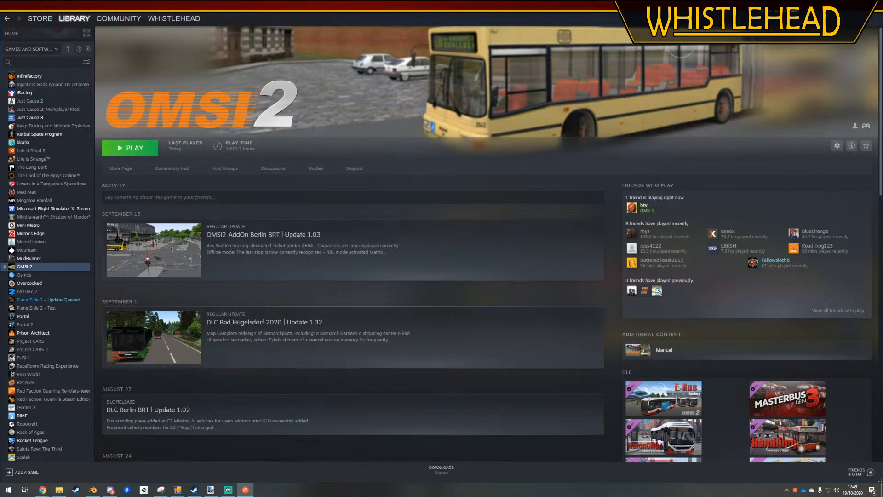
Switch to Blender and open the bus station building mesh for editing with face selection active
{"action": "left_click", "coordinate": [93, 490]}
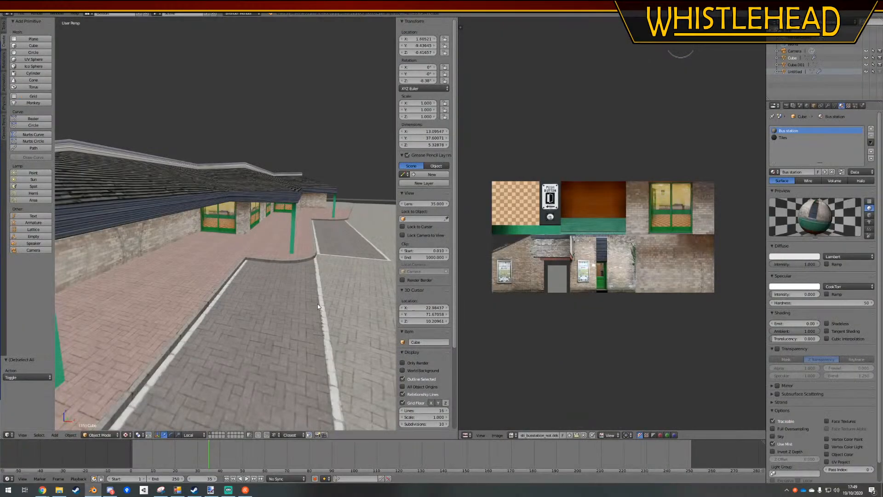
{"action": "middle_click_drag", "start_coordinate": [235, 256], "coordinate": [188, 233]}
{"action": "key", "text": "Tab"}
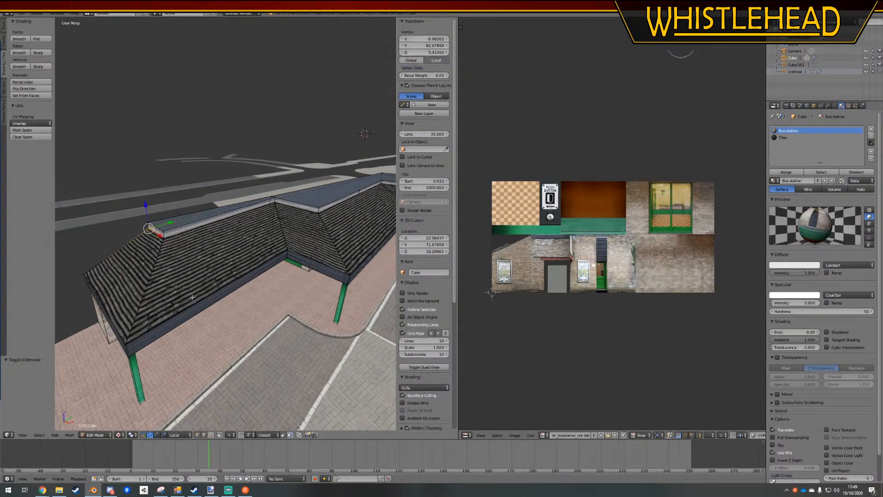
{"action": "left_click", "coordinate": [211, 435]}
{"action": "scroll", "coordinate": [259, 248], "scroll_direction": "up", "scroll_amount": 3}
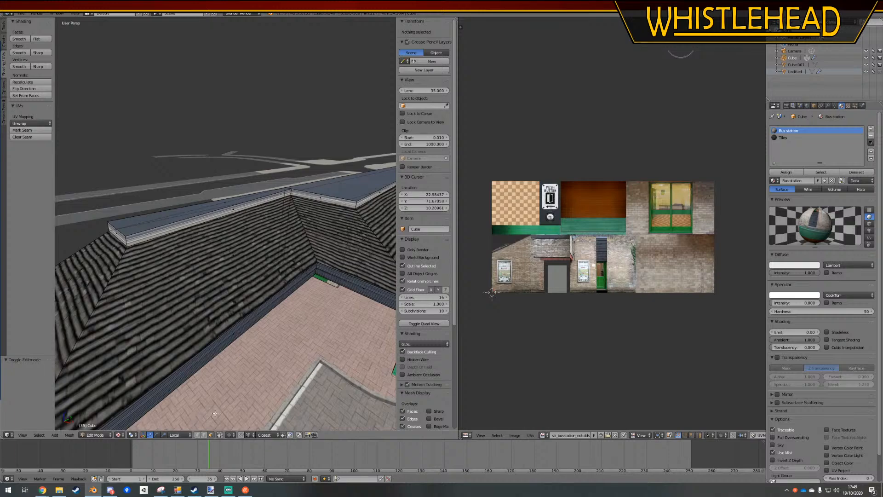
{"action": "middle_click_drag", "start_coordinate": [214, 413], "coordinate": [221, 197]}
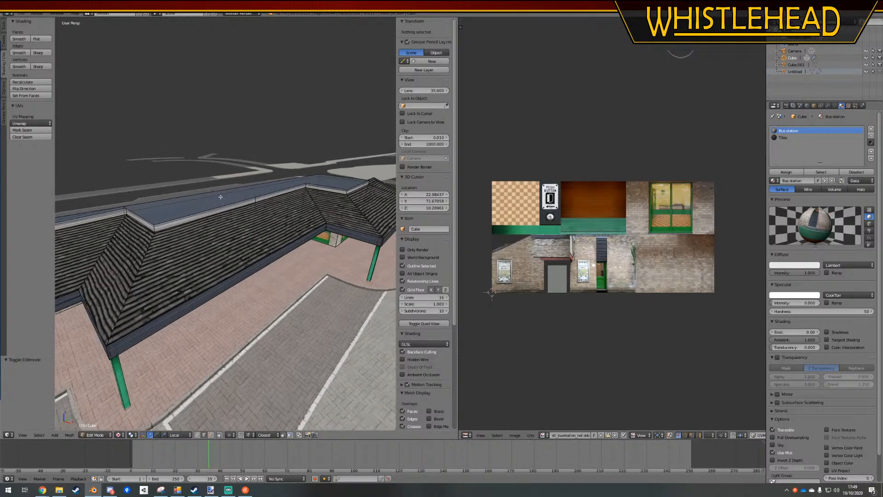
{"action": "scroll", "coordinate": [221, 197], "scroll_direction": "up", "scroll_amount": 2}
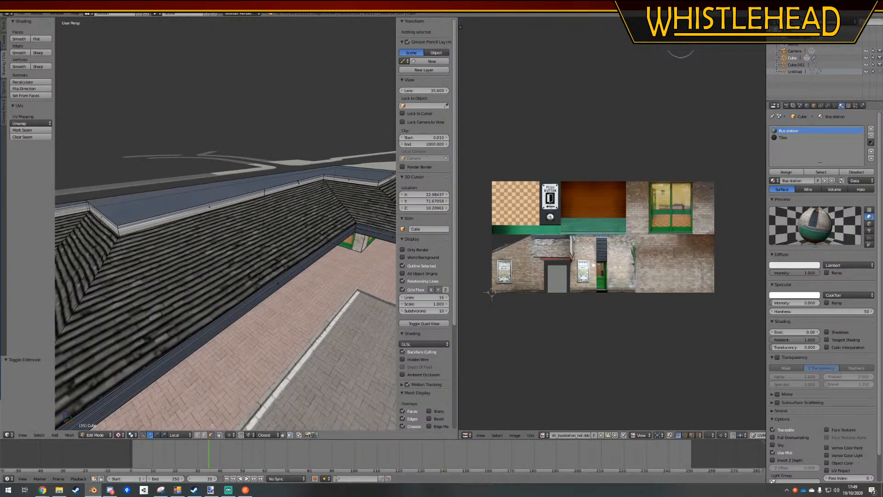
Select the entire bus station mesh and remove doubles
{"action": "right_click", "coordinate": [239, 254]}
{"action": "middle_click_drag", "start_coordinate": [302, 239], "coordinate": [264, 247]}
{"action": "key", "text": "a"}
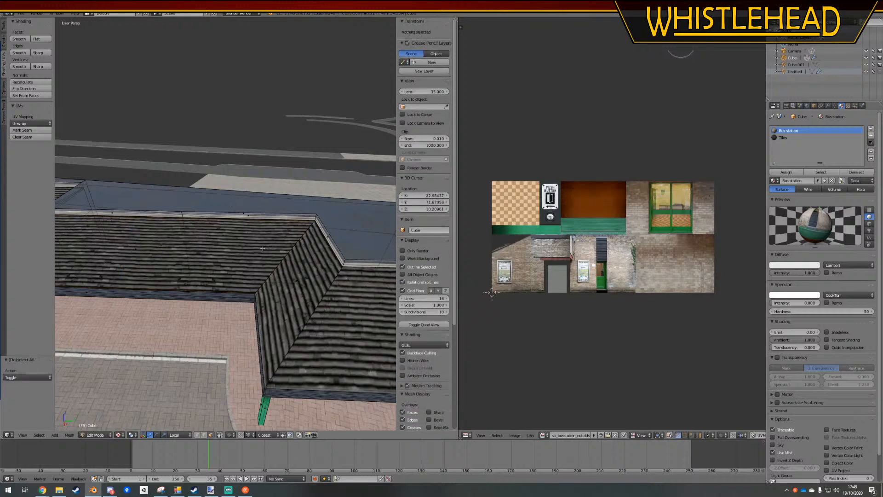
{"action": "key", "text": "a"}
{"action": "key", "text": "w"}
{"action": "left_click", "coordinate": [263, 249]}
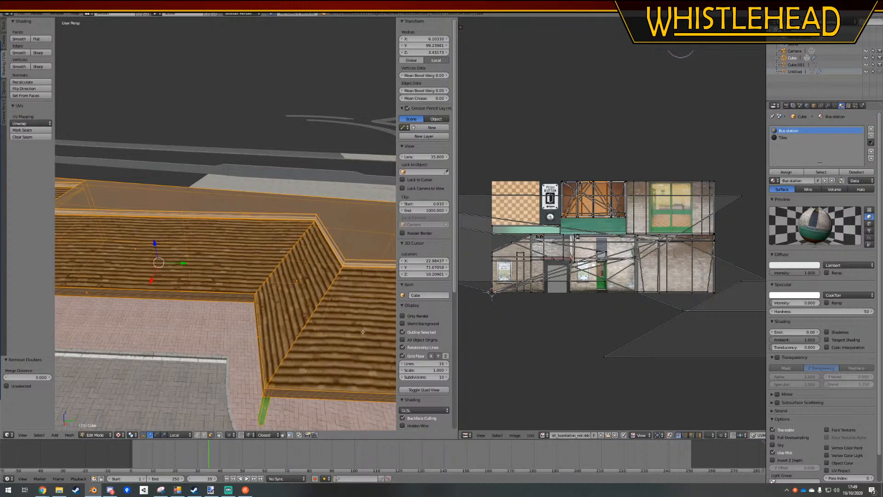
Select the tiled roof faces at the far end of the bus station building
{"action": "middle_click_drag", "start_coordinate": [363, 331], "coordinate": [268, 256]}
{"action": "right_click", "coordinate": [325, 288]}
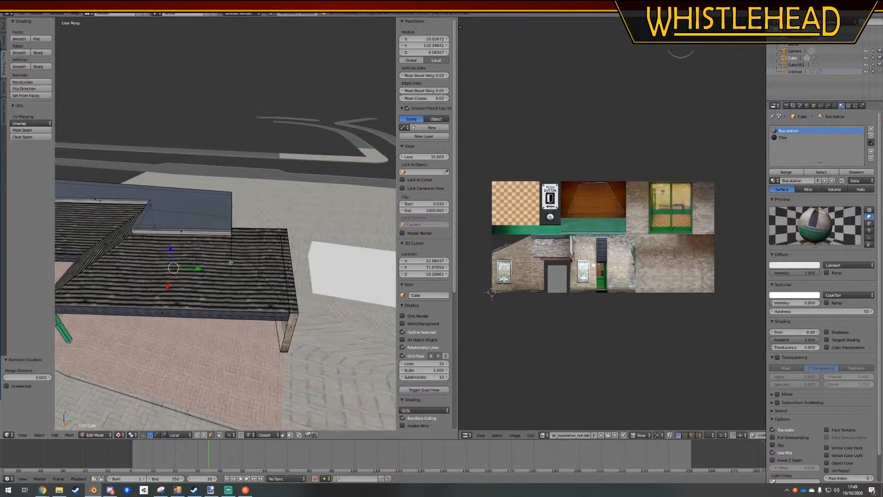
{"action": "scroll", "coordinate": [269, 256], "scroll_direction": "up", "scroll_amount": 2}
{"action": "right_click", "coordinate": [285, 274]}
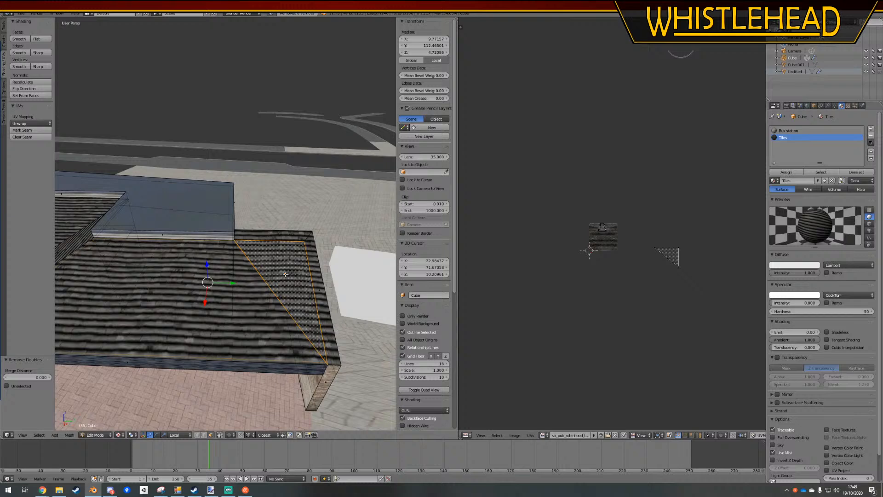
{"action": "right_click", "coordinate": [165, 281]}
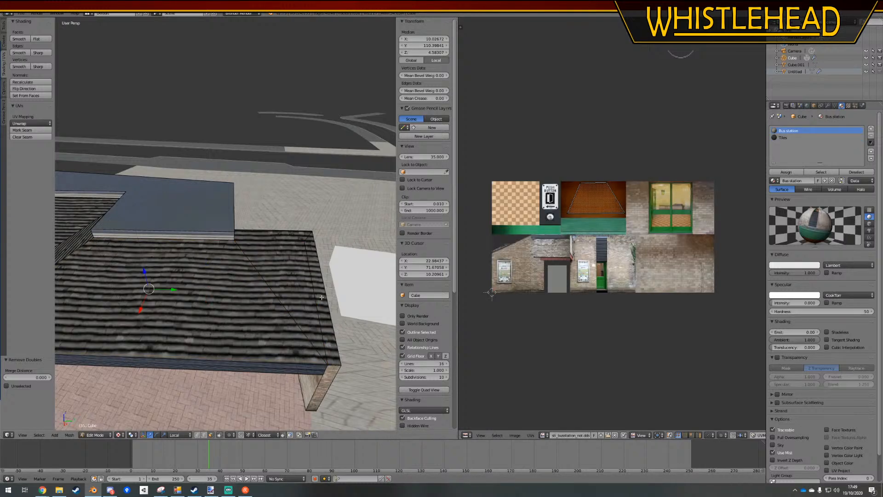
{"action": "right_click", "coordinate": [284, 236]}
{"action": "right_click", "coordinate": [314, 259], "text": "shift"}
{"action": "right_click", "coordinate": [295, 271], "text": "shift"}
{"action": "right_click", "coordinate": [207, 281], "text": "shift"}
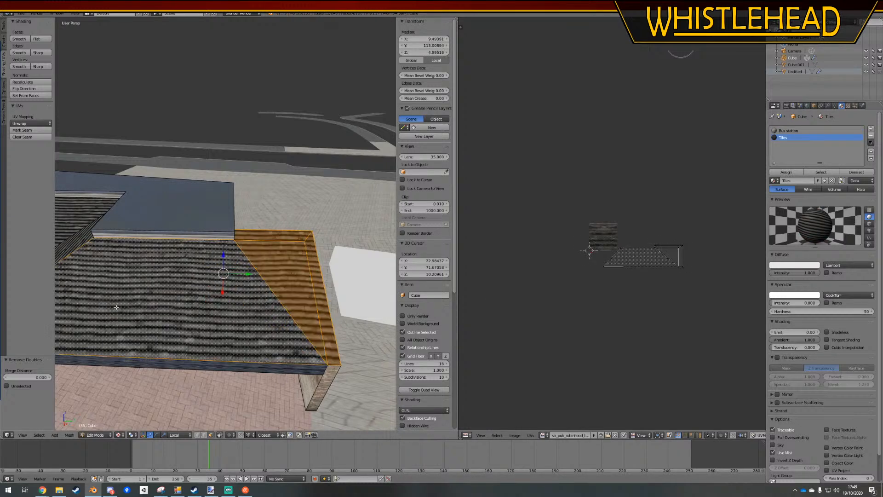
Extend the selection to the remaining stepped roof slopes along the front of the building
{"action": "middle_click_drag", "start_coordinate": [113, 288], "coordinate": [177, 305], "text": "shift"}
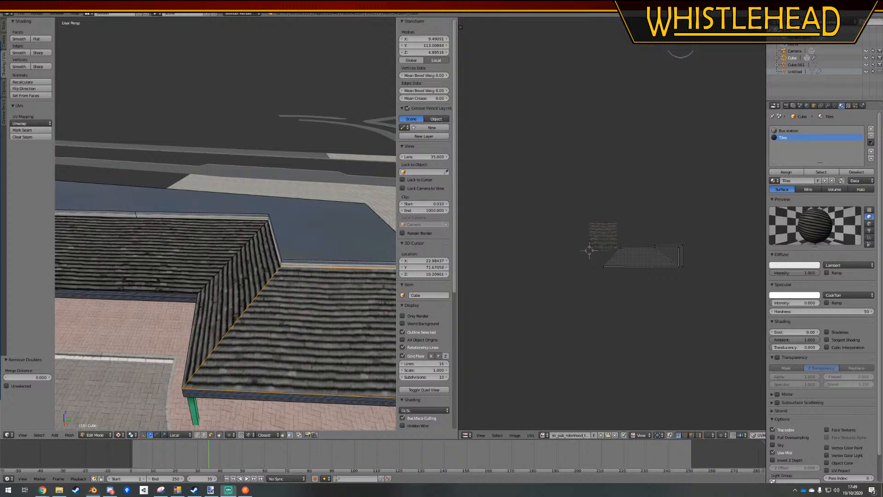
{"action": "right_click", "coordinate": [250, 276]}
{"action": "right_click", "coordinate": [161, 257]}
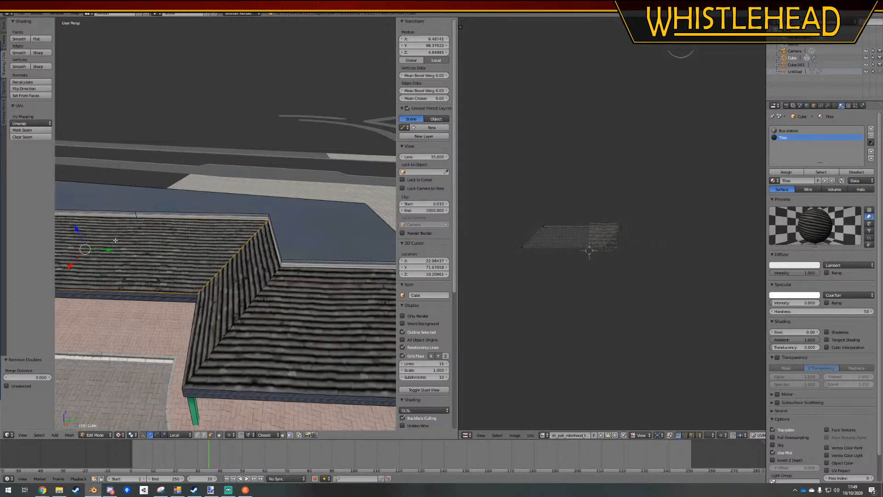
{"action": "middle_click_drag", "start_coordinate": [98, 246], "coordinate": [228, 251], "text": "shift"}
{"action": "right_click", "coordinate": [225, 249], "text": "shift"}
{"action": "right_click", "coordinate": [159, 227], "text": "shift"}
{"action": "right_click", "coordinate": [78, 209], "text": "shift"}
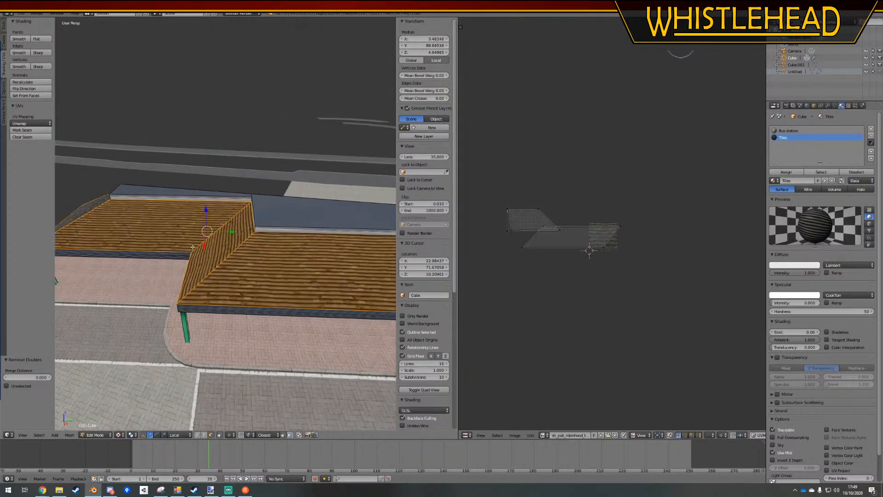
{"action": "scroll", "coordinate": [585, 250], "scroll_direction": "up", "scroll_amount": 4}
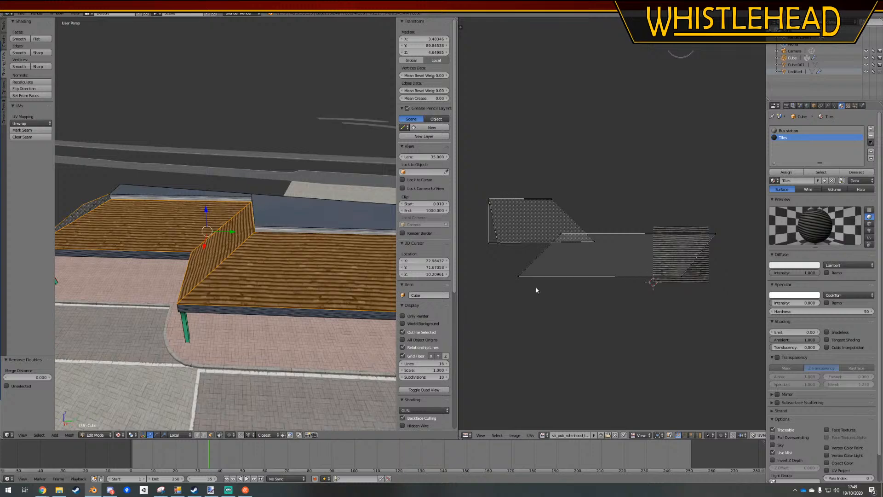
{"action": "middle_click_drag", "start_coordinate": [239, 294], "coordinate": [280, 288]}
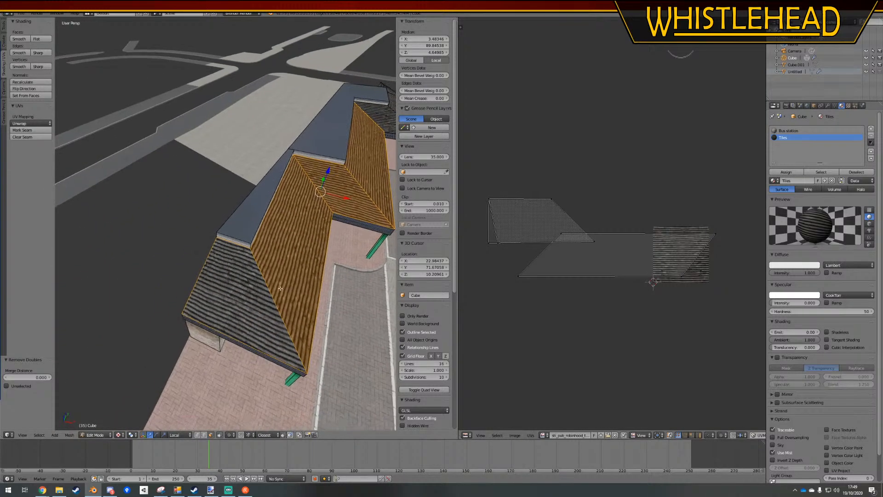
{"action": "scroll", "coordinate": [280, 289], "scroll_direction": "up", "scroll_amount": 2}
Select the near end roof slope and shift its lower UV corner about 0.034 along Y to level the edge
{"action": "right_click", "coordinate": [248, 312]}
{"action": "scroll", "coordinate": [492, 247], "scroll_direction": "up", "scroll_amount": 2}
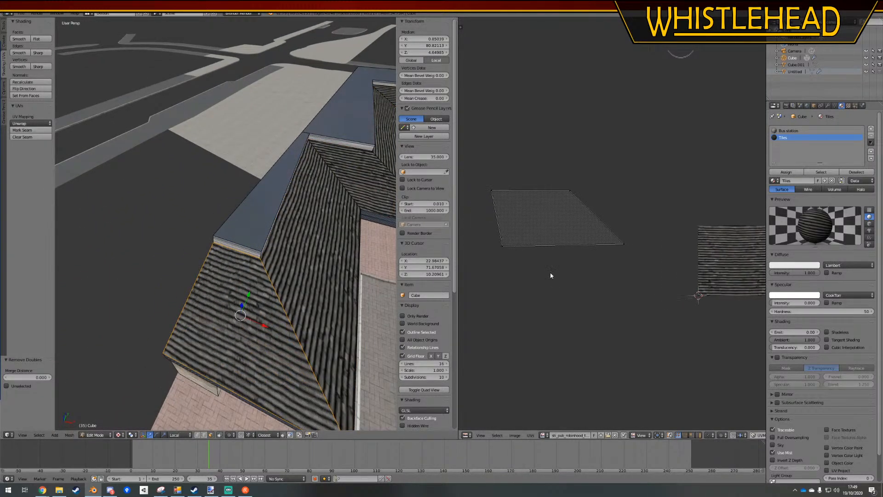
{"action": "key", "text": "g"}
{"action": "key", "text": "y"}
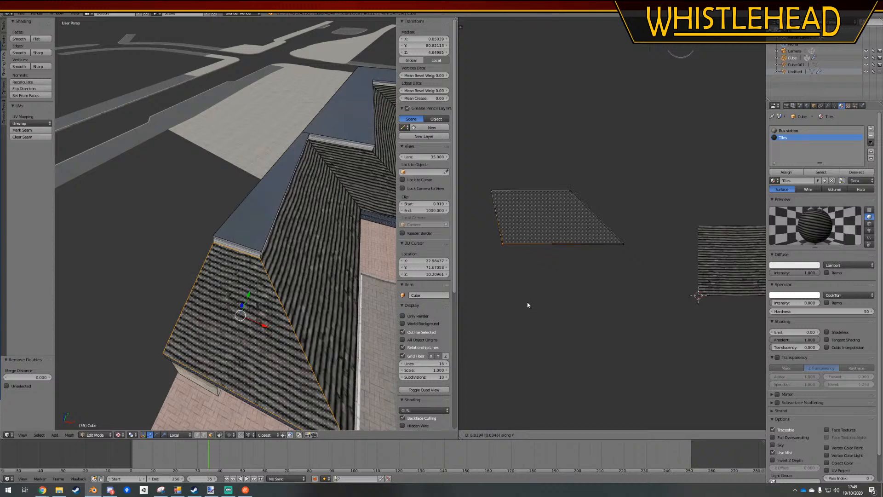
{"action": "left_click", "coordinate": [527, 305]}
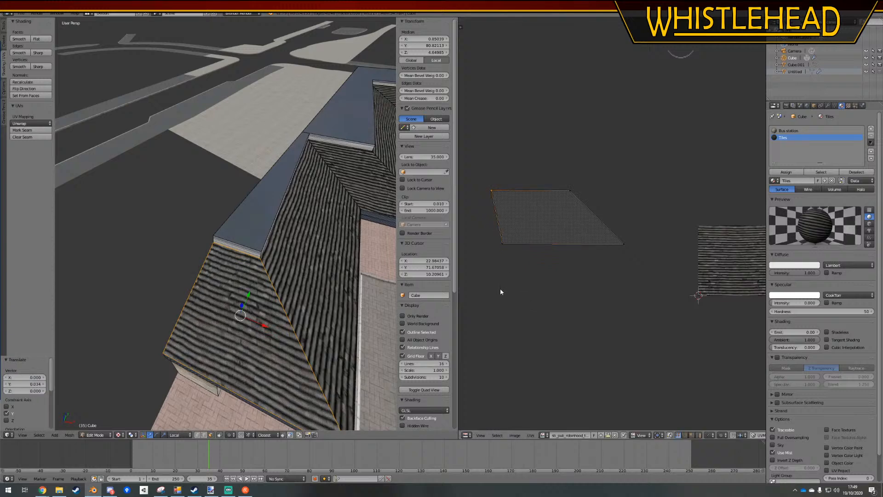
{"action": "scroll", "coordinate": [223, 428], "scroll_direction": "down", "scroll_amount": 4}
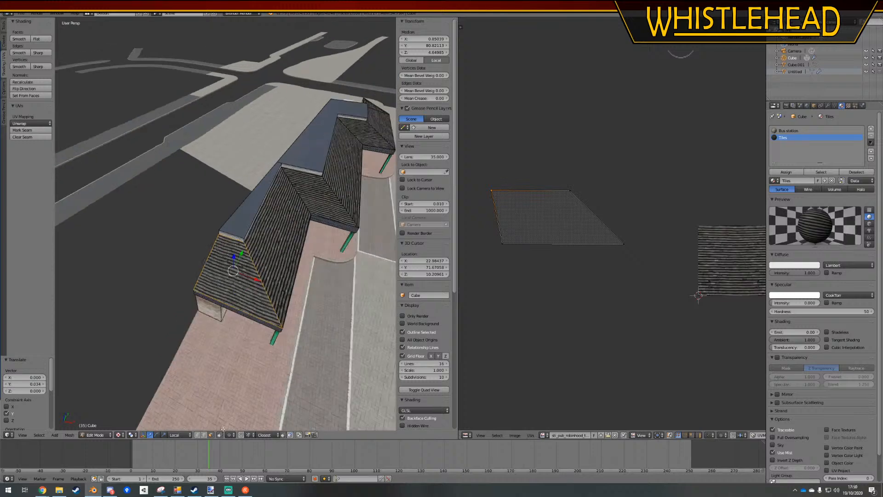
Select the run of tiled front roof faces from the near end slope to the far end using shortest path selection
{"action": "middle_click_drag", "start_coordinate": [225, 265], "coordinate": [289, 200]}
{"action": "left_click", "coordinate": [290, 200], "text": "ctrl"}
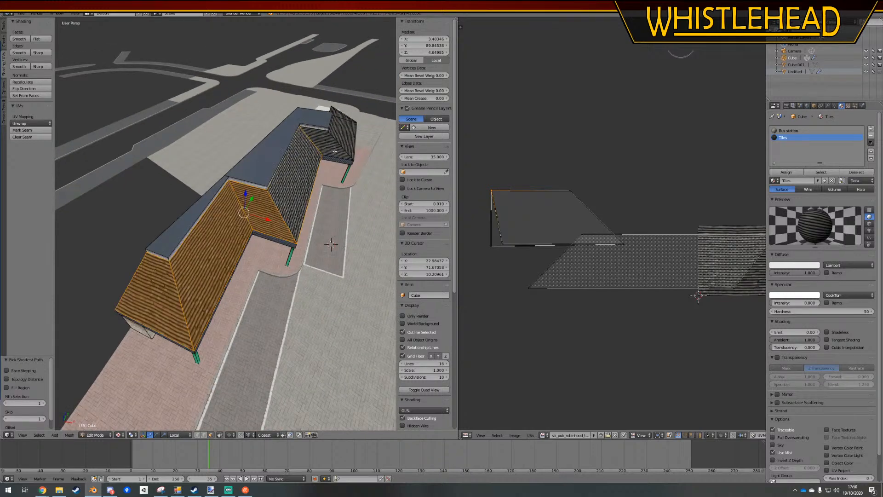
{"action": "left_click", "coordinate": [336, 113], "text": "ctrl"}
{"action": "middle_click_drag", "start_coordinate": [335, 113], "coordinate": [248, 228], "text": "shift"}
{"action": "scroll", "coordinate": [249, 228], "scroll_direction": "up", "scroll_amount": 4}
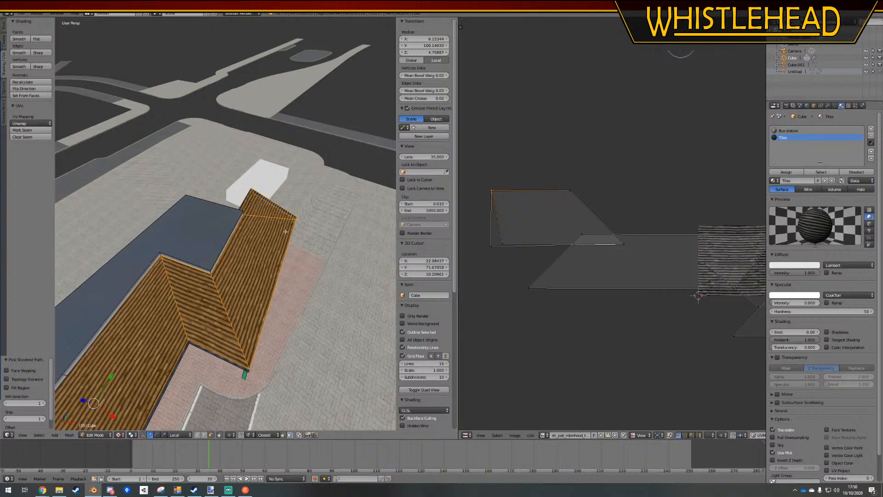
Unwrap the selected roof faces with Project From View in an orthographic top view
{"action": "key", "text": "KP_7"}
{"action": "key", "text": "KP_5"}
{"action": "scroll", "coordinate": [285, 232], "scroll_direction": "down", "scroll_amount": 10}
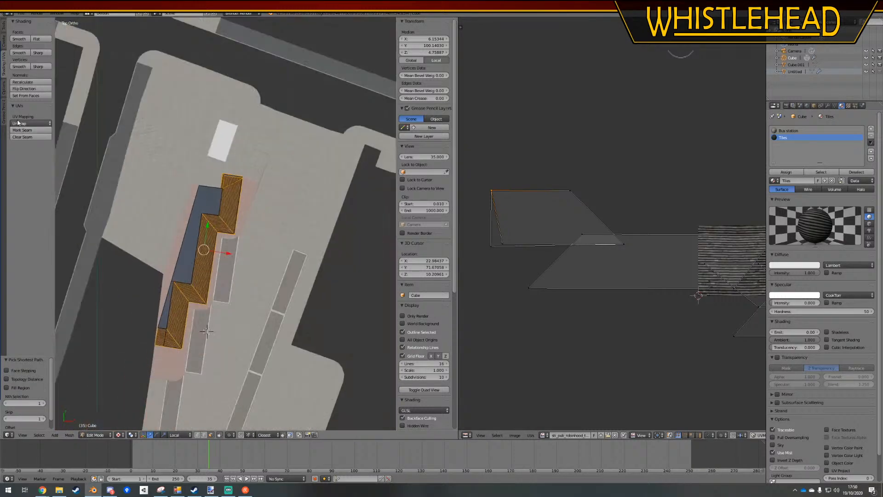
{"action": "left_click", "coordinate": [18, 122]}
{"action": "left_click", "coordinate": [45, 187]}
{"action": "scroll", "coordinate": [614, 294], "scroll_direction": "down", "scroll_amount": 3}
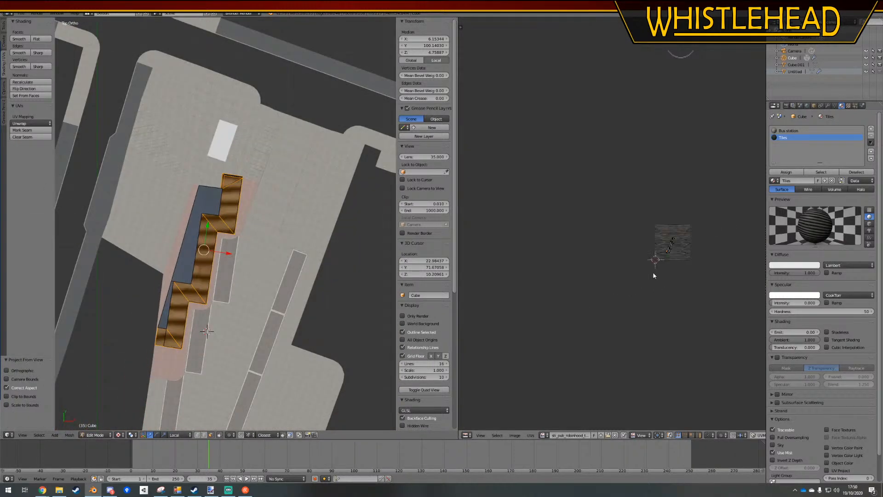
Select all roof UVs and rotate them about 82° so the roof's long edges follow the tile rows
{"action": "middle_click_drag", "start_coordinate": [653, 272], "coordinate": [598, 260]}
{"action": "scroll", "coordinate": [657, 250], "scroll_direction": "up", "scroll_amount": 4}
{"action": "key", "text": "a"}
{"action": "key", "text": "a"}
{"action": "key", "text": "r"}
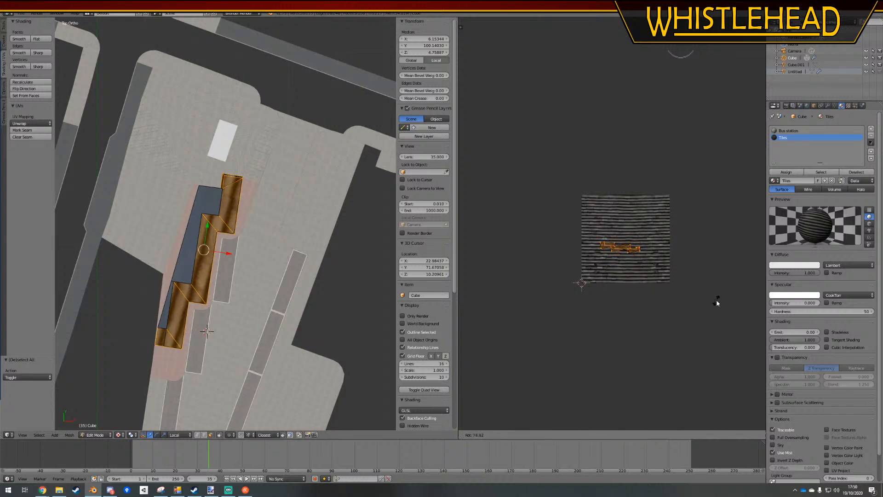
{"action": "left_click", "coordinate": [713, 317]}
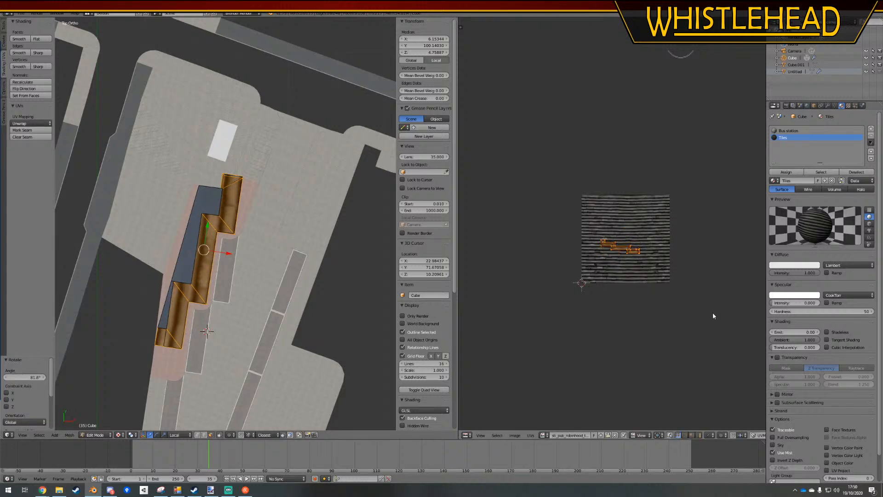
Enlarge the roof UVs well beyond the tile texture, move them about 0.26 in X and 0.41 in Y, and rescale by about 0.84
{"action": "key", "text": "s"}
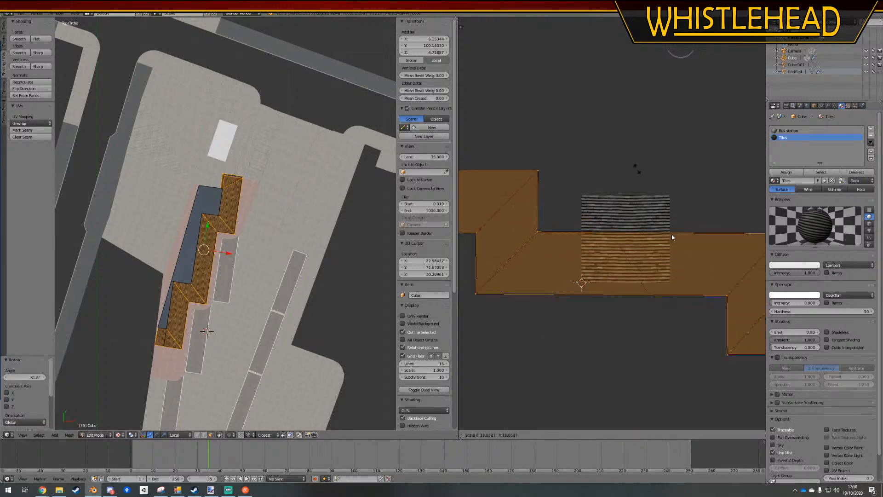
{"action": "left_click", "coordinate": [741, 303]}
{"action": "key", "text": "s"}
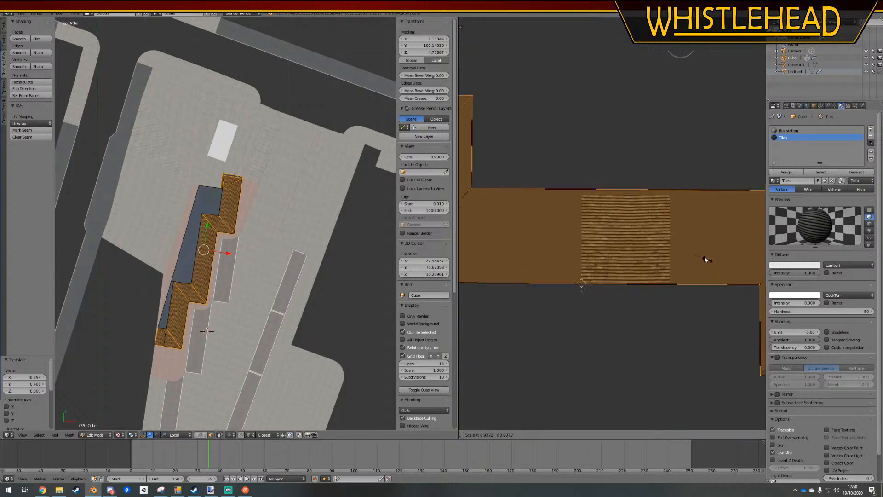
{"action": "left_click", "coordinate": [694, 258]}
Check the tile size on the roof in perspective and scale the roof UVs by about 0.927
{"action": "middle_click_drag", "start_coordinate": [212, 374], "coordinate": [246, 196]}
{"action": "scroll", "coordinate": [252, 336], "scroll_direction": "up", "scroll_amount": 5}
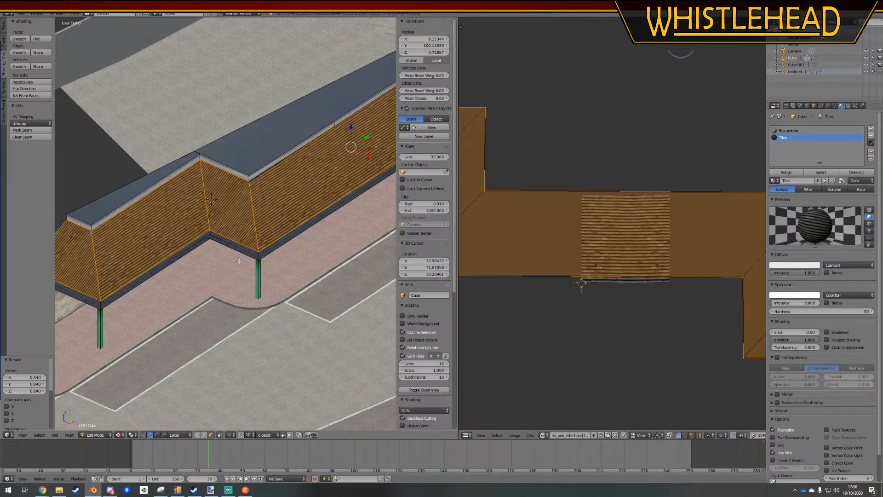
{"action": "key", "text": "KP_5"}
{"action": "scroll", "coordinate": [239, 261], "scroll_direction": "down", "scroll_amount": 2}
{"action": "middle_click_drag", "start_coordinate": [239, 262], "coordinate": [271, 240]}
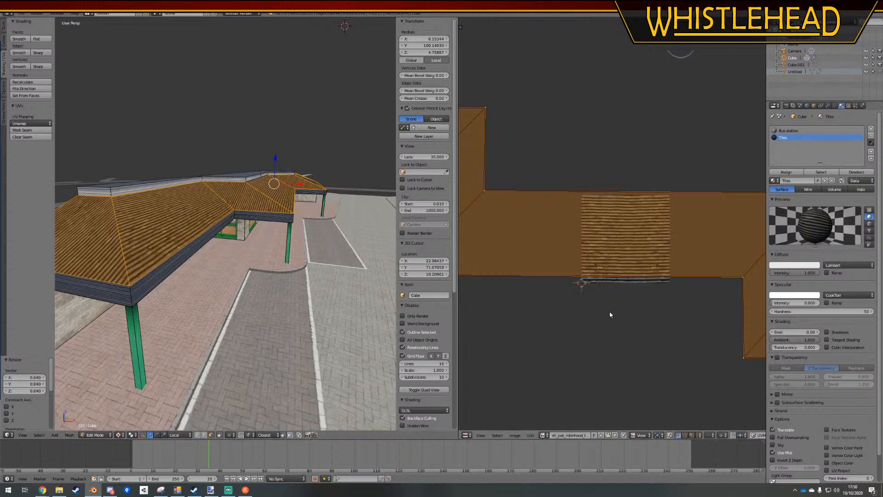
{"action": "key", "text": "s"}
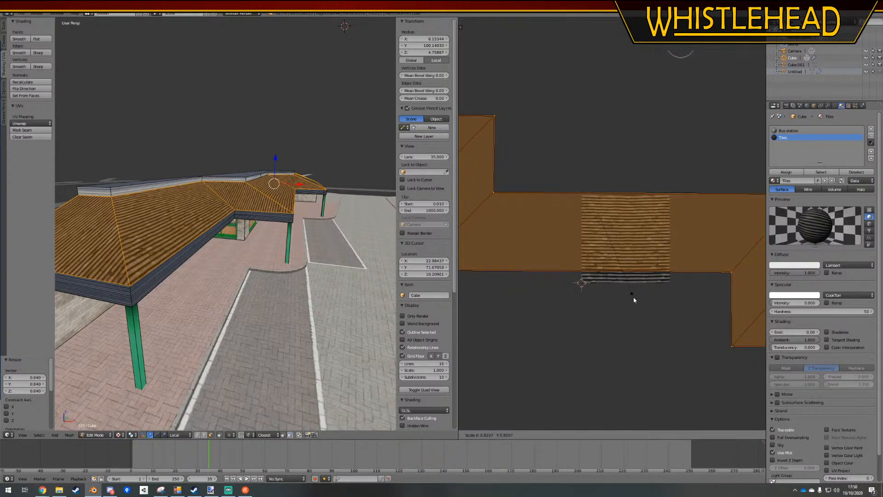
{"action": "left_click", "coordinate": [633, 300]}
{"action": "scroll", "coordinate": [615, 254], "scroll_direction": "down", "scroll_amount": 3}
Select the end and side-facing roof slopes, rotate their UVs 90°, and return to Object Mode
{"action": "right_click", "coordinate": [87, 227]}
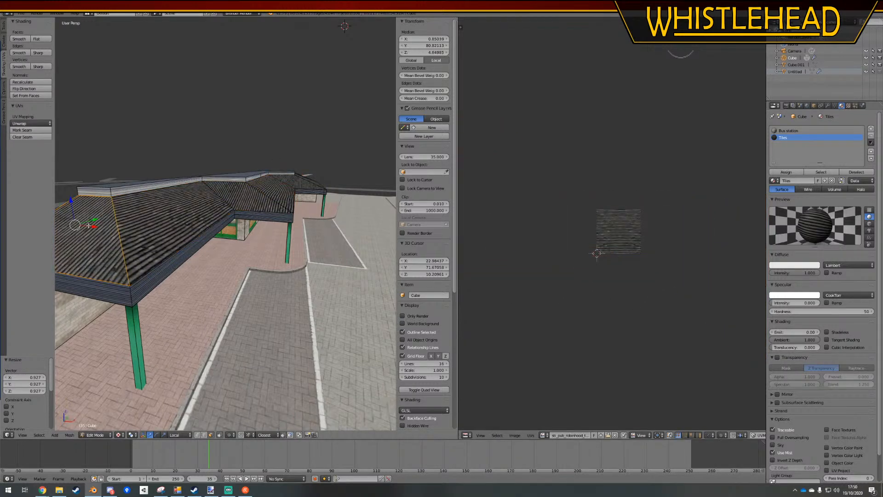
{"action": "right_click", "coordinate": [248, 196], "text": "shift"}
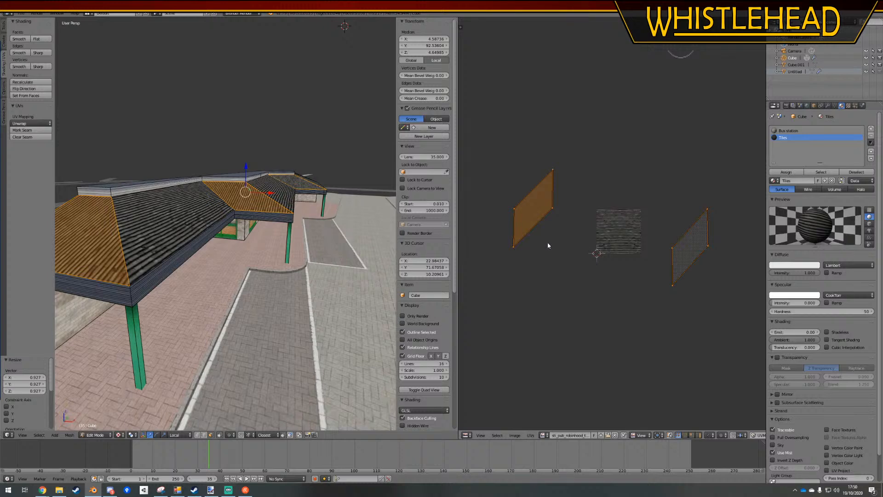
{"action": "type", "text": "r90"}
{"action": "key", "text": "Return"}
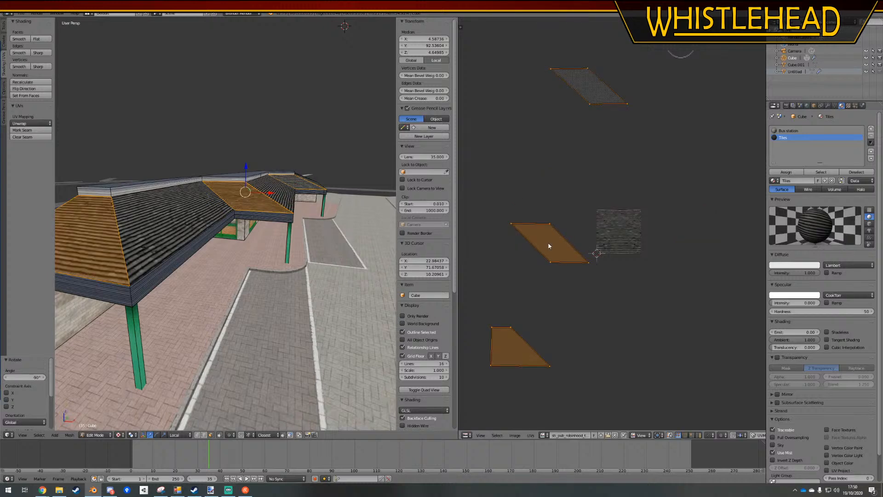
{"action": "key", "text": "a"}
{"action": "key", "text": "Tab"}
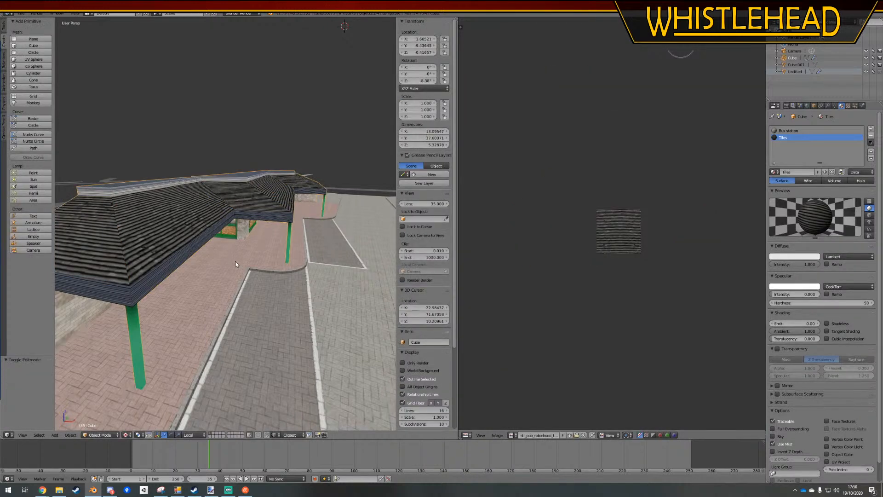
Select the end roof slope's face and move its UVs about 0.023 along Y so its tiles shift against the adjoining slope
{"action": "key", "text": "Tab"}
{"action": "right_click", "coordinate": [94, 239]}
{"action": "middle_click_drag", "start_coordinate": [603, 325], "coordinate": [672, 274]}
{"action": "mouse_move", "coordinate": [163, 265]}
{"action": "middle_mouse_down"}
{"action": "mouse_move", "coordinate": [212, 260]}
{"action": "mouse_move", "coordinate": [171, 268]}
{"action": "middle_mouse_up"}
{"action": "scroll", "coordinate": [213, 261], "scroll_direction": "up", "scroll_amount": 3}
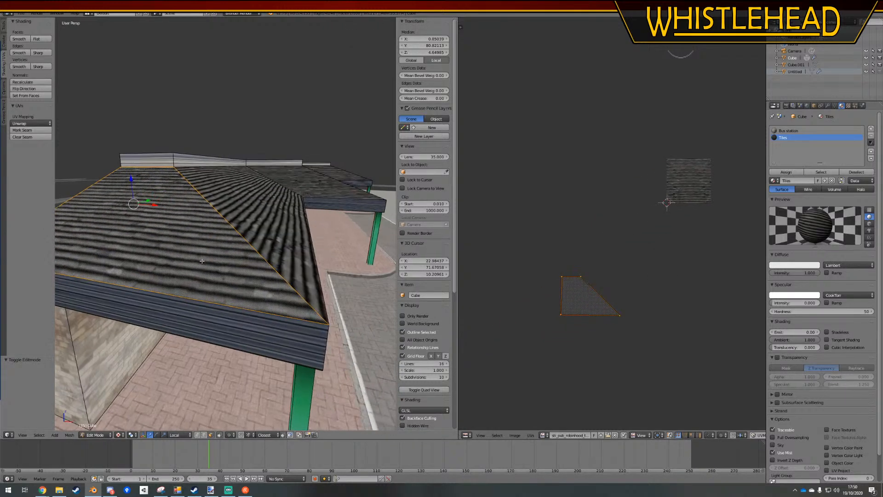
{"action": "key", "text": "g"}
{"action": "key", "text": "y"}
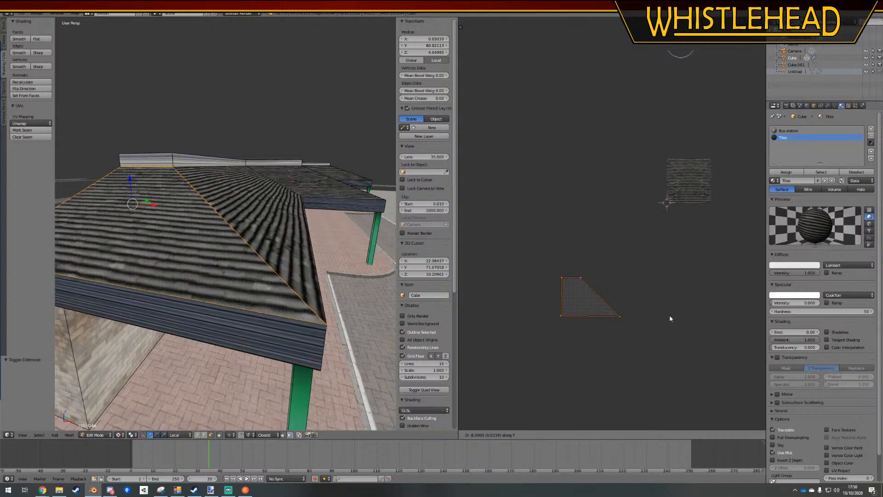
{"action": "left_click", "coordinate": [670, 318]}
Fine-tune the end slope's UVs by moving them about 0.002 along Y
{"action": "scroll", "coordinate": [627, 339], "scroll_direction": "up", "scroll_amount": 5}
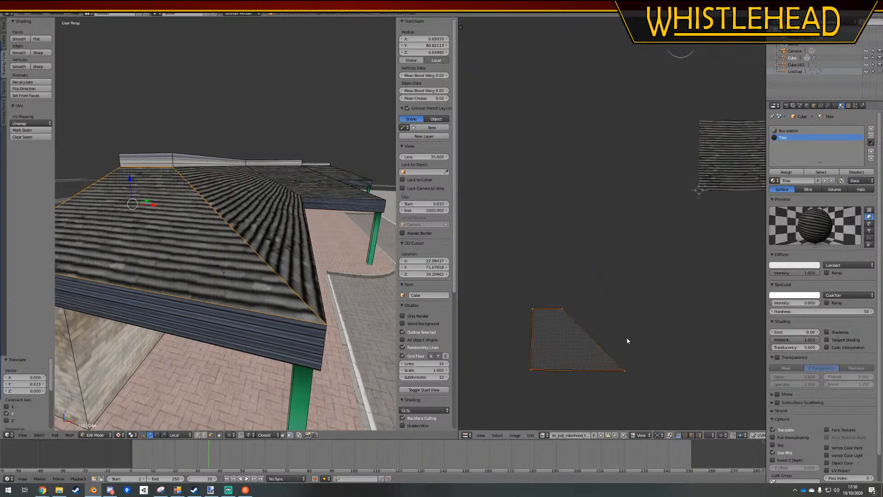
{"action": "scroll", "coordinate": [586, 258], "scroll_direction": "up", "scroll_amount": 1}
{"action": "middle_click_drag", "start_coordinate": [570, 262], "coordinate": [606, 258]}
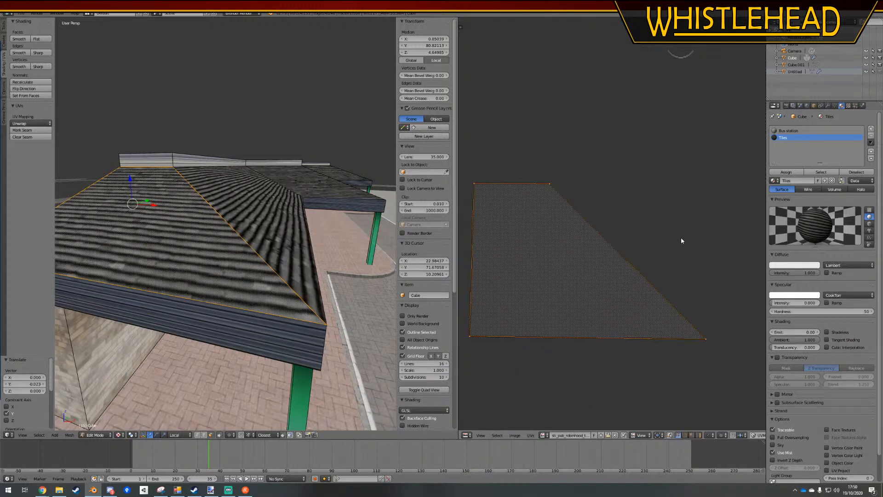
{"action": "key", "text": "g"}
{"action": "key", "text": "y"}
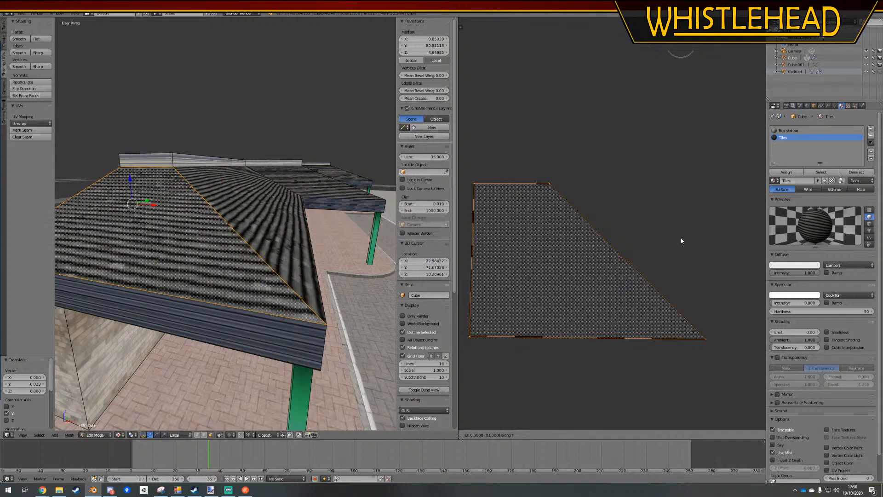
{"action": "left_click", "coordinate": [680, 236]}
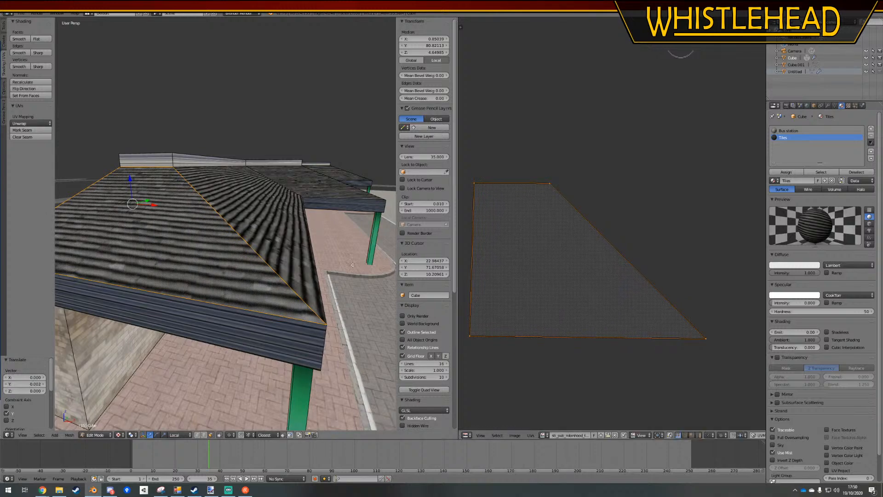
Check how the tile rows meet at the roof corners in Object Mode and select the short slope beside the inner corner
{"action": "key", "text": "Tab"}
{"action": "middle_click_drag", "start_coordinate": [171, 278], "coordinate": [262, 272]}
{"action": "key", "text": "Tab"}
{"action": "key", "text": "a"}
{"action": "right_click", "coordinate": [288, 207]}
{"action": "scroll", "coordinate": [261, 287], "scroll_direction": "up", "scroll_amount": 5}
{"action": "scroll", "coordinate": [261, 286], "scroll_direction": "down", "scroll_amount": 3}
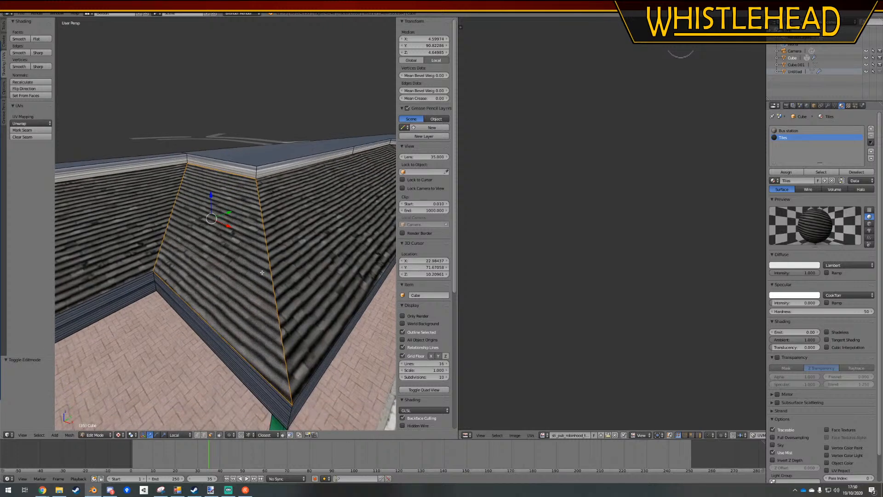
Select only the long slope beside the outer corner, move its UVs about 0.0025 along Y, and return to Object Mode
{"action": "key", "text": "a"}
{"action": "right_click", "coordinate": [275, 271]}
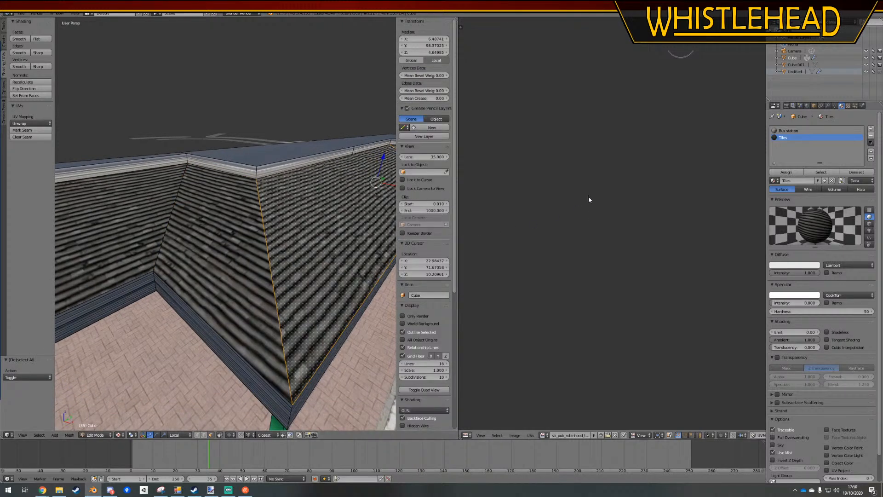
{"action": "scroll", "coordinate": [575, 336], "scroll_direction": "down", "scroll_amount": 6}
{"action": "middle_click_drag", "start_coordinate": [625, 235], "coordinate": [608, 302]}
{"action": "scroll", "coordinate": [602, 302], "scroll_direction": "up", "scroll_amount": 4}
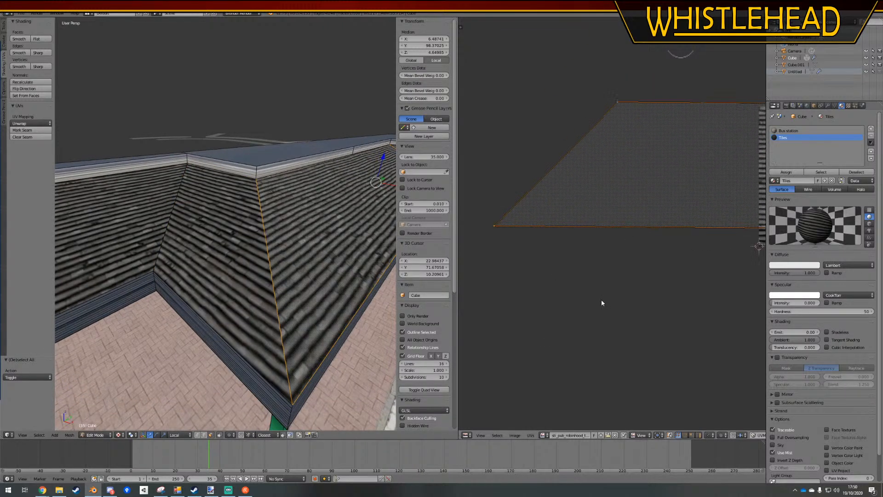
{"action": "key", "text": "g"}
{"action": "key", "text": "y"}
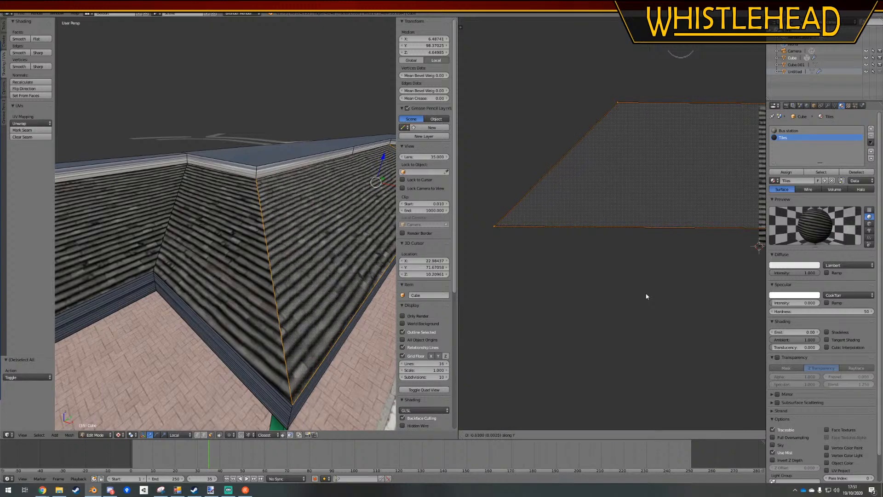
{"action": "left_click", "coordinate": [646, 296]}
{"action": "key", "text": "Tab"}
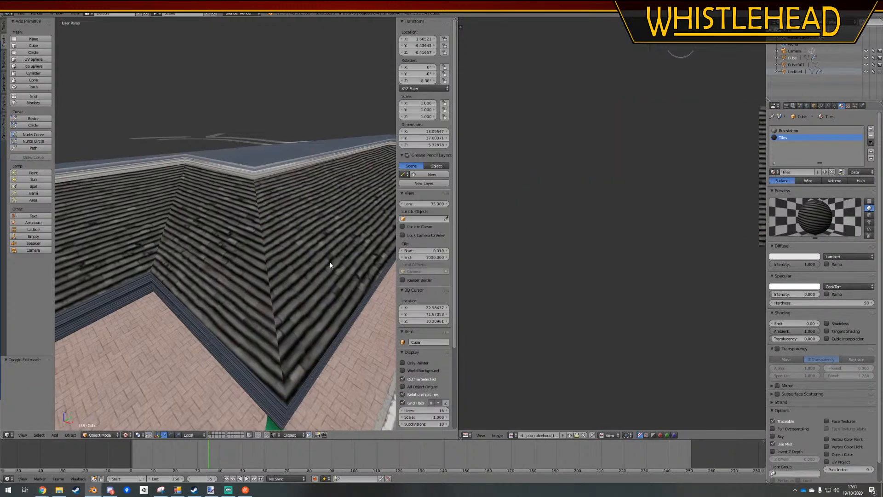
Look over the finished roof and the rear of the building, selecting the faces of the long rear wall in Edit Mode
{"action": "scroll", "coordinate": [332, 266], "scroll_direction": "down", "scroll_amount": 5}
{"action": "middle_click_drag", "start_coordinate": [119, 355], "coordinate": [56, 315], "text": "shift"}
{"action": "scroll", "coordinate": [111, 255], "scroll_direction": "down", "scroll_amount": 4}
{"action": "middle_click_drag", "start_coordinate": [180, 282], "coordinate": [232, 328]}
{"action": "scroll", "coordinate": [206, 252], "scroll_direction": "up", "scroll_amount": 6}
{"action": "scroll", "coordinate": [265, 229], "scroll_direction": "down", "scroll_amount": 5}
{"action": "key", "text": "Tab"}
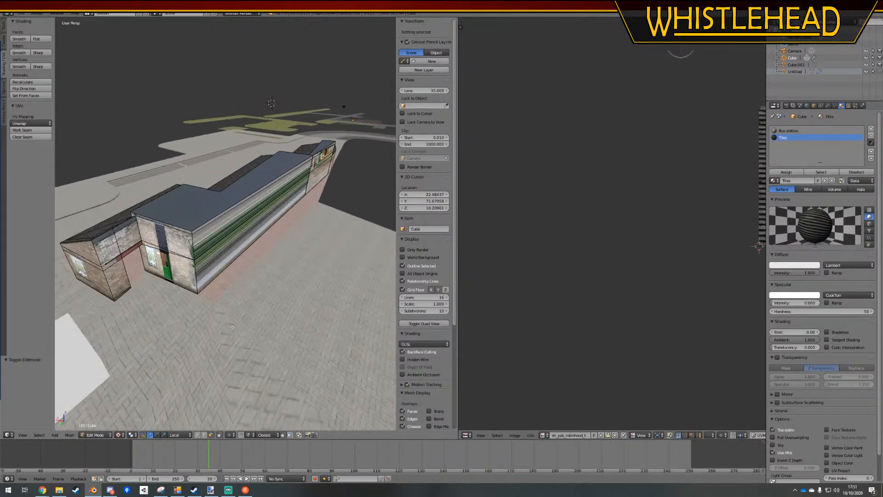
{"action": "right_click", "coordinate": [243, 229]}
{"action": "right_click", "coordinate": [258, 201], "text": "ctrl"}
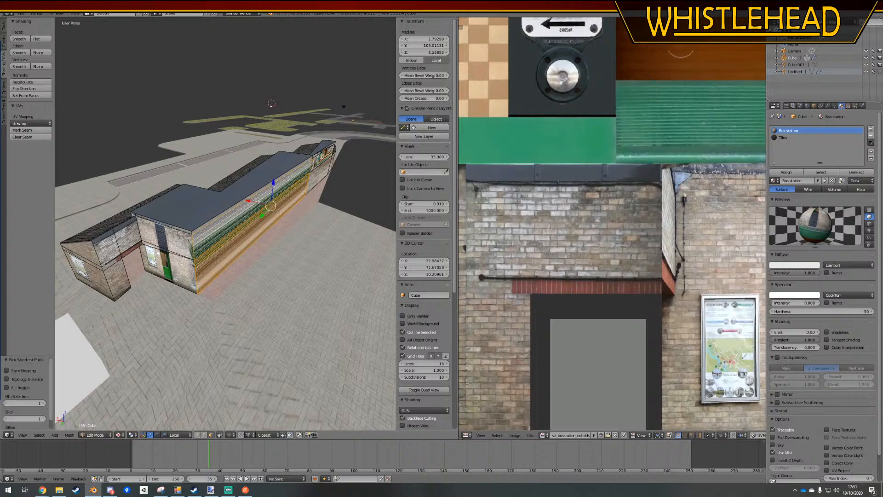
{"action": "right_click", "coordinate": [262, 190], "text": "ctrl"}
{"action": "middle_click_drag", "start_coordinate": [278, 170], "coordinate": [191, 294], "text": "shift"}
Switch to edge selection and try to dissolve the upper horizontal edge of the rear wall's shorter section
{"action": "right_click", "coordinate": [216, 167], "text": "ctrl"}
{"action": "left_click", "coordinate": [203, 435]}
{"action": "middle_click_drag", "start_coordinate": [134, 281], "coordinate": [128, 171]}
{"action": "right_click", "coordinate": [282, 225]}
{"action": "key", "text": "x"}
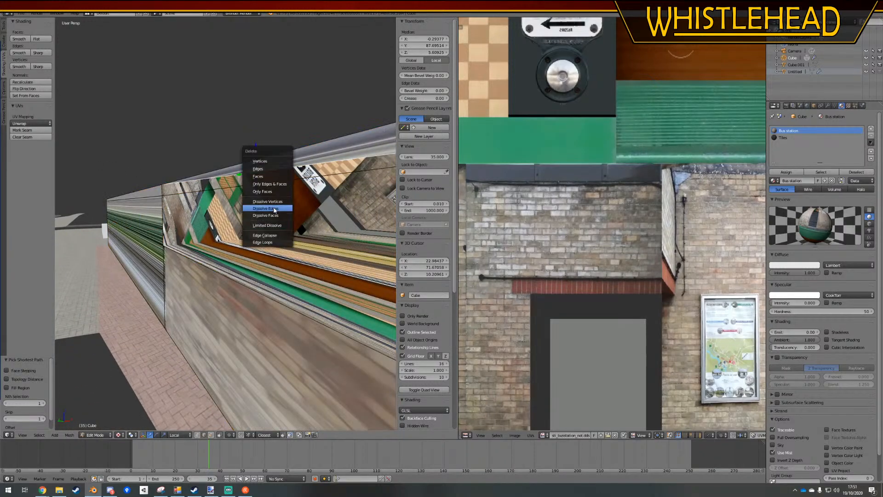
{"action": "left_click", "coordinate": [274, 210]}
{"action": "middle_click_drag", "start_coordinate": [275, 210], "coordinate": [224, 219]}
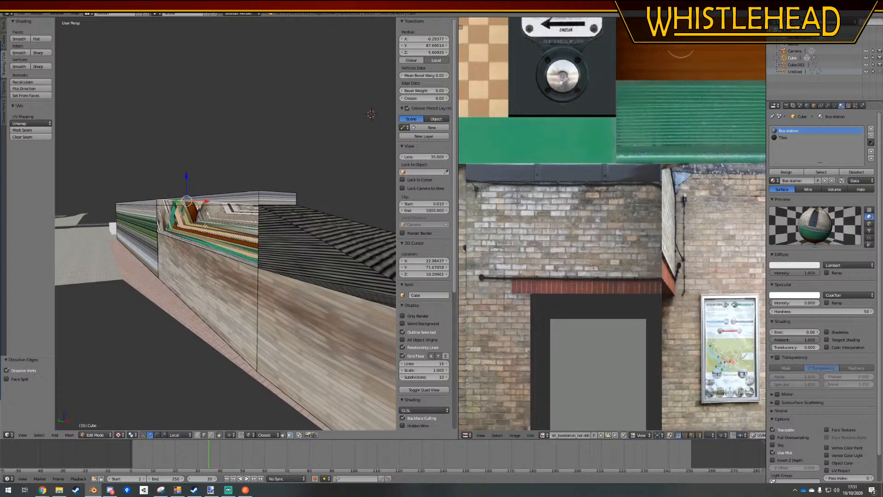
Inspect the selected upper wall edge in wireframe, delete it with its attached faces, and return to solid shading
{"action": "middle_click_drag", "start_coordinate": [215, 353], "coordinate": [221, 377]}
{"action": "key", "text": "z"}
{"action": "scroll", "coordinate": [236, 284], "scroll_direction": "up", "scroll_amount": 3}
{"action": "middle_click_drag", "start_coordinate": [236, 283], "coordinate": [321, 289]}
{"action": "key", "text": "x"}
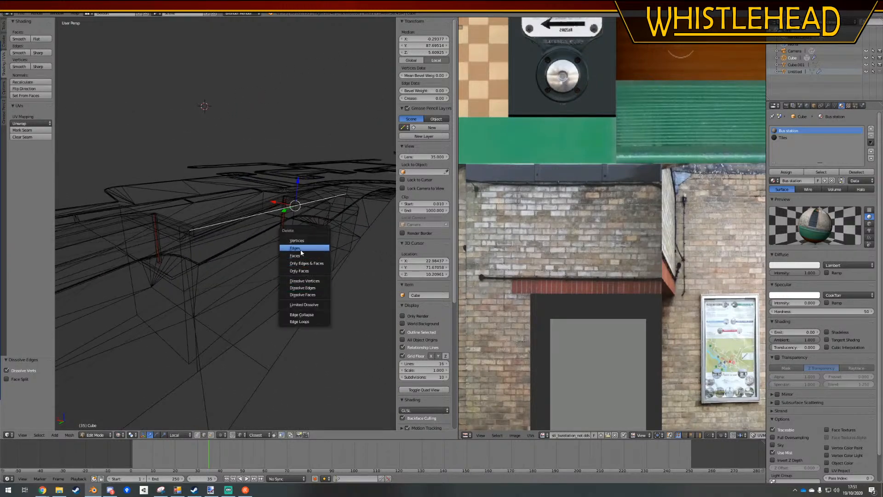
{"action": "left_click", "coordinate": [301, 252]}
{"action": "key", "text": "z"}
{"action": "middle_click_drag", "start_coordinate": [301, 252], "coordinate": [278, 271]}
Select the whole building mesh and merge its overlapping vertices with Remove Doubles
{"action": "right_click", "coordinate": [320, 214]}
{"action": "right_click", "coordinate": [144, 243], "text": "ctrl"}
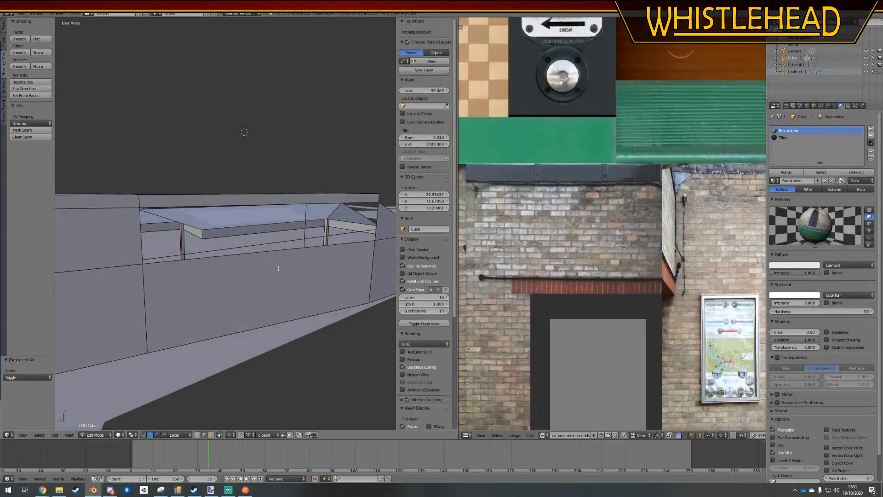
{"action": "key", "text": "a"}
{"action": "key", "text": "w"}
{"action": "left_click", "coordinate": [278, 271]}
Select the vertical edge where the rear wall sections meet and delete the upper part of the longer section beside it
{"action": "middle_click_drag", "start_coordinate": [170, 282], "coordinate": [179, 332]}
{"action": "right_click", "coordinate": [191, 242]}
{"action": "key", "text": "g"}
{"action": "left_click", "coordinate": [187, 265]}
{"action": "right_click", "coordinate": [156, 211], "text": "shift"}
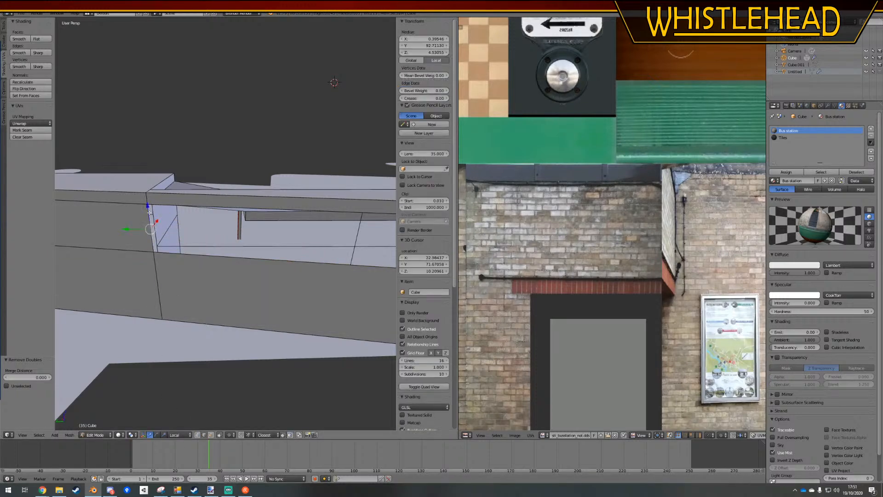
{"action": "key", "text": "x"}
{"action": "left_click", "coordinate": [156, 211]}
{"action": "middle_click_drag", "start_coordinate": [157, 212], "coordinate": [211, 208]}
Try to fill the opening in the longer rear wall section with a face between its upper and lower edges
{"action": "right_click", "coordinate": [306, 223]}
{"action": "right_click", "coordinate": [211, 206], "text": "ctrl"}
{"action": "scroll", "coordinate": [219, 211], "scroll_direction": "down", "scroll_amount": 1}
{"action": "right_click", "coordinate": [327, 282], "text": "ctrl"}
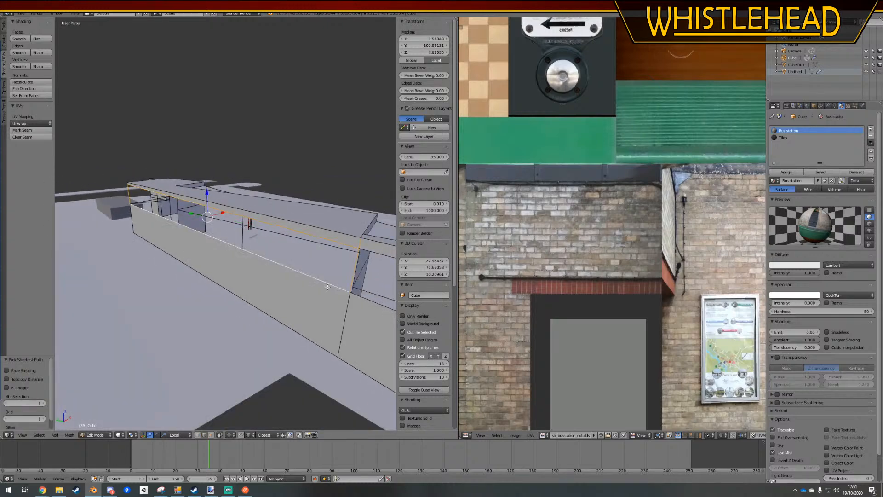
{"action": "middle_click_drag", "start_coordinate": [328, 282], "coordinate": [244, 256], "text": "shift"}
{"action": "right_click", "coordinate": [251, 267]}
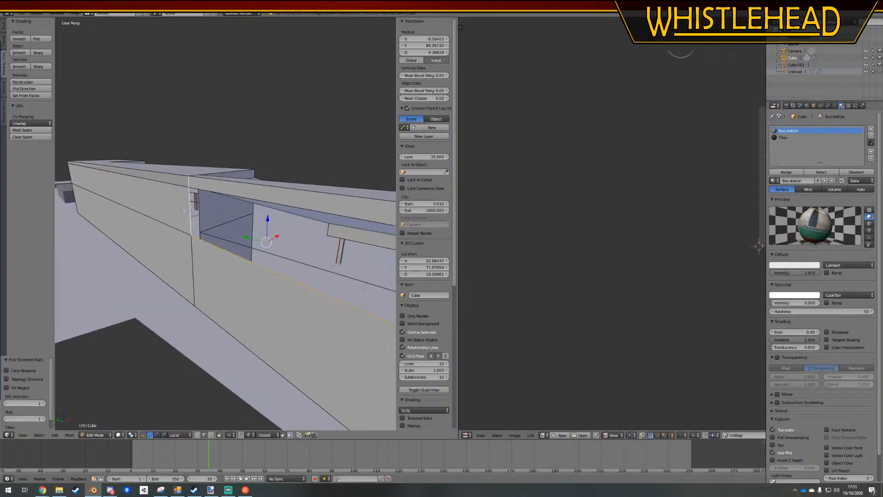
Undo the new face on the longer rear wall section and the edge selections around it
{"action": "key", "text": "ctrl+z"}
{"action": "key", "text": "ctrl+z"}
{"action": "key", "text": "ctrl+z"}
{"action": "key", "text": "ctrl+z"}
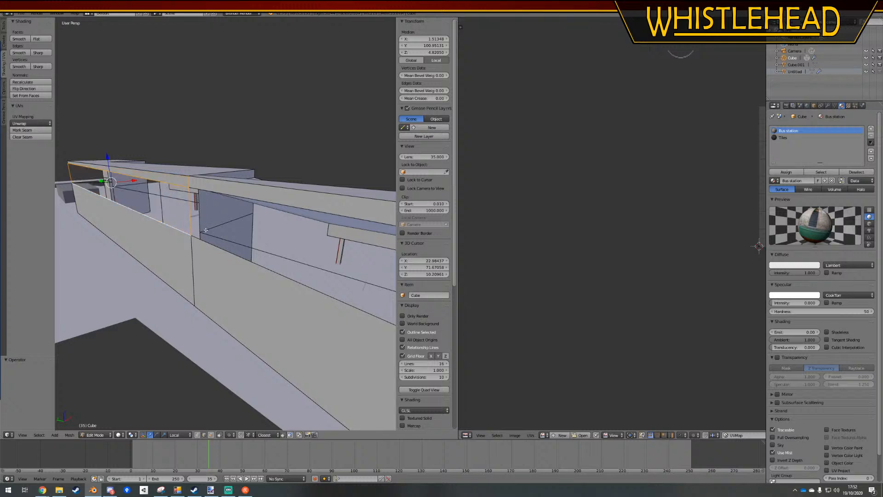
{"action": "key", "text": "ctrl+z"}
{"action": "key", "text": "ctrl+z"}
Delete the leftover vertical edge between the rear wall openings and test whether the upper corner vertex is connected, cancelling the move
{"action": "middle_click_drag", "start_coordinate": [205, 230], "coordinate": [223, 346]}
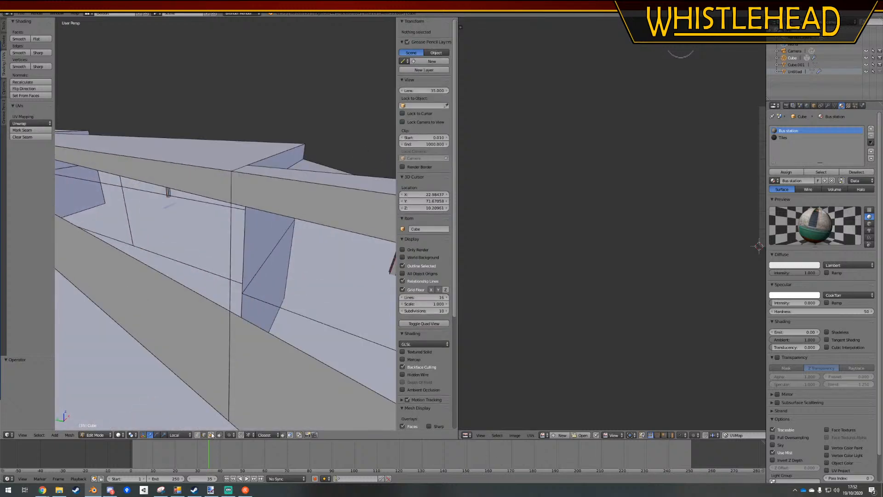
{"action": "key", "text": "x"}
{"action": "left_click", "coordinate": [221, 257]}
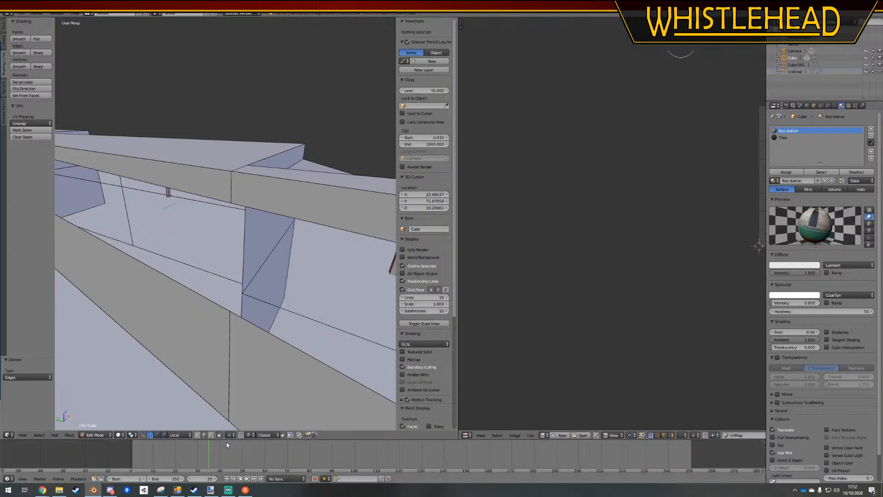
{"action": "left_click", "coordinate": [232, 201]}
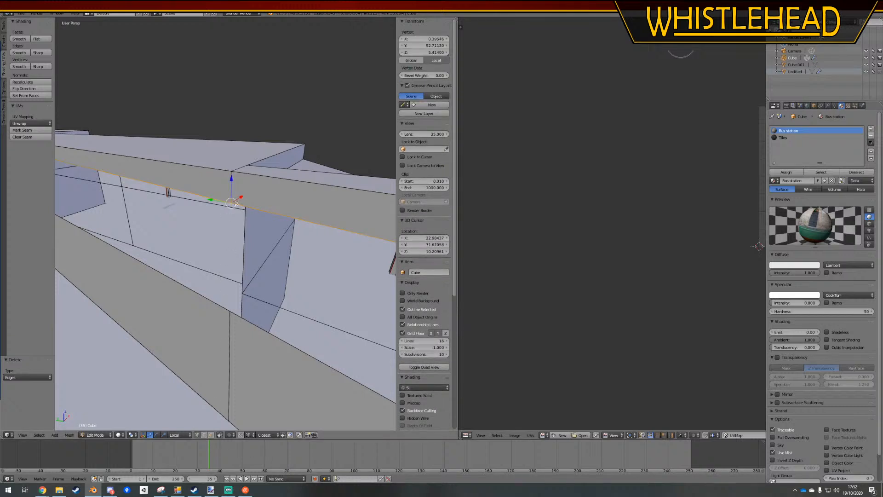
{"action": "key", "text": "g"}
{"action": "right_click", "coordinate": [294, 260]}
Select the upper and lower edges of the shorter section's opening and fill it with a new face
{"action": "right_click", "coordinate": [232, 313], "text": "ctrl"}
{"action": "scroll", "coordinate": [234, 310], "scroll_direction": "down", "scroll_amount": 6}
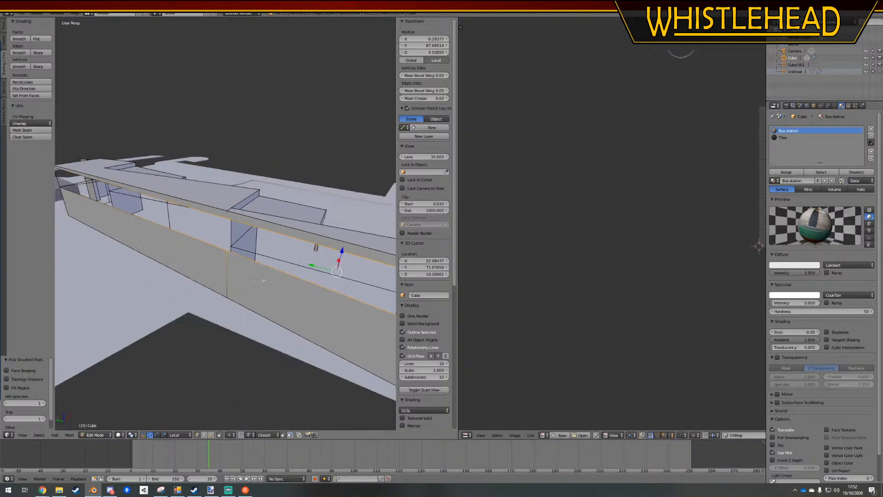
{"action": "scroll", "coordinate": [260, 258], "scroll_direction": "up", "scroll_amount": 1}
{"action": "scroll", "coordinate": [259, 259], "scroll_direction": "down", "scroll_amount": 3}
{"action": "scroll", "coordinate": [259, 258], "scroll_direction": "down", "scroll_amount": 1}
{"action": "middle_click_drag", "start_coordinate": [260, 258], "coordinate": [271, 277], "text": "shift"}
{"action": "key", "text": "f"}
{"action": "scroll", "coordinate": [219, 257], "scroll_direction": "up", "scroll_amount": 1}
Fill the longer rear wall section's opening with a face between its upper and lower edges, and cancel the stray move
{"action": "right_click", "coordinate": [262, 235]}
{"action": "right_click", "coordinate": [131, 210], "text": "ctrl"}
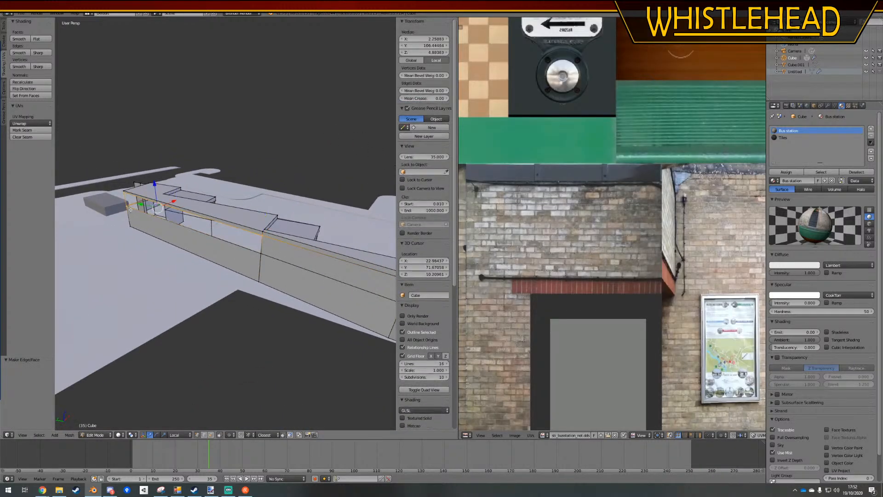
{"action": "key", "text": "g"}
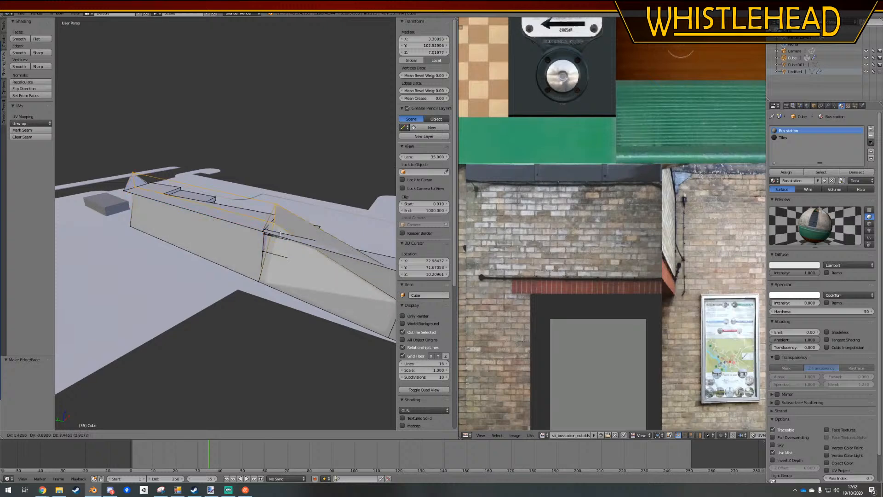
{"action": "right_click", "coordinate": [287, 263]}
Select the whole building mesh, run Remove Doubles again, and clear the selection
{"action": "key", "text": "a"}
{"action": "key", "text": "a"}
{"action": "key", "text": "a"}
{"action": "key", "text": "a"}
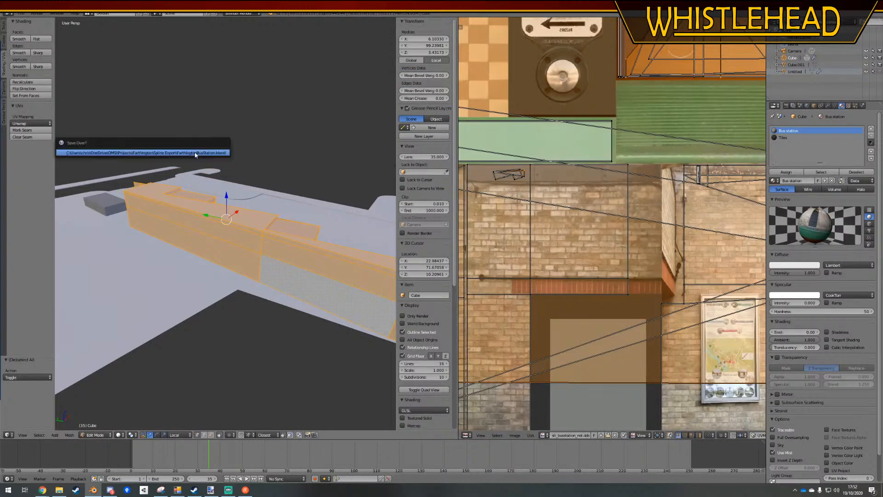
{"action": "key", "text": "w"}
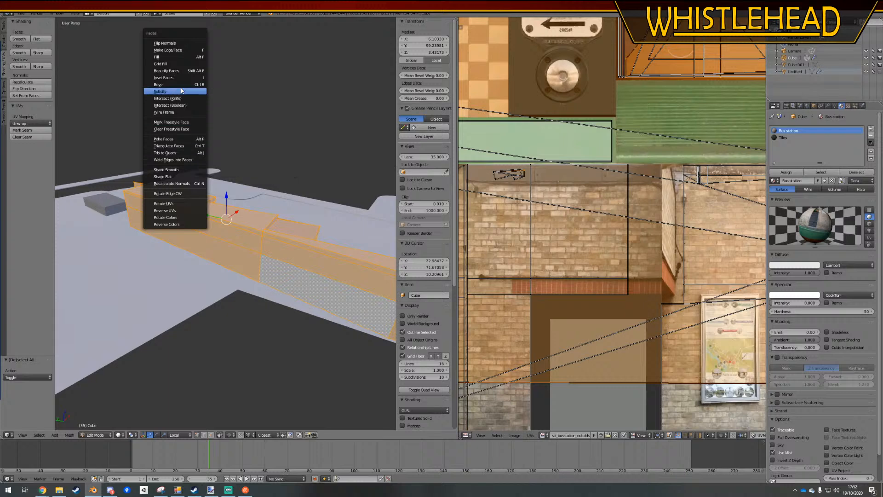
{"action": "left_click", "coordinate": [274, 217]}
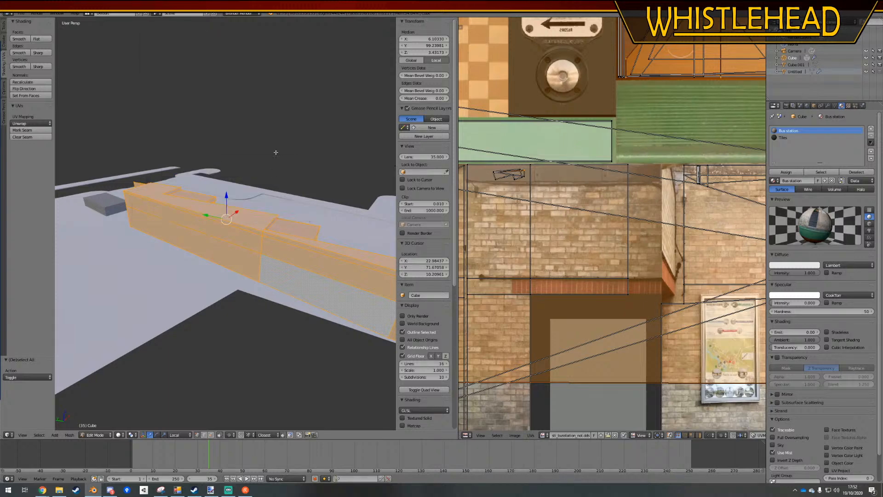
{"action": "key", "text": "w"}
{"action": "left_click", "coordinate": [268, 178]}
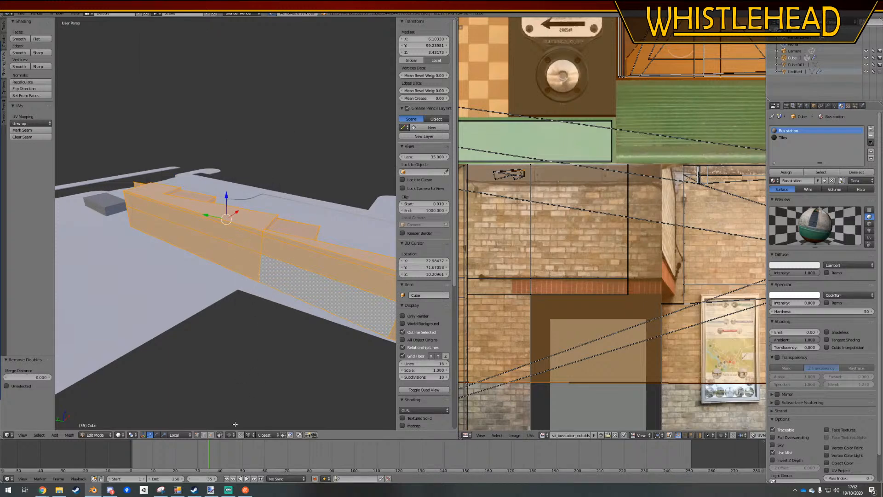
{"action": "key", "text": "a"}
{"action": "middle_click_drag", "start_coordinate": [196, 240], "coordinate": [201, 422]}
{"action": "right_click", "coordinate": [270, 259]}
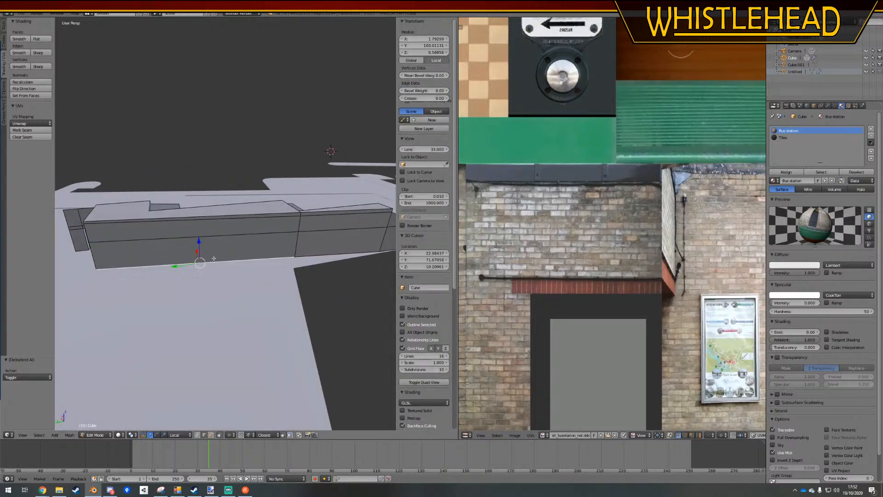
{"action": "right_click", "coordinate": [273, 233], "text": "shift"}
{"action": "right_click", "coordinate": [276, 218], "text": "shift"}
{"action": "right_click", "coordinate": [279, 213], "text": "shift"}
{"action": "right_click", "coordinate": [351, 211], "text": "shift"}
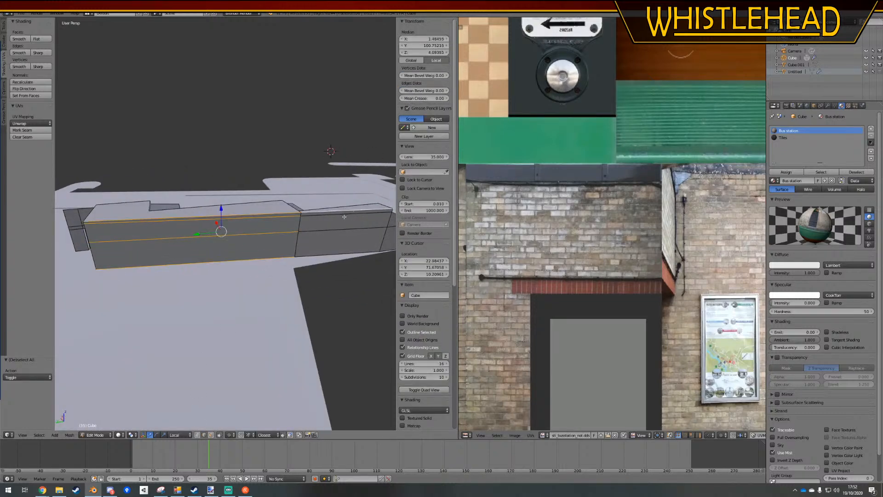
Select the shorter rear wall section's horizontal edges and subdivide them with one cut
{"action": "right_click", "coordinate": [343, 216], "text": "shift"}
{"action": "right_click", "coordinate": [336, 231], "text": "shift"}
{"action": "right_click", "coordinate": [334, 254], "text": "shift"}
{"action": "right_click", "coordinate": [336, 253]}
{"action": "right_click", "coordinate": [347, 210], "text": "shift"}
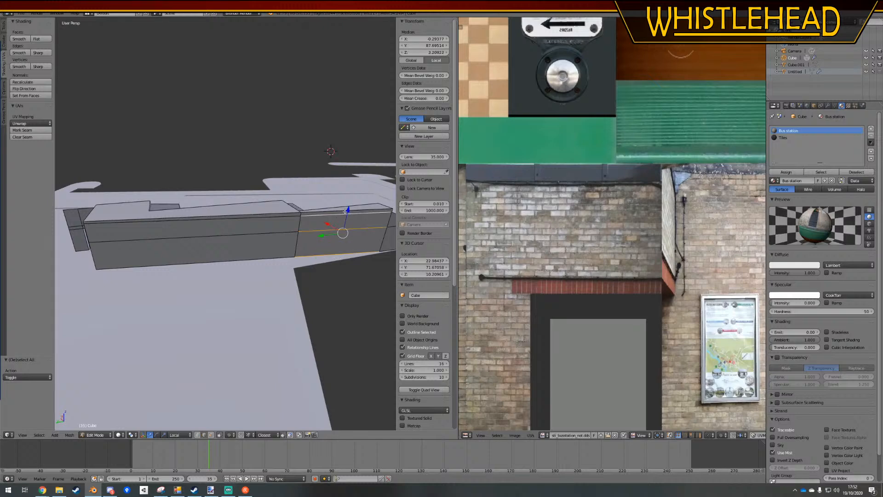
{"action": "key", "text": "w"}
{"action": "left_click", "coordinate": [327, 188]}
Select the longer rear wall section's horizontal edges and subdivide them with three cuts
{"action": "right_click", "coordinate": [213, 262]}
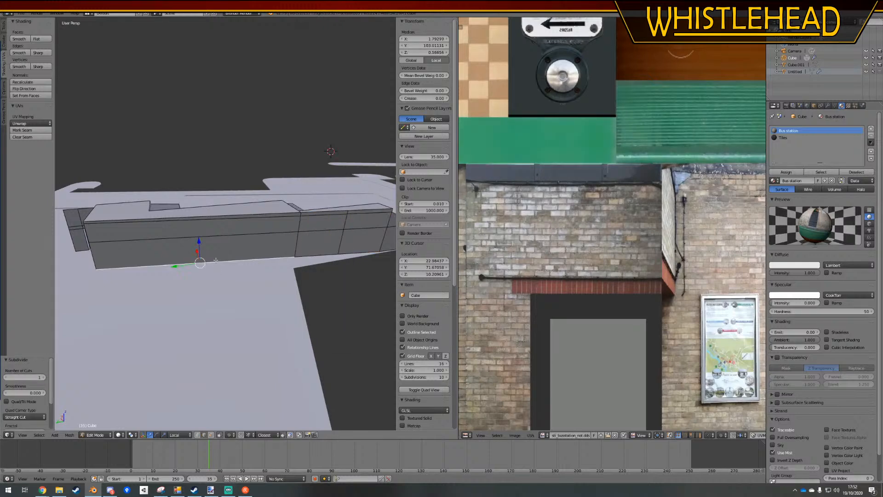
{"action": "right_click", "coordinate": [211, 236], "text": "shift"}
{"action": "right_click", "coordinate": [211, 220], "text": "shift"}
{"action": "right_click", "coordinate": [211, 219], "text": "shift"}
{"action": "right_click", "coordinate": [212, 216], "text": "shift"}
{"action": "key", "text": "w"}
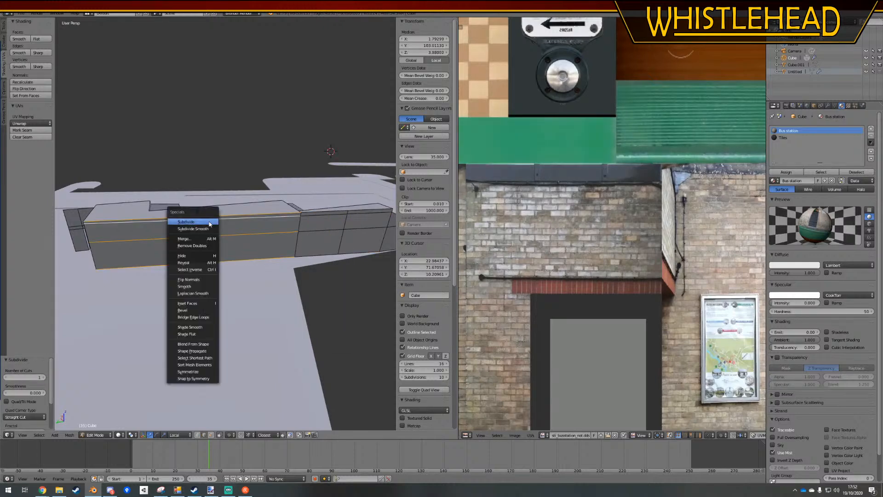
{"action": "left_click", "coordinate": [205, 220]}
{"action": "left_click", "coordinate": [45, 378]}
{"action": "left_click", "coordinate": [44, 378]}
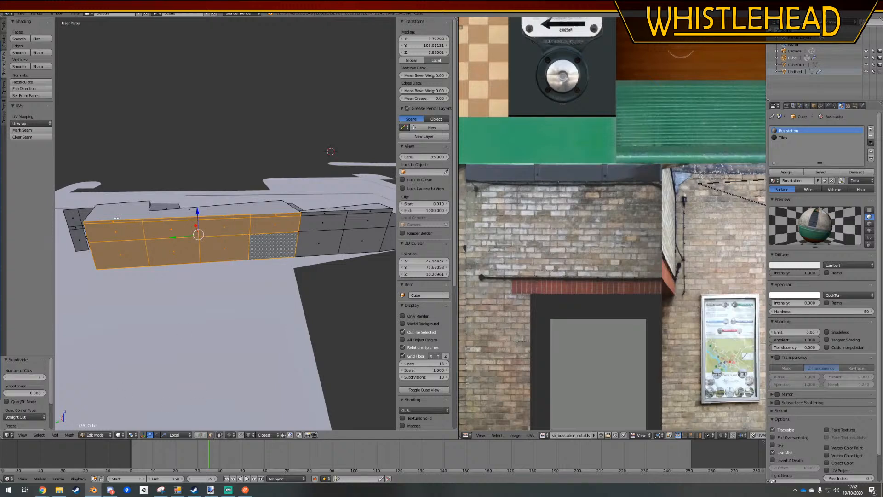
Extend the face selection over both rear wall sections and unwrap all the selected faces
{"action": "right_click", "coordinate": [324, 218], "text": "shift"}
{"action": "right_click", "coordinate": [320, 242], "text": "shift"}
{"action": "right_click", "coordinate": [362, 240], "text": "shift"}
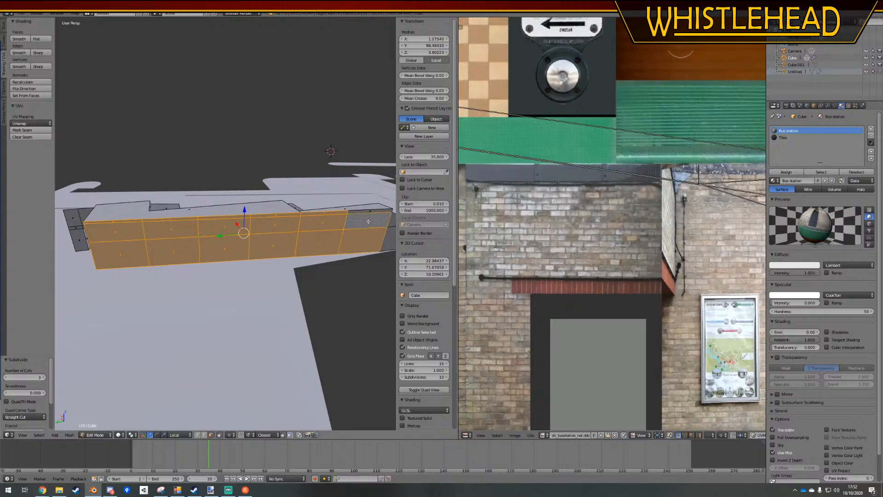
{"action": "right_click", "coordinate": [385, 222], "text": "shift"}
{"action": "scroll", "coordinate": [511, 230], "scroll_direction": "down", "scroll_amount": 6}
{"action": "left_click", "coordinate": [34, 123]}
{"action": "left_click", "coordinate": [35, 134]}
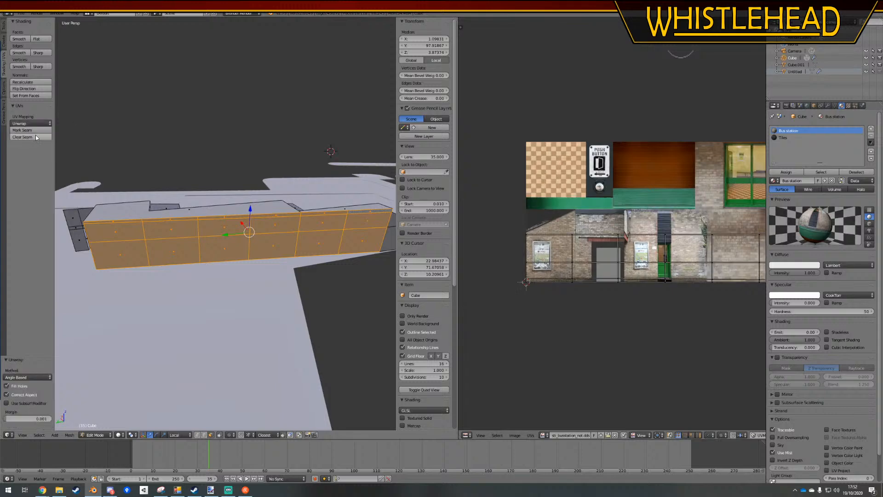
Select all of the rear wall's UVs and rotate them 180 degrees
{"action": "scroll", "coordinate": [639, 248], "scroll_direction": "down", "scroll_amount": 1}
{"action": "key", "text": "a"}
{"action": "scroll", "coordinate": [625, 253], "scroll_direction": "up", "scroll_amount": 4}
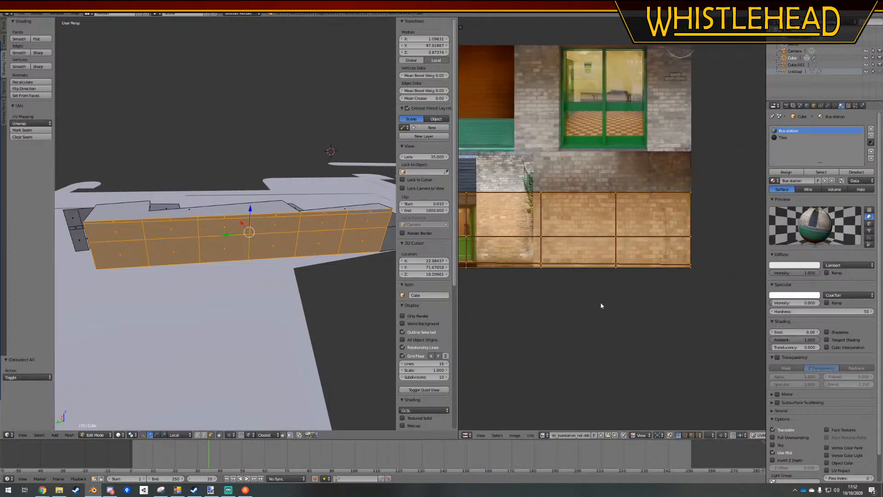
{"action": "type", "text": "r180"}
{"action": "key", "text": "Return"}
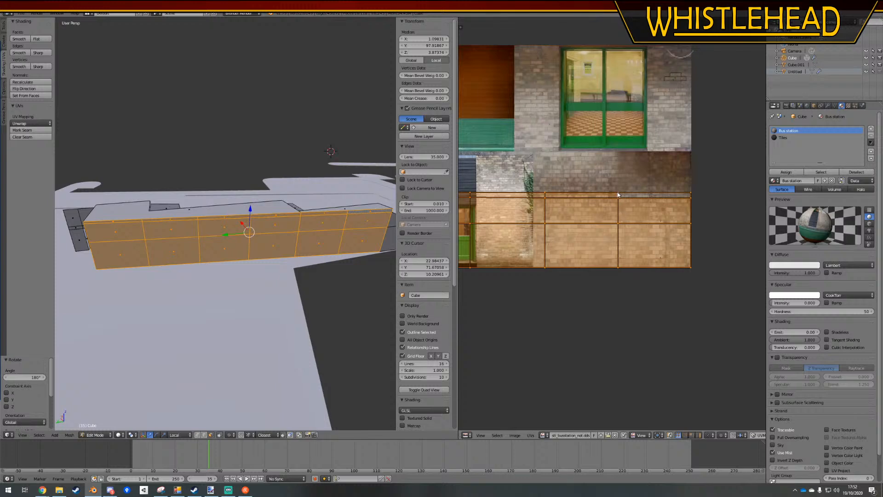
Select the narrow upper strip of the rear wall's UVs and lower it about 0.15 along Y
{"action": "key", "text": "a"}
{"action": "scroll", "coordinate": [699, 197], "scroll_direction": "down", "scroll_amount": 4}
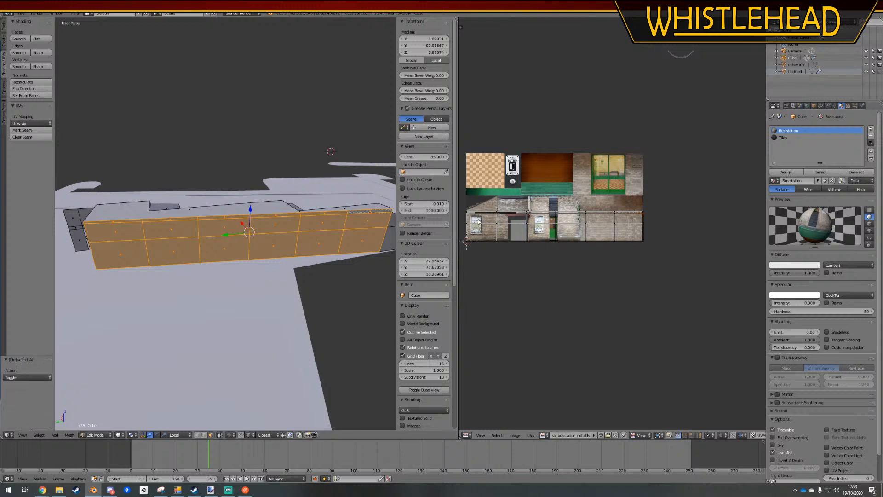
{"action": "scroll", "coordinate": [665, 217], "scroll_direction": "up", "scroll_amount": 6}
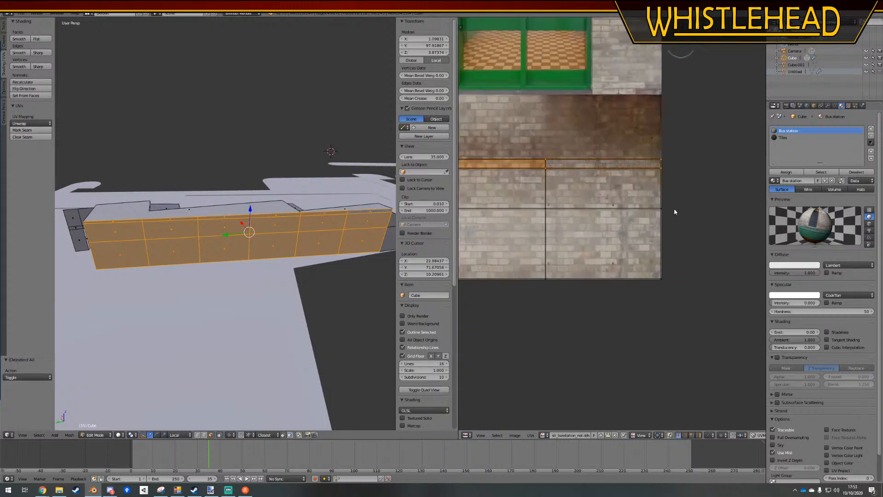
{"action": "key", "text": "g"}
{"action": "key", "text": "y"}
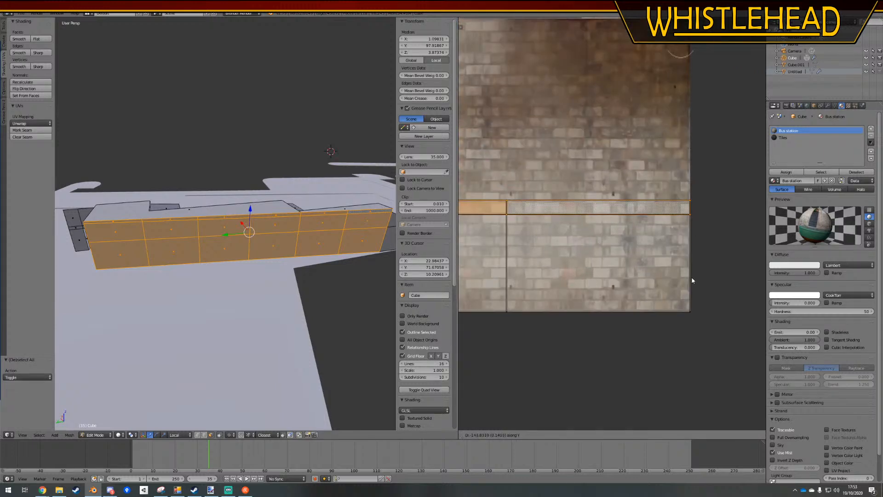
{"action": "left_click", "coordinate": [692, 280]}
Scale the rear wall's UVs by 2.617 and then 0.970, positioning them over the texture's lower brick band
{"action": "scroll", "coordinate": [698, 258], "scroll_direction": "down", "scroll_amount": 5}
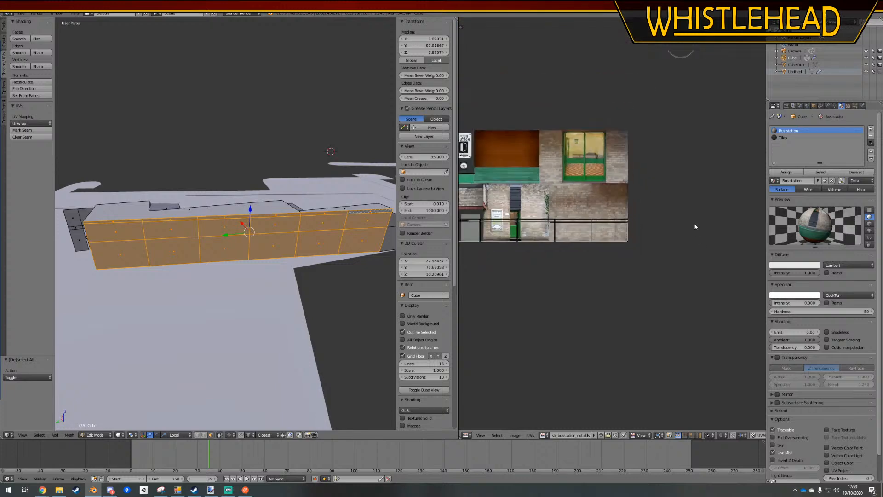
{"action": "scroll", "coordinate": [612, 241], "scroll_direction": "down", "scroll_amount": 3}
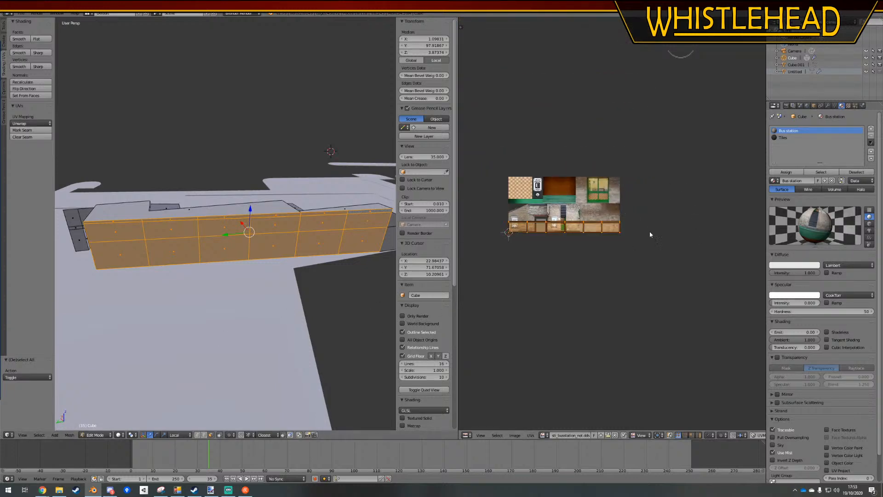
{"action": "scroll", "coordinate": [633, 227], "scroll_direction": "up", "scroll_amount": 5}
{"action": "key", "text": "g"}
{"action": "left_click", "coordinate": [611, 209]}
{"action": "key", "text": "s"}
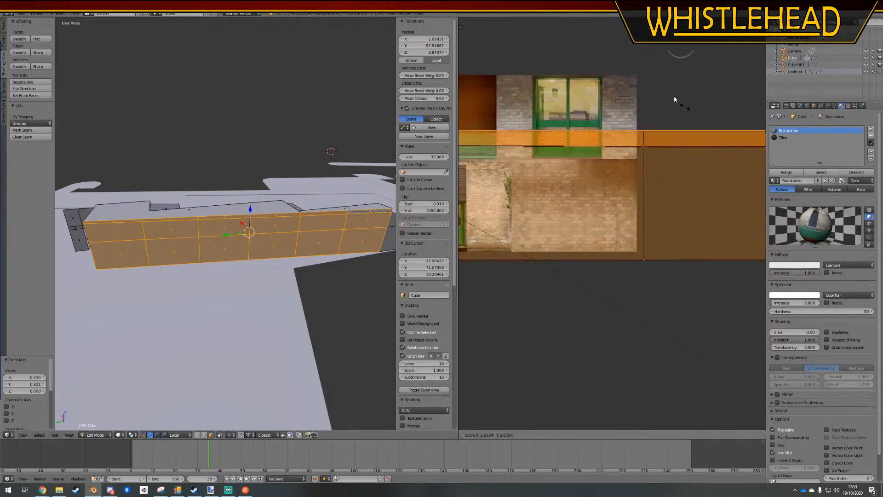
{"action": "left_click", "coordinate": [502, 52]}
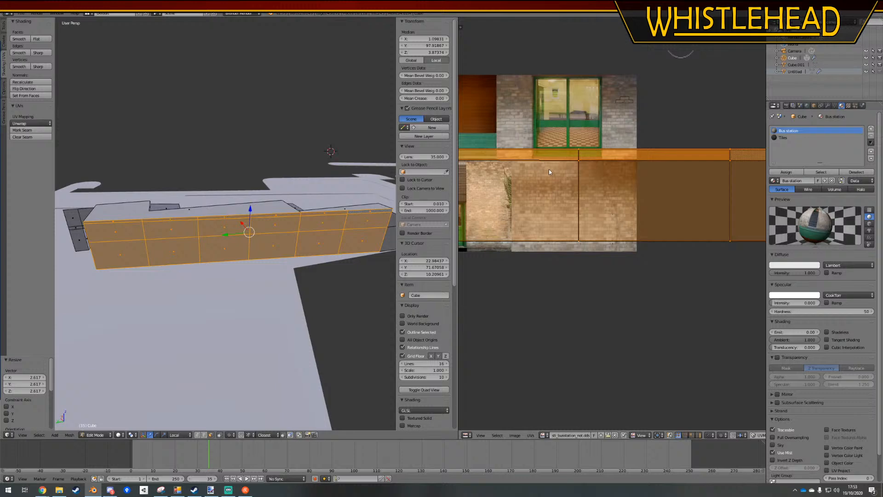
{"action": "key", "text": "g"}
{"action": "left_click", "coordinate": [543, 179]}
{"action": "key", "text": "s"}
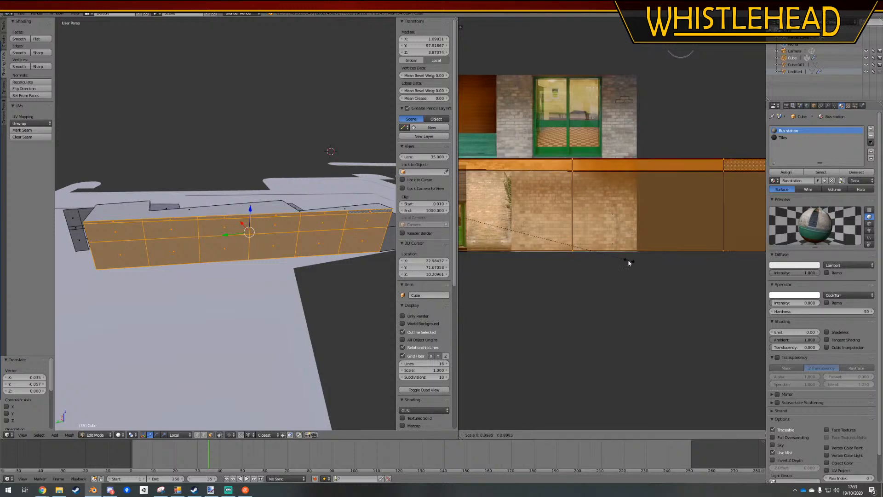
{"action": "left_click", "coordinate": [623, 256]}
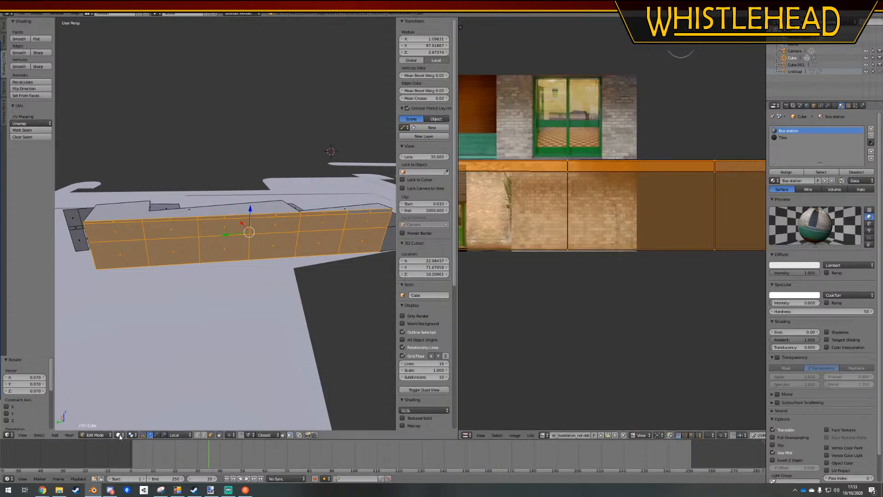
Switch the 3D viewport to a textured display of the rear wall
{"action": "left_click", "coordinate": [120, 435]}
{"action": "left_click", "coordinate": [126, 404]}
{"action": "scroll", "coordinate": [222, 223], "scroll_direction": "up", "scroll_amount": 5}
{"action": "scroll", "coordinate": [613, 225], "scroll_direction": "down", "scroll_amount": 4}
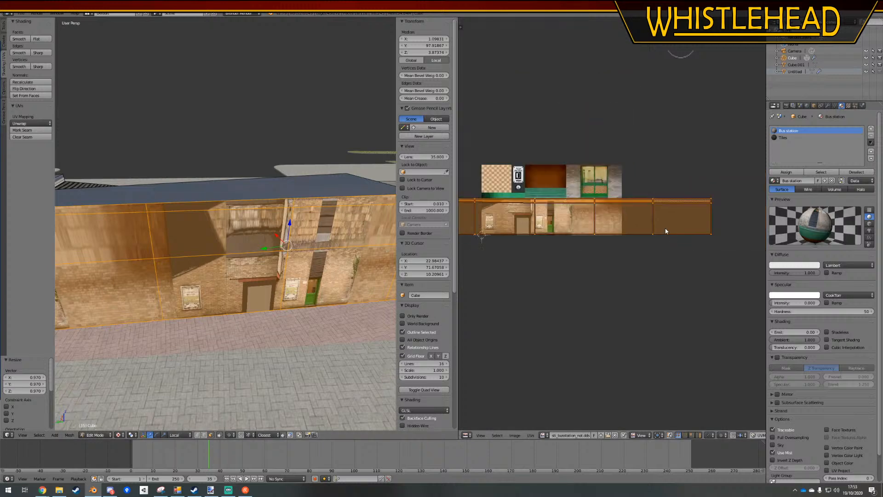
Select the UV column beyond the texture's right edge and move it along X back over the texture
{"action": "scroll", "coordinate": [683, 208], "scroll_direction": "down", "scroll_amount": 2}
{"action": "key", "text": "a"}
{"action": "key", "text": "b"}
{"action": "left_click_drag", "start_coordinate": [688, 181], "coordinate": [612, 318]}
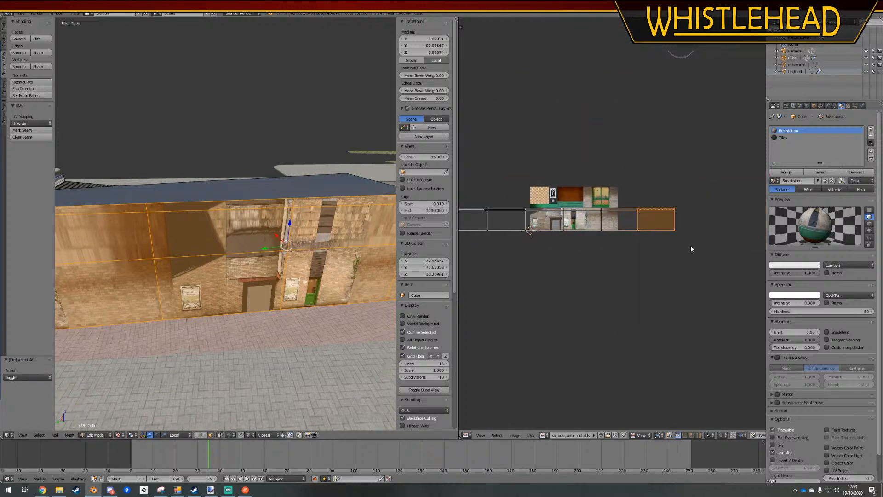
{"action": "key", "text": "g"}
{"action": "key", "text": "x"}
{"action": "left_click", "coordinate": [617, 254]}
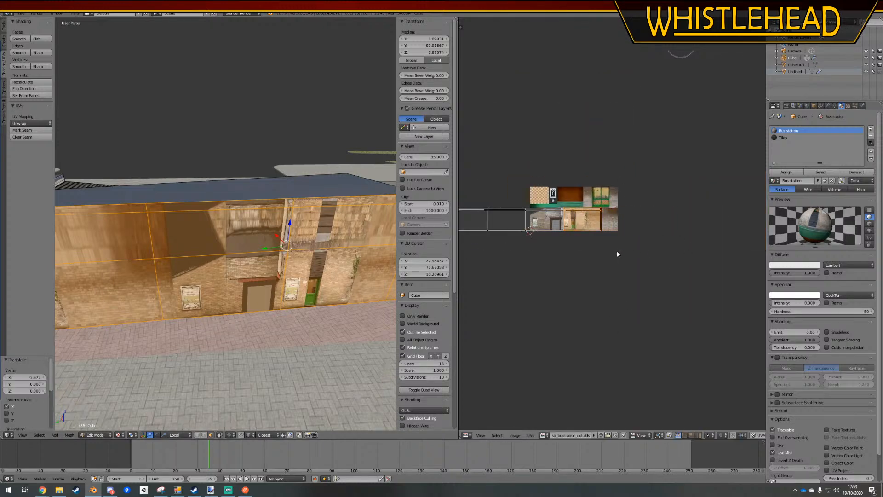
Select the UVs over the texture and move them along X onto the column just beyond its left edge
{"action": "key", "text": "a"}
{"action": "mouse_move", "coordinate": [552, 189]}
{"action": "left_mouse_down", "text": "ctrl"}
{"action": "mouse_move", "coordinate": [578, 167]}
{"action": "mouse_move", "coordinate": [580, 292]}
{"action": "left_mouse_up", "text": "ctrl"}
{"action": "key", "text": "g"}
{"action": "key", "text": "x"}
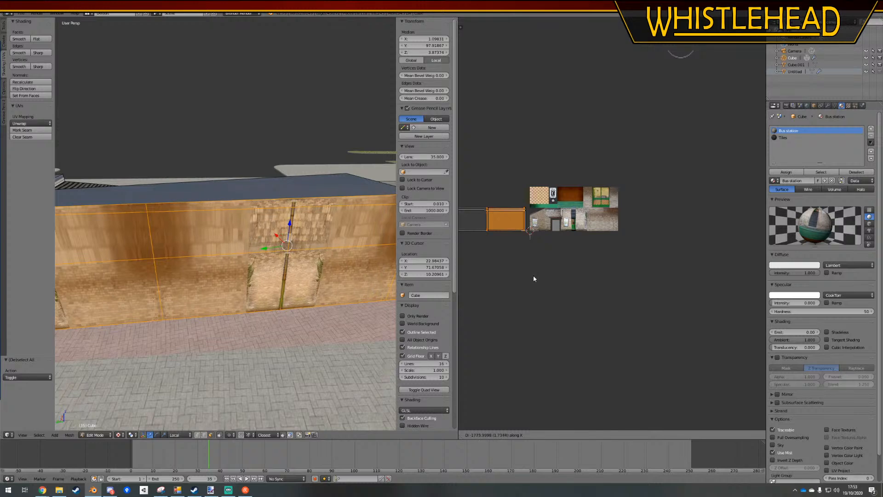
{"action": "left_click", "coordinate": [533, 275]}
Move the outermost left UV vertices along X so all wall sections stack in a single column
{"action": "key", "text": "a"}
{"action": "middle_click_drag", "start_coordinate": [521, 269], "coordinate": [607, 248]}
{"action": "left_click_drag", "start_coordinate": [557, 194], "coordinate": [575, 271], "text": "ctrl"}
{"action": "key", "text": "g"}
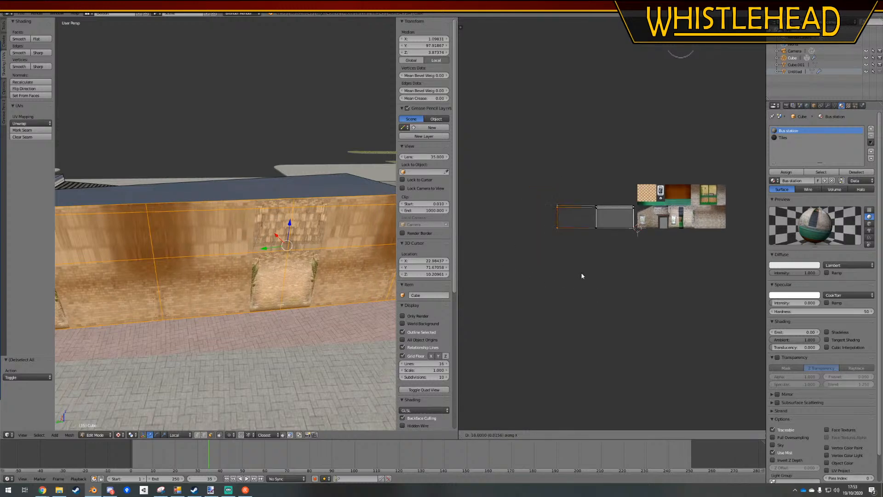
{"action": "key", "text": "x"}
{"action": "left_click", "coordinate": [659, 275]}
Select all the stacked wall UVs and move them 1.972 along X onto the texture's brick area
{"action": "key", "text": "a"}
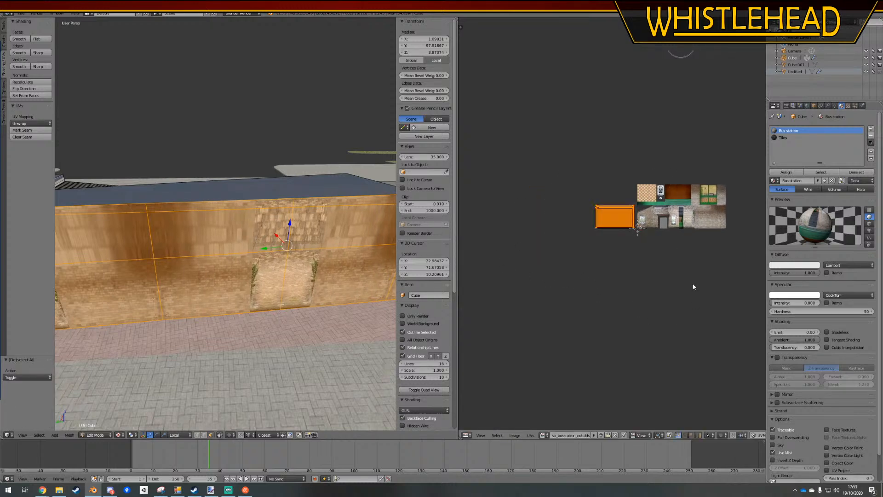
{"action": "scroll", "coordinate": [670, 268], "scroll_direction": "up", "scroll_amount": 4}
{"action": "middle_click_drag", "start_coordinate": [669, 268], "coordinate": [507, 256]}
{"action": "key", "text": "g"}
{"action": "key", "text": "x"}
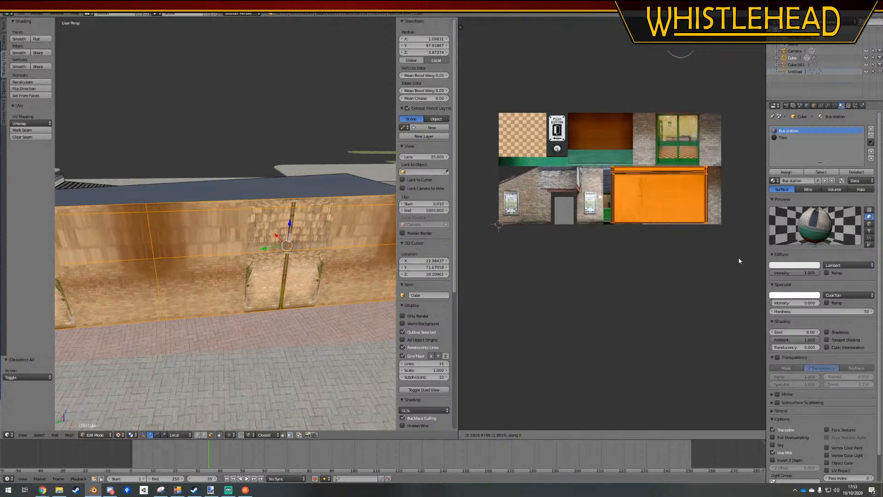
{"action": "left_click", "coordinate": [733, 259]}
Scale the stacked wall UVs to 0.529 along X and shift them along X towards the plain brick
{"action": "scroll", "coordinate": [307, 283], "scroll_direction": "up", "scroll_amount": 2}
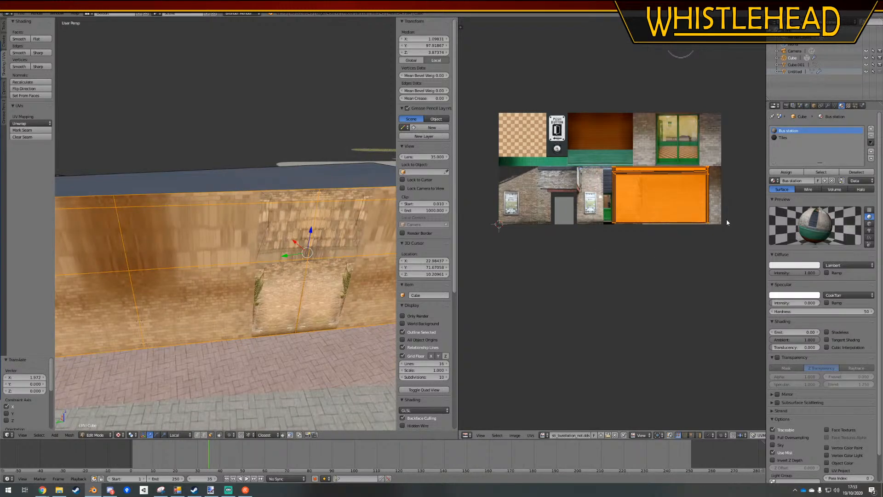
{"action": "key", "text": "s"}
{"action": "key", "text": "x"}
{"action": "left_click", "coordinate": [691, 217]}
{"action": "key", "text": "g"}
{"action": "key", "text": "x"}
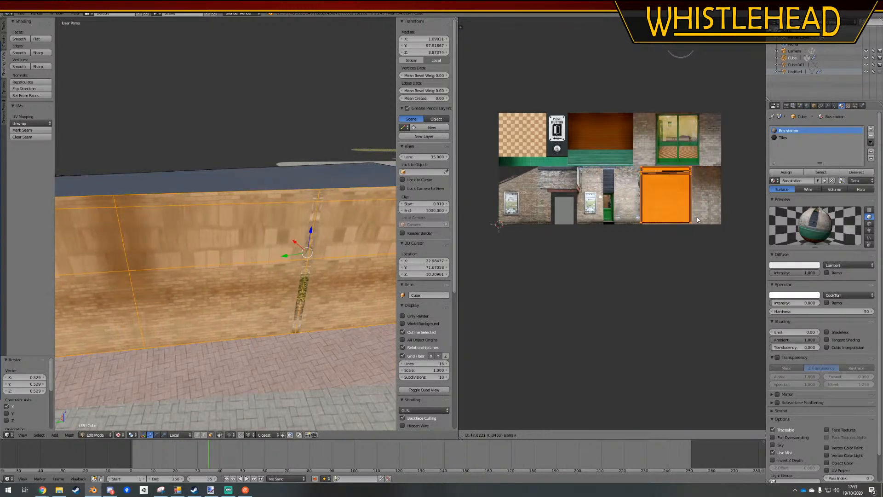
{"action": "left_click", "coordinate": [699, 218]}
Fit the stacked UVs within the plain brick by scaling X to 0.803, shifting along X, and scaling X by 1.061
{"action": "key", "text": "s"}
{"action": "key", "text": "x"}
{"action": "left_click", "coordinate": [708, 215]}
{"action": "key", "text": "g"}
{"action": "key", "text": "x"}
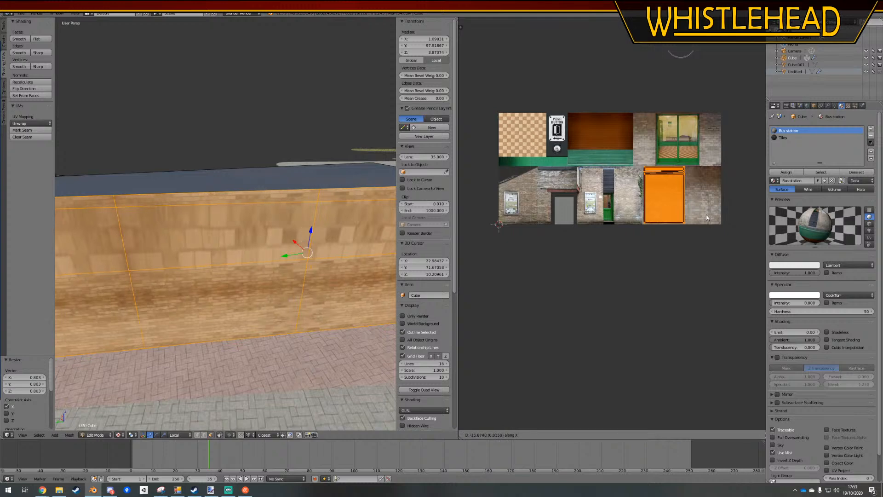
{"action": "left_click", "coordinate": [706, 214]}
{"action": "key", "text": "s"}
{"action": "key", "text": "x"}
{"action": "left_click", "coordinate": [709, 214]}
{"action": "scroll", "coordinate": [657, 167], "scroll_direction": "up", "scroll_amount": 4}
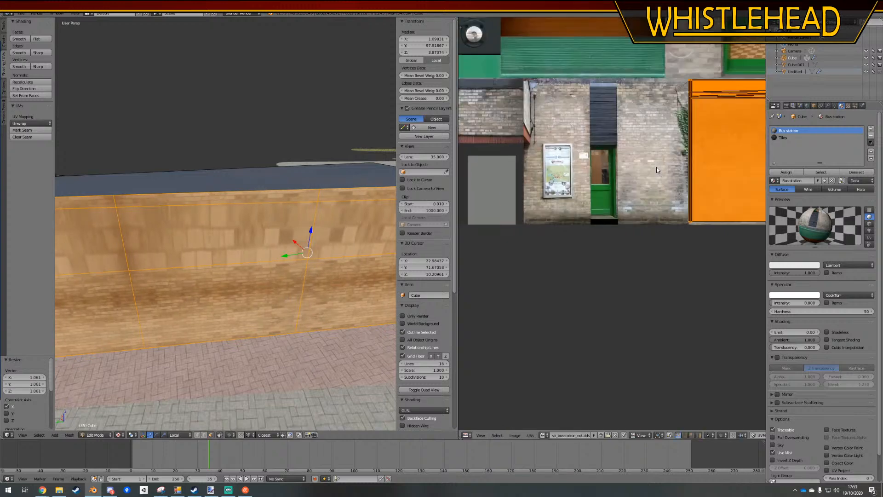
{"action": "middle_click_drag", "start_coordinate": [664, 158], "coordinate": [530, 267]}
{"action": "scroll", "coordinate": [575, 214], "scroll_direction": "up", "scroll_amount": 2}
{"action": "key", "text": "a"}
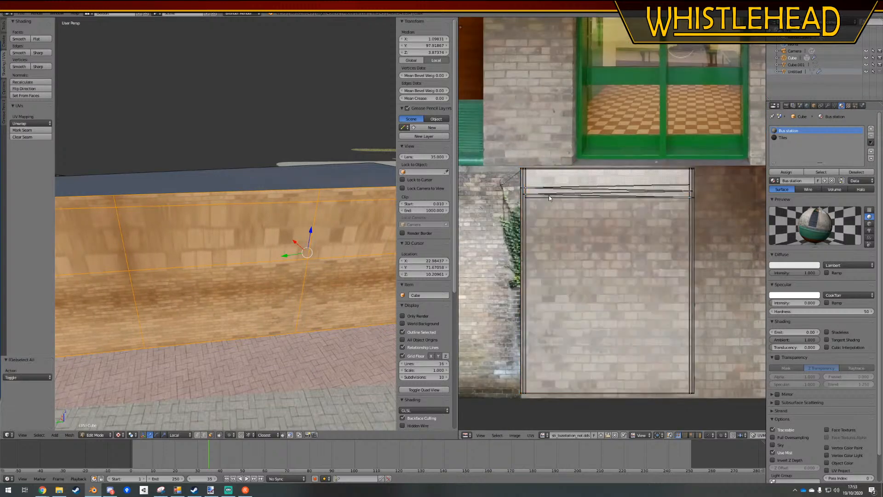
{"action": "key", "text": "b"}
{"action": "left_click_drag", "start_coordinate": [510, 226], "coordinate": [742, 177]}
{"action": "key", "text": "g"}
{"action": "right_click", "coordinate": [709, 239]}
Align the view squarely to the rear wall, map its selected faces with Project From View, and inspect the result
{"action": "scroll", "coordinate": [310, 266], "scroll_direction": "down", "scroll_amount": 7}
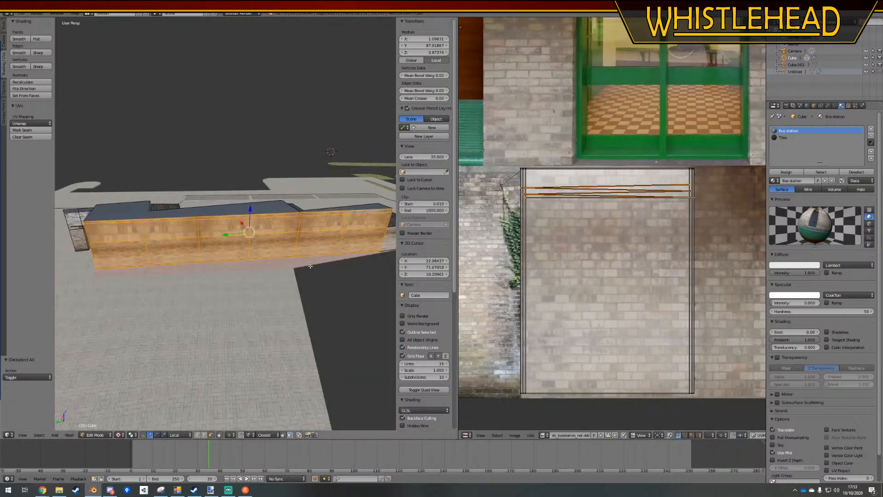
{"action": "middle_click_drag", "start_coordinate": [310, 266], "coordinate": [301, 250]}
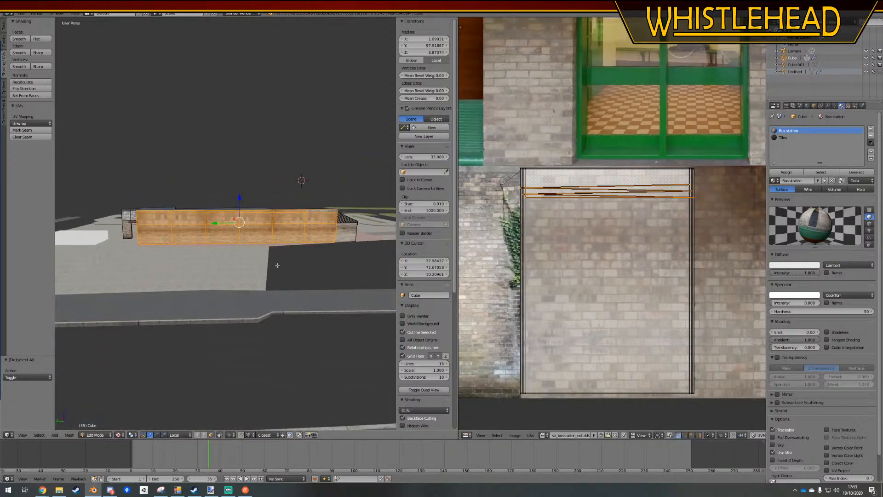
{"action": "key", "text": "ctrl+KP_7"}
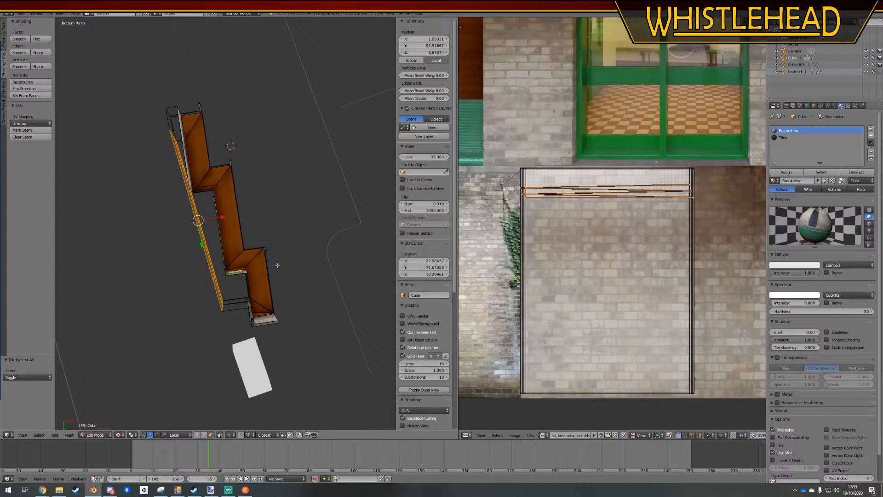
{"action": "key", "text": "shift+KP_7"}
{"action": "left_click", "coordinate": [30, 123]}
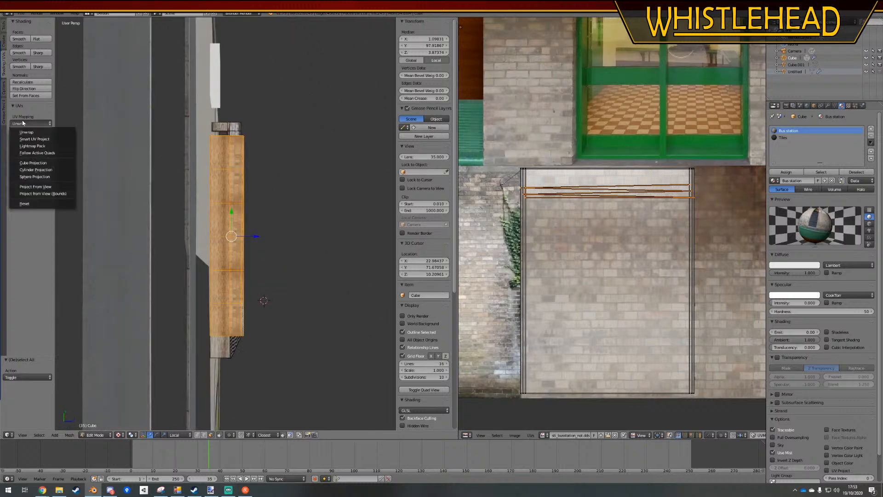
{"action": "left_click", "coordinate": [27, 186]}
{"action": "scroll", "coordinate": [256, 238], "scroll_direction": "up", "scroll_amount": 5}
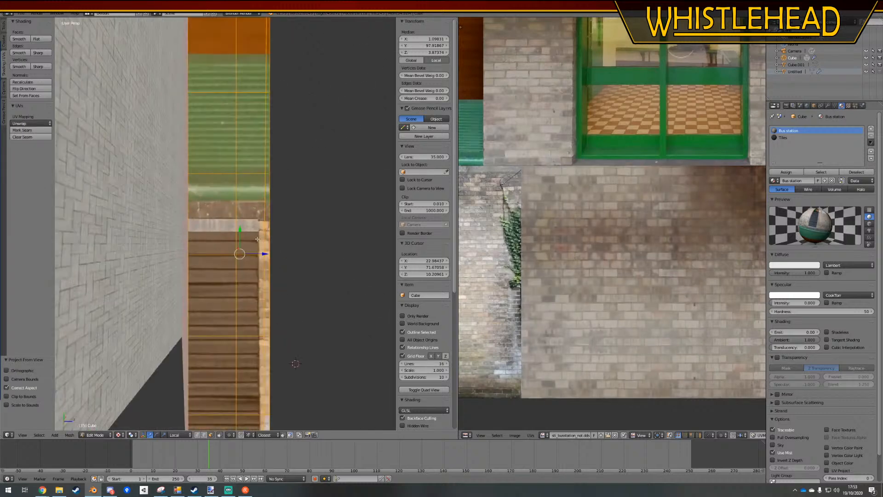
{"action": "scroll", "coordinate": [256, 238], "scroll_direction": "down", "scroll_amount": 4}
{"action": "middle_click_drag", "start_coordinate": [218, 309], "coordinate": [151, 324]}
{"action": "key", "text": "KP_7"}
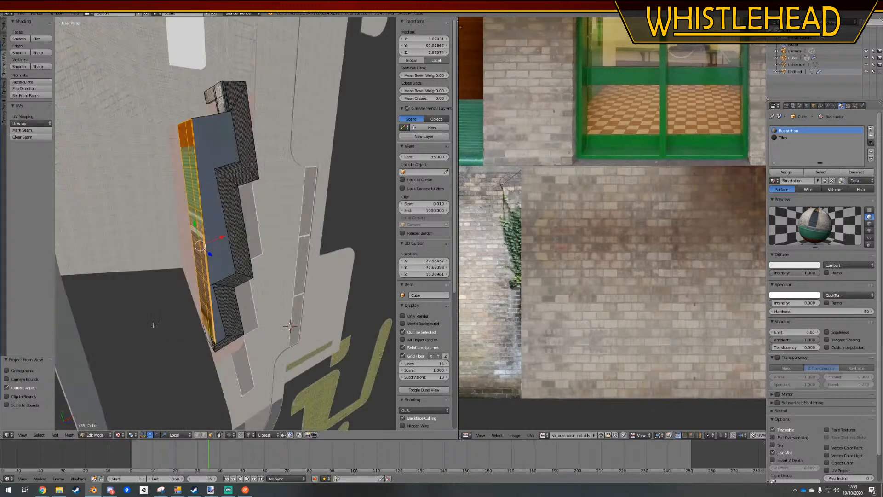
{"action": "middle_click_drag", "start_coordinate": [138, 318], "coordinate": [224, 296]}
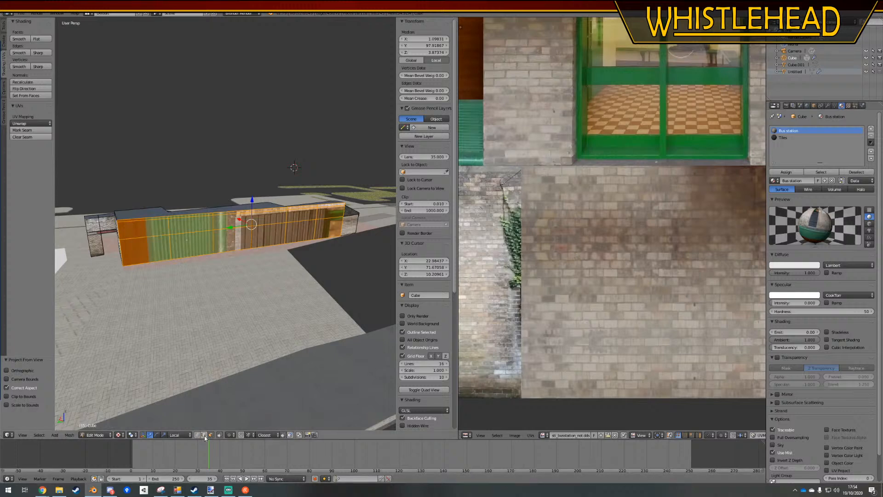
Select the horizontal edges along the rear wall's green-textured section at every height
{"action": "right_click", "coordinate": [159, 261]}
{"action": "right_click", "coordinate": [156, 235], "text": "shift"}
{"action": "right_click", "coordinate": [156, 234], "text": "shift"}
{"action": "right_click", "coordinate": [155, 217], "text": "shift"}
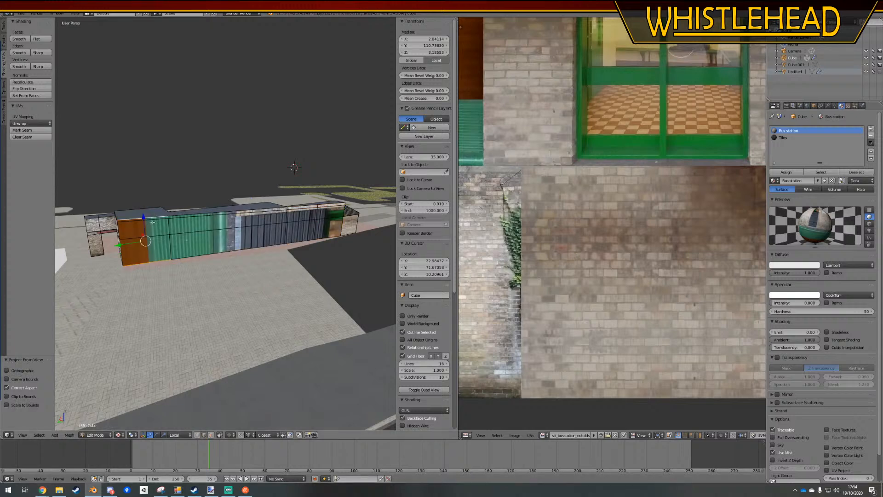
{"action": "right_click", "coordinate": [159, 235], "text": "shift"}
{"action": "right_click", "coordinate": [186, 255], "text": "shift"}
{"action": "right_click", "coordinate": [187, 233], "text": "shift"}
{"action": "right_click", "coordinate": [189, 218], "text": "shift"}
{"action": "right_click", "coordinate": [190, 213], "text": "shift"}
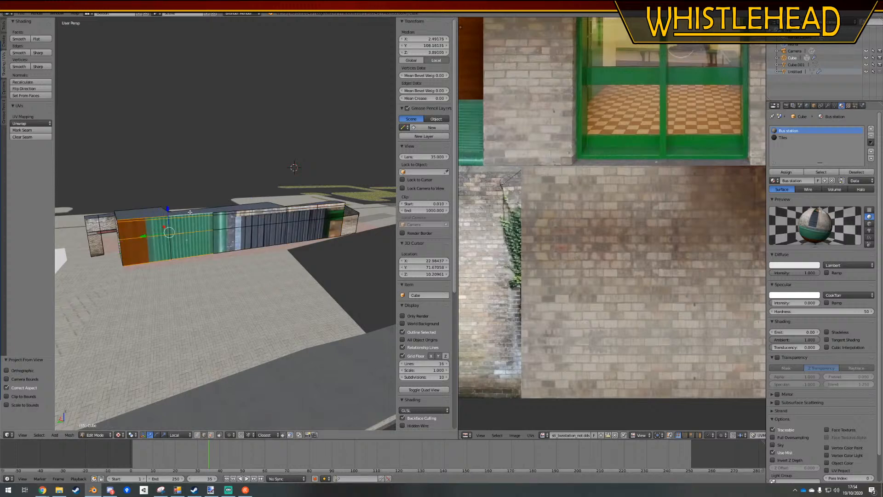
{"action": "right_click", "coordinate": [189, 217], "text": "alt+shift"}
{"action": "right_click", "coordinate": [193, 218], "text": "alt+shift"}
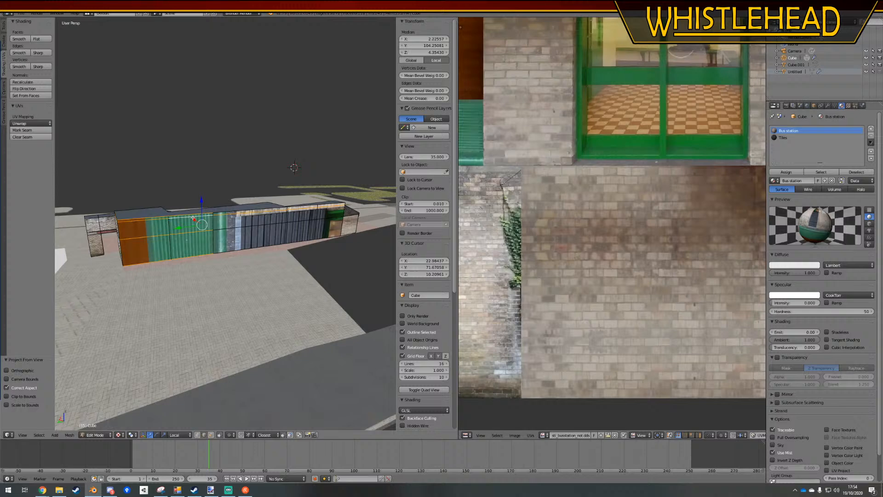
Extend the edge selection along the remaining rear wall sections up to the wall's far end
{"action": "right_click", "coordinate": [238, 227], "text": "alt+shift"}
{"action": "right_click", "coordinate": [238, 249], "text": "alt+shift"}
{"action": "right_click", "coordinate": [235, 211], "text": "alt+shift"}
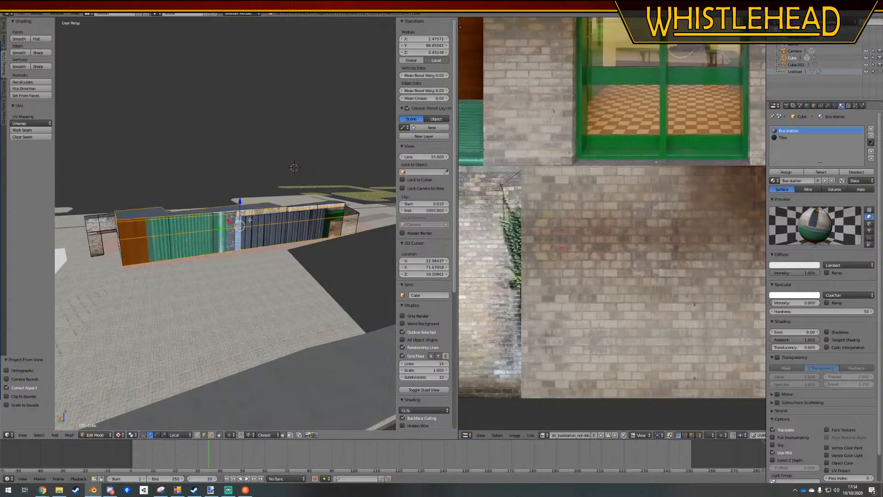
{"action": "right_click", "coordinate": [253, 221], "text": "alt+shift"}
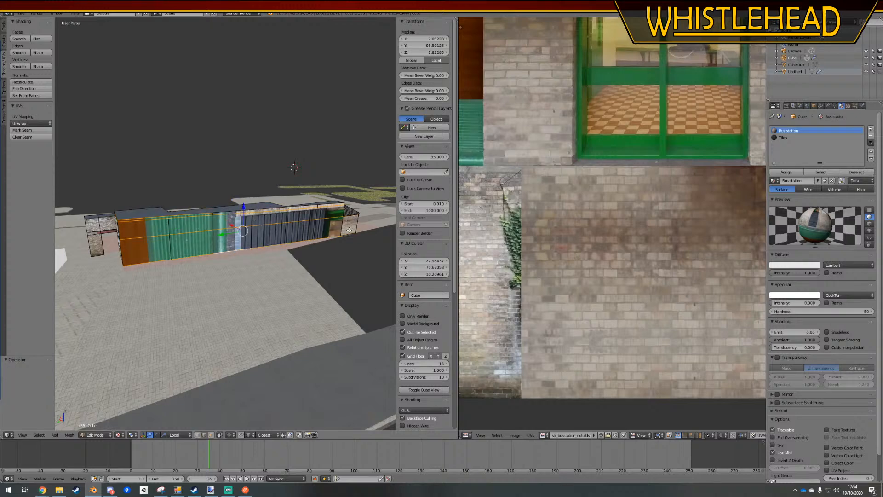
{"action": "right_click", "coordinate": [264, 209], "text": "alt+shift"}
{"action": "right_click", "coordinate": [336, 203], "text": "alt+shift"}
Switch to wireframe display and remove the stray roof edges so only the rear wall's lengthwise edges are selected
{"action": "middle_click_drag", "start_coordinate": [360, 234], "coordinate": [266, 272]}
{"action": "mouse_move", "coordinate": [272, 306]}
{"action": "middle_mouse_down"}
{"action": "mouse_move", "coordinate": [227, 286]}
{"action": "mouse_move", "coordinate": [203, 292]}
{"action": "mouse_move", "coordinate": [317, 297]}
{"action": "mouse_move", "coordinate": [327, 335]}
{"action": "middle_mouse_up"}
{"action": "scroll", "coordinate": [271, 311], "scroll_direction": "up", "scroll_amount": 4}
{"action": "key", "text": "z"}
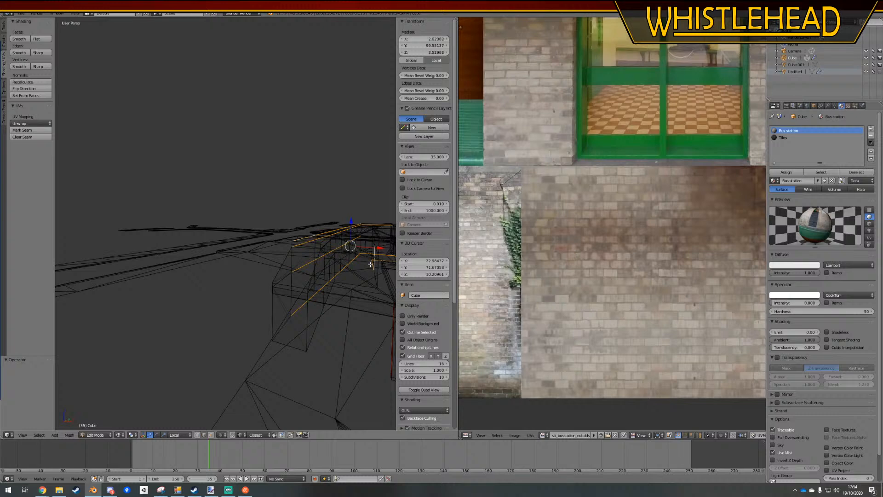
{"action": "middle_click_drag", "start_coordinate": [375, 272], "coordinate": [242, 275]}
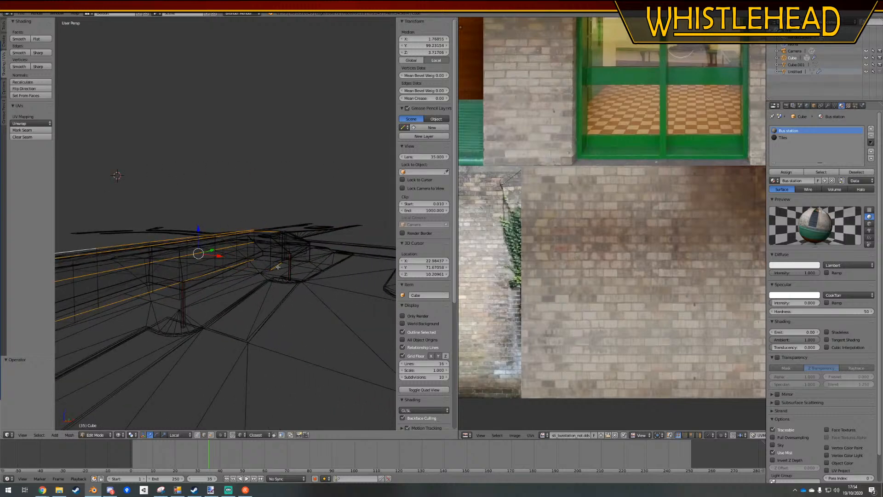
{"action": "right_click", "coordinate": [266, 232], "text": "shift"}
{"action": "right_click", "coordinate": [264, 231], "text": "shift"}
{"action": "middle_click_drag", "start_coordinate": [263, 233], "coordinate": [226, 262]}
{"action": "right_click", "coordinate": [214, 234], "text": "shift"}
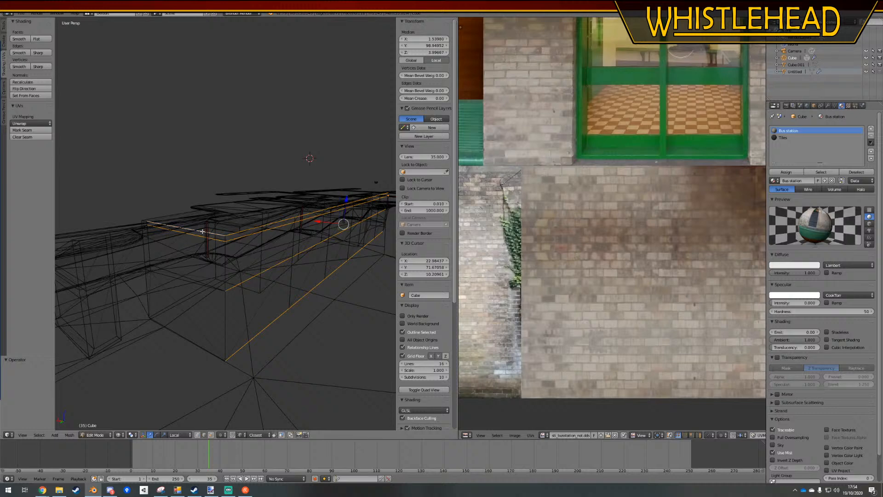
{"action": "right_click", "coordinate": [202, 232], "text": "shift"}
{"action": "right_click", "coordinate": [200, 235], "text": "shift"}
Subdivide the selected rear wall edges with 1 cut and return to solid display
{"action": "key", "text": "w"}
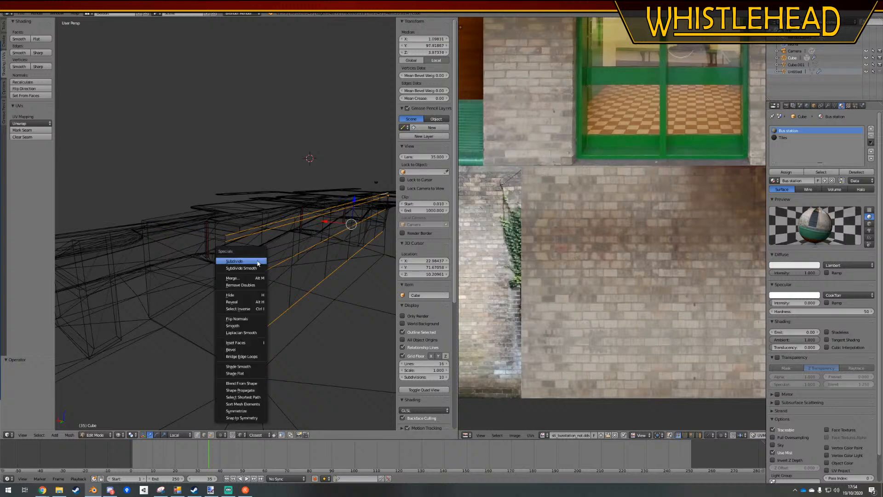
{"action": "left_click", "coordinate": [245, 257]}
{"action": "middle_click_drag", "start_coordinate": [217, 273], "coordinate": [220, 286]}
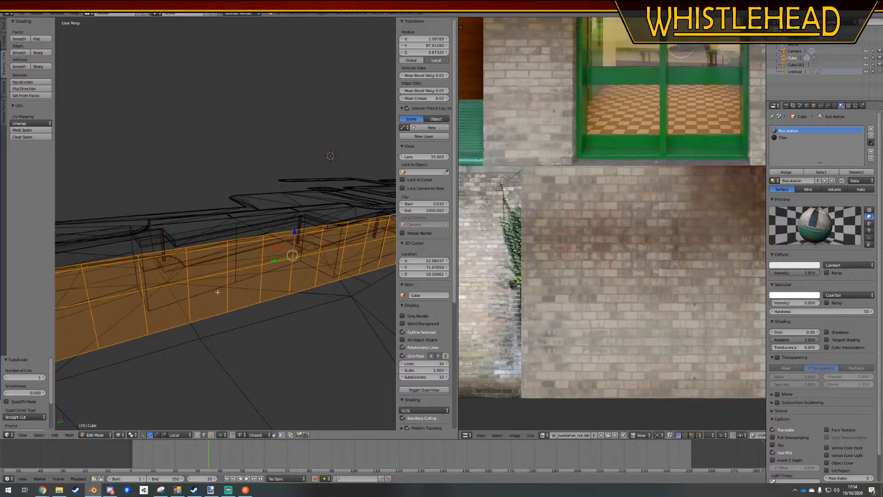
{"action": "key", "text": "z"}
{"action": "scroll", "coordinate": [219, 289], "scroll_direction": "down", "scroll_amount": 3}
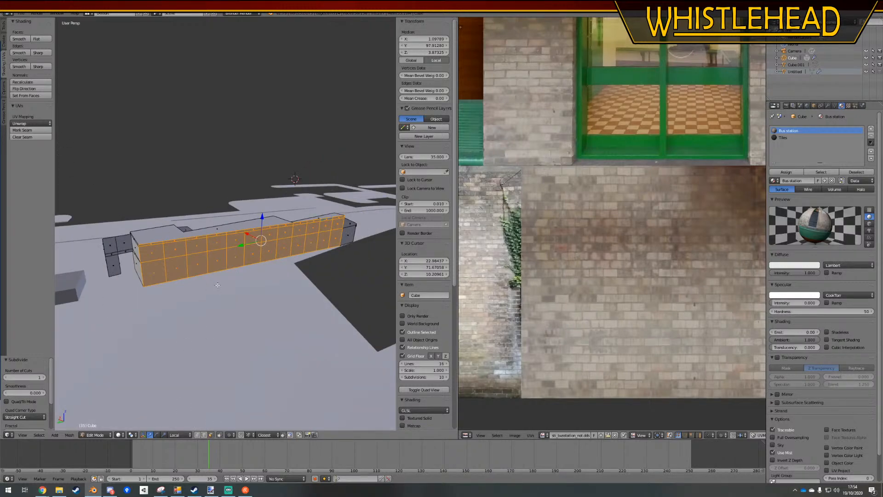
Align the view squarely to the rear wall, map it with Project From View, and rotate all its UVs by -90°
{"action": "middle_click_drag", "start_coordinate": [217, 285], "coordinate": [196, 255]}
{"action": "left_click", "coordinate": [32, 123]}
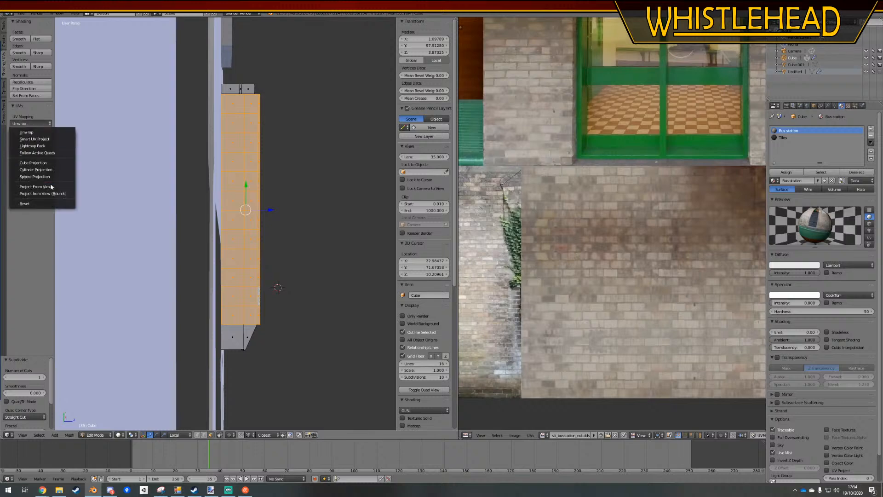
{"action": "left_click", "coordinate": [48, 188]}
{"action": "scroll", "coordinate": [631, 217], "scroll_direction": "down", "scroll_amount": 8}
{"action": "type", "text": "a"}
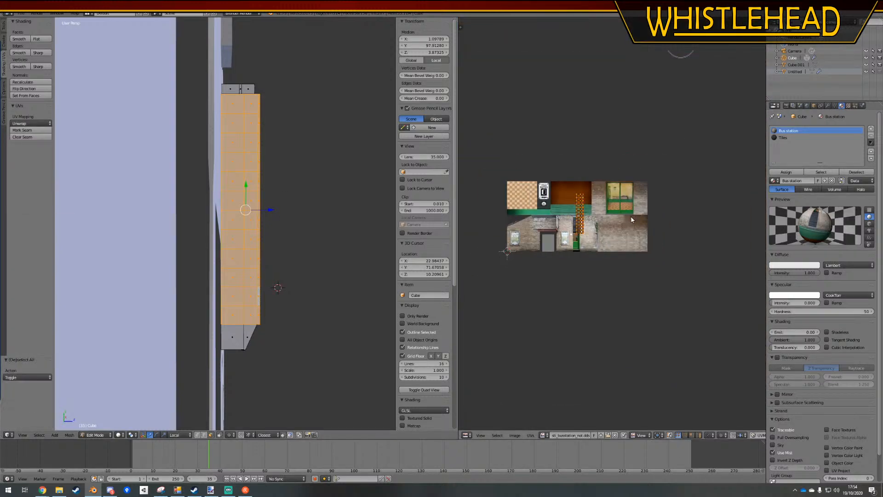
{"action": "type", "text": "r-90"}
{"action": "key", "text": "Return"}
Scale the rotated wall UVs by 5.834, then rescale them to roughly match the height of the texture's lower brick row
{"action": "scroll", "coordinate": [631, 219], "scroll_direction": "up", "scroll_amount": 2}
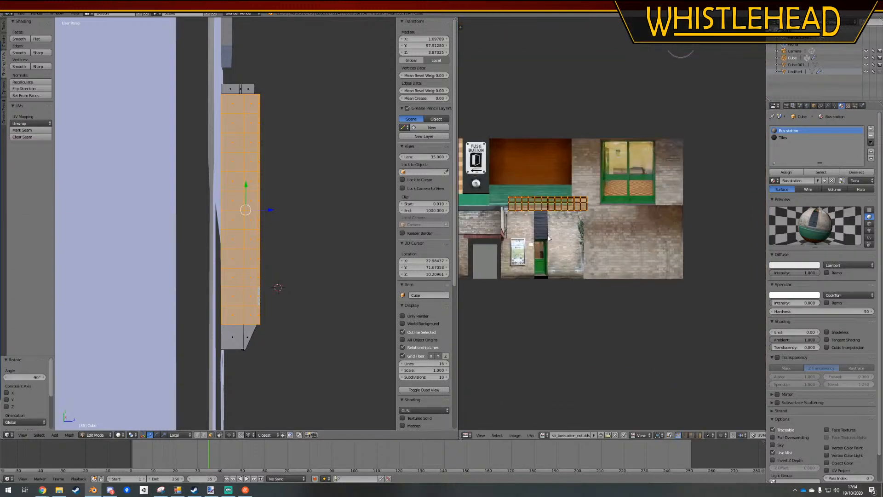
{"action": "key", "text": "s"}
{"action": "left_click", "coordinate": [723, 43]}
{"action": "key", "text": "s"}
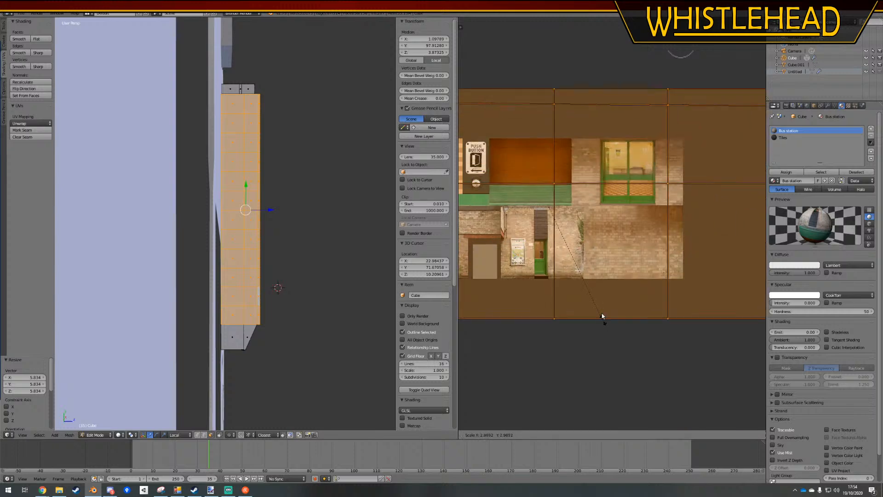
{"action": "left_click", "coordinate": [575, 262]}
Fine-tune the wall UVs' position and scale so their lower edge meets the texture's bottom edge
{"action": "key", "text": "g"}
{"action": "left_click", "coordinate": [594, 277]}
{"action": "key", "text": "s"}
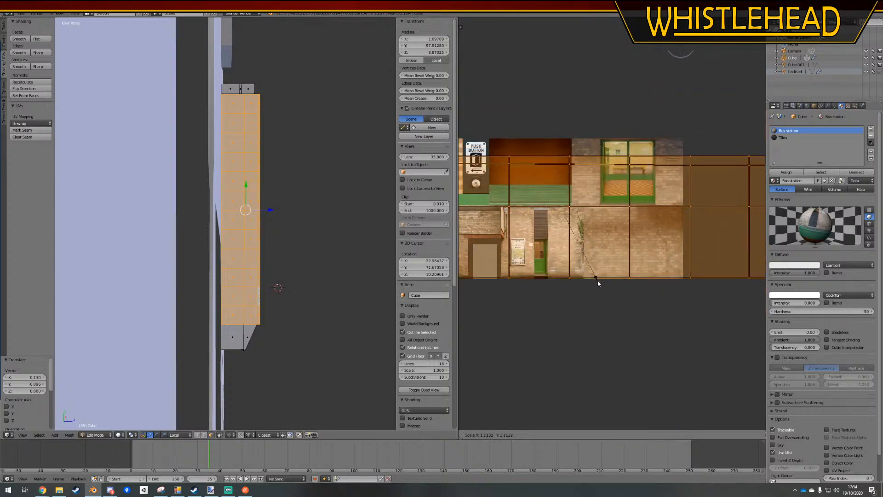
{"action": "left_click", "coordinate": [598, 278]}
{"action": "key", "text": "g"}
{"action": "left_click", "coordinate": [599, 278]}
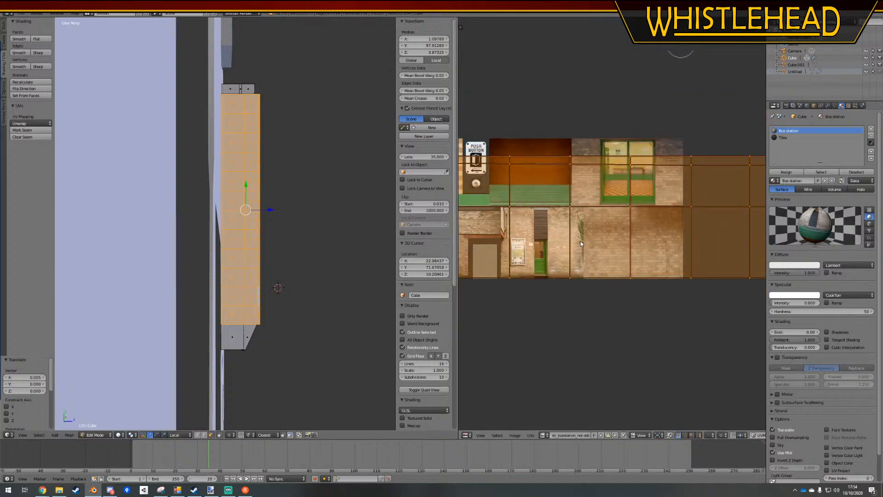
Select the upper row of wall UVs and move it down along Y onto the lower brick row
{"action": "scroll", "coordinate": [568, 222], "scroll_direction": "down", "scroll_amount": 4}
{"action": "key", "text": "a"}
{"action": "left_click_drag", "start_coordinate": [484, 211], "coordinate": [719, 211], "text": "ctrl"}
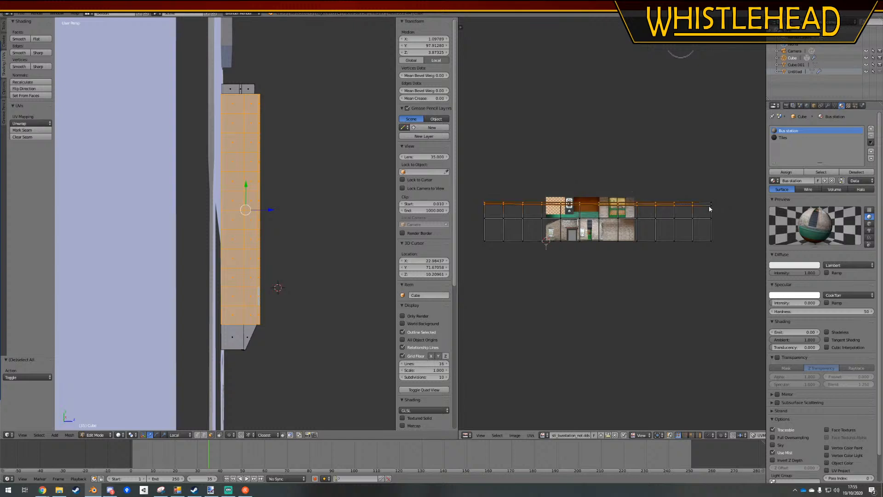
{"action": "key", "text": "a"}
{"action": "mouse_move", "coordinate": [488, 212]}
{"action": "left_mouse_down", "text": "ctrl"}
{"action": "mouse_move", "coordinate": [744, 202]}
{"action": "mouse_move", "coordinate": [735, 213]}
{"action": "left_mouse_up", "text": "ctrl"}
{"action": "key", "text": "g"}
{"action": "key", "text": "y"}
{"action": "left_click", "coordinate": [736, 234]}
{"action": "key", "text": "a"}
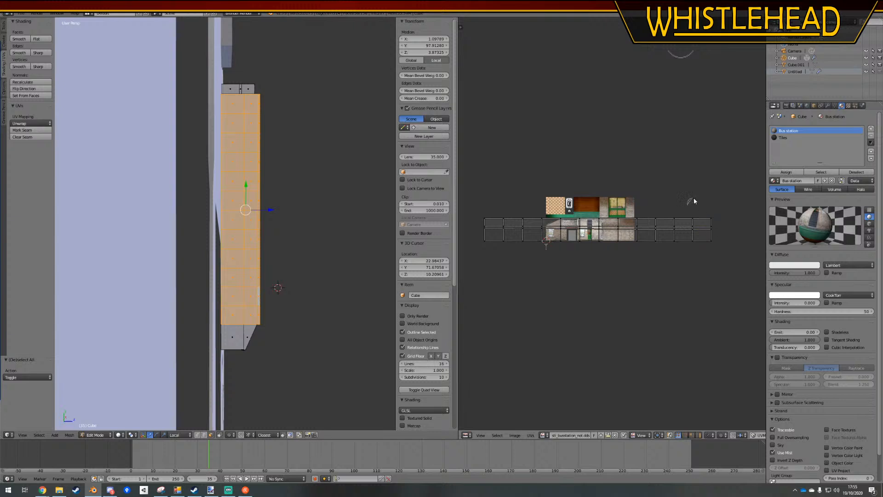
Stack the outermost UV columns at the strip's right end by moving them inward along X over their neighbours
{"action": "left_click_drag", "start_coordinate": [694, 198], "coordinate": [721, 242], "text": "ctrl"}
{"action": "key", "text": "g"}
{"action": "key", "text": "x"}
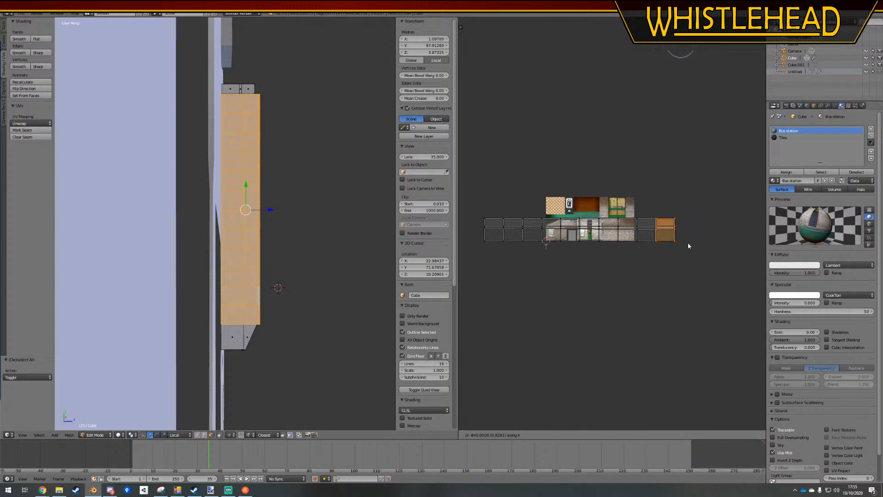
{"action": "left_click", "coordinate": [688, 242]}
{"action": "key", "text": "a"}
{"action": "mouse_move", "coordinate": [644, 199]}
{"action": "left_mouse_down", "text": "ctrl"}
{"action": "mouse_move", "coordinate": [686, 196]}
{"action": "mouse_move", "coordinate": [657, 257]}
{"action": "left_mouse_up", "text": "ctrl"}
{"action": "key", "text": "g"}
{"action": "key", "text": "x"}
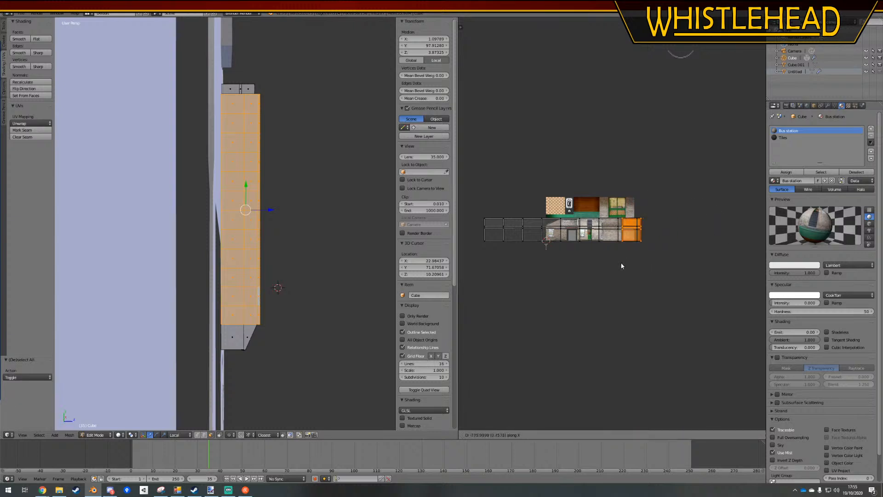
{"action": "left_click", "coordinate": [617, 262]}
Continue collecting the middle UV columns into the stack, moving it along X to the texture's left edge
{"action": "key", "text": "a"}
{"action": "mouse_move", "coordinate": [609, 199]}
{"action": "left_mouse_down", "text": "ctrl"}
{"action": "mouse_move", "coordinate": [670, 201]}
{"action": "mouse_move", "coordinate": [611, 273]}
{"action": "left_mouse_up", "text": "ctrl"}
{"action": "key", "text": "g"}
{"action": "key", "text": "x"}
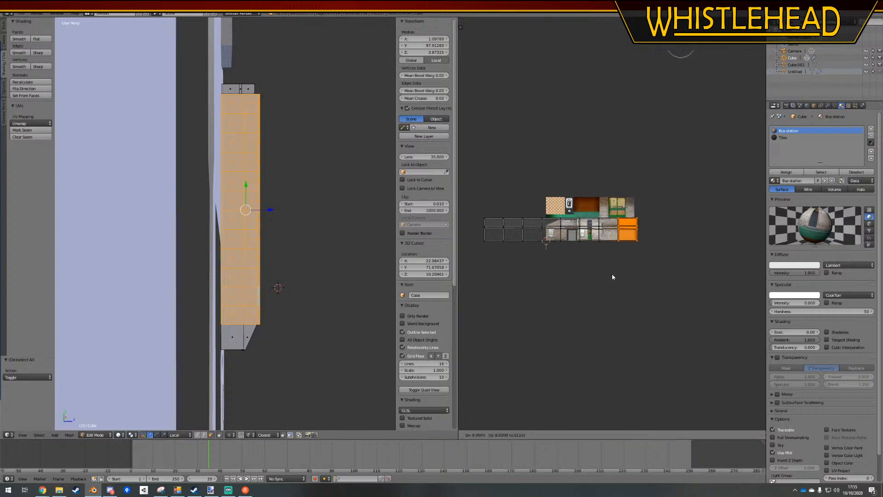
{"action": "left_click", "coordinate": [574, 270]}
{"action": "key", "text": "a"}
{"action": "left_click_drag", "start_coordinate": [571, 201], "coordinate": [578, 273], "text": "ctrl"}
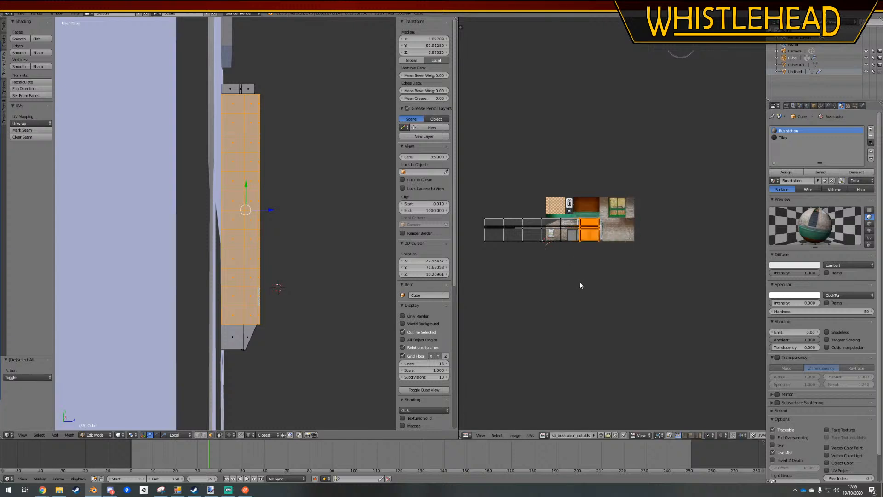
{"action": "key", "text": "g"}
{"action": "key", "text": "x"}
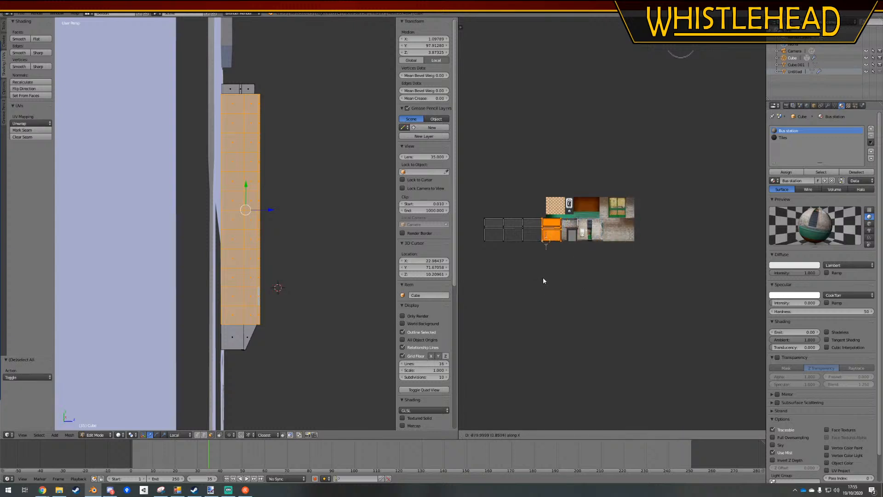
{"action": "left_click", "coordinate": [543, 276]}
Stack the remaining left UV columns together and move the whole stack 2.258 along X onto the plain brick
{"action": "key", "text": "a"}
{"action": "left_click_drag", "start_coordinate": [535, 203], "coordinate": [544, 274], "text": "ctrl"}
{"action": "key", "text": "g"}
{"action": "key", "text": "x"}
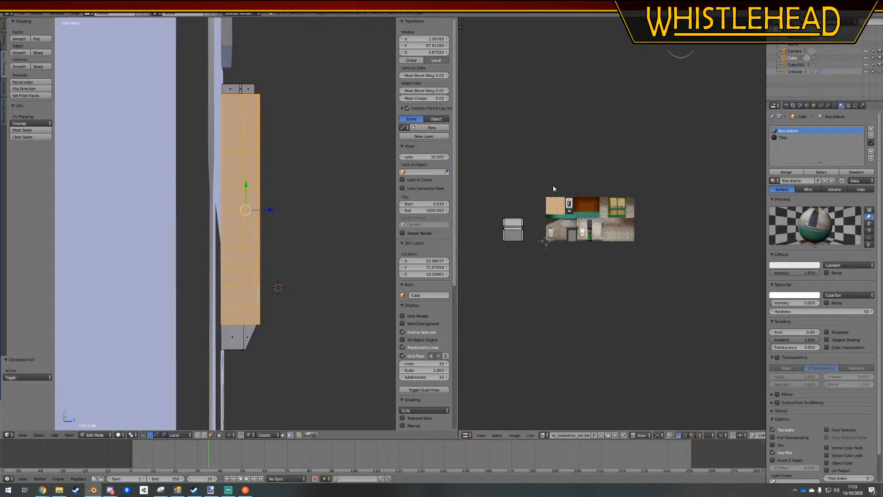
{"action": "left_click", "coordinate": [639, 261]}
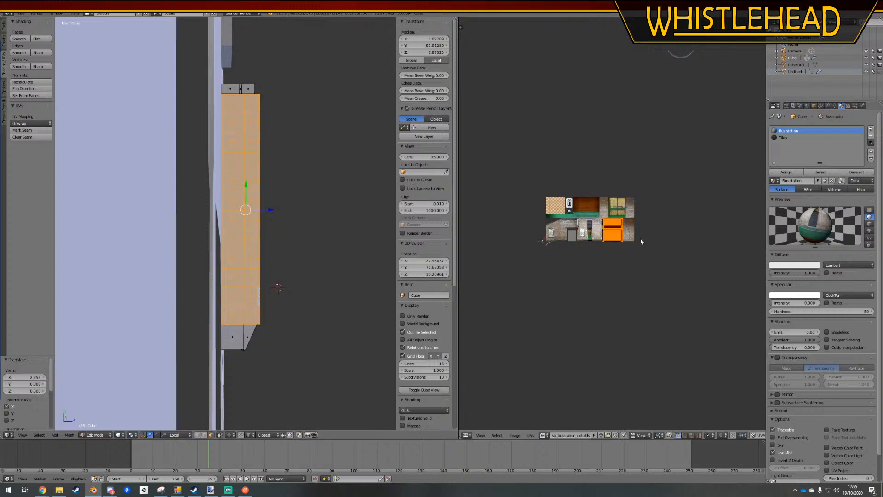
Scale the stacked UVs along X and shift them -0.016 along X to the plain brick's left edge
{"action": "scroll", "coordinate": [640, 244], "scroll_direction": "up", "scroll_amount": 5}
{"action": "key", "text": "s"}
{"action": "key", "text": "x"}
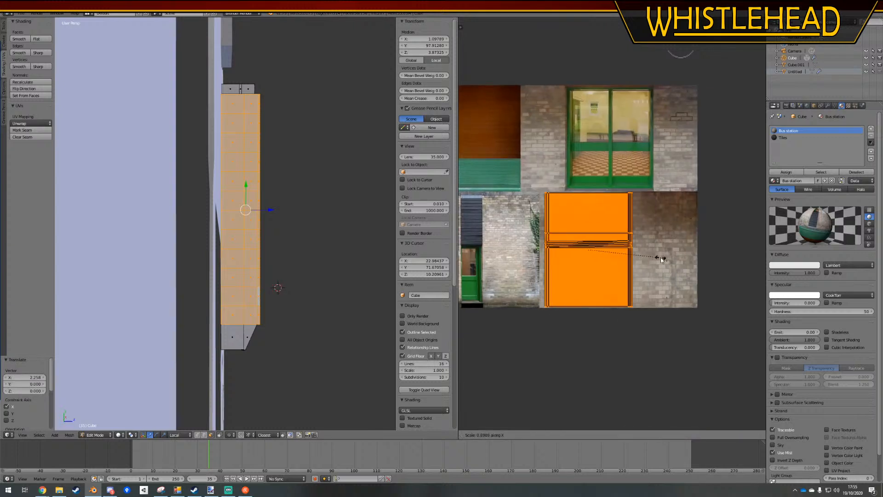
{"action": "left_click", "coordinate": [656, 257]}
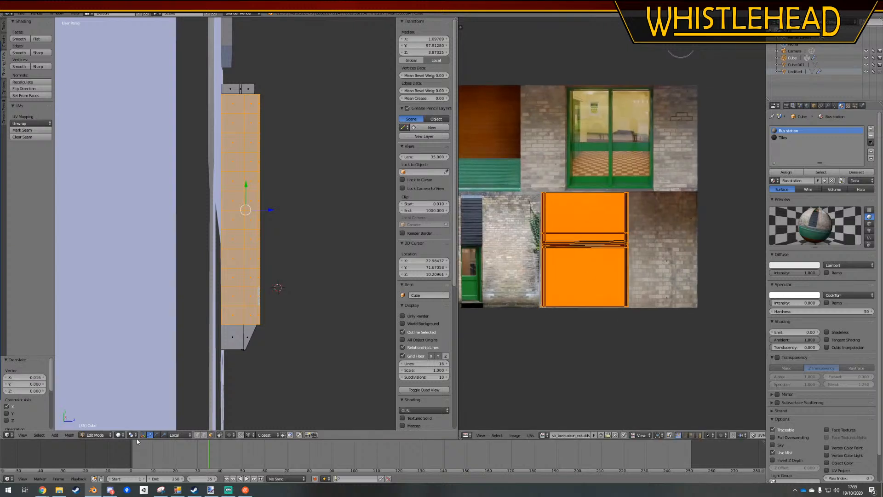
Switch the viewport to textured display, leave Edit Mode, and inspect the brick mapping on the rear and end walls
{"action": "left_click", "coordinate": [120, 435]}
{"action": "left_click", "coordinate": [139, 406]}
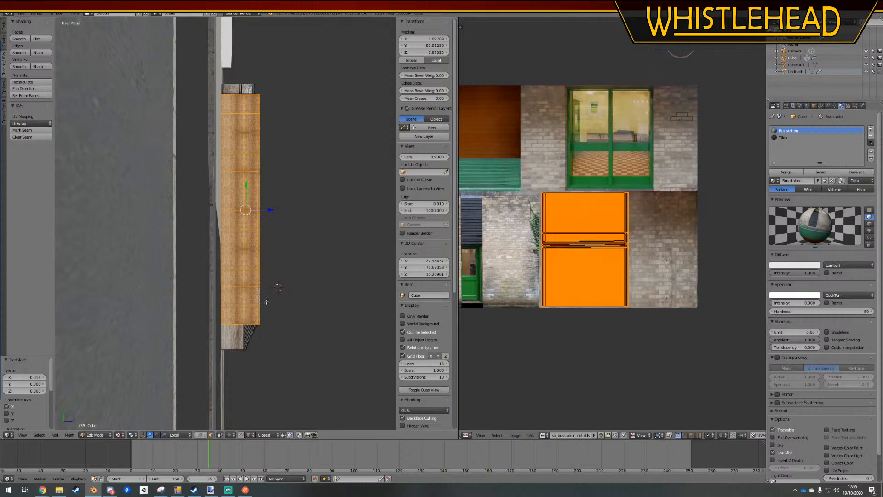
{"action": "key", "text": "KP_7"}
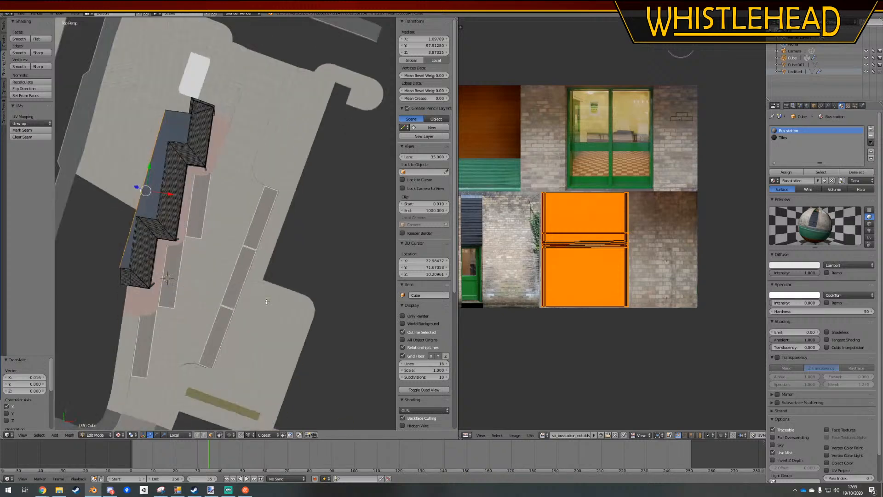
{"action": "middle_click_drag", "start_coordinate": [188, 331], "coordinate": [338, 253]}
{"action": "key", "text": "Tab"}
{"action": "key", "text": "a"}
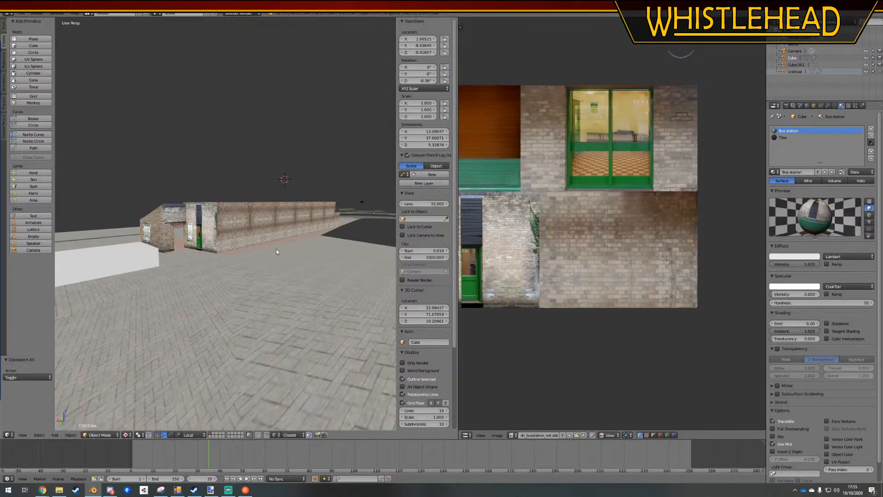
{"action": "middle_click_drag", "start_coordinate": [276, 249], "coordinate": [197, 212]}
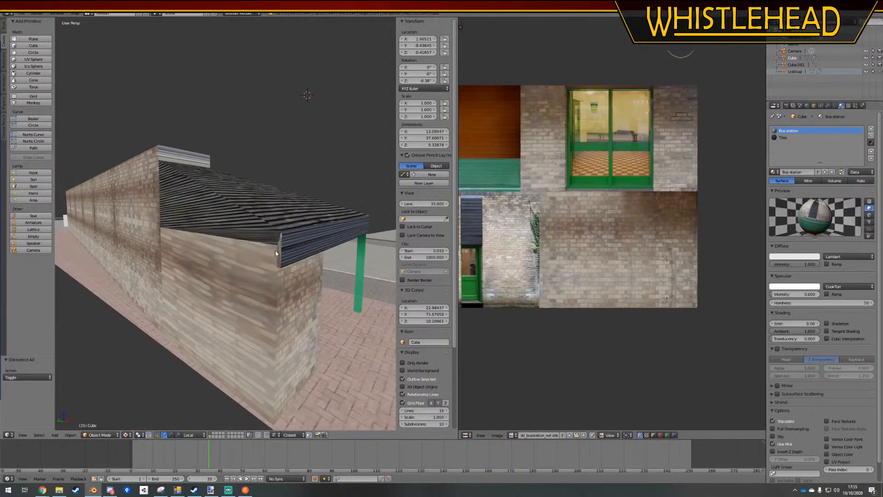
Select the stretched end wall faces beneath the sloping roof in Edit Mode and map them with Unwrap
{"action": "key", "text": "Tab"}
{"action": "right_click", "coordinate": [203, 312], "text": "ctrl"}
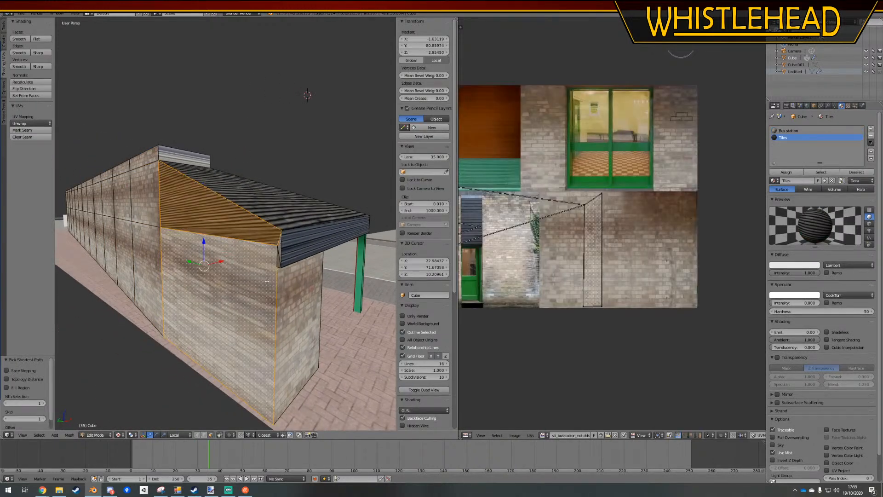
{"action": "right_click", "coordinate": [277, 259], "text": "ctrl"}
{"action": "right_click", "coordinate": [280, 246], "text": "ctrl"}
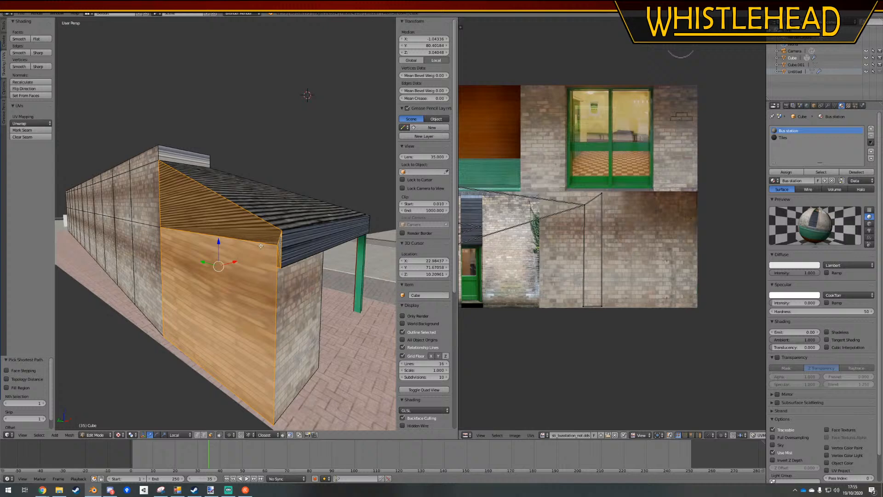
{"action": "left_click", "coordinate": [31, 123]}
{"action": "left_click", "coordinate": [32, 136]}
{"action": "key", "text": "a"}
{"action": "scroll", "coordinate": [586, 208], "scroll_direction": "down", "scroll_amount": 3}
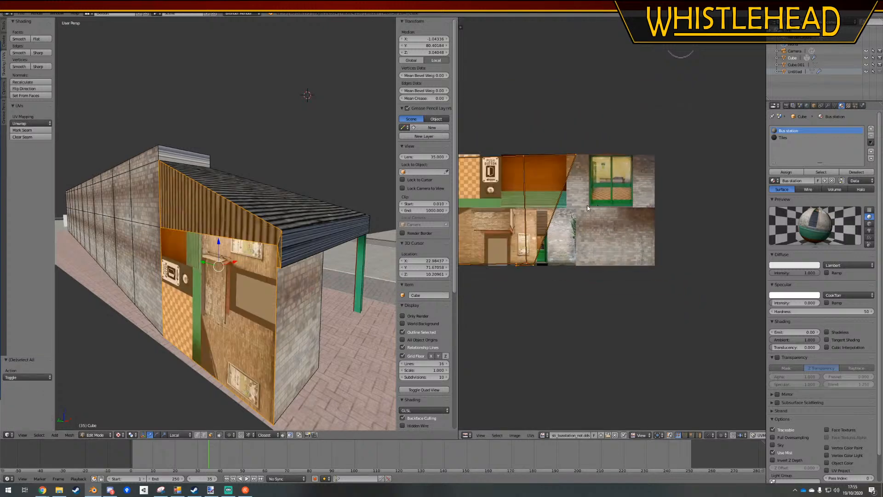
Rotate the unwrapped end wall UVs upright and move them onto the plain brick area of the texture
{"action": "middle_click_drag", "start_coordinate": [587, 207], "coordinate": [619, 203]}
{"action": "key", "text": "r"}
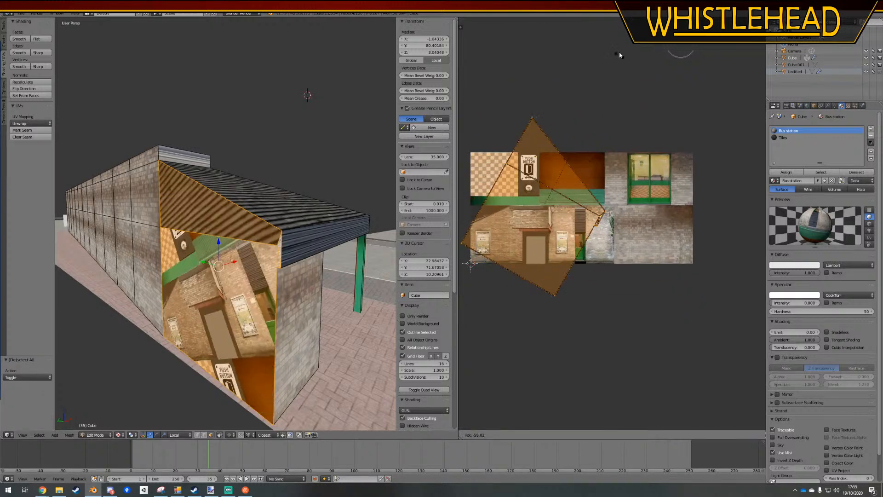
{"action": "left_click", "coordinate": [538, 33]}
{"action": "key", "text": "g"}
{"action": "left_click", "coordinate": [728, 297]}
Scale and reposition the end wall UVs so the main wall face fits the height of the plain brick
{"action": "key", "text": "s"}
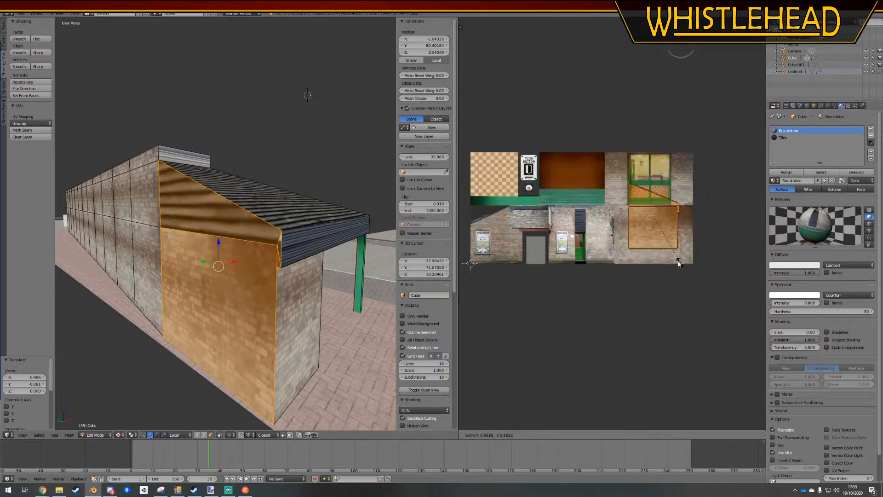
{"action": "left_click", "coordinate": [671, 257]}
{"action": "key", "text": "g"}
{"action": "left_click", "coordinate": [654, 268]}
{"action": "key", "text": "s"}
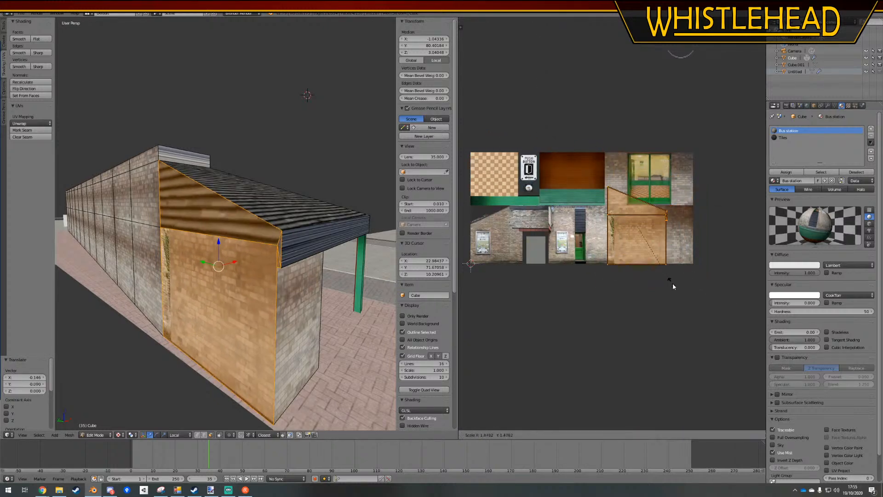
{"action": "left_click", "coordinate": [673, 284]}
{"action": "key", "text": "g"}
{"action": "left_click", "coordinate": [686, 278]}
Narrow the end wall UVs along X and shift them back to the plain brick's left edge
{"action": "key", "text": "s"}
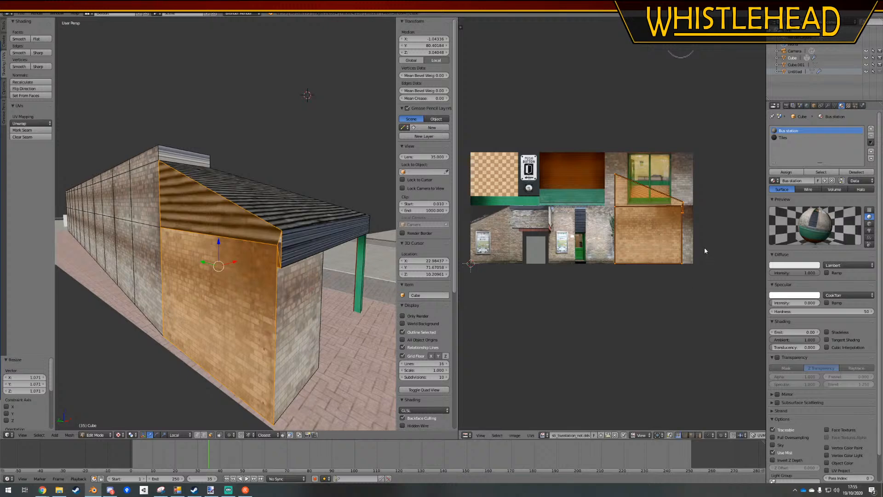
{"action": "key", "text": "x"}
{"action": "left_click", "coordinate": [678, 248]}
{"action": "key", "text": "g"}
{"action": "key", "text": "x"}
{"action": "left_click", "coordinate": [664, 248]}
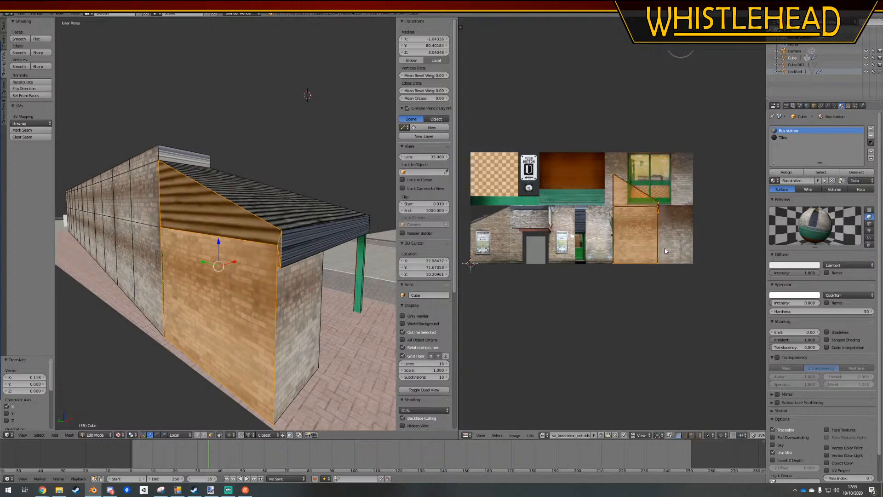
Fine-tune the end wall UVs' width and position along X so they stay inside the plain brick
{"action": "key", "text": "s"}
{"action": "key", "text": "x"}
{"action": "left_click", "coordinate": [660, 248]}
{"action": "key", "text": "g"}
{"action": "key", "text": "x"}
{"action": "left_click", "coordinate": [662, 250]}
Select only the gable and fascia-end UVs and flip them vertically by scaling -1 along Y
{"action": "key", "text": "a"}
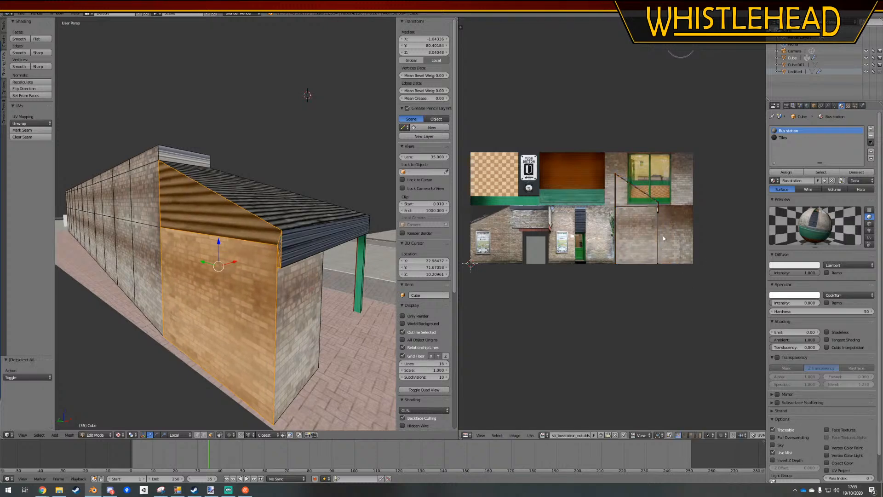
{"action": "left_click_drag", "start_coordinate": [672, 166], "coordinate": [665, 208], "text": "ctrl"}
{"action": "scroll", "coordinate": [668, 207], "scroll_direction": "up", "scroll_amount": 3}
{"action": "middle_click_drag", "start_coordinate": [668, 207], "coordinate": [559, 216]}
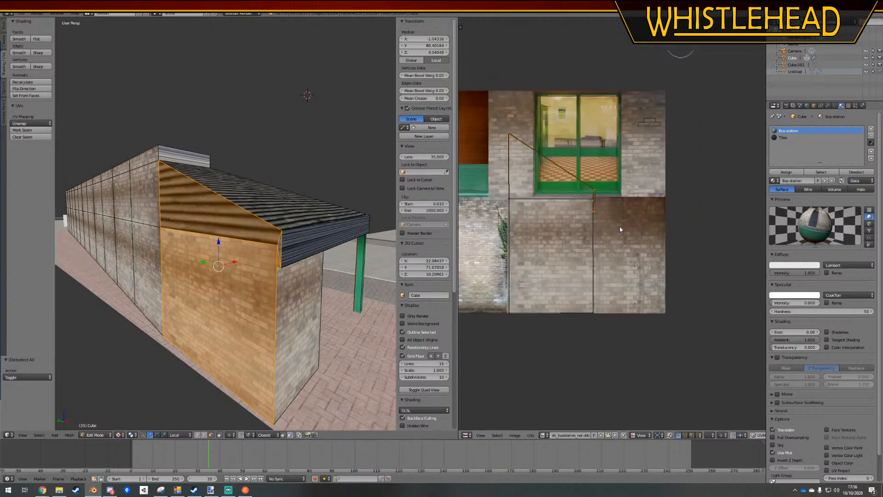
{"action": "key", "text": "s"}
{"action": "key", "text": "y"}
{"action": "key", "text": "minus"}
{"action": "key", "text": "1"}
{"action": "key", "text": "Return"}
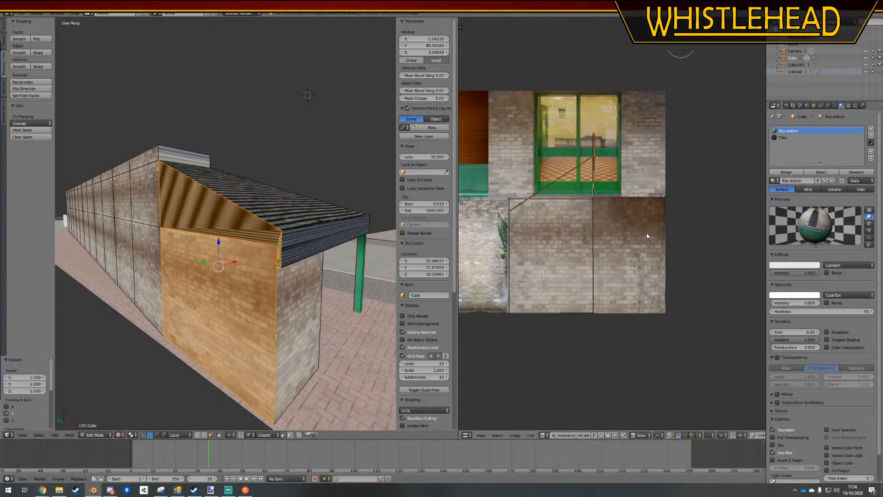
Move the flipped gable UVs down 0.250 along Y onto the plain brick, and clear the selection
{"action": "key", "text": "g"}
{"action": "key", "text": "y"}
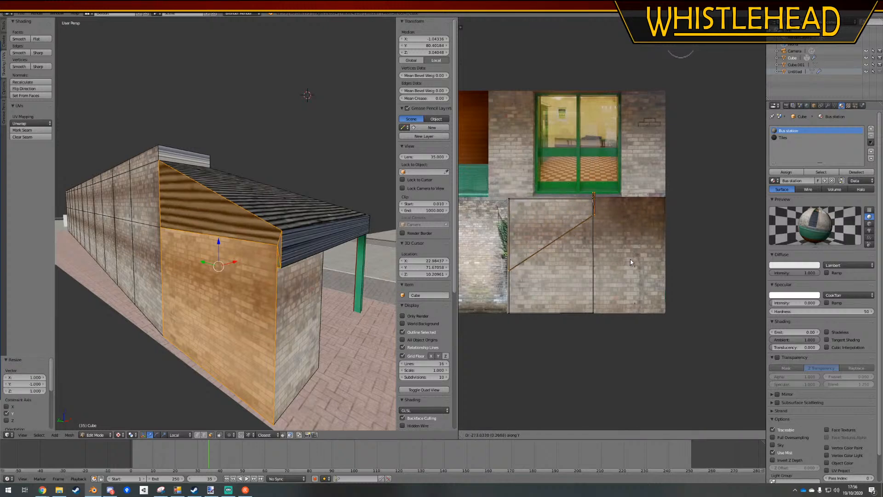
{"action": "left_click", "coordinate": [635, 256]}
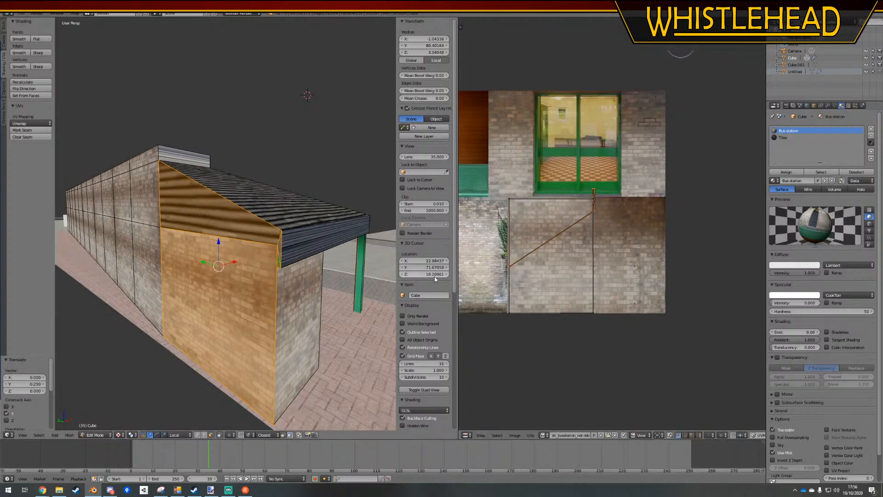
{"action": "left_click", "coordinate": [544, 438]}
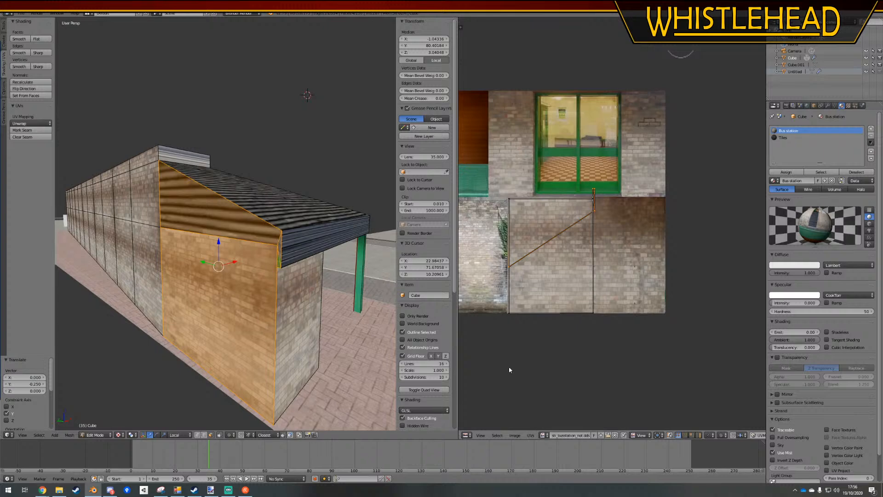
{"action": "key", "text": "a"}
{"action": "key", "text": "a"}
Assign the Bus station material to the gable and fascia-end faces, and place the fascia-end UVs on the dark cladding strip above the door
{"action": "right_click", "coordinate": [244, 227]}
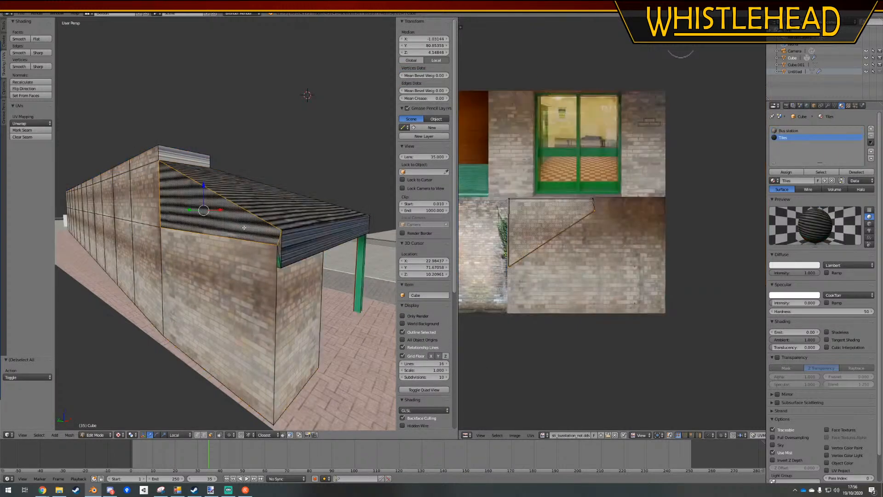
{"action": "right_click", "coordinate": [277, 248], "text": "shift"}
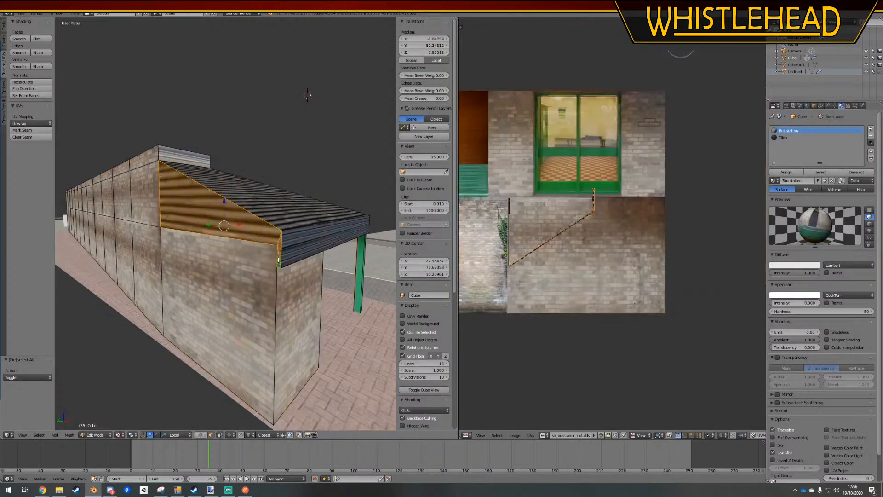
{"action": "left_click", "coordinate": [786, 172]}
{"action": "key", "text": "a"}
{"action": "right_click", "coordinate": [280, 251]}
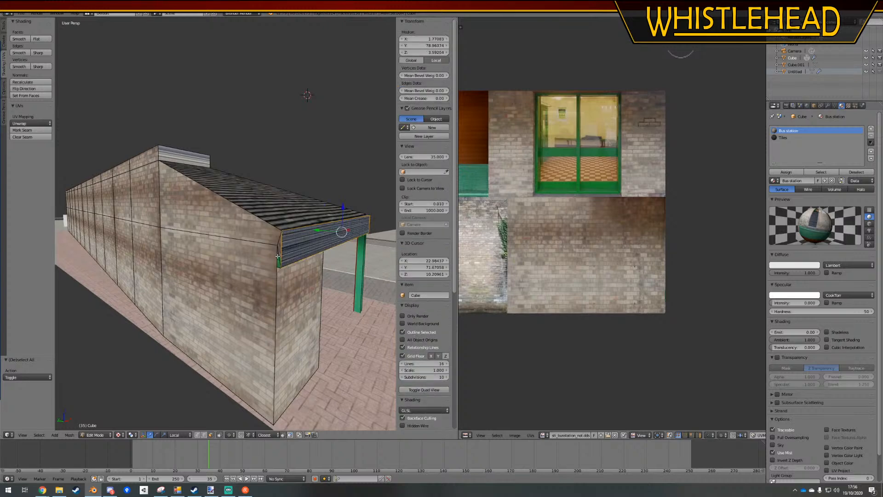
{"action": "middle_click_drag", "start_coordinate": [553, 227], "coordinate": [661, 216]}
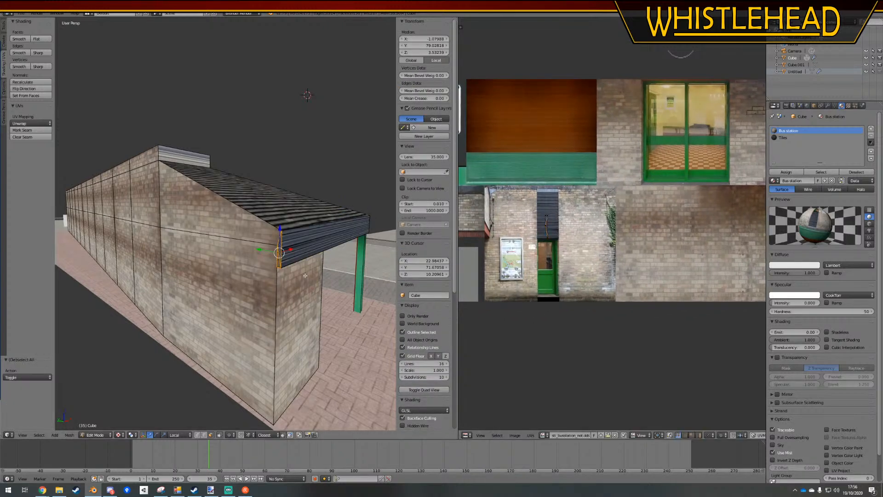
Leave Edit Mode, widen the 3D viewport, and inspect the textured walls, roof and fascia
{"action": "key", "text": "Tab"}
{"action": "scroll", "coordinate": [207, 258], "scroll_direction": "down", "scroll_amount": 6}
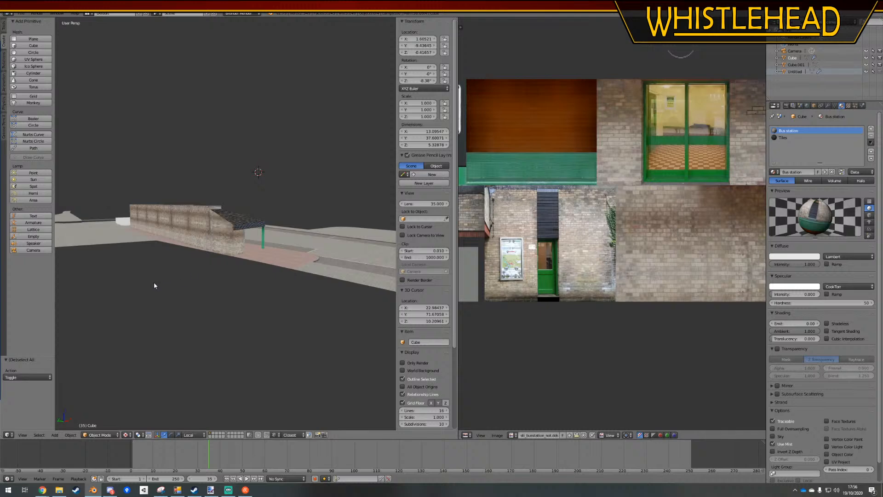
{"action": "middle_click_drag", "start_coordinate": [153, 284], "coordinate": [251, 195]}
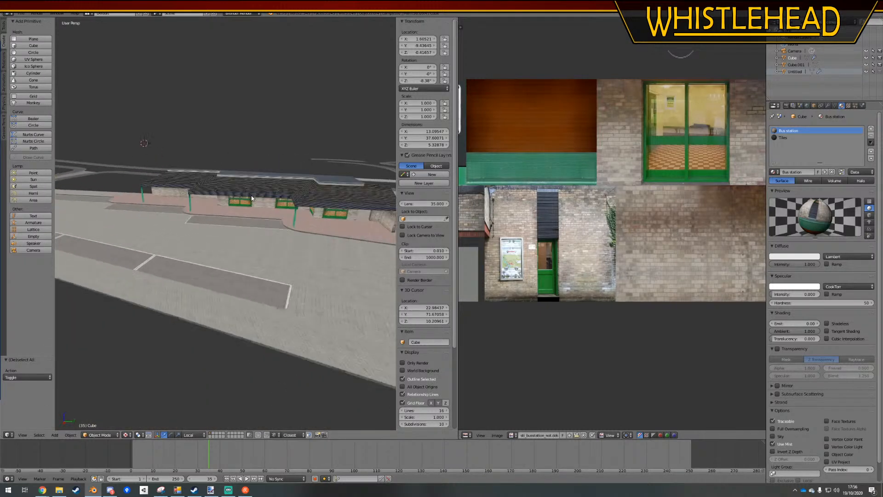
{"action": "left_click_drag", "start_coordinate": [458, 214], "coordinate": [579, 214]}
{"action": "middle_click_drag", "start_coordinate": [230, 234], "coordinate": [311, 268]}
{"action": "middle_click_drag", "start_coordinate": [249, 266], "coordinate": [364, 223]}
{"action": "scroll", "coordinate": [279, 243], "scroll_direction": "up", "scroll_amount": 5}
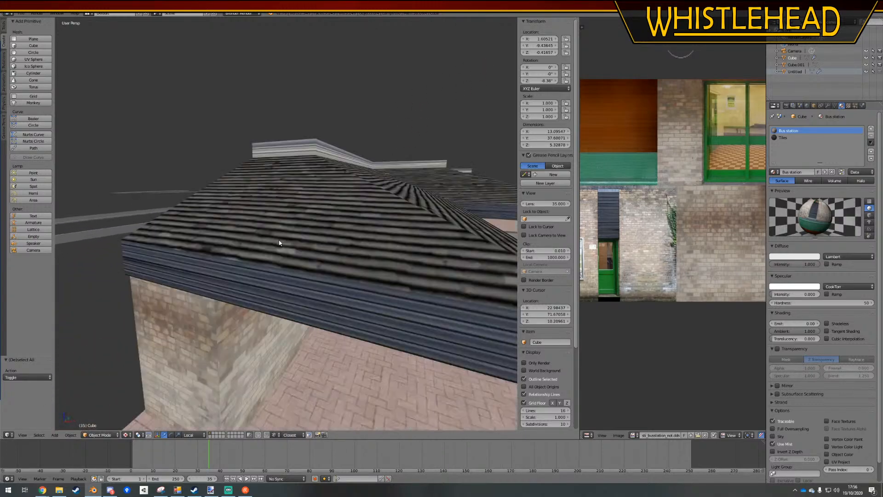
{"action": "middle_click_drag", "start_coordinate": [279, 243], "coordinate": [247, 239]}
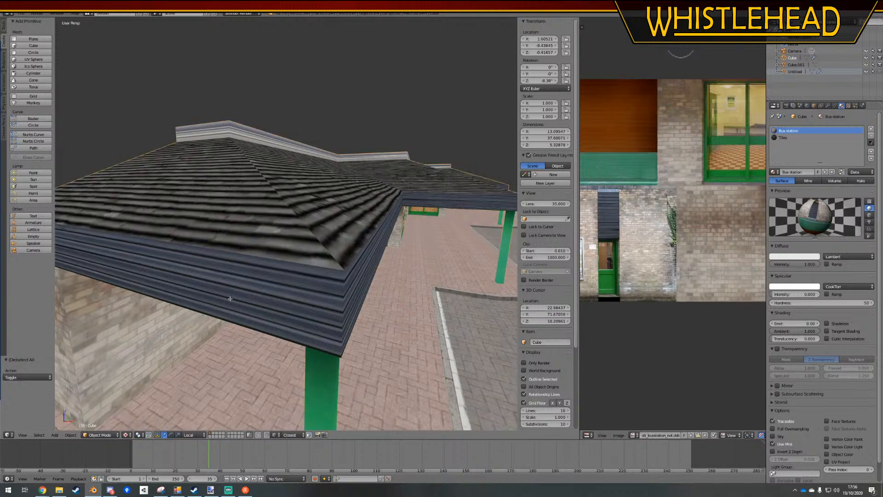
Enter Edit Mode and select the fascia faces along the front eaves as a shortest path
{"action": "key", "text": "Tab"}
{"action": "scroll", "coordinate": [229, 299], "scroll_direction": "down", "scroll_amount": 6}
{"action": "scroll", "coordinate": [307, 260], "scroll_direction": "up", "scroll_amount": 2}
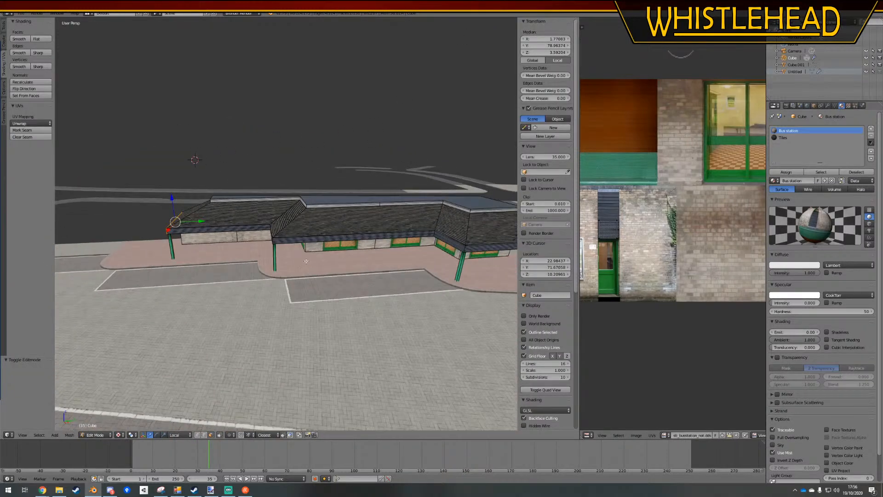
{"action": "right_click", "coordinate": [340, 239], "text": "alt"}
{"action": "middle_click_drag", "start_coordinate": [340, 239], "coordinate": [387, 231]}
{"action": "right_click", "coordinate": [388, 230], "text": "ctrl"}
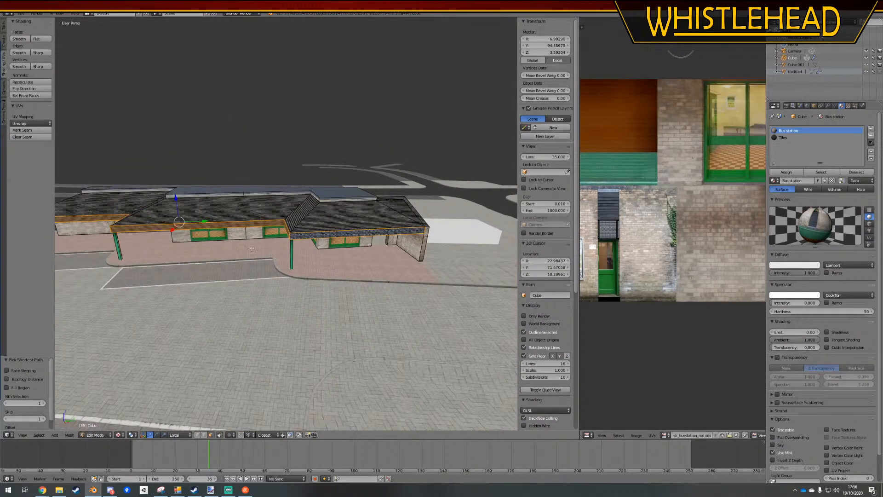
{"action": "scroll", "coordinate": [251, 249], "scroll_direction": "down", "scroll_amount": 4}
{"action": "middle_click_drag", "start_coordinate": [252, 248], "coordinate": [331, 275]}
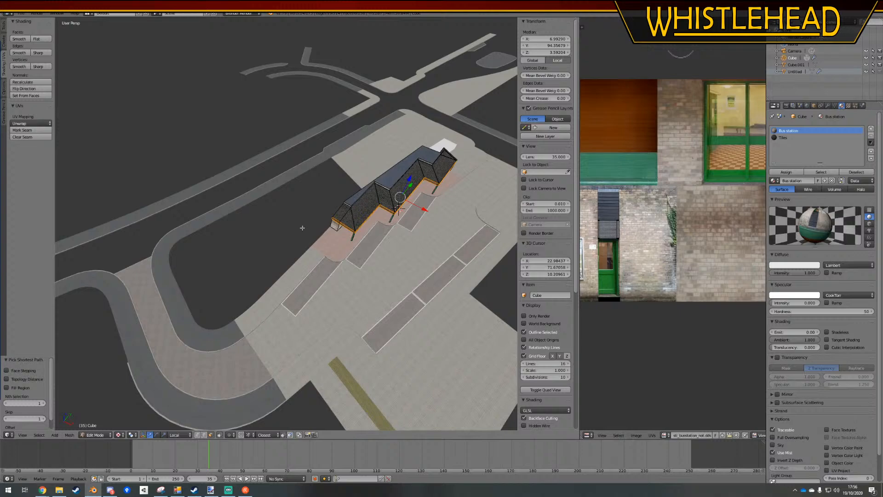
{"action": "middle_click_drag", "start_coordinate": [303, 228], "coordinate": [225, 253]}
Deselect everything and examine the front walls, pillars, fascia and upper roof trim up close
{"action": "scroll", "coordinate": [374, 223], "scroll_direction": "up", "scroll_amount": 2}
{"action": "key", "text": "a"}
{"action": "scroll", "coordinate": [221, 221], "scroll_direction": "up", "scroll_amount": 6}
{"action": "scroll", "coordinate": [222, 279], "scroll_direction": "up", "scroll_amount": 5}
{"action": "scroll", "coordinate": [341, 219], "scroll_direction": "down", "scroll_amount": 8}
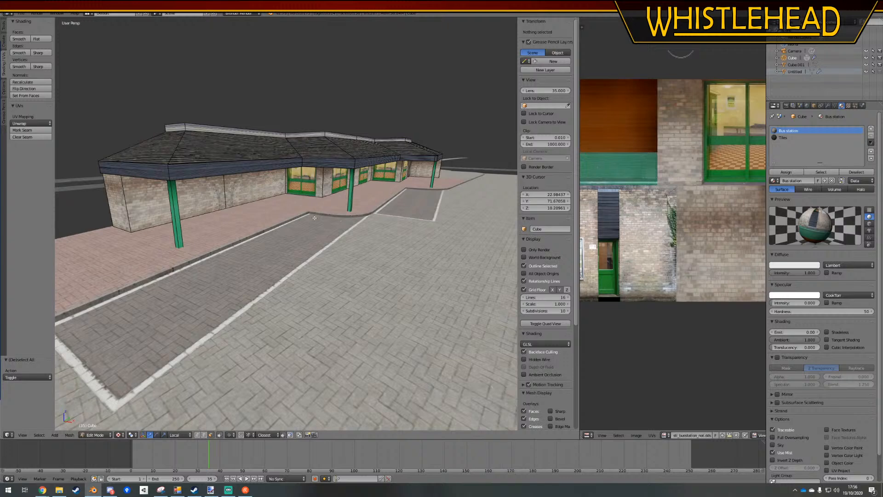
{"action": "middle_click_drag", "start_coordinate": [314, 218], "coordinate": [346, 220]}
{"action": "scroll", "coordinate": [255, 252], "scroll_direction": "up", "scroll_amount": 3}
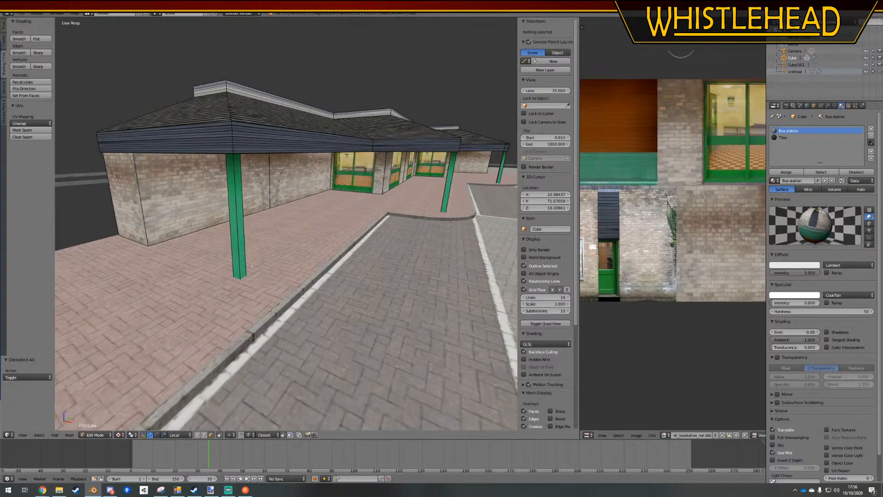
{"action": "middle_click_drag", "start_coordinate": [268, 237], "coordinate": [281, 239]}
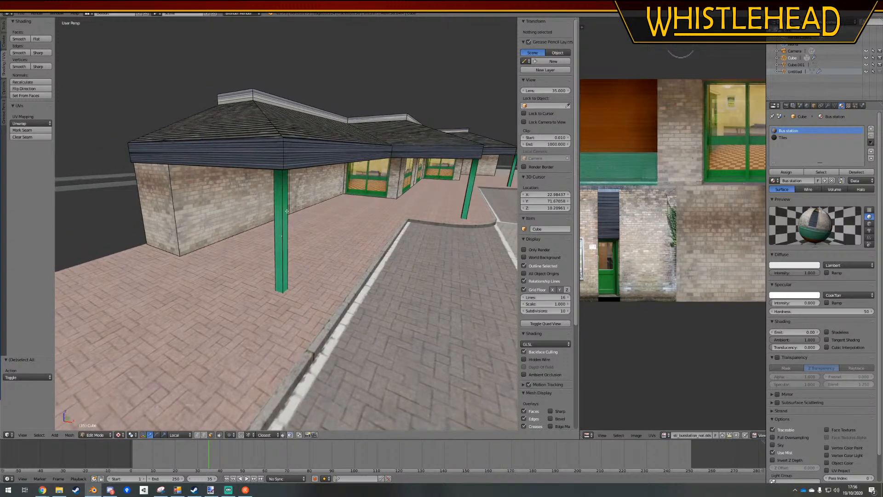
{"action": "right_click", "coordinate": [254, 100]}
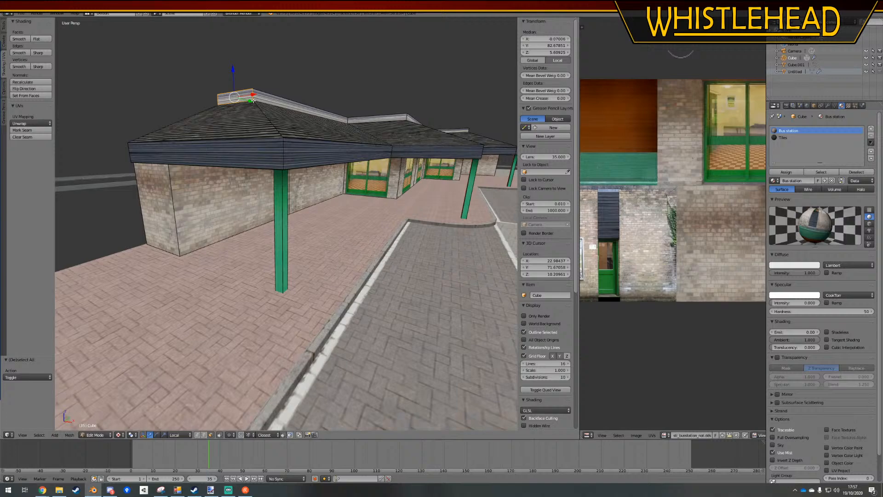
{"action": "right_click", "coordinate": [368, 121], "text": "ctrl"}
{"action": "middle_click_drag", "start_coordinate": [391, 146], "coordinate": [313, 203]}
{"action": "key", "text": "a"}
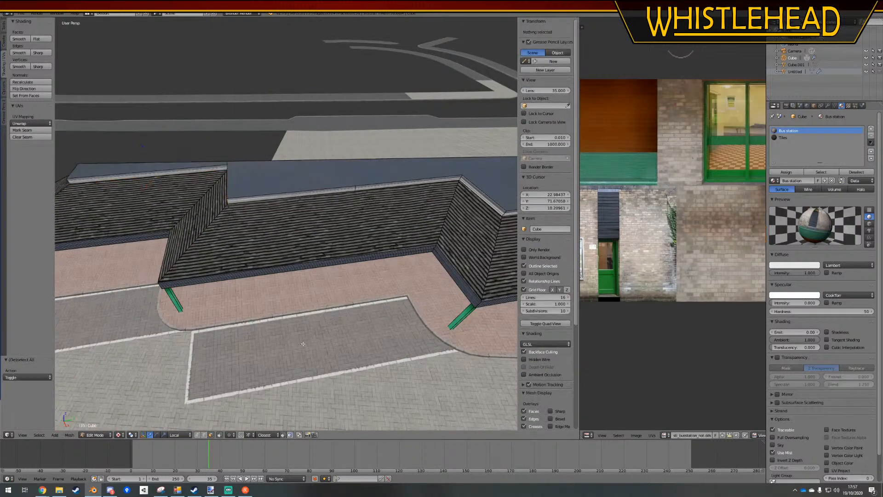
Subdivide the long upper and lower edges of the near roof section's trim with 2 cuts
{"action": "scroll", "coordinate": [669, 211], "scroll_direction": "down", "scroll_amount": 2}
{"action": "scroll", "coordinate": [669, 211], "scroll_direction": "up", "scroll_amount": 3}
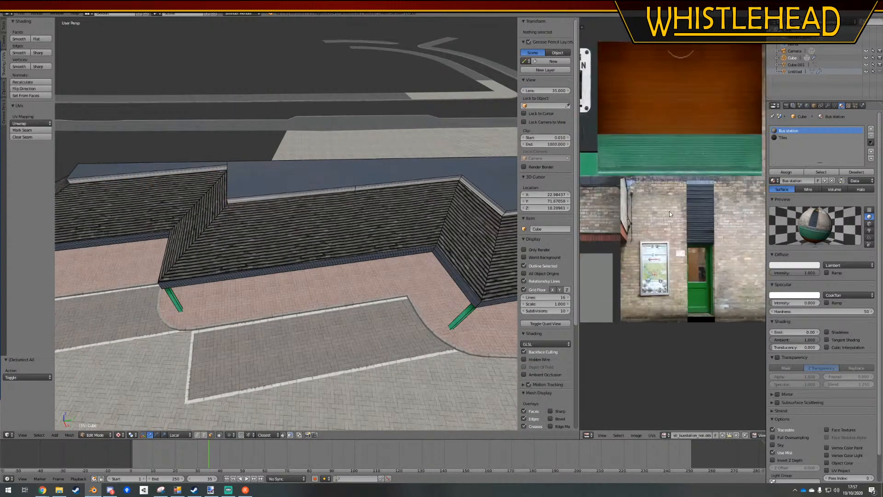
{"action": "middle_click_drag", "start_coordinate": [338, 207], "coordinate": [367, 196]}
{"action": "right_click", "coordinate": [198, 173]}
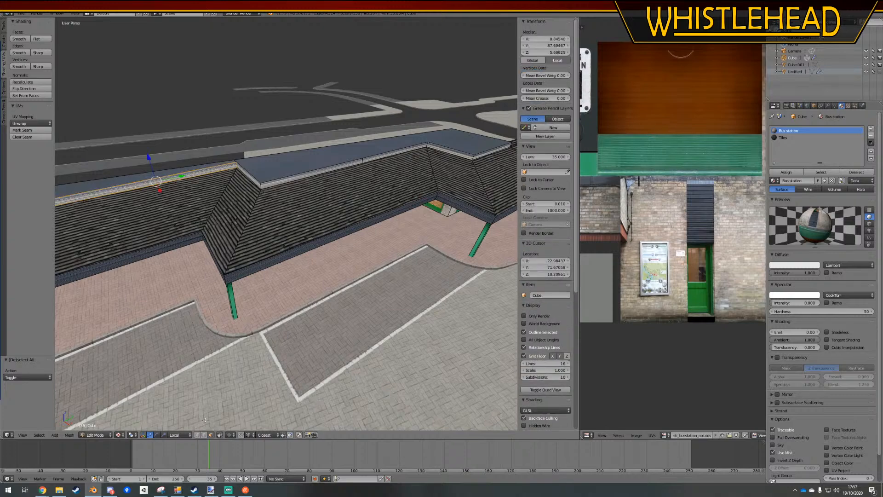
{"action": "right_click", "coordinate": [125, 192]}
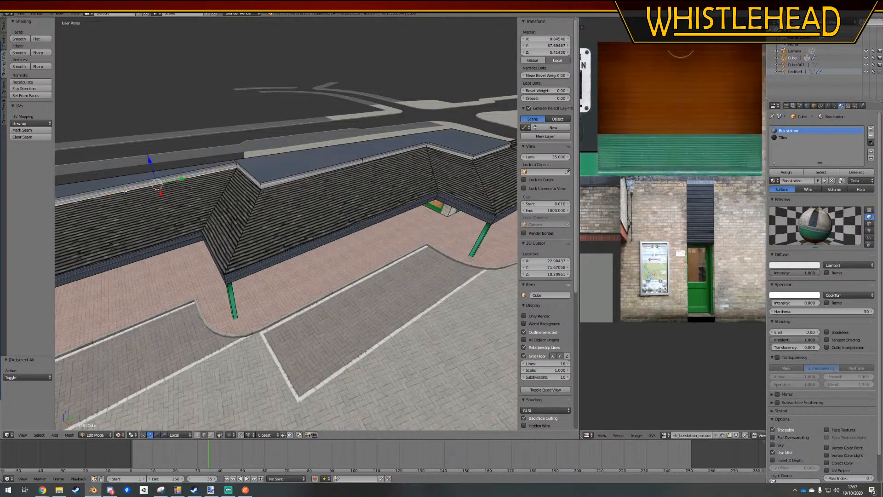
{"action": "key", "text": "w"}
{"action": "left_click", "coordinate": [123, 185]}
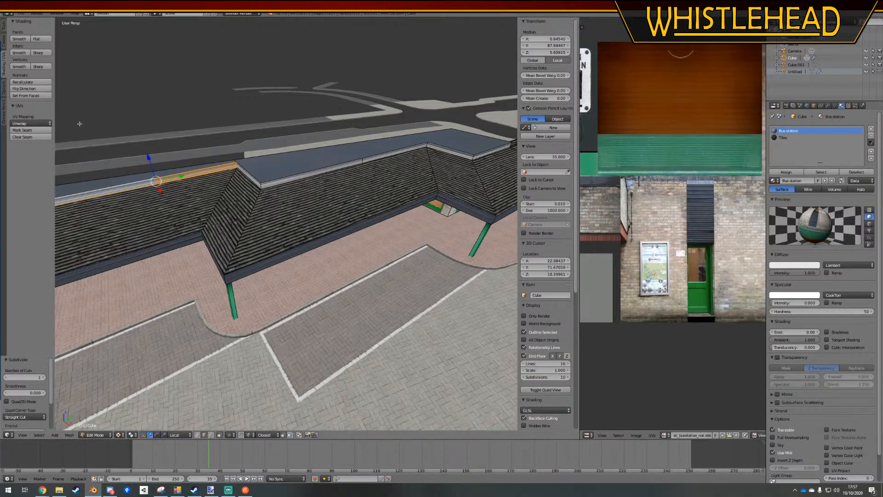
{"action": "middle_click_drag", "start_coordinate": [80, 124], "coordinate": [70, 389]}
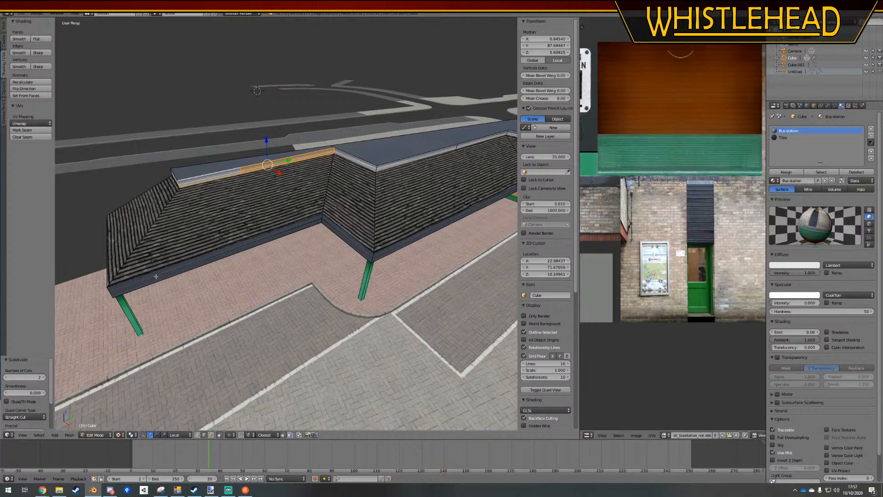
{"action": "key", "text": "a"}
Select the long upper and lower trim edges on the middle roof section and subdivide them
{"action": "middle_click_drag", "start_coordinate": [461, 159], "coordinate": [303, 177], "text": "shift"}
{"action": "right_click", "coordinate": [299, 168]}
{"action": "right_click", "coordinate": [301, 173], "text": "shift"}
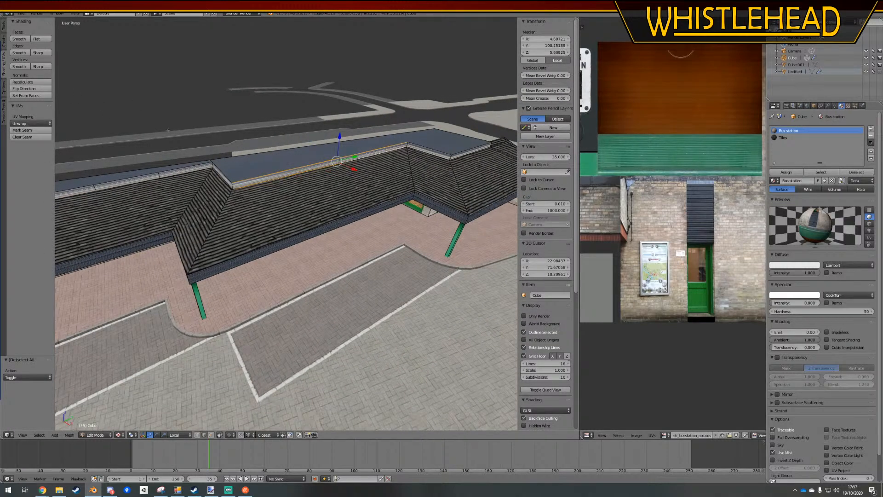
{"action": "key", "text": "w"}
{"action": "left_click", "coordinate": [185, 137]}
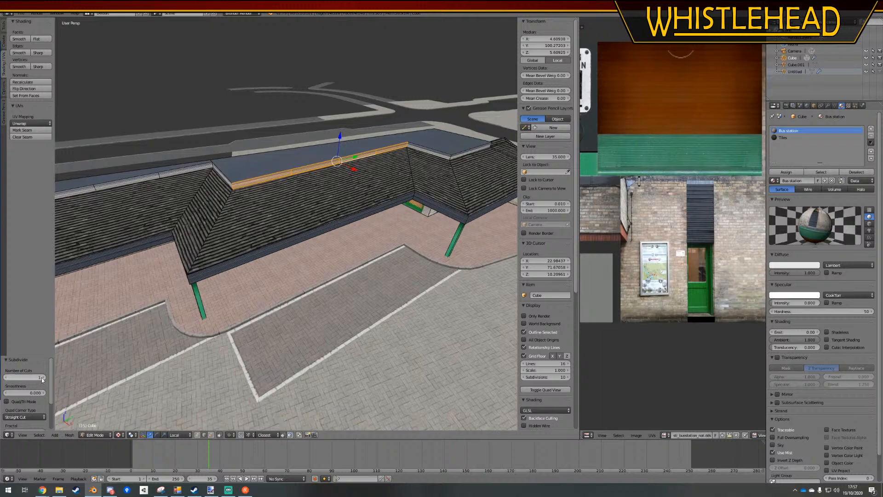
Subdivide the long trim edges on the far roof section and clear the selection
{"action": "middle_click_drag", "start_coordinate": [260, 222], "coordinate": [117, 246], "text": "shift"}
{"action": "right_click", "coordinate": [338, 173]}
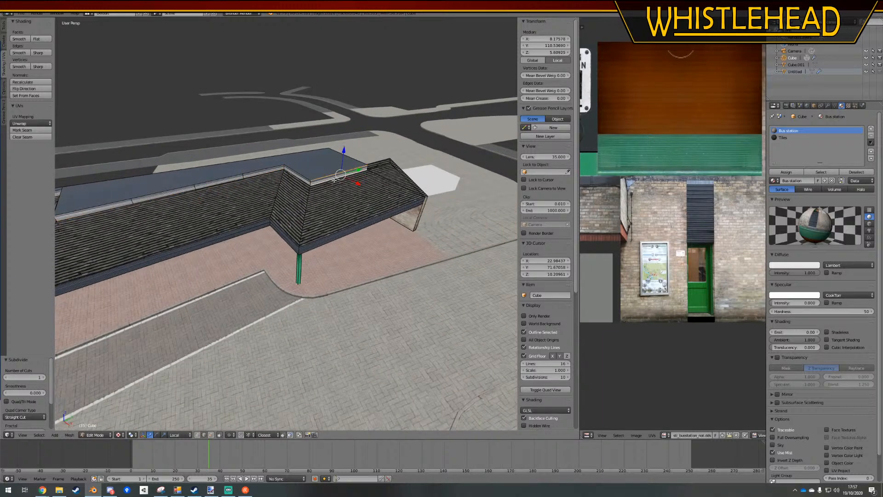
{"action": "key", "text": "w"}
{"action": "key", "text": "a"}
{"action": "scroll", "coordinate": [276, 322], "scroll_direction": "down", "scroll_amount": 1}
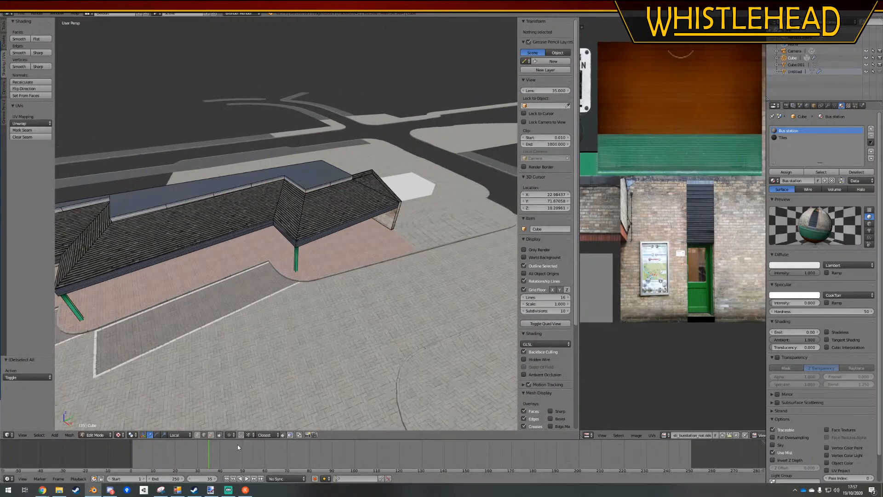
Select the upper roof trim faces as a shortest path along all three roof sections, excluding the flat roof surface
{"action": "left_click", "coordinate": [212, 436]}
{"action": "right_click", "coordinate": [338, 177]}
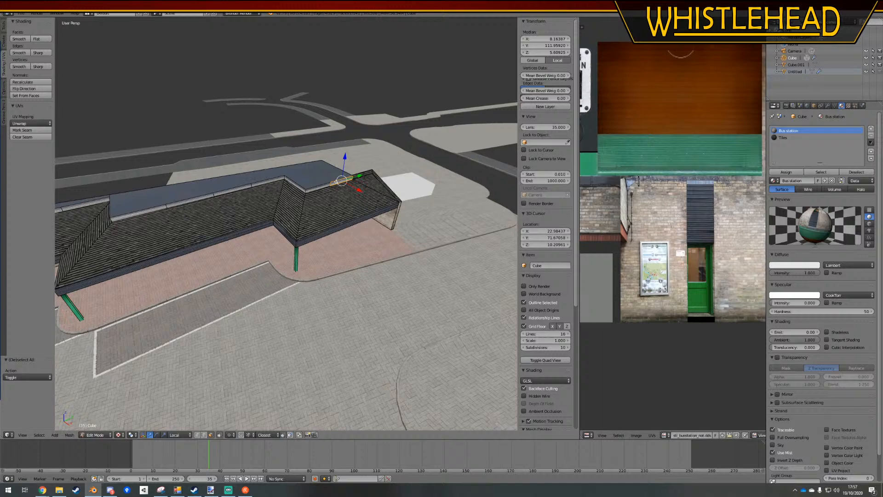
{"action": "right_click", "coordinate": [122, 214], "text": "ctrl"}
{"action": "right_click", "coordinate": [131, 216], "text": "ctrl"}
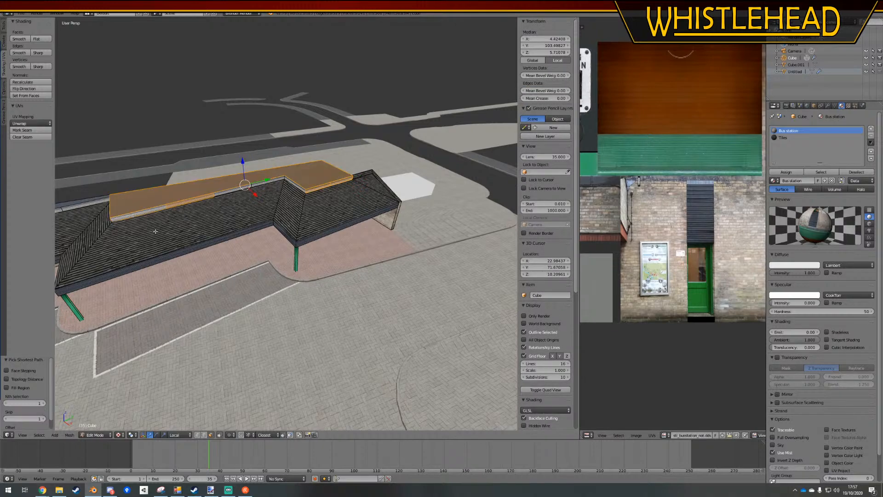
{"action": "key", "text": "ctrl+z"}
{"action": "right_click", "coordinate": [269, 183], "text": "ctrl"}
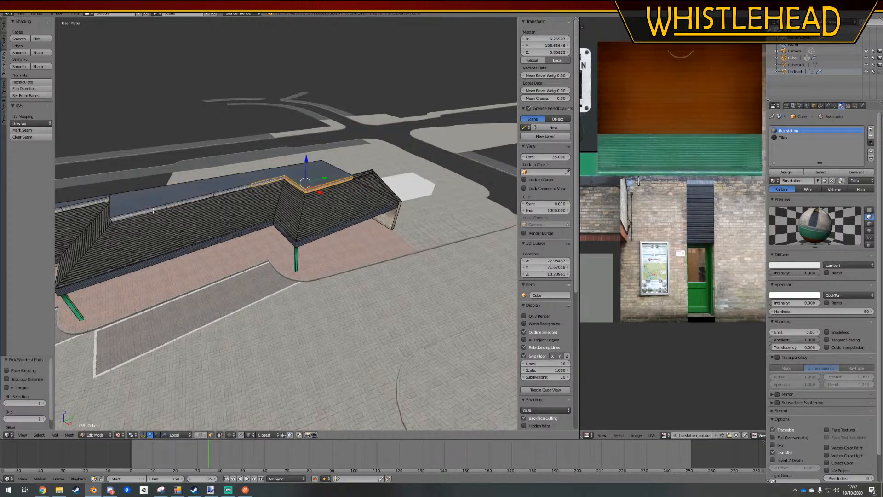
{"action": "middle_click_drag", "start_coordinate": [142, 228], "coordinate": [261, 203]}
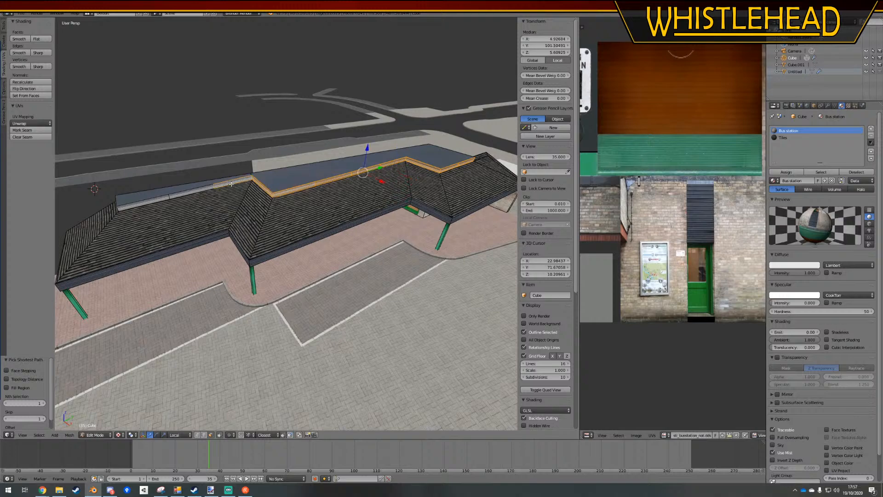
{"action": "middle_click_drag", "start_coordinate": [161, 214], "coordinate": [186, 203]}
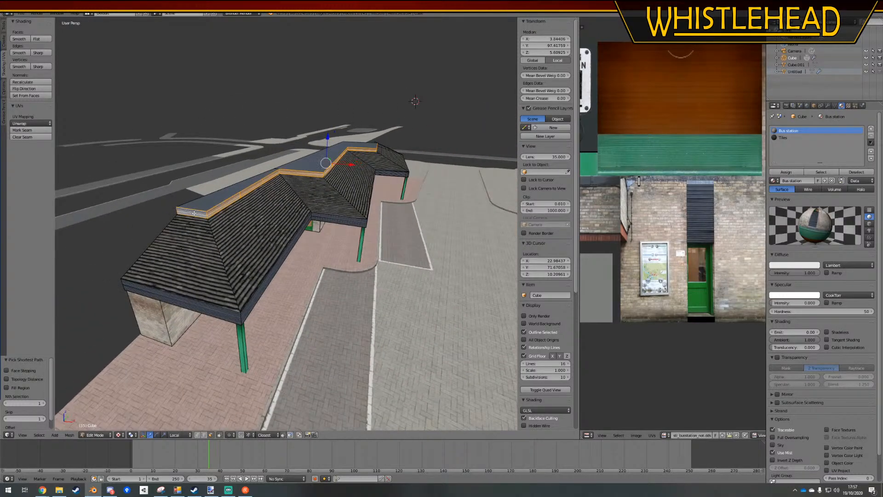
Unwrap the selected roof trim faces and move their UV strip up to the boundary between the texture's upper and lower rows
{"action": "scroll", "coordinate": [648, 192], "scroll_direction": "up", "scroll_amount": 5}
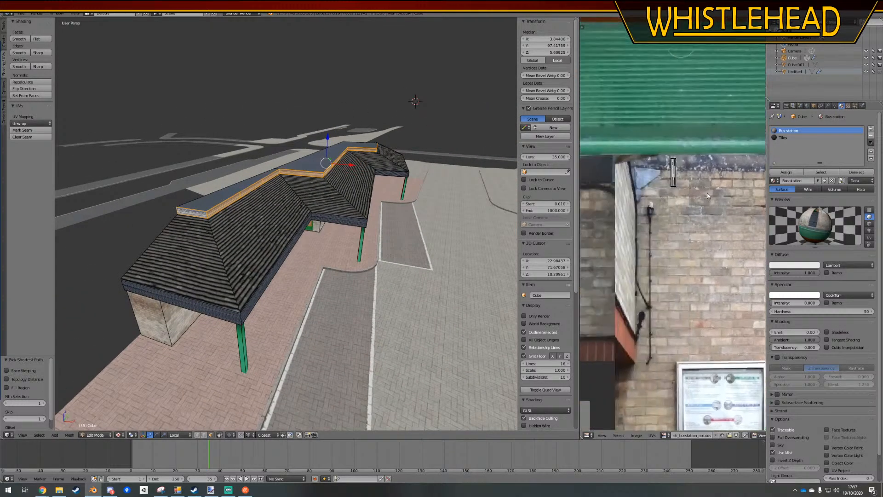
{"action": "scroll", "coordinate": [653, 225], "scroll_direction": "up", "scroll_amount": 2}
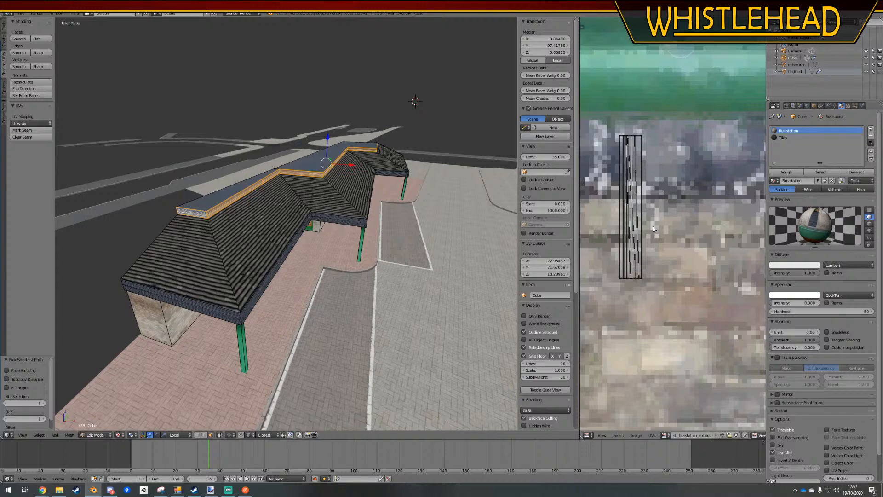
{"action": "left_click", "coordinate": [28, 124]}
{"action": "left_click", "coordinate": [28, 132]}
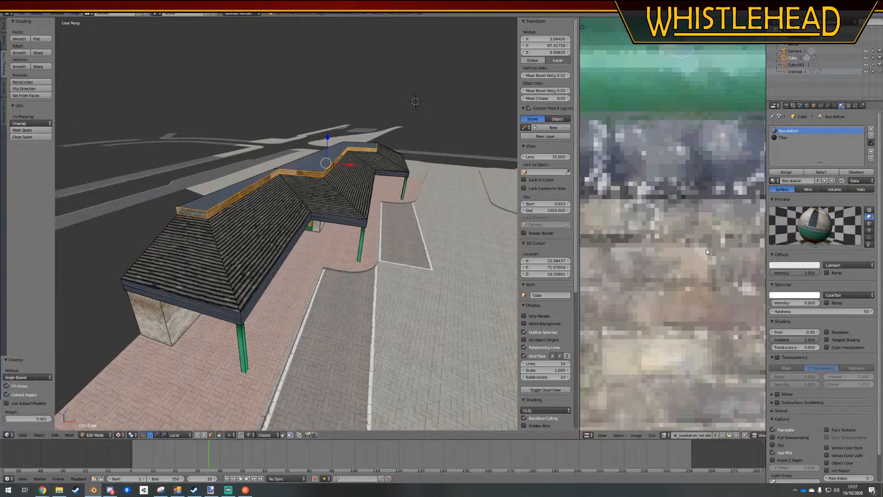
{"action": "scroll", "coordinate": [671, 236], "scroll_direction": "down", "scroll_amount": 6}
{"action": "key", "text": "a"}
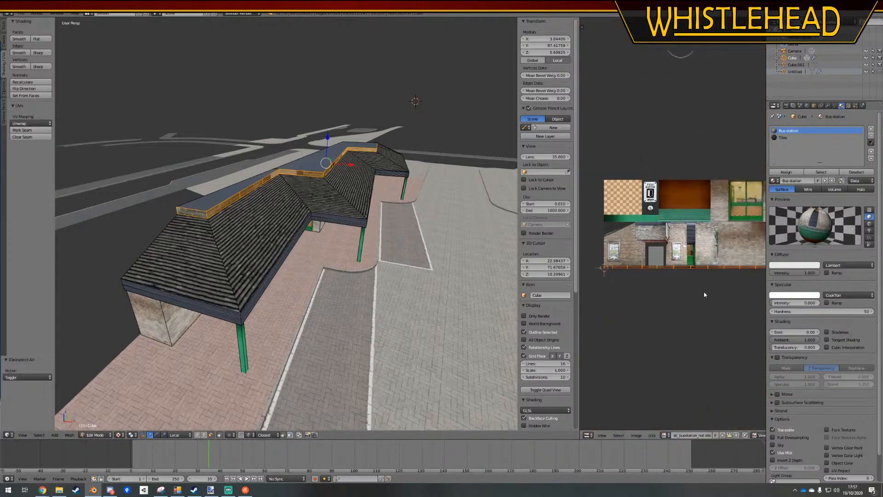
{"action": "key", "text": "g"}
{"action": "left_click", "coordinate": [693, 252]}
{"action": "scroll", "coordinate": [705, 239], "scroll_direction": "up", "scroll_amount": 10}
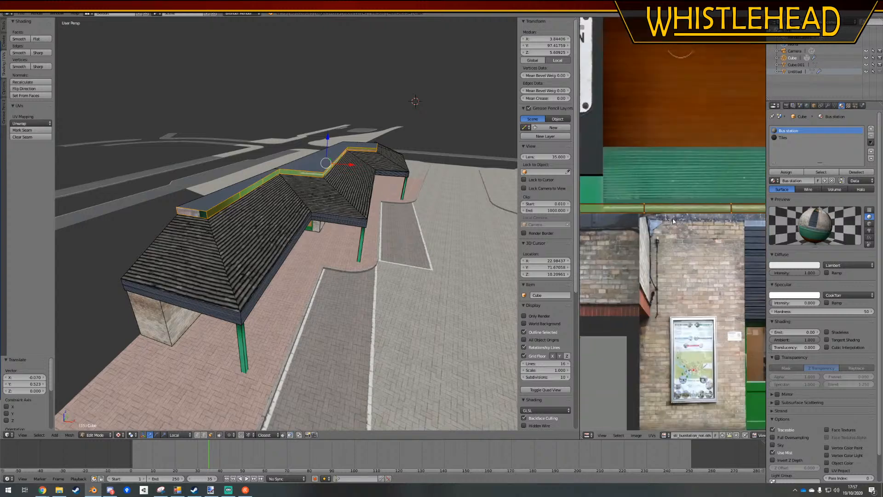
Enlarge the trim's UV strip about 1.58 times and align it with the grey flashing band above the brick wall texture
{"action": "key", "text": "g"}
{"action": "left_click", "coordinate": [718, 249]}
{"action": "key", "text": "s"}
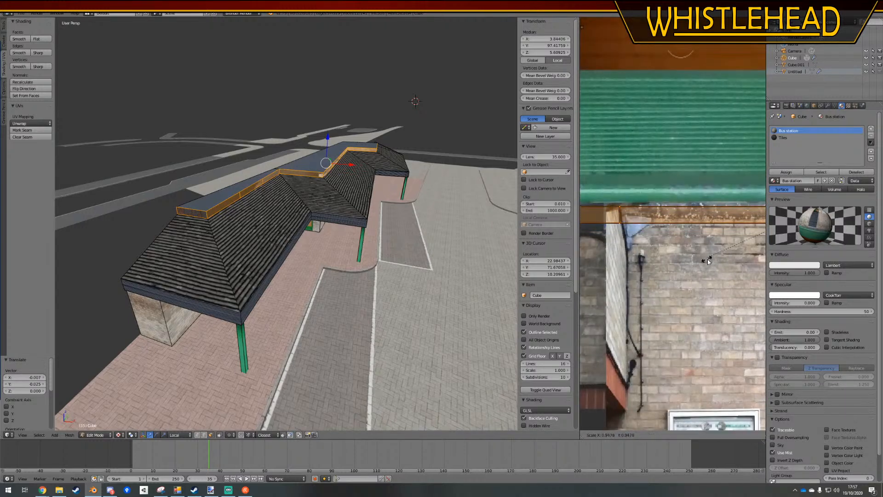
{"action": "left_click", "coordinate": [625, 210]}
{"action": "key", "text": "g"}
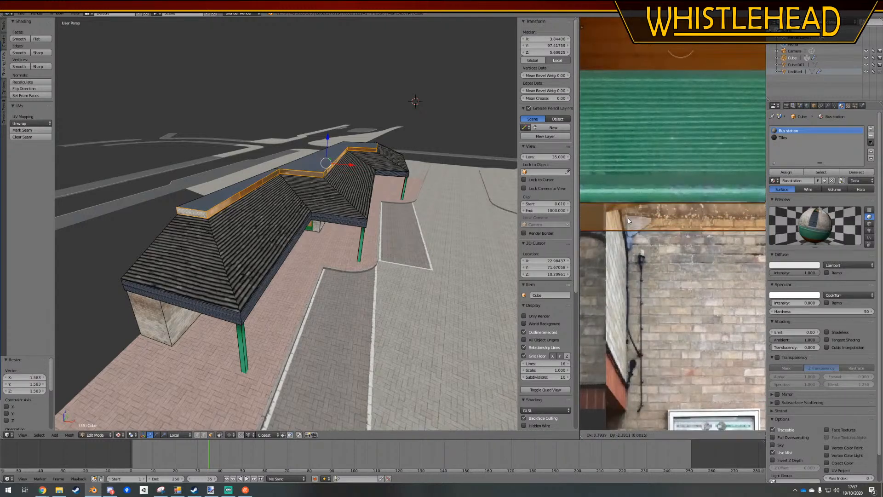
{"action": "left_click", "coordinate": [628, 218]}
{"action": "scroll", "coordinate": [651, 244], "scroll_direction": "down", "scroll_amount": 5}
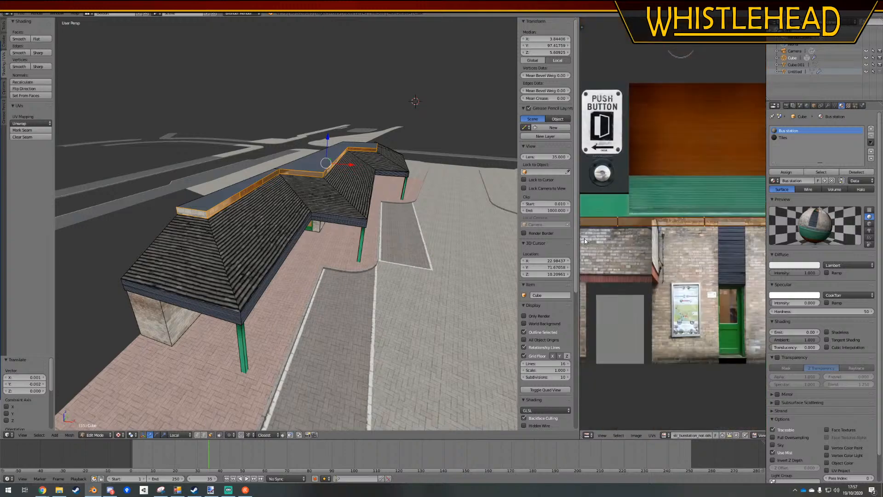
Widen the UV editor to show the whole texture and shrink the trim's UV strip along X
{"action": "left_click_drag", "start_coordinate": [579, 237], "coordinate": [142, 237]}
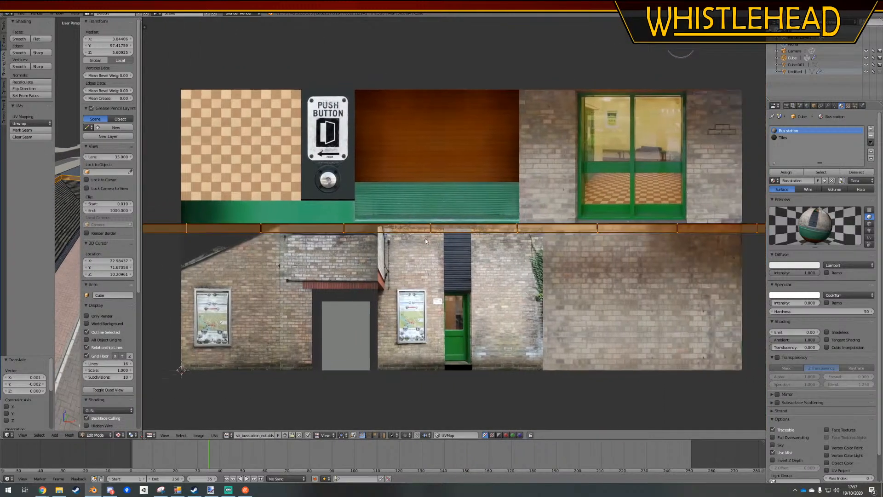
{"action": "scroll", "coordinate": [531, 251], "scroll_direction": "down", "scroll_amount": 2}
{"action": "scroll", "coordinate": [496, 230], "scroll_direction": "up", "scroll_amount": 2}
{"action": "key", "text": "s"}
{"action": "key", "text": "x"}
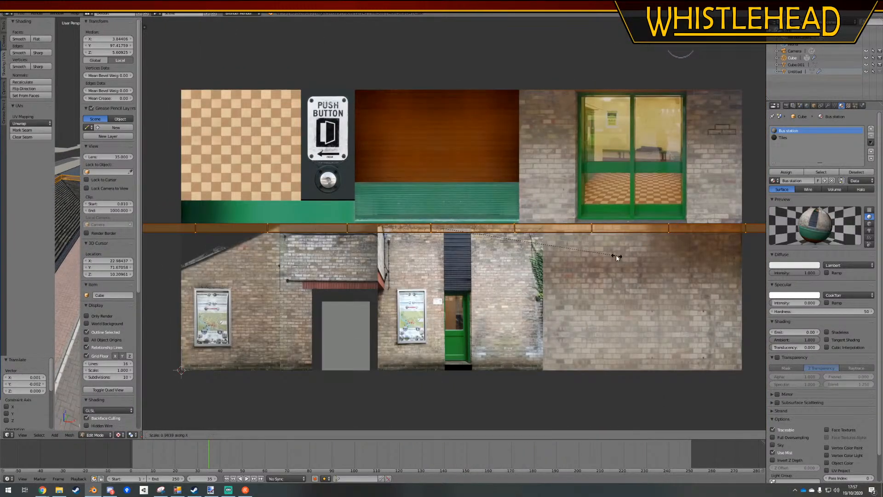
{"action": "left_click", "coordinate": [549, 245]}
{"action": "key", "text": "s"}
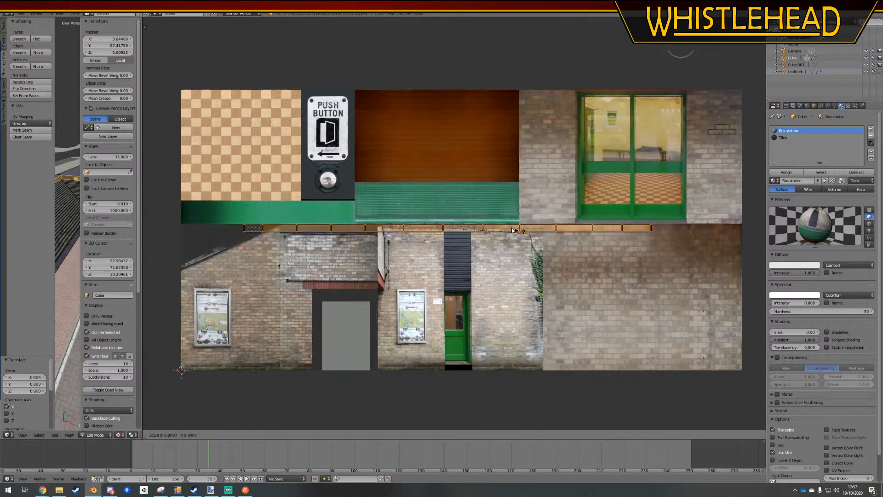
{"action": "right_click", "coordinate": [534, 233]}
Box-select groups of trim UVs and slide them along X until the segments overlap on the grey flashing left of the black cladding
{"action": "key", "text": "a"}
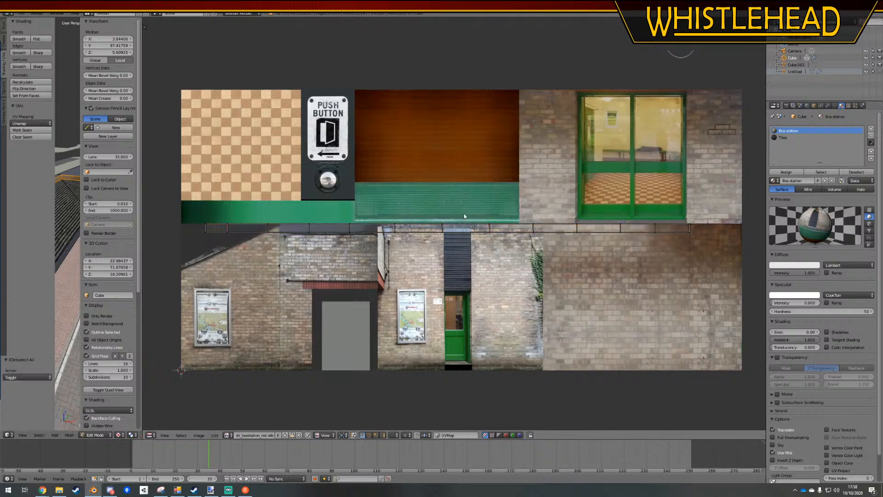
{"action": "key", "text": "b"}
{"action": "left_click_drag", "start_coordinate": [464, 196], "coordinate": [710, 295]}
{"action": "key", "text": "g"}
{"action": "key", "text": "x"}
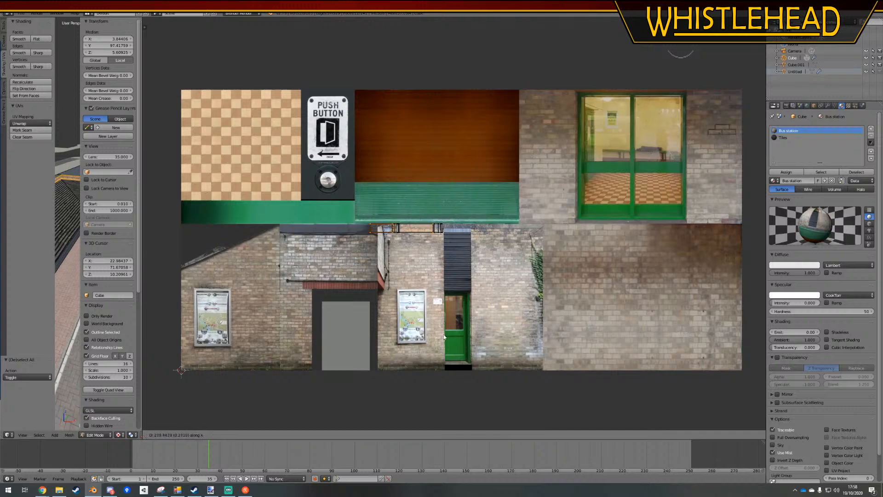
{"action": "left_click", "coordinate": [429, 322]}
{"action": "key", "text": "g"}
{"action": "key", "text": "x"}
{"action": "left_click", "coordinate": [441, 296]}
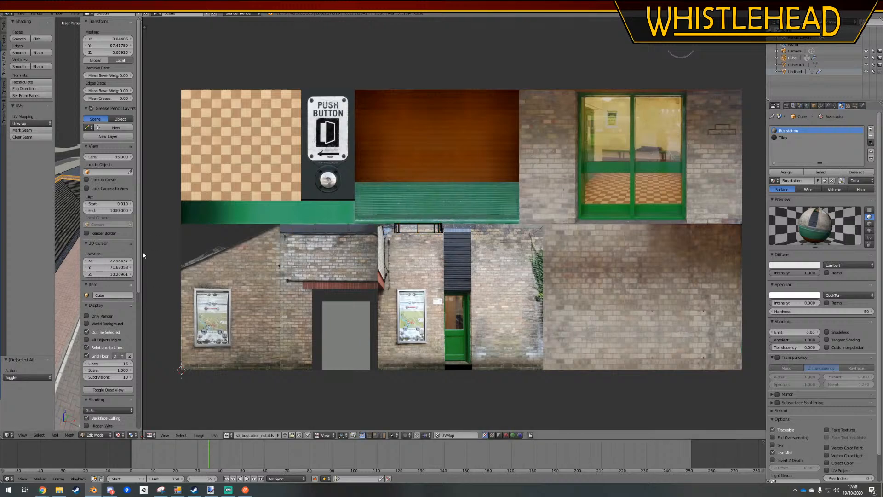
Enlarge the 3D view, return to Object Mode to check the textured roof trim, and save over the existing file
{"action": "left_click_drag", "start_coordinate": [143, 255], "coordinate": [611, 255]}
{"action": "key", "text": "Tab"}
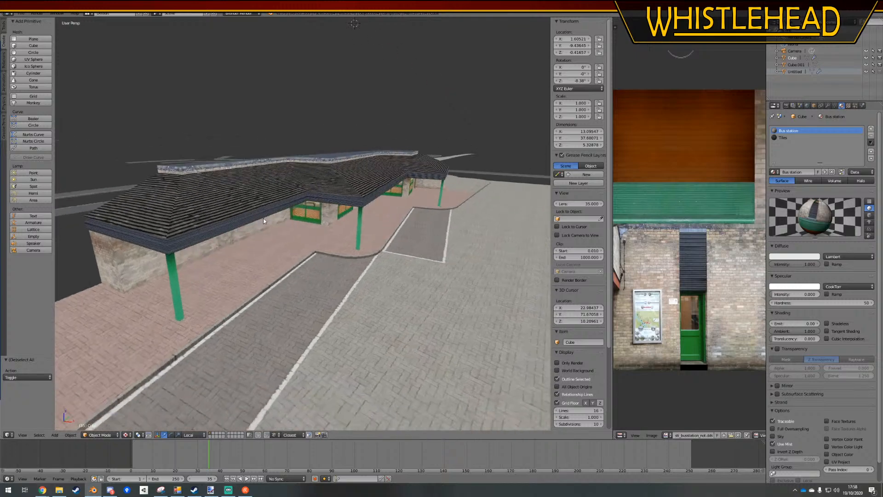
{"action": "mouse_move", "coordinate": [263, 218]}
{"action": "middle_mouse_down"}
{"action": "mouse_move", "coordinate": [246, 213]}
{"action": "mouse_move", "coordinate": [265, 211]}
{"action": "middle_mouse_up"}
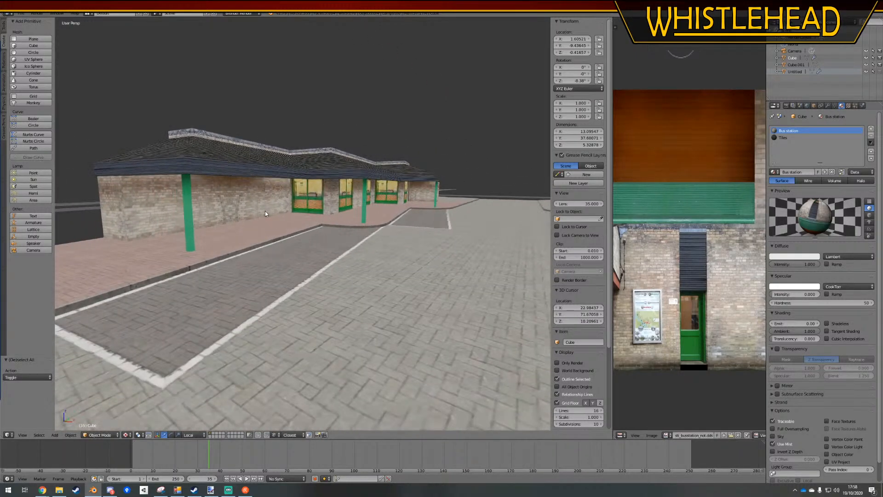
{"action": "key", "text": "ctrl+s"}
{"action": "left_click", "coordinate": [265, 212]}
Enter Edit Mode on the building and subdivide the front brick wall's edges near its windowless end with 1 cut
{"action": "right_click", "coordinate": [150, 201]}
{"action": "key", "text": "Tab"}
{"action": "right_click", "coordinate": [240, 203], "text": "shift"}
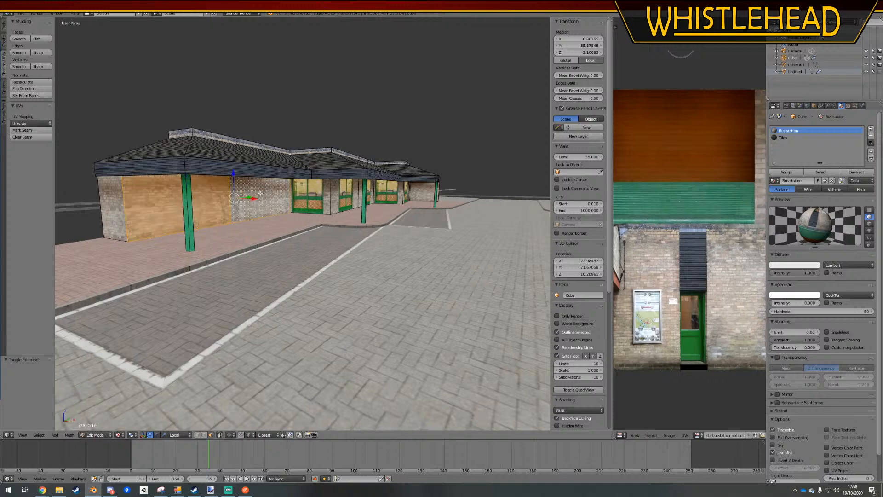
{"action": "middle_click_drag", "start_coordinate": [241, 203], "coordinate": [320, 229]}
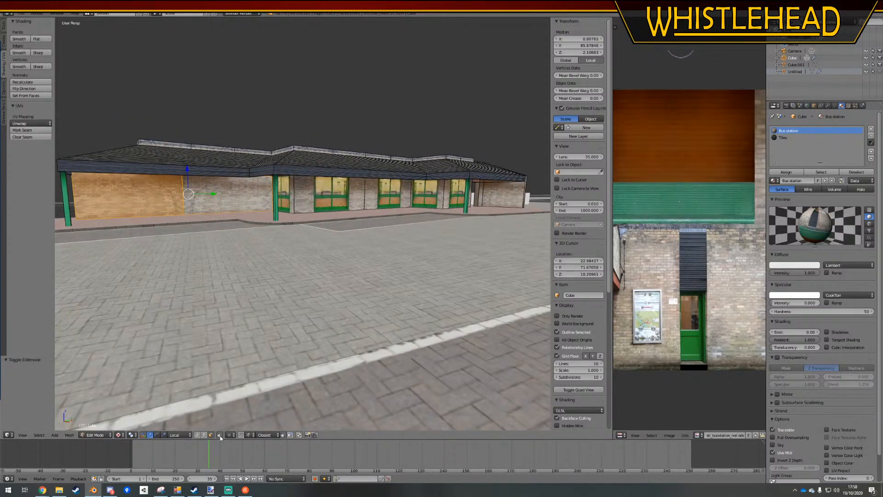
{"action": "right_click", "coordinate": [139, 210]}
{"action": "middle_click_drag", "start_coordinate": [139, 210], "coordinate": [137, 157]}
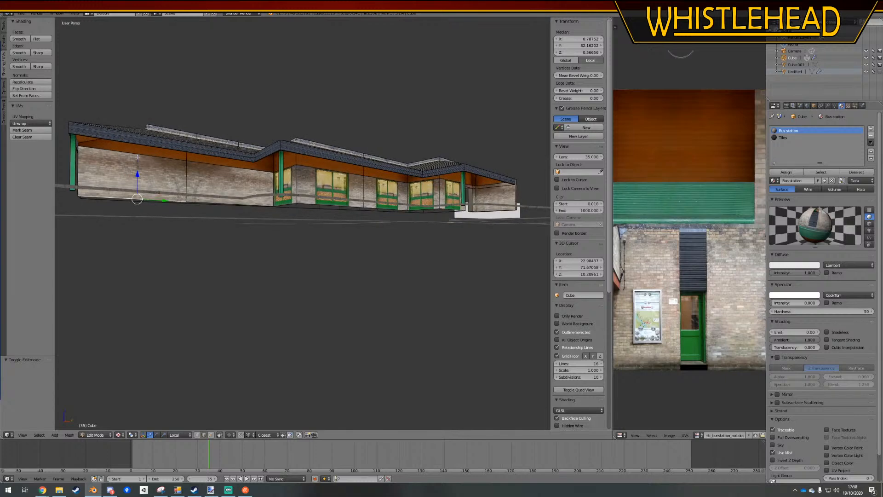
{"action": "key", "text": "w"}
{"action": "left_click", "coordinate": [202, 201]}
{"action": "middle_click_drag", "start_coordinate": [202, 205], "coordinate": [205, 254]}
Select the subdivided brick wall faces as a shortest path, widen the UV editor and unwrap the faces
{"action": "right_click", "coordinate": [154, 189]}
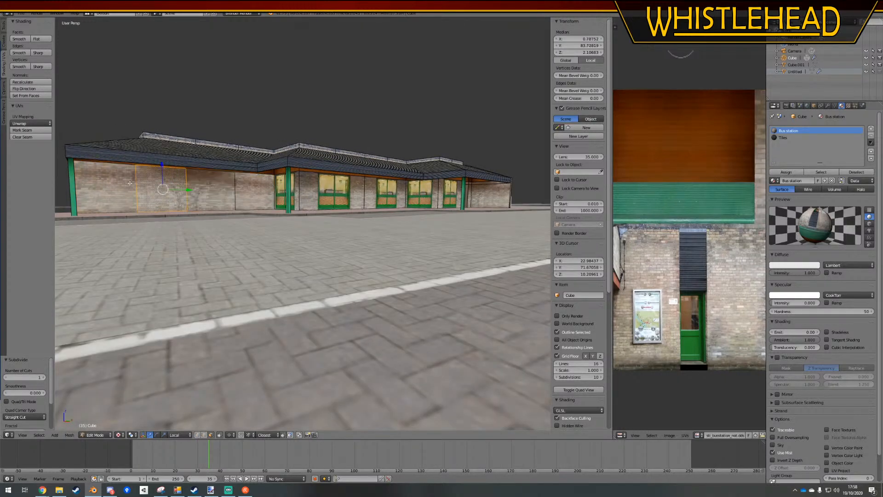
{"action": "right_click", "coordinate": [128, 185]}
{"action": "right_click", "coordinate": [254, 191], "text": "ctrl"}
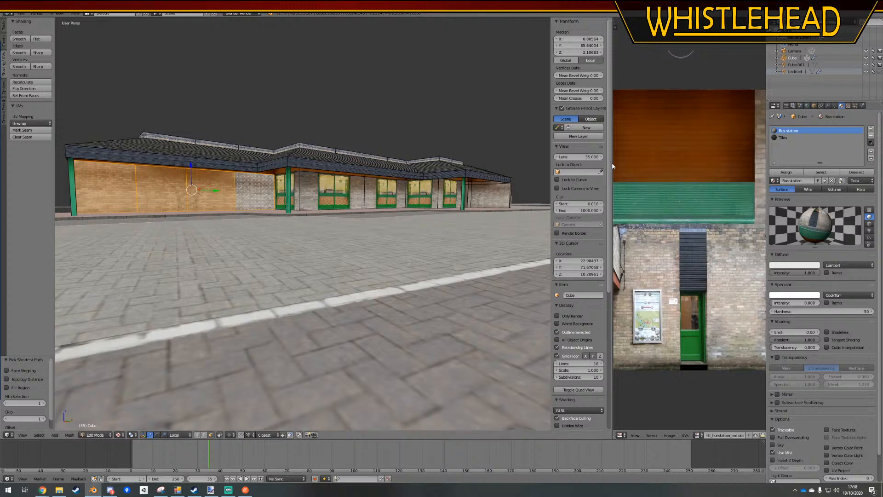
{"action": "left_click_drag", "start_coordinate": [611, 164], "coordinate": [349, 184]}
{"action": "scroll", "coordinate": [597, 293], "scroll_direction": "down", "scroll_amount": 5}
{"action": "scroll", "coordinate": [564, 249], "scroll_direction": "up", "scroll_amount": 1}
{"action": "scroll", "coordinate": [563, 249], "scroll_direction": "up", "scroll_amount": 4}
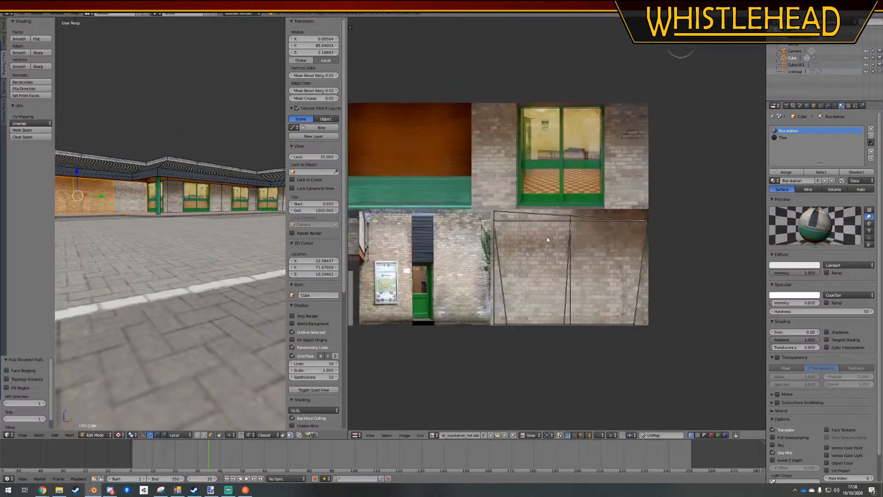
{"action": "left_click", "coordinate": [25, 125]}
{"action": "left_click", "coordinate": [28, 131]}
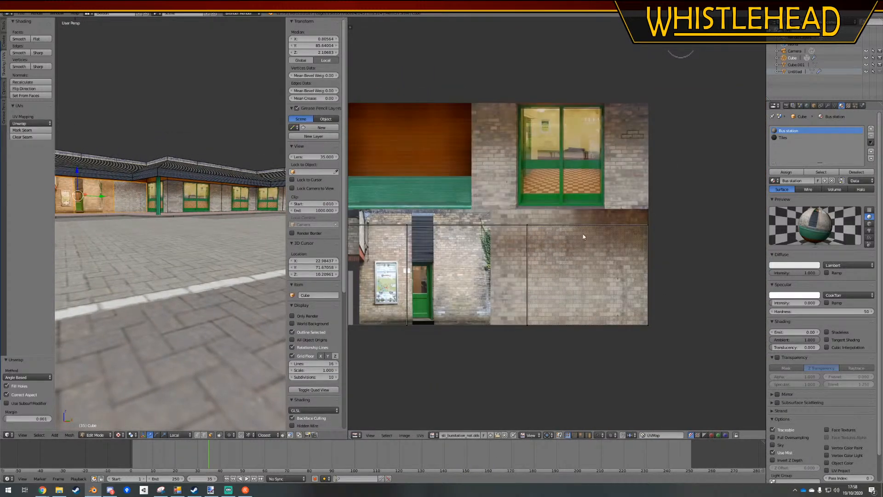
Move the unwrapped wall's upper UV vertices along Y to the top edge of the brick texture
{"action": "scroll", "coordinate": [583, 236], "scroll_direction": "down", "scroll_amount": 1}
{"action": "scroll", "coordinate": [658, 193], "scroll_direction": "down", "scroll_amount": 3}
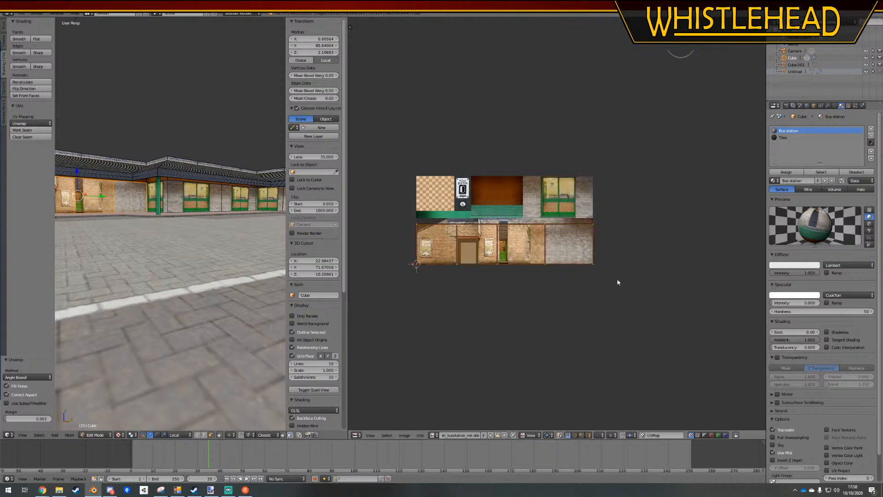
{"action": "scroll", "coordinate": [607, 285], "scroll_direction": "up", "scroll_amount": 2}
{"action": "key", "text": "a"}
{"action": "scroll", "coordinate": [418, 237], "scroll_direction": "down", "scroll_amount": 2}
{"action": "left_click_drag", "start_coordinate": [413, 238], "coordinate": [663, 251], "text": "ctrl"}
{"action": "scroll", "coordinate": [623, 233], "scroll_direction": "up", "scroll_amount": 3}
{"action": "key", "text": "g"}
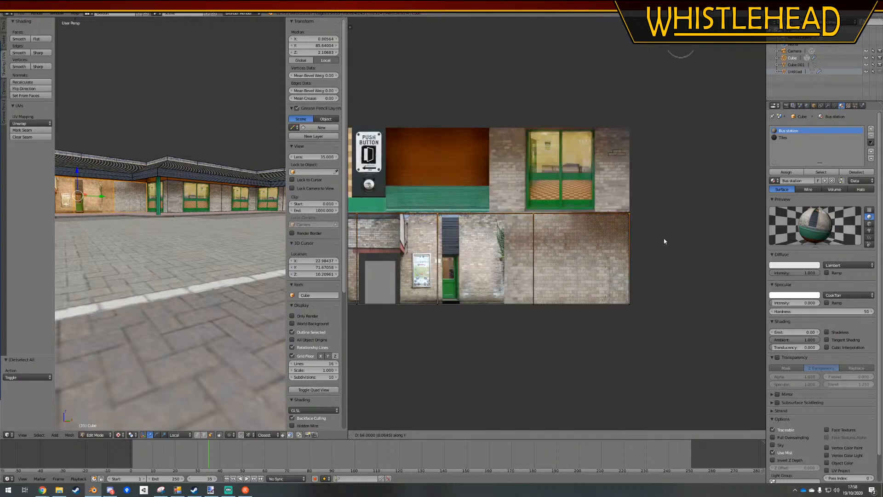
{"action": "left_click", "coordinate": [661, 237]}
Box-select the wall's left-hand UV columns and slide them along X toward the plain brick area
{"action": "scroll", "coordinate": [661, 237], "scroll_direction": "down", "scroll_amount": 3}
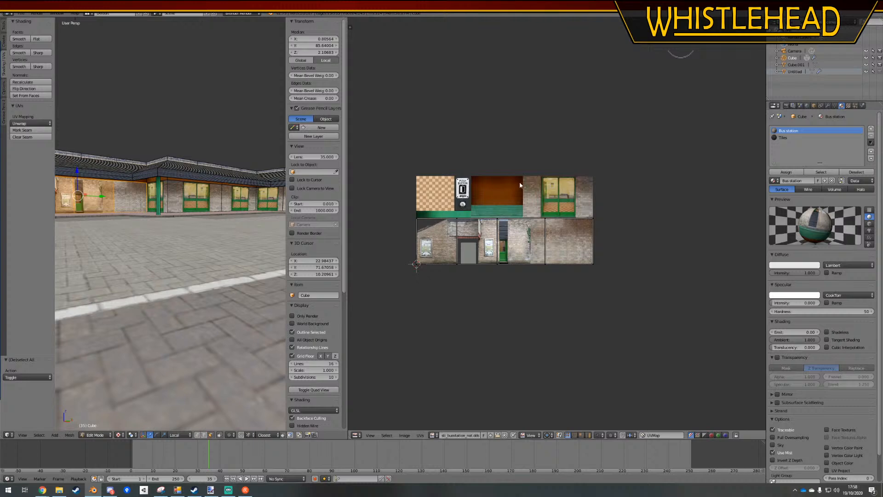
{"action": "left_click_drag", "start_coordinate": [520, 182], "coordinate": [539, 333], "text": "ctrl"}
{"action": "scroll", "coordinate": [518, 327], "scroll_direction": "up", "scroll_amount": 2}
{"action": "key", "text": "g"}
{"action": "key", "text": "x"}
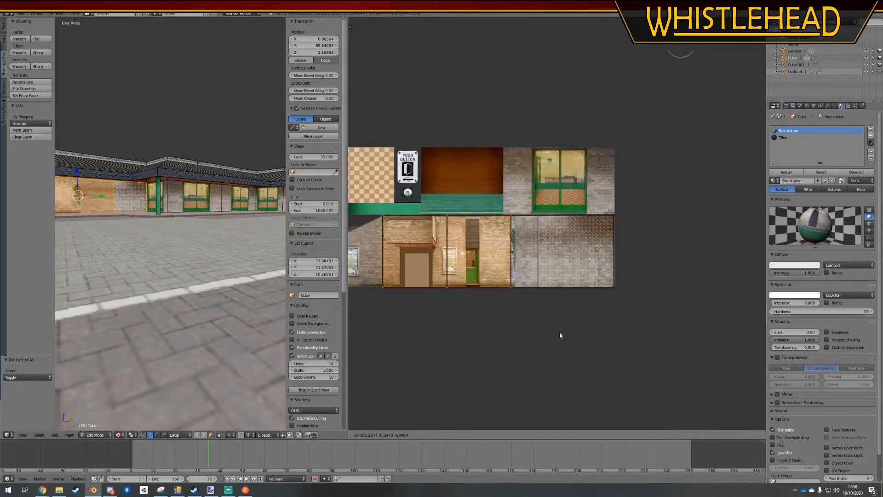
{"action": "left_click", "coordinate": [660, 324]}
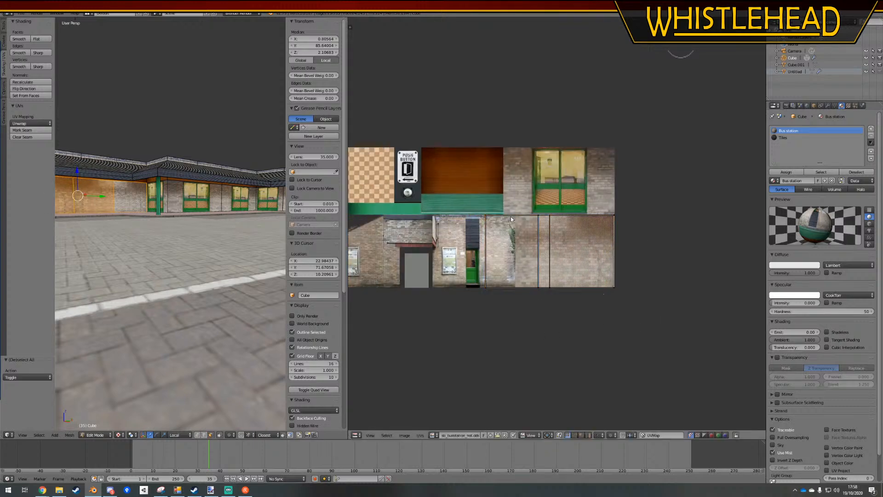
Box-select the wall's UV columns left outside the plain brick and slide them along X into that area
{"action": "left_click_drag", "start_coordinate": [510, 218], "coordinate": [504, 361], "text": "ctrl"}
{"action": "key", "text": "g"}
{"action": "key", "text": "x"}
{"action": "left_click", "coordinate": [633, 337]}
{"action": "key", "text": "g"}
{"action": "key", "text": "x"}
{"action": "left_click", "coordinate": [597, 371]}
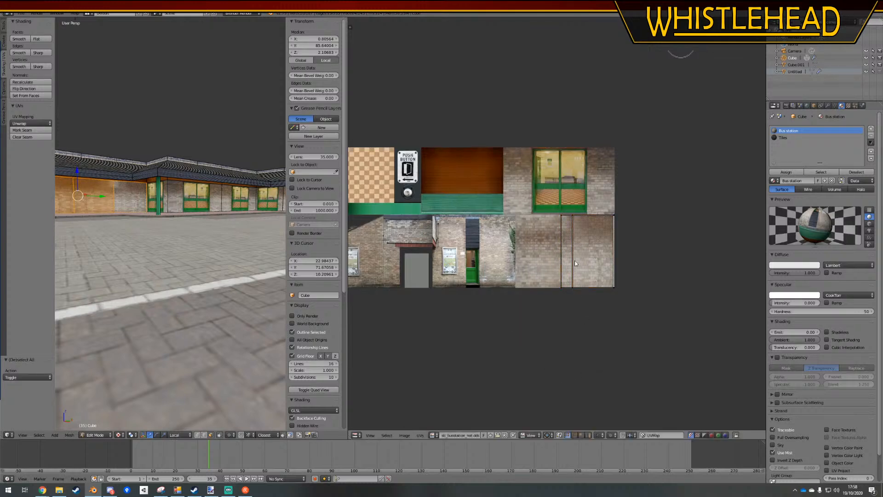
Slide the leftmost remaining UV column along X onto its neighbouring column, deselect everything and leave Edit Mode
{"action": "left_click_drag", "start_coordinate": [562, 211], "coordinate": [548, 352], "text": "ctrl"}
{"action": "key", "text": "g"}
{"action": "key", "text": "x"}
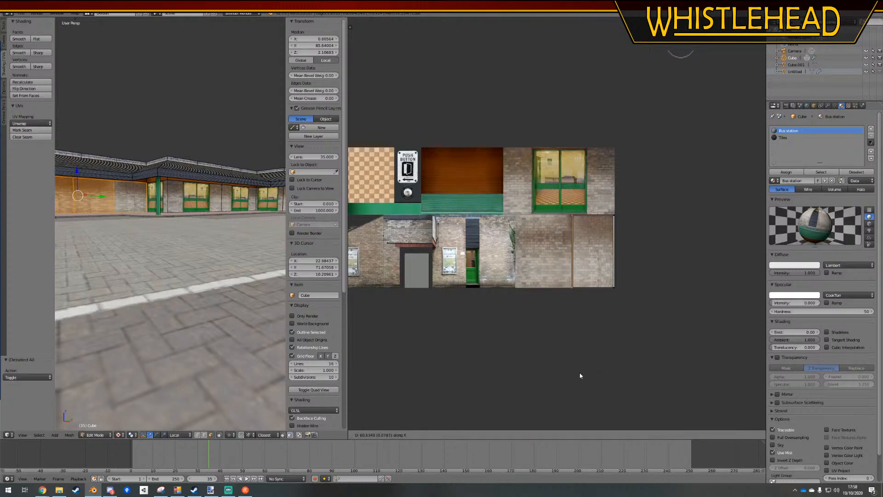
{"action": "left_click", "coordinate": [580, 375]}
{"action": "key", "text": "a"}
{"action": "key", "text": "Tab"}
Select the adjoining brick wall faces under the canopy and slide their inner UV column along X closer to the plain brick's outer edge
{"action": "middle_click_drag", "start_coordinate": [156, 217], "coordinate": [152, 210]}
{"action": "key", "text": "Tab"}
{"action": "scroll", "coordinate": [148, 219], "scroll_direction": "up", "scroll_amount": 4}
{"action": "right_click", "coordinate": [133, 194]}
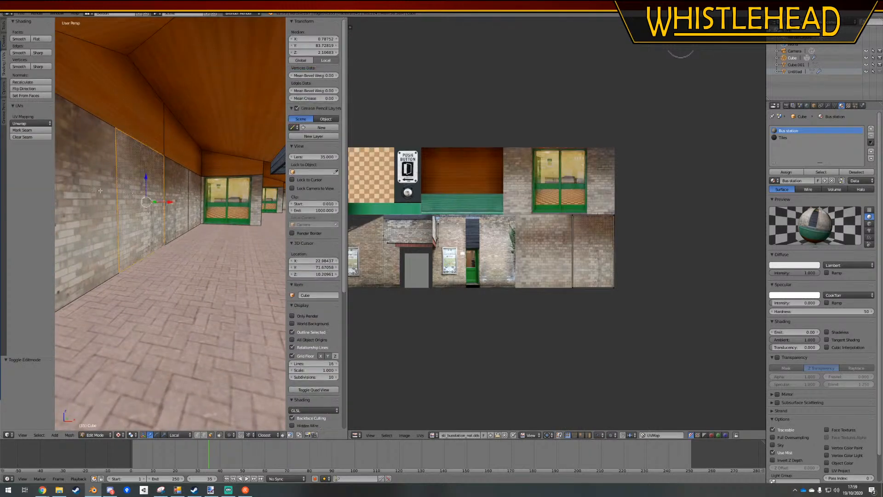
{"action": "right_click", "coordinate": [99, 190], "text": "shift"}
{"action": "right_click", "coordinate": [177, 198], "text": "shift"}
{"action": "right_click", "coordinate": [194, 200], "text": "shift"}
{"action": "scroll", "coordinate": [554, 219], "scroll_direction": "up", "scroll_amount": 2}
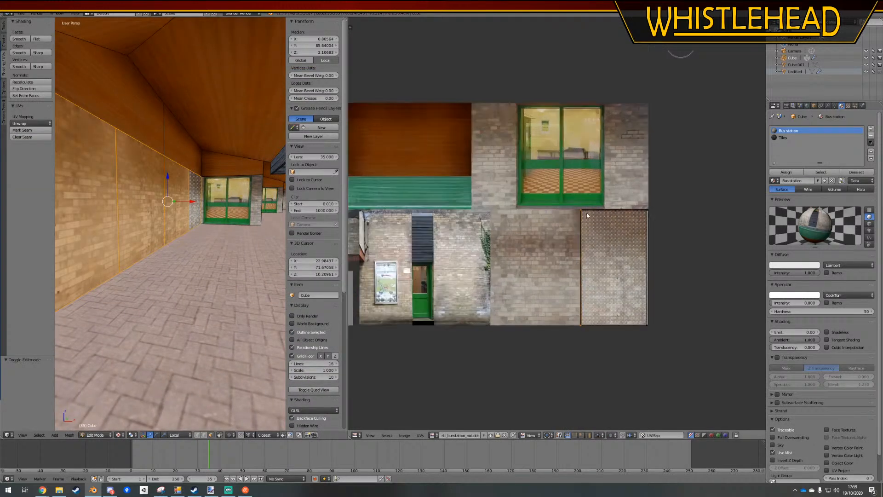
{"action": "key", "text": "g"}
{"action": "key", "text": "x"}
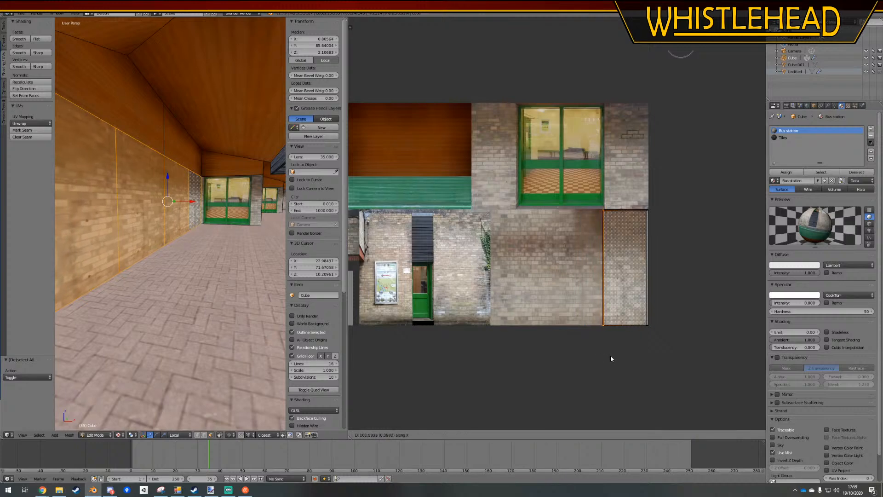
{"action": "left_click", "coordinate": [611, 357]}
{"action": "key", "text": "a"}
{"action": "key", "text": "Tab"}
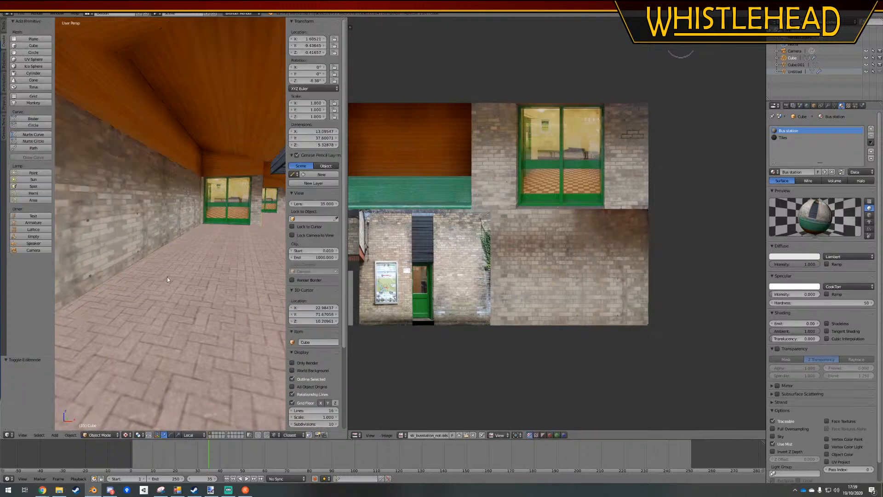
Reopen the building in Edit Mode and select the bottom vertex of a dividing edge on the front brick wall
{"action": "scroll", "coordinate": [161, 276], "scroll_direction": "down", "scroll_amount": 4}
{"action": "middle_click_drag", "start_coordinate": [148, 274], "coordinate": [177, 235]}
{"action": "scroll", "coordinate": [115, 275], "scroll_direction": "down", "scroll_amount": 5}
{"action": "scroll", "coordinate": [117, 276], "scroll_direction": "up", "scroll_amount": 5}
{"action": "key", "text": "Tab"}
{"action": "scroll", "coordinate": [181, 244], "scroll_direction": "up", "scroll_amount": 4}
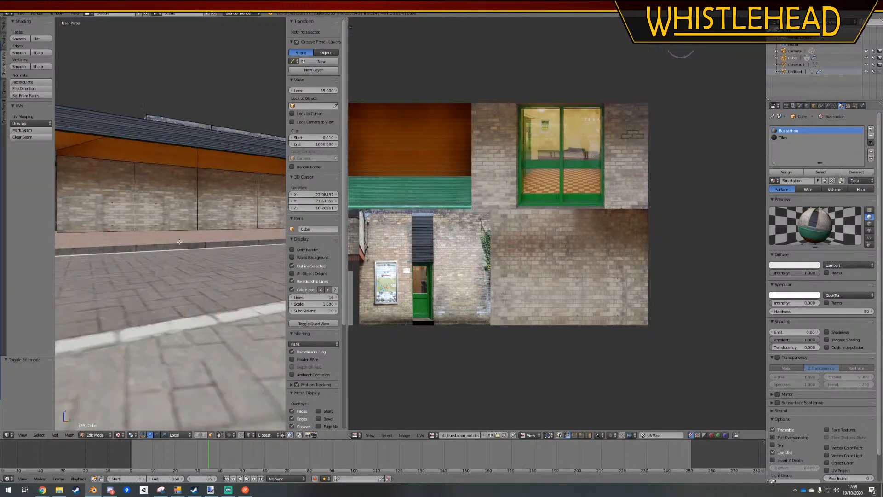
{"action": "right_click", "coordinate": [132, 232]}
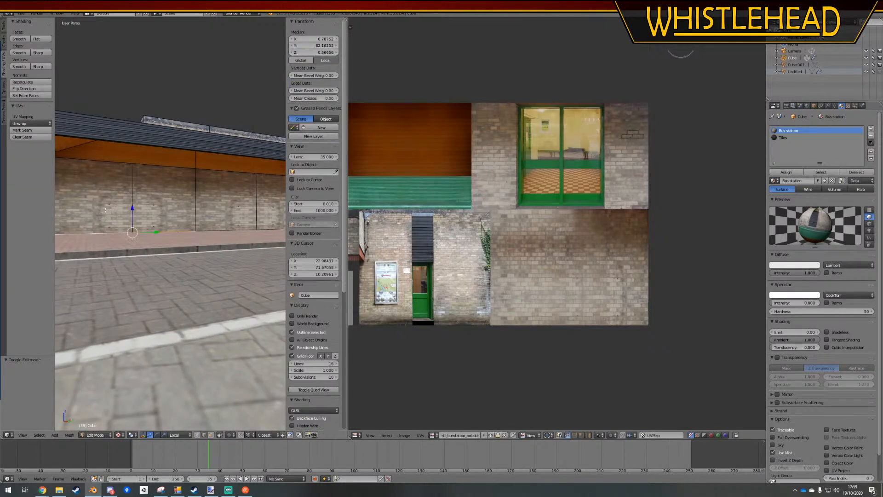
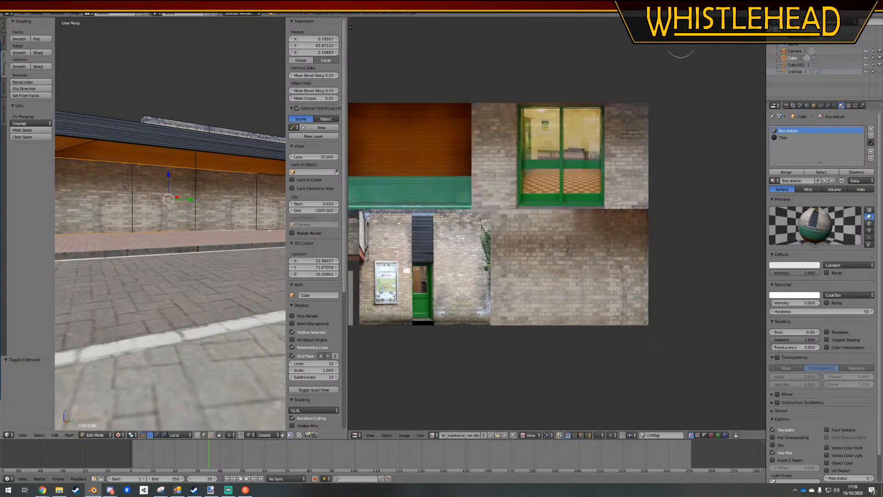
Subdivide the selected front brick wall faces with one cut and unwrap them
{"action": "middle_click_drag", "start_coordinate": [250, 200], "coordinate": [394, 250], "text": "shift"}
{"action": "key", "text": "w"}
{"action": "left_click", "coordinate": [162, 215]}
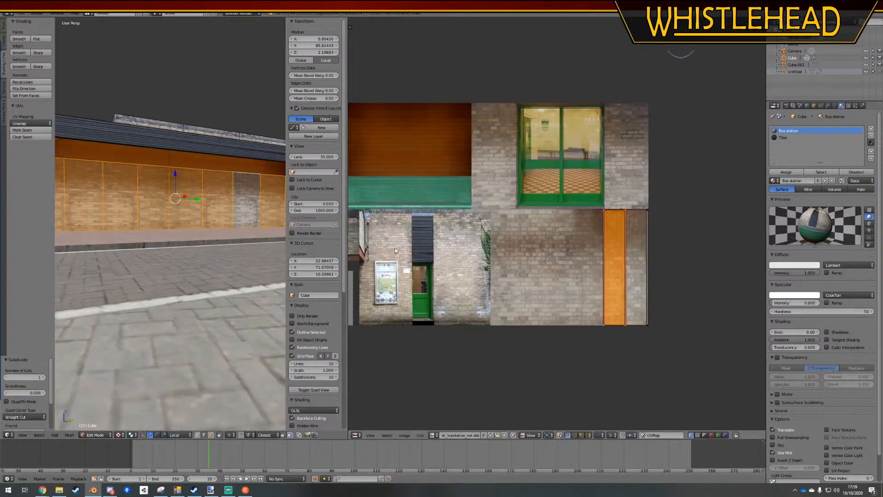
{"action": "scroll", "coordinate": [162, 194], "scroll_direction": "down", "scroll_amount": 3}
{"action": "left_click", "coordinate": [24, 124]}
{"action": "left_click", "coordinate": [25, 131]}
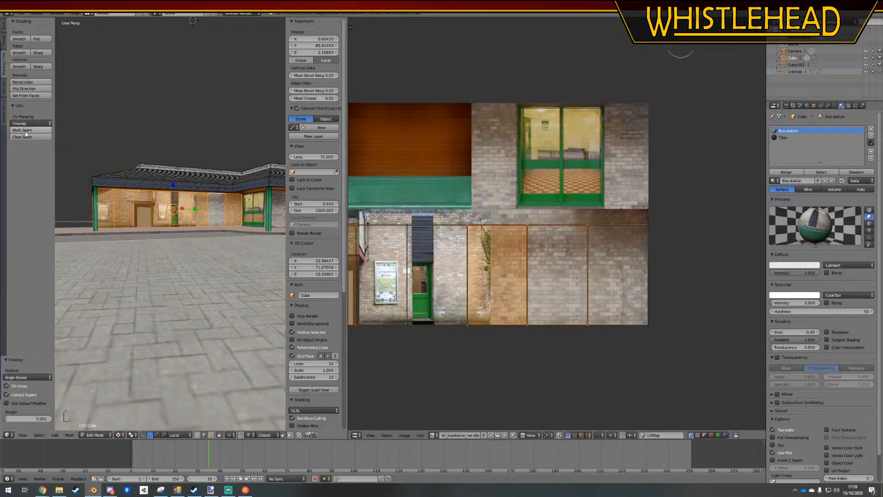
Box-select the upper edge row of the unwrapped wall UVs and slide it along Y to the top of the brick texture
{"action": "scroll", "coordinate": [600, 278], "scroll_direction": "down", "scroll_amount": 1}
{"action": "key", "text": "a"}
{"action": "scroll", "coordinate": [621, 252], "scroll_direction": "down", "scroll_amount": 2}
{"action": "mouse_move", "coordinate": [641, 197]}
{"action": "left_mouse_down", "text": "ctrl"}
{"action": "mouse_move", "coordinate": [361, 197]}
{"action": "mouse_move", "coordinate": [644, 238]}
{"action": "left_mouse_up", "text": "ctrl"}
{"action": "scroll", "coordinate": [651, 248], "scroll_direction": "up", "scroll_amount": 3}
{"action": "key", "text": "g"}
{"action": "key", "text": "y"}
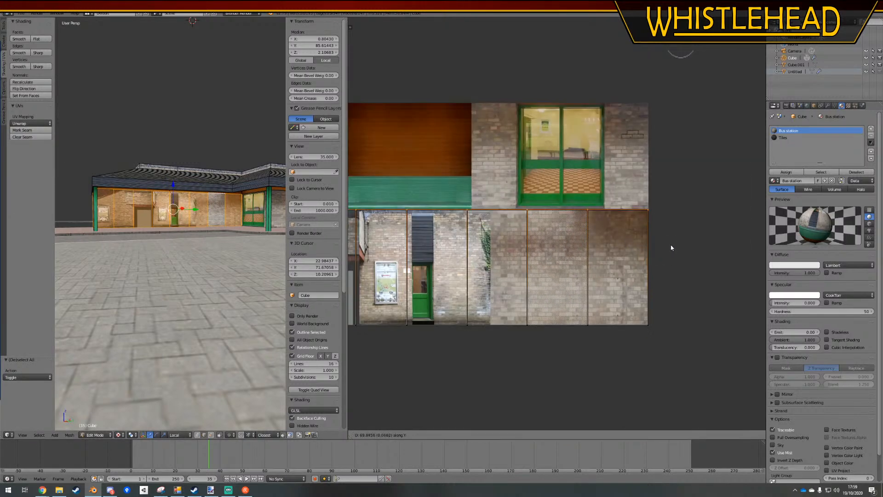
{"action": "left_click", "coordinate": [669, 244]}
{"action": "key", "text": "a"}
Box-select all of the wall's UV columns except the outermost one and slide them along X toward the plain brick's outer edge
{"action": "scroll", "coordinate": [661, 244], "scroll_direction": "down", "scroll_amount": 2}
{"action": "scroll", "coordinate": [580, 226], "scroll_direction": "down", "scroll_amount": 2}
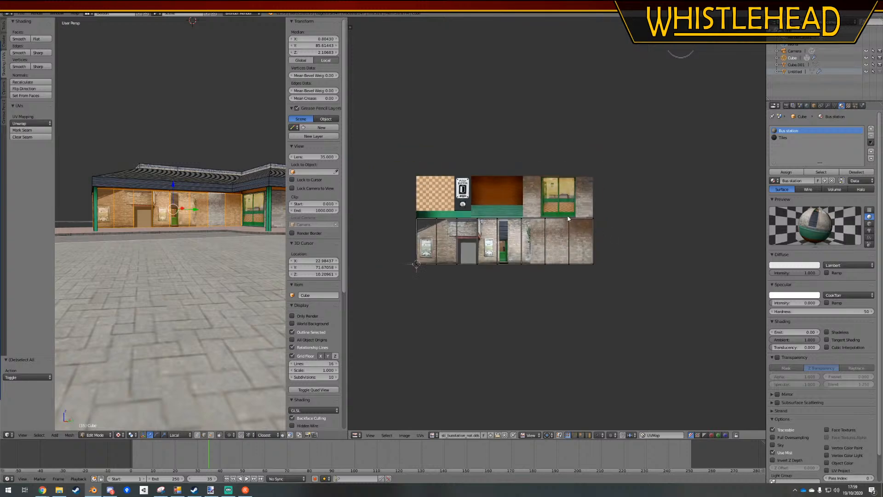
{"action": "mouse_move", "coordinate": [364, 189]}
{"action": "left_mouse_down", "text": "ctrl"}
{"action": "mouse_move", "coordinate": [494, 381]}
{"action": "mouse_move", "coordinate": [593, 292]}
{"action": "left_mouse_up", "text": "ctrl"}
{"action": "scroll", "coordinate": [593, 291], "scroll_direction": "up", "scroll_amount": 2}
{"action": "key", "text": "g"}
{"action": "key", "text": "x"}
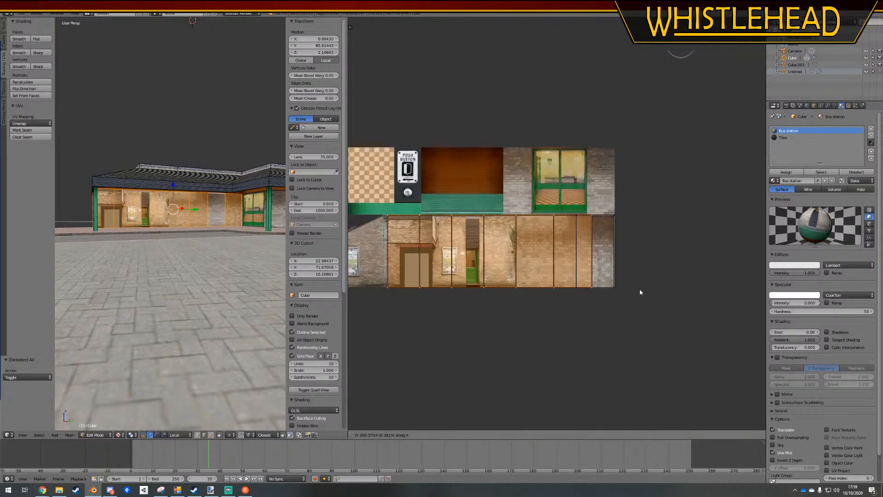
{"action": "left_click", "coordinate": [663, 292]}
{"action": "key", "text": "a"}
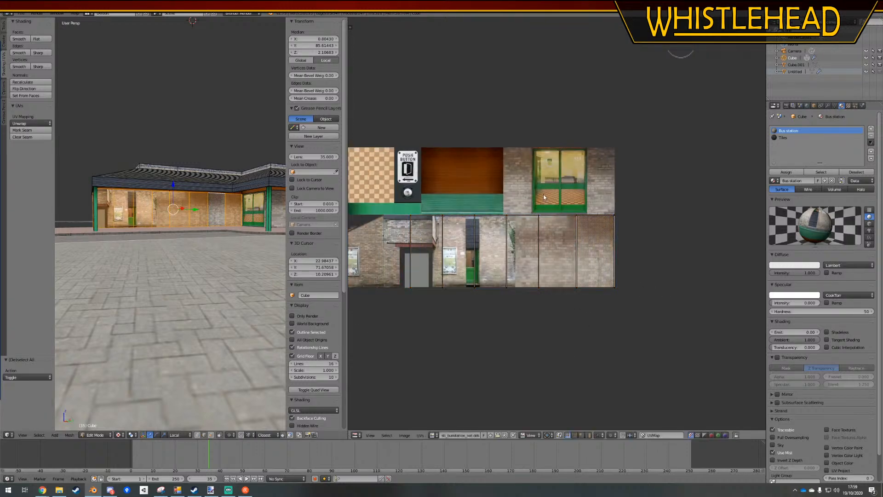
Box-select the UV columns still short of the two outermost ones and slide them further along X toward the plain brick
{"action": "mouse_move", "coordinate": [542, 194]}
{"action": "left_mouse_down", "text": "ctrl"}
{"action": "mouse_move", "coordinate": [505, 418]}
{"action": "mouse_move", "coordinate": [533, 326]}
{"action": "left_mouse_up", "text": "ctrl"}
{"action": "key", "text": "g"}
{"action": "key", "text": "x"}
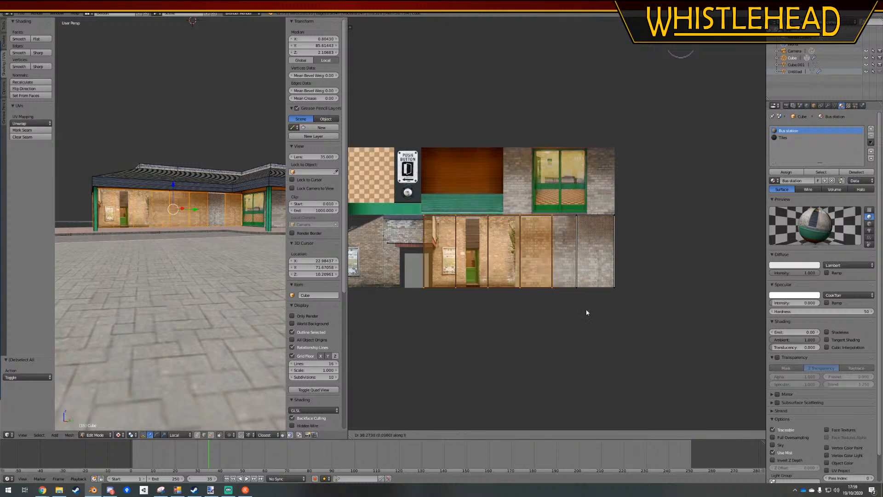
{"action": "left_click", "coordinate": [620, 309]}
{"action": "key", "text": "a"}
Slide the UV columns remaining over the green door photo along X until they all lie on the plain brick
{"action": "mouse_move", "coordinate": [561, 237]}
{"action": "left_mouse_down", "text": "ctrl"}
{"action": "mouse_move", "coordinate": [515, 367]}
{"action": "mouse_move", "coordinate": [551, 328]}
{"action": "left_mouse_up", "text": "ctrl"}
{"action": "key", "text": "g"}
{"action": "key", "text": "x"}
{"action": "left_click", "coordinate": [616, 326]}
{"action": "key", "text": "a"}
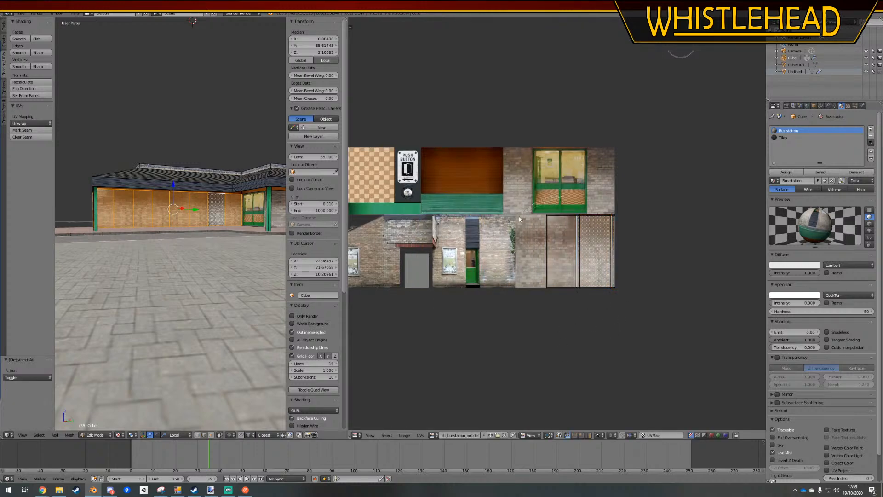
Slide the innermost UV column along X onto its neighbouring column, deselect everything and leave Edit Mode
{"action": "left_click_drag", "start_coordinate": [518, 216], "coordinate": [540, 344], "text": "ctrl"}
{"action": "key", "text": "g"}
{"action": "key", "text": "x"}
{"action": "left_click", "coordinate": [586, 337]}
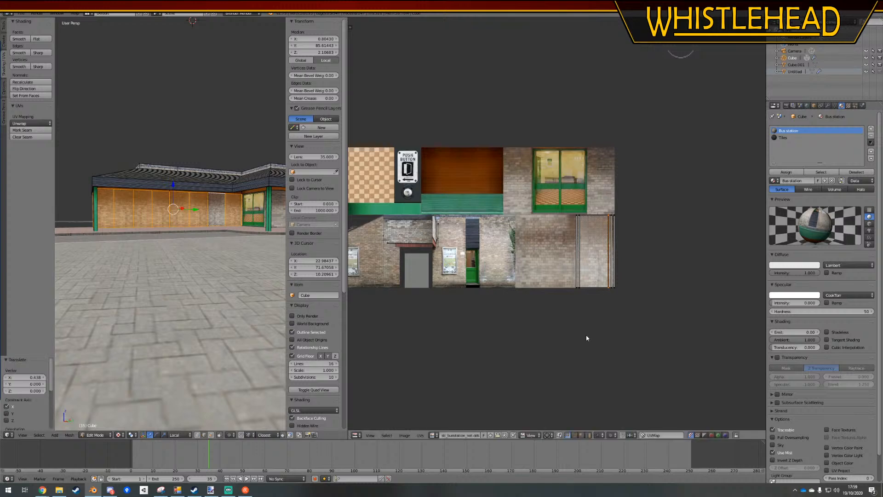
{"action": "key", "text": "a"}
{"action": "key", "text": "Tab"}
Select the front wall's end face in Edit Mode, slide its outer UV column along X past the inner one, and return to Object Mode
{"action": "middle_click_drag", "start_coordinate": [154, 244], "coordinate": [177, 229]}
{"action": "scroll", "coordinate": [220, 228], "scroll_direction": "up", "scroll_amount": 5}
{"action": "key", "text": "Tab"}
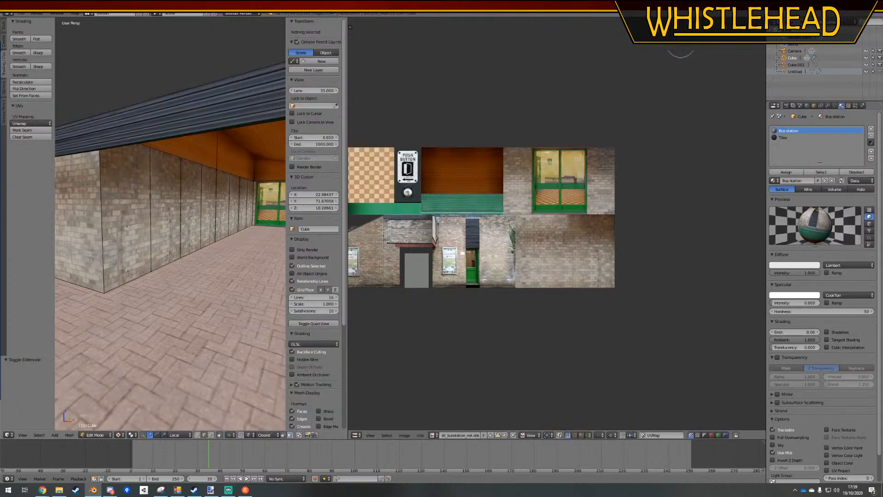
{"action": "right_click", "coordinate": [125, 216]}
{"action": "scroll", "coordinate": [565, 260], "scroll_direction": "up", "scroll_amount": 2}
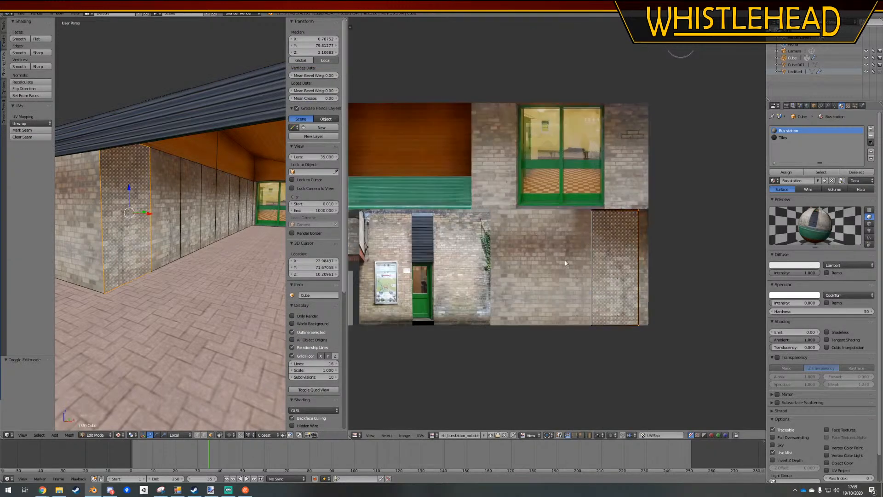
{"action": "key", "text": "g"}
{"action": "key", "text": "x"}
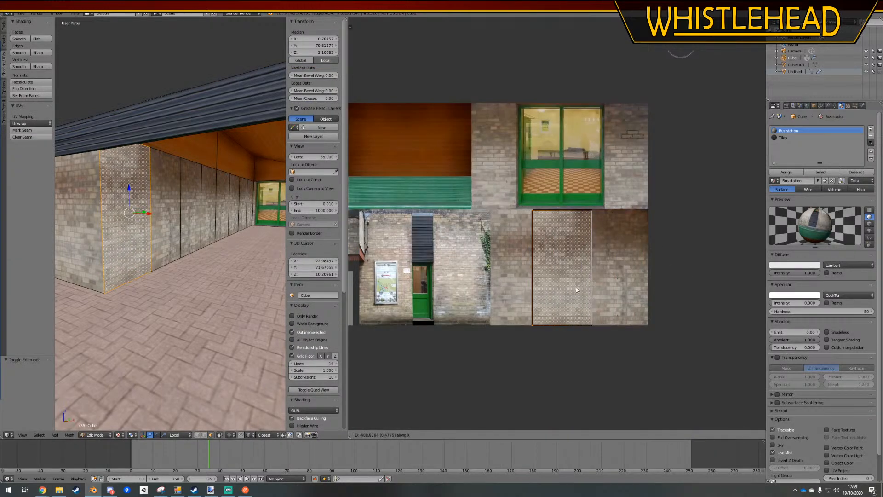
{"action": "left_click", "coordinate": [586, 287]}
{"action": "key", "text": "a"}
{"action": "key", "text": "Tab"}
Select two adjacent brick faces near the wall's window end, slide their selected UVs along X, and leave Edit Mode
{"action": "scroll", "coordinate": [177, 273], "scroll_direction": "down", "scroll_amount": 6}
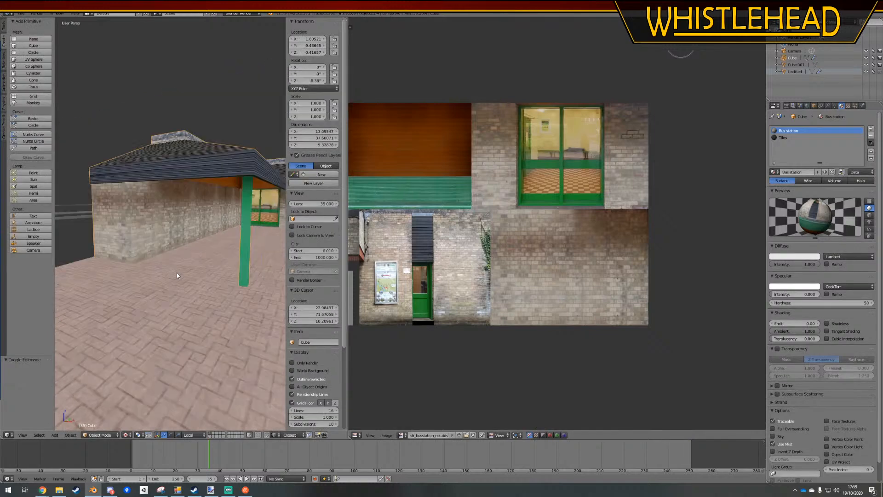
{"action": "middle_click_drag", "start_coordinate": [177, 274], "coordinate": [107, 263]}
{"action": "key", "text": "Tab"}
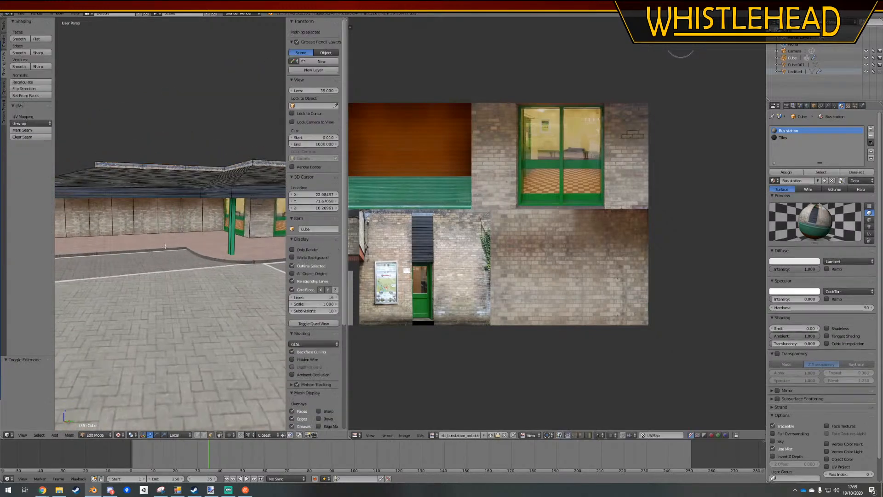
{"action": "scroll", "coordinate": [187, 206], "scroll_direction": "up", "scroll_amount": 5}
{"action": "right_click", "coordinate": [208, 207]}
{"action": "right_click", "coordinate": [168, 202], "text": "shift"}
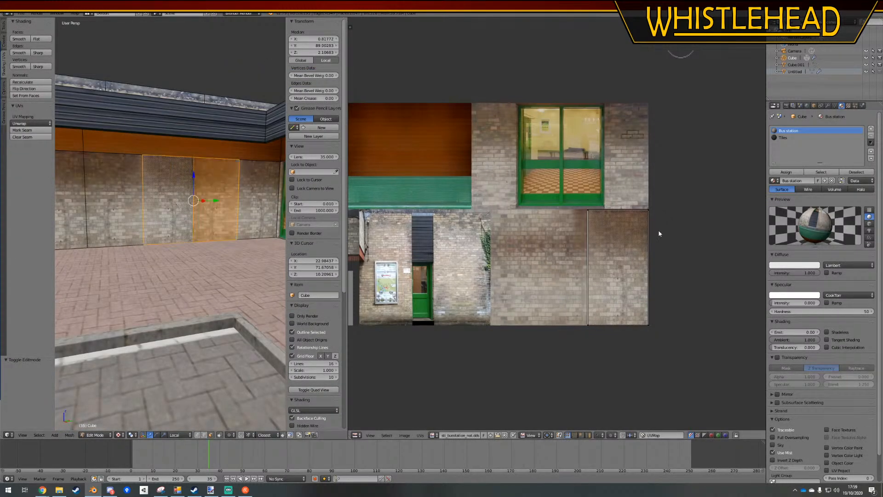
{"action": "key", "text": "g"}
{"action": "key", "text": "x"}
{"action": "left_click", "coordinate": [690, 354]}
{"action": "key", "text": "Tab"}
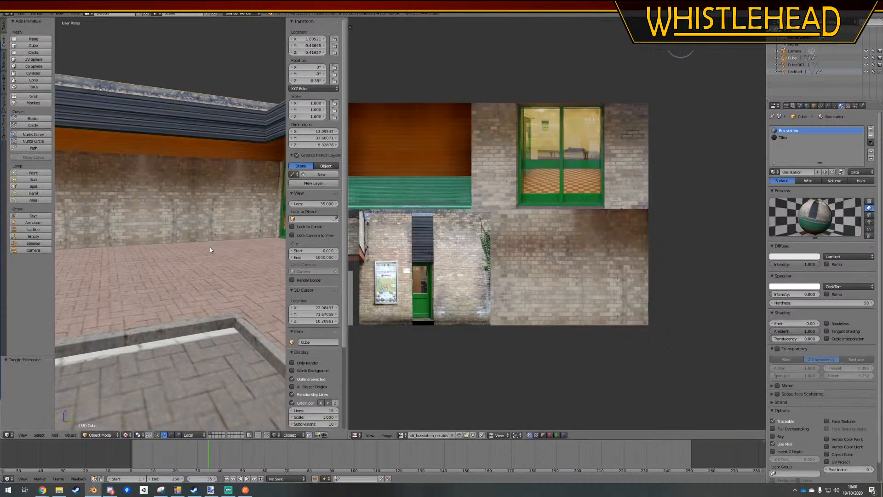
Open the building in Edit Mode and select the full rows of brick faces along its long rear wall
{"action": "scroll", "coordinate": [209, 247], "scroll_direction": "down", "scroll_amount": 3}
{"action": "mouse_move", "coordinate": [209, 247]}
{"action": "middle_mouse_down"}
{"action": "mouse_move", "coordinate": [198, 249]}
{"action": "mouse_move", "coordinate": [255, 251]}
{"action": "mouse_move", "coordinate": [236, 231]}
{"action": "mouse_move", "coordinate": [202, 242]}
{"action": "mouse_move", "coordinate": [200, 256]}
{"action": "mouse_move", "coordinate": [207, 251]}
{"action": "middle_mouse_up"}
{"action": "scroll", "coordinate": [209, 248], "scroll_direction": "up", "scroll_amount": 3}
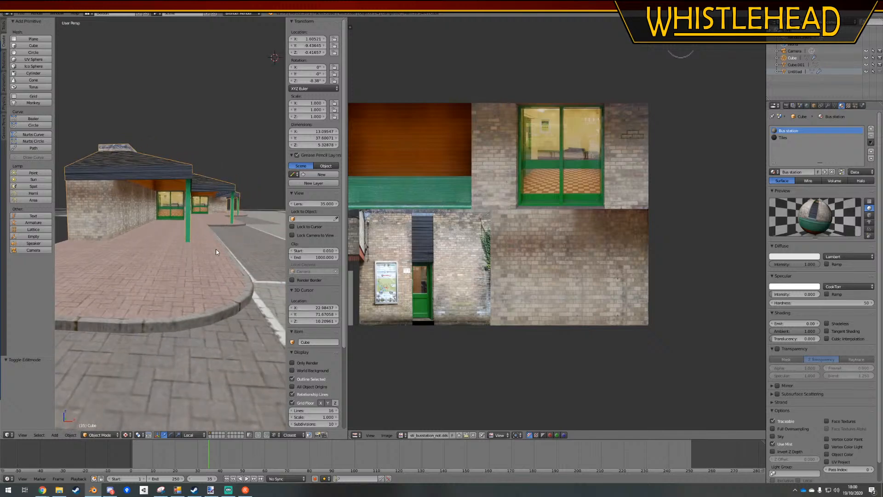
{"action": "scroll", "coordinate": [214, 256], "scroll_direction": "down", "scroll_amount": 5}
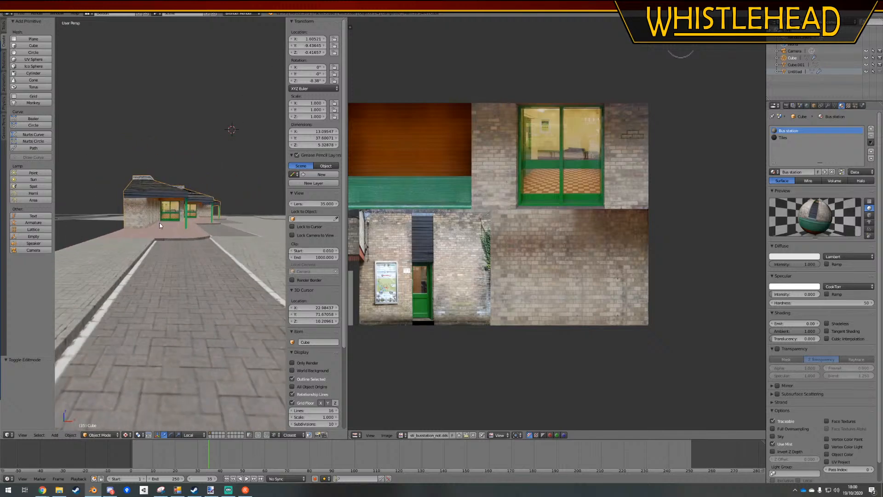
{"action": "key", "text": "a"}
{"action": "middle_click_drag", "start_coordinate": [215, 257], "coordinate": [205, 210]}
{"action": "key", "text": "Tab"}
{"action": "right_click", "coordinate": [246, 208]}
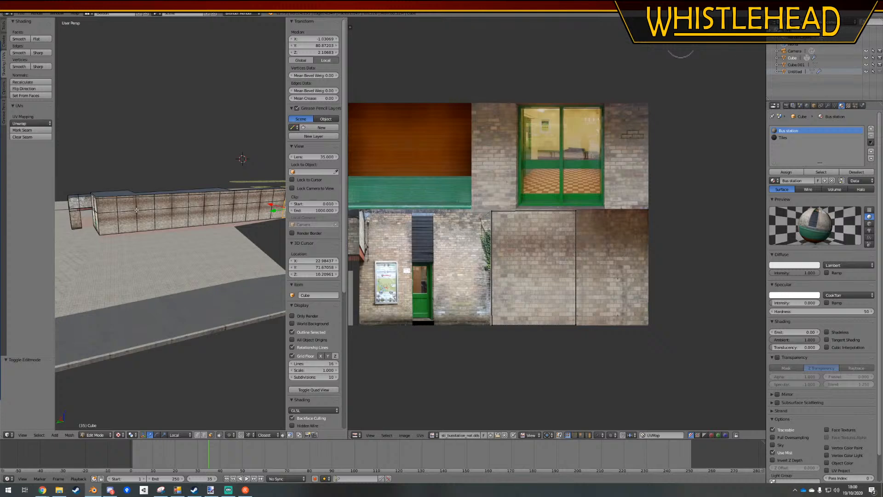
{"action": "right_click", "coordinate": [110, 223], "text": "ctrl"}
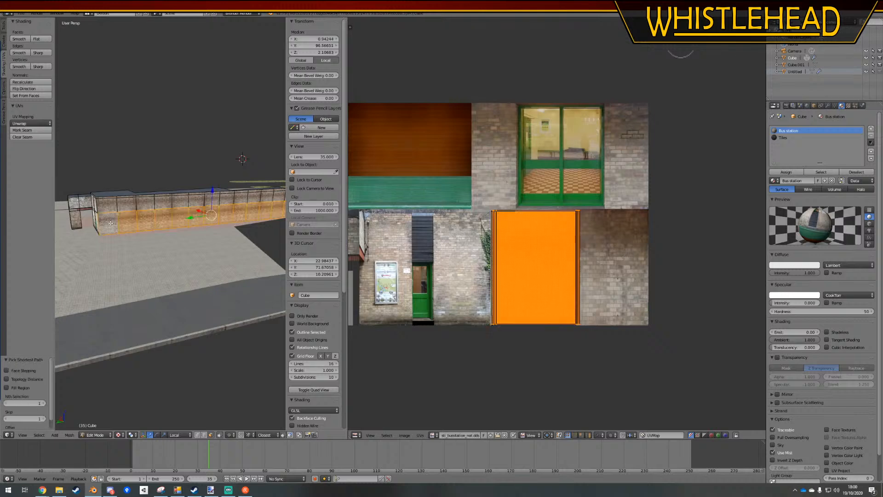
{"action": "middle_click_drag", "start_coordinate": [218, 199], "coordinate": [184, 197]}
{"action": "right_click", "coordinate": [229, 198], "text": "ctrl"}
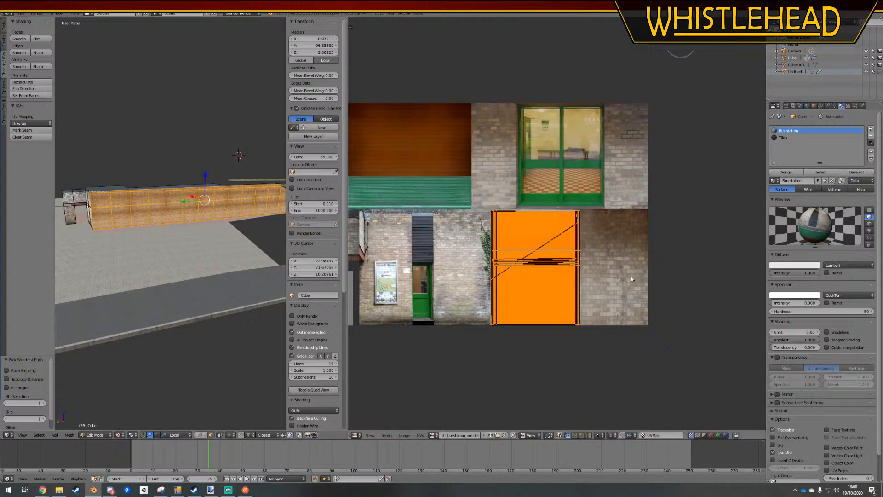
Scale the rear wall's UVs slightly narrower along X in two passes, then return to Object Mode and deselect the building
{"action": "key", "text": "s"}
{"action": "key", "text": "x"}
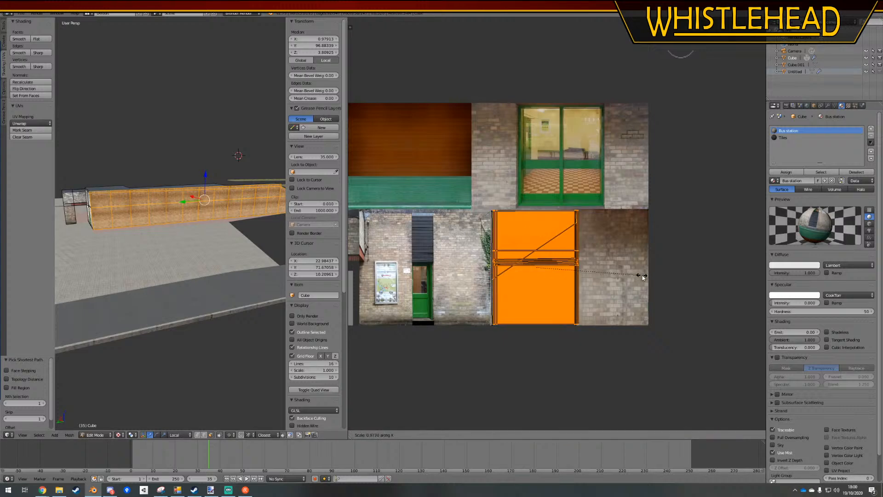
{"action": "left_click", "coordinate": [642, 275]}
{"action": "key", "text": "a"}
{"action": "key", "text": "a"}
{"action": "key", "text": "s"}
{"action": "key", "text": "x"}
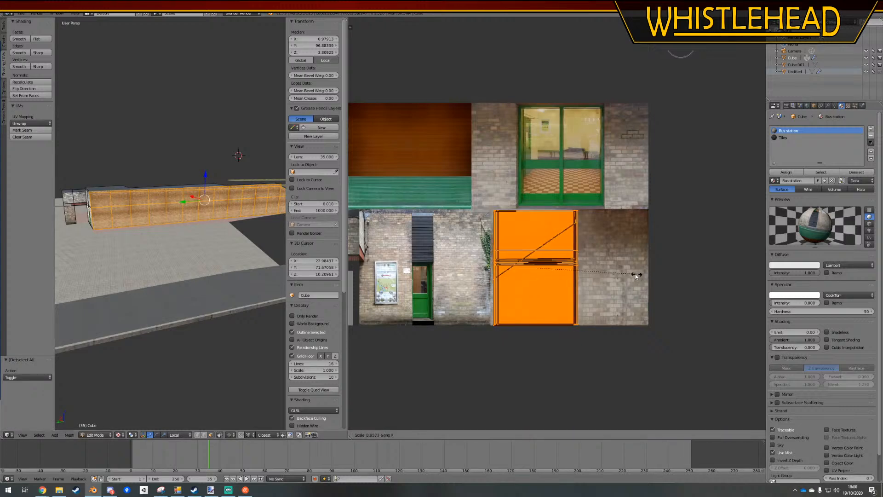
{"action": "left_click", "coordinate": [625, 273]}
{"action": "key", "text": "Tab"}
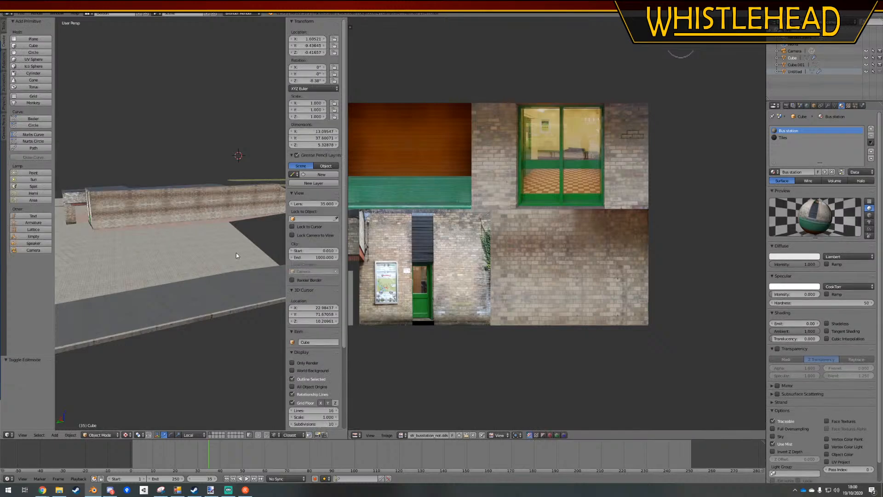
{"action": "key", "text": "a"}
Enlarge the 3D viewport, reopen the building in Edit Mode and select the underside face of the doorway's red brick lintel
{"action": "middle_click_drag", "start_coordinate": [236, 254], "coordinate": [148, 246]}
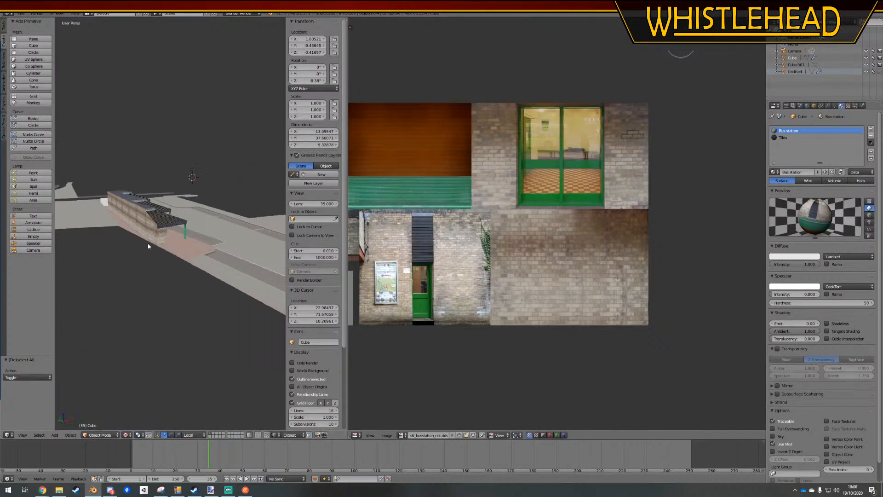
{"action": "scroll", "coordinate": [150, 256], "scroll_direction": "up", "scroll_amount": 8}
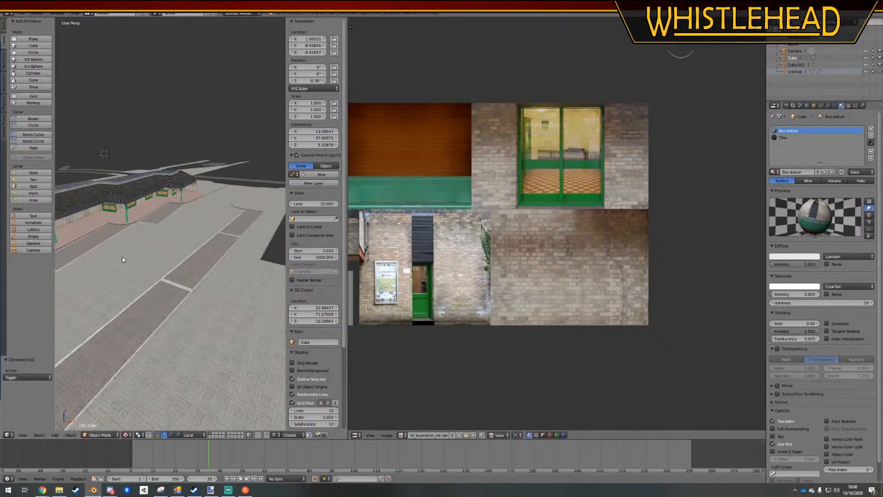
{"action": "scroll", "coordinate": [122, 259], "scroll_direction": "up", "scroll_amount": 2}
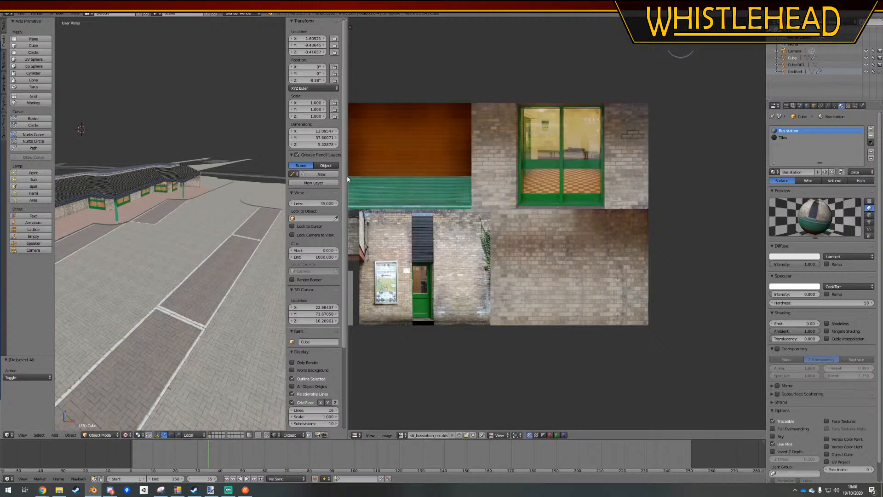
{"action": "left_click_drag", "start_coordinate": [348, 177], "coordinate": [650, 198]}
{"action": "scroll", "coordinate": [279, 176], "scroll_direction": "up", "scroll_amount": 4}
{"action": "middle_click_drag", "start_coordinate": [279, 176], "coordinate": [263, 298]}
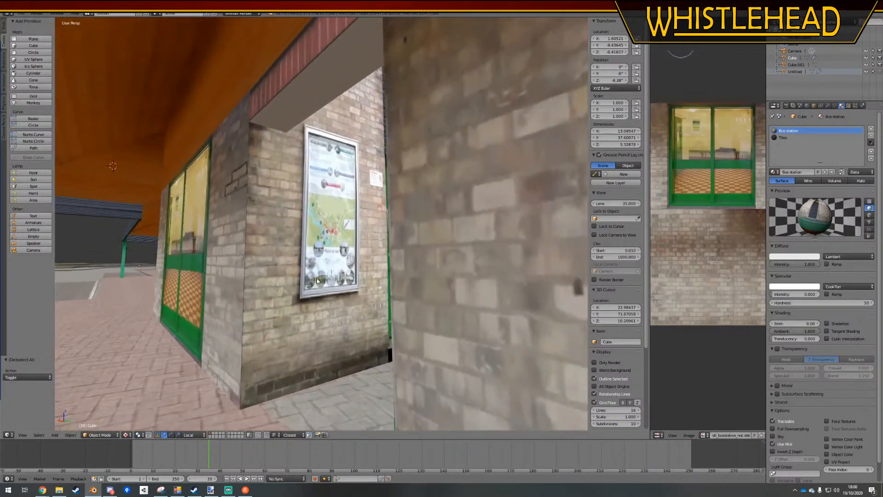
{"action": "middle_click_drag", "start_coordinate": [317, 279], "coordinate": [377, 174]}
{"action": "scroll", "coordinate": [404, 260], "scroll_direction": "down", "scroll_amount": 4}
{"action": "scroll", "coordinate": [358, 264], "scroll_direction": "up", "scroll_amount": 4}
{"action": "key", "text": "Tab"}
{"action": "right_click", "coordinate": [363, 163]}
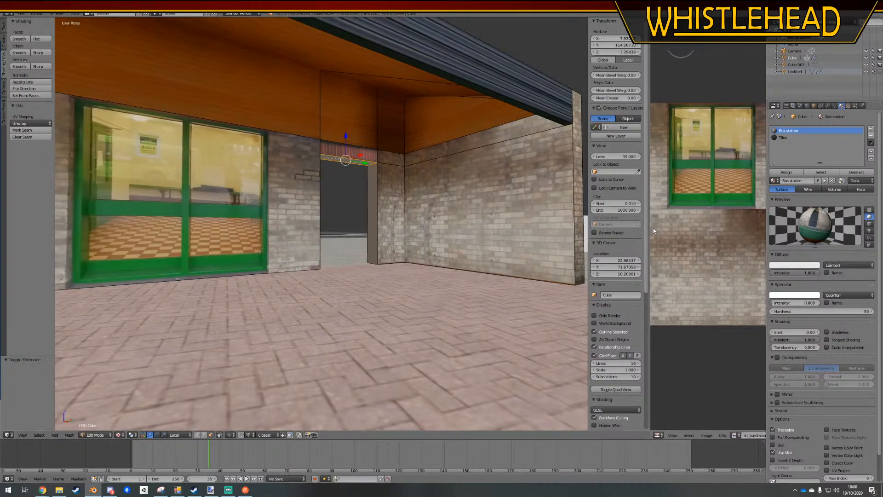
Widen the UV editor, unwrap the lintel's underside face and select all its UVs
{"action": "left_click_drag", "start_coordinate": [650, 227], "coordinate": [322, 243]}
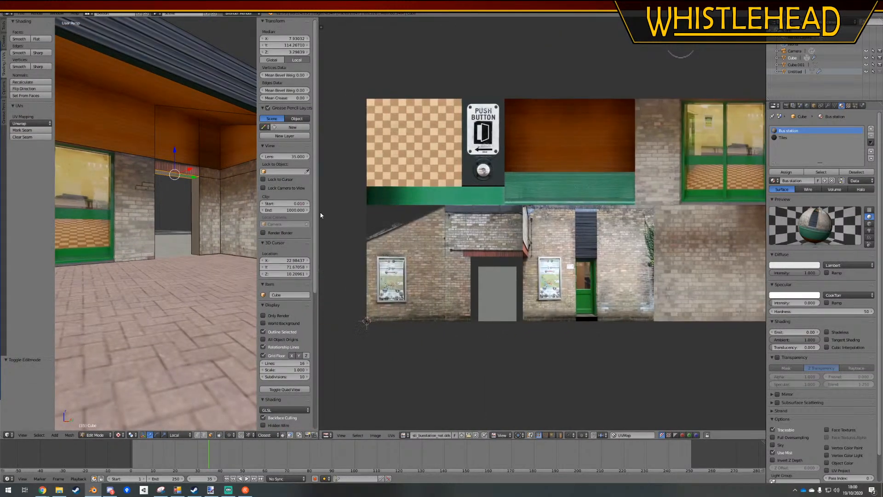
{"action": "left_click", "coordinate": [31, 124]}
{"action": "left_click", "coordinate": [28, 132]}
{"action": "key", "text": "a"}
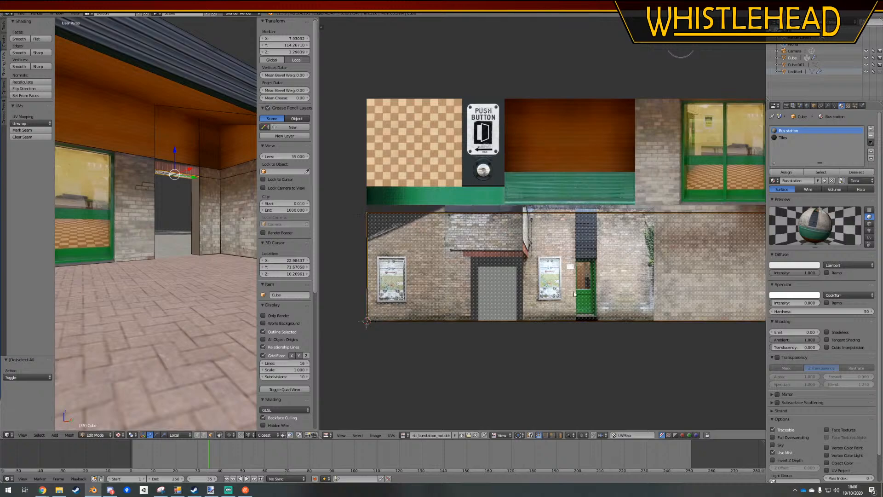
Scale the lintel underside's UVs to about 0.12 and again to 0.94, moving them over the red brick lintel in the texture
{"action": "key", "text": "s"}
{"action": "left_click", "coordinate": [590, 287]}
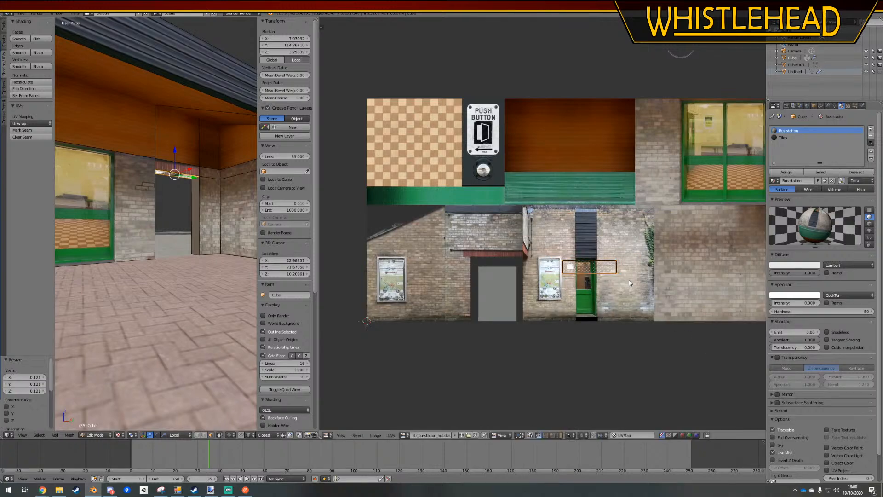
{"action": "key", "text": "g"}
{"action": "left_click", "coordinate": [536, 275]}
{"action": "scroll", "coordinate": [537, 275], "scroll_direction": "up", "scroll_amount": 4}
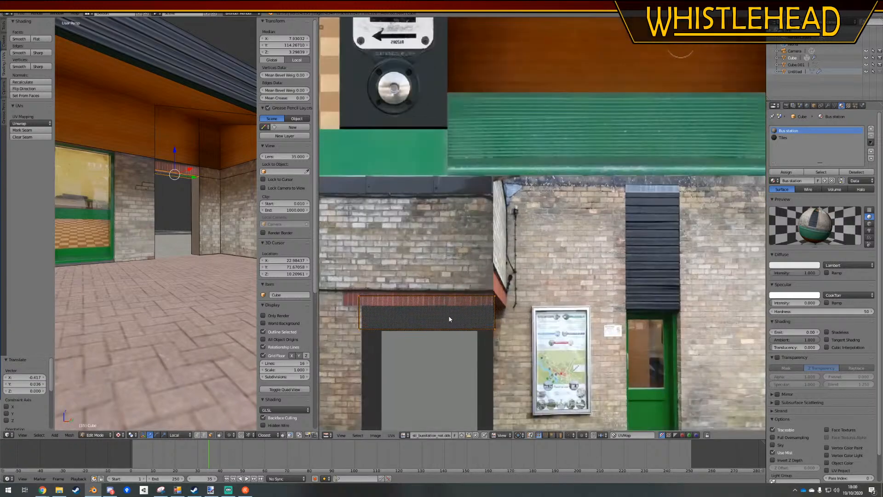
{"action": "key", "text": "s"}
{"action": "left_click", "coordinate": [586, 297]}
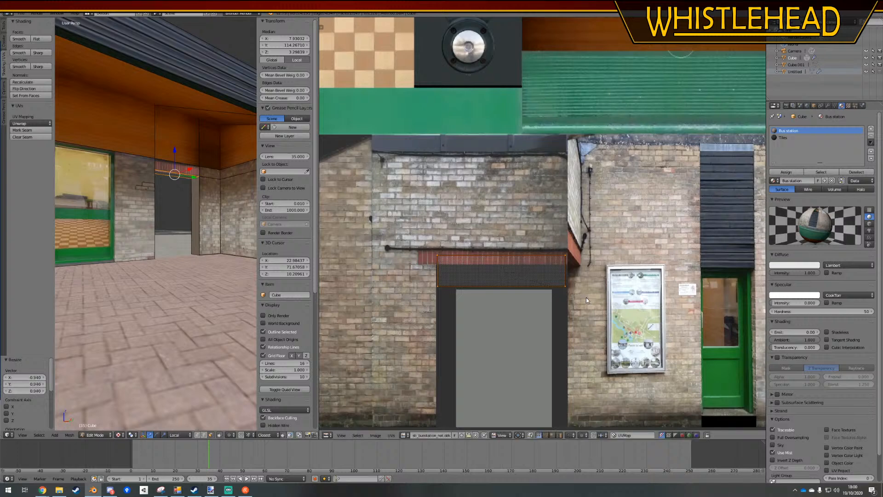
{"action": "key", "text": "g"}
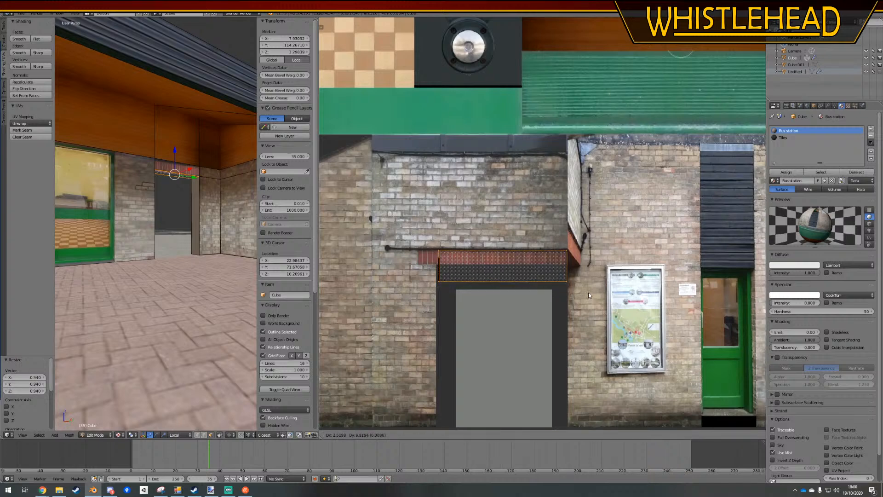
{"action": "left_click", "coordinate": [499, 275]}
Move the lower UV edge up and the upper one slightly down along Y to fit the island inside the red brick strip
{"action": "key", "text": "a"}
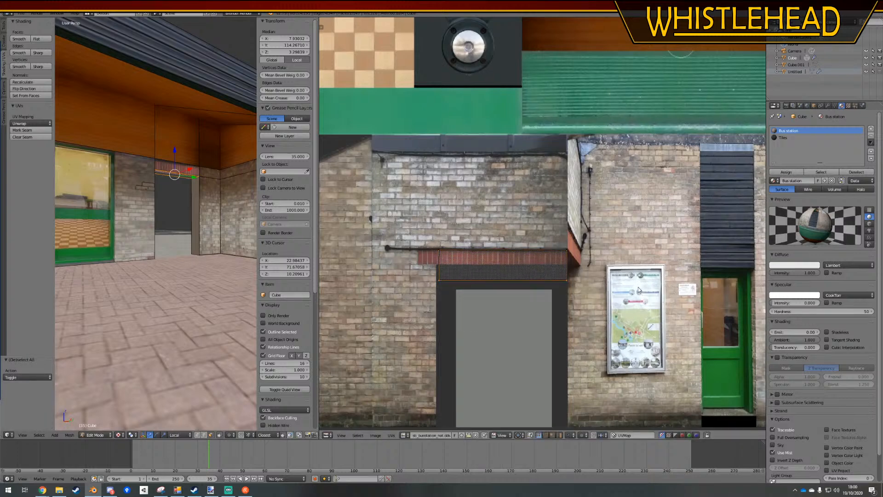
{"action": "key", "text": "g"}
{"action": "key", "text": "y"}
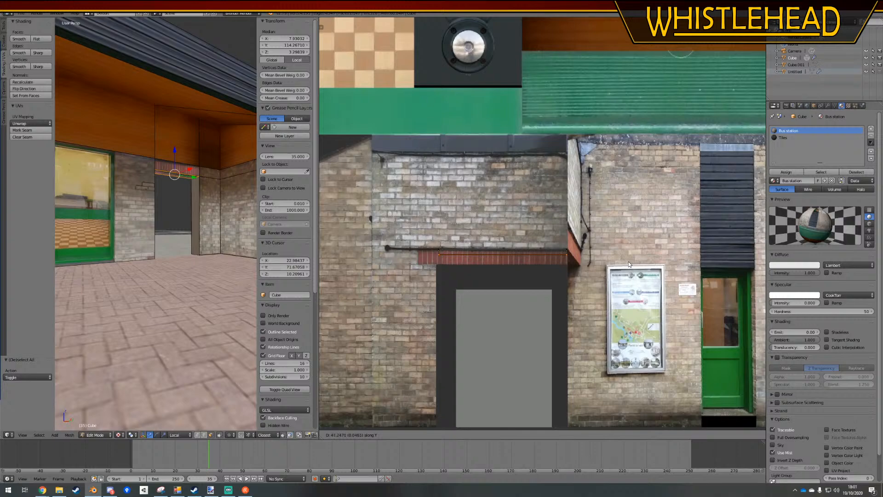
{"action": "left_click", "coordinate": [629, 264]}
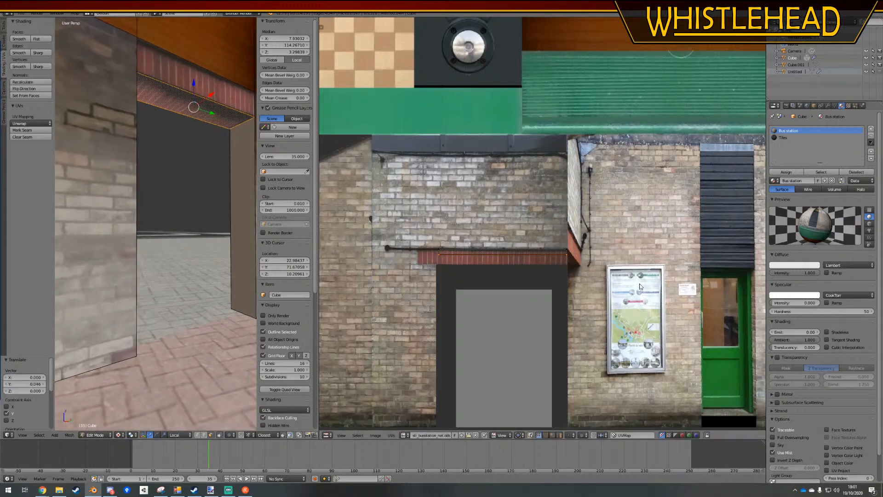
{"action": "key", "text": "a"}
{"action": "key", "text": "g"}
{"action": "key", "text": "y"}
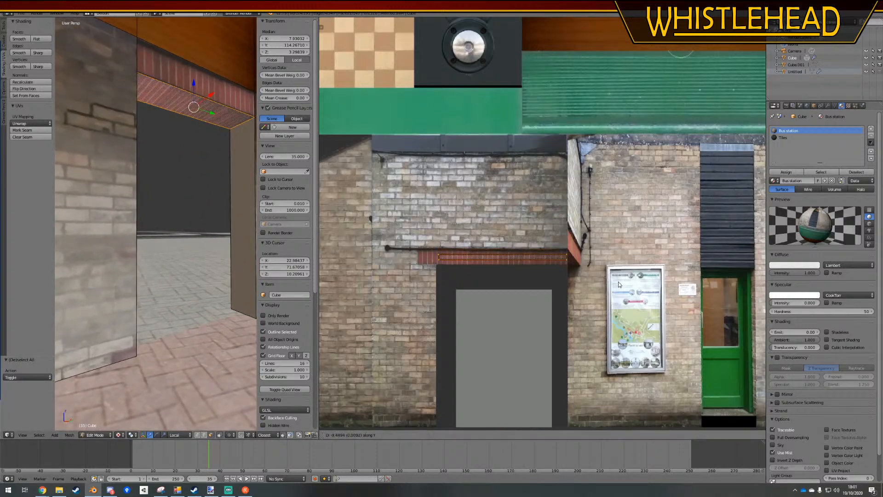
{"action": "left_click", "coordinate": [618, 285]}
{"action": "key", "text": "a"}
{"action": "key", "text": "Tab"}
{"action": "key", "text": "Tab"}
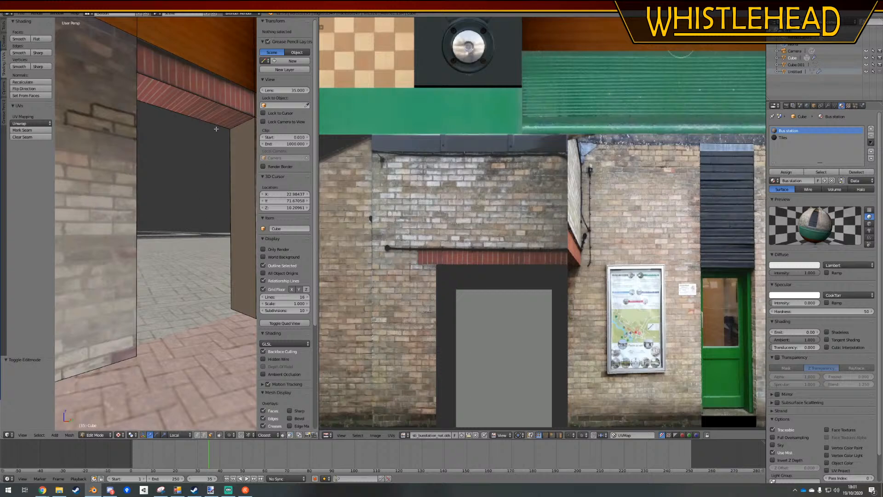
Reselect the lintel's underside, scale its UVs to 0.71 along X, nudge them along X, and return to Object Mode with nothing selected
{"action": "right_click", "coordinate": [193, 113]}
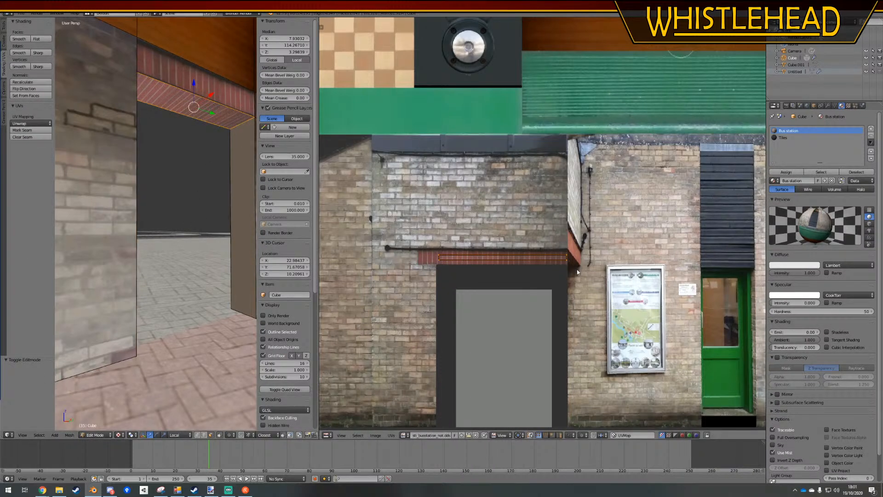
{"action": "key", "text": "s"}
{"action": "key", "text": "x"}
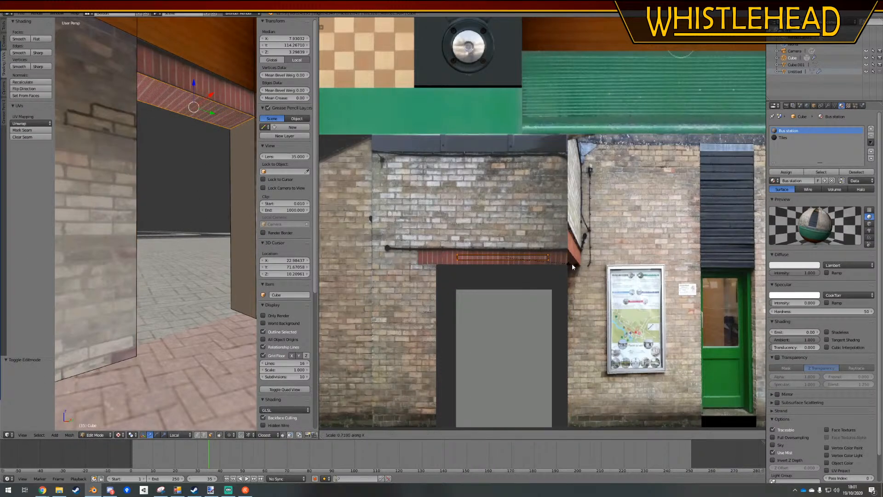
{"action": "left_click", "coordinate": [572, 263]}
{"action": "key", "text": "g"}
{"action": "key", "text": "x"}
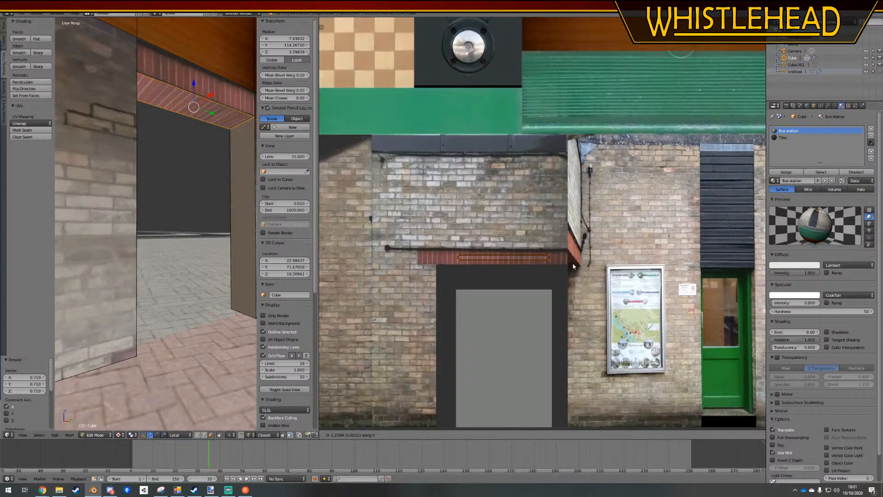
{"action": "left_click", "coordinate": [572, 266]}
{"action": "key", "text": "a"}
{"action": "key", "text": "Tab"}
{"action": "scroll", "coordinate": [187, 231], "scroll_direction": "down", "scroll_amount": 4}
{"action": "key", "text": "a"}
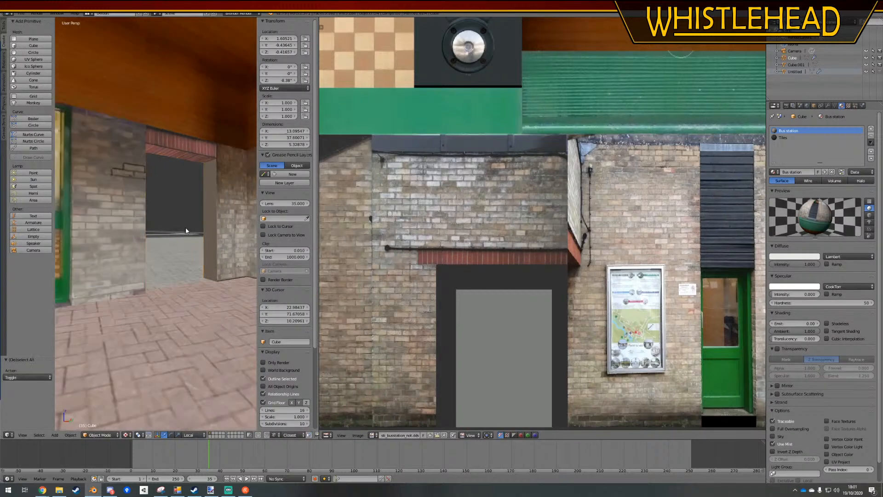
Open the building in Edit Mode, select the untextured side jamb face of the doorway and unwrap it
{"action": "middle_click_drag", "start_coordinate": [186, 231], "coordinate": [164, 235]}
{"action": "key", "text": "Tab"}
{"action": "right_click", "coordinate": [164, 235]}
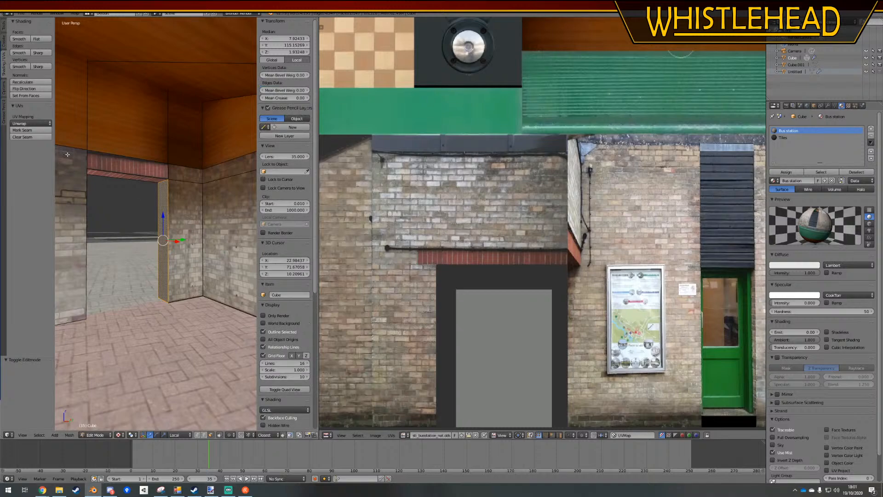
{"action": "left_click", "coordinate": [31, 123]}
{"action": "left_click", "coordinate": [27, 131]}
Scale the jamb's UVs to about 0.245 and move them onto the brickwork beside the grey doorway in the texture
{"action": "scroll", "coordinate": [506, 256], "scroll_direction": "down", "scroll_amount": 3}
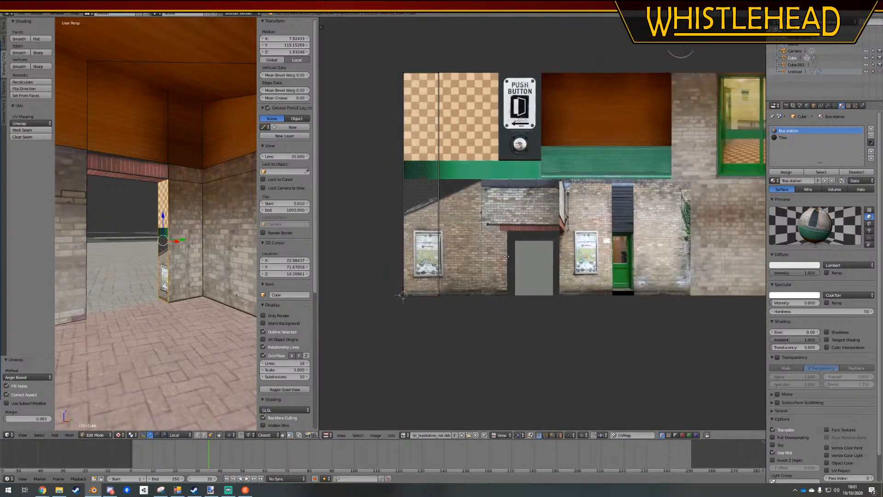
{"action": "key", "text": "s"}
{"action": "left_click", "coordinate": [445, 236]}
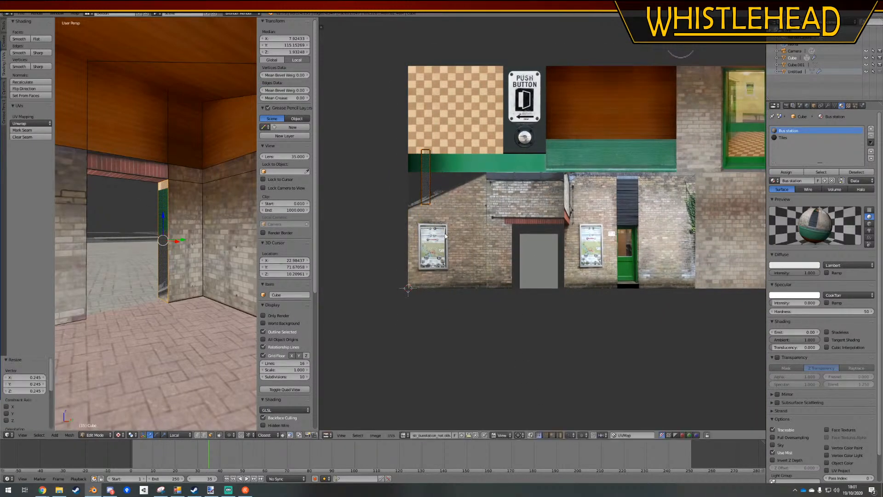
{"action": "scroll", "coordinate": [445, 236], "scroll_direction": "up", "scroll_amount": 4}
{"action": "key", "text": "g"}
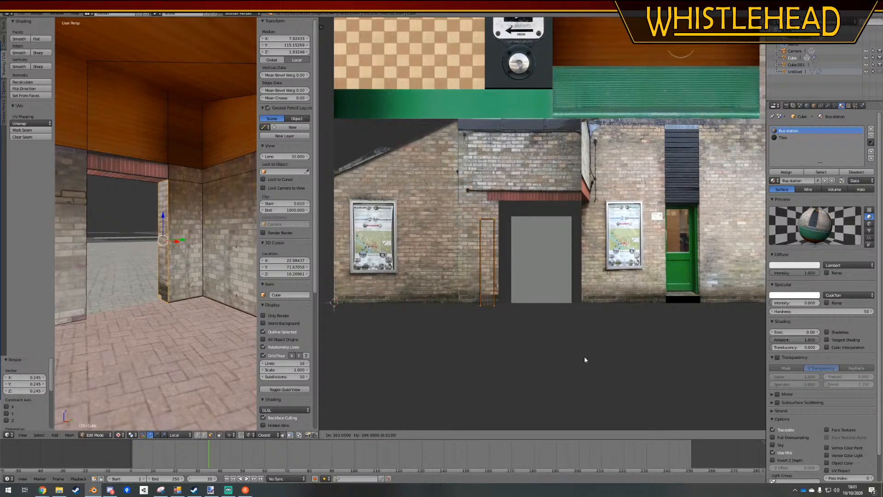
{"action": "left_click", "coordinate": [584, 356]}
Enlarge and nudge the jamb's UVs in small passes to span the brickwork beside the doorway, then return to Object Mode
{"action": "key", "text": "s"}
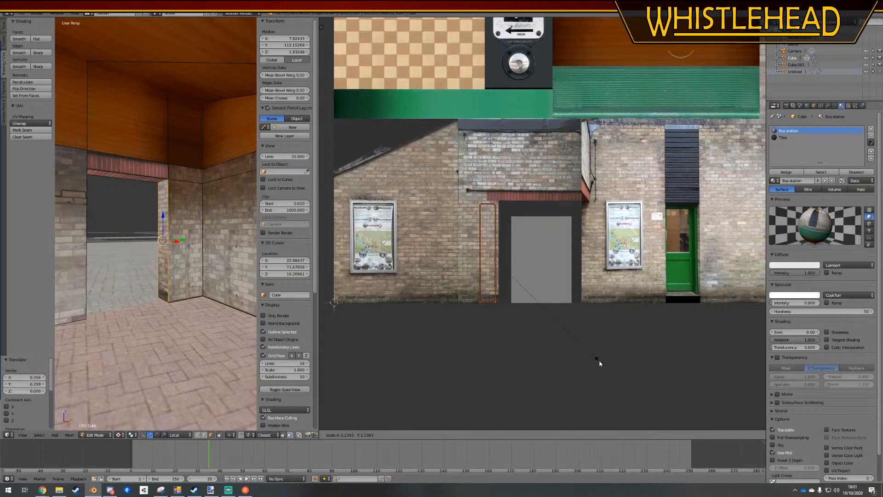
{"action": "left_click", "coordinate": [600, 363]}
{"action": "key", "text": "g"}
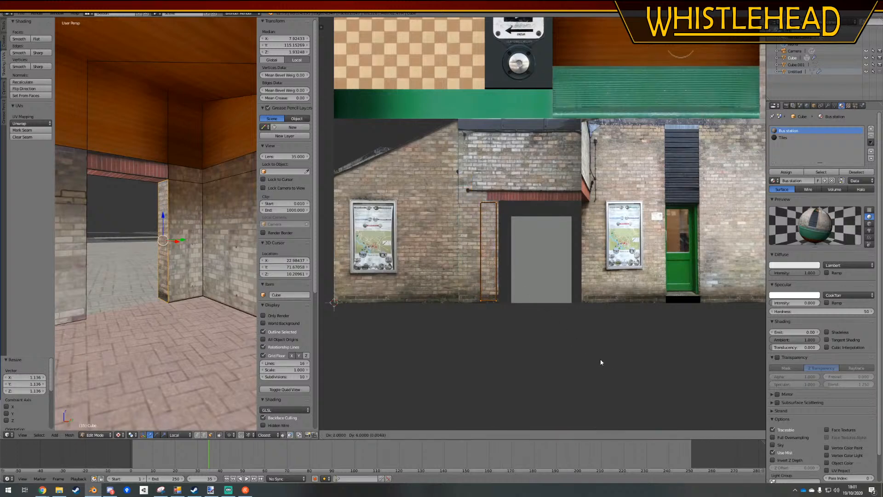
{"action": "left_click", "coordinate": [601, 362]}
{"action": "key", "text": "s"}
{"action": "left_click", "coordinate": [603, 360]}
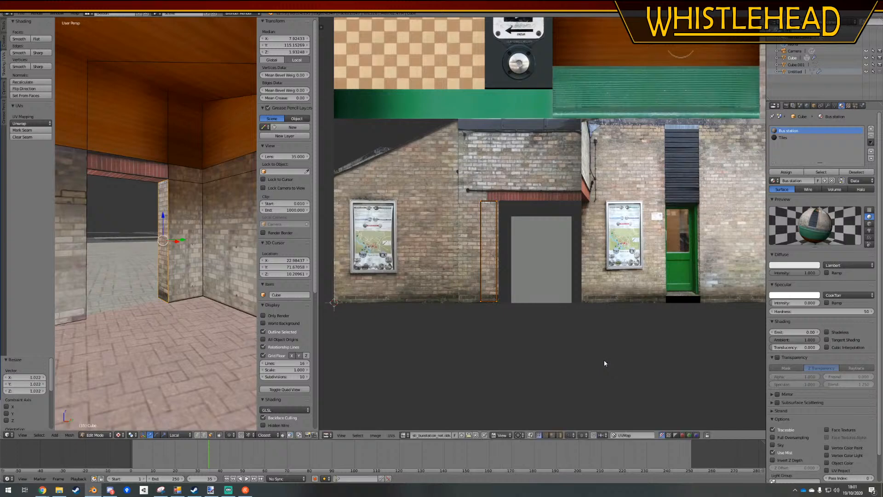
{"action": "key", "text": "g"}
{"action": "left_click", "coordinate": [605, 360]}
{"action": "key", "text": "s"}
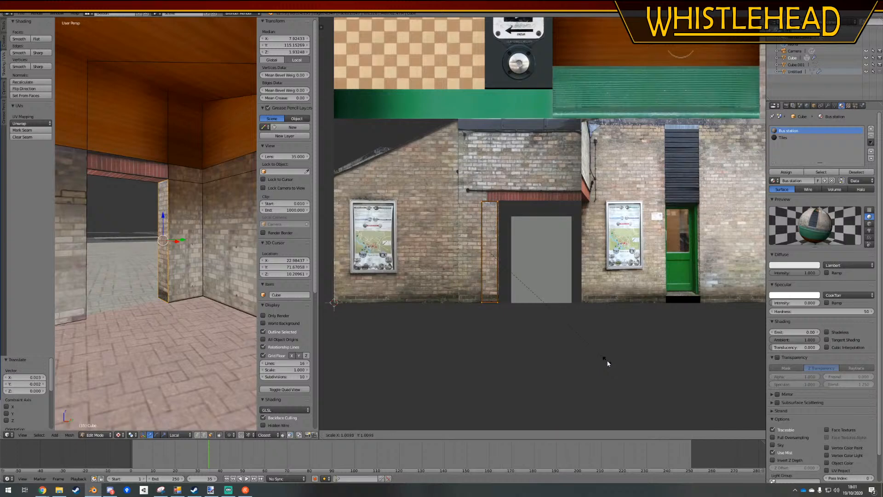
{"action": "left_click", "coordinate": [608, 362]}
{"action": "key", "text": "Tab"}
{"action": "scroll", "coordinate": [168, 271], "scroll_direction": "down", "scroll_amount": 8}
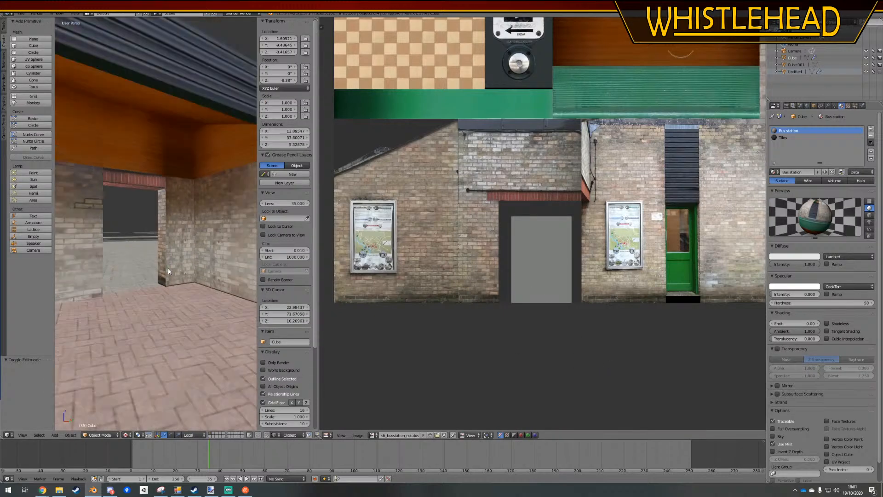
Reopen the building in Edit Mode, select the doorway's jamb face and move its UVs along X onto the plain brick area
{"action": "key", "text": "Tab"}
{"action": "scroll", "coordinate": [168, 271], "scroll_direction": "up", "scroll_amount": 7}
{"action": "right_click", "coordinate": [162, 238]}
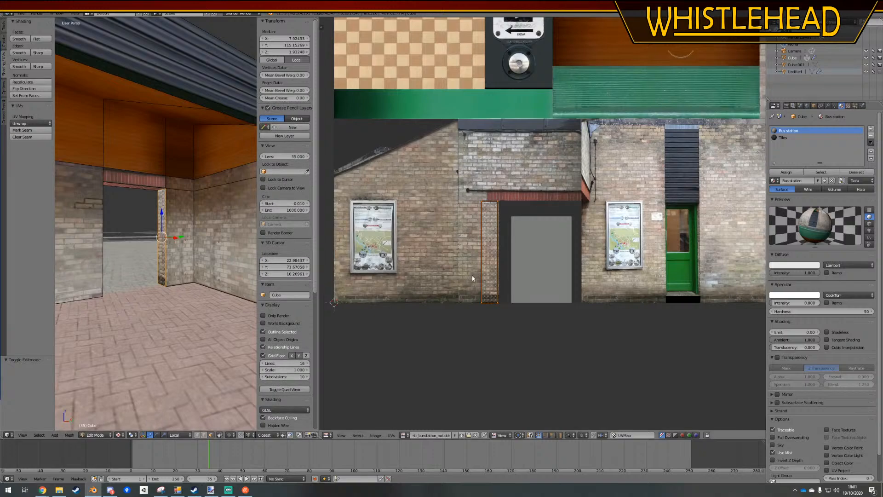
{"action": "scroll", "coordinate": [474, 277], "scroll_direction": "up", "scroll_amount": 2}
{"action": "key", "text": "a"}
{"action": "scroll", "coordinate": [483, 282], "scroll_direction": "down", "scroll_amount": 5}
{"action": "middle_click_drag", "start_coordinate": [587, 272], "coordinate": [448, 256]}
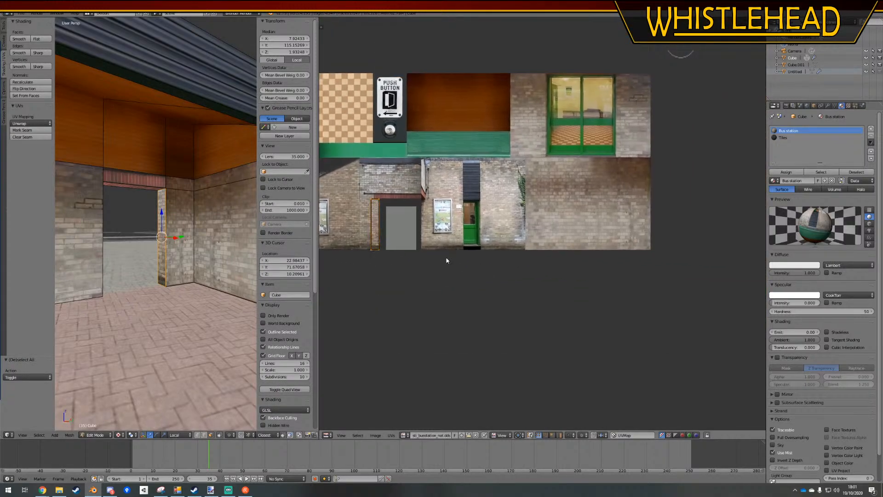
{"action": "key", "text": "g"}
{"action": "key", "text": "x"}
{"action": "left_click", "coordinate": [680, 279]}
Raise the top edge of the jamb's UVs about 0.128 along Y and move the right edge outward 0.02 along X
{"action": "key", "text": "a"}
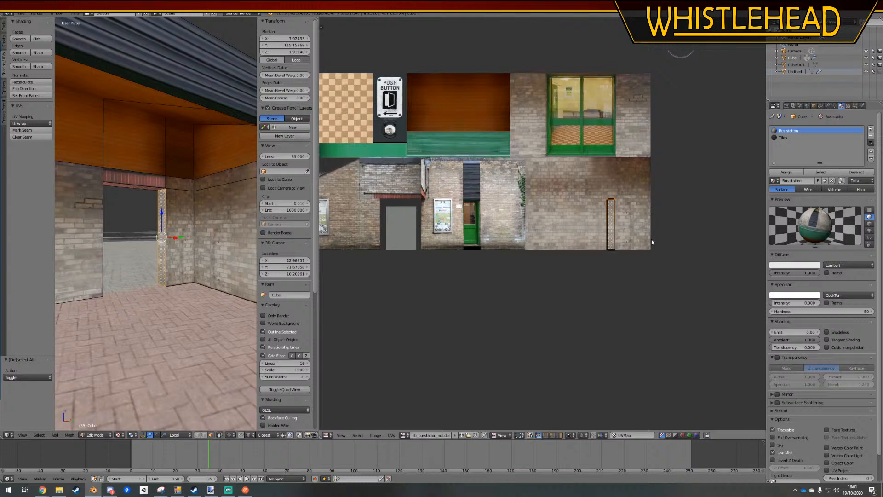
{"action": "key", "text": "g"}
{"action": "key", "text": "y"}
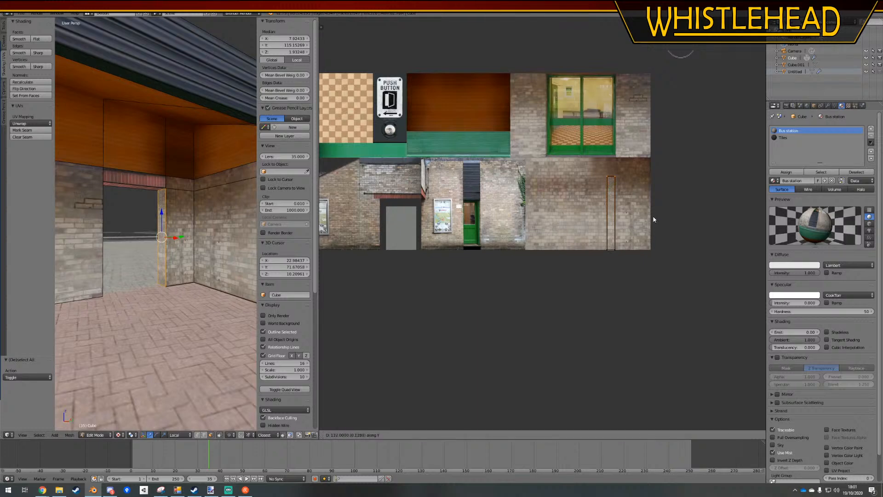
{"action": "left_click", "coordinate": [653, 219]}
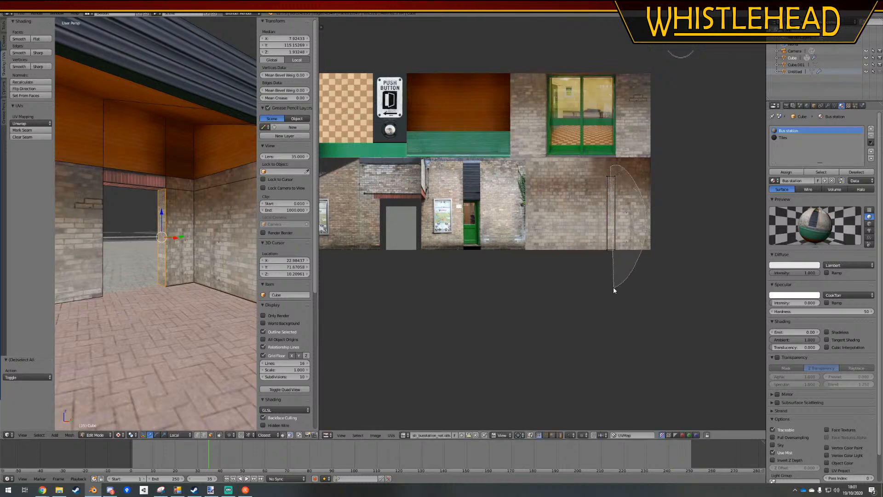
{"action": "key", "text": "g"}
{"action": "key", "text": "x"}
{"action": "left_click", "coordinate": [624, 280]}
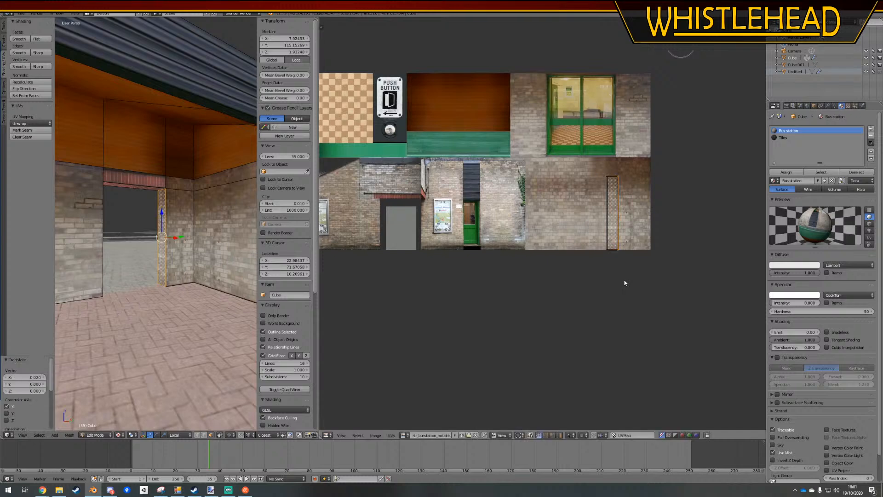
Move the jamb's whole UV island about 0.121 along X across the plain brick and return to Object Mode to view the doorway
{"action": "key", "text": "a"}
{"action": "left_click_drag", "start_coordinate": [648, 166], "coordinate": [581, 269], "text": "ctrl"}
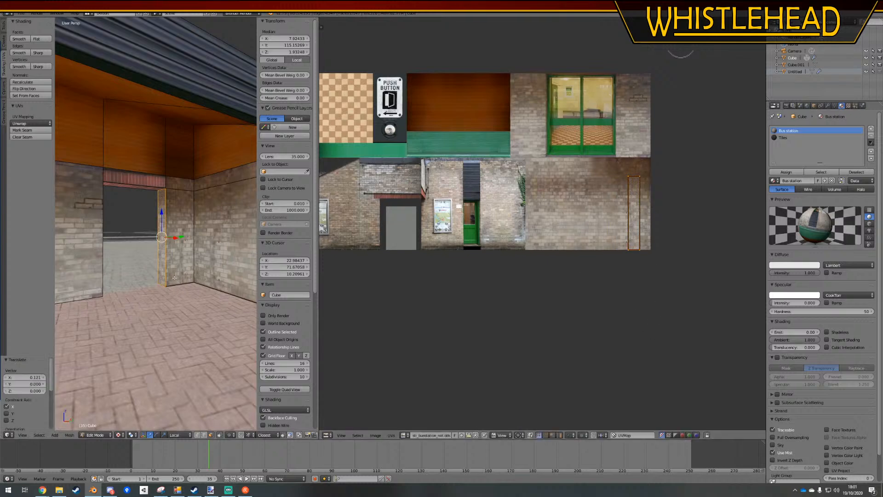
{"action": "key", "text": "Tab"}
{"action": "middle_click_drag", "start_coordinate": [175, 279], "coordinate": [191, 273]}
Reselect the jamb face in Edit Mode and raise the top edge of its UVs along Y within the plain brick
{"action": "key", "text": "Tab"}
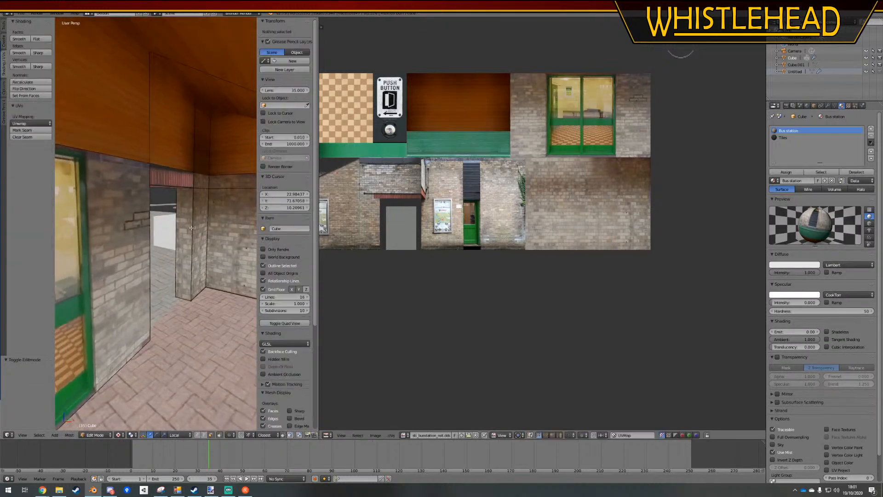
{"action": "right_click", "coordinate": [186, 225]}
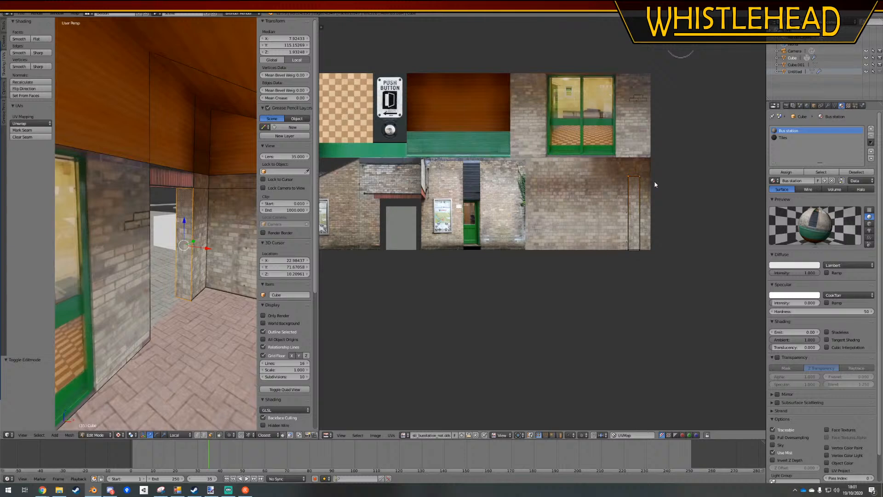
{"action": "key", "text": "g"}
{"action": "key", "text": "y"}
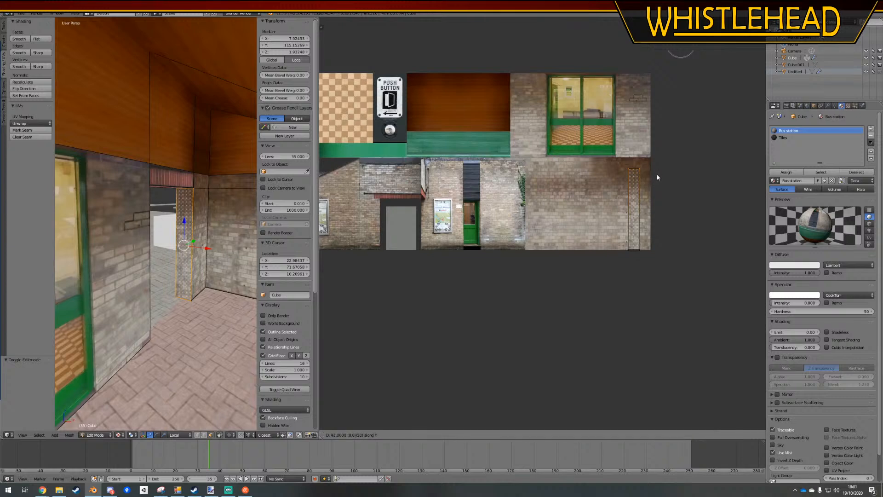
{"action": "left_click", "coordinate": [661, 184]}
Move the jamb's UV island about 0.048 along X to the texture's right edge, then return to Object Mode and deselect the building
{"action": "key", "text": "a"}
{"action": "mouse_move", "coordinate": [670, 139]}
{"action": "left_mouse_down", "text": "ctrl"}
{"action": "mouse_move", "coordinate": [643, 332]}
{"action": "mouse_move", "coordinate": [674, 308]}
{"action": "left_mouse_up", "text": "ctrl"}
{"action": "key", "text": "g"}
{"action": "key", "text": "x"}
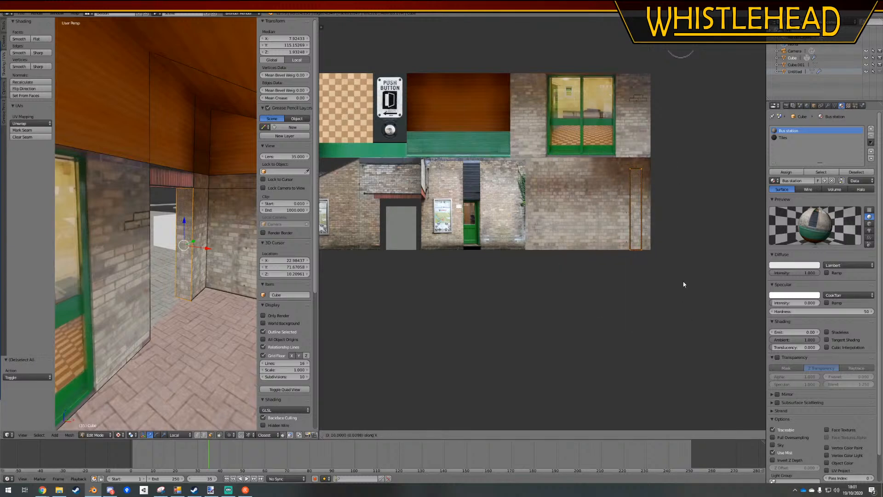
{"action": "left_click", "coordinate": [689, 284]}
{"action": "key", "text": "Tab"}
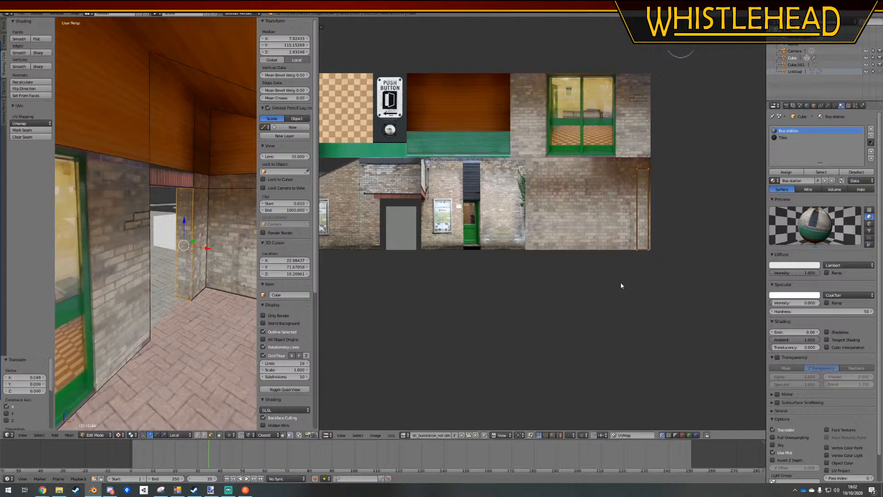
{"action": "key", "text": "a"}
{"action": "middle_click_drag", "start_coordinate": [157, 276], "coordinate": [210, 243]}
{"action": "scroll", "coordinate": [147, 264], "scroll_direction": "down", "scroll_amount": 8}
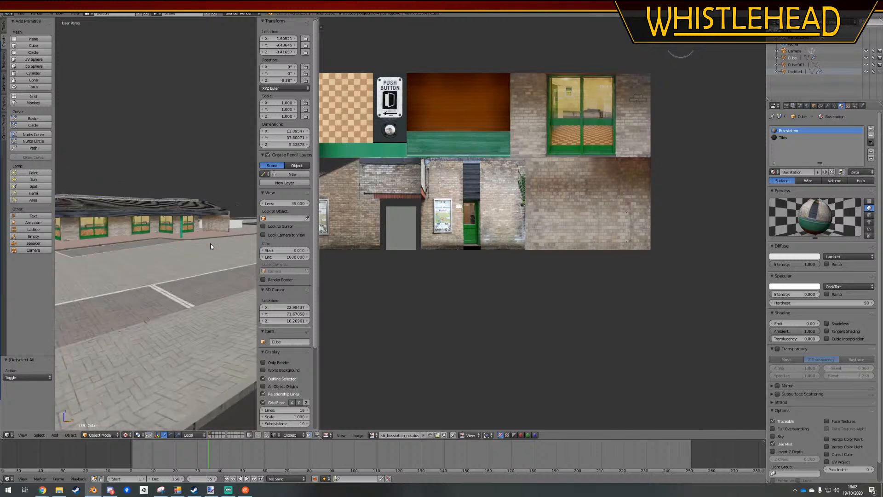
Widen the 3D view, select the ground mesh around the bus station and open it in Edit Mode
{"action": "middle_click_drag", "start_coordinate": [109, 271], "coordinate": [136, 276]}
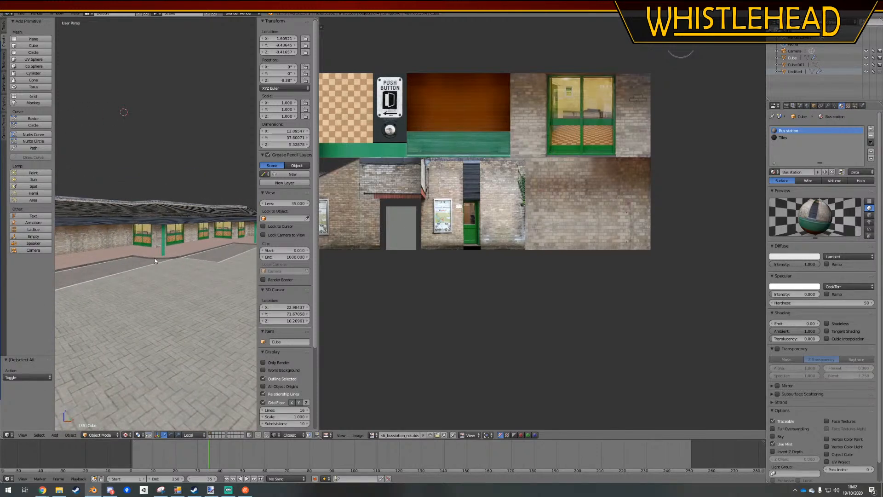
{"action": "middle_click_drag", "start_coordinate": [107, 273], "coordinate": [146, 274]}
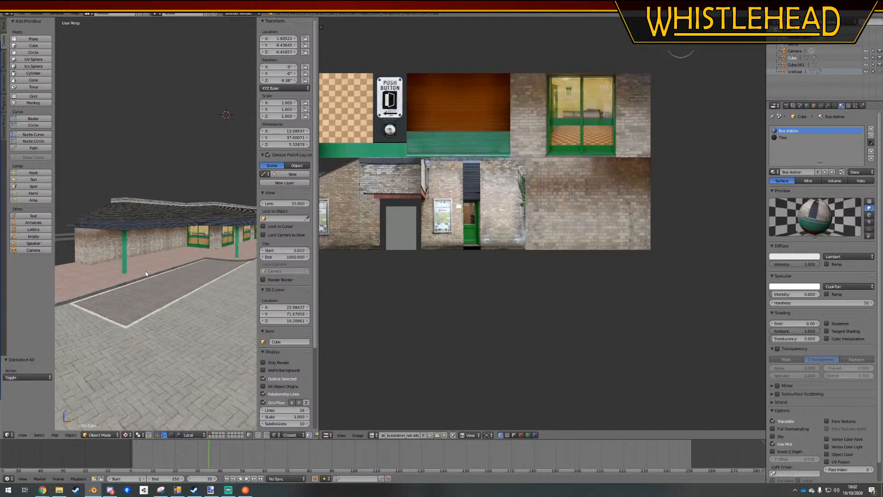
{"action": "left_click_drag", "start_coordinate": [318, 262], "coordinate": [628, 276]}
{"action": "middle_click_drag", "start_coordinate": [448, 258], "coordinate": [304, 276]}
{"action": "right_click", "coordinate": [361, 242]}
{"action": "key", "text": "Tab"}
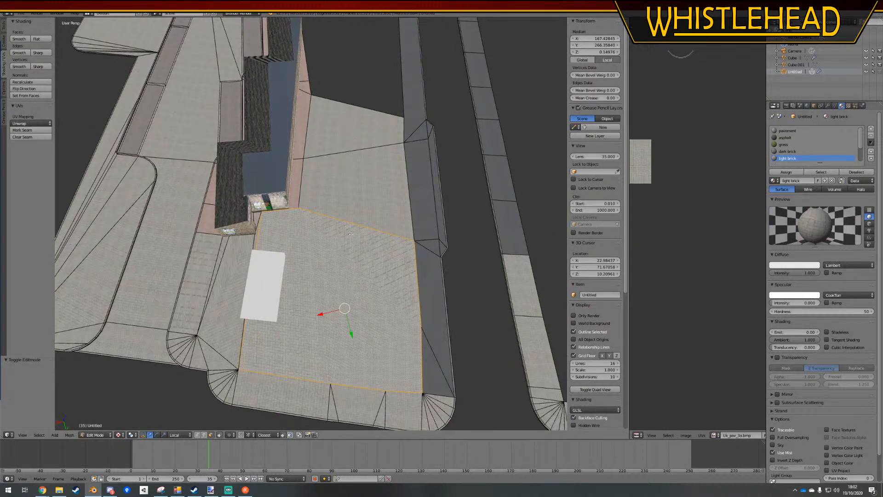
Select the light brick paving faces around the station's end, including the rounded edge strips, and project their UVs from the top view
{"action": "middle_click_drag", "start_coordinate": [350, 233], "coordinate": [365, 190]}
{"action": "right_click", "coordinate": [454, 334]}
{"action": "right_click", "coordinate": [256, 321], "text": "ctrl"}
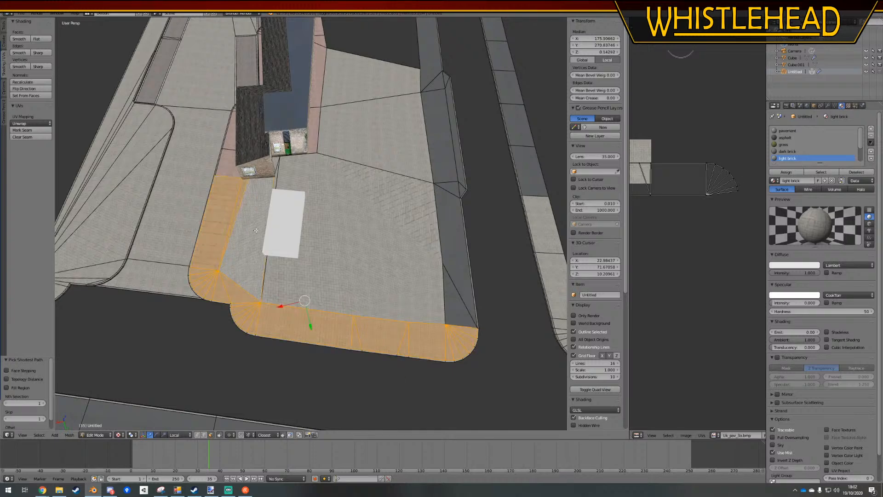
{"action": "left_click", "coordinate": [365, 198], "text": "shift"}
{"action": "left_click", "coordinate": [347, 170], "text": "shift"}
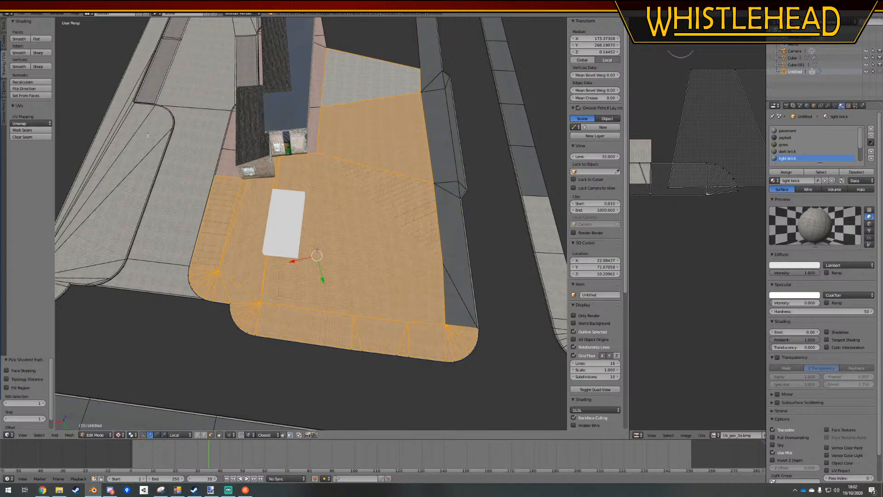
{"action": "key", "text": "KP_7"}
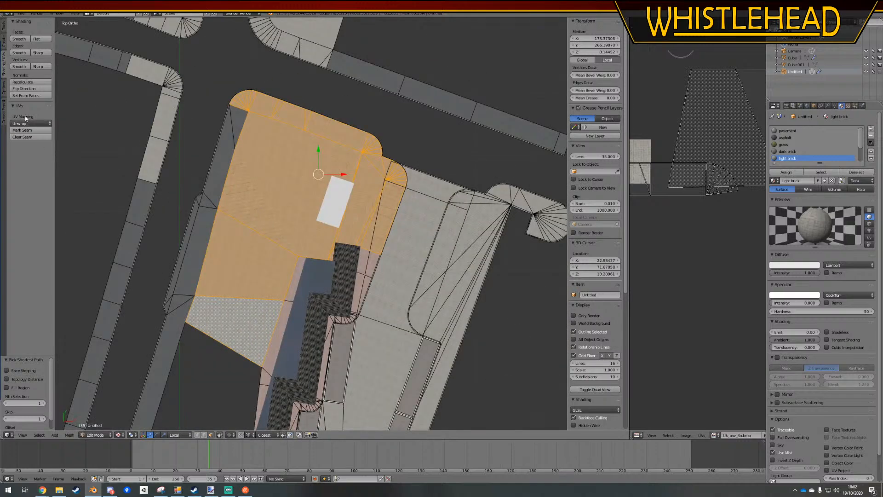
{"action": "left_click", "coordinate": [26, 121]}
{"action": "left_click", "coordinate": [28, 185]}
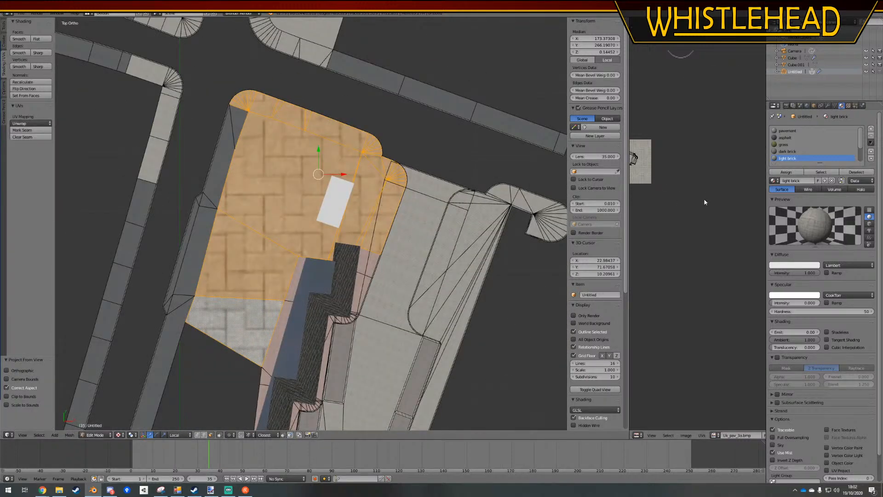
Enlarge the UV editor, move the paving's UVs about 0.014 along X and 0.025 along Y, and rotate them about -20.4°
{"action": "left_click_drag", "start_coordinate": [629, 195], "coordinate": [353, 194]}
{"action": "scroll", "coordinate": [560, 223], "scroll_direction": "up", "scroll_amount": 6}
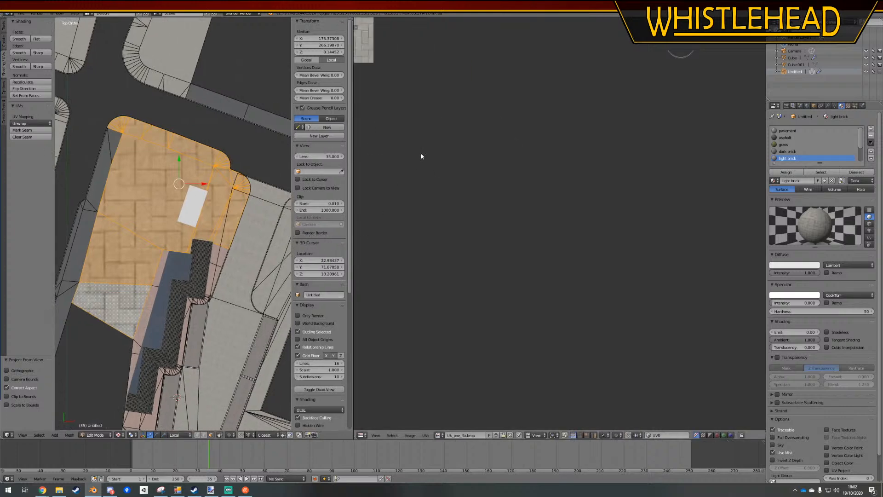
{"action": "middle_click_drag", "start_coordinate": [424, 96], "coordinate": [611, 285]}
{"action": "key", "text": "a"}
{"action": "scroll", "coordinate": [498, 168], "scroll_direction": "up", "scroll_amount": 3}
{"action": "middle_click_drag", "start_coordinate": [464, 134], "coordinate": [619, 322]}
{"action": "scroll", "coordinate": [619, 322], "scroll_direction": "up", "scroll_amount": 4}
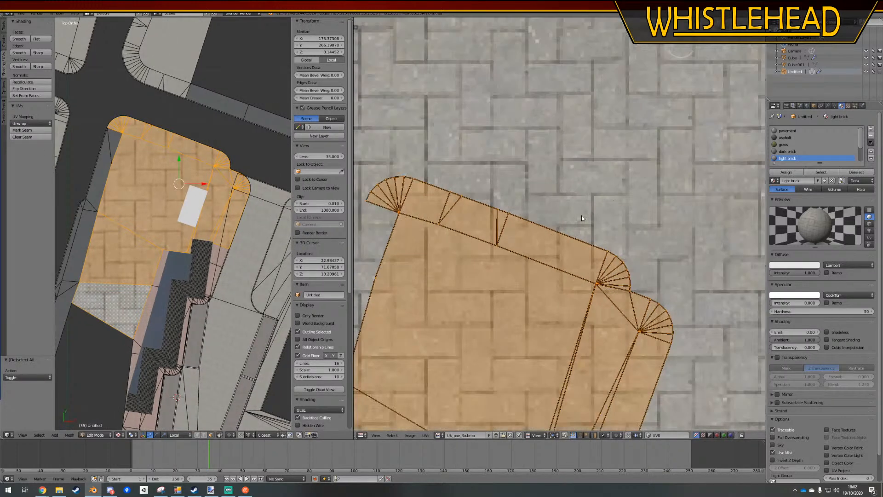
{"action": "key", "text": "g"}
{"action": "left_click", "coordinate": [612, 189]}
{"action": "key", "text": "r"}
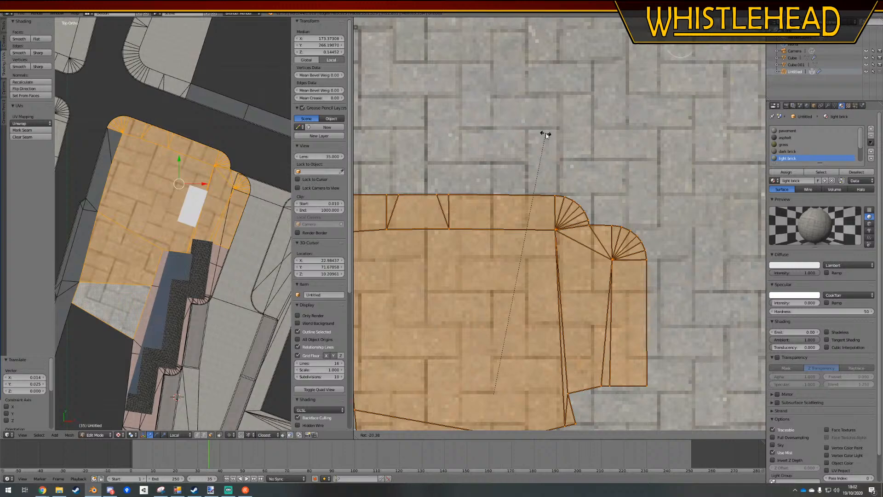
{"action": "left_click", "coordinate": [546, 134]}
Scale the paving's UVs up by about 11.18 and compare the brick size with the neighbouring surface
{"action": "scroll", "coordinate": [558, 263], "scroll_direction": "down", "scroll_amount": 10}
{"action": "key", "text": "s"}
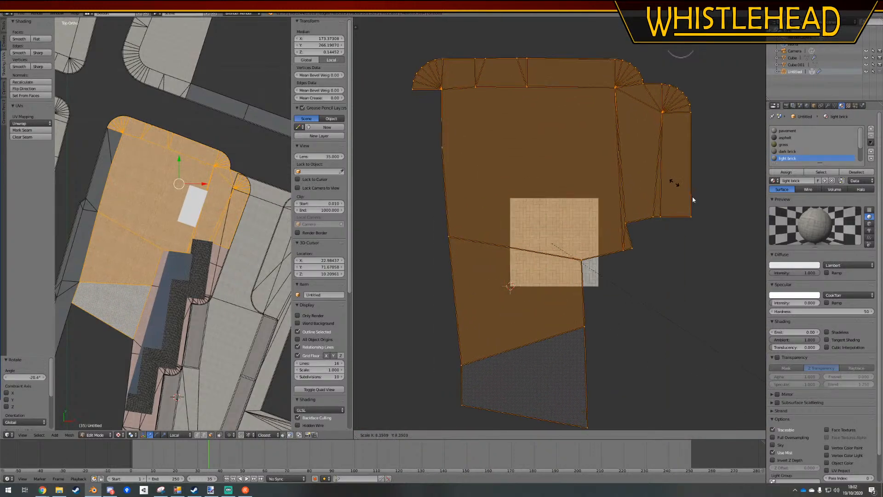
{"action": "left_click", "coordinate": [426, 289]}
{"action": "scroll", "coordinate": [257, 188], "scroll_direction": "up", "scroll_amount": 5}
{"action": "middle_click_drag", "start_coordinate": [271, 184], "coordinate": [60, 142], "text": "shift"}
{"action": "middle_click_drag", "start_coordinate": [295, 143], "coordinate": [295, 144], "text": "shift"}
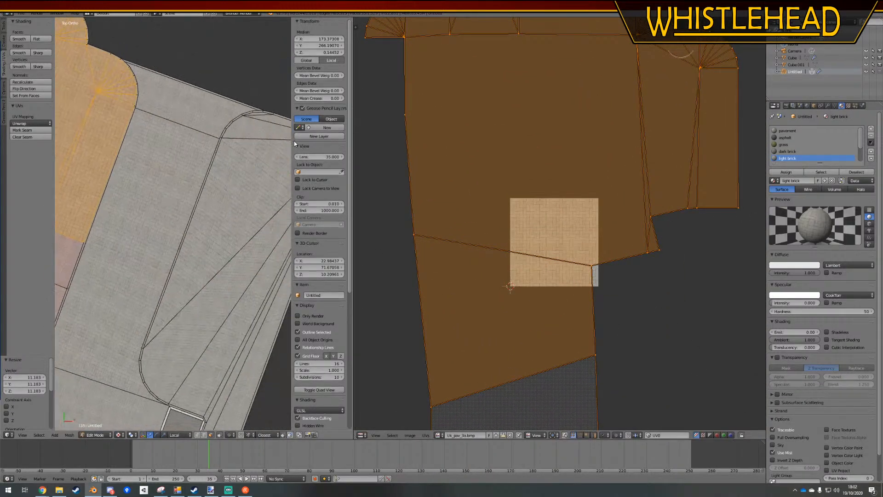
{"action": "scroll", "coordinate": [291, 145], "scroll_direction": "up", "scroll_amount": 3}
{"action": "middle_click_drag", "start_coordinate": [215, 78], "coordinate": [282, 278], "text": "shift"}
{"action": "scroll", "coordinate": [285, 267], "scroll_direction": "up", "scroll_amount": 5}
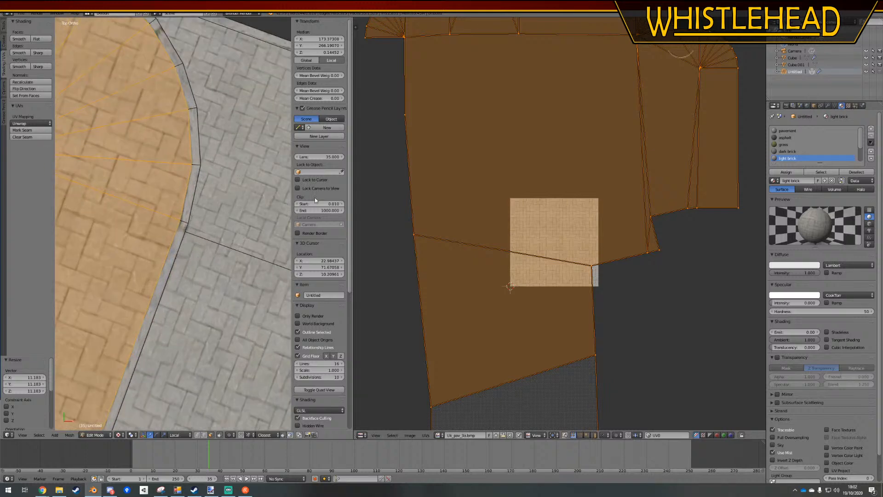
Scale the paving's UVs up by a further factor of about 1.72 and return to Object Mode
{"action": "key", "text": "s"}
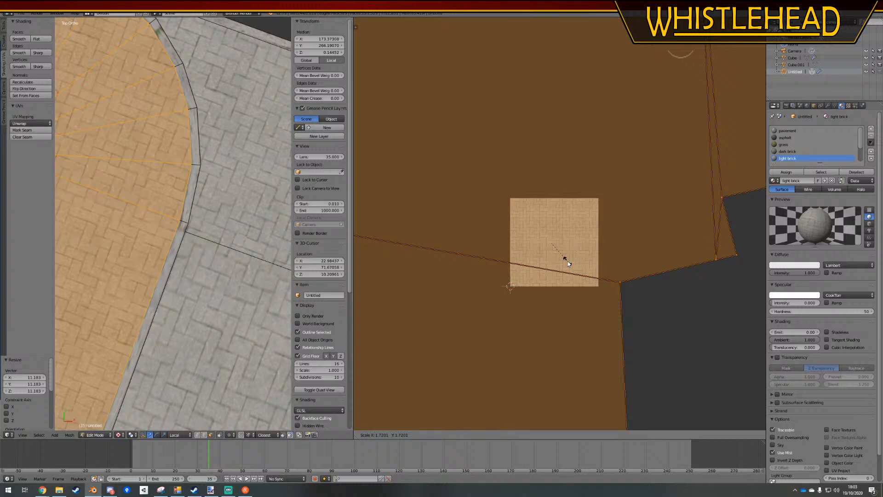
{"action": "left_click", "coordinate": [568, 262]}
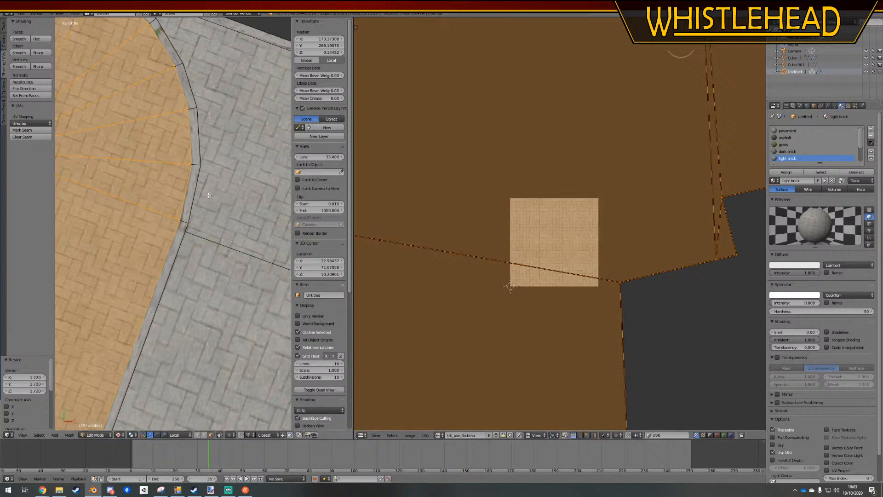
{"action": "key", "text": "Tab"}
{"action": "scroll", "coordinate": [186, 180], "scroll_direction": "down", "scroll_amount": 6}
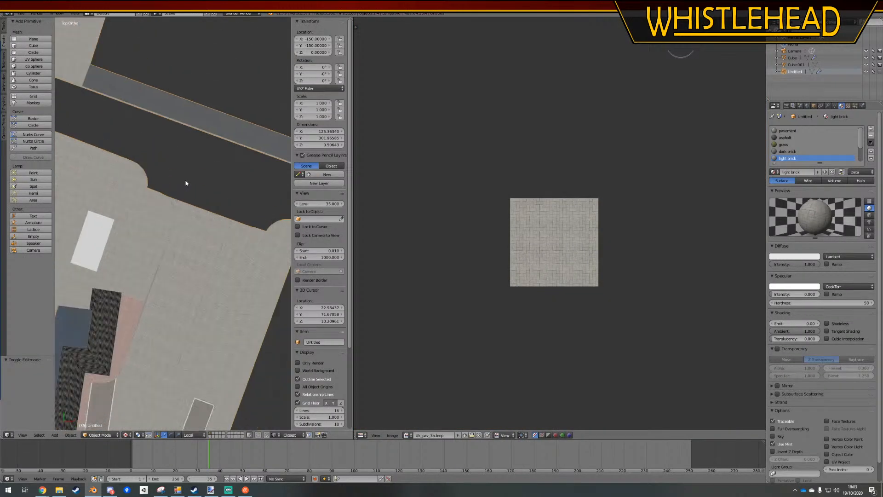
Reopen the ground mesh in Edit Mode and, with vertex selection, pick both ends of the rounded paving tip's short straight edge
{"action": "middle_click_drag", "start_coordinate": [185, 180], "coordinate": [202, 129]}
{"action": "key", "text": "Tab"}
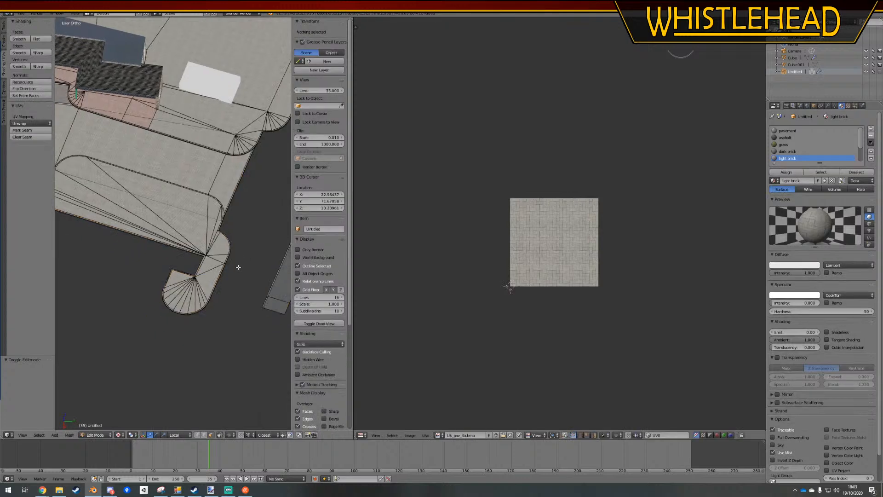
{"action": "right_click", "coordinate": [175, 292]}
{"action": "scroll", "coordinate": [197, 301], "scroll_direction": "up", "scroll_amount": 3}
{"action": "scroll", "coordinate": [203, 306], "scroll_direction": "up", "scroll_amount": 5}
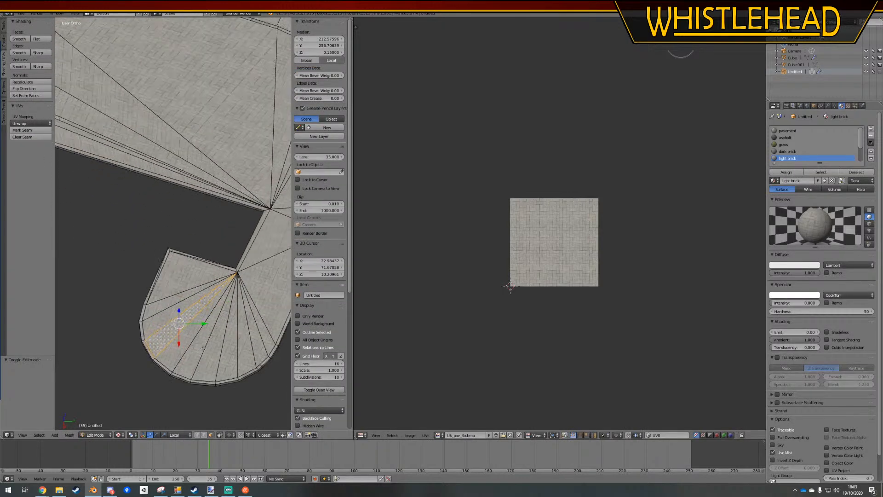
{"action": "left_click", "coordinate": [196, 434]}
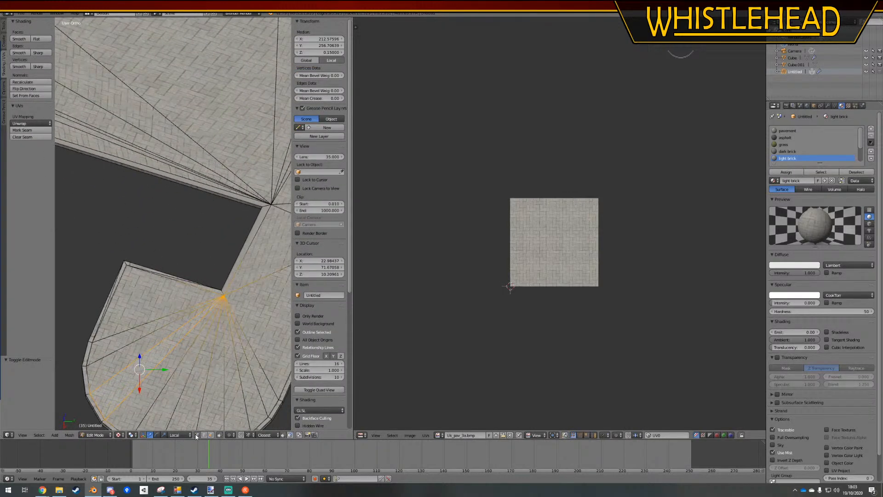
{"action": "right_click", "coordinate": [221, 286]}
{"action": "right_click", "coordinate": [125, 249], "text": "shift"}
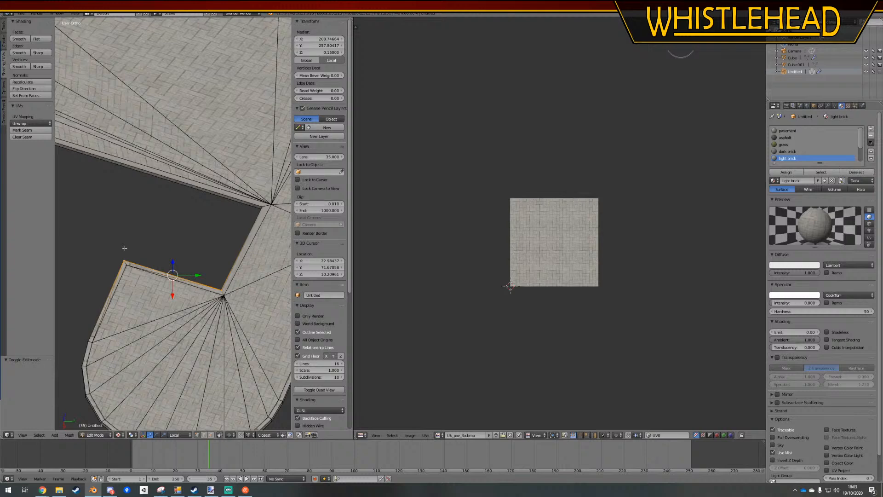
{"action": "key", "text": "alt+m"}
{"action": "left_click", "coordinate": [124, 249]}
{"action": "key", "text": "ctrl+z"}
Merge the vertices at the notch beside the rounded paving tip using At Last, collapsing them onto the tip's outer corner
{"action": "key", "text": "alt+m"}
{"action": "left_click", "coordinate": [122, 256]}
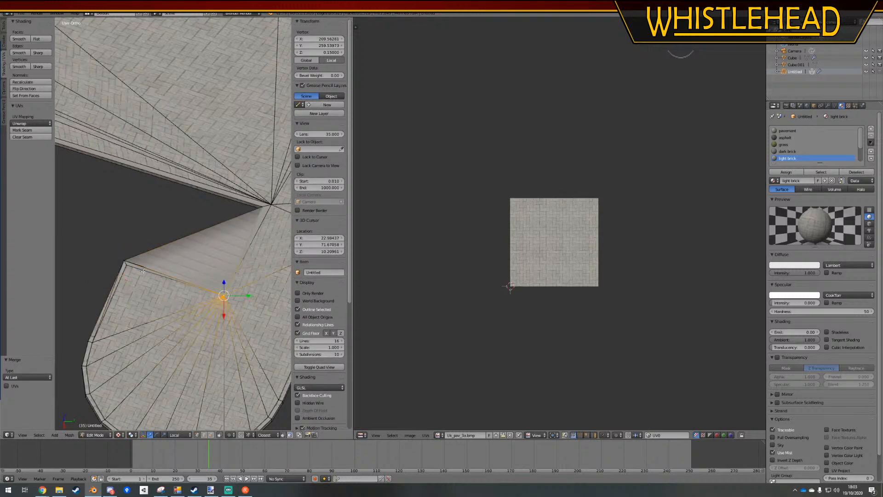
{"action": "key", "text": "alt+m"}
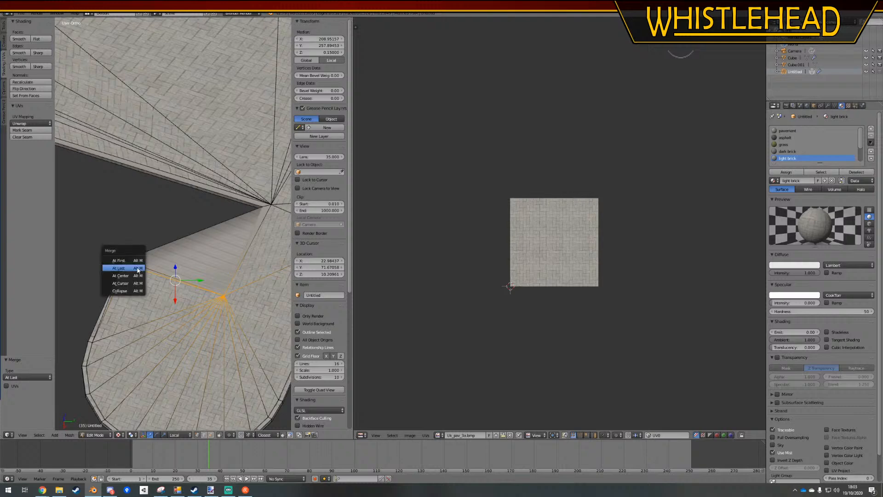
{"action": "left_click", "coordinate": [137, 268]}
{"action": "key", "text": "a"}
In wireframe, move the stray lower vertex onto the merged corner, remove doubles across the whole ground mesh and deselect everything
{"action": "mouse_move", "coordinate": [138, 267]}
{"action": "middle_mouse_down"}
{"action": "mouse_move", "coordinate": [163, 262]}
{"action": "mouse_move", "coordinate": [143, 263]}
{"action": "middle_mouse_up"}
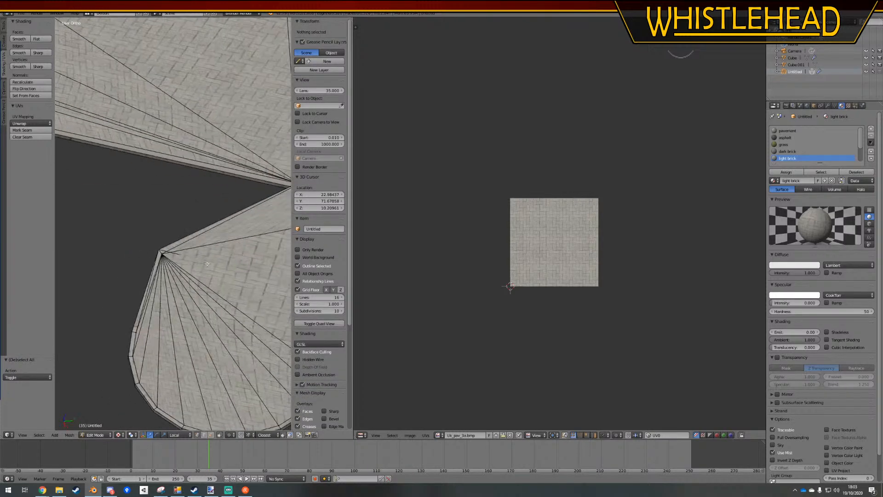
{"action": "key", "text": "z"}
{"action": "right_click", "coordinate": [255, 273]}
{"action": "key", "text": "g"}
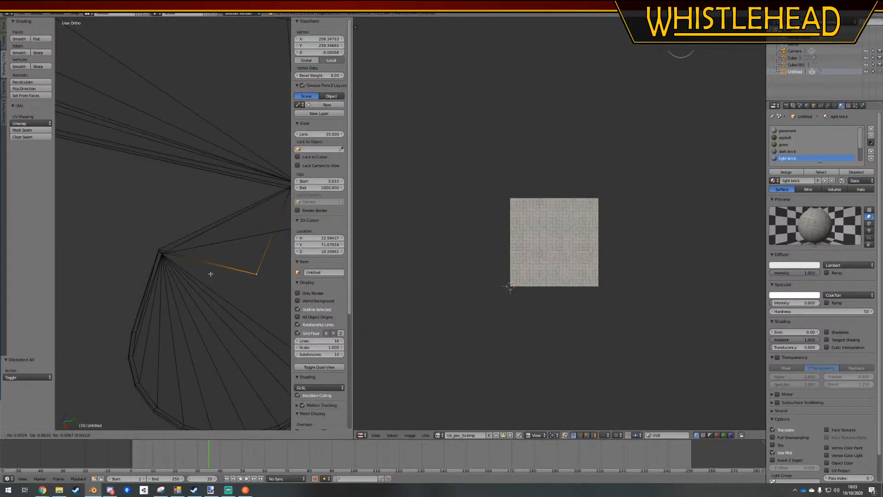
{"action": "left_click", "coordinate": [158, 253]}
{"action": "key", "text": "a"}
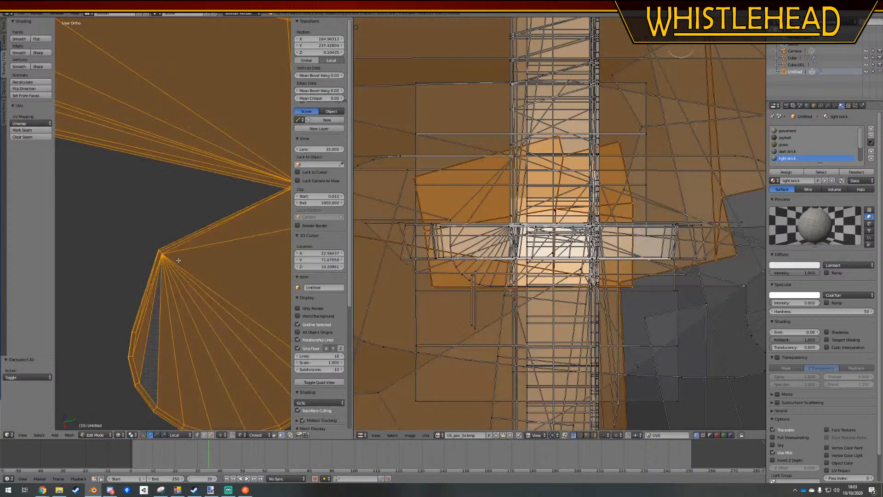
{"action": "key", "text": "w"}
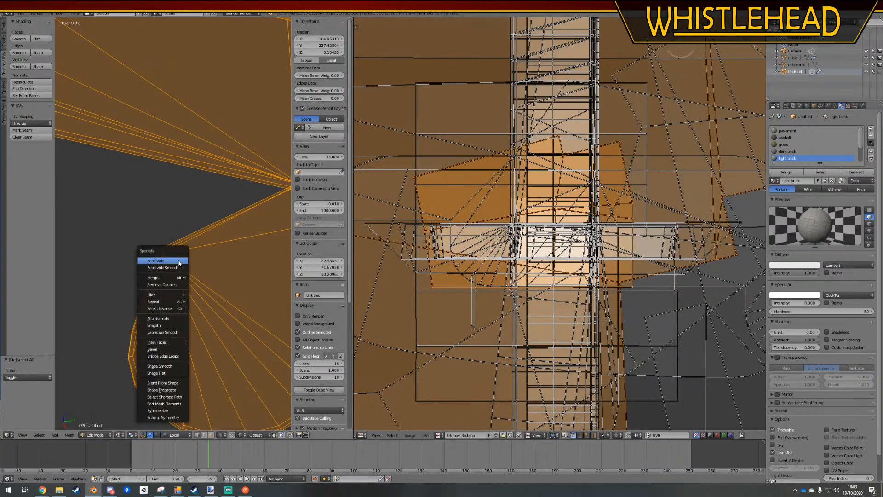
{"action": "left_click", "coordinate": [175, 285]}
{"action": "key", "text": "a"}
In top view, move the notch's inner corner vertices about 0.77 along negative X and 3.5 along negative Y to square the notch
{"action": "left_click_drag", "start_coordinate": [264, 177], "coordinate": [262, 240], "text": "ctrl"}
{"action": "key", "text": "KP_7"}
{"action": "key", "text": "KP_1"}
{"action": "key", "text": "KP_7"}
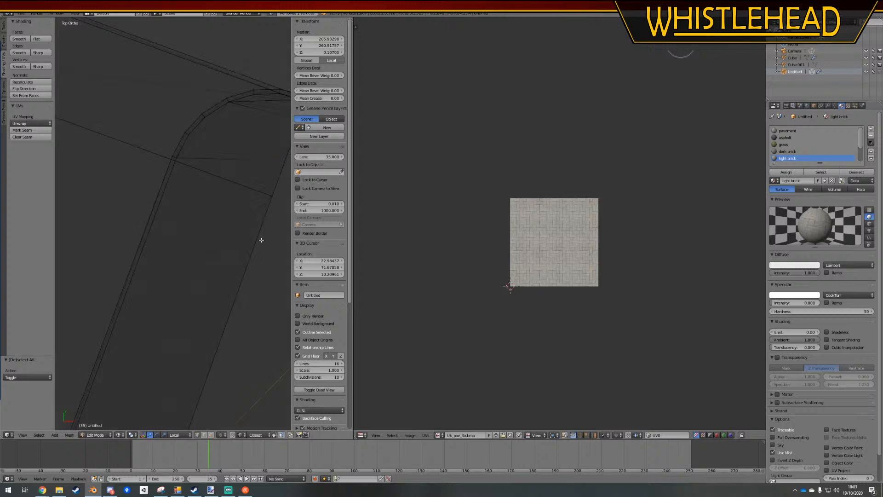
{"action": "key", "text": "z"}
{"action": "scroll", "coordinate": [261, 240], "scroll_direction": "down", "scroll_amount": 3}
{"action": "mouse_move", "coordinate": [261, 240]}
{"action": "middle_mouse_down", "text": "shift"}
{"action": "mouse_move", "coordinate": [212, 207]}
{"action": "mouse_move", "coordinate": [113, 205]}
{"action": "middle_mouse_up", "text": "shift"}
{"action": "scroll", "coordinate": [187, 230], "scroll_direction": "up", "scroll_amount": 2}
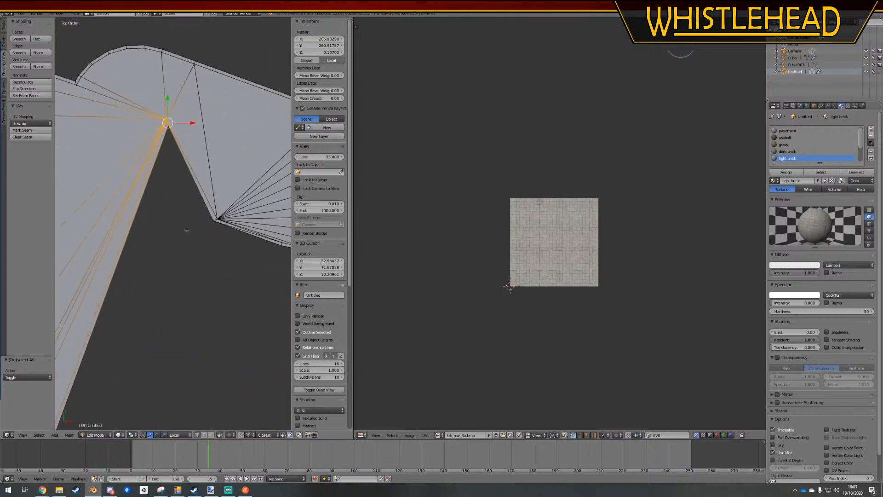
{"action": "key", "text": "g"}
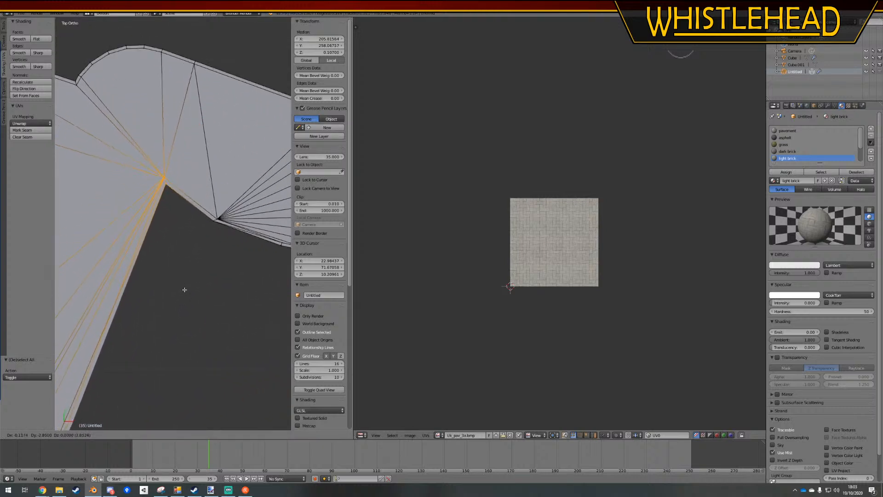
{"action": "right_click", "coordinate": [185, 290]}
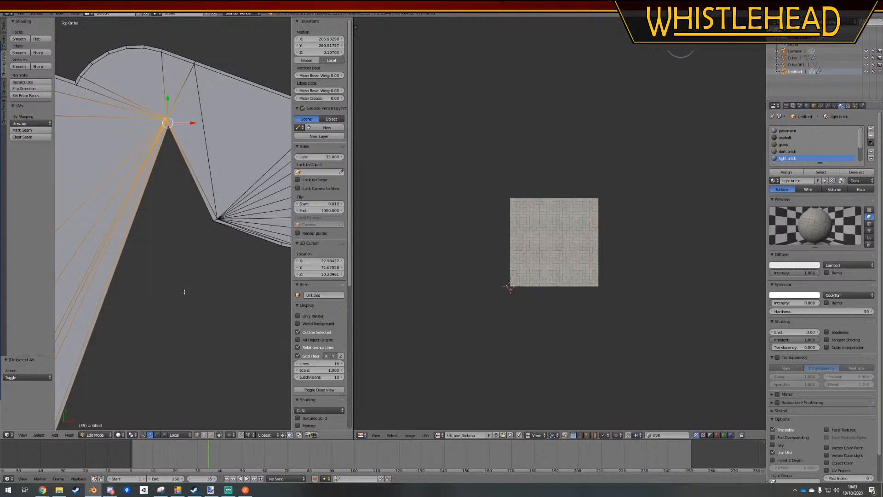
{"action": "key", "text": "g"}
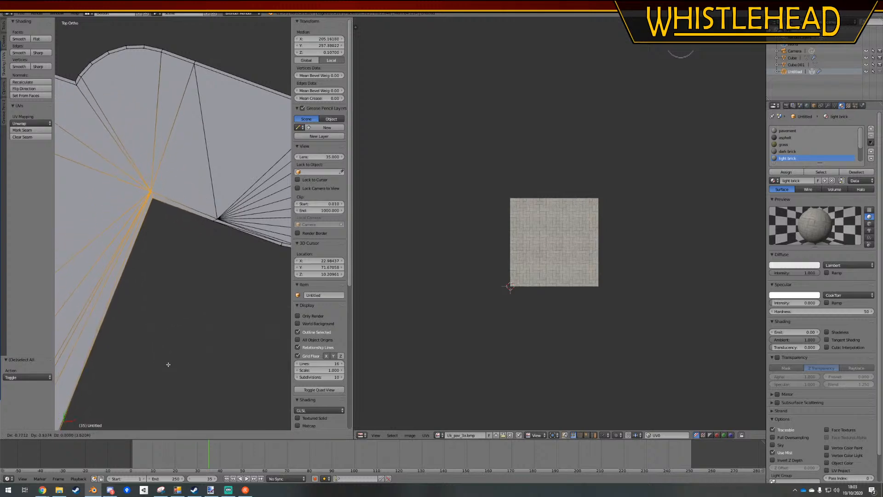
{"action": "left_click", "coordinate": [168, 364]}
Return to Object Mode, deselect the ground and view the reshaped paving and station in perspective
{"action": "scroll", "coordinate": [177, 282], "scroll_direction": "down", "scroll_amount": 3}
{"action": "key", "text": "Tab"}
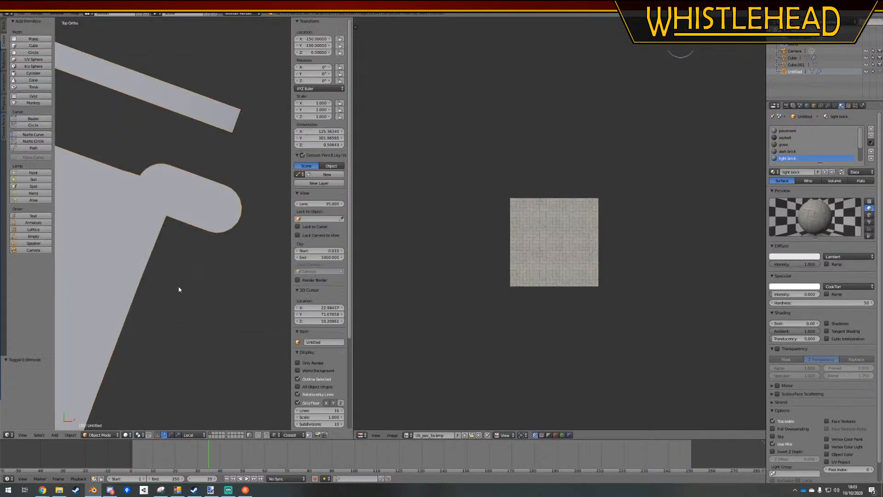
{"action": "scroll", "coordinate": [177, 275], "scroll_direction": "down", "scroll_amount": 2}
{"action": "key", "text": "a"}
{"action": "middle_click_drag", "start_coordinate": [134, 211], "coordinate": [202, 253]}
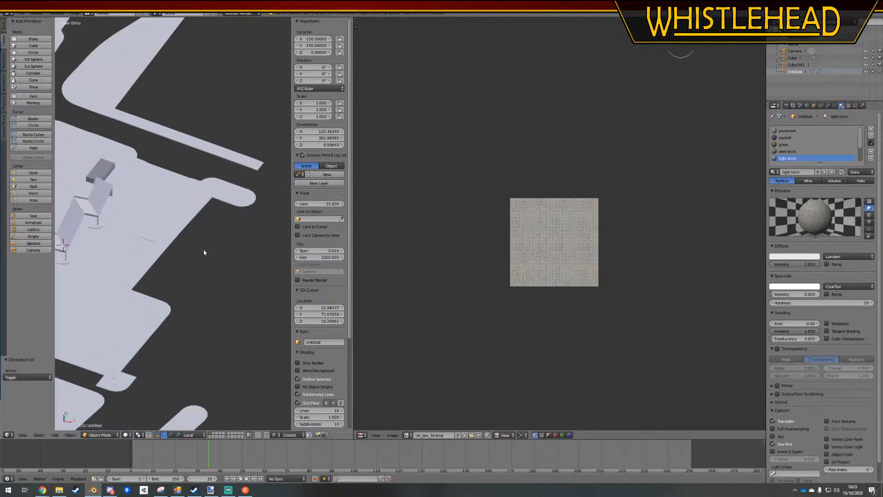
{"action": "scroll", "coordinate": [203, 253], "scroll_direction": "down", "scroll_amount": 1}
{"action": "key", "text": "KP_5"}
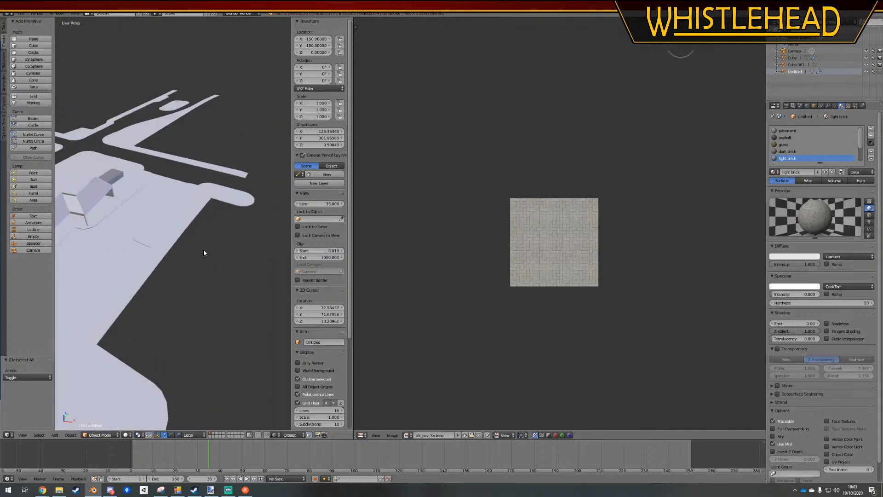
{"action": "scroll", "coordinate": [156, 238], "scroll_direction": "up", "scroll_amount": 3}
{"action": "middle_click_drag", "start_coordinate": [172, 238], "coordinate": [166, 240]}
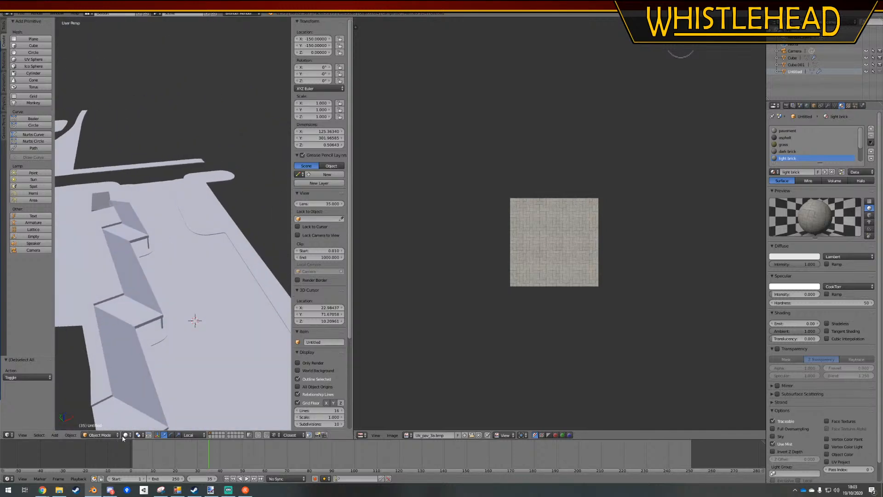
Put the ground mesh in Edit Mode and set the viewport shading to Material
{"action": "key", "text": "Tab"}
{"action": "left_click", "coordinate": [119, 435]}
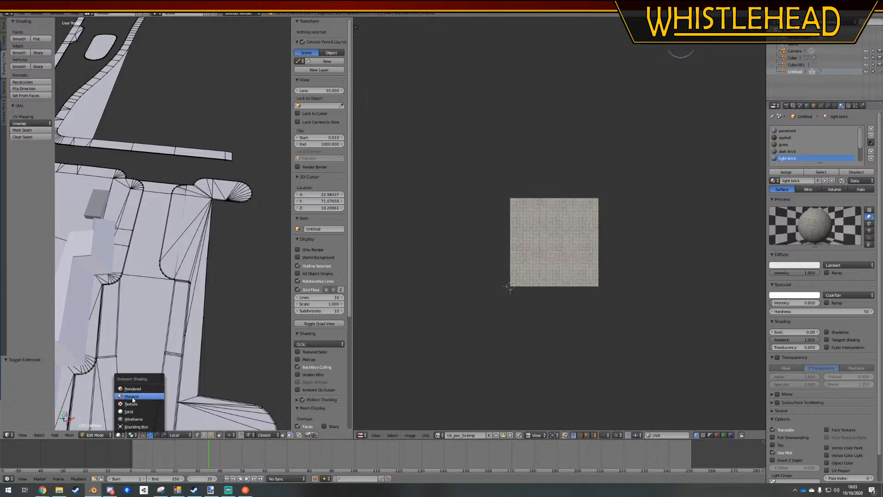
{"action": "left_click", "coordinate": [135, 401]}
Select the linked light brick paving faces around the squared notch, delimiting the linked selection by Material
{"action": "scroll", "coordinate": [212, 275], "scroll_direction": "up", "scroll_amount": 4}
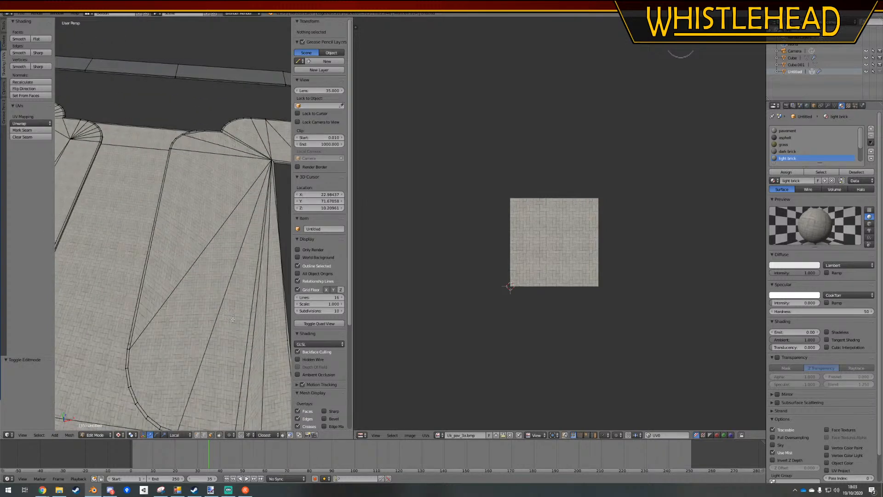
{"action": "middle_click_drag", "start_coordinate": [233, 319], "coordinate": [180, 203], "text": "shift"}
{"action": "right_click", "coordinate": [138, 198]}
{"action": "scroll", "coordinate": [173, 232], "scroll_direction": "down", "scroll_amount": 6}
{"action": "middle_click_drag", "start_coordinate": [173, 234], "coordinate": [173, 192], "text": "shift"}
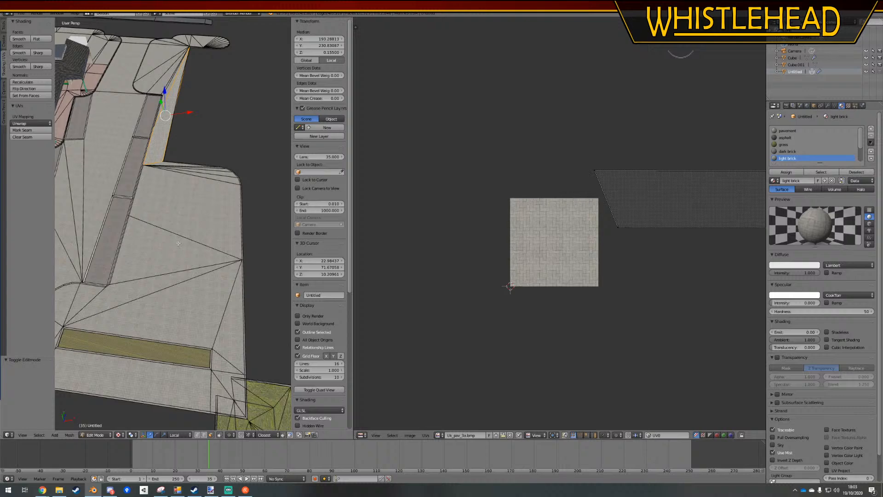
{"action": "middle_click_drag", "start_coordinate": [179, 243], "coordinate": [201, 230], "text": "shift"}
{"action": "key", "text": "l"}
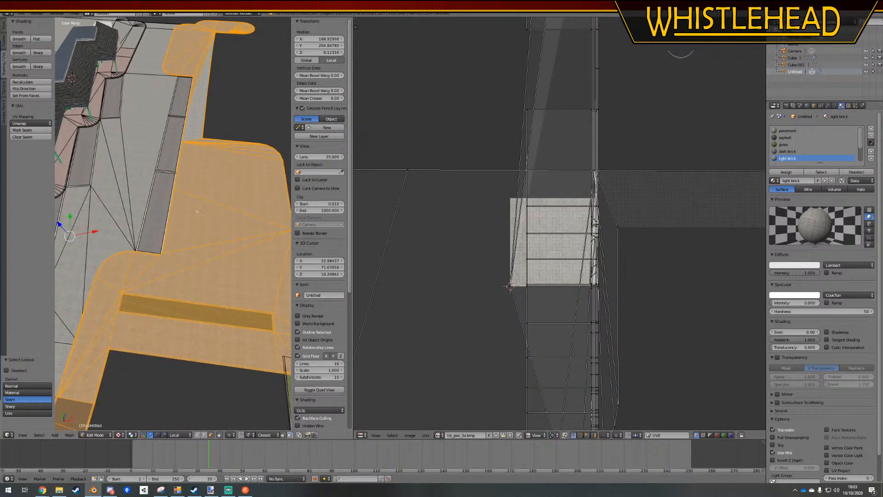
{"action": "left_click", "coordinate": [20, 393]}
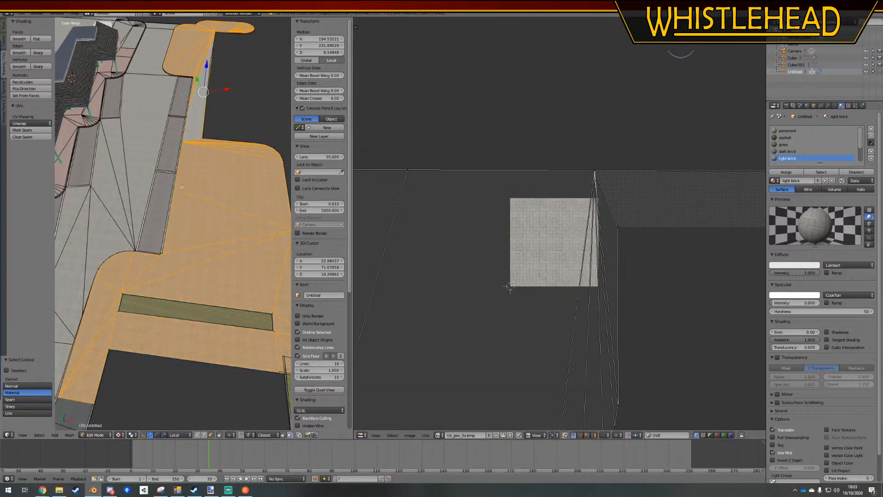
Unwrap the selected light brick faces with Project From View in the orthographic top view
{"action": "key", "text": "KP_7"}
{"action": "scroll", "coordinate": [186, 174], "scroll_direction": "down", "scroll_amount": 3}
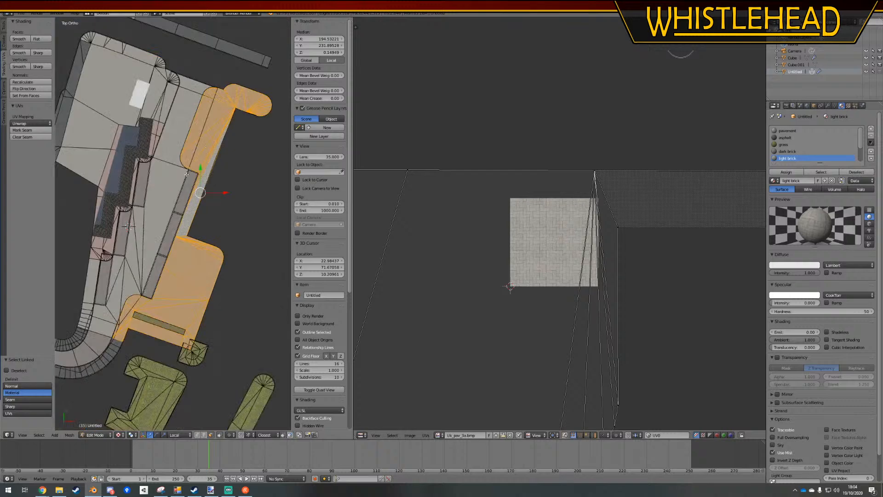
{"action": "left_click", "coordinate": [18, 130]}
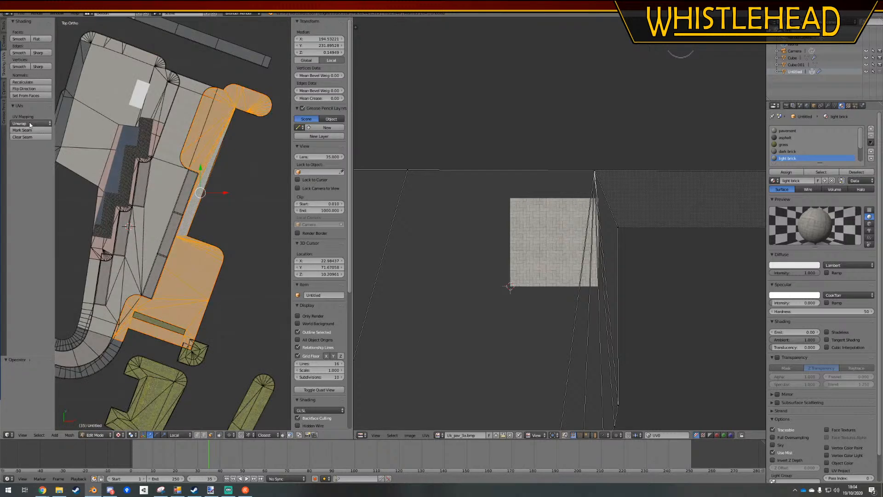
{"action": "left_click", "coordinate": [29, 123]}
{"action": "left_click", "coordinate": [35, 187]}
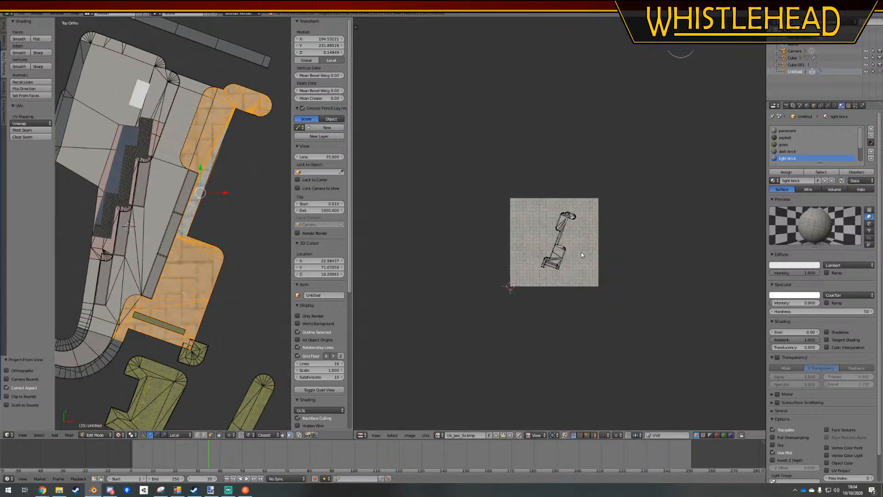
Rotate the whole projected UV layout by about 69.5° so the paving outline lies horizontally on the brick texture
{"action": "key", "text": "a"}
{"action": "key", "text": "t"}
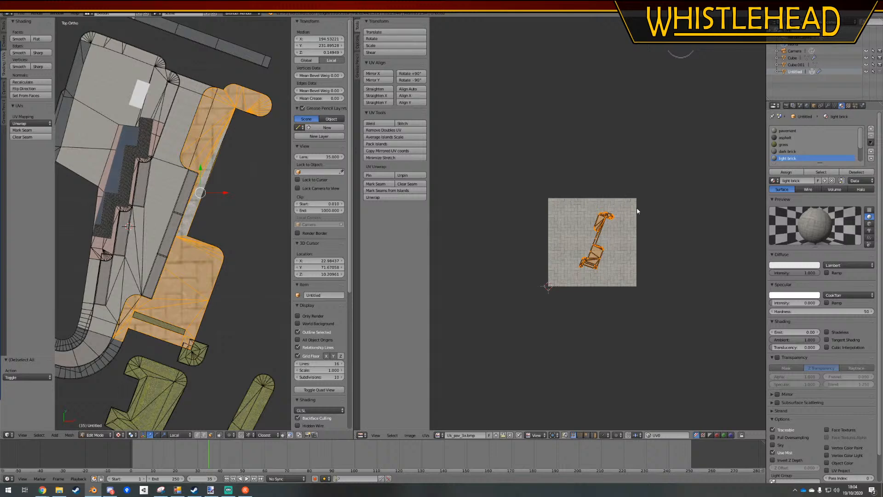
{"action": "key", "text": "r"}
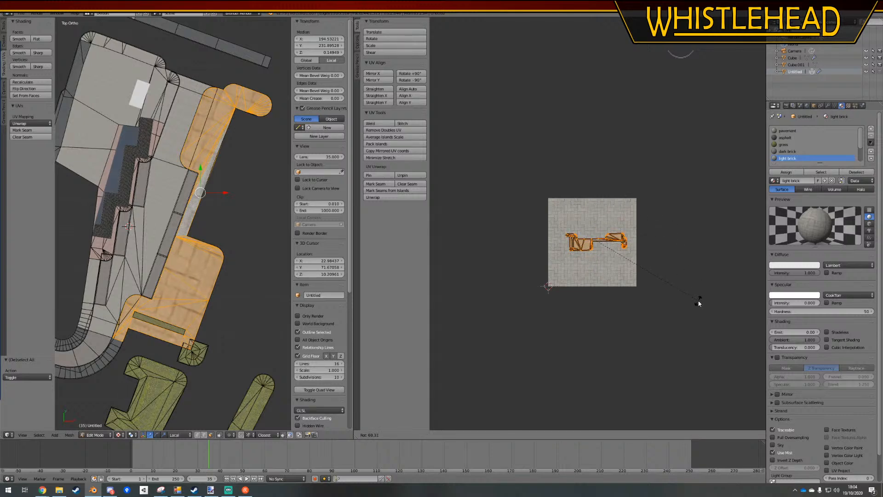
{"action": "left_click", "coordinate": [699, 303]}
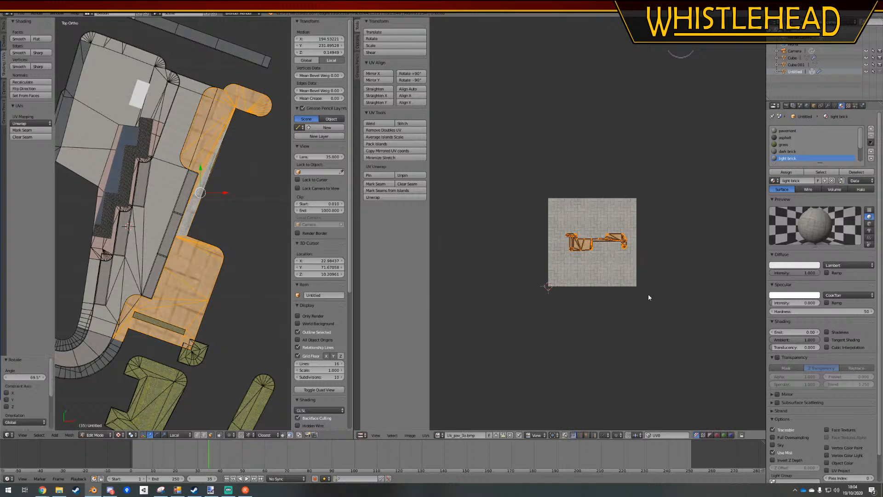
Scale the paving UVs up by about 13.66 and again by about 1.76 to match the neighbouring bricks, then deselect everything
{"action": "key", "text": "s"}
{"action": "left_click", "coordinate": [493, 229]}
{"action": "scroll", "coordinate": [171, 324], "scroll_direction": "up", "scroll_amount": 8}
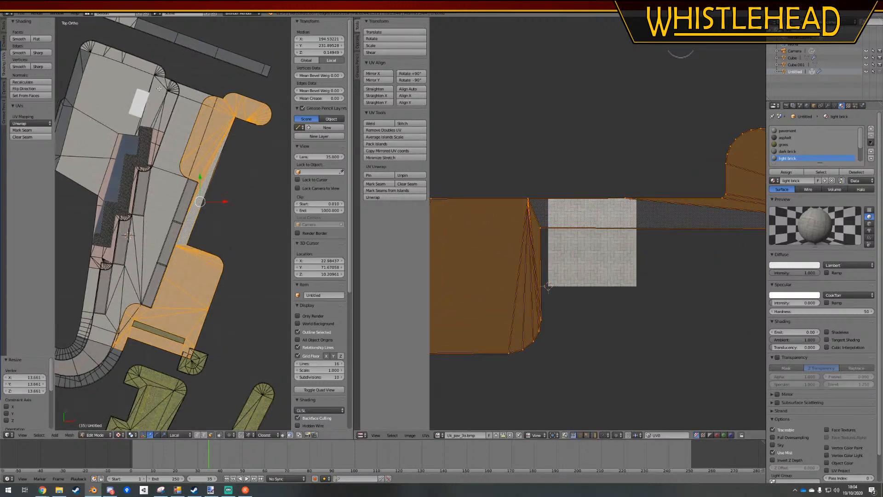
{"action": "scroll", "coordinate": [170, 324], "scroll_direction": "up", "scroll_amount": 3}
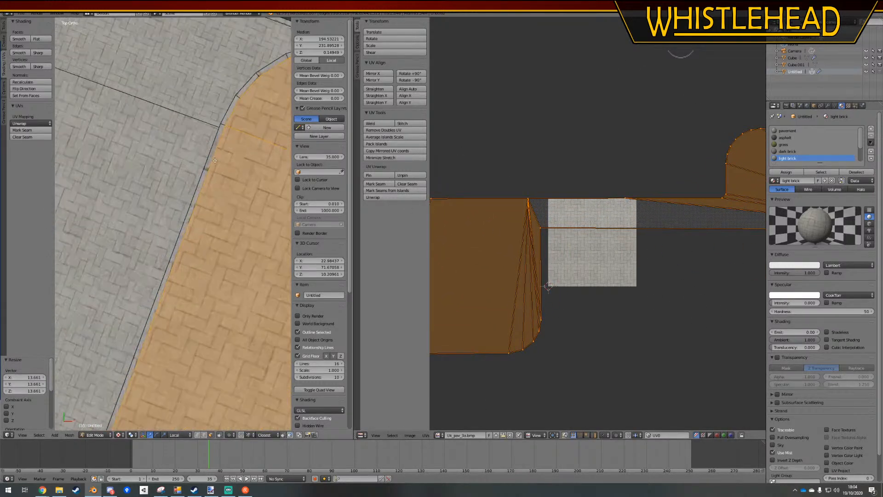
{"action": "key", "text": "s"}
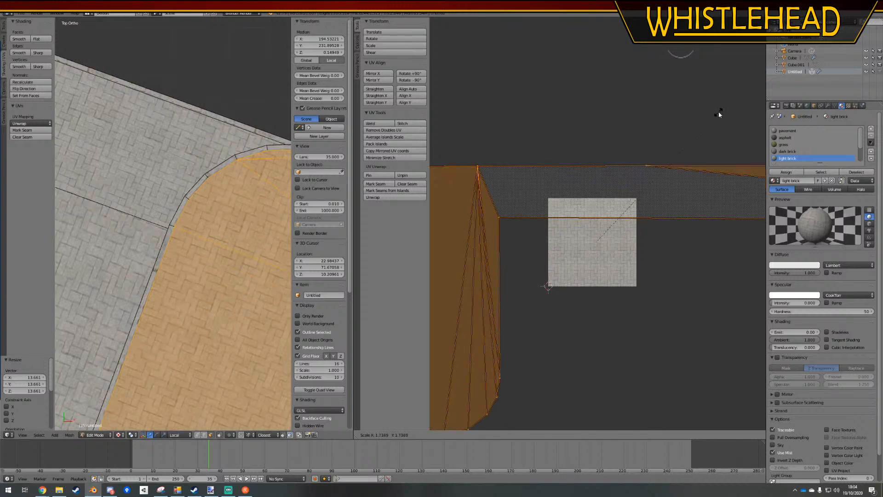
{"action": "left_click", "coordinate": [720, 112]}
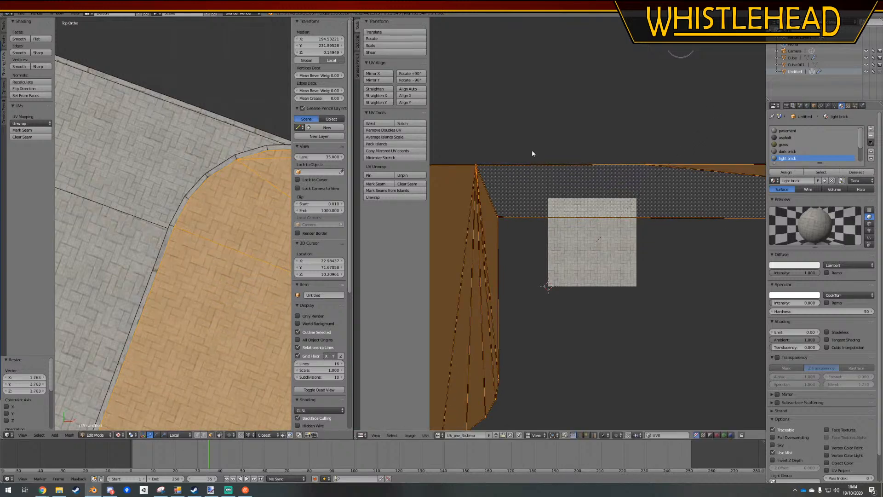
{"action": "key", "text": "a"}
For the large paving quad between the station and the curved kerb, move the upper edge of its UVs about 1.54 along Y
{"action": "scroll", "coordinate": [190, 289], "scroll_direction": "down", "scroll_amount": 8}
{"action": "middle_click_drag", "start_coordinate": [189, 289], "coordinate": [244, 152], "text": "shift"}
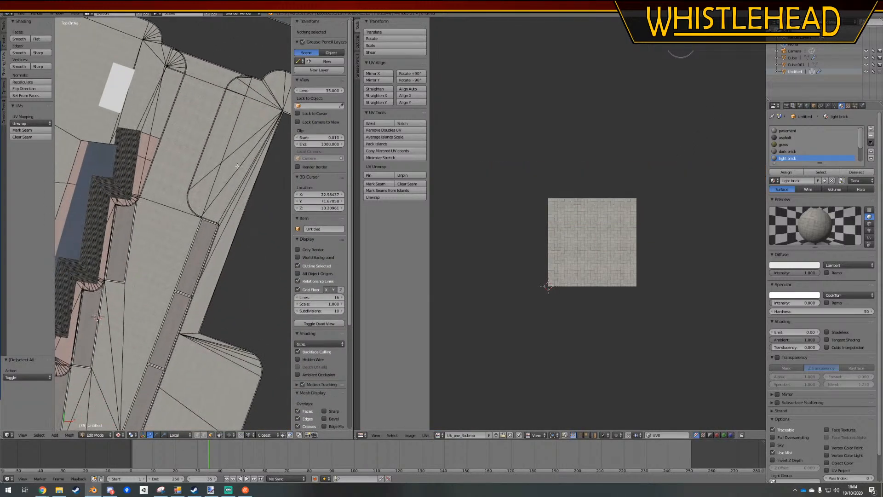
{"action": "right_click", "coordinate": [167, 107]}
{"action": "right_click", "coordinate": [183, 136]}
{"action": "key", "text": "Tab"}
{"action": "key", "text": "Tab"}
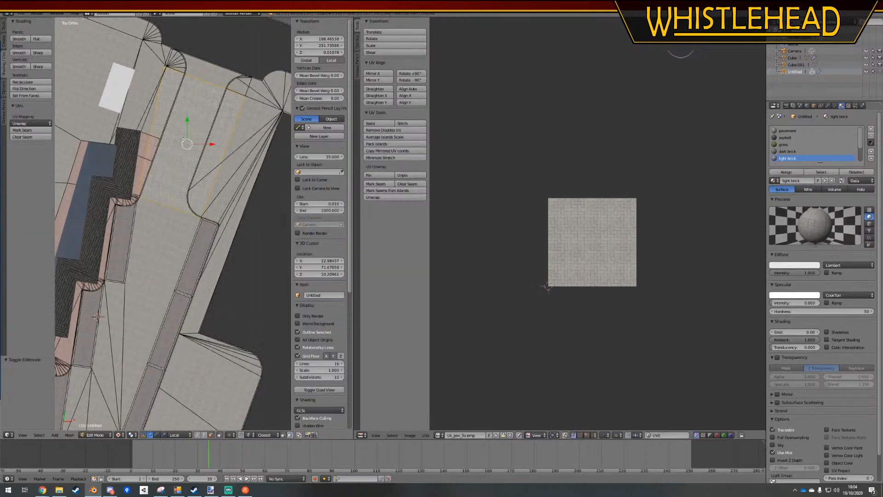
{"action": "scroll", "coordinate": [562, 229], "scroll_direction": "down", "scroll_amount": 7}
{"action": "middle_click_drag", "start_coordinate": [638, 145], "coordinate": [619, 294]}
{"action": "scroll", "coordinate": [611, 220], "scroll_direction": "up", "scroll_amount": 2}
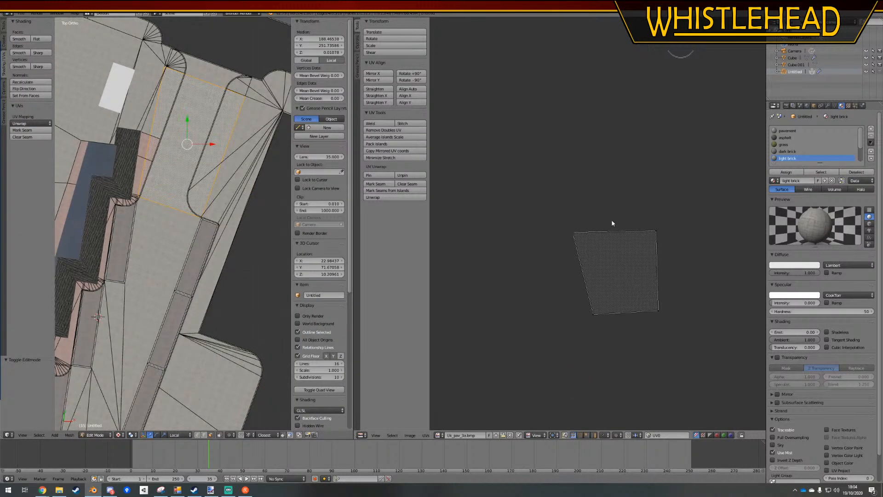
{"action": "scroll", "coordinate": [185, 184], "scroll_direction": "up", "scroll_amount": 4}
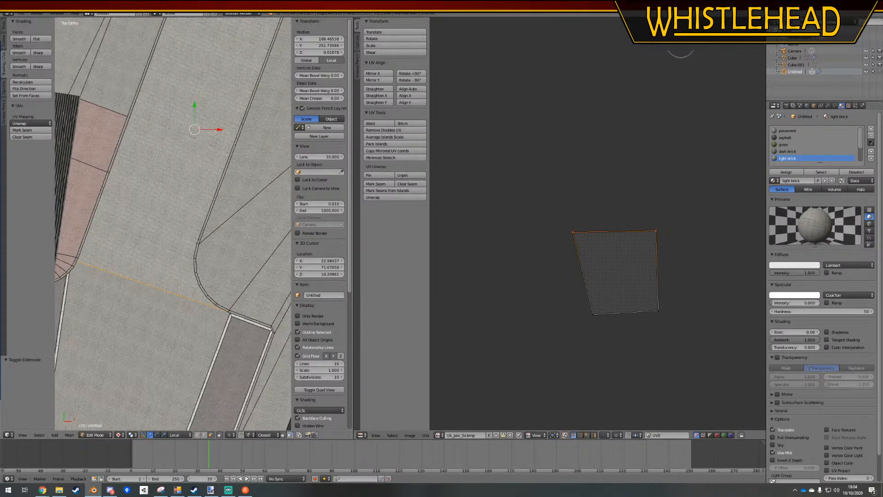
{"action": "middle_click_drag", "start_coordinate": [248, 127], "coordinate": [242, 171], "text": "shift"}
{"action": "key", "text": "g"}
{"action": "key", "text": "y"}
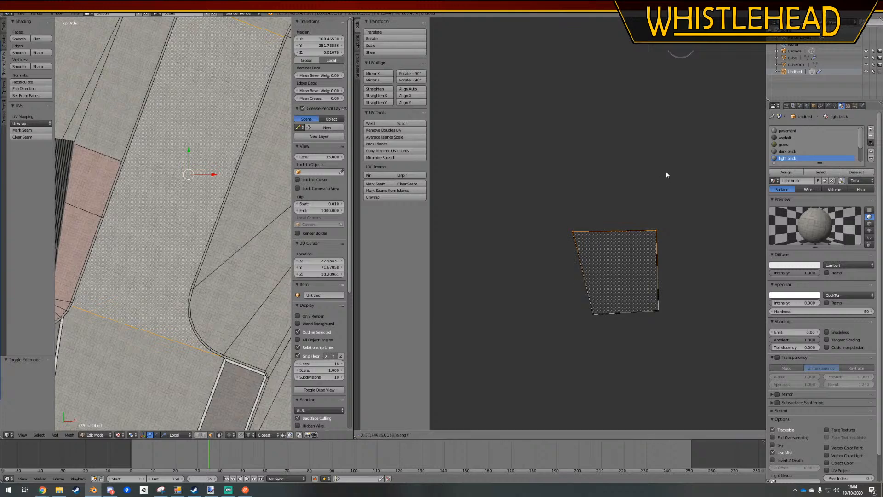
{"action": "left_click", "coordinate": [661, 136]}
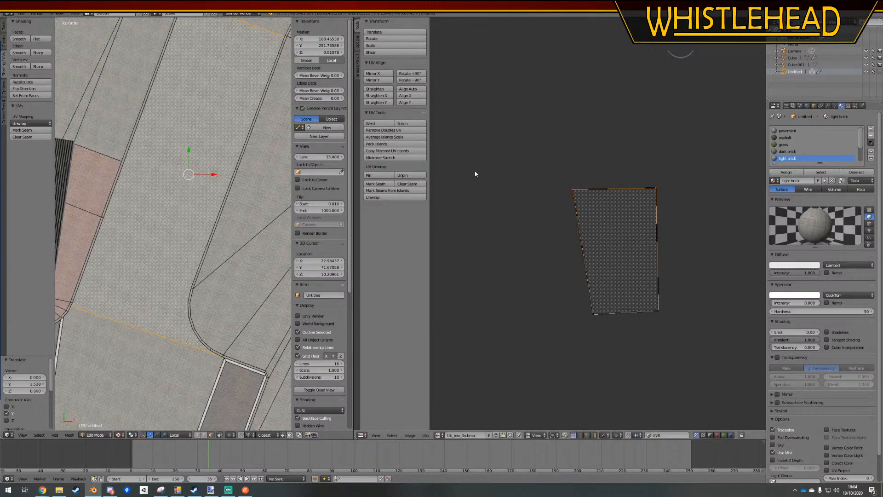
Return to Object Mode, examine the remapped paving from above and widen the 3D viewport over the UV editor
{"action": "key", "text": "Tab"}
{"action": "scroll", "coordinate": [196, 182], "scroll_direction": "down", "scroll_amount": 4}
{"action": "middle_click_drag", "start_coordinate": [198, 267], "coordinate": [285, 97], "text": "shift"}
{"action": "middle_click_drag", "start_coordinate": [230, 283], "coordinate": [209, 170], "text": "shift"}
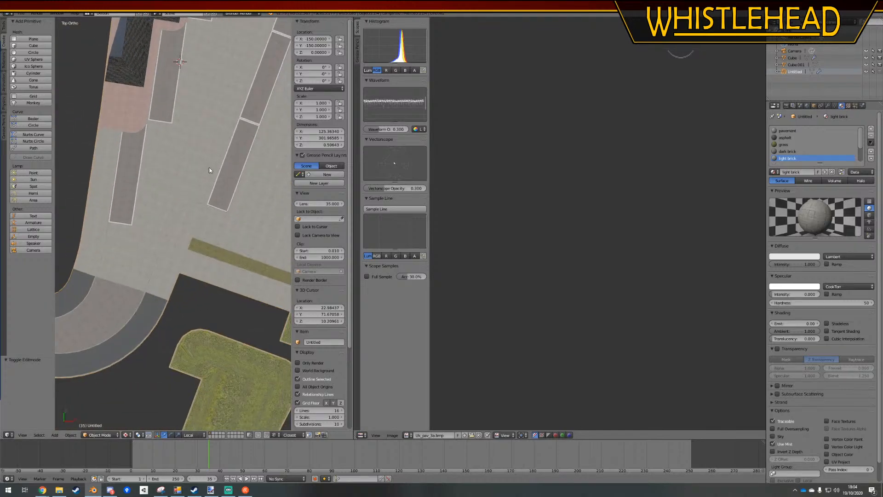
{"action": "scroll", "coordinate": [212, 245], "scroll_direction": "down", "scroll_amount": 2}
{"action": "middle_click_drag", "start_coordinate": [211, 245], "coordinate": [178, 352], "text": "shift"}
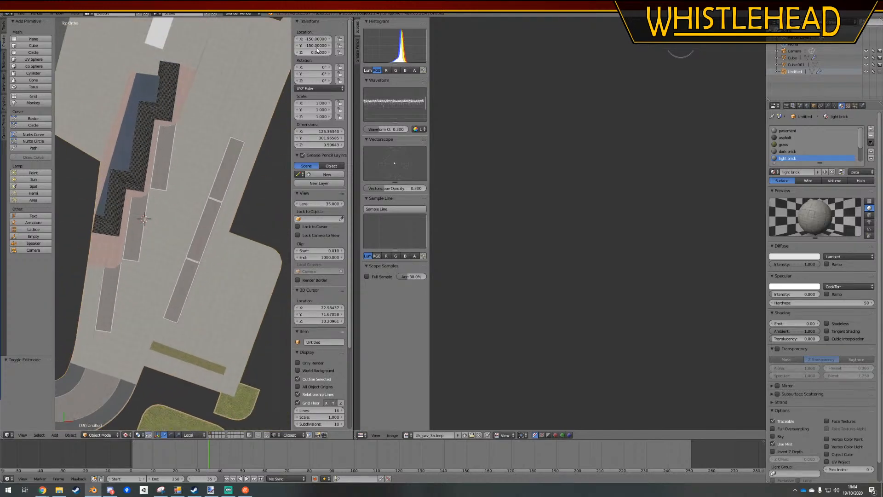
{"action": "left_click_drag", "start_coordinate": [361, 36], "coordinate": [661, 107]}
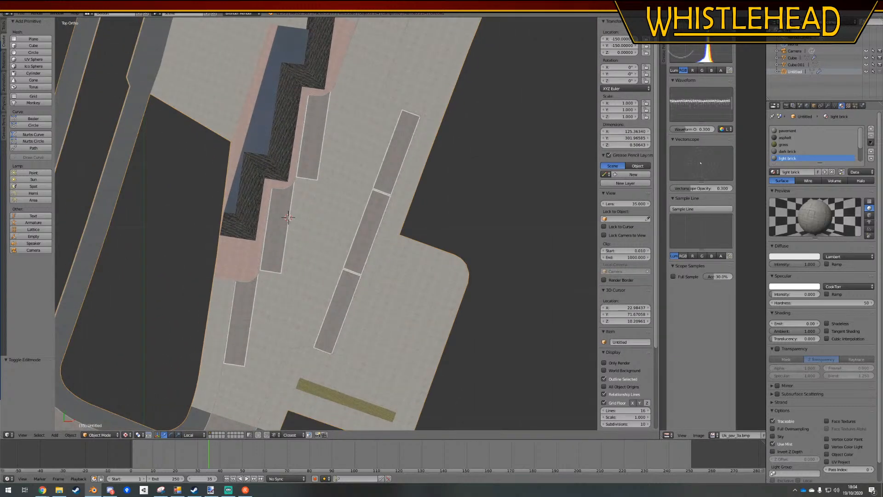
In perspective Edit Mode, remap the kerb face by the rounded paving edge from its neighbour using Follow Active Quads with Length Average, then deselect
{"action": "scroll", "coordinate": [195, 319], "scroll_direction": "down", "scroll_amount": 3}
{"action": "middle_click_drag", "start_coordinate": [195, 319], "coordinate": [311, 256]}
{"action": "key", "text": "KP_5"}
{"action": "scroll", "coordinate": [338, 288], "scroll_direction": "down", "scroll_amount": 3}
{"action": "scroll", "coordinate": [360, 304], "scroll_direction": "up", "scroll_amount": 2}
{"action": "scroll", "coordinate": [345, 253], "scroll_direction": "up", "scroll_amount": 3}
{"action": "key", "text": "Tab"}
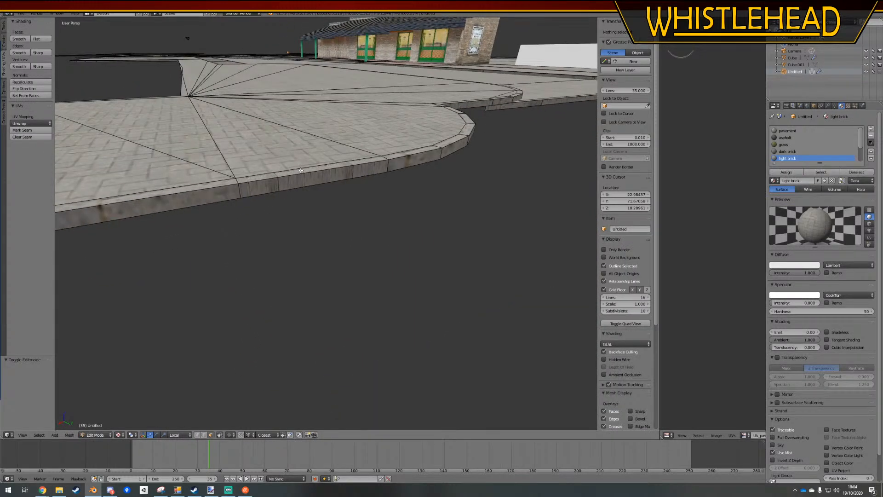
{"action": "right_click", "coordinate": [300, 171]}
{"action": "right_click", "coordinate": [175, 201], "text": "shift"}
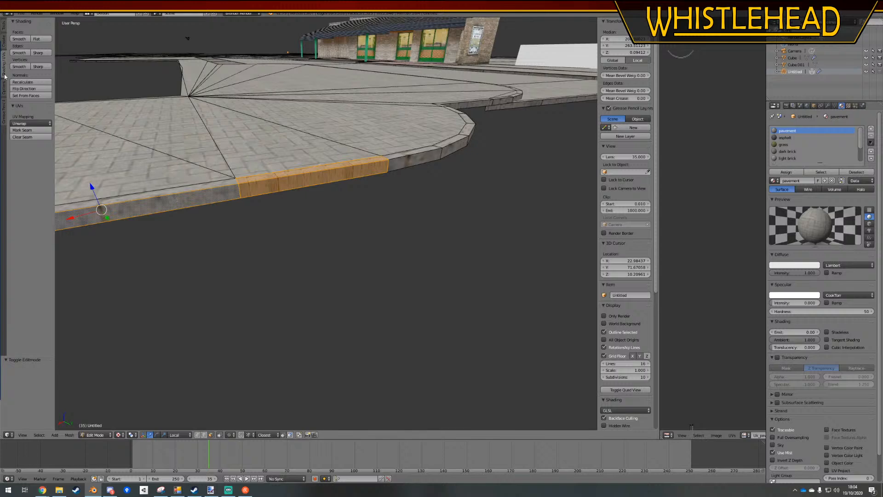
{"action": "left_click", "coordinate": [31, 123]}
{"action": "left_click", "coordinate": [37, 155]}
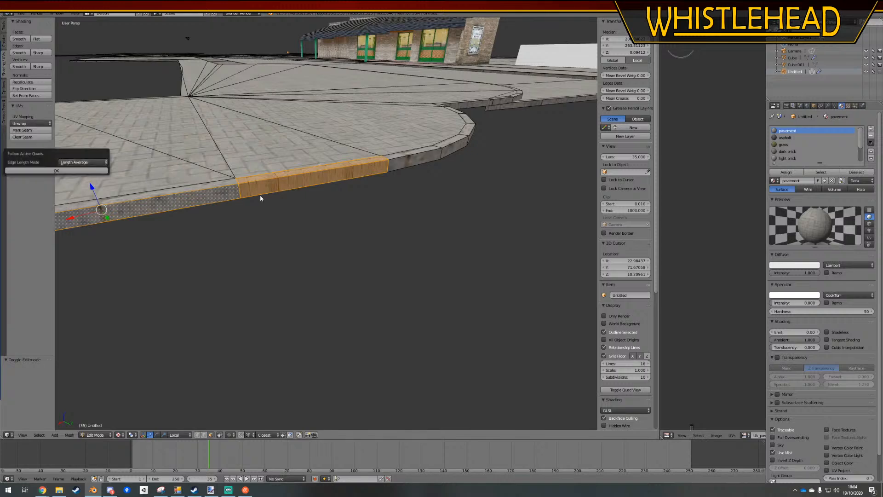
{"action": "key", "text": "a"}
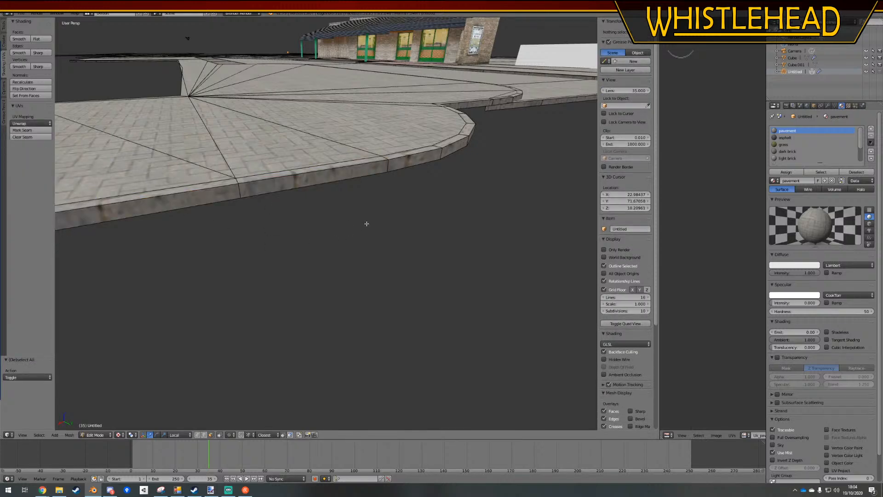
Remap the short straight kerb face between the two rounded corners from its adjoining face using Follow Active Quads with Length Average, then deselect
{"action": "middle_click_drag", "start_coordinate": [367, 223], "coordinate": [280, 230]}
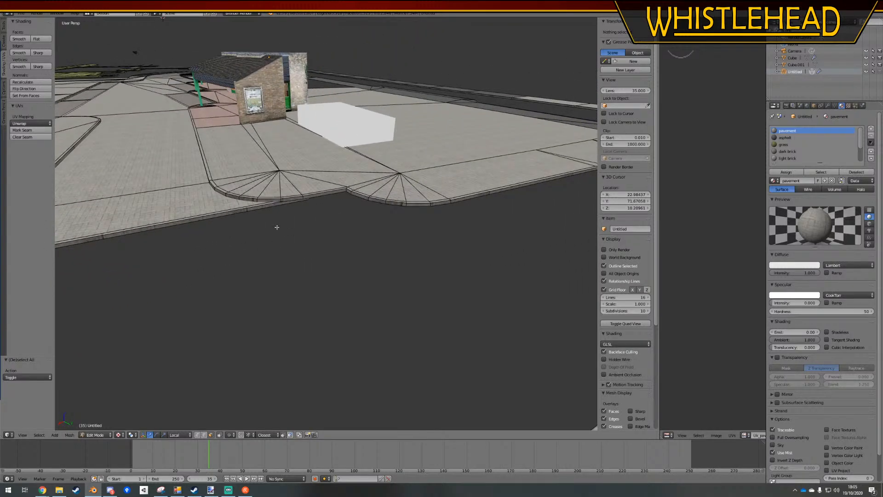
{"action": "right_click", "coordinate": [306, 201]}
{"action": "key", "text": "KP_Decimal"}
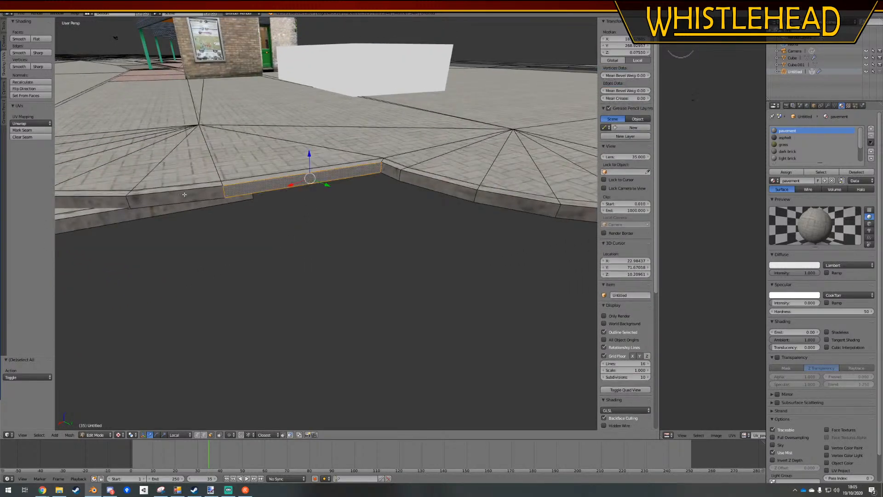
{"action": "right_click", "coordinate": [203, 194], "text": "shift"}
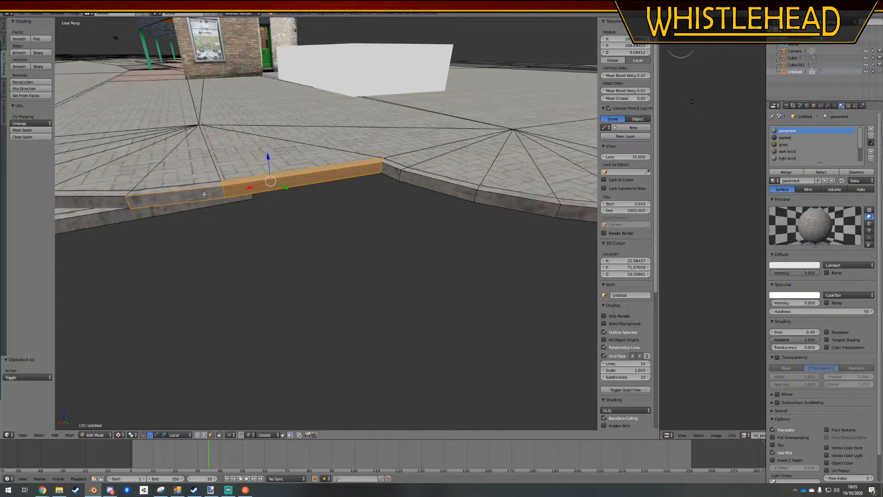
{"action": "left_click", "coordinate": [30, 119]}
{"action": "left_click", "coordinate": [39, 151]}
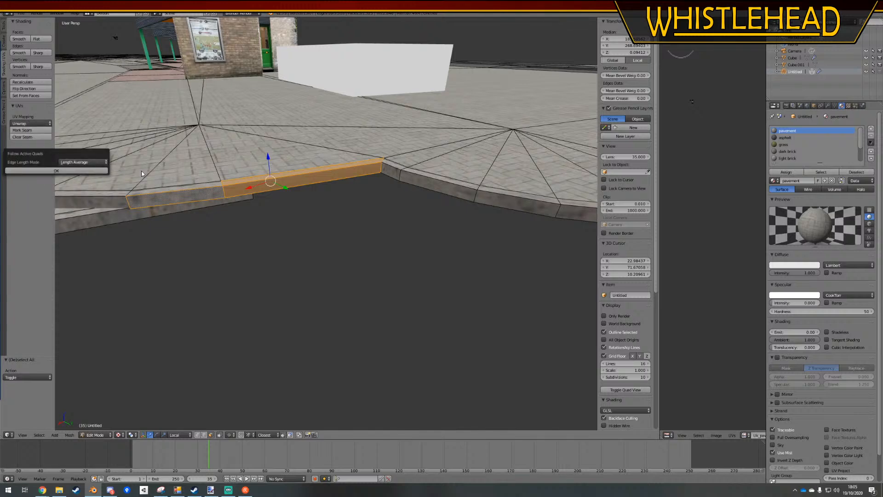
{"action": "left_click", "coordinate": [83, 172]}
{"action": "key", "text": "a"}
Remap the long straight kerb face along the grey pavement strip using Follow Active Quads with Length Average, then deselect
{"action": "middle_click_drag", "start_coordinate": [432, 228], "coordinate": [337, 203], "text": "shift"}
{"action": "scroll", "coordinate": [337, 204], "scroll_direction": "up", "scroll_amount": 2}
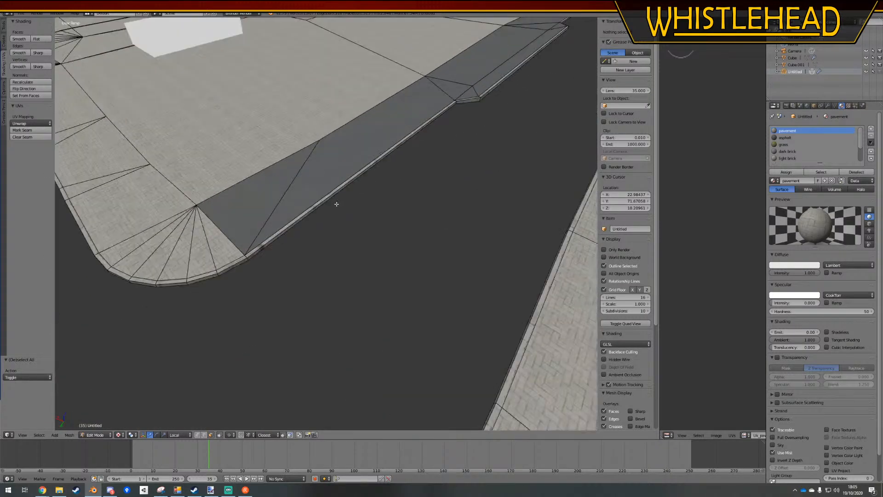
{"action": "right_click", "coordinate": [351, 179]}
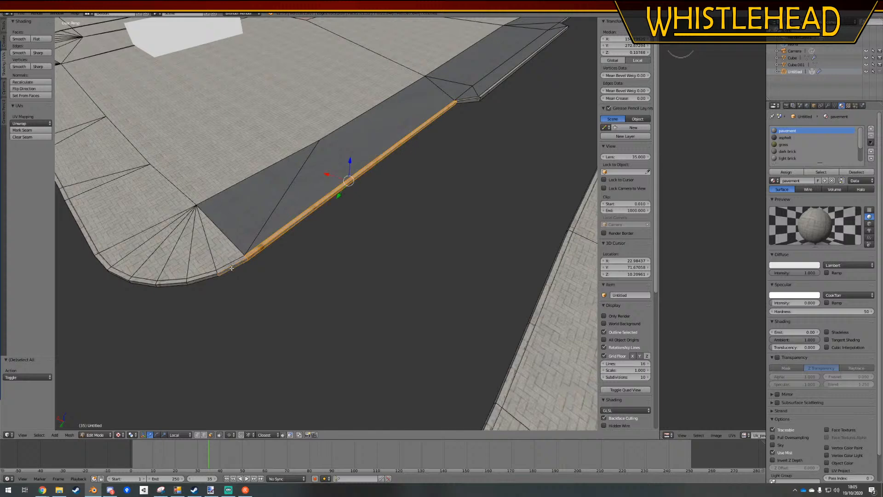
{"action": "left_click", "coordinate": [36, 123]}
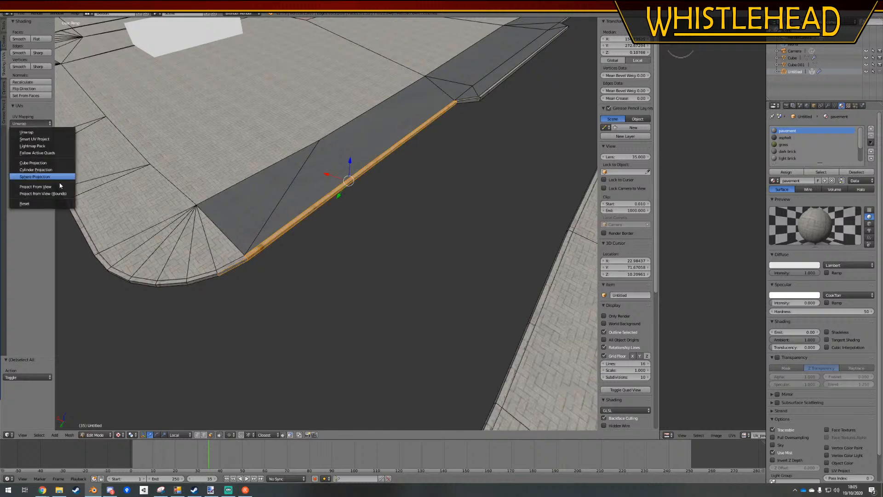
{"action": "left_click", "coordinate": [48, 154]}
{"action": "left_click", "coordinate": [63, 171]}
{"action": "key", "text": "a"}
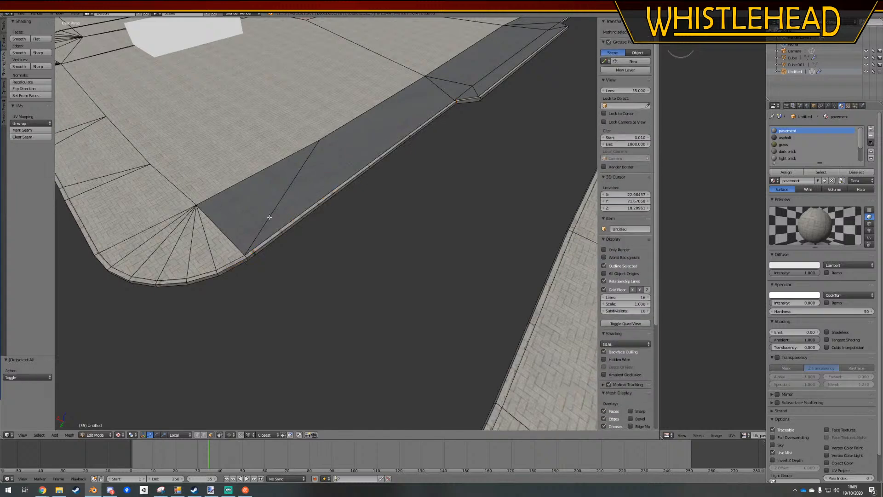
Remap the kerb faces leading out of the grey pavement's outer curve using Follow Active Quads with Length Average, then deselect
{"action": "middle_click_drag", "start_coordinate": [460, 156], "coordinate": [428, 224], "text": "shift"}
{"action": "scroll", "coordinate": [319, 274], "scroll_direction": "up", "scroll_amount": 3}
{"action": "key", "text": "Tab"}
{"action": "scroll", "coordinate": [428, 223], "scroll_direction": "down", "scroll_amount": 3}
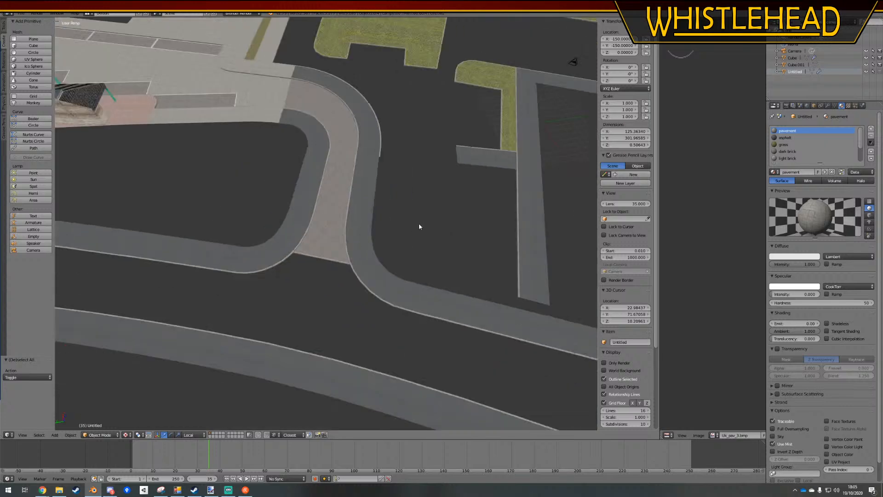
{"action": "scroll", "coordinate": [369, 237], "scroll_direction": "up", "scroll_amount": 6}
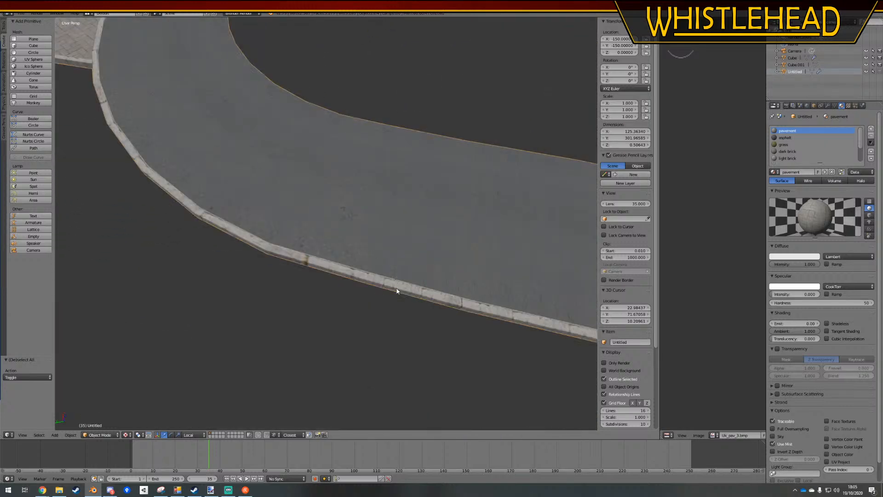
{"action": "key", "text": "Tab"}
{"action": "right_click", "coordinate": [423, 297]}
{"action": "right_click", "coordinate": [479, 309], "text": "shift"}
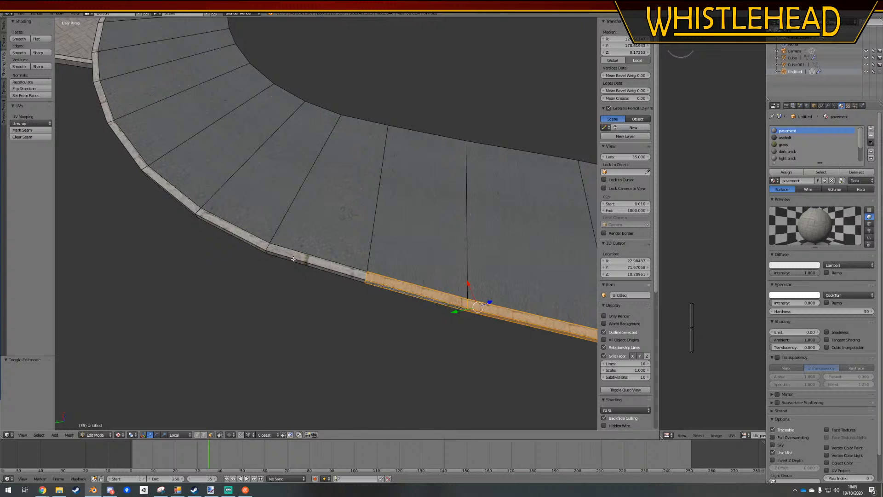
{"action": "left_click", "coordinate": [28, 123]}
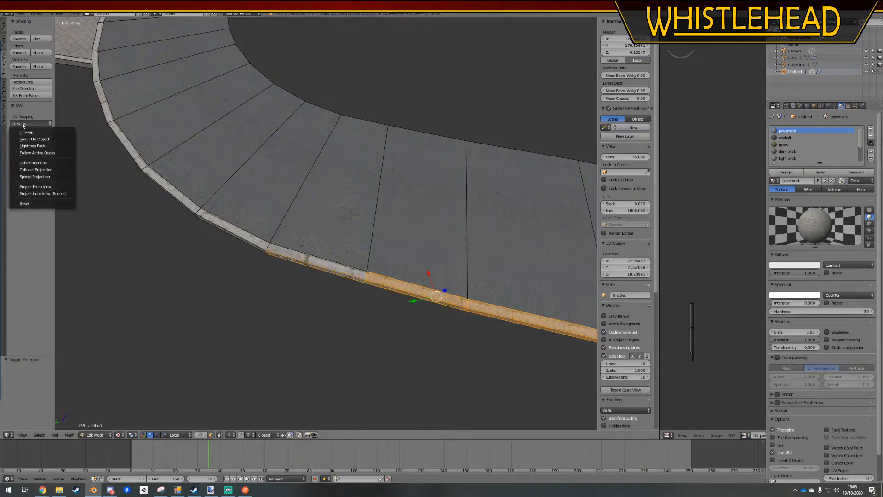
{"action": "left_click", "coordinate": [43, 157]}
{"action": "left_click", "coordinate": [57, 171]}
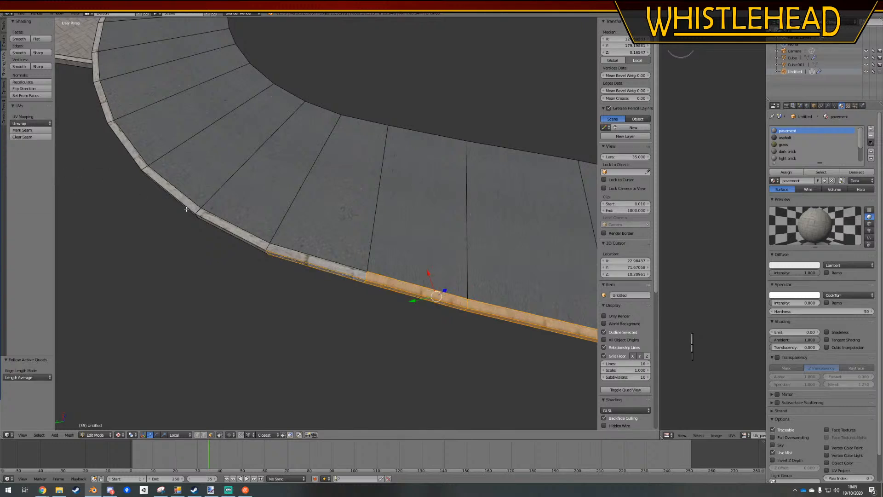
{"action": "key", "text": "a"}
Select the fan of light brick faces at the rounded corner across the road, widen the UV editor and unwrap them
{"action": "scroll", "coordinate": [459, 257], "scroll_direction": "down", "scroll_amount": 5}
{"action": "mouse_move", "coordinate": [519, 258]}
{"action": "middle_mouse_down", "text": "shift"}
{"action": "mouse_move", "coordinate": [359, 233]}
{"action": "mouse_move", "coordinate": [502, 259]}
{"action": "middle_mouse_up", "text": "shift"}
{"action": "key", "text": "Tab"}
{"action": "scroll", "coordinate": [355, 232], "scroll_direction": "down", "scroll_amount": 3}
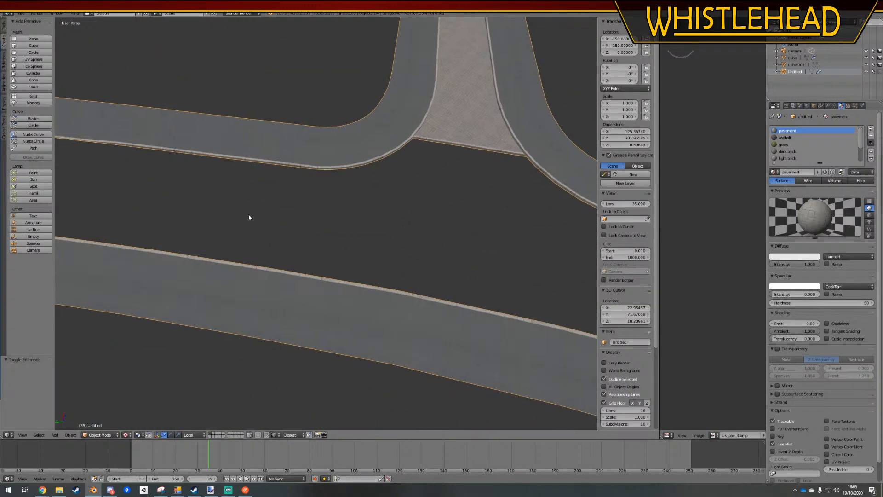
{"action": "middle_click_drag", "start_coordinate": [250, 216], "coordinate": [377, 247], "text": "shift"}
{"action": "middle_click_drag", "start_coordinate": [308, 233], "coordinate": [428, 237], "text": "shift"}
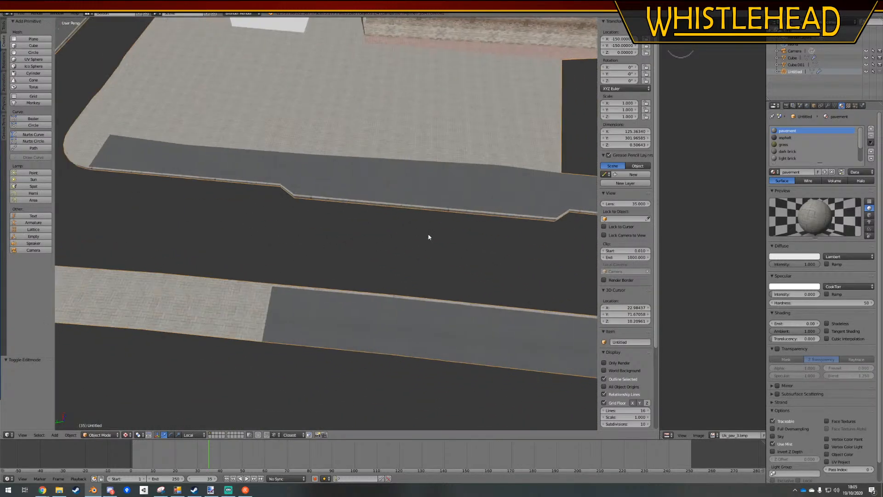
{"action": "middle_click_drag", "start_coordinate": [115, 212], "coordinate": [333, 231], "text": "shift"}
{"action": "key", "text": "Tab"}
{"action": "scroll", "coordinate": [332, 234], "scroll_direction": "up", "scroll_amount": 2}
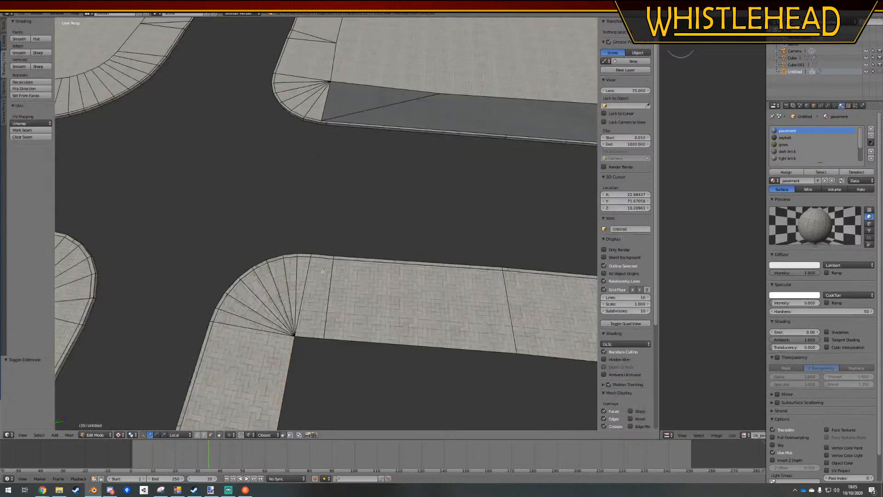
{"action": "right_click", "coordinate": [300, 266]}
{"action": "right_click", "coordinate": [232, 315], "text": "ctrl"}
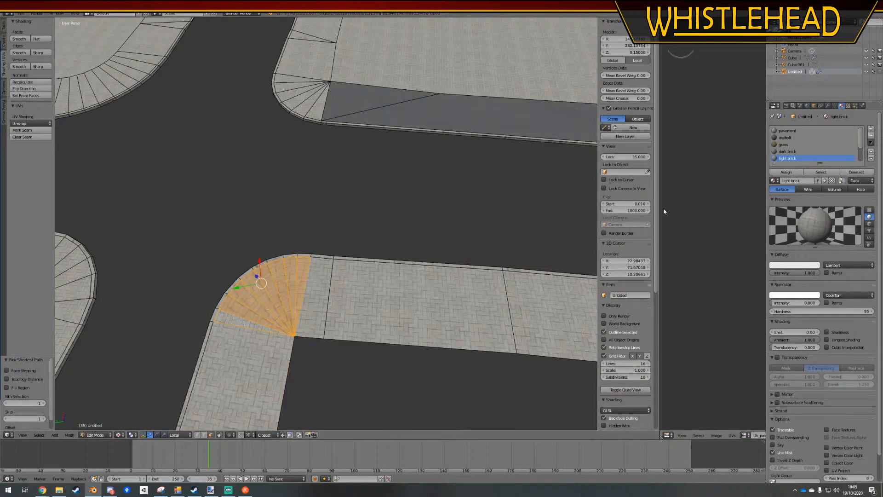
{"action": "left_click_drag", "start_coordinate": [660, 208], "coordinate": [454, 209]}
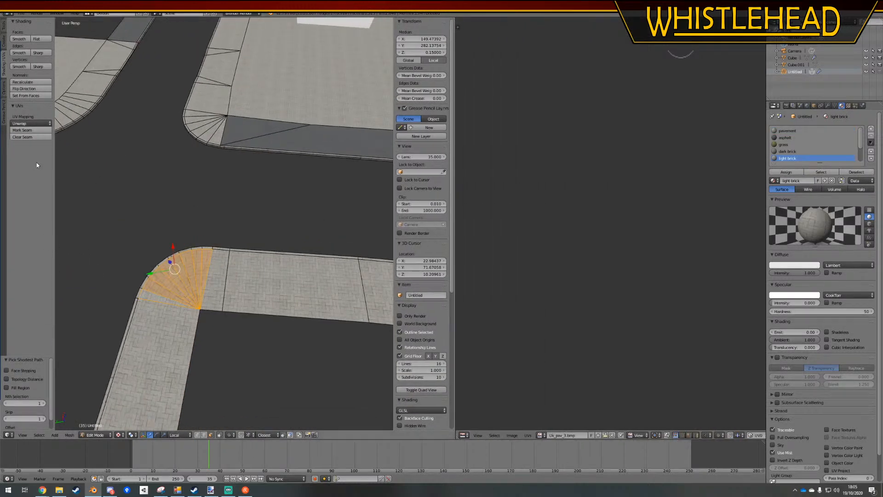
{"action": "left_click", "coordinate": [22, 129]}
{"action": "left_click", "coordinate": [40, 124]}
{"action": "left_click", "coordinate": [28, 128]}
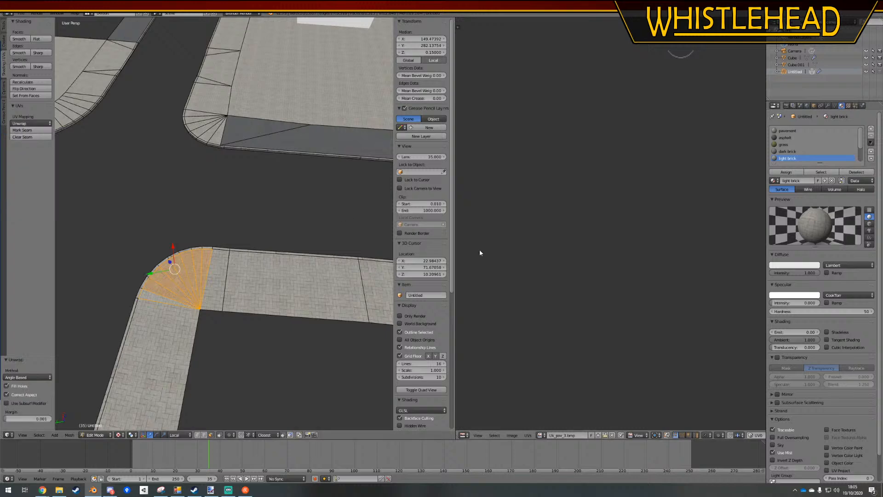
Scale the corner fan's UVs by about 0.69 and rotate them 92.6° to match the adjoining brick pattern
{"action": "middle_click_drag", "start_coordinate": [640, 208], "coordinate": [643, 154]}
{"action": "scroll", "coordinate": [205, 311], "scroll_direction": "up", "scroll_amount": 8}
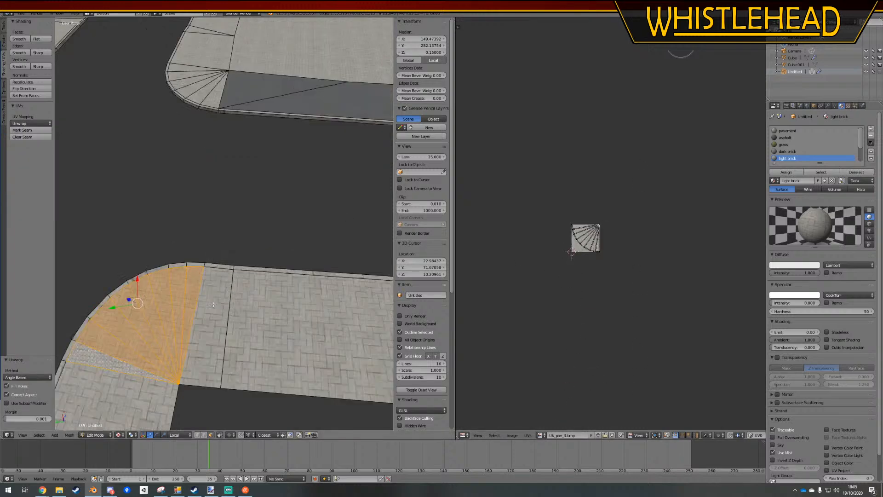
{"action": "middle_click_drag", "start_coordinate": [205, 311], "coordinate": [294, 209], "text": "shift"}
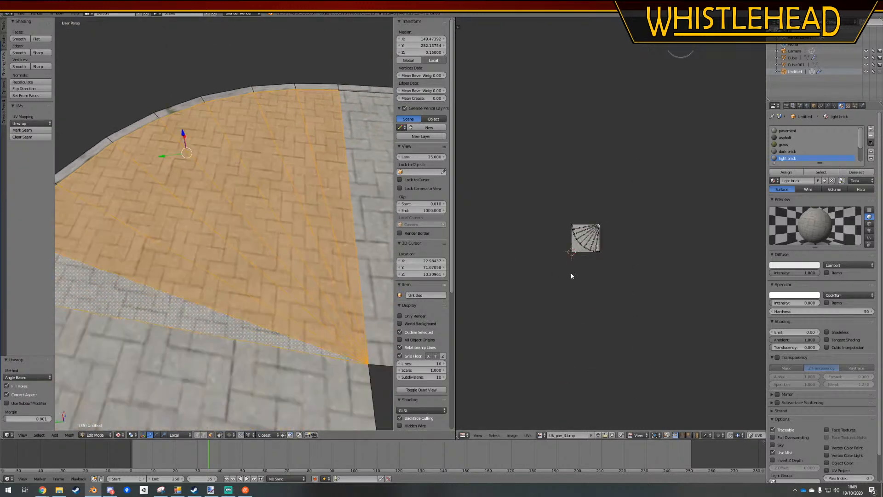
{"action": "key", "text": "s"}
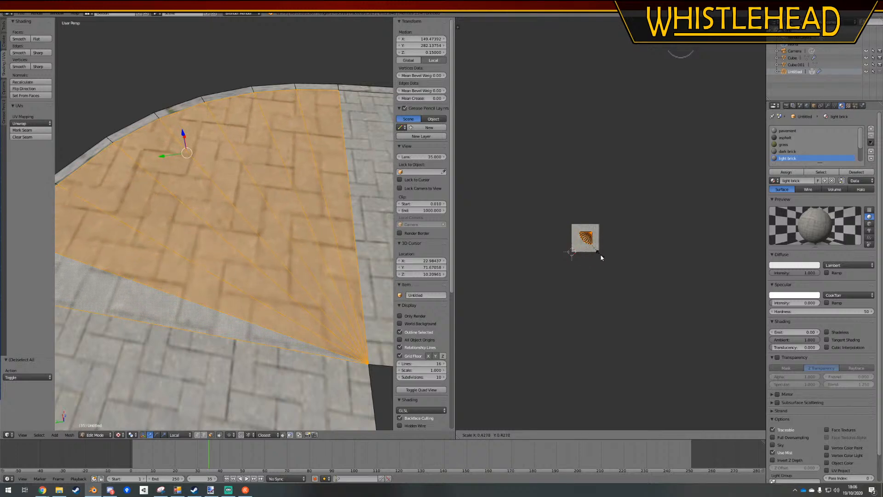
{"action": "left_click", "coordinate": [606, 265]}
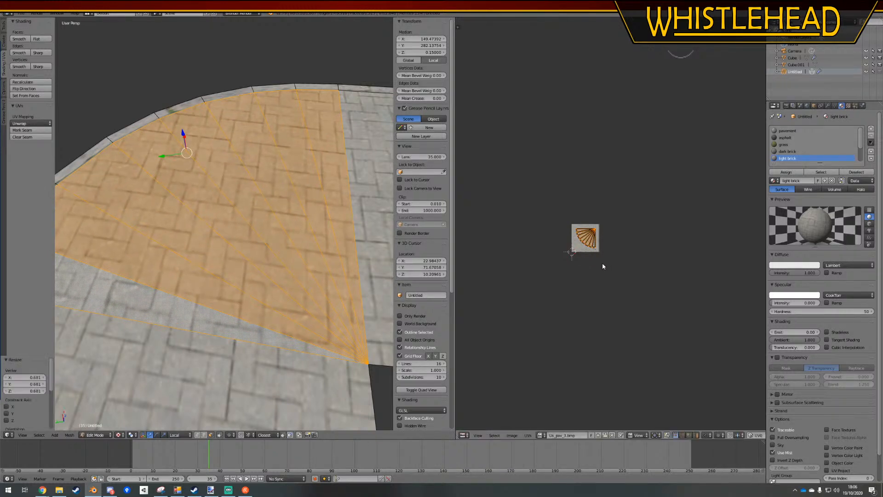
{"action": "key", "text": "r"}
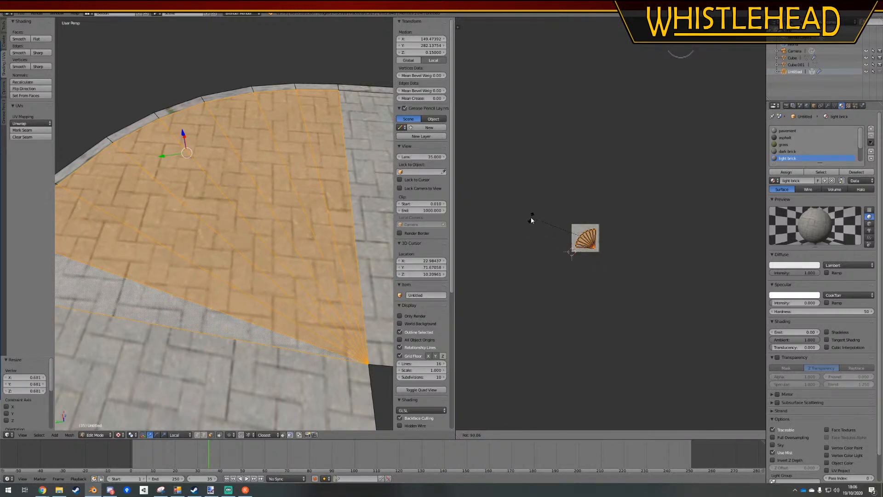
{"action": "left_click", "coordinate": [531, 222]}
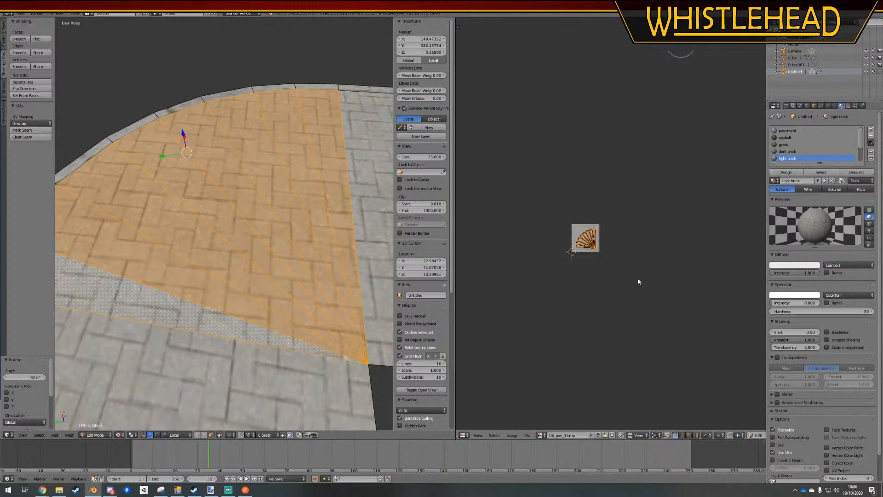
Shift the corner fan's UVs by about -0.012, 0.161, enlarge them by 1.064 and reposition them, then return to Object Mode
{"action": "key", "text": "g"}
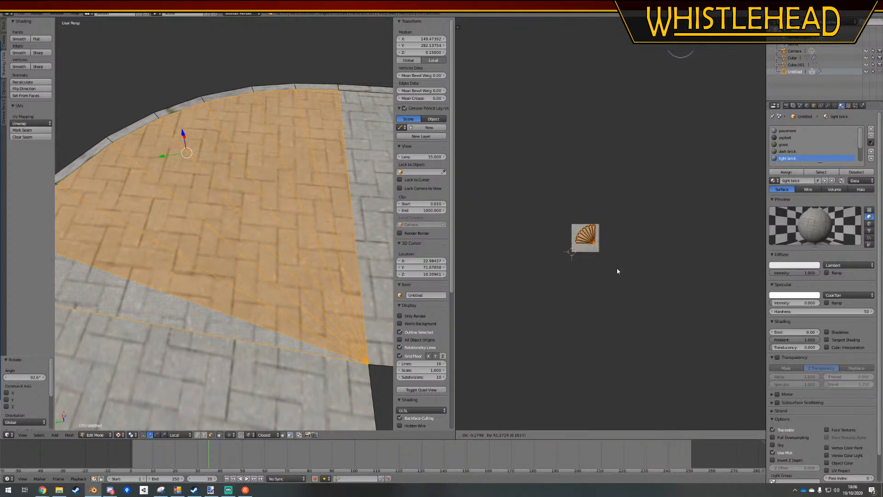
{"action": "left_click", "coordinate": [617, 271]}
{"action": "key", "text": "s"}
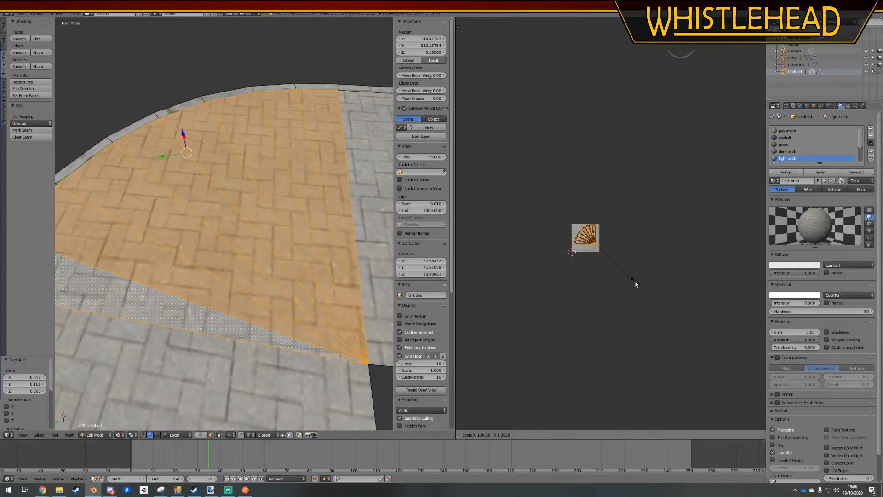
{"action": "left_click", "coordinate": [637, 284]}
{"action": "key", "text": "g"}
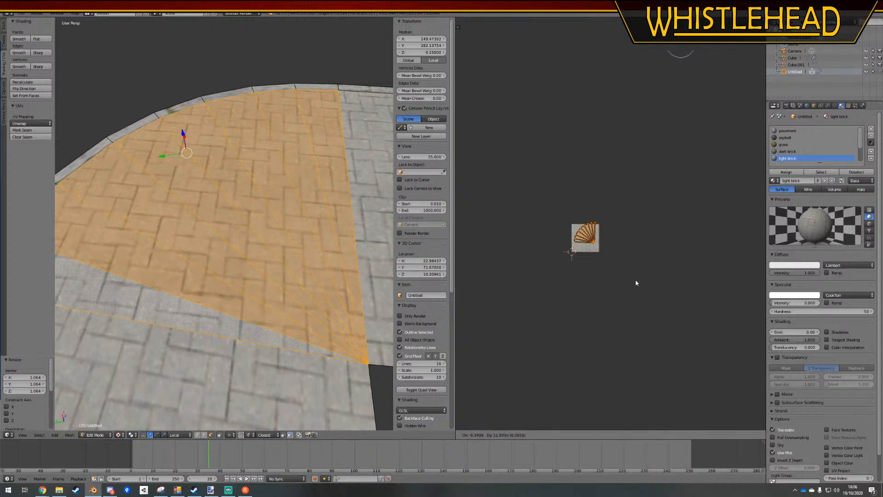
{"action": "left_click", "coordinate": [636, 279]}
{"action": "key", "text": "a"}
{"action": "key", "text": "Tab"}
{"action": "scroll", "coordinate": [239, 226], "scroll_direction": "down", "scroll_amount": 5}
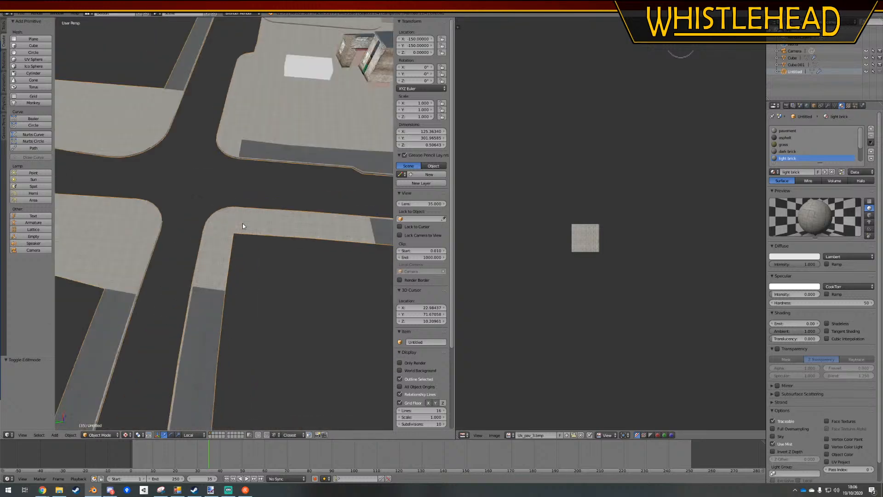
Select the entire L-shaped light brick strip around the rounded corner from end to end and unwrap it as one piece
{"action": "key", "text": "Tab"}
{"action": "right_click", "coordinate": [219, 253]}
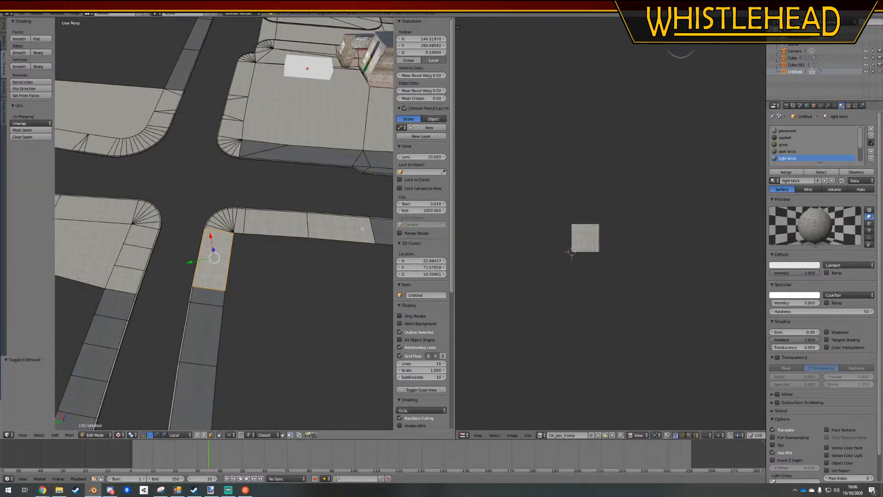
{"action": "right_click", "coordinate": [329, 225], "text": "ctrl"}
{"action": "left_click", "coordinate": [26, 125]}
{"action": "left_click", "coordinate": [26, 137]}
Rotate the L-shaped strip's UVs slightly, scale them by about 3.781 and move them over the brick texture, then deselect
{"action": "scroll", "coordinate": [230, 230], "scroll_direction": "up", "scroll_amount": 6}
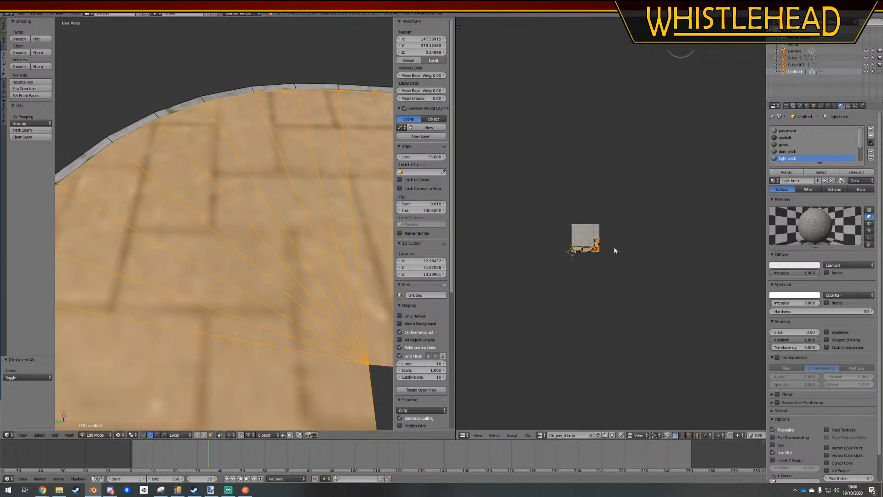
{"action": "key", "text": "r"}
{"action": "left_click", "coordinate": [614, 232]}
{"action": "key", "text": "s"}
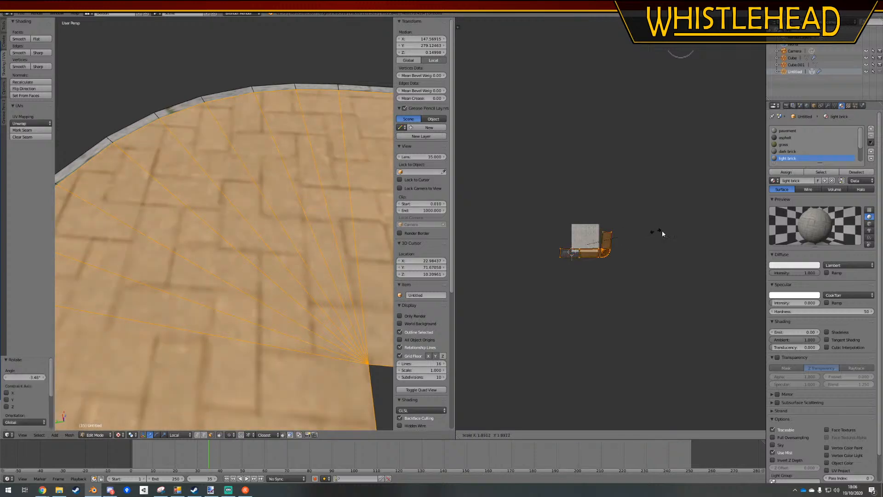
{"action": "left_click", "coordinate": [704, 249]}
{"action": "key", "text": "g"}
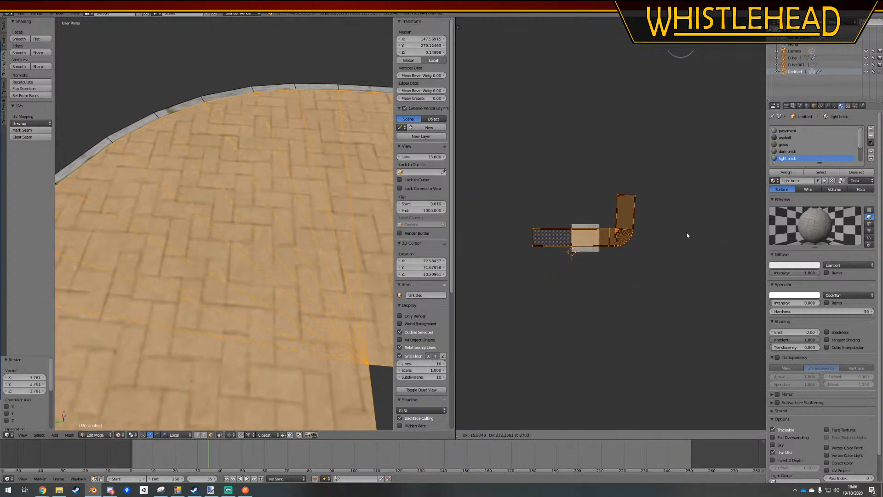
{"action": "left_click", "coordinate": [686, 232]}
{"action": "scroll", "coordinate": [256, 213], "scroll_direction": "down", "scroll_amount": 5}
{"action": "key", "text": "a"}
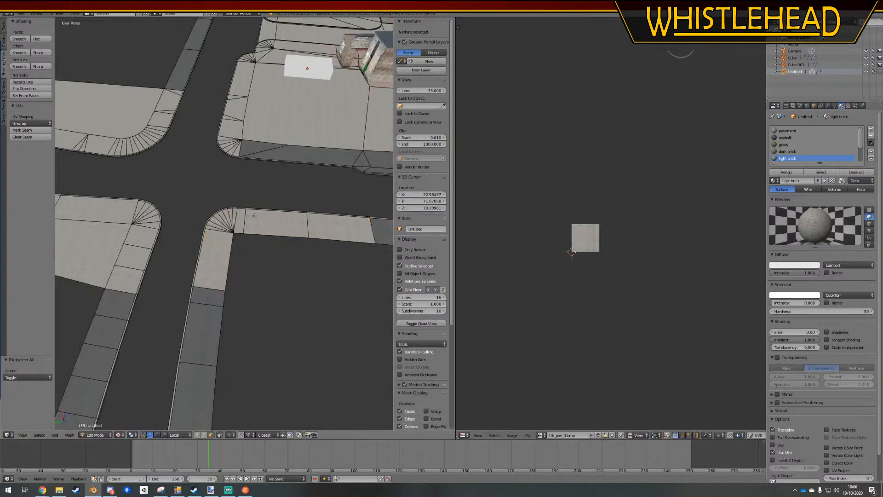
Reselect the L-shaped brick strip, enlarge its UVs slightly further and shift them by about -0.012, 0.149
{"action": "key", "text": "Tab"}
{"action": "key", "text": "a"}
{"action": "key", "text": "Tab"}
{"action": "right_click", "coordinate": [218, 256]}
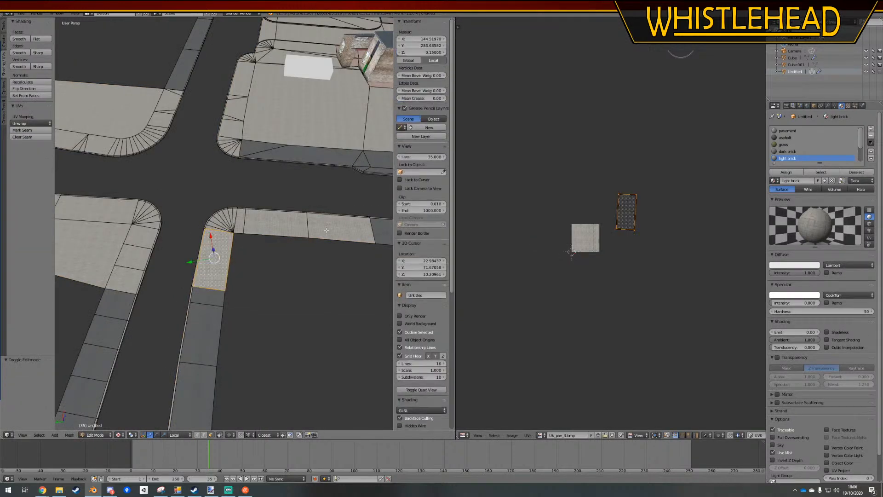
{"action": "right_click", "coordinate": [326, 230], "text": "ctrl"}
{"action": "key", "text": "s"}
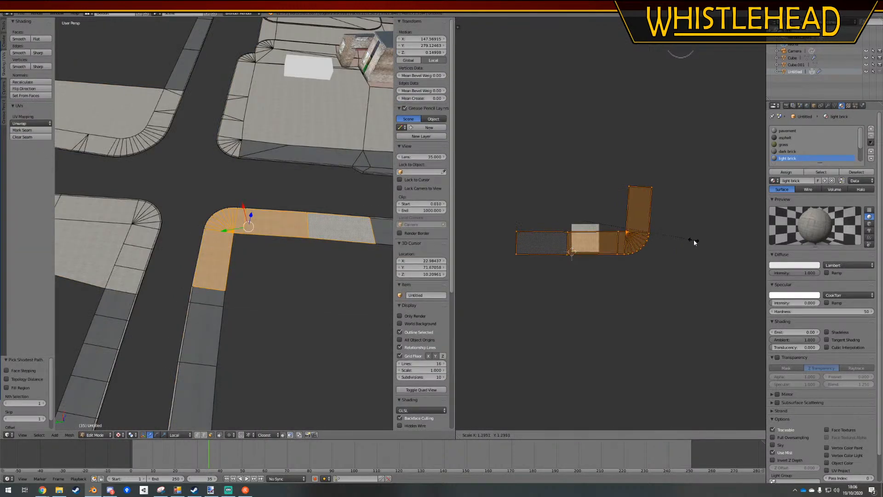
{"action": "left_click", "coordinate": [694, 239]}
{"action": "key", "text": "g"}
{"action": "left_click", "coordinate": [692, 234]}
{"action": "scroll", "coordinate": [215, 250], "scroll_direction": "up", "scroll_amount": 4}
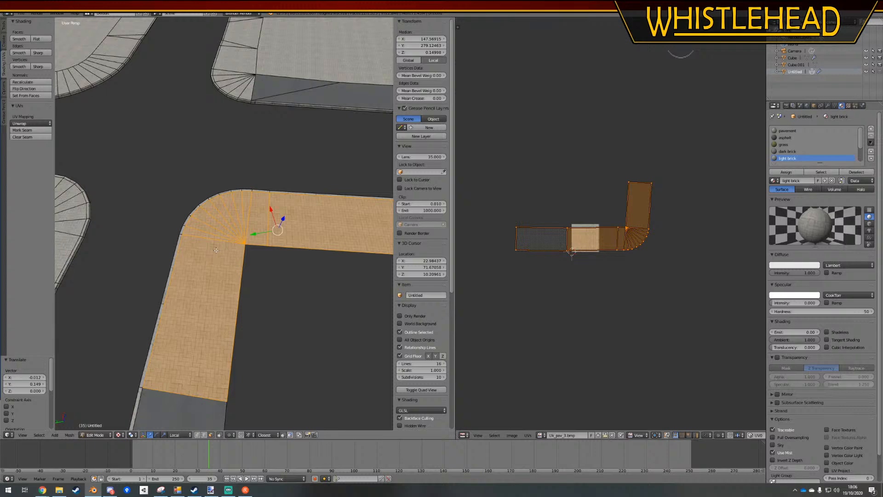
Return to Object Mode and save over the existing blend file
{"action": "key", "text": "Tab"}
{"action": "scroll", "coordinate": [260, 283], "scroll_direction": "down", "scroll_amount": 3}
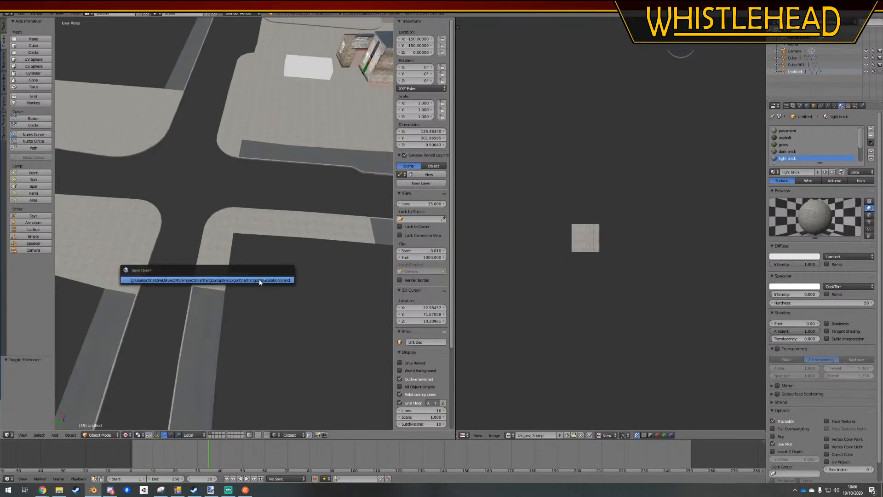
{"action": "middle_click_drag", "start_coordinate": [278, 179], "coordinate": [267, 238], "text": "shift"}
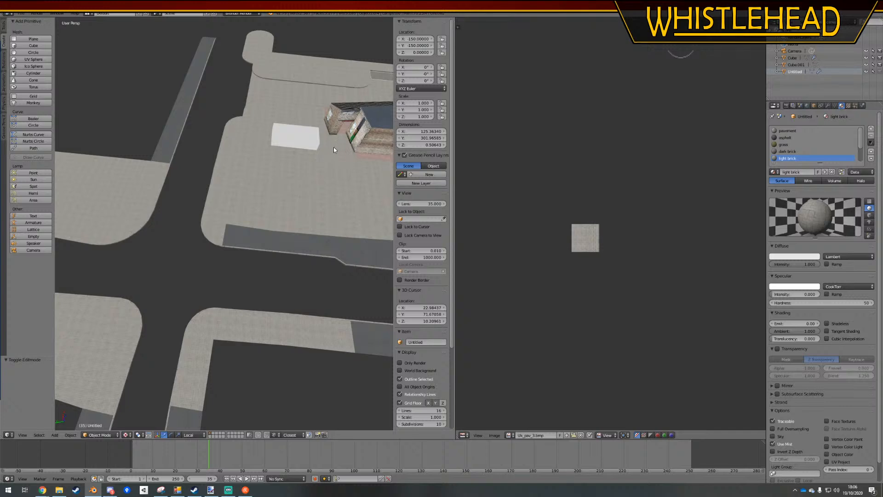
Enter Edit Mode on the ground mesh, select the large U-shaped grass area by linked material and delete its vertices
{"action": "middle_click_drag", "start_coordinate": [328, 157], "coordinate": [327, 231], "text": "shift"}
{"action": "right_click", "coordinate": [327, 231]}
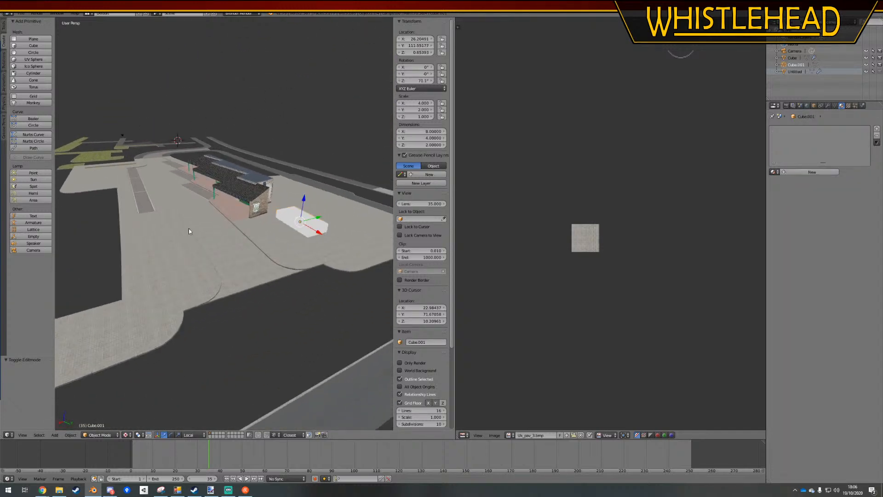
{"action": "middle_click_drag", "start_coordinate": [188, 230], "coordinate": [279, 216]}
{"action": "right_click", "coordinate": [280, 216]}
{"action": "key", "text": "Tab"}
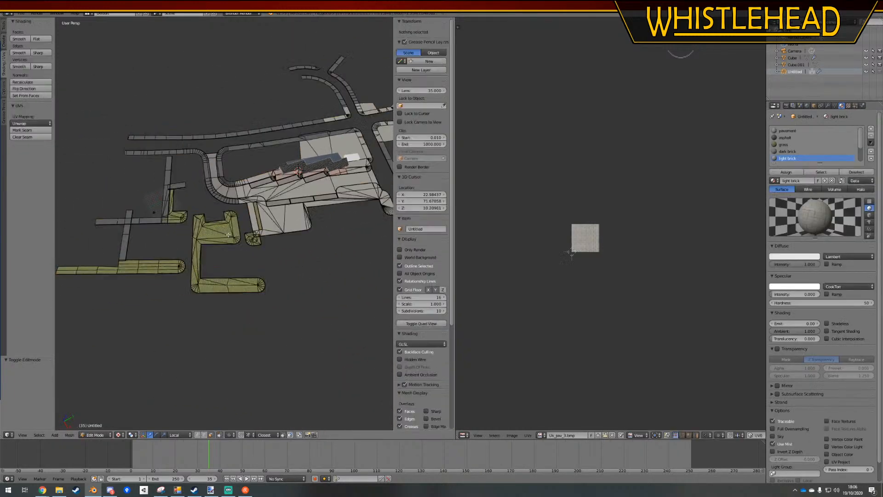
{"action": "scroll", "coordinate": [234, 253], "scroll_direction": "up", "scroll_amount": 2}
{"action": "right_click", "coordinate": [239, 249]}
{"action": "key", "text": "l"}
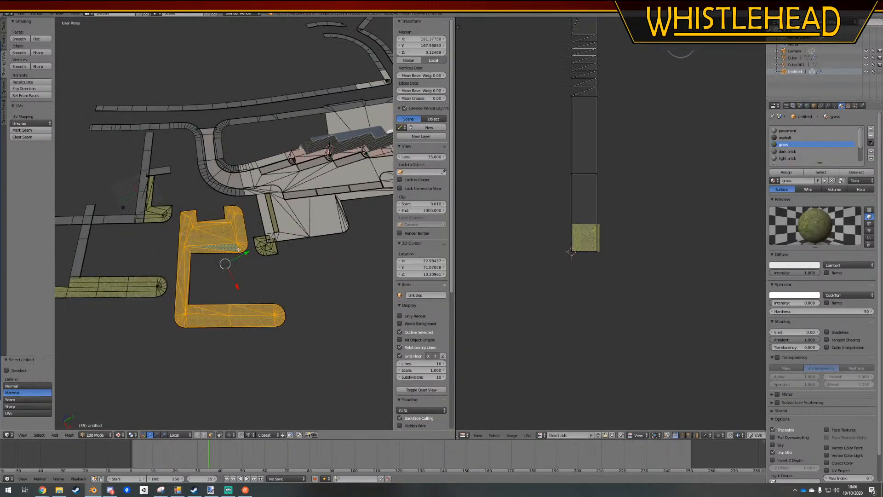
{"action": "scroll", "coordinate": [277, 215], "scroll_direction": "down", "scroll_amount": 1}
{"action": "middle_click_drag", "start_coordinate": [208, 222], "coordinate": [239, 244]}
{"action": "key", "text": "x"}
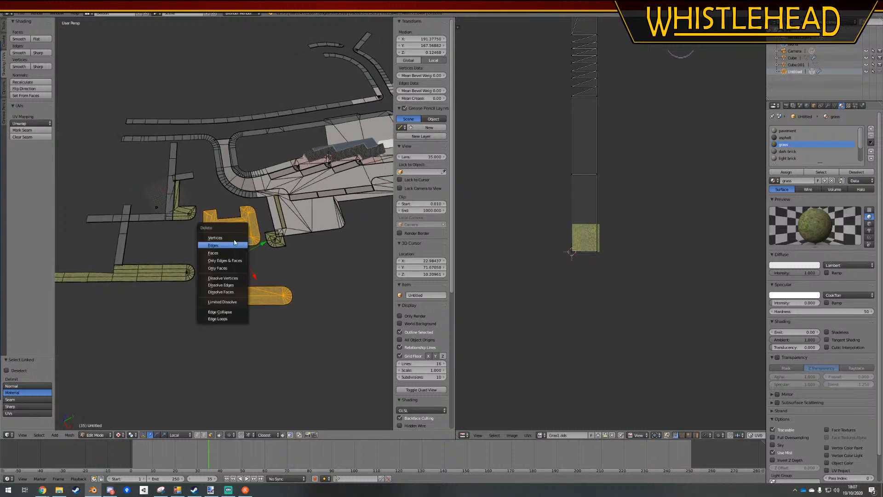
{"action": "left_click", "coordinate": [233, 238]}
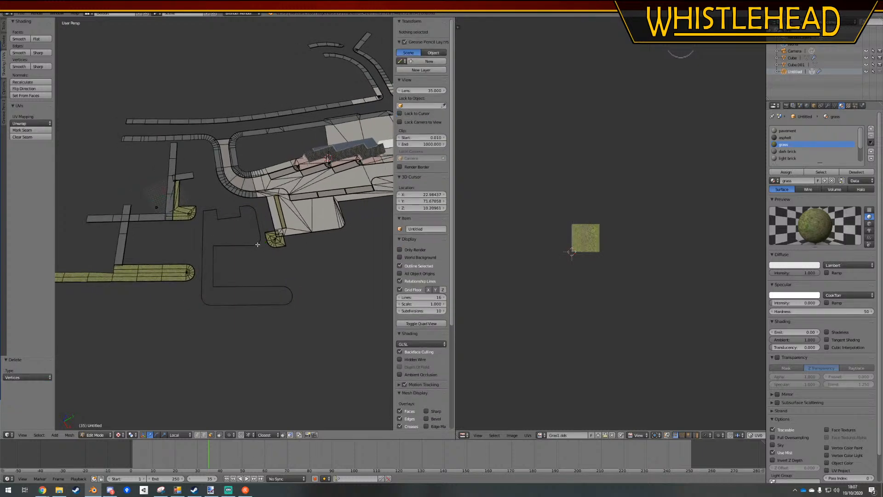
Select the leftover linked outline around the removed grass area and delete its vertices
{"action": "key", "text": "l"}
{"action": "key", "text": "x"}
{"action": "left_click", "coordinate": [290, 301]}
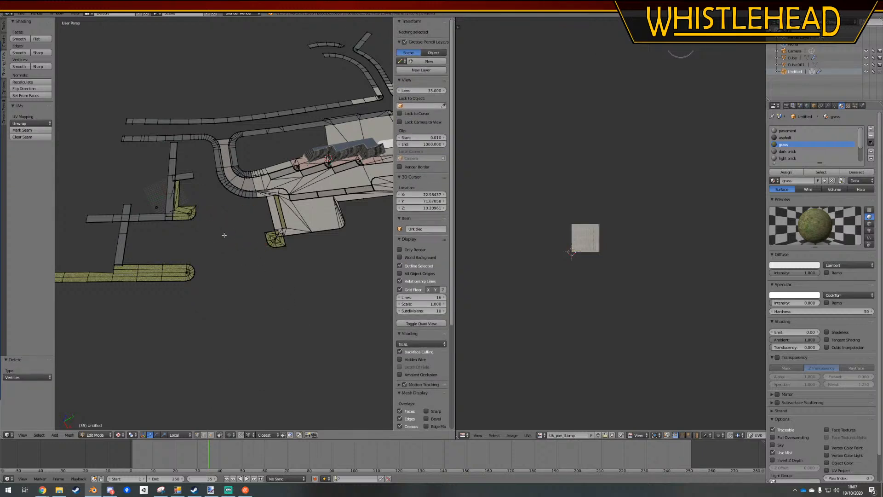
Move the free end of the short path beside the narrow grass strip by about 3.993, 10.857 onto the curved pavement, keeping its height
{"action": "scroll", "coordinate": [224, 235], "scroll_direction": "up", "scroll_amount": 8}
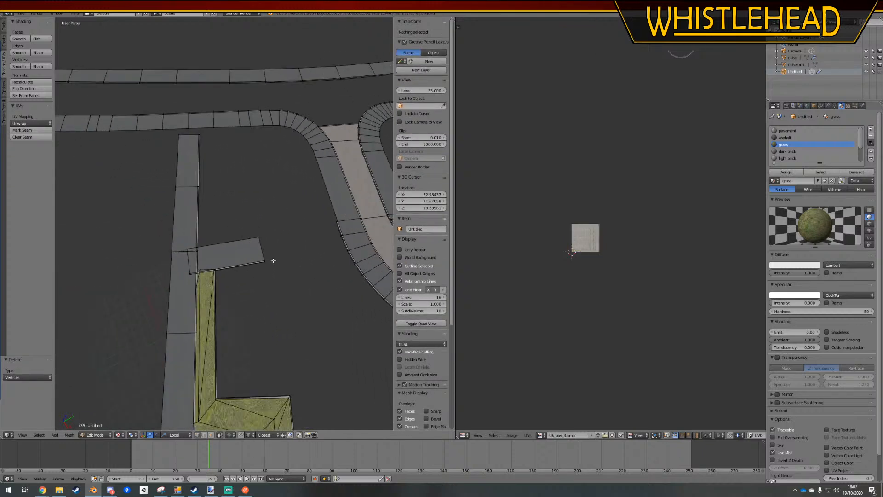
{"action": "right_click", "coordinate": [264, 260]}
{"action": "key", "text": "KP_7"}
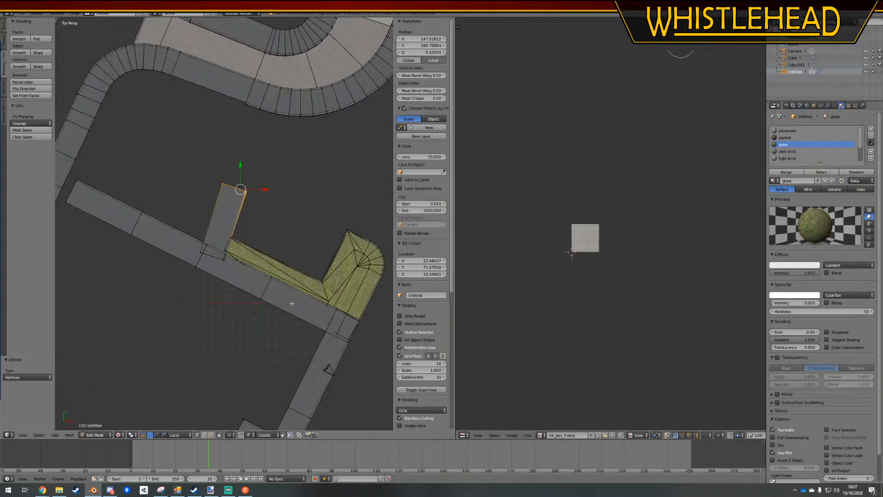
{"action": "scroll", "coordinate": [288, 230], "scroll_direction": "up", "scroll_amount": 1}
{"action": "middle_click_drag", "start_coordinate": [285, 163], "coordinate": [248, 245], "text": "shift"}
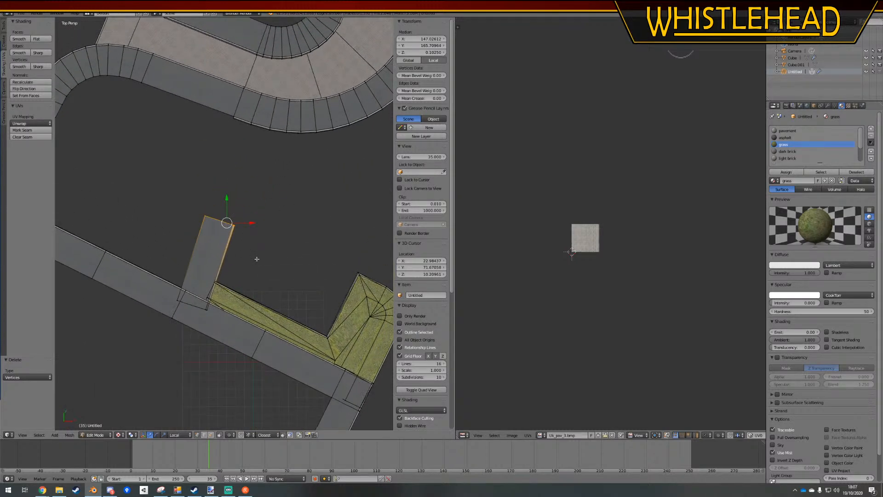
{"action": "key", "text": "g"}
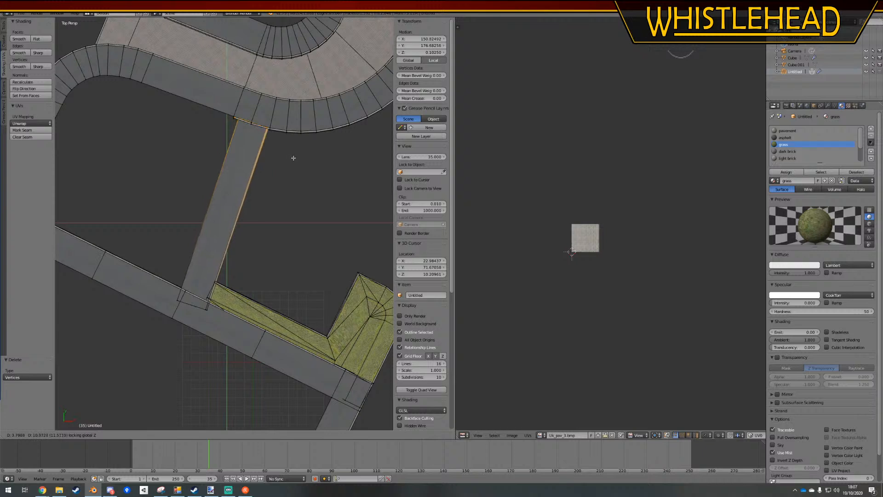
{"action": "left_click", "coordinate": [294, 159]}
Delete the surplus kerb vertices along the curved pavement's outer edge where the extended path joins it
{"action": "middle_click_drag", "start_coordinate": [258, 122], "coordinate": [222, 206], "text": "shift"}
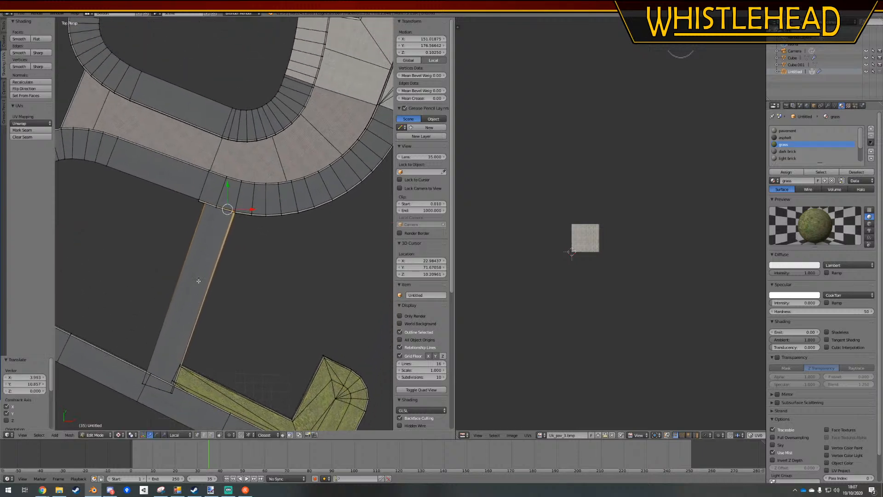
{"action": "scroll", "coordinate": [217, 202], "scroll_direction": "up", "scroll_amount": 3}
{"action": "right_click", "coordinate": [210, 195]}
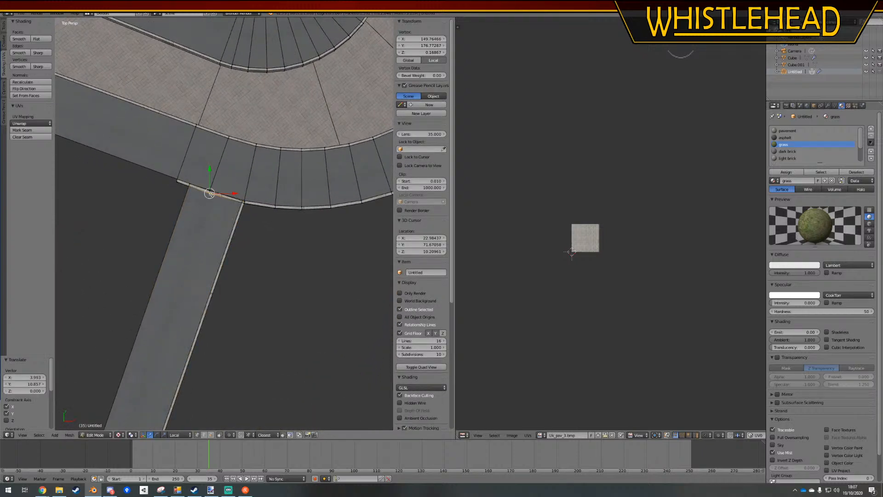
{"action": "key", "text": "x"}
{"action": "left_click", "coordinate": [211, 194]}
{"action": "right_click", "coordinate": [180, 183]}
{"action": "key", "text": "x"}
{"action": "left_click", "coordinate": [179, 183]}
{"action": "right_click", "coordinate": [179, 183]}
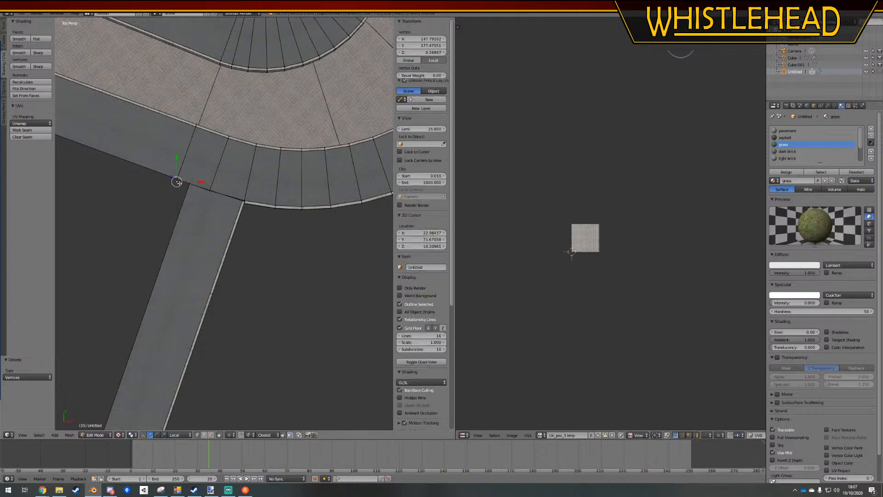
{"action": "key", "text": "x"}
{"action": "left_click", "coordinate": [178, 183]}
Show the mesh as wireframe and delete the lower kerb vertex hidden at the path joint
{"action": "key", "text": "z"}
{"action": "right_click", "coordinate": [212, 196]}
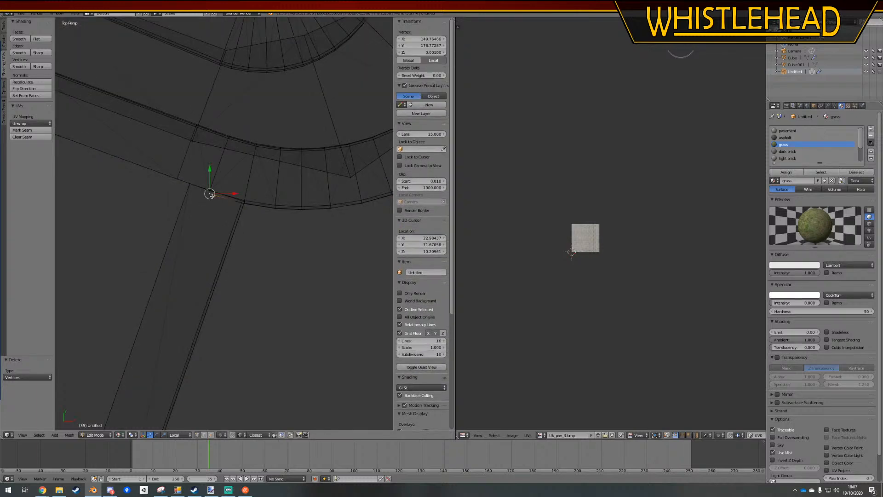
{"action": "key", "text": "x"}
{"action": "left_click", "coordinate": [211, 195]}
{"action": "left_click", "coordinate": [211, 195]}
In orthographic top view, move the path's outer kerb end by about -0.020, -0.108, 0.011 onto the curved kerb's outer corner
{"action": "scroll", "coordinate": [212, 195], "scroll_direction": "up", "scroll_amount": 3}
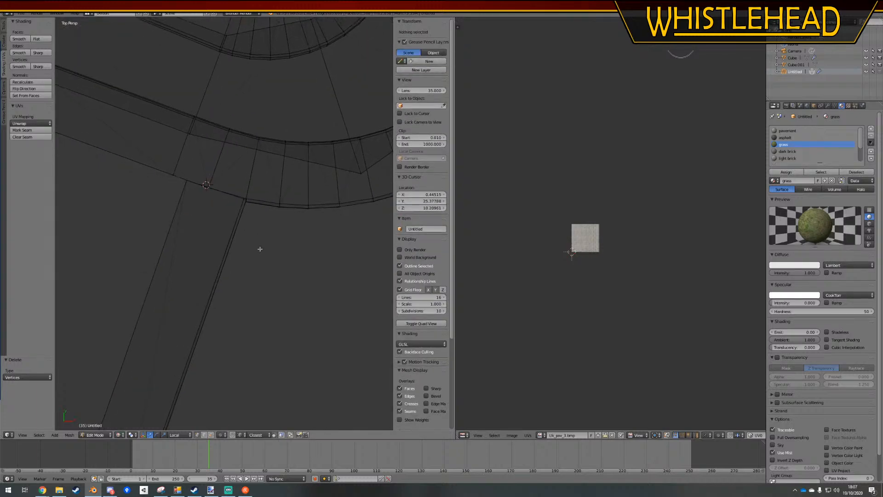
{"action": "scroll", "coordinate": [280, 287], "scroll_direction": "down", "scroll_amount": 7}
{"action": "key", "text": "KP_5"}
{"action": "scroll", "coordinate": [280, 268], "scroll_direction": "up", "scroll_amount": 7}
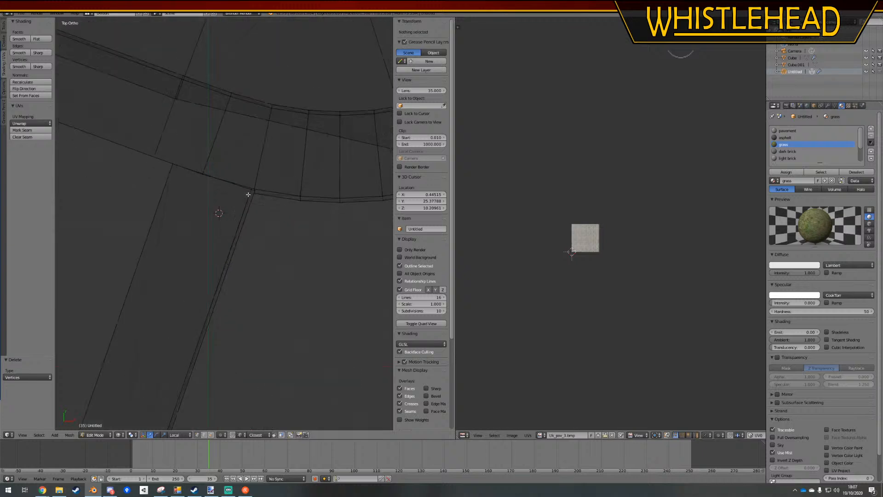
{"action": "scroll", "coordinate": [271, 185], "scroll_direction": "up", "scroll_amount": 5}
{"action": "scroll", "coordinate": [298, 152], "scroll_direction": "up", "scroll_amount": 3}
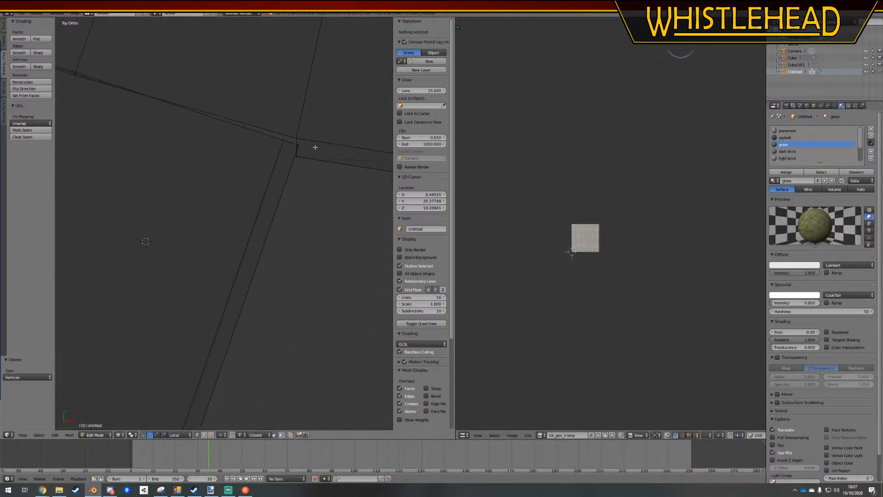
{"action": "right_click", "coordinate": [301, 147]}
{"action": "scroll", "coordinate": [309, 149], "scroll_direction": "up", "scroll_amount": 2}
{"action": "middle_click_drag", "start_coordinate": [310, 150], "coordinate": [246, 272], "text": "shift"}
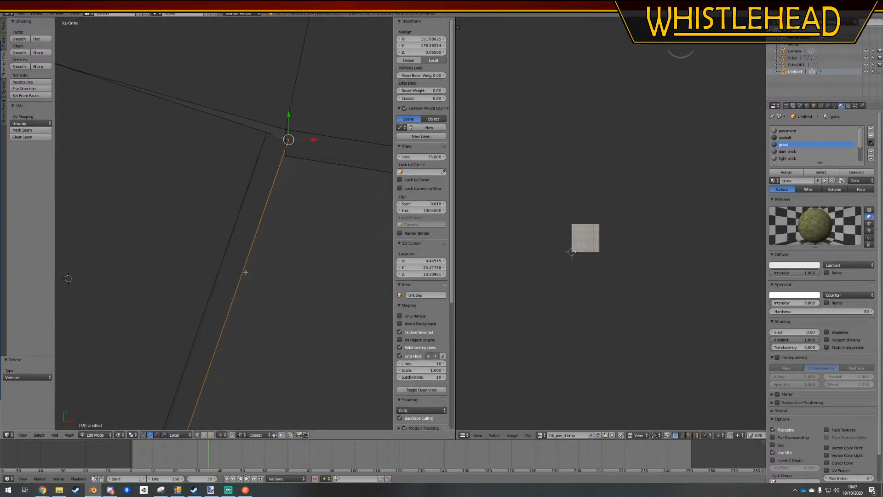
{"action": "key", "text": "g"}
{"action": "left_click", "coordinate": [288, 160], "text": "ctrl"}
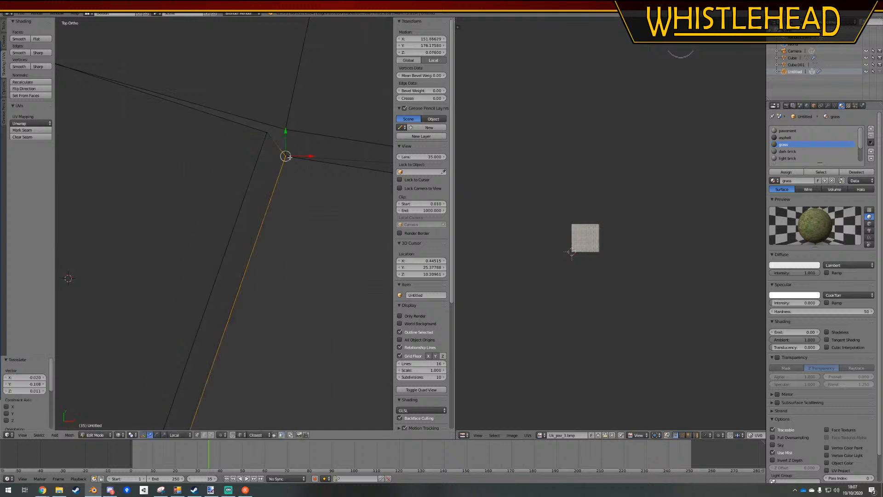
Move the path's inner kerb corner onto the adjoining corner of the curved pavement and deselect it
{"action": "key", "text": "a"}
{"action": "right_click", "coordinate": [270, 128]}
{"action": "key", "text": "g"}
{"action": "left_click", "coordinate": [291, 135], "text": "ctrl"}
{"action": "key", "text": "a"}
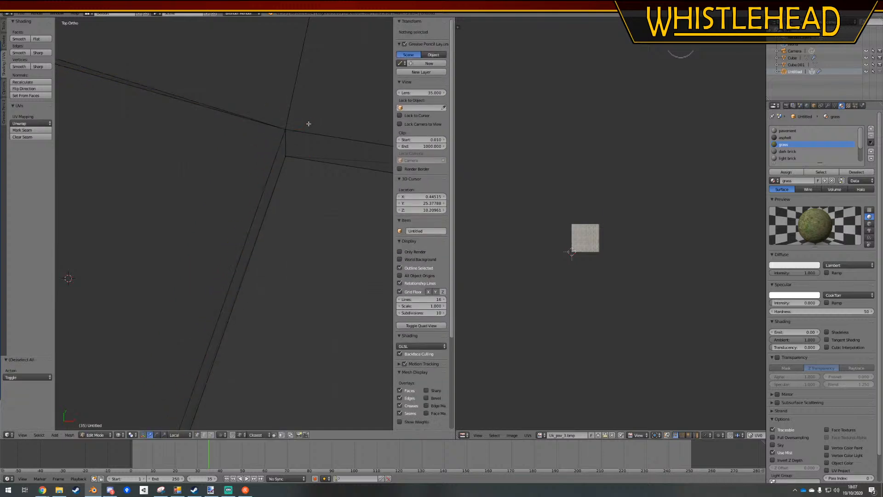
Box-select the coincident inner corner vertices at the joint and shift them slightly away from the outer kerb corner
{"action": "key", "text": "b"}
{"action": "left_click_drag", "start_coordinate": [276, 118], "coordinate": [300, 136]}
{"action": "key", "text": "g"}
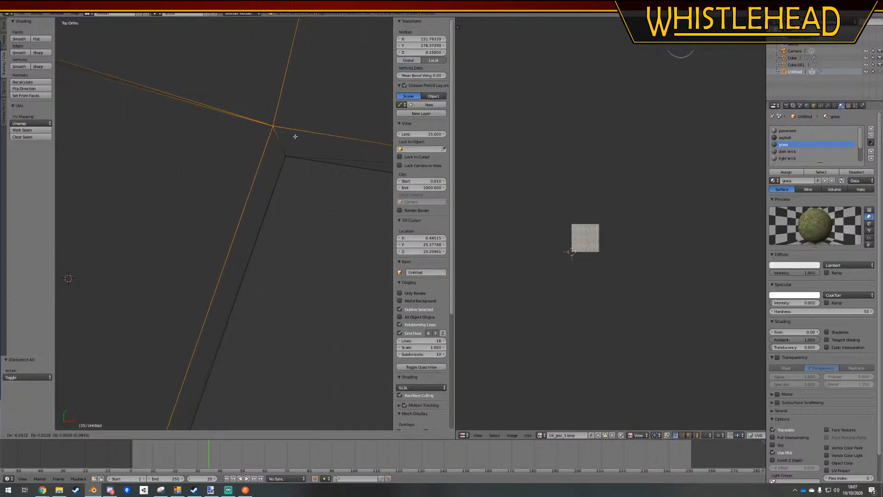
{"action": "left_click", "coordinate": [295, 136], "text": "ctrl"}
{"action": "key", "text": "a"}
{"action": "scroll", "coordinate": [298, 202], "scroll_direction": "down", "scroll_amount": 7}
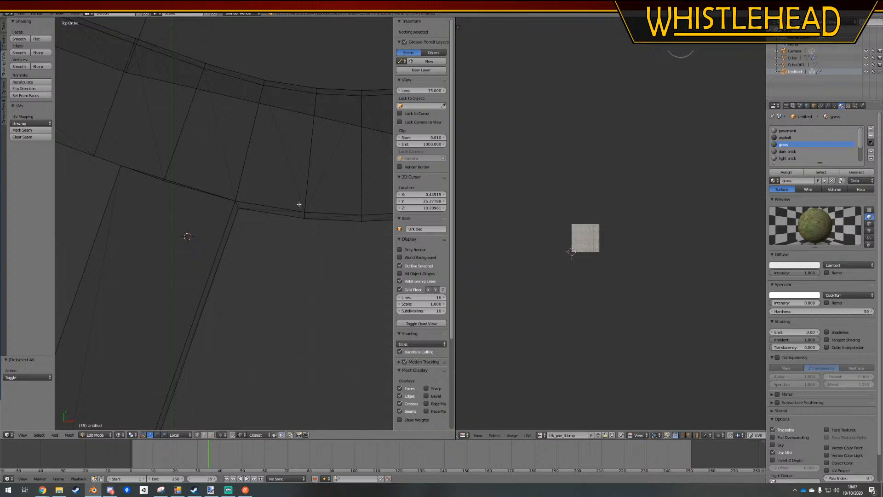
Move the path's opposite end corner onto the neighbouring vertex of the curved pavement's edge
{"action": "middle_click_drag", "start_coordinate": [191, 198], "coordinate": [245, 204], "text": "shift"}
{"action": "right_click", "coordinate": [178, 174]}
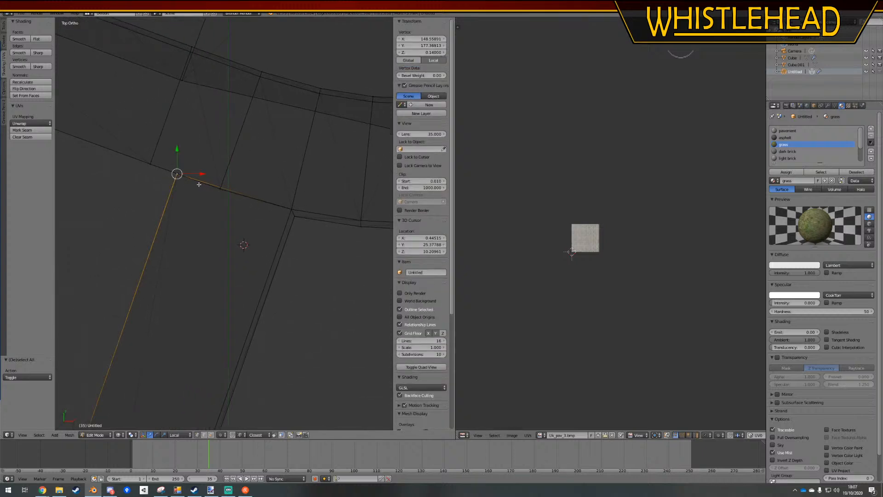
{"action": "key", "text": "g"}
{"action": "left_click", "coordinate": [220, 189], "text": "ctrl"}
{"action": "key", "text": "a"}
{"action": "scroll", "coordinate": [269, 189], "scroll_direction": "down", "scroll_amount": 5}
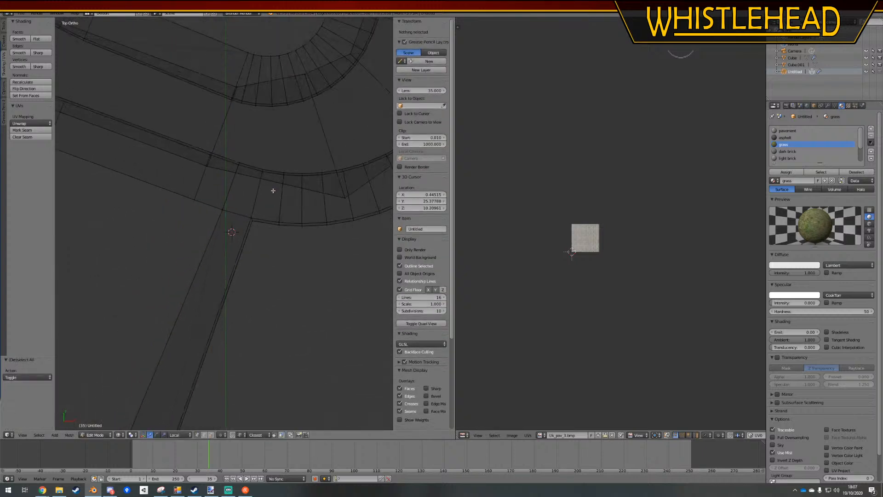
Move the matching corner at the path's far end by about 0.966, -0.097 to even out its width
{"action": "middle_click_drag", "start_coordinate": [208, 310], "coordinate": [257, 190], "text": "shift"}
{"action": "middle_click_drag", "start_coordinate": [170, 385], "coordinate": [188, 338], "text": "shift"}
{"action": "right_click", "coordinate": [172, 322]}
{"action": "key", "text": "g"}
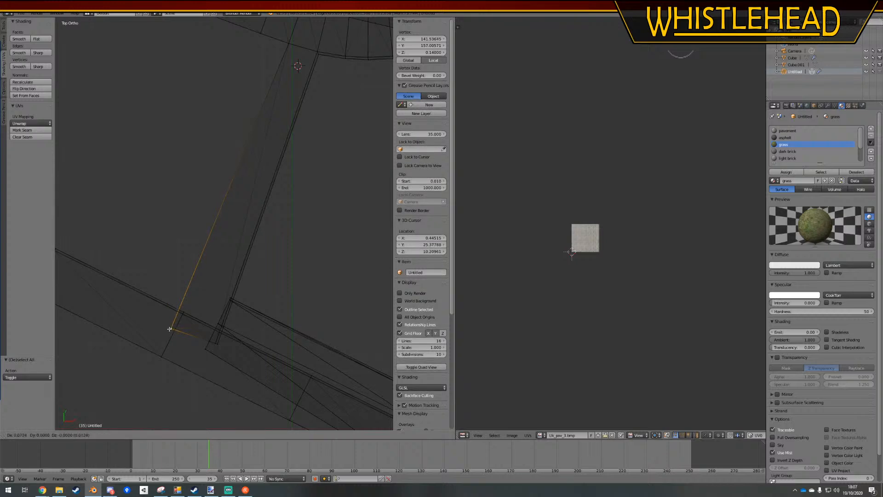
{"action": "left_click", "coordinate": [182, 330]}
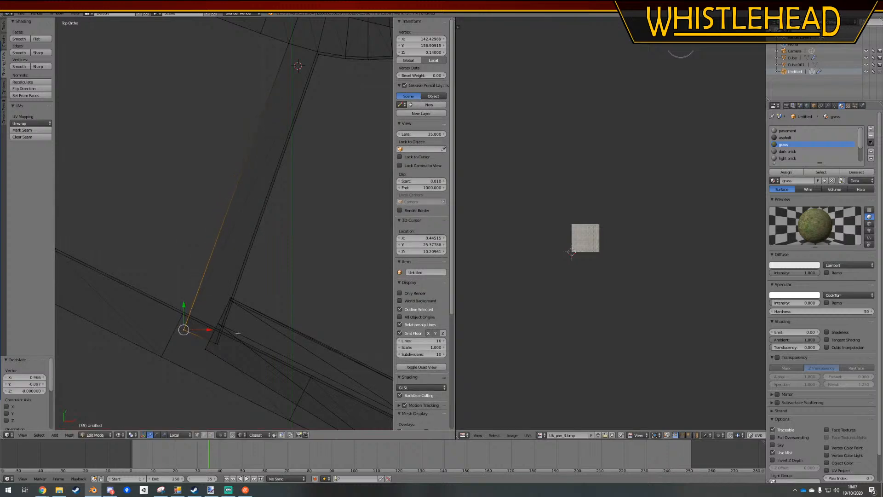
{"action": "key", "text": "a"}
Leave wireframe display, return to Object Mode and save over the existing blend file
{"action": "key", "text": "z"}
{"action": "middle_click_drag", "start_coordinate": [276, 256], "coordinate": [215, 184]}
{"action": "key", "text": "Tab"}
{"action": "key", "text": "a"}
{"action": "middle_click_drag", "start_coordinate": [237, 240], "coordinate": [317, 272]}
{"action": "key", "text": "ctrl+s"}
{"action": "left_click", "coordinate": [270, 278]}
Move the open end of the long straight path up to the adjacent pavement to close the gap, then leave Edit Mode
{"action": "key", "text": "Tab"}
{"action": "middle_click_drag", "start_coordinate": [129, 219], "coordinate": [163, 262]}
{"action": "left_click_drag", "start_coordinate": [182, 324], "coordinate": [182, 324], "text": "ctrl"}
{"action": "scroll", "coordinate": [168, 276], "scroll_direction": "up", "scroll_amount": 3}
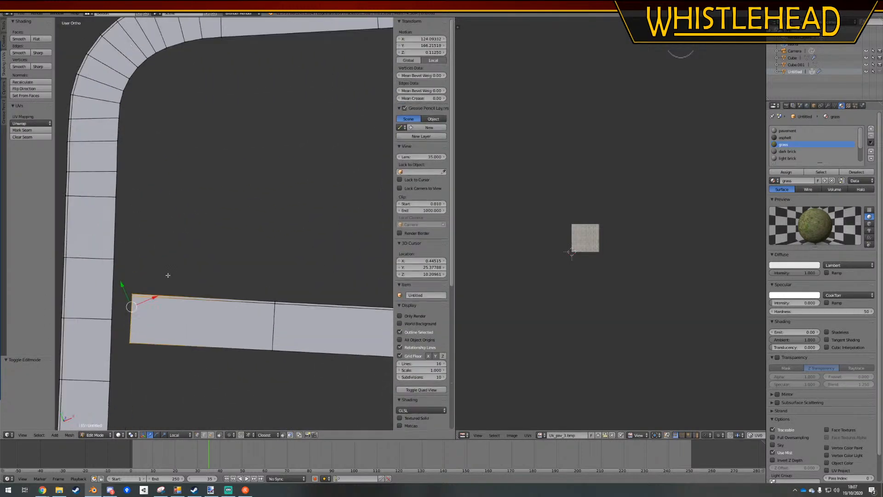
{"action": "middle_click_drag", "start_coordinate": [189, 288], "coordinate": [221, 276], "text": "shift"}
{"action": "key", "text": "g"}
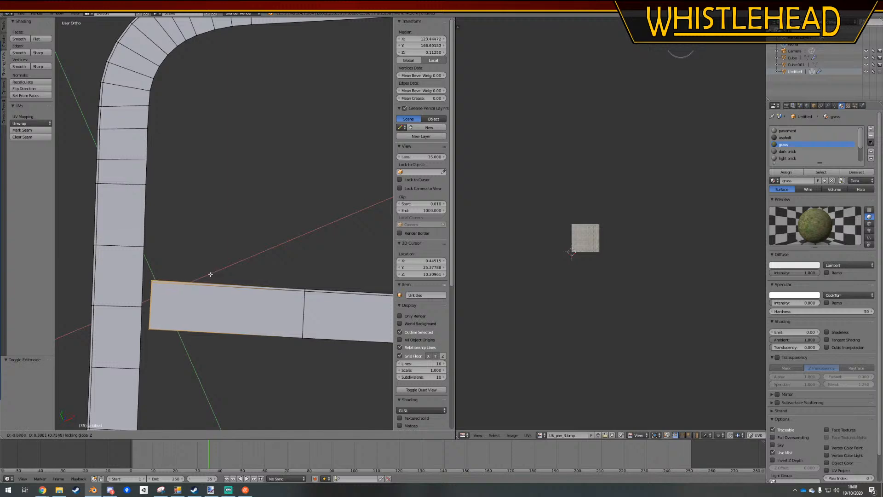
{"action": "left_click", "coordinate": [200, 274]}
{"action": "key", "text": "Tab"}
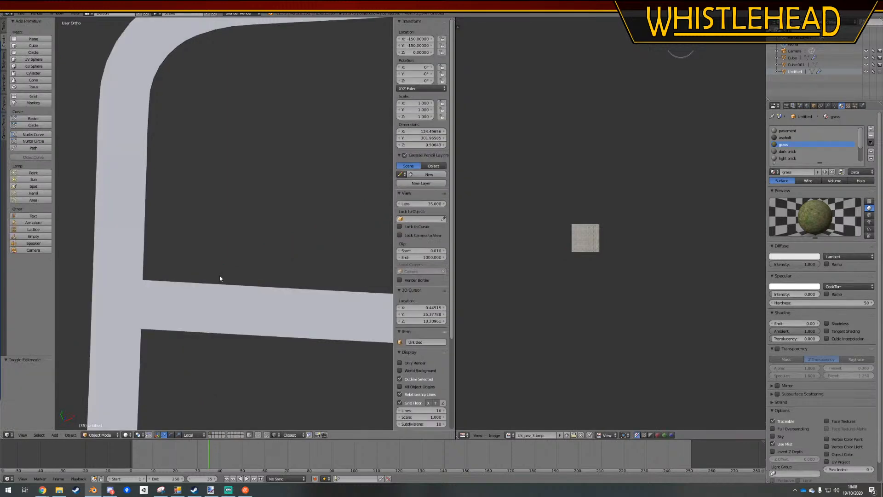
Examine the mesh edges where the long straight path's end meets the pavement
{"action": "middle_click_drag", "start_coordinate": [215, 282], "coordinate": [300, 297]}
{"action": "scroll", "coordinate": [339, 331], "scroll_direction": "up", "scroll_amount": 4}
{"action": "middle_click_drag", "start_coordinate": [340, 332], "coordinate": [253, 218], "text": "shift"}
{"action": "key", "text": "Tab"}
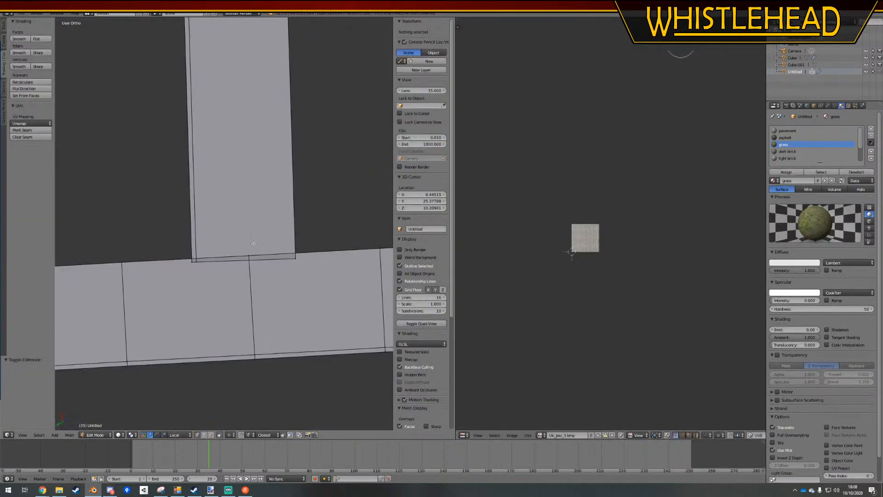
{"action": "scroll", "coordinate": [207, 271], "scroll_direction": "up", "scroll_amount": 3}
{"action": "scroll", "coordinate": [212, 284], "scroll_direction": "up", "scroll_amount": 2}
{"action": "scroll", "coordinate": [198, 286], "scroll_direction": "down", "scroll_amount": 6}
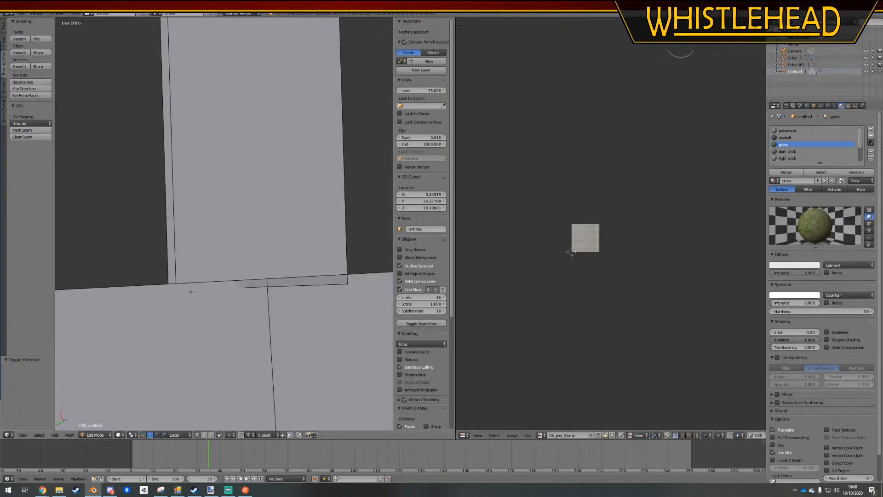
{"action": "middle_click_drag", "start_coordinate": [228, 222], "coordinate": [284, 250], "text": "shift"}
{"action": "scroll", "coordinate": [268, 173], "scroll_direction": "up", "scroll_amount": 1}
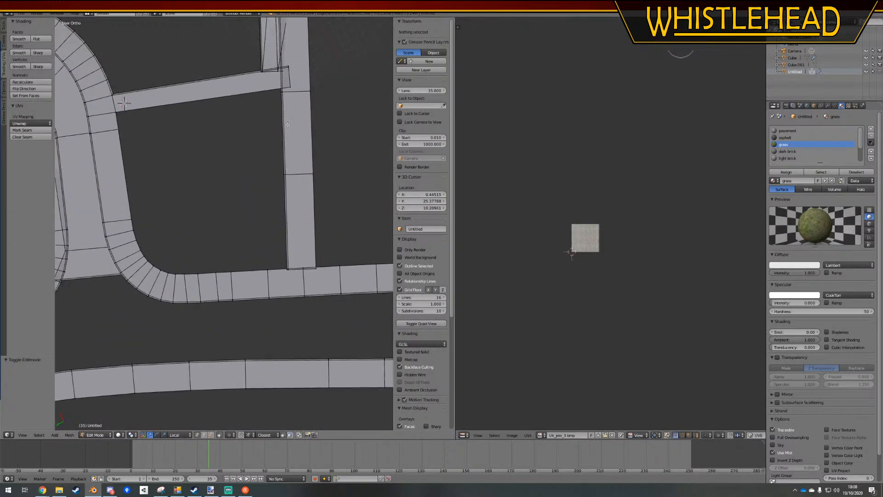
Examine the overlap where the connecting path crosses the long straight path beside the grass strip
{"action": "middle_click_drag", "start_coordinate": [292, 92], "coordinate": [294, 258], "text": "shift"}
{"action": "scroll", "coordinate": [324, 233], "scroll_direction": "up", "scroll_amount": 5}
{"action": "scroll", "coordinate": [299, 259], "scroll_direction": "up", "scroll_amount": 3}
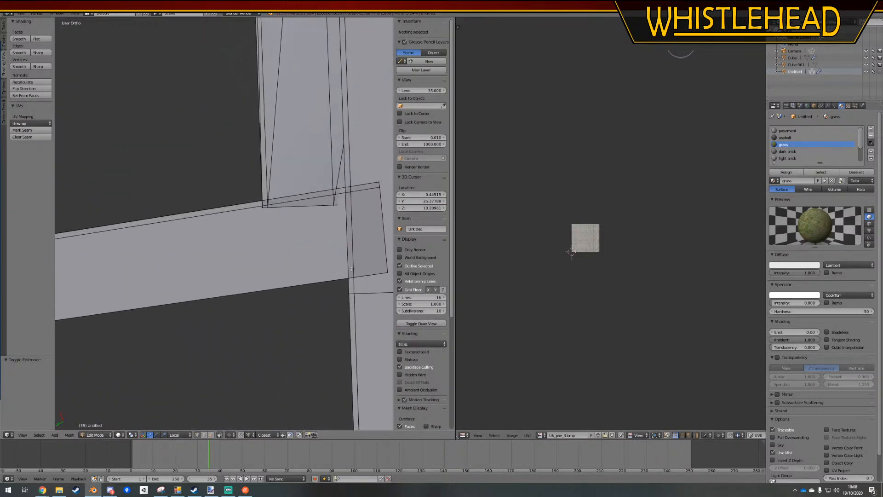
{"action": "middle_click_drag", "start_coordinate": [352, 269], "coordinate": [294, 259], "text": "shift"}
{"action": "scroll", "coordinate": [283, 269], "scroll_direction": "down", "scroll_amount": 8}
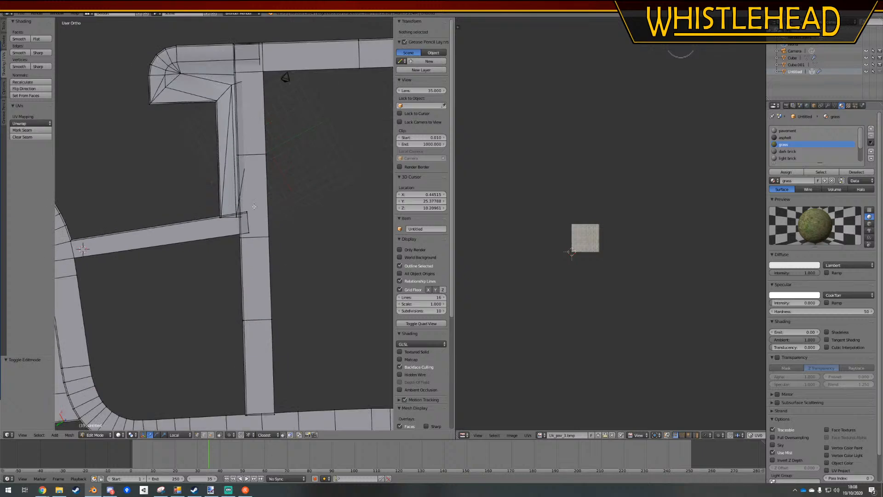
{"action": "middle_click_drag", "start_coordinate": [237, 235], "coordinate": [262, 245], "text": "shift"}
{"action": "scroll", "coordinate": [262, 244], "scroll_direction": "up", "scroll_amount": 4}
{"action": "scroll", "coordinate": [263, 245], "scroll_direction": "up", "scroll_amount": 4}
{"action": "middle_click_drag", "start_coordinate": [341, 227], "coordinate": [156, 235], "text": "shift"}
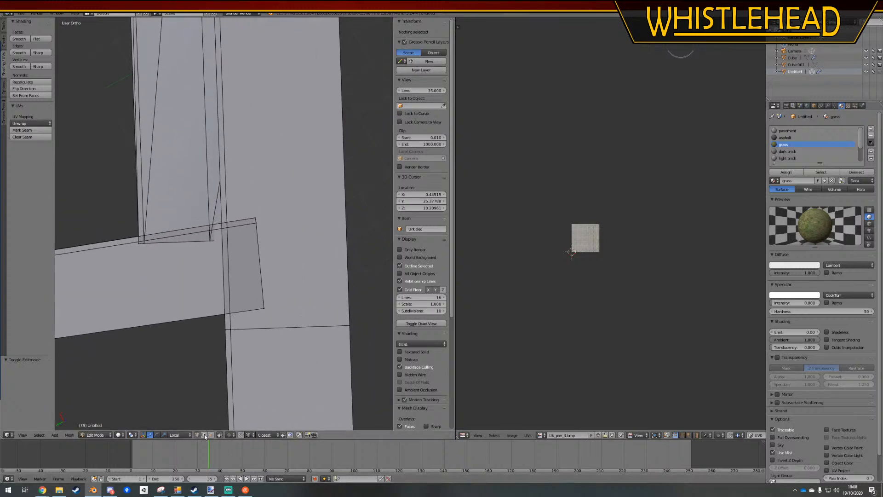
Delete the unwanted edge on the long straight path's side just below the connecting path
{"action": "right_click", "coordinate": [227, 329]}
{"action": "key", "text": "x"}
{"action": "left_click", "coordinate": [221, 374]}
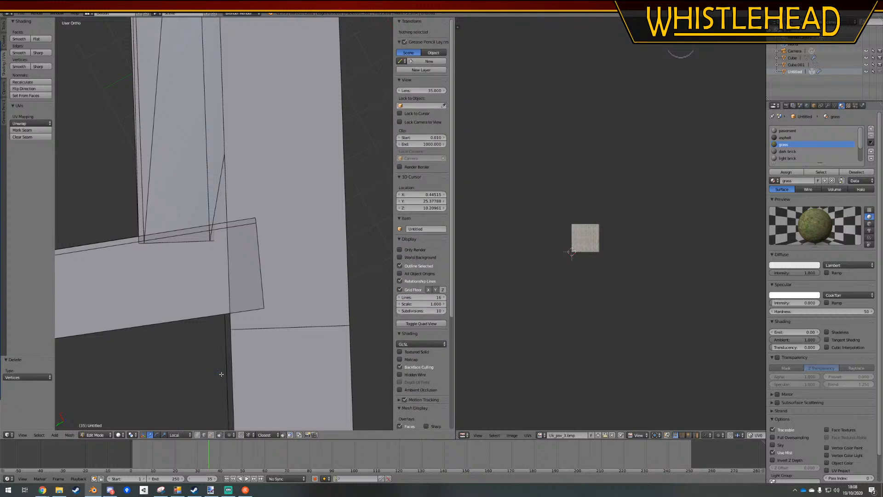
{"action": "key", "text": "ctrl+z"}
{"action": "key", "text": "x"}
{"action": "left_click", "coordinate": [211, 383]}
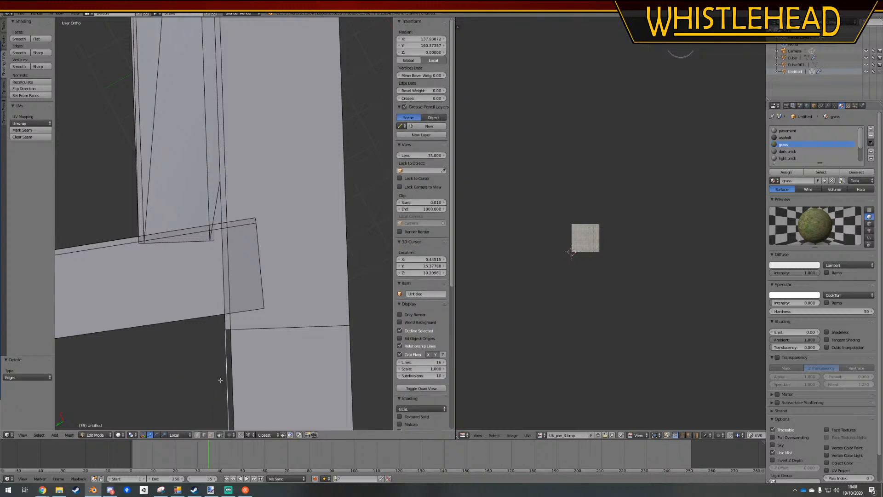
Delete the leftover edges along the inner side of the long straight path down to where it meets the lower pavement
{"action": "scroll", "coordinate": [274, 226], "scroll_direction": "down", "scroll_amount": 3}
{"action": "middle_click_drag", "start_coordinate": [275, 225], "coordinate": [284, 142], "text": "shift"}
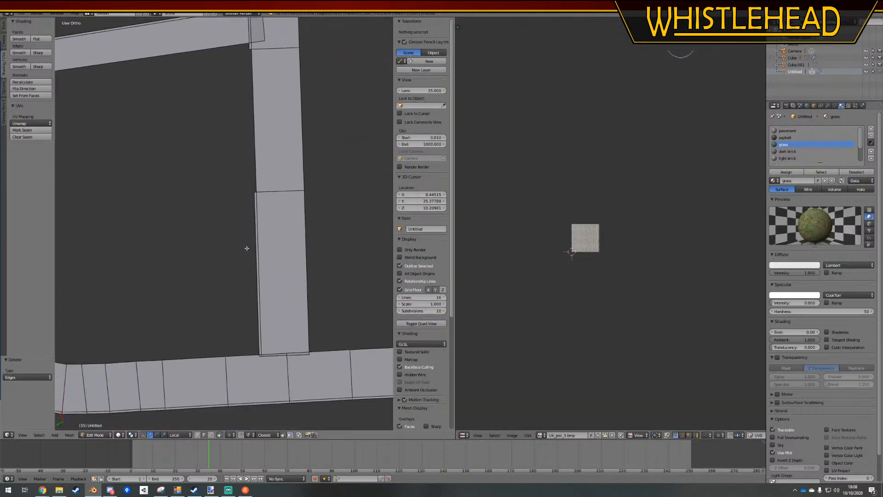
{"action": "right_click", "coordinate": [251, 246]}
{"action": "key", "text": "x"}
{"action": "left_click", "coordinate": [251, 245]}
{"action": "right_click", "coordinate": [251, 225]}
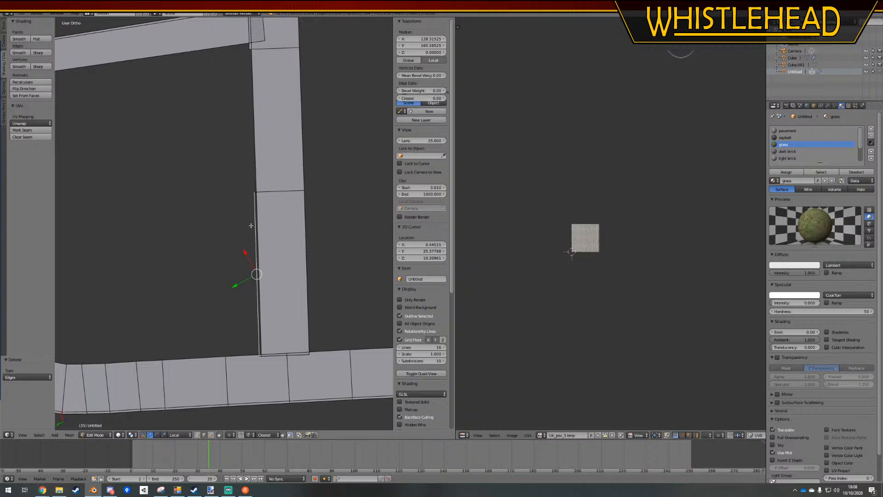
{"action": "key", "text": "x"}
{"action": "left_click", "coordinate": [252, 191]}
{"action": "key", "text": "a"}
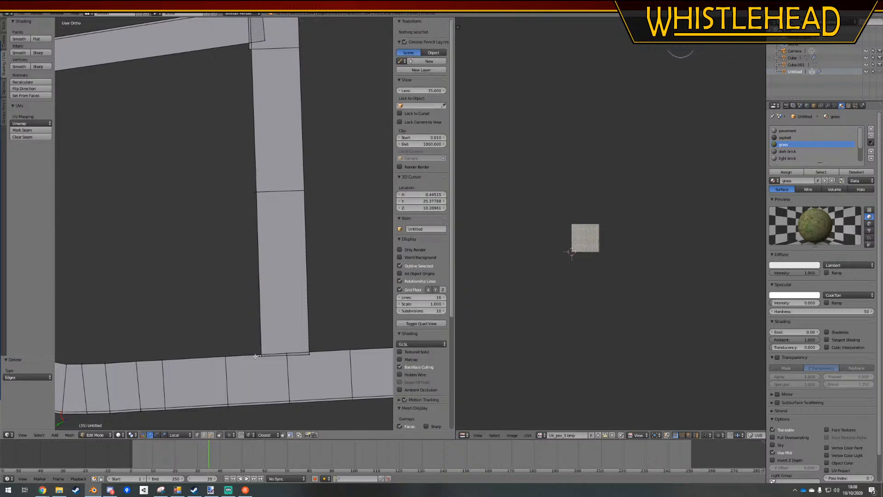
{"action": "right_click", "coordinate": [255, 356]}
{"action": "key", "text": "x"}
{"action": "left_click", "coordinate": [258, 347]}
Move two vertices on the lower pavement's upper edge to the corners of the long straight path's end
{"action": "right_click", "coordinate": [268, 356]}
{"action": "key", "text": "a"}
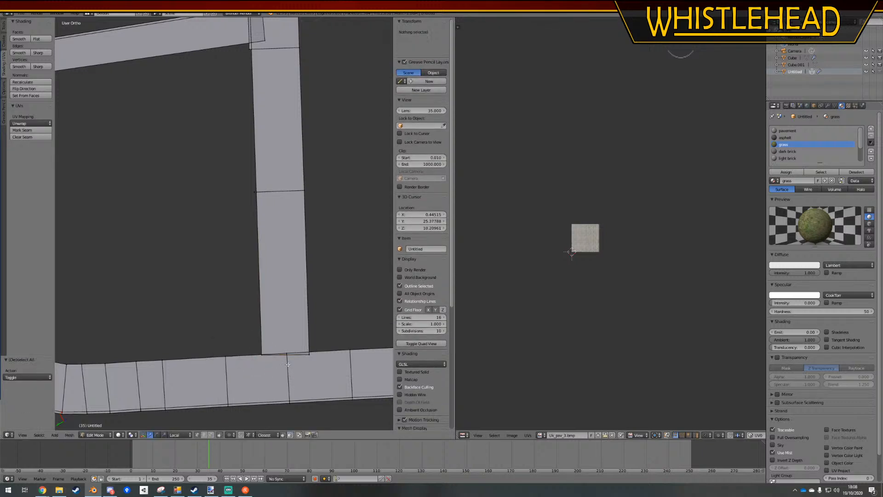
{"action": "right_click", "coordinate": [309, 355]}
{"action": "key", "text": "g"}
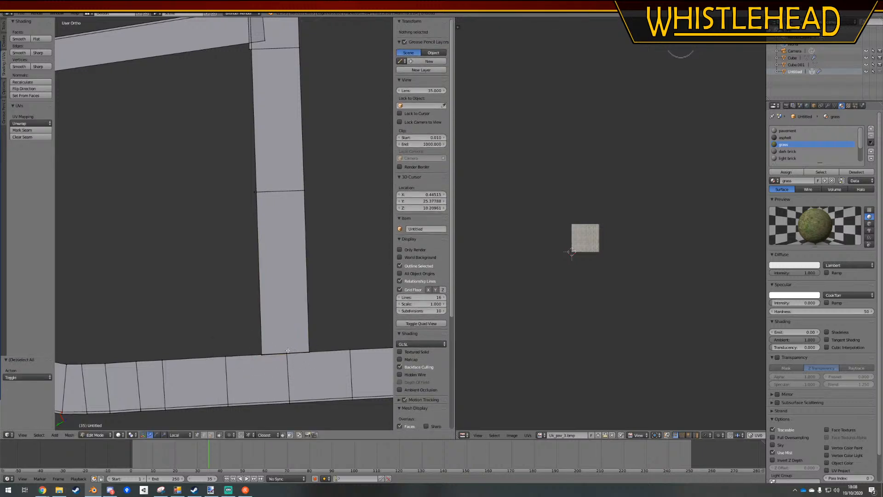
{"action": "left_click", "coordinate": [308, 355]}
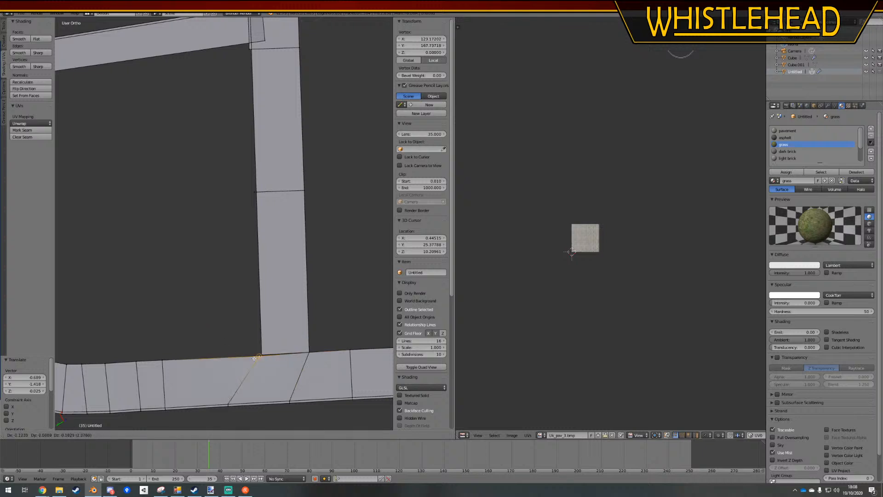
{"action": "scroll", "coordinate": [262, 368], "scroll_direction": "up", "scroll_amount": 3}
{"action": "middle_click_drag", "start_coordinate": [308, 393], "coordinate": [300, 260], "text": "shift"}
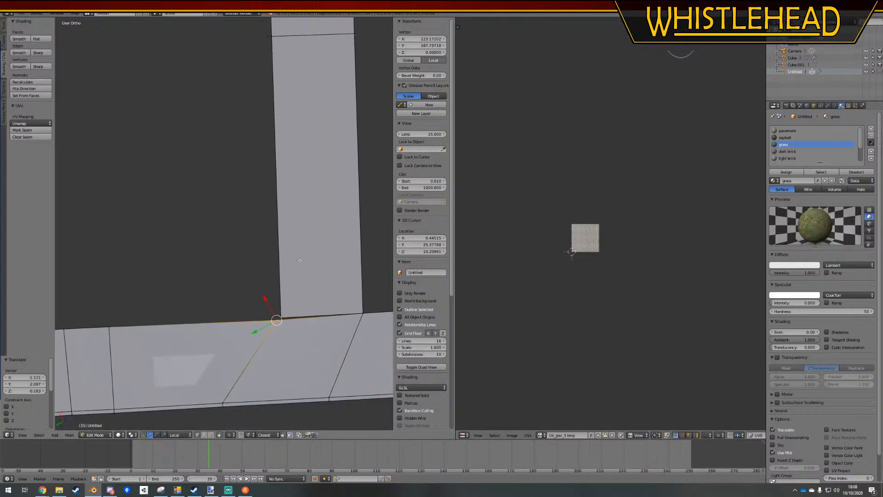
Remove the stray vertex at the inner corner where the long straight path meets the lower pavement
{"action": "key", "text": "a"}
{"action": "right_click", "coordinate": [280, 318]}
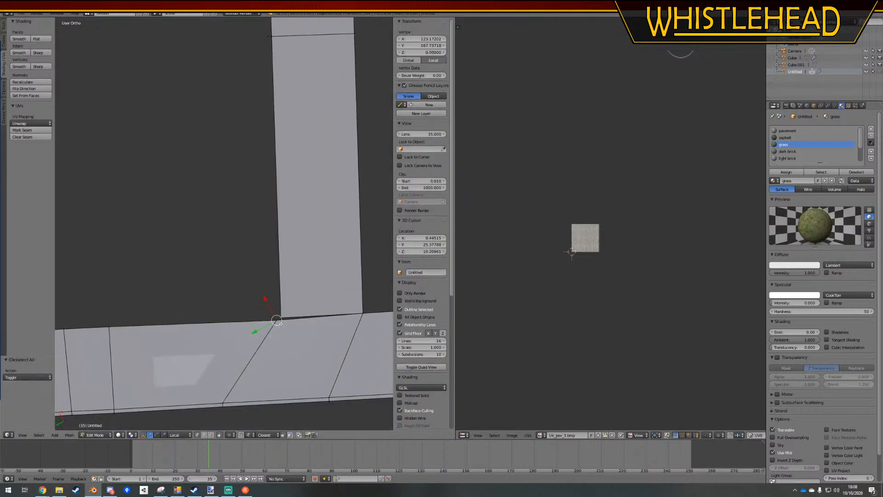
{"action": "key", "text": "g"}
{"action": "left_click", "coordinate": [241, 296]}
{"action": "key", "text": "x"}
{"action": "left_click", "coordinate": [240, 295]}
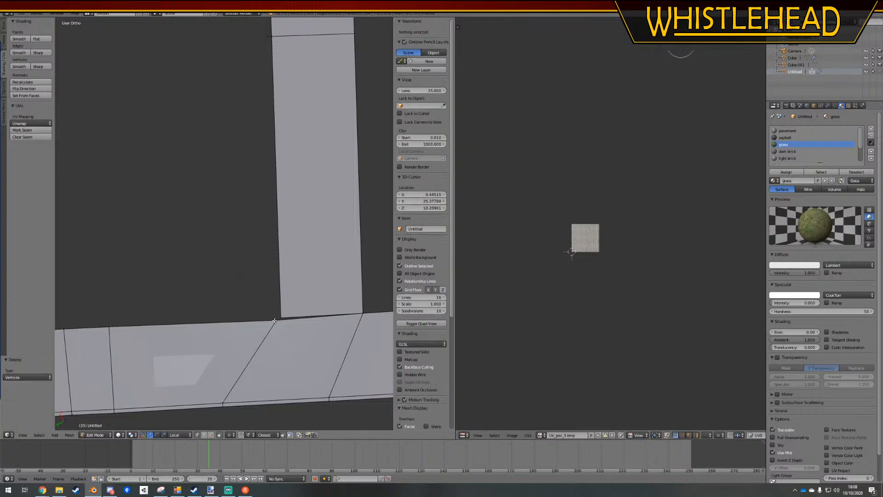
{"action": "key", "text": "a"}
Edge-slide the long straight path's inner side vertices up to the upper edge of the connecting path
{"action": "scroll", "coordinate": [275, 231], "scroll_direction": "down", "scroll_amount": 4}
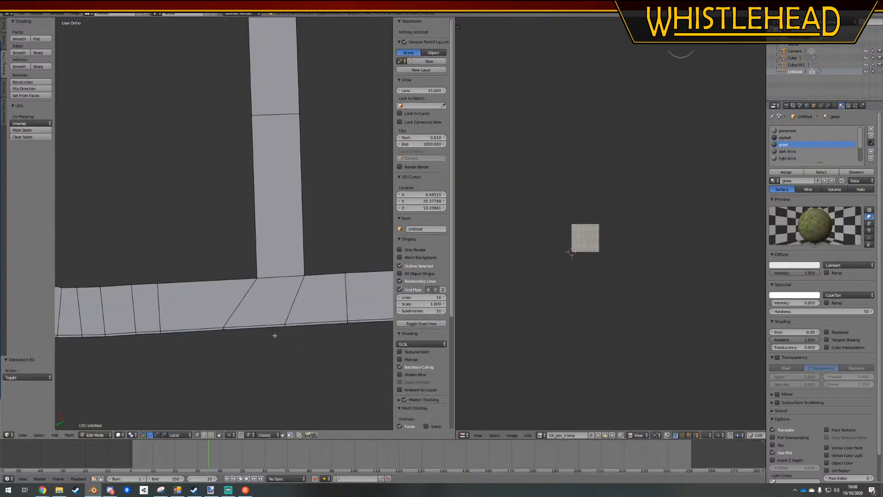
{"action": "middle_click_drag", "start_coordinate": [274, 231], "coordinate": [305, 426], "text": "shift"}
{"action": "scroll", "coordinate": [313, 182], "scroll_direction": "up", "scroll_amount": 4}
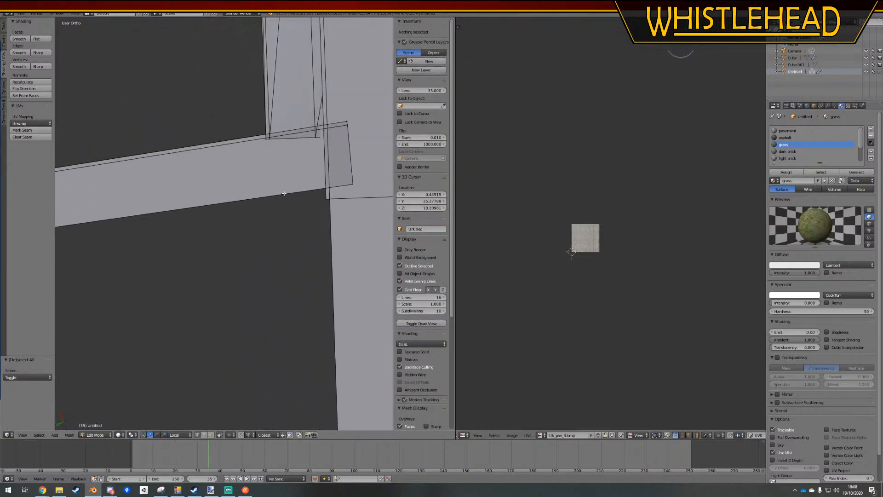
{"action": "middle_click_drag", "start_coordinate": [314, 182], "coordinate": [267, 286], "text": "shift"}
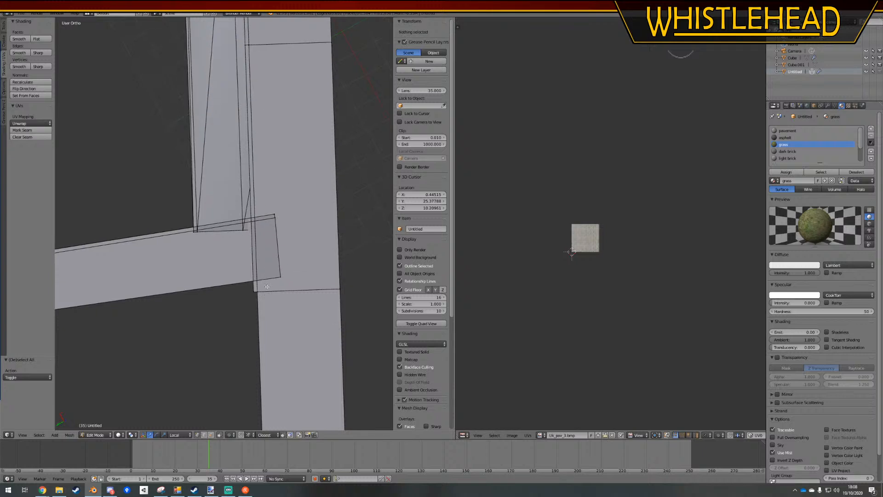
{"action": "left_click_drag", "start_coordinate": [263, 323], "coordinate": [262, 322], "text": "ctrl"}
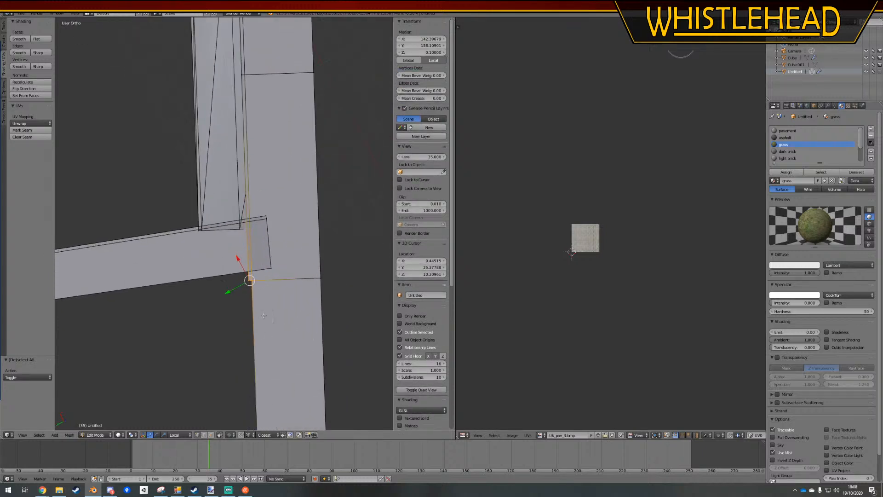
{"action": "key", "text": "g"}
{"action": "key", "text": "g"}
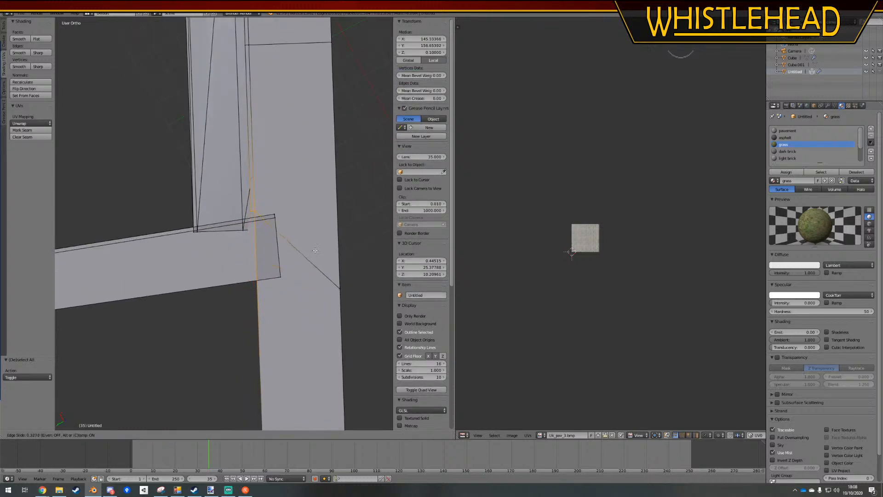
{"action": "left_click", "coordinate": [314, 252]}
Align the long path's side vertex with the connecting path and pull the overlapping upper end corners back onto it
{"action": "scroll", "coordinate": [294, 230], "scroll_direction": "up", "scroll_amount": 2}
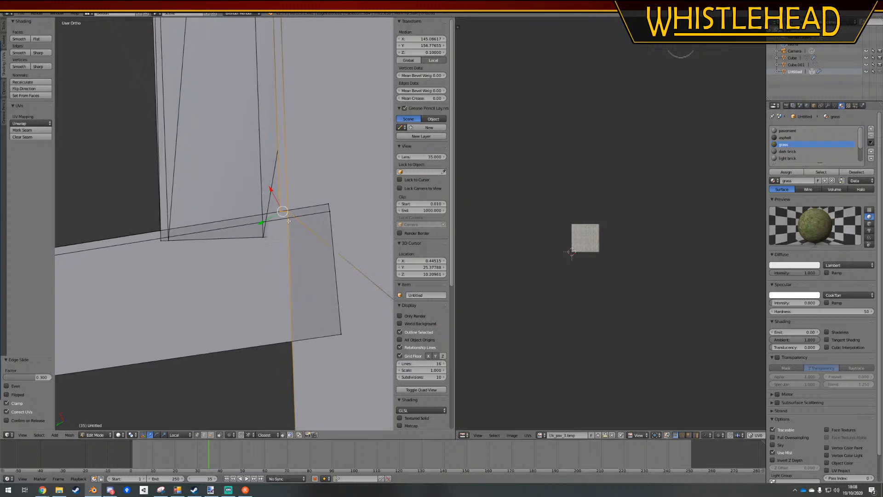
{"action": "right_click", "coordinate": [290, 213]}
{"action": "key", "text": "g"}
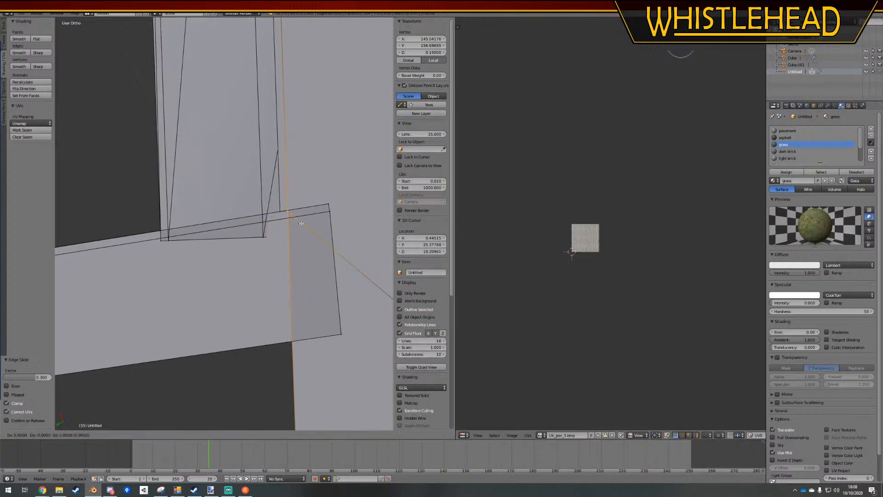
{"action": "left_click", "coordinate": [300, 229]}
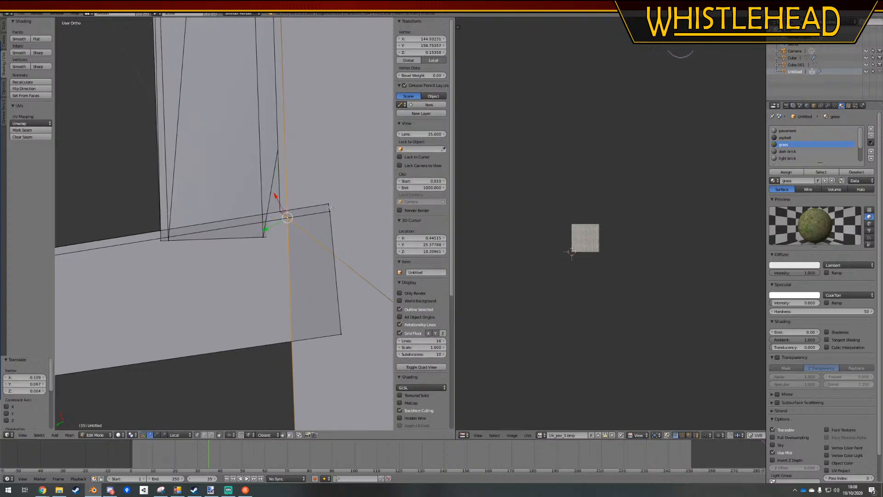
{"action": "key", "text": "a"}
{"action": "right_click", "coordinate": [327, 202]}
{"action": "key", "text": "g"}
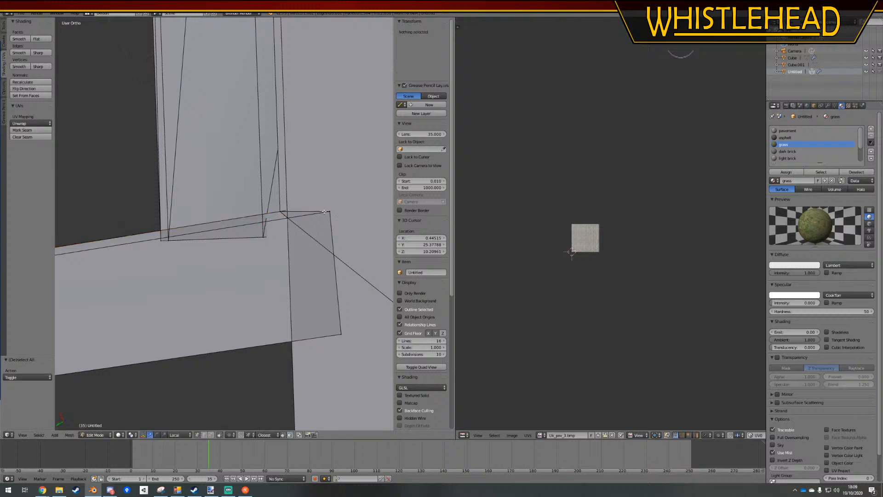
{"action": "left_click", "coordinate": [298, 245]}
{"action": "key", "text": "a"}
Delete the stray vertex on the long straight path's inner side at the cross edge below the junction
{"action": "scroll", "coordinate": [298, 246], "scroll_direction": "down", "scroll_amount": 7}
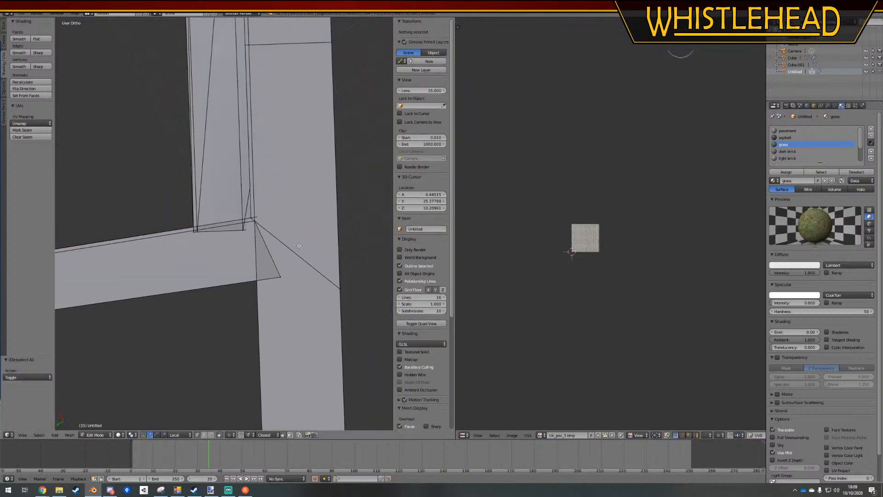
{"action": "middle_click_drag", "start_coordinate": [292, 282], "coordinate": [293, 261], "text": "shift"}
{"action": "right_click", "coordinate": [244, 385]}
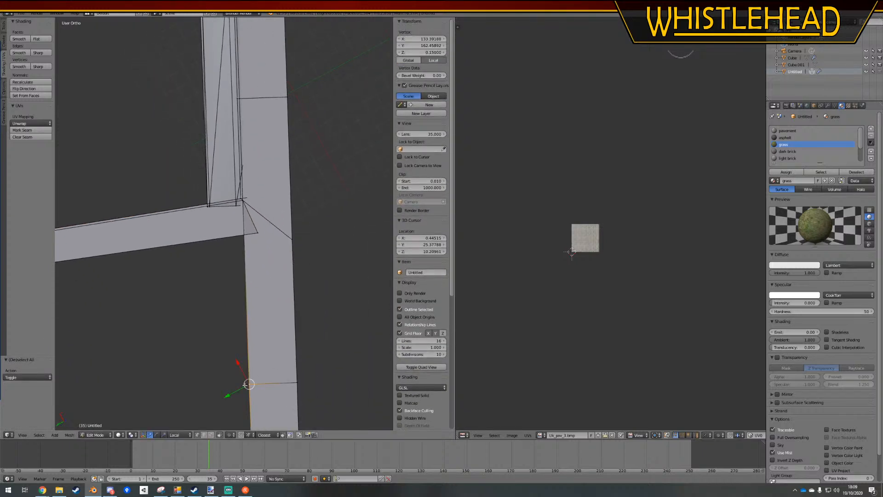
{"action": "key", "text": "x"}
{"action": "left_click", "coordinate": [241, 385]}
Slide the long path's inner side vertex up to the connecting path's lower edge and move that path's lower end corner onto it
{"action": "left_click", "coordinate": [242, 385]}
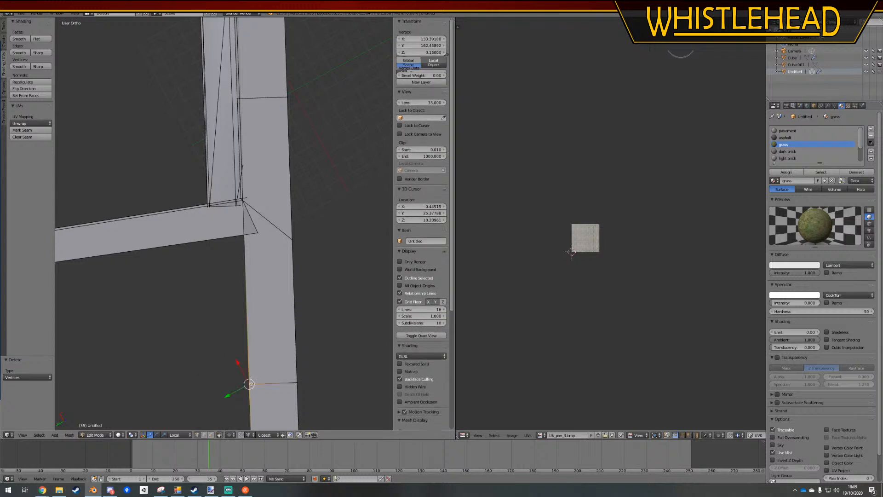
{"action": "key", "text": "shift+v"}
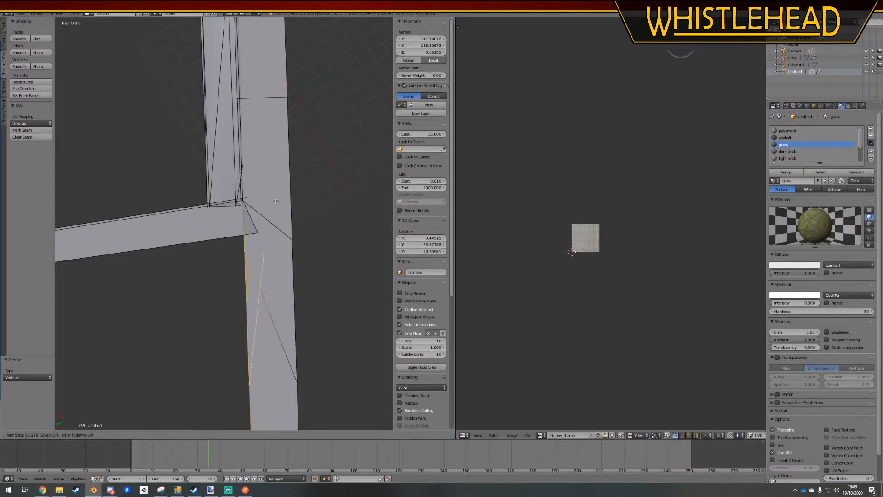
{"action": "left_click", "coordinate": [274, 185]}
{"action": "right_click", "coordinate": [258, 231]}
{"action": "key", "text": "g"}
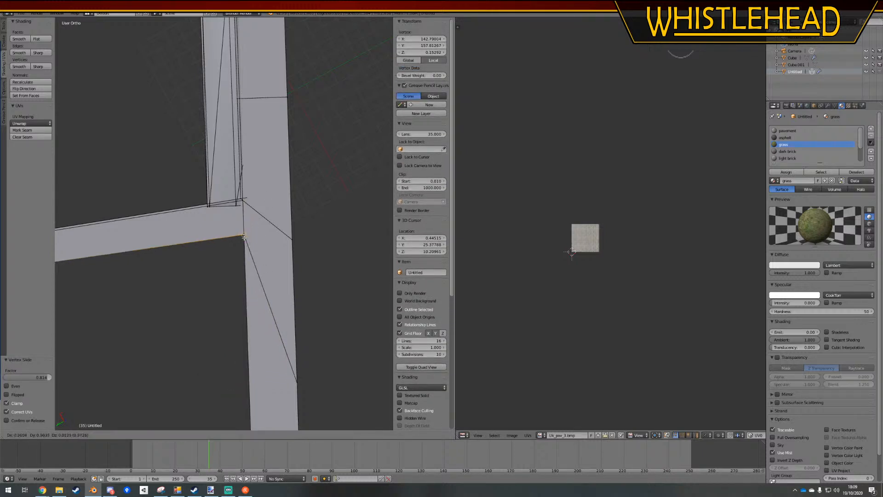
{"action": "left_click", "coordinate": [244, 234]}
Merge the coincident vertices of the whole mesh with Remove Doubles and return to Object Mode
{"action": "scroll", "coordinate": [252, 211], "scroll_direction": "up", "scroll_amount": 5}
{"action": "middle_click_drag", "start_coordinate": [272, 183], "coordinate": [239, 252], "text": "shift"}
{"action": "scroll", "coordinate": [239, 252], "scroll_direction": "up", "scroll_amount": 5}
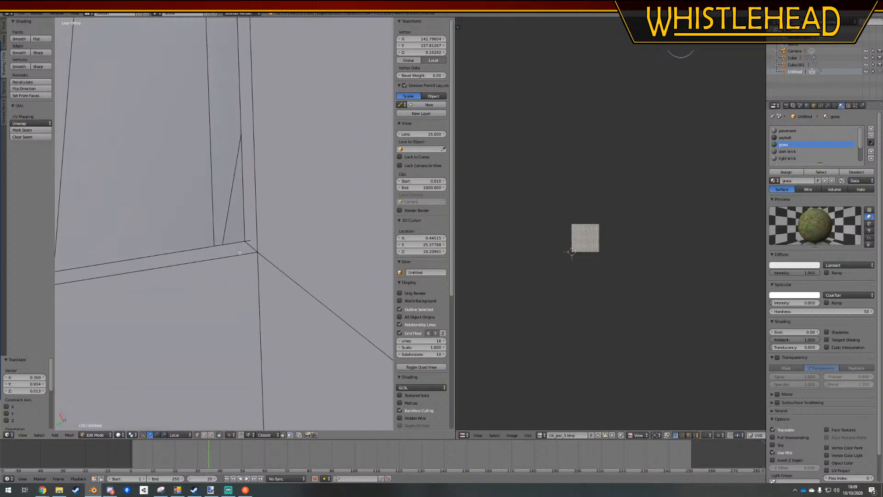
{"action": "key", "text": "a"}
{"action": "scroll", "coordinate": [257, 262], "scroll_direction": "down", "scroll_amount": 3}
{"action": "key", "text": "w"}
{"action": "left_click", "coordinate": [256, 280]}
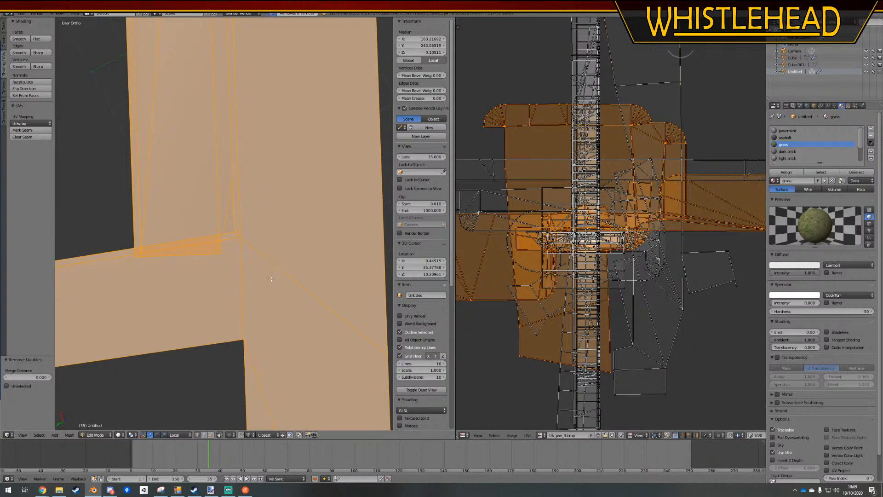
{"action": "scroll", "coordinate": [264, 275], "scroll_direction": "down", "scroll_amount": 1}
{"action": "middle_click_drag", "start_coordinate": [234, 268], "coordinate": [280, 237], "text": "shift"}
{"action": "key", "text": "Tab"}
{"action": "scroll", "coordinate": [278, 237], "scroll_direction": "down", "scroll_amount": 5}
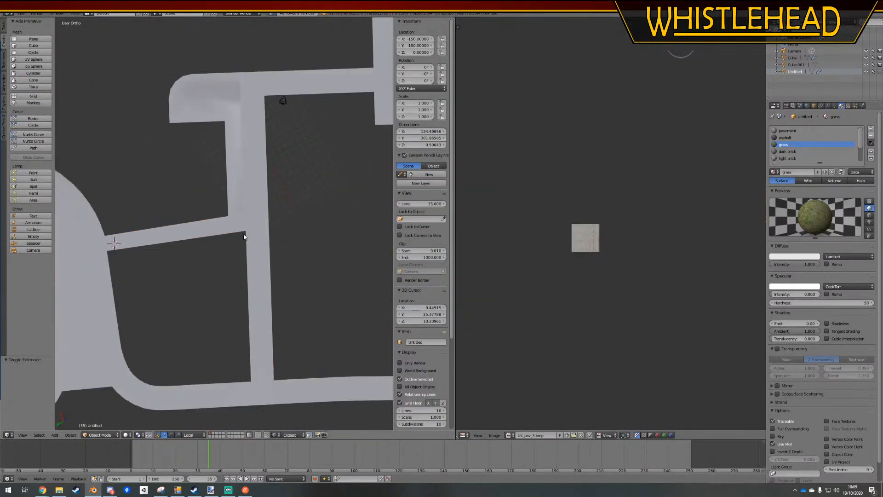
Select the vertices bordering the empty area enclosed by the two paths and the curved pavement, and fill it with a face
{"action": "key", "text": "Tab"}
{"action": "right_click", "coordinate": [246, 236]}
{"action": "right_click", "coordinate": [249, 380], "text": "ctrl"}
{"action": "right_click", "coordinate": [119, 340], "text": "ctrl"}
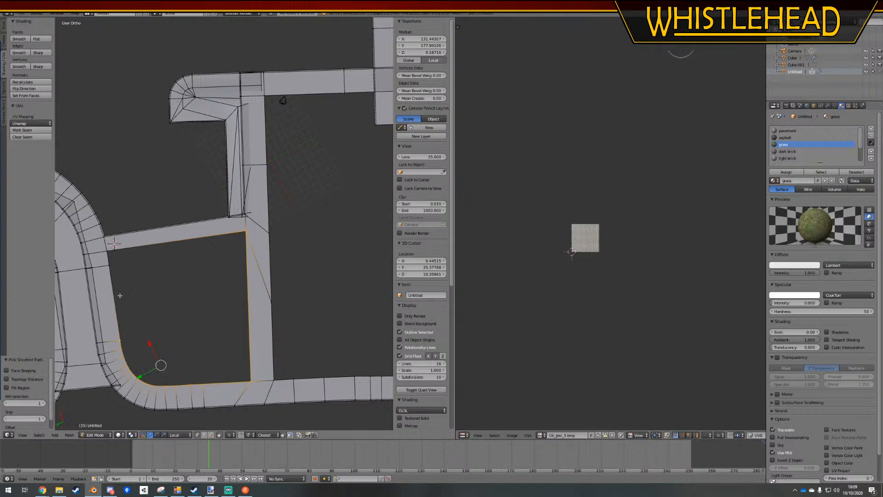
{"action": "right_click", "coordinate": [117, 252], "text": "ctrl"}
{"action": "key", "text": "f"}
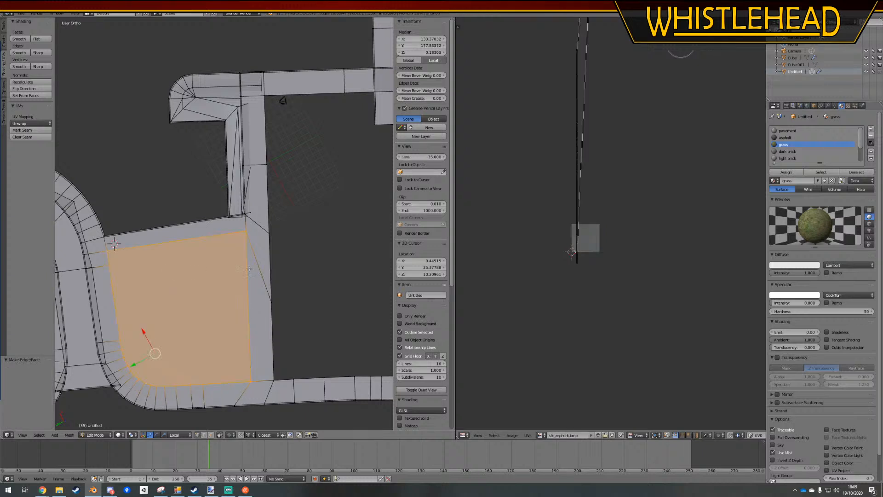
Assign the grass material to the new face and switch the viewport shading to show the textures
{"action": "left_click", "coordinate": [785, 173]}
{"action": "left_click", "coordinate": [119, 435]}
{"action": "left_click", "coordinate": [130, 404]}
{"action": "scroll", "coordinate": [259, 218], "scroll_direction": "up", "scroll_amount": 3}
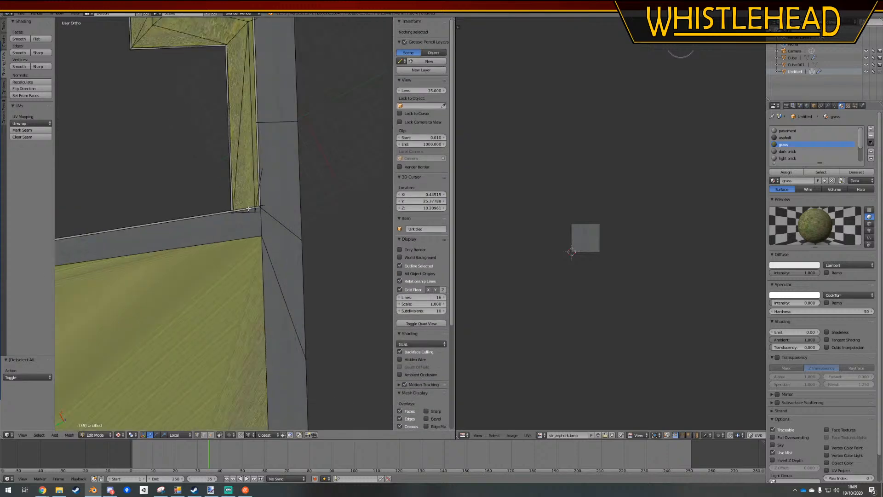
Leave Edit Mode and examine the new grass area, the surrounding footpaths and the crossing of the outer paths
{"action": "key", "text": "Tab"}
{"action": "middle_click_drag", "start_coordinate": [258, 269], "coordinate": [179, 122]}
{"action": "scroll", "coordinate": [214, 236], "scroll_direction": "down", "scroll_amount": 2}
{"action": "scroll", "coordinate": [214, 236], "scroll_direction": "down", "scroll_amount": 3}
{"action": "scroll", "coordinate": [292, 289], "scroll_direction": "up", "scroll_amount": 3}
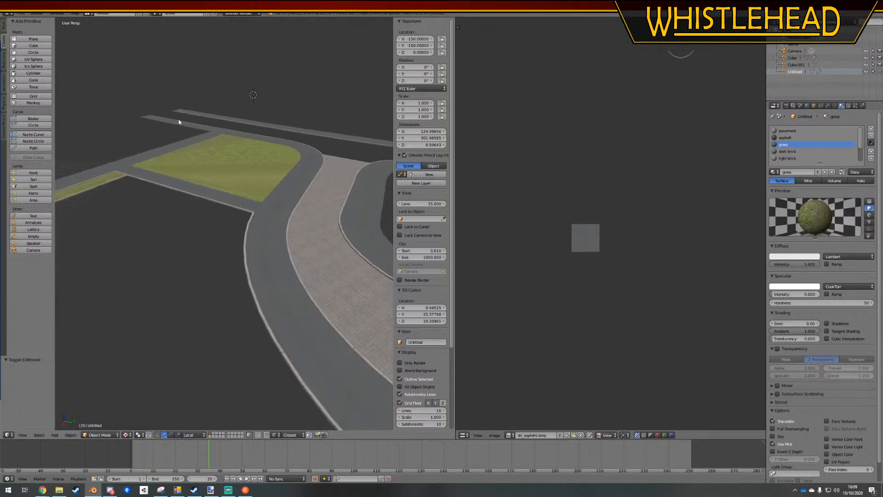
{"action": "middle_click_drag", "start_coordinate": [221, 162], "coordinate": [203, 180]}
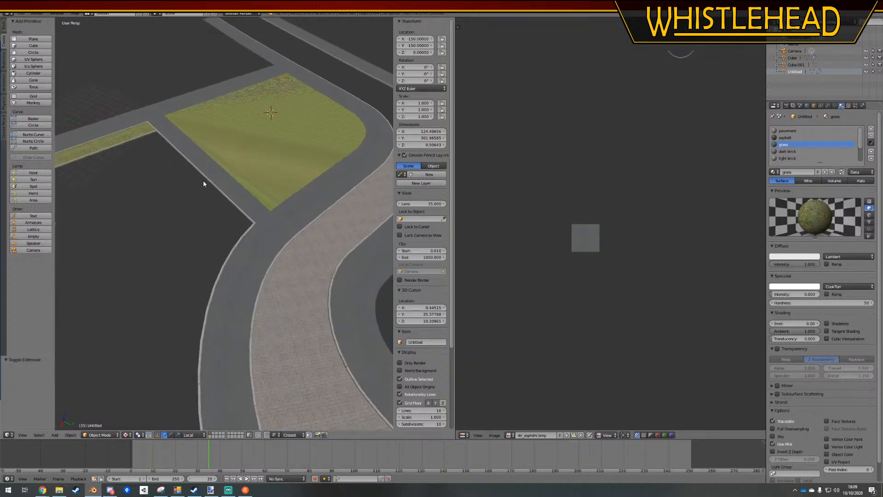
{"action": "scroll", "coordinate": [269, 215], "scroll_direction": "down", "scroll_amount": 5}
{"action": "middle_click_drag", "start_coordinate": [284, 205], "coordinate": [231, 214]}
{"action": "key", "text": "Tab"}
{"action": "scroll", "coordinate": [240, 141], "scroll_direction": "up", "scroll_amount": 3}
{"action": "key", "text": "Tab"}
{"action": "middle_click_drag", "start_coordinate": [244, 87], "coordinate": [300, 286], "text": "shift"}
{"action": "scroll", "coordinate": [307, 169], "scroll_direction": "up", "scroll_amount": 4}
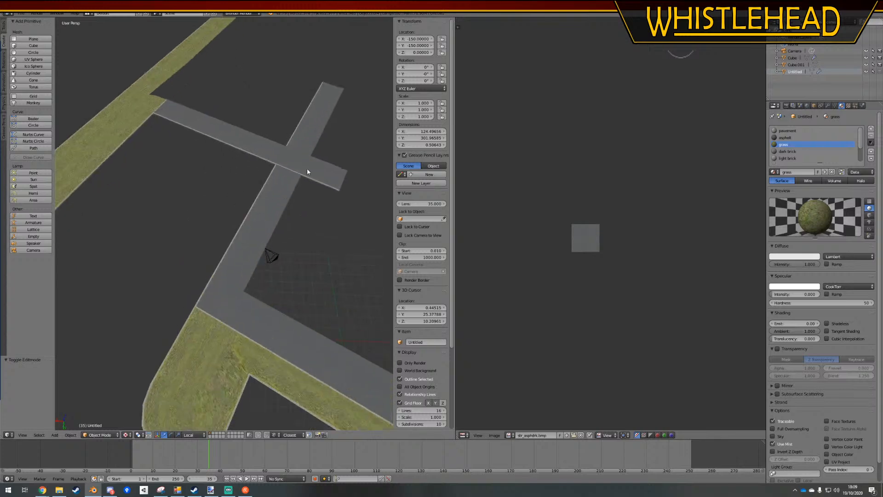
In Edit Mode, pull the projecting end of the side footpath back to the edge of the path it crosses, removing the overhang
{"action": "key", "text": "Tab"}
{"action": "key", "text": "KP_7"}
{"action": "scroll", "coordinate": [326, 168], "scroll_direction": "up", "scroll_amount": 3}
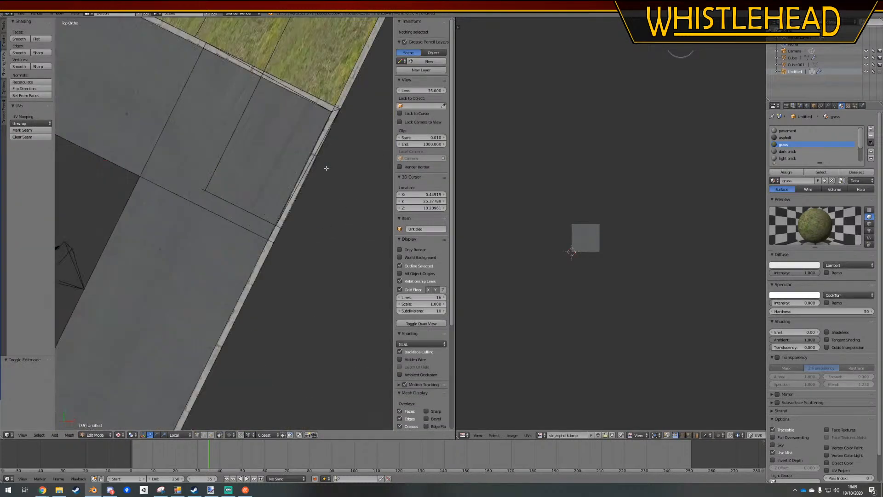
{"action": "scroll", "coordinate": [313, 244], "scroll_direction": "down", "scroll_amount": 6}
{"action": "scroll", "coordinate": [191, 228], "scroll_direction": "up", "scroll_amount": 6}
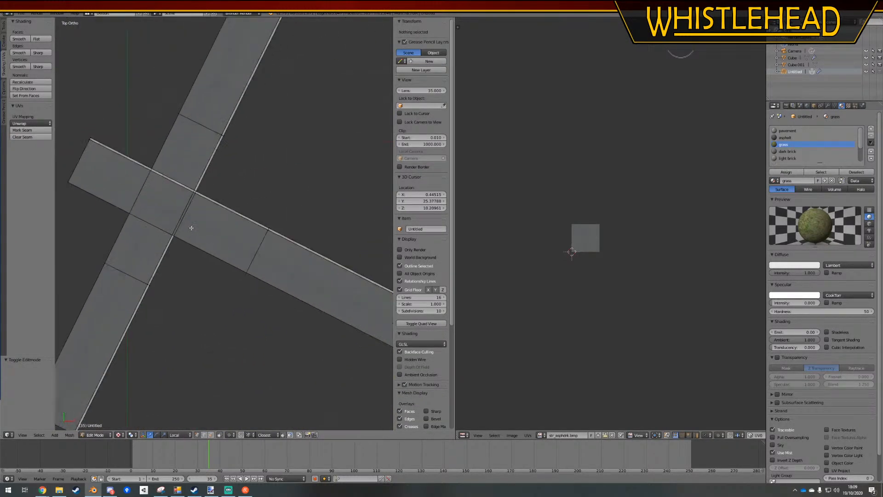
{"action": "middle_click_drag", "start_coordinate": [164, 173], "coordinate": [263, 192], "text": "shift"}
{"action": "key", "text": "b"}
{"action": "left_click_drag", "start_coordinate": [176, 79], "coordinate": [89, 210]}
{"action": "key", "text": "g"}
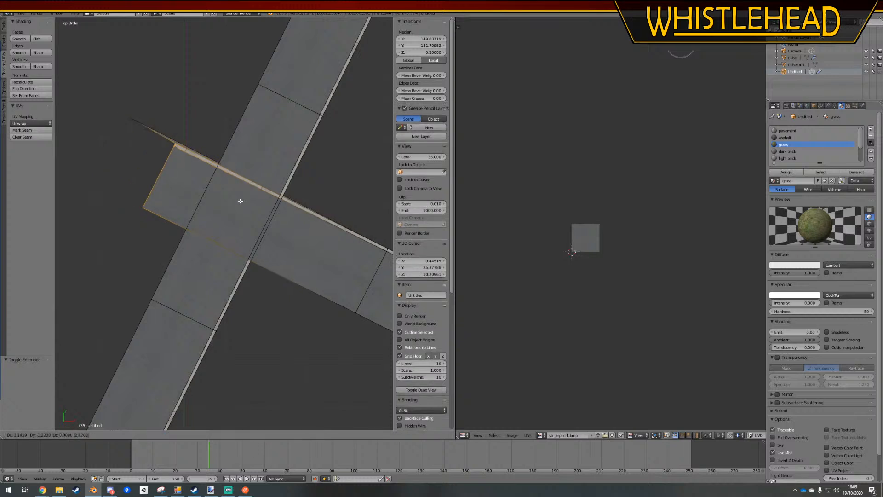
{"action": "left_click", "coordinate": [119, 122]}
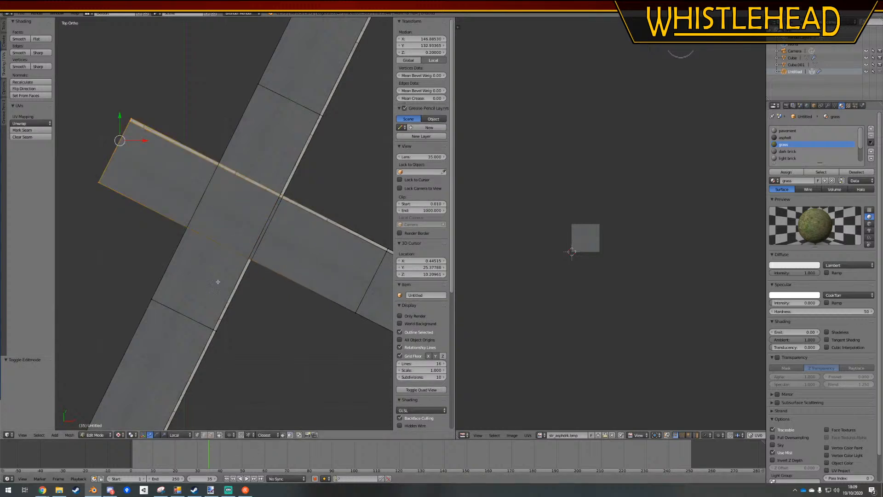
{"action": "left_click_drag", "start_coordinate": [174, 97], "coordinate": [97, 240], "text": "ctrl"}
{"action": "key", "text": "g"}
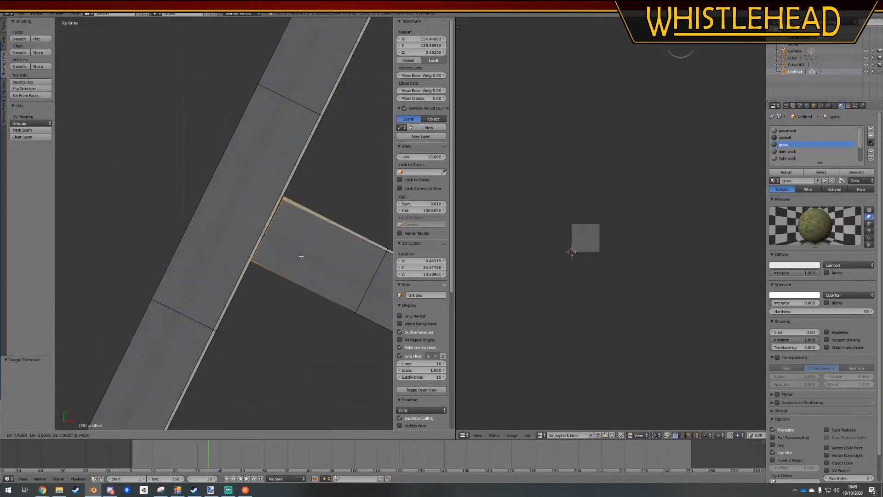
{"action": "left_click", "coordinate": [300, 256]}
{"action": "key", "text": "a"}
Delete the end vertices of the long footpath to remove its outer segment beyond the junction with the side path
{"action": "scroll", "coordinate": [243, 256], "scroll_direction": "down", "scroll_amount": 3}
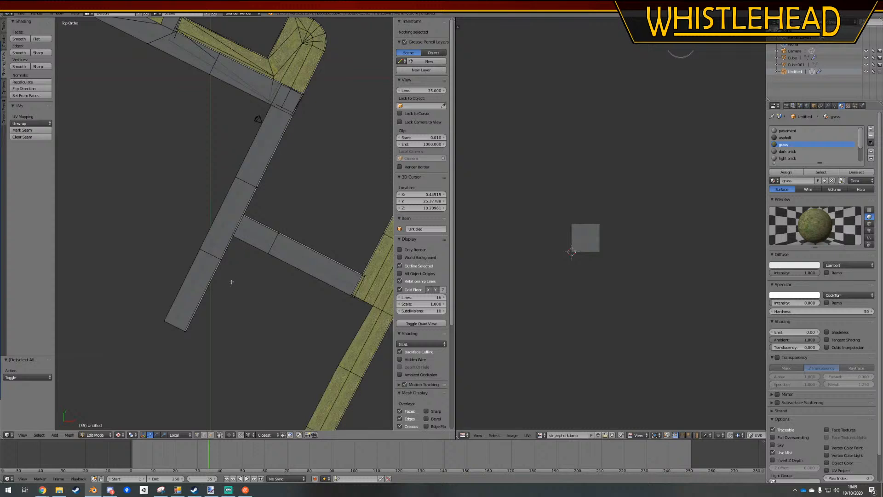
{"action": "mouse_move", "coordinate": [232, 282]}
{"action": "left_mouse_down", "text": "ctrl"}
{"action": "mouse_move", "coordinate": [227, 391]}
{"action": "mouse_move", "coordinate": [236, 277]}
{"action": "left_mouse_up", "text": "ctrl"}
{"action": "key", "text": "x"}
{"action": "left_click", "coordinate": [216, 278]}
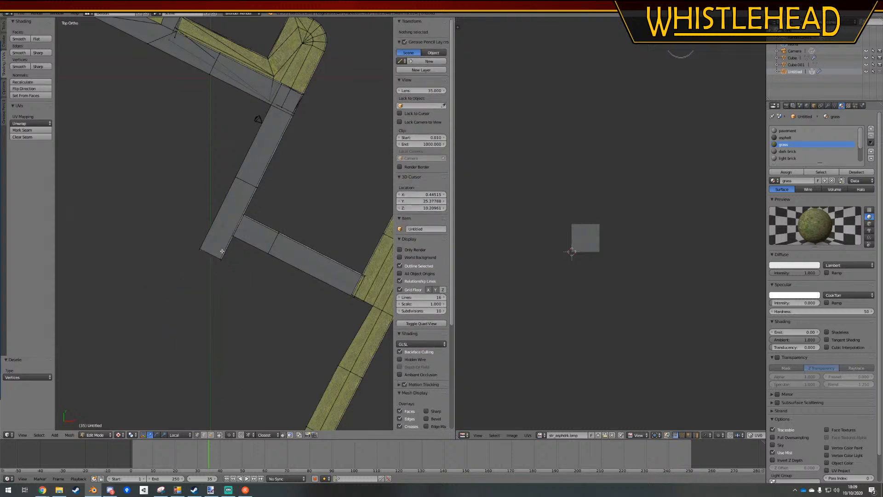
Move the long footpath's new end edge so that its kerb-side corner meets the end of the side path
{"action": "left_click_drag", "start_coordinate": [218, 236], "coordinate": [232, 258], "text": "ctrl"}
{"action": "scroll", "coordinate": [232, 280], "scroll_direction": "up", "scroll_amount": 6}
{"action": "key", "text": "g"}
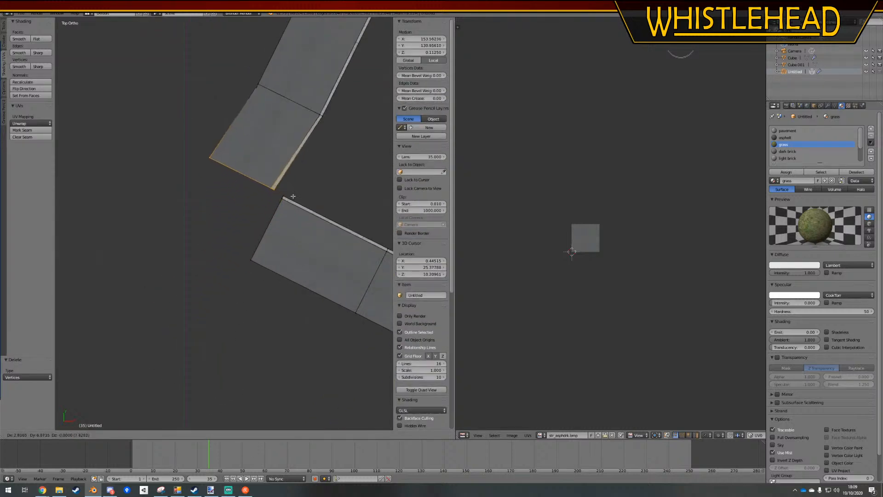
{"action": "left_click", "coordinate": [285, 195]}
Reposition the individual surface corner vertices of both paths so that they meet at one point on the inner corner
{"action": "scroll", "coordinate": [285, 195], "scroll_direction": "up", "scroll_amount": 5}
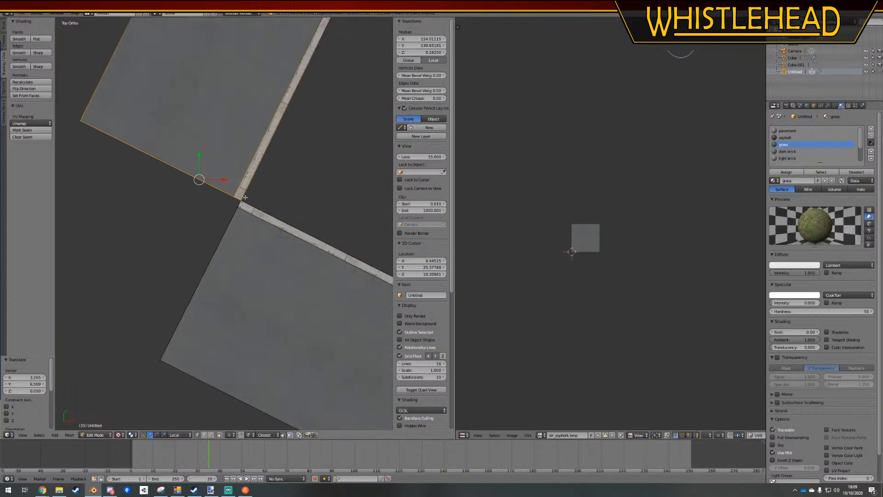
{"action": "right_click", "coordinate": [238, 192]}
{"action": "key", "text": "g"}
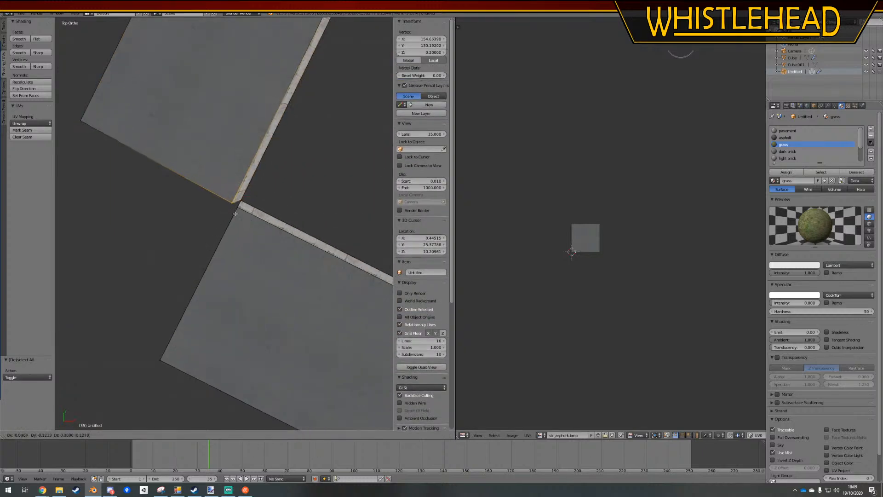
{"action": "left_click", "coordinate": [235, 214]}
{"action": "key", "text": "a"}
{"action": "right_click", "coordinate": [237, 209]}
{"action": "key", "text": "g"}
{"action": "left_click", "coordinate": [231, 205]}
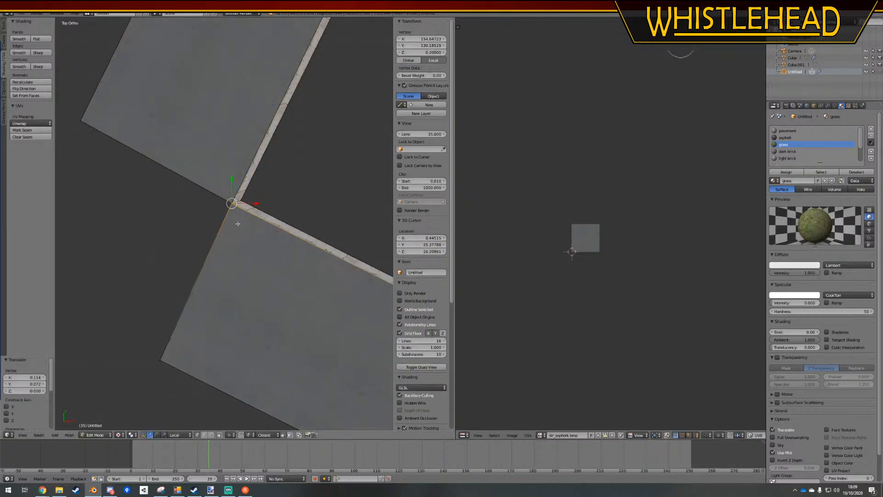
Merge the coincident vertices where the two paths meet by applying Remove Doubles to the whole mesh
{"action": "key", "text": "a"}
{"action": "scroll", "coordinate": [216, 262], "scroll_direction": "down", "scroll_amount": 3}
{"action": "right_click", "coordinate": [187, 302]}
{"action": "scroll", "coordinate": [235, 297], "scroll_direction": "down", "scroll_amount": 2}
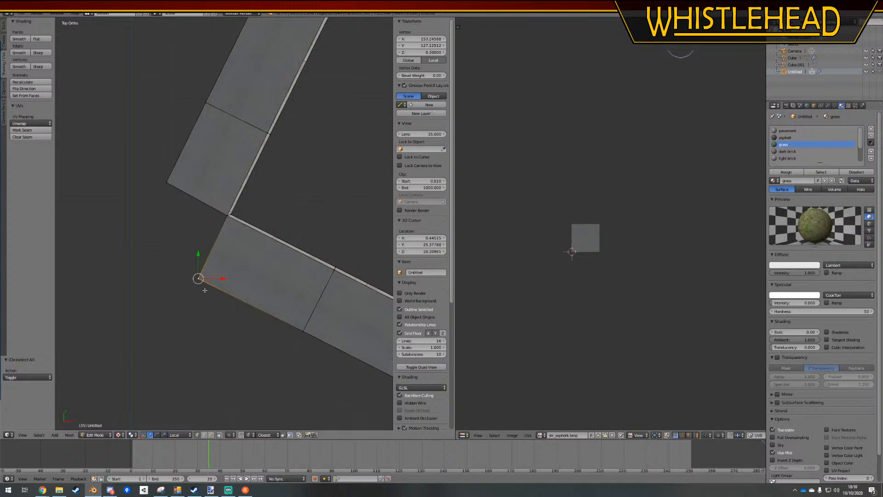
{"action": "right_click", "coordinate": [225, 227]}
{"action": "key", "text": "a"}
{"action": "key", "text": "a"}
{"action": "key", "text": "w"}
{"action": "left_click", "coordinate": [225, 229]}
Extrude the side path's end edge to the long path's outer corner to form a corner face, and remove doubles across the mesh
{"action": "right_click", "coordinate": [202, 271]}
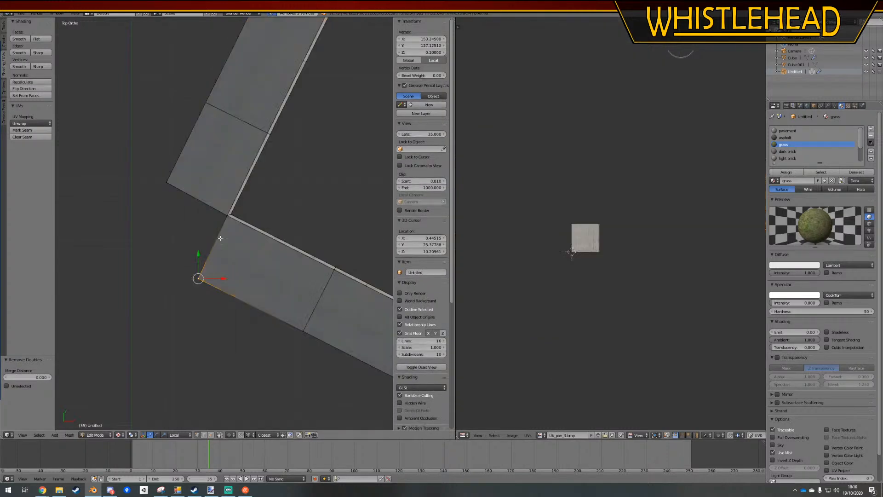
{"action": "right_click", "coordinate": [227, 221], "text": "ctrl"}
{"action": "key", "text": "e"}
{"action": "left_click", "coordinate": [166, 185]}
{"action": "key", "text": "a"}
{"action": "key", "text": "a"}
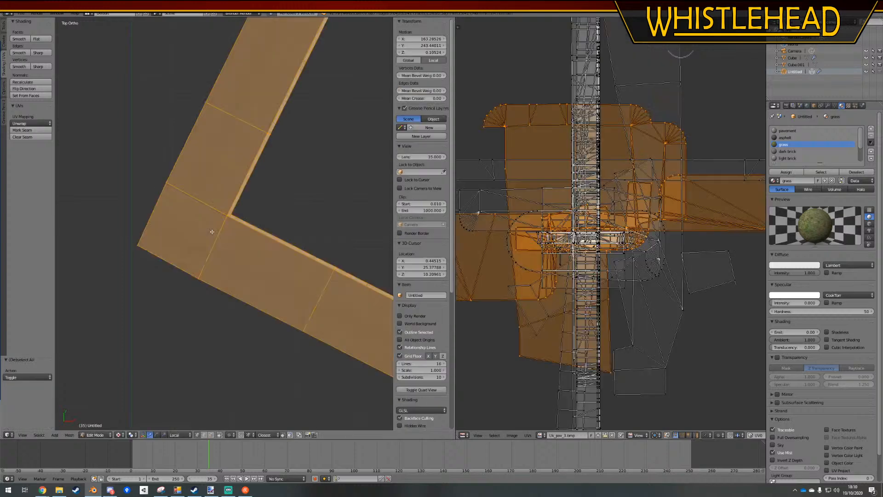
{"action": "key", "text": "w"}
{"action": "left_click", "coordinate": [213, 232]}
{"action": "key", "text": "a"}
Unwrap the new corner face with Follow Active Quads, using the adjoining side-path face as the active one
{"action": "left_click", "coordinate": [211, 435]}
{"action": "right_click", "coordinate": [189, 225]}
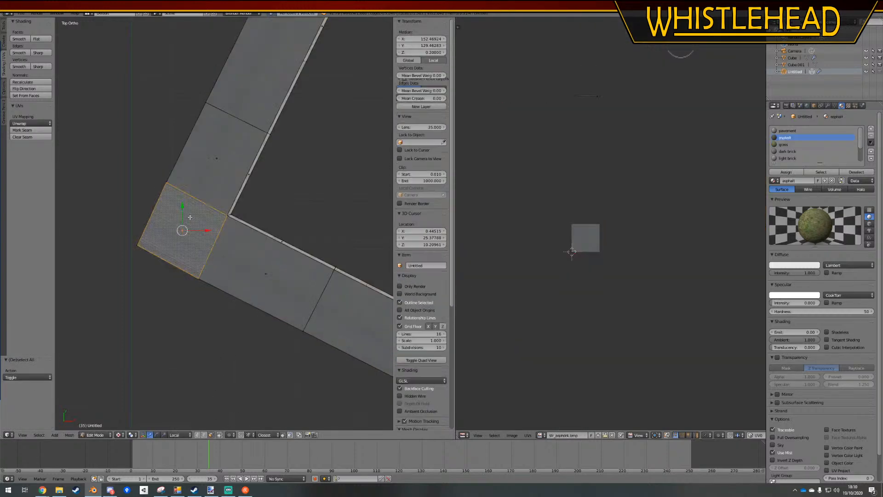
{"action": "right_click", "coordinate": [239, 263], "text": "shift"}
{"action": "left_click", "coordinate": [35, 124]}
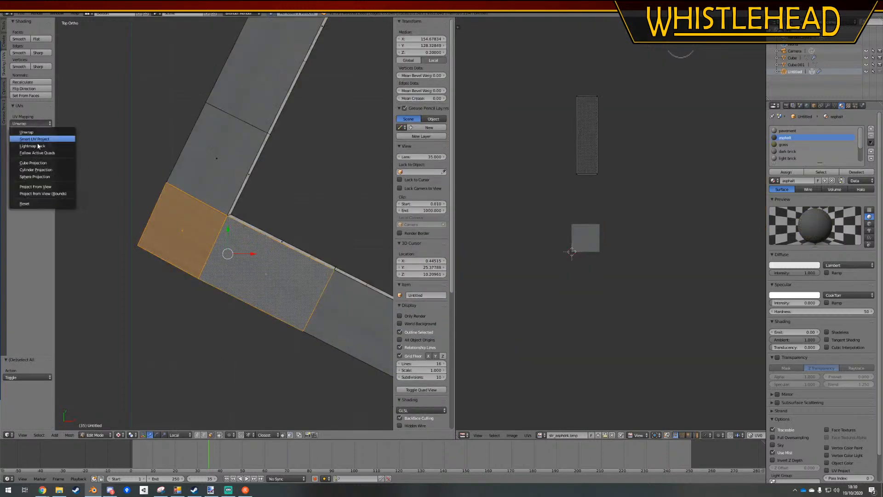
{"action": "left_click", "coordinate": [41, 155]}
{"action": "left_click", "coordinate": [78, 171]}
{"action": "key", "text": "a"}
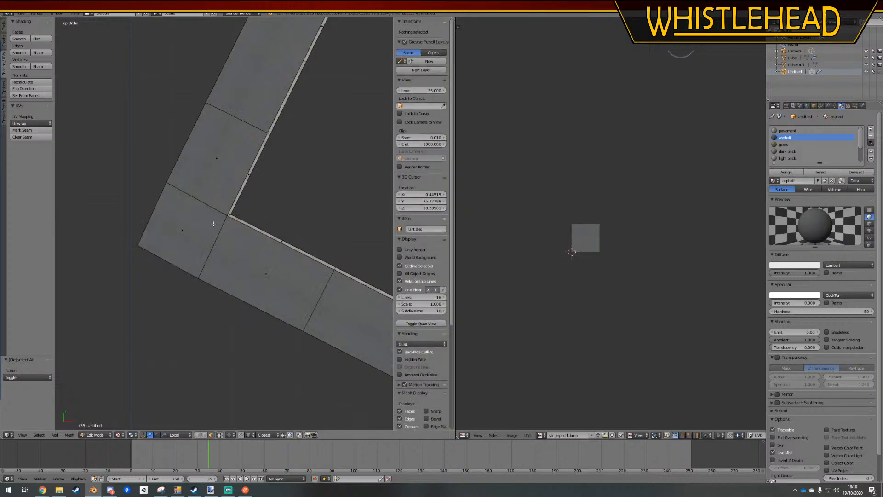
{"action": "key", "text": "Tab"}
{"action": "key", "text": "Tab"}
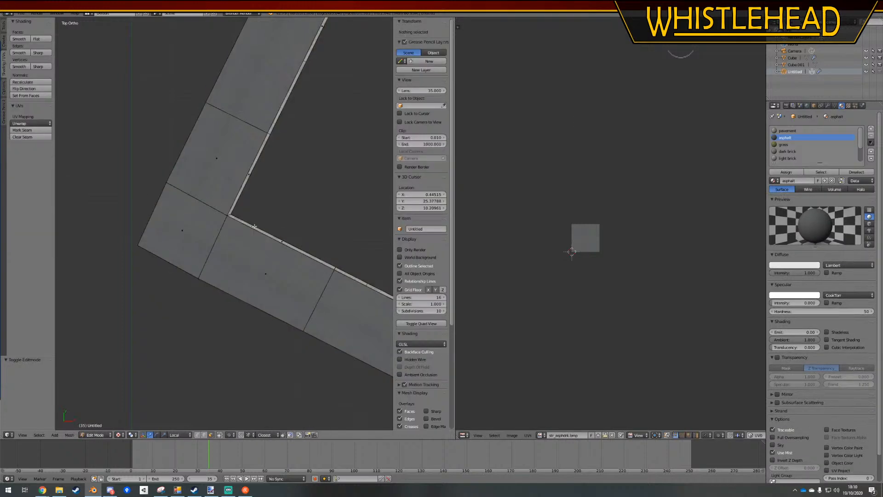
Select the kerb faces on the inner side of the new corner and examine their UV layout
{"action": "middle_click_drag", "start_coordinate": [282, 242], "coordinate": [256, 243], "text": "shift"}
{"action": "right_click", "coordinate": [256, 243]}
{"action": "right_click", "coordinate": [224, 177], "text": "shift"}
{"action": "scroll", "coordinate": [615, 156], "scroll_direction": "up", "scroll_amount": 5}
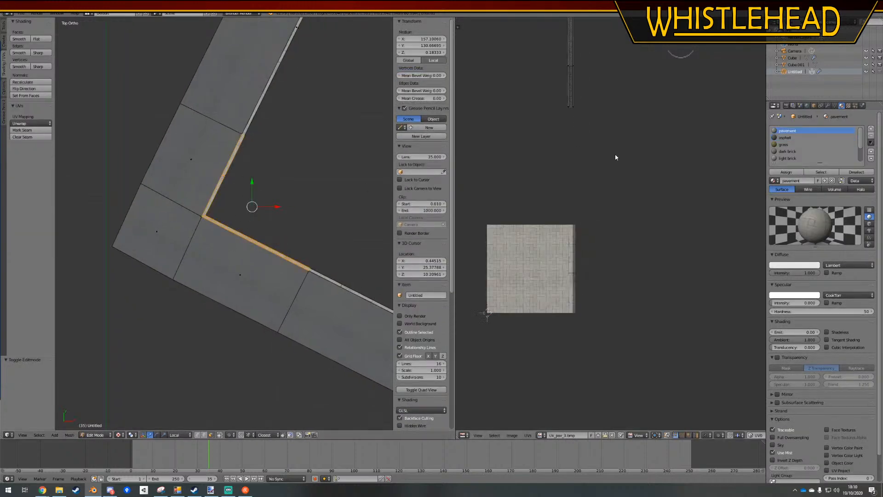
{"action": "middle_click_drag", "start_coordinate": [534, 128], "coordinate": [552, 221]}
{"action": "right_click", "coordinate": [262, 245]}
{"action": "middle_click_drag", "start_coordinate": [619, 163], "coordinate": [638, 325]}
{"action": "scroll", "coordinate": [293, 302], "scroll_direction": "up", "scroll_amount": 3}
{"action": "scroll", "coordinate": [294, 302], "scroll_direction": "up", "scroll_amount": 4}
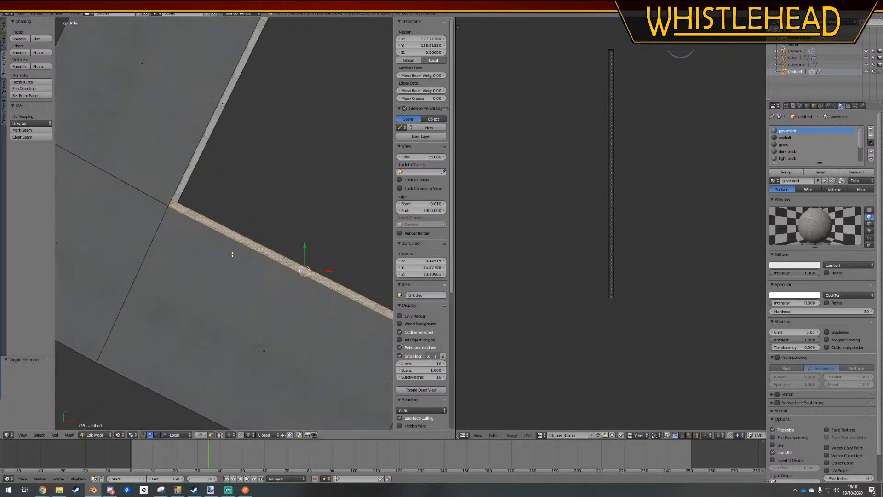
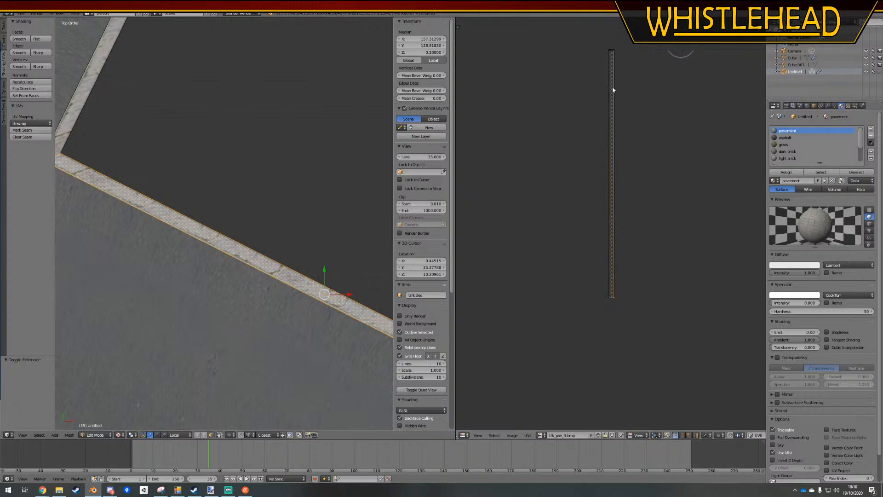
Move the end UV vertex of the long path's inner kerb along Y to align its paving texture
{"action": "right_click", "coordinate": [628, 56]}
{"action": "key", "text": "g"}
{"action": "key", "text": "y"}
{"action": "left_click", "coordinate": [628, 61]}
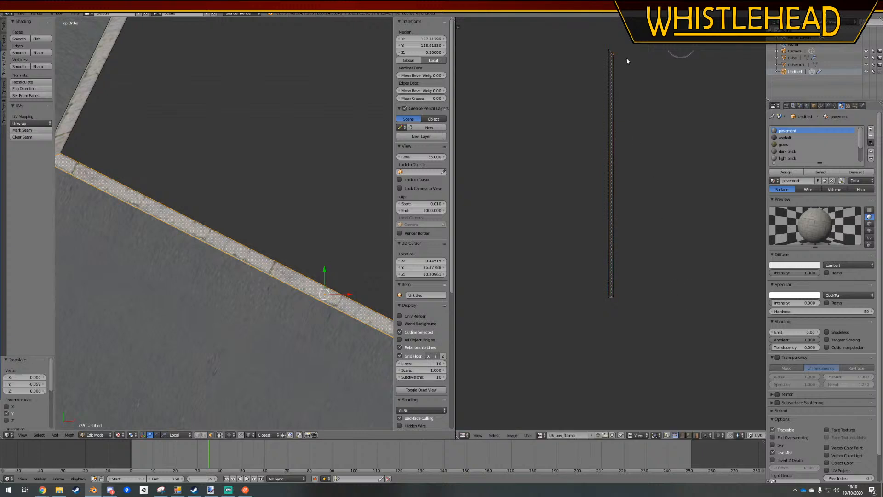
{"action": "scroll", "coordinate": [124, 99], "scroll_direction": "down", "scroll_amount": 3}
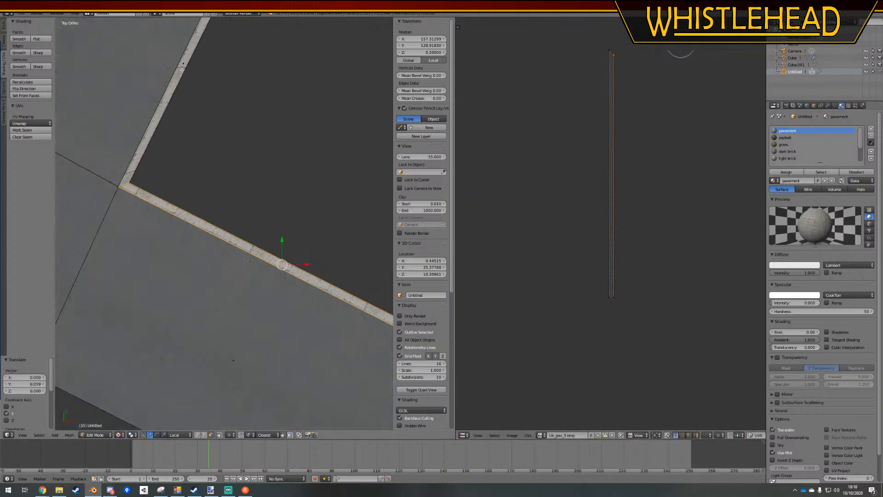
Select the side path's inner kerb, move its end UV vertex along Y to match, and leave mesh editing
{"action": "right_click", "coordinate": [169, 94]}
{"action": "scroll", "coordinate": [616, 87], "scroll_direction": "up", "scroll_amount": 2}
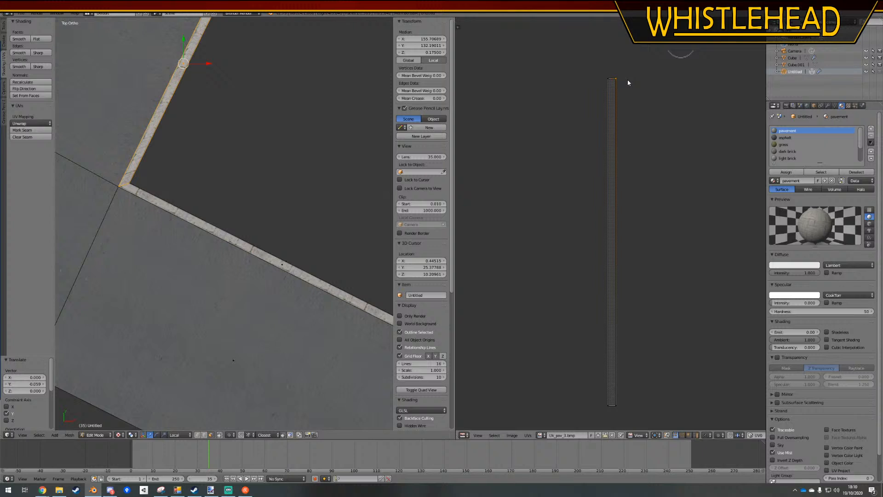
{"action": "key", "text": "g"}
{"action": "key", "text": "y"}
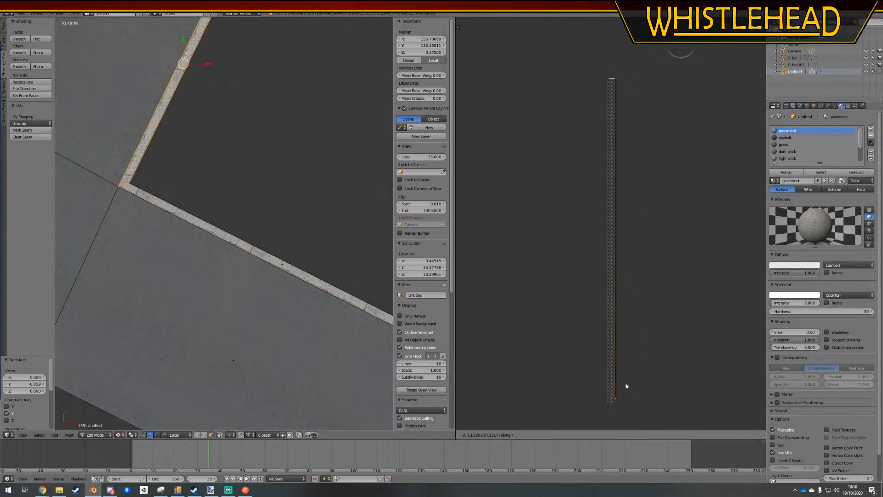
{"action": "left_click", "coordinate": [626, 385]}
{"action": "key", "text": "Tab"}
{"action": "key", "text": "a"}
Inspect the joined kerbs and the surrounding paths and grass areas from several perspective angles
{"action": "scroll", "coordinate": [190, 255], "scroll_direction": "down", "scroll_amount": 3}
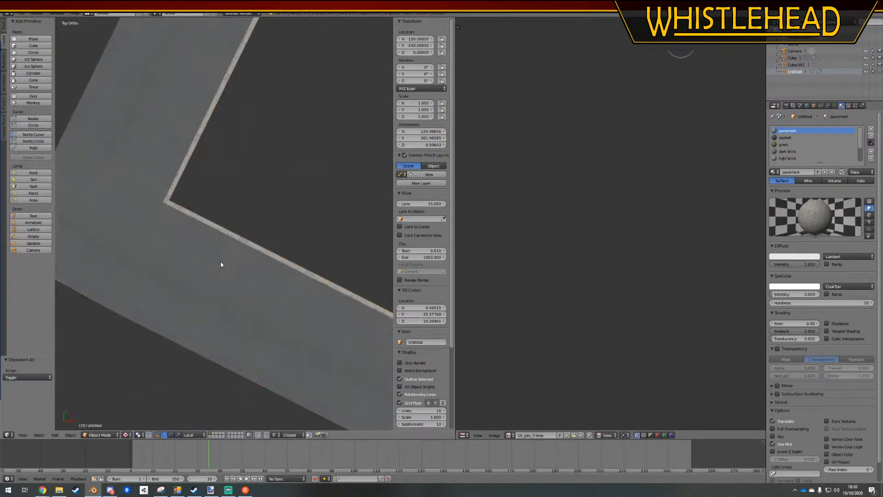
{"action": "middle_click_drag", "start_coordinate": [220, 264], "coordinate": [203, 242]}
{"action": "scroll", "coordinate": [237, 278], "scroll_direction": "down", "scroll_amount": 5}
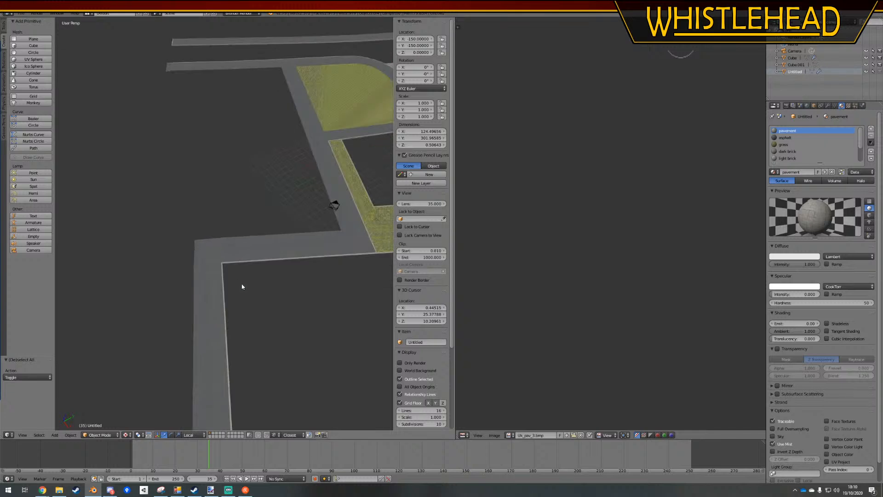
{"action": "key", "text": "KP_5"}
{"action": "middle_click_drag", "start_coordinate": [304, 229], "coordinate": [244, 255]}
{"action": "scroll", "coordinate": [244, 255], "scroll_direction": "up", "scroll_amount": 6}
{"action": "middle_click_drag", "start_coordinate": [169, 291], "coordinate": [334, 110], "text": "shift"}
{"action": "scroll", "coordinate": [308, 191], "scroll_direction": "down", "scroll_amount": 5}
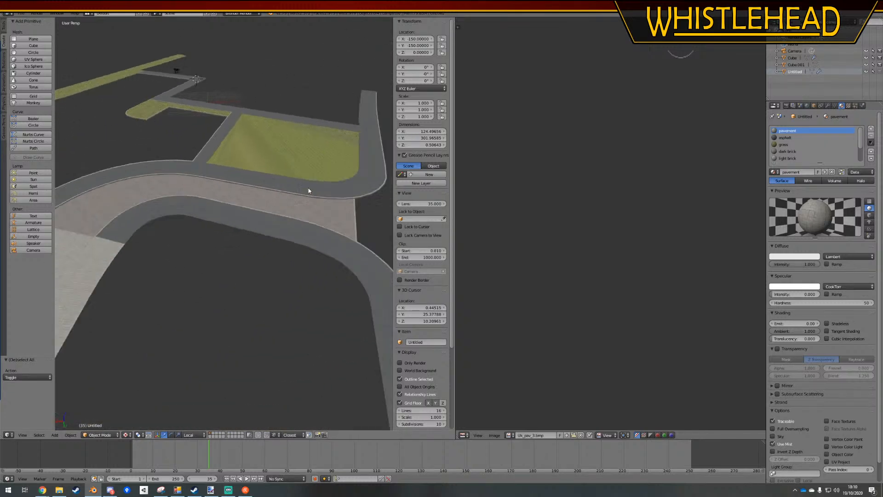
Save the Blender file over the existing version and bring the whole bus station site into view
{"action": "middle_click_drag", "start_coordinate": [232, 191], "coordinate": [307, 164], "text": "shift"}
{"action": "key", "text": "ctrl+s"}
{"action": "left_click", "coordinate": [307, 164]}
{"action": "middle_click_drag", "start_coordinate": [289, 218], "coordinate": [292, 151], "text": "shift"}
{"action": "scroll", "coordinate": [293, 152], "scroll_direction": "down", "scroll_amount": 6}
{"action": "middle_click_drag", "start_coordinate": [281, 191], "coordinate": [283, 160]}
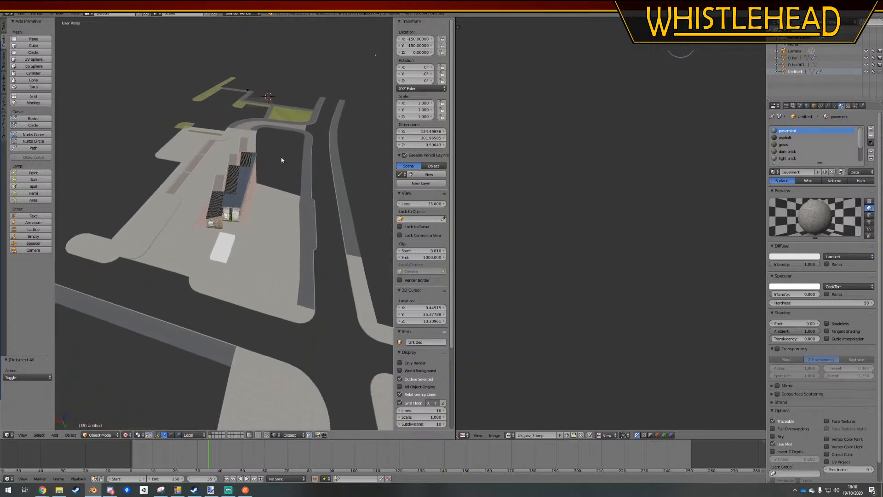
Switch to File Explorer and open FarthingtonBusStation.sco from OMSI 2\Sceneryobjects\Farthington\whistlehead roadways in Notepad++
{"action": "mouse_move", "coordinate": [228, 489]}
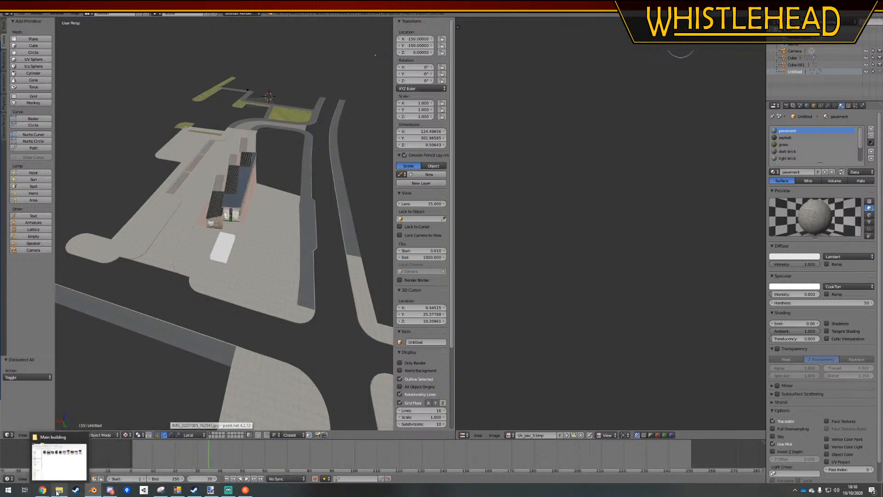
{"action": "left_click", "coordinate": [59, 489]}
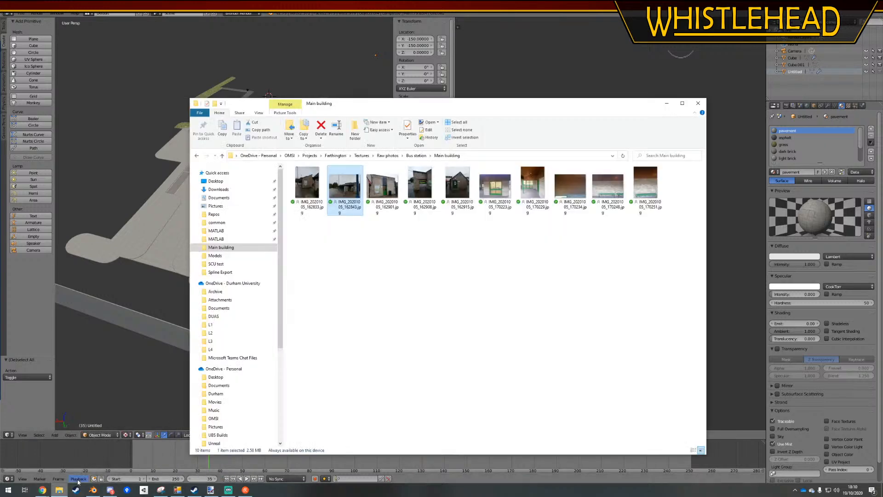
{"action": "left_click", "coordinate": [226, 223]}
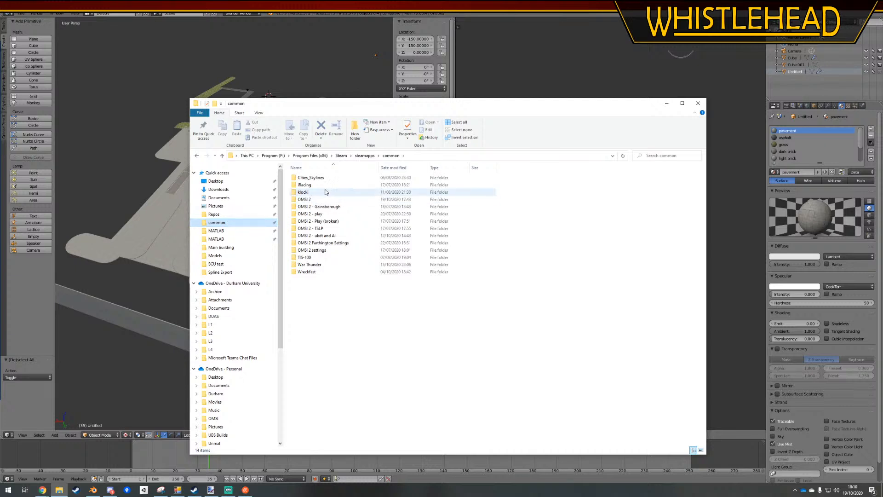
{"action": "double_click", "coordinate": [324, 200]}
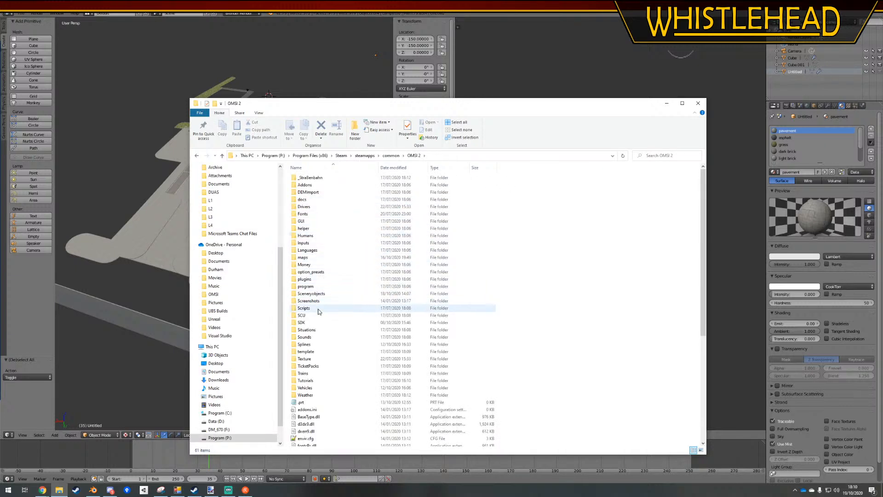
{"action": "double_click", "coordinate": [311, 294]}
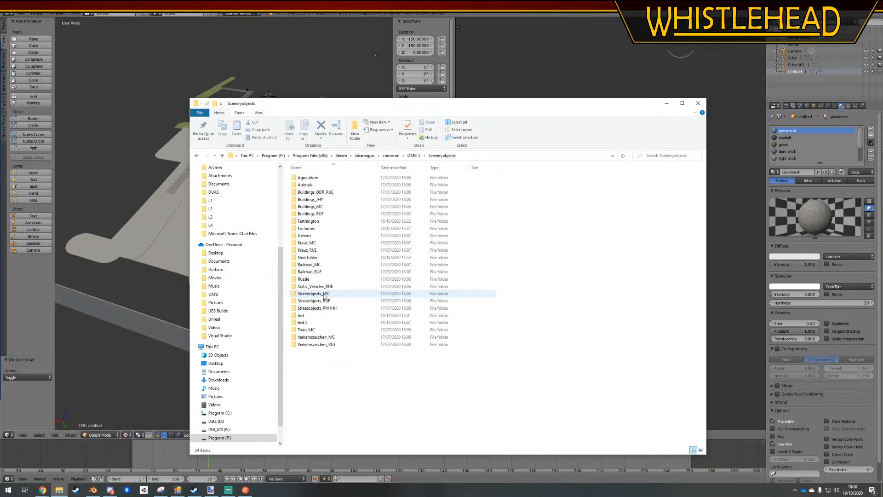
{"action": "double_click", "coordinate": [308, 221]}
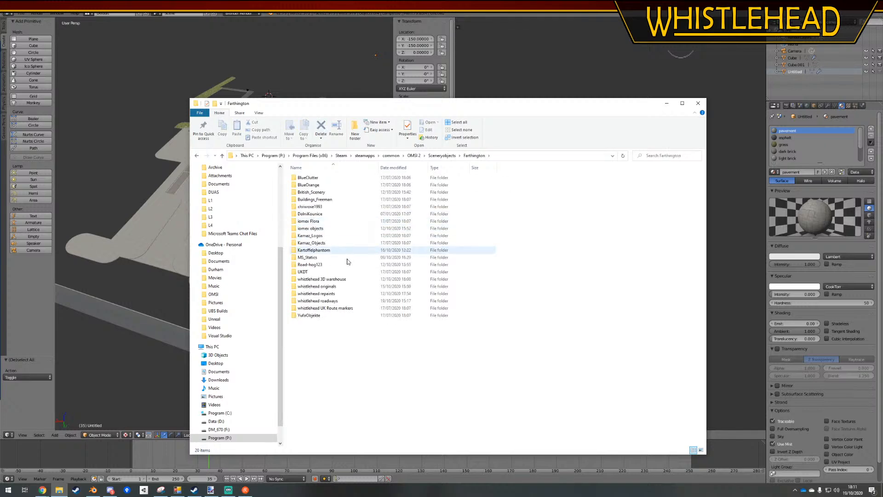
{"action": "double_click", "coordinate": [327, 302]}
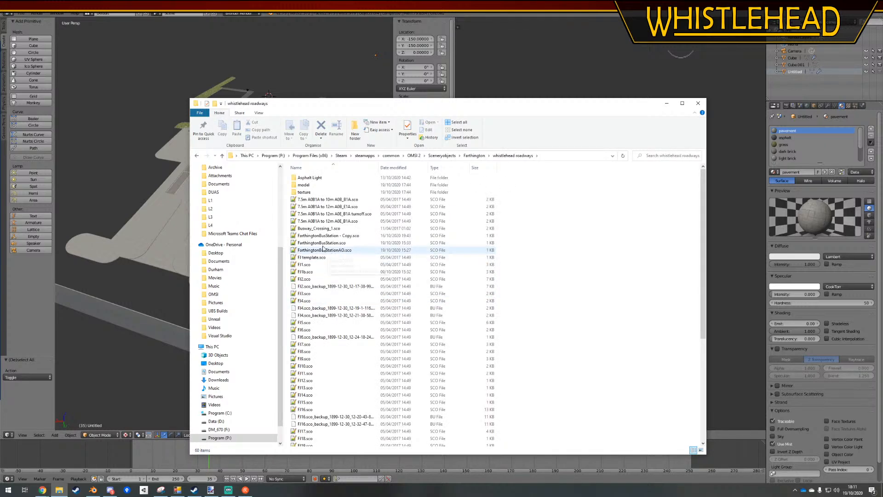
{"action": "double_click", "coordinate": [322, 242]}
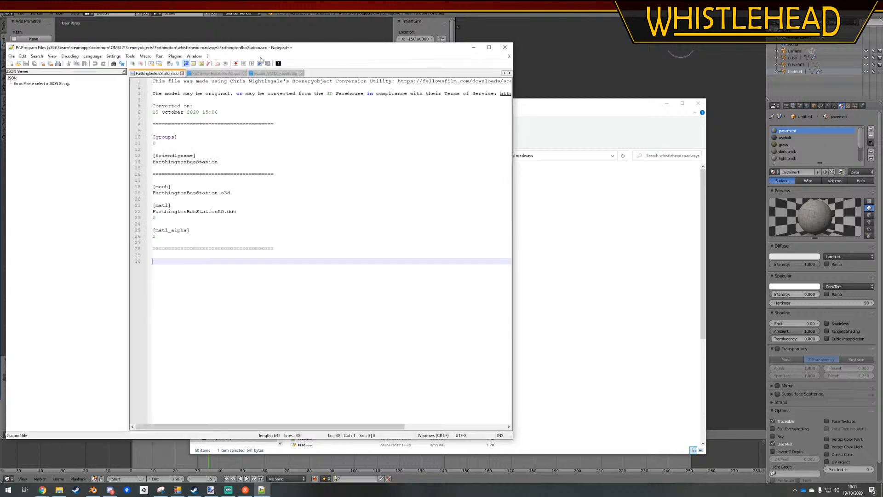
Add a [matl] entry for gras1.dds below the [matl_alpha] block
{"action": "left_click_drag", "start_coordinate": [260, 48], "coordinate": [337, 42]}
{"action": "left_click", "coordinate": [257, 232]}
{"action": "key", "text": "Return"}
{"action": "key", "text": "Return"}
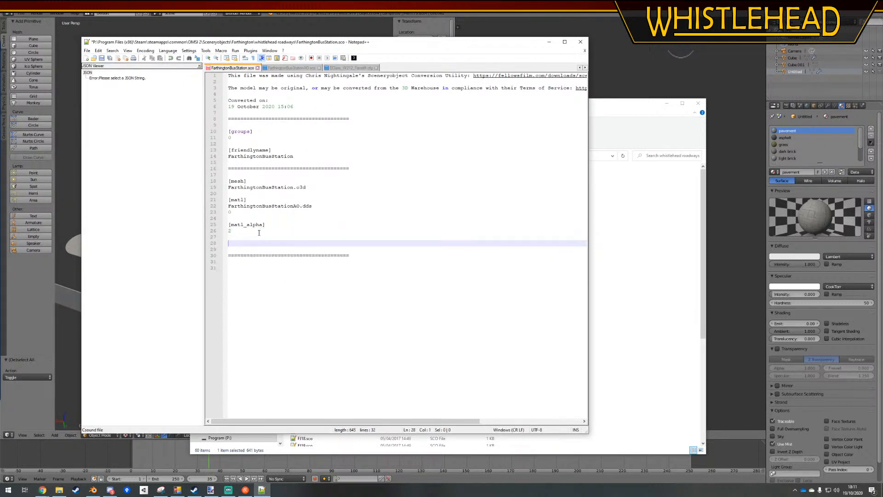
{"action": "type", "text": "[matl]"}
{"action": "key", "text": "Return"}
{"action": "type", "text": "g"}
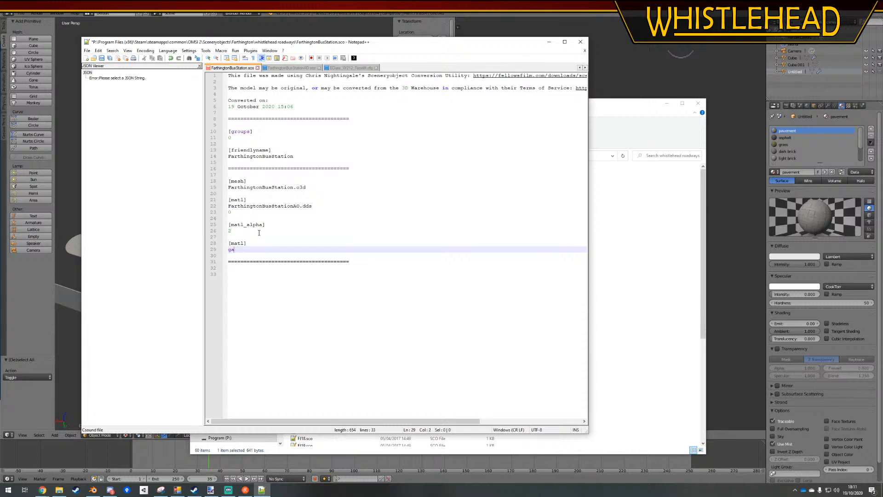
{"action": "type", "text": "rasl.dds"}
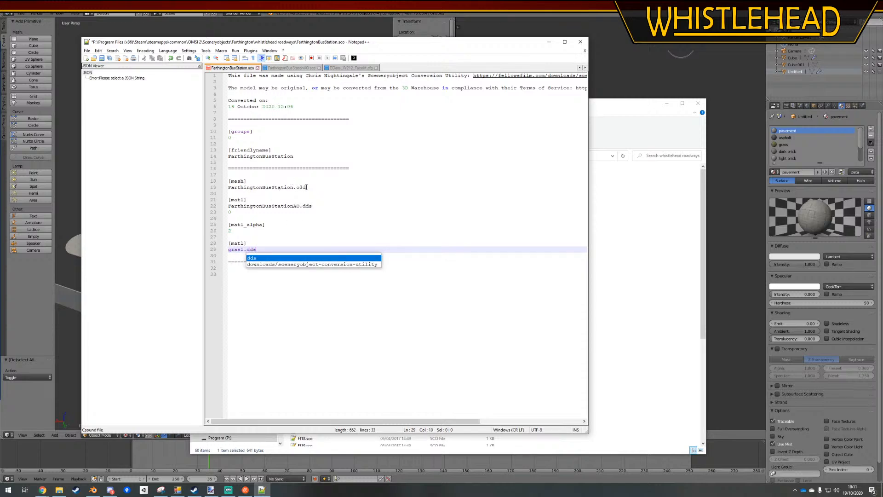
{"action": "left_click", "coordinate": [306, 187]}
{"action": "key", "text": "Return"}
{"action": "key", "text": "Return"}
{"action": "key", "text": "BackSpace"}
{"action": "key", "text": "BackSpace"}
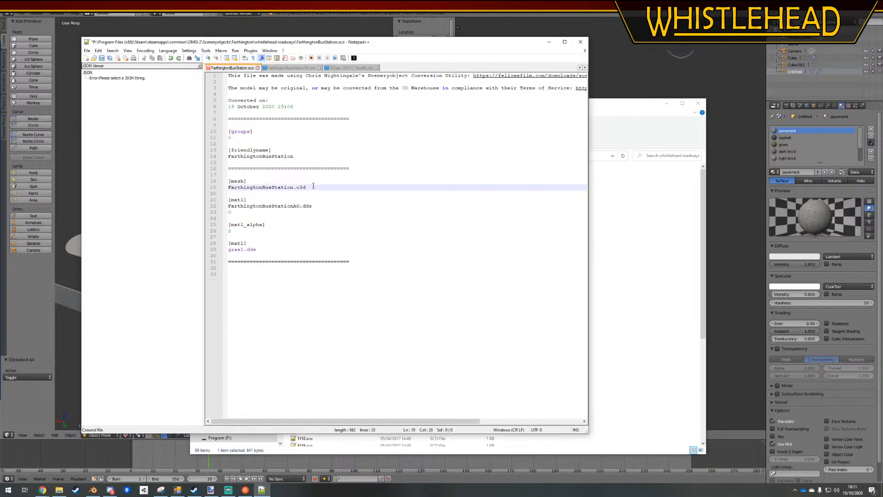
Add a [rendertype] entry set to surface below the friendly name, and save the .sco file
{"action": "left_click", "coordinate": [364, 157]}
{"action": "key", "text": "Return"}
{"action": "key", "text": "Return"}
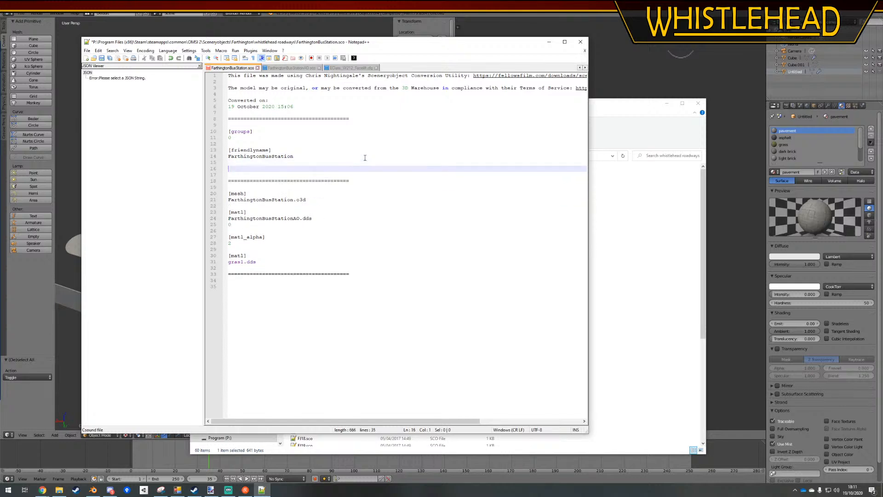
{"action": "type", "text": "[rendertype]"}
{"action": "key", "text": "Return"}
{"action": "type", "text": "surface"}
{"action": "left_click", "coordinate": [393, 325]}
{"action": "key", "text": "ctrl+s"}
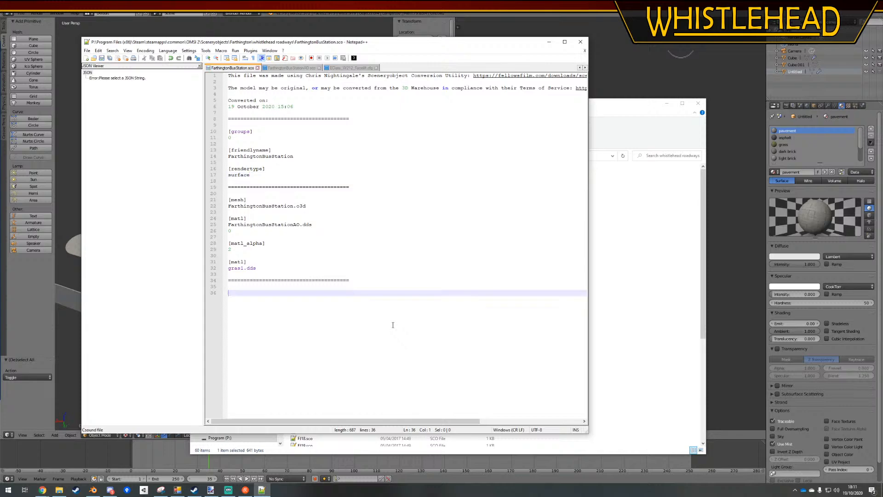
Add the value 0 on a new line under gras1.dds in the last [matl] entry
{"action": "left_click", "coordinate": [620, 254]}
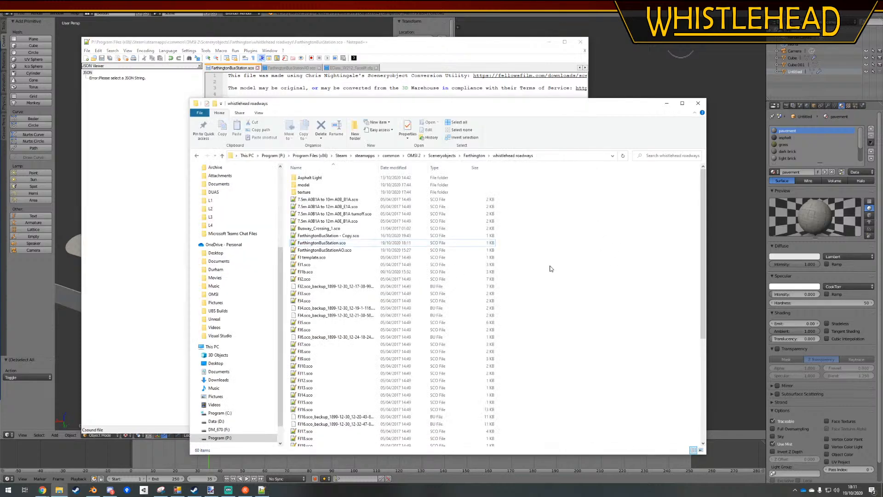
{"action": "left_click", "coordinate": [398, 50]}
{"action": "left_click", "coordinate": [232, 271]}
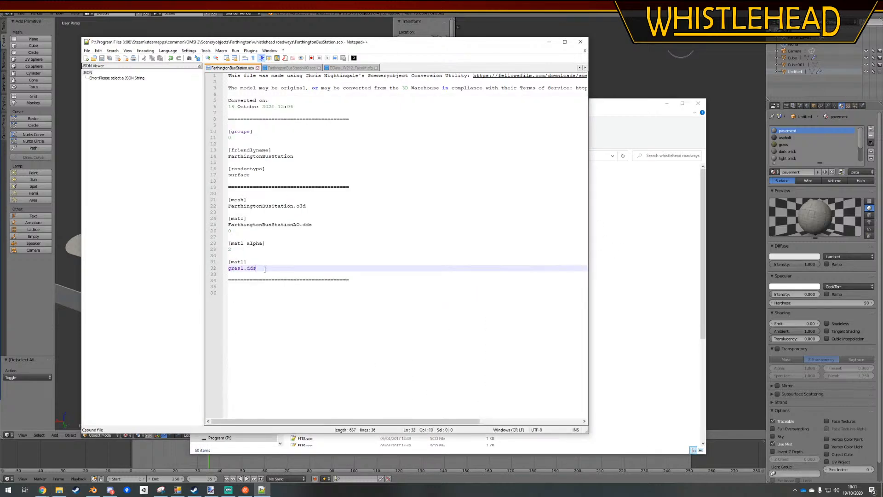
{"action": "key", "text": "Return"}
Switch to Blender and check which image file the grass material's texture uses
{"action": "left_click", "coordinate": [597, 274]}
{"action": "left_click", "coordinate": [735, 125]}
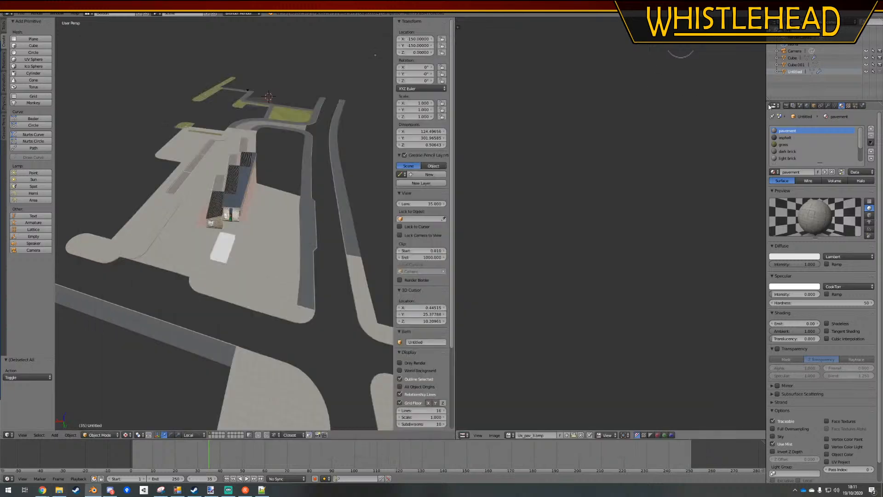
{"action": "left_click", "coordinate": [788, 151]}
{"action": "left_click", "coordinate": [787, 144]}
{"action": "left_click", "coordinate": [847, 106]}
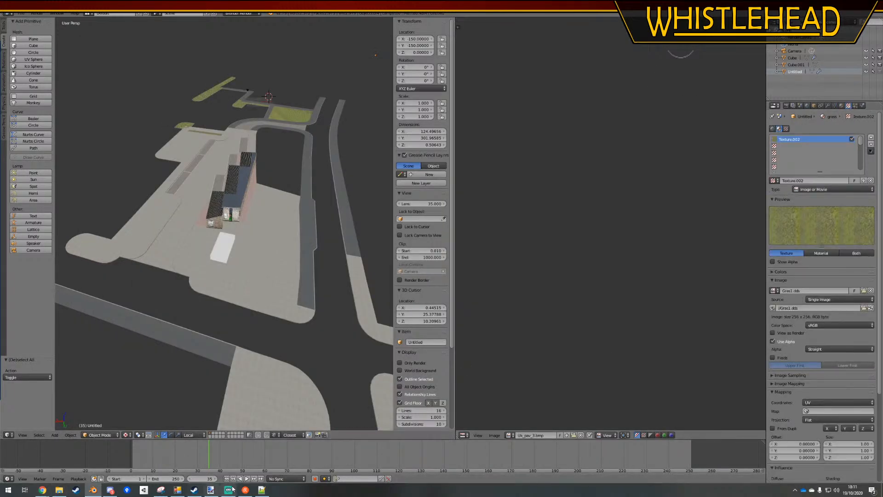
Open WSH_roundabout.sco from the whistlehead roadways folder and read its entries, keeping Notepad++ open
{"action": "left_click", "coordinate": [59, 489]}
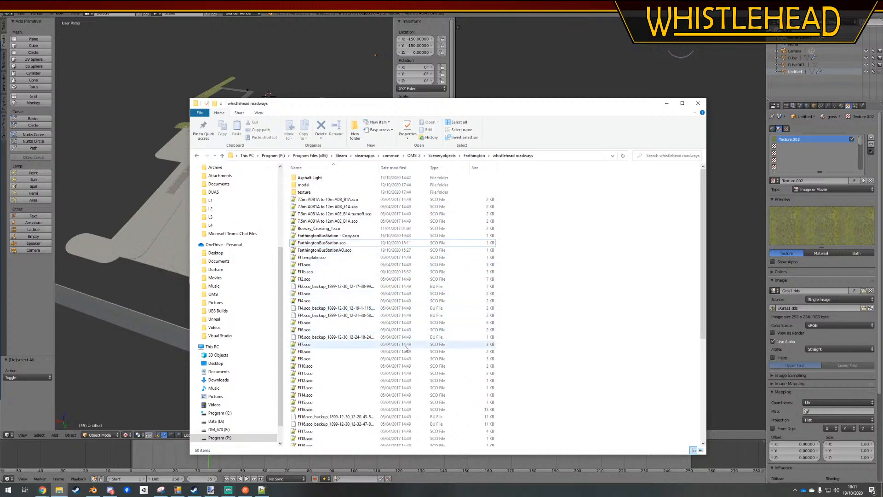
{"action": "scroll", "coordinate": [407, 371], "scroll_direction": "down", "scroll_amount": 6}
{"action": "scroll", "coordinate": [407, 372], "scroll_direction": "down", "scroll_amount": 2}
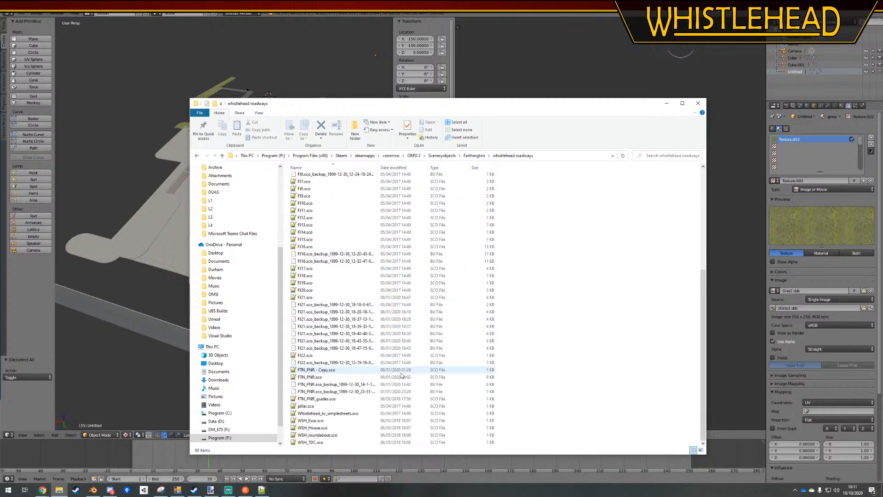
{"action": "double_click", "coordinate": [318, 435]}
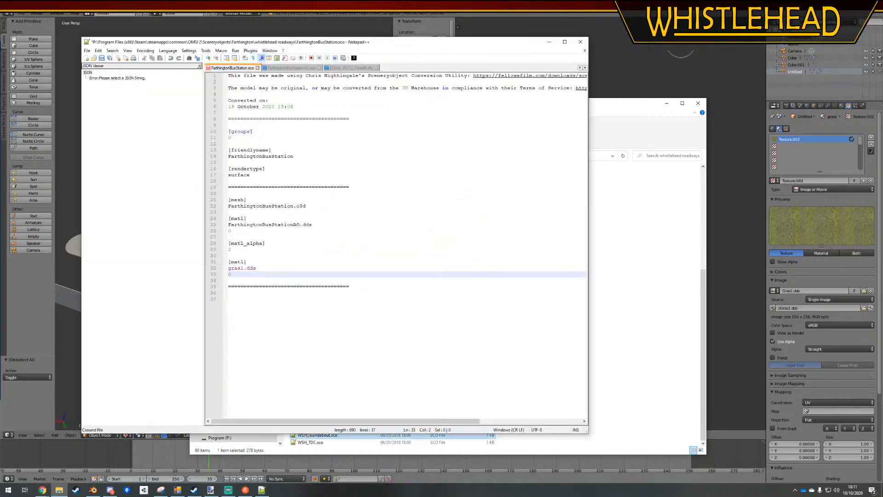
{"action": "left_click", "coordinate": [585, 44]}
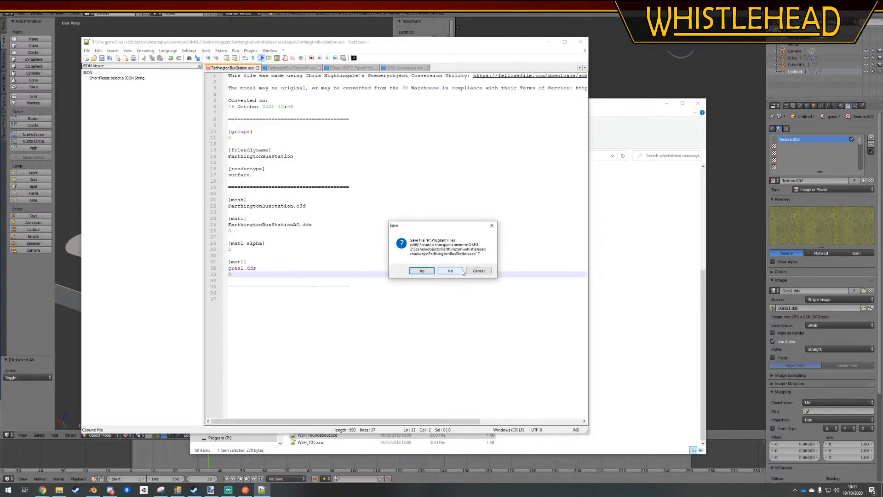
{"action": "left_click", "coordinate": [483, 271]}
Open WSH_House.sco from the same folder and compare its entries with WSH_roundabout.sco
{"action": "key", "text": "alt+Tab"}
{"action": "double_click", "coordinate": [318, 428]}
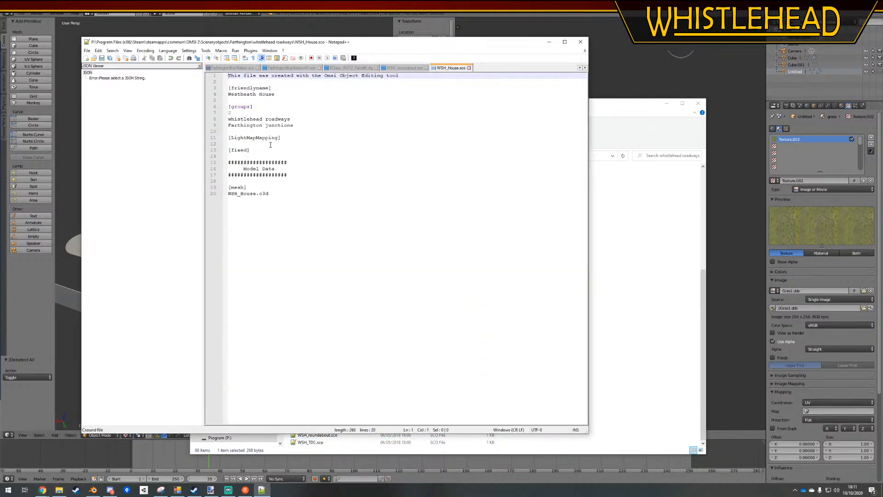
{"action": "left_click", "coordinate": [291, 211]}
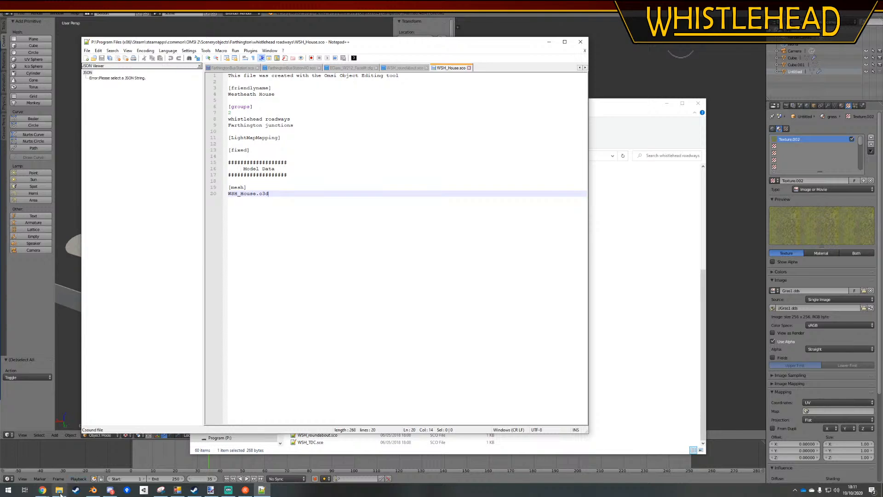
{"action": "left_click", "coordinate": [60, 491]}
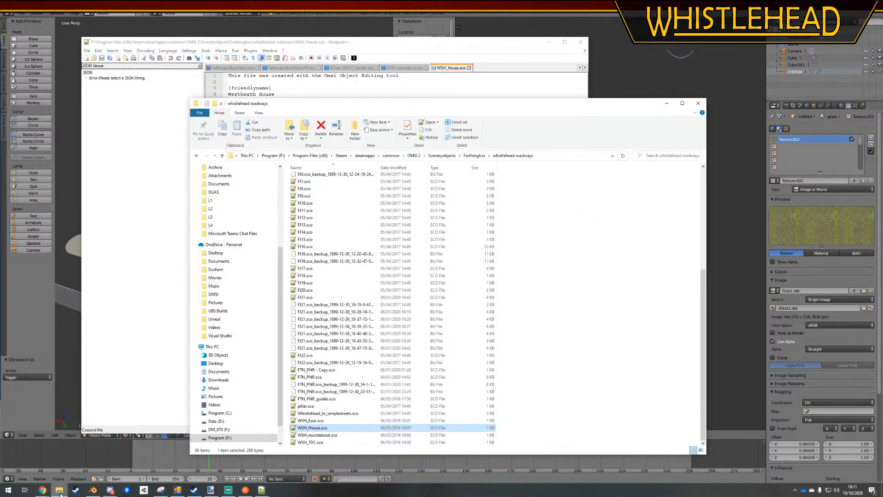
{"action": "left_click", "coordinate": [261, 490]}
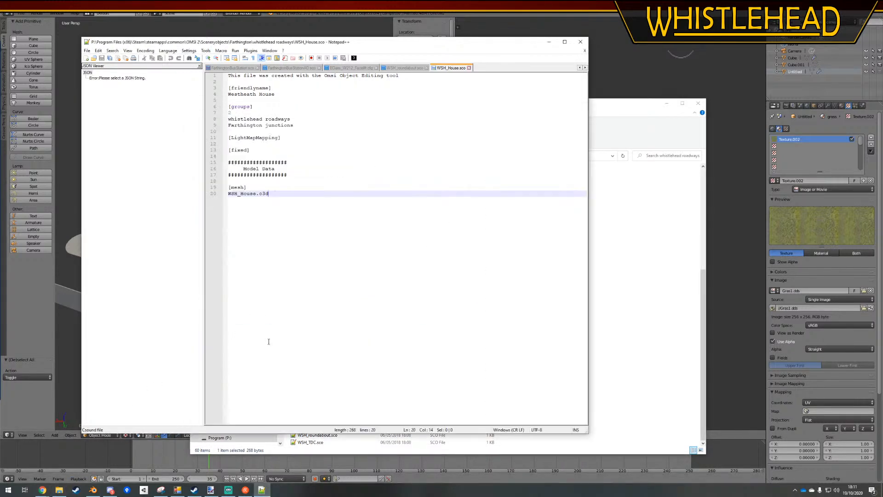
{"action": "left_click", "coordinate": [405, 68]}
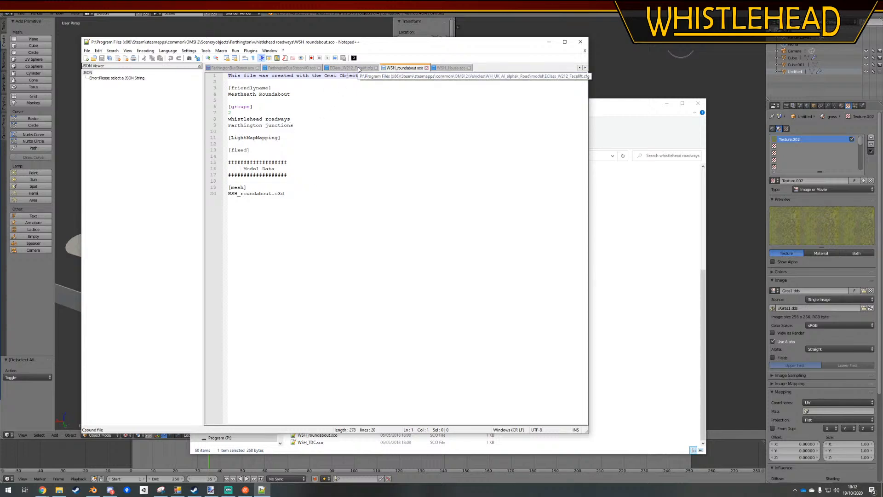
Remove the gras1.dds [matl] entry from the end of FarthingtonBusStation.sco
{"action": "left_click", "coordinate": [237, 68]}
{"action": "left_click_drag", "start_coordinate": [260, 276], "coordinate": [263, 252]}
Duplicate grass.bmp.cfg in the whistlehead roadways texture folder and rename the copy gras1.dds.cfg
{"action": "left_click", "coordinate": [664, 227]}
{"action": "scroll", "coordinate": [337, 177], "scroll_direction": "up", "scroll_amount": 8}
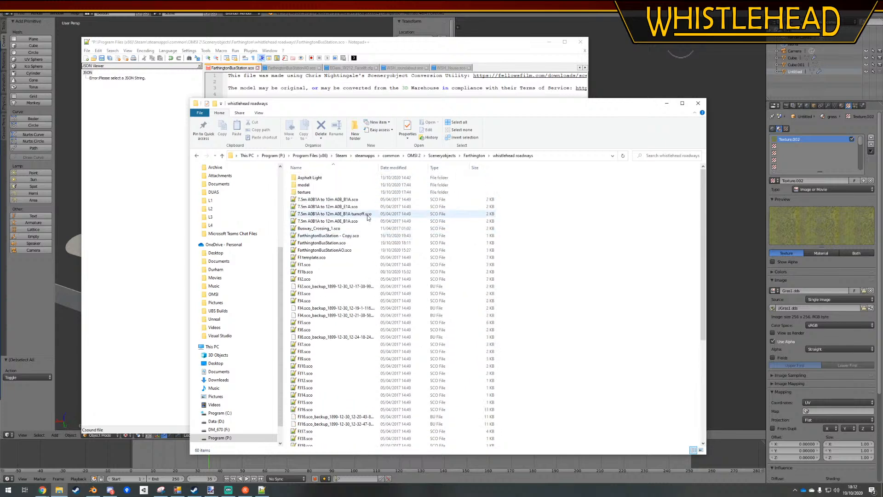
{"action": "double_click", "coordinate": [313, 182]}
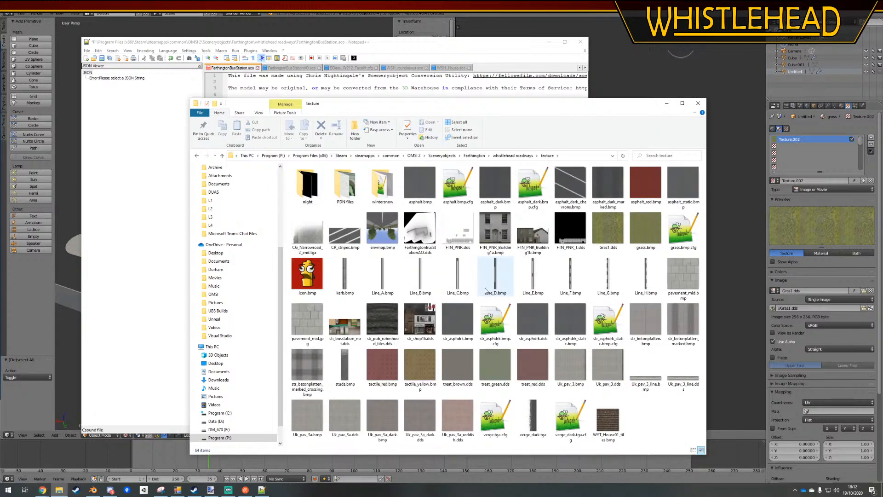
{"action": "left_click", "coordinate": [683, 230]}
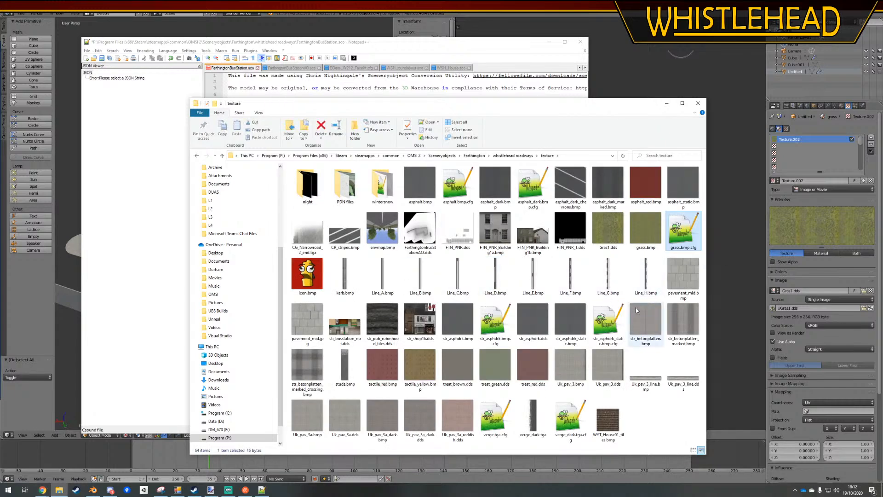
{"action": "key", "text": "ctrl+c"}
{"action": "key", "text": "ctrl+v"}
{"action": "right_click", "coordinate": [675, 226]}
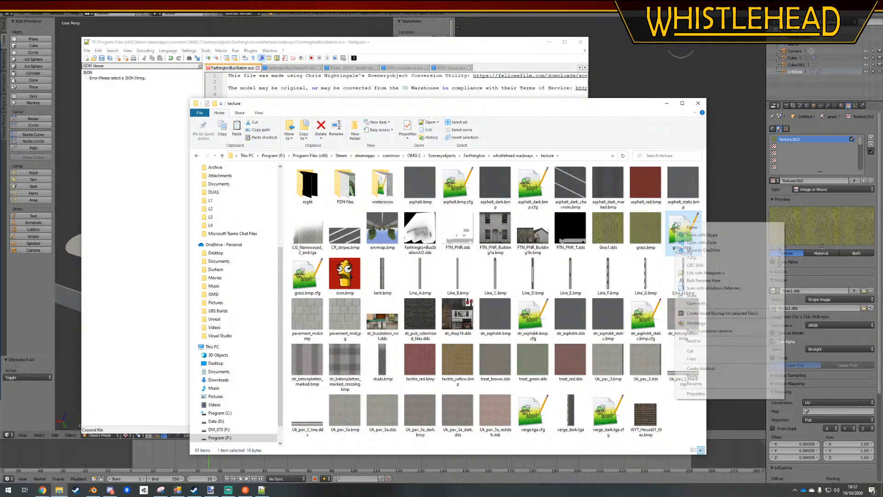
{"action": "left_click", "coordinate": [693, 385]}
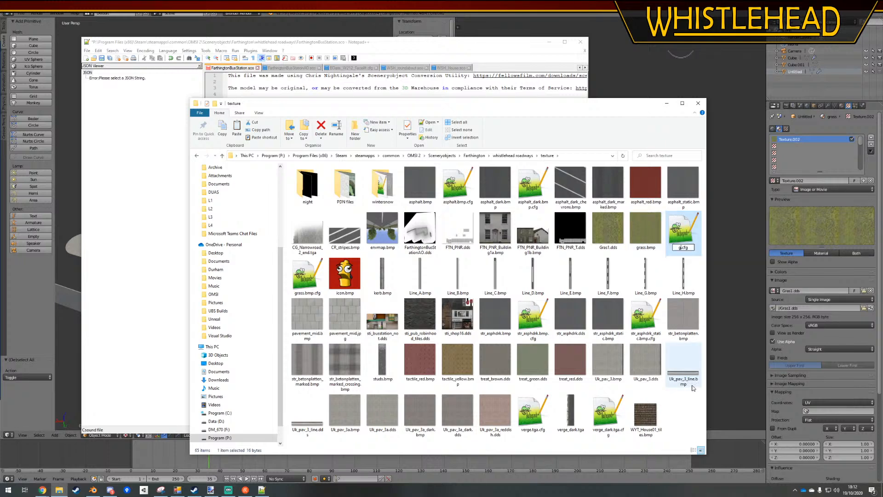
{"action": "type", "text": "gras1.dds"}
{"action": "key", "text": "Return"}
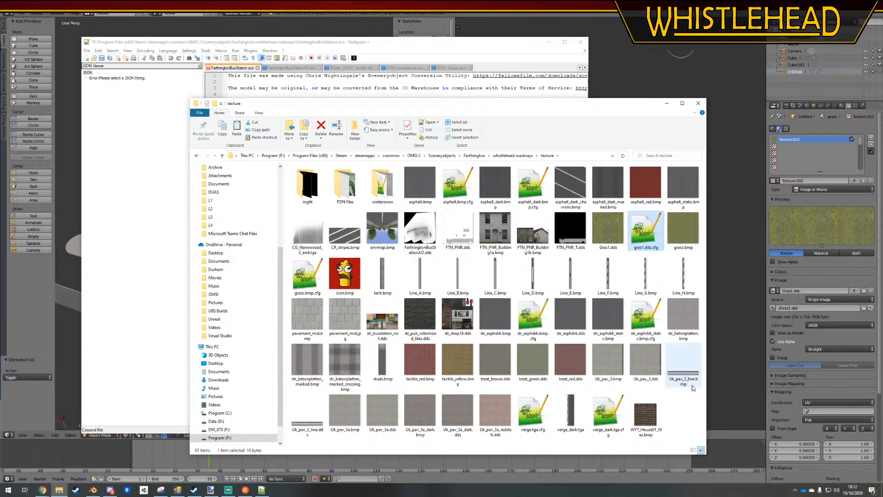
Open gras1.dds.cfg to check its terrain mapping entry, and close Notepad++
{"action": "double_click", "coordinate": [643, 231]}
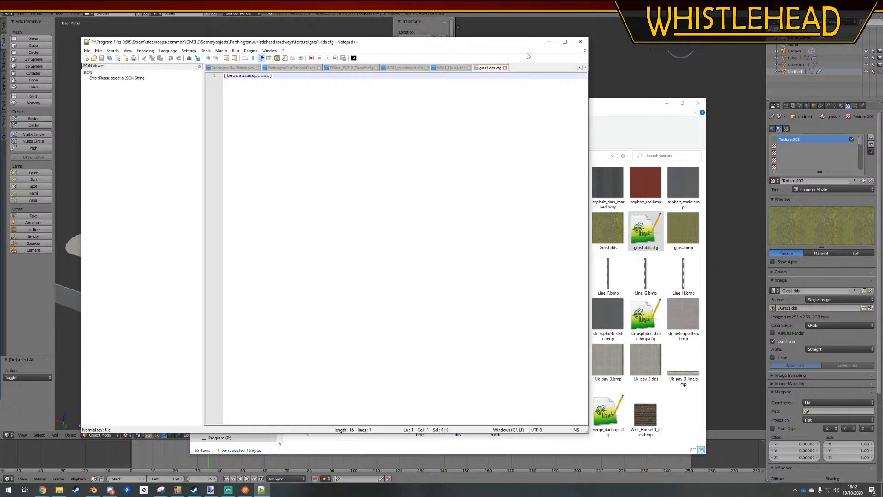
{"action": "left_click", "coordinate": [581, 42]}
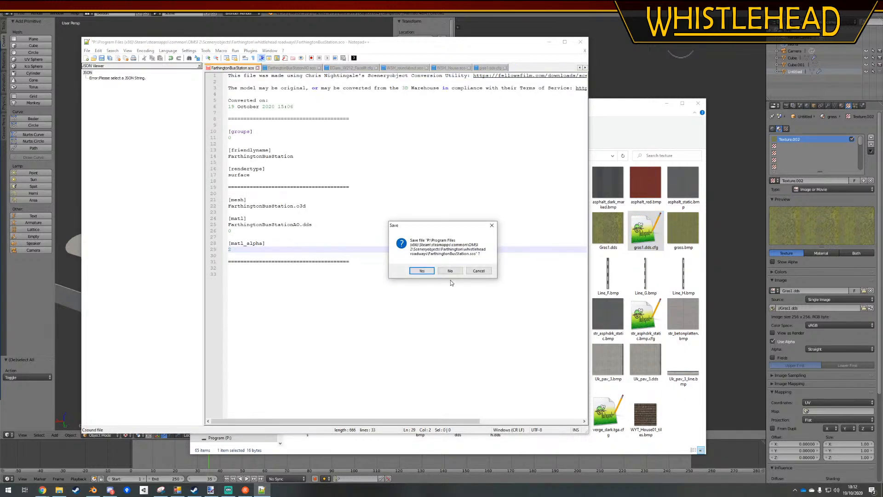
{"action": "left_click", "coordinate": [438, 272]}
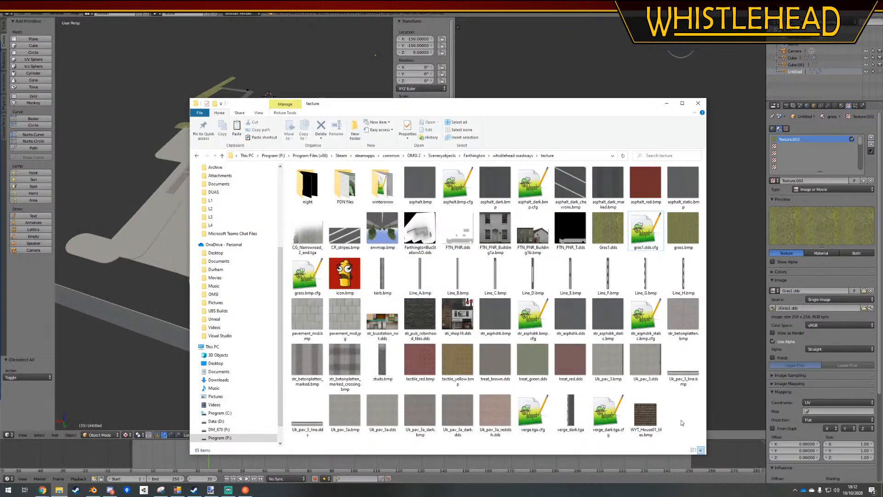
Switch to Blender and widen the 3D view at the expense of the image editor
{"action": "left_click", "coordinate": [177, 490]}
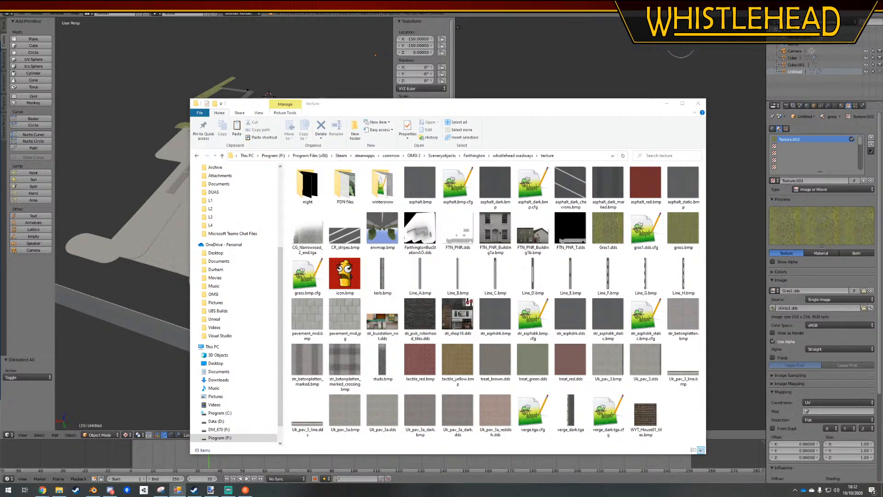
{"action": "key", "text": "alt+Tab"}
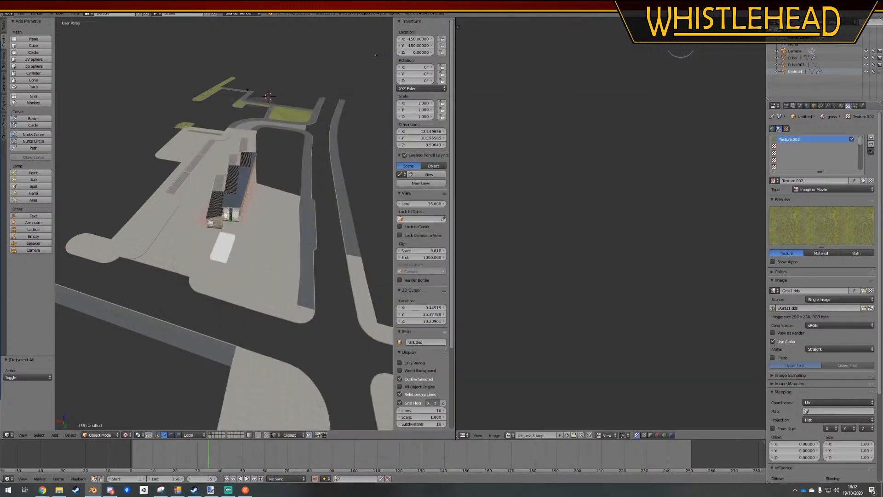
{"action": "left_click_drag", "start_coordinate": [456, 151], "coordinate": [621, 153]}
UV-map the asphalt pavement strip curving around the large grass patch with Follow Active Quads, using Length Average
{"action": "middle_click_drag", "start_coordinate": [511, 161], "coordinate": [386, 217]}
{"action": "middle_click_drag", "start_coordinate": [453, 266], "coordinate": [313, 233], "text": "shift"}
{"action": "scroll", "coordinate": [227, 207], "scroll_direction": "up", "scroll_amount": 10}
{"action": "scroll", "coordinate": [294, 226], "scroll_direction": "down", "scroll_amount": 5}
{"action": "scroll", "coordinate": [313, 233], "scroll_direction": "up", "scroll_amount": 5}
{"action": "key", "text": "Tab"}
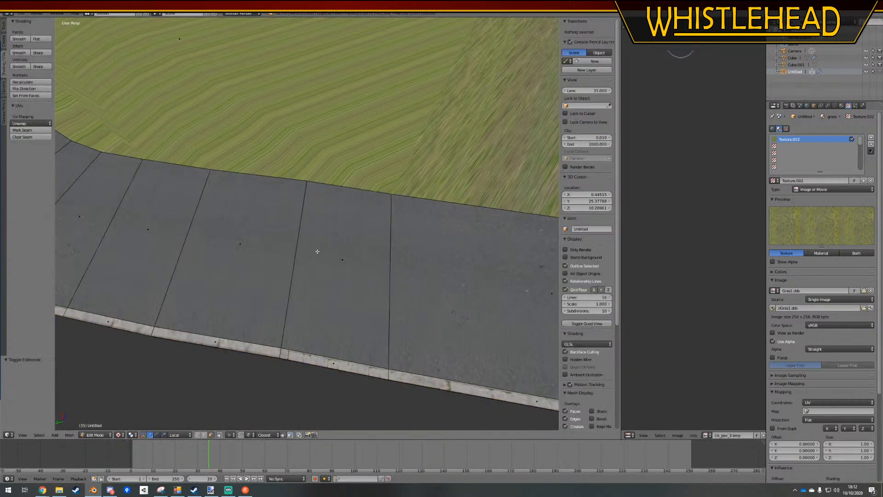
{"action": "scroll", "coordinate": [318, 249], "scroll_direction": "down", "scroll_amount": 3}
{"action": "right_click", "coordinate": [537, 269]}
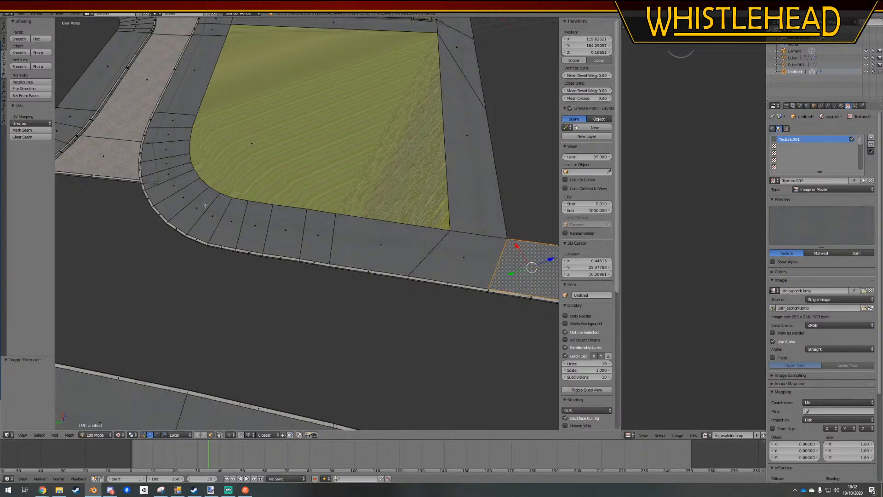
{"action": "right_click", "coordinate": [191, 78], "text": "ctrl"}
{"action": "left_click", "coordinate": [30, 123]}
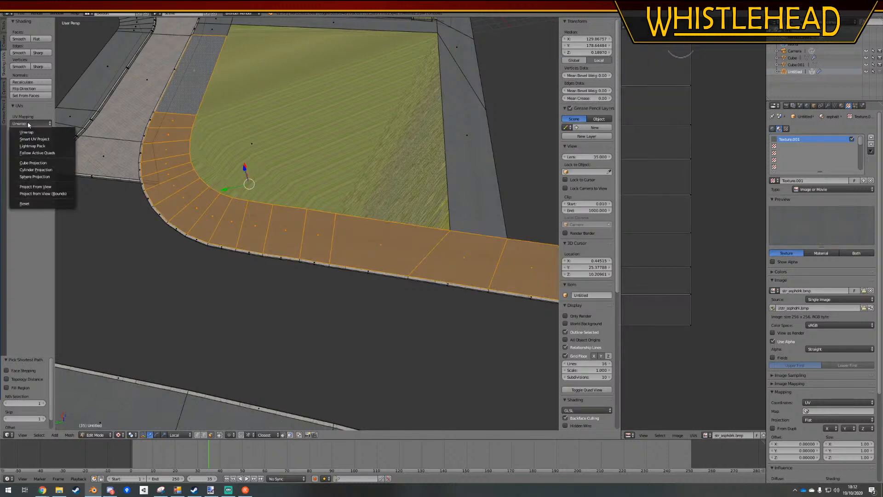
{"action": "left_click", "coordinate": [39, 153]}
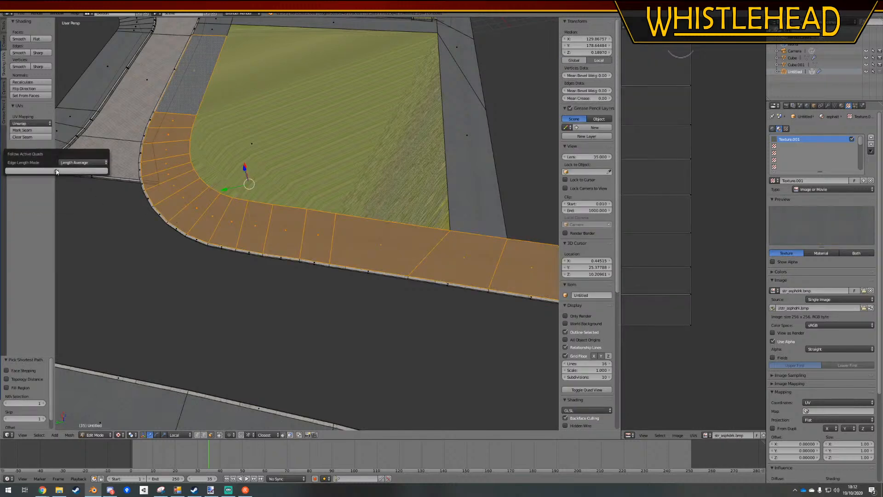
{"action": "left_click", "coordinate": [95, 174]}
{"action": "key", "text": "a"}
Apply Follow Active Quads with Length Average to the straight asphalt strip on the grass patch's outer side, and return to Object Mode
{"action": "middle_click_drag", "start_coordinate": [514, 91], "coordinate": [342, 257], "text": "shift"}
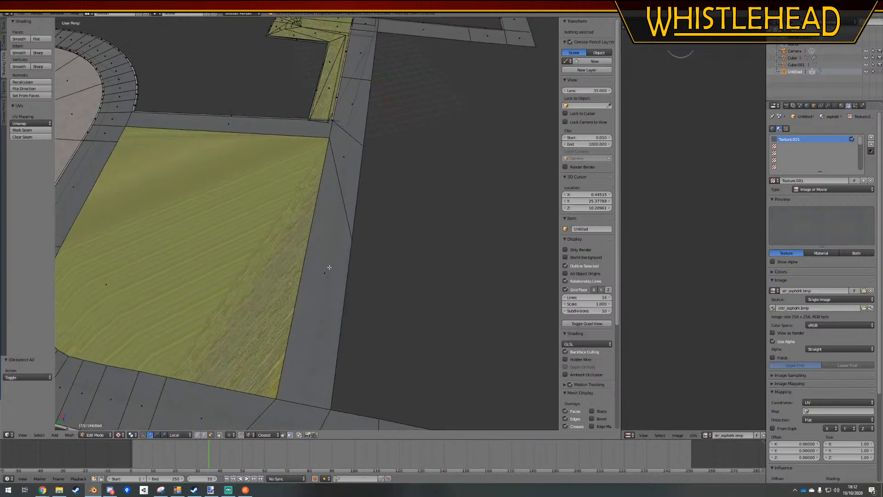
{"action": "right_click", "coordinate": [329, 266]}
{"action": "right_click", "coordinate": [358, 48], "text": "ctrl"}
{"action": "left_click", "coordinate": [45, 125]}
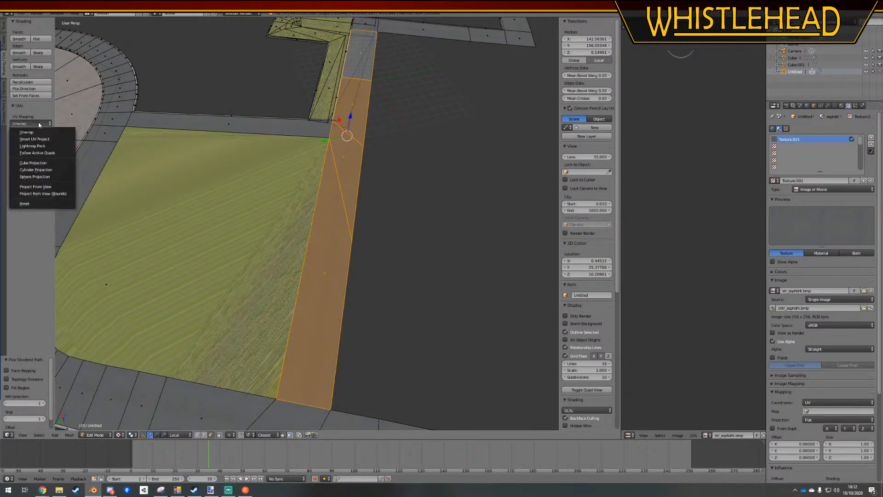
{"action": "left_click", "coordinate": [40, 150]}
{"action": "left_click", "coordinate": [61, 166]}
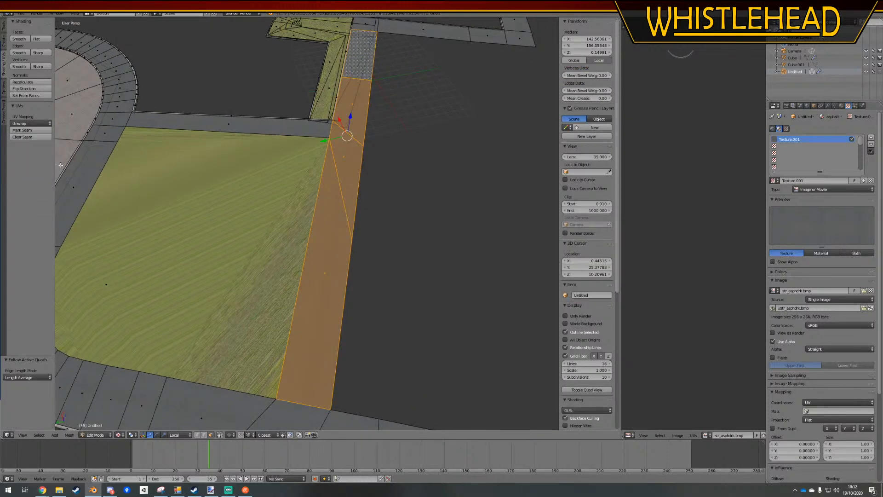
{"action": "key", "text": "a"}
{"action": "key", "text": "Tab"}
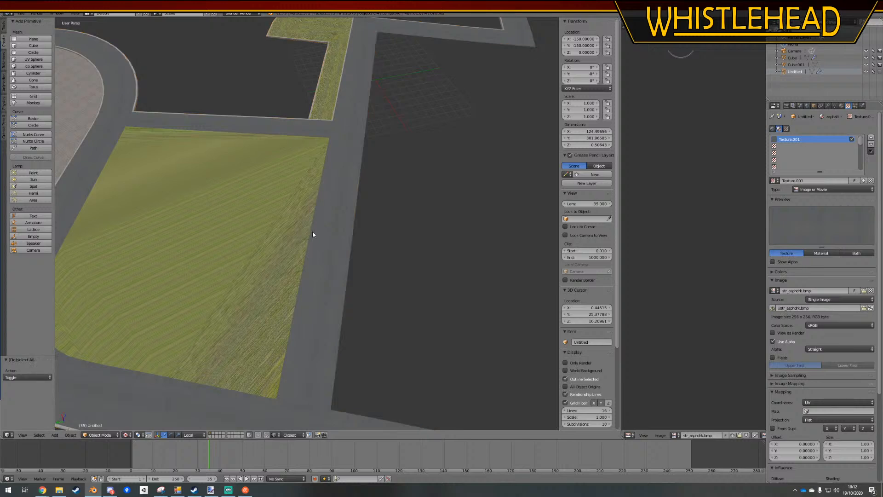
In Edit Mode from the top view, slide the vertex on the forecourt pavement's inner edge towards the rounded corner by a factor of about 0.87
{"action": "scroll", "coordinate": [290, 246], "scroll_direction": "down", "scroll_amount": 4}
{"action": "middle_click_drag", "start_coordinate": [290, 246], "coordinate": [414, 225], "text": "shift"}
{"action": "scroll", "coordinate": [336, 338], "scroll_direction": "up", "scroll_amount": 2}
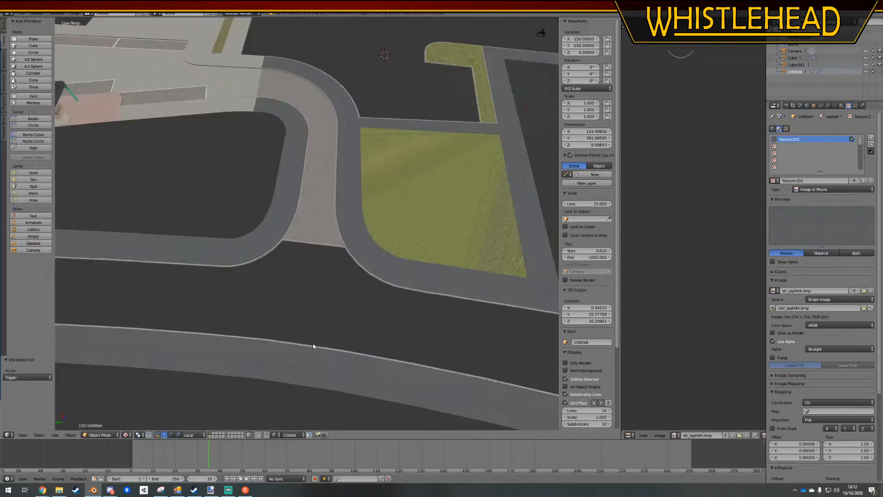
{"action": "middle_click_drag", "start_coordinate": [217, 319], "coordinate": [457, 321], "text": "shift"}
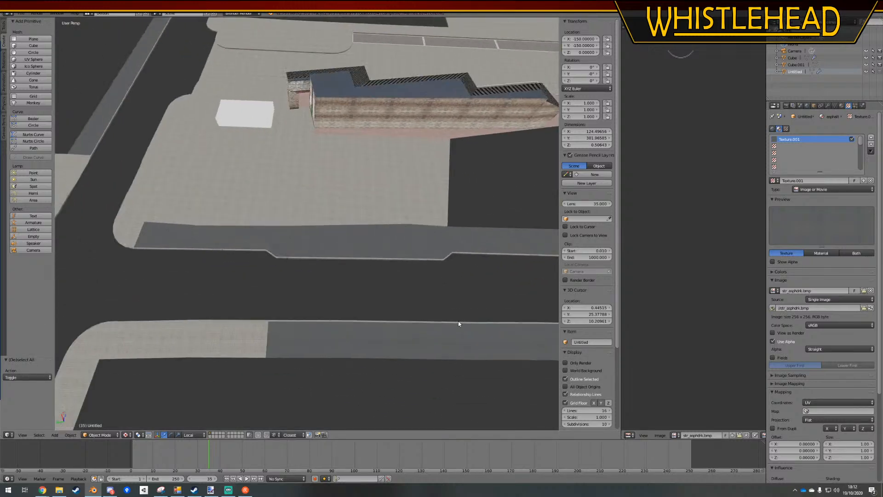
{"action": "key", "text": "Tab"}
{"action": "scroll", "coordinate": [227, 241], "scroll_direction": "up", "scroll_amount": 4}
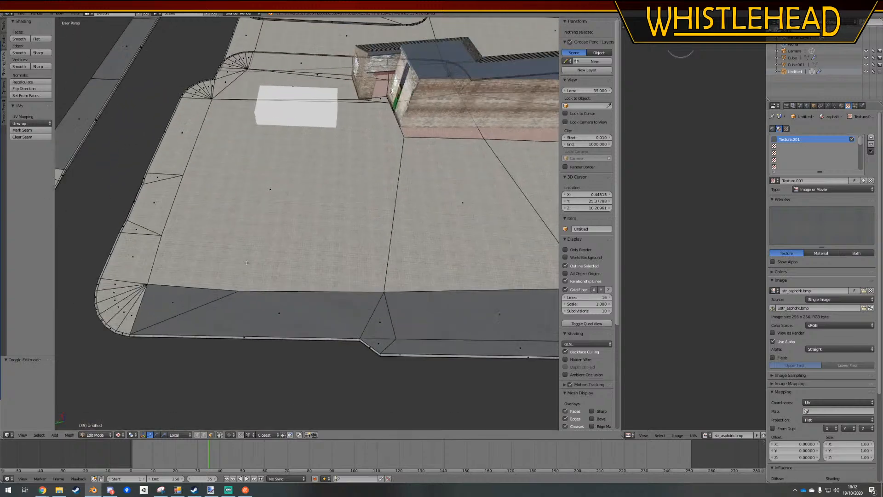
{"action": "key", "text": "KP_7"}
{"action": "scroll", "coordinate": [243, 261], "scroll_direction": "up", "scroll_amount": 5}
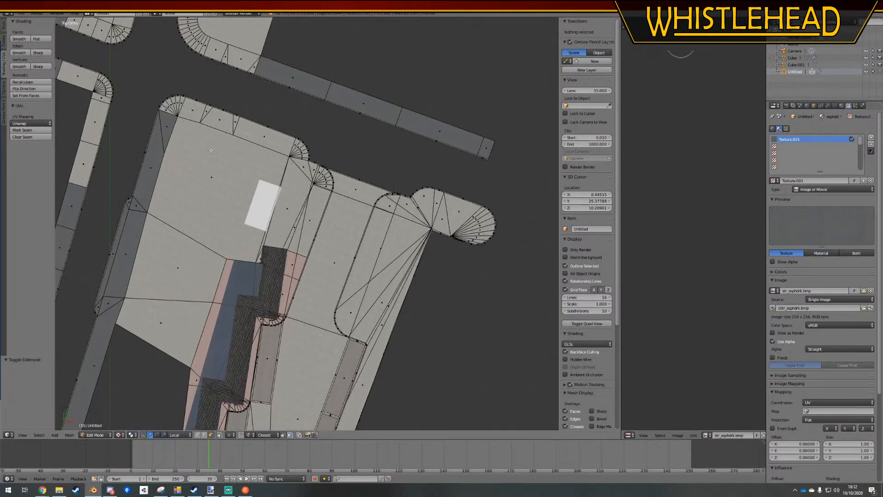
{"action": "left_click", "coordinate": [201, 435]}
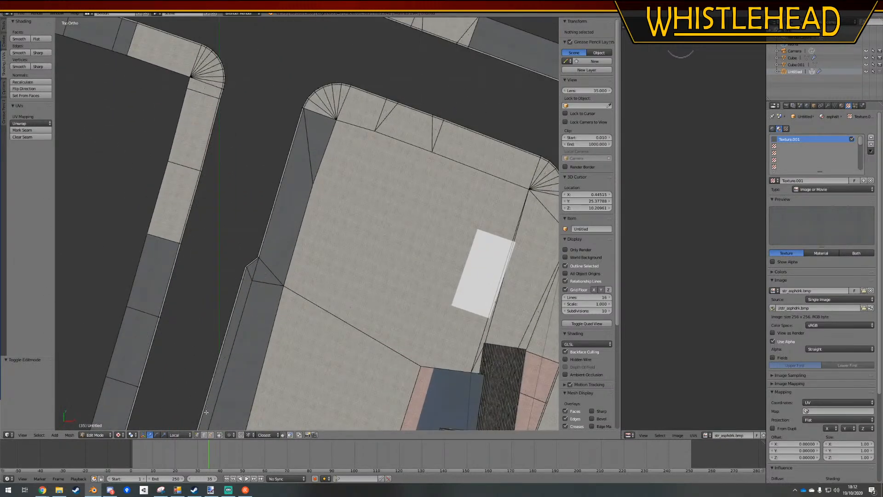
{"action": "right_click", "coordinate": [330, 188]}
{"action": "key", "text": "shift+v"}
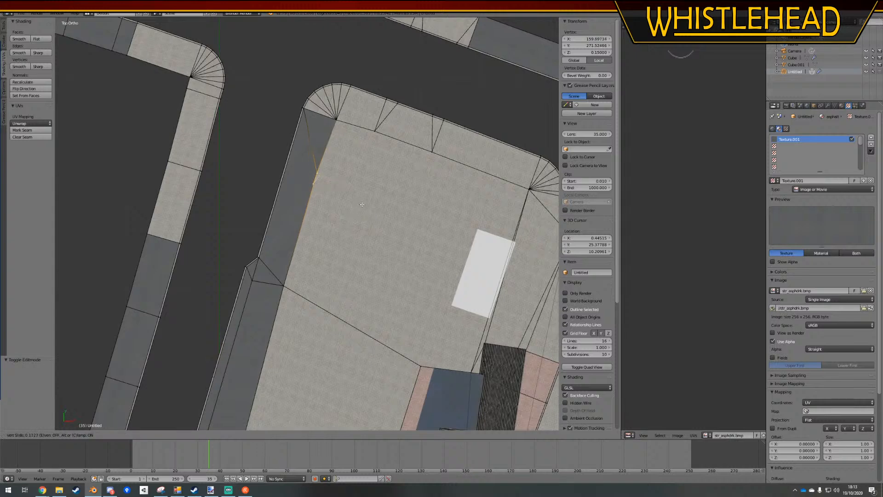
{"action": "left_click", "coordinate": [386, 164]}
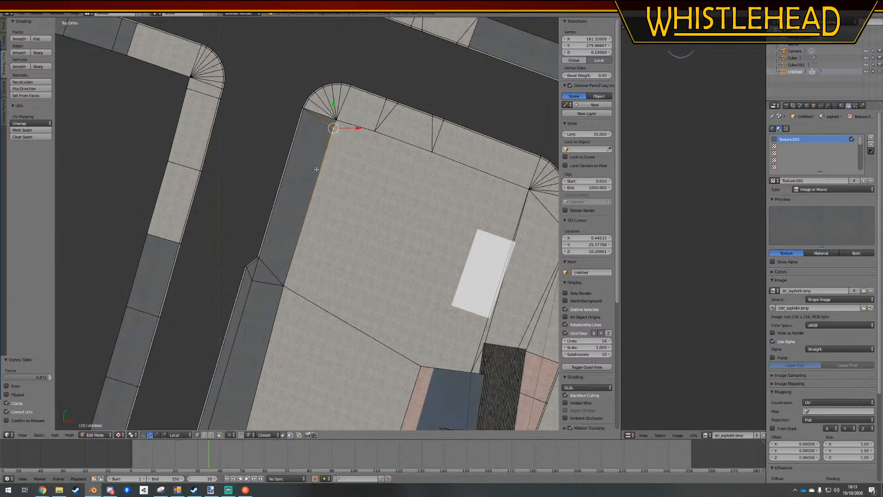
Select the asphalt strip from the small corner triangle down to the last face before the bend, and apply Follow Active Quads with Length Average
{"action": "left_click", "coordinate": [211, 434]}
{"action": "right_click", "coordinate": [322, 122]}
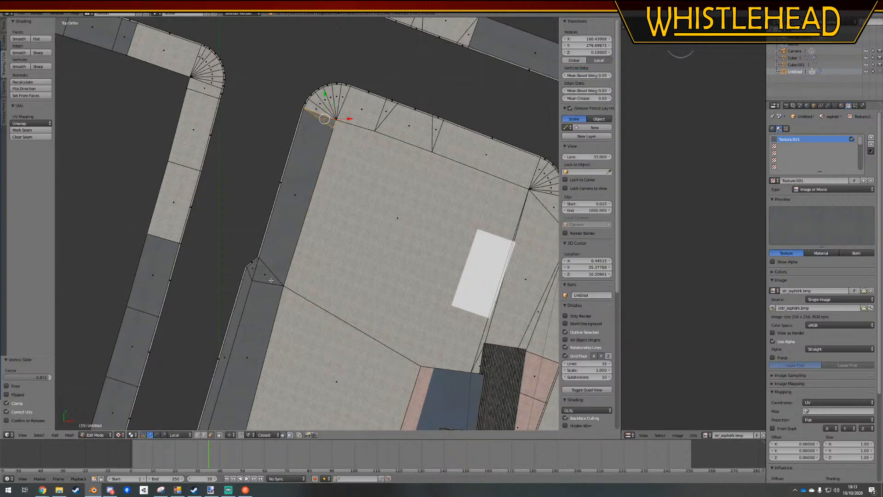
{"action": "middle_click_drag", "start_coordinate": [270, 280], "coordinate": [327, 50], "text": "shift"}
{"action": "scroll", "coordinate": [284, 303], "scroll_direction": "down", "scroll_amount": 5}
{"action": "scroll", "coordinate": [284, 212], "scroll_direction": "up", "scroll_amount": 3}
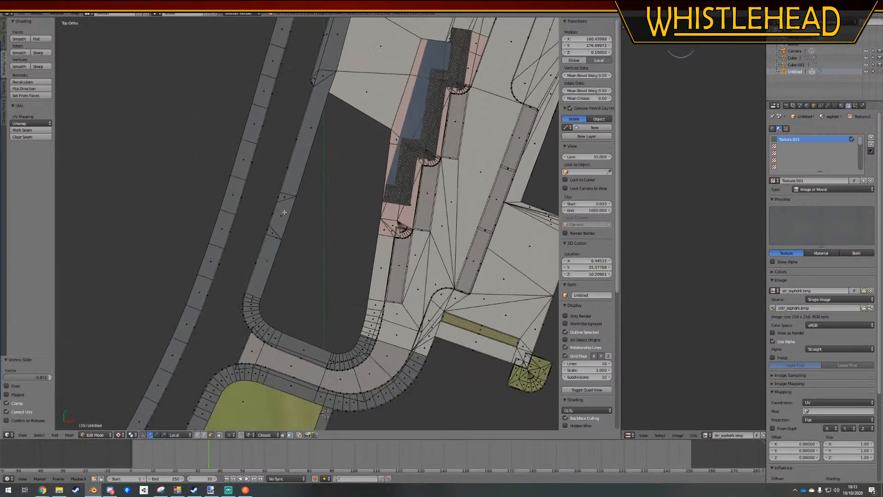
{"action": "right_click", "coordinate": [270, 260], "text": "ctrl"}
{"action": "left_click", "coordinate": [36, 124]}
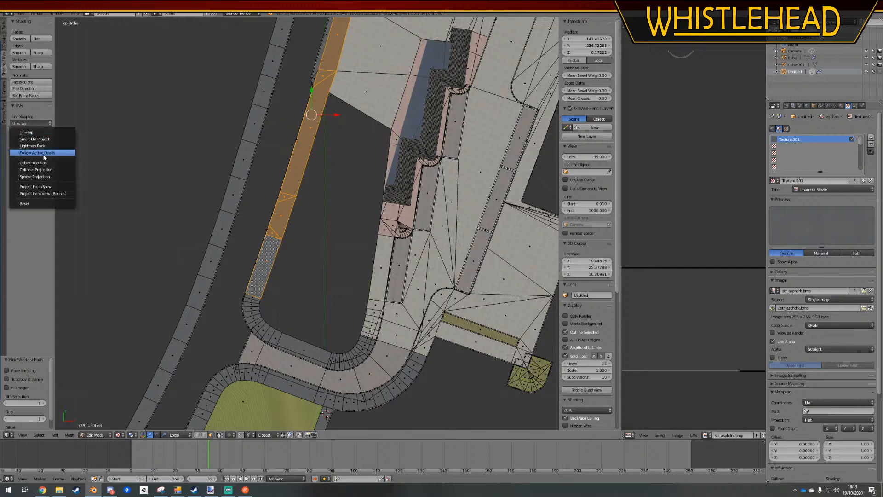
{"action": "left_click", "coordinate": [43, 155]}
{"action": "left_click", "coordinate": [58, 171]}
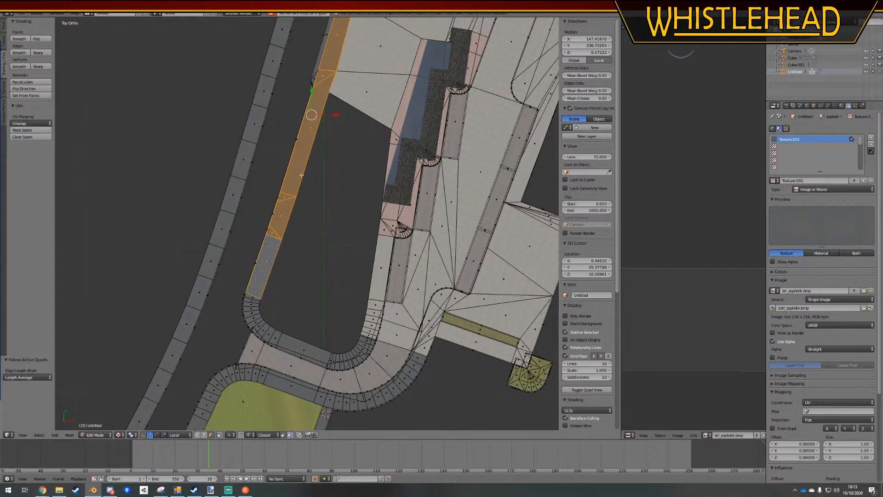
{"action": "scroll", "coordinate": [345, 150], "scroll_direction": "up", "scroll_amount": 1, "text": "shift"}
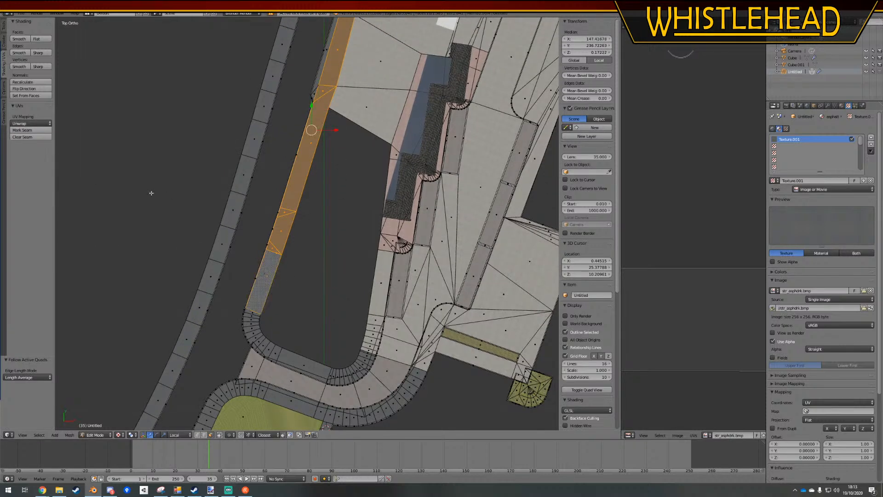
{"action": "left_click", "coordinate": [34, 123]}
{"action": "left_click", "coordinate": [34, 152]}
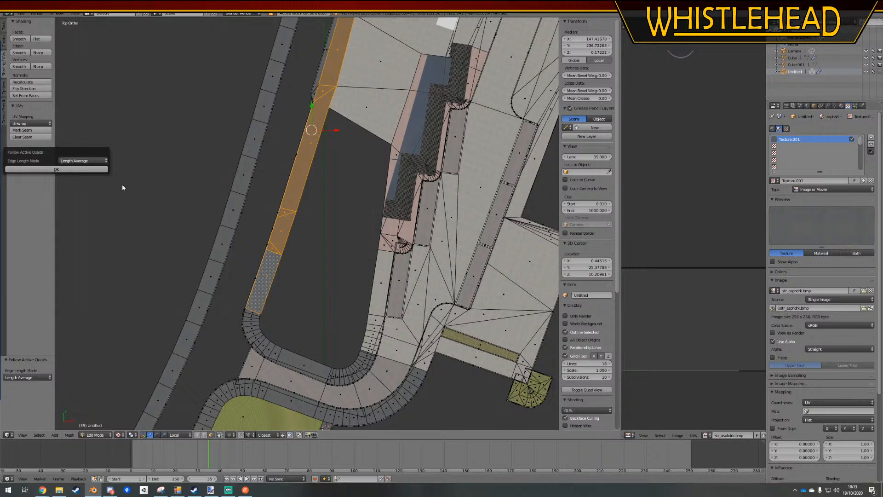
{"action": "left_click", "coordinate": [86, 170]}
Extend the selection around the bend to the next straight asphalt face, apply Follow Active Quads with Length Average, and deselect everything
{"action": "scroll", "coordinate": [332, 246], "scroll_direction": "up", "scroll_amount": 3}
{"action": "middle_click_drag", "start_coordinate": [308, 368], "coordinate": [314, 237], "text": "shift"}
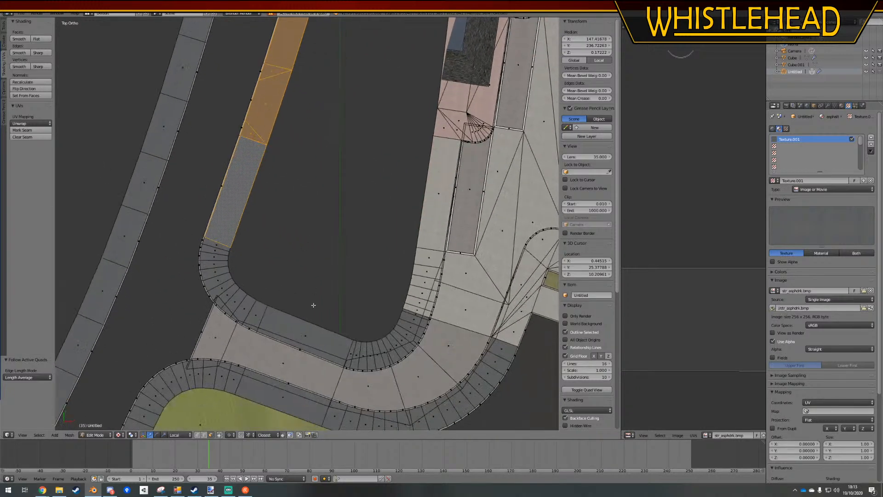
{"action": "right_click", "coordinate": [299, 329], "text": "ctrl"}
{"action": "left_click", "coordinate": [31, 123]}
{"action": "left_click", "coordinate": [35, 153]}
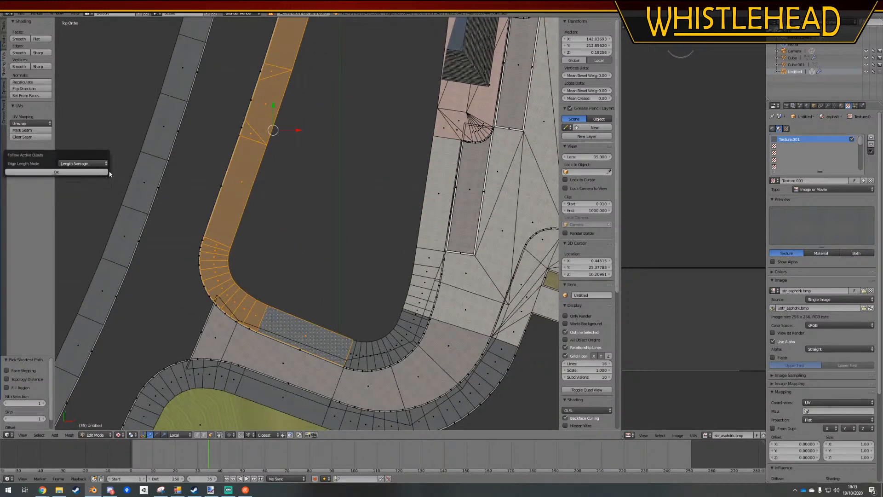
{"action": "left_click", "coordinate": [72, 173]}
{"action": "key", "text": "a"}
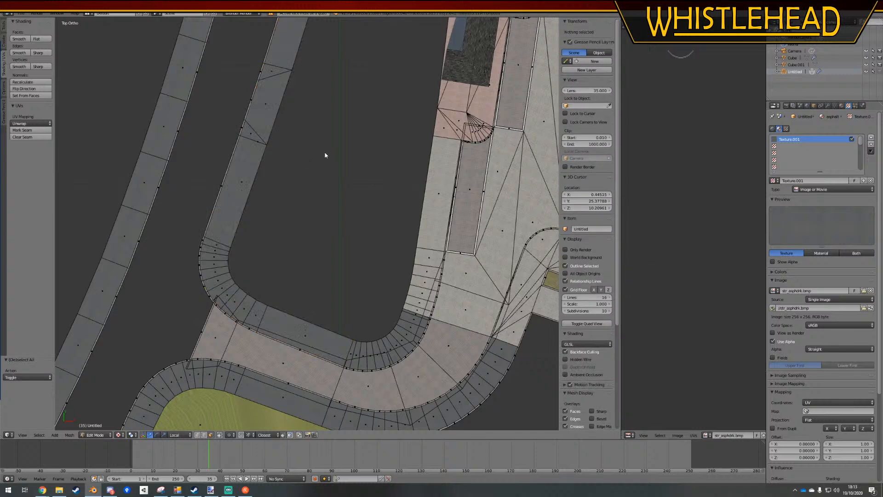
Examine the asphalt texture in Object Mode along the strip up to the kerb kink beside the light forecourt
{"action": "key", "text": "Tab"}
{"action": "scroll", "coordinate": [325, 228], "scroll_direction": "up", "scroll_amount": 4}
{"action": "middle_click_drag", "start_coordinate": [325, 228], "coordinate": [316, 381], "text": "shift"}
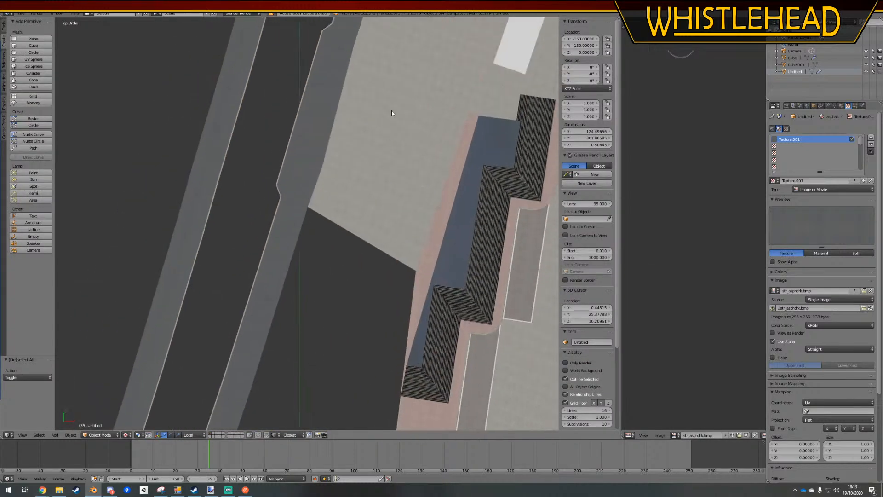
{"action": "scroll", "coordinate": [390, 111], "scroll_direction": "down", "scroll_amount": 1}
{"action": "middle_click_drag", "start_coordinate": [390, 112], "coordinate": [366, 317], "text": "shift"}
{"action": "scroll", "coordinate": [335, 214], "scroll_direction": "up", "scroll_amount": 4}
{"action": "middle_click_drag", "start_coordinate": [335, 215], "coordinate": [335, 252]}
Select the long asphalt face beyond the kerb kink, move the selected end vertices of its UVs along X, and return to Object Mode
{"action": "key", "text": "Tab"}
{"action": "right_click", "coordinate": [285, 183]}
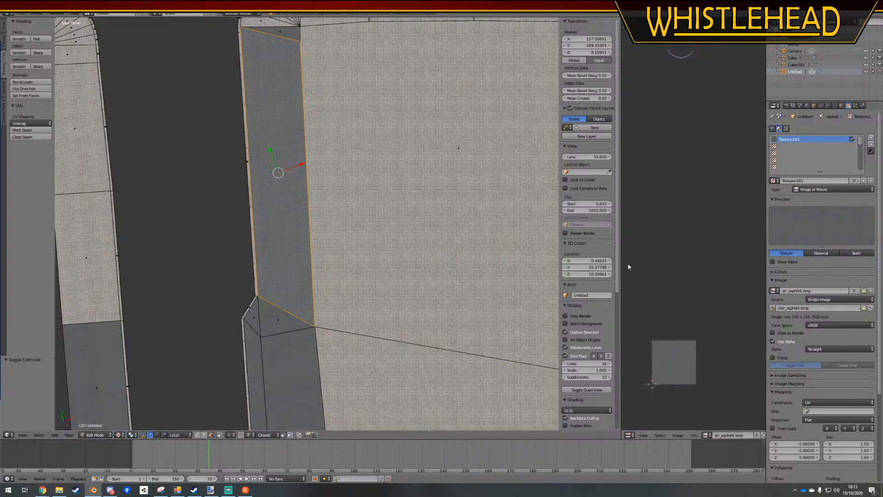
{"action": "left_click_drag", "start_coordinate": [620, 266], "coordinate": [455, 278]}
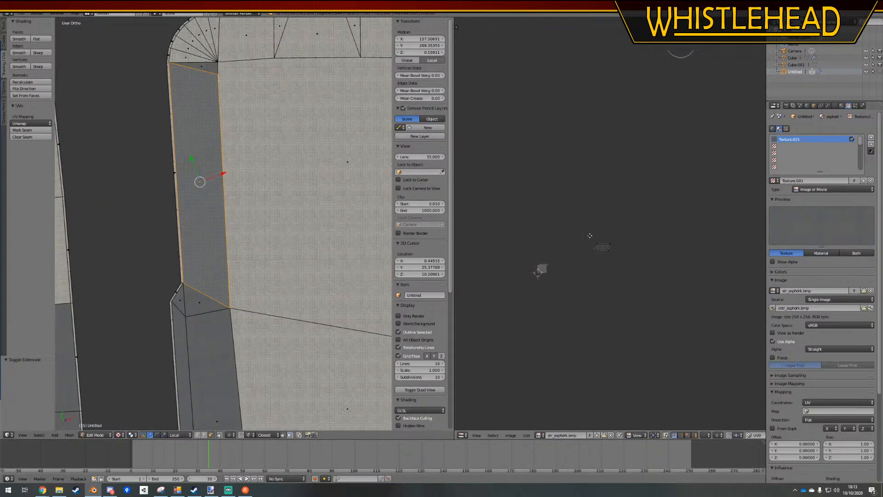
{"action": "scroll", "coordinate": [599, 251], "scroll_direction": "up", "scroll_amount": 1}
{"action": "left_click_drag", "start_coordinate": [633, 267], "coordinate": [597, 361], "text": "ctrl"}
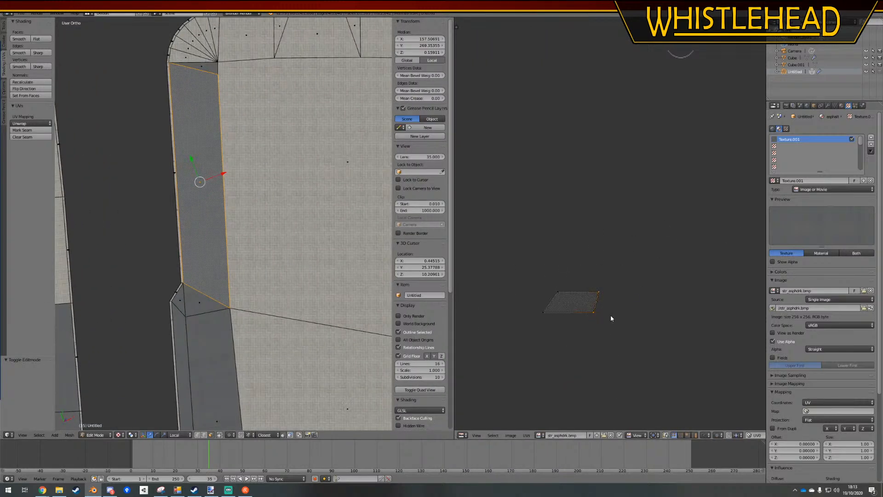
{"action": "key", "text": "g"}
{"action": "key", "text": "x"}
{"action": "left_click", "coordinate": [650, 321]}
{"action": "key", "text": "Tab"}
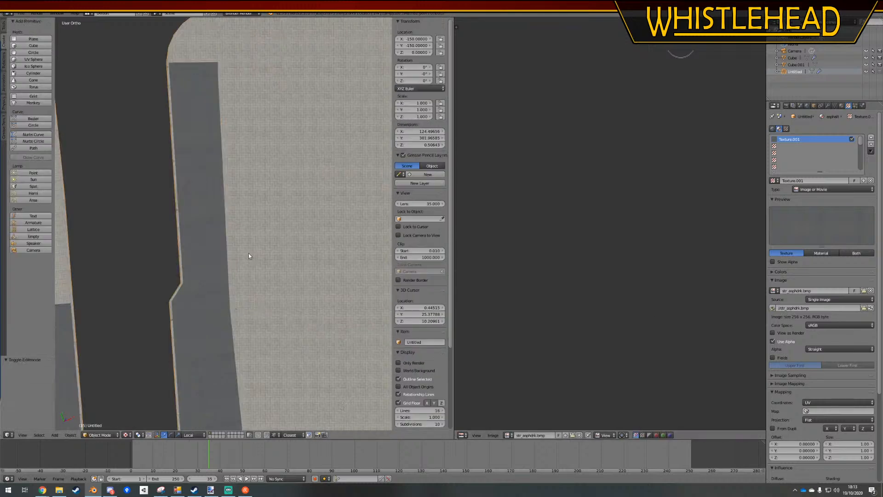
In Edit Mode, slide the vertex on the asphalt strip's forecourt edge beside the kerb kink by a factor of about 0.073
{"action": "scroll", "coordinate": [248, 258], "scroll_direction": "down", "scroll_amount": 2}
{"action": "middle_click_drag", "start_coordinate": [248, 257], "coordinate": [252, 212]}
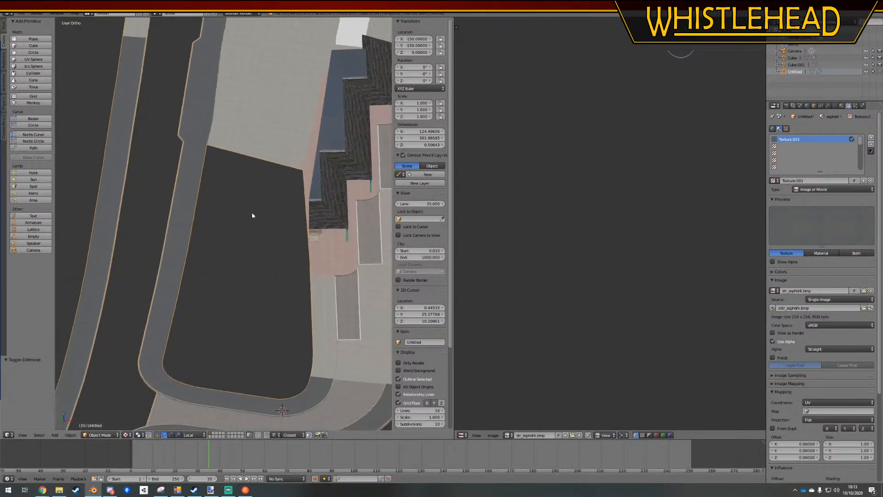
{"action": "key", "text": "KP_5"}
{"action": "scroll", "coordinate": [251, 214], "scroll_direction": "down", "scroll_amount": 4}
{"action": "scroll", "coordinate": [249, 221], "scroll_direction": "up", "scroll_amount": 6}
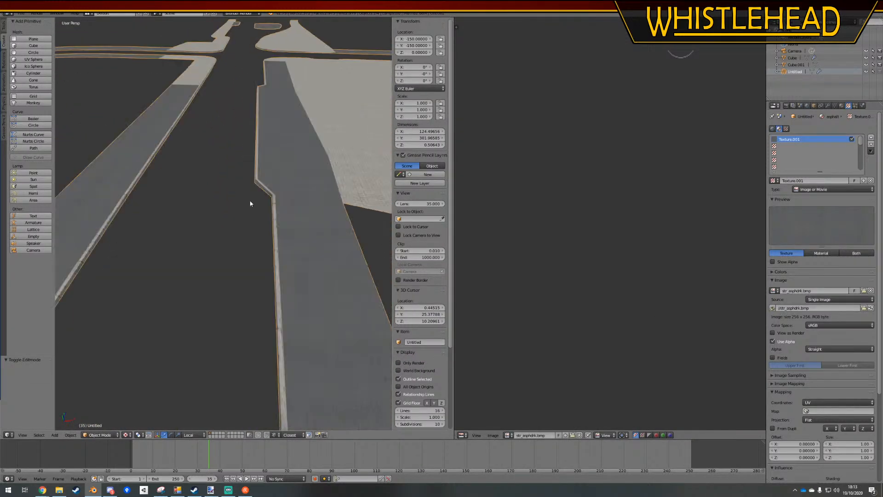
{"action": "key", "text": "Tab"}
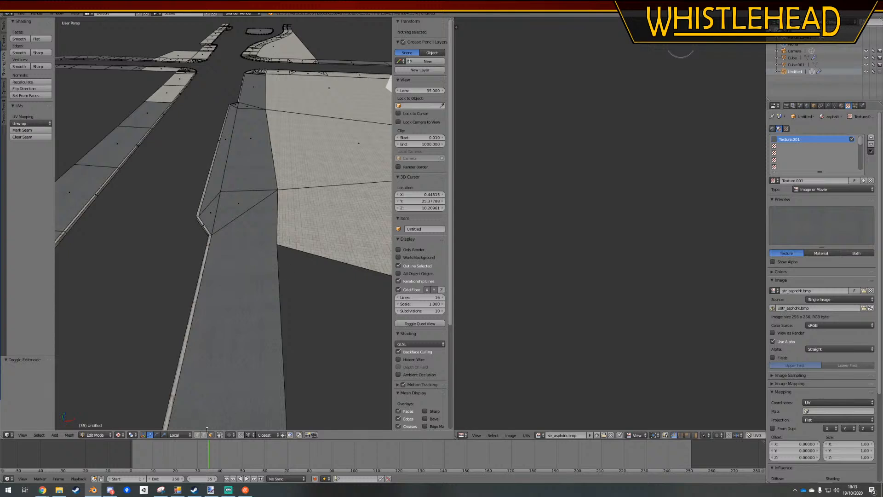
{"action": "right_click", "coordinate": [277, 189]}
{"action": "key", "text": "shift+v"}
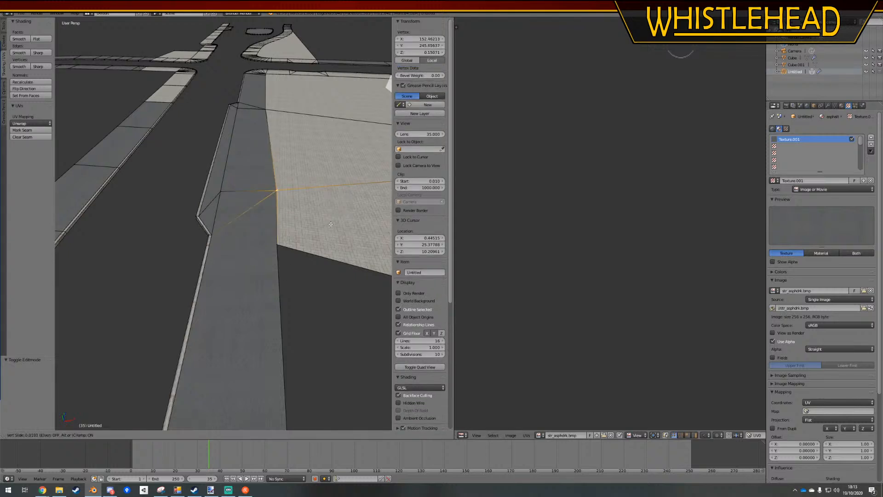
{"action": "left_click", "coordinate": [327, 224]}
Slide the next vertex farther along the same asphalt–forecourt edge, and deselect everything
{"action": "right_click", "coordinate": [270, 106]}
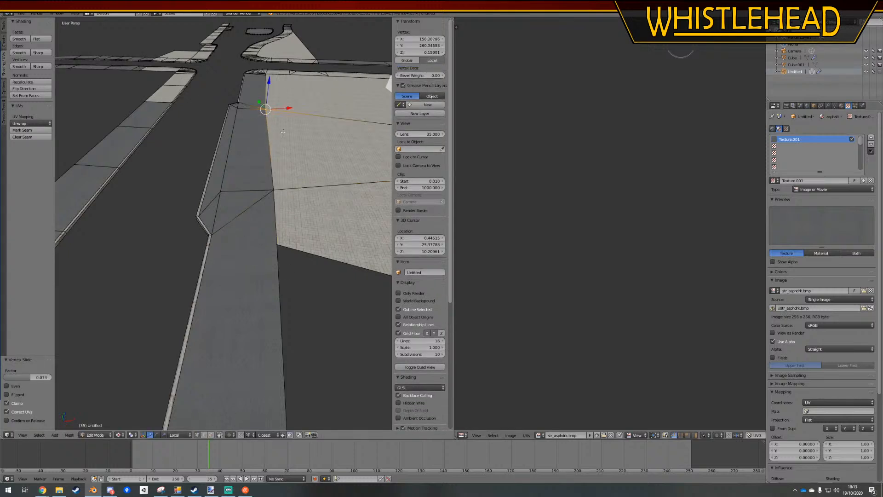
{"action": "key", "text": "shift+v"}
{"action": "left_click", "coordinate": [286, 132]}
{"action": "key", "text": "a"}
Return to Object Mode, deselect the model, and save the Blender file over the existing one
{"action": "scroll", "coordinate": [286, 133], "scroll_direction": "down", "scroll_amount": 4}
{"action": "middle_click_drag", "start_coordinate": [286, 133], "coordinate": [257, 193]}
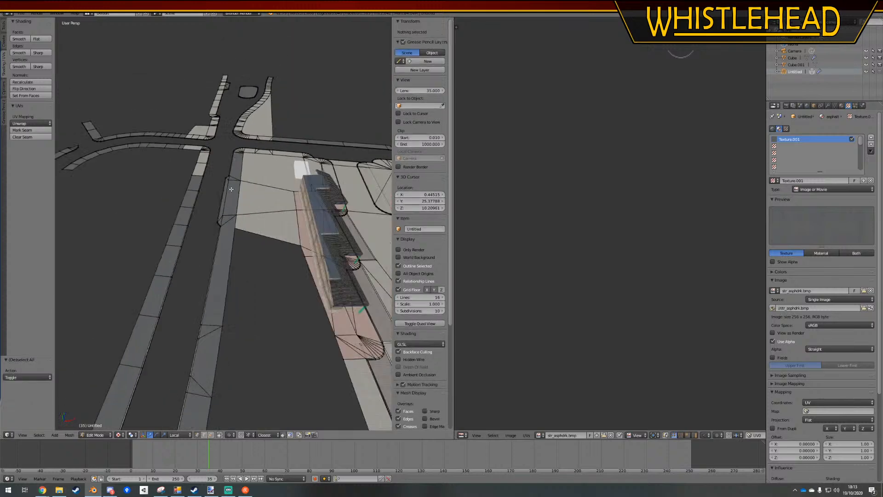
{"action": "key", "text": "Tab"}
{"action": "key", "text": "a"}
{"action": "middle_click_drag", "start_coordinate": [242, 241], "coordinate": [264, 223]}
{"action": "key", "text": "ctrl+s"}
{"action": "left_click", "coordinate": [264, 221]}
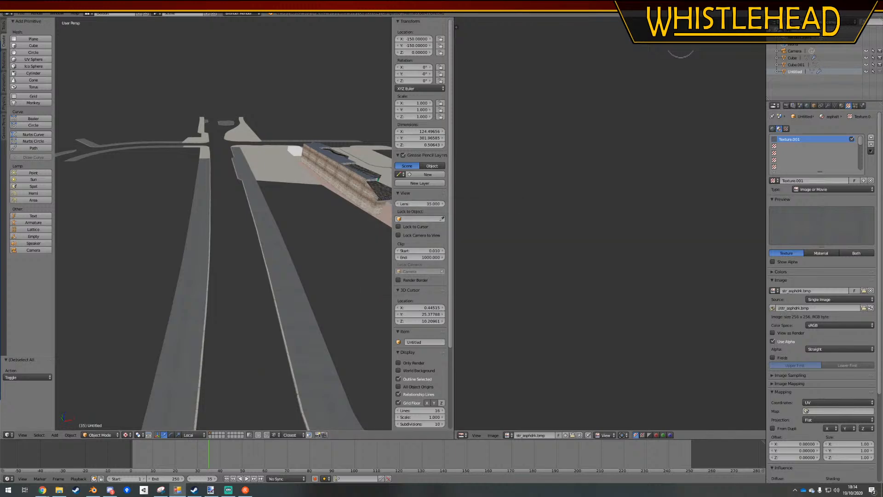
Switch to Steam, launch OMSI 2, and start the Farthington 1 Development map with its latest state loaded
{"action": "left_click", "coordinate": [194, 489]}
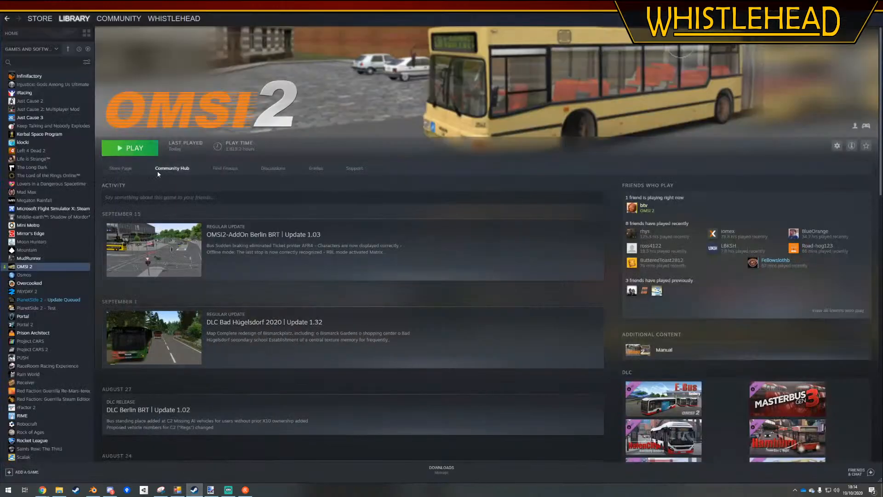
{"action": "left_click", "coordinate": [133, 148]}
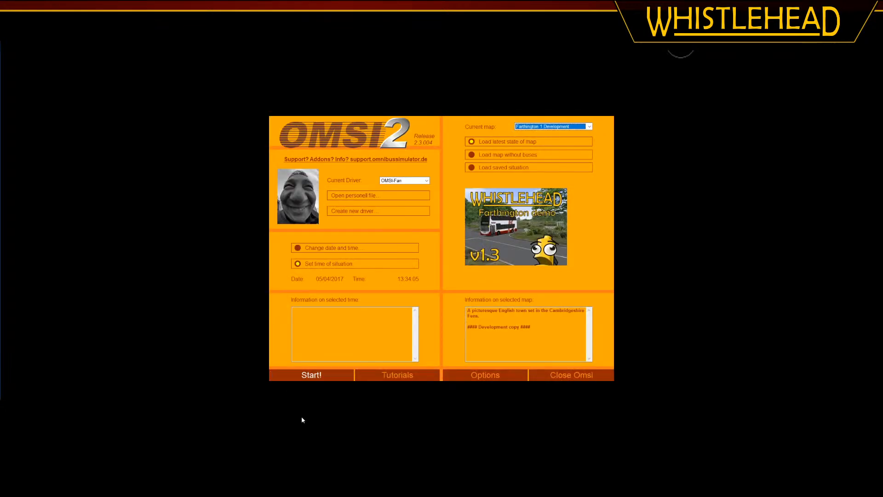
{"action": "left_click", "coordinate": [312, 375]}
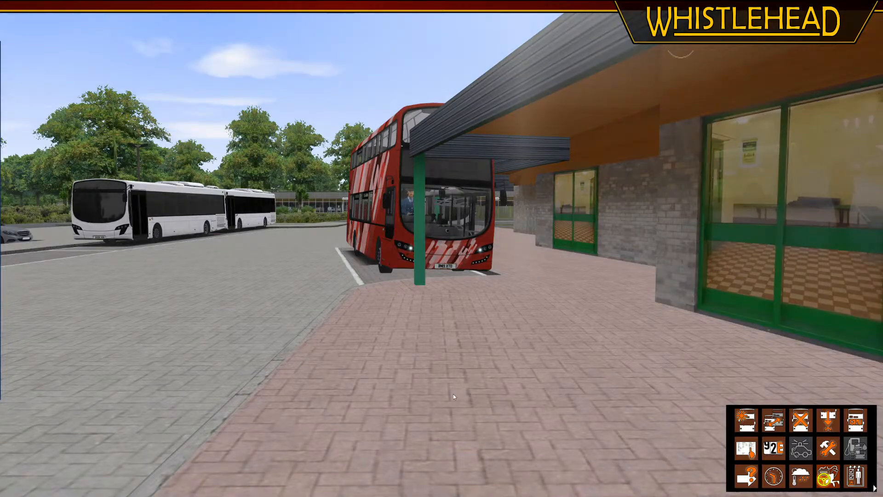
Examine the bus station's paving, bay markings and building in the game, from ground level up to an overhead view
{"action": "middle_click_drag", "start_coordinate": [453, 395], "coordinate": [561, 371]}
{"action": "scroll", "coordinate": [529, 252], "scroll_direction": "up", "scroll_amount": 8}
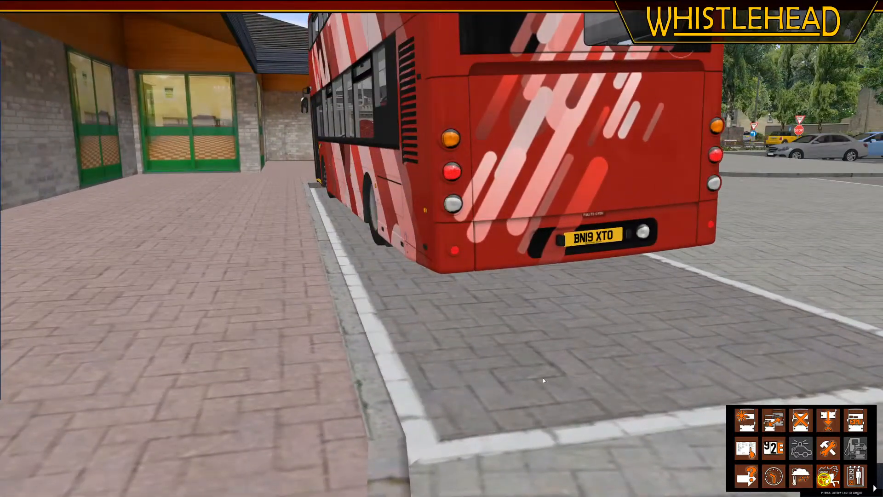
{"action": "scroll", "coordinate": [461, 413], "scroll_direction": "down", "scroll_amount": 10}
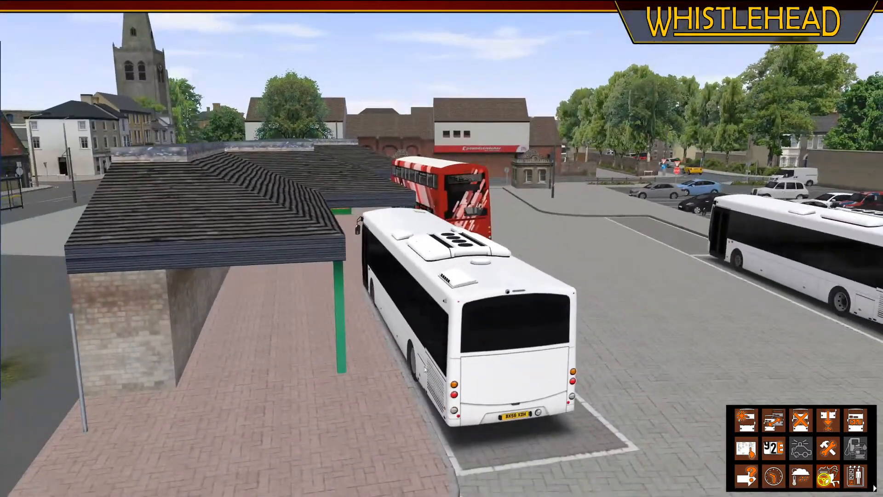
{"action": "scroll", "coordinate": [424, 367], "scroll_direction": "down", "scroll_amount": 6}
{"action": "middle_click_drag", "start_coordinate": [440, 359], "coordinate": [375, 390]}
{"action": "scroll", "coordinate": [375, 391], "scroll_direction": "down", "scroll_amount": 5}
Move from the station to the tree-lined road beside the terraced houses and place the active vehicle there
{"action": "key", "text": "Right"}
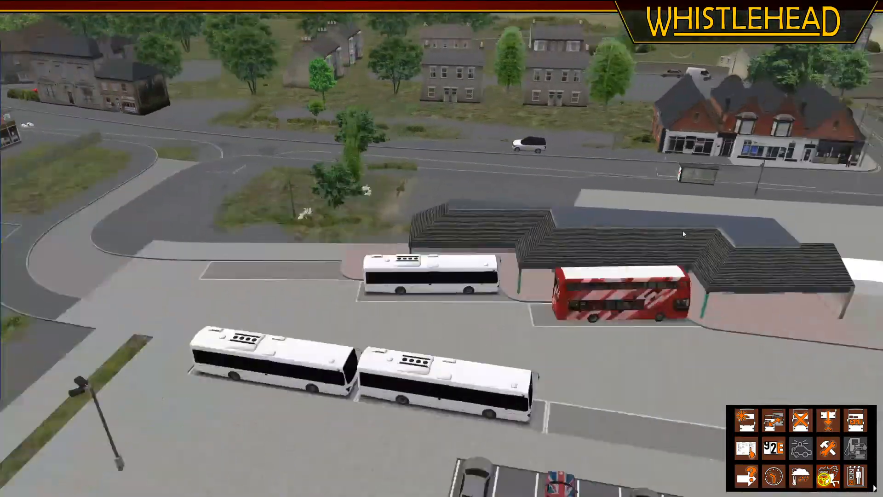
{"action": "key", "text": "Right"}
{"action": "key", "text": "Down"}
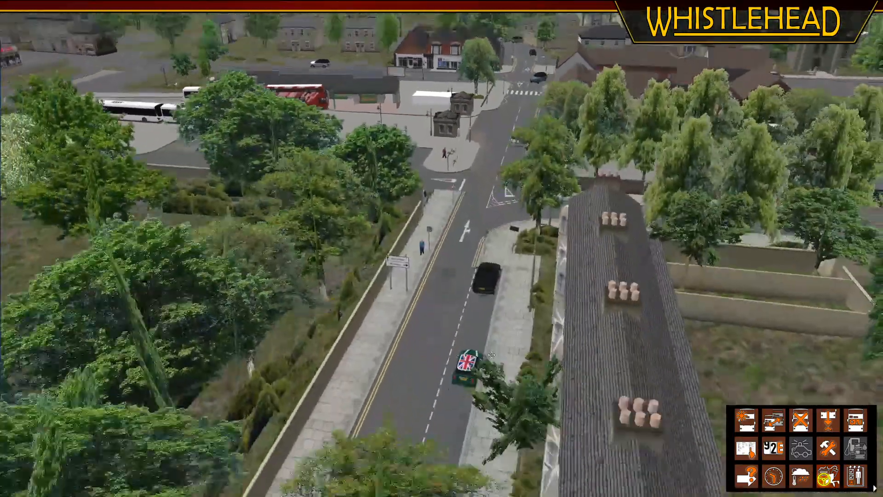
{"action": "middle_click_drag", "start_coordinate": [488, 377], "coordinate": [495, 345]}
{"action": "left_click", "coordinate": [471, 355]}
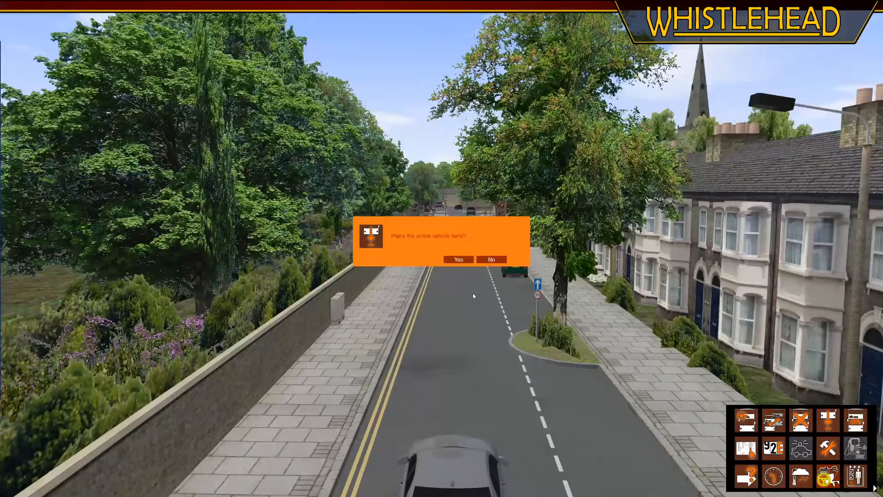
{"action": "left_click", "coordinate": [460, 259]}
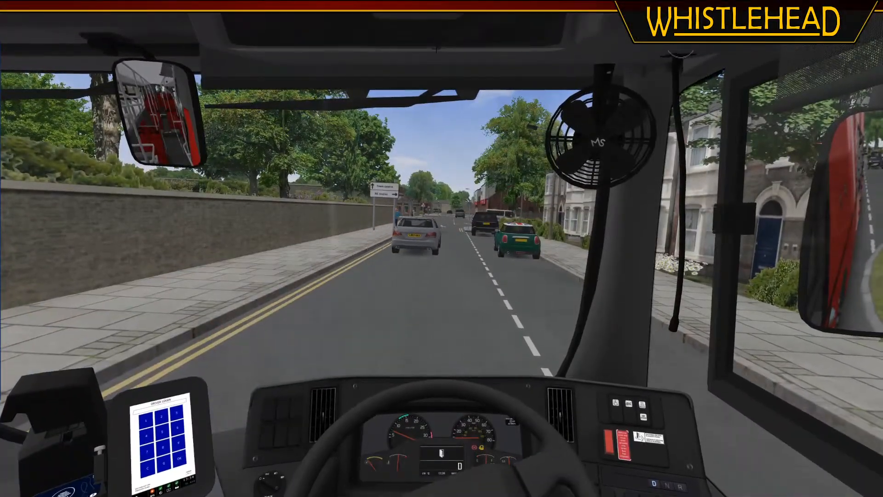
Look over the driver's cab and dashboard switches, reset the driver's view, and turn mouse steering back on
{"action": "key", "text": "Left"}
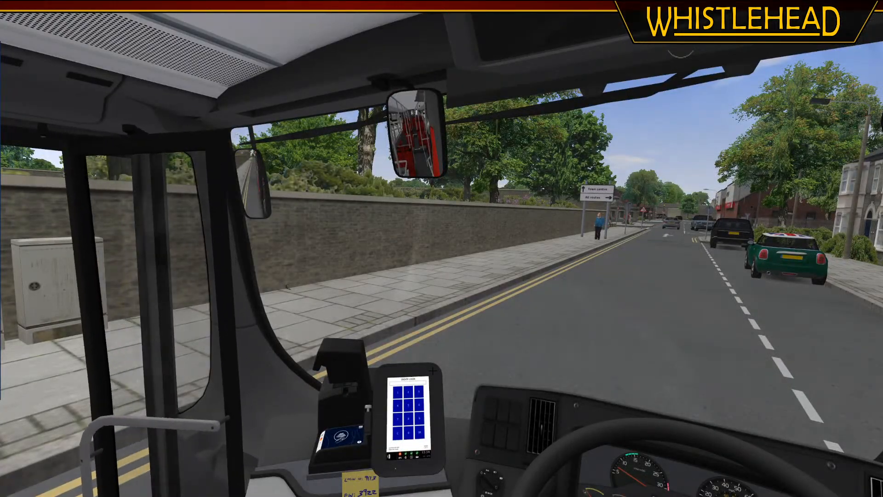
{"action": "key", "text": "Right"}
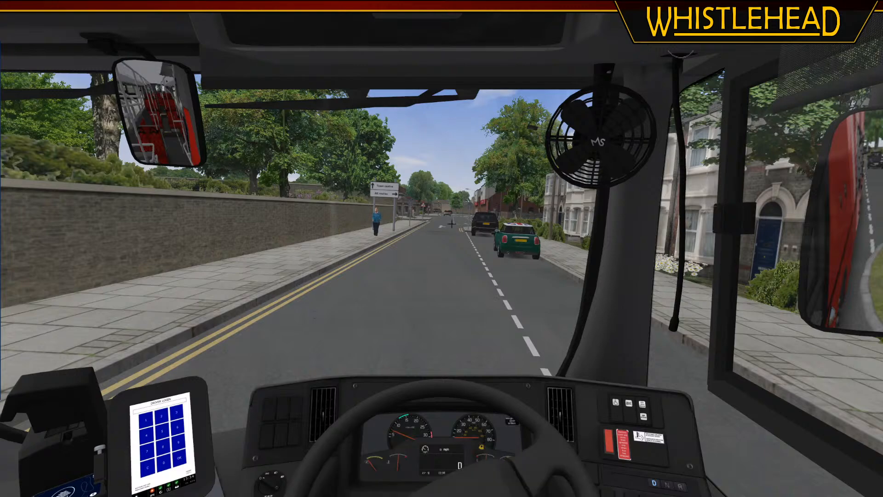
{"action": "key", "text": "o"}
{"action": "middle_click_drag", "start_coordinate": [445, 88], "coordinate": [461, 251]}
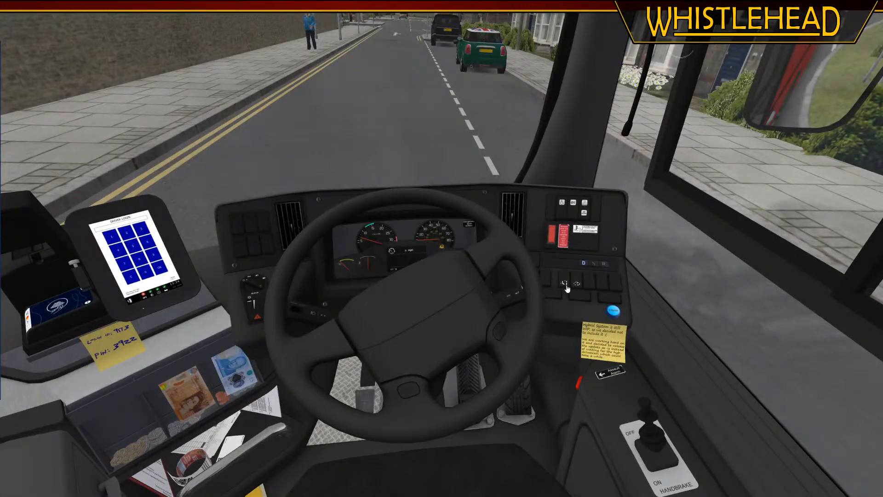
{"action": "middle_click_drag", "start_coordinate": [567, 289], "coordinate": [584, 297]}
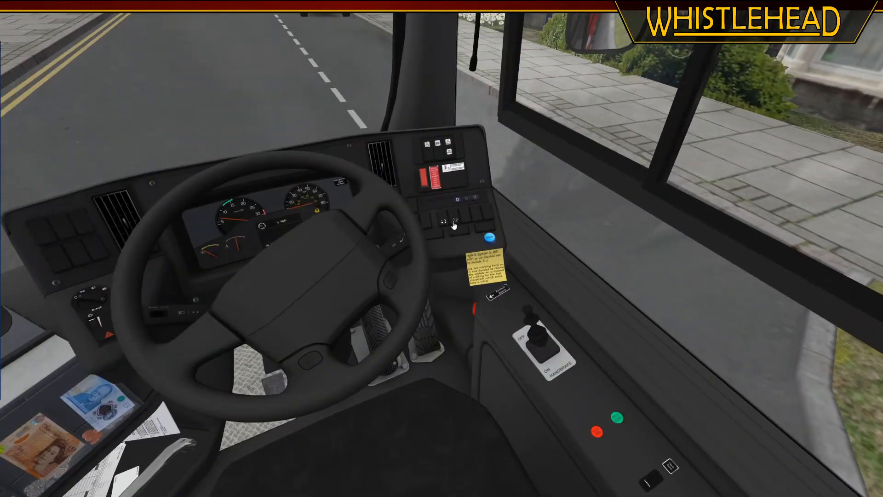
{"action": "key", "text": "c"}
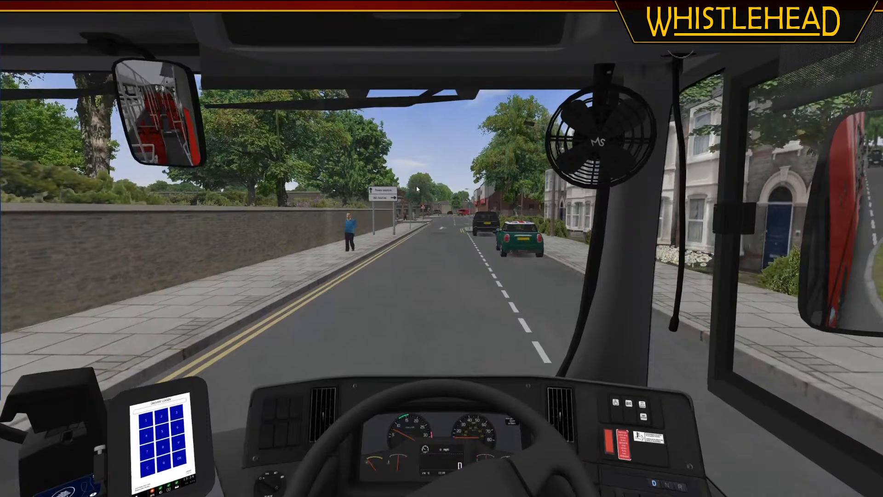
{"action": "key", "text": "o"}
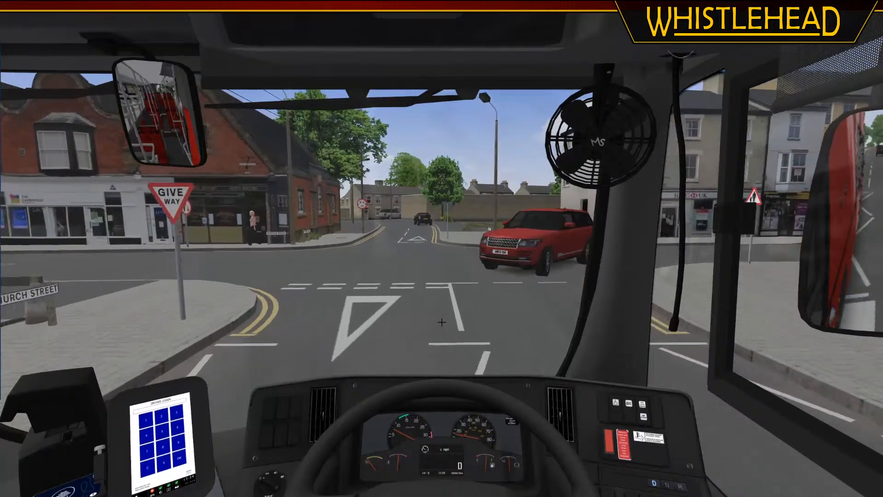
Drive the bus from the Church Street give-way junction past the shops and turn off opposite the Spar towards the bus station
{"action": "middle_click_drag", "start_coordinate": [432, 224], "coordinate": [383, 218]}
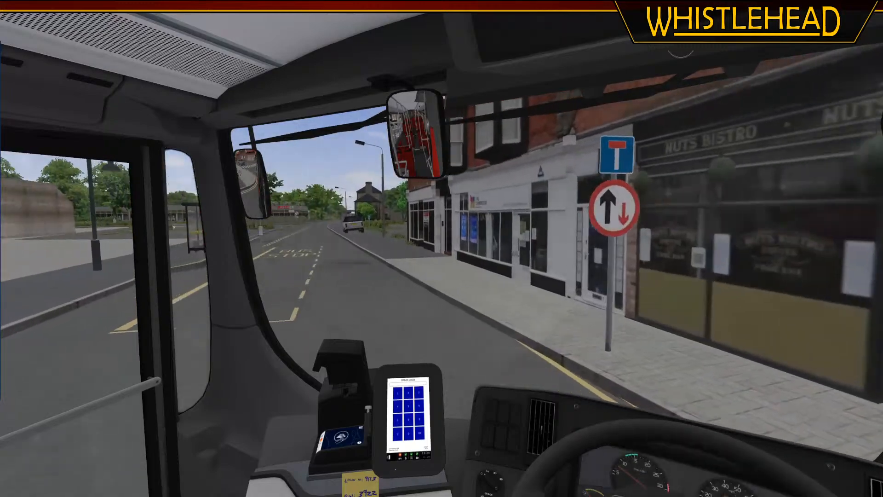
{"action": "middle_click_drag", "start_coordinate": [118, 262], "coordinate": [214, 233]}
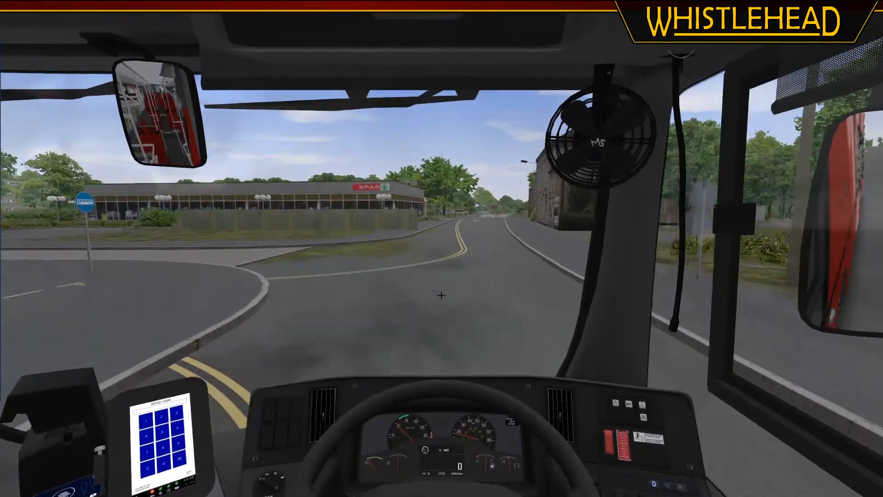
{"action": "key", "text": "Left"}
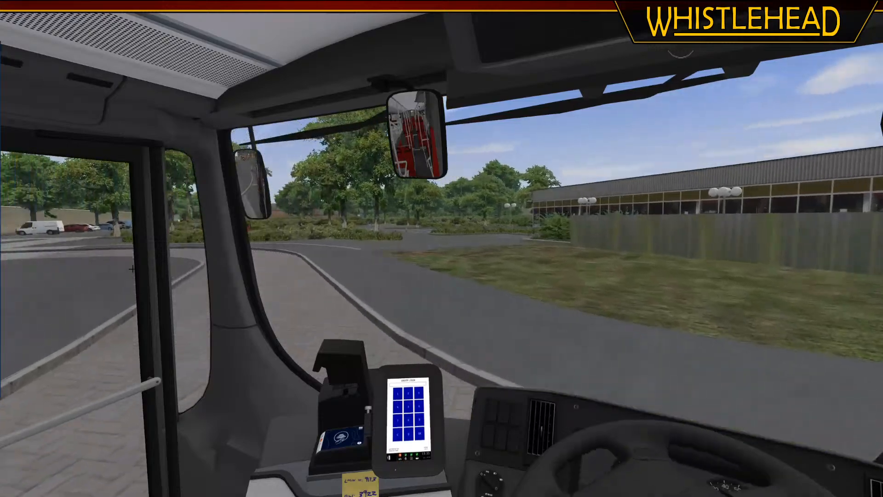
{"action": "key", "text": "Right"}
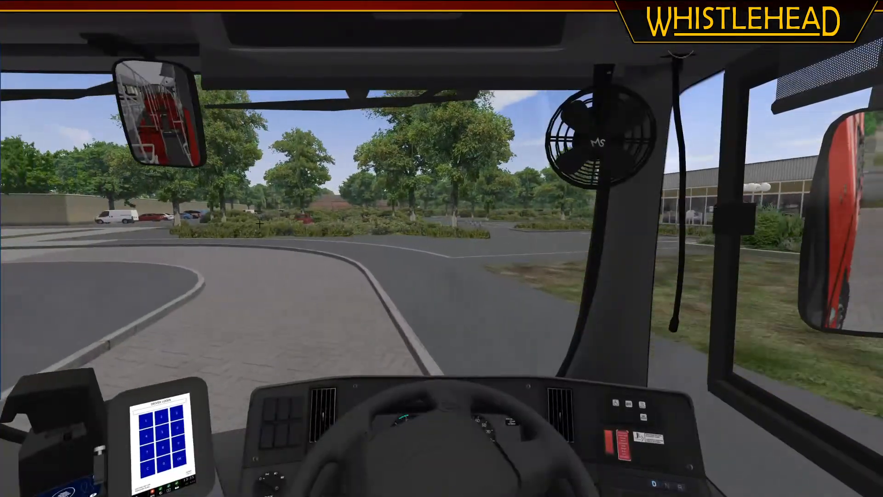
Drive around the paved bend into the bus station and pull into the bay behind the white bus
{"action": "key", "text": "Left"}
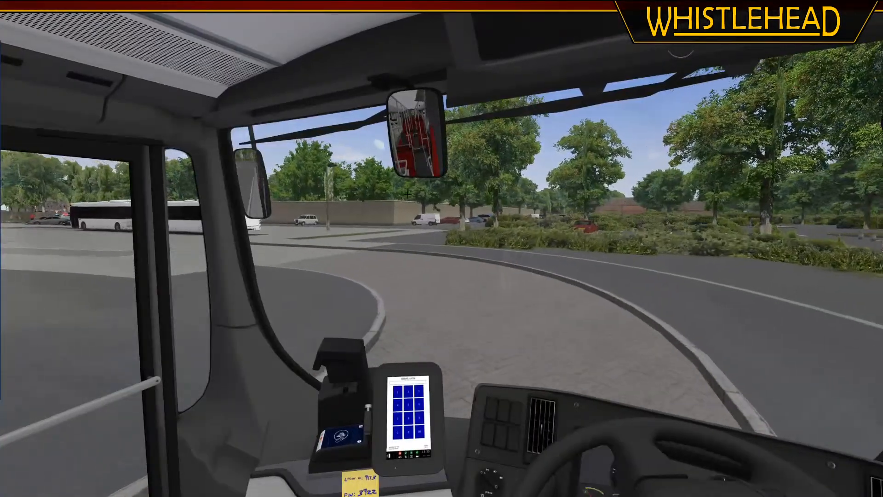
{"action": "key", "text": "Right"}
{"action": "key", "text": "Left"}
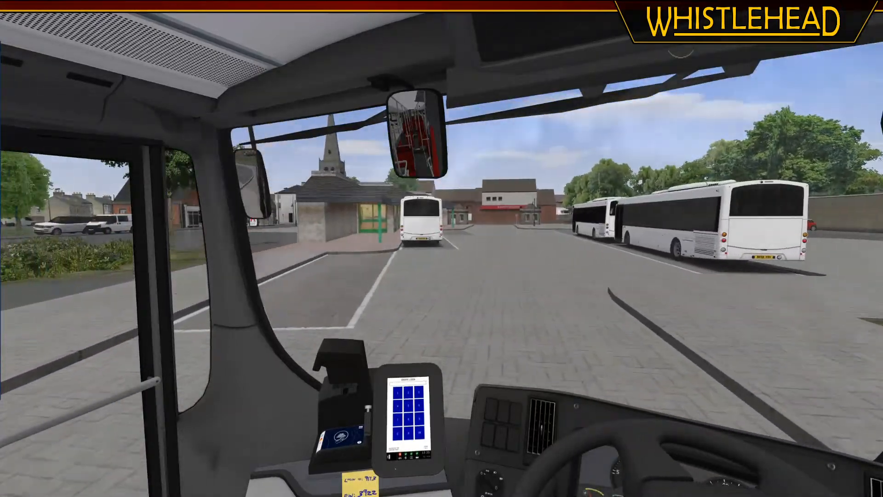
{"action": "key", "text": "Right"}
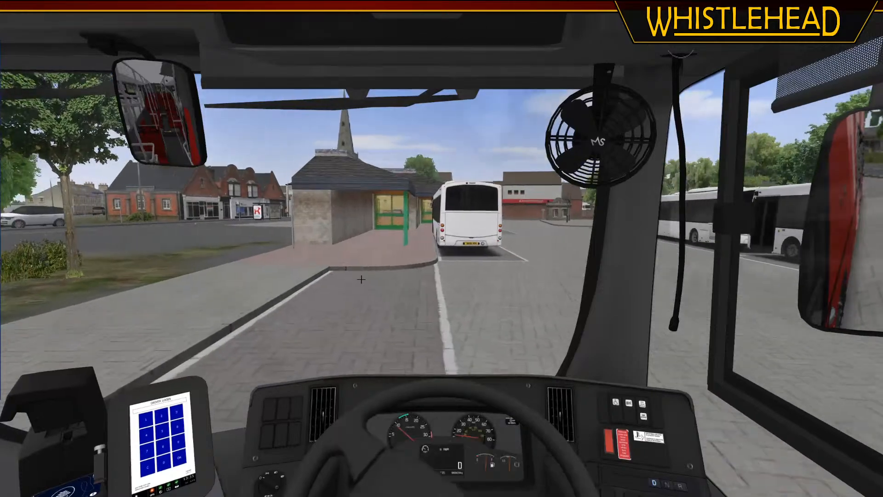
{"action": "key", "text": "Left"}
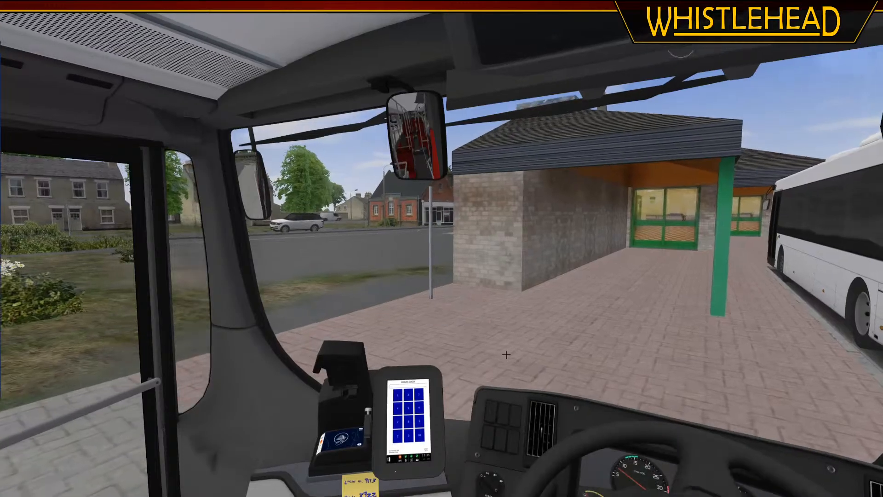
Drive the bus around the station past the parked white buses and pull into the stand beside the building's glazed entrance
{"action": "key", "text": "Right"}
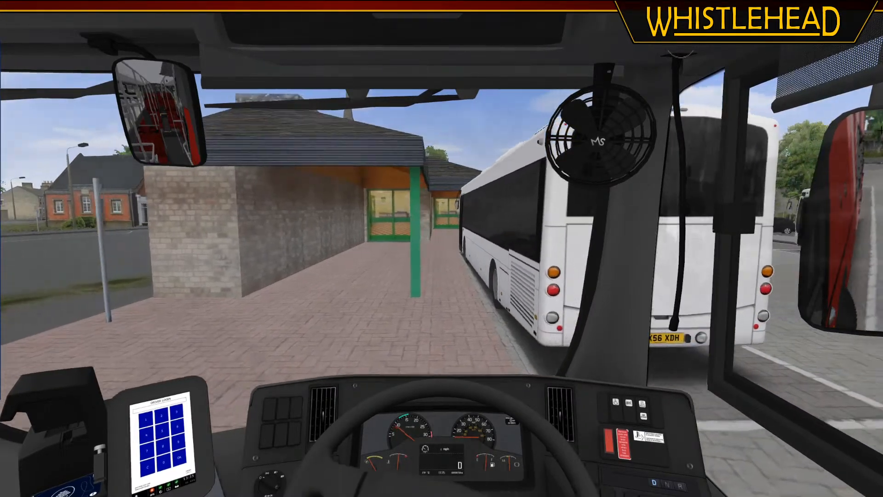
{"action": "key", "text": "Left"}
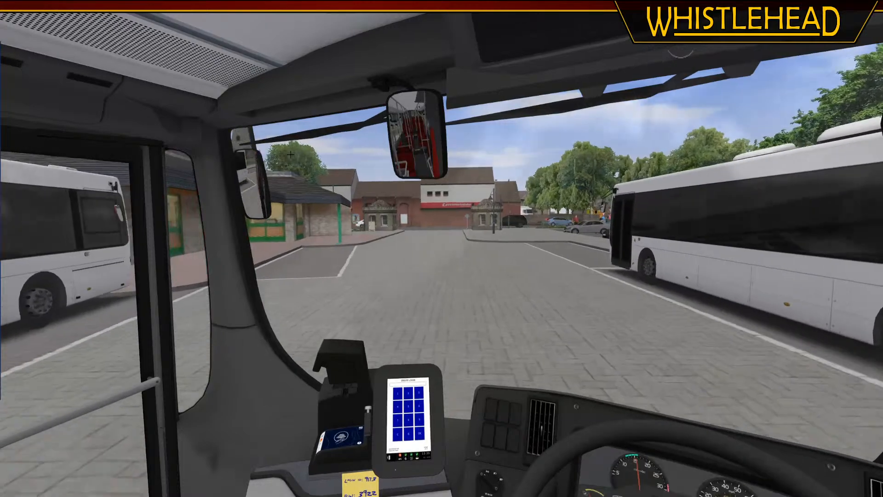
{"action": "key", "text": "Right"}
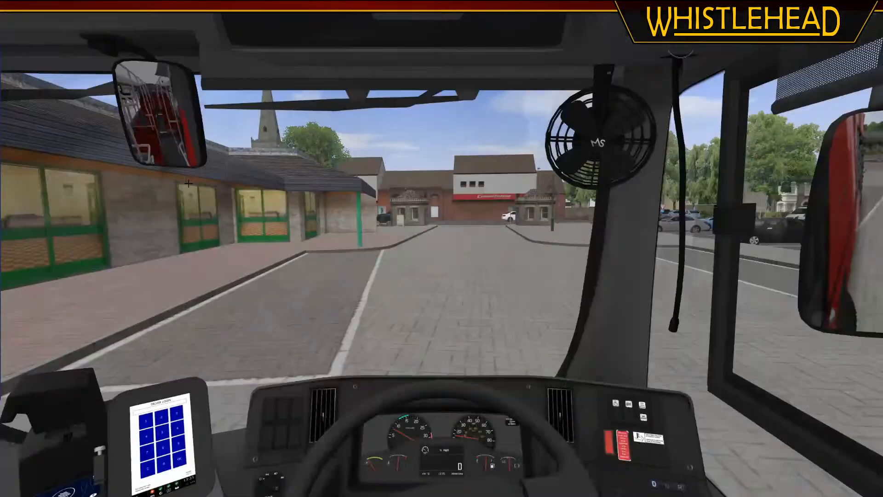
{"action": "key", "text": "Left"}
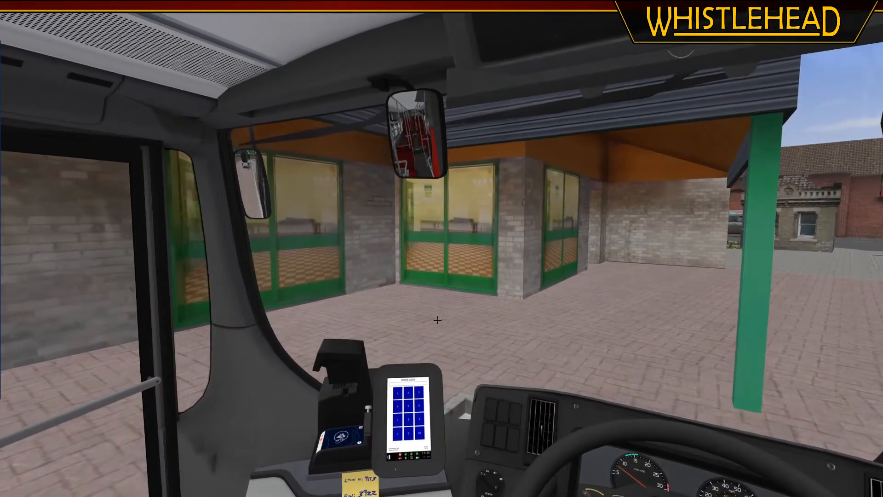
Look over the dashboard and front doors at the stand and view the stopped bus and station from outside
{"action": "key", "text": "Right"}
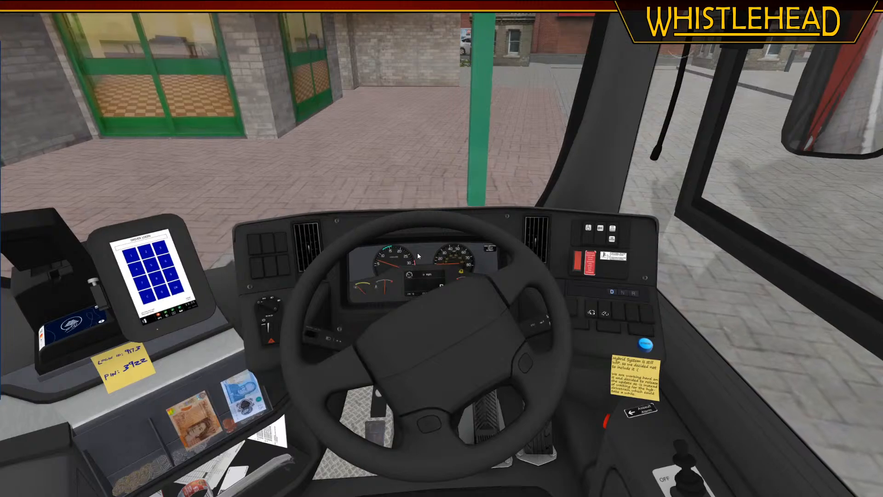
{"action": "key", "text": "Left"}
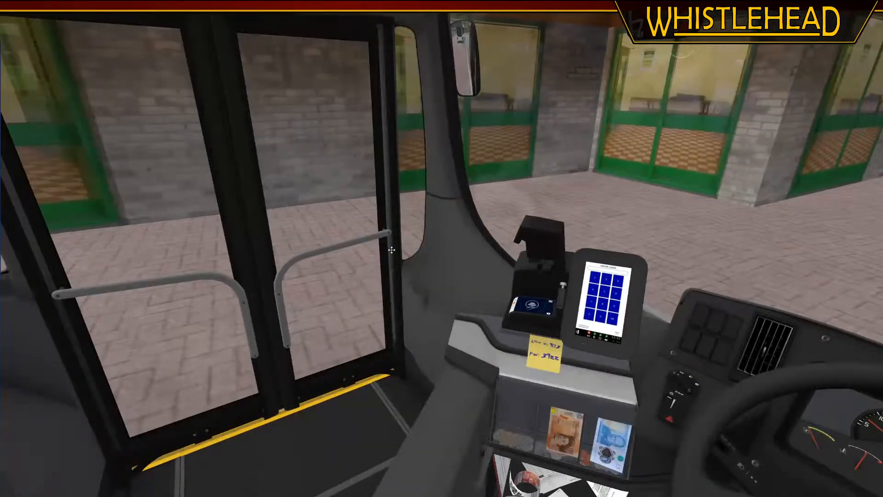
{"action": "middle_click_drag", "start_coordinate": [392, 250], "coordinate": [391, 275]}
{"action": "key", "text": "KP_Divide"}
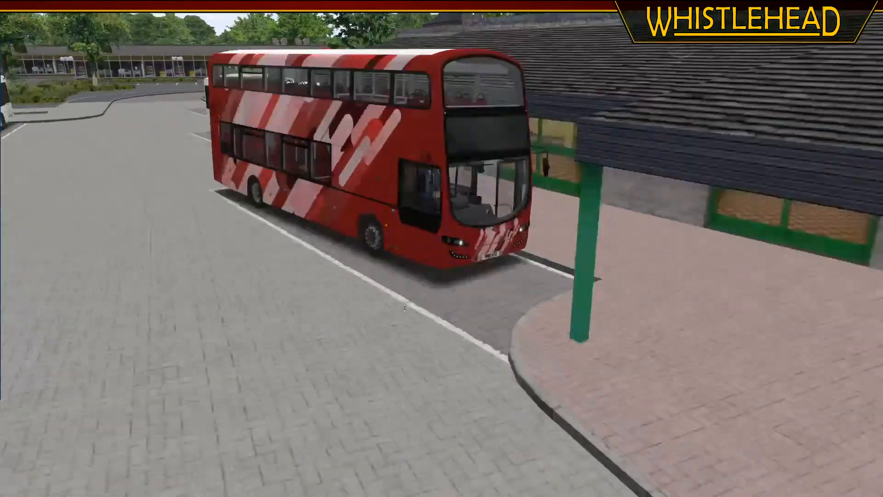
Quit OMSI and switch back to Blender
{"action": "key", "text": "Escape"}
{"action": "left_click", "coordinate": [409, 302]}
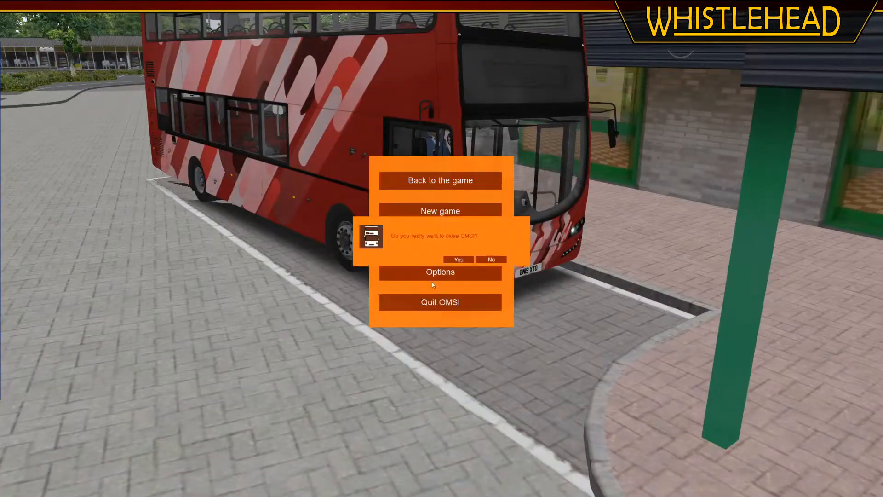
{"action": "key", "text": "Escape"}
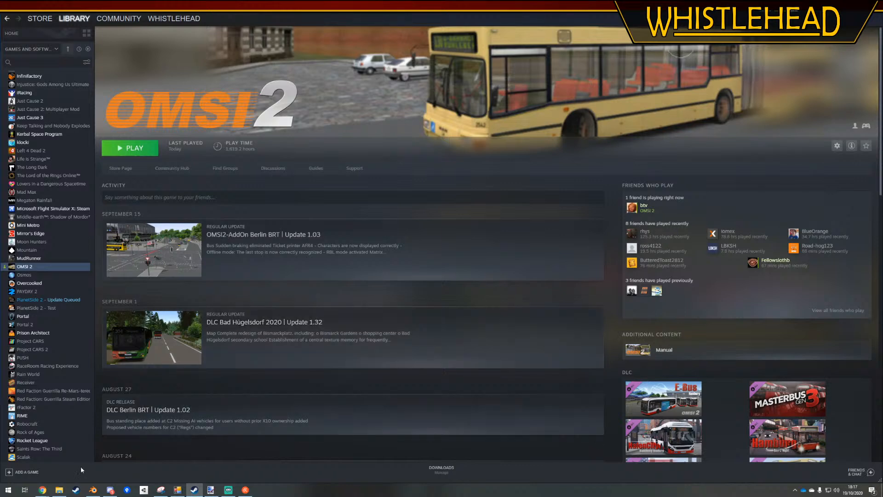
{"action": "left_click", "coordinate": [93, 489]}
Enter Edit Mode on the ground mesh in face selection at the kerb beside the red paving near the map board
{"action": "middle_click_drag", "start_coordinate": [261, 193], "coordinate": [235, 226]}
{"action": "right_click", "coordinate": [290, 191]}
{"action": "scroll", "coordinate": [235, 226], "scroll_direction": "up", "scroll_amount": 10}
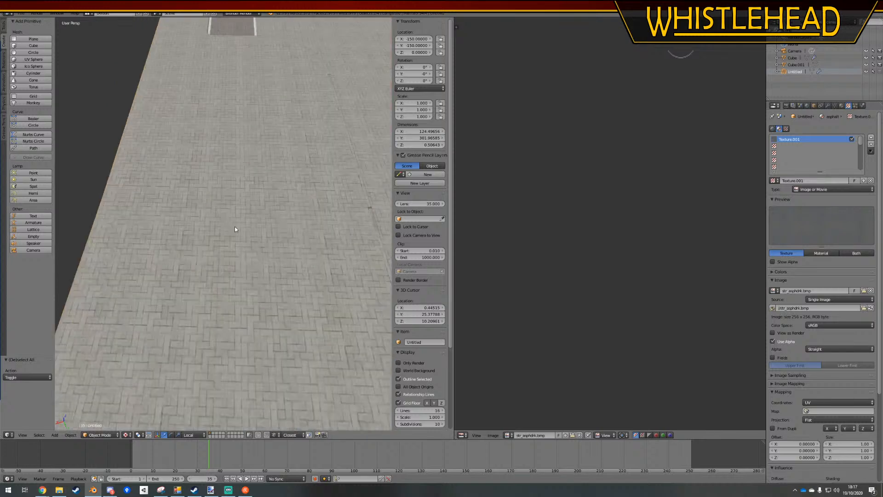
{"action": "middle_click_drag", "start_coordinate": [294, 212], "coordinate": [240, 225], "text": "shift"}
{"action": "key", "text": "Tab"}
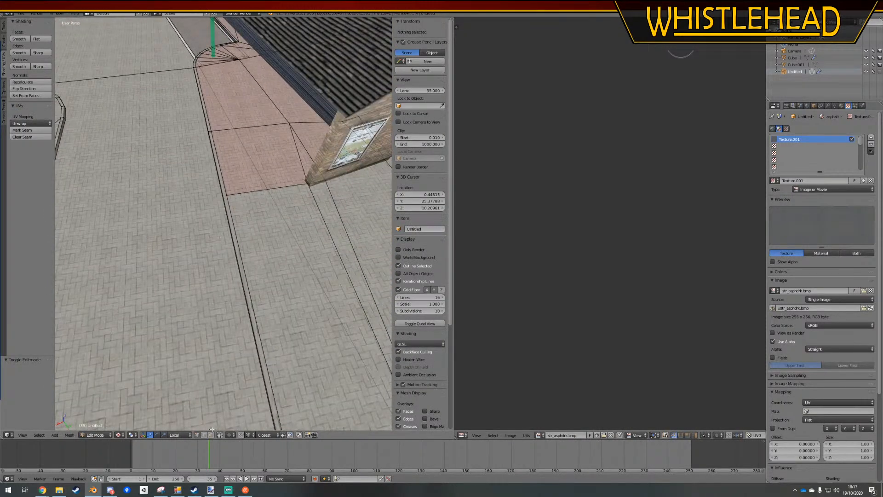
{"action": "middle_click_drag", "start_coordinate": [270, 332], "coordinate": [269, 234], "text": "shift"}
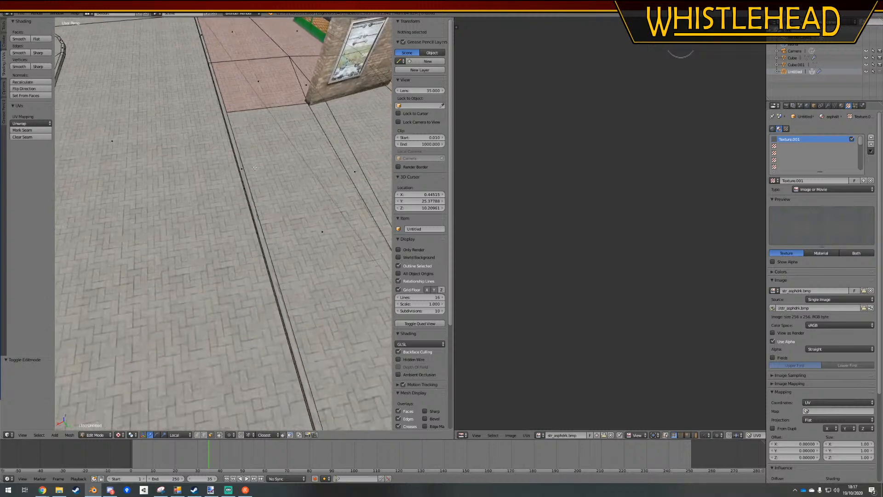
Select the kerb faces along the red paving and unwrap them with Follow Active Quads using Length Average
{"action": "right_click", "coordinate": [242, 172]}
{"action": "key", "text": "a"}
{"action": "right_click", "coordinate": [240, 186]}
{"action": "right_click", "coordinate": [243, 171], "text": "shift"}
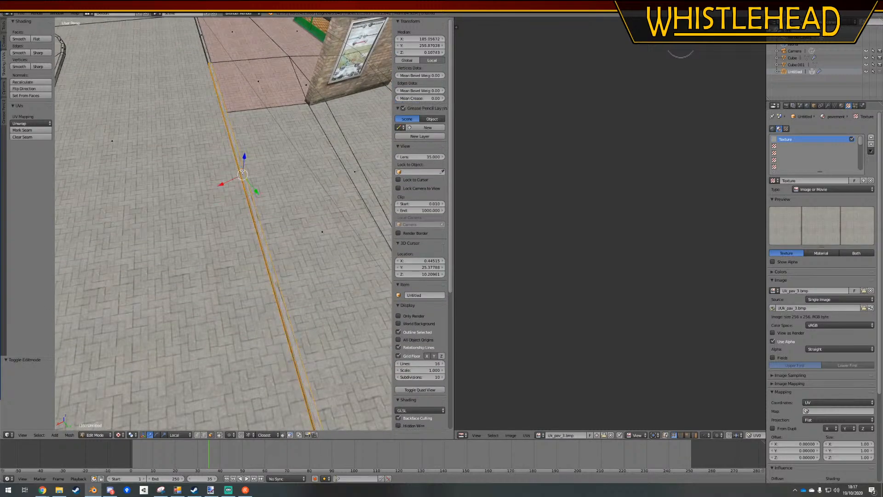
{"action": "middle_click_drag", "start_coordinate": [268, 147], "coordinate": [352, 325], "text": "shift"}
{"action": "right_click", "coordinate": [315, 287], "text": "shift"}
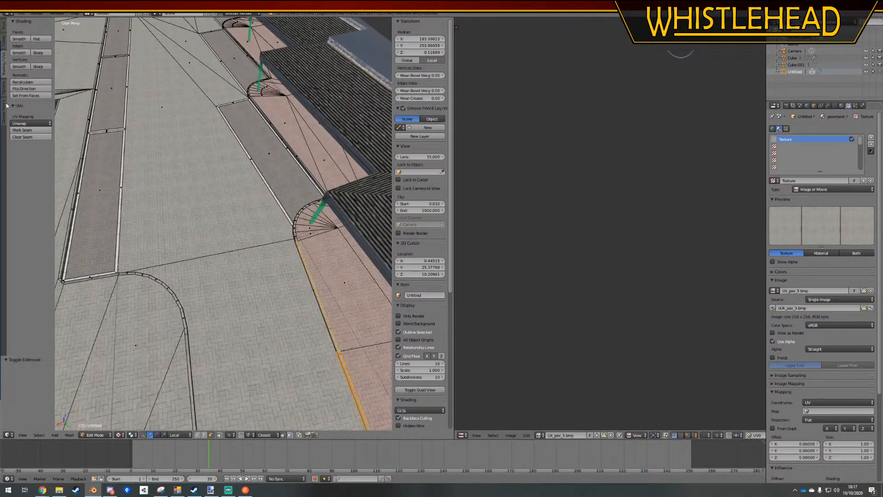
{"action": "left_click", "coordinate": [27, 122]}
{"action": "left_click", "coordinate": [19, 148]}
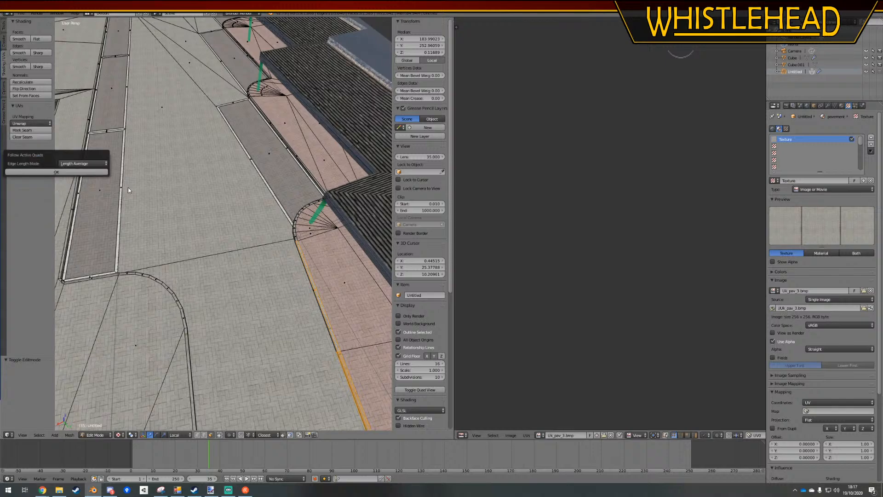
{"action": "left_click", "coordinate": [79, 174]}
Unwrap the opposite kerb's straight faces and adjoining curved segment with Follow Active Quads using Length Average, and clear the selection
{"action": "middle_click_drag", "start_coordinate": [239, 419], "coordinate": [212, 306], "text": "shift"}
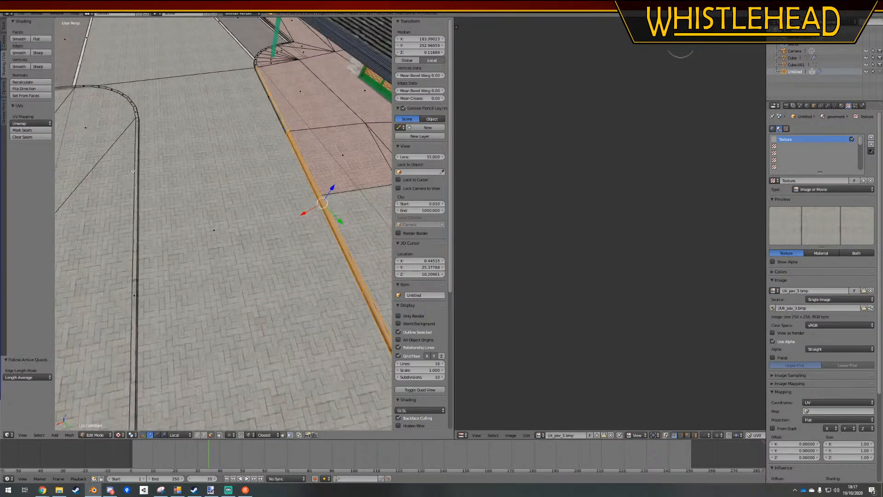
{"action": "right_click", "coordinate": [134, 293]}
{"action": "right_click", "coordinate": [137, 295], "text": "shift"}
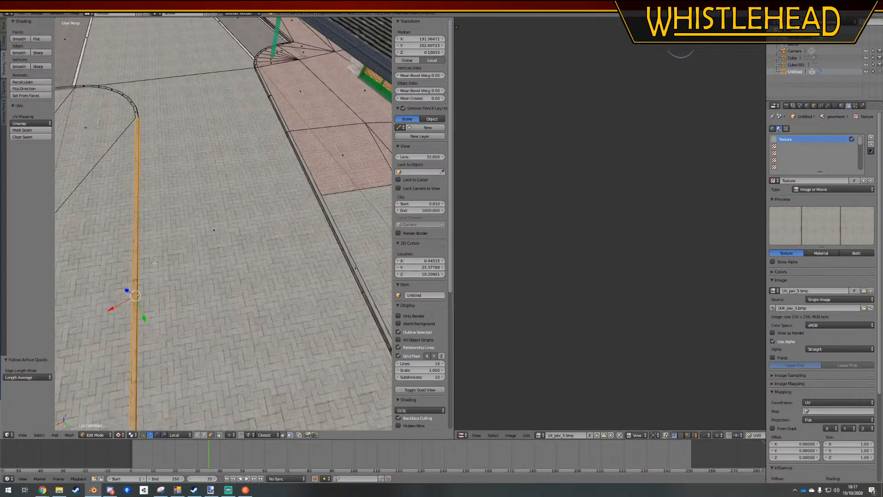
{"action": "middle_click_drag", "start_coordinate": [133, 294], "coordinate": [124, 206], "text": "shift"}
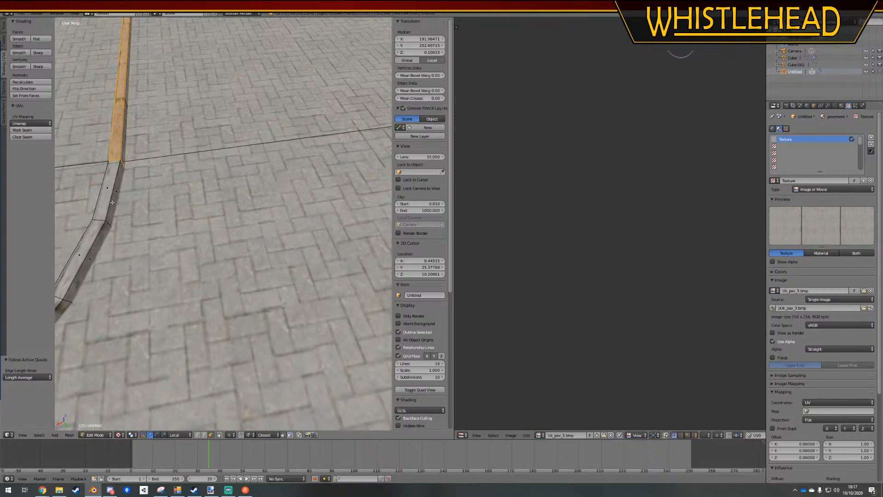
{"action": "right_click", "coordinate": [115, 197], "text": "shift"}
{"action": "left_click", "coordinate": [31, 124]}
{"action": "left_click", "coordinate": [46, 153]}
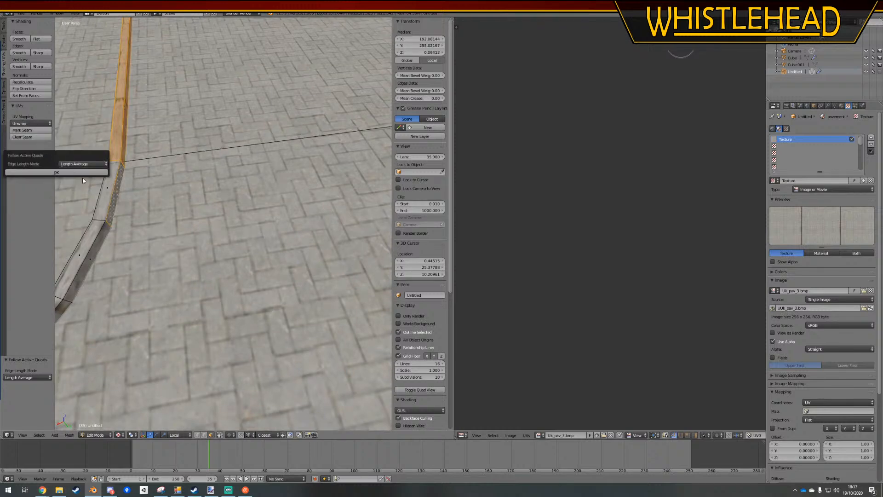
{"action": "left_click", "coordinate": [67, 173]}
{"action": "key", "text": "a"}
Check the kerbs in Object Mode, and select the straight kerb's top and side faces beside the red paving in Edit Mode
{"action": "middle_click_drag", "start_coordinate": [184, 119], "coordinate": [212, 228], "text": "shift"}
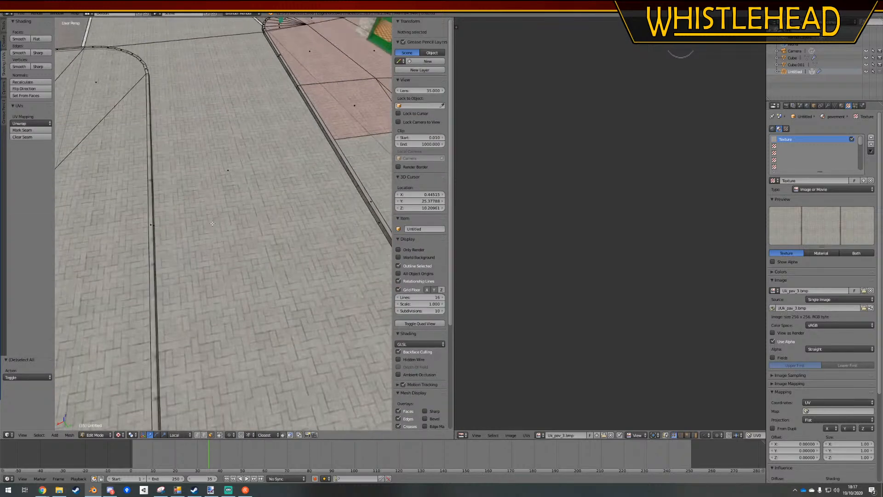
{"action": "key", "text": "Tab"}
{"action": "middle_click_drag", "start_coordinate": [236, 202], "coordinate": [274, 204], "text": "shift"}
{"action": "key", "text": "Tab"}
{"action": "right_click", "coordinate": [231, 220], "text": "alt"}
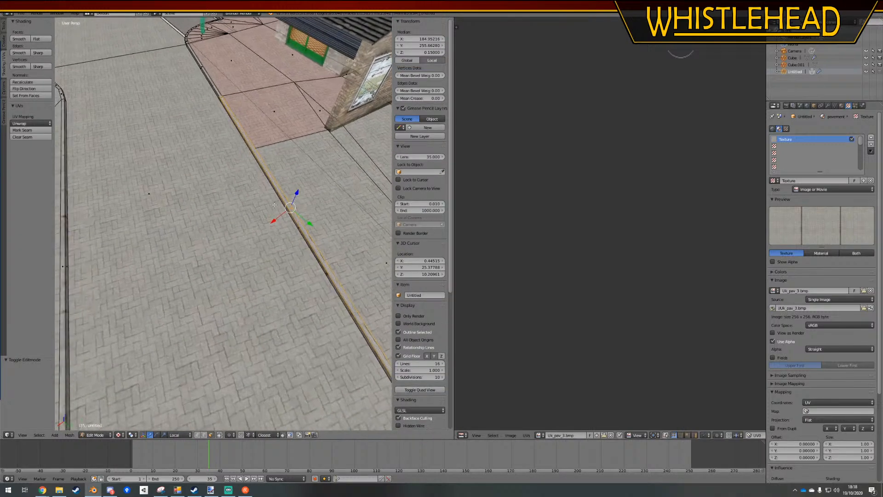
{"action": "right_click", "coordinate": [296, 230], "text": "alt+shift"}
{"action": "middle_click_drag", "start_coordinate": [257, 115], "coordinate": [282, 256], "text": "shift"}
{"action": "scroll", "coordinate": [229, 175], "scroll_direction": "up", "scroll_amount": 7}
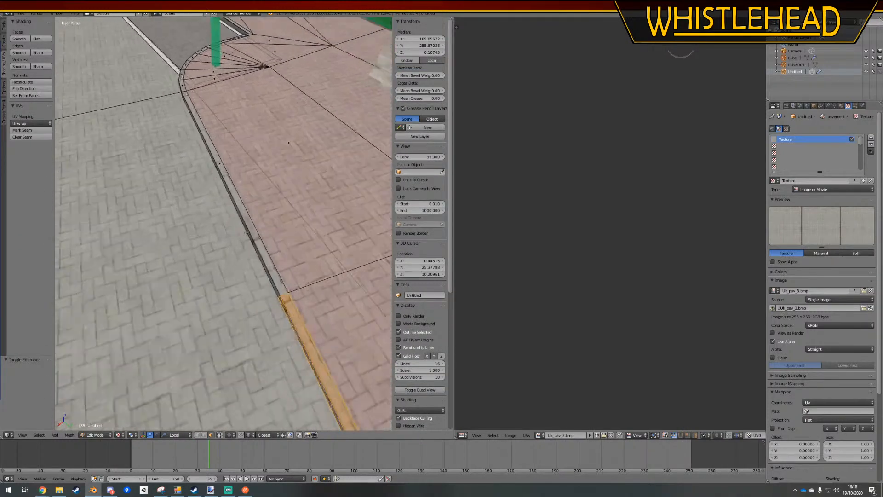
{"action": "right_click", "coordinate": [228, 171], "text": "alt+shift"}
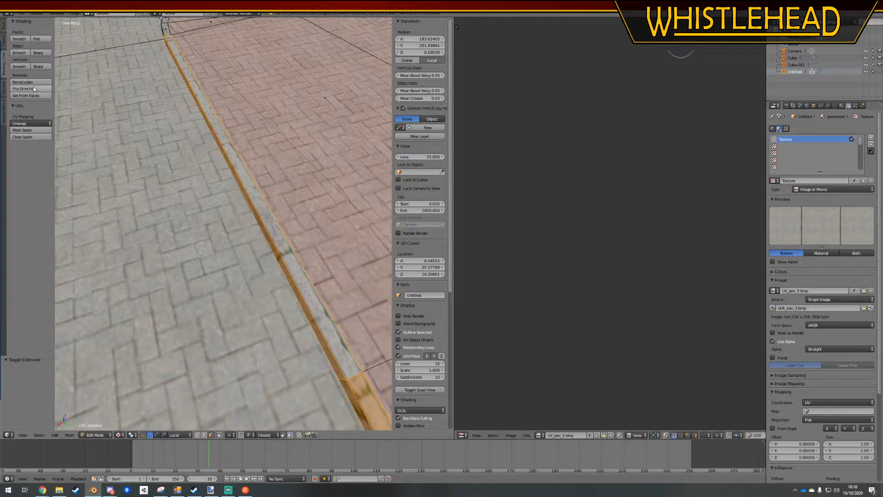
Try to unwrap the selected kerb faces with Follow Active Quads using Length Average
{"action": "left_click", "coordinate": [31, 124]}
{"action": "left_click", "coordinate": [37, 152]}
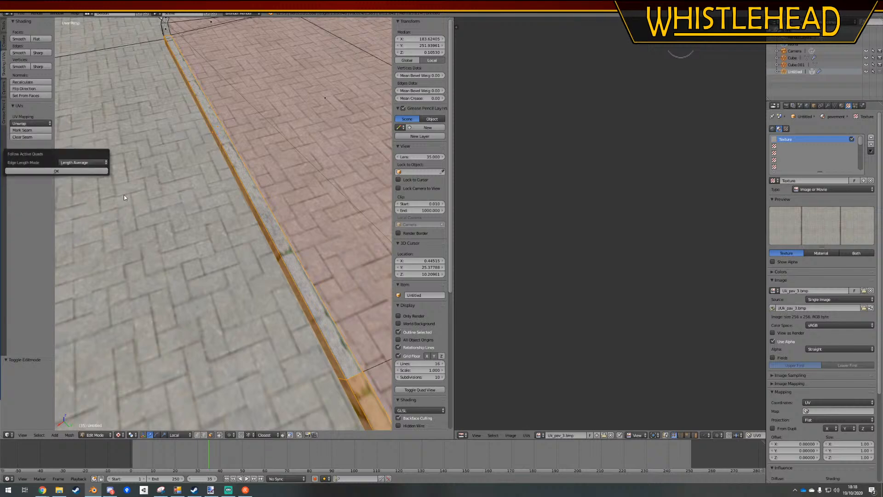
{"action": "left_click", "coordinate": [70, 172]}
{"action": "middle_click_drag", "start_coordinate": [224, 368], "coordinate": [215, 92], "text": "shift"}
{"action": "key", "text": "ctrl+z"}
Leave out the shorter kerb segment's top face and unwrap the remaining selection with Follow Active Quads using Length Average
{"action": "scroll", "coordinate": [232, 215], "scroll_direction": "down", "scroll_amount": 6}
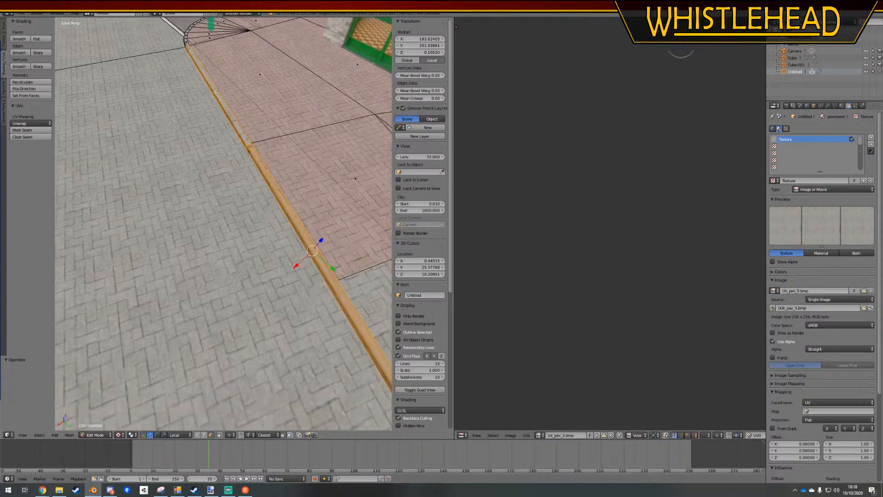
{"action": "right_click", "coordinate": [213, 85], "text": "shift"}
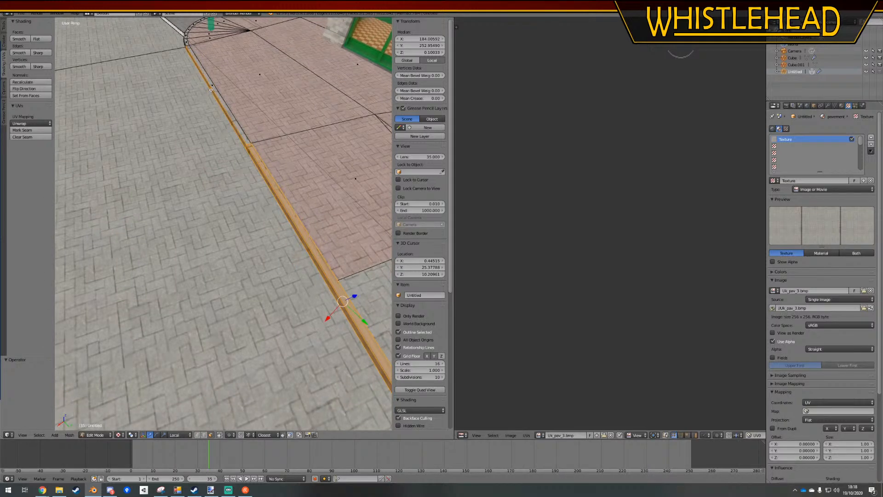
{"action": "left_click", "coordinate": [24, 123]}
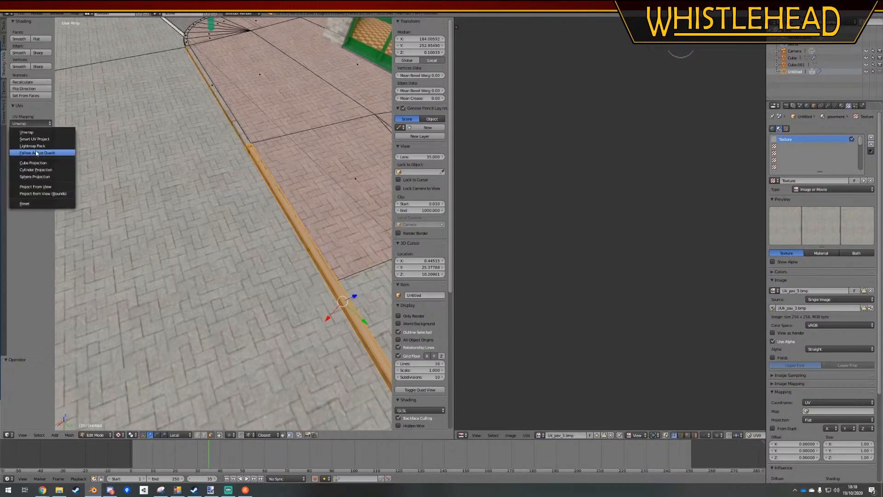
{"action": "left_click", "coordinate": [41, 153]}
{"action": "left_click", "coordinate": [61, 169]}
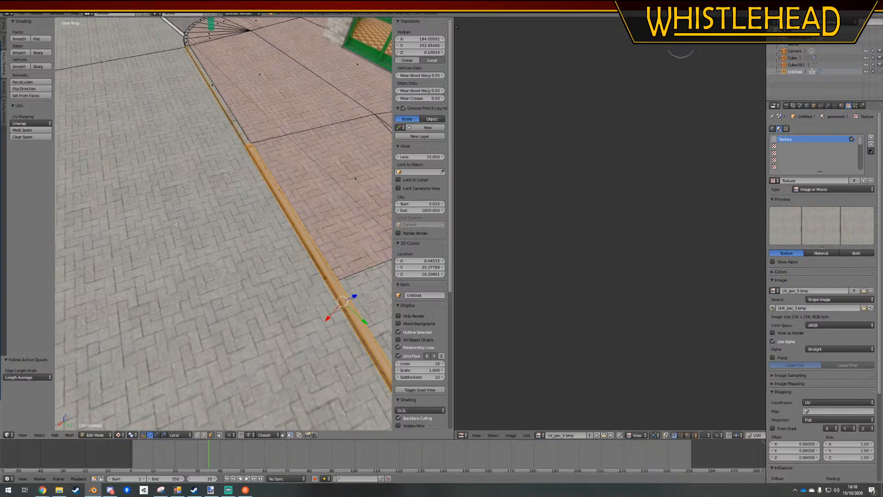
{"action": "middle_click_drag", "start_coordinate": [358, 377], "coordinate": [265, 203], "text": "shift"}
{"action": "scroll", "coordinate": [199, 204], "scroll_direction": "down", "scroll_amount": 5}
{"action": "key", "text": "Tab"}
Clear the selection and cut across the kerb's top with the Knife where the red and grey paving meet
{"action": "scroll", "coordinate": [245, 188], "scroll_direction": "up", "scroll_amount": 4}
{"action": "right_click", "coordinate": [315, 96]}
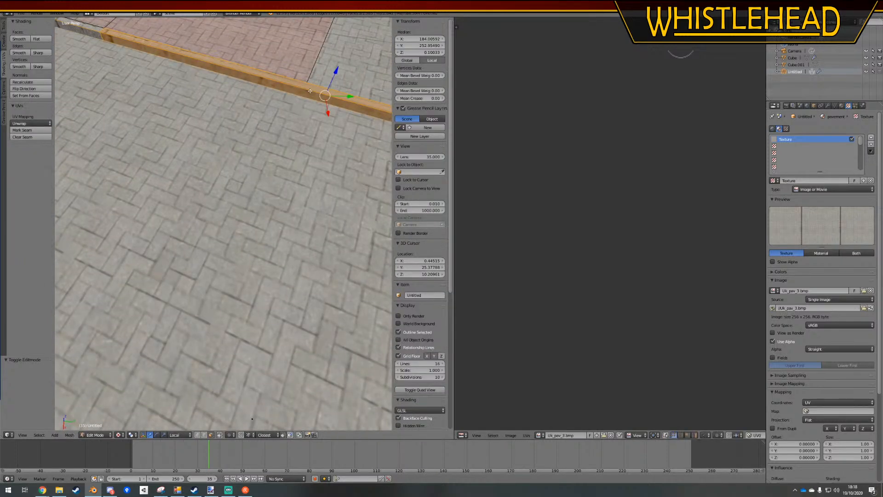
{"action": "key", "text": "Tab"}
{"action": "key", "text": "a"}
{"action": "key", "text": "k"}
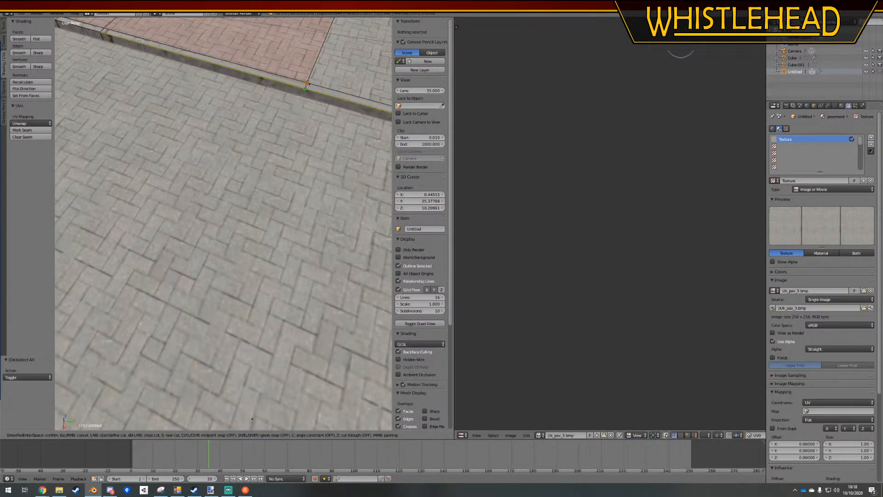
{"action": "left_click", "coordinate": [305, 90]}
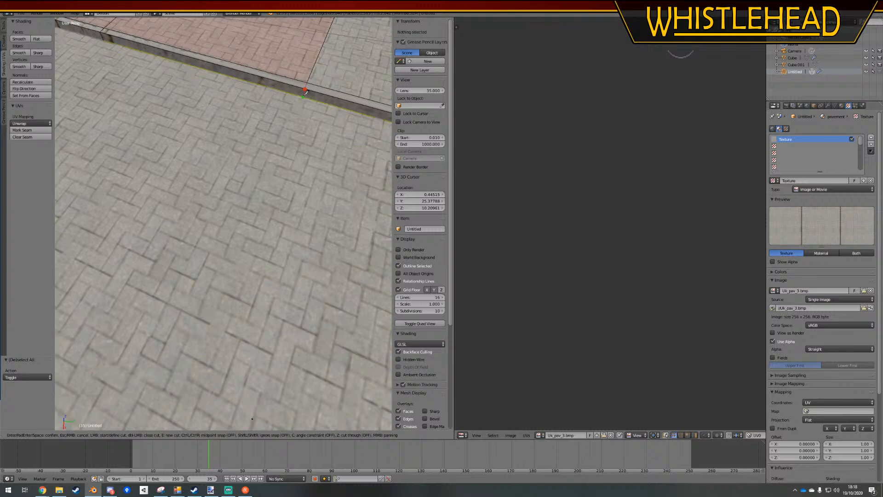
{"action": "key", "text": "Return"}
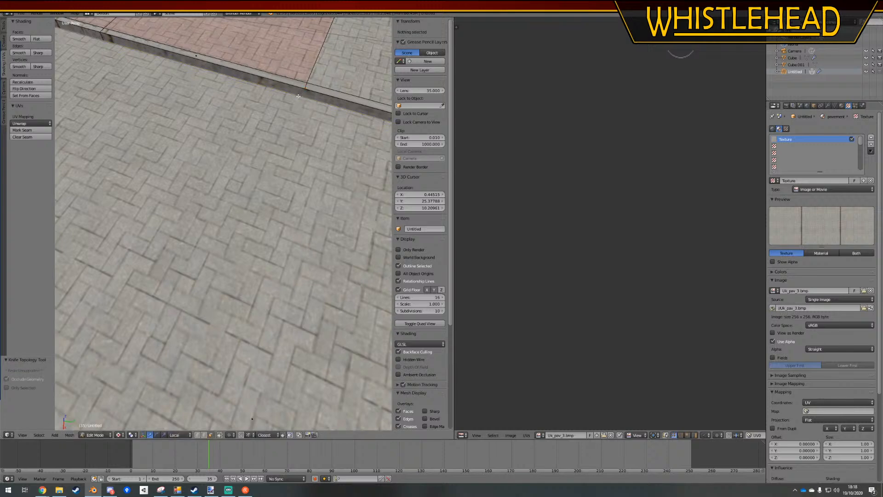
{"action": "middle_click_drag", "start_coordinate": [298, 96], "coordinate": [268, 135], "text": "shift"}
{"action": "key", "text": "Tab"}
{"action": "key", "text": "Tab"}
{"action": "scroll", "coordinate": [268, 135], "scroll_direction": "up", "scroll_amount": 3}
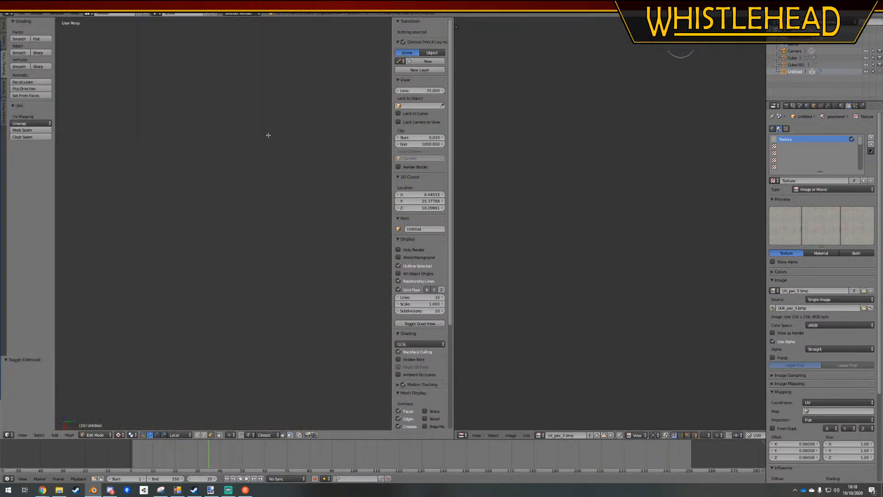
{"action": "scroll", "coordinate": [268, 135], "scroll_direction": "down", "scroll_amount": 4}
{"action": "middle_click_drag", "start_coordinate": [268, 134], "coordinate": [263, 172], "text": "shift"}
{"action": "scroll", "coordinate": [262, 171], "scroll_direction": "up", "scroll_amount": 3}
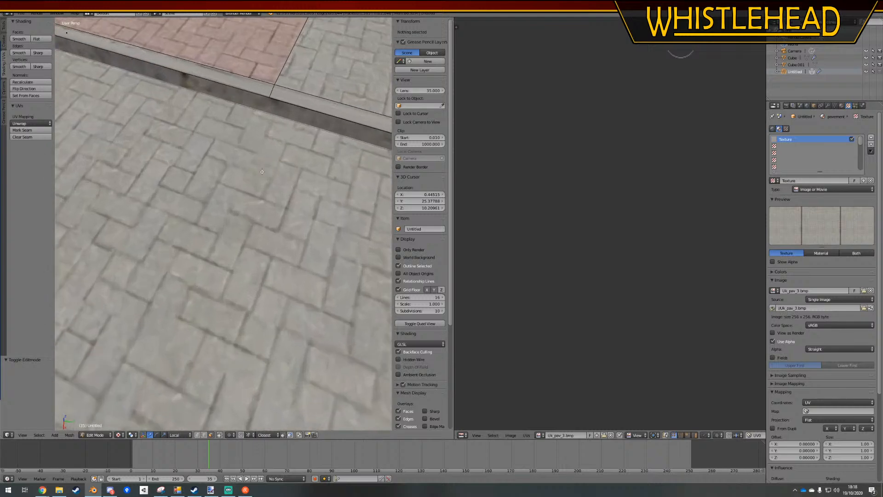
{"action": "key", "text": "k"}
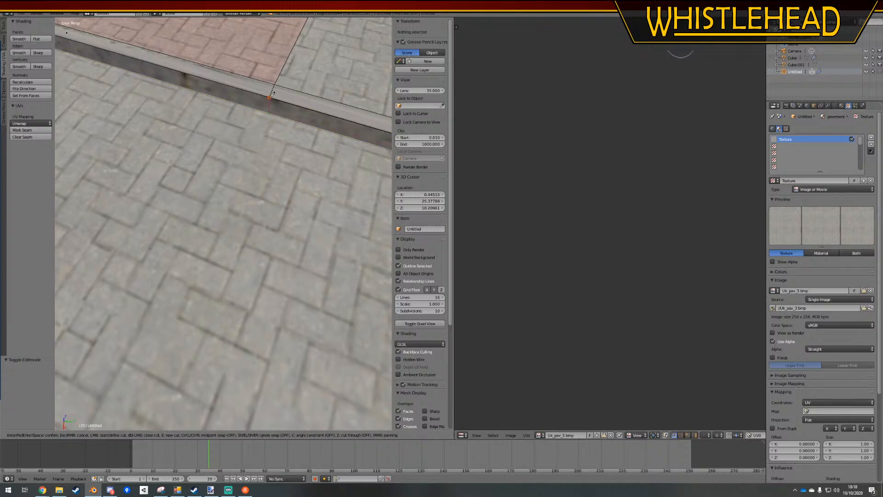
{"action": "key", "text": "Escape"}
{"action": "key", "text": "Tab"}
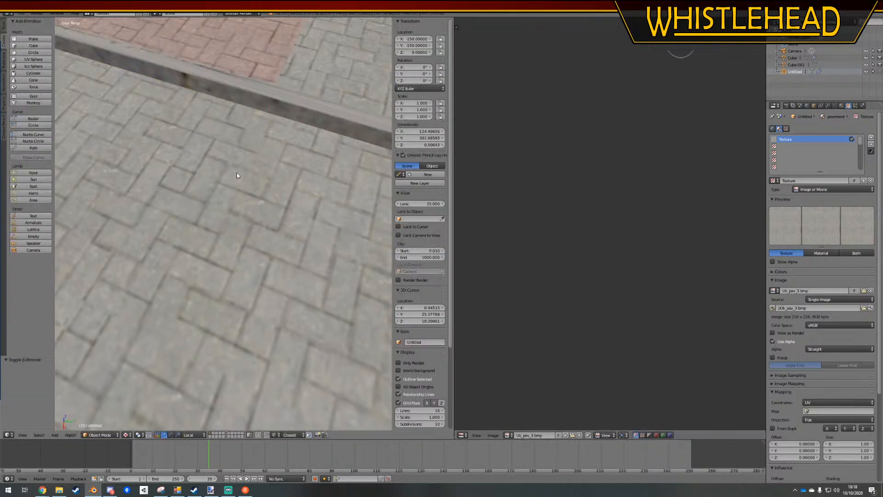
{"action": "scroll", "coordinate": [243, 185], "scroll_direction": "down", "scroll_amount": 15}
{"action": "scroll", "coordinate": [244, 253], "scroll_direction": "up", "scroll_amount": 8}
{"action": "key", "text": "Tab"}
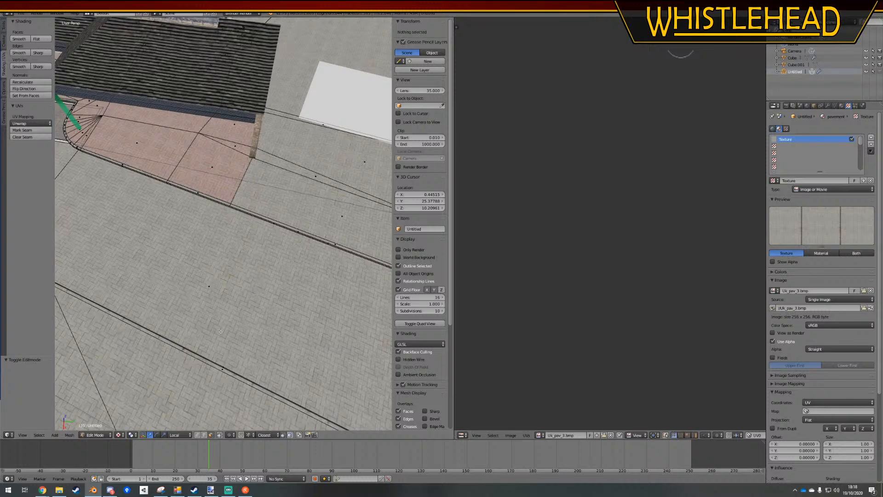
Lower the large grey paving face in front of the kerb along global Z and clear the selection
{"action": "right_click", "coordinate": [206, 289]}
{"action": "left_click", "coordinate": [206, 292]}
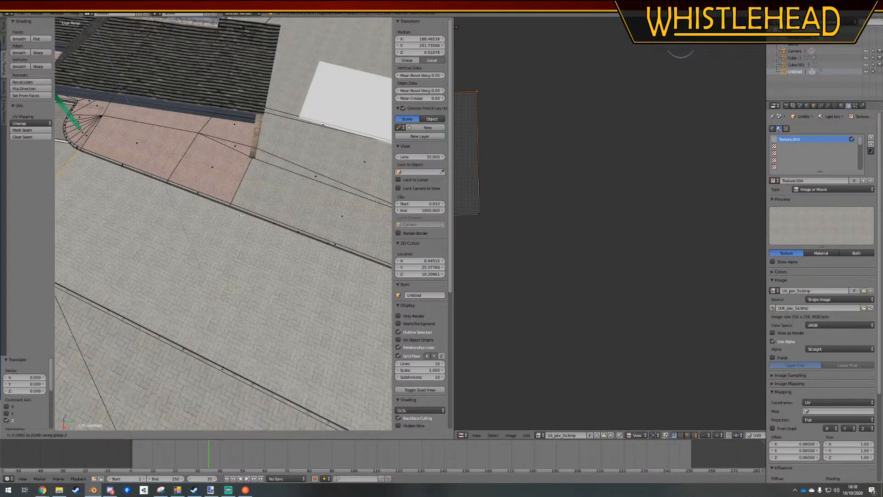
{"action": "key", "text": "a"}
Cut down the kerb's side face with the Knife, continuing the top cut where the red and grey paving meet
{"action": "scroll", "coordinate": [241, 215], "scroll_direction": "up", "scroll_amount": 6}
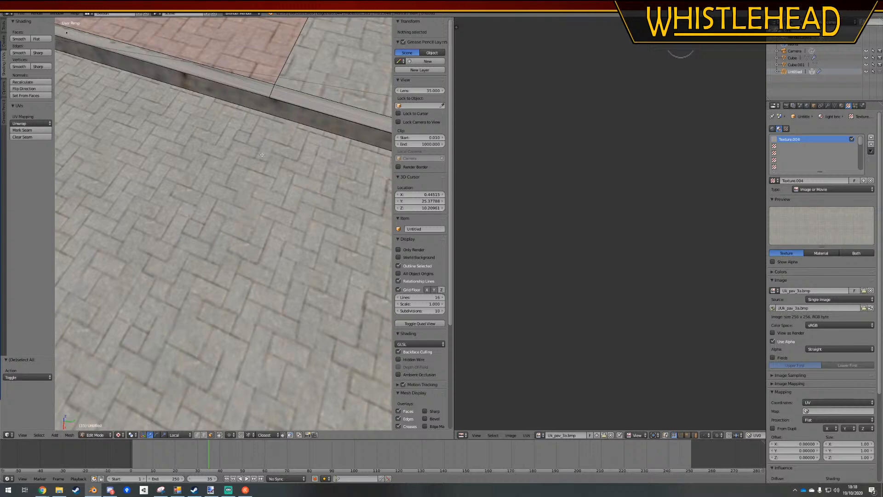
{"action": "key", "text": "k"}
{"action": "left_click", "coordinate": [269, 96]}
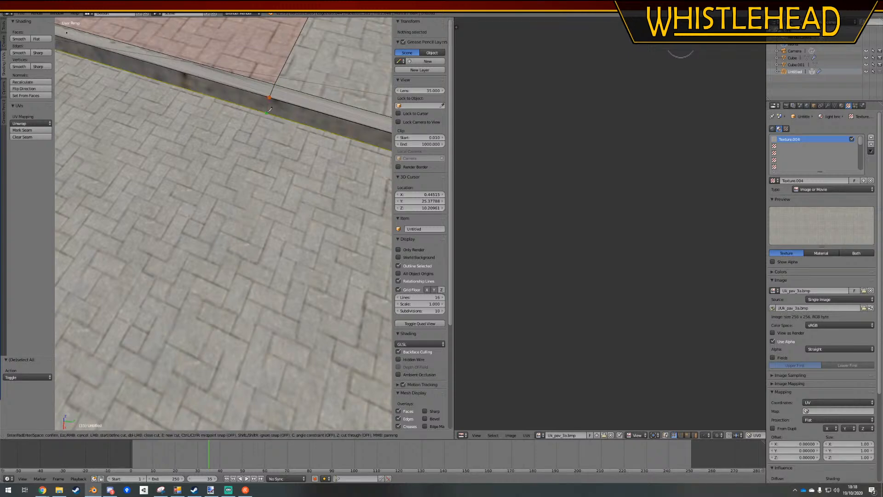
{"action": "left_click", "coordinate": [272, 111]}
{"action": "key", "text": "Return"}
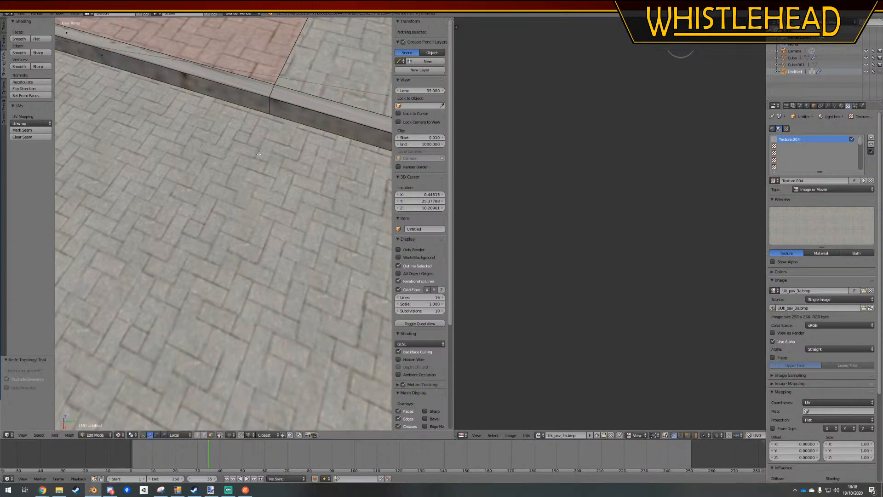
Raise the lowered grey paving face by 1 unit along global Z and check the kerb in Object Mode
{"action": "scroll", "coordinate": [214, 240], "scroll_direction": "down", "scroll_amount": 6}
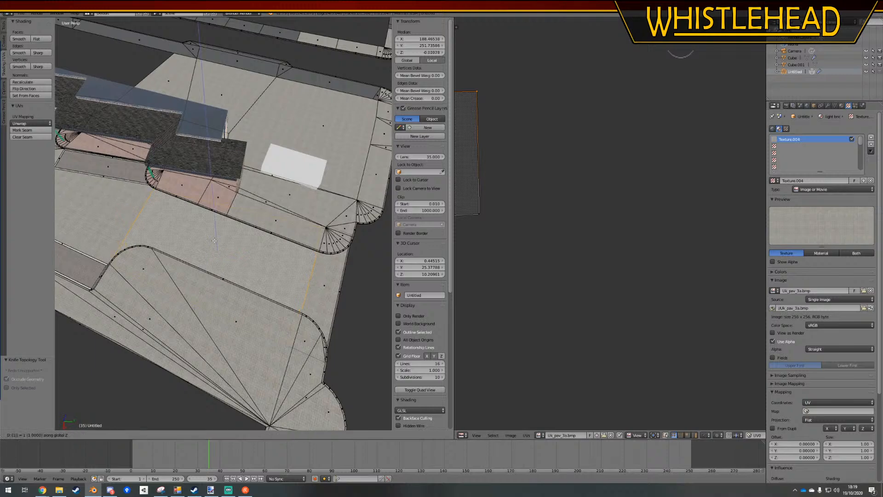
{"action": "key", "text": "Tab"}
{"action": "scroll", "coordinate": [237, 228], "scroll_direction": "up", "scroll_amount": 3}
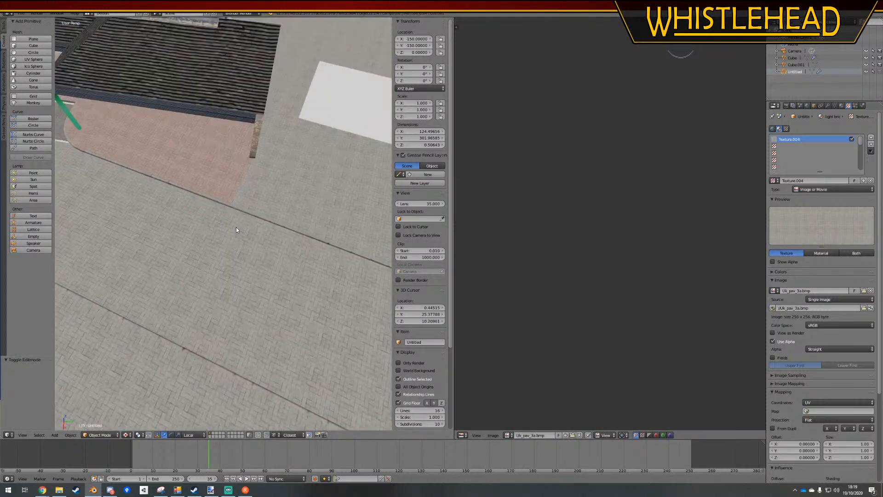
{"action": "scroll", "coordinate": [283, 222], "scroll_direction": "up", "scroll_amount": 3}
{"action": "key", "text": "Tab"}
Select the straight kerb's top and side faces along the grey paving and the adjoining red paving
{"action": "scroll", "coordinate": [338, 240], "scroll_direction": "down", "scroll_amount": 3}
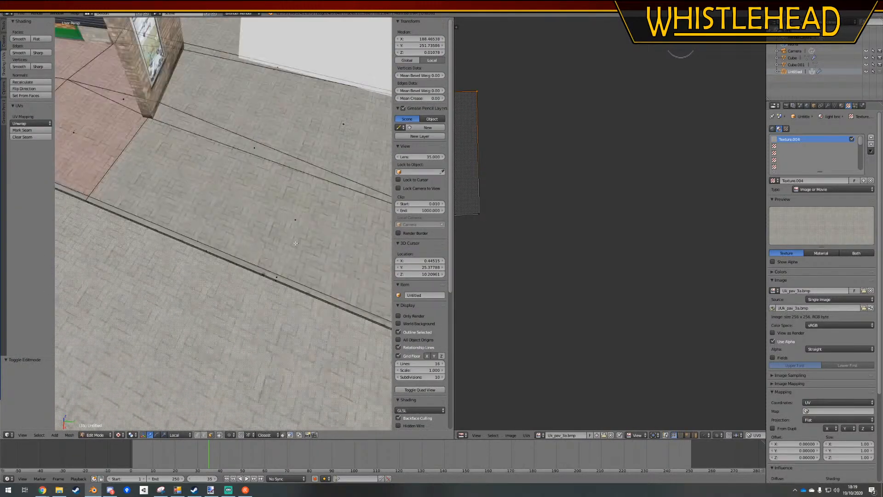
{"action": "scroll", "coordinate": [305, 264], "scroll_direction": "down", "scroll_amount": 2}
{"action": "middle_click_drag", "start_coordinate": [239, 230], "coordinate": [269, 219], "text": "shift"}
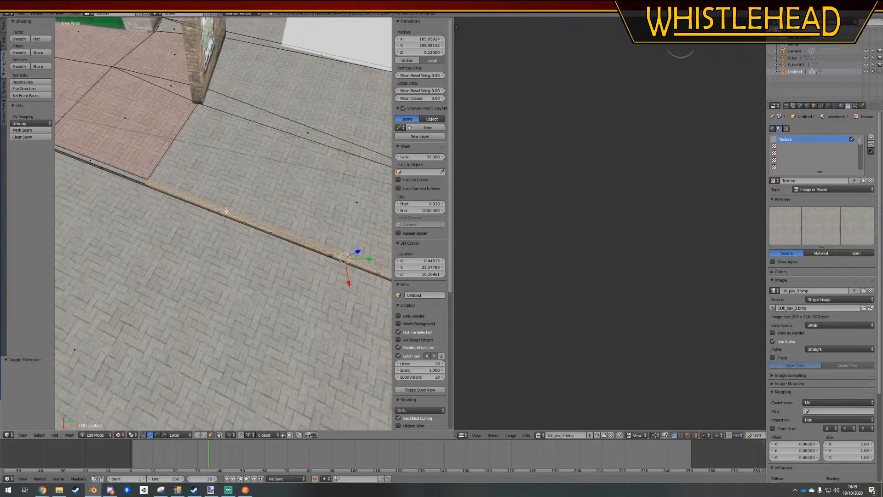
{"action": "right_click", "coordinate": [89, 158], "text": "shift"}
{"action": "right_click", "coordinate": [340, 262], "text": "shift"}
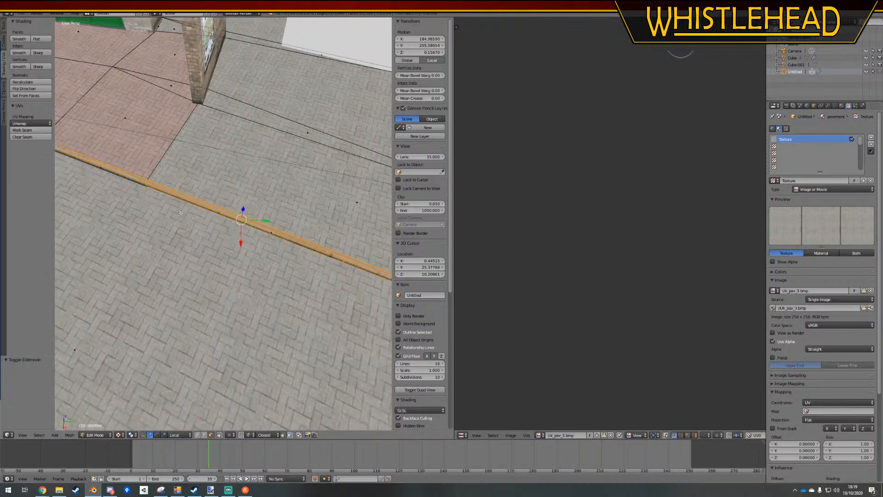
{"action": "middle_click_drag", "start_coordinate": [105, 184], "coordinate": [261, 202], "text": "shift"}
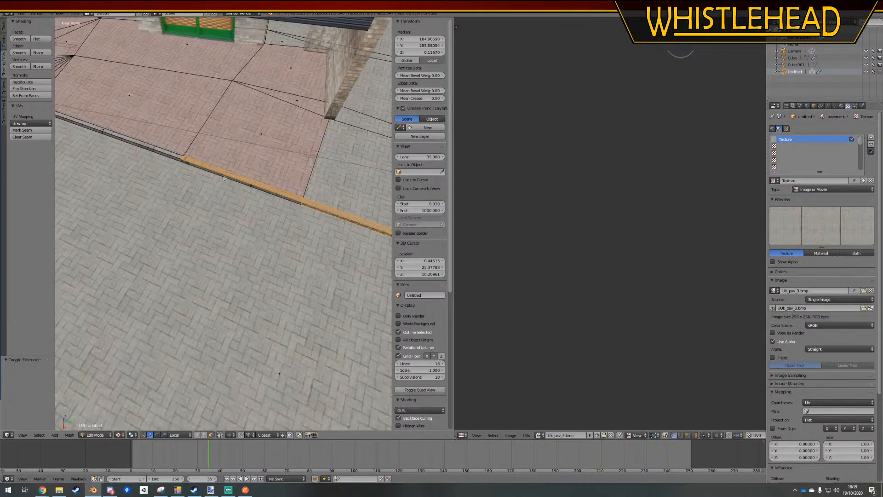
{"action": "right_click", "coordinate": [224, 177], "text": "shift"}
{"action": "right_click", "coordinate": [238, 179], "text": "shift"}
{"action": "right_click", "coordinate": [238, 178], "text": "shift"}
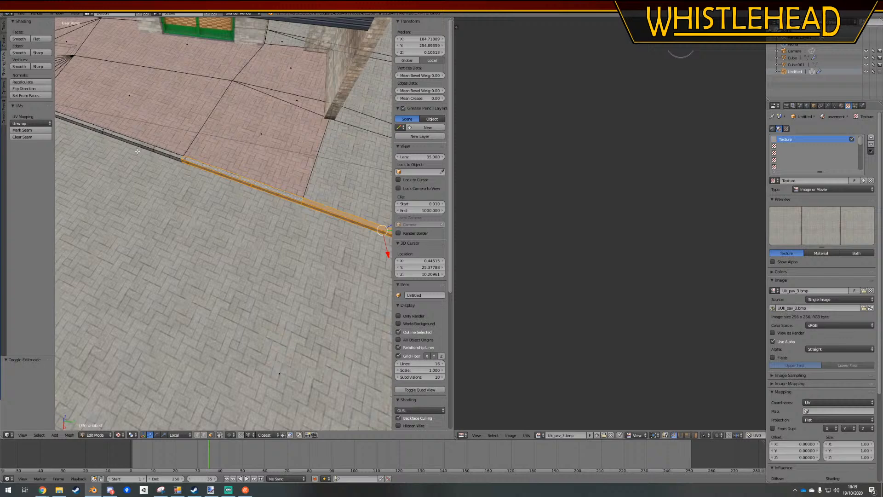
{"action": "right_click", "coordinate": [98, 126], "text": "shift"}
Unwrap the selected straight kerb faces with Follow Active Quads using Length Average and view the kerb in Object Mode
{"action": "left_click", "coordinate": [31, 123]}
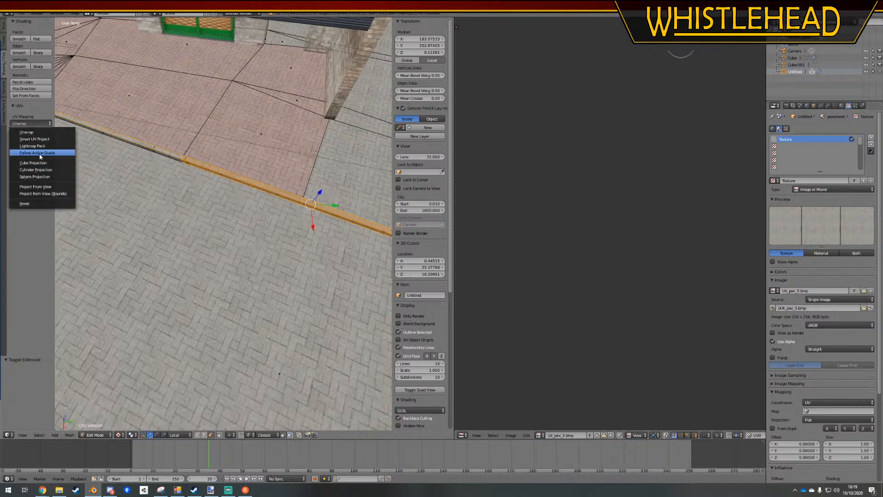
{"action": "left_click", "coordinate": [39, 155]}
{"action": "left_click", "coordinate": [69, 172]}
{"action": "middle_click_drag", "start_coordinate": [377, 260], "coordinate": [206, 221], "text": "shift"}
{"action": "key", "text": "Tab"}
{"action": "key", "text": "a"}
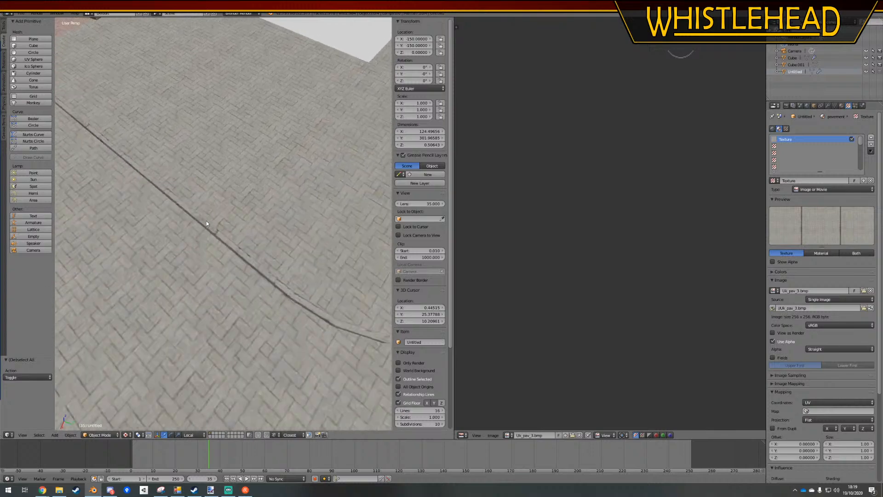
Select the kerb's top faces around the curved corner, from its far end segment to the start of the straight kerb
{"action": "scroll", "coordinate": [205, 220], "scroll_direction": "down", "scroll_amount": 3}
{"action": "scroll", "coordinate": [237, 232], "scroll_direction": "up", "scroll_amount": 3}
{"action": "middle_click_drag", "start_coordinate": [358, 297], "coordinate": [250, 234], "text": "shift"}
{"action": "scroll", "coordinate": [258, 236], "scroll_direction": "down", "scroll_amount": 1}
{"action": "key", "text": "Tab"}
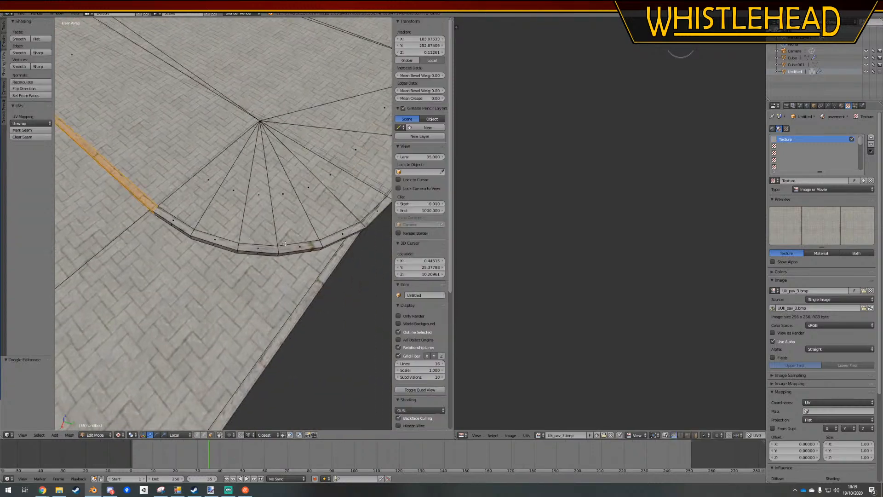
{"action": "right_click", "coordinate": [378, 211]}
{"action": "middle_click_drag", "start_coordinate": [379, 210], "coordinate": [287, 190], "text": "shift"}
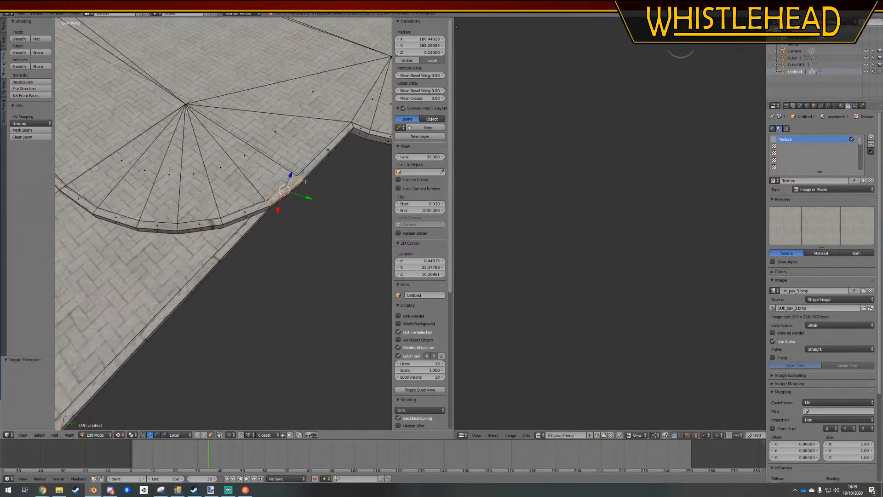
{"action": "right_click", "coordinate": [325, 152]}
{"action": "middle_click_drag", "start_coordinate": [197, 201], "coordinate": [279, 166], "text": "shift"}
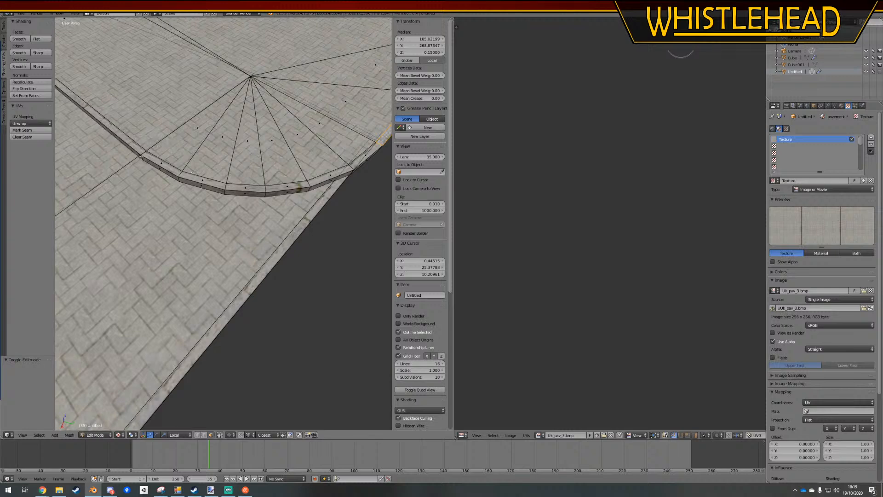
{"action": "left_click", "coordinate": [157, 156], "text": "ctrl"}
{"action": "scroll", "coordinate": [157, 157], "scroll_direction": "down", "scroll_amount": 4}
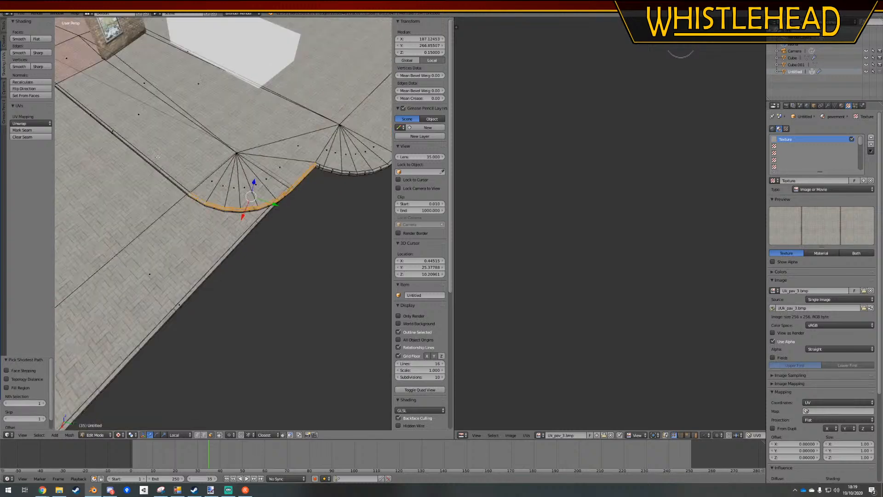
Extend the selection along the straight kerb's top and unwrap it with Follow Active Quads using Length Average
{"action": "right_click", "coordinate": [110, 131], "text": "ctrl"}
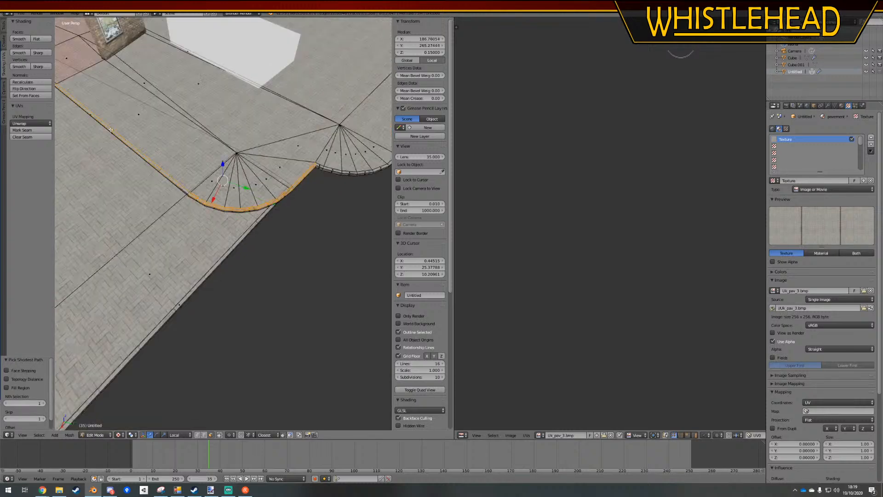
{"action": "left_click", "coordinate": [43, 124]}
{"action": "left_click", "coordinate": [46, 154]}
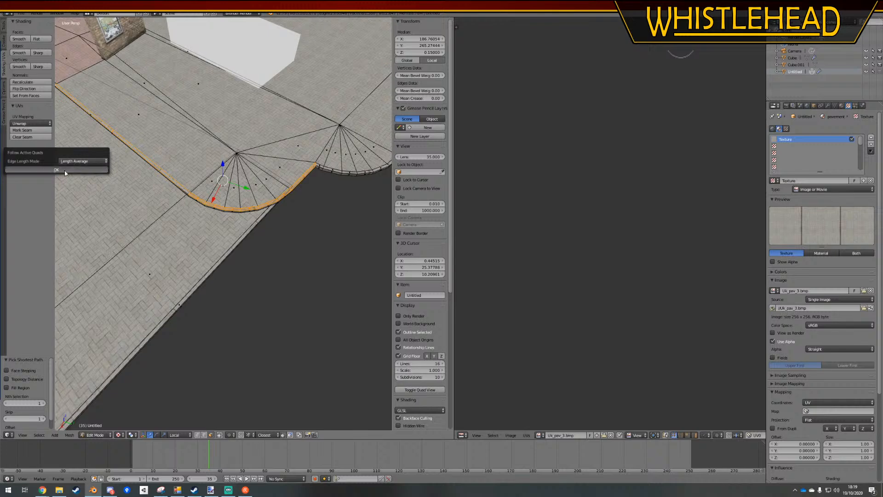
{"action": "left_click", "coordinate": [73, 169]}
Select the kerb's side faces from the far end segment around the curve and along the straight section
{"action": "scroll", "coordinate": [296, 193], "scroll_direction": "up", "scroll_amount": 4}
{"action": "middle_click_drag", "start_coordinate": [297, 192], "coordinate": [276, 183]}
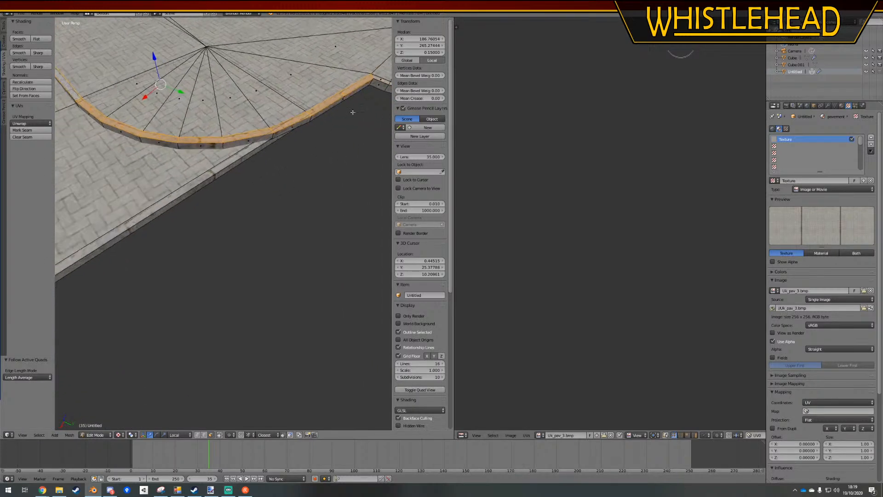
{"action": "right_click", "coordinate": [345, 102]}
{"action": "scroll", "coordinate": [257, 120], "scroll_direction": "down", "scroll_amount": 4}
{"action": "middle_click_drag", "start_coordinate": [183, 123], "coordinate": [205, 121]}
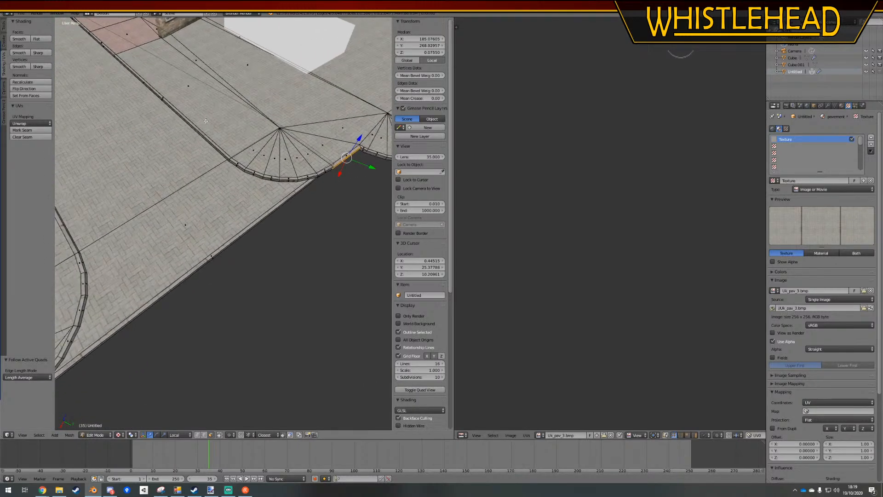
{"action": "right_click", "coordinate": [162, 99], "text": "ctrl"}
{"action": "key", "text": "ctrl+z"}
{"action": "right_click", "coordinate": [161, 99], "text": "ctrl"}
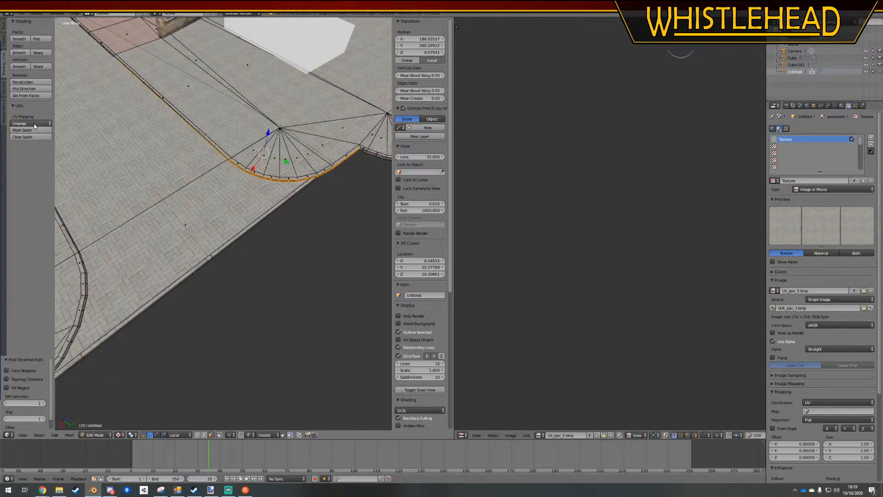
Unwrap the selected kerb side faces with Follow Active Quads using Length Average and inspect the curve in Object Mode
{"action": "left_click", "coordinate": [34, 123]}
{"action": "left_click", "coordinate": [32, 154]}
{"action": "left_click", "coordinate": [56, 170]}
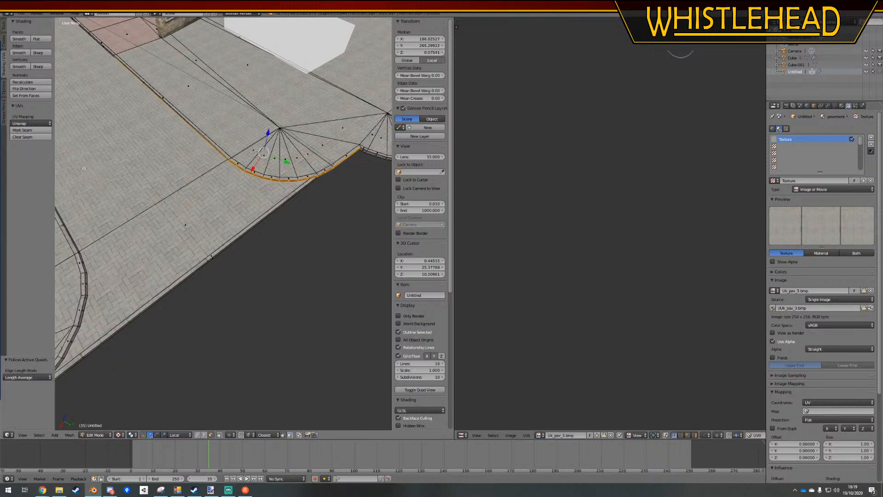
{"action": "key", "text": "Tab"}
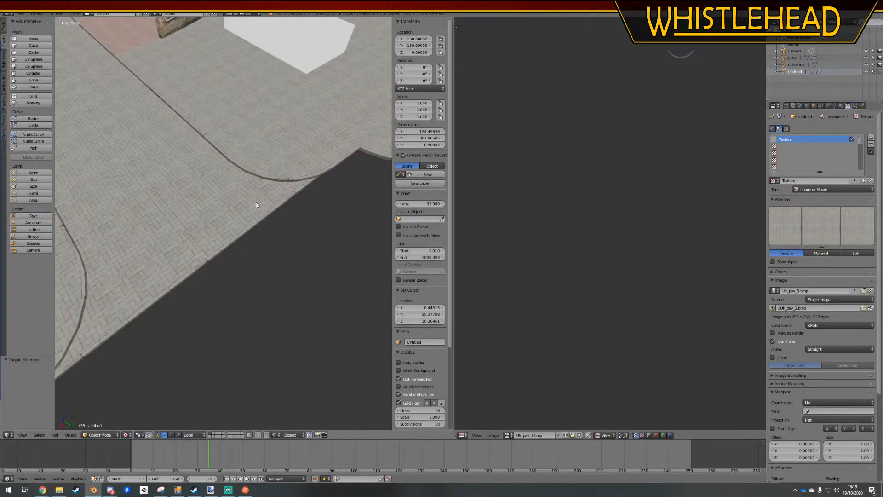
{"action": "middle_click_drag", "start_coordinate": [257, 203], "coordinate": [236, 211], "text": "shift"}
{"action": "scroll", "coordinate": [239, 207], "scroll_direction": "up", "scroll_amount": 5}
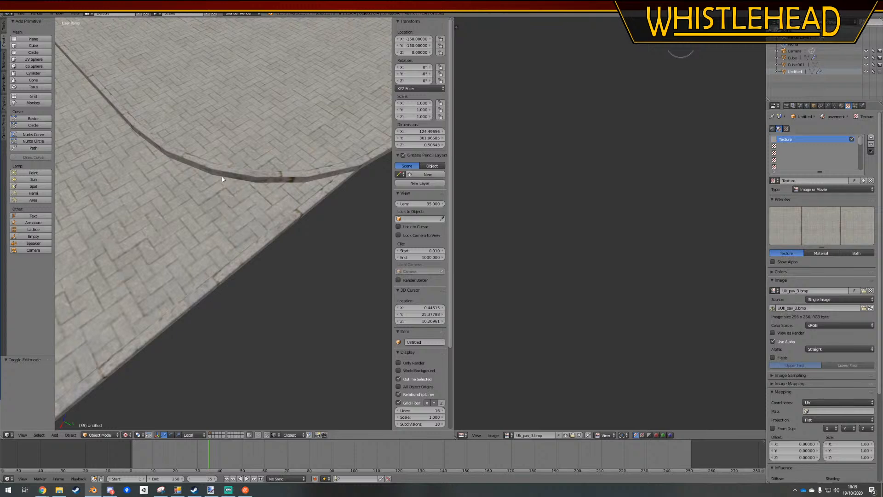
Reselect the kerb's top faces in Edit Mode from the far end segment around the curve onto the straight section
{"action": "key", "text": "Tab"}
{"action": "right_click", "coordinate": [148, 134]}
{"action": "middle_click_drag", "start_coordinate": [327, 180], "coordinate": [154, 135], "text": "shift"}
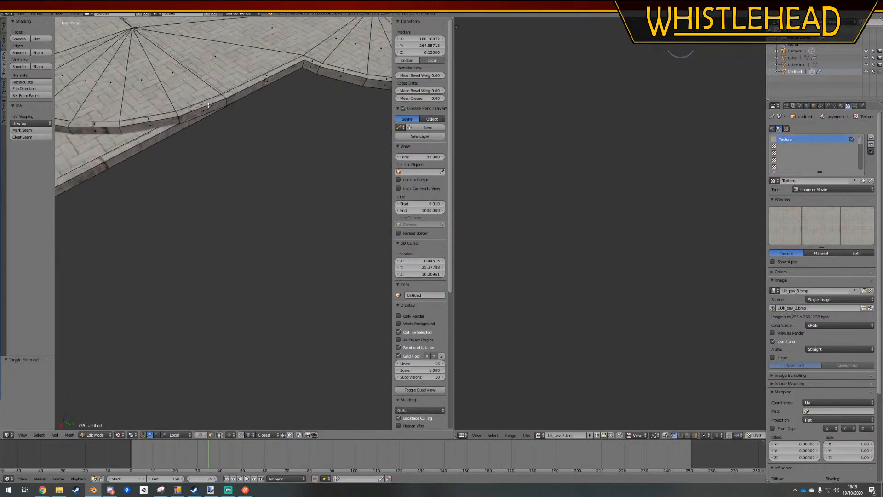
{"action": "right_click", "coordinate": [265, 74], "text": "ctrl"}
{"action": "right_click", "coordinate": [266, 76]}
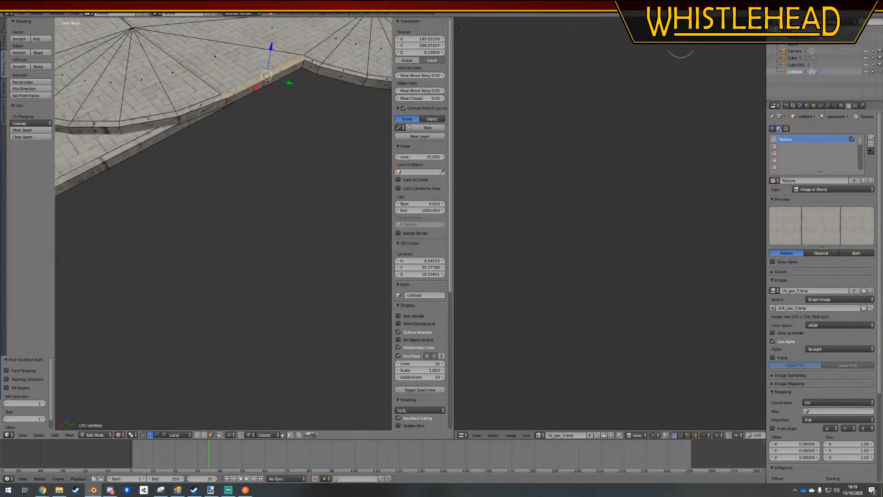
{"action": "middle_click_drag", "start_coordinate": [80, 94], "coordinate": [234, 115], "text": "shift"}
{"action": "middle_click_drag", "start_coordinate": [210, 85], "coordinate": [218, 101]}
{"action": "right_click", "coordinate": [261, 165], "text": "ctrl"}
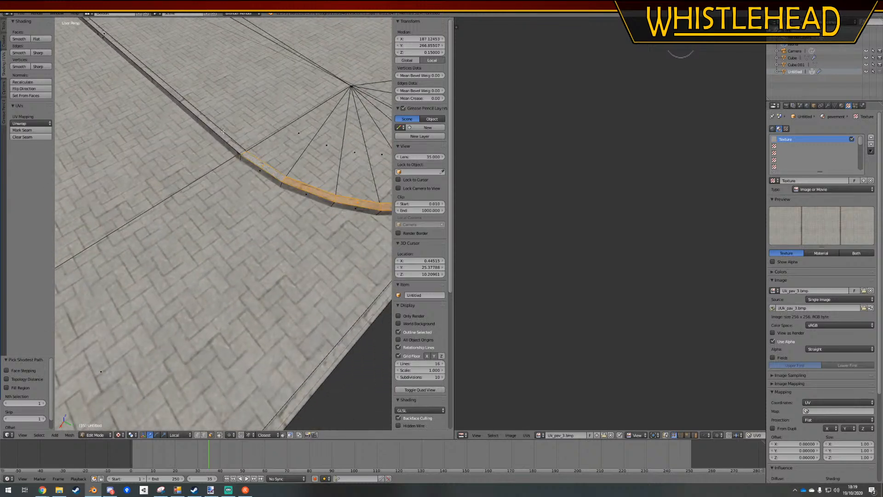
{"action": "middle_click_drag", "start_coordinate": [162, 80], "coordinate": [164, 86]}
{"action": "right_click", "coordinate": [167, 90], "text": "ctrl"}
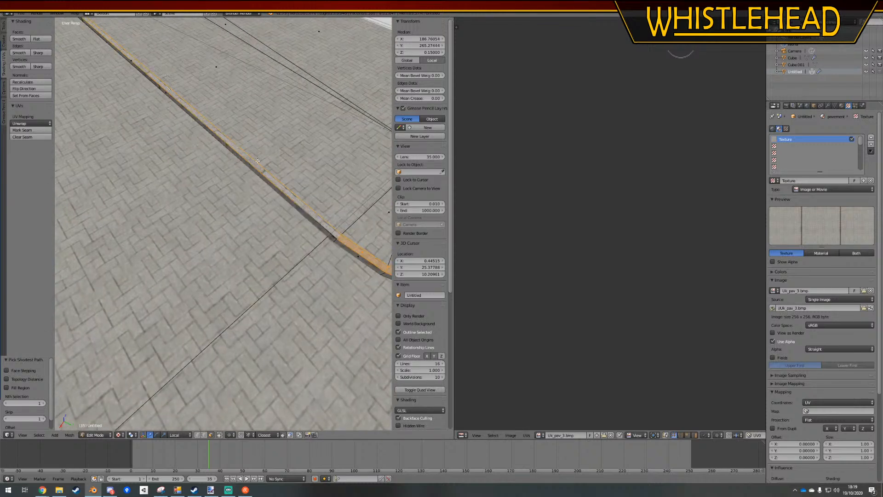
Extend the kerb face selection along the straight section to the joint beside the red paving
{"action": "middle_click_drag", "start_coordinate": [257, 161], "coordinate": [190, 122]}
{"action": "middle_click_drag", "start_coordinate": [190, 123], "coordinate": [249, 152], "text": "shift"}
{"action": "right_click", "coordinate": [259, 79], "text": "ctrl"}
{"action": "middle_click_drag", "start_coordinate": [117, 98], "coordinate": [258, 155]}
{"action": "middle_click_drag", "start_coordinate": [138, 55], "coordinate": [193, 101], "text": "shift"}
{"action": "right_click", "coordinate": [146, 57], "text": "ctrl"}
{"action": "right_click", "coordinate": [182, 88], "text": "ctrl"}
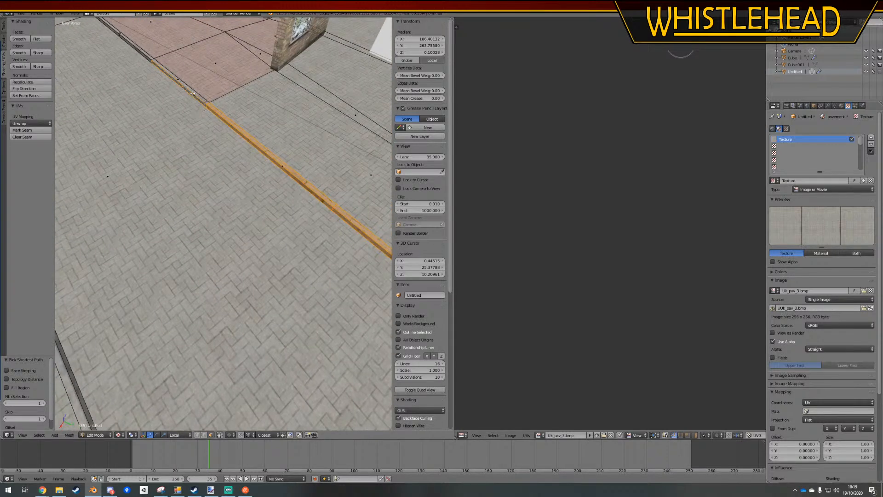
Unwrap the selected kerb faces with Follow Active Quads and inspect the joint beside the red paving with everything deselected
{"action": "left_click", "coordinate": [30, 123]}
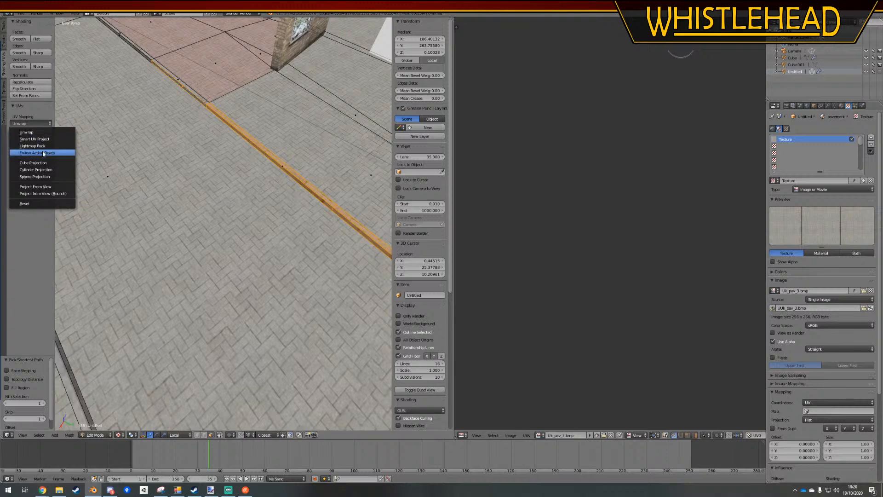
{"action": "left_click", "coordinate": [28, 150]}
{"action": "left_click", "coordinate": [72, 169]}
{"action": "middle_click_drag", "start_coordinate": [157, 62], "coordinate": [267, 150], "text": "shift"}
{"action": "scroll", "coordinate": [267, 150], "scroll_direction": "up", "scroll_amount": 4}
{"action": "middle_click_drag", "start_coordinate": [368, 135], "coordinate": [241, 156], "text": "shift"}
{"action": "key", "text": "a"}
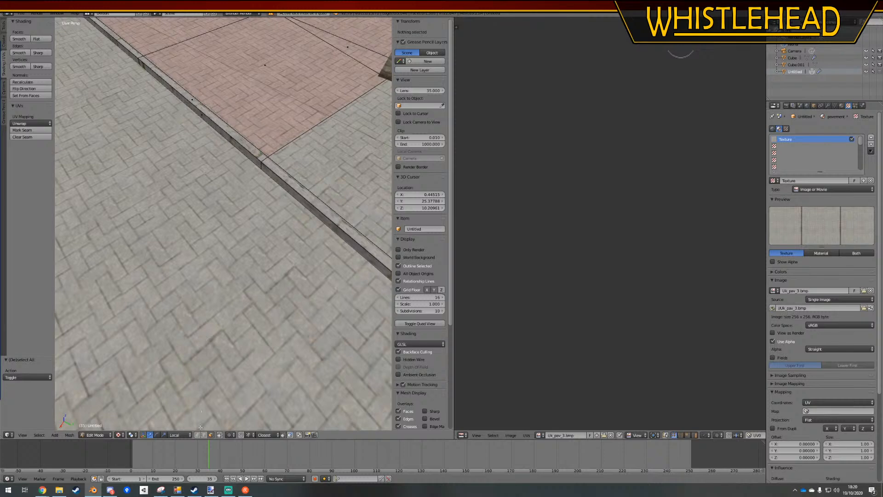
Test the vertices at the kerb joint by moving them, cancel, and run Remove Doubles on the whole pavement mesh
{"action": "right_click", "coordinate": [261, 149]}
{"action": "key", "text": "g"}
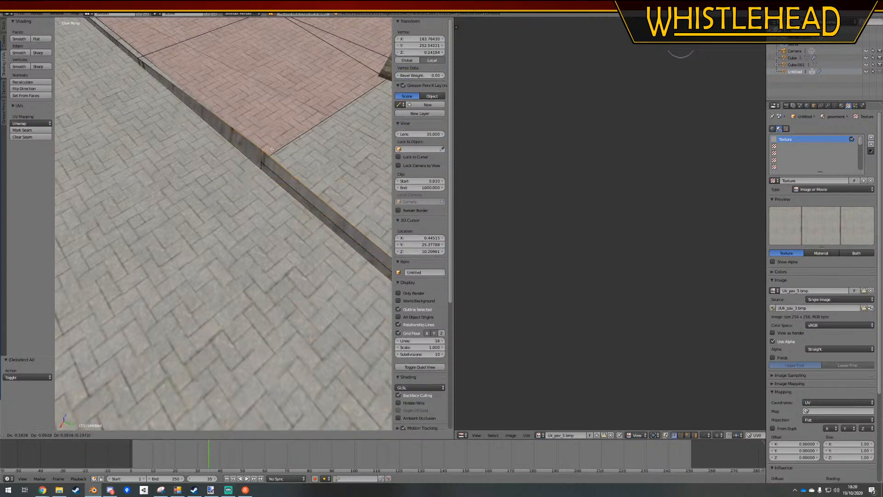
{"action": "right_click", "coordinate": [278, 139]}
{"action": "key", "text": "a"}
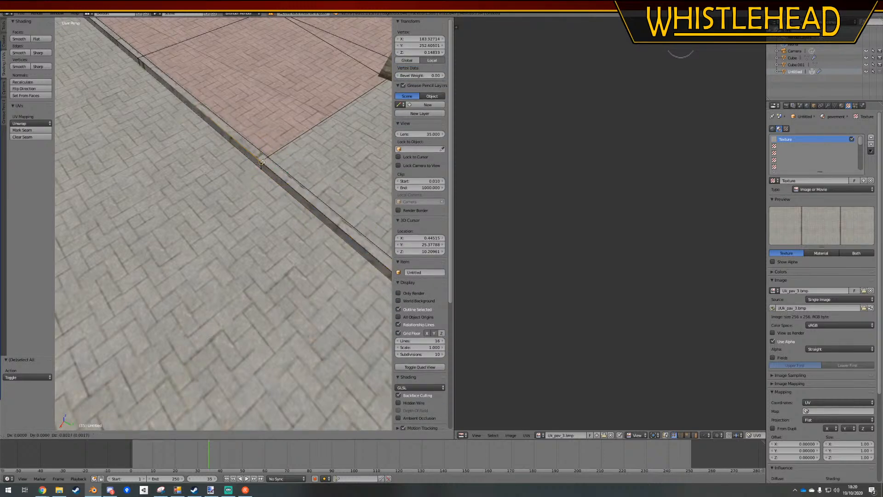
{"action": "key", "text": "a"}
{"action": "key", "text": "w"}
{"action": "left_click", "coordinate": [282, 191]}
{"action": "key", "text": "a"}
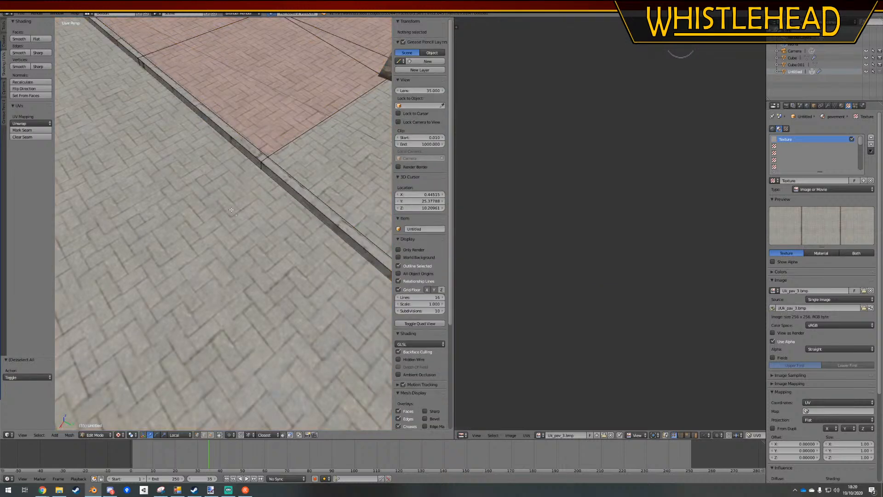
Select the kerb's side and top faces from the curve's end segment along the straight section past the red paving joint
{"action": "scroll", "coordinate": [223, 402], "scroll_direction": "down", "scroll_amount": 6}
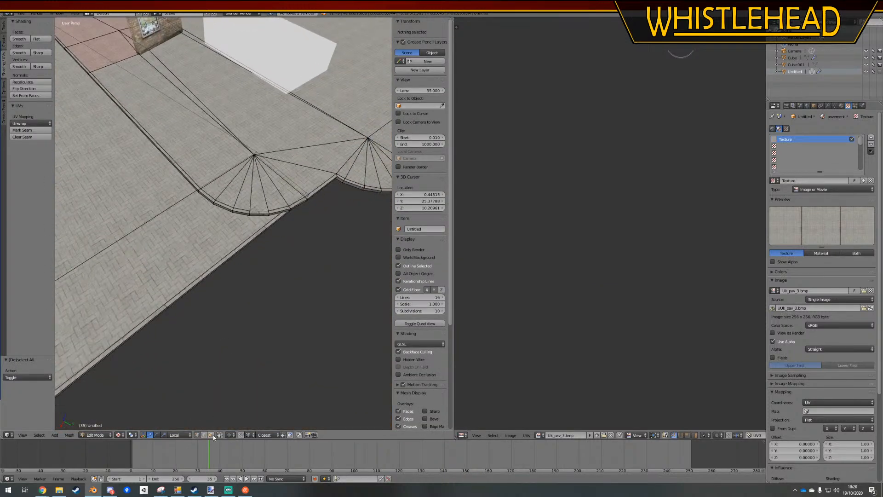
{"action": "right_click", "coordinate": [307, 201]}
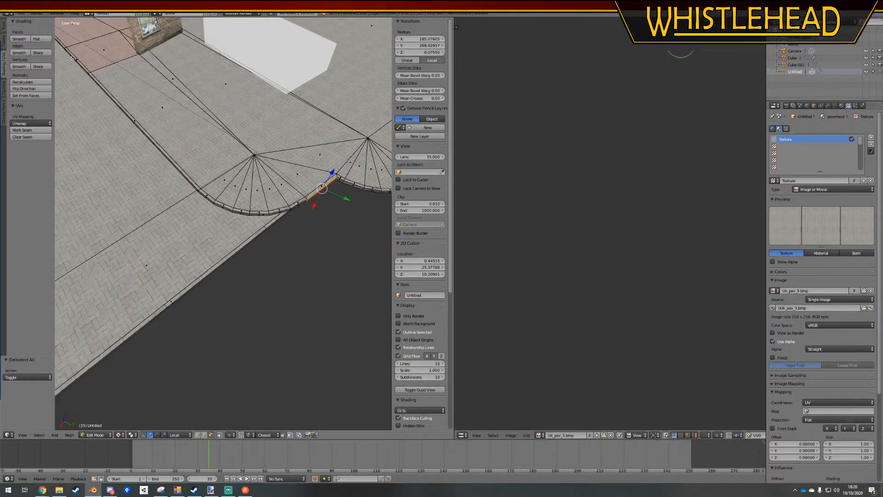
{"action": "right_click", "coordinate": [82, 64], "text": "ctrl"}
{"action": "right_click", "coordinate": [321, 189]}
{"action": "right_click", "coordinate": [76, 64], "text": "ctrl"}
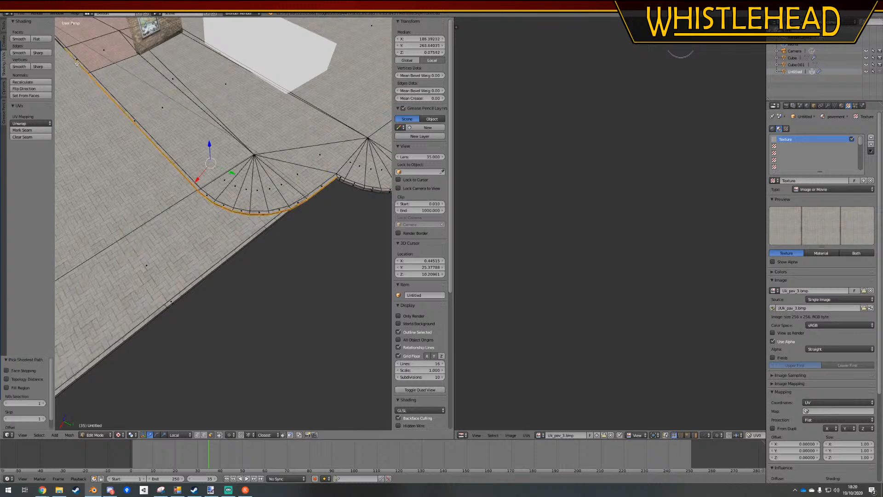
{"action": "right_click", "coordinate": [320, 186], "text": "shift"}
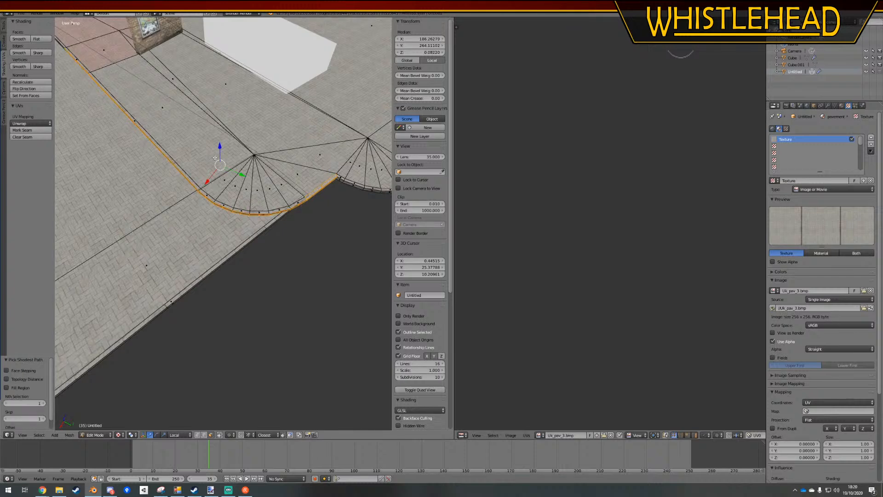
{"action": "right_click", "coordinate": [74, 56], "text": "ctrl"}
Unwrap the selected kerb faces with Follow Active Quads and review the pavement in Object Mode
{"action": "left_click", "coordinate": [28, 125]}
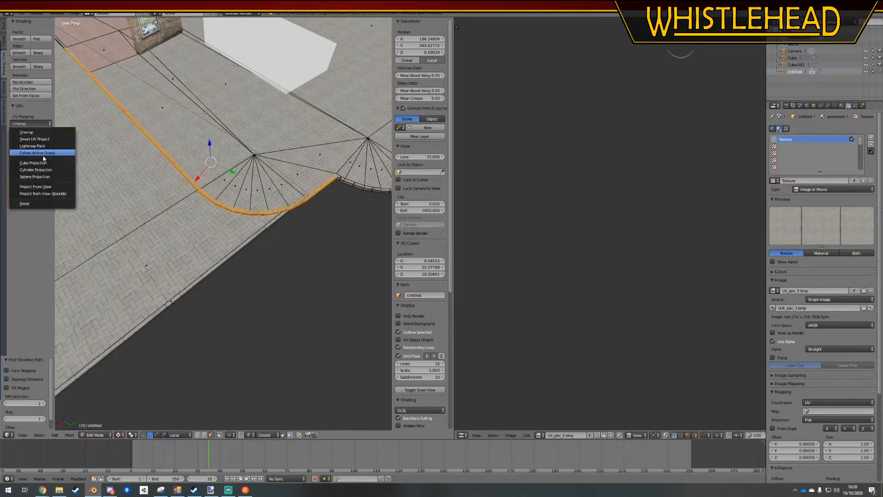
{"action": "left_click", "coordinate": [43, 155]}
{"action": "left_click", "coordinate": [55, 168]}
{"action": "key", "text": "Tab"}
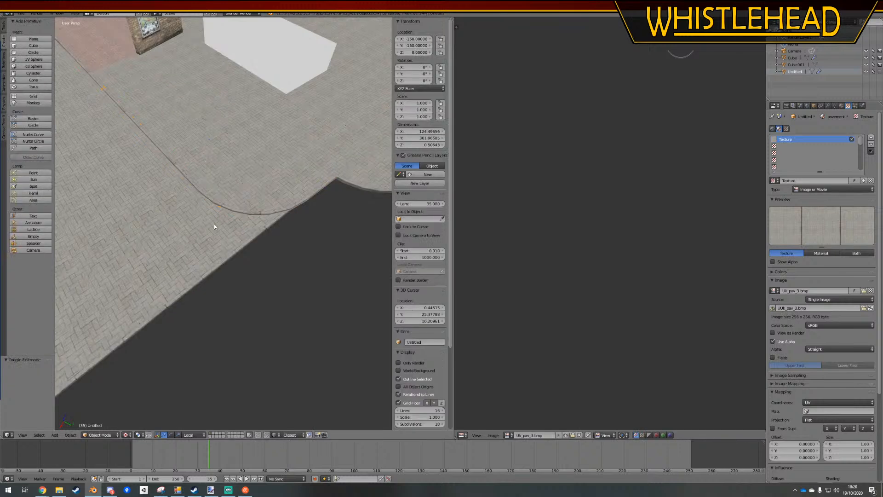
{"action": "middle_click_drag", "start_coordinate": [285, 203], "coordinate": [218, 176]}
{"action": "scroll", "coordinate": [293, 199], "scroll_direction": "down", "scroll_amount": 6}
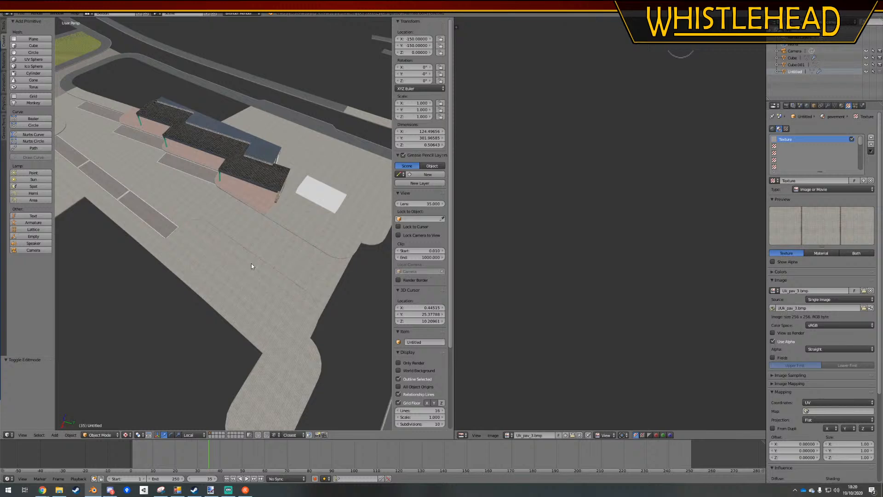
Move the white block beside the bus station vertically to about Z 1.15 and deselect it
{"action": "middle_click_drag", "start_coordinate": [209, 205], "coordinate": [282, 184]}
{"action": "right_click", "coordinate": [252, 121]}
{"action": "right_click", "coordinate": [274, 124]}
{"action": "key", "text": "g"}
{"action": "key", "text": "z"}
{"action": "left_click", "coordinate": [293, 168]}
{"action": "key", "text": "a"}
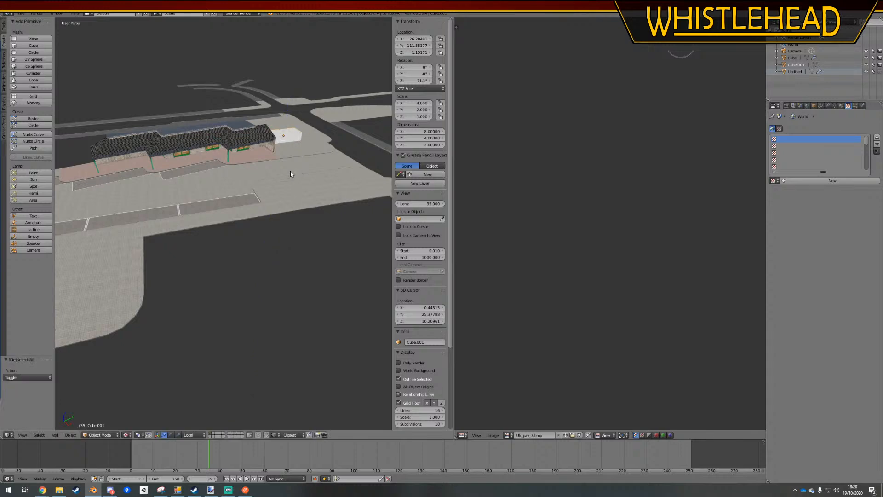
Select the bus station building and isolate it in local view, framing the window beside the brick corner
{"action": "middle_click_drag", "start_coordinate": [239, 220], "coordinate": [251, 198]}
{"action": "scroll", "coordinate": [251, 198], "scroll_direction": "up", "scroll_amount": 4}
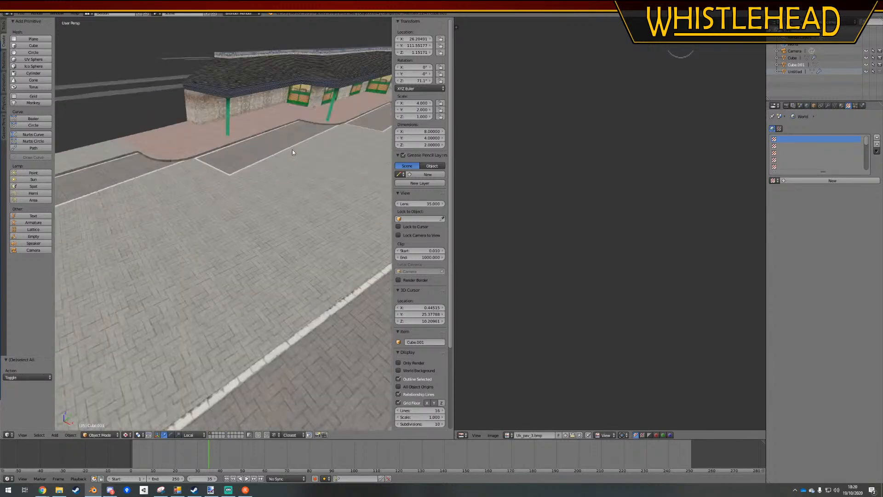
{"action": "middle_click_drag", "start_coordinate": [292, 150], "coordinate": [254, 286], "text": "shift"}
{"action": "scroll", "coordinate": [224, 282], "scroll_direction": "up", "scroll_amount": 8}
{"action": "right_click", "coordinate": [243, 203]}
{"action": "key", "text": "Tab"}
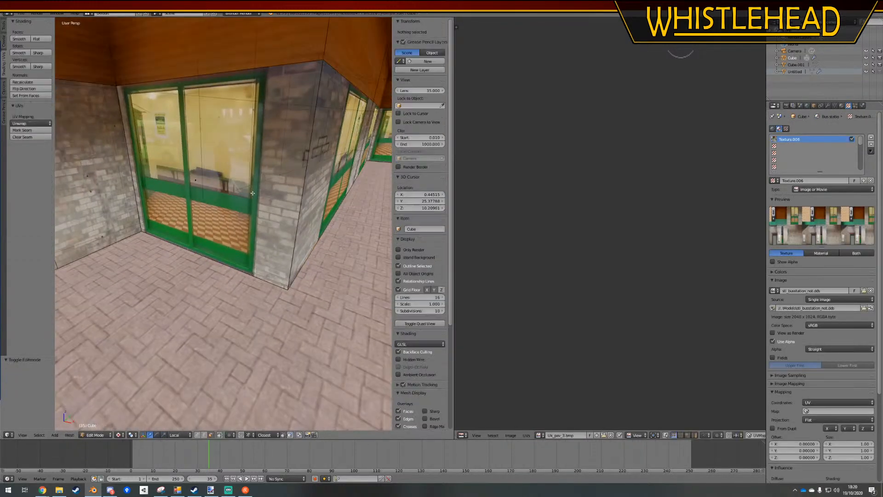
{"action": "middle_click_drag", "start_coordinate": [243, 202], "coordinate": [262, 193]}
{"action": "key", "text": "Tab"}
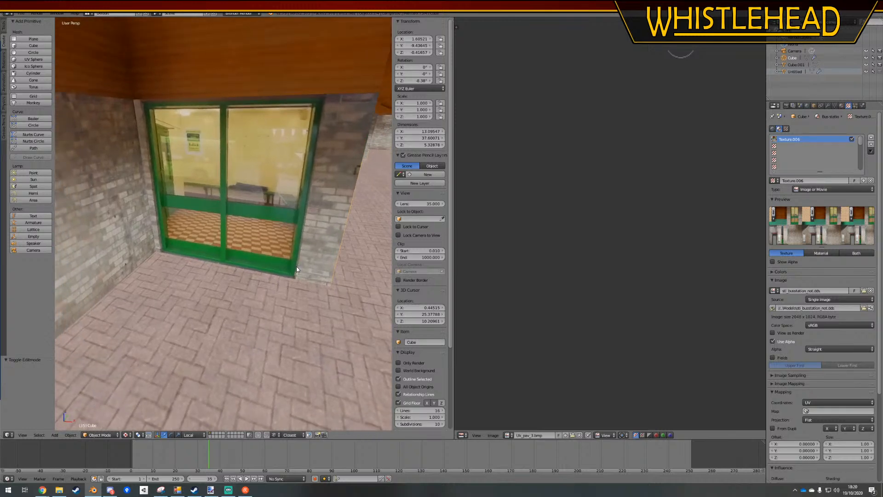
{"action": "key", "text": "KP_Divide"}
{"action": "key", "text": "a"}
{"action": "scroll", "coordinate": [233, 282], "scroll_direction": "up", "scroll_amount": 8}
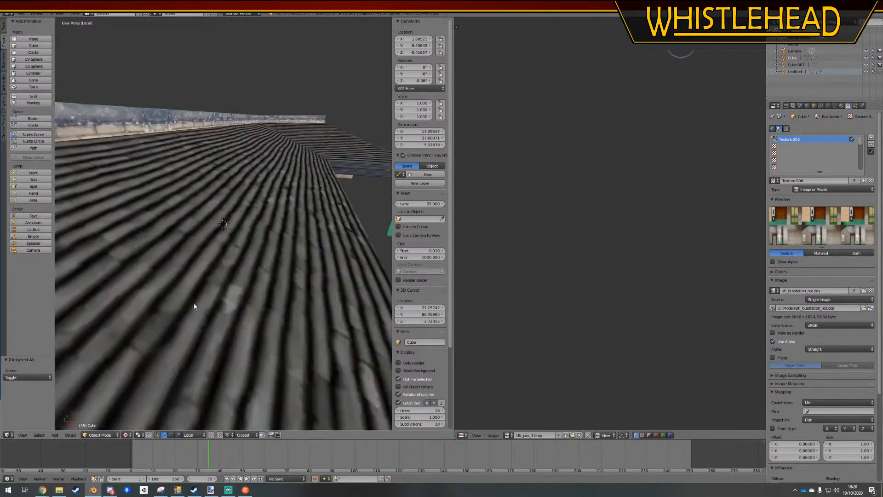
{"action": "middle_click_drag", "start_coordinate": [194, 306], "coordinate": [263, 259]}
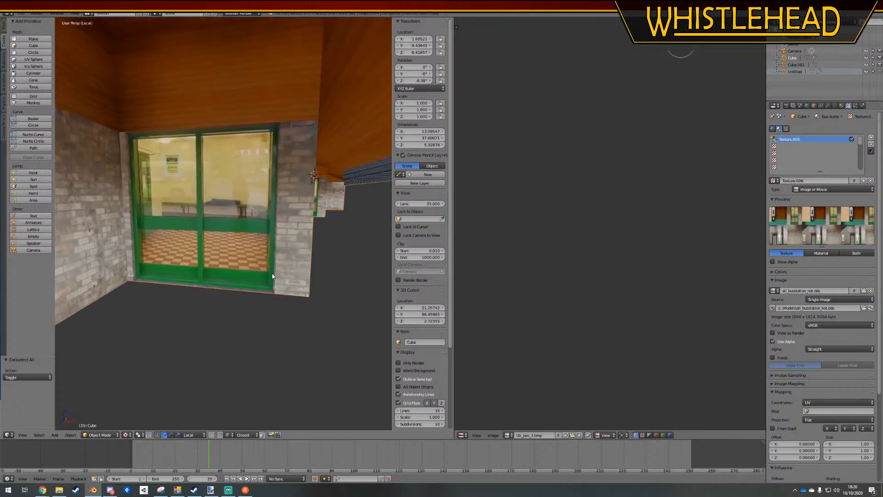
Add two vertical loop cuts in Edit Mode, one along each outer side of the green window frame
{"action": "key", "text": "Tab"}
{"action": "key", "text": "k"}
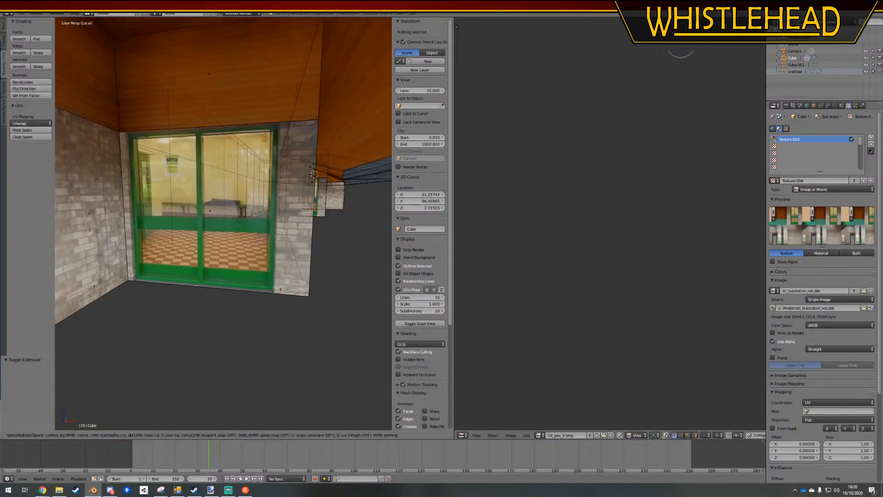
{"action": "key", "text": "Escape"}
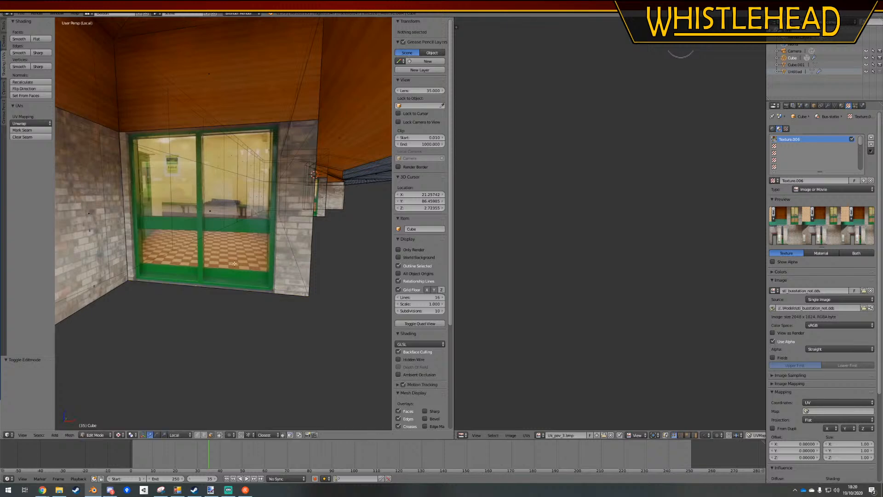
{"action": "key", "text": "ctrl+r"}
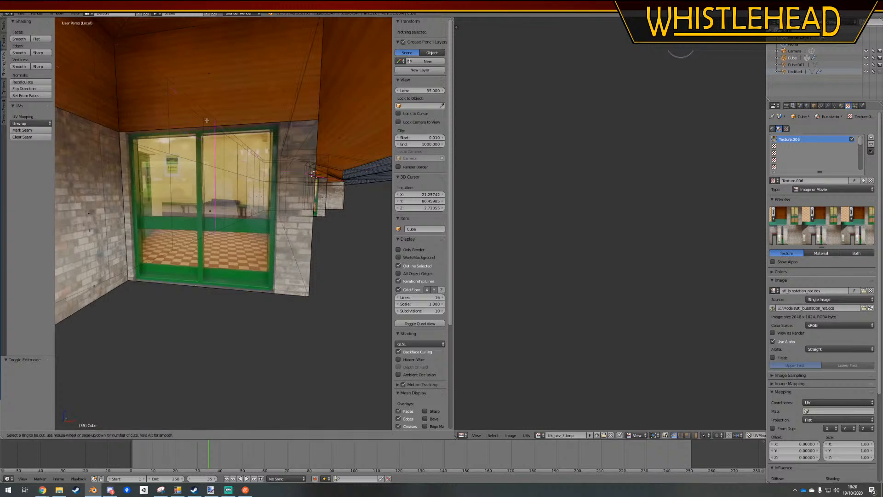
{"action": "left_click", "coordinate": [239, 152]}
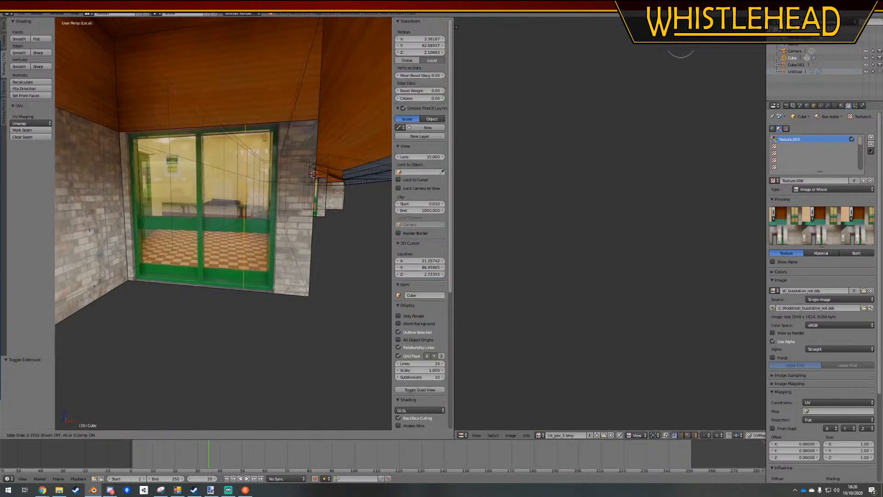
{"action": "left_click", "coordinate": [279, 167]}
{"action": "key", "text": "ctrl+r"}
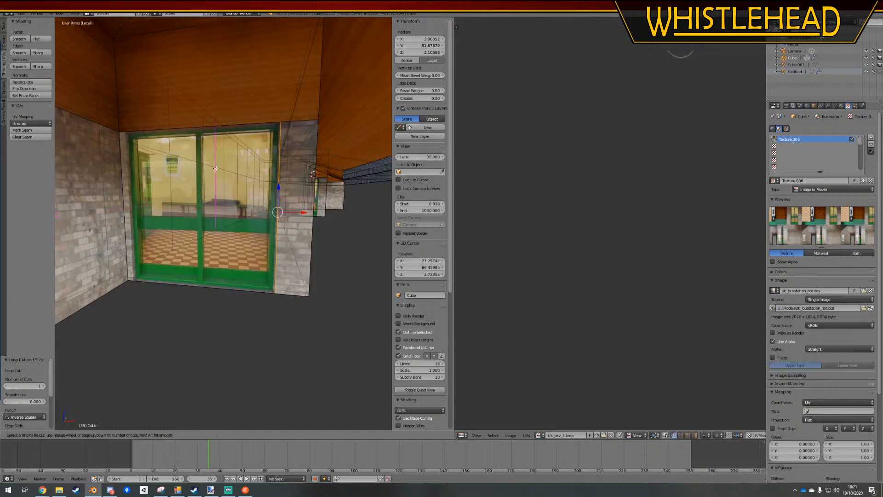
{"action": "left_click", "coordinate": [215, 271]}
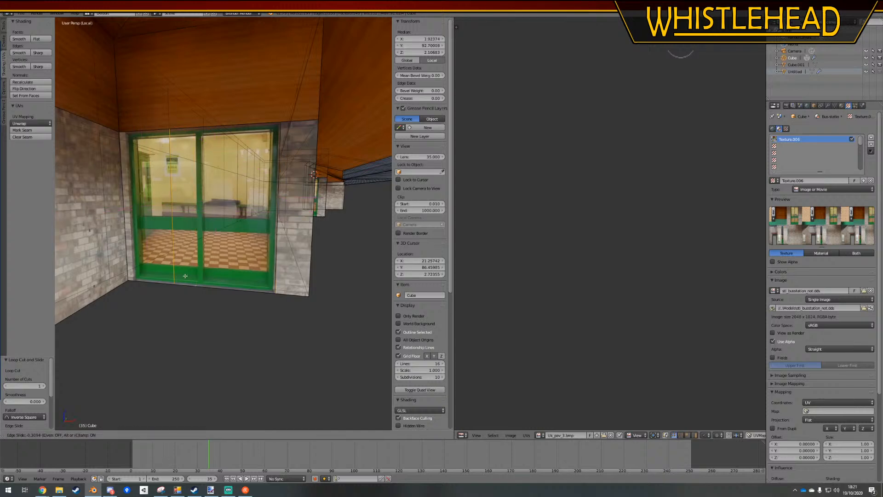
{"action": "left_click", "coordinate": [145, 279]}
{"action": "key", "text": "a"}
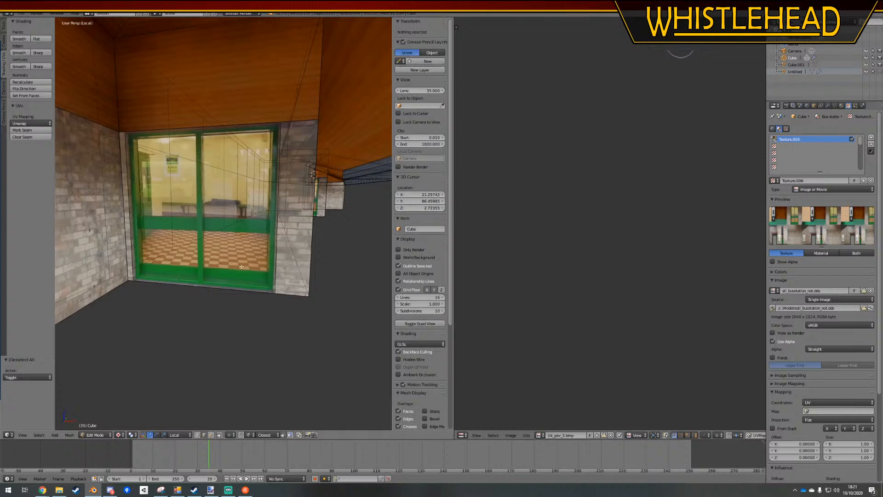
Limit selection to visible geometry and extrude the window face about 0.098 into the wall
{"action": "right_click", "coordinate": [200, 222]}
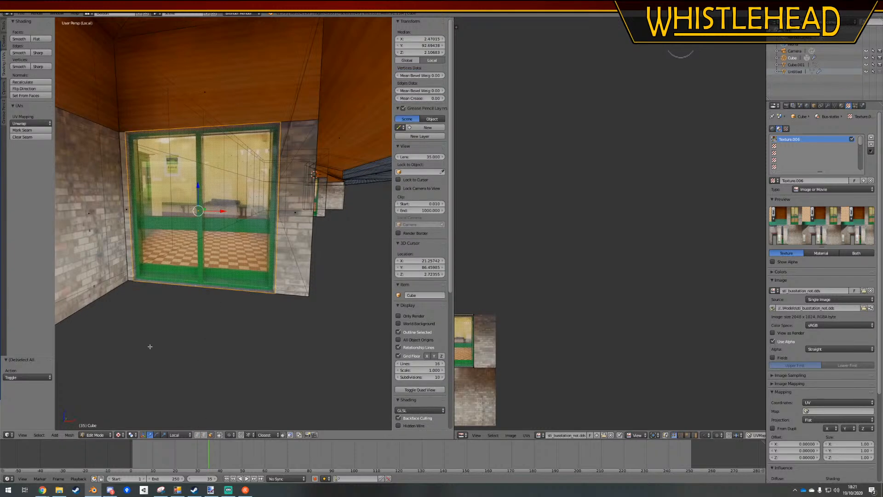
{"action": "left_click", "coordinate": [219, 436]}
{"action": "key", "text": "a"}
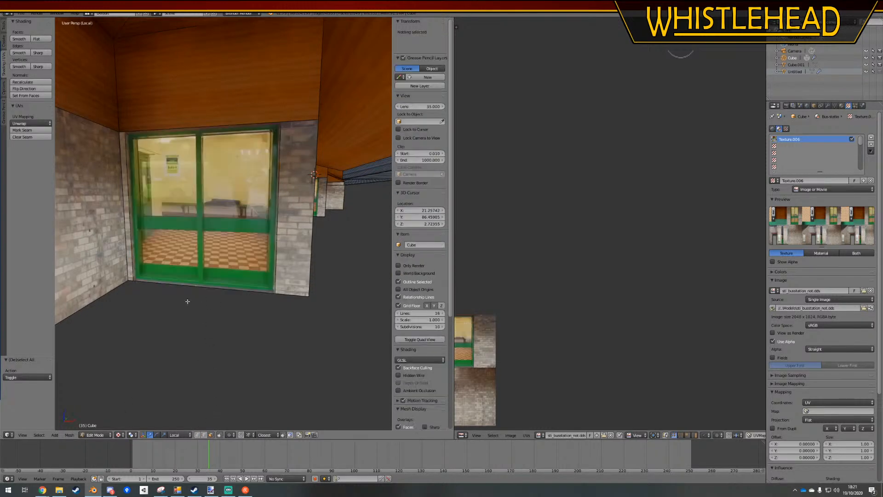
{"action": "middle_click_drag", "start_coordinate": [187, 302], "coordinate": [115, 312]}
{"action": "right_click", "coordinate": [108, 261]}
{"action": "middle_click_drag", "start_coordinate": [108, 261], "coordinate": [172, 349]}
{"action": "key", "text": "e"}
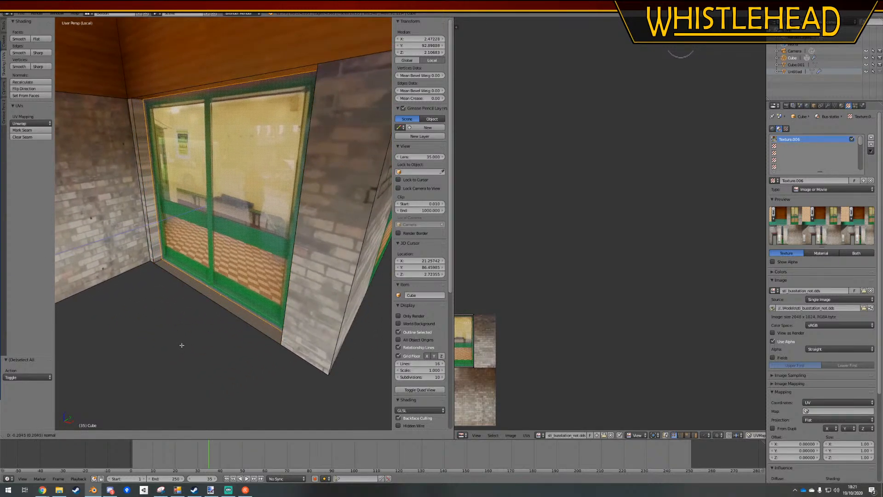
{"action": "left_click", "coordinate": [177, 350]}
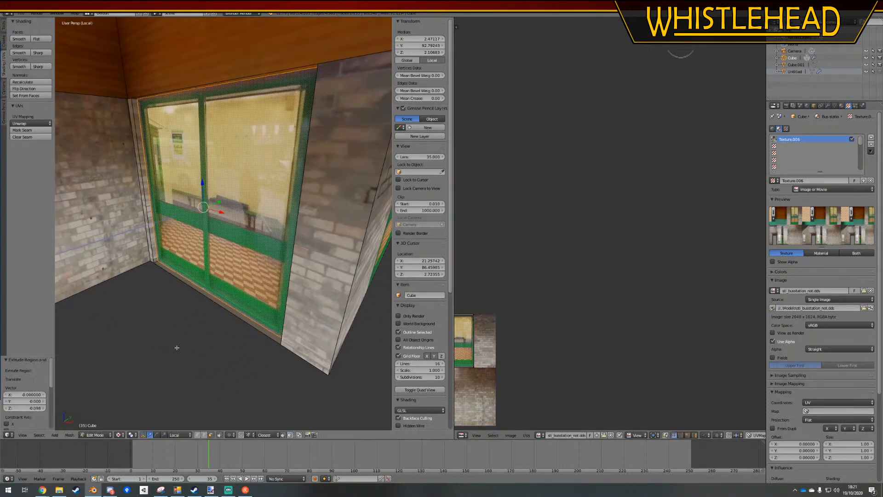
Delete the edge along the bottom of the recessed window and check the opening in Object Mode
{"action": "key", "text": "a"}
{"action": "right_click", "coordinate": [228, 298]}
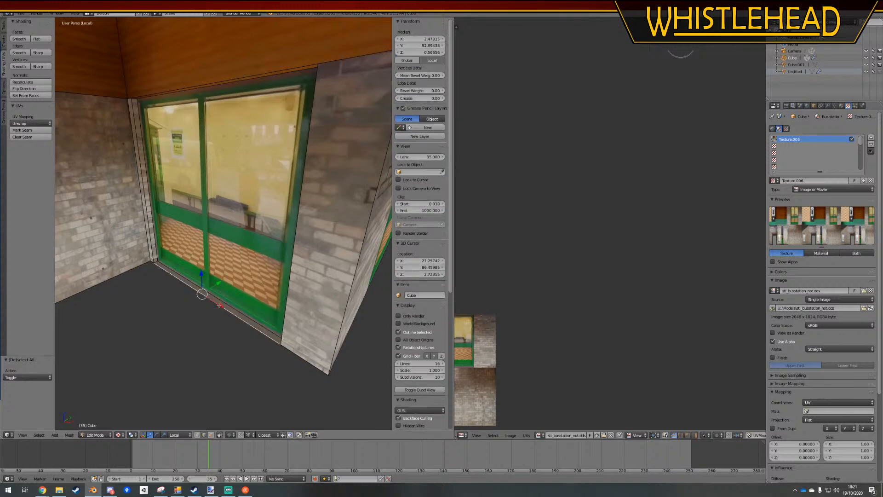
{"action": "key", "text": "x"}
{"action": "left_click", "coordinate": [203, 307]}
{"action": "middle_click_drag", "start_coordinate": [195, 297], "coordinate": [194, 289]}
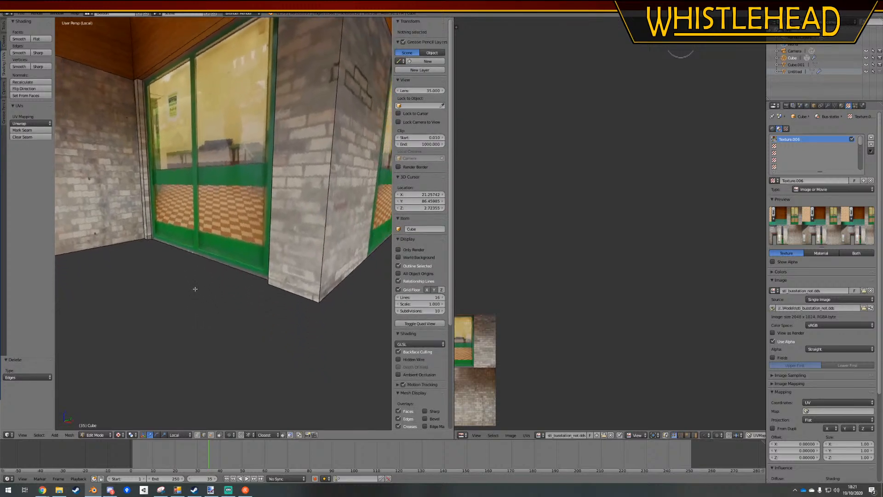
{"action": "key", "text": "a"}
{"action": "key", "text": "Tab"}
Add a vertical loop cut along one side of the next window's frame and undo the misplaced cut through the glass
{"action": "middle_click_drag", "start_coordinate": [285, 263], "coordinate": [210, 290]}
{"action": "key", "text": "Tab"}
{"action": "key", "text": "a"}
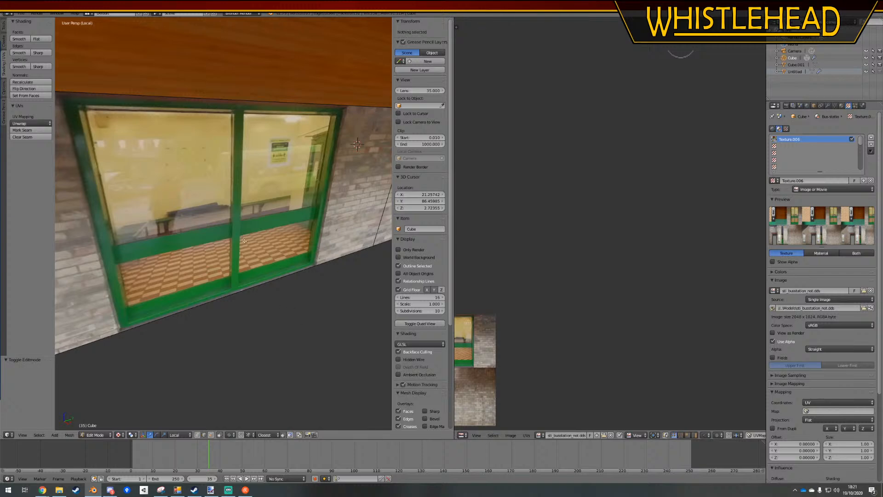
{"action": "key", "text": "ctrl+r"}
{"action": "left_click", "coordinate": [346, 98]}
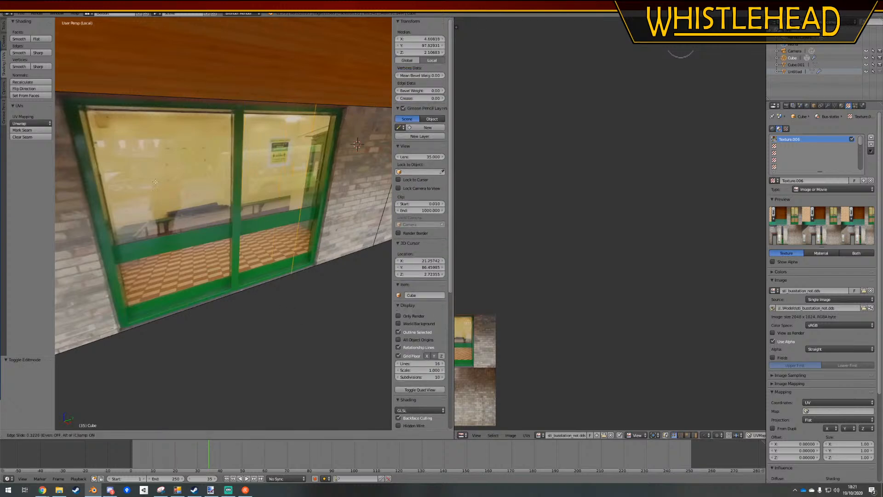
{"action": "left_click", "coordinate": [196, 193]}
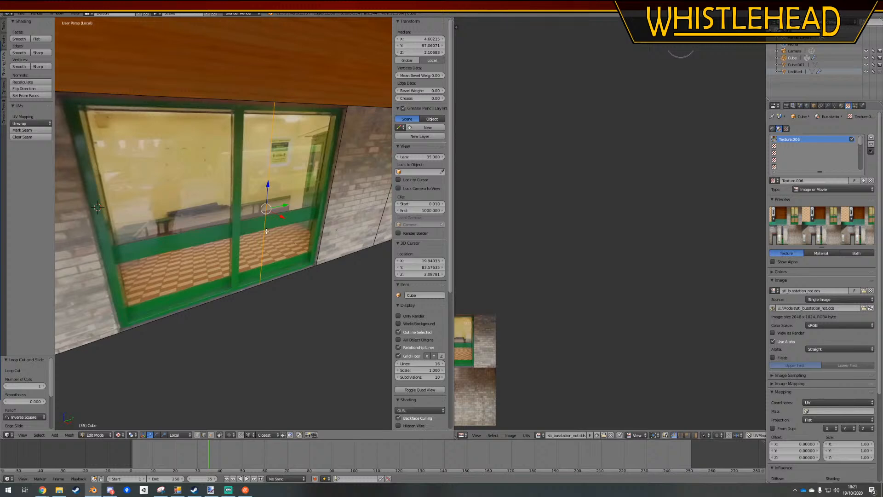
{"action": "key", "text": "ctrl+z"}
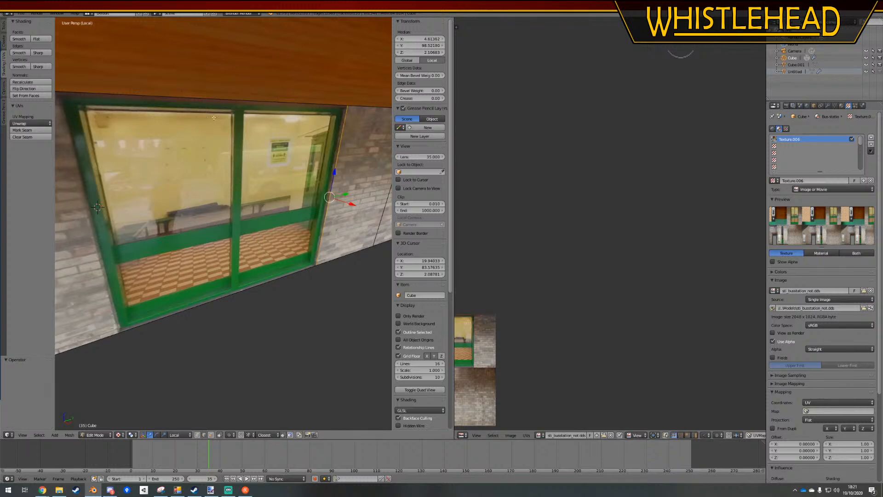
Add a vertical loop cut along the remaining outer side of this window's green frame
{"action": "key", "text": "ctrl+r"}
{"action": "left_click", "coordinate": [309, 99]}
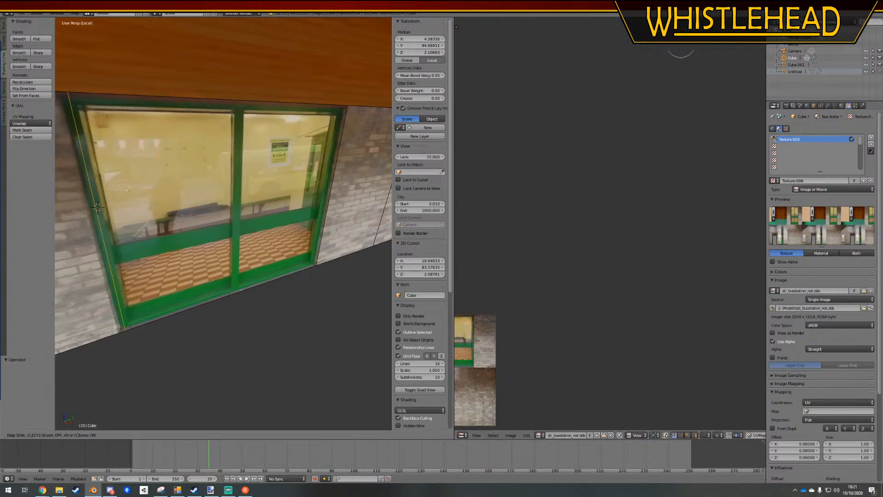
{"action": "left_click", "coordinate": [115, 194]}
{"action": "middle_click_drag", "start_coordinate": [116, 195], "coordinate": [209, 215]}
{"action": "middle_click_drag", "start_coordinate": [269, 225], "coordinate": [198, 156]}
Add a vertical loop cut along the near side of the next window's frame, where it meets the brick wall
{"action": "key", "text": "ctrl+r"}
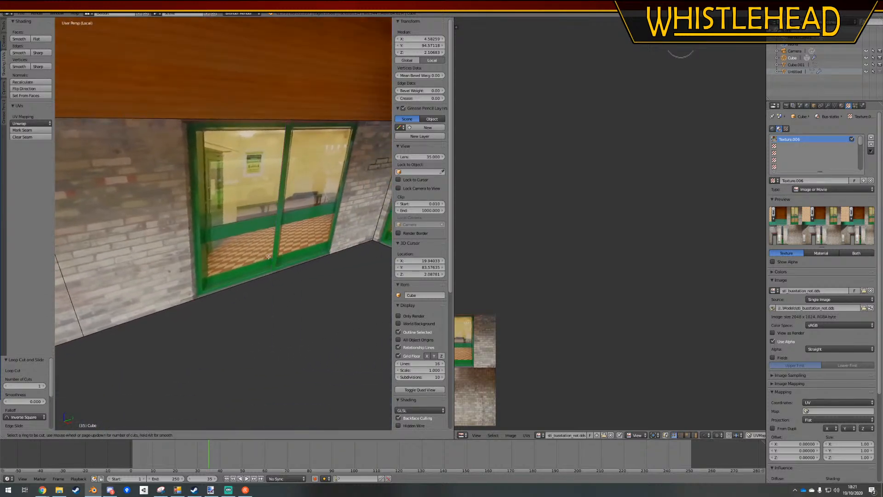
{"action": "left_click", "coordinate": [269, 269]}
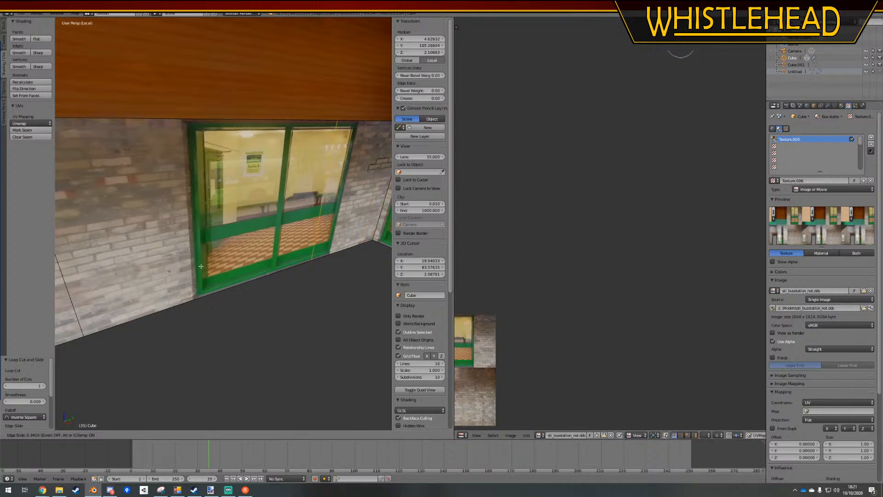
{"action": "left_click", "coordinate": [226, 252]}
{"action": "middle_click_drag", "start_coordinate": [226, 252], "coordinate": [277, 212]}
{"action": "key", "text": "a"}
{"action": "key", "text": "ctrl+r"}
{"action": "left_click", "coordinate": [331, 118]}
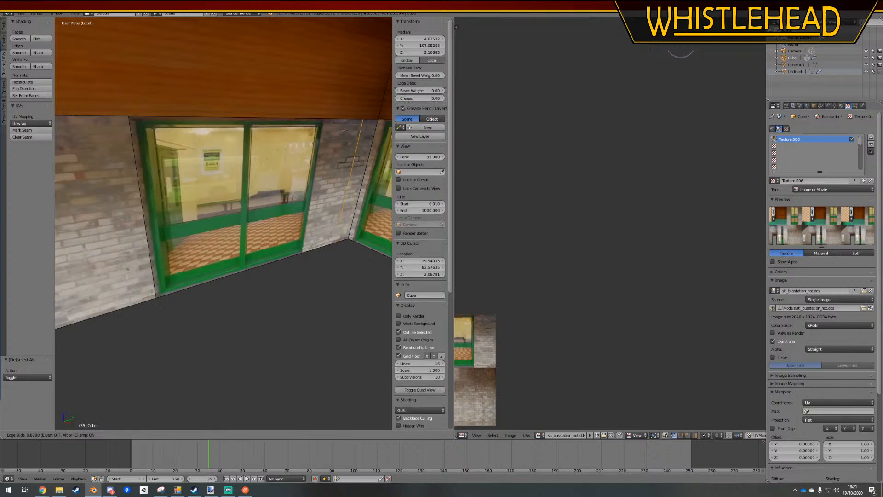
{"action": "right_click", "coordinate": [237, 323]}
{"action": "middle_click_drag", "start_coordinate": [241, 272], "coordinate": [217, 234]}
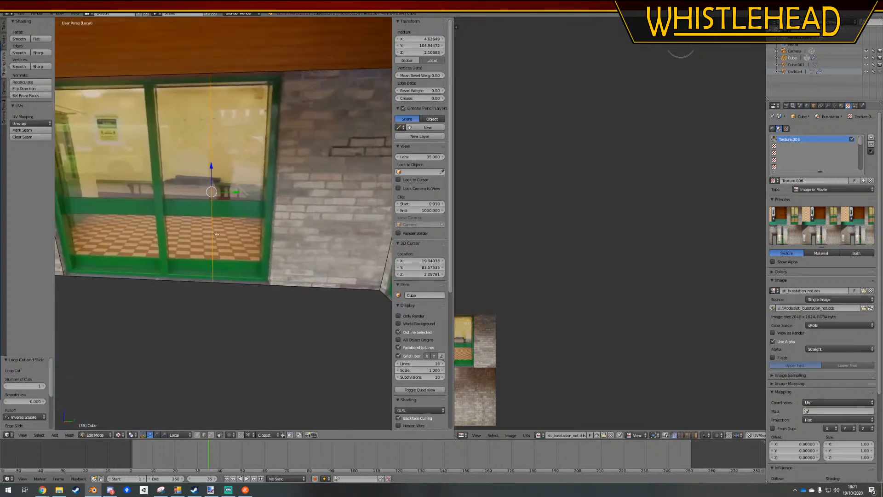
{"action": "key", "text": "a"}
Add a vertical loop cut along the other side of the same window's frame, next to the corner brickwork
{"action": "key", "text": "ctrl+r"}
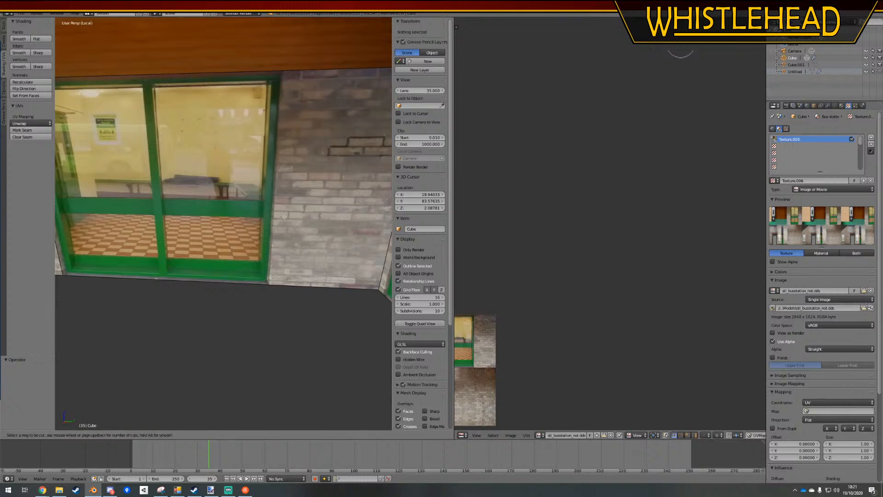
{"action": "left_click", "coordinate": [217, 271]}
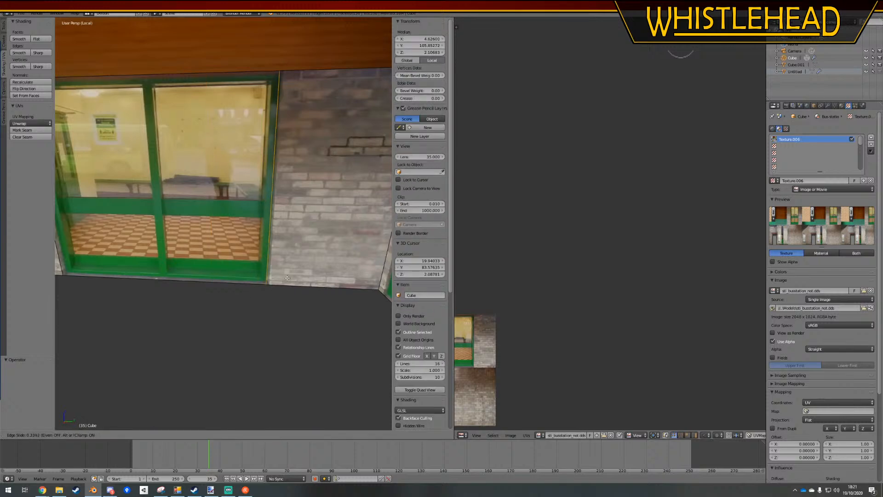
{"action": "left_click", "coordinate": [290, 277]}
{"action": "key", "text": "a"}
{"action": "middle_click_drag", "start_coordinate": [231, 246], "coordinate": [310, 250]}
Add vertical loop cuts along both outer sides of the inner corner window's frame
{"action": "key", "text": "ctrl+e"}
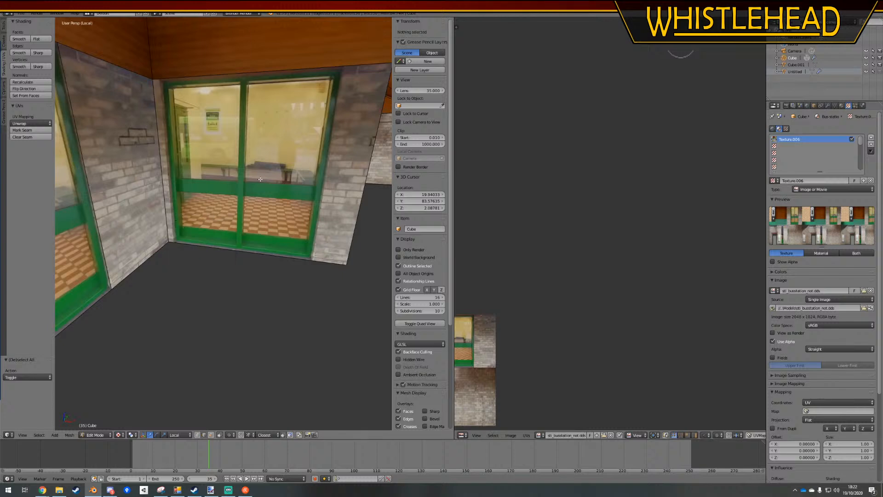
{"action": "key", "text": "ctrl+e"}
{"action": "key", "text": "ctrl+r"}
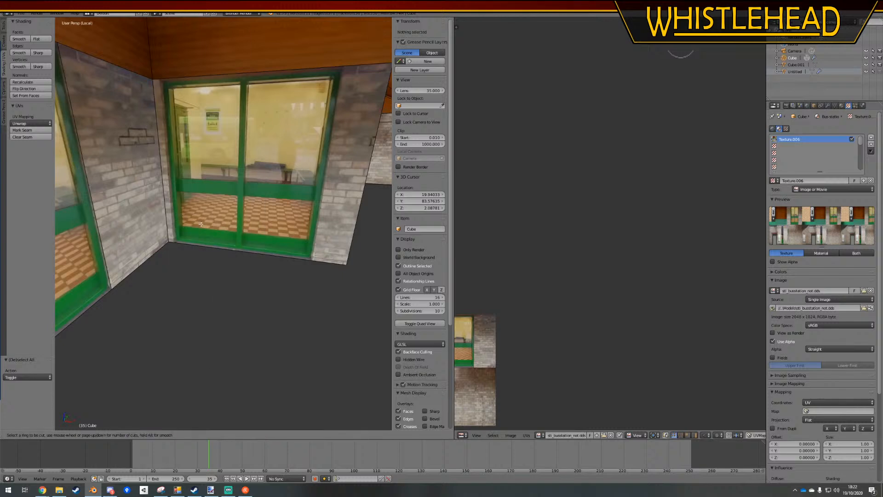
{"action": "left_click", "coordinate": [234, 254]}
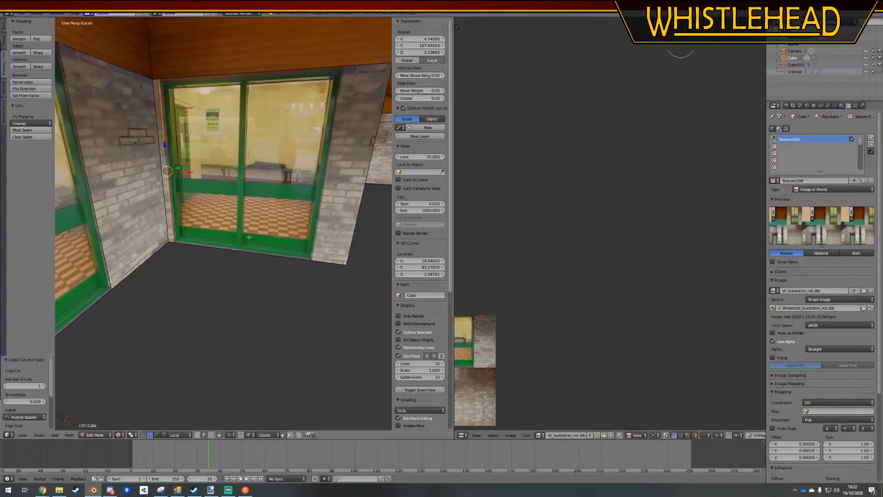
{"action": "left_click", "coordinate": [389, 290]}
{"action": "key", "text": "a"}
{"action": "middle_click_drag", "start_coordinate": [388, 289], "coordinate": [195, 335]}
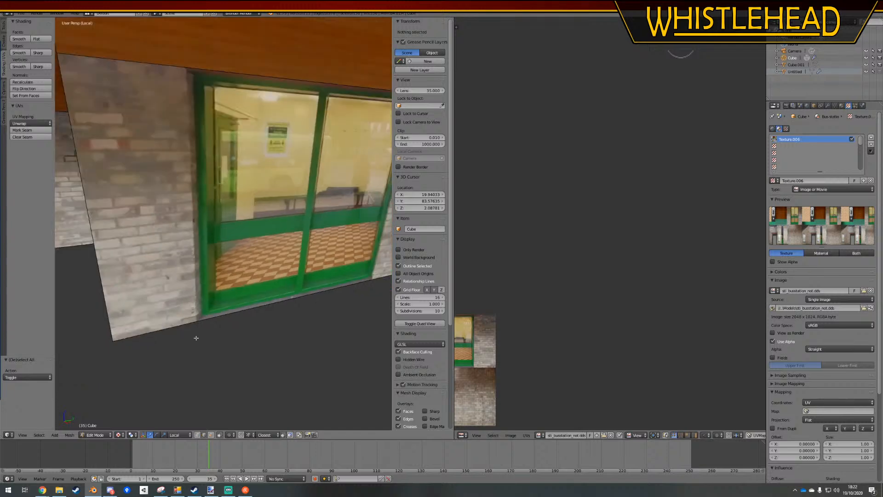
{"action": "key", "text": "ctrl+r"}
{"action": "middle_click_drag", "start_coordinate": [247, 272], "coordinate": [290, 252]}
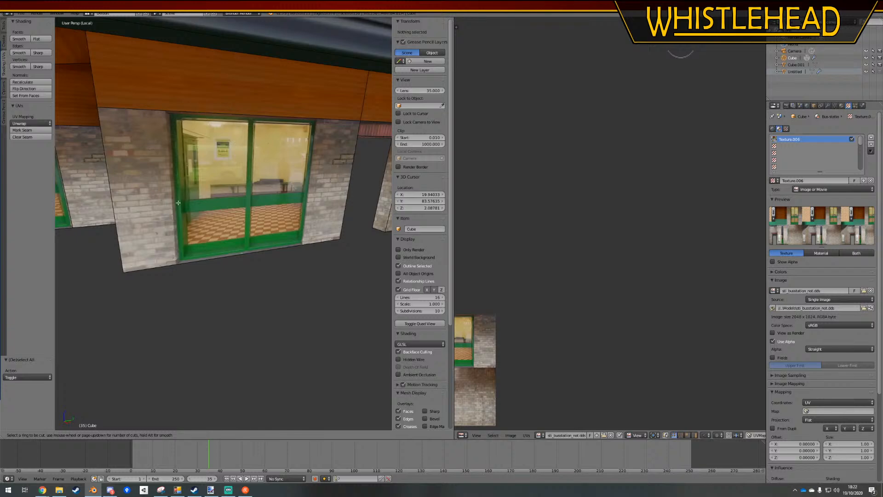
{"action": "middle_click_drag", "start_coordinate": [150, 191], "coordinate": [178, 252]}
{"action": "scroll", "coordinate": [179, 188], "scroll_direction": "up", "scroll_amount": 1}
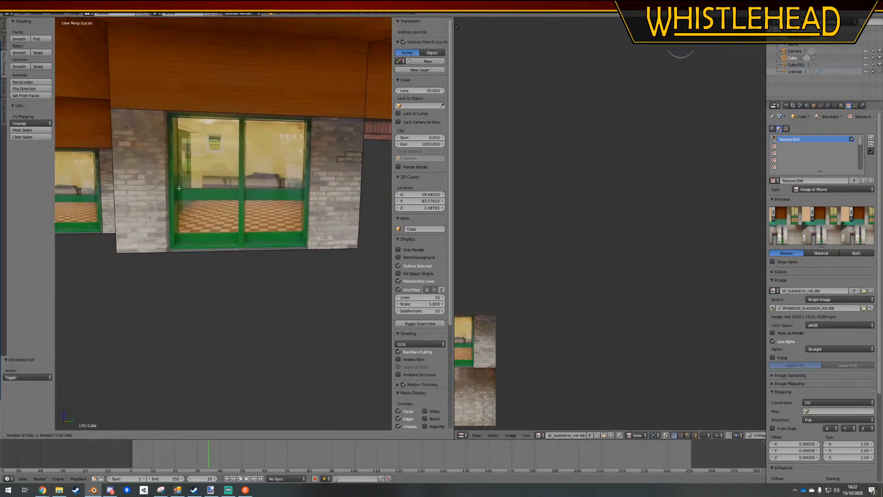
{"action": "key", "text": "Escape"}
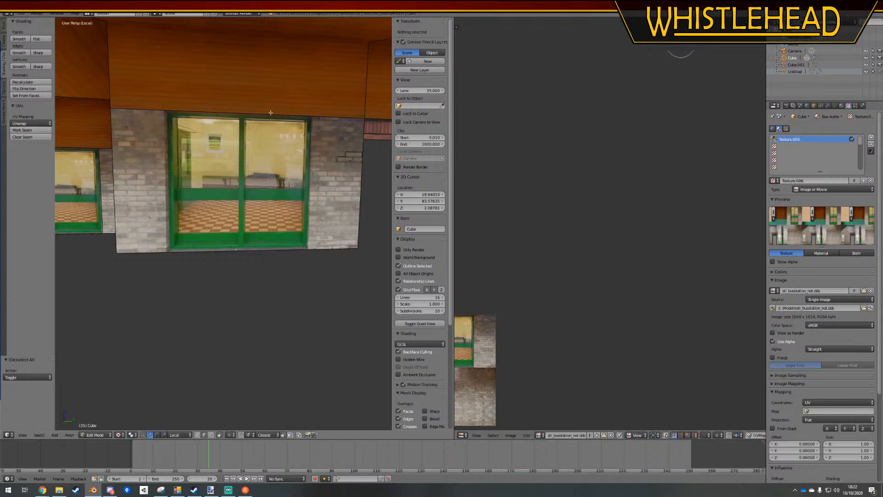
{"action": "key", "text": "Tab"}
{"action": "key", "text": "Tab"}
{"action": "middle_click_drag", "start_coordinate": [241, 144], "coordinate": [302, 187]}
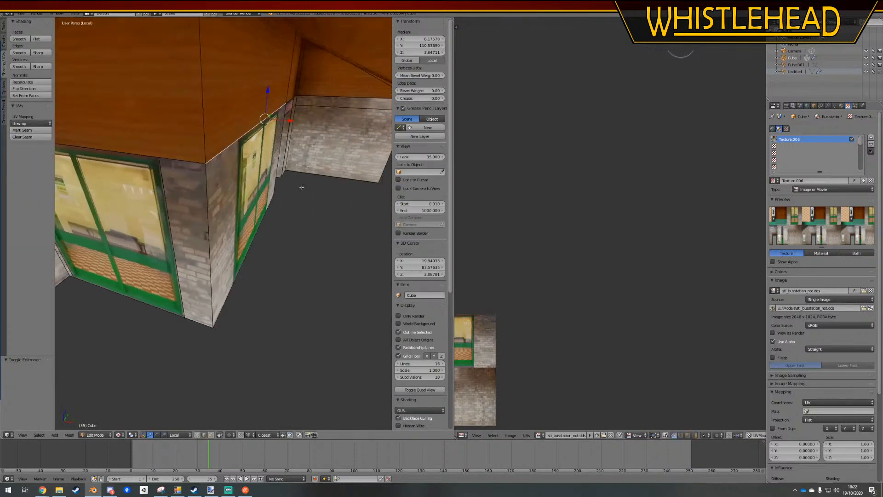
{"action": "middle_click_drag", "start_coordinate": [233, 293], "coordinate": [192, 400]}
{"action": "right_click", "coordinate": [227, 280]}
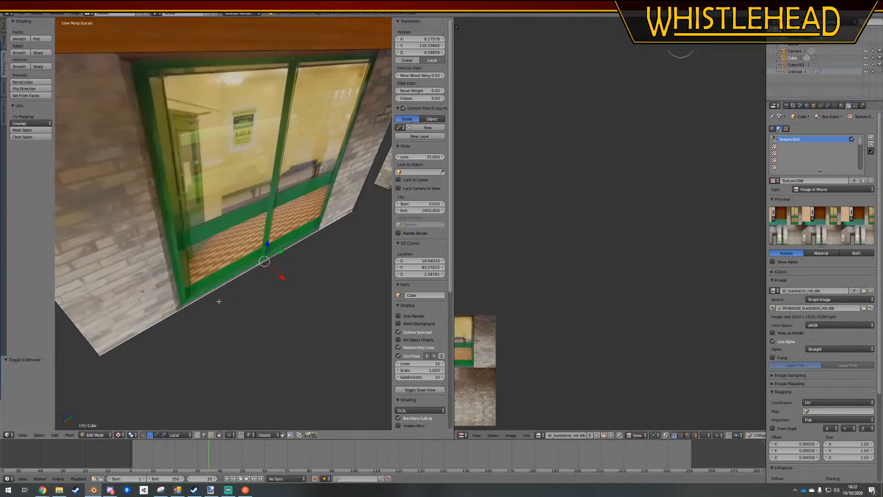
{"action": "key", "text": "ctrl+r"}
{"action": "key", "text": "Escape"}
{"action": "key", "text": "a"}
{"action": "middle_click_drag", "start_coordinate": [272, 121], "coordinate": [246, 116]}
{"action": "key", "text": "a"}
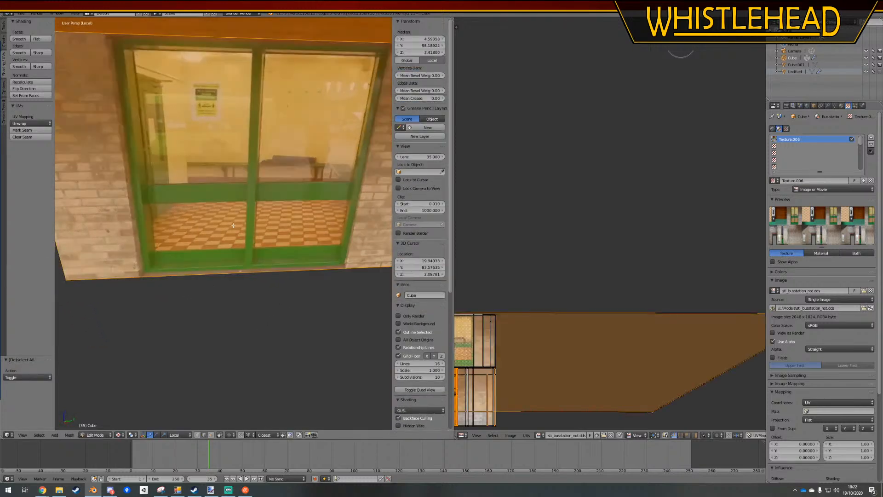
Select the end window's wall face in face selection mode, test-move it to check its extent, and cancel the move
{"action": "middle_click_drag", "start_coordinate": [220, 255], "coordinate": [262, 282], "text": "shift"}
{"action": "left_click", "coordinate": [212, 435]}
{"action": "scroll", "coordinate": [258, 203], "scroll_direction": "down", "scroll_amount": 3}
{"action": "key", "text": "a"}
{"action": "right_click", "coordinate": [261, 203]}
{"action": "key", "text": "g"}
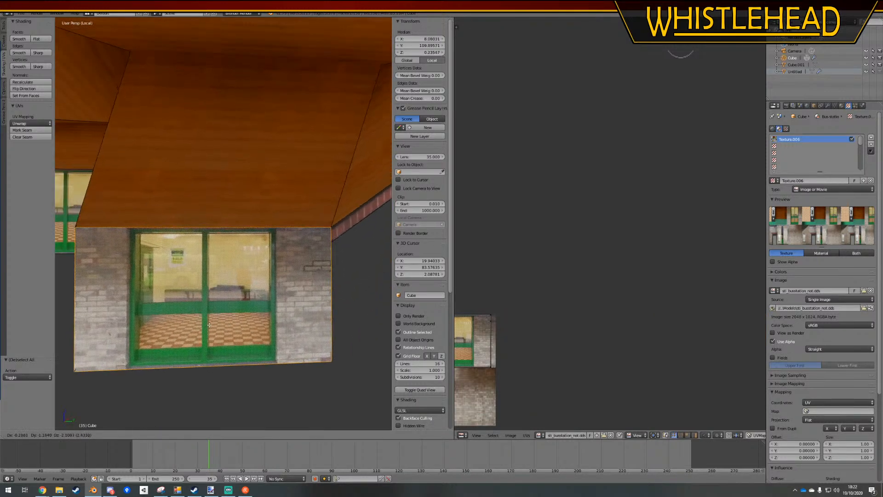
{"action": "right_click", "coordinate": [151, 195]}
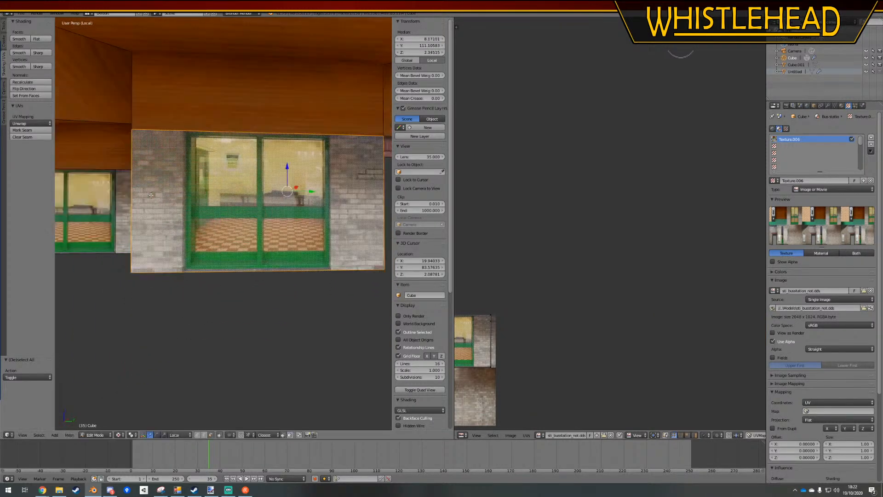
{"action": "middle_click_drag", "start_coordinate": [250, 196], "coordinate": [360, 98]}
{"action": "key", "text": "a"}
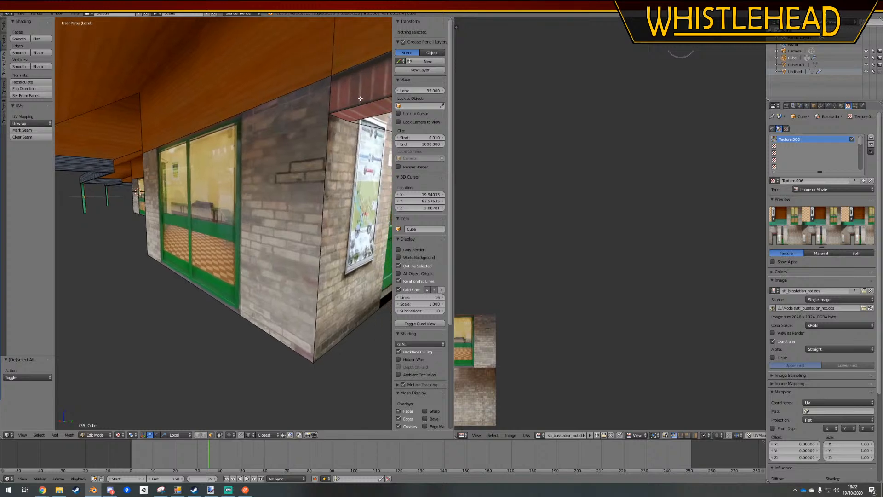
Cut the end window's wall with the Knife tool from bottom to top along the frame's far side
{"action": "middle_click_drag", "start_coordinate": [222, 196], "coordinate": [299, 283]}
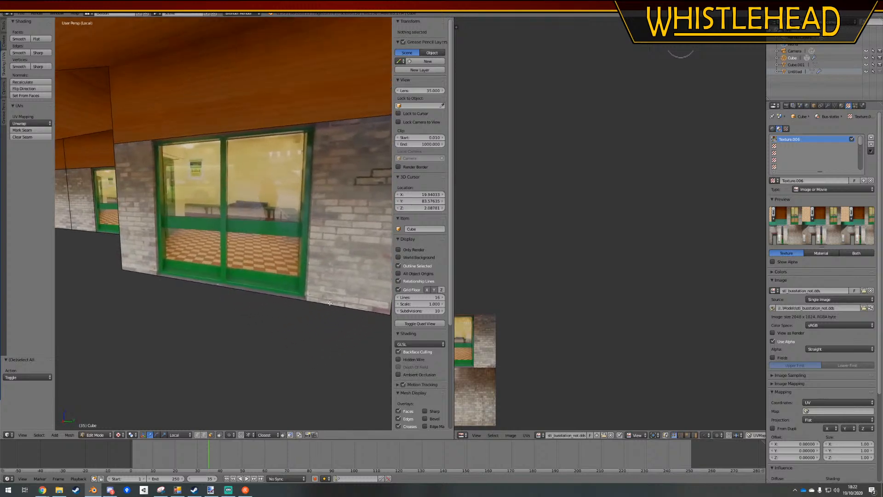
{"action": "key", "text": "k"}
{"action": "left_click", "coordinate": [307, 300]}
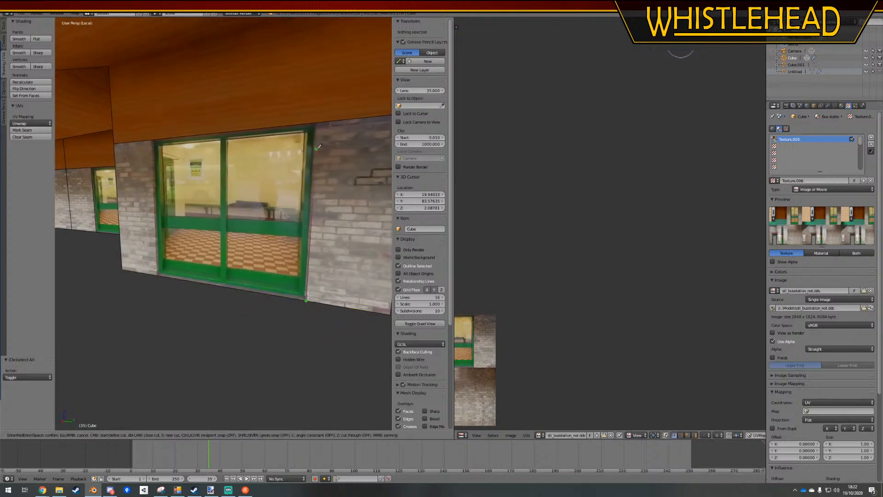
{"action": "left_click", "coordinate": [317, 122]}
{"action": "key", "text": "Return"}
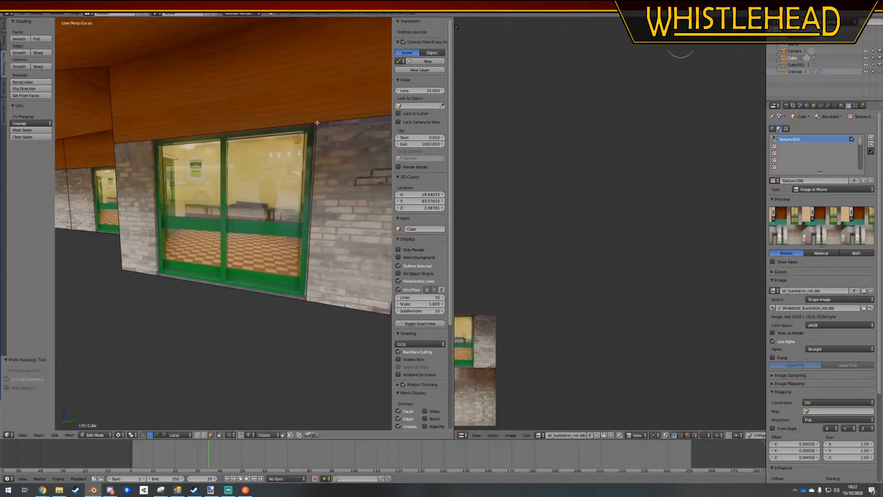
Add a vertical loop cut along the opposite side of the end window's frame
{"action": "key", "text": "ctrl+r"}
{"action": "left_click", "coordinate": [207, 144]}
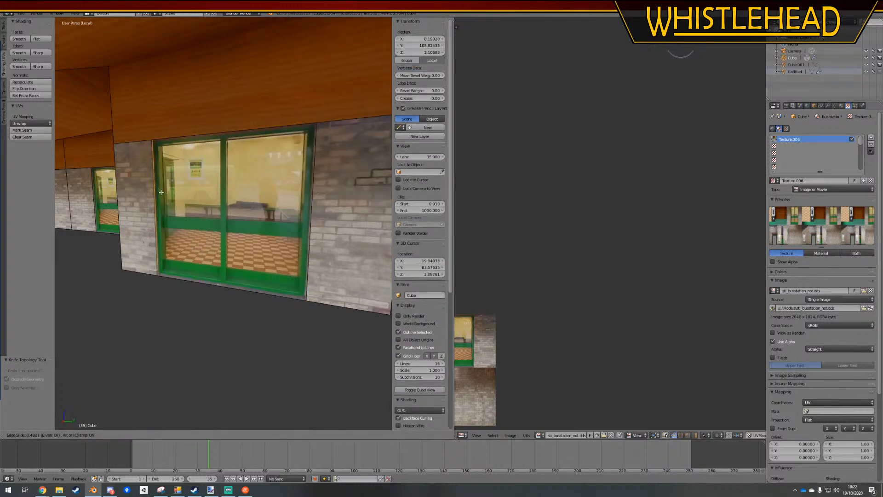
{"action": "left_click", "coordinate": [159, 193]}
{"action": "key", "text": "a"}
Select the knife cut's upper vertex in vertex mode and move it with the Z axis locked to align with the frame
{"action": "right_click", "coordinate": [323, 208]}
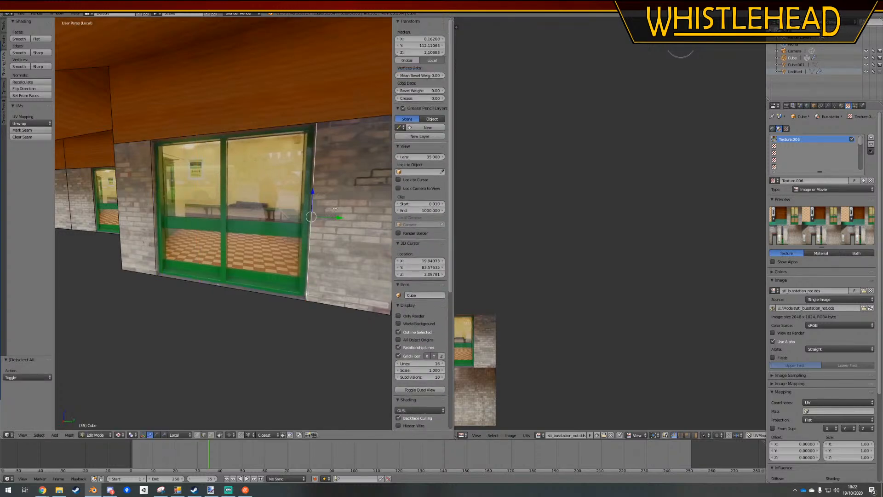
{"action": "left_click", "coordinate": [196, 435]}
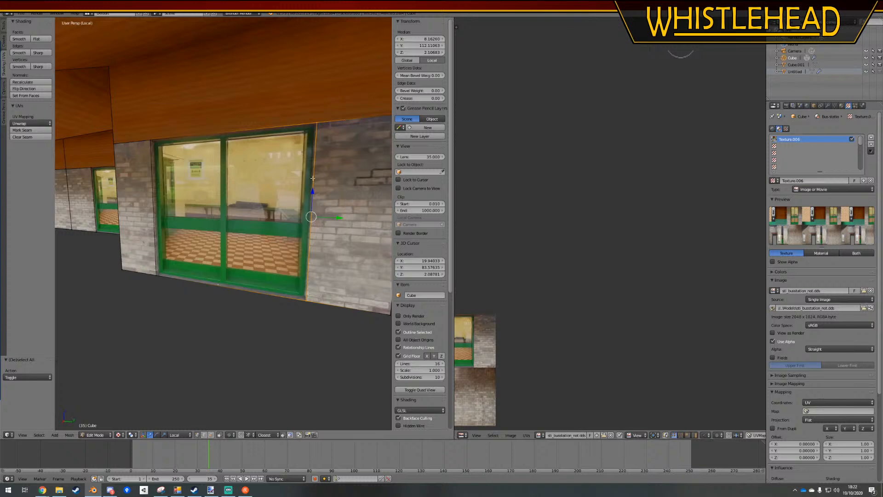
{"action": "right_click", "coordinate": [316, 128]}
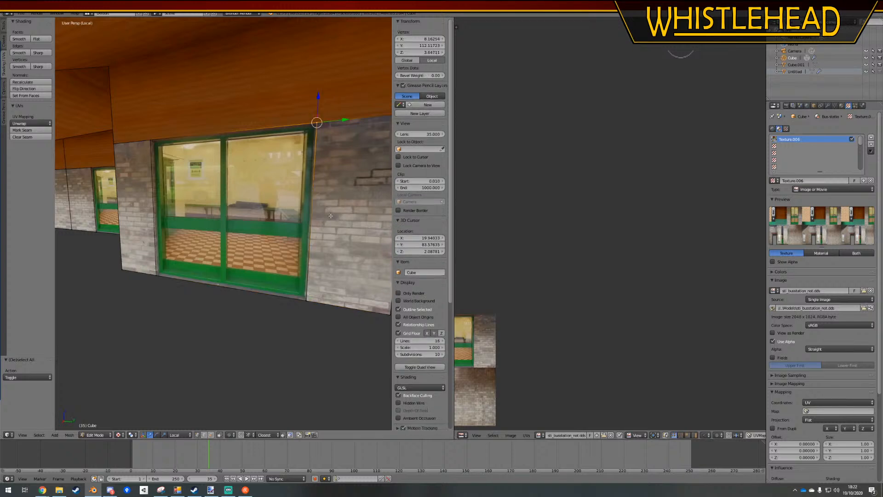
{"action": "key", "text": "g"}
{"action": "key", "text": "shift+z"}
{"action": "left_click", "coordinate": [305, 304], "text": "ctrl"}
{"action": "key", "text": "a"}
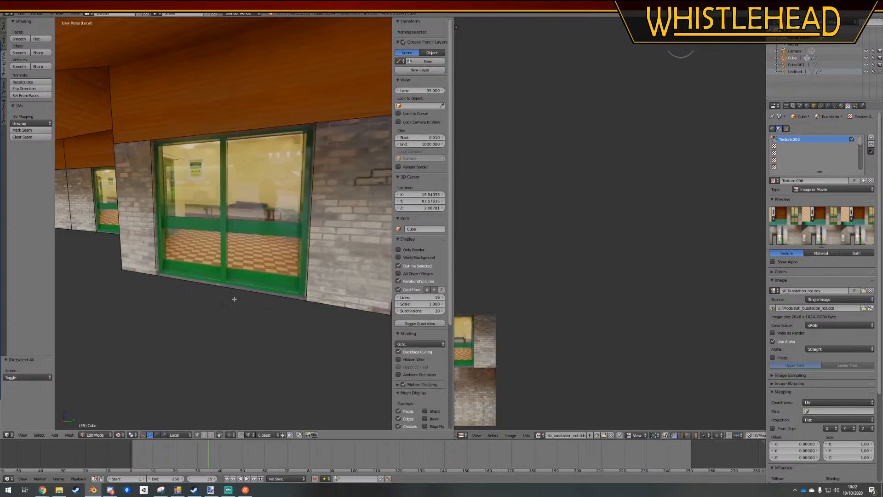
Extrude the selected window faces together about 0.09 into the wall and check the recesses in Object Mode
{"action": "right_click", "coordinate": [241, 224]}
{"action": "middle_click_drag", "start_coordinate": [240, 224], "coordinate": [313, 223], "text": "shift"}
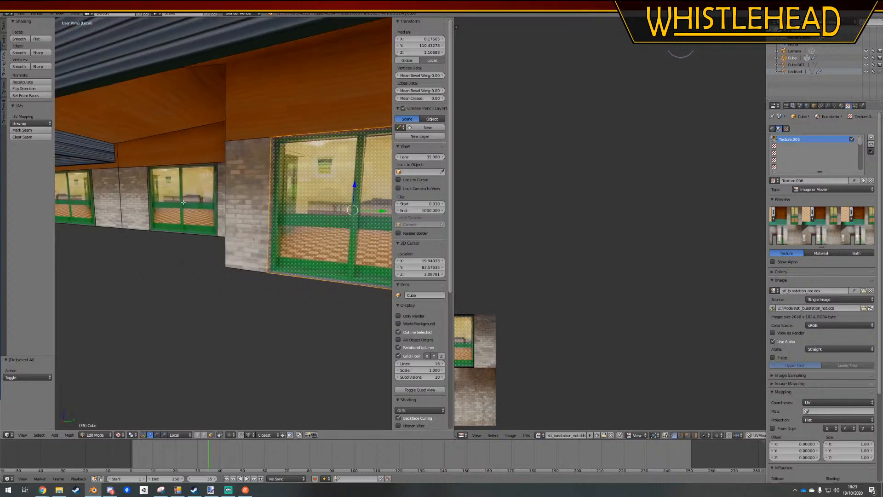
{"action": "right_click", "coordinate": [184, 198], "text": "shift"}
{"action": "right_click", "coordinate": [76, 197], "text": "shift"}
{"action": "middle_click_drag", "start_coordinate": [239, 294], "coordinate": [197, 345]}
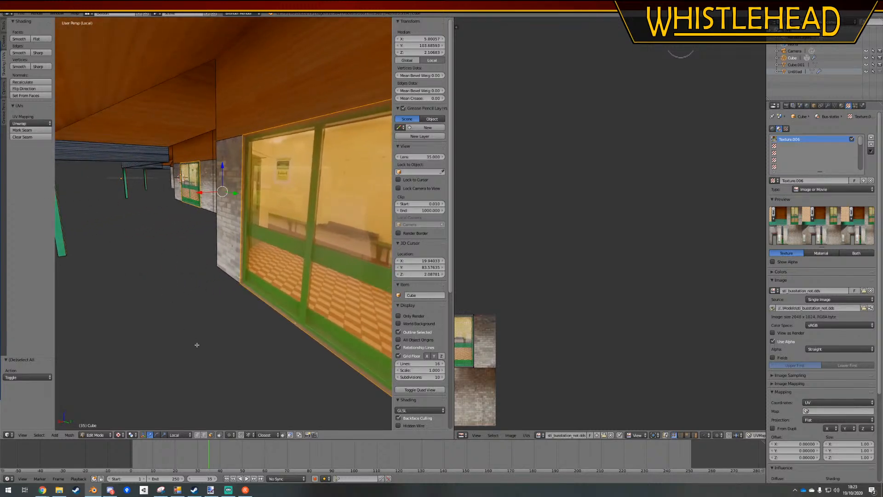
{"action": "key", "text": "e"}
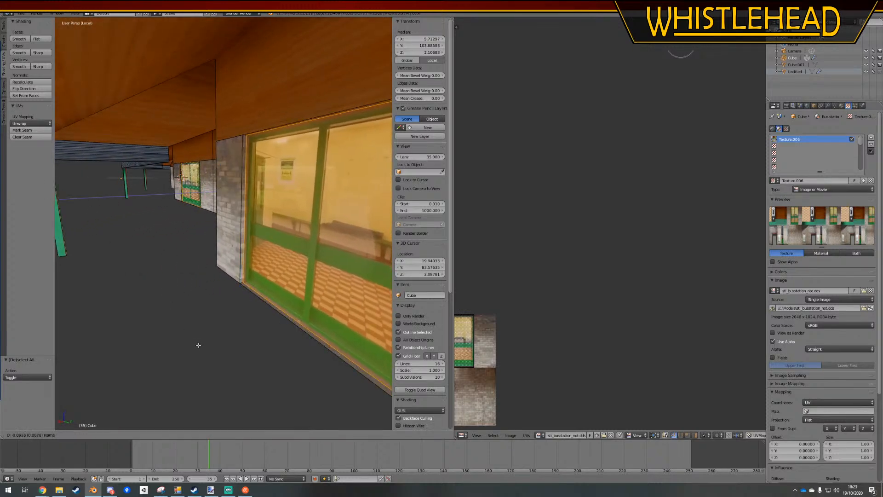
{"action": "left_click", "coordinate": [198, 344]}
{"action": "key", "text": "a"}
{"action": "key", "text": "Tab"}
{"action": "middle_click_drag", "start_coordinate": [187, 298], "coordinate": [248, 265]}
{"action": "key", "text": "Tab"}
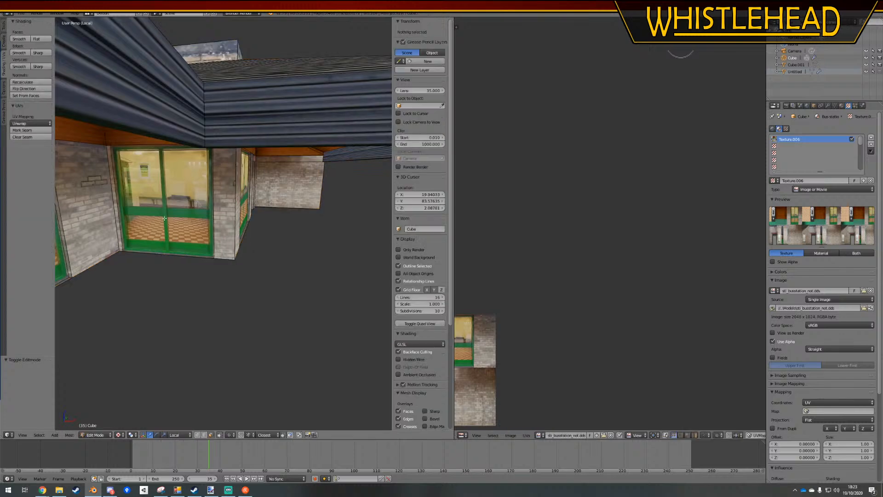
Extrude the inner corner window's face about 0.08 into the wall
{"action": "right_click", "coordinate": [164, 219]}
{"action": "scroll", "coordinate": [191, 264], "scroll_direction": "down", "scroll_amount": 5}
{"action": "middle_click_drag", "start_coordinate": [191, 264], "coordinate": [211, 309]}
{"action": "scroll", "coordinate": [209, 286], "scroll_direction": "up", "scroll_amount": 5}
{"action": "key", "text": "e"}
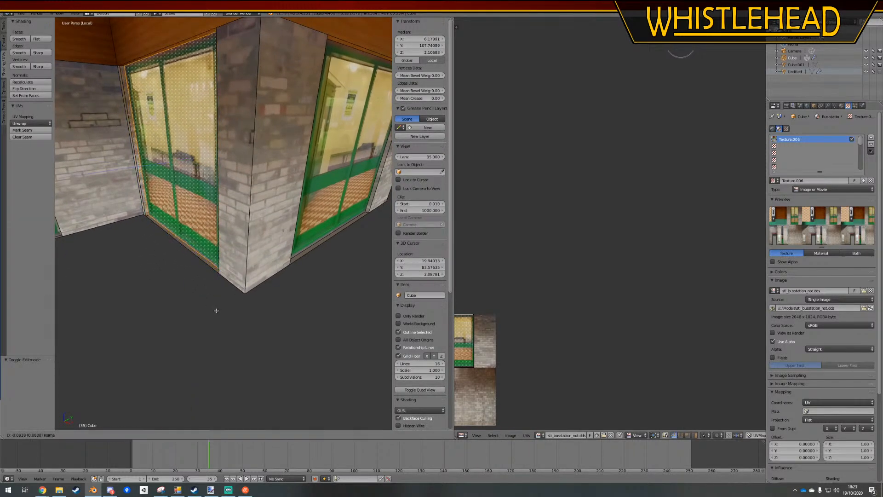
{"action": "left_click", "coordinate": [217, 310]}
{"action": "key", "text": "a"}
Delete the edges along the bottoms of the recessed windows and inspect the openings in Object Mode
{"action": "left_click", "coordinate": [203, 437]}
{"action": "right_click", "coordinate": [196, 267]}
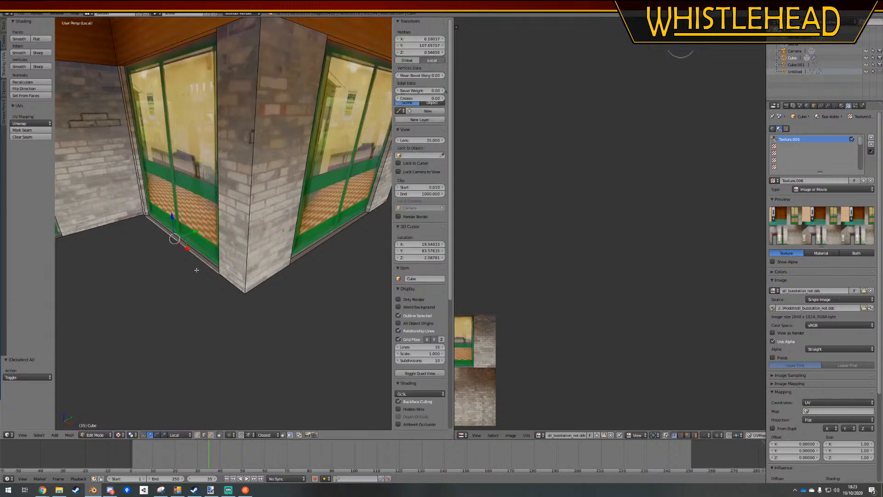
{"action": "right_click", "coordinate": [337, 260], "text": "shift"}
{"action": "scroll", "coordinate": [111, 254], "scroll_direction": "down", "scroll_amount": 3}
{"action": "middle_click_drag", "start_coordinate": [108, 253], "coordinate": [263, 219]}
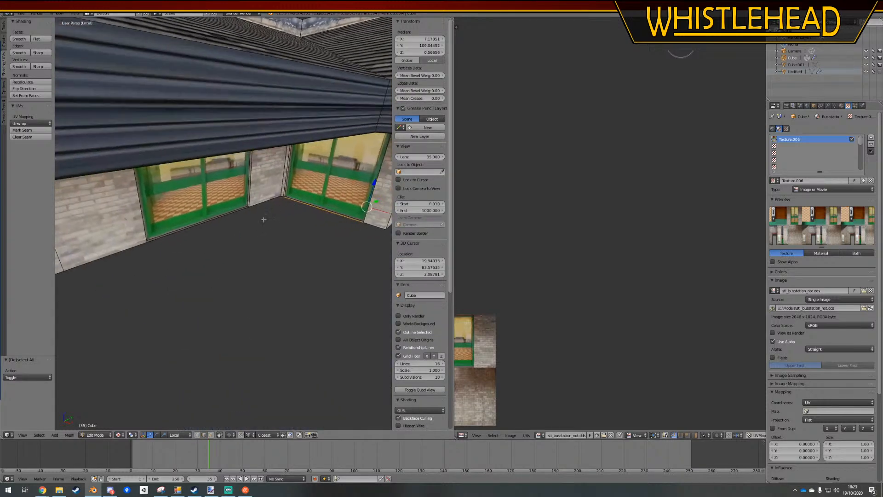
{"action": "middle_click_drag", "start_coordinate": [121, 285], "coordinate": [317, 233], "text": "shift"}
{"action": "right_click", "coordinate": [241, 240], "text": "shift"}
{"action": "scroll", "coordinate": [284, 235], "scroll_direction": "down", "scroll_amount": 3}
{"action": "middle_click_drag", "start_coordinate": [267, 250], "coordinate": [241, 253], "text": "shift"}
{"action": "key", "text": "x"}
{"action": "left_click", "coordinate": [318, 240]}
{"action": "key", "text": "Tab"}
{"action": "key", "text": "a"}
{"action": "scroll", "coordinate": [265, 244], "scroll_direction": "down", "scroll_amount": 3}
{"action": "scroll", "coordinate": [243, 221], "scroll_direction": "up", "scroll_amount": 4}
{"action": "scroll", "coordinate": [246, 226], "scroll_direction": "down", "scroll_amount": 4}
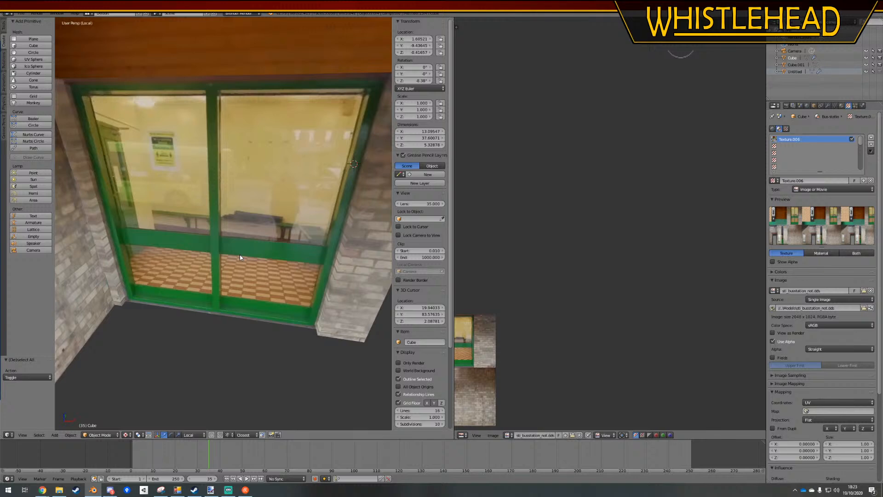
{"action": "middle_click_drag", "start_coordinate": [261, 270], "coordinate": [266, 270]}
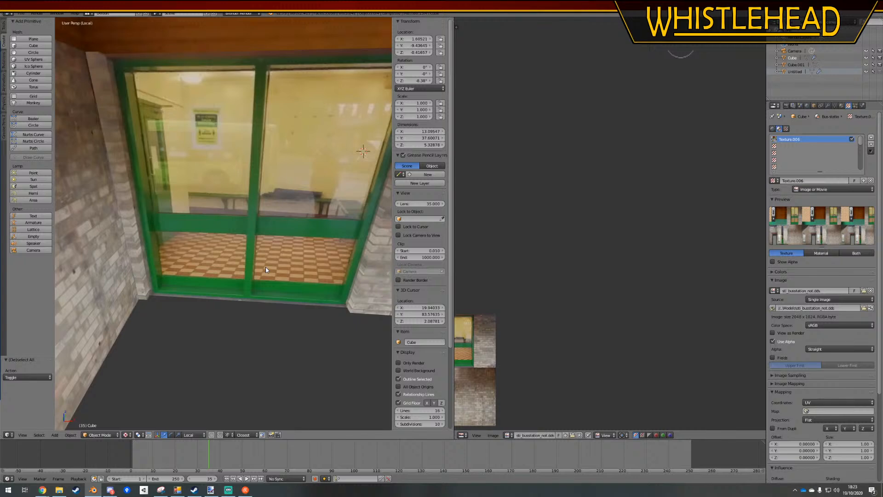
Widen the 3D viewport and inspect the recessed windows from several angles in Object Mode
{"action": "middle_click_drag", "start_coordinate": [265, 266], "coordinate": [260, 268]}
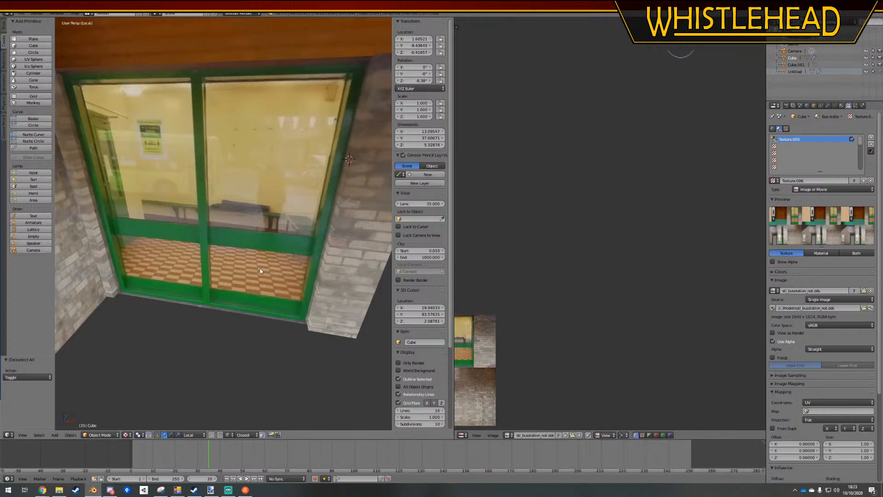
{"action": "left_click_drag", "start_coordinate": [454, 279], "coordinate": [676, 299]}
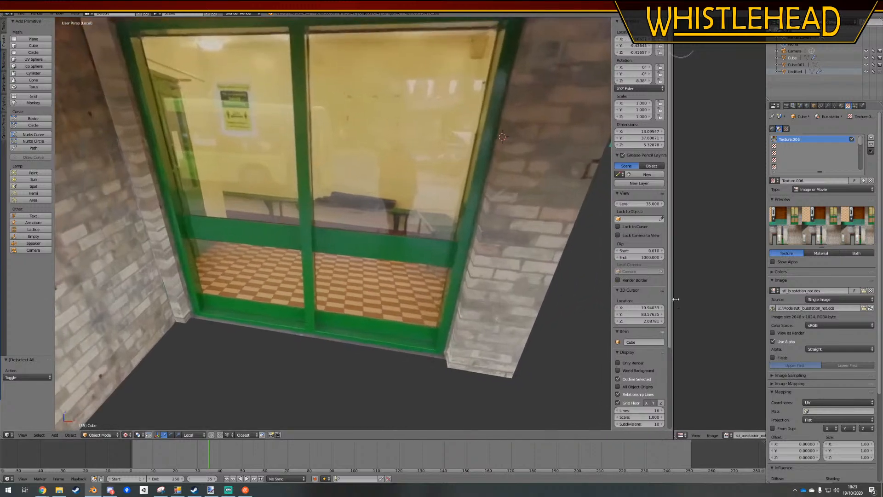
{"action": "scroll", "coordinate": [391, 295], "scroll_direction": "down", "scroll_amount": 5}
{"action": "middle_click_drag", "start_coordinate": [392, 295], "coordinate": [331, 267]}
{"action": "scroll", "coordinate": [340, 212], "scroll_direction": "up", "scroll_amount": 3}
In Edit Mode, select the five recessed window faces along the building and inset them together with a thickness of about 0.10
{"action": "key", "text": "Tab"}
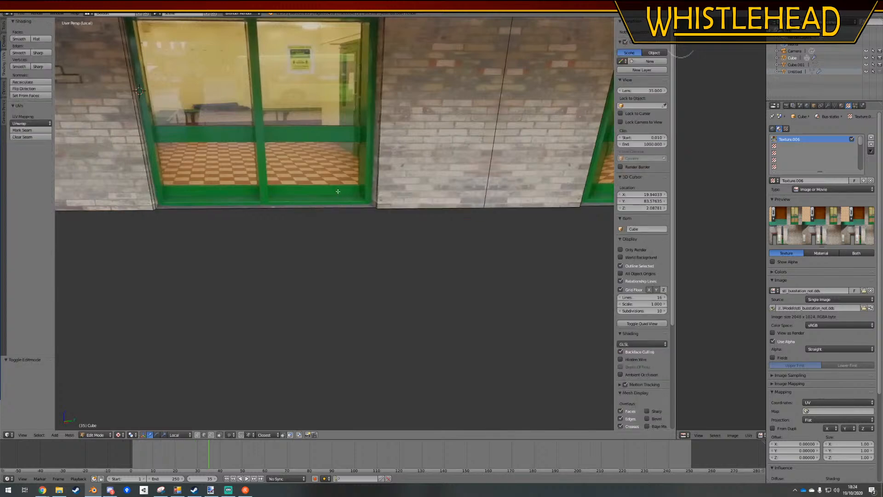
{"action": "middle_click_drag", "start_coordinate": [323, 192], "coordinate": [358, 249], "text": "shift"}
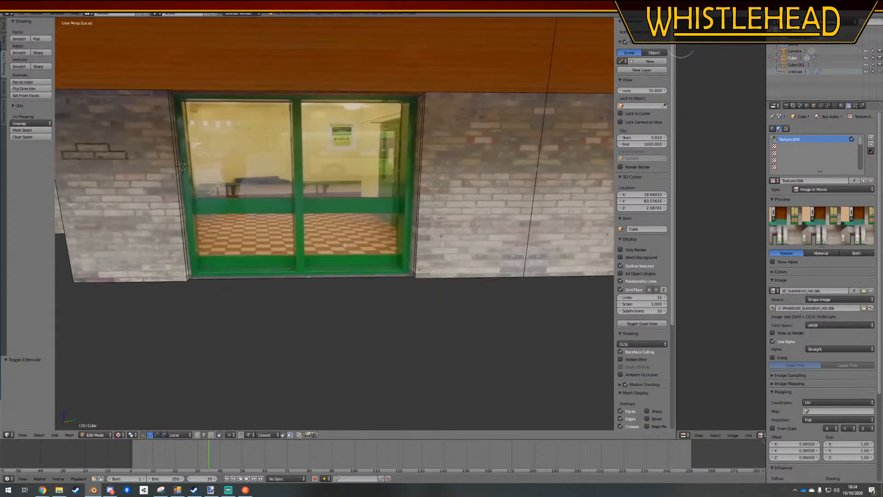
{"action": "right_click", "coordinate": [266, 226]}
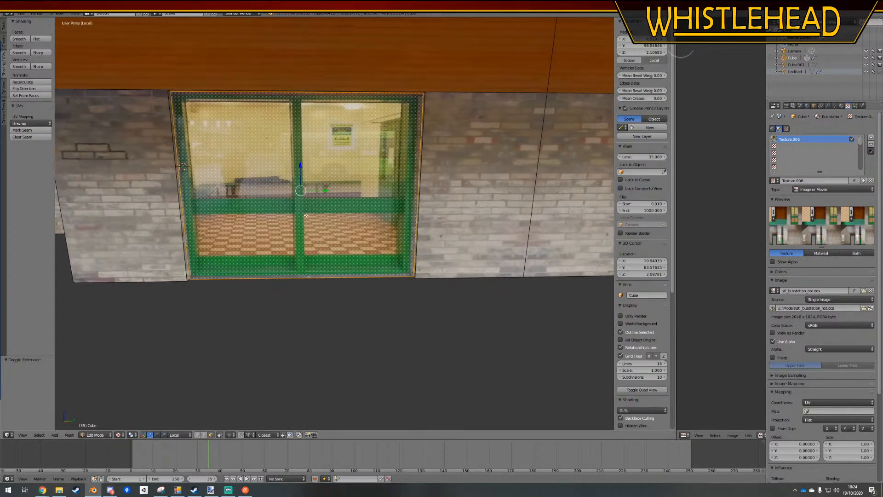
{"action": "middle_click_drag", "start_coordinate": [476, 258], "coordinate": [318, 214], "text": "shift"}
{"action": "scroll", "coordinate": [344, 243], "scroll_direction": "down", "scroll_amount": 3}
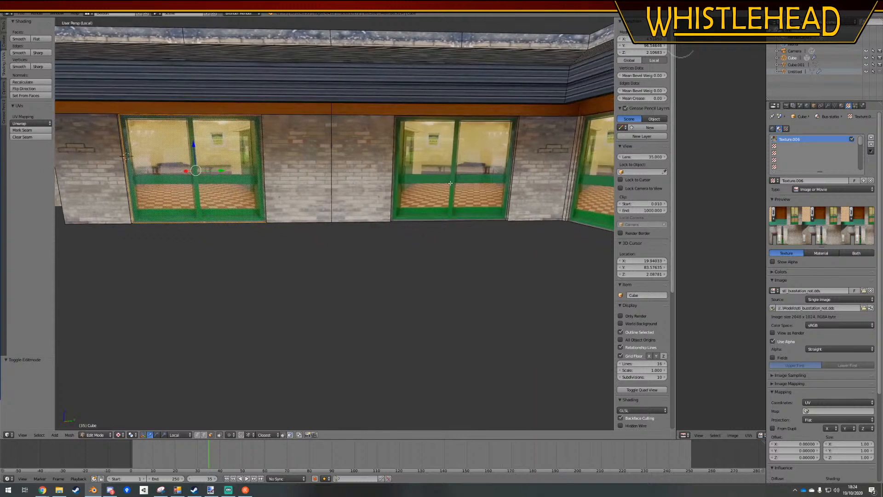
{"action": "right_click", "coordinate": [439, 215], "text": "shift"}
{"action": "middle_click_drag", "start_coordinate": [448, 225], "coordinate": [379, 214], "text": "shift"}
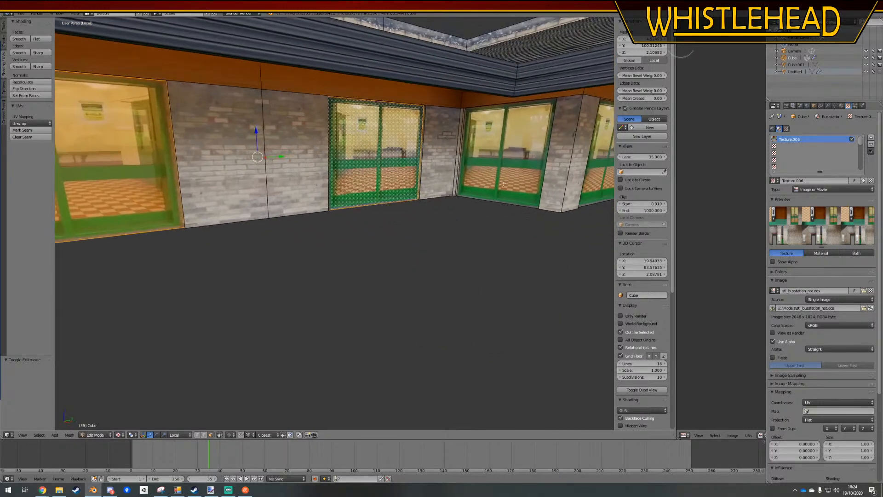
{"action": "right_click", "coordinate": [512, 197], "text": "shift"}
{"action": "middle_click_drag", "start_coordinate": [517, 205], "coordinate": [345, 202], "text": "shift"}
{"action": "right_click", "coordinate": [416, 193], "text": "shift"}
{"action": "middle_click_drag", "start_coordinate": [131, 239], "coordinate": [391, 207], "text": "shift"}
{"action": "middle_click_drag", "start_coordinate": [315, 188], "coordinate": [343, 184]}
{"action": "right_click", "coordinate": [343, 184], "text": "shift"}
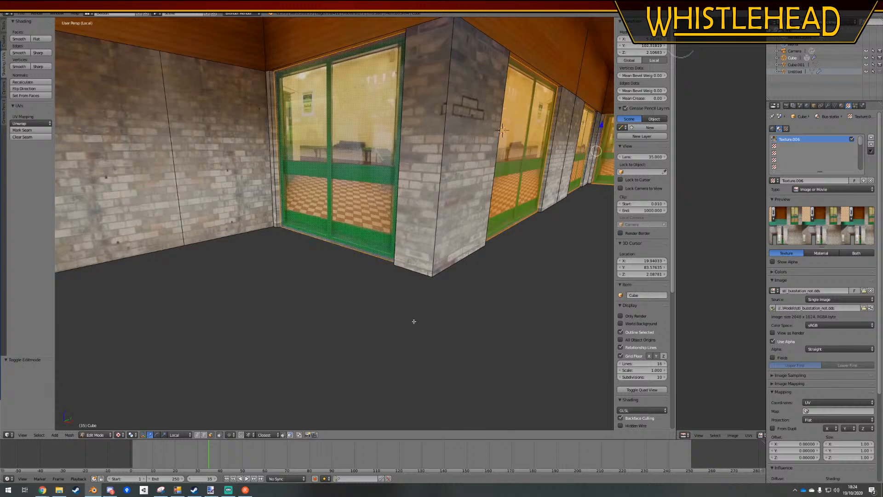
{"action": "key", "text": "i"}
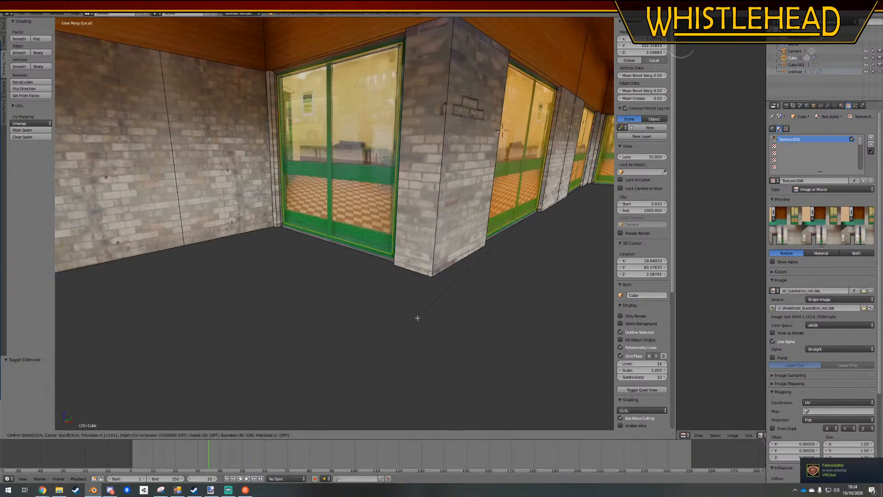
{"action": "left_click", "coordinate": [417, 318]}
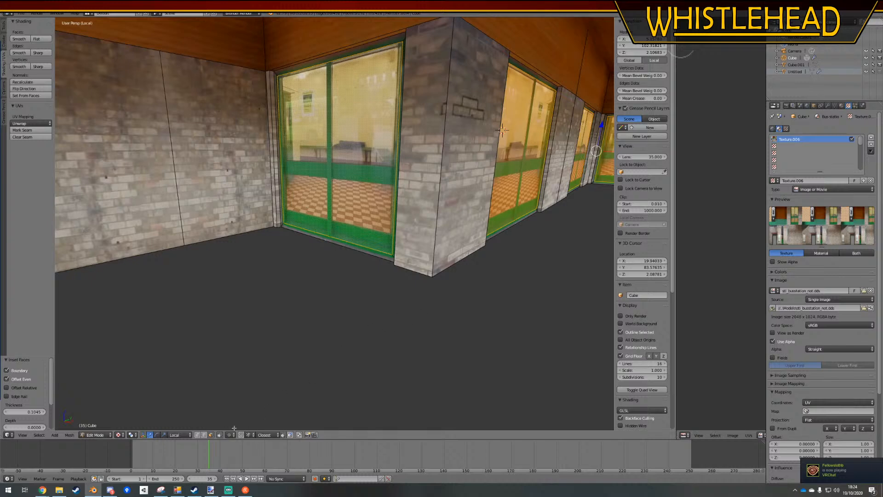
Clear the selection and select the inset border faces around all five recessed windows
{"action": "key", "text": "a"}
{"action": "right_click", "coordinate": [324, 238], "text": "alt"}
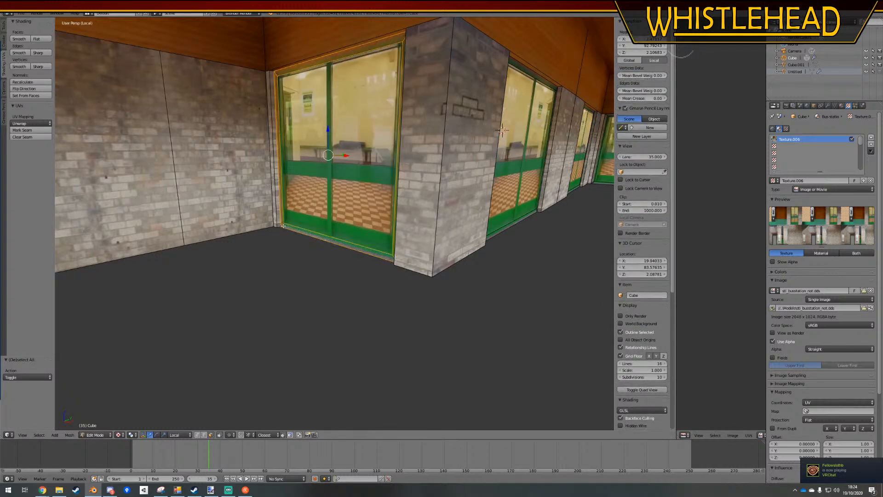
{"action": "middle_click_drag", "start_coordinate": [324, 238], "coordinate": [275, 237], "text": "shift"}
{"action": "right_click", "coordinate": [179, 239], "text": "alt"}
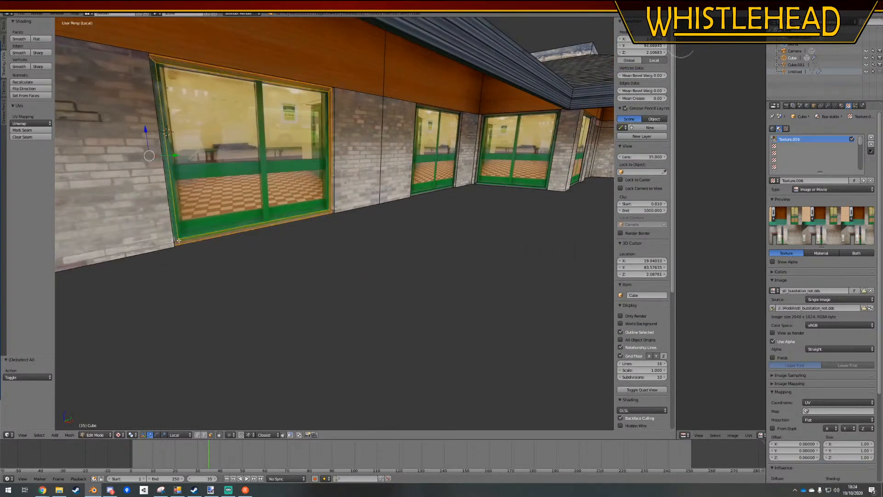
{"action": "right_click", "coordinate": [453, 187], "text": "alt+shift"}
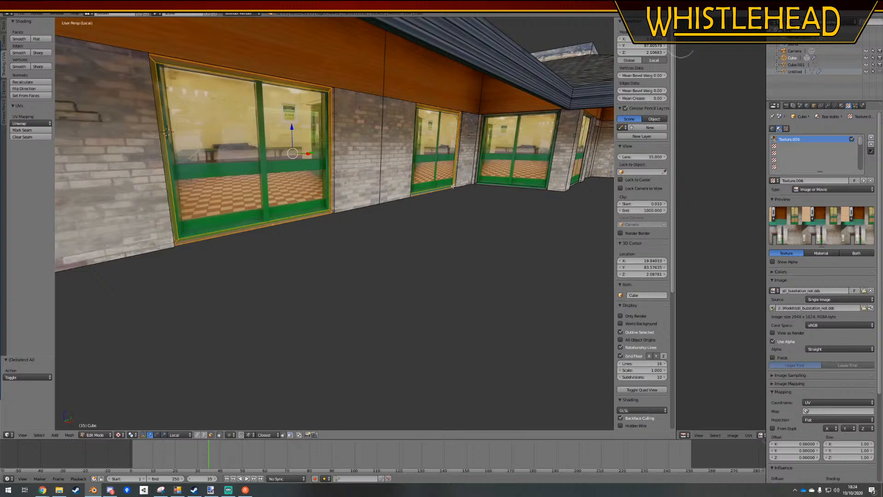
{"action": "right_click", "coordinate": [476, 183], "text": "alt+shift"}
{"action": "middle_click_drag", "start_coordinate": [522, 202], "coordinate": [345, 216]}
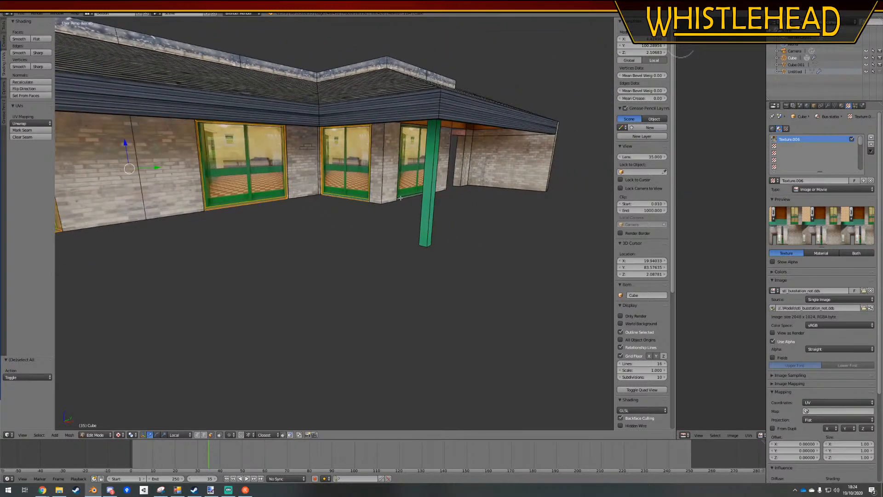
{"action": "middle_click_drag", "start_coordinate": [440, 203], "coordinate": [348, 204]}
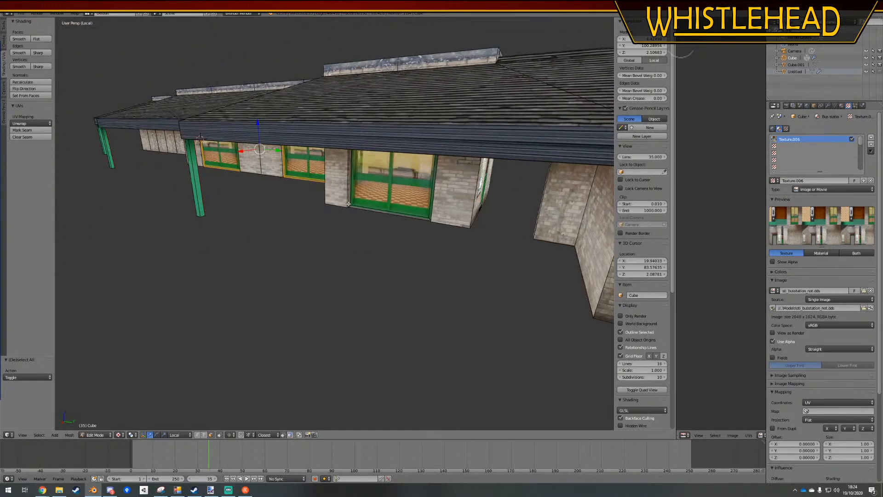
{"action": "right_click", "coordinate": [350, 206], "text": "alt+shift"}
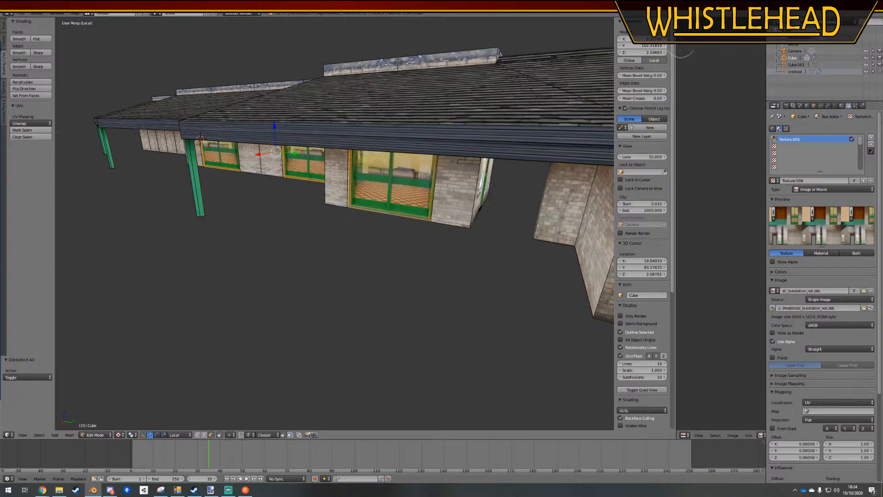
Widen the UV editor, then scale all the border UVs to about 0.979 and nudge them over the textured window frame
{"action": "left_click_drag", "start_coordinate": [676, 155], "coordinate": [275, 243]}
{"action": "scroll", "coordinate": [311, 382], "scroll_direction": "down", "scroll_amount": 4}
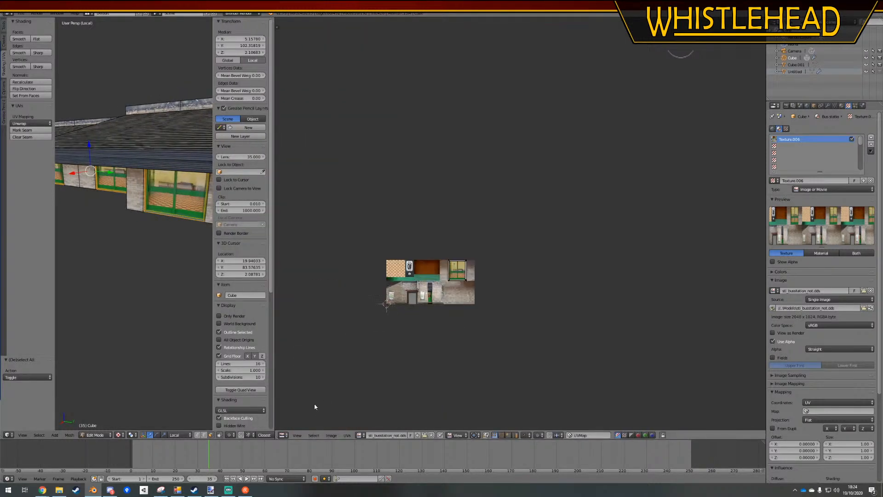
{"action": "middle_click_drag", "start_coordinate": [385, 334], "coordinate": [605, 207]}
{"action": "scroll", "coordinate": [408, 303], "scroll_direction": "up", "scroll_amount": 8}
{"action": "key", "text": "a"}
{"action": "scroll", "coordinate": [482, 255], "scroll_direction": "up", "scroll_amount": 2}
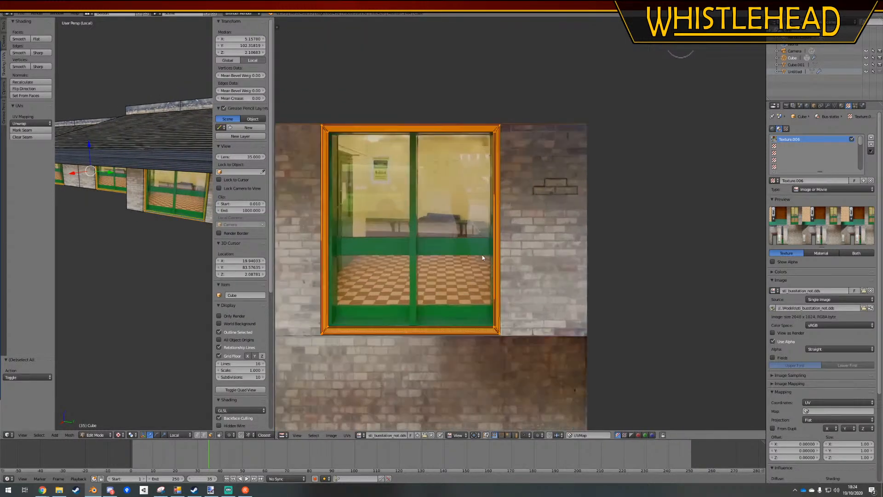
{"action": "middle_click_drag", "start_coordinate": [481, 255], "coordinate": [505, 247]}
{"action": "key", "text": "s"}
{"action": "left_click", "coordinate": [574, 261]}
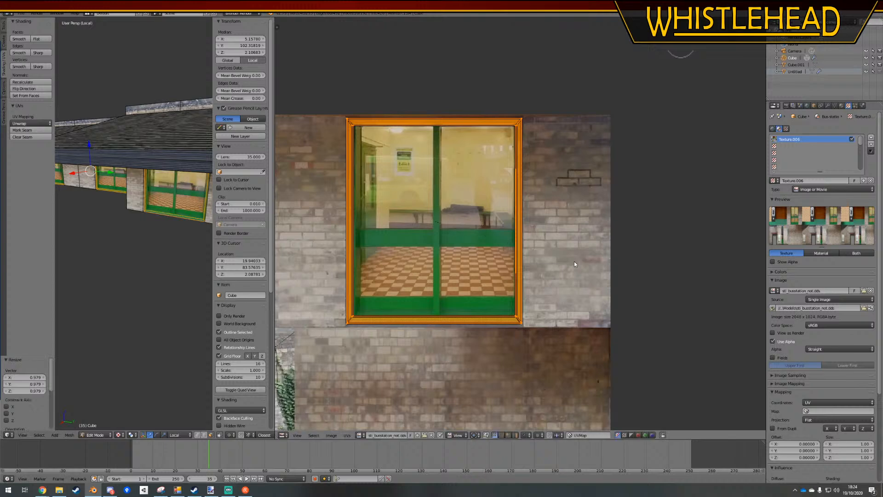
{"action": "key", "text": "g"}
{"action": "left_click", "coordinate": [572, 262]}
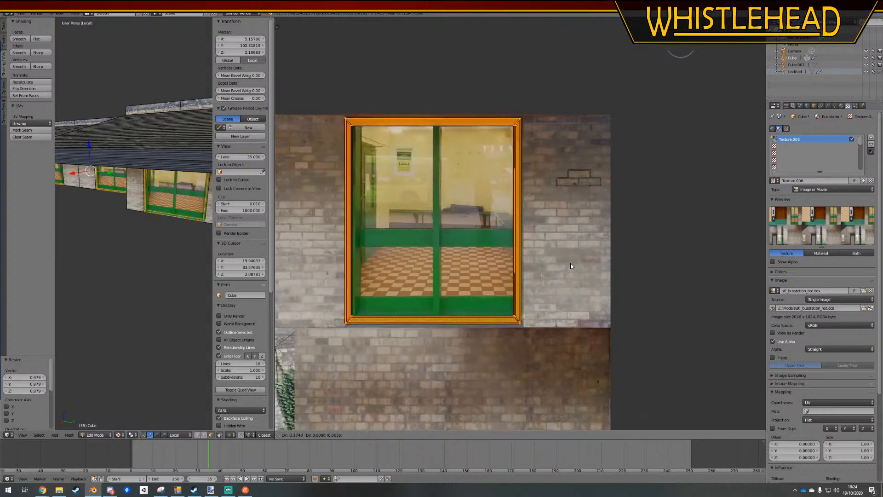
Scale the border UVs to about 0.978 along X and shift them about 0.004 along X within the frame
{"action": "key", "text": "s"}
{"action": "key", "text": "x"}
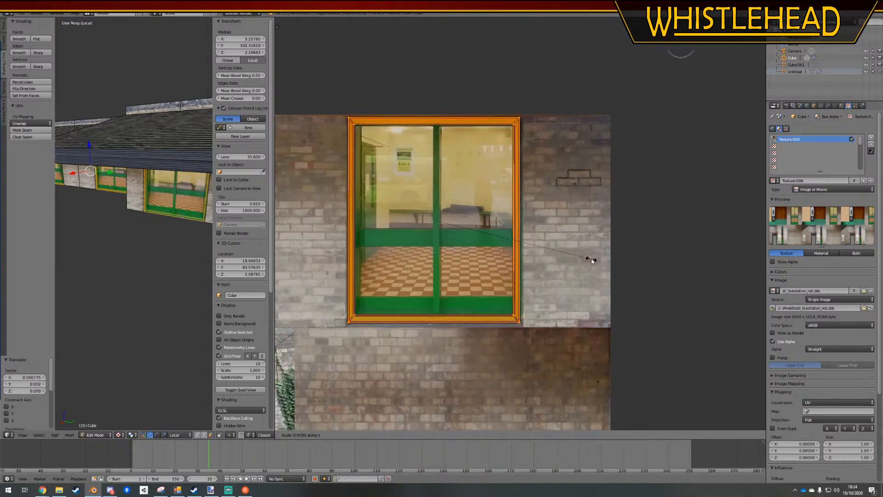
{"action": "left_click", "coordinate": [592, 261]}
{"action": "key", "text": "g"}
{"action": "key", "text": "x"}
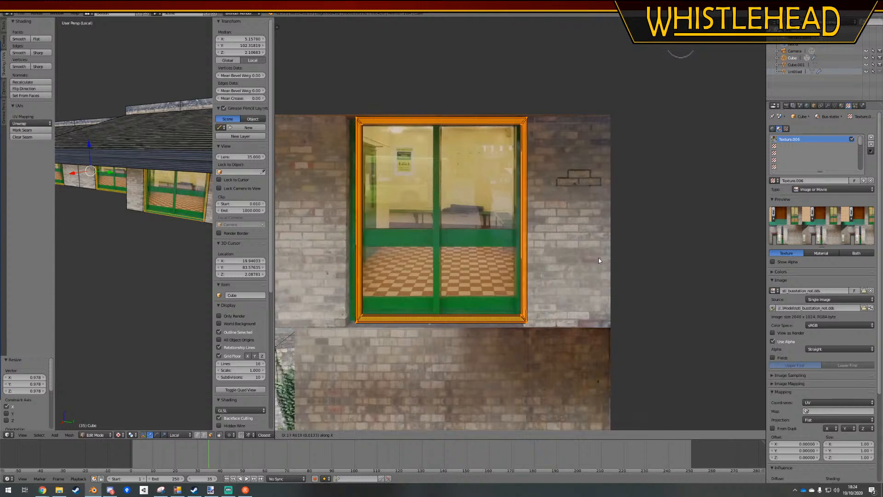
{"action": "left_click", "coordinate": [592, 258]}
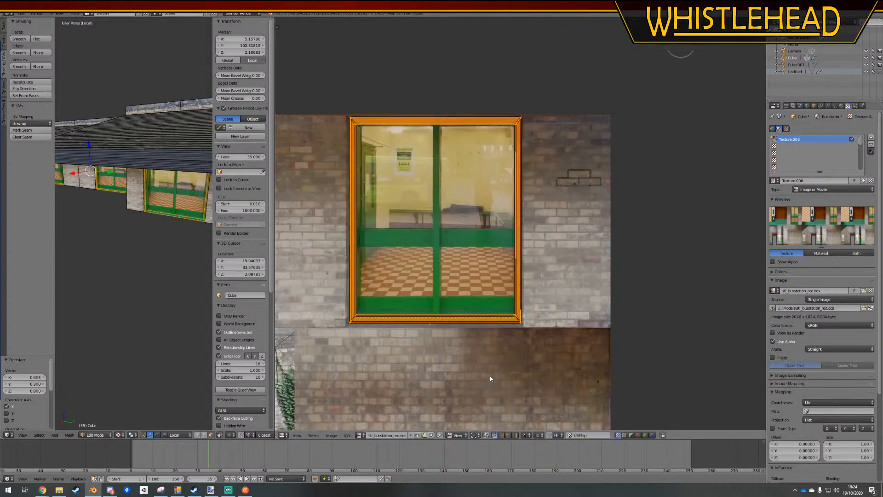
Reduce the border UVs' height along Y to fit inside the green window frame
{"action": "key", "text": "s"}
{"action": "key", "text": "y"}
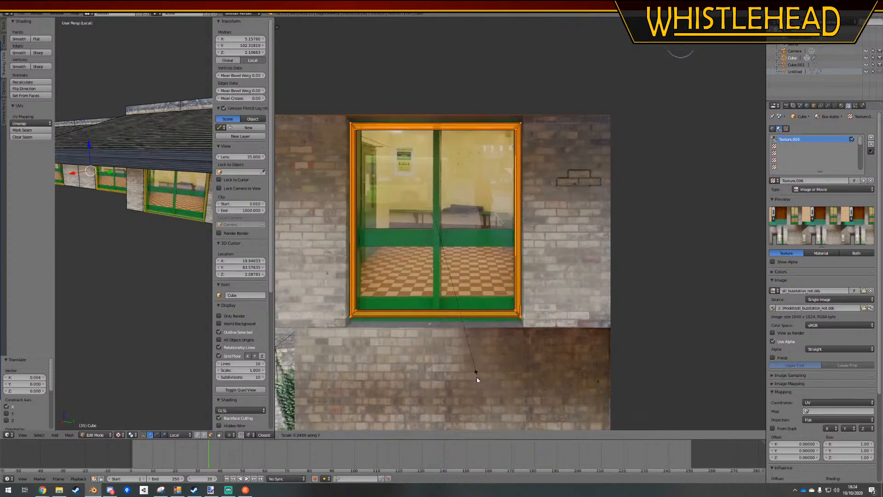
{"action": "left_click", "coordinate": [476, 385]}
{"action": "key", "text": "a"}
Select the inner bottom edge of the border UVs and move it down along Y to thin the lower strip
{"action": "scroll", "coordinate": [365, 323], "scroll_direction": "up", "scroll_amount": 2}
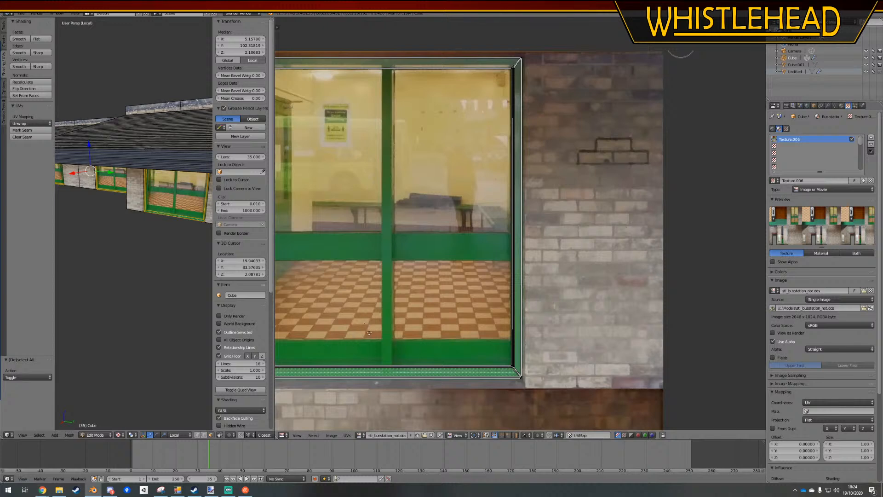
{"action": "middle_click_drag", "start_coordinate": [369, 332], "coordinate": [429, 304]}
{"action": "key", "text": "a"}
{"action": "key", "text": "a"}
{"action": "mouse_move", "coordinate": [412, 305]}
{"action": "left_mouse_down", "text": "ctrl"}
{"action": "mouse_move", "coordinate": [421, 282]}
{"action": "mouse_move", "coordinate": [639, 270]}
{"action": "mouse_move", "coordinate": [672, 301]}
{"action": "mouse_move", "coordinate": [633, 305]}
{"action": "left_mouse_up", "text": "ctrl"}
{"action": "middle_click_drag", "start_coordinate": [624, 303], "coordinate": [623, 296]}
{"action": "scroll", "coordinate": [619, 297], "scroll_direction": "up", "scroll_amount": 1}
{"action": "key", "text": "g"}
{"action": "key", "text": "y"}
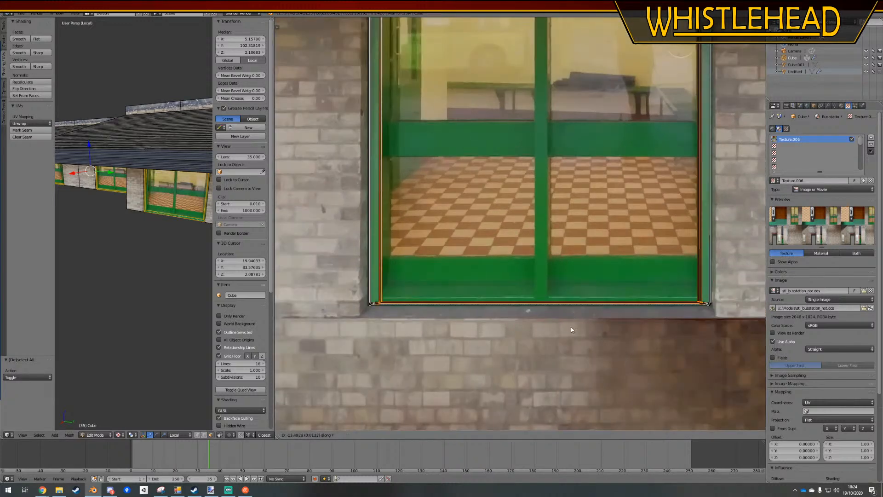
{"action": "left_click", "coordinate": [571, 321]}
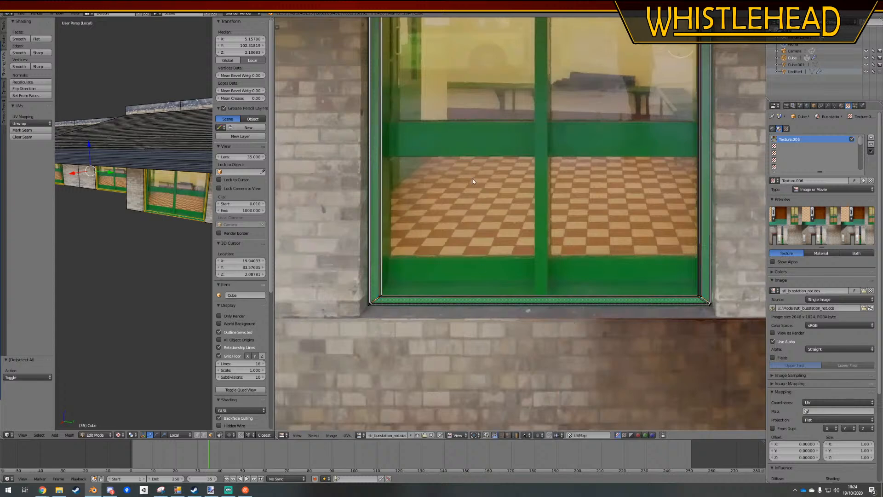
Select the inner top edge of the border UVs and move it up along Y within the green frame
{"action": "middle_click_drag", "start_coordinate": [472, 178], "coordinate": [464, 410]}
{"action": "key", "text": "a"}
{"action": "key", "text": "a"}
{"action": "mouse_move", "coordinate": [381, 168]}
{"action": "left_mouse_down", "text": "ctrl"}
{"action": "mouse_move", "coordinate": [371, 142]}
{"action": "mouse_move", "coordinate": [711, 148]}
{"action": "mouse_move", "coordinate": [713, 163]}
{"action": "left_mouse_up", "text": "ctrl"}
{"action": "key", "text": "g"}
{"action": "key", "text": "y"}
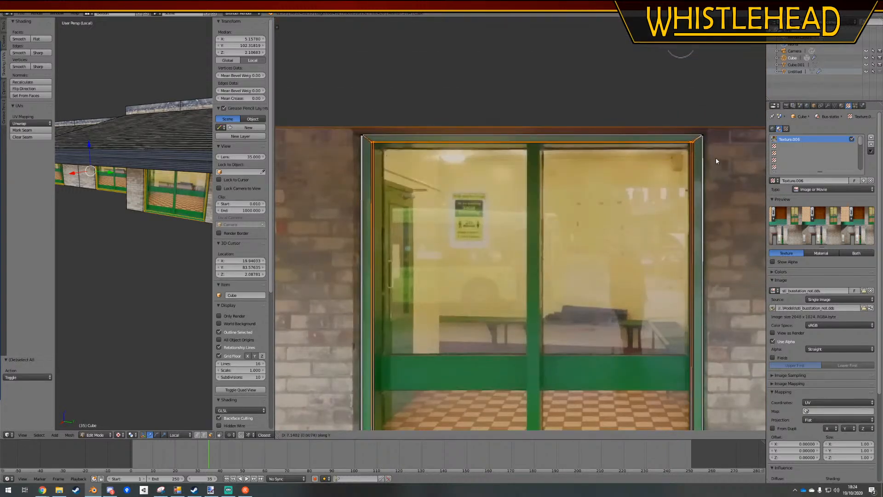
{"action": "left_click", "coordinate": [714, 158]}
{"action": "key", "text": "a"}
Select the inner left edge of the border UVs and move it outward along X within the green frame
{"action": "scroll", "coordinate": [710, 162], "scroll_direction": "down", "scroll_amount": 2}
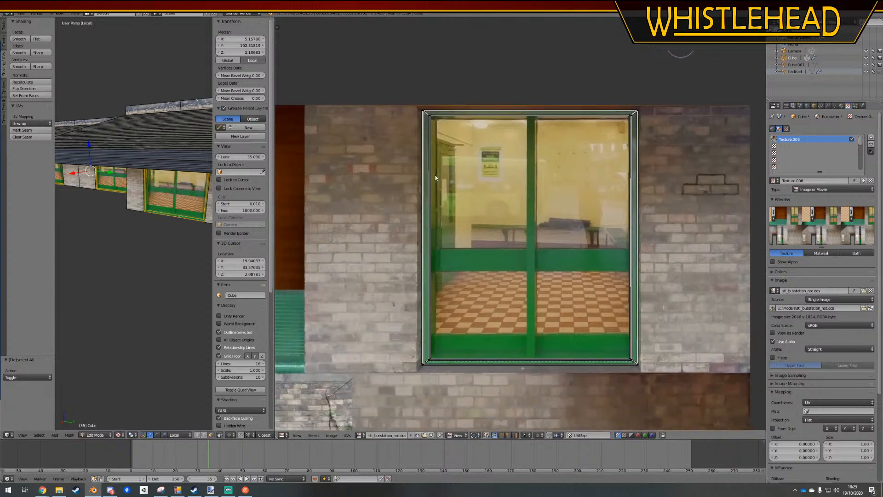
{"action": "left_click_drag", "start_coordinate": [427, 115], "coordinate": [429, 372], "text": "ctrl"}
{"action": "scroll", "coordinate": [434, 370], "scroll_direction": "up", "scroll_amount": 3}
{"action": "middle_click_drag", "start_coordinate": [434, 384], "coordinate": [503, 244]}
{"action": "key", "text": "g"}
{"action": "key", "text": "x"}
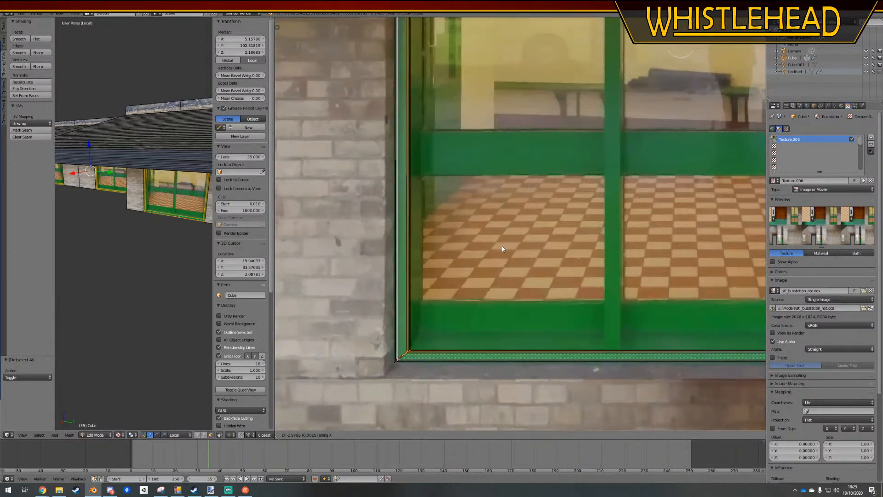
{"action": "left_click", "coordinate": [501, 246]}
{"action": "key", "text": "a"}
Select the inner right edge of the border UVs and move it outward along X within the green frame
{"action": "scroll", "coordinate": [501, 248], "scroll_direction": "down", "scroll_amount": 4}
{"action": "middle_click_drag", "start_coordinate": [599, 201], "coordinate": [506, 236]}
{"action": "key", "text": "a"}
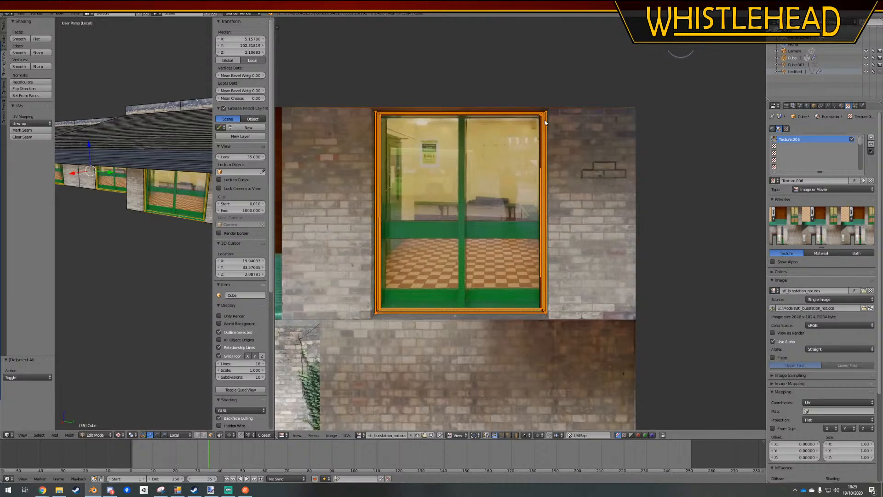
{"action": "key", "text": "a"}
{"action": "mouse_move", "coordinate": [544, 115]}
{"action": "left_mouse_down", "text": "ctrl"}
{"action": "mouse_move", "coordinate": [534, 355]}
{"action": "mouse_move", "coordinate": [554, 290]}
{"action": "left_mouse_up", "text": "ctrl"}
{"action": "scroll", "coordinate": [554, 290], "scroll_direction": "up", "scroll_amount": 4}
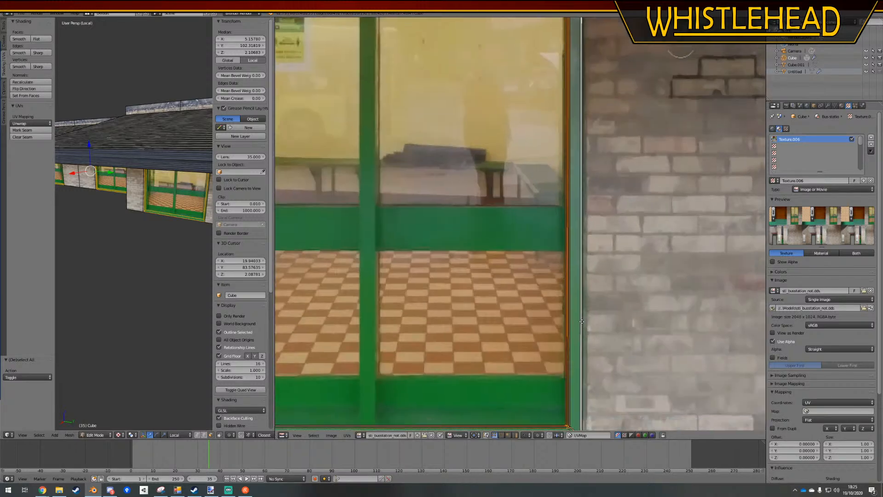
{"action": "scroll", "coordinate": [526, 357], "scroll_direction": "up", "scroll_amount": 2}
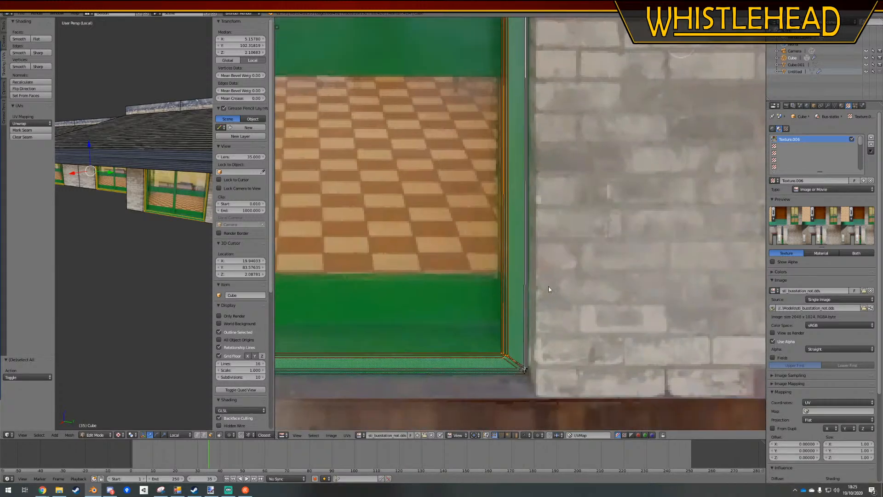
{"action": "key", "text": "g"}
{"action": "key", "text": "x"}
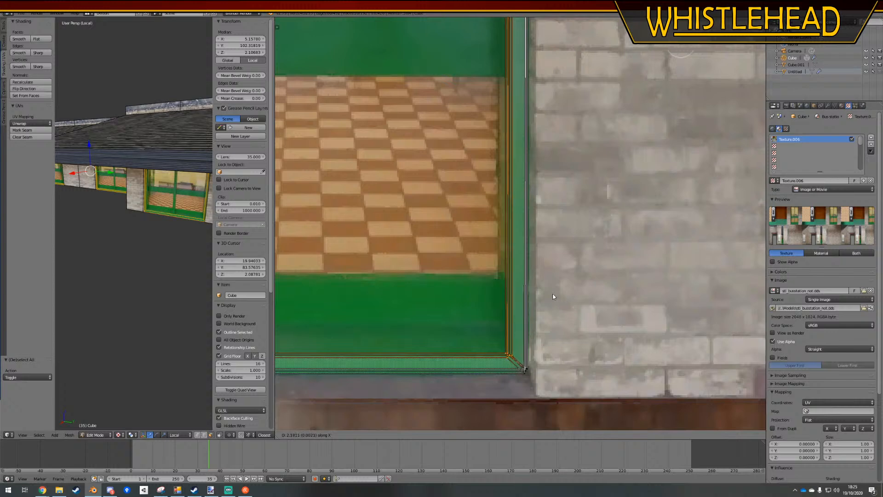
{"action": "left_click", "coordinate": [552, 293]}
{"action": "key", "text": "a"}
Inspect the retextured window borders up close on the building in Object Mode
{"action": "middle_click_drag", "start_coordinate": [200, 253], "coordinate": [160, 207]}
{"action": "scroll", "coordinate": [159, 207], "scroll_direction": "up", "scroll_amount": 5}
{"action": "key", "text": "Tab"}
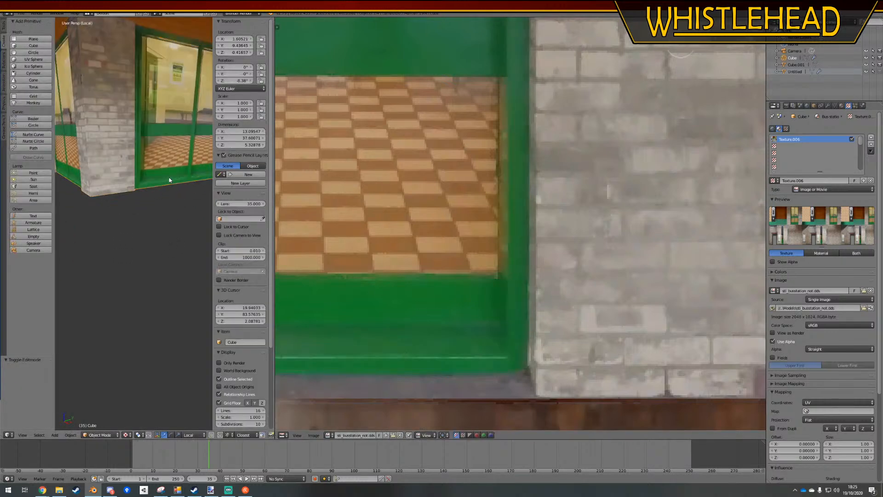
In Edit Mode, deselect everything and add a vertical loop cut along the left edge of the first window's central green mullion
{"action": "middle_click_drag", "start_coordinate": [169, 177], "coordinate": [91, 253], "text": "shift"}
{"action": "key", "text": "a"}
{"action": "scroll", "coordinate": [141, 248], "scroll_direction": "up", "scroll_amount": 3}
{"action": "key", "text": "Tab"}
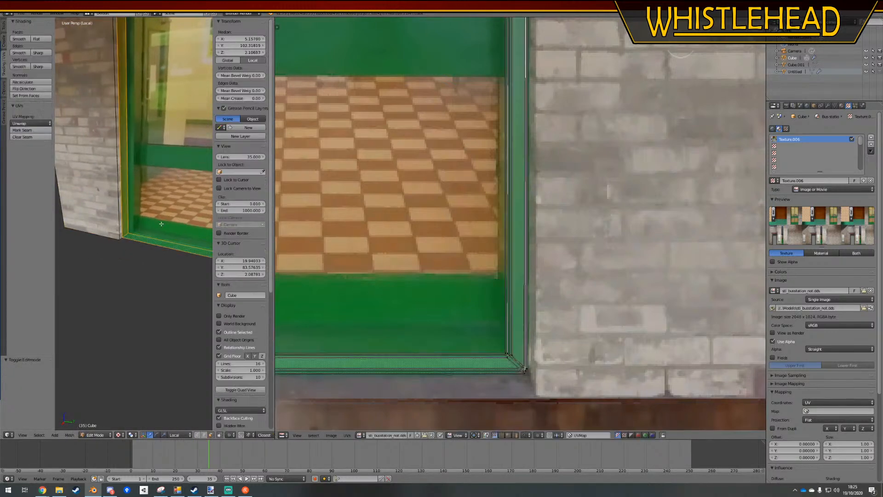
{"action": "middle_click_drag", "start_coordinate": [203, 256], "coordinate": [141, 230], "text": "shift"}
{"action": "scroll", "coordinate": [142, 249], "scroll_direction": "down", "scroll_amount": 2}
{"action": "key", "text": "a"}
{"action": "middle_click_drag", "start_coordinate": [159, 180], "coordinate": [169, 184]}
{"action": "scroll", "coordinate": [168, 184], "scroll_direction": "down", "scroll_amount": 1}
{"action": "key", "text": "ctrl+r"}
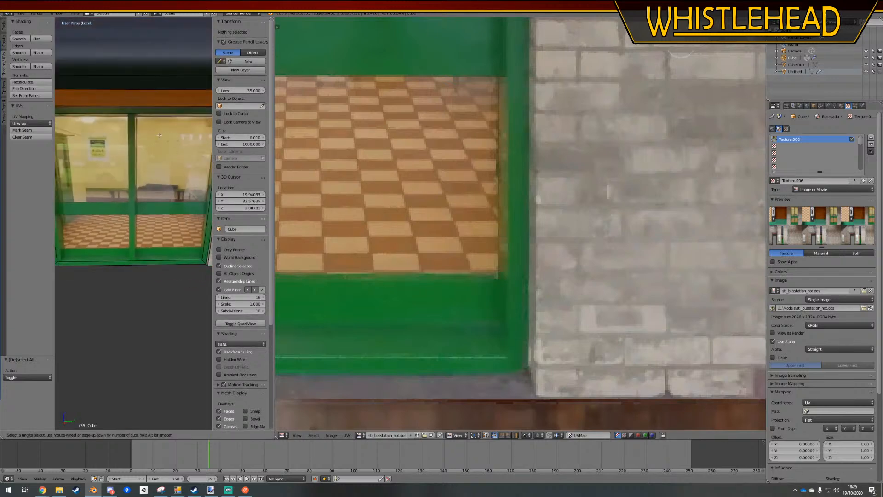
{"action": "left_click", "coordinate": [135, 119]}
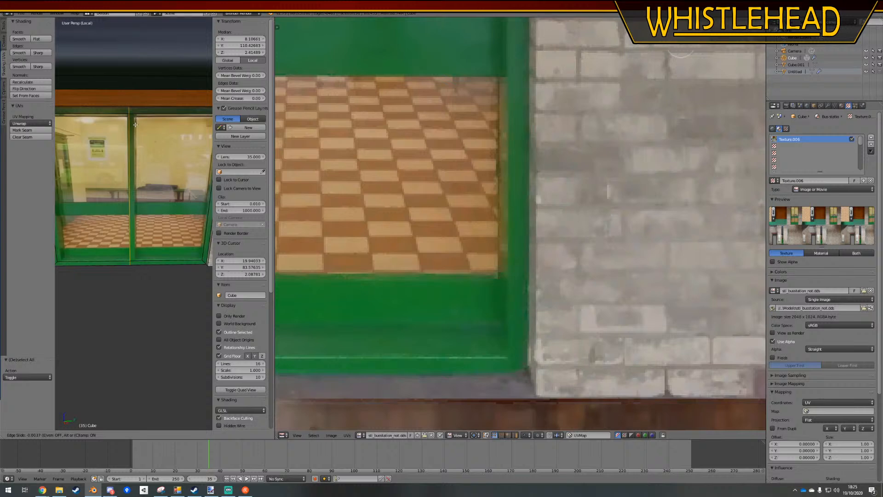
{"action": "left_click", "coordinate": [135, 124]}
Add a second vertical loop cut along the right edge of the first window's central mullion
{"action": "key", "text": "ctrl+r"}
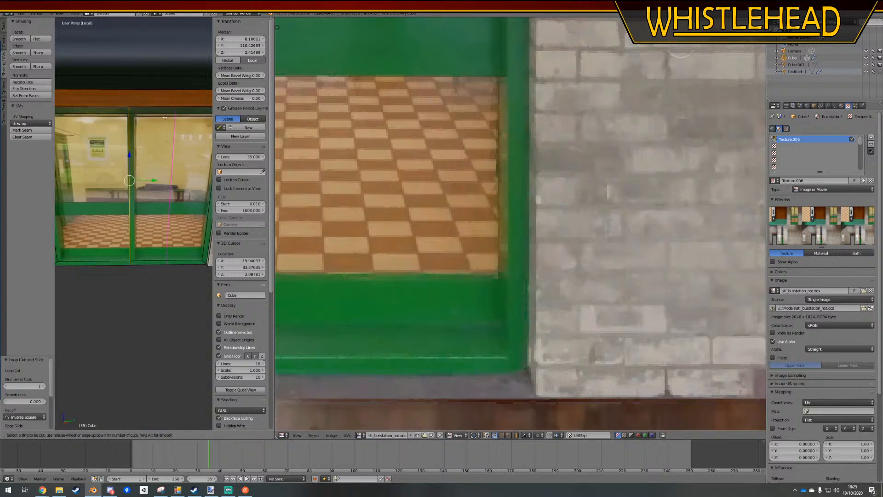
{"action": "left_click", "coordinate": [165, 117]}
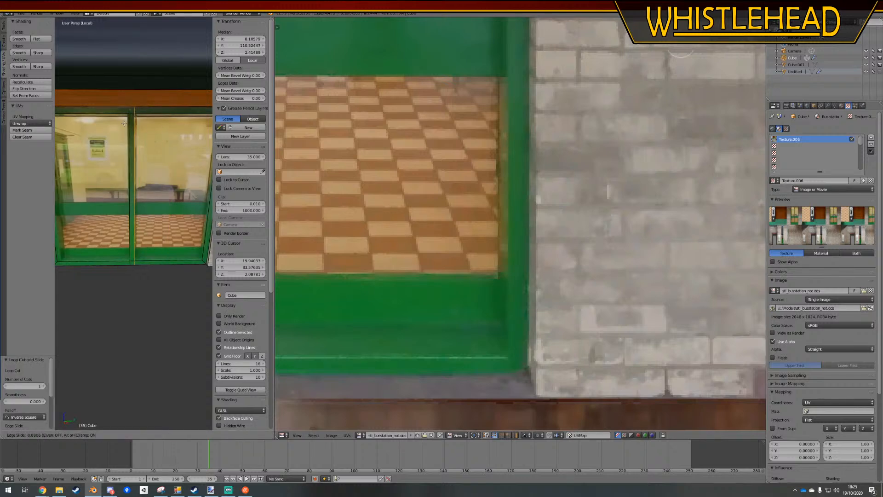
{"action": "left_click", "coordinate": [123, 123]}
{"action": "key", "text": "a"}
Add vertical loop cuts along both edges of the central mullion on the second window
{"action": "middle_click_drag", "start_coordinate": [125, 124], "coordinate": [160, 162]}
{"action": "scroll", "coordinate": [160, 162], "scroll_direction": "down", "scroll_amount": 2}
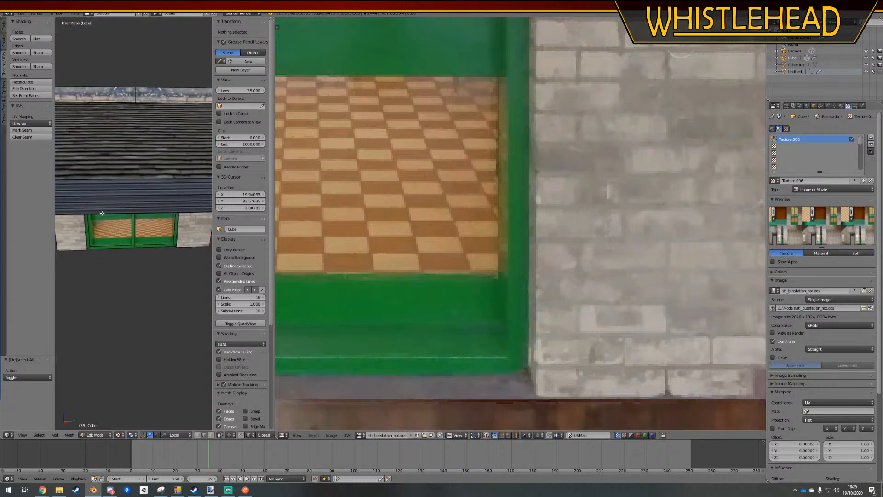
{"action": "middle_click_drag", "start_coordinate": [100, 213], "coordinate": [154, 223]}
{"action": "scroll", "coordinate": [167, 223], "scroll_direction": "up", "scroll_amount": 3}
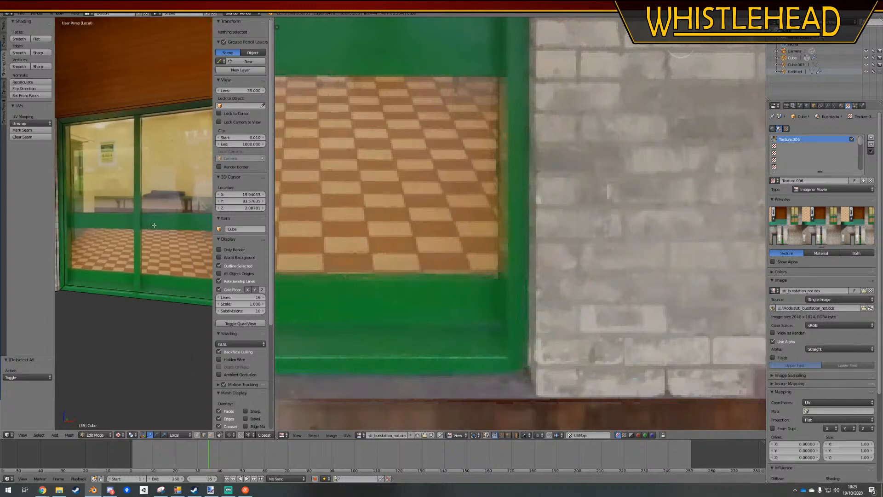
{"action": "key", "text": "ctrl+r"}
{"action": "left_click", "coordinate": [128, 104]}
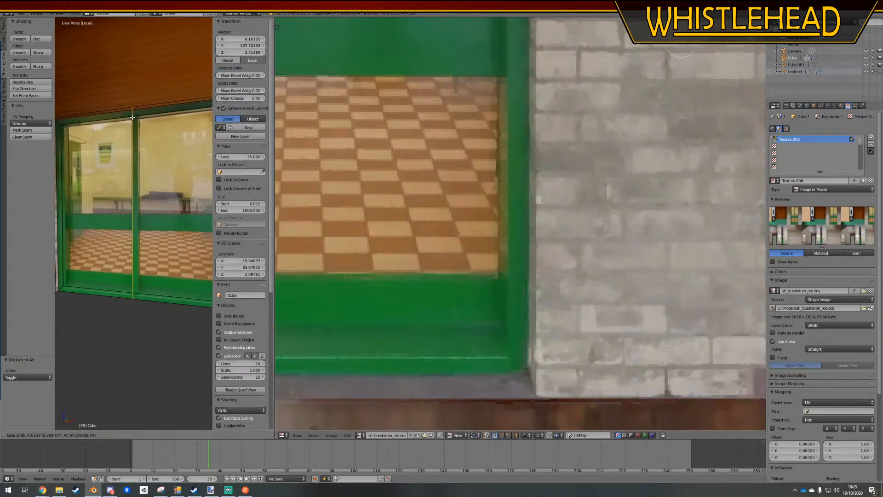
{"action": "right_click", "coordinate": [181, 131]}
{"action": "left_click", "coordinate": [204, 112]}
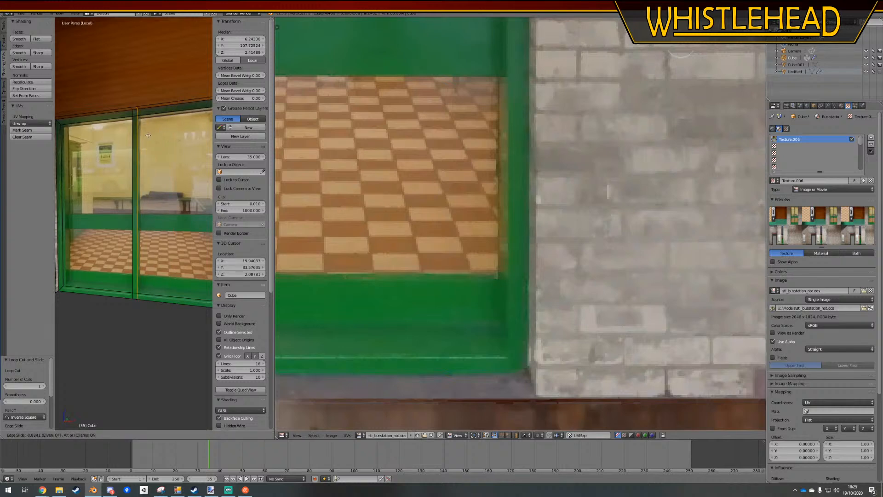
{"action": "left_click", "coordinate": [148, 135]}
{"action": "key", "text": "a"}
Add vertical loop cuts on either side of the third window's central mullion, beside the brick wall
{"action": "middle_click_drag", "start_coordinate": [148, 135], "coordinate": [169, 127]}
{"action": "key", "text": "ctrl+r"}
{"action": "left_click", "coordinate": [139, 108]}
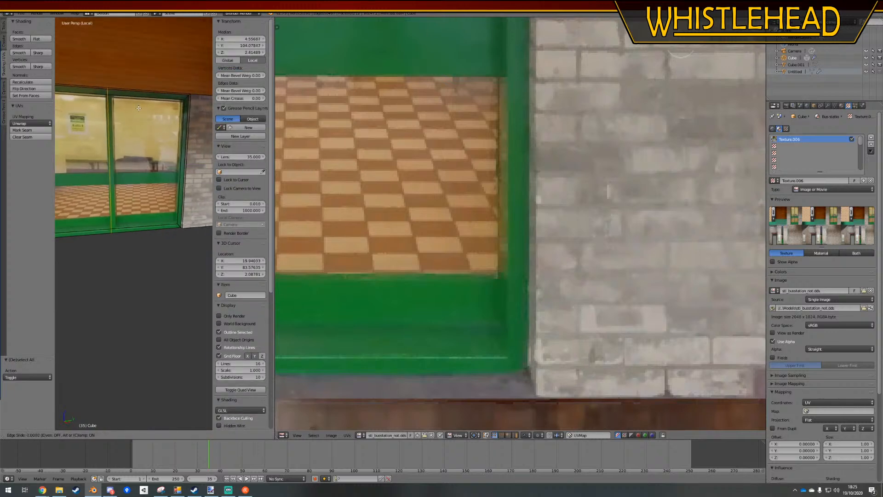
{"action": "left_click", "coordinate": [138, 108]}
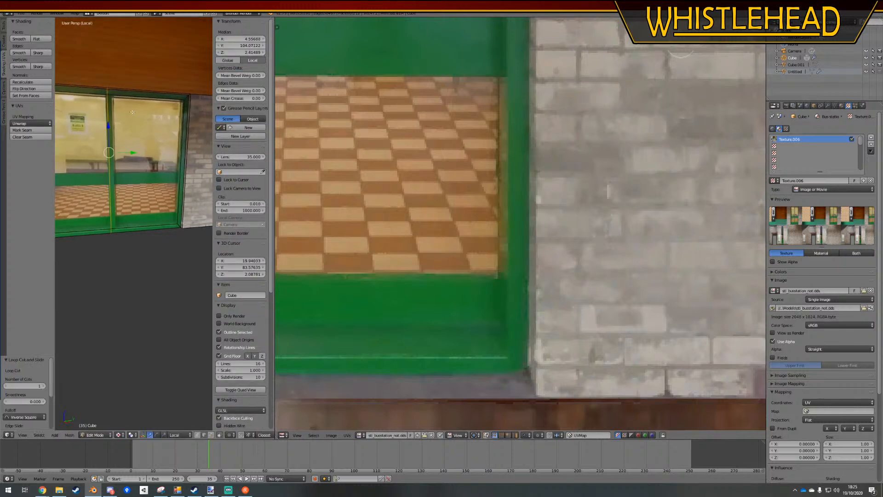
{"action": "left_click", "coordinate": [113, 114]}
{"action": "key", "text": "a"}
Cut vertical edge loops along the left and right edges of the fourth window's central mullion
{"action": "middle_click_drag", "start_coordinate": [113, 114], "coordinate": [151, 152]}
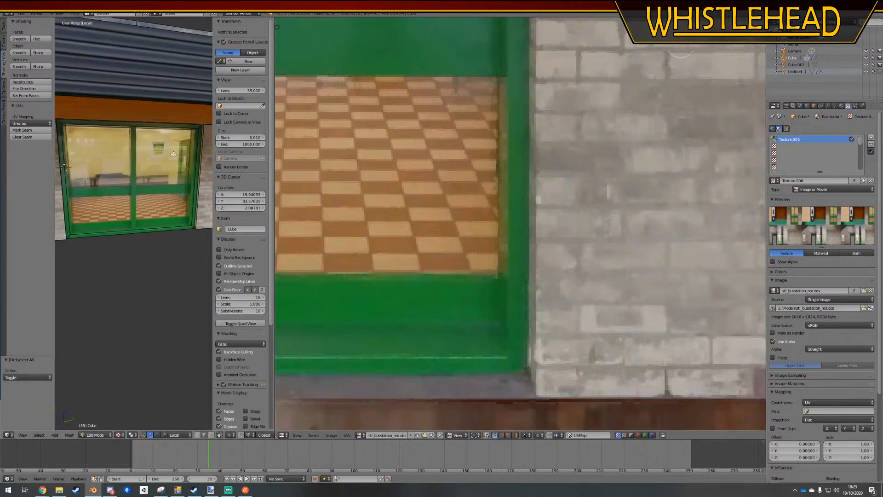
{"action": "key", "text": "ctrl+r"}
{"action": "left_click", "coordinate": [114, 135]}
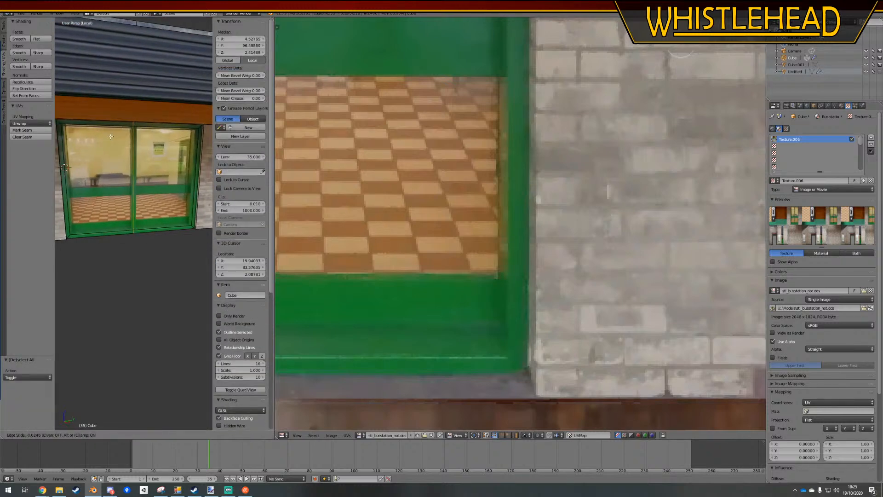
{"action": "left_click", "coordinate": [109, 136]}
{"action": "key", "text": "ctrl+r"}
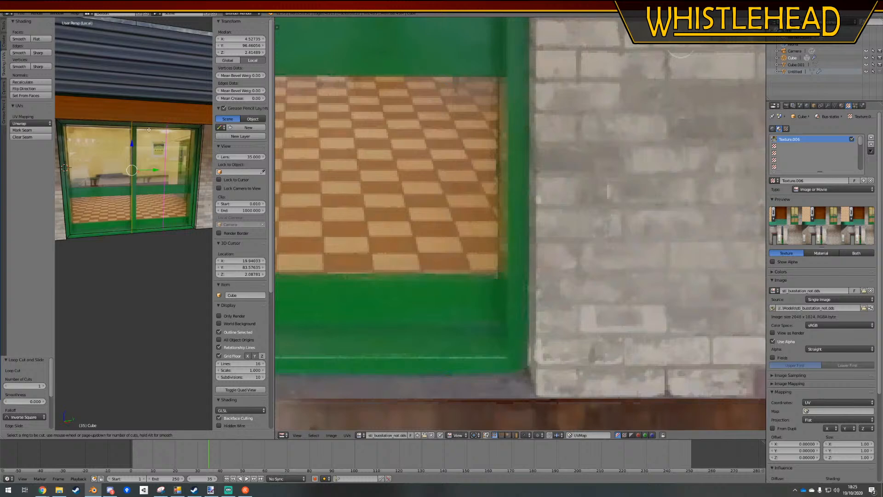
{"action": "left_click", "coordinate": [149, 130]}
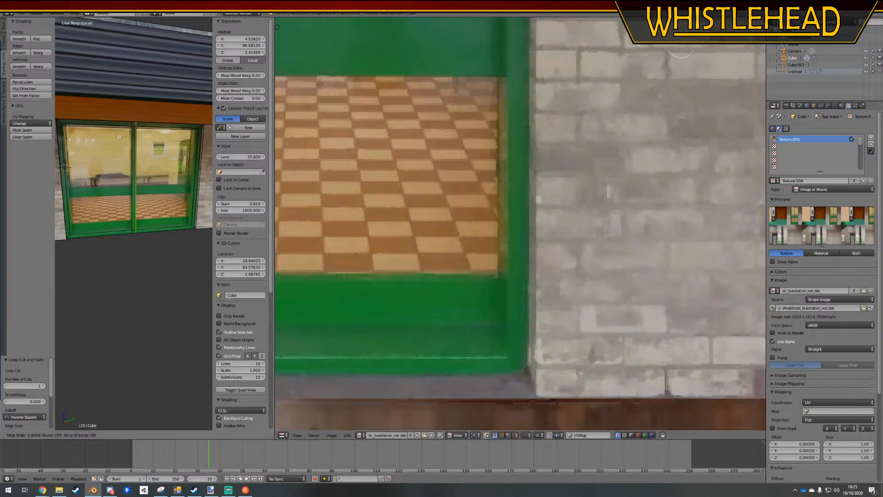
{"action": "left_click", "coordinate": [119, 137]}
{"action": "key", "text": "a"}
Cut two vertical edge loops bordering the central mullion of the fifth window, next to the brick corner
{"action": "scroll", "coordinate": [124, 151], "scroll_direction": "down", "scroll_amount": 5}
{"action": "middle_click_drag", "start_coordinate": [167, 221], "coordinate": [118, 150]}
{"action": "scroll", "coordinate": [136, 205], "scroll_direction": "up", "scroll_amount": 5}
{"action": "key", "text": "ctrl+r"}
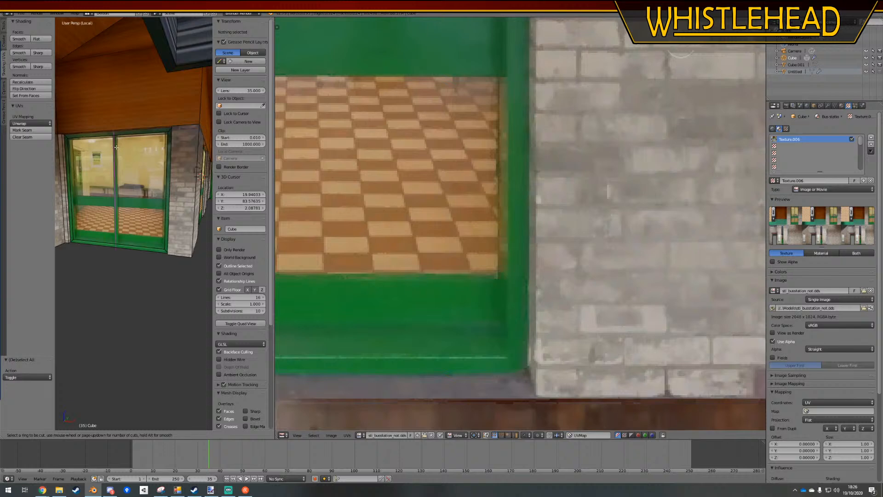
{"action": "left_click", "coordinate": [116, 148]}
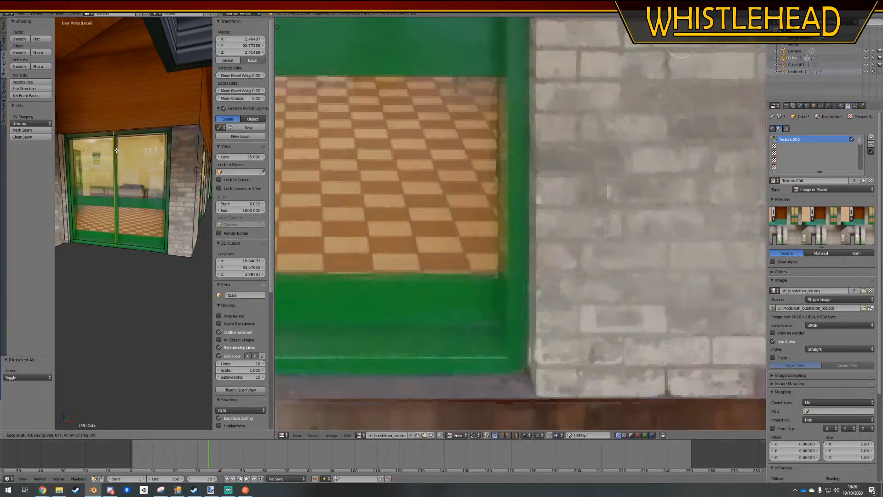
{"action": "left_click", "coordinate": [115, 150]}
{"action": "key", "text": "ctrl+r"}
{"action": "left_click", "coordinate": [144, 146]}
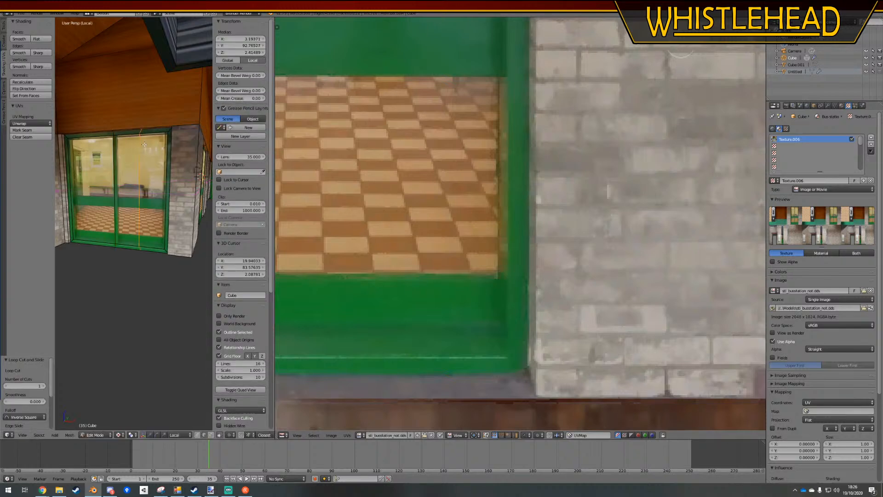
{"action": "left_click", "coordinate": [121, 148]}
{"action": "key", "text": "a"}
{"action": "scroll", "coordinate": [138, 207], "scroll_direction": "up", "scroll_amount": 5}
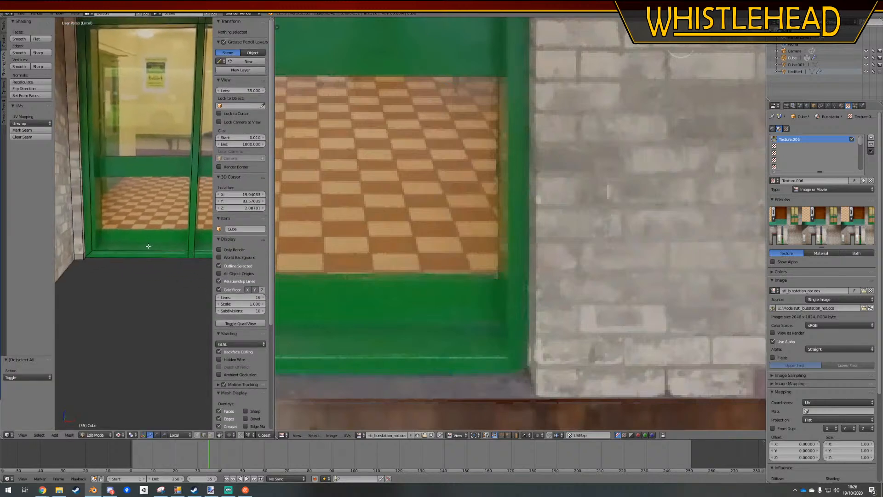
{"action": "middle_click_drag", "start_coordinate": [148, 246], "coordinate": [139, 247]}
{"action": "key", "text": "ctrl+r"}
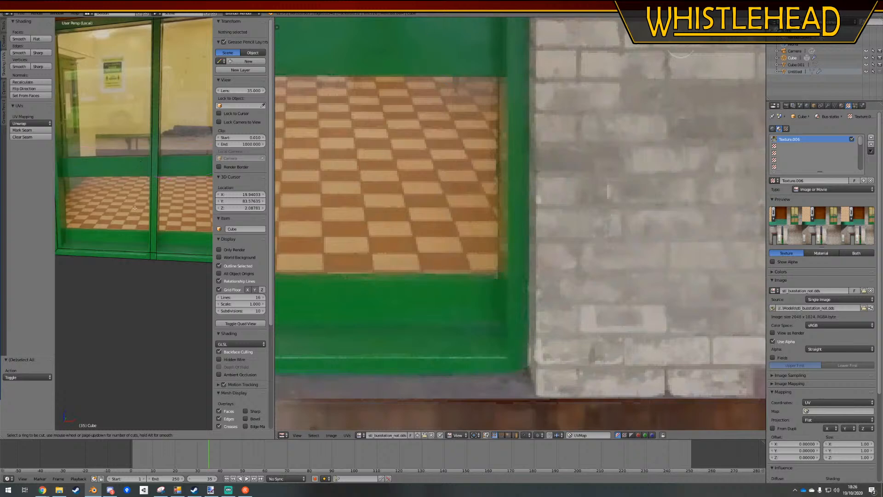
{"action": "right_click", "coordinate": [134, 246]}
{"action": "scroll", "coordinate": [135, 239], "scroll_direction": "down", "scroll_amount": 2}
{"action": "middle_click_drag", "start_coordinate": [135, 234], "coordinate": [120, 233]}
{"action": "key", "text": "ctrl+r"}
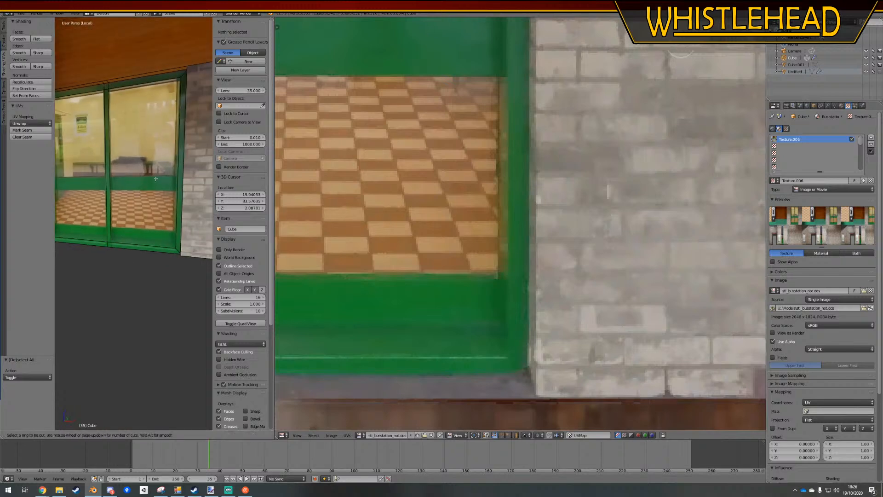
{"action": "right_click", "coordinate": [120, 167]}
Add a horizontal loop cut around the walls and slide it down to the top edge of the windows' bottom green panel
{"action": "scroll", "coordinate": [119, 167], "scroll_direction": "down", "scroll_amount": 6}
{"action": "middle_click_drag", "start_coordinate": [119, 168], "coordinate": [131, 207]}
{"action": "key", "text": "ctrl+r"}
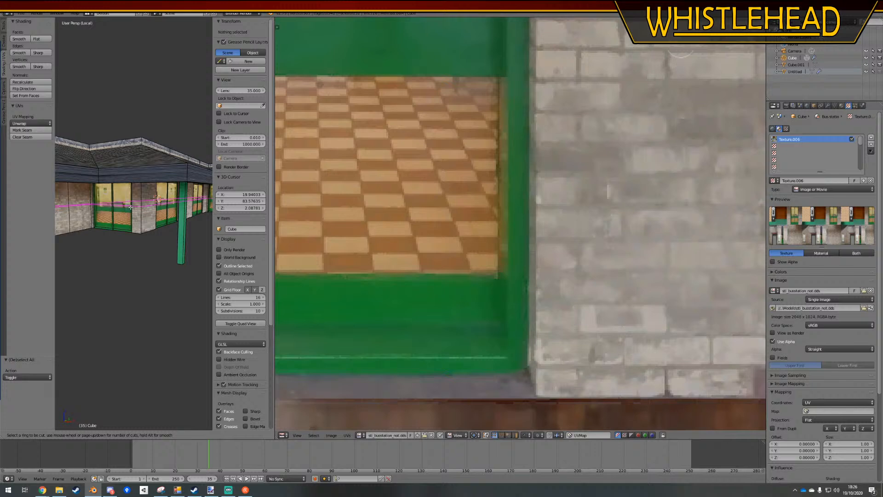
{"action": "left_click", "coordinate": [131, 207]}
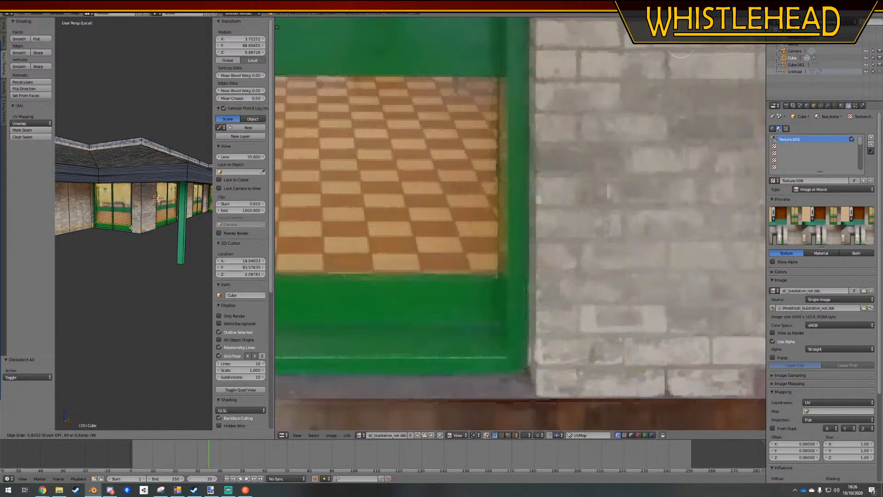
{"action": "right_click", "coordinate": [131, 228]}
{"action": "scroll", "coordinate": [129, 224], "scroll_direction": "up", "scroll_amount": 5}
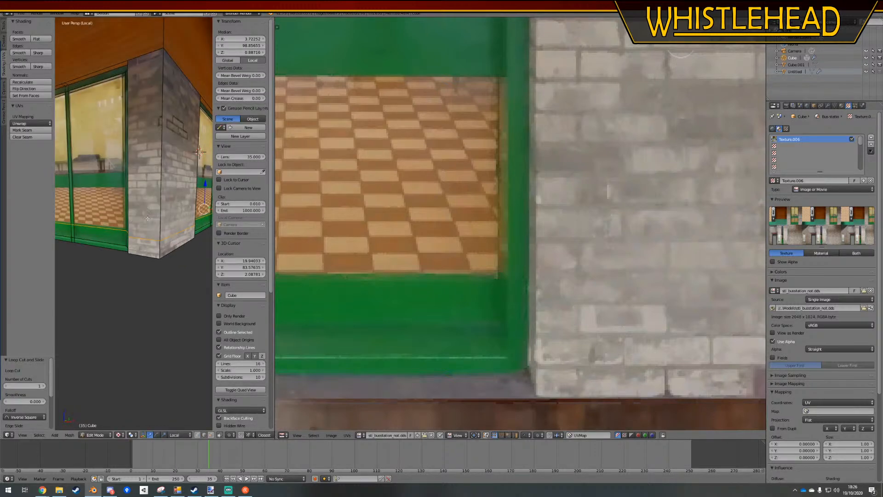
{"action": "key", "text": "a"}
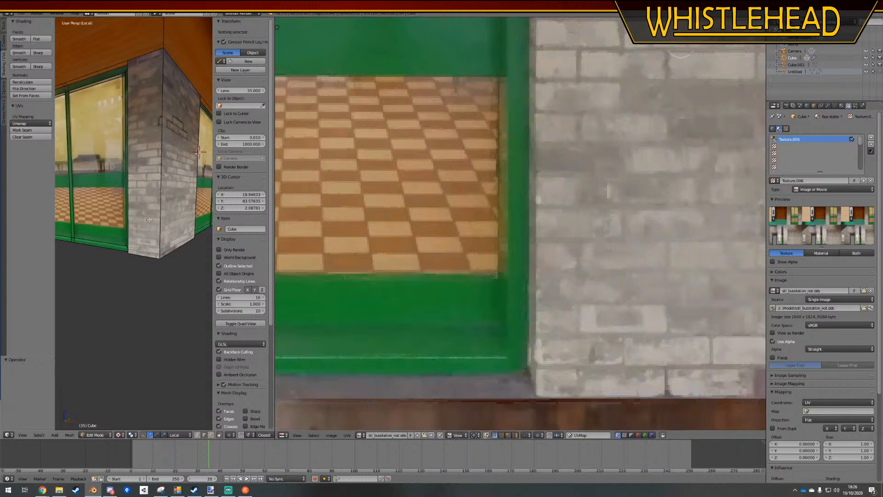
Add horizontal loop cuts around the walls along the lower and upper edges of the green middle rail
{"action": "key", "text": "ctrl+r"}
{"action": "left_click", "coordinate": [150, 216]}
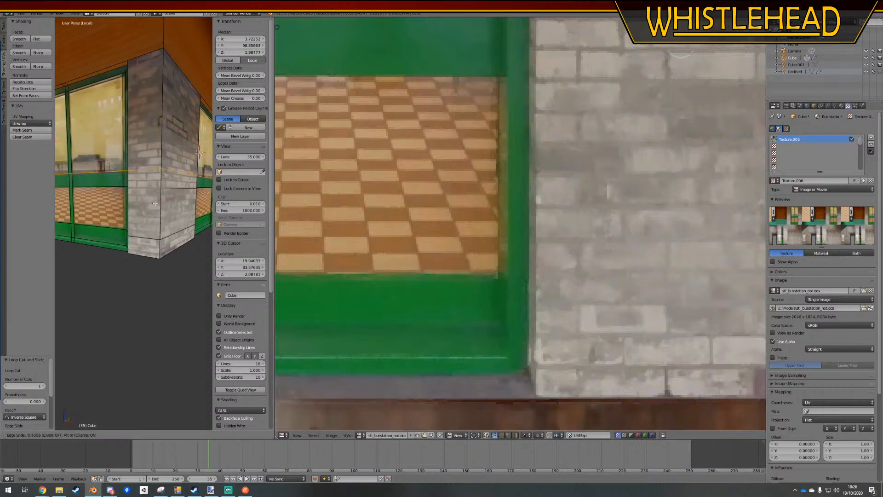
{"action": "left_click", "coordinate": [155, 207]}
{"action": "key", "text": "ctrl+r"}
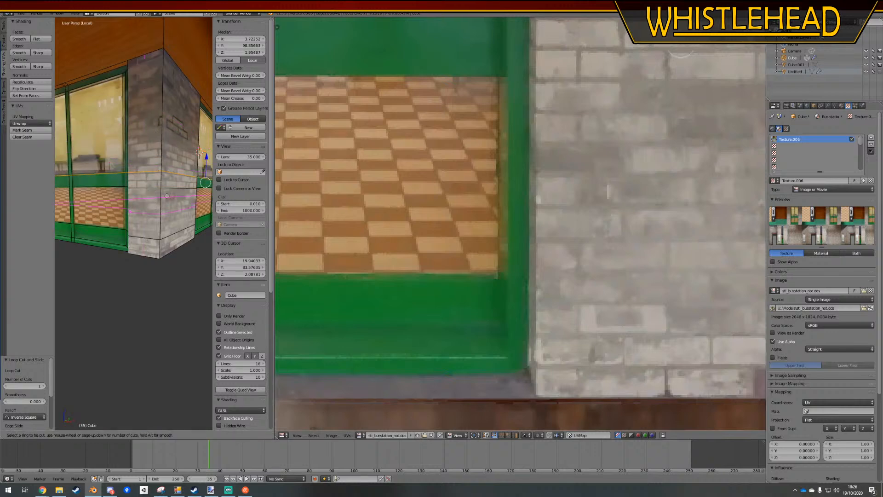
{"action": "key", "text": "Escape"}
{"action": "key", "text": "a"}
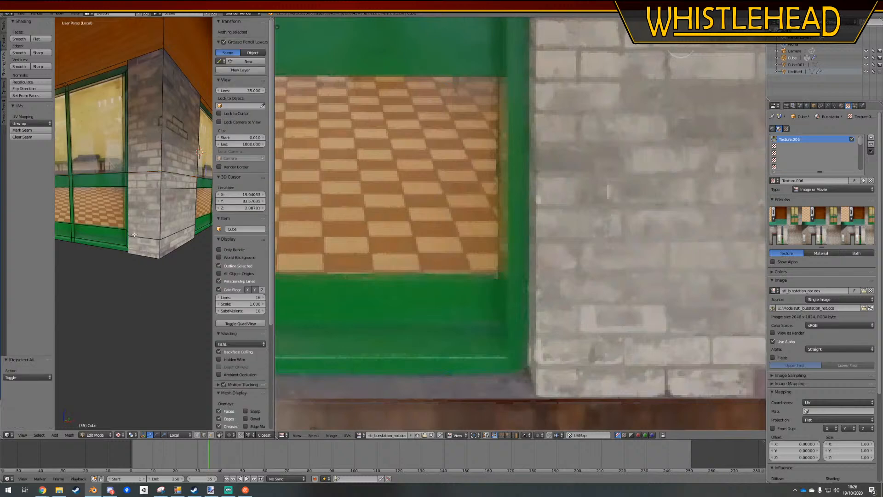
Select the pane and lower panel faces on both sides of the mullion in the window beside the brick corner
{"action": "scroll", "coordinate": [139, 414], "scroll_direction": "down", "scroll_amount": 5}
{"action": "right_click", "coordinate": [116, 221]}
{"action": "scroll", "coordinate": [113, 243], "scroll_direction": "up", "scroll_amount": 5}
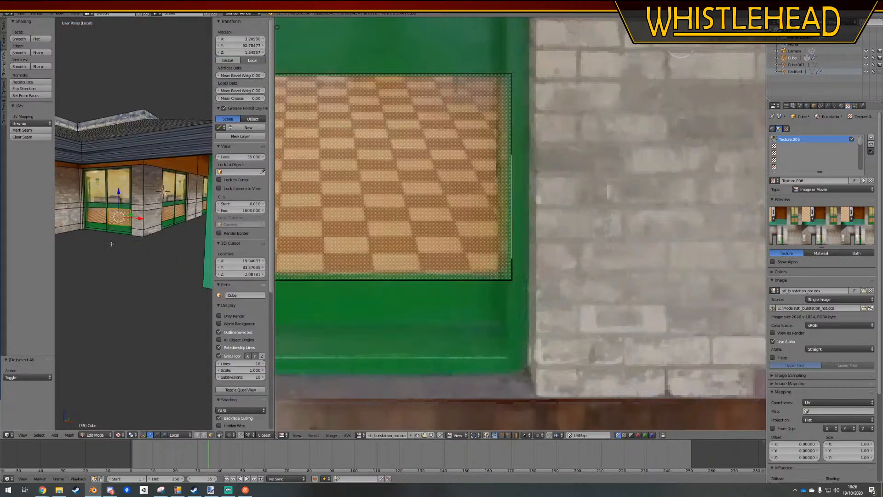
{"action": "middle_click_drag", "start_coordinate": [112, 243], "coordinate": [137, 246], "text": "shift"}
{"action": "scroll", "coordinate": [138, 246], "scroll_direction": "up", "scroll_amount": 2}
{"action": "right_click", "coordinate": [161, 246]}
{"action": "right_click", "coordinate": [164, 179], "text": "ctrl"}
{"action": "right_click", "coordinate": [105, 169], "text": "ctrl"}
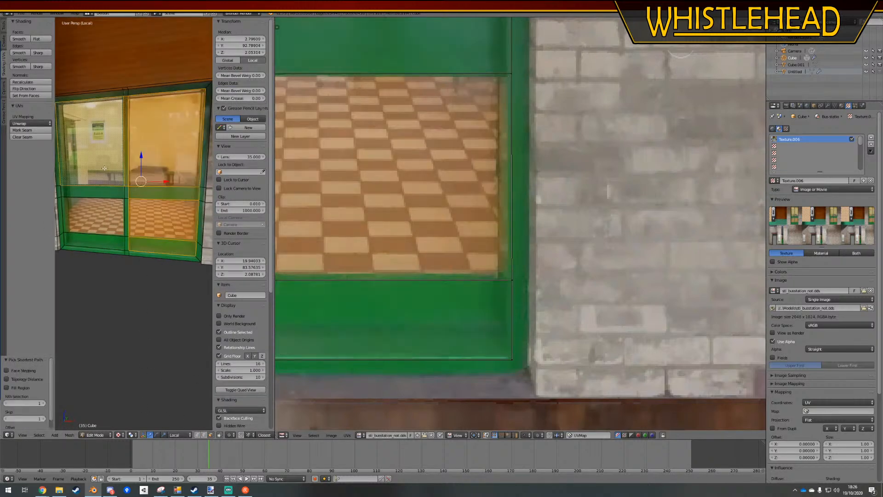
{"action": "right_click", "coordinate": [160, 250]}
{"action": "right_click", "coordinate": [162, 171], "text": "ctrl"}
{"action": "right_click", "coordinate": [104, 168], "text": "ctrl"}
{"action": "right_click", "coordinate": [95, 241], "text": "ctrl"}
Add the pane and lower panel faces of the adjacent window's two halves to the selection
{"action": "middle_click_drag", "start_coordinate": [181, 244], "coordinate": [121, 240]}
{"action": "right_click", "coordinate": [145, 173], "text": "shift"}
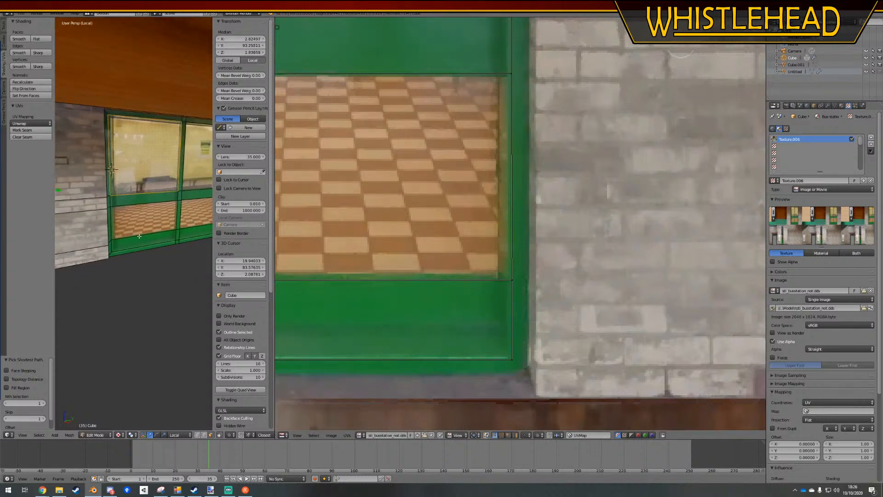
{"action": "right_click", "coordinate": [144, 244], "text": "ctrl"}
{"action": "right_click", "coordinate": [197, 213], "text": "shift"}
{"action": "right_click", "coordinate": [201, 168], "text": "ctrl"}
{"action": "right_click", "coordinate": [193, 233], "text": "ctrl"}
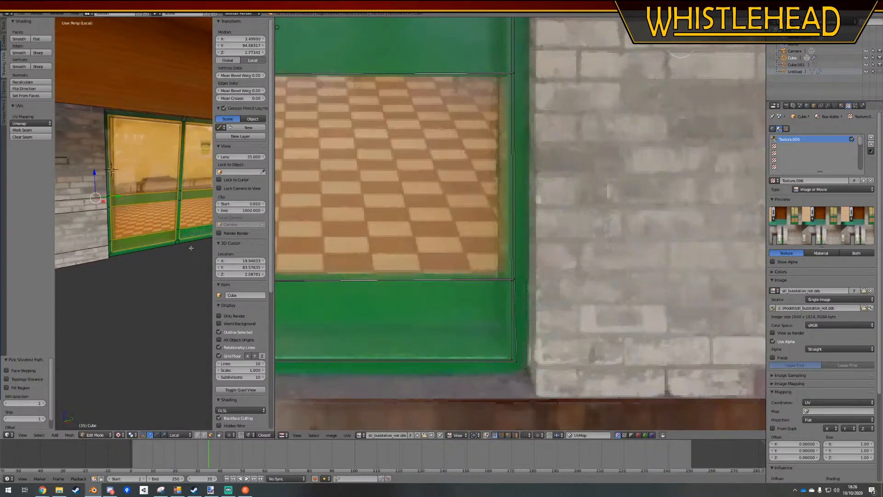
Extend the selection to the pane and lower panel faces of the following window along the wall
{"action": "scroll", "coordinate": [192, 247], "scroll_direction": "down", "scroll_amount": 3}
{"action": "middle_click_drag", "start_coordinate": [191, 247], "coordinate": [87, 233], "text": "shift"}
{"action": "middle_click_drag", "start_coordinate": [205, 196], "coordinate": [108, 188], "text": "shift"}
{"action": "right_click", "coordinate": [126, 146], "text": "ctrl"}
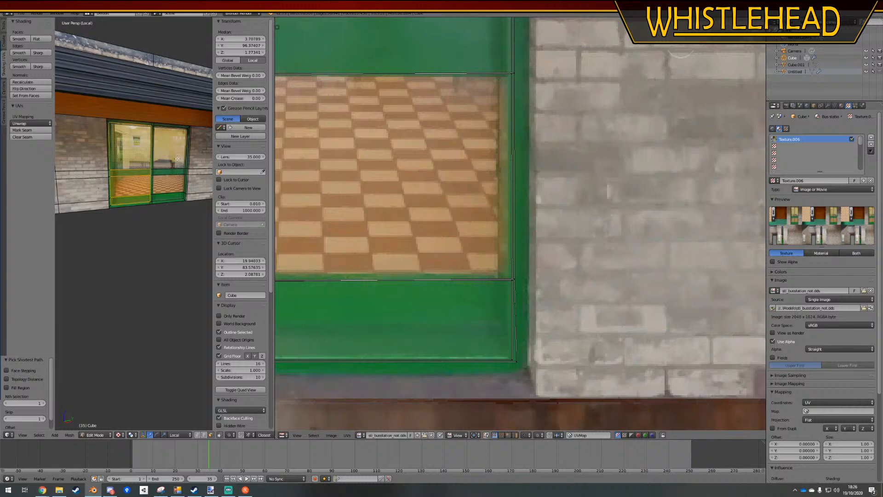
{"action": "right_click", "coordinate": [167, 150], "text": "shift"}
{"action": "right_click", "coordinate": [169, 195], "text": "ctrl"}
Try to extrude the selected pane and panel faces of all the windows at once along their normal
{"action": "middle_click_drag", "start_coordinate": [207, 198], "coordinate": [65, 204], "text": "shift"}
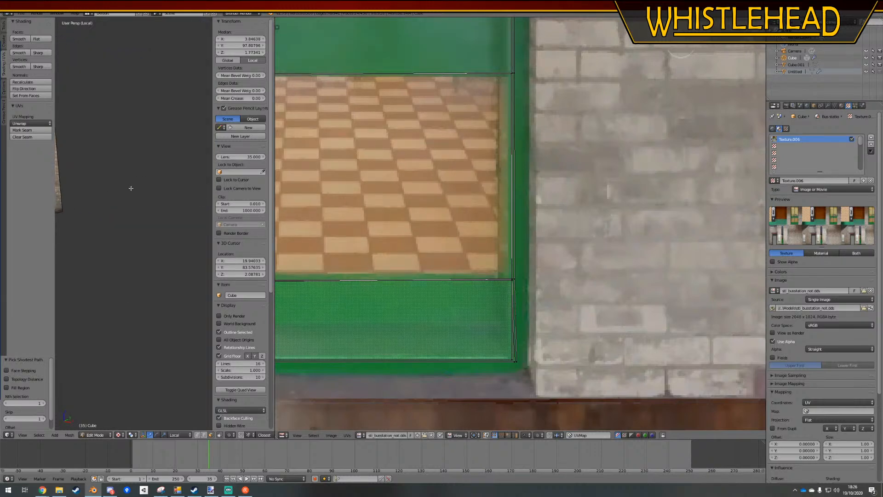
{"action": "middle_click_drag", "start_coordinate": [132, 189], "coordinate": [177, 270]}
{"action": "scroll", "coordinate": [167, 225], "scroll_direction": "down", "scroll_amount": 4}
{"action": "scroll", "coordinate": [167, 224], "scroll_direction": "down", "scroll_amount": 6}
{"action": "scroll", "coordinate": [95, 308], "scroll_direction": "up", "scroll_amount": 4}
{"action": "scroll", "coordinate": [164, 264], "scroll_direction": "up", "scroll_amount": 1}
{"action": "key", "text": "e"}
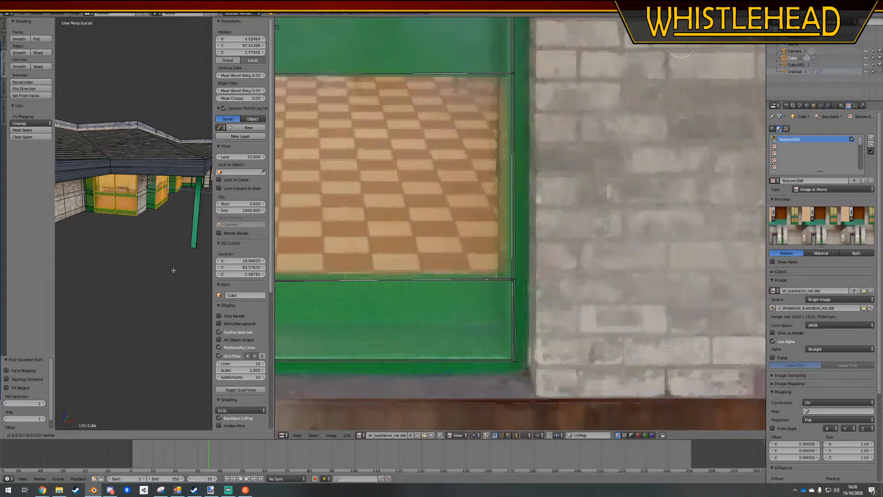
{"action": "right_click", "coordinate": [136, 262]}
{"action": "key", "text": "ctrl+z"}
Remove the pane, middle rail, lower glass and lower panel faces of the inner corner window's two halves from the selection
{"action": "scroll", "coordinate": [156, 211], "scroll_direction": "up", "scroll_amount": 5}
{"action": "middle_click_drag", "start_coordinate": [156, 211], "coordinate": [123, 217]}
{"action": "scroll", "coordinate": [138, 216], "scroll_direction": "down", "scroll_amount": 2}
{"action": "scroll", "coordinate": [144, 205], "scroll_direction": "up", "scroll_amount": 4}
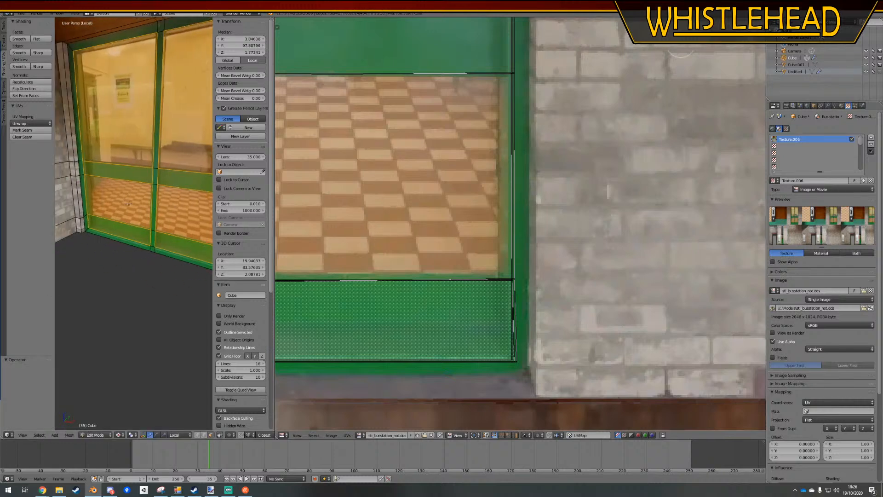
{"action": "right_click", "coordinate": [123, 224], "text": "shift"}
{"action": "right_click", "coordinate": [123, 206], "text": "shift"}
{"action": "right_click", "coordinate": [123, 172], "text": "shift"}
{"action": "right_click", "coordinate": [125, 133], "text": "shift"}
{"action": "right_click", "coordinate": [180, 133], "text": "shift"}
{"action": "right_click", "coordinate": [183, 179], "text": "shift"}
{"action": "right_click", "coordinate": [184, 208], "text": "shift"}
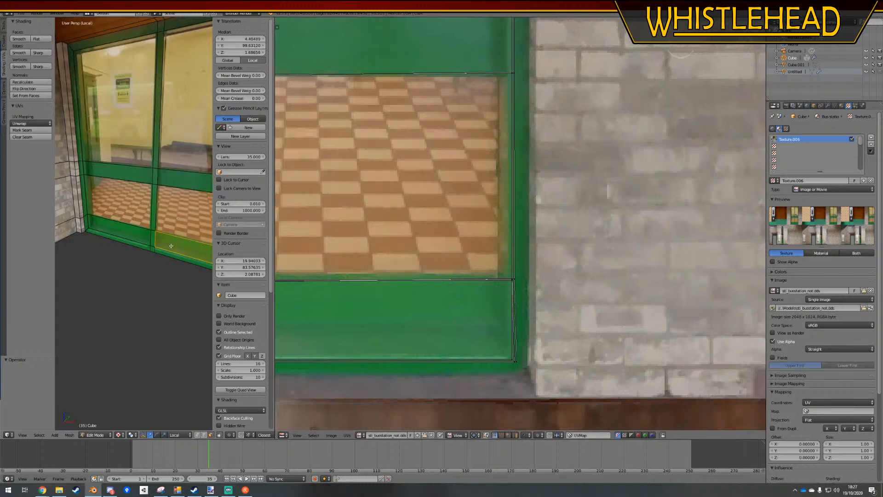
{"action": "right_click", "coordinate": [187, 249], "text": "shift"}
Add the pane and lower panel faces of the window beyond the brick pillar to the selection, and extrude the selection inward about 0.126
{"action": "middle_click_drag", "start_coordinate": [196, 252], "coordinate": [110, 234], "text": "shift"}
{"action": "scroll", "coordinate": [182, 256], "scroll_direction": "down", "scroll_amount": 6}
{"action": "scroll", "coordinate": [147, 171], "scroll_direction": "up", "scroll_amount": 5}
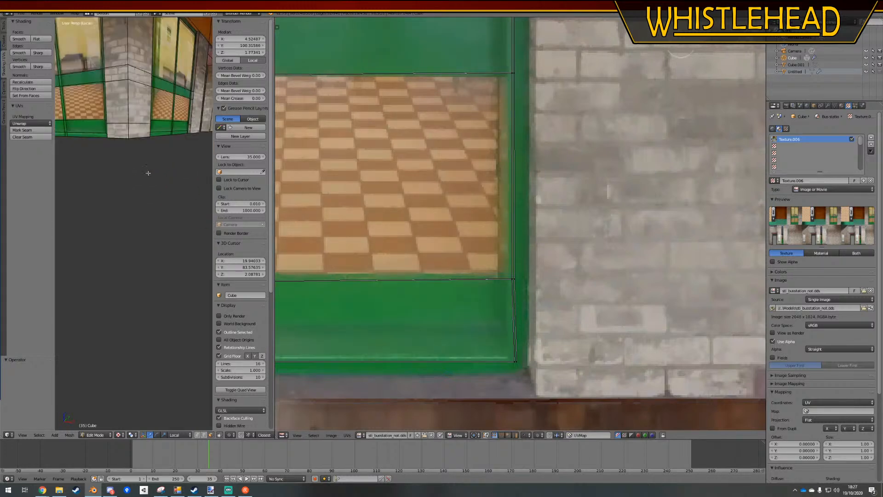
{"action": "middle_click_drag", "start_coordinate": [147, 172], "coordinate": [133, 179]}
{"action": "right_click", "coordinate": [128, 59], "text": "ctrl"}
{"action": "right_click", "coordinate": [152, 69], "text": "ctrl"}
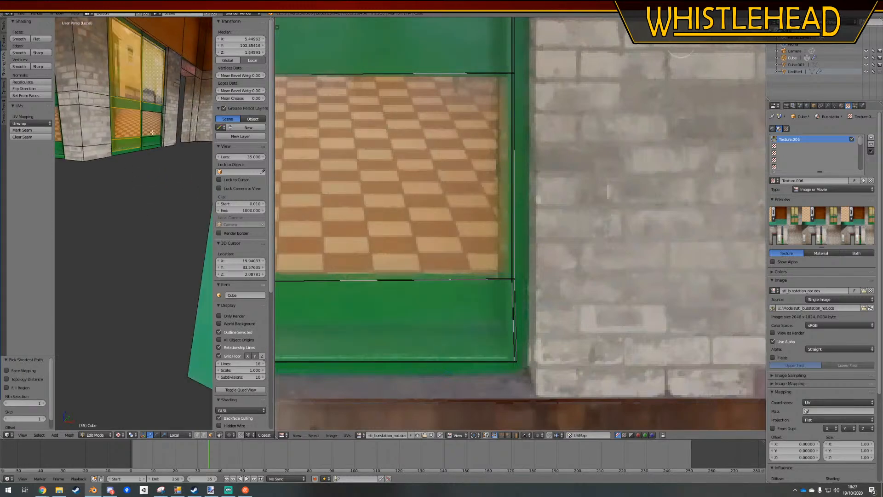
{"action": "right_click", "coordinate": [152, 124], "text": "ctrl"}
{"action": "right_click", "coordinate": [151, 141], "text": "ctrl"}
{"action": "middle_click_drag", "start_coordinate": [71, 190], "coordinate": [156, 212]}
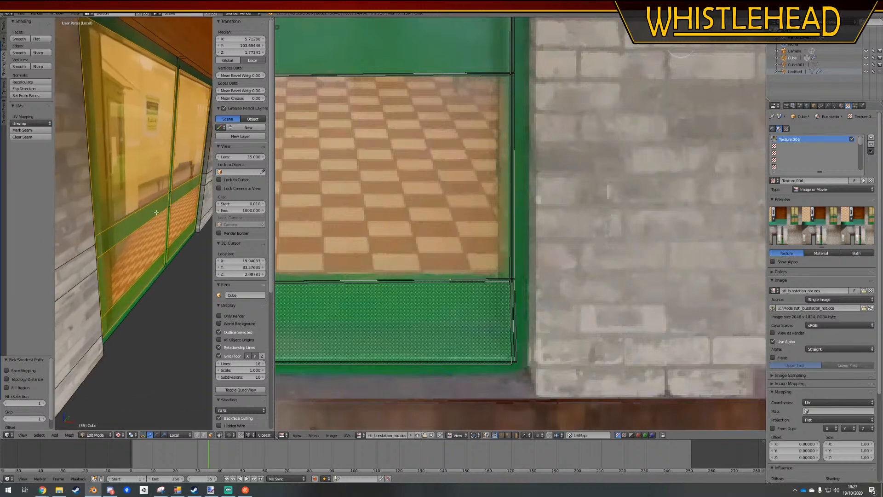
{"action": "key", "text": "e"}
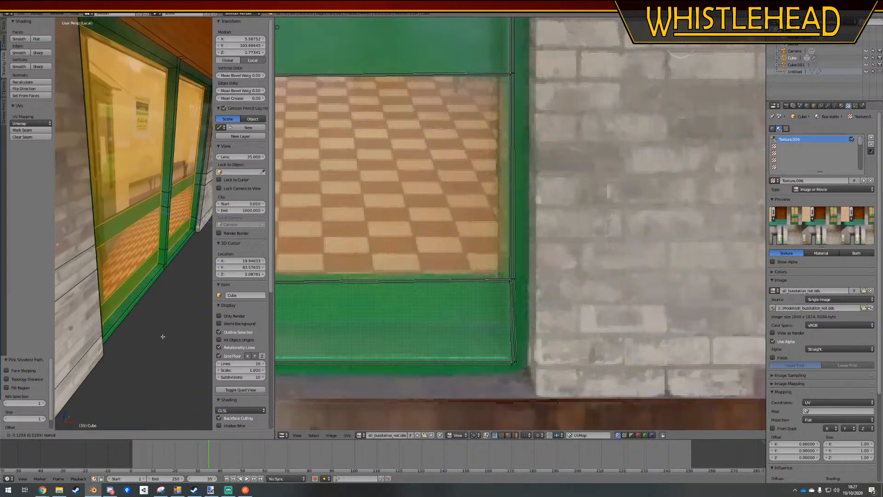
{"action": "left_click", "coordinate": [163, 336]}
{"action": "key", "text": "a"}
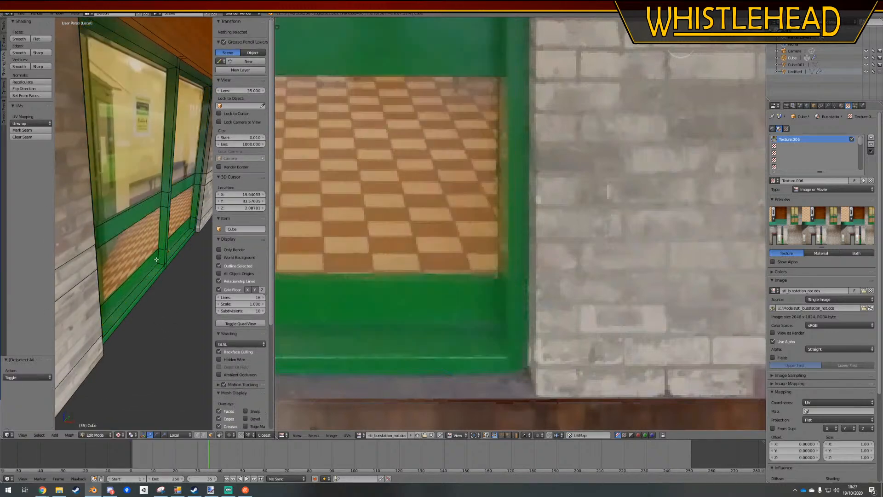
Select the pane and panel faces of the remaining windows, including the inner corner window, and extrude them inward about 0.163
{"action": "middle_click_drag", "start_coordinate": [163, 336], "coordinate": [144, 226]}
{"action": "right_click", "coordinate": [183, 214]}
{"action": "right_click", "coordinate": [116, 248], "text": "ctrl"}
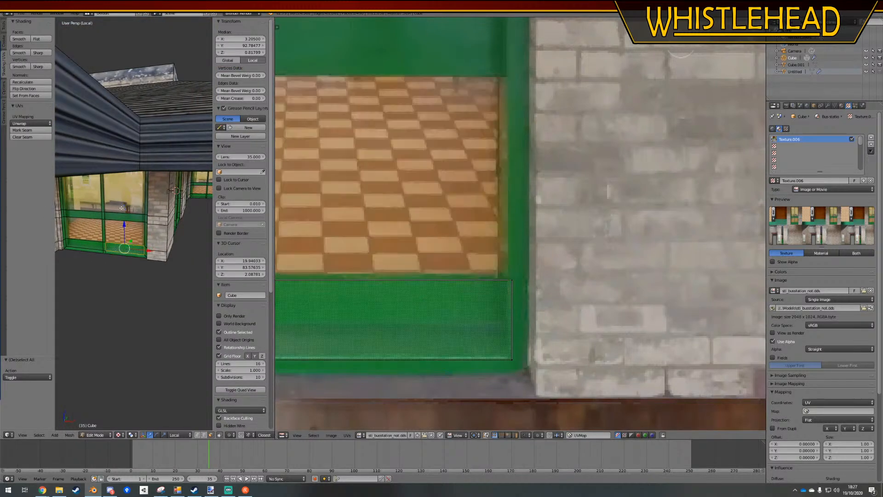
{"action": "middle_click_drag", "start_coordinate": [116, 248], "coordinate": [144, 205]}
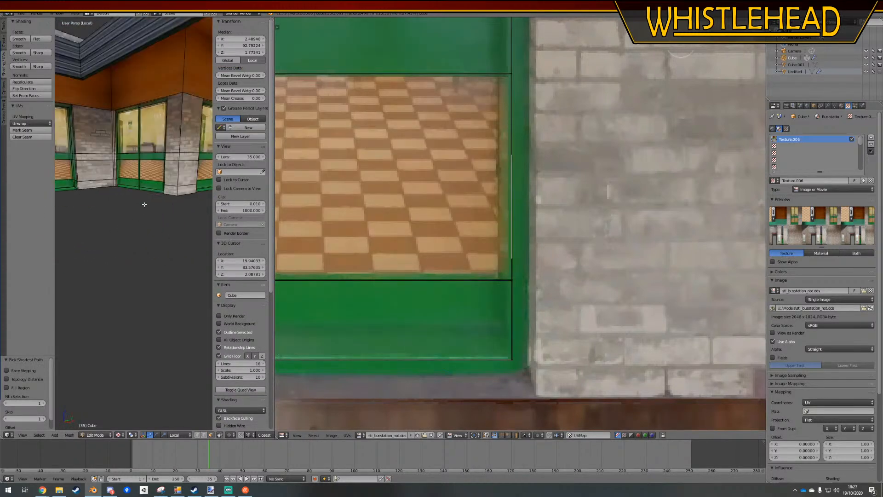
{"action": "right_click", "coordinate": [147, 182], "text": "shift"}
{"action": "right_click", "coordinate": [151, 138], "text": "ctrl"}
{"action": "middle_click_drag", "start_coordinate": [151, 156], "coordinate": [132, 325]}
{"action": "scroll", "coordinate": [147, 244], "scroll_direction": "up", "scroll_amount": 4}
{"action": "key", "text": "e"}
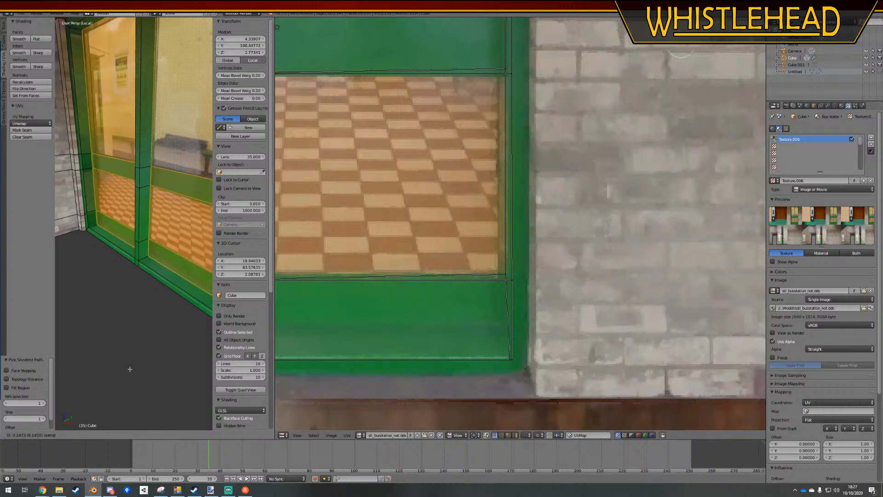
{"action": "left_click", "coordinate": [102, 398]}
{"action": "middle_click_drag", "start_coordinate": [102, 398], "coordinate": [132, 312]}
{"action": "scroll", "coordinate": [134, 313], "scroll_direction": "down", "scroll_amount": 5}
{"action": "key", "text": "shift+v"}
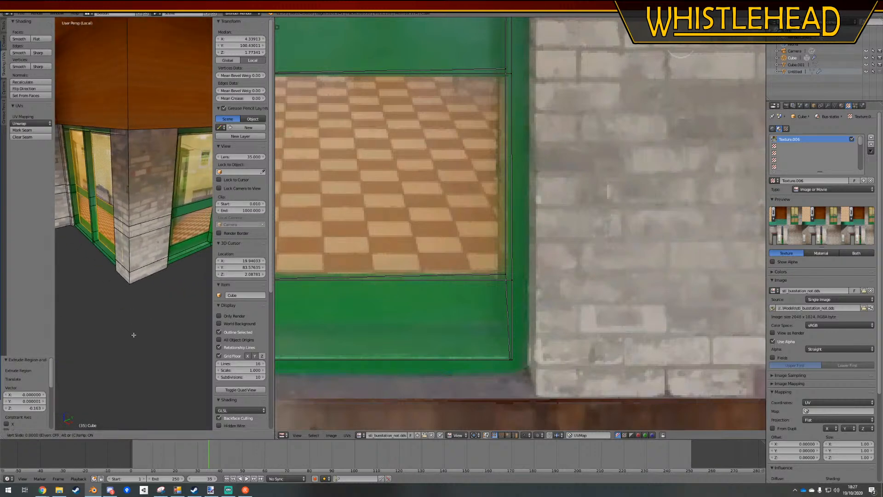
{"action": "left_click", "coordinate": [125, 338]}
{"action": "key", "text": "a"}
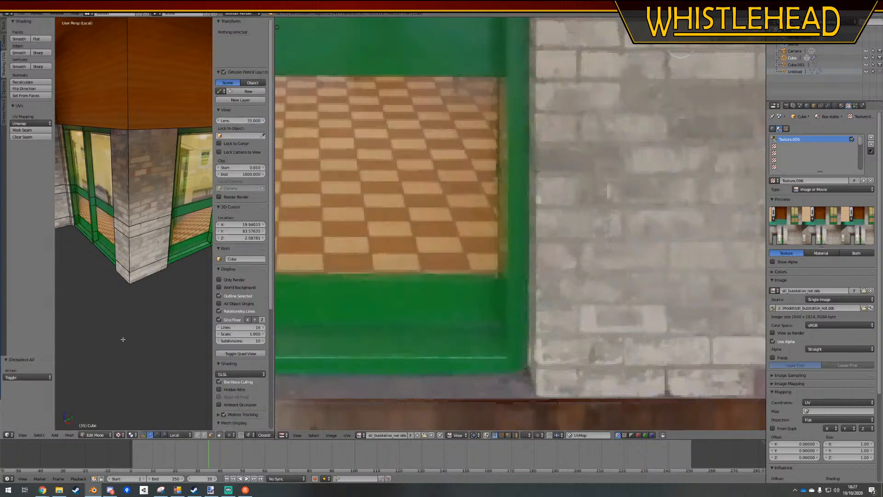
Examine the recessed windows and their frames along the wall in object mode
{"action": "key", "text": "Tab"}
{"action": "scroll", "coordinate": [133, 294], "scroll_direction": "down", "scroll_amount": 5}
{"action": "middle_click_drag", "start_coordinate": [134, 291], "coordinate": [153, 288]}
{"action": "scroll", "coordinate": [150, 296], "scroll_direction": "up", "scroll_amount": 4}
{"action": "scroll", "coordinate": [159, 297], "scroll_direction": "down", "scroll_amount": 4}
{"action": "scroll", "coordinate": [151, 294], "scroll_direction": "up", "scroll_amount": 4}
{"action": "scroll", "coordinate": [157, 288], "scroll_direction": "down", "scroll_amount": 4}
{"action": "key", "text": "Tab"}
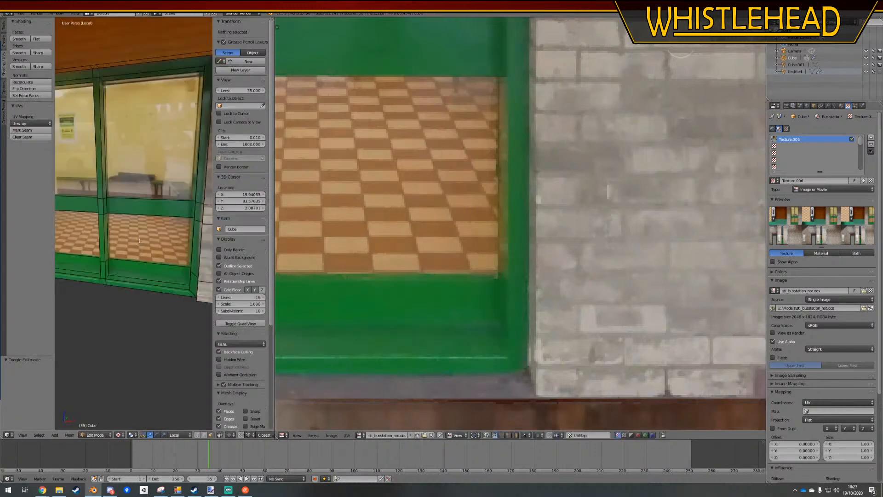
Select the glass faces above and below the middle rail in both halves of all the recessed windows
{"action": "right_click", "coordinate": [113, 152]}
{"action": "middle_click_drag", "start_coordinate": [114, 152], "coordinate": [171, 170]}
{"action": "right_click", "coordinate": [108, 226], "text": "shift"}
{"action": "right_click", "coordinate": [129, 184], "text": "shift"}
{"action": "right_click", "coordinate": [129, 215], "text": "shift"}
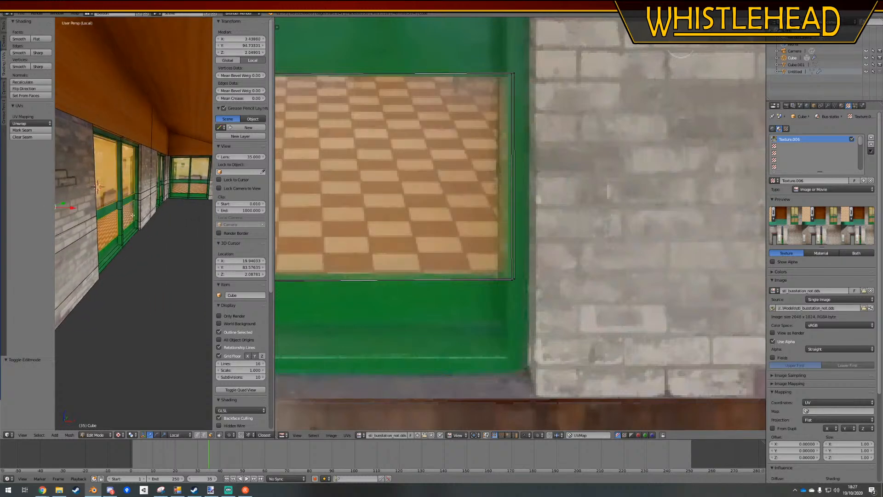
{"action": "scroll", "coordinate": [133, 217], "scroll_direction": "down", "scroll_amount": 4}
{"action": "middle_click_drag", "start_coordinate": [151, 217], "coordinate": [135, 218]}
{"action": "right_click", "coordinate": [110, 176], "text": "shift"}
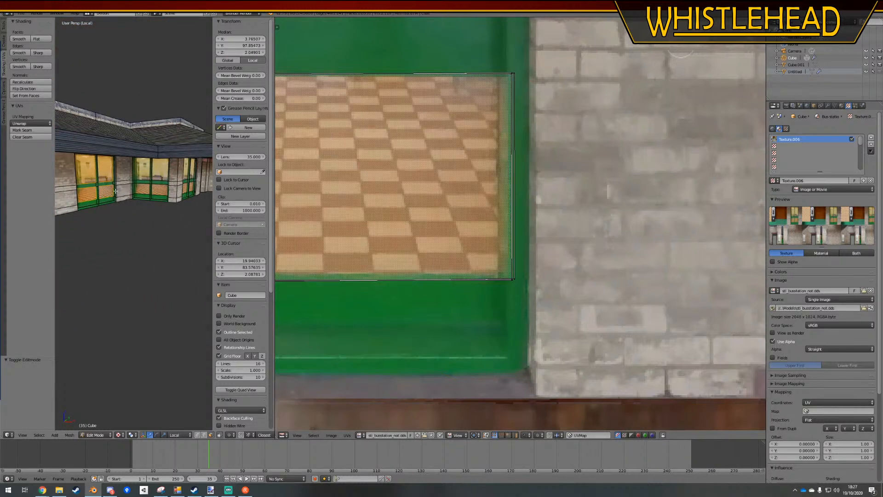
{"action": "right_click", "coordinate": [160, 172], "text": "shift"}
{"action": "middle_click_drag", "start_coordinate": [159, 172], "coordinate": [145, 198]}
{"action": "right_click", "coordinate": [159, 195], "text": "shift"}
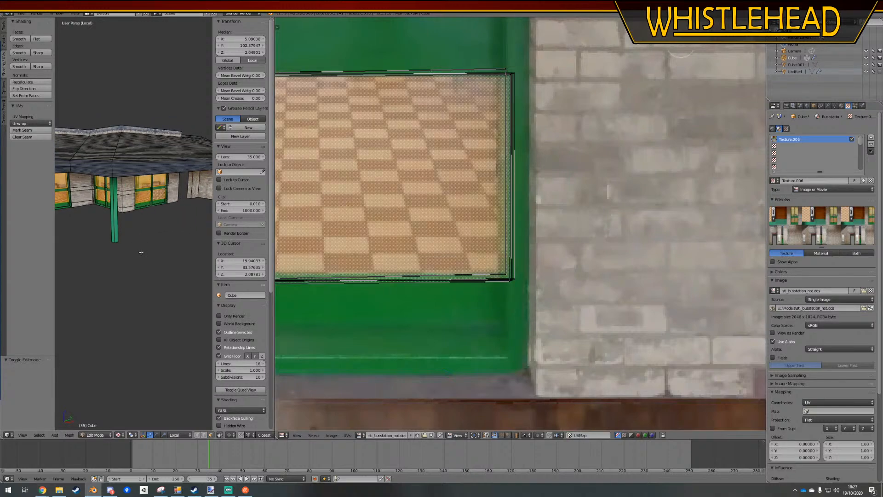
Move the UVs of the selected glass faces onto the plain grey doorway in the texture and scale them to fit inside it
{"action": "scroll", "coordinate": [141, 252], "scroll_direction": "down", "scroll_amount": 5}
{"action": "scroll", "coordinate": [392, 225], "scroll_direction": "down", "scroll_amount": 4}
{"action": "scroll", "coordinate": [436, 257], "scroll_direction": "down", "scroll_amount": 4}
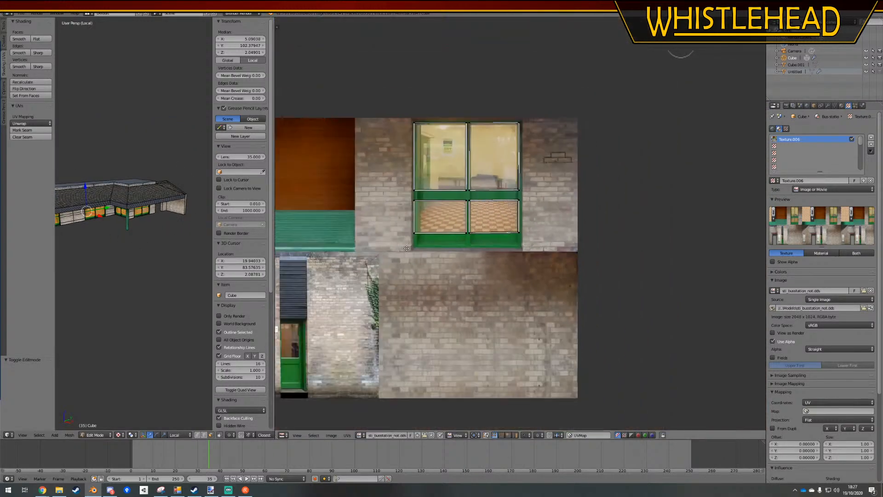
{"action": "key", "text": "a"}
{"action": "scroll", "coordinate": [587, 318], "scroll_direction": "down", "scroll_amount": 3}
{"action": "key", "text": "g"}
{"action": "left_click", "coordinate": [489, 343]}
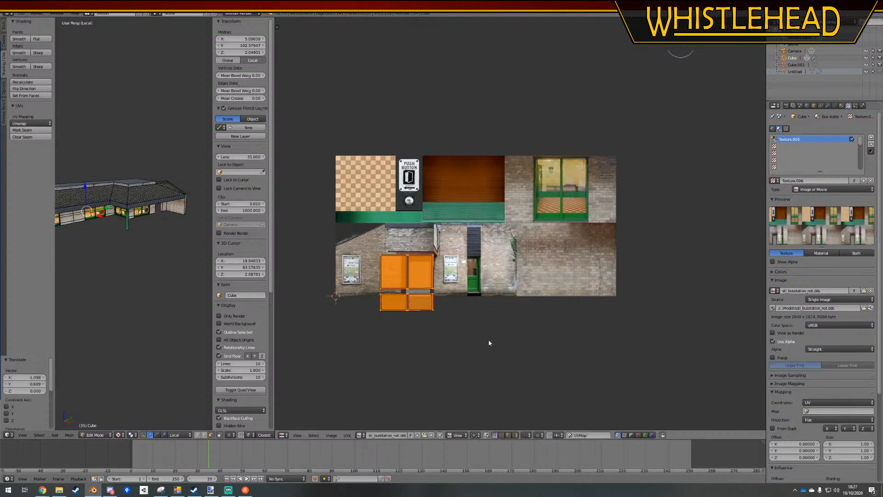
{"action": "key", "text": "s"}
{"action": "left_click", "coordinate": [431, 318]}
{"action": "key", "text": "g"}
{"action": "left_click", "coordinate": [441, 315]}
{"action": "key", "text": "a"}
Inspect the grey window openings in object mode and enlarge the 3D viewport
{"action": "middle_click_drag", "start_coordinate": [118, 263], "coordinate": [101, 233]}
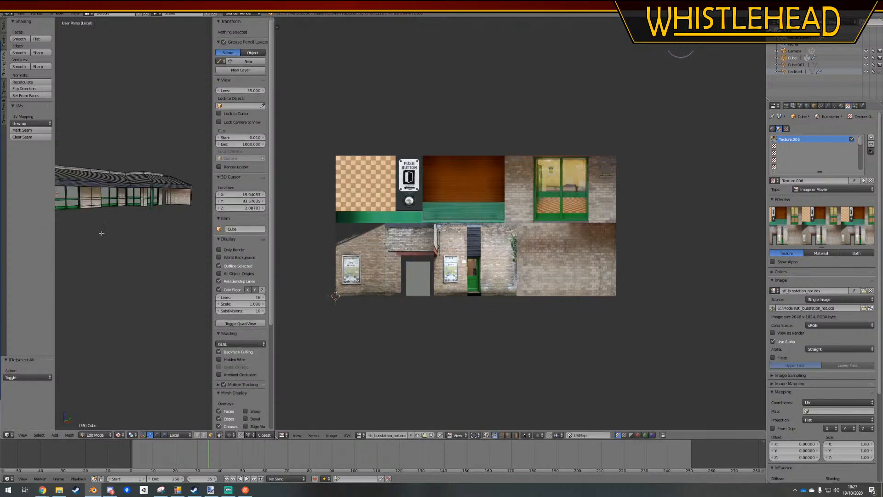
{"action": "scroll", "coordinate": [114, 229], "scroll_direction": "up", "scroll_amount": 10}
{"action": "key", "text": "Tab"}
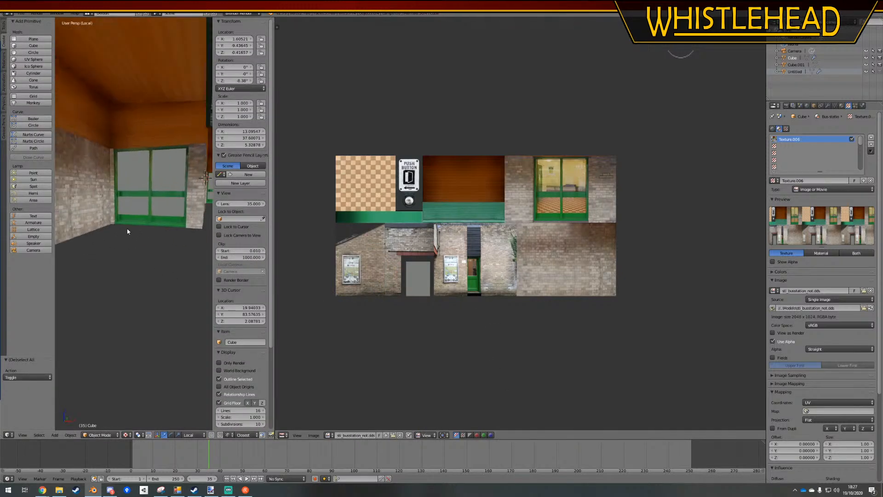
{"action": "scroll", "coordinate": [133, 232], "scroll_direction": "up", "scroll_amount": 5}
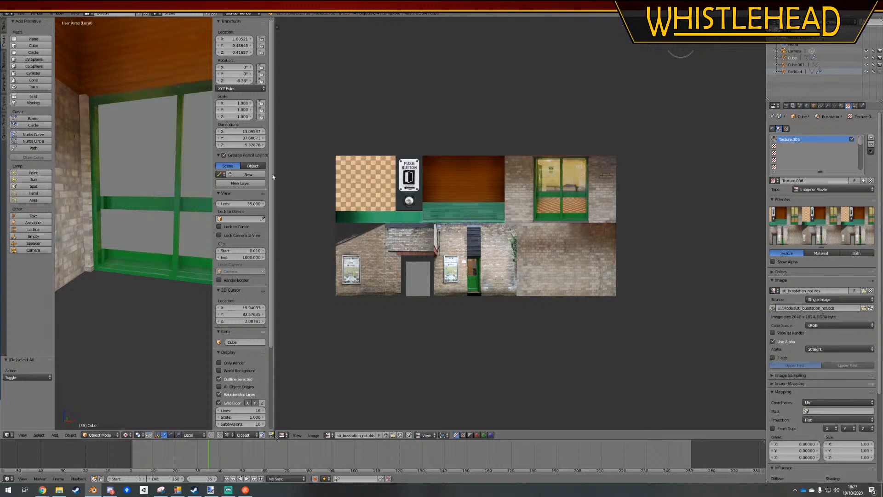
{"action": "left_click_drag", "start_coordinate": [275, 173], "coordinate": [596, 174]}
{"action": "middle_click_drag", "start_coordinate": [396, 258], "coordinate": [227, 249]}
Select the middle rail and lower panel faces in both halves of the window beside the brick corner
{"action": "key", "text": "Tab"}
{"action": "right_click", "coordinate": [147, 220], "text": "shift"}
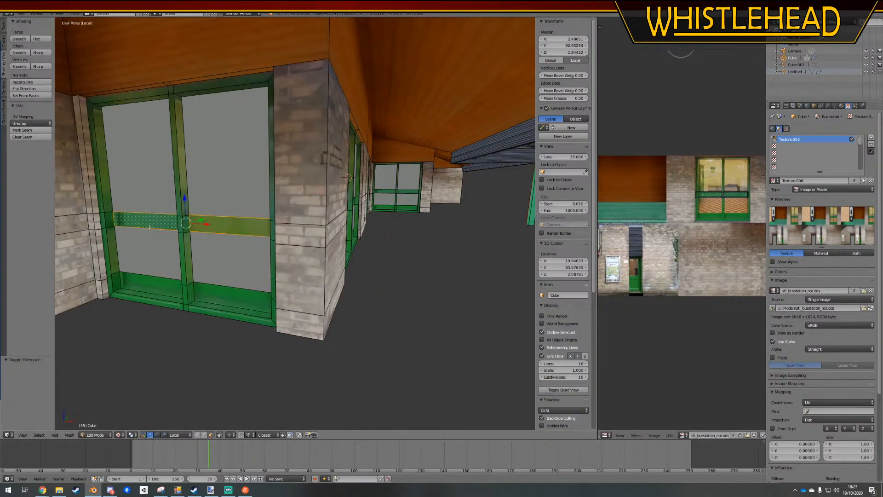
{"action": "right_click", "coordinate": [164, 286], "text": "shift"}
{"action": "right_click", "coordinate": [221, 296], "text": "shift"}
Add the middle rail and lower panel faces of the next large window along the wall to the selection
{"action": "middle_click_drag", "start_coordinate": [222, 295], "coordinate": [196, 289]}
{"action": "right_click", "coordinate": [148, 188], "text": "shift"}
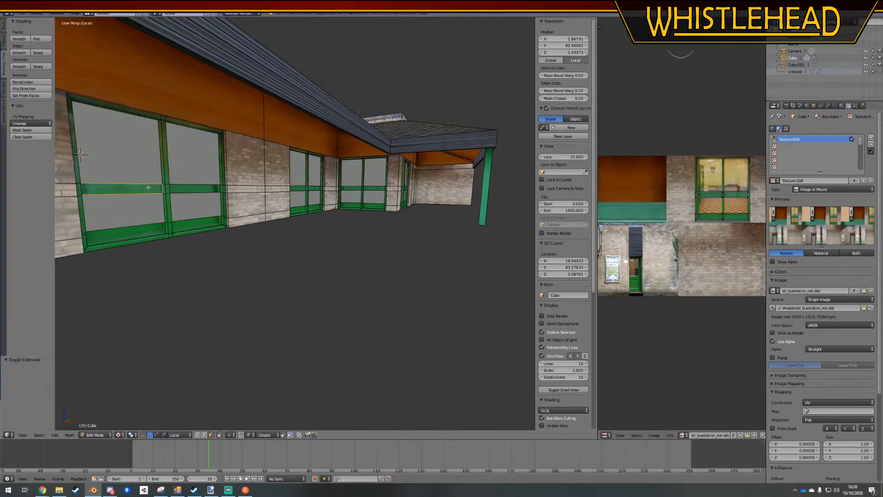
{"action": "right_click", "coordinate": [150, 229], "text": "shift"}
{"action": "right_click", "coordinate": [197, 223], "text": "shift"}
{"action": "right_click", "coordinate": [194, 188], "text": "shift"}
Extend the selection to the middle rail and lower panel faces of the following two windows, up to the inner corner
{"action": "right_click", "coordinate": [303, 188], "text": "shift"}
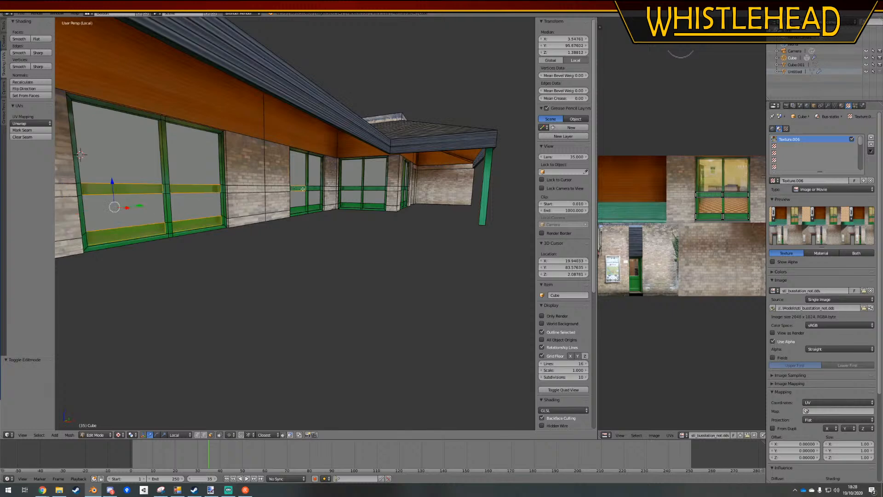
{"action": "right_click", "coordinate": [314, 210], "text": "shift"}
{"action": "right_click", "coordinate": [298, 210], "text": "shift"}
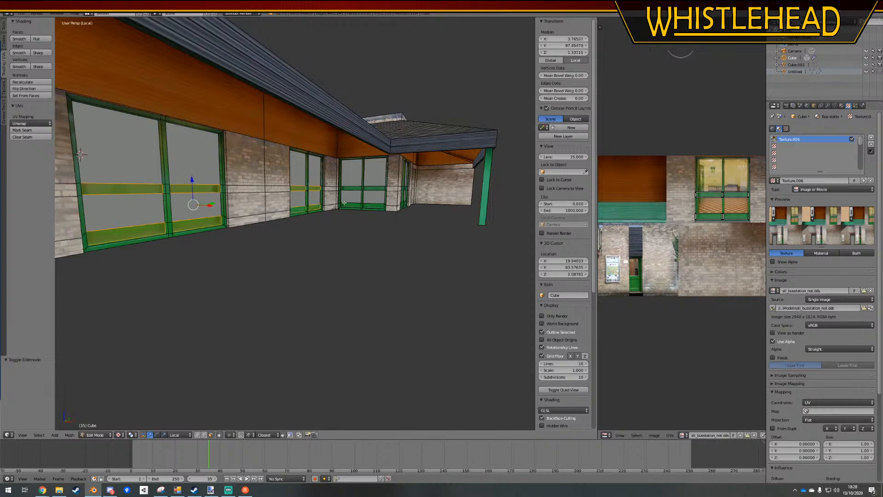
{"action": "right_click", "coordinate": [351, 205], "text": "shift"}
{"action": "right_click", "coordinate": [373, 207], "text": "shift"}
{"action": "right_click", "coordinate": [369, 190], "text": "shift"}
{"action": "right_click", "coordinate": [352, 188], "text": "shift"}
Add the middle rail and lower panel faces of the last window beyond the brick pillar to the selection
{"action": "middle_click_drag", "start_coordinate": [353, 188], "coordinate": [300, 177]}
{"action": "scroll", "coordinate": [299, 176], "scroll_direction": "up", "scroll_amount": 4}
{"action": "right_click", "coordinate": [280, 171], "text": "shift"}
{"action": "right_click", "coordinate": [339, 171], "text": "shift"}
{"action": "right_click", "coordinate": [340, 211], "text": "shift"}
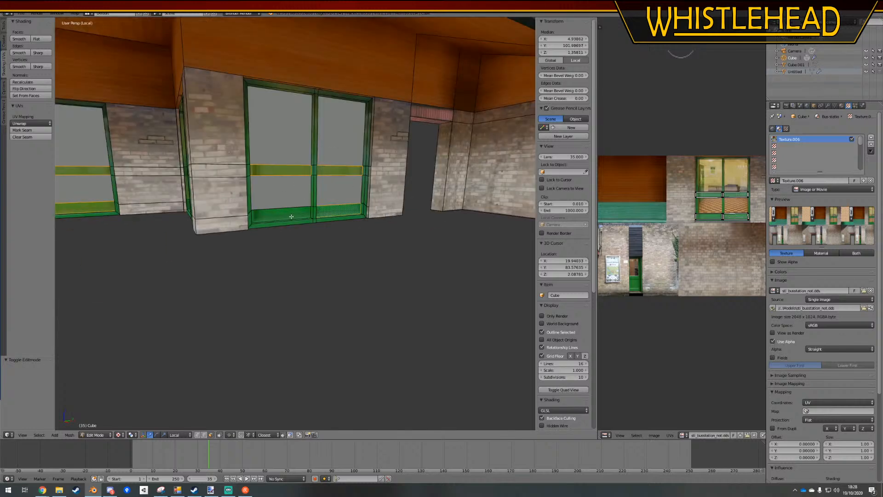
{"action": "right_click", "coordinate": [280, 214], "text": "shift"}
Scale all the selected rail and panel UVs to about 0.98 and shift them slightly upward over the green strips in the texture
{"action": "left_click_drag", "start_coordinate": [597, 242], "coordinate": [433, 241]}
{"action": "scroll", "coordinate": [628, 227], "scroll_direction": "up", "scroll_amount": 4}
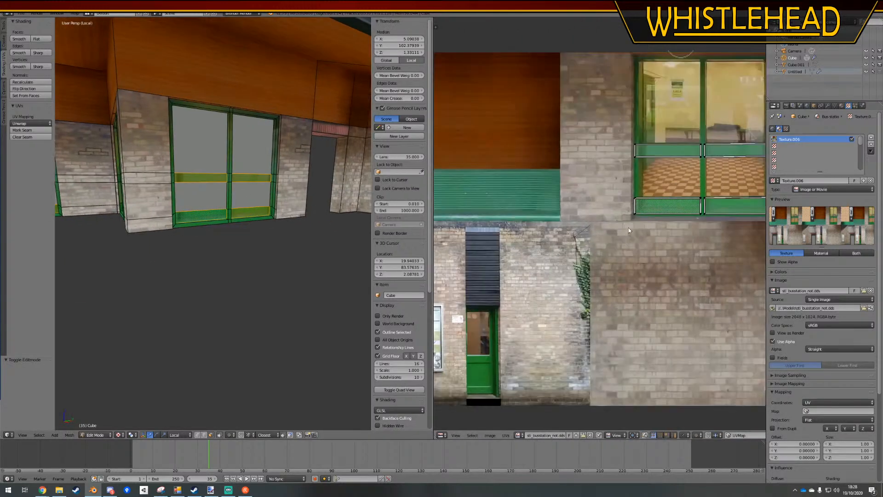
{"action": "middle_click_drag", "start_coordinate": [628, 227], "coordinate": [545, 252]}
{"action": "scroll", "coordinate": [577, 224], "scroll_direction": "up", "scroll_amount": 3}
{"action": "middle_click_drag", "start_coordinate": [604, 219], "coordinate": [628, 215]}
{"action": "key", "text": "a"}
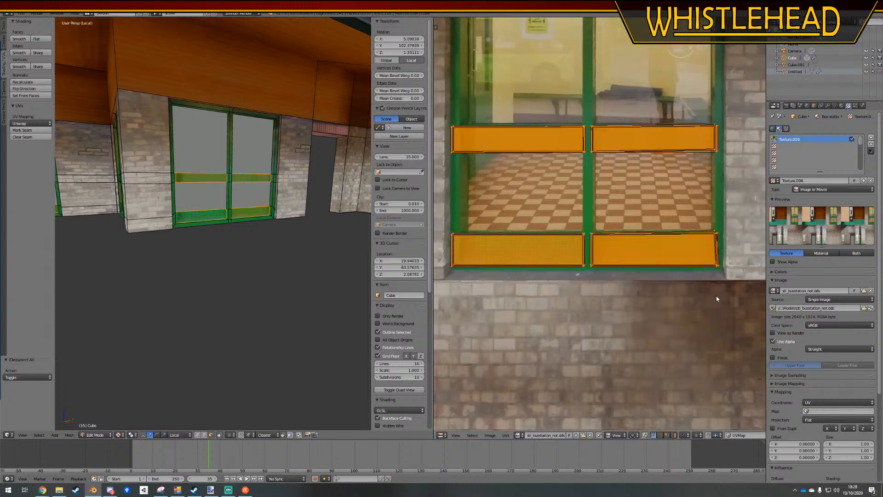
{"action": "key", "text": "s"}
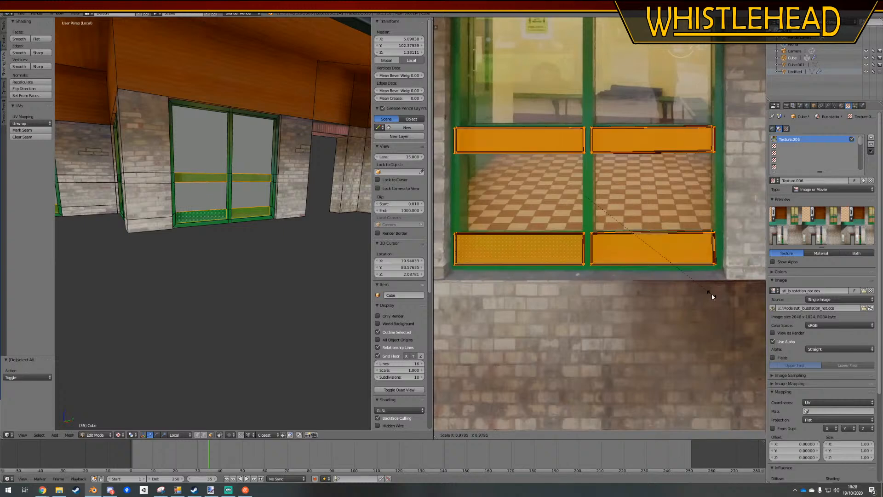
{"action": "left_click", "coordinate": [710, 293]}
{"action": "key", "text": "g"}
{"action": "left_click", "coordinate": [711, 293]}
{"action": "key", "text": "a"}
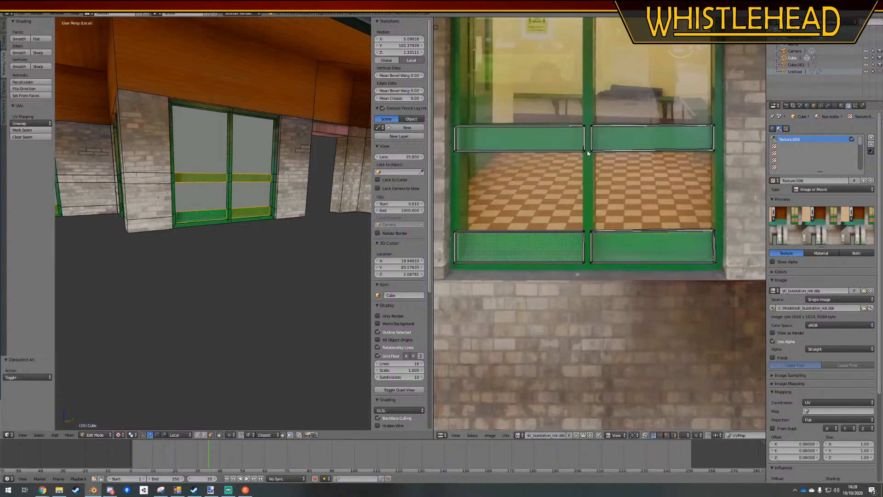
Box-select the UVs of the right half's middle rail and scale them to about 0.92 along X
{"action": "right_click", "coordinate": [697, 137]}
{"action": "key", "text": "b"}
{"action": "left_click_drag", "start_coordinate": [750, 102], "coordinate": [589, 201]}
{"action": "key", "text": "s"}
{"action": "key", "text": "x"}
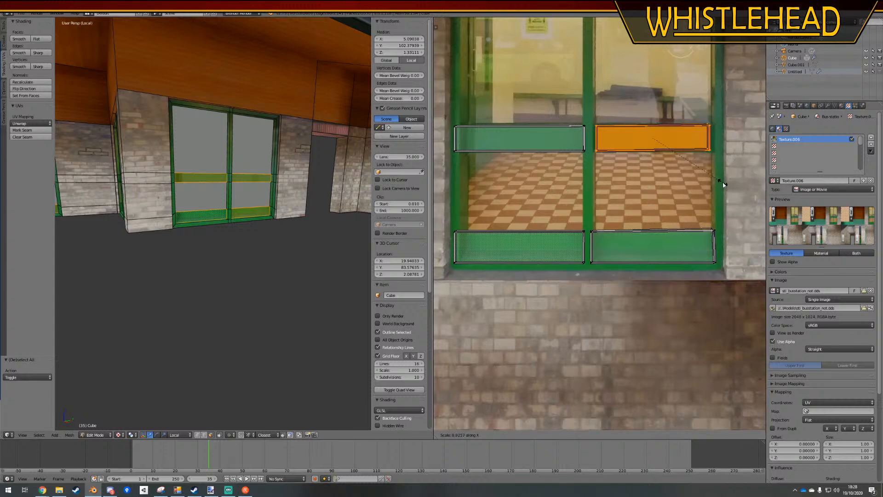
{"action": "left_click", "coordinate": [723, 185]}
{"action": "key", "text": "h"}
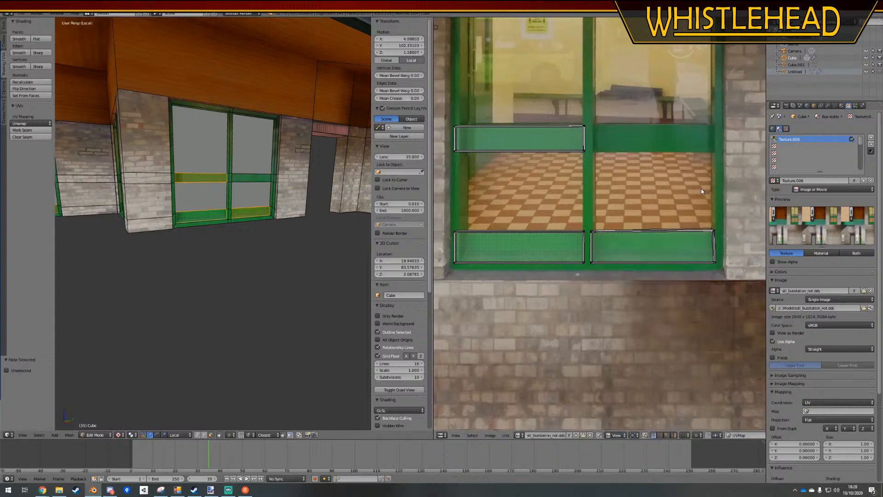
{"action": "key", "text": "alt+h"}
{"action": "key", "text": "a"}
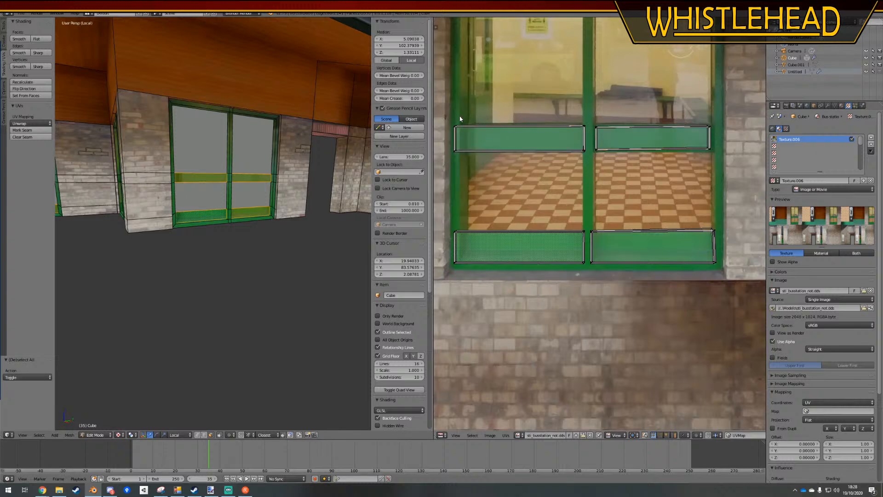
Scale the UVs of the left half's middle rail down, shift them slightly, and narrow them to about 0.92 along X
{"action": "mouse_move", "coordinate": [455, 115]}
{"action": "left_mouse_down", "text": "ctrl"}
{"action": "mouse_move", "coordinate": [568, 180]}
{"action": "mouse_move", "coordinate": [613, 182]}
{"action": "left_mouse_up", "text": "ctrl"}
{"action": "key", "text": "s"}
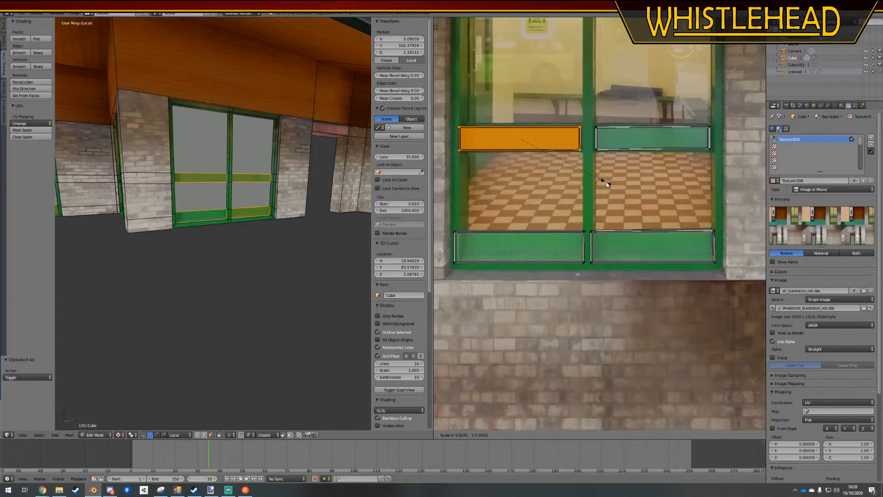
{"action": "left_click", "coordinate": [609, 184]}
{"action": "key", "text": "g"}
{"action": "left_click", "coordinate": [610, 180]}
{"action": "key", "text": "s"}
{"action": "key", "text": "x"}
{"action": "left_click", "coordinate": [602, 182]}
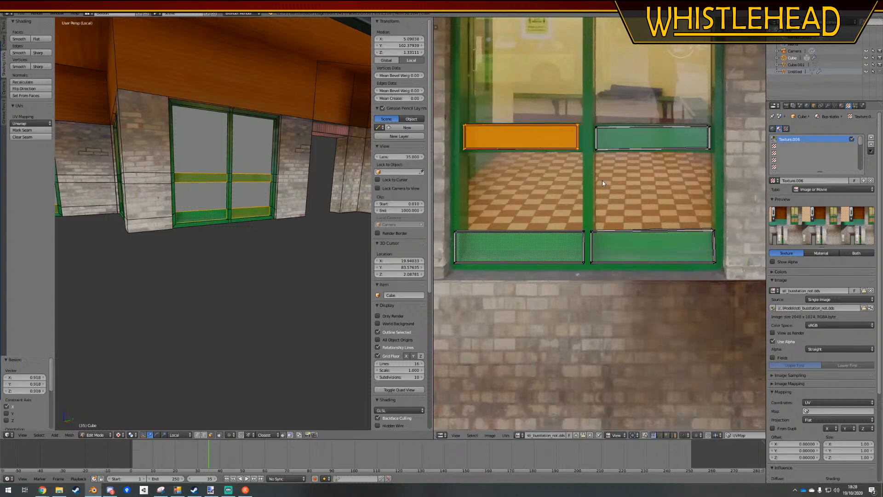
Nudge the left half's middle rail UVs towards the centre post and narrow them slightly more along X
{"action": "key", "text": "g"}
{"action": "left_click", "coordinate": [605, 182]}
{"action": "key", "text": "s"}
{"action": "key", "text": "x"}
{"action": "left_click", "coordinate": [604, 182]}
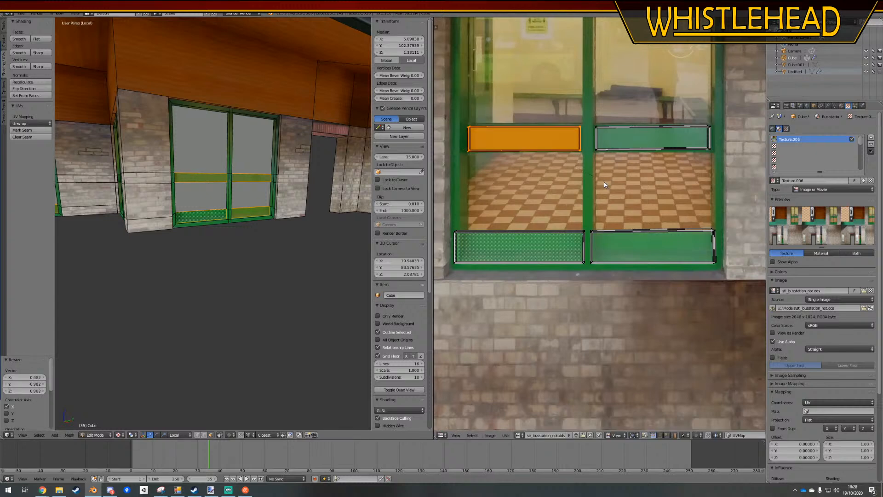
Scale the left half's lower panel UVs to about 0.766 and move them inside the green strip beside the centre post
{"action": "key", "text": "a"}
{"action": "mouse_move", "coordinate": [587, 219]}
{"action": "left_mouse_down", "text": "ctrl"}
{"action": "mouse_move", "coordinate": [564, 324]}
{"action": "mouse_move", "coordinate": [588, 314]}
{"action": "left_mouse_up", "text": "ctrl"}
{"action": "key", "text": "s"}
{"action": "left_click", "coordinate": [572, 303]}
{"action": "key", "text": "g"}
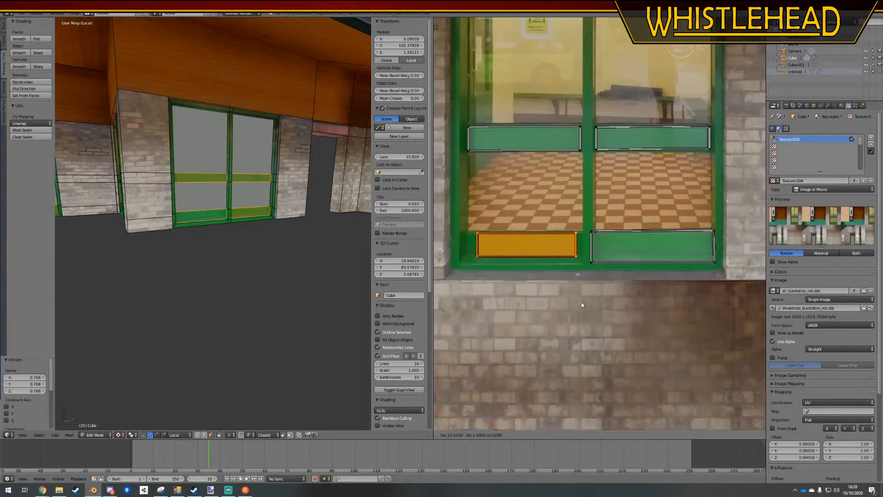
{"action": "left_click", "coordinate": [586, 303]}
Raise the bottom edge of the left lower panel UVs and move their outer edge -0.021 along X
{"action": "key", "text": "a"}
{"action": "mouse_move", "coordinate": [559, 264]}
{"action": "left_mouse_down", "text": "ctrl"}
{"action": "mouse_move", "coordinate": [511, 283]}
{"action": "mouse_move", "coordinate": [591, 259]}
{"action": "left_mouse_up", "text": "ctrl"}
{"action": "key", "text": "g"}
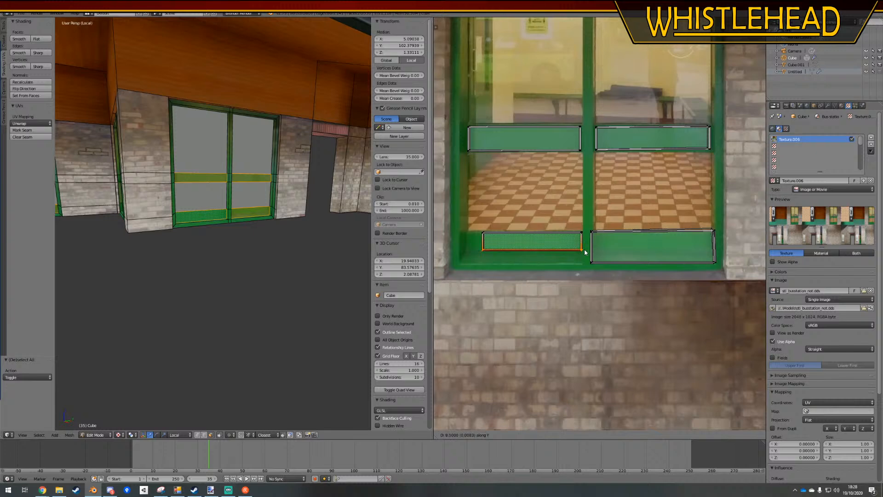
{"action": "left_click", "coordinate": [584, 249]}
{"action": "key", "text": "a"}
{"action": "left_click_drag", "start_coordinate": [499, 218], "coordinate": [499, 286], "text": "ctrl"}
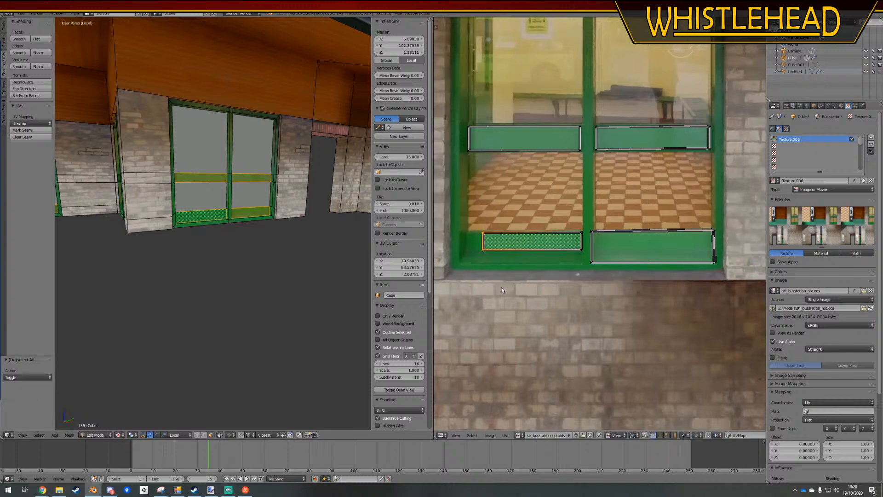
{"action": "key", "text": "g"}
{"action": "key", "text": "x"}
{"action": "left_click", "coordinate": [487, 288]}
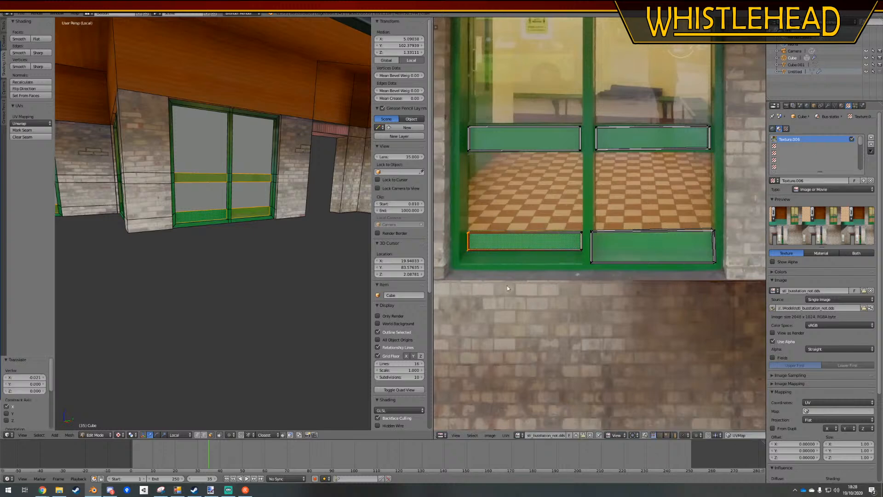
Raise the bottom edge of the right half's lower panel UVs along Y to line up with the left panel
{"action": "key", "text": "a"}
{"action": "left_click_drag", "start_coordinate": [576, 279], "coordinate": [746, 259], "text": "ctrl"}
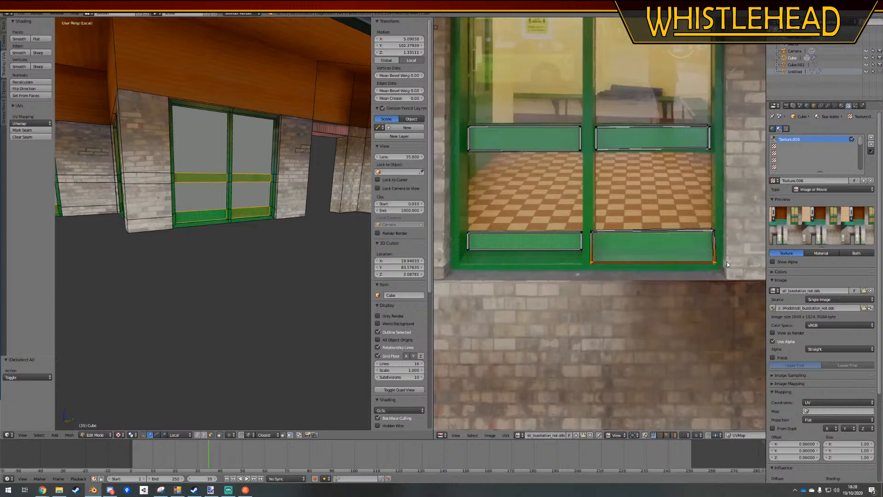
{"action": "key", "text": "g"}
{"action": "key", "text": "y"}
{"action": "left_click", "coordinate": [682, 249]}
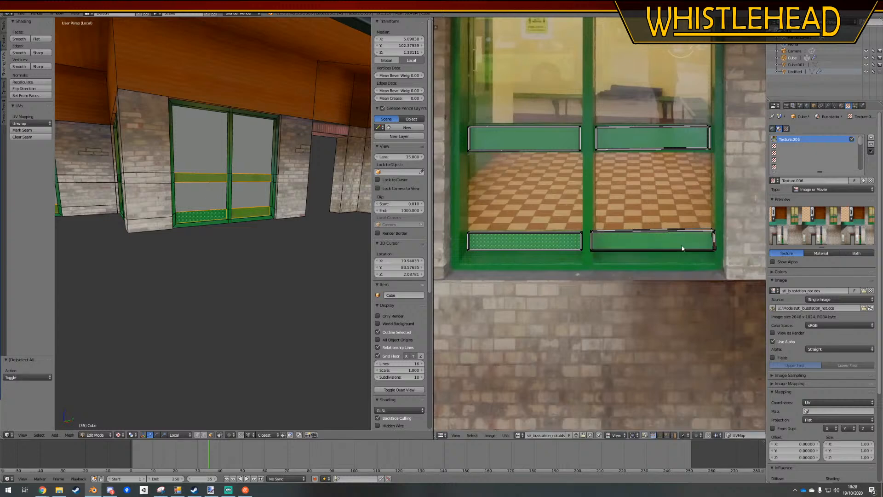
Move both side edges of the right lower panel UVs inward along X to match the middle rail's width
{"action": "left_click_drag", "start_coordinate": [600, 224], "coordinate": [592, 264], "text": "ctrl"}
{"action": "key", "text": "g"}
{"action": "key", "text": "x"}
{"action": "left_click", "coordinate": [607, 279]}
{"action": "key", "text": "a"}
{"action": "mouse_move", "coordinate": [726, 211]}
{"action": "left_mouse_down", "text": "ctrl"}
{"action": "mouse_move", "coordinate": [724, 281]}
{"action": "mouse_move", "coordinate": [721, 272]}
{"action": "left_mouse_up", "text": "ctrl"}
{"action": "key", "text": "g"}
{"action": "key", "text": "x"}
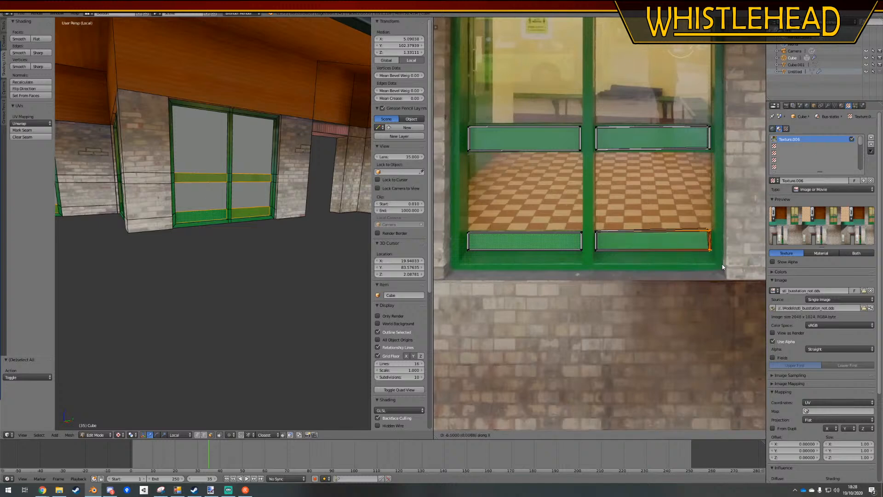
{"action": "left_click", "coordinate": [721, 264]}
Lower the top edge of the right lower panel UVs slightly along Y and leave Edit Mode
{"action": "key", "text": "a"}
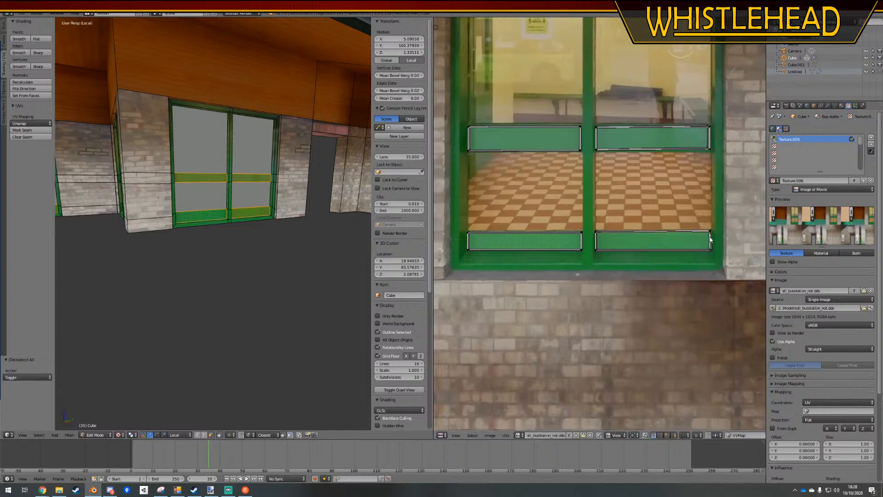
{"action": "left_click_drag", "start_coordinate": [645, 221], "coordinate": [641, 223], "text": "ctrl"}
{"action": "key", "text": "g"}
{"action": "key", "text": "y"}
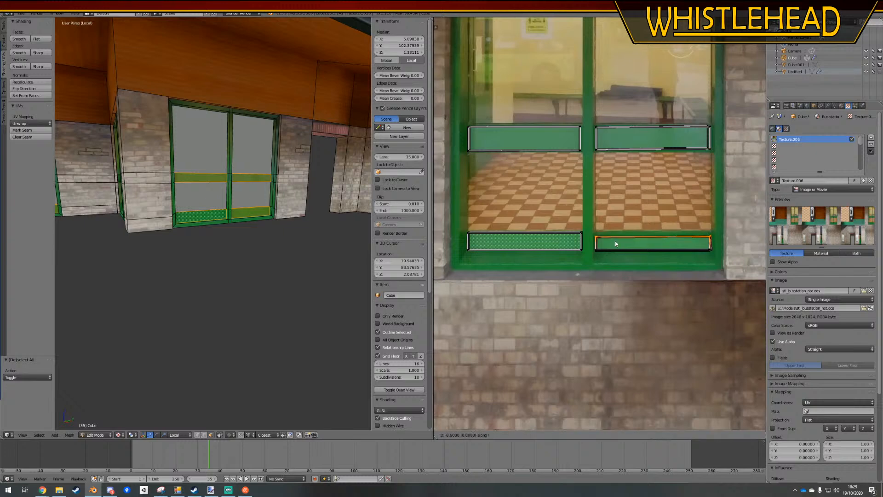
{"action": "left_click", "coordinate": [616, 242]}
{"action": "key", "text": "a"}
{"action": "key", "text": "Tab"}
{"action": "key", "text": "a"}
Select the centre post face of the window beside the brick corner pillar and shift its UVs slightly left onto the green post
{"action": "middle_click_drag", "start_coordinate": [256, 266], "coordinate": [276, 258]}
{"action": "middle_click_drag", "start_coordinate": [273, 261], "coordinate": [299, 258]}
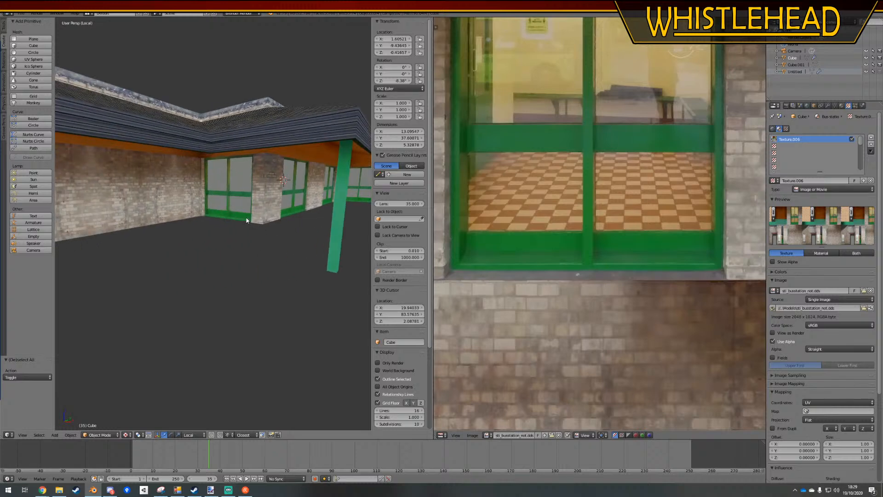
{"action": "scroll", "coordinate": [246, 221], "scroll_direction": "up", "scroll_amount": 5}
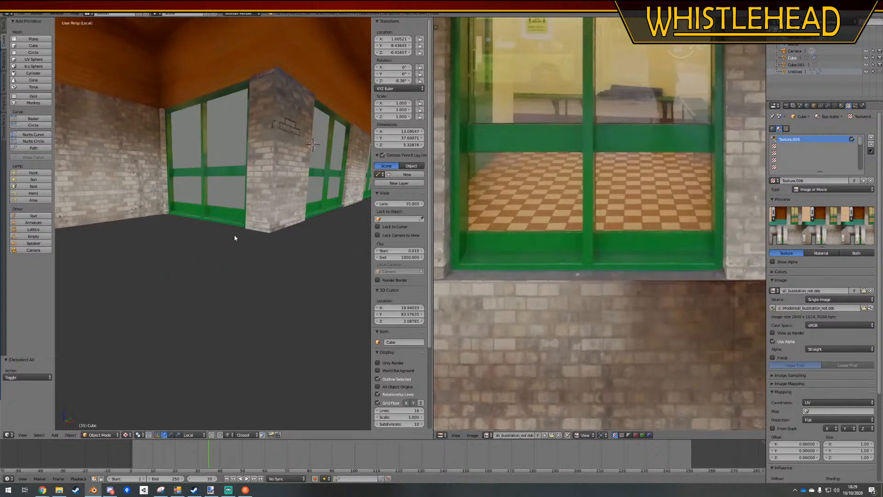
{"action": "scroll", "coordinate": [234, 236], "scroll_direction": "down", "scroll_amount": 5}
{"action": "scroll", "coordinate": [209, 249], "scroll_direction": "up", "scroll_amount": 5}
{"action": "key", "text": "Tab"}
{"action": "right_click", "coordinate": [203, 134]}
{"action": "middle_click_drag", "start_coordinate": [203, 134], "coordinate": [252, 174]}
{"action": "middle_click_drag", "start_coordinate": [517, 161], "coordinate": [515, 218]}
{"action": "key", "text": "a"}
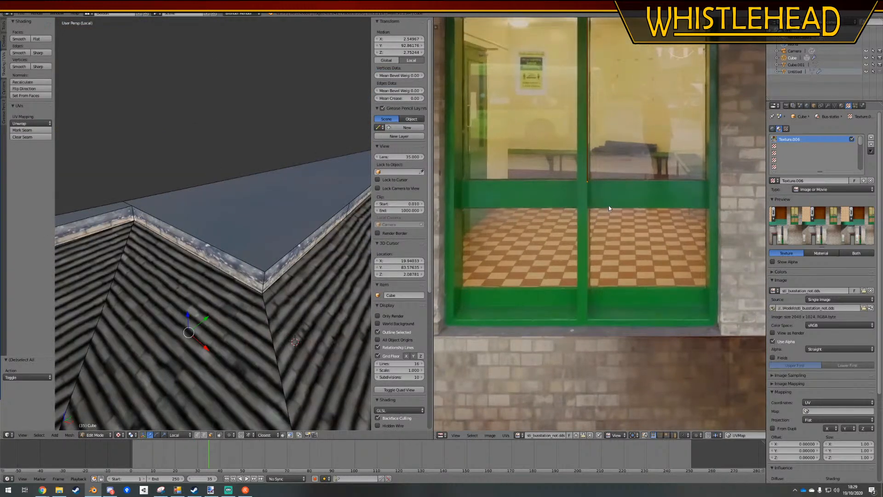
{"action": "key", "text": "g"}
{"action": "left_click", "coordinate": [606, 205]}
{"action": "key", "text": "a"}
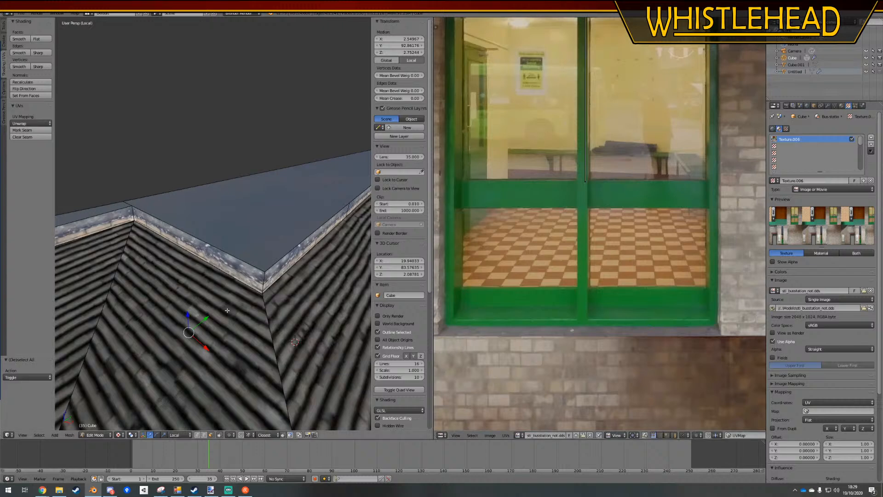
{"action": "middle_click_drag", "start_coordinate": [227, 310], "coordinate": [236, 265]}
{"action": "key", "text": "Tab"}
Select the panes, middle rails and lower panels in both halves of the first window beside the brick corner pillar
{"action": "mouse_move", "coordinate": [252, 151]}
{"action": "middle_mouse_down"}
{"action": "mouse_move", "coordinate": [205, 145]}
{"action": "mouse_move", "coordinate": [249, 146]}
{"action": "middle_mouse_up"}
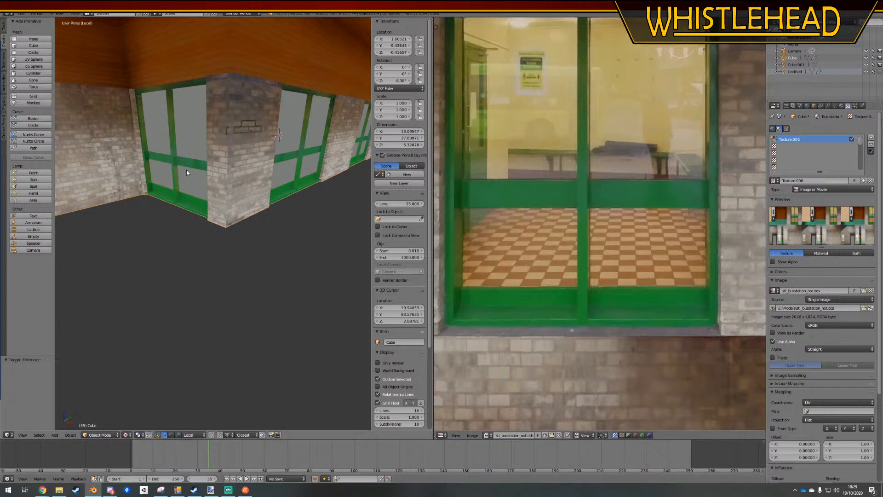
{"action": "key", "text": "Tab"}
{"action": "key", "text": "a"}
{"action": "middle_click_drag", "start_coordinate": [188, 175], "coordinate": [224, 240]}
{"action": "scroll", "coordinate": [221, 233], "scroll_direction": "up", "scroll_amount": 4}
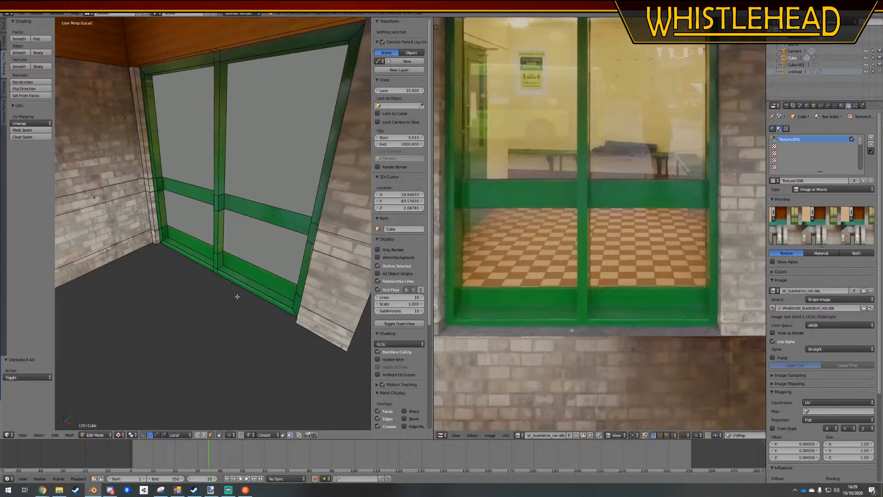
{"action": "right_click", "coordinate": [256, 275]}
{"action": "right_click", "coordinate": [252, 160], "text": "ctrl"}
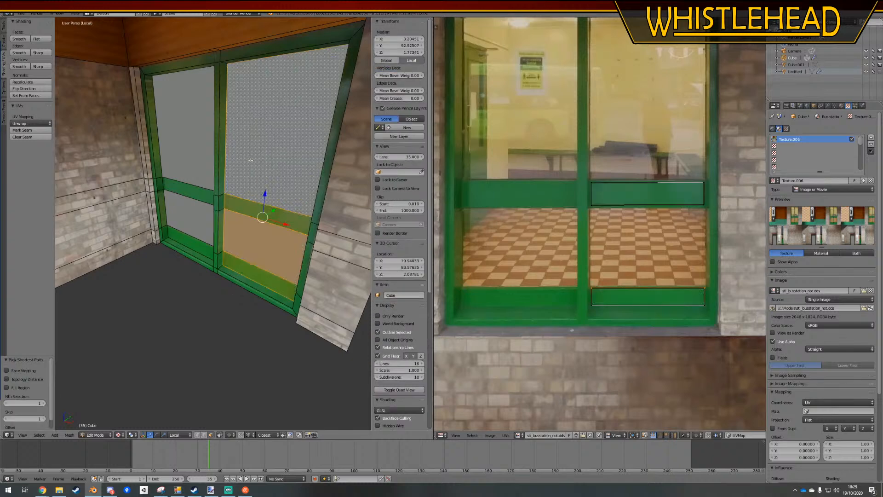
{"action": "right_click", "coordinate": [189, 152], "text": "ctrl"}
{"action": "right_click", "coordinate": [195, 197], "text": "ctrl"}
{"action": "right_click", "coordinate": [239, 262]}
{"action": "right_click", "coordinate": [251, 177], "text": "ctrl"}
{"action": "right_click", "coordinate": [193, 159], "text": "shift"}
{"action": "right_click", "coordinate": [199, 240], "text": "ctrl"}
Add the panes, middle rails and lower panels of the window on the pillar's other side to the selection
{"action": "middle_click_drag", "start_coordinate": [201, 241], "coordinate": [250, 236]}
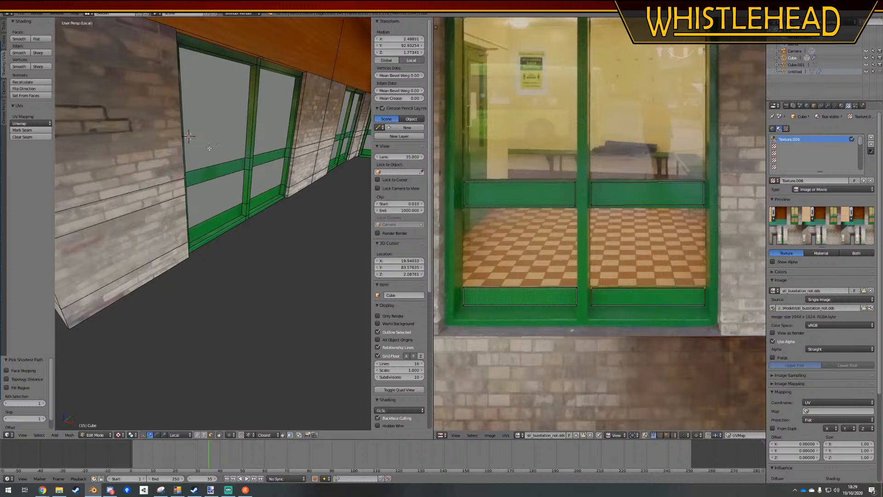
{"action": "right_click", "coordinate": [209, 148], "text": "shift"}
{"action": "right_click", "coordinate": [212, 226], "text": "ctrl"}
{"action": "right_click", "coordinate": [270, 123], "text": "shift"}
{"action": "right_click", "coordinate": [264, 195], "text": "ctrl"}
Extend the selection to the panes, rails and lower panels of the next two windows along the wall
{"action": "middle_click_drag", "start_coordinate": [352, 157], "coordinate": [232, 161], "text": "shift"}
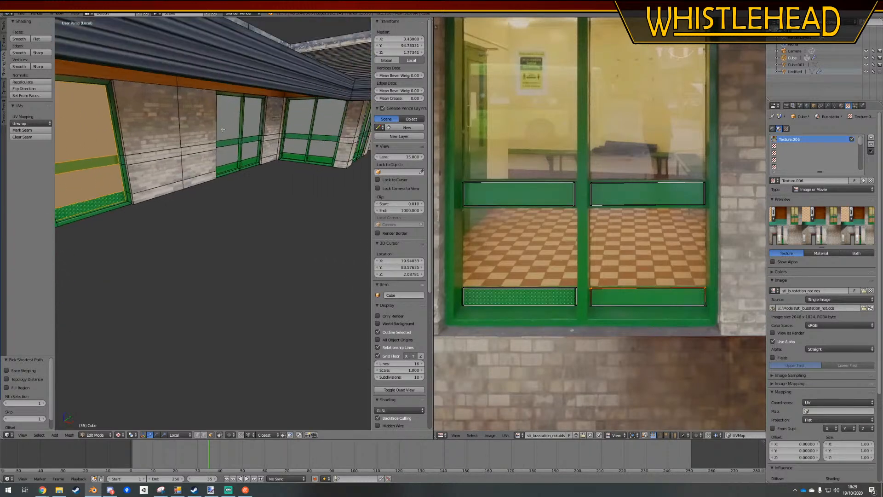
{"action": "right_click", "coordinate": [229, 168], "text": "ctrl"}
{"action": "right_click", "coordinate": [252, 120], "text": "shift"}
{"action": "right_click", "coordinate": [250, 162], "text": "ctrl"}
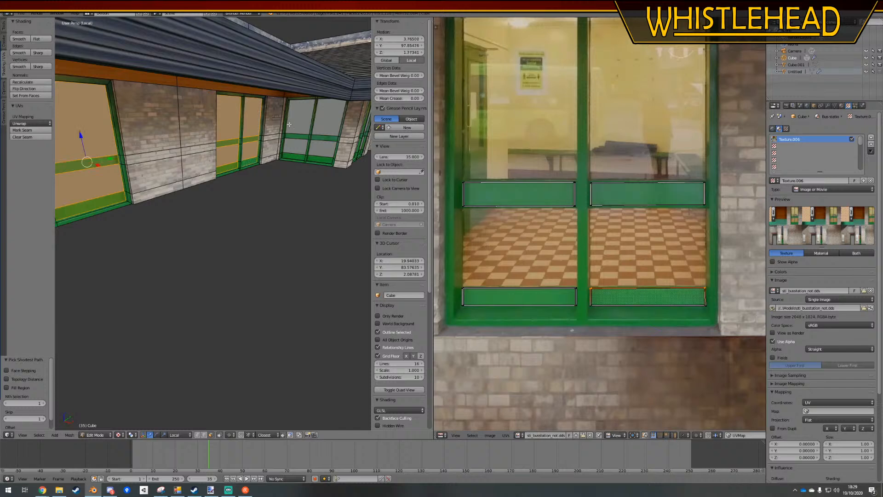
{"action": "right_click", "coordinate": [289, 124], "text": "shift"}
{"action": "right_click", "coordinate": [294, 156], "text": "ctrl"}
{"action": "right_click", "coordinate": [324, 117], "text": "shift"}
{"action": "right_click", "coordinate": [332, 168], "text": "ctrl"}
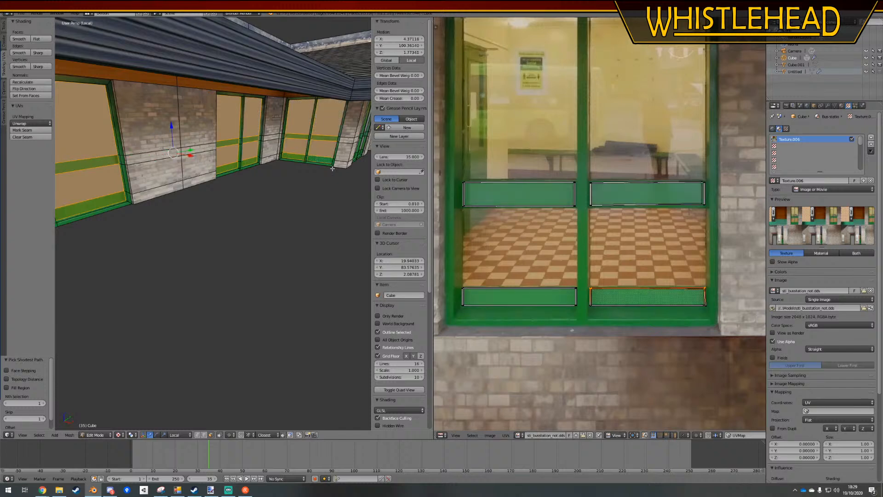
Add both halves of the last window beyond the brick pillar, including panes, rails and lower panels, to the selection
{"action": "middle_click_drag", "start_coordinate": [332, 168], "coordinate": [208, 129]}
{"action": "right_click", "coordinate": [209, 128], "text": "shift"}
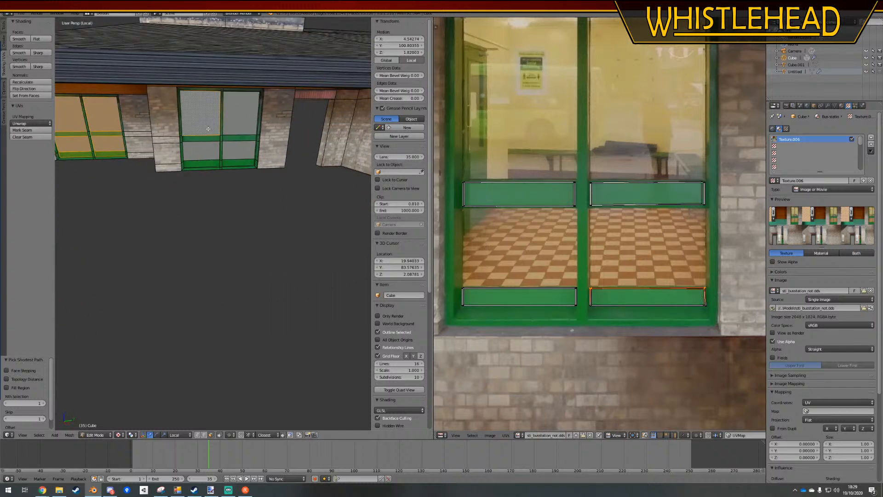
{"action": "right_click", "coordinate": [206, 163], "text": "ctrl"}
{"action": "right_click", "coordinate": [238, 127], "text": "shift"}
{"action": "right_click", "coordinate": [232, 164], "text": "ctrl"}
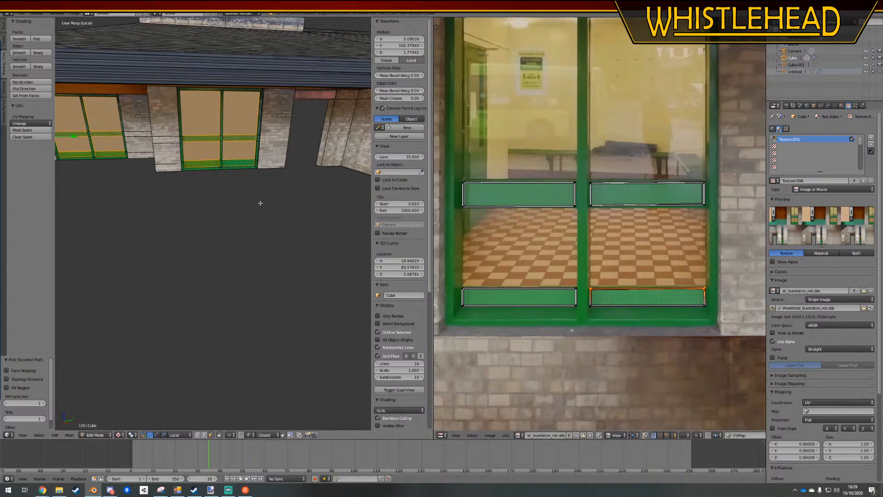
Separate the selected window faces into their own object and return to Object Mode
{"action": "key", "text": "p"}
{"action": "left_click", "coordinate": [258, 202]}
{"action": "key", "text": "Tab"}
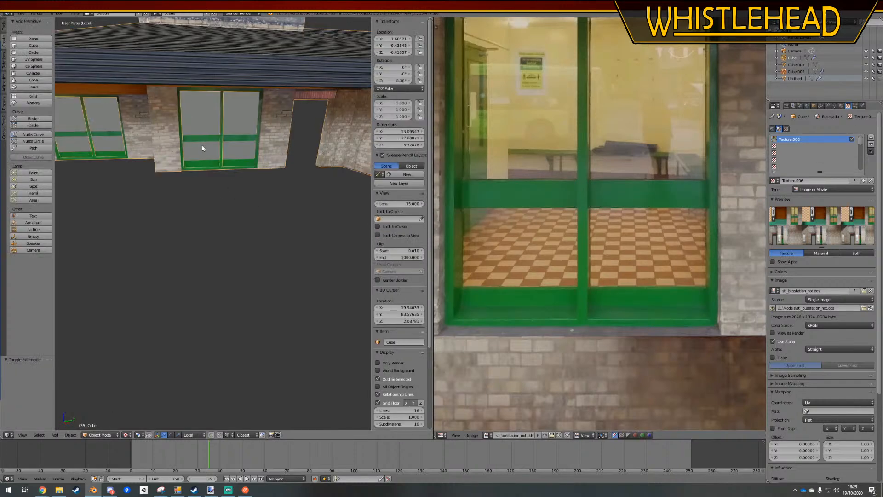
Edit the building mesh in edge select mode and select the border edge loops around both openings of the first window
{"action": "middle_click_drag", "start_coordinate": [202, 146], "coordinate": [177, 166]}
{"action": "scroll", "coordinate": [233, 175], "scroll_direction": "up", "scroll_amount": 6}
{"action": "middle_click_drag", "start_coordinate": [233, 295], "coordinate": [231, 220], "text": "shift"}
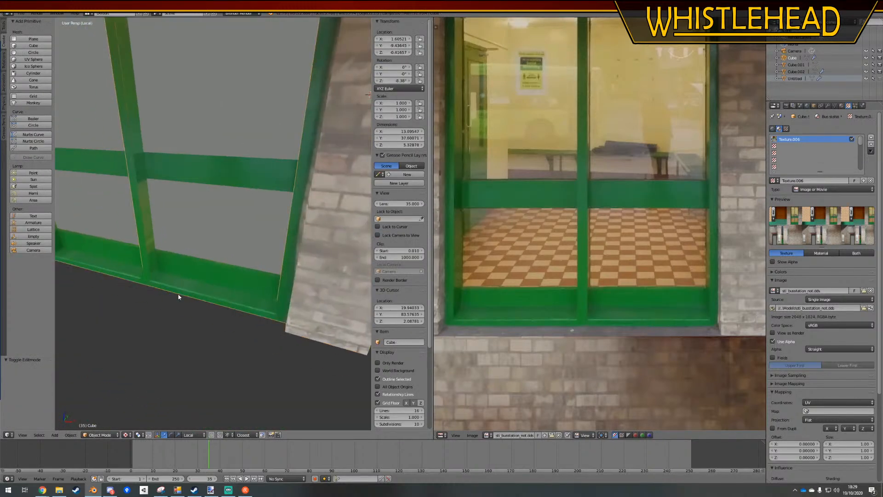
{"action": "key", "text": "Tab"}
{"action": "middle_click_drag", "start_coordinate": [181, 248], "coordinate": [199, 256]}
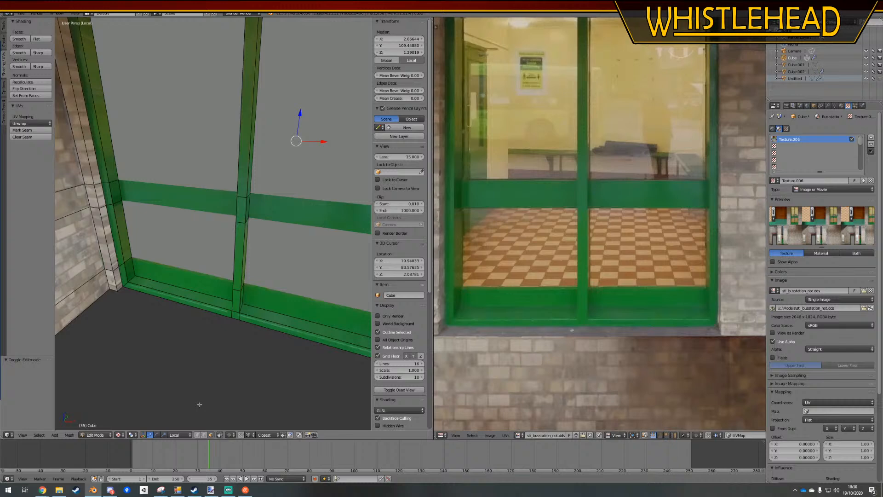
{"action": "left_click", "coordinate": [203, 435]}
{"action": "right_click", "coordinate": [159, 279], "text": "alt"}
{"action": "right_click", "coordinate": [266, 304], "text": "alt+shift"}
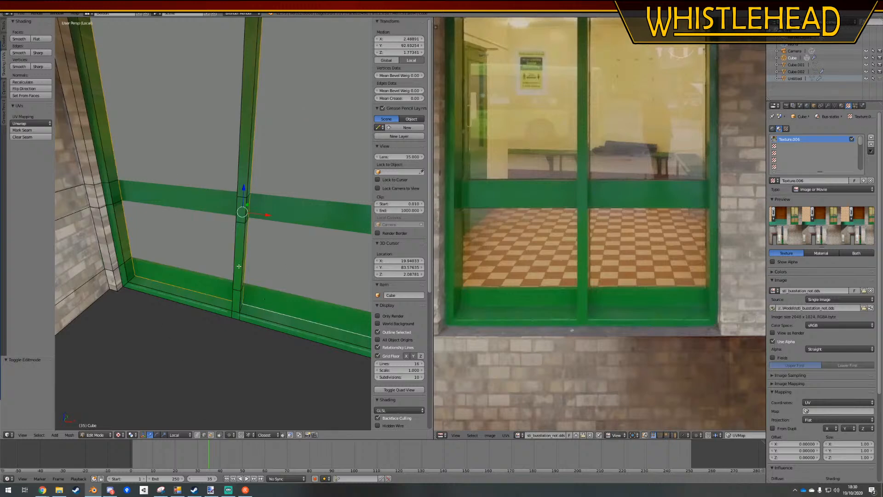
Switch to wireframe display and try to move the selected window-opening edges
{"action": "middle_click_drag", "start_coordinate": [244, 329], "coordinate": [124, 326], "text": "shift"}
{"action": "key", "text": "z"}
{"action": "middle_click_drag", "start_coordinate": [101, 288], "coordinate": [178, 308], "text": "shift"}
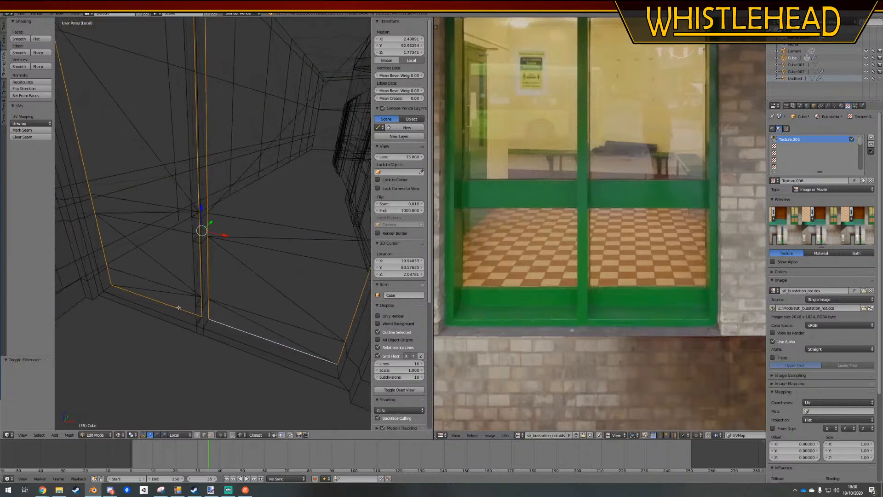
{"action": "key", "text": "g"}
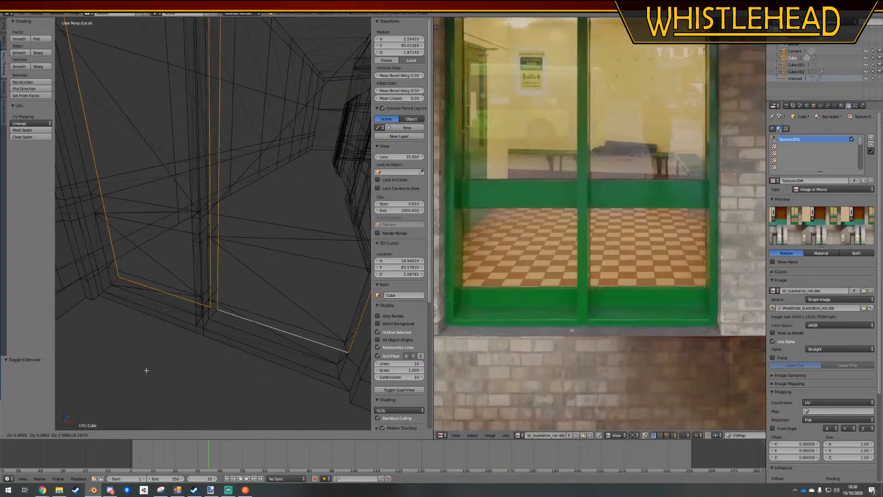
{"action": "left_click", "coordinate": [148, 354]}
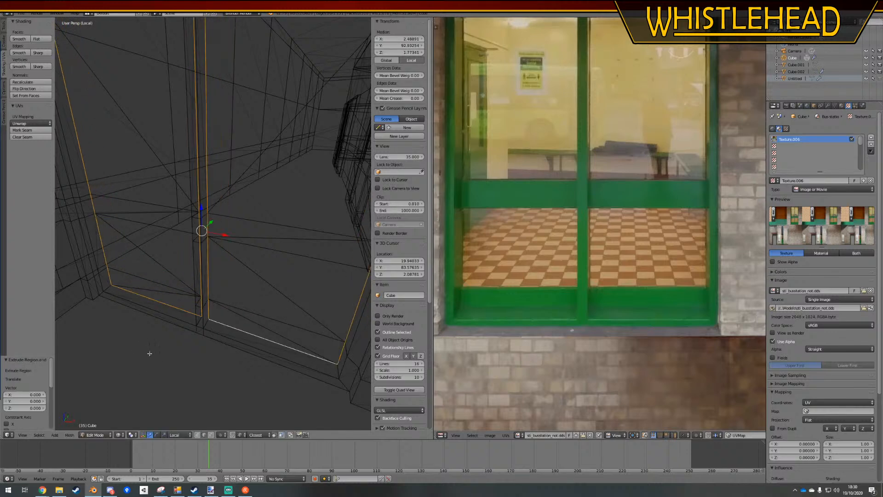
Extrude the selected window-opening edges in place with zero offset, return to solid display, and clear the selection
{"action": "key", "text": "e"}
{"action": "right_click", "coordinate": [151, 383]}
{"action": "middle_click_drag", "start_coordinate": [201, 308], "coordinate": [219, 323]}
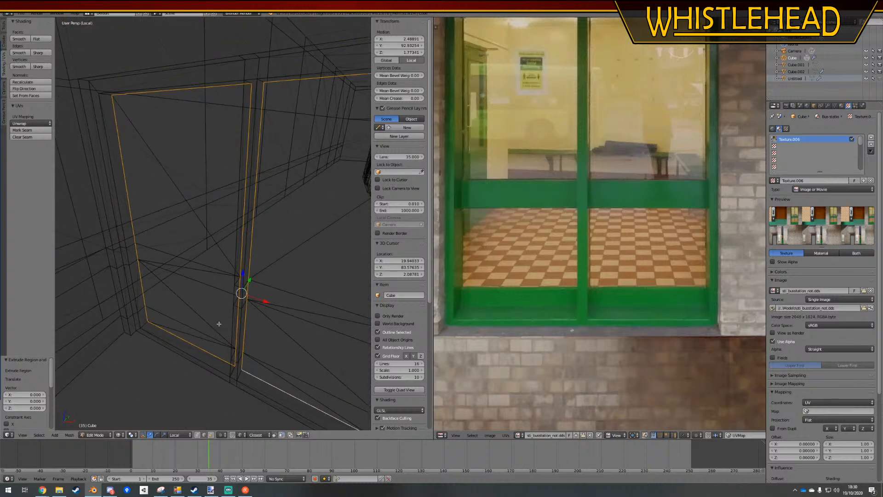
{"action": "key", "text": "z"}
{"action": "middle_click_drag", "start_coordinate": [197, 290], "coordinate": [193, 290]}
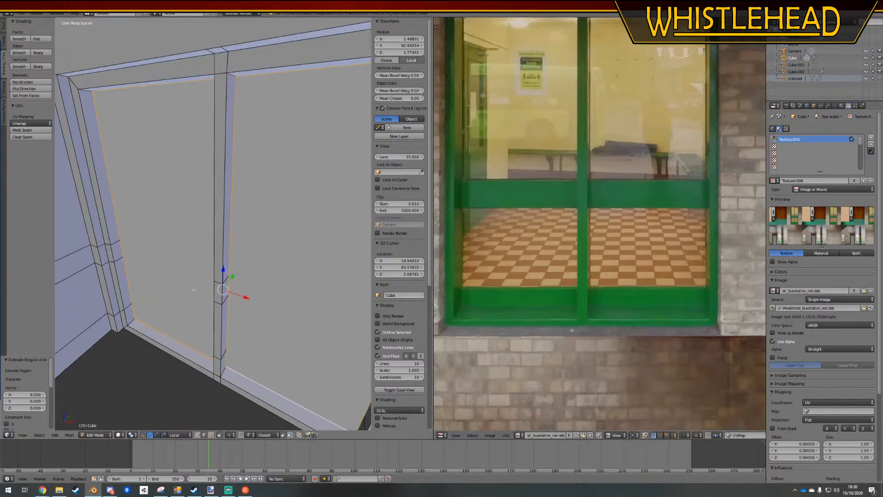
{"action": "key", "text": "a"}
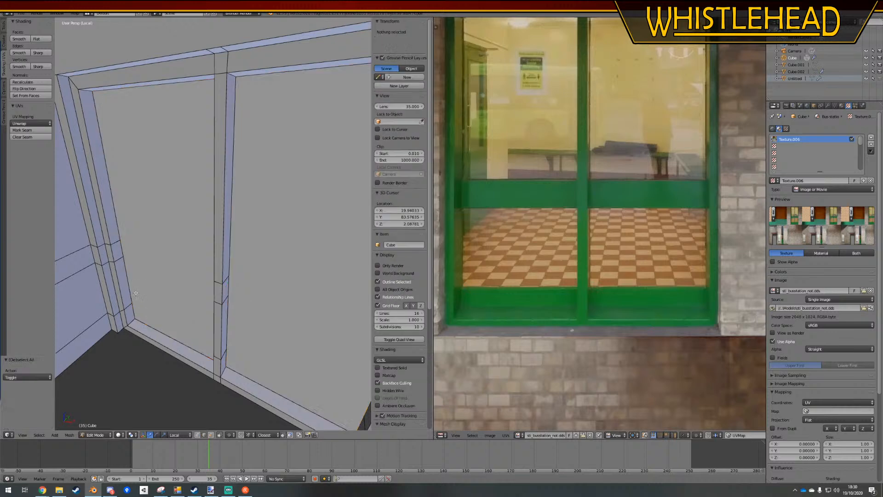
Select the edge loop around the left pane opening of the first window and fill it with a face
{"action": "left_click", "coordinate": [213, 435]}
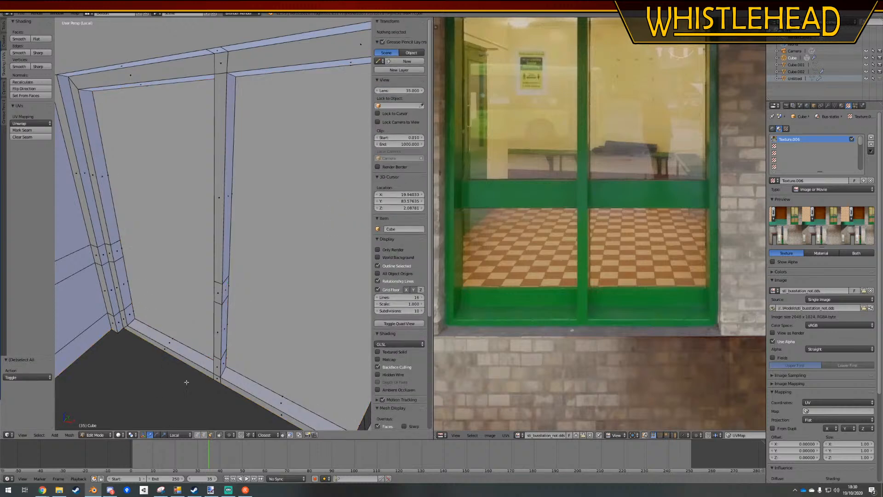
{"action": "left_click", "coordinate": [205, 434]}
{"action": "key", "text": "a"}
{"action": "key", "text": "a"}
{"action": "right_click", "coordinate": [159, 330], "text": "alt"}
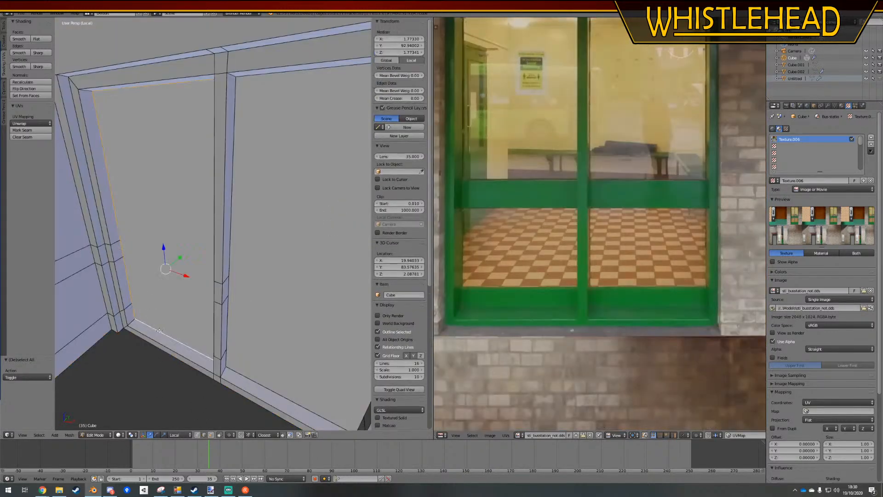
{"action": "key", "text": "f"}
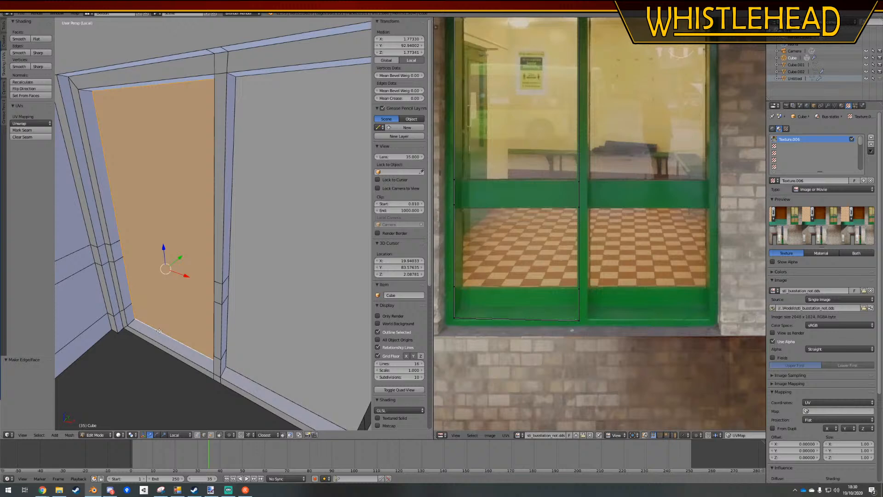
Try to extrude the new pane face in place and move it away in wireframe display
{"action": "key", "text": "e"}
{"action": "middle_click", "coordinate": [168, 325]}
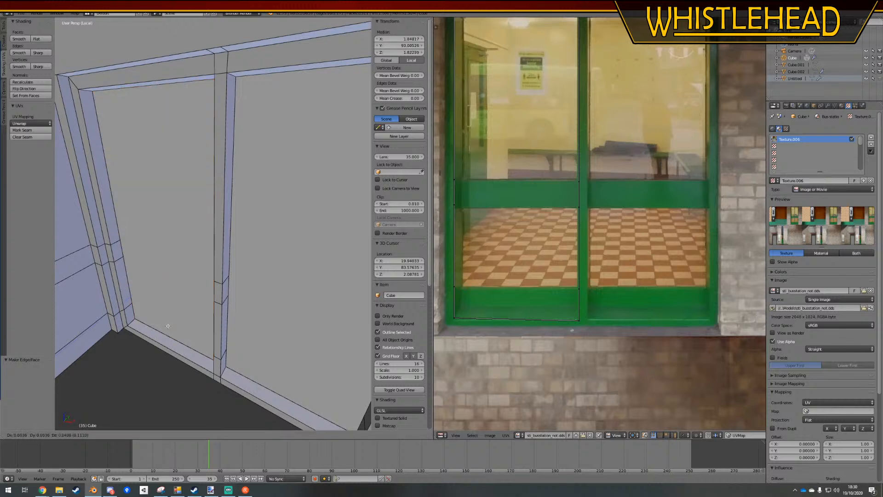
{"action": "key", "text": "Escape"}
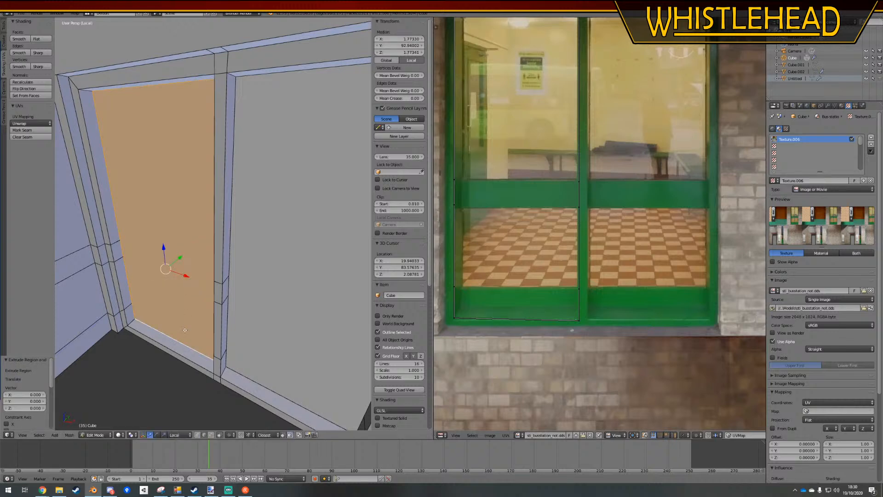
{"action": "key", "text": "z"}
{"action": "key", "text": "g"}
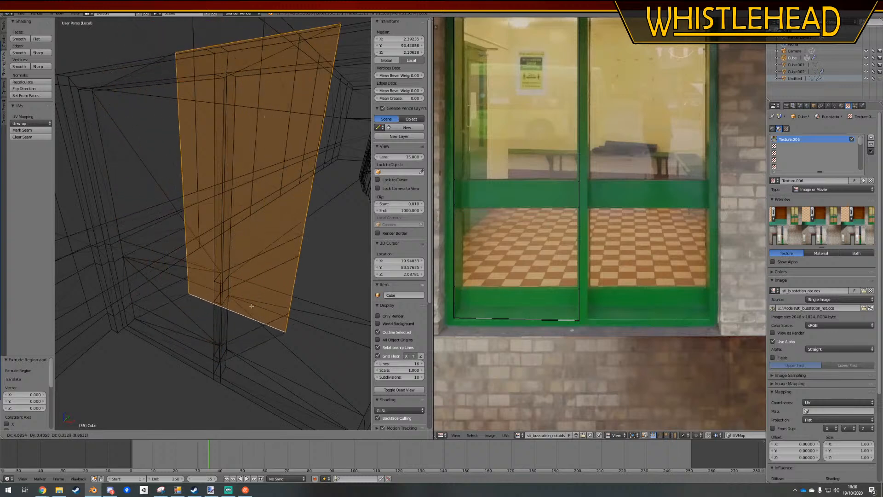
{"action": "left_click", "coordinate": [245, 321]}
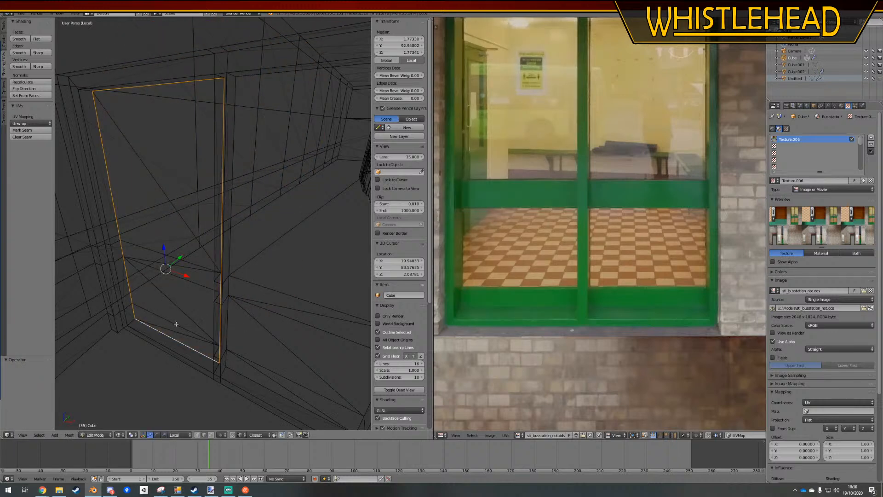
Fill the left pane opening again and try extruding the face about 0.143 inward along its normal
{"action": "key", "text": "f"}
{"action": "key", "text": "e"}
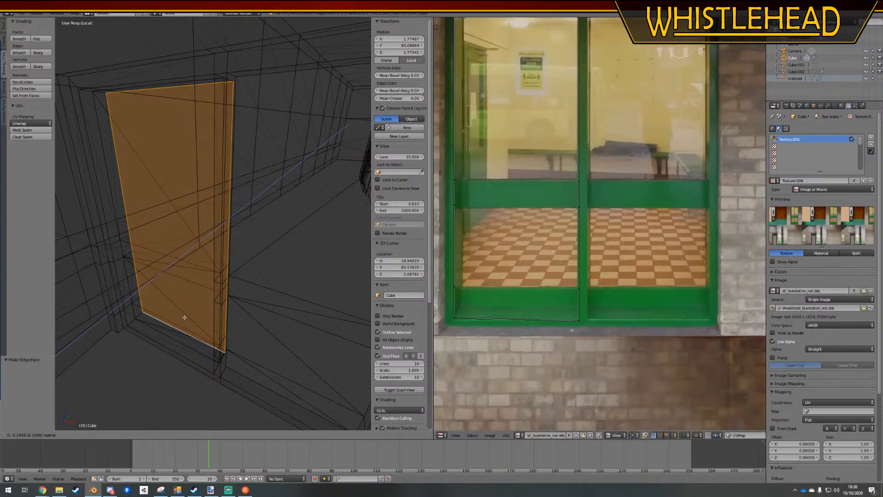
{"action": "left_click", "coordinate": [184, 317]}
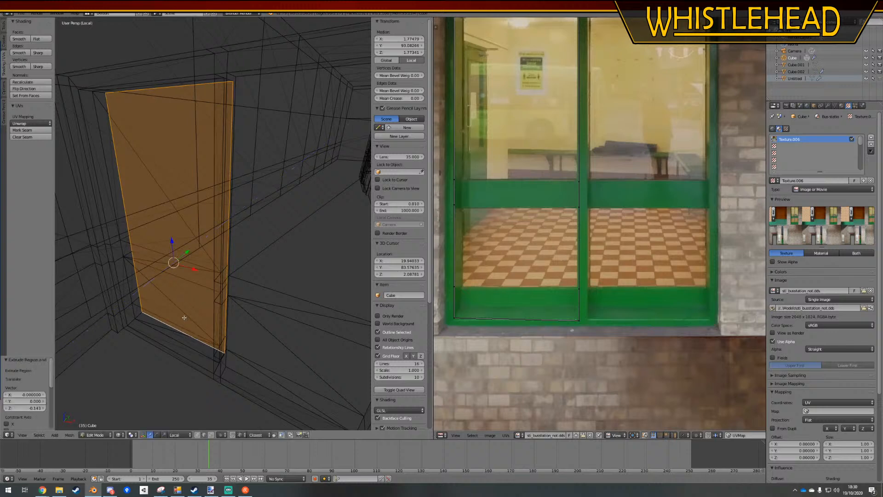
{"action": "key", "text": "x"}
{"action": "left_click", "coordinate": [184, 318]}
{"action": "right_click", "coordinate": [229, 356], "text": "alt"}
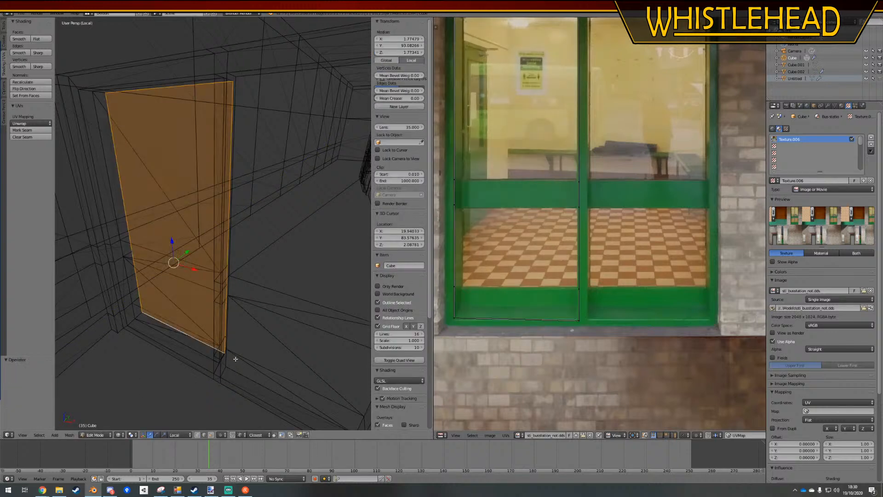
{"action": "middle_click_drag", "start_coordinate": [223, 354], "coordinate": [219, 353]}
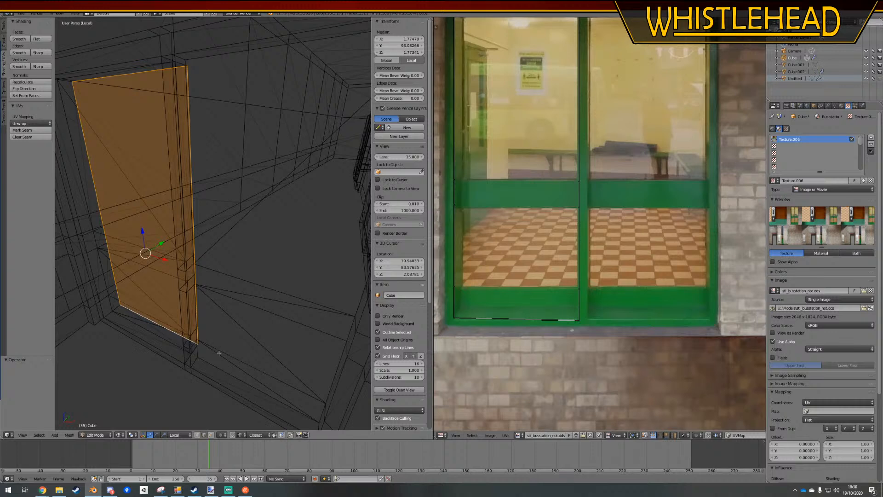
{"action": "right_click", "coordinate": [219, 351], "text": "alt"}
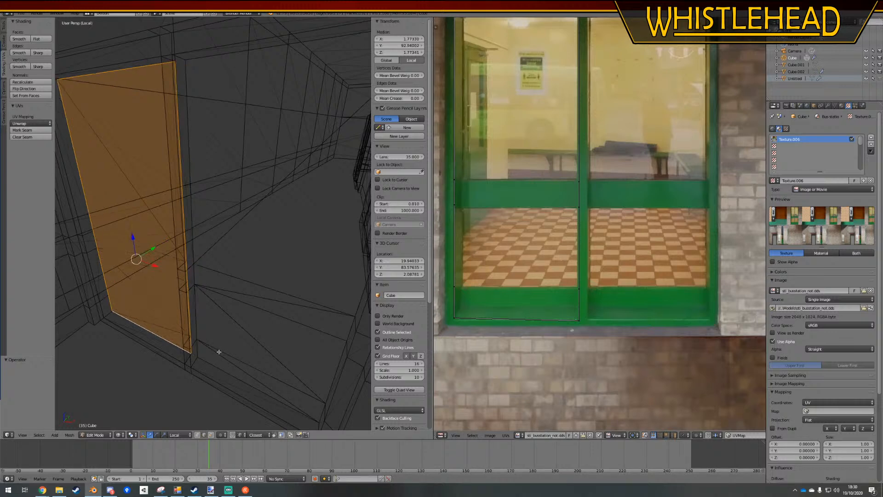
Undo the pane fill, select the lower edge of the right pane opening, and return to solid display
{"action": "right_click", "coordinate": [207, 386], "text": "alt"}
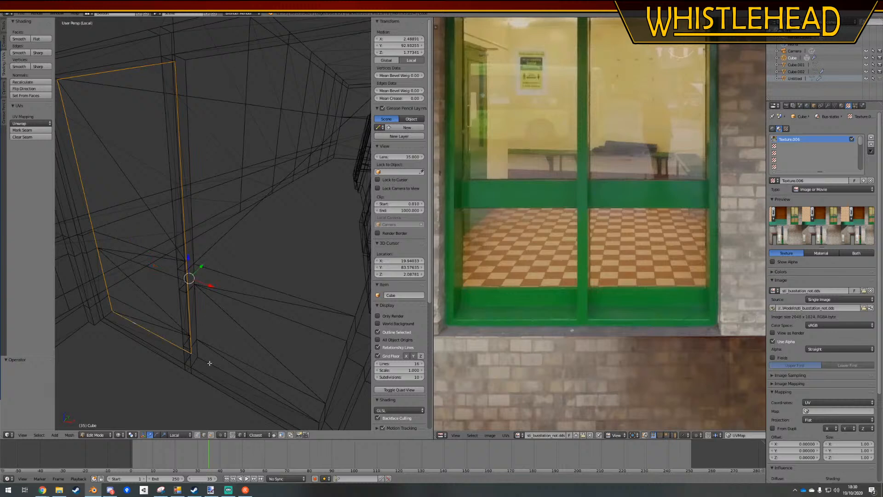
{"action": "right_click", "coordinate": [198, 348]}
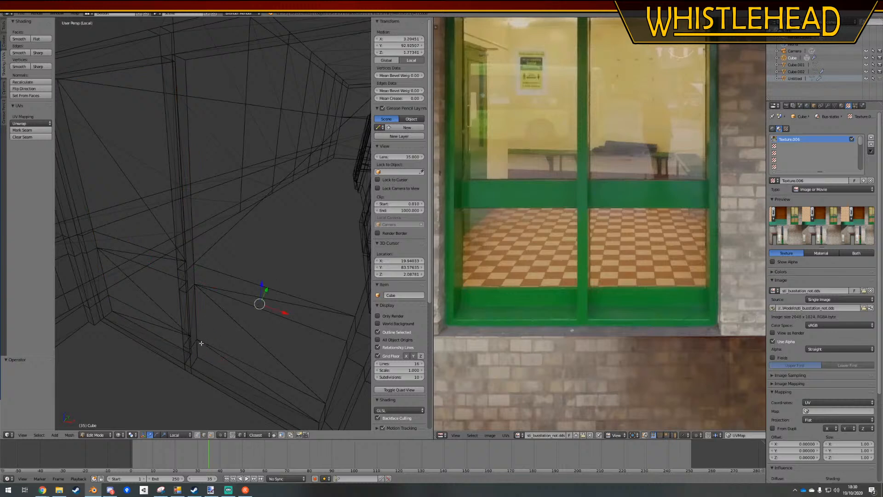
{"action": "right_click", "coordinate": [196, 316], "text": "ctrl"}
{"action": "right_click", "coordinate": [205, 369]}
{"action": "right_click", "coordinate": [208, 359]}
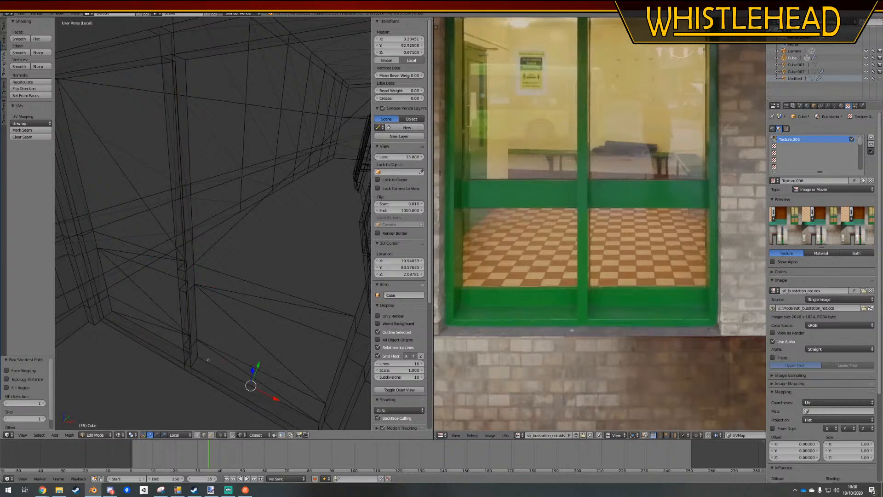
{"action": "scroll", "coordinate": [209, 358], "scroll_direction": "down", "scroll_amount": 4}
{"action": "middle_click_drag", "start_coordinate": [209, 358], "coordinate": [213, 340]}
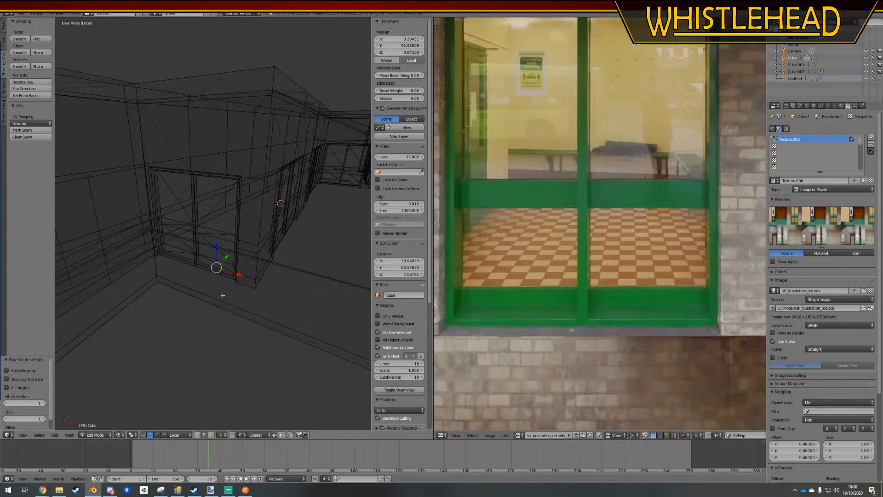
{"action": "key", "text": "z"}
{"action": "scroll", "coordinate": [221, 285], "scroll_direction": "up", "scroll_amount": 5}
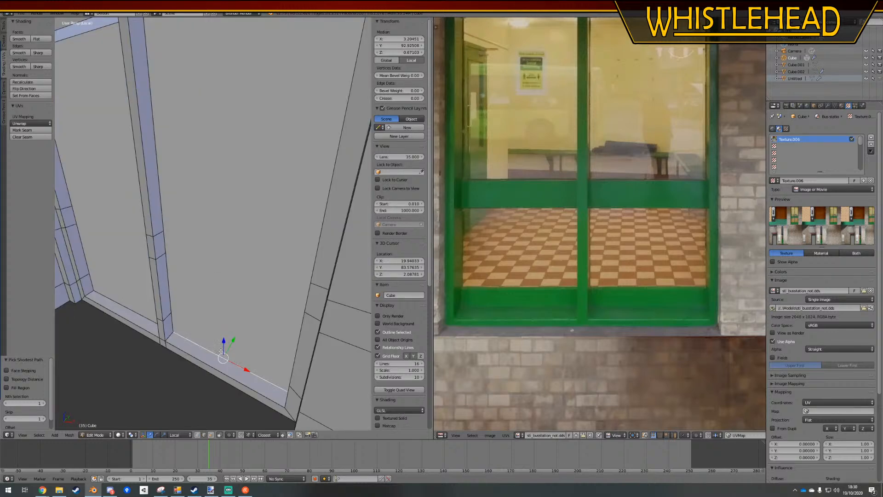
Hide the separated window-pane object in Object Mode and reopen the building mesh for editing
{"action": "key", "text": "Tab"}
{"action": "right_click", "coordinate": [215, 285]}
{"action": "key", "text": "h"}
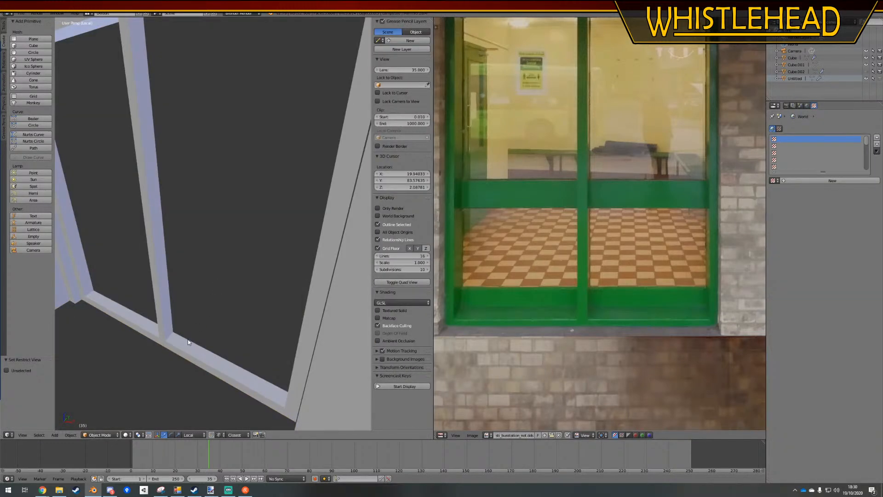
{"action": "middle_click_drag", "start_coordinate": [198, 309], "coordinate": [198, 310]}
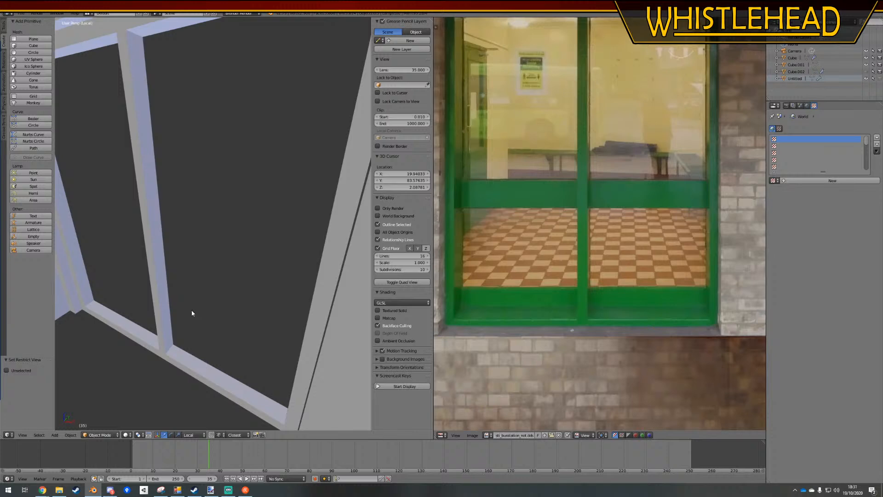
{"action": "middle_click_drag", "start_coordinate": [192, 312], "coordinate": [222, 317]}
{"action": "right_click", "coordinate": [241, 321]}
{"action": "key", "text": "Tab"}
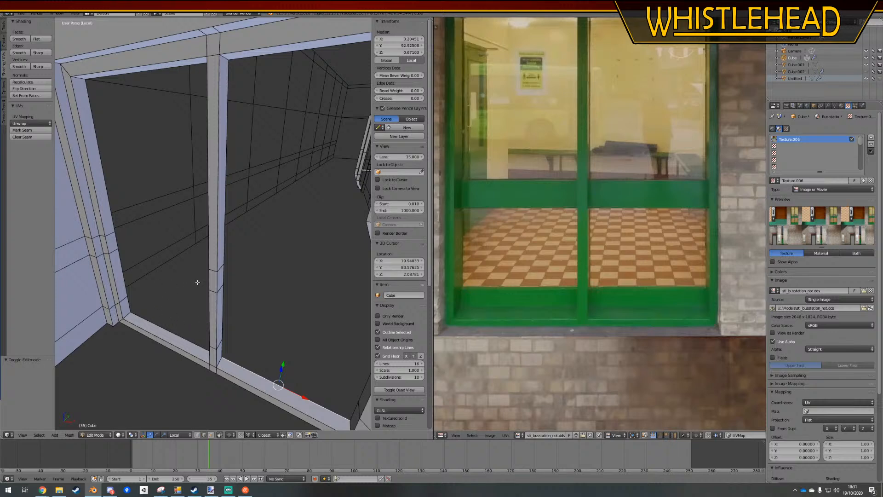
Dissolve the middle horizontal edge loop crossing the first window's central mullion and clear the selection
{"action": "right_click", "coordinate": [213, 292], "text": "shift"}
{"action": "key", "text": "a"}
{"action": "right_click", "coordinate": [213, 292], "text": "alt"}
{"action": "key", "text": "x"}
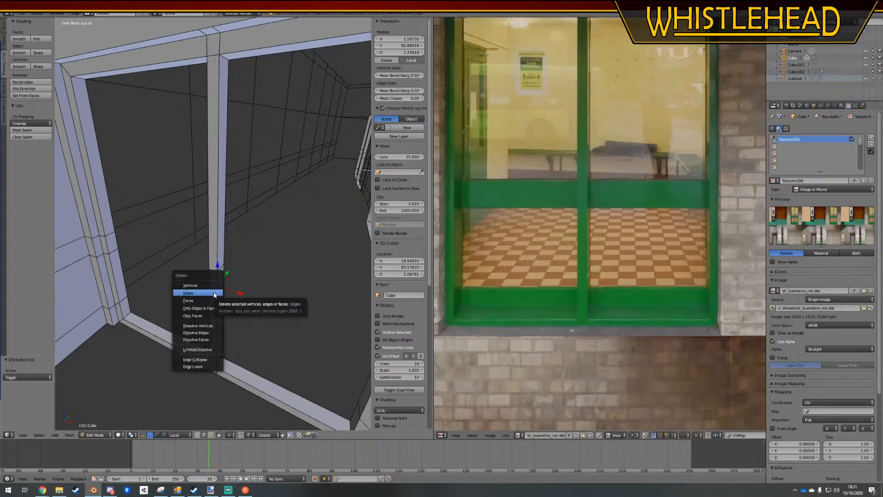
{"action": "left_click", "coordinate": [196, 332]}
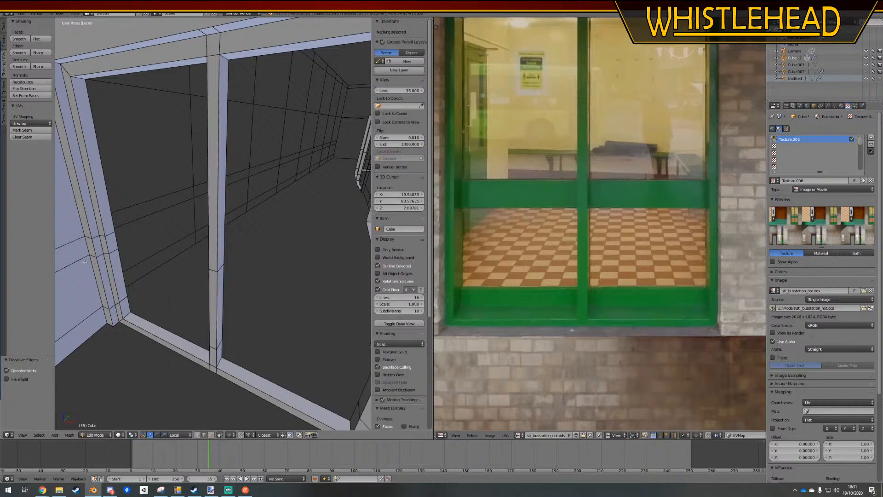
{"action": "key", "text": "a"}
{"action": "key", "text": "a"}
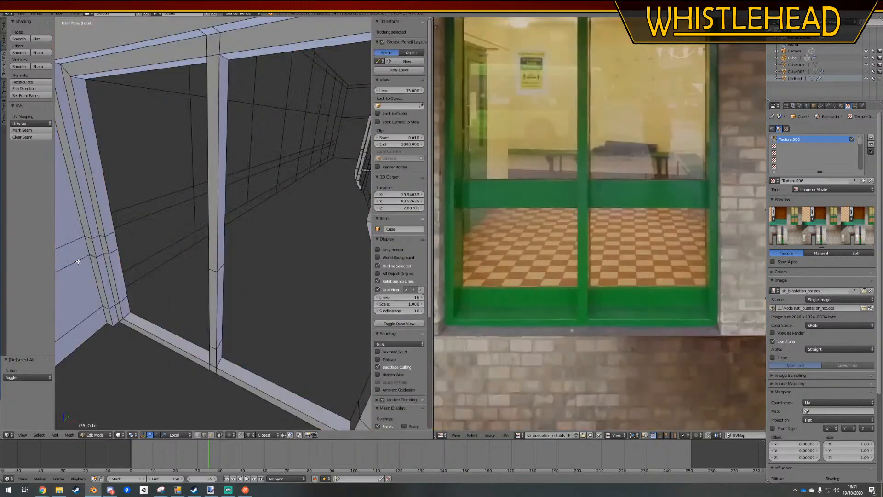
Dissolve the three horizontal edge loops running across the side wall and frame beside the first window
{"action": "right_click", "coordinate": [87, 261], "text": "alt"}
{"action": "key", "text": "x"}
{"action": "left_click", "coordinate": [80, 262]}
{"action": "right_click", "coordinate": [75, 252], "text": "alt"}
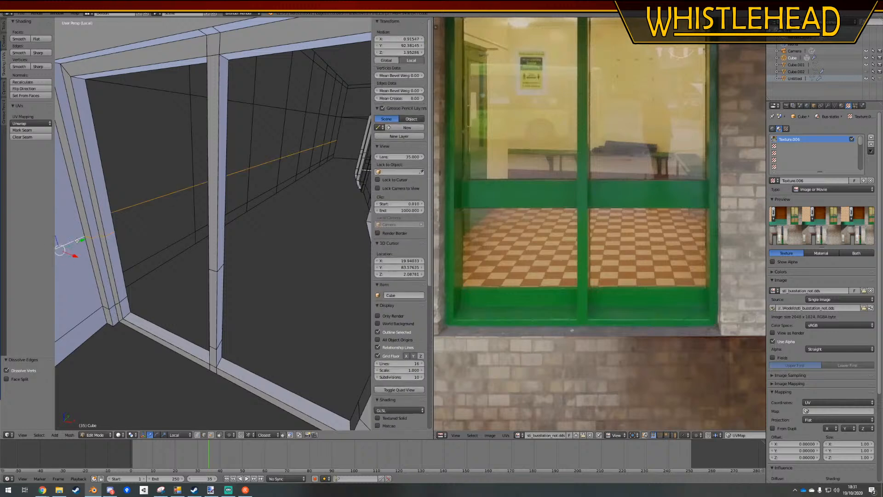
{"action": "key", "text": "x"}
{"action": "left_click", "coordinate": [78, 240]}
{"action": "right_click", "coordinate": [99, 312], "text": "alt"}
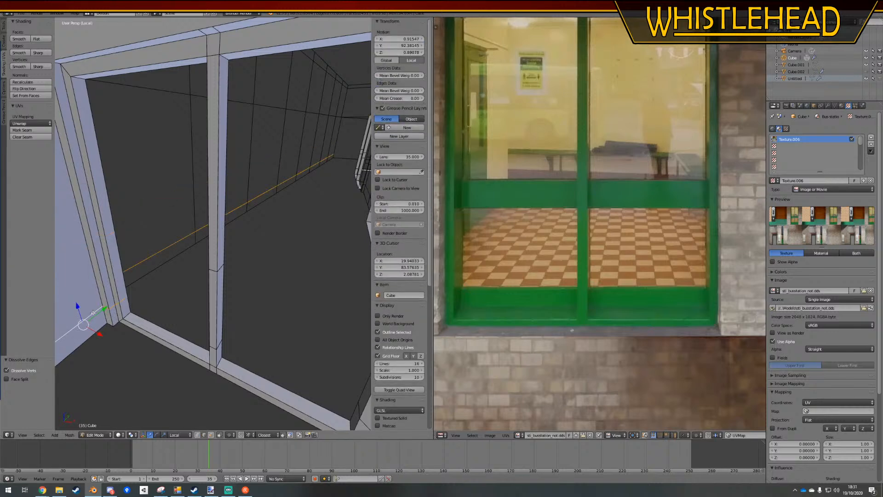
{"action": "key", "text": "x"}
{"action": "left_click", "coordinate": [94, 312]}
Dissolve the two remaining horizontal edge loops on the first window's central mullion
{"action": "right_click", "coordinate": [216, 343], "text": "alt"}
{"action": "key", "text": "x"}
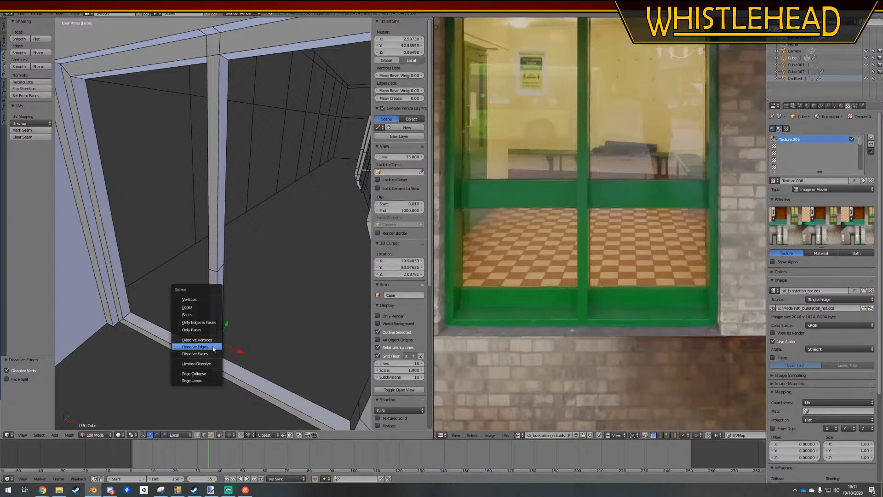
{"action": "left_click", "coordinate": [214, 344]}
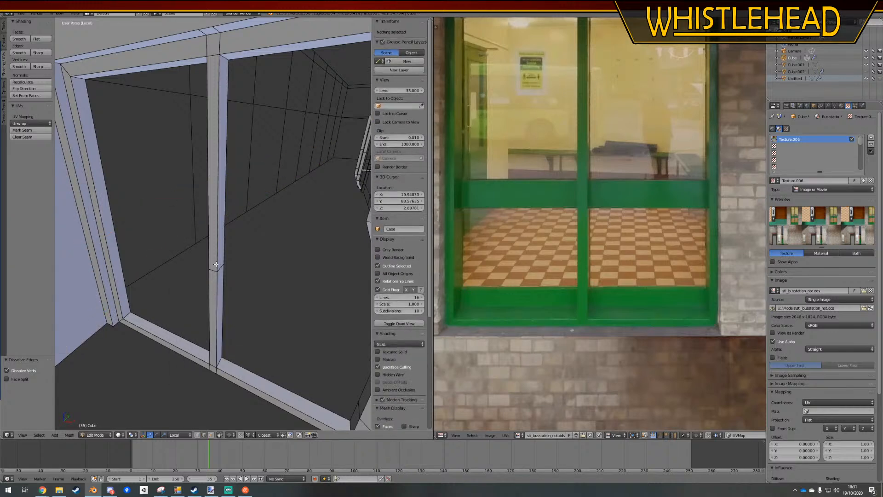
{"action": "right_click", "coordinate": [213, 268], "text": "alt"}
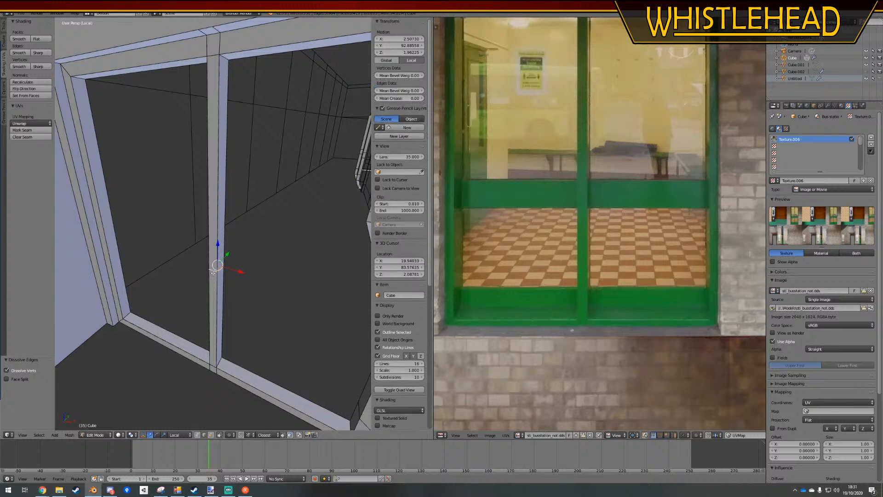
{"action": "key", "text": "x"}
{"action": "left_click", "coordinate": [213, 268]}
Dissolve the three horizontal edge loops on the plain wall section before the next window
{"action": "middle_click_drag", "start_coordinate": [313, 279], "coordinate": [207, 274], "text": "shift"}
{"action": "right_click", "coordinate": [179, 240], "text": "alt"}
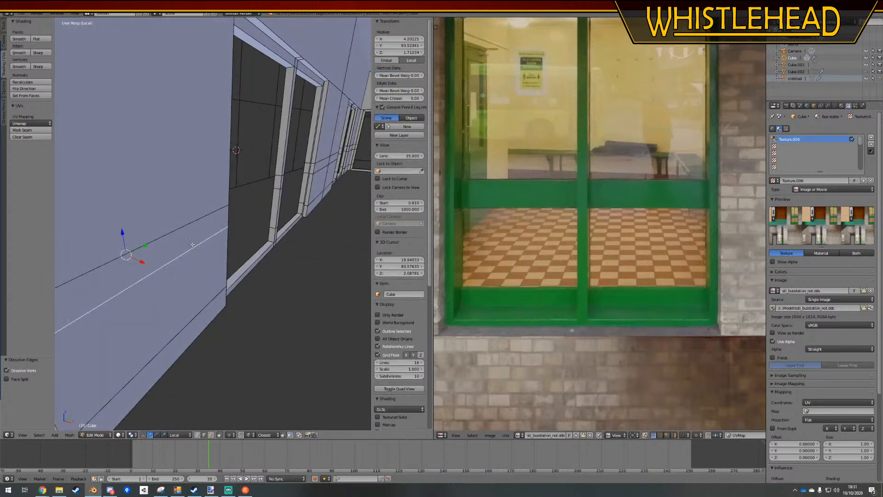
{"action": "key", "text": "x"}
{"action": "left_click", "coordinate": [182, 240]}
{"action": "right_click", "coordinate": [188, 229], "text": "alt"}
{"action": "key", "text": "x"}
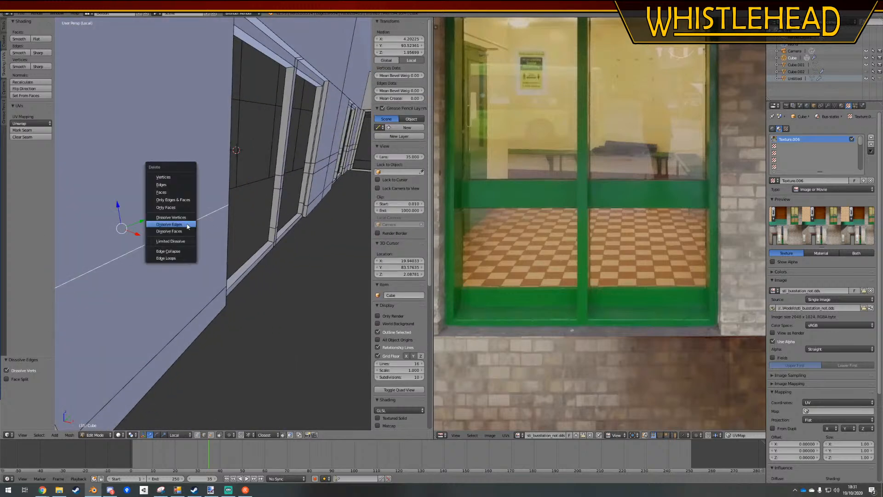
{"action": "left_click", "coordinate": [187, 228]}
{"action": "right_click", "coordinate": [211, 294], "text": "alt"}
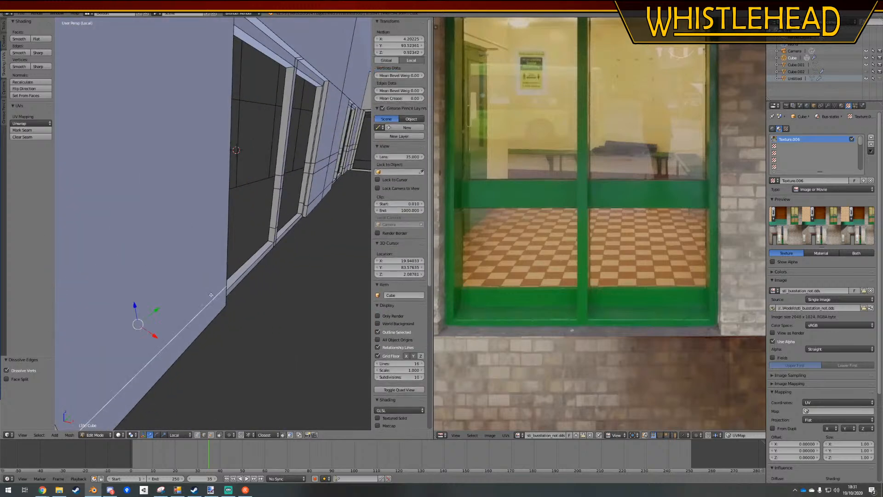
{"action": "key", "text": "x"}
{"action": "left_click", "coordinate": [210, 295]}
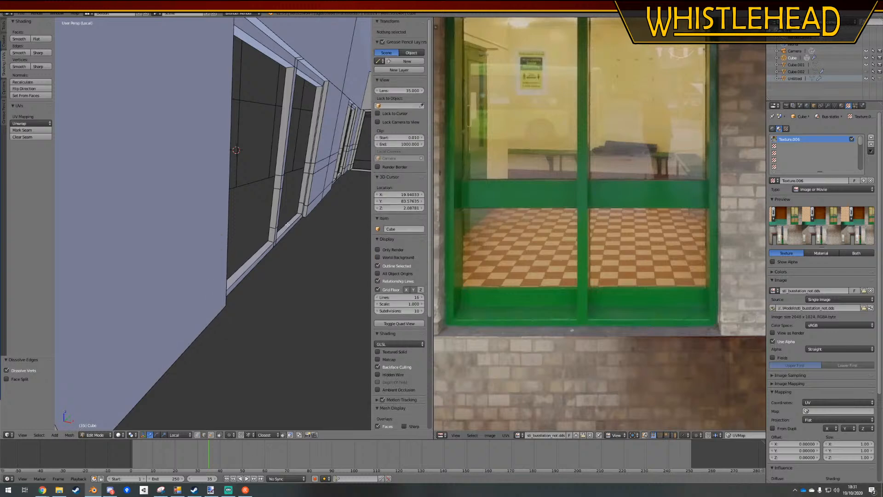
Dissolve the three horizontal edge loops crossing the next window's central mullion
{"action": "right_click", "coordinate": [273, 227], "text": "alt"}
{"action": "key", "text": "x"}
{"action": "left_click", "coordinate": [274, 227]}
{"action": "right_click", "coordinate": [277, 188]}
{"action": "key", "text": "x"}
{"action": "left_click", "coordinate": [279, 189]}
{"action": "right_click", "coordinate": [280, 176], "text": "alt"}
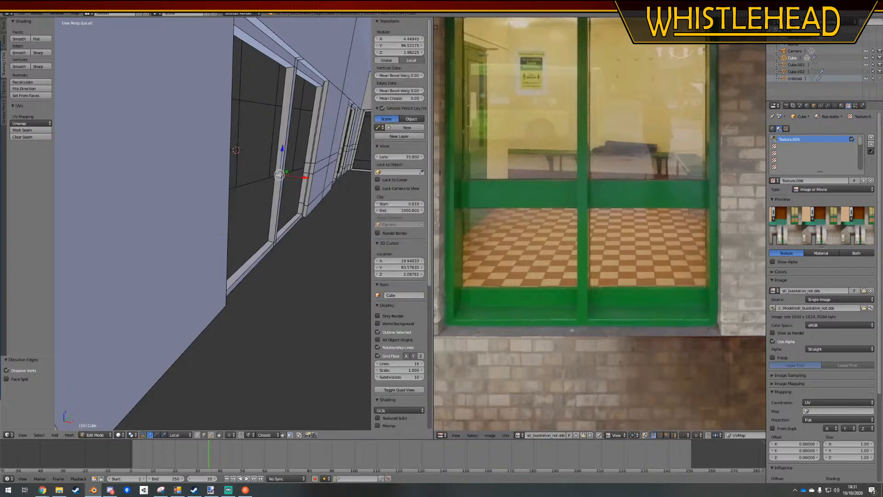
{"action": "key", "text": "x"}
{"action": "left_click", "coordinate": [281, 176]}
Dissolve the three horizontal edge loops on the frame and wall just past that window
{"action": "right_click", "coordinate": [317, 168], "text": "alt"}
{"action": "key", "text": "x"}
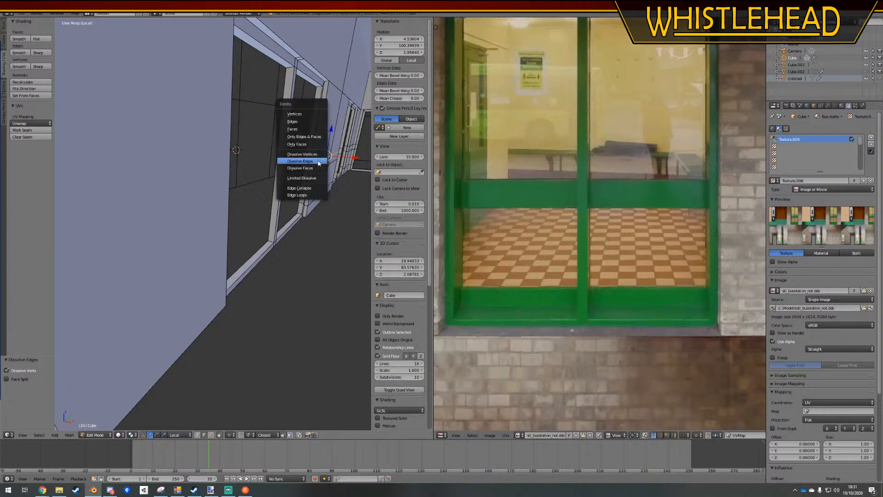
{"action": "left_click", "coordinate": [318, 167]}
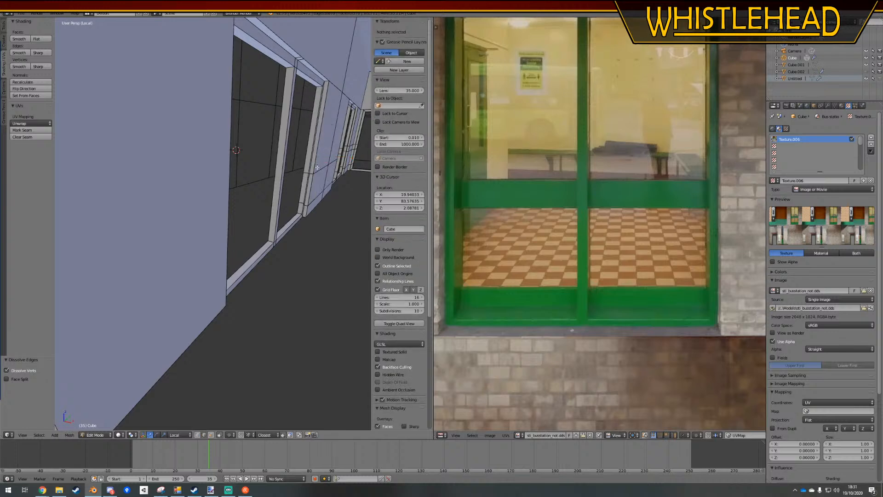
{"action": "right_click", "coordinate": [316, 169], "text": "alt"}
{"action": "key", "text": "x"}
{"action": "left_click", "coordinate": [316, 171]}
{"action": "right_click", "coordinate": [314, 199], "text": "alt"}
{"action": "key", "text": "x"}
{"action": "left_click", "coordinate": [314, 198]}
Dissolve the three horizontal edge loops on the plain wall section in the corner between the two windows
{"action": "scroll", "coordinate": [314, 199], "scroll_direction": "down", "scroll_amount": 5}
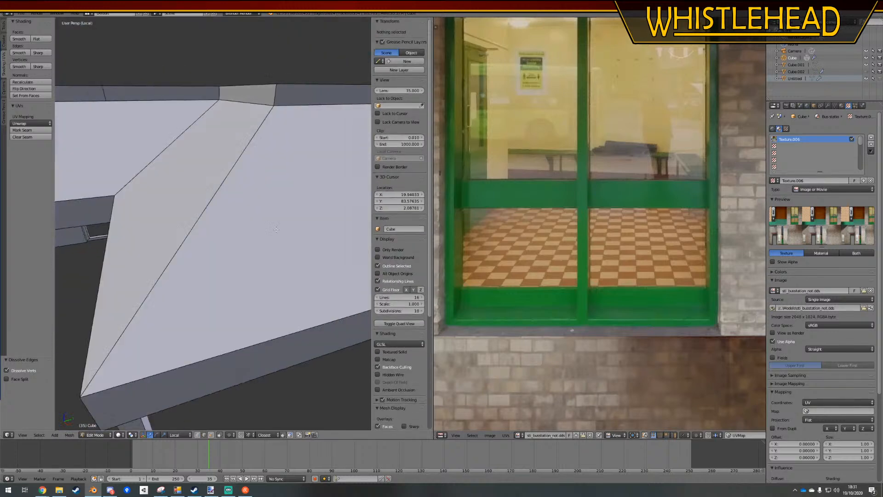
{"action": "middle_click_drag", "start_coordinate": [314, 200], "coordinate": [254, 172]}
{"action": "right_click", "coordinate": [254, 173], "text": "alt"}
{"action": "key", "text": "x"}
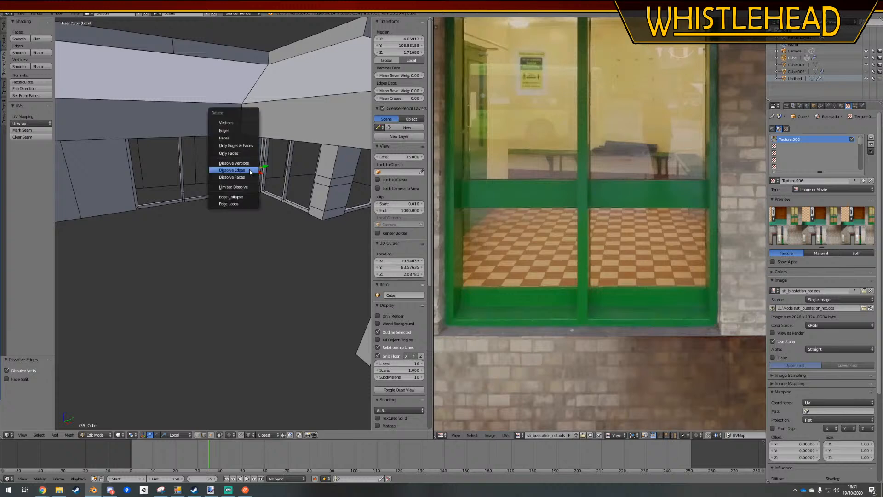
{"action": "left_click", "coordinate": [255, 173]}
{"action": "right_click", "coordinate": [247, 163], "text": "alt"}
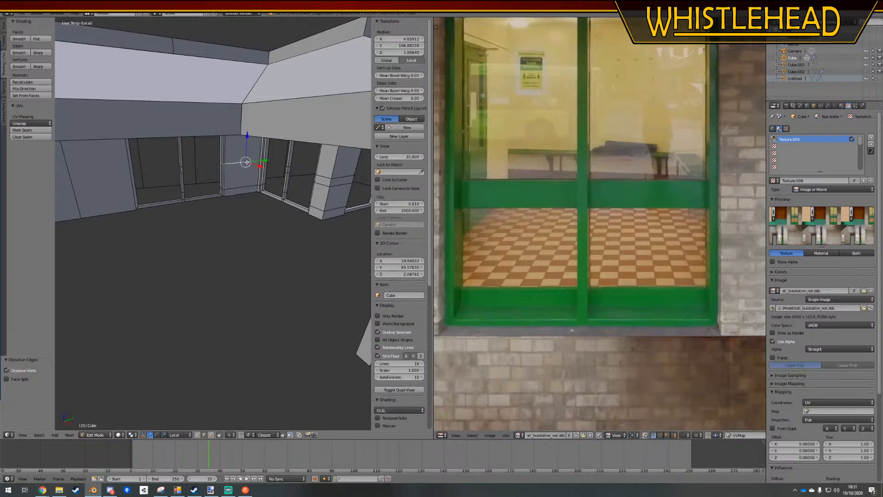
{"action": "key", "text": "x"}
{"action": "left_click", "coordinate": [246, 164]}
{"action": "right_click", "coordinate": [241, 184], "text": "alt"}
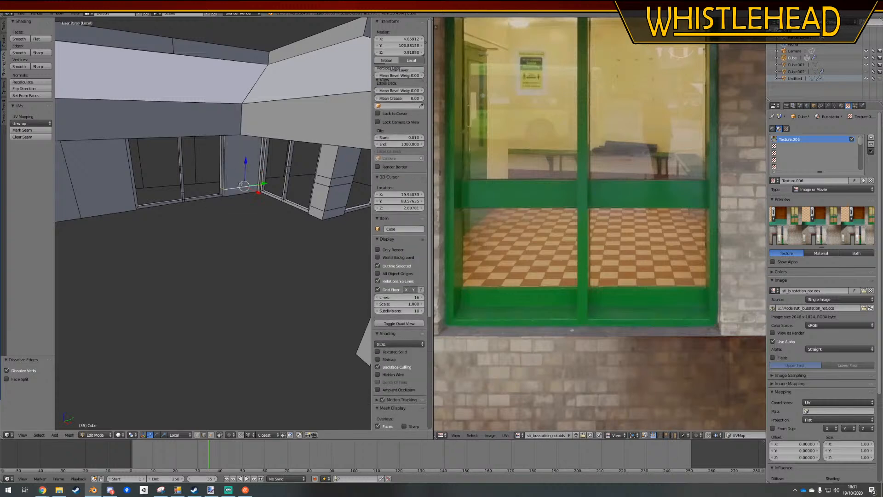
{"action": "key", "text": "x"}
{"action": "left_click", "coordinate": [241, 184]}
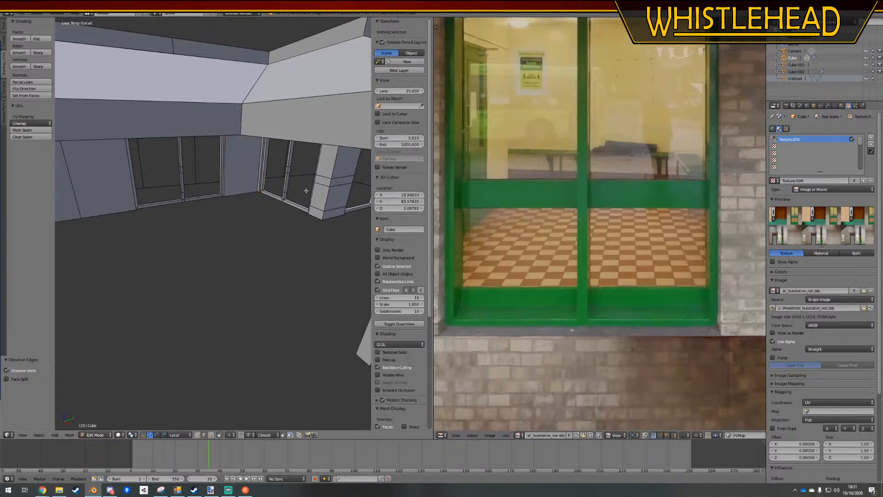
Dissolve the three horizontal edge loops around the wall pillar just past the corner window
{"action": "right_click", "coordinate": [325, 186], "text": "alt"}
{"action": "key", "text": "x"}
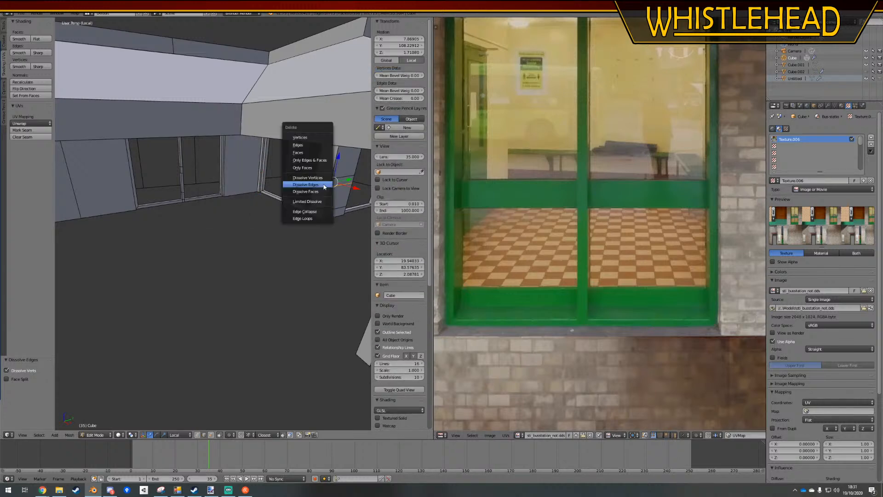
{"action": "left_click", "coordinate": [325, 186]}
{"action": "right_click", "coordinate": [326, 177], "text": "alt"}
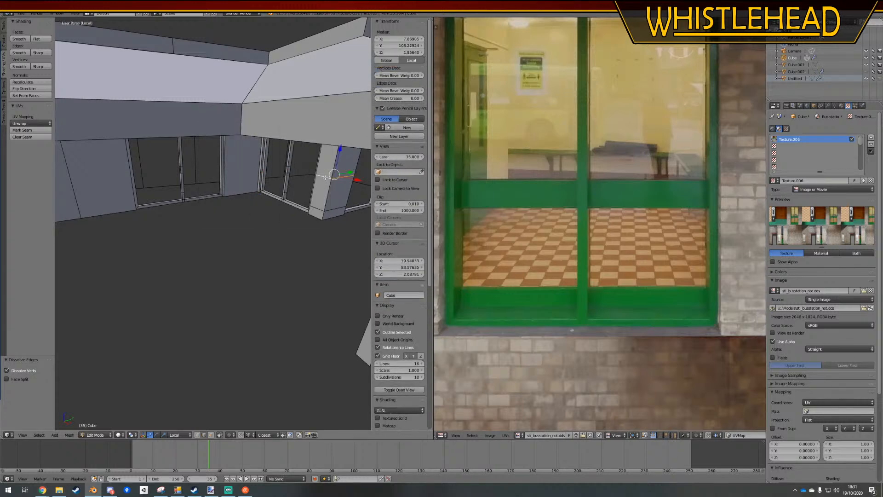
{"action": "key", "text": "x"}
{"action": "left_click", "coordinate": [325, 178]}
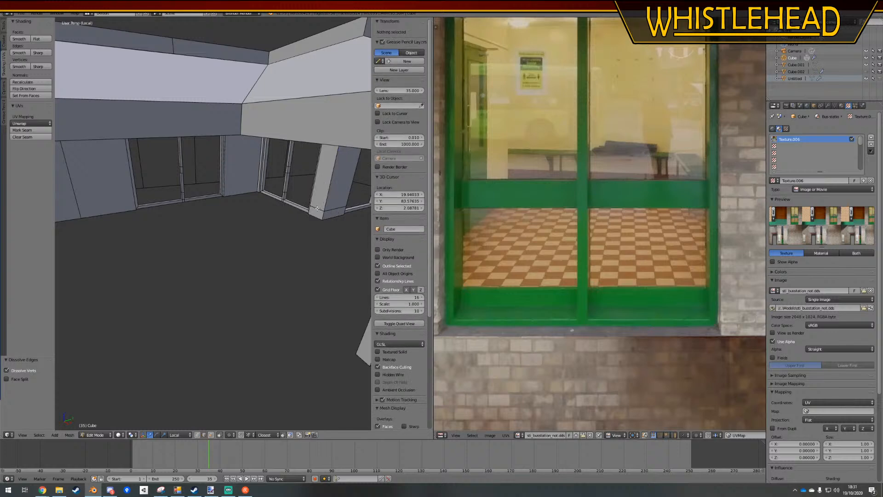
{"action": "right_click", "coordinate": [304, 206], "text": "alt"}
{"action": "key", "text": "x"}
{"action": "left_click", "coordinate": [304, 206]}
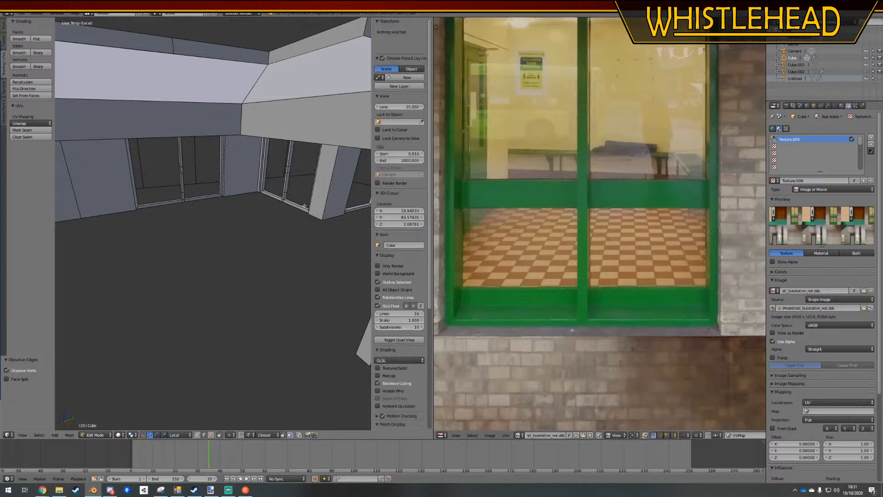
Dissolve the three horizontal edge loops on the central mullion of the window just before the corner
{"action": "scroll", "coordinate": [187, 181], "scroll_direction": "up", "scroll_amount": 4}
{"action": "middle_click_drag", "start_coordinate": [187, 181], "coordinate": [188, 176]}
{"action": "right_click", "coordinate": [184, 174], "text": "alt"}
{"action": "key", "text": "x"}
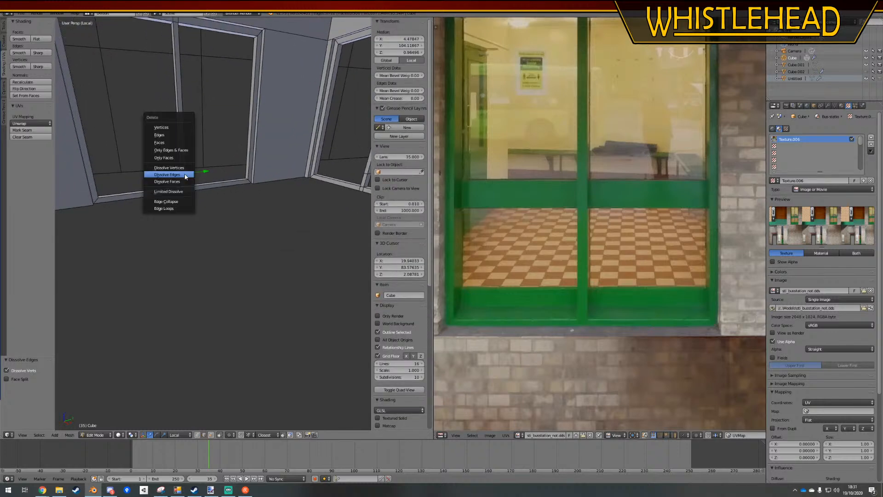
{"action": "left_click", "coordinate": [184, 174]}
{"action": "right_click", "coordinate": [180, 136], "text": "alt"}
{"action": "key", "text": "x"}
{"action": "left_click", "coordinate": [181, 136]}
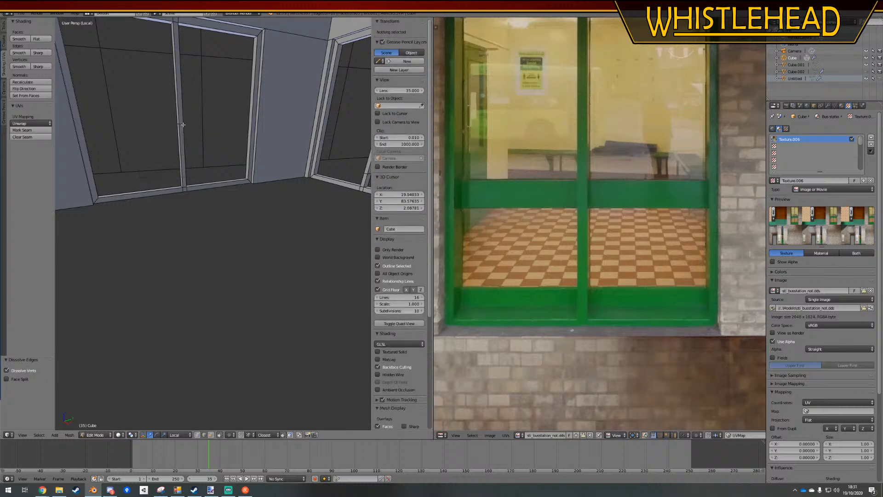
{"action": "right_click", "coordinate": [183, 125], "text": "alt"}
{"action": "key", "text": "x"}
{"action": "left_click", "coordinate": [182, 124]}
Dissolve the three horizontal edge loops on the central mullion of the window just after the corner
{"action": "middle_click_drag", "start_coordinate": [184, 138], "coordinate": [257, 177]}
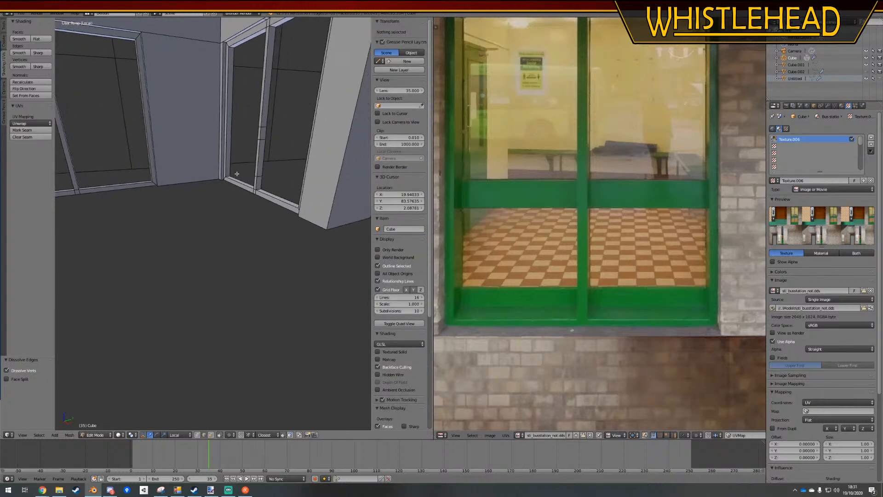
{"action": "right_click", "coordinate": [258, 175], "text": "alt"}
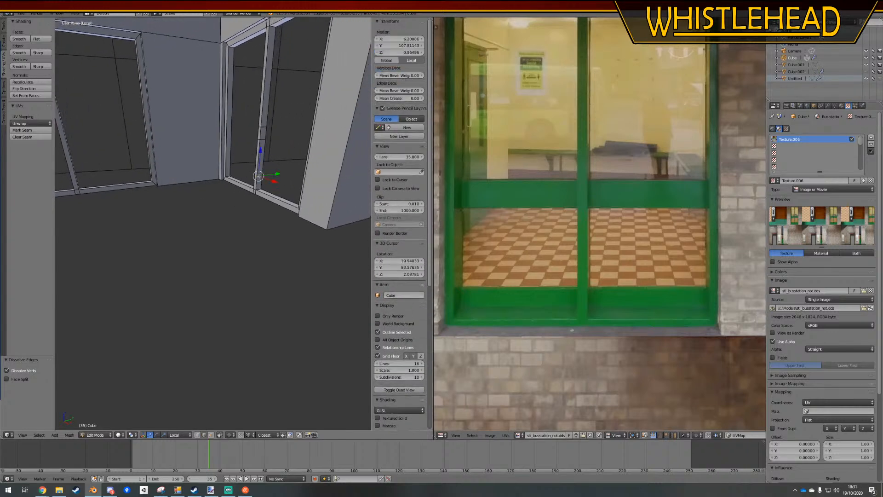
{"action": "key", "text": "x"}
{"action": "left_click", "coordinate": [258, 176]}
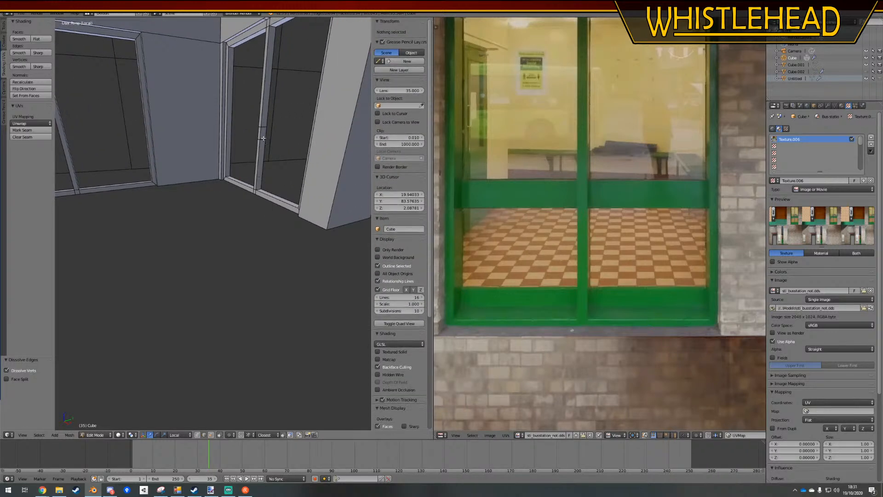
{"action": "right_click", "coordinate": [263, 138], "text": "alt"}
{"action": "key", "text": "x"}
{"action": "left_click", "coordinate": [264, 138]}
{"action": "right_click", "coordinate": [261, 125], "text": "alt"}
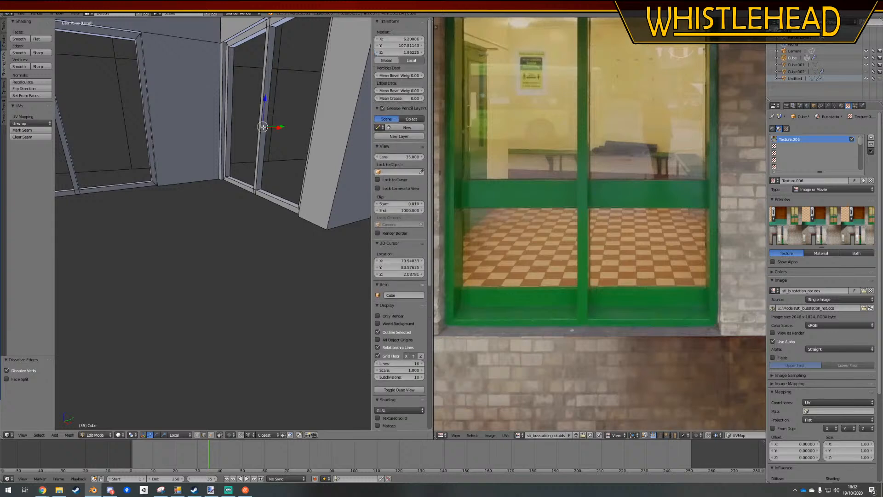
{"action": "key", "text": "x"}
{"action": "left_click", "coordinate": [261, 125]}
Dissolve the three horizontal edge loops on the central mullion of the window on the pillar's far side
{"action": "middle_click_drag", "start_coordinate": [261, 126], "coordinate": [250, 186]}
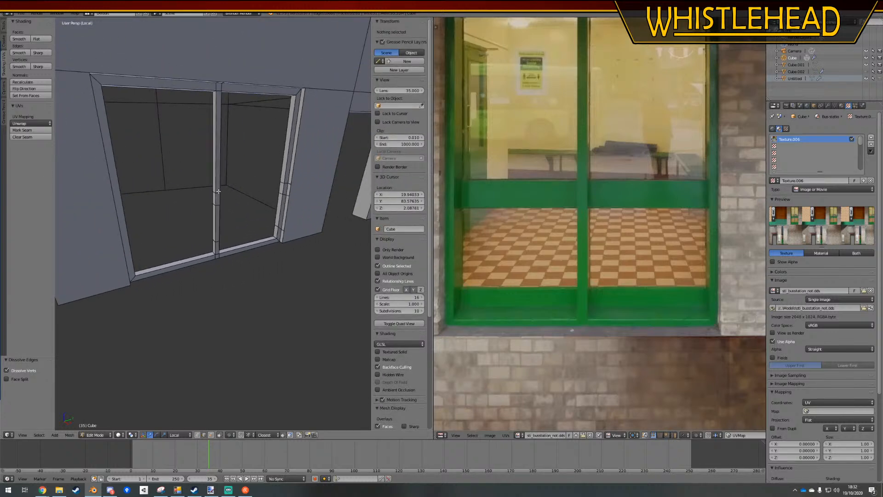
{"action": "right_click", "coordinate": [219, 191], "text": "alt"}
{"action": "key", "text": "x"}
{"action": "left_click", "coordinate": [218, 192]}
{"action": "right_click", "coordinate": [218, 205], "text": "alt"}
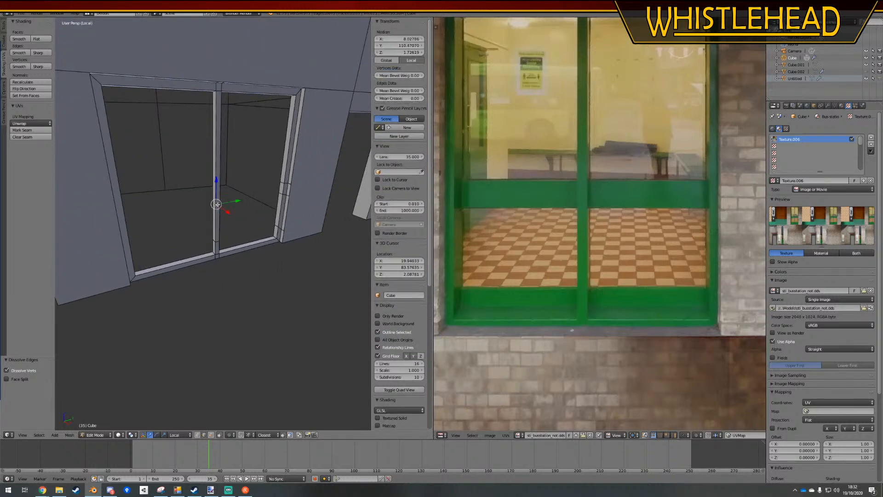
{"action": "key", "text": "x"}
{"action": "left_click", "coordinate": [219, 204]}
{"action": "right_click", "coordinate": [218, 243], "text": "alt"}
{"action": "key", "text": "x"}
{"action": "left_click", "coordinate": [219, 243]}
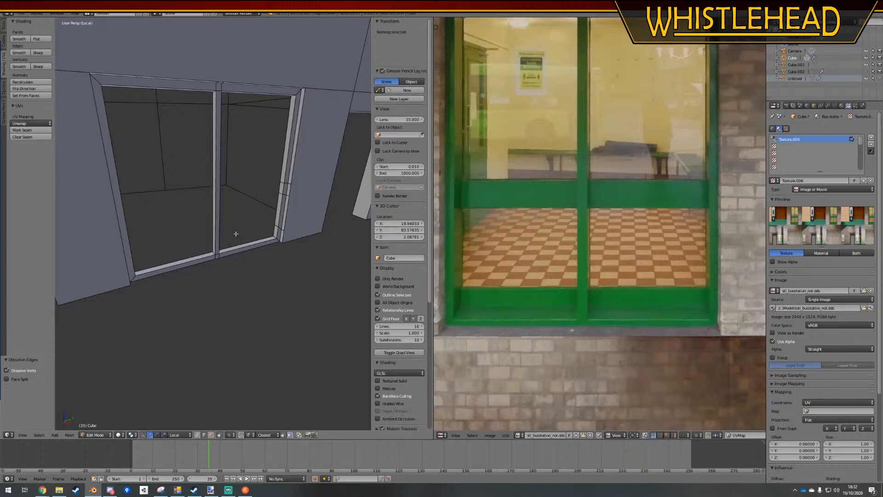
Dissolve the remaining horizontal edge loops on the side frame of that same window
{"action": "right_click", "coordinate": [278, 224], "text": "alt"}
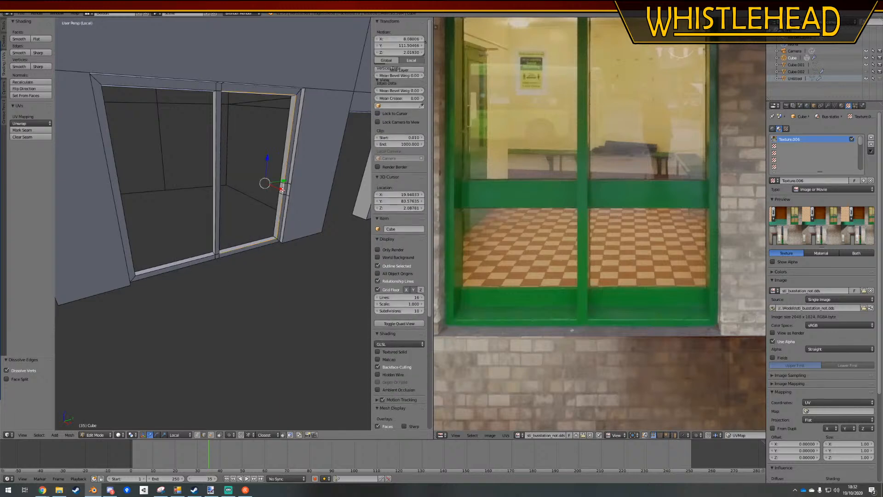
{"action": "key", "text": "a"}
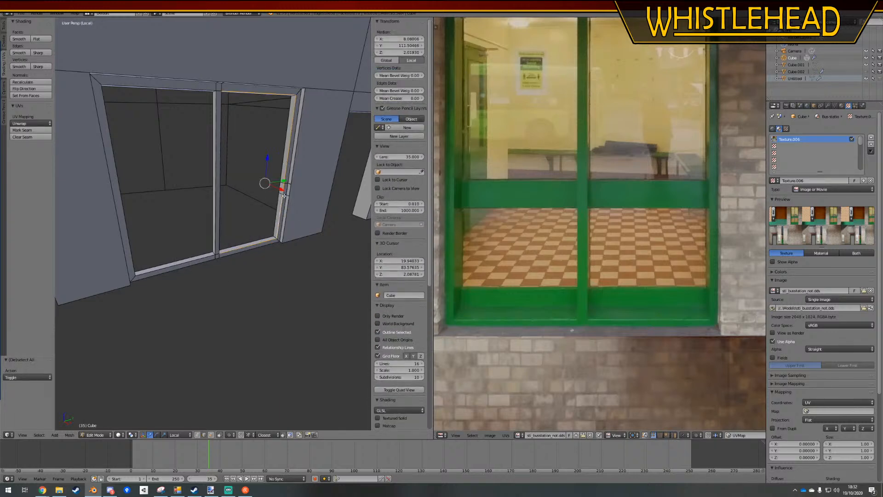
{"action": "key", "text": "a"}
{"action": "right_click", "coordinate": [285, 195], "text": "alt"}
{"action": "key", "text": "x"}
{"action": "left_click", "coordinate": [286, 195]}
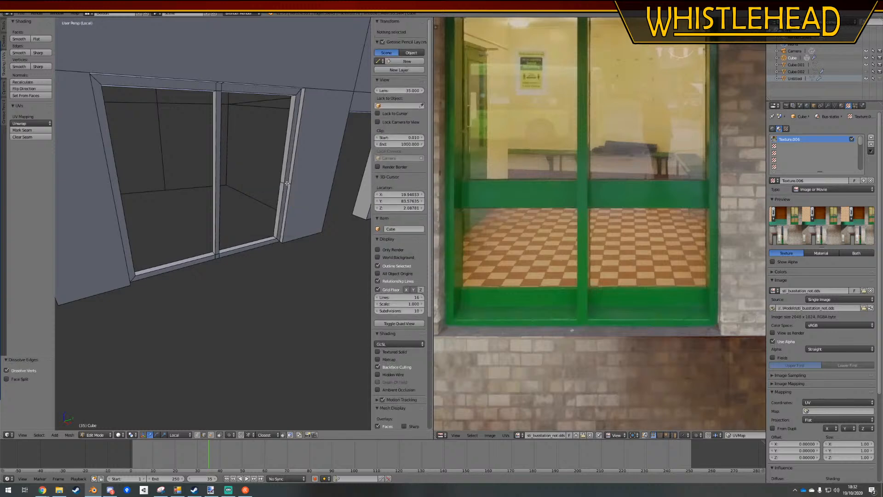
{"action": "right_click", "coordinate": [286, 183], "text": "alt"}
{"action": "key", "text": "x"}
{"action": "left_click", "coordinate": [286, 183]}
Extrude the rear edges of a window's two bottom frame pieces straight down about 0.104 along the global Z axis
{"action": "middle_click_drag", "start_coordinate": [275, 210], "coordinate": [176, 229]}
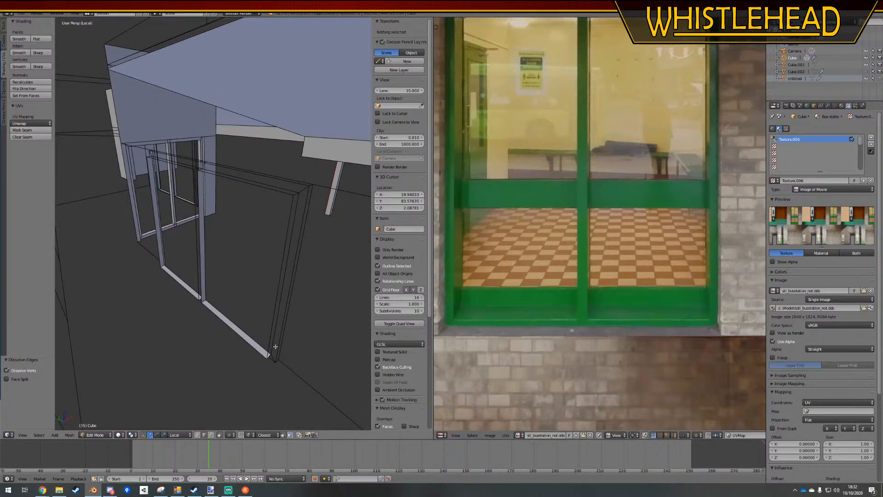
{"action": "mouse_move", "coordinate": [276, 347]}
{"action": "middle_mouse_down"}
{"action": "mouse_move", "coordinate": [246, 354]}
{"action": "mouse_move", "coordinate": [269, 346]}
{"action": "middle_mouse_up"}
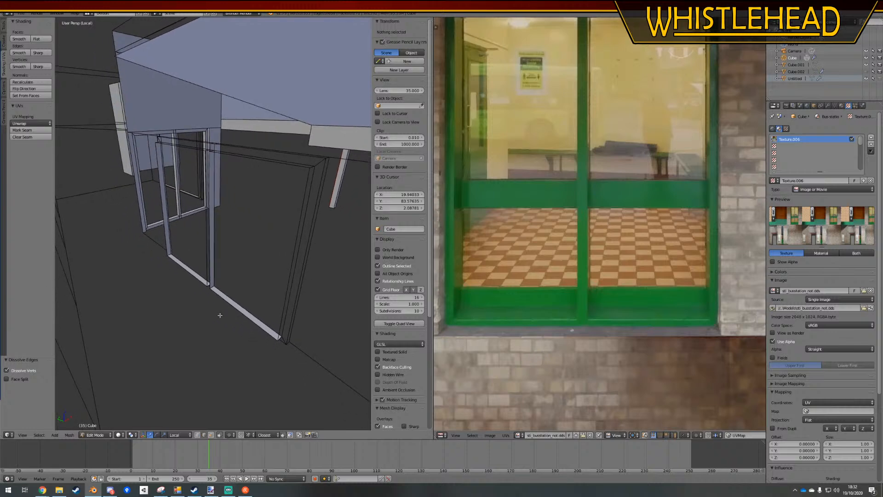
{"action": "right_click", "coordinate": [198, 284]}
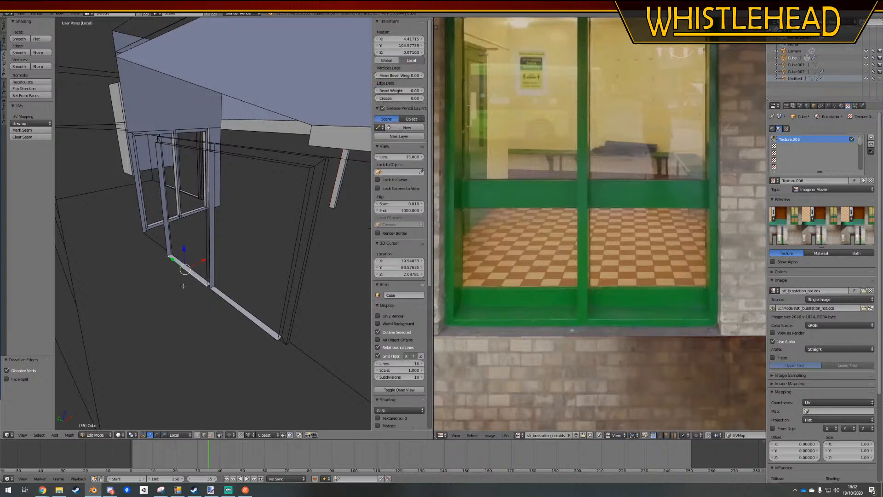
{"action": "mouse_move", "coordinate": [183, 282]}
{"action": "middle_mouse_down"}
{"action": "mouse_move", "coordinate": [171, 270]}
{"action": "mouse_move", "coordinate": [186, 288]}
{"action": "middle_mouse_up"}
{"action": "right_click", "coordinate": [251, 325], "text": "shift"}
{"action": "middle_click_drag", "start_coordinate": [252, 325], "coordinate": [203, 293]}
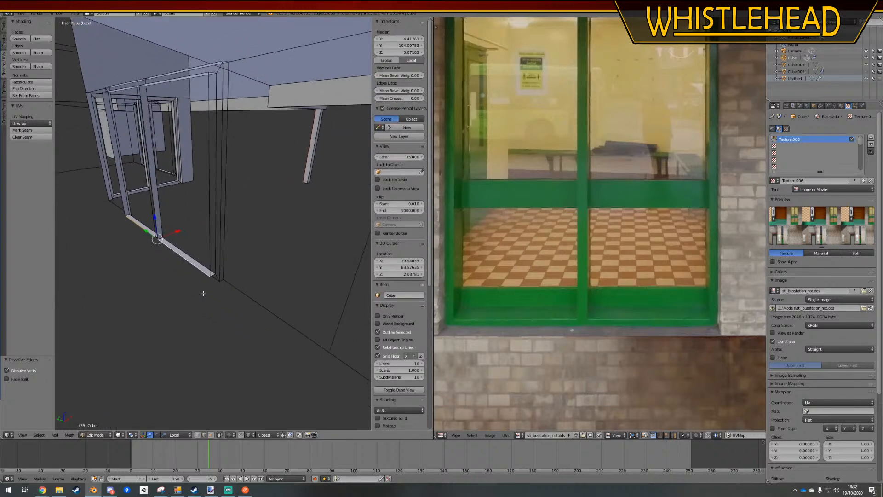
{"action": "key", "text": "e"}
{"action": "key", "text": "z"}
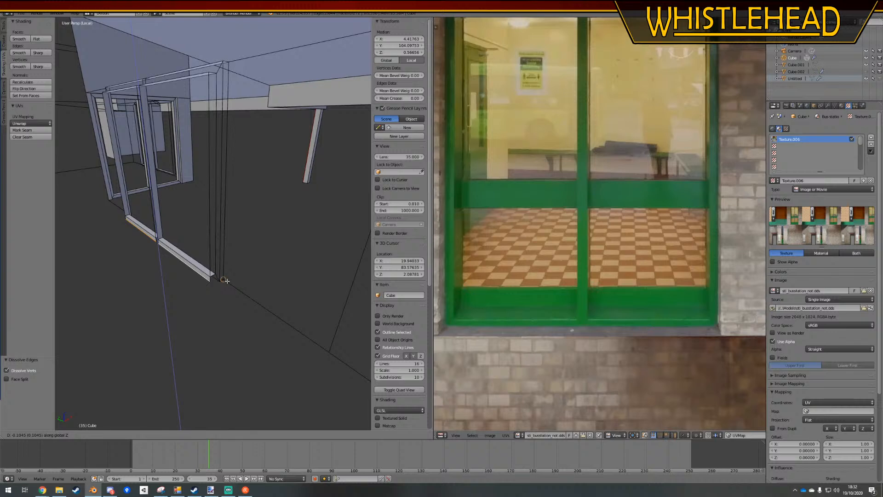
{"action": "left_click", "coordinate": [224, 281]}
Fill the gap at the mullion's base between the extruded strips, and fill the mullion's open back with a face
{"action": "middle_click_drag", "start_coordinate": [180, 268], "coordinate": [185, 268]}
{"action": "scroll", "coordinate": [247, 282], "scroll_direction": "up", "scroll_amount": 5}
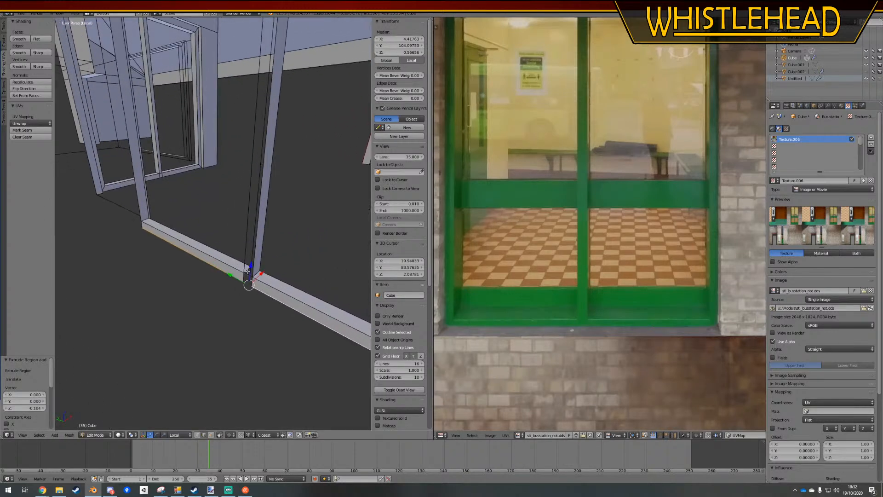
{"action": "right_click", "coordinate": [252, 290]}
{"action": "right_click", "coordinate": [244, 280], "text": "ctrl"}
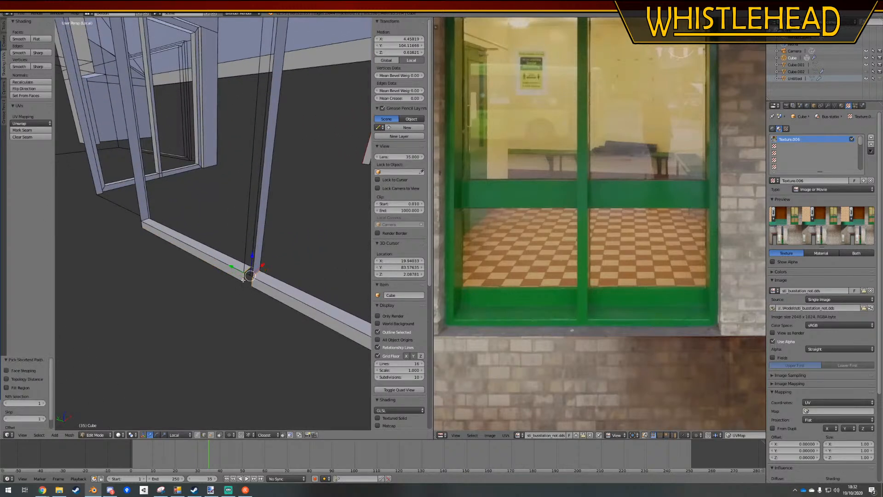
{"action": "right_click", "coordinate": [250, 259], "text": "ctrl"}
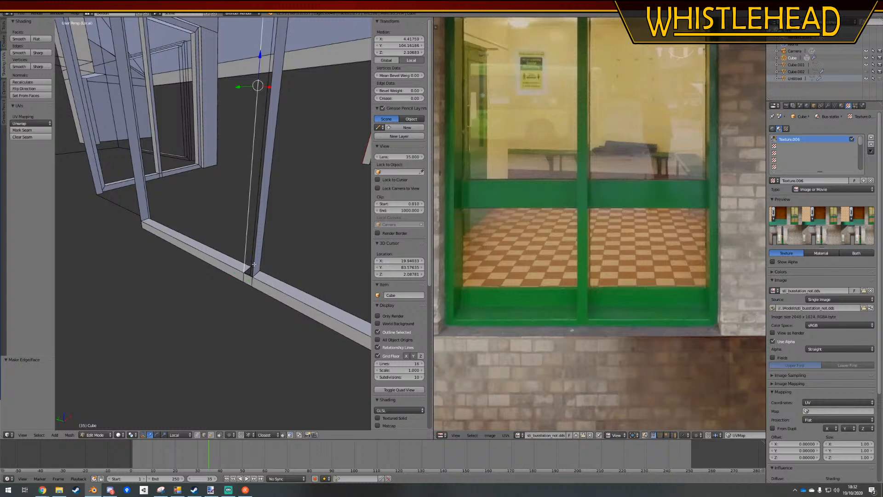
{"action": "middle_click_drag", "start_coordinate": [252, 202], "coordinate": [249, 246], "text": "shift"}
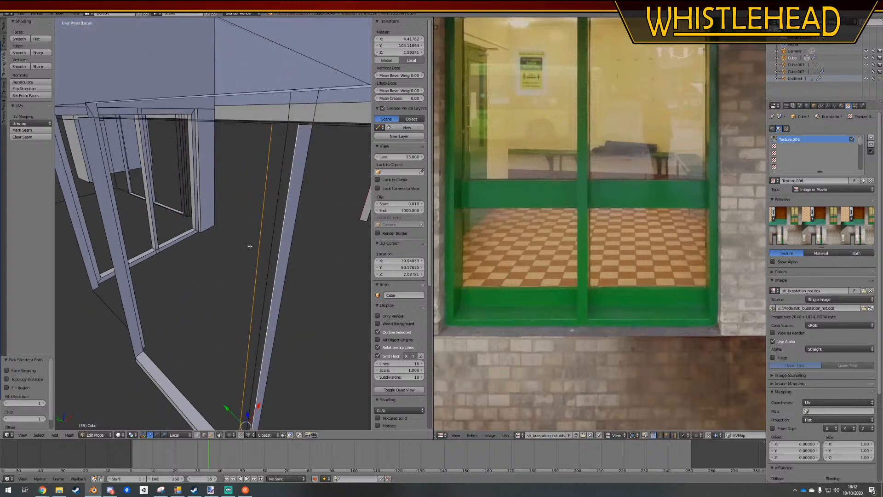
{"action": "right_click", "coordinate": [287, 197]}
{"action": "right_click", "coordinate": [265, 229], "text": "shift"}
{"action": "middle_click_drag", "start_coordinate": [259, 331], "coordinate": [253, 290], "text": "shift"}
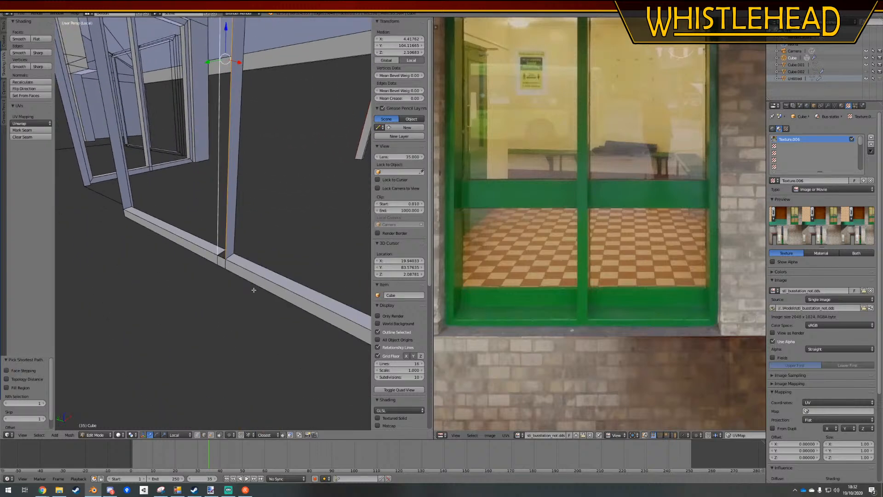
{"action": "right_click", "coordinate": [226, 260], "text": "shift"}
{"action": "key", "text": "f"}
{"action": "key", "text": "a"}
Delete the vertices of the two strips extruded below the window's bottom frame
{"action": "middle_click_drag", "start_coordinate": [224, 189], "coordinate": [231, 259], "text": "shift"}
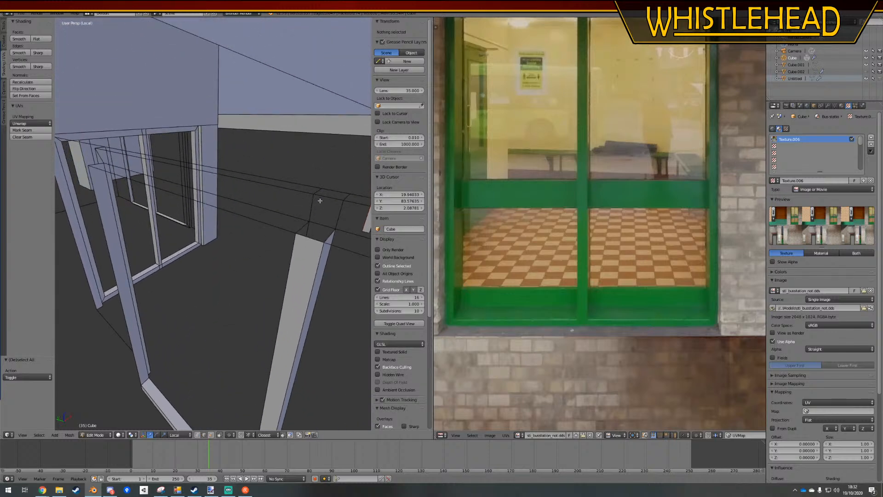
{"action": "scroll", "coordinate": [233, 253], "scroll_direction": "down", "scroll_amount": 6}
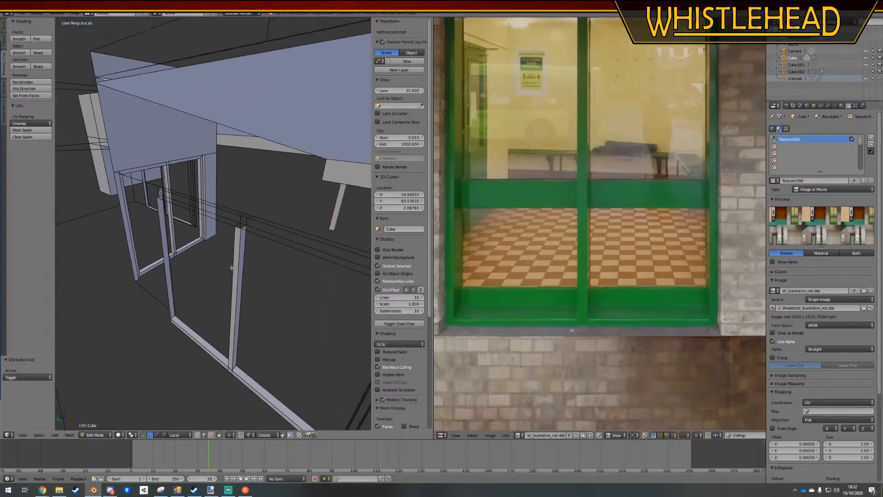
{"action": "middle_click_drag", "start_coordinate": [234, 254], "coordinate": [16, 378]}
{"action": "scroll", "coordinate": [239, 264], "scroll_direction": "up", "scroll_amount": 6}
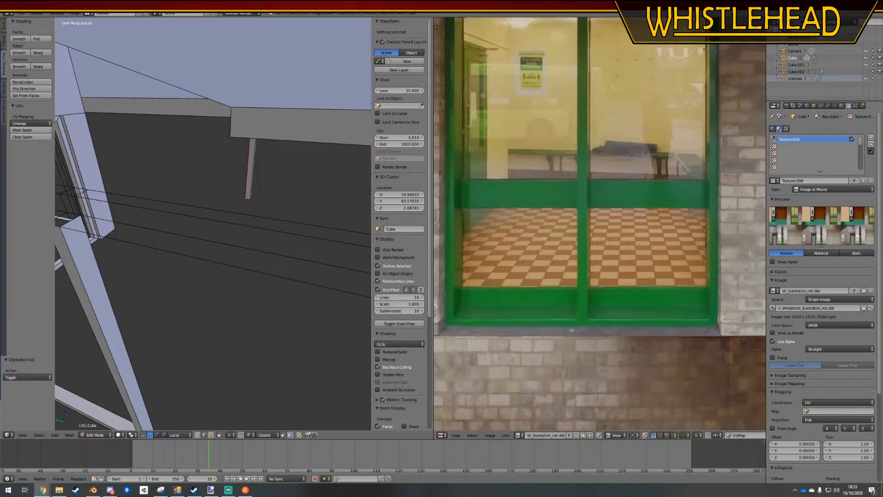
{"action": "middle_click_drag", "start_coordinate": [170, 255], "coordinate": [167, 248]}
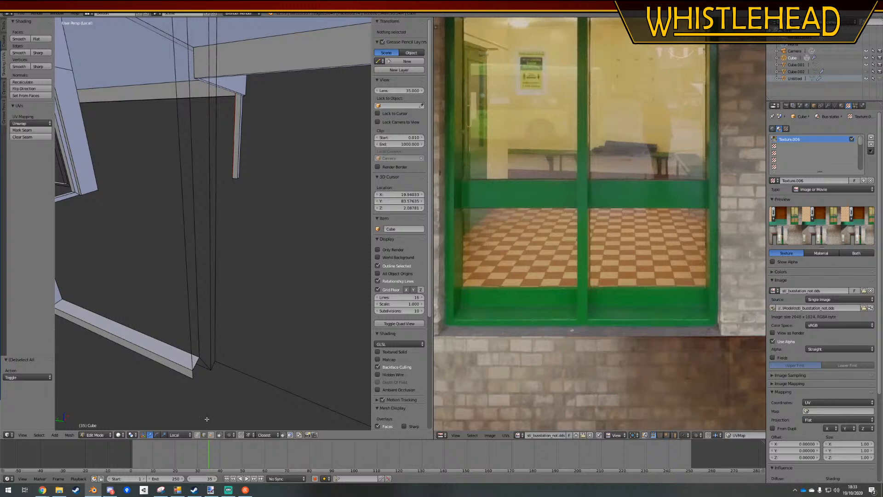
{"action": "middle_click_drag", "start_coordinate": [208, 341], "coordinate": [234, 309]}
{"action": "right_click", "coordinate": [236, 309]}
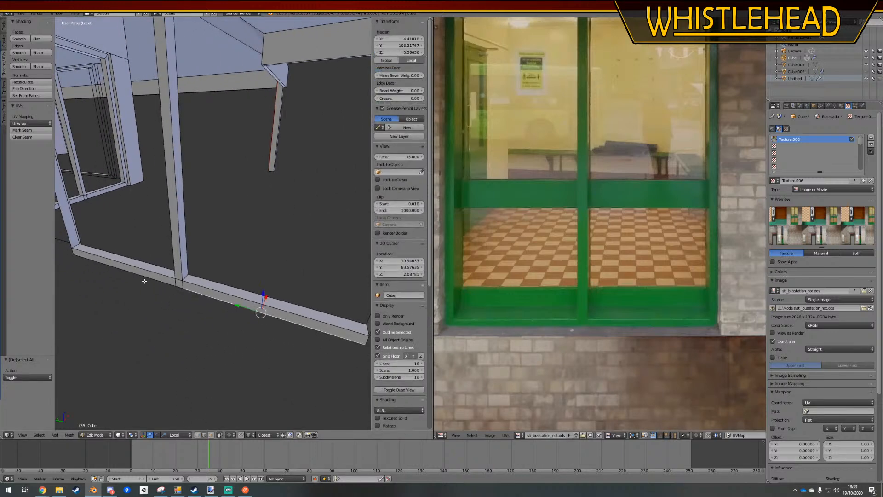
{"action": "right_click", "coordinate": [143, 279], "text": "ctrl"}
{"action": "key", "text": "x"}
{"action": "left_click", "coordinate": [134, 235]}
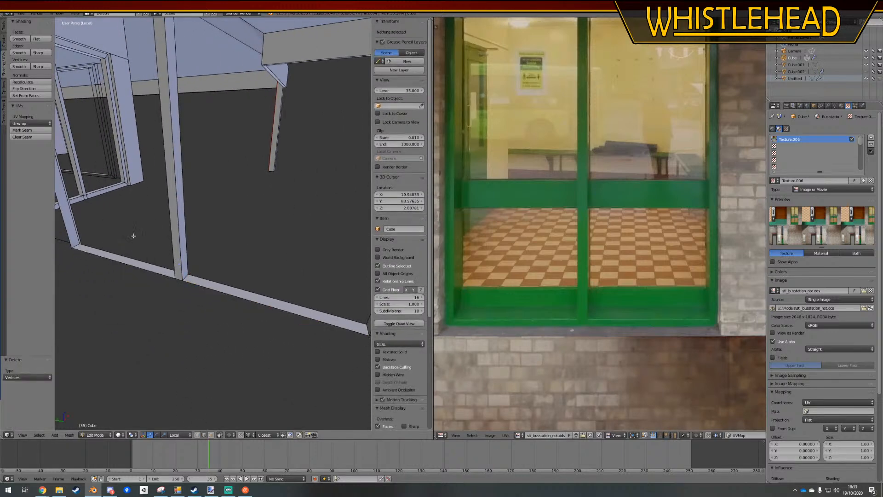
Switch to face selection and select the faces linked to the window's outer bottom frame face, delimited by material
{"action": "middle_click_drag", "start_coordinate": [182, 298], "coordinate": [170, 293]}
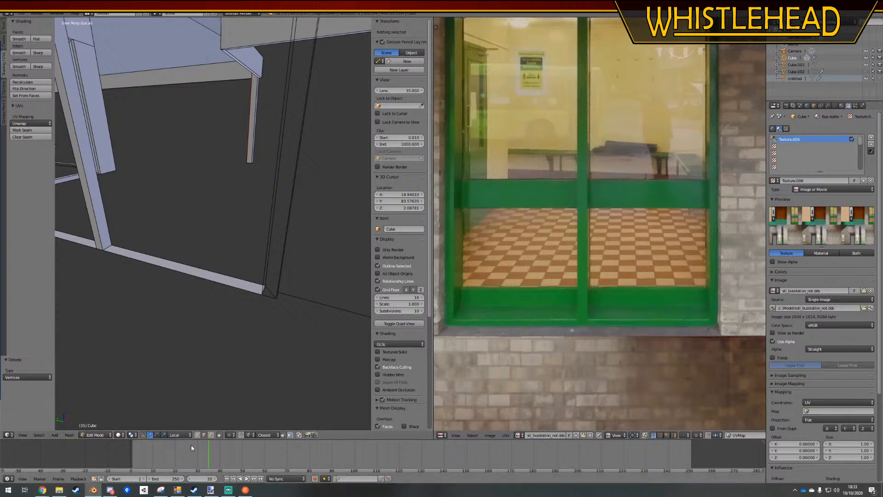
{"action": "left_click", "coordinate": [211, 435]}
{"action": "middle_click_drag", "start_coordinate": [229, 301], "coordinate": [210, 265]}
{"action": "scroll", "coordinate": [157, 321], "scroll_direction": "down", "scroll_amount": 4}
{"action": "scroll", "coordinate": [222, 215], "scroll_direction": "up", "scroll_amount": 4}
{"action": "right_click", "coordinate": [213, 261]}
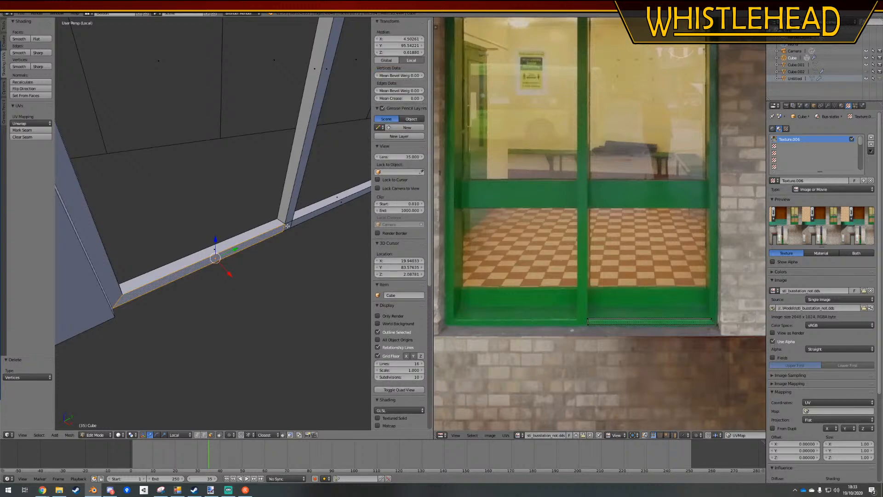
{"action": "key", "text": "l"}
{"action": "left_click", "coordinate": [15, 391]}
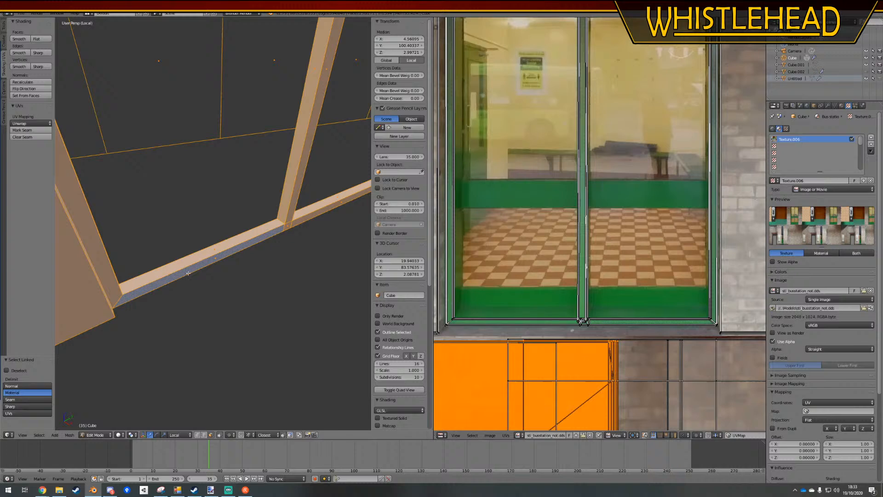
Select the window's linked outer frame and mullion faces, duplicate them in place, and flip the copy's normals
{"action": "right_click", "coordinate": [216, 257]}
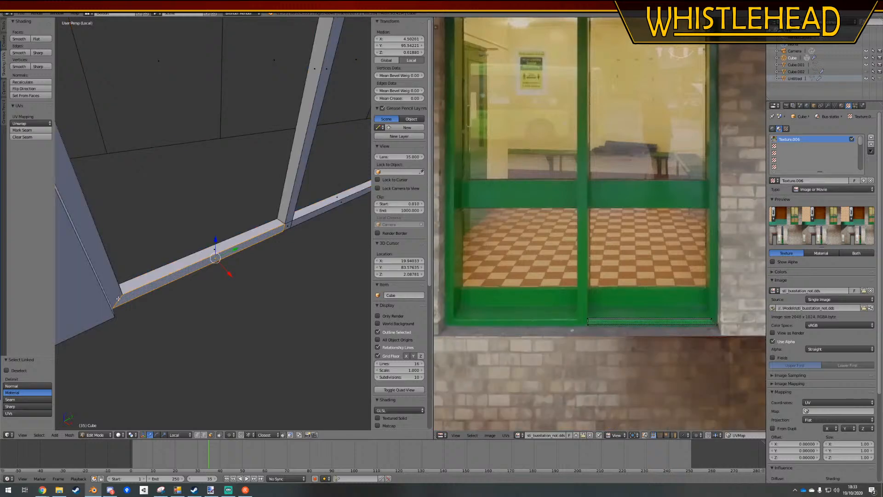
{"action": "key", "text": "l"}
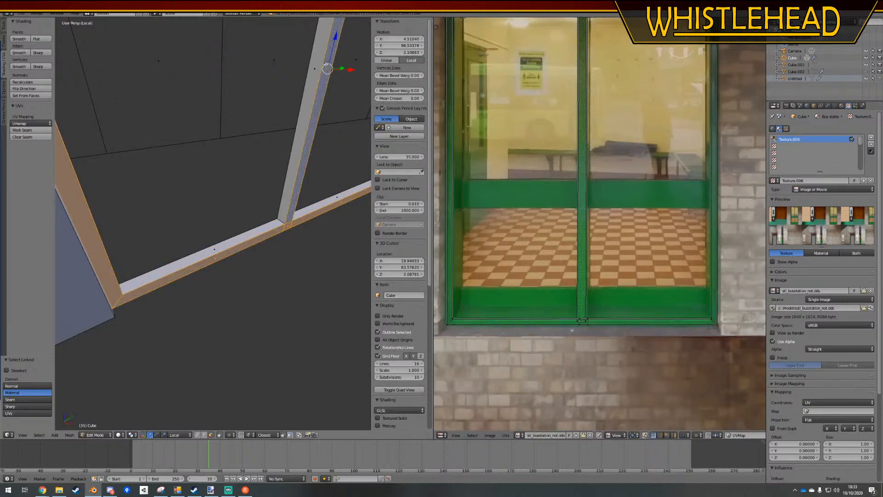
{"action": "middle_click_drag", "start_coordinate": [311, 126], "coordinate": [269, 257]}
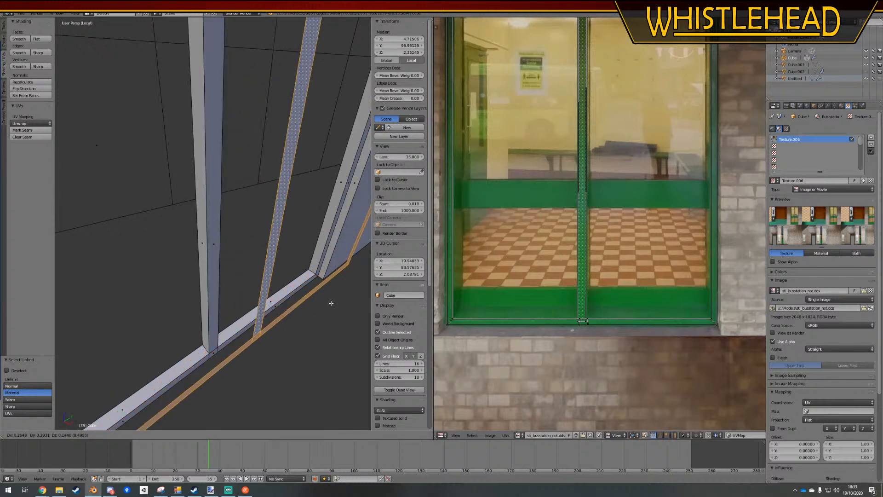
{"action": "left_click", "coordinate": [33, 88]}
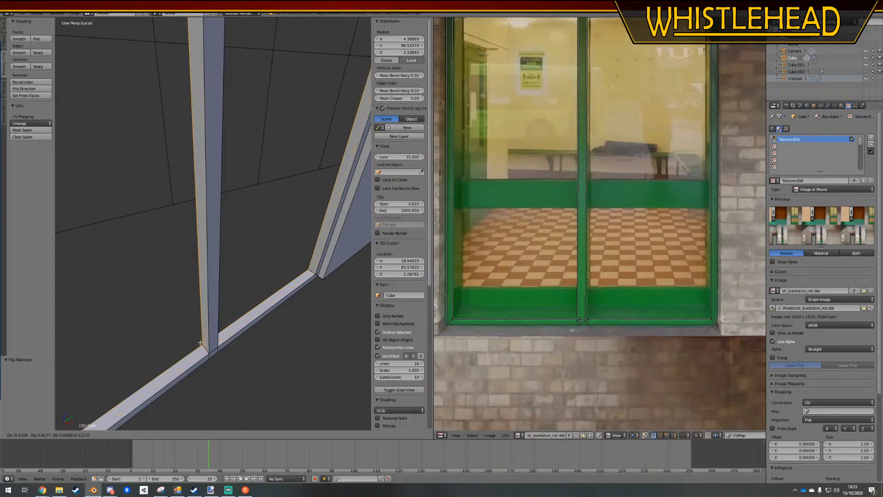
{"action": "key", "text": "a"}
In face selection, duplicate the adjacent window's outer frame faces in place and flip the duplicates' normals
{"action": "scroll", "coordinate": [323, 219], "scroll_direction": "down", "scroll_amount": 4}
{"action": "scroll", "coordinate": [225, 280], "scroll_direction": "up", "scroll_amount": 2}
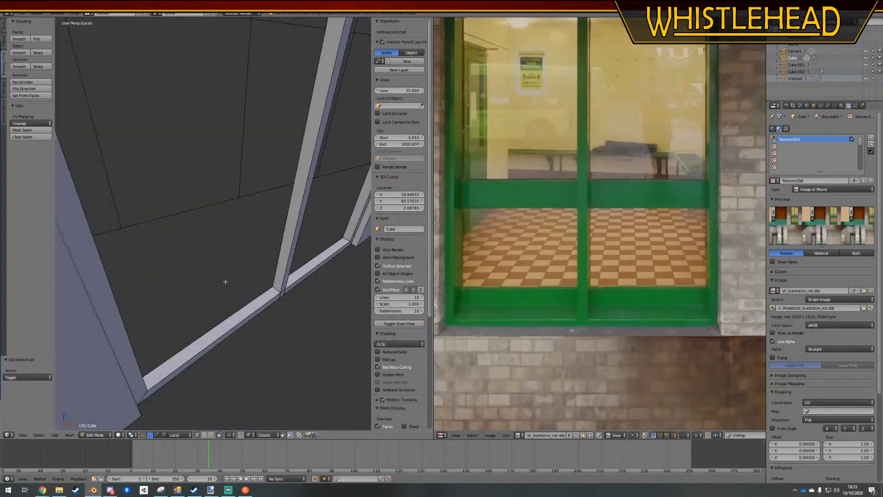
{"action": "left_click", "coordinate": [211, 435]}
{"action": "right_click", "coordinate": [144, 393], "text": "alt"}
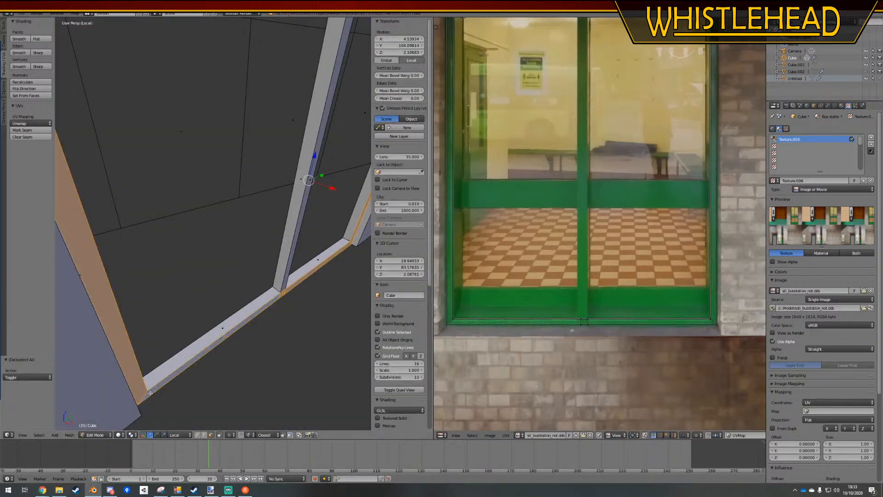
{"action": "key", "text": "shift+d"}
{"action": "right_click", "coordinate": [220, 338]}
{"action": "left_click", "coordinate": [22, 90]}
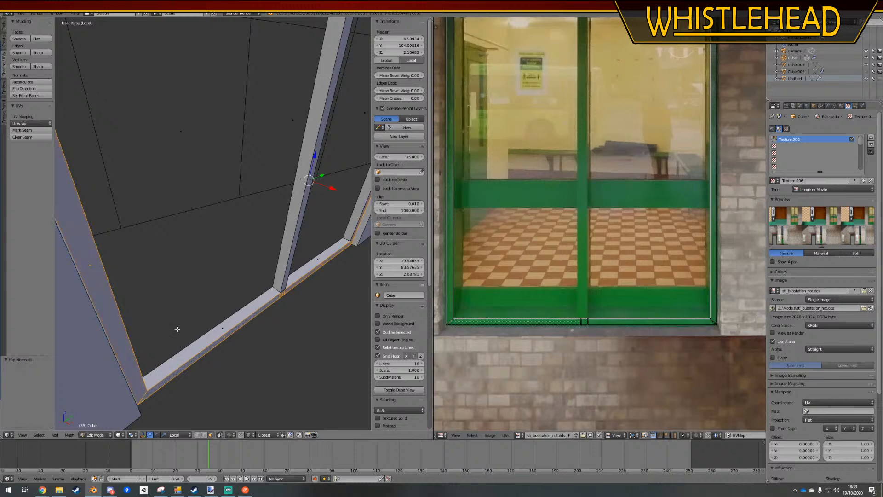
{"action": "key", "text": "g"}
{"action": "left_click", "coordinate": [271, 287]}
{"action": "key", "text": "a"}
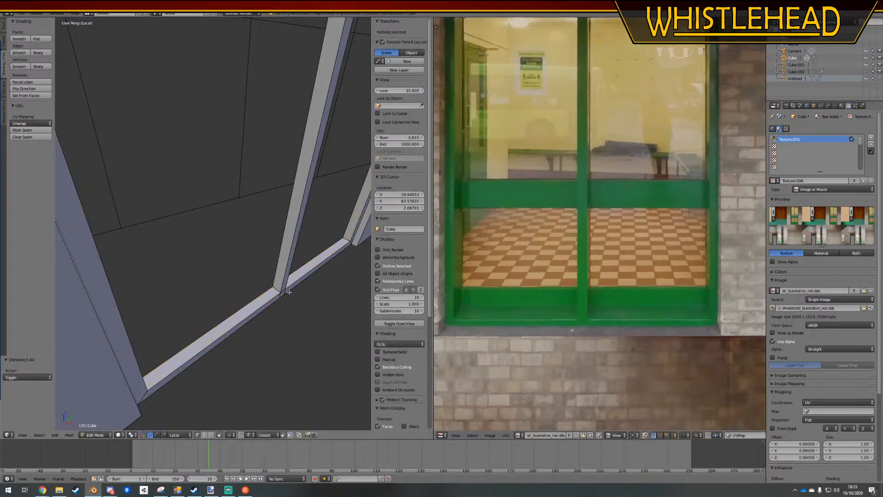
Select the third window's front frame and mullion faces, duplicate them in place, and flip the duplicates to face inward
{"action": "middle_click_drag", "start_coordinate": [284, 291], "coordinate": [223, 351]}
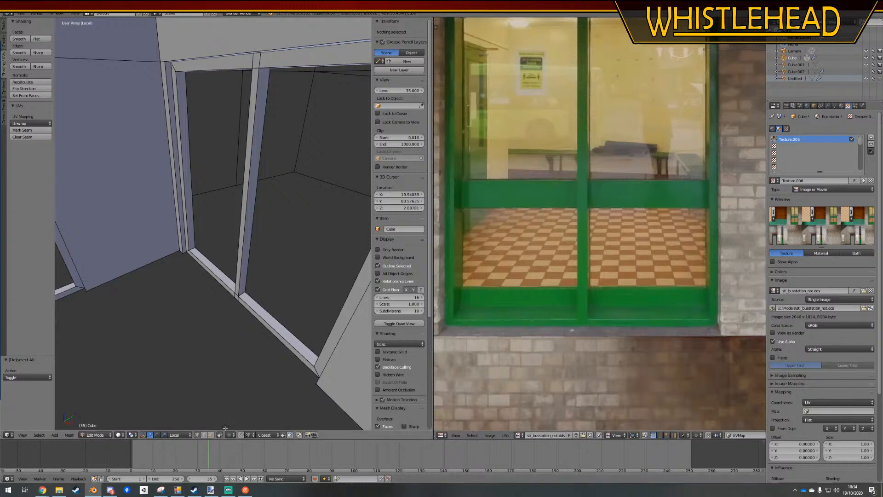
{"action": "right_click", "coordinate": [235, 295], "text": "alt"}
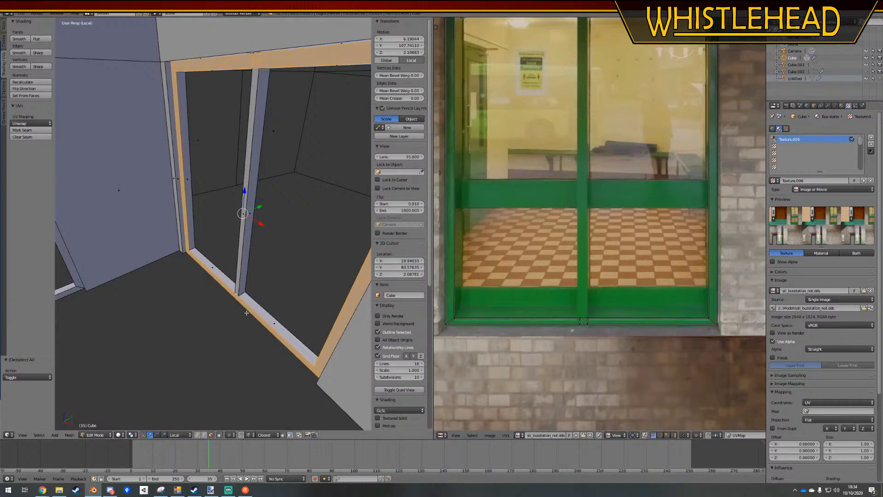
{"action": "left_click", "coordinate": [27, 89]}
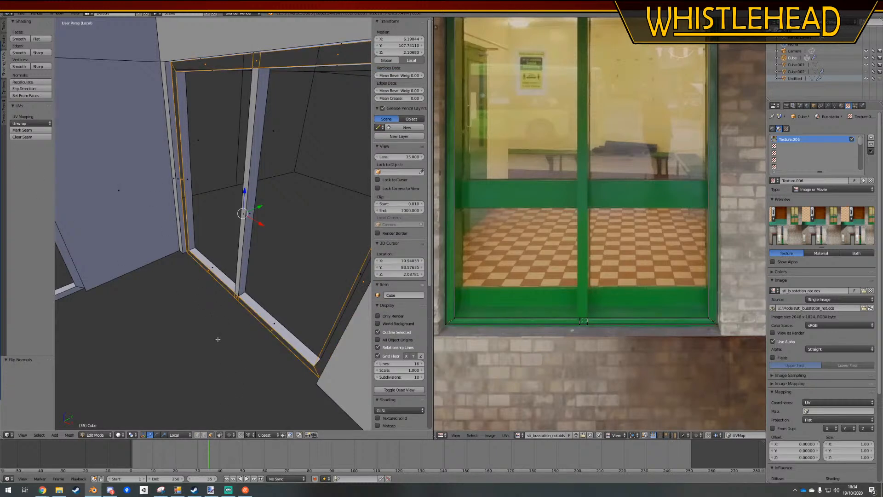
{"action": "key", "text": "ctrl+z"}
{"action": "left_click", "coordinate": [28, 88]}
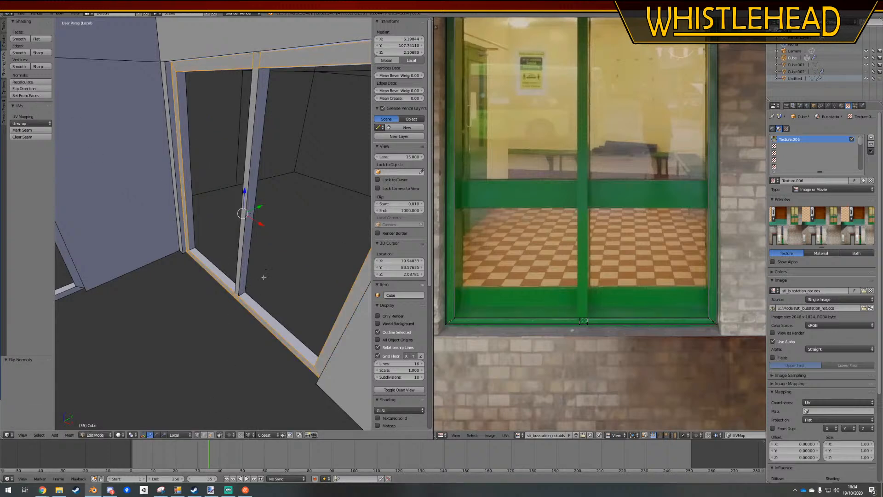
{"action": "key", "text": "a"}
Duplicate the fourth window's complete outer frame and mullion faces at the same position, and flip the duplicates' normals
{"action": "middle_click_drag", "start_coordinate": [256, 296], "coordinate": [194, 313]}
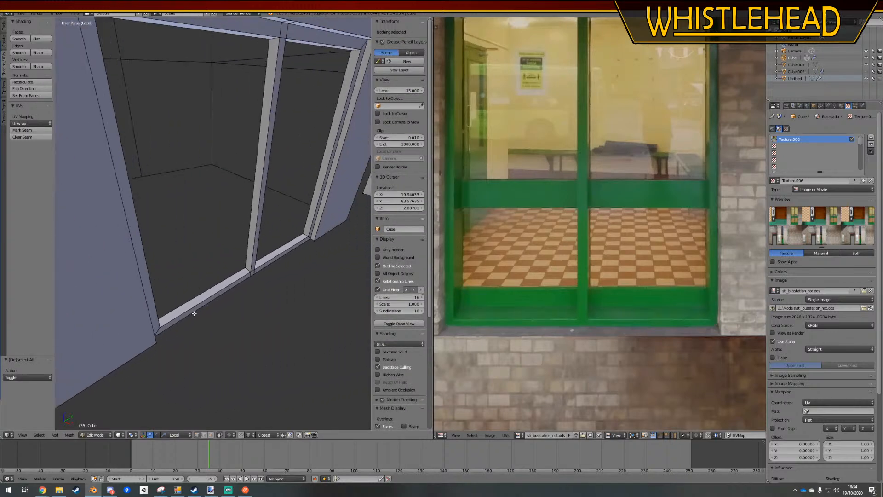
{"action": "left_click", "coordinate": [211, 435]}
{"action": "right_click", "coordinate": [214, 296], "text": "alt"}
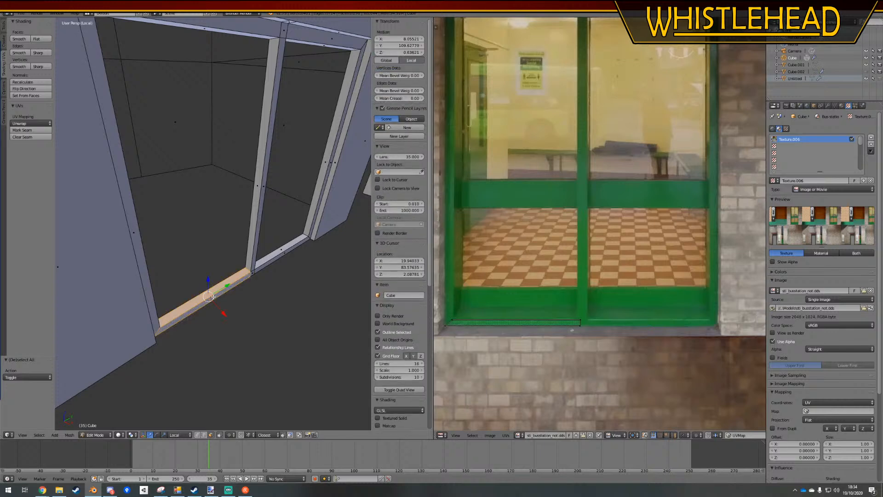
{"action": "key", "text": "a"}
{"action": "right_click", "coordinate": [251, 273], "text": "alt"}
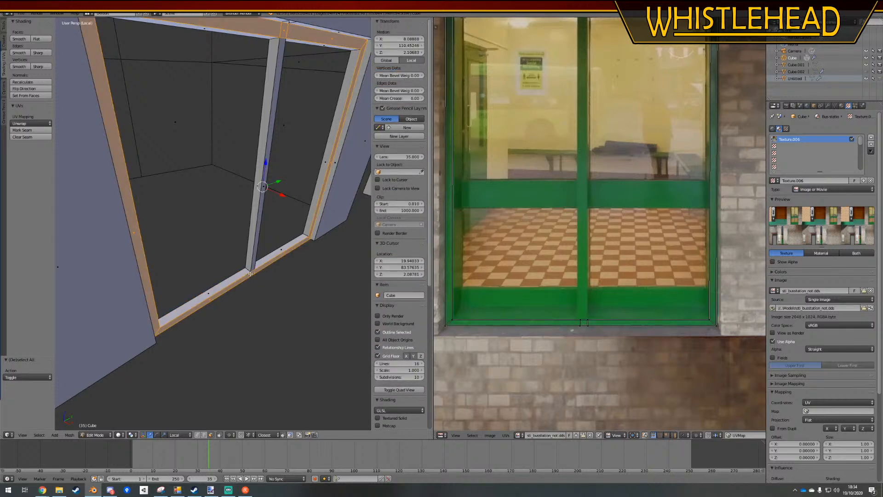
{"action": "right_click", "coordinate": [263, 186], "text": "shift"}
{"action": "middle_click_drag", "start_coordinate": [143, 254], "coordinate": [201, 300]}
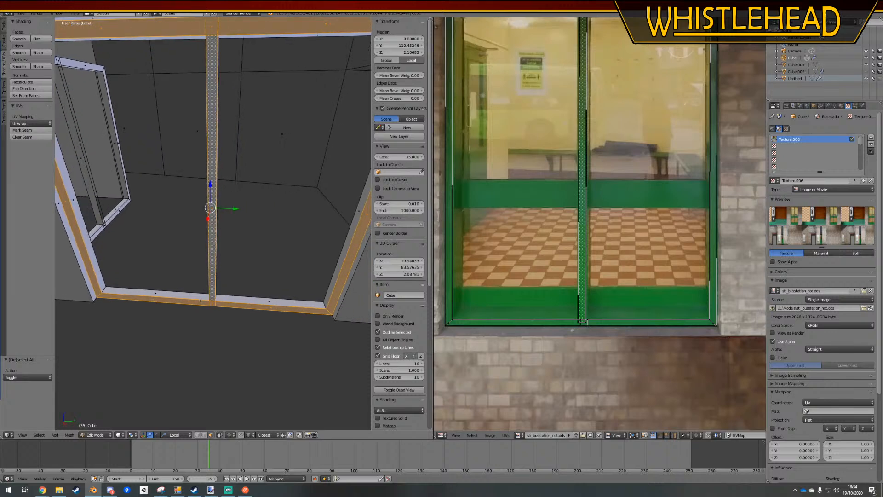
{"action": "key", "text": "shift+d"}
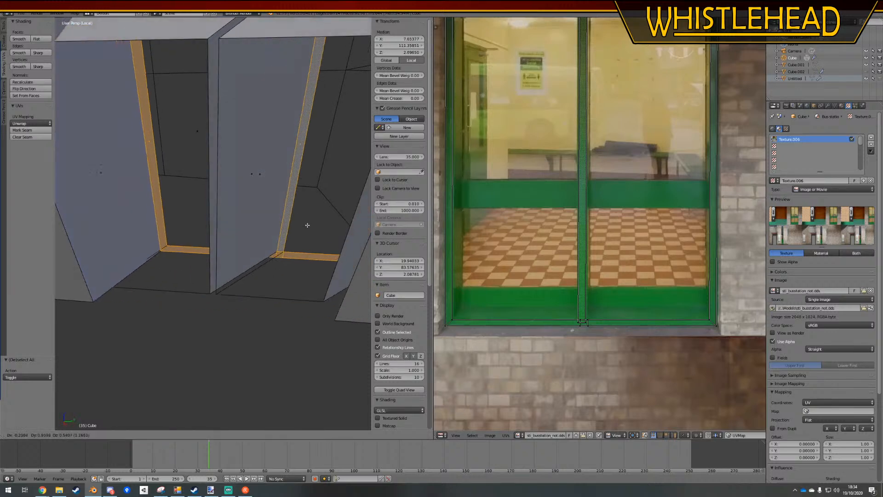
{"action": "right_click", "coordinate": [283, 263]}
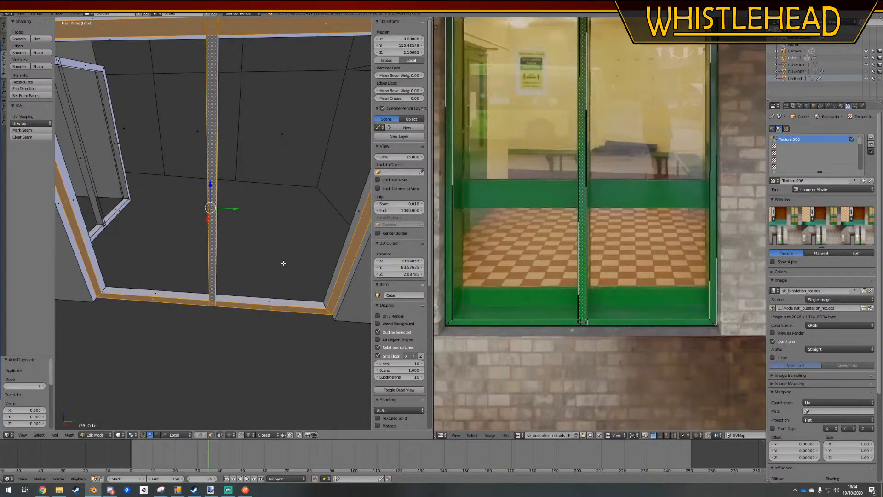
{"action": "left_click", "coordinate": [25, 88]}
{"action": "middle_click_drag", "start_coordinate": [193, 230], "coordinate": [232, 244]}
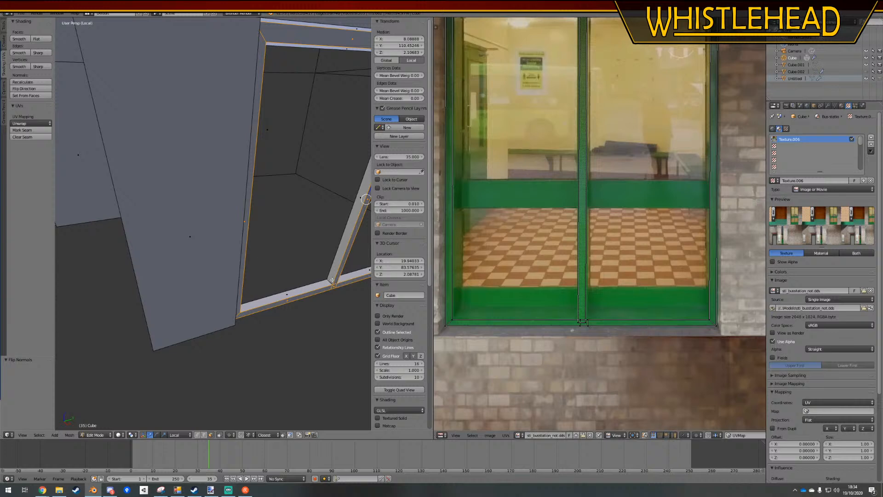
{"action": "key", "text": "a"}
Copy the remaining window's outer frame and mullion faces in place and flip the copy's normals toward the interior
{"action": "middle_click_drag", "start_coordinate": [278, 267], "coordinate": [247, 276]}
{"action": "right_click", "coordinate": [270, 254], "text": "alt"}
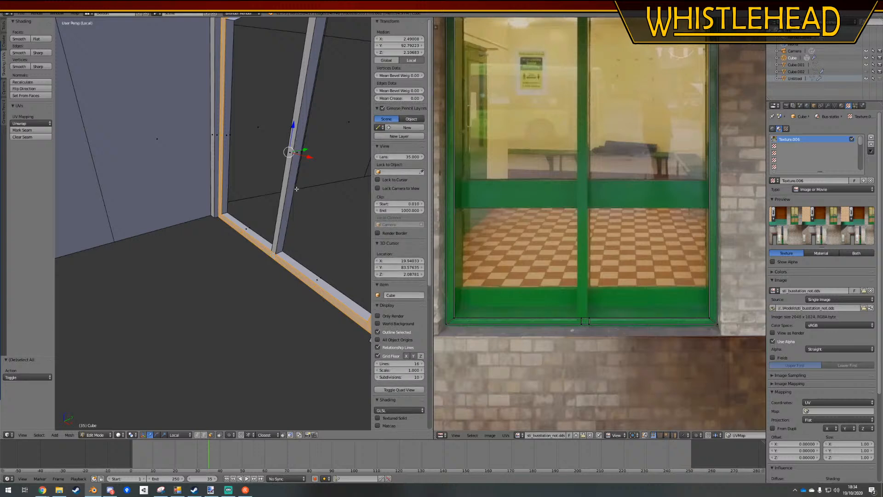
{"action": "right_click", "coordinate": [277, 235], "text": "shift"}
{"action": "middle_click_drag", "start_coordinate": [277, 235], "coordinate": [207, 258]}
{"action": "key", "text": "shift+d"}
{"action": "key", "text": "Escape"}
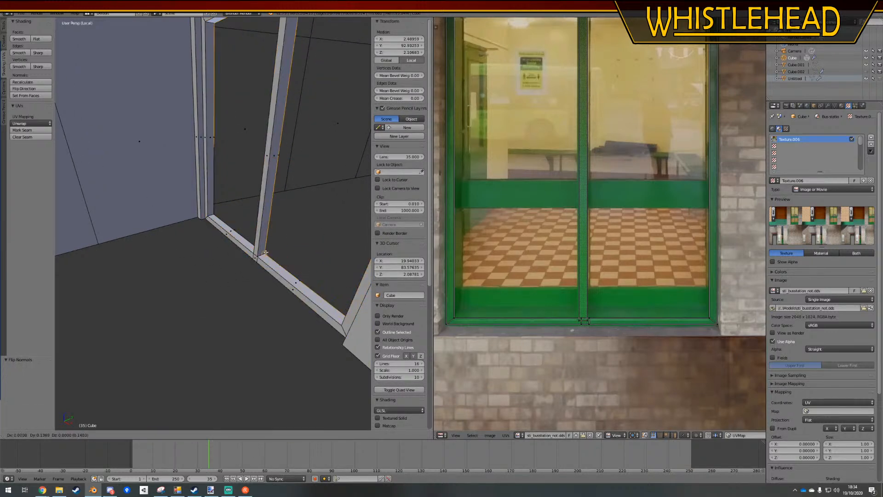
{"action": "key", "text": "a"}
Fill the missing mullion face on the window's interior side between its bottom and top edges
{"action": "middle_click_drag", "start_coordinate": [267, 272], "coordinate": [231, 235]}
{"action": "key", "text": "a"}
{"action": "key", "text": "w"}
{"action": "left_click", "coordinate": [192, 271]}
{"action": "key", "text": "a"}
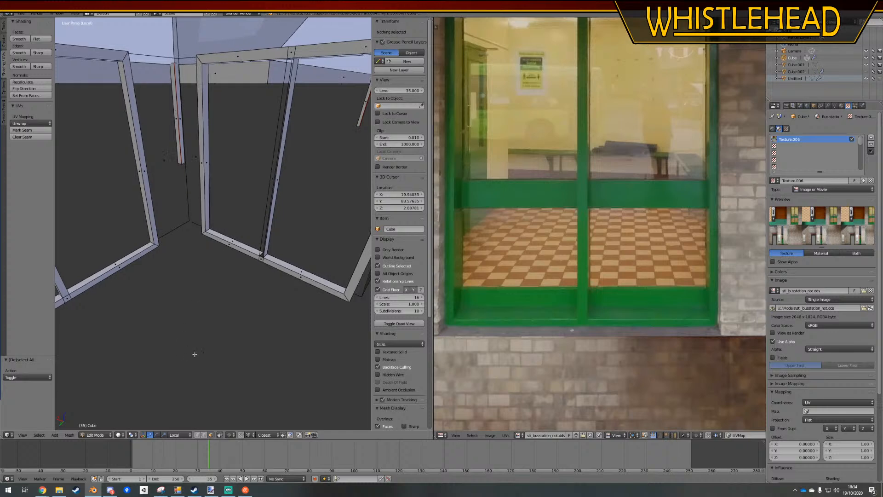
{"action": "middle_click_drag", "start_coordinate": [193, 352], "coordinate": [202, 368]}
{"action": "right_click", "coordinate": [293, 265]}
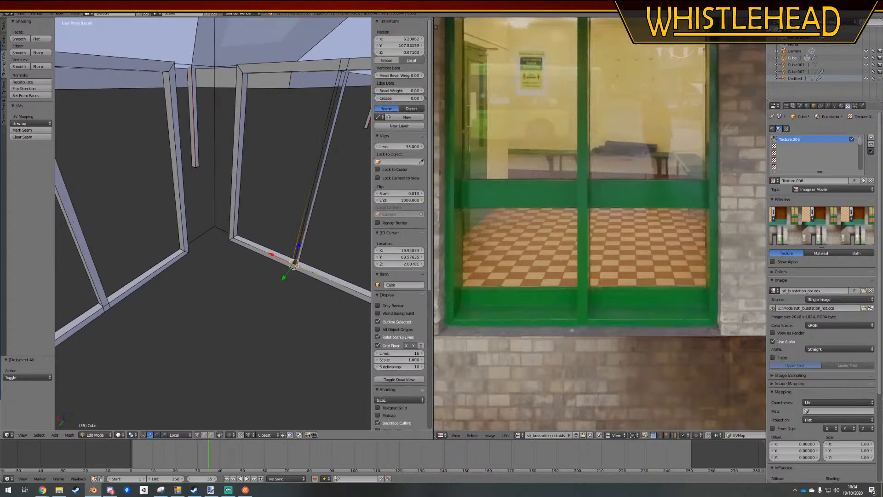
{"action": "right_click", "coordinate": [337, 69], "text": "shift"}
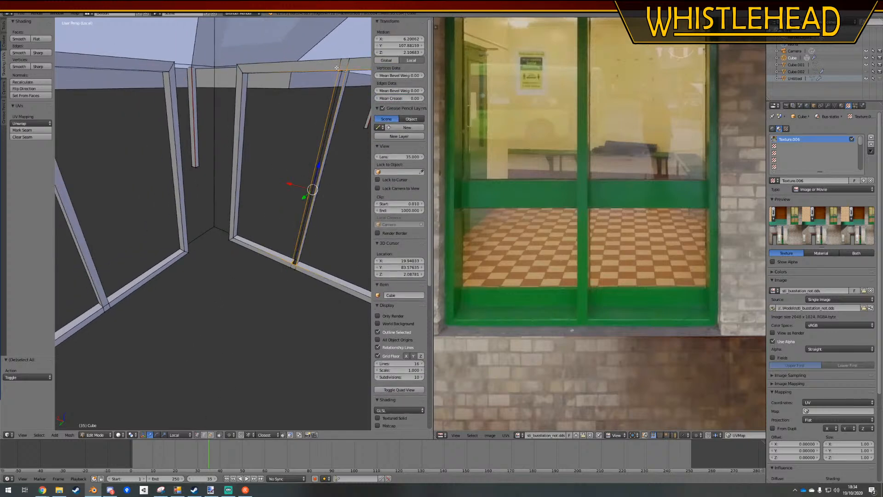
{"action": "key", "text": "f"}
{"action": "key", "text": "a"}
Select the outer bottom edge of each window's interior frame from corner to corner, including the mullion base vertices
{"action": "middle_click_drag", "start_coordinate": [257, 124], "coordinate": [217, 94]}
{"action": "scroll", "coordinate": [230, 152], "scroll_direction": "down", "scroll_amount": 1}
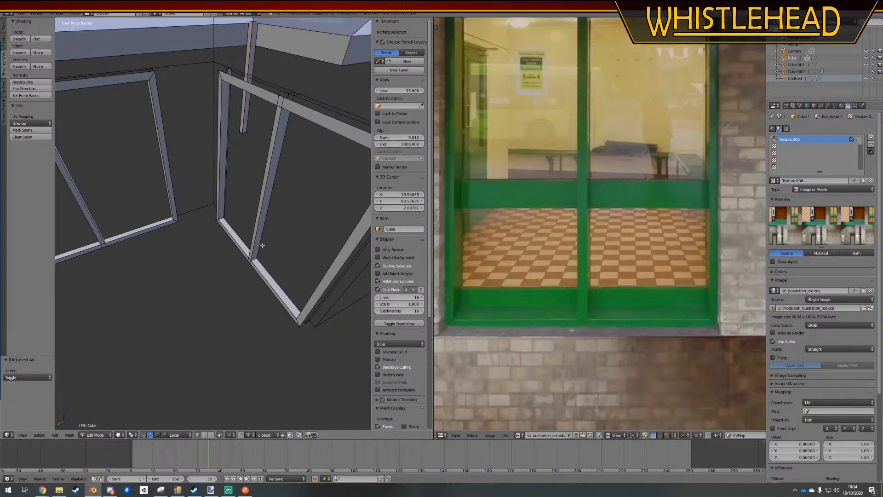
{"action": "middle_click_drag", "start_coordinate": [275, 274], "coordinate": [245, 320]}
{"action": "middle_click_drag", "start_coordinate": [318, 255], "coordinate": [304, 235]}
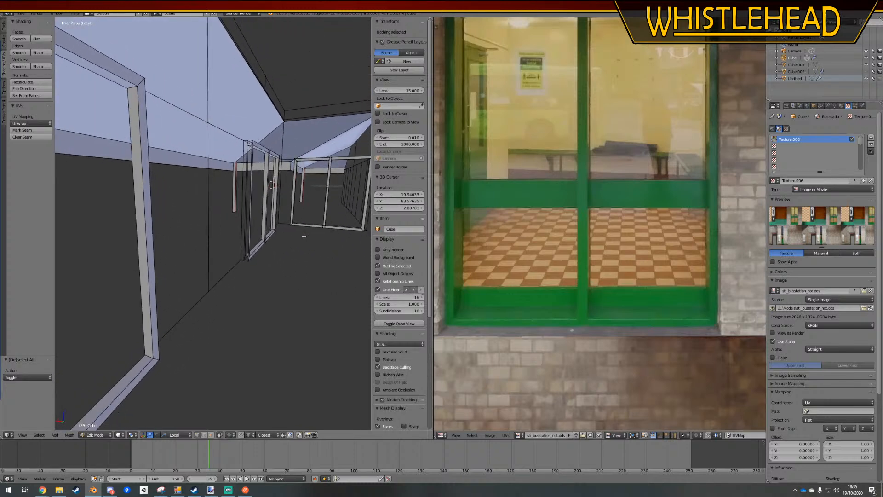
{"action": "right_click", "coordinate": [364, 231]}
{"action": "right_click", "coordinate": [289, 226], "text": "ctrl"}
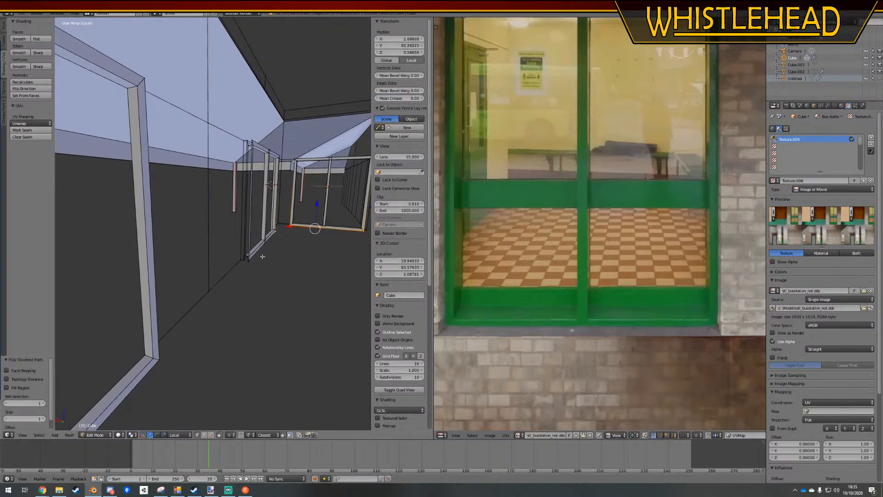
{"action": "right_click", "coordinate": [251, 265], "text": "ctrl"}
{"action": "right_click", "coordinate": [169, 364], "text": "ctrl"}
{"action": "middle_click_drag", "start_coordinate": [169, 365], "coordinate": [236, 251]}
{"action": "right_click", "coordinate": [175, 307], "text": "ctrl"}
{"action": "right_click", "coordinate": [300, 253], "text": "ctrl"}
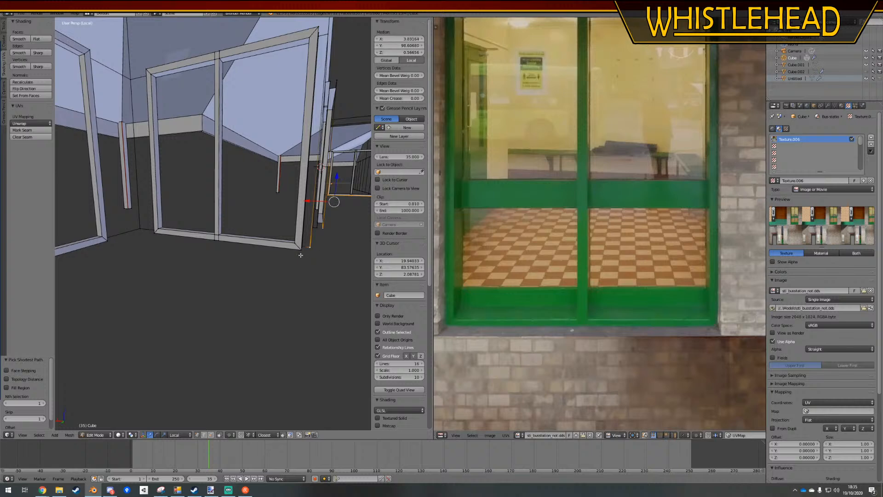
{"action": "key", "text": "ctrl+z"}
{"action": "right_click", "coordinate": [300, 255], "text": "shift"}
{"action": "right_click", "coordinate": [159, 240], "text": "ctrl"}
{"action": "right_click", "coordinate": [114, 243], "text": "shift"}
{"action": "middle_click_drag", "start_coordinate": [114, 244], "coordinate": [240, 268]}
{"action": "right_click", "coordinate": [213, 260], "text": "ctrl"}
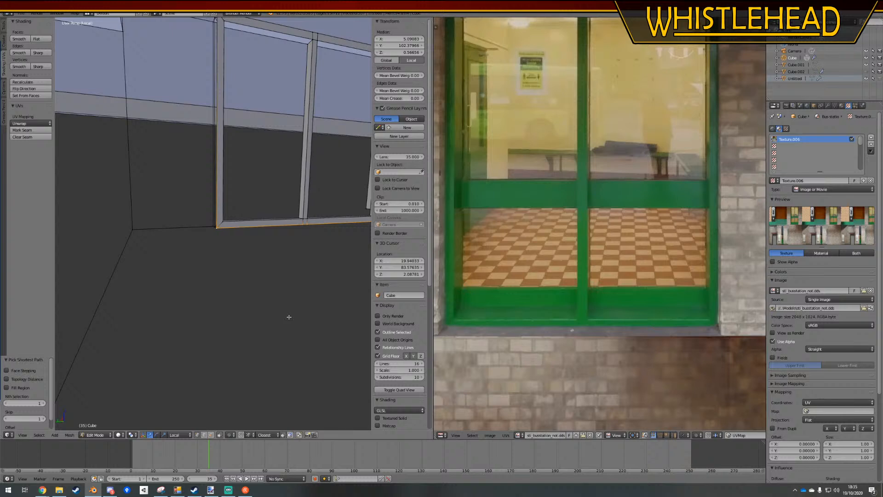
{"action": "type", "text": "gz0.1"}
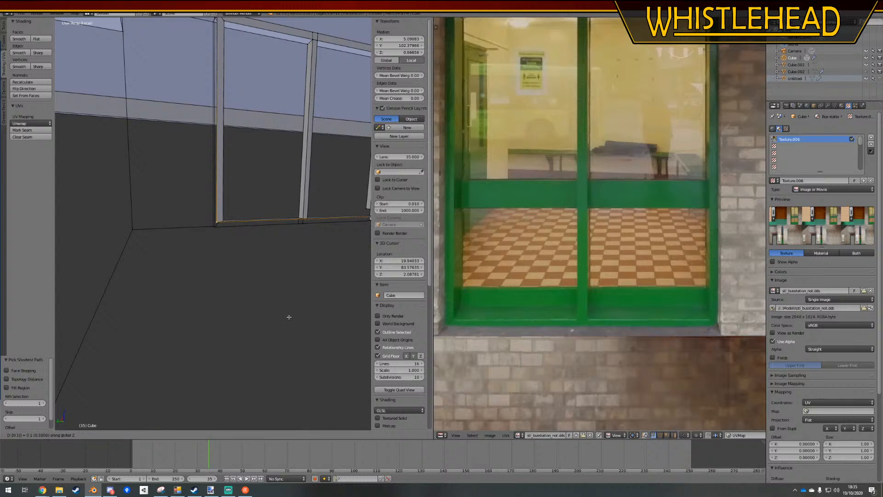
{"action": "key", "text": "Escape"}
{"action": "key", "text": "KP_0"}
{"action": "key", "text": "KP_Decimal"}
{"action": "key", "text": "KP_0"}
{"action": "key", "text": "KP_5"}
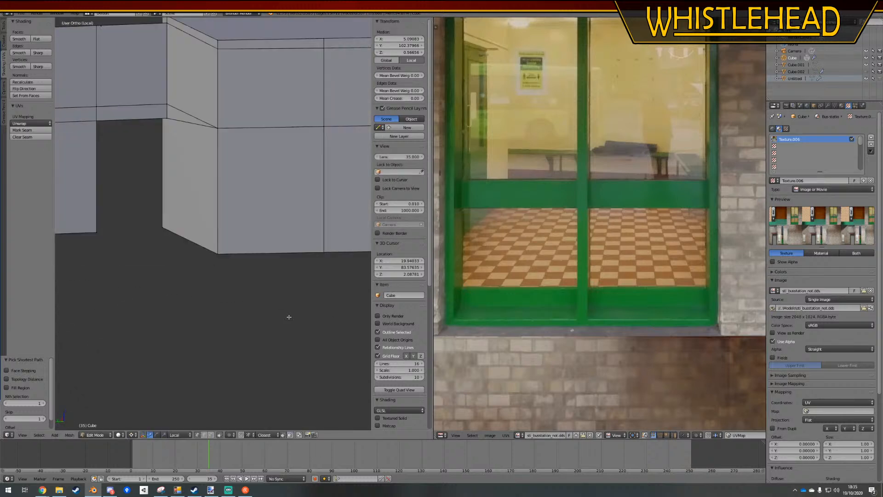
Move the selected bottom edges of the interior window frames up 0.05 along the global Z axis
{"action": "type", "text": "gz0.05"}
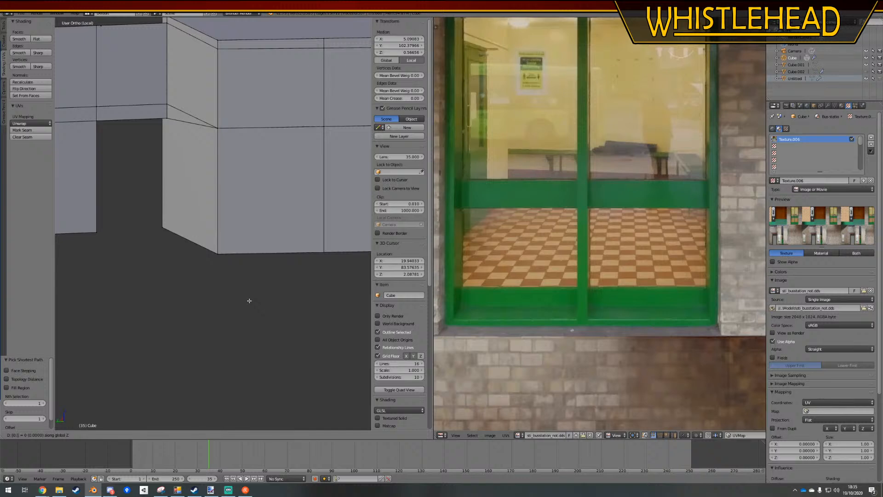
{"action": "key", "text": "Return"}
{"action": "scroll", "coordinate": [201, 250], "scroll_direction": "down", "scroll_amount": 7}
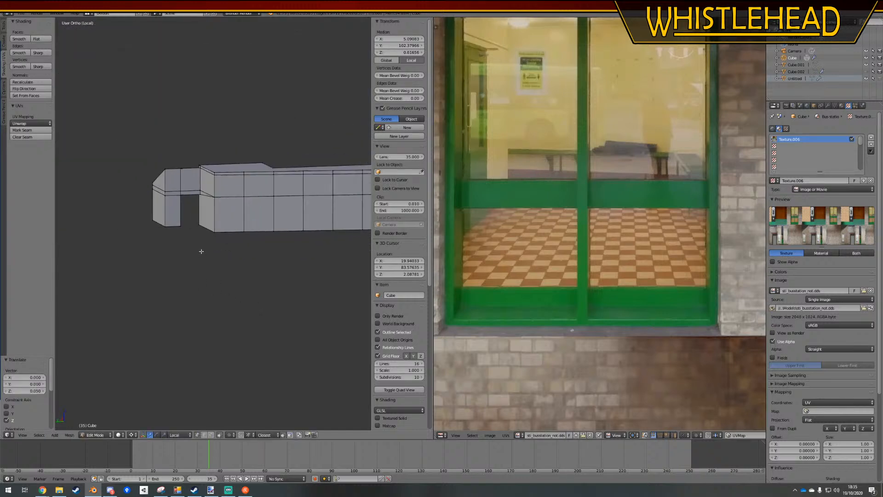
{"action": "key", "text": "KP_5"}
{"action": "scroll", "coordinate": [194, 258], "scroll_direction": "up", "scroll_amount": 8}
{"action": "middle_click_drag", "start_coordinate": [194, 258], "coordinate": [163, 277]}
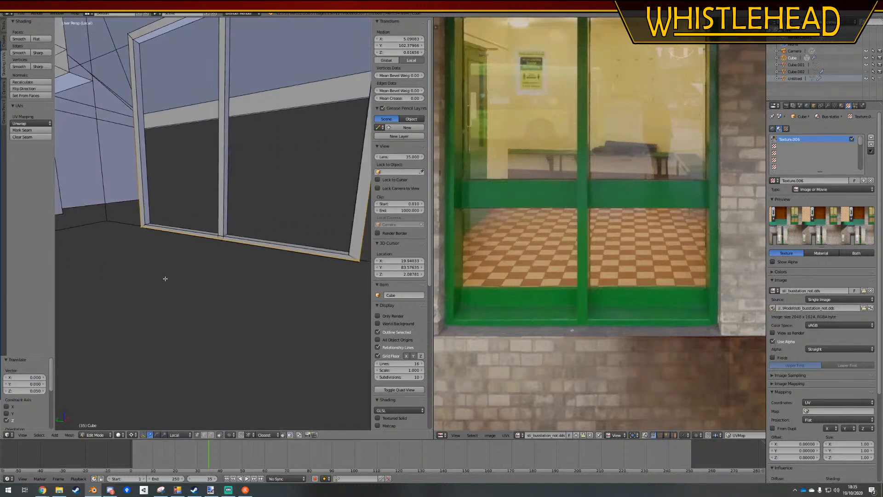
{"action": "middle_click_drag", "start_coordinate": [322, 274], "coordinate": [292, 305]}
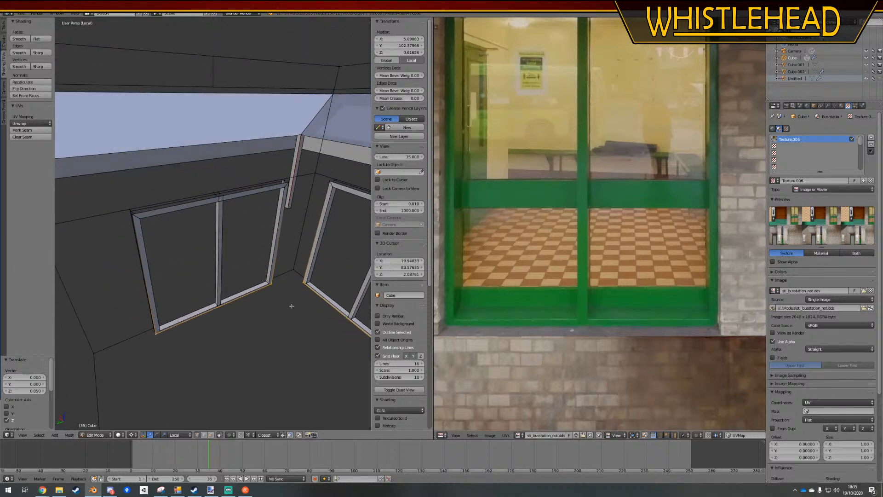
Fill the interior wall face between the facing outer vertical edges of two neighbouring window frames, and clear the selection
{"action": "right_click", "coordinate": [141, 217]}
{"action": "middle_click_drag", "start_coordinate": [140, 217], "coordinate": [168, 231]}
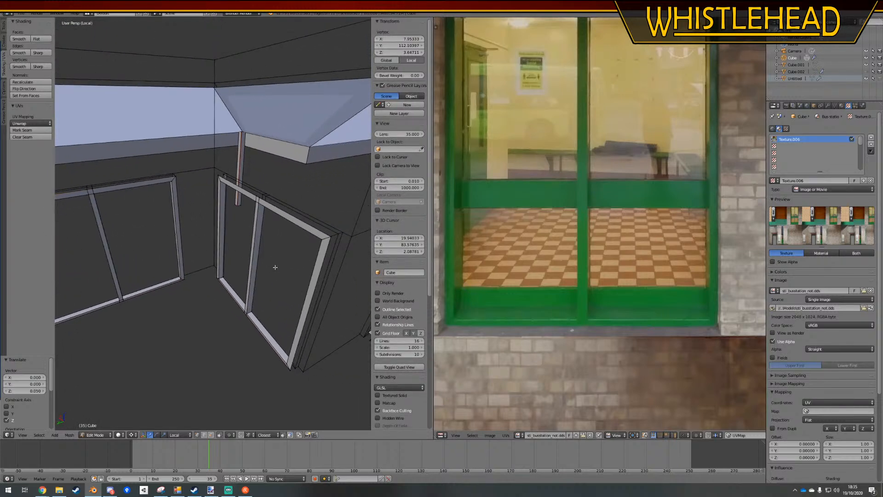
{"action": "middle_click_drag", "start_coordinate": [275, 267], "coordinate": [254, 285]}
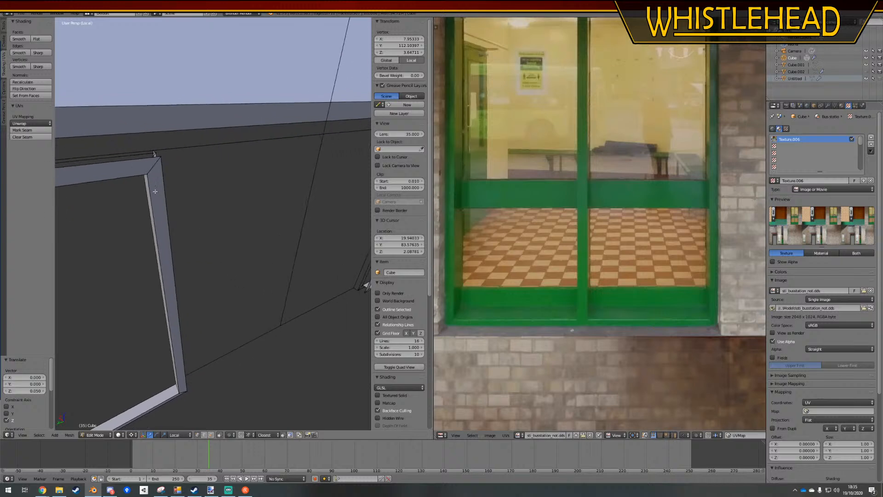
{"action": "right_click", "coordinate": [161, 159]}
{"action": "right_click", "coordinate": [190, 395], "text": "shift"}
{"action": "middle_click_drag", "start_coordinate": [317, 304], "coordinate": [268, 296], "text": "shift"}
{"action": "right_click", "coordinate": [323, 290], "text": "shift"}
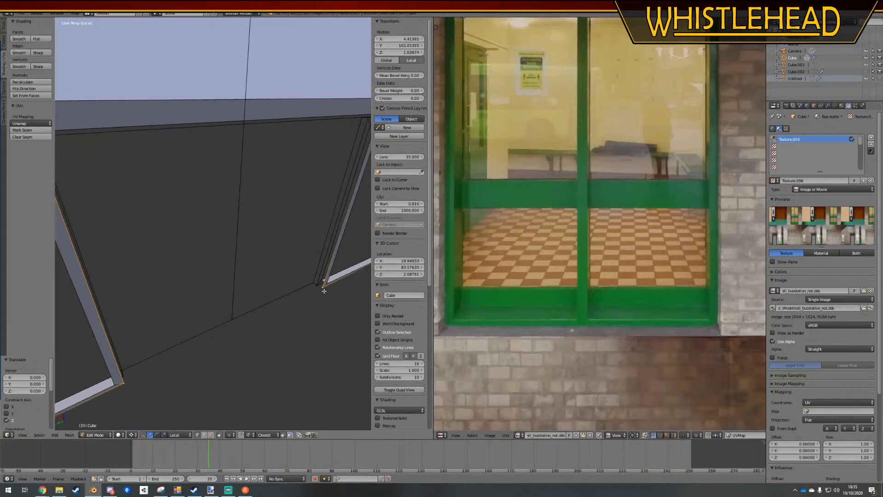
{"action": "middle_click_drag", "start_coordinate": [324, 290], "coordinate": [311, 168]}
{"action": "key", "text": "f"}
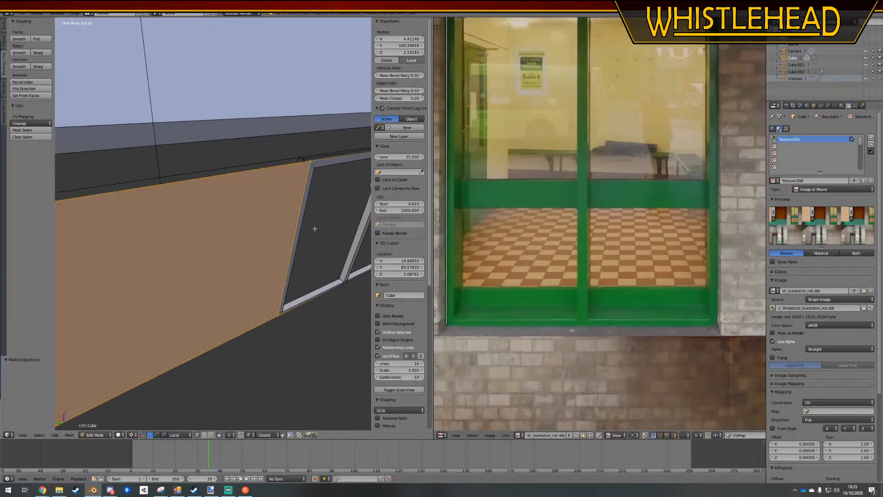
{"action": "key", "text": "a"}
Check the building's exterior and interior walls around the window frames, leaving and re-entering Edit Mode
{"action": "middle_click_drag", "start_coordinate": [314, 233], "coordinate": [245, 236]}
{"action": "middle_click_drag", "start_coordinate": [224, 285], "coordinate": [297, 287]}
{"action": "key", "text": "Tab"}
{"action": "scroll", "coordinate": [236, 265], "scroll_direction": "down", "scroll_amount": 10}
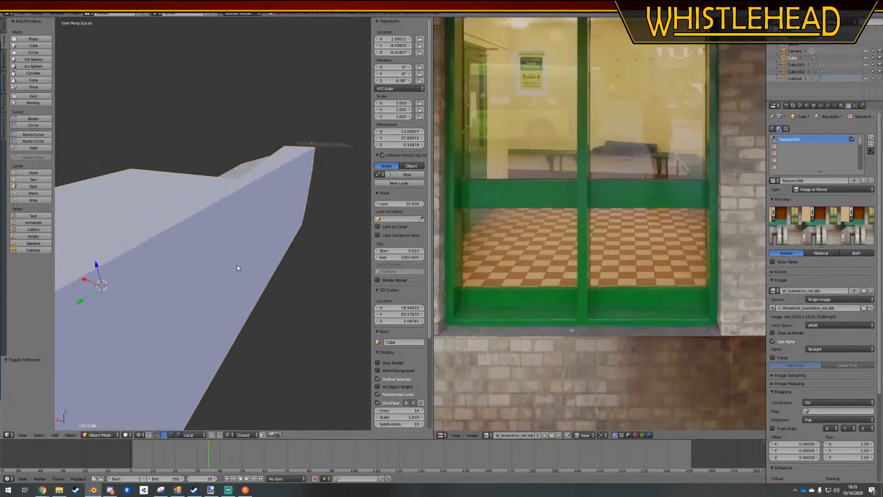
{"action": "middle_click_drag", "start_coordinate": [255, 229], "coordinate": [190, 283]}
{"action": "key", "text": "Tab"}
{"action": "scroll", "coordinate": [183, 225], "scroll_direction": "up", "scroll_amount": 9}
{"action": "middle_click_drag", "start_coordinate": [184, 225], "coordinate": [102, 241], "text": "shift"}
Try to extrude the outer vertical edge of the window frame near the room corner along the Y axis, and undo it
{"action": "key", "text": "KP_5"}
{"action": "key", "text": "KP_5"}
{"action": "scroll", "coordinate": [274, 251], "scroll_direction": "down", "scroll_amount": 5}
{"action": "right_click", "coordinate": [130, 365]}
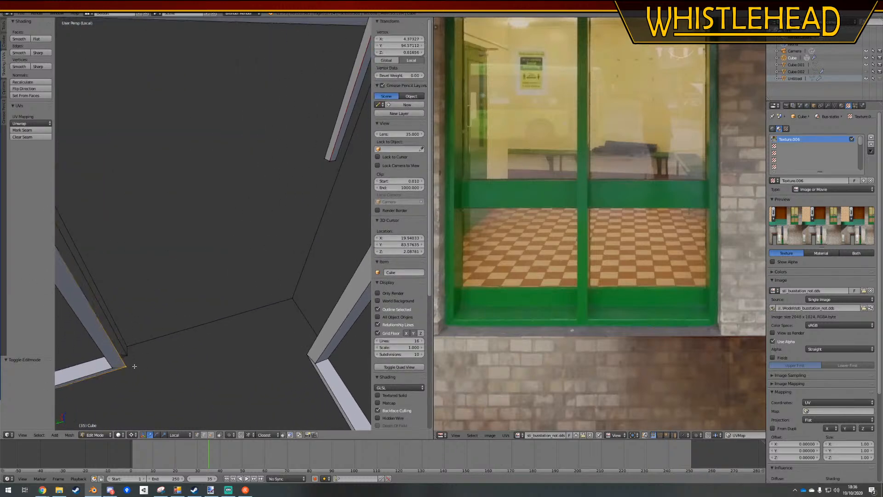
{"action": "middle_click_drag", "start_coordinate": [131, 365], "coordinate": [188, 302]}
{"action": "right_click", "coordinate": [101, 98]}
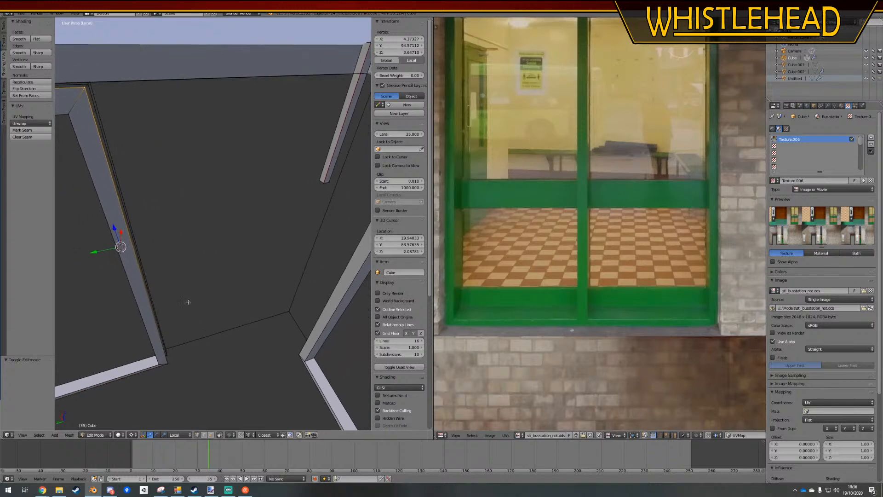
{"action": "key", "text": "g"}
{"action": "key", "text": "y"}
{"action": "key", "text": "y"}
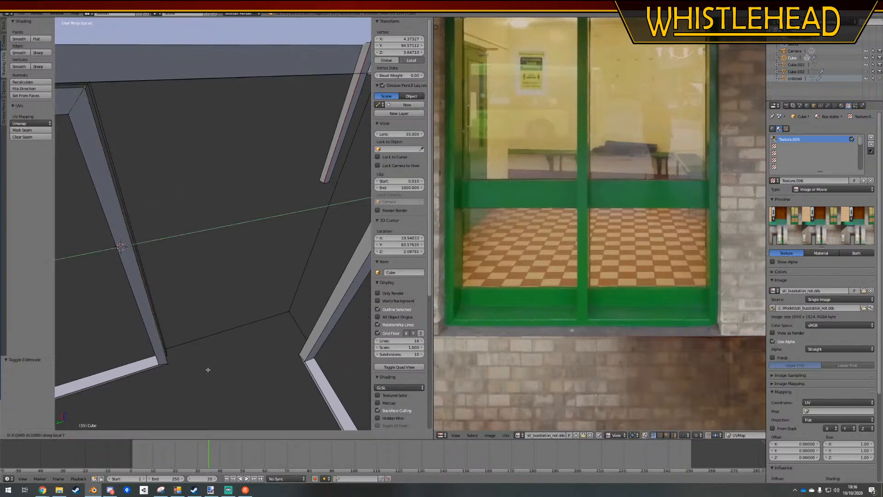
{"action": "left_click", "coordinate": [247, 372]}
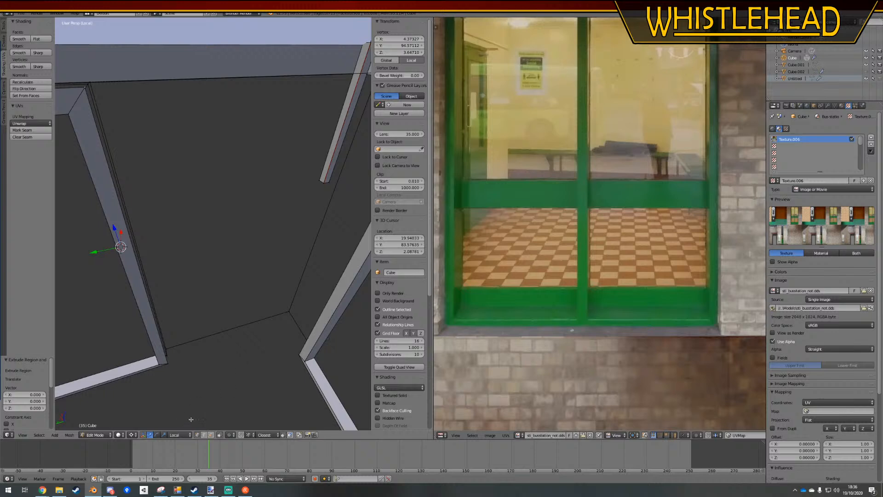
{"action": "key", "text": "ctrl+z"}
Switch to edge selection and try extruding the same frame's outer vertical edge toward the corner
{"action": "left_click", "coordinate": [205, 435]}
{"action": "right_click", "coordinate": [164, 350]}
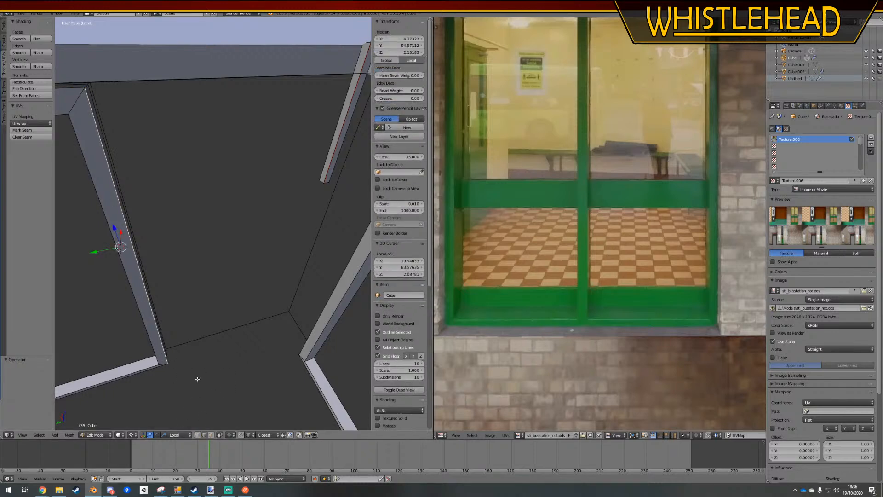
{"action": "key", "text": "g"}
{"action": "key", "text": "y"}
{"action": "key", "text": "y"}
{"action": "left_click", "coordinate": [265, 357]}
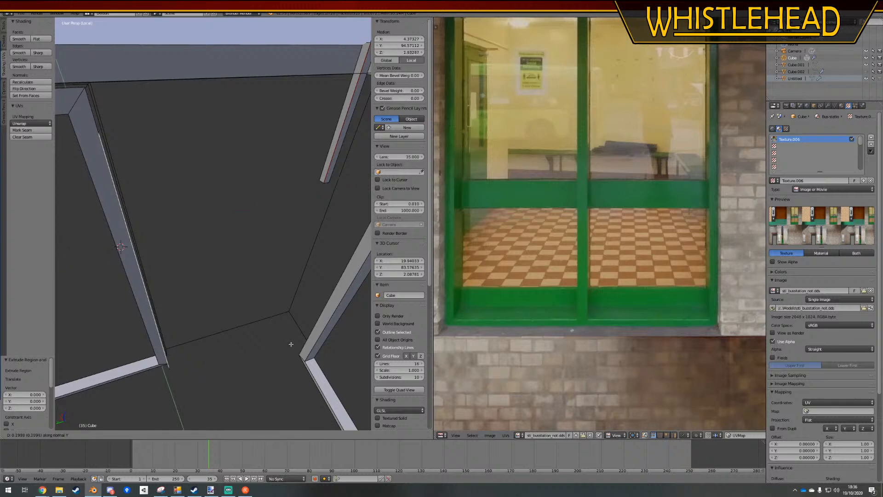
{"action": "key", "text": "e"}
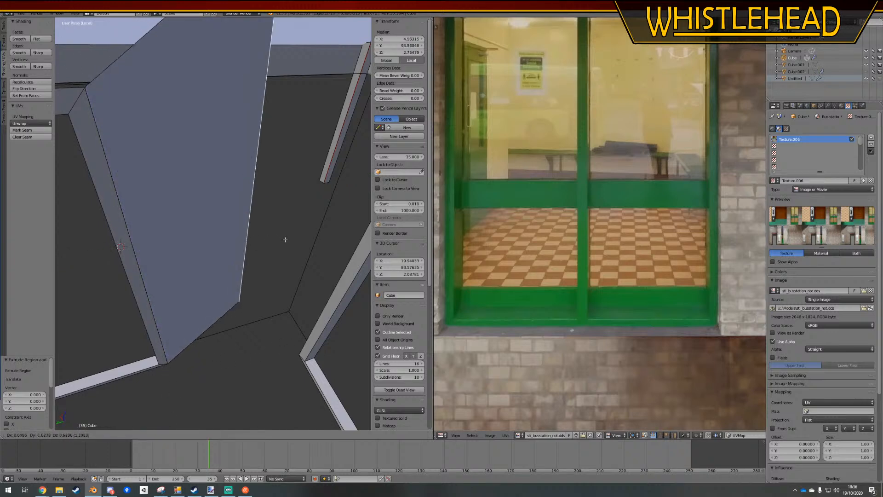
{"action": "right_click", "coordinate": [241, 309]}
Split the stray extruded edge from the window frame and delete its vertices
{"action": "key", "text": "y"}
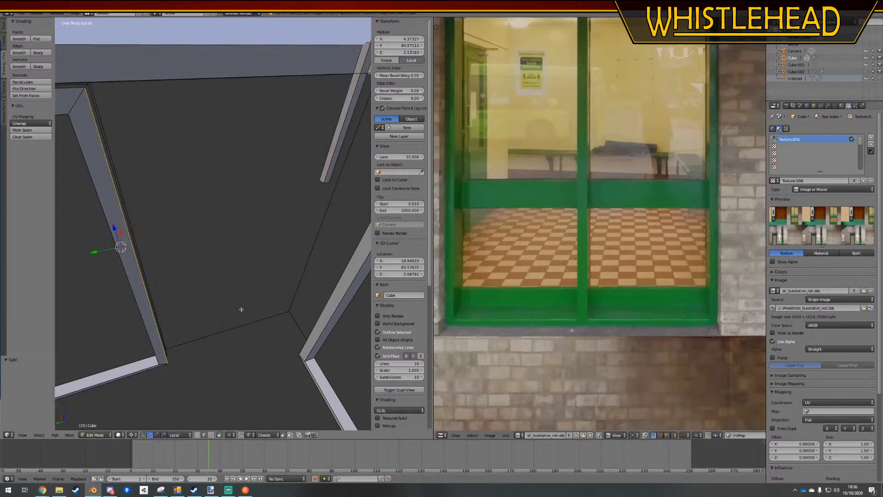
{"action": "key", "text": "g"}
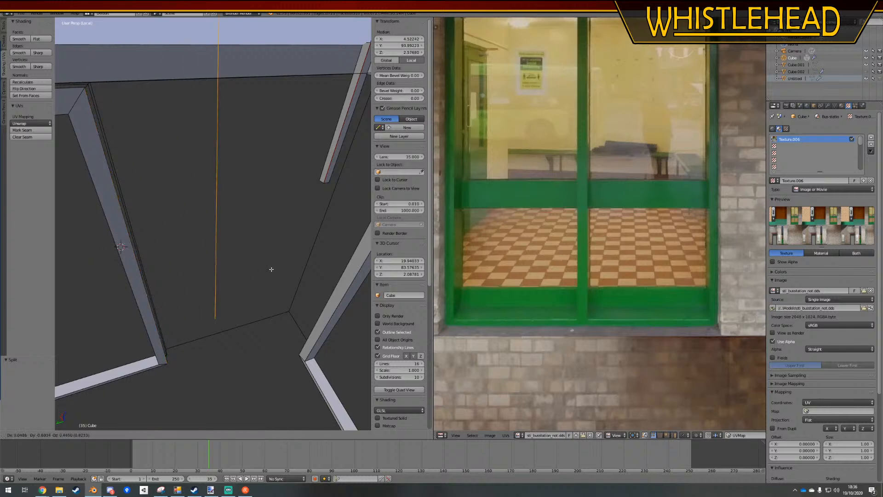
{"action": "right_click", "coordinate": [275, 350]}
{"action": "key", "text": "x"}
{"action": "left_click", "coordinate": [263, 318]}
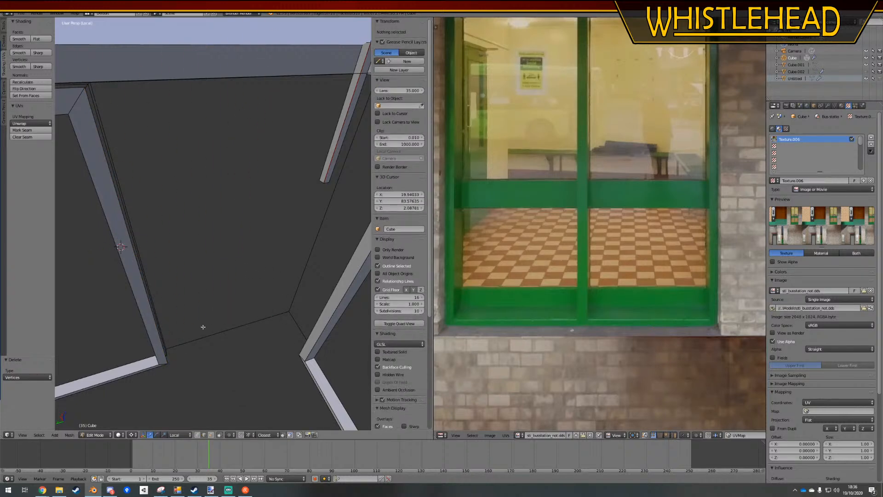
Extrude the window frame's outer vertical edge in place, leaving the new edge at zero offset
{"action": "right_click", "coordinate": [167, 340]}
{"action": "key", "text": "e"}
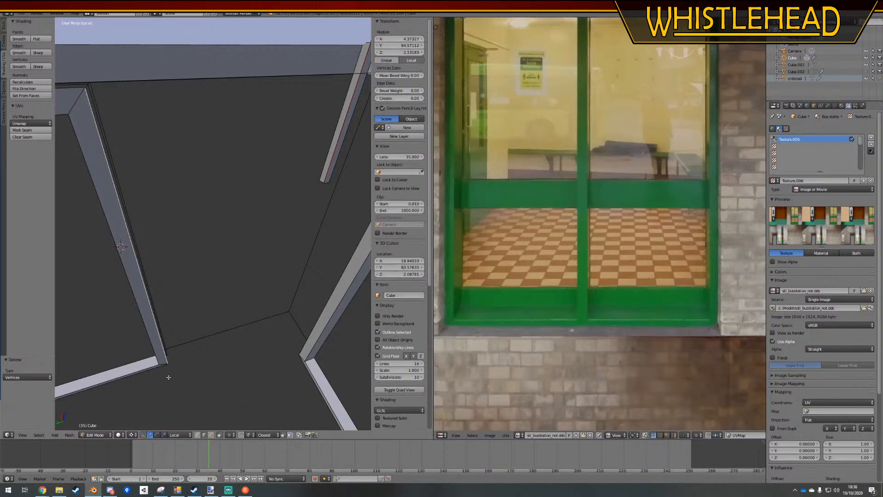
{"action": "key", "text": "y"}
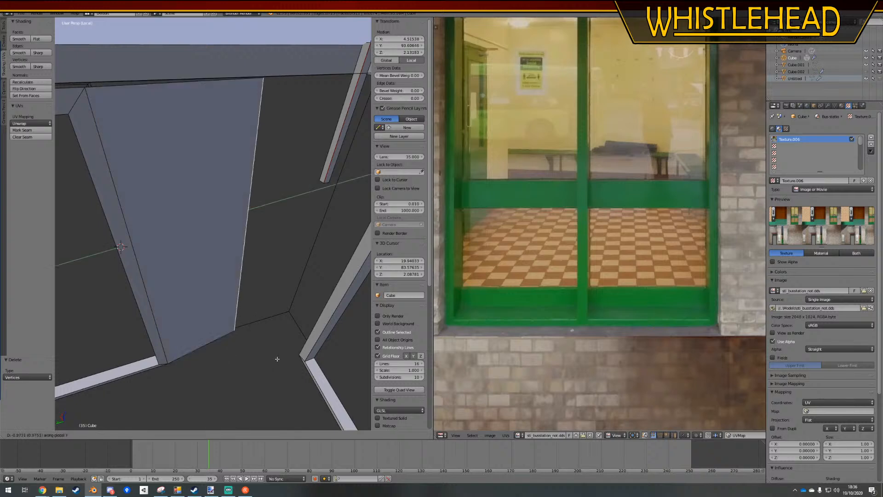
{"action": "key", "text": "y"}
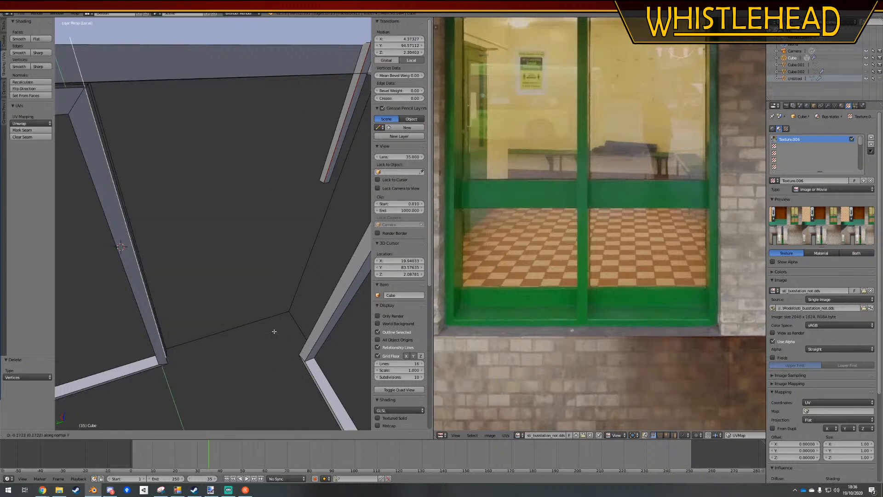
{"action": "right_click", "coordinate": [274, 331]}
Move the extruded edge to the room corner in the top wireframe view, refining its position along the Y axis
{"action": "mouse_move", "coordinate": [274, 331]}
{"action": "middle_mouse_down"}
{"action": "mouse_move", "coordinate": [245, 325]}
{"action": "mouse_move", "coordinate": [193, 335]}
{"action": "mouse_move", "coordinate": [219, 329]}
{"action": "mouse_move", "coordinate": [213, 316]}
{"action": "middle_mouse_up"}
{"action": "key", "text": "KP_7"}
{"action": "key", "text": "KP_5"}
{"action": "key", "text": "z"}
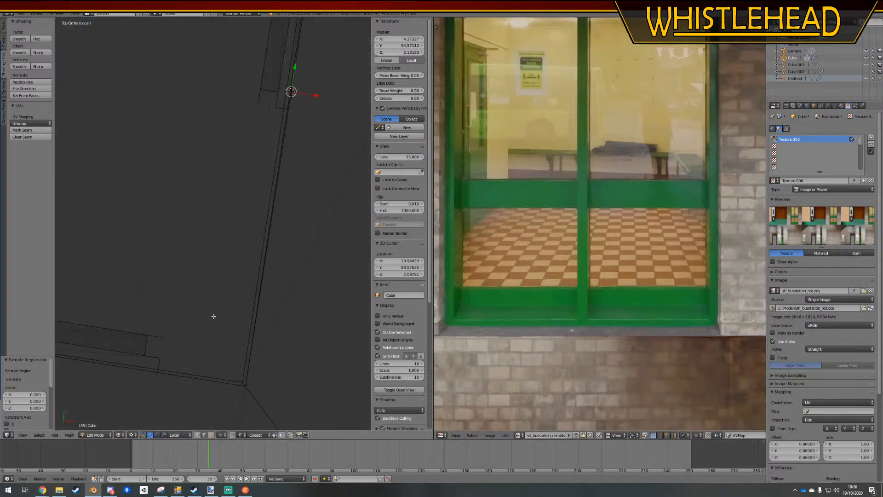
{"action": "key", "text": "g"}
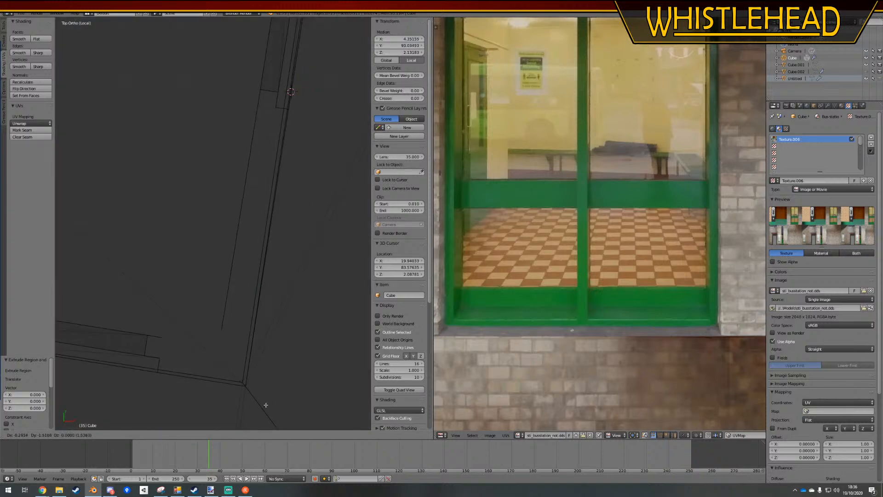
{"action": "left_click", "coordinate": [264, 404]}
{"action": "key", "text": "g"}
{"action": "key", "text": "y"}
{"action": "key", "text": "y"}
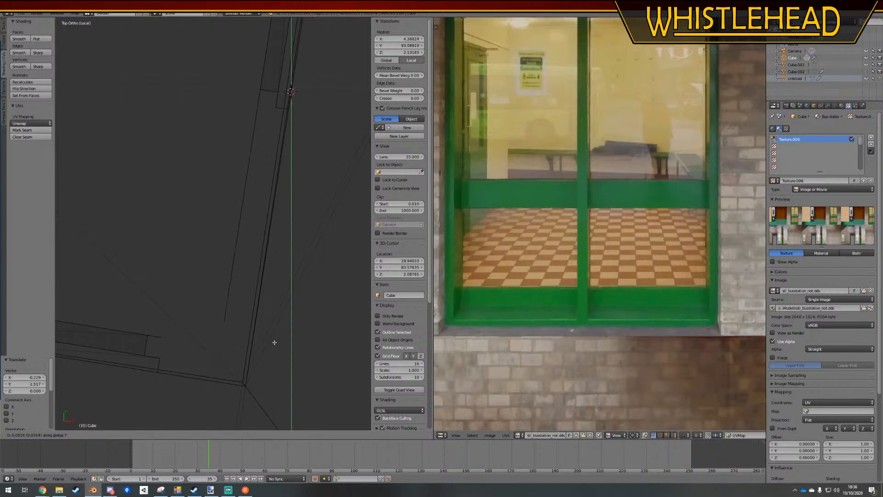
{"action": "left_click", "coordinate": [165, 343]}
Fill the wall face between the corner edge and the adjacent window frame's nearest vertical edge, and clear the selection
{"action": "middle_click_drag", "start_coordinate": [220, 350], "coordinate": [338, 316]}
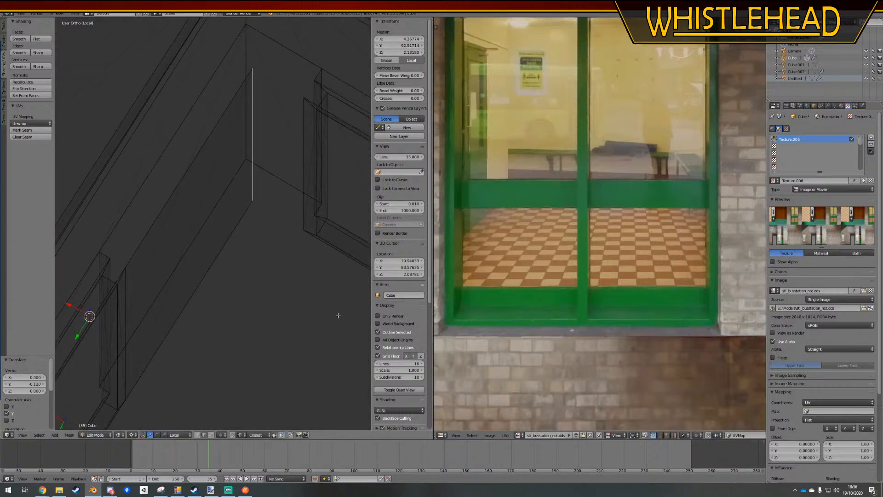
{"action": "right_click", "coordinate": [304, 219], "text": "shift"}
{"action": "key", "text": "f"}
{"action": "key", "text": "a"}
{"action": "scroll", "coordinate": [287, 262], "scroll_direction": "down", "scroll_amount": 4}
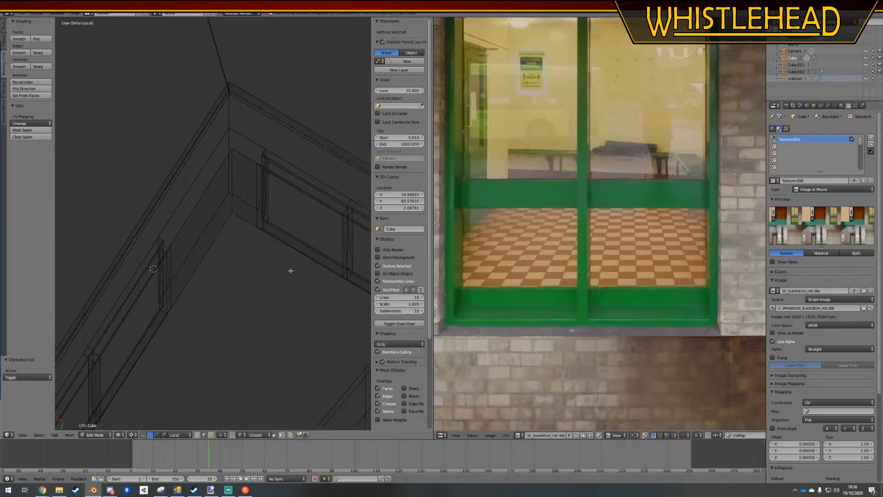
Extrude the far vertical edge of the adjacent wall's window frame along its X axis toward the wall's end
{"action": "middle_click_drag", "start_coordinate": [291, 270], "coordinate": [226, 235]}
{"action": "right_click", "coordinate": [225, 183]}
{"action": "key", "text": "g"}
{"action": "key", "text": "x"}
{"action": "key", "text": "x"}
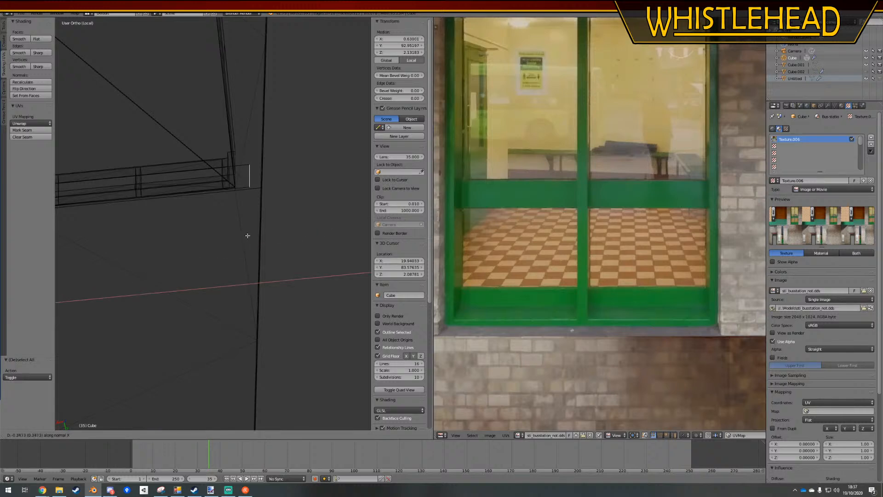
{"action": "left_click", "coordinate": [244, 236]}
{"action": "key", "text": "a"}
{"action": "scroll", "coordinate": [244, 237], "scroll_direction": "down", "scroll_amount": 3}
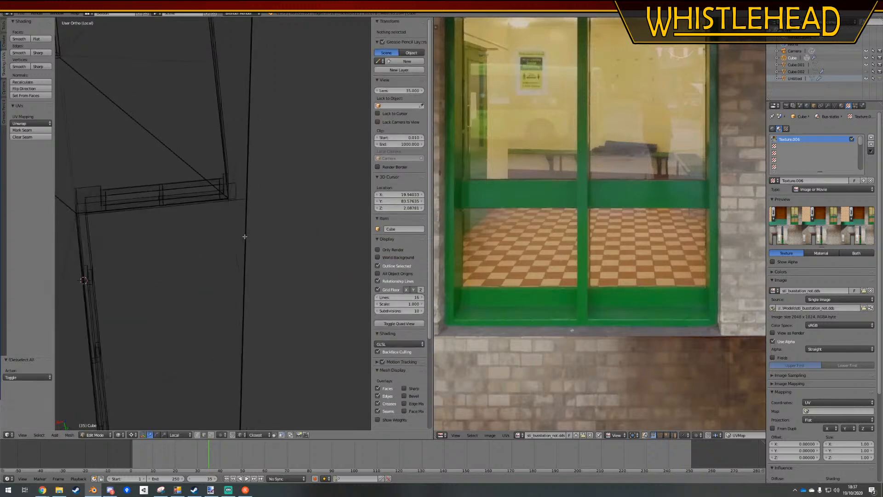
Extrude the outer vertical edge of the last side-wall window frame and move it 0.97 along the Y axis
{"action": "right_click", "coordinate": [235, 194]}
{"action": "middle_click_drag", "start_coordinate": [236, 194], "coordinate": [228, 315]}
{"action": "scroll", "coordinate": [236, 248], "scroll_direction": "up", "scroll_amount": 4}
{"action": "key", "text": "g"}
{"action": "key", "text": "y"}
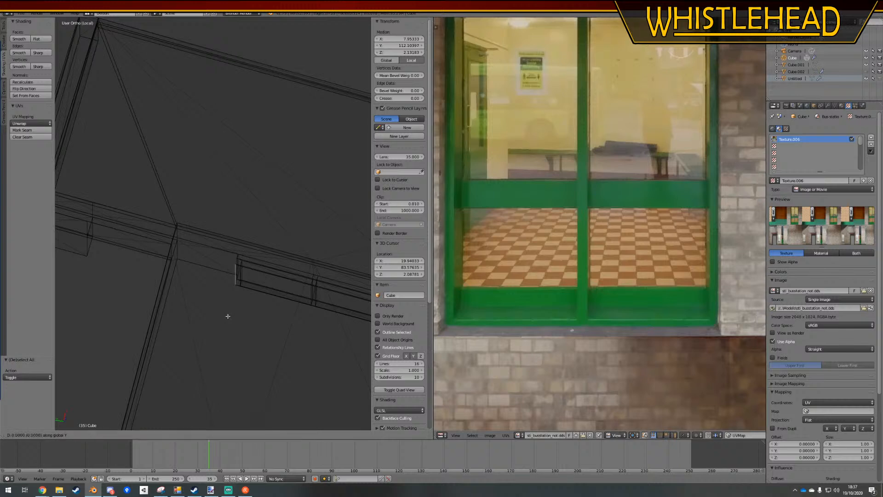
{"action": "right_click", "coordinate": [241, 307]}
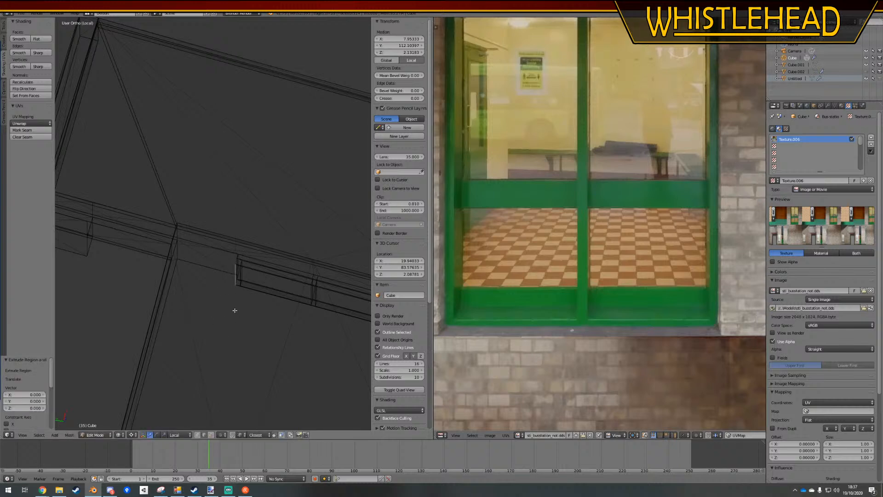
{"action": "key", "text": "KP_7"}
{"action": "key", "text": "g"}
{"action": "key", "text": "y"}
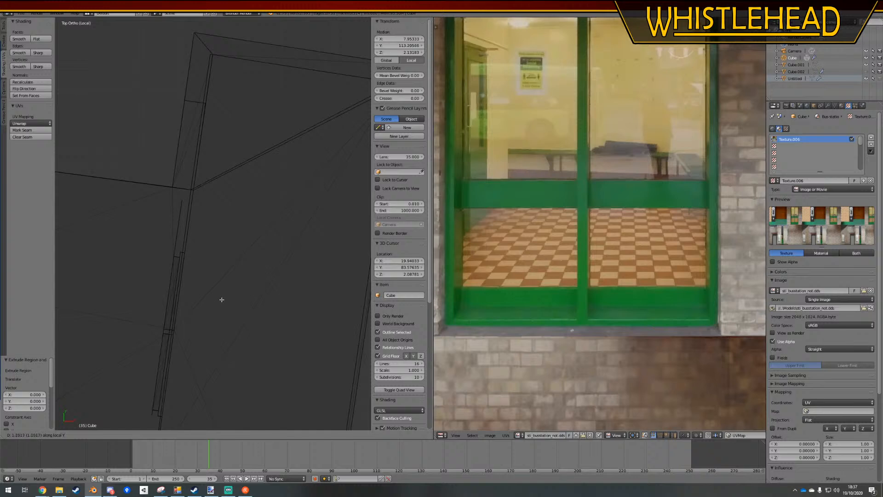
{"action": "left_click", "coordinate": [220, 306]}
{"action": "scroll", "coordinate": [222, 289], "scroll_direction": "down", "scroll_amount": 2}
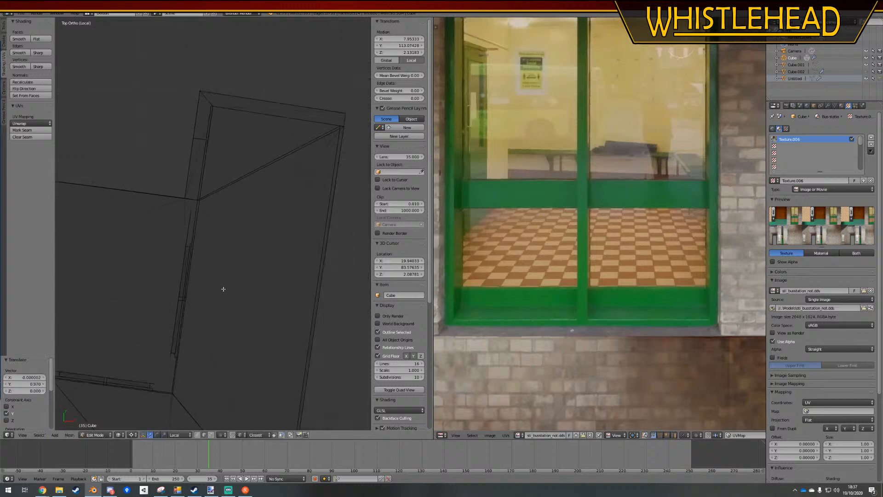
Extrude the moved wall edge along the X axis away from the window wall
{"action": "middle_click_drag", "start_coordinate": [166, 275], "coordinate": [280, 283], "text": "shift"}
{"action": "key", "text": "g"}
{"action": "key", "text": "x"}
{"action": "key", "text": "x"}
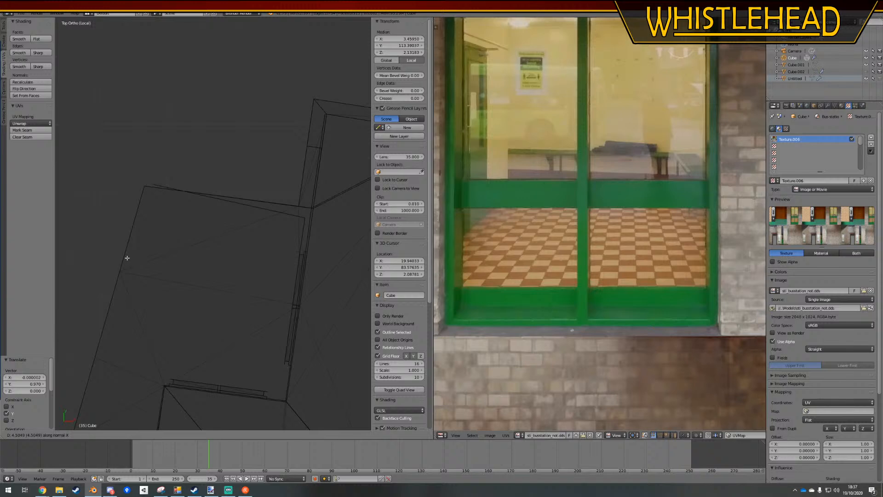
Extrude the selected vertical wall edge about 4.475 units along its normal X axis towards the outer corner
{"action": "left_click", "coordinate": [128, 258]}
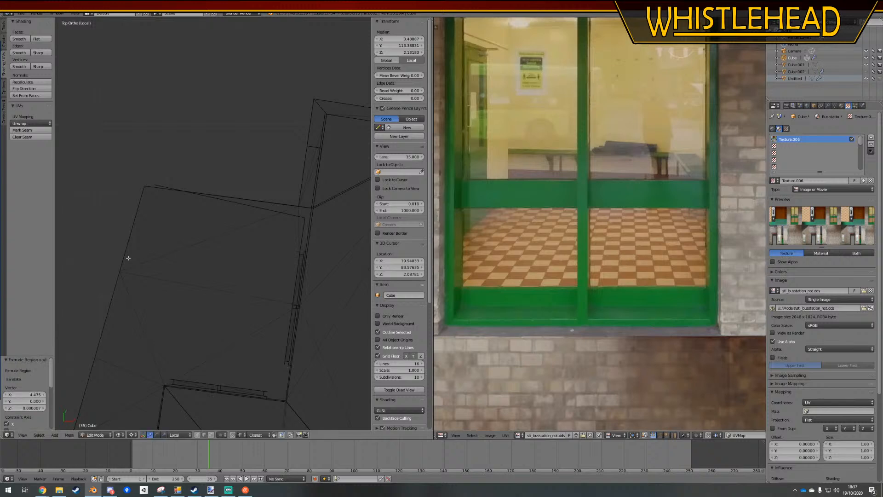
{"action": "scroll", "coordinate": [157, 260], "scroll_direction": "down", "scroll_amount": 3}
{"action": "middle_click_drag", "start_coordinate": [185, 284], "coordinate": [276, 95], "text": "shift"}
{"action": "middle_click_drag", "start_coordinate": [229, 255], "coordinate": [207, 193]}
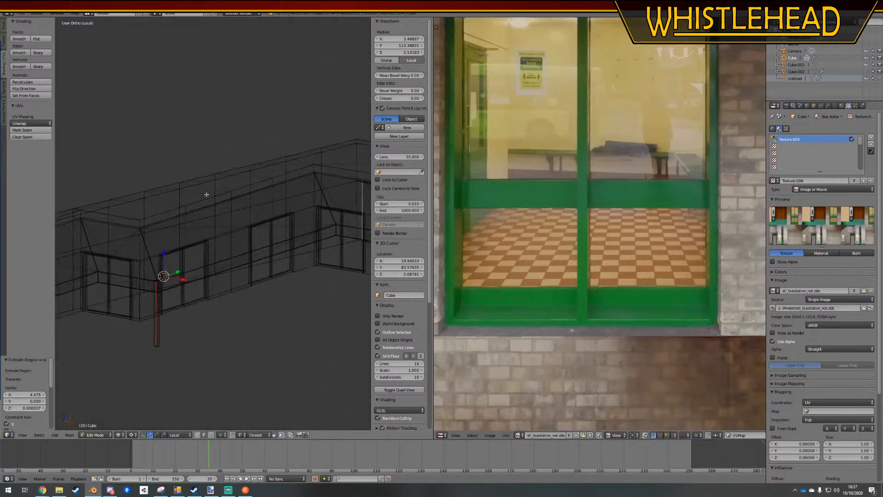
Fill a face between the extruded edge and the far vertical edge to form the long inner wall
{"action": "scroll", "coordinate": [207, 194], "scroll_direction": "down", "scroll_amount": 4}
{"action": "middle_click_drag", "start_coordinate": [209, 230], "coordinate": [197, 254]}
{"action": "scroll", "coordinate": [188, 259], "scroll_direction": "up", "scroll_amount": 3}
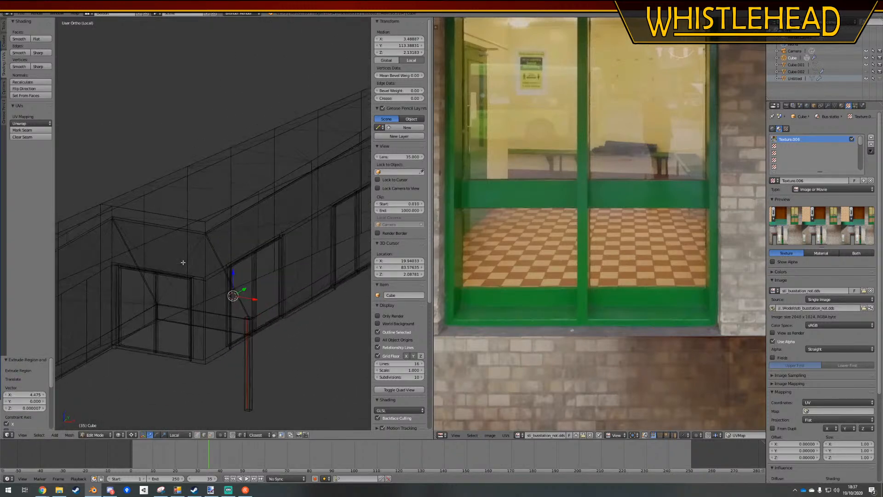
{"action": "right_click", "coordinate": [110, 264]}
{"action": "middle_click_drag", "start_coordinate": [171, 293], "coordinate": [196, 302]}
{"action": "key", "text": "f"}
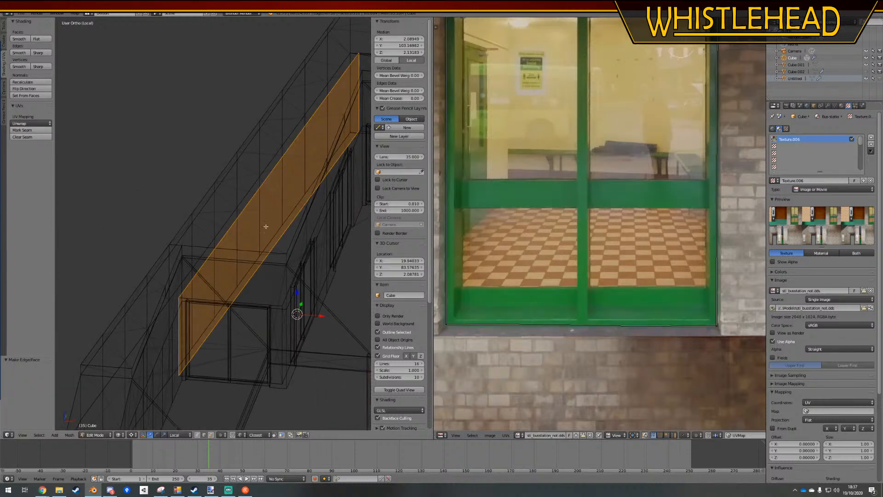
{"action": "middle_click_drag", "start_coordinate": [265, 227], "coordinate": [161, 323]}
Examine the new inner wall from above against the surrounding wall outlines
{"action": "key", "text": "KP_7"}
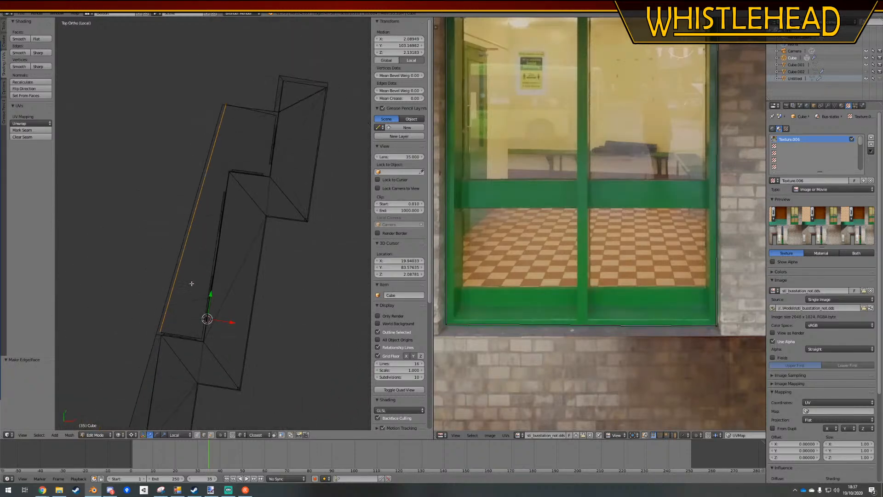
{"action": "middle_click_drag", "start_coordinate": [248, 162], "coordinate": [247, 228], "text": "shift"}
{"action": "scroll", "coordinate": [248, 227], "scroll_direction": "up", "scroll_amount": 3}
{"action": "middle_click_drag", "start_coordinate": [285, 160], "coordinate": [244, 246], "text": "shift"}
{"action": "scroll", "coordinate": [244, 246], "scroll_direction": "up", "scroll_amount": 2}
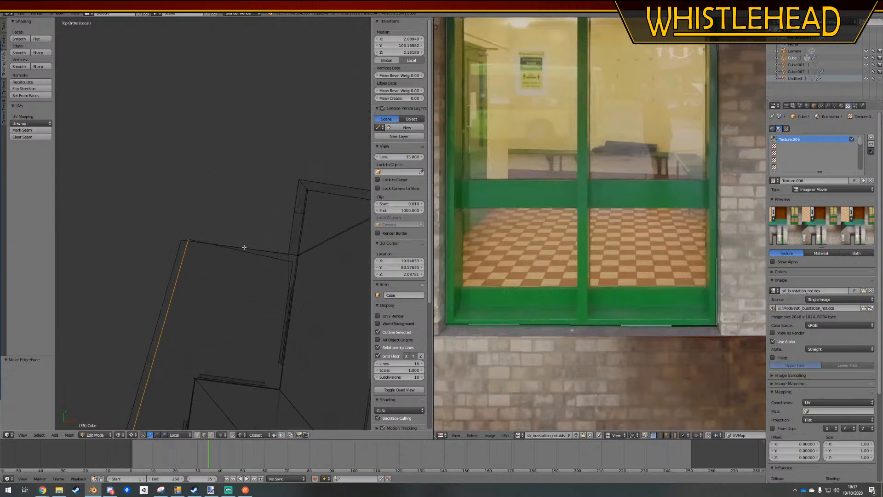
{"action": "middle_click_drag", "start_coordinate": [265, 276], "coordinate": [250, 173], "text": "shift"}
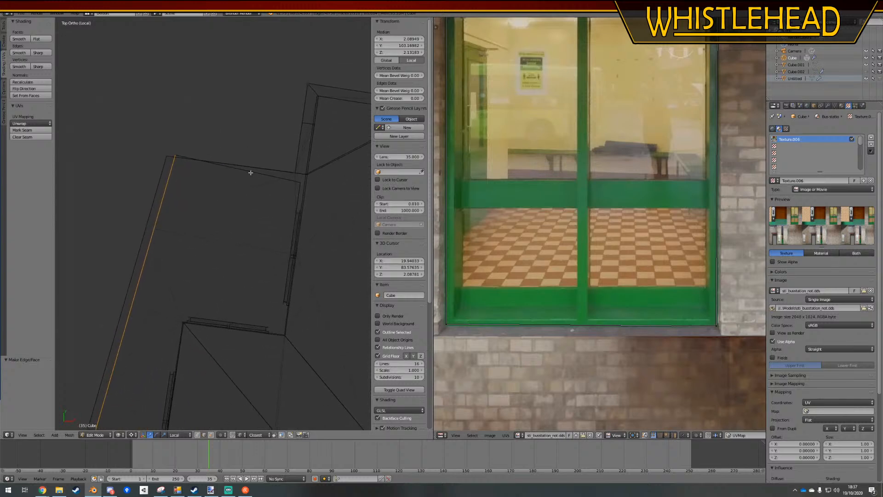
{"action": "key", "text": "Tab"}
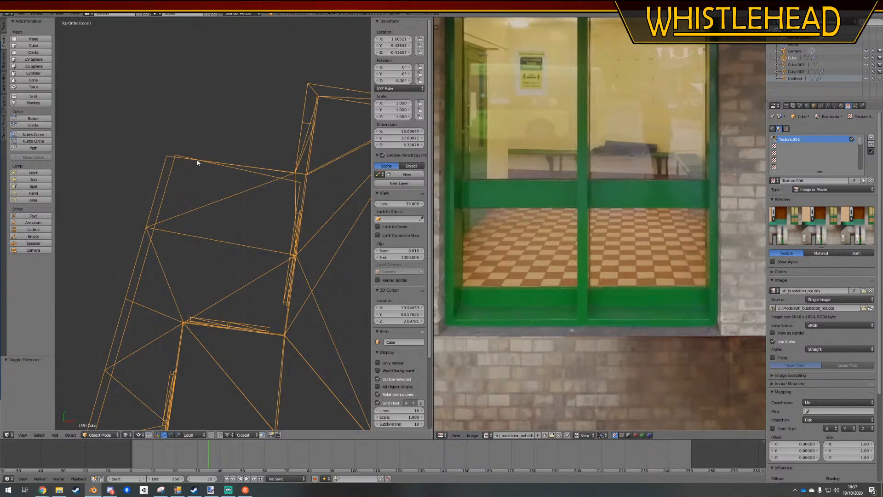
{"action": "key", "text": "Tab"}
{"action": "scroll", "coordinate": [173, 298], "scroll_direction": "up", "scroll_amount": 4}
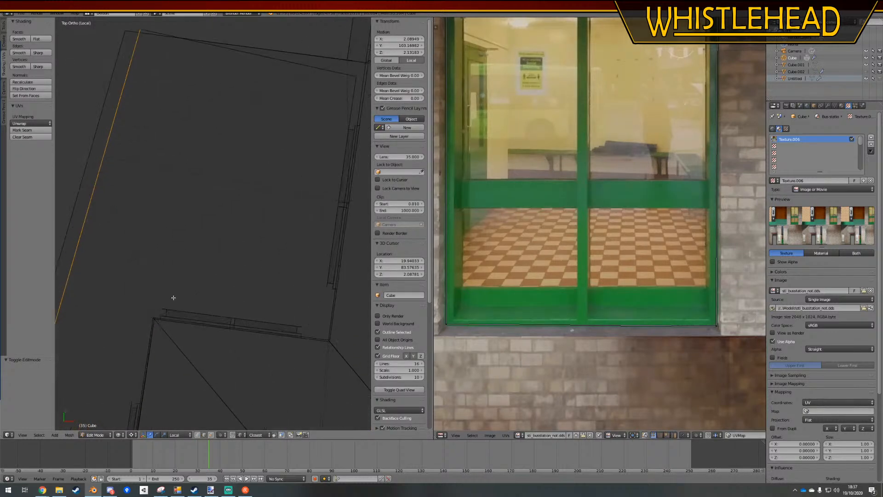
Extrude the vertical edge at the window frame's end 0.307 units along its normal X axis towards the inner corner
{"action": "right_click", "coordinate": [307, 324]}
{"action": "middle_click_drag", "start_coordinate": [305, 325], "coordinate": [62, 275]}
{"action": "right_click", "coordinate": [119, 276]}
{"action": "middle_click_drag", "start_coordinate": [121, 292], "coordinate": [257, 331]}
{"action": "key", "text": "KP_5"}
{"action": "middle_click_drag", "start_coordinate": [187, 344], "coordinate": [167, 371]}
{"action": "middle_click_drag", "start_coordinate": [233, 237], "coordinate": [220, 311]}
{"action": "key", "text": "g"}
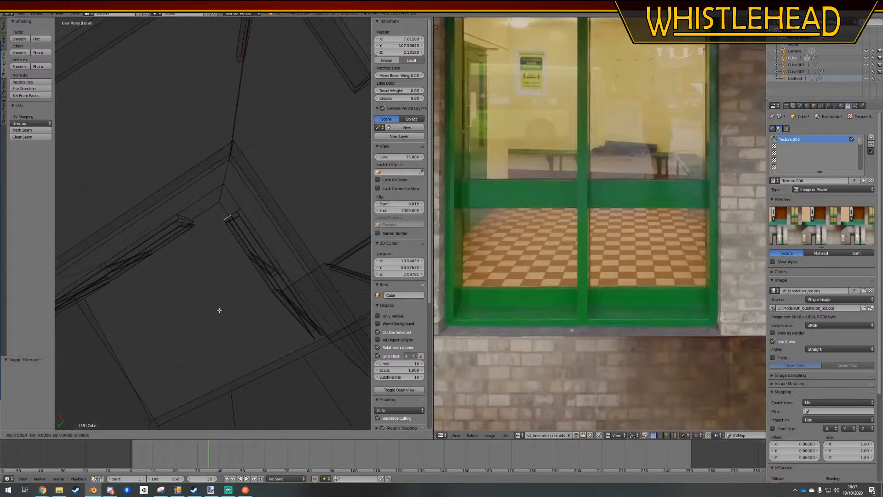
{"action": "key", "text": "x"}
{"action": "key", "text": "x"}
{"action": "left_click", "coordinate": [208, 237]}
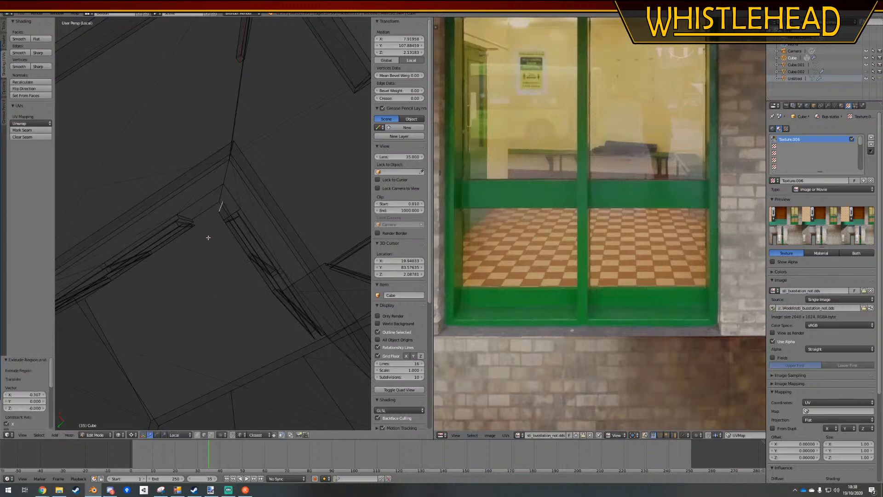
Close the inner corner with a face between the extruded edge and the adjacent window frame's edge
{"action": "right_click", "coordinate": [192, 224], "text": "shift"}
{"action": "key", "text": "a"}
{"action": "middle_click_drag", "start_coordinate": [228, 260], "coordinate": [244, 302]}
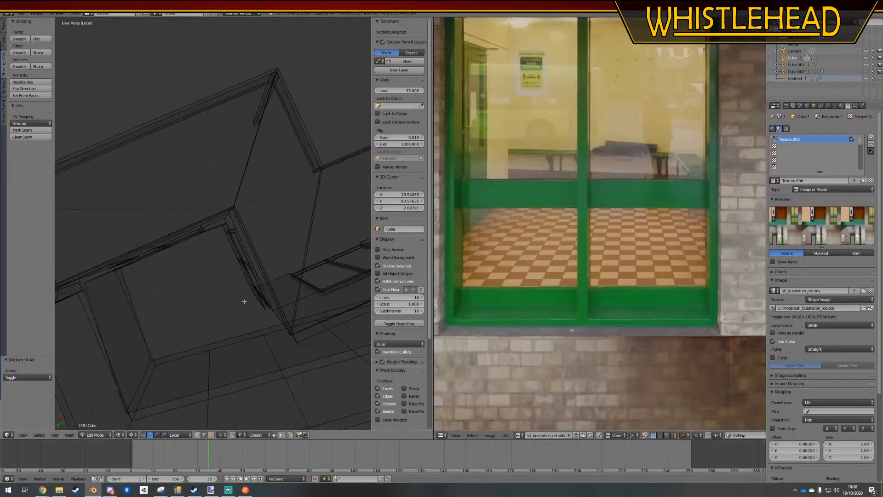
{"action": "key", "text": "KP_7"}
{"action": "key", "text": "KP_5"}
{"action": "key", "text": "KP_5"}
{"action": "key", "text": "KP_5"}
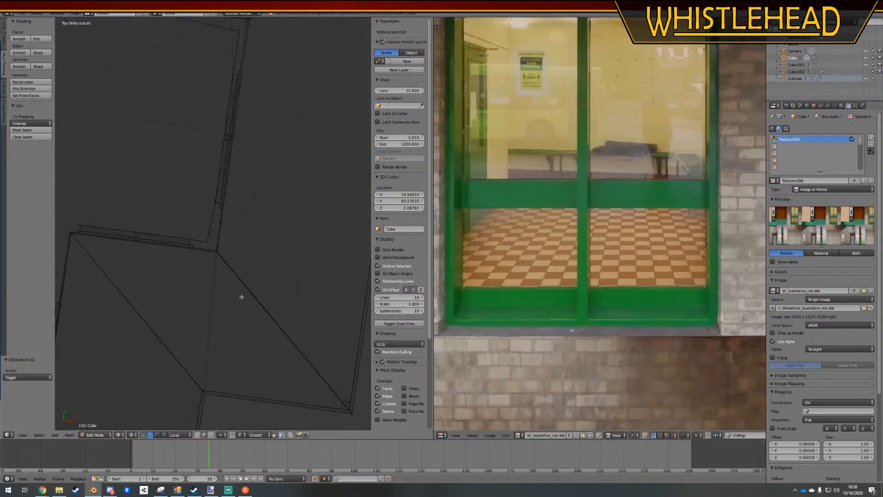
Switch the mesh to vertex selection for editing the room's far outer corner
{"action": "scroll", "coordinate": [242, 297], "scroll_direction": "down", "scroll_amount": 6}
{"action": "middle_click_drag", "start_coordinate": [175, 333], "coordinate": [214, 320], "text": "shift"}
{"action": "scroll", "coordinate": [240, 347], "scroll_direction": "up", "scroll_amount": 3}
{"action": "scroll", "coordinate": [295, 247], "scroll_direction": "down", "scroll_amount": 3}
{"action": "scroll", "coordinate": [297, 244], "scroll_direction": "down", "scroll_amount": 2}
{"action": "middle_click_drag", "start_coordinate": [247, 265], "coordinate": [249, 282], "text": "shift"}
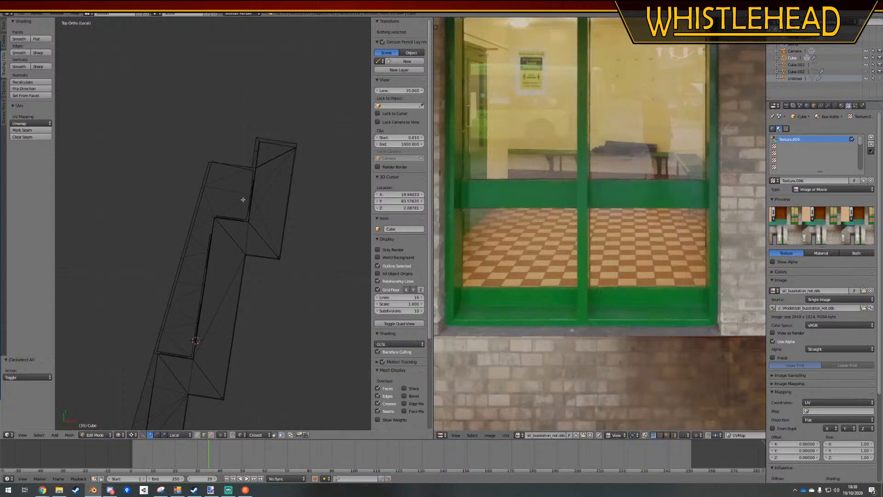
{"action": "scroll", "coordinate": [243, 199], "scroll_direction": "up", "scroll_amount": 4}
{"action": "middle_click_drag", "start_coordinate": [242, 198], "coordinate": [219, 305], "text": "shift"}
{"action": "scroll", "coordinate": [261, 221], "scroll_direction": "up", "scroll_amount": 2}
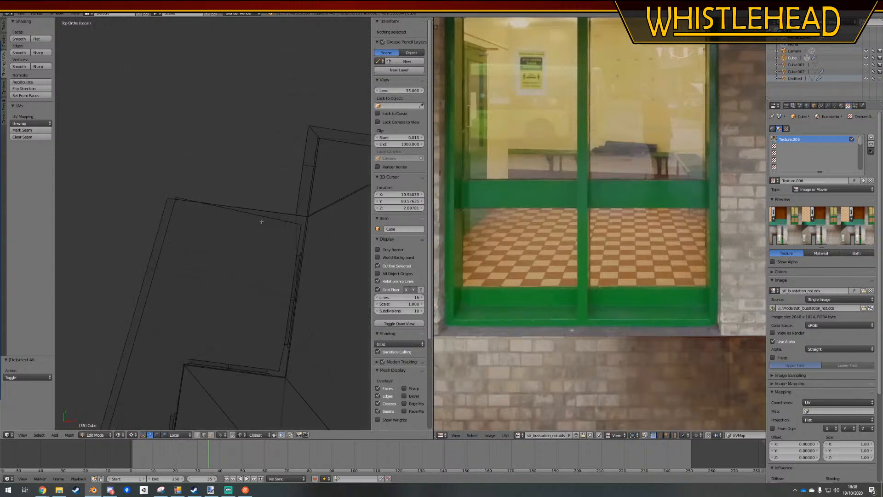
{"action": "right_click", "coordinate": [177, 207]}
{"action": "key", "text": "Tab"}
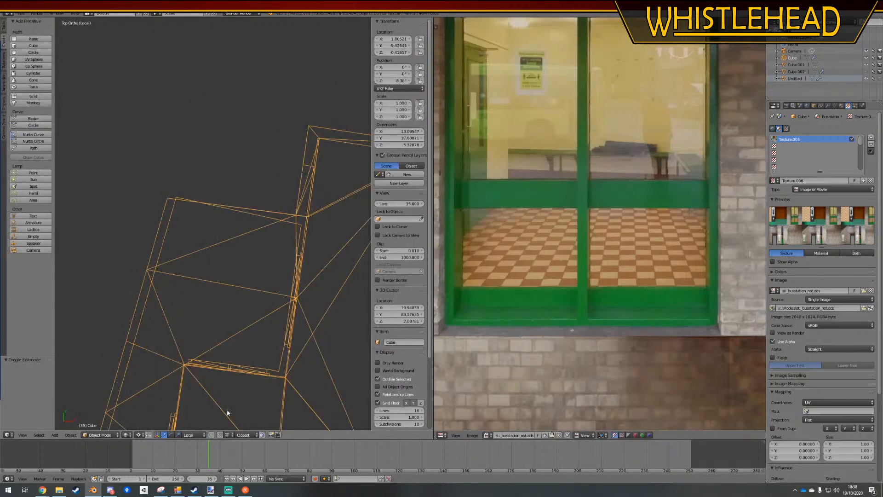
{"action": "key", "text": "Tab"}
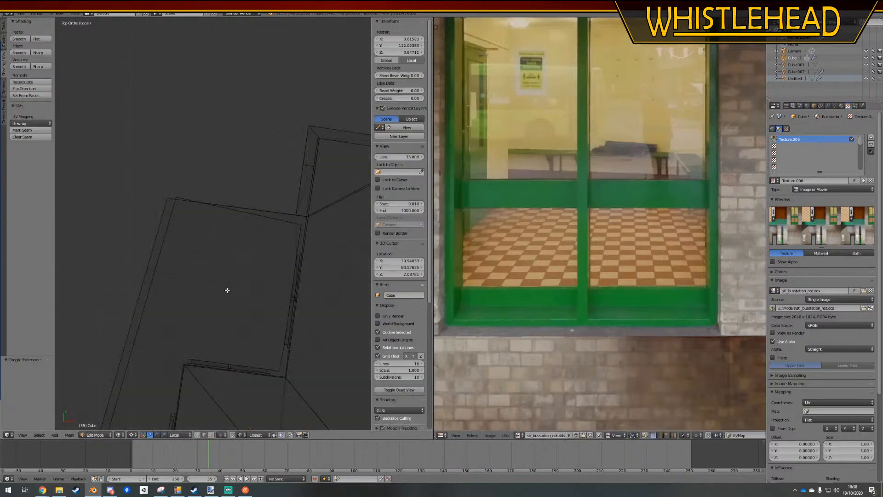
{"action": "left_click", "coordinate": [198, 435]}
{"action": "key", "text": "a"}
{"action": "key", "text": "b"}
{"action": "left_click_drag", "start_coordinate": [171, 191], "coordinate": [161, 205]}
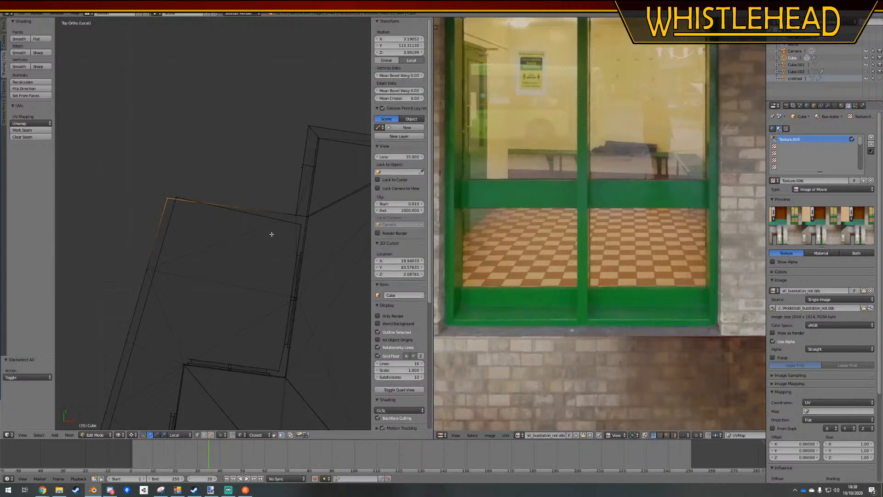
{"action": "key", "text": "g"}
{"action": "key", "text": "y"}
{"action": "key", "text": "y"}
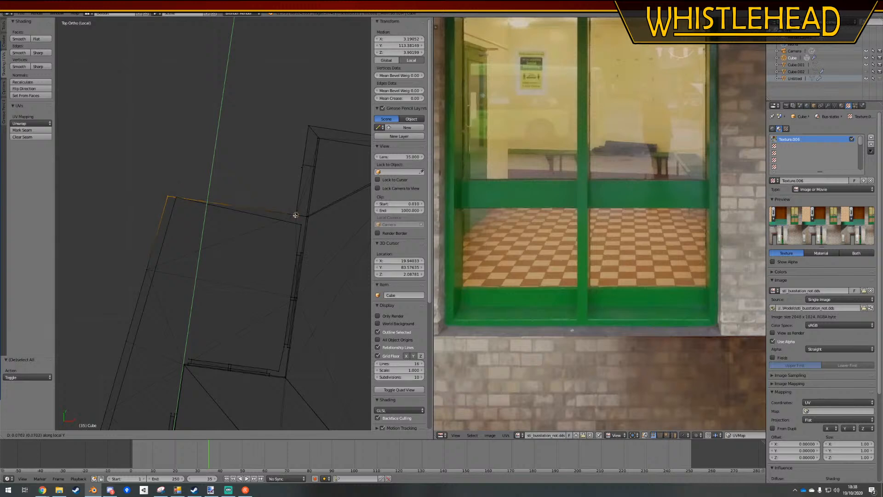
{"action": "right_click", "coordinate": [247, 213]}
Move the two stacked inner-wall vertices at the far corner along local Y, snapping them in line with the adjoining wall
{"action": "right_click", "coordinate": [175, 198]}
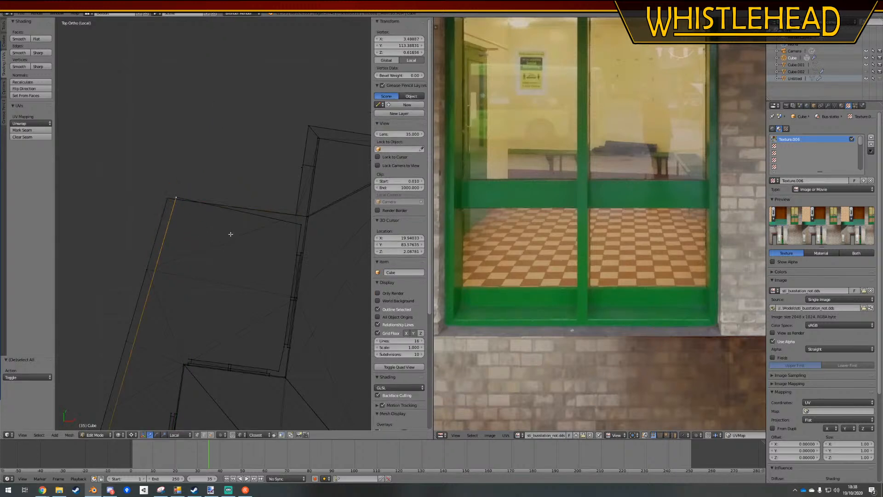
{"action": "key", "text": "g"}
{"action": "key", "text": "y"}
{"action": "key", "text": "y"}
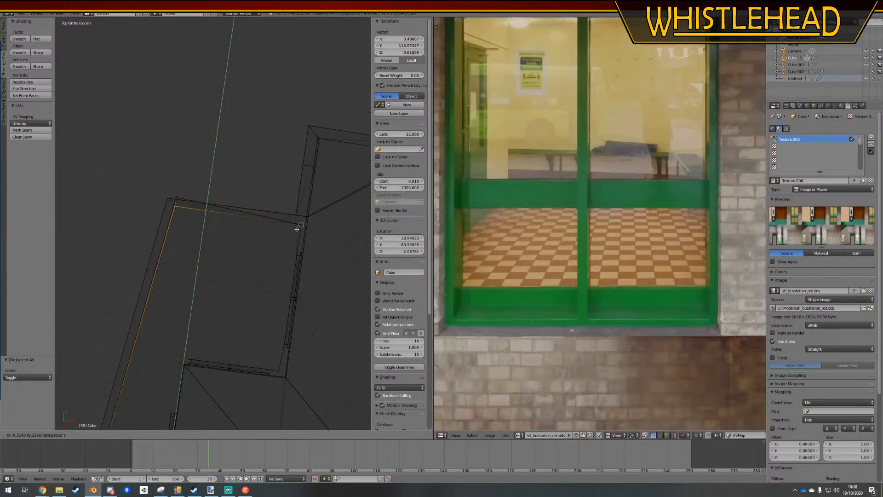
{"action": "left_click", "coordinate": [297, 227]}
{"action": "key", "text": "g"}
{"action": "key", "text": "y"}
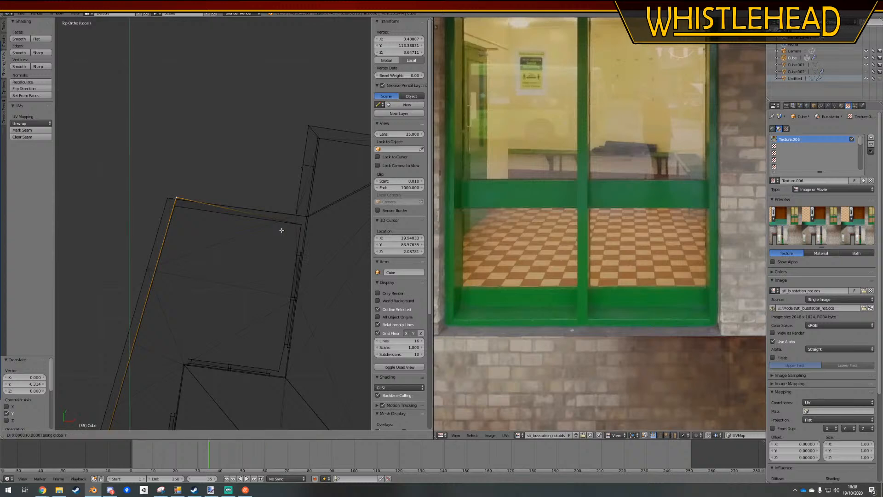
{"action": "key", "text": "y"}
{"action": "left_click", "coordinate": [300, 223]}
{"action": "key", "text": "a"}
Select the vertices at the inner corner between the two window frames and move them 0.022 units along local Y
{"action": "middle_click_drag", "start_coordinate": [256, 339], "coordinate": [254, 298], "text": "shift"}
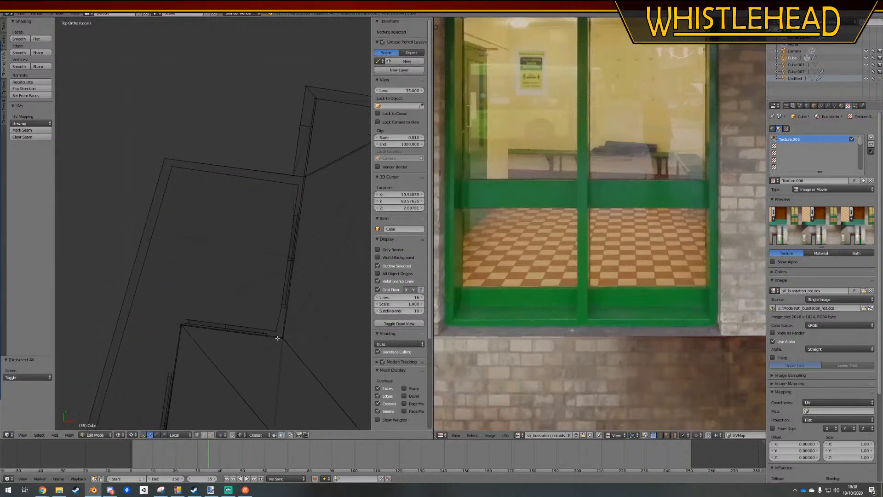
{"action": "right_click", "coordinate": [277, 332]}
{"action": "right_click", "coordinate": [277, 331]}
{"action": "scroll", "coordinate": [281, 348], "scroll_direction": "up", "scroll_amount": 4}
{"action": "middle_click_drag", "start_coordinate": [290, 372], "coordinate": [258, 285], "text": "shift"}
{"action": "key", "text": "a"}
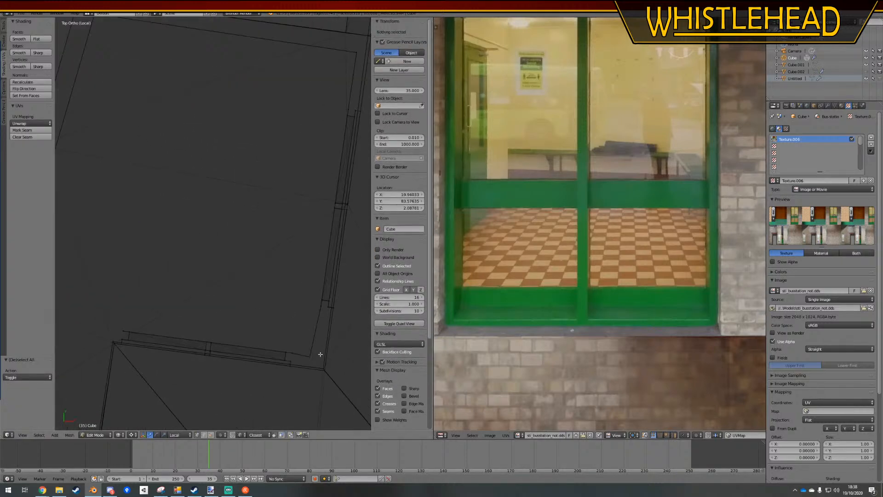
{"action": "key", "text": "b"}
{"action": "left_click_drag", "start_coordinate": [320, 348], "coordinate": [302, 362]}
{"action": "key", "text": "g"}
{"action": "key", "text": "y"}
{"action": "key", "text": "y"}
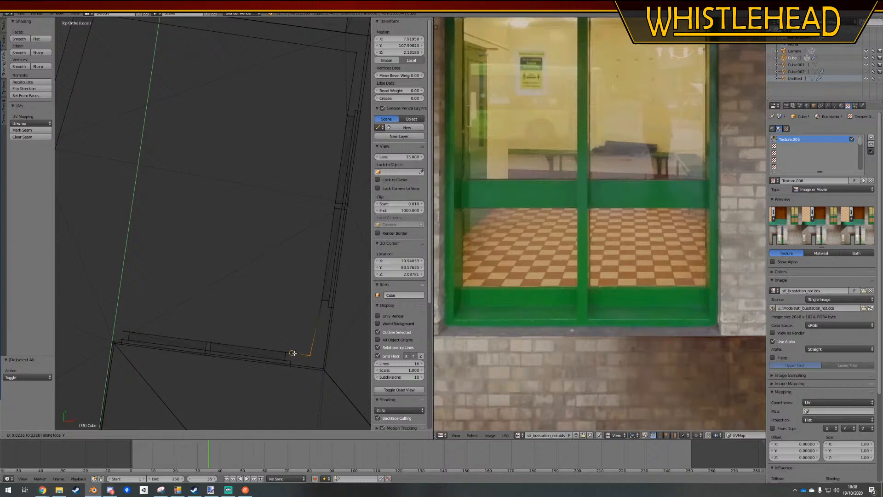
{"action": "left_click", "coordinate": [293, 353]}
Move the same inner corner vertices about 0.062 units along local X to align with the side window frame
{"action": "key", "text": "g"}
{"action": "key", "text": "x"}
{"action": "key", "text": "x"}
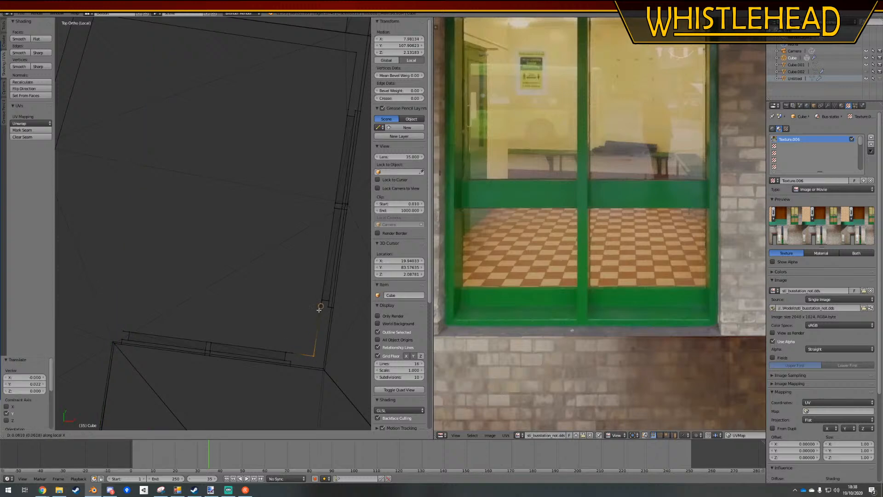
{"action": "left_click", "coordinate": [319, 308]}
{"action": "key", "text": "a"}
Extrude the vertical edge at the window frame's opposite end by -0.241 units along its normal X axis
{"action": "middle_click_drag", "start_coordinate": [276, 301], "coordinate": [228, 402]}
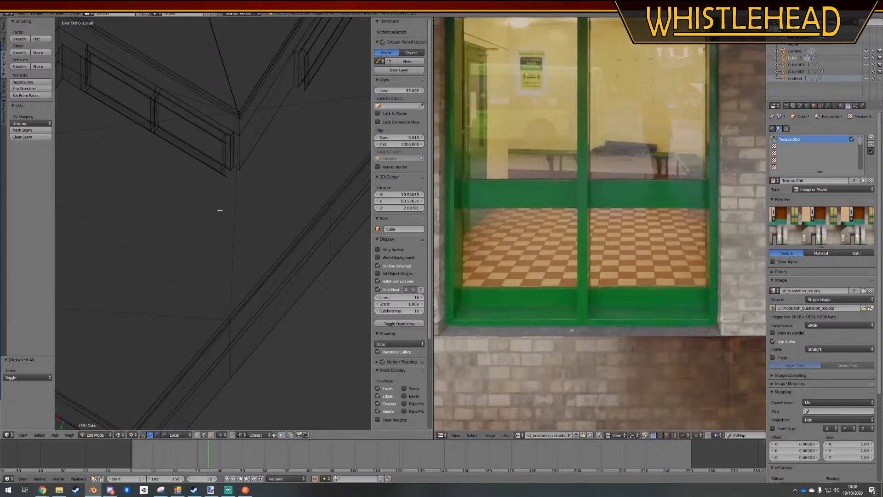
{"action": "right_click", "coordinate": [224, 168]}
{"action": "middle_click_drag", "start_coordinate": [240, 205], "coordinate": [267, 272], "text": "shift"}
{"action": "key", "text": "KP_7"}
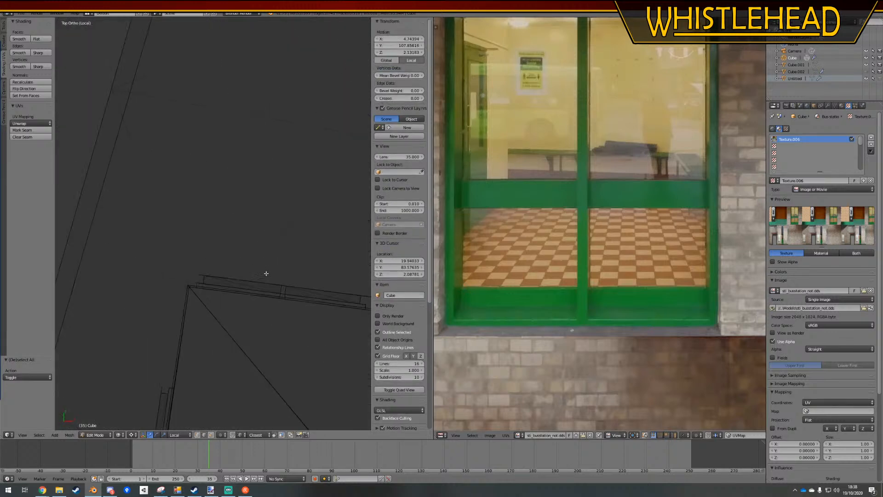
{"action": "scroll", "coordinate": [270, 264], "scroll_direction": "down", "scroll_amount": 2}
{"action": "key", "text": "g"}
{"action": "key", "text": "x"}
{"action": "key", "text": "x"}
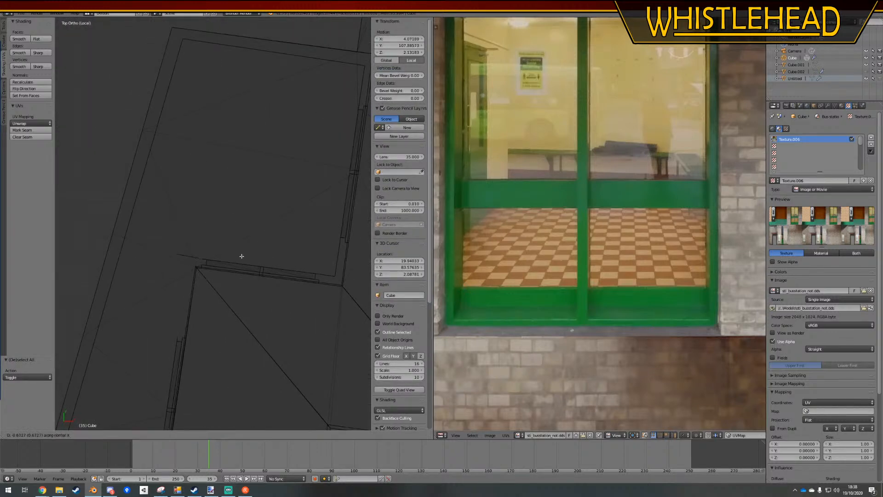
{"action": "left_click", "coordinate": [175, 333]}
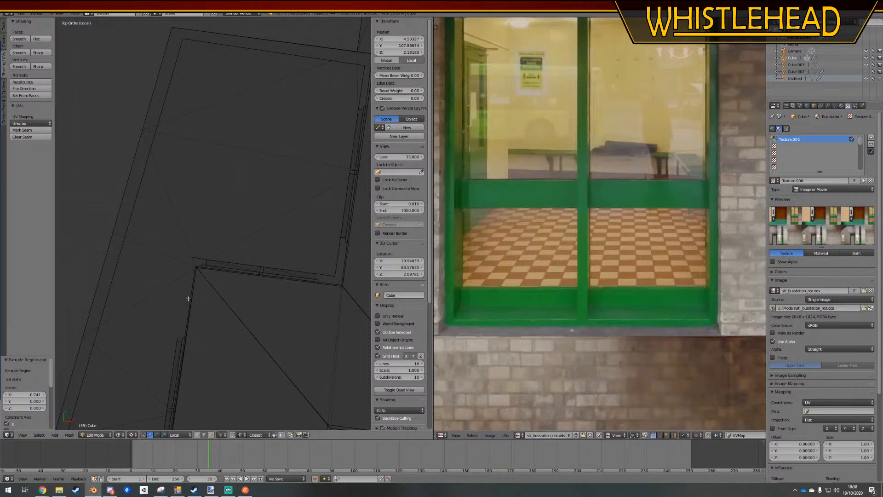
Move the extruded edge back along its normal X axis, closer to the window frame
{"action": "scroll", "coordinate": [188, 299], "scroll_direction": "up", "scroll_amount": 1}
{"action": "middle_click_drag", "start_coordinate": [193, 305], "coordinate": [216, 290], "text": "shift"}
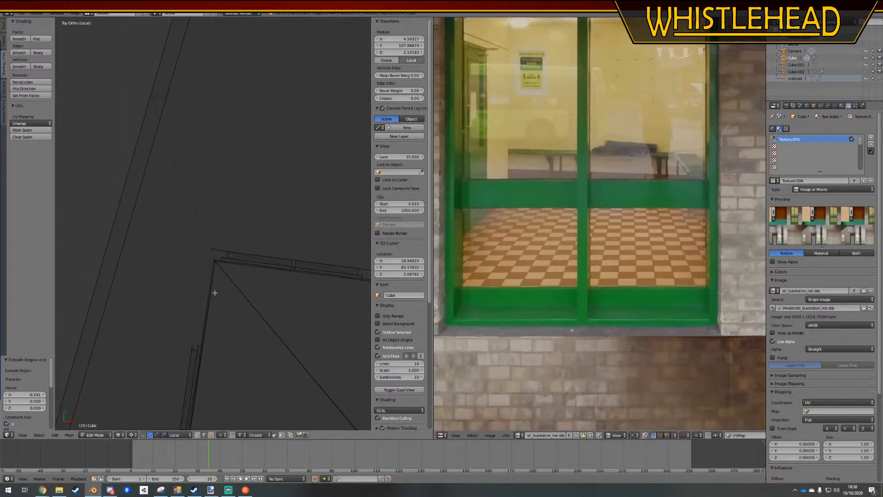
{"action": "key", "text": "g"}
{"action": "key", "text": "x"}
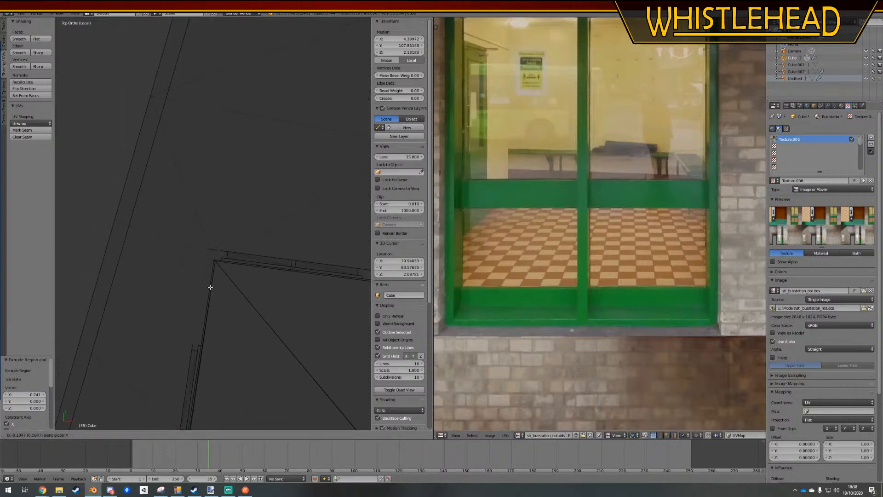
{"action": "key", "text": "x"}
{"action": "key", "text": "x"}
{"action": "left_click", "coordinate": [249, 260]}
{"action": "scroll", "coordinate": [240, 268], "scroll_direction": "up", "scroll_amount": 2}
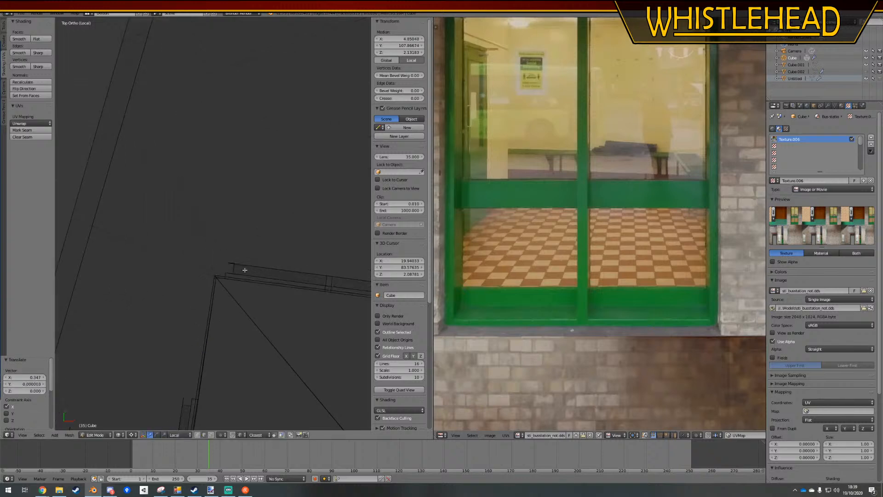
Select the extruded edge's free vertices and move them 0.144 units along local X, and along local Y back to the window frame corner
{"action": "scroll", "coordinate": [252, 258], "scroll_direction": "down", "scroll_amount": 5}
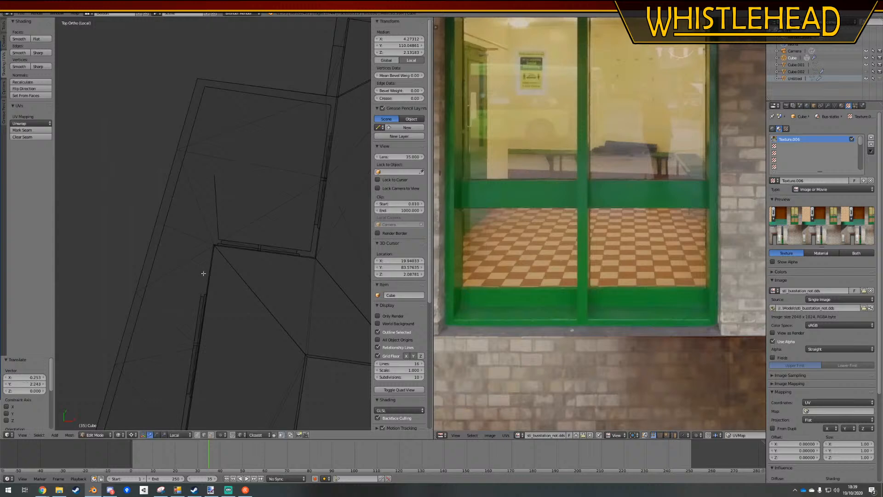
{"action": "left_click", "coordinate": [198, 436]}
{"action": "key", "text": "a"}
{"action": "key", "text": "b"}
{"action": "left_click_drag", "start_coordinate": [225, 189], "coordinate": [207, 168]}
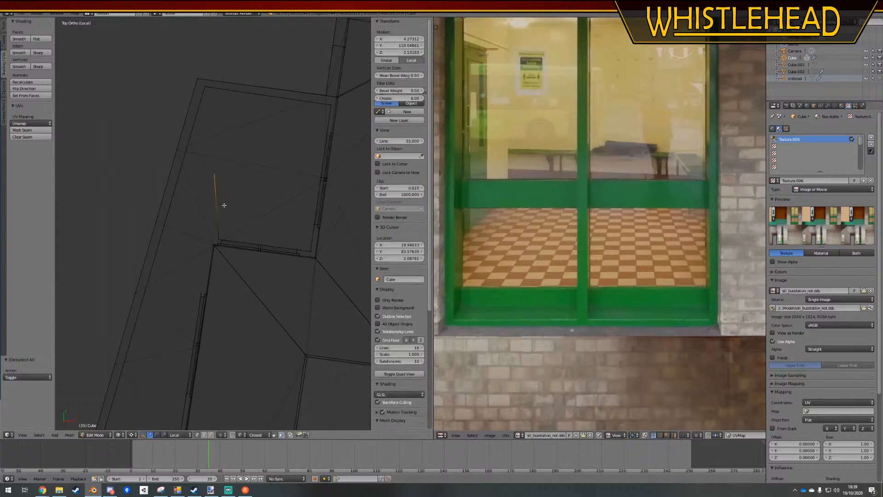
{"action": "key", "text": "g"}
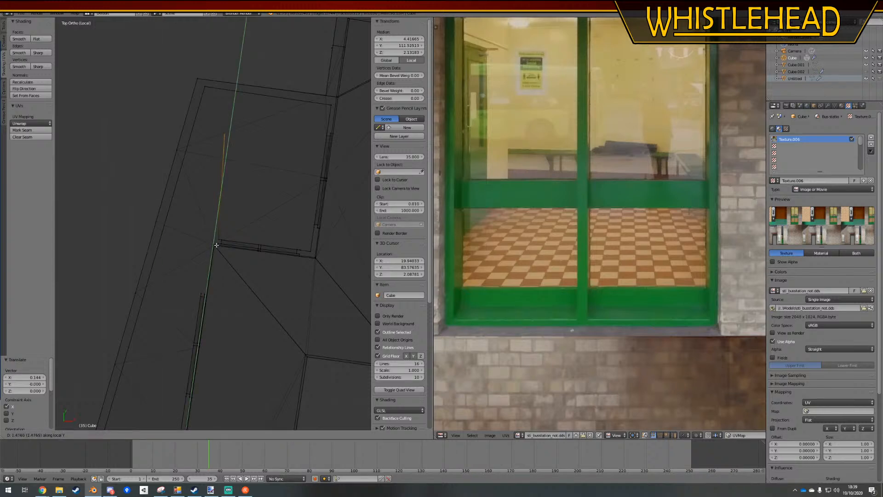
{"action": "key", "text": "a"}
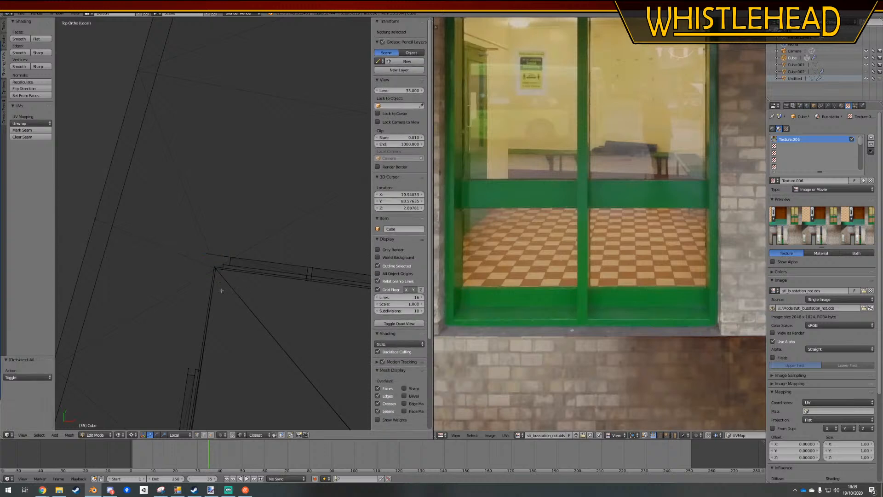
Fill a wall face between the vertical edge at the window corner and the nearest vertical edge of the next window frame
{"action": "scroll", "coordinate": [220, 290], "scroll_direction": "down", "scroll_amount": 2}
{"action": "middle_click_drag", "start_coordinate": [193, 288], "coordinate": [238, 269]}
{"action": "right_click", "coordinate": [223, 263]}
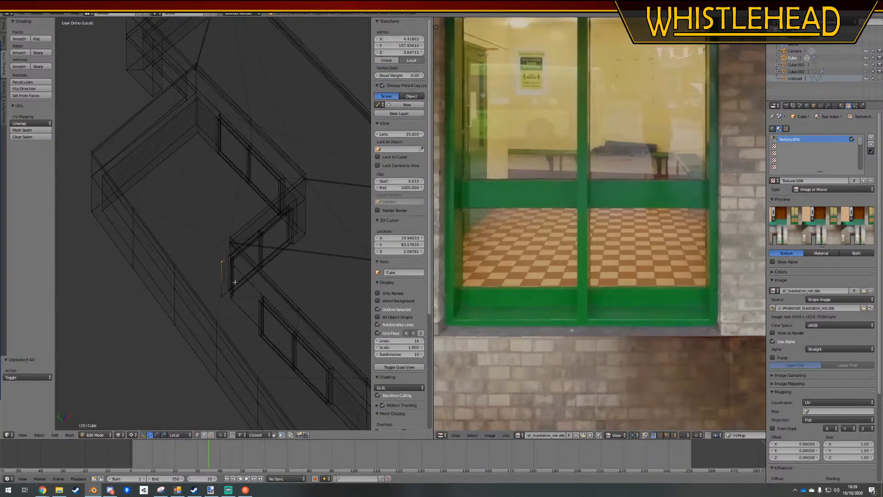
{"action": "right_click", "coordinate": [252, 334], "text": "shift"}
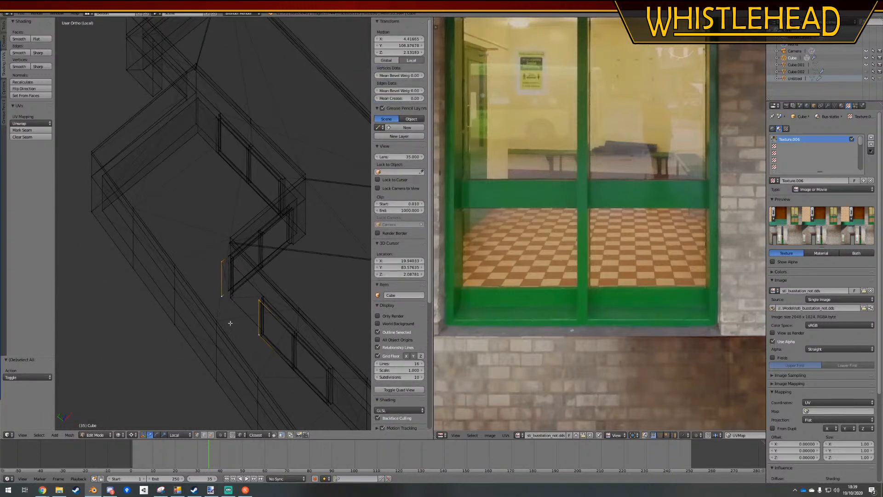
{"action": "key", "text": "f"}
{"action": "key", "text": "a"}
Switch to solid shading and perspective view, and select the top edges of the inner walls along the first window frames
{"action": "scroll", "coordinate": [231, 324], "scroll_direction": "down", "scroll_amount": 3}
{"action": "mouse_move", "coordinate": [282, 338]}
{"action": "middle_mouse_down", "text": "shift"}
{"action": "mouse_move", "coordinate": [194, 258]}
{"action": "mouse_move", "coordinate": [193, 276]}
{"action": "mouse_move", "coordinate": [282, 275]}
{"action": "mouse_move", "coordinate": [321, 264]}
{"action": "mouse_move", "coordinate": [299, 254]}
{"action": "mouse_move", "coordinate": [274, 260]}
{"action": "middle_mouse_up", "text": "shift"}
{"action": "key", "text": "z"}
{"action": "scroll", "coordinate": [221, 334], "scroll_direction": "up", "scroll_amount": 5}
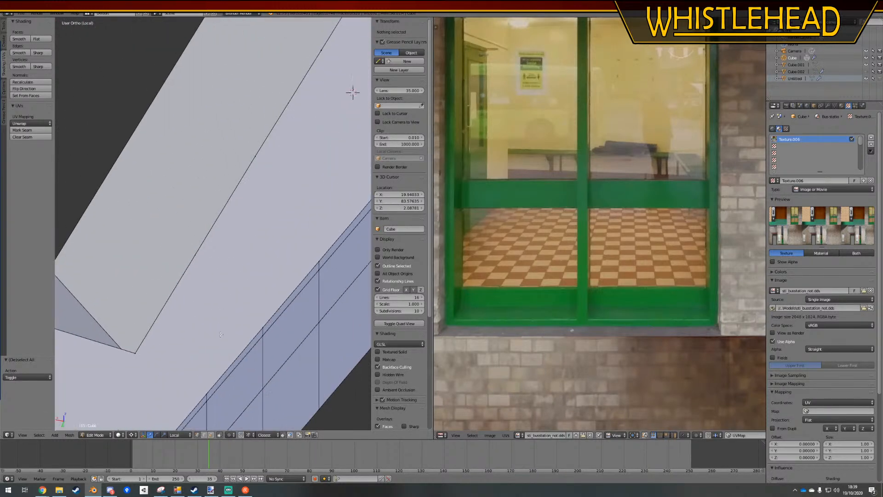
{"action": "key", "text": "KP_5"}
{"action": "middle_click_drag", "start_coordinate": [188, 416], "coordinate": [229, 294]}
{"action": "right_click", "coordinate": [236, 238]}
{"action": "mouse_move", "coordinate": [236, 238]}
{"action": "middle_mouse_down"}
{"action": "mouse_move", "coordinate": [264, 254]}
{"action": "mouse_move", "coordinate": [227, 243]}
{"action": "middle_mouse_up"}
{"action": "right_click", "coordinate": [335, 224], "text": "ctrl"}
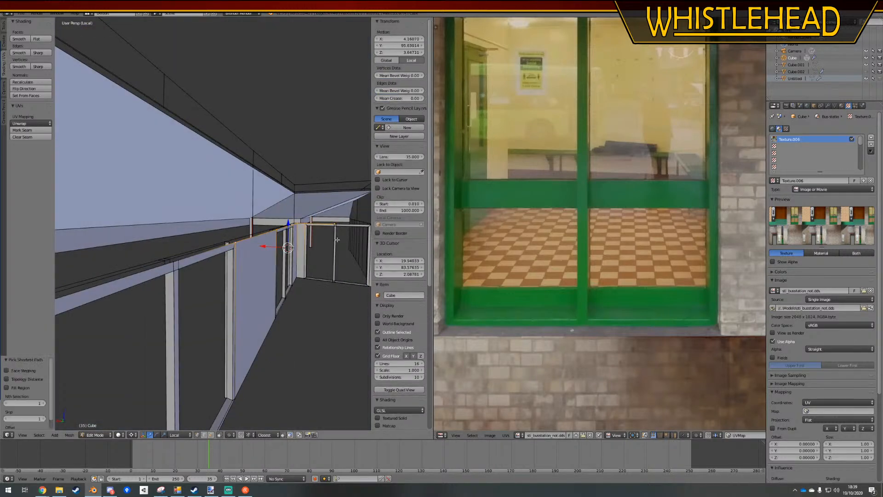
{"action": "middle_click_drag", "start_coordinate": [335, 224], "coordinate": [347, 246]}
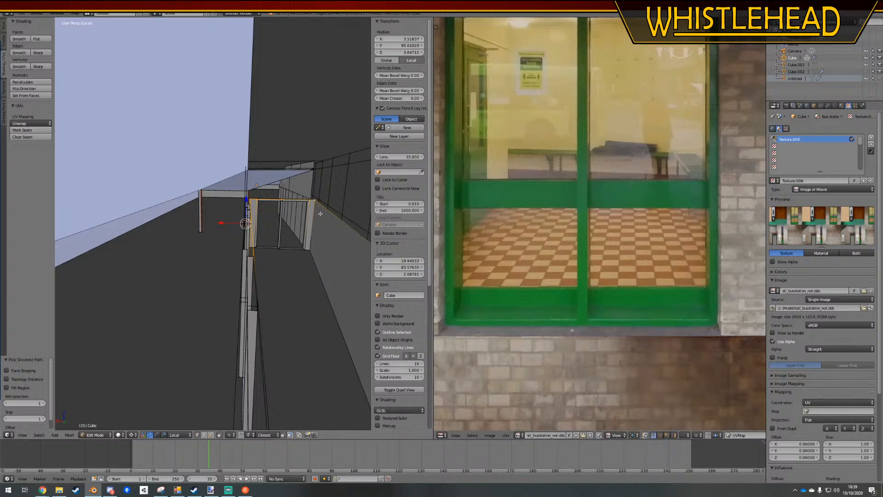
{"action": "middle_click_drag", "start_coordinate": [293, 299], "coordinate": [237, 208]}
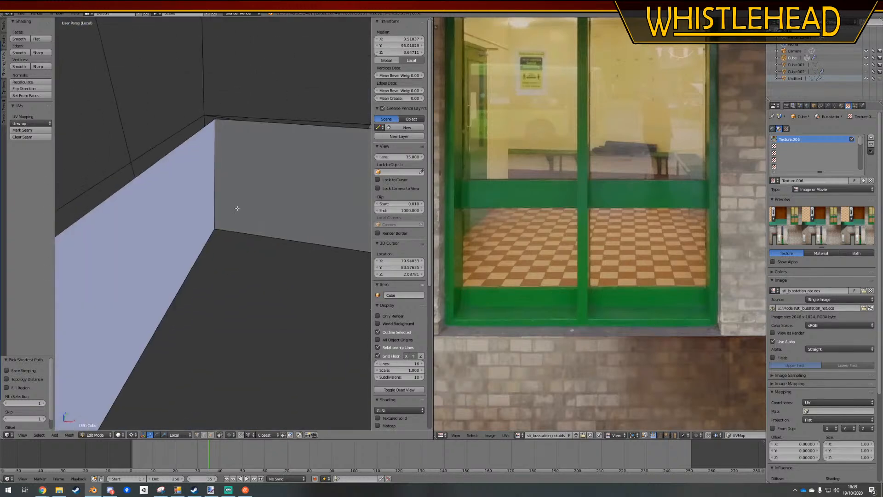
Extend the top edge selection around the room's far corner and across the remaining window frames
{"action": "right_click", "coordinate": [214, 123], "text": "ctrl"}
{"action": "middle_click_drag", "start_coordinate": [215, 123], "coordinate": [306, 248]}
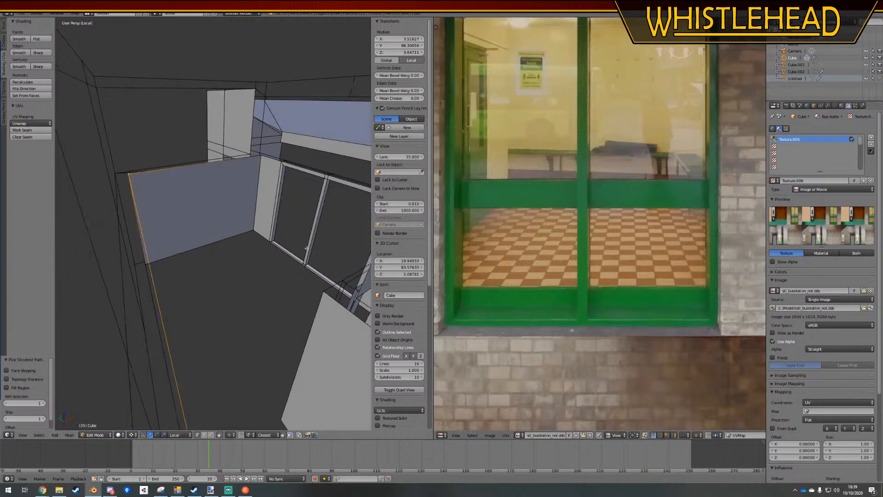
{"action": "right_click", "coordinate": [328, 177], "text": "ctrl"}
{"action": "middle_click_drag", "start_coordinate": [327, 176], "coordinate": [351, 234]}
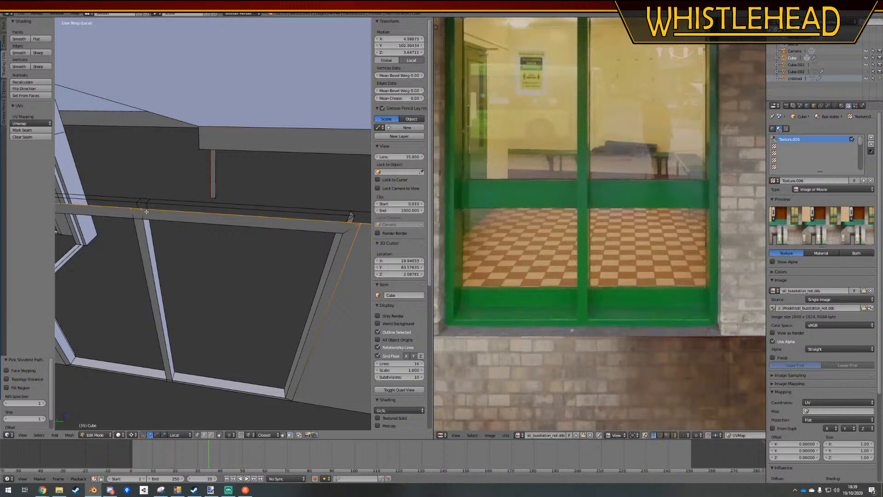
{"action": "middle_click_drag", "start_coordinate": [146, 212], "coordinate": [262, 329]}
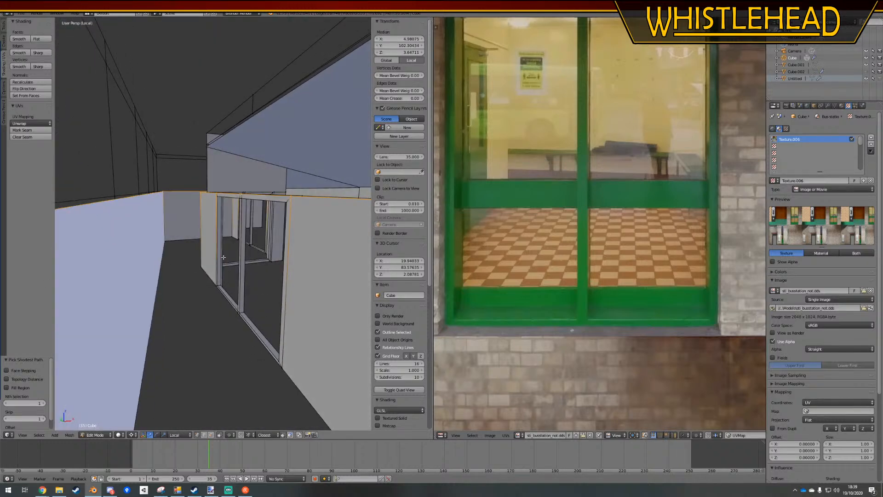
Extrude the selected top edges of the inner walls 1.253 units upward along Z
{"action": "key", "text": "g"}
{"action": "key", "text": "z"}
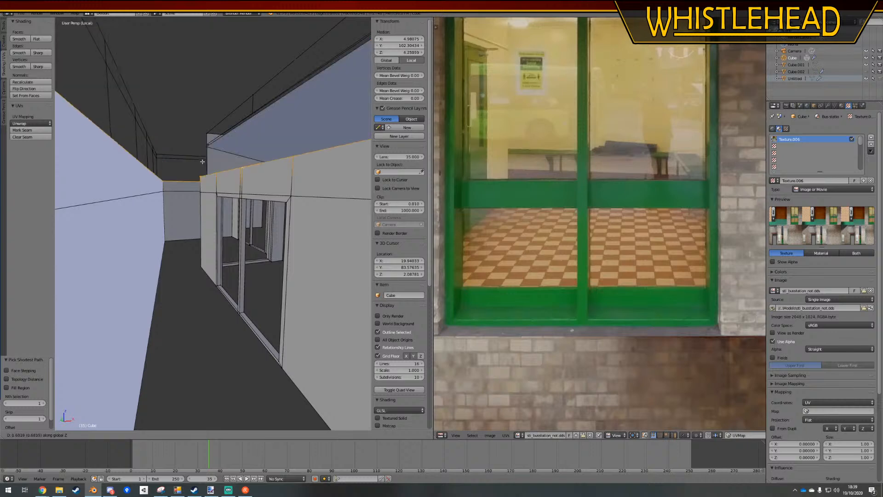
{"action": "key", "text": "z"}
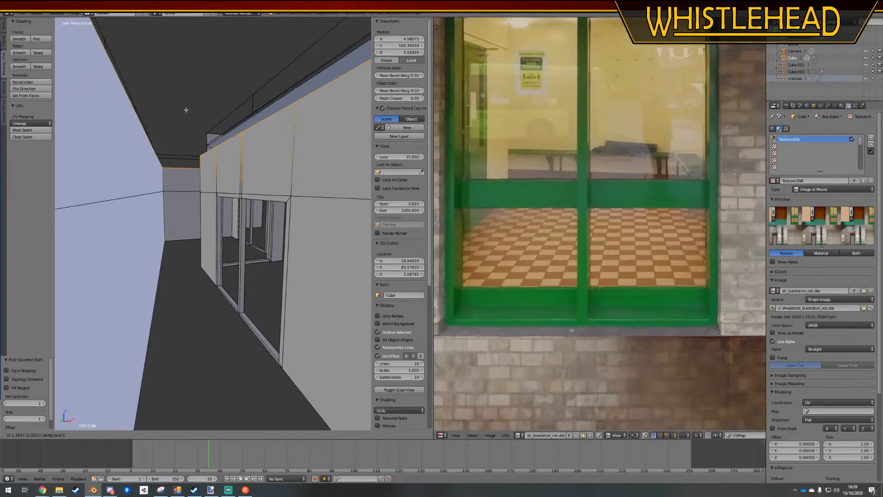
{"action": "left_click", "coordinate": [187, 115]}
{"action": "middle_click_drag", "start_coordinate": [186, 115], "coordinate": [247, 243]}
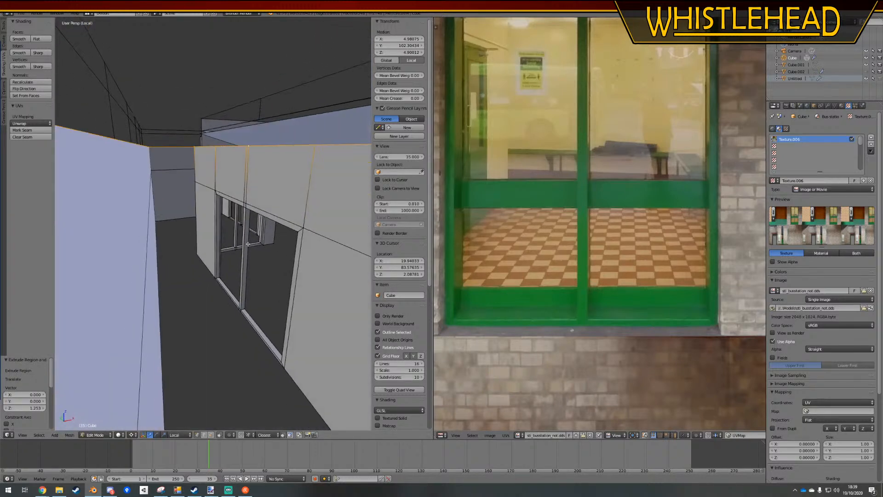
Select the upper vertices along the extruded wall above the first window and merge them at its corner
{"action": "right_click", "coordinate": [197, 146], "text": "ctrl"}
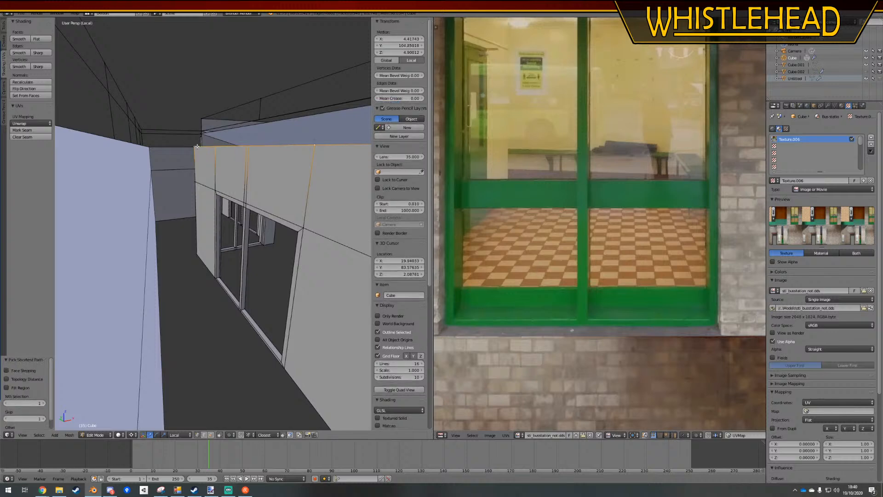
{"action": "left_click", "coordinate": [191, 150]}
{"action": "middle_click_drag", "start_coordinate": [191, 149], "coordinate": [33, 205]}
{"action": "key", "text": "z"}
{"action": "key", "text": "z"}
{"action": "scroll", "coordinate": [271, 236], "scroll_direction": "up", "scroll_amount": 1}
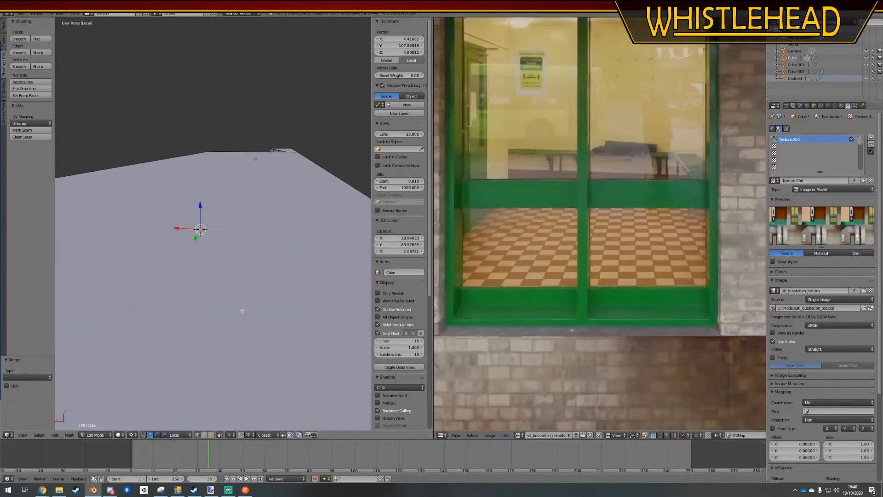
Merge the upper vertices of the long wall above its window into the corner beside the end window
{"action": "middle_click_drag", "start_coordinate": [242, 311], "coordinate": [276, 270]}
{"action": "scroll", "coordinate": [268, 271], "scroll_direction": "up", "scroll_amount": 5}
{"action": "scroll", "coordinate": [221, 258], "scroll_direction": "down", "scroll_amount": 4}
{"action": "scroll", "coordinate": [246, 277], "scroll_direction": "down", "scroll_amount": 2}
{"action": "right_click", "coordinate": [353, 204], "text": "ctrl"}
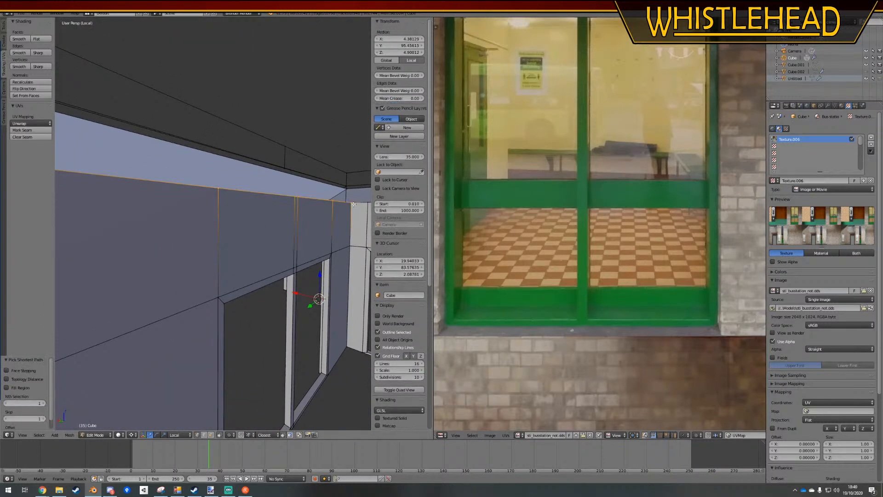
{"action": "key", "text": "alt+m"}
{"action": "left_click", "coordinate": [352, 204]}
Merge the upper vertices above the end window into the corner it shares with the long wall, and clear the selection
{"action": "scroll", "coordinate": [315, 242], "scroll_direction": "down", "scroll_amount": 1}
{"action": "middle_click_drag", "start_coordinate": [316, 242], "coordinate": [160, 244], "text": "shift"}
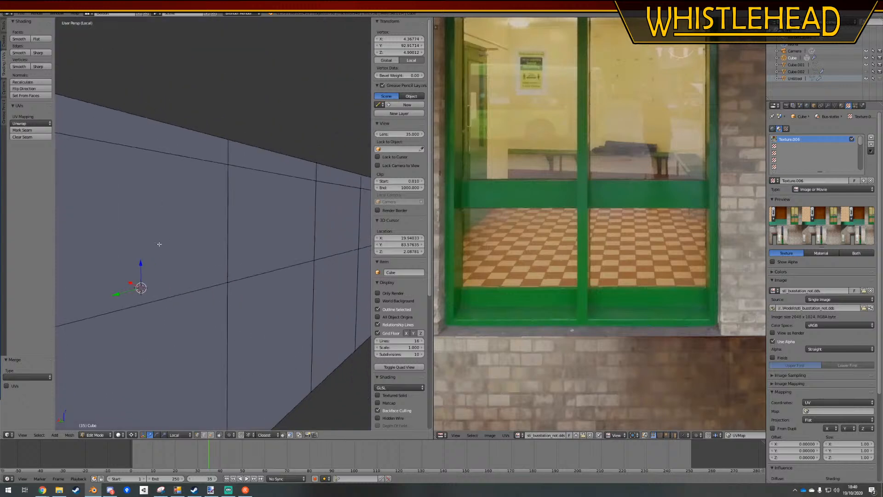
{"action": "scroll", "coordinate": [165, 244], "scroll_direction": "up", "scroll_amount": 1}
{"action": "middle_click_drag", "start_coordinate": [222, 237], "coordinate": [274, 239]}
{"action": "right_click", "coordinate": [154, 207], "text": "ctrl"}
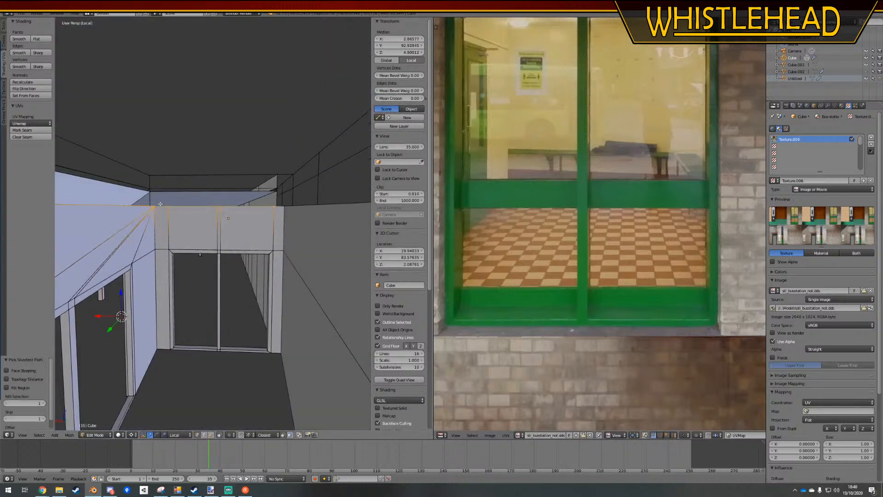
{"action": "key", "text": "alt+m"}
{"action": "left_click", "coordinate": [154, 207]}
{"action": "key", "text": "a"}
Select the upper vertices over the short wall's window frame and merge them at the outermost corner
{"action": "scroll", "coordinate": [242, 250], "scroll_direction": "down", "scroll_amount": 1}
{"action": "scroll", "coordinate": [243, 250], "scroll_direction": "down", "scroll_amount": 4}
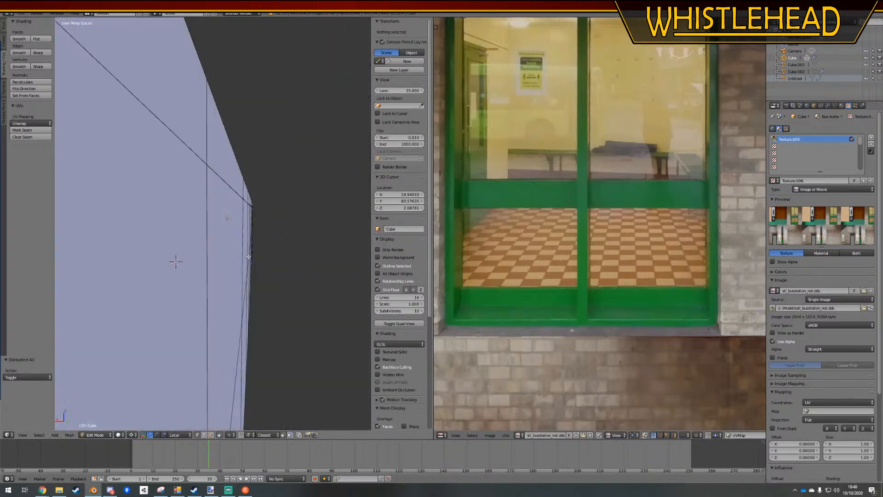
{"action": "middle_click_drag", "start_coordinate": [242, 250], "coordinate": [184, 252]}
{"action": "scroll", "coordinate": [294, 274], "scroll_direction": "down", "scroll_amount": 4}
{"action": "scroll", "coordinate": [251, 277], "scroll_direction": "down", "scroll_amount": 4}
{"action": "scroll", "coordinate": [154, 254], "scroll_direction": "up", "scroll_amount": 4}
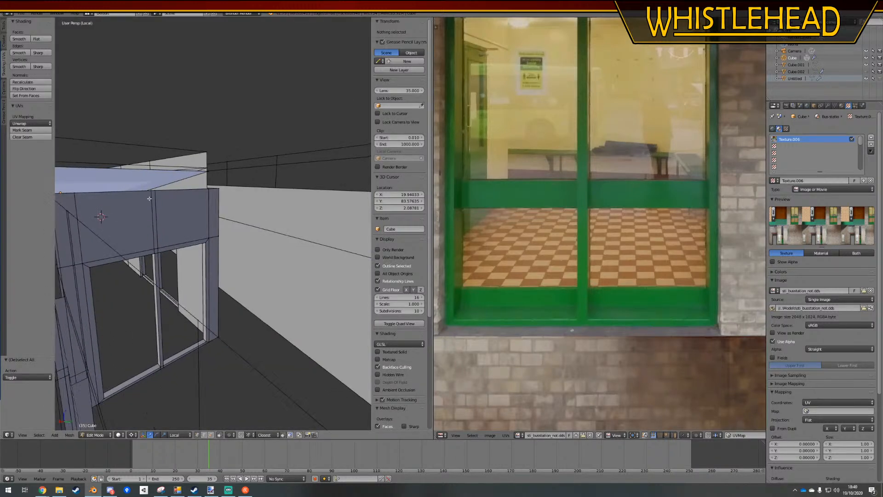
{"action": "right_click", "coordinate": [150, 190]}
{"action": "right_click", "coordinate": [154, 189], "text": "shift"}
{"action": "right_click", "coordinate": [209, 188], "text": "shift"}
{"action": "right_click", "coordinate": [219, 187], "text": "shift"}
{"action": "key", "text": "alt+m"}
{"action": "left_click", "coordinate": [219, 186]}
Merge the remaining upper vertices at the short wall's other end into the corner with the adjoining wall
{"action": "scroll", "coordinate": [219, 187], "scroll_direction": "down", "scroll_amount": 3}
{"action": "middle_click_drag", "start_coordinate": [218, 191], "coordinate": [203, 247]}
{"action": "scroll", "coordinate": [203, 247], "scroll_direction": "up", "scroll_amount": 3}
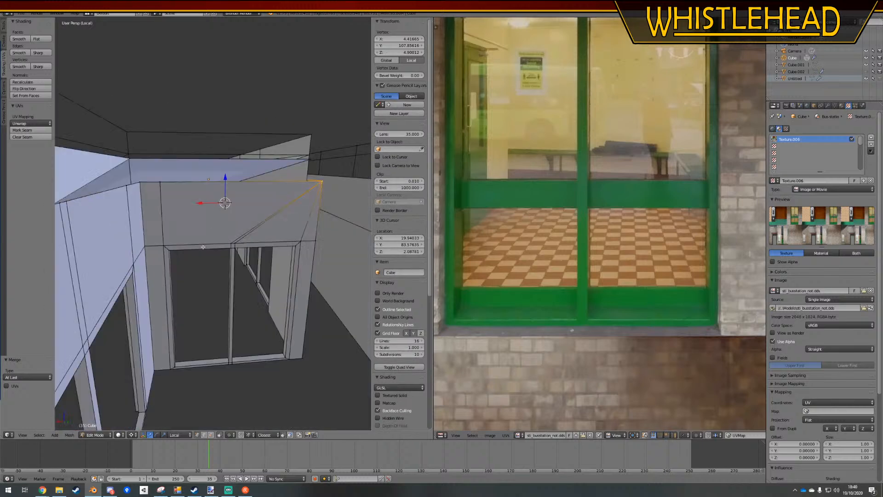
{"action": "right_click", "coordinate": [135, 182], "text": "shift"}
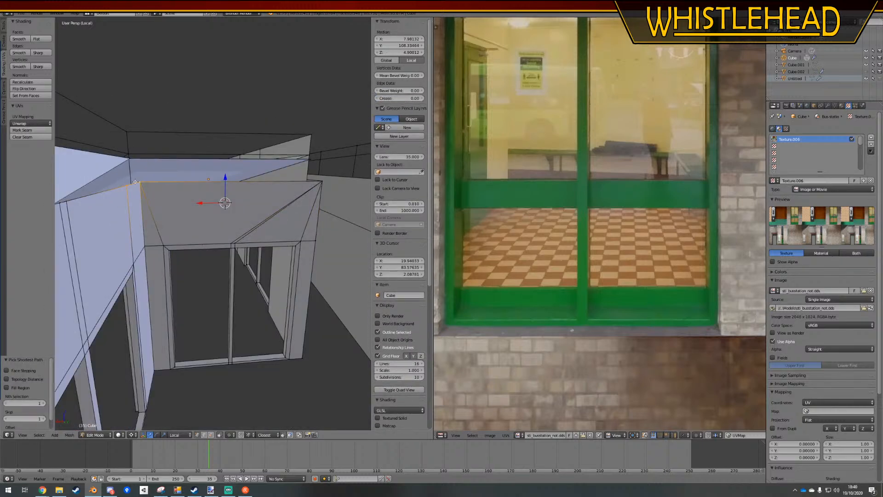
{"action": "key", "text": "alt+m"}
{"action": "left_click", "coordinate": [135, 182]}
Merge the upper vertices above the last window into the corner next to the blank end wall
{"action": "middle_click_drag", "start_coordinate": [138, 184], "coordinate": [294, 225]}
{"action": "middle_click_drag", "start_coordinate": [130, 222], "coordinate": [214, 243]}
{"action": "middle_click_drag", "start_coordinate": [178, 200], "coordinate": [246, 227]}
{"action": "right_click", "coordinate": [157, 176], "text": "ctrl"}
{"action": "key", "text": "alt+m"}
{"action": "left_click", "coordinate": [157, 178]}
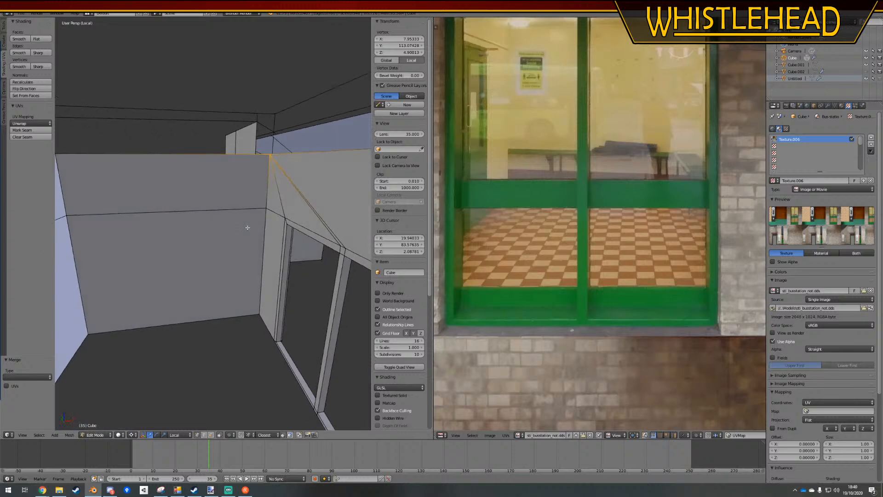
Set the viewport shading to Texture and change the mesh selection mode to faces
{"action": "scroll", "coordinate": [246, 227], "scroll_direction": "down", "scroll_amount": 2}
{"action": "scroll", "coordinate": [247, 227], "scroll_direction": "up", "scroll_amount": 2}
{"action": "left_click", "coordinate": [119, 435]}
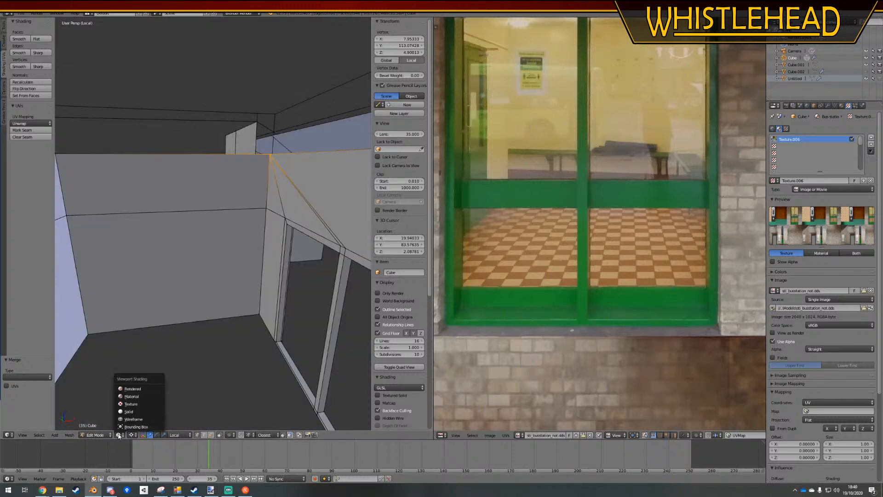
{"action": "left_click", "coordinate": [132, 404]}
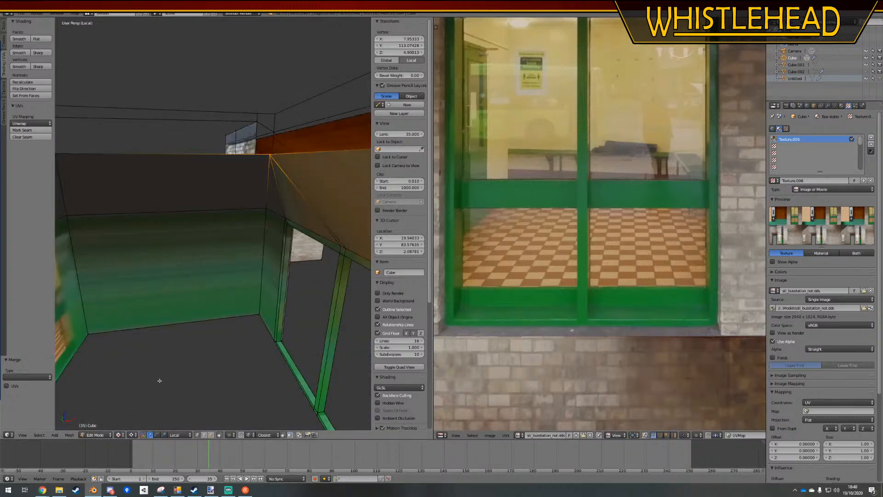
{"action": "left_click", "coordinate": [211, 435]}
Select the upper and lower faces of the blank end wall, the faces above the adjoining window and the narrow face beside it
{"action": "right_click", "coordinate": [350, 204]}
{"action": "right_click", "coordinate": [171, 206], "text": "ctrl"}
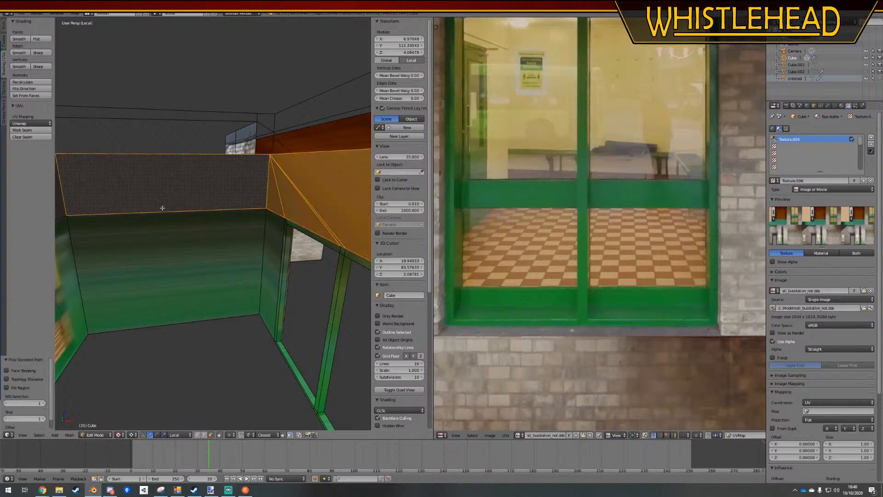
{"action": "right_click", "coordinate": [157, 279], "text": "ctrl"}
{"action": "right_click", "coordinate": [71, 236], "text": "ctrl"}
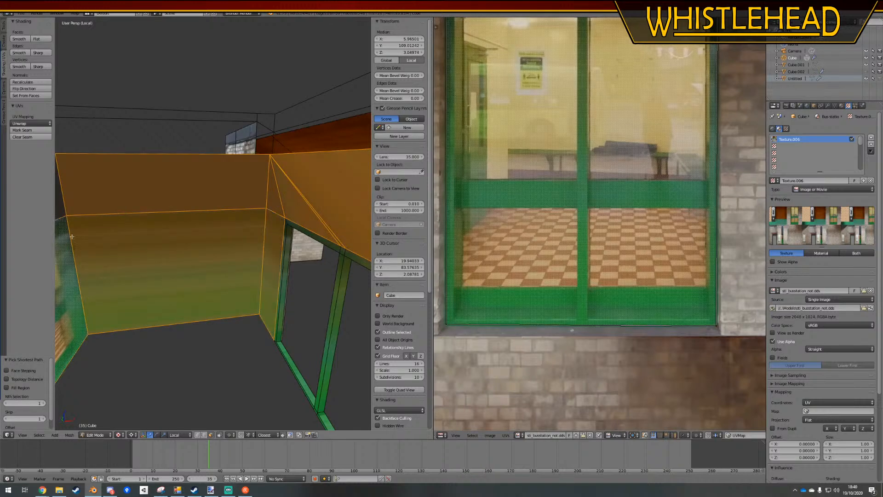
{"action": "scroll", "coordinate": [85, 217], "scroll_direction": "down", "scroll_amount": 4}
{"action": "middle_click_drag", "start_coordinate": [144, 241], "coordinate": [124, 199]}
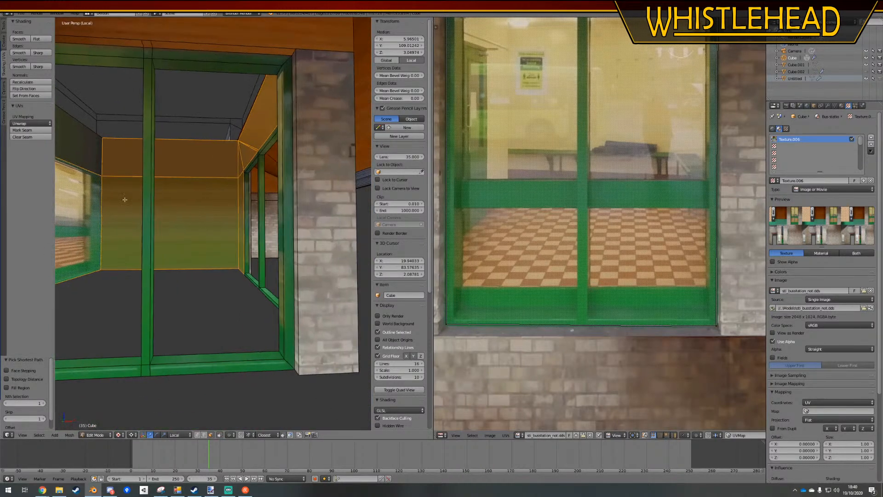
Add the wall face between the windows, the upper faces above it and the narrow faces beside the far window to the selection
{"action": "scroll", "coordinate": [128, 161], "scroll_direction": "down", "scroll_amount": 8}
{"action": "middle_click_drag", "start_coordinate": [129, 161], "coordinate": [252, 238]}
{"action": "scroll", "coordinate": [316, 181], "scroll_direction": "up", "scroll_amount": 4}
{"action": "scroll", "coordinate": [353, 200], "scroll_direction": "up", "scroll_amount": 4}
{"action": "right_click", "coordinate": [255, 216], "text": "shift"}
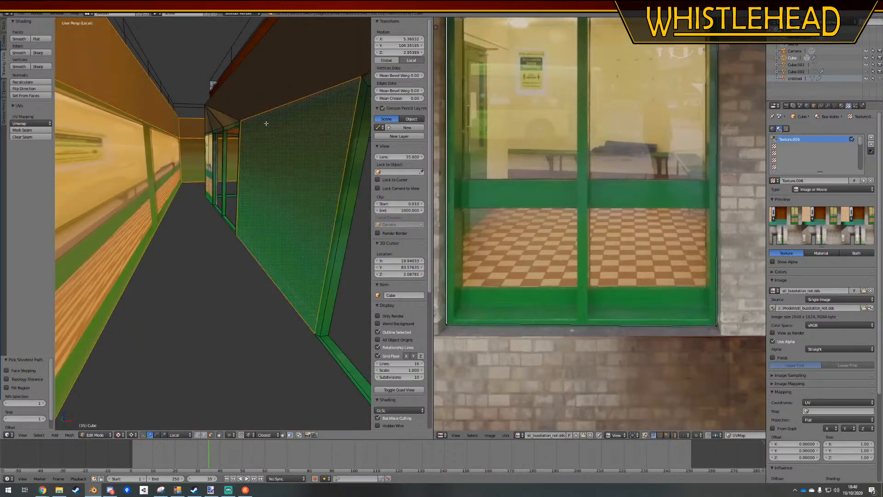
{"action": "right_click", "coordinate": [265, 108], "text": "shift"}
{"action": "right_click", "coordinate": [224, 119], "text": "shift"}
{"action": "right_click", "coordinate": [208, 144], "text": "shift"}
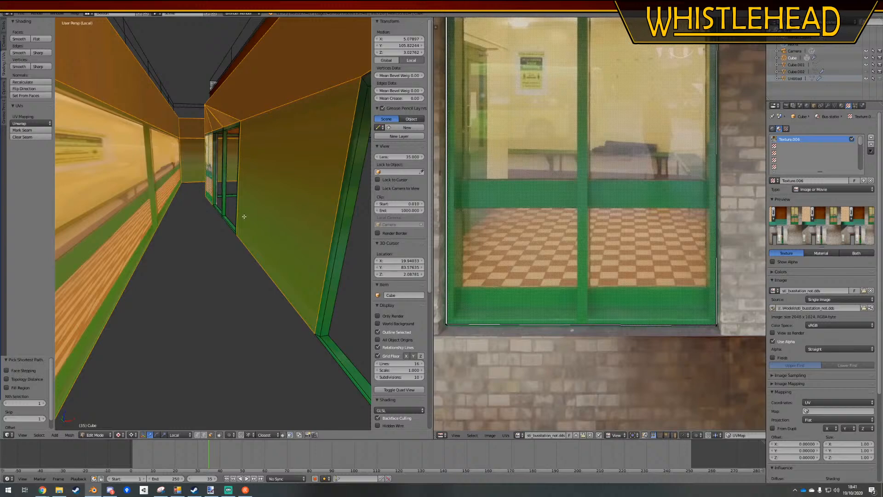
Add the narrow wall faces on both sides of the end window and the upper faces above it to the selection
{"action": "middle_click_drag", "start_coordinate": [186, 234], "coordinate": [326, 221]}
{"action": "middle_click_drag", "start_coordinate": [188, 216], "coordinate": [271, 254]}
{"action": "right_click", "coordinate": [293, 197], "text": "shift"}
{"action": "right_click", "coordinate": [340, 53], "text": "shift"}
{"action": "right_click", "coordinate": [276, 55], "text": "shift"}
{"action": "right_click", "coordinate": [258, 56], "text": "shift"}
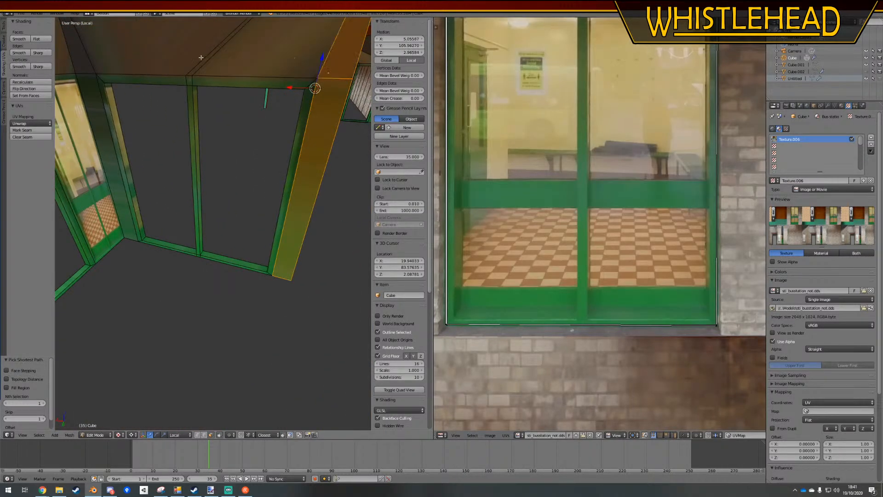
{"action": "right_click", "coordinate": [240, 58], "text": "shift"}
{"action": "right_click", "coordinate": [113, 101], "text": "shift"}
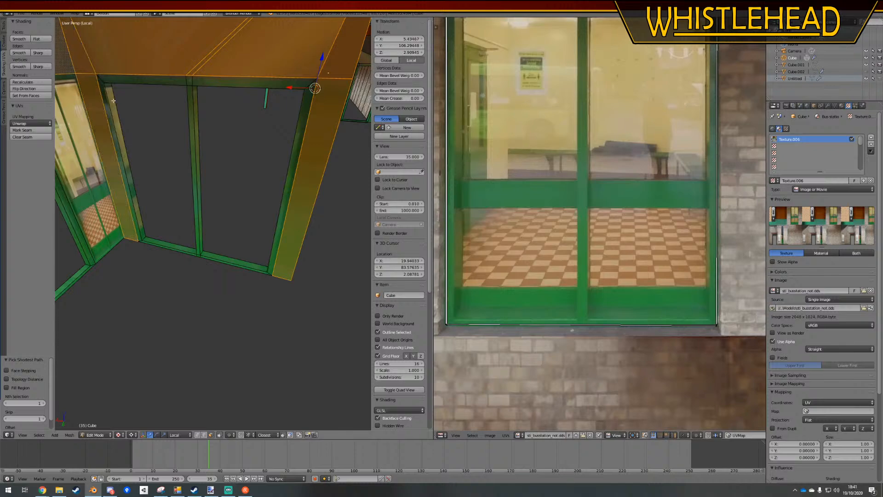
{"action": "middle_click_drag", "start_coordinate": [186, 173], "coordinate": [232, 200]}
{"action": "right_click", "coordinate": [201, 179], "text": "shift"}
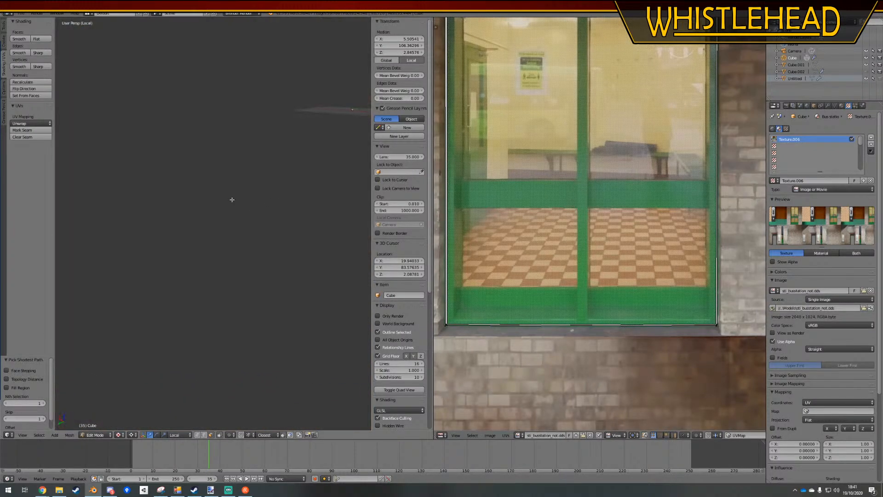
Add the remaining upper faces and the narrow faces around the double window at the other end to the selection
{"action": "middle_click_drag", "start_coordinate": [287, 254], "coordinate": [317, 185]}
{"action": "right_click", "coordinate": [109, 212], "text": "shift"}
{"action": "right_click", "coordinate": [129, 176], "text": "shift"}
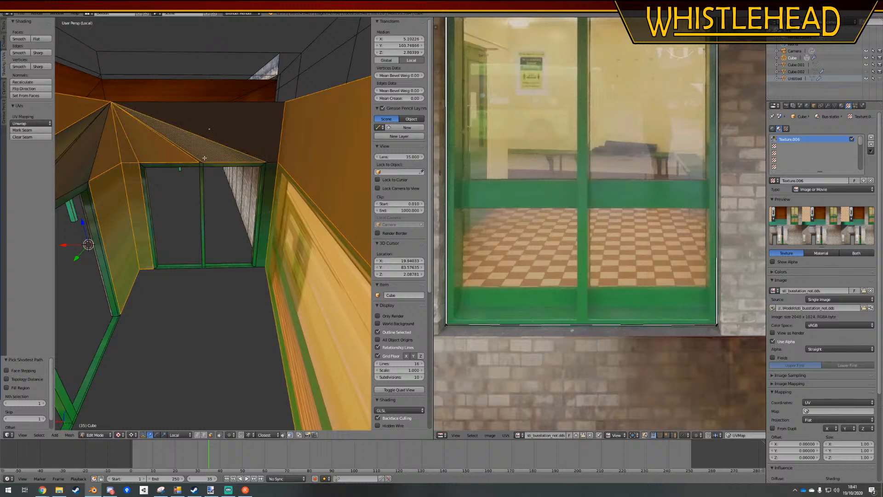
{"action": "right_click", "coordinate": [220, 133], "text": "shift"}
{"action": "right_click", "coordinate": [270, 194], "text": "shift"}
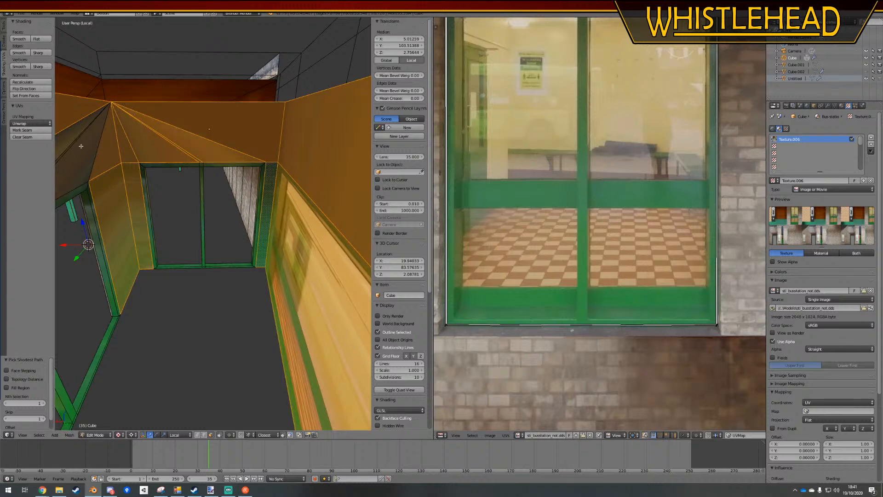
{"action": "middle_click_drag", "start_coordinate": [169, 234], "coordinate": [270, 228], "text": "shift"}
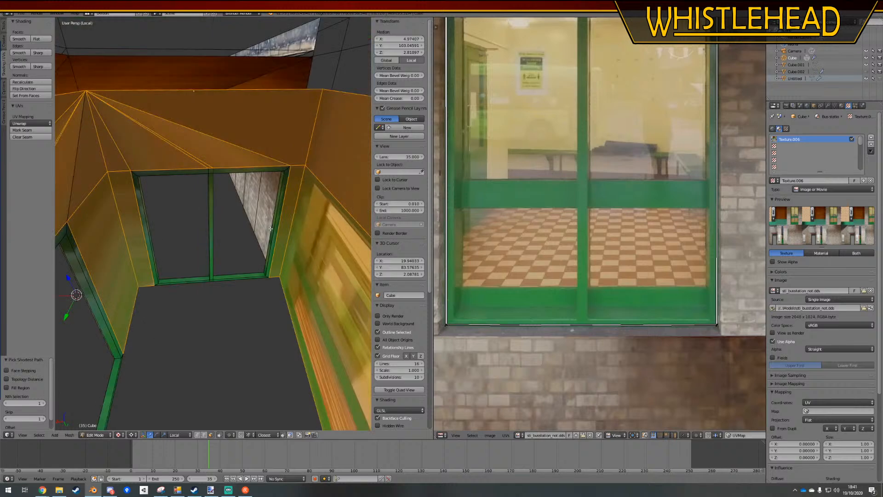
{"action": "middle_click_drag", "start_coordinate": [217, 167], "coordinate": [213, 162]}
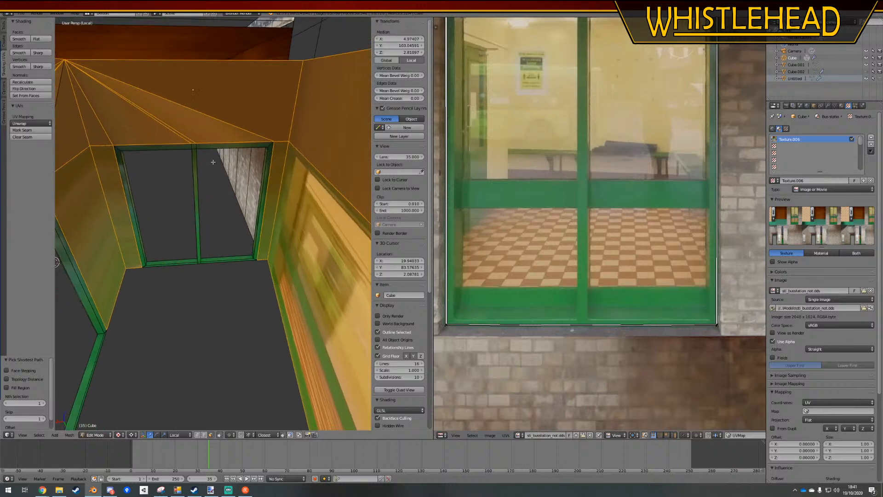
Apply Smart UV Project to the selected wall faces and select all of their UVs
{"action": "scroll", "coordinate": [588, 227], "scroll_direction": "down", "scroll_amount": 7}
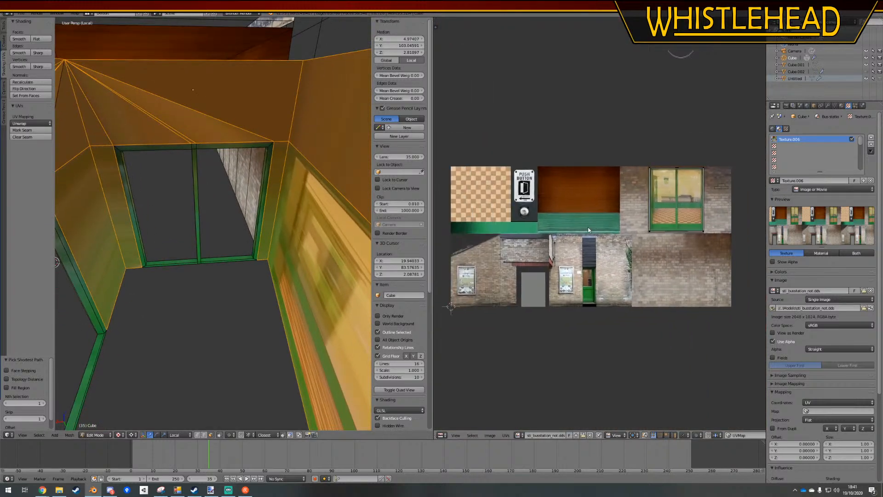
{"action": "scroll", "coordinate": [669, 189], "scroll_direction": "up", "scroll_amount": 6}
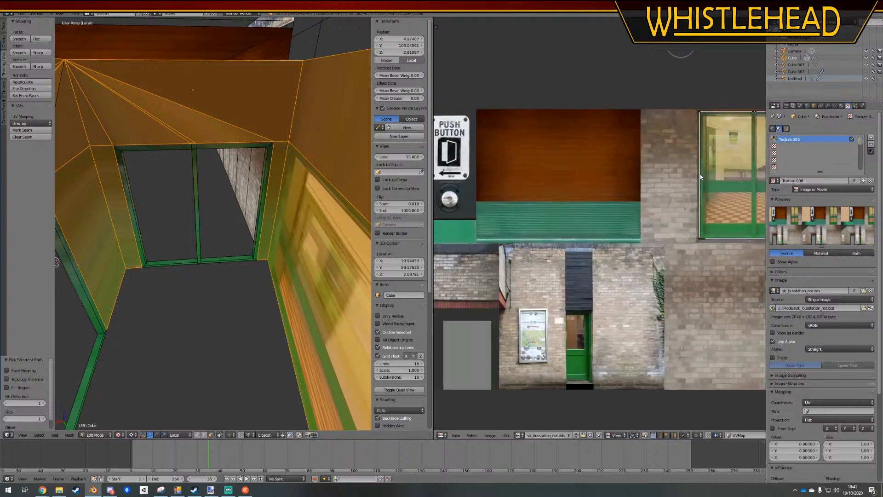
{"action": "middle_click_drag", "start_coordinate": [661, 195], "coordinate": [642, 206]}
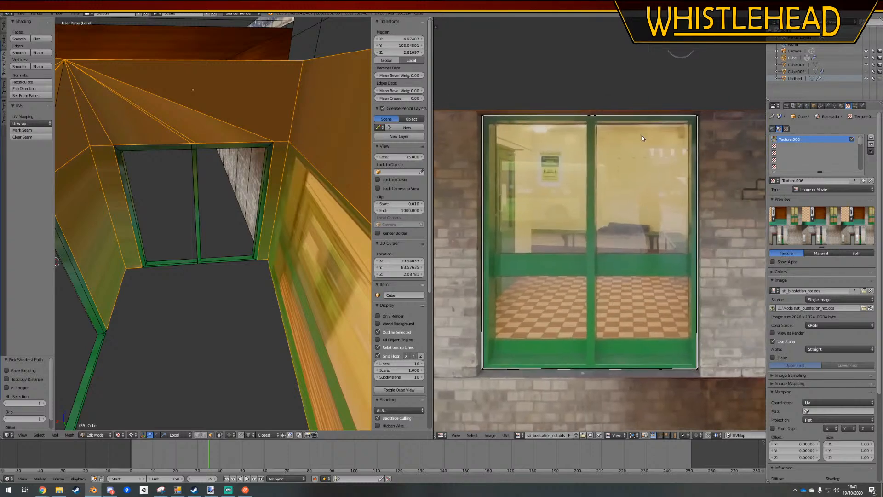
{"action": "left_click", "coordinate": [25, 123]}
{"action": "left_click", "coordinate": [36, 139]}
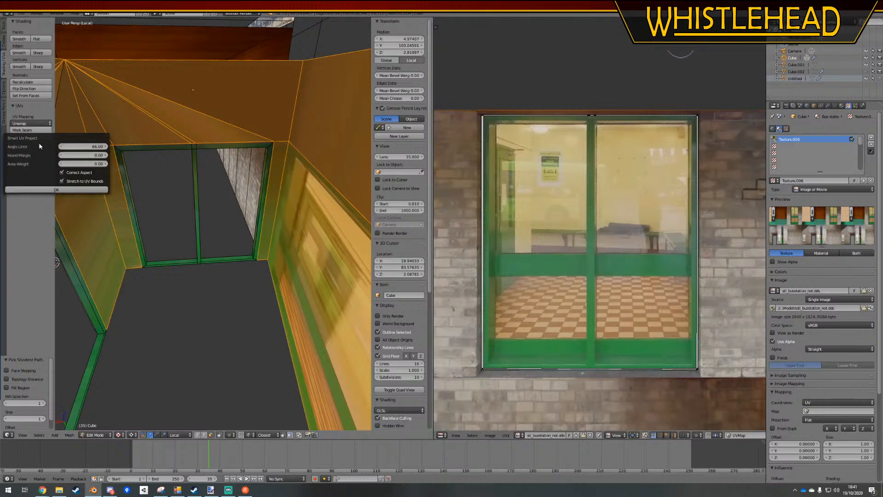
{"action": "left_click", "coordinate": [53, 189]}
{"action": "scroll", "coordinate": [578, 197], "scroll_direction": "down", "scroll_amount": 8}
{"action": "key", "text": "a"}
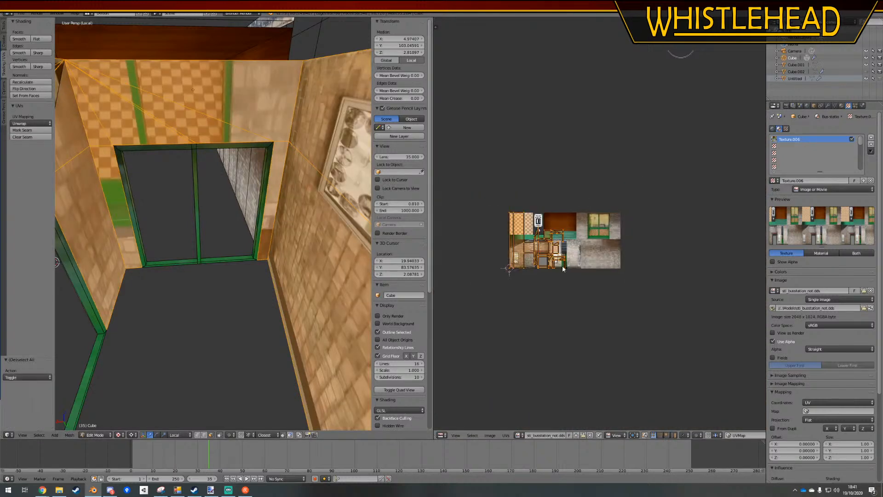
Scale the wall UVs down to about 0.086 and move them onto the yellow wall area of the window texture
{"action": "scroll", "coordinate": [565, 272], "scroll_direction": "up", "scroll_amount": 4}
{"action": "key", "text": "s"}
{"action": "left_click", "coordinate": [473, 275]}
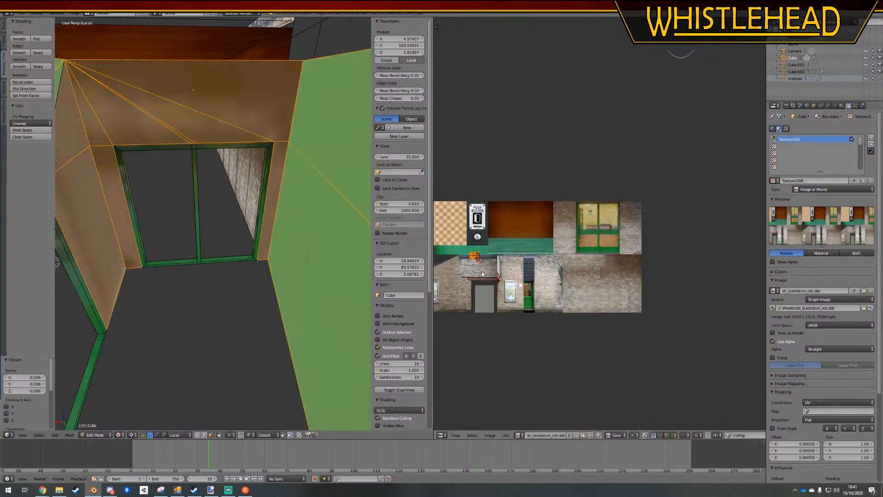
{"action": "key", "text": "g"}
{"action": "left_click", "coordinate": [616, 235]}
{"action": "scroll", "coordinate": [612, 223], "scroll_direction": "up", "scroll_amount": 8}
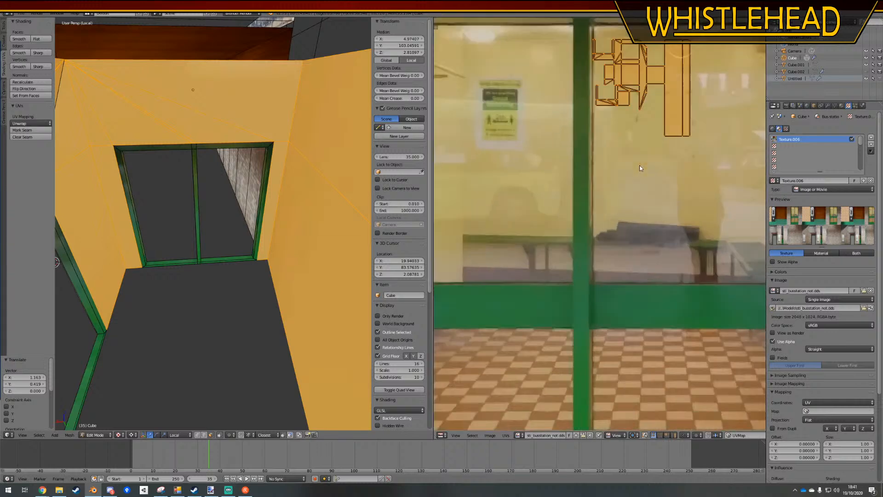
Enlarge the wall UVs and reposition them within the plain yellow area of the second window pane
{"action": "key", "text": "s"}
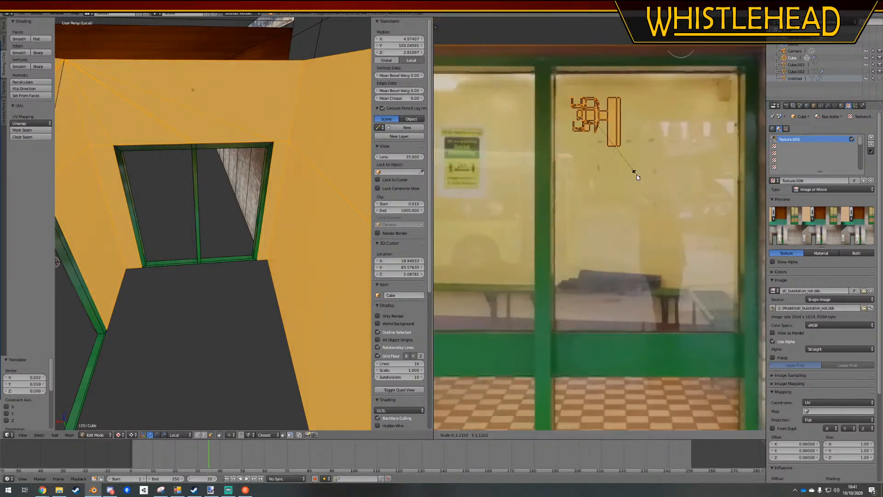
{"action": "left_click", "coordinate": [648, 198]}
{"action": "key", "text": "g"}
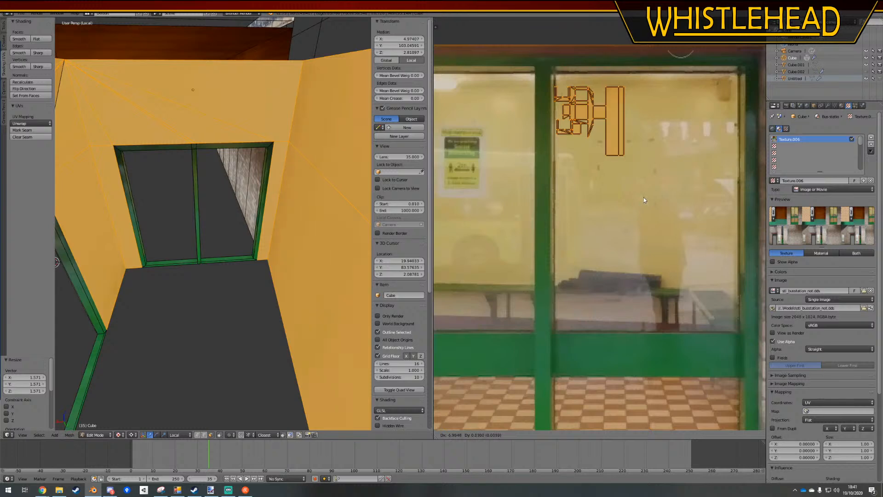
{"action": "left_click", "coordinate": [641, 197]}
{"action": "key", "text": "s"}
{"action": "left_click", "coordinate": [639, 196]}
{"action": "key", "text": "a"}
Inspect the yellow inner walls along the corridor in Object Mode and Edit Mode, with nothing left selected
{"action": "middle_click_drag", "start_coordinate": [237, 197], "coordinate": [165, 210]}
{"action": "key", "text": "Tab"}
{"action": "scroll", "coordinate": [234, 178], "scroll_direction": "up", "scroll_amount": 6}
{"action": "key", "text": "Tab"}
{"action": "key", "text": "a"}
{"action": "key", "text": "Tab"}
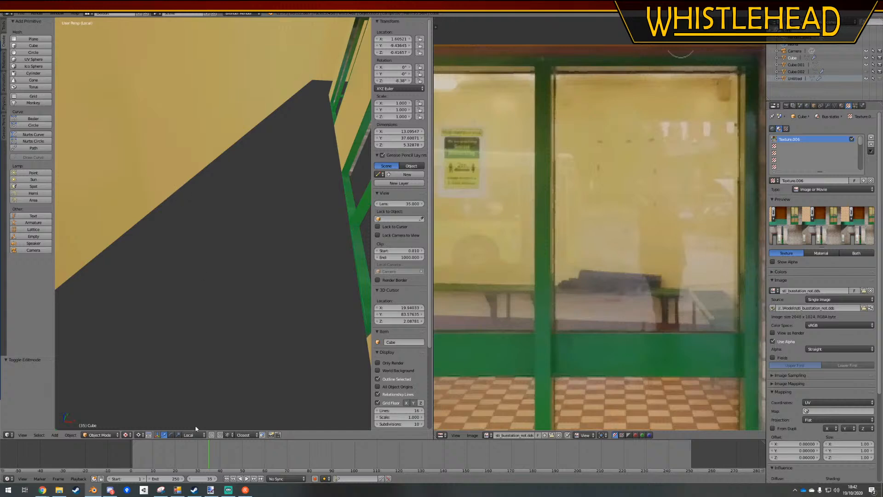
{"action": "key", "text": "Tab"}
{"action": "middle_click_drag", "start_coordinate": [213, 205], "coordinate": [250, 364]}
{"action": "key", "text": "a"}
{"action": "middle_click_drag", "start_coordinate": [262, 262], "coordinate": [285, 234]}
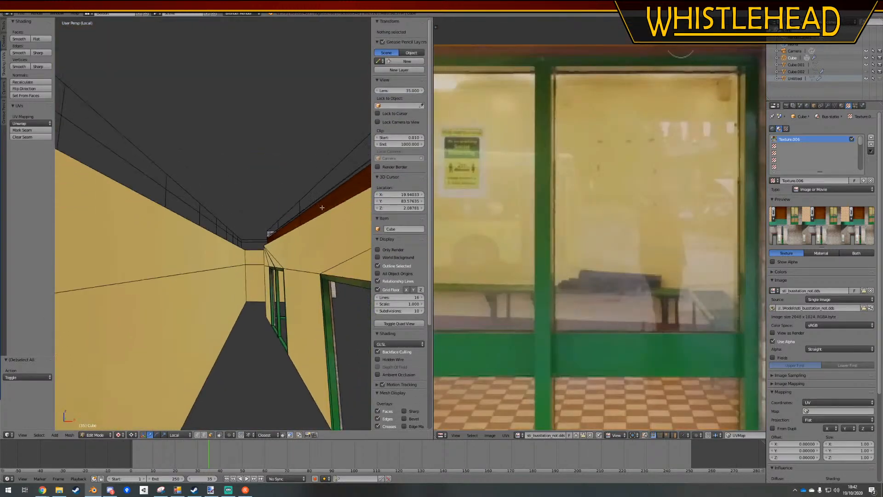
Change the selection mode to edges, select the top edges of the inner walls and fill a ceiling face between them
{"action": "right_click_drag", "start_coordinate": [324, 208], "coordinate": [322, 218]}
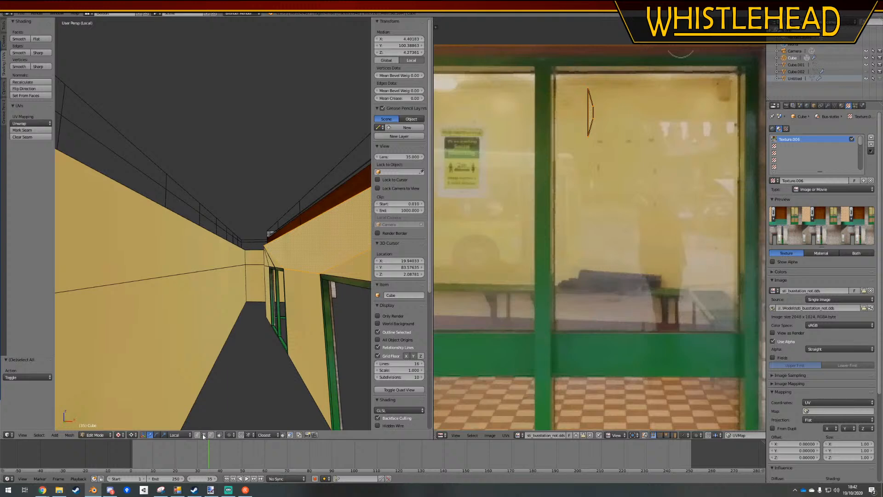
{"action": "left_click", "coordinate": [203, 436]}
{"action": "mouse_move", "coordinate": [257, 309]}
{"action": "middle_mouse_down"}
{"action": "mouse_move", "coordinate": [261, 319]}
{"action": "mouse_move", "coordinate": [262, 311]}
{"action": "middle_mouse_up"}
{"action": "key", "text": "a"}
{"action": "right_click", "coordinate": [290, 223], "text": "alt"}
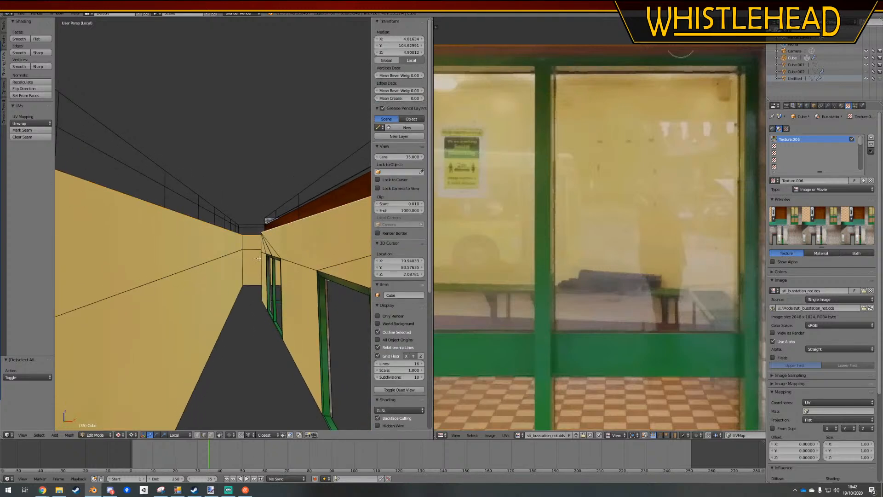
{"action": "key", "text": "f"}
{"action": "middle_click_drag", "start_coordinate": [258, 258], "coordinate": [256, 276]}
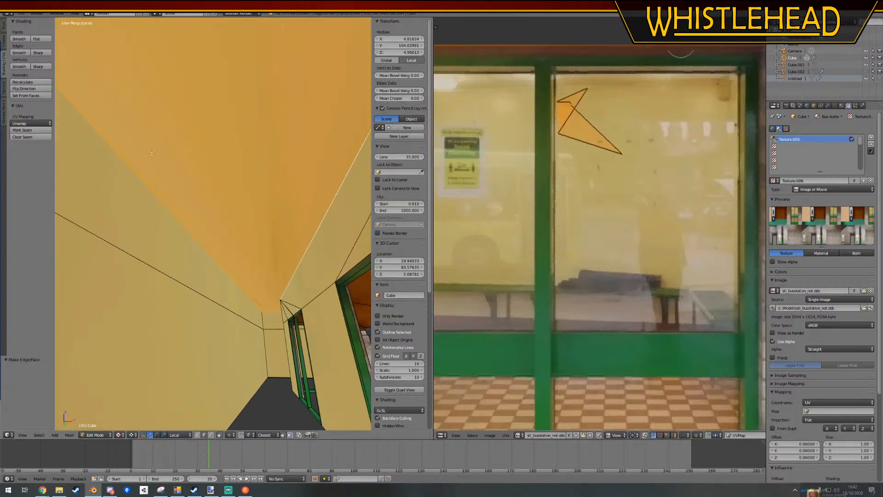
Unwrap the new ceiling face, shrink its UVs and move them onto the brown wood area of the texture
{"action": "left_click", "coordinate": [37, 124]}
{"action": "left_click", "coordinate": [37, 130]}
{"action": "scroll", "coordinate": [561, 253], "scroll_direction": "down", "scroll_amount": 8}
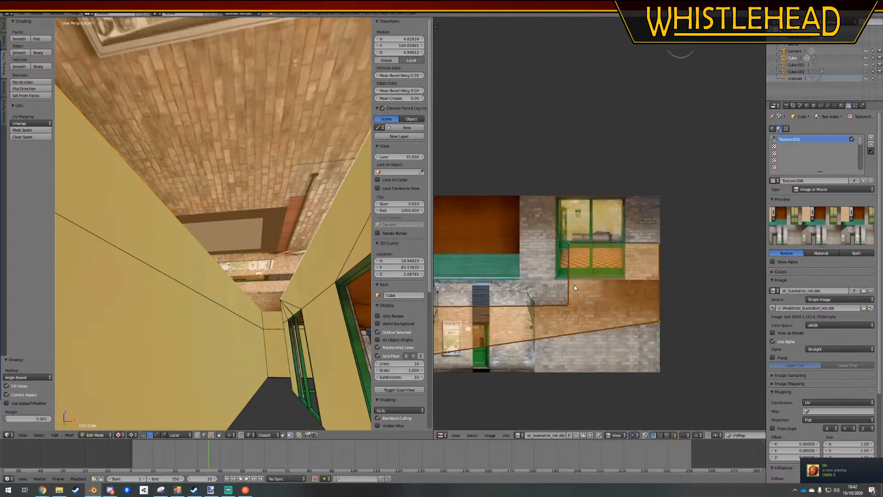
{"action": "middle_click_drag", "start_coordinate": [582, 333], "coordinate": [675, 307]}
{"action": "key", "text": "s"}
{"action": "left_click", "coordinate": [578, 215]}
{"action": "key", "text": "g"}
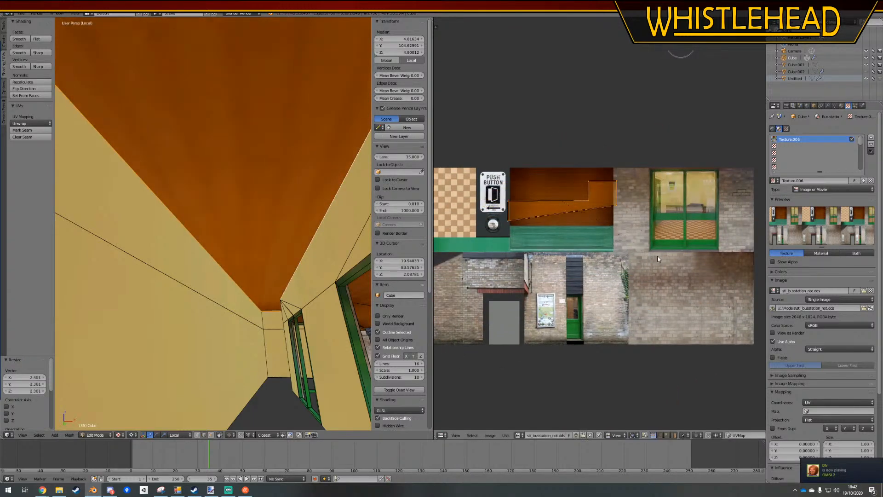
{"action": "key", "text": "g"}
{"action": "left_click", "coordinate": [648, 250]}
Scale the ceiling UVs to about 0.869, rotate them about -172° and move them to the upper edge of the wood area
{"action": "key", "text": "s"}
{"action": "key", "text": "g"}
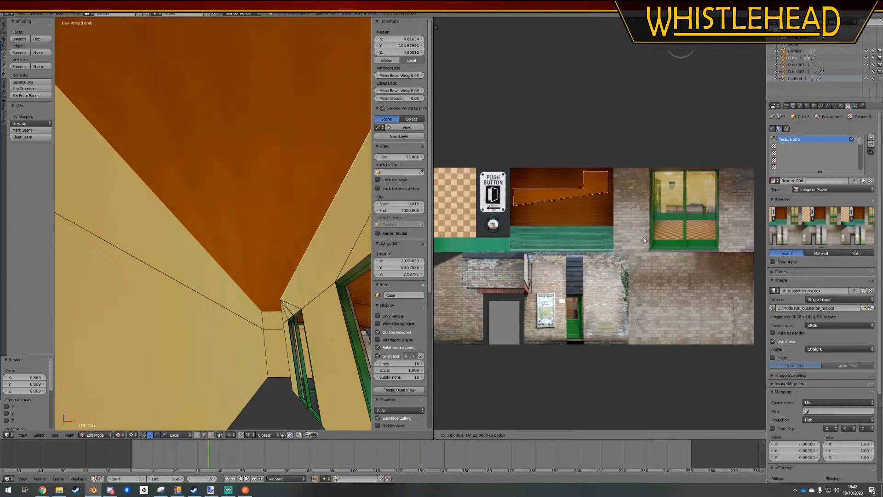
{"action": "left_click", "coordinate": [645, 236]}
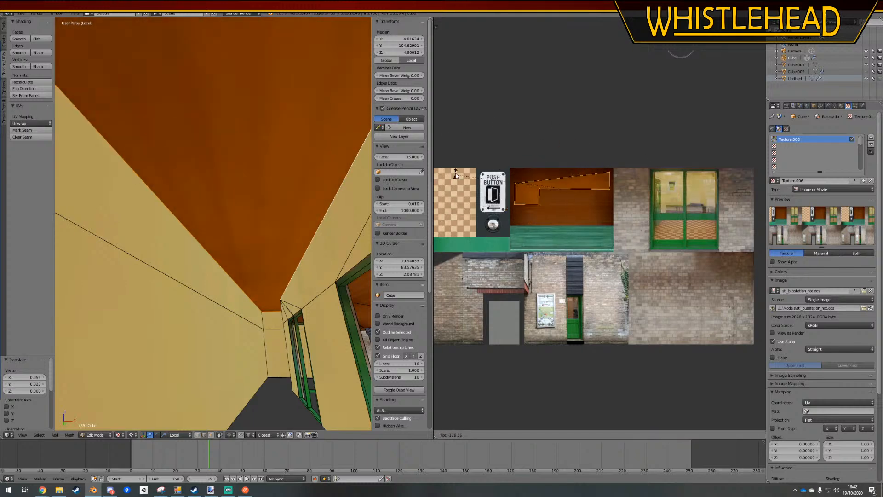
{"action": "left_click", "coordinate": [456, 164]}
{"action": "key", "text": "g"}
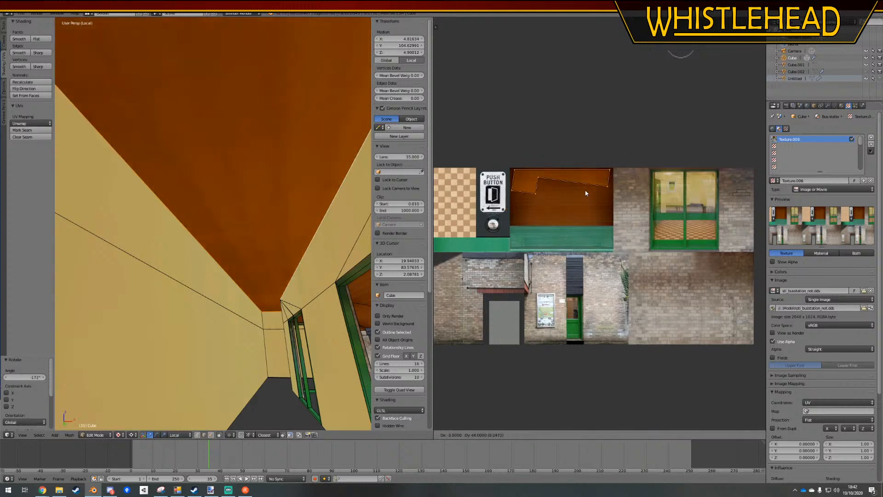
{"action": "left_click", "coordinate": [589, 194]}
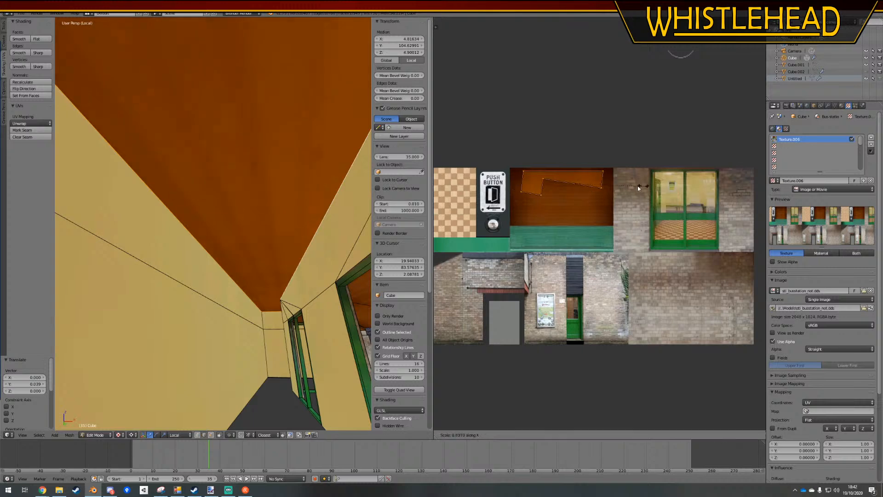
Stretch the ceiling UVs vertically, reduce them slightly and move them inside the wood area
{"action": "key", "text": "s"}
{"action": "left_click", "coordinate": [629, 230]}
{"action": "key", "text": "g"}
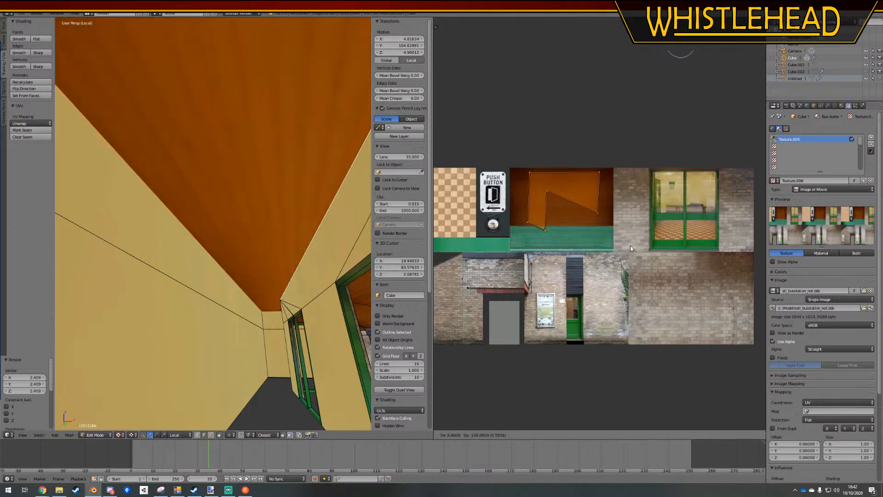
{"action": "left_click", "coordinate": [630, 246]}
{"action": "key", "text": "s"}
{"action": "left_click", "coordinate": [617, 237]}
{"action": "key", "text": "g"}
{"action": "left_click", "coordinate": [611, 228]}
Widen the ceiling UVs along X to span the wood area, and view the ceiling in Object Mode
{"action": "key", "text": "s"}
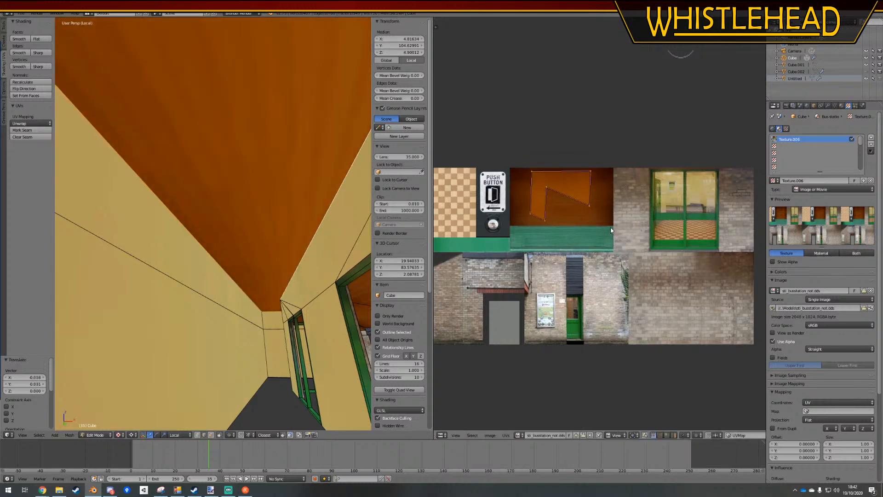
{"action": "key", "text": "x"}
{"action": "left_click", "coordinate": [649, 231]}
{"action": "key", "text": "g"}
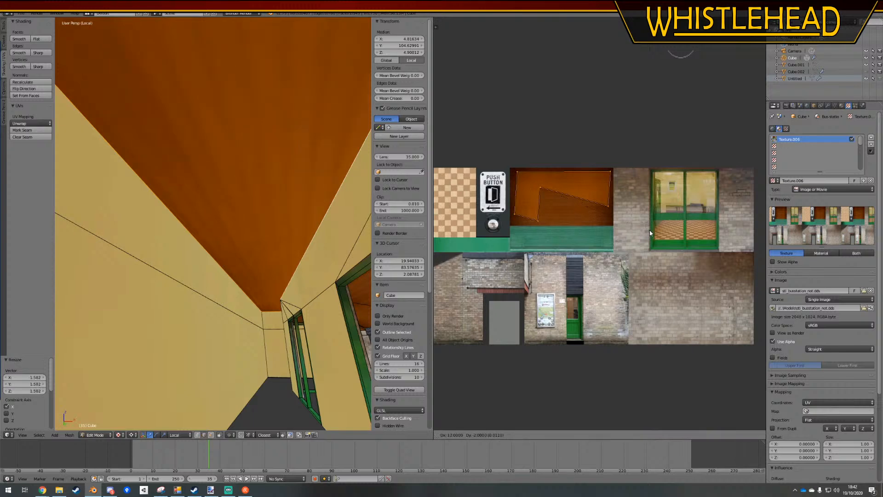
{"action": "left_click", "coordinate": [651, 231]}
{"action": "key", "text": "Tab"}
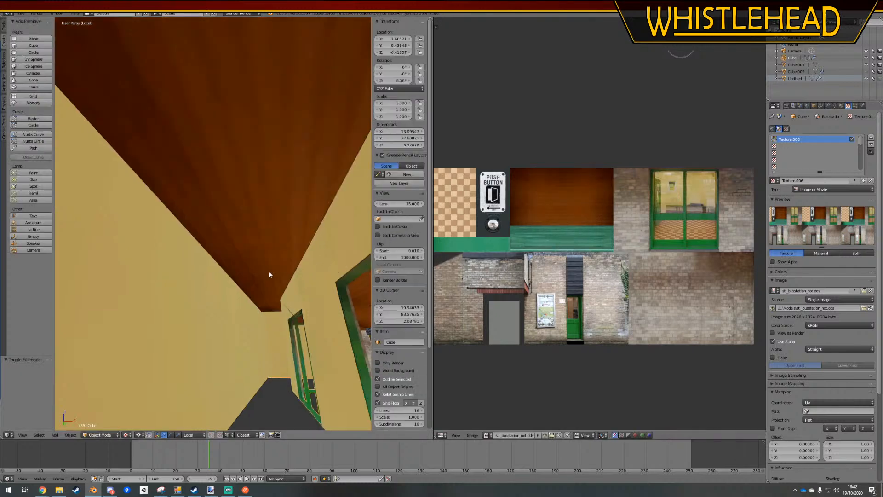
{"action": "middle_click_drag", "start_coordinate": [271, 274], "coordinate": [309, 257]}
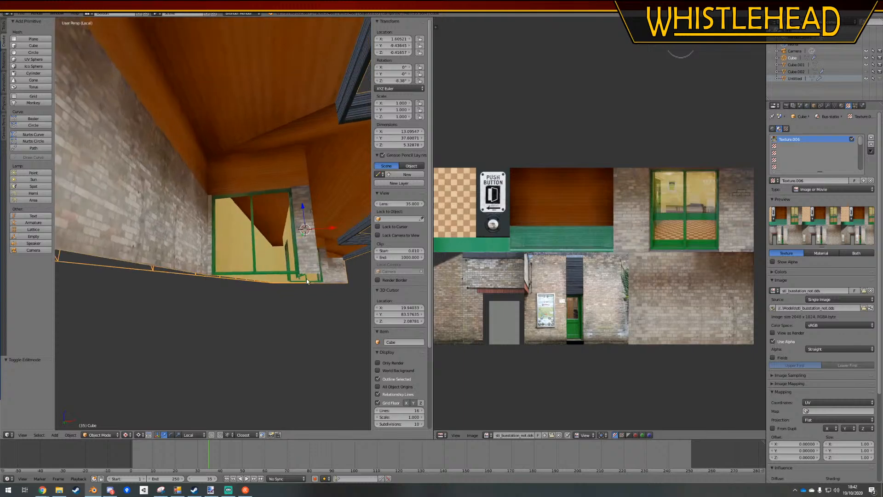
Select the ceiling face behind the glass doors, move its UVs onto the window area of the texture and scale them to about 0.154
{"action": "key", "text": "Tab"}
{"action": "scroll", "coordinate": [311, 197], "scroll_direction": "up", "scroll_amount": 4}
{"action": "right_click", "coordinate": [313, 183]}
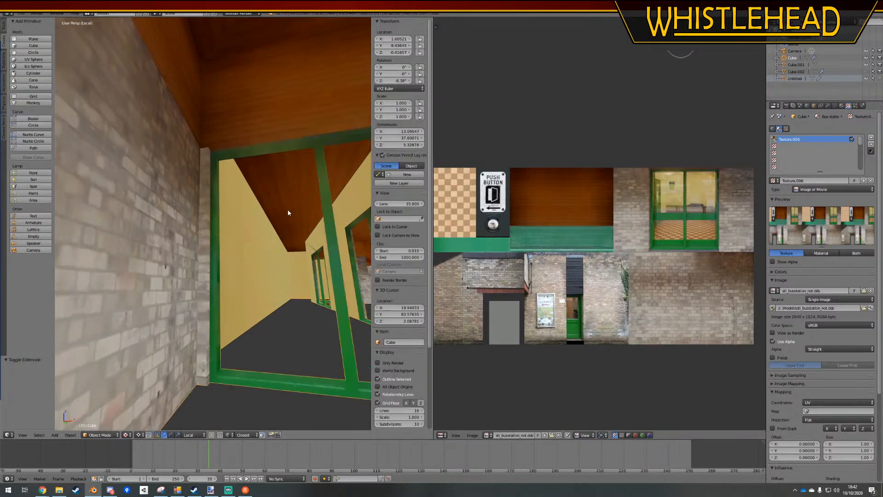
{"action": "left_click", "coordinate": [210, 435], "text": "ctrl"}
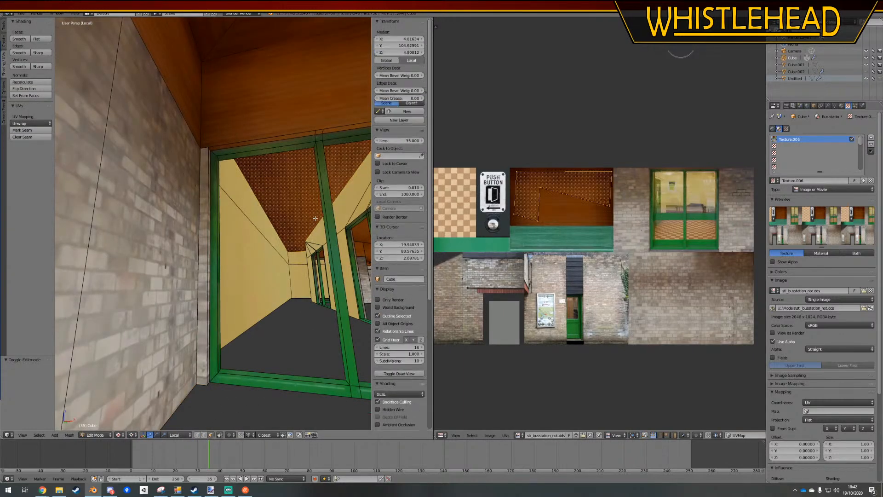
{"action": "key", "text": "g"}
{"action": "left_click", "coordinate": [712, 205]}
{"action": "key", "text": "s"}
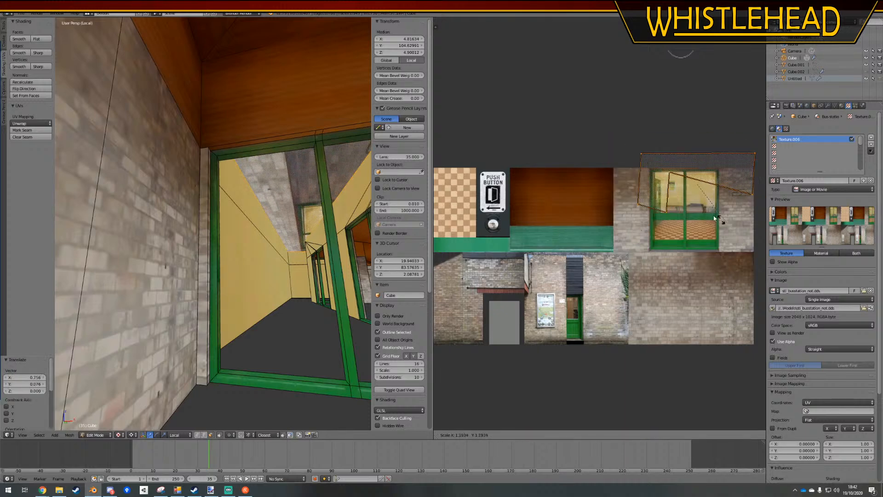
{"action": "left_click", "coordinate": [699, 188]}
Move the shrunken ceiling UVs onto the plain cream area inside the second glass pane, and return to Object Mode
{"action": "scroll", "coordinate": [698, 189], "scroll_direction": "up", "scroll_amount": 2}
{"action": "middle_click_drag", "start_coordinate": [688, 196], "coordinate": [624, 240]}
{"action": "scroll", "coordinate": [624, 239], "scroll_direction": "up", "scroll_amount": 5}
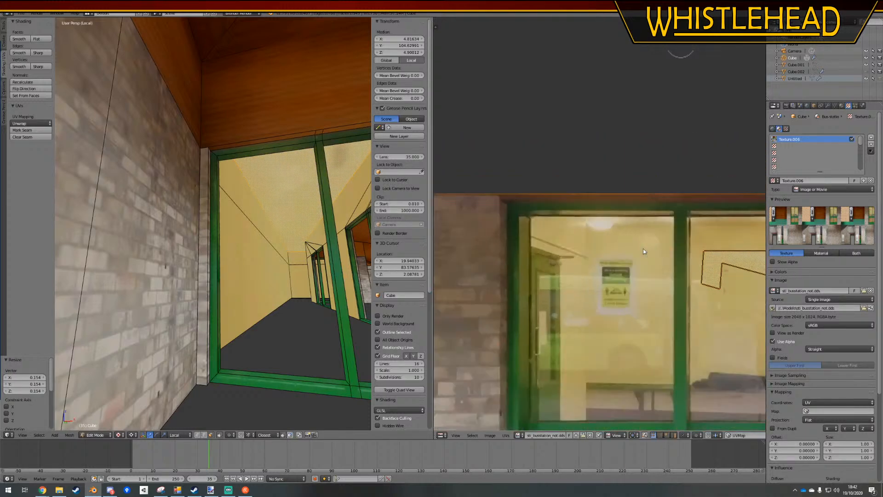
{"action": "key", "text": "g"}
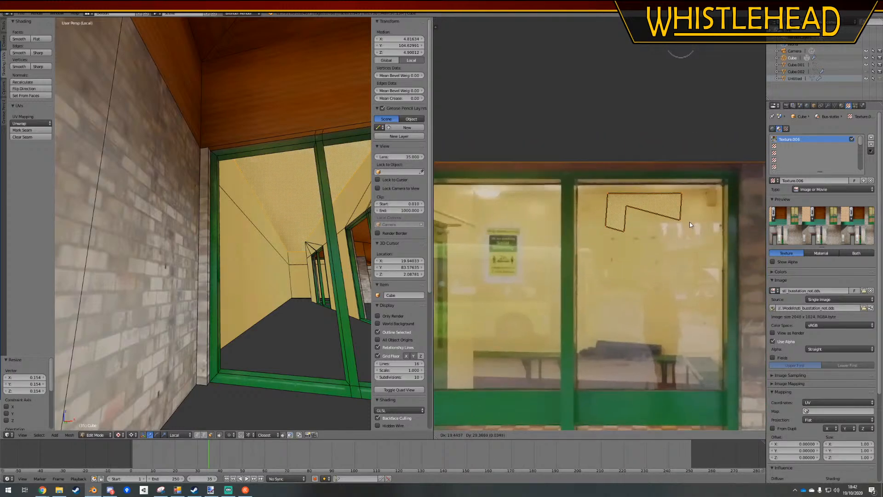
{"action": "left_click", "coordinate": [688, 224]}
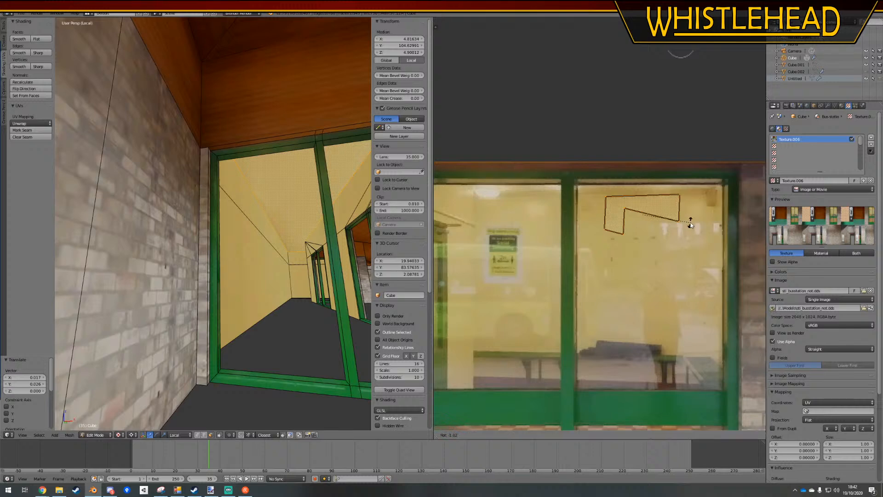
{"action": "key", "text": "Tab"}
Select the long inner wall, rotate its UVs a quarter turn to lie horizontally and move them near the upper edge of the cream pane
{"action": "mouse_move", "coordinate": [240, 280]}
{"action": "middle_mouse_down"}
{"action": "mouse_move", "coordinate": [218, 287]}
{"action": "mouse_move", "coordinate": [234, 291]}
{"action": "mouse_move", "coordinate": [289, 210]}
{"action": "middle_mouse_up"}
{"action": "key", "text": "Tab"}
{"action": "right_click", "coordinate": [289, 210], "text": "shift"}
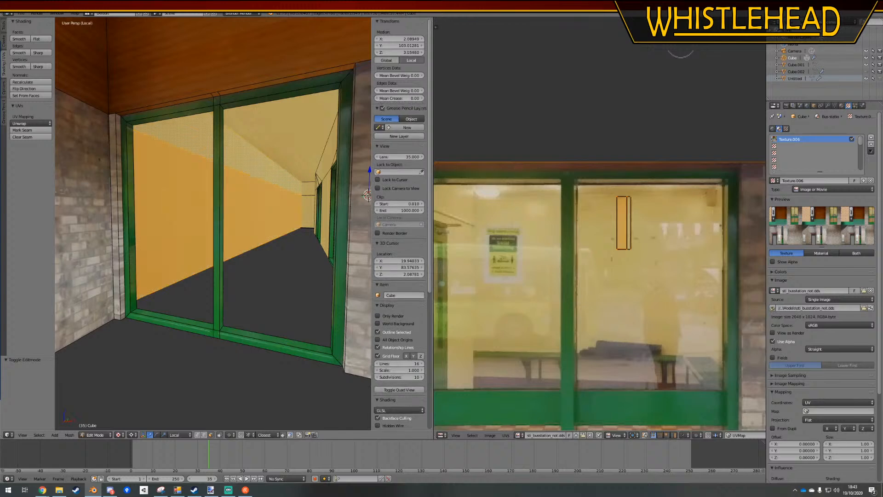
{"action": "scroll", "coordinate": [575, 217], "scroll_direction": "up", "scroll_amount": 3}
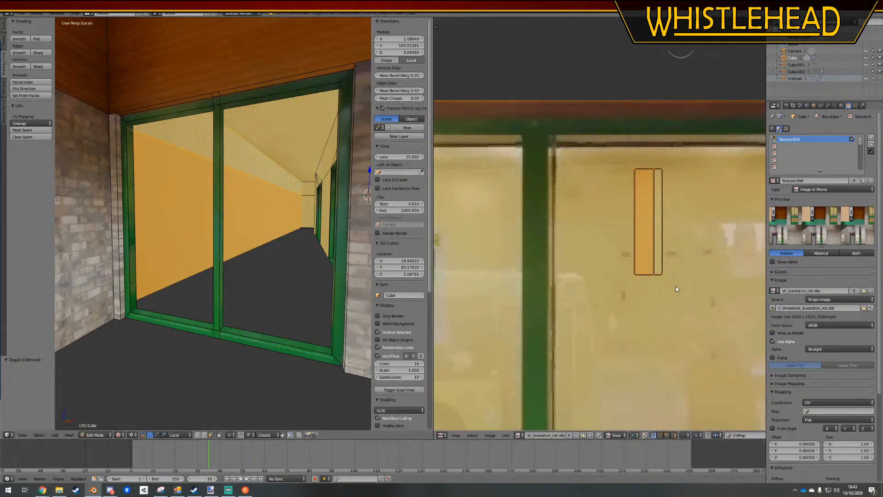
{"action": "key", "text": "r"}
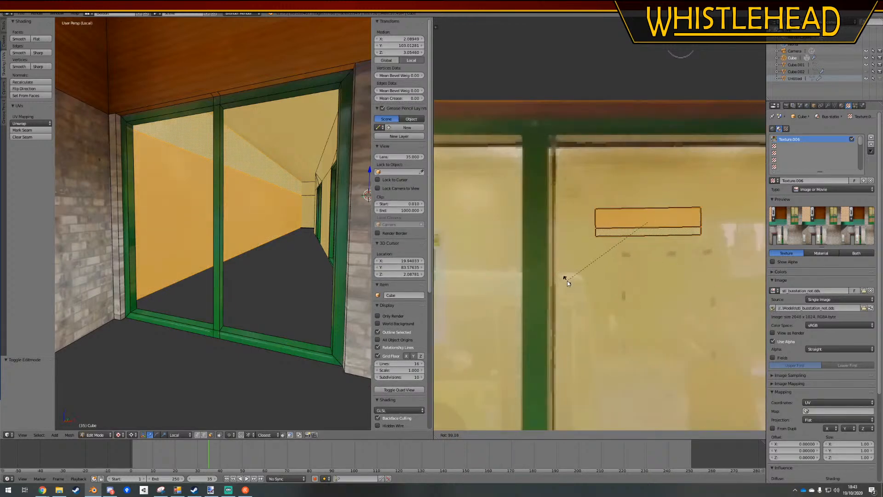
{"action": "left_click", "coordinate": [567, 281]}
{"action": "key", "text": "g"}
{"action": "left_click", "coordinate": [652, 205]}
Enlarge the long inner wall's UVs, rotate them about -179° and scale them by about another 1.28 within the cream pane
{"action": "scroll", "coordinate": [665, 245], "scroll_direction": "down", "scroll_amount": 2}
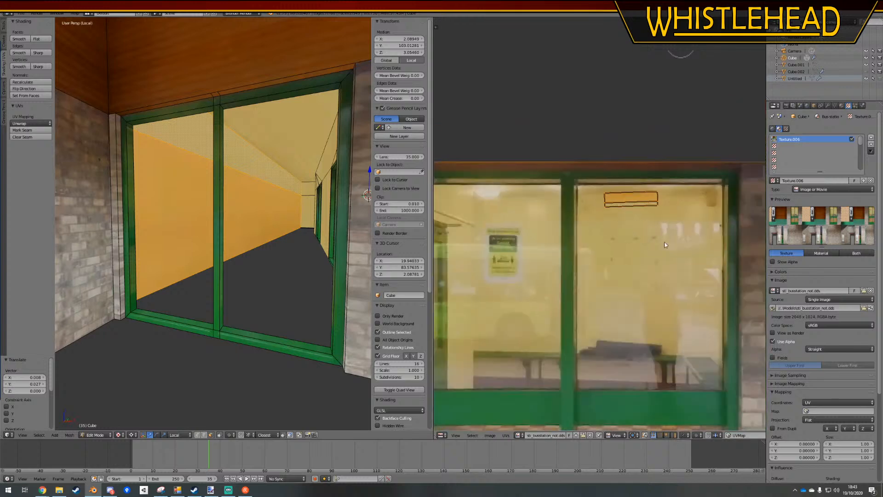
{"action": "key", "text": "s"}
{"action": "left_click", "coordinate": [723, 275]}
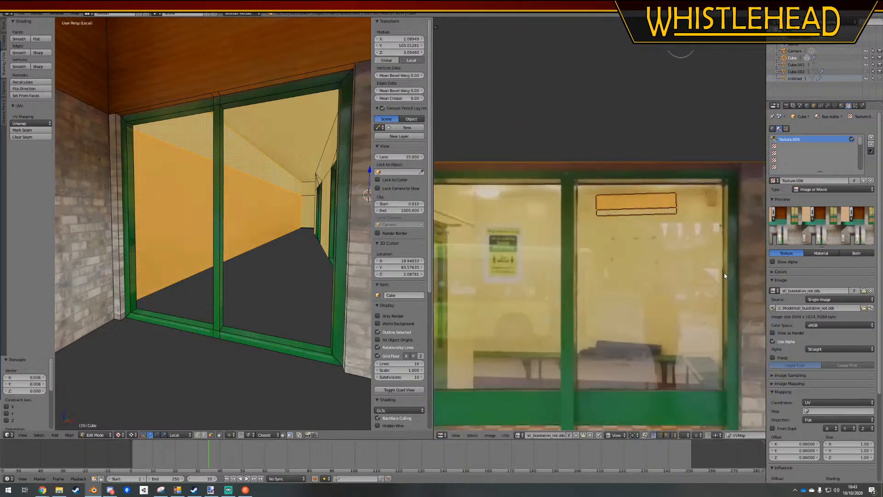
{"action": "key", "text": "r"}
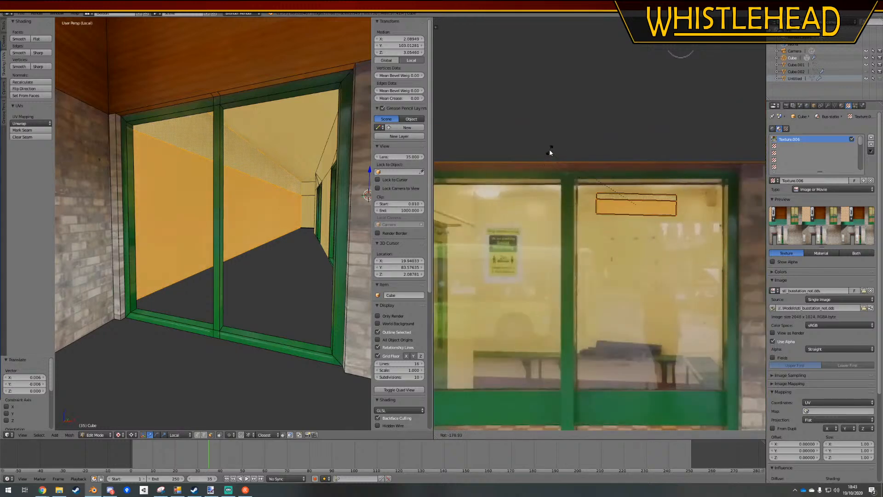
{"action": "left_click", "coordinate": [550, 152]}
{"action": "key", "text": "s"}
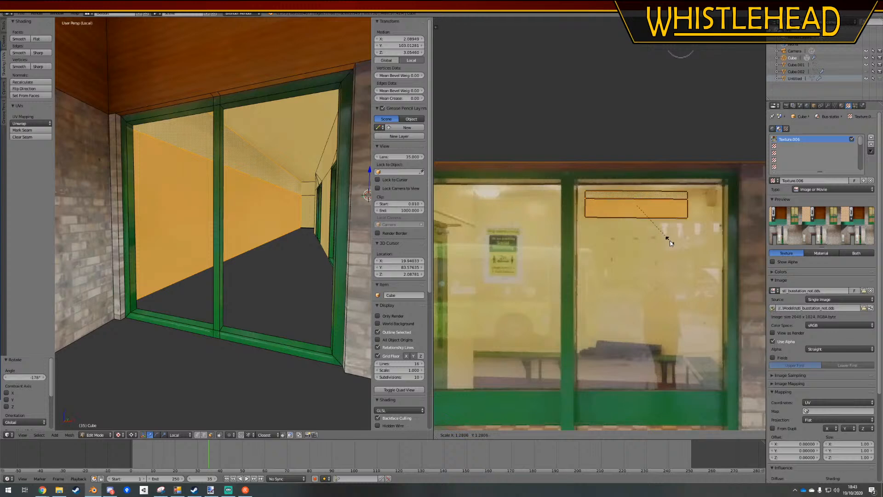
{"action": "left_click", "coordinate": [666, 239]}
{"action": "key", "text": "Tab"}
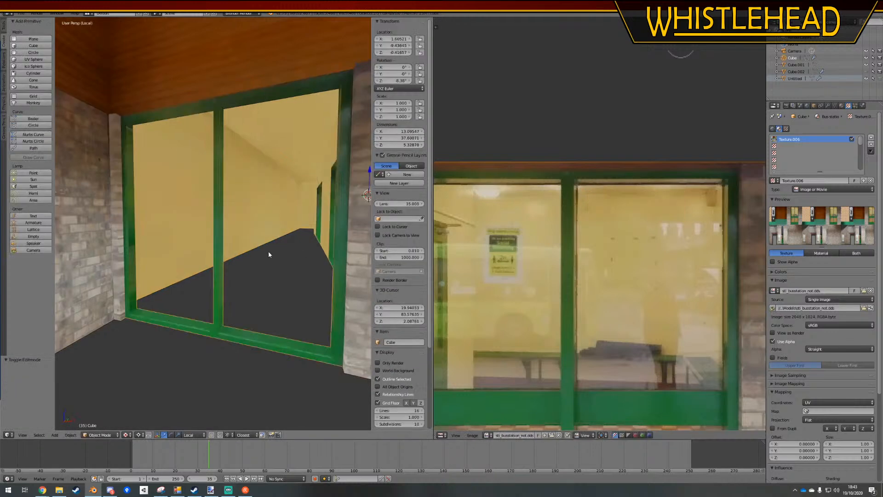
Select the far end wall, rotate its UVs a quarter turn, scale them to about 2.155 and position them on the cream pane
{"action": "scroll", "coordinate": [273, 214], "scroll_direction": "up", "scroll_amount": 5}
{"action": "key", "text": "Tab"}
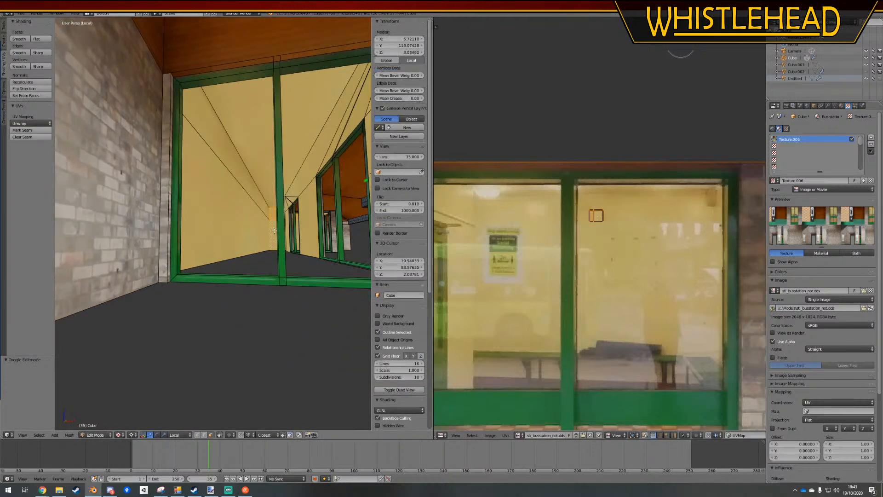
{"action": "key", "text": "r"}
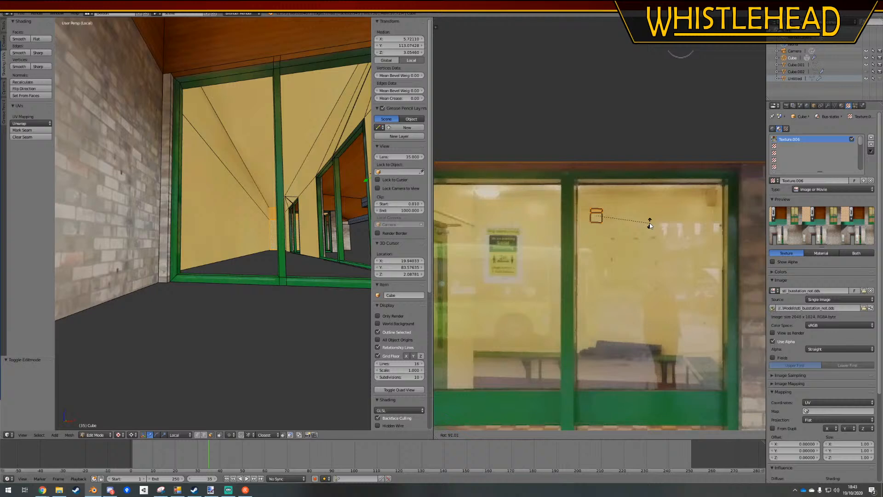
{"action": "left_click", "coordinate": [649, 224]}
{"action": "key", "text": "g"}
{"action": "left_click", "coordinate": [642, 219]}
{"action": "key", "text": "s"}
{"action": "left_click", "coordinate": [656, 230]}
{"action": "key", "text": "g"}
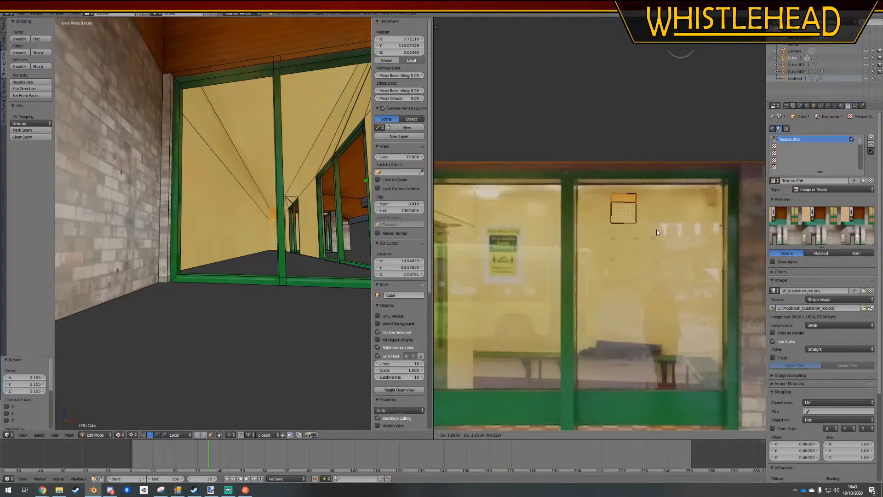
{"action": "left_click", "coordinate": [657, 233]}
{"action": "key", "text": "Tab"}
Select the border edges around the interior's open floor and fill them with a new face
{"action": "middle_click_drag", "start_coordinate": [258, 269], "coordinate": [294, 253]}
{"action": "scroll", "coordinate": [276, 260], "scroll_direction": "up", "scroll_amount": 4}
{"action": "key", "text": "Tab"}
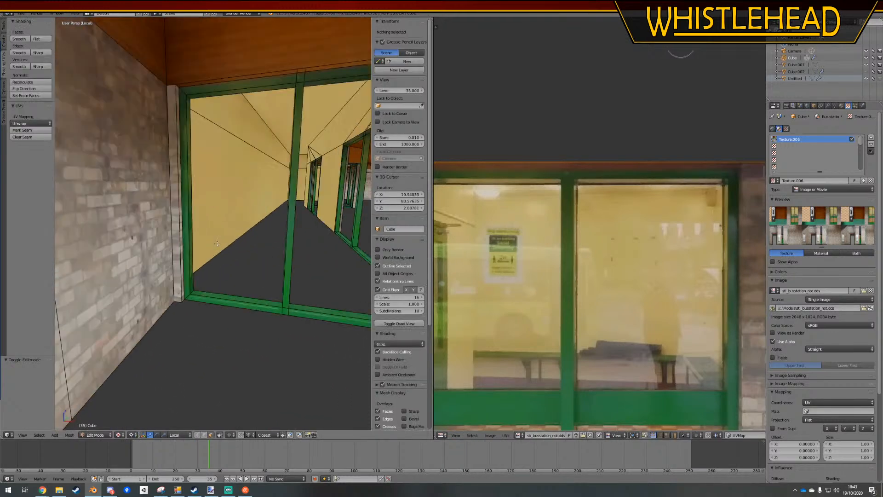
{"action": "right_click", "coordinate": [252, 268]}
{"action": "key", "text": "a"}
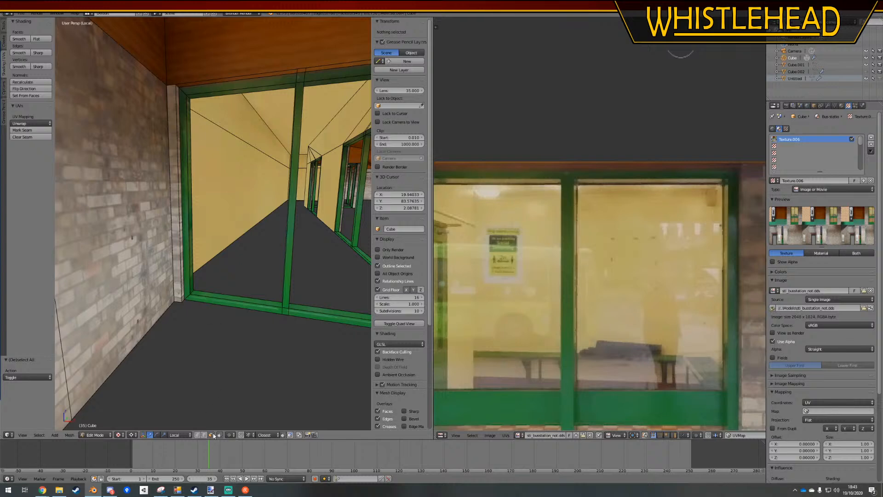
{"action": "right_click", "coordinate": [240, 238], "text": "alt"}
{"action": "key", "text": "f"}
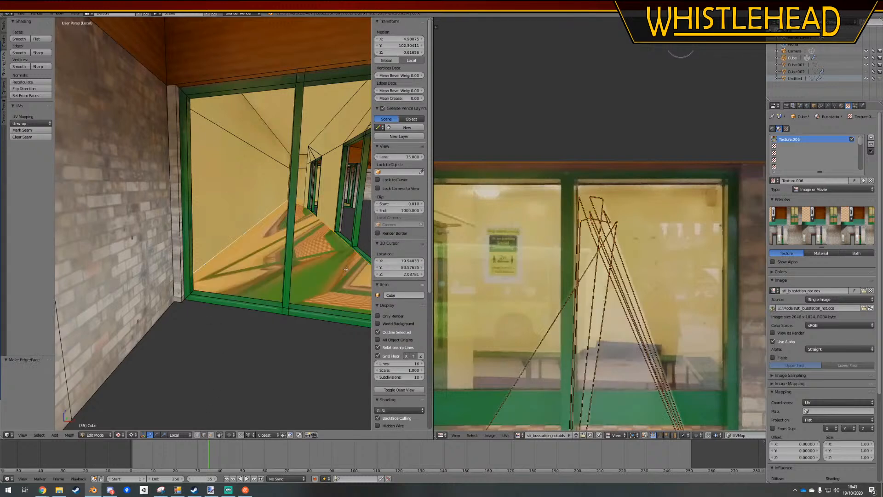
Unwrap the new floor face and select all of its UVs
{"action": "left_click", "coordinate": [36, 124]}
{"action": "left_click", "coordinate": [34, 131]}
{"action": "scroll", "coordinate": [626, 269], "scroll_direction": "down", "scroll_amount": 9}
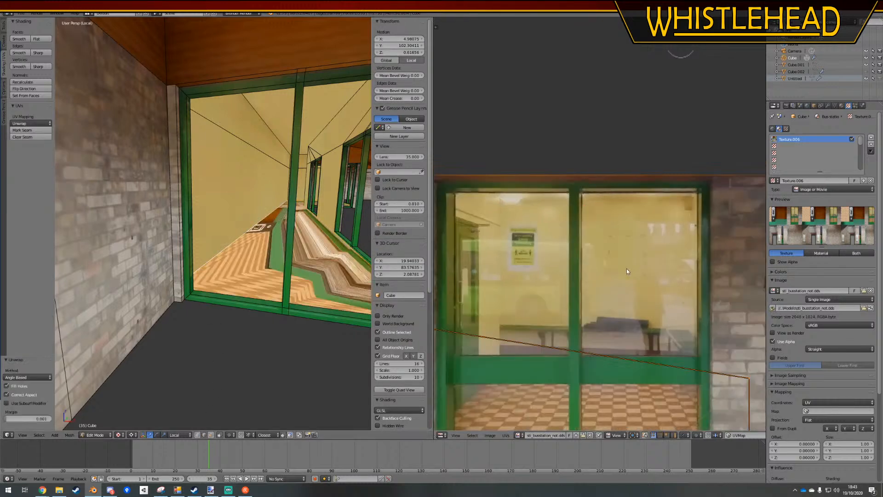
{"action": "key", "text": "a"}
{"action": "key", "text": "a"}
{"action": "middle_click_drag", "start_coordinate": [518, 261], "coordinate": [613, 258]}
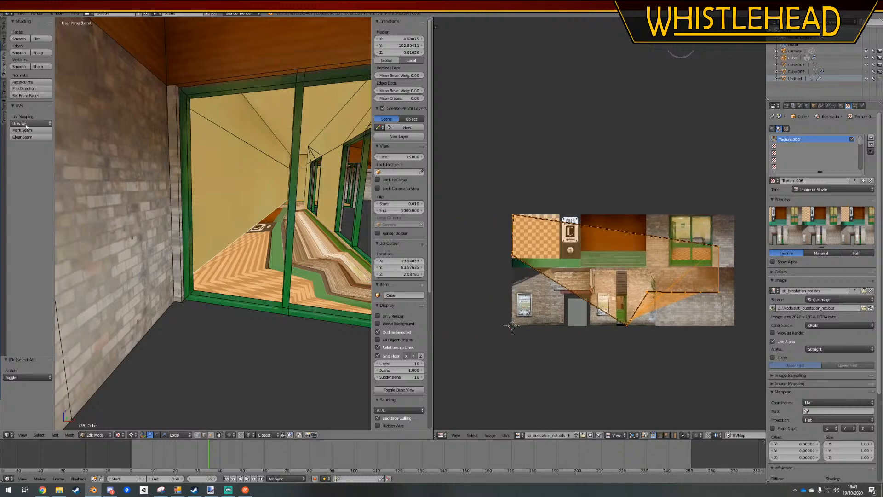
Project the floor face's UVs from the top orthographic view
{"action": "middle_click_drag", "start_coordinate": [184, 220], "coordinate": [249, 269]}
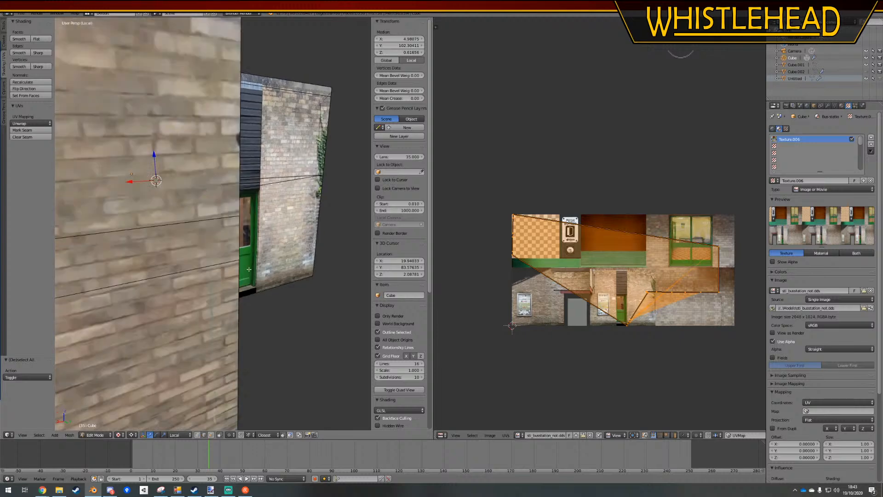
{"action": "key", "text": "KP_7"}
{"action": "left_click", "coordinate": [28, 123]}
{"action": "left_click", "coordinate": [46, 187]}
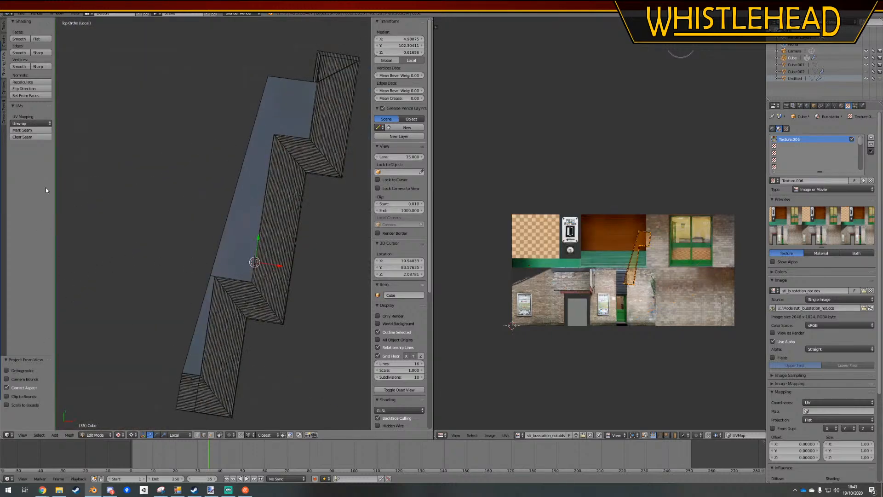
Move the floor UVs onto the checkered tile area of the texture, rotate them about 82° and reposition them across the tiles
{"action": "scroll", "coordinate": [646, 272], "scroll_direction": "up", "scroll_amount": 2}
{"action": "key", "text": "g"}
{"action": "left_click", "coordinate": [472, 239]}
{"action": "key", "text": "r"}
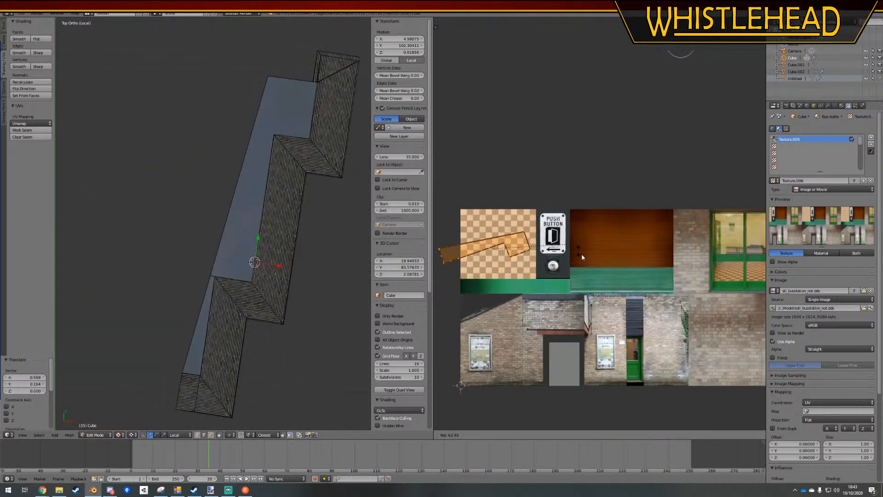
{"action": "left_click", "coordinate": [498, 268]}
{"action": "key", "text": "g"}
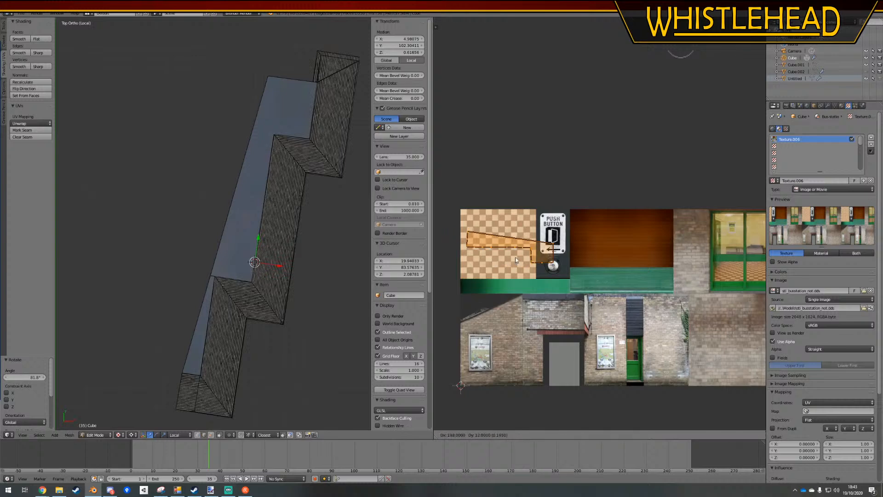
{"action": "left_click", "coordinate": [513, 256]}
Set the viewport shading to Texture and examine the tiled floor in perspective from inside the building
{"action": "left_click", "coordinate": [120, 435]}
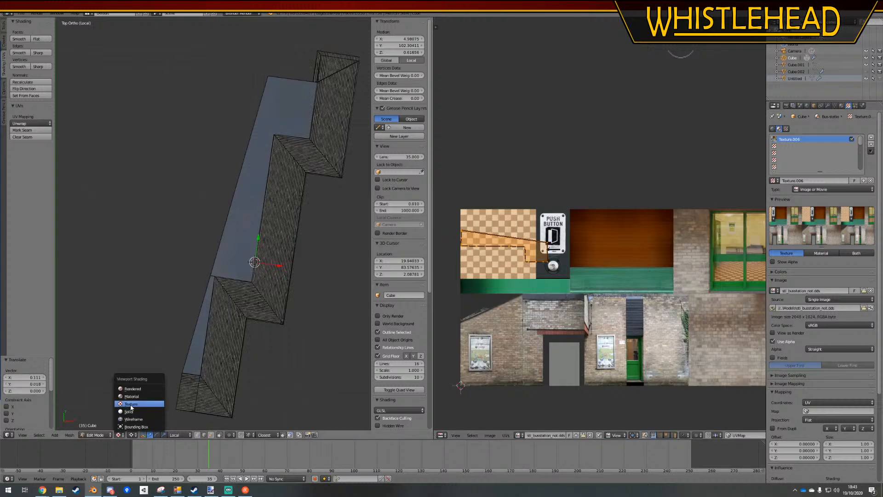
{"action": "left_click", "coordinate": [132, 406]}
{"action": "middle_click_drag", "start_coordinate": [335, 313], "coordinate": [335, 250]}
{"action": "scroll", "coordinate": [257, 228], "scroll_direction": "up", "scroll_amount": 6}
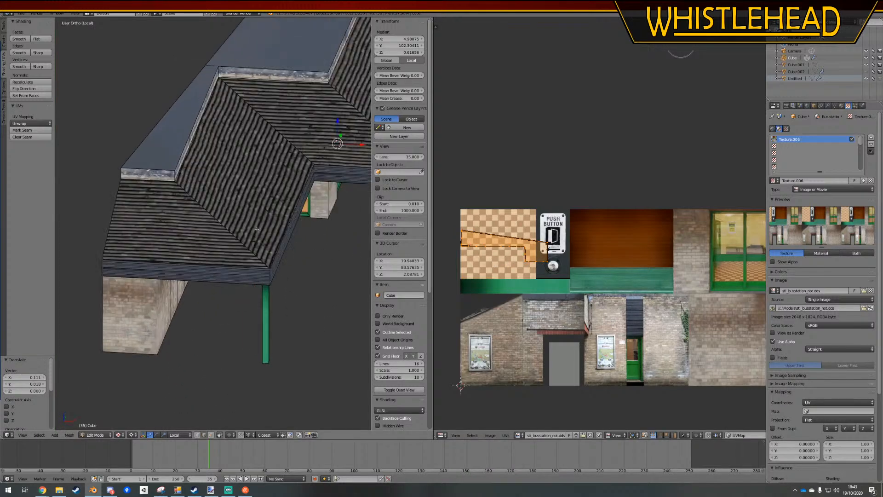
{"action": "key", "text": "KP_5"}
{"action": "mouse_move", "coordinate": [256, 228]}
{"action": "middle_mouse_down"}
{"action": "mouse_move", "coordinate": [262, 184]}
{"action": "mouse_move", "coordinate": [341, 180]}
{"action": "mouse_move", "coordinate": [260, 282]}
{"action": "mouse_move", "coordinate": [260, 224]}
{"action": "middle_mouse_up"}
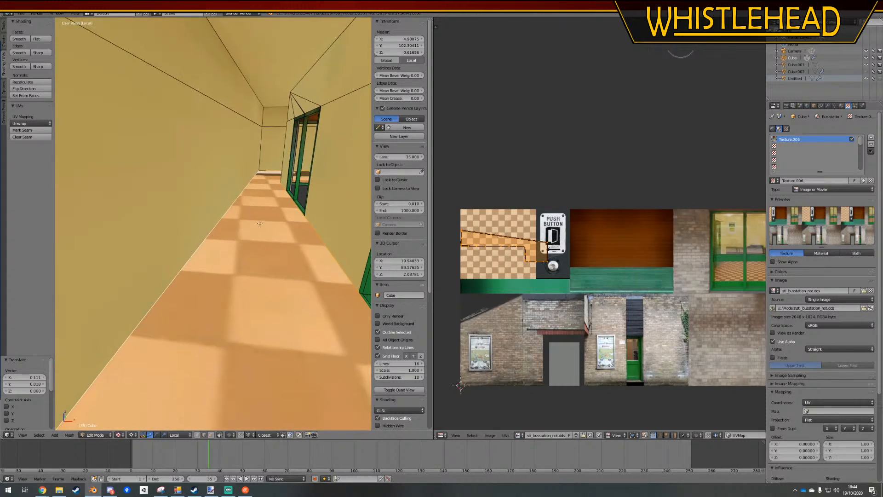
Separate the selected floor face into its own object and return to Object Mode
{"action": "key", "text": "p"}
{"action": "left_click", "coordinate": [266, 281]}
{"action": "key", "text": "Tab"}
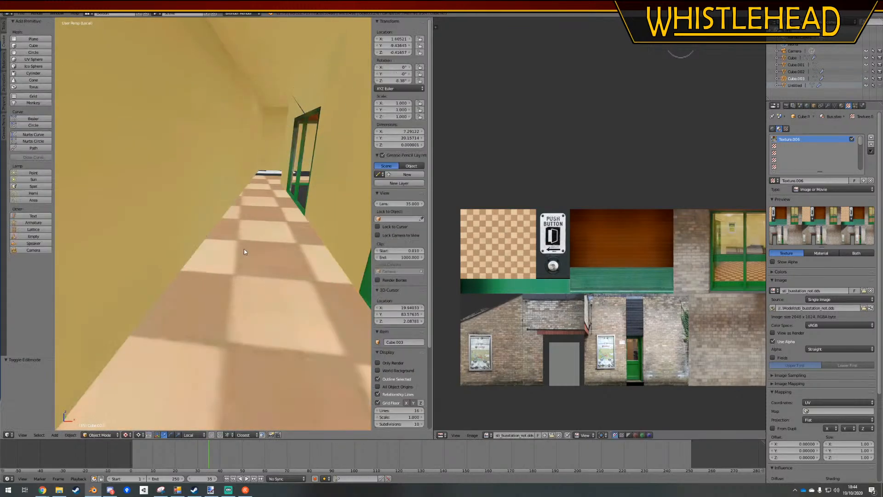
Check the separated floor within the full scene, and isolate it in local view with solid shading
{"action": "key", "text": "z"}
{"action": "key", "text": "z"}
{"action": "key", "text": "KP_Divide"}
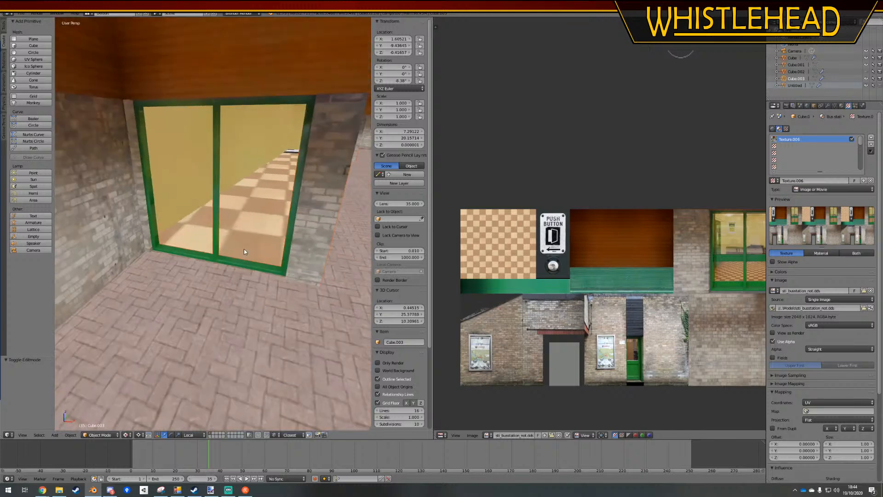
{"action": "key", "text": "KP_Divide"}
{"action": "key", "text": "KP_Divide"}
{"action": "key", "text": "z"}
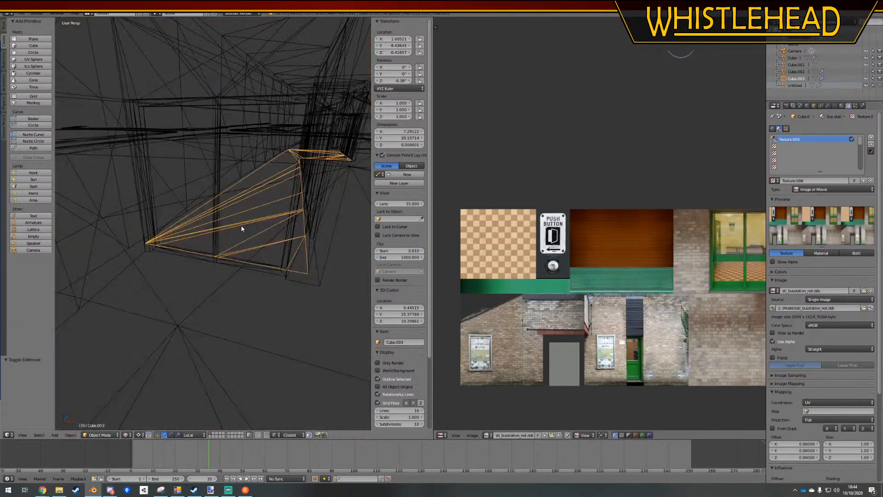
{"action": "key", "text": "KP_Divide"}
{"action": "key", "text": "z"}
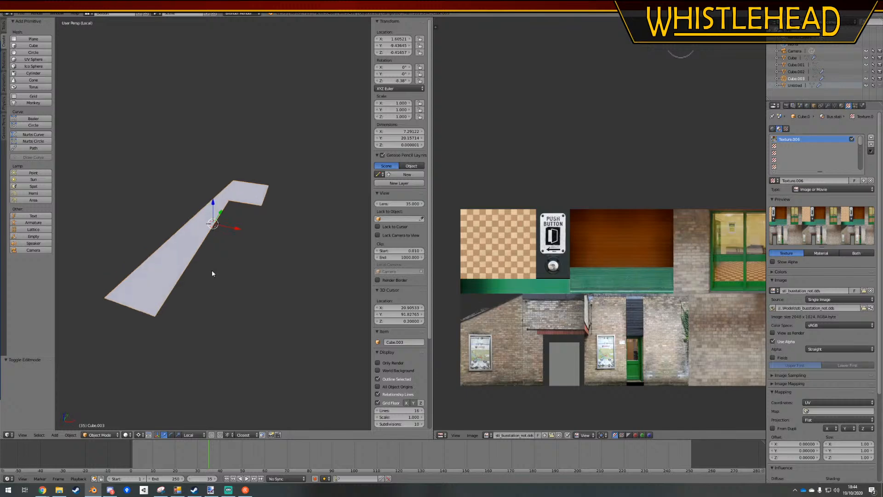
Enter Edit Mode on the separated floor and merge the stray vertices along its long inner edge into the near-end corner using At Last
{"action": "key", "text": "Tab"}
{"action": "scroll", "coordinate": [200, 411], "scroll_direction": "up", "scroll_amount": 2}
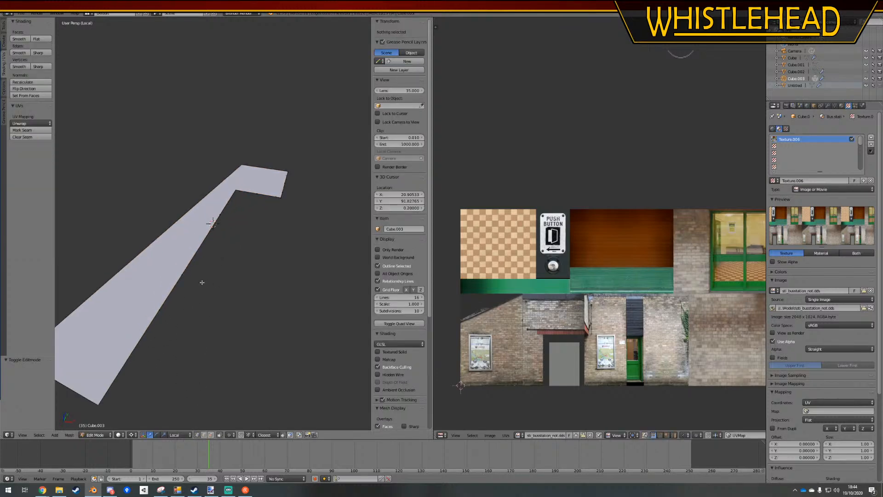
{"action": "right_click", "coordinate": [229, 202]}
{"action": "right_click", "coordinate": [105, 408], "text": "ctrl"}
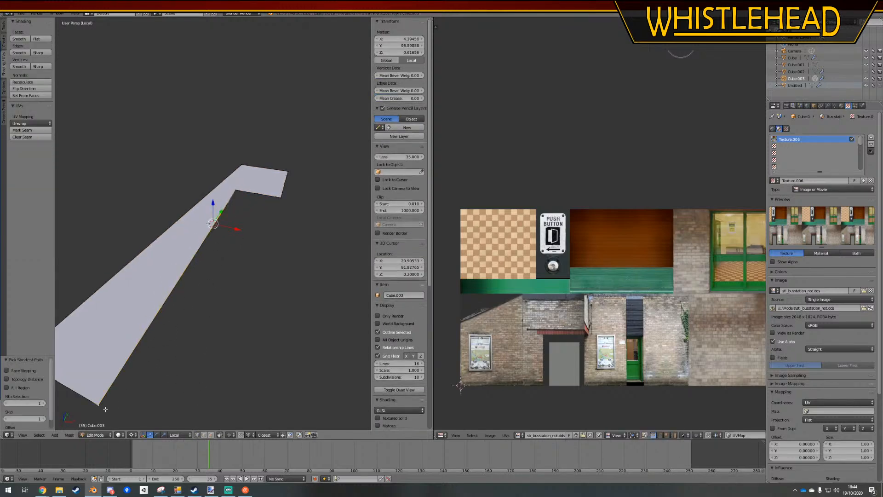
{"action": "key", "text": "alt+m"}
{"action": "left_click", "coordinate": [103, 414]}
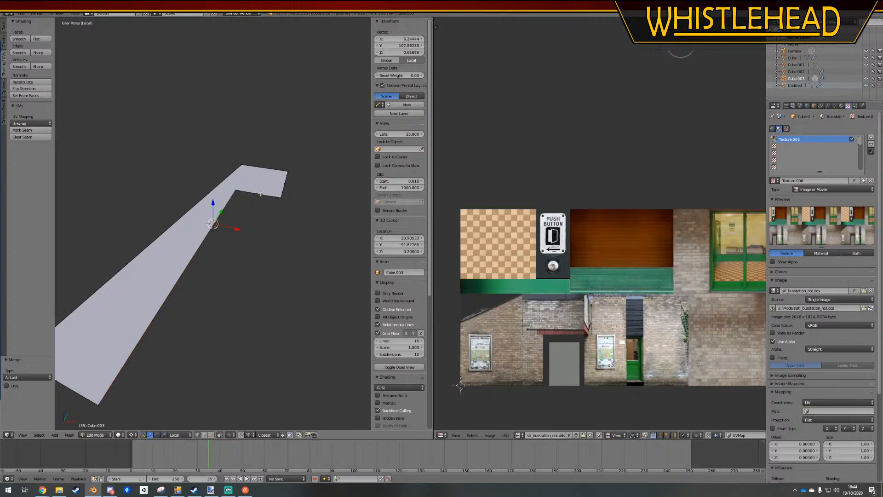
Merge the extra vertices around the floor's wide end into its corner vertices using At Last
{"action": "right_click", "coordinate": [283, 197], "text": "ctrl"}
{"action": "key", "text": "alt+m"}
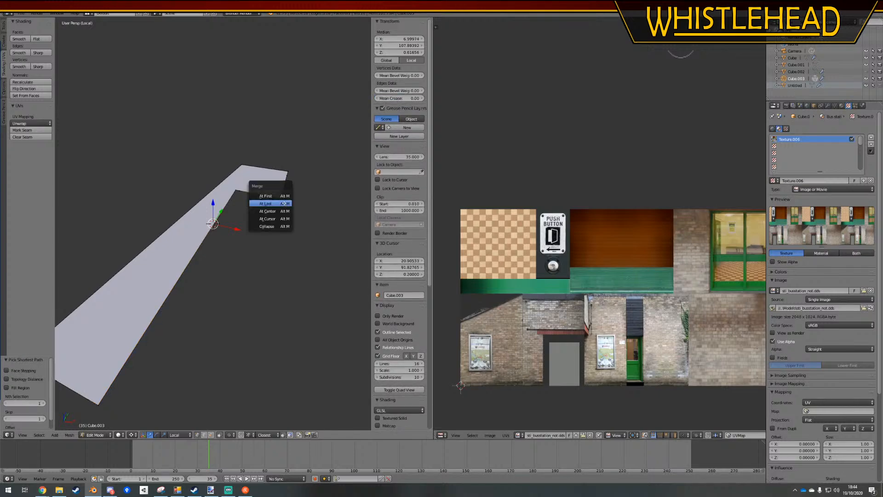
{"action": "left_click", "coordinate": [284, 203]}
{"action": "right_click", "coordinate": [289, 170], "text": "ctrl"}
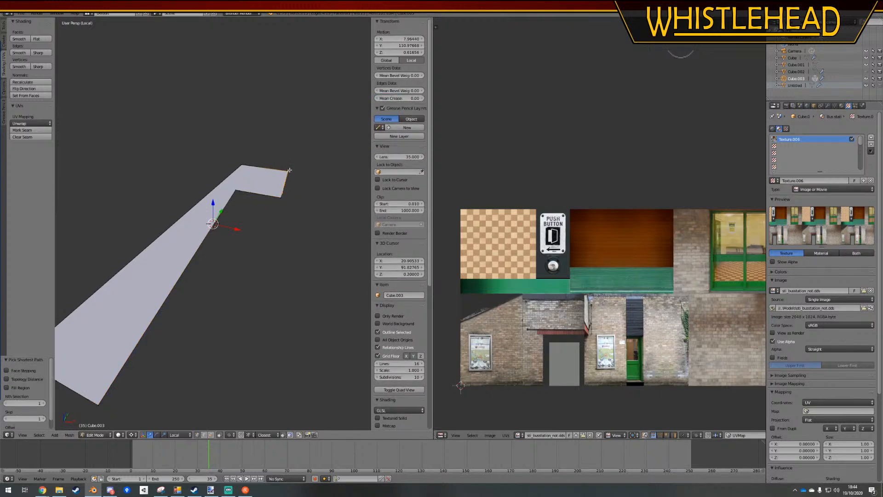
{"action": "key", "text": "alt+m"}
{"action": "left_click", "coordinate": [263, 167]}
Display the floor in wireframe, merge the remaining extra vertices along its outer long edge into the corner, and clear the selection
{"action": "middle_click_drag", "start_coordinate": [231, 173], "coordinate": [233, 230]}
{"action": "key", "text": "z"}
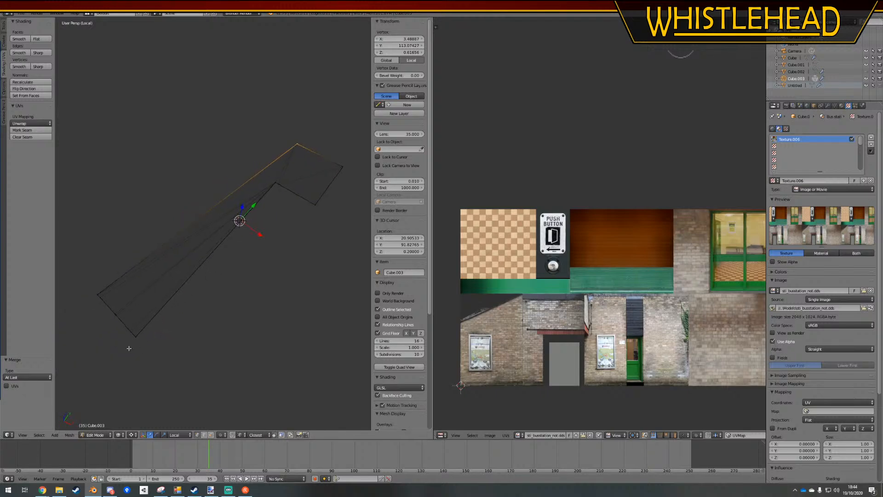
{"action": "key", "text": "alt+m"}
{"action": "left_click", "coordinate": [92, 295]}
{"action": "scroll", "coordinate": [243, 228], "scroll_direction": "up", "scroll_amount": 3}
{"action": "middle_click_drag", "start_coordinate": [242, 228], "coordinate": [278, 232]}
{"action": "key", "text": "a"}
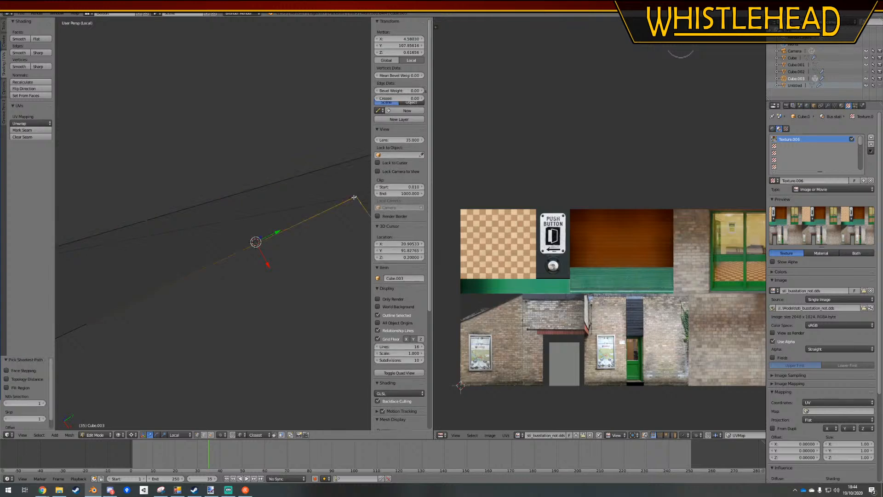
Knife-cut the floor across its width at the inner corner and at two points along the narrow section, dividing it into four pieces
{"action": "scroll", "coordinate": [287, 238], "scroll_direction": "down", "scroll_amount": 2}
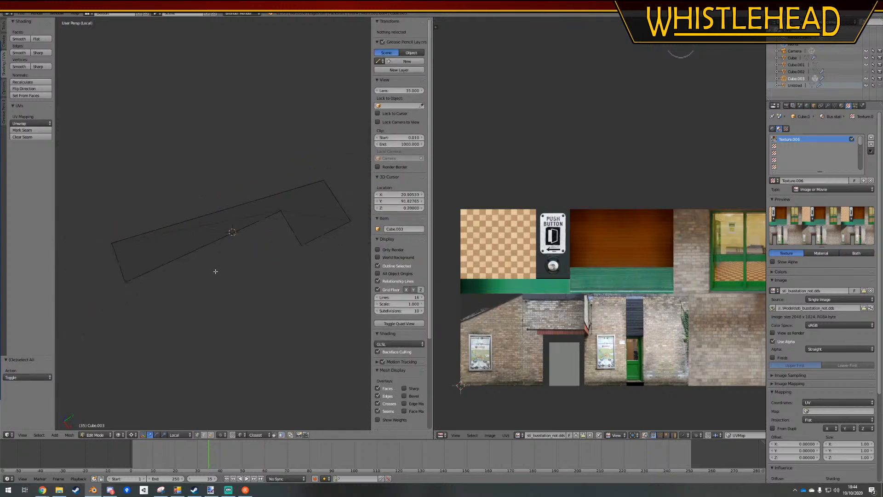
{"action": "key", "text": "k"}
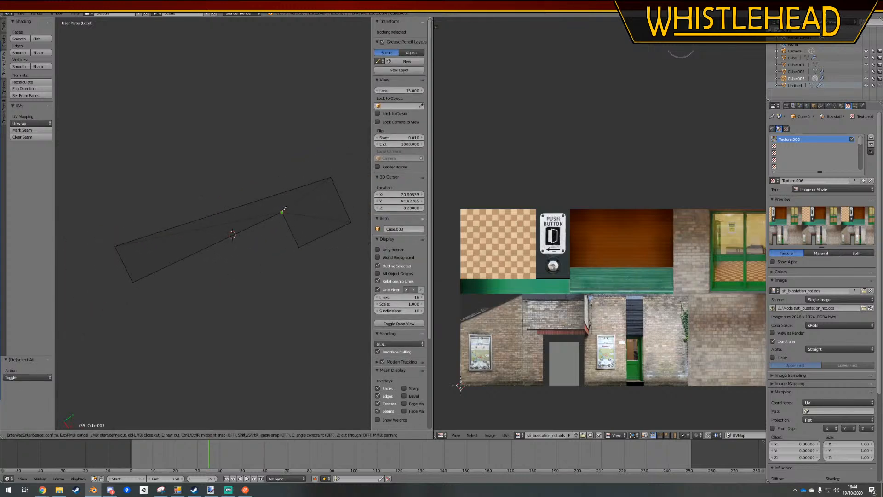
{"action": "left_click", "coordinate": [276, 195]}
{"action": "key", "text": "Return"}
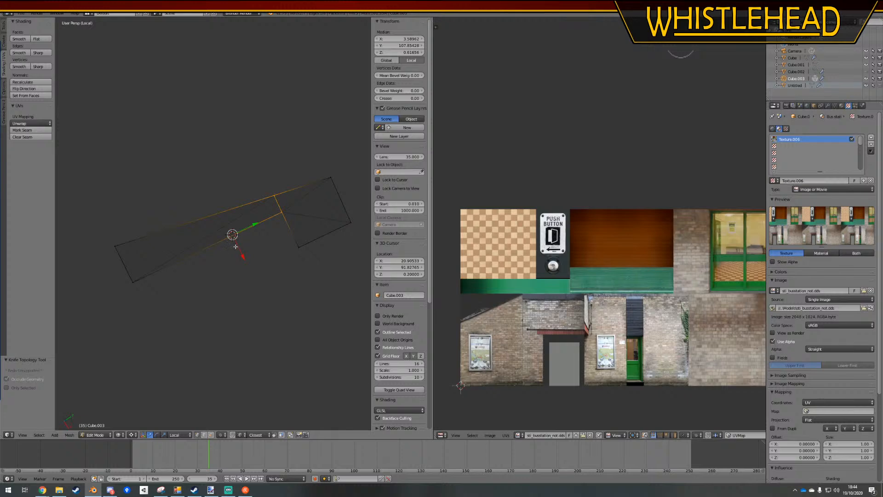
{"action": "key", "text": "k"}
{"action": "left_click", "coordinate": [225, 211]}
{"action": "key", "text": "Return"}
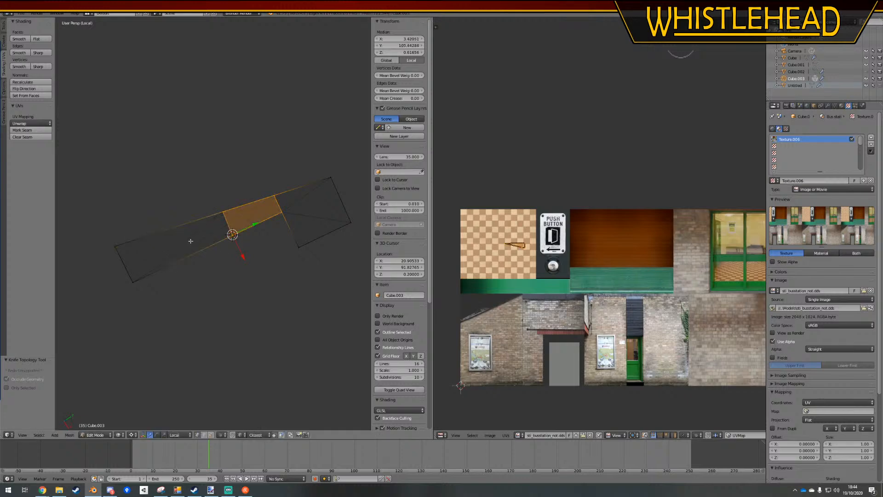
{"action": "key", "text": "k"}
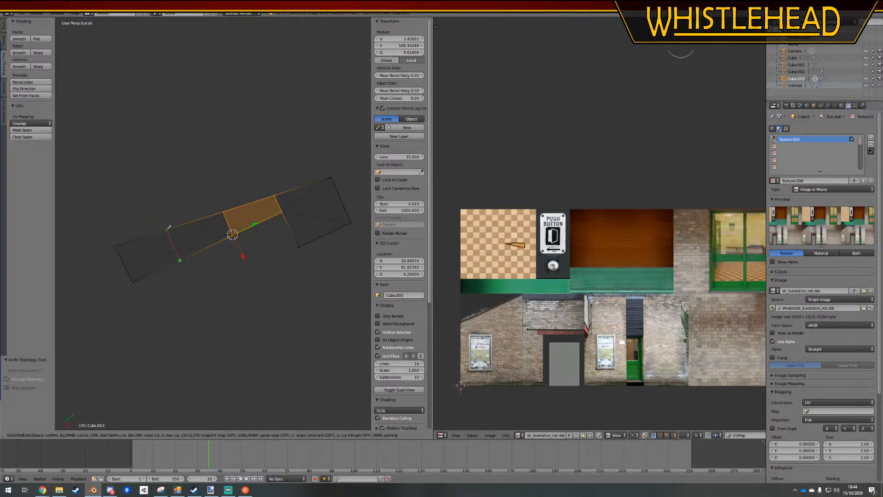
{"action": "left_click", "coordinate": [166, 229]}
{"action": "key", "text": "Return"}
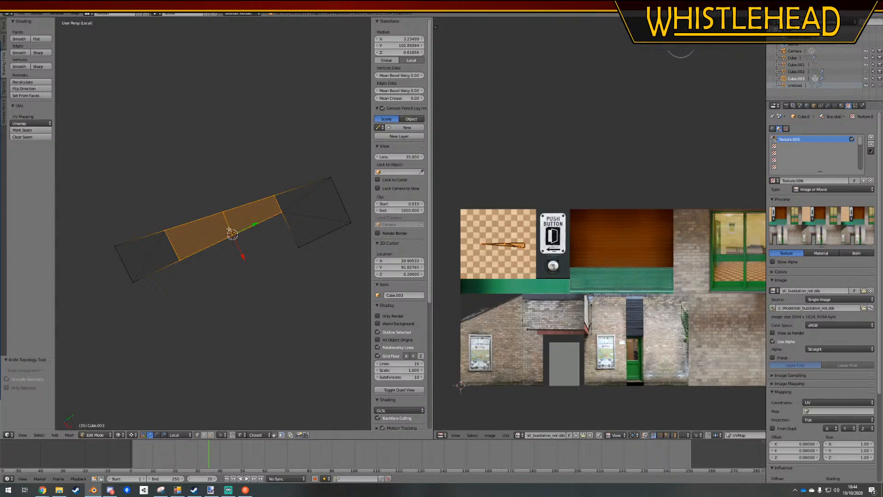
Mark seams on the whole selected floor and unwrap it with Project From View in the top orthographic view
{"action": "key", "text": "a"}
{"action": "key", "text": "a"}
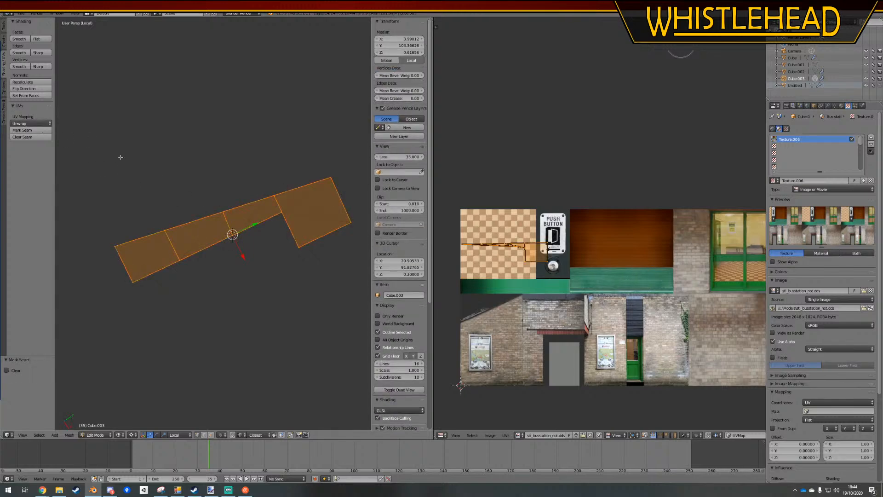
{"action": "key", "text": "KP_7"}
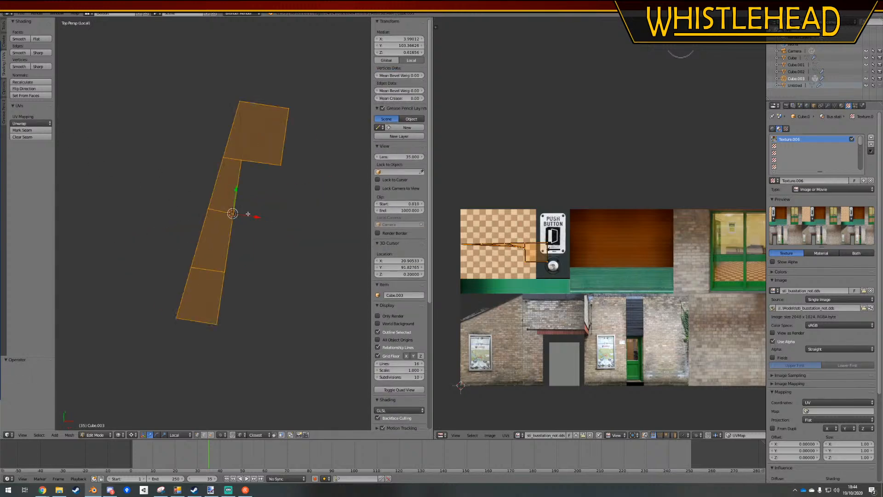
{"action": "left_click", "coordinate": [14, 123]}
{"action": "left_click", "coordinate": [38, 186]}
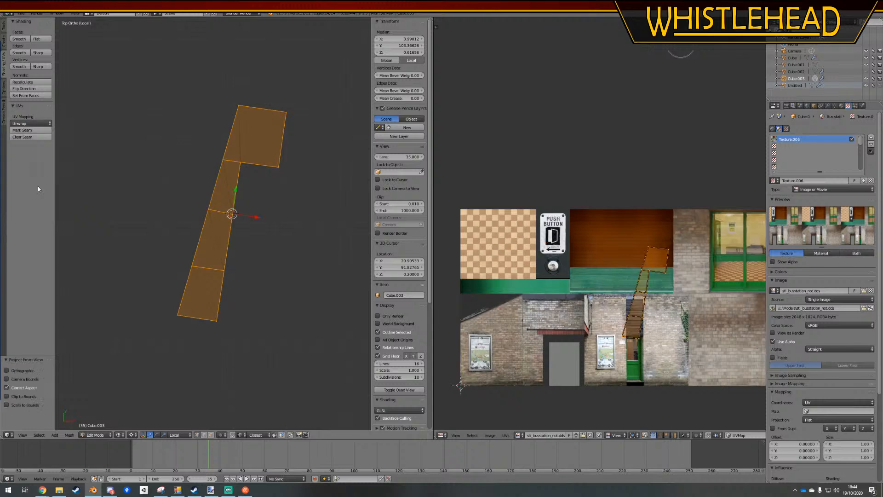
Move the projected floor UVs onto the checkered tiles and rotate them about -7.56° to line up with the tile grid
{"action": "key", "text": "g"}
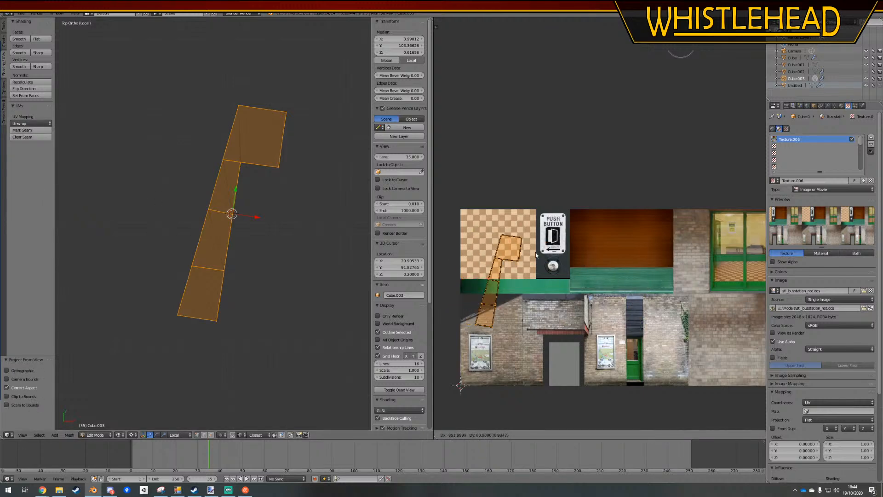
{"action": "left_click", "coordinate": [517, 251]}
{"action": "key", "text": "r"}
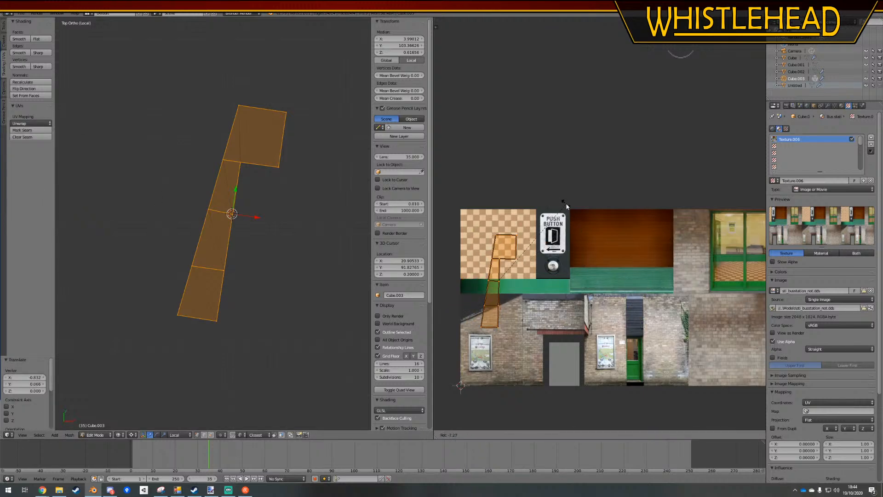
{"action": "left_click", "coordinate": [565, 206]}
Enlarge and reposition the floor UVs so the wide end section covers the checkered tile area
{"action": "key", "text": "s"}
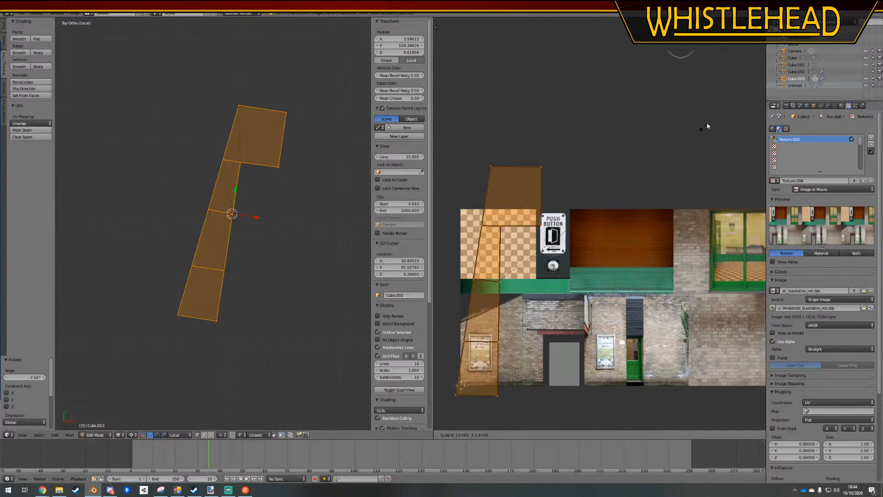
{"action": "left_click", "coordinate": [704, 124]}
{"action": "key", "text": "g"}
{"action": "left_click", "coordinate": [650, 211]}
{"action": "key", "text": "s"}
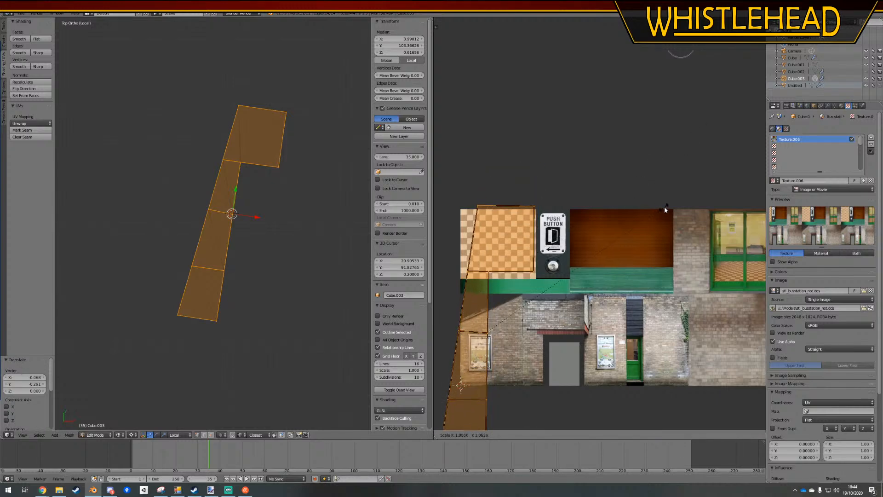
{"action": "left_click", "coordinate": [668, 203]}
{"action": "key", "text": "g"}
{"action": "left_click", "coordinate": [666, 213]}
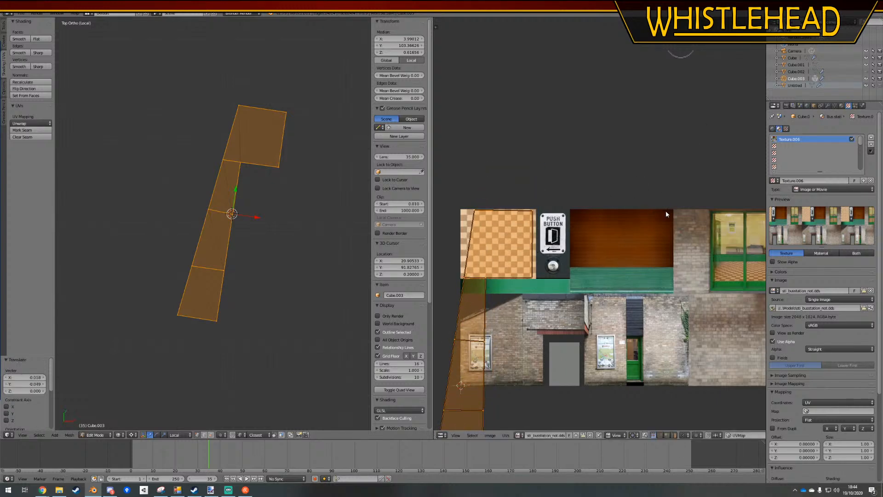
Set the viewport shading to Texture, scale the floor UVs by about 0.83 and shift them within the checkered tile area
{"action": "left_click", "coordinate": [118, 435]}
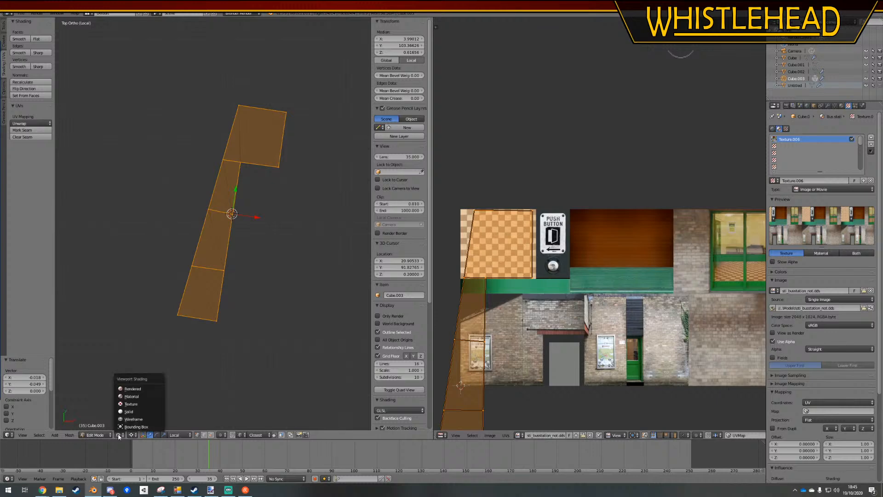
{"action": "left_click", "coordinate": [135, 406]}
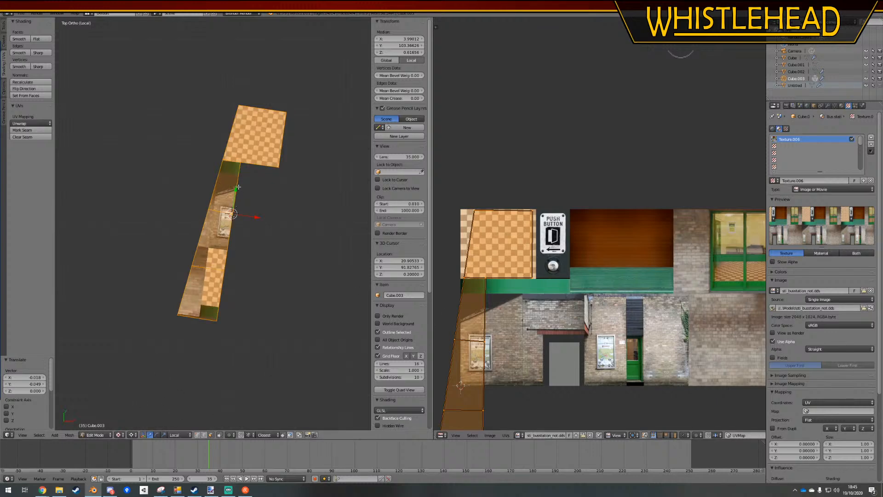
{"action": "key", "text": "s"}
{"action": "left_click", "coordinate": [553, 321]}
{"action": "key", "text": "g"}
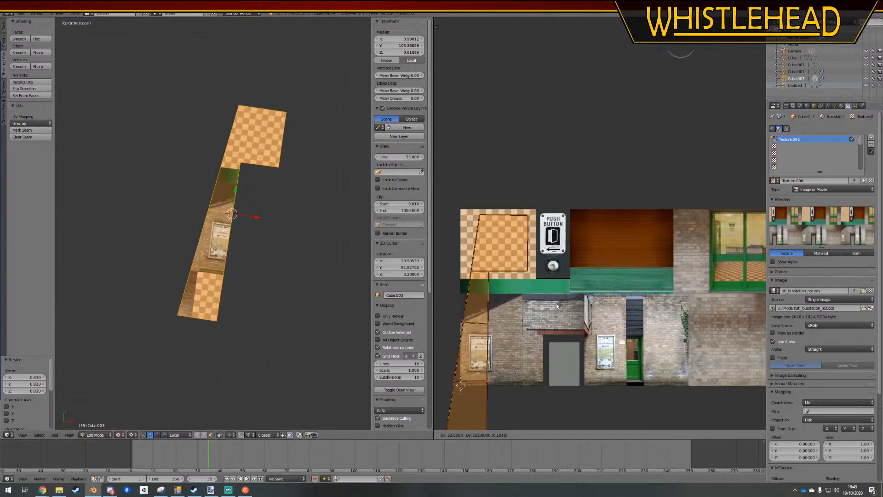
{"action": "left_click", "coordinate": [561, 299]}
Move the UVs of the narrow section adjoining the wide end onto the checkered tiles, matching the pattern at the joint
{"action": "right_click", "coordinate": [229, 192]}
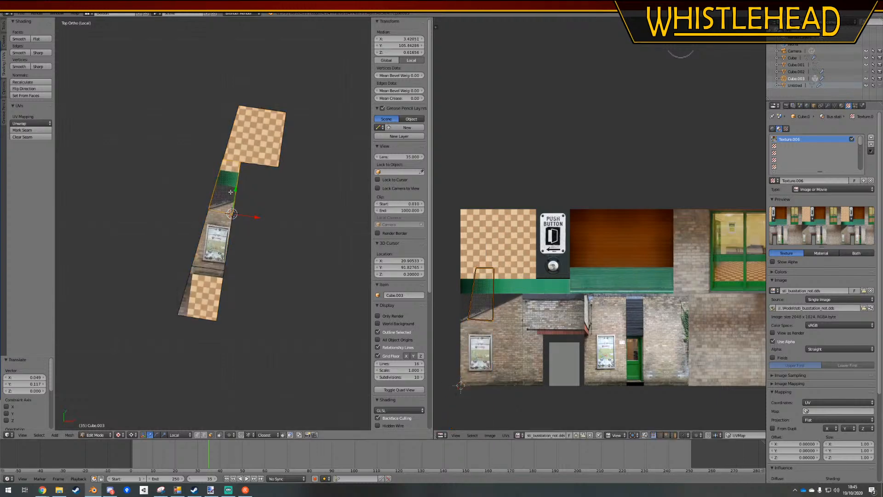
{"action": "middle_click_drag", "start_coordinate": [262, 191], "coordinate": [253, 235], "text": "shift"}
{"action": "scroll", "coordinate": [253, 235], "scroll_direction": "up", "scroll_amount": 6}
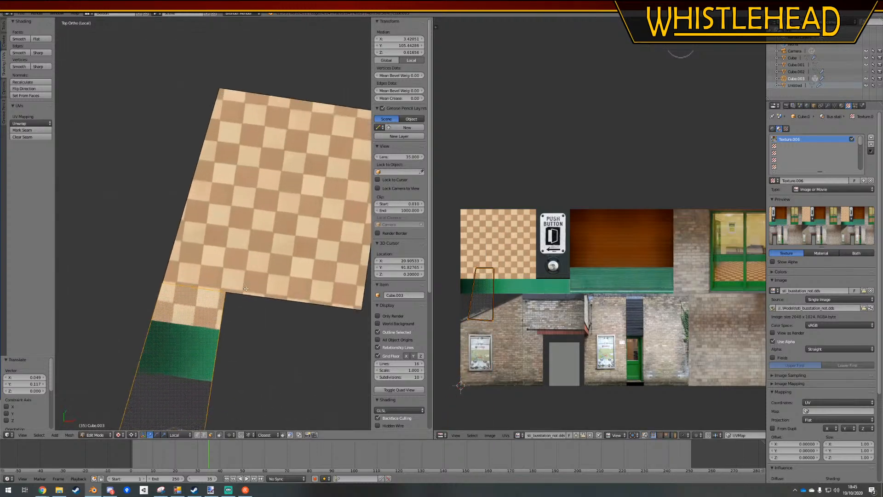
{"action": "key", "text": "g"}
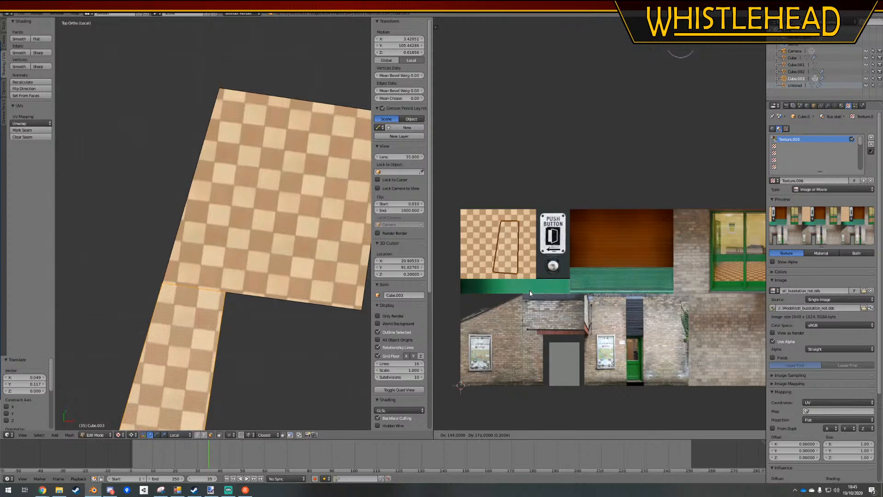
{"action": "left_click", "coordinate": [530, 291]}
Move the UVs of the middle narrow section up onto the checkered tiles to continue the pattern, then deselect it
{"action": "scroll", "coordinate": [230, 315], "scroll_direction": "down", "scroll_amount": 4}
{"action": "middle_click_drag", "start_coordinate": [230, 316], "coordinate": [259, 244], "text": "shift"}
{"action": "right_click", "coordinate": [221, 308]}
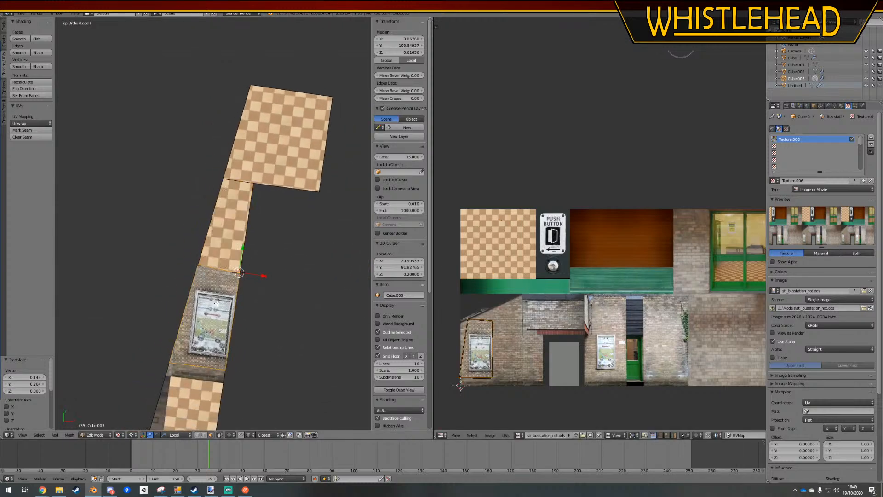
{"action": "scroll", "coordinate": [492, 295], "scroll_direction": "up", "scroll_amount": 2}
{"action": "key", "text": "g"}
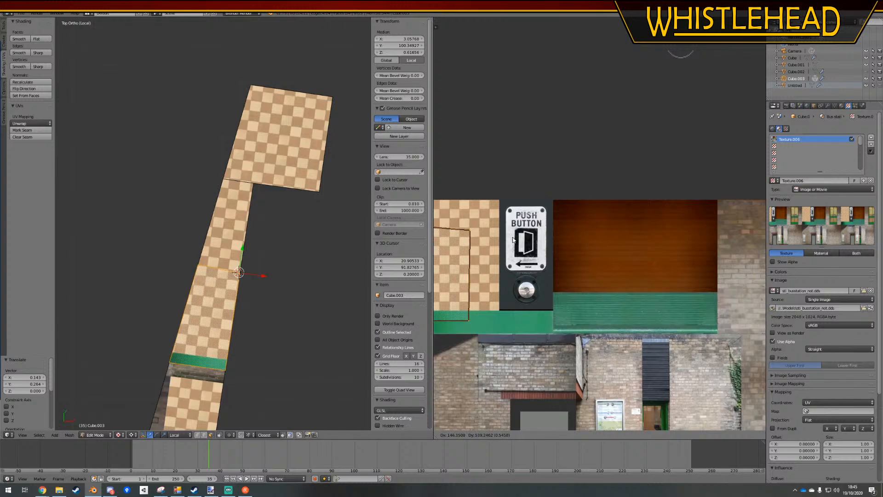
{"action": "left_click", "coordinate": [512, 240]}
{"action": "key", "text": "a"}
Move the UVs of the floor's far narrow end section fully onto the checkered tile area
{"action": "scroll", "coordinate": [256, 264], "scroll_direction": "down", "scroll_amount": 3}
{"action": "middle_click_drag", "start_coordinate": [242, 307], "coordinate": [266, 266], "text": "shift"}
{"action": "right_click", "coordinate": [229, 293]}
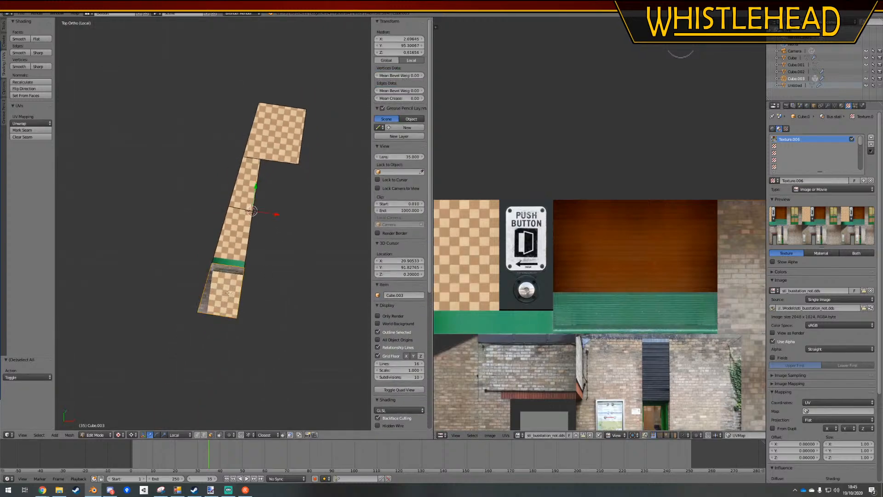
{"action": "middle_click_drag", "start_coordinate": [465, 277], "coordinate": [644, 198]}
{"action": "scroll", "coordinate": [586, 264], "scroll_direction": "down", "scroll_amount": 4}
{"action": "key", "text": "g"}
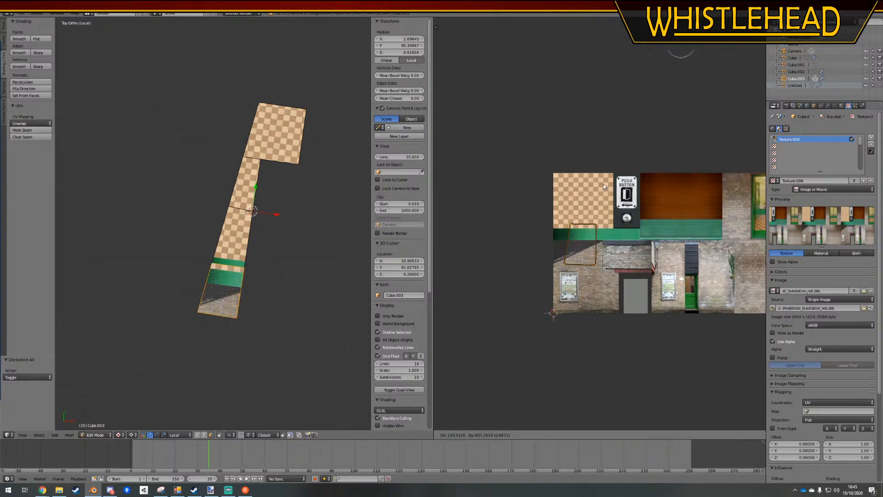
{"action": "left_click", "coordinate": [601, 172]}
{"action": "scroll", "coordinate": [350, 299], "scroll_direction": "up", "scroll_amount": 5}
{"action": "middle_click_drag", "start_coordinate": [575, 242], "coordinate": [532, 254]}
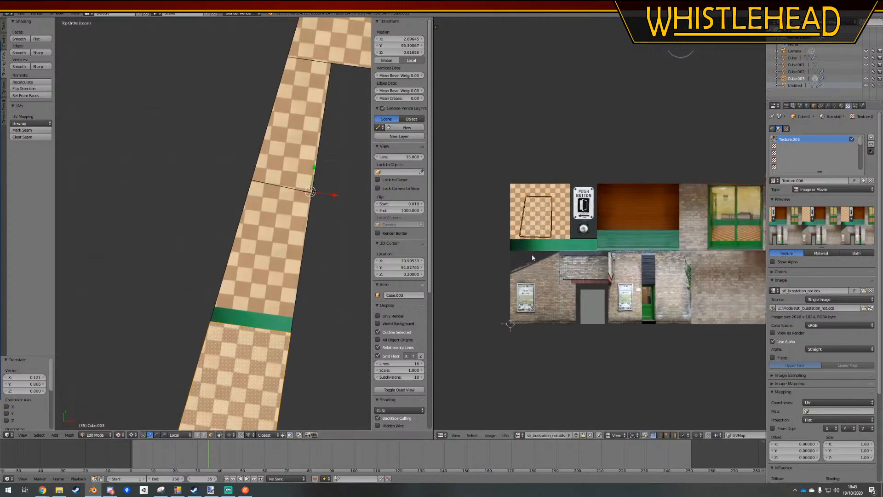
Shift the middle narrow section's UVs up along the Y axis by about 0.068 so they clear the green strip
{"action": "right_click", "coordinate": [281, 252]}
{"action": "scroll", "coordinate": [542, 230], "scroll_direction": "up", "scroll_amount": 3}
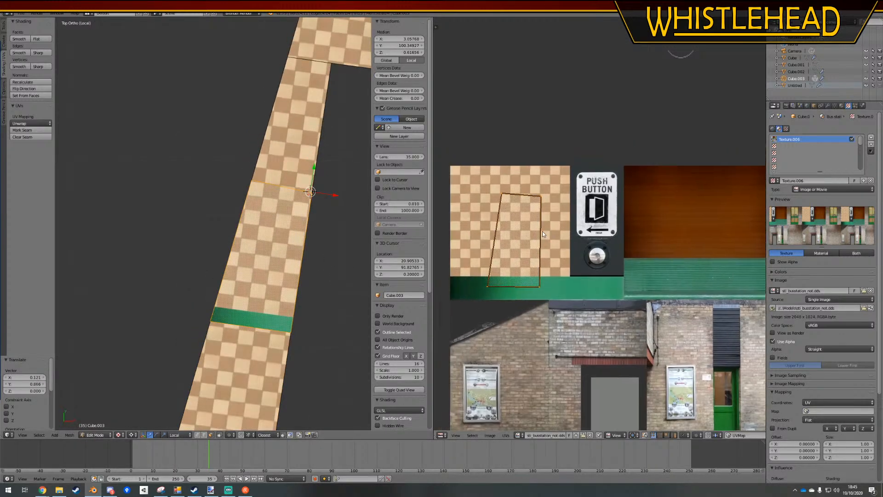
{"action": "key", "text": "g"}
{"action": "key", "text": "y"}
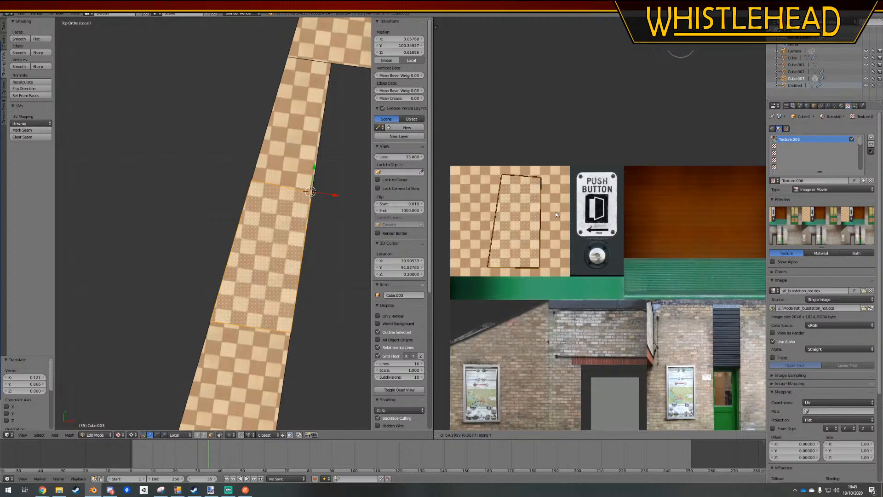
{"action": "left_click", "coordinate": [555, 212]}
Move the UVs of the floor's far narrow end section across the checkered tiles, matching the pattern at its joint, then deselect it
{"action": "scroll", "coordinate": [288, 307], "scroll_direction": "down", "scroll_amount": 1}
{"action": "right_click", "coordinate": [254, 356]}
{"action": "scroll", "coordinate": [561, 242], "scroll_direction": "up", "scroll_amount": 1}
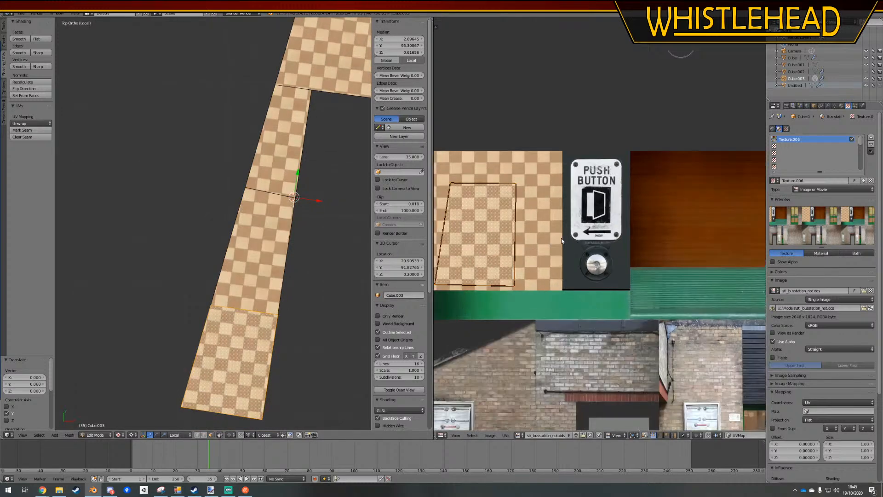
{"action": "key", "text": "g"}
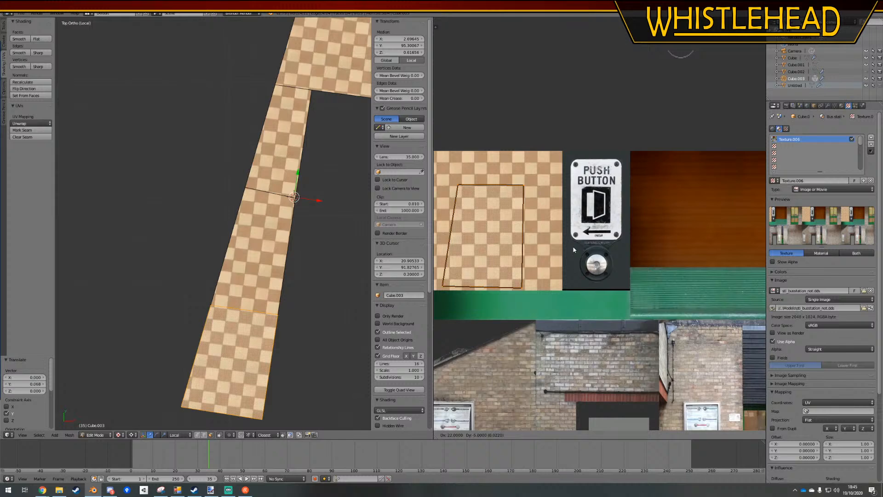
{"action": "left_click", "coordinate": [574, 250]}
{"action": "key", "text": "a"}
Return to the whole building in Object Mode with textured shading and examine the checkered floor through the glass doors
{"action": "key", "text": "Tab"}
{"action": "scroll", "coordinate": [230, 291], "scroll_direction": "down", "scroll_amount": 3}
{"action": "key", "text": "a"}
{"action": "middle_click_drag", "start_coordinate": [276, 326], "coordinate": [286, 258]}
{"action": "key", "text": "KP_Divide"}
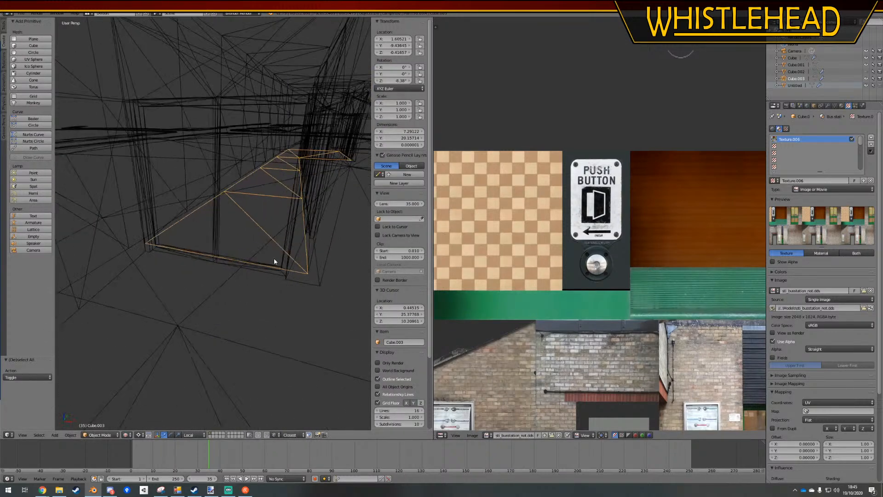
{"action": "left_click", "coordinate": [126, 435]}
{"action": "left_click", "coordinate": [152, 384]}
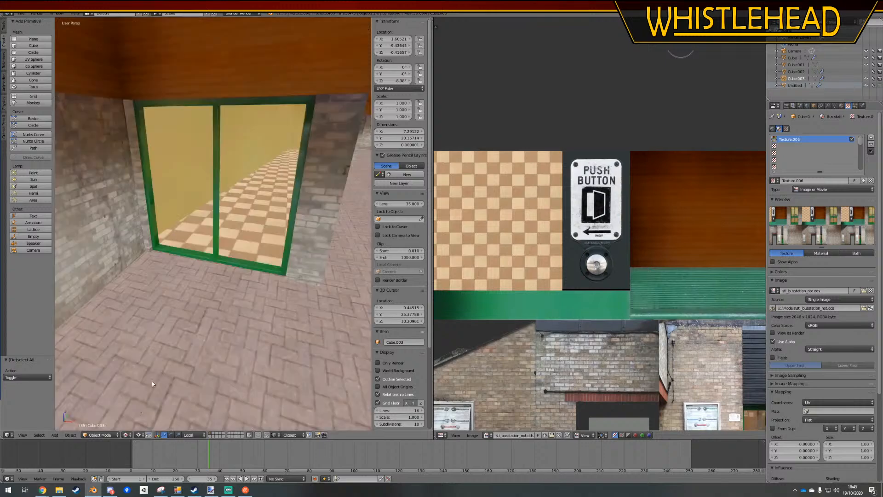
{"action": "middle_click_drag", "start_coordinate": [198, 297], "coordinate": [233, 276]}
{"action": "scroll", "coordinate": [232, 278], "scroll_direction": "down", "scroll_amount": 3}
{"action": "key", "text": "KP_Decimal"}
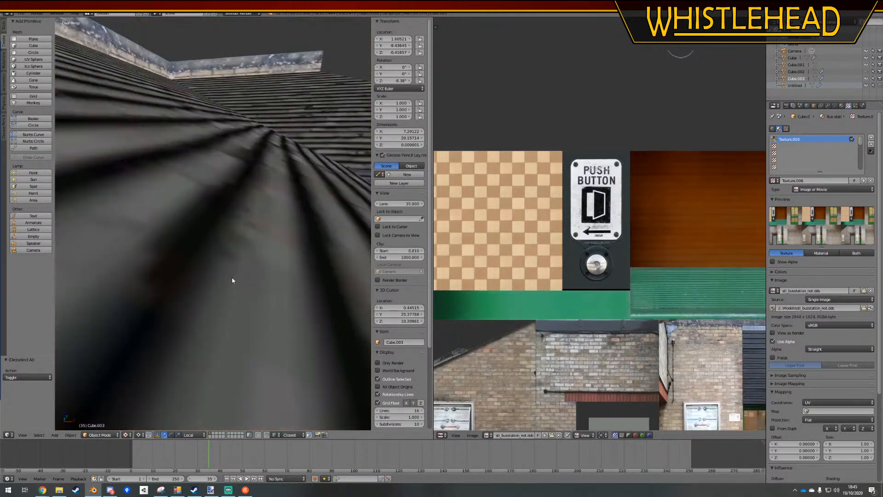
Select all linked faces of the floor in Edit Mode, isolate them in local view and display them with textured shading
{"action": "scroll", "coordinate": [233, 279], "scroll_direction": "up", "scroll_amount": 5}
{"action": "key", "text": "Tab"}
{"action": "mouse_move", "coordinate": [292, 221]}
{"action": "middle_mouse_down"}
{"action": "mouse_move", "coordinate": [281, 237]}
{"action": "mouse_move", "coordinate": [238, 235]}
{"action": "middle_mouse_up"}
{"action": "key", "text": "z"}
{"action": "key", "text": "z"}
{"action": "scroll", "coordinate": [232, 250], "scroll_direction": "down", "scroll_amount": 4}
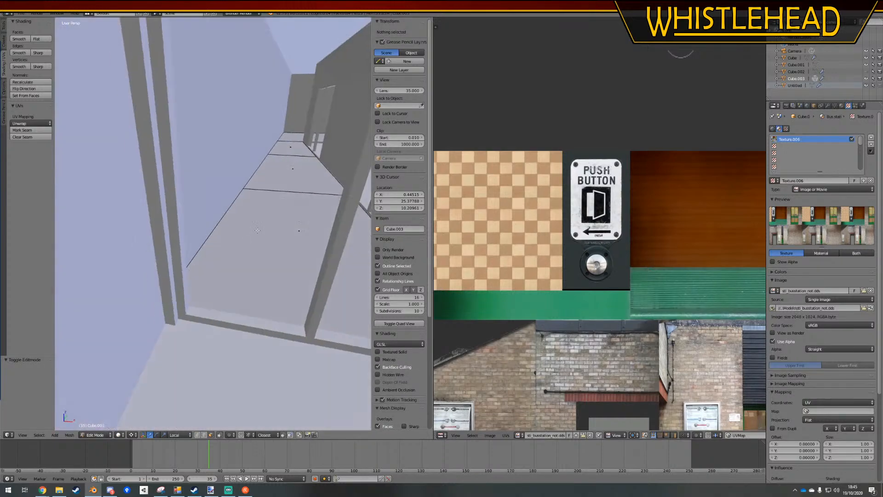
{"action": "right_click", "coordinate": [271, 192]}
{"action": "key", "text": "l"}
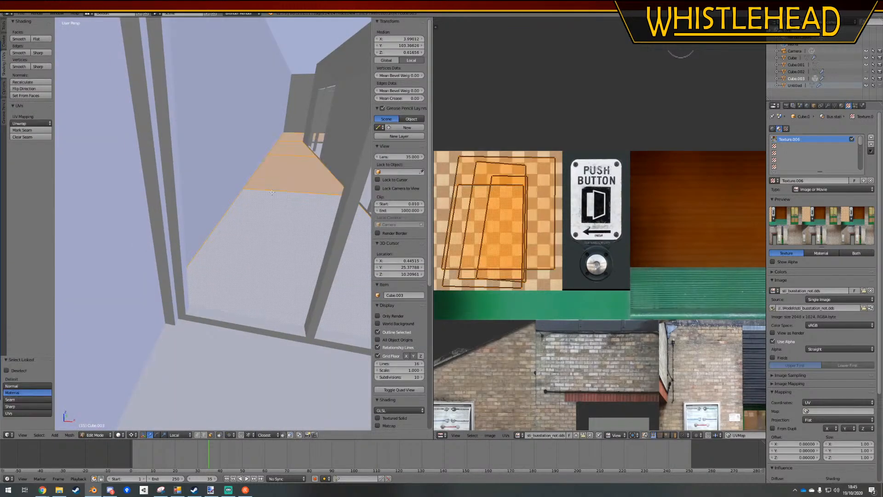
{"action": "key", "text": "KP_Divide"}
{"action": "key", "text": "a"}
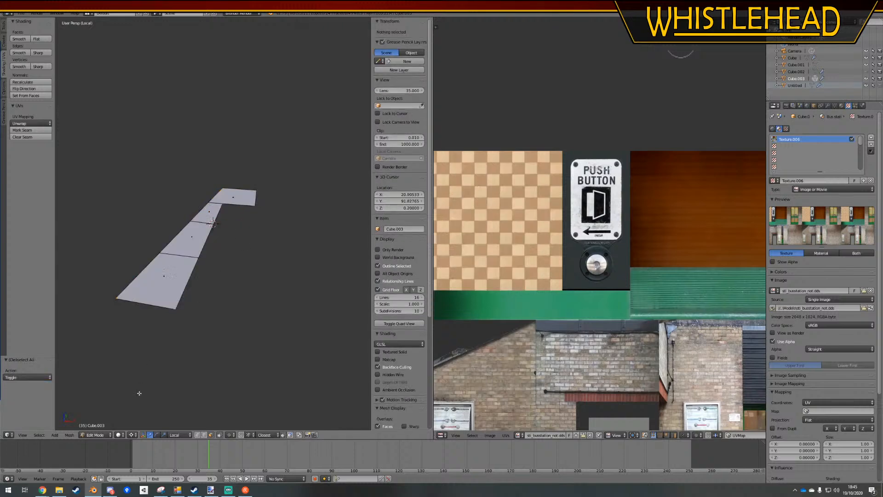
{"action": "left_click", "coordinate": [120, 434]}
{"action": "left_click", "coordinate": [132, 399]}
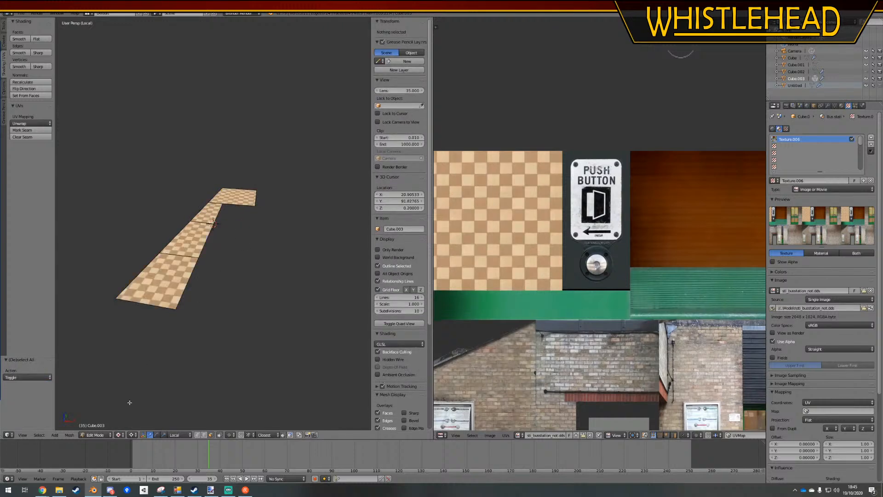
{"action": "middle_click_drag", "start_coordinate": [215, 317], "coordinate": [254, 268], "text": "shift"}
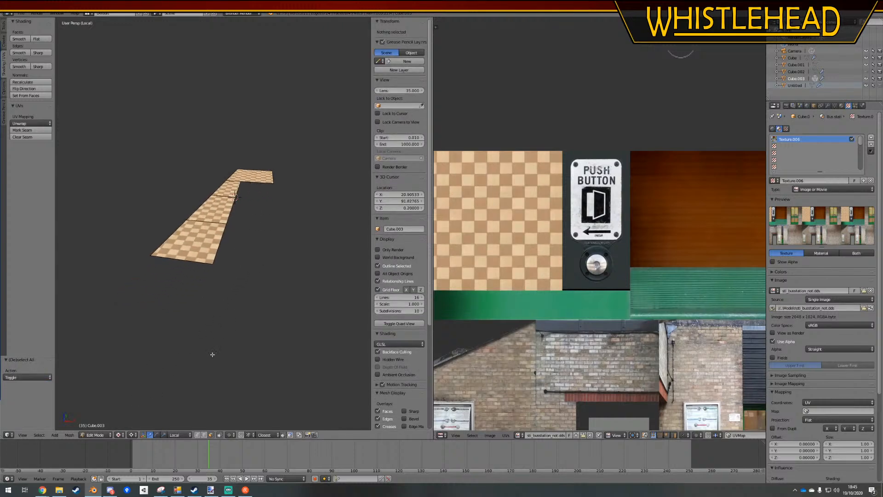
Switch to paint.net and open the recent texture file sti_busstation_not.dds
{"action": "left_click", "coordinate": [211, 489]}
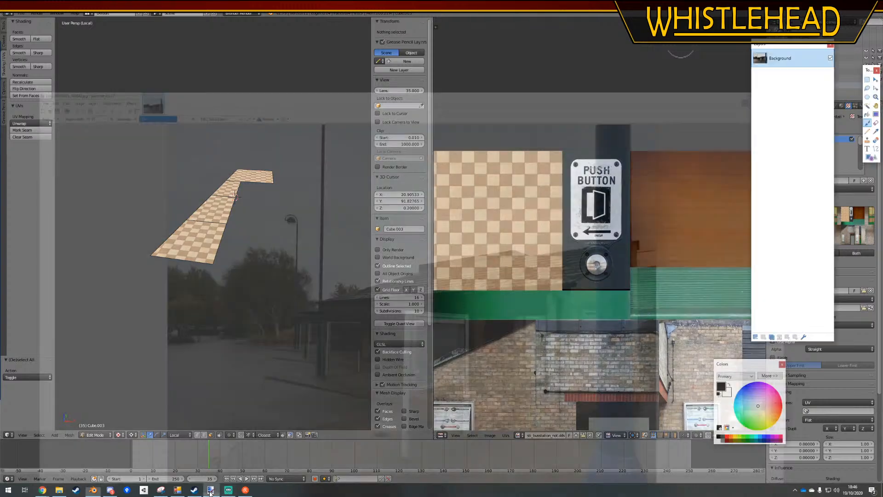
{"action": "left_click", "coordinate": [159, 490]}
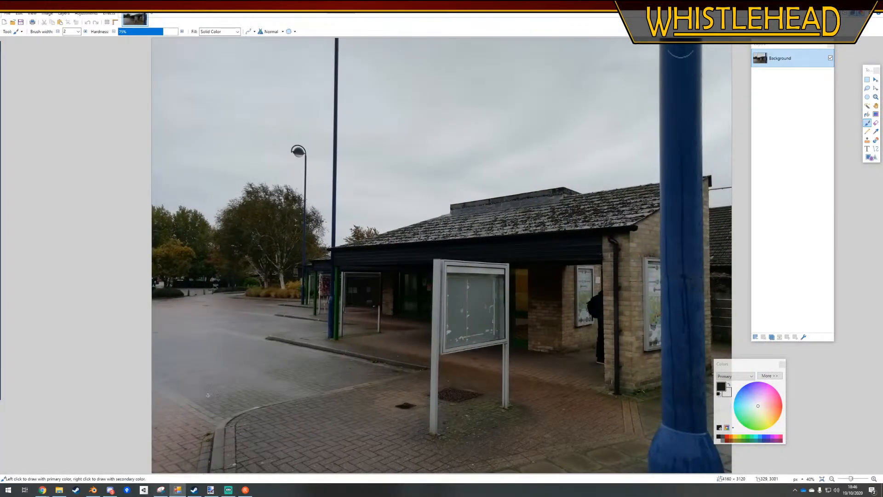
{"action": "left_click", "coordinate": [37, 38]}
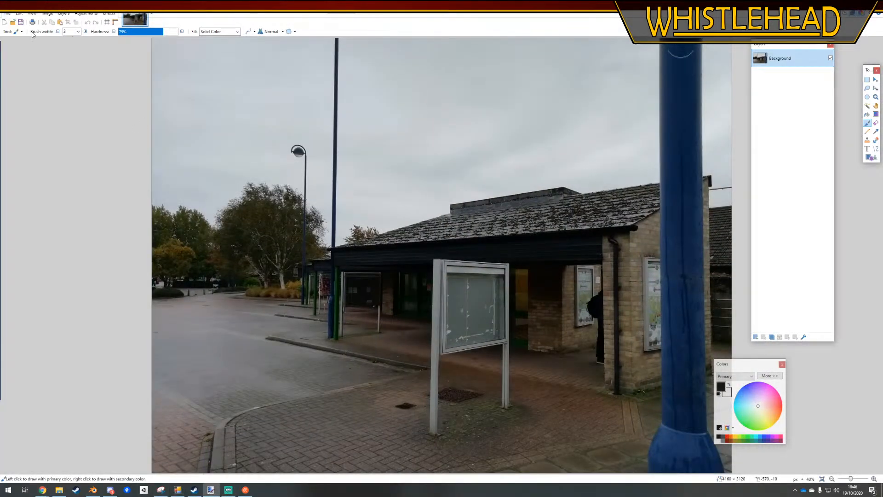
{"action": "left_click", "coordinate": [8, 13]}
{"action": "mouse_move", "coordinate": [28, 40]}
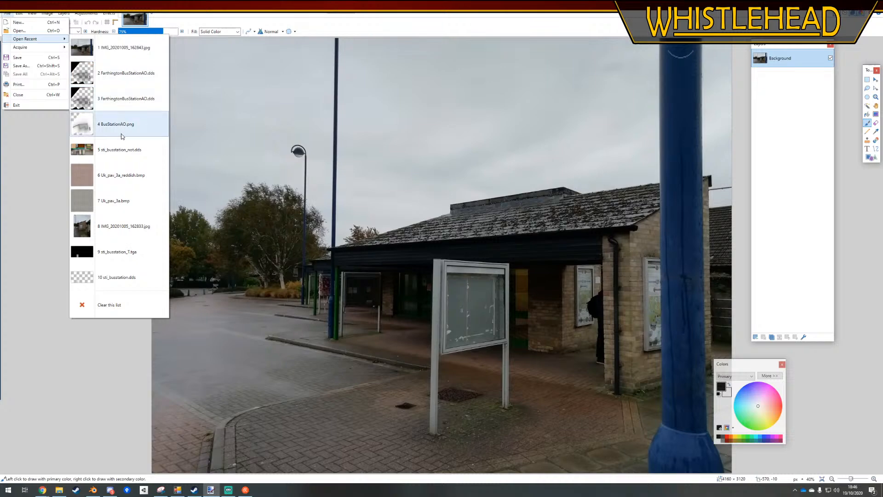
{"action": "left_click", "coordinate": [121, 150]}
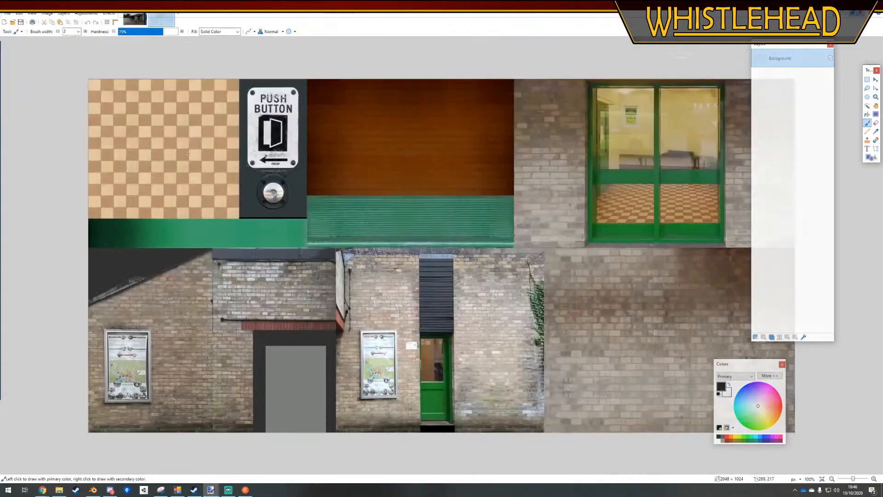
Select the 437 × 405 pixel checkered tile area in the texture's corner and copy it
{"action": "left_click", "coordinate": [867, 82]}
{"action": "scroll", "coordinate": [76, 80], "scroll_direction": "up", "scroll_amount": 5, "text": "ctrl"}
{"action": "left_click_drag", "start_coordinate": [72, 67], "coordinate": [437, 311]}
{"action": "scroll", "coordinate": [279, 166], "scroll_direction": "down", "scroll_amount": 4, "text": "ctrl"}
{"action": "scroll", "coordinate": [396, 299], "scroll_direction": "up", "scroll_amount": 8, "text": "ctrl"}
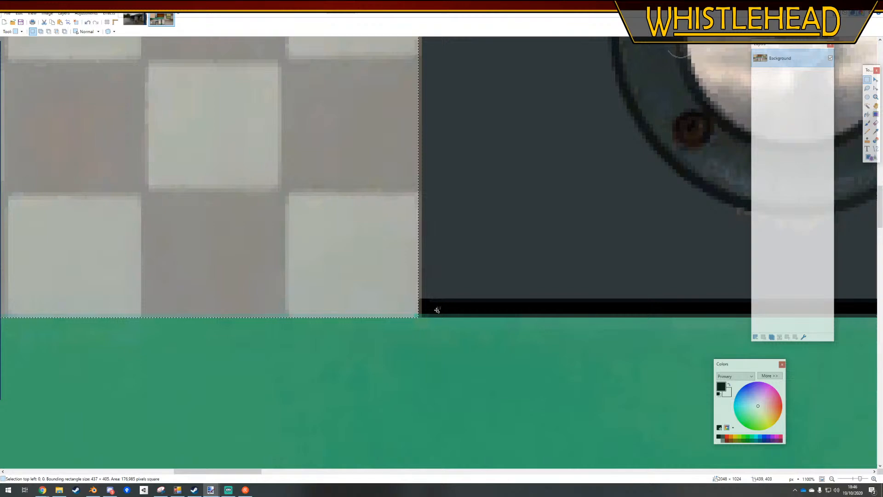
{"action": "scroll", "coordinate": [437, 310], "scroll_direction": "down", "scroll_amount": 10, "text": "ctrl"}
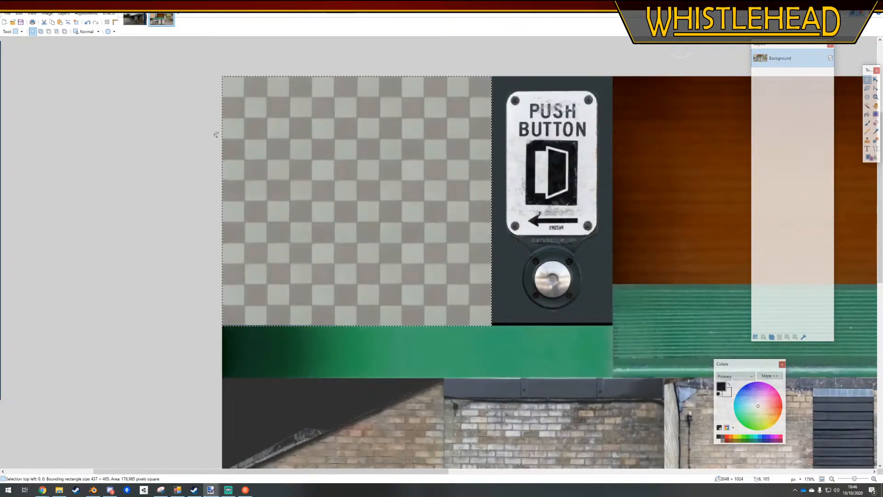
{"action": "key", "text": "ctrl+c"}
Create a new 437 × 405 pixel image and paste the copied checkered tiles into it
{"action": "left_click", "coordinate": [9, 14]}
{"action": "left_click", "coordinate": [20, 24]}
{"action": "key", "text": "Return"}
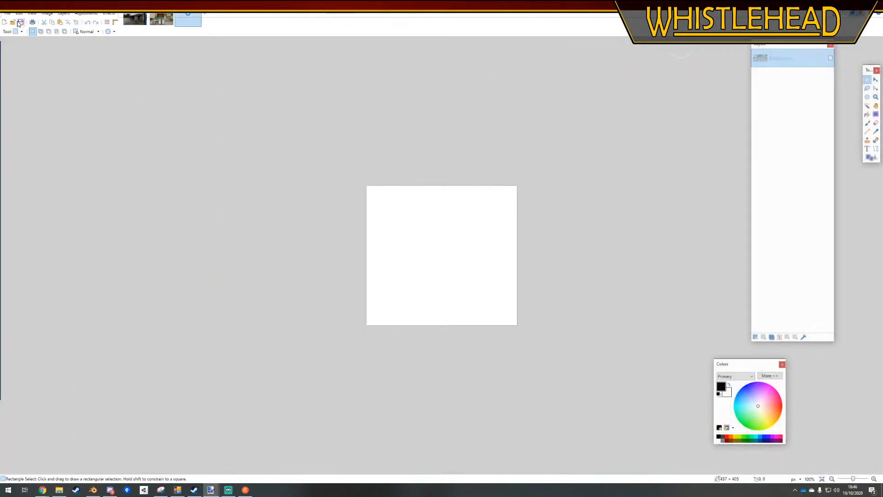
{"action": "key", "text": "ctrl+v"}
{"action": "left_click", "coordinate": [47, 13]}
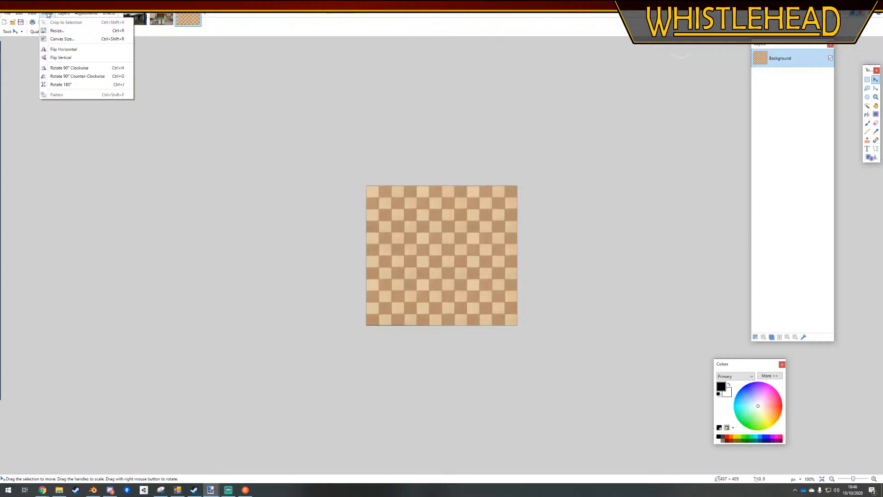
{"action": "left_click", "coordinate": [59, 40]}
{"action": "left_click", "coordinate": [484, 165]}
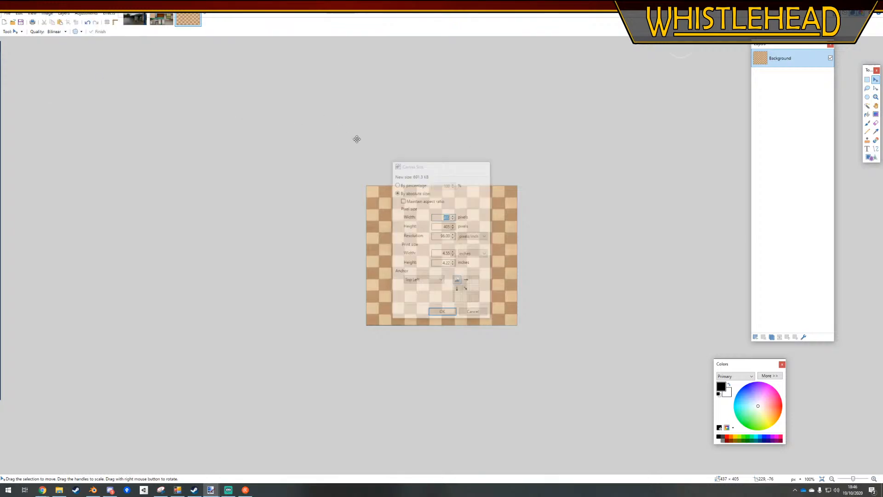
Scale the new tile image down by percentage to 219 × 203 pixels and copy it
{"action": "left_click", "coordinate": [48, 13]}
{"action": "left_click", "coordinate": [59, 31]}
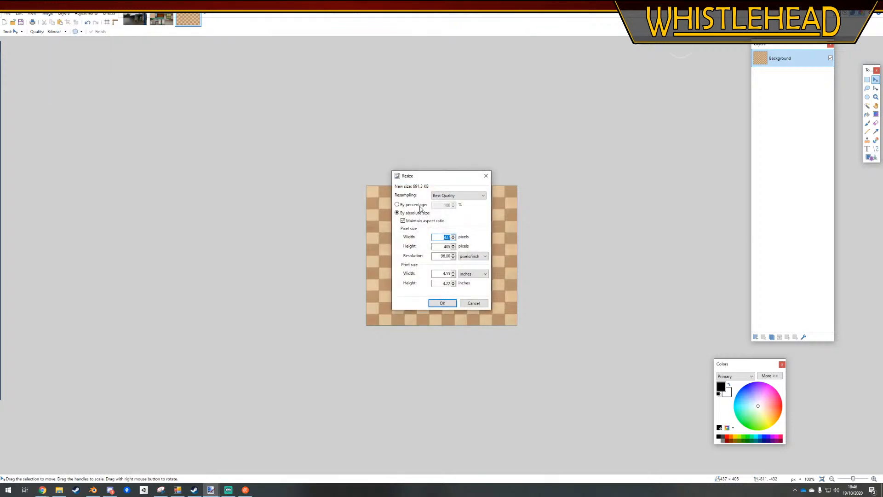
{"action": "left_click", "coordinate": [419, 205]}
{"action": "key", "text": "Return"}
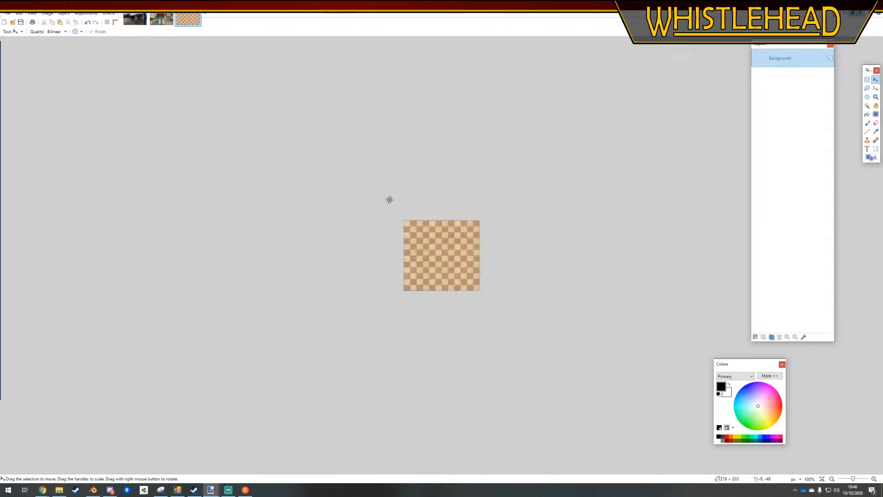
Fill the selected checkered area of the bus station texture from the clipboard, using the Tiling - No Mirroring option
{"action": "left_click", "coordinate": [129, 20]}
{"action": "left_click", "coordinate": [152, 21]}
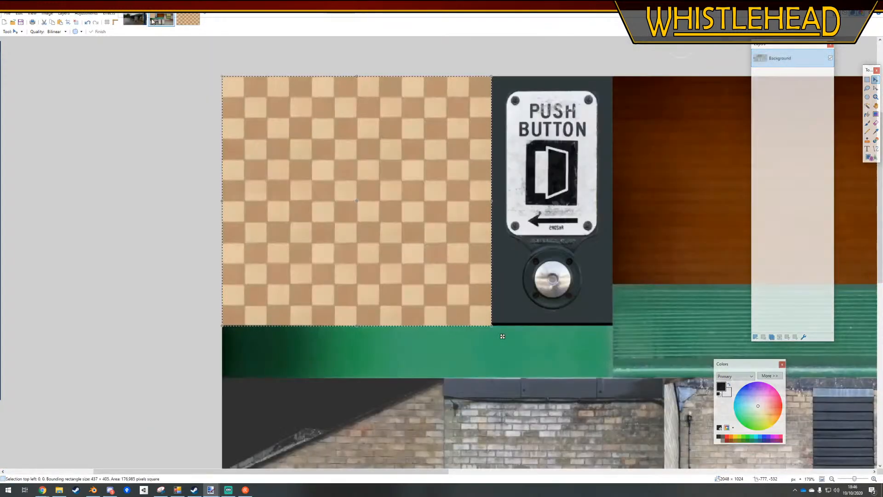
{"action": "left_click", "coordinate": [110, 13]}
{"action": "mouse_move", "coordinate": [133, 88]}
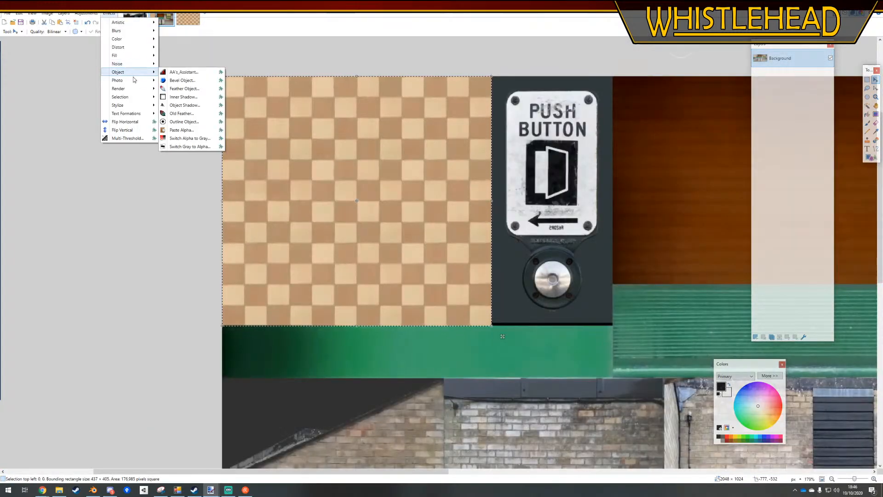
{"action": "mouse_move", "coordinate": [131, 71]}
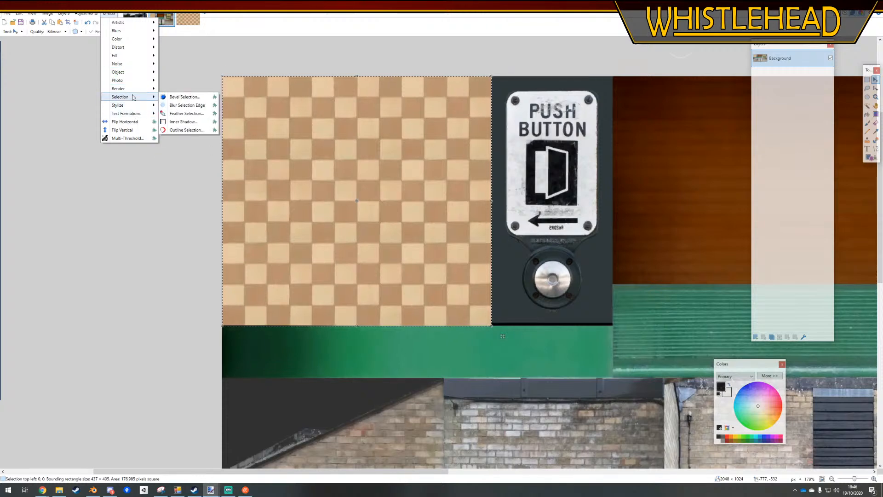
{"action": "left_click", "coordinate": [104, 16]}
{"action": "left_click", "coordinate": [107, 16]}
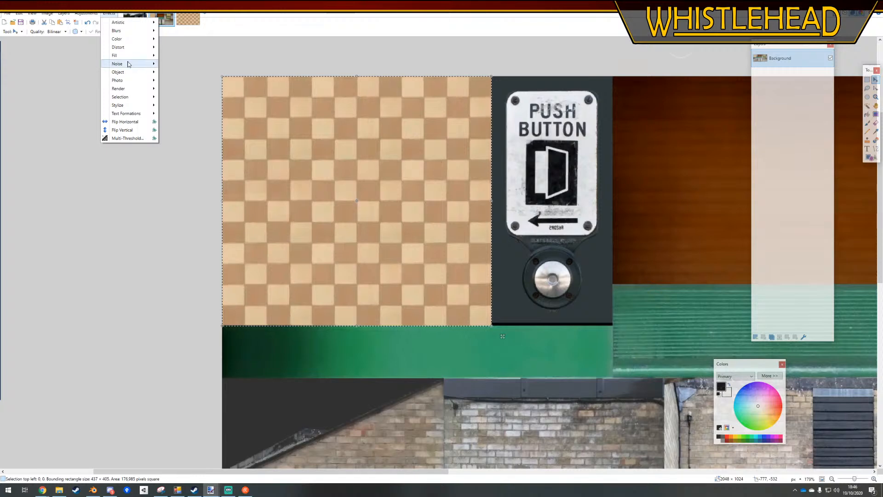
{"action": "mouse_move", "coordinate": [130, 55]}
{"action": "left_click", "coordinate": [191, 55]}
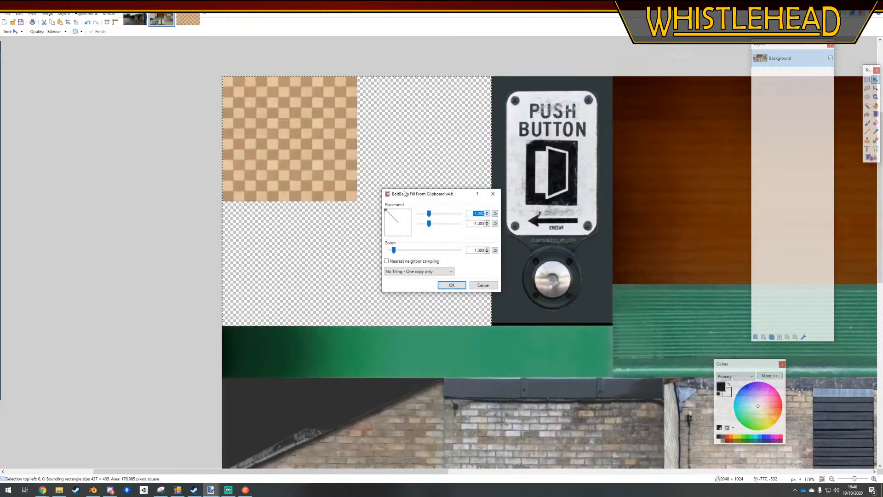
{"action": "left_click", "coordinate": [412, 270]}
{"action": "left_click", "coordinate": [416, 285]}
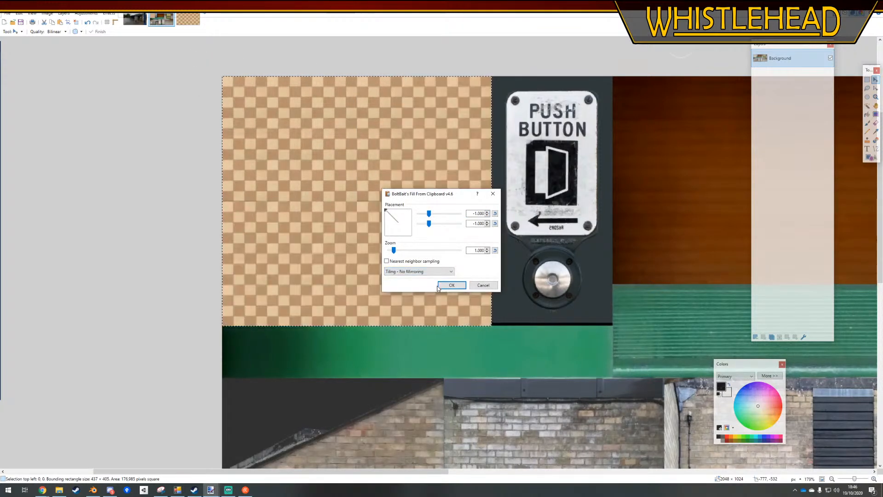
{"action": "left_click", "coordinate": [451, 285]}
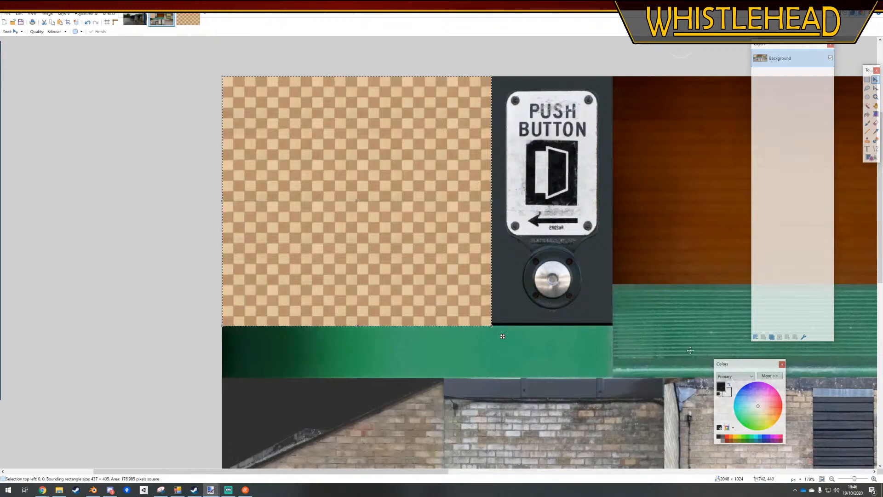
Clear the selection, check the finer tiles within the whole texture and save the file
{"action": "left_click", "coordinate": [867, 80]}
{"action": "left_click", "coordinate": [90, 221]}
{"action": "scroll", "coordinate": [92, 225], "scroll_direction": "down", "scroll_amount": 6, "text": "ctrl"}
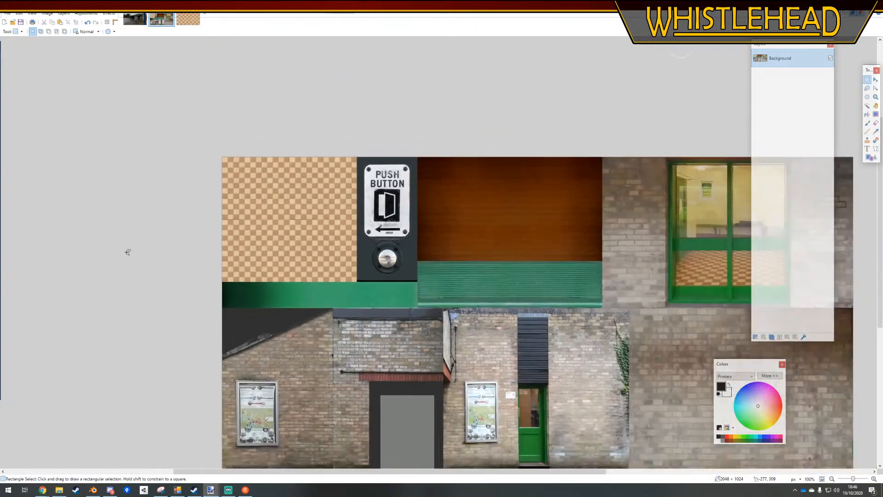
{"action": "scroll", "coordinate": [209, 260], "scroll_direction": "down", "scroll_amount": 2, "text": "ctrl"}
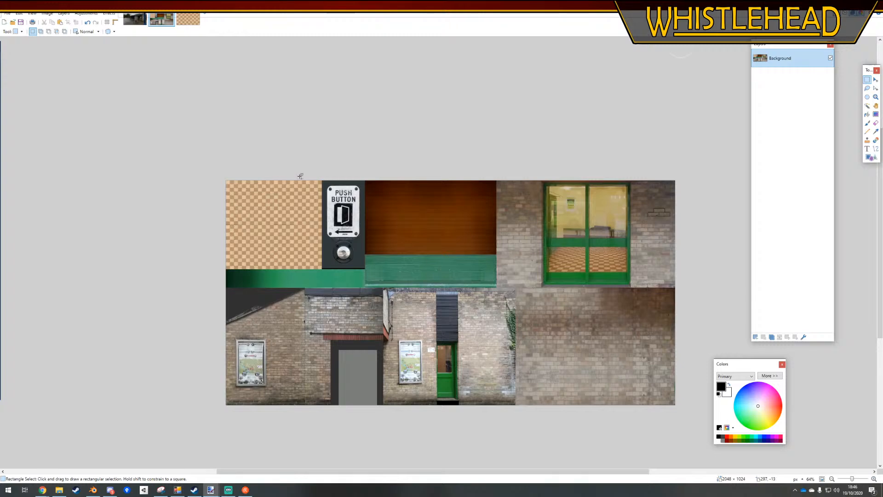
{"action": "scroll", "coordinate": [276, 184], "scroll_direction": "down", "scroll_amount": 1, "text": "ctrl"}
{"action": "scroll", "coordinate": [319, 214], "scroll_direction": "up", "scroll_amount": 1, "text": "ctrl"}
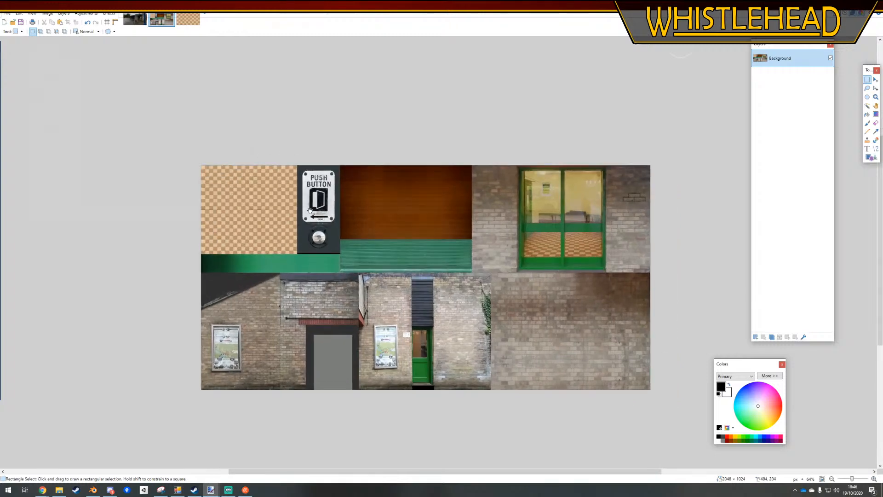
{"action": "key", "text": "ctrl+s"}
{"action": "key", "text": "Return"}
Switch to Blender and reopen the recent file FarthingtonBusStation.blend to load the updated floor texture
{"action": "left_click", "coordinate": [93, 490]}
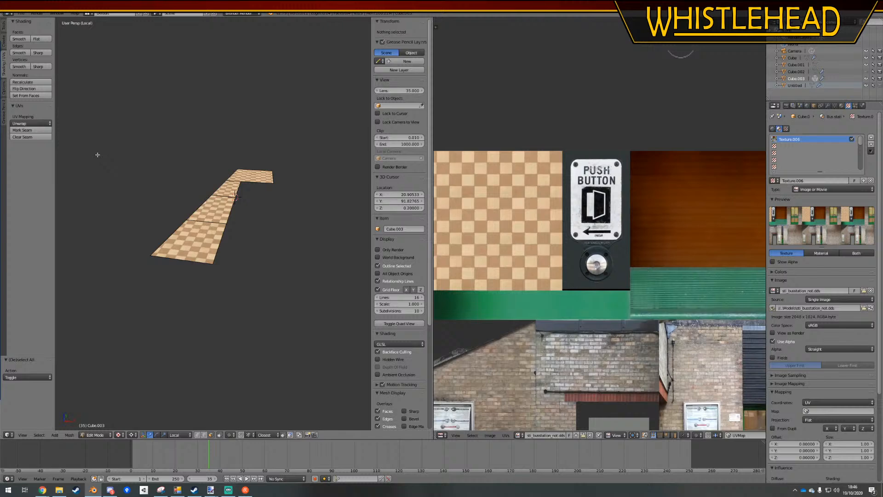
{"action": "left_click", "coordinate": [21, 13]}
{"action": "mouse_move", "coordinate": [50, 35]}
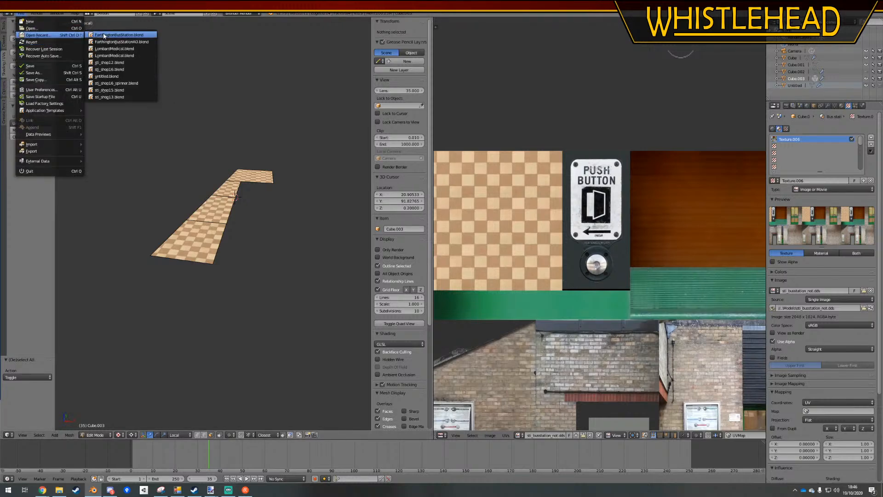
{"action": "left_click", "coordinate": [104, 35]}
{"action": "mouse_move", "coordinate": [247, 270]}
{"action": "middle_mouse_down"}
{"action": "mouse_move", "coordinate": [250, 329]}
{"action": "mouse_move", "coordinate": [238, 280]}
{"action": "mouse_move", "coordinate": [246, 262]}
{"action": "middle_mouse_up"}
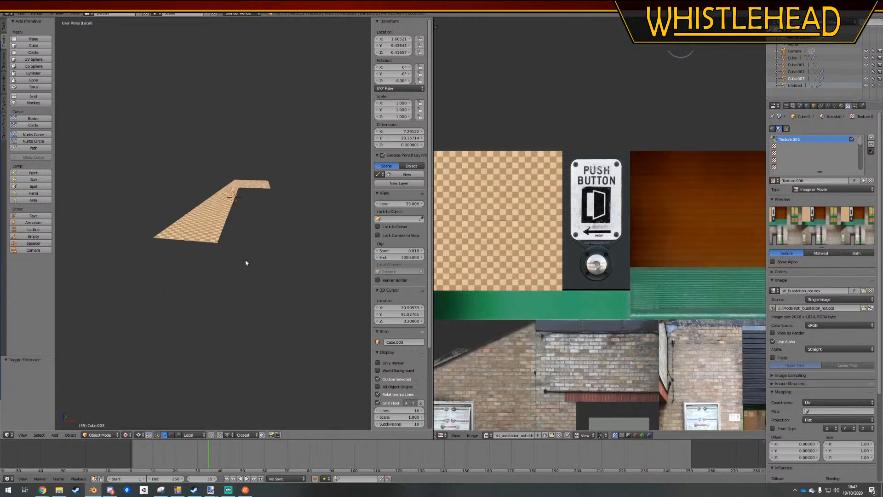
Leave local view, display the whole building with its textures and compare the finer floor tiles with the doorway in the texture image
{"action": "key", "text": "z"}
{"action": "key", "text": "z"}
{"action": "key", "text": "KP_Divide"}
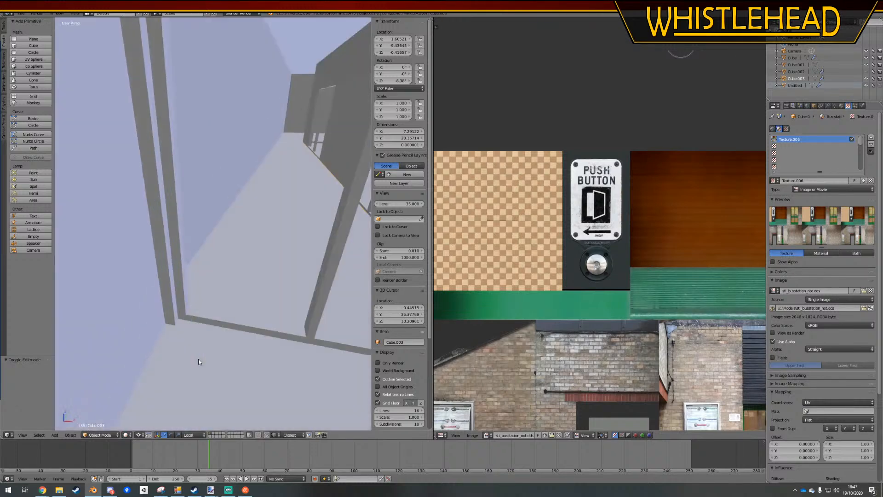
{"action": "left_click", "coordinate": [126, 435]}
{"action": "left_click", "coordinate": [149, 405]}
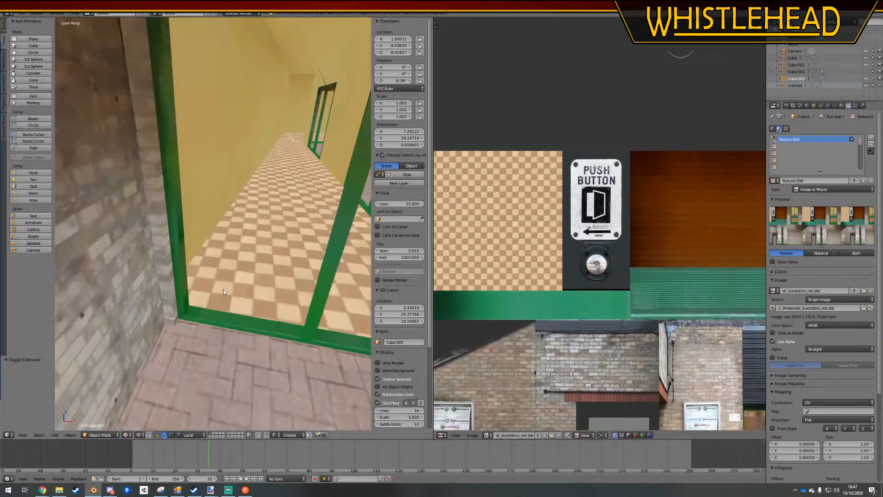
{"action": "scroll", "coordinate": [247, 264], "scroll_direction": "down", "scroll_amount": 10}
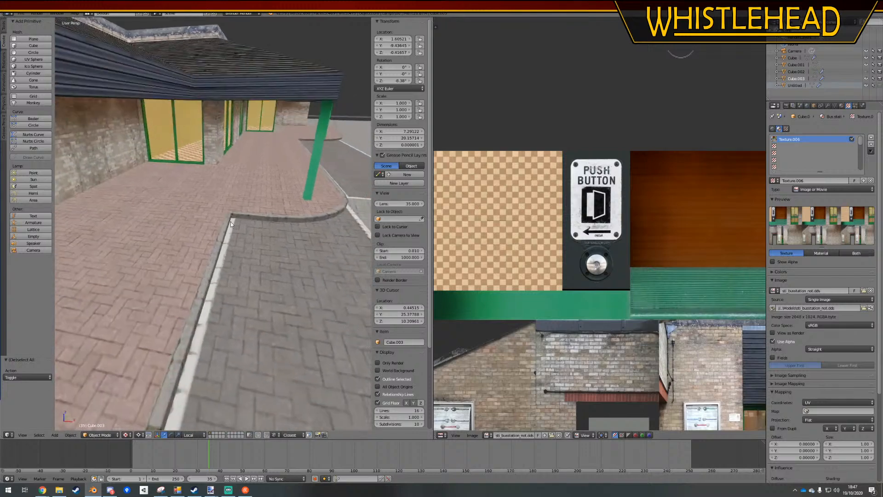
{"action": "scroll", "coordinate": [231, 238], "scroll_direction": "down", "scroll_amount": 10}
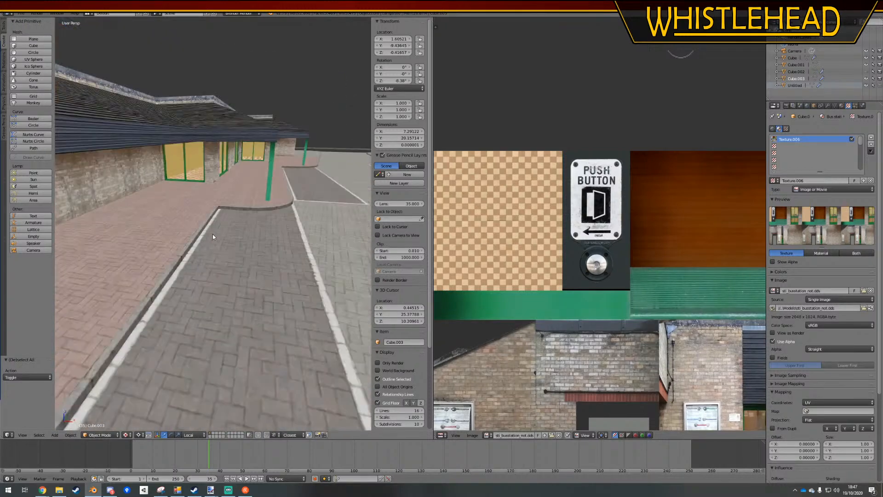
{"action": "scroll", "coordinate": [203, 233], "scroll_direction": "up", "scroll_amount": 5}
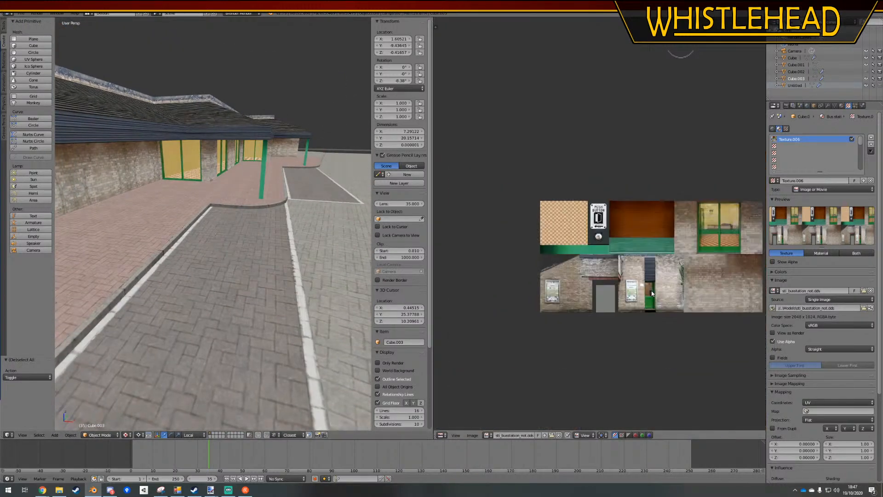
{"action": "scroll", "coordinate": [620, 300], "scroll_direction": "down", "scroll_amount": 4}
{"action": "scroll", "coordinate": [620, 300], "scroll_direction": "up", "scroll_amount": 4}
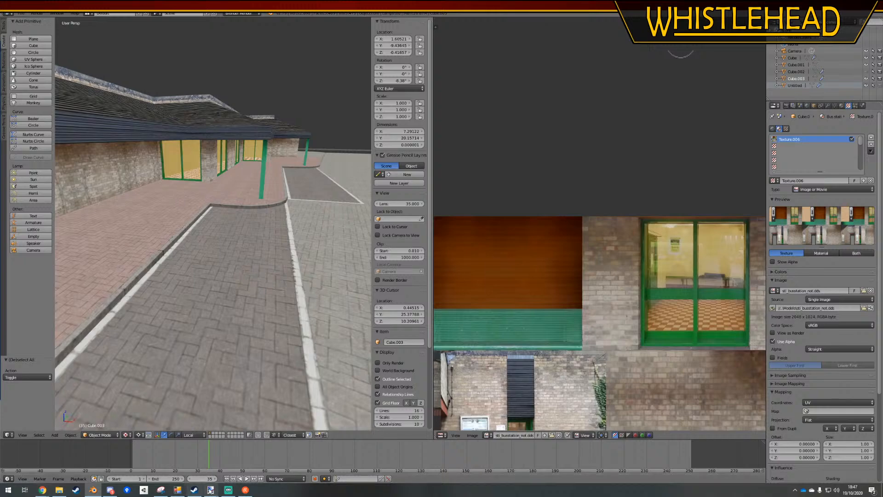
Switch to paint.net and select the right-hand glass pane of the green doorway, about 166 × 227 pixels
{"action": "mouse_move", "coordinate": [211, 489]}
{"action": "left_click", "coordinate": [203, 460]}
{"action": "scroll", "coordinate": [597, 200], "scroll_direction": "up", "scroll_amount": 6, "text": "ctrl"}
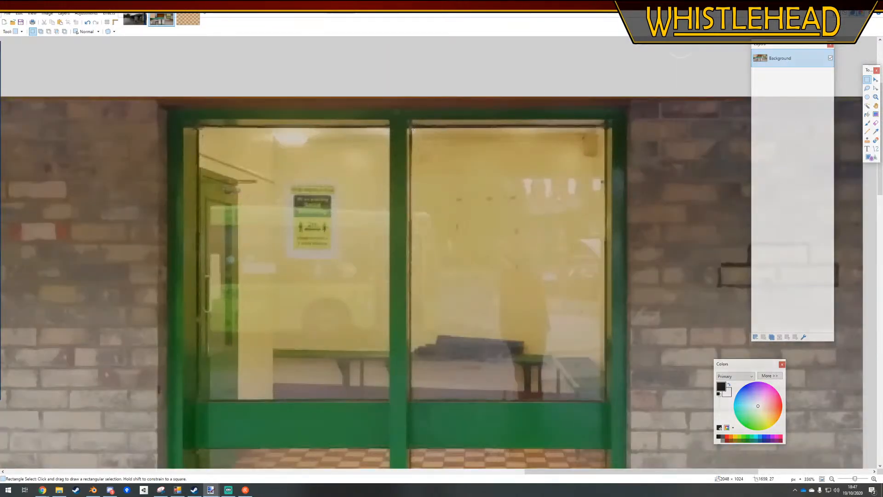
{"action": "left_click_drag", "start_coordinate": [412, 129], "coordinate": [605, 391]}
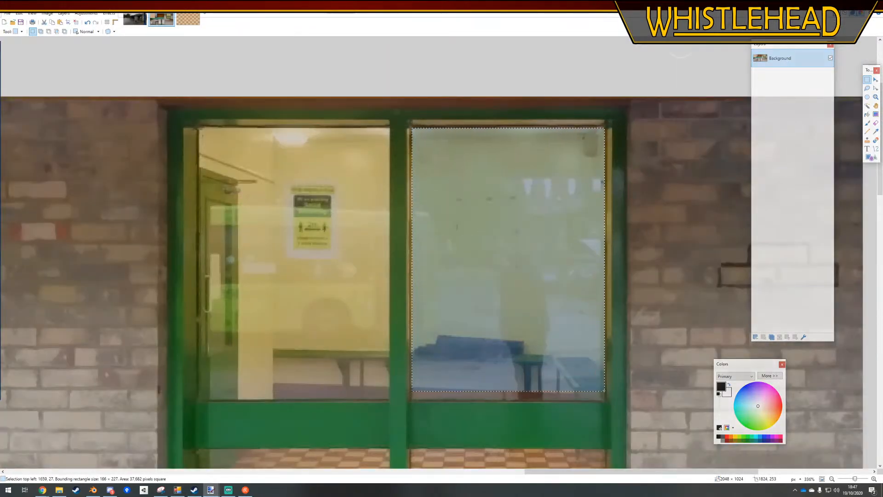
{"action": "left_click", "coordinate": [86, 13]}
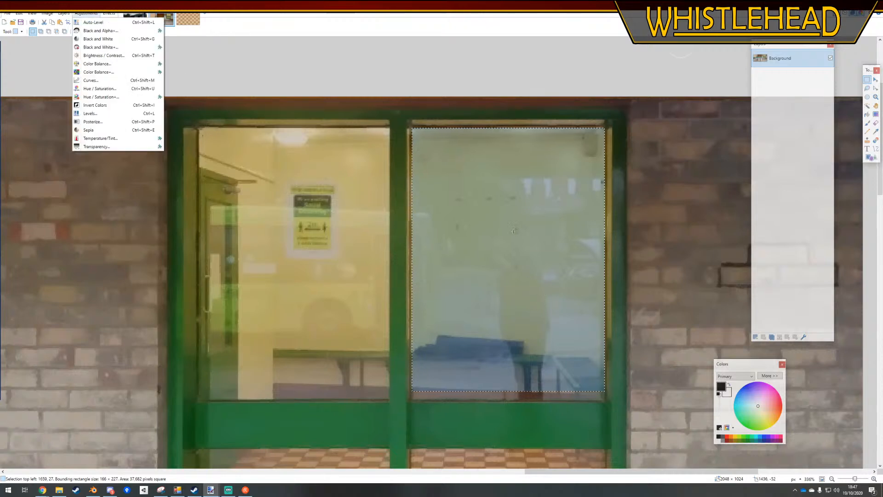
{"action": "left_click", "coordinate": [104, 56]}
{"action": "key", "text": "Return"}
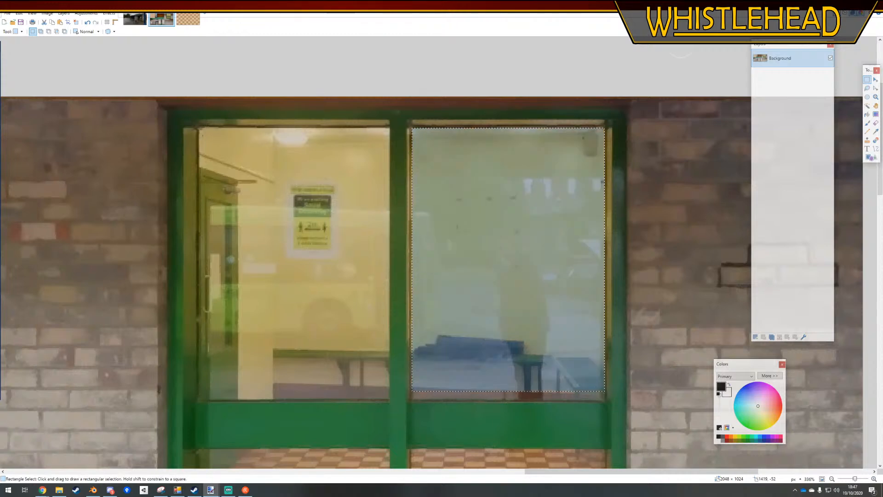
Use Hue / Saturation to mute the selected pane with saturation about 59 and lightness 10, and clear the selection
{"action": "left_click", "coordinate": [86, 14]}
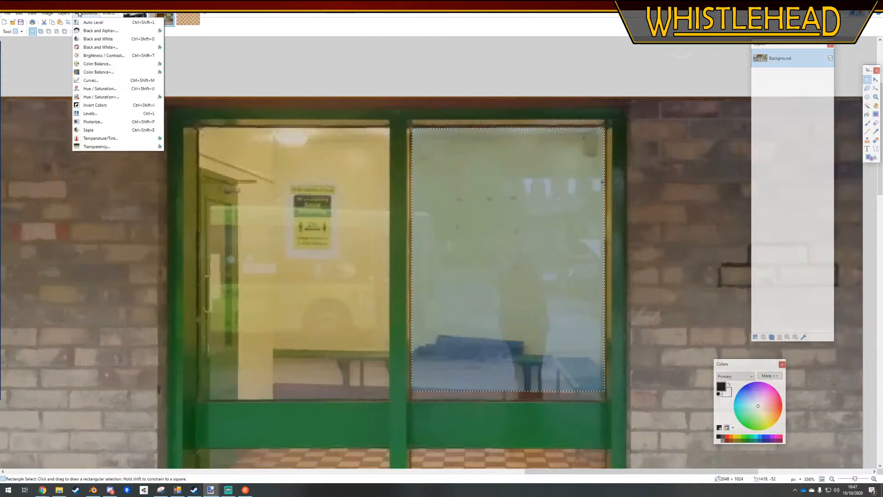
{"action": "left_click", "coordinate": [100, 88]}
{"action": "left_click_drag", "start_coordinate": [451, 208], "coordinate": [310, 194]}
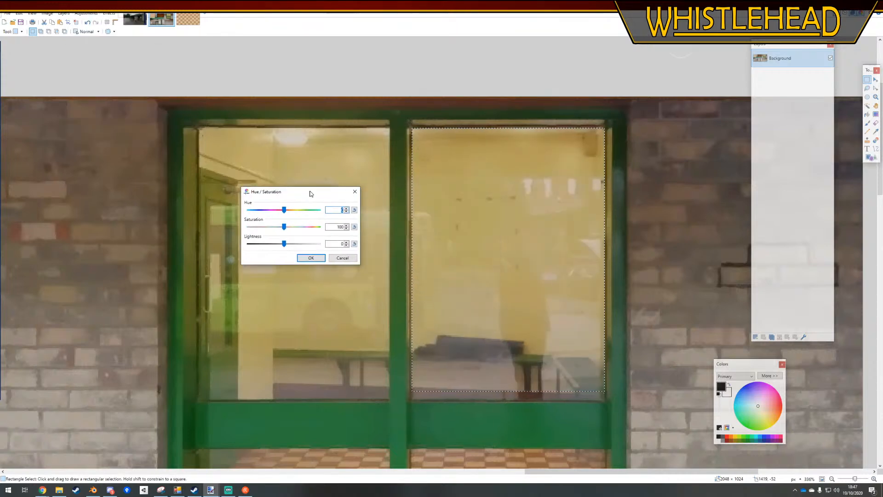
{"action": "mouse_move", "coordinate": [285, 229]}
{"action": "left_mouse_down"}
{"action": "mouse_move", "coordinate": [277, 229]}
{"action": "mouse_move", "coordinate": [288, 244]}
{"action": "left_mouse_up"}
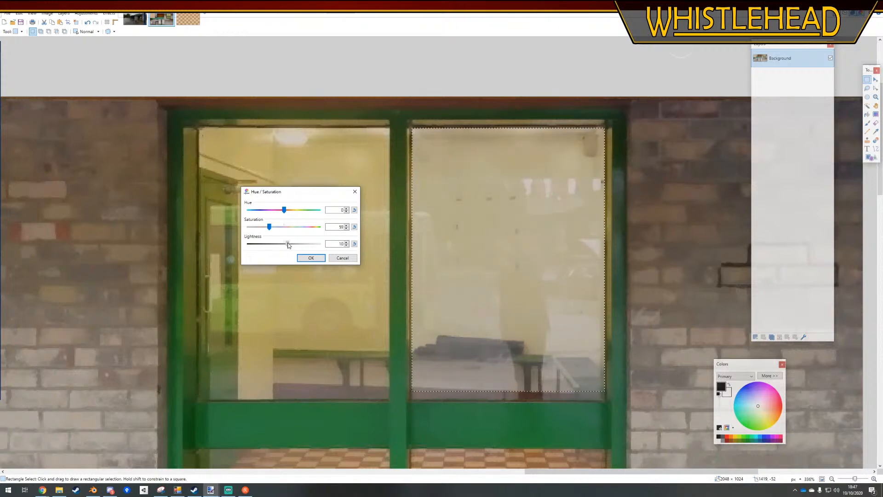
{"action": "left_click", "coordinate": [315, 258]}
{"action": "left_click", "coordinate": [501, 112]}
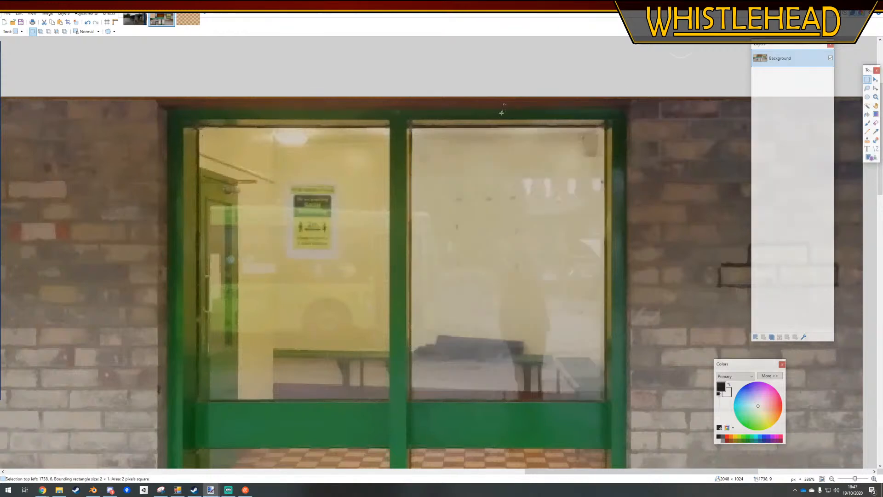
Switch to Blender and reopen the recent file FarthingtonBusStation.blend to load the muted yellow from the texture
{"action": "scroll", "coordinate": [603, 228], "scroll_direction": "down", "scroll_amount": 4, "text": "ctrl"}
{"action": "scroll", "coordinate": [602, 228], "scroll_direction": "down", "scroll_amount": 3, "text": "ctrl"}
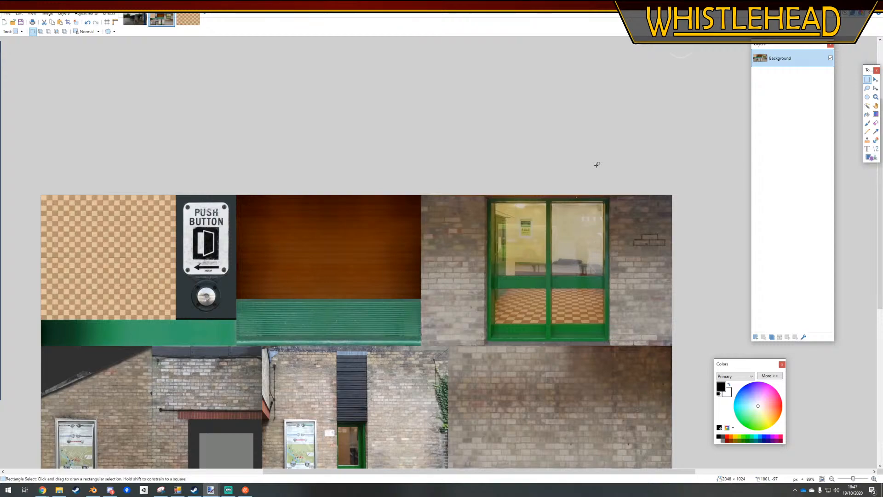
{"action": "left_click", "coordinate": [94, 490]}
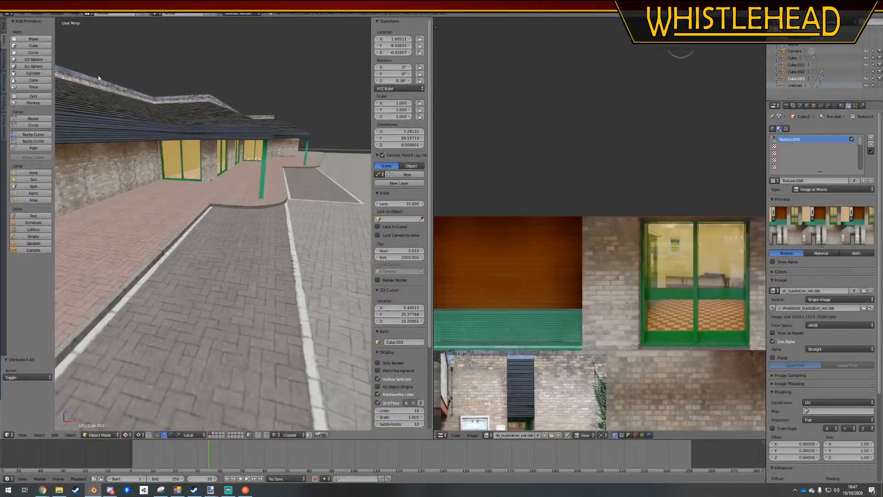
{"action": "left_click", "coordinate": [23, 17]}
{"action": "mouse_move", "coordinate": [73, 37]}
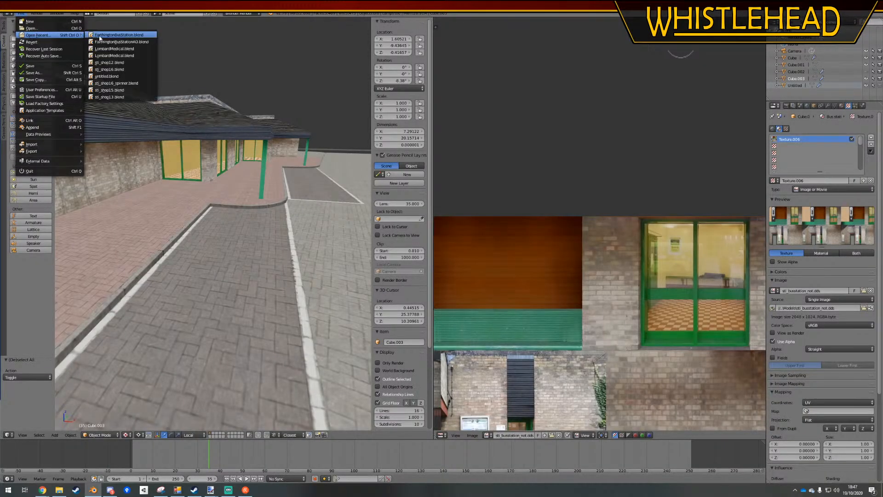
{"action": "left_click", "coordinate": [99, 39]}
{"action": "middle_click_drag", "start_coordinate": [272, 192], "coordinate": [231, 212]}
{"action": "scroll", "coordinate": [271, 188], "scroll_direction": "up", "scroll_amount": 2}
{"action": "scroll", "coordinate": [272, 188], "scroll_direction": "down", "scroll_amount": 2}
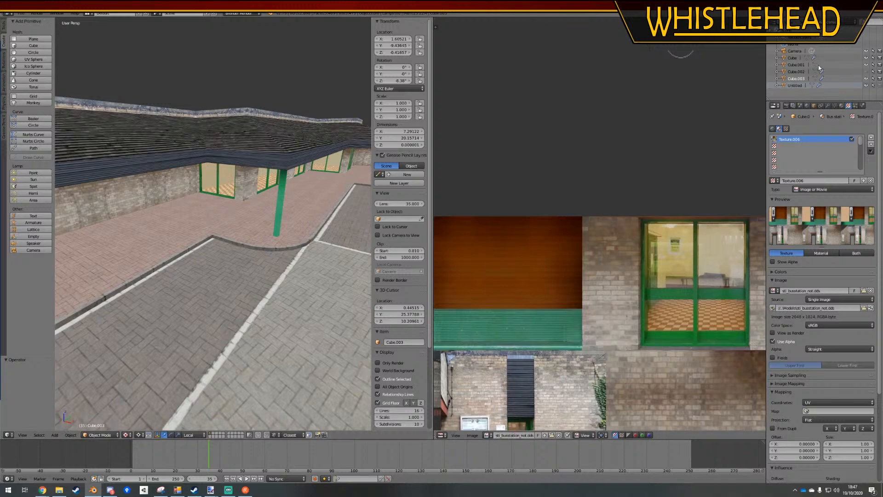
Select the green window frame object Cube.002 under the canopy and enter Edit Mode
{"action": "middle_click_drag", "start_coordinate": [245, 265], "coordinate": [248, 239]}
{"action": "scroll", "coordinate": [252, 170], "scroll_direction": "up", "scroll_amount": 3}
{"action": "middle_click_drag", "start_coordinate": [259, 156], "coordinate": [206, 240], "text": "shift"}
{"action": "right_click", "coordinate": [239, 157]}
{"action": "key", "text": "Tab"}
{"action": "right_click", "coordinate": [241, 160]}
{"action": "scroll", "coordinate": [220, 277], "scroll_direction": "up", "scroll_amount": 1}
{"action": "scroll", "coordinate": [221, 277], "scroll_direction": "down", "scroll_amount": 2}
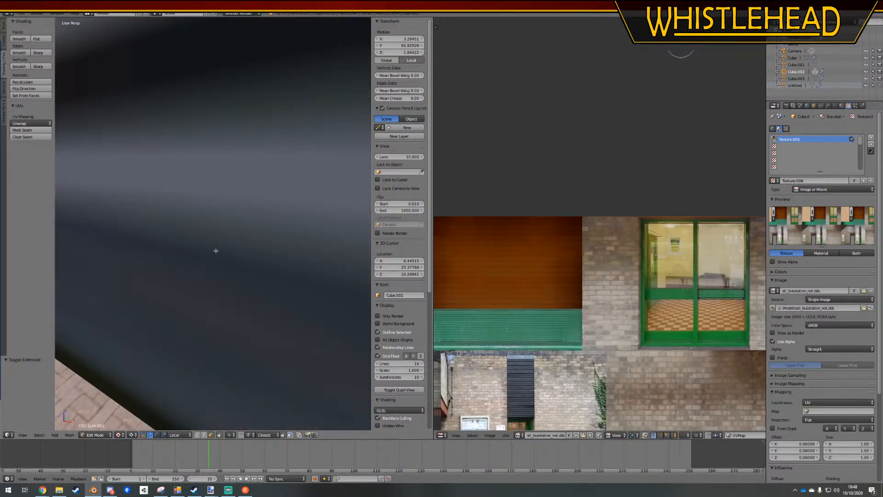
{"action": "scroll", "coordinate": [216, 250], "scroll_direction": "down", "scroll_amount": 2}
Select the middle and bottom green panel faces on all the glazed doorways
{"action": "right_click", "coordinate": [190, 198], "text": "shift"}
{"action": "right_click", "coordinate": [188, 240], "text": "shift"}
{"action": "right_click", "coordinate": [242, 252], "text": "shift"}
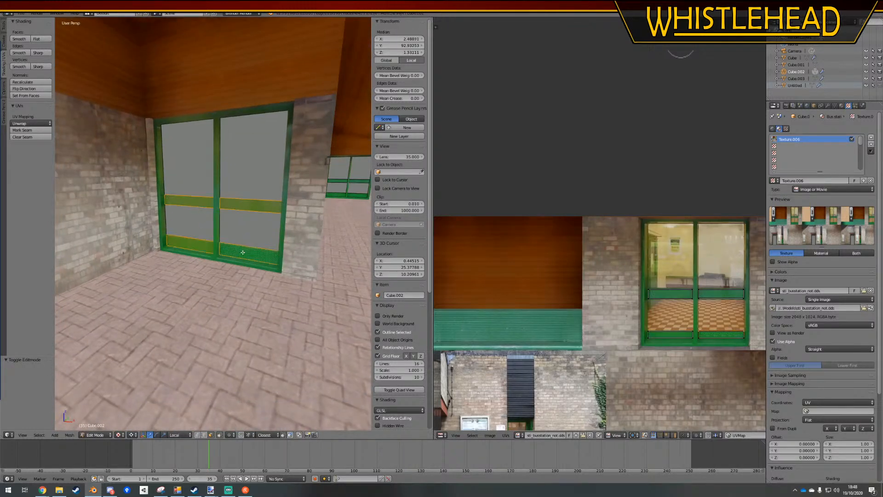
{"action": "middle_click_drag", "start_coordinate": [242, 253], "coordinate": [278, 184]}
{"action": "right_click", "coordinate": [258, 186], "text": "shift"}
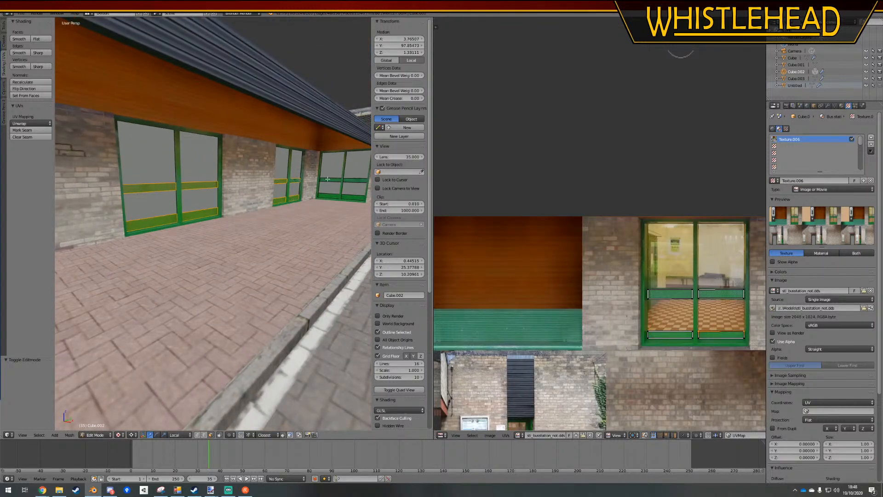
{"action": "middle_click_drag", "start_coordinate": [331, 196], "coordinate": [314, 235]}
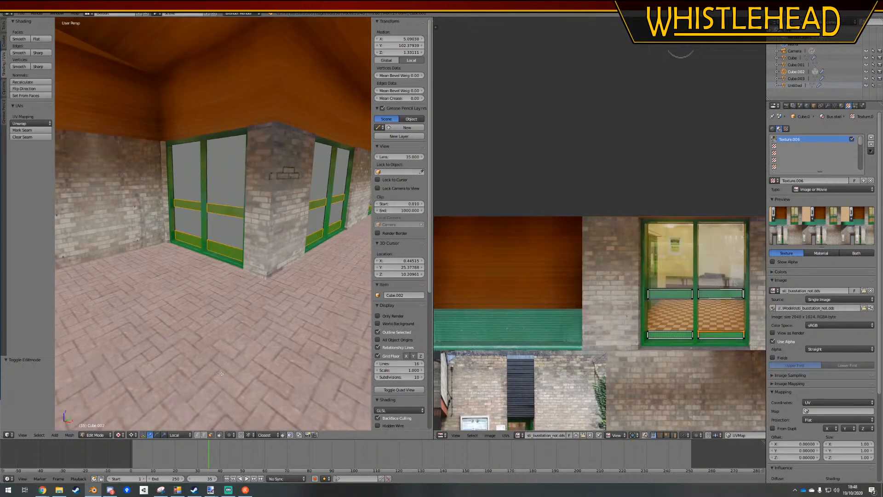
Duplicate the selected green panels in place, flip the duplicates' normals and return to Object Mode
{"action": "key", "text": "shift+d"}
{"action": "key", "text": "Escape"}
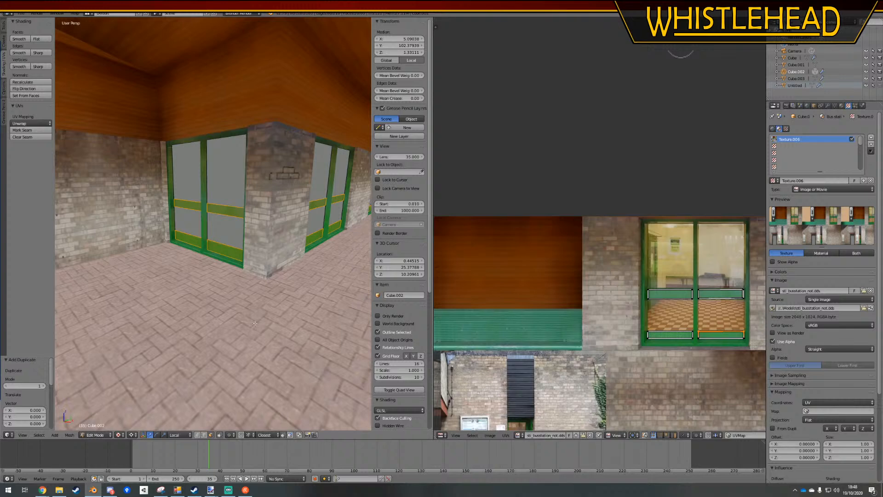
{"action": "key", "text": "g"}
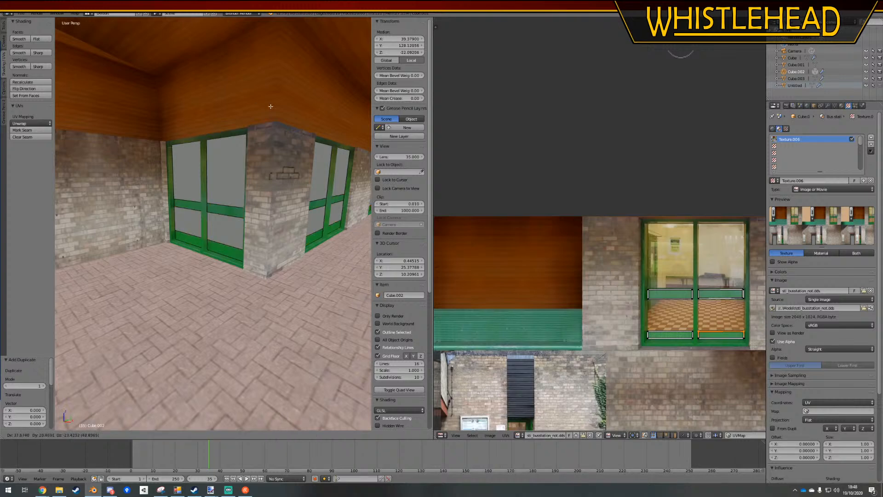
{"action": "key", "text": "Escape"}
{"action": "key", "text": "g"}
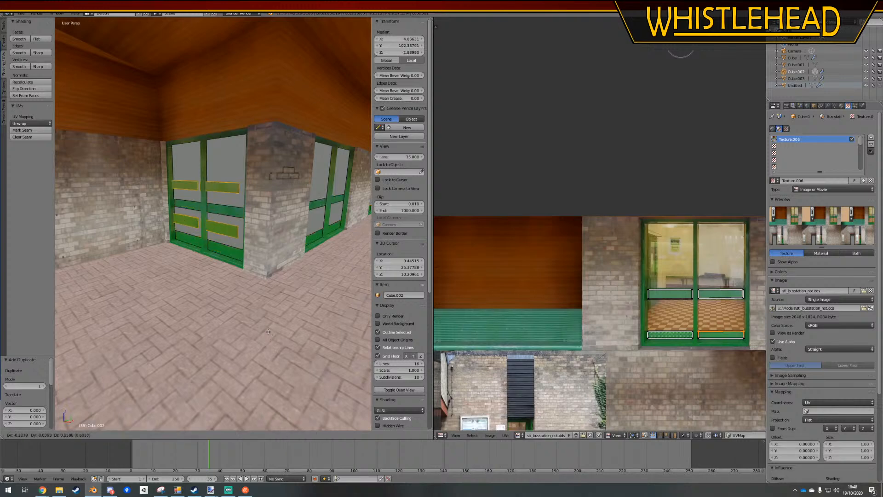
{"action": "key", "text": "Escape"}
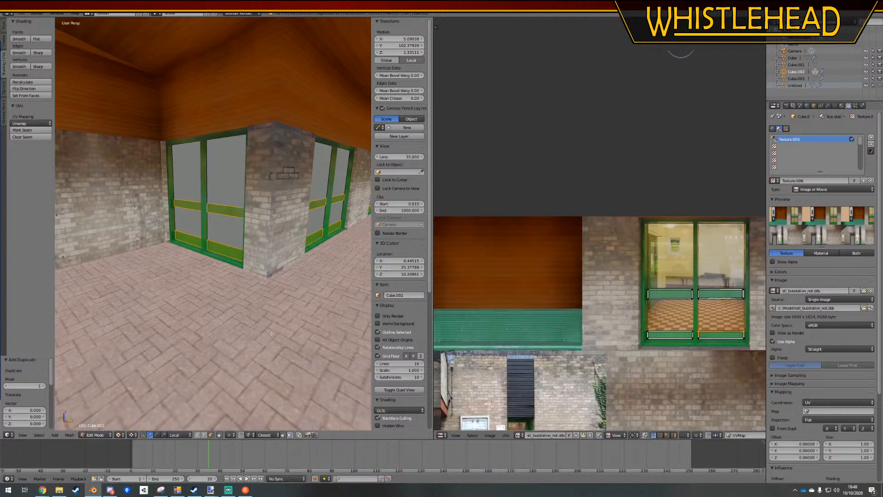
{"action": "left_click", "coordinate": [38, 90]}
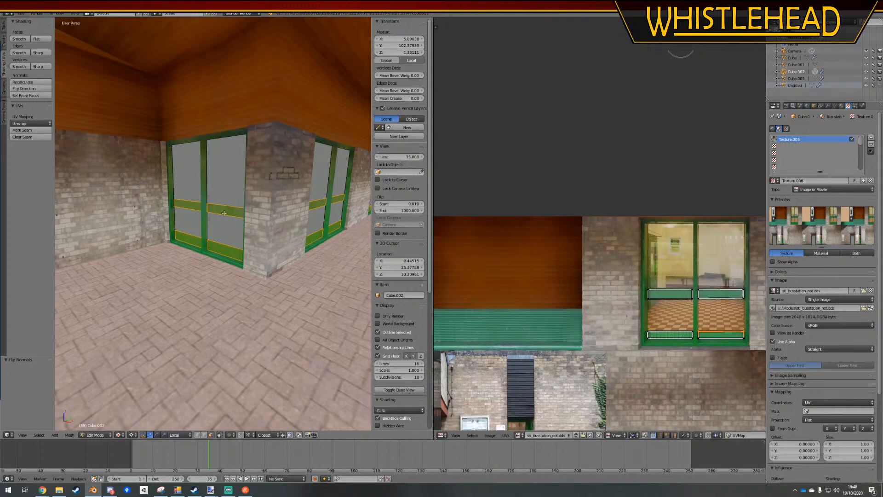
{"action": "key", "text": "Tab"}
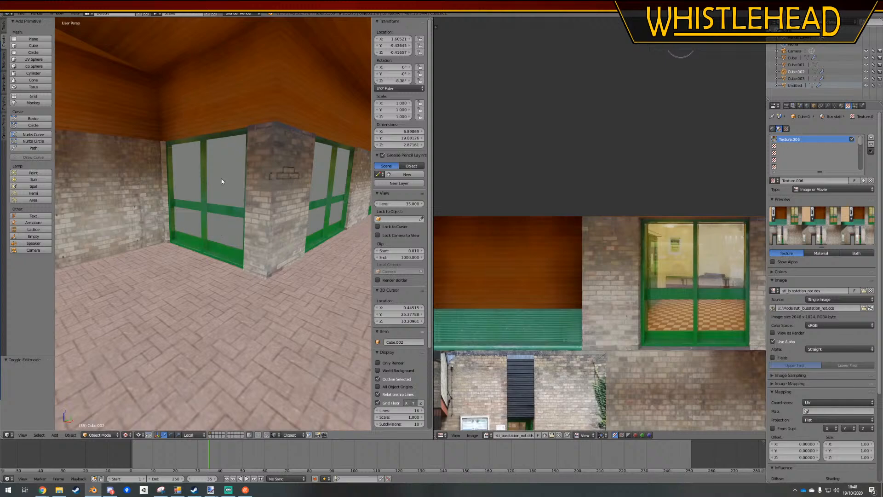
Check the frame's faces in Edit Mode, return to Object Mode and save the Blender file over the existing one
{"action": "key", "text": "Tab"}
{"action": "right_click", "coordinate": [178, 178]}
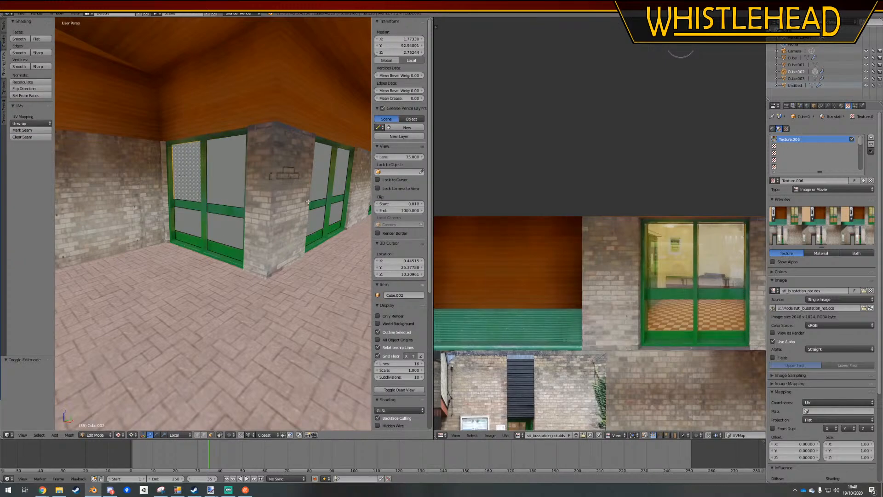
{"action": "middle_click_drag", "start_coordinate": [308, 202], "coordinate": [234, 237]}
{"action": "scroll", "coordinate": [252, 194], "scroll_direction": "down", "scroll_amount": 4}
{"action": "scroll", "coordinate": [252, 194], "scroll_direction": "up", "scroll_amount": 4}
{"action": "key", "text": "a"}
{"action": "scroll", "coordinate": [252, 194], "scroll_direction": "down", "scroll_amount": 5}
{"action": "key", "text": "Tab"}
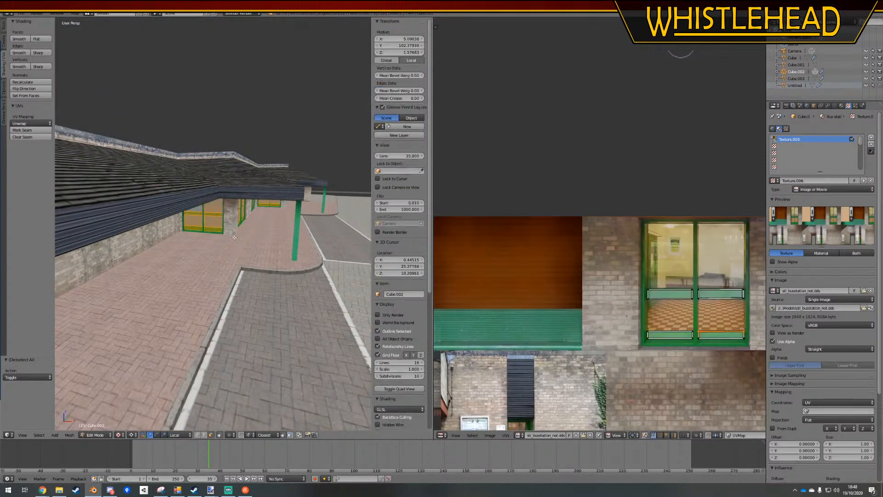
{"action": "scroll", "coordinate": [234, 237], "scroll_direction": "up", "scroll_amount": 6}
{"action": "key", "text": "ctrl+s"}
{"action": "left_click", "coordinate": [233, 237]}
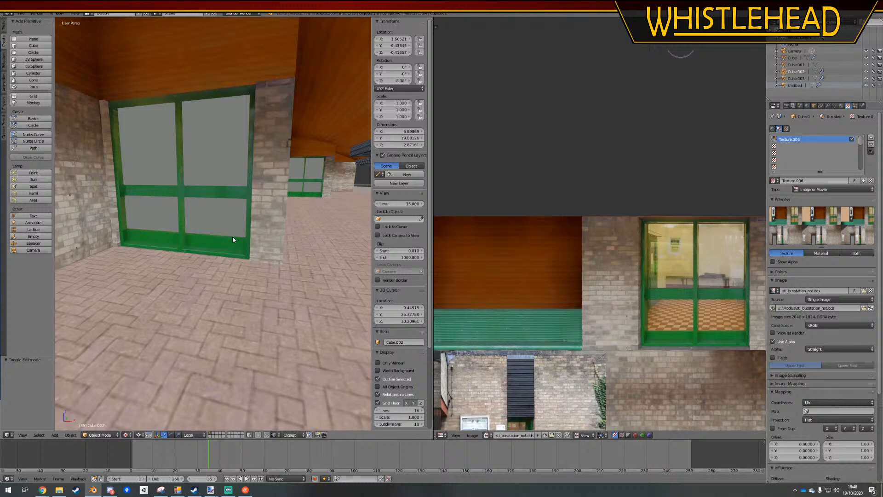
Inspect the checkered floor inside the building, the doorway panels and the overall exterior
{"action": "scroll", "coordinate": [232, 228], "scroll_direction": "down", "scroll_amount": 6}
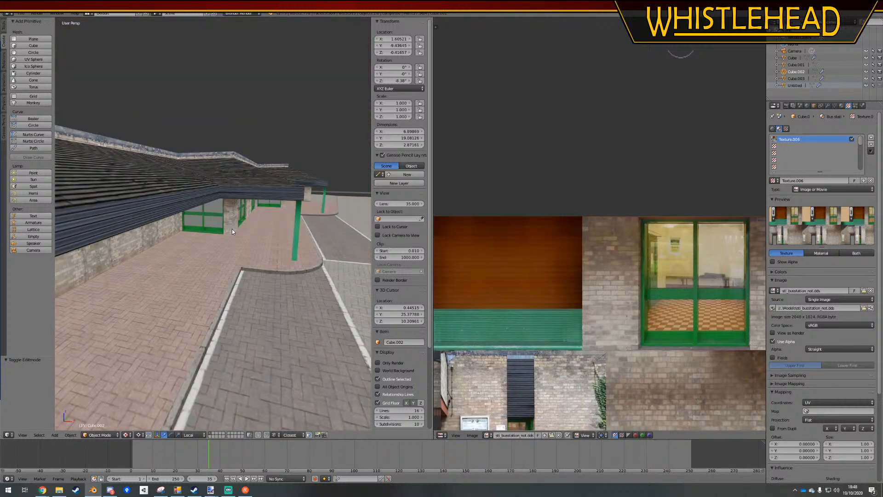
{"action": "scroll", "coordinate": [231, 229], "scroll_direction": "up", "scroll_amount": 8}
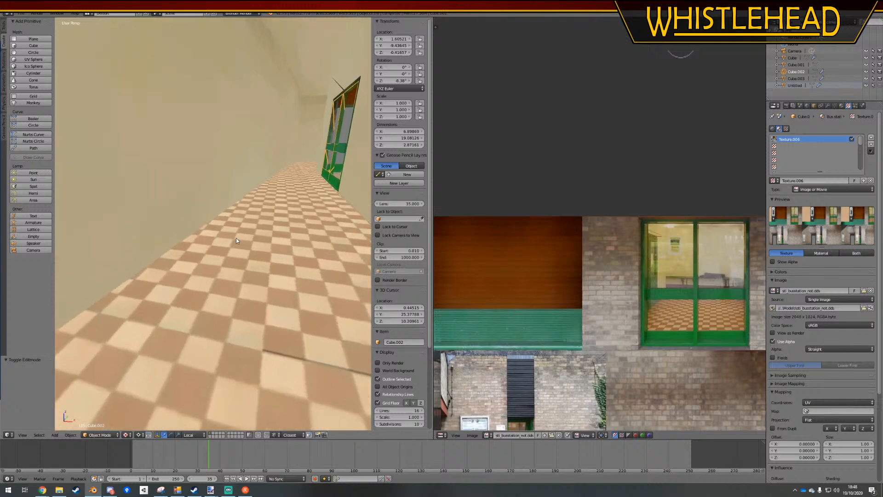
{"action": "scroll", "coordinate": [234, 238], "scroll_direction": "up", "scroll_amount": 1}
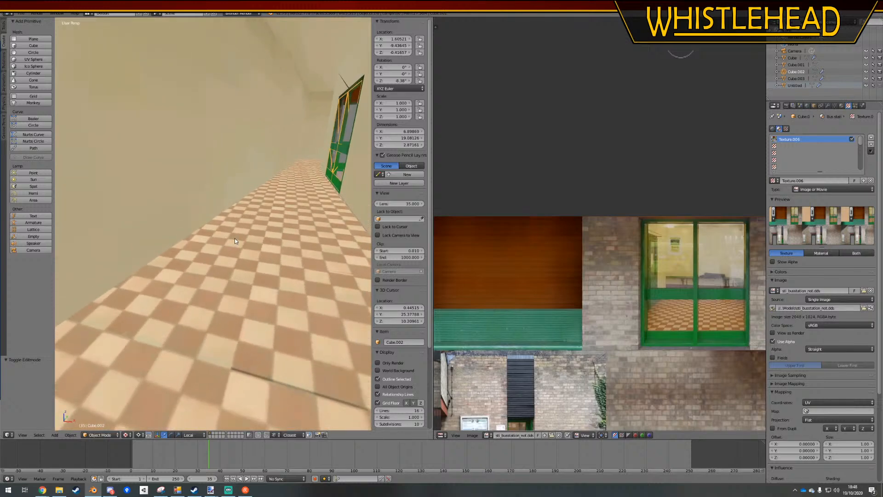
{"action": "scroll", "coordinate": [235, 240], "scroll_direction": "down", "scroll_amount": 4}
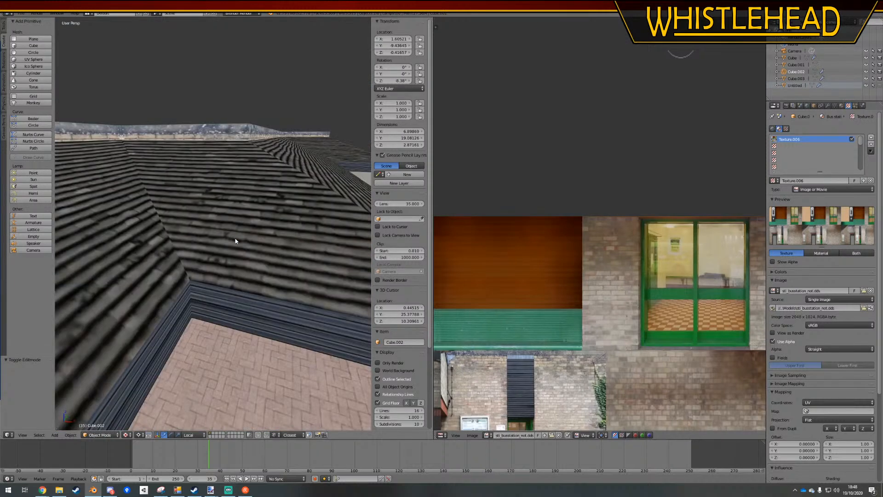
{"action": "scroll", "coordinate": [235, 240], "scroll_direction": "down", "scroll_amount": 7}
{"action": "middle_click_drag", "start_coordinate": [259, 222], "coordinate": [251, 202]}
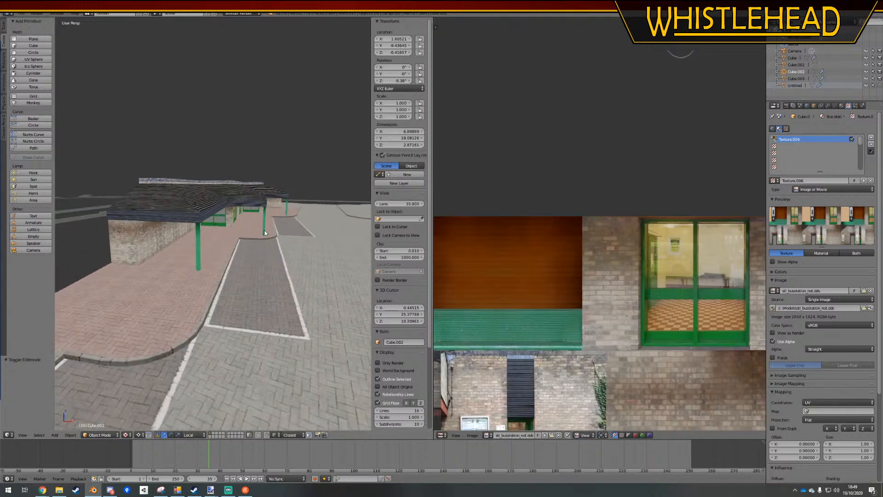
{"action": "left_click", "coordinate": [307, 238]}
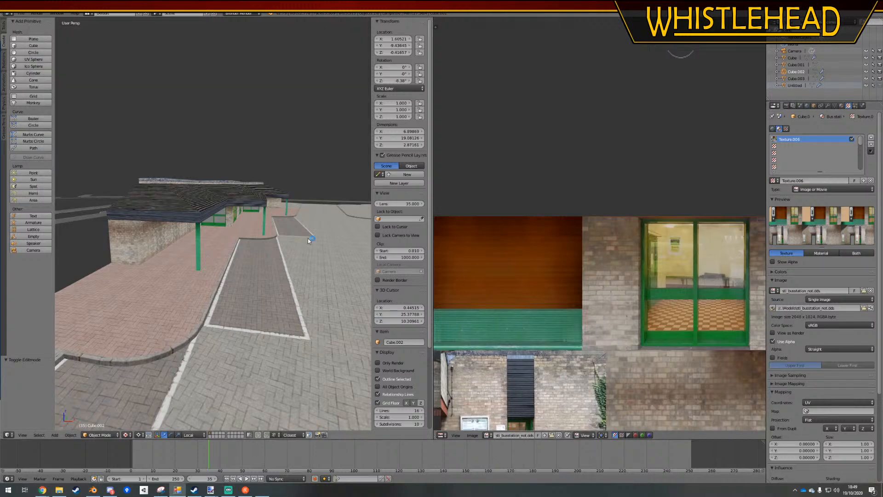
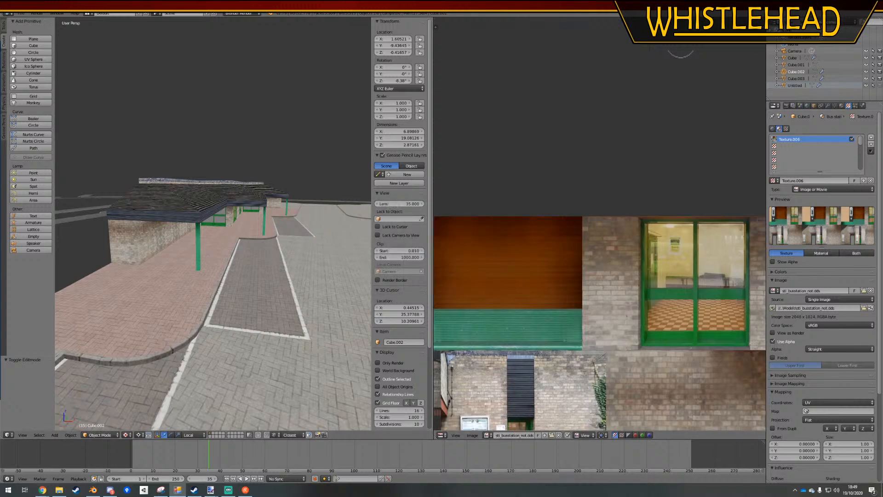
Switch to Paint.NET and look over the whole bus station texture sheet
{"action": "key", "text": "alt+Tab"}
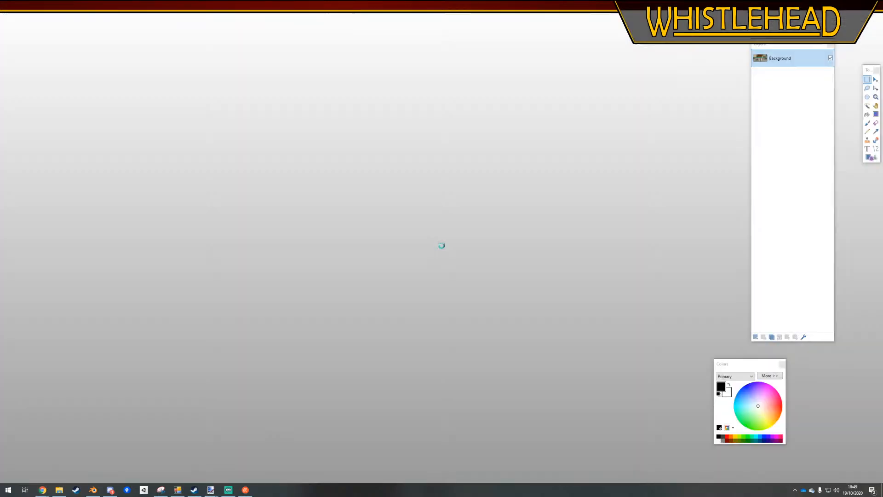
{"action": "scroll", "coordinate": [614, 126], "scroll_direction": "down", "scroll_amount": 2, "text": "ctrl"}
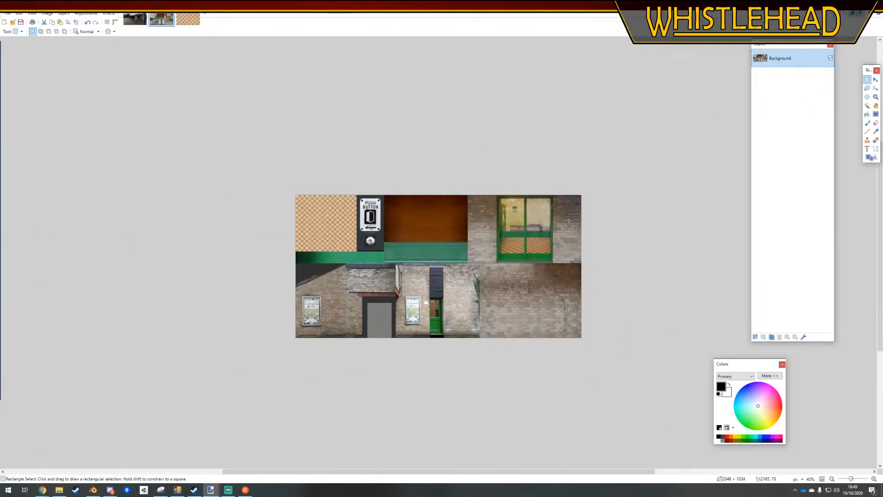
{"action": "scroll", "coordinate": [667, 118], "scroll_direction": "up", "scroll_amount": 1, "text": "ctrl"}
{"action": "left_click_drag", "start_coordinate": [666, 118], "coordinate": [306, 414]}
{"action": "scroll", "coordinate": [294, 414], "scroll_direction": "up", "scroll_amount": 1, "text": "ctrl"}
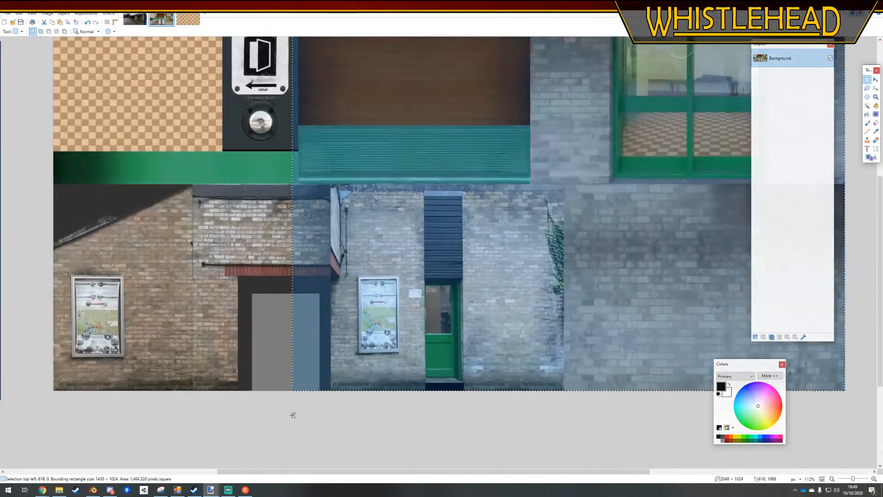
{"action": "left_click", "coordinate": [292, 413]}
{"action": "scroll", "coordinate": [393, 364], "scroll_direction": "down", "scroll_amount": 1, "text": "ctrl"}
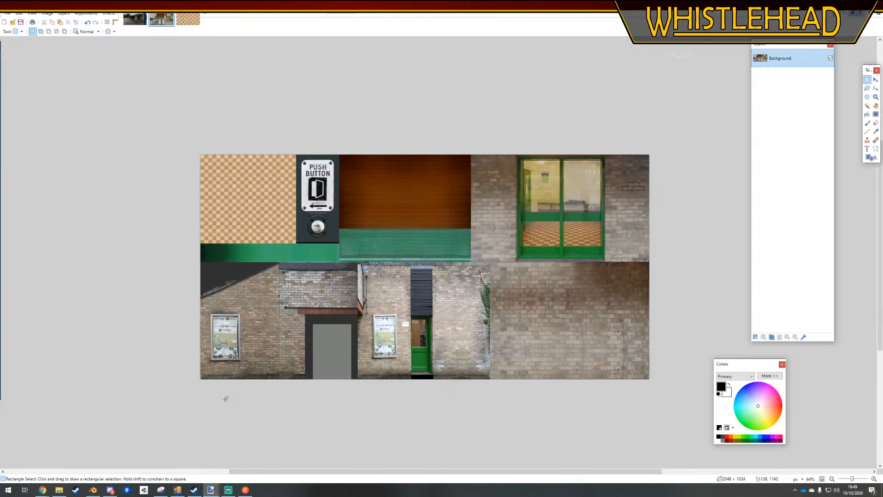
Save the bus station texture as sti_busstation.dds in the Models folder, replacing the existing file
{"action": "left_click", "coordinate": [8, 14]}
{"action": "left_click", "coordinate": [25, 67]}
{"action": "scroll", "coordinate": [467, 305], "scroll_direction": "down", "scroll_amount": 1}
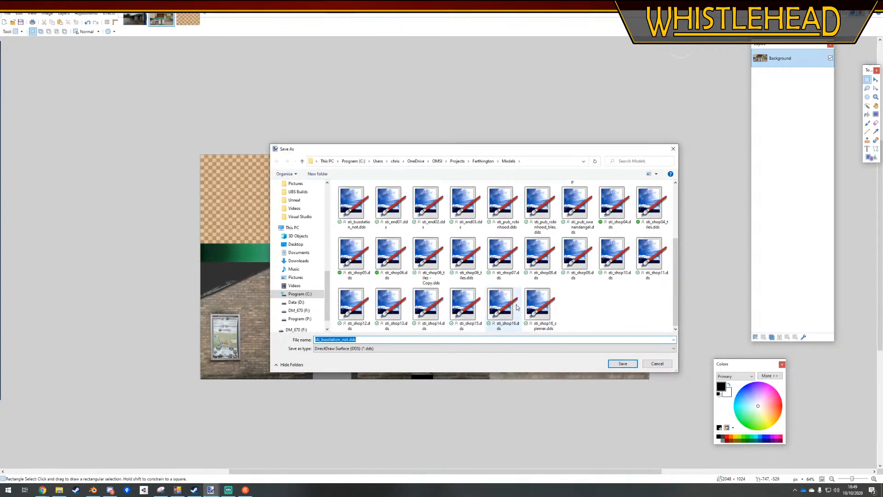
{"action": "scroll", "coordinate": [506, 301], "scroll_direction": "up", "scroll_amount": 2}
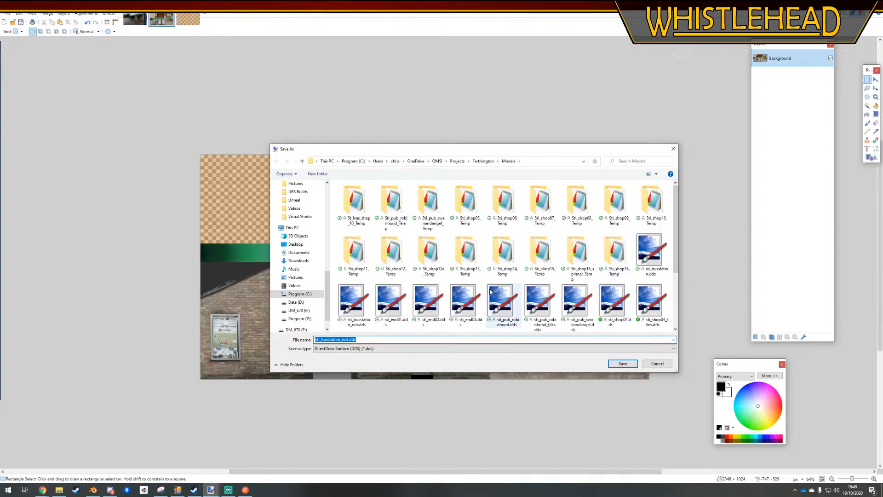
{"action": "left_click", "coordinate": [649, 251]}
{"action": "left_click", "coordinate": [616, 364]}
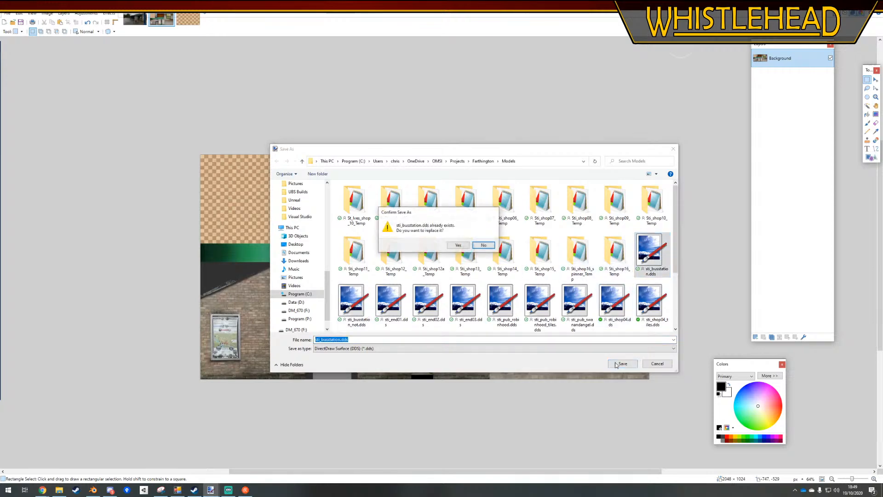
{"action": "key", "text": "y"}
{"action": "key", "text": "Return"}
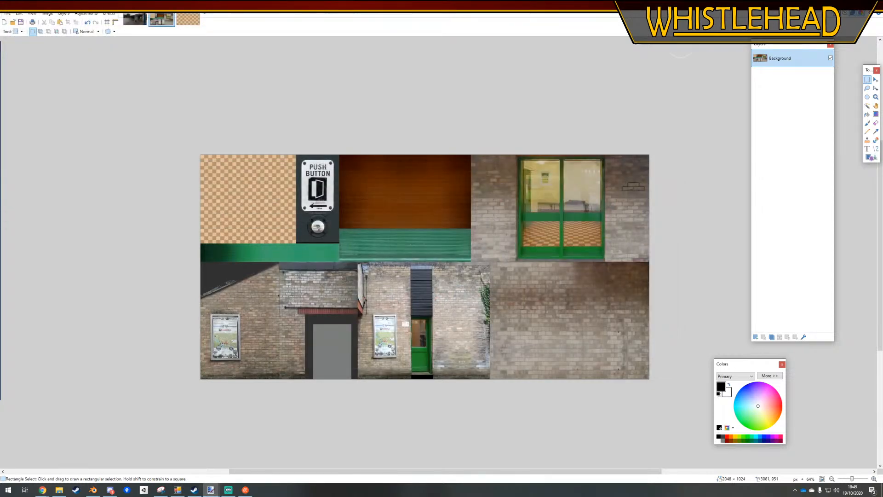
Switch back to Blender, load sti_busstation.dds as the texture's image and show the Bus station material settings
{"action": "key", "text": "alt+Tab"}
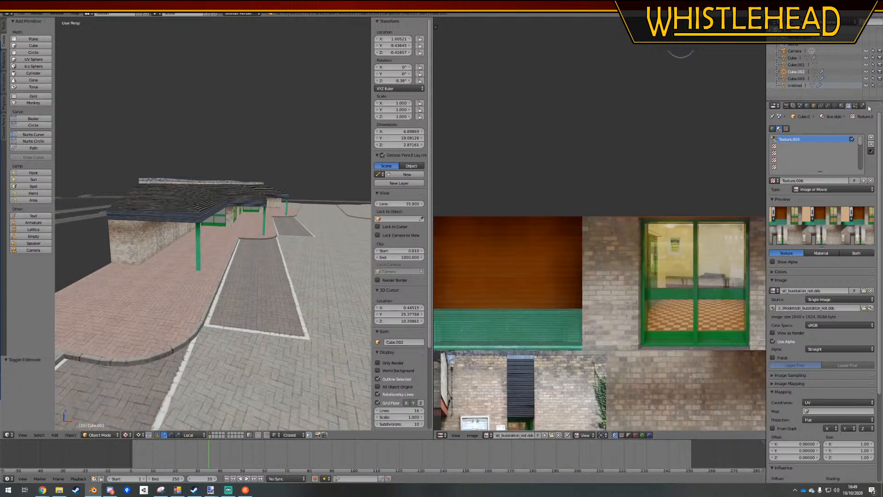
{"action": "left_click", "coordinate": [864, 308]}
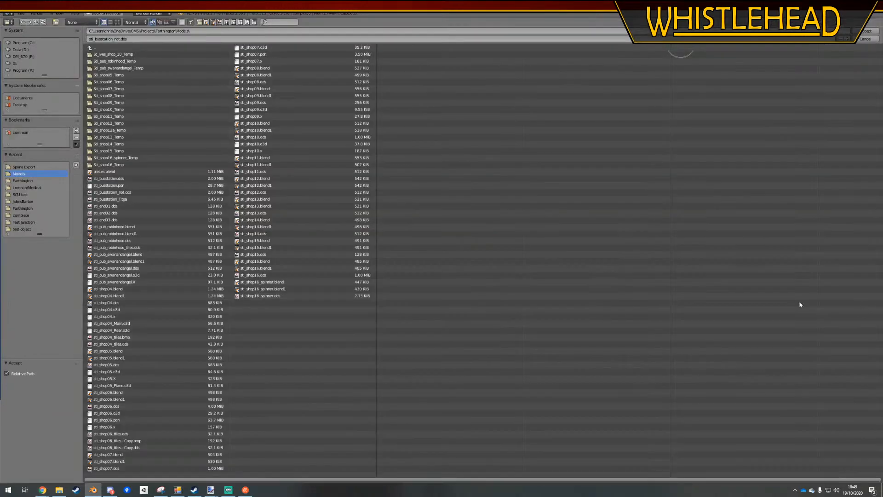
{"action": "double_click", "coordinate": [129, 179]}
{"action": "middle_click_drag", "start_coordinate": [328, 248], "coordinate": [316, 248]}
{"action": "left_click", "coordinate": [841, 106]}
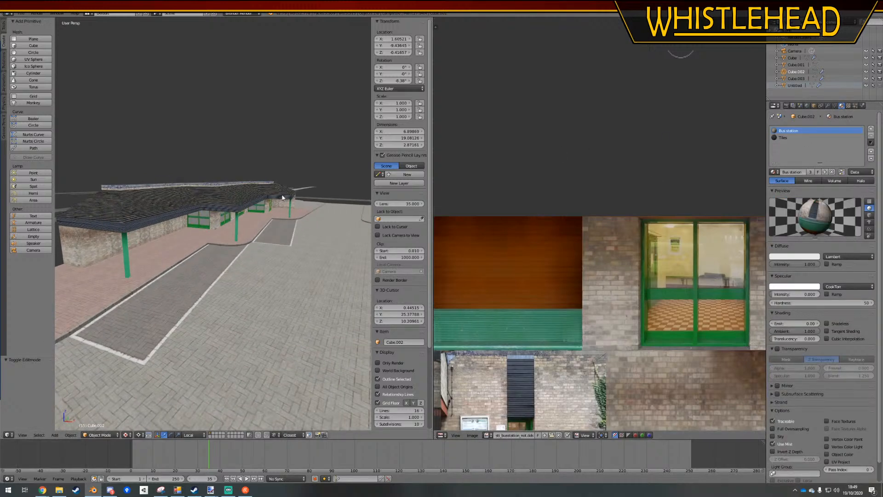
Open pavement_mid.jpg from the whistlehead roadways texture folder in Paint.NET and examine it
{"action": "key", "text": "alt+Tab"}
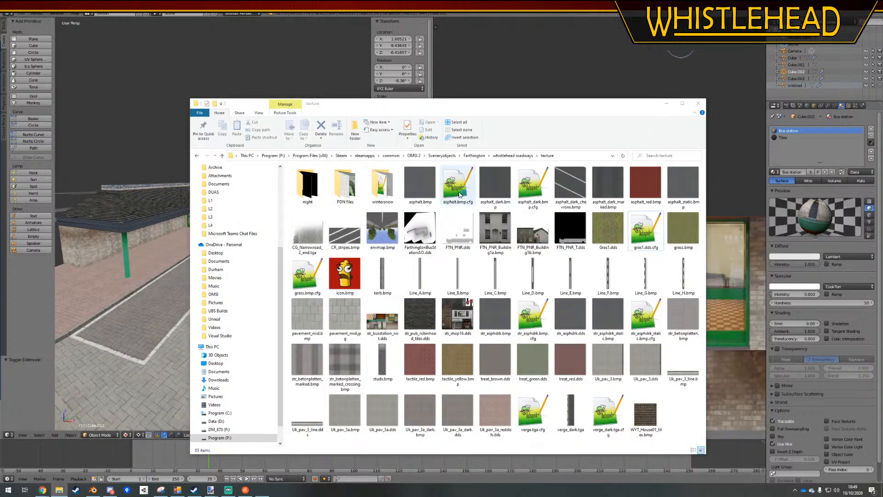
{"action": "left_click", "coordinate": [414, 320]}
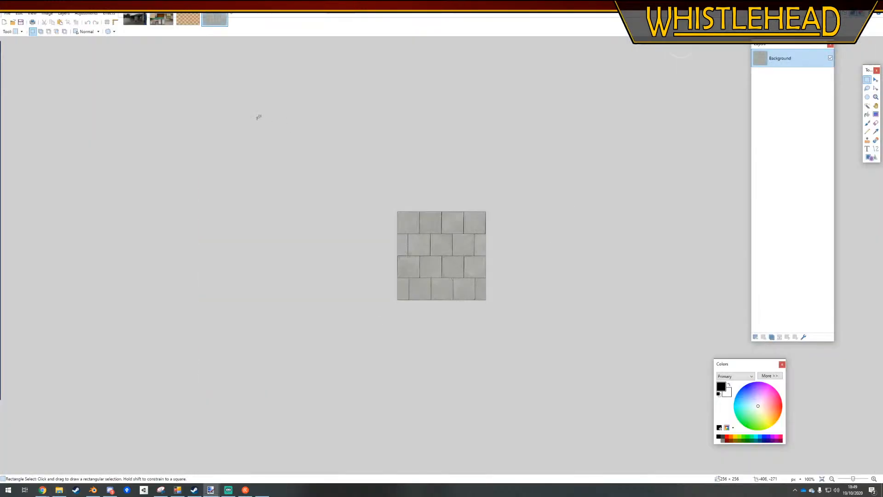
{"action": "left_click", "coordinate": [59, 489]}
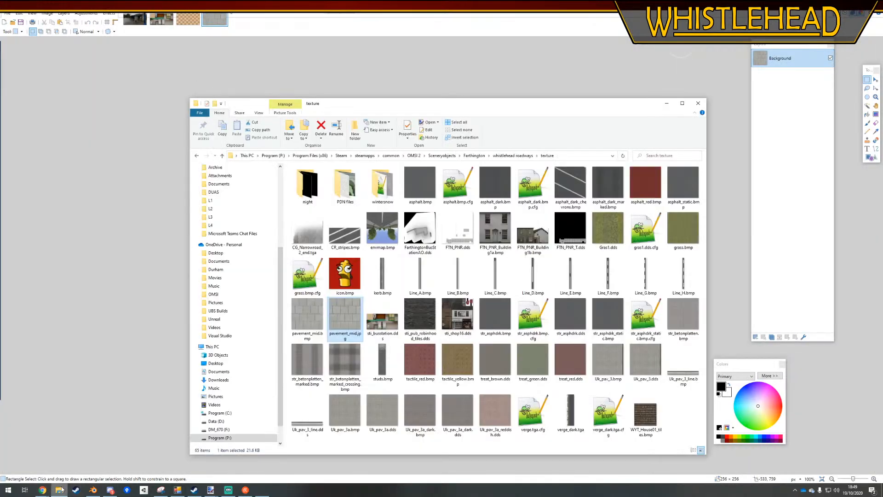
{"action": "left_click", "coordinate": [186, 32]}
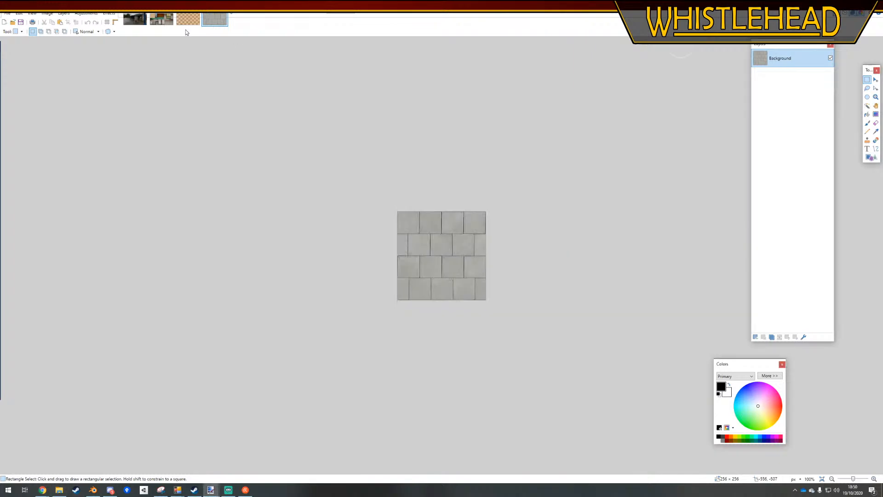
{"action": "left_click", "coordinate": [161, 19]}
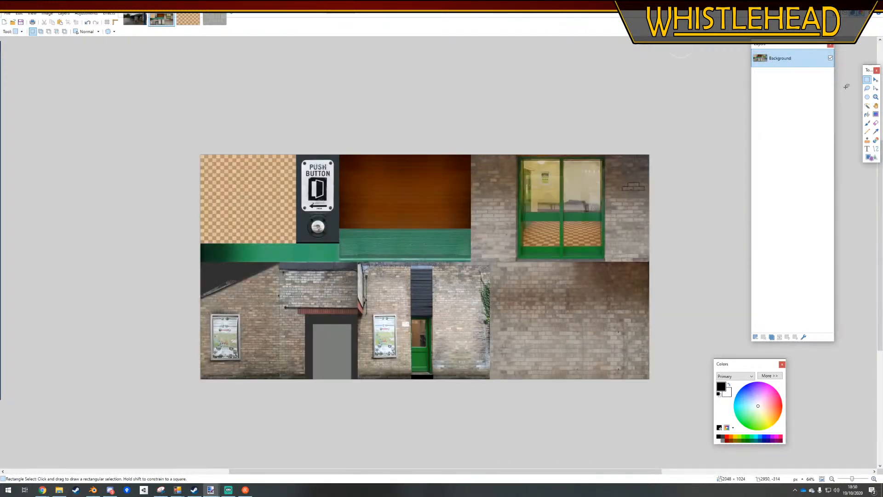
{"action": "left_click", "coordinate": [867, 109]}
{"action": "left_click", "coordinate": [327, 361]}
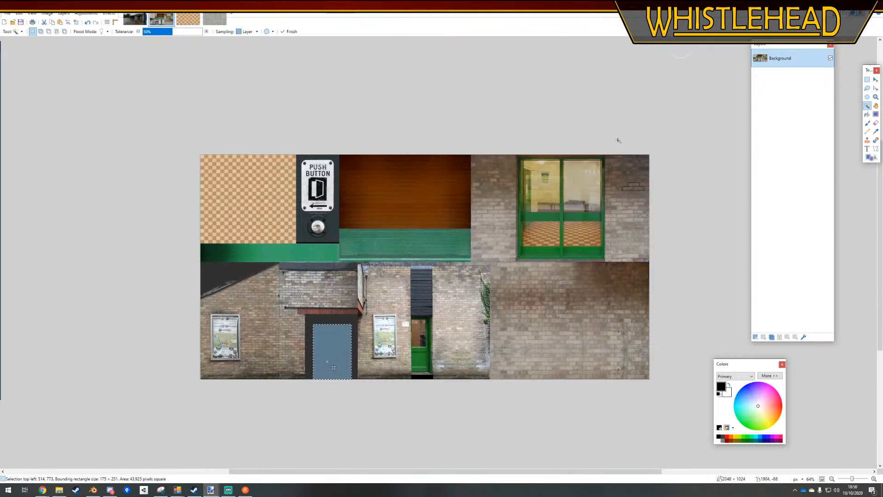
{"action": "key", "text": "s"}
{"action": "key", "text": "ctrl+d"}
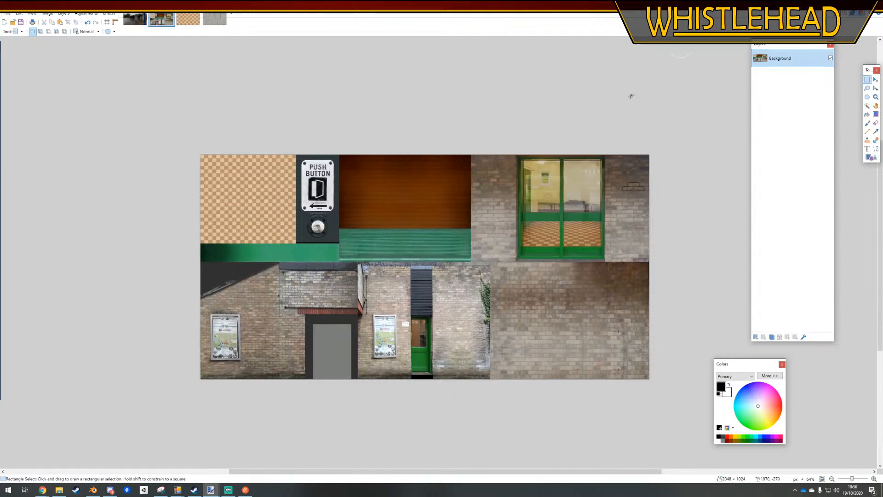
Open a second File Explorer window and copy sti_busstation_T.tga into the whistlehead roadways texture folder
{"action": "left_click", "coordinate": [66, 494]}
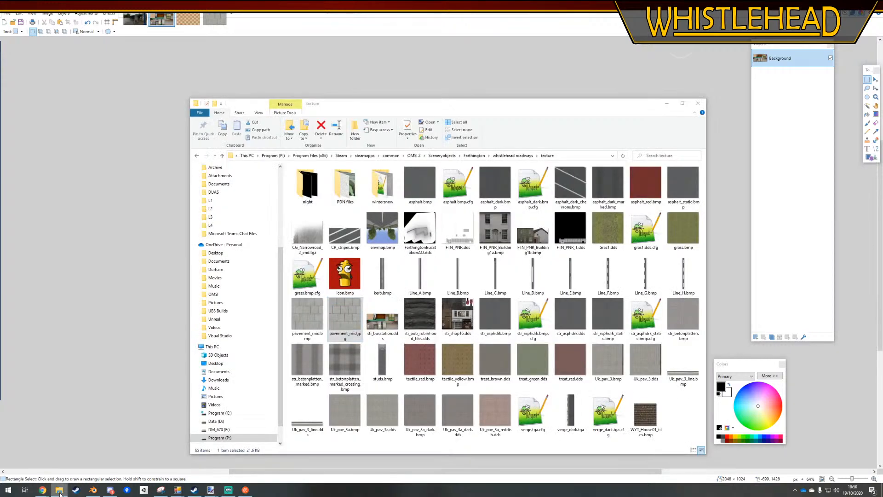
{"action": "right_click", "coordinate": [63, 492]}
{"action": "left_click", "coordinate": [73, 453]}
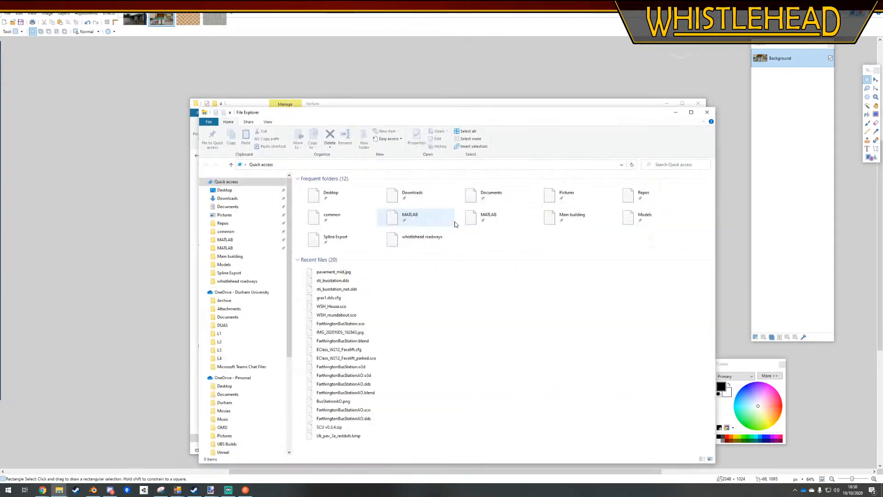
{"action": "mouse_move", "coordinate": [411, 104]}
{"action": "left_mouse_down"}
{"action": "mouse_move", "coordinate": [546, 364]}
{"action": "mouse_move", "coordinate": [882, 193]}
{"action": "mouse_move", "coordinate": [882, 184]}
{"action": "left_mouse_up"}
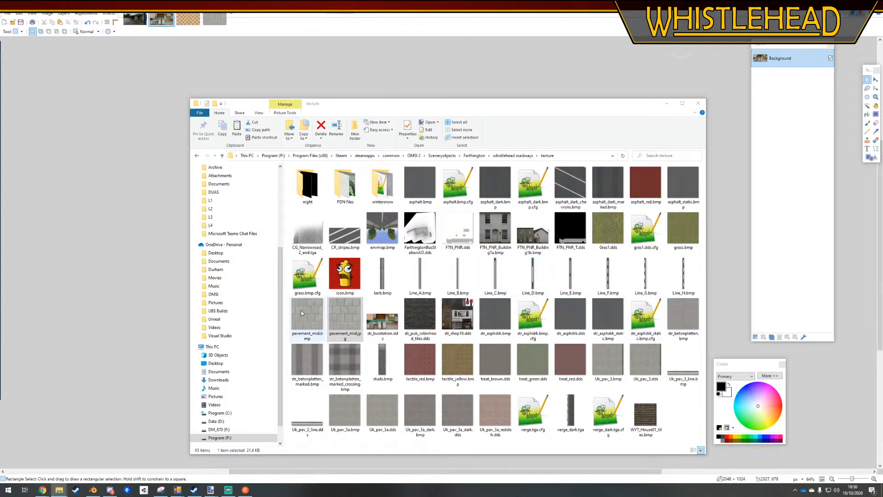
{"action": "left_click", "coordinate": [286, 315]}
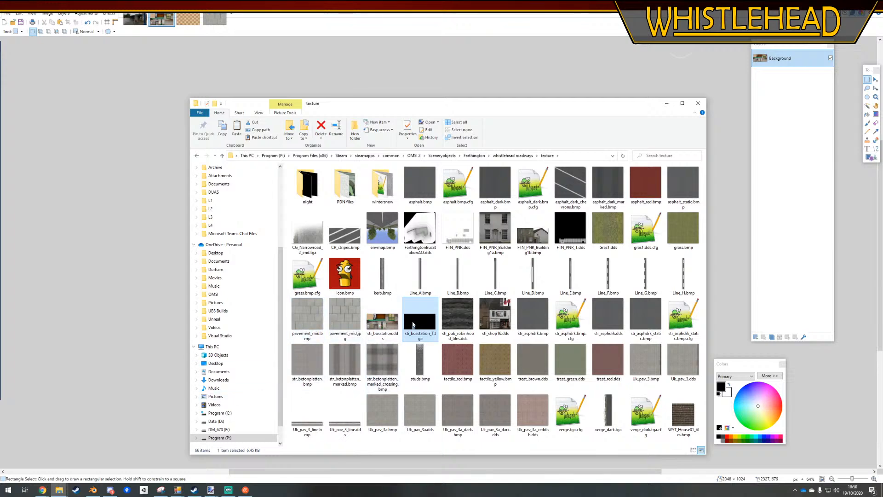
Open FarthingtonBusStation.sco from the whistlehead roadways folder in Notepad++ and add a [matl] heading below the mesh entry
{"action": "left_click", "coordinate": [521, 156]}
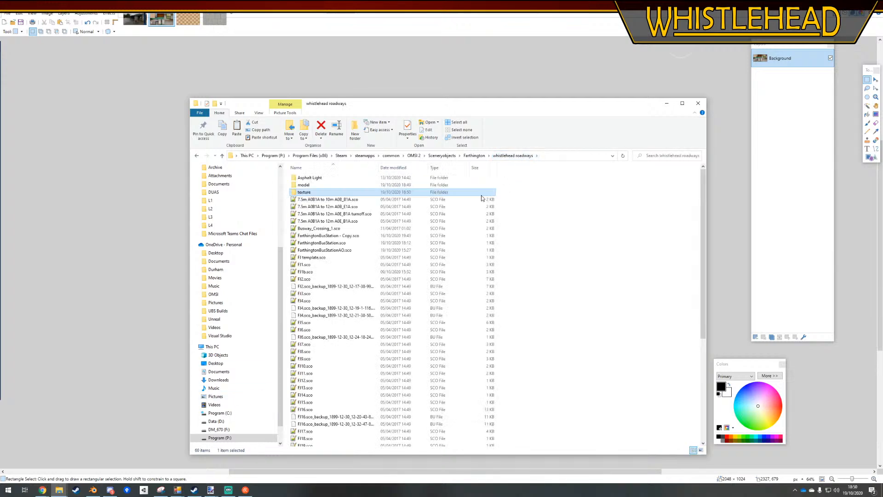
{"action": "double_click", "coordinate": [315, 242]}
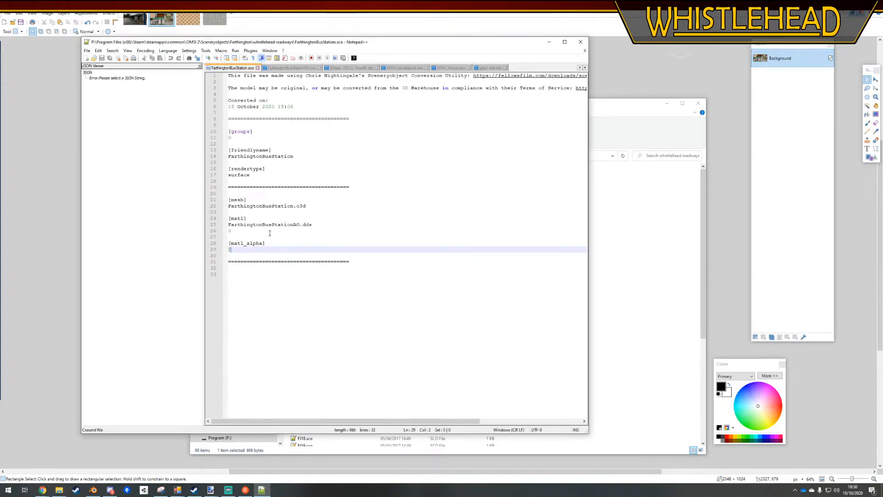
{"action": "left_click", "coordinate": [321, 206]}
{"action": "key", "text": "Return"}
{"action": "key", "text": "Return"}
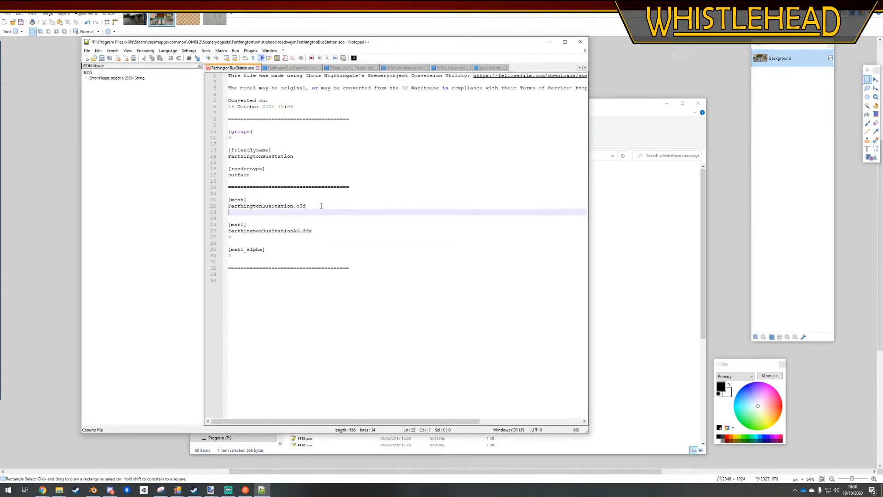
{"action": "type", "text": "[mat"}
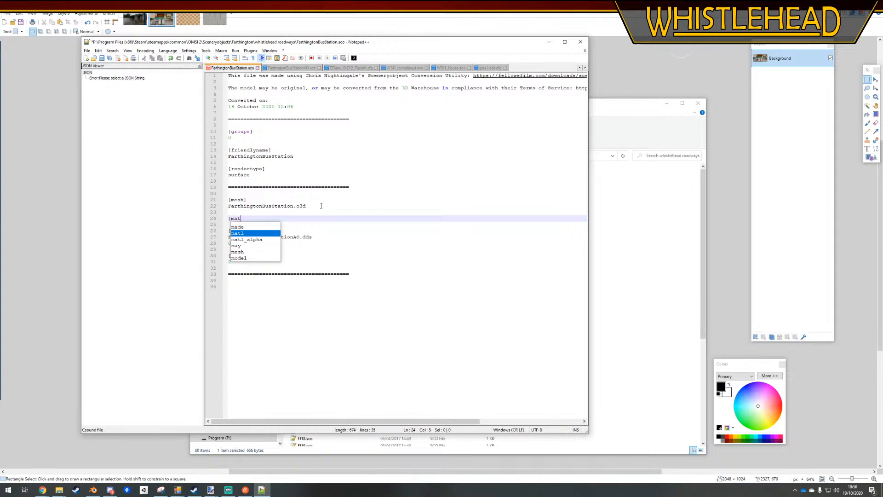
{"action": "type", "text": "l]"}
{"action": "key", "text": "Return"}
Enter sti_busstation.dds as the texture file name under the new [matl] heading
{"action": "type", "text": "Far"}
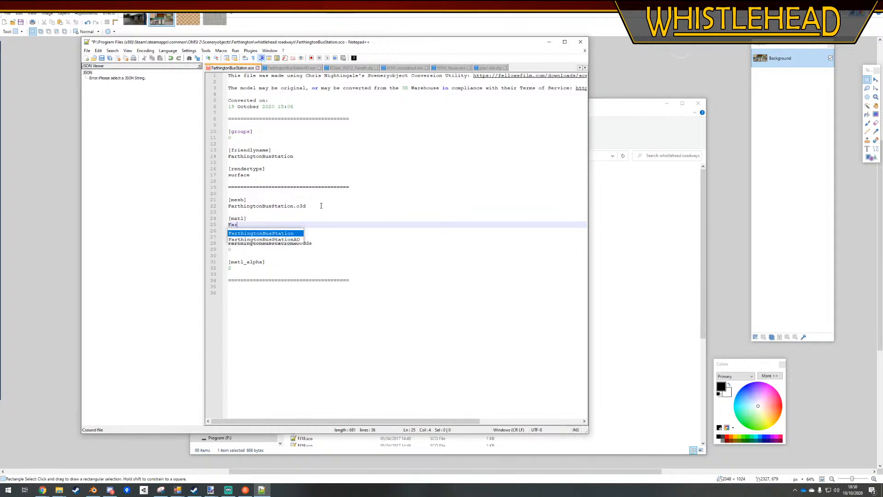
{"action": "type", "text": "thingtonBusStation.dds"}
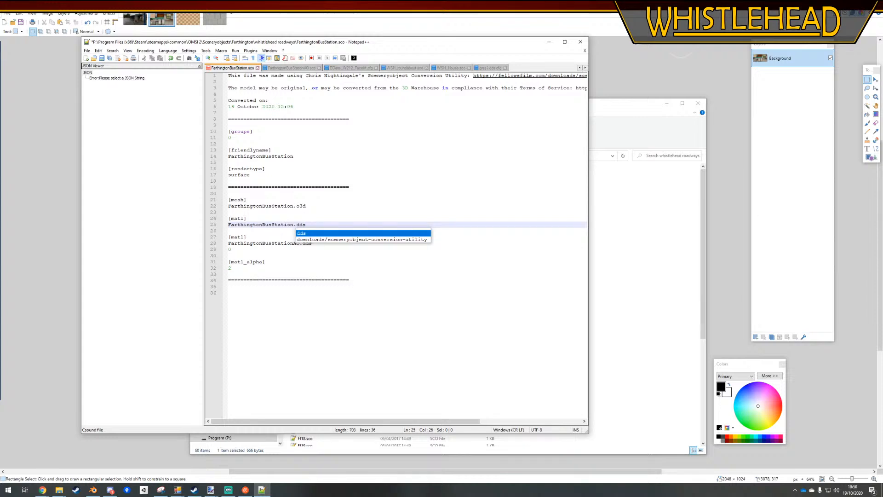
{"action": "left_click_drag", "start_coordinate": [294, 223], "coordinate": [212, 224]}
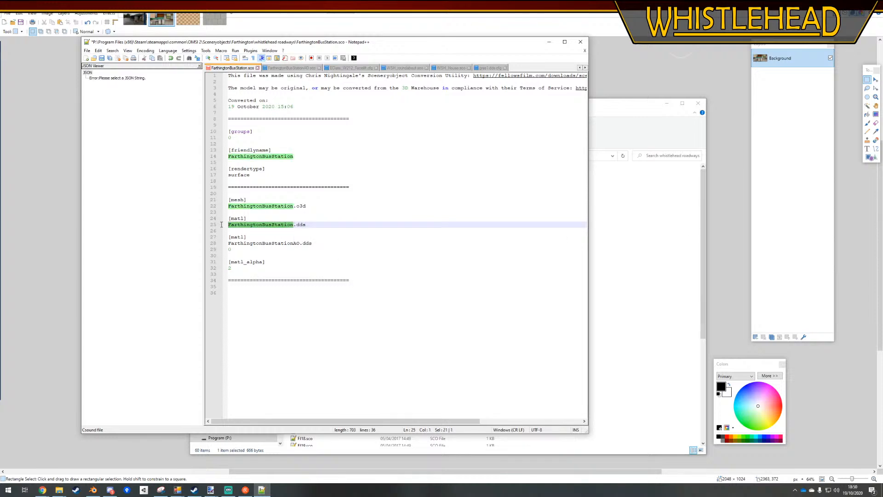
{"action": "type", "text": "sti_bussti"}
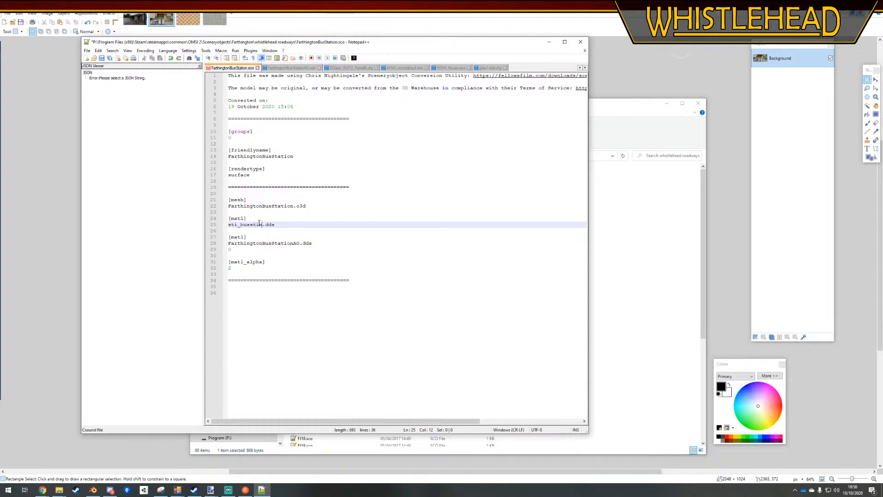
{"action": "type", "text": "n"}
{"action": "key", "text": "Left"}
{"action": "key", "text": "BackSpace"}
{"action": "type", "text": "atio"}
Add a [matl_transmap] entry below the sti_busstation.dds line, with sti_busstation_T.tga as its texture file
{"action": "key", "text": "Return"}
{"action": "key", "text": "Return"}
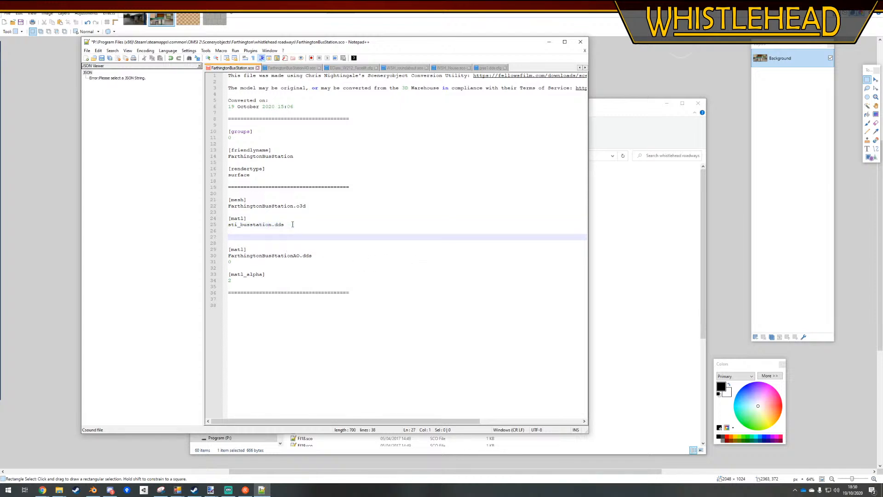
{"action": "type", "text": "[matl"}
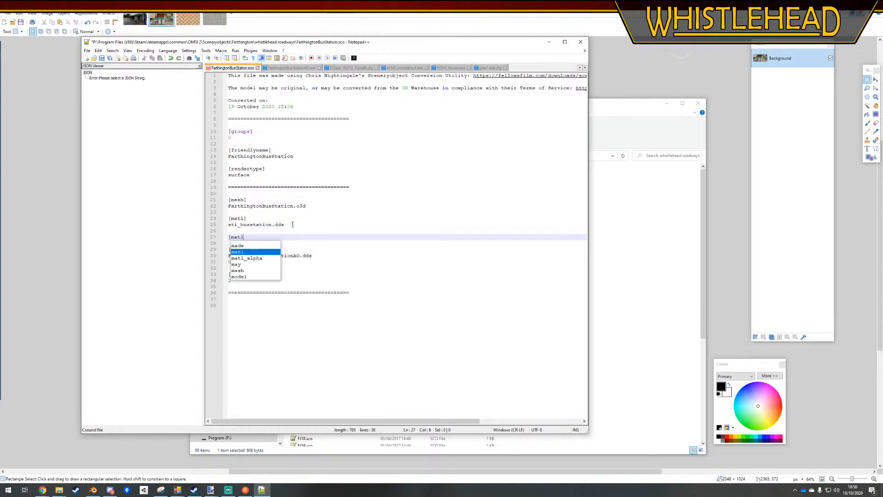
{"action": "type", "text": "_trans"}
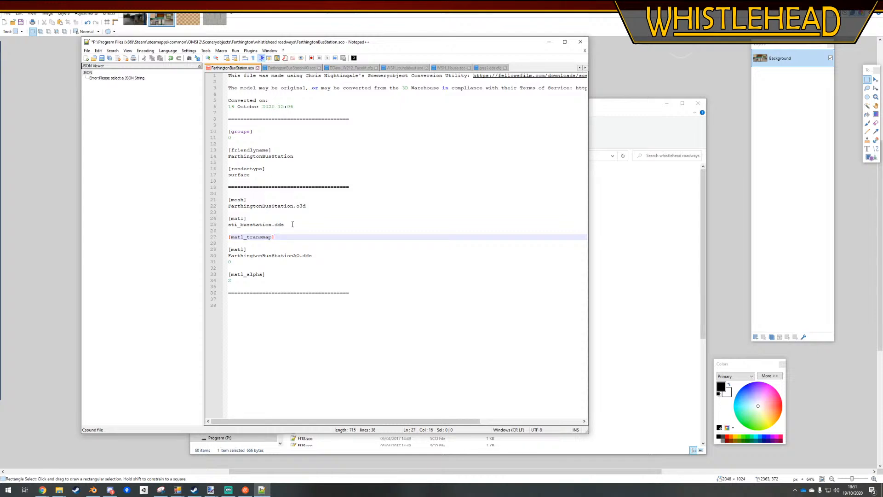
{"action": "type", "text": "map]"}
{"action": "key", "text": "Return"}
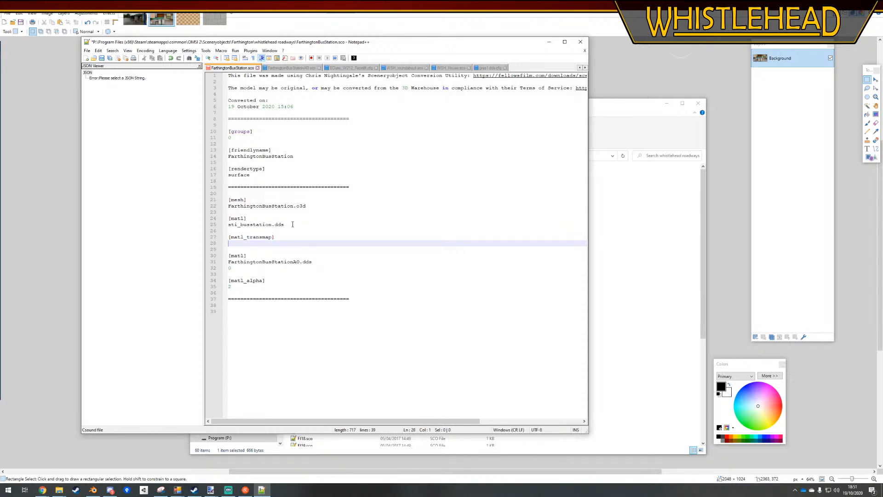
{"action": "type", "text": "sti_busstat"}
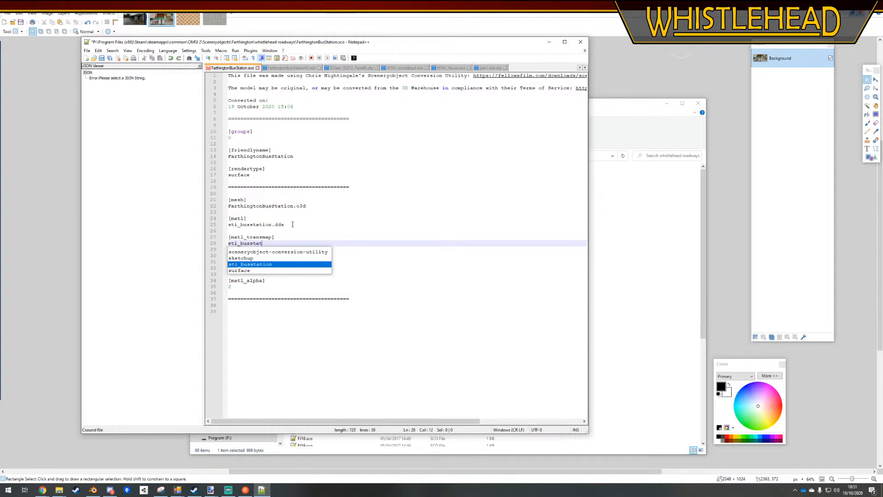
{"action": "type", "text": "ion T"}
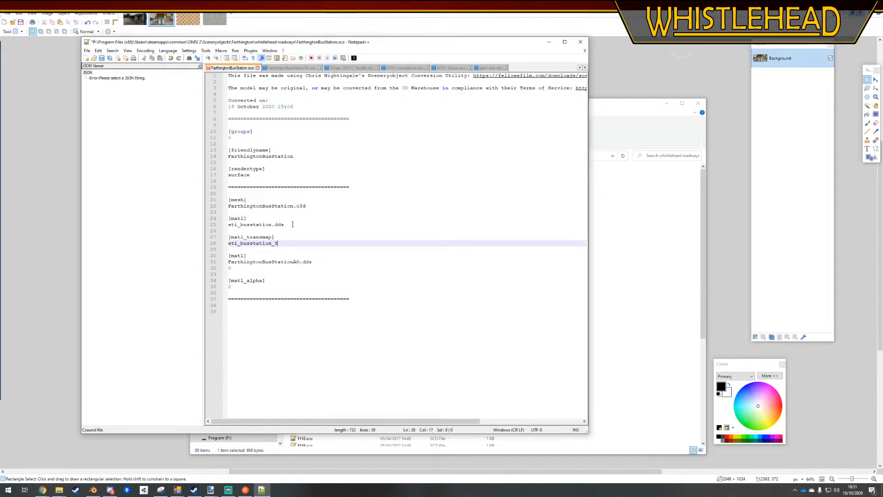
{"action": "type", "text": ".tga"}
{"action": "key", "text": "Return"}
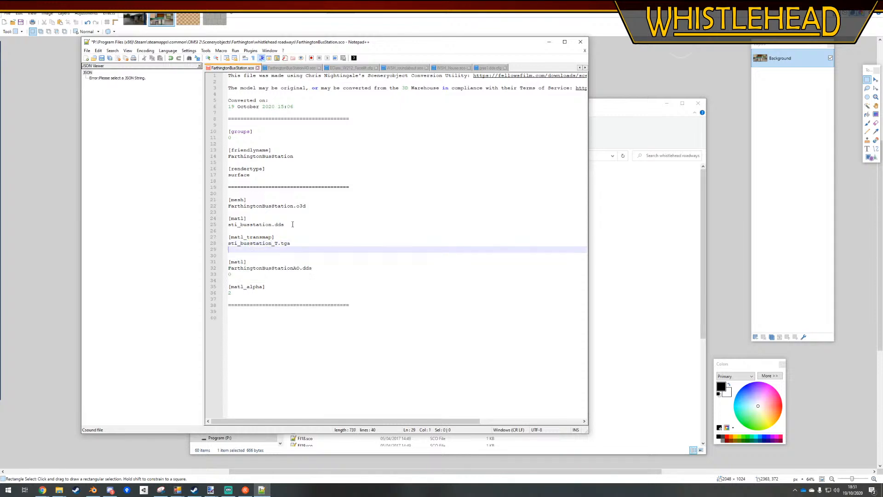
Add a [matl_alpha] entry with the value 2 below the transmap entry and save the .sco file
{"action": "key", "text": "Return"}
{"action": "type", "text": "[matl"}
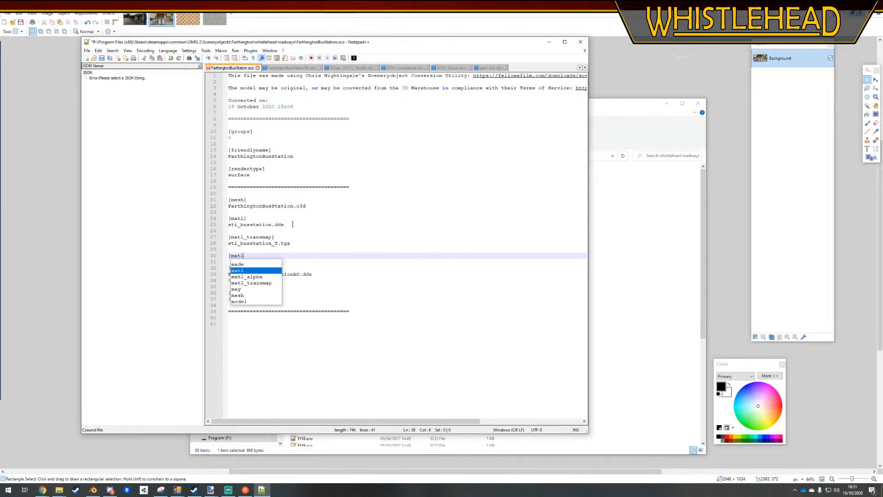
{"action": "type", "text": "_alpha]"}
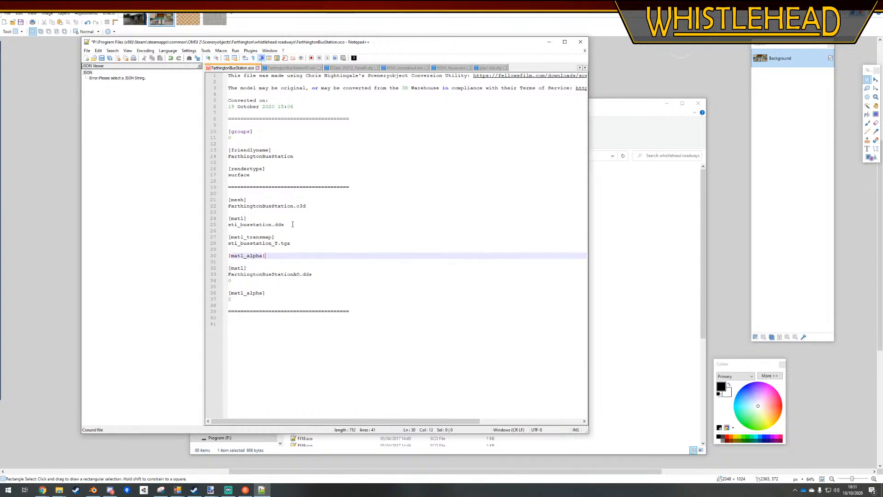
{"action": "key", "text": "Return"}
{"action": "type", "text": "2"}
{"action": "left_click", "coordinate": [314, 324]}
{"action": "key", "text": "ctrl+s"}
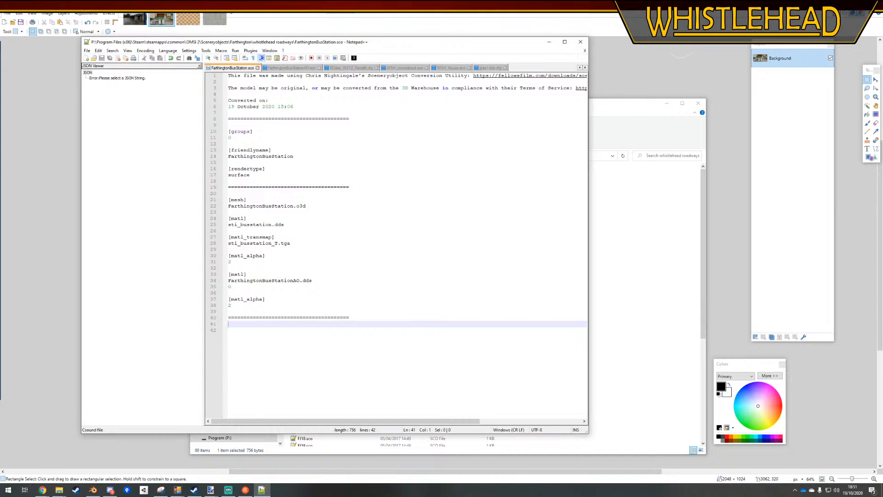
Open EClass_W212_Facelift.ovh from OMSI 2's Vehicles\WH_UK_AI_alpha\_Road folder and look through it for material entries
{"action": "key", "text": "alt+Tab"}
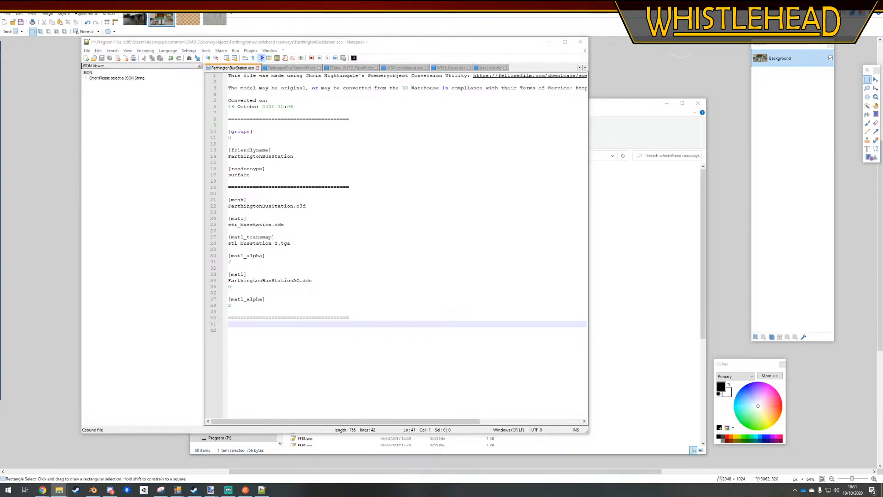
{"action": "left_click", "coordinate": [613, 319]}
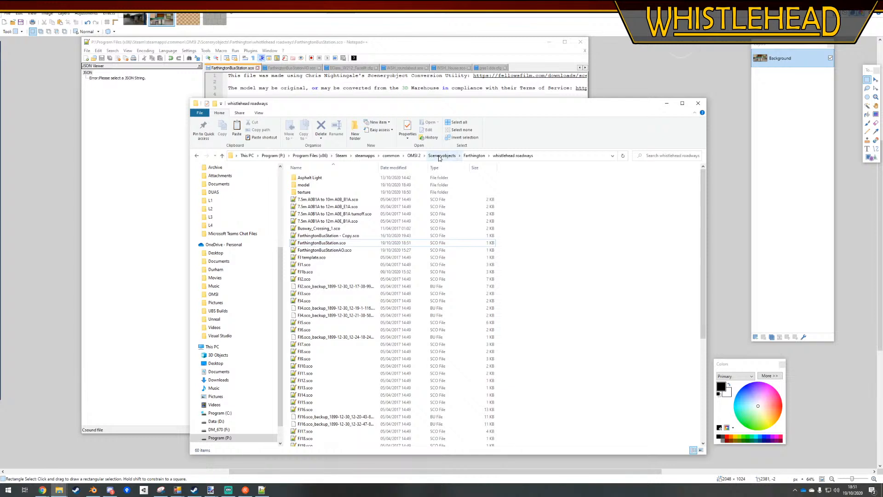
{"action": "left_click", "coordinate": [414, 155]}
{"action": "double_click", "coordinate": [331, 388]}
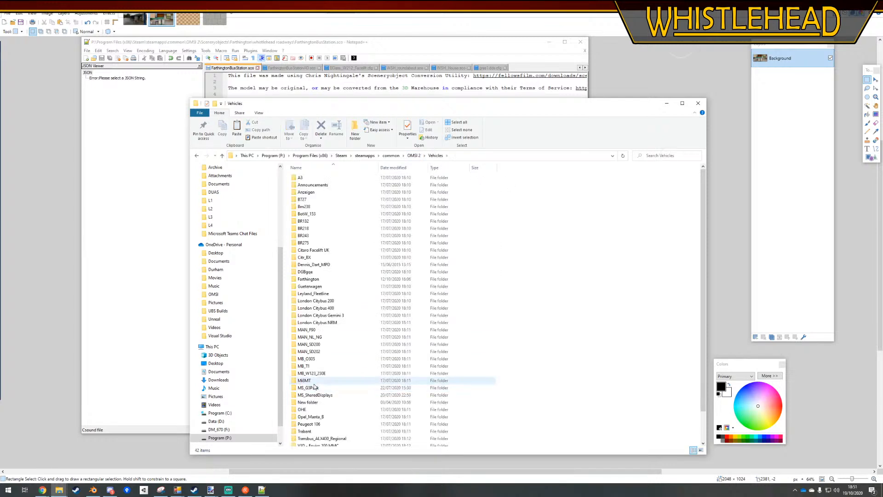
{"action": "scroll", "coordinate": [347, 347], "scroll_direction": "down", "scroll_amount": 2}
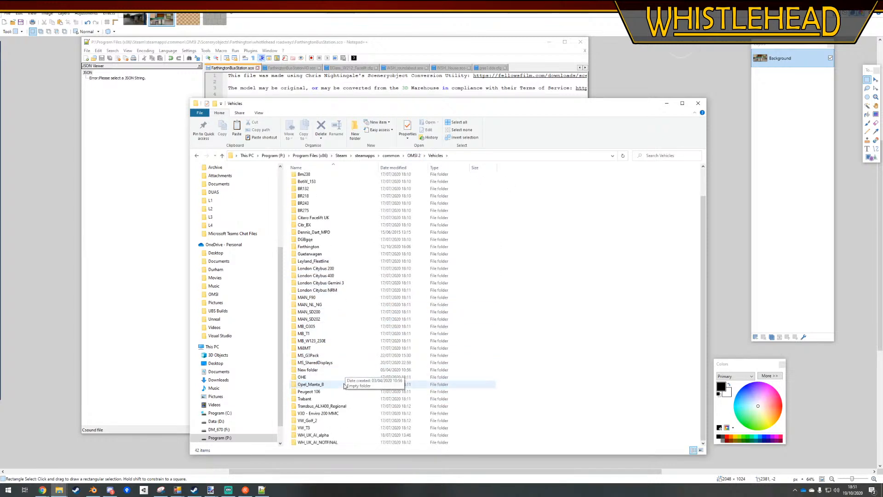
{"action": "double_click", "coordinate": [336, 428]}
{"action": "double_click", "coordinate": [304, 193]}
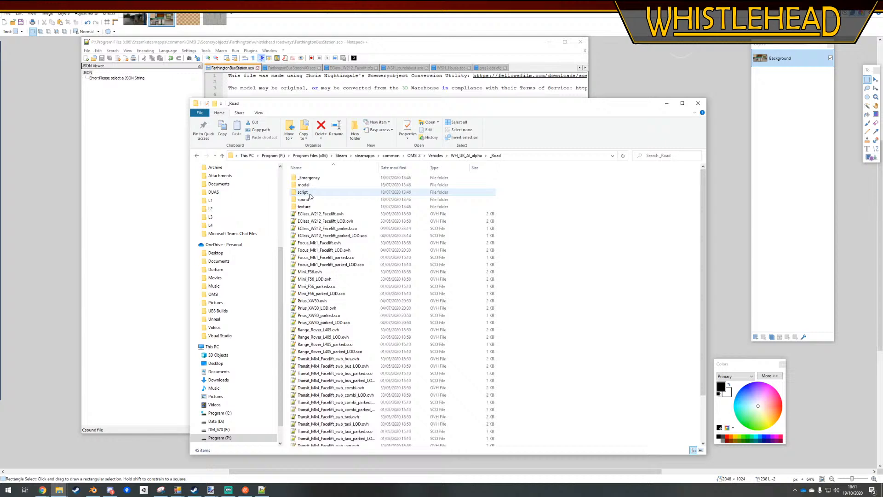
{"action": "double_click", "coordinate": [332, 213]}
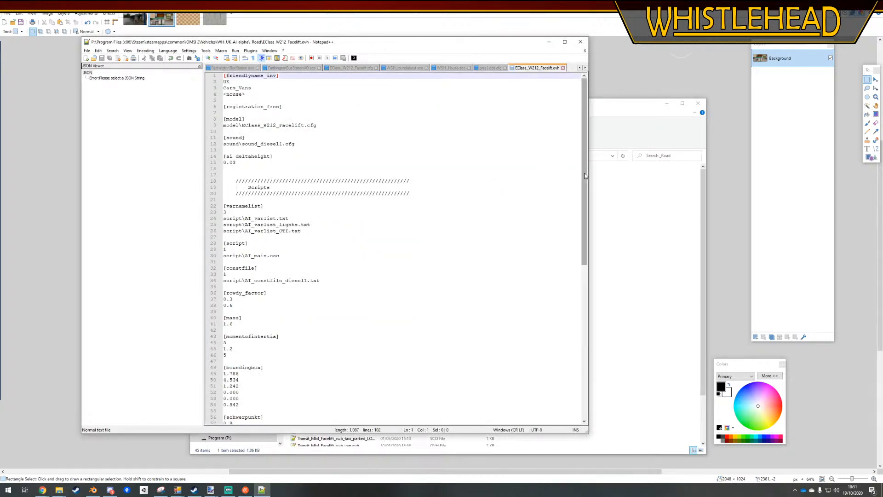
{"action": "left_click_drag", "start_coordinate": [582, 175], "coordinate": [583, 223]}
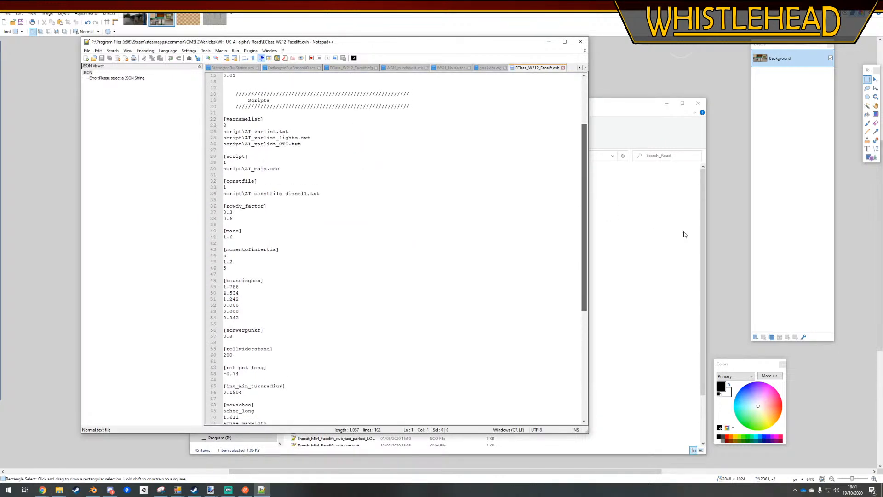
Open EClass_W212_Facelift.cfg from the _Road model folder and check how its interior material's [matl_transmap] entry is written
{"action": "left_click", "coordinate": [684, 234]}
{"action": "double_click", "coordinate": [323, 185]}
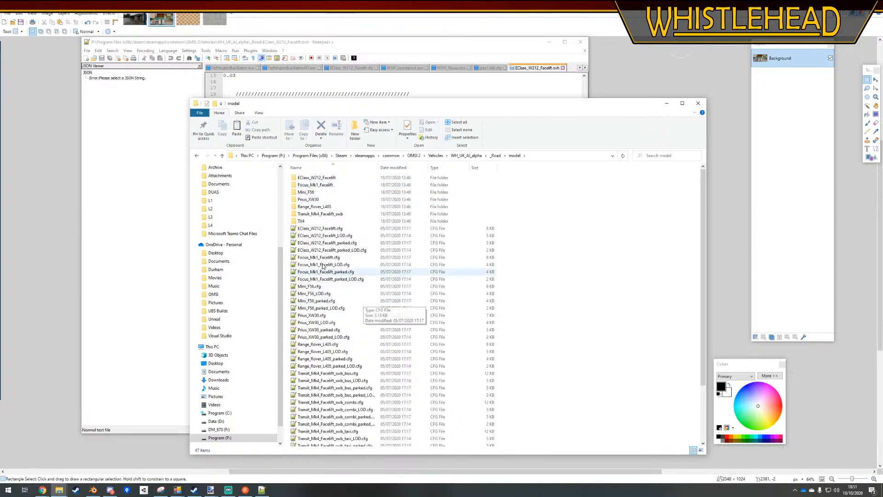
{"action": "double_click", "coordinate": [317, 229]}
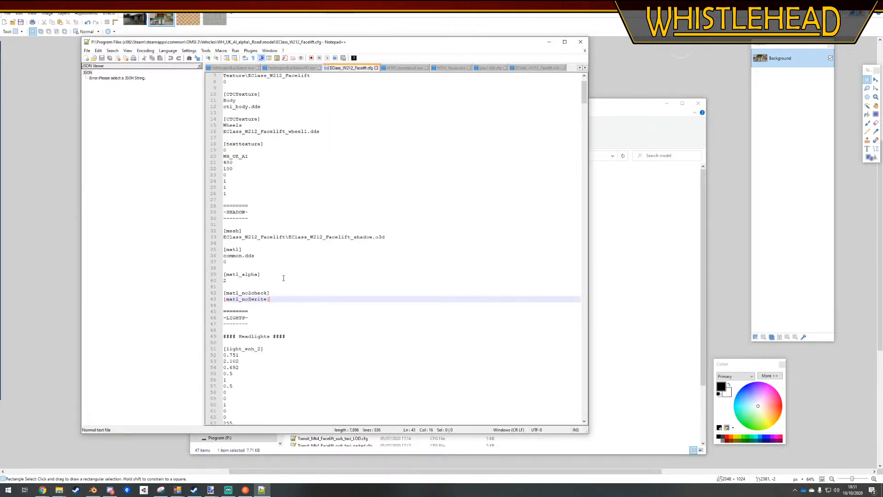
{"action": "scroll", "coordinate": [276, 276], "scroll_direction": "down", "scroll_amount": 12}
{"action": "left_click_drag", "start_coordinate": [583, 111], "coordinate": [581, 284]}
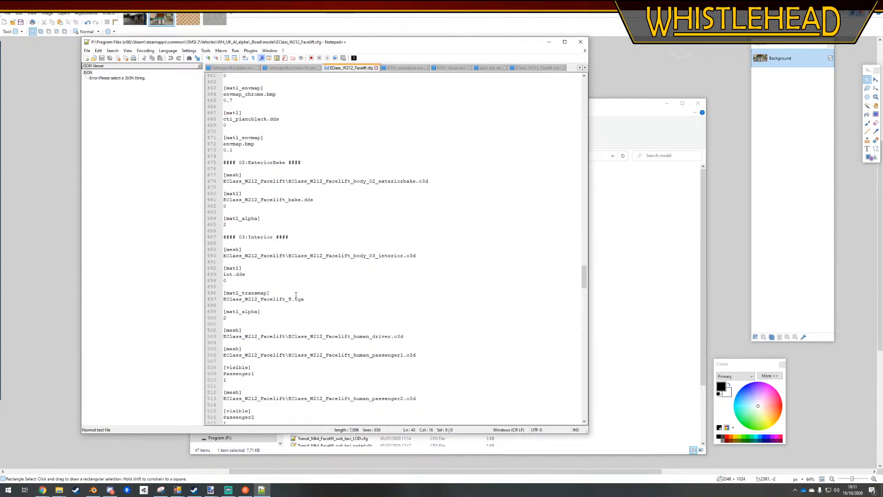
Close the open reference files except FarthingtonBusStationAO.sco and return to FarthingtonBusStation.sco in Notepad++
{"action": "left_click", "coordinate": [622, 223]}
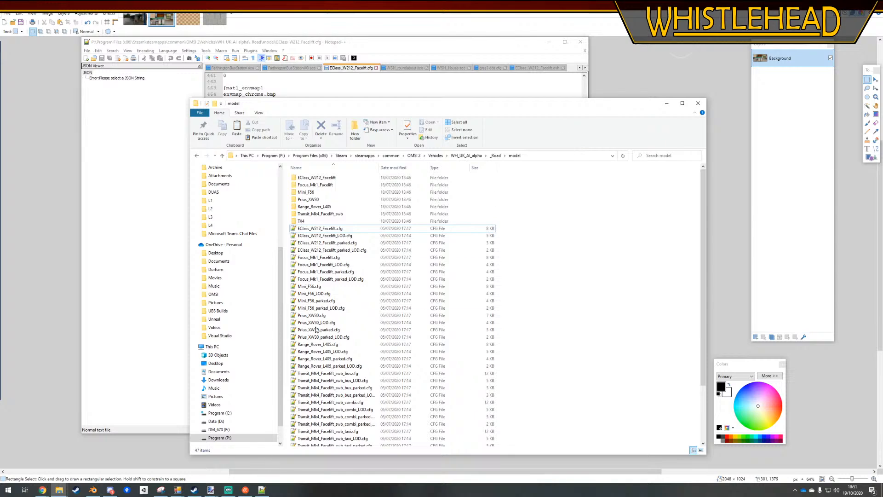
{"action": "left_click", "coordinate": [518, 69]}
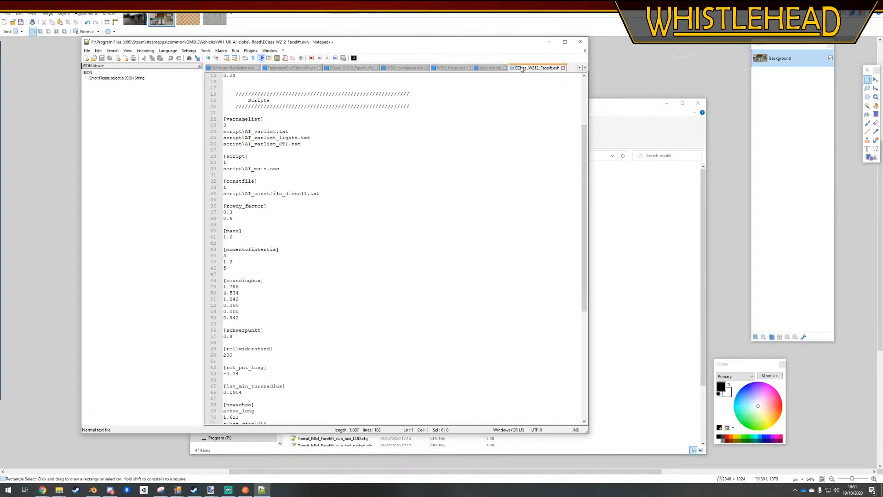
{"action": "left_click", "coordinate": [563, 68]}
{"action": "middle_click", "coordinate": [486, 68]}
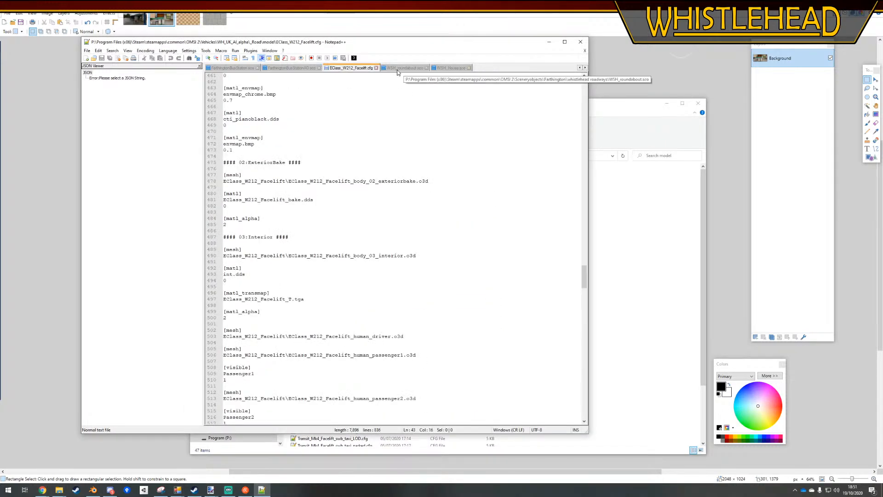
{"action": "left_click", "coordinate": [295, 69]}
{"action": "middle_click", "coordinate": [336, 68]}
{"action": "middle_click", "coordinate": [336, 68]}
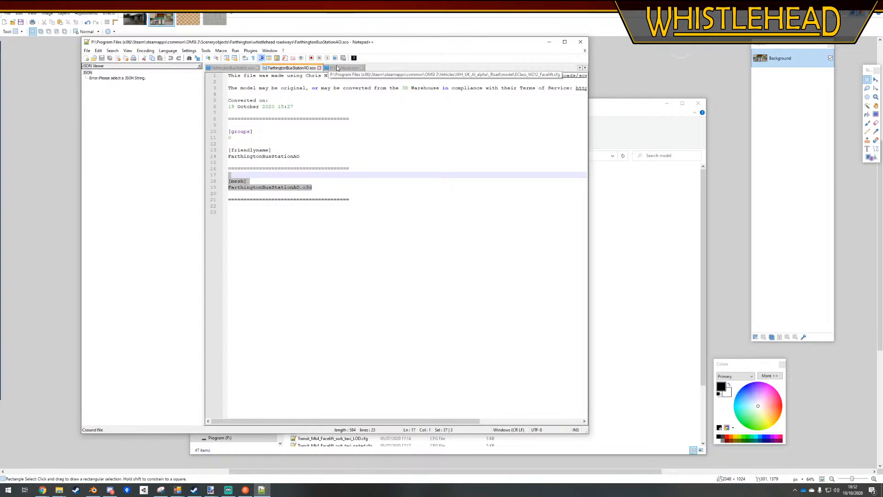
{"action": "middle_click", "coordinate": [336, 67]}
{"action": "left_click", "coordinate": [233, 69]}
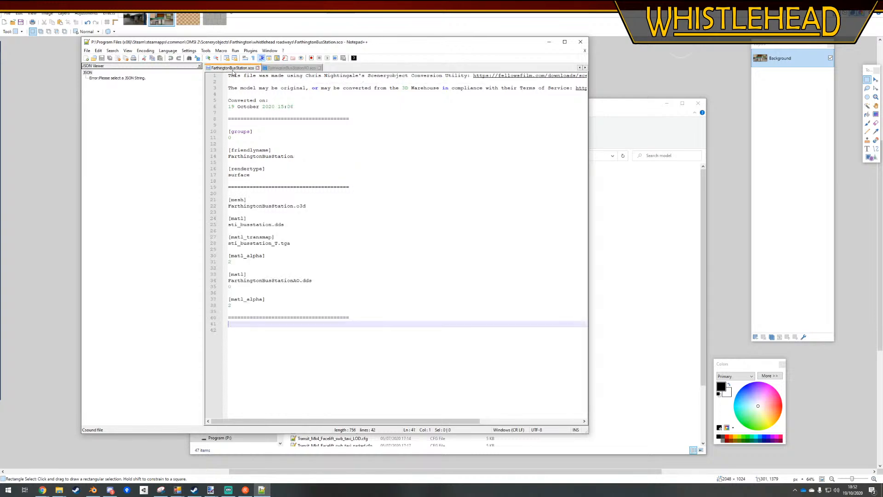
{"action": "left_click", "coordinate": [345, 372]}
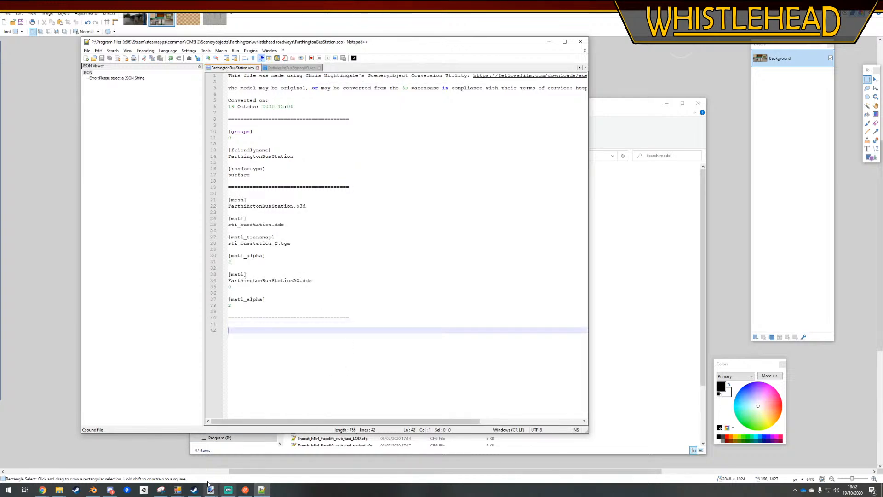
Launch OMSI 2 from Steam and start the Farthington 1 Development map
{"action": "left_click", "coordinate": [194, 490]}
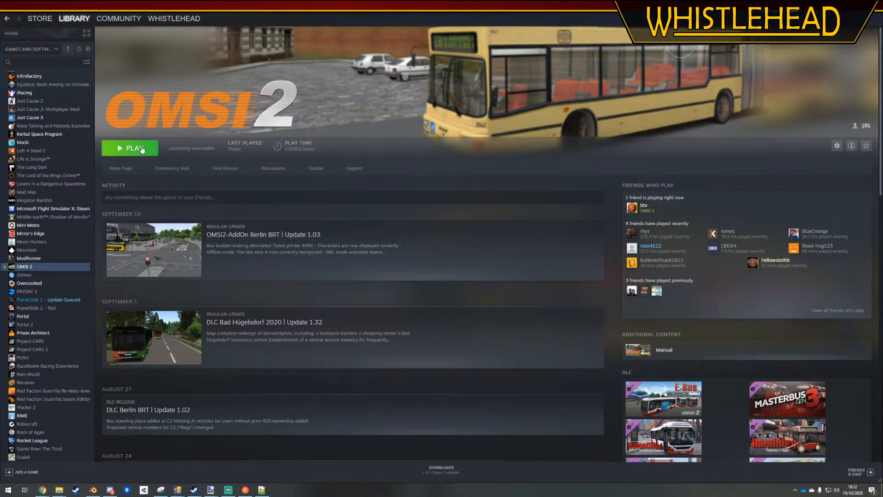
{"action": "left_click", "coordinate": [140, 147]}
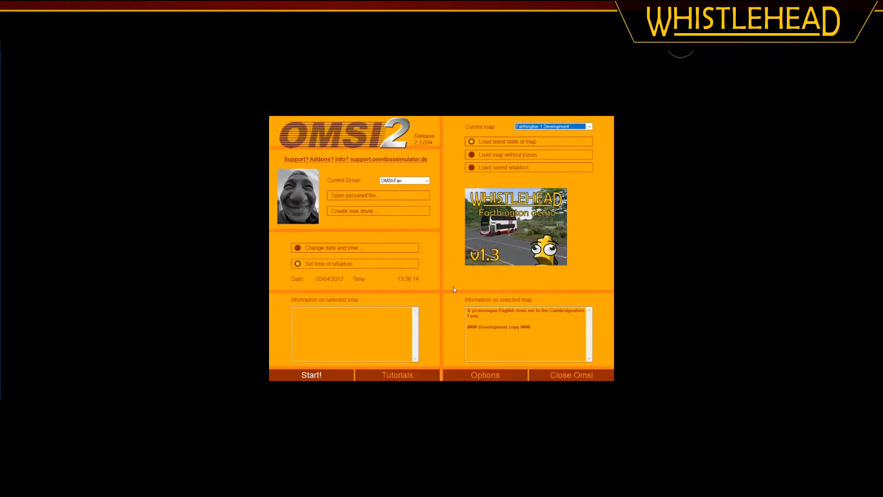
{"action": "left_click", "coordinate": [335, 376]}
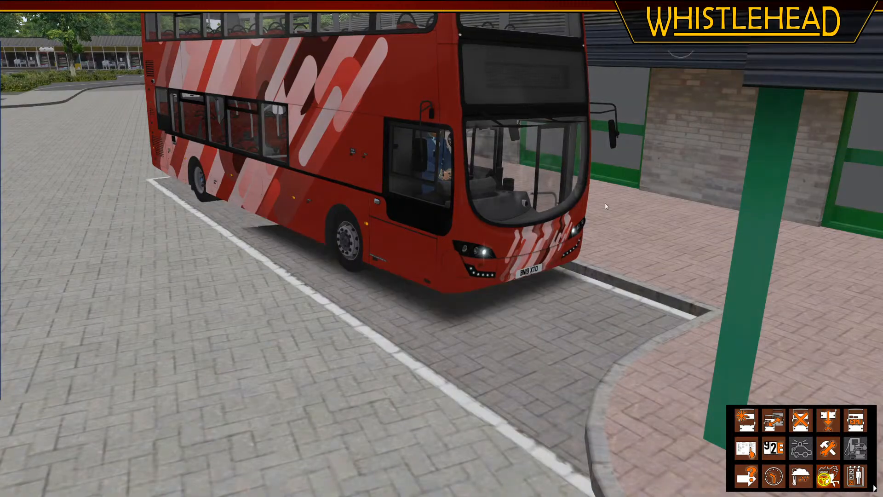
Inspect the bus station's windows and walls from outside and from the driver's seat, and quit OMSI 2
{"action": "middle_click_drag", "start_coordinate": [605, 205], "coordinate": [580, 225]}
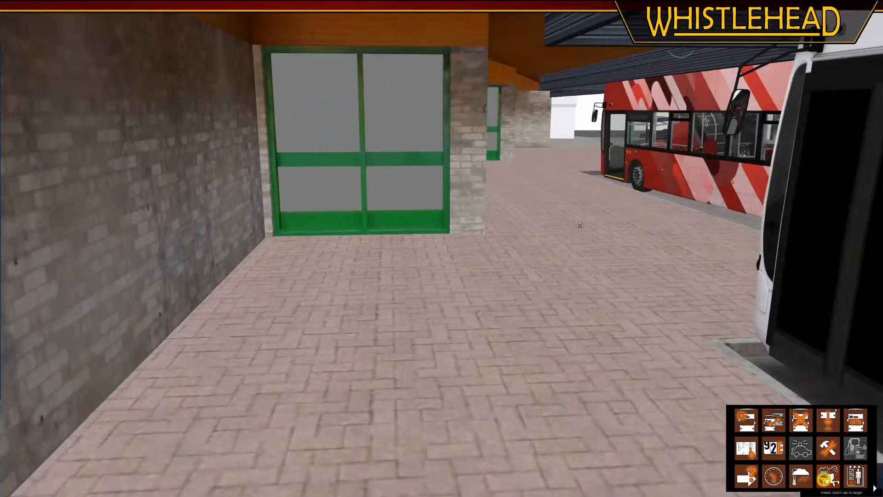
{"action": "left_click", "coordinate": [523, 189]}
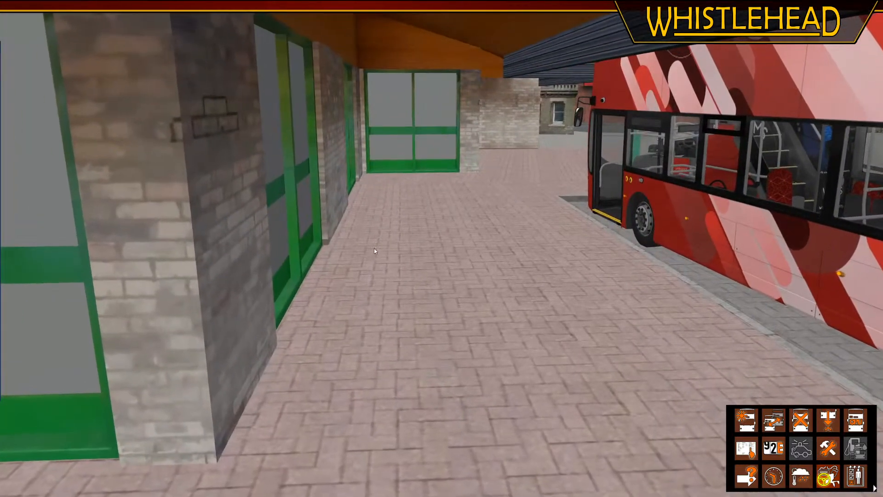
{"action": "left_click", "coordinate": [348, 266]}
{"action": "left_click", "coordinate": [444, 307]}
{"action": "middle_click_drag", "start_coordinate": [437, 304], "coordinate": [433, 304]}
{"action": "key", "text": "F1"}
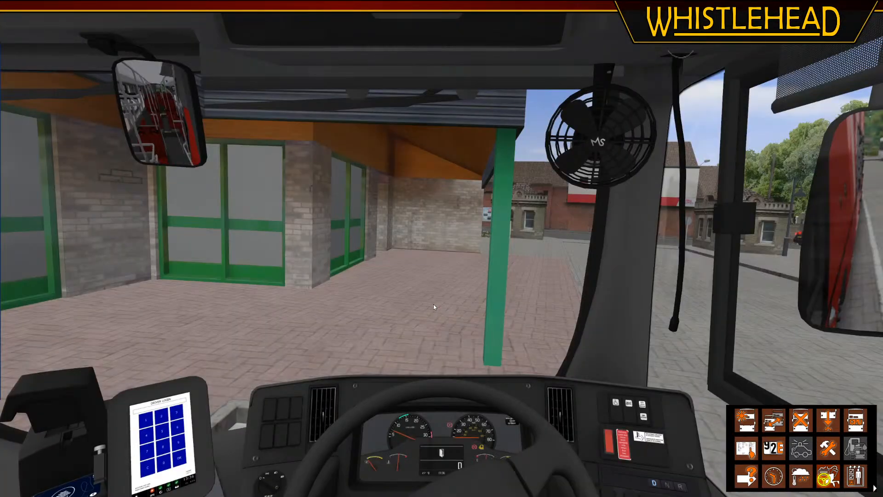
{"action": "middle_click_drag", "start_coordinate": [369, 296], "coordinate": [433, 288]}
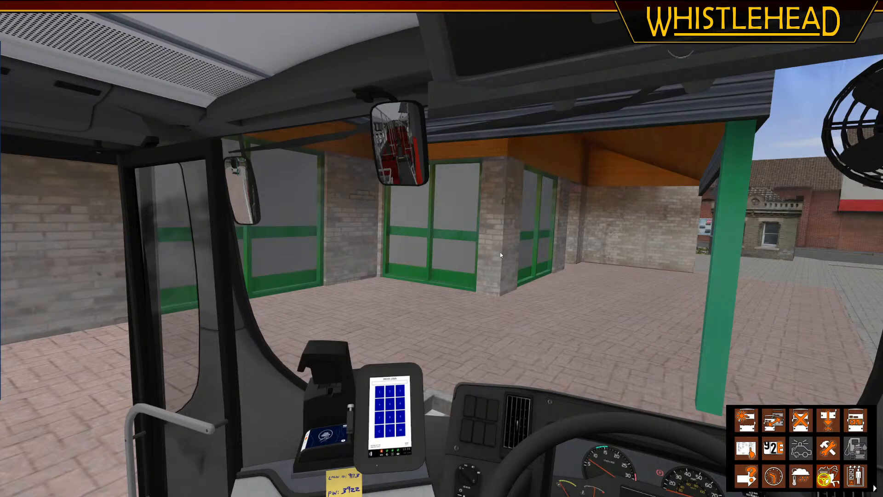
{"action": "mouse_move", "coordinate": [505, 300]}
{"action": "middle_mouse_down"}
{"action": "mouse_move", "coordinate": [463, 298]}
{"action": "mouse_move", "coordinate": [504, 313]}
{"action": "mouse_move", "coordinate": [514, 297]}
{"action": "middle_mouse_up"}
{"action": "key", "text": "Escape"}
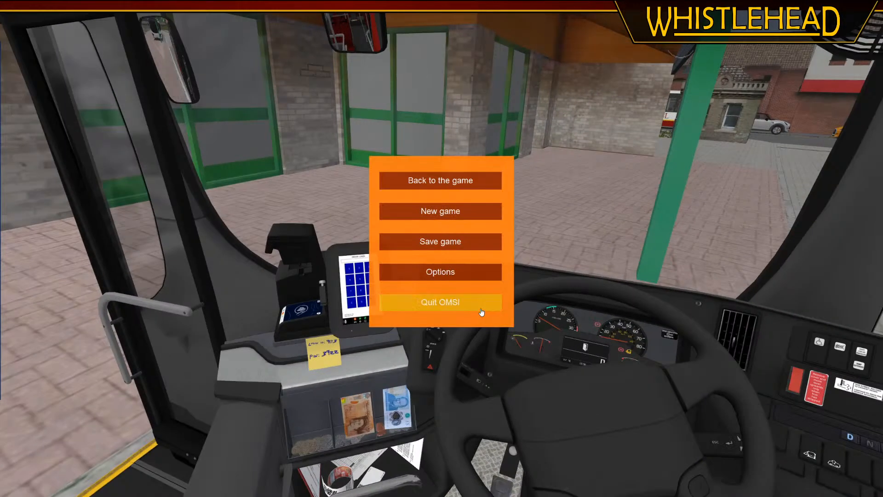
{"action": "left_click", "coordinate": [481, 312]}
{"action": "left_click", "coordinate": [458, 260]}
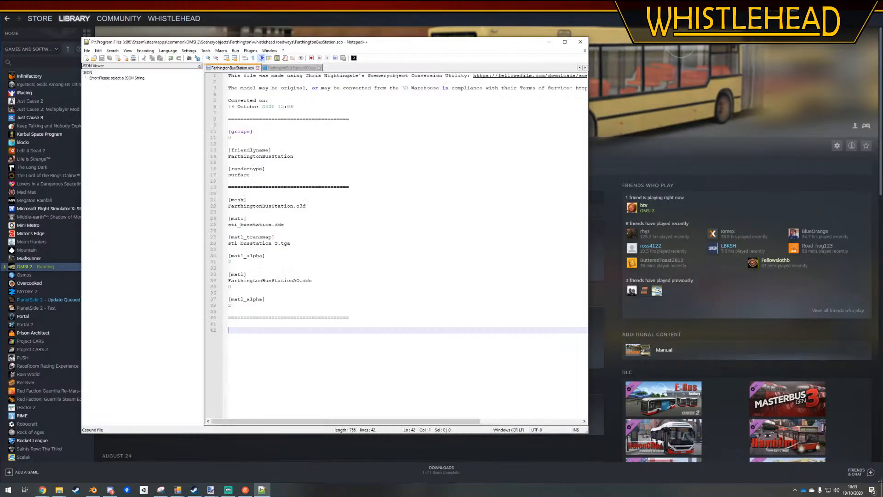
Add the missing 0 line below sti_busstation.dds in the first [matl] entry and save the file
{"action": "left_click", "coordinate": [364, 159]}
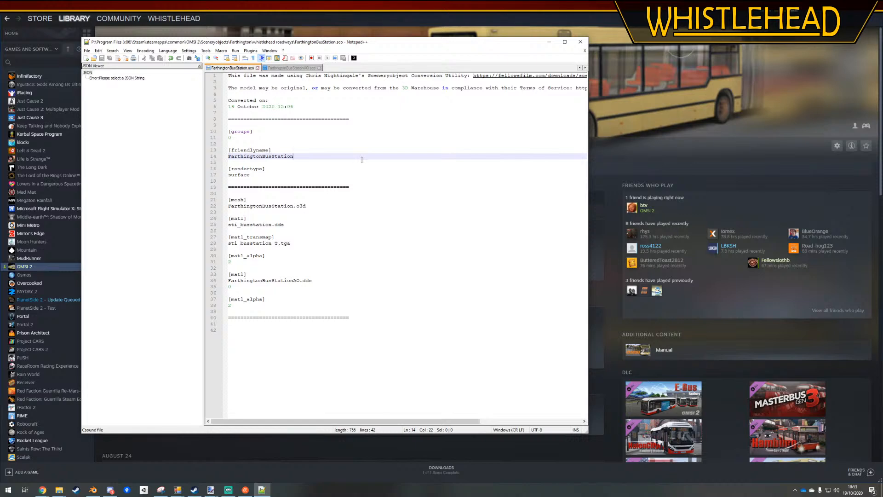
{"action": "left_click", "coordinate": [297, 224]}
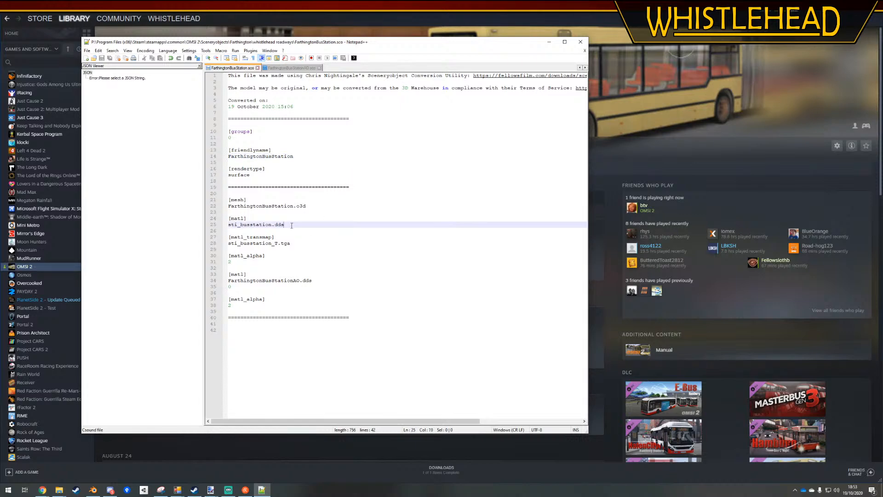
{"action": "key", "text": "Return"}
{"action": "type", "text": "0"}
{"action": "left_click", "coordinate": [321, 222]}
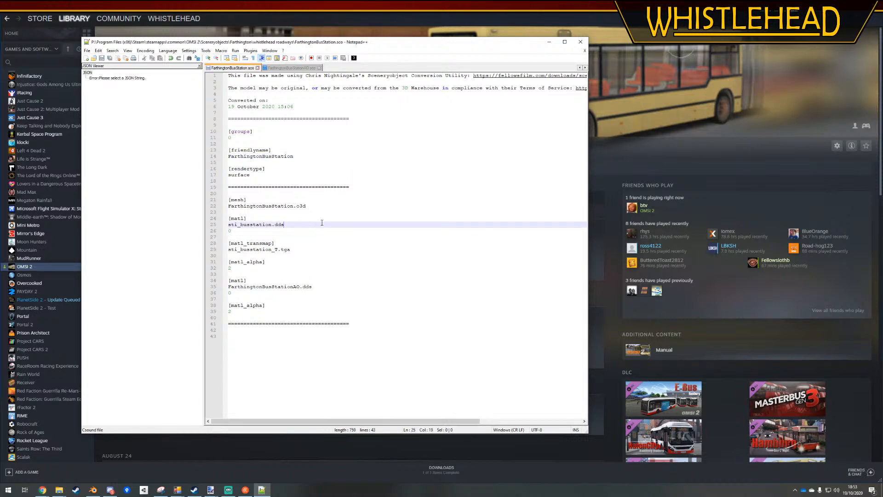
Relaunch OMSI 2 from the Steam library
{"action": "left_click", "coordinate": [637, 68]}
{"action": "left_click", "coordinate": [118, 150]}
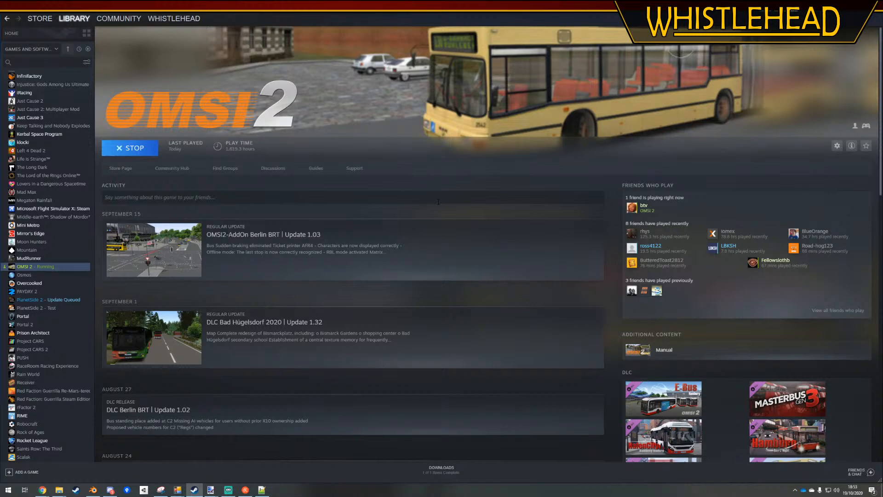
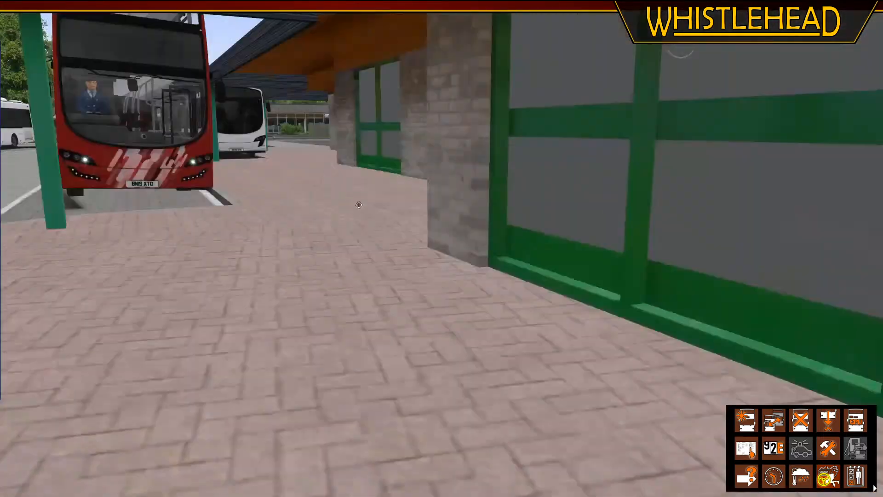
Quit OMSI 2 and switch to the bus station model in Blender
{"action": "key", "text": "Escape"}
{"action": "left_click", "coordinate": [441, 302]}
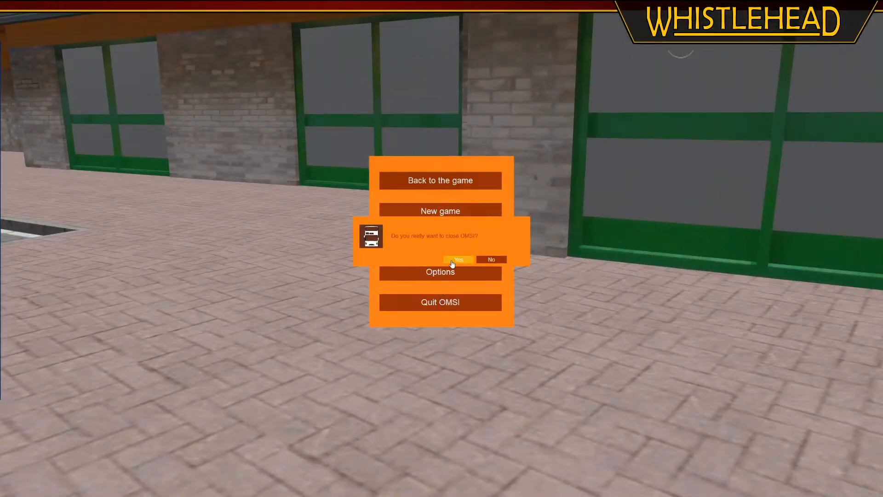
{"action": "left_click", "coordinate": [455, 260]}
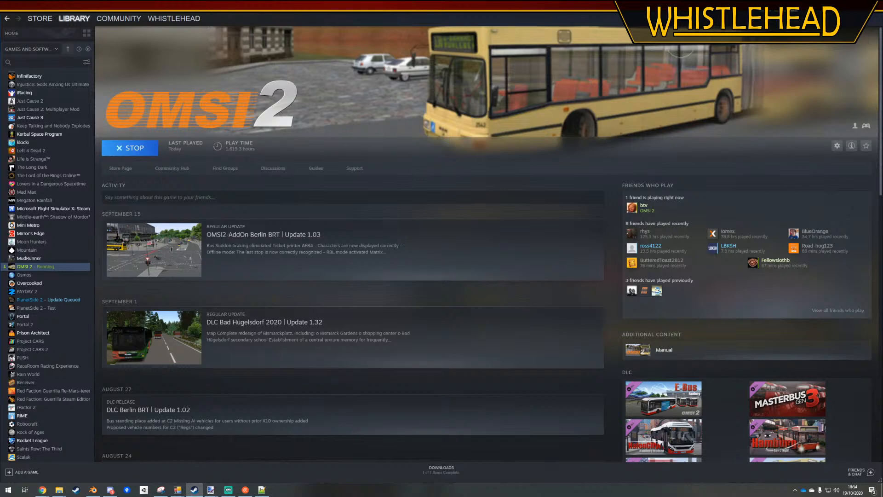
{"action": "key", "text": "alt+Tab"}
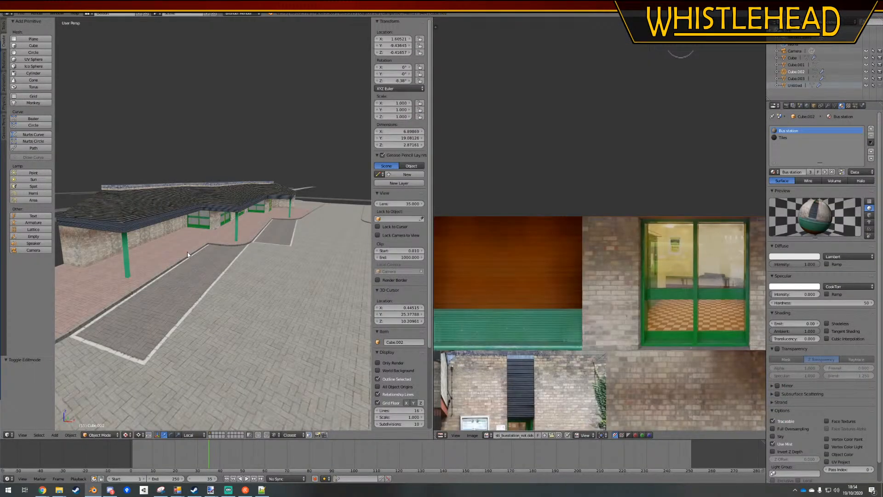
Check what Cube.003 contains with a trial move, and join it into the main building object Cube
{"action": "scroll", "coordinate": [187, 252], "scroll_direction": "up", "scroll_amount": 12}
{"action": "middle_click_drag", "start_coordinate": [215, 252], "coordinate": [217, 259]}
{"action": "left_click", "coordinate": [795, 79]}
{"action": "scroll", "coordinate": [339, 266], "scroll_direction": "down", "scroll_amount": 10}
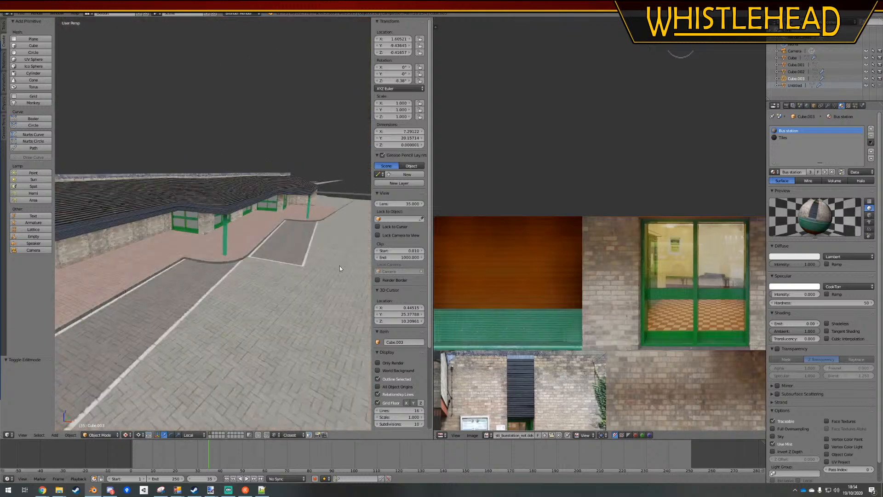
{"action": "scroll", "coordinate": [339, 269], "scroll_direction": "down", "scroll_amount": 2}
{"action": "key", "text": "g"}
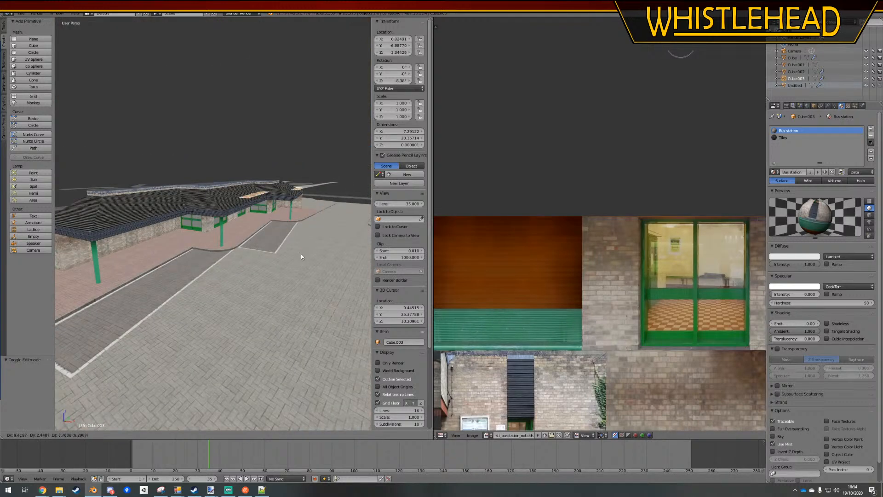
{"action": "right_click", "coordinate": [300, 256]}
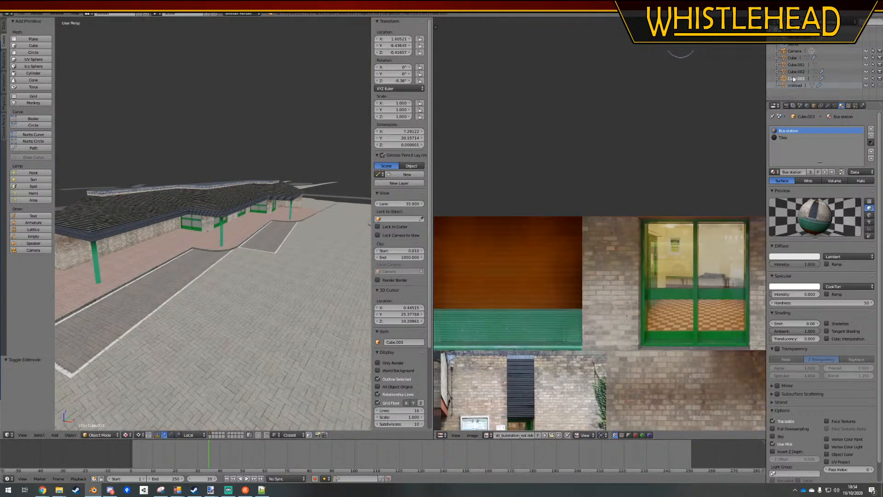
{"action": "left_click", "coordinate": [786, 59]}
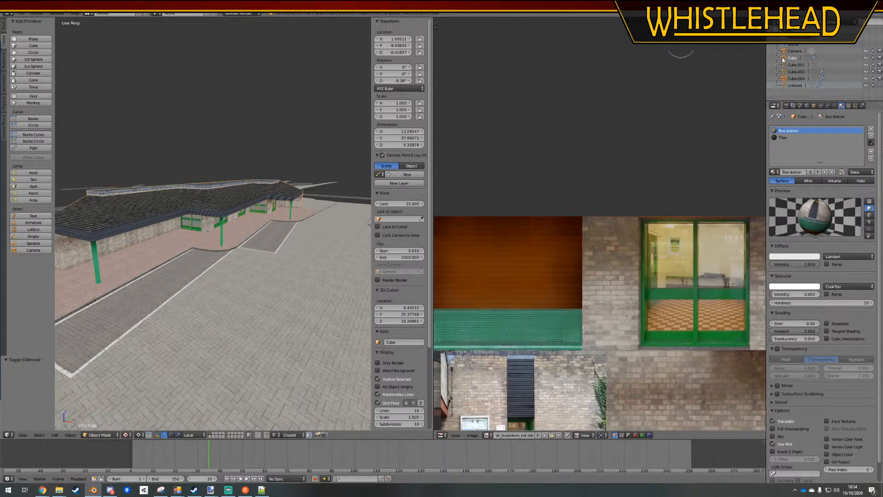
{"action": "key", "text": "ctrl+j"}
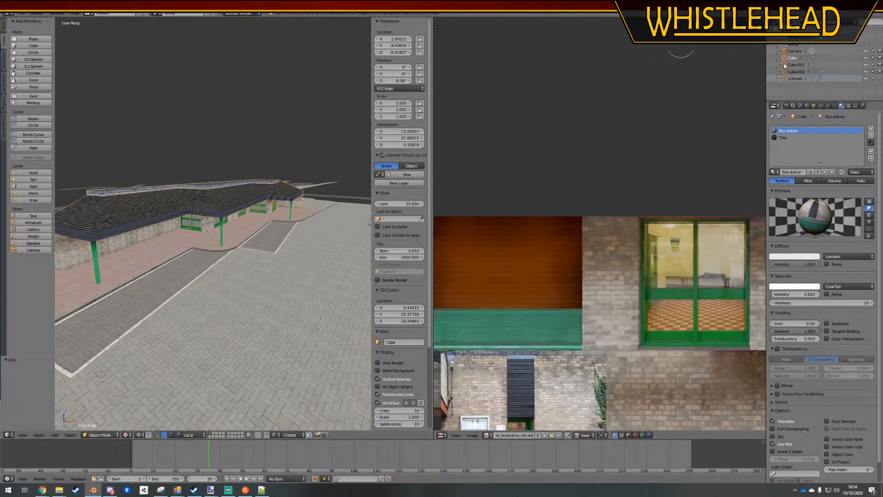
Check which geometry belongs to Cube.001 and Cube.002 by trial-moving each object and viewing the windows up close
{"action": "left_click", "coordinate": [785, 65]}
{"action": "key", "text": "g"}
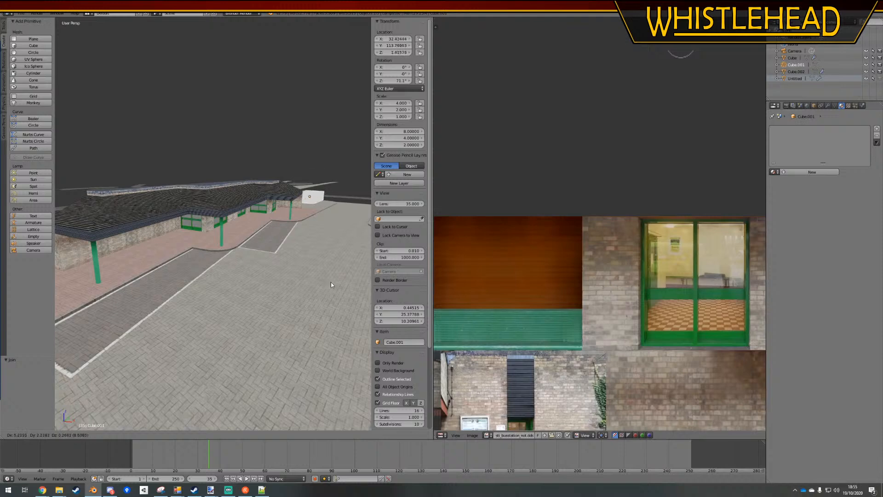
{"action": "key", "text": "Escape"}
{"action": "left_click", "coordinate": [796, 71]}
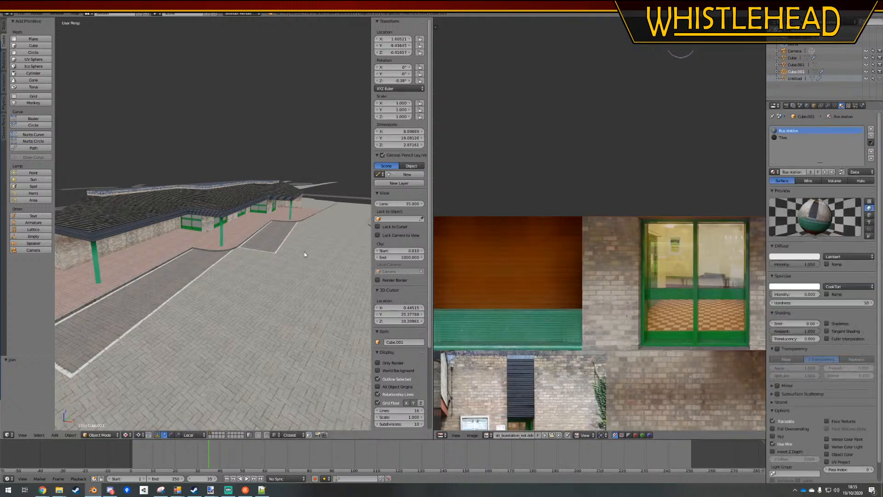
{"action": "key", "text": "g"}
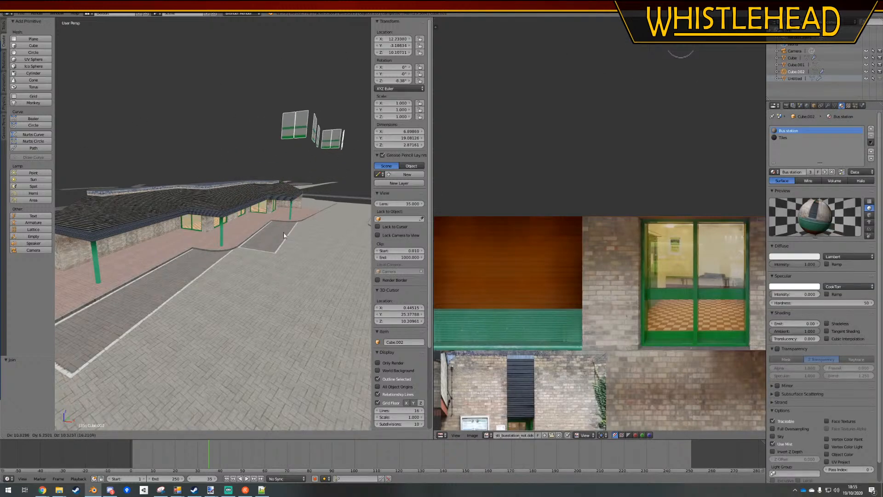
{"action": "key", "text": "Escape"}
{"action": "mouse_move", "coordinate": [258, 231]}
{"action": "middle_mouse_down"}
{"action": "mouse_move", "coordinate": [219, 252]}
{"action": "mouse_move", "coordinate": [200, 257]}
{"action": "mouse_move", "coordinate": [194, 248]}
{"action": "mouse_move", "coordinate": [292, 224]}
{"action": "mouse_move", "coordinate": [167, 244]}
{"action": "mouse_move", "coordinate": [231, 253]}
{"action": "middle_mouse_up"}
{"action": "key", "text": "z"}
{"action": "scroll", "coordinate": [188, 245], "scroll_direction": "up", "scroll_amount": 5}
{"action": "key", "text": "z"}
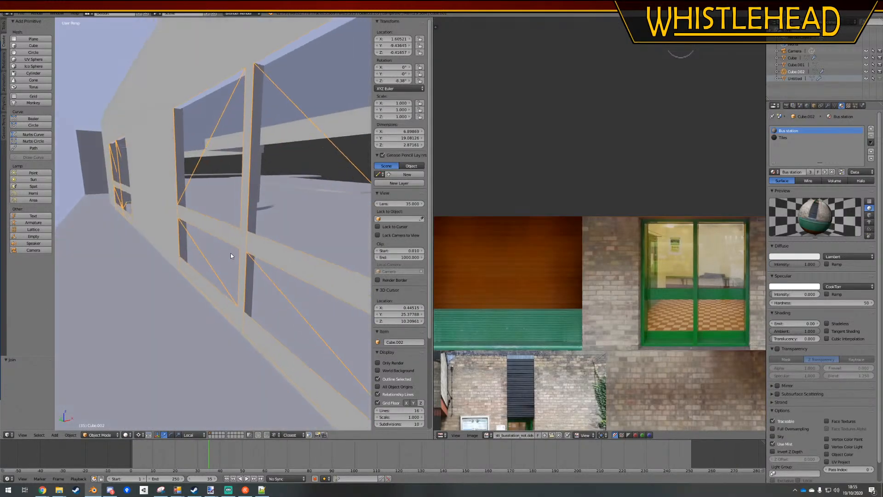
{"action": "key", "text": "g"}
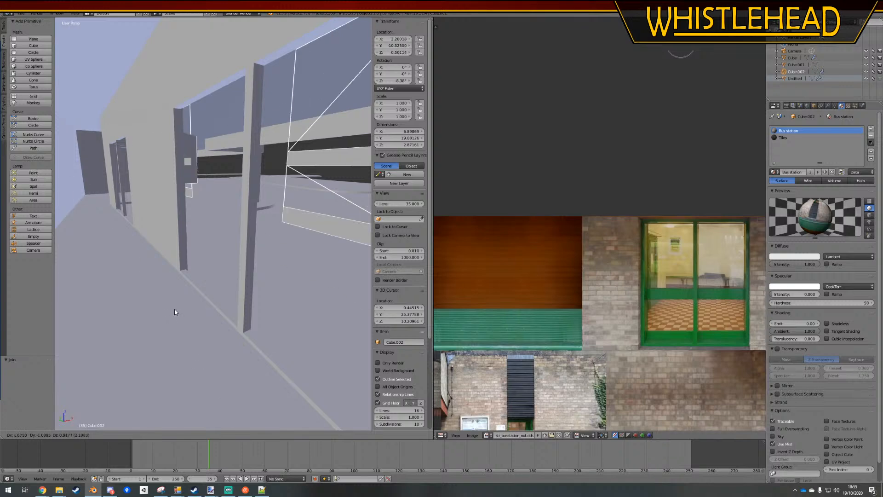
{"action": "right_click", "coordinate": [174, 310]}
Open the Cube.002 window mesh for editing and select only the glass panes of the first window, leaving out the rails
{"action": "key", "text": "Tab"}
{"action": "right_click", "coordinate": [259, 252]}
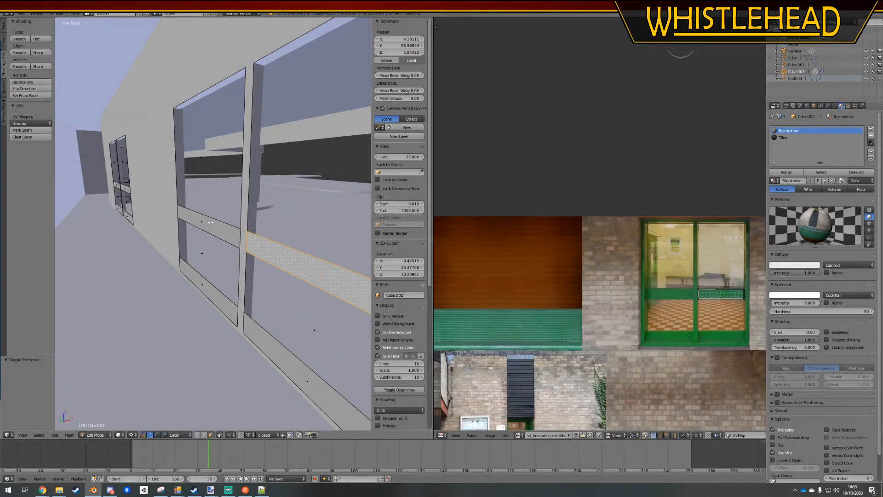
{"action": "key", "text": "l"}
{"action": "key", "text": "l"}
{"action": "key", "text": "l"}
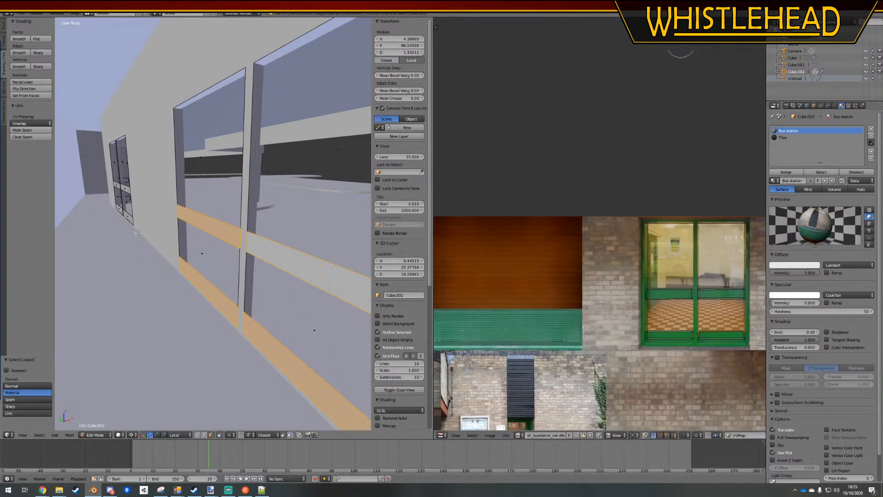
{"action": "right_click", "coordinate": [188, 237]}
{"action": "key", "text": "l"}
{"action": "key", "text": "l"}
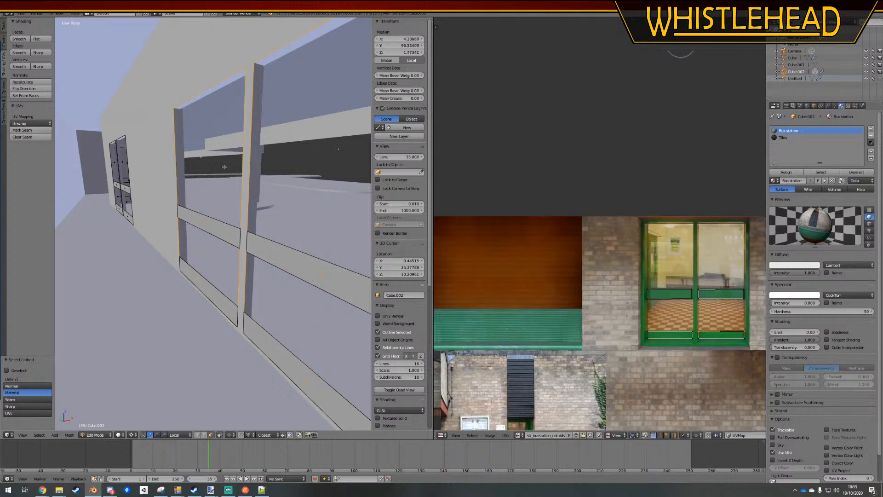
{"action": "middle_click_drag", "start_coordinate": [221, 243], "coordinate": [198, 230]}
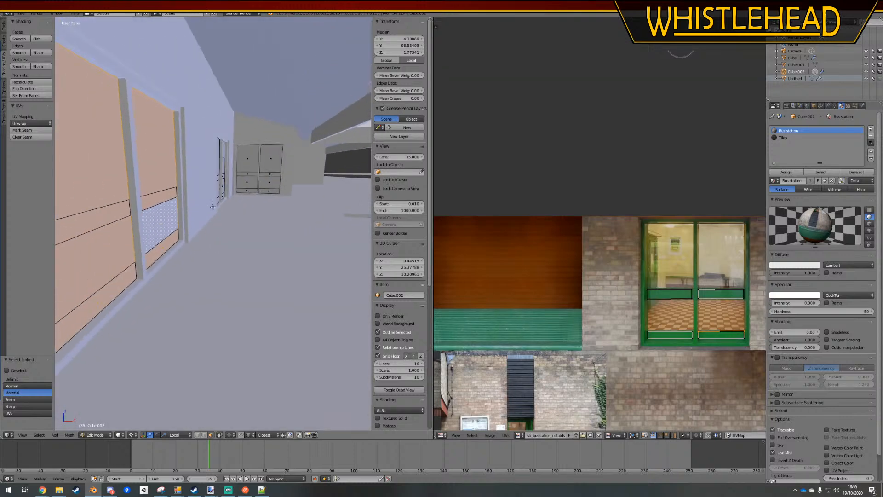
{"action": "right_click", "coordinate": [163, 193]}
{"action": "right_click", "coordinate": [162, 221], "text": "shift"}
{"action": "right_click", "coordinate": [98, 258], "text": "shift"}
{"action": "right_click", "coordinate": [90, 161], "text": "shift"}
Add the glass panes of the remaining windows to the selection and separate them into their own object
{"action": "middle_click_drag", "start_coordinate": [138, 179], "coordinate": [102, 172]}
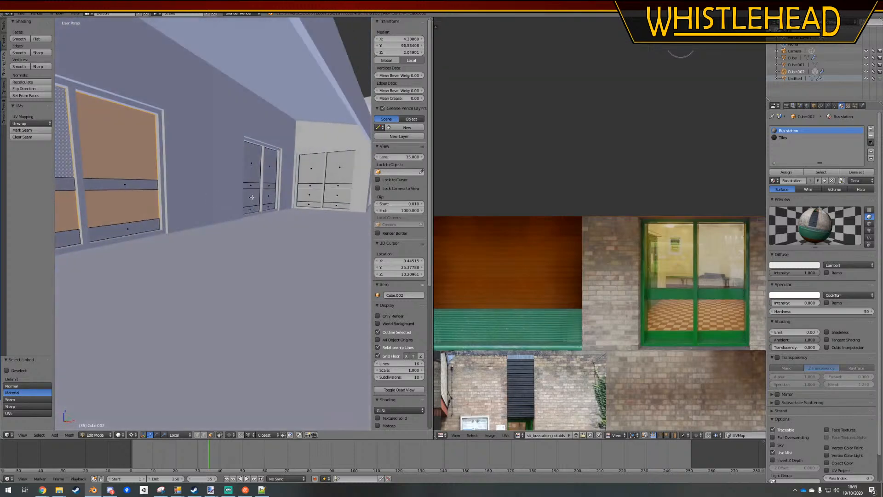
{"action": "right_click", "coordinate": [252, 196], "text": "shift"}
{"action": "right_click", "coordinate": [255, 166], "text": "shift"}
{"action": "right_click", "coordinate": [270, 165], "text": "shift"}
{"action": "right_click", "coordinate": [269, 195], "text": "shift"}
{"action": "right_click", "coordinate": [311, 168], "text": "shift"}
{"action": "right_click", "coordinate": [309, 195], "text": "shift"}
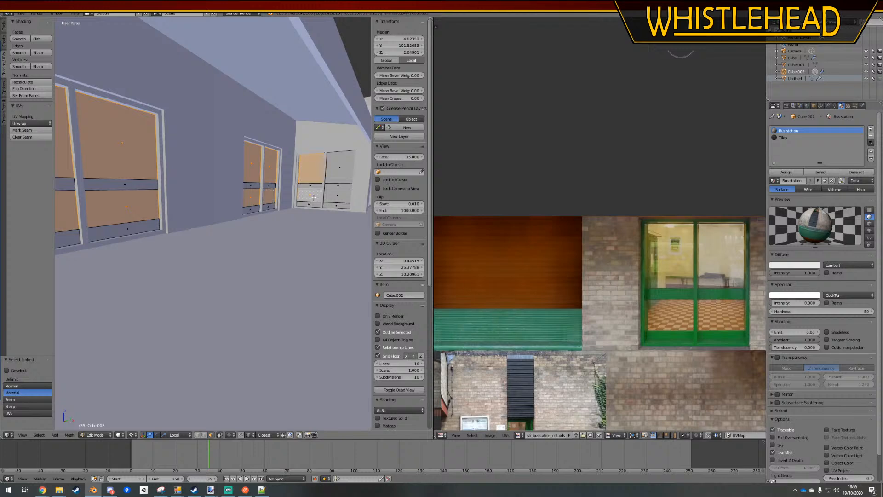
{"action": "right_click", "coordinate": [337, 195], "text": "shift"}
{"action": "right_click", "coordinate": [343, 181], "text": "shift"}
{"action": "middle_click_drag", "start_coordinate": [343, 184], "coordinate": [176, 226]}
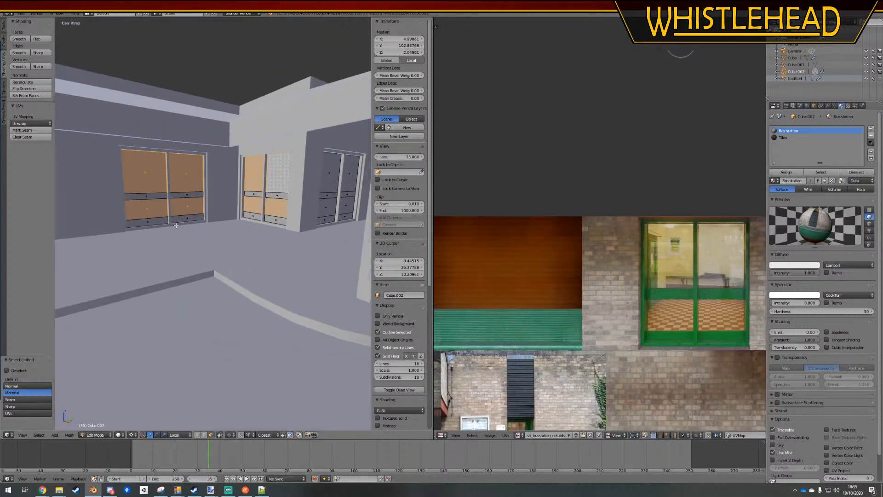
{"action": "right_click", "coordinate": [332, 177], "text": "shift"}
{"action": "right_click", "coordinate": [327, 207], "text": "shift"}
{"action": "right_click", "coordinate": [350, 172], "text": "shift"}
{"action": "right_click", "coordinate": [347, 207], "text": "shift"}
{"action": "middle_click_drag", "start_coordinate": [347, 206], "coordinate": [152, 207]}
{"action": "right_click", "coordinate": [243, 218], "text": "shift"}
{"action": "right_click", "coordinate": [227, 210], "text": "shift"}
{"action": "right_click", "coordinate": [227, 180], "text": "shift"}
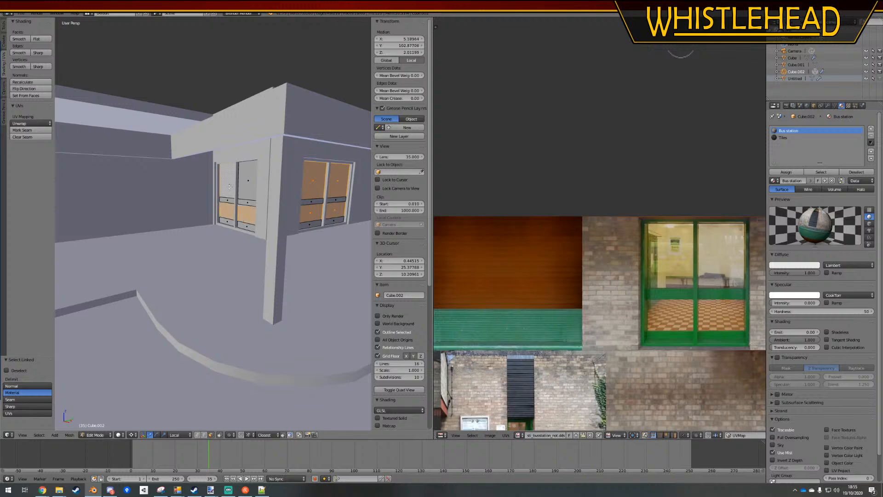
{"action": "right_click", "coordinate": [247, 180], "text": "shift"}
{"action": "key", "text": "p"}
{"action": "left_click", "coordinate": [219, 232]}
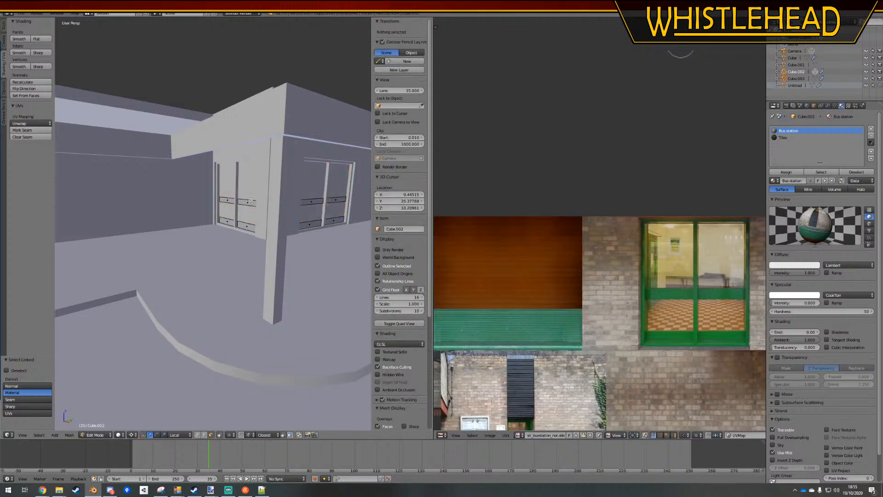
Check the faces left in Cube.002, leave mesh editing and trial-move Cube.003 to verify the separated glass
{"action": "key", "text": "a"}
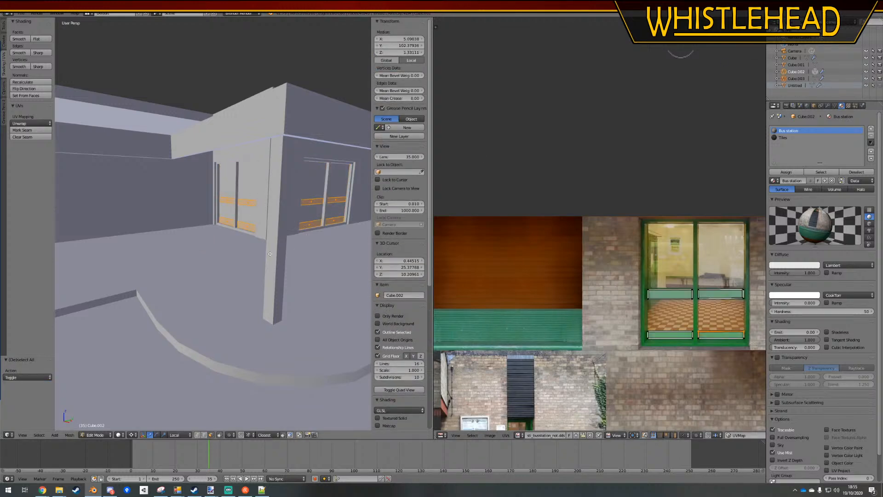
{"action": "key", "text": "Tab"}
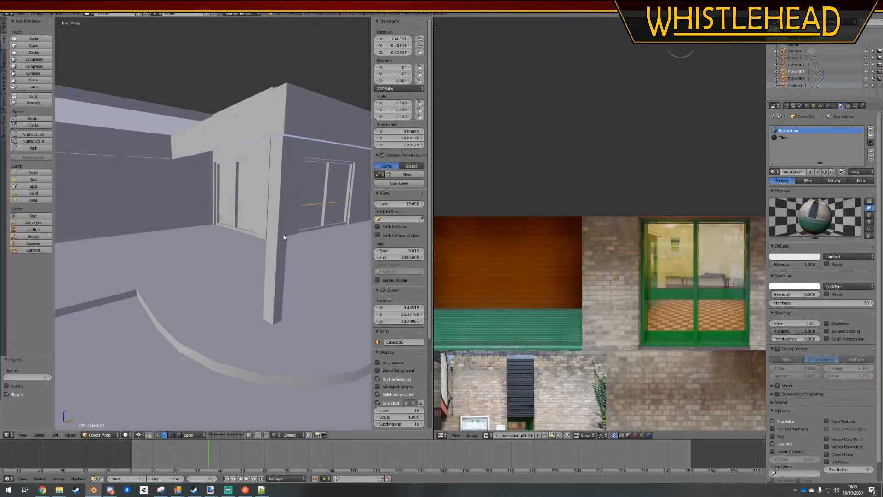
{"action": "left_click", "coordinate": [785, 79]}
{"action": "key", "text": "g"}
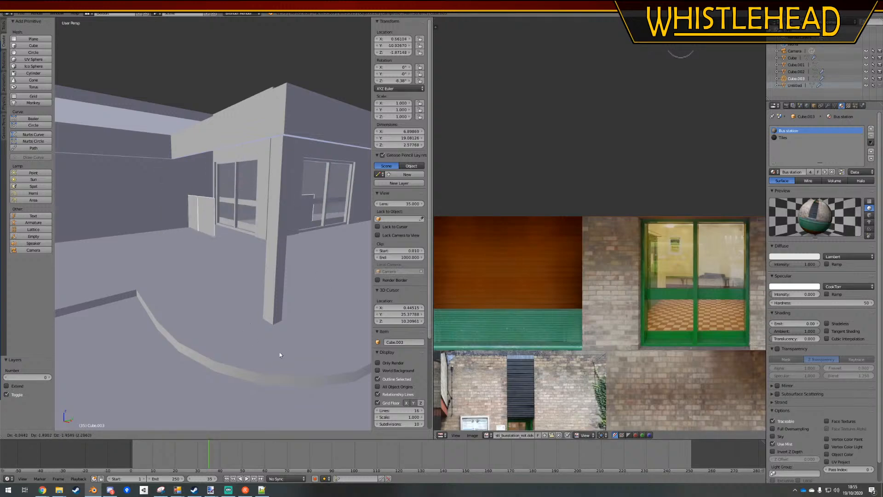
{"action": "key", "text": "Escape"}
Examine the window rails of Cube.002 from outside and inside by trial-moving them together with Cube.001
{"action": "left_click", "coordinate": [785, 71]}
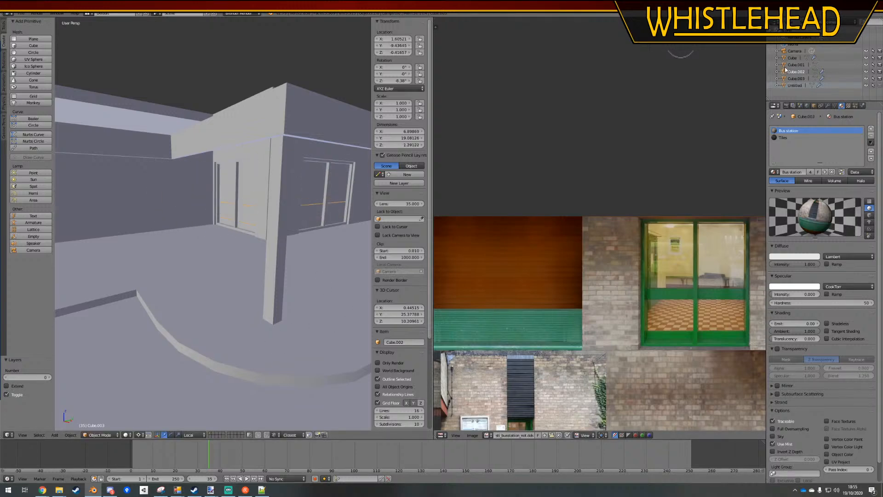
{"action": "left_click", "coordinate": [791, 65]}
{"action": "key", "text": "KP_Decimal"}
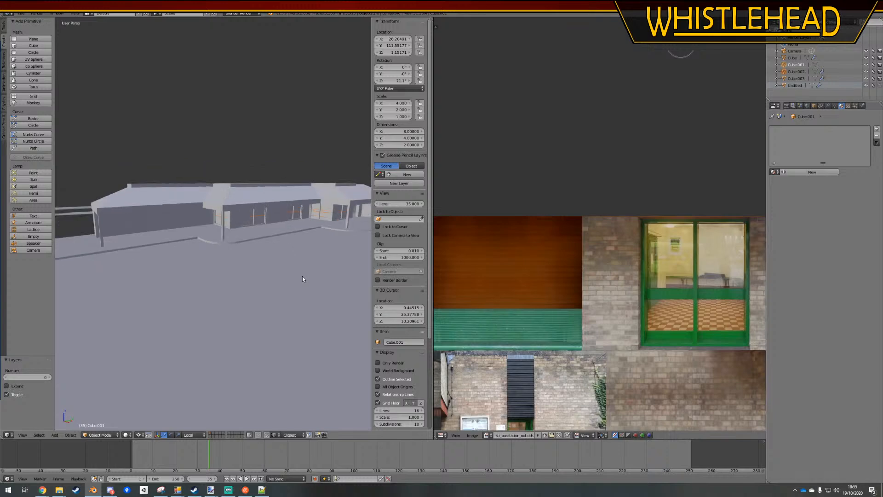
{"action": "key", "text": "g"}
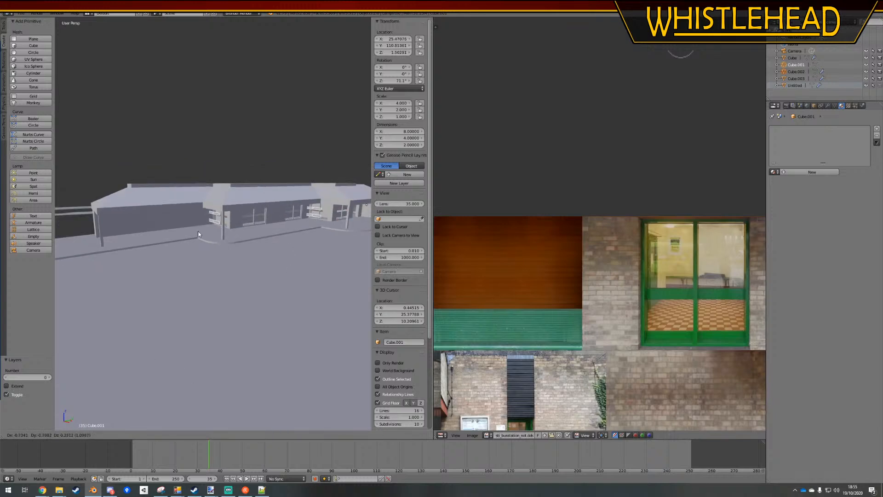
{"action": "left_click", "coordinate": [198, 234]}
{"action": "key", "text": "KP_Decimal"}
{"action": "key", "text": "z"}
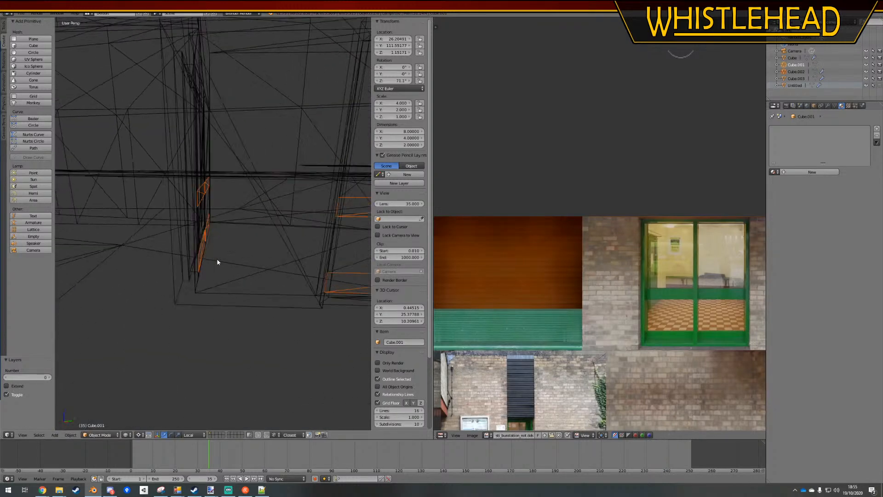
{"action": "key", "text": "z"}
{"action": "middle_click_drag", "start_coordinate": [217, 262], "coordinate": [144, 252]}
{"action": "key", "text": "g"}
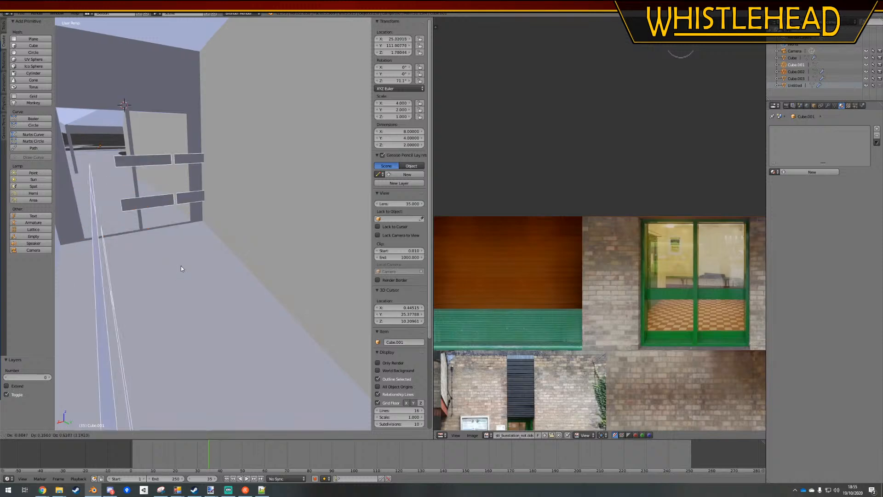
{"action": "left_click", "coordinate": [205, 280]}
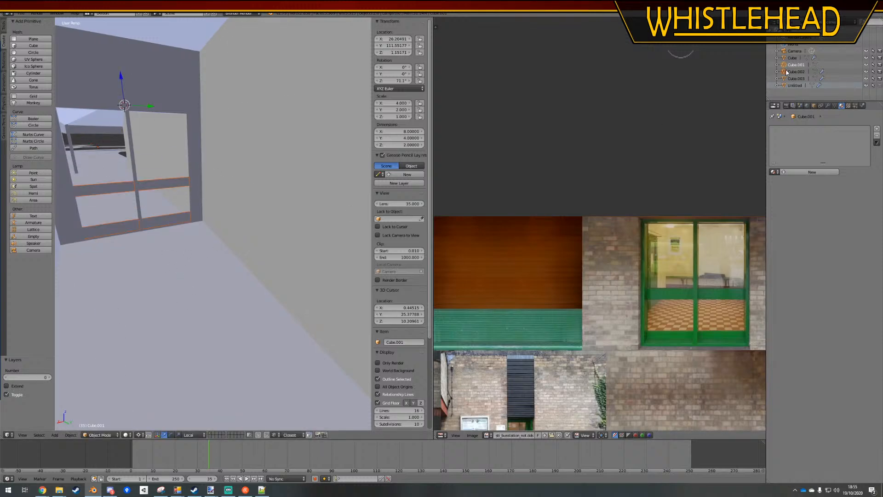
Compare Cube.002 with Cube.001 and trial-move Cube.001 to identify its geometry
{"action": "left_click", "coordinate": [787, 72]}
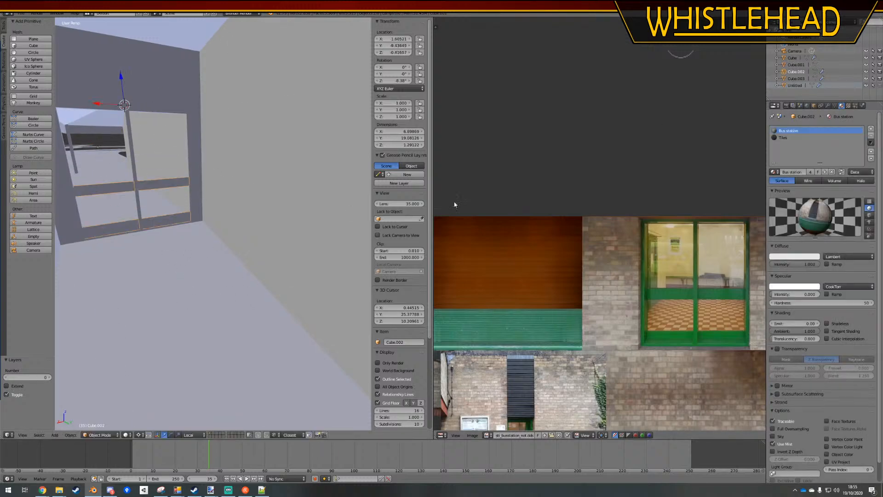
{"action": "left_click", "coordinate": [794, 66]}
{"action": "key", "text": "g"}
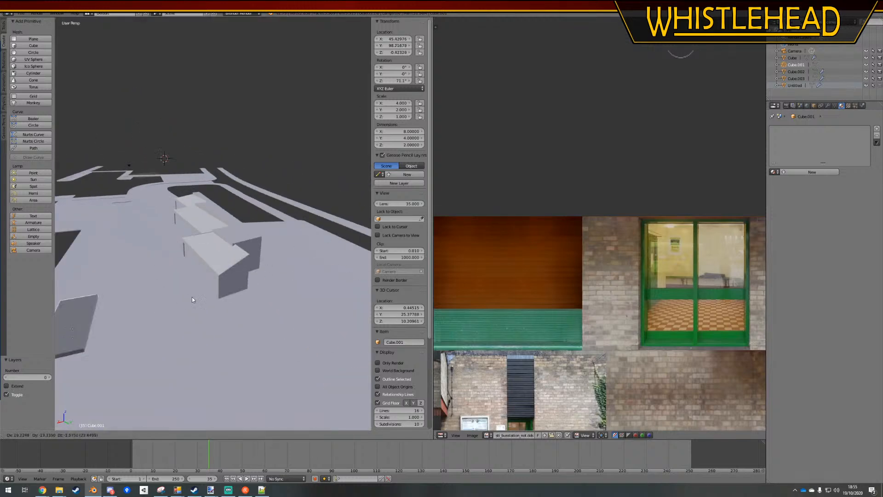
{"action": "right_click", "coordinate": [192, 299]}
Join the window rails object Cube.002 into the main building object Cube
{"action": "left_click", "coordinate": [790, 58]}
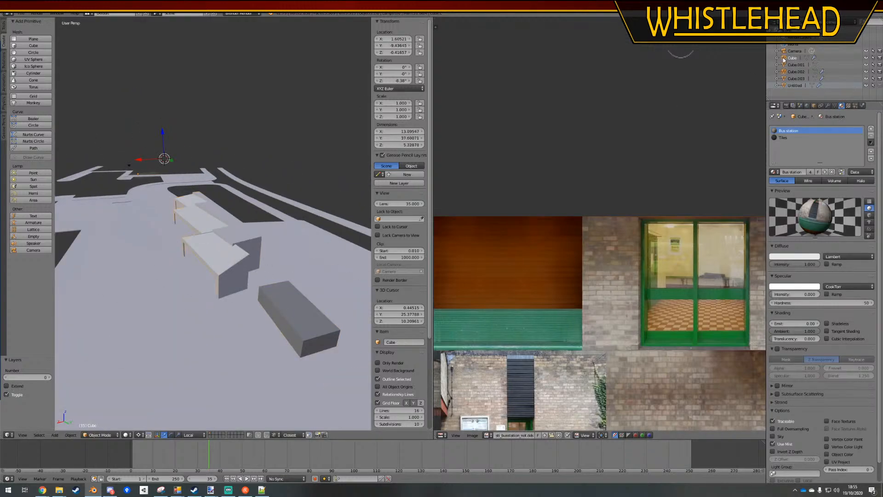
{"action": "key", "text": "ctrl+j"}
{"action": "left_click", "coordinate": [250, 292]}
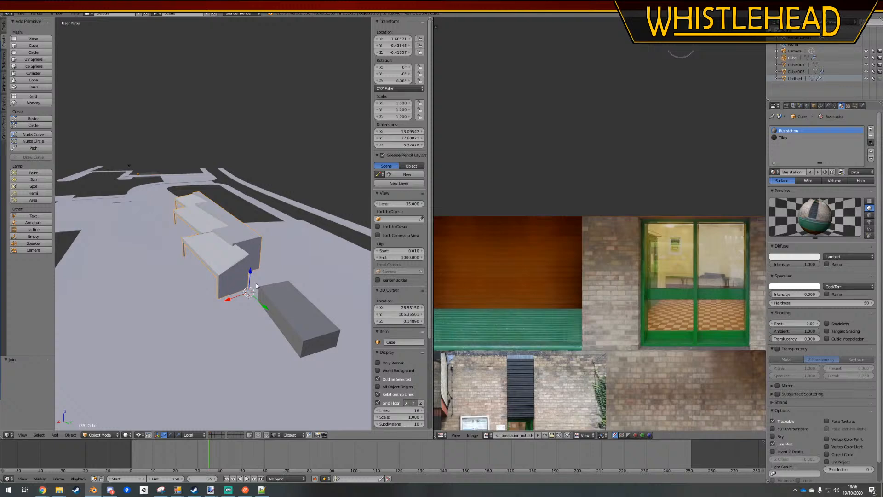
Deselect the joined building, look over the scene, and switch to Notepad++ to review the material entries of FarthingtonBusStation.sco
{"action": "key", "text": "a"}
{"action": "middle_click_drag", "start_coordinate": [256, 286], "coordinate": [239, 354]}
{"action": "scroll", "coordinate": [262, 230], "scroll_direction": "up", "scroll_amount": 9}
{"action": "scroll", "coordinate": [240, 356], "scroll_direction": "up", "scroll_amount": 5}
{"action": "left_click", "coordinate": [261, 490]}
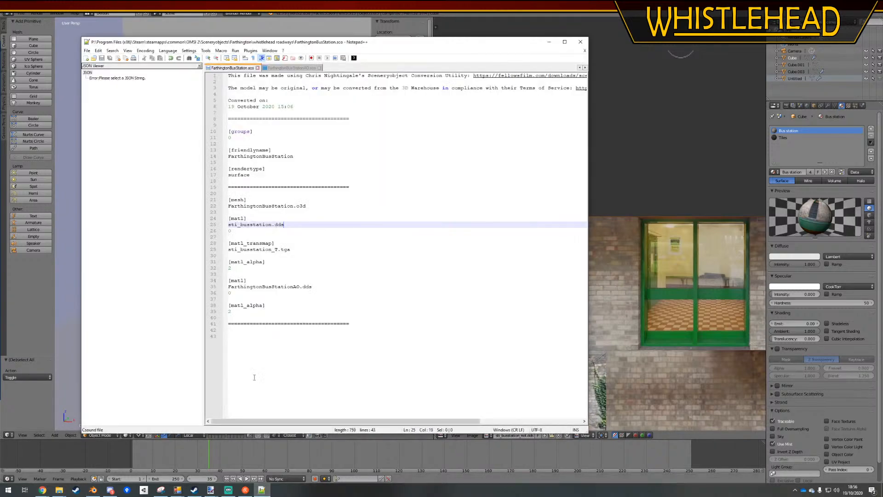
{"action": "left_click", "coordinate": [247, 266]}
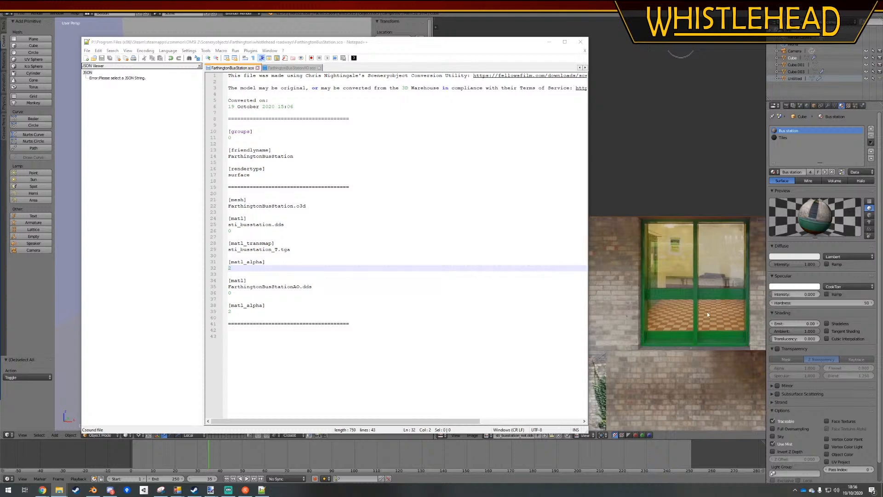
Re-enter sti_busstation.dds as the first material's texture and sti_busstation_T.tga as its transparency map, and save the file
{"action": "left_click_drag", "start_coordinate": [288, 227], "coordinate": [212, 225]}
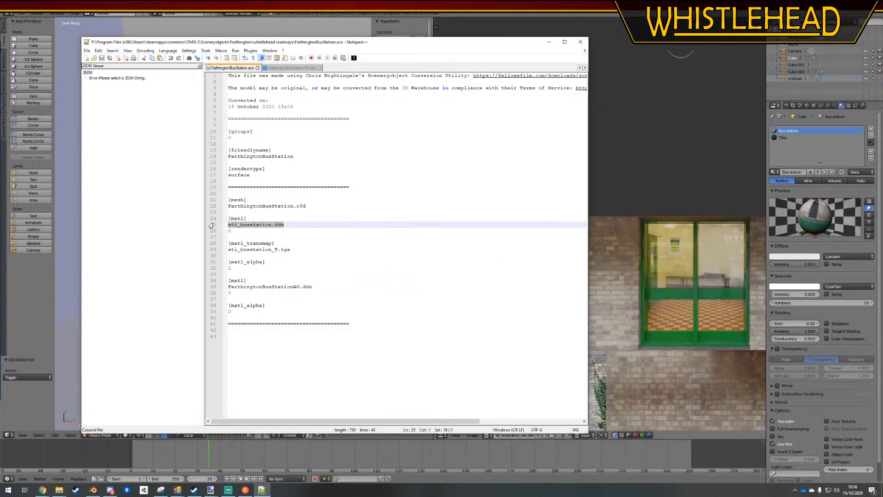
{"action": "type", "text": "sti_busstation.dds"}
{"action": "left_click", "coordinate": [322, 255]}
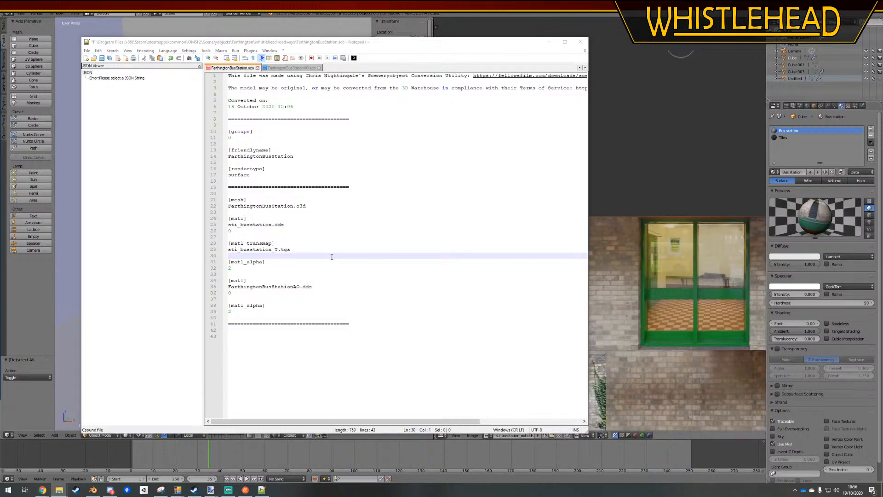
{"action": "left_click_drag", "start_coordinate": [292, 250], "coordinate": [228, 250]}
{"action": "left_click", "coordinate": [271, 251]}
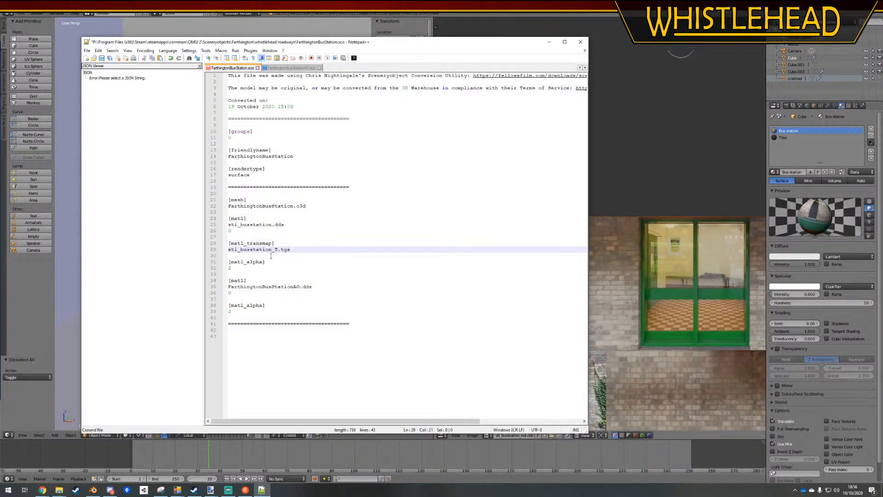
{"action": "left_click", "coordinate": [276, 256]}
{"action": "key", "text": "ctrl+s"}
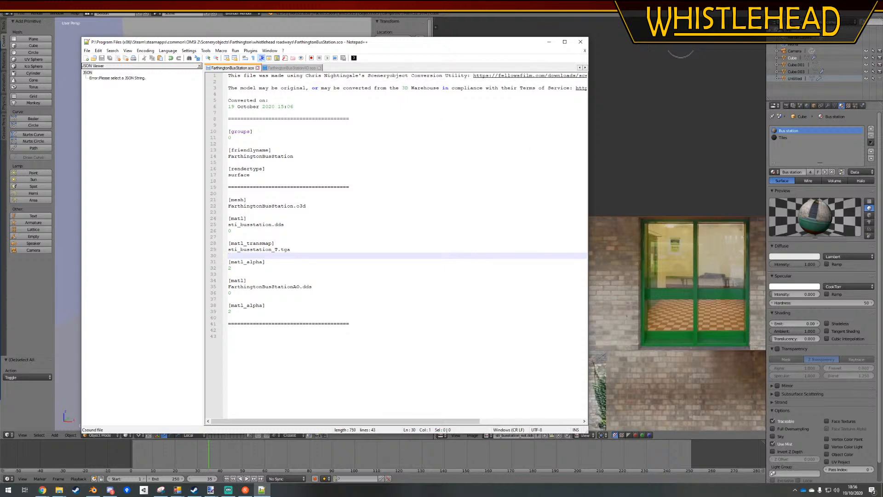
Open EClass_W212_Facelift.cfg from the WH_UK_AI_alpha road vehicles' model folder in File Explorer as a reference
{"action": "left_click_drag", "start_coordinate": [882, 87], "coordinate": [621, 82]}
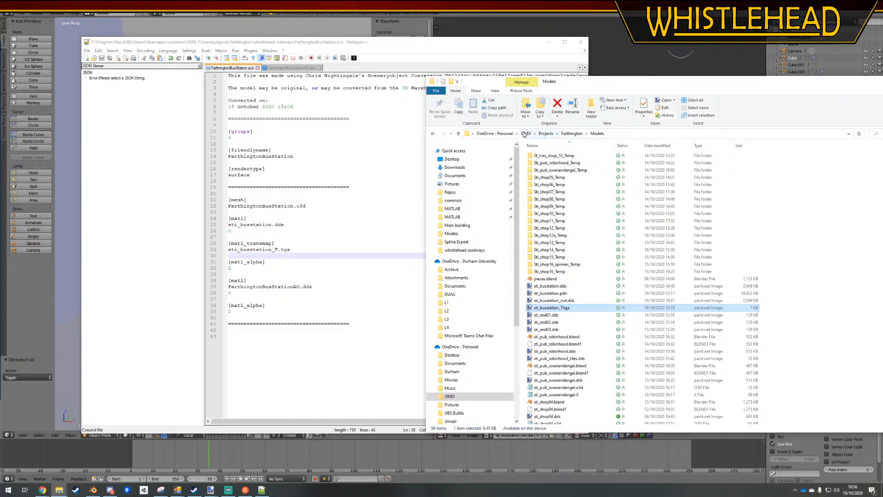
{"action": "key", "text": "alt+Tab"}
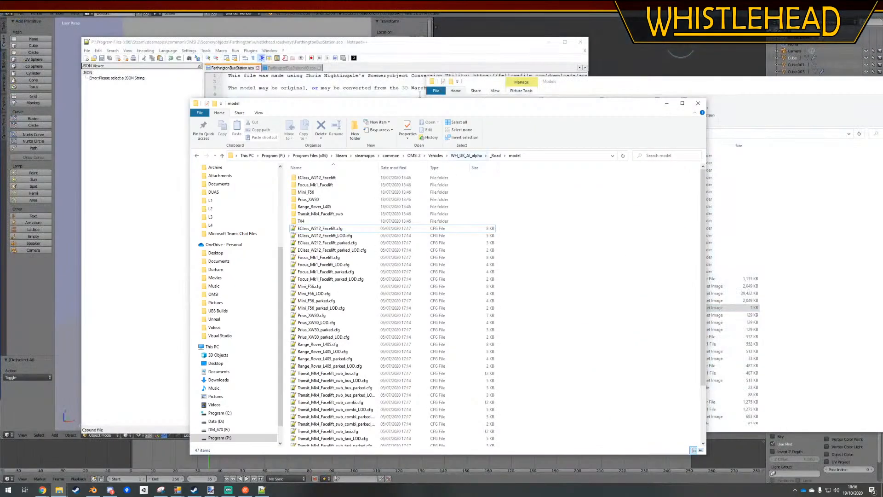
{"action": "left_click_drag", "start_coordinate": [424, 106], "coordinate": [598, 105]}
{"action": "double_click", "coordinate": [506, 229]}
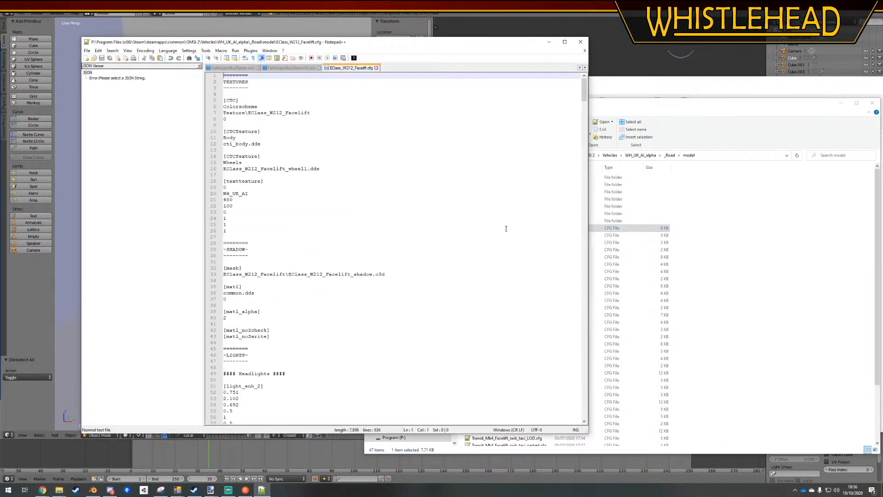
Find the glass section in EClass_W212_Facelift.cfg and copy its [matl_transmap] tag
{"action": "scroll", "coordinate": [384, 247], "scroll_direction": "down", "scroll_amount": 8}
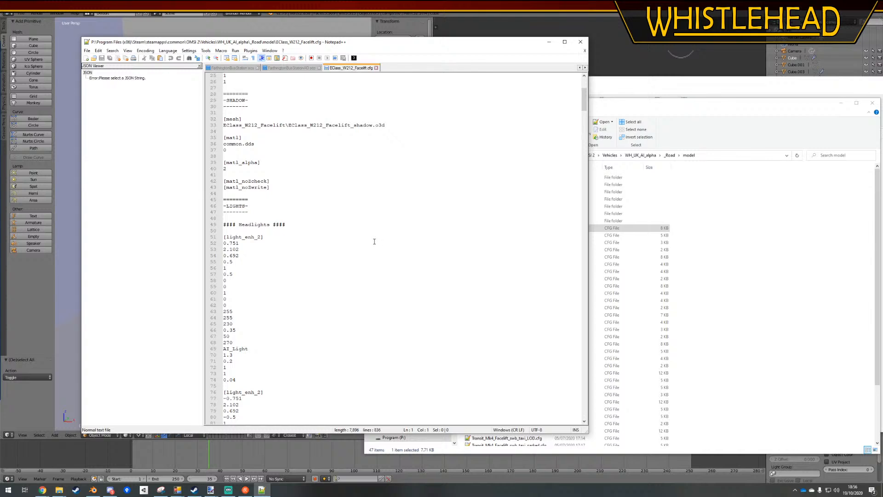
{"action": "scroll", "coordinate": [329, 223], "scroll_direction": "down", "scroll_amount": 20}
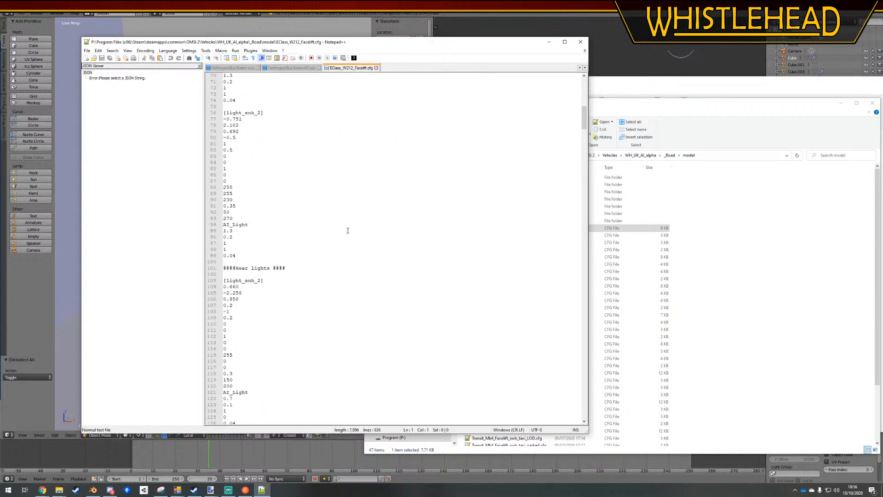
{"action": "scroll", "coordinate": [348, 230], "scroll_direction": "down", "scroll_amount": 20}
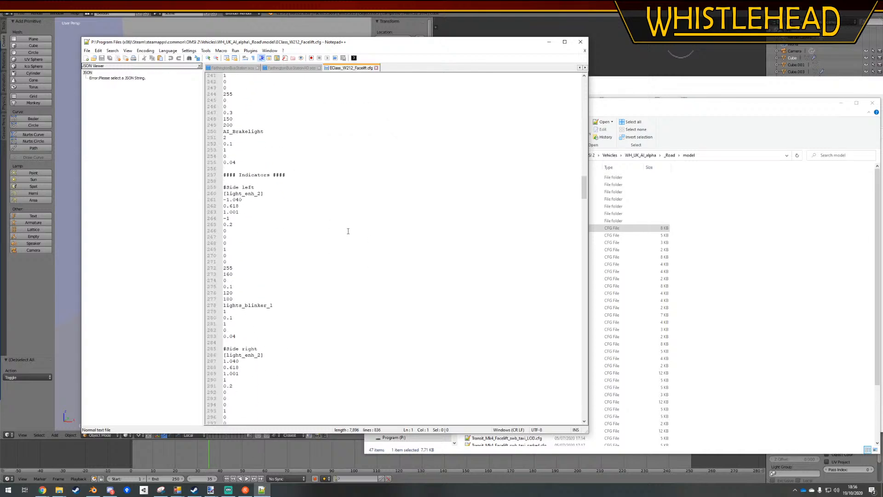
{"action": "scroll", "coordinate": [348, 231], "scroll_direction": "down", "scroll_amount": 20}
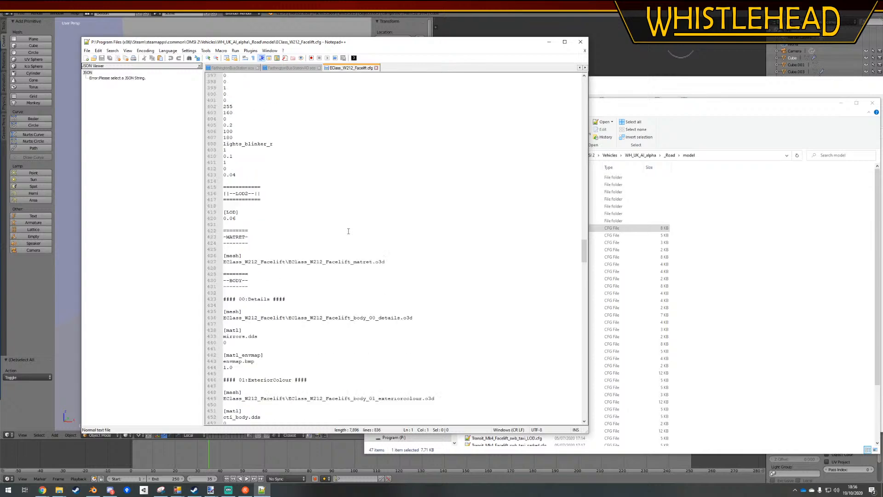
{"action": "scroll", "coordinate": [297, 221], "scroll_direction": "down", "scroll_amount": 19}
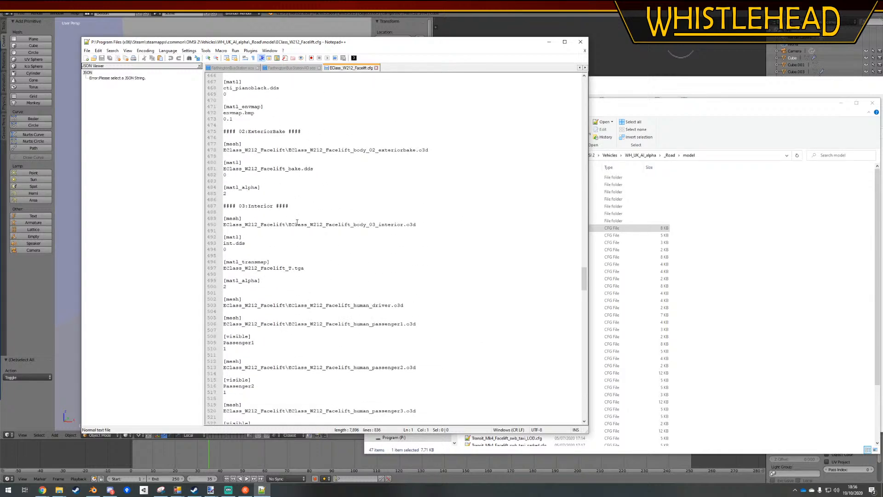
{"action": "scroll", "coordinate": [297, 223], "scroll_direction": "down", "scroll_amount": 7}
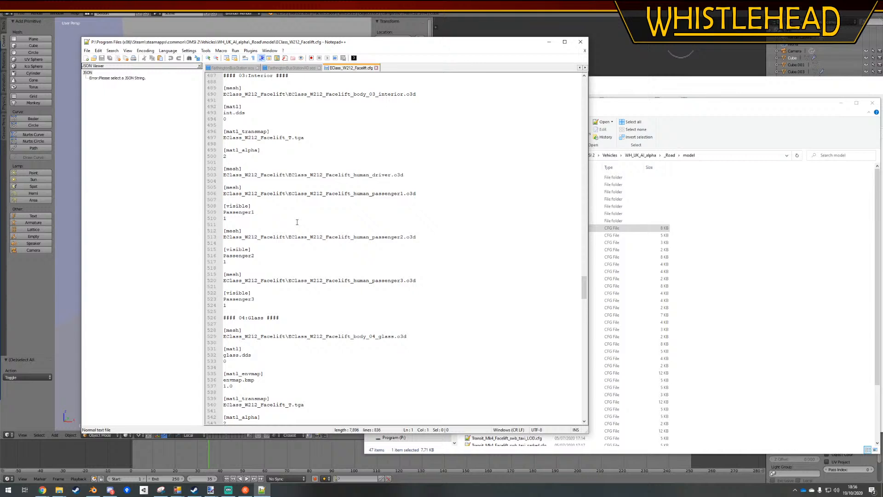
{"action": "scroll", "coordinate": [297, 222], "scroll_direction": "down", "scroll_amount": 4}
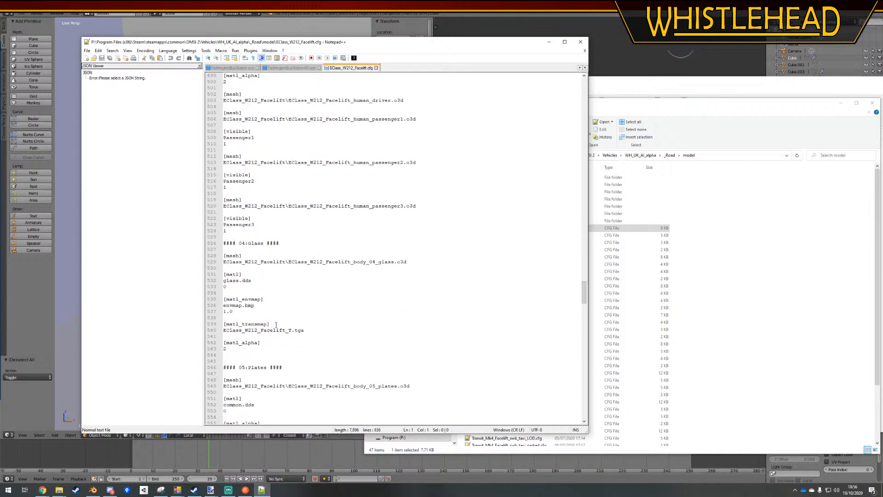
{"action": "left_click_drag", "start_coordinate": [276, 325], "coordinate": [215, 323]}
{"action": "key", "text": "ctrl+c"}
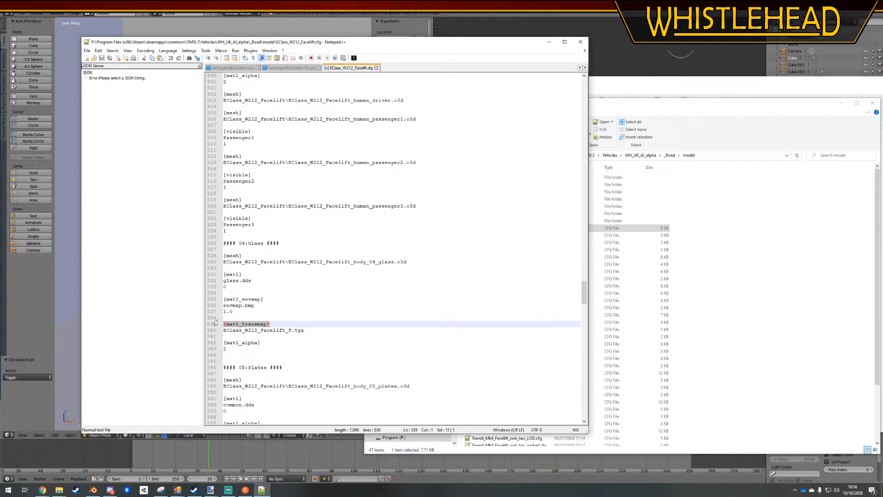
Overwrite the transparency map tag in FarthingtonBusStation.sco with the copied [matl_transmap] tag and save the file
{"action": "left_click", "coordinate": [244, 68]}
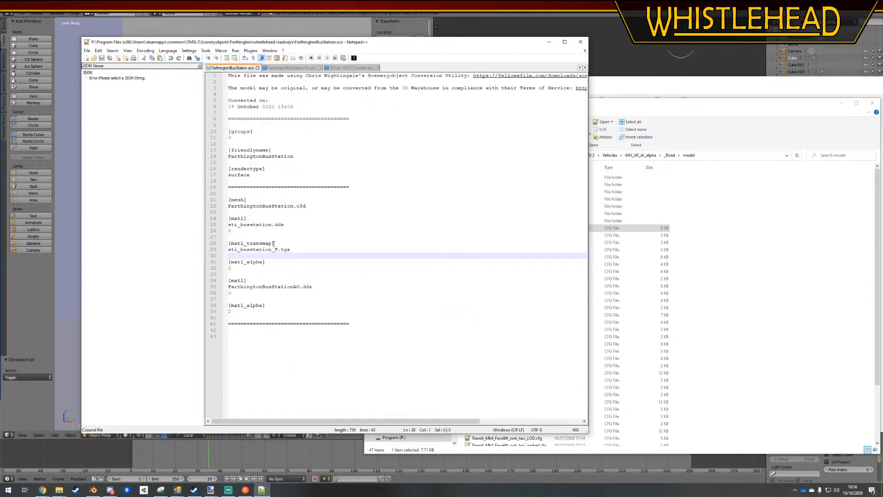
{"action": "left_click_drag", "start_coordinate": [274, 244], "coordinate": [221, 243]}
{"action": "key", "text": "ctrl+v"}
{"action": "left_click", "coordinate": [294, 261]}
{"action": "key", "text": "ctrl+s"}
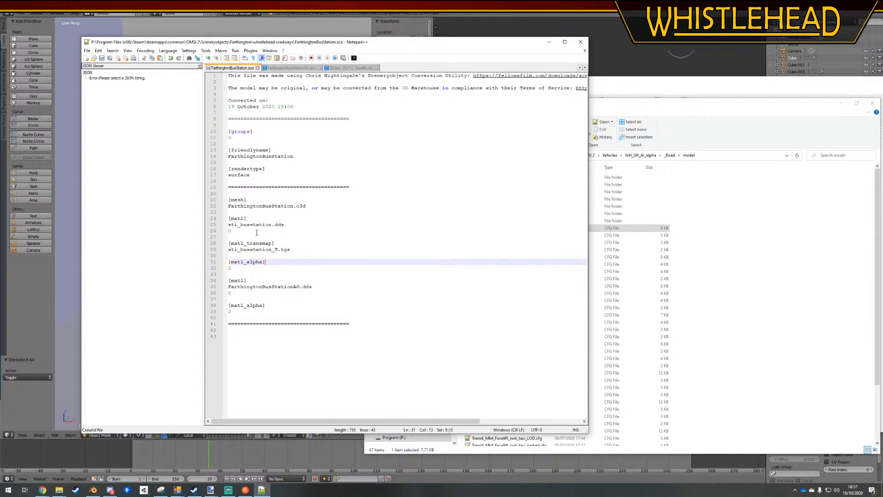
Insert the car's glass [matl_envmap] block, with envmap.bmp and 1.0, between the sti_busstation.dds material and its [matl_transmap] entry
{"action": "left_click", "coordinate": [257, 232]}
{"action": "key", "text": "Return"}
{"action": "key", "text": "Return"}
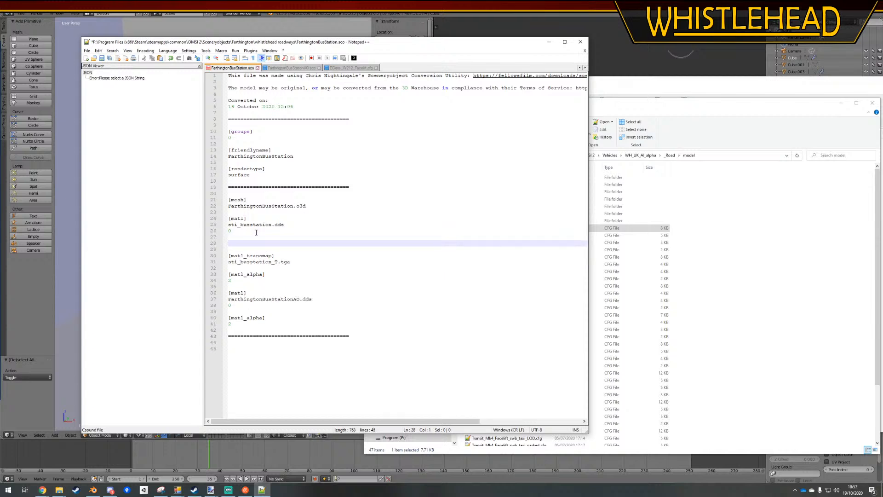
{"action": "type", "text": "[]"}
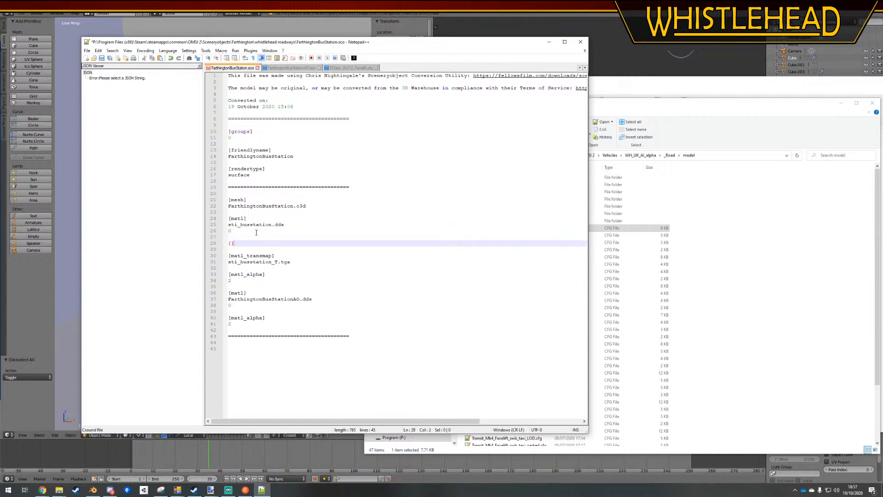
{"action": "left_click", "coordinate": [338, 69]}
{"action": "left_click_drag", "start_coordinate": [238, 311], "coordinate": [217, 302]}
{"action": "key", "text": "ctrl+c"}
{"action": "left_click", "coordinate": [232, 67]}
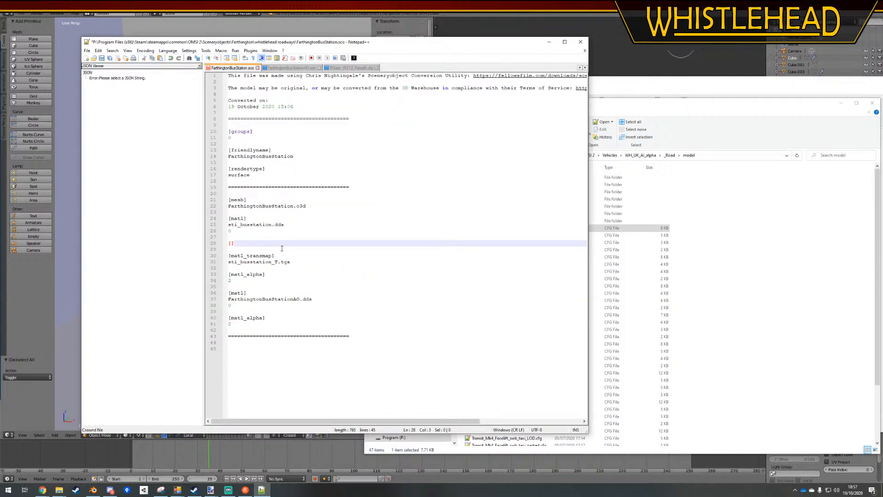
{"action": "key", "text": "ctrl+v"}
{"action": "left_click", "coordinate": [234, 242]}
{"action": "key", "text": "BackSpace"}
{"action": "key", "text": "BackSpace"}
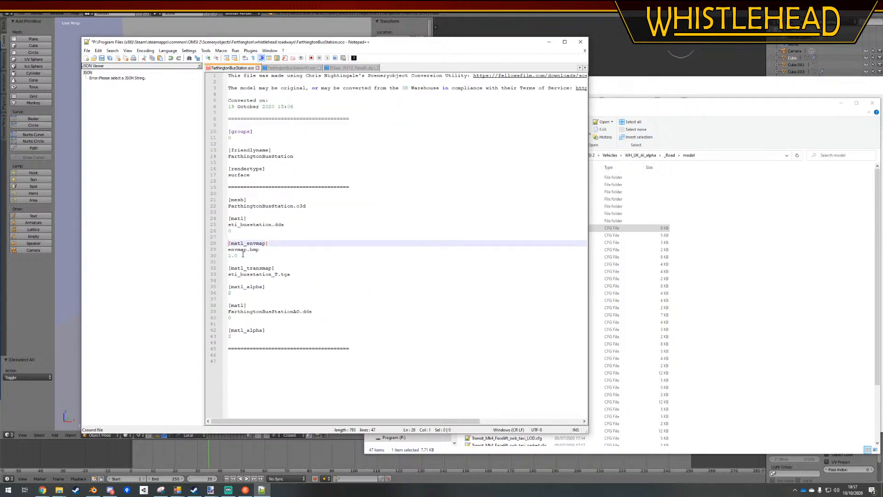
Set the envmap.bmp reflection strength to 0.1 and save FarthingtonBusStation.sco
{"action": "left_click_drag", "start_coordinate": [237, 255], "coordinate": [229, 256]}
{"action": "type", "text": "0.1"}
{"action": "left_click", "coordinate": [439, 197]}
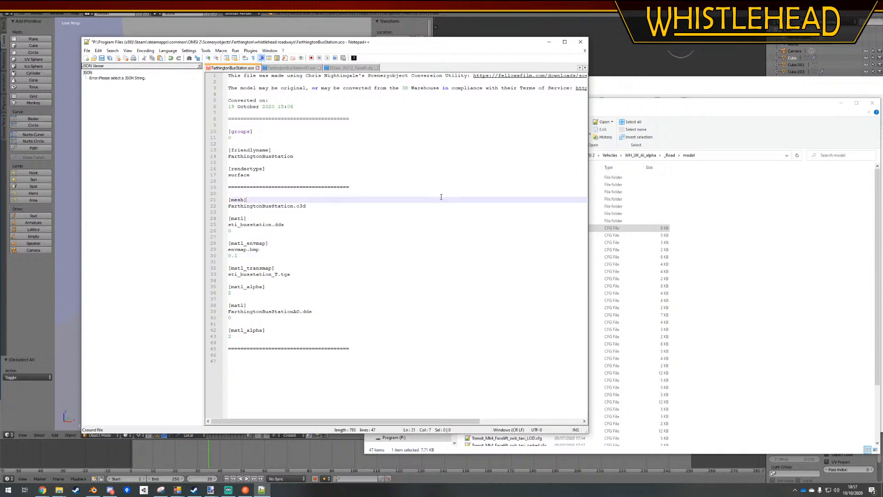
{"action": "key", "text": "ctrl+s"}
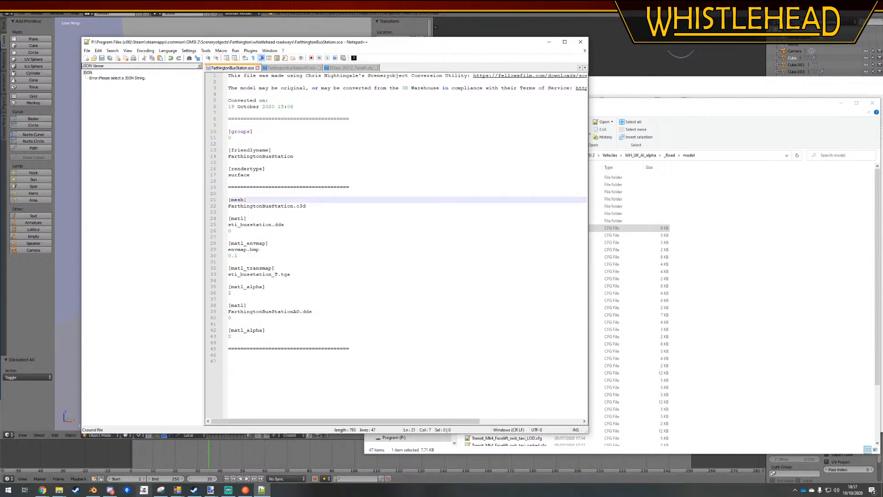
Launch OMSI 2 from Steam and start loading the Farthington 1 Development map
{"action": "left_click", "coordinate": [194, 489]}
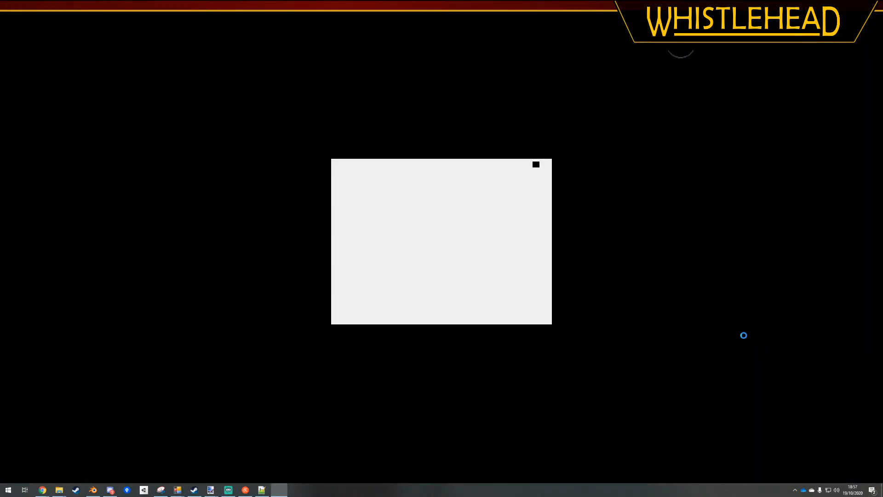
{"action": "left_click", "coordinate": [340, 373]}
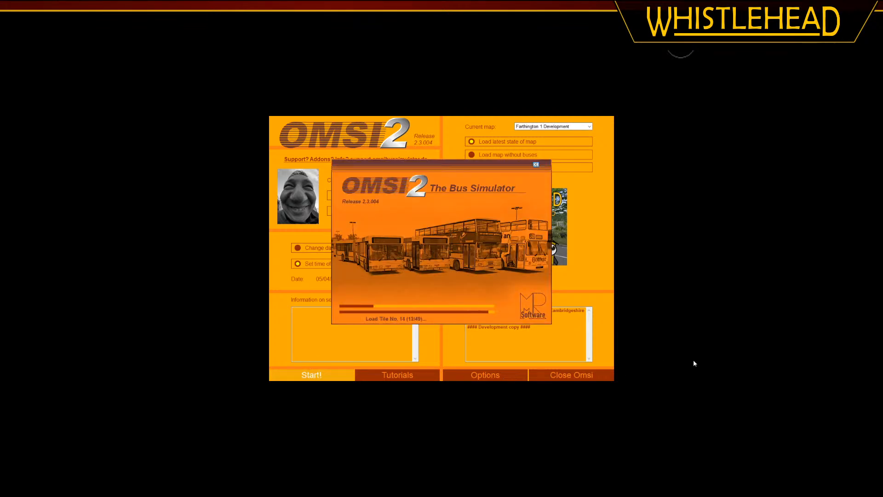
{"action": "key", "text": "alt+Tab"}
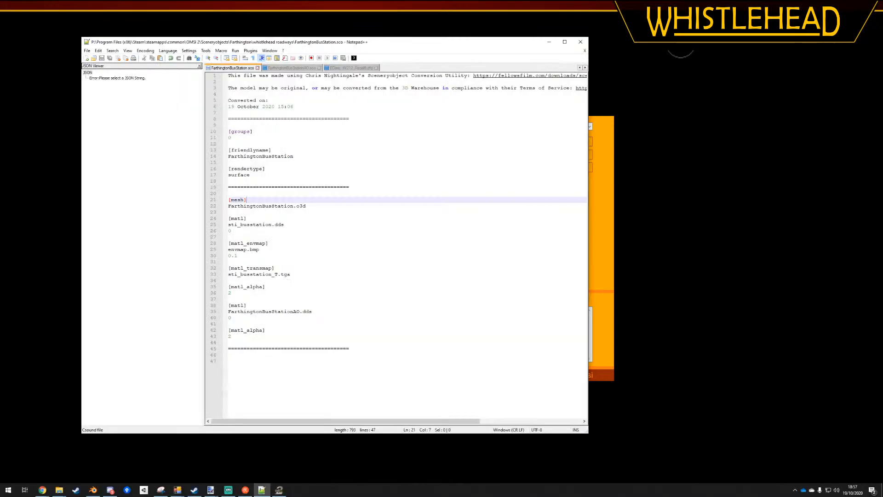
{"action": "left_click", "coordinate": [356, 312]}
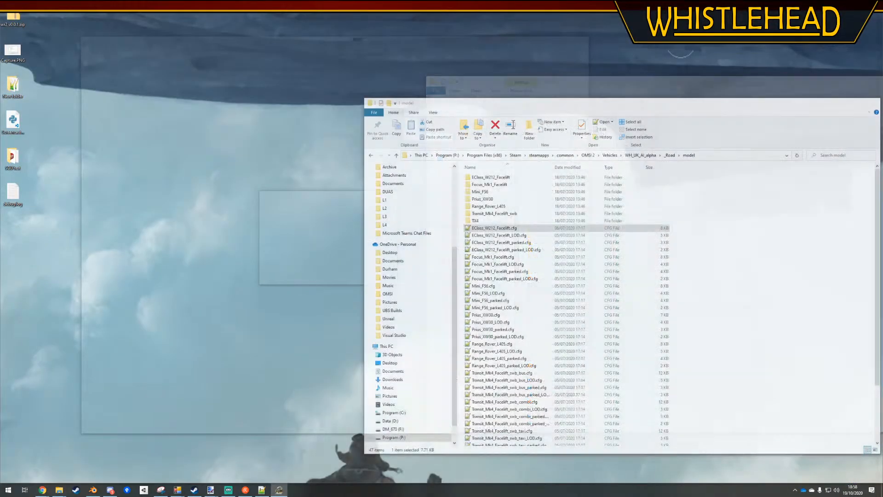
Go back from the model folder to the OMSI 2 Vehicles folder and minimise File Explorer to reveal the game
{"action": "key", "text": "alt+Tab"}
{"action": "left_click", "coordinate": [370, 156]}
{"action": "left_click", "coordinate": [371, 157]}
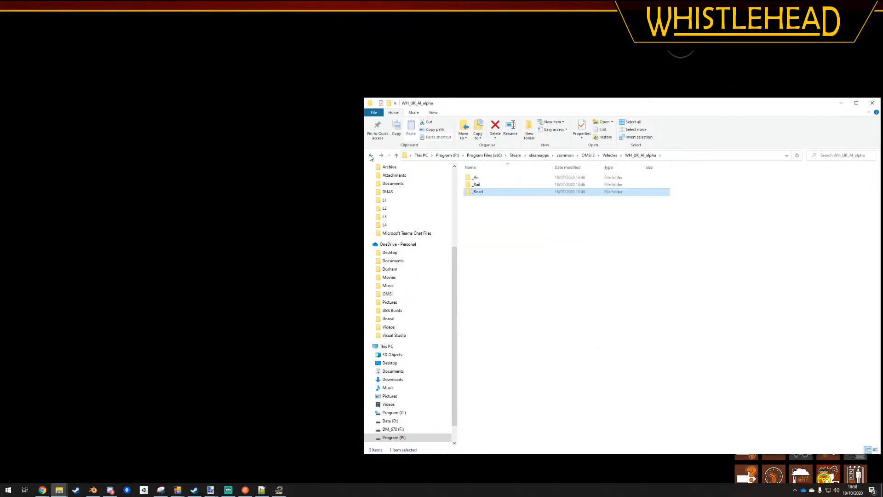
{"action": "left_click", "coordinate": [371, 157]}
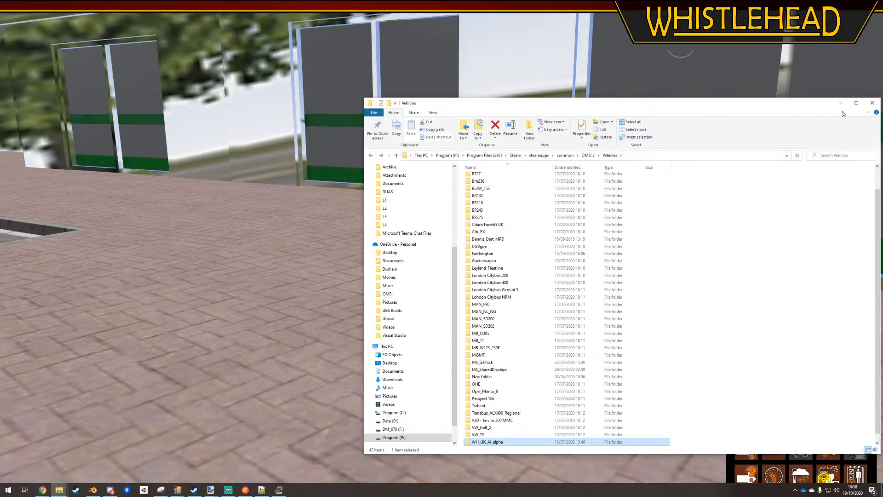
{"action": "left_click", "coordinate": [841, 103]}
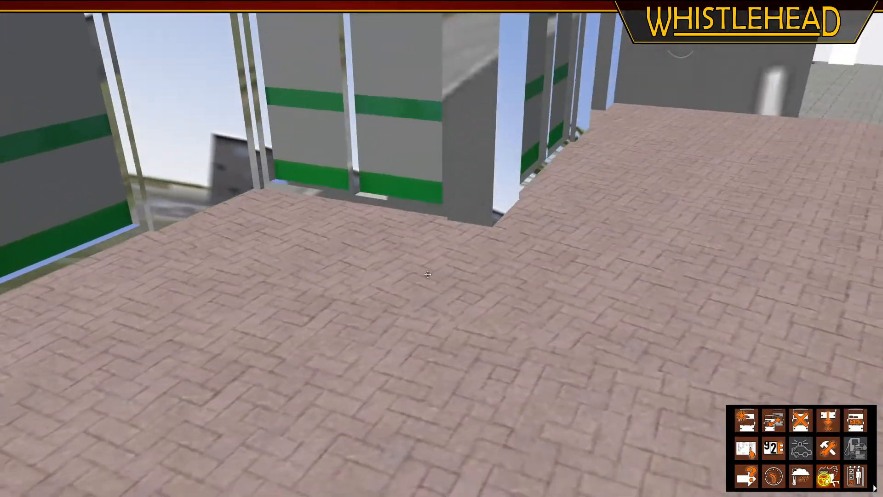
Examine the bus station's windows, walls and tiled interior in OMSI 2 from outside and inside the building
{"action": "middle_click_drag", "start_coordinate": [428, 274], "coordinate": [459, 322]}
{"action": "scroll", "coordinate": [359, 329], "scroll_direction": "down", "scroll_amount": 5}
{"action": "scroll", "coordinate": [344, 332], "scroll_direction": "down", "scroll_amount": 4}
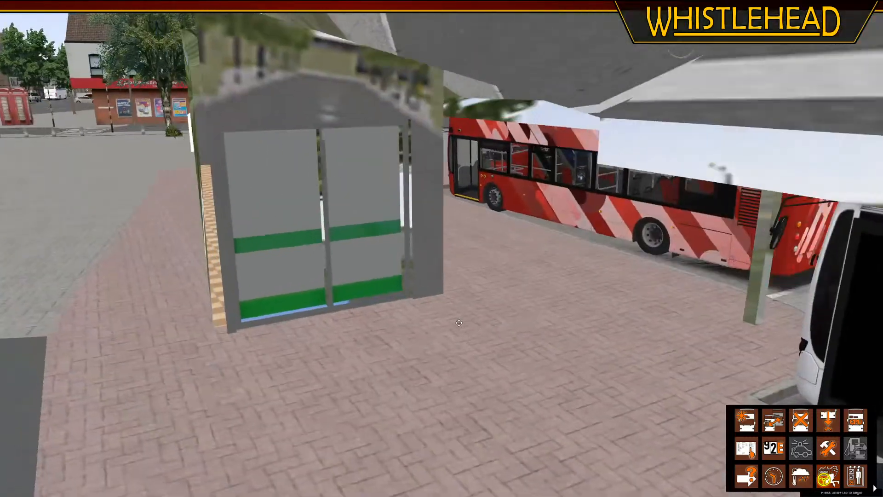
{"action": "middle_click_drag", "start_coordinate": [500, 261], "coordinate": [531, 320]}
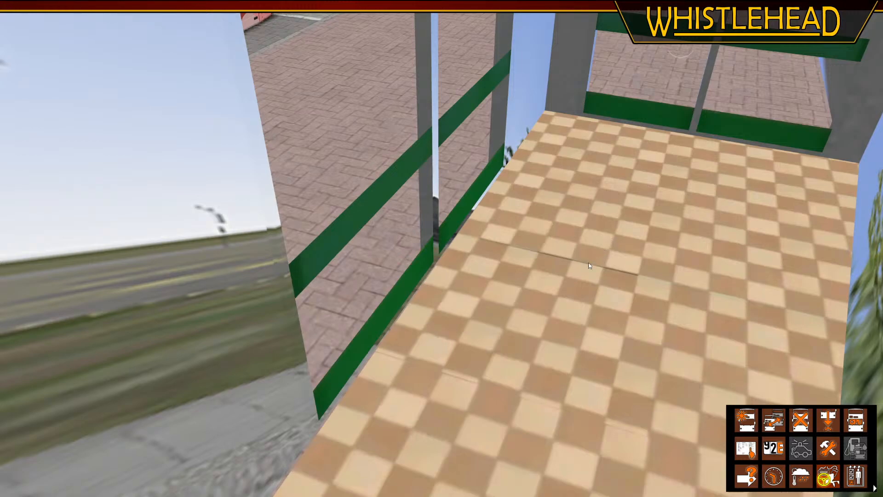
{"action": "middle_click_drag", "start_coordinate": [542, 275], "coordinate": [466, 204]}
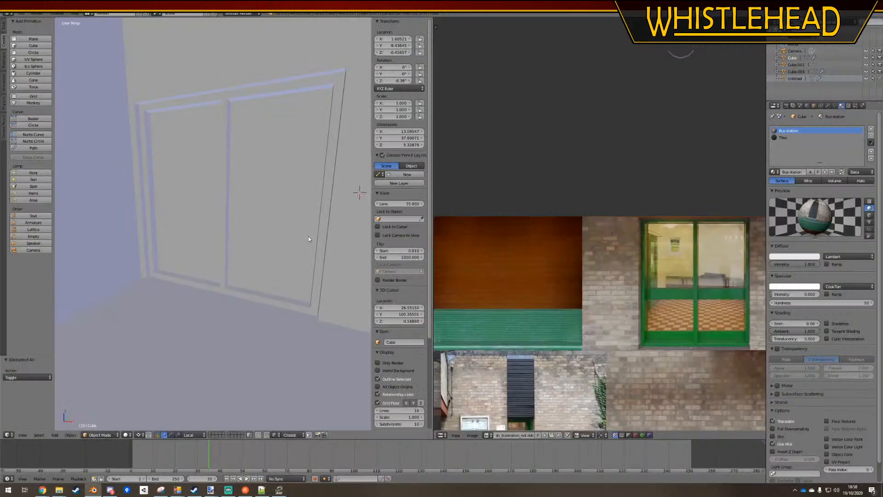
Switch to Blender and select the Cube mesh that forms the bus station's walls and window frames
{"action": "middle_click_drag", "start_coordinate": [309, 236], "coordinate": [194, 279]}
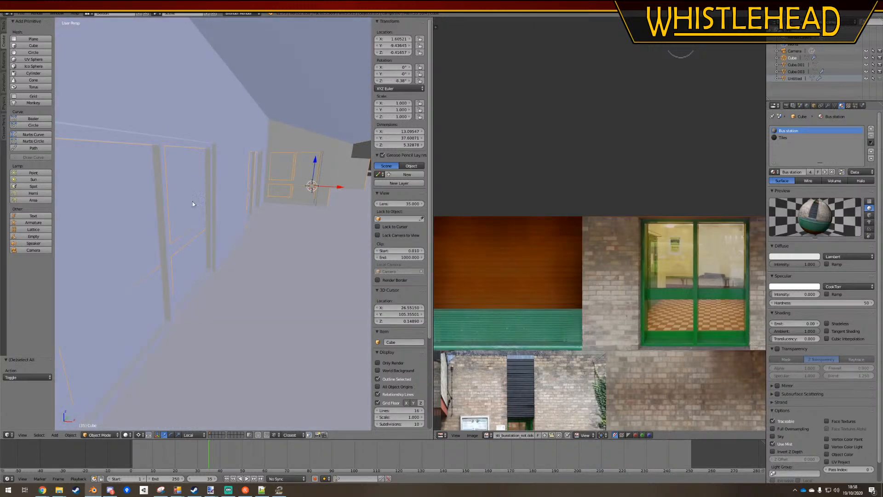
{"action": "scroll", "coordinate": [288, 232], "scroll_direction": "down", "scroll_amount": 12}
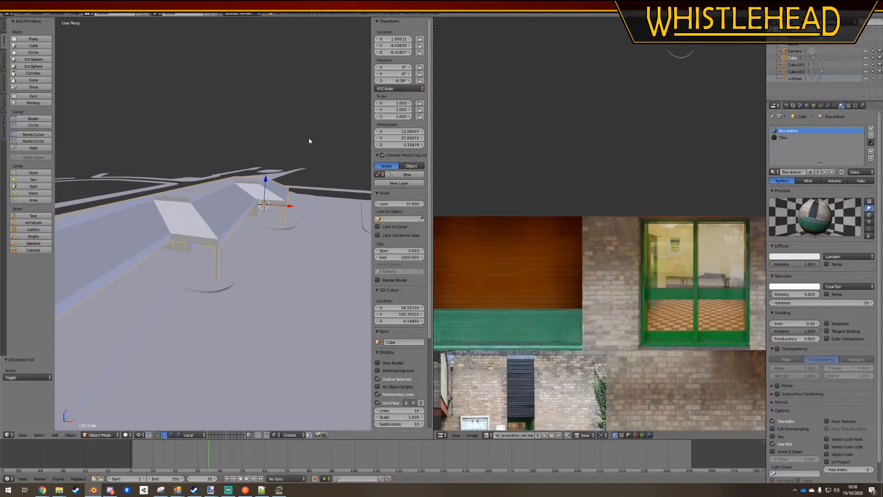
{"action": "key", "text": "a"}
{"action": "scroll", "coordinate": [186, 269], "scroll_direction": "up", "scroll_amount": 4}
{"action": "scroll", "coordinate": [188, 270], "scroll_direction": "up", "scroll_amount": 4}
{"action": "right_click", "coordinate": [193, 238]}
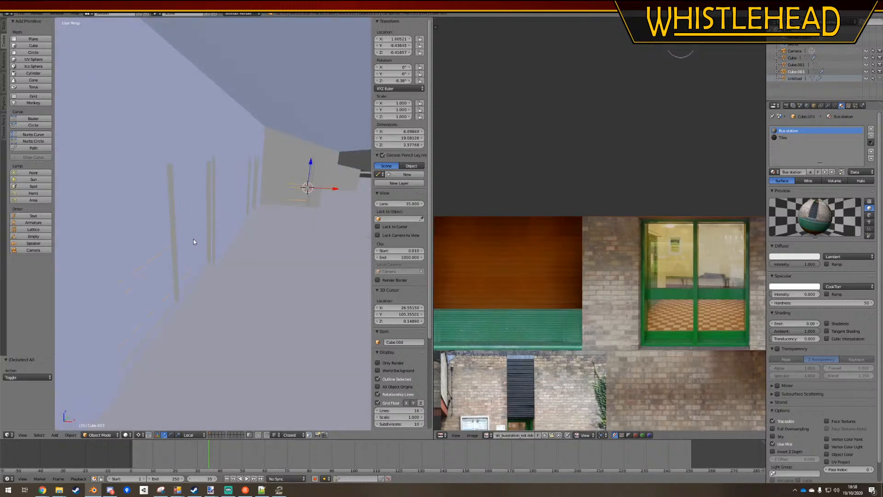
{"action": "right_click", "coordinate": [224, 210]}
{"action": "right_click", "coordinate": [186, 209]}
{"action": "right_click", "coordinate": [197, 241]}
{"action": "middle_click_drag", "start_coordinate": [194, 244], "coordinate": [230, 245]}
{"action": "scroll", "coordinate": [230, 248], "scroll_direction": "up", "scroll_amount": 4}
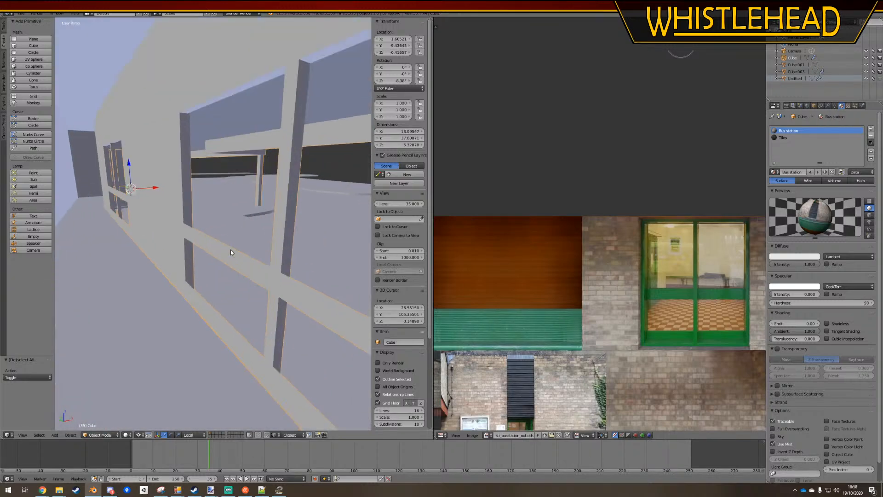
Assign the Bus station material to all faces of the Cube mesh
{"action": "key", "text": "Tab"}
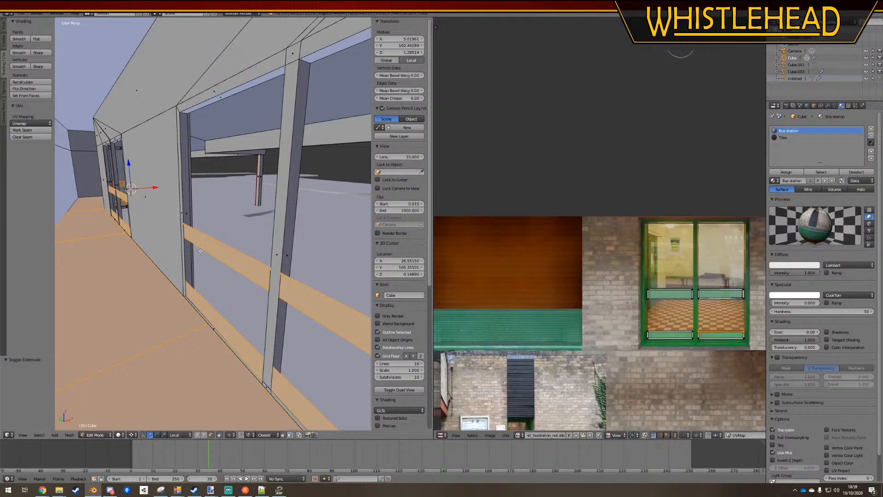
{"action": "key", "text": "a"}
{"action": "key", "text": "a"}
{"action": "middle_click_drag", "start_coordinate": [250, 263], "coordinate": [305, 234], "text": "shift"}
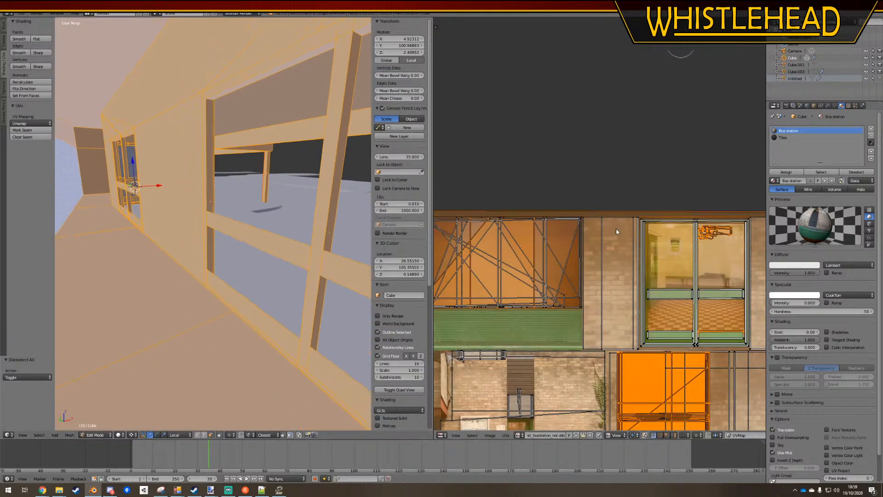
{"action": "left_click", "coordinate": [786, 172]}
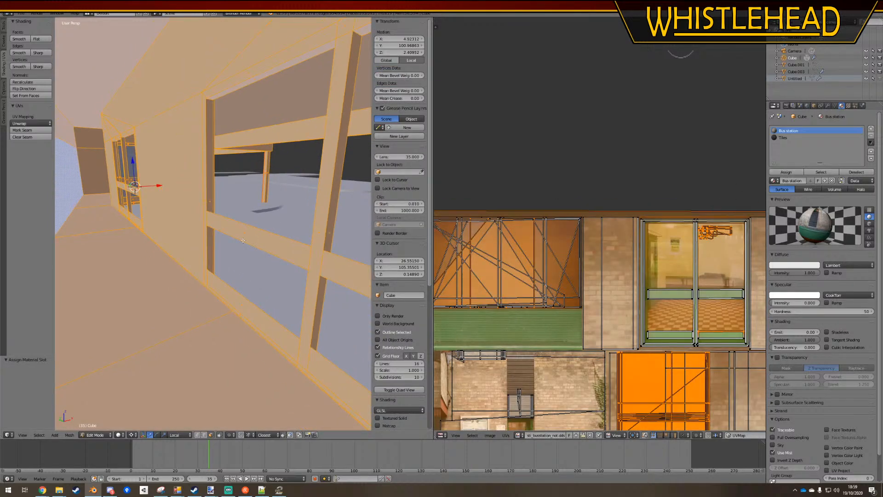
{"action": "middle_click_drag", "start_coordinate": [243, 240], "coordinate": [219, 254]}
{"action": "key", "text": "Tab"}
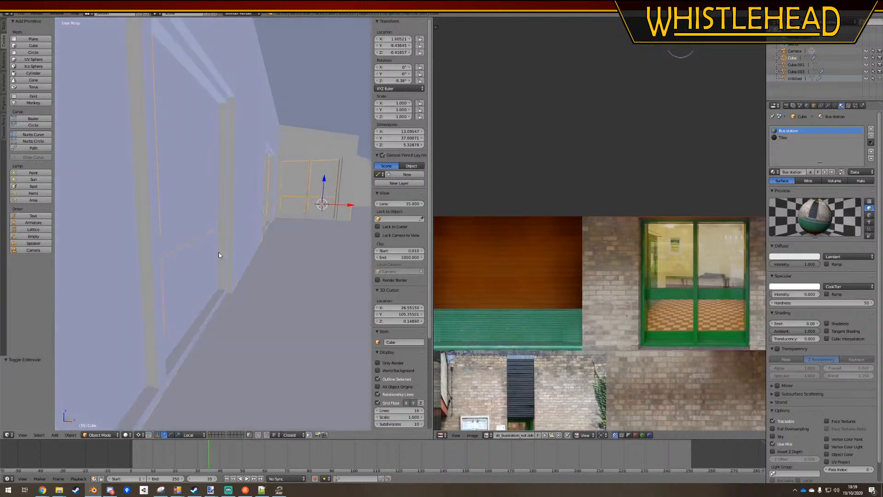
Remove the Tiles material slot from the Cube.003 object and save FarthingtonBusStation.blend
{"action": "right_click", "coordinate": [181, 193]}
{"action": "left_click", "coordinate": [818, 137]}
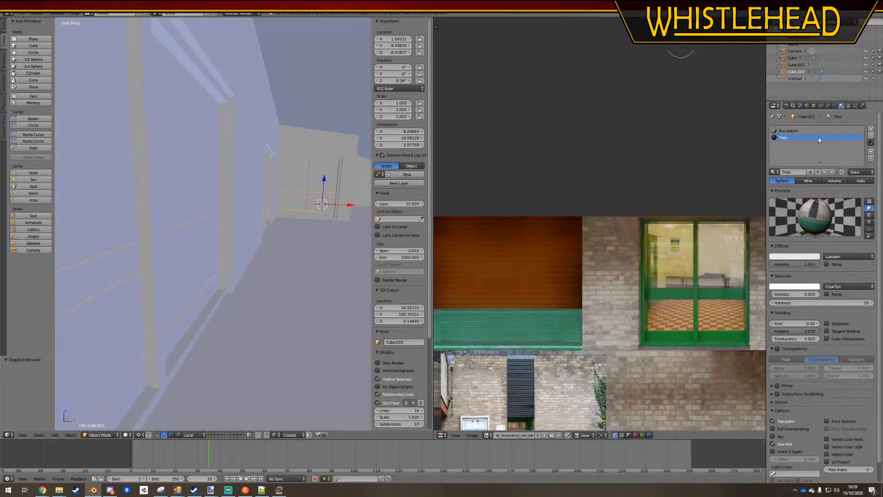
{"action": "left_click", "coordinate": [870, 136]}
{"action": "middle_click_drag", "start_coordinate": [184, 248], "coordinate": [230, 280]}
{"action": "key", "text": "ctrl+s"}
{"action": "left_click", "coordinate": [221, 250]}
{"action": "key", "text": "a"}
{"action": "key", "text": "ctrl+s"}
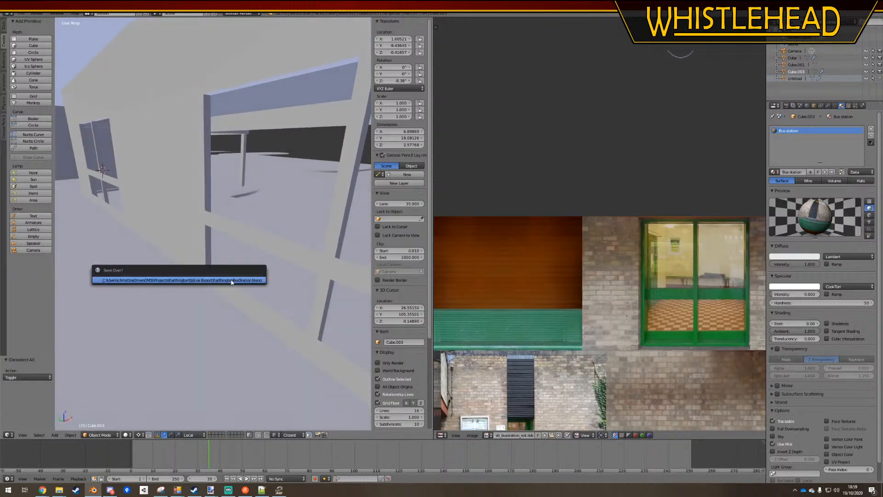
{"action": "left_click", "coordinate": [231, 280]}
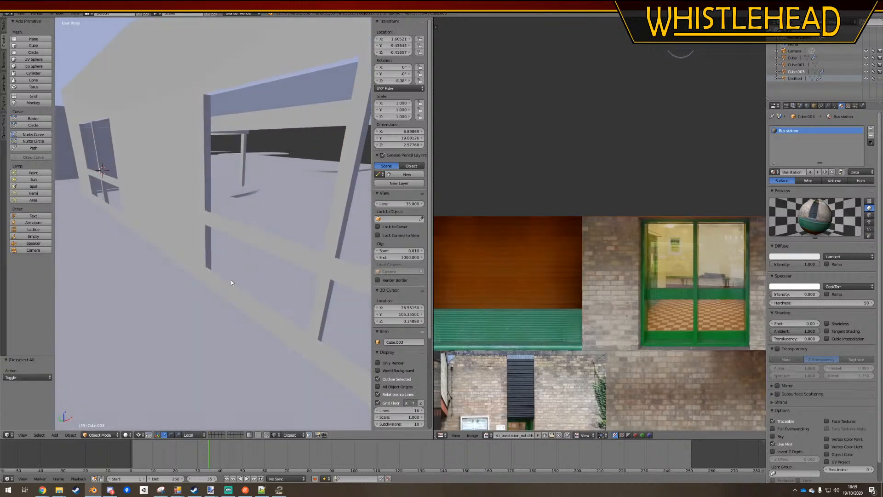
In Notepad++, set the number under sti_busstation.dds to 1 in FarthingtonBusStation.sco, save it and minimise the editor
{"action": "left_click", "coordinate": [261, 490]}
{"action": "left_click_drag", "start_coordinate": [237, 231], "coordinate": [218, 234]}
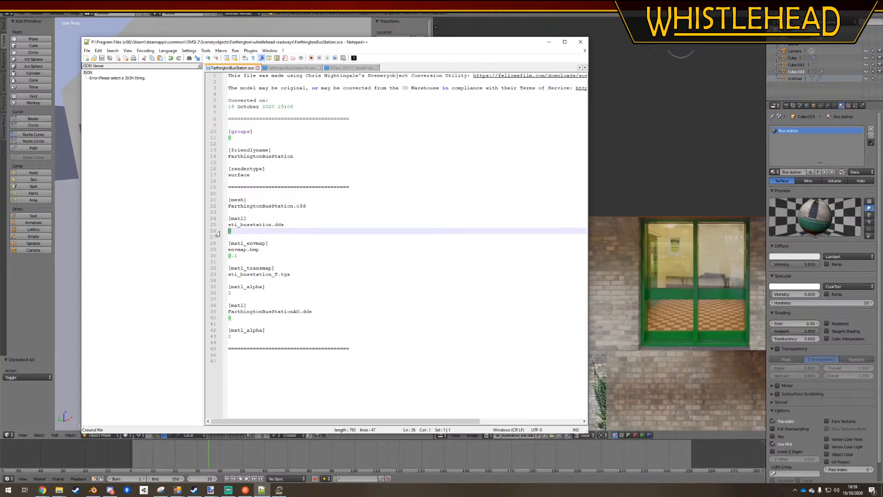
{"action": "left_click", "coordinate": [355, 264]}
{"action": "left_click", "coordinate": [549, 42]}
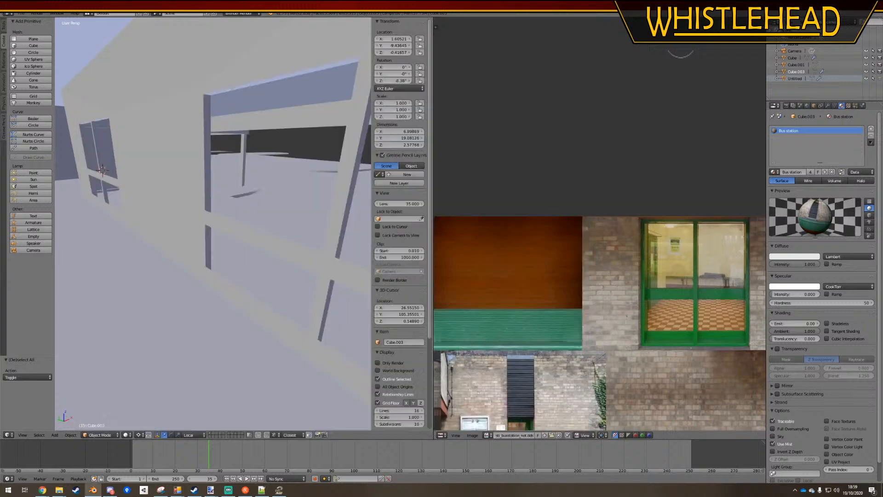
Select the Cube mesh again and save the bus station's Blender file over the existing one
{"action": "mouse_move", "coordinate": [227, 230]}
{"action": "middle_mouse_down"}
{"action": "mouse_move", "coordinate": [211, 228]}
{"action": "mouse_move", "coordinate": [241, 242]}
{"action": "mouse_move", "coordinate": [275, 236]}
{"action": "mouse_move", "coordinate": [211, 223]}
{"action": "mouse_move", "coordinate": [236, 239]}
{"action": "middle_mouse_up"}
{"action": "right_click", "coordinate": [230, 234]}
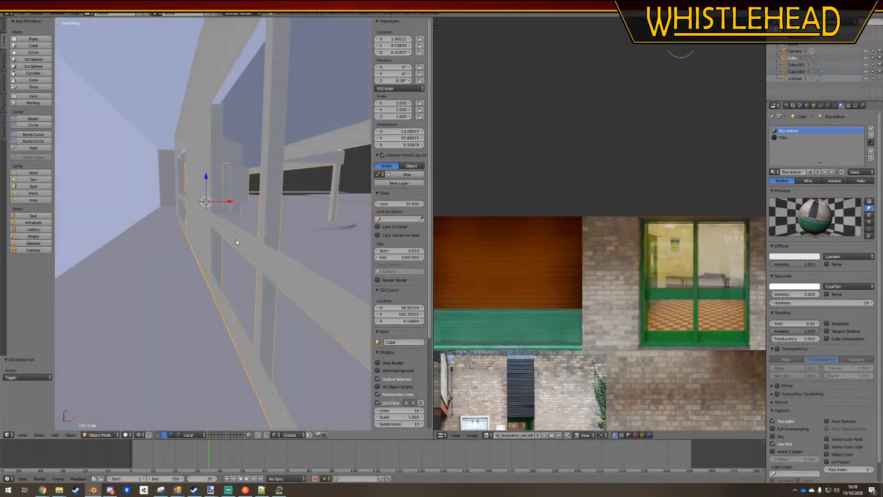
{"action": "key", "text": "g"}
{"action": "right_click", "coordinate": [221, 233]}
{"action": "key", "text": "ctrl+s"}
{"action": "left_click", "coordinate": [223, 234]}
{"action": "key", "text": "a"}
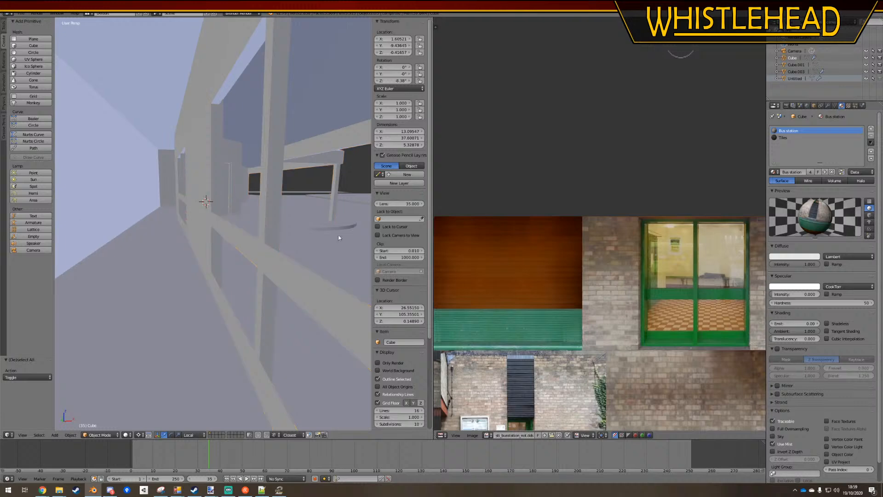
{"action": "middle_click_drag", "start_coordinate": [162, 197], "coordinate": [239, 215]}
{"action": "key", "text": "ctrl+s"}
{"action": "left_click", "coordinate": [226, 241]}
{"action": "right_click", "coordinate": [239, 216]}
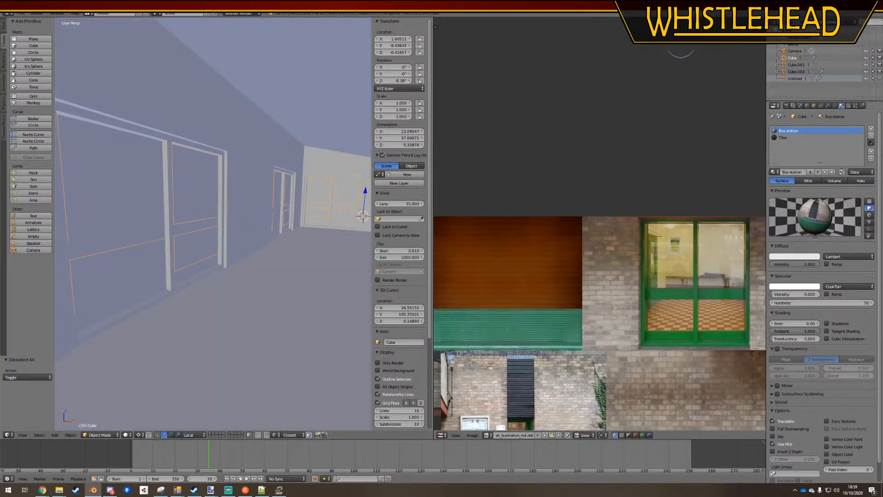
{"action": "key", "text": "ctrl+s"}
Re-export the bus station with the OMSI 2 Sceneryobject Creation Utility, exporting new files without overwriting the SCO
{"action": "left_click_drag", "start_coordinate": [882, 95], "coordinate": [414, 127]}
{"action": "left_click", "coordinate": [449, 313]}
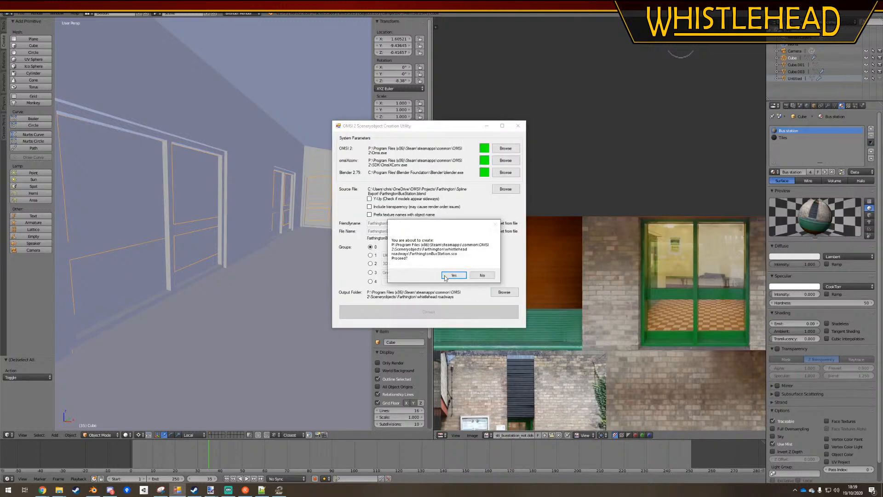
{"action": "left_click", "coordinate": [445, 276]}
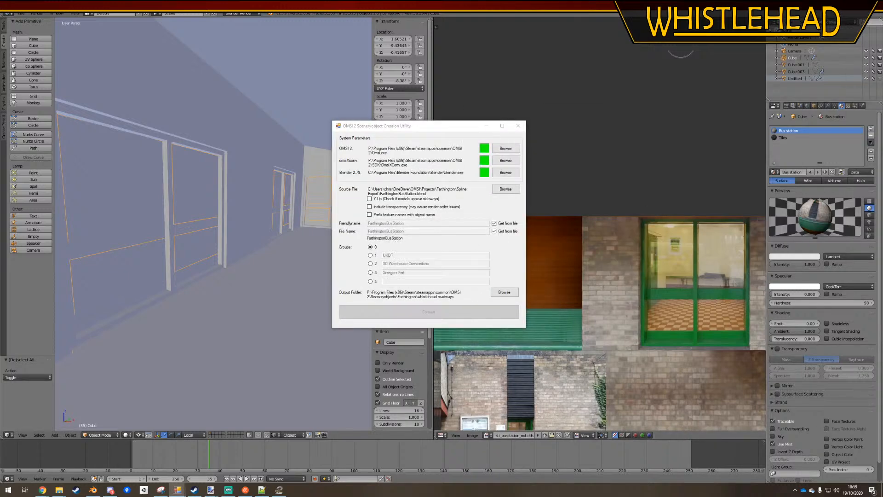
{"action": "left_click", "coordinate": [459, 151]}
{"action": "left_click", "coordinate": [464, 159]}
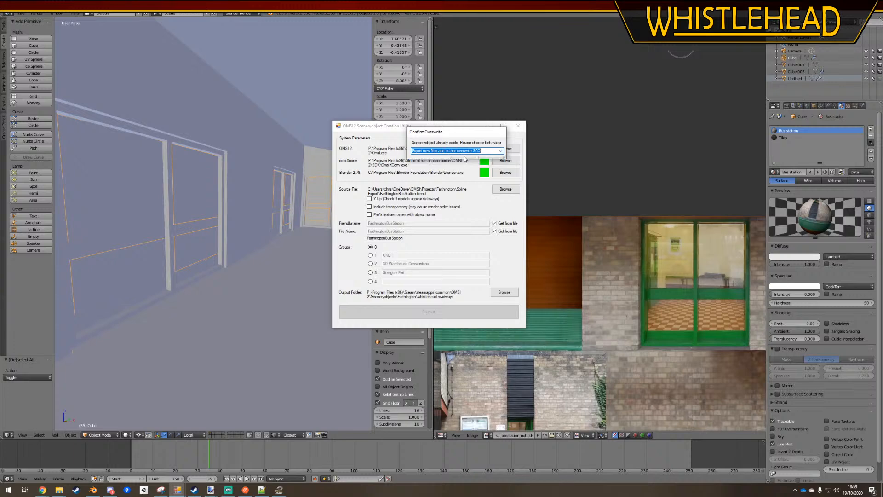
{"action": "left_click", "coordinate": [464, 159]}
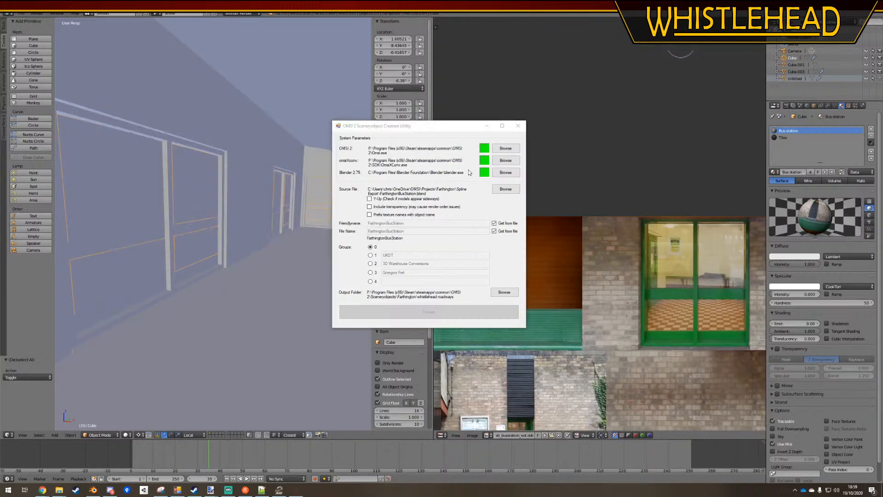
{"action": "left_click", "coordinate": [178, 490]}
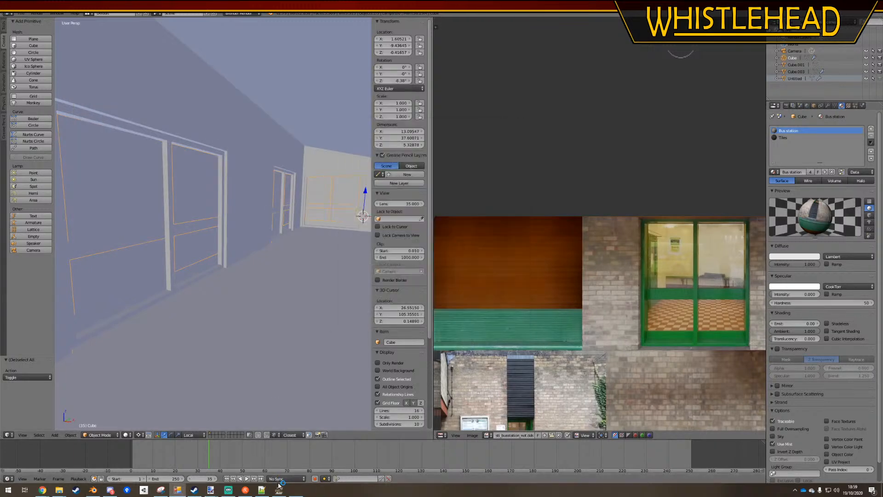
Switch to the running OMSI 2 game and quit it
{"action": "left_click", "coordinate": [279, 490]}
{"action": "key", "text": "Escape"}
{"action": "left_click", "coordinate": [455, 302]}
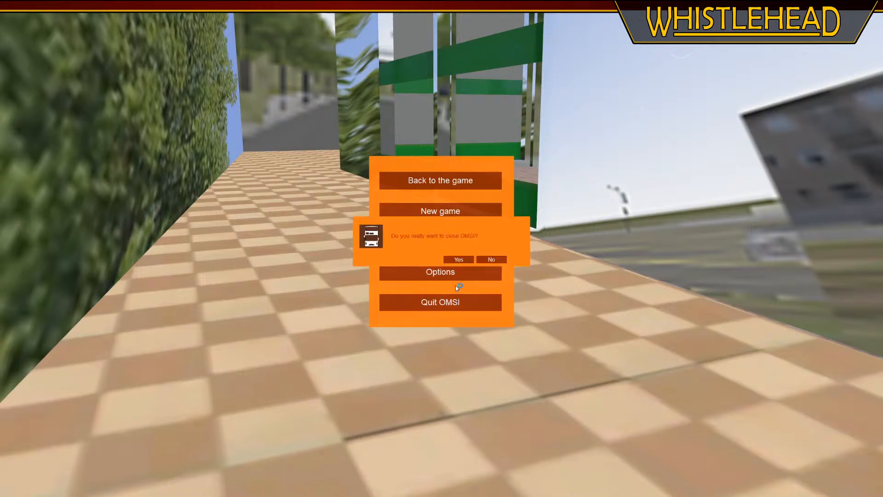
{"action": "left_click", "coordinate": [457, 259]}
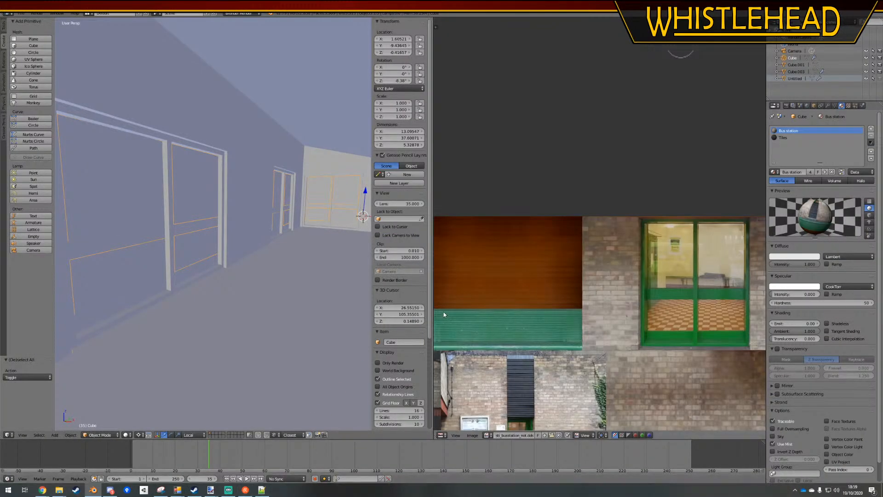
Dismiss the export completion message, launch OMSI 2 from Steam and start the Farthington 1 Development map
{"action": "mouse_move", "coordinate": [177, 490]}
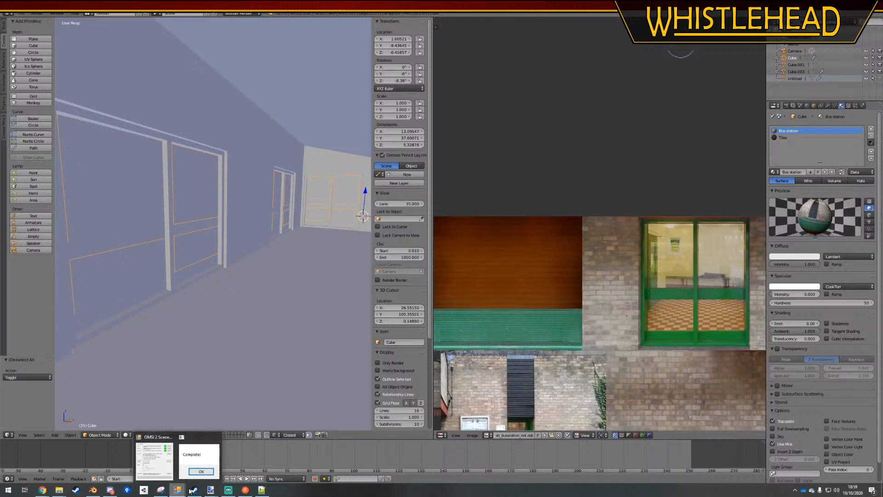
{"action": "left_click", "coordinate": [207, 467]}
{"action": "left_click", "coordinate": [444, 267]}
{"action": "left_click", "coordinate": [194, 489]}
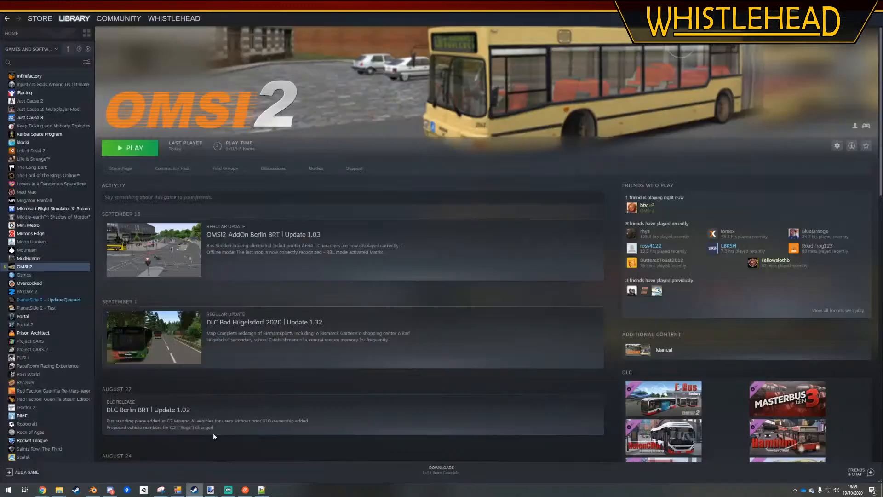
{"action": "left_click", "coordinate": [131, 148]}
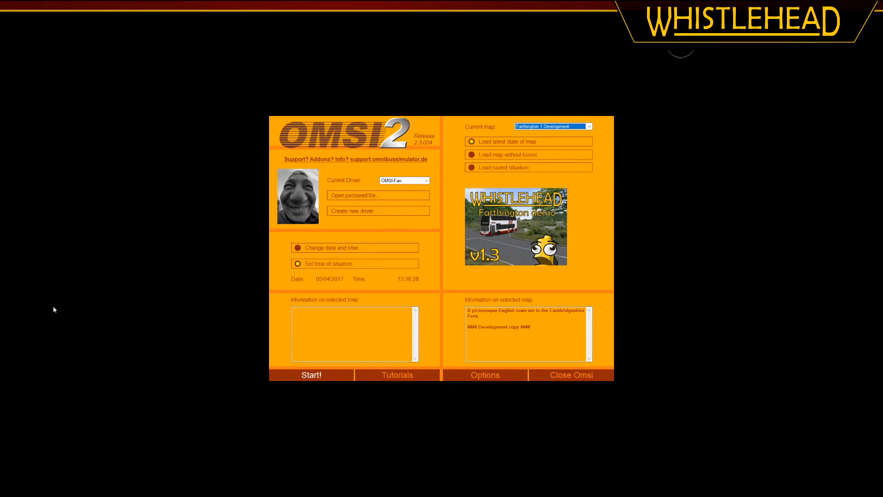
{"action": "left_click", "coordinate": [327, 379]}
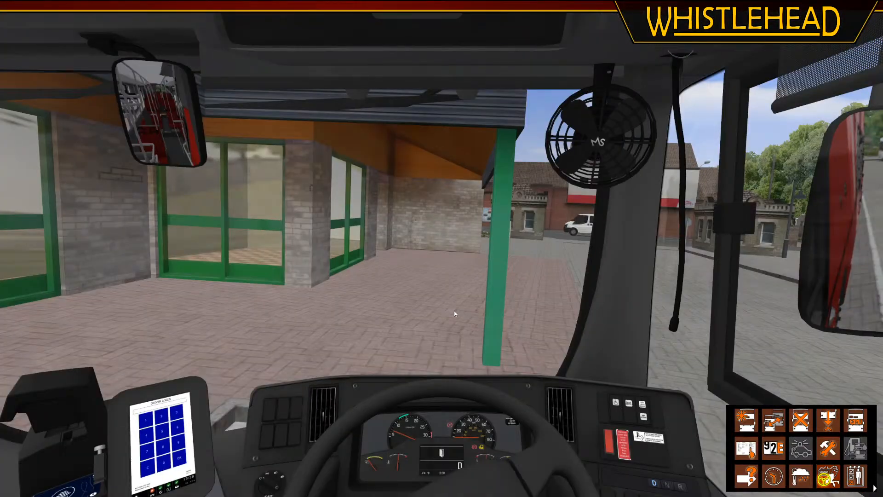
Look at the station's windows from inside the parked bus, and quit OMSI 2
{"action": "middle_click_drag", "start_coordinate": [454, 310], "coordinate": [439, 304]}
{"action": "key", "text": "Escape"}
{"action": "left_click", "coordinate": [437, 299]}
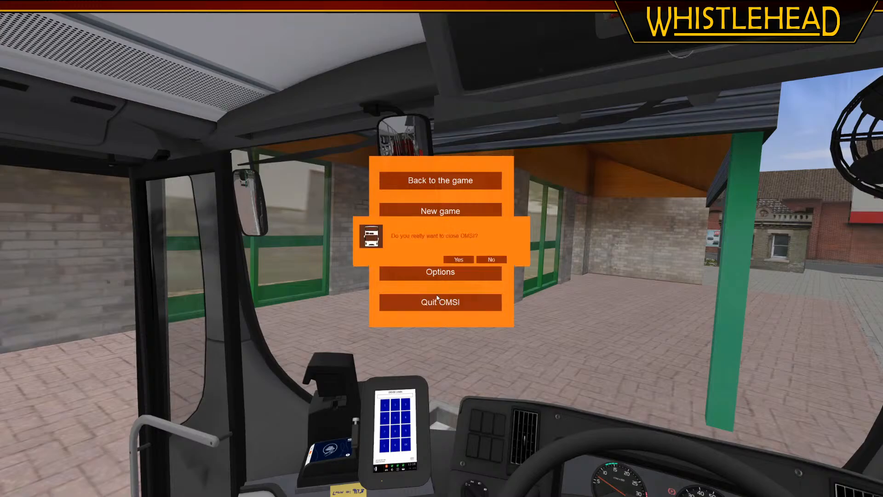
{"action": "left_click", "coordinate": [458, 260]}
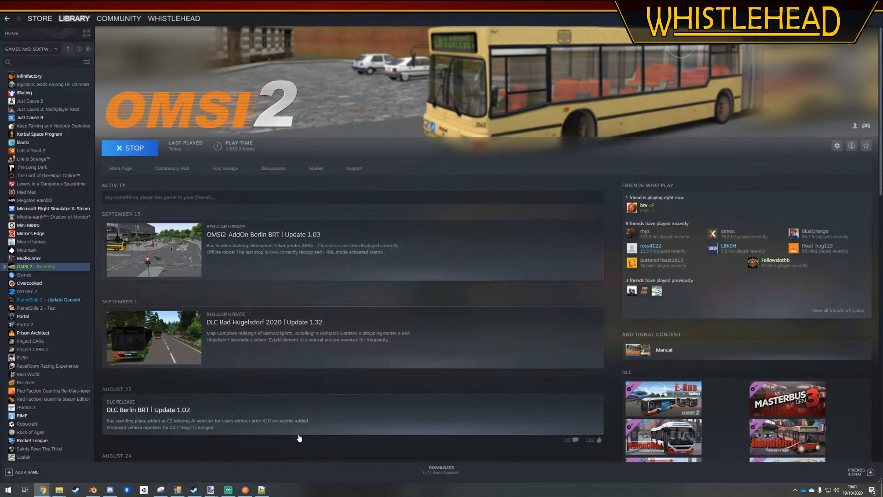
In Notepad++, set the envmap.bmp reflection strength to 0.07 and save FarthingtonBusStation.sco
{"action": "left_click", "coordinate": [260, 490]}
{"action": "left_click", "coordinate": [235, 255]}
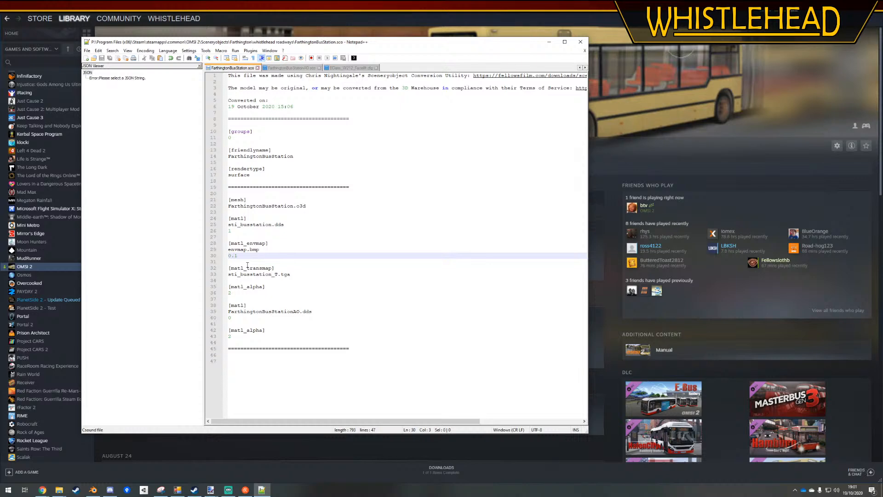
{"action": "key", "text": "Delete"}
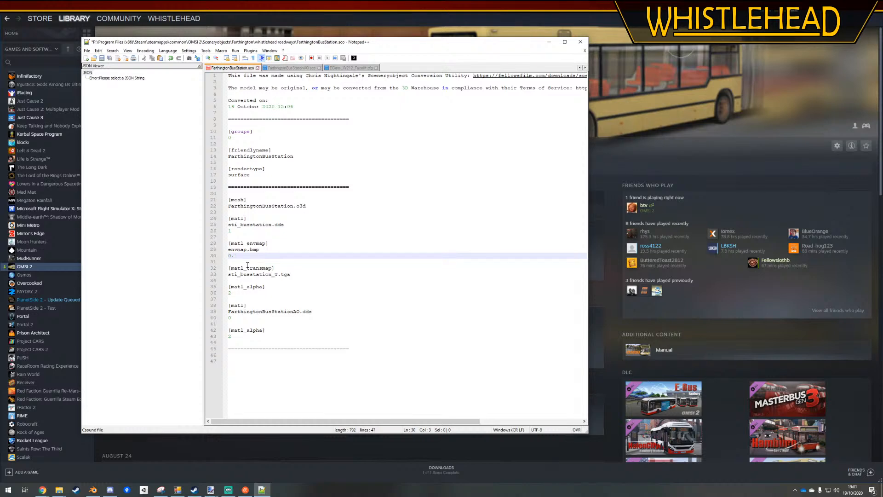
{"action": "key", "text": "ctrl+s"}
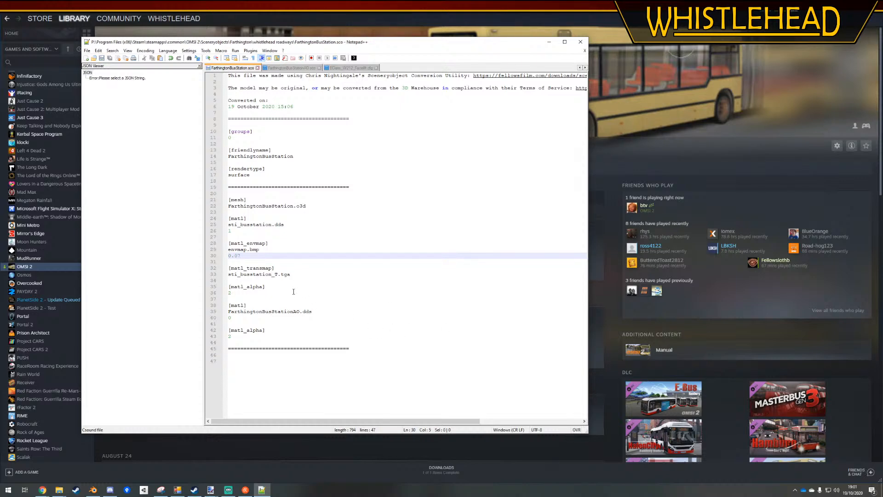
{"action": "left_click", "coordinate": [327, 274]}
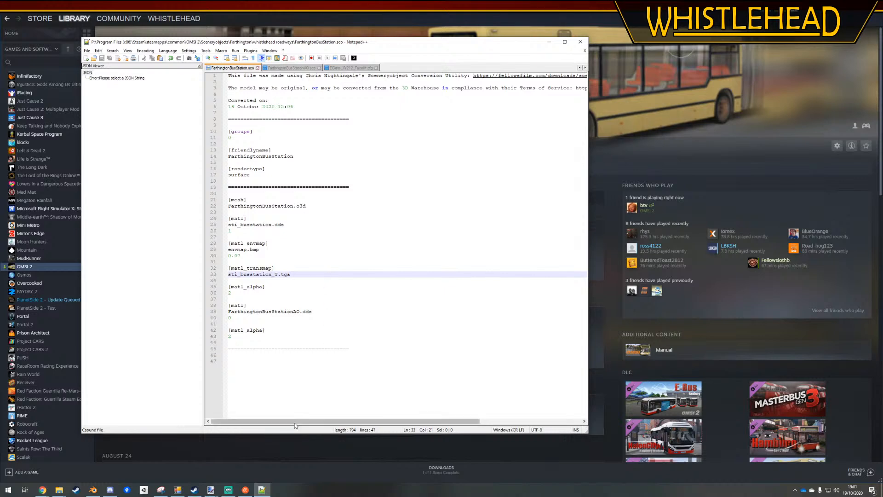
Switch to Blender and display the bus station model with Material viewport shading
{"action": "left_click", "coordinate": [94, 491]}
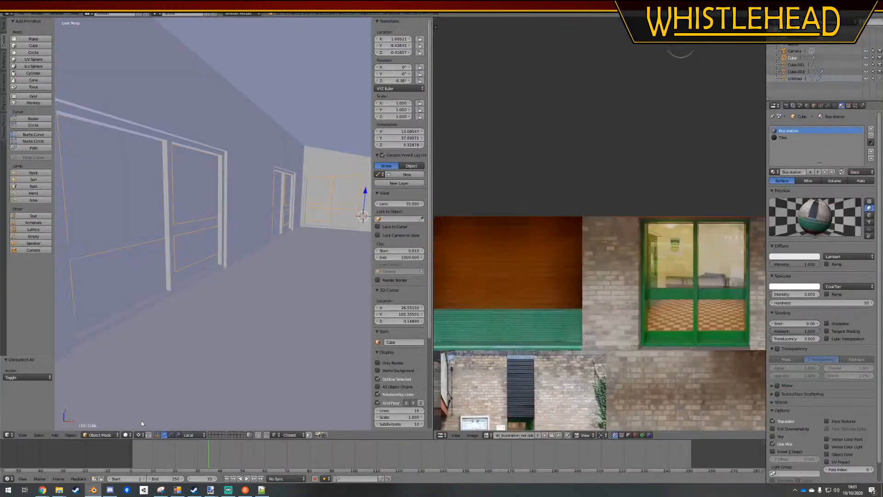
{"action": "scroll", "coordinate": [278, 245], "scroll_direction": "up", "scroll_amount": 1}
{"action": "left_click", "coordinate": [124, 435]}
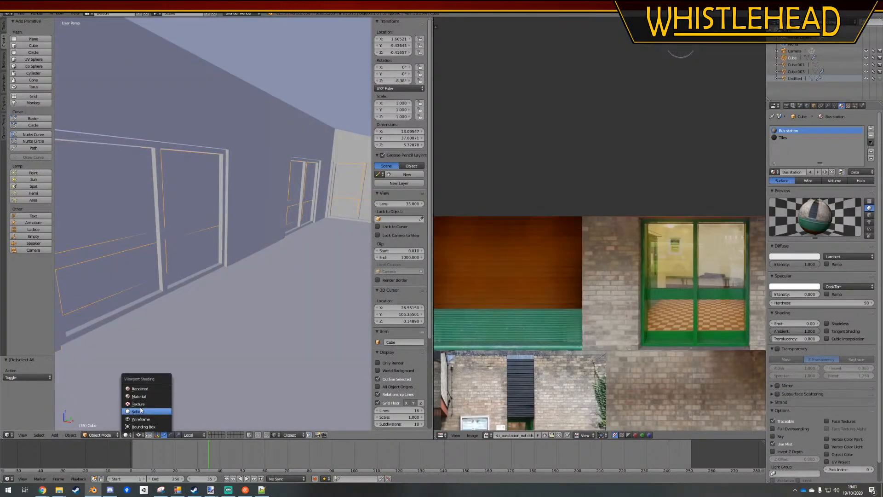
{"action": "left_click", "coordinate": [146, 397]}
{"action": "scroll", "coordinate": [269, 241], "scroll_direction": "down", "scroll_amount": 3}
{"action": "scroll", "coordinate": [269, 241], "scroll_direction": "down", "scroll_amount": 2}
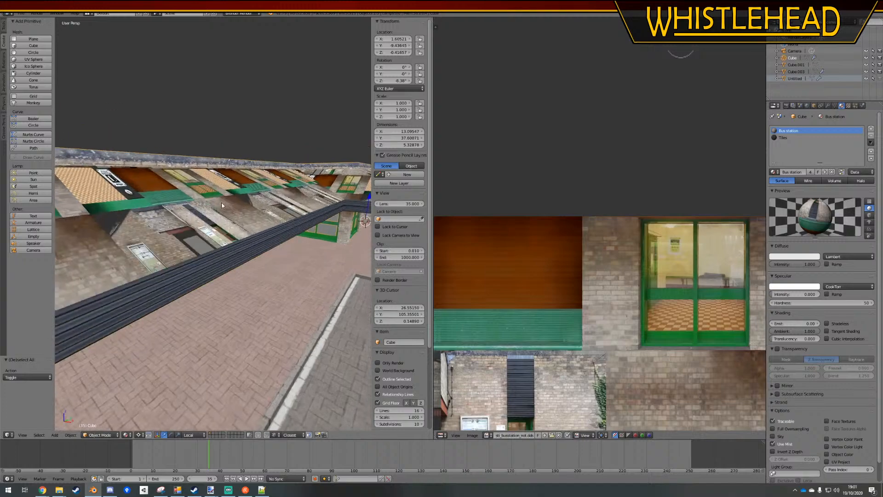
Select all the sloping roof faces of the bus station in Edit Mode and assign the Tiles material to them
{"action": "key", "text": "Tab"}
{"action": "scroll", "coordinate": [269, 242], "scroll_direction": "down", "scroll_amount": 5}
{"action": "middle_click_drag", "start_coordinate": [177, 409], "coordinate": [214, 314]}
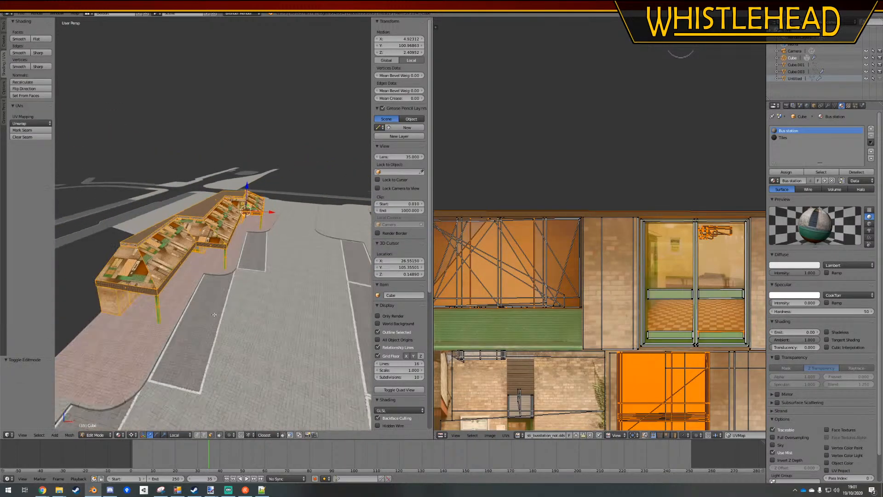
{"action": "right_click", "coordinate": [131, 263]}
{"action": "right_click", "coordinate": [165, 248], "text": "shift"}
{"action": "right_click", "coordinate": [201, 231], "text": "shift"}
{"action": "right_click", "coordinate": [223, 218], "text": "shift"}
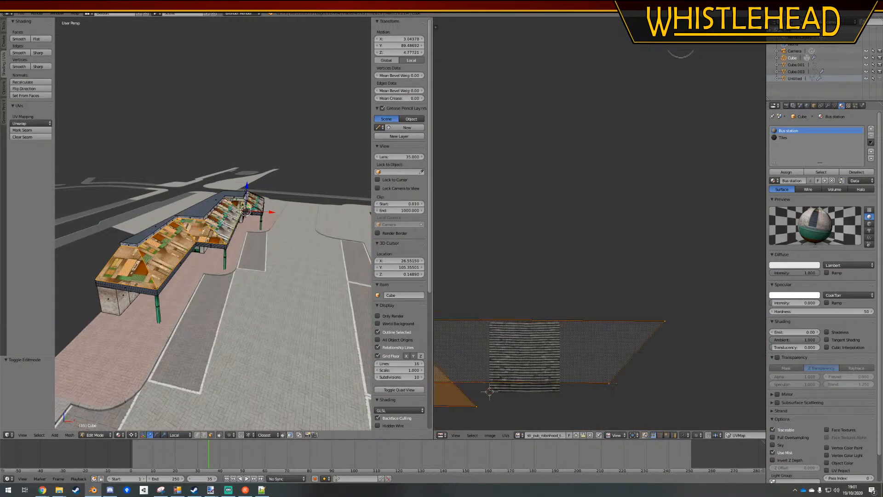
{"action": "right_click", "coordinate": [245, 206], "text": "shift"}
{"action": "right_click", "coordinate": [255, 202], "text": "shift"}
{"action": "middle_click_drag", "start_coordinate": [256, 205], "coordinate": [170, 209]}
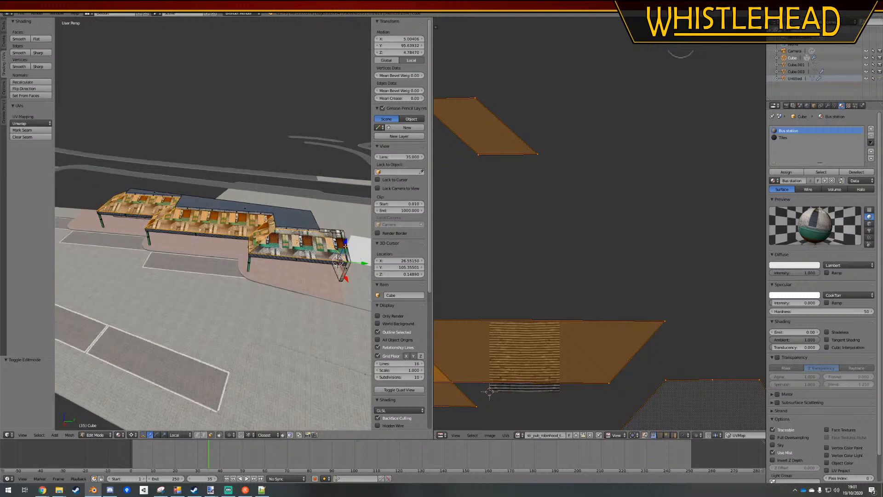
{"action": "right_click", "coordinate": [338, 240], "text": "shift"}
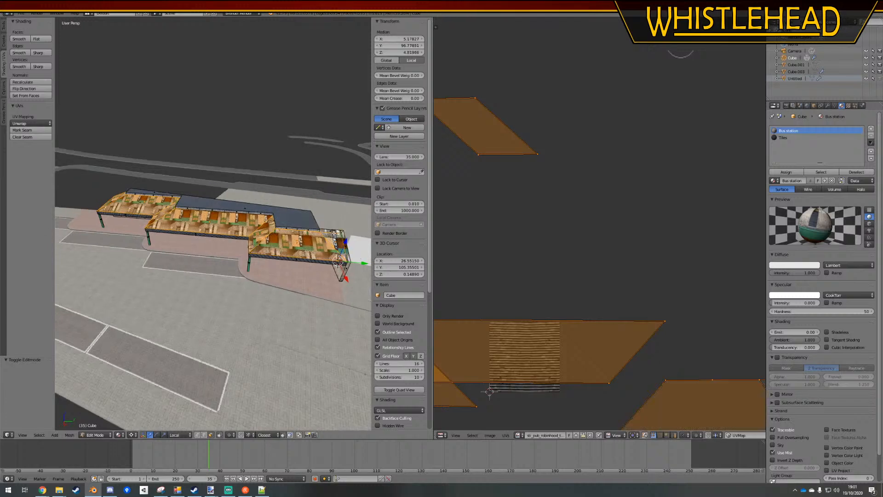
{"action": "left_click", "coordinate": [782, 137]}
{"action": "left_click", "coordinate": [786, 172]}
{"action": "key", "text": "Tab"}
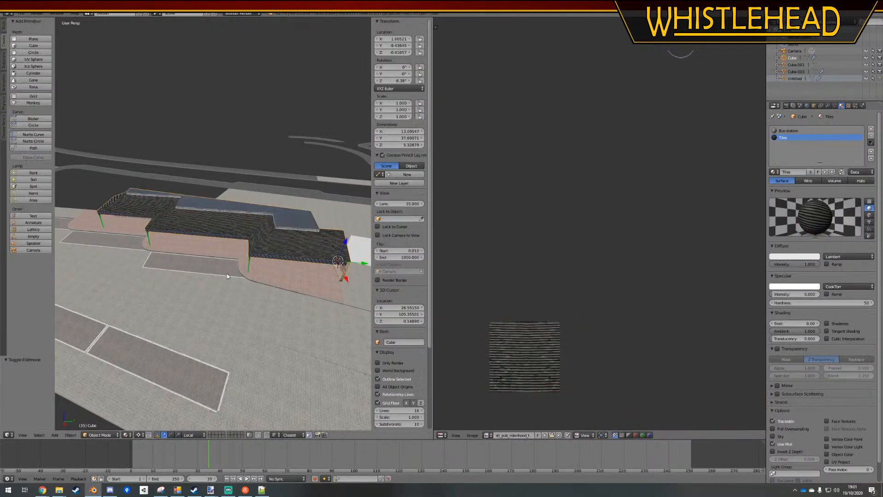
Save the Blender file and convert FarthingtonBusStation again with the OMSI 2 Sceneryobject Creation Utility
{"action": "key", "text": "ctrl+s"}
{"action": "left_click", "coordinate": [227, 274]}
{"action": "key", "text": "a"}
{"action": "middle_click_drag", "start_coordinate": [204, 282], "coordinate": [268, 265]}
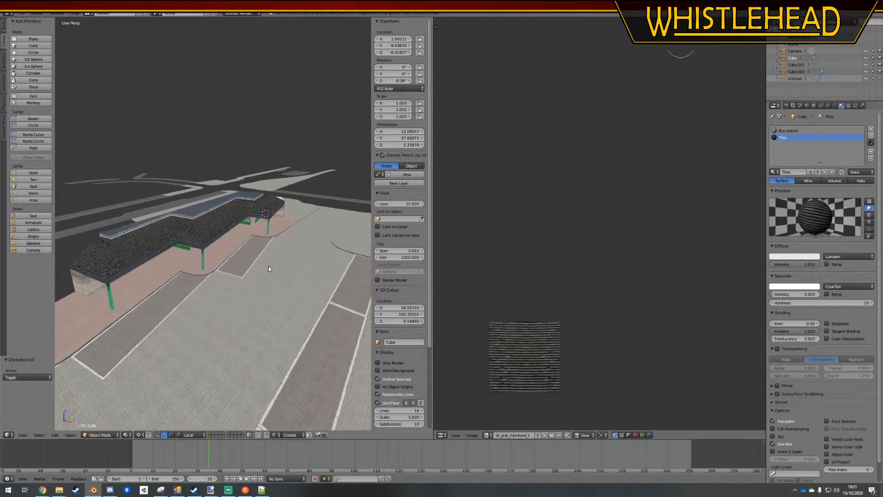
{"action": "key", "text": "ctrl+s"}
{"action": "left_click", "coordinate": [268, 266]}
{"action": "left_click", "coordinate": [177, 490]}
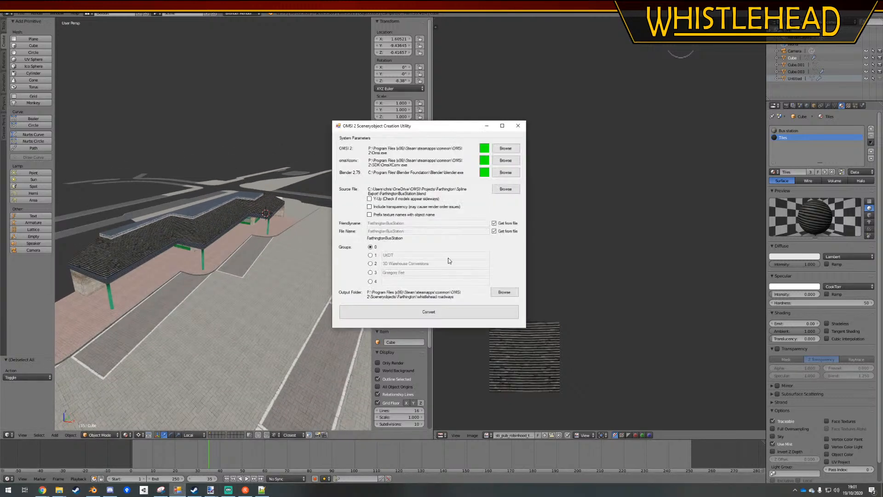
{"action": "left_click", "coordinate": [435, 321]}
{"action": "left_click", "coordinate": [454, 275]}
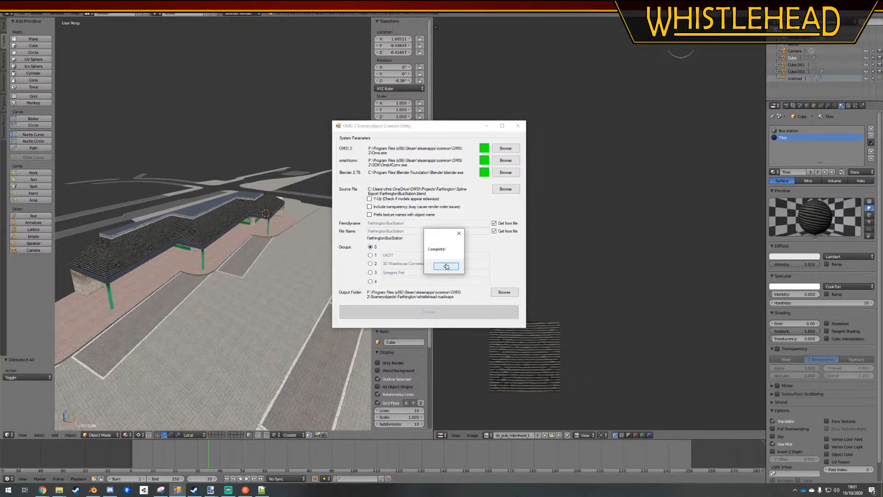
{"action": "left_click", "coordinate": [446, 267]}
Launch OMSI 2 from Steam and start the Farthington 1 Development map
{"action": "left_click", "coordinate": [194, 490]}
{"action": "left_click", "coordinate": [137, 150]}
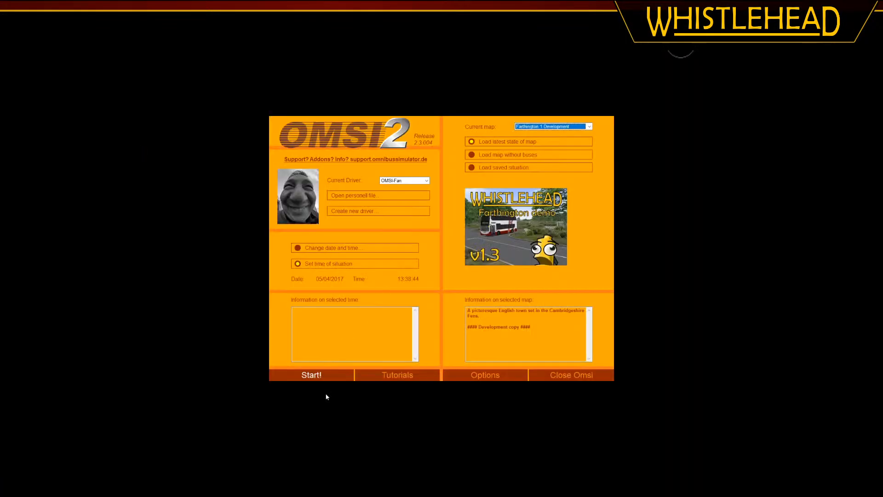
{"action": "left_click", "coordinate": [312, 375]}
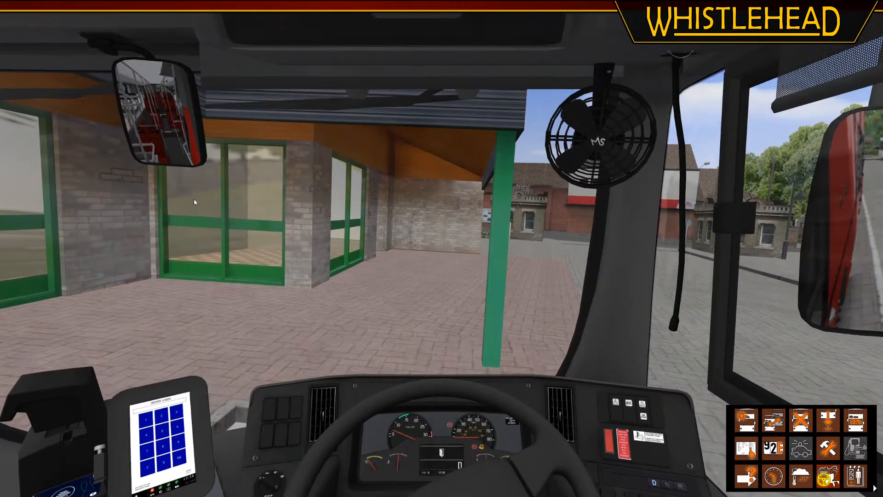
Put the bus into reverse and back it away from the station canopy
{"action": "middle_click_drag", "start_coordinate": [432, 331], "coordinate": [290, 309]}
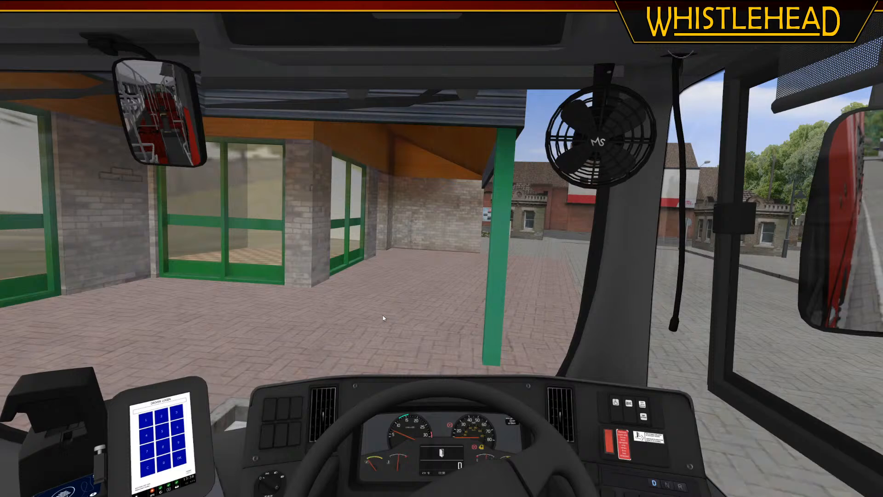
{"action": "key", "text": "o"}
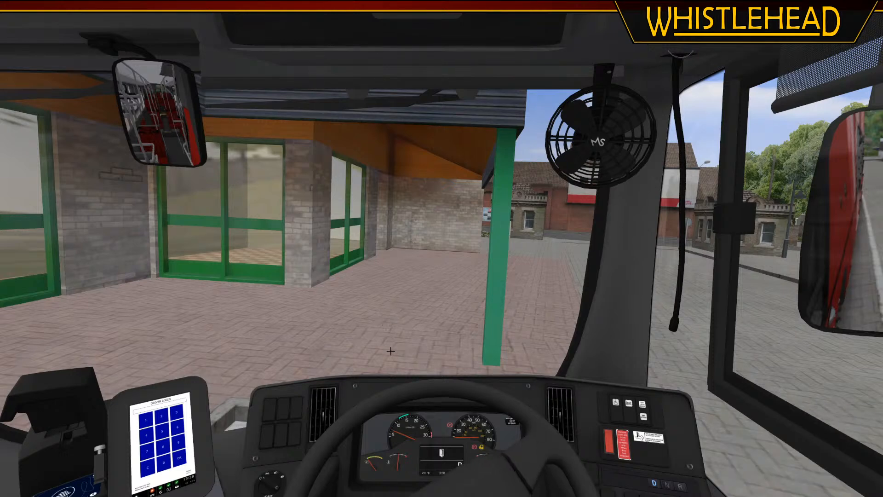
{"action": "key", "text": "r"}
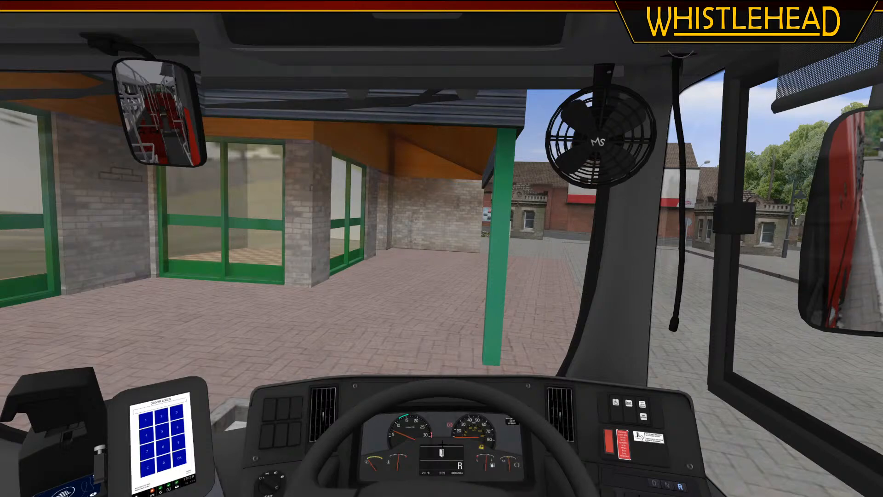
{"action": "key", "text": "o"}
{"action": "middle_click_drag", "start_coordinate": [442, 443], "coordinate": [444, 406]}
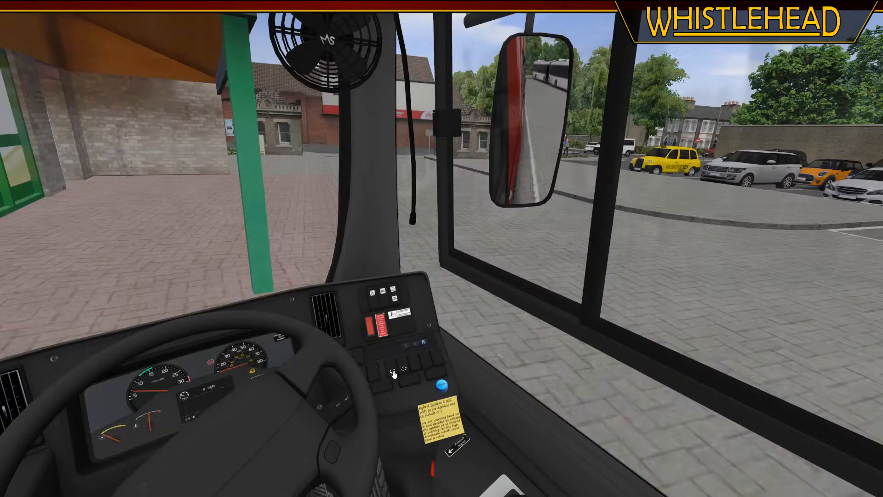
{"action": "key", "text": "c"}
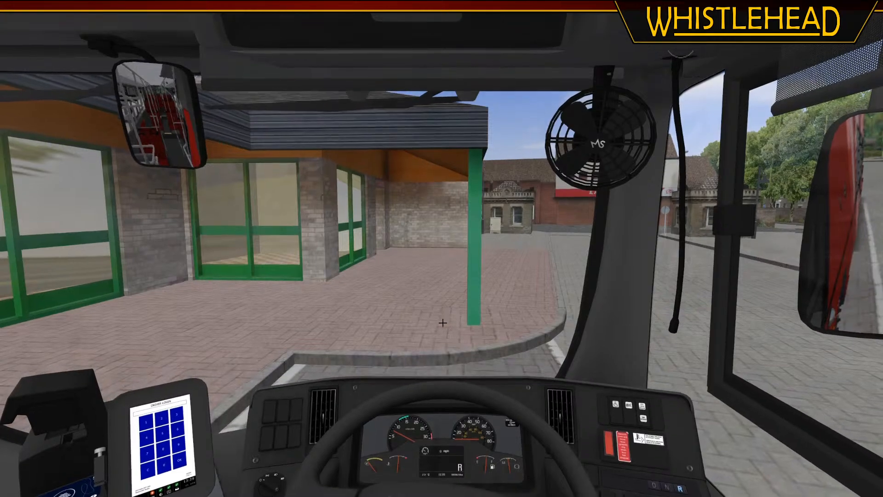
Put the bus into drive and take it out of the station along the road to the give-way junction
{"action": "key", "text": "d"}
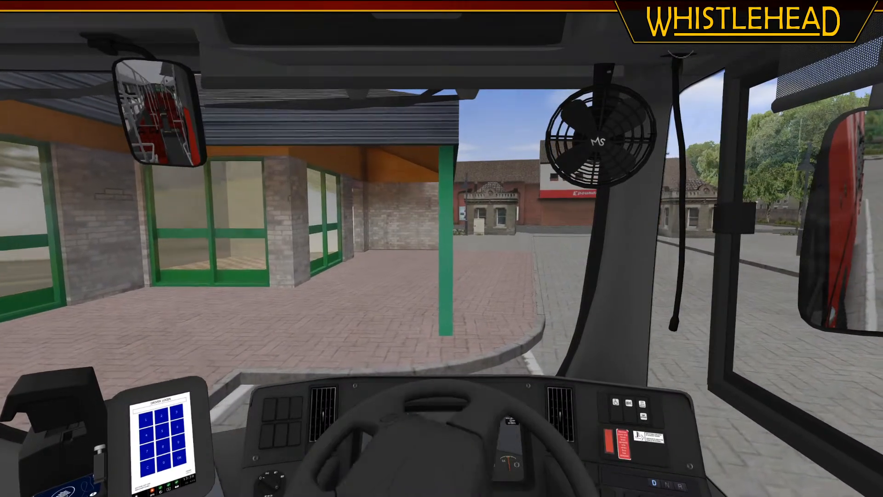
{"action": "key", "text": "Left"}
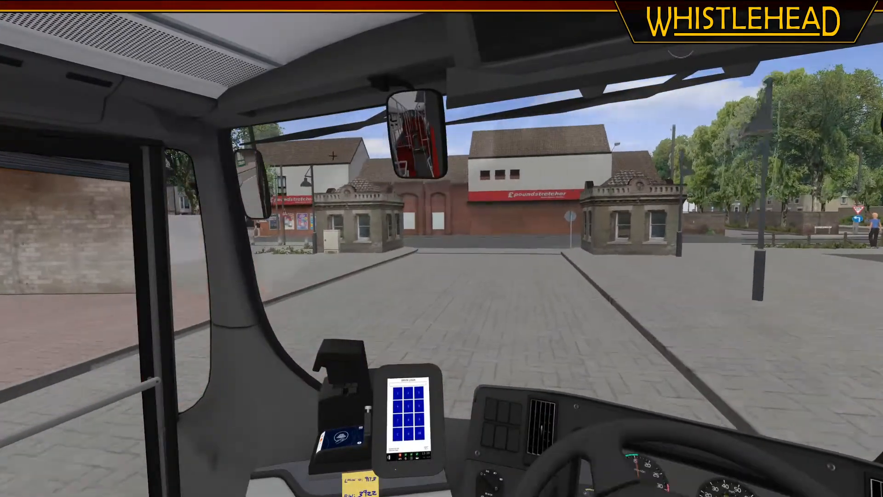
{"action": "key", "text": "Right"}
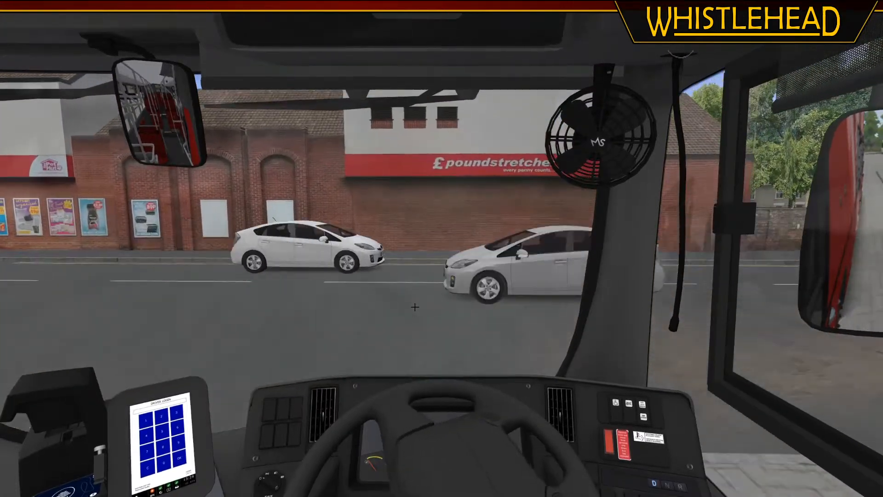
{"action": "key", "text": "Right"}
{"action": "key", "text": "Right"}
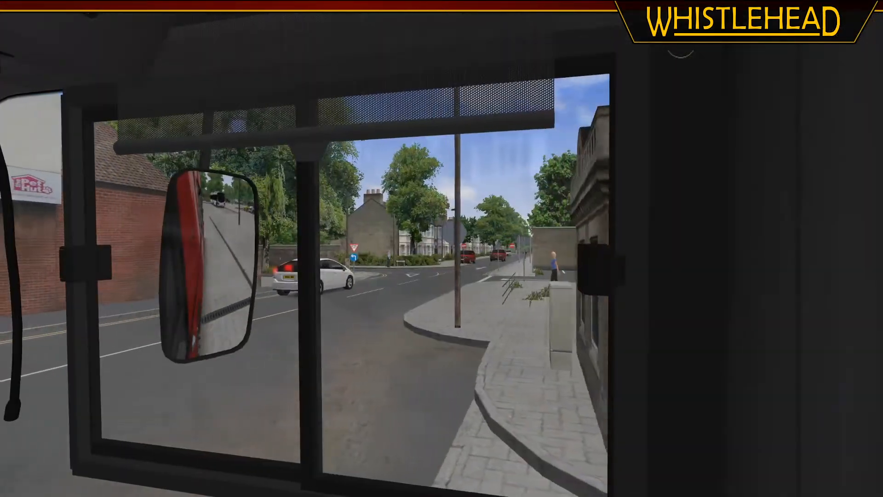
{"action": "key", "text": "Left"}
{"action": "key", "text": "Left"}
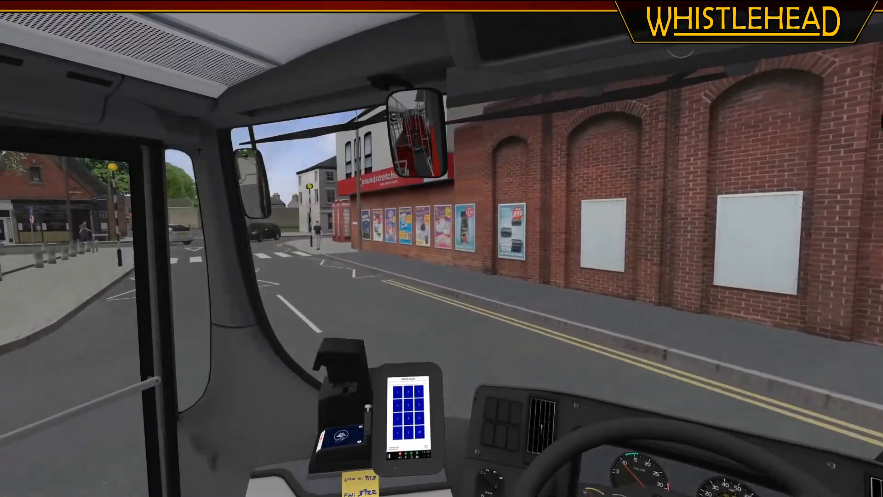
{"action": "key", "text": "Right"}
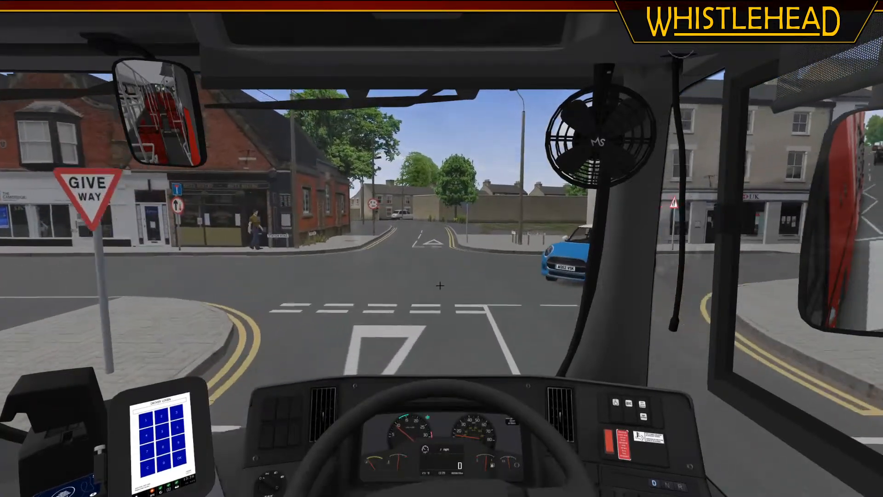
Drive the bus from the give-way junction past the bus shelter and back round to the station bays
{"action": "middle_click_drag", "start_coordinate": [440, 286], "coordinate": [267, 185]}
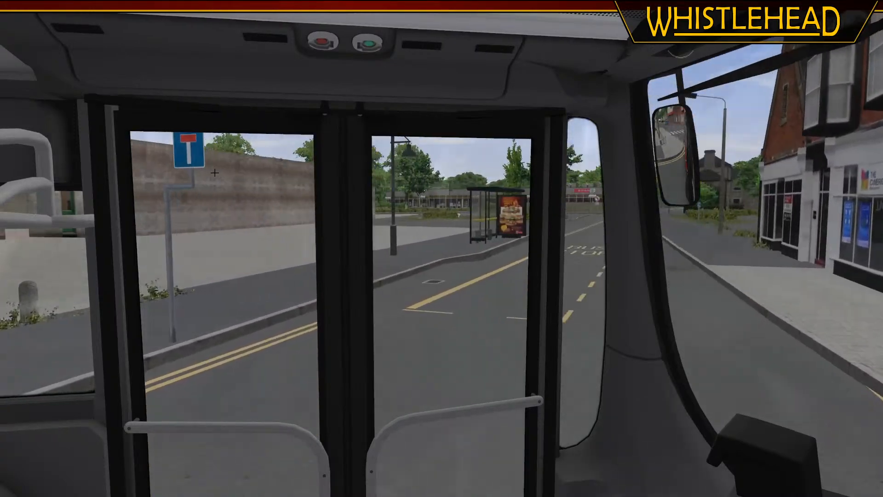
{"action": "key", "text": "Right"}
{"action": "key", "text": "Right"}
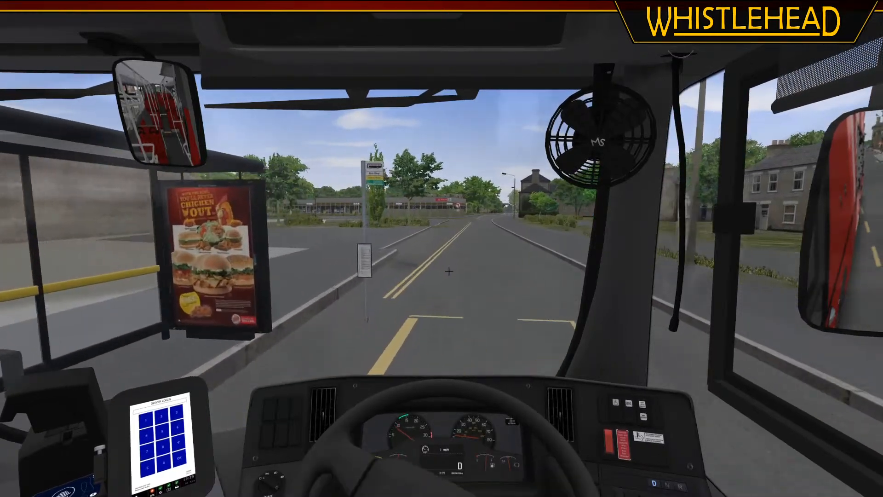
{"action": "key", "text": "Left"}
{"action": "key", "text": "Left"}
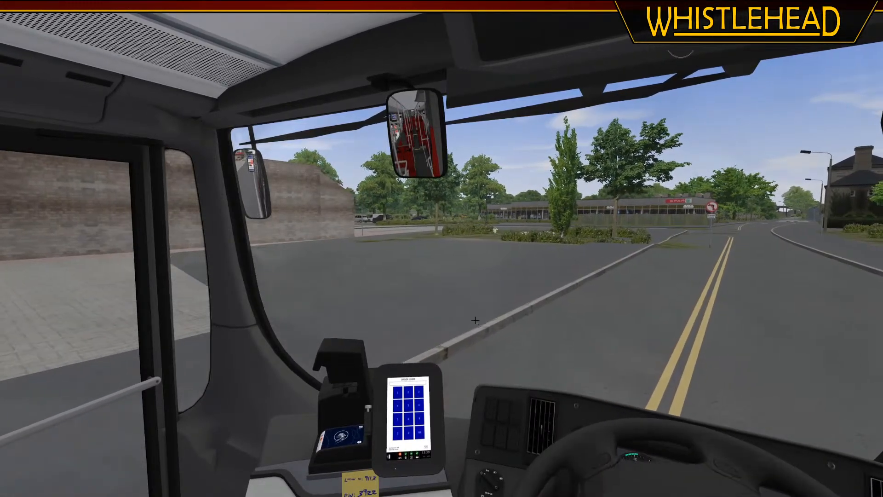
{"action": "key", "text": "Left"}
{"action": "key", "text": "Right"}
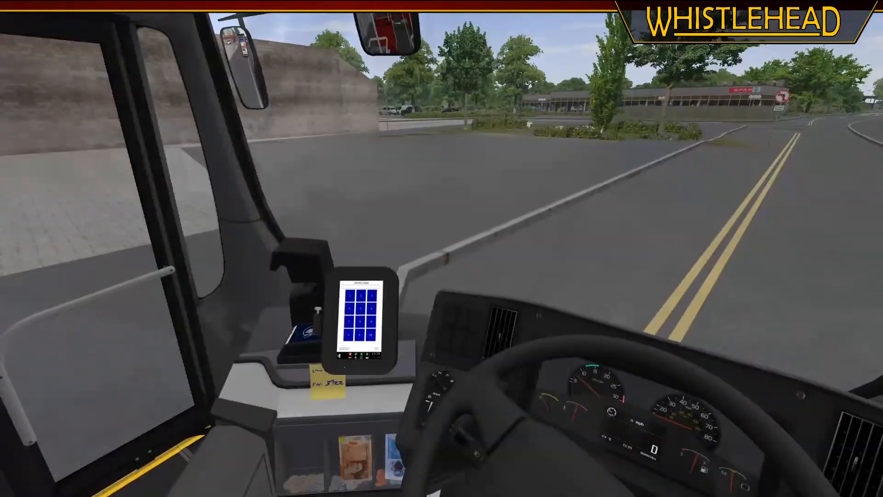
{"action": "key", "text": "Left"}
{"action": "key", "text": "Right"}
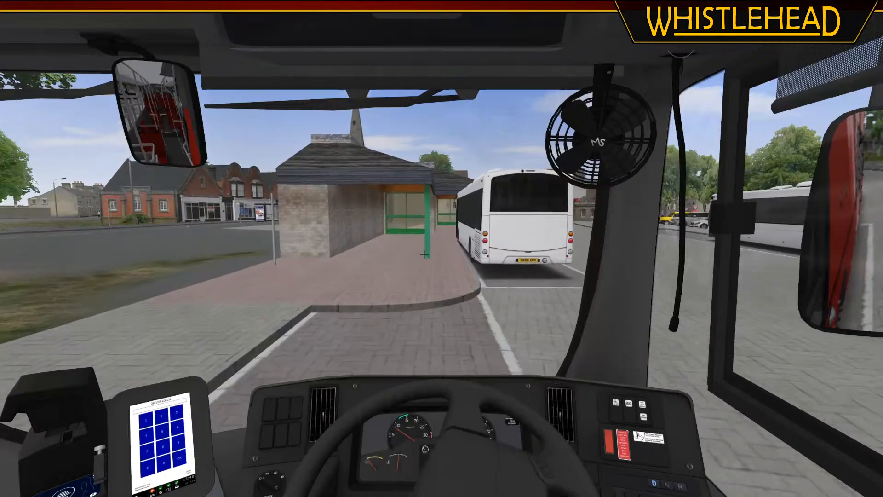
Examine the bus station and its tiled roof from the cab, from overhead and from outside the bus
{"action": "key", "text": "Left"}
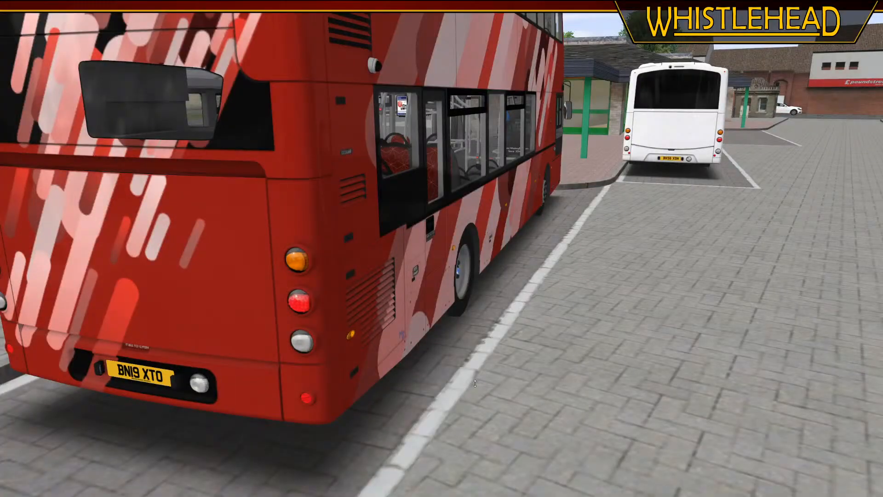
{"action": "right_click_drag", "start_coordinate": [475, 383], "coordinate": [548, 253]}
{"action": "middle_click_drag", "start_coordinate": [528, 279], "coordinate": [455, 281]}
{"action": "right_click_drag", "start_coordinate": [456, 280], "coordinate": [455, 220]}
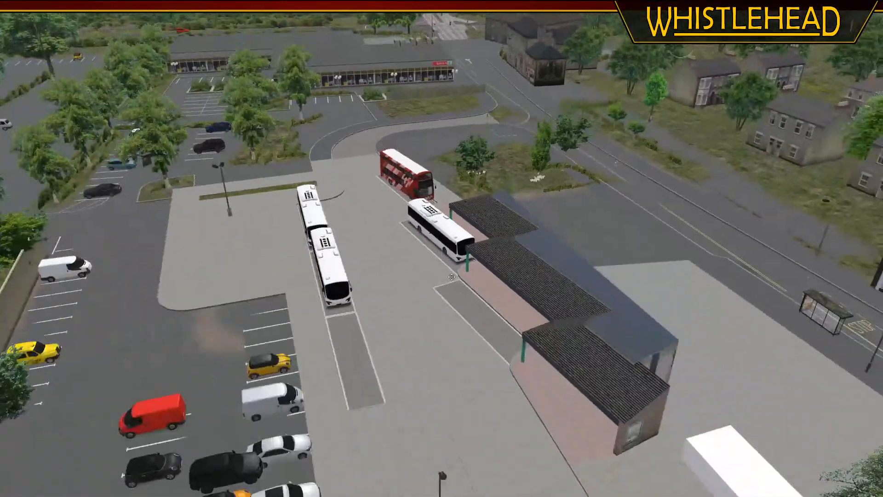
{"action": "middle_click_drag", "start_coordinate": [453, 220], "coordinate": [528, 327]}
{"action": "scroll", "coordinate": [529, 327], "scroll_direction": "down", "scroll_amount": 3}
{"action": "left_click", "coordinate": [358, 172]}
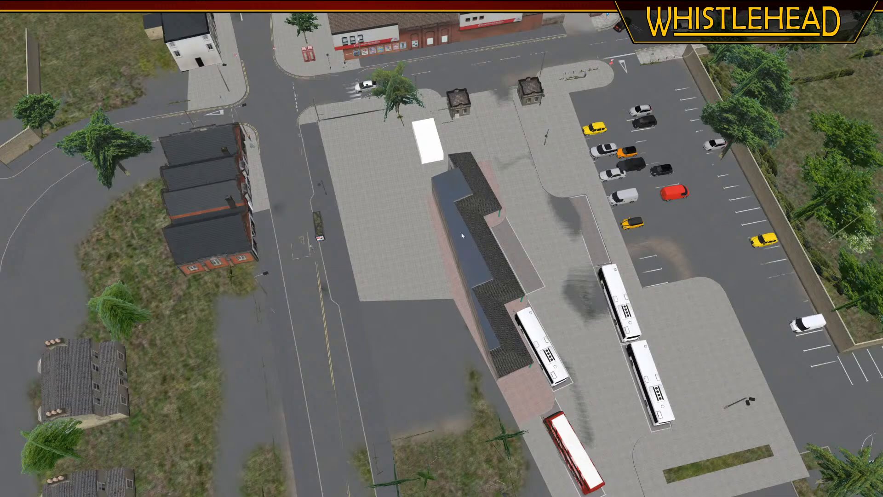
{"action": "left_click_drag", "start_coordinate": [431, 406], "coordinate": [421, 353]}
{"action": "middle_click_drag", "start_coordinate": [421, 352], "coordinate": [410, 364]}
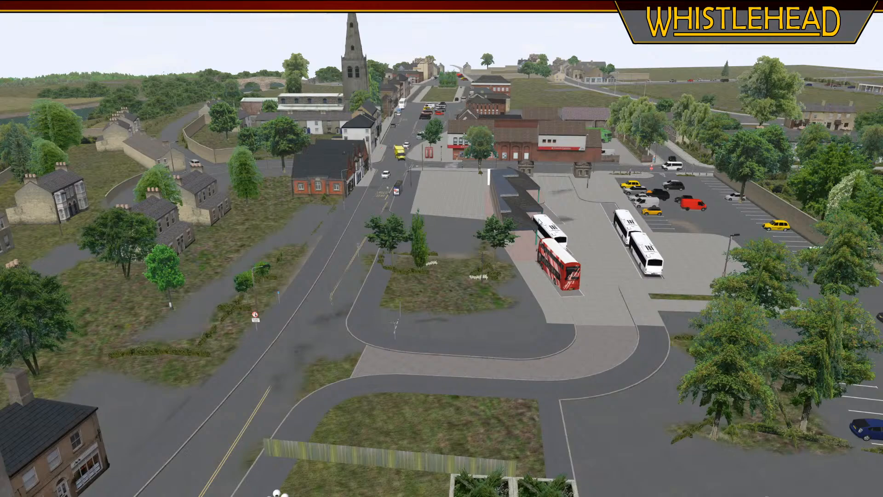
{"action": "middle_click_drag", "start_coordinate": [531, 224], "coordinate": [479, 232]}
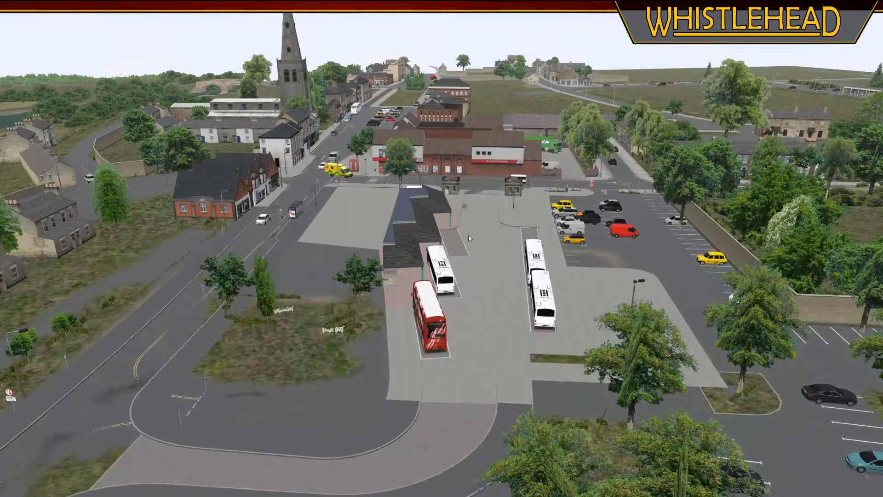
{"action": "right_click_drag", "start_coordinate": [470, 235], "coordinate": [437, 405]}
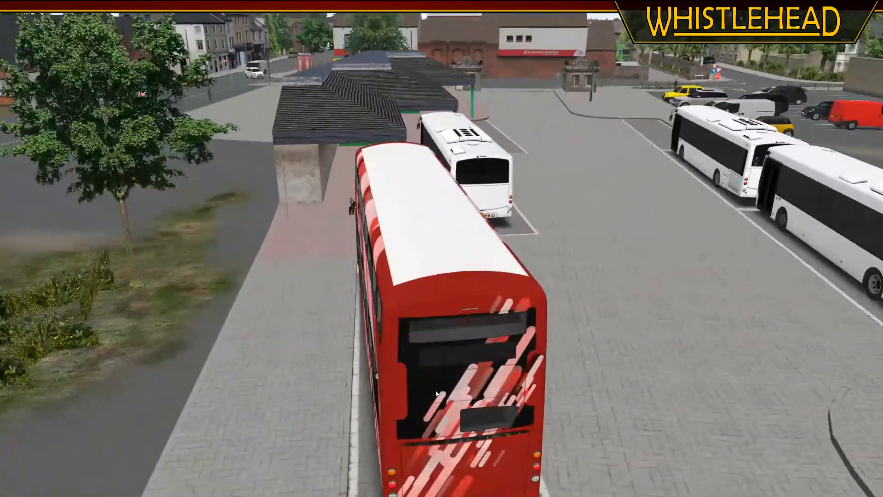
Examine the bus station forecourt, its white block and the gatehouses from overhead and from the street
{"action": "middle_click_drag", "start_coordinate": [437, 405], "coordinate": [445, 173]}
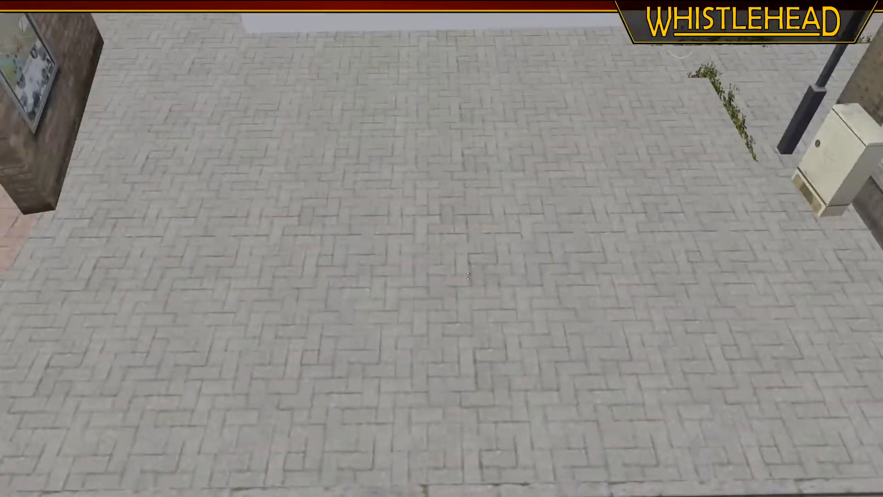
{"action": "right_click_drag", "start_coordinate": [446, 173], "coordinate": [447, 138]}
{"action": "middle_click_drag", "start_coordinate": [447, 138], "coordinate": [444, 310]}
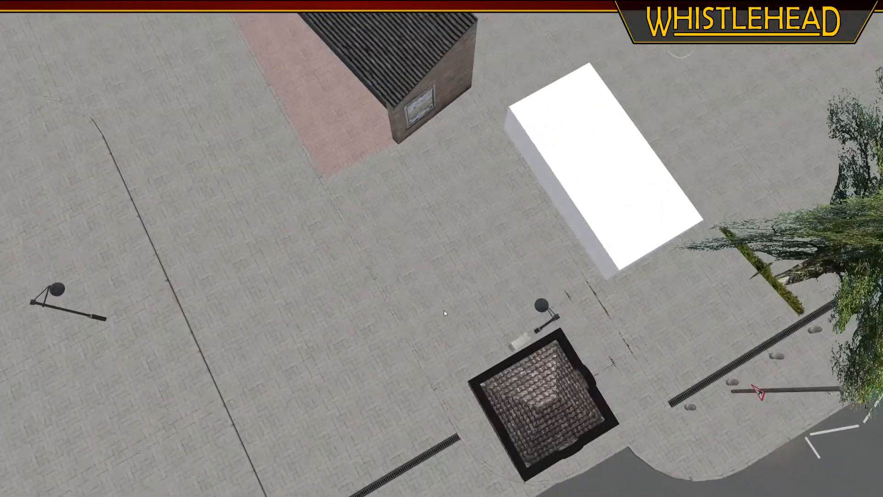
{"action": "scroll", "coordinate": [443, 310], "scroll_direction": "down", "scroll_amount": 5}
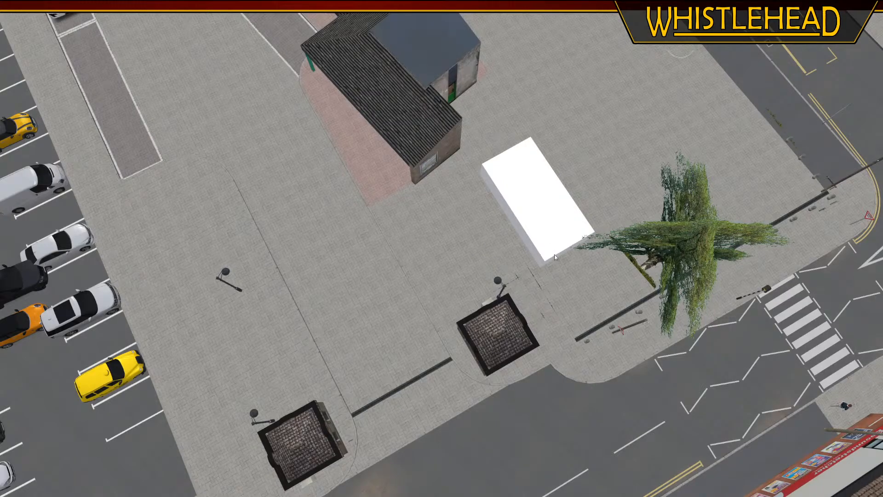
{"action": "middle_click_drag", "start_coordinate": [511, 282], "coordinate": [478, 267]}
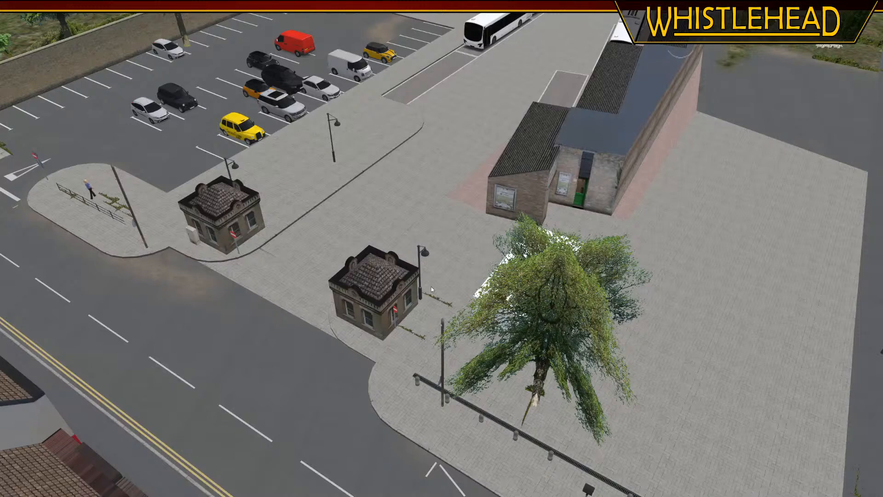
{"action": "middle_click_drag", "start_coordinate": [432, 289], "coordinate": [443, 303]}
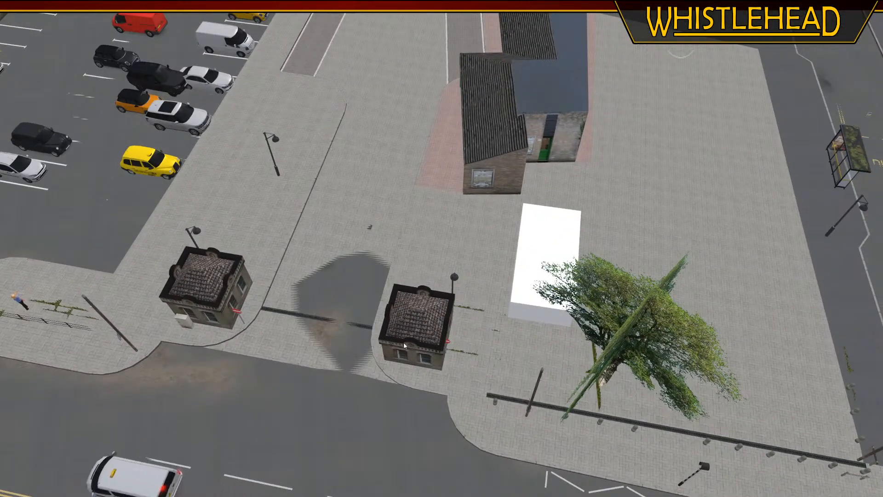
{"action": "scroll", "coordinate": [403, 341], "scroll_direction": "up", "scroll_amount": 10}
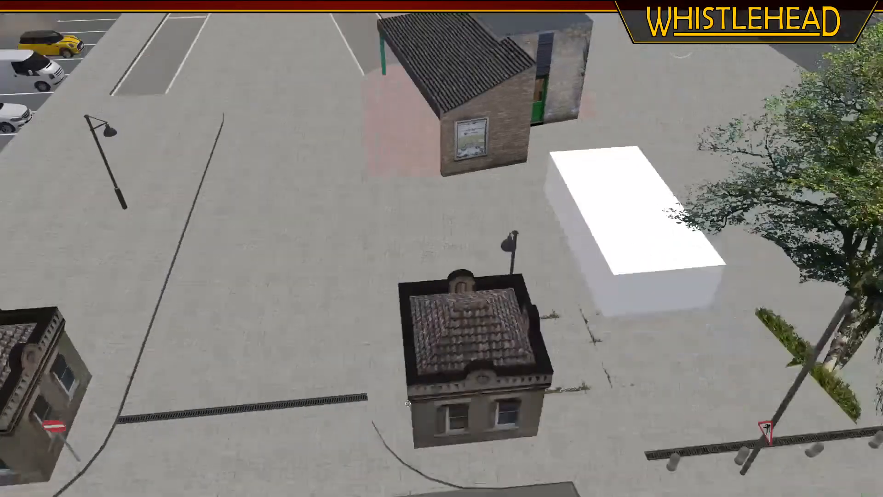
{"action": "middle_click_drag", "start_coordinate": [407, 403], "coordinate": [416, 384]}
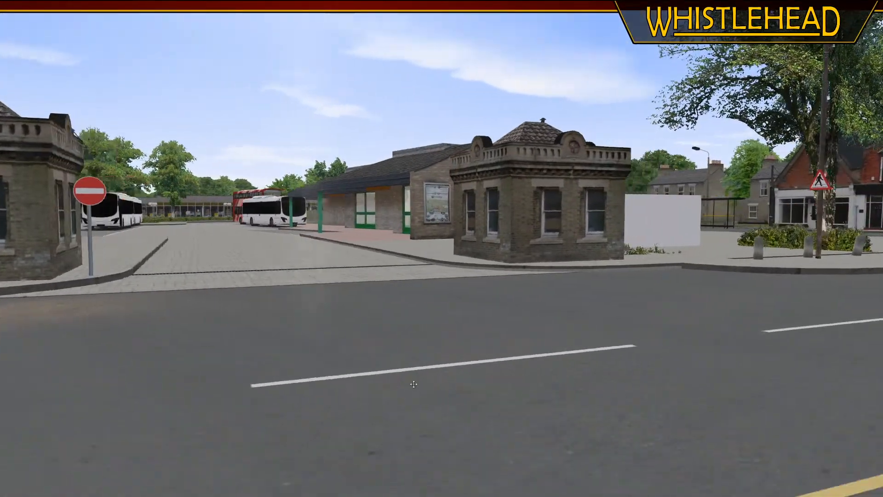
Quit OMSI 2 and set the bus station's [matl_envmap] value to 0.05 in FarthingtonBusStation.sco, saving the file
{"action": "key", "text": "Escape"}
{"action": "left_click", "coordinate": [427, 305]}
{"action": "left_click", "coordinate": [455, 260]}
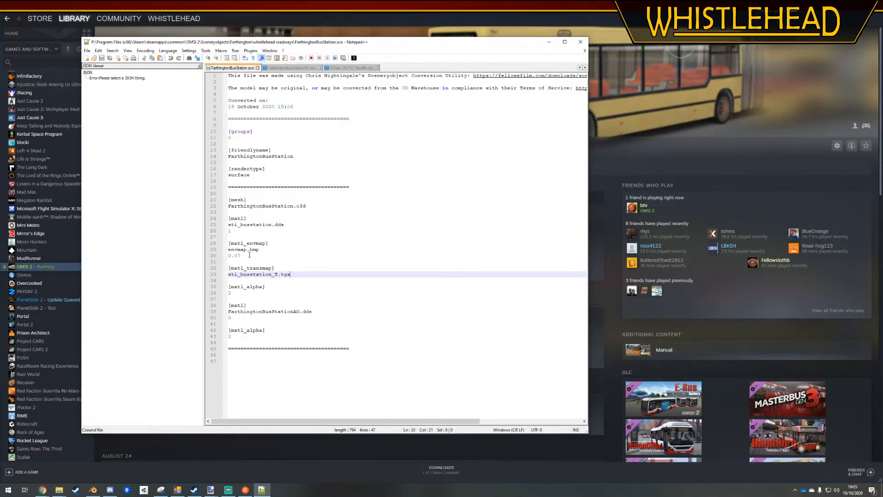
{"action": "left_click", "coordinate": [250, 254]}
{"action": "key", "text": "BackSpace"}
{"action": "type", "text": "5"}
{"action": "left_click", "coordinate": [260, 237]}
{"action": "key", "text": "ctrl+s"}
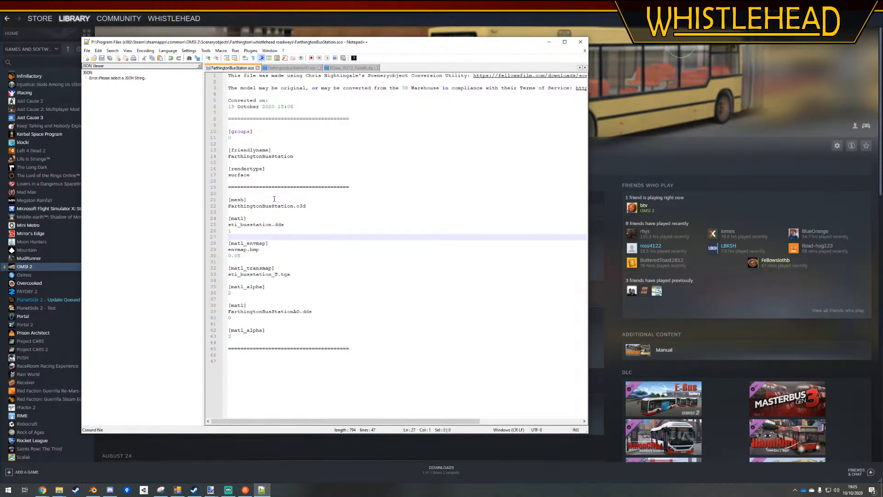
Restart OMSI 2 with the latest state of the Farthington 1 Development map and inspect the windows under the station canopy
{"action": "left_click", "coordinate": [503, 19]}
{"action": "left_click", "coordinate": [156, 147]}
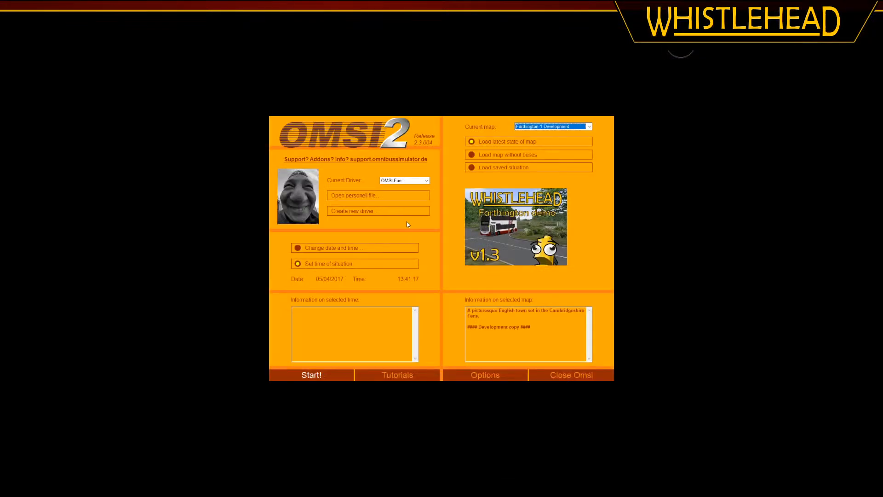
{"action": "left_click", "coordinate": [318, 374]}
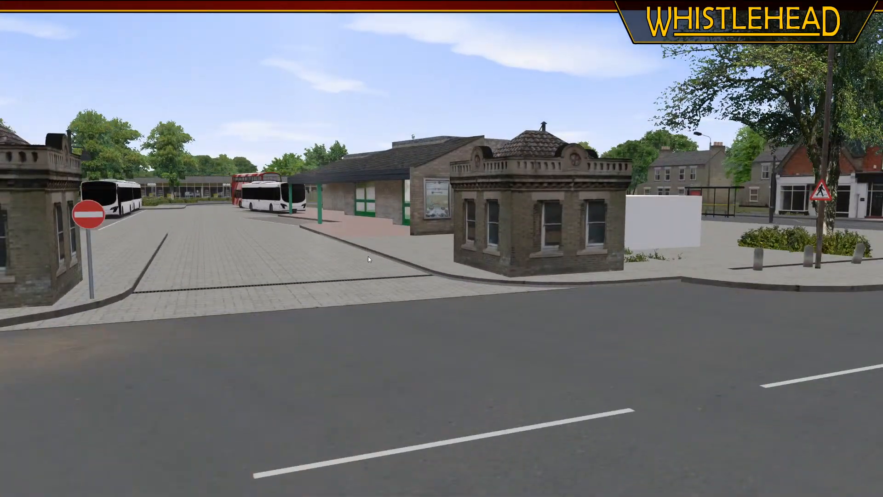
{"action": "middle_click", "coordinate": [363, 222]}
{"action": "right_click_drag", "start_coordinate": [362, 221], "coordinate": [463, 263]}
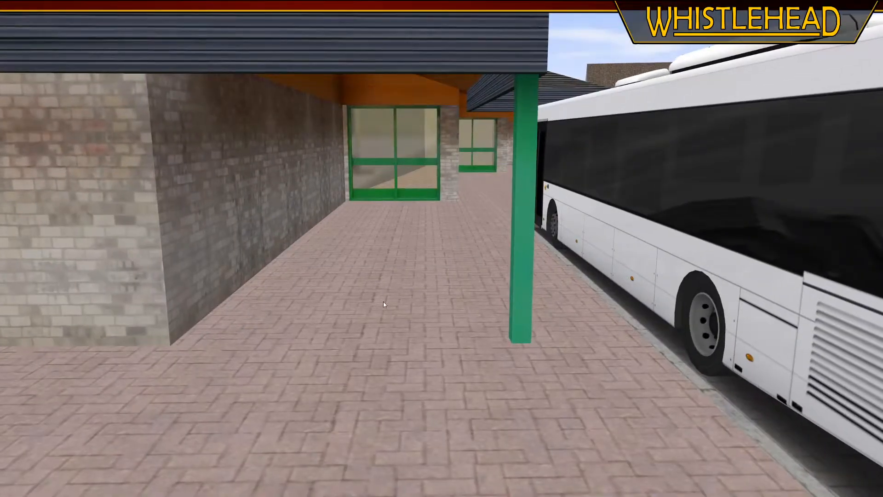
Drive the red bus around the parked white bus and pull up beside the station's green-framed windows
{"action": "key", "text": "F1"}
{"action": "key", "text": "o"}
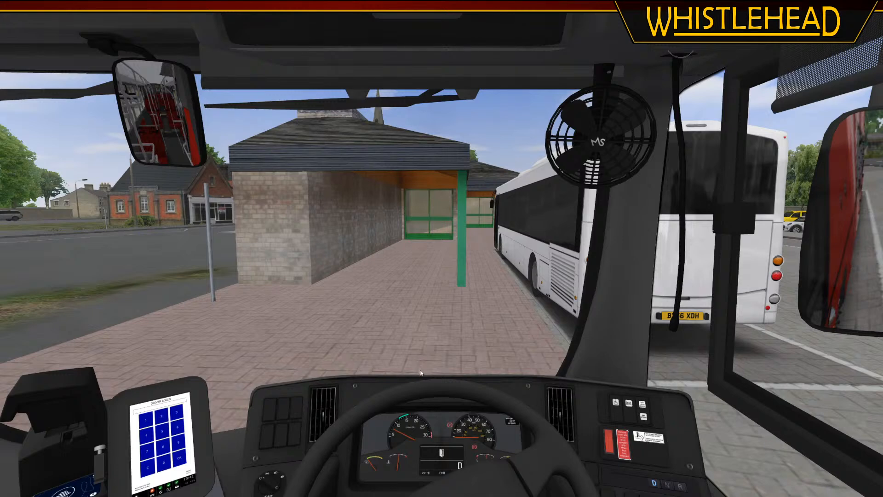
{"action": "key", "text": "period"}
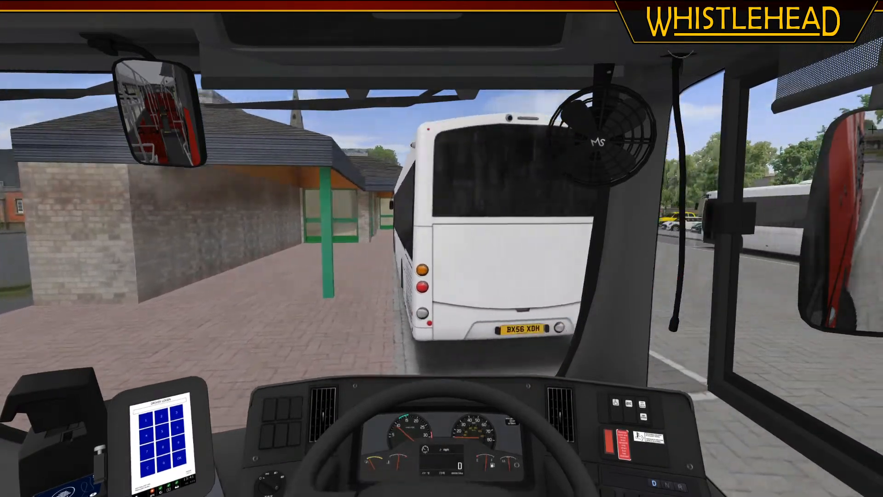
{"action": "key", "text": "Left"}
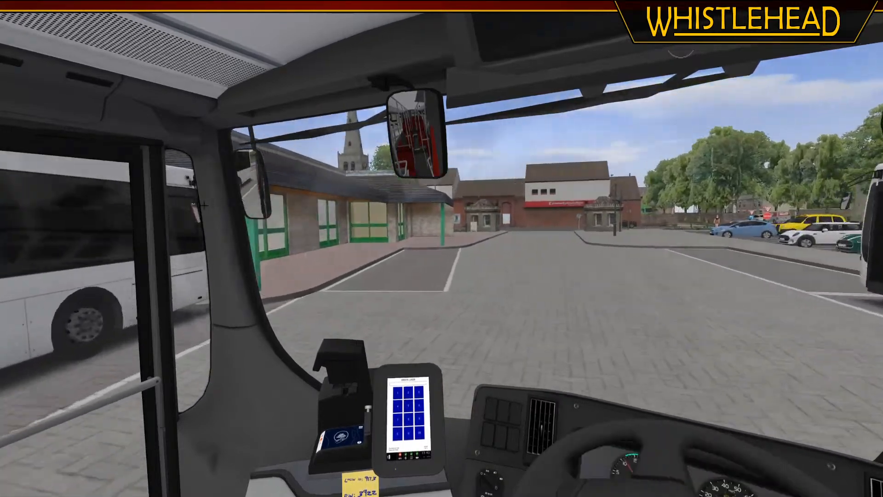
{"action": "key", "text": "Right"}
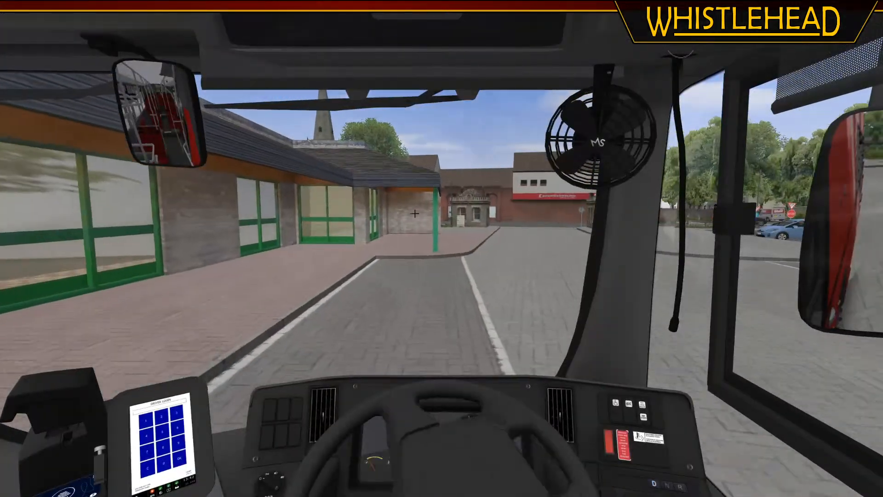
{"action": "key", "text": "Left"}
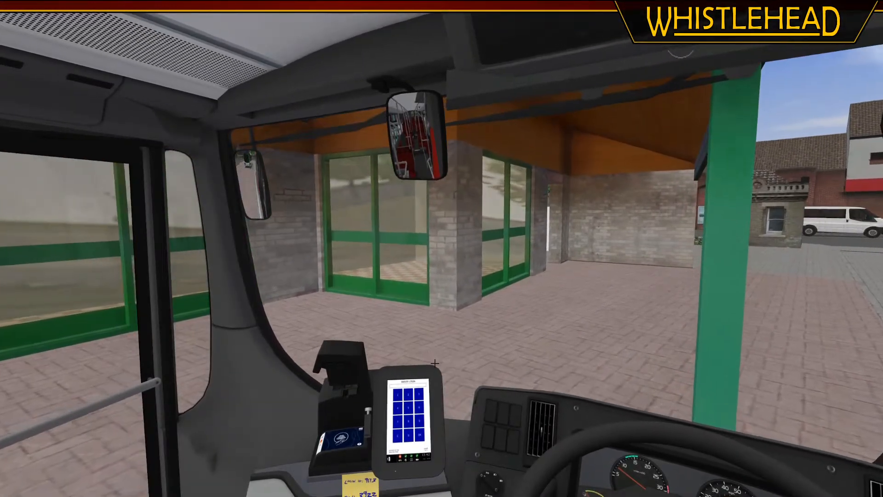
Quit OMSI 2 and set the [matl_envmap] value to 0.01 in FarthingtonBusStation.sco, saving the file
{"action": "key", "text": "Escape"}
{"action": "left_click", "coordinate": [468, 303]}
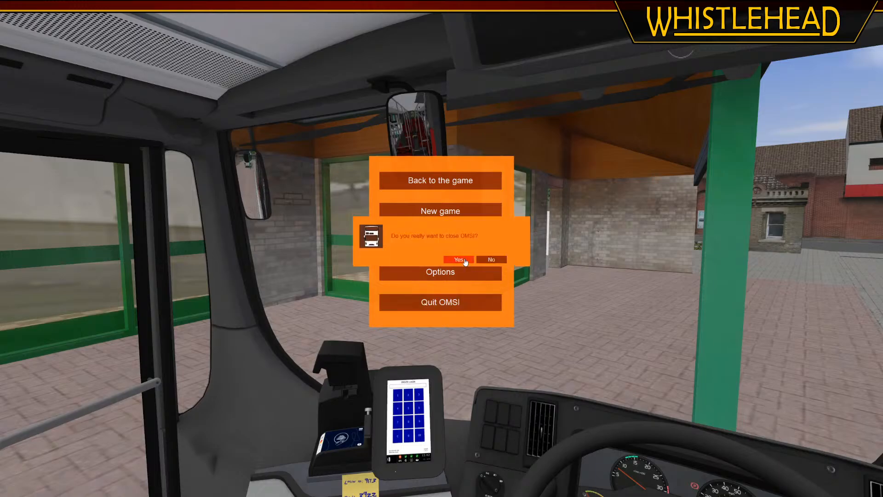
{"action": "left_click", "coordinate": [465, 256]}
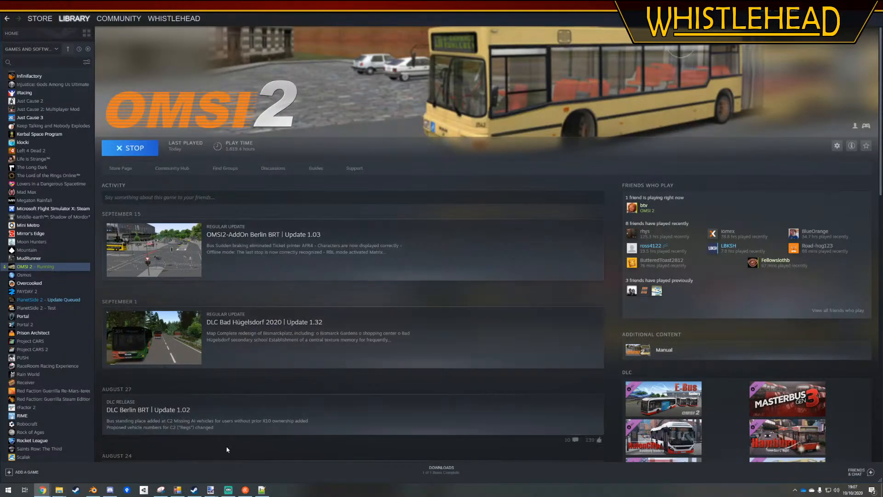
{"action": "left_click", "coordinate": [261, 490]}
{"action": "left_click", "coordinate": [240, 256]}
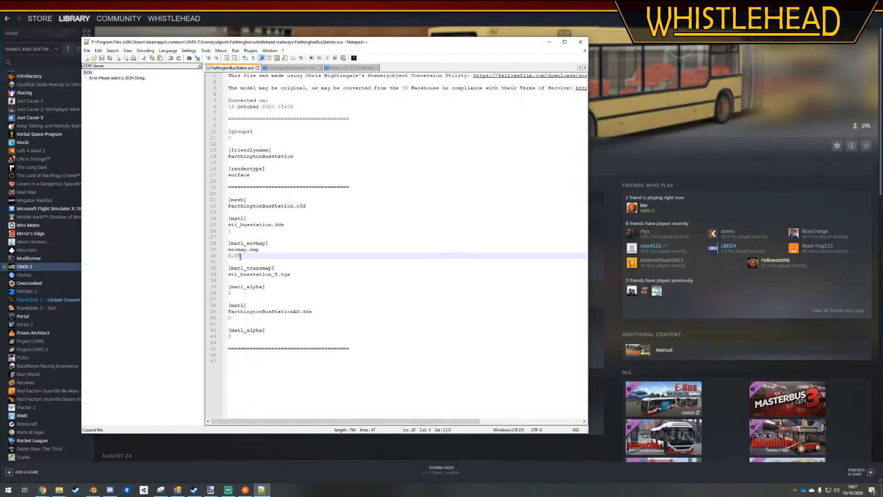
{"action": "type", "text": "1"}
{"action": "left_click", "coordinate": [353, 227]}
{"action": "key", "text": "ctrl+s"}
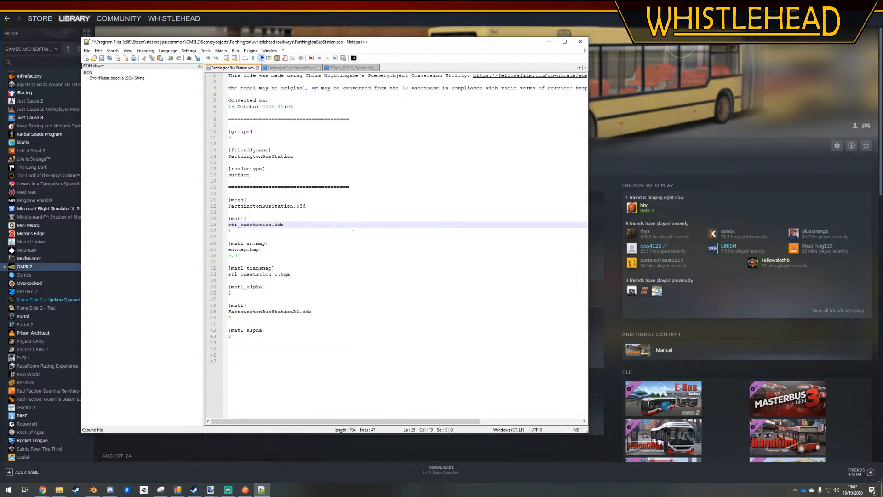
{"action": "left_click", "coordinate": [353, 229]}
{"action": "left_click", "coordinate": [342, 342]}
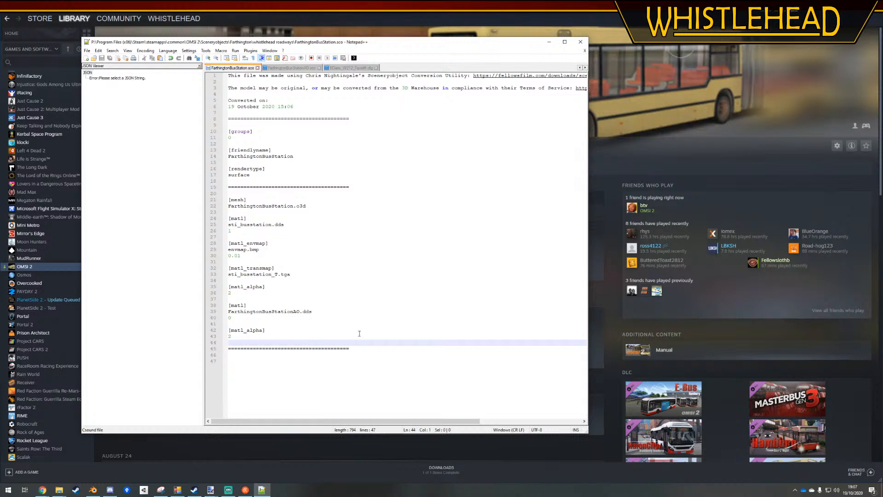
Relaunch OMSI 2 with the Farthington 1 Development map and examine the window reflections up close from the paved walkway
{"action": "left_click", "coordinate": [341, 14]}
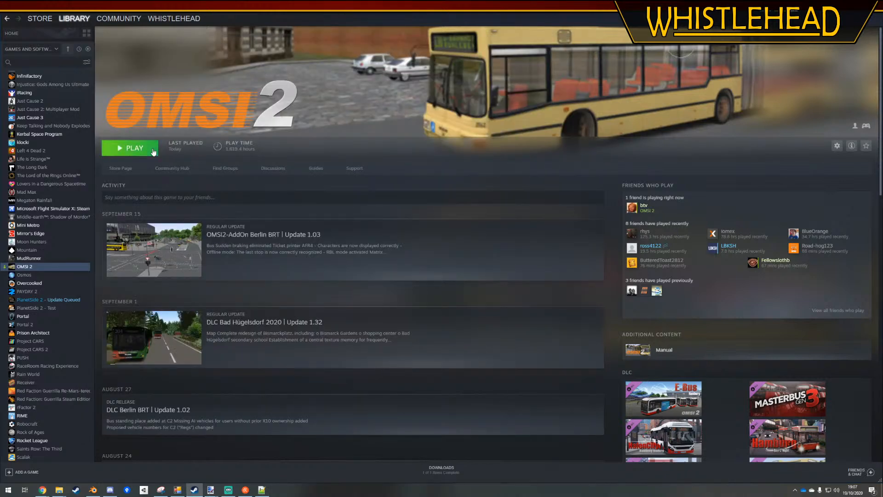
{"action": "left_click", "coordinate": [130, 147]}
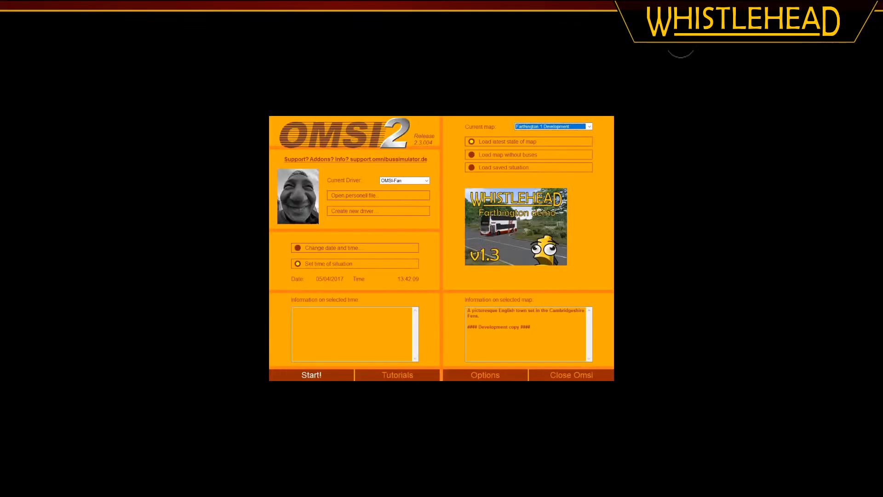
{"action": "left_click", "coordinate": [333, 373]}
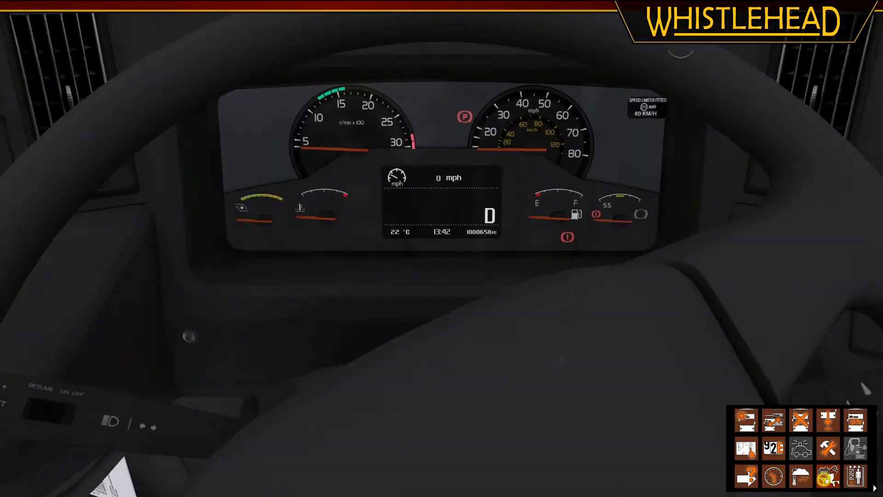
{"action": "key", "text": "Right"}
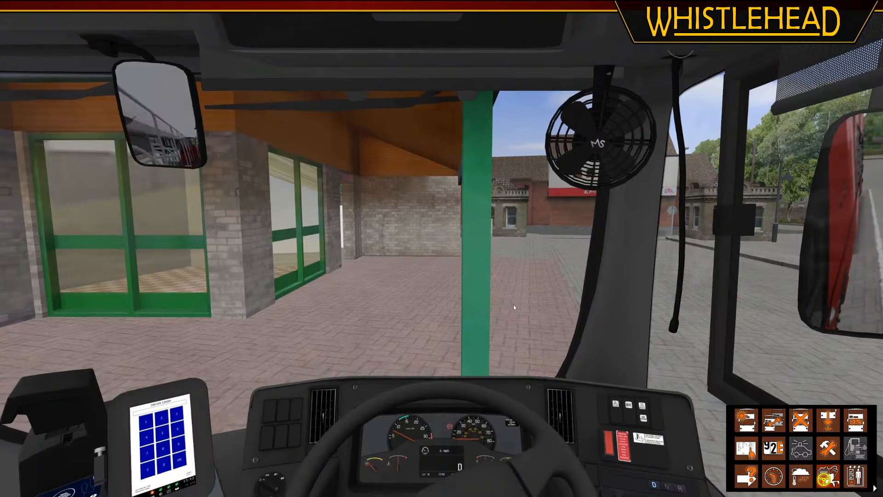
{"action": "key", "text": "F3"}
{"action": "middle_click_drag", "start_coordinate": [471, 311], "coordinate": [333, 249]}
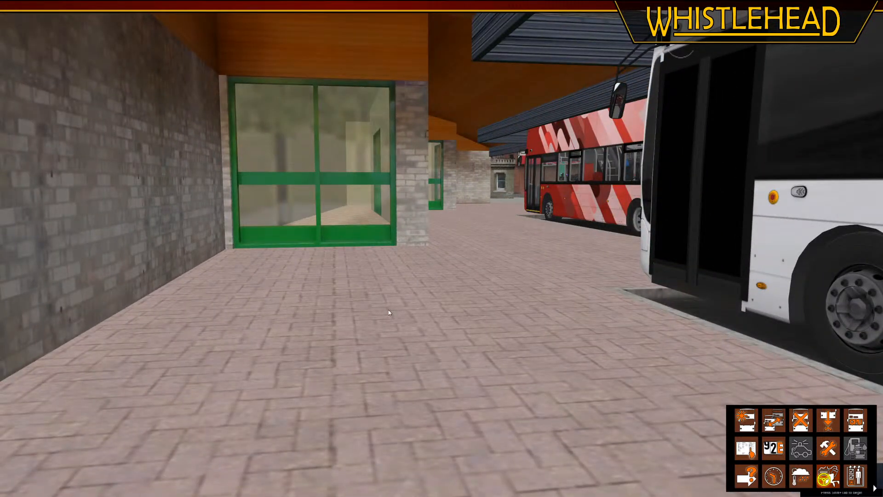
{"action": "middle_click_drag", "start_coordinate": [388, 311], "coordinate": [454, 302]}
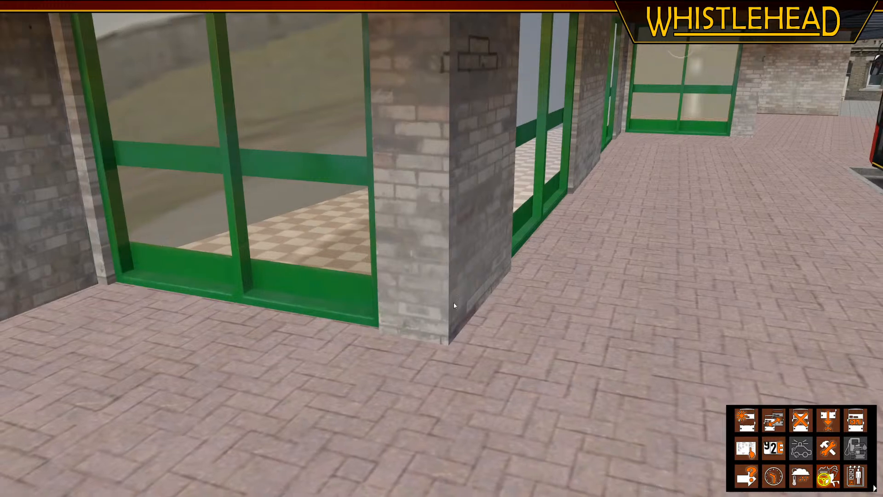
Switch to paint.net and set the bus station texture's Background layer opacity to 100
{"action": "key", "text": "alt+Tab"}
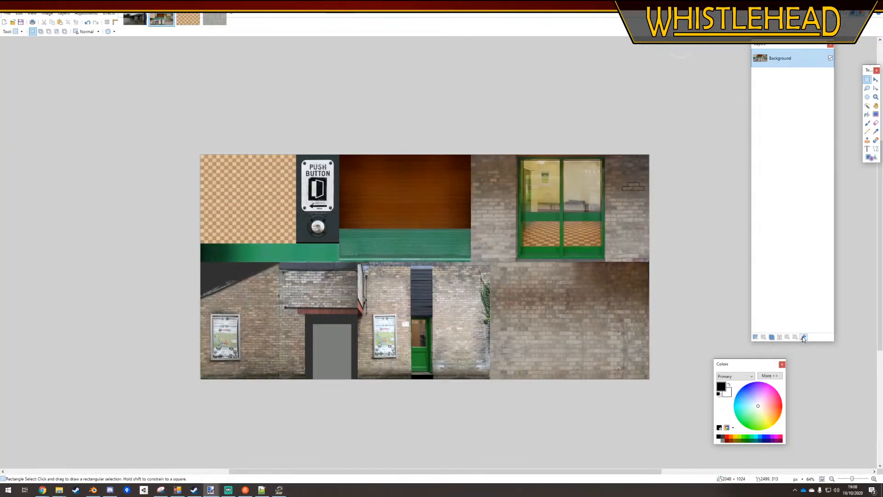
{"action": "left_click", "coordinate": [803, 337]}
{"action": "double_click", "coordinate": [473, 261]}
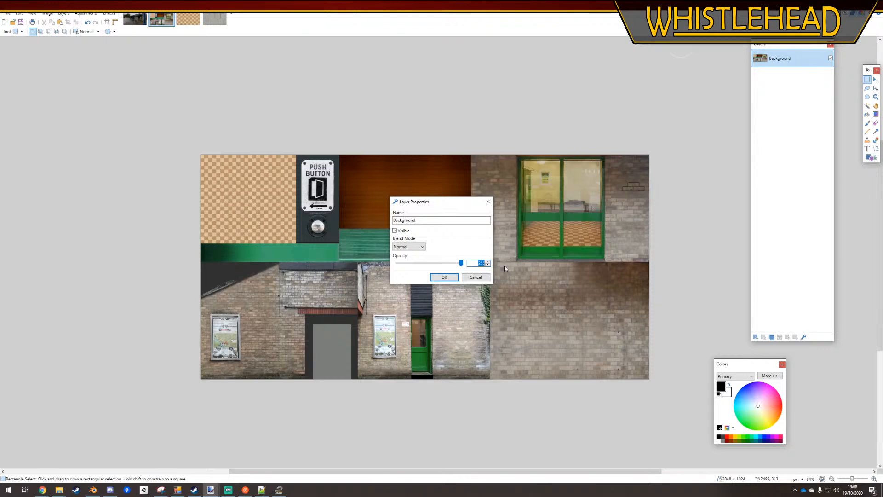
{"action": "type", "text": "100"}
{"action": "key", "text": "Return"}
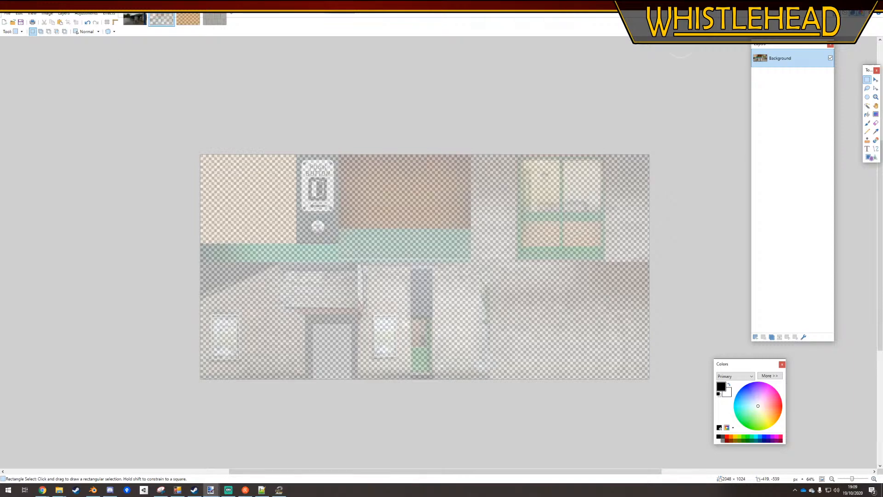
Open the Save As dialog for the bus station texture and copy sti_busstation.dds from the Models folder
{"action": "left_click", "coordinate": [7, 14]}
{"action": "left_click", "coordinate": [21, 63]}
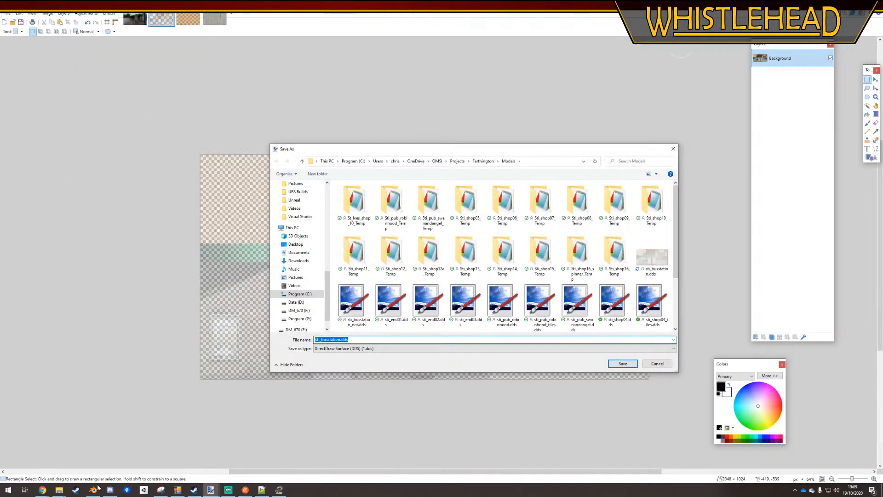
{"action": "left_click", "coordinate": [59, 489]}
{"action": "left_click", "coordinate": [44, 462]}
{"action": "left_click", "coordinate": [59, 489]}
{"action": "left_click", "coordinate": [89, 465]}
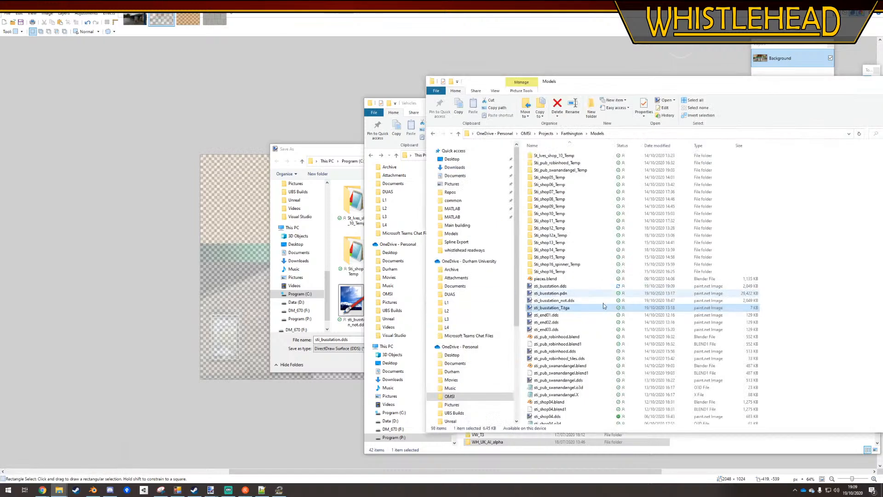
{"action": "left_click", "coordinate": [552, 286]}
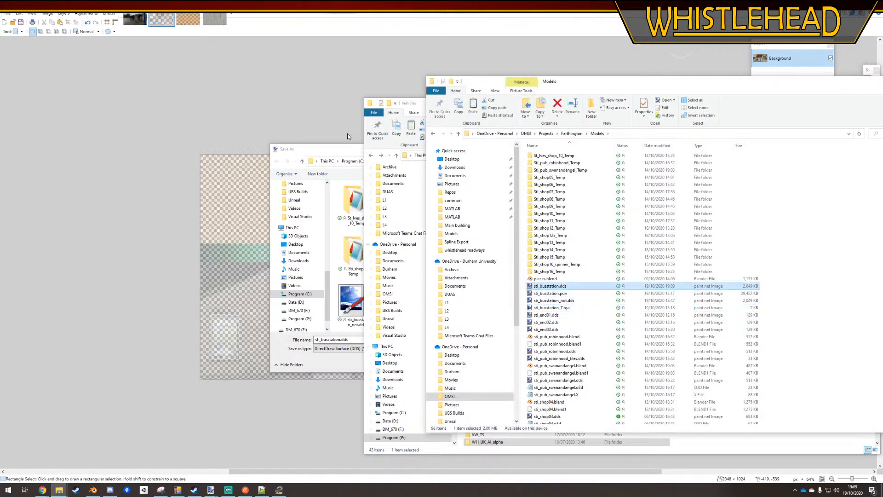
{"action": "left_click", "coordinate": [335, 148]}
{"action": "left_click", "coordinate": [59, 490]}
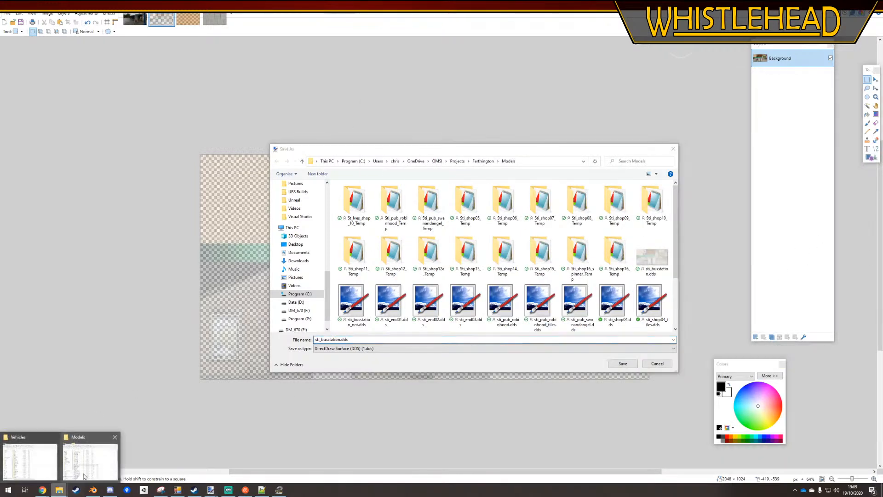
{"action": "left_click", "coordinate": [83, 476]}
Paste sti_busstation.dds into the whistlehead roadways texture folder, replacing the existing file
{"action": "left_click", "coordinate": [59, 489]}
{"action": "left_click", "coordinate": [30, 462]}
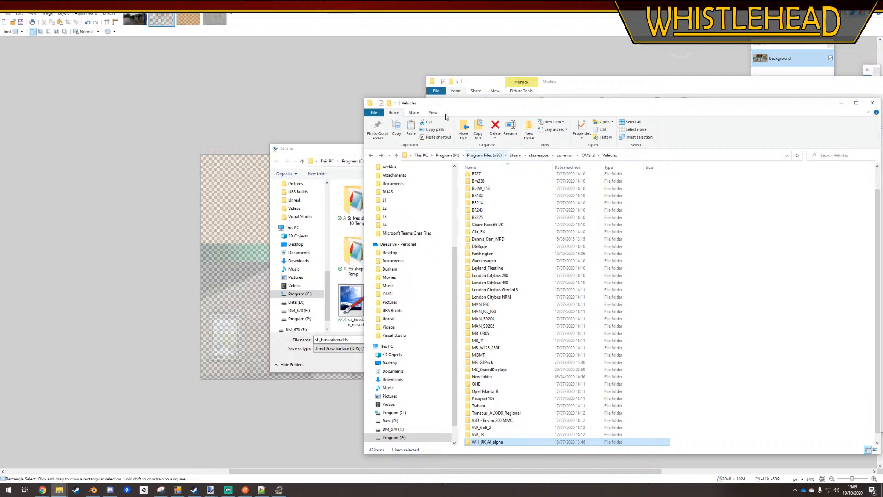
{"action": "left_click", "coordinate": [370, 156]}
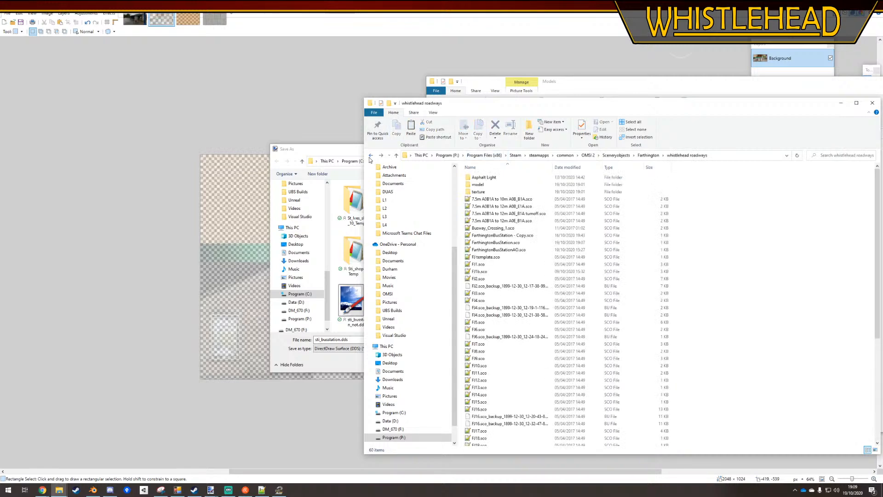
{"action": "double_click", "coordinate": [478, 192]}
{"action": "key", "text": "ctrl+v"}
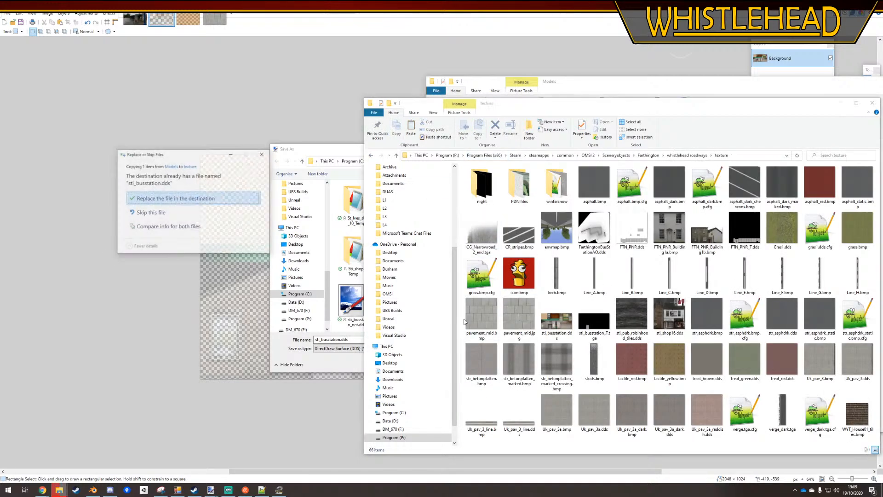
{"action": "left_click", "coordinate": [208, 194]}
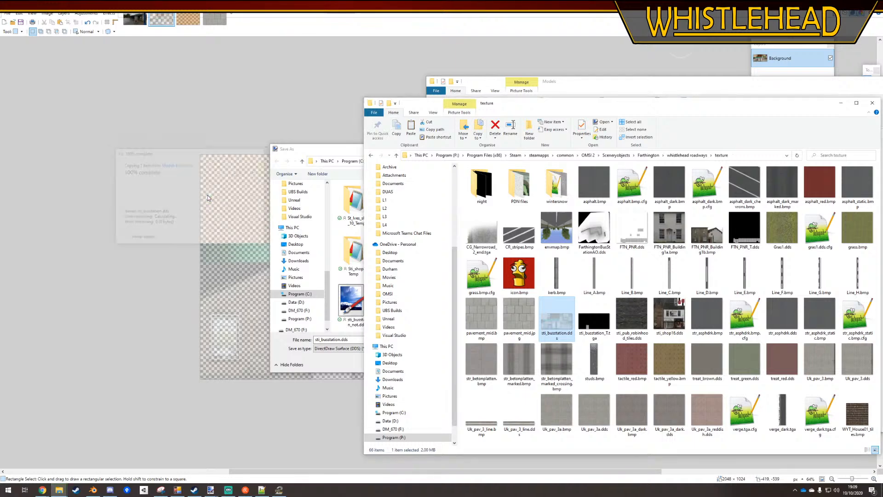
{"action": "left_click", "coordinate": [126, 244]}
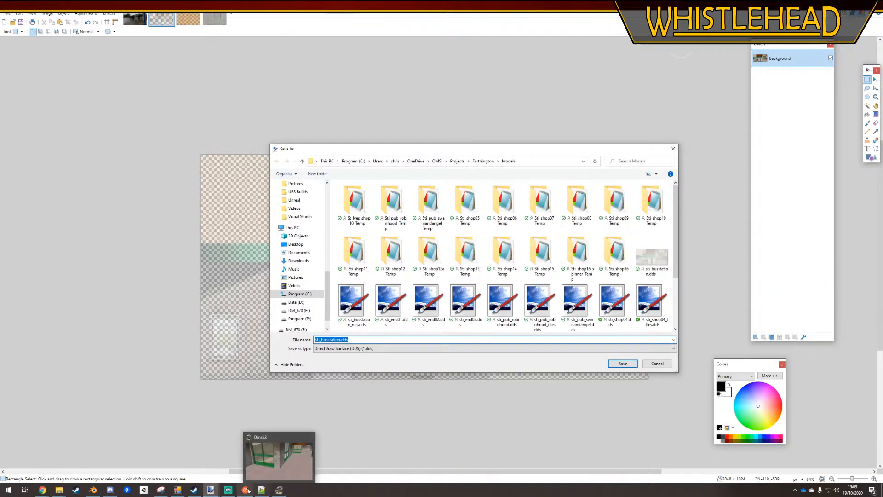
Set the [matl_envmap] value to 1.0 in FarthingtonBusStation.sco and save the file
{"action": "left_click", "coordinate": [261, 489]}
{"action": "left_click_drag", "start_coordinate": [244, 256], "coordinate": [228, 255]}
{"action": "type", "text": "1"}
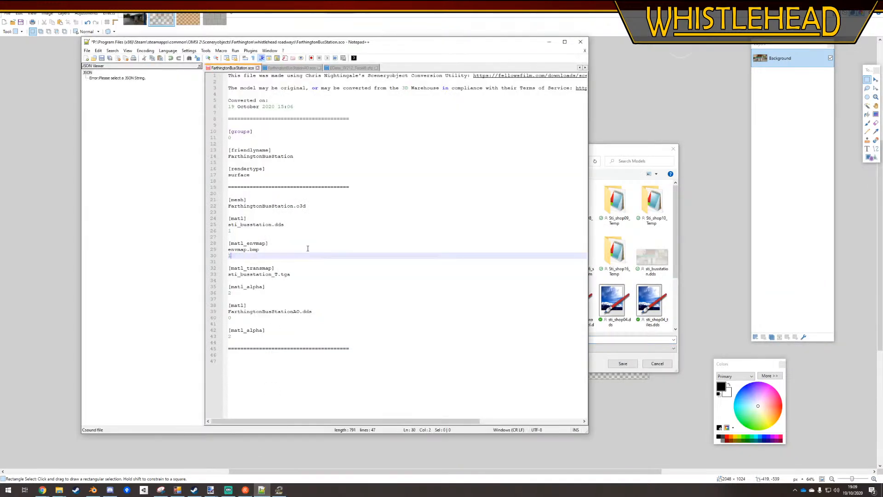
{"action": "left_click", "coordinate": [349, 244]}
{"action": "key", "text": "ctrl+s"}
{"action": "left_click", "coordinate": [253, 256]}
{"action": "type", "text": ".0"}
{"action": "left_click", "coordinate": [342, 260]}
{"action": "key", "text": "ctrl+s"}
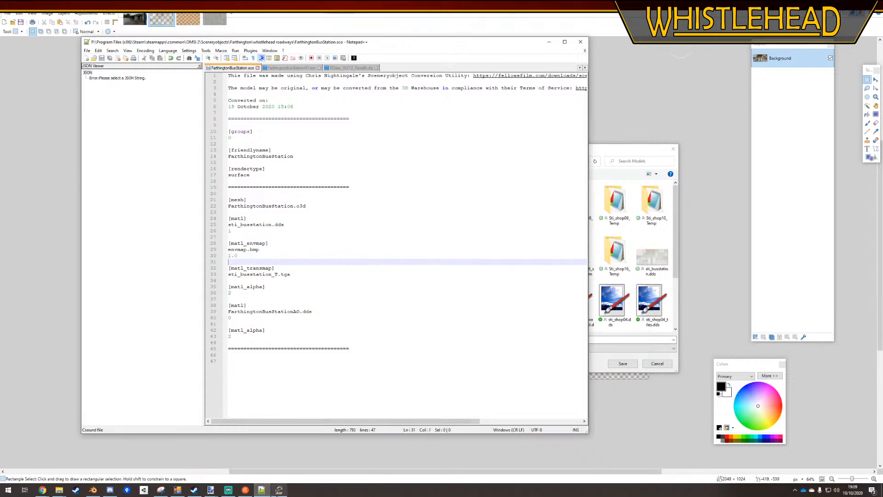
Switch to the running OMSI 2 session and quit the game
{"action": "left_click", "coordinate": [279, 489]}
{"action": "key", "text": "Escape"}
{"action": "left_click", "coordinate": [384, 303]}
{"action": "left_click", "coordinate": [459, 259]}
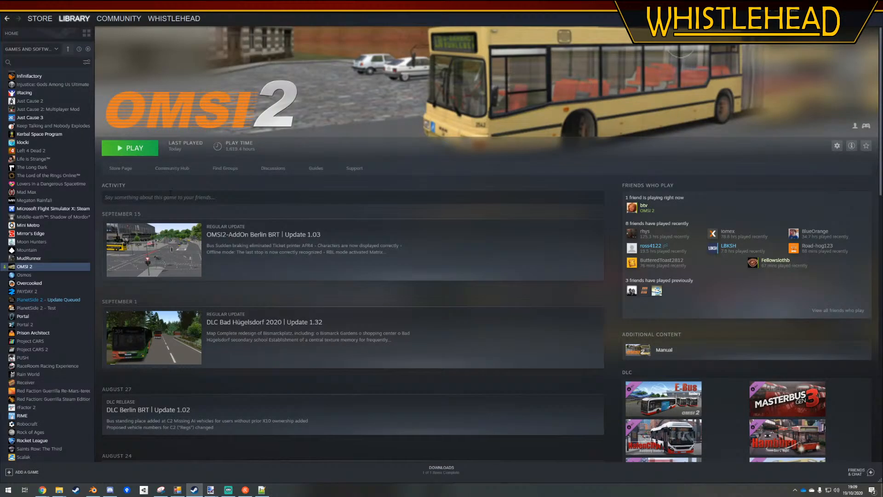
Set OMSI 2's Steam launch options to -editor and start the game in its map editor with the Farthington map loaded
{"action": "right_click", "coordinate": [19, 266]}
{"action": "left_click", "coordinate": [28, 313]}
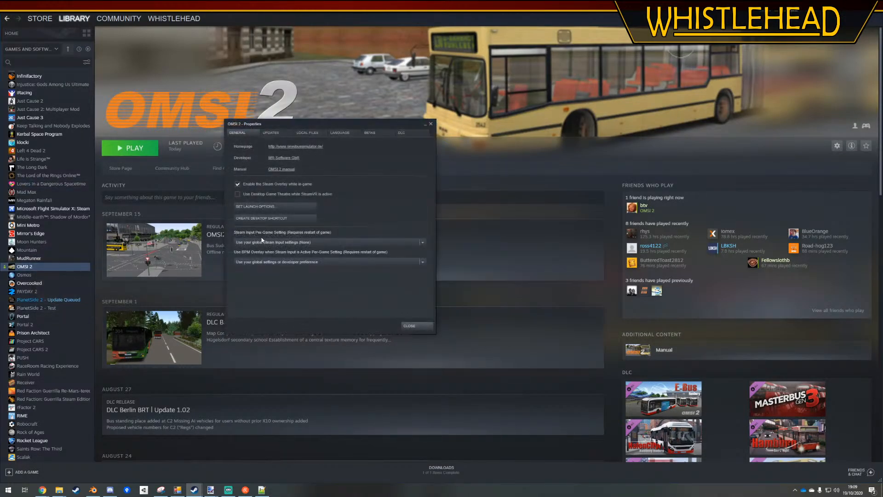
{"action": "left_click", "coordinate": [255, 206]}
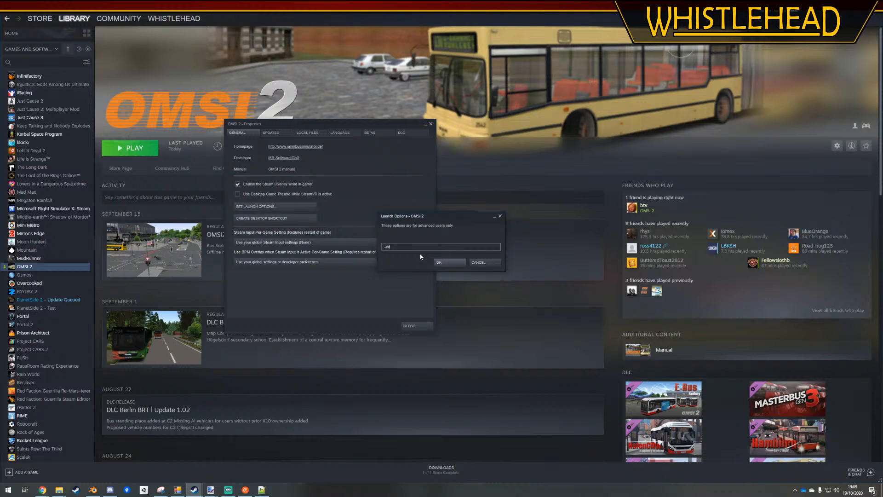
{"action": "key", "text": "Return"}
{"action": "left_click", "coordinate": [309, 209]}
{"action": "type", "text": "itor"}
{"action": "key", "text": "Return"}
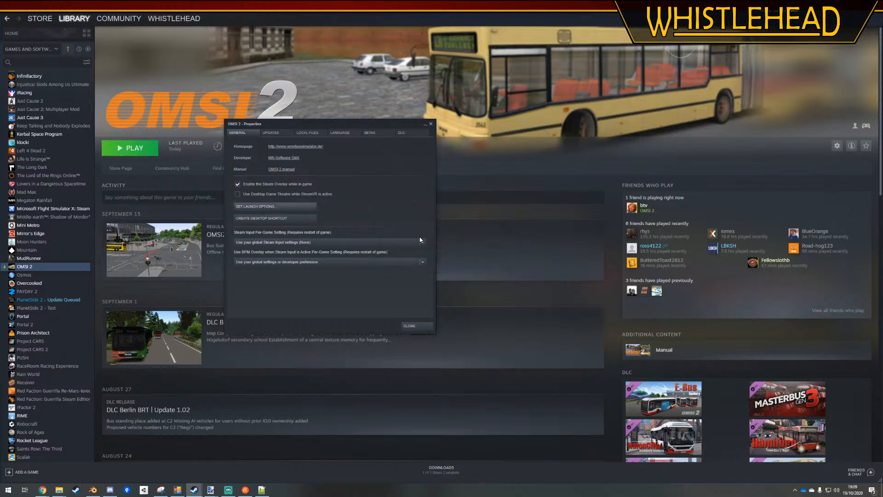
{"action": "left_click", "coordinate": [417, 325]}
{"action": "left_click", "coordinate": [134, 148]}
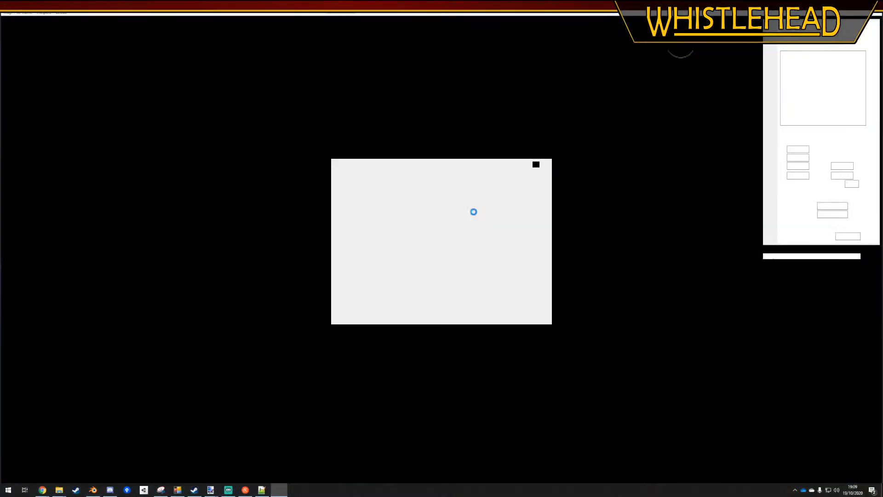
{"action": "left_click", "coordinate": [426, 261]}
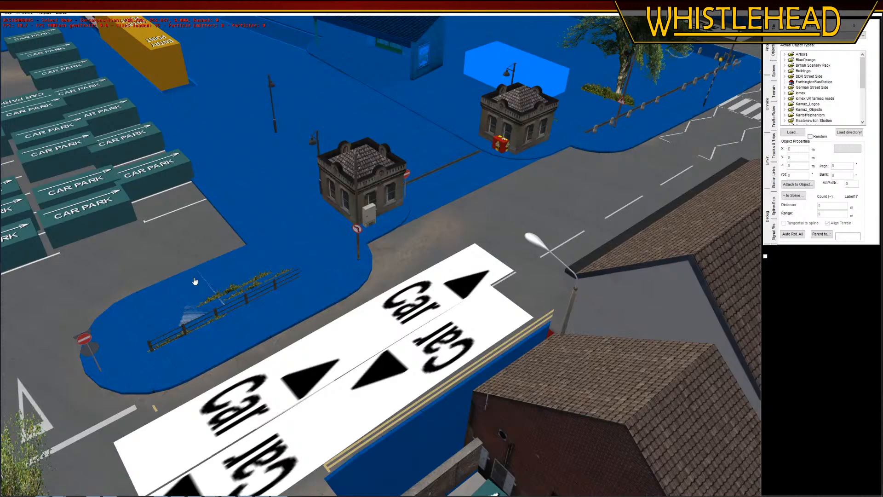
Examine the bus station's windows, walls and canopy up close from several angles in the map editor
{"action": "right_click_drag", "start_coordinate": [490, 268], "coordinate": [384, 473]}
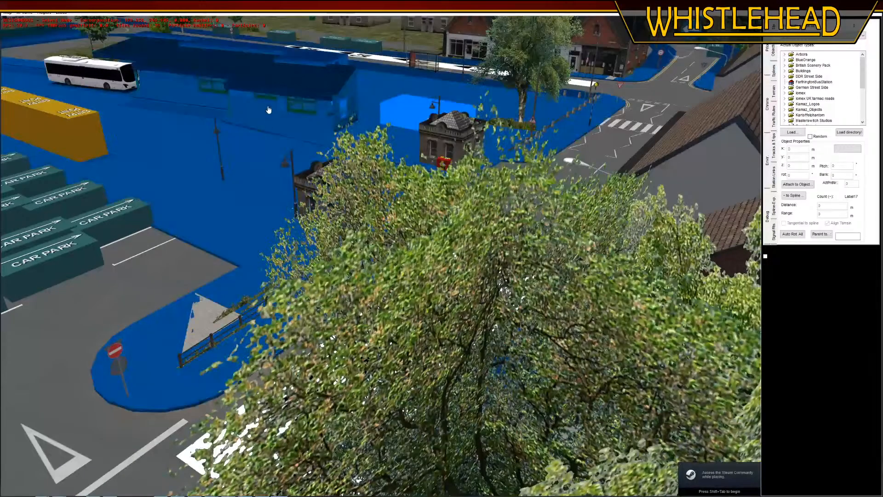
{"action": "middle_click_drag", "start_coordinate": [269, 109], "coordinate": [299, 335]}
{"action": "right_click_drag", "start_coordinate": [299, 207], "coordinate": [292, 331]}
{"action": "scroll", "coordinate": [363, 352], "scroll_direction": "up", "scroll_amount": 4}
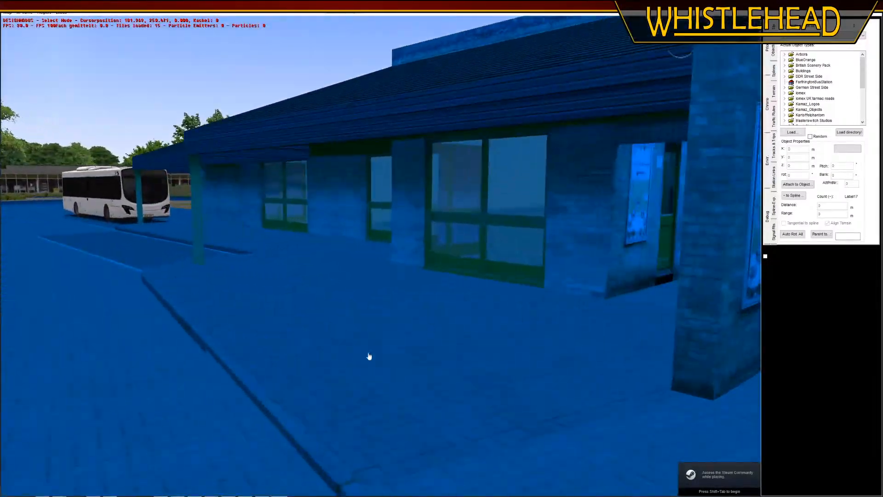
{"action": "right_click_drag", "start_coordinate": [27, 87], "coordinate": [103, 73]}
{"action": "right_click_drag", "start_coordinate": [283, 60], "coordinate": [303, 47]}
{"action": "middle_click_drag", "start_coordinate": [191, 308], "coordinate": [311, 288]}
{"action": "right_click_drag", "start_coordinate": [311, 288], "coordinate": [285, 256]}
{"action": "middle_click_drag", "start_coordinate": [285, 256], "coordinate": [481, 80]}
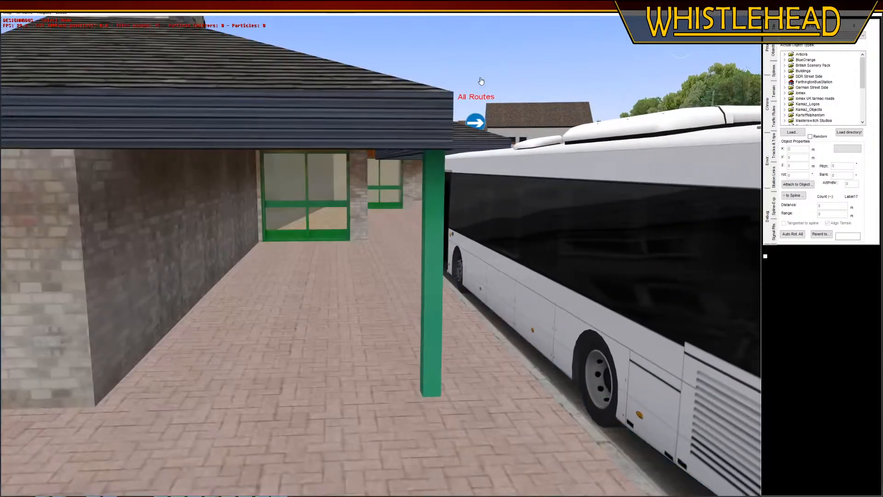
{"action": "right_click_drag", "start_coordinate": [494, 59], "coordinate": [484, 70]}
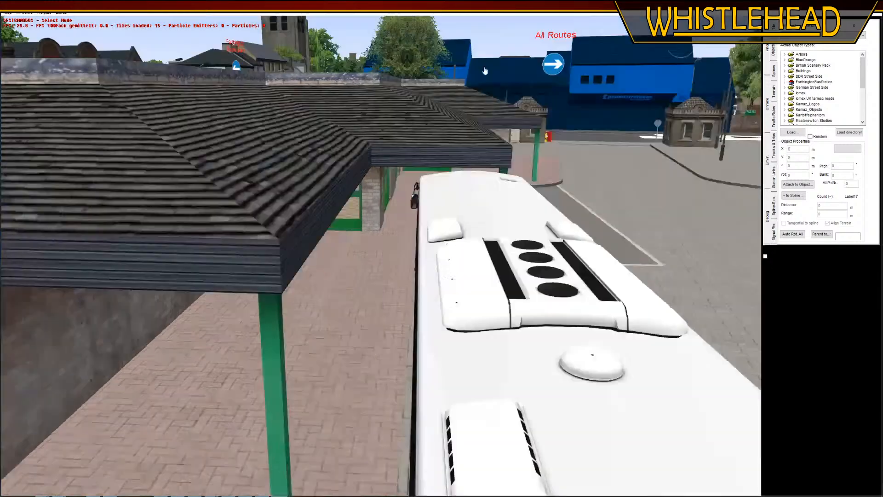
Move the bus stop clearway marking along the road toward the other end of the lay-by and rotate it parallel to the kerb
{"action": "scroll", "coordinate": [484, 70], "scroll_direction": "down", "scroll_amount": 6}
{"action": "middle_click_drag", "start_coordinate": [75, 300], "coordinate": [347, 79]}
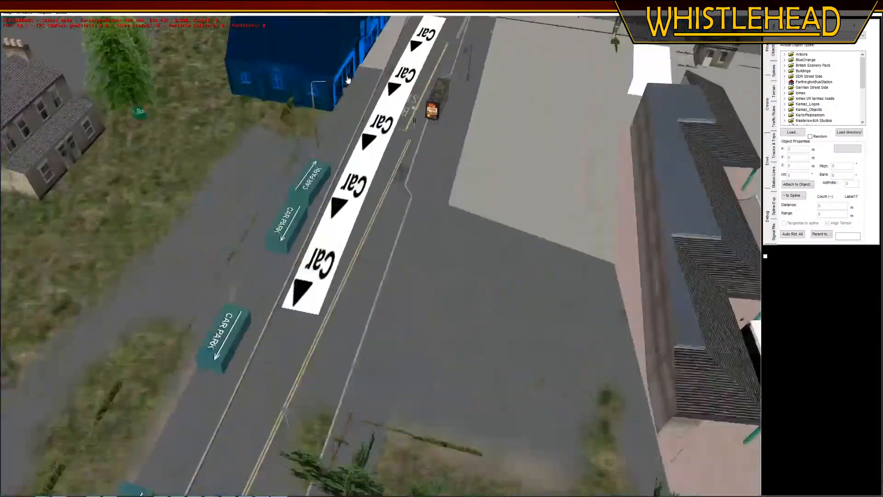
{"action": "scroll", "coordinate": [347, 79], "scroll_direction": "up", "scroll_amount": 5}
{"action": "left_click", "coordinate": [516, 145]}
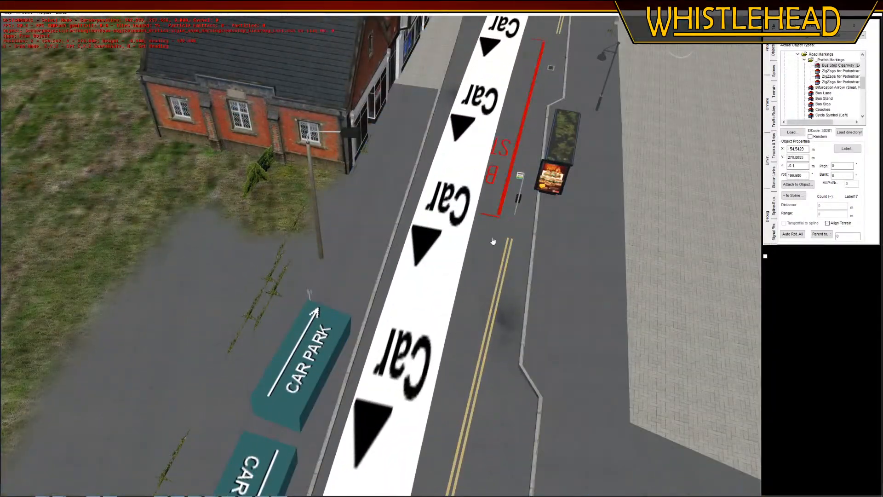
{"action": "left_click_drag", "start_coordinate": [492, 241], "coordinate": [544, 112]}
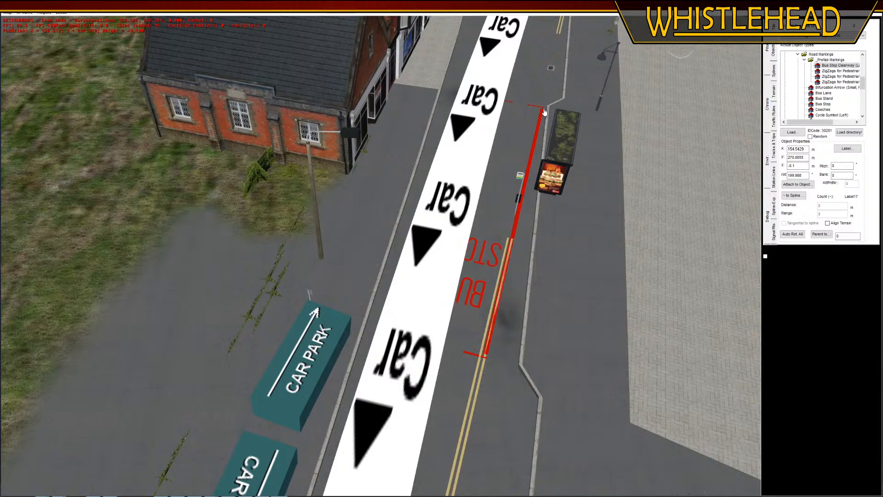
{"action": "left_click", "coordinate": [400, 307]}
{"action": "key", "text": "r"}
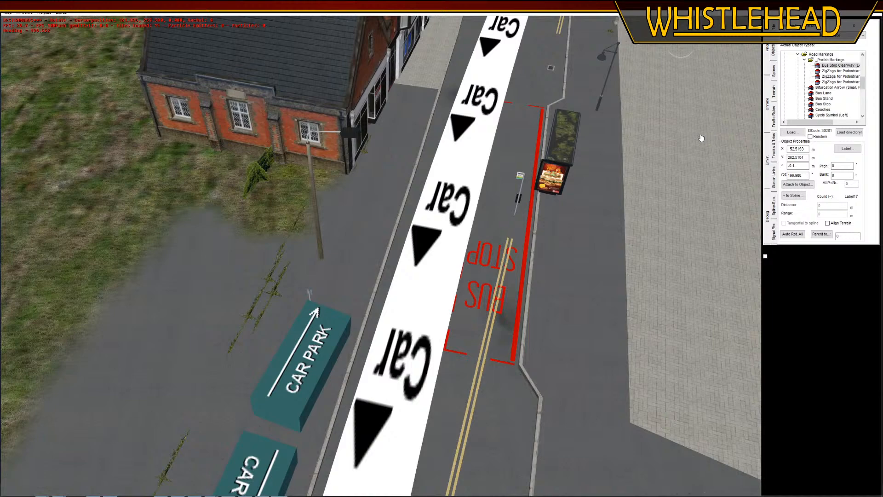
{"action": "left_click", "coordinate": [701, 137]}
Move the bus stop sign post and the ClearChannel bus shelter onto the pavement beside the relocated marking, rotating the shelter parallel to the kerb
{"action": "left_click_drag", "start_coordinate": [517, 215], "coordinate": [536, 376]}
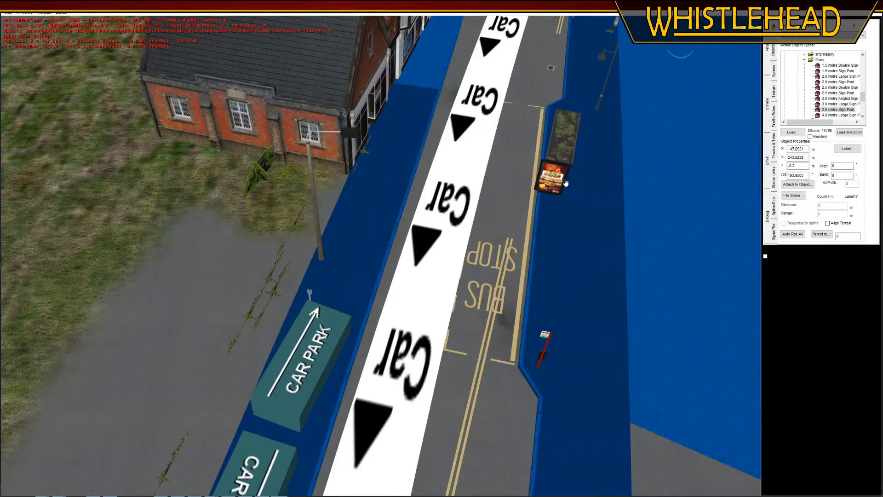
{"action": "left_click_drag", "start_coordinate": [557, 177], "coordinate": [583, 330]}
{"action": "left_click", "coordinate": [586, 315]}
{"action": "key", "text": "r"}
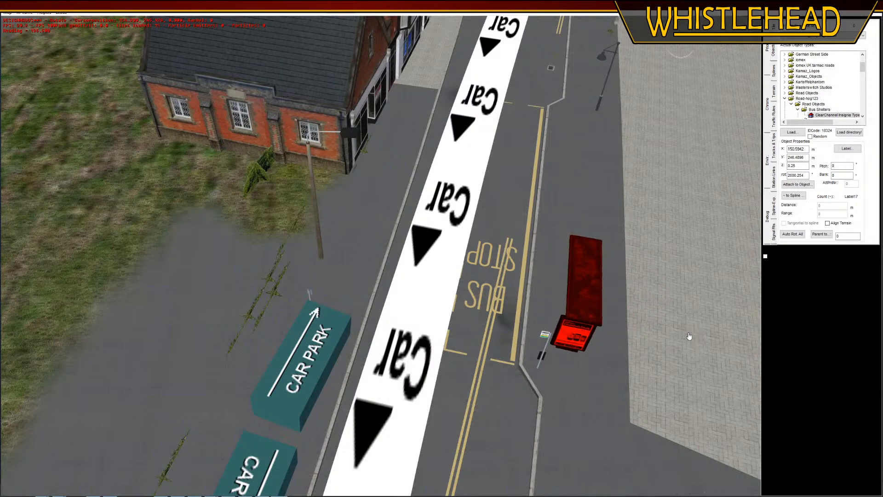
{"action": "left_click", "coordinate": [595, 313]}
{"action": "left_click", "coordinate": [591, 314]}
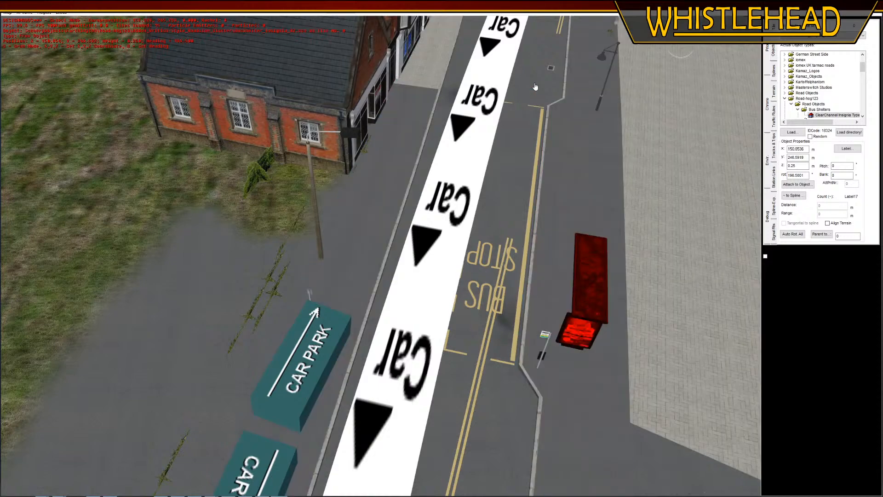
Move the street drain against the kerb at the start of the lay-by and rotate it to follow the kerb line
{"action": "left_click", "coordinate": [533, 86]}
{"action": "right_click_drag", "start_coordinate": [523, 79], "coordinate": [464, 359]}
{"action": "right_click_drag", "start_coordinate": [563, 53], "coordinate": [370, 288]}
{"action": "left_click", "coordinate": [351, 313]}
{"action": "right_click_drag", "start_coordinate": [329, 436], "coordinate": [362, 358]}
{"action": "middle_click_drag", "start_coordinate": [362, 358], "coordinate": [370, 306]}
{"action": "key", "text": "g"}
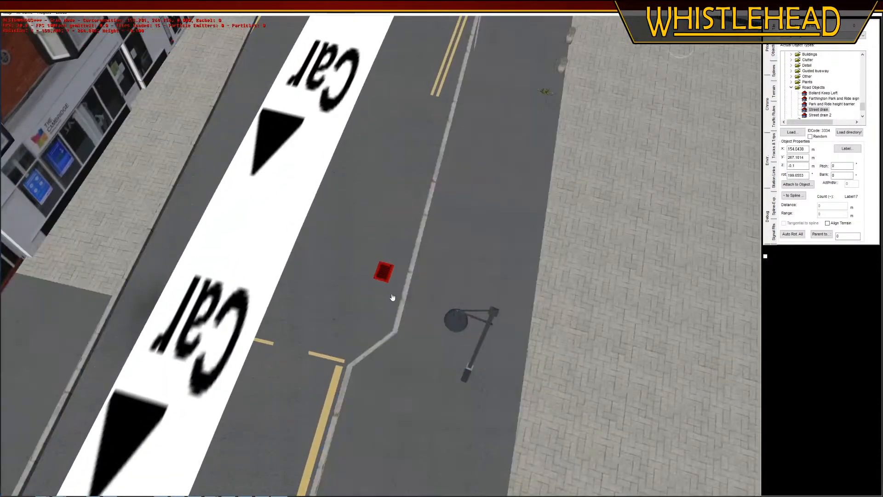
{"action": "left_click", "coordinate": [387, 324]}
{"action": "key", "text": "r"}
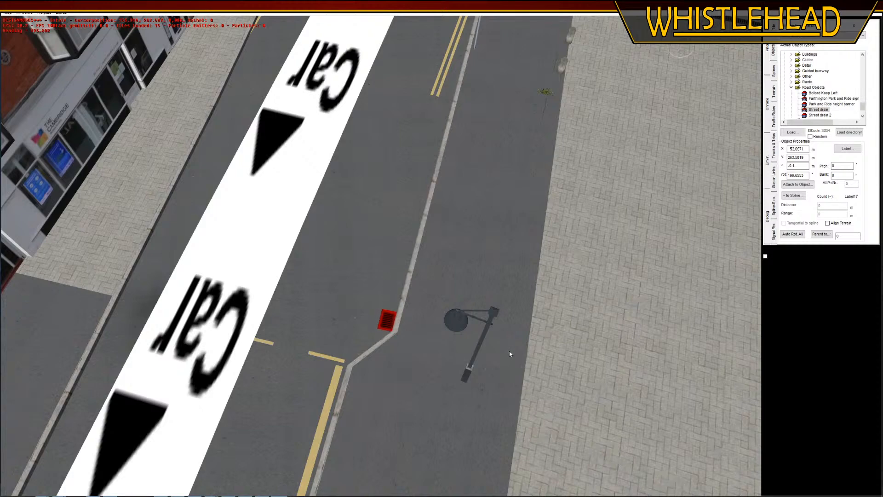
{"action": "left_click", "coordinate": [509, 352]}
{"action": "left_click", "coordinate": [368, 272]}
Move the angled sign post near the road junction away from the kerb, further onto the pavement
{"action": "middle_click_drag", "start_coordinate": [307, 354], "coordinate": [380, 95]}
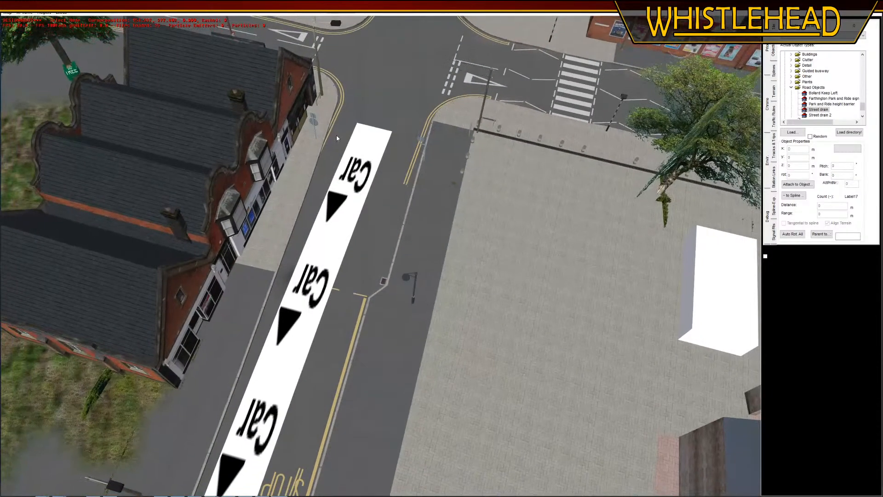
{"action": "middle_click_drag", "start_coordinate": [336, 135], "coordinate": [152, 267]}
{"action": "middle_click_drag", "start_coordinate": [294, 290], "coordinate": [290, 304]}
{"action": "middle_click_drag", "start_coordinate": [102, 288], "coordinate": [271, 272]}
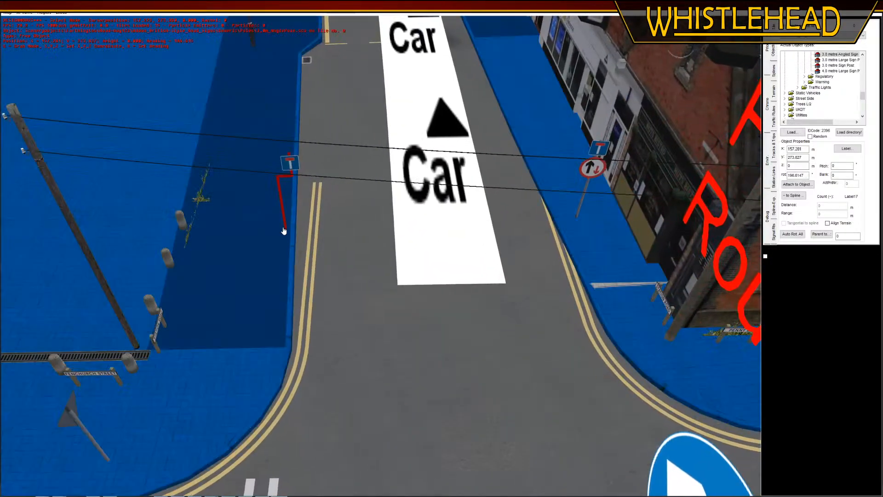
{"action": "left_click_drag", "start_coordinate": [282, 229], "coordinate": [268, 273]}
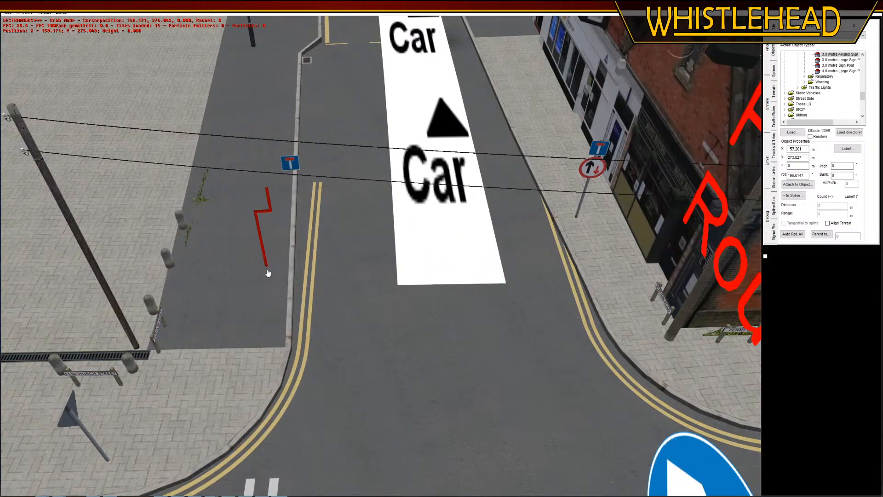
{"action": "left_click", "coordinate": [268, 272]}
Delete the No Through Road sign left beside the kerb and place a new one on the road nearby
{"action": "left_click", "coordinate": [292, 170]}
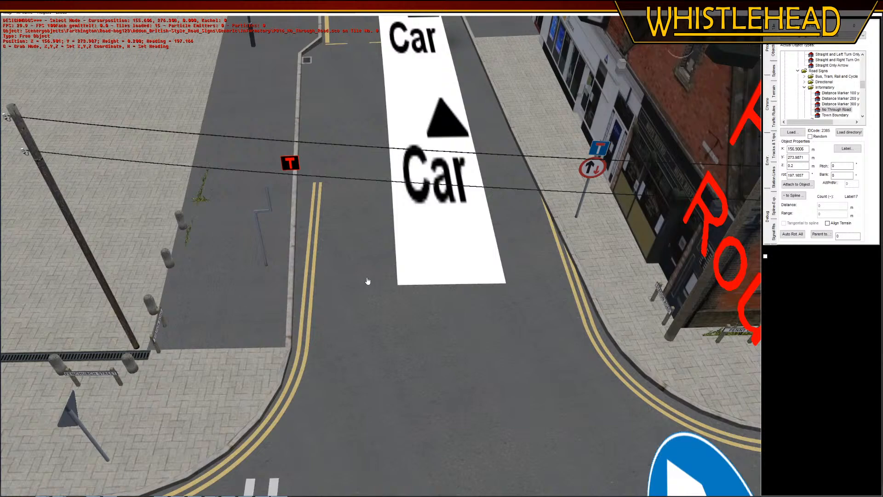
{"action": "key", "text": "Delete"}
{"action": "left_click", "coordinate": [351, 255]}
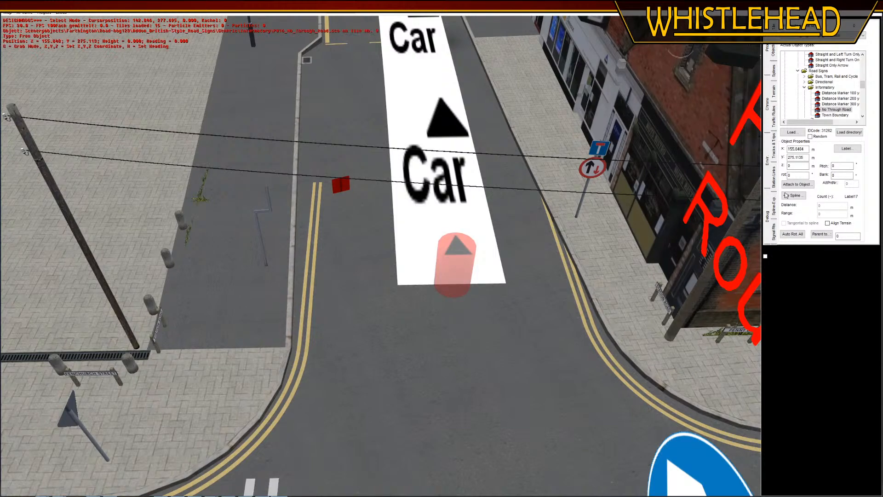
Attach the No Through Road sign to the angled sign post beside the road
{"action": "left_click", "coordinate": [797, 184]}
{"action": "left_click", "coordinate": [269, 197]}
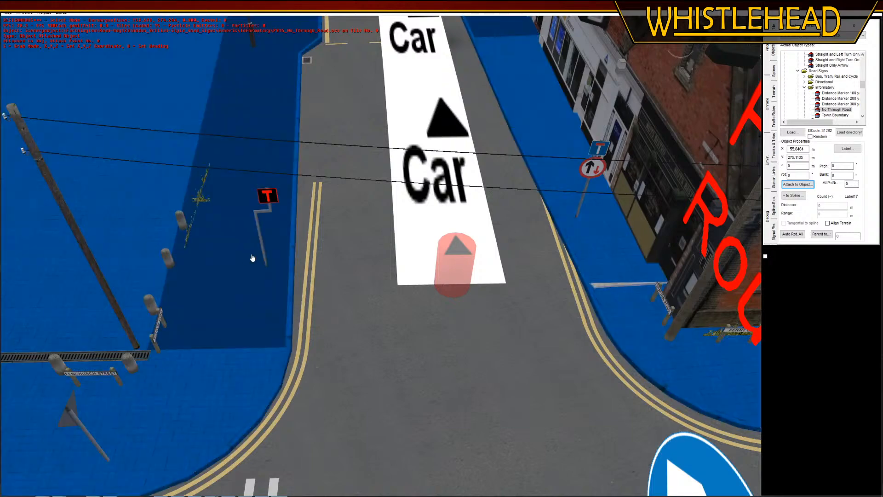
{"action": "left_click", "coordinate": [267, 265]}
{"action": "scroll", "coordinate": [325, 308], "scroll_direction": "down", "scroll_amount": 2}
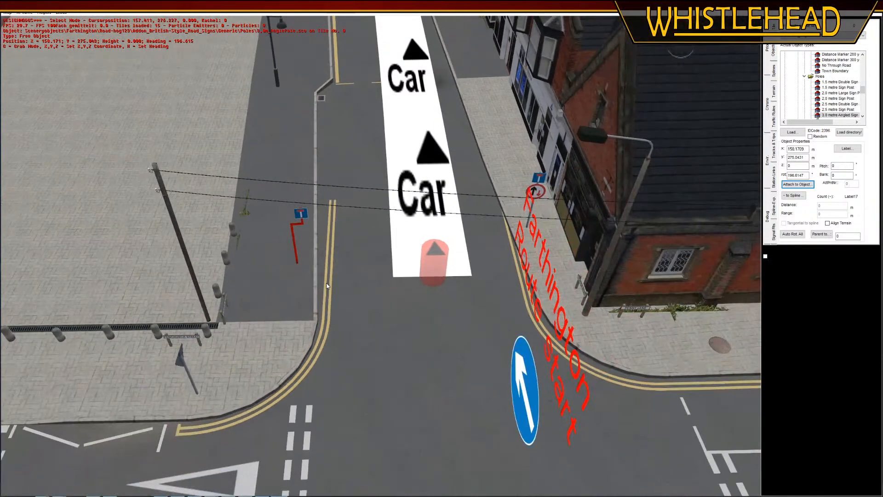
{"action": "left_click", "coordinate": [339, 276]}
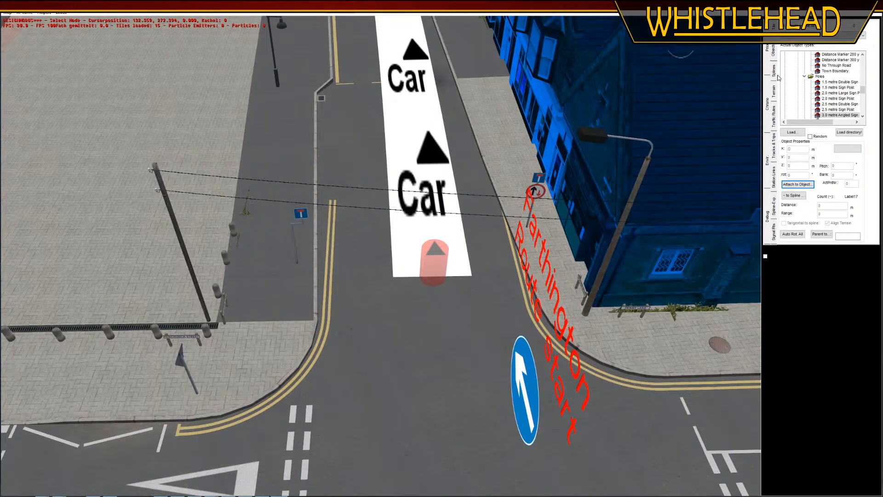
Try a different angle for the curved double yellow line around the corner kerb
{"action": "left_click", "coordinate": [778, 78]}
{"action": "left_click", "coordinate": [330, 328]}
{"action": "scroll", "coordinate": [390, 314], "scroll_direction": "up", "scroll_amount": 2}
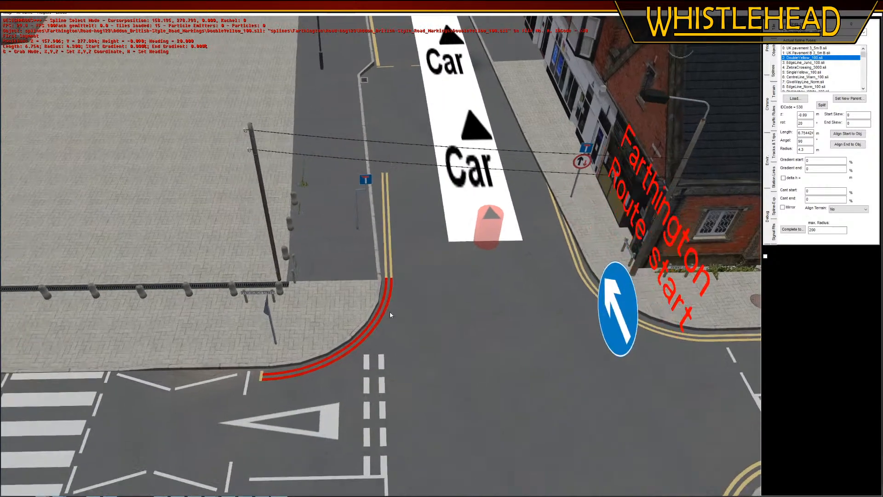
{"action": "scroll", "coordinate": [390, 311], "scroll_direction": "up", "scroll_amount": 3}
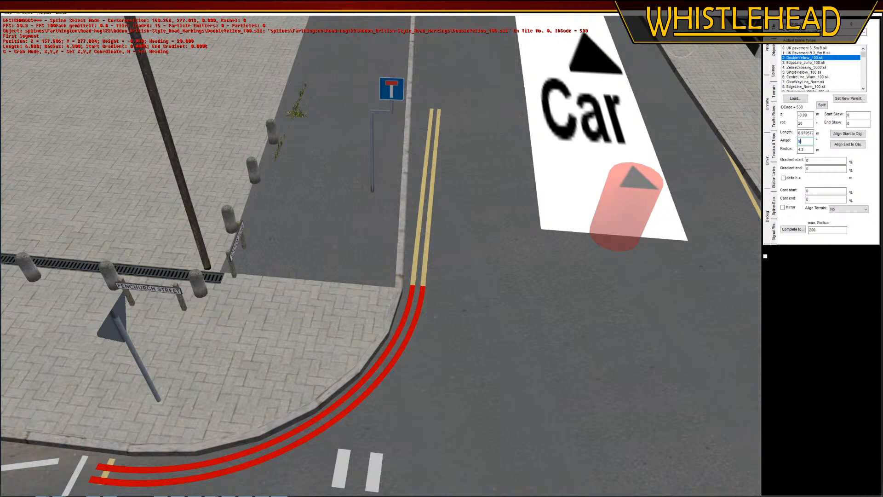
{"action": "type", "text": "0"}
{"action": "key", "text": "Return"}
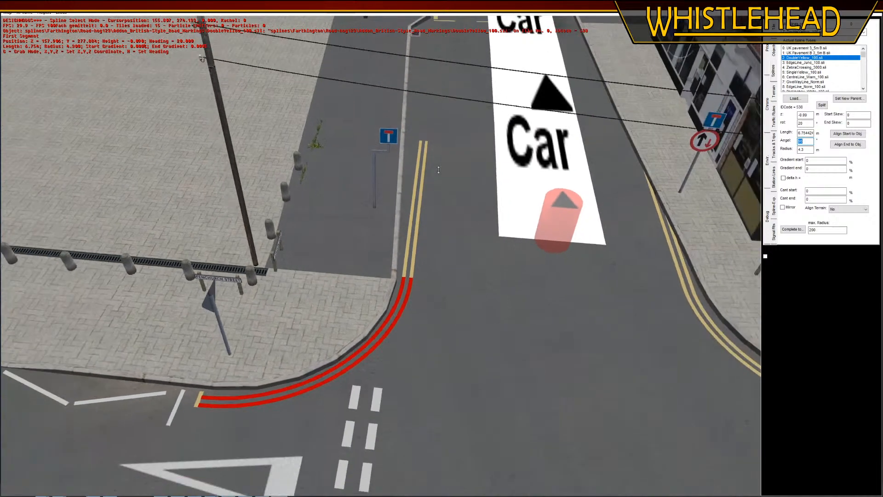
Try to move the straight double yellow line beyond the corner curve
{"action": "left_click", "coordinate": [424, 143]}
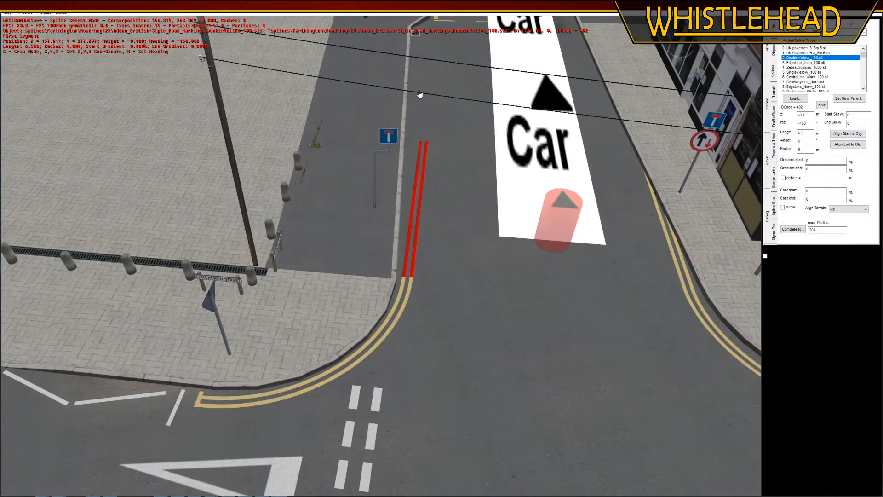
{"action": "key", "text": "g"}
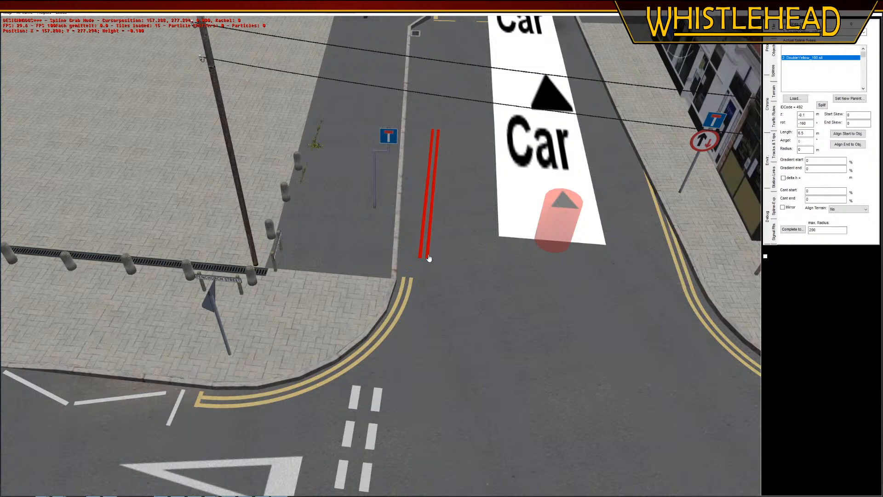
{"action": "left_click", "coordinate": [428, 269]}
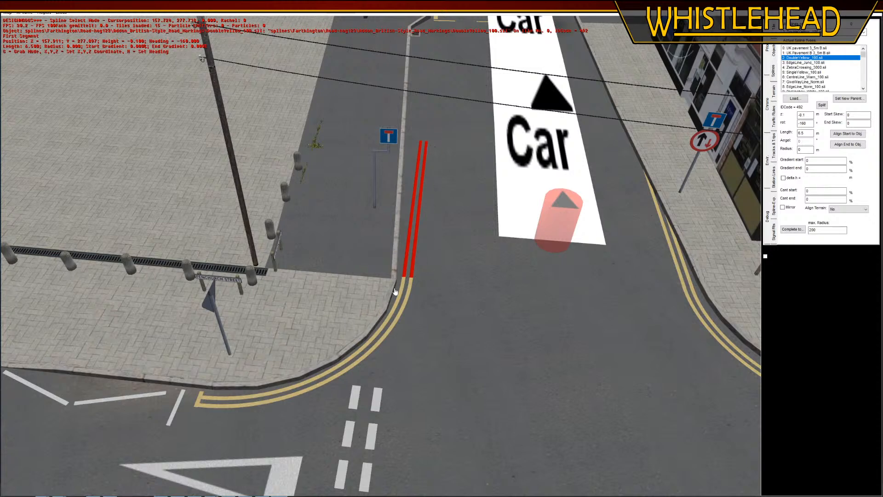
Rotate the curved double yellow line to about -68.5°, place its start at the end cap beside the zigzag markings and set its radius to -4.3 m
{"action": "left_click", "coordinate": [386, 323]}
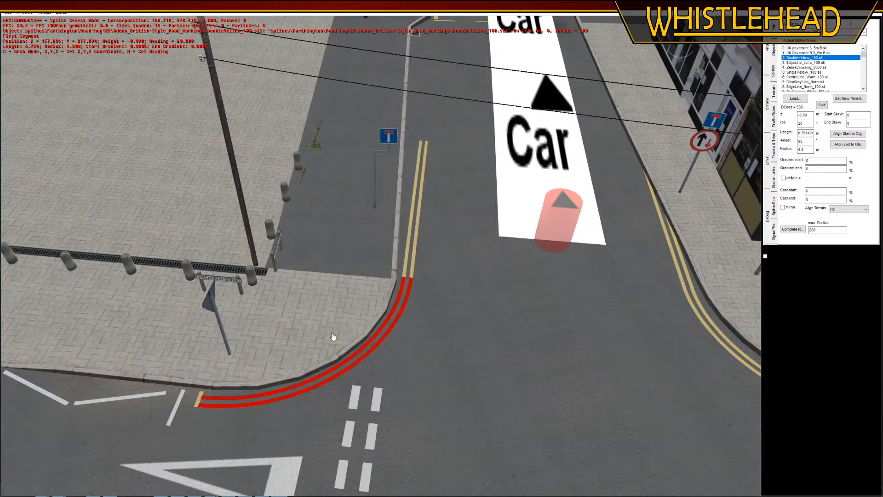
{"action": "key", "text": "h"}
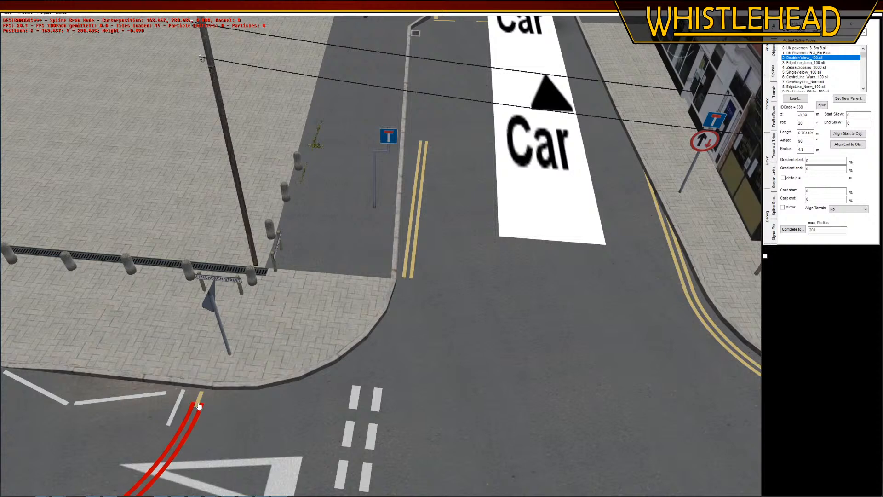
{"action": "left_click", "coordinate": [371, 431]}
{"action": "key", "text": "g"}
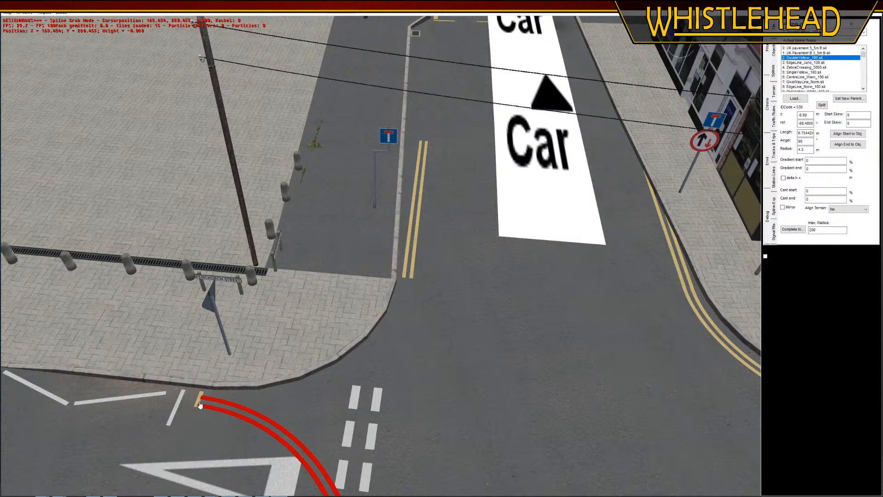
{"action": "left_click", "coordinate": [201, 405]}
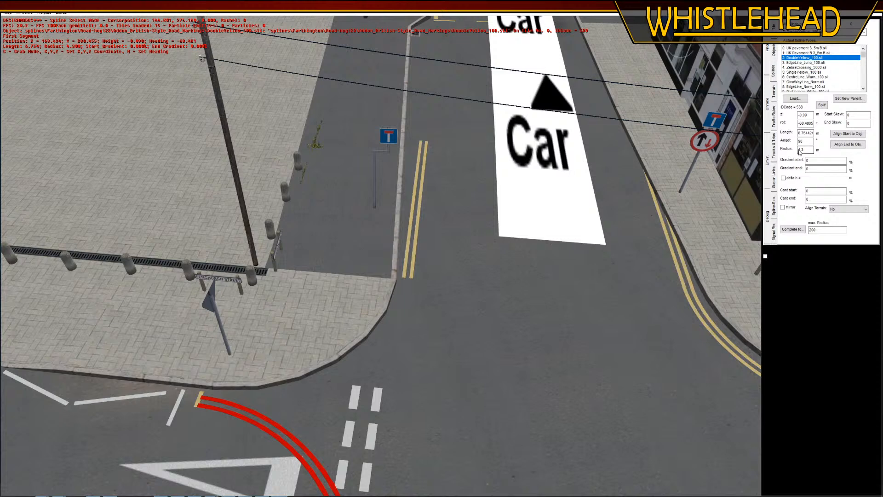
{"action": "type", "text": "-"}
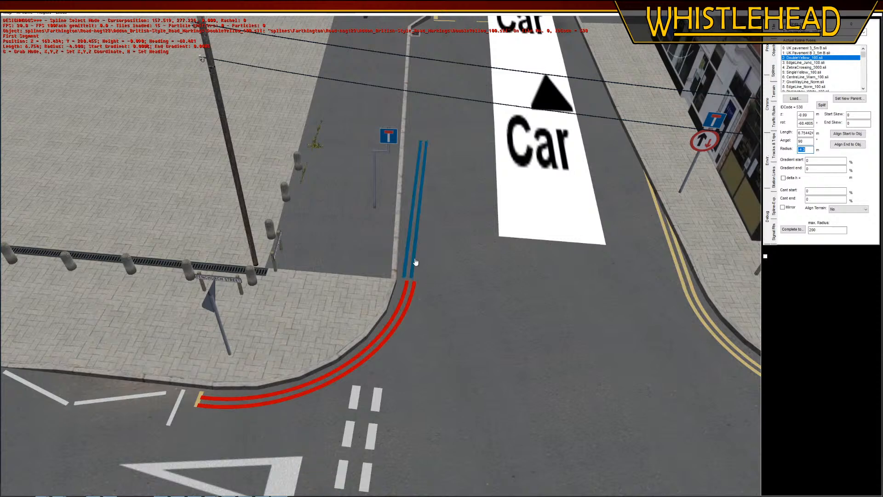
Set the corner curve as the new parent of the straight double yellow line
{"action": "left_click", "coordinate": [412, 263]}
{"action": "left_click", "coordinate": [846, 100]}
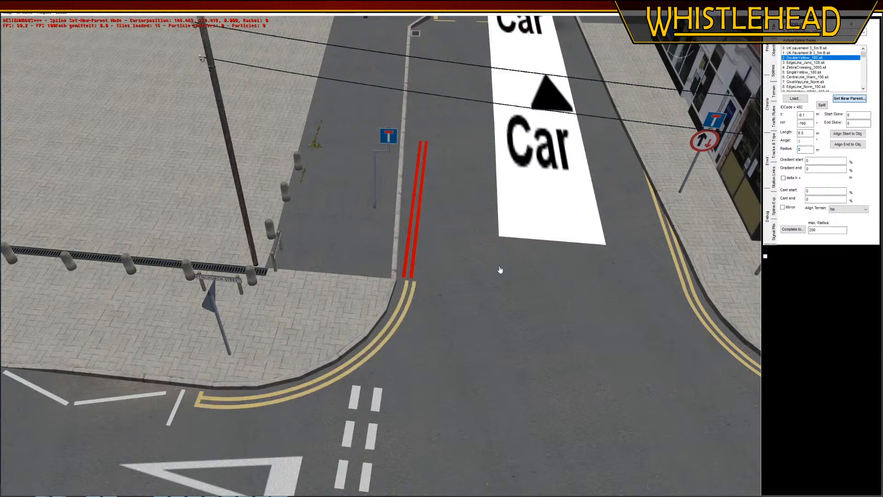
{"action": "left_click", "coordinate": [413, 293]}
{"action": "left_click", "coordinate": [413, 294]}
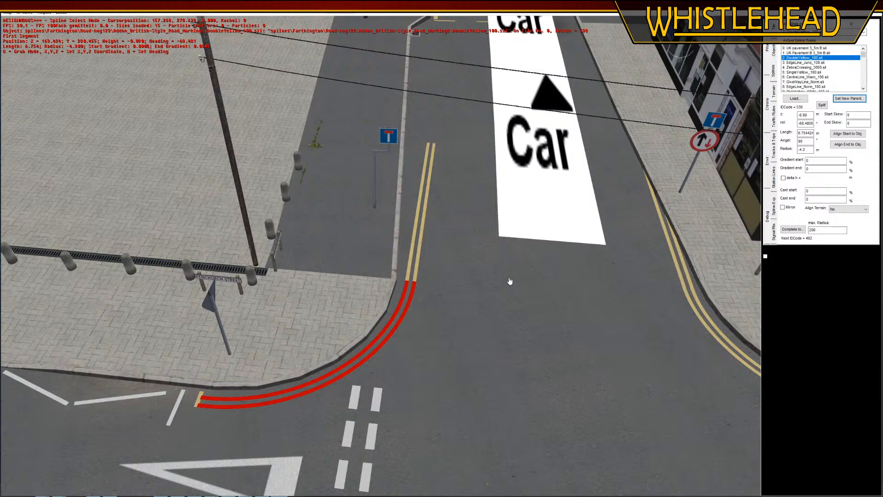
Set the radius of the curved double yellow line to -4.2 m
{"action": "left_click", "coordinate": [803, 149]}
{"action": "key", "text": "BackSpace"}
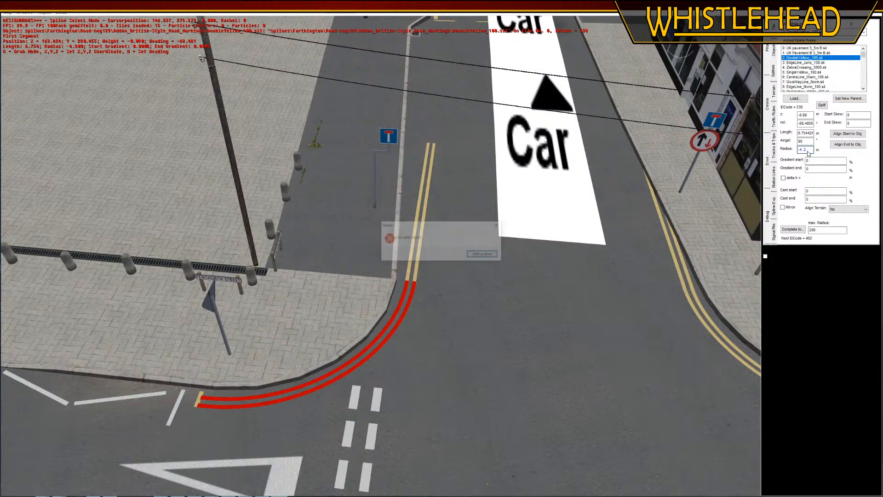
{"action": "key", "text": "Return"}
{"action": "type", "text": "-"}
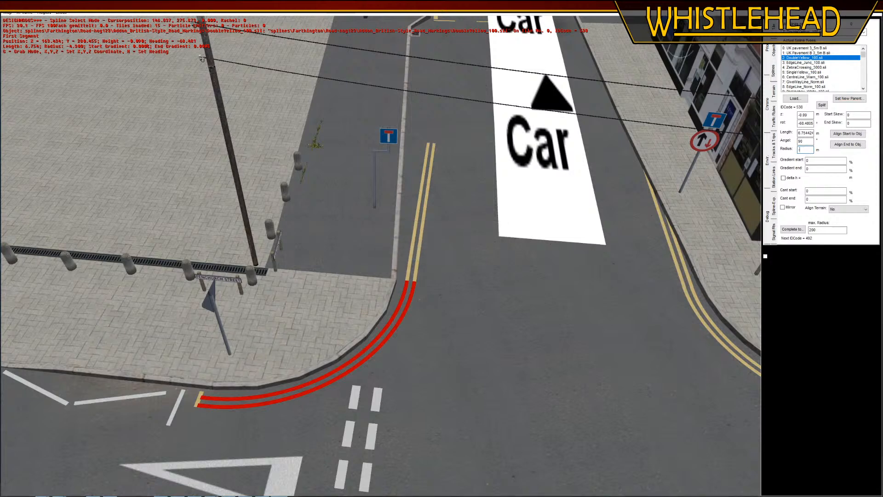
{"action": "type", "text": "4.2"}
{"action": "key", "text": "Return"}
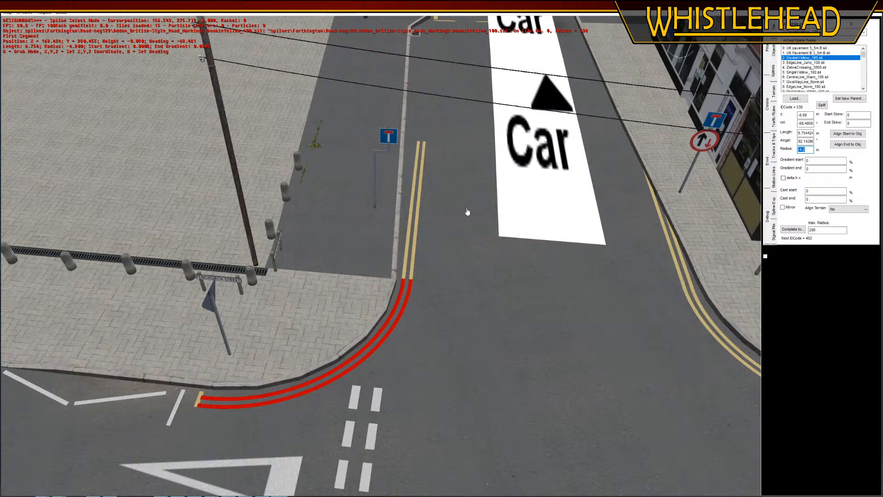
Set the angle of the curved double yellow line to 94.5° so the straight section follows the kerb
{"action": "double_click", "coordinate": [805, 141]}
{"action": "type", "text": "95"}
{"action": "key", "text": "Return"}
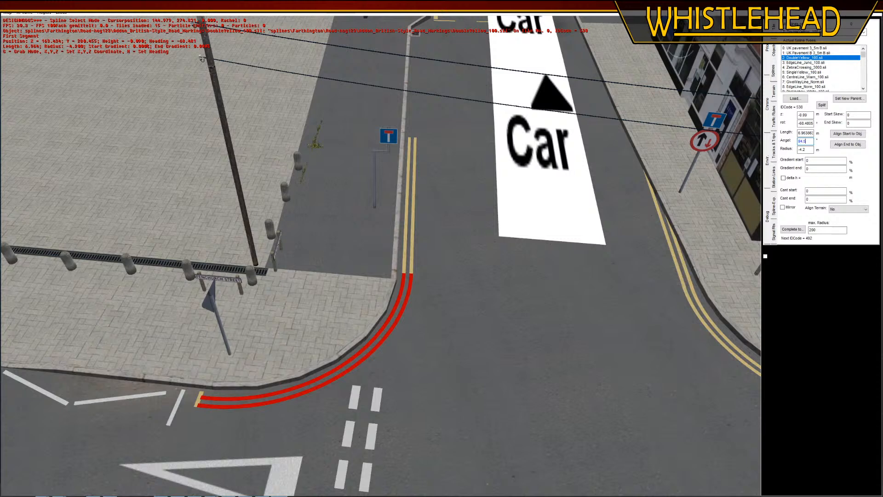
{"action": "key", "text": "Return"}
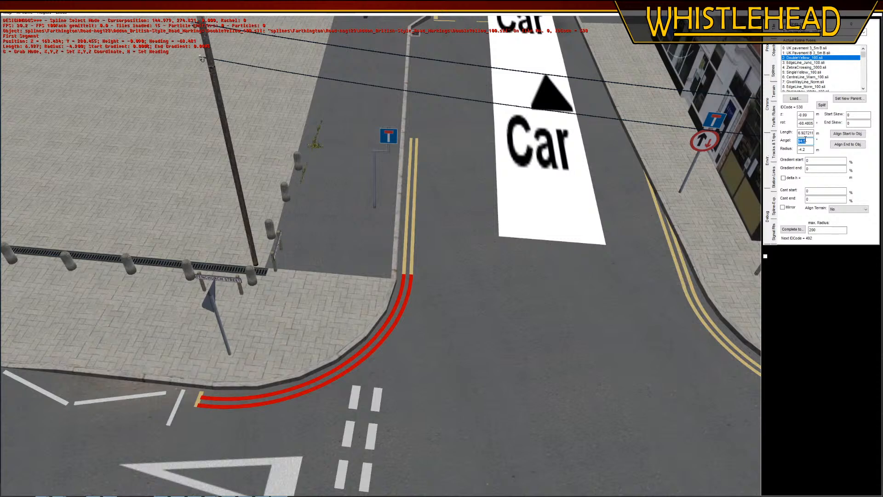
{"action": "left_click", "coordinate": [446, 288]}
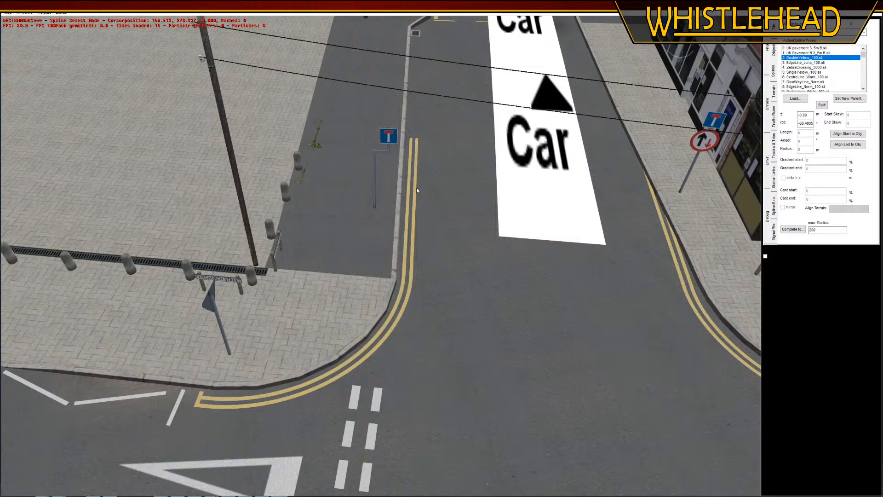
Set the length of the straight double yellow line to 15 m so it runs up to the lay-by
{"action": "left_click", "coordinate": [412, 217]}
{"action": "right_click_drag", "start_coordinate": [413, 217], "coordinate": [409, 230]}
{"action": "middle_click_drag", "start_coordinate": [409, 230], "coordinate": [393, 215]}
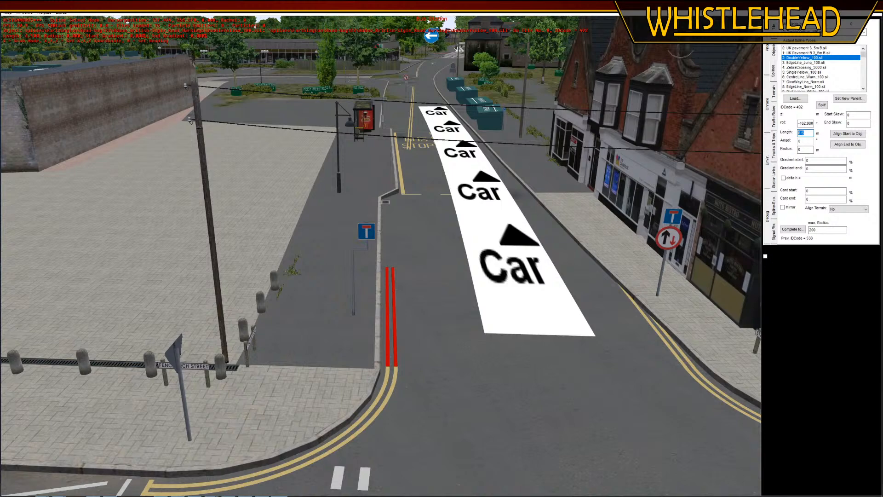
{"action": "type", "text": "15"}
{"action": "key", "text": "Return"}
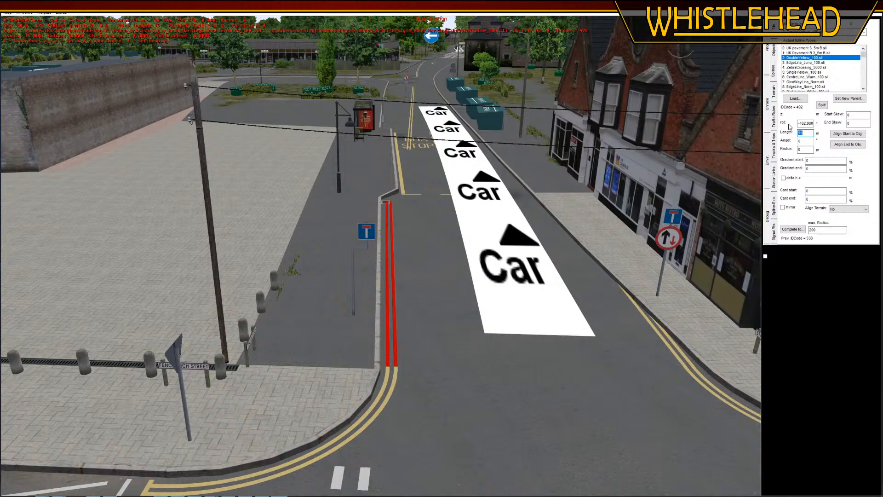
Fine-tune the corner curve's angle to 94.8° to bring the long straight section closer to the kerb
{"action": "left_click", "coordinate": [390, 399]}
{"action": "middle_click_drag", "start_coordinate": [410, 212], "coordinate": [409, 226]}
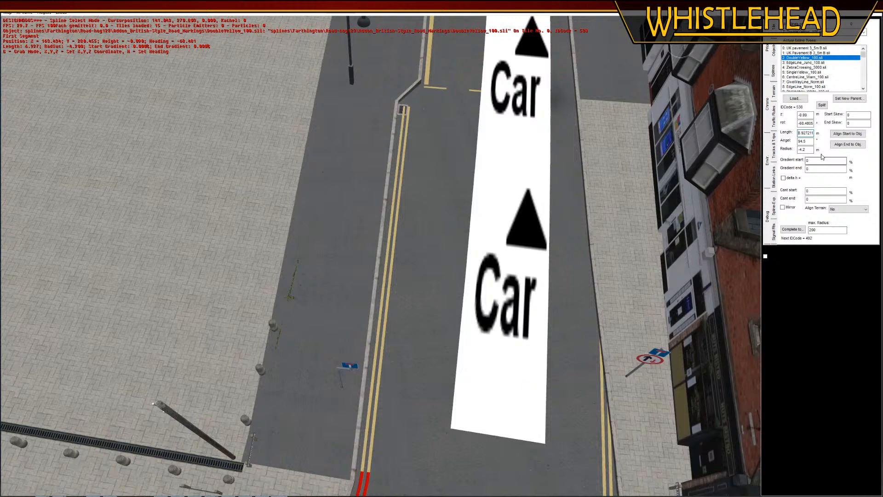
{"action": "left_click", "coordinate": [810, 141]}
{"action": "key", "text": "Return"}
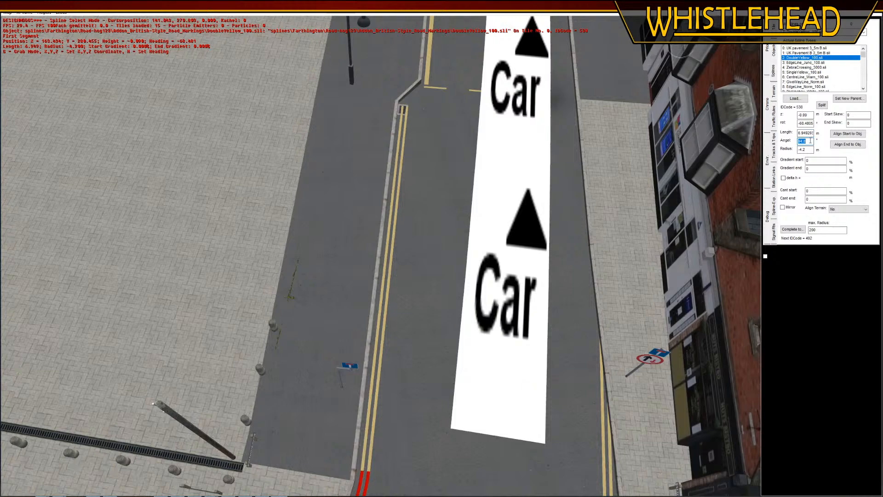
Append another double yellow line at the street drain and rotate it to about -127.3° along the slanted kerb
{"action": "left_click", "coordinate": [405, 123]}
{"action": "scroll", "coordinate": [401, 191], "scroll_direction": "up", "scroll_amount": 3}
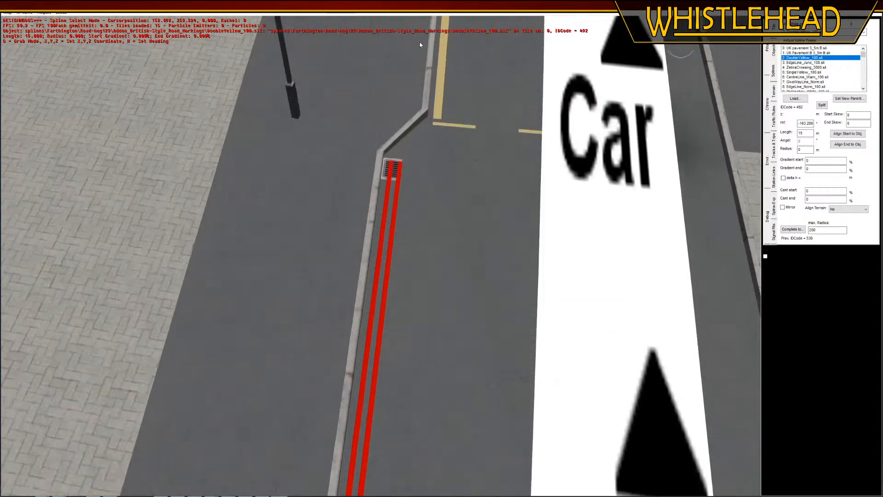
{"action": "middle_click_drag", "start_coordinate": [419, 45], "coordinate": [386, 233]}
{"action": "right_click", "coordinate": [389, 214]}
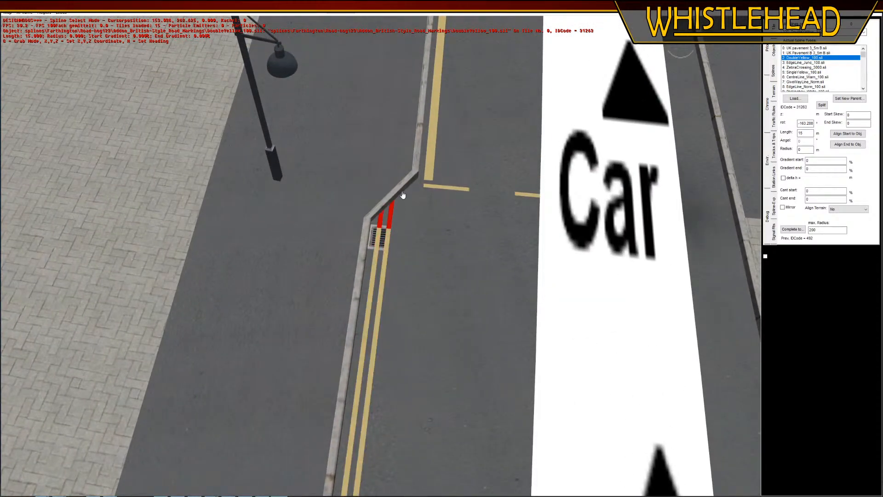
{"action": "key", "text": "r"}
{"action": "left_click", "coordinate": [452, 170]}
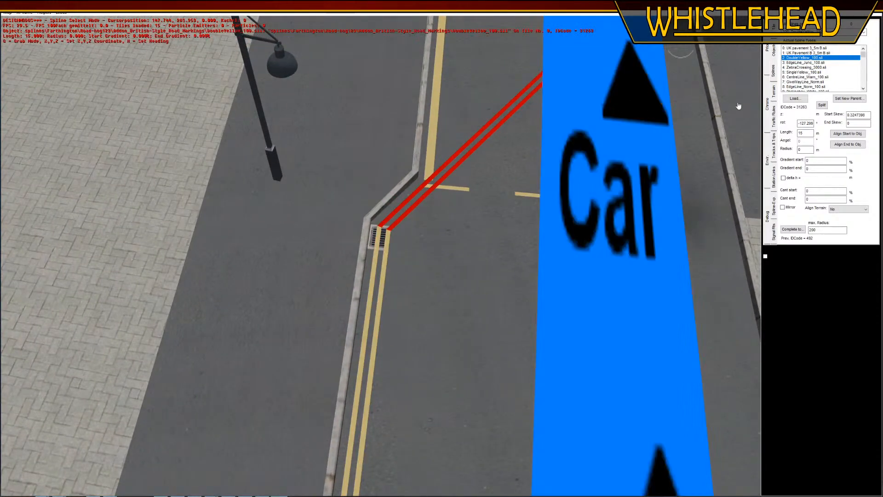
Split the slanted double yellow line where the lay-by marking begins and delete the excess beyond it
{"action": "left_click", "coordinate": [823, 106]}
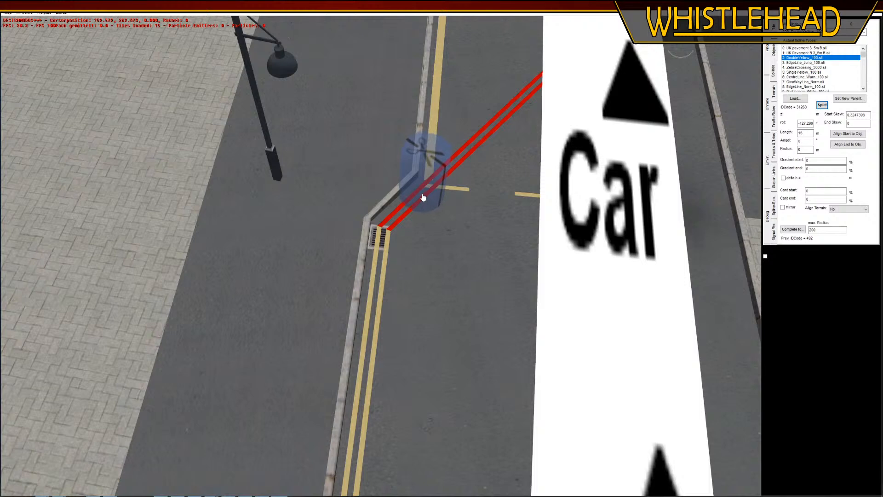
{"action": "left_click", "coordinate": [426, 197]}
{"action": "key", "text": "Delete"}
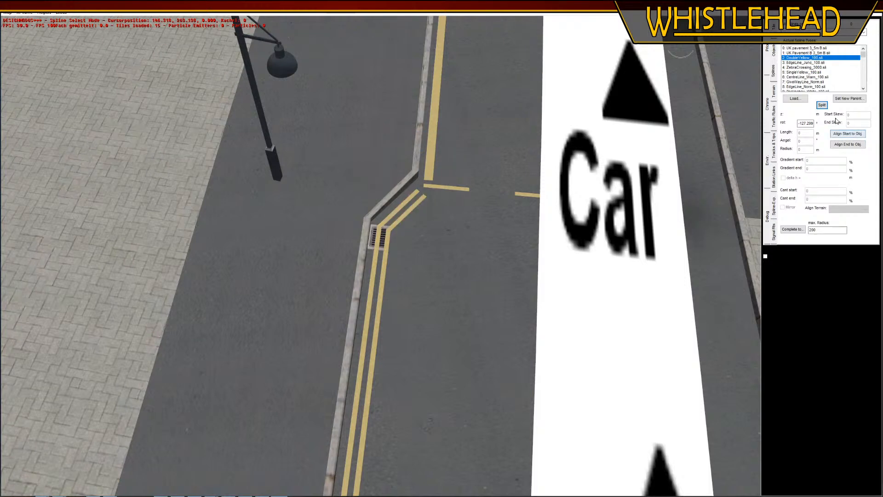
{"action": "left_click", "coordinate": [426, 198]}
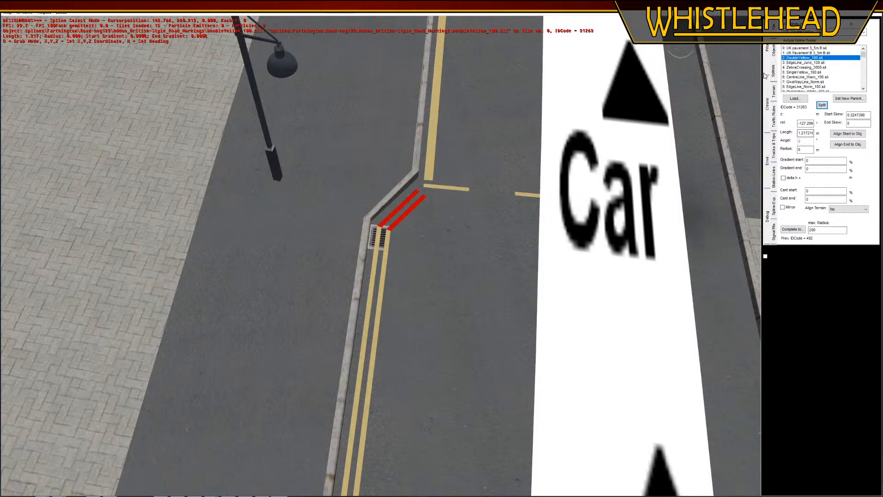
Raise the street drain at the start of the lay-by so it covers the double yellow lines
{"action": "left_click", "coordinate": [775, 50]}
{"action": "left_click", "coordinate": [378, 241]}
{"action": "middle_click_drag", "start_coordinate": [450, 304], "coordinate": [432, 298]}
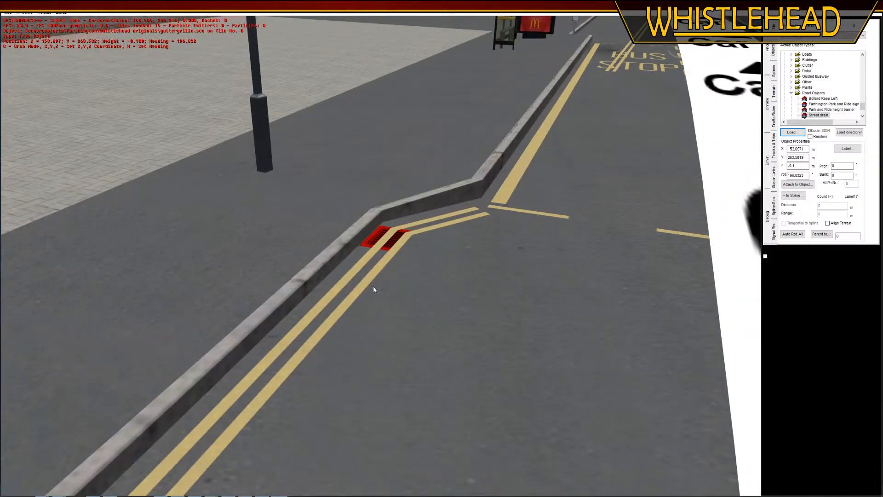
{"action": "left_click", "coordinate": [800, 167]}
{"action": "key", "text": "Return"}
{"action": "left_click", "coordinate": [493, 473]}
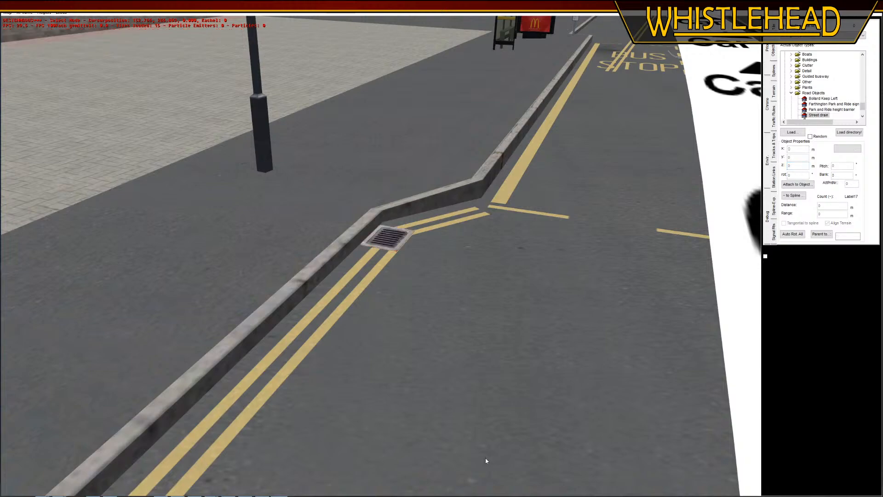
{"action": "right_click_drag", "start_coordinate": [493, 474], "coordinate": [433, 320]}
{"action": "middle_click_drag", "start_coordinate": [434, 319], "coordinate": [382, 354]}
{"action": "left_click_drag", "start_coordinate": [402, 255], "coordinate": [392, 258]}
{"action": "left_click", "coordinate": [366, 377]}
{"action": "right_click_drag", "start_coordinate": [367, 377], "coordinate": [680, 133]}
{"action": "middle_click_drag", "start_coordinate": [294, 416], "coordinate": [353, 364]}
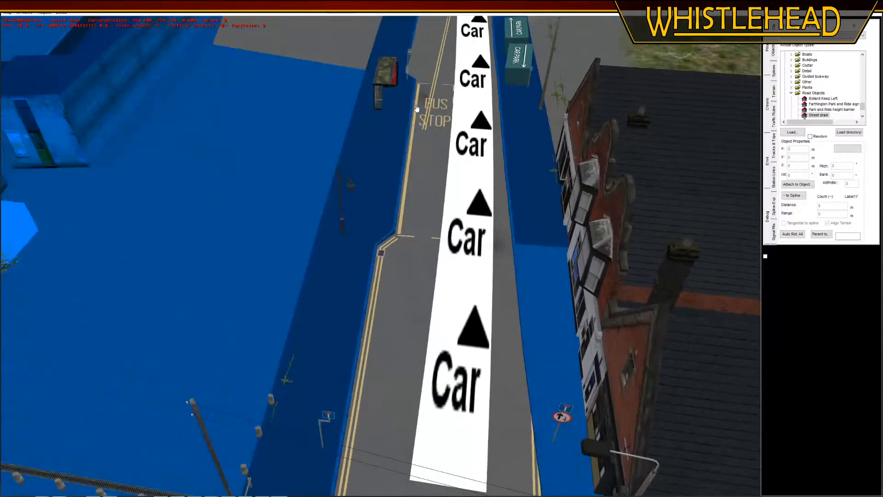
Move the stray double yellow line from the bus stop marking to the kerb corner beyond the lay-by and turn it along the slanted kerb
{"action": "left_click", "coordinate": [414, 104]}
{"action": "right_click_drag", "start_coordinate": [414, 105], "coordinate": [732, 70]}
{"action": "left_click", "coordinate": [774, 70]}
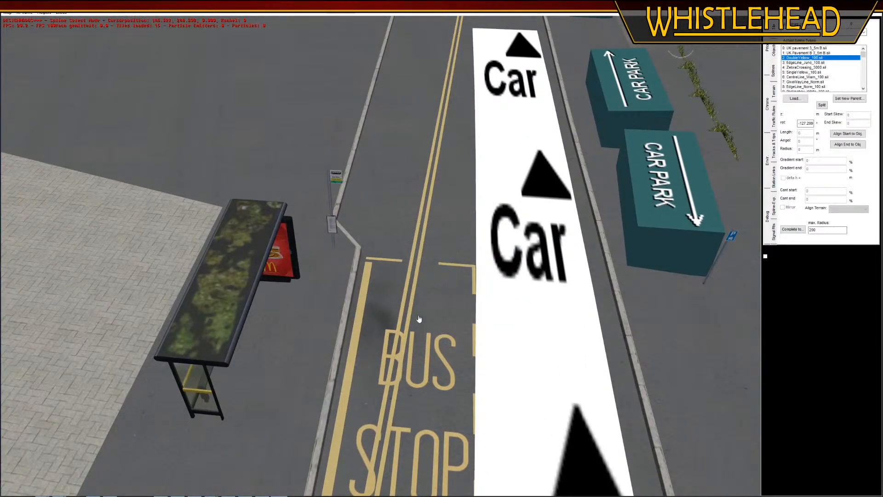
{"action": "left_click", "coordinate": [404, 313]}
{"action": "key", "text": "g"}
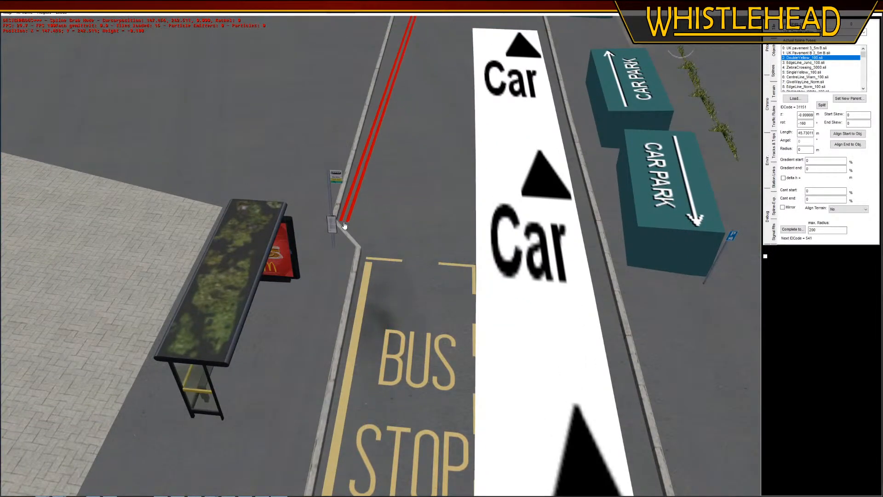
{"action": "left_click", "coordinate": [370, 249]}
{"action": "key", "text": "h"}
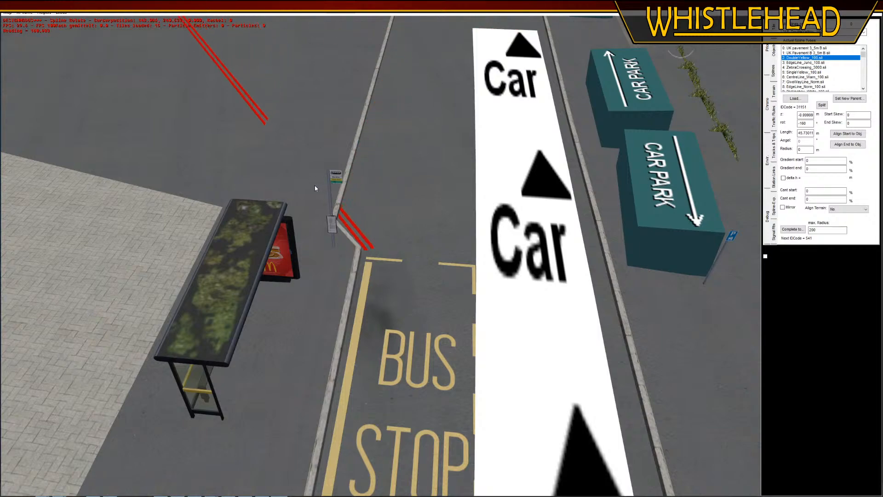
{"action": "left_click", "coordinate": [305, 189]}
Shift the double yellow line closer to the slanted kerb and rotate it to about 159.3°
{"action": "right_click_drag", "start_coordinate": [362, 289], "coordinate": [366, 340]}
{"action": "middle_click_drag", "start_coordinate": [319, 327], "coordinate": [334, 283]}
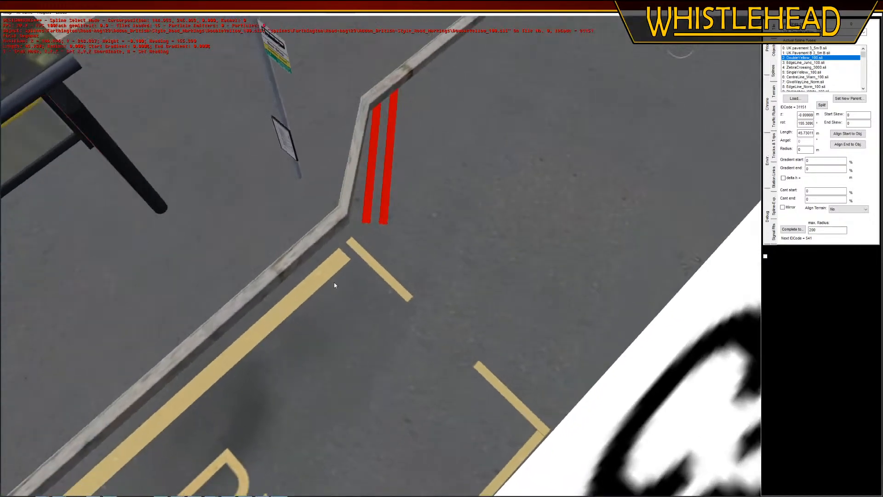
{"action": "key", "text": "g"}
{"action": "left_click", "coordinate": [369, 225]}
{"action": "key", "text": "r"}
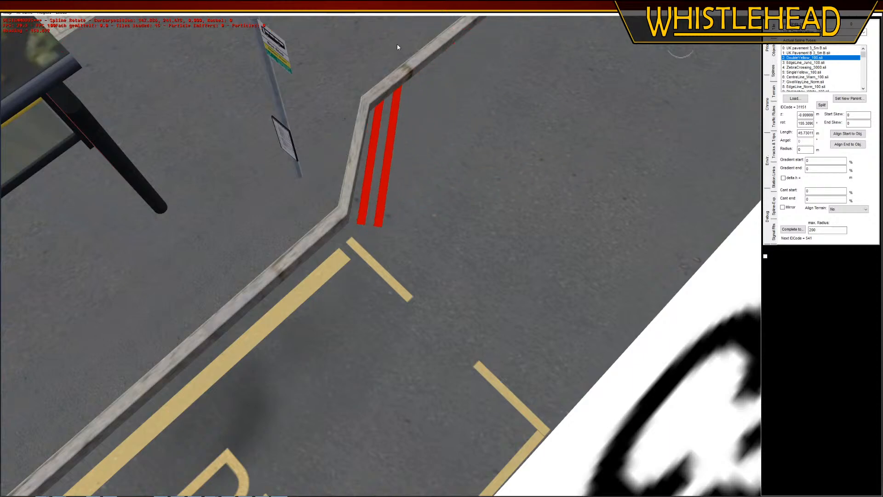
{"action": "left_click", "coordinate": [404, 48]}
Split the double yellow line where the slanted kerb ends and rotate the remainder to about 197.7° along the straight kerb
{"action": "left_click", "coordinate": [821, 108]}
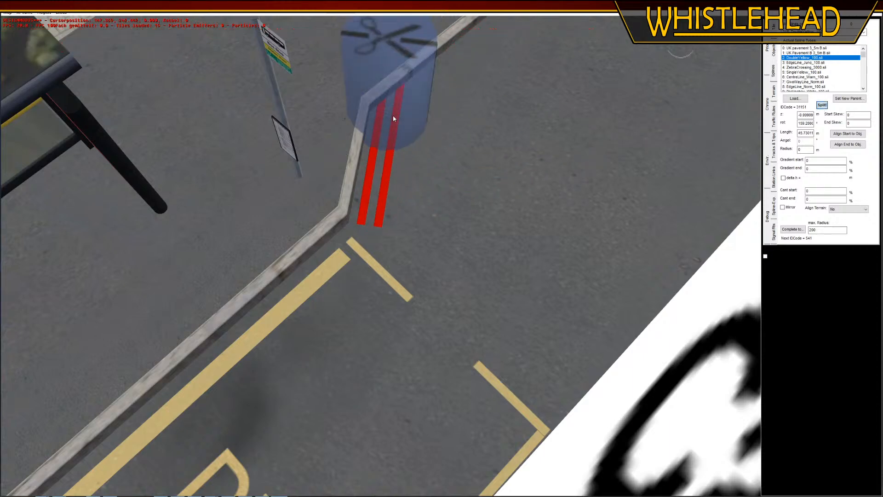
{"action": "left_click", "coordinate": [392, 116]}
{"action": "key", "text": "r"}
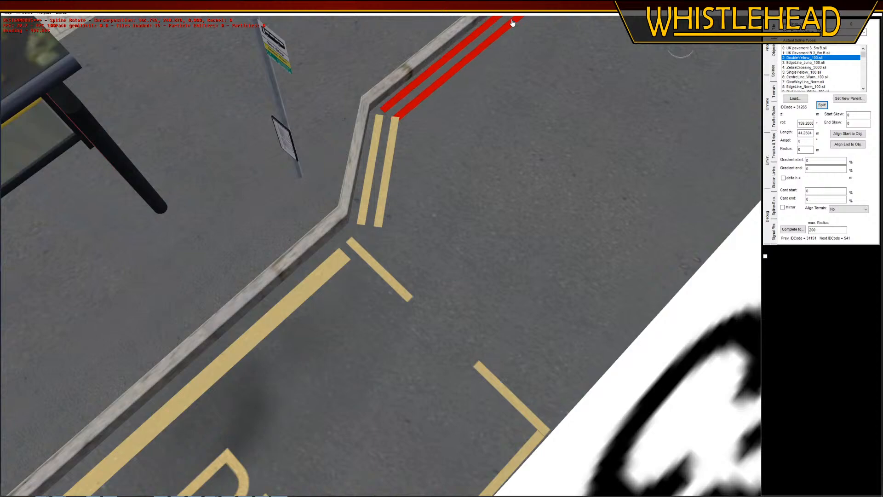
{"action": "left_click", "coordinate": [516, 24]}
Nudge the short slanted double yellow section slightly closer to the lay-by's end marking
{"action": "scroll", "coordinate": [459, 180], "scroll_direction": "down", "scroll_amount": 3}
{"action": "middle_click_drag", "start_coordinate": [374, 177], "coordinate": [375, 305]}
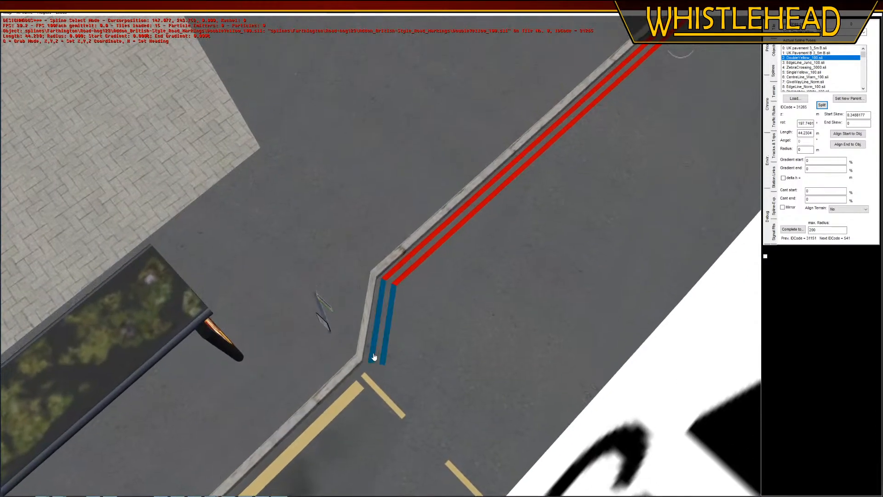
{"action": "left_click", "coordinate": [372, 359]}
{"action": "key", "text": "g"}
{"action": "left_click", "coordinate": [377, 370]}
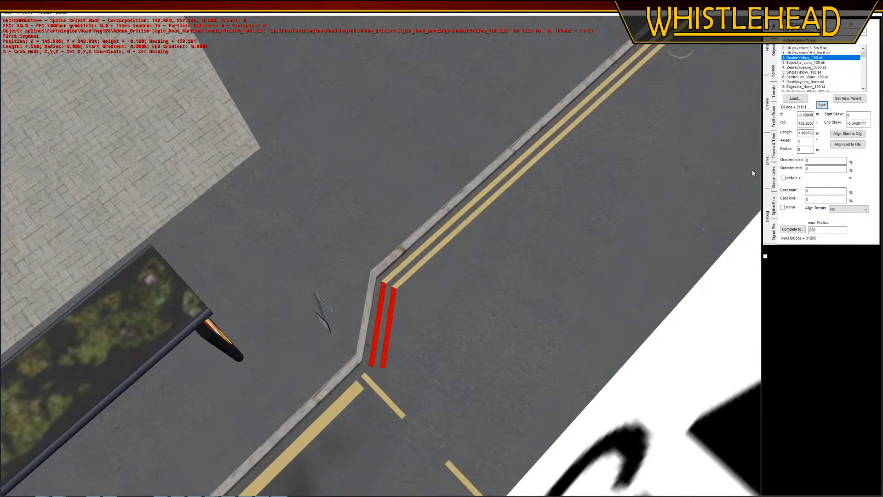
{"action": "middle_click_drag", "start_coordinate": [606, 234], "coordinate": [622, 217]}
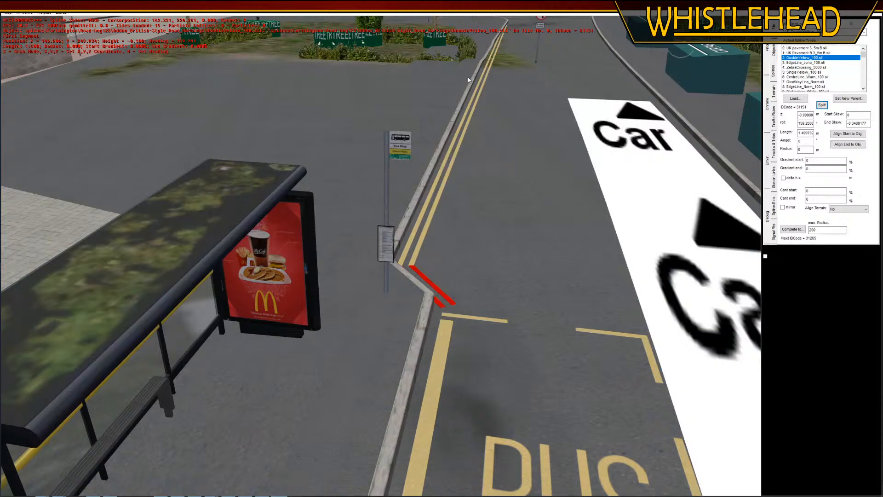
Shorten the long straight double yellow line to end just before the grass patch on the road and rotate it to about 197.9°
{"action": "middle_click_drag", "start_coordinate": [468, 76], "coordinate": [459, 148]}
{"action": "left_click", "coordinate": [417, 184]}
{"action": "key", "text": "g"}
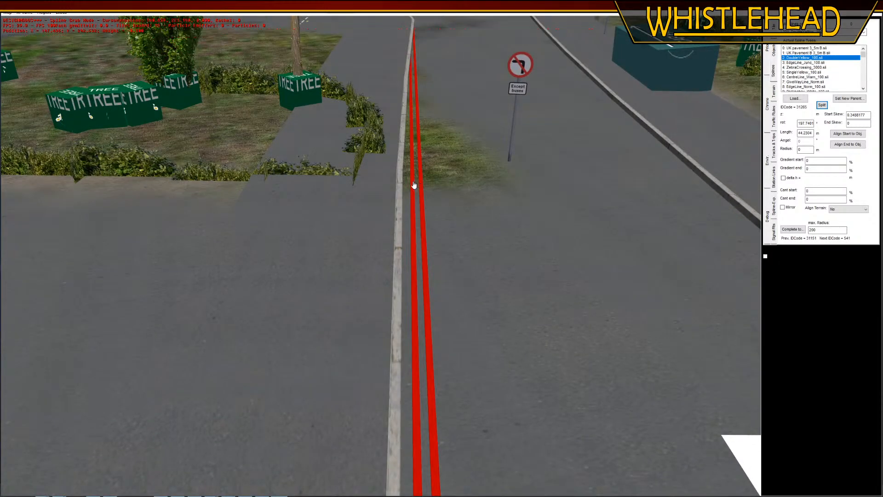
{"action": "middle_click_drag", "start_coordinate": [425, 200], "coordinate": [409, 174]}
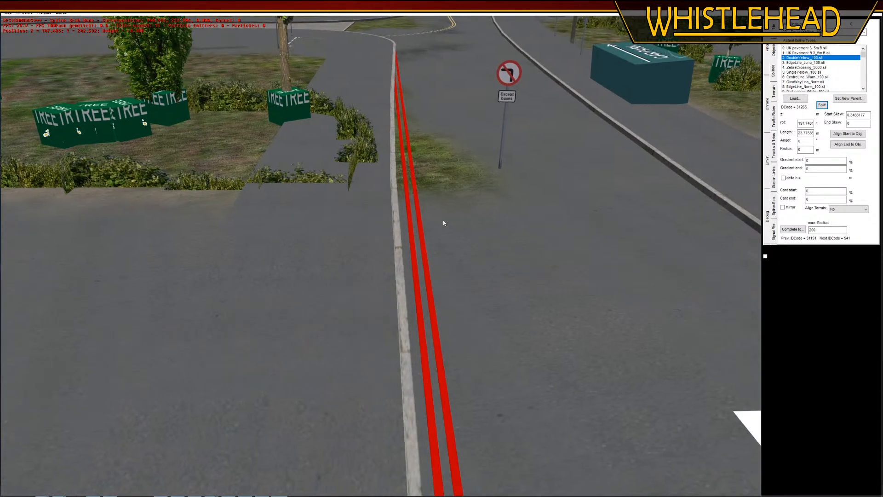
{"action": "left_click", "coordinate": [443, 221]}
{"action": "left_click", "coordinate": [449, 256]}
{"action": "left_click", "coordinate": [425, 247]}
{"action": "middle_click_drag", "start_coordinate": [424, 247], "coordinate": [429, 245]}
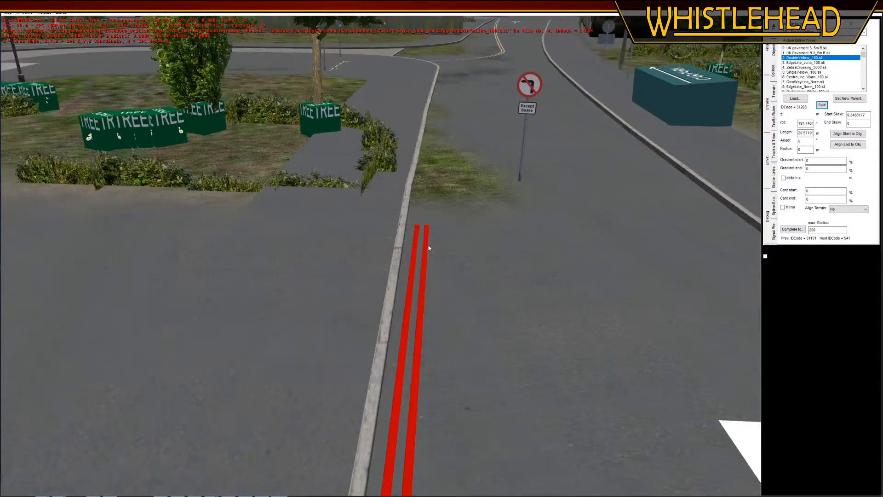
{"action": "key", "text": "r"}
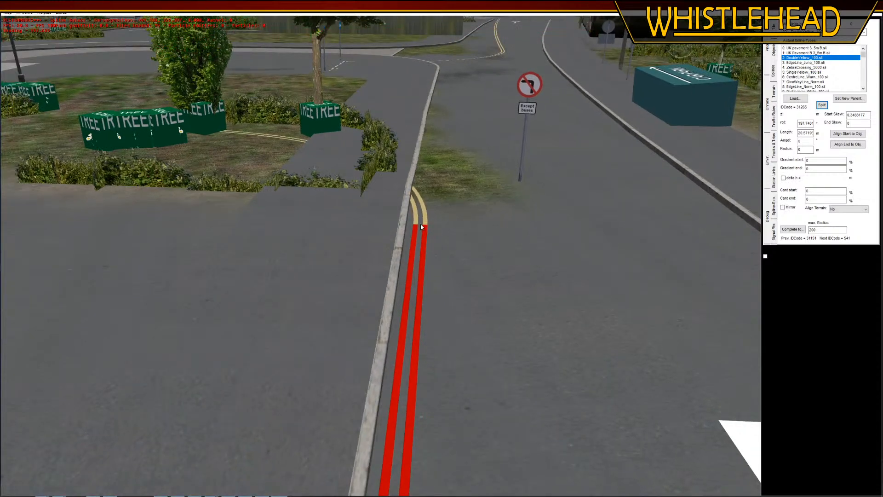
{"action": "left_click", "coordinate": [463, 241]}
Append a double yellow section to the straight line, set its length to 5 m, and align it with the kerb
{"action": "key", "text": "Insert"}
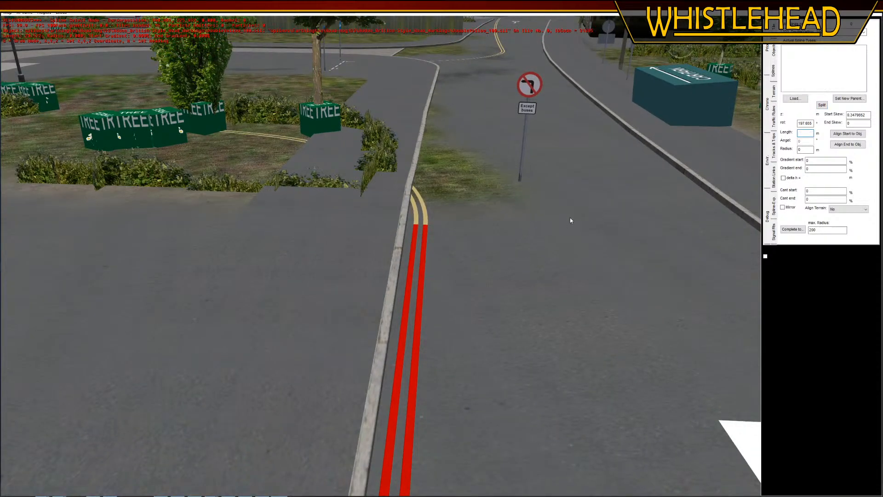
{"action": "double_click", "coordinate": [809, 135]}
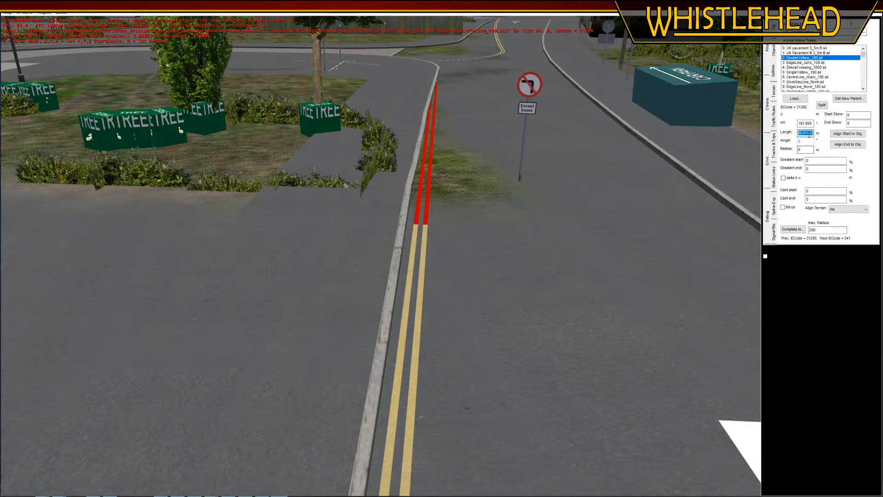
{"action": "key", "text": "Return"}
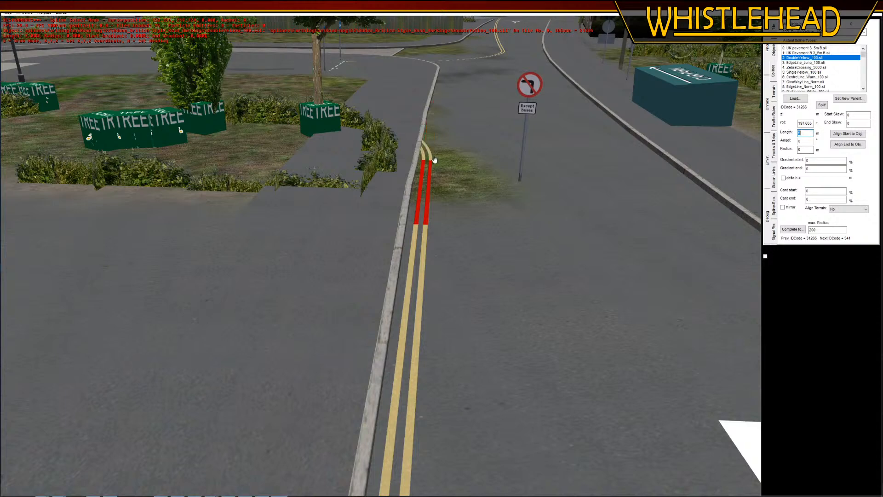
{"action": "key", "text": "Insert"}
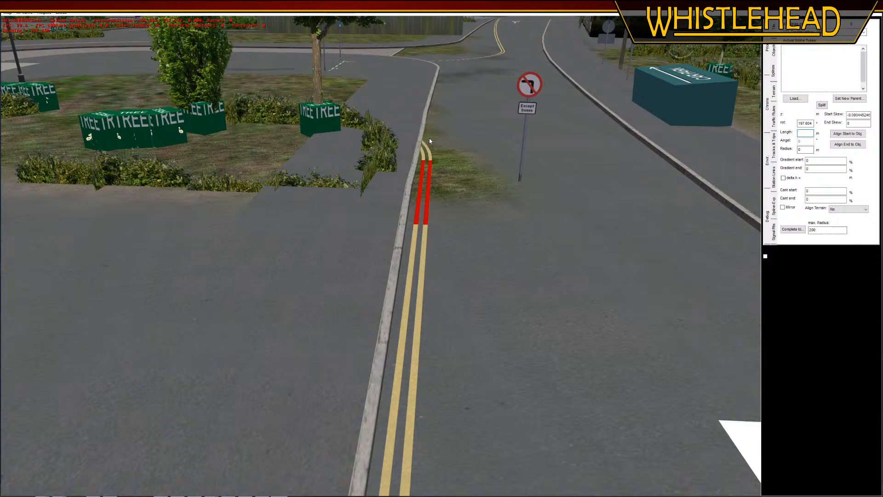
{"action": "left_click", "coordinate": [431, 171]}
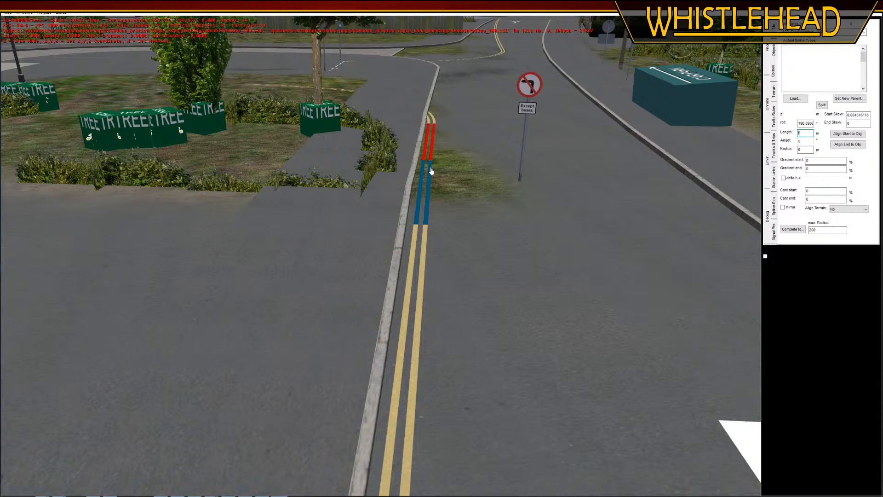
Continue the double yellow line beside the grass patch with a further 5 m section rotated to about 198.7°
{"action": "key", "text": "r"}
{"action": "left_click", "coordinate": [432, 125]}
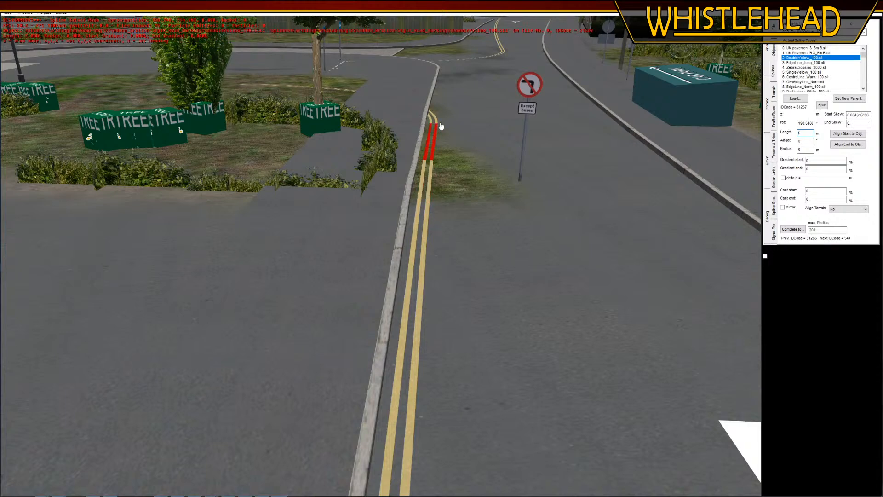
{"action": "key", "text": "r"}
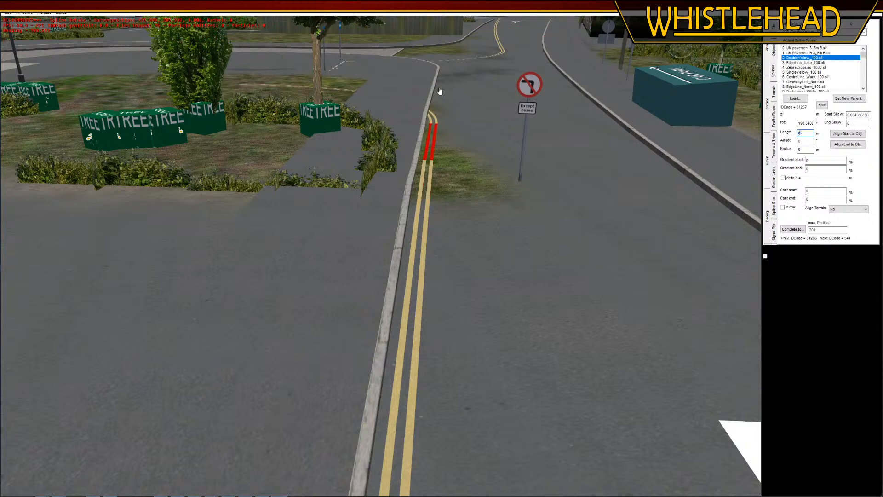
{"action": "left_click", "coordinate": [440, 88]}
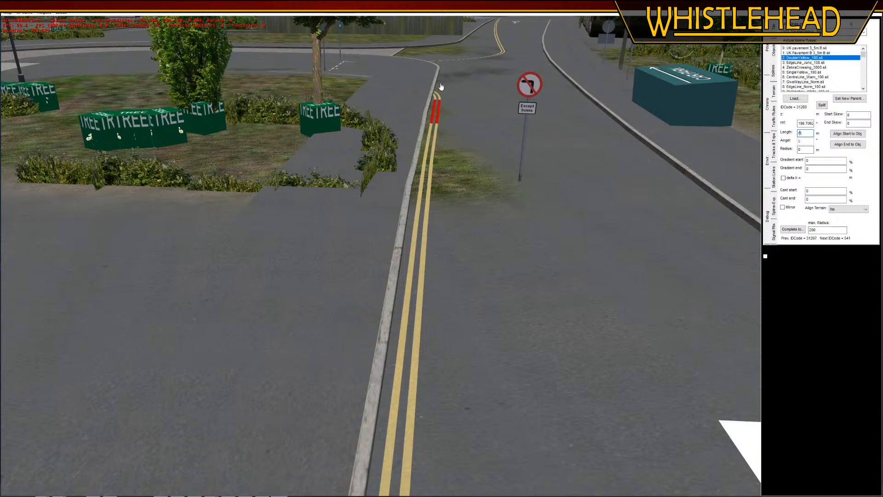
Extend the double yellow line to the corner curve with three more 5 m sections following the kerb, the last rotated to about 199.3°
{"action": "middle_click_drag", "start_coordinate": [441, 91], "coordinate": [443, 168]}
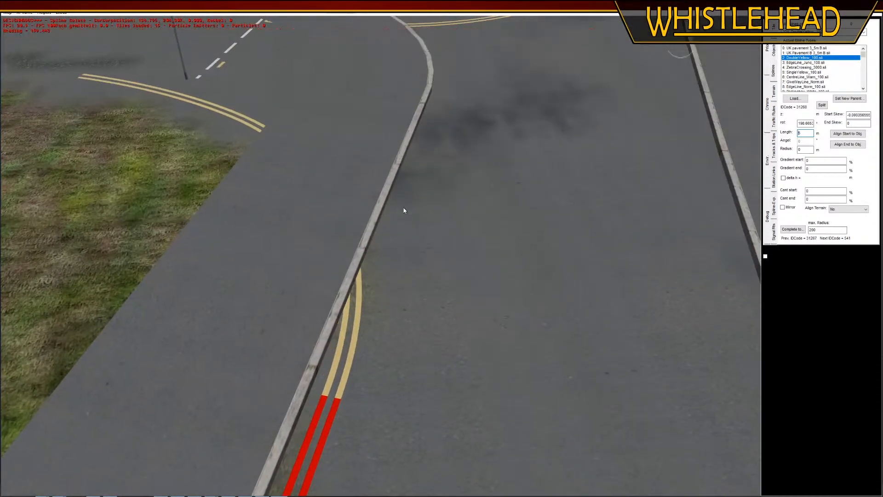
{"action": "left_click", "coordinate": [402, 196]}
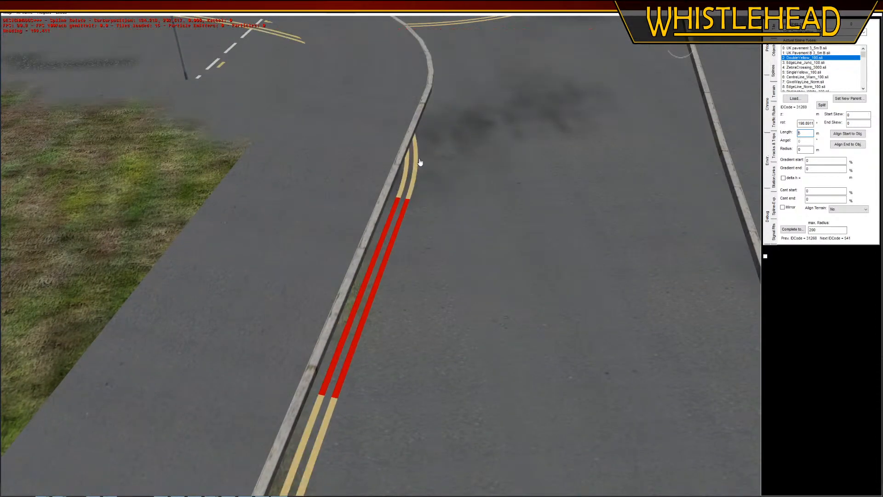
{"action": "left_click", "coordinate": [420, 162]}
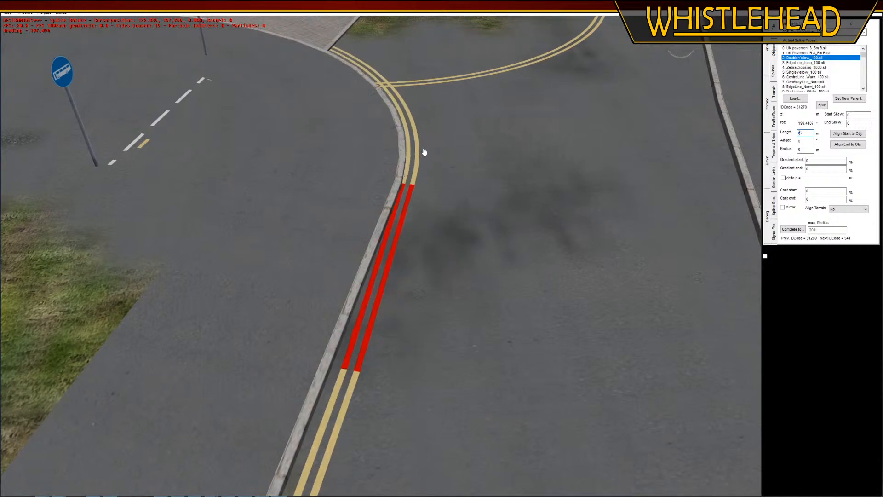
{"action": "left_click", "coordinate": [431, 154]}
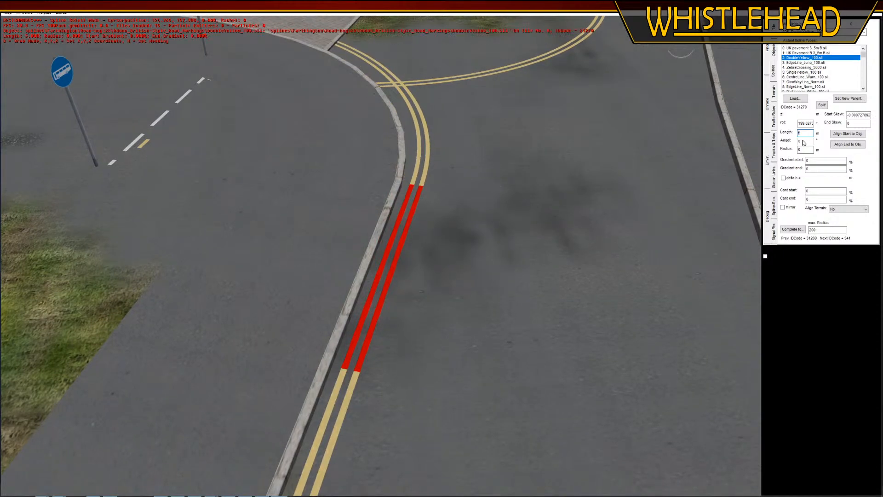
Shorten the last straight section before the corner to 4.3 m so the corner curve follows the kerb
{"action": "type", "text": "4.8"}
{"action": "key", "text": "Return"}
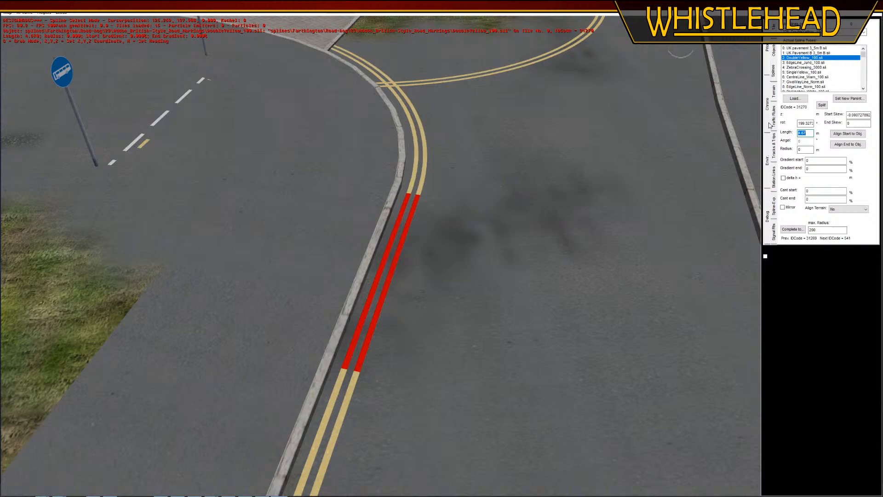
{"action": "type", "text": "4.5"}
{"action": "key", "text": "Return"}
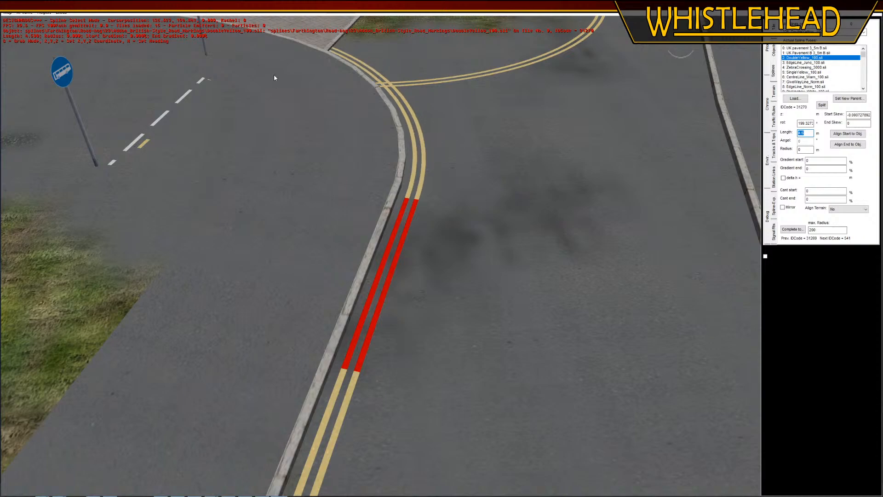
{"action": "middle_click_drag", "start_coordinate": [274, 76], "coordinate": [274, 164]}
{"action": "scroll", "coordinate": [274, 164], "scroll_direction": "down", "scroll_amount": 3}
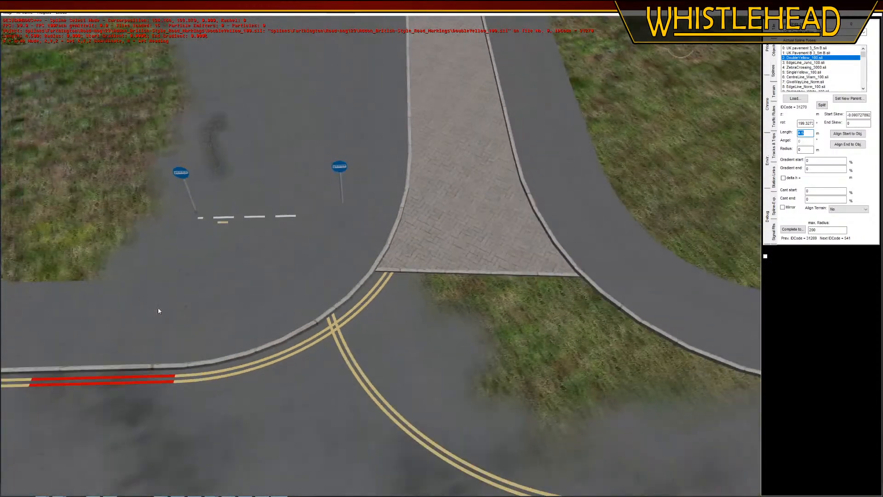
{"action": "middle_click_drag", "start_coordinate": [158, 309], "coordinate": [363, 343]}
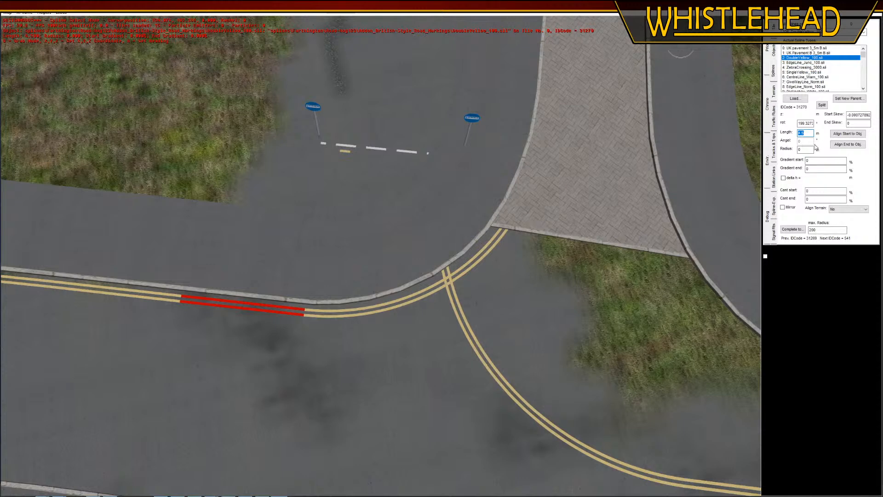
{"action": "type", "text": "4.3"}
{"action": "key", "text": "Return"}
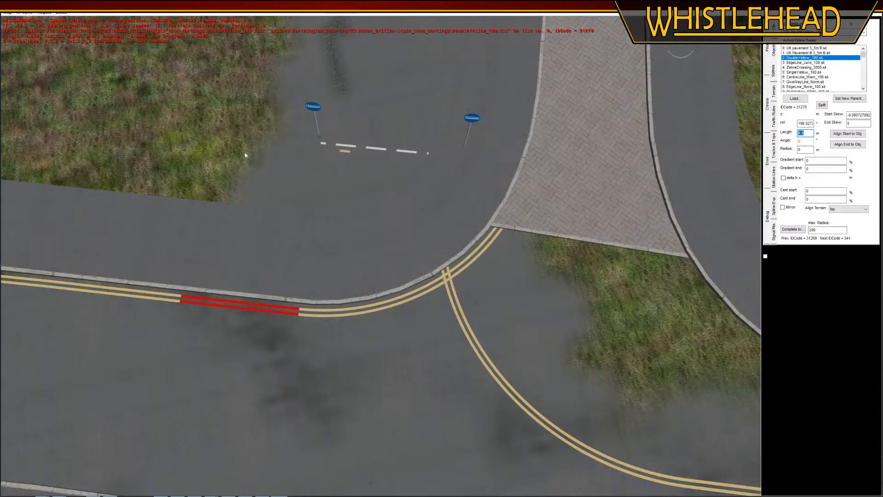
Delete the short yellow marking and the dashed white junction line between the two blue signs
{"action": "left_click", "coordinate": [346, 152]}
{"action": "key", "text": "Delete"}
{"action": "left_click", "coordinate": [348, 147]}
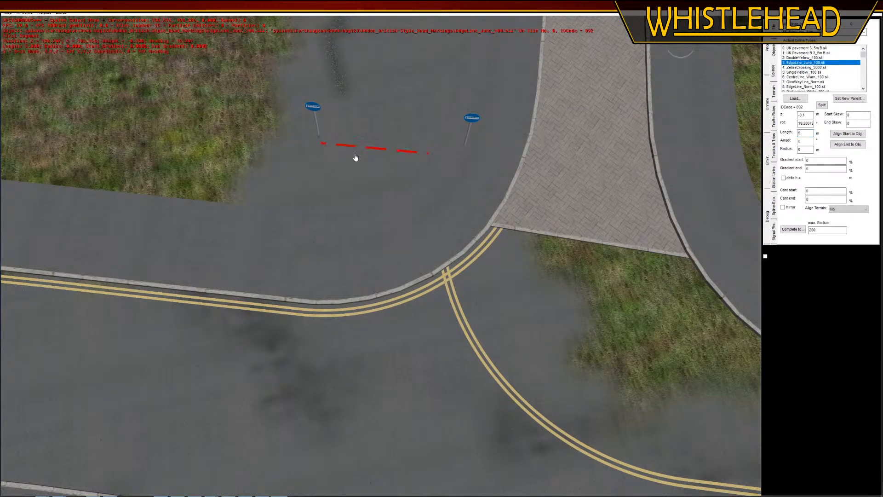
{"action": "key", "text": "Delete"}
Move the double yellow curve crossing the corner lines over to the far side of the paved island's end
{"action": "middle_click_drag", "start_coordinate": [470, 223], "coordinate": [454, 376]}
{"action": "left_click", "coordinate": [363, 341]}
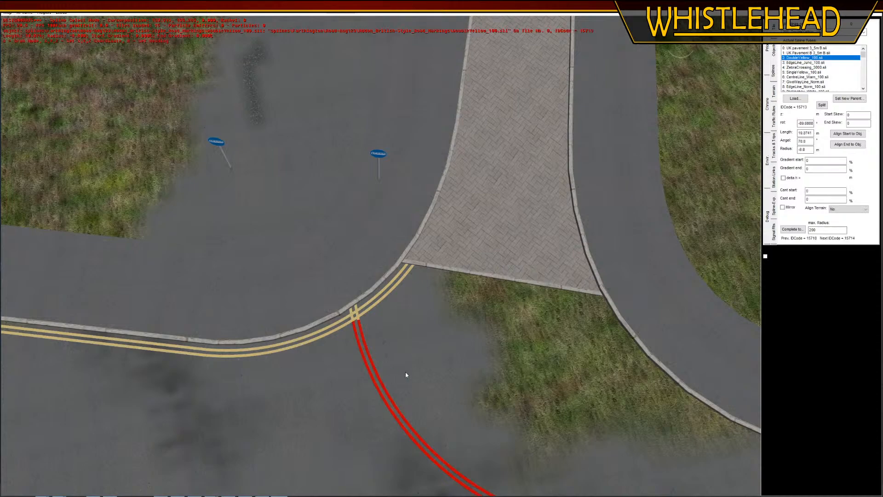
{"action": "right_click_drag", "start_coordinate": [405, 372], "coordinate": [377, 278]}
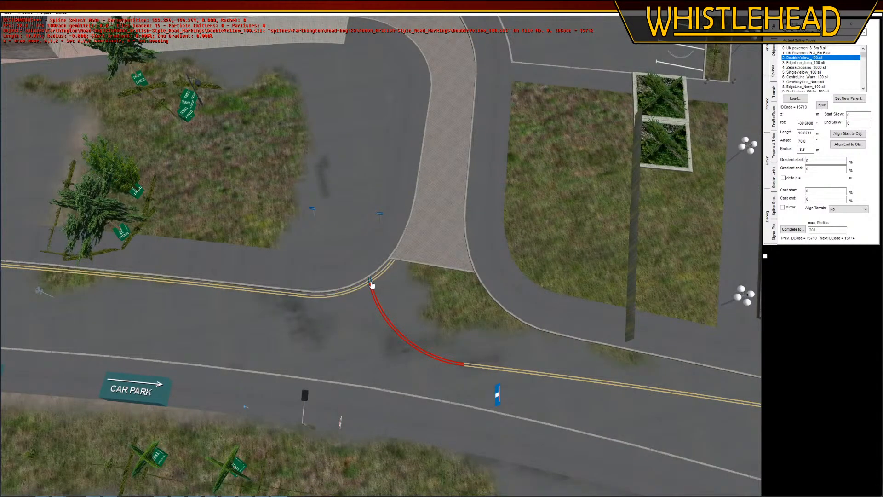
{"action": "left_click", "coordinate": [372, 284]}
{"action": "scroll", "coordinate": [417, 267], "scroll_direction": "up", "scroll_amount": 1}
{"action": "key", "text": "g"}
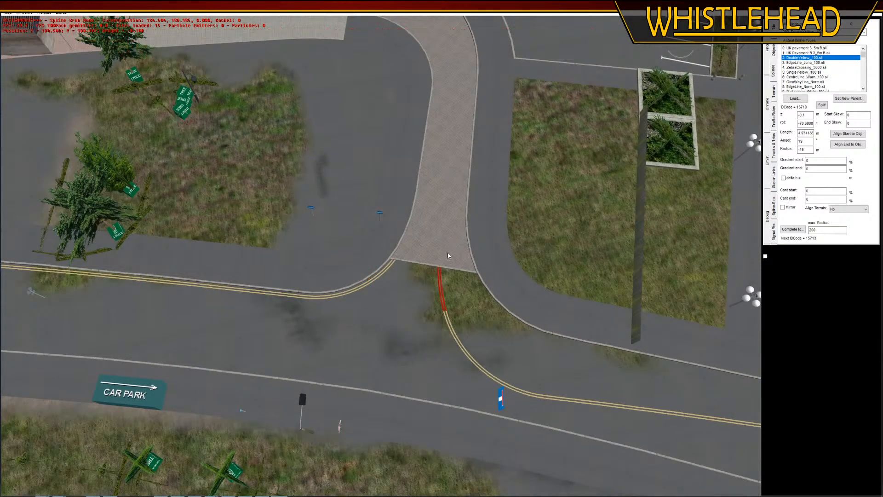
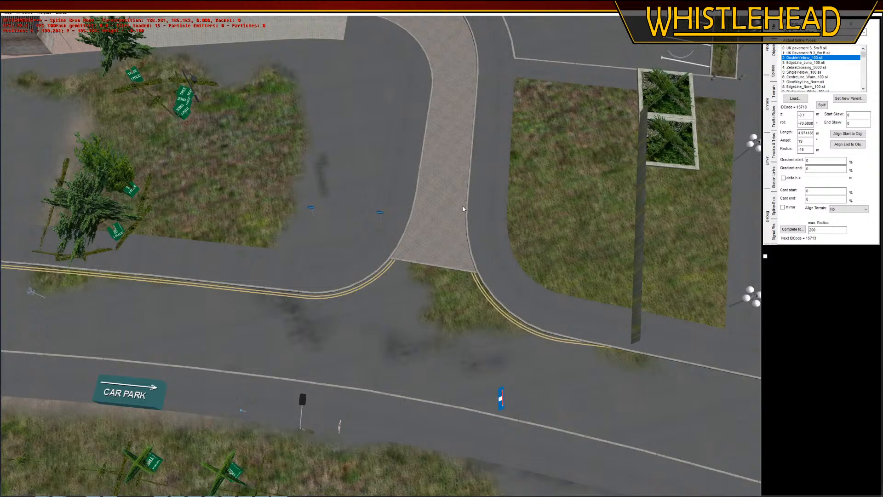
Set the angle of the double yellow corner curve on the far side of the paved road's mouth to 66°
{"action": "left_click", "coordinate": [462, 242]}
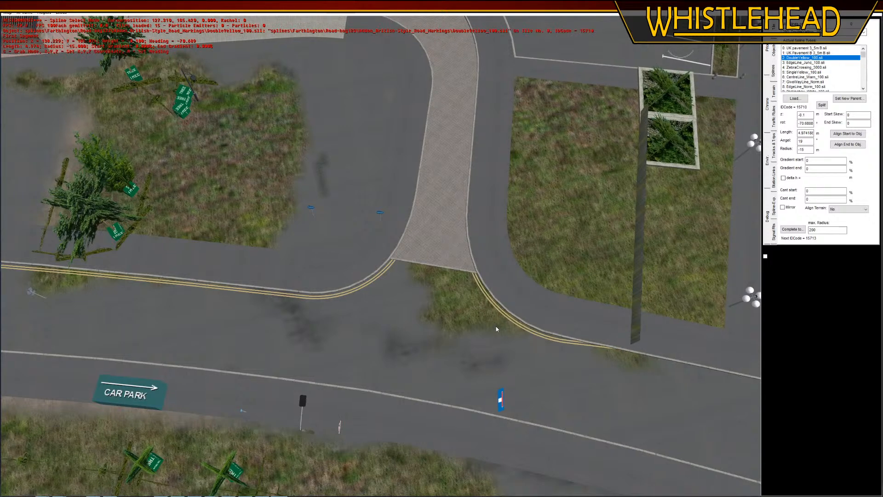
{"action": "left_click", "coordinate": [427, 276]}
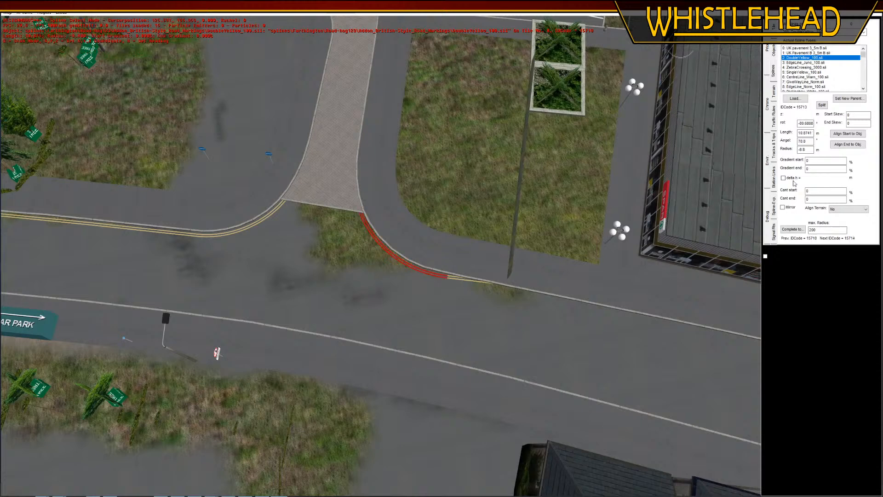
{"action": "left_click_drag", "start_coordinate": [808, 141], "coordinate": [770, 142]}
{"action": "type", "text": "65"}
{"action": "key", "text": "Return"}
{"action": "type", "text": "6"}
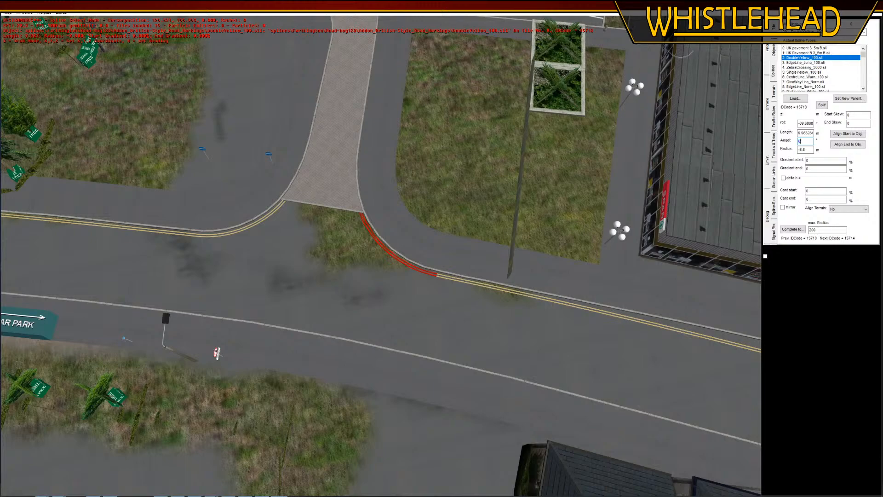
{"action": "type", "text": "6"}
{"action": "key", "text": "Return"}
{"action": "middle_click_drag", "start_coordinate": [445, 315], "coordinate": [476, 291]}
{"action": "right_click_drag", "start_coordinate": [394, 182], "coordinate": [387, 253]}
{"action": "scroll", "coordinate": [387, 253], "scroll_direction": "up", "scroll_amount": 3}
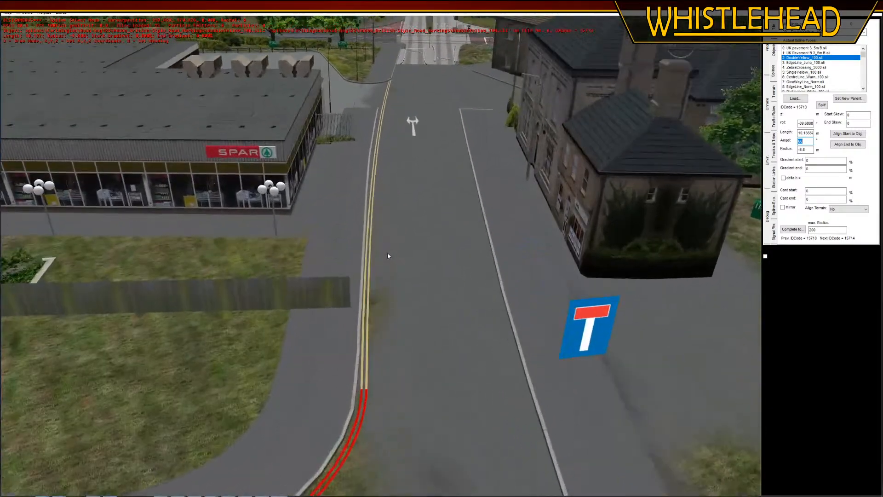
Delete the old straight double yellow line beyond the corner and set the corner curve's angle to 64°
{"action": "left_click", "coordinate": [367, 316]}
{"action": "key", "text": "Delete"}
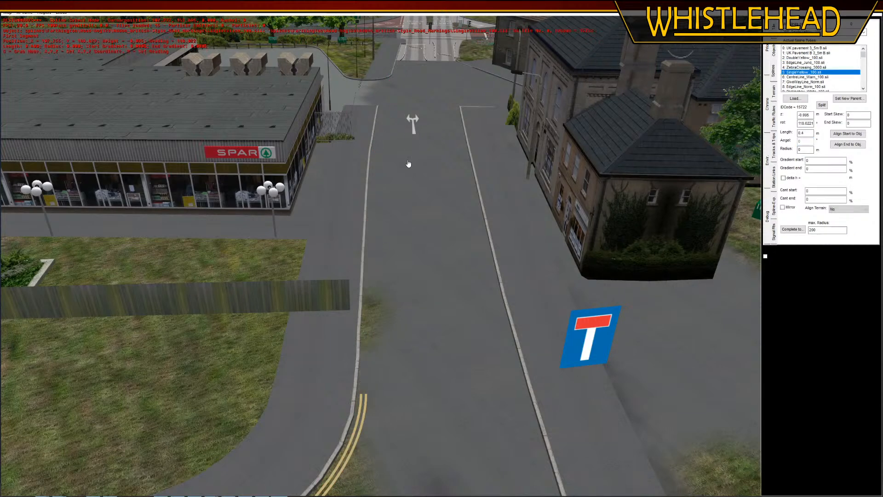
{"action": "left_click", "coordinate": [365, 408]}
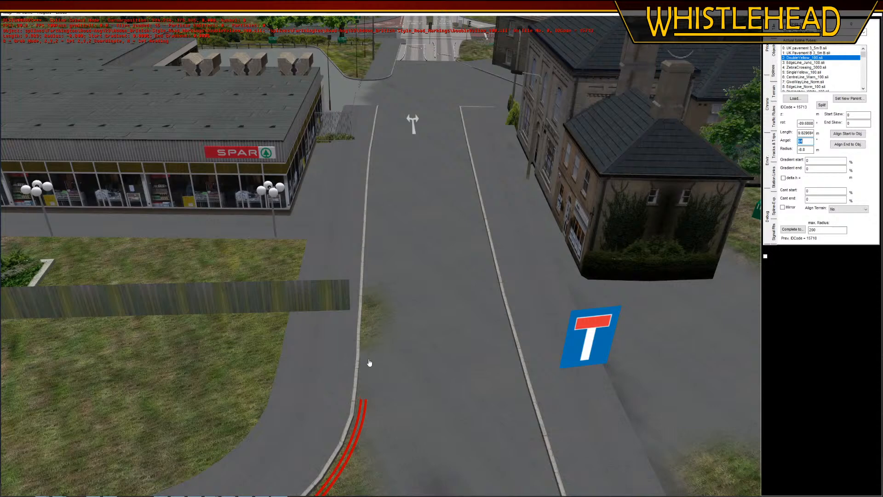
Continue the double yellow line from the corner curve with straight sections of radius 0 along the kerb past the fence
{"action": "key", "text": "n"}
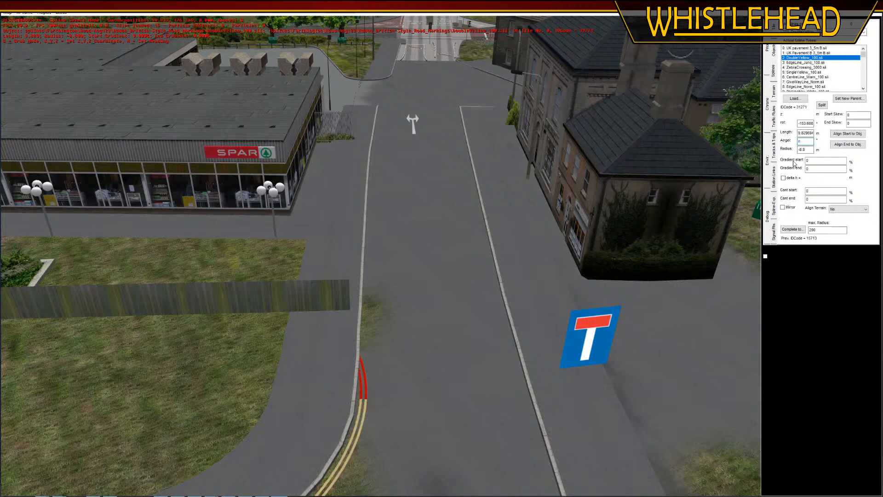
{"action": "type", "text": "0"}
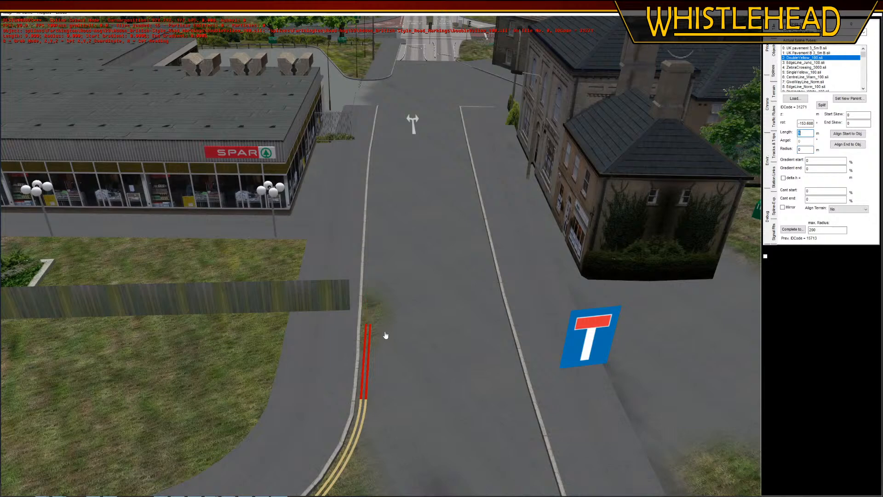
{"action": "type", "text": "n"}
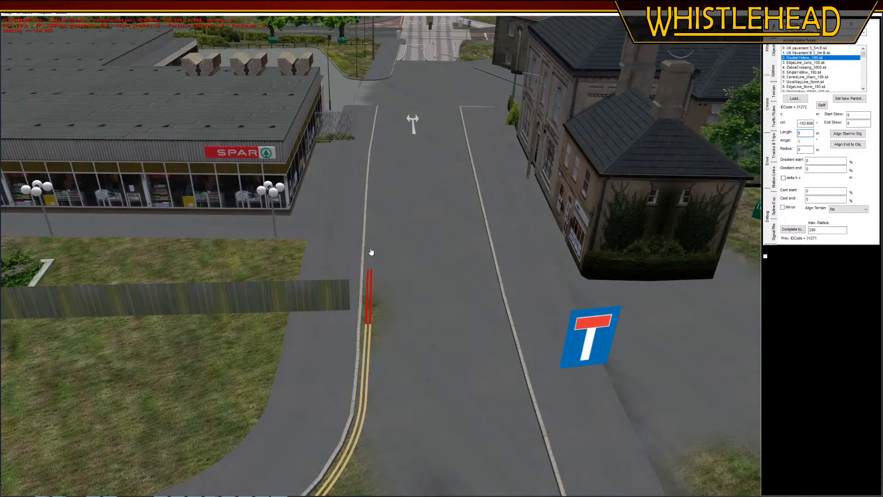
{"action": "left_click", "coordinate": [371, 252]}
{"action": "key", "text": "r"}
{"action": "key", "text": "n"}
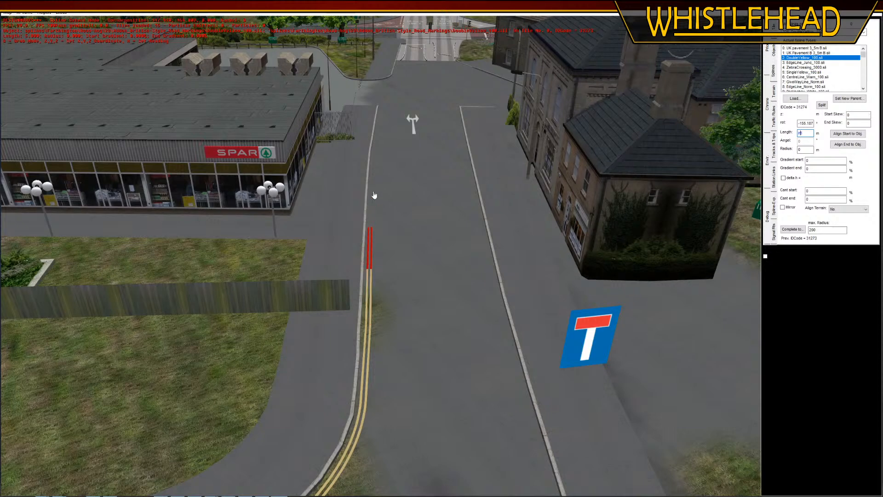
Add more double yellow sections following the kerb past the Spar shop to the edge line's end, the last rotated to about -151.9°
{"action": "key", "text": "n"}
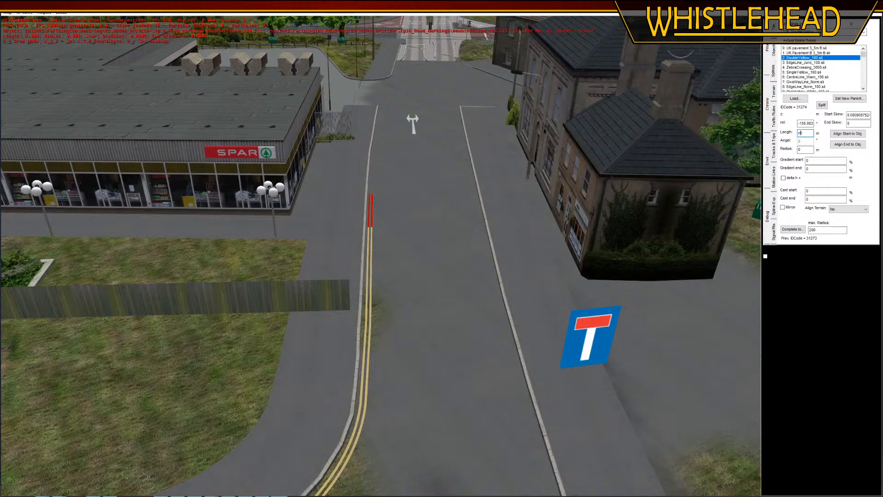
{"action": "key", "text": "n"}
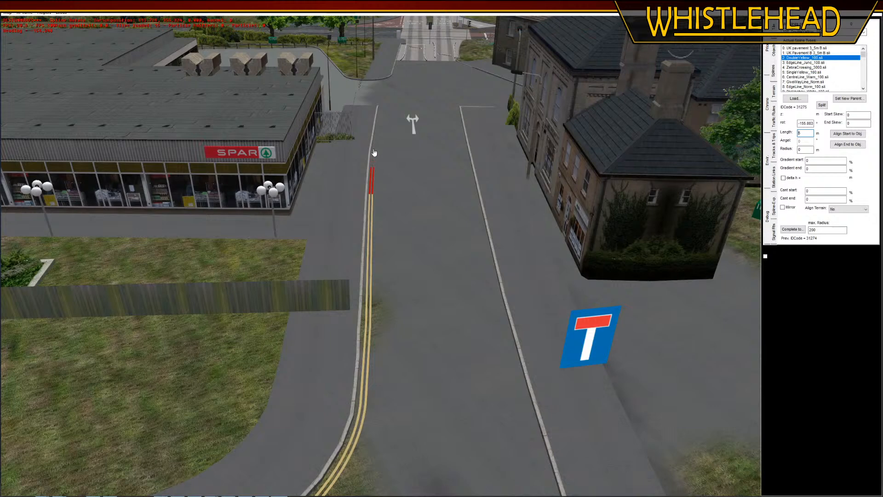
{"action": "key", "text": "n"}
{"action": "key", "text": "n"}
{"action": "left_click", "coordinate": [383, 120]}
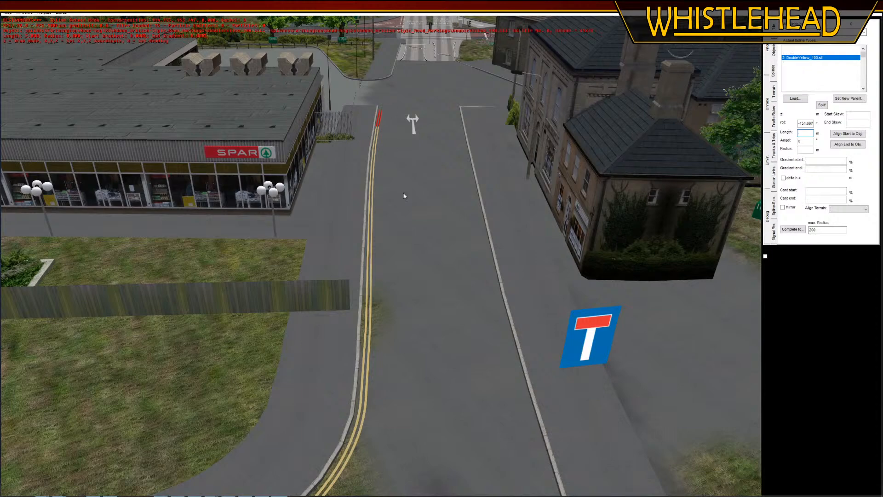
Paint the wh_white.bmp / str_asphdrk.bmp ground layer over the grass patch in the road at the paved road's mouth
{"action": "middle_click_drag", "start_coordinate": [422, 351], "coordinate": [422, 338]}
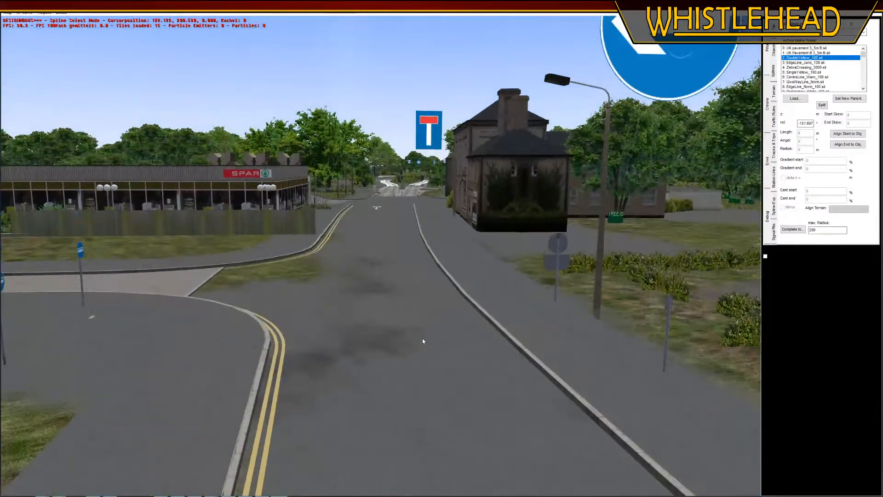
{"action": "left_click", "coordinate": [773, 92]}
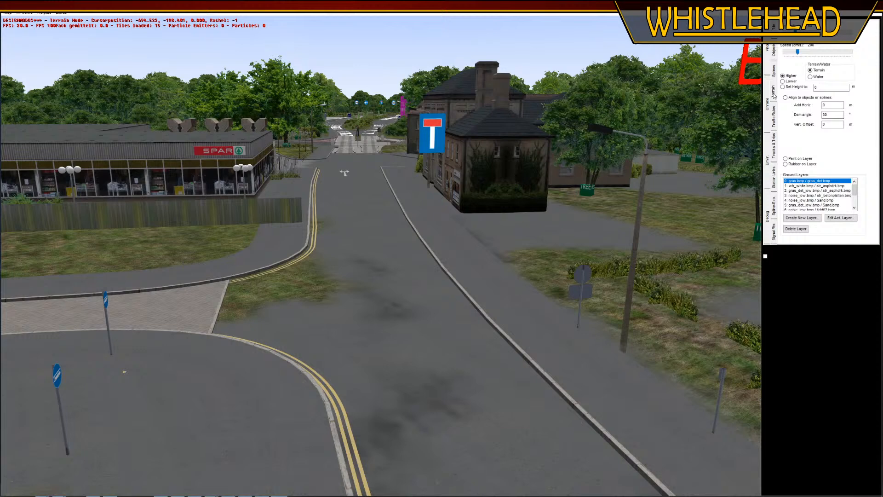
{"action": "left_click", "coordinate": [830, 186]}
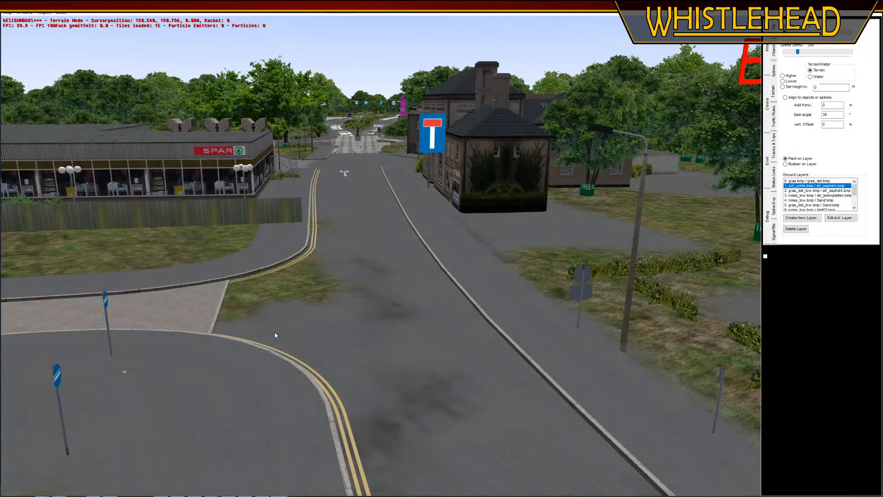
{"action": "left_click_drag", "start_coordinate": [275, 335], "coordinate": [295, 287]}
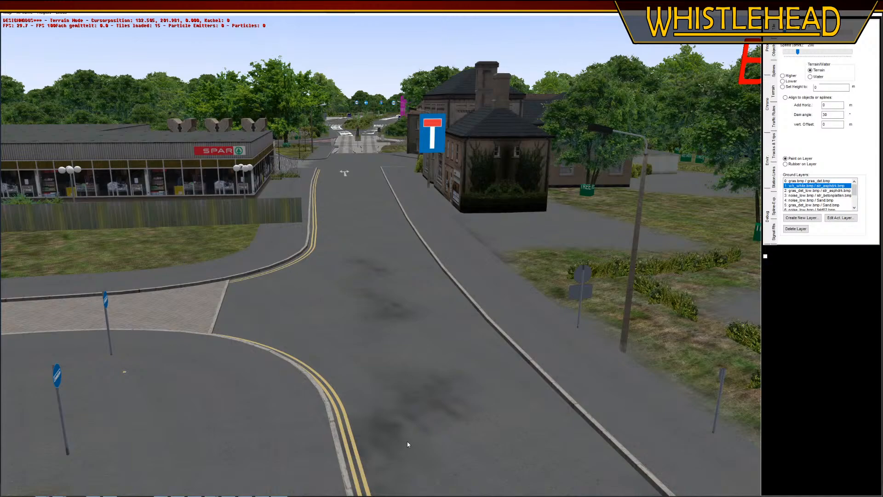
{"action": "middle_click_drag", "start_coordinate": [407, 444], "coordinate": [412, 387]}
Rub out the wh_white.bmp / str_asphdrk.bmp layer between the existing grass and the paved road's footpath so grass fills the area
{"action": "middle_click_drag", "start_coordinate": [449, 478], "coordinate": [361, 258]}
{"action": "right_click_drag", "start_coordinate": [365, 329], "coordinate": [236, 247]}
{"action": "middle_click_drag", "start_coordinate": [235, 247], "coordinate": [381, 275]}
{"action": "left_click", "coordinate": [807, 164]}
{"action": "middle_click_drag", "start_coordinate": [563, 246], "coordinate": [442, 195]}
{"action": "mouse_move", "coordinate": [330, 169]}
{"action": "left_mouse_down"}
{"action": "mouse_move", "coordinate": [315, 177]}
{"action": "mouse_move", "coordinate": [232, 172]}
{"action": "mouse_move", "coordinate": [377, 165]}
{"action": "mouse_move", "coordinate": [425, 182]}
{"action": "mouse_move", "coordinate": [421, 241]}
{"action": "mouse_move", "coordinate": [391, 312]}
{"action": "mouse_move", "coordinate": [372, 168]}
{"action": "mouse_move", "coordinate": [369, 260]}
{"action": "left_mouse_up"}
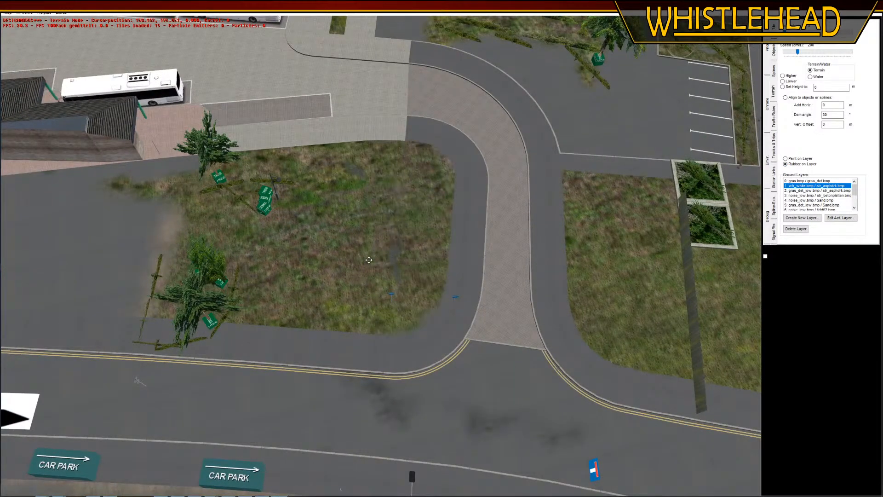
Rub out the dark road smudges on the gras_det_low.bmp / str_asphdrk.bmp layer and the patch in the grass on the pebble asphalt layer
{"action": "left_click", "coordinate": [817, 191]}
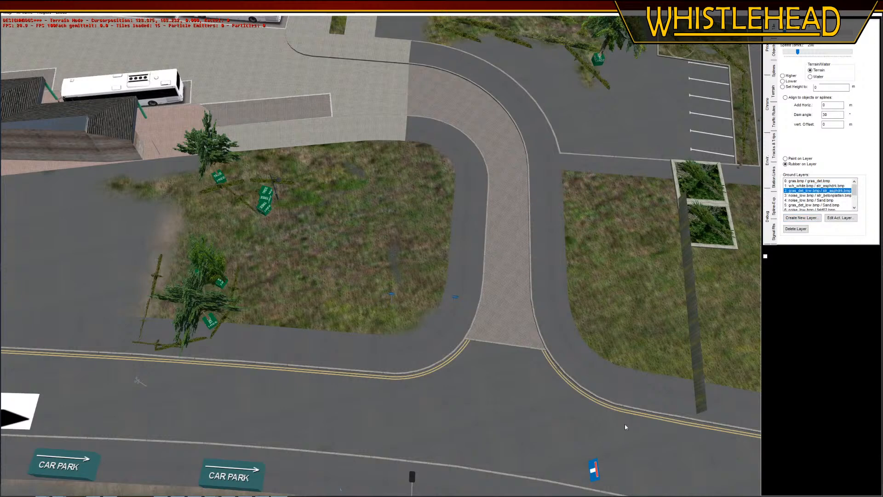
{"action": "scroll", "coordinate": [809, 208], "scroll_direction": "down", "scroll_amount": 2}
{"action": "left_click", "coordinate": [821, 205]}
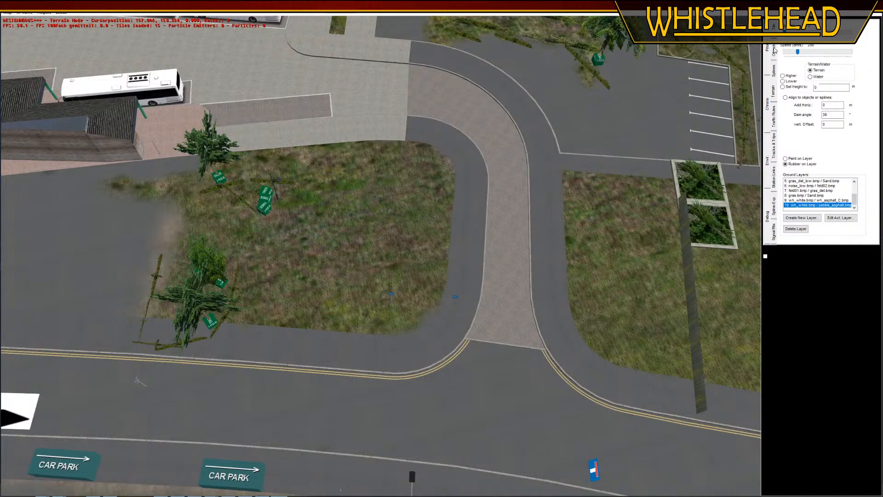
Move the two blue signs and their posts to the footpaths on either side of the paved road's mouth
{"action": "left_click", "coordinate": [774, 50]}
{"action": "middle_click_drag", "start_coordinate": [470, 284], "coordinate": [348, 280]}
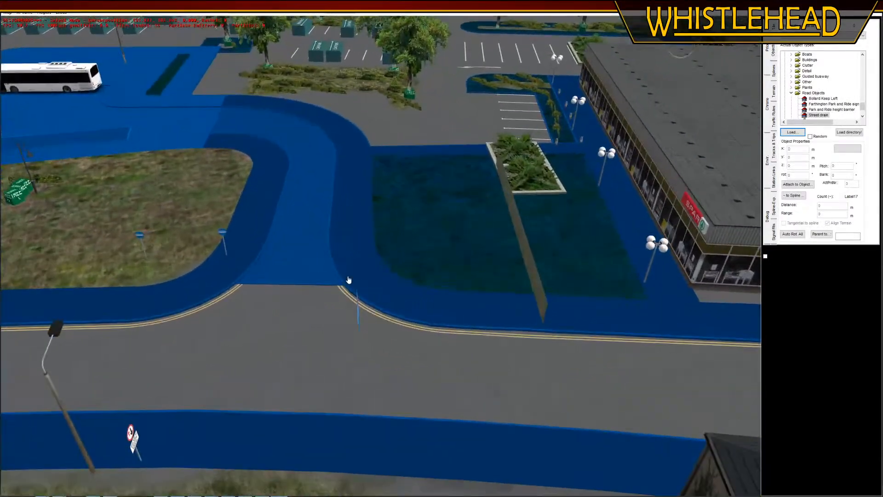
{"action": "left_click_drag", "start_coordinate": [226, 253], "coordinate": [345, 253]}
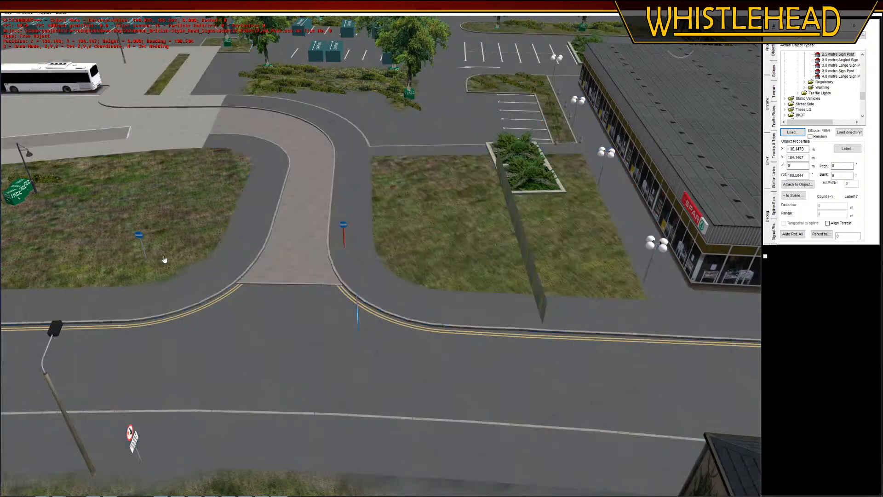
{"action": "left_click_drag", "start_coordinate": [146, 259], "coordinate": [255, 248]}
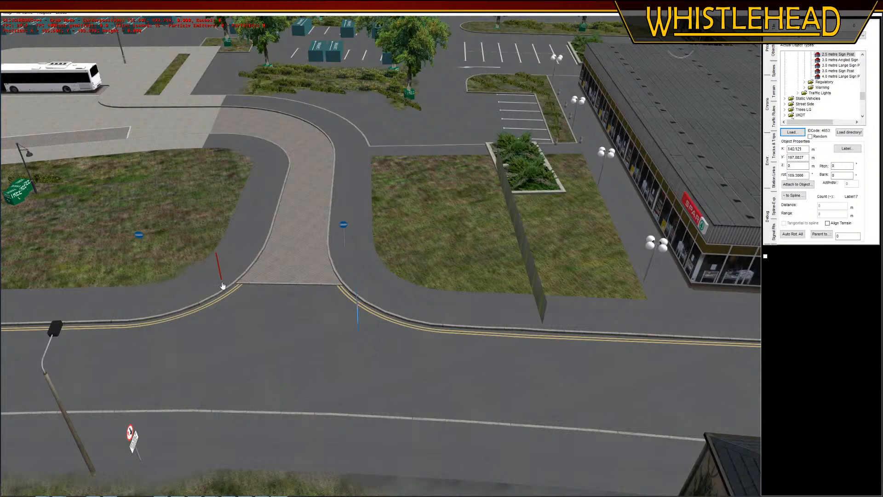
{"action": "left_click_drag", "start_coordinate": [222, 285], "coordinate": [222, 284]}
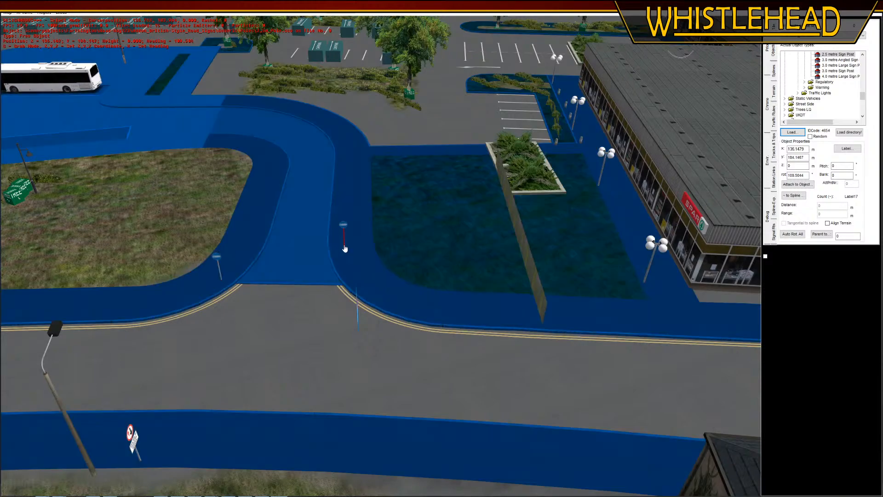
{"action": "left_click_drag", "start_coordinate": [346, 248], "coordinate": [355, 286]}
{"action": "left_click", "coordinate": [455, 213]}
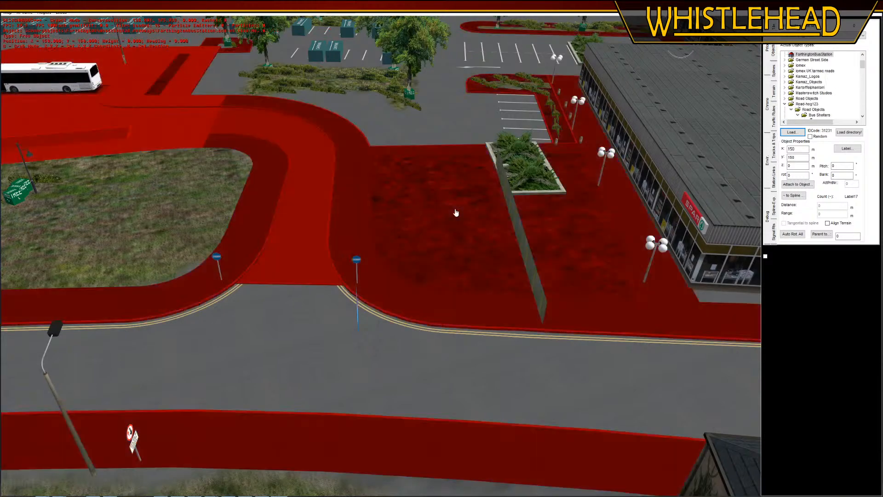
Rub out the remaining wh_white.bmp / str_asphdrk.bmp layer at the edge of the grass inside the paved road's bend
{"action": "scroll", "coordinate": [295, 247], "scroll_direction": "down", "scroll_amount": 5}
{"action": "left_click", "coordinate": [175, 238]}
{"action": "middle_click_drag", "start_coordinate": [175, 238], "coordinate": [338, 294]}
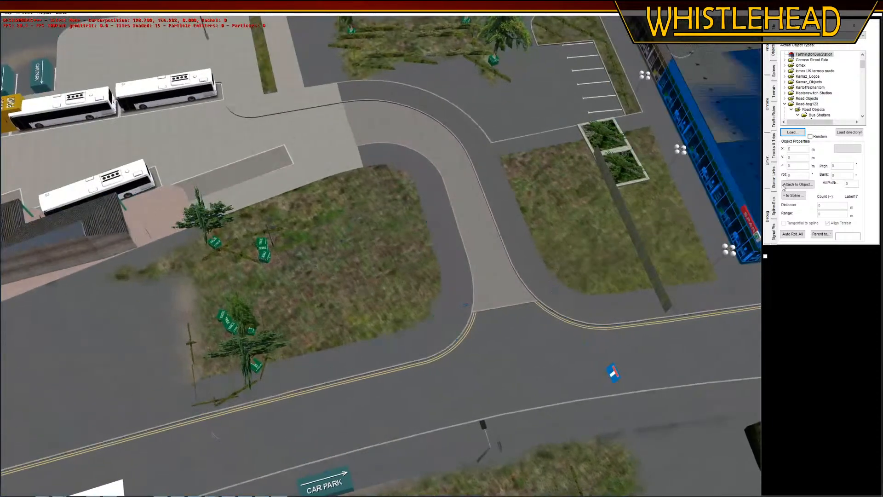
{"action": "left_click", "coordinate": [774, 94]}
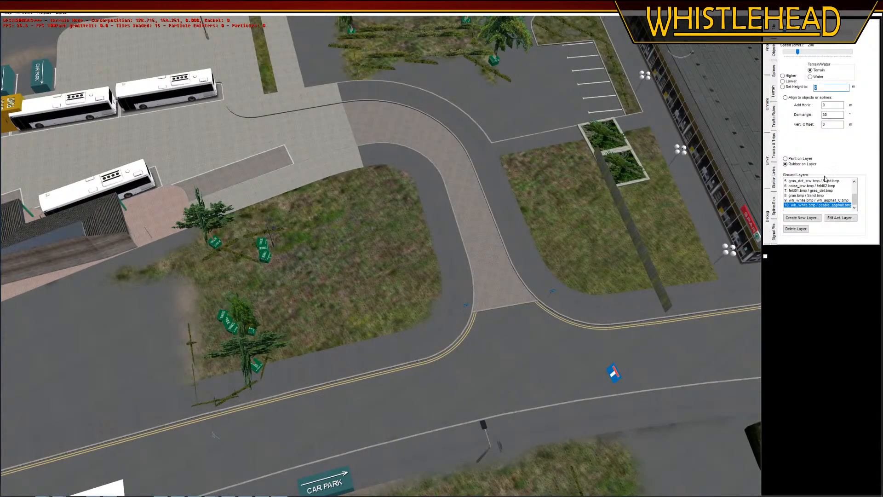
{"action": "scroll", "coordinate": [831, 201], "scroll_direction": "up", "scroll_amount": 2}
{"action": "left_click", "coordinate": [823, 186]}
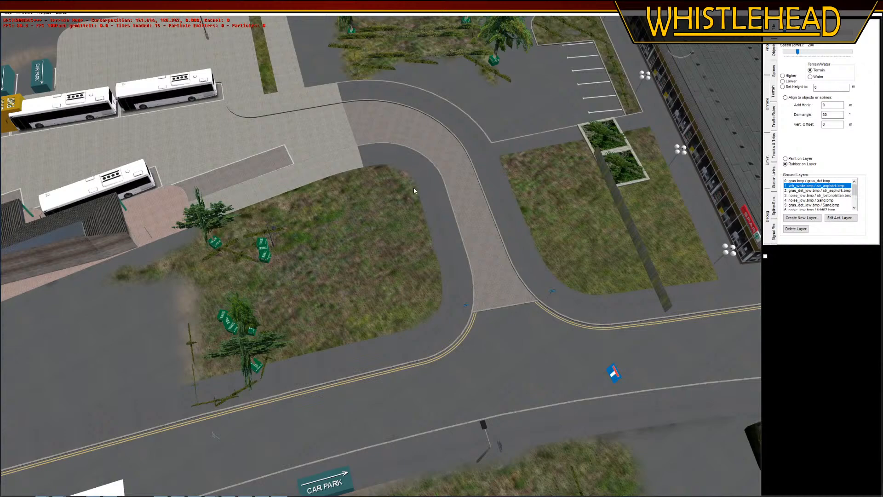
{"action": "right_click_drag", "start_coordinate": [384, 304], "coordinate": [342, 252]}
{"action": "middle_click_drag", "start_coordinate": [249, 295], "coordinate": [425, 264]}
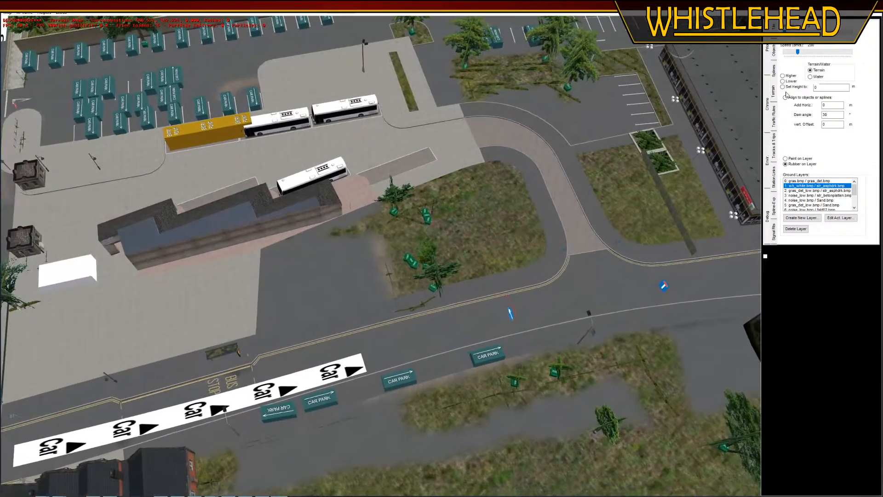
Move the small tree near the bus station building to the grass corner beside the paved road's bend
{"action": "left_click", "coordinate": [773, 51]}
{"action": "scroll", "coordinate": [413, 196], "scroll_direction": "up", "scroll_amount": 5}
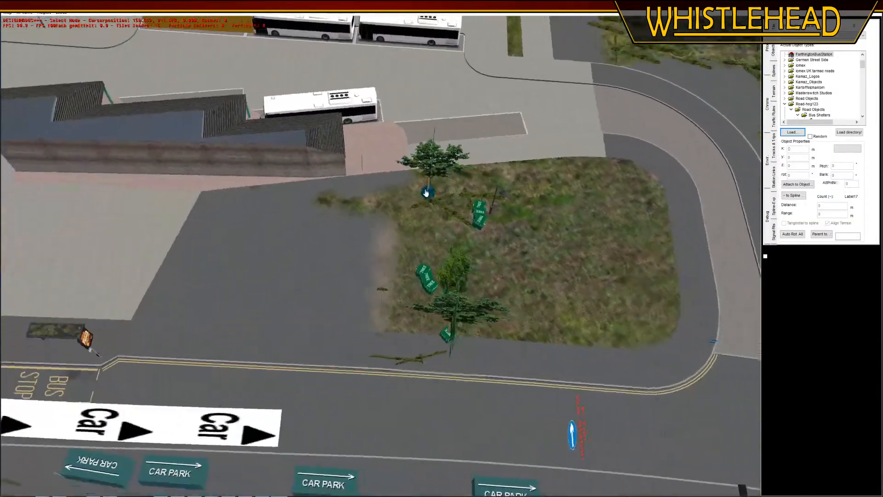
{"action": "left_click", "coordinate": [428, 195]}
{"action": "left_click_drag", "start_coordinate": [428, 195], "coordinate": [609, 171]}
Delete the street light and the White Camomile plant standing in the grass area
{"action": "left_click", "coordinate": [479, 219]}
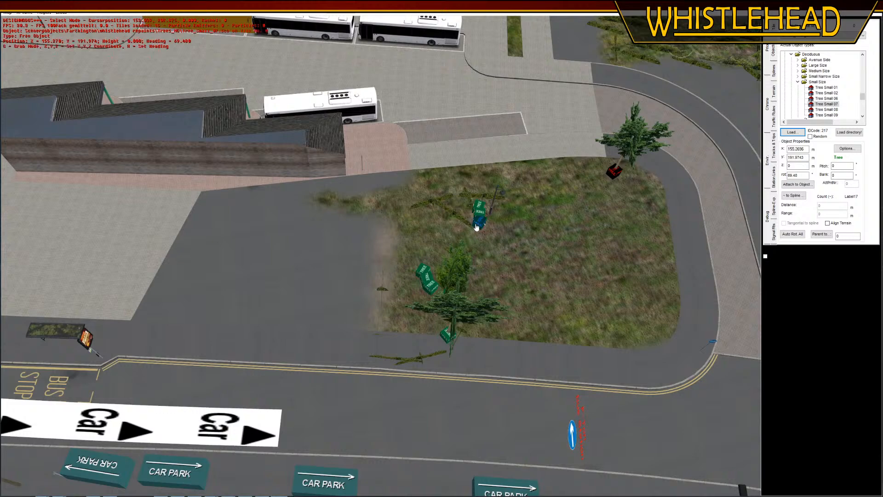
{"action": "left_click", "coordinate": [489, 215]}
{"action": "middle_click_drag", "start_coordinate": [554, 256], "coordinate": [545, 248]}
{"action": "right_click_drag", "start_coordinate": [546, 249], "coordinate": [523, 264]}
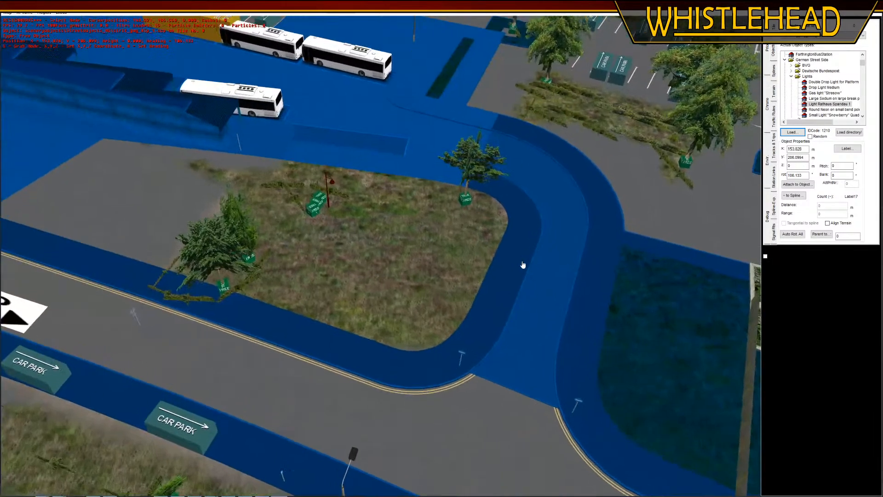
{"action": "scroll", "coordinate": [367, 244], "scroll_direction": "up", "scroll_amount": 2}
{"action": "key", "text": "Delete"}
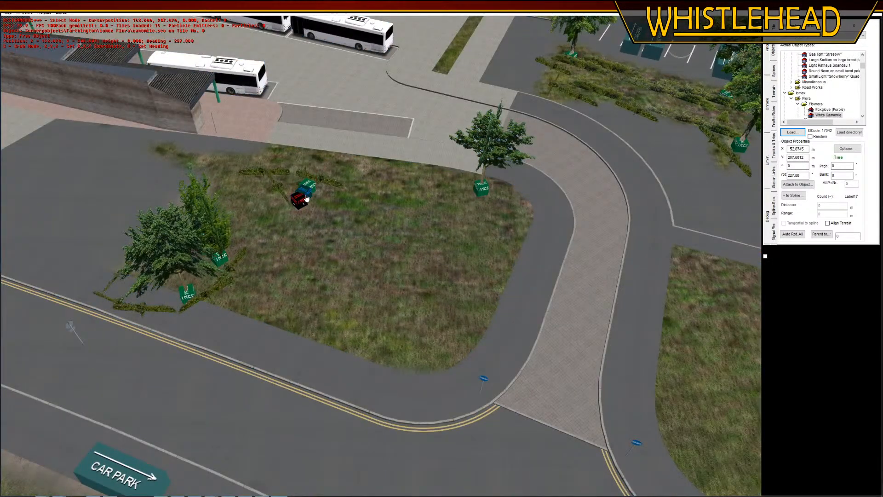
{"action": "left_click", "coordinate": [299, 198]}
{"action": "key", "text": "Delete"}
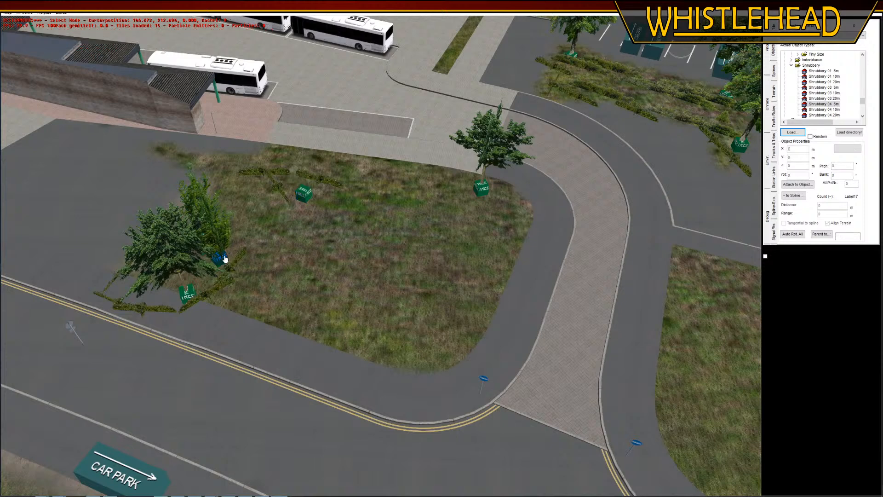
Move the small narrow tree from beside the shrubs into the open grass towards the paved road
{"action": "left_click", "coordinate": [223, 258]}
{"action": "key", "text": "g"}
{"action": "left_click", "coordinate": [445, 259]}
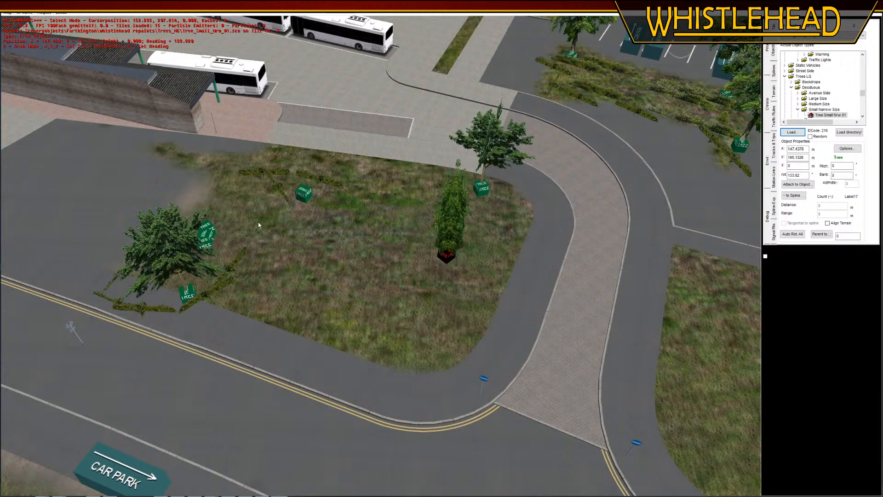
Move the three Shrubbery 04 5m pieces from around the small tree to the grass corner along the footpath bend
{"action": "left_click", "coordinate": [179, 294]}
{"action": "key", "text": "g"}
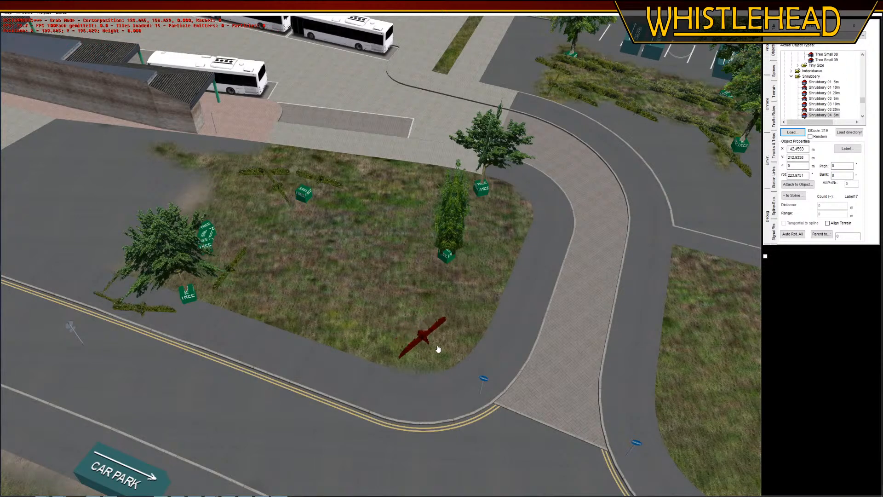
{"action": "left_click", "coordinate": [455, 358]}
{"action": "left_click", "coordinate": [144, 311]}
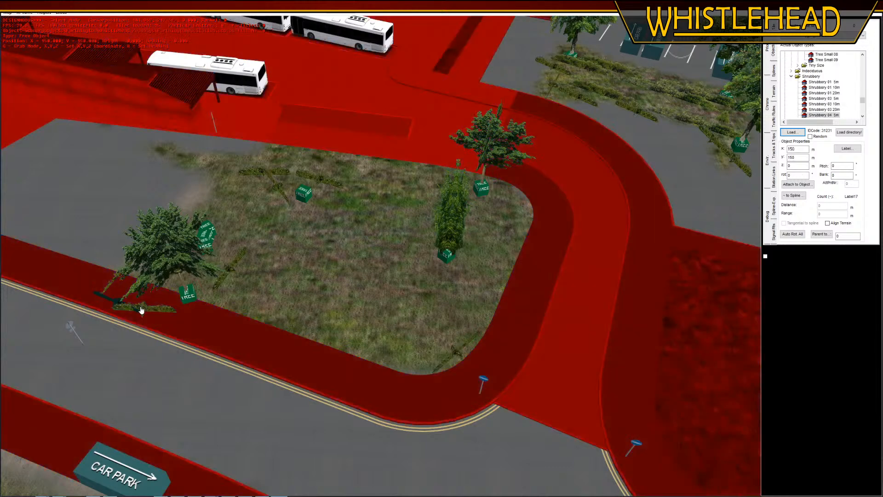
{"action": "key", "text": "g"}
{"action": "left_click", "coordinate": [386, 363]}
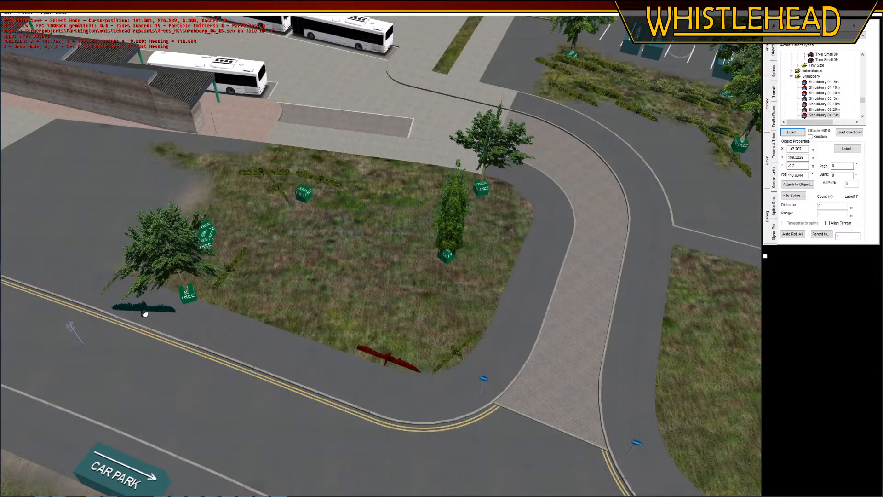
{"action": "left_click", "coordinate": [167, 314]}
{"action": "key", "text": "g"}
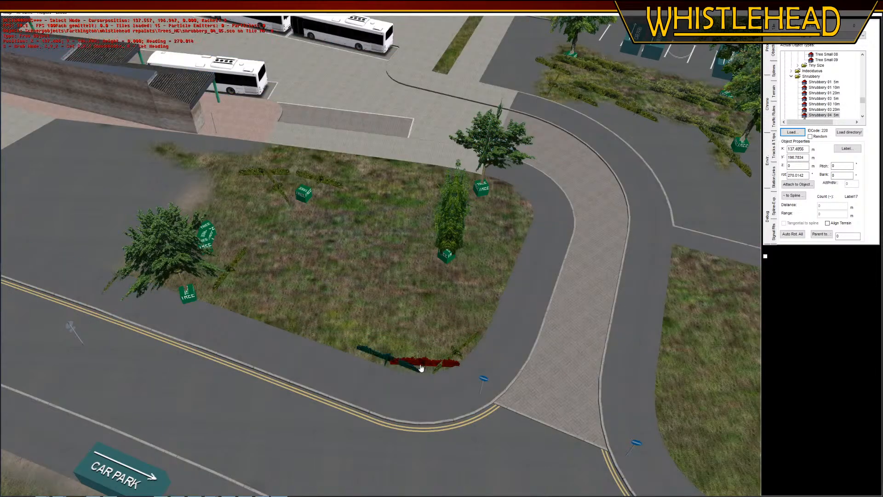
{"action": "left_click", "coordinate": [400, 365]}
Move the small tree from the footpath side of the grass to the grass edge beside the paved road
{"action": "left_click", "coordinate": [190, 294]}
{"action": "key", "text": "g"}
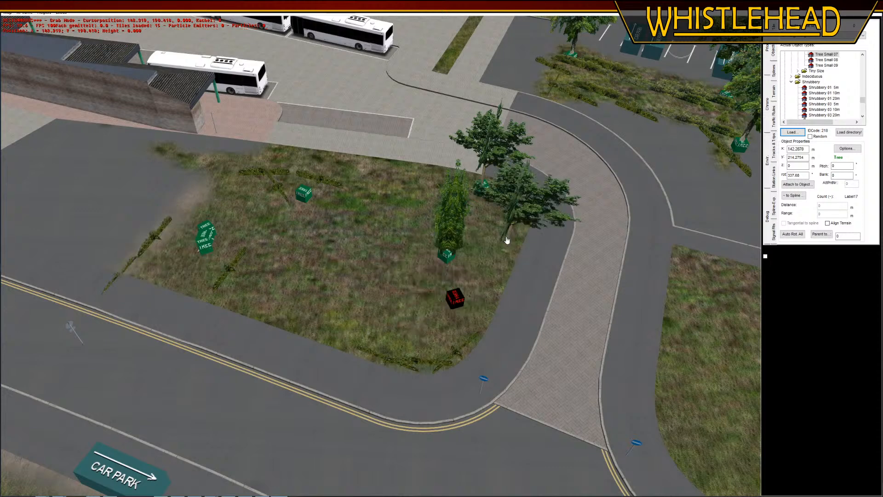
{"action": "left_click", "coordinate": [501, 229]}
Move the White Camomile plants from across the grass area to a cluster around the small tree beside the paved road
{"action": "left_click", "coordinate": [304, 193]}
{"action": "key", "text": "g"}
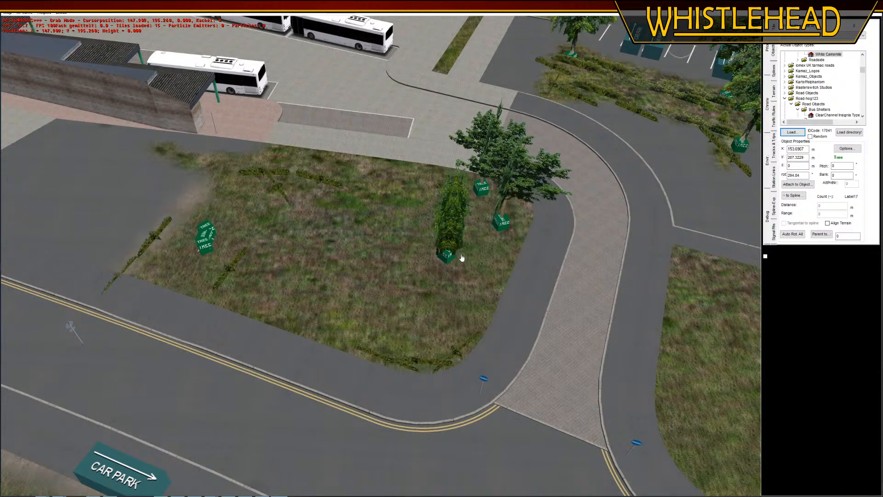
{"action": "left_click", "coordinate": [507, 238]}
{"action": "left_click", "coordinate": [205, 228]}
{"action": "key", "text": "g"}
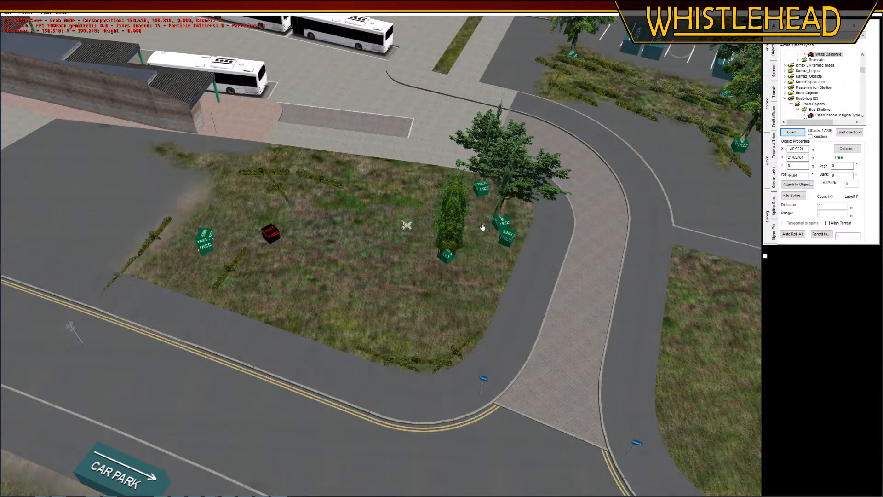
{"action": "left_click", "coordinate": [517, 223]}
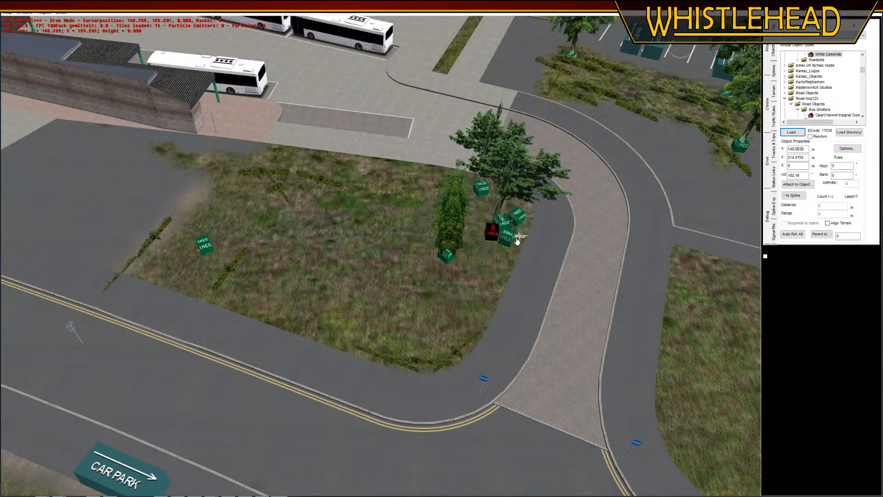
{"action": "left_click", "coordinate": [204, 243]}
{"action": "key", "text": "g"}
{"action": "left_click", "coordinate": [492, 230]}
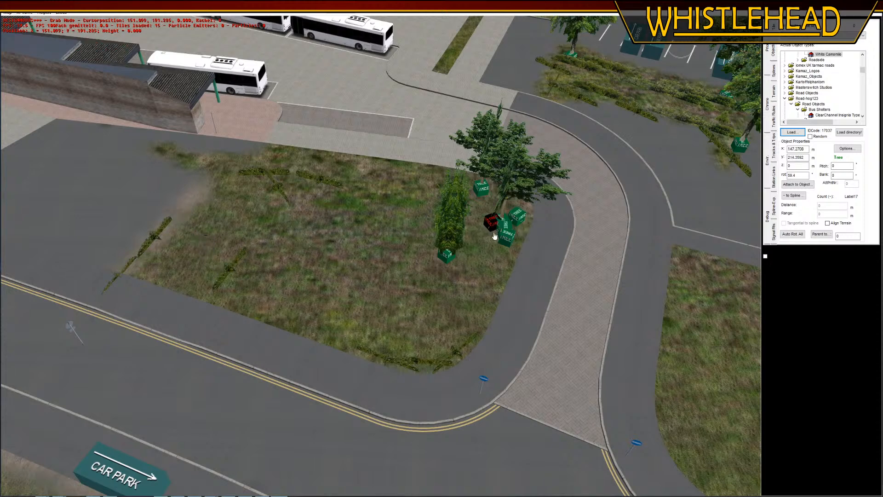
Move three more 5 m shrubs into a line across the grass, from the bend corner towards the narrow tree
{"action": "left_click", "coordinate": [158, 249]}
{"action": "key", "text": "g"}
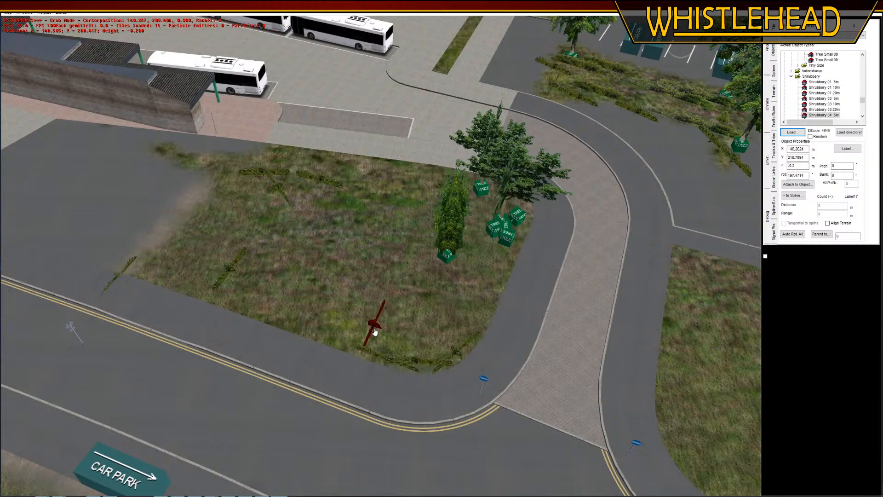
{"action": "left_click", "coordinate": [374, 332]}
{"action": "left_click", "coordinate": [237, 272]}
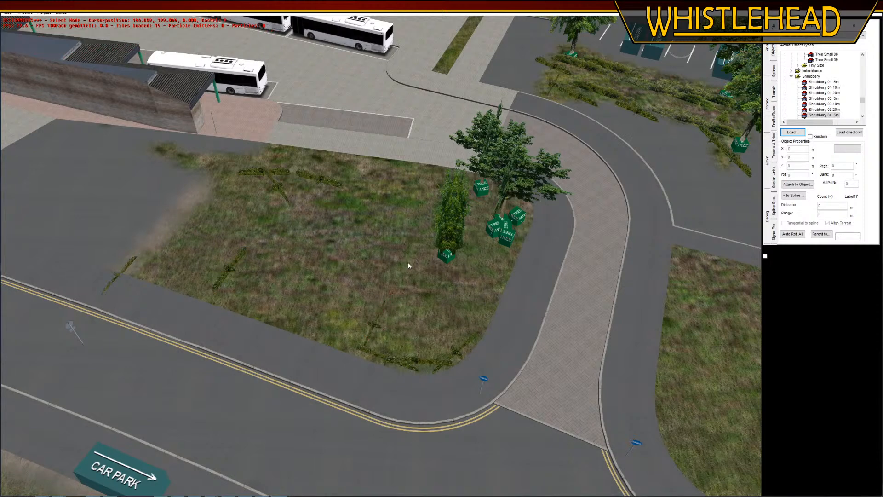
{"action": "left_click", "coordinate": [232, 266]}
{"action": "key", "text": "g"}
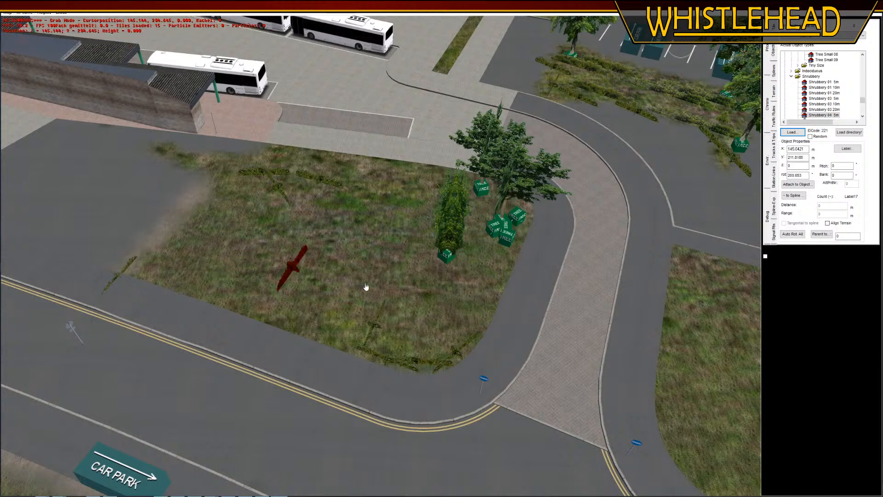
{"action": "left_click", "coordinate": [393, 290]}
{"action": "left_click", "coordinate": [127, 270]}
{"action": "key", "text": "g"}
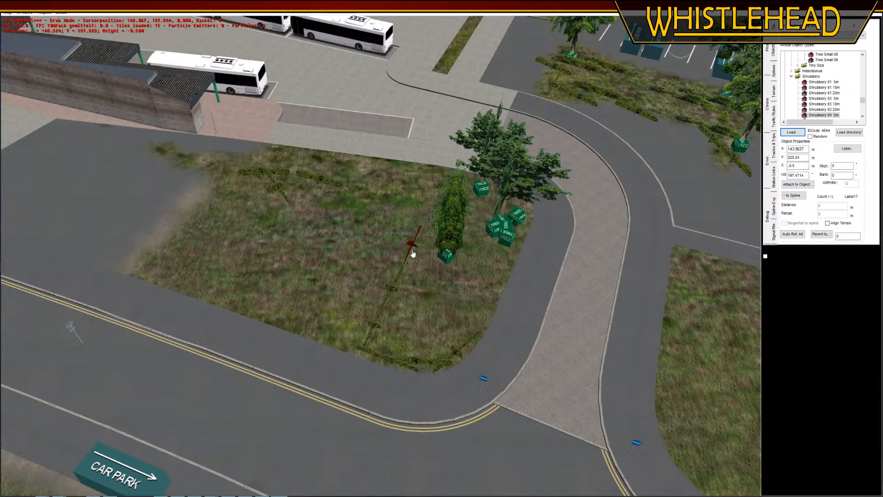
{"action": "left_click", "coordinate": [413, 252]}
Move the remaining 5 m shrubs from the bus station side of the grass to the base of the narrow tree
{"action": "left_click", "coordinate": [369, 232]}
{"action": "left_click", "coordinate": [321, 183]}
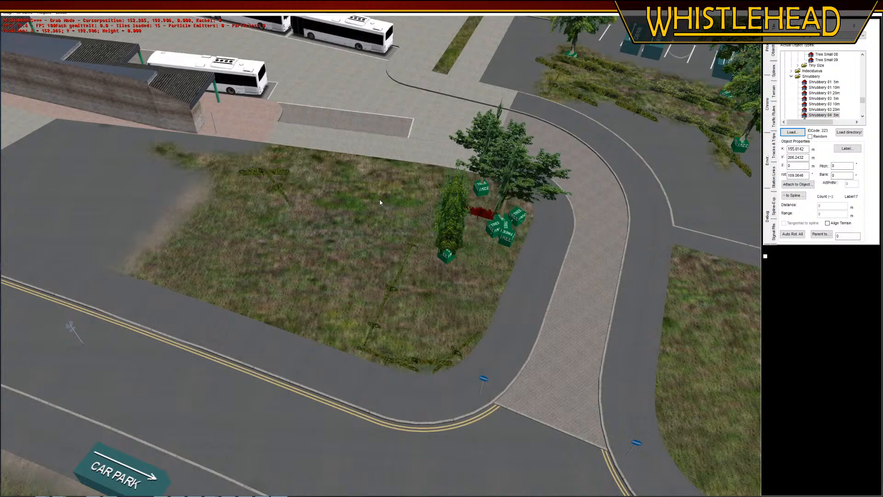
{"action": "key", "text": "g"}
{"action": "left_click", "coordinate": [433, 263]}
{"action": "left_click", "coordinate": [276, 173]}
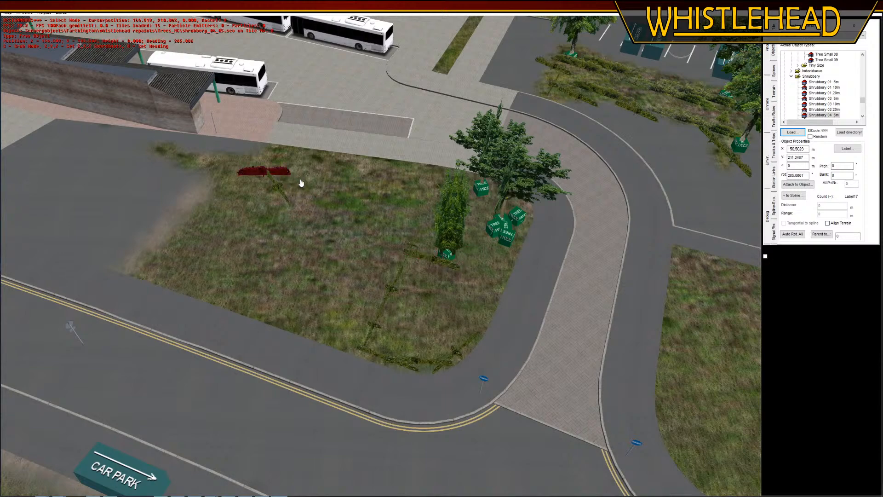
{"action": "key", "text": "g"}
{"action": "left_click", "coordinate": [279, 184]}
{"action": "key", "text": "g"}
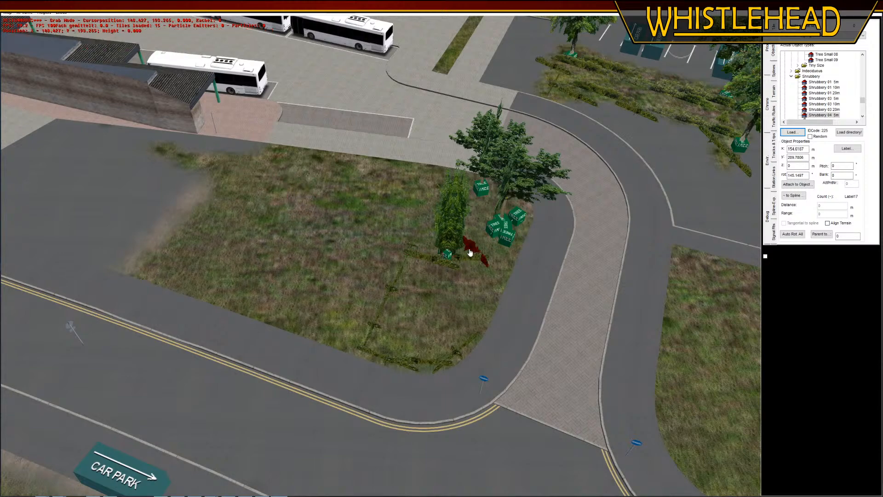
{"action": "left_click", "coordinate": [469, 251]}
{"action": "left_click", "coordinate": [338, 222]}
Paint the wh_white.bmp / str_asphdrk.bmp layer over the grass between the bus station building and the line of shrubs
{"action": "right_click_drag", "start_coordinate": [308, 244], "coordinate": [216, 208]}
{"action": "middle_click_drag", "start_coordinate": [217, 208], "coordinate": [296, 253]}
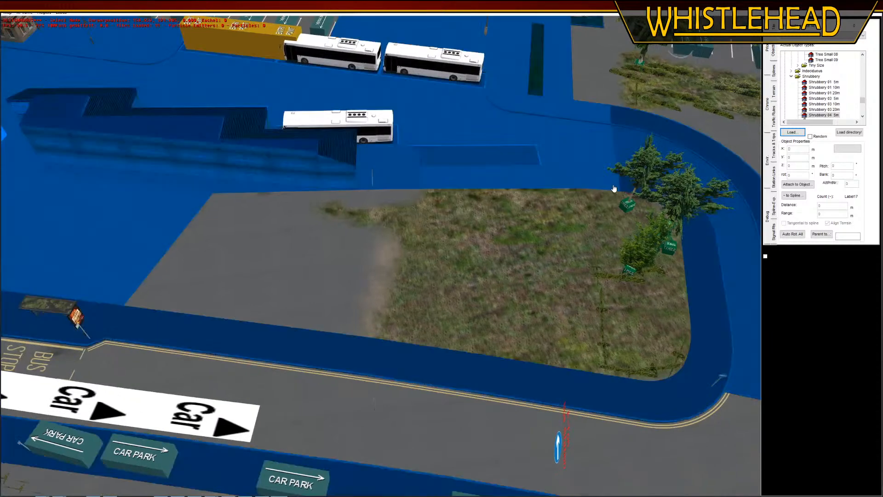
{"action": "left_click", "coordinate": [775, 91]}
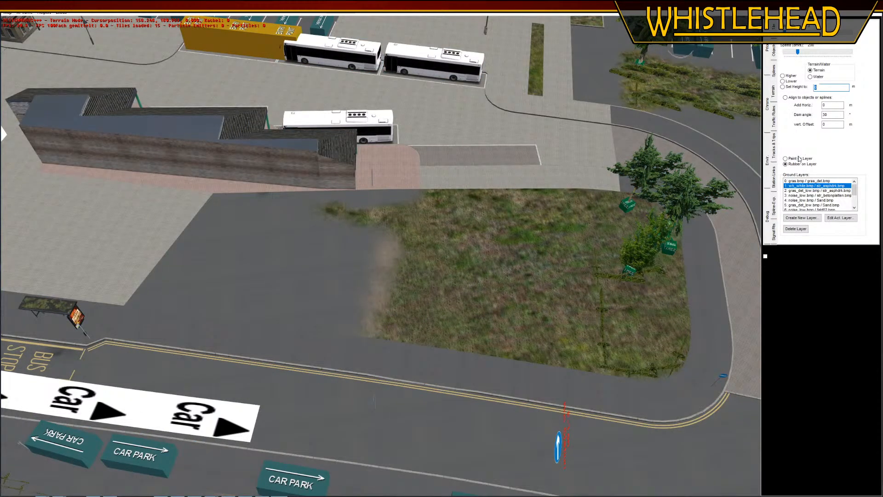
{"action": "mouse_move", "coordinate": [311, 184]}
{"action": "left_mouse_down"}
{"action": "mouse_move", "coordinate": [418, 213]}
{"action": "mouse_move", "coordinate": [544, 211]}
{"action": "mouse_move", "coordinate": [537, 329]}
{"action": "mouse_move", "coordinate": [382, 349]}
{"action": "mouse_move", "coordinate": [423, 303]}
{"action": "mouse_move", "coordinate": [412, 278]}
{"action": "left_mouse_up"}
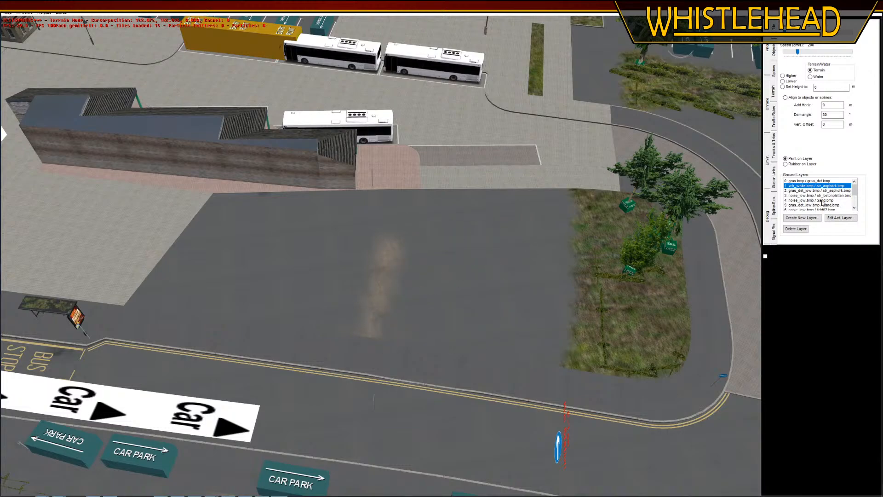
Rub out the strip of noise_low.bmp / Sand.bmp layer in the middle of the asphalt area
{"action": "left_click", "coordinate": [823, 200]}
{"action": "left_click", "coordinate": [800, 164]}
{"action": "mouse_move", "coordinate": [388, 243]}
{"action": "left_mouse_down"}
{"action": "mouse_move", "coordinate": [357, 278]}
{"action": "mouse_move", "coordinate": [375, 333]}
{"action": "left_mouse_up"}
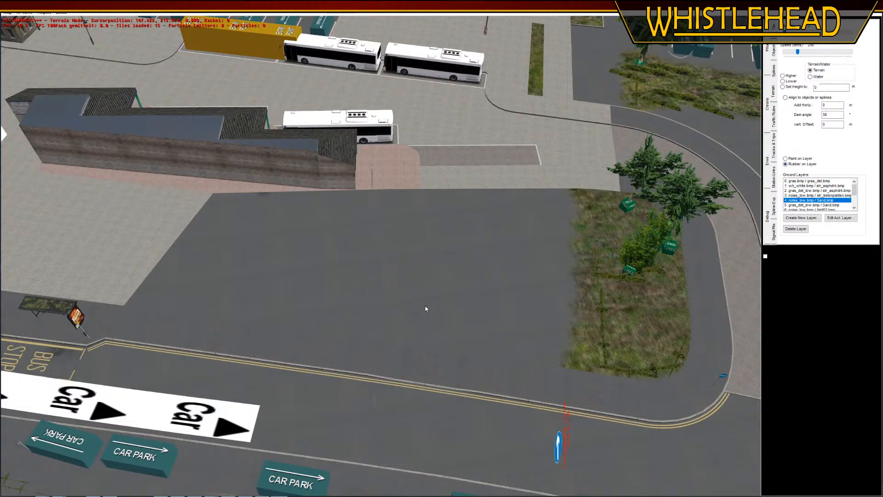
Delete the 5 m shrub at the trunk of the large avenue tree near the bollards
{"action": "middle_click_drag", "start_coordinate": [425, 305], "coordinate": [284, 341]}
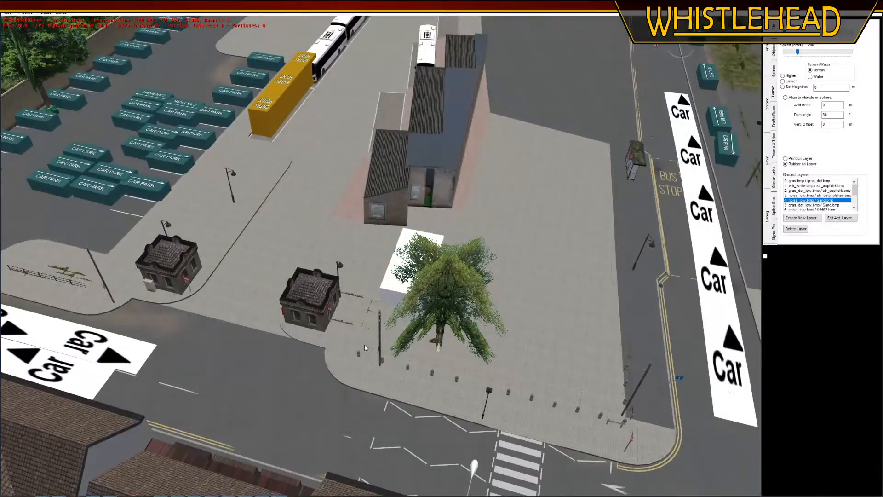
{"action": "middle_click_drag", "start_coordinate": [364, 347], "coordinate": [634, 294]}
{"action": "right_click_drag", "start_coordinate": [635, 295], "coordinate": [772, 193]}
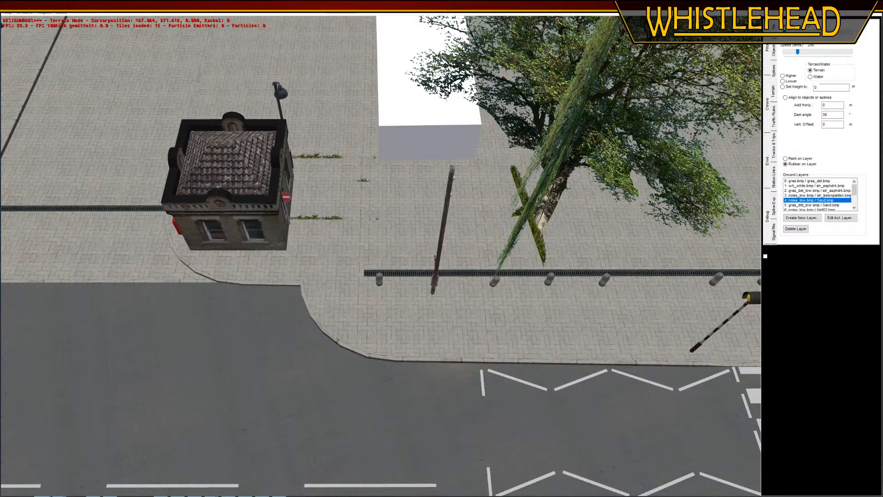
{"action": "left_click", "coordinate": [776, 52]}
{"action": "left_click", "coordinate": [540, 232]}
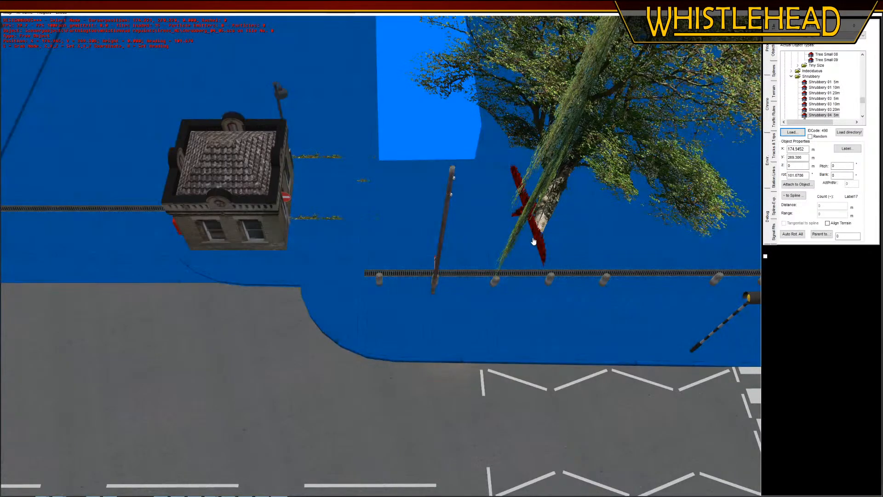
{"action": "key", "text": "Delete"}
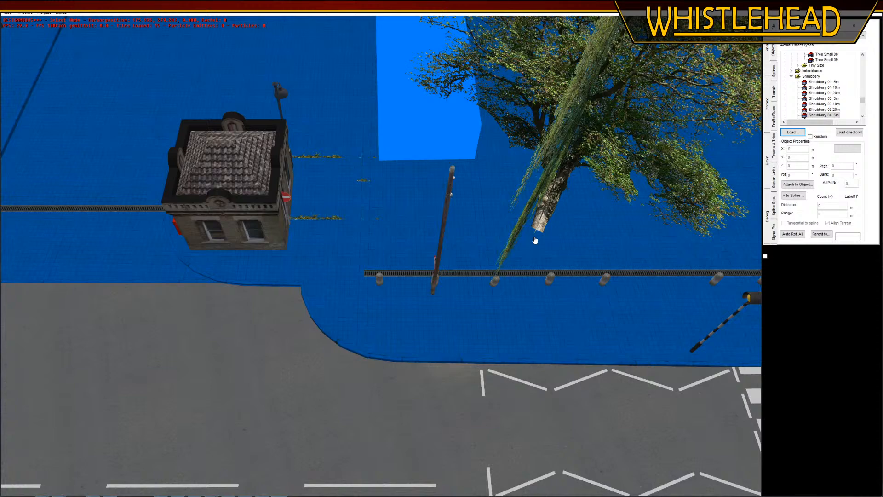
{"action": "left_click", "coordinate": [535, 240]}
Examine the base of the large avenue tree in wireframe view, and return to the textured view
{"action": "middle_click_drag", "start_coordinate": [467, 231], "coordinate": [453, 269]}
{"action": "left_click", "coordinate": [448, 270]}
{"action": "left_click", "coordinate": [45, 14]}
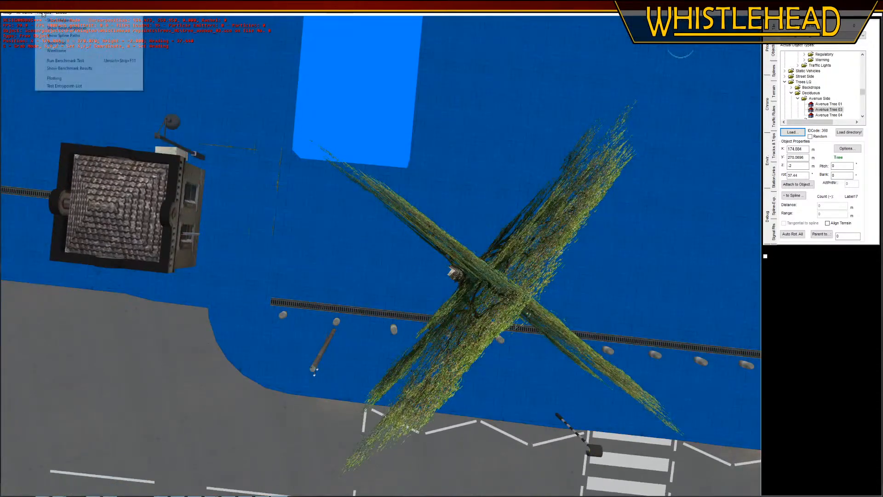
{"action": "left_click", "coordinate": [59, 52]}
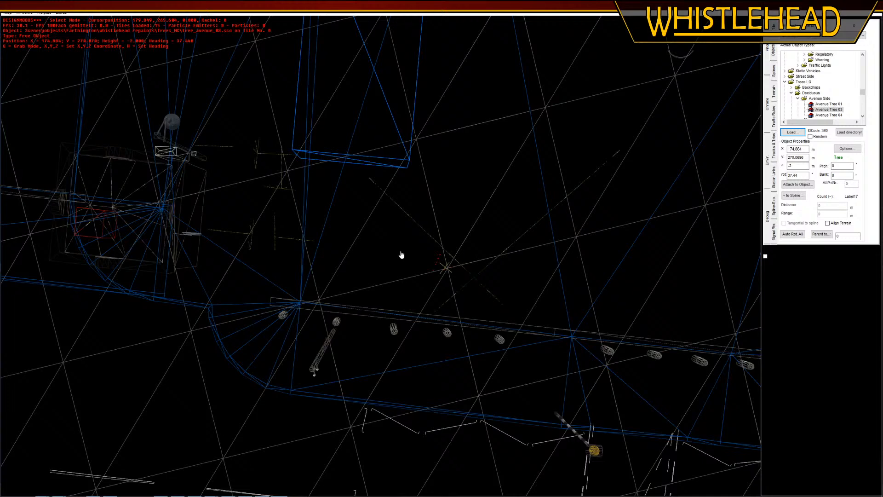
{"action": "left_click", "coordinate": [438, 268]}
{"action": "left_click", "coordinate": [438, 262]}
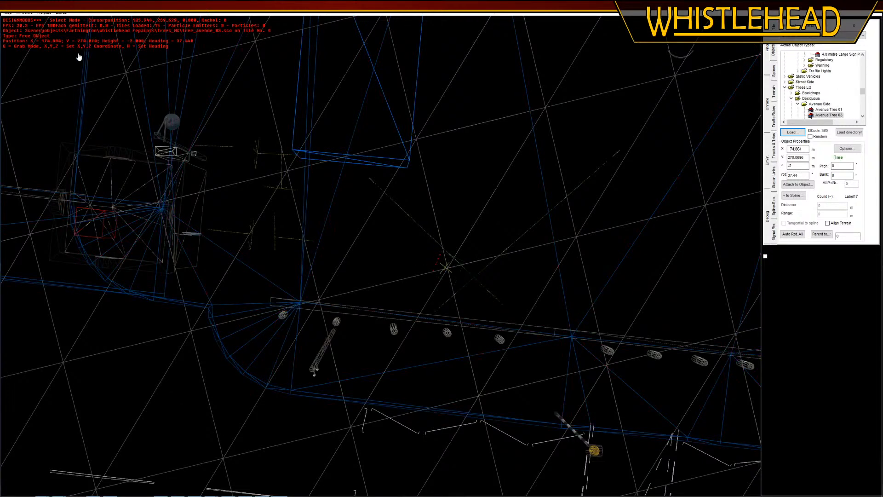
{"action": "left_click", "coordinate": [42, 14]}
{"action": "left_click", "coordinate": [51, 51]}
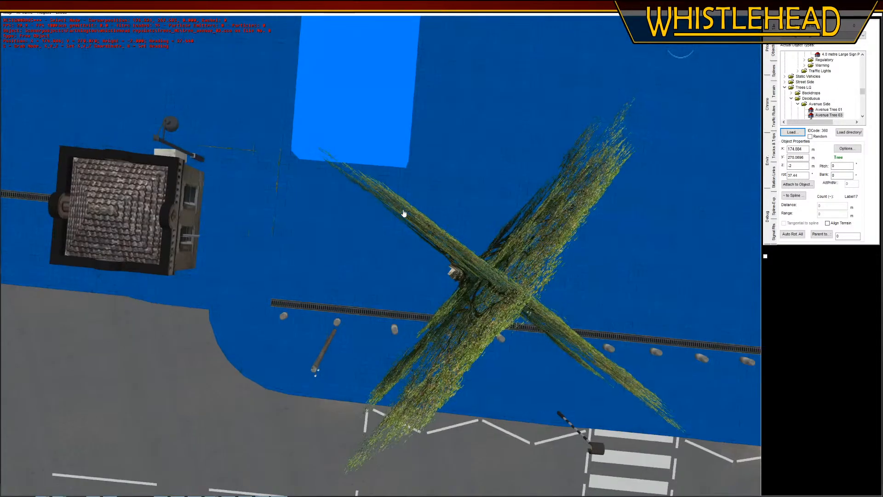
Move the large avenue tree across the paving towards the gatehouse and the pole beside the bollards
{"action": "middle_click_drag", "start_coordinate": [404, 213], "coordinate": [410, 203]}
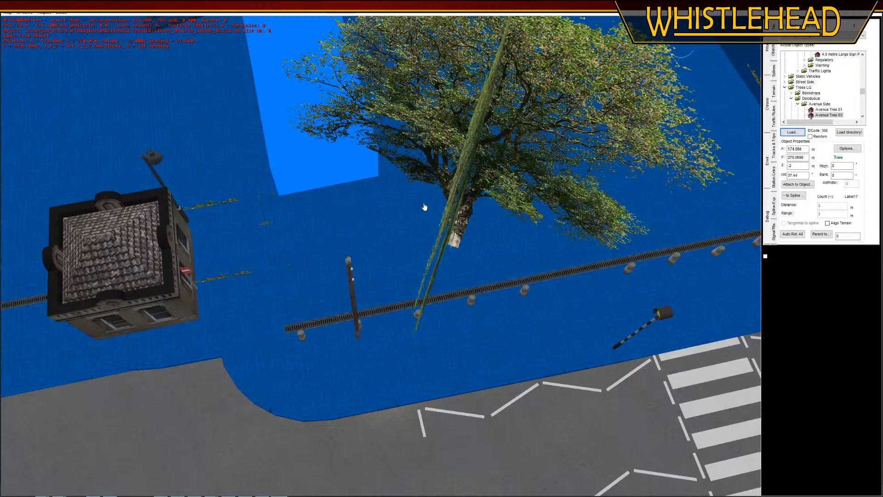
{"action": "key", "text": "g"}
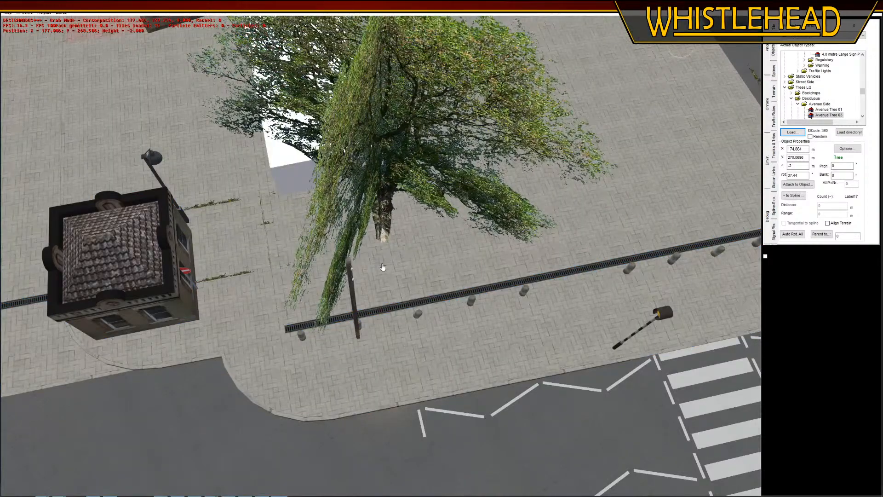
{"action": "left_click", "coordinate": [385, 309]}
{"action": "middle_click_drag", "start_coordinate": [399, 321], "coordinate": [414, 427]}
{"action": "left_click", "coordinate": [414, 427]}
Move the 5 m shrub from the paving beside the gatehouse to the foot of its road-facing wall
{"action": "left_click", "coordinate": [228, 288]}
{"action": "middle_click_drag", "start_coordinate": [247, 324], "coordinate": [506, 299]}
{"action": "key", "text": "g"}
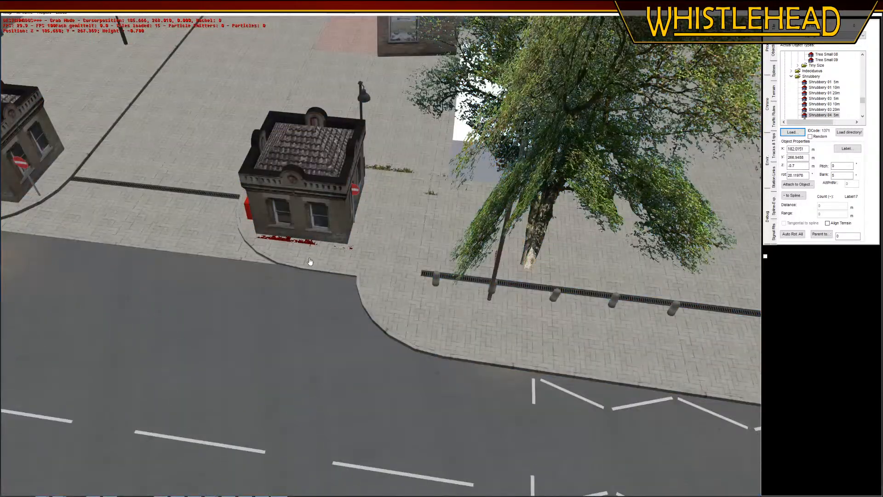
{"action": "left_click", "coordinate": [271, 250]}
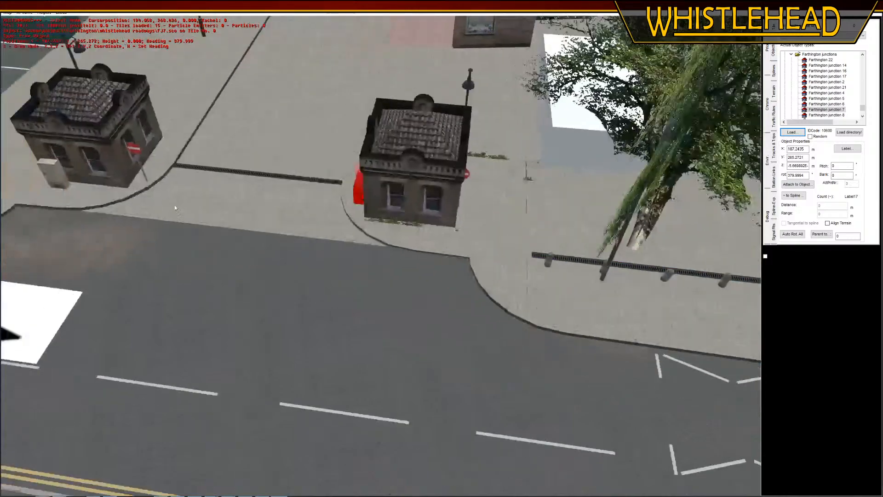
Toggle the spline path display and examine the car paths of the road junction beside the gatehouses
{"action": "left_click", "coordinate": [44, 12]}
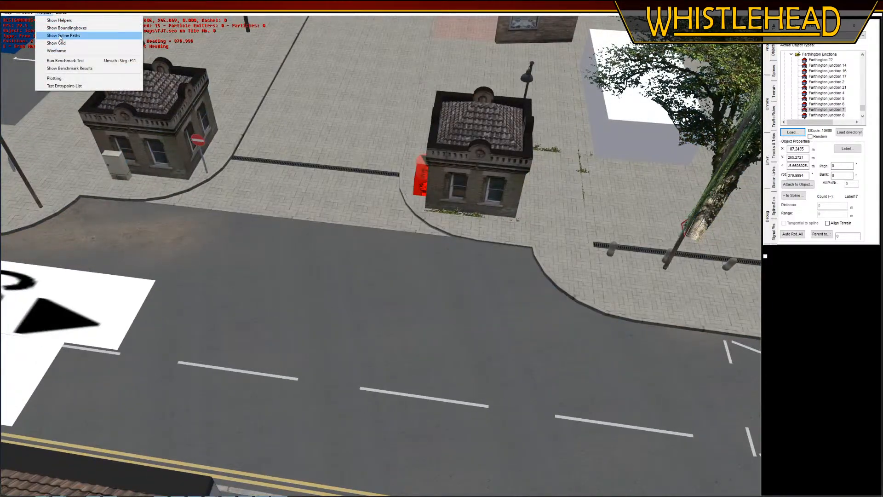
{"action": "left_click", "coordinate": [60, 38]}
{"action": "middle_click_drag", "start_coordinate": [290, 232], "coordinate": [388, 230]}
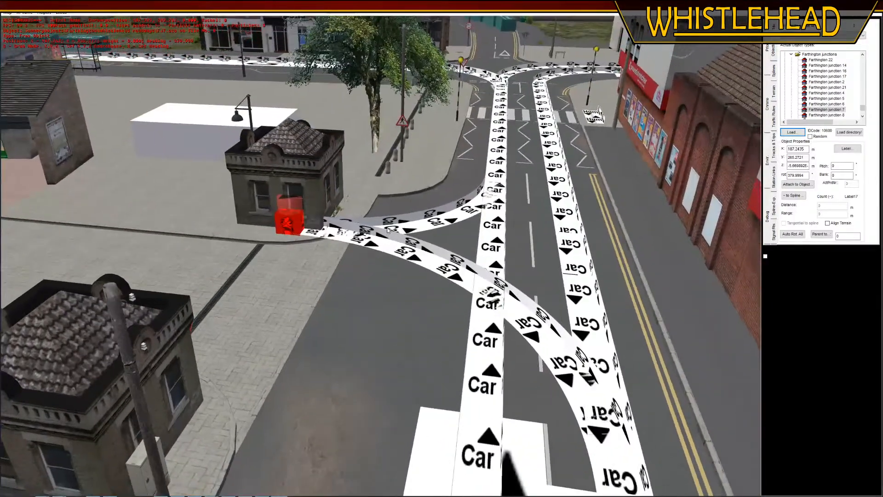
{"action": "left_click", "coordinate": [374, 261]}
{"action": "right_click_drag", "start_coordinate": [373, 261], "coordinate": [349, 298]}
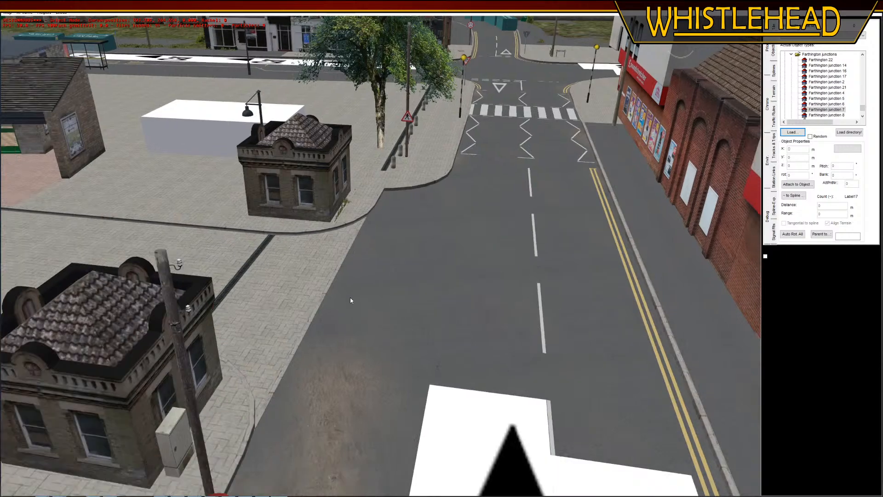
Find the hidden street drain beneath the paving between the gatehouses in wireframe view, delete it, and return to the textured view
{"action": "key", "text": "Down"}
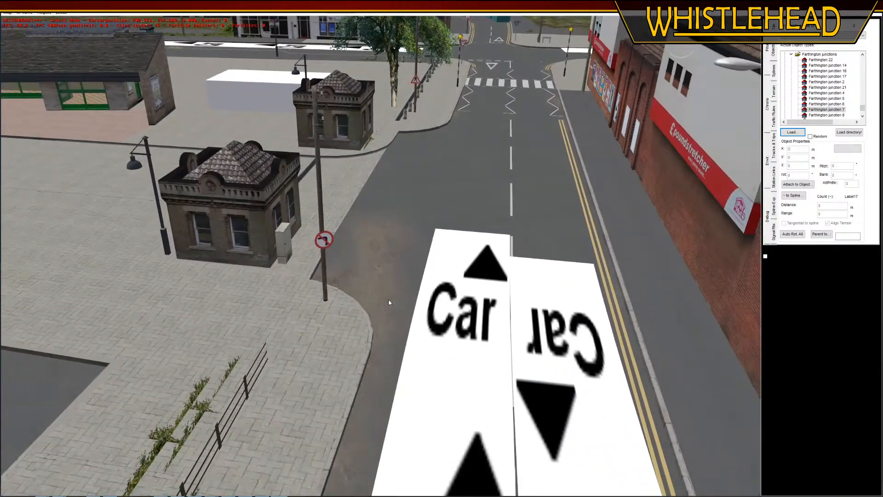
{"action": "middle_click_drag", "start_coordinate": [388, 299], "coordinate": [369, 303]}
{"action": "right_click_drag", "start_coordinate": [342, 198], "coordinate": [288, 32]}
{"action": "left_click", "coordinate": [45, 14]}
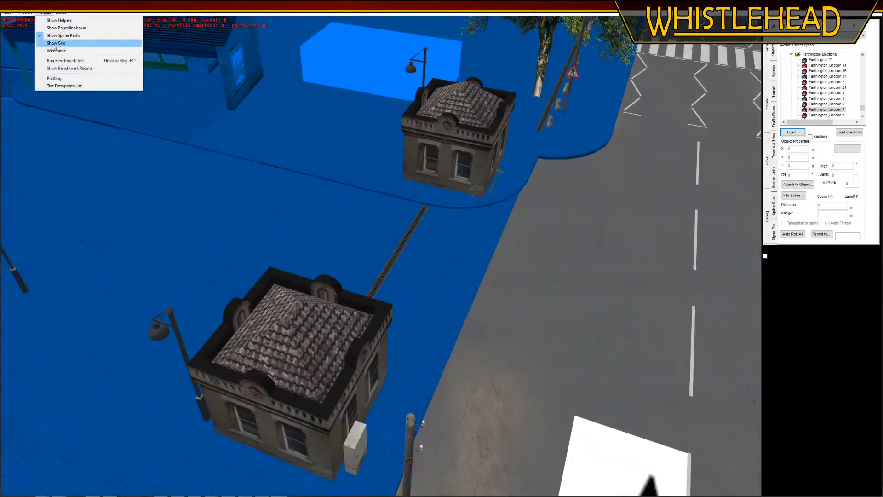
{"action": "left_click", "coordinate": [57, 51]}
{"action": "middle_click_drag", "start_coordinate": [375, 229], "coordinate": [366, 236]}
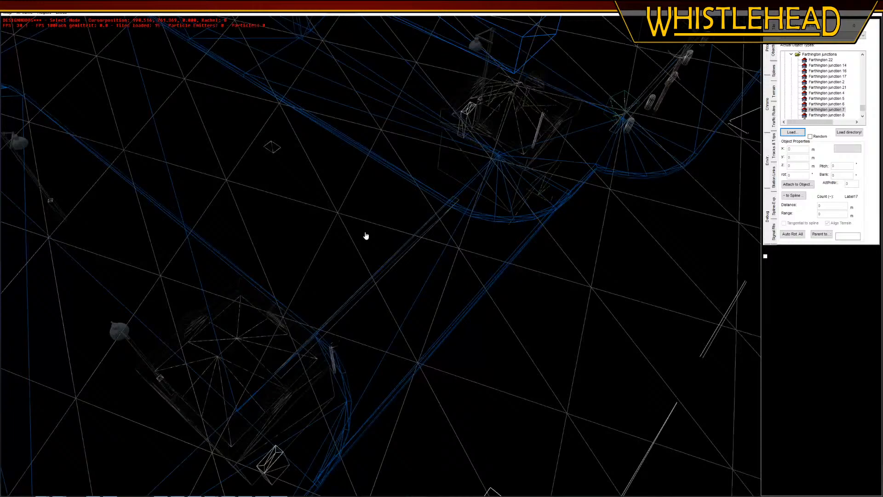
{"action": "left_click", "coordinate": [270, 149]}
{"action": "left_click", "coordinate": [278, 184]}
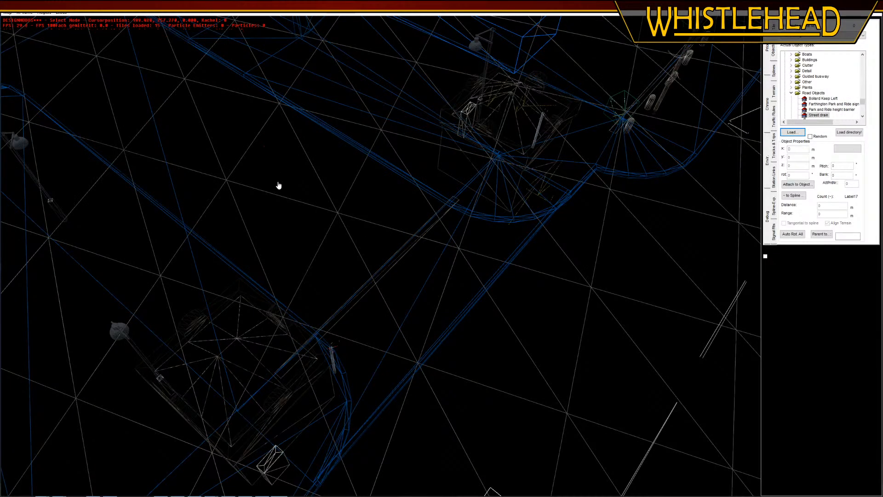
{"action": "mouse_move", "coordinate": [277, 185]}
{"action": "middle_mouse_down"}
{"action": "mouse_move", "coordinate": [265, 171]}
{"action": "mouse_move", "coordinate": [279, 187]}
{"action": "middle_mouse_up"}
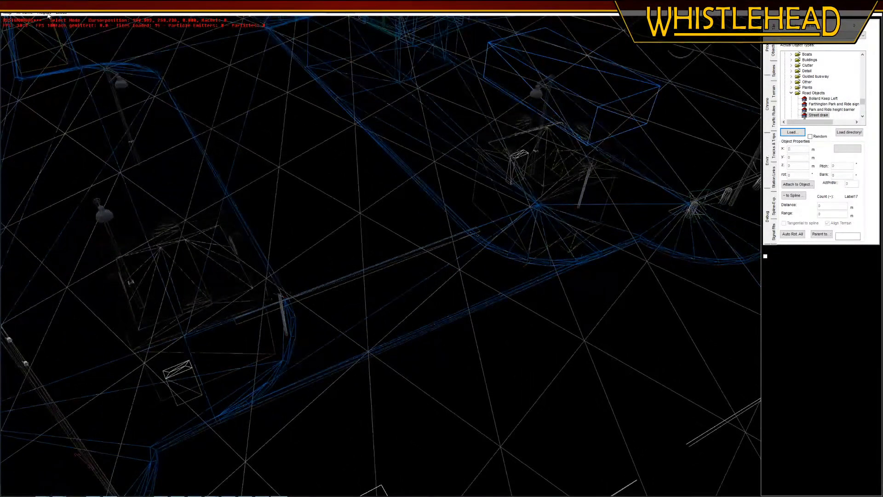
{"action": "left_click", "coordinate": [56, 50]}
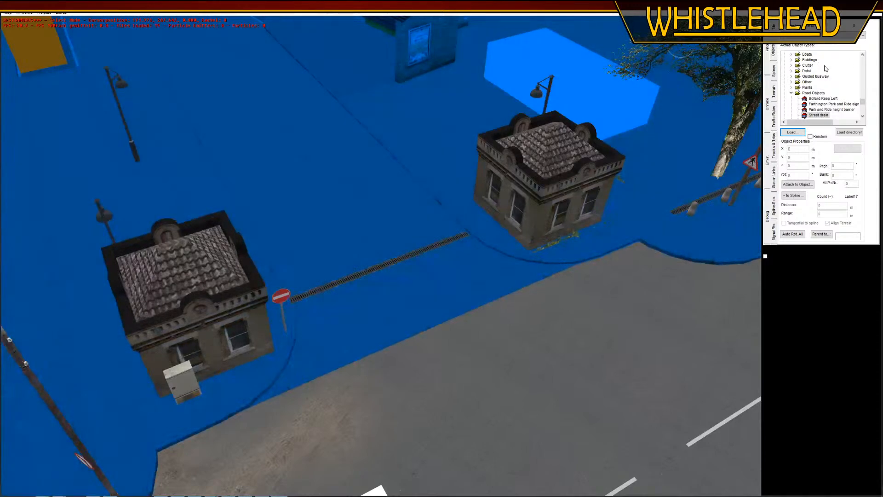
Move the 5 m shrub from the open paving to the foot of the gatehouse wall that faces the large avenue tree
{"action": "left_click_drag", "start_coordinate": [728, 138], "coordinate": [460, 251]}
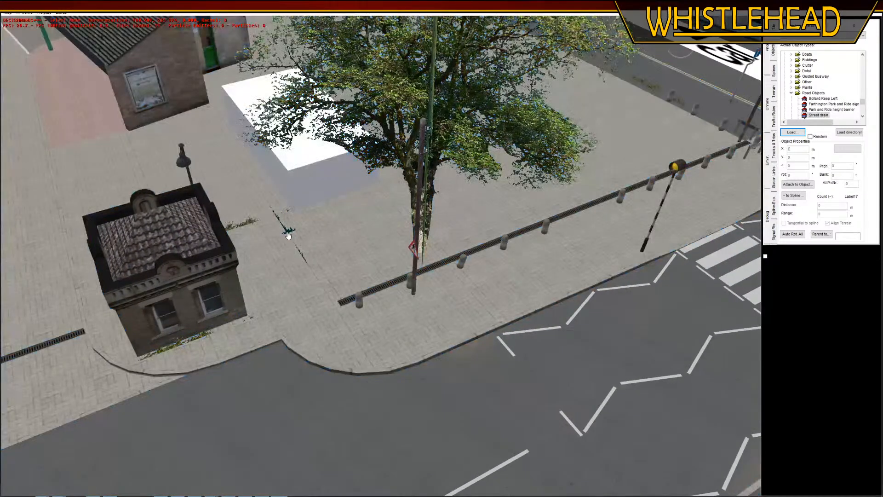
{"action": "left_click", "coordinate": [291, 240]}
{"action": "middle_click_drag", "start_coordinate": [291, 241], "coordinate": [255, 227]}
{"action": "key", "text": "g"}
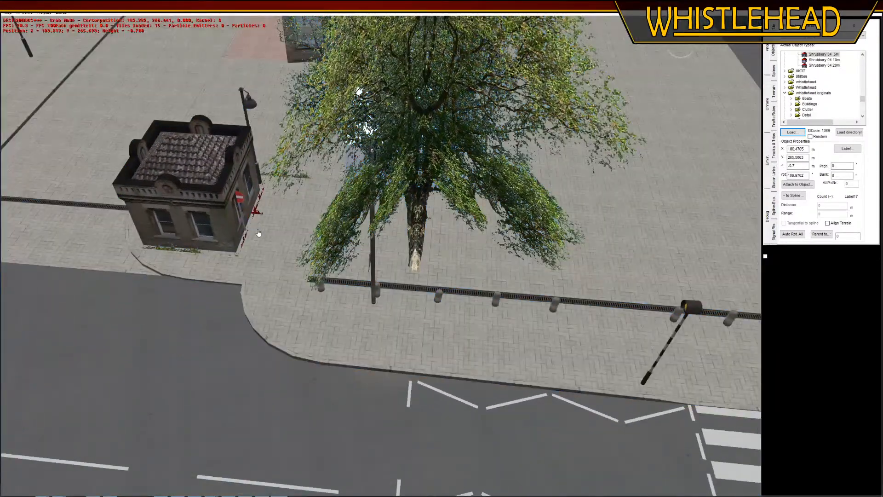
{"action": "left_click", "coordinate": [291, 190]}
Move the other 5 m shrub behind the gatehouse to the foot of its rear wall, beside the utility cabinet
{"action": "left_click", "coordinate": [285, 180]}
{"action": "key", "text": "g"}
{"action": "left_click", "coordinate": [281, 177]}
{"action": "middle_click_drag", "start_coordinate": [282, 179], "coordinate": [382, 221]}
{"action": "key", "text": "g"}
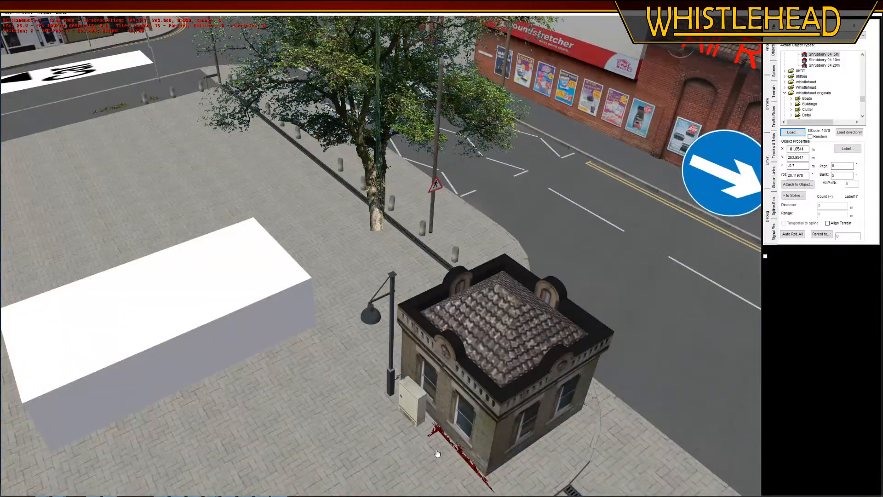
{"action": "left_click", "coordinate": [437, 450]}
Move the 2.0 metre sign post from the tree side of the gatehouse to its entrance side, near the end of the drain channel
{"action": "middle_click_drag", "start_coordinate": [686, 271], "coordinate": [441, 287]}
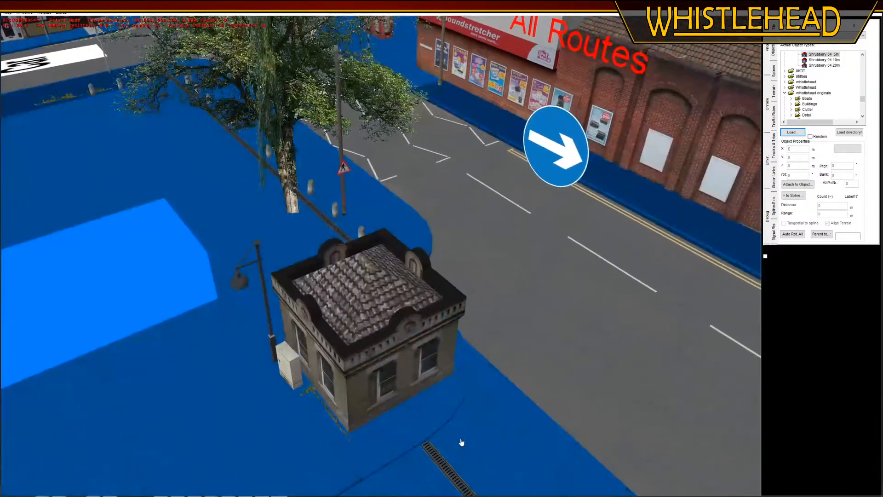
{"action": "middle_click_drag", "start_coordinate": [461, 442], "coordinate": [303, 133]}
{"action": "middle_click_drag", "start_coordinate": [309, 171], "coordinate": [390, 170]}
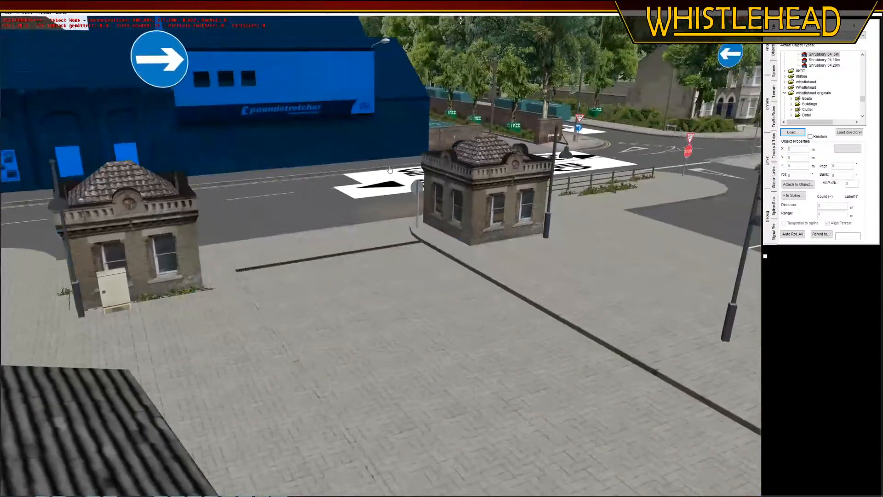
{"action": "middle_click_drag", "start_coordinate": [457, 207], "coordinate": [404, 229]}
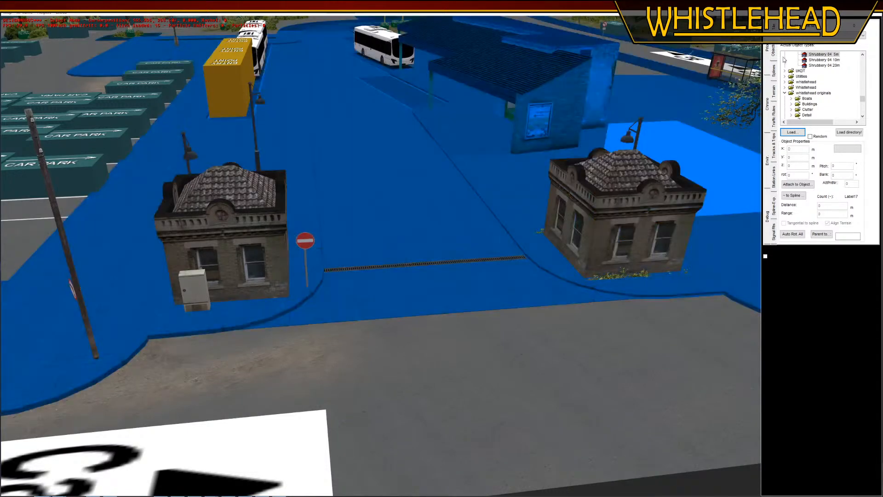
{"action": "left_click_drag", "start_coordinate": [538, 225], "coordinate": [658, 225]}
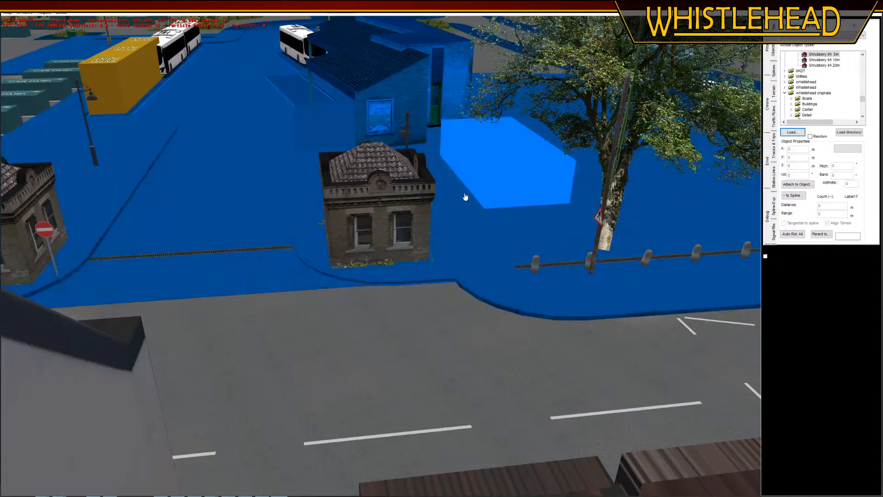
{"action": "middle_click_drag", "start_coordinate": [465, 197], "coordinate": [370, 260]}
{"action": "left_click", "coordinate": [429, 248]}
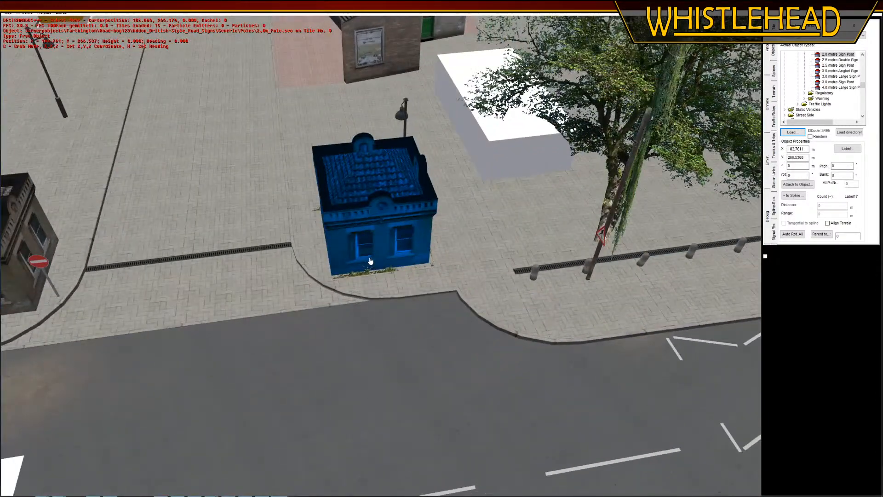
{"action": "key", "text": "g"}
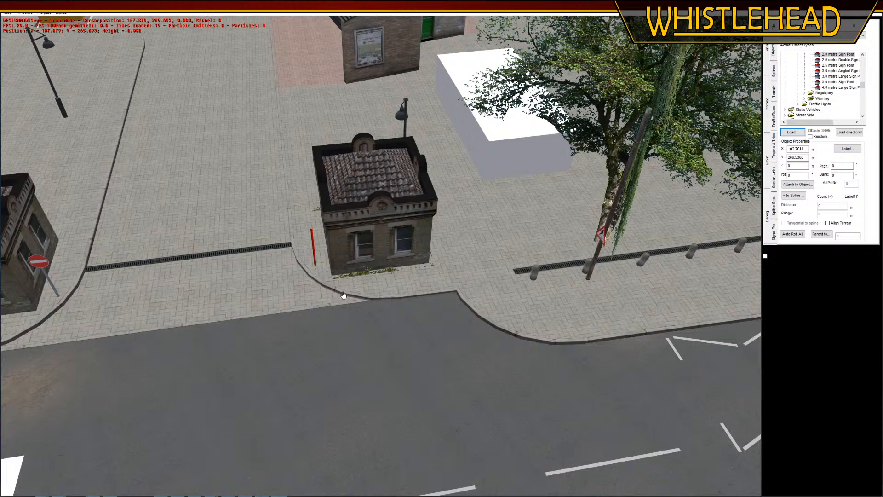
{"action": "left_click", "coordinate": [342, 295]}
Delete the sign left at the post's old spot, place a new No Entry sign, and attach it to the moved post
{"action": "middle_click_drag", "start_coordinate": [345, 344], "coordinate": [319, 291]}
{"action": "left_click", "coordinate": [432, 221]}
{"action": "key", "text": "Delete"}
{"action": "key", "text": "Insert"}
{"action": "left_click", "coordinate": [330, 308]}
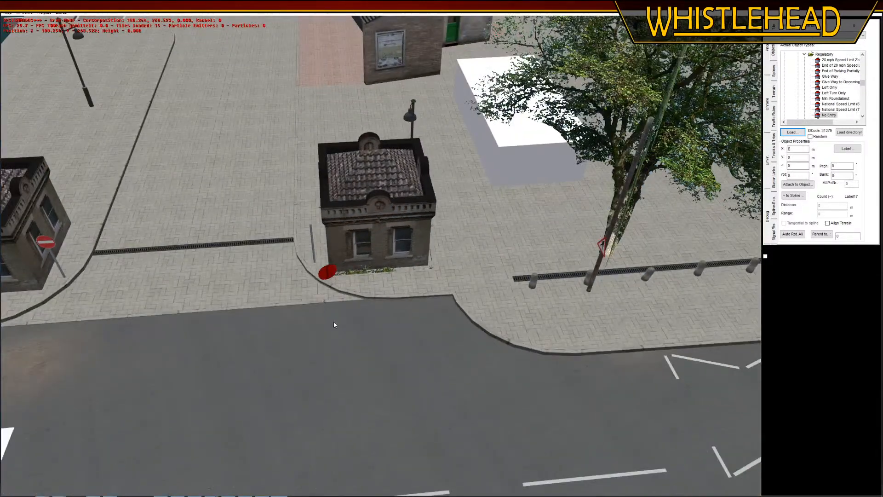
{"action": "left_click", "coordinate": [805, 184]}
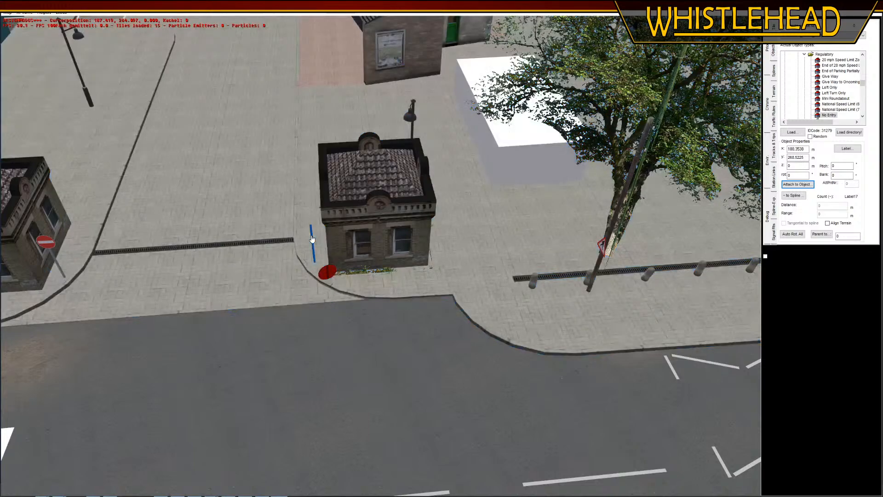
{"action": "left_click", "coordinate": [314, 249]}
Rotate the post with the new No Entry sign to a heading of about 201° so the sign faces the road
{"action": "left_click", "coordinate": [314, 261]}
{"action": "key", "text": "r"}
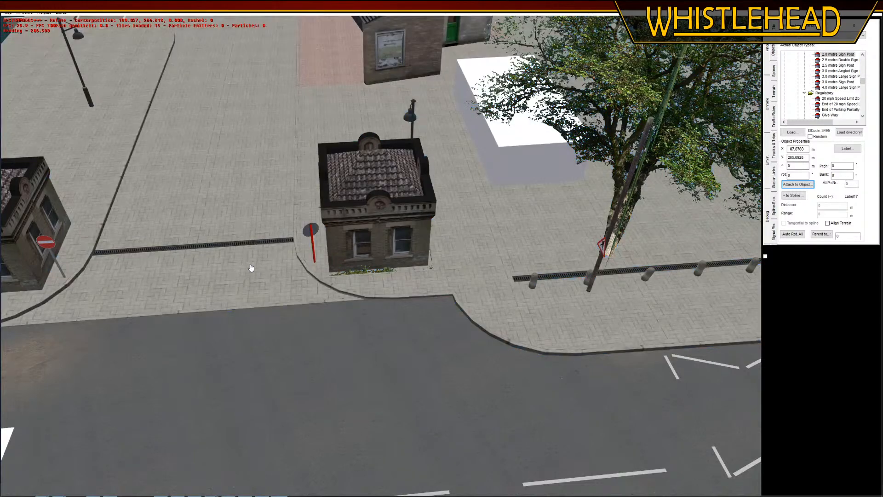
{"action": "left_click", "coordinate": [270, 269]}
{"action": "left_click", "coordinate": [250, 272]}
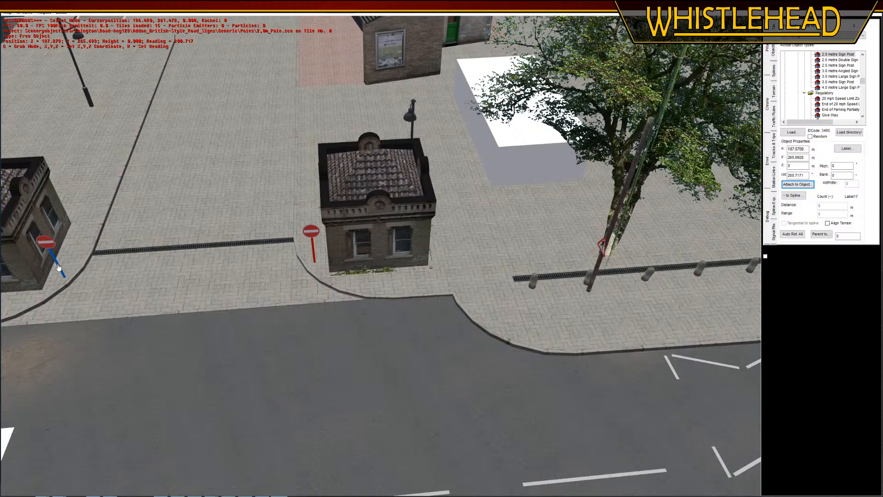
Change the post beside the tree-side gatehouse to the 2.5 metre Sign Post and refresh its attached No Entry sign's position
{"action": "left_click", "coordinate": [58, 267]}
{"action": "middle_click_drag", "start_coordinate": [369, 329], "coordinate": [405, 320]}
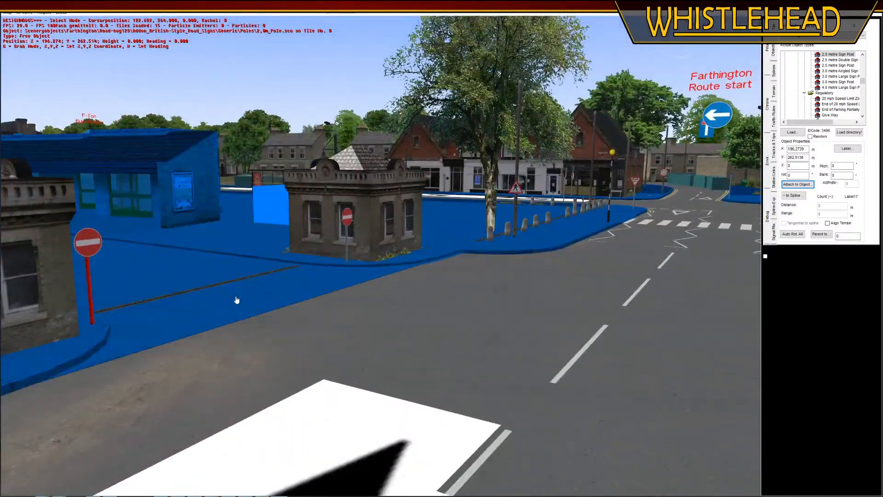
{"action": "left_click", "coordinate": [347, 246]}
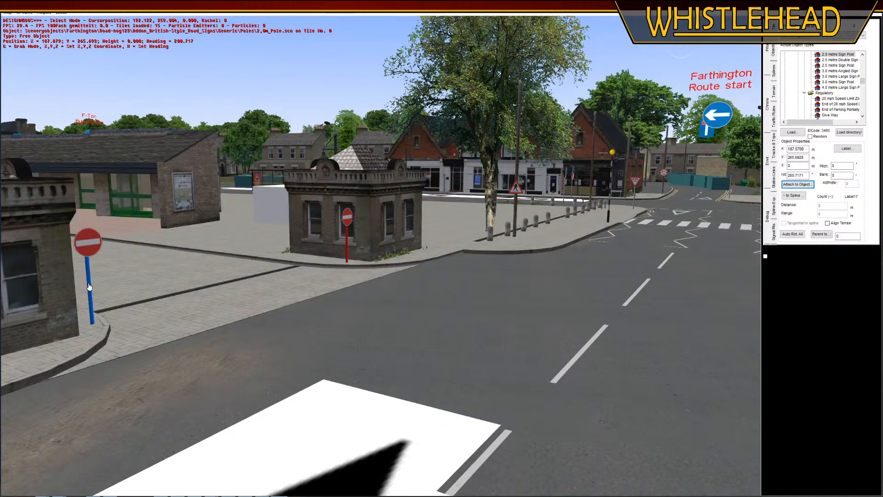
{"action": "left_click", "coordinate": [95, 242]}
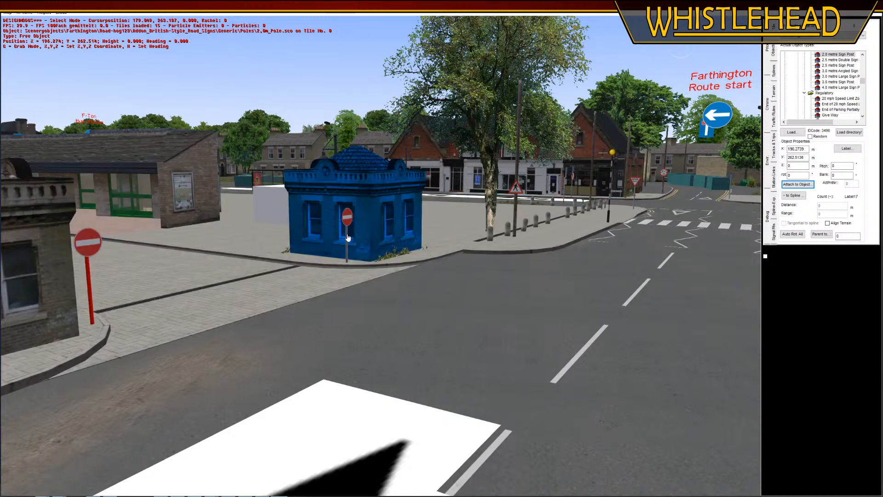
{"action": "left_click", "coordinate": [346, 227]}
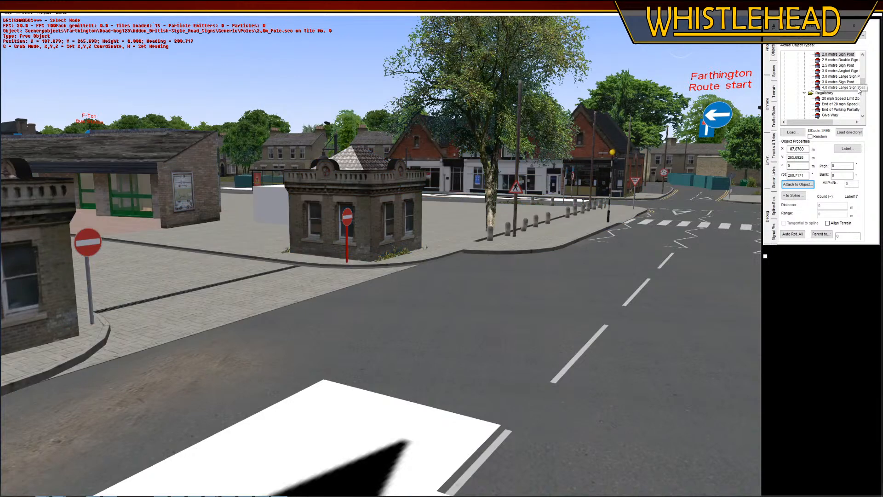
{"action": "left_click", "coordinate": [840, 66]}
{"action": "left_click", "coordinate": [348, 216]}
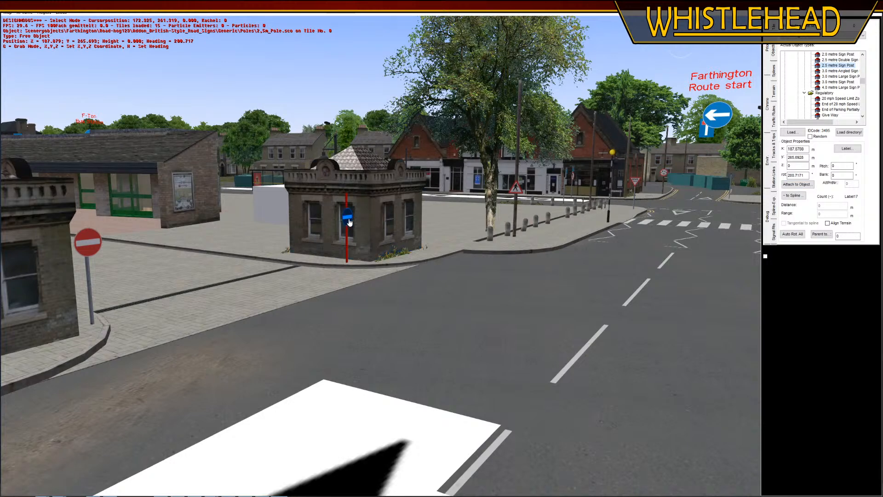
{"action": "left_click", "coordinate": [799, 159]}
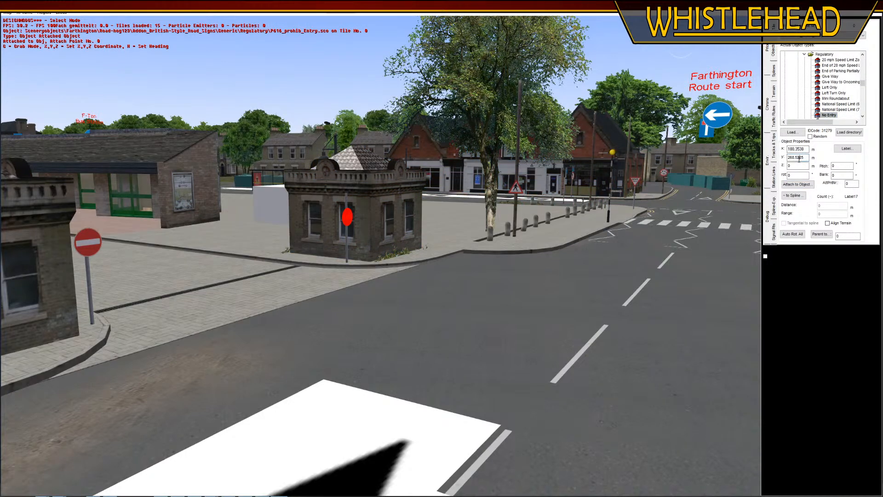
{"action": "key", "text": "Return"}
Delete the old No Entry sign and its post beside the opposite gatehouse
{"action": "left_click", "coordinate": [135, 275]}
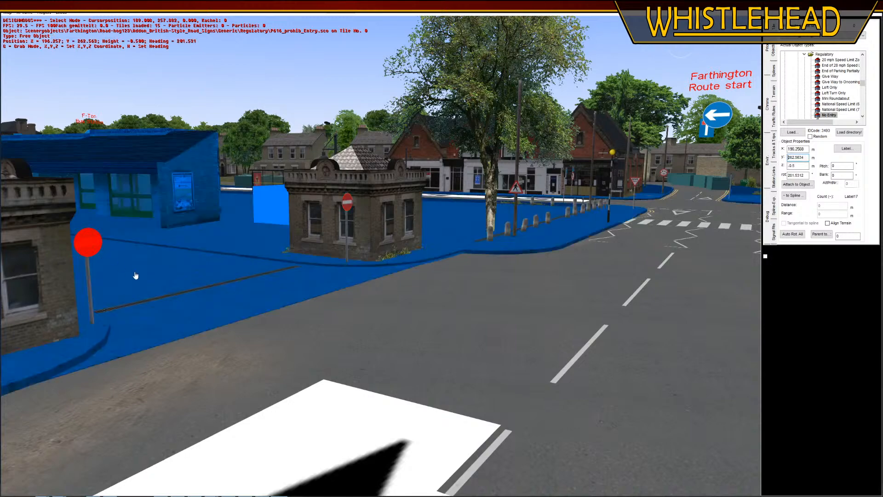
{"action": "key", "text": "Delete"}
{"action": "left_click", "coordinate": [91, 289]}
{"action": "key", "text": "Delete"}
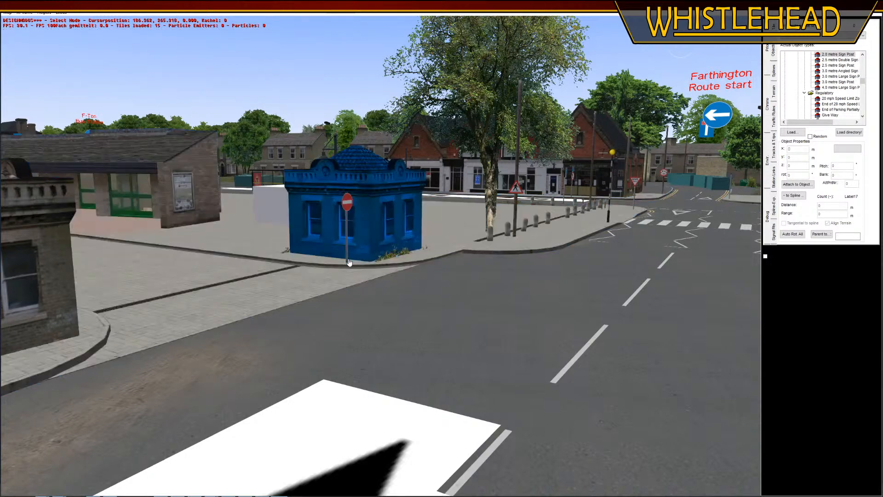
Insert another 2.5 metre Sign Post matching the rotated one and place it beside the opposite gatehouse, where the old post stood
{"action": "left_click", "coordinate": [347, 261]}
{"action": "key", "text": "Insert"}
{"action": "middle_click_drag", "start_coordinate": [278, 318], "coordinate": [263, 327]}
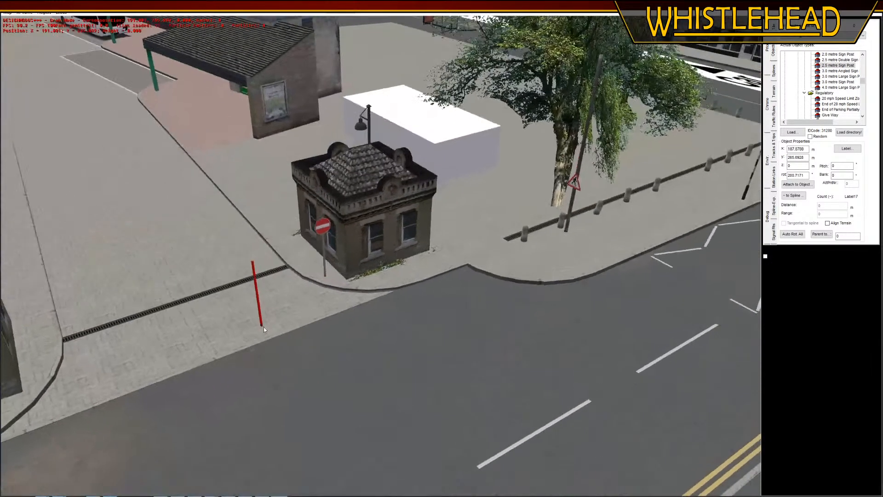
{"action": "middle_click_drag", "start_coordinate": [213, 298], "coordinate": [252, 325]}
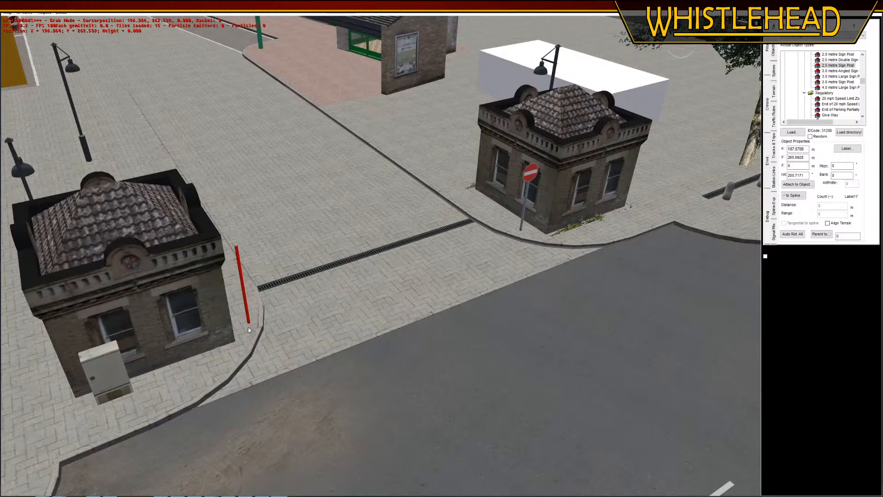
{"action": "left_click", "coordinate": [245, 326]}
Insert another No Entry sign by the entrance and attach it to the new 2.5 metre post
{"action": "left_click", "coordinate": [531, 175]}
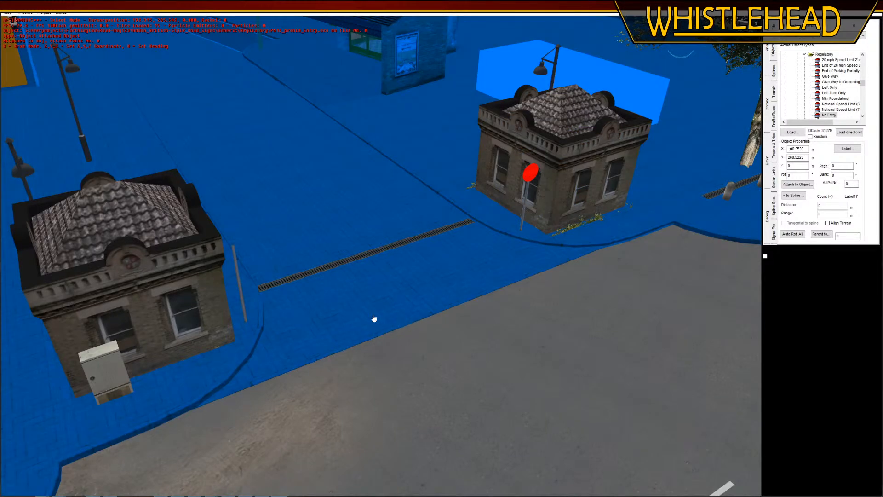
{"action": "key", "text": "Insert"}
{"action": "middle_click_drag", "start_coordinate": [367, 318], "coordinate": [299, 320]}
{"action": "left_click", "coordinate": [279, 317]}
{"action": "left_click", "coordinate": [801, 186]}
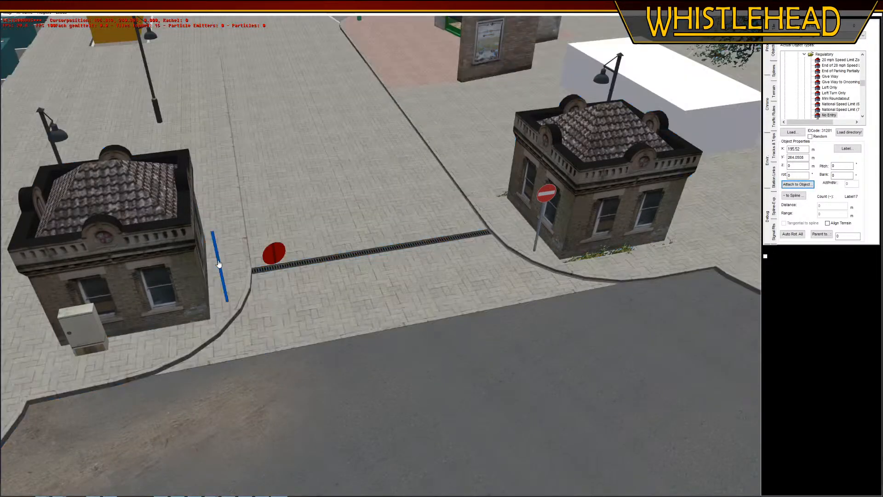
{"action": "left_click", "coordinate": [224, 285]}
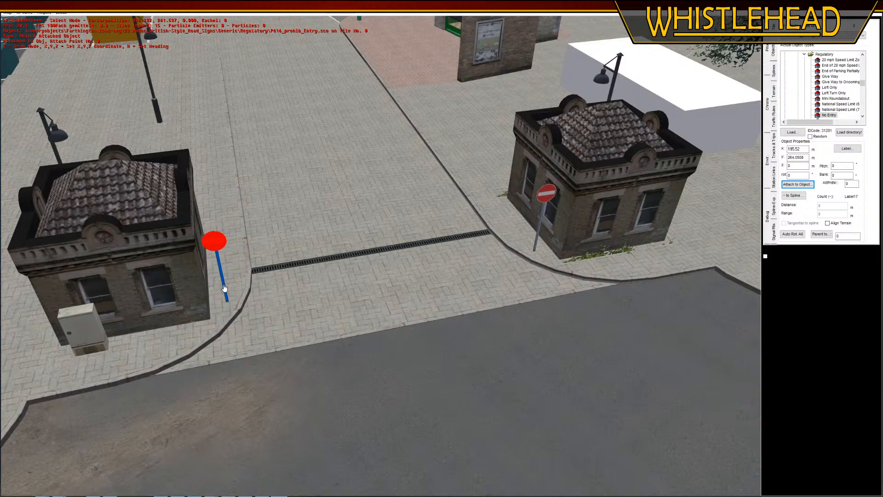
Reposition the No Entry sign post beside the gatehouse with the utility cabinet, keeping it close to the building's corner
{"action": "left_click", "coordinate": [225, 294]}
{"action": "key", "text": "g"}
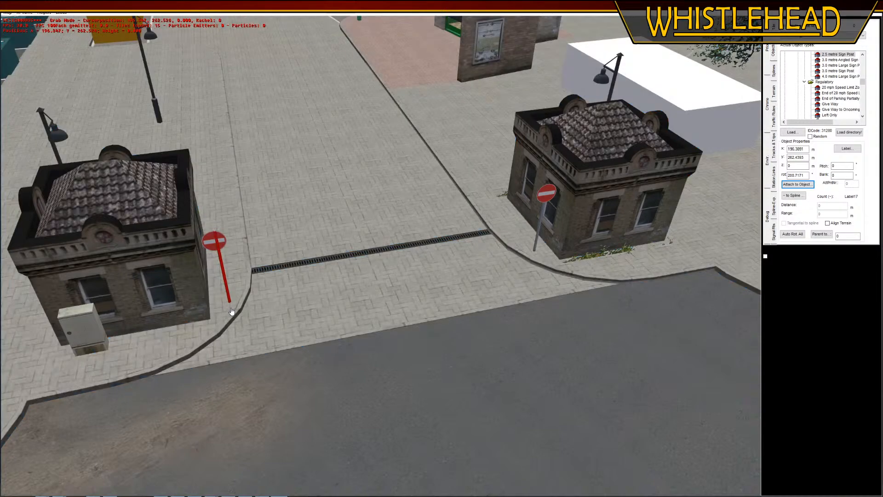
{"action": "left_click", "coordinate": [230, 309]}
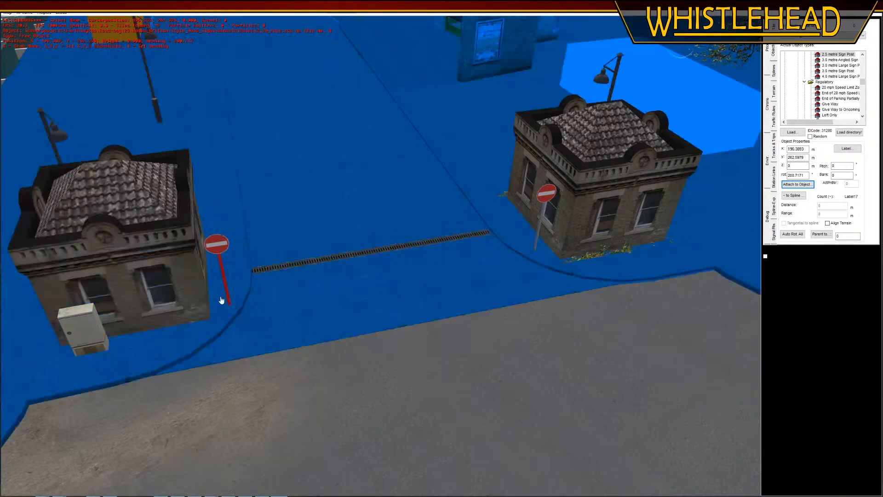
{"action": "key", "text": "g"}
{"action": "left_click", "coordinate": [226, 300]}
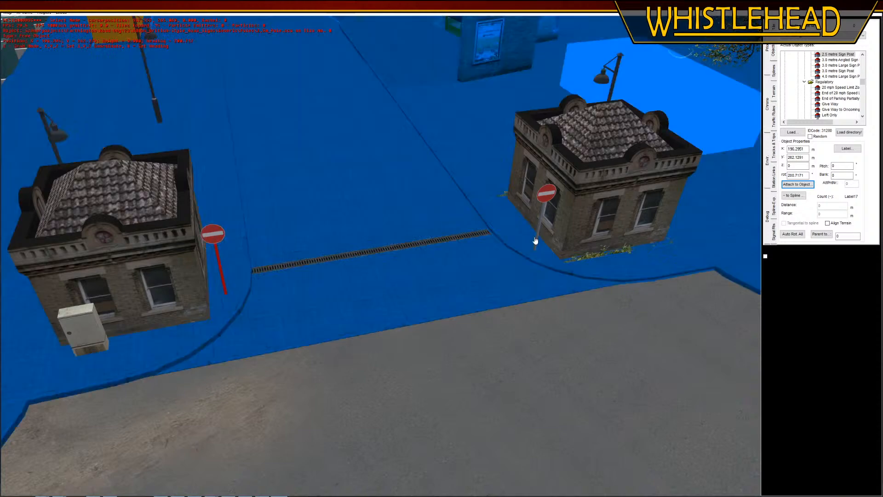
Nudge the No Entry sign post beside the opposite gatehouse slightly towards the entrance
{"action": "left_click", "coordinate": [536, 251]}
{"action": "key", "text": "g"}
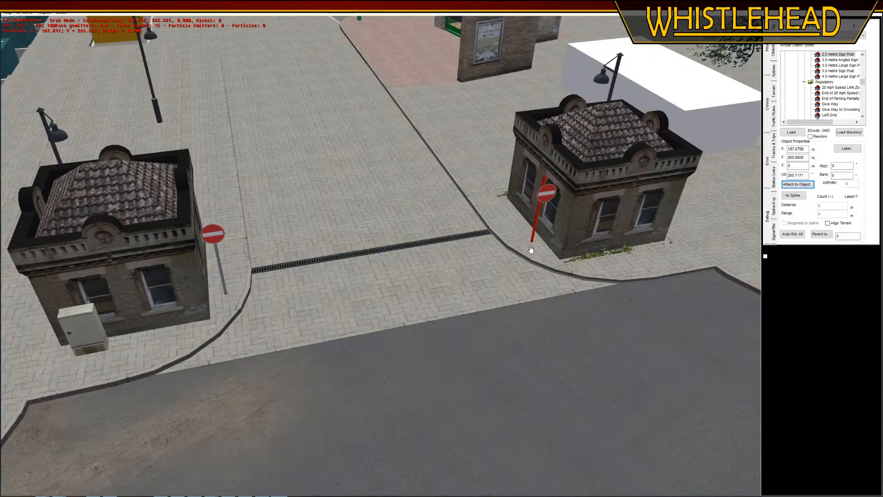
{"action": "left_click", "coordinate": [619, 394]}
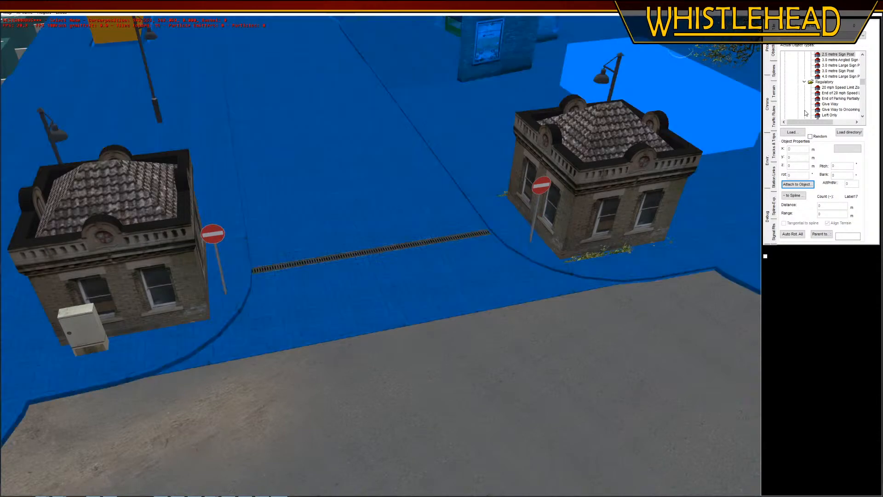
Delete the gutter grille spline crossing the entrance between the two gatehouses and save the map
{"action": "left_click", "coordinate": [776, 77]}
{"action": "left_click", "coordinate": [436, 244]}
{"action": "key", "text": "Delete"}
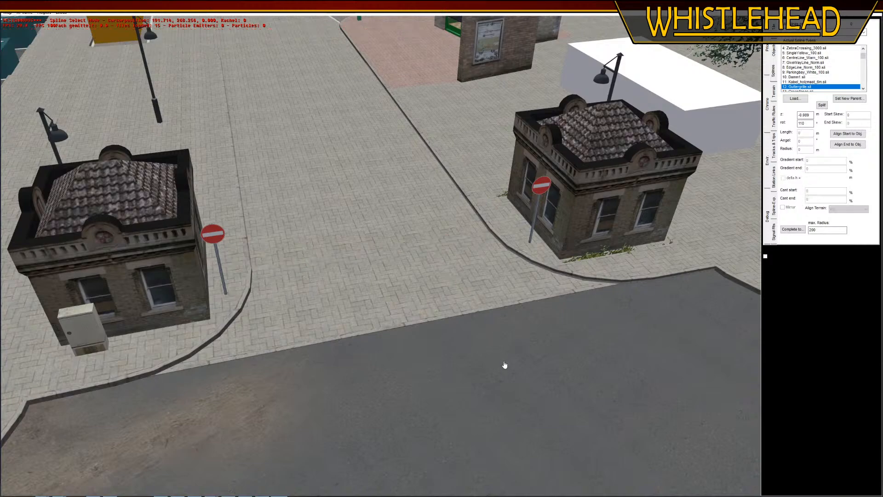
{"action": "middle_click_drag", "start_coordinate": [504, 364], "coordinate": [540, 348]}
{"action": "right_click_drag", "start_coordinate": [540, 349], "coordinate": [467, 181]}
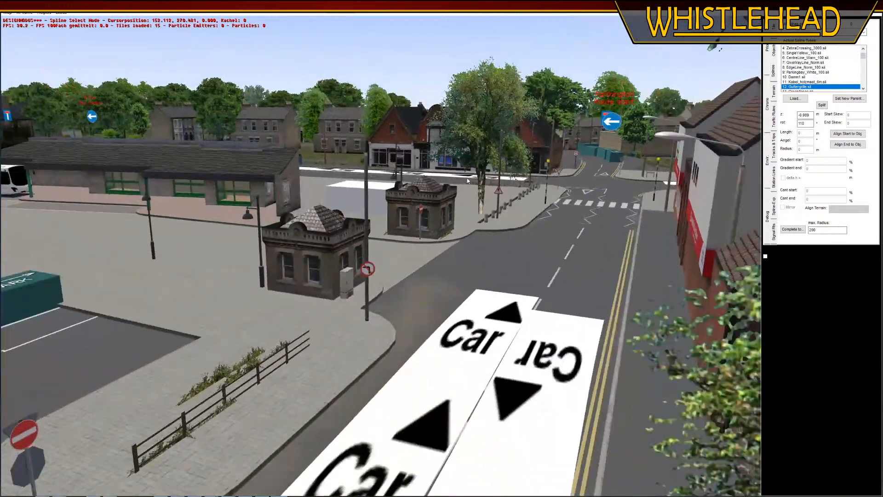
{"action": "left_click", "coordinate": [8, 14]}
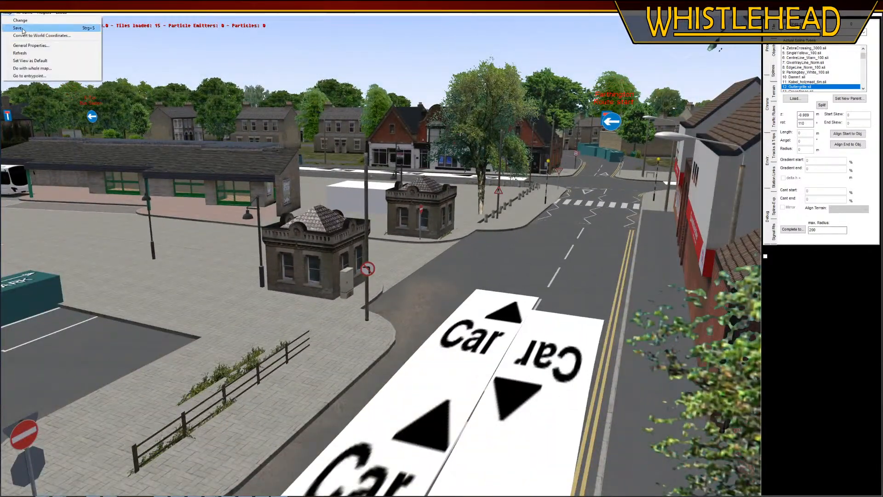
{"action": "left_click", "coordinate": [20, 29]}
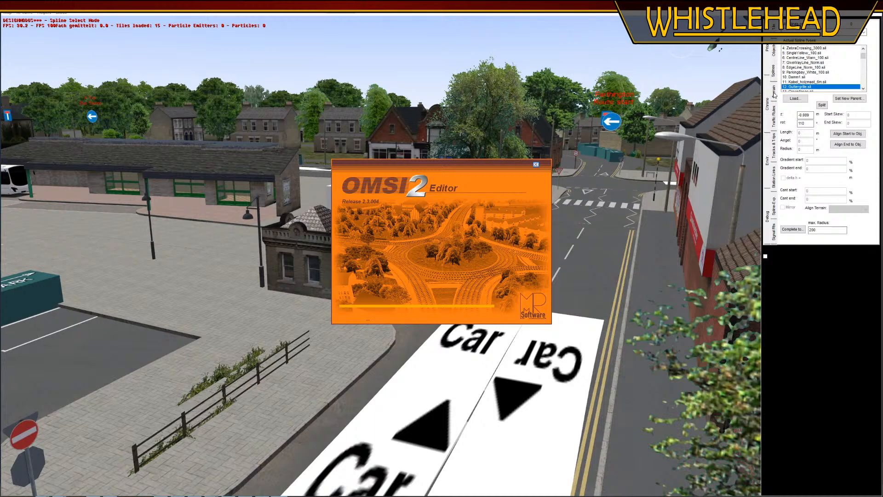
Rub the Sand.bmp ground layer off the road in front of the gatehouse entrance and save the map
{"action": "left_click", "coordinate": [776, 94]}
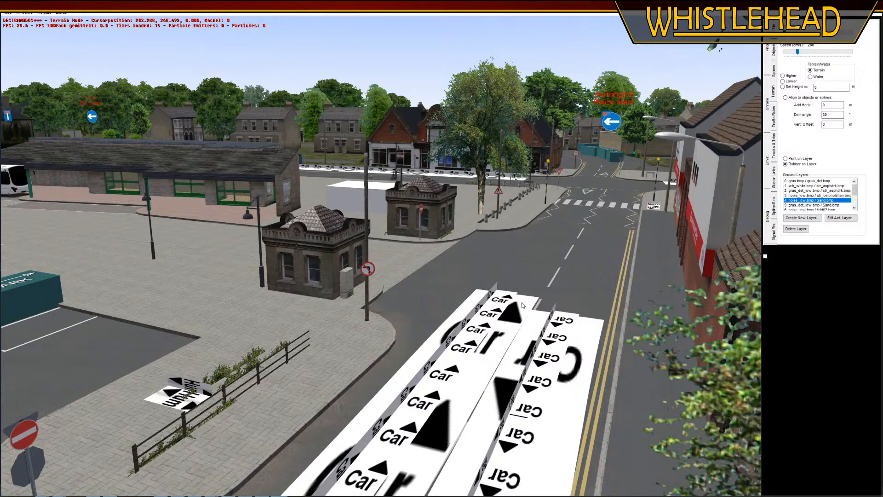
{"action": "right_click_drag", "start_coordinate": [522, 304], "coordinate": [515, 350]}
{"action": "middle_click_drag", "start_coordinate": [515, 349], "coordinate": [462, 287]}
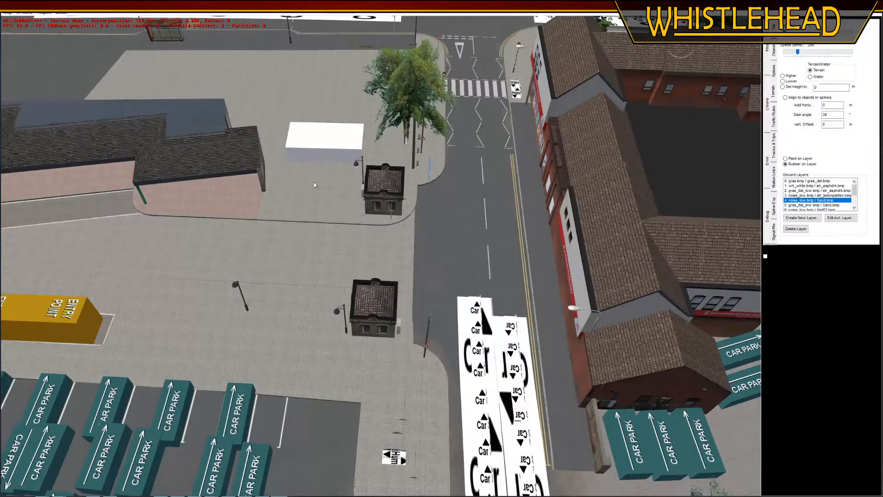
{"action": "left_click", "coordinate": [7, 14]}
{"action": "left_click", "coordinate": [18, 28]}
Delete the wooden fence splines on the paved corner beside the car park, near the gatehouse
{"action": "middle_click_drag", "start_coordinate": [390, 352], "coordinate": [380, 332]}
{"action": "left_click", "coordinate": [775, 56]}
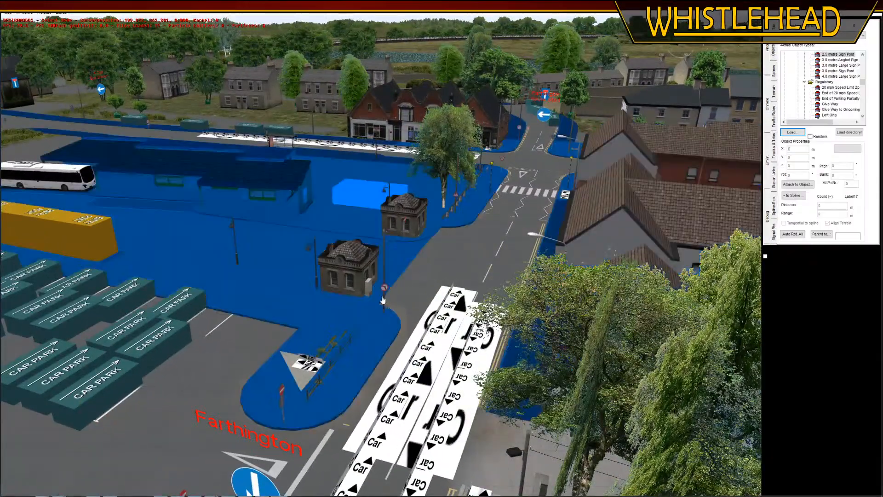
{"action": "scroll", "coordinate": [450, 311], "scroll_direction": "up", "scroll_amount": 5}
{"action": "scroll", "coordinate": [357, 380], "scroll_direction": "up", "scroll_amount": 3}
{"action": "middle_click_drag", "start_coordinate": [304, 346], "coordinate": [363, 294]}
{"action": "scroll", "coordinate": [345, 309], "scroll_direction": "up", "scroll_amount": 3}
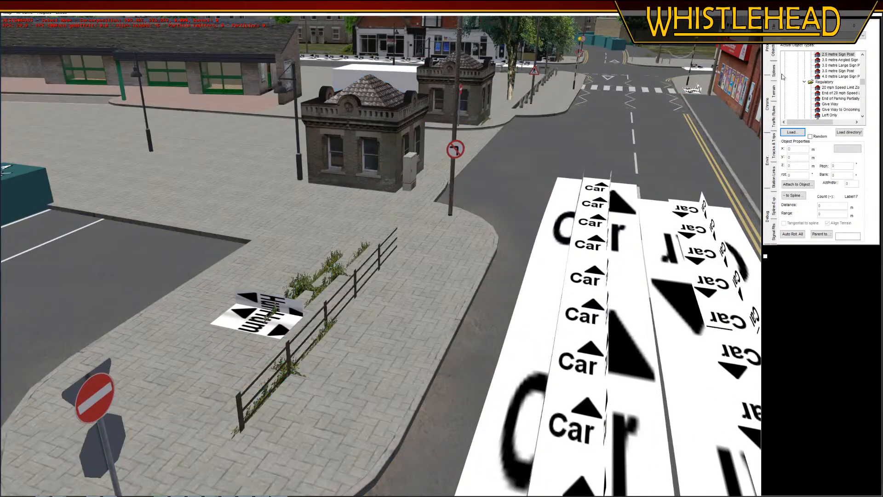
{"action": "left_click", "coordinate": [774, 71]}
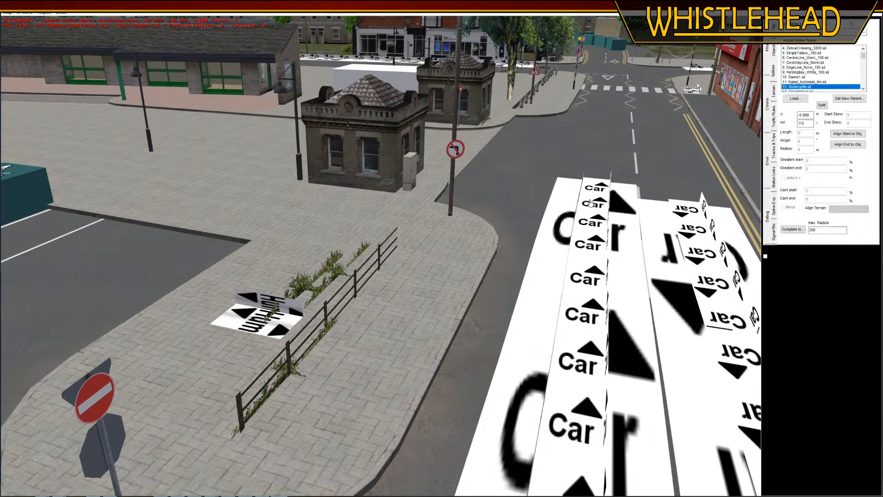
{"action": "left_click", "coordinate": [233, 361]}
{"action": "key", "text": "Delete"}
{"action": "left_click", "coordinate": [336, 309]}
{"action": "key", "text": "Delete"}
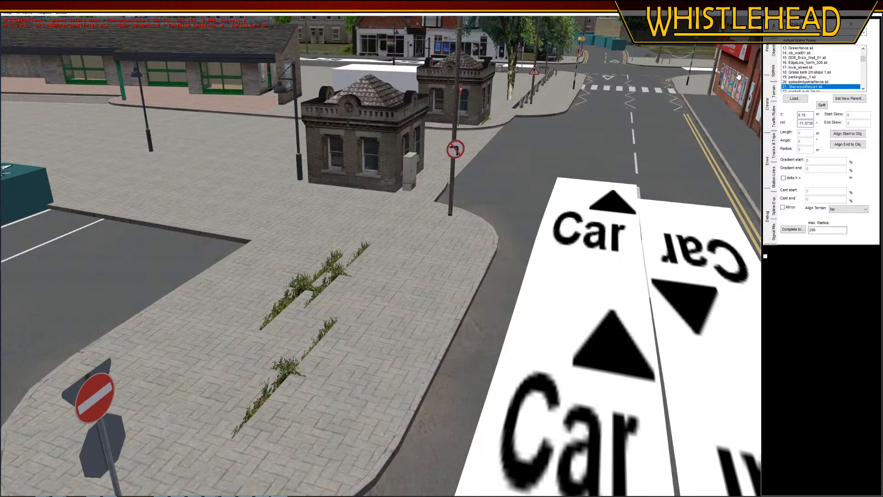
Delete the shrubbery objects left on the paved corner where the fence stood
{"action": "left_click", "coordinate": [282, 377]}
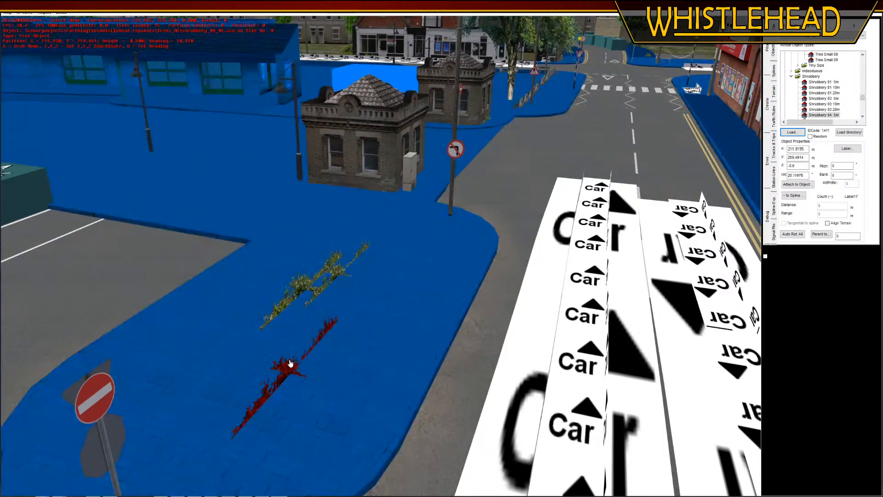
{"action": "key", "text": "Delete"}
{"action": "left_click", "coordinate": [339, 276]}
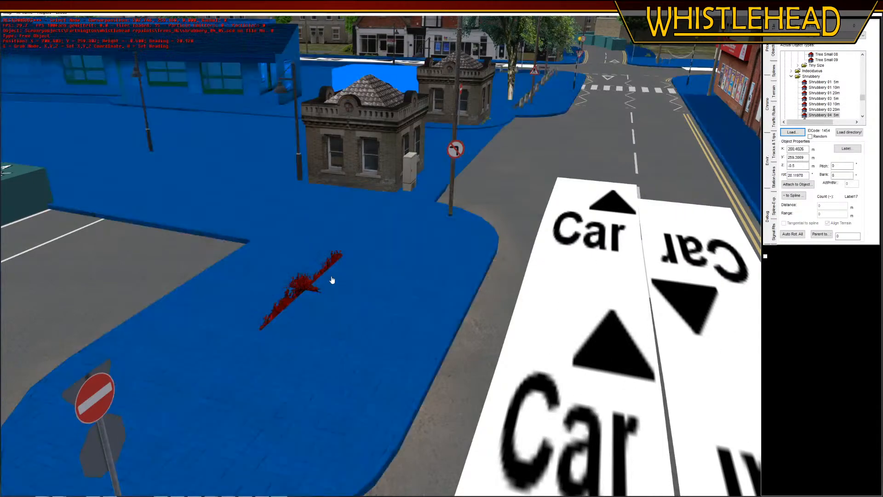
{"action": "key", "text": "Delete"}
Inspect the cleared corner, the bus bays, the grass verges and the road running behind the bus station
{"action": "right_click_drag", "start_coordinate": [496, 419], "coordinate": [487, 465]}
{"action": "middle_click_drag", "start_coordinate": [487, 464], "coordinate": [345, 387]}
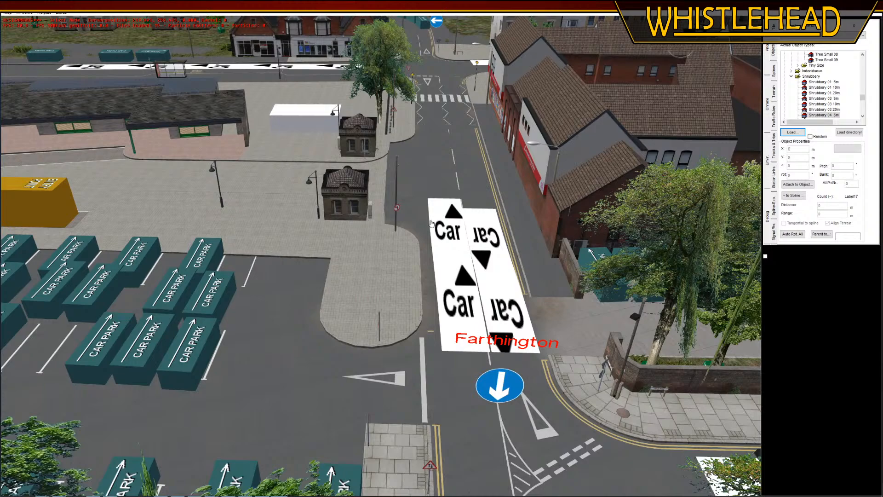
{"action": "middle_click_drag", "start_coordinate": [112, 215], "coordinate": [198, 170]}
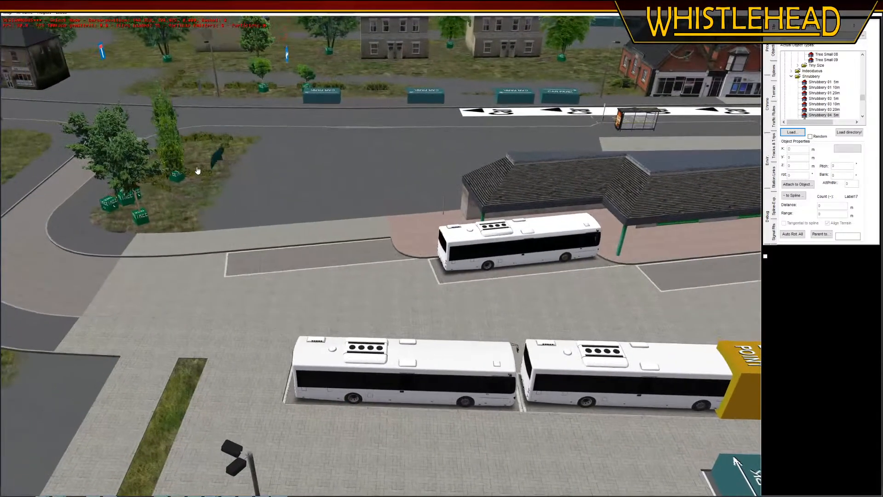
{"action": "middle_click", "coordinate": [198, 170]}
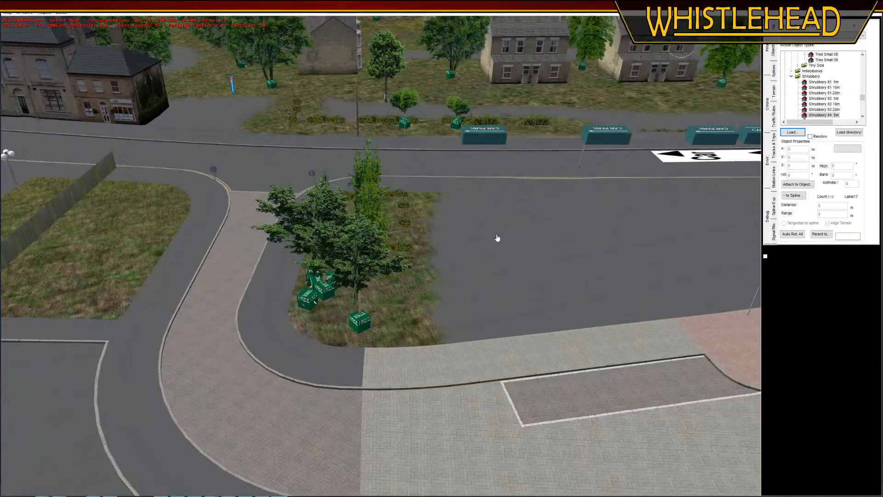
{"action": "middle_click_drag", "start_coordinate": [481, 244], "coordinate": [508, 250]}
{"action": "middle_click", "coordinate": [181, 165]}
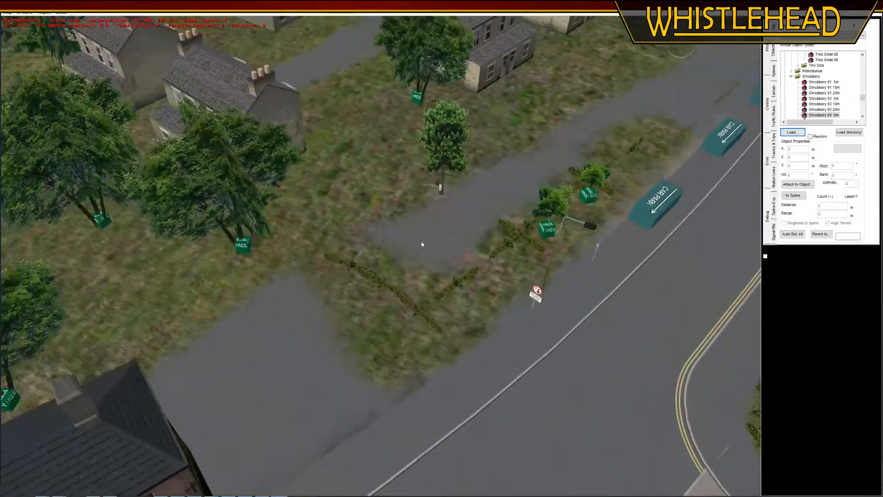
{"action": "middle_click_drag", "start_coordinate": [422, 243], "coordinate": [444, 238]}
{"action": "middle_click", "coordinate": [501, 129]}
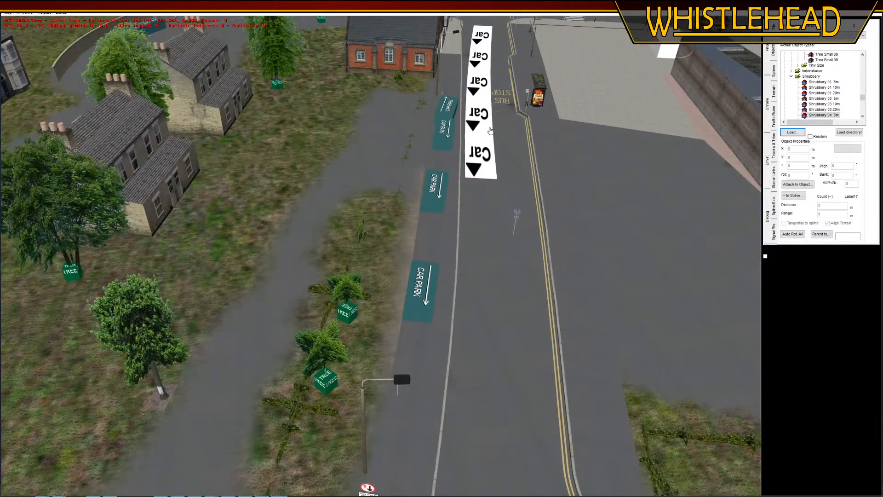
{"action": "middle_click", "coordinate": [523, 72]}
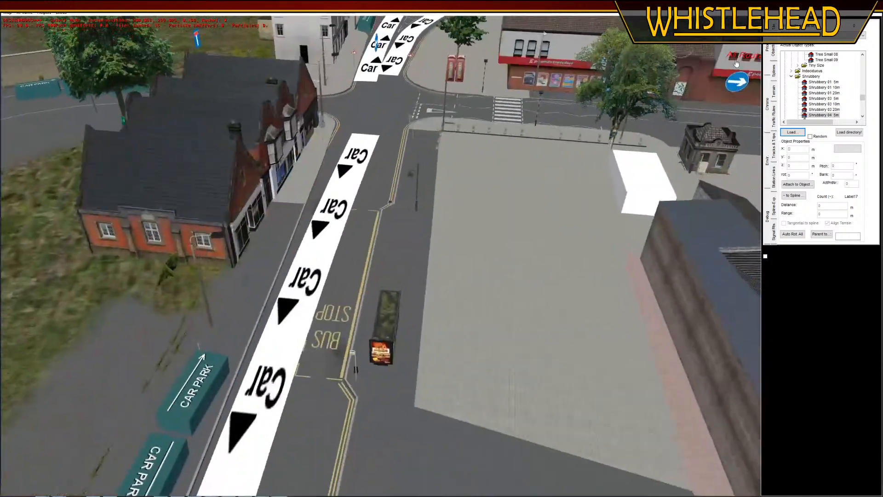
Select the double yellow line spline along the kerb in front of the red-brick shops and switch to wireframe view
{"action": "left_click", "coordinate": [774, 73]}
{"action": "middle_click", "coordinate": [335, 134]}
{"action": "middle_click_drag", "start_coordinate": [285, 161], "coordinate": [306, 157]}
{"action": "left_click", "coordinate": [407, 169]}
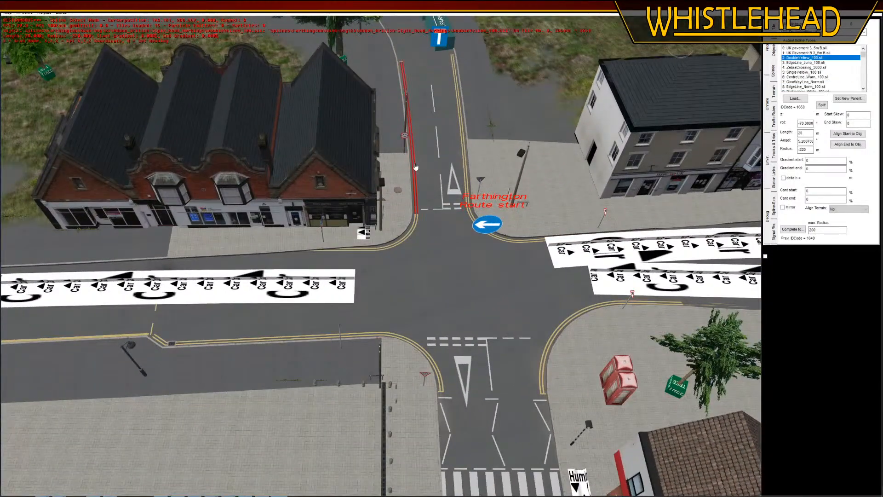
{"action": "left_click", "coordinate": [363, 256]}
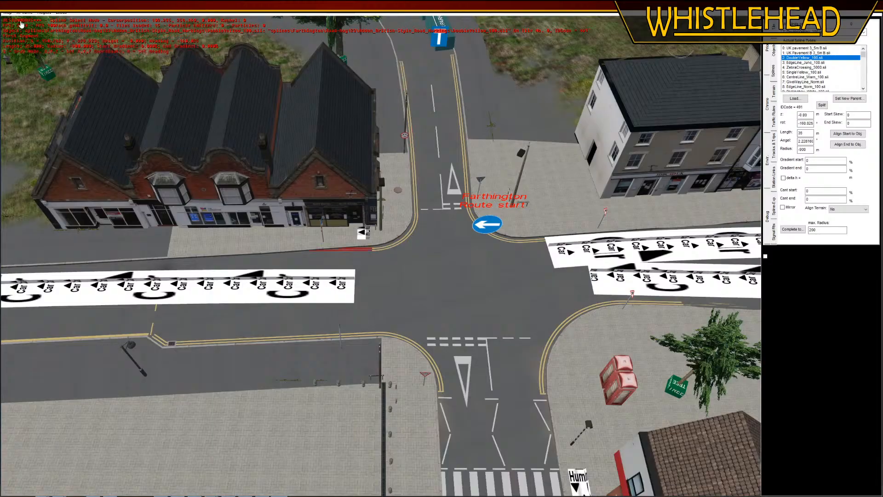
{"action": "left_click", "coordinate": [40, 13]}
{"action": "left_click", "coordinate": [59, 52]}
Move the double yellow line so it starts at the end of the junction corner's double yellow curve by the shops
{"action": "right_click_drag", "start_coordinate": [318, 105], "coordinate": [317, 220]}
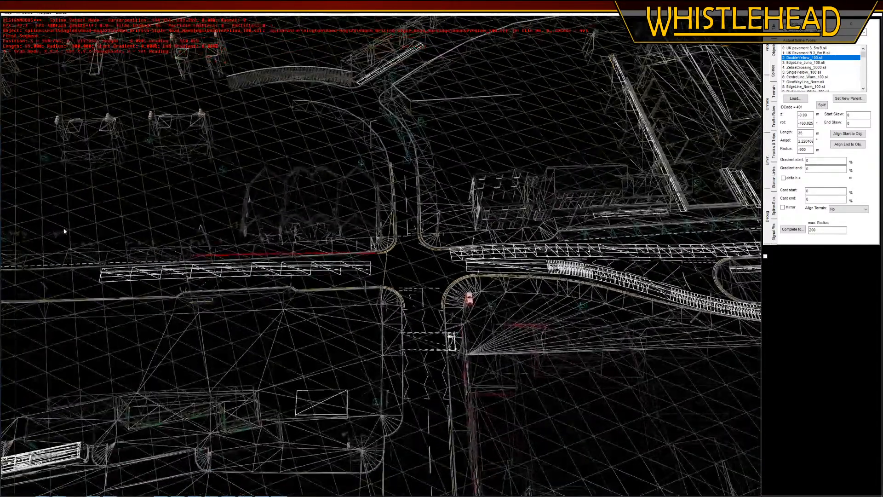
{"action": "middle_click", "coordinate": [64, 231]}
{"action": "scroll", "coordinate": [463, 291], "scroll_direction": "up", "scroll_amount": 8}
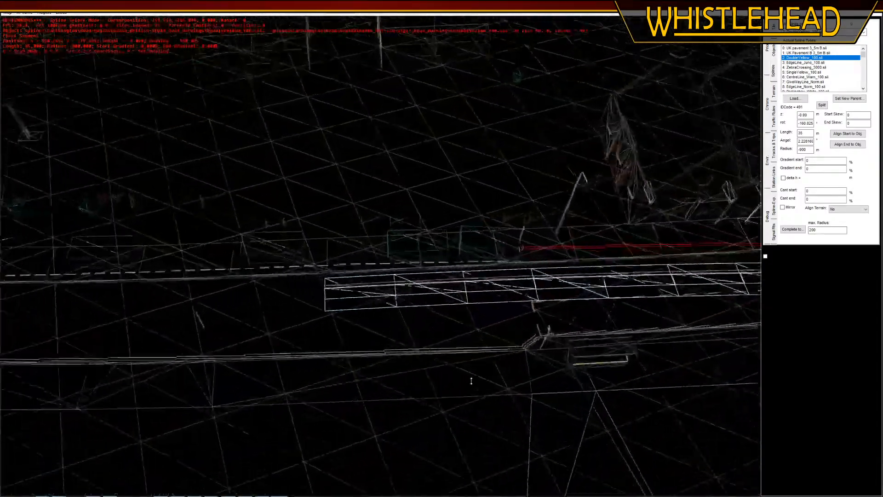
{"action": "right_click_drag", "start_coordinate": [460, 337], "coordinate": [452, 335]}
{"action": "middle_click_drag", "start_coordinate": [453, 334], "coordinate": [453, 341]}
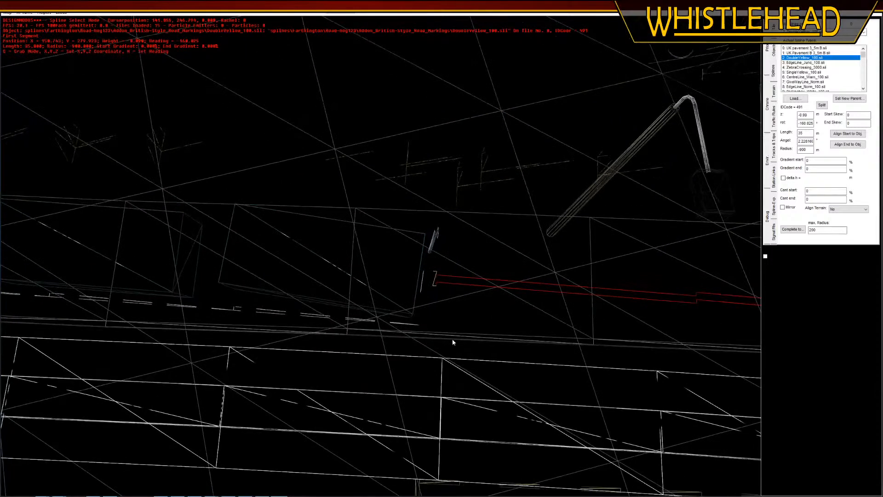
{"action": "middle_click", "coordinate": [453, 341]}
{"action": "key", "text": "g"}
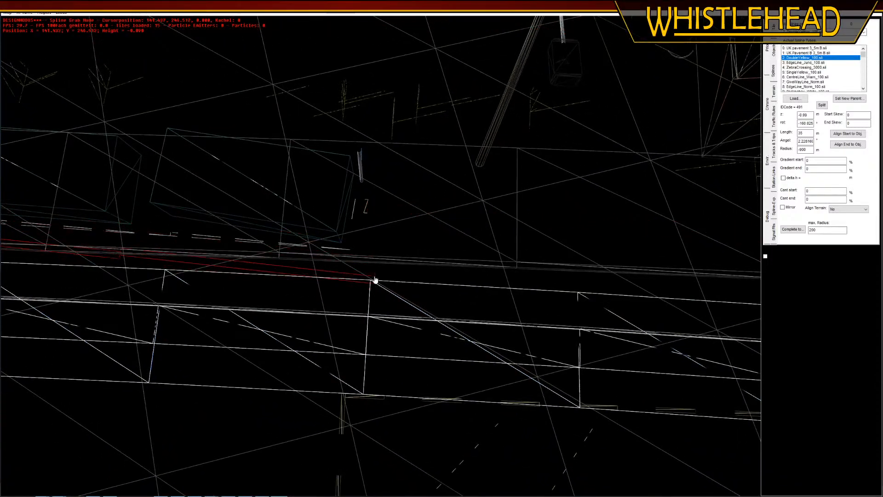
{"action": "left_click", "coordinate": [298, 273]}
{"action": "scroll", "coordinate": [317, 222], "scroll_direction": "down", "scroll_amount": 8}
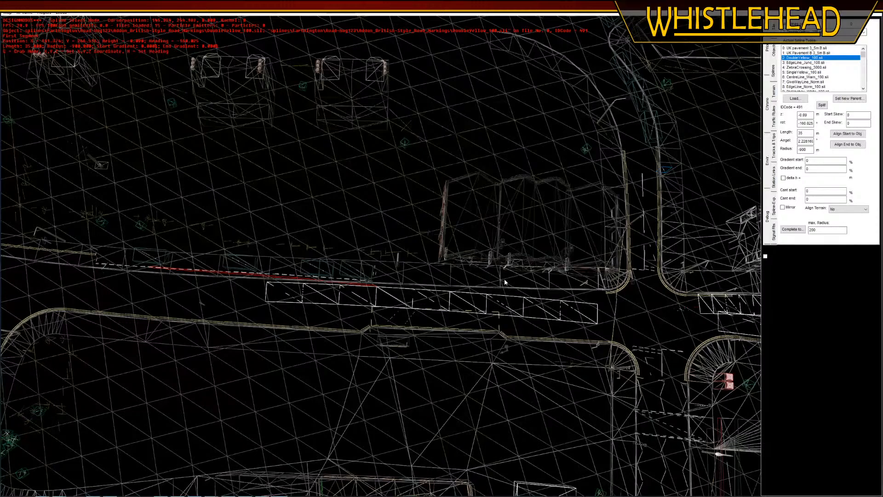
{"action": "right_click_drag", "start_coordinate": [645, 342], "coordinate": [531, 321]}
{"action": "scroll", "coordinate": [543, 340], "scroll_direction": "up", "scroll_amount": 5}
{"action": "right_click_drag", "start_coordinate": [736, 322], "coordinate": [465, 271]}
{"action": "scroll", "coordinate": [427, 309], "scroll_direction": "up", "scroll_amount": 3}
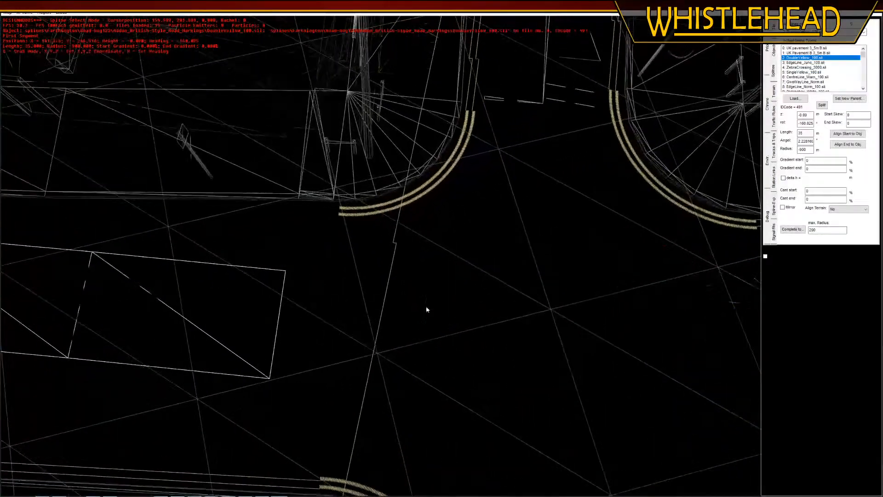
{"action": "key", "text": "g"}
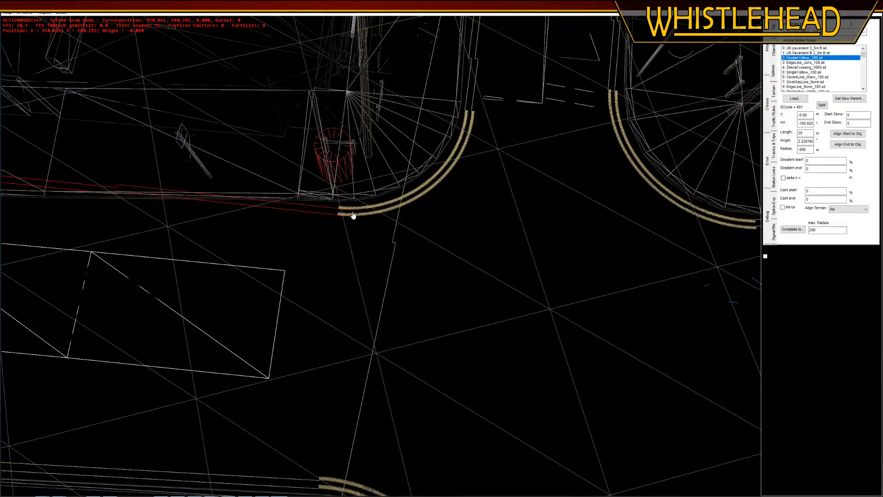
{"action": "left_click", "coordinate": [353, 215]}
Rotate the double yellow line to run along the kerb and straighten it with a radius of 0
{"action": "scroll", "coordinate": [499, 258], "scroll_direction": "down", "scroll_amount": 4}
{"action": "middle_click_drag", "start_coordinate": [109, 212], "coordinate": [192, 229]}
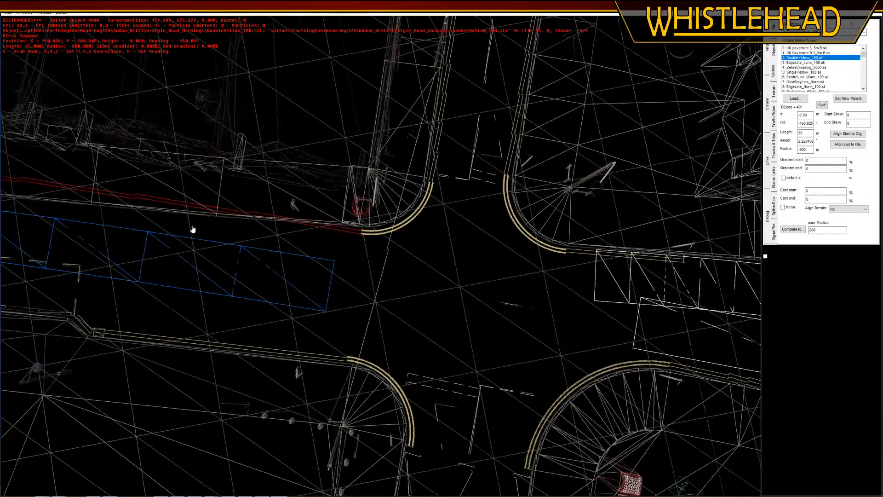
{"action": "right_click_drag", "start_coordinate": [191, 229], "coordinate": [249, 242]}
{"action": "key", "text": "r"}
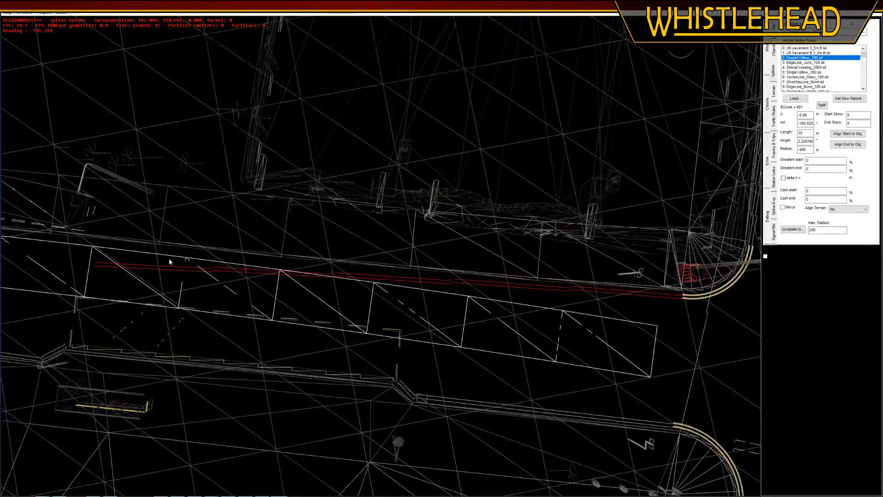
{"action": "left_click", "coordinate": [169, 259]}
{"action": "type", "text": "0"}
{"action": "key", "text": "Return"}
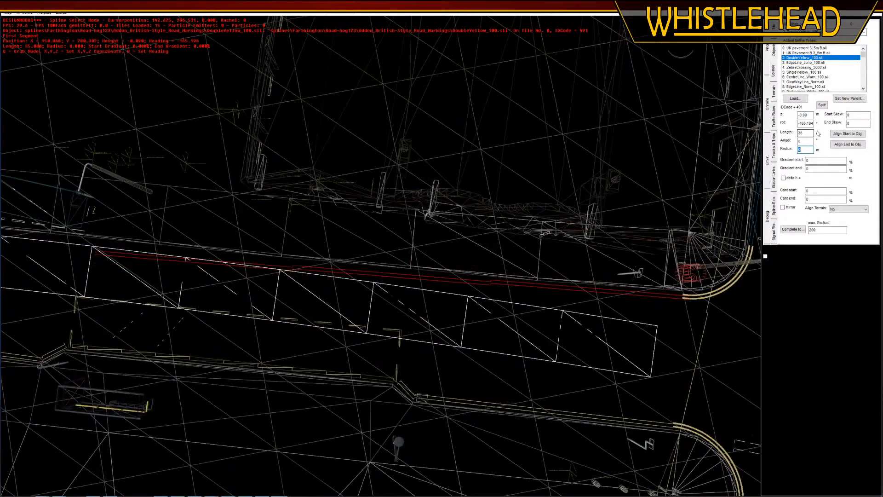
Shorten the double yellow line by the shops to a length of 7 m and rotate it to follow the kerb
{"action": "key", "text": "Return"}
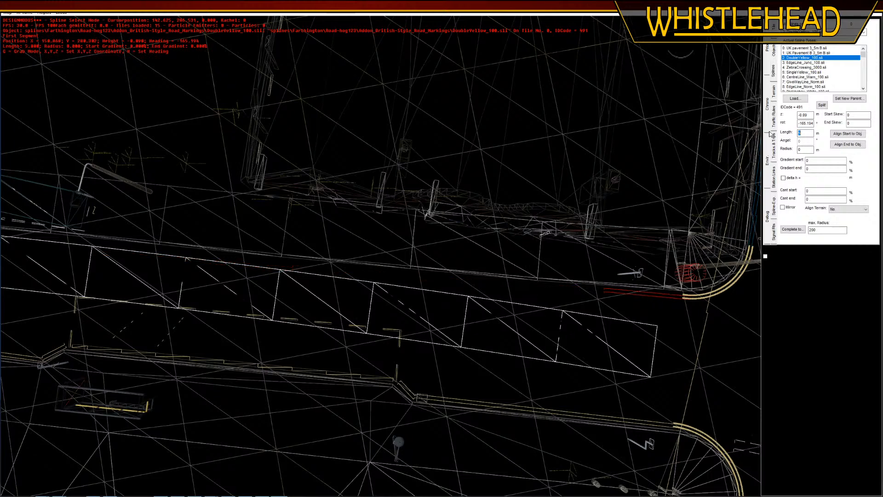
{"action": "key", "text": "Return"}
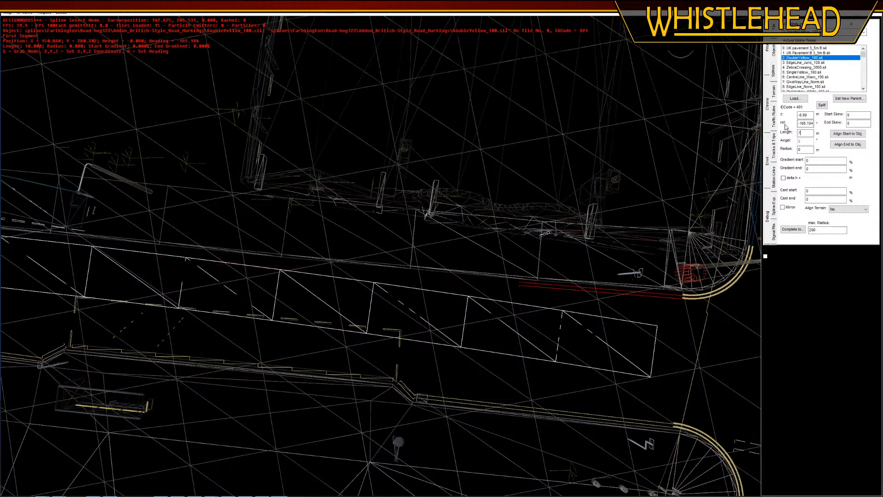
{"action": "type", "text": "7"}
{"action": "key", "text": "Return"}
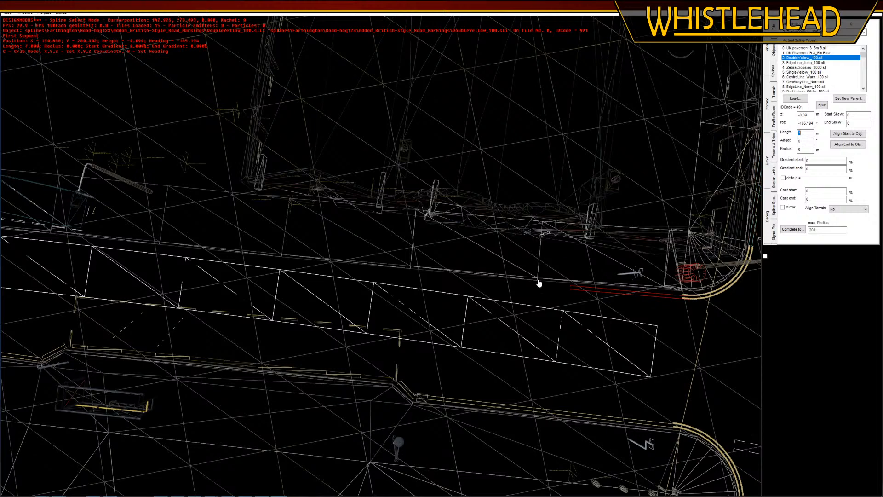
{"action": "key", "text": "h"}
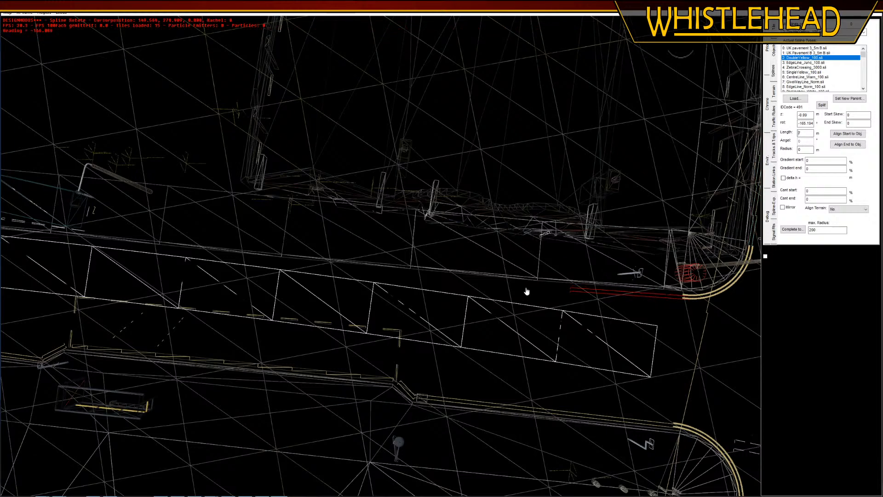
{"action": "left_click", "coordinate": [387, 282]}
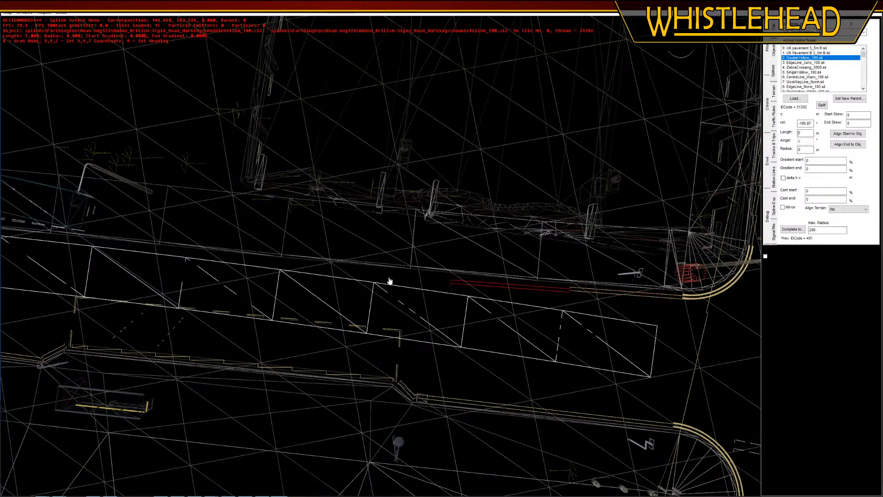
Extend the double yellow line with further 7 m segments, rotating each to follow the kerb towards the car park objects
{"action": "left_click", "coordinate": [345, 275]}
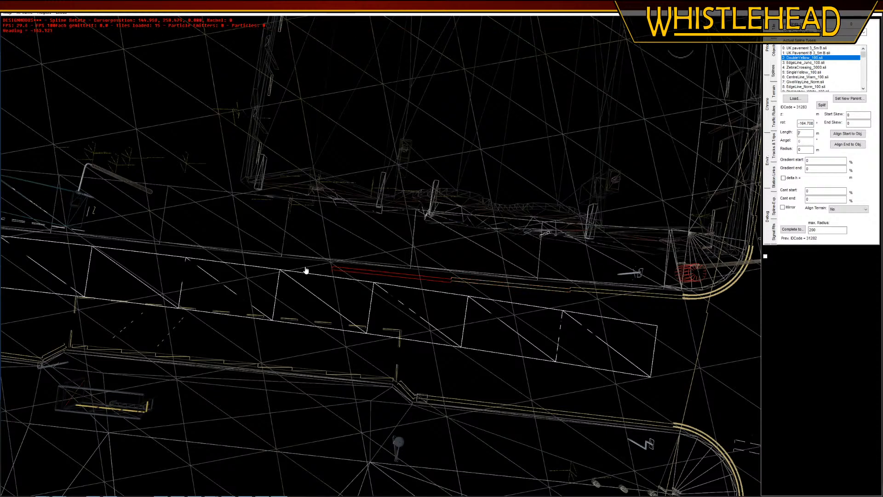
{"action": "left_click", "coordinate": [194, 267]}
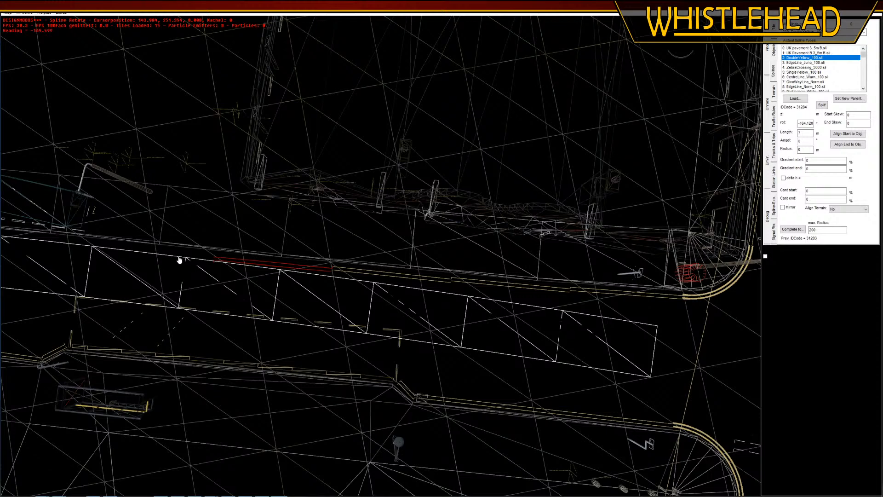
{"action": "left_click", "coordinate": [175, 255]}
{"action": "middle_click_drag", "start_coordinate": [46, 252], "coordinate": [250, 258]}
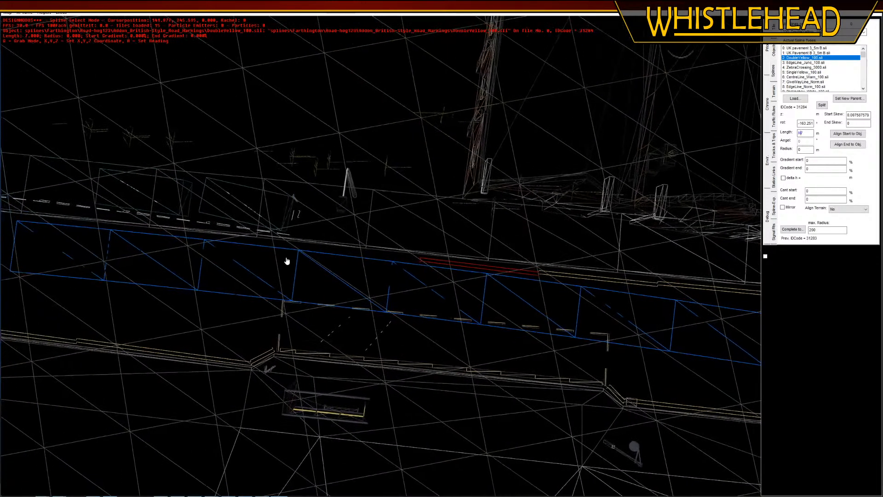
{"action": "left_click", "coordinate": [263, 253]}
{"action": "key", "text": "h"}
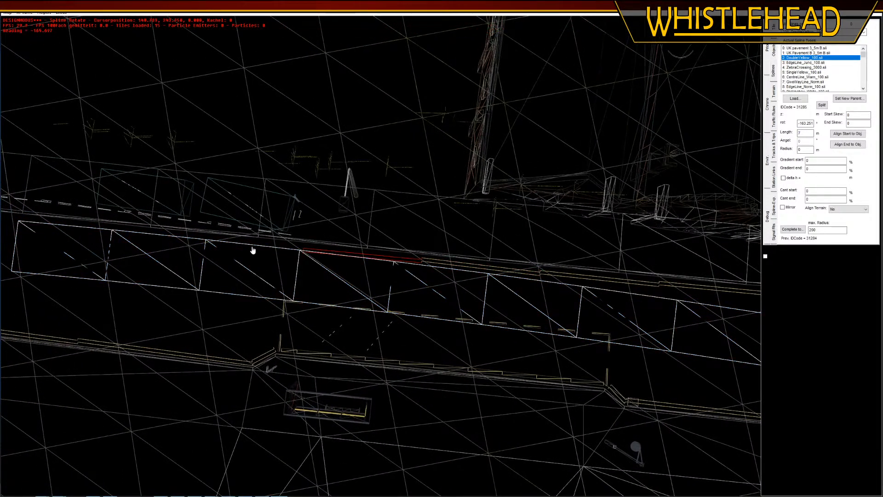
{"action": "left_click", "coordinate": [260, 247]}
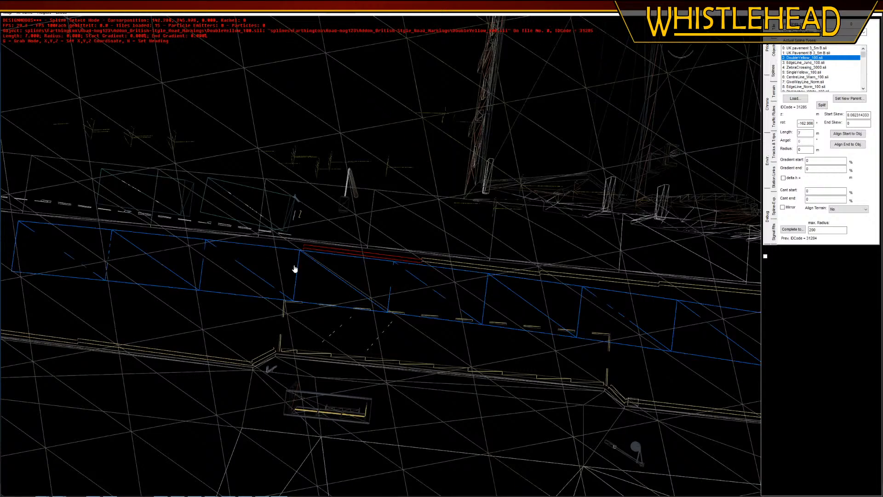
Delete the invisible street spline running along the road past the shops and turn off wireframe view
{"action": "left_click", "coordinate": [307, 270]}
{"action": "key", "text": "Delete"}
{"action": "middle_click_drag", "start_coordinate": [731, 291], "coordinate": [386, 265]}
{"action": "scroll", "coordinate": [402, 316], "scroll_direction": "up", "scroll_amount": 5}
{"action": "middle_click_drag", "start_coordinate": [502, 256], "coordinate": [463, 255]}
{"action": "scroll", "coordinate": [425, 327], "scroll_direction": "up", "scroll_amount": 3}
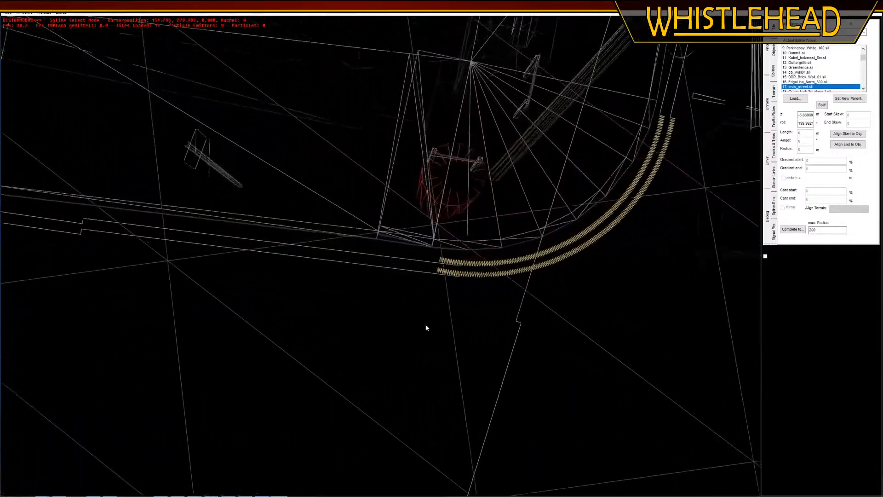
{"action": "left_click", "coordinate": [44, 12]}
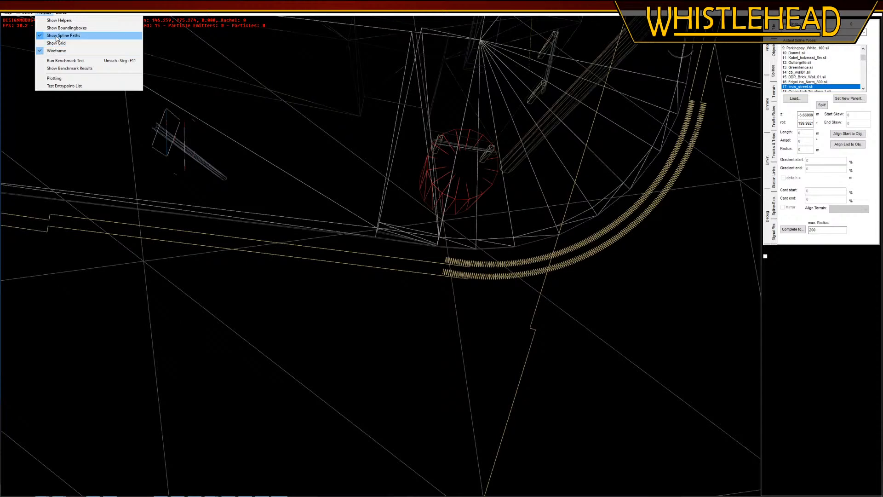
{"action": "left_click", "coordinate": [54, 50]}
{"action": "scroll", "coordinate": [464, 254], "scroll_direction": "up", "scroll_amount": 4}
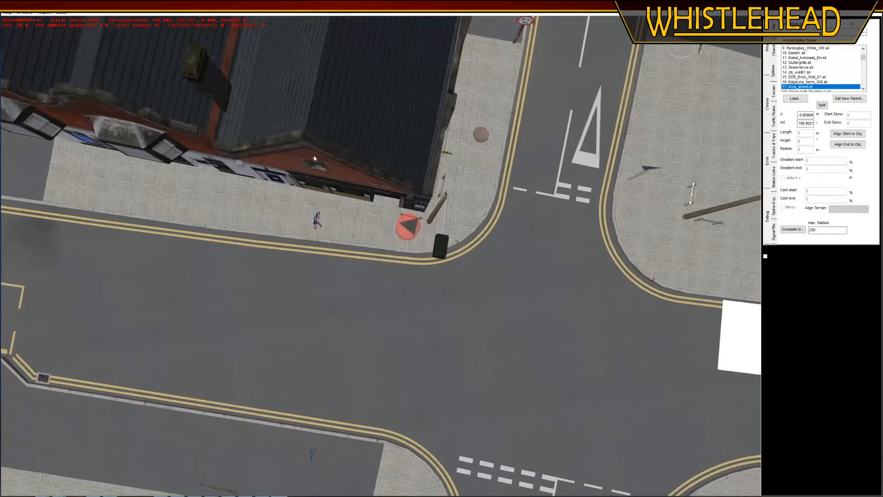
Move the start of the first straight double yellow segment to the end of the curved lines at the shop corner
{"action": "left_click", "coordinate": [416, 262]}
{"action": "left_click", "coordinate": [416, 262]}
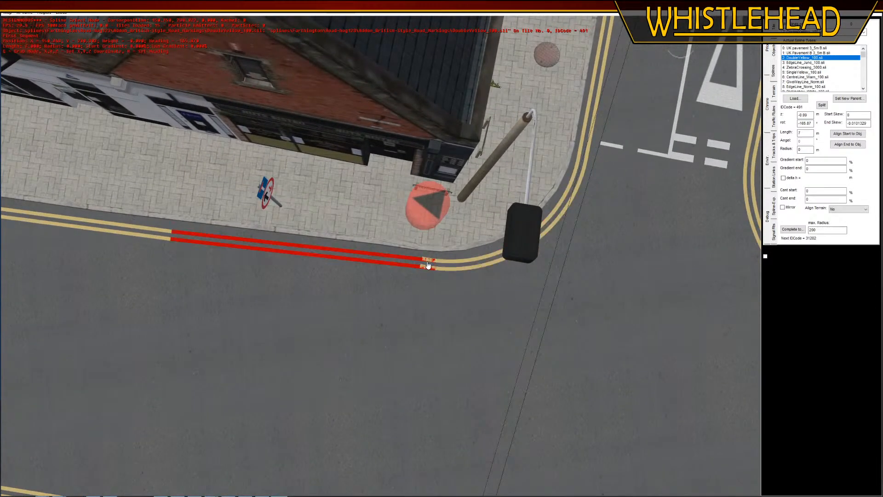
{"action": "key", "text": "g"}
{"action": "left_click", "coordinate": [429, 264]}
{"action": "scroll", "coordinate": [421, 326], "scroll_direction": "up", "scroll_amount": 4}
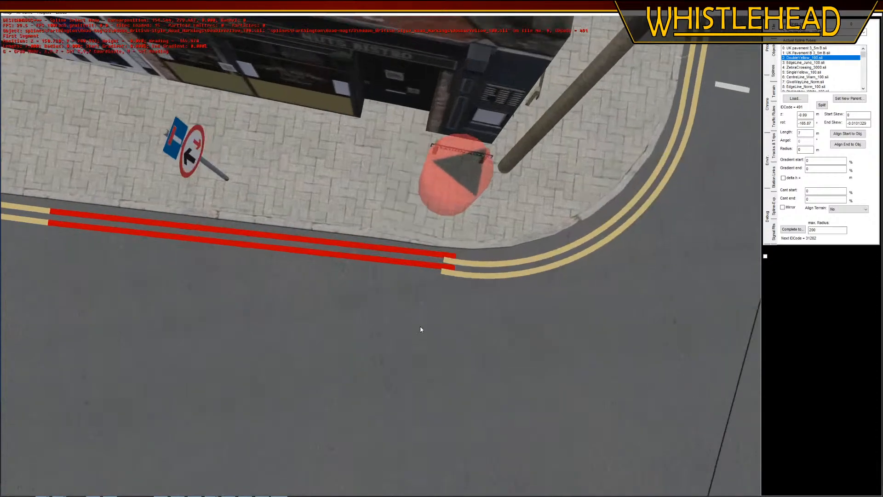
{"action": "left_click", "coordinate": [429, 166]}
{"action": "left_click", "coordinate": [471, 229]}
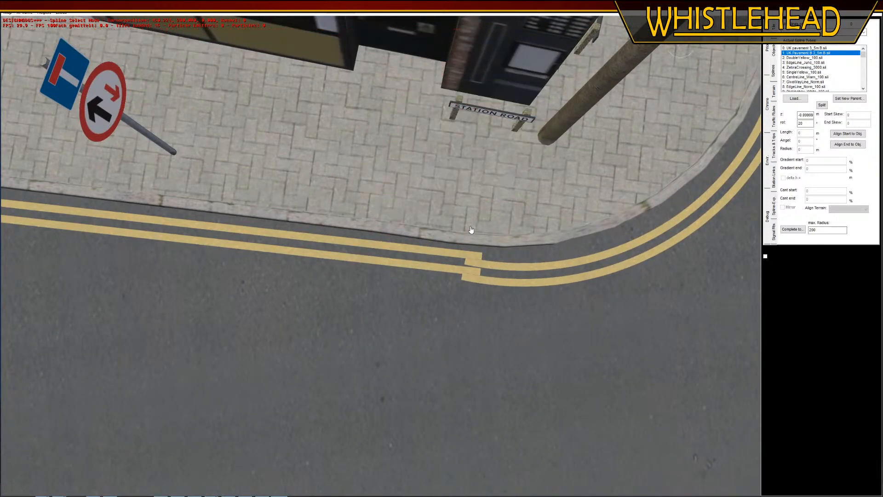
Rotate the last double yellow segment opposite the bus stop to line up with the kerb
{"action": "scroll", "coordinate": [561, 117], "scroll_direction": "down", "scroll_amount": 7}
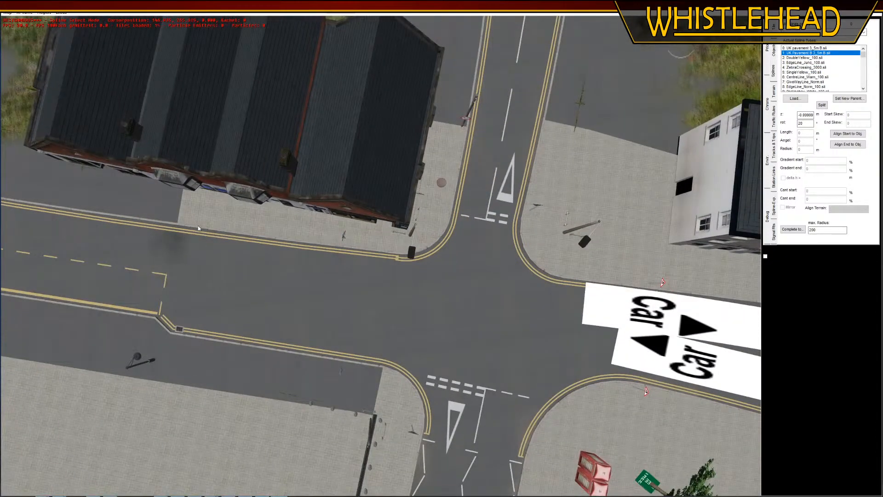
{"action": "middle_click", "coordinate": [199, 226]}
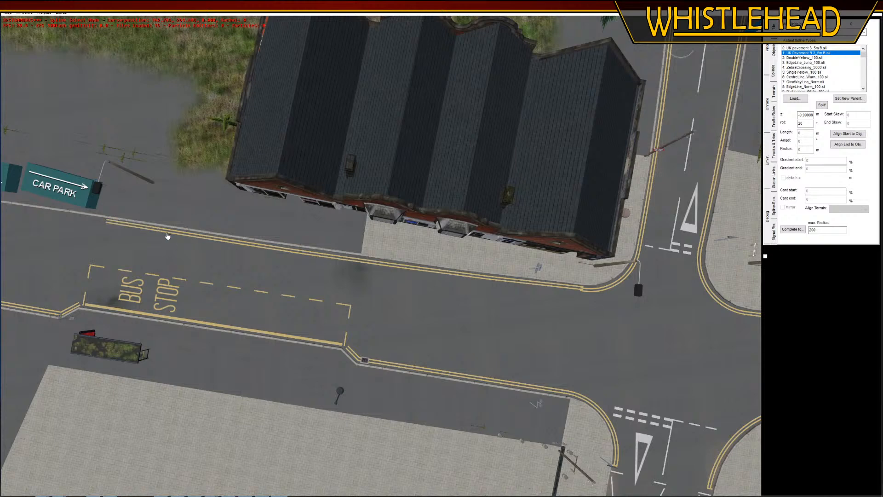
{"action": "left_click", "coordinate": [165, 235]}
{"action": "key", "text": "h"}
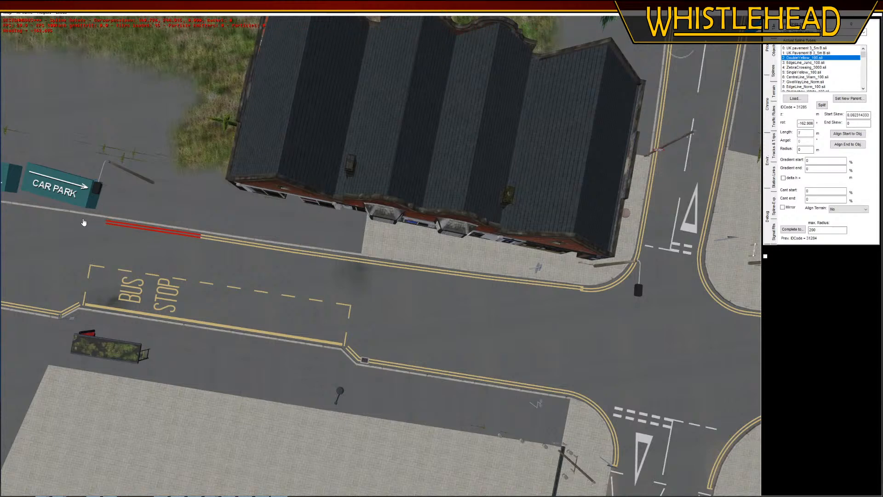
{"action": "left_click", "coordinate": [155, 242]}
Split the curved double yellow spline at the shop corner and delete the short piece overlapping the straight line
{"action": "middle_click", "coordinate": [544, 276]}
{"action": "scroll", "coordinate": [528, 283], "scroll_direction": "up", "scroll_amount": 2}
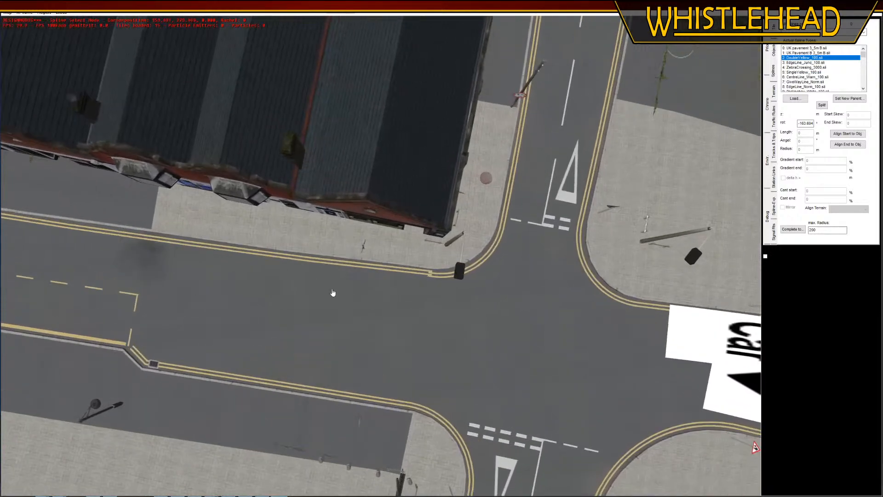
{"action": "left_click", "coordinate": [433, 276]}
{"action": "scroll", "coordinate": [449, 300], "scroll_direction": "up", "scroll_amount": 5}
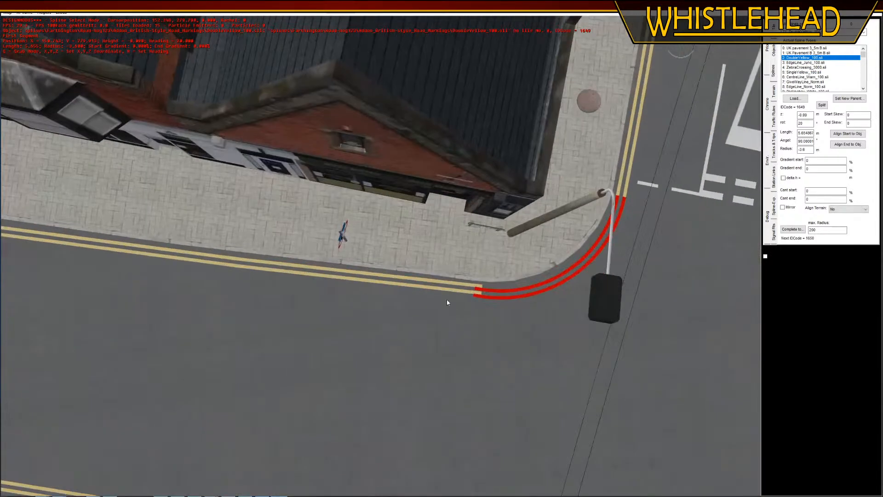
{"action": "left_click", "coordinate": [823, 105]}
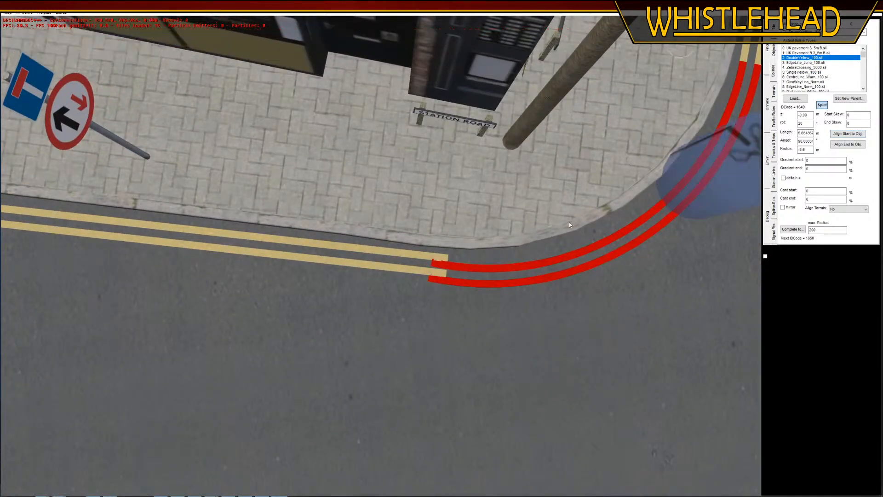
{"action": "left_click", "coordinate": [448, 269]}
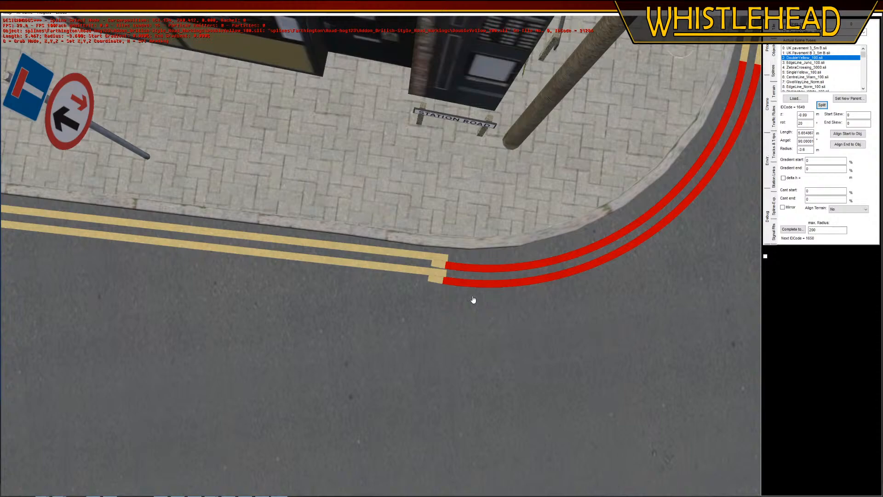
{"action": "left_click", "coordinate": [440, 268]}
{"action": "key", "text": "Delete"}
Move the remaining corner curve so its end joins the straight double yellow line
{"action": "left_click", "coordinate": [447, 270]}
{"action": "key", "text": "g"}
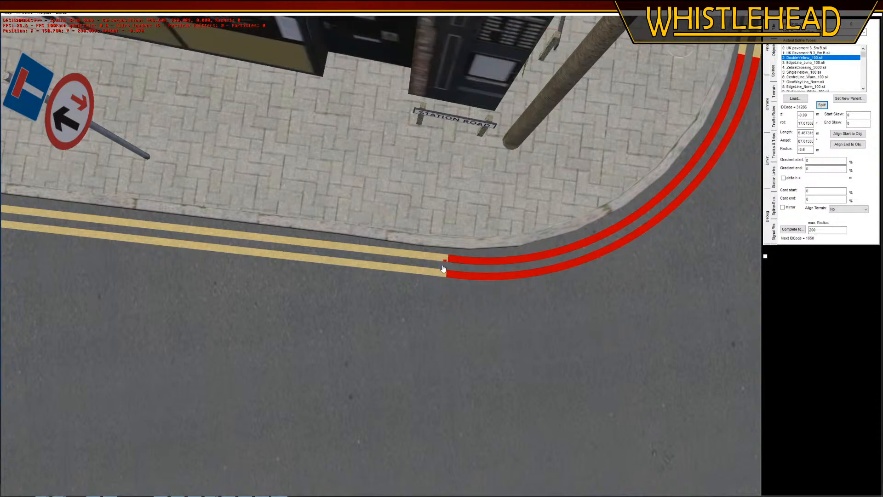
{"action": "left_click", "coordinate": [443, 268]}
{"action": "left_click", "coordinate": [524, 408]}
{"action": "scroll", "coordinate": [524, 408], "scroll_direction": "down", "scroll_amount": 10}
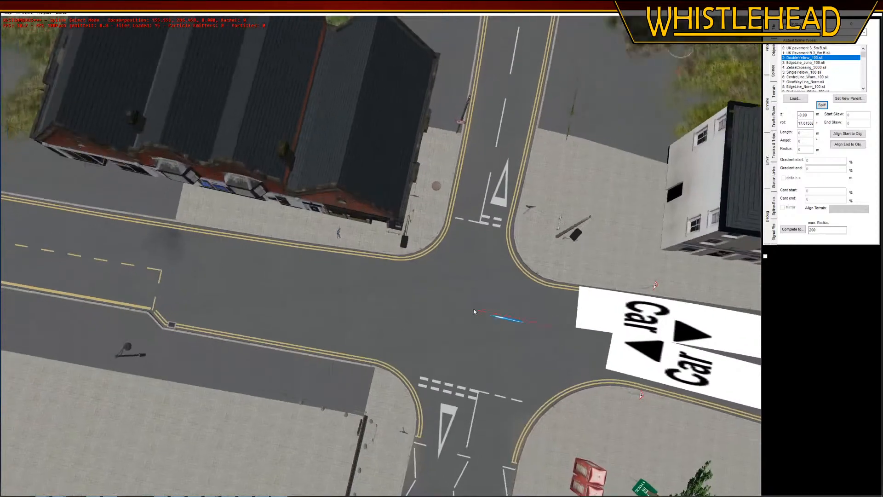
Rub the dark smudge off the road between the bus bay and the junction using the terrain's ground layer eraser
{"action": "middle_click_drag", "start_coordinate": [475, 312], "coordinate": [388, 363]}
{"action": "right_click_drag", "start_coordinate": [388, 364], "coordinate": [472, 267]}
{"action": "scroll", "coordinate": [473, 268], "scroll_direction": "up", "scroll_amount": 5}
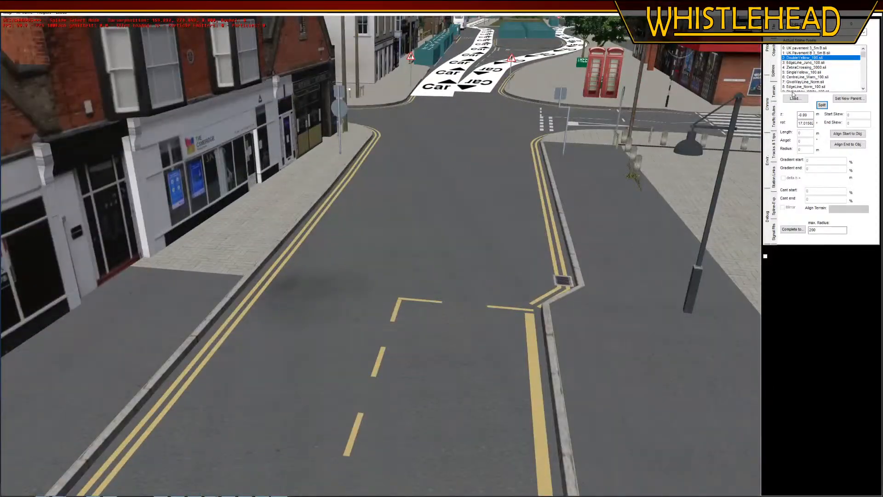
{"action": "left_click", "coordinate": [775, 92]}
{"action": "left_click", "coordinate": [841, 201]}
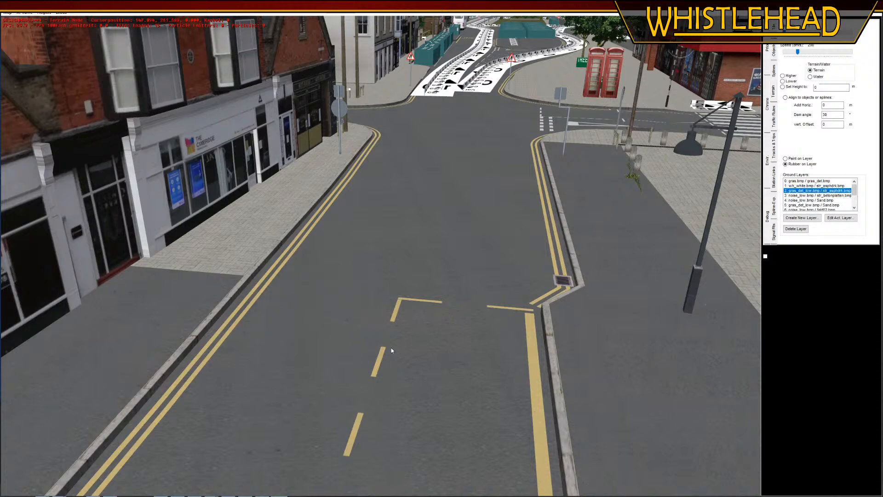
{"action": "scroll", "coordinate": [391, 348], "scroll_direction": "down", "scroll_amount": 5}
{"action": "right_click_drag", "start_coordinate": [367, 345], "coordinate": [383, 229]}
{"action": "right_click_drag", "start_coordinate": [286, 344], "coordinate": [418, 241]}
Move the car park object nearest the shops off the pavement onto the road, just beyond the double yellow line's end
{"action": "left_click", "coordinate": [774, 48]}
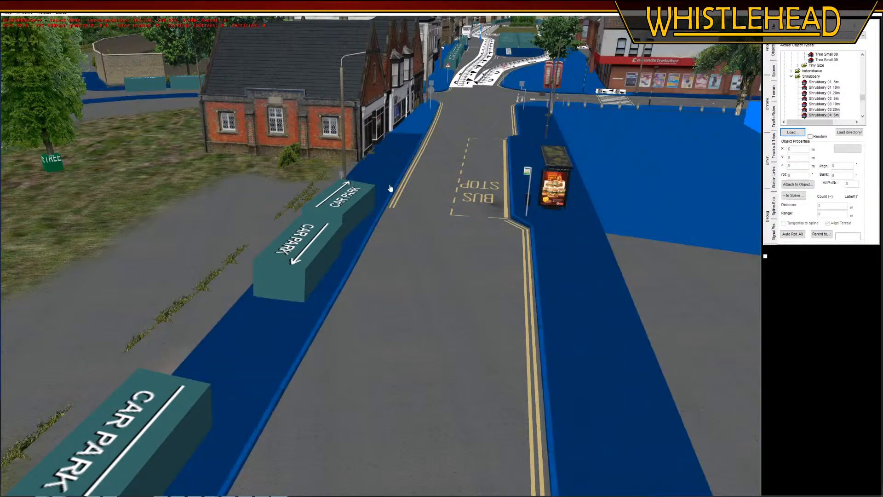
{"action": "left_click", "coordinate": [361, 198]}
{"action": "scroll", "coordinate": [397, 264], "scroll_direction": "up", "scroll_amount": 3}
{"action": "middle_click_drag", "start_coordinate": [391, 281], "coordinate": [304, 276]}
{"action": "key", "text": "g"}
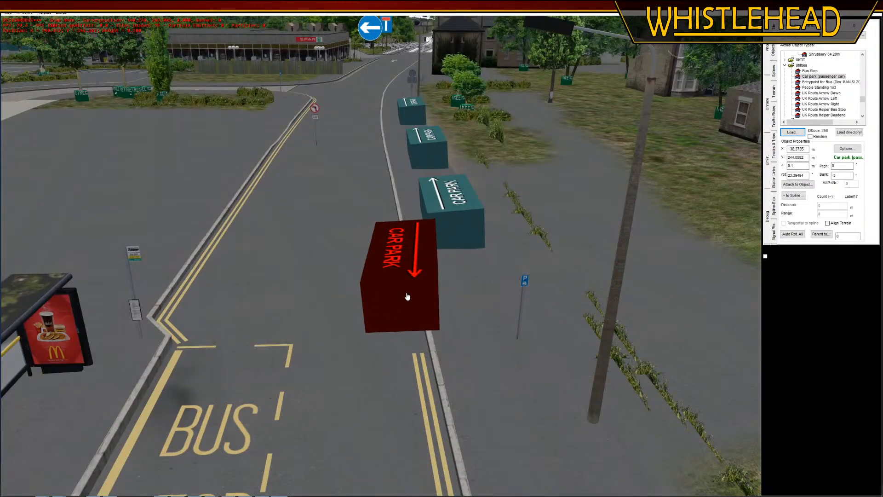
{"action": "left_click", "coordinate": [411, 297]}
{"action": "middle_click_drag", "start_coordinate": [394, 256], "coordinate": [390, 272]}
Move the second and third car park objects off the pavement to queue along the road edge behind the first
{"action": "left_click", "coordinate": [470, 197]}
{"action": "key", "text": "g"}
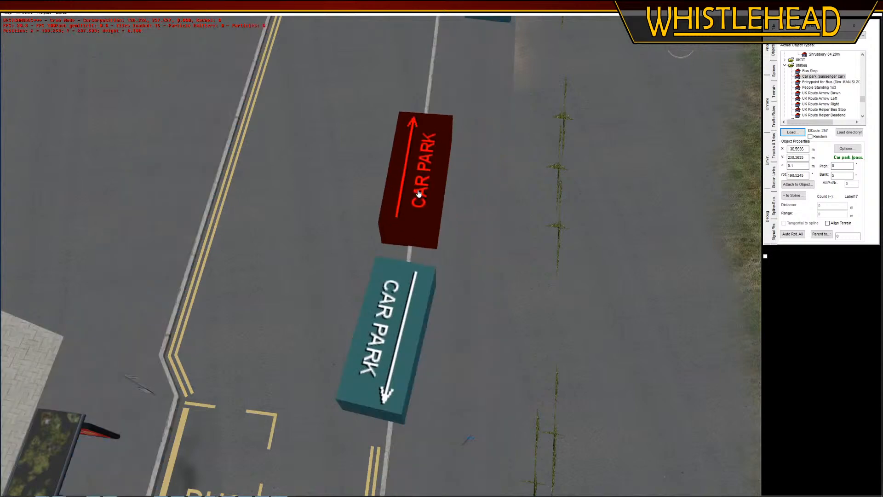
{"action": "left_click", "coordinate": [405, 205]}
{"action": "right_click_drag", "start_coordinate": [419, 96], "coordinate": [435, 91]}
{"action": "left_click", "coordinate": [447, 125]}
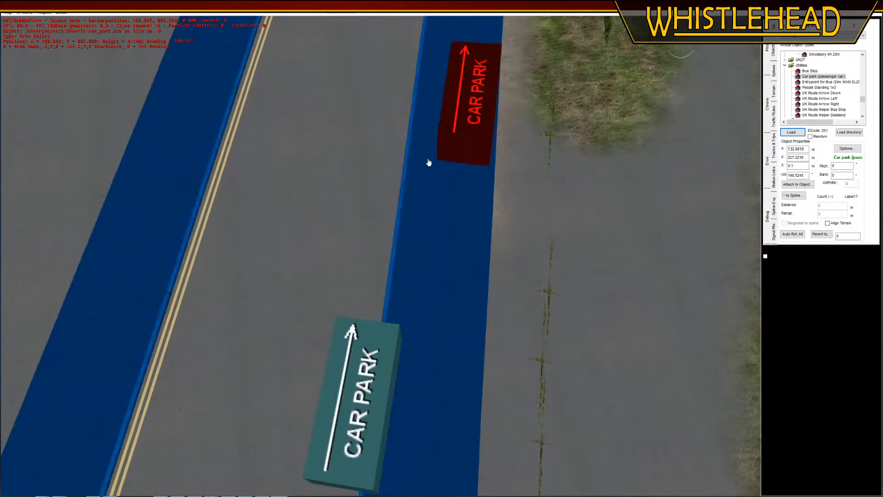
{"action": "key", "text": "g"}
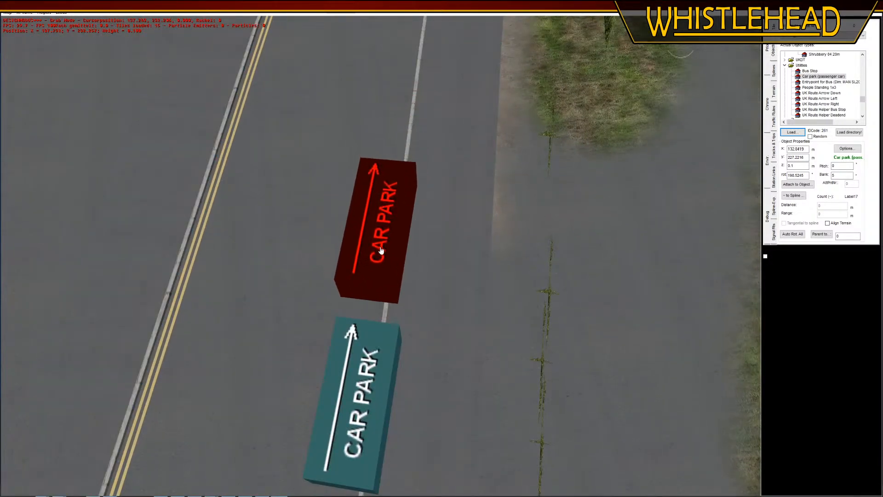
{"action": "left_click", "coordinate": [380, 258]}
{"action": "scroll", "coordinate": [380, 257], "scroll_direction": "down", "scroll_amount": 4}
Move the farthest car park object off the pavement onto the road edge beside the kerb
{"action": "left_click", "coordinate": [445, 82]}
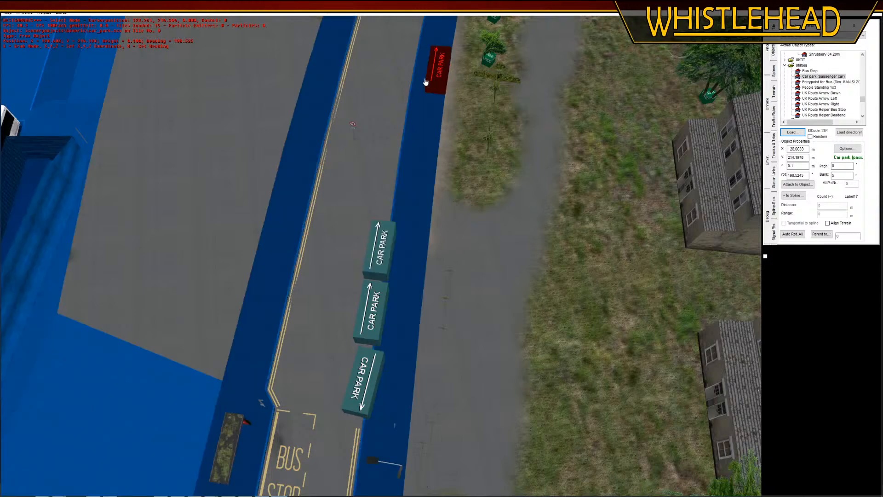
{"action": "key", "text": "g"}
{"action": "left_click", "coordinate": [407, 80]}
{"action": "left_click", "coordinate": [374, 122]}
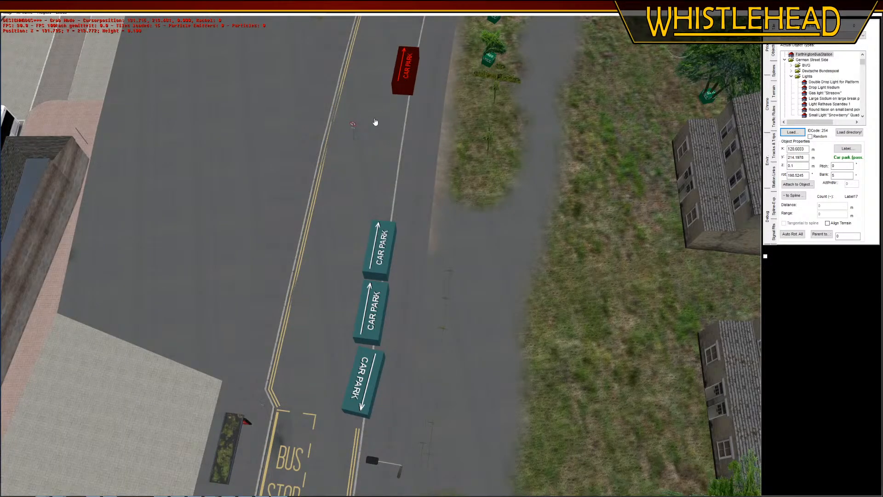
Move the No Left Turn sign's 2.5 metre post onto the pavement beside the double yellow lines, near the junction bend
{"action": "right_click_drag", "start_coordinate": [352, 172], "coordinate": [357, 50]}
{"action": "middle_click_drag", "start_coordinate": [357, 50], "coordinate": [377, 315]}
{"action": "left_click", "coordinate": [376, 326]}
{"action": "key", "text": "g"}
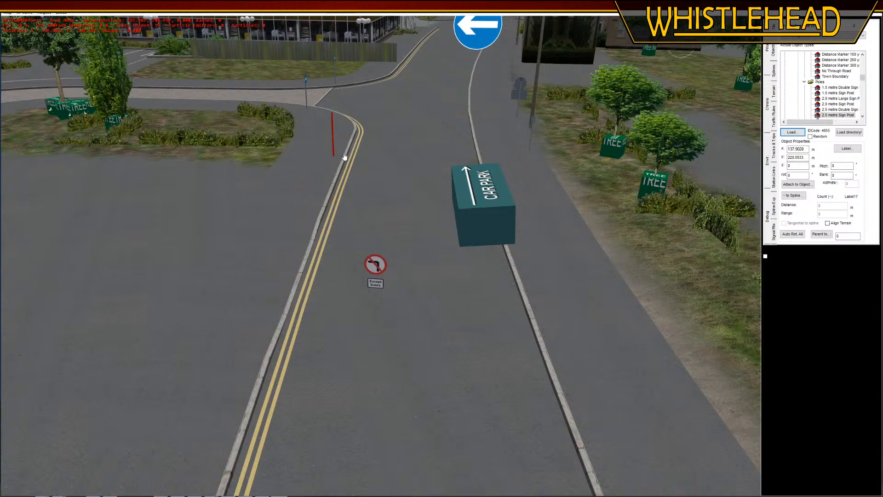
Replace the No Left Turn sign left standing in the road with a new one attached to the moved post
{"action": "left_click", "coordinate": [375, 264]}
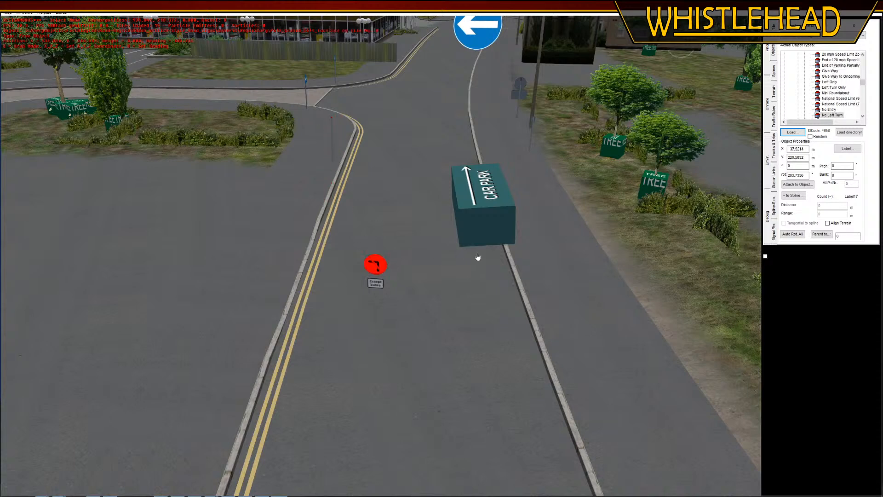
{"action": "key", "text": "g"}
{"action": "left_click", "coordinate": [398, 224]}
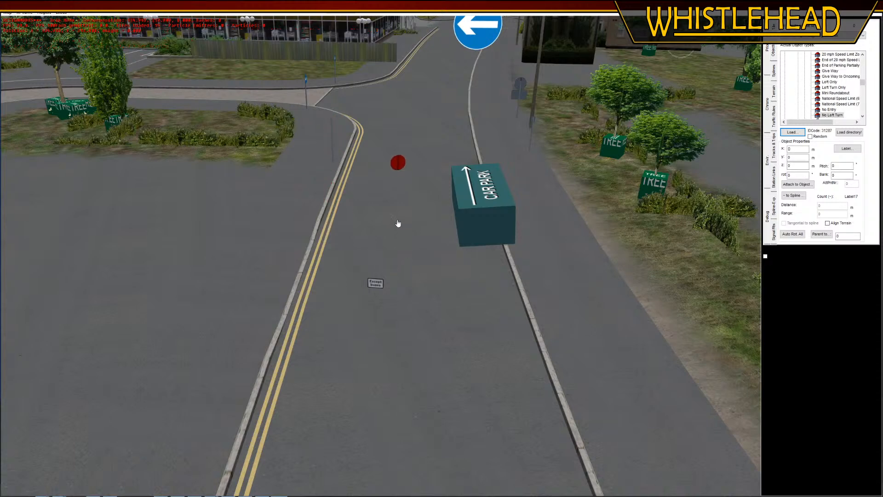
{"action": "left_click", "coordinate": [796, 185]}
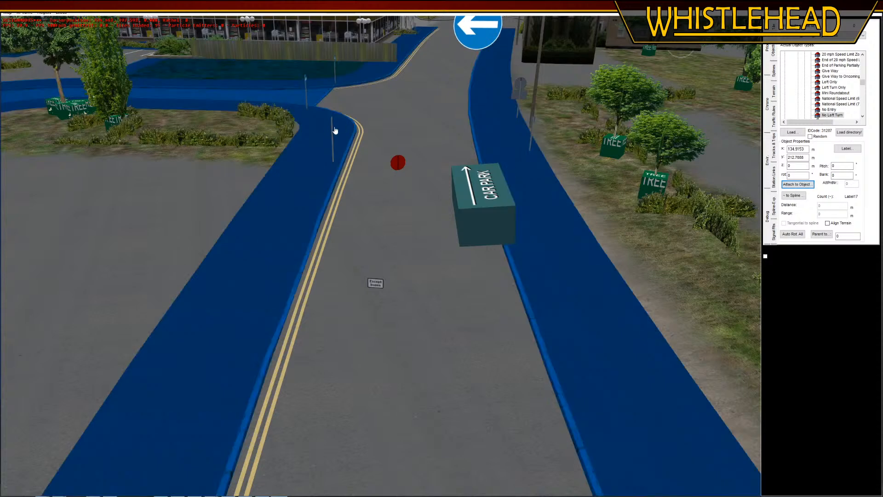
{"action": "left_click", "coordinate": [332, 140]}
Delete the stray Except Buses plate and attach a new one to the post below the No Left Turn sign
{"action": "left_click", "coordinate": [376, 283]}
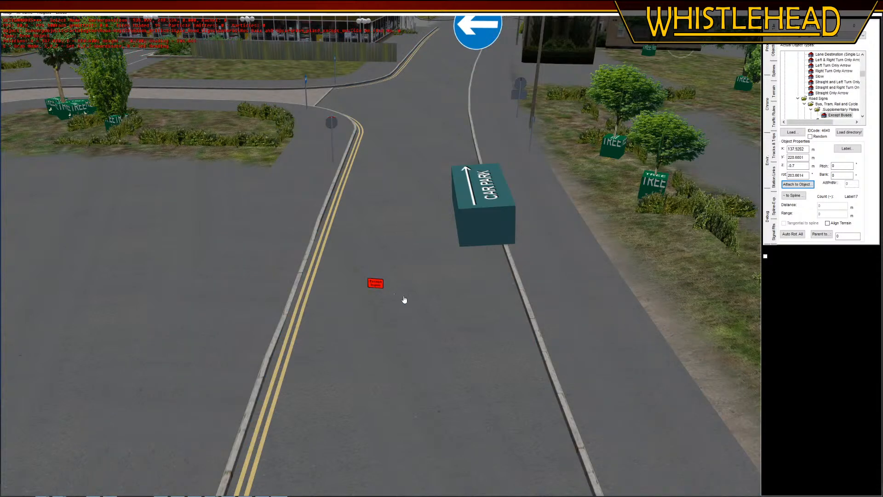
{"action": "key", "text": "Delete"}
{"action": "key", "text": "Insert"}
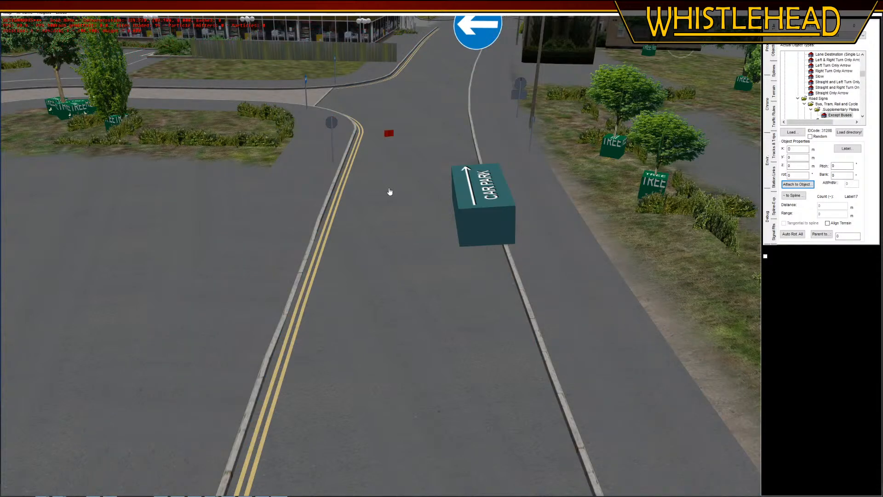
{"action": "left_click", "coordinate": [789, 184]}
{"action": "mouse_move", "coordinate": [349, 199]}
{"action": "middle_mouse_down"}
{"action": "mouse_move", "coordinate": [378, 200]}
{"action": "mouse_move", "coordinate": [348, 208]}
{"action": "middle_mouse_up"}
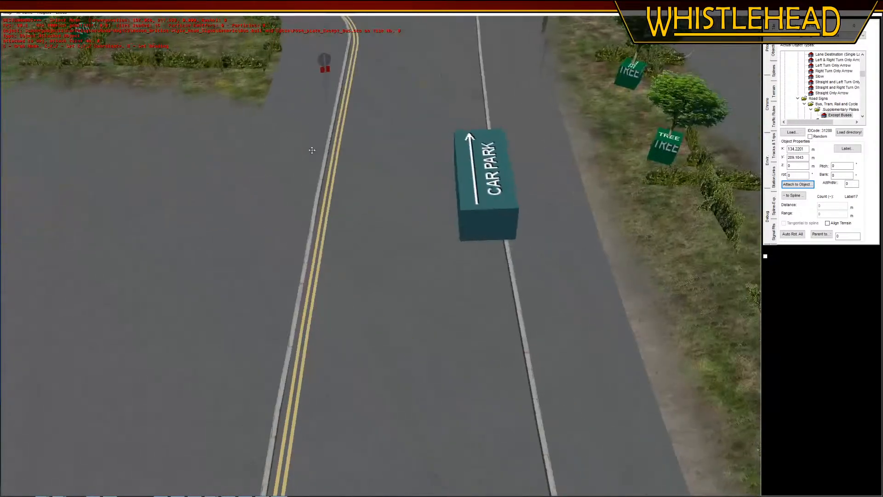
Rotate the post carrying the No Left Turn sign and Except Buses plate so they face along the road
{"action": "left_click", "coordinate": [327, 98]}
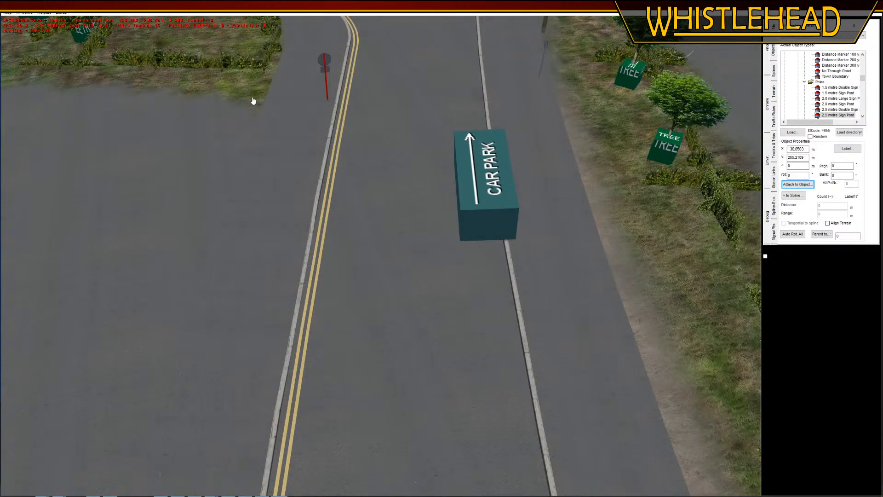
{"action": "left_click", "coordinate": [320, 116]}
{"action": "left_click", "coordinate": [639, 125]}
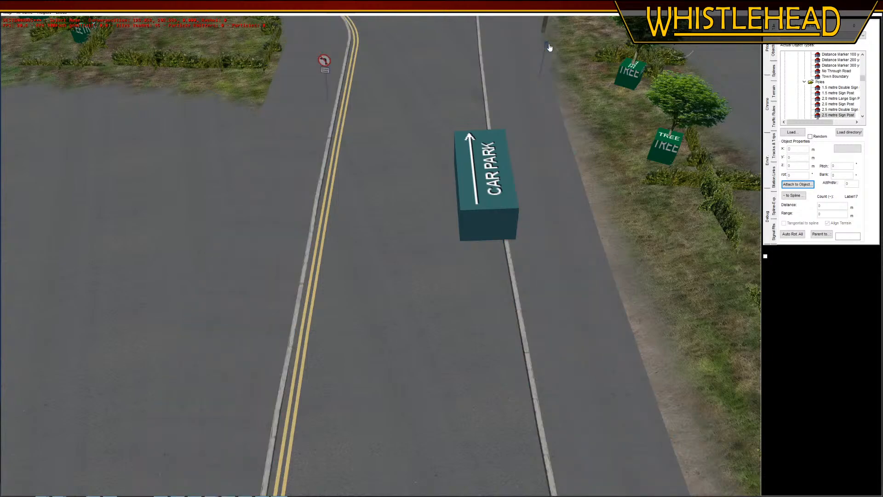
Attach a new Parking Partially on Right sign to the bare post on the pavement across from the No Left Turn sign
{"action": "scroll", "coordinate": [532, 144], "scroll_direction": "up", "scroll_amount": 5}
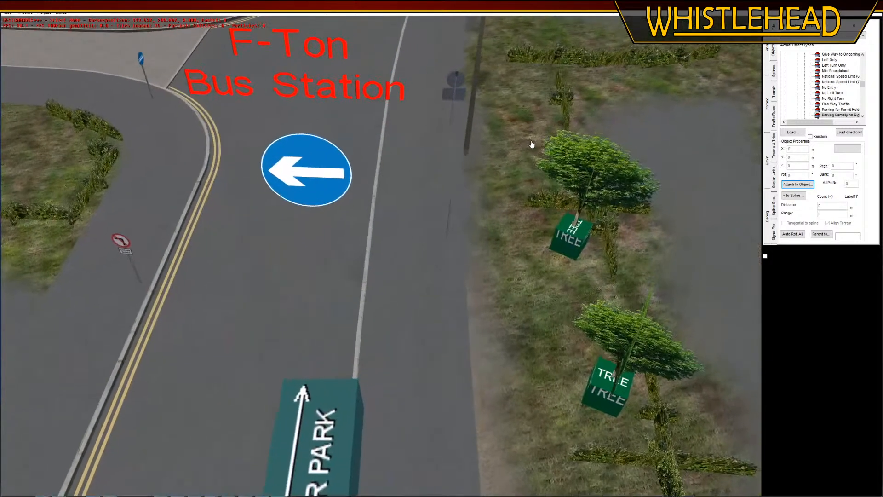
{"action": "left_click", "coordinate": [552, 202]}
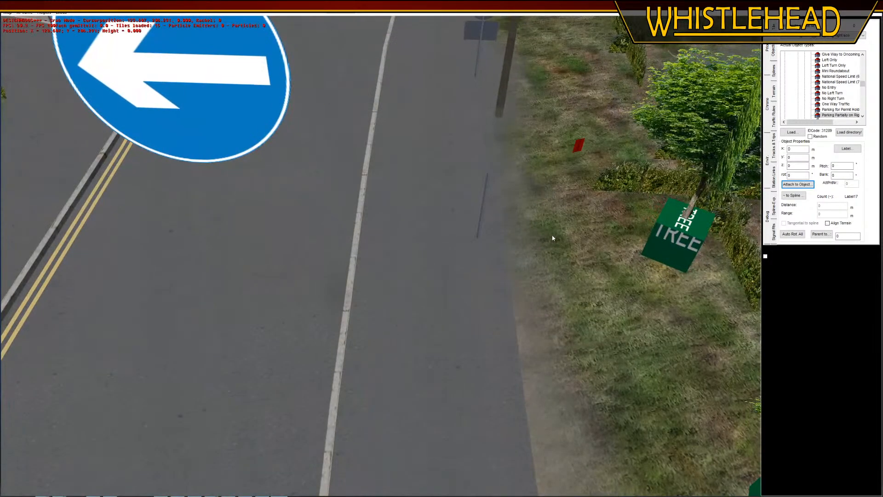
{"action": "left_click", "coordinate": [785, 197]}
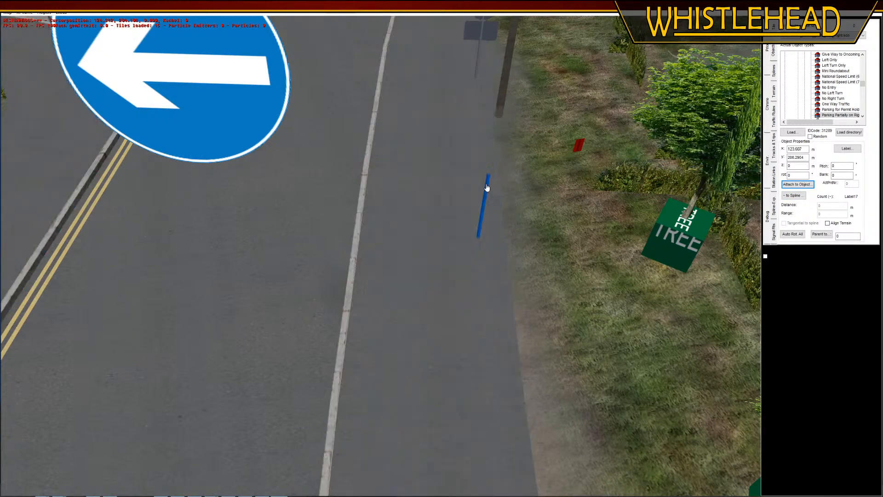
{"action": "left_click", "coordinate": [483, 188]}
Move the parking sign's 2.0 metre post to the kerb by the nearest car park object and rotate it to about 19.3°
{"action": "left_click", "coordinate": [480, 230]}
{"action": "right_click_drag", "start_coordinate": [460, 221], "coordinate": [355, 193]}
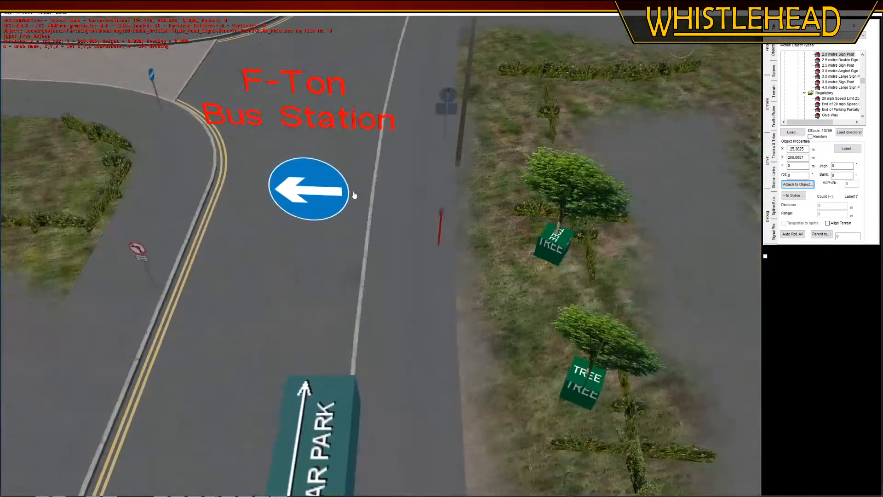
{"action": "mouse_move", "coordinate": [355, 193]}
{"action": "middle_mouse_down"}
{"action": "mouse_move", "coordinate": [388, 218]}
{"action": "mouse_move", "coordinate": [419, 221]}
{"action": "mouse_move", "coordinate": [414, 201]}
{"action": "middle_mouse_up"}
{"action": "right_click_drag", "start_coordinate": [414, 201], "coordinate": [413, 174]}
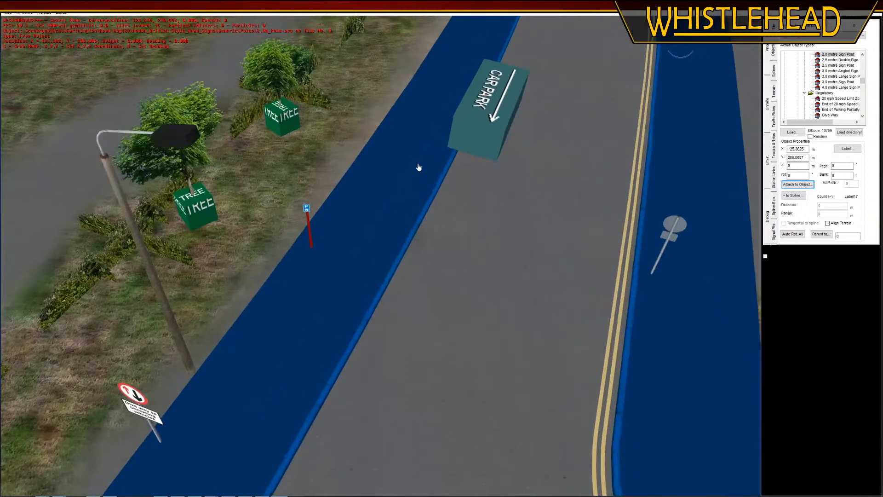
{"action": "middle_click_drag", "start_coordinate": [417, 169], "coordinate": [404, 253]}
{"action": "key", "text": "d"}
{"action": "left_click", "coordinate": [396, 266]}
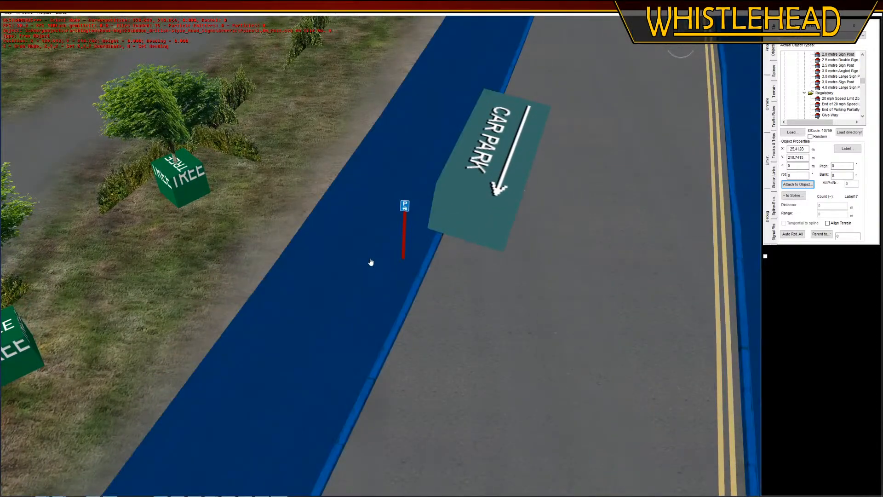
{"action": "left_click", "coordinate": [414, 272]}
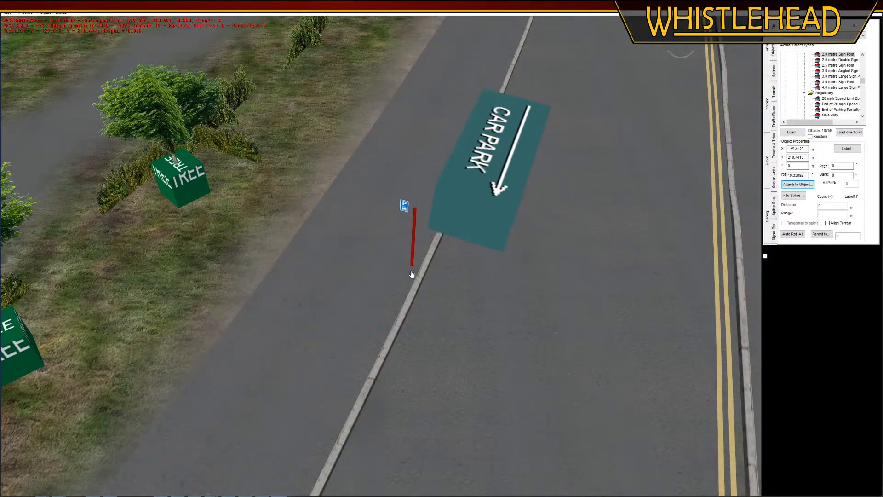
{"action": "left_click", "coordinate": [468, 300]}
Display the map in wireframe and move the parking sign's post to the junction end of the dashed bay marking
{"action": "scroll", "coordinate": [310, 156], "scroll_direction": "down", "scroll_amount": 6}
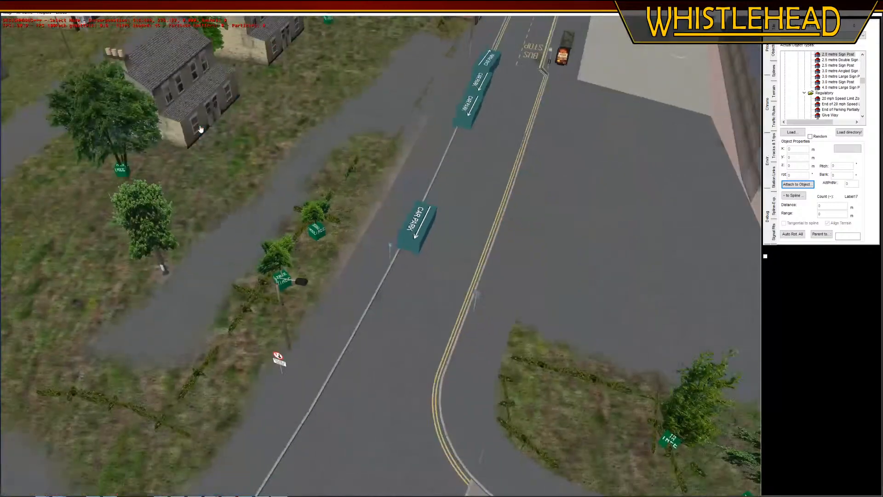
{"action": "left_click", "coordinate": [44, 13]}
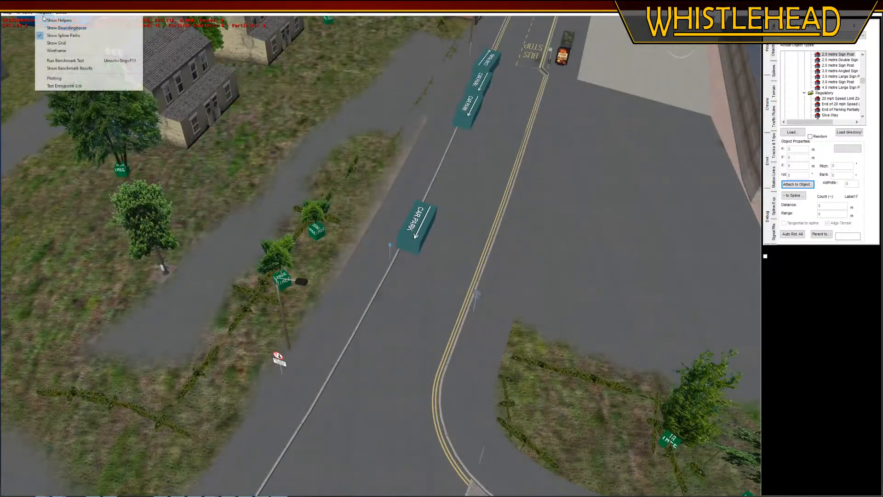
{"action": "left_click", "coordinate": [55, 52]}
{"action": "scroll", "coordinate": [396, 263], "scroll_direction": "up", "scroll_amount": 5}
{"action": "left_click", "coordinate": [401, 254]}
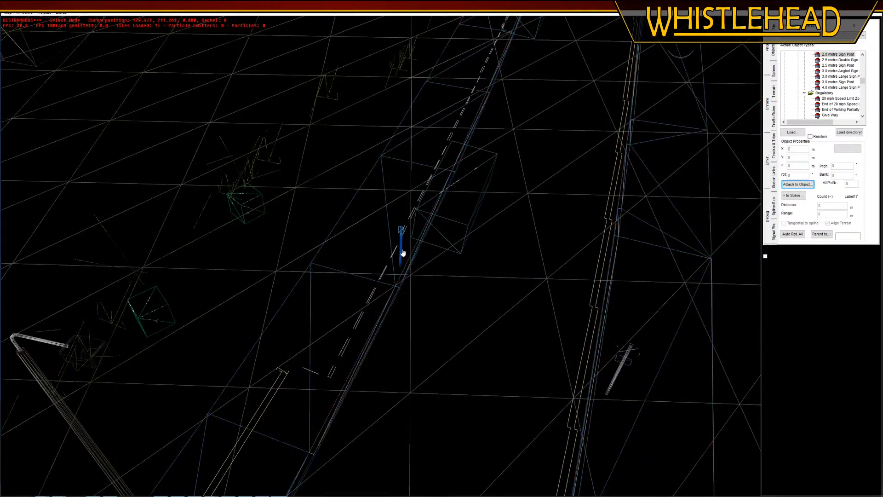
{"action": "key", "text": "g"}
{"action": "scroll", "coordinate": [351, 336], "scroll_direction": "up", "scroll_amount": 4}
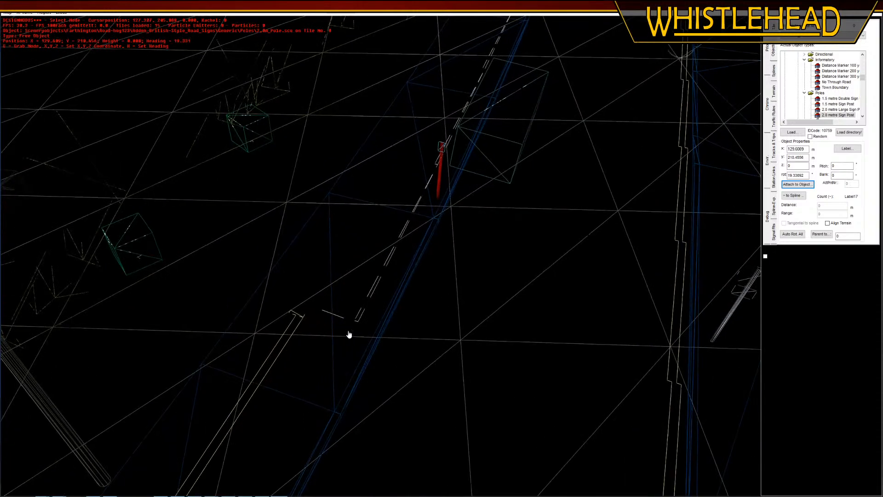
{"action": "left_click", "coordinate": [355, 346]}
{"action": "left_click", "coordinate": [471, 270]}
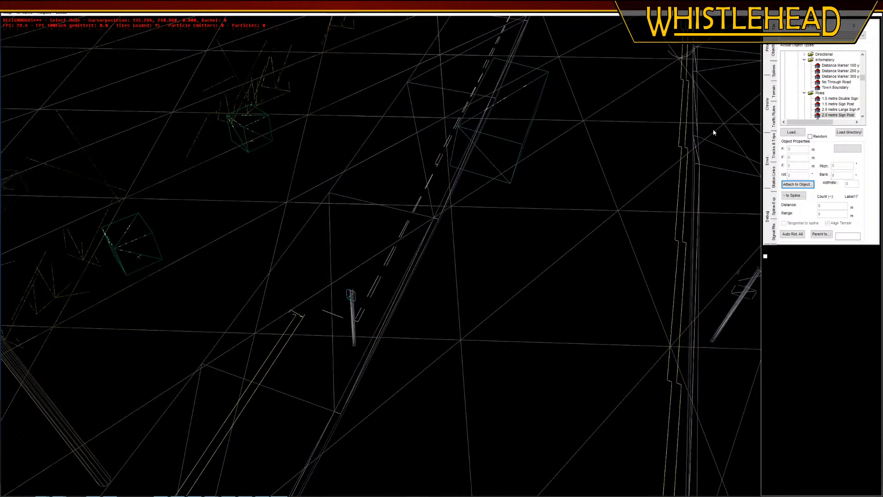
{"action": "left_click", "coordinate": [335, 318]}
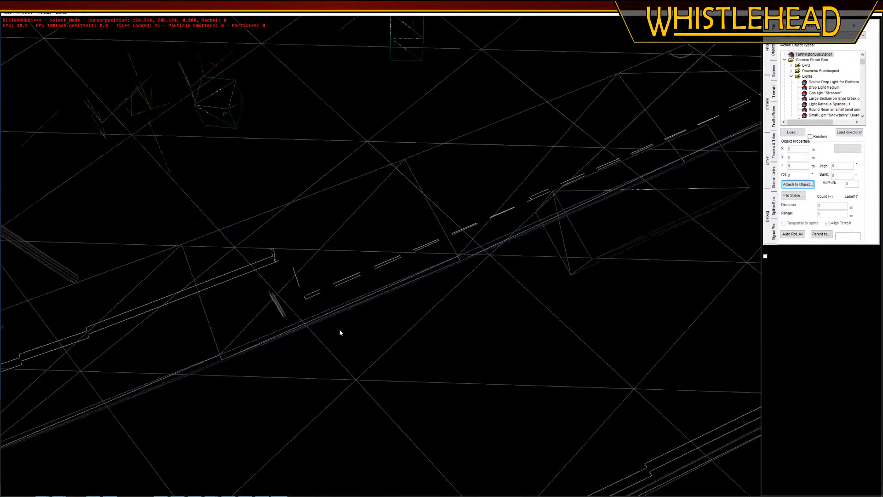
{"action": "left_click", "coordinate": [305, 293]}
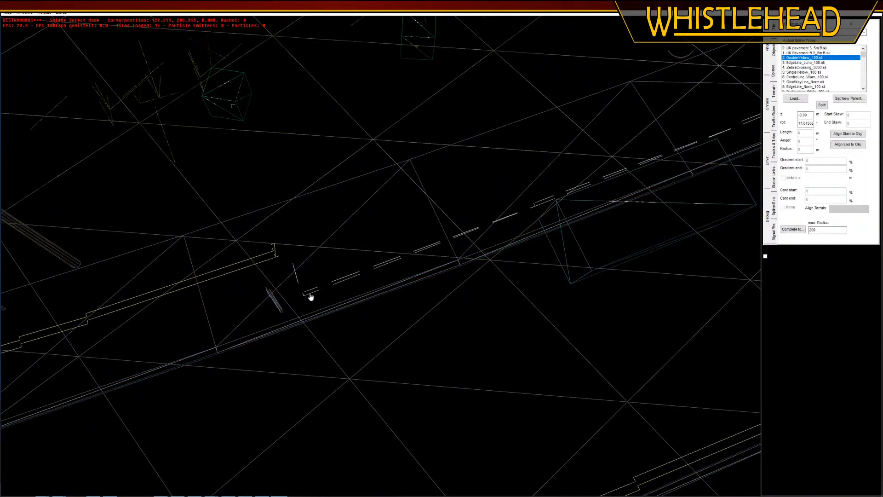
{"action": "left_click_drag", "start_coordinate": [314, 296], "coordinate": [333, 357]}
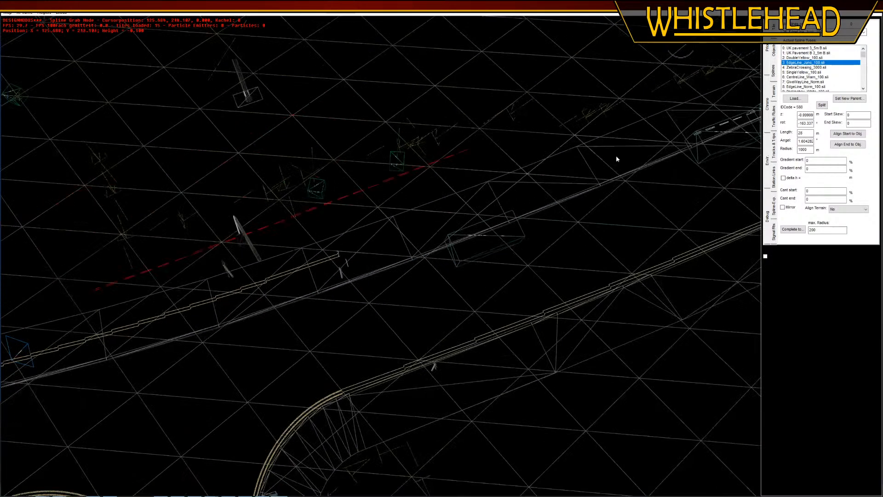
{"action": "key", "text": "Up"}
{"action": "key", "text": "Right"}
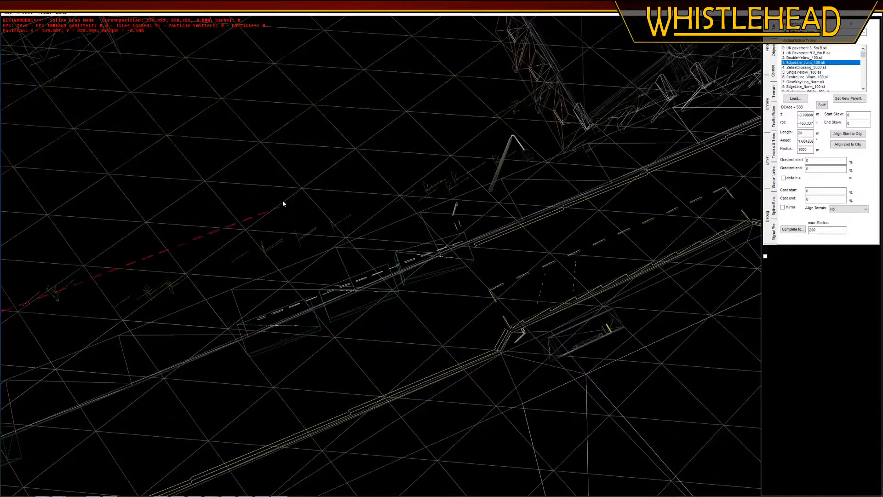
{"action": "left_click", "coordinate": [369, 284]}
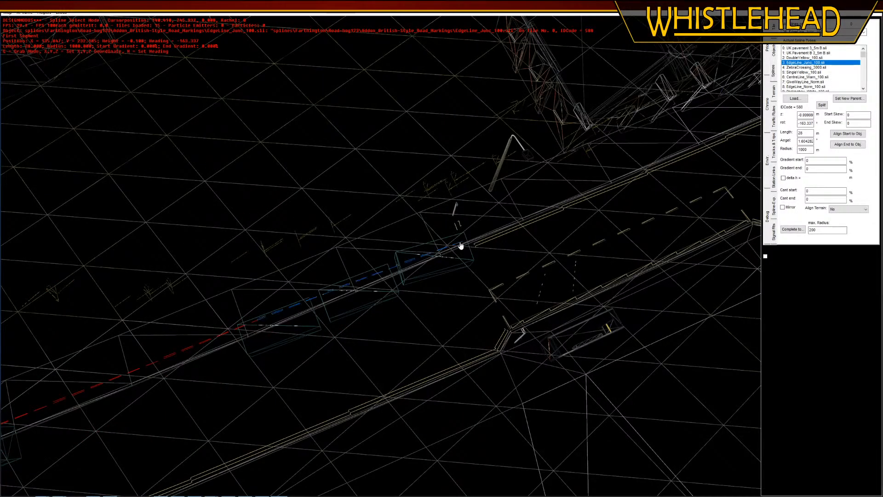
Move the 15 m dashed edge line from the pavement onto the road, along the outer side of the car park objects
{"action": "key", "text": "Right"}
{"action": "right_click_drag", "start_coordinate": [475, 250], "coordinate": [432, 360]}
{"action": "middle_click_drag", "start_coordinate": [431, 360], "coordinate": [372, 343]}
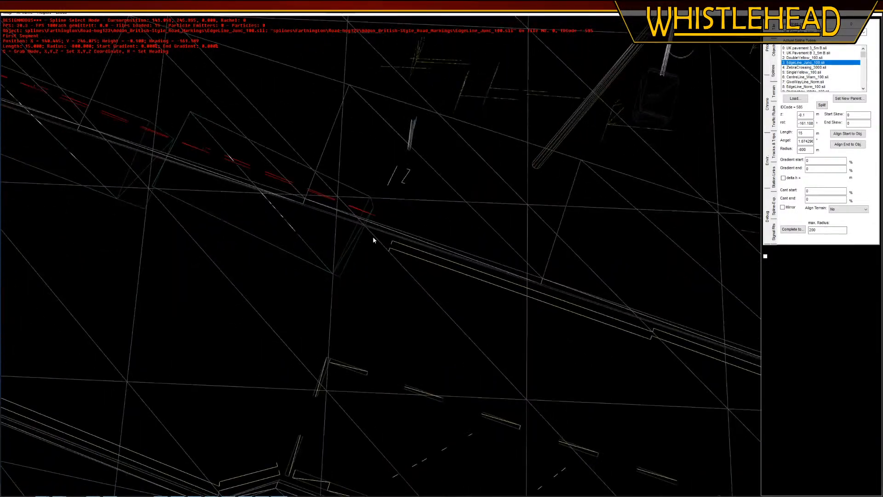
{"action": "key", "text": "g"}
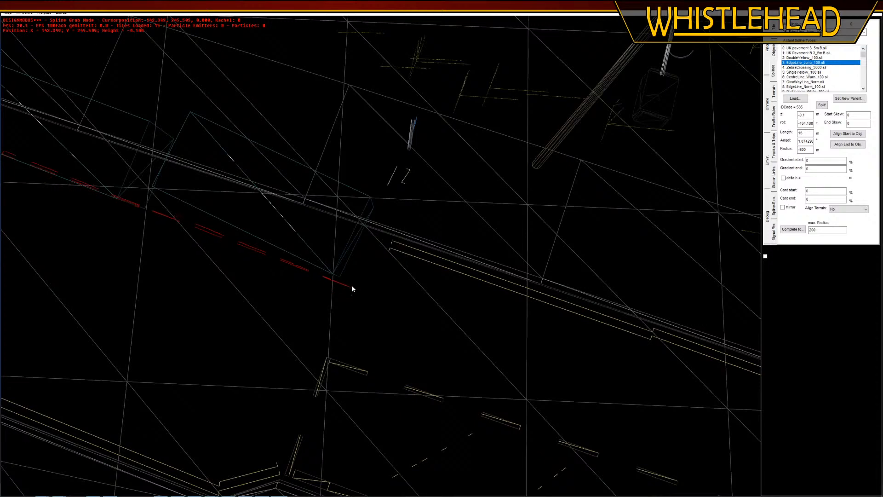
{"action": "left_click", "coordinate": [351, 293]}
{"action": "right_click_drag", "start_coordinate": [396, 306], "coordinate": [399, 253]}
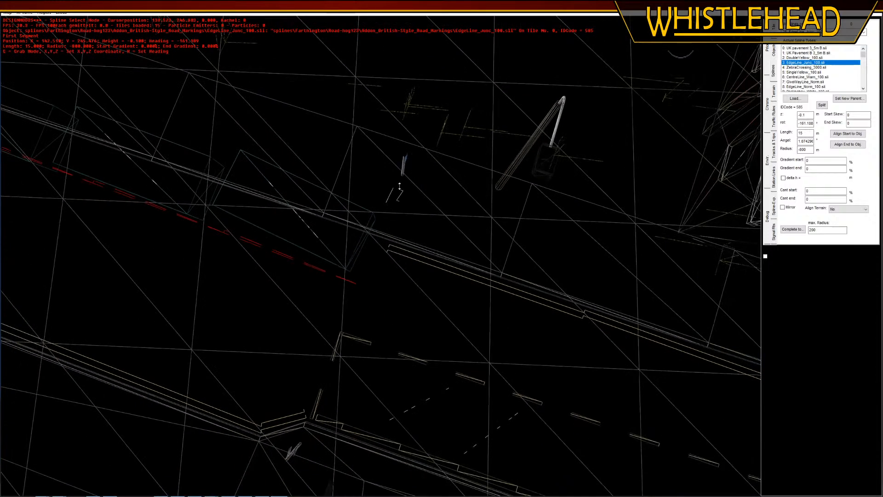
Move the short SingleYellow_100 line from the pavement to cap the end of the double yellow lines
{"action": "left_click", "coordinate": [401, 193]}
{"action": "right_click_drag", "start_coordinate": [401, 194], "coordinate": [399, 268]}
{"action": "key", "text": "g"}
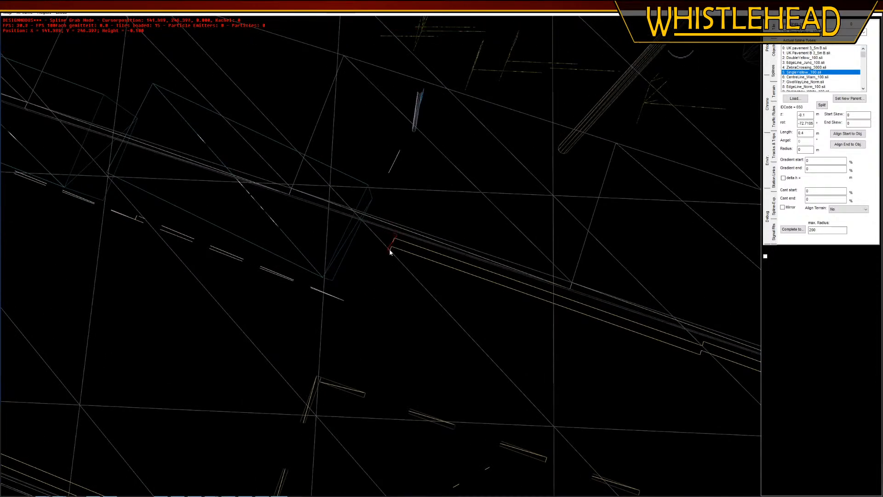
{"action": "left_click", "coordinate": [390, 249]}
Move the 1 m white parking bay line from the pavement to the bay's end, just before the double yellow lines
{"action": "left_click", "coordinate": [396, 162]}
{"action": "key", "text": "g"}
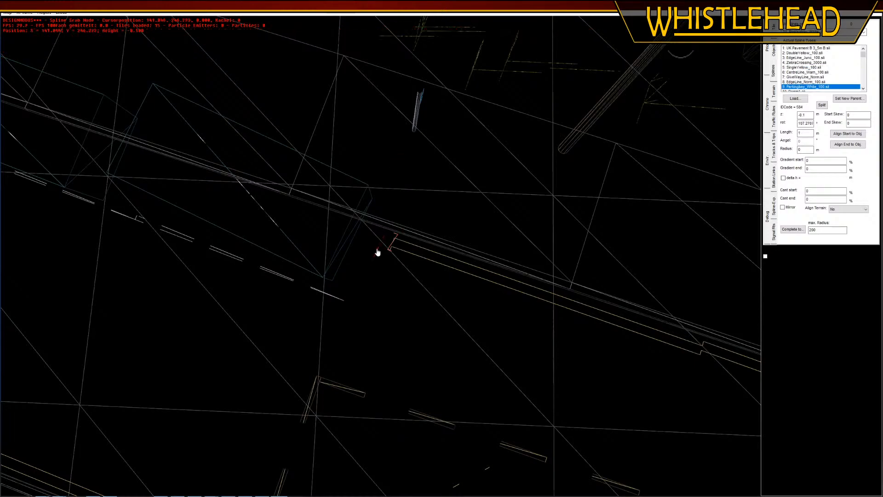
{"action": "left_click", "coordinate": [368, 251]}
Move the 2.0 metre sign post at the bus stop end of the parking bay closer to the kerb
{"action": "right_click_drag", "start_coordinate": [462, 360], "coordinate": [405, 239]}
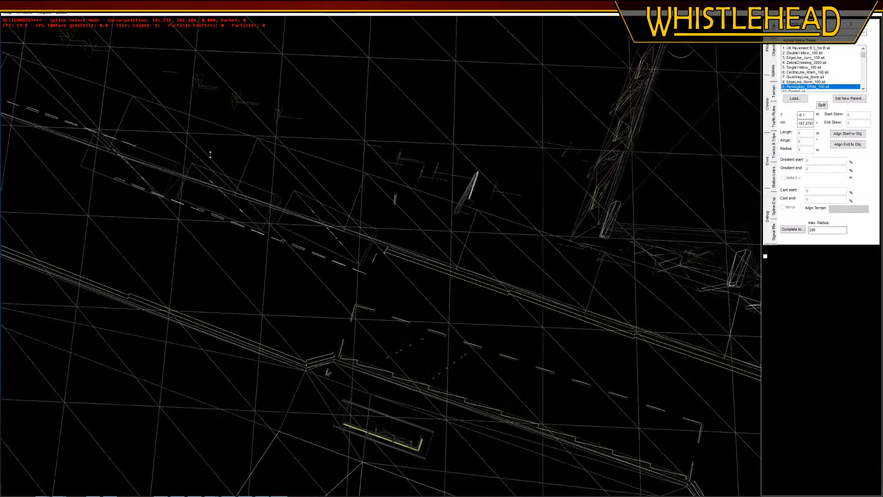
{"action": "middle_click_drag", "start_coordinate": [405, 239], "coordinate": [429, 291]}
{"action": "right_click_drag", "start_coordinate": [429, 292], "coordinate": [723, 113]}
{"action": "left_click", "coordinate": [775, 53]}
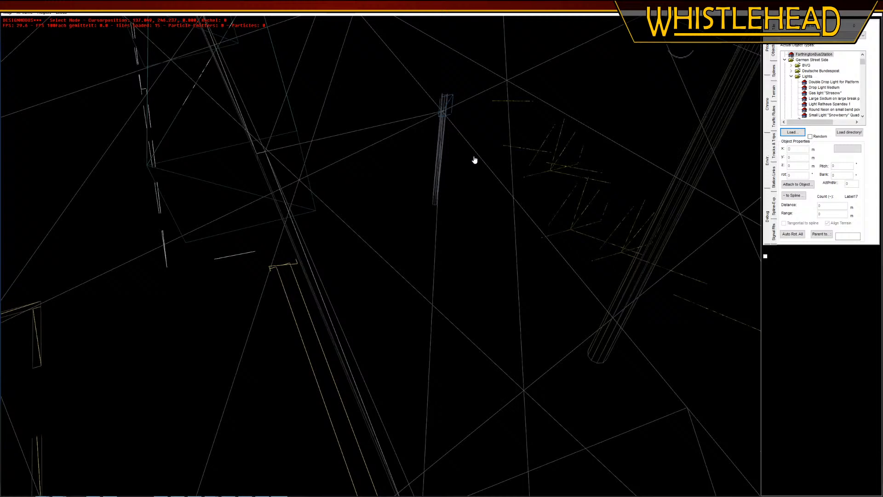
{"action": "left_click", "coordinate": [437, 189]}
{"action": "key", "text": "g"}
{"action": "left_click", "coordinate": [412, 223]}
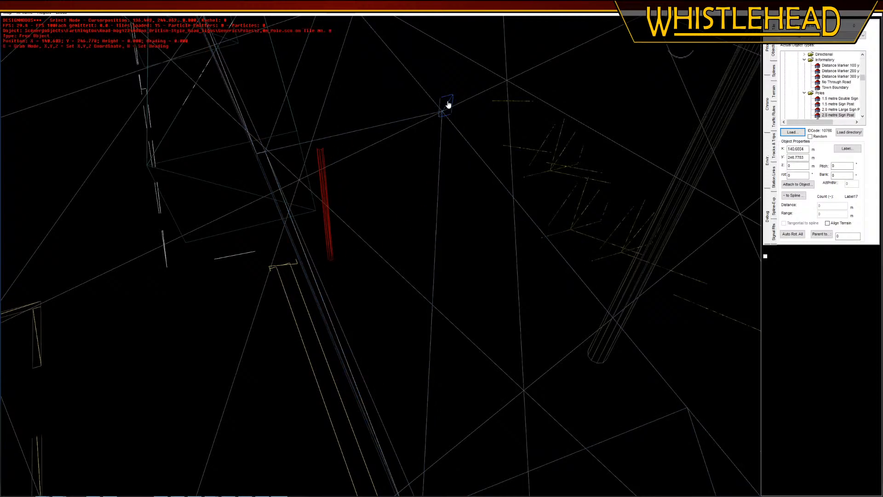
Attach the Parking Partially on Right sign to the 2.0 metre sign post at the bus stop end of the parking bay
{"action": "left_click", "coordinate": [446, 104]}
{"action": "left_click", "coordinate": [428, 186]}
{"action": "left_click", "coordinate": [257, 358]}
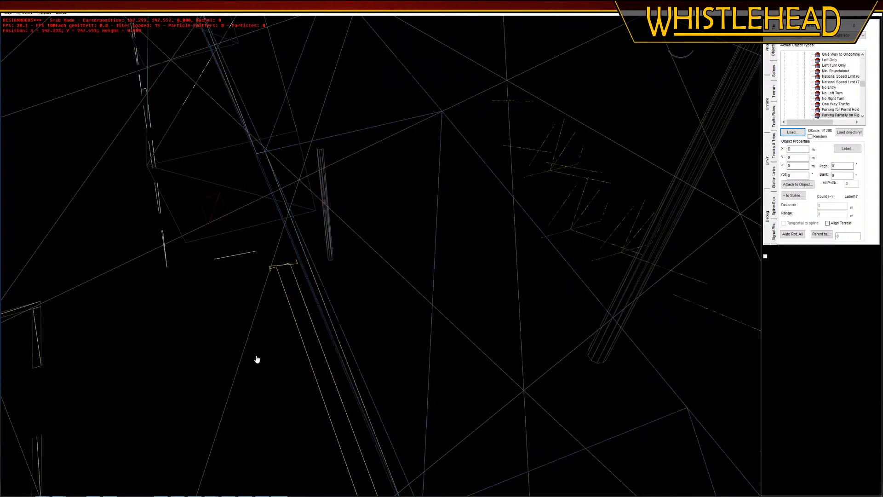
{"action": "left_click", "coordinate": [789, 184]}
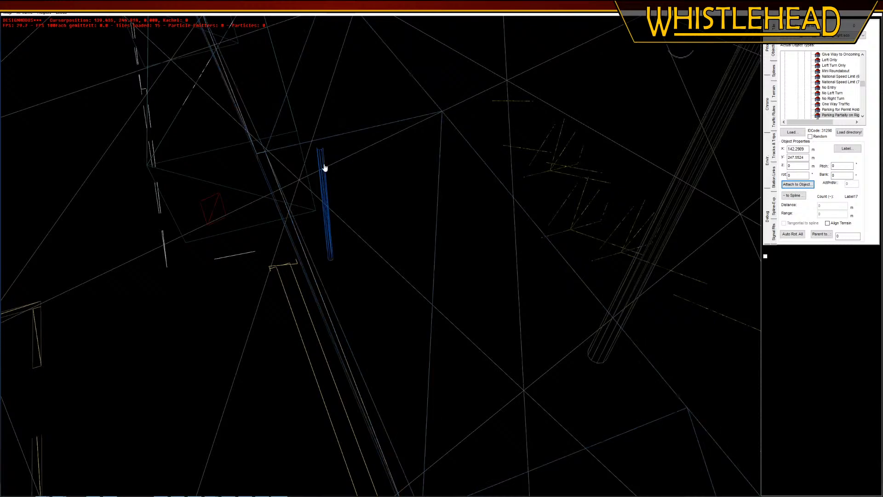
{"action": "left_click", "coordinate": [45, 13]}
{"action": "left_click", "coordinate": [94, 52]}
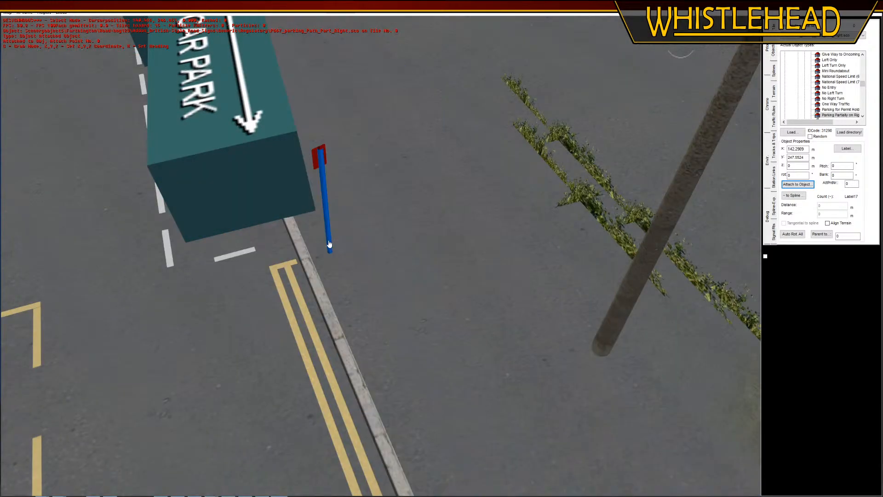
Rotate the 2.0 metre sign post at the bus stop end so its parking sign suits the kerb
{"action": "left_click", "coordinate": [329, 244]}
{"action": "key", "text": "r"}
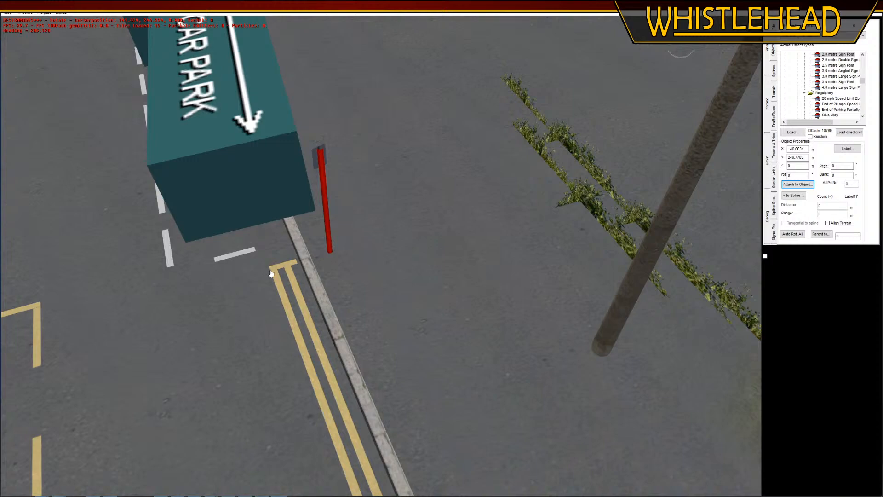
{"action": "left_click", "coordinate": [266, 275]}
{"action": "right_click_drag", "start_coordinate": [224, 348], "coordinate": [286, 174]}
{"action": "left_click", "coordinate": [203, 177]}
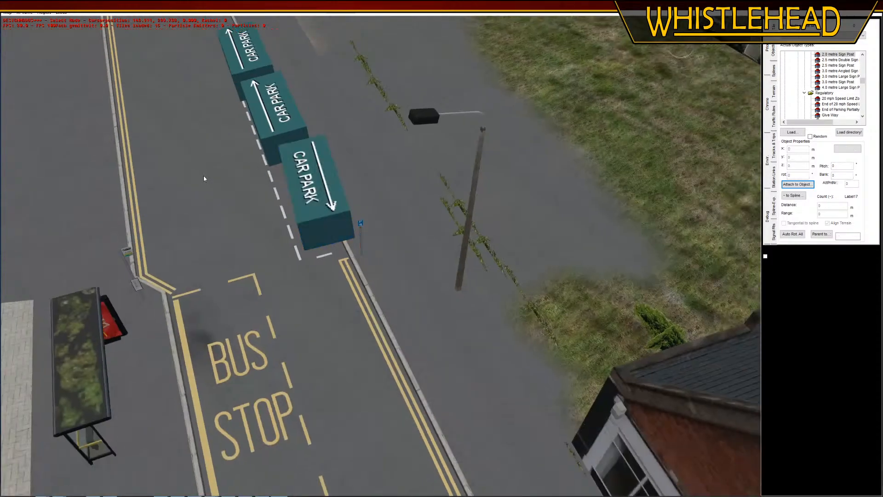
Rotate the 15 m dashed edge line beside the car park objects to a heading of about -163°, following the kerb
{"action": "middle_click_drag", "start_coordinate": [203, 176], "coordinate": [277, 82]}
{"action": "middle_click_drag", "start_coordinate": [312, 217], "coordinate": [361, 208]}
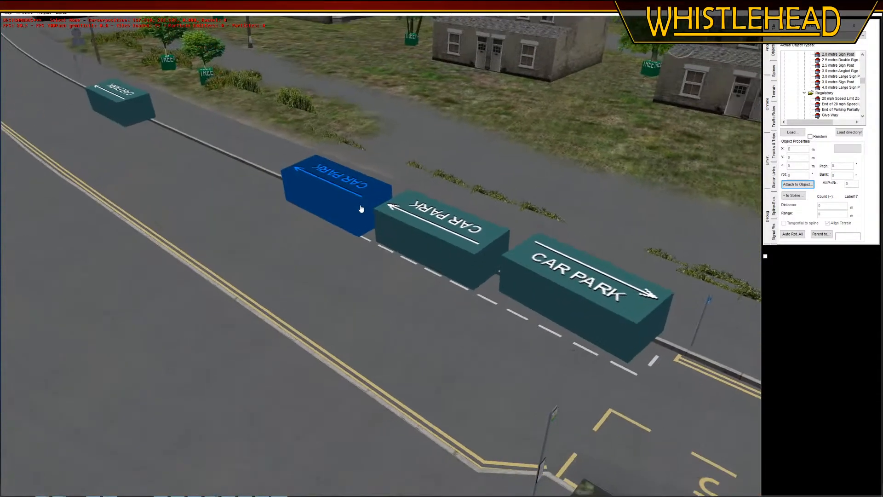
{"action": "left_click", "coordinate": [774, 72]}
{"action": "left_click", "coordinate": [365, 241]}
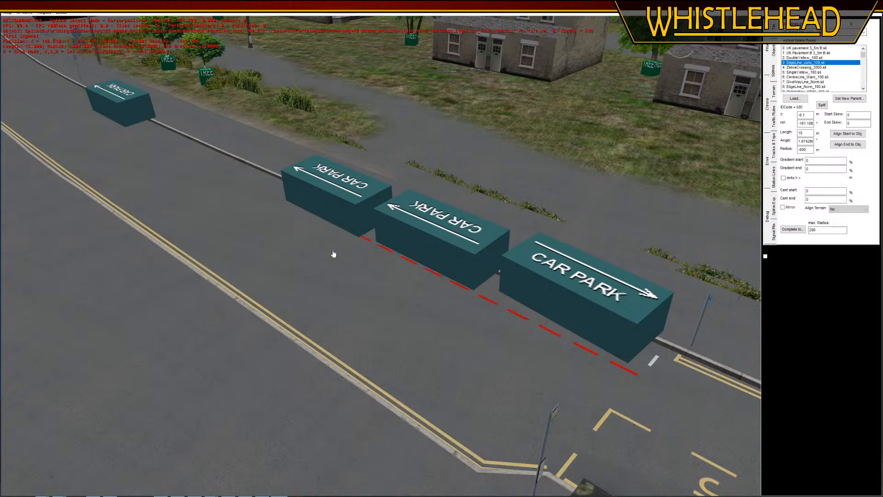
{"action": "middle_click_drag", "start_coordinate": [335, 254], "coordinate": [252, 207]}
{"action": "left_click", "coordinate": [44, 13]}
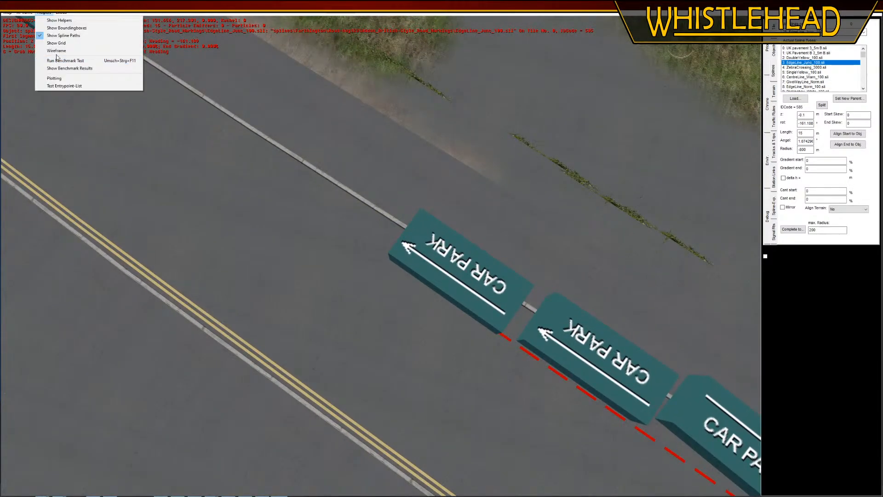
{"action": "left_click", "coordinate": [57, 51]}
{"action": "right_click_drag", "start_coordinate": [189, 184], "coordinate": [305, 215]}
{"action": "middle_click_drag", "start_coordinate": [305, 215], "coordinate": [303, 221]}
{"action": "key", "text": "r"}
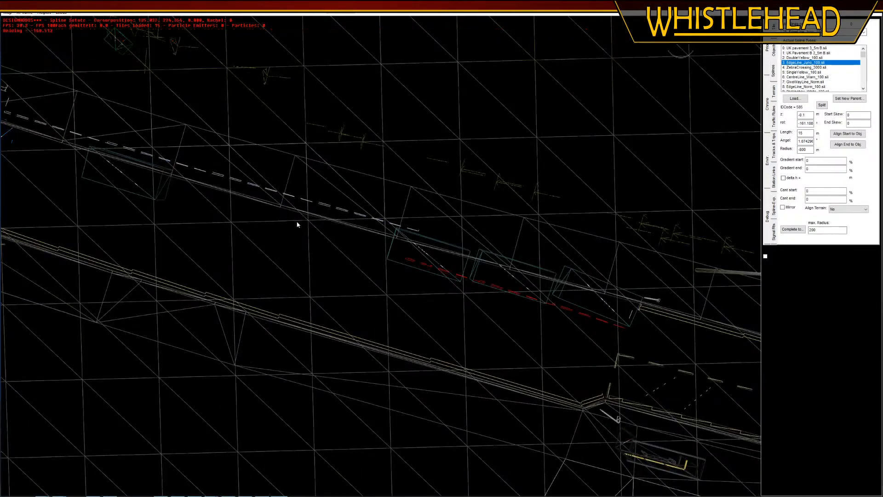
{"action": "left_click", "coordinate": [280, 233]}
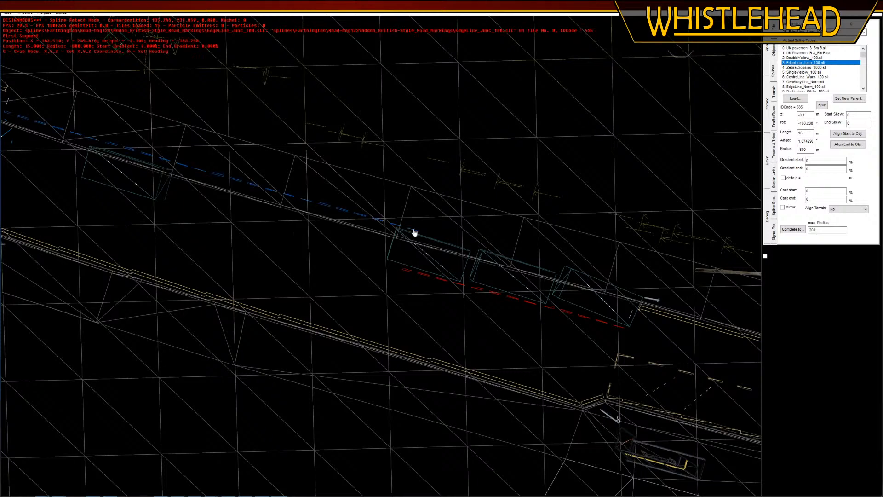
Move the 28 m dashed edge line from the pavement onto the road, continuing from the end of the 15 m edge line
{"action": "left_click", "coordinate": [414, 232]}
{"action": "key", "text": "g"}
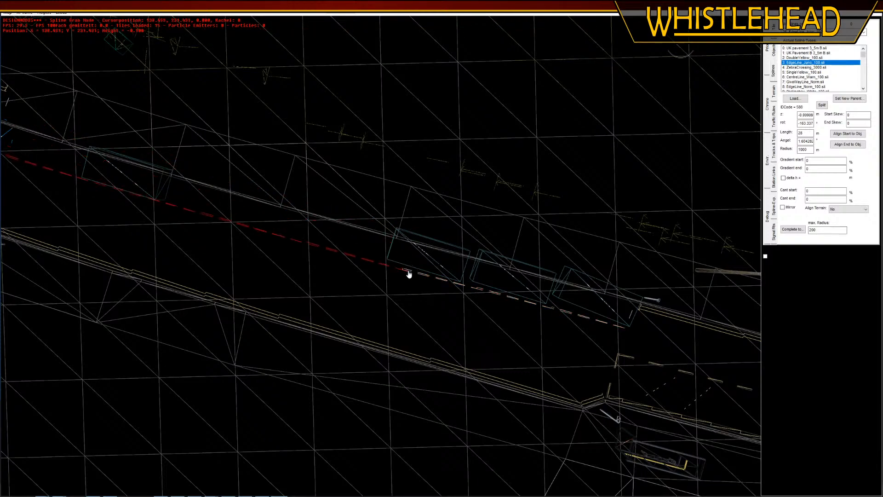
{"action": "left_click", "coordinate": [412, 273]}
Move the 1 m white parking bay line from the pavement to the bay's far end, near the bus station junction
{"action": "middle_click_drag", "start_coordinate": [339, 249], "coordinate": [195, 213]}
{"action": "left_click", "coordinate": [301, 244]}
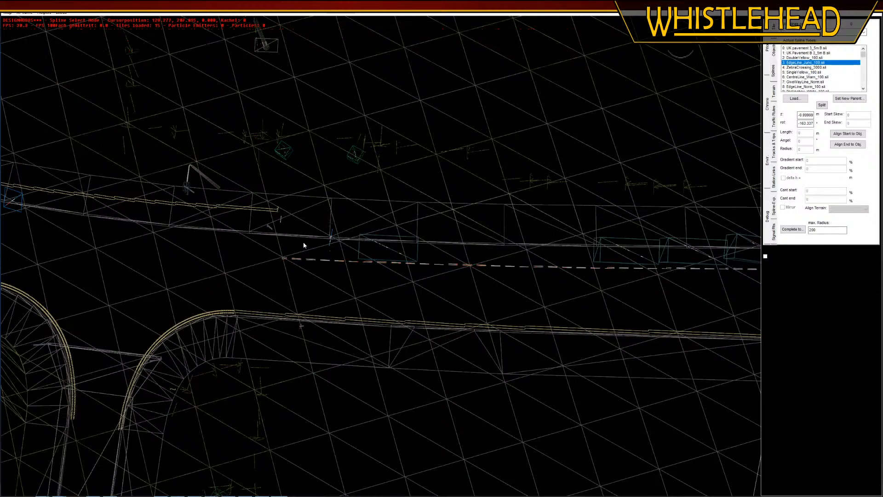
{"action": "right_click_drag", "start_coordinate": [301, 243], "coordinate": [219, 214]}
{"action": "left_click", "coordinate": [211, 196]}
{"action": "key", "text": "g"}
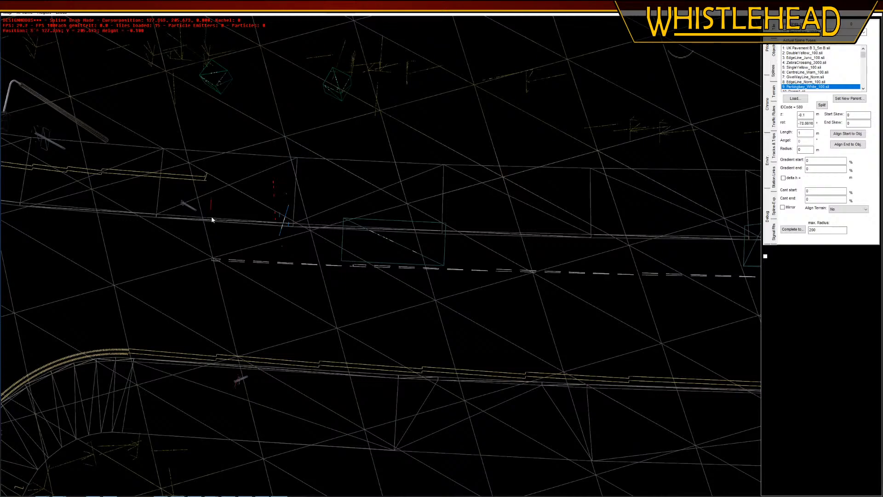
{"action": "left_click", "coordinate": [214, 244]}
Move the F-Ton Bus Station UK Route Arrow Left marker onto the road before the bus station junction and restore the textured view
{"action": "middle_click_drag", "start_coordinate": [282, 299], "coordinate": [297, 248]}
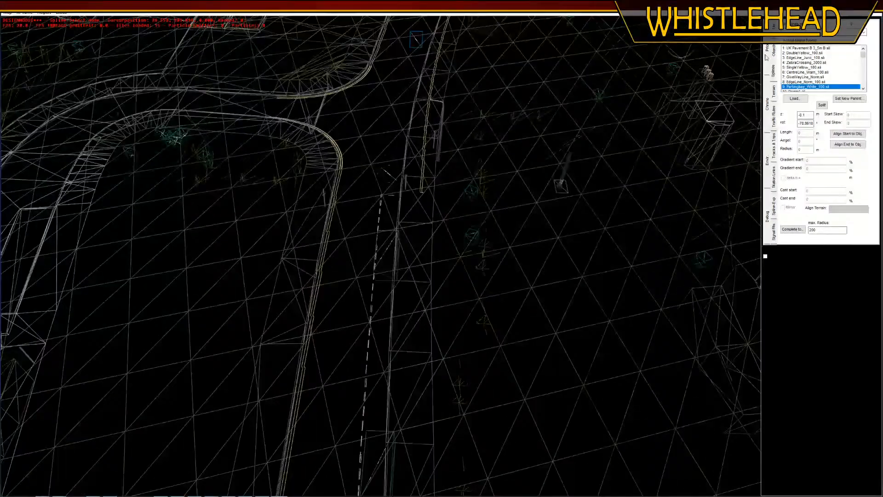
{"action": "left_click", "coordinate": [773, 53]}
{"action": "left_click", "coordinate": [386, 177]}
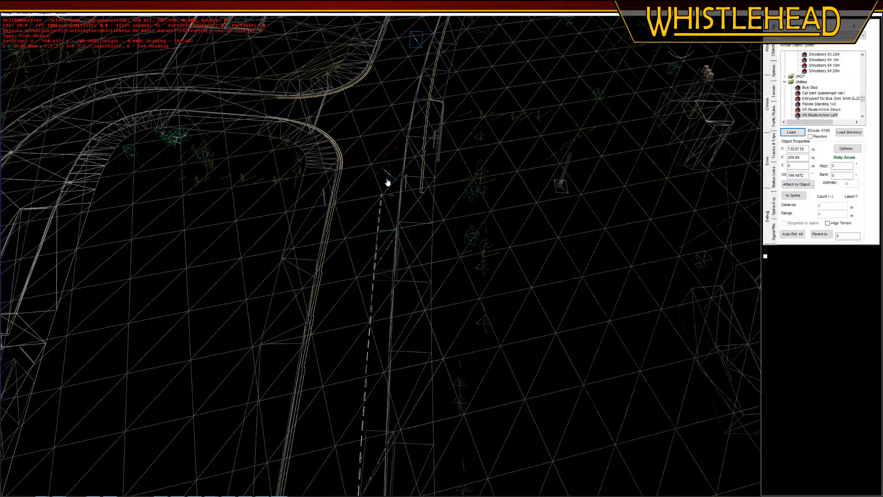
{"action": "key", "text": "g"}
{"action": "left_click", "coordinate": [385, 182]}
{"action": "key", "text": "g"}
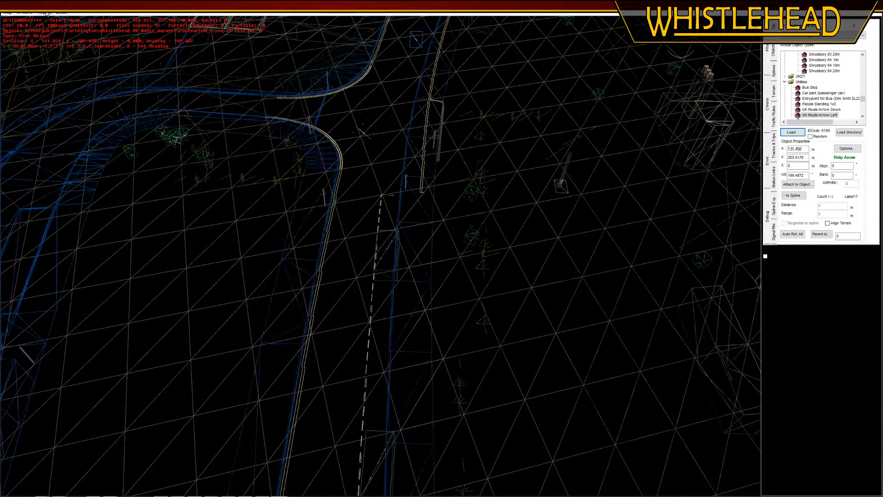
{"action": "left_click", "coordinate": [45, 14]}
{"action": "left_click", "coordinate": [55, 50]}
Delete the extra copy of the F-Ton Bus Station left arrow and shift the original closer to the middle of the road
{"action": "right_click_drag", "start_coordinate": [361, 218], "coordinate": [354, 142]}
{"action": "middle_click_drag", "start_coordinate": [354, 143], "coordinate": [399, 254]}
{"action": "left_click", "coordinate": [400, 255]}
{"action": "left_click", "coordinate": [400, 255]}
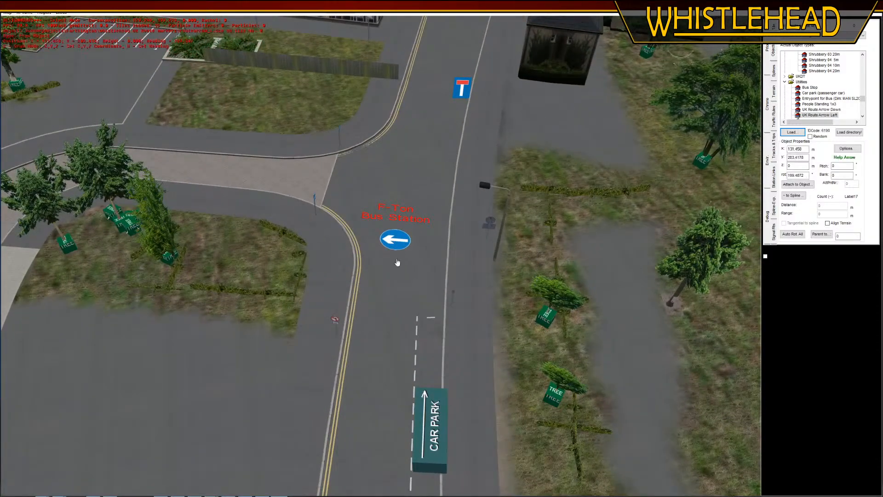
{"action": "key", "text": "g"}
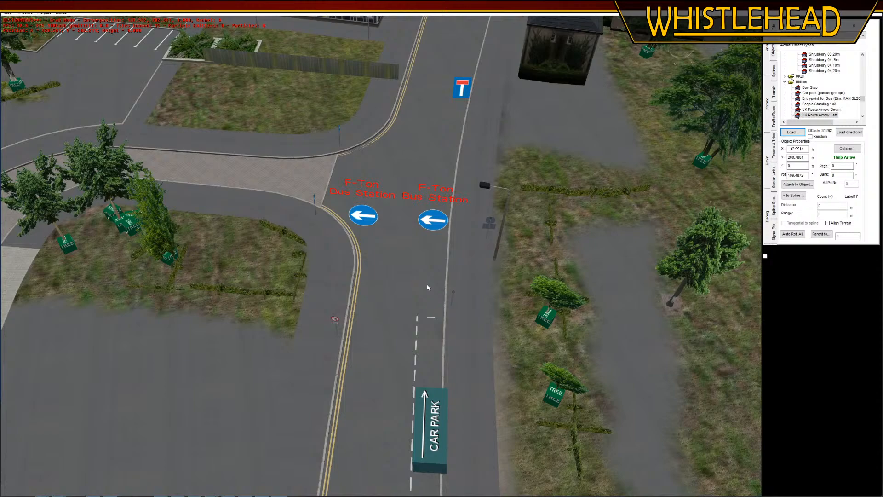
{"action": "key", "text": "Delete"}
{"action": "left_click", "coordinate": [372, 222]}
{"action": "key", "text": "g"}
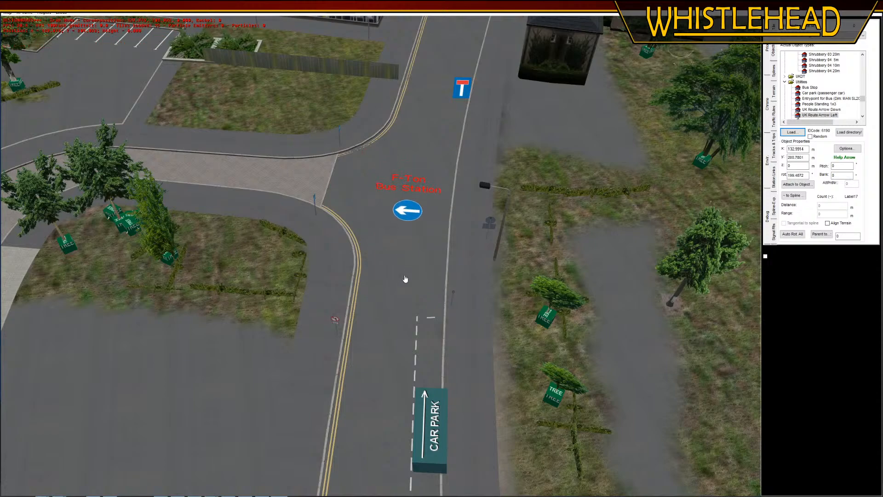
{"action": "left_click", "coordinate": [404, 290]}
Place a copy of the bus station arrow for the opposite approach, turn it to face that traffic and change it to UK Route Arrow Right
{"action": "middle_click_drag", "start_coordinate": [404, 291], "coordinate": [337, 227]}
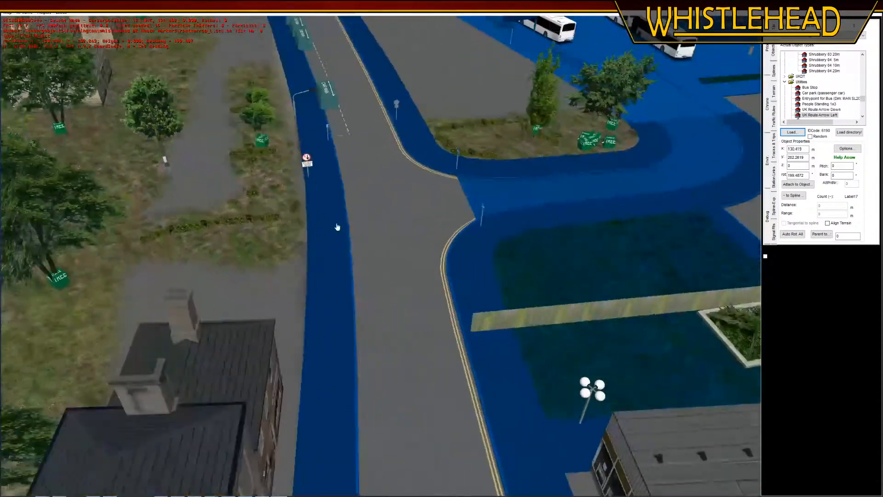
{"action": "left_click", "coordinate": [400, 289]}
{"action": "key", "text": "r"}
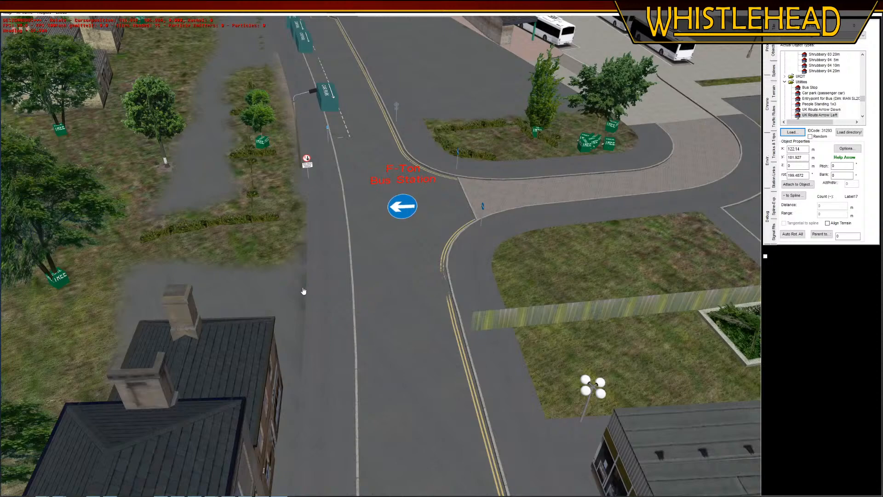
{"action": "scroll", "coordinate": [823, 113], "scroll_direction": "down", "scroll_amount": 1}
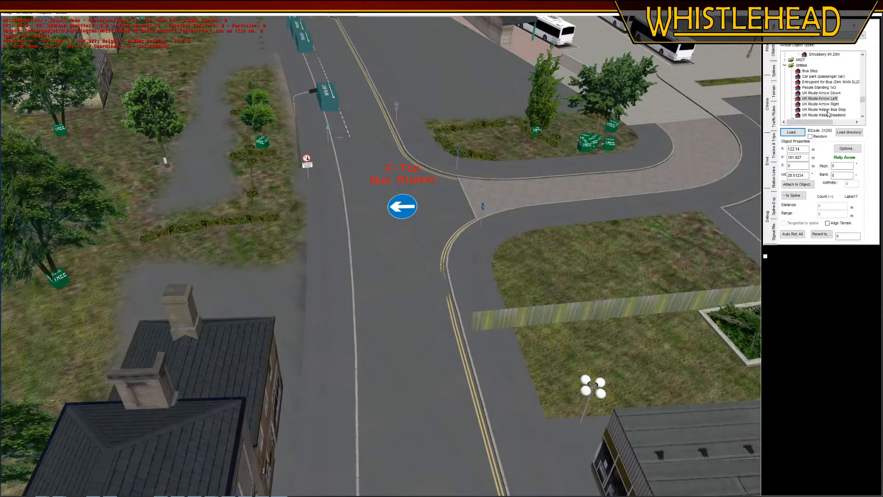
{"action": "left_click", "coordinate": [820, 104]}
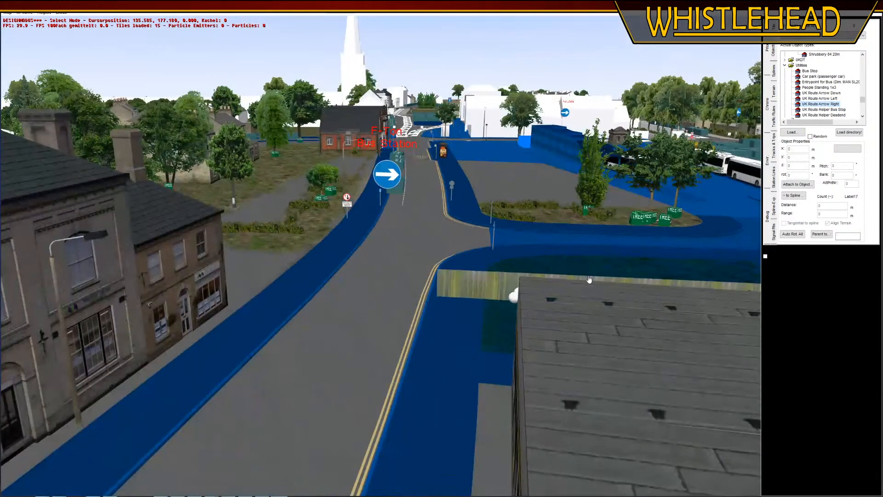
Examine the road from the guided busway junction to the bus station, checking the route arrows along the approach
{"action": "middle_click_drag", "start_coordinate": [589, 279], "coordinate": [354, 326]}
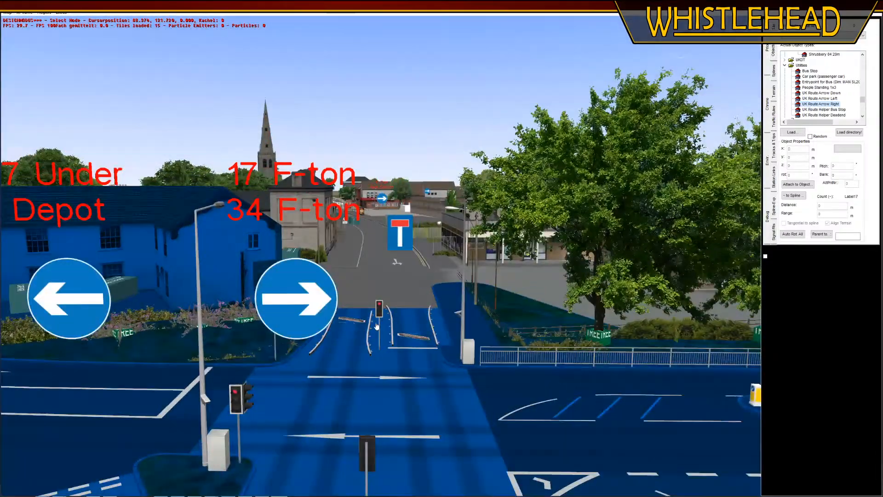
{"action": "scroll", "coordinate": [385, 280], "scroll_direction": "down", "scroll_amount": 5}
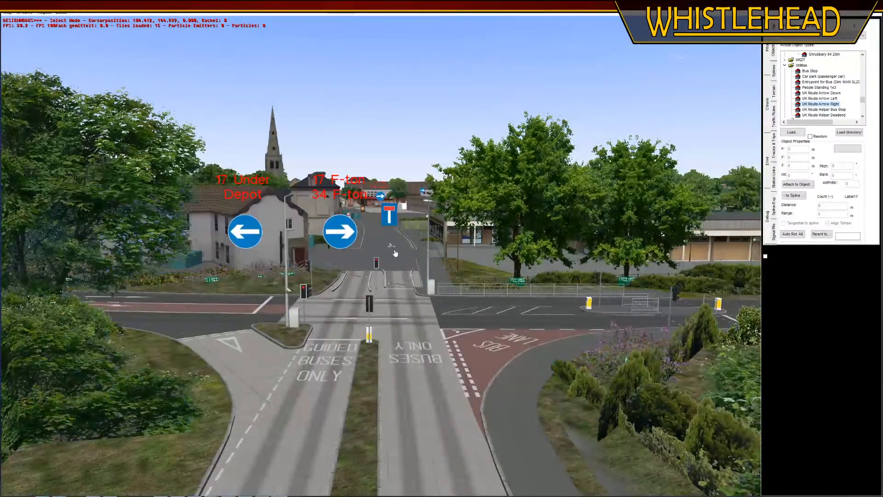
{"action": "scroll", "coordinate": [396, 258], "scroll_direction": "up", "scroll_amount": 4}
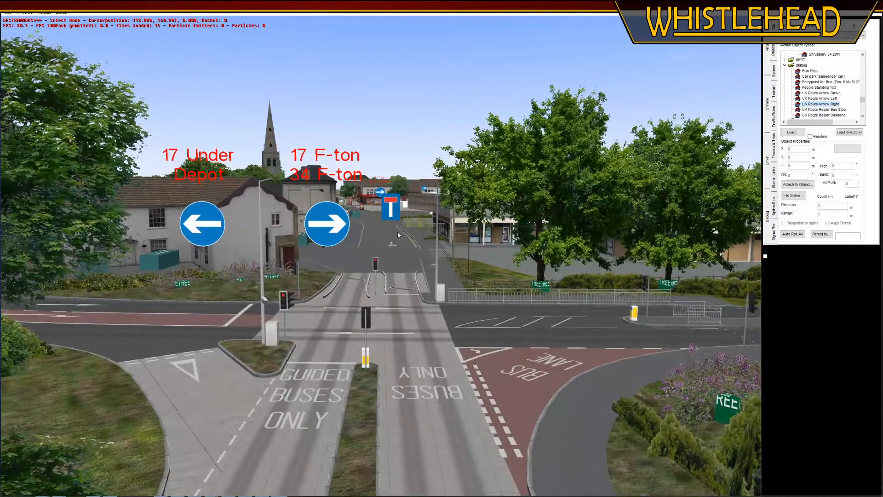
{"action": "scroll", "coordinate": [398, 233], "scroll_direction": "up", "scroll_amount": 2}
{"action": "scroll", "coordinate": [399, 243], "scroll_direction": "up", "scroll_amount": 6}
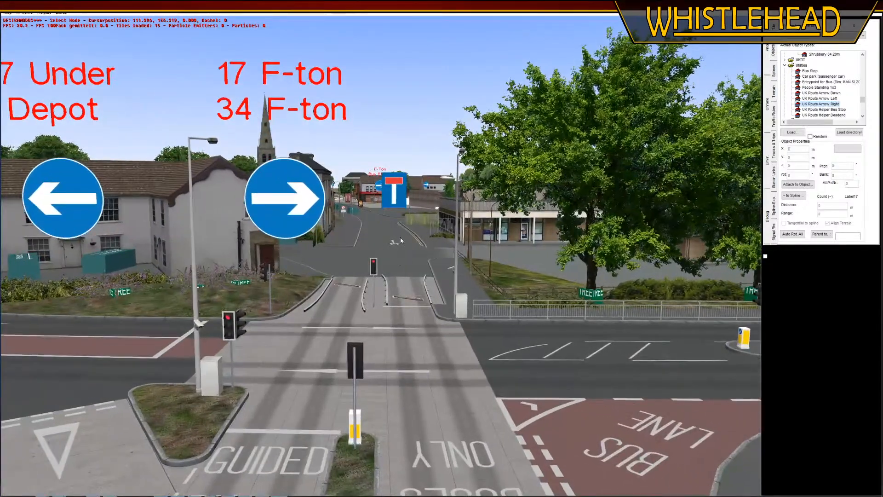
{"action": "scroll", "coordinate": [402, 244], "scroll_direction": "up", "scroll_amount": 8}
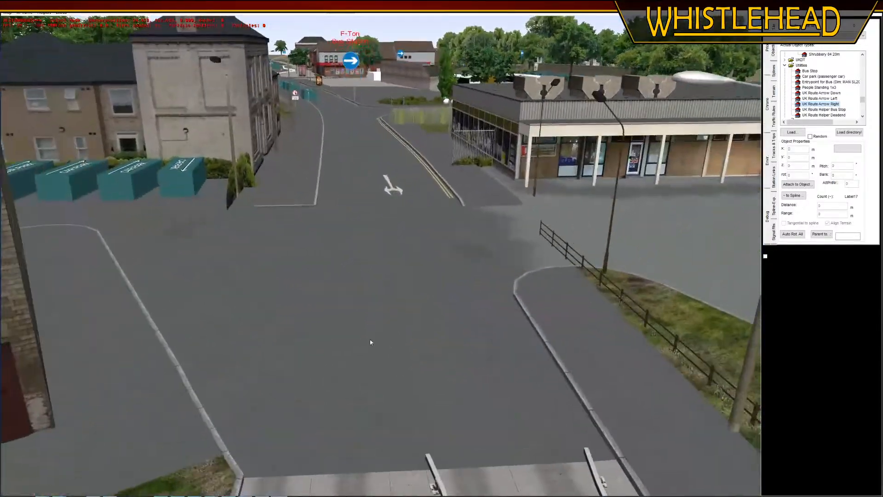
{"action": "scroll", "coordinate": [337, 303], "scroll_direction": "down", "scroll_amount": 5}
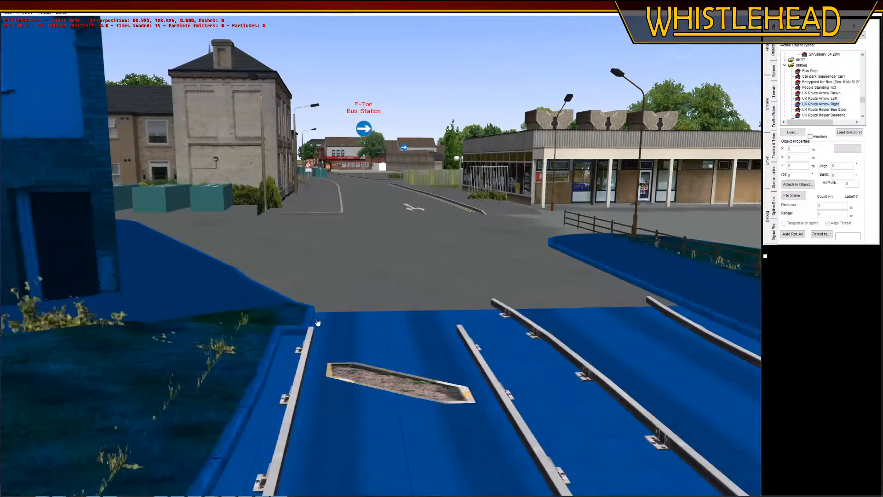
{"action": "scroll", "coordinate": [353, 256], "scroll_direction": "up", "scroll_amount": 2}
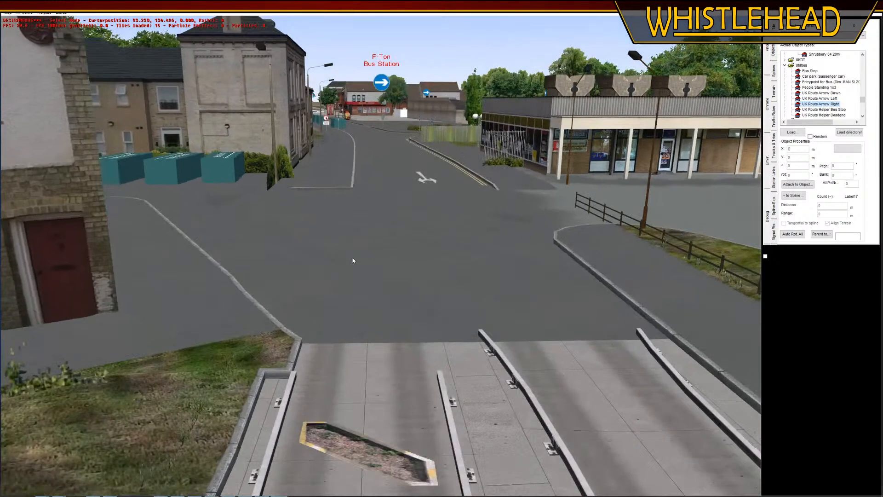
{"action": "right_click_drag", "start_coordinate": [357, 260], "coordinate": [396, 145]}
{"action": "middle_click_drag", "start_coordinate": [407, 214], "coordinate": [405, 225]}
{"action": "right_click_drag", "start_coordinate": [448, 264], "coordinate": [399, 103]}
{"action": "middle_click_drag", "start_coordinate": [399, 103], "coordinate": [372, 237]}
{"action": "right_click_drag", "start_coordinate": [372, 236], "coordinate": [360, 319]}
{"action": "middle_click_drag", "start_coordinate": [361, 319], "coordinate": [323, 300]}
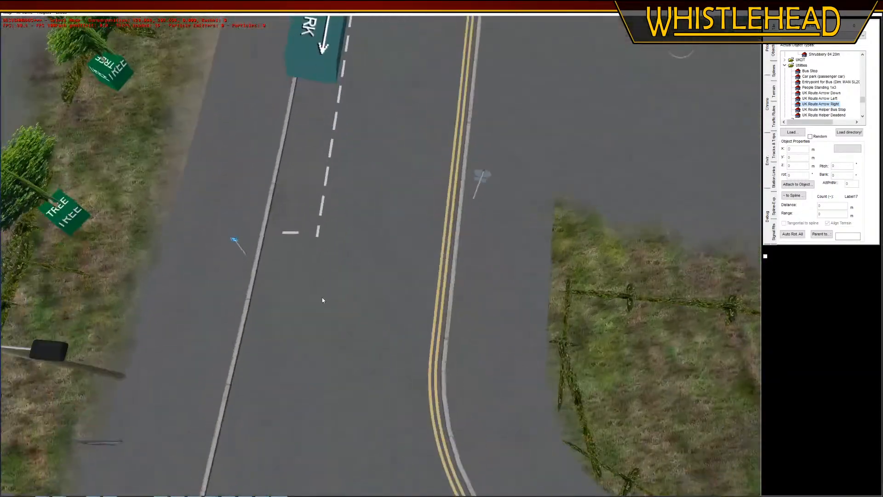
Rotate the 1 m white parking bay line at the bay's junction end so it sits square to the kerb
{"action": "middle_click_drag", "start_coordinate": [282, 232], "coordinate": [333, 256]}
{"action": "right_click_drag", "start_coordinate": [333, 256], "coordinate": [402, 268]}
{"action": "left_click", "coordinate": [492, 249]}
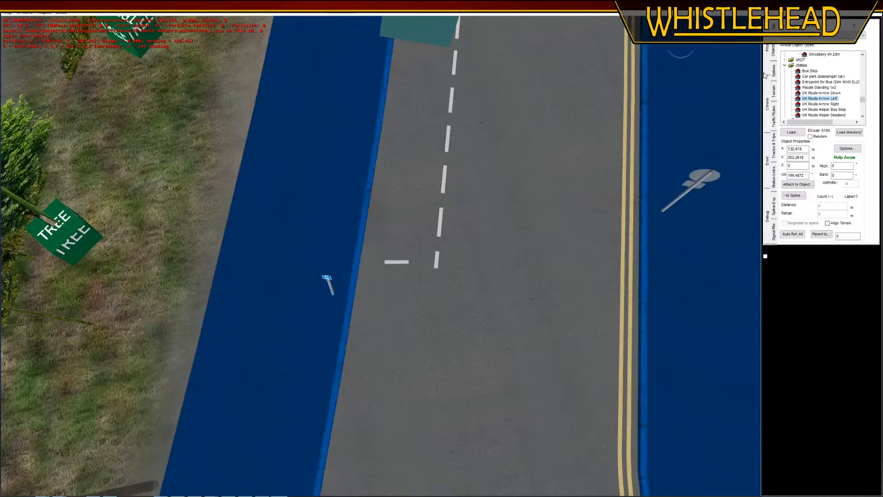
{"action": "left_click", "coordinate": [771, 72]}
{"action": "left_click", "coordinate": [396, 262]}
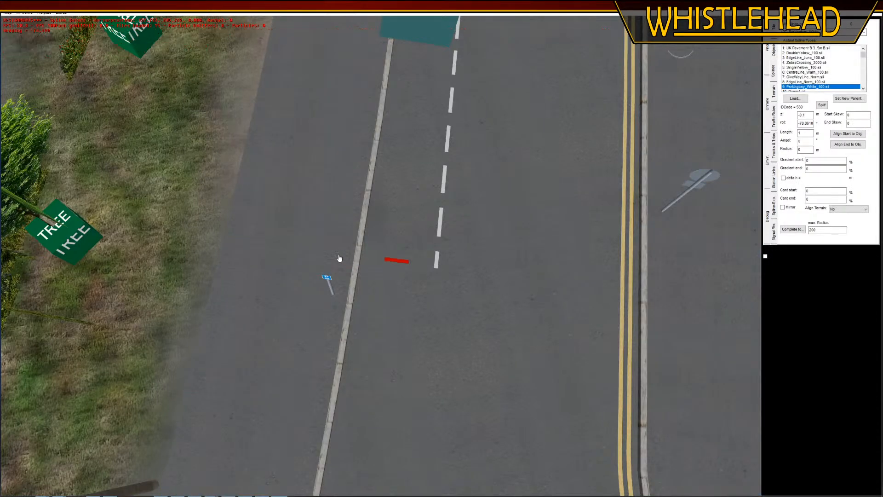
Rotate the 28 m dashed edge line to about -163.9° so its junction end lies closer to the bay's end line
{"action": "left_click", "coordinate": [430, 268]}
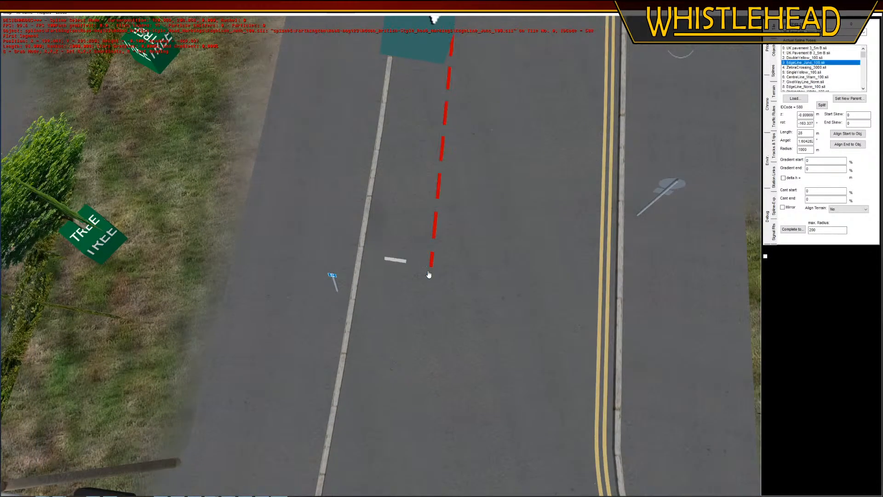
{"action": "left_click_drag", "start_coordinate": [432, 274], "coordinate": [441, 273]}
{"action": "left_click", "coordinate": [467, 296]}
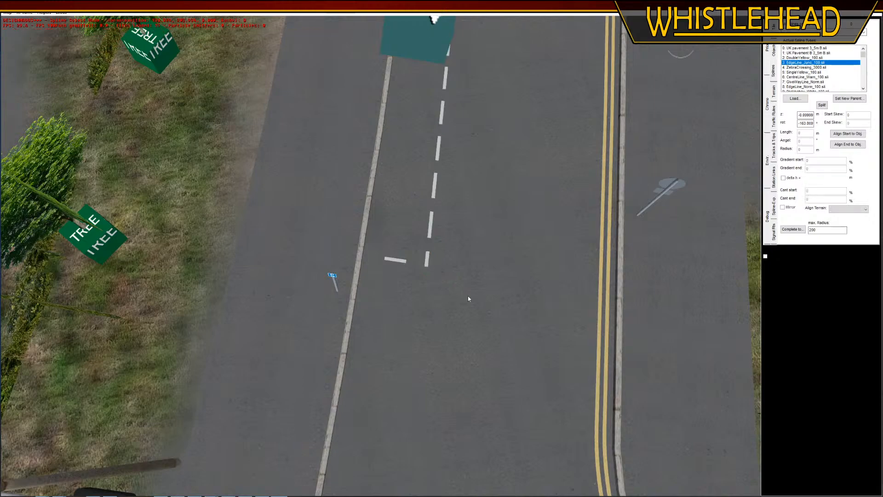
Switch the map display to wireframe around the road between the parking bay and the bus station junction
{"action": "right_click_drag", "start_coordinate": [467, 296], "coordinate": [436, 42]}
{"action": "middle_click_drag", "start_coordinate": [391, 313], "coordinate": [389, 276]}
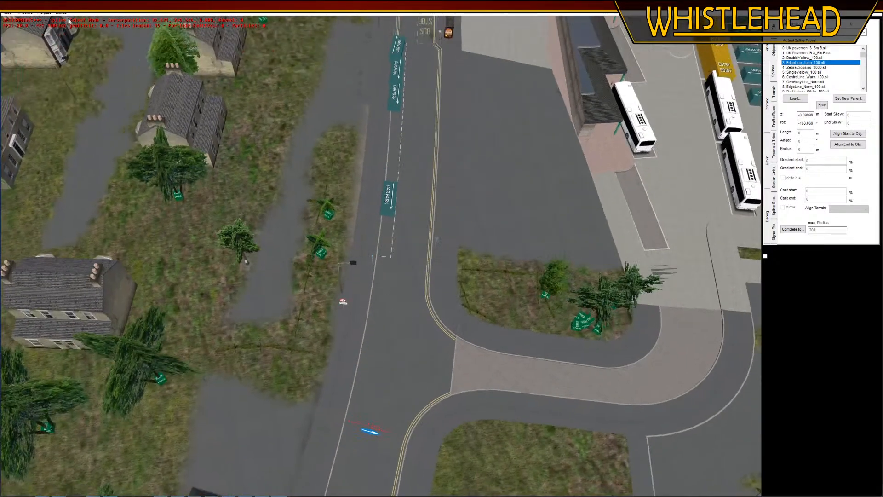
{"action": "left_click", "coordinate": [44, 12]}
{"action": "left_click", "coordinate": [54, 51]}
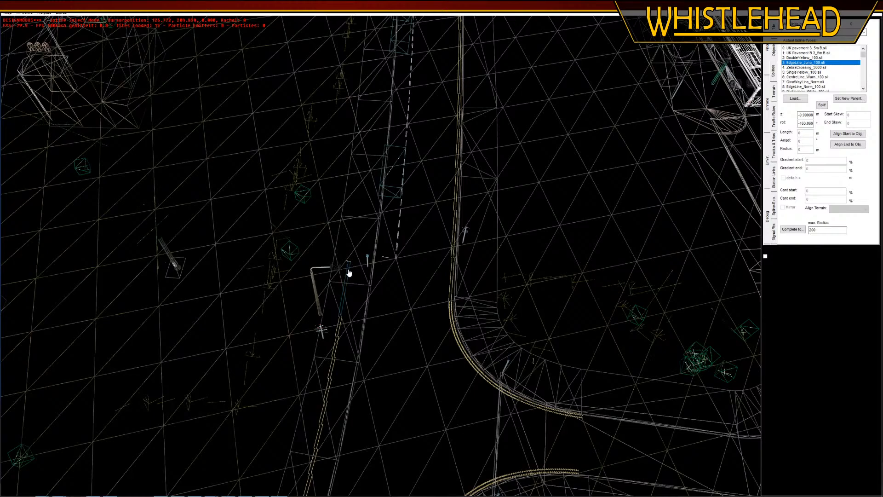
{"action": "left_click", "coordinate": [349, 272]}
{"action": "key", "text": "Down"}
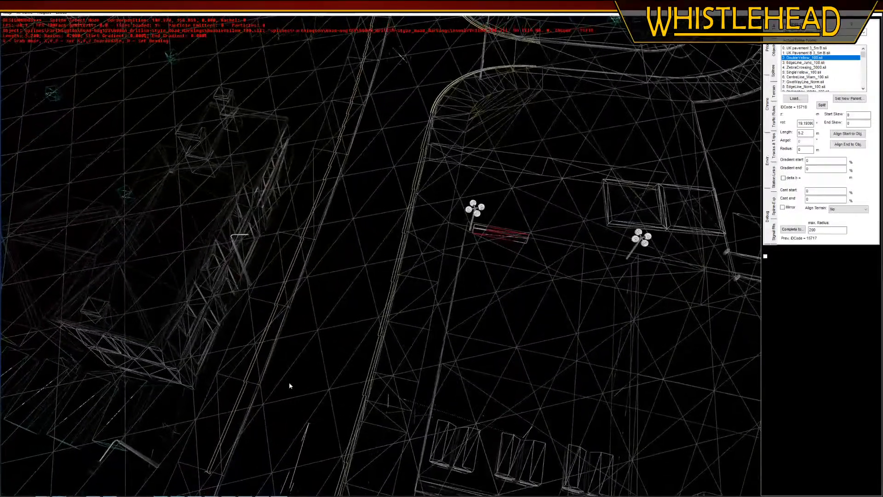
Try to move the 27 m double yellow line in front of the shop closer to the kerb edge
{"action": "key", "text": "Down"}
{"action": "left_click", "coordinate": [281, 385]}
{"action": "key", "text": "Down"}
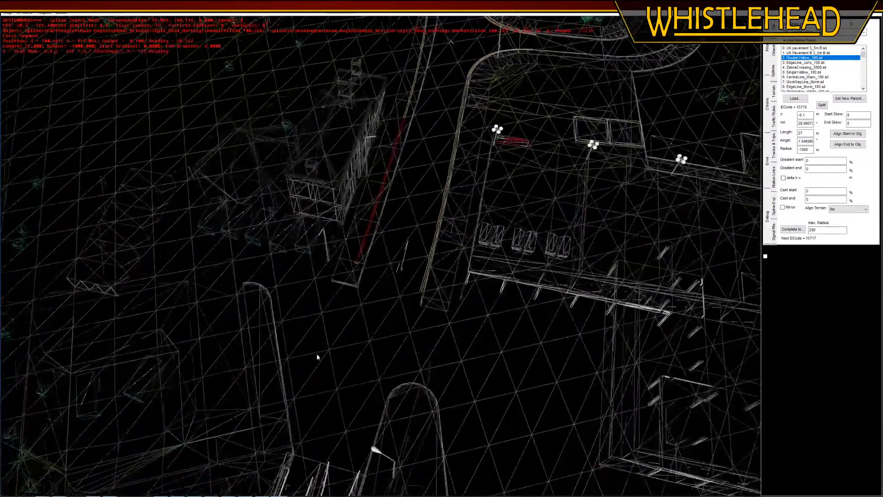
{"action": "key", "text": "g"}
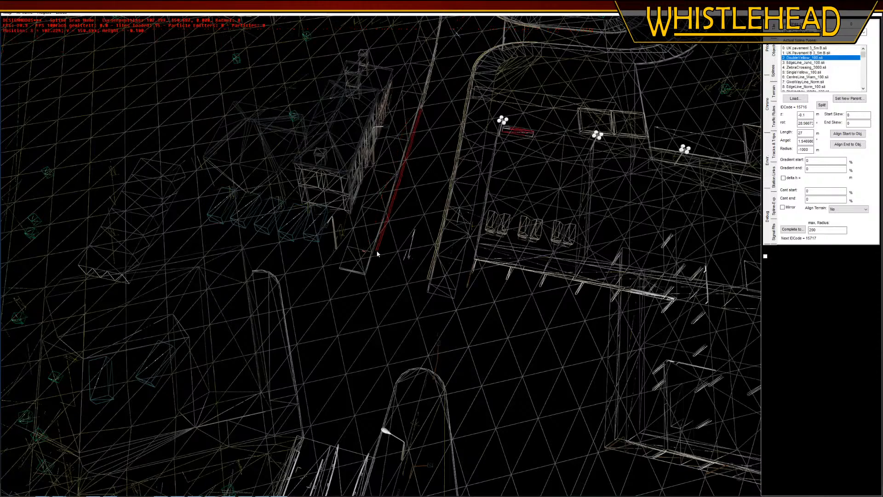
{"action": "left_click", "coordinate": [380, 165]}
{"action": "key", "text": "Up"}
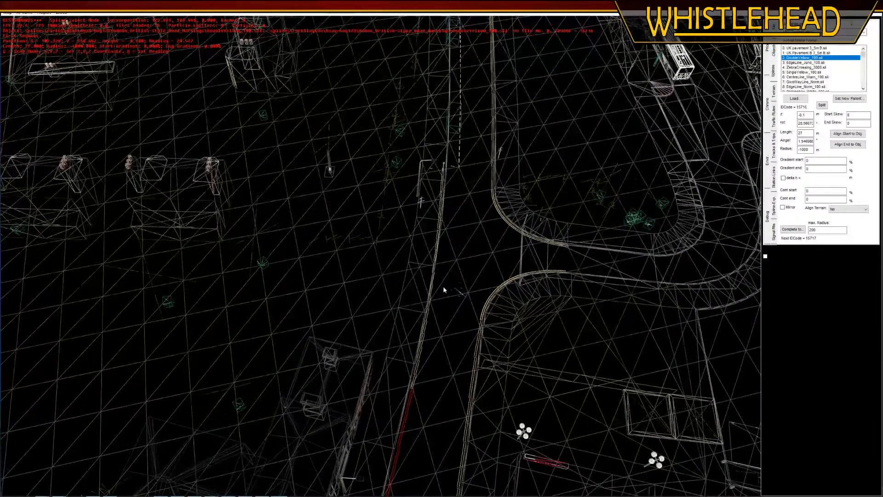
Set the radius of the 28 m double yellow line opposite the bus station junction to -300 m
{"action": "left_click", "coordinate": [431, 284]}
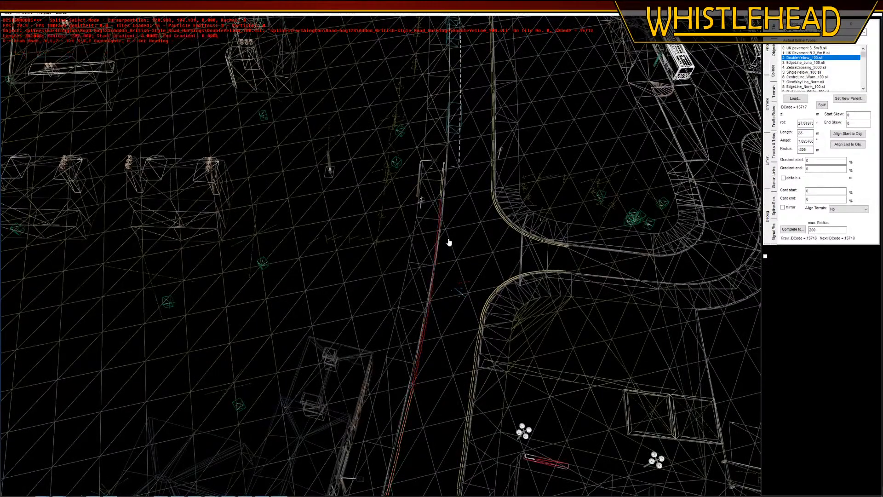
{"action": "right_click_drag", "start_coordinate": [448, 240], "coordinate": [433, 317]}
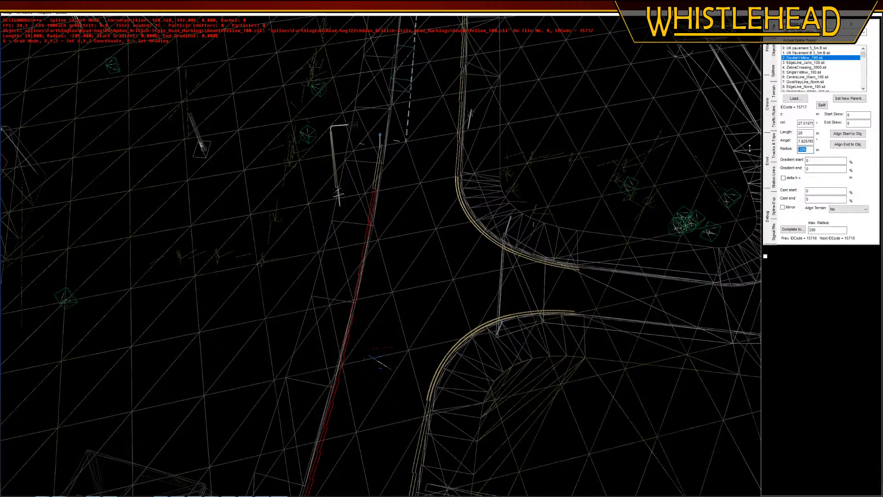
{"action": "key", "text": "Return"}
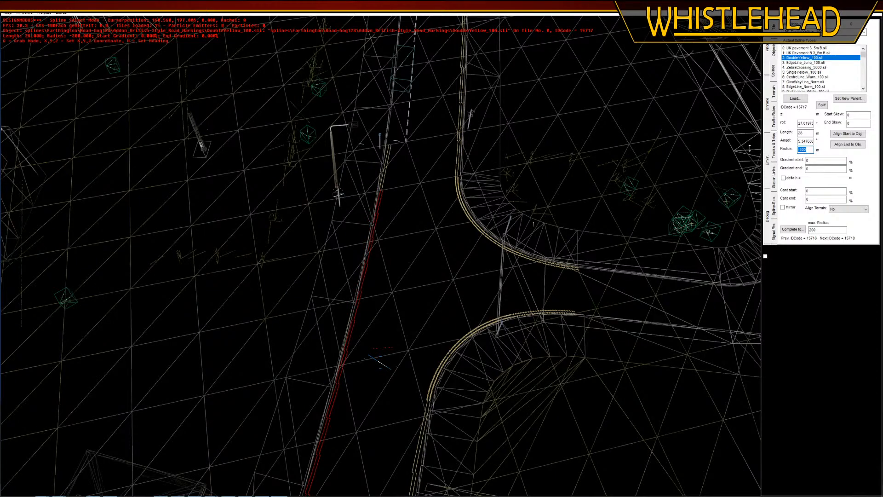
{"action": "key", "text": "Down"}
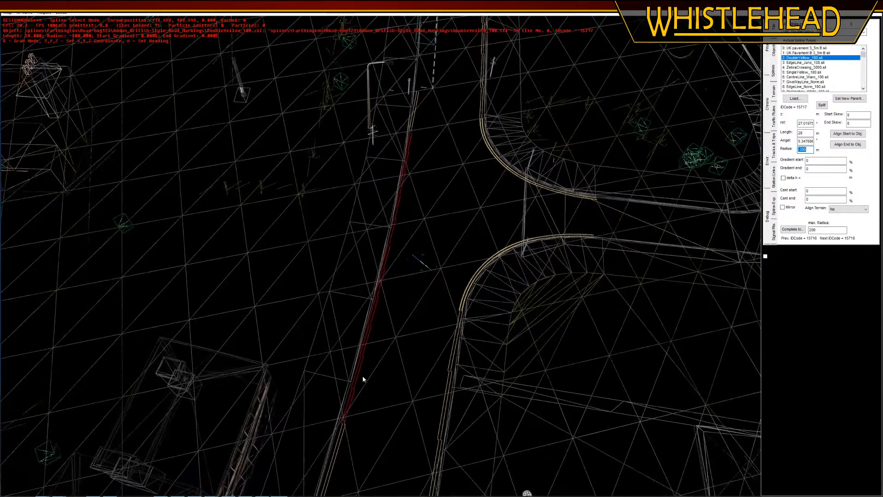
Delete the double yellow line segments along the kerb opposite the bus station junction
{"action": "left_click", "coordinate": [348, 346]}
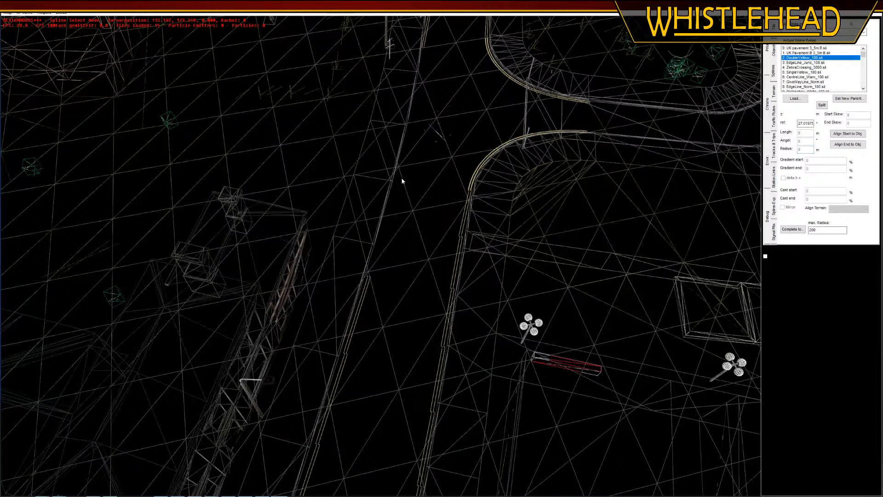
{"action": "left_click", "coordinate": [364, 303]}
{"action": "left_click", "coordinate": [384, 208]}
{"action": "key", "text": "Up"}
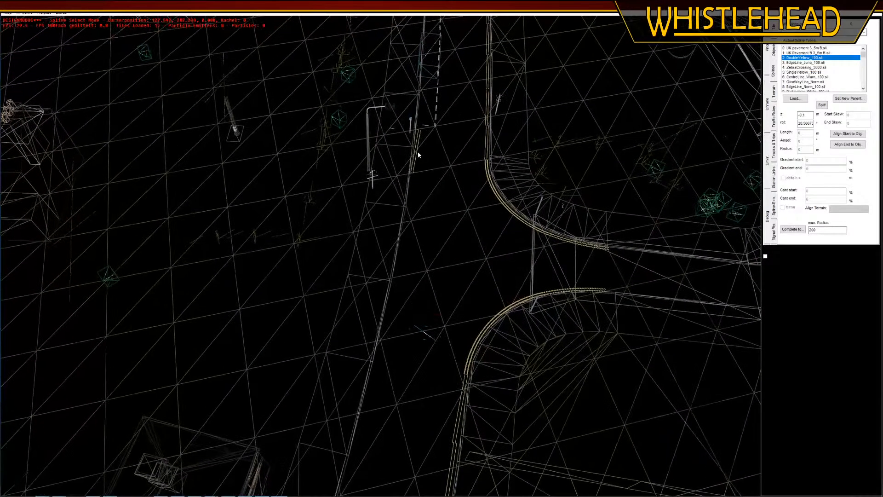
{"action": "left_click", "coordinate": [417, 155]}
{"action": "key", "text": "Delete"}
Delete the short single yellow end lines at both ends of the removed double yellow run
{"action": "left_click", "coordinate": [426, 126]}
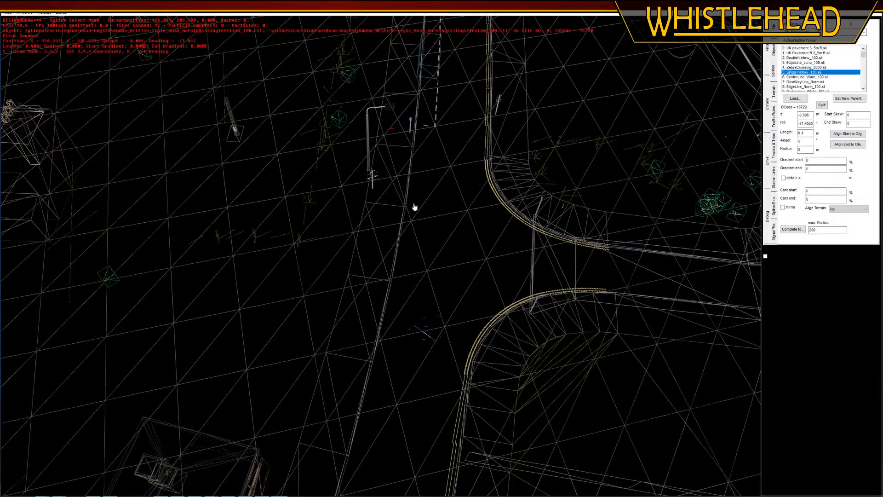
{"action": "key", "text": "Delete"}
{"action": "key", "text": "Down"}
{"action": "key", "text": "Left"}
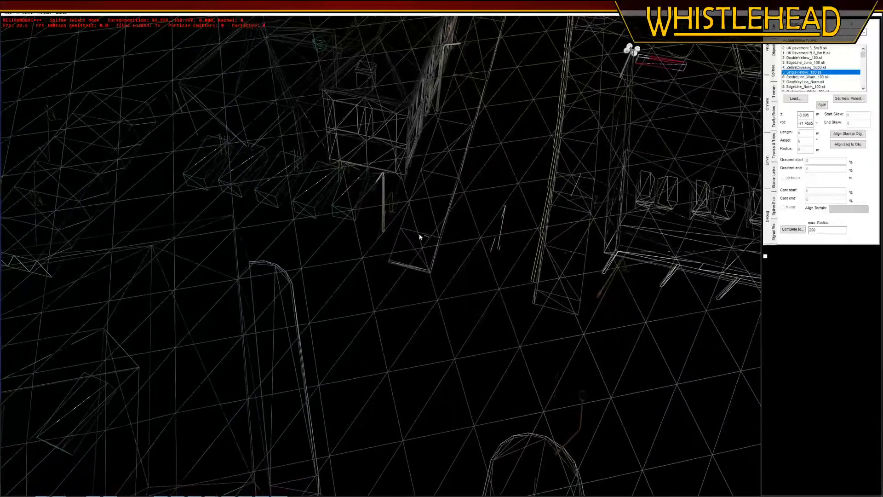
{"action": "left_click", "coordinate": [426, 236]}
{"action": "key", "text": "Delete"}
Move the two streetlights beside the shop onto the pavement, clear of the building
{"action": "left_click", "coordinate": [773, 51]}
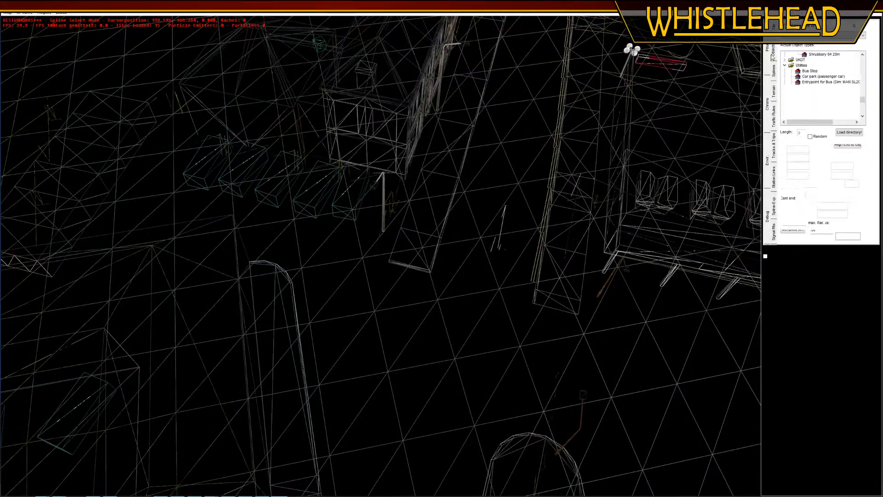
{"action": "left_click", "coordinate": [385, 232]}
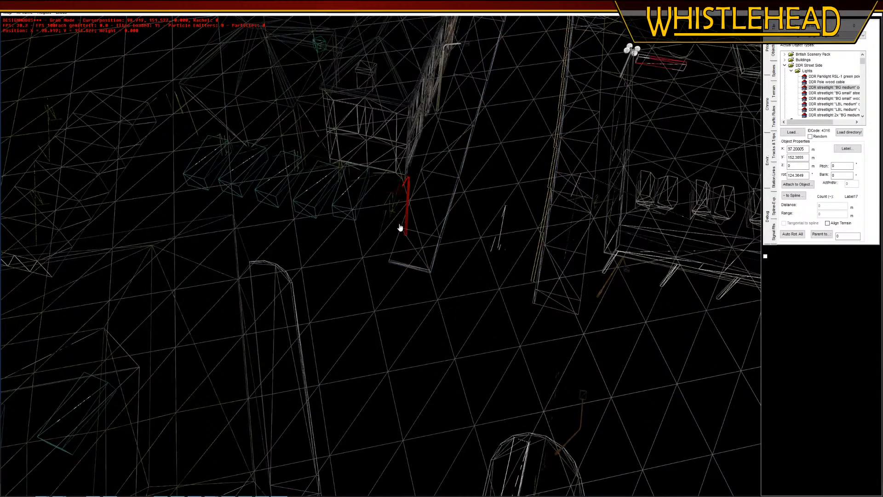
{"action": "left_click", "coordinate": [395, 201]}
{"action": "middle_click_drag", "start_coordinate": [403, 222], "coordinate": [377, 251]}
{"action": "left_click", "coordinate": [457, 240]}
{"action": "left_click", "coordinate": [457, 241]}
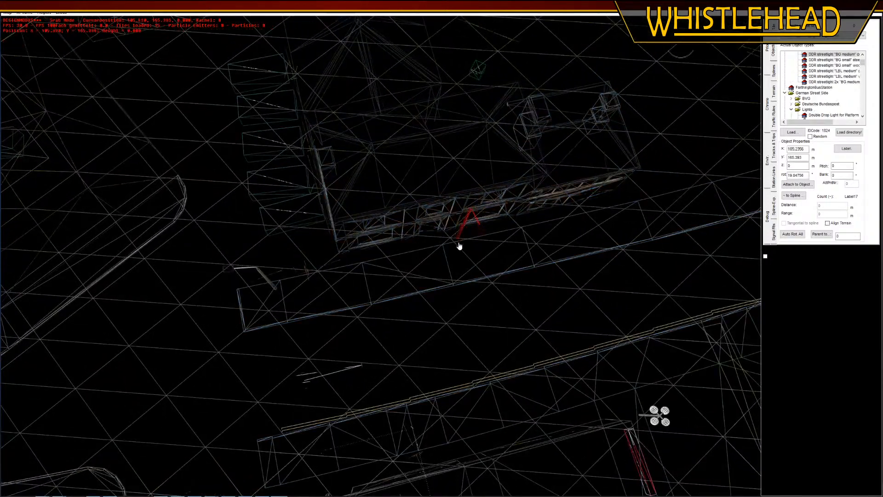
Shift the St Ives shop 04 building slightly towards the road so it sits closer to the pavement
{"action": "left_click_drag", "start_coordinate": [441, 225], "coordinate": [344, 275]}
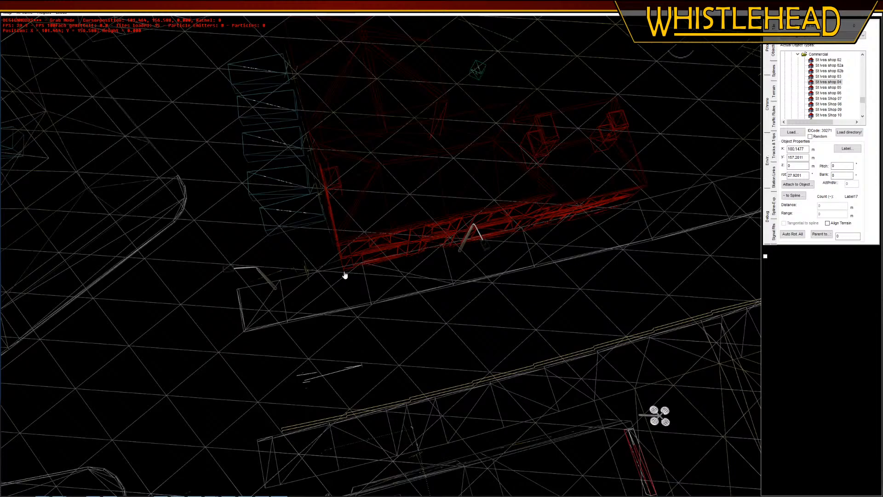
{"action": "left_click", "coordinate": [605, 302]}
{"action": "middle_click_drag", "start_coordinate": [605, 301], "coordinate": [580, 321]}
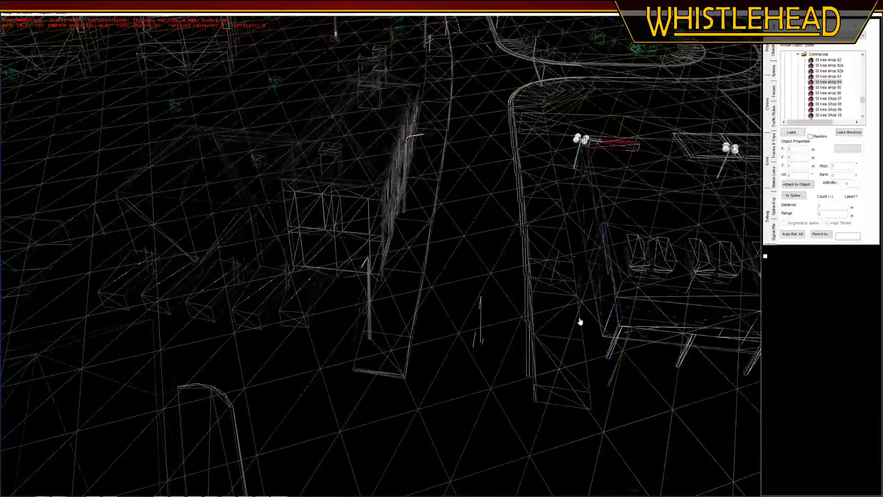
{"action": "right_click_drag", "start_coordinate": [464, 153], "coordinate": [411, 183]}
Place a new 10 m DoubleYellow_100 line near the parking bay's end line and set its height to -0.09 m
{"action": "left_click", "coordinate": [773, 71]}
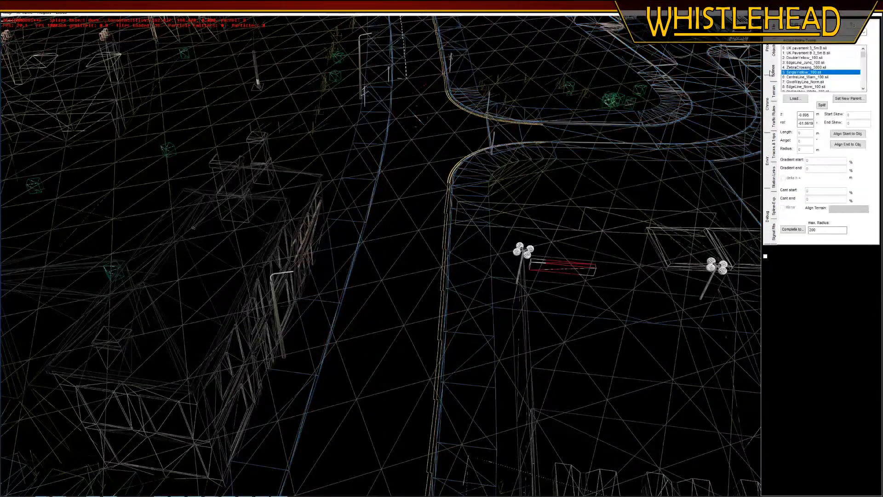
{"action": "right_click_drag", "start_coordinate": [417, 104], "coordinate": [433, 142]}
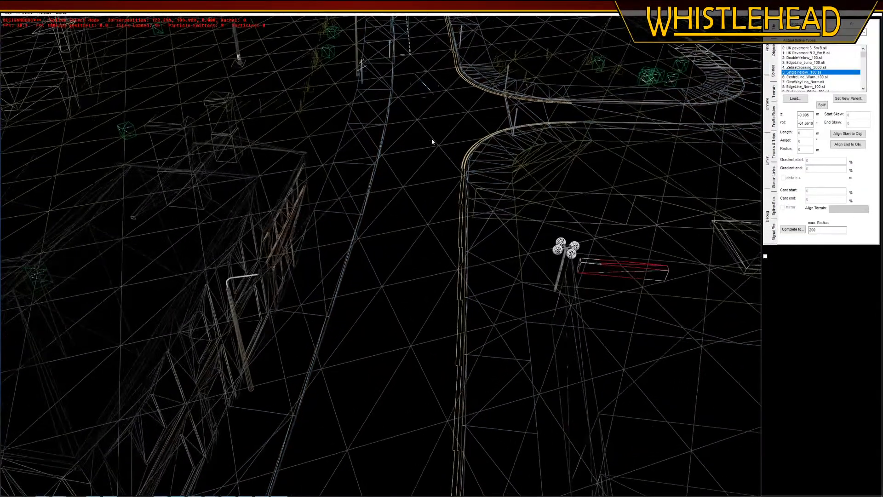
{"action": "left_click", "coordinate": [475, 89]}
{"action": "right_click_drag", "start_coordinate": [428, 85], "coordinate": [389, 202]}
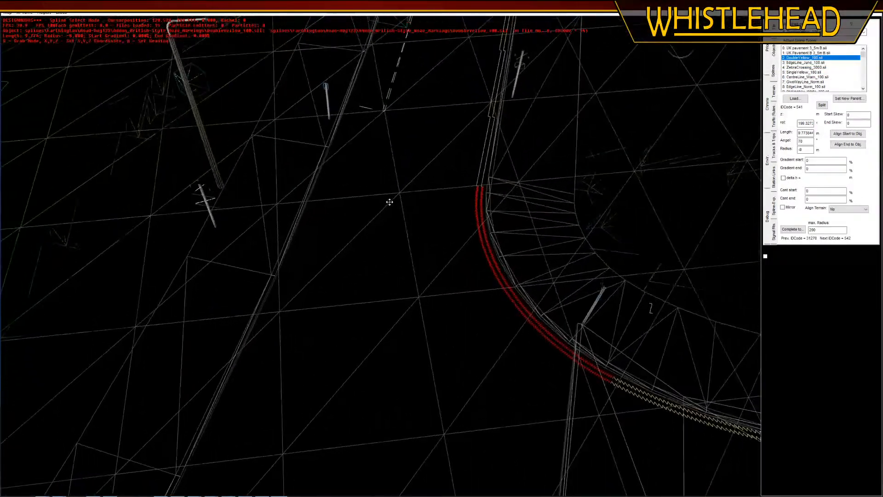
{"action": "left_click", "coordinate": [365, 154]}
{"action": "left_click", "coordinate": [357, 115]}
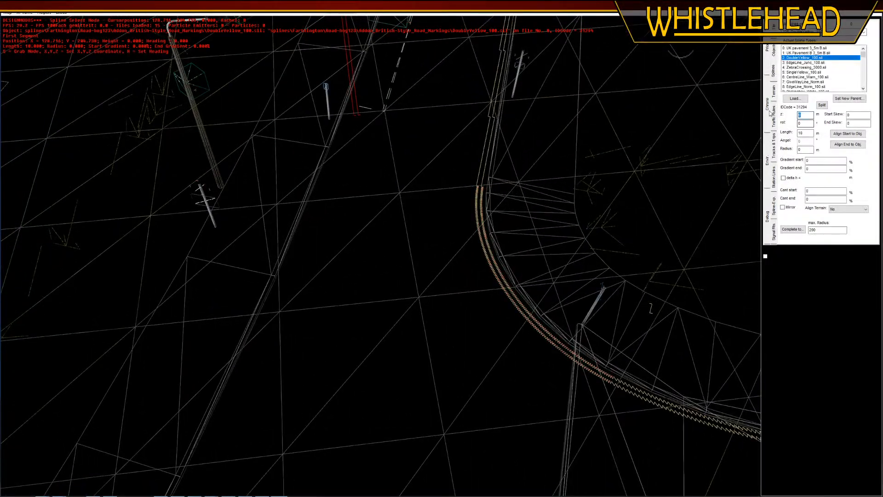
{"action": "type", "text": "-0.09"}
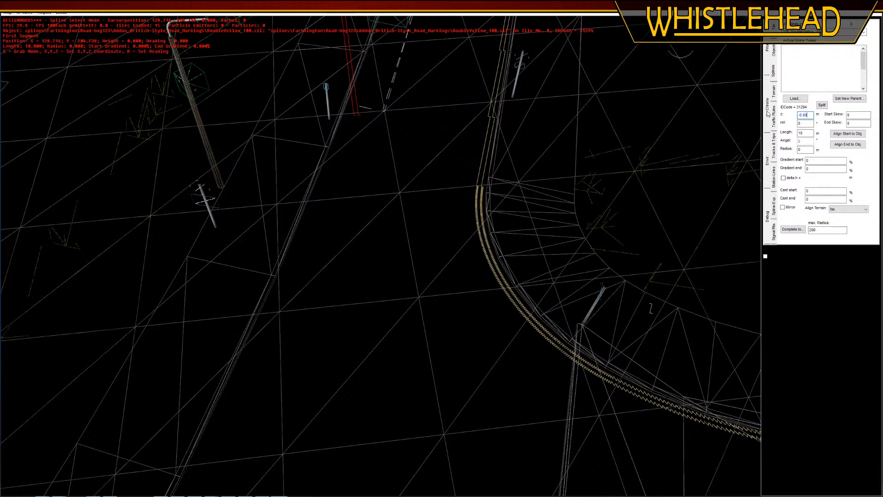
{"action": "key", "text": "Return"}
Rotate and move the new 10 m double yellow line so it runs alongside the kerb from the parking bay's end
{"action": "key", "text": "h"}
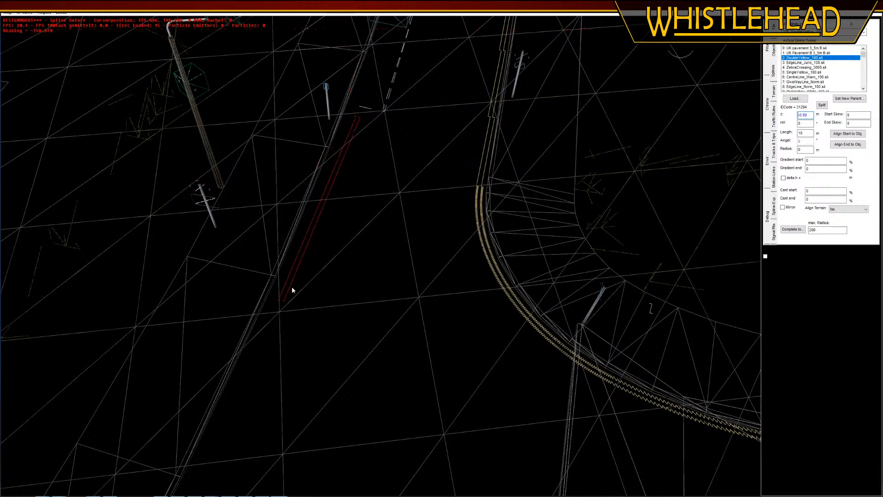
{"action": "left_click", "coordinate": [292, 286]}
{"action": "middle_click_drag", "start_coordinate": [354, 279], "coordinate": [314, 182]}
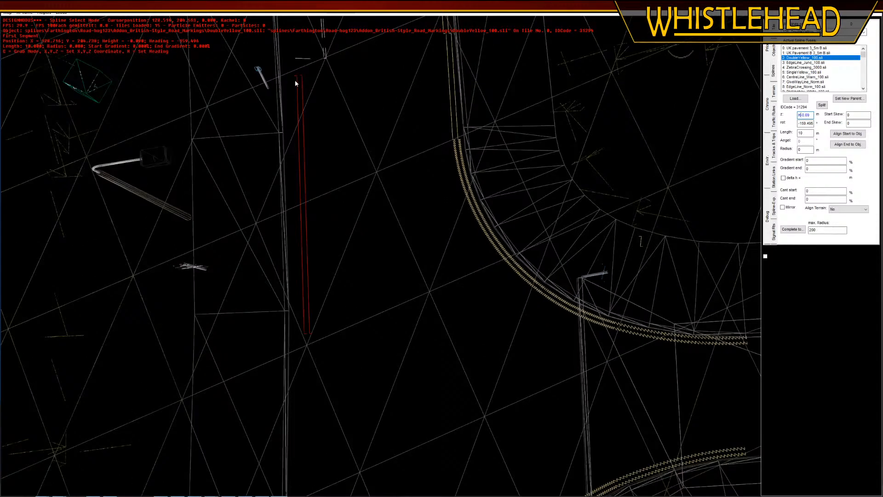
{"action": "key", "text": "g"}
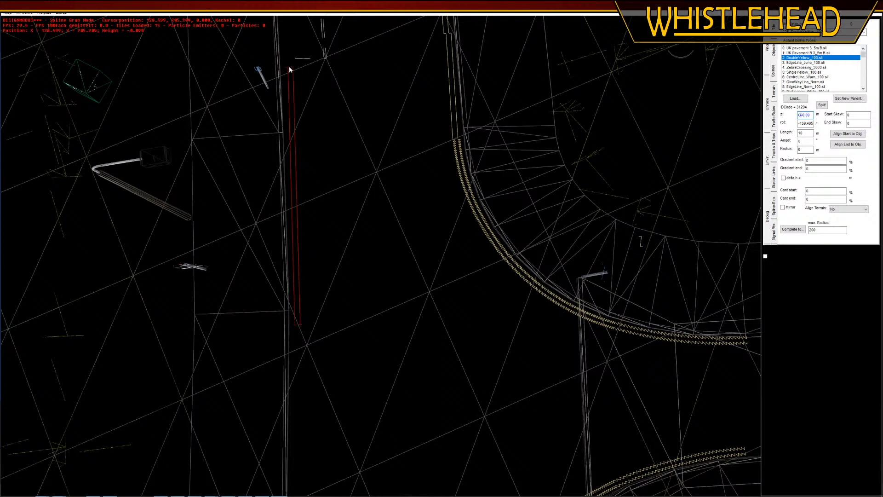
{"action": "left_click", "coordinate": [288, 65]}
{"action": "key", "text": "r"}
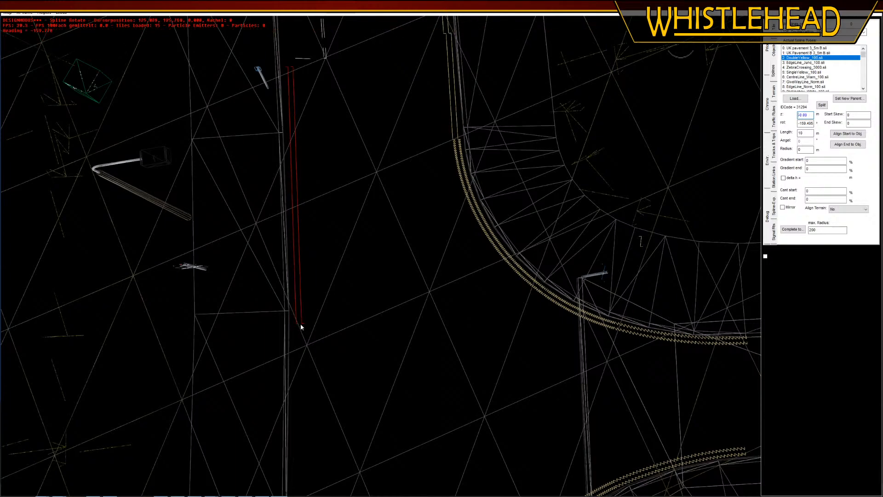
{"action": "left_click", "coordinate": [301, 324]}
Extend the double yellow line along the kerb with a connected 7 m segment
{"action": "scroll", "coordinate": [301, 323], "scroll_direction": "down", "scroll_amount": 3}
{"action": "middle_click_drag", "start_coordinate": [321, 270], "coordinate": [405, 340]}
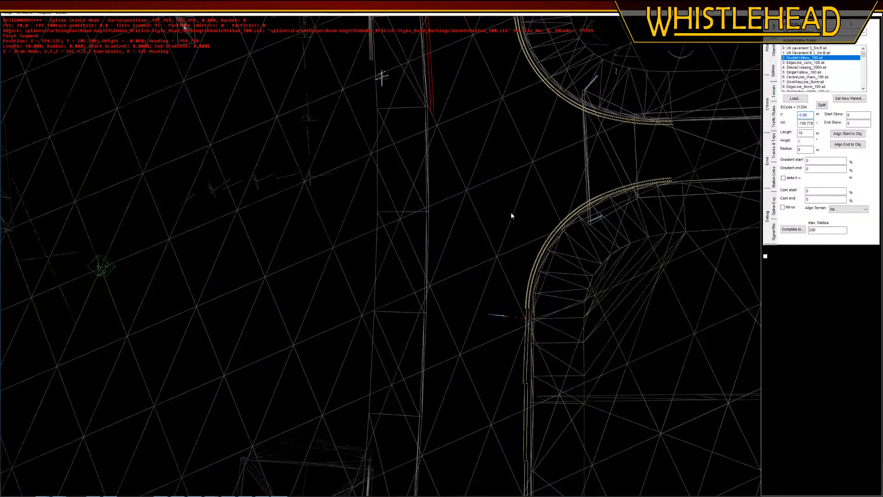
{"action": "key", "text": "Return"}
{"action": "middle_click_drag", "start_coordinate": [456, 276], "coordinate": [440, 269]}
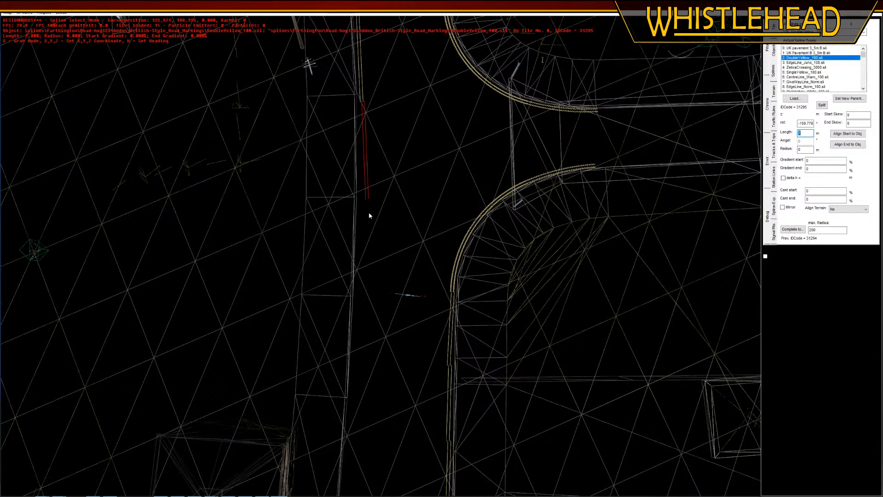
Return to the textured display and rotate the 10 m and 7 m double yellow segments to follow the kerb
{"action": "left_click", "coordinate": [45, 12]}
{"action": "left_click", "coordinate": [59, 52]}
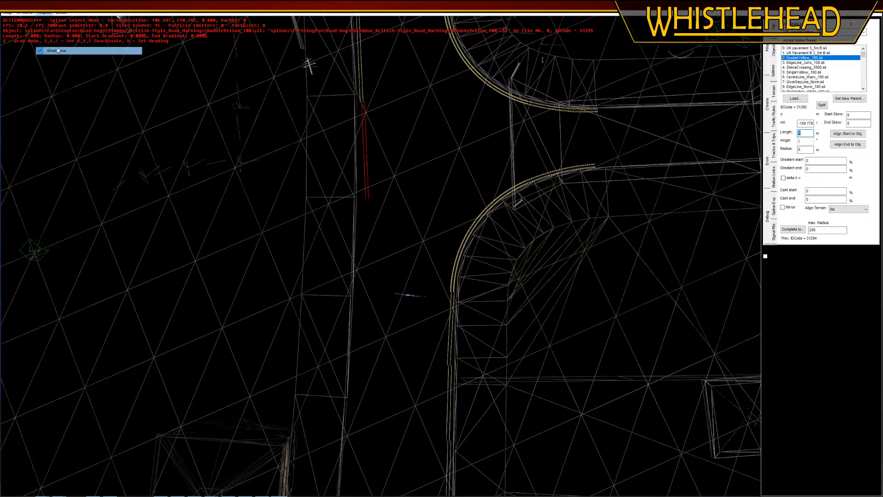
{"action": "left_click", "coordinate": [359, 72]}
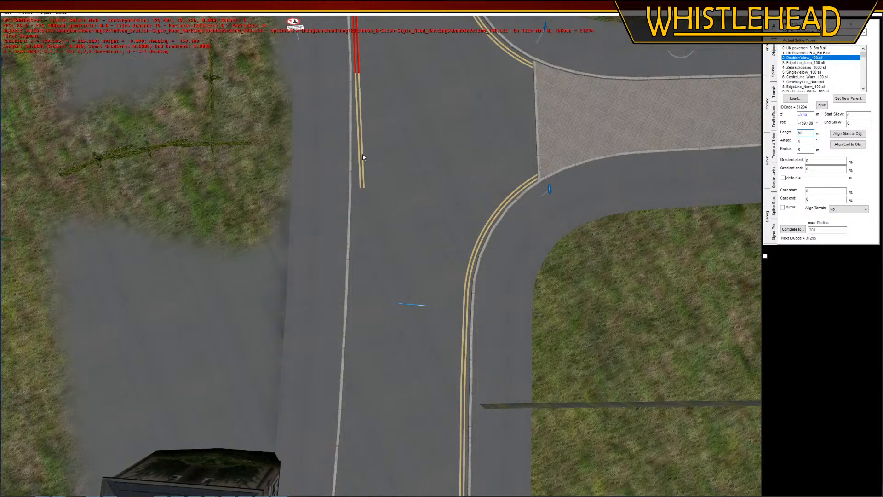
{"action": "left_click", "coordinate": [358, 165]}
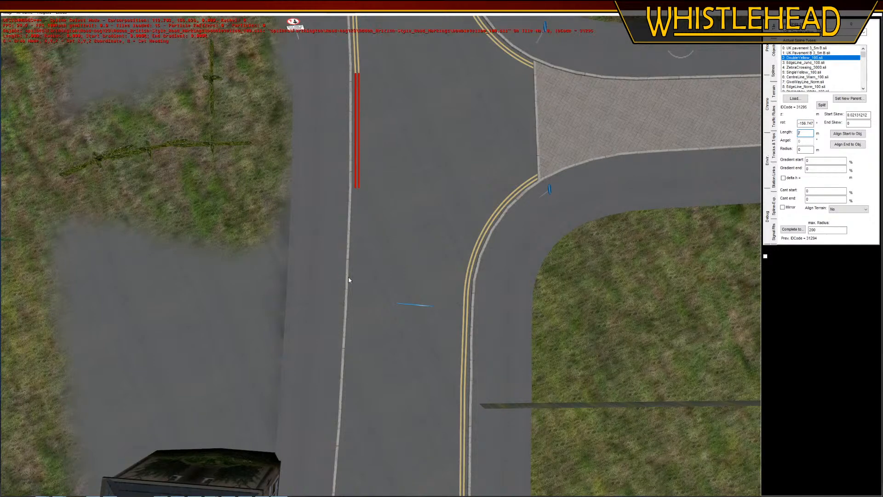
Extend the double yellow line past the side-road junction with two connected 7 m segments, rotated to follow the kerb
{"action": "middle_click_drag", "start_coordinate": [349, 278], "coordinate": [378, 277]}
{"action": "key", "text": "n"}
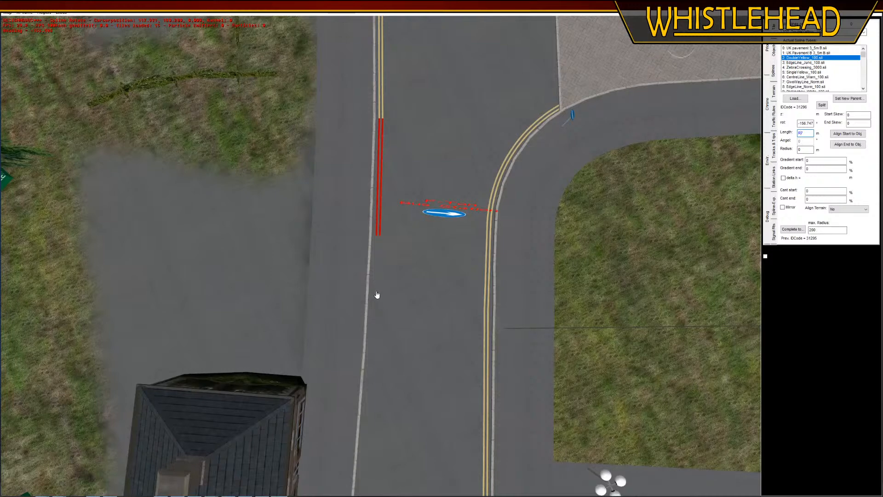
{"action": "left_click", "coordinate": [375, 312]}
{"action": "middle_click_drag", "start_coordinate": [374, 312], "coordinate": [375, 289]}
{"action": "key", "text": "n"}
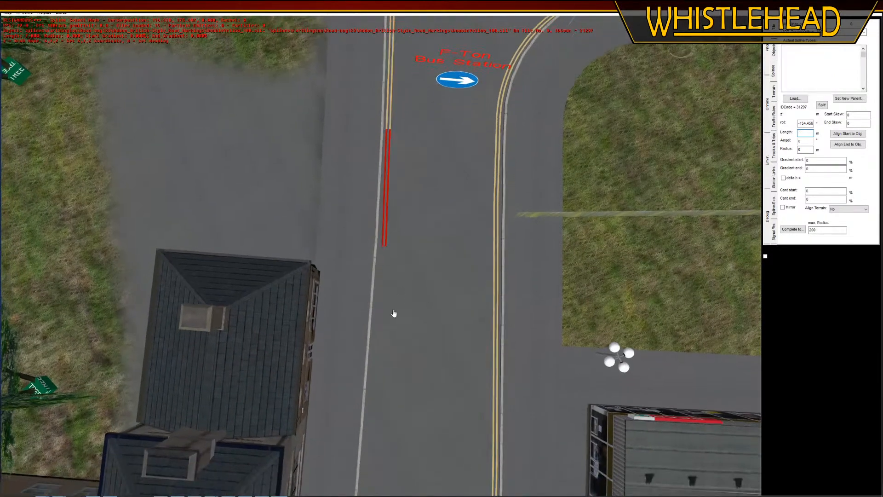
{"action": "key", "text": "r"}
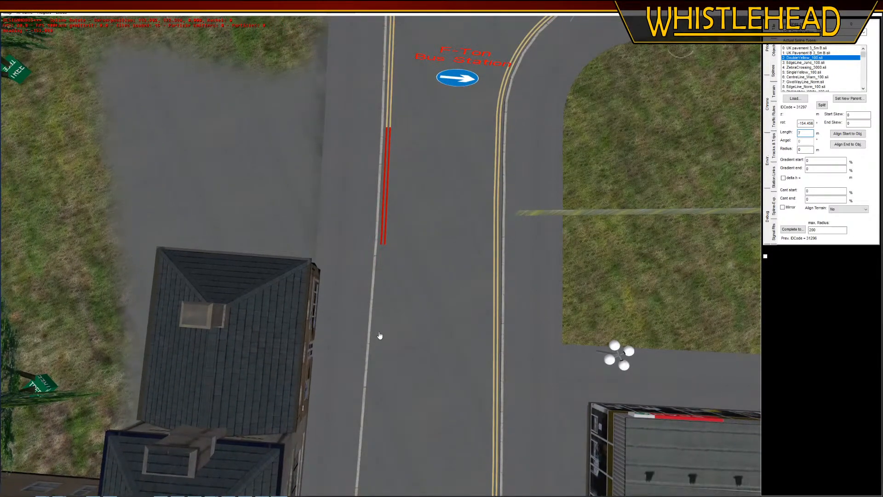
{"action": "left_click", "coordinate": [380, 336]}
Add two more connected 7 m double yellow segments alongside the hipped-roof building, angling each one parallel to the kerb
{"action": "middle_click_drag", "start_coordinate": [380, 336], "coordinate": [388, 307]}
{"action": "key", "text": "n"}
{"action": "key", "text": "r"}
{"action": "left_click", "coordinate": [375, 355]}
{"action": "key", "text": "n"}
{"action": "key", "text": "r"}
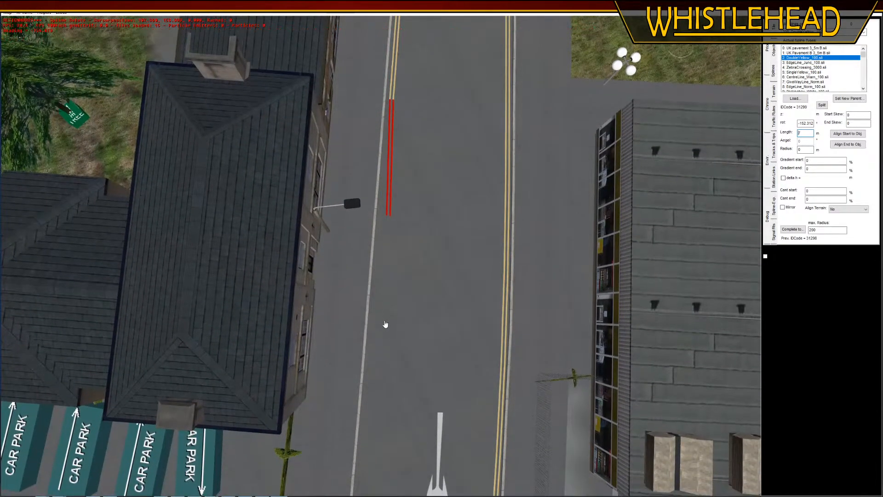
{"action": "left_click", "coordinate": [371, 352]}
{"action": "middle_click_drag", "start_coordinate": [371, 352], "coordinate": [376, 337]}
Carry the double yellow line on to the kerb corner beside the car park with three connected 7 m segments, rotated along the kerb
{"action": "key", "text": "n"}
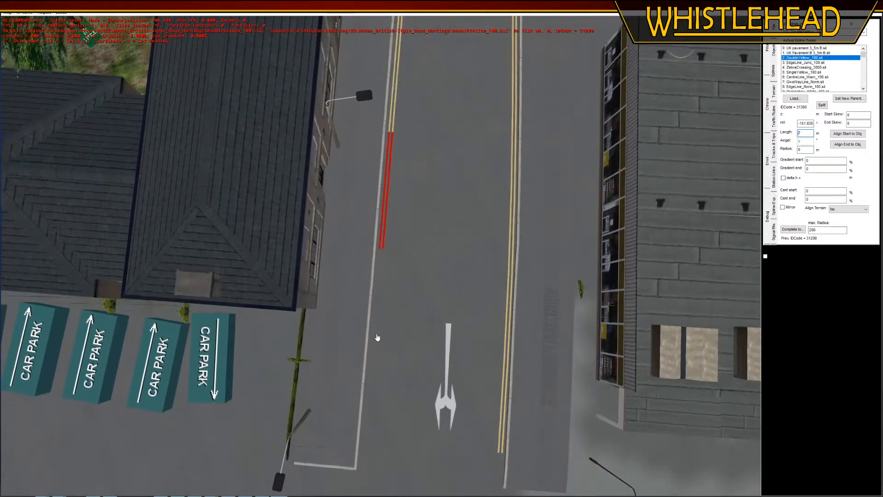
{"action": "key", "text": "r"}
{"action": "left_click", "coordinate": [375, 350]}
{"action": "key", "text": "n"}
{"action": "key", "text": "r"}
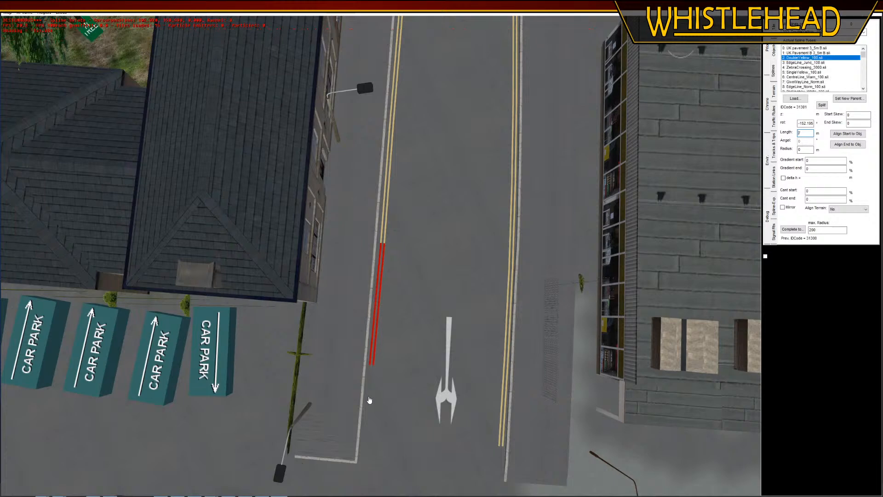
{"action": "left_click", "coordinate": [368, 399]}
{"action": "middle_click_drag", "start_coordinate": [368, 399], "coordinate": [368, 390]}
{"action": "key", "text": "n"}
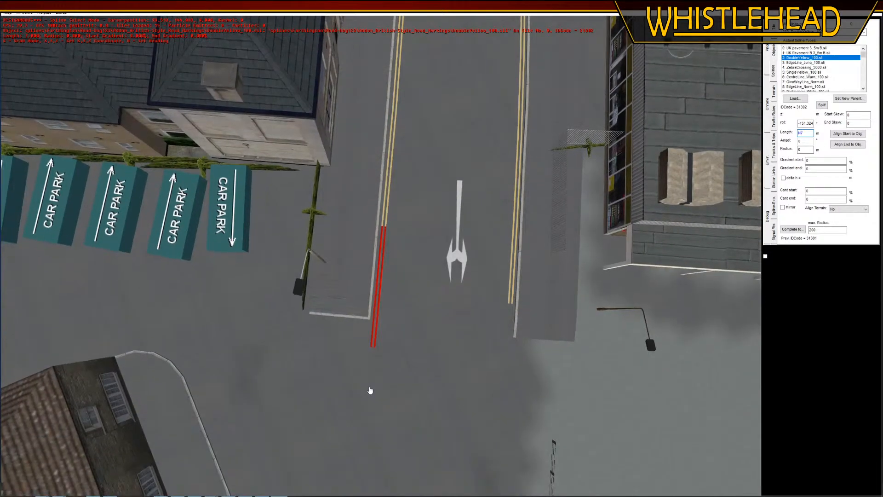
{"action": "left_click", "coordinate": [369, 390]}
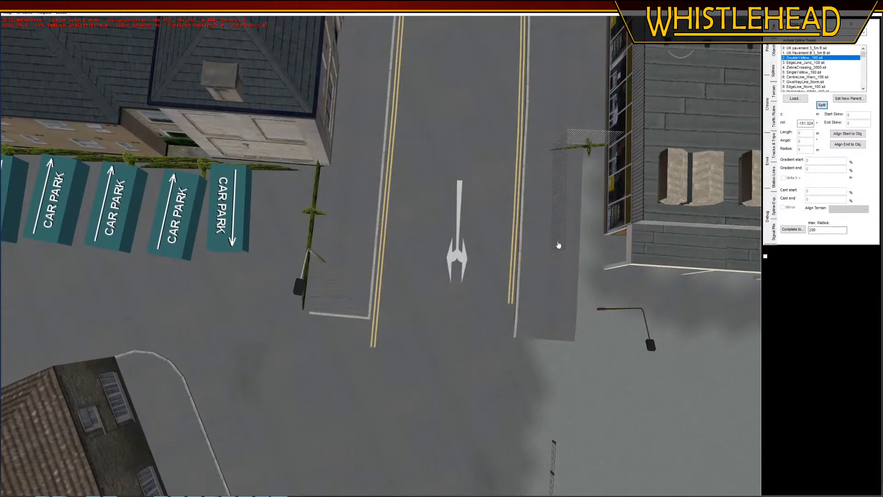
Split the last double yellow segment at the kerb corner and turn a connected short segment along the kerb's end edge
{"action": "left_click", "coordinate": [379, 330]}
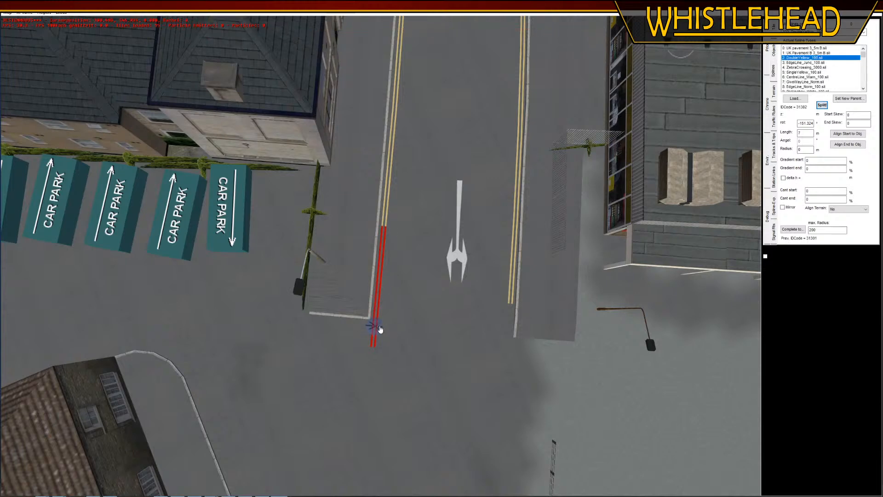
{"action": "key", "text": "n"}
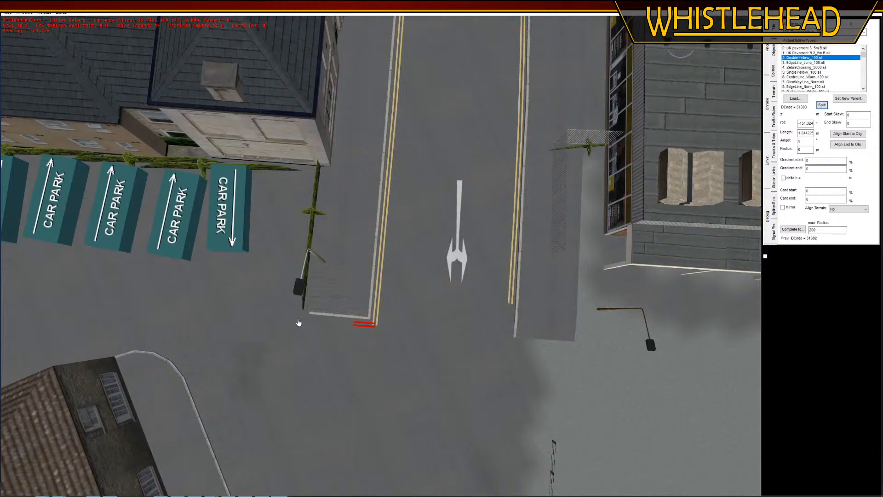
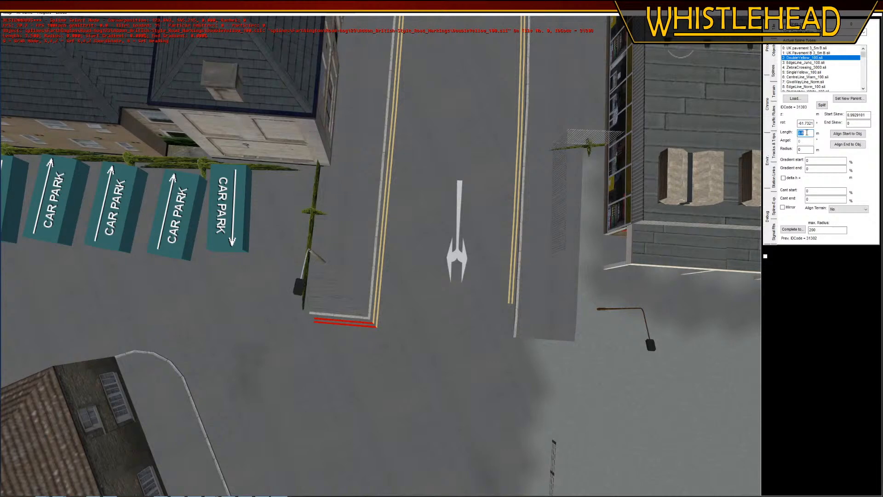
Select the double-yellow line segment on the kerb beside the wooden fence and split it
{"action": "left_click", "coordinate": [366, 436]}
{"action": "mouse_move", "coordinate": [415, 422]}
{"action": "middle_mouse_down"}
{"action": "mouse_move", "coordinate": [418, 399]}
{"action": "mouse_move", "coordinate": [414, 405]}
{"action": "middle_mouse_up"}
{"action": "left_click_drag", "start_coordinate": [342, 404], "coordinate": [364, 330]}
{"action": "left_click_drag", "start_coordinate": [453, 208], "coordinate": [397, 272]}
{"action": "right_click_drag", "start_coordinate": [398, 272], "coordinate": [371, 351]}
{"action": "middle_click_drag", "start_coordinate": [372, 351], "coordinate": [369, 348]}
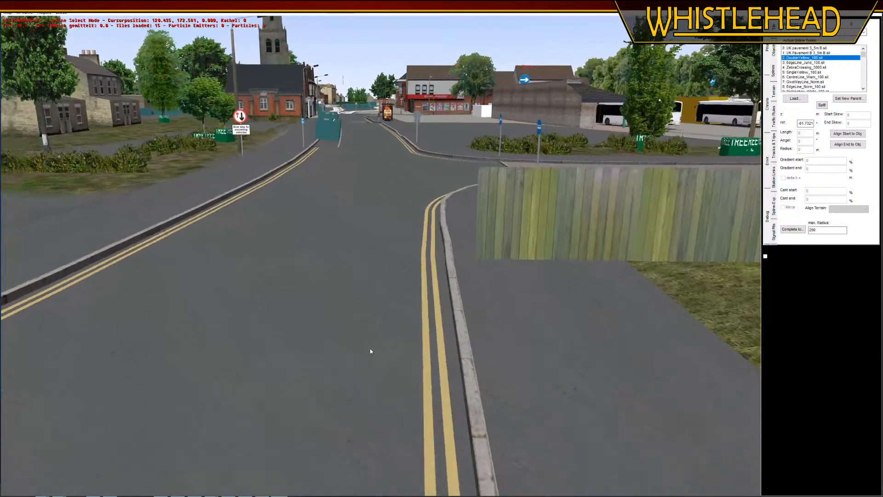
{"action": "left_click", "coordinate": [437, 238]}
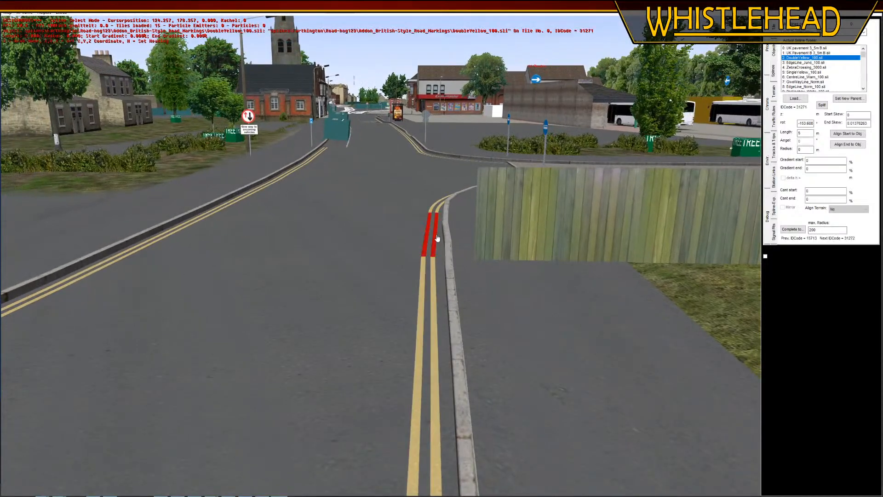
{"action": "left_click", "coordinate": [824, 106]}
{"action": "middle_click_drag", "start_coordinate": [476, 223], "coordinate": [469, 237]}
{"action": "left_click", "coordinate": [457, 201]}
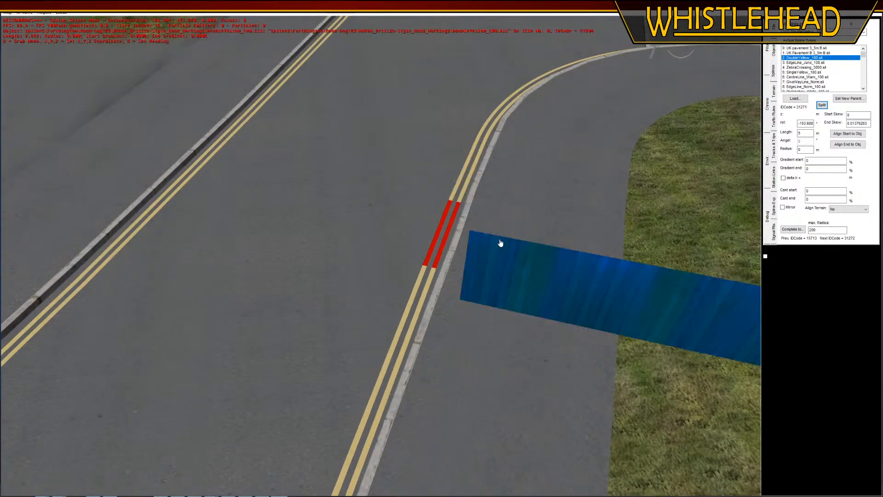
Select the short split piece of the double-yellow line beside the fence and adjust its alignment along the kerb
{"action": "middle_click_drag", "start_coordinate": [416, 304], "coordinate": [416, 294]}
{"action": "left_click", "coordinate": [345, 295]}
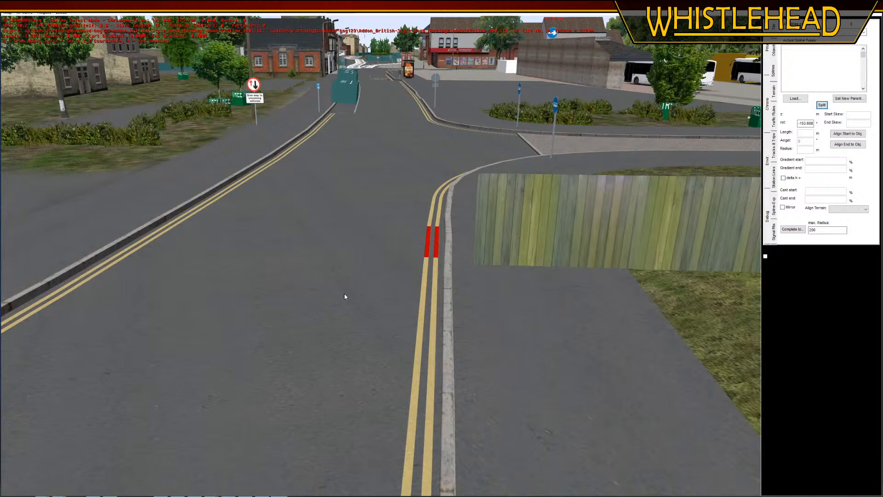
{"action": "left_click", "coordinate": [436, 255]}
{"action": "key", "text": "r"}
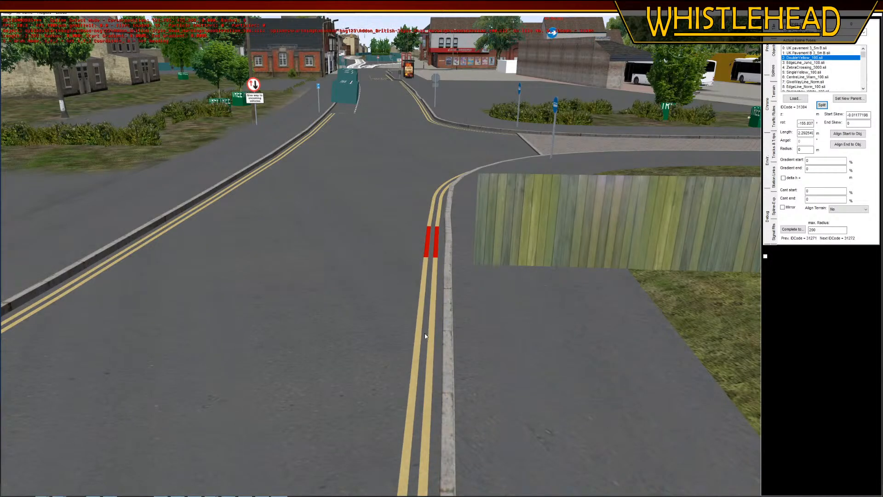
{"action": "left_click", "coordinate": [425, 334]}
Examine the double yellow lines on both sides of the road between the car park junction and the bus station entrance
{"action": "left_click", "coordinate": [356, 332]}
{"action": "right_click_drag", "start_coordinate": [356, 331], "coordinate": [369, 226]}
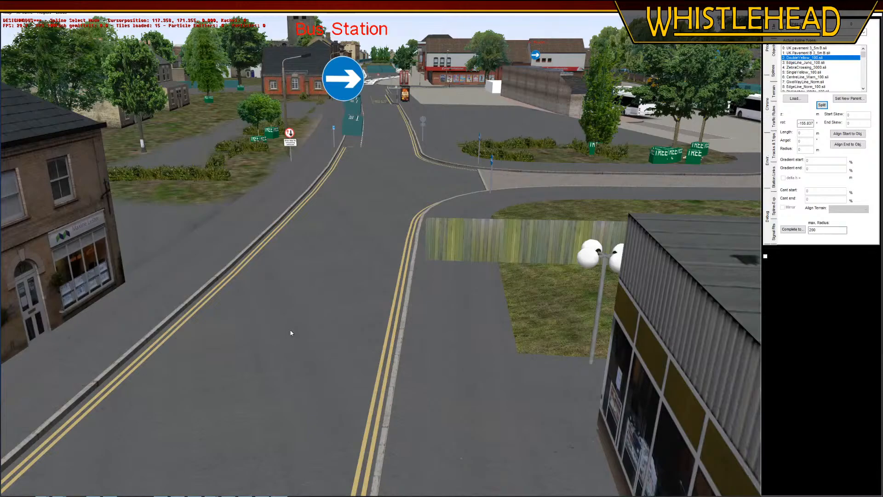
{"action": "key", "text": "Left"}
{"action": "key", "text": "Down"}
{"action": "middle_click_drag", "start_coordinate": [367, 376], "coordinate": [372, 279]}
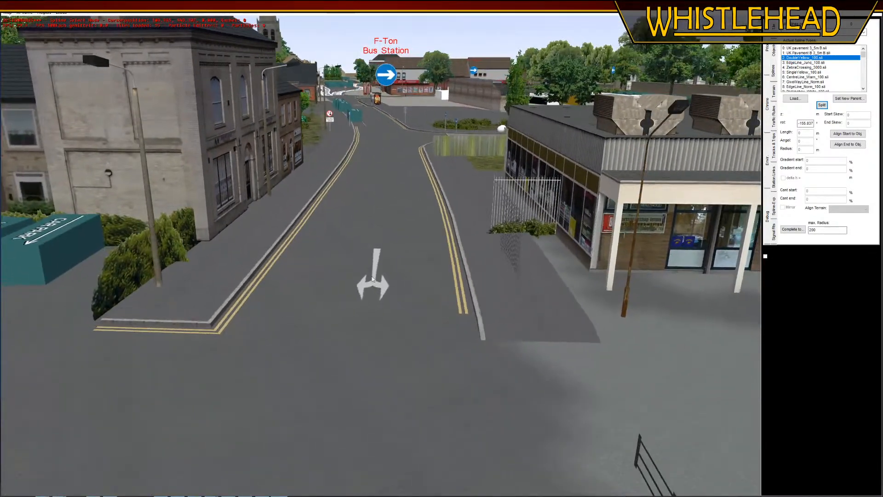
{"action": "key", "text": "Up"}
{"action": "right_click_drag", "start_coordinate": [388, 191], "coordinate": [379, 258]}
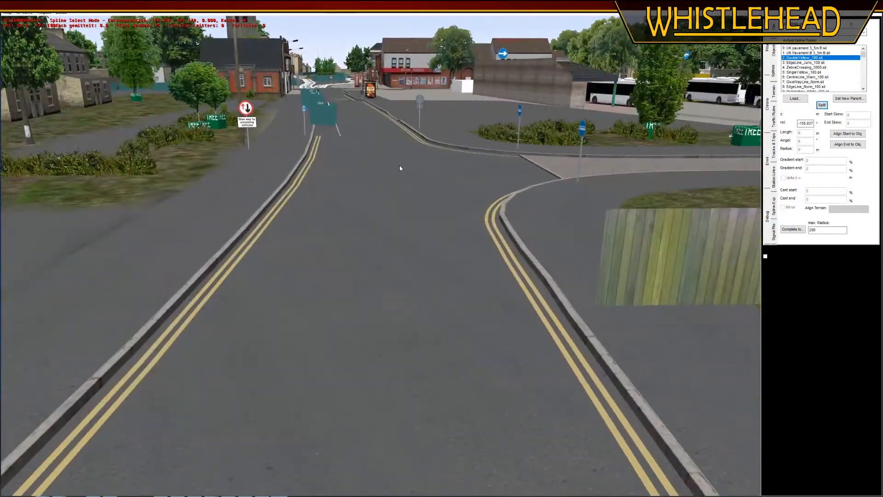
{"action": "key", "text": "Up"}
Delete the invisible street segments marked Car from both lanes of the road beside the two small stone kiosks
{"action": "key", "text": "Up"}
{"action": "right_click_drag", "start_coordinate": [365, 363], "coordinate": [402, 170]}
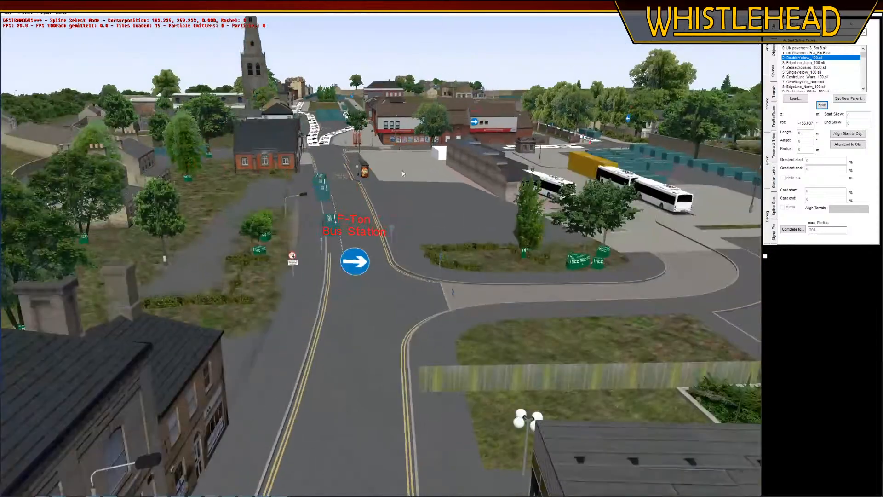
{"action": "middle_click_drag", "start_coordinate": [402, 170], "coordinate": [404, 65]}
{"action": "key", "text": "Up"}
{"action": "middle_click_drag", "start_coordinate": [391, 187], "coordinate": [302, 245]}
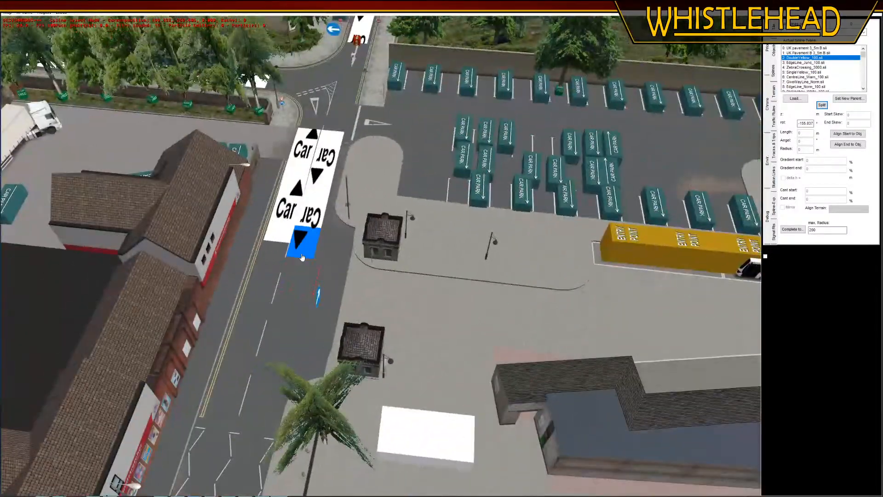
{"action": "key", "text": "Left"}
{"action": "left_click", "coordinate": [365, 225]}
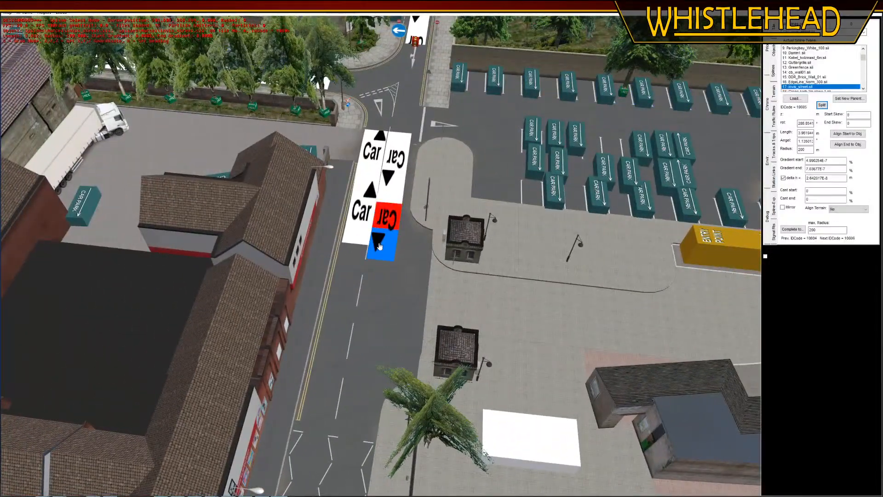
{"action": "key", "text": "Delete"}
{"action": "left_click", "coordinate": [364, 225]}
{"action": "key", "text": "Delete"}
{"action": "left_click", "coordinate": [363, 182]}
{"action": "key", "text": "Delete"}
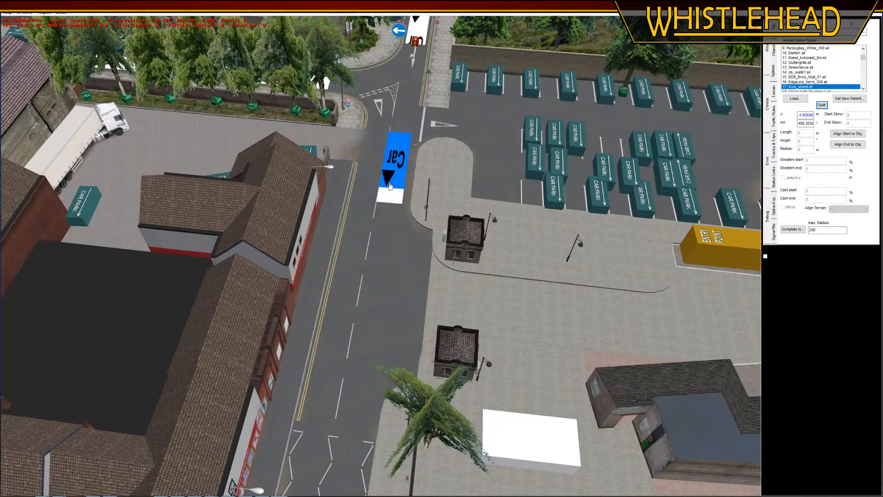
{"action": "left_click", "coordinate": [407, 205]}
{"action": "key", "text": "Delete"}
{"action": "key", "text": "Delete"}
{"action": "left_click", "coordinate": [408, 210]}
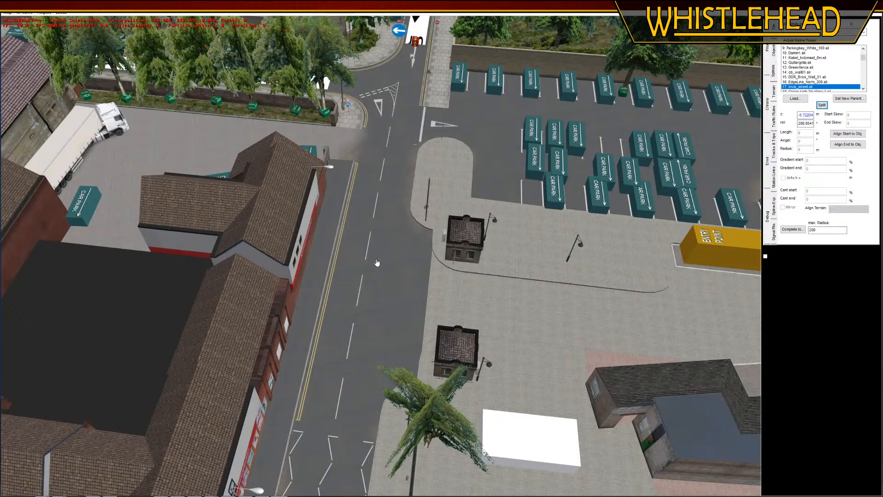
Rotate the No Left Turn sign to about 277° and move it along the kerb corner, away from the stone kiosk
{"action": "middle_click_drag", "start_coordinate": [358, 248], "coordinate": [262, 324]}
{"action": "right_click_drag", "start_coordinate": [262, 323], "coordinate": [305, 410]}
{"action": "middle_click_drag", "start_coordinate": [373, 380], "coordinate": [425, 310]}
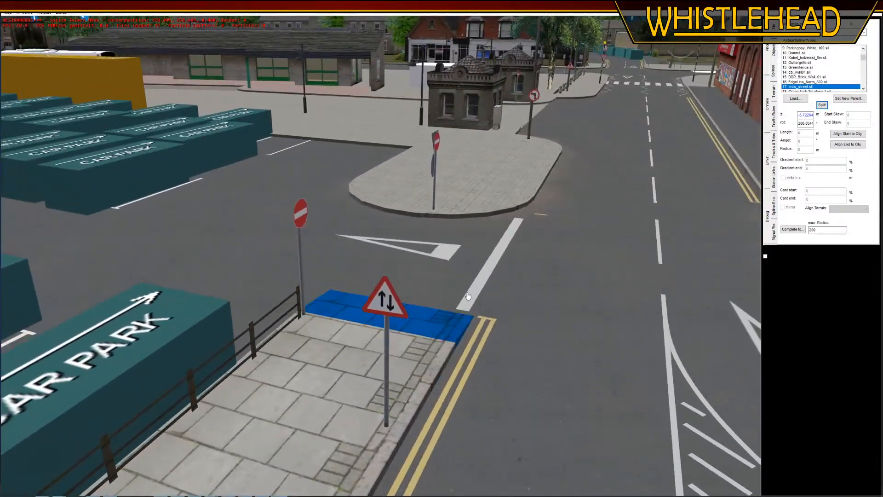
{"action": "left_click", "coordinate": [548, 205]}
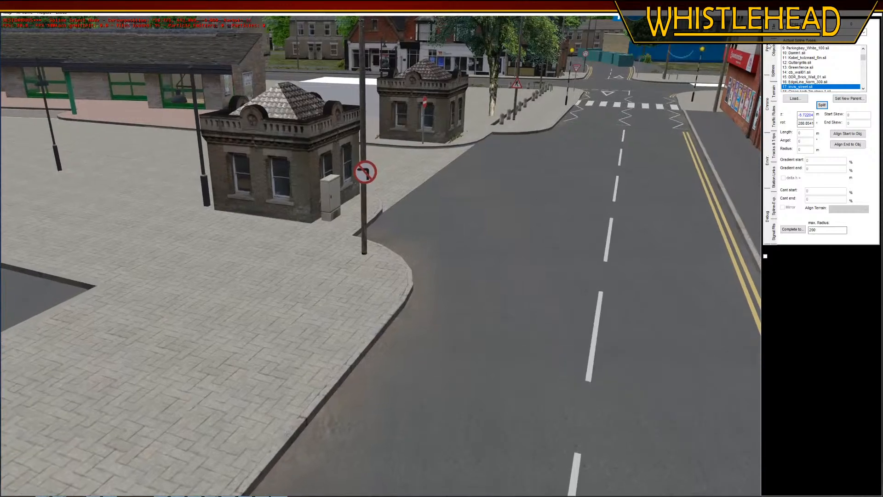
{"action": "left_click", "coordinate": [721, 84]}
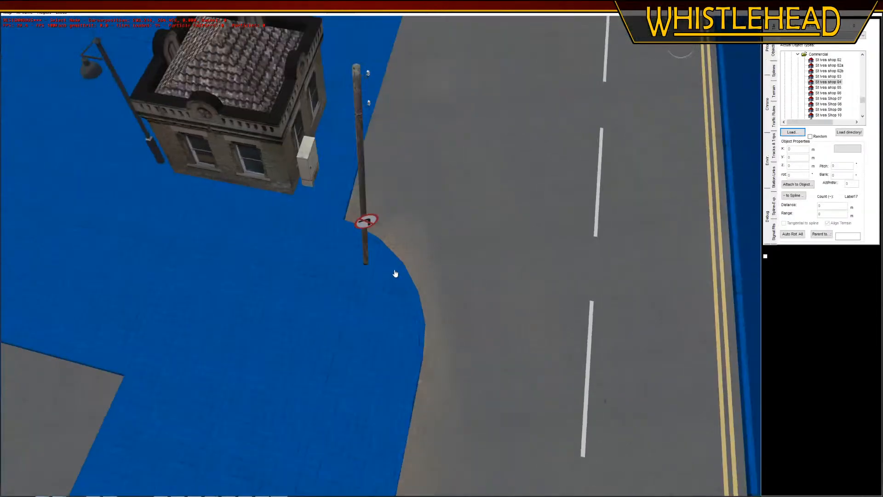
{"action": "left_click", "coordinate": [366, 223]}
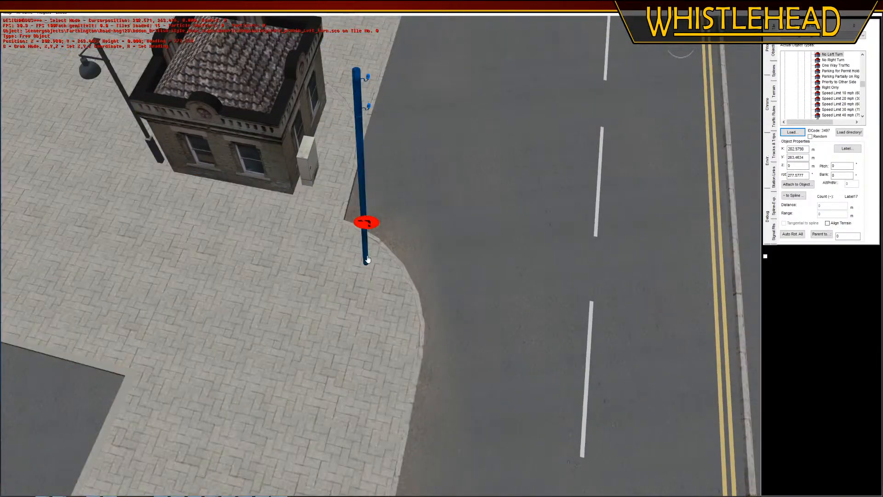
{"action": "left_click_drag", "start_coordinate": [370, 266], "coordinate": [401, 334]}
{"action": "left_click_drag", "start_coordinate": [367, 227], "coordinate": [395, 321]}
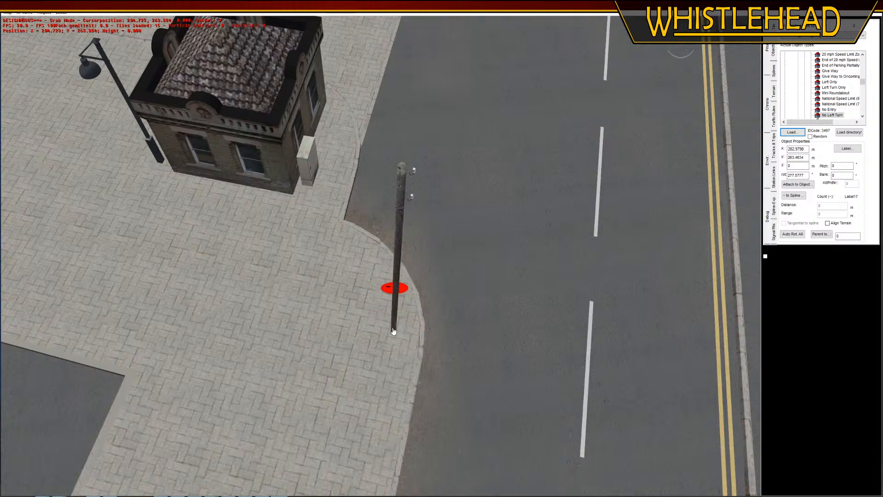
{"action": "left_click", "coordinate": [393, 338]}
{"action": "left_click", "coordinate": [460, 234]}
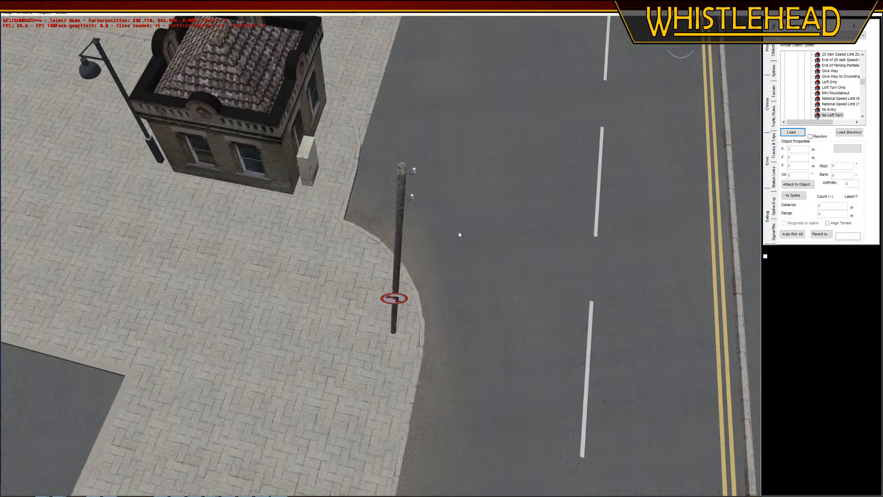
Examine the No Left Turn sign and the road markings from driver height along the approach to the bus station exit
{"action": "middle_click_drag", "start_coordinate": [460, 234], "coordinate": [501, 306]}
{"action": "key", "text": "Right"}
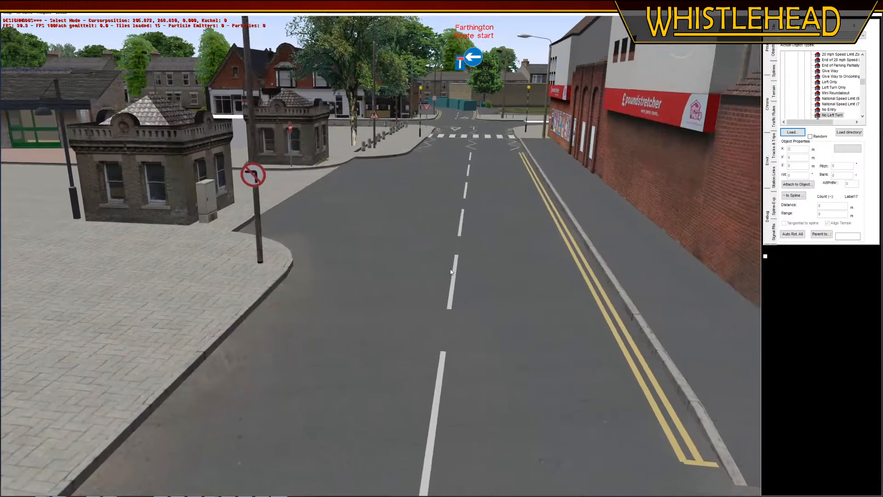
{"action": "middle_click_drag", "start_coordinate": [391, 286], "coordinate": [376, 311]}
{"action": "key", "text": "Down"}
{"action": "key", "text": "Down"}
{"action": "key", "text": "Down"}
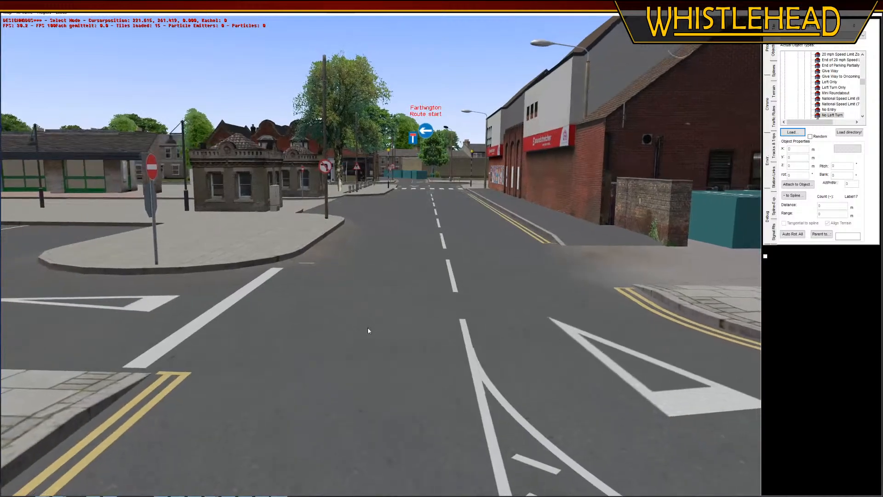
{"action": "key", "text": "Up"}
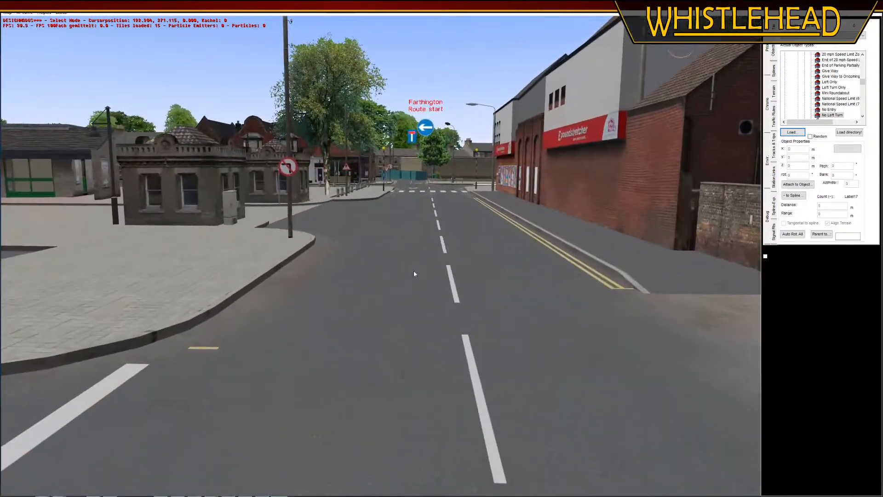
{"action": "key", "text": "Up"}
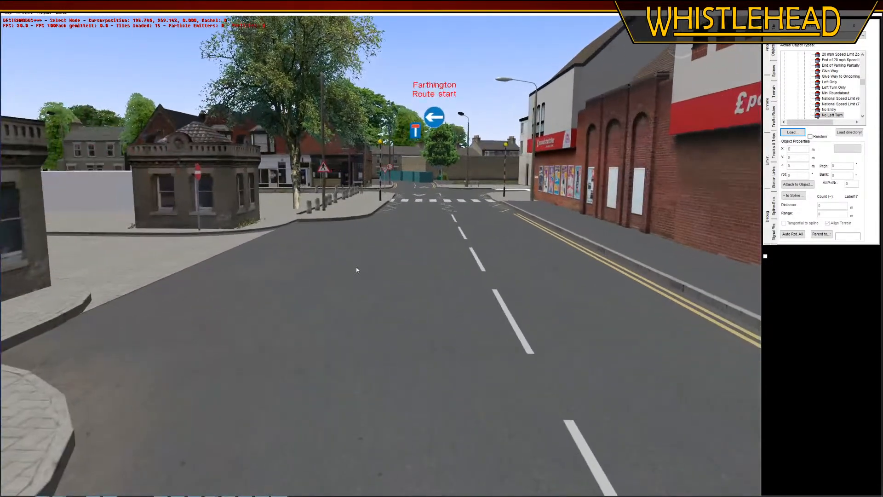
Examine the bus station paving, kiosks and surrounding buildings from above
{"action": "middle_click_drag", "start_coordinate": [380, 240], "coordinate": [364, 252]}
{"action": "key", "text": "Left"}
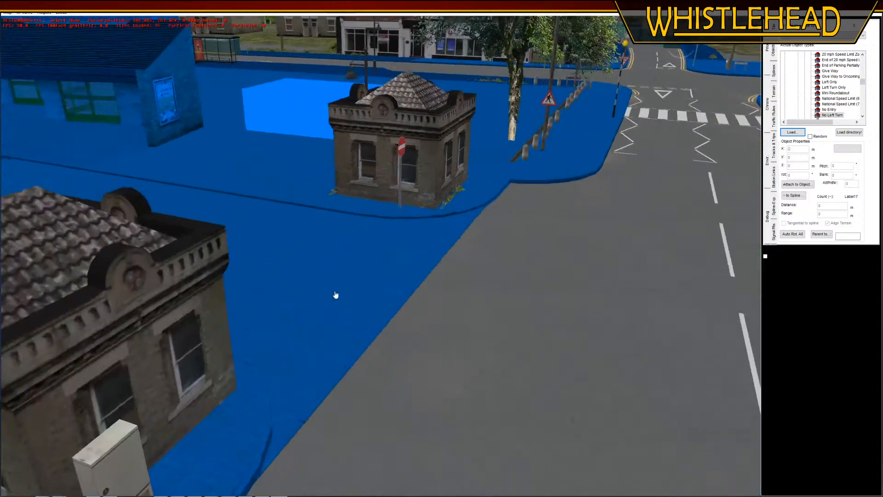
{"action": "middle_click_drag", "start_coordinate": [336, 296], "coordinate": [357, 321]}
{"action": "right_click_drag", "start_coordinate": [478, 443], "coordinate": [474, 351]}
{"action": "middle_click_drag", "start_coordinate": [473, 351], "coordinate": [493, 423]}
{"action": "right_click_drag", "start_coordinate": [493, 423], "coordinate": [533, 282]}
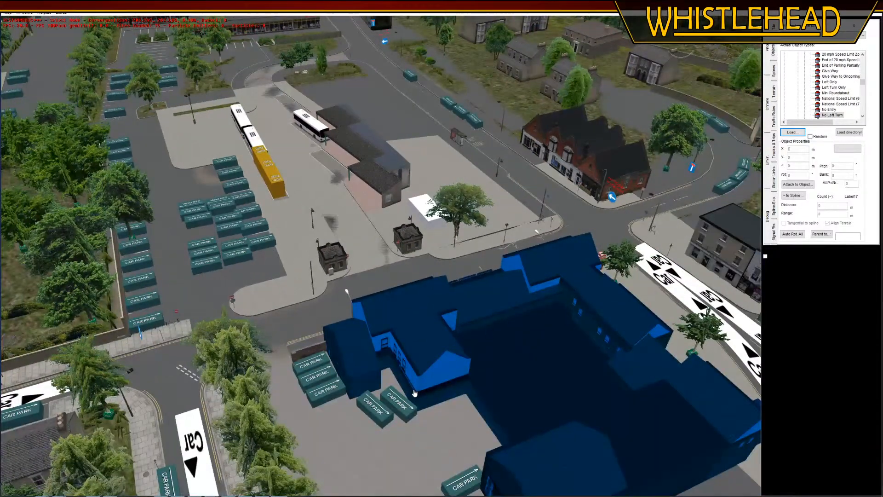
{"action": "middle_click_drag", "start_coordinate": [414, 393], "coordinate": [424, 397]}
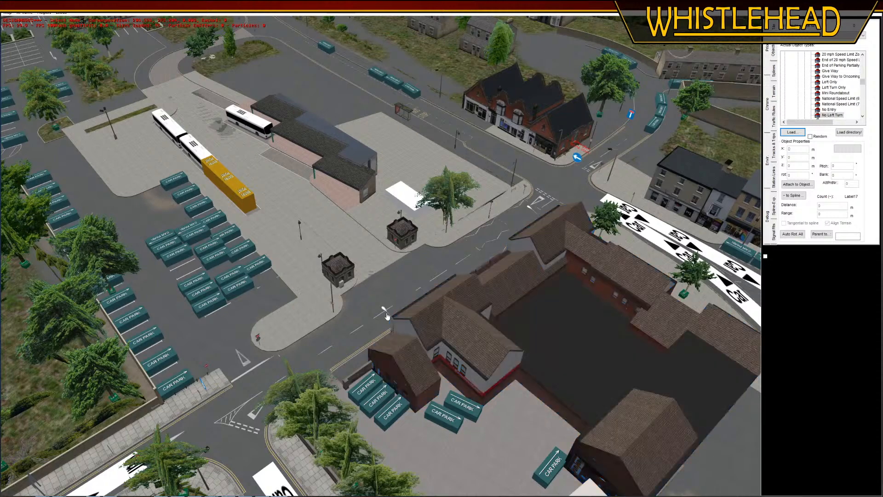
Switch to Blender, widen the 3D view and inspect the end wall beneath the bus station's tiled roof
{"action": "left_click", "coordinate": [7, 12]}
{"action": "left_click", "coordinate": [13, 21]}
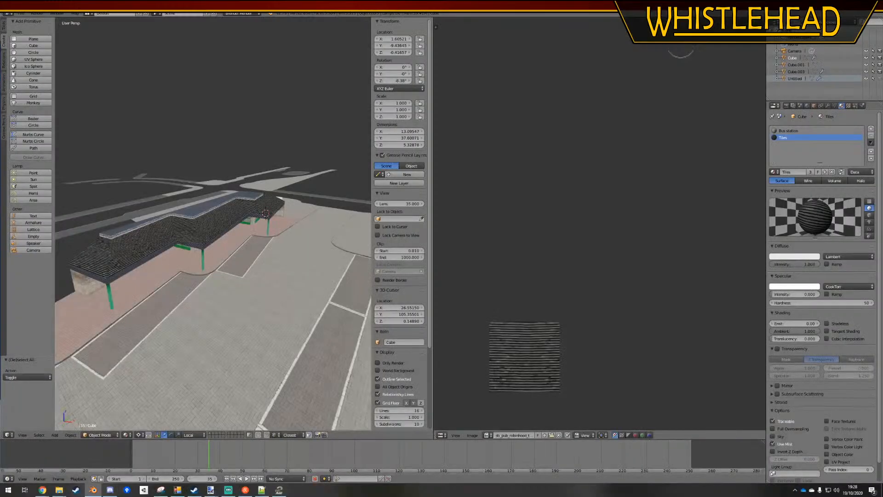
{"action": "middle_click_drag", "start_coordinate": [275, 265], "coordinate": [59, 242]}
{"action": "key", "text": "a"}
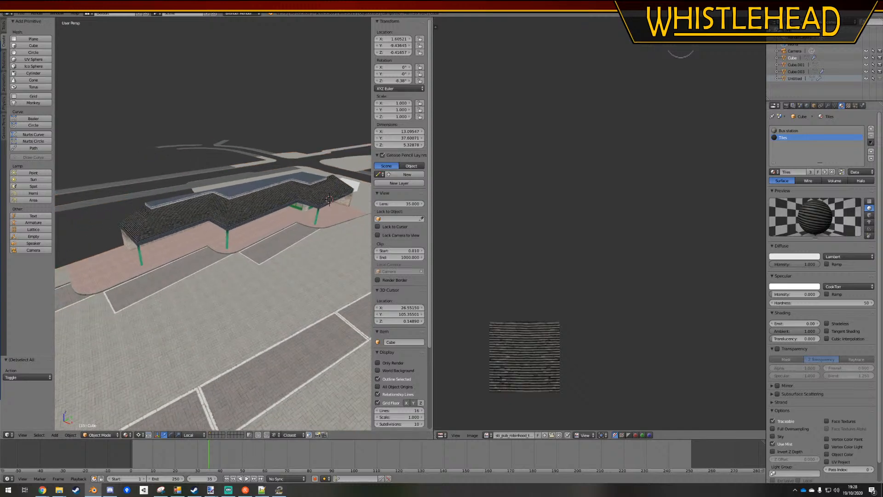
{"action": "left_click_drag", "start_coordinate": [434, 321], "coordinate": [652, 322]}
{"action": "middle_click_drag", "start_coordinate": [216, 277], "coordinate": [338, 228], "text": "shift"}
{"action": "scroll", "coordinate": [378, 190], "scroll_direction": "up", "scroll_amount": 8}
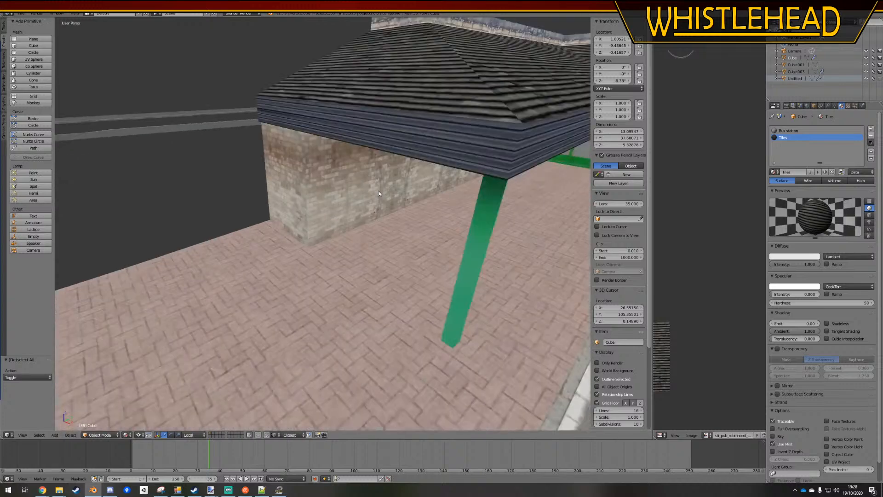
{"action": "middle_click_drag", "start_coordinate": [378, 191], "coordinate": [373, 205]}
{"action": "scroll", "coordinate": [374, 205], "scroll_direction": "down", "scroll_amount": 5}
Add a cube, place it near the lower end of the bus station building in top view, and show the scene in wireframe
{"action": "left_click", "coordinate": [33, 45]}
{"action": "scroll", "coordinate": [326, 302], "scroll_direction": "down", "scroll_amount": 6}
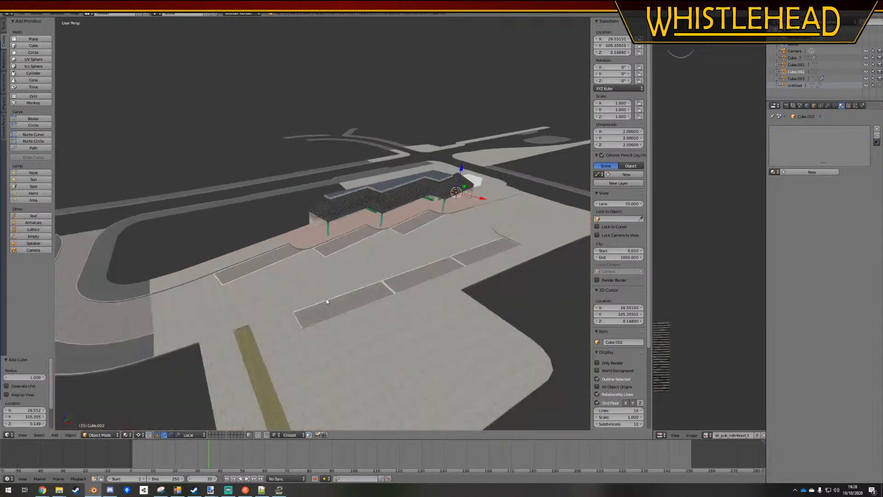
{"action": "key", "text": "KP_7"}
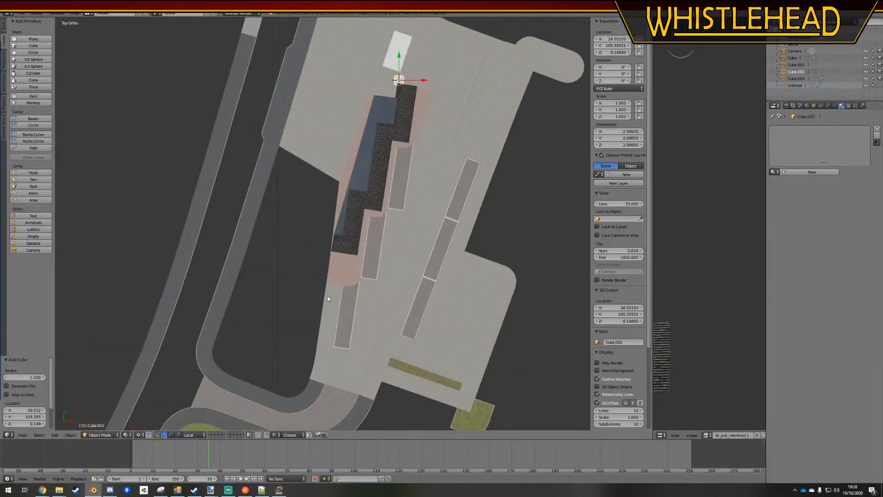
{"action": "scroll", "coordinate": [476, 197], "scroll_direction": "up", "scroll_amount": 2}
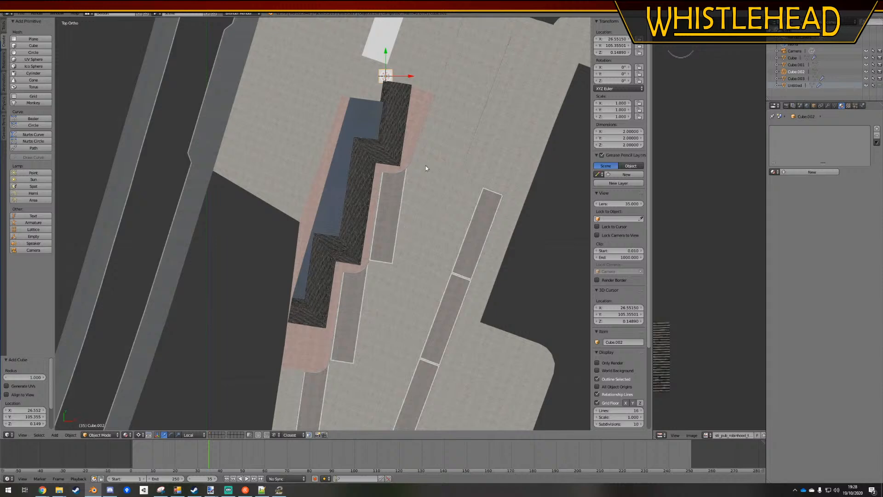
{"action": "key", "text": "g"}
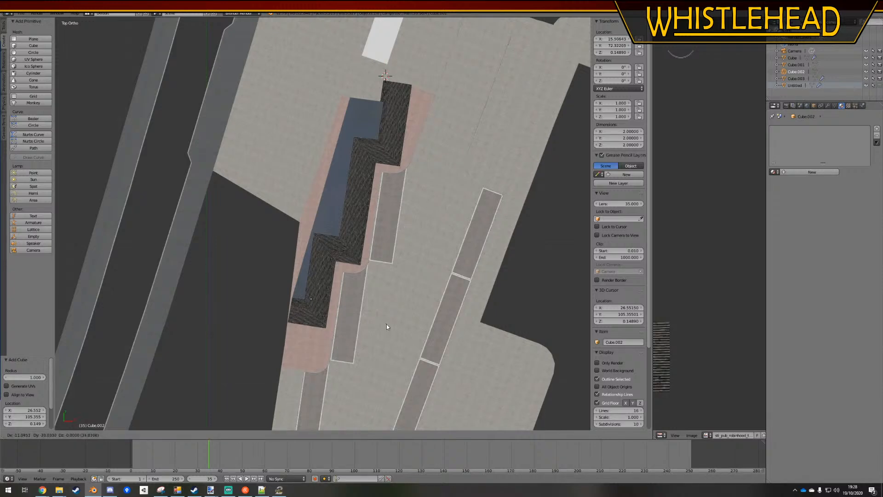
{"action": "left_click", "coordinate": [387, 326]}
{"action": "key", "text": "z"}
Resize the cube at the building's lower end to 0.5 on X, 0.5 on Y and 1.67 on Z
{"action": "scroll", "coordinate": [349, 322], "scroll_direction": "up", "scroll_amount": 2}
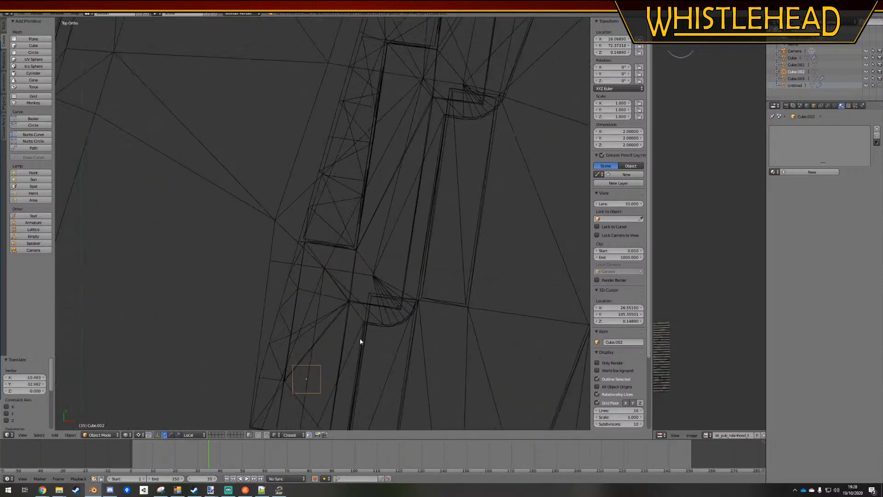
{"action": "middle_click_drag", "start_coordinate": [360, 339], "coordinate": [370, 217], "text": "shift"}
{"action": "scroll", "coordinate": [325, 322], "scroll_direction": "up", "scroll_amount": 4}
{"action": "middle_click_drag", "start_coordinate": [324, 321], "coordinate": [338, 291]}
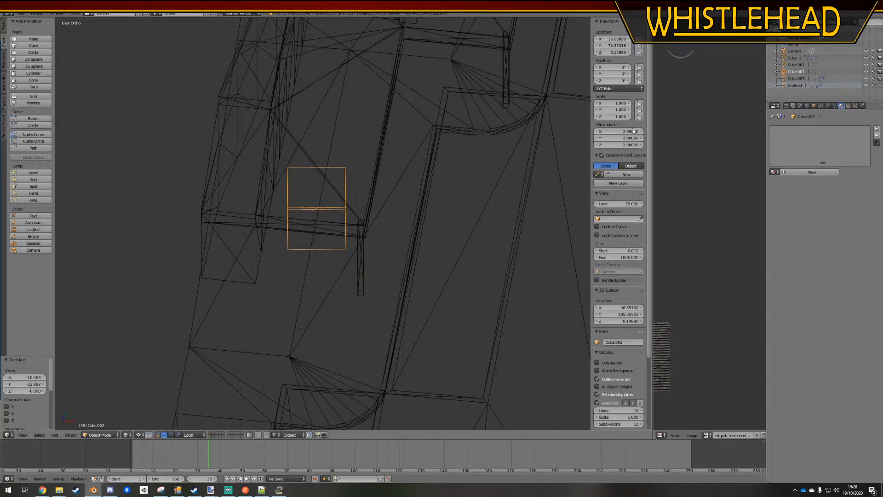
{"action": "left_click", "coordinate": [628, 144]}
{"action": "key", "text": "Tab"}
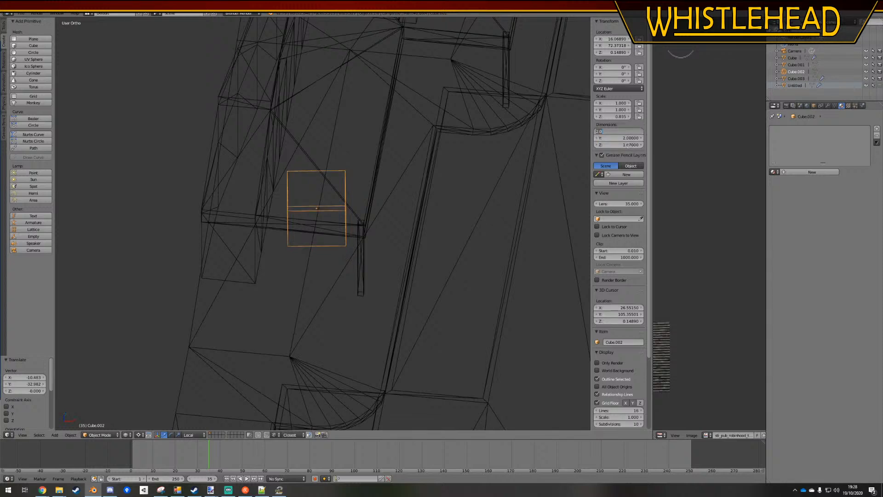
{"action": "key", "text": "Tab"}
{"action": "type", "text": "0.5"}
{"action": "key", "text": "Return"}
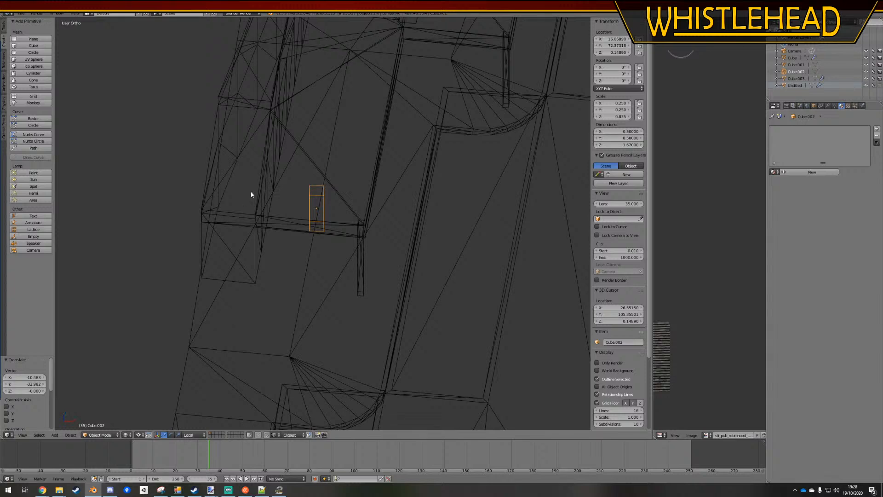
Show the scene in solid shading and raise the narrow block along Z to a height location of about 0.98
{"action": "key", "text": "z"}
{"action": "middle_click_drag", "start_coordinate": [322, 243], "coordinate": [298, 220]}
{"action": "scroll", "coordinate": [288, 165], "scroll_direction": "up", "scroll_amount": 5}
{"action": "middle_click_drag", "start_coordinate": [298, 162], "coordinate": [364, 276], "text": "shift"}
{"action": "middle_click_drag", "start_coordinate": [365, 277], "coordinate": [358, 268]}
{"action": "key", "text": "g"}
{"action": "key", "text": "z"}
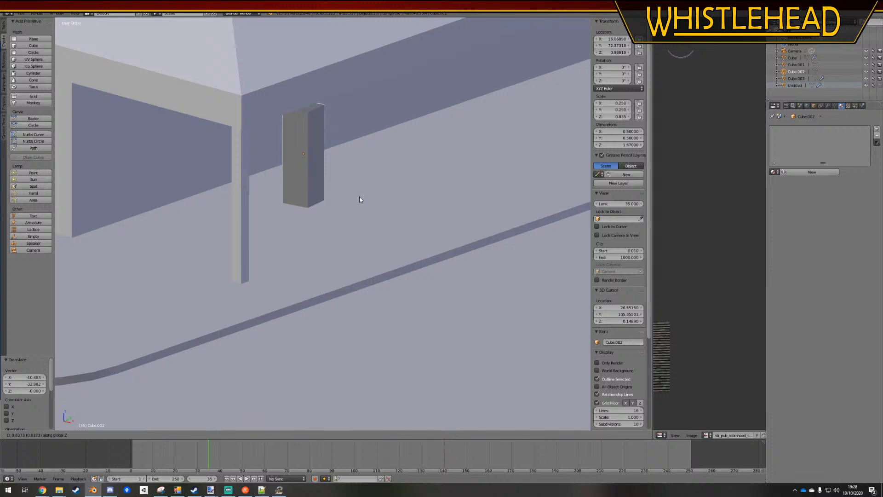
{"action": "left_click", "coordinate": [359, 197]}
{"action": "key", "text": "a"}
{"action": "scroll", "coordinate": [306, 202], "scroll_direction": "down", "scroll_amount": 3}
{"action": "mouse_move", "coordinate": [304, 201]}
{"action": "middle_mouse_down"}
{"action": "mouse_move", "coordinate": [245, 198]}
{"action": "mouse_move", "coordinate": [305, 203]}
{"action": "middle_mouse_up"}
Add another cube and move it in top view to the lower end of the bus station building
{"action": "left_click", "coordinate": [33, 45]}
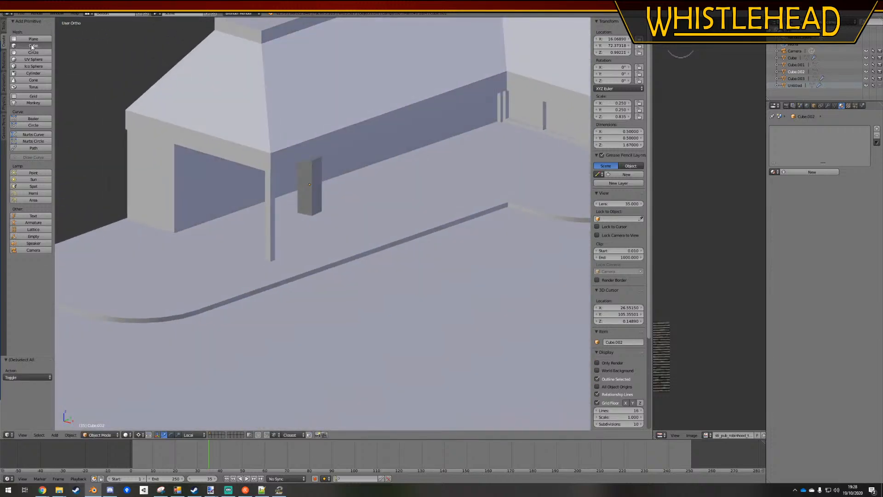
{"action": "scroll", "coordinate": [275, 264], "scroll_direction": "down", "scroll_amount": 5}
{"action": "scroll", "coordinate": [277, 266], "scroll_direction": "up", "scroll_amount": 3}
{"action": "middle_click_drag", "start_coordinate": [293, 284], "coordinate": [290, 295]}
{"action": "key", "text": "KP_5"}
{"action": "key", "text": "KP_7"}
{"action": "key", "text": "KP_5"}
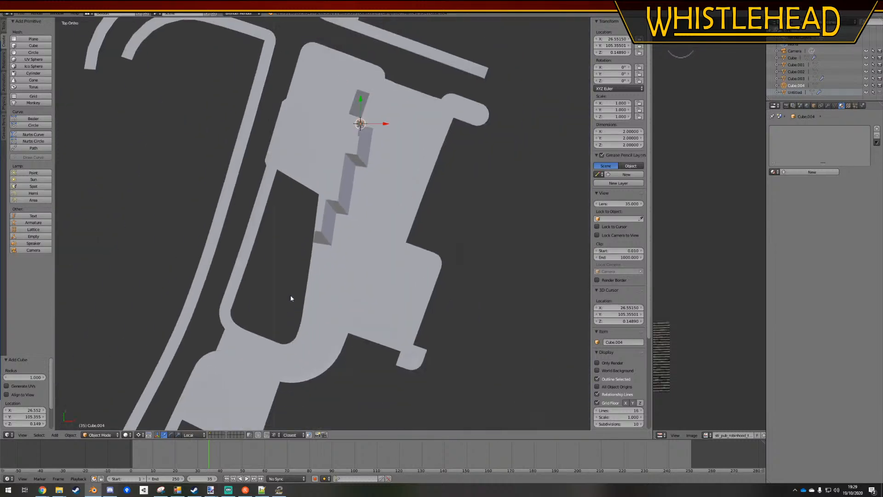
{"action": "scroll", "coordinate": [347, 204], "scroll_direction": "up", "scroll_amount": 4}
{"action": "key", "text": "g"}
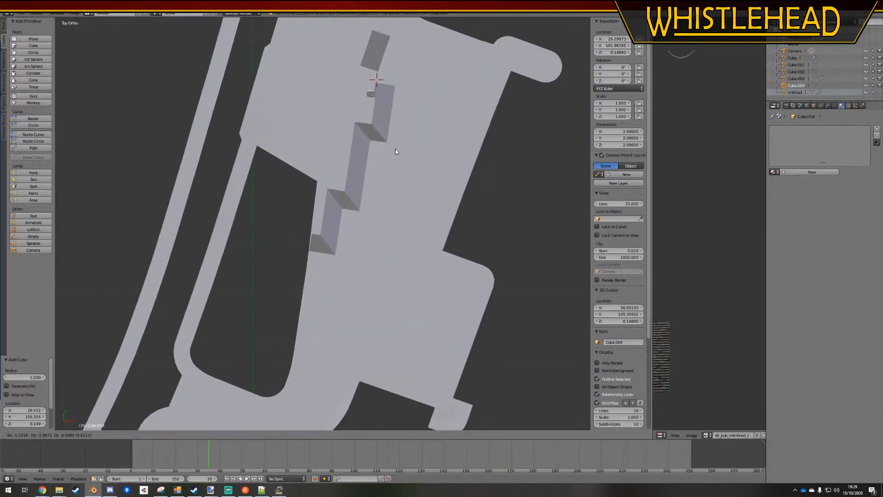
{"action": "left_click", "coordinate": [354, 266]}
Examine the new cube's position inside the building, comparing wireframe with solid shading
{"action": "key", "text": "z"}
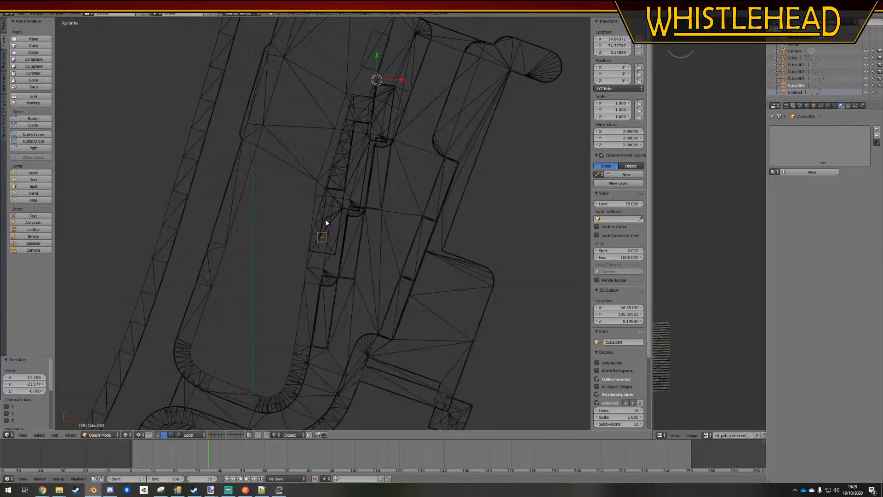
{"action": "scroll", "coordinate": [326, 220], "scroll_direction": "up", "scroll_amount": 5}
{"action": "middle_click_drag", "start_coordinate": [326, 221], "coordinate": [348, 241]}
{"action": "key", "text": "z"}
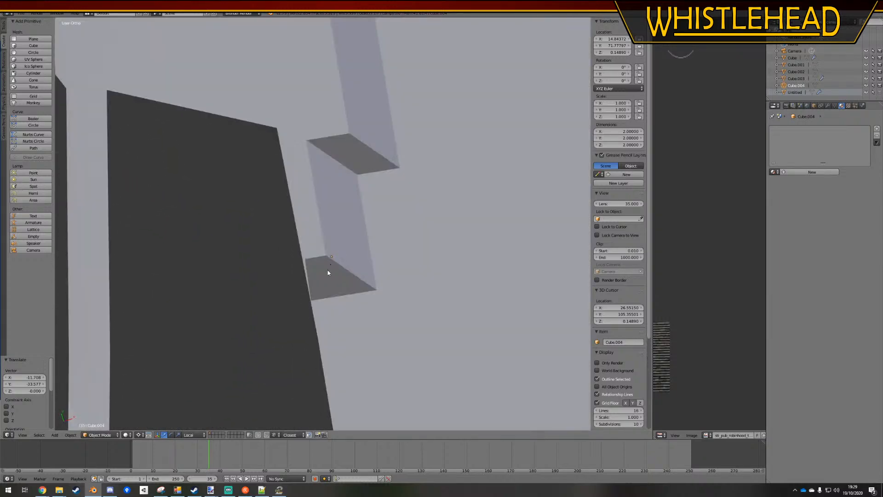
{"action": "key", "text": "z"}
{"action": "scroll", "coordinate": [327, 272], "scroll_direction": "down", "scroll_amount": 5}
{"action": "scroll", "coordinate": [327, 272], "scroll_direction": "up", "scroll_amount": 5}
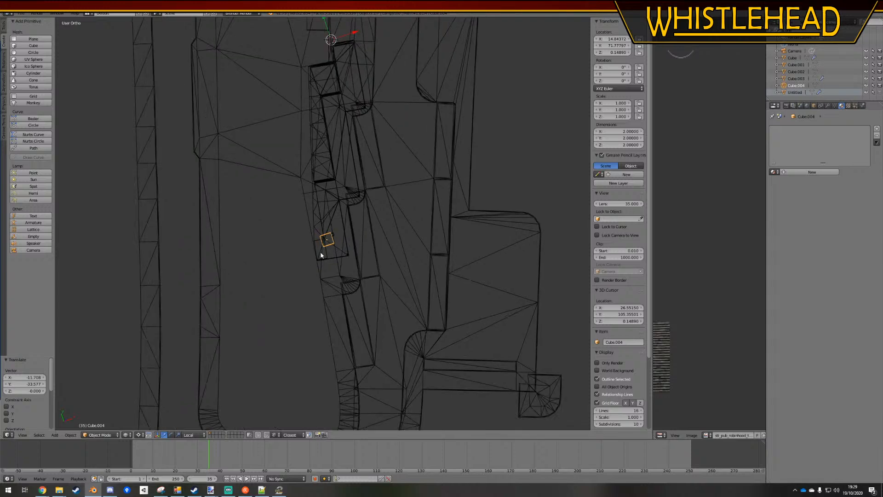
{"action": "key", "text": "z"}
{"action": "key", "text": "z"}
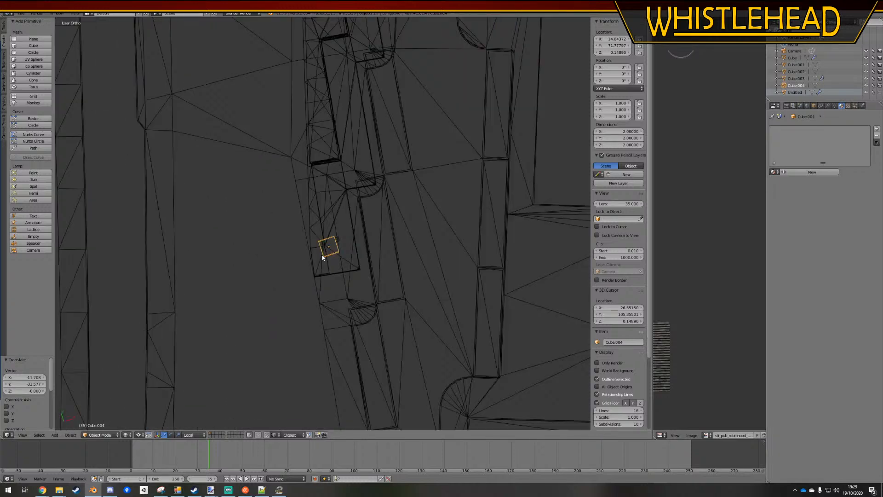
{"action": "scroll", "coordinate": [310, 249], "scroll_direction": "up", "scroll_amount": 2}
{"action": "middle_click_drag", "start_coordinate": [310, 250], "coordinate": [322, 260]}
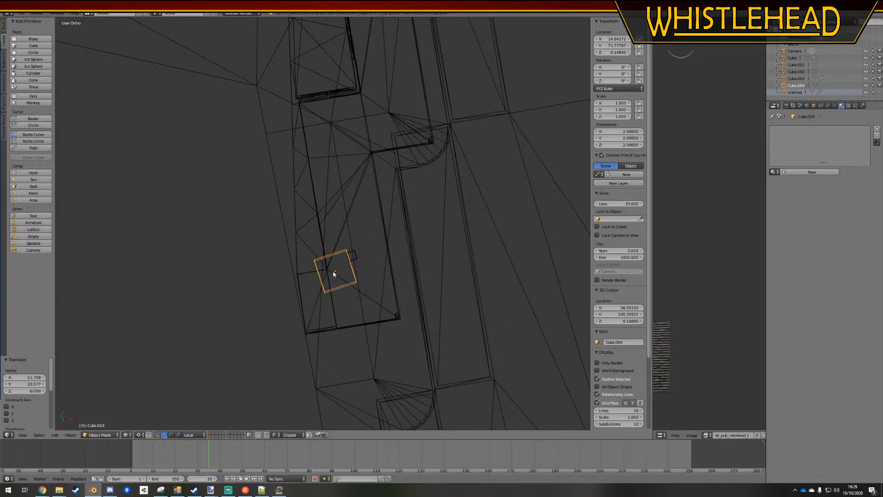
{"action": "scroll", "coordinate": [333, 272], "scroll_direction": "up", "scroll_amount": 4}
{"action": "middle_click_drag", "start_coordinate": [333, 270], "coordinate": [326, 260], "text": "shift"}
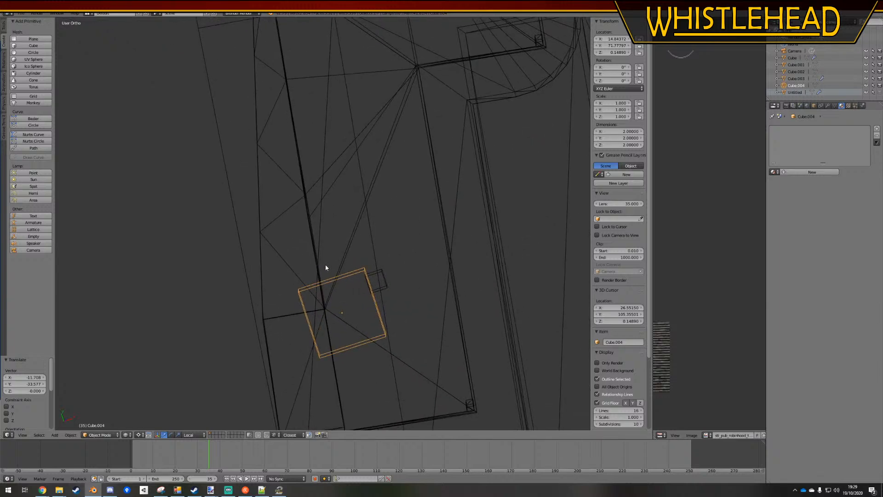
Move the new cube out to the open space beyond the building's end wall and open its mesh for editing
{"action": "key", "text": "super"}
{"action": "mouse_move", "coordinate": [324, 268]}
{"action": "middle_mouse_down"}
{"action": "mouse_move", "coordinate": [311, 256]}
{"action": "mouse_move", "coordinate": [363, 258]}
{"action": "mouse_move", "coordinate": [335, 271]}
{"action": "mouse_move", "coordinate": [307, 246]}
{"action": "mouse_move", "coordinate": [321, 233]}
{"action": "middle_mouse_up"}
{"action": "key", "text": "z"}
{"action": "key", "text": "g"}
{"action": "left_click", "coordinate": [137, 185]}
{"action": "middle_click_drag", "start_coordinate": [137, 187], "coordinate": [333, 253], "text": "shift"}
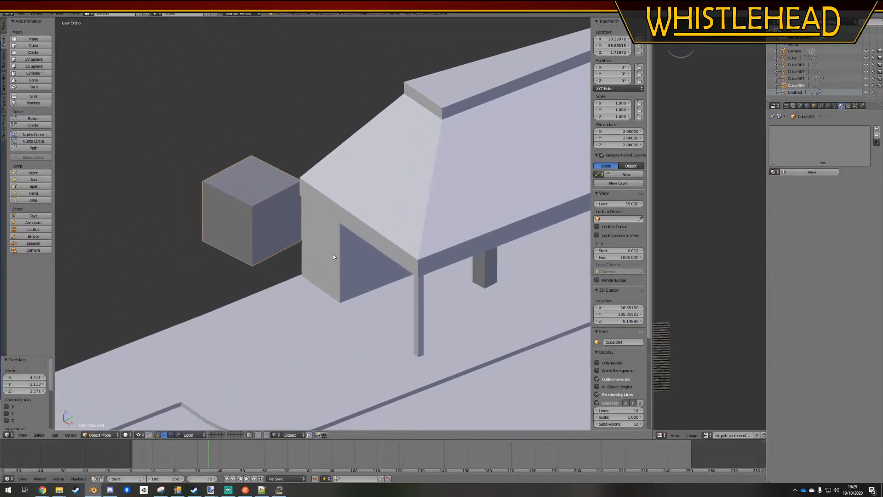
{"action": "scroll", "coordinate": [253, 230], "scroll_direction": "up", "scroll_amount": 1}
{"action": "middle_click_drag", "start_coordinate": [253, 230], "coordinate": [306, 246], "text": "shift"}
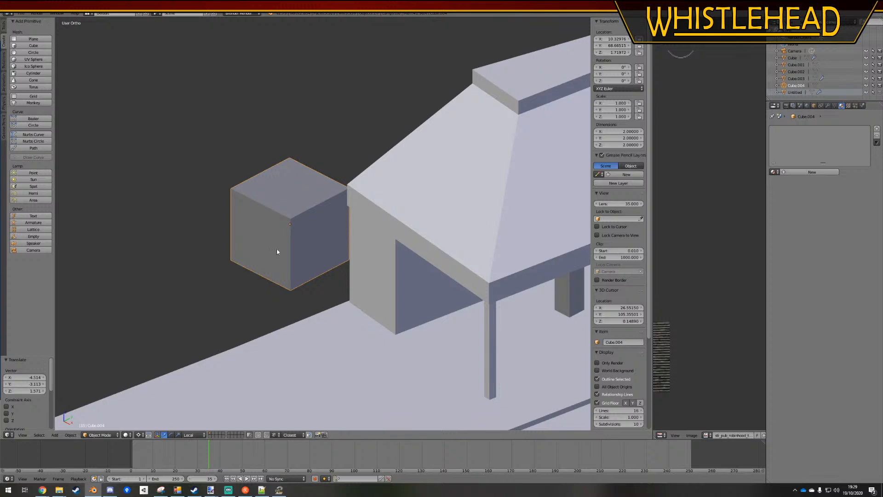
{"action": "key", "text": "Tab"}
Try subdividing the cube with one cut and selecting its upper vertices
{"action": "key", "text": "w"}
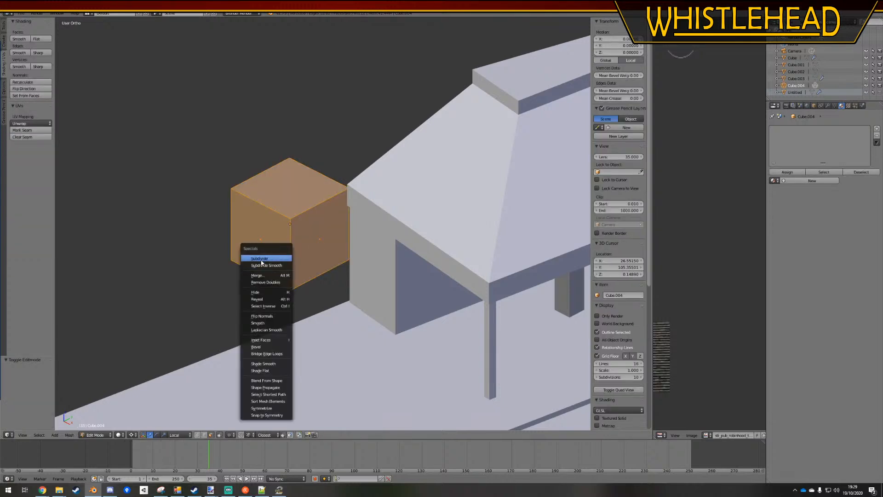
{"action": "left_click", "coordinate": [263, 261]}
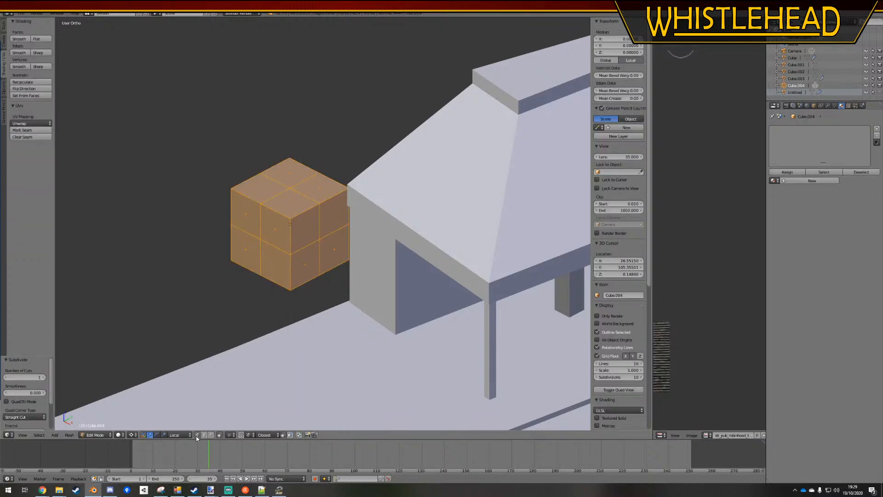
{"action": "key", "text": "a"}
{"action": "right_click", "coordinate": [319, 203]}
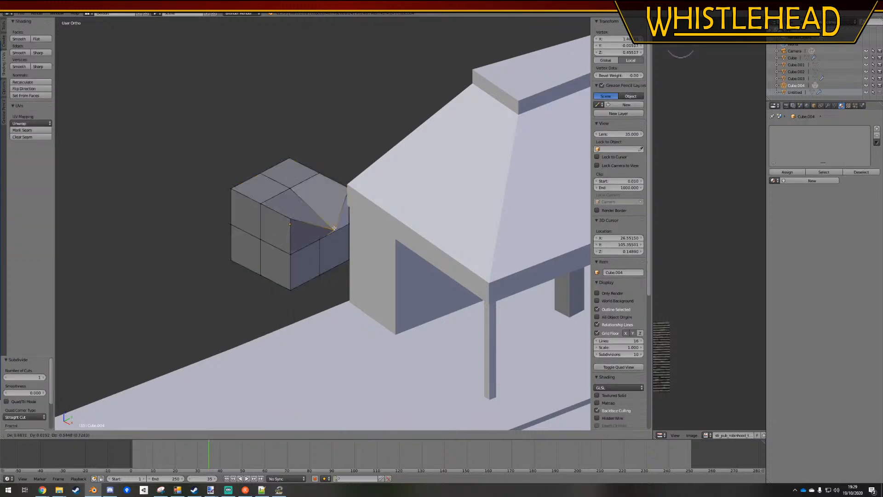
{"action": "right_click", "coordinate": [271, 171]}
{"action": "right_click_drag", "start_coordinate": [282, 177], "coordinate": [241, 290]}
{"action": "right_click", "coordinate": [290, 207]}
{"action": "key", "text": "ctrl+z"}
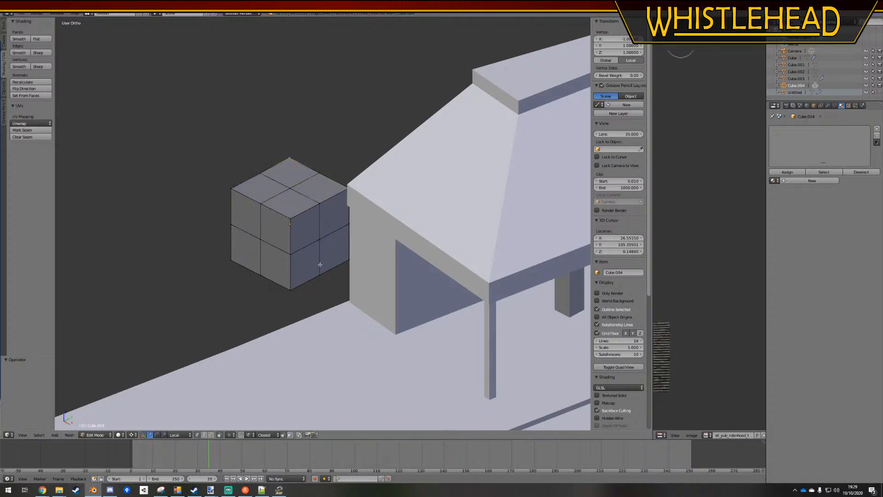
{"action": "key", "text": "a"}
{"action": "key", "text": "a"}
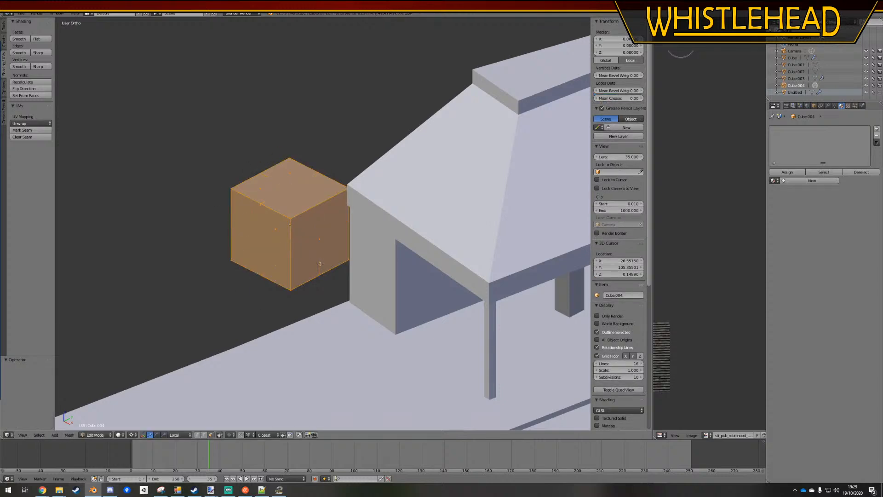
Delete all of the cube's existing geometry while staying in its mesh
{"action": "key", "text": "x"}
{"action": "left_click", "coordinate": [320, 264]}
{"action": "key", "text": "ctrl+r"}
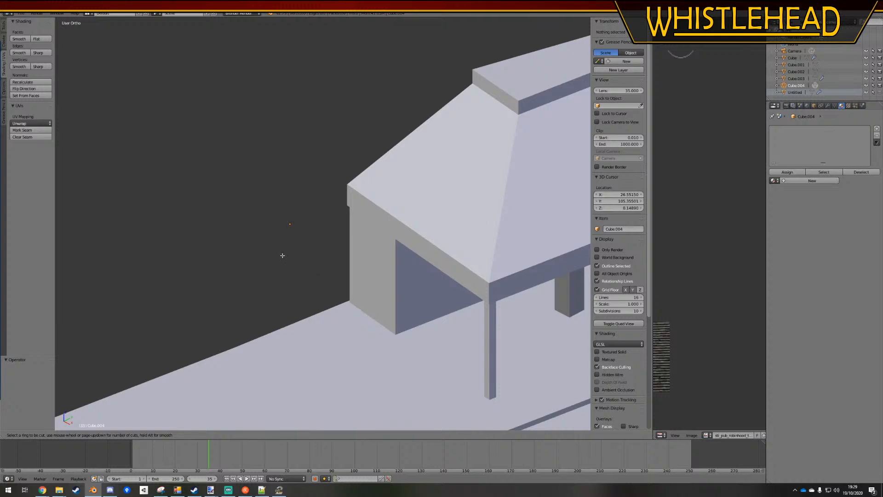
{"action": "key", "text": "Escape"}
{"action": "mouse_move", "coordinate": [351, 255]}
{"action": "middle_mouse_down"}
{"action": "mouse_move", "coordinate": [403, 280]}
{"action": "mouse_move", "coordinate": [353, 268]}
{"action": "middle_mouse_up"}
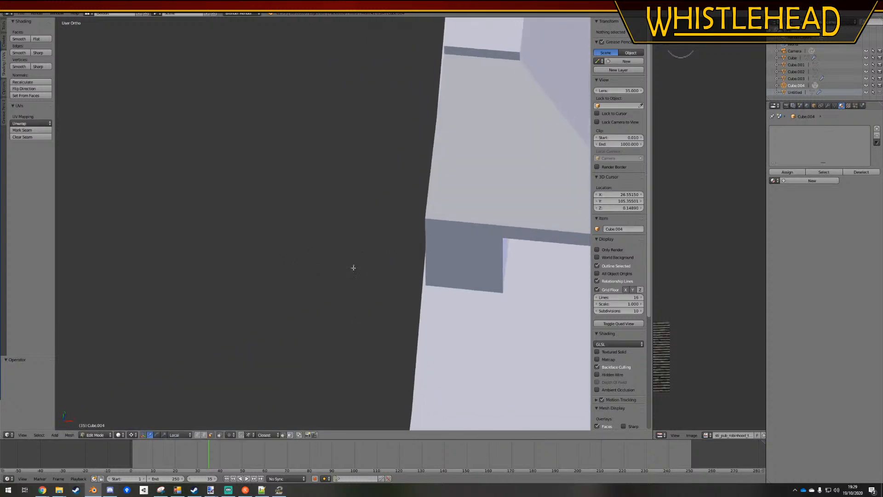
{"action": "key", "text": "x"}
{"action": "left_click", "coordinate": [353, 268]}
Add a new cube inside the emptied mesh and set its median to 0 on X, Y and Z
{"action": "left_click", "coordinate": [5, 43]}
{"action": "left_click", "coordinate": [33, 46]}
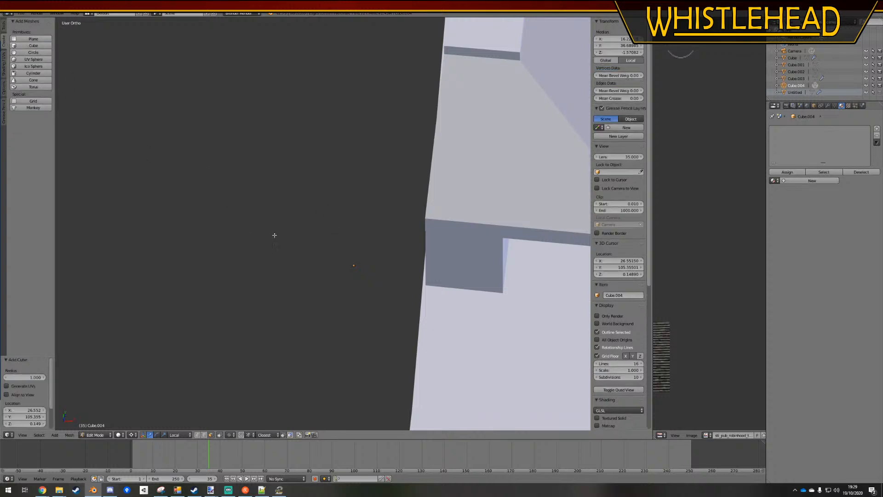
{"action": "middle_click_drag", "start_coordinate": [275, 235], "coordinate": [582, 59]}
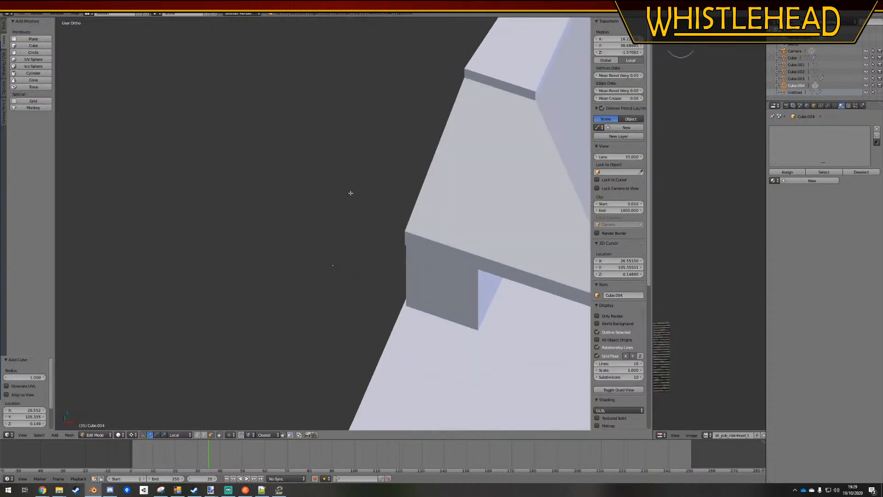
{"action": "left_click", "coordinate": [616, 39]}
{"action": "type", "text": "0"}
{"action": "key", "text": "Tab"}
{"action": "type", "text": "0"}
{"action": "key", "text": "Tab"}
{"action": "type", "text": "0"}
{"action": "key", "text": "Return"}
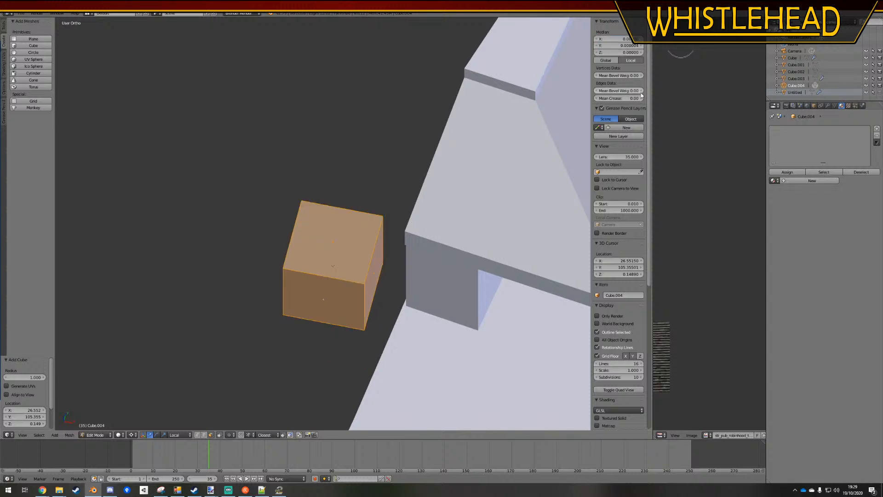
Try a loop cut across the cube, sliding it towards one side
{"action": "middle_click_drag", "start_coordinate": [333, 275], "coordinate": [312, 285]}
{"action": "key", "text": "a"}
{"action": "key", "text": "ctrl+r"}
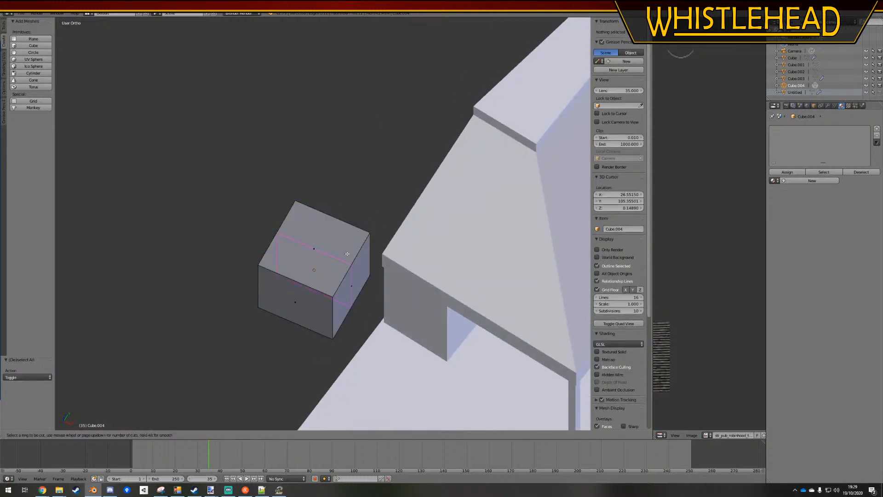
{"action": "left_click", "coordinate": [352, 252]}
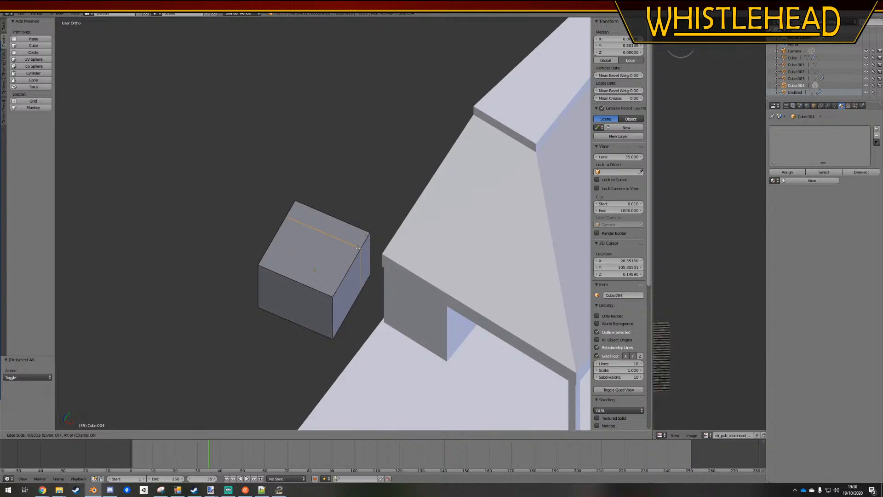
{"action": "left_click", "coordinate": [343, 273]}
{"action": "scroll", "coordinate": [337, 267], "scroll_direction": "down", "scroll_amount": 2}
{"action": "key", "text": "a"}
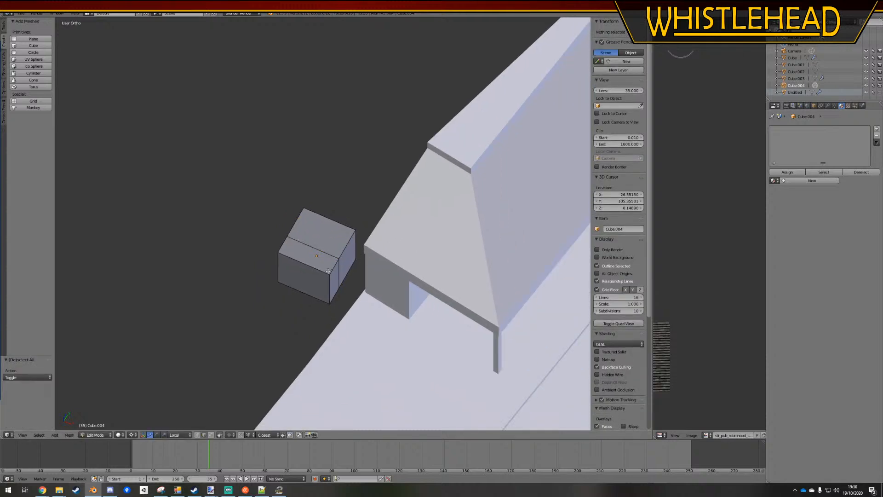
{"action": "key", "text": "ctrl+z"}
{"action": "key", "text": "ctrl+z"}
Lower the cube's top face by about 1.88 along Z to flatten it into a thin slab
{"action": "middle_click_drag", "start_coordinate": [328, 271], "coordinate": [304, 163]}
{"action": "key", "text": "KP_5"}
{"action": "right_click", "coordinate": [304, 163]}
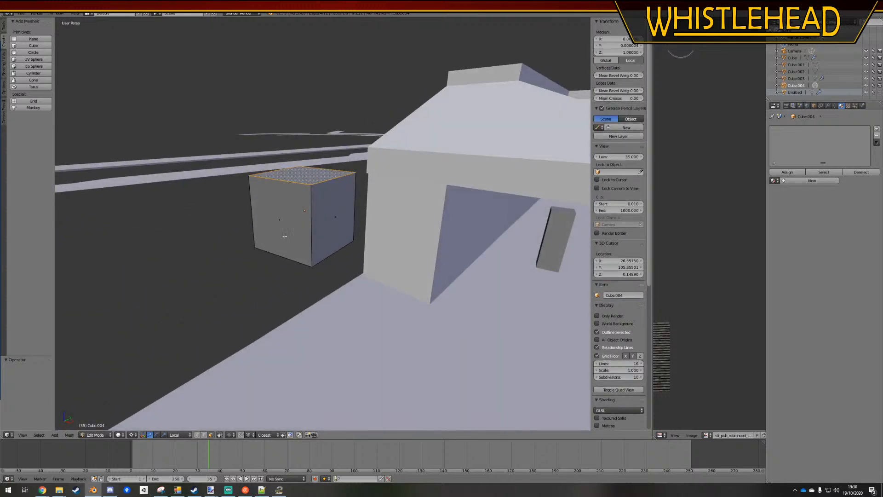
{"action": "middle_click_drag", "start_coordinate": [276, 191], "coordinate": [243, 219]}
{"action": "key", "text": "g"}
{"action": "key", "text": "z"}
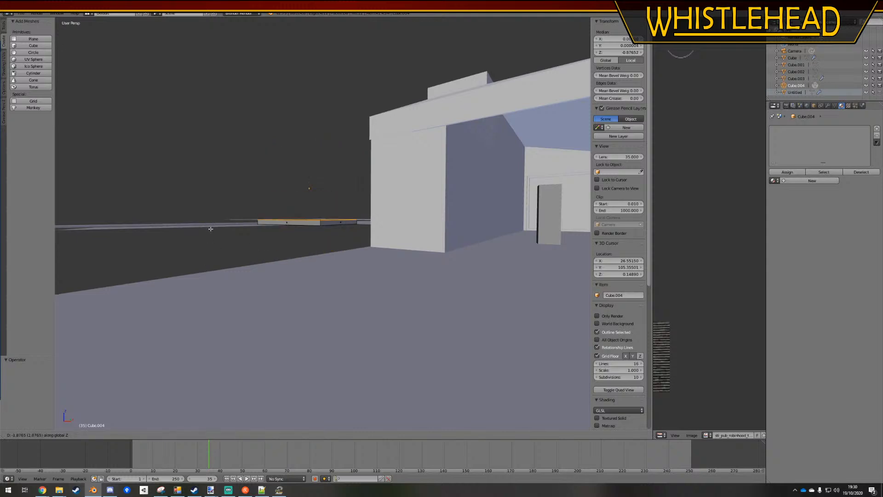
{"action": "left_click", "coordinate": [211, 228]}
{"action": "key", "text": "a"}
{"action": "middle_click_drag", "start_coordinate": [210, 228], "coordinate": [334, 255]}
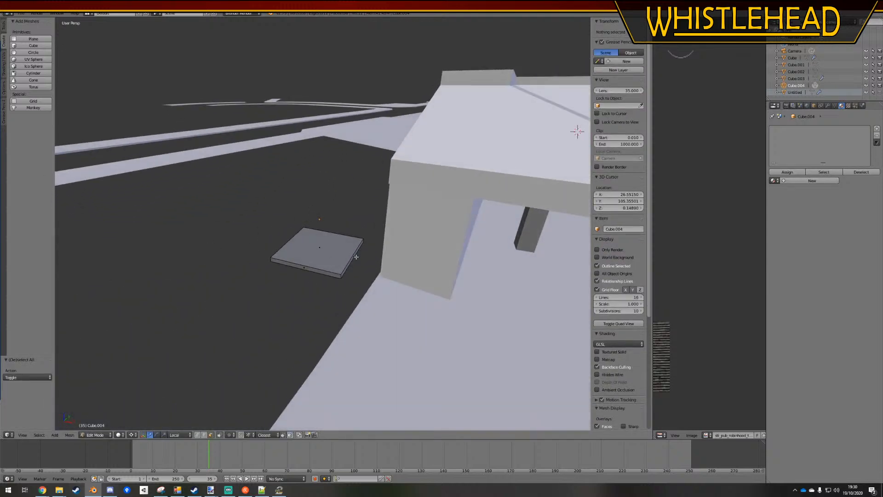
Try to move the slab's side face facing the building downwards along Z
{"action": "key", "text": "a"}
{"action": "right_click", "coordinate": [352, 258]}
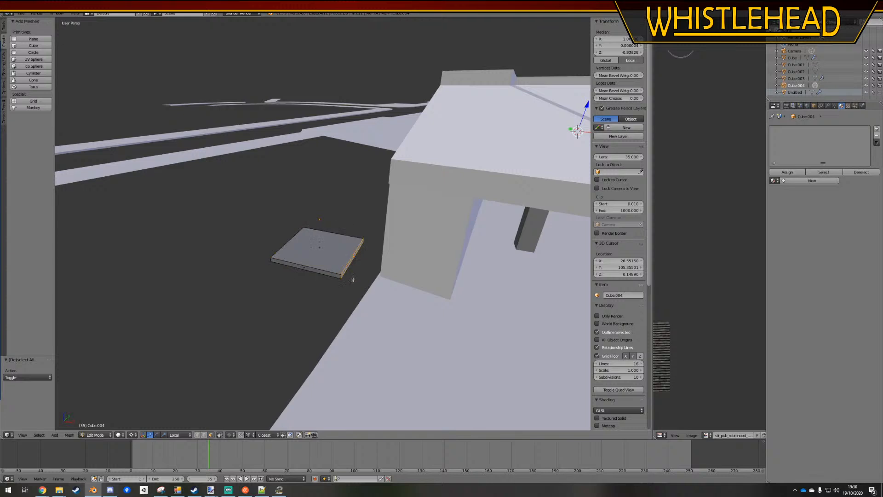
{"action": "key", "text": "g"}
{"action": "key", "text": "z"}
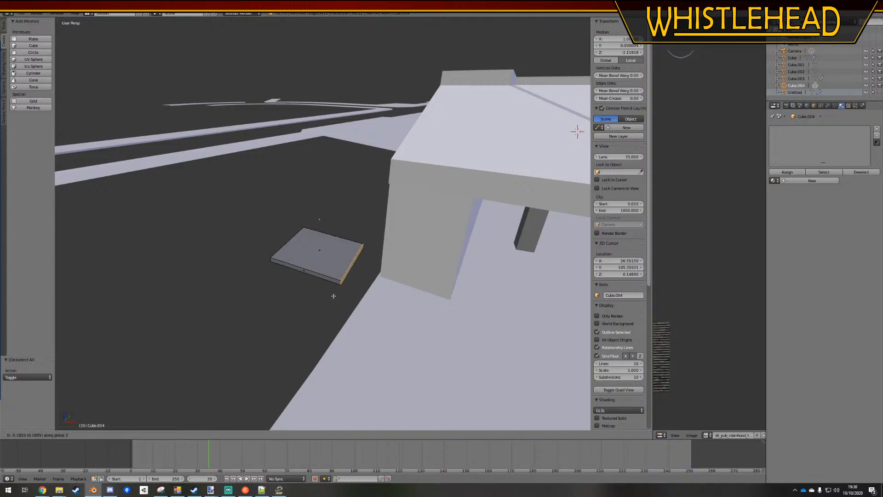
{"action": "right_click", "coordinate": [313, 291]}
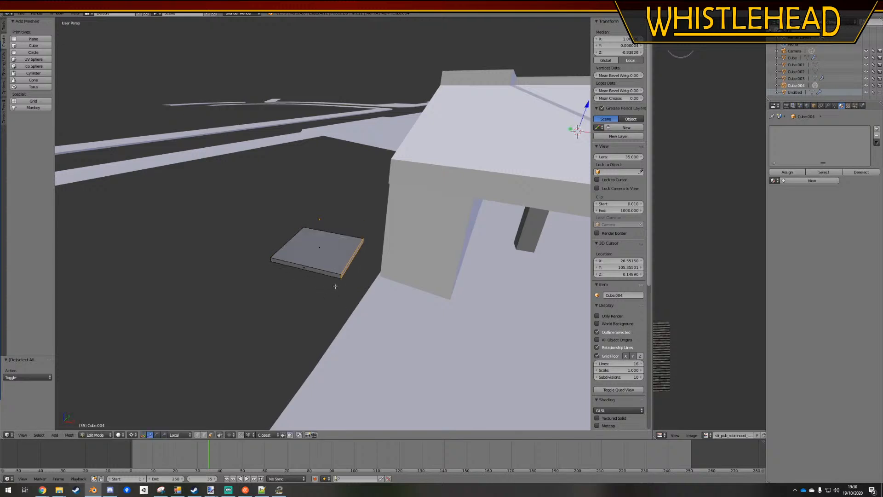
Slide the slab's side face facing the building inwards to make the slab about 0.69 wide
{"action": "key", "text": "g"}
{"action": "key", "text": "g"}
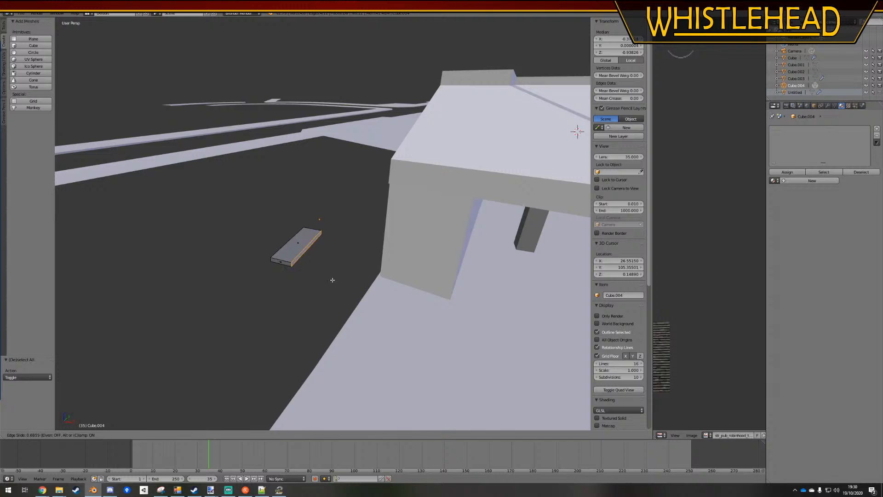
{"action": "left_click", "coordinate": [334, 279]}
Lengthen the slab by moving its near end face about 2.443 along negative Y
{"action": "key", "text": "a"}
{"action": "right_click", "coordinate": [291, 246]}
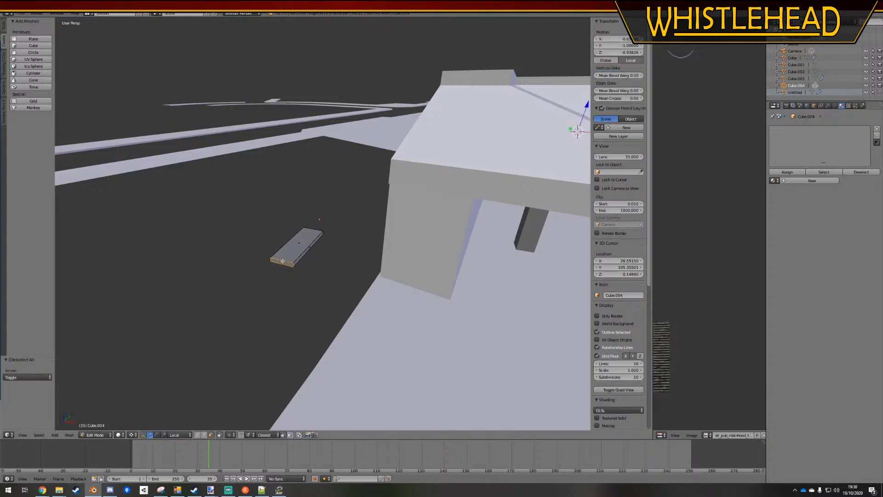
{"action": "key", "text": "KP_7"}
{"action": "key", "text": "g"}
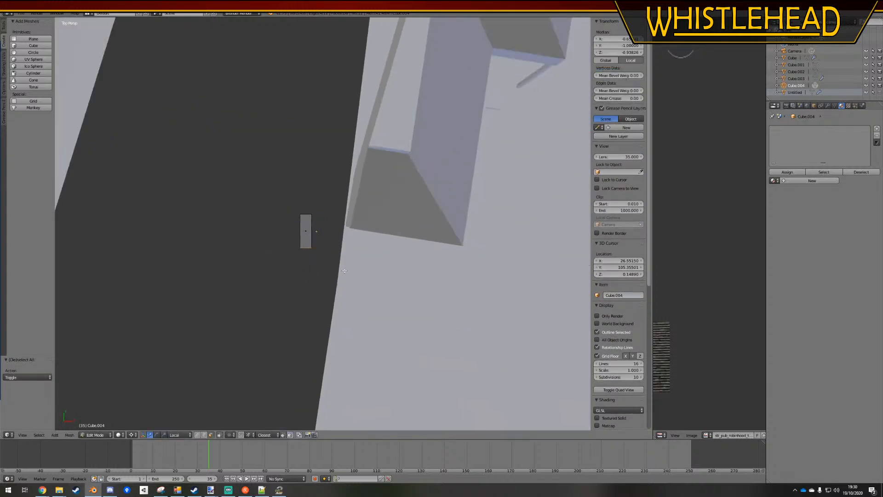
{"action": "key", "text": "y"}
{"action": "left_click", "coordinate": [343, 310]}
Lower the slab's top face by about 0.06 along Z
{"action": "middle_click_drag", "start_coordinate": [343, 311], "coordinate": [286, 220]}
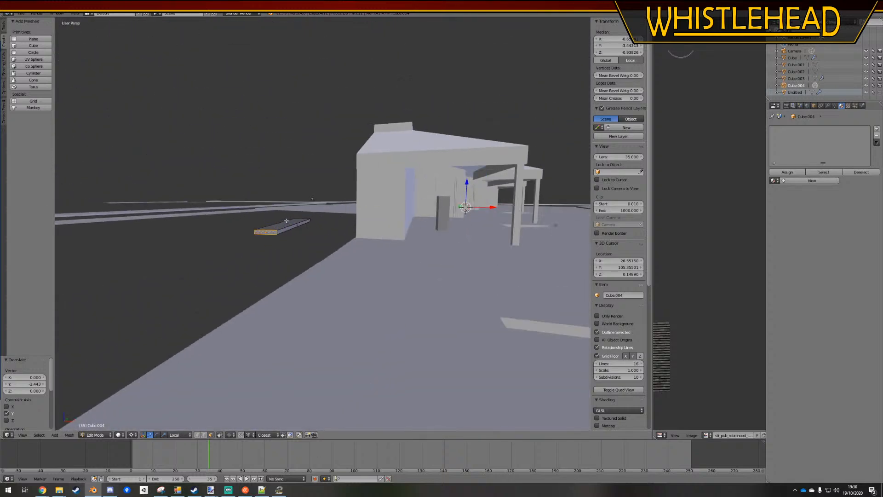
{"action": "right_click", "coordinate": [286, 222]}
{"action": "key", "text": "g"}
{"action": "key", "text": "z"}
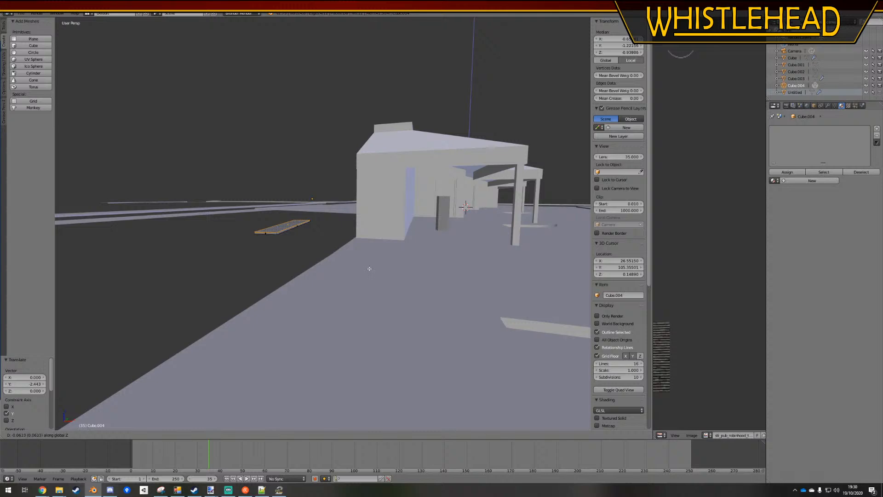
{"action": "left_click", "coordinate": [370, 268]}
Raise the slab's top face by about 0.04 along Z for a thickness of about 0.10
{"action": "key", "text": "a"}
{"action": "scroll", "coordinate": [302, 239], "scroll_direction": "up", "scroll_amount": 4}
{"action": "middle_click_drag", "start_coordinate": [302, 239], "coordinate": [318, 239]}
{"action": "right_click", "coordinate": [273, 225]}
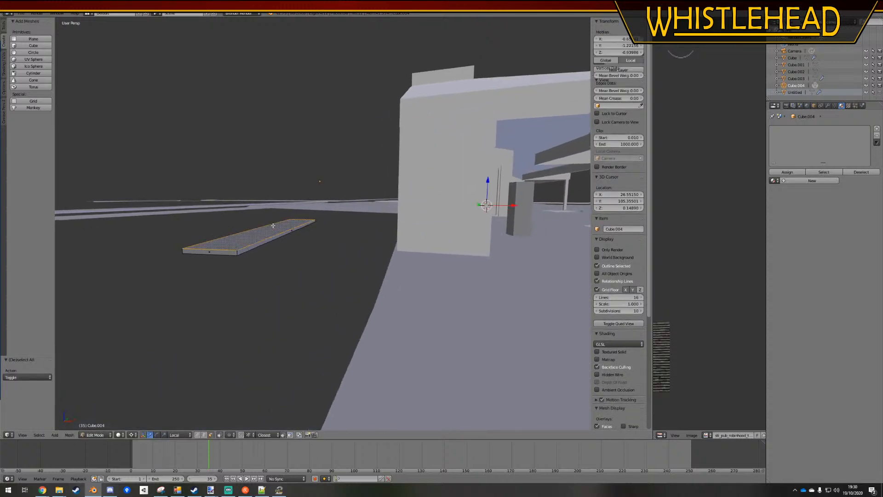
{"action": "key", "text": "g"}
{"action": "key", "text": "z"}
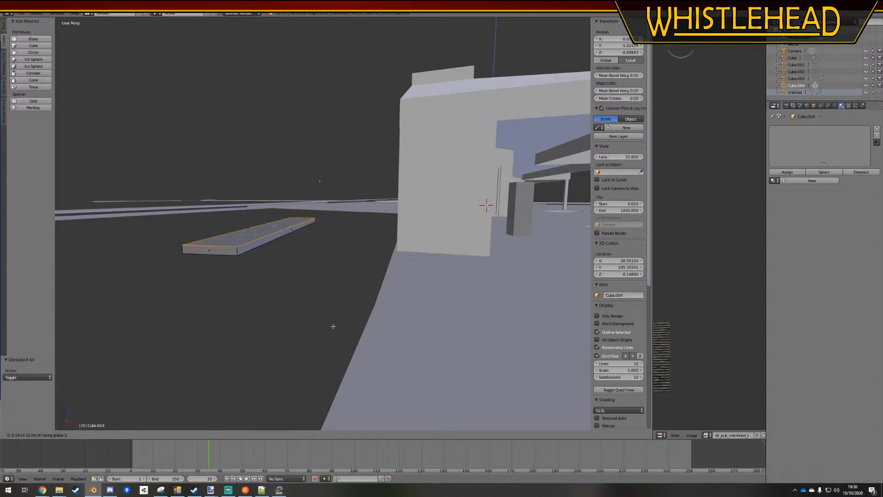
{"action": "left_click", "coordinate": [333, 326]}
Bevel the slab's long edges slightly along both sides
{"action": "key", "text": "a"}
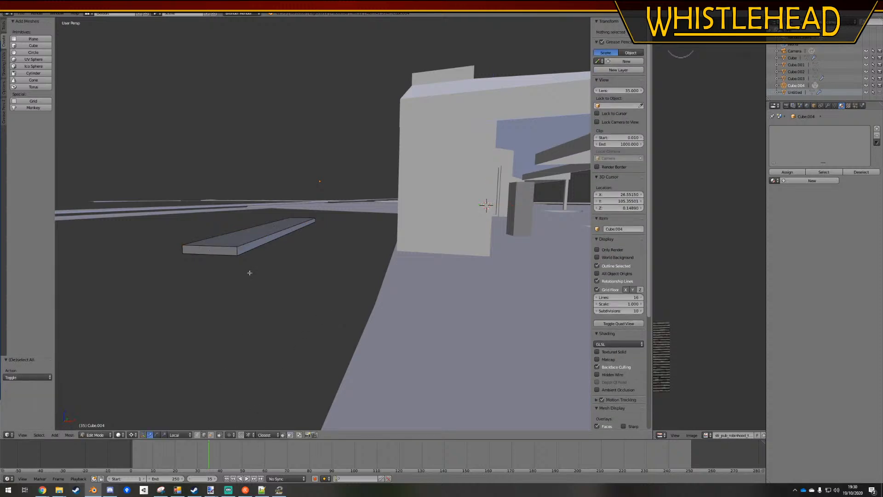
{"action": "right_click", "coordinate": [256, 239]}
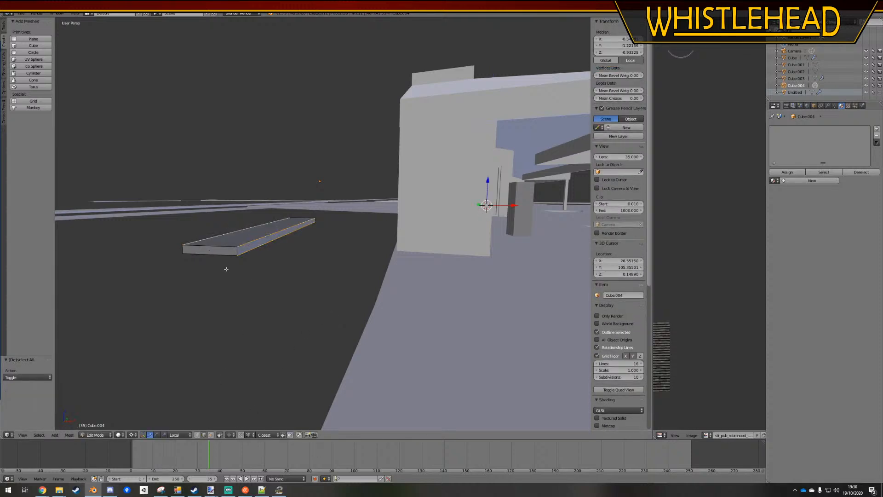
{"action": "middle_click_drag", "start_coordinate": [225, 268], "coordinate": [228, 215]}
{"action": "middle_click_drag", "start_coordinate": [248, 255], "coordinate": [247, 262]}
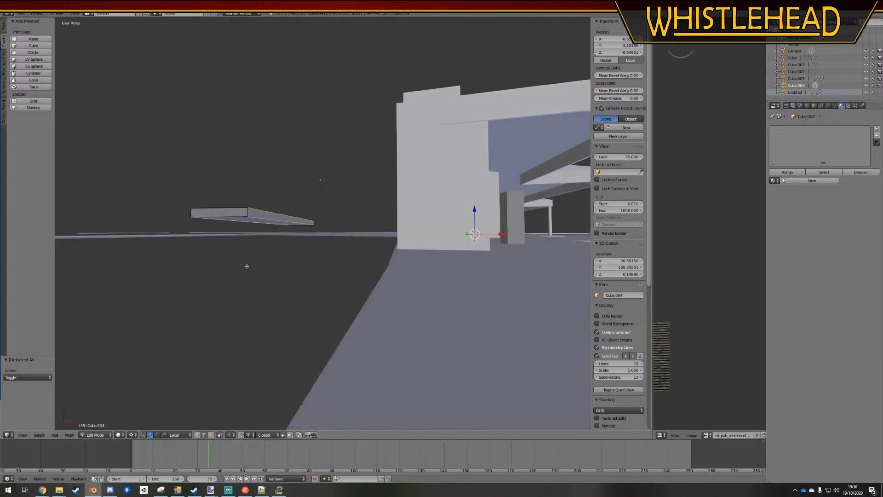
{"action": "key", "text": "ctrl+b"}
{"action": "left_click", "coordinate": [303, 316]}
Select the whole linked slab and UV-map it with Project From View from the top view
{"action": "key", "text": "a"}
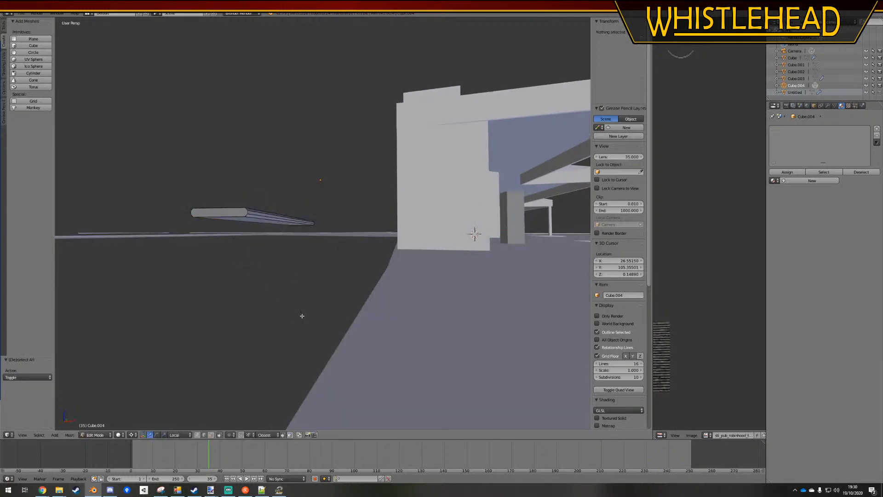
{"action": "right_click", "coordinate": [278, 228]}
{"action": "middle_click_drag", "start_coordinate": [278, 229], "coordinate": [265, 255]}
{"action": "key", "text": "l"}
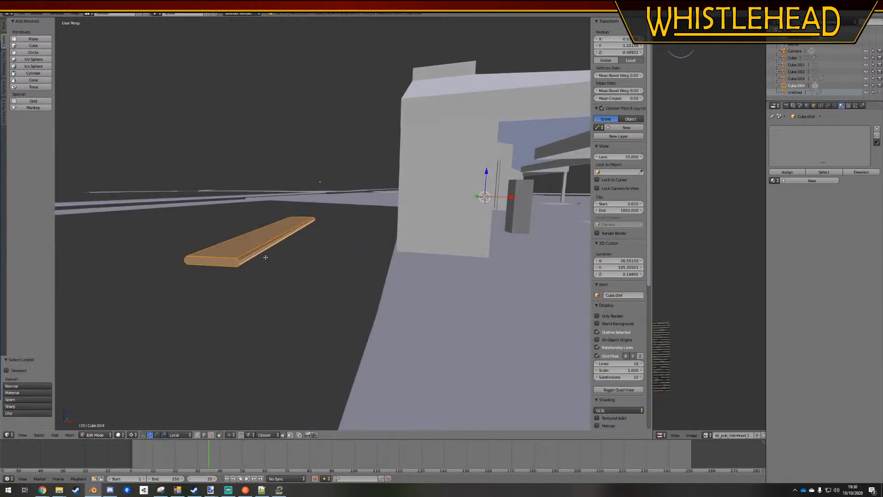
{"action": "key", "text": "KP_7"}
{"action": "left_click", "coordinate": [4, 67]}
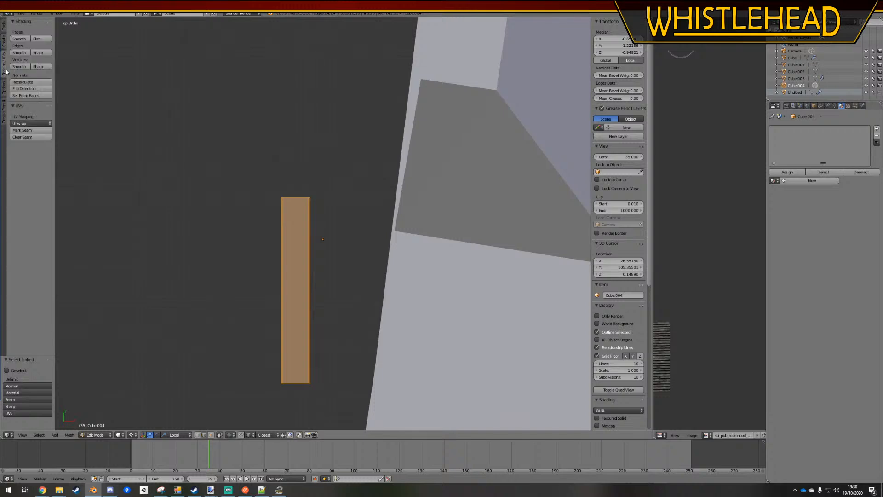
{"action": "left_click", "coordinate": [34, 123]}
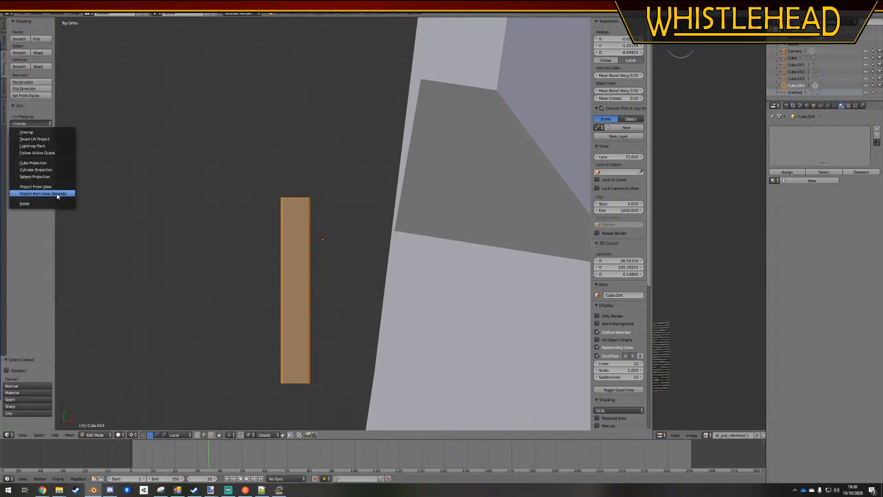
{"action": "left_click", "coordinate": [35, 186]}
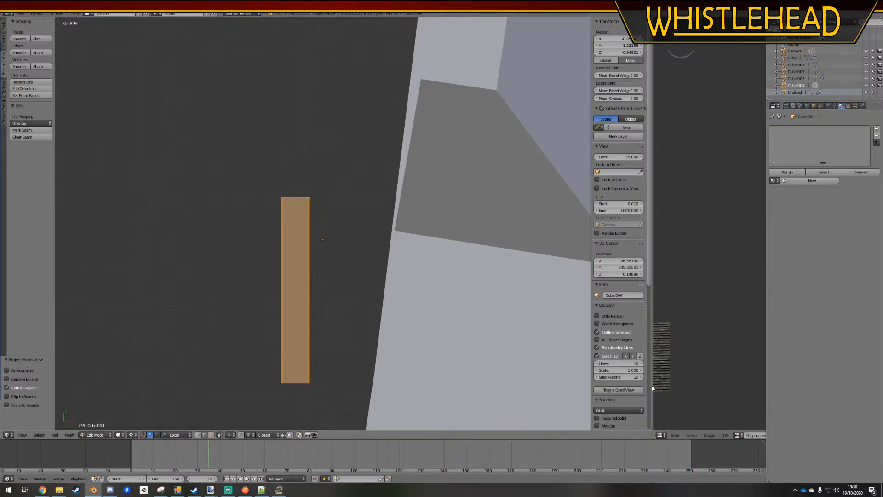
Widen the UV editor and show the bus station texture atlas behind the slab's UVs
{"action": "left_click_drag", "start_coordinate": [652, 388], "coordinate": [408, 388]}
{"action": "left_click", "coordinate": [494, 435]}
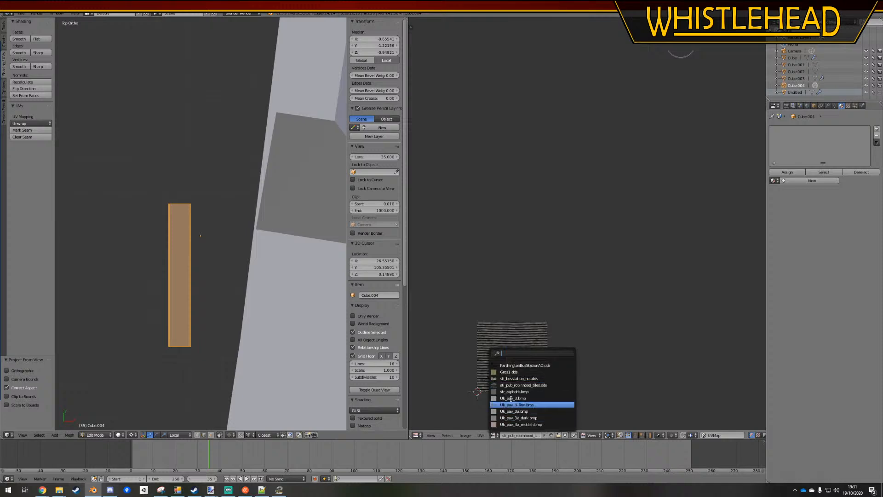
{"action": "left_click", "coordinate": [511, 378]}
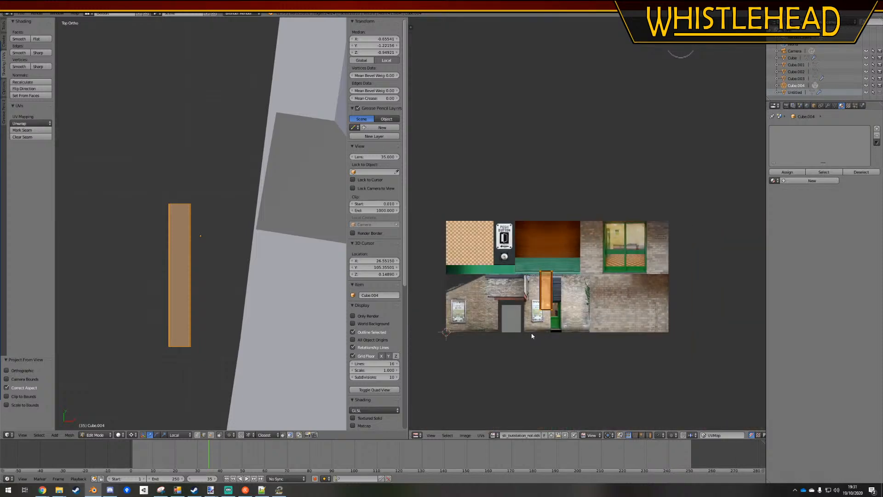
Rotate the slab's UVs by 90 degrees and move them onto the green slatted strip of the texture
{"action": "key", "text": "r"}
{"action": "key", "text": "9"}
{"action": "key", "text": "0"}
{"action": "key", "text": "Return"}
{"action": "key", "text": "g"}
{"action": "left_click", "coordinate": [522, 318]}
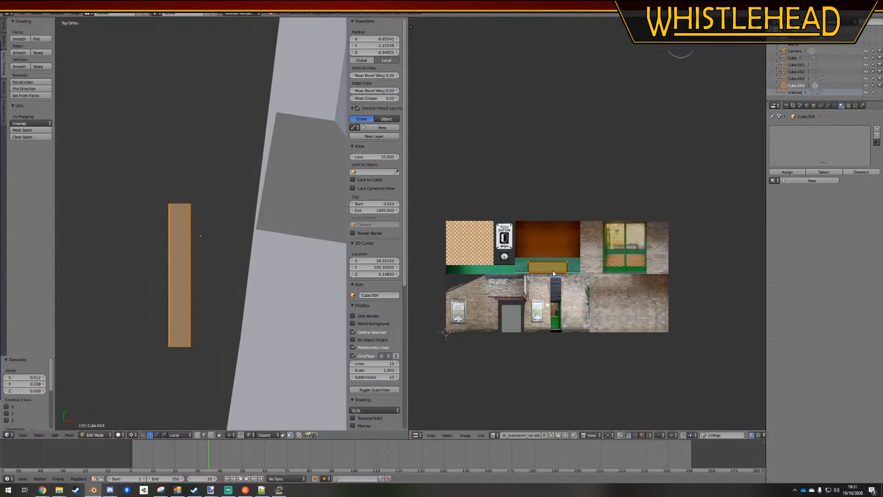
Enlarge the slab's UVs by about 1.3 and reposition them to fill the height of the green slatted strip
{"action": "scroll", "coordinate": [519, 316], "scroll_direction": "up", "scroll_amount": 5}
{"action": "scroll", "coordinate": [549, 329], "scroll_direction": "up", "scroll_amount": 2}
{"action": "key", "text": "g"}
{"action": "left_click", "coordinate": [544, 322]}
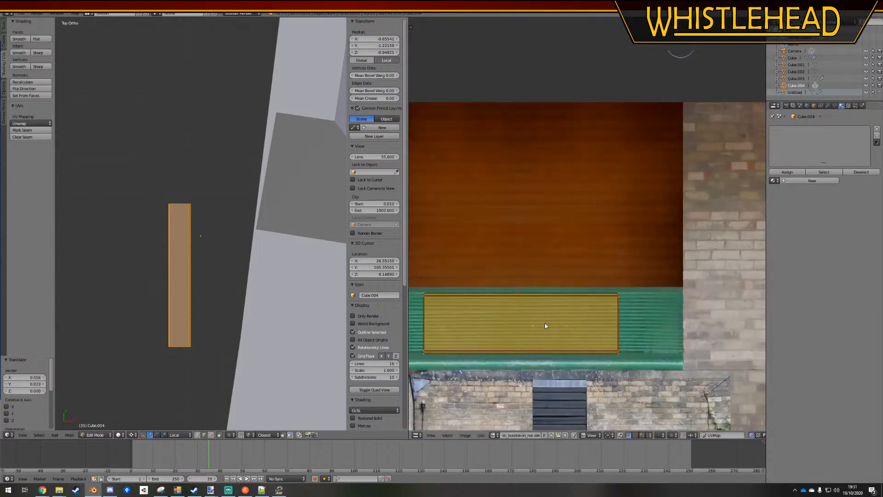
{"action": "key", "text": "s"}
{"action": "left_click", "coordinate": [587, 340]}
{"action": "key", "text": "g"}
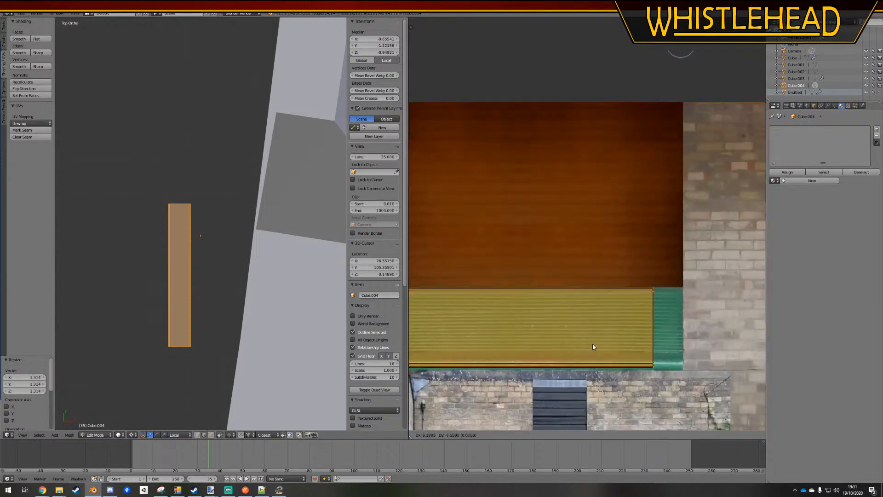
{"action": "left_click", "coordinate": [592, 344]}
{"action": "key", "text": "g"}
{"action": "left_click", "coordinate": [593, 346]}
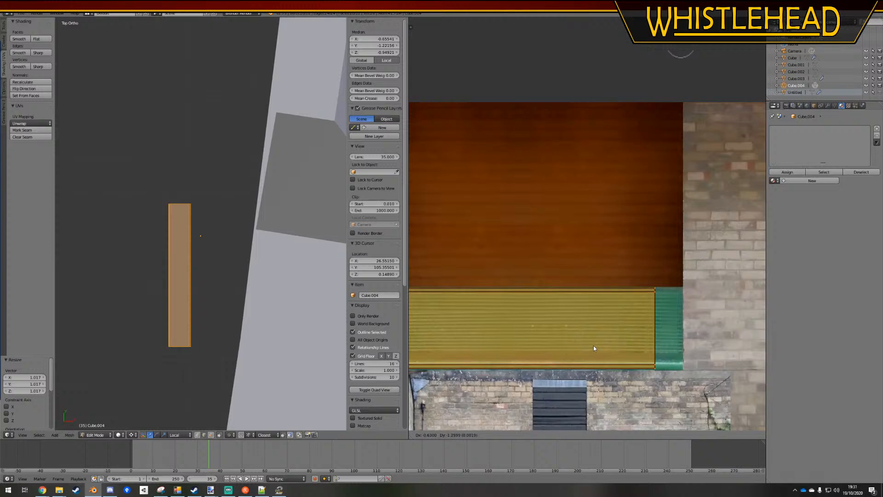
Stretch the slab's UVs by about 1.24 along X and shift them to span the green strip's full width
{"action": "scroll", "coordinate": [648, 351], "scroll_direction": "down", "scroll_amount": 1}
{"action": "key", "text": "s"}
{"action": "key", "text": "x"}
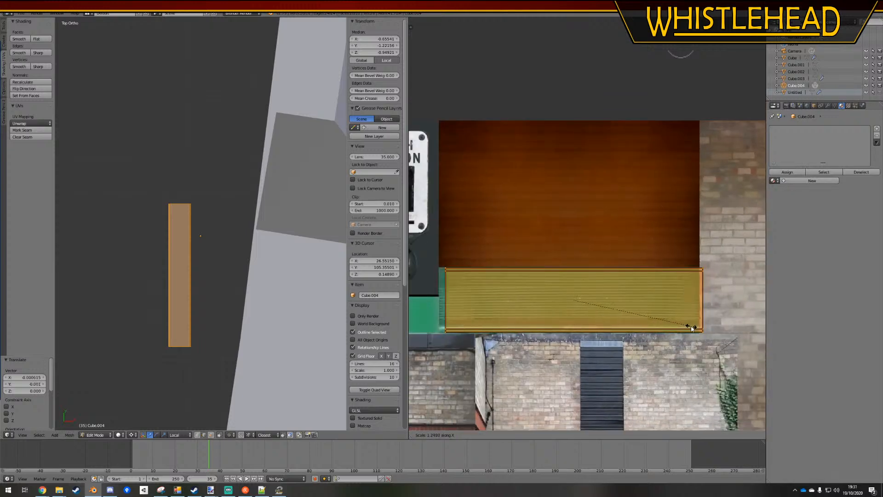
{"action": "left_click", "coordinate": [691, 329]}
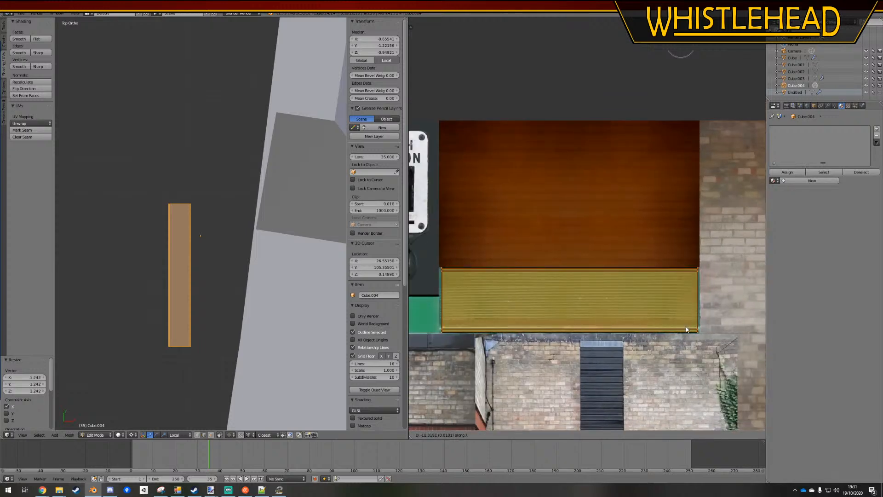
{"action": "left_click", "coordinate": [686, 329]}
Display textures in the 3D view and give the slab the existing Bus station material in Object Mode
{"action": "middle_click_drag", "start_coordinate": [226, 295], "coordinate": [205, 259]}
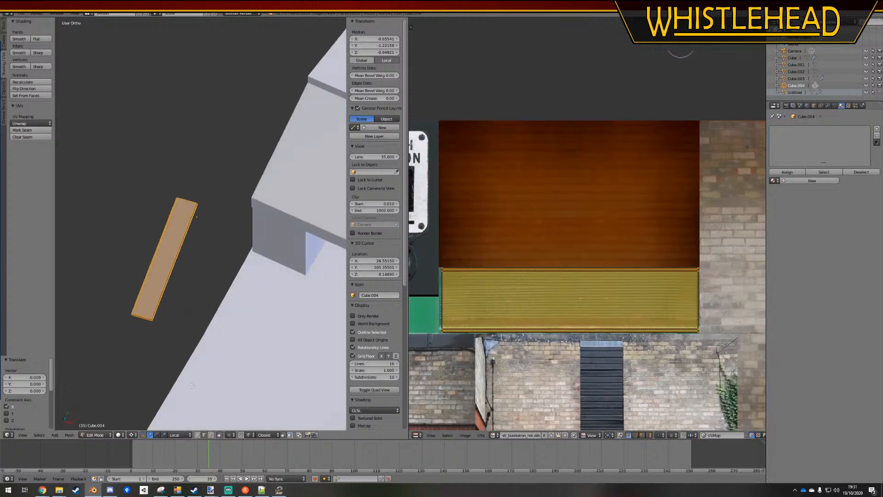
{"action": "left_click", "coordinate": [120, 434]}
{"action": "left_click", "coordinate": [138, 404]}
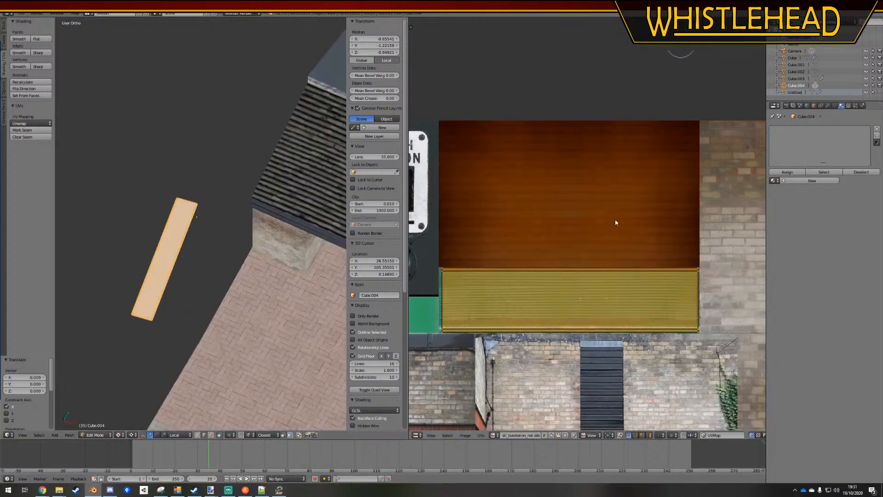
{"action": "left_click", "coordinate": [774, 180]}
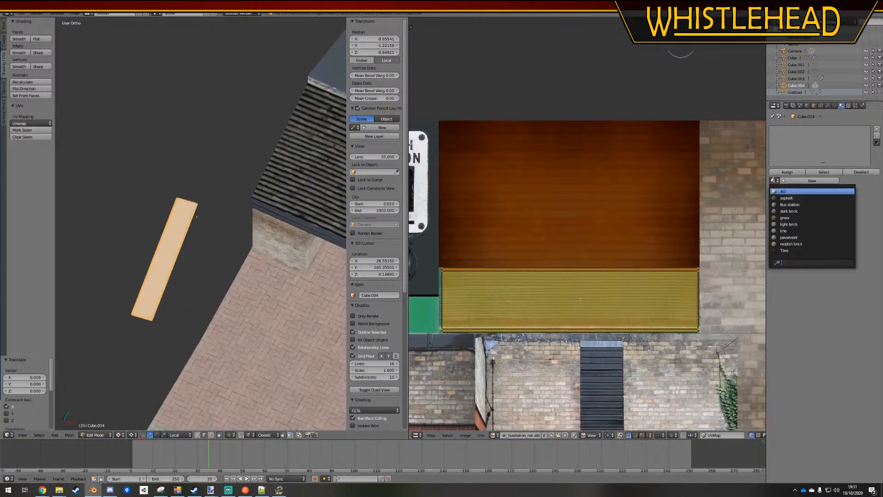
{"action": "left_click", "coordinate": [787, 200]}
{"action": "key", "text": "Tab"}
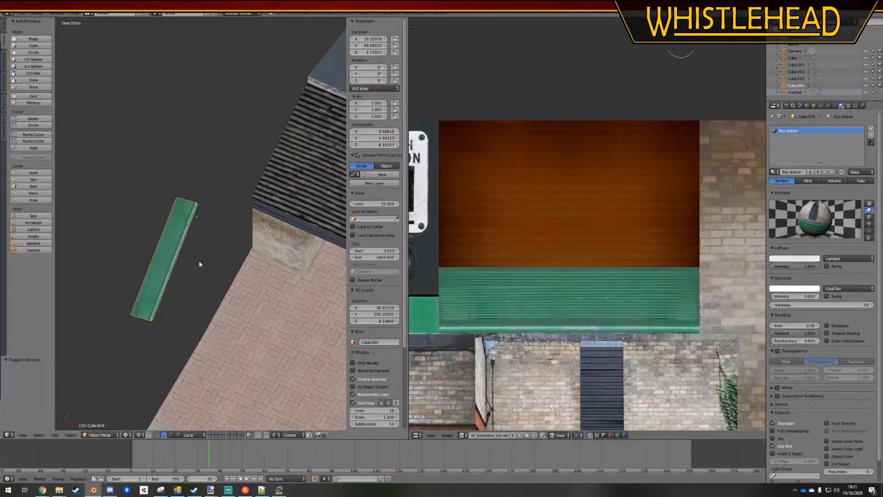
{"action": "key", "text": "a"}
{"action": "middle_click_drag", "start_coordinate": [191, 271], "coordinate": [241, 252]}
{"action": "key", "text": "KP_5"}
{"action": "scroll", "coordinate": [243, 303], "scroll_direction": "up", "scroll_amount": 2}
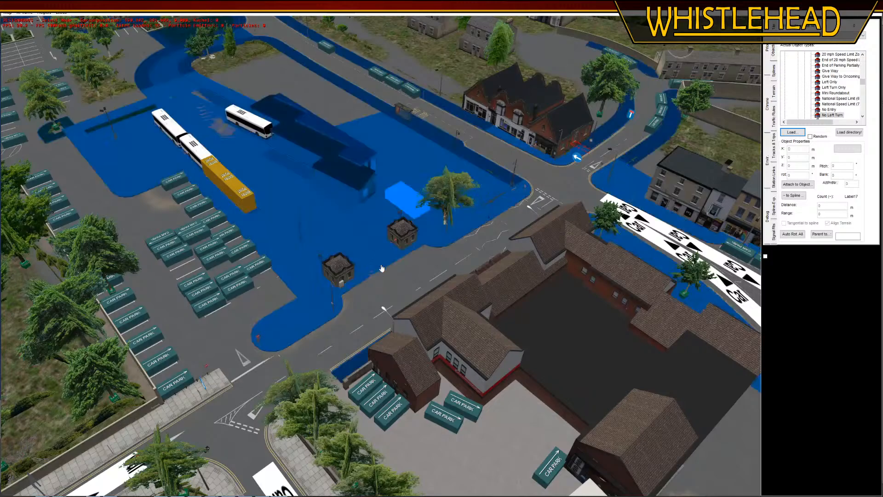
Switch to the map editor and examine the bus station's canopy, waiting area, bays and access roads from several angles
{"action": "middle_click_drag", "start_coordinate": [405, 291], "coordinate": [497, 252]}
{"action": "right_click_drag", "start_coordinate": [285, 351], "coordinate": [335, 395]}
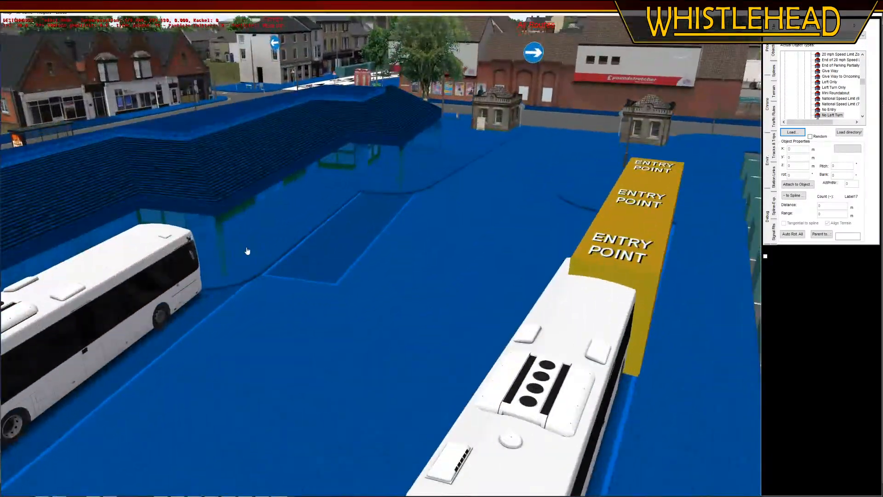
{"action": "left_click_drag", "start_coordinate": [247, 250], "coordinate": [276, 319]}
{"action": "right_click_drag", "start_coordinate": [276, 319], "coordinate": [269, 370]}
{"action": "left_click_drag", "start_coordinate": [196, 324], "coordinate": [319, 313]}
{"action": "middle_click_drag", "start_coordinate": [319, 312], "coordinate": [424, 185]}
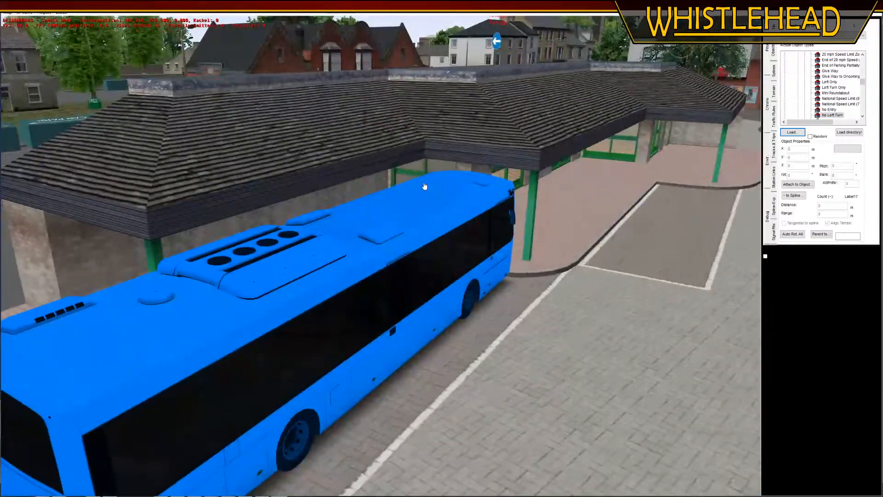
{"action": "right_click_drag", "start_coordinate": [424, 185], "coordinate": [446, 345]}
{"action": "middle_click_drag", "start_coordinate": [446, 346], "coordinate": [449, 351]}
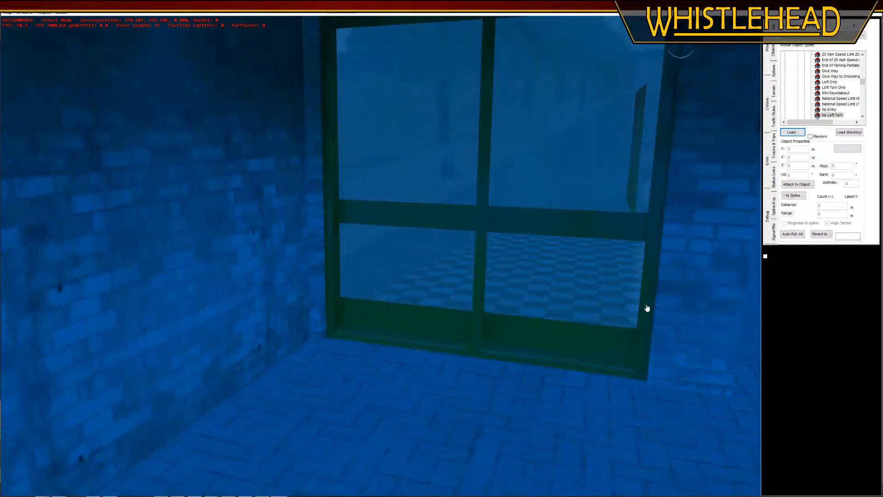
{"action": "left_click_drag", "start_coordinate": [647, 308], "coordinate": [625, 311]}
{"action": "middle_click_drag", "start_coordinate": [625, 312], "coordinate": [605, 316]}
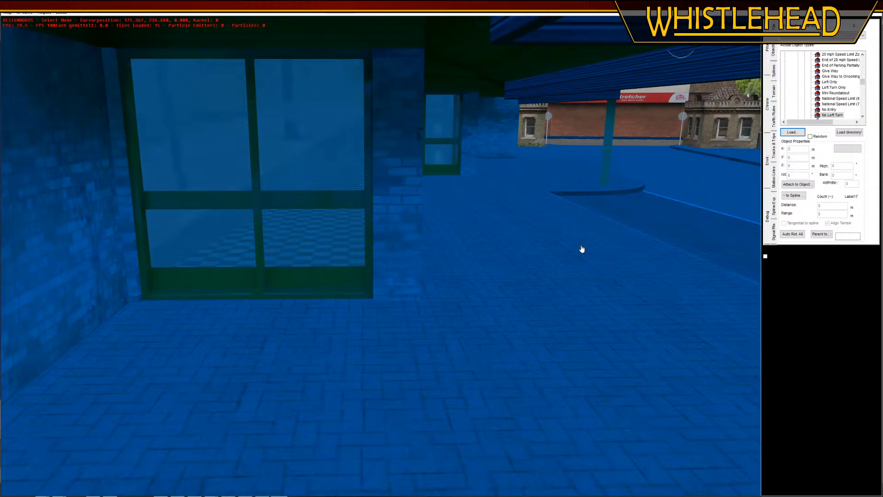
{"action": "right_click_drag", "start_coordinate": [581, 249], "coordinate": [534, 308]}
{"action": "scroll", "coordinate": [533, 294], "scroll_direction": "down", "scroll_amount": 3}
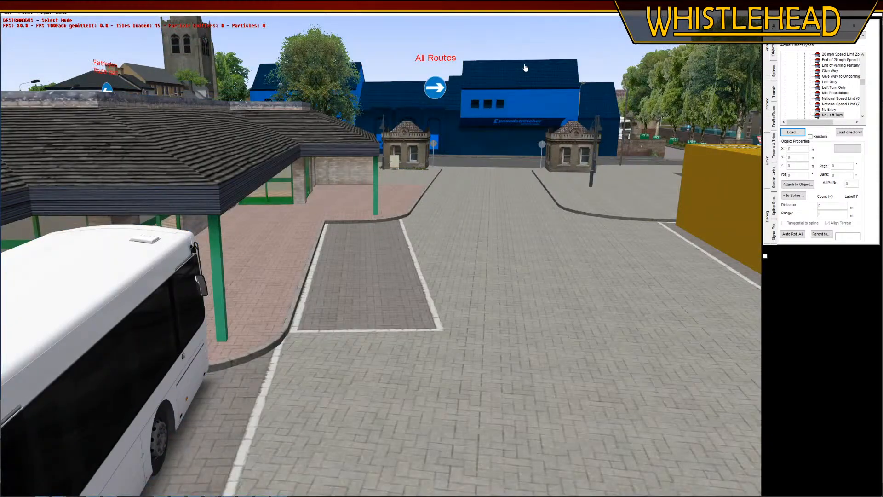
{"action": "middle_click_drag", "start_coordinate": [525, 68], "coordinate": [513, 70]}
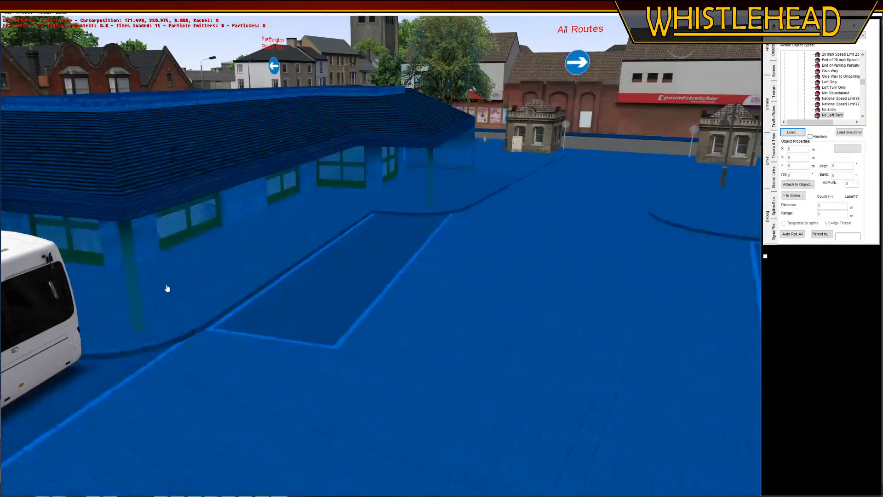
{"action": "right_click_drag", "start_coordinate": [198, 344], "coordinate": [199, 343]}
{"action": "middle_click_drag", "start_coordinate": [200, 343], "coordinate": [245, 395]}
{"action": "scroll", "coordinate": [565, 446], "scroll_direction": "down", "scroll_amount": 5}
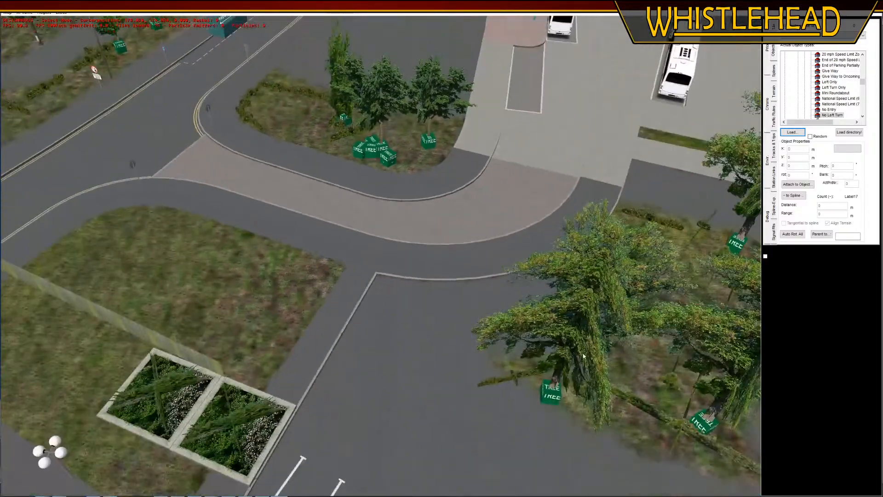
Rotate the Left & Right Turn Only Arrow road marking beside the double yellow lines and nudge it into line with its lane
{"action": "middle_click_drag", "start_coordinate": [499, 383], "coordinate": [478, 374]}
{"action": "middle_click_drag", "start_coordinate": [294, 365], "coordinate": [306, 346]}
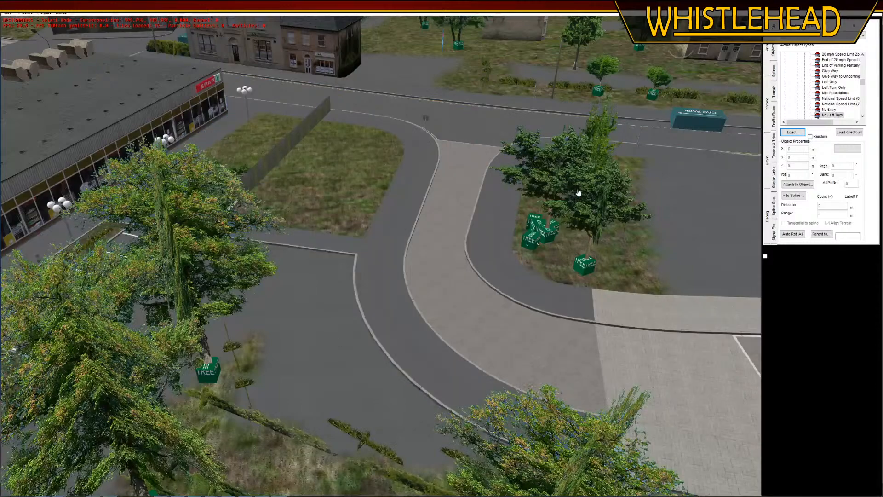
{"action": "middle_click_drag", "start_coordinate": [578, 192], "coordinate": [409, 358]}
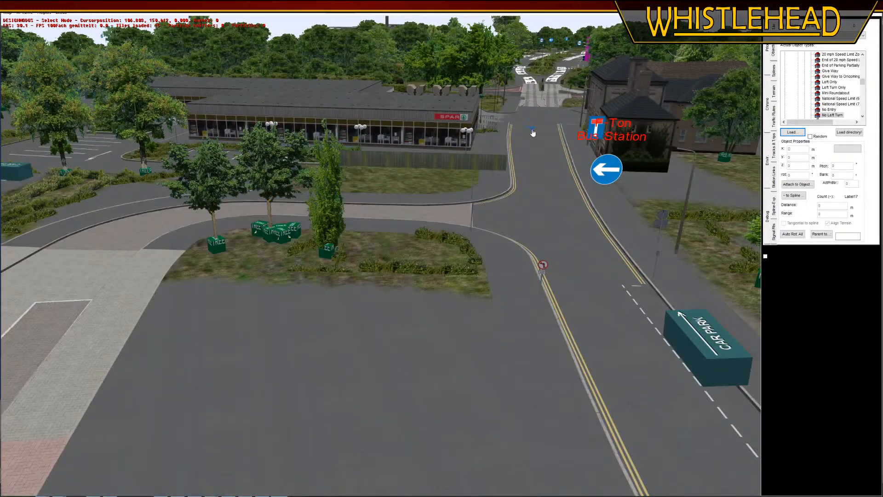
{"action": "left_click_drag", "start_coordinate": [533, 133], "coordinate": [525, 138]}
{"action": "left_click", "coordinate": [511, 129]}
{"action": "key", "text": "r"}
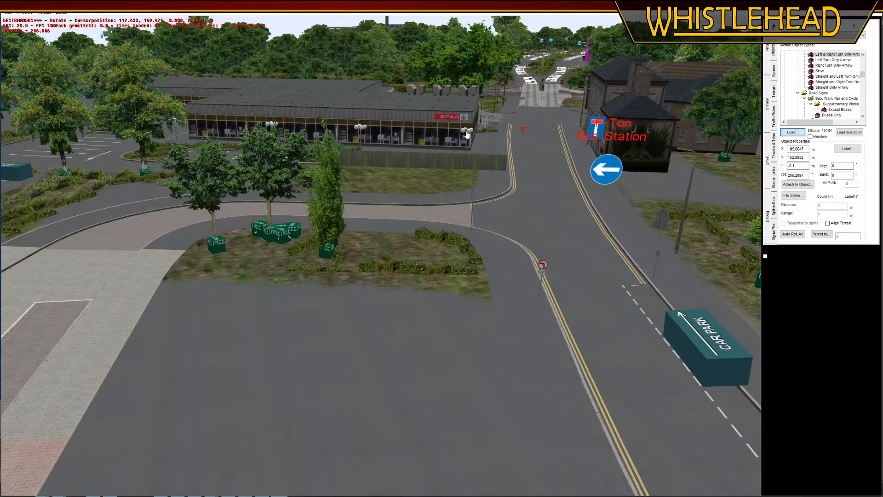
{"action": "left_click", "coordinate": [551, 163]}
{"action": "key", "text": "g"}
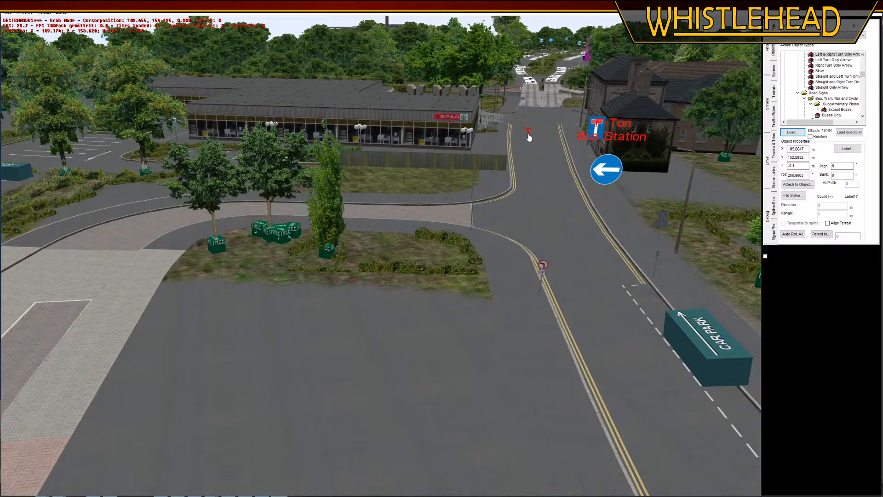
{"action": "left_click", "coordinate": [529, 137]}
{"action": "key", "text": "r"}
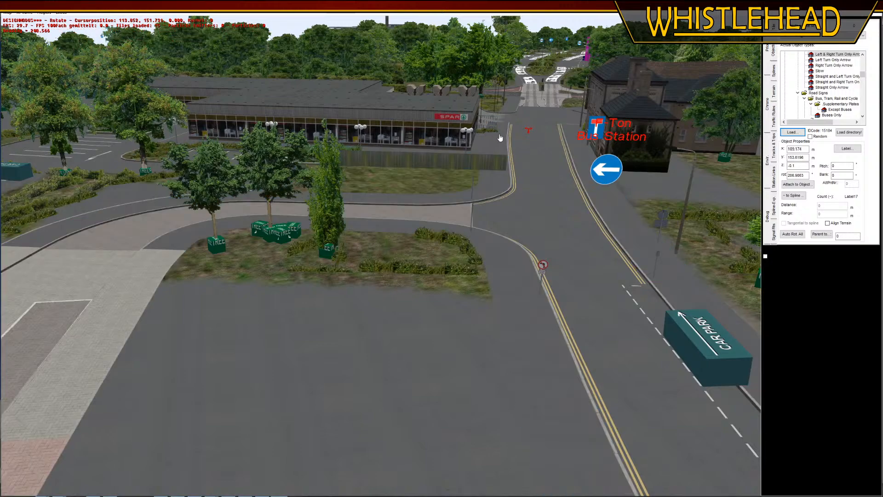
{"action": "left_click", "coordinate": [531, 186]}
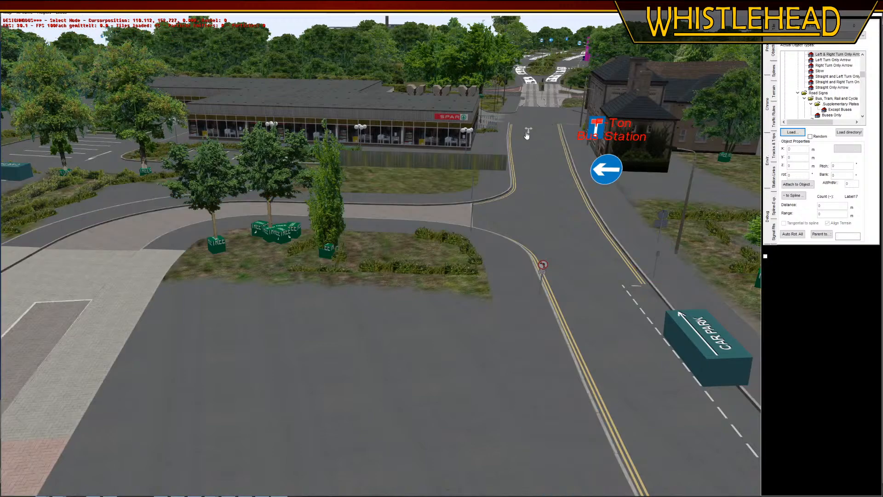
{"action": "middle_click_drag", "start_coordinate": [304, 365], "coordinate": [423, 235]}
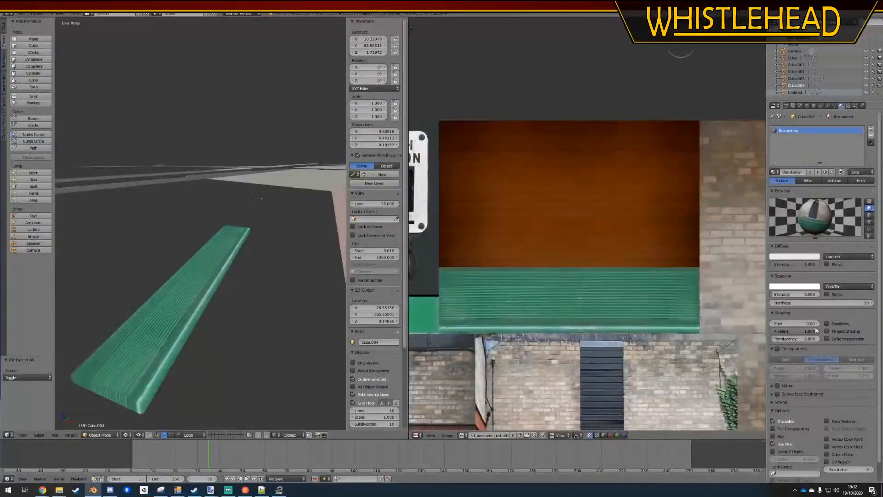
Switch to Blender, select the two end faces of the green slab in Edit Mode and unwrap them
{"action": "right_click", "coordinate": [215, 292]}
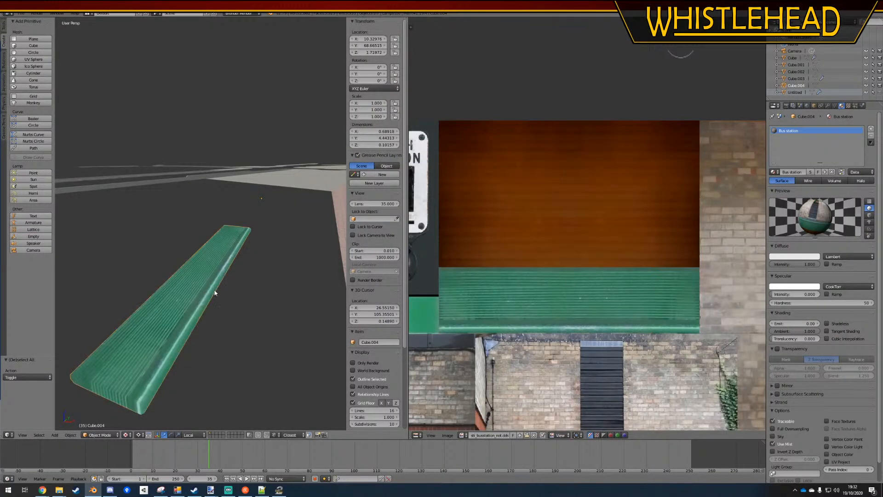
{"action": "middle_click_drag", "start_coordinate": [218, 295], "coordinate": [149, 307]}
{"action": "key", "text": "Tab"}
{"action": "left_click", "coordinate": [212, 434]}
{"action": "right_click", "coordinate": [169, 328]}
{"action": "middle_click_drag", "start_coordinate": [155, 247], "coordinate": [257, 246]}
{"action": "left_click", "coordinate": [31, 124]}
{"action": "left_click", "coordinate": [28, 131]}
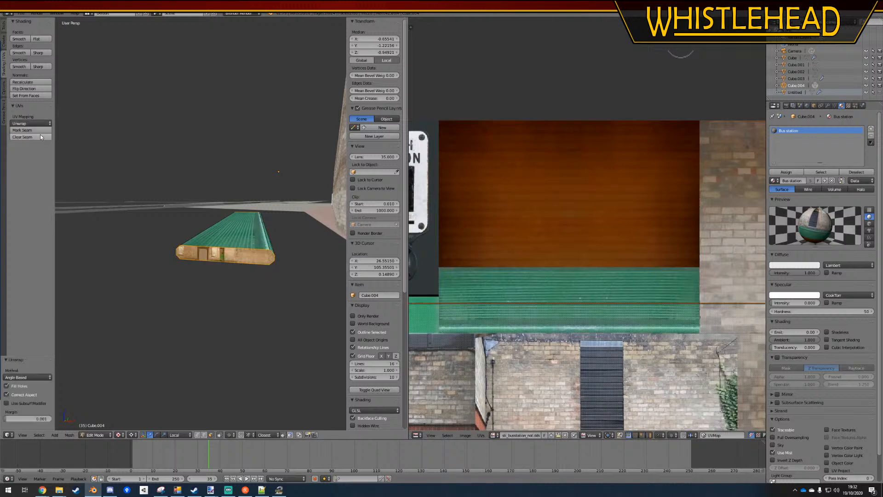
Scale the end faces' UVs by 0.107 and move them up to the lower edge of the green slatted strip
{"action": "scroll", "coordinate": [587, 277], "scroll_direction": "down", "scroll_amount": 6}
{"action": "key", "text": "s"}
{"action": "left_click", "coordinate": [600, 297]}
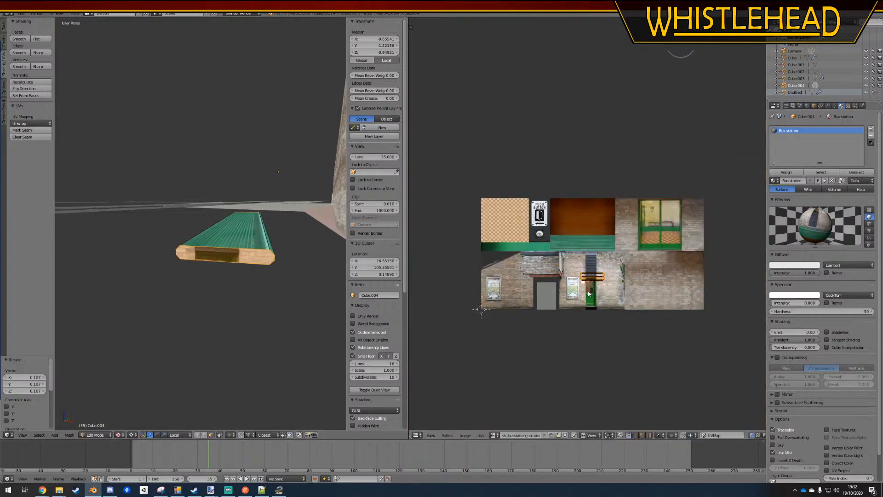
{"action": "scroll", "coordinate": [600, 297], "scroll_direction": "up", "scroll_amount": 5}
{"action": "key", "text": "g"}
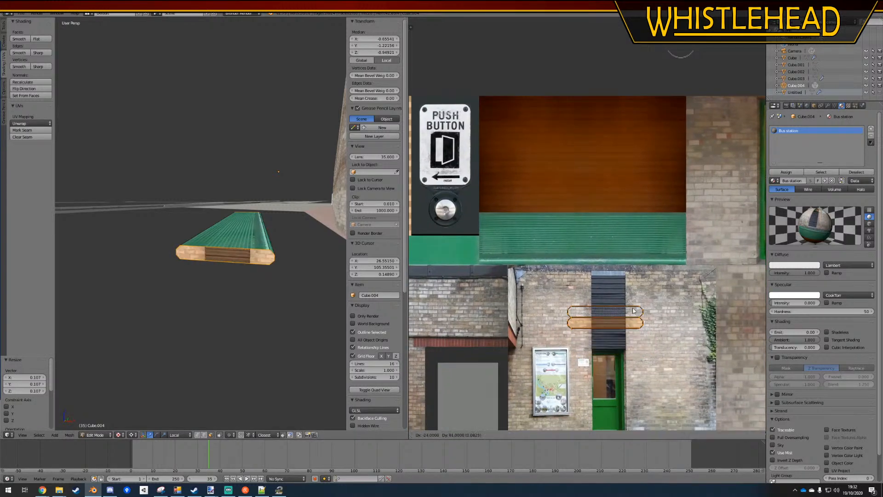
{"action": "left_click", "coordinate": [633, 282]}
Shrink the end-face UVs by about 0.41 and place them near the plain green band below the slats
{"action": "scroll", "coordinate": [632, 282], "scroll_direction": "up", "scroll_amount": 3}
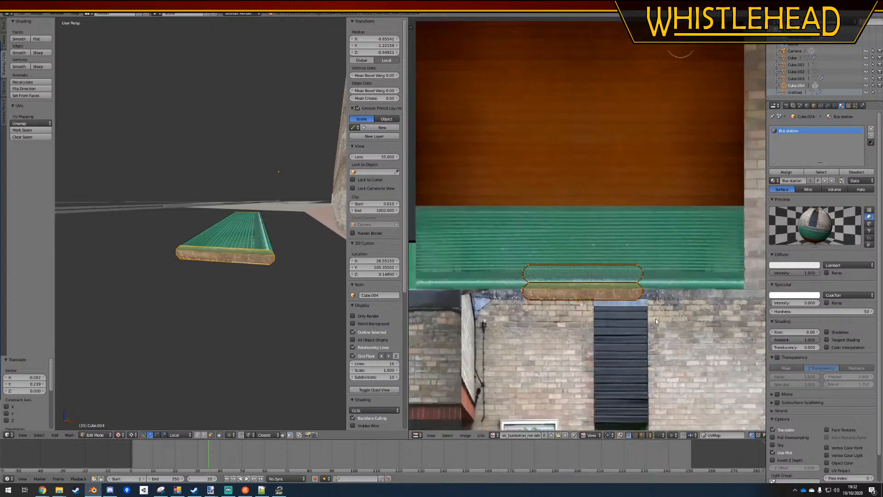
{"action": "key", "text": "s"}
{"action": "left_click", "coordinate": [610, 304]}
{"action": "scroll", "coordinate": [610, 304], "scroll_direction": "up", "scroll_amount": 3}
{"action": "key", "text": "g"}
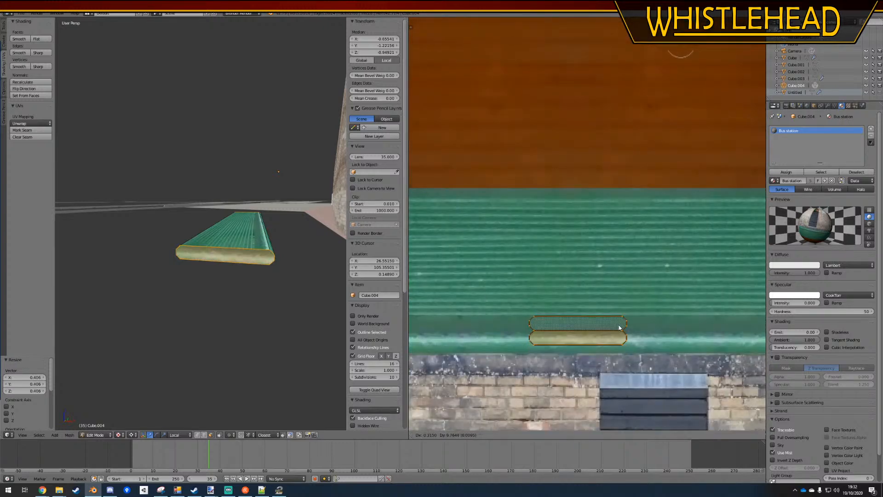
{"action": "left_click", "coordinate": [616, 332]}
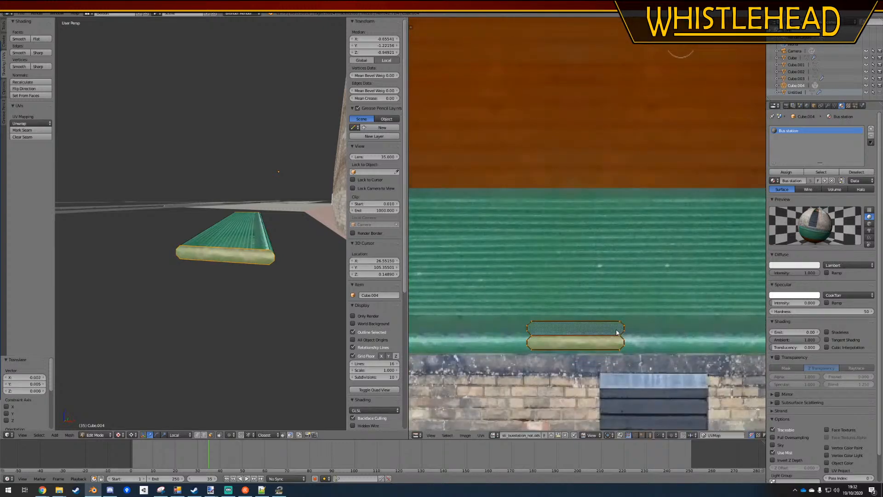
Move the lower end-face UV island along Y to overlap the other one and rotate the UVs by 180°
{"action": "key", "text": "g"}
{"action": "key", "text": "y"}
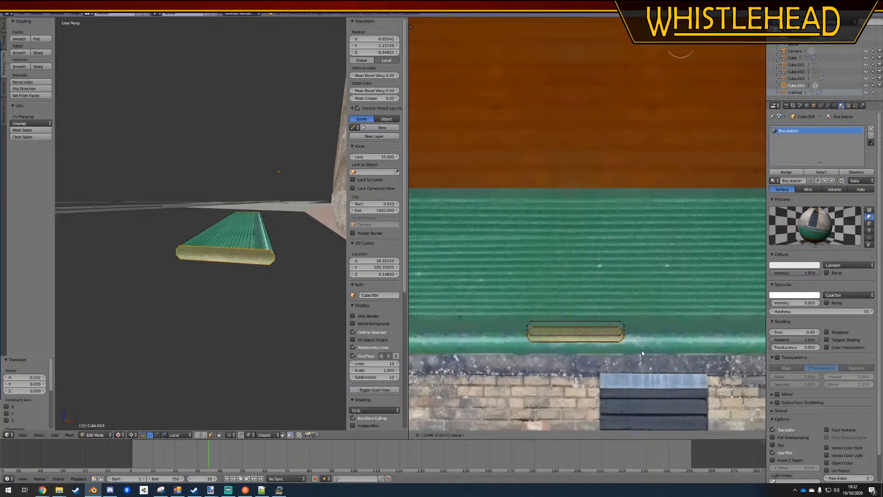
{"action": "left_click", "coordinate": [643, 349]}
{"action": "key", "text": "a"}
{"action": "mouse_move", "coordinate": [660, 294]}
{"action": "left_mouse_down", "text": "ctrl"}
{"action": "mouse_move", "coordinate": [476, 324]}
{"action": "mouse_move", "coordinate": [666, 353]}
{"action": "left_mouse_up", "text": "ctrl"}
{"action": "type", "text": "r180"}
{"action": "key", "text": "Return"}
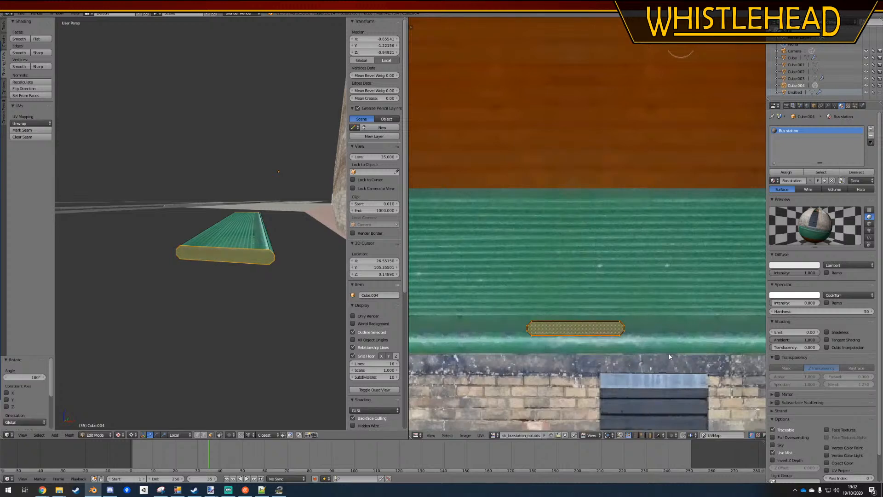
Enlarge the overlapping end-face UVs by about 1.28, fit them inside the plain green band and return to Object Mode
{"action": "key", "text": "s"}
{"action": "left_click", "coordinate": [678, 355]}
{"action": "key", "text": "g"}
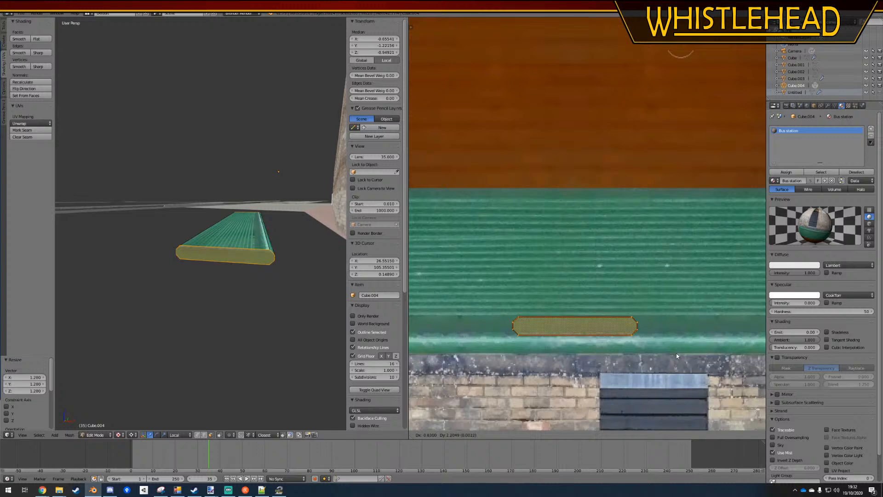
{"action": "left_click", "coordinate": [676, 352]}
{"action": "key", "text": "s"}
{"action": "left_click", "coordinate": [678, 354]}
{"action": "key", "text": "a"}
{"action": "key", "text": "Tab"}
{"action": "key", "text": "a"}
Select the slab and show the station in wireframe from an orthographic top view
{"action": "middle_click_drag", "start_coordinate": [207, 279], "coordinate": [193, 298]}
{"action": "scroll", "coordinate": [193, 298], "scroll_direction": "down", "scroll_amount": 5}
{"action": "middle_click_drag", "start_coordinate": [218, 243], "coordinate": [178, 225]}
{"action": "right_click", "coordinate": [179, 225]}
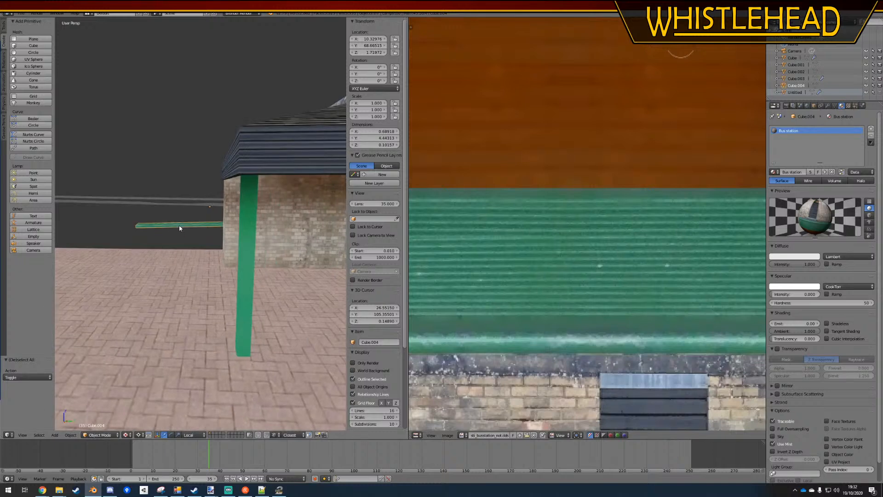
{"action": "key", "text": "KP_7"}
{"action": "key", "text": "z"}
{"action": "key", "text": "KP_5"}
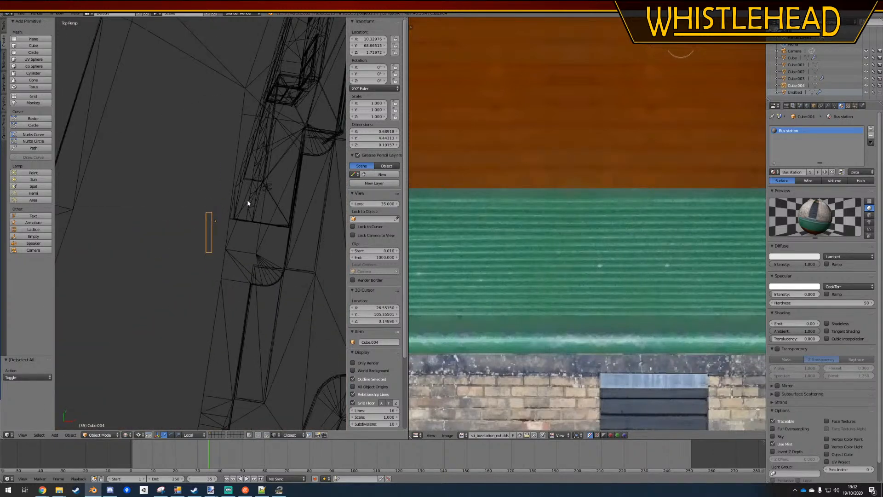
{"action": "middle_click_drag", "start_coordinate": [246, 202], "coordinate": [183, 241], "text": "shift"}
{"action": "key", "text": "g"}
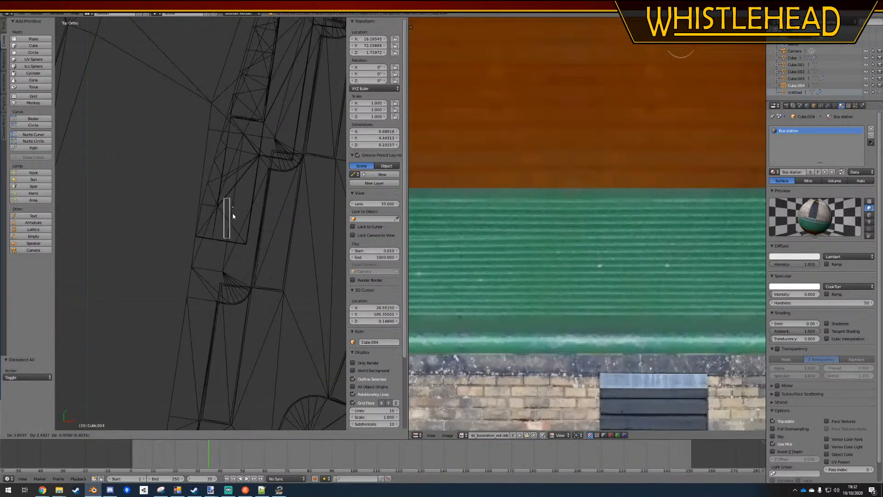
{"action": "right_click", "coordinate": [230, 212]}
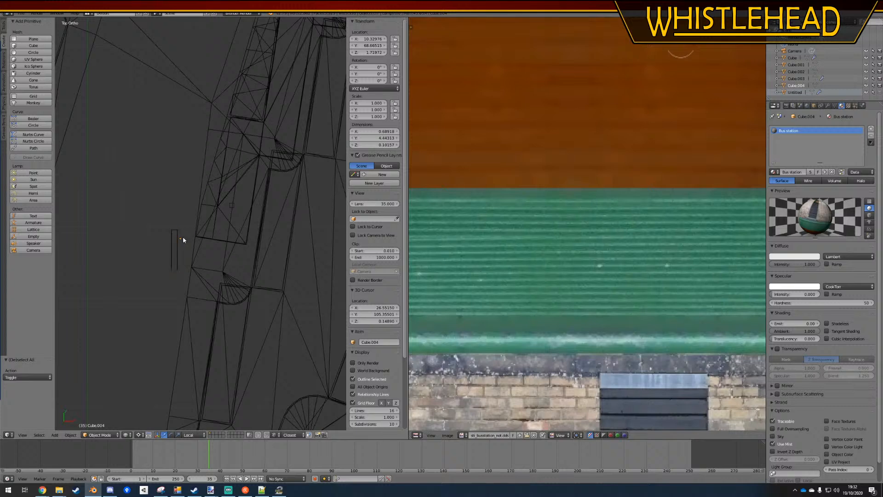
{"action": "middle_click_drag", "start_coordinate": [183, 240], "coordinate": [70, 74]}
{"action": "key", "text": "KP_5"}
{"action": "scroll", "coordinate": [130, 241], "scroll_direction": "down", "scroll_amount": 1}
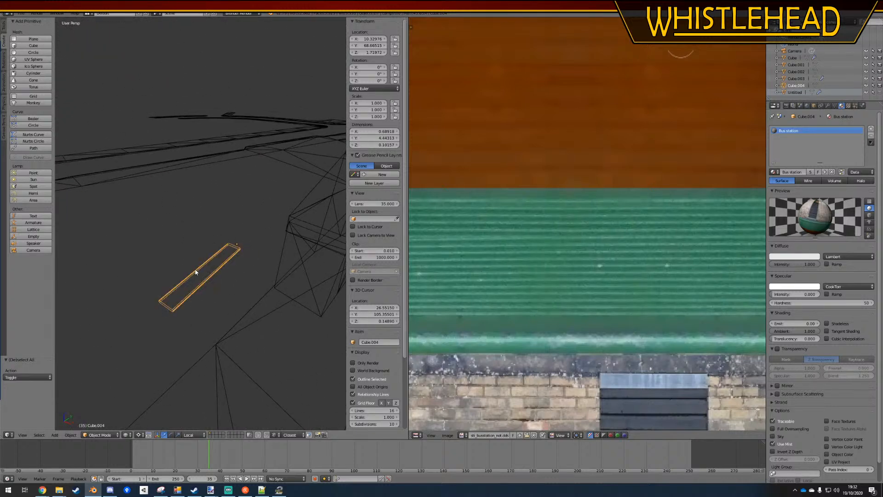
Add a cube in top view and move it over the lower end of the slab
{"action": "key", "text": "KP_7"}
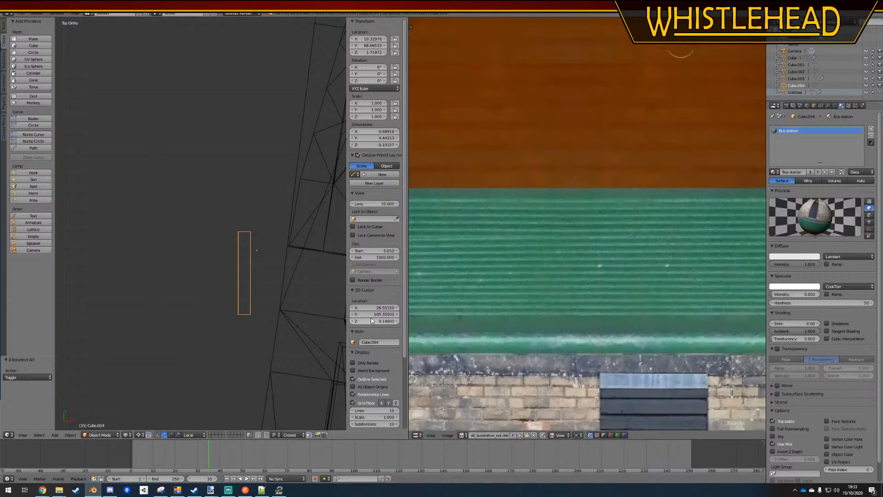
{"action": "scroll", "coordinate": [223, 272], "scroll_direction": "up", "scroll_amount": 6}
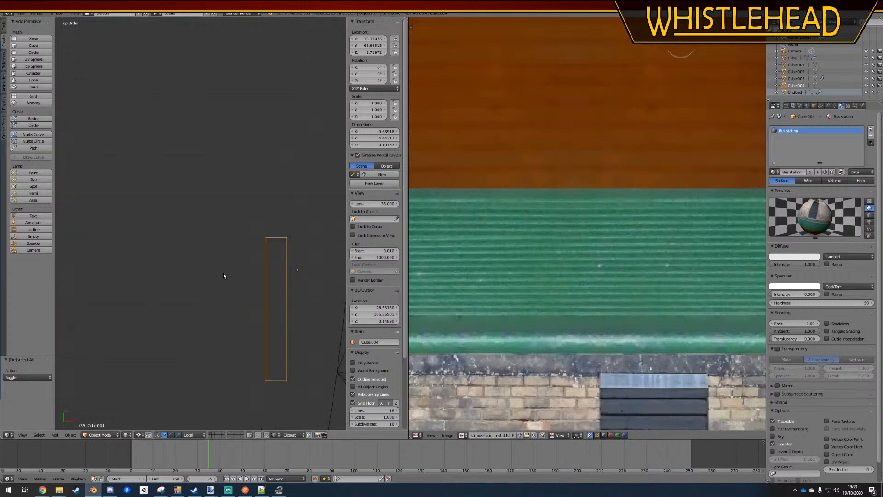
{"action": "left_click", "coordinate": [36, 46]}
{"action": "scroll", "coordinate": [219, 229], "scroll_direction": "down", "scroll_amount": 12}
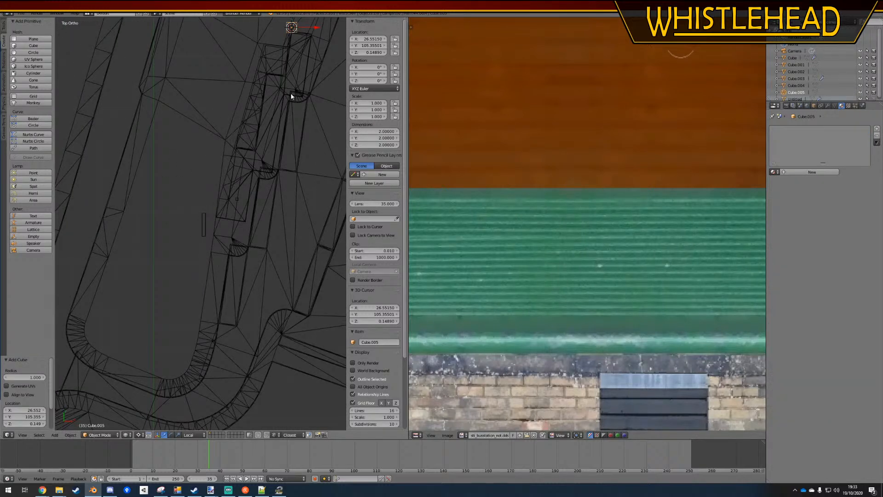
{"action": "key", "text": "g"}
{"action": "left_click", "coordinate": [203, 304]}
{"action": "scroll", "coordinate": [198, 276], "scroll_direction": "up", "scroll_amount": 12}
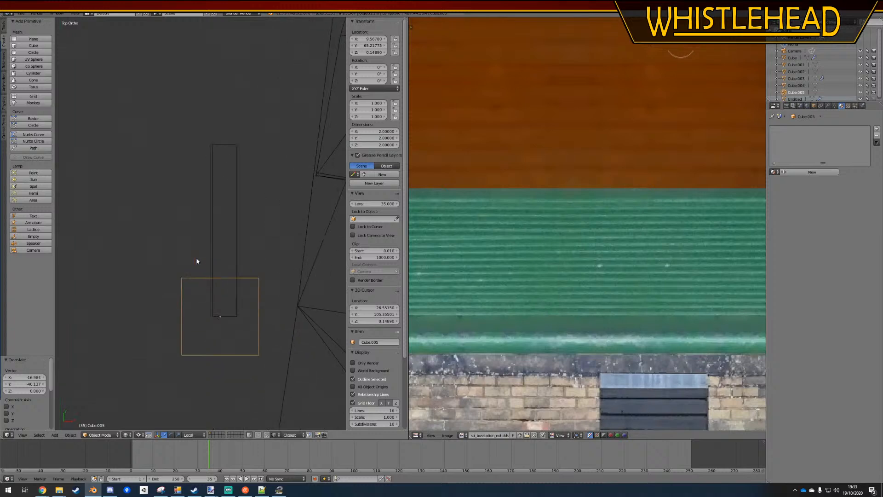
{"action": "key", "text": "g"}
{"action": "left_click", "coordinate": [269, 360]}
Join the cube and the slab into one object, keeping the slab active, and enter Edit Mode
{"action": "middle_click_drag", "start_coordinate": [246, 327], "coordinate": [221, 224], "text": "shift"}
{"action": "right_click", "coordinate": [249, 221]}
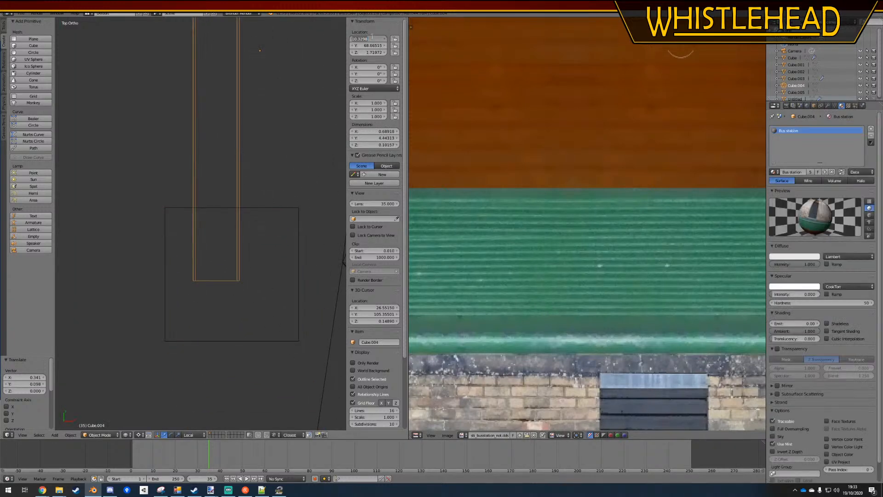
{"action": "right_click", "coordinate": [258, 213]}
{"action": "right_click", "coordinate": [241, 187], "text": "shift"}
{"action": "key", "text": "Tab"}
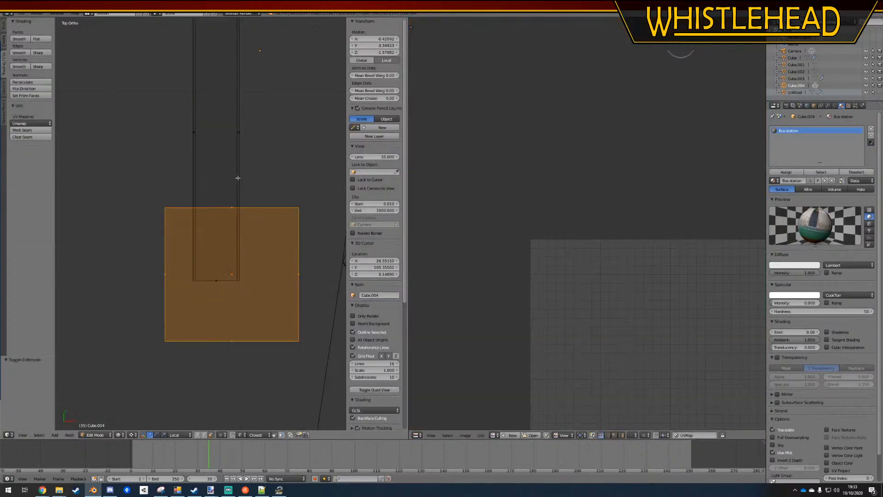
Select only the slab's linked geometry and set its local median to 0 on X, Y and Z
{"action": "key", "text": "a"}
{"action": "key", "text": "l"}
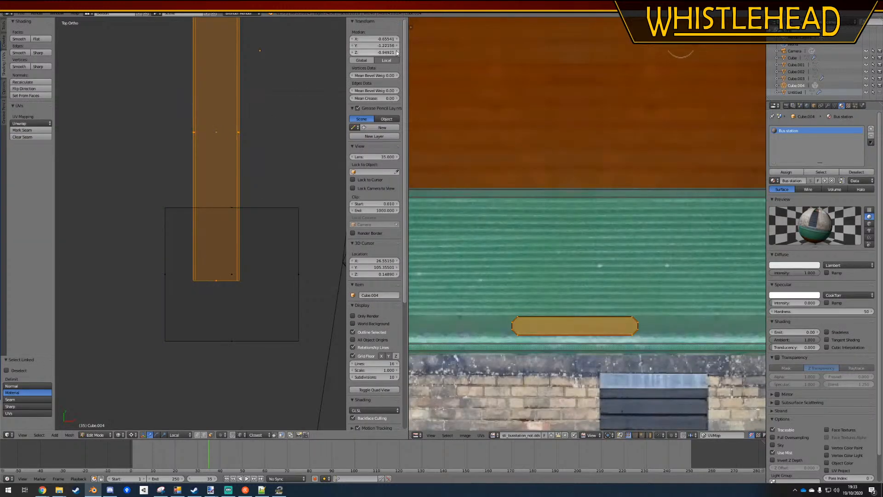
{"action": "type", "text": "0"}
{"action": "key", "text": "Tab"}
{"action": "type", "text": "0"}
{"action": "key", "text": "Tab"}
{"action": "type", "text": "0"}
{"action": "key", "text": "Return"}
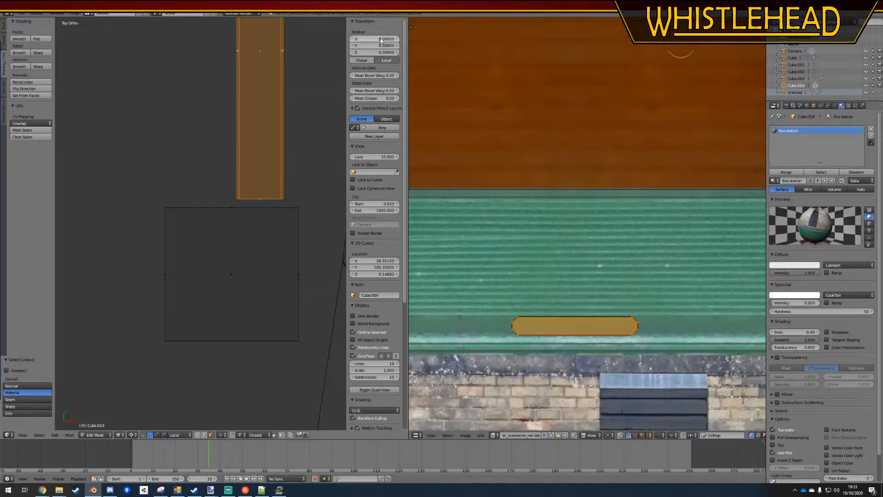
Select the cube's linked geometry and move it about 0.66 along X and 1.28 along Y over the slab's lower end
{"action": "scroll", "coordinate": [239, 185], "scroll_direction": "down", "scroll_amount": 4}
{"action": "right_click", "coordinate": [220, 279]}
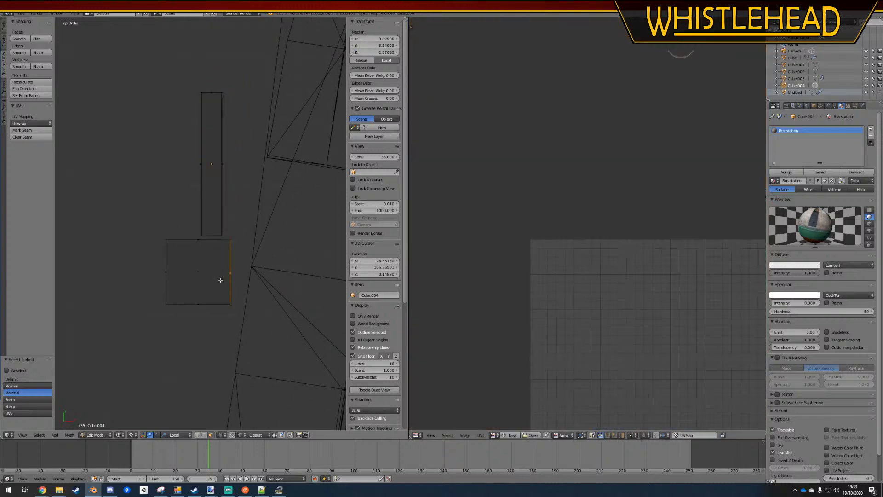
{"action": "key", "text": "l"}
{"action": "scroll", "coordinate": [220, 276], "scroll_direction": "up", "scroll_amount": 4}
{"action": "key", "text": "g"}
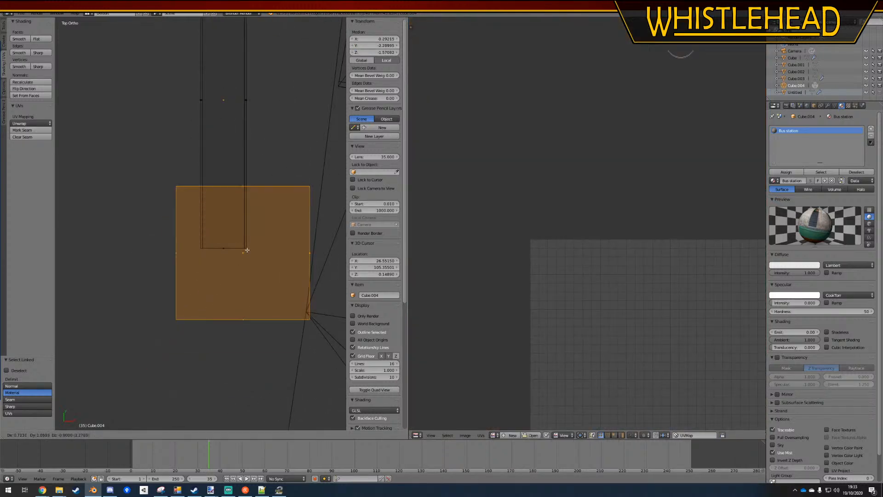
{"action": "left_click", "coordinate": [245, 238]}
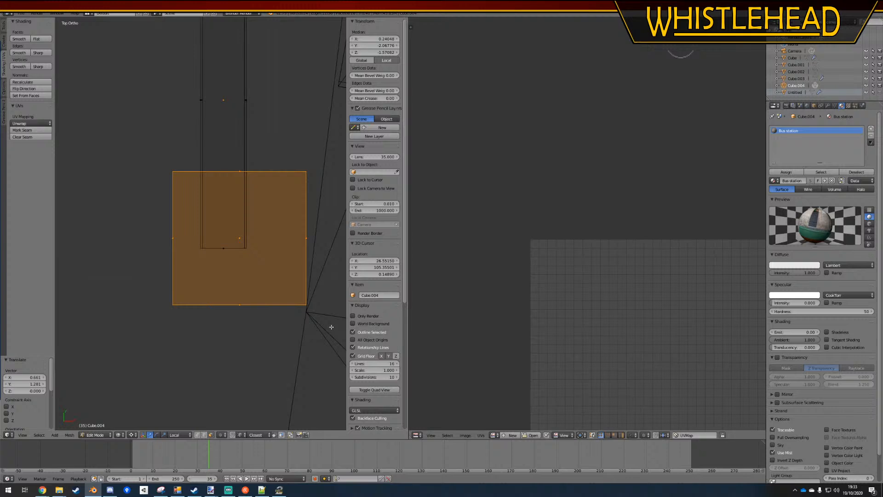
{"action": "key", "text": "g"}
{"action": "right_click", "coordinate": [290, 296]}
Set the pivot to Median Point and scale the cube to about 0.065 in X and Y, keeping its height
{"action": "scroll", "coordinate": [281, 286], "scroll_direction": "down", "scroll_amount": 5}
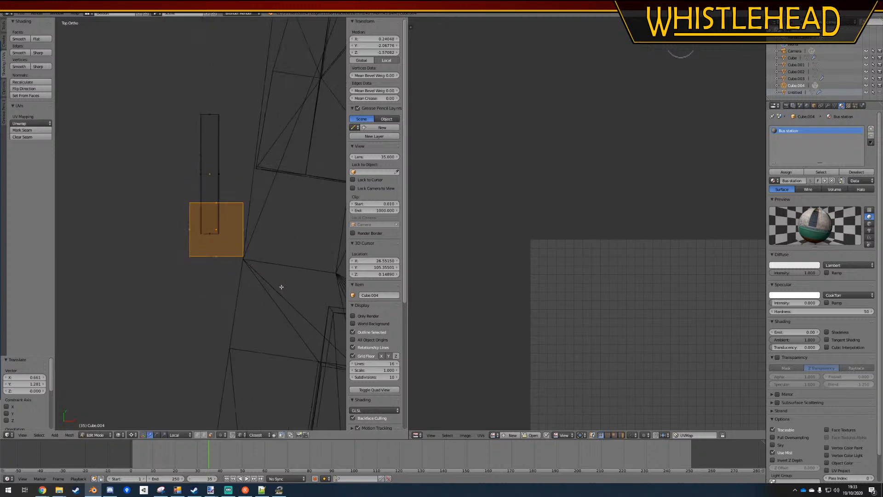
{"action": "scroll", "coordinate": [280, 284], "scroll_direction": "down", "scroll_amount": 3}
{"action": "scroll", "coordinate": [155, 429], "scroll_direction": "down", "scroll_amount": 5}
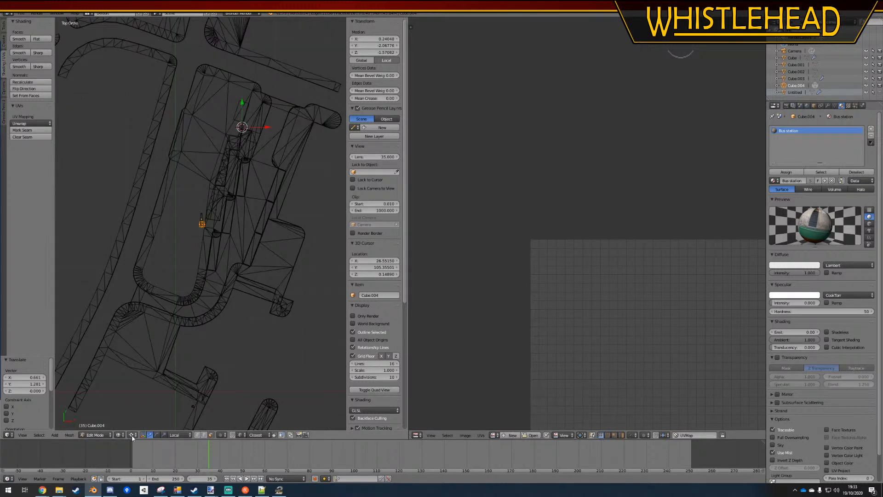
{"action": "left_click", "coordinate": [132, 435]}
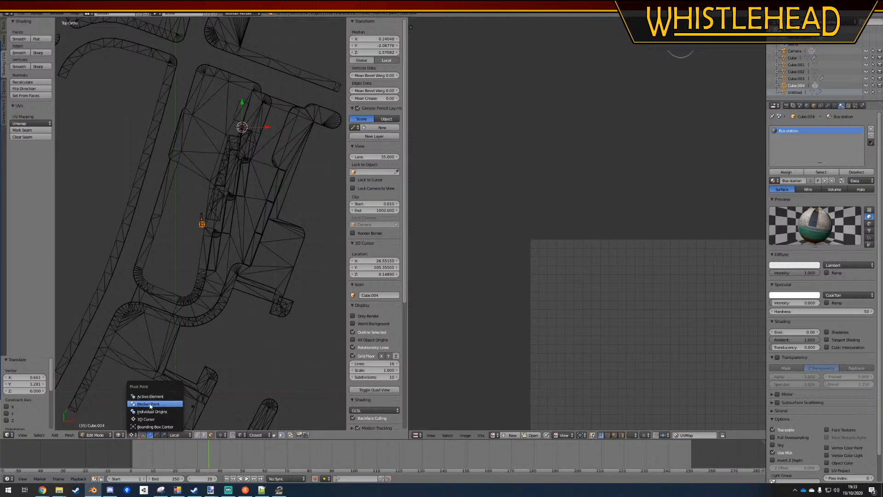
{"action": "left_click", "coordinate": [150, 404]}
{"action": "scroll", "coordinate": [202, 227], "scroll_direction": "up", "scroll_amount": 8}
{"action": "key", "text": "s"}
{"action": "key", "text": "shift+z"}
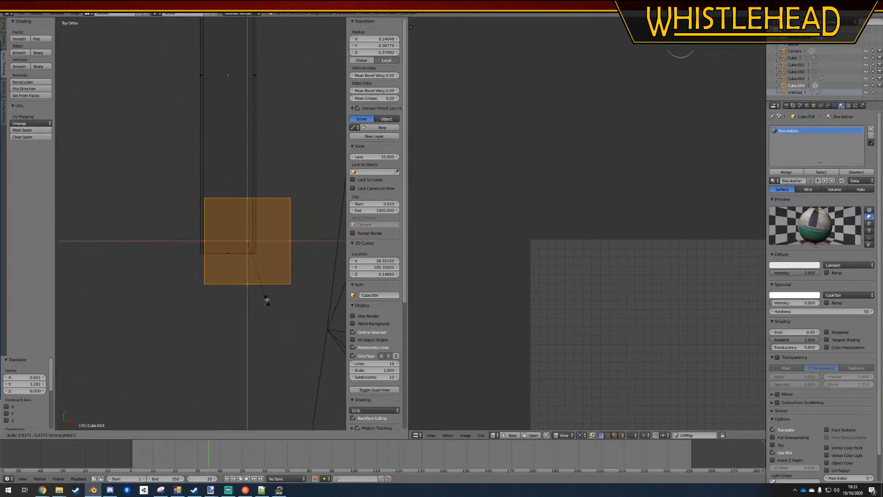
{"action": "left_click", "coordinate": [252, 247]}
{"action": "scroll", "coordinate": [257, 253], "scroll_direction": "up", "scroll_amount": 3}
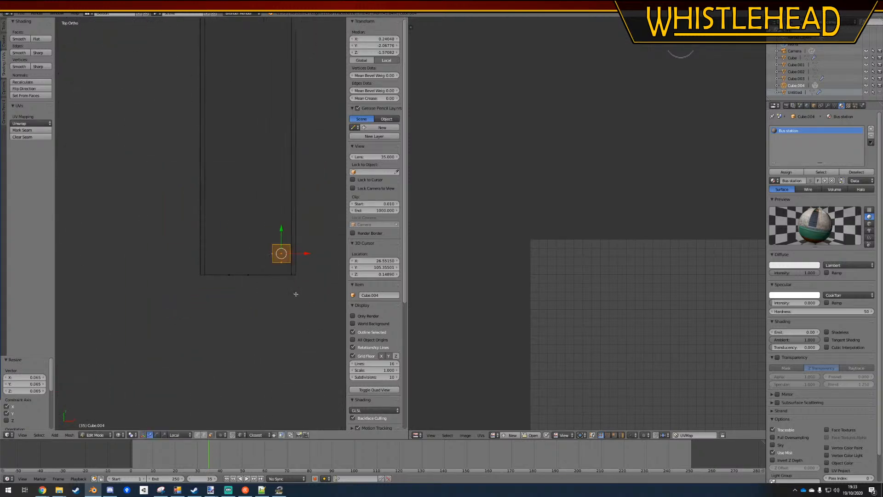
Narrow the post further in X and Y and move it about -0.02 in X and -0.045 in Y toward the slab's corner
{"action": "key", "text": "s"}
{"action": "key", "text": "shift+z"}
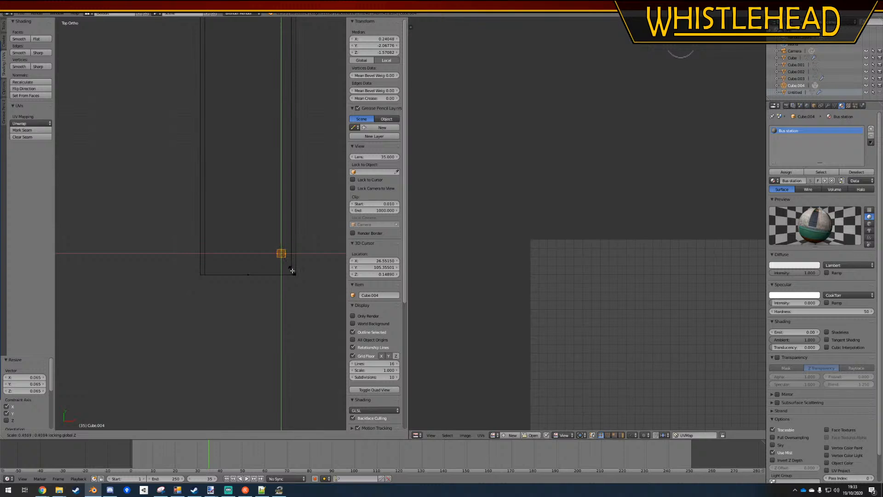
{"action": "left_click", "coordinate": [292, 271]}
{"action": "key", "text": "g"}
{"action": "left_click", "coordinate": [290, 277]}
{"action": "middle_click_drag", "start_coordinate": [289, 276], "coordinate": [233, 234]}
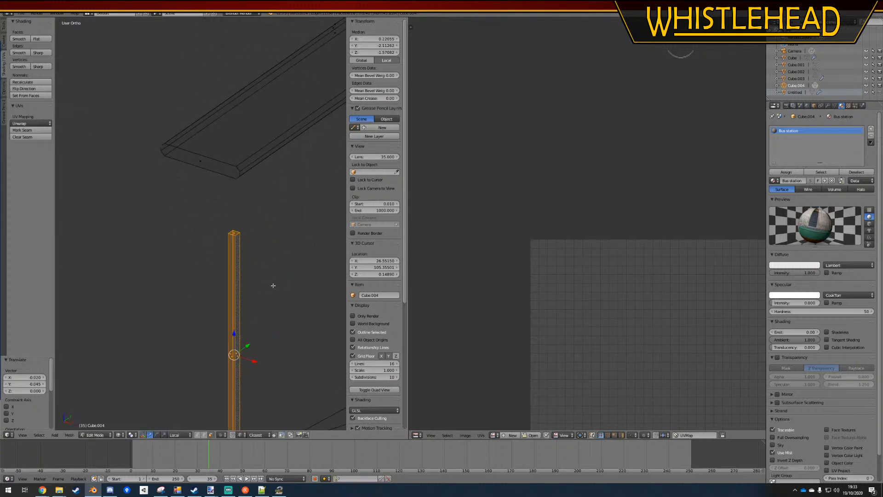
Raise the post along Z until its top meets the slab, using textured shading to fine-tune the height by about -0.031
{"action": "key", "text": "g"}
{"action": "key", "text": "z"}
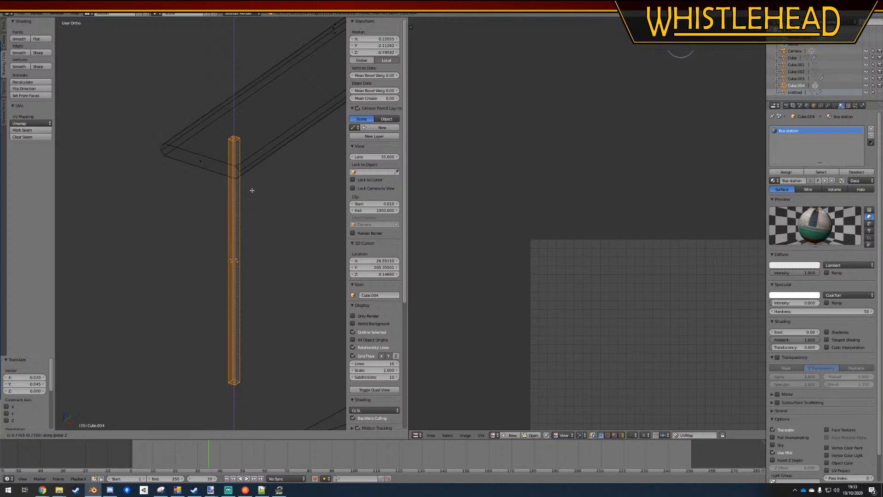
{"action": "left_click", "coordinate": [231, 235]}
{"action": "left_click", "coordinate": [118, 435]}
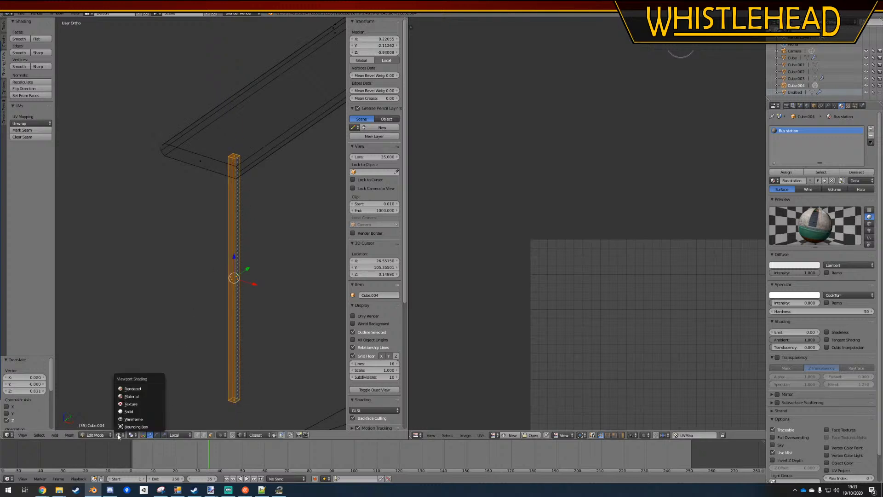
{"action": "left_click", "coordinate": [135, 400]}
{"action": "key", "text": "g"}
{"action": "key", "text": "z"}
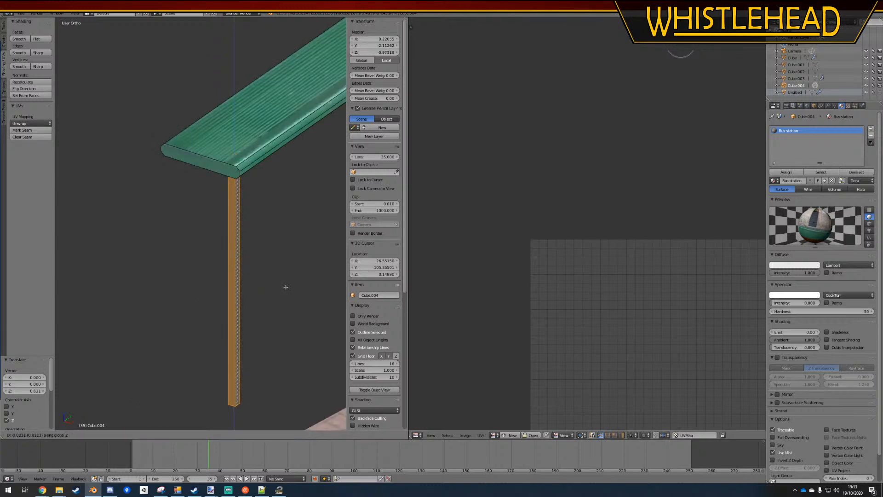
{"action": "left_click", "coordinate": [287, 286]}
Return to wireframe and delete only the face at the post's upper end, undoing a mistaken edge deletion
{"action": "key", "text": "z"}
{"action": "right_click", "coordinate": [238, 160]}
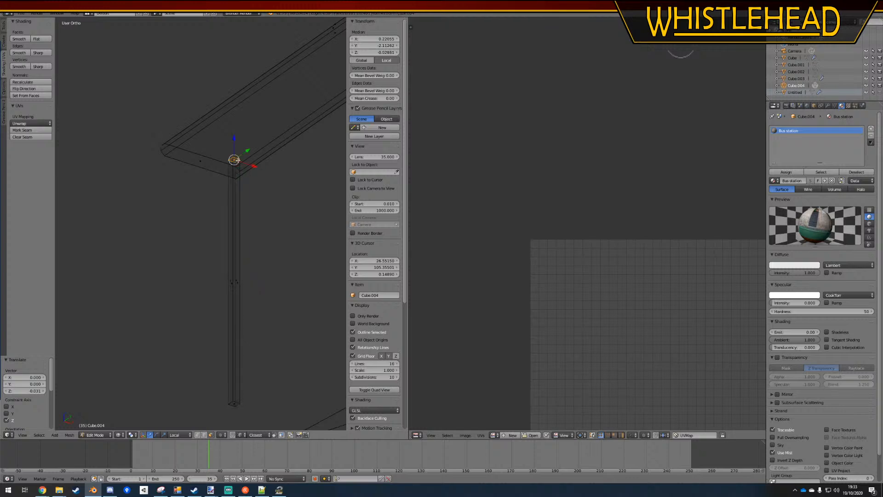
{"action": "key", "text": "x"}
{"action": "left_click", "coordinate": [234, 401]}
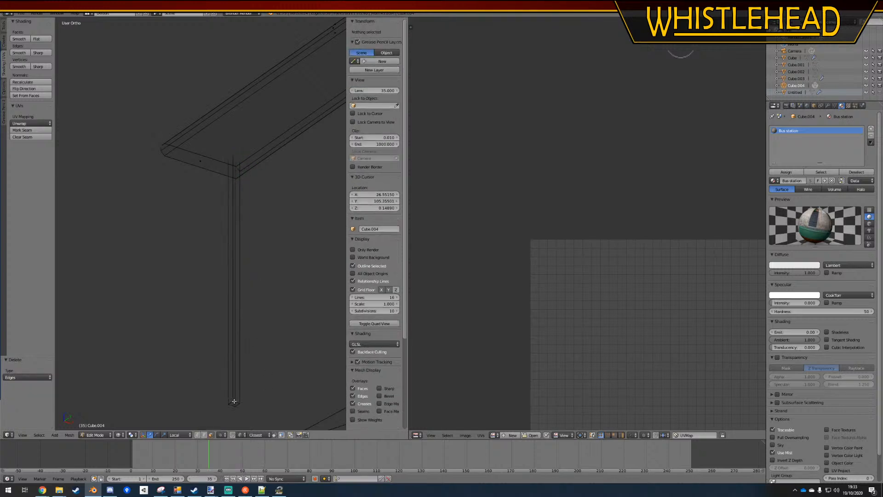
{"action": "key", "text": "ctrl+z"}
{"action": "key", "text": "x"}
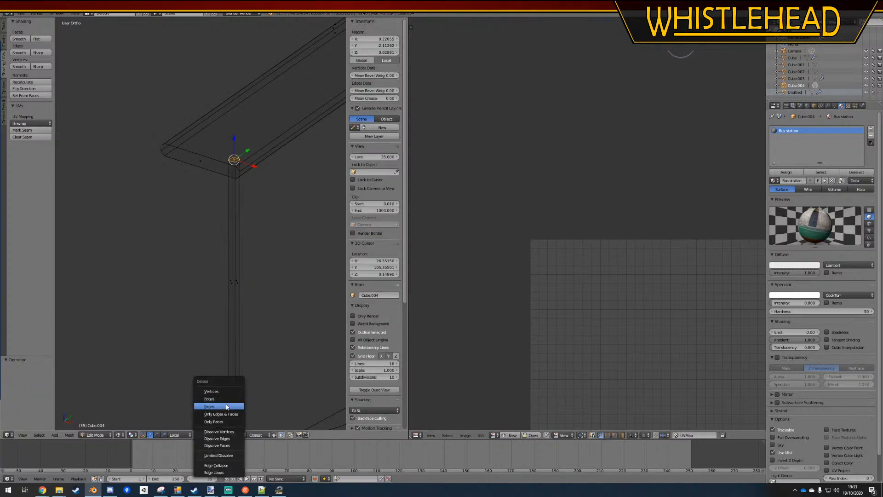
{"action": "left_click", "coordinate": [234, 408]}
Raise the post's bottom face along Z to a local Z of about -1.57, shortening the post
{"action": "right_click", "coordinate": [234, 403]}
{"action": "key", "text": "g"}
{"action": "key", "text": "z"}
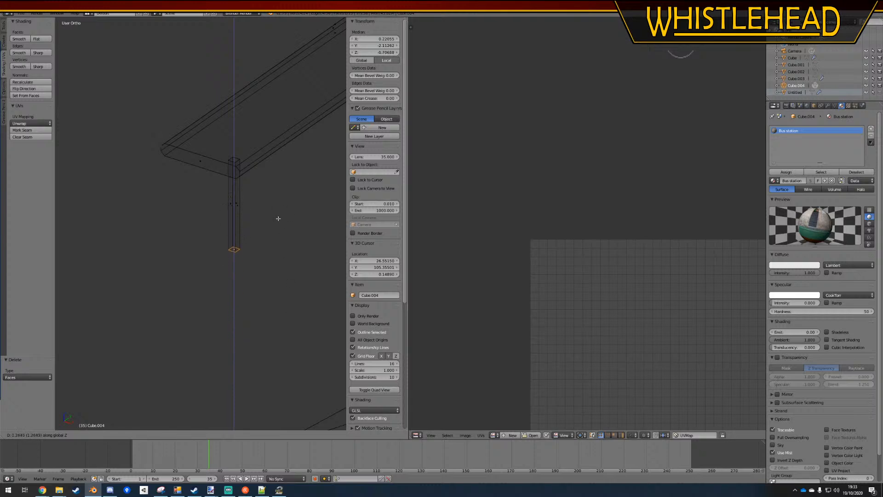
{"action": "left_click", "coordinate": [248, 261]}
{"action": "scroll", "coordinate": [251, 258], "scroll_direction": "down", "scroll_amount": 5}
{"action": "scroll", "coordinate": [243, 282], "scroll_direction": "down", "scroll_amount": 1}
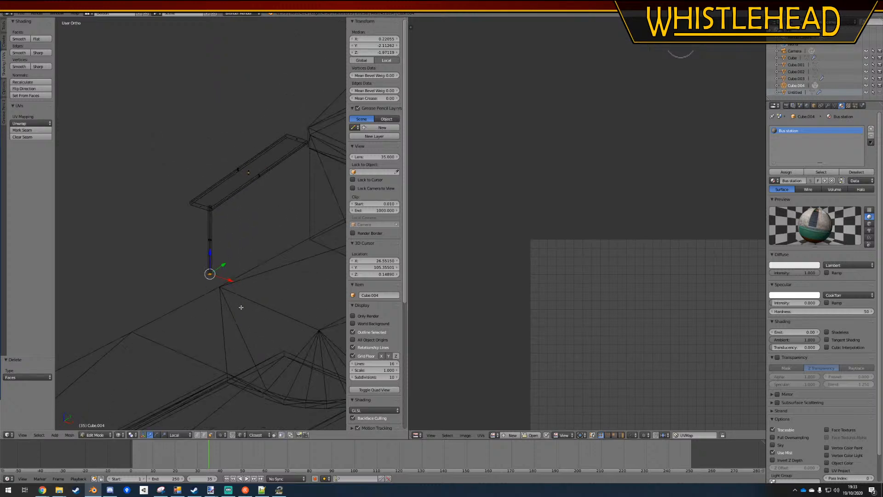
{"action": "key", "text": "g"}
{"action": "key", "text": "z"}
{"action": "left_click", "coordinate": [223, 290]}
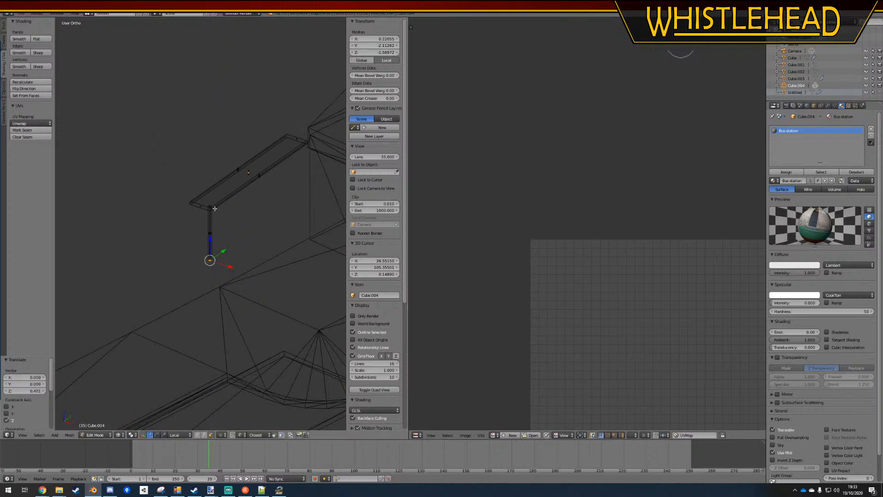
Select the slab together with the post's upper end and lower them about 0.9 along Z to bench height
{"action": "key", "text": "a"}
{"action": "mouse_move", "coordinate": [224, 217]}
{"action": "left_mouse_down", "text": "ctrl"}
{"action": "mouse_move", "coordinate": [219, 101]}
{"action": "mouse_move", "coordinate": [310, 161]}
{"action": "mouse_move", "coordinate": [285, 191]}
{"action": "left_mouse_up", "text": "ctrl"}
{"action": "key", "text": "a"}
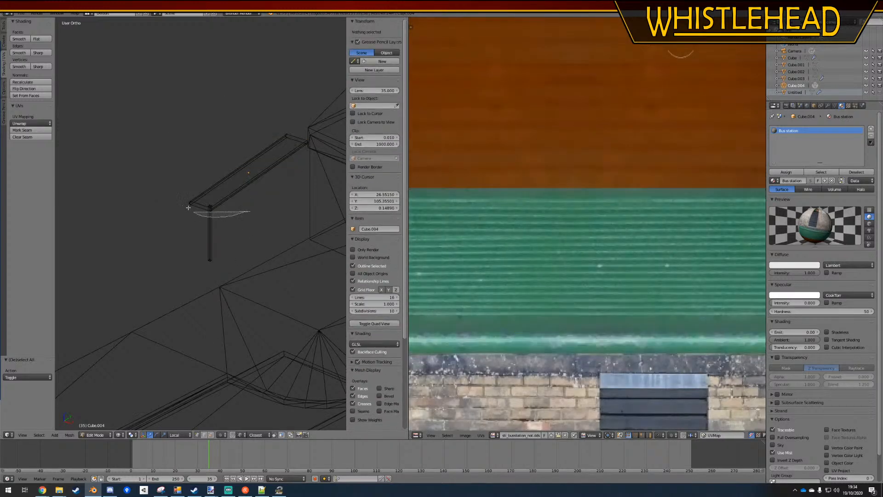
{"action": "key", "text": "a"}
{"action": "middle_click_drag", "start_coordinate": [253, 241], "coordinate": [279, 234]}
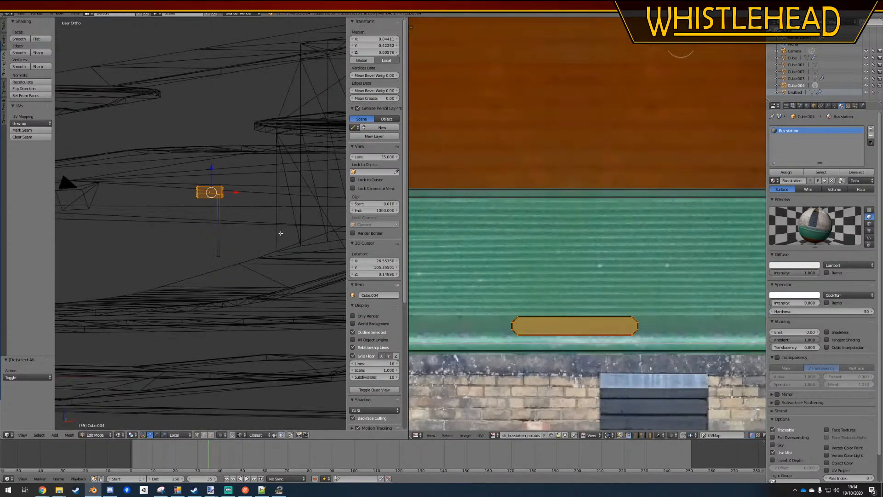
{"action": "key", "text": "KP_5"}
{"action": "middle_click_drag", "start_coordinate": [228, 272], "coordinate": [195, 285], "text": "shift"}
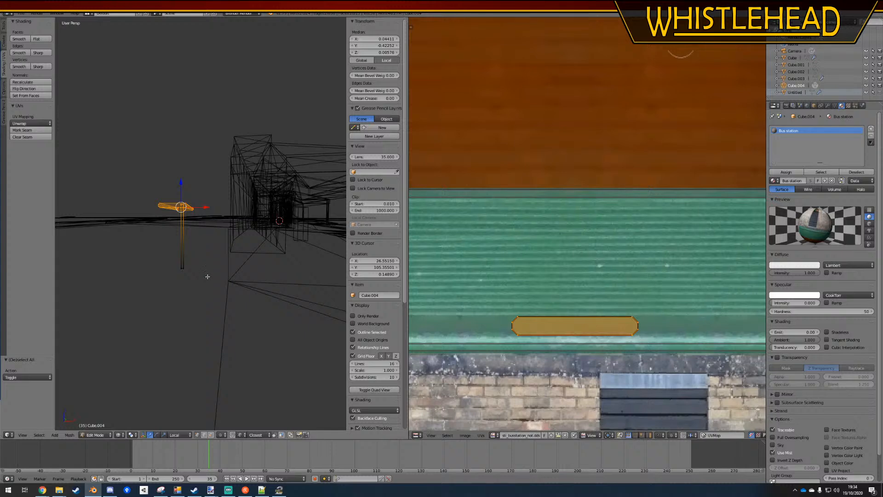
{"action": "key", "text": "g"}
{"action": "key", "text": "z"}
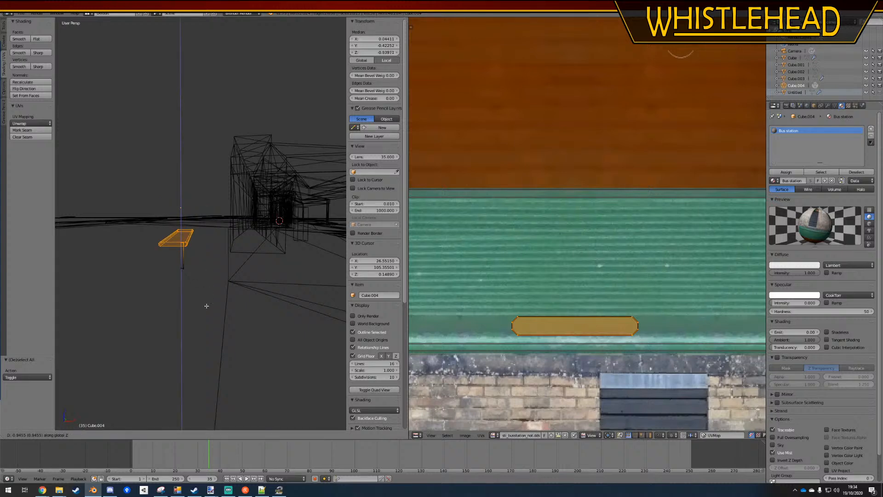
{"action": "left_click", "coordinate": [207, 306]}
Select the post's linked geometry in top orthographic view, assign the Bus station material and apply the bus station building texture image
{"action": "key", "text": "a"}
{"action": "middle_click_drag", "start_coordinate": [205, 289], "coordinate": [215, 270]}
{"action": "key", "text": "KP_7"}
{"action": "middle_click_drag", "start_coordinate": [241, 194], "coordinate": [262, 229], "text": "shift"}
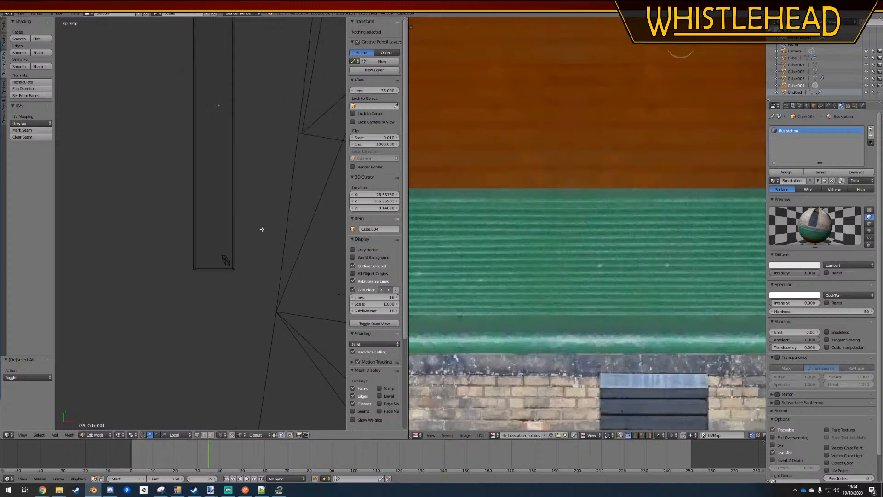
{"action": "key", "text": "KP_5"}
{"action": "key", "text": "l"}
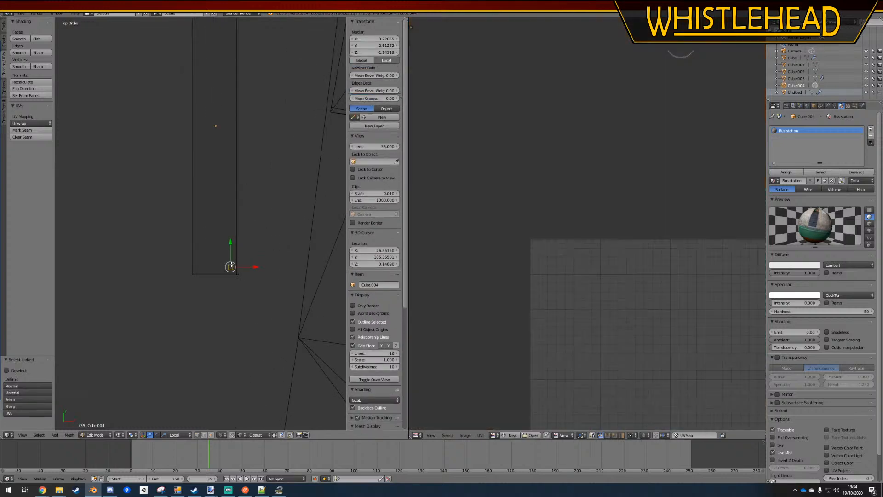
{"action": "left_click", "coordinate": [789, 173]}
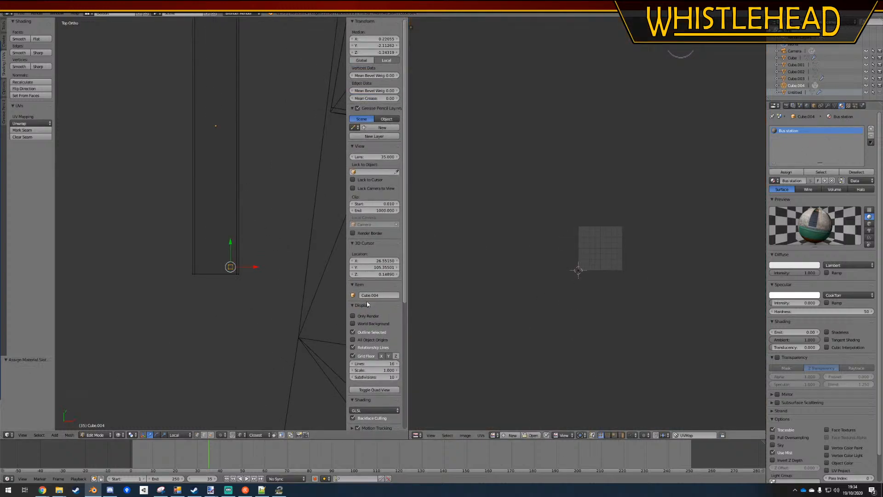
{"action": "left_click", "coordinate": [495, 435]}
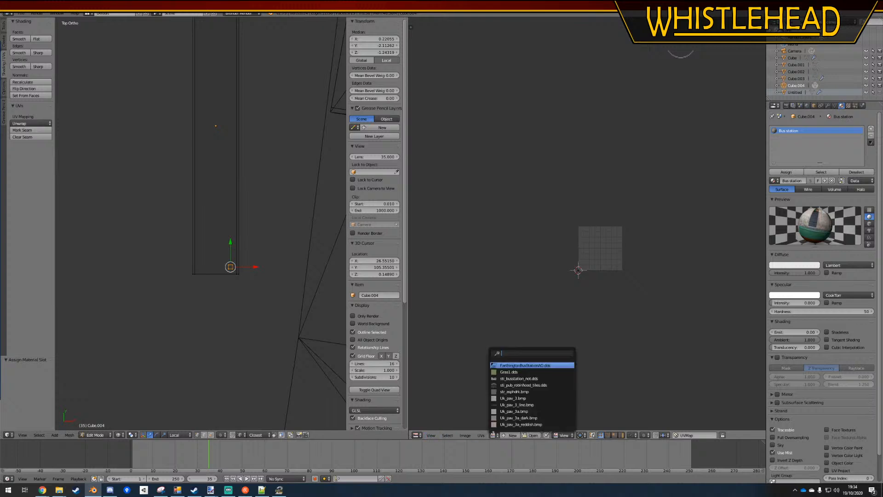
{"action": "left_click", "coordinate": [520, 378]}
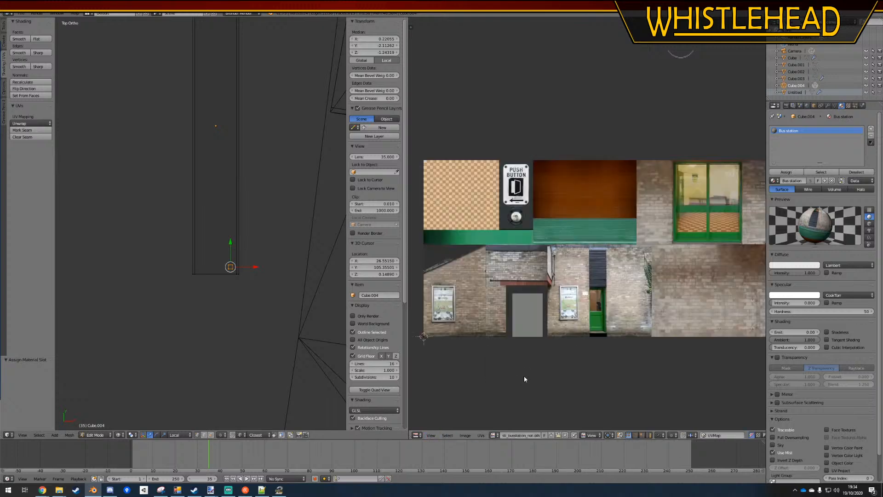
Try to move and enlarge the post's existing UVs around the dark slatted panel of the texture
{"action": "scroll", "coordinate": [525, 379], "scroll_direction": "up", "scroll_amount": 1}
{"action": "scroll", "coordinate": [552, 310], "scroll_direction": "down", "scroll_amount": 2}
{"action": "key", "text": "a"}
{"action": "key", "text": "g"}
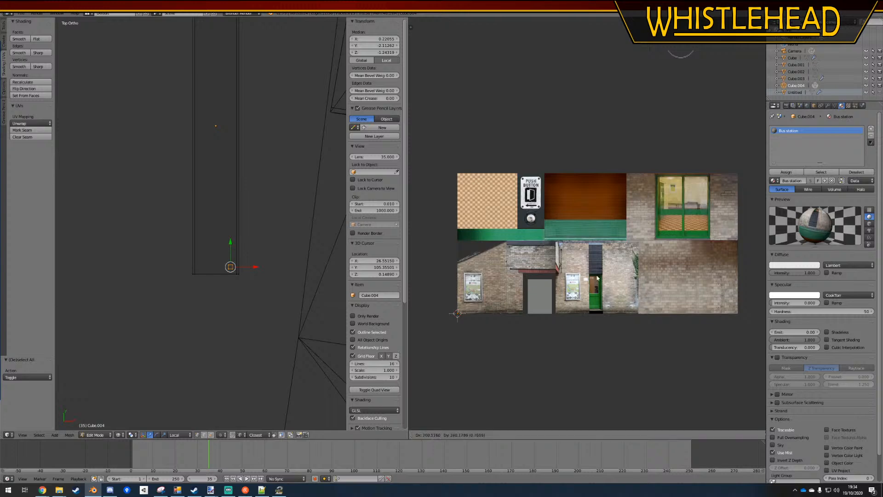
{"action": "left_click", "coordinate": [611, 261]}
{"action": "scroll", "coordinate": [591, 260], "scroll_direction": "up", "scroll_amount": 9}
{"action": "middle_click_drag", "start_coordinate": [630, 368], "coordinate": [637, 245]}
{"action": "scroll", "coordinate": [638, 245], "scroll_direction": "down", "scroll_amount": 8}
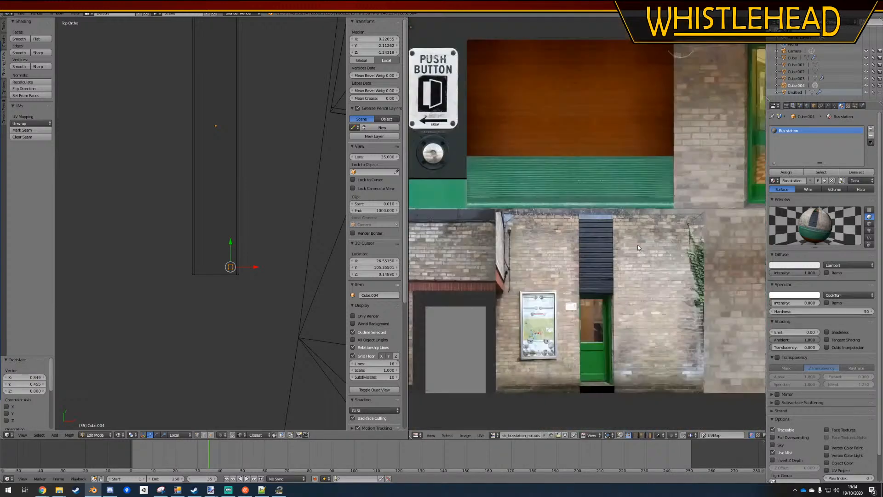
{"action": "scroll", "coordinate": [612, 267], "scroll_direction": "up", "scroll_amount": 4}
{"action": "scroll", "coordinate": [611, 276], "scroll_direction": "down", "scroll_amount": 4}
{"action": "scroll", "coordinate": [609, 275], "scroll_direction": "down", "scroll_amount": 1}
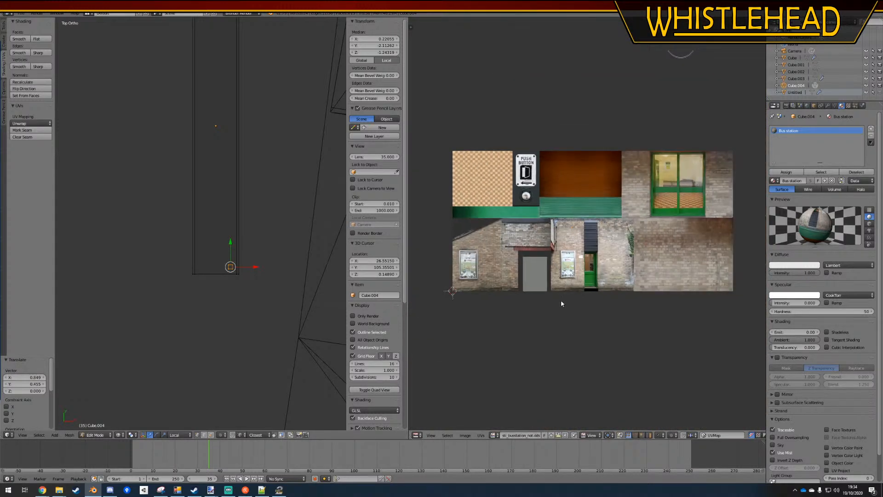
{"action": "key", "text": "g"}
{"action": "left_click", "coordinate": [630, 289]}
{"action": "scroll", "coordinate": [633, 269], "scroll_direction": "up", "scroll_amount": 10}
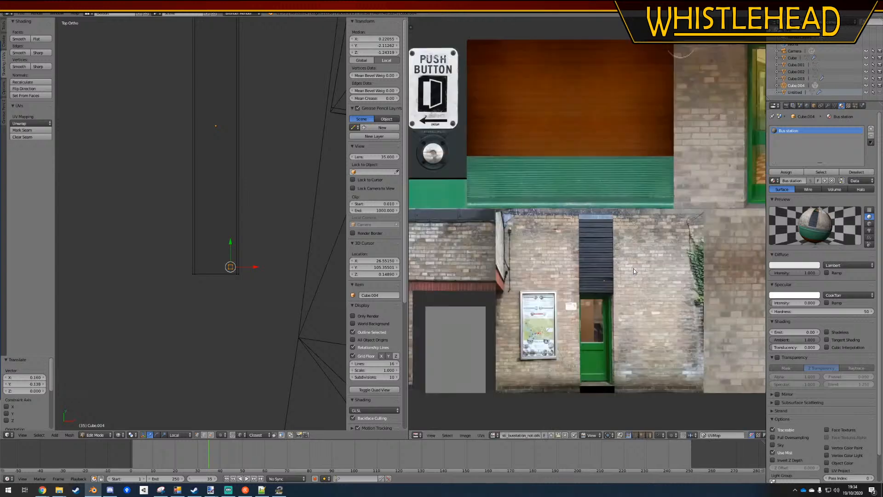
{"action": "key", "text": "s"}
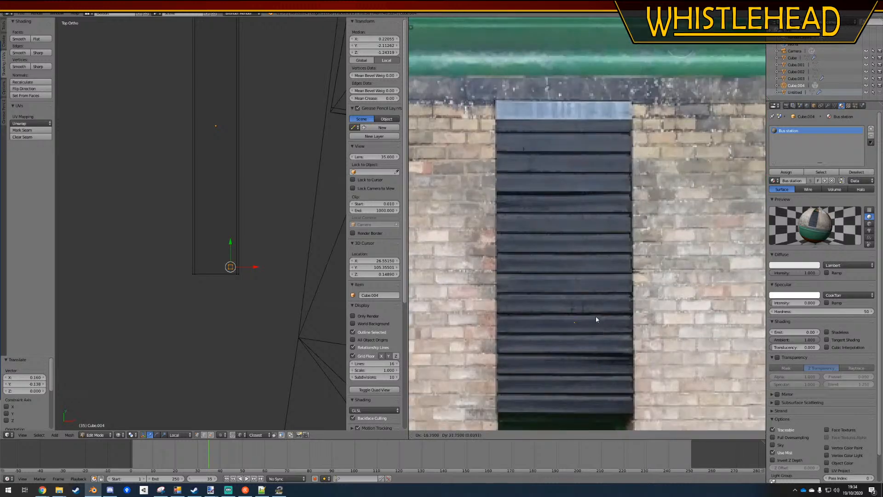
{"action": "left_click", "coordinate": [248, 78]}
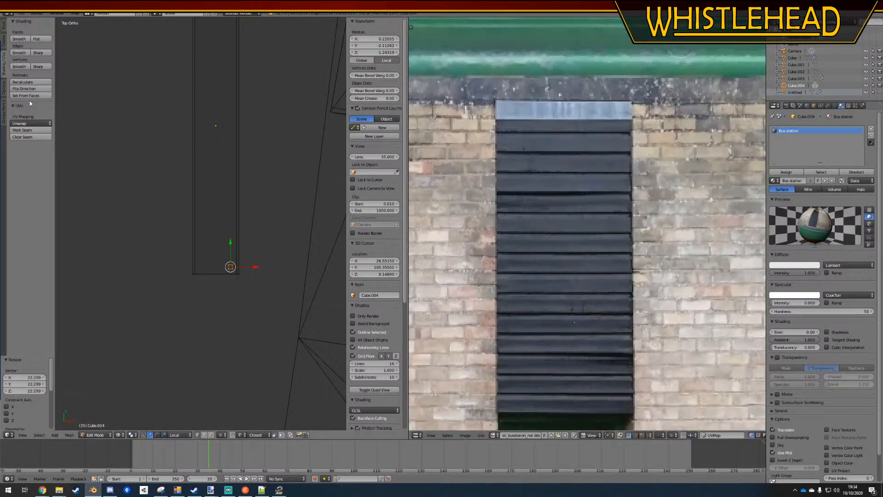
Unwrap the post, scale its UVs to 0.060 and move them onto the dark slatted panel above the green door
{"action": "left_click", "coordinate": [30, 123]}
{"action": "left_click", "coordinate": [28, 131]}
{"action": "scroll", "coordinate": [612, 267], "scroll_direction": "down", "scroll_amount": 5}
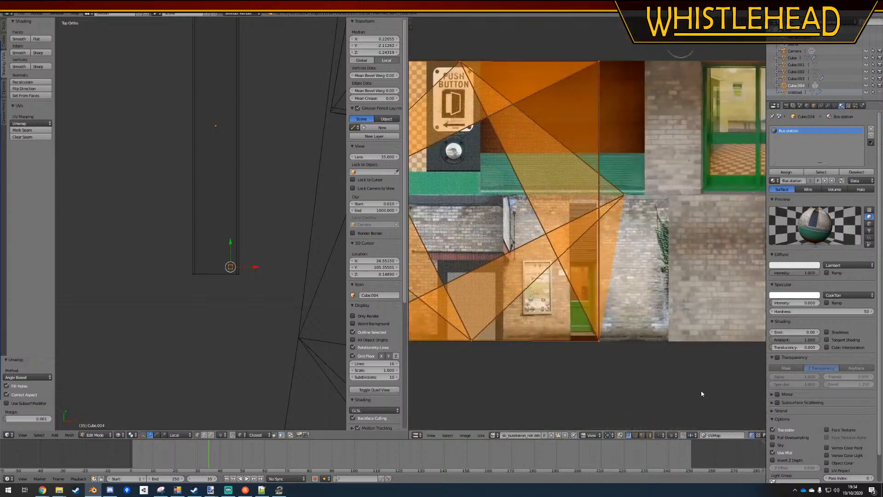
{"action": "key", "text": "s"}
{"action": "left_click", "coordinate": [548, 217]}
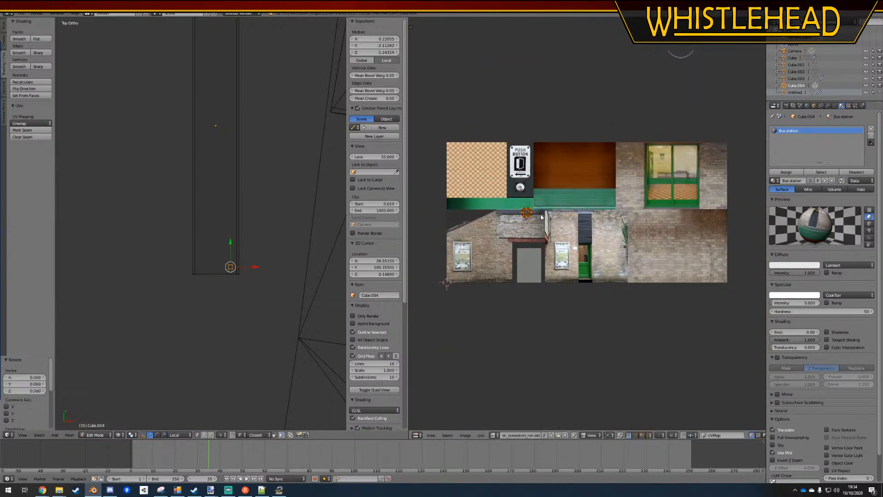
{"action": "scroll", "coordinate": [548, 217], "scroll_direction": "up", "scroll_amount": 4}
{"action": "key", "text": "g"}
{"action": "left_click", "coordinate": [683, 280]}
{"action": "scroll", "coordinate": [683, 283], "scroll_direction": "up", "scroll_amount": 4}
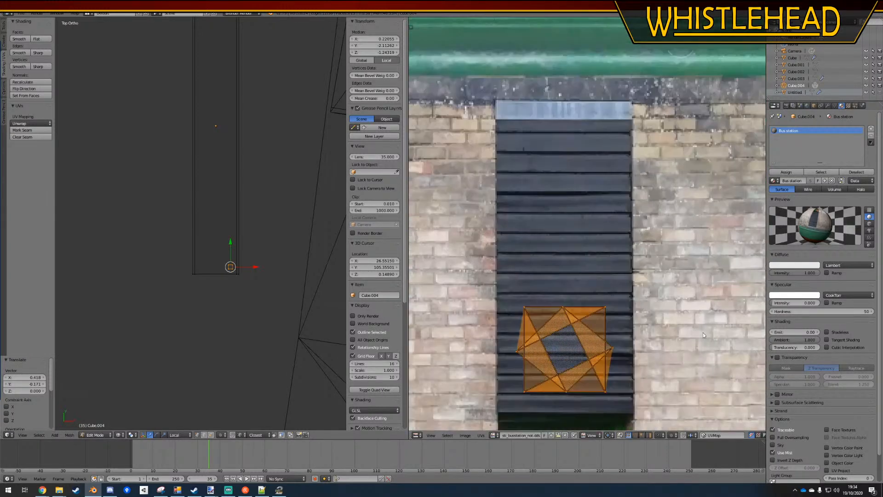
Scale the post's UVs down by 0.143, shrink them a little more and place them on a single dark slat at the panel's edge
{"action": "key", "text": "s"}
{"action": "left_click", "coordinate": [581, 361]}
{"action": "key", "text": "g"}
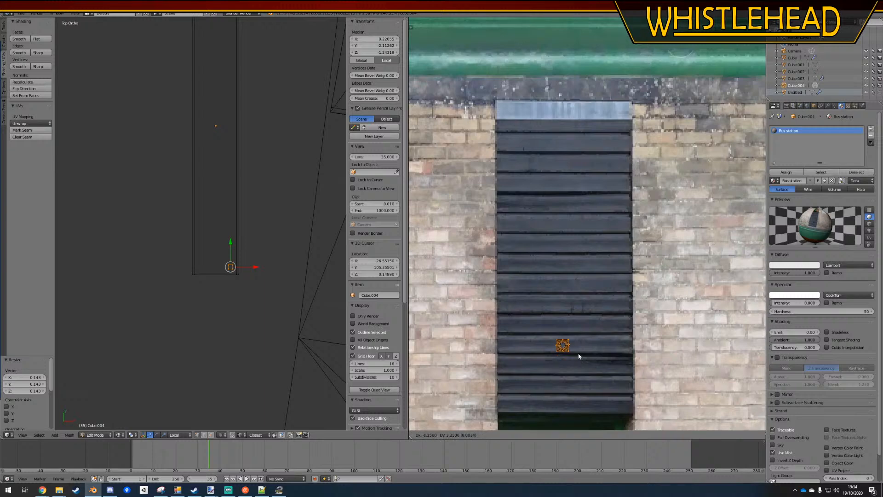
{"action": "left_click", "coordinate": [577, 354]}
{"action": "key", "text": "s"}
{"action": "left_click", "coordinate": [633, 372]}
Display the model with textured shading and check the bench in object mode
{"action": "left_click", "coordinate": [121, 435]}
{"action": "left_click", "coordinate": [127, 405]}
{"action": "middle_click_drag", "start_coordinate": [215, 311], "coordinate": [181, 229]}
{"action": "key", "text": "Tab"}
{"action": "key", "text": "a"}
{"action": "mouse_move", "coordinate": [248, 299]}
{"action": "middle_mouse_down"}
{"action": "mouse_move", "coordinate": [209, 288]}
{"action": "mouse_move", "coordinate": [200, 302]}
{"action": "mouse_move", "coordinate": [256, 304]}
{"action": "mouse_move", "coordinate": [244, 294]}
{"action": "middle_mouse_up"}
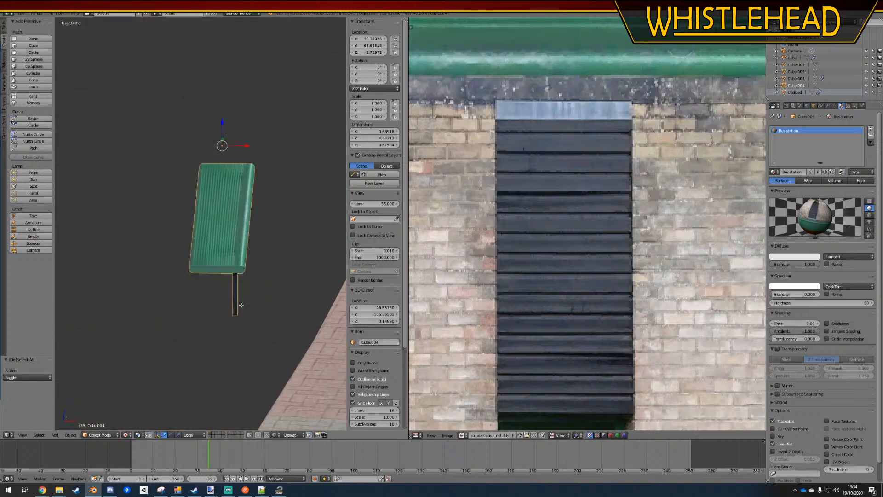
Select the post's linked geometry in edit mode and duplicate it in place
{"action": "key", "text": "Tab"}
{"action": "right_click", "coordinate": [236, 311]}
{"action": "key", "text": "ctrl+l"}
{"action": "middle_click_drag", "start_coordinate": [258, 344], "coordinate": [270, 311], "text": "shift"}
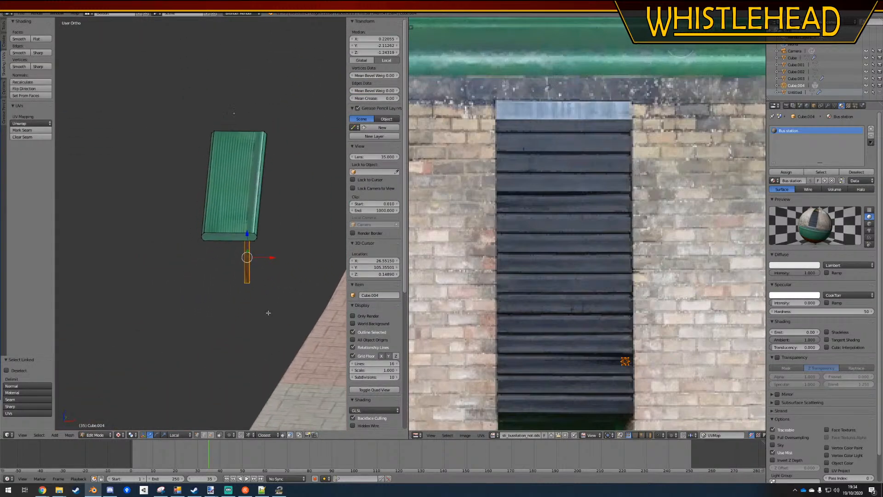
{"action": "key", "text": "shift+d"}
{"action": "right_click", "coordinate": [285, 260]}
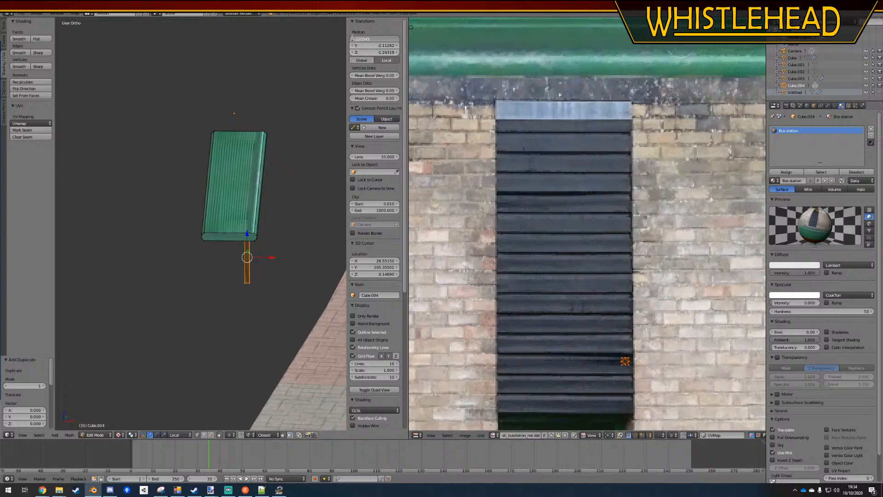
{"action": "left_click", "coordinate": [361, 40]}
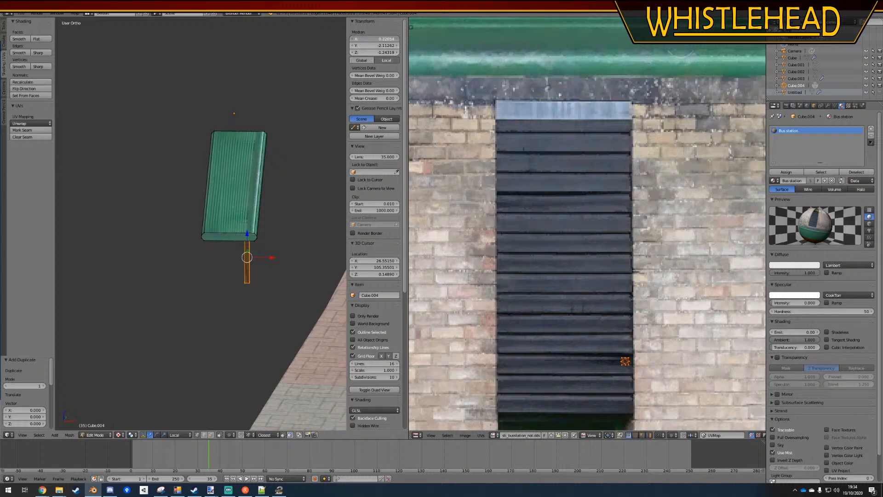
{"action": "left_click", "coordinate": [353, 40]}
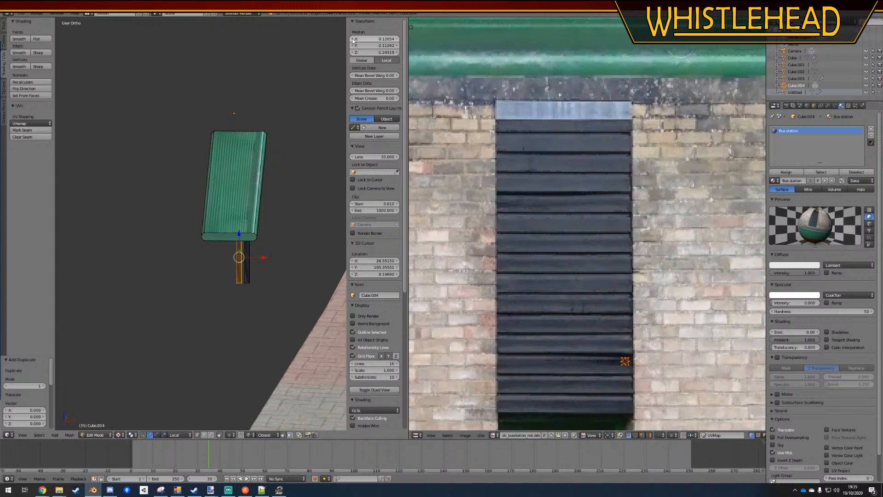
{"action": "key", "text": "ctrl+z"}
Negate the duplicated post's median X value to place it under the bench's opposite long side
{"action": "left_click", "coordinate": [378, 41]}
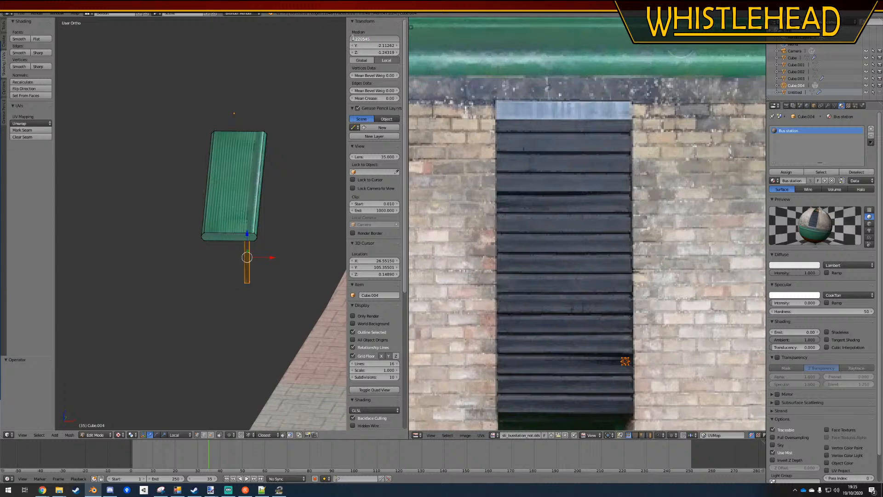
{"action": "type", "text": "-"}
{"action": "key", "text": "Return"}
Duplicate both posts in place and negate the copies' median Y value to put them at the bench's other end
{"action": "key", "text": "a"}
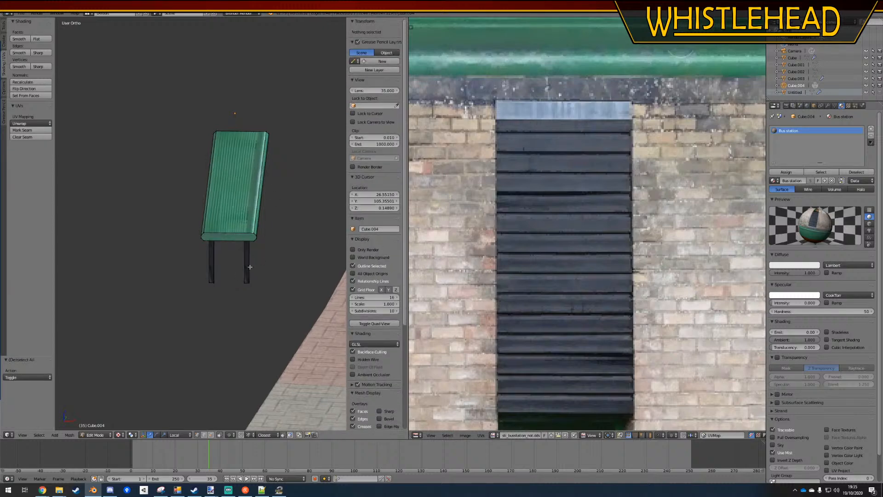
{"action": "middle_click_drag", "start_coordinate": [251, 265], "coordinate": [246, 275]}
{"action": "key", "text": "l"}
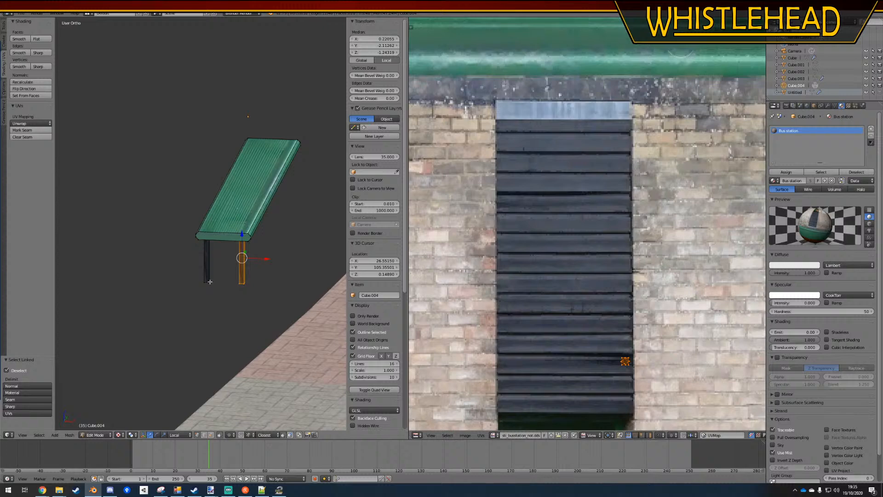
{"action": "key", "text": "l"}
{"action": "middle_click_drag", "start_coordinate": [210, 282], "coordinate": [203, 321]}
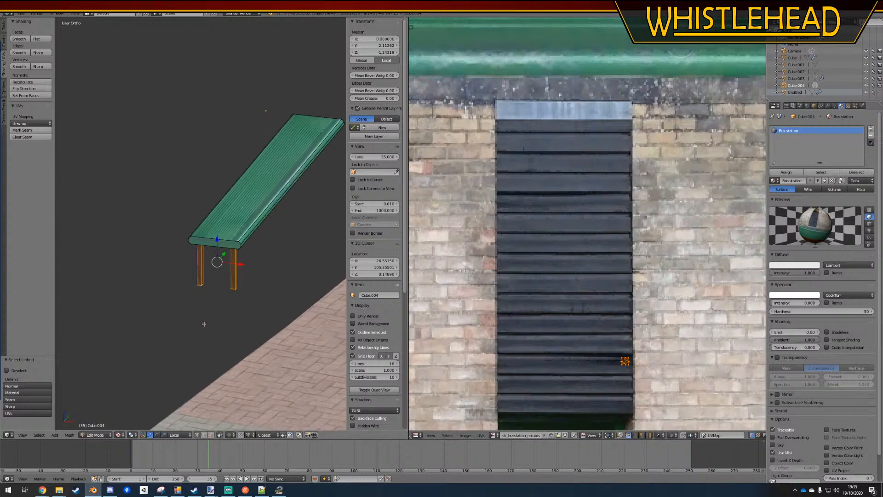
{"action": "key", "text": "shift+d"}
{"action": "right_click", "coordinate": [272, 272]}
{"action": "double_click", "coordinate": [357, 46]}
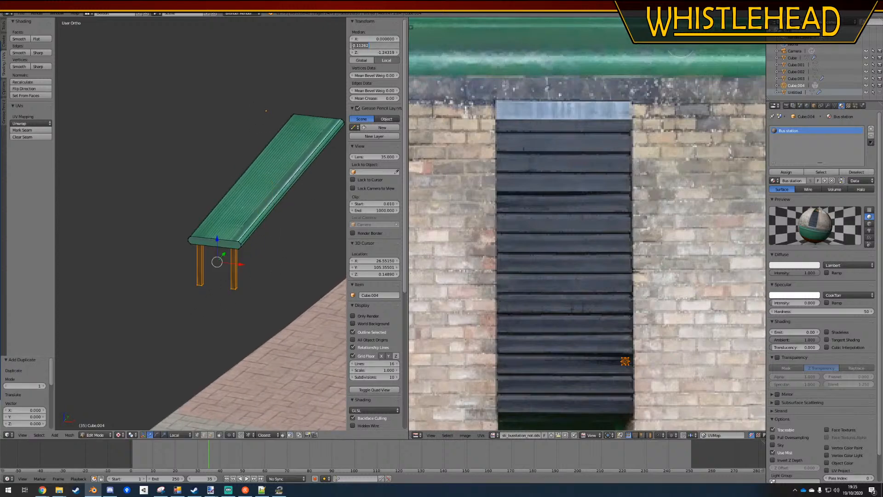
{"action": "key", "text": "Return"}
{"action": "key", "text": "a"}
In top wireframe view, move the bench object about 4.4 along X and 2.9 along Y into the building, and rotate it to about -6.9°
{"action": "mouse_move", "coordinate": [295, 224]}
{"action": "middle_mouse_down"}
{"action": "mouse_move", "coordinate": [277, 207]}
{"action": "mouse_move", "coordinate": [301, 226]}
{"action": "mouse_move", "coordinate": [223, 253]}
{"action": "mouse_move", "coordinate": [217, 225]}
{"action": "mouse_move", "coordinate": [246, 252]}
{"action": "mouse_move", "coordinate": [191, 260]}
{"action": "middle_mouse_up"}
{"action": "key", "text": "KP_5"}
{"action": "scroll", "coordinate": [299, 247], "scroll_direction": "down", "scroll_amount": 3}
{"action": "key", "text": "a"}
{"action": "key", "text": "a"}
{"action": "right_click", "coordinate": [212, 227]}
{"action": "key", "text": "Tab"}
{"action": "key", "text": "KP_7"}
{"action": "key", "text": "z"}
{"action": "scroll", "coordinate": [246, 251], "scroll_direction": "down", "scroll_amount": 3}
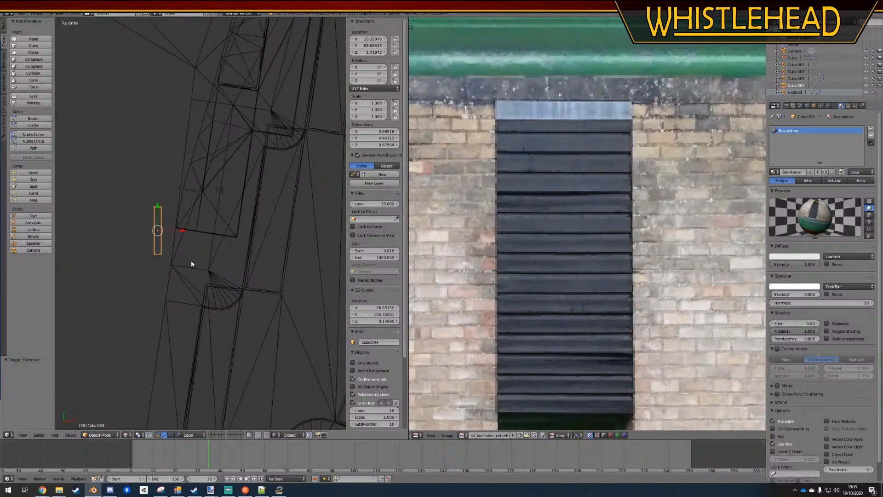
{"action": "key", "text": "g"}
{"action": "left_click", "coordinate": [228, 203]}
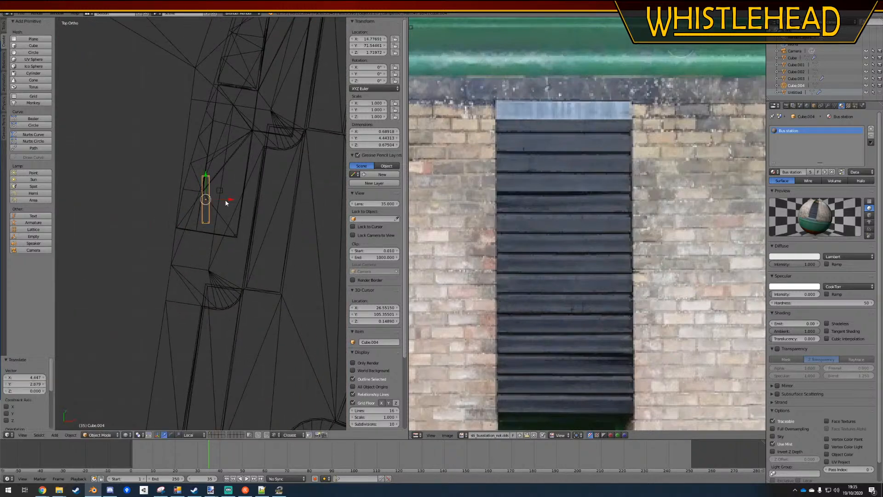
{"action": "key", "text": "r"}
{"action": "left_click", "coordinate": [245, 144]}
Nudge the bench to about X 14.76, Y 71.42 and fine-tune its rotation to about -6.28° to align with the building wall
{"action": "scroll", "coordinate": [245, 174], "scroll_direction": "up", "scroll_amount": 4}
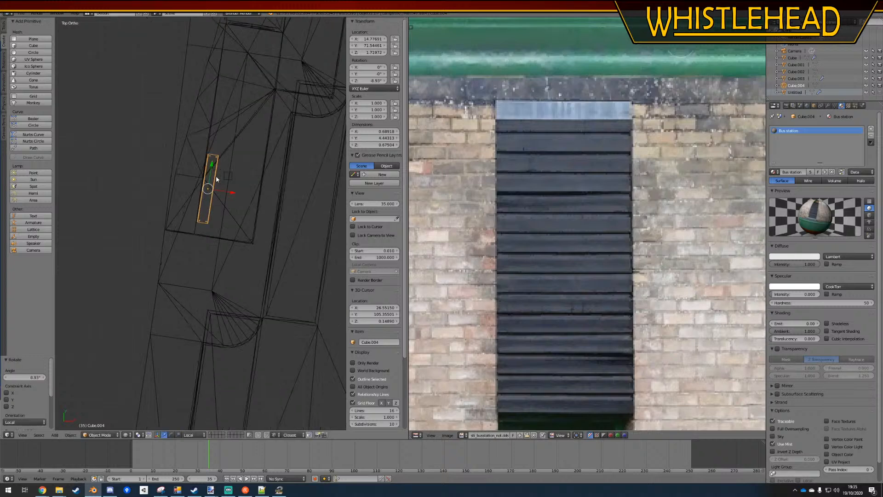
{"action": "key", "text": "g"}
{"action": "left_click", "coordinate": [245, 190]}
{"action": "middle_click_drag", "start_coordinate": [241, 176], "coordinate": [217, 222], "text": "shift"}
{"action": "key", "text": "g"}
{"action": "left_click", "coordinate": [224, 226]}
{"action": "scroll", "coordinate": [224, 225], "scroll_direction": "down", "scroll_amount": 2}
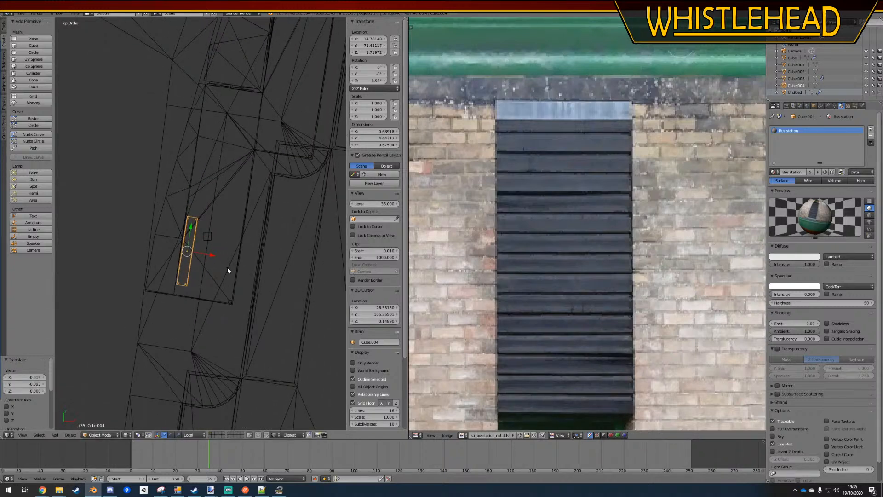
{"action": "key", "text": "r"}
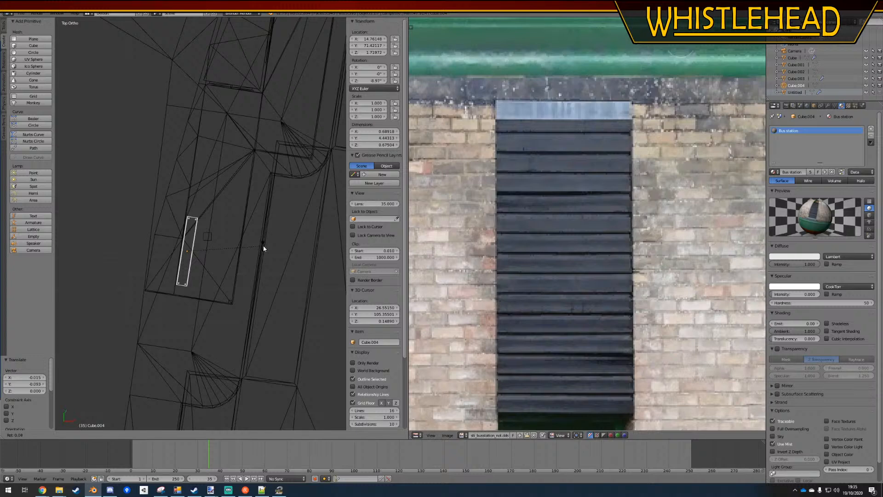
{"action": "left_click", "coordinate": [264, 246]}
Duplicate the bench and place the copy further along the wall at about X 15.76, Y 78.00
{"action": "key", "text": "shift+d"}
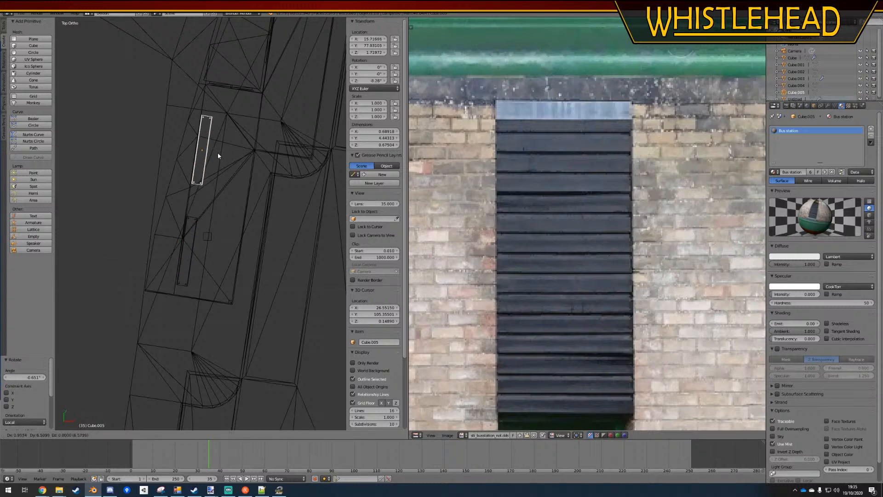
{"action": "left_click", "coordinate": [219, 156]}
{"action": "key", "text": "a"}
Check the benches in textured perspective view and lower both about 0.117 along Z so their legs meet the paving
{"action": "mouse_move", "coordinate": [177, 285]}
{"action": "middle_mouse_down"}
{"action": "mouse_move", "coordinate": [193, 258]}
{"action": "mouse_move", "coordinate": [195, 220]}
{"action": "middle_mouse_up"}
{"action": "key", "text": "z"}
{"action": "scroll", "coordinate": [191, 237], "scroll_direction": "up", "scroll_amount": 2}
{"action": "key", "text": "KP_5"}
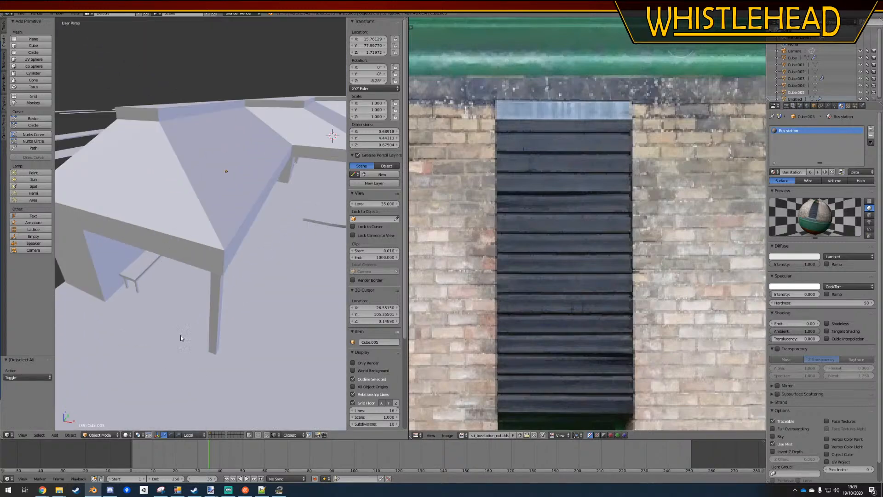
{"action": "left_click", "coordinate": [126, 435]}
{"action": "left_click", "coordinate": [143, 403]}
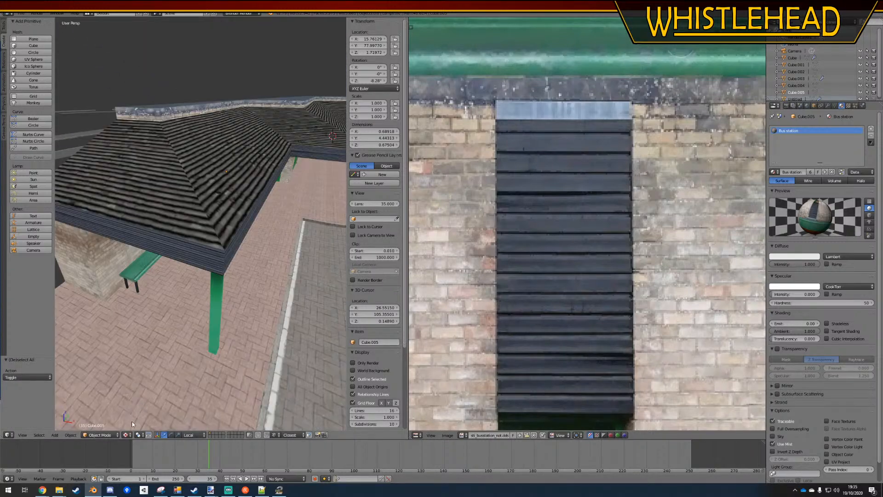
{"action": "mouse_move", "coordinate": [145, 400]}
{"action": "middle_mouse_down"}
{"action": "mouse_move", "coordinate": [155, 360]}
{"action": "mouse_move", "coordinate": [172, 362]}
{"action": "mouse_move", "coordinate": [139, 362]}
{"action": "mouse_move", "coordinate": [263, 263]}
{"action": "middle_mouse_up"}
{"action": "scroll", "coordinate": [248, 213], "scroll_direction": "up", "scroll_amount": 3}
{"action": "middle_click_drag", "start_coordinate": [232, 210], "coordinate": [269, 198]}
{"action": "right_click", "coordinate": [272, 198]}
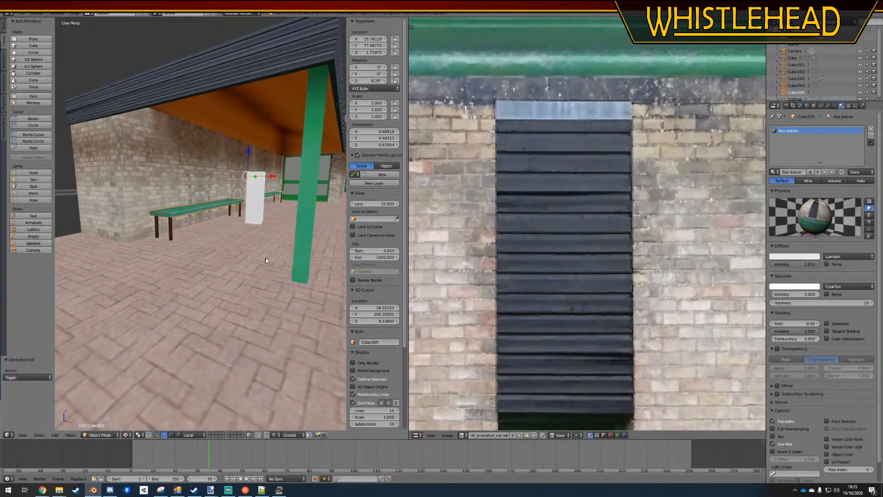
{"action": "key", "text": "g"}
{"action": "key", "text": "z"}
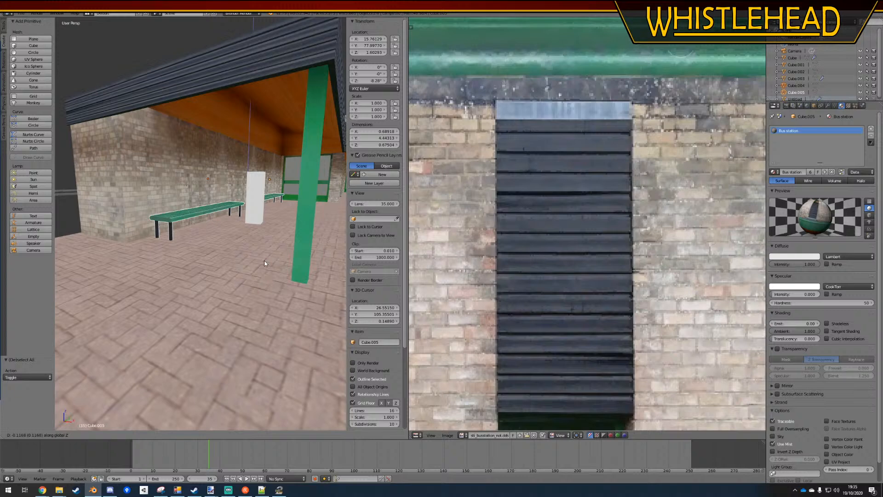
{"action": "left_click", "coordinate": [264, 263]}
Join both benches into the bus station building object
{"action": "scroll", "coordinate": [248, 245], "scroll_direction": "down", "scroll_amount": 5}
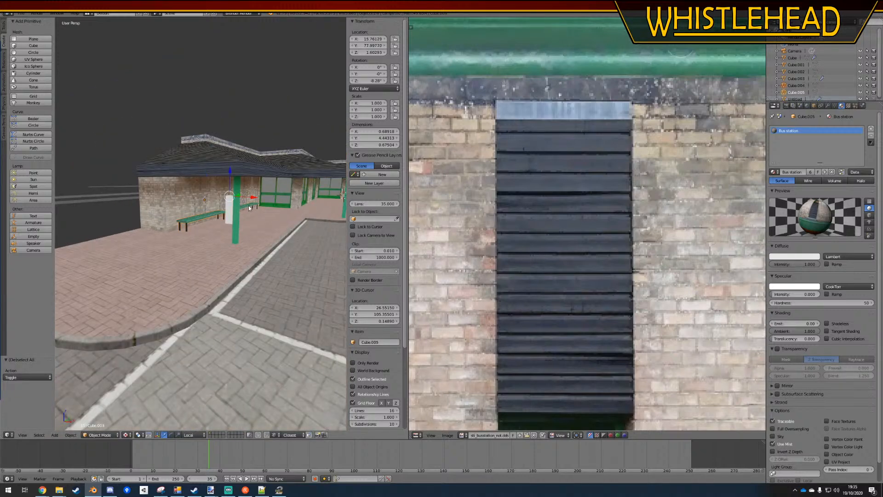
{"action": "right_click", "coordinate": [158, 202]}
{"action": "key", "text": "ctrl+j"}
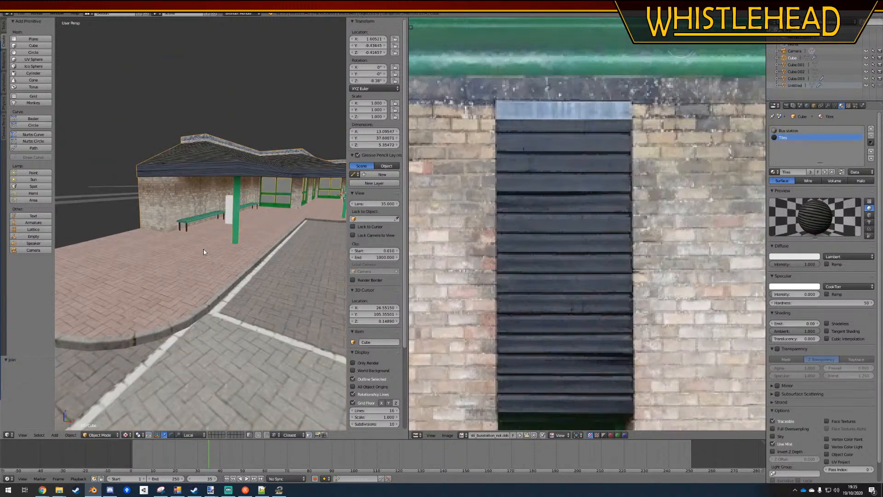
Delete the tall white block standing beside the benches
{"action": "right_click", "coordinate": [229, 211]}
{"action": "key", "text": "x"}
{"action": "left_click", "coordinate": [229, 212]}
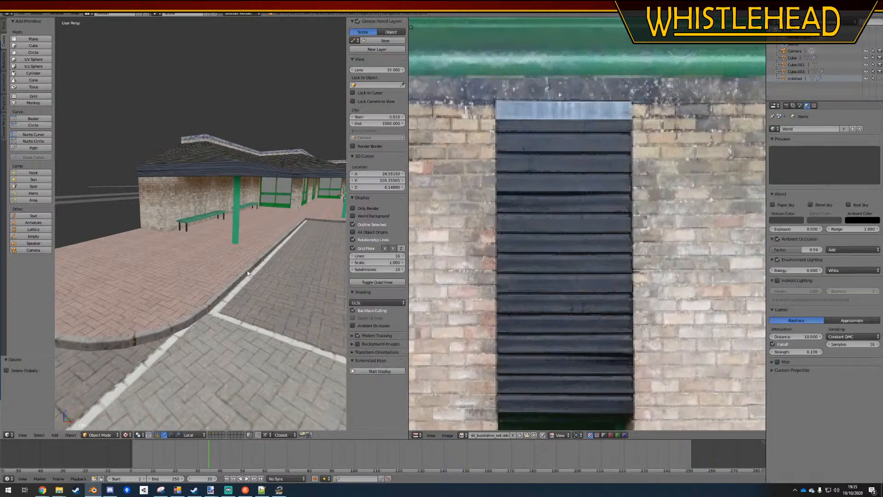
Open the joined building mesh in edit mode with the benches along the wall in close view
{"action": "middle_click_drag", "start_coordinate": [225, 317], "coordinate": [271, 332]}
{"action": "scroll", "coordinate": [266, 332], "scroll_direction": "up", "scroll_amount": 9}
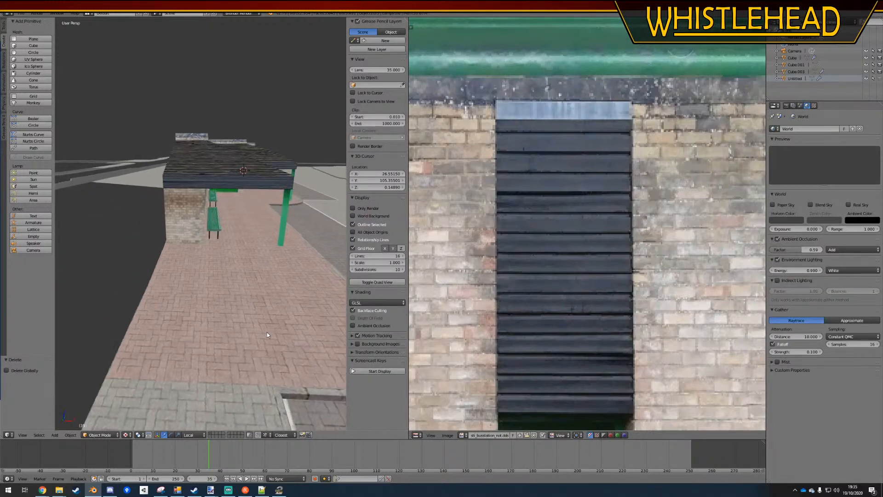
{"action": "scroll", "coordinate": [235, 255], "scroll_direction": "up", "scroll_amount": 6}
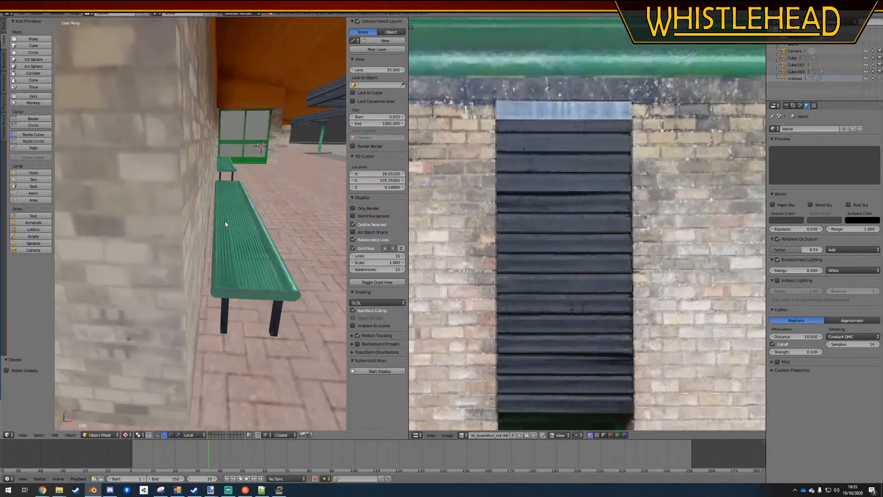
{"action": "right_click", "coordinate": [222, 173]}
{"action": "key", "text": "Tab"}
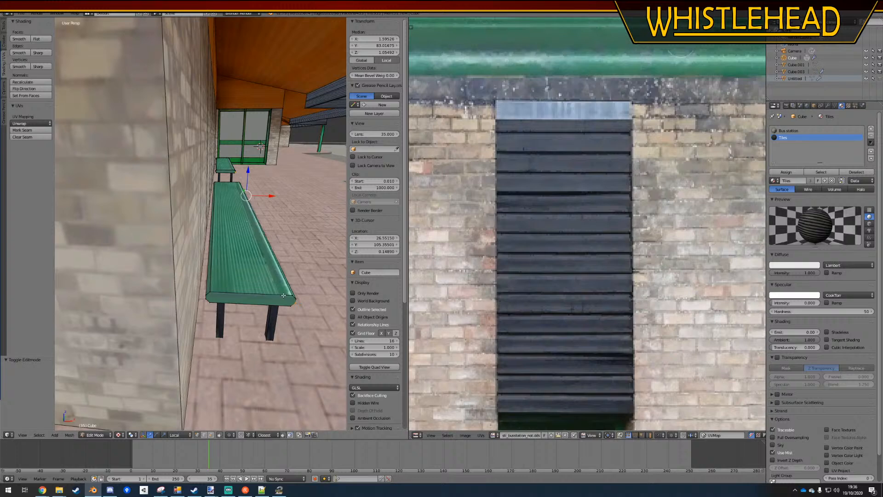
{"action": "key", "text": "l"}
{"action": "key", "text": "l"}
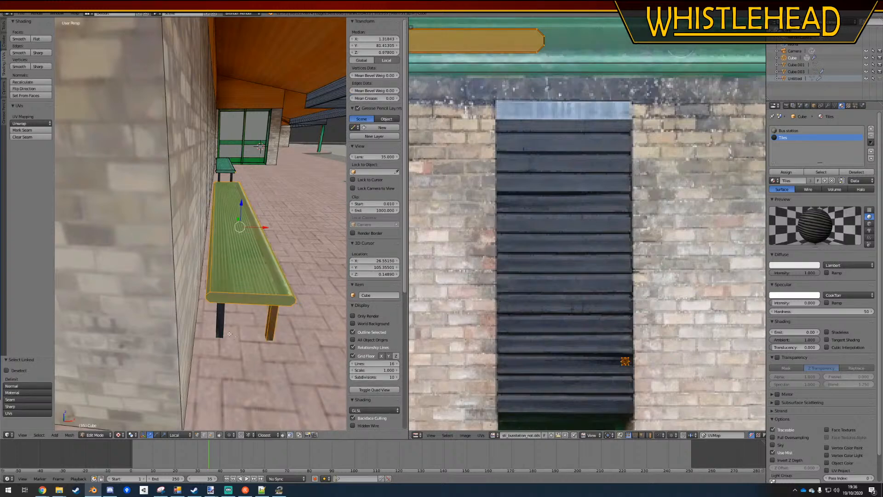
{"action": "key", "text": "l"}
{"action": "key", "text": "l"}
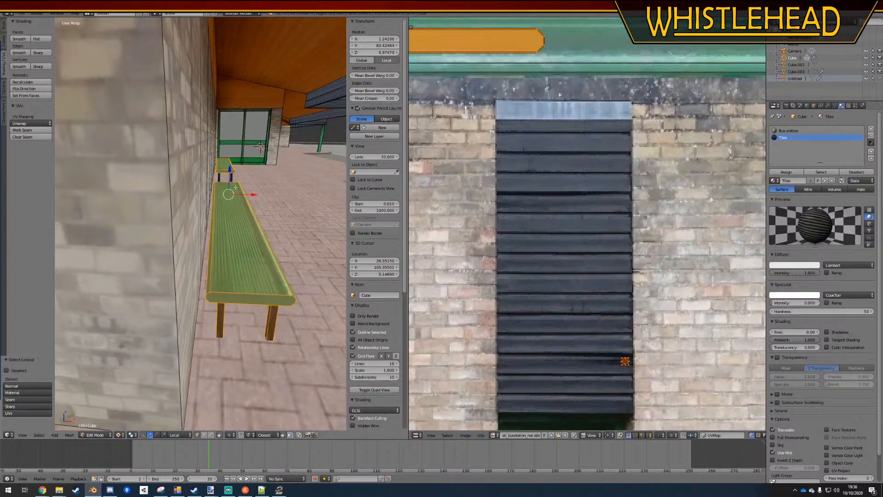
{"action": "middle_click_drag", "start_coordinate": [235, 187], "coordinate": [271, 183]}
{"action": "key", "text": "a"}
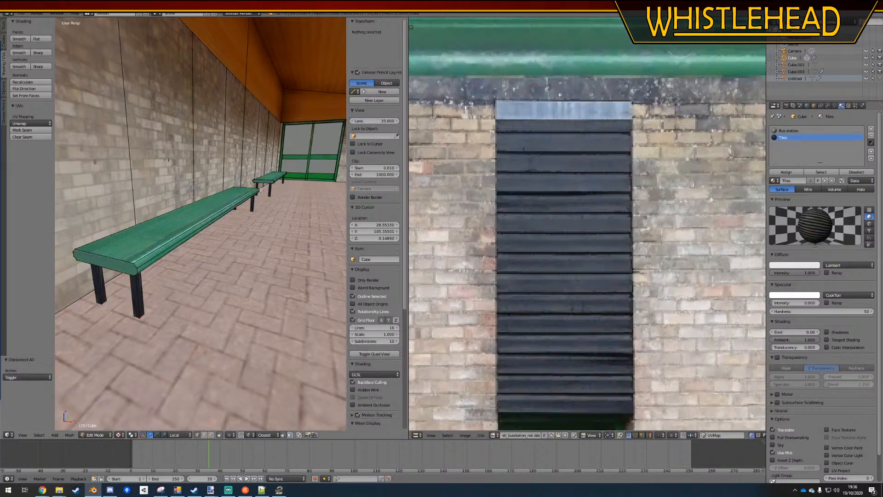
Select the far bench's linked seat and legs and rotate them about 0.49° in top orthographic wireframe view to align with the wall
{"action": "key", "text": "l"}
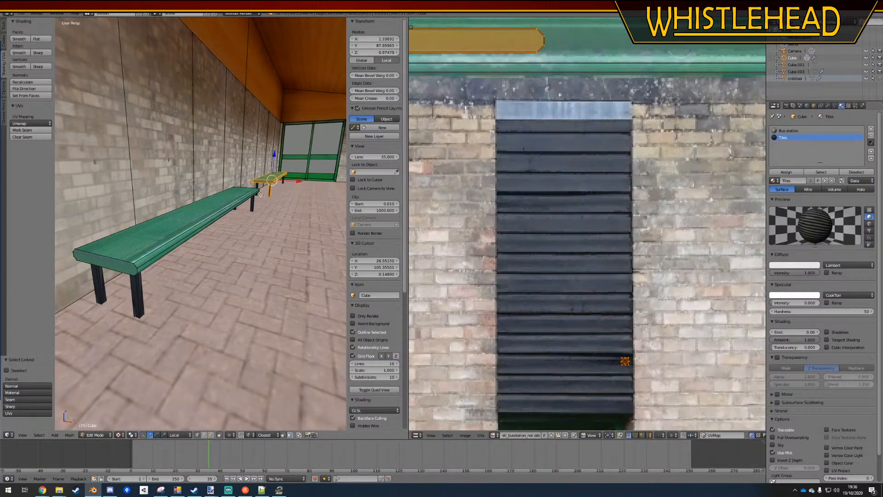
{"action": "middle_click_drag", "start_coordinate": [280, 193], "coordinate": [283, 189]}
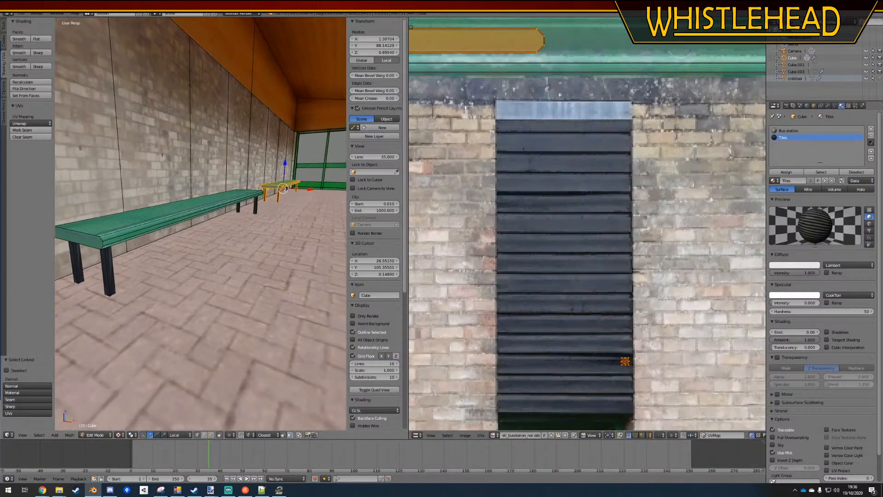
{"action": "key", "text": "KP_7"}
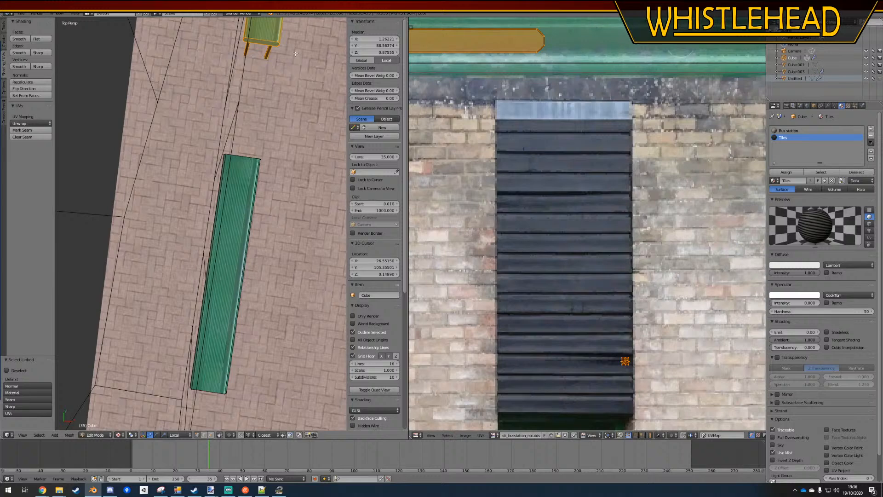
{"action": "key", "text": "KP_5"}
{"action": "key", "text": "z"}
{"action": "key", "text": "KP_Decimal"}
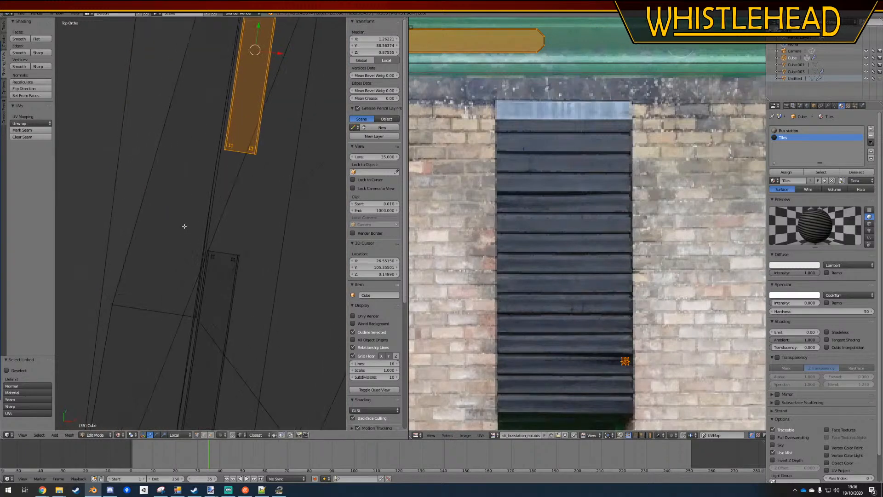
{"action": "key", "text": "r"}
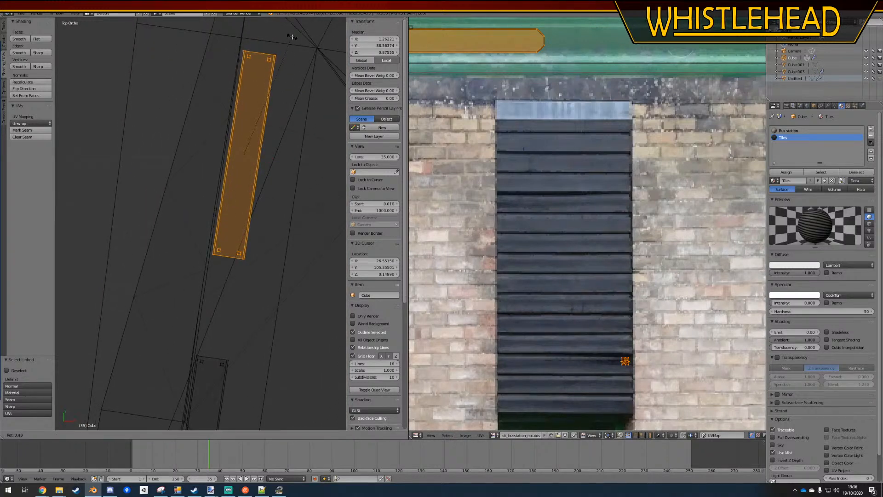
{"action": "left_click", "coordinate": [292, 37]}
{"action": "scroll", "coordinate": [258, 170], "scroll_direction": "down", "scroll_amount": 3}
{"action": "middle_click_drag", "start_coordinate": [217, 301], "coordinate": [232, 173], "text": "shift"}
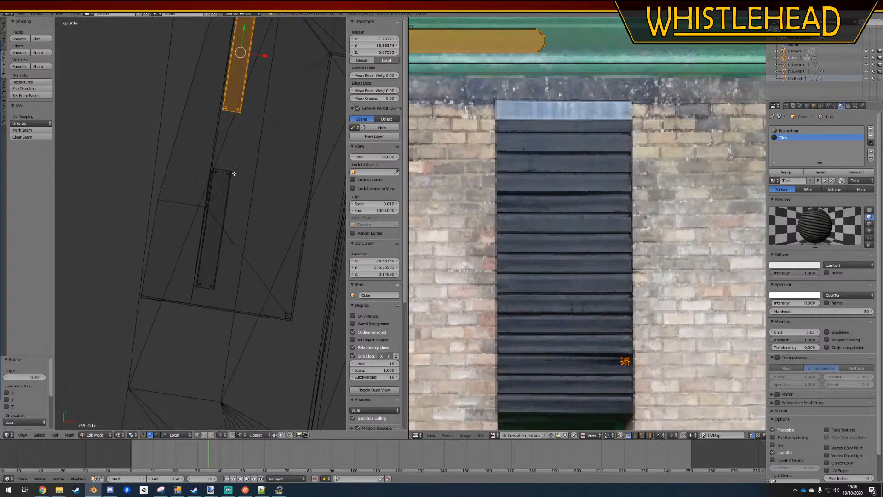
Rotate the near bench's linked seat and legs about 0.3° in top view to align it with the wall
{"action": "scroll", "coordinate": [232, 173], "scroll_direction": "up", "scroll_amount": 2}
{"action": "key", "text": "a"}
{"action": "scroll", "coordinate": [231, 172], "scroll_direction": "up", "scroll_amount": 1}
{"action": "mouse_move", "coordinate": [222, 124]}
{"action": "left_mouse_down", "text": "ctrl"}
{"action": "mouse_move", "coordinate": [276, 138]}
{"action": "mouse_move", "coordinate": [205, 354]}
{"action": "mouse_move", "coordinate": [222, 125]}
{"action": "left_mouse_up", "text": "ctrl"}
{"action": "key", "text": "r"}
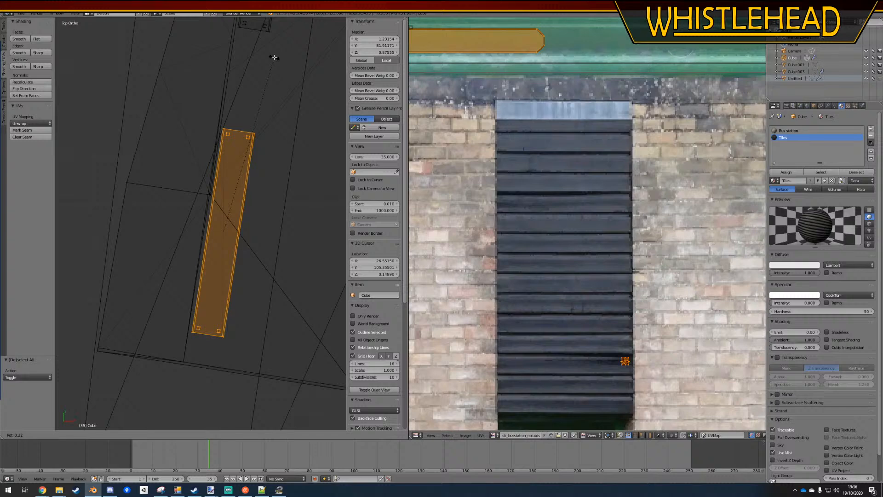
{"action": "left_click", "coordinate": [274, 58]}
{"action": "key", "text": "a"}
{"action": "scroll", "coordinate": [361, 417], "scroll_direction": "down", "scroll_amount": 8}
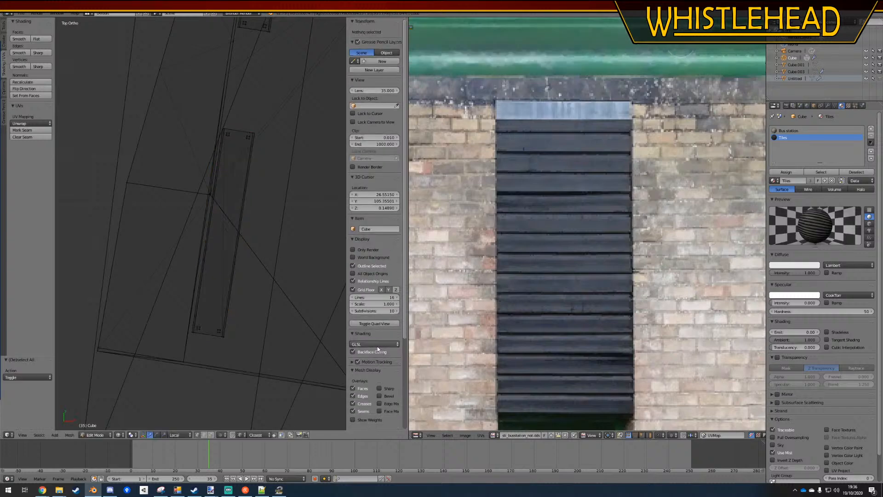
Return the building to object mode with Material viewport shading and save the file
{"action": "left_click", "coordinate": [360, 425]}
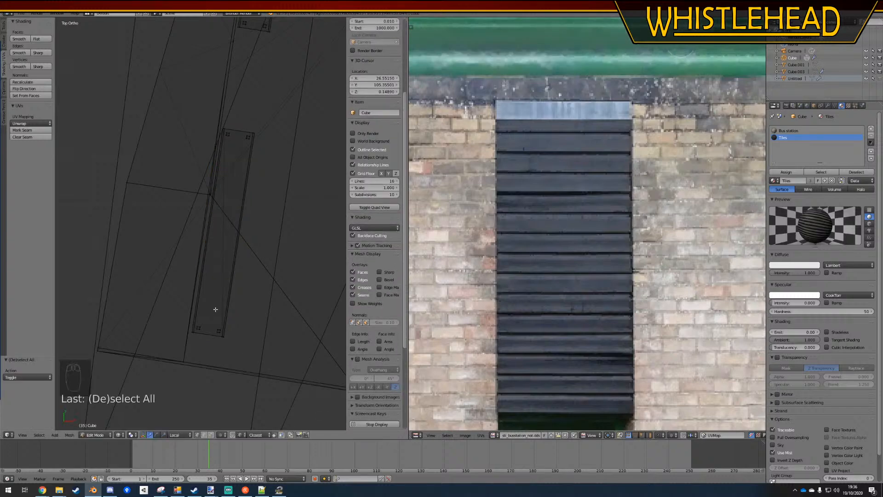
{"action": "middle_click_drag", "start_coordinate": [215, 307], "coordinate": [205, 254]}
{"action": "key", "text": "z"}
{"action": "left_click", "coordinate": [118, 435]}
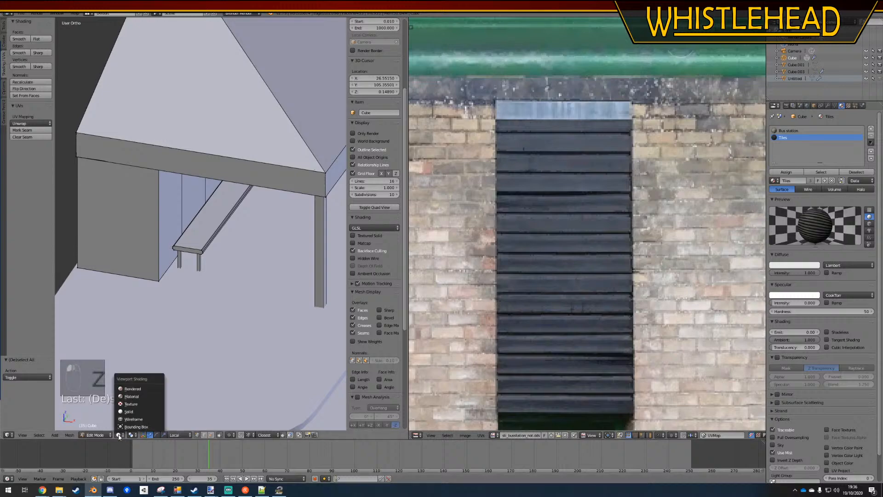
{"action": "left_click", "coordinate": [133, 399]}
{"action": "key", "text": "a"}
Examine the benches along the bus station wall and the building's tiled interior in perspective view
{"action": "key", "text": "a"}
{"action": "key", "text": "Tab"}
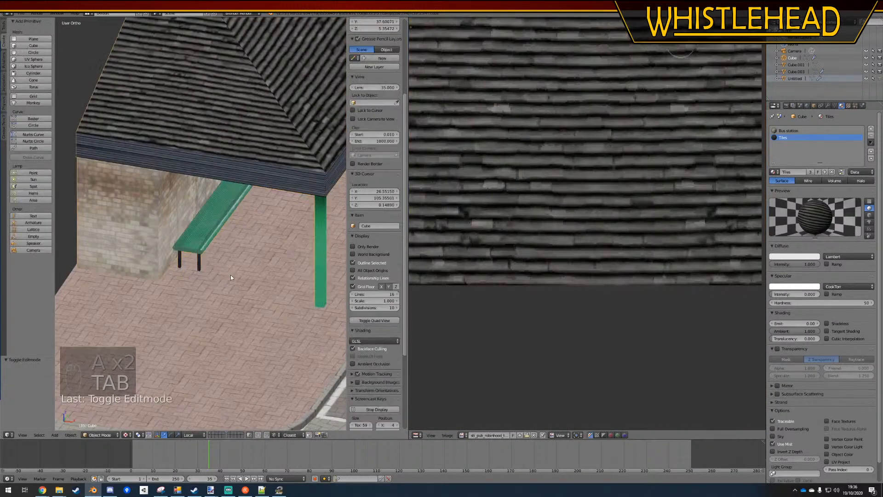
{"action": "key", "text": "ctrl+s"}
{"action": "middle_click_drag", "start_coordinate": [231, 274], "coordinate": [197, 223]}
{"action": "key", "text": "KP_5"}
{"action": "key", "text": "a"}
{"action": "scroll", "coordinate": [211, 260], "scroll_direction": "down", "scroll_amount": 3}
{"action": "scroll", "coordinate": [192, 224], "scroll_direction": "down", "scroll_amount": 2}
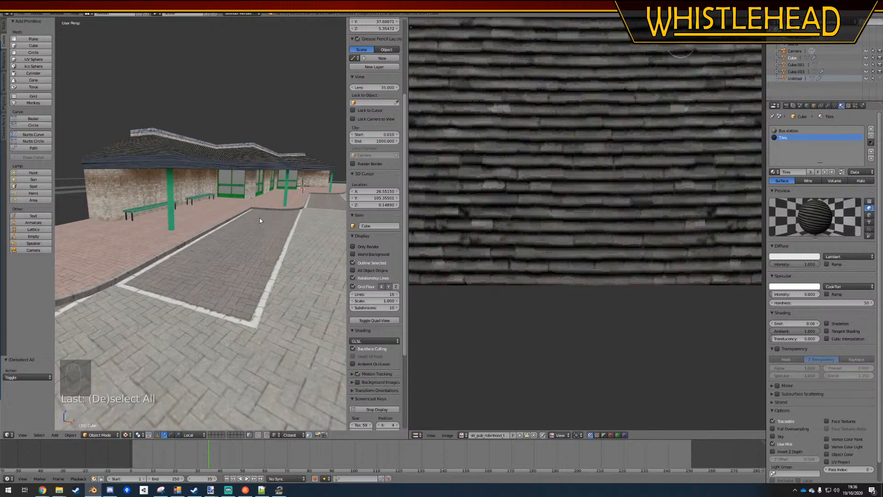
{"action": "middle_click_drag", "start_coordinate": [260, 218], "coordinate": [208, 233]}
{"action": "middle_click_drag", "start_coordinate": [308, 222], "coordinate": [161, 201], "text": "shift"}
{"action": "scroll", "coordinate": [227, 182], "scroll_direction": "up", "scroll_amount": 5}
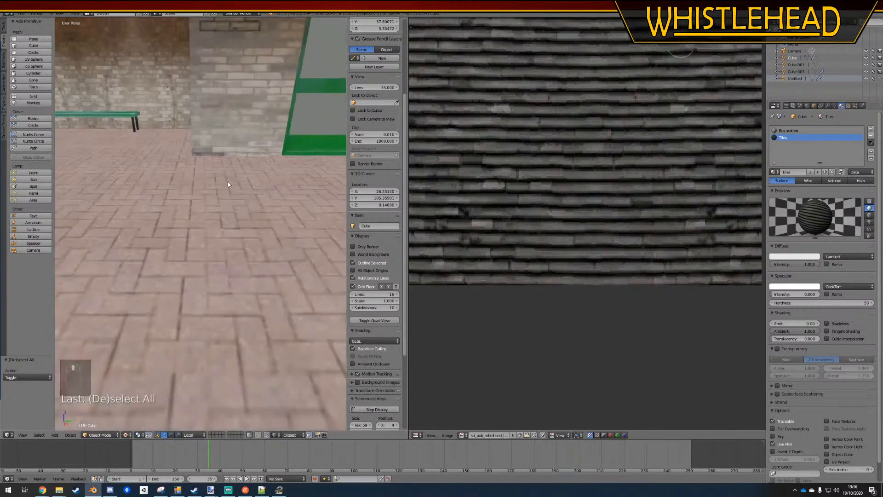
{"action": "middle_click_drag", "start_coordinate": [227, 184], "coordinate": [147, 258], "text": "shift"}
{"action": "right_click", "coordinate": [190, 161]}
{"action": "middle_click_drag", "start_coordinate": [189, 161], "coordinate": [210, 241]}
{"action": "scroll", "coordinate": [193, 188], "scroll_direction": "up", "scroll_amount": 5}
{"action": "scroll", "coordinate": [276, 244], "scroll_direction": "down", "scroll_amount": 3}
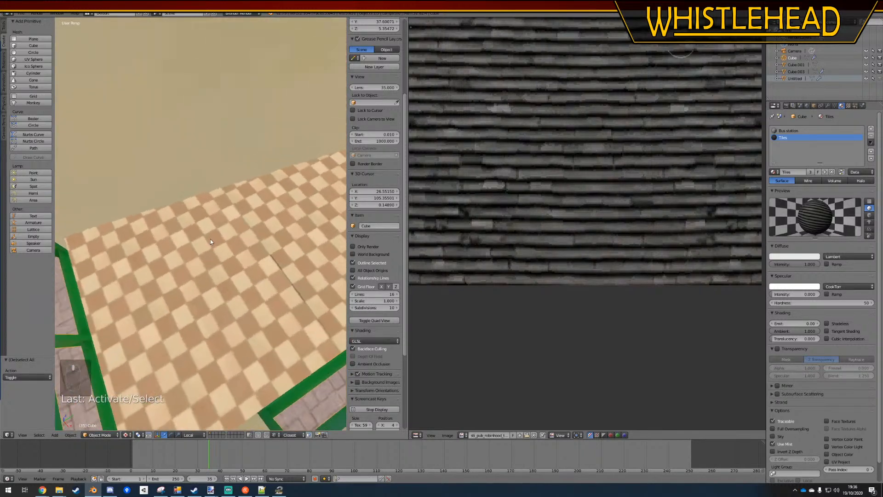
Open the bus station building mesh in edit mode in top orthographic wireframe view
{"action": "key", "text": "Tab"}
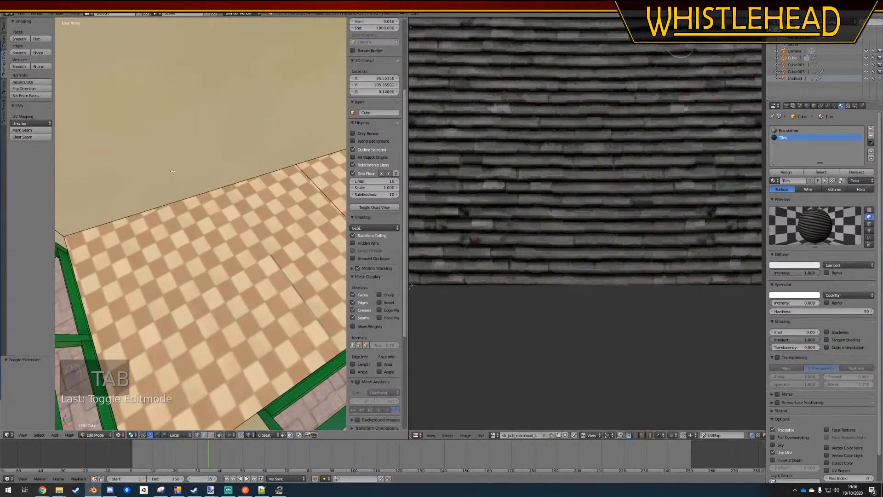
{"action": "key", "text": "KP_7"}
{"action": "key", "text": "KP_5"}
{"action": "key", "text": "KP_5"}
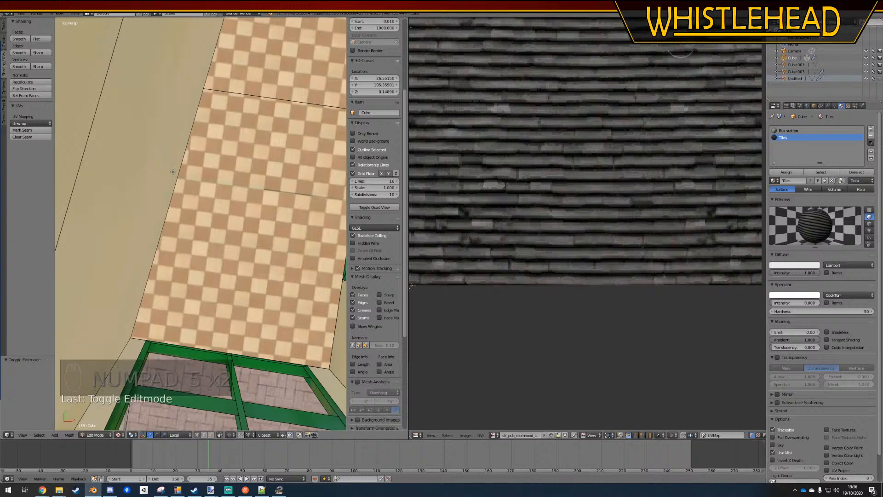
{"action": "scroll", "coordinate": [207, 185], "scroll_direction": "down", "scroll_amount": 3}
{"action": "key", "text": "KP_5"}
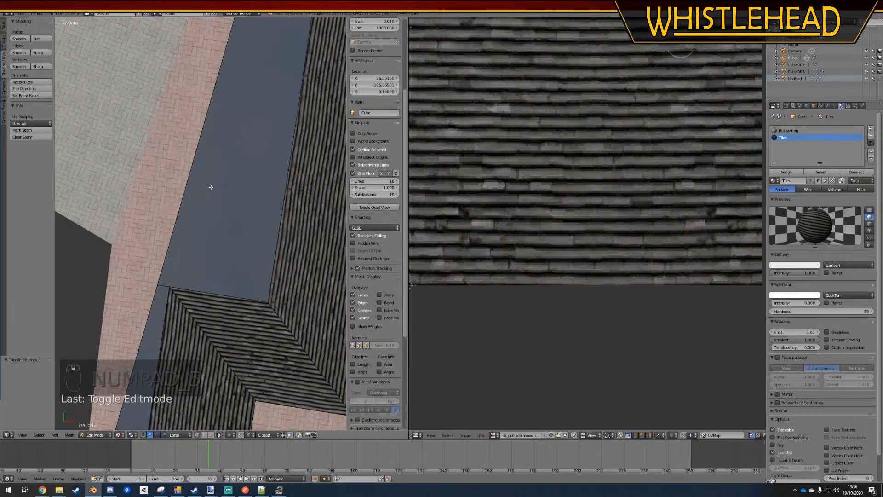
{"action": "key", "text": "z"}
{"action": "middle_click_drag", "start_coordinate": [210, 188], "coordinate": [269, 234], "text": "shift"}
{"action": "scroll", "coordinate": [207, 201], "scroll_direction": "down", "scroll_amount": 3}
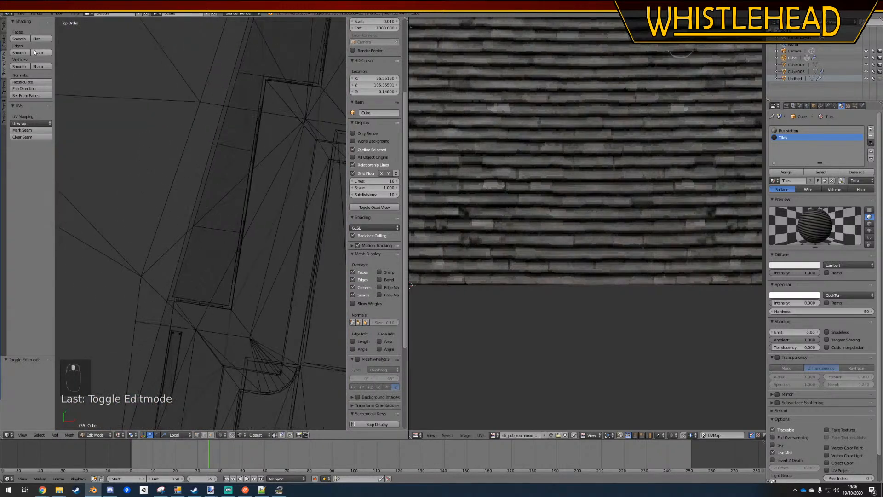
{"action": "left_click", "coordinate": [5, 41]}
{"action": "left_click", "coordinate": [31, 46]}
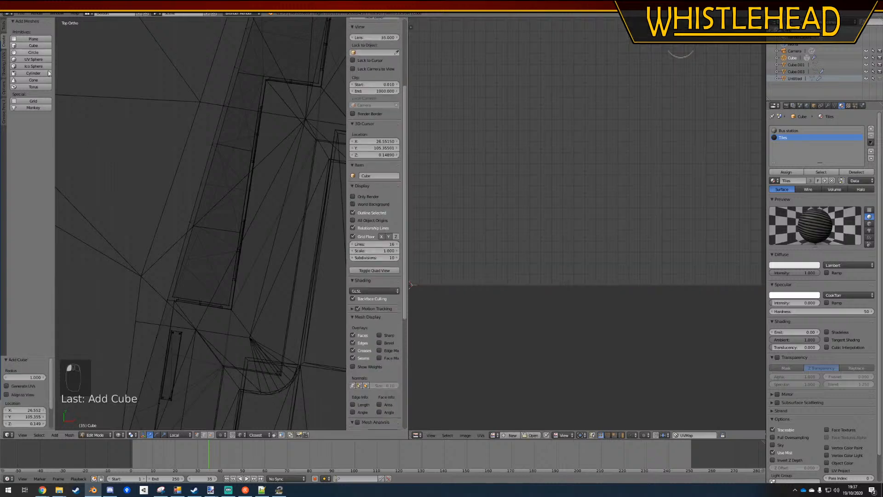
{"action": "scroll", "coordinate": [184, 205], "scroll_direction": "down", "scroll_amount": 3}
{"action": "key", "text": "Delete"}
{"action": "left_click", "coordinate": [218, 190]}
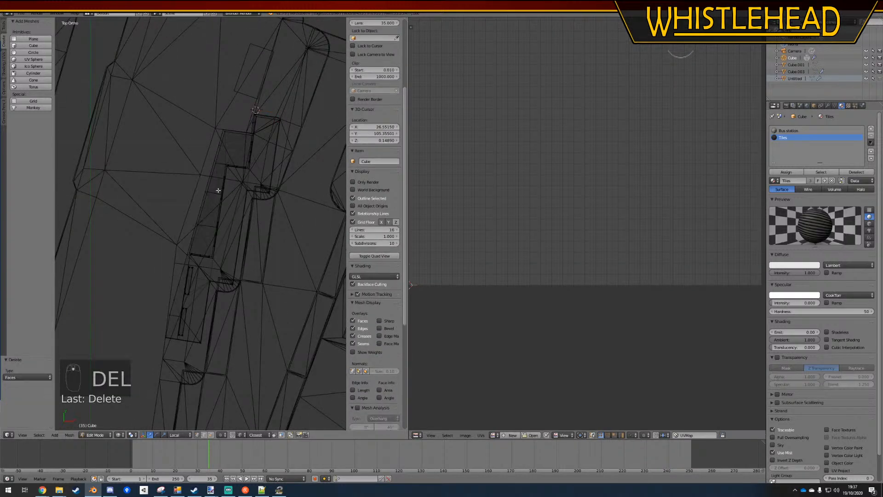
Add a plane to the building mesh, move it inside the middle section and rotate it about 14.9° to follow the wall
{"action": "left_click", "coordinate": [31, 40]}
{"action": "scroll", "coordinate": [244, 118], "scroll_direction": "up", "scroll_amount": 2}
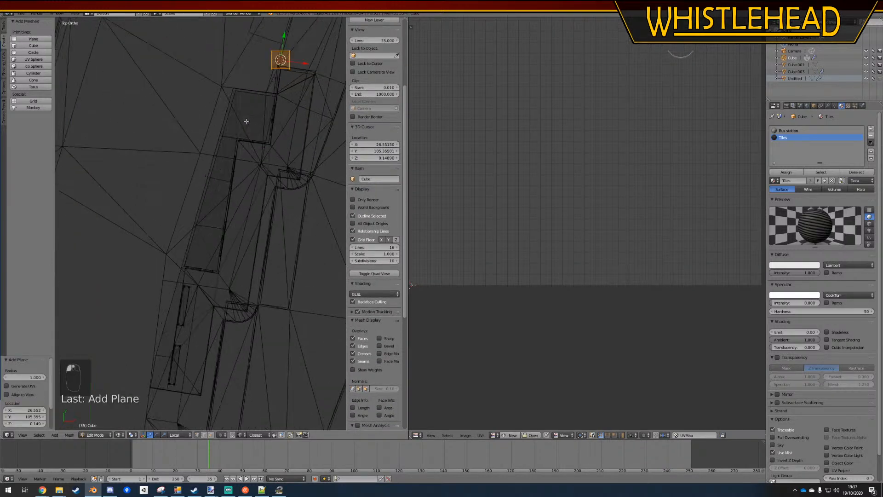
{"action": "key", "text": "g"}
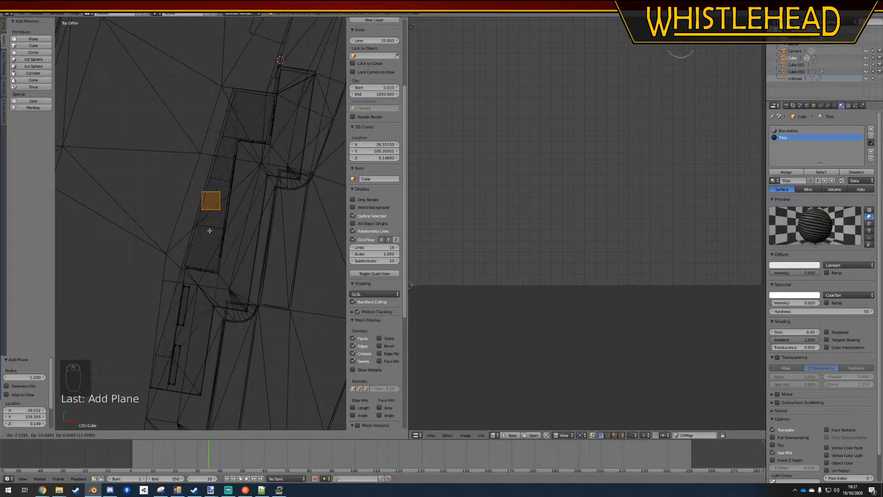
{"action": "left_click", "coordinate": [203, 237]}
{"action": "scroll", "coordinate": [248, 163], "scroll_direction": "up", "scroll_amount": 3}
{"action": "key", "text": "r"}
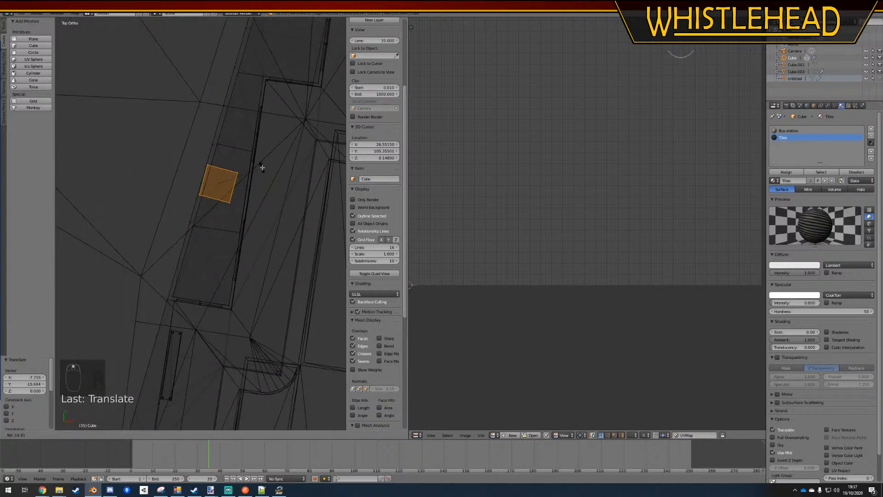
{"action": "left_click", "coordinate": [262, 167]}
{"action": "right_click", "coordinate": [199, 195]}
{"action": "right_click", "coordinate": [207, 165], "text": "shift"}
{"action": "right_click", "coordinate": [208, 165]}
{"action": "right_click", "coordinate": [199, 195], "text": "shift"}
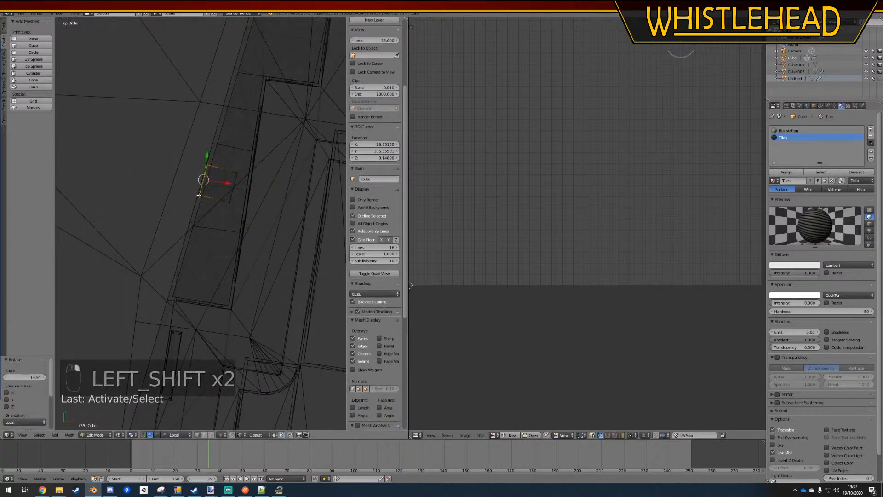
{"action": "key", "text": "g"}
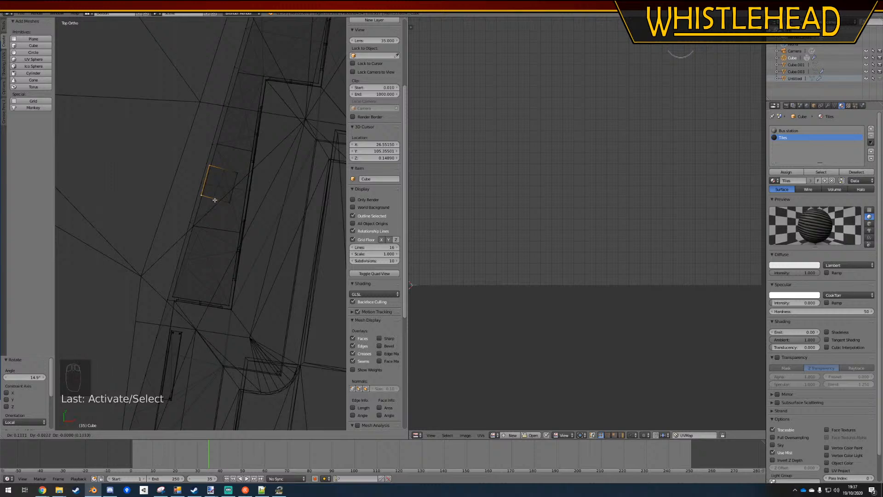
{"action": "right_click", "coordinate": [215, 200]}
Lengthen the plane by moving its lower edge down along the wall to near the section's end wall
{"action": "right_click", "coordinate": [229, 202]}
{"action": "right_click", "coordinate": [200, 196], "text": "shift"}
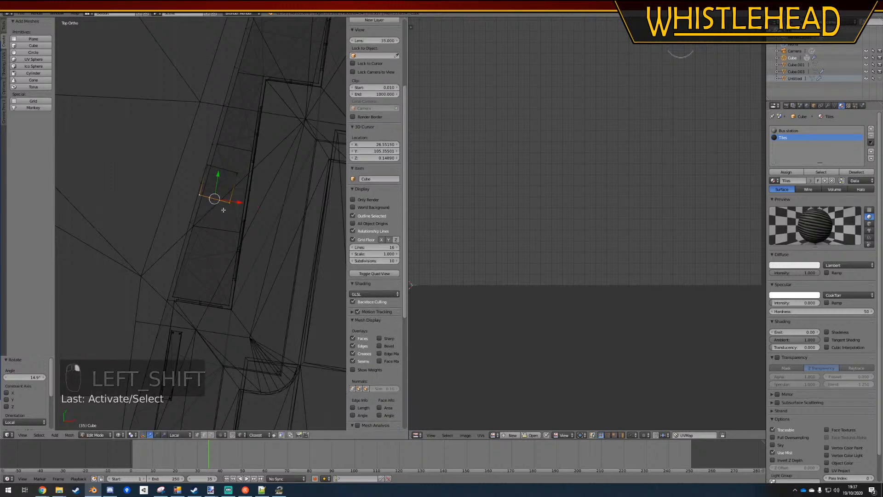
{"action": "scroll", "coordinate": [215, 205], "scroll_direction": "up", "scroll_amount": 3}
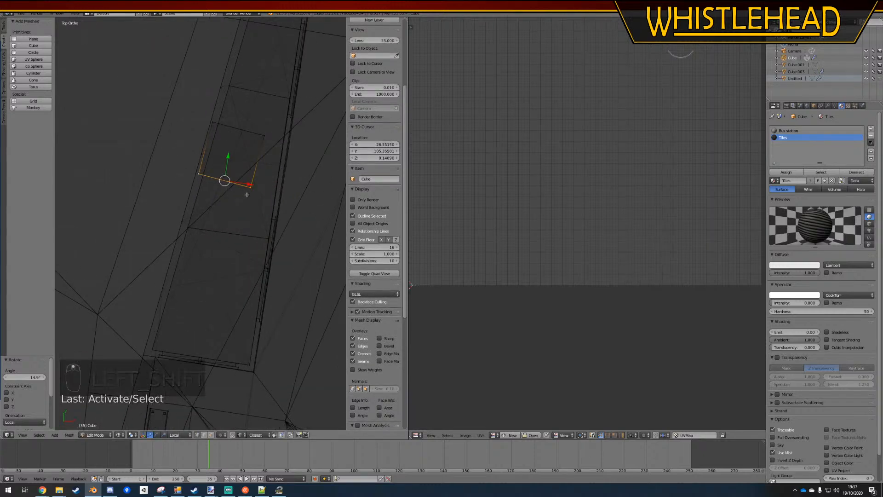
{"action": "key", "text": "g"}
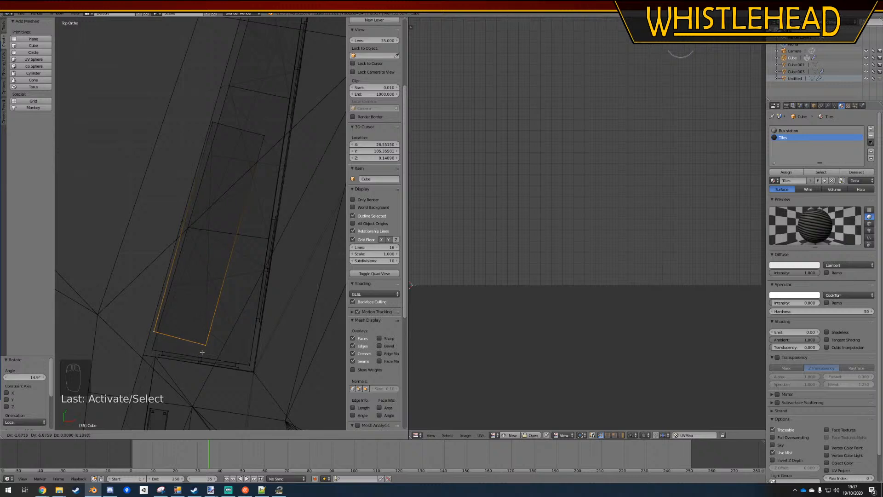
{"action": "left_click", "coordinate": [202, 353]}
Narrow the plane into a long strip by moving its inner long edge about 1.25 units toward the outer wall
{"action": "right_click", "coordinate": [205, 346]}
{"action": "right_click", "coordinate": [264, 137], "text": "shift"}
{"action": "key", "text": "g"}
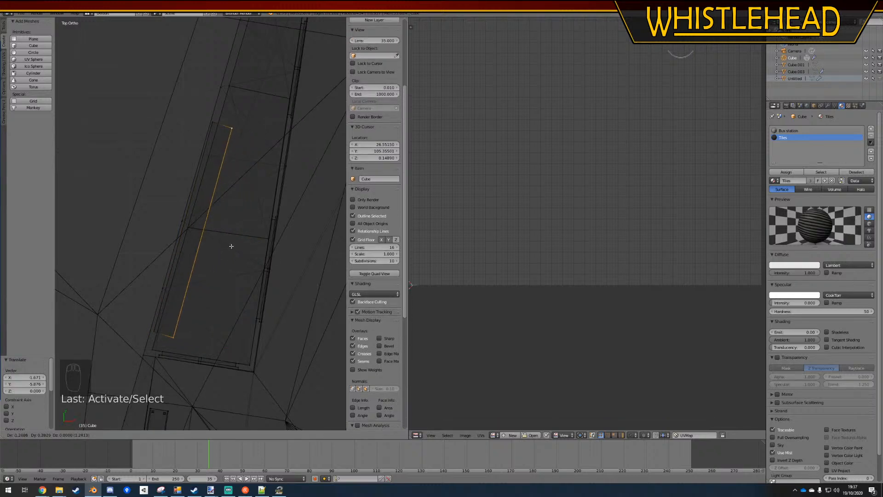
{"action": "left_click", "coordinate": [231, 246]}
Nudge the strip's four corner vertices individually so that it sits just inside the outer wall
{"action": "right_click", "coordinate": [213, 122]}
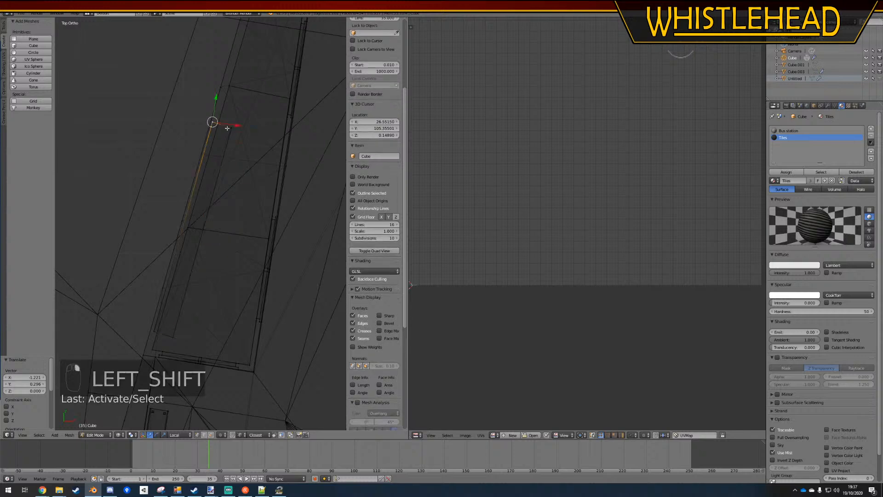
{"action": "key", "text": "g"}
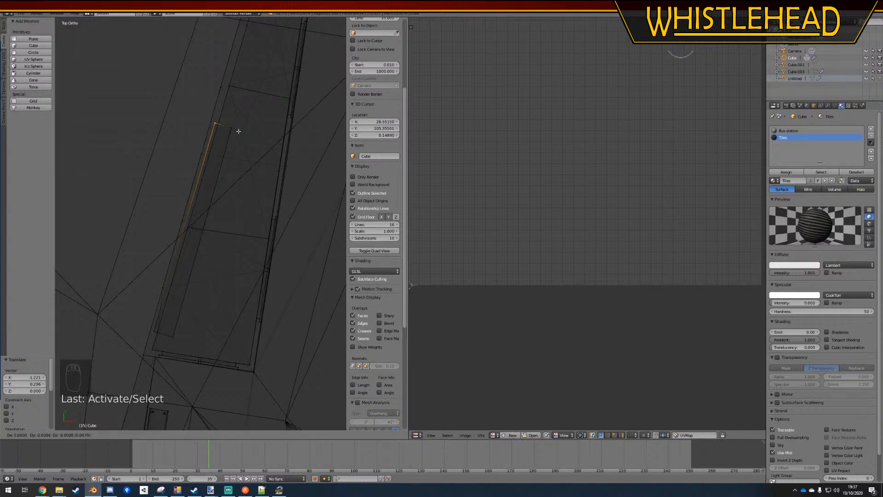
{"action": "left_click", "coordinate": [240, 133]}
{"action": "right_click", "coordinate": [153, 329]}
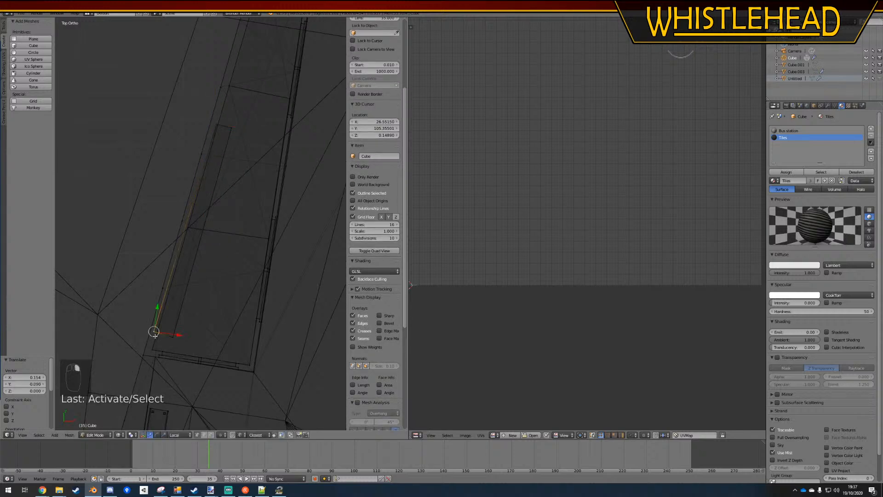
{"action": "key", "text": "g"}
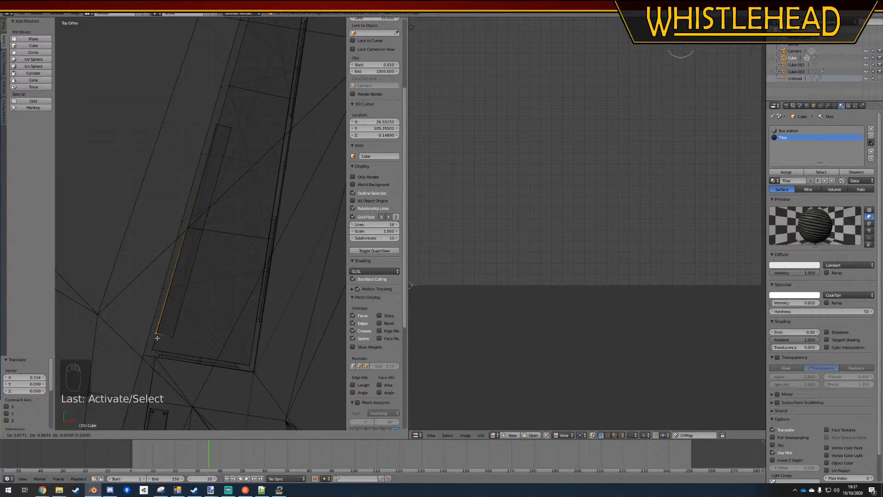
{"action": "left_click", "coordinate": [157, 337]}
{"action": "right_click", "coordinate": [231, 128]}
{"action": "key", "text": "g"}
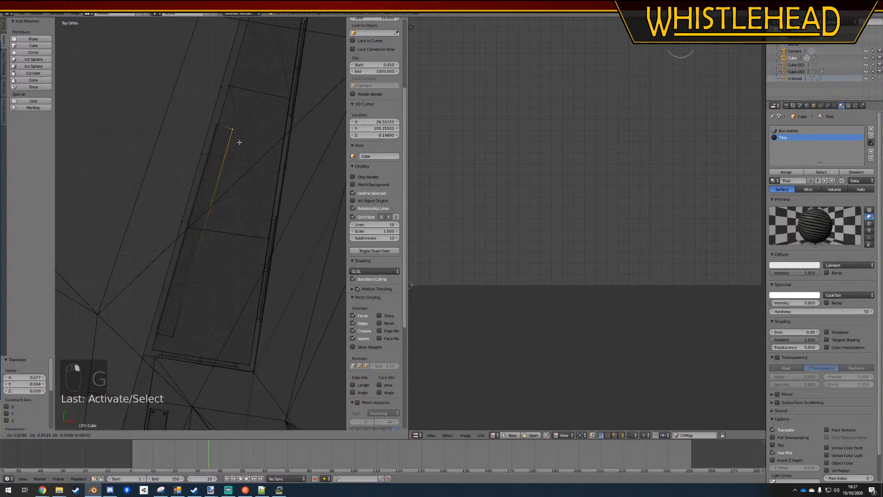
{"action": "left_click", "coordinate": [239, 142]}
{"action": "right_click", "coordinate": [178, 343]}
{"action": "key", "text": "g"}
{"action": "left_click", "coordinate": [172, 338]}
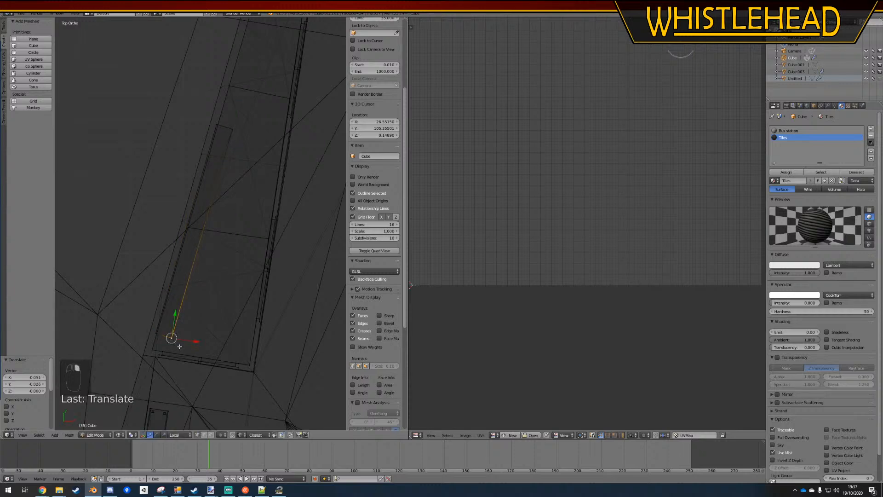
Select the strip's face and unwrap it with the standard Unwrap method in solid top orthographic view
{"action": "key", "text": "a"}
{"action": "right_click", "coordinate": [197, 228]}
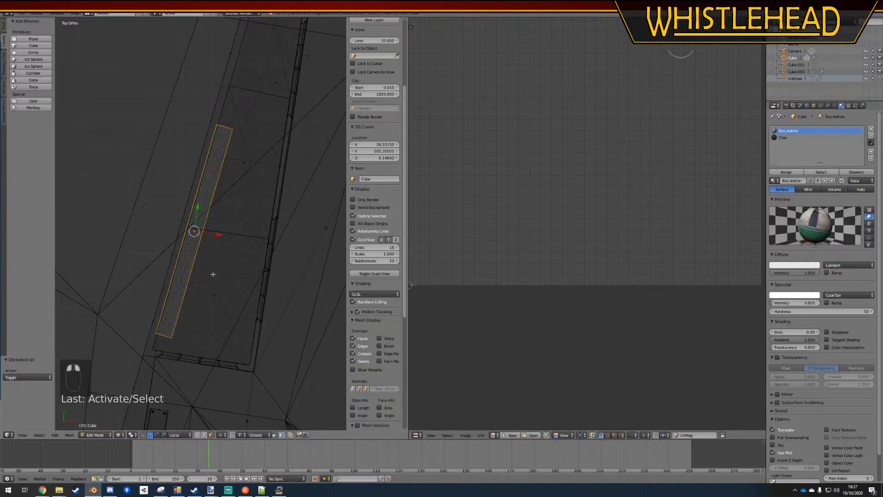
{"action": "mouse_move", "coordinate": [213, 272]}
{"action": "middle_mouse_down"}
{"action": "mouse_move", "coordinate": [197, 252]}
{"action": "mouse_move", "coordinate": [217, 233]}
{"action": "mouse_move", "coordinate": [188, 275]}
{"action": "middle_mouse_up"}
{"action": "key", "text": "z"}
{"action": "scroll", "coordinate": [212, 235], "scroll_direction": "up", "scroll_amount": 6}
{"action": "key", "text": "KP_7"}
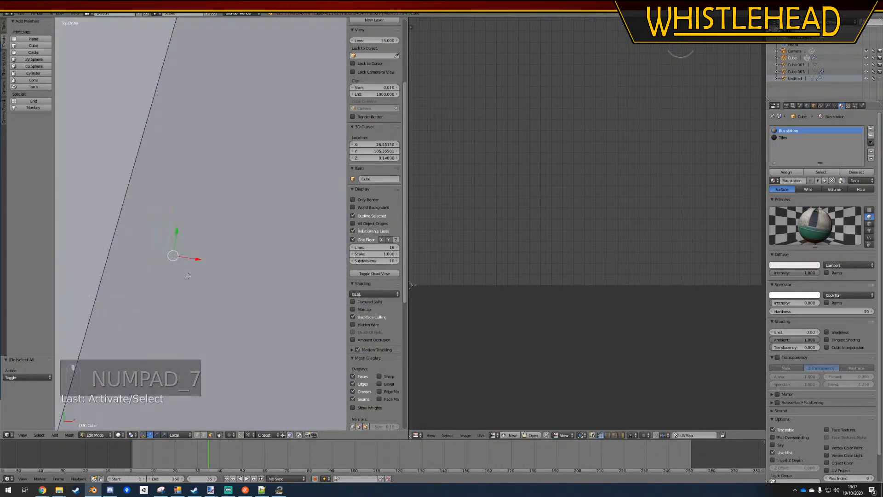
{"action": "scroll", "coordinate": [253, 338], "scroll_direction": "down", "scroll_amount": 5}
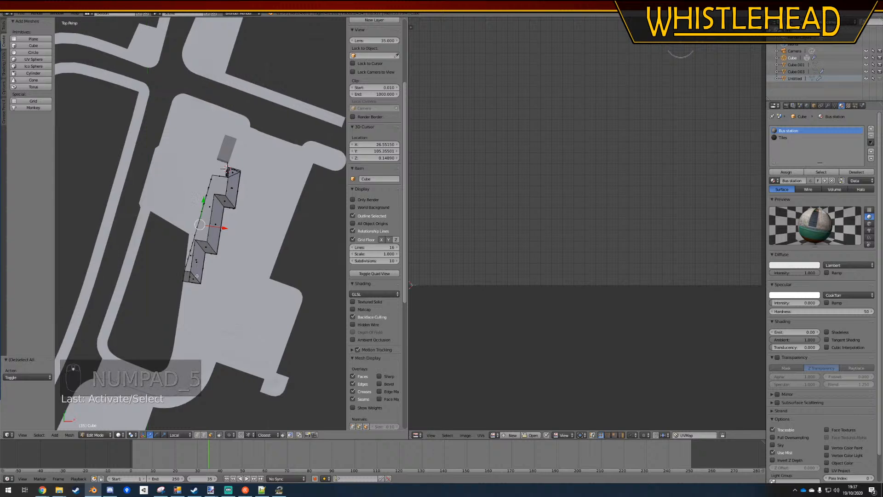
{"action": "key", "text": "KP_5"}
{"action": "key", "text": "KP_5"}
{"action": "scroll", "coordinate": [252, 337], "scroll_direction": "up", "scroll_amount": 4}
{"action": "left_click", "coordinate": [5, 65]}
{"action": "left_click", "coordinate": [30, 123]}
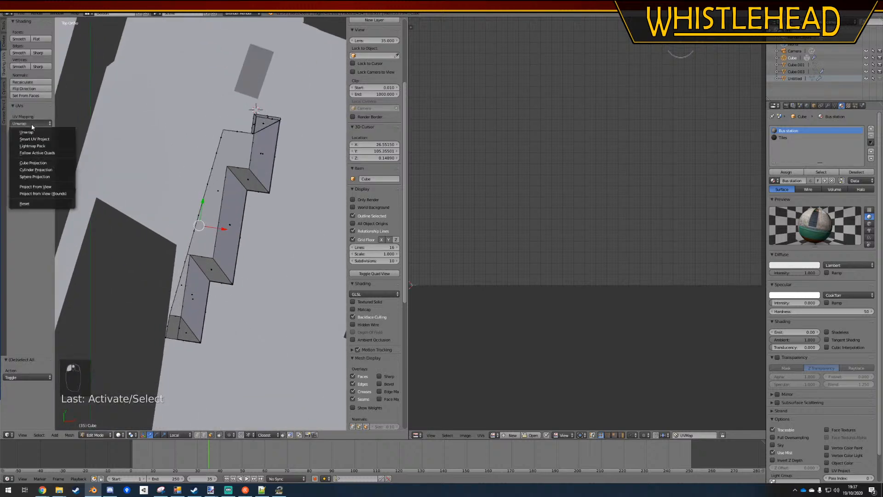
{"action": "left_click", "coordinate": [28, 131]}
Assign the bus station texture image to the strip's face and select its UVs
{"action": "left_click", "coordinate": [494, 435]}
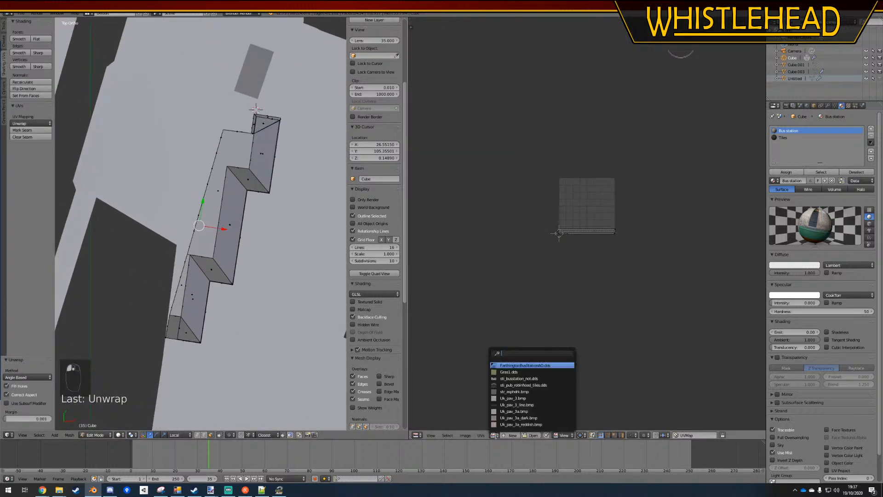
{"action": "left_click", "coordinate": [526, 381]}
{"action": "key", "text": "a"}
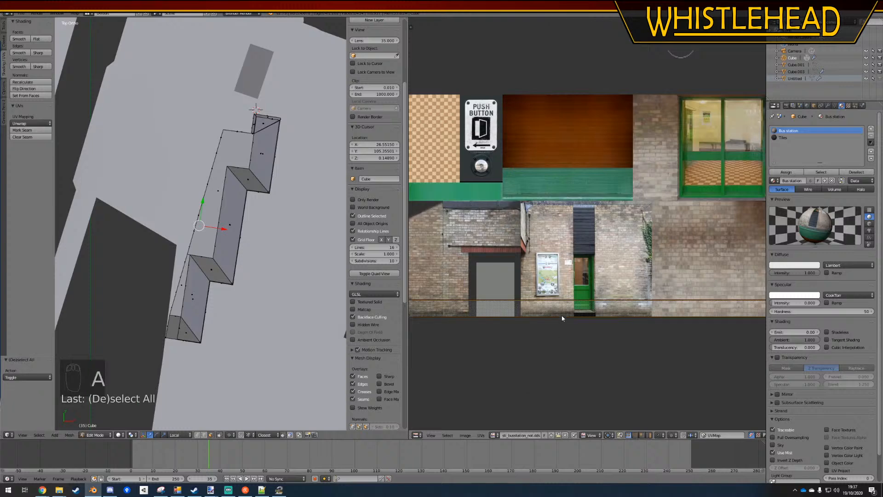
Assign the Bus station material to the strip's selected face
{"action": "scroll", "coordinate": [552, 275], "scroll_direction": "down", "scroll_amount": 5}
{"action": "left_click", "coordinate": [797, 173]}
{"action": "scroll", "coordinate": [566, 266], "scroll_direction": "up", "scroll_amount": 4}
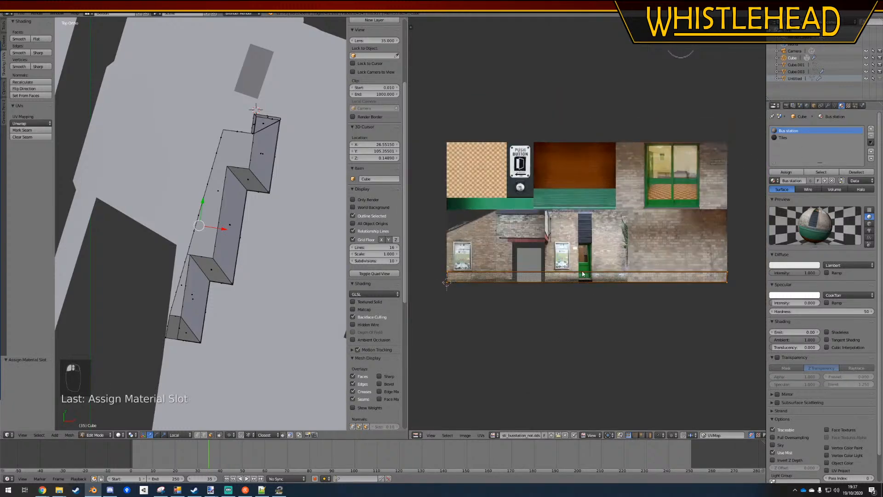
Move the strip's UVs up onto the brown wood panel of the texture and narrow them to about 0.22 along X
{"action": "key", "text": "a"}
{"action": "key", "text": "a"}
{"action": "key", "text": "g"}
{"action": "left_click", "coordinate": [602, 179]}
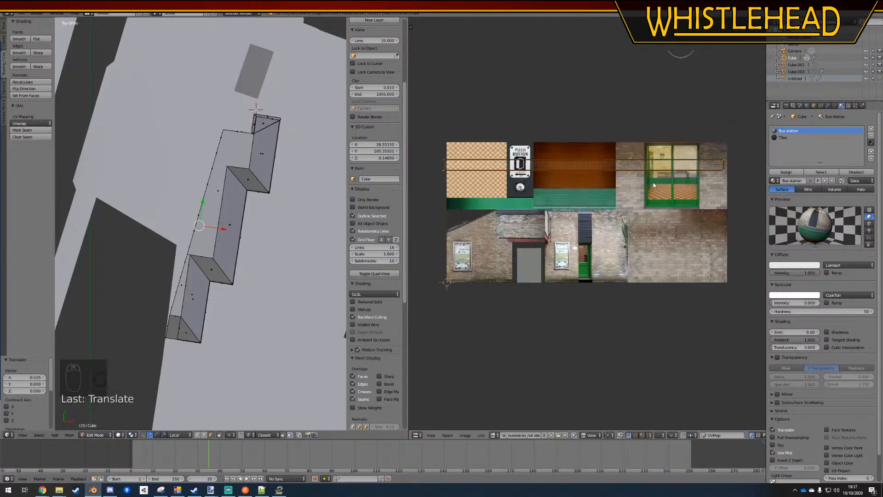
{"action": "key", "text": "s"}
{"action": "key", "text": "x"}
{"action": "left_click", "coordinate": [593, 171]}
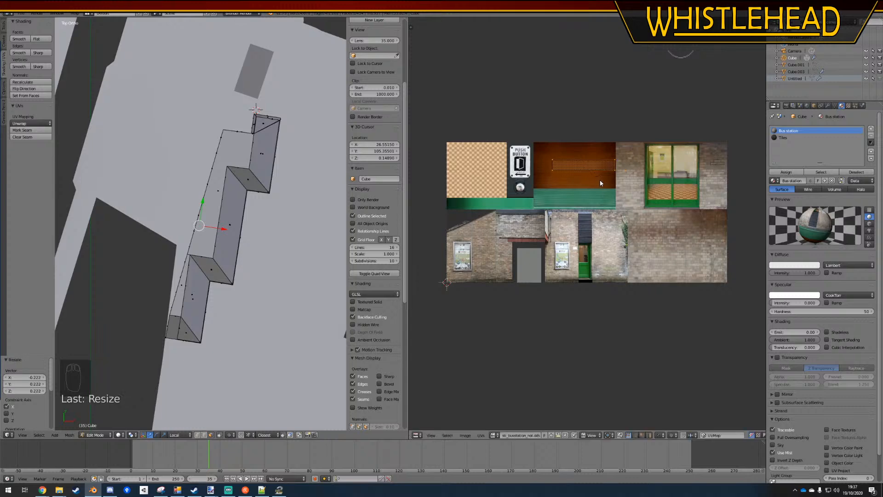
Centre the strip's UVs on the brown wood panel and scale them along X to match the panel's full width
{"action": "scroll", "coordinate": [582, 170], "scroll_direction": "up", "scroll_amount": 4}
{"action": "key", "text": "g"}
{"action": "key", "text": "s"}
{"action": "key", "text": "x"}
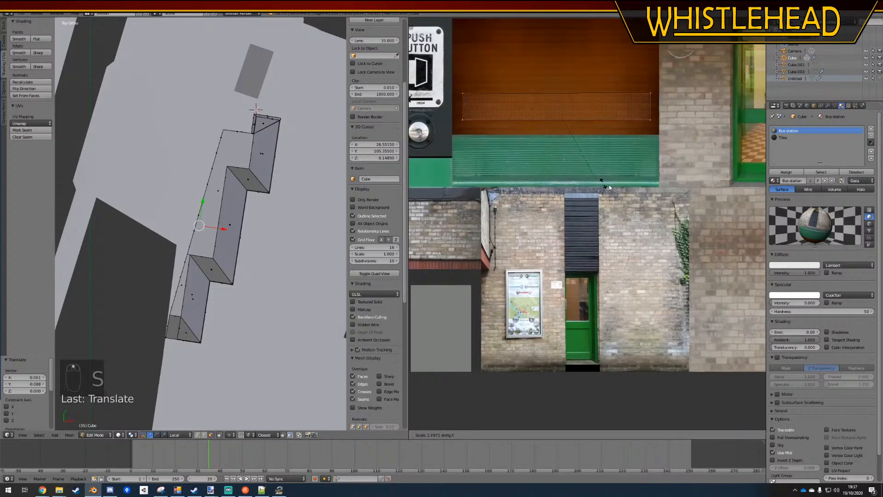
{"action": "left_click", "coordinate": [608, 186]}
{"action": "key", "text": "g"}
{"action": "left_click", "coordinate": [608, 186]}
{"action": "key", "text": "s"}
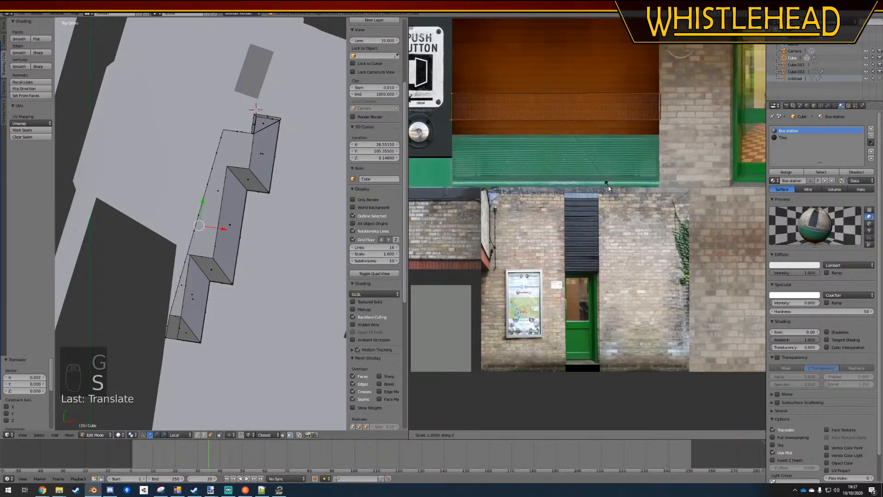
{"action": "key", "text": "x"}
{"action": "left_click", "coordinate": [605, 185]}
{"action": "key", "text": "g"}
{"action": "key", "text": "x"}
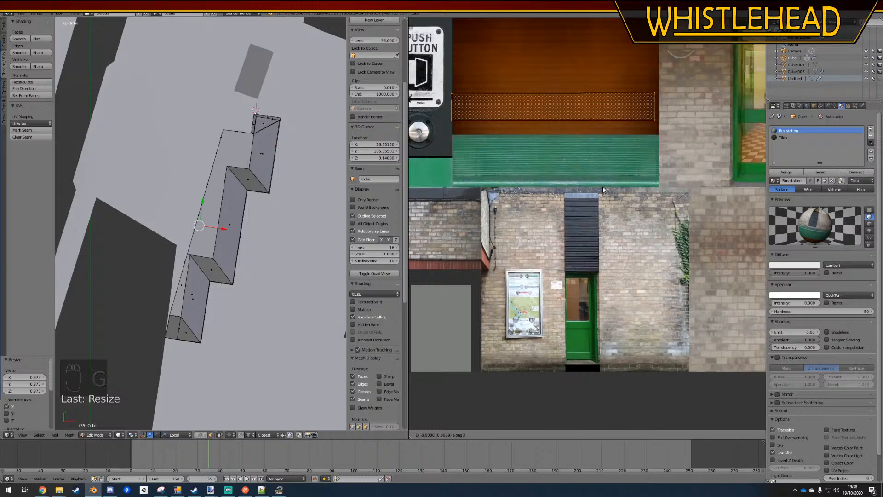
{"action": "left_click", "coordinate": [605, 188]}
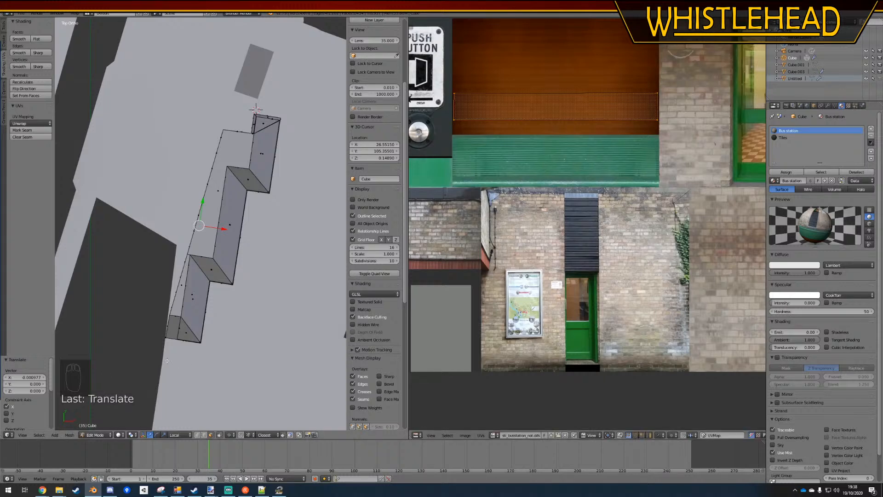
Show the viewport with textures in perspective, looking along the strip inside the station building
{"action": "left_click", "coordinate": [118, 434]}
{"action": "left_click", "coordinate": [138, 403]}
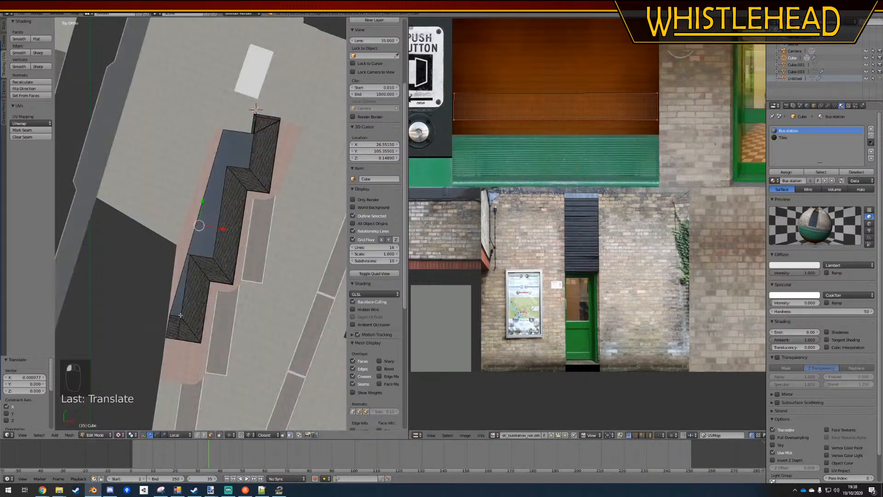
{"action": "scroll", "coordinate": [214, 298], "scroll_direction": "up", "scroll_amount": 7}
{"action": "key", "text": "KP_5"}
{"action": "scroll", "coordinate": [213, 300], "scroll_direction": "down", "scroll_amount": 5}
{"action": "middle_click_drag", "start_coordinate": [193, 361], "coordinate": [229, 259]}
{"action": "scroll", "coordinate": [220, 267], "scroll_direction": "up", "scroll_amount": 12}
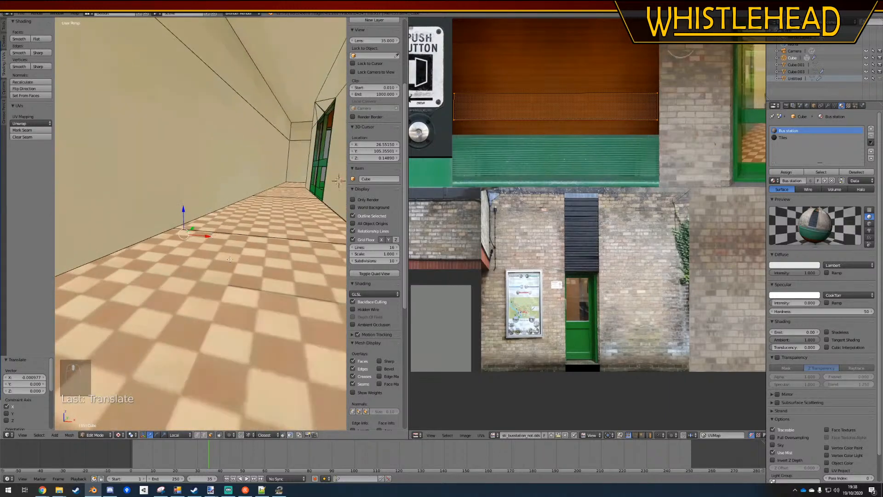
Raise the strip vertically above the tiled floor and check it in Object Mode
{"action": "key", "text": "Tab"}
{"action": "middle_click_drag", "start_coordinate": [256, 291], "coordinate": [294, 228]}
{"action": "key", "text": "Tab"}
{"action": "key", "text": "g"}
{"action": "key", "text": "z"}
{"action": "left_click", "coordinate": [251, 248]}
{"action": "key", "text": "Tab"}
{"action": "key", "text": "Tab"}
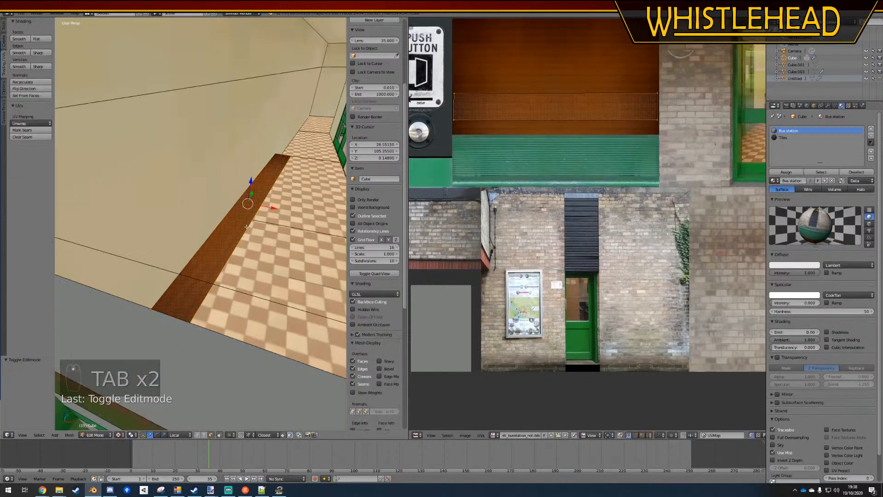
Stretch the strip's UVs along Y to cover more of the brown wood panel's height
{"action": "key", "text": "s"}
{"action": "key", "text": "y"}
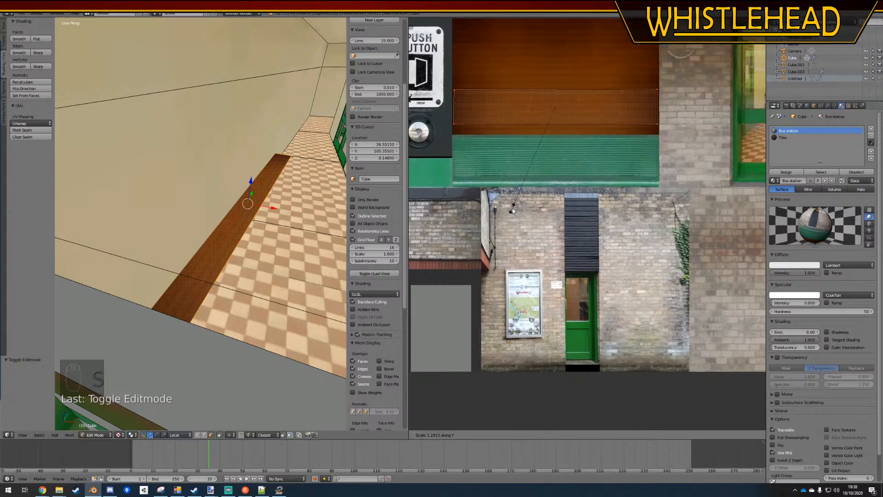
{"action": "left_click", "coordinate": [513, 226]}
{"action": "key", "text": "Tab"}
{"action": "mouse_move", "coordinate": [193, 242]}
{"action": "middle_mouse_down"}
{"action": "mouse_move", "coordinate": [200, 238]}
{"action": "mouse_move", "coordinate": [185, 252]}
{"action": "middle_mouse_up"}
{"action": "key", "text": "Tab"}
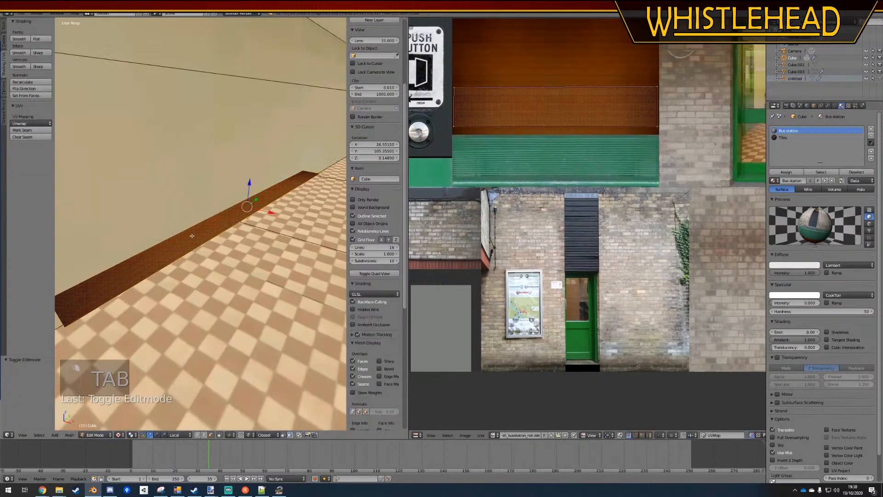
{"action": "right_click", "coordinate": [244, 191]}
{"action": "key", "text": "e"}
{"action": "key", "text": "z"}
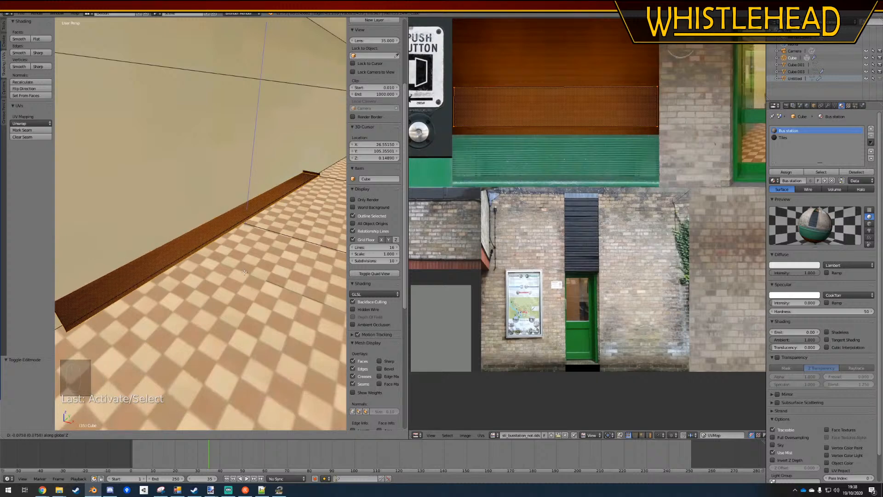
{"action": "left_click", "coordinate": [244, 272]}
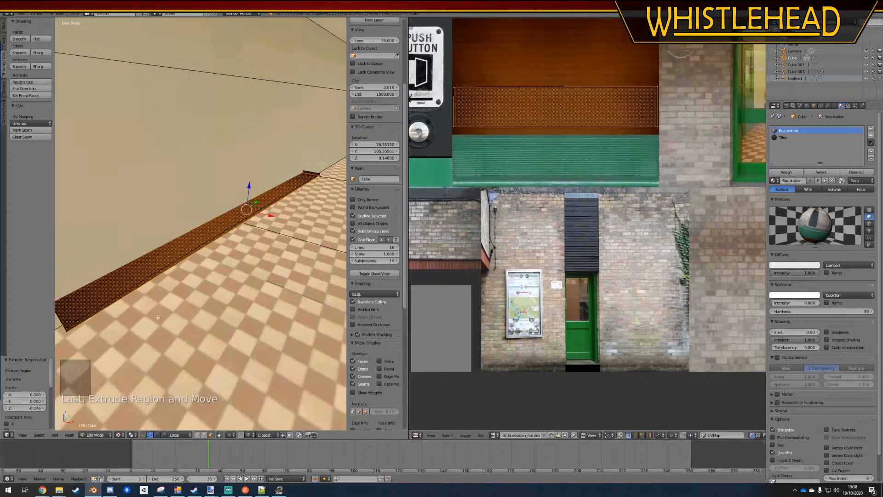
{"action": "key", "text": "ctrl+z"}
Extrude the strip upward along Z by about 0.1 units to give the bench thickness, and leave Edit Mode
{"action": "key", "text": "e"}
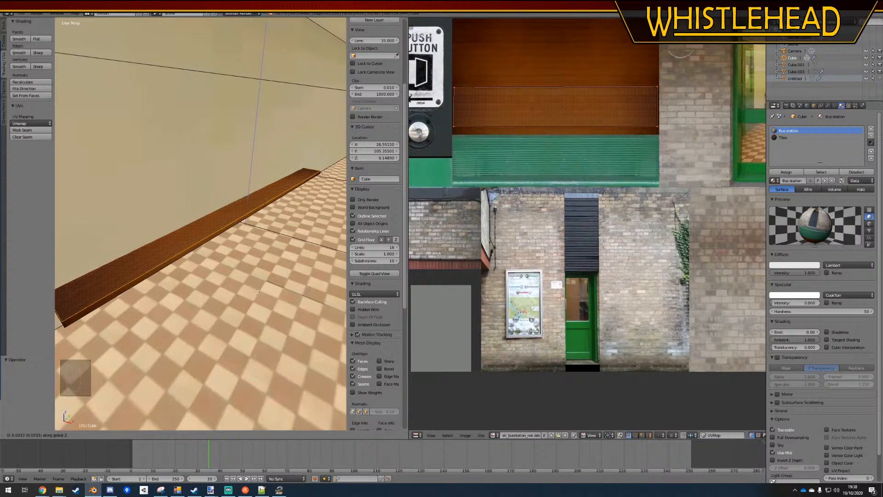
{"action": "left_click", "coordinate": [256, 293]}
{"action": "key", "text": "a"}
{"action": "key", "text": "Tab"}
Examine the extruded wooden bench inside the station from several distances and angles
{"action": "scroll", "coordinate": [209, 270], "scroll_direction": "down", "scroll_amount": 4}
{"action": "scroll", "coordinate": [209, 273], "scroll_direction": "up", "scroll_amount": 4}
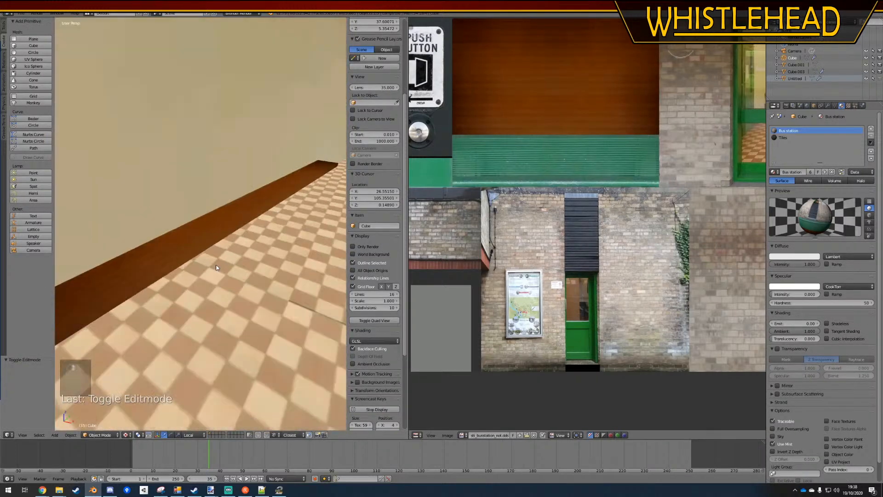
{"action": "middle_click_drag", "start_coordinate": [233, 254], "coordinate": [253, 236]}
{"action": "scroll", "coordinate": [254, 236], "scroll_direction": "down", "scroll_amount": 3}
{"action": "scroll", "coordinate": [249, 240], "scroll_direction": "up", "scroll_amount": 3}
{"action": "scroll", "coordinate": [244, 241], "scroll_direction": "down", "scroll_amount": 3}
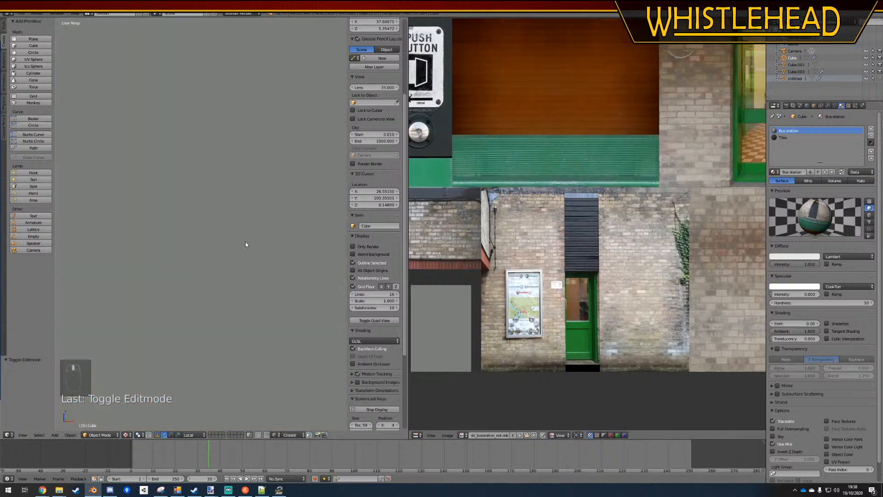
{"action": "scroll", "coordinate": [245, 241], "scroll_direction": "up", "scroll_amount": 3}
{"action": "middle_click_drag", "start_coordinate": [264, 223], "coordinate": [220, 226]}
Select all of the bench's linked geometry and duplicate it further up along the same wall in wireframe top orthographic view
{"action": "key", "text": "Tab"}
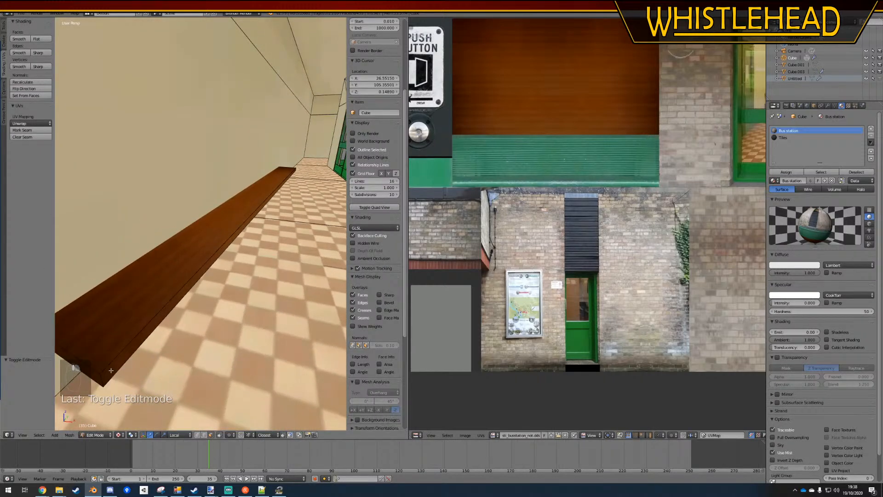
{"action": "right_click", "coordinate": [100, 373]}
{"action": "key", "text": "l"}
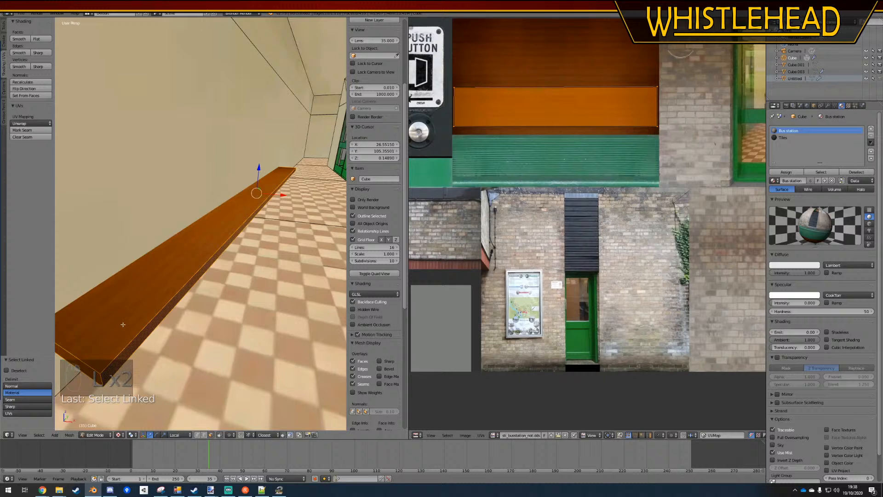
{"action": "key", "text": "KP_7"}
{"action": "key", "text": "KP_5"}
{"action": "scroll", "coordinate": [125, 322], "scroll_direction": "down", "scroll_amount": 3}
{"action": "key", "text": "z"}
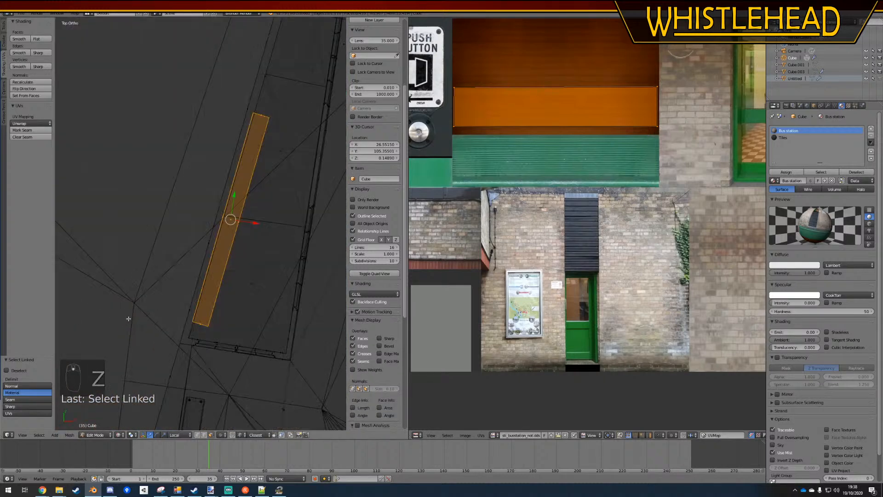
{"action": "middle_click_drag", "start_coordinate": [244, 196], "coordinate": [168, 345], "text": "shift"}
{"action": "scroll", "coordinate": [216, 307], "scroll_direction": "down", "scroll_amount": 4}
{"action": "middle_click_drag", "start_coordinate": [245, 231], "coordinate": [244, 242], "text": "shift"}
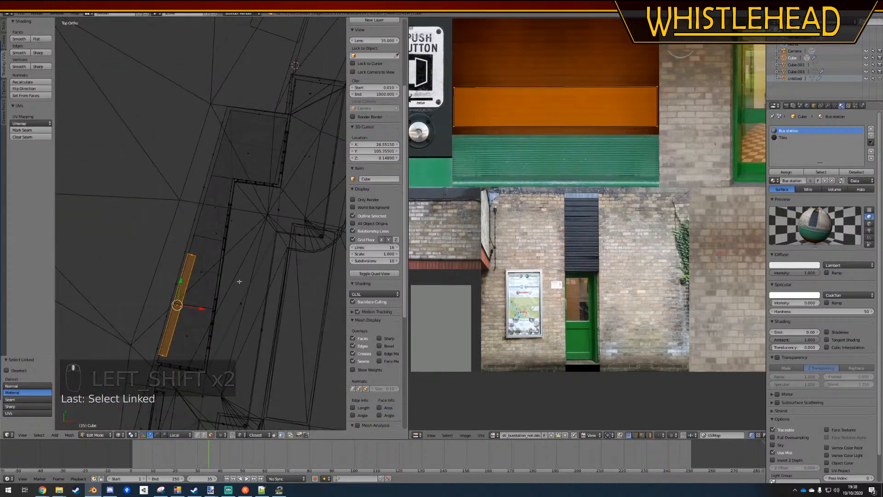
{"action": "key", "text": "shift+d"}
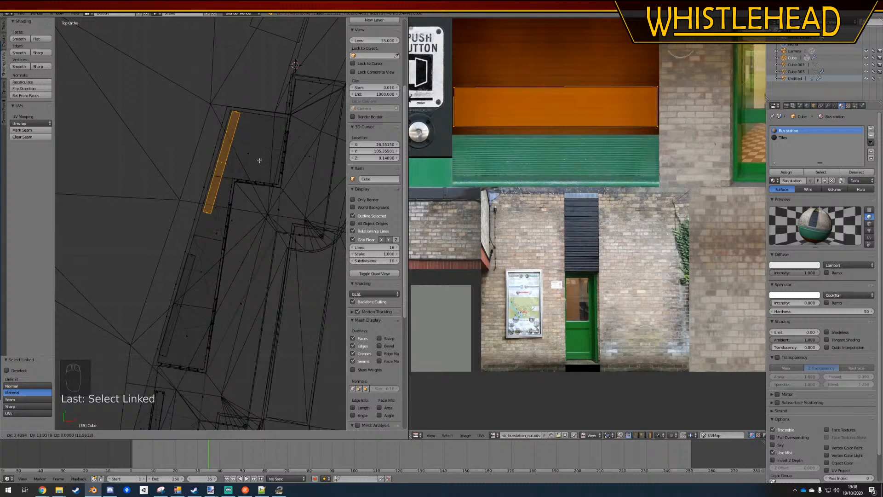
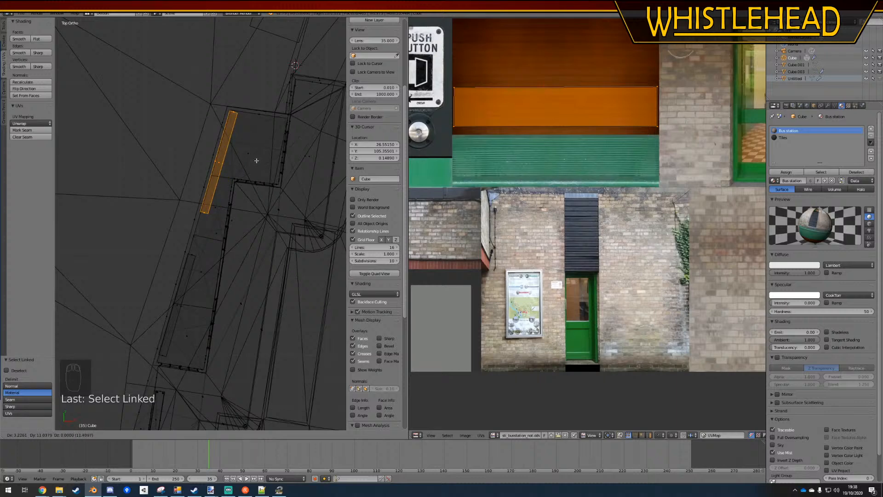
Place the duplicated bench by the upper wall and shorten it by moving its lower end up along the wall
{"action": "left_click", "coordinate": [257, 160]}
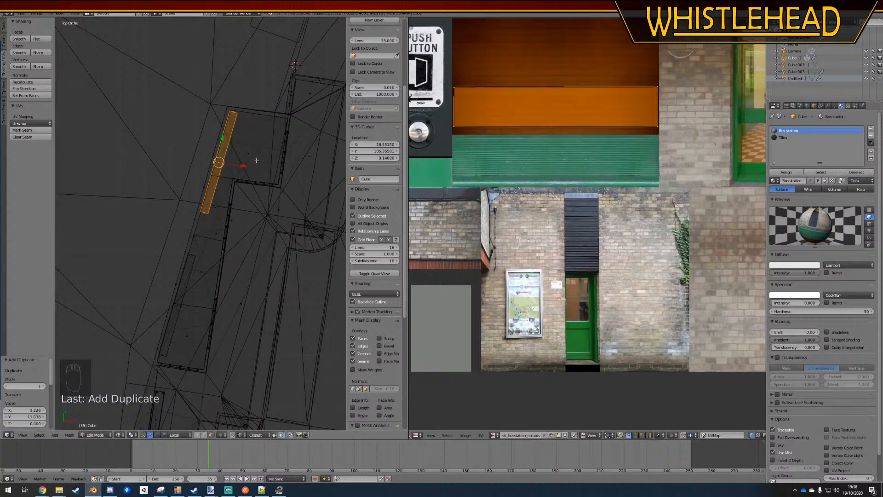
{"action": "right_click", "coordinate": [204, 213]}
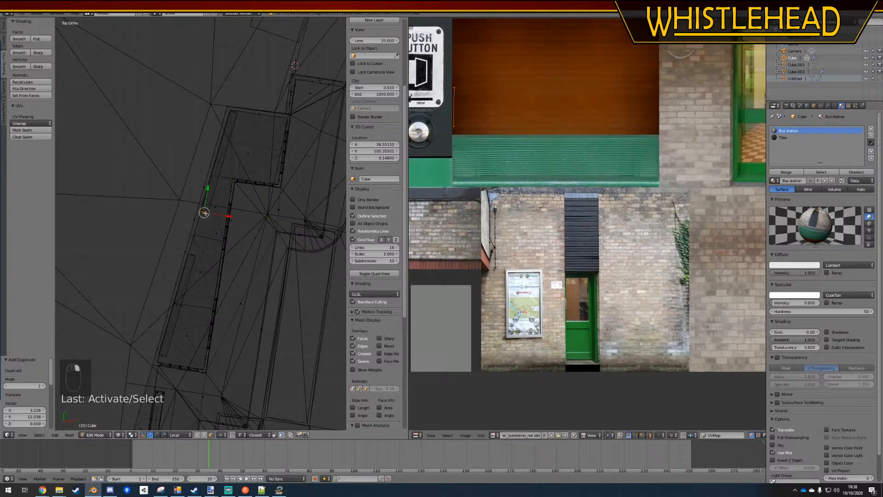
{"action": "key", "text": "g"}
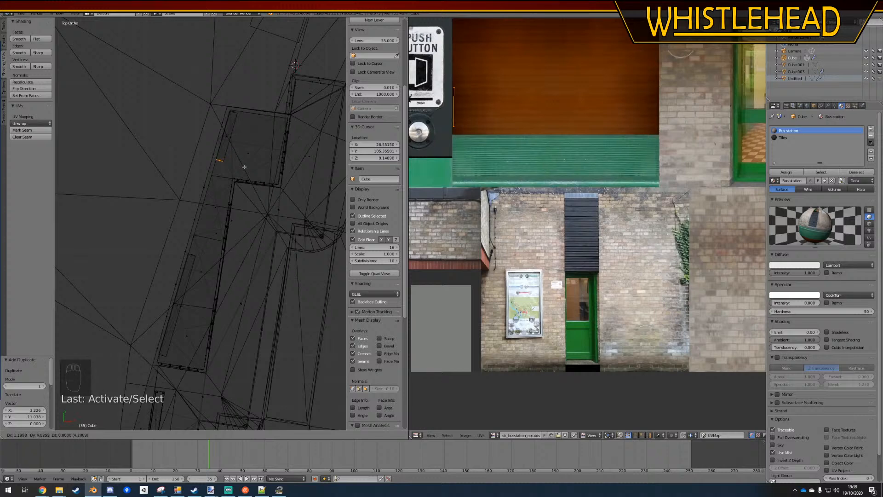
{"action": "left_click", "coordinate": [243, 165]}
Lengthen the original bench by moving its upper end further up along the wall
{"action": "key", "text": "a"}
{"action": "left_click_drag", "start_coordinate": [193, 240], "coordinate": [202, 253], "text": "ctrl"}
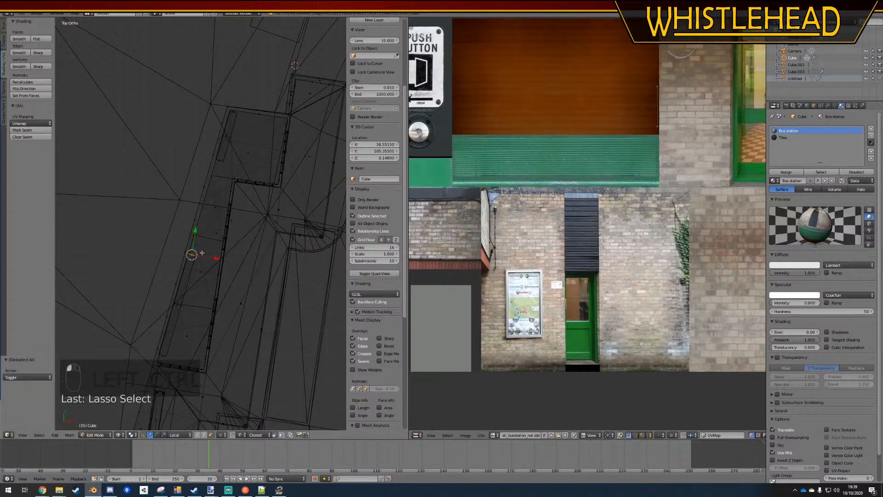
{"action": "key", "text": "g"}
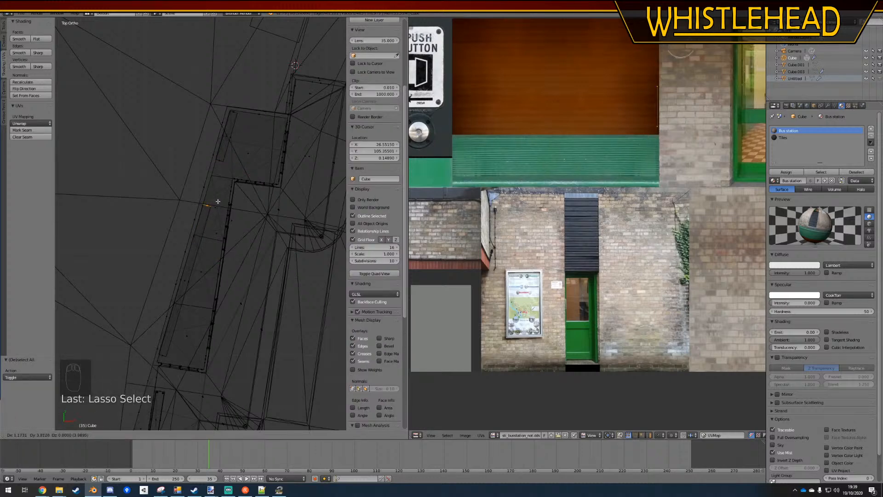
{"action": "left_click", "coordinate": [217, 201]}
{"action": "key", "text": "a"}
Show the model with textured shading, leave Edit Mode, and hide the Cube.003 object on the station
{"action": "left_click", "coordinate": [121, 435]}
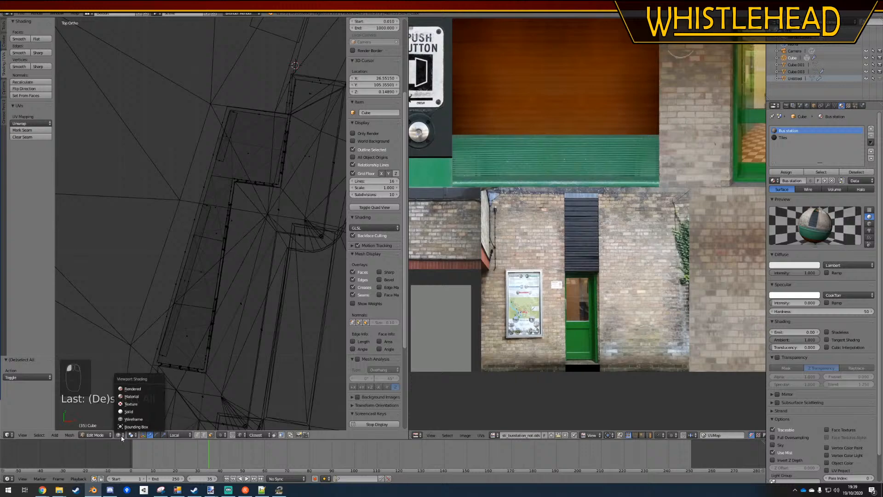
{"action": "left_click", "coordinate": [134, 404]}
{"action": "middle_click_drag", "start_coordinate": [220, 299], "coordinate": [189, 226]}
{"action": "key", "text": "Tab"}
{"action": "right_click", "coordinate": [189, 224]}
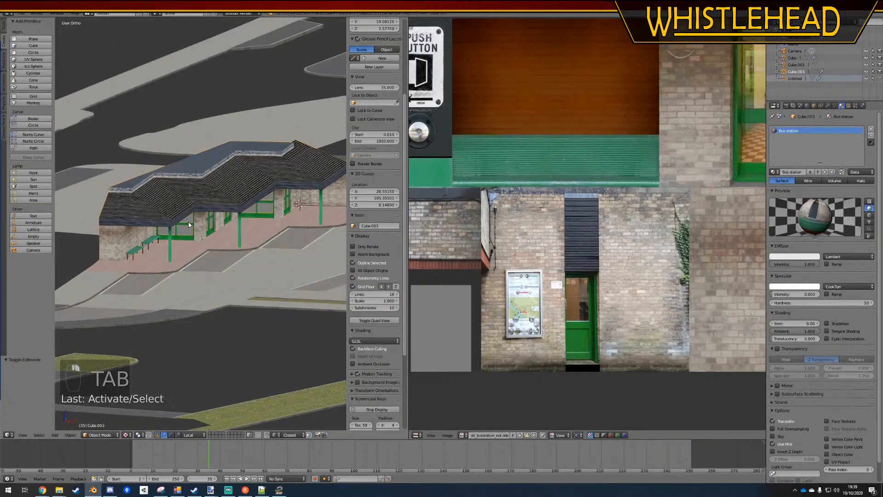
{"action": "key", "text": "h"}
Get a perspective close-up of the benches through the window and put the station building into Edit Mode
{"action": "scroll", "coordinate": [202, 229], "scroll_direction": "up", "scroll_amount": 8}
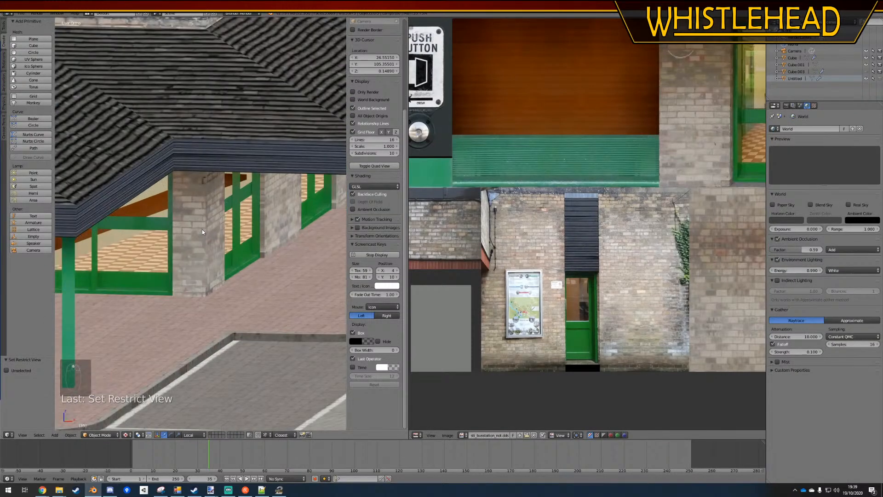
{"action": "key", "text": "KP_5"}
{"action": "scroll", "coordinate": [202, 229], "scroll_direction": "down", "scroll_amount": 5}
{"action": "scroll", "coordinate": [206, 260], "scroll_direction": "down", "scroll_amount": 3}
{"action": "scroll", "coordinate": [235, 259], "scroll_direction": "up", "scroll_amount": 2}
{"action": "mouse_move", "coordinate": [206, 260]}
{"action": "middle_mouse_down", "text": "shift"}
{"action": "mouse_move", "coordinate": [255, 262]}
{"action": "mouse_move", "coordinate": [230, 251]}
{"action": "mouse_move", "coordinate": [210, 263]}
{"action": "middle_mouse_up", "text": "shift"}
{"action": "key", "text": "a"}
{"action": "key", "text": "a"}
{"action": "scroll", "coordinate": [254, 262], "scroll_direction": "down", "scroll_amount": 4}
{"action": "scroll", "coordinate": [248, 265], "scroll_direction": "up", "scroll_amount": 4}
{"action": "scroll", "coordinate": [230, 251], "scroll_direction": "up", "scroll_amount": 4}
{"action": "right_click", "coordinate": [121, 259]}
{"action": "key", "text": "Tab"}
Extrude the lower end edges of the benches down along Z by 0.542 to form end panels reaching the floor
{"action": "right_click", "coordinate": [116, 258]}
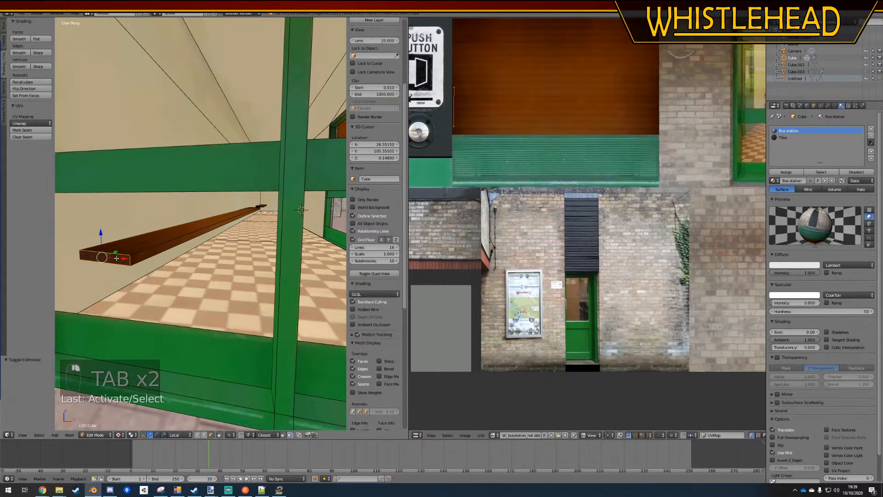
{"action": "right_click", "coordinate": [110, 261]}
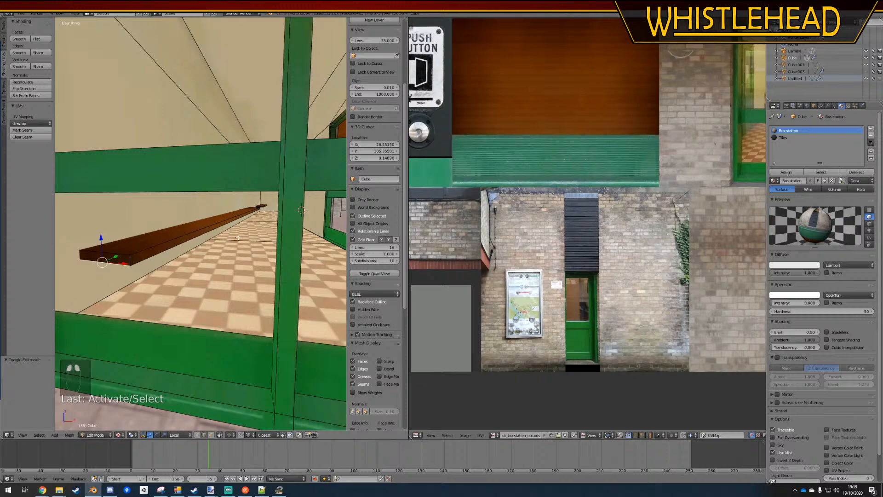
{"action": "middle_click_drag", "start_coordinate": [238, 237], "coordinate": [173, 239]}
{"action": "scroll", "coordinate": [284, 213], "scroll_direction": "up", "scroll_amount": 2}
{"action": "scroll", "coordinate": [285, 214], "scroll_direction": "down", "scroll_amount": 3}
{"action": "scroll", "coordinate": [180, 230], "scroll_direction": "up", "scroll_amount": 3}
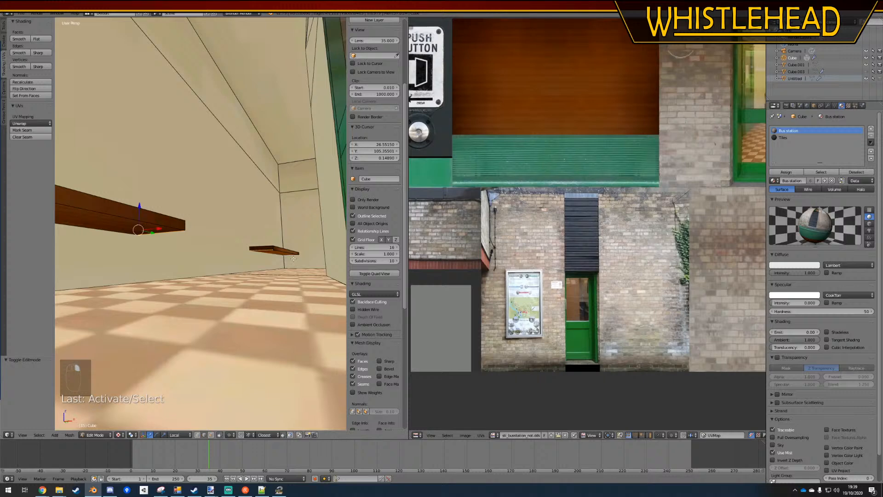
{"action": "key", "text": "e"}
{"action": "key", "text": "z"}
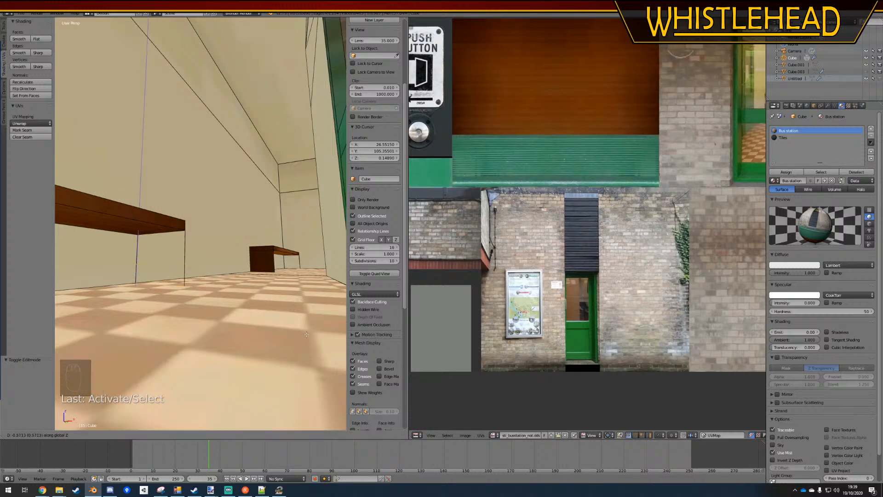
{"action": "left_click", "coordinate": [304, 329]}
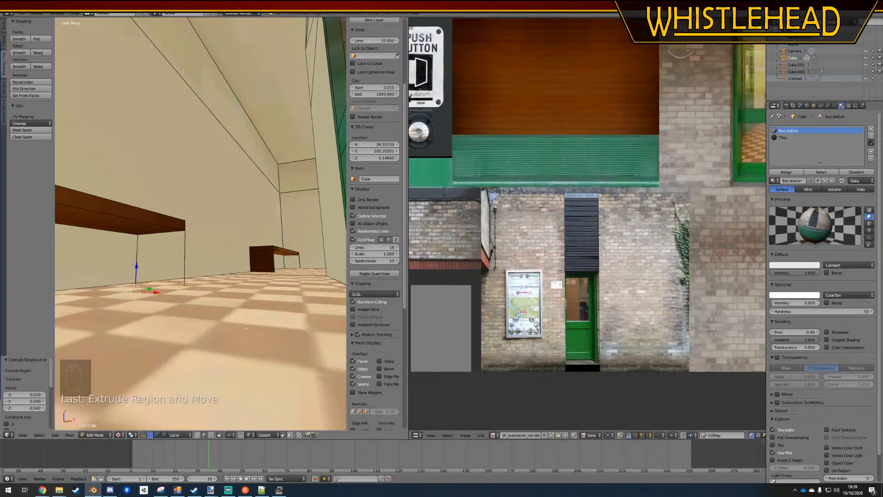
Duplicate the benches' end panels in place and flip the normals of the copies to make the panels double-sided
{"action": "right_click", "coordinate": [291, 262], "text": "shift"}
{"action": "right_click", "coordinate": [159, 262], "text": "shift"}
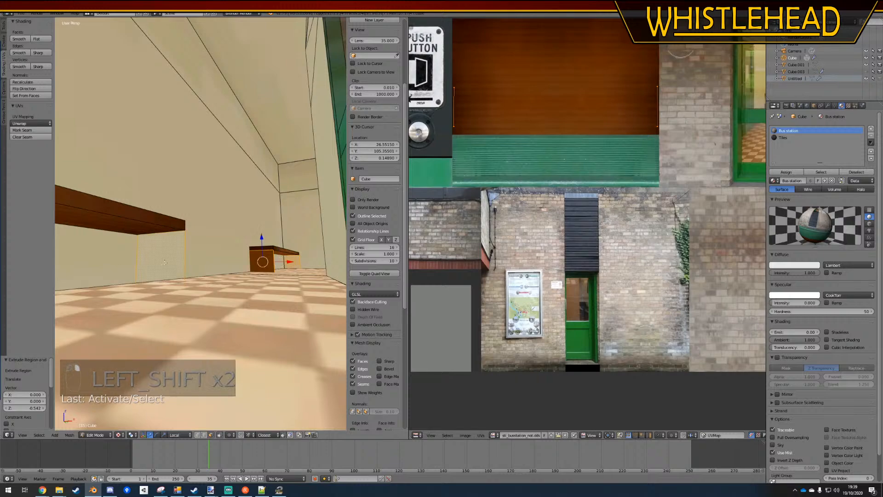
{"action": "middle_click_drag", "start_coordinate": [160, 264], "coordinate": [197, 285]}
{"action": "scroll", "coordinate": [197, 285], "scroll_direction": "down", "scroll_amount": 4}
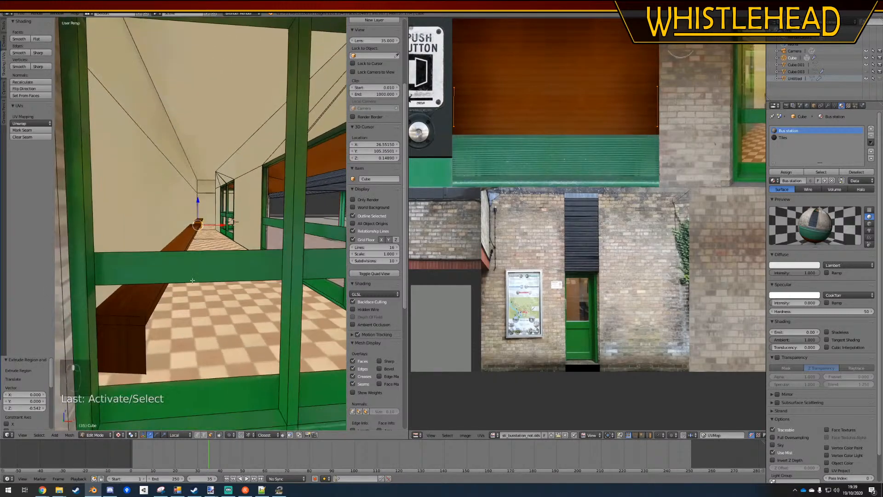
{"action": "right_click", "coordinate": [140, 329], "text": "shift"}
{"action": "middle_click_drag", "start_coordinate": [170, 312], "coordinate": [167, 310]}
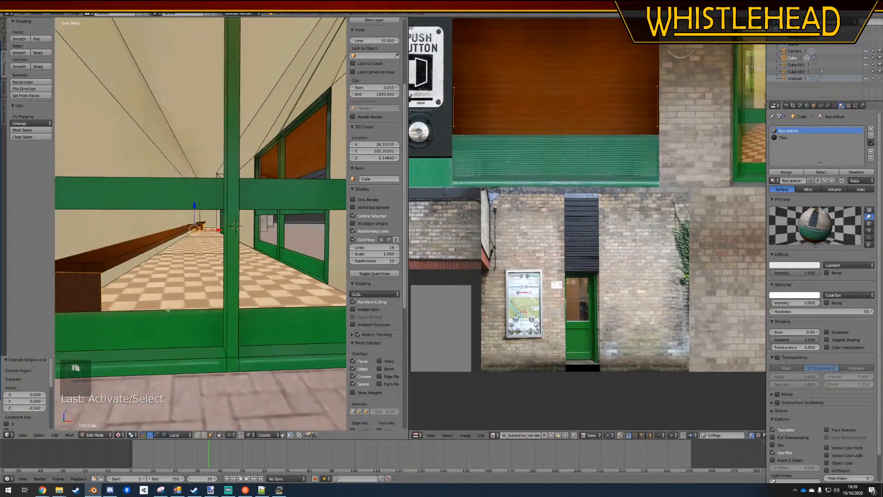
{"action": "key", "text": "shift+d"}
{"action": "right_click", "coordinate": [223, 259]}
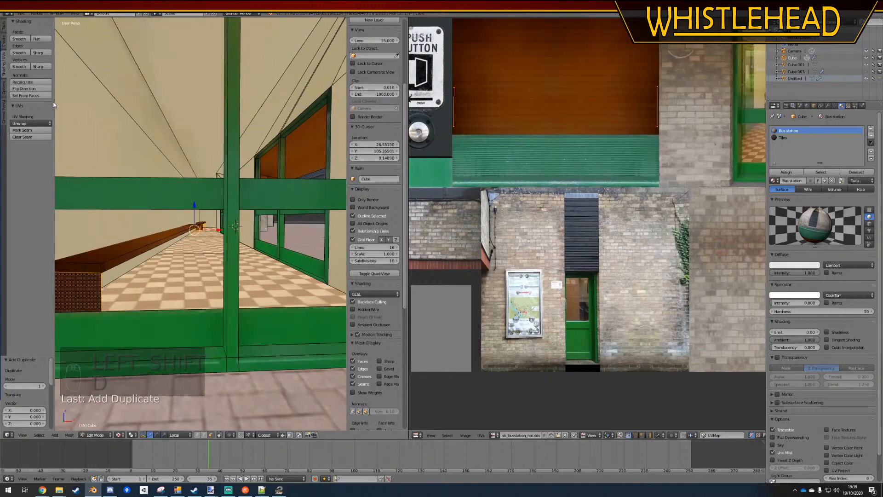
{"action": "left_click", "coordinate": [32, 89]}
Deselect everything, leave Edit Mode, and save the Blender file
{"action": "key", "text": "a"}
{"action": "key", "text": "Tab"}
{"action": "key", "text": "ctrl+s"}
{"action": "scroll", "coordinate": [189, 261], "scroll_direction": "down", "scroll_amount": 5}
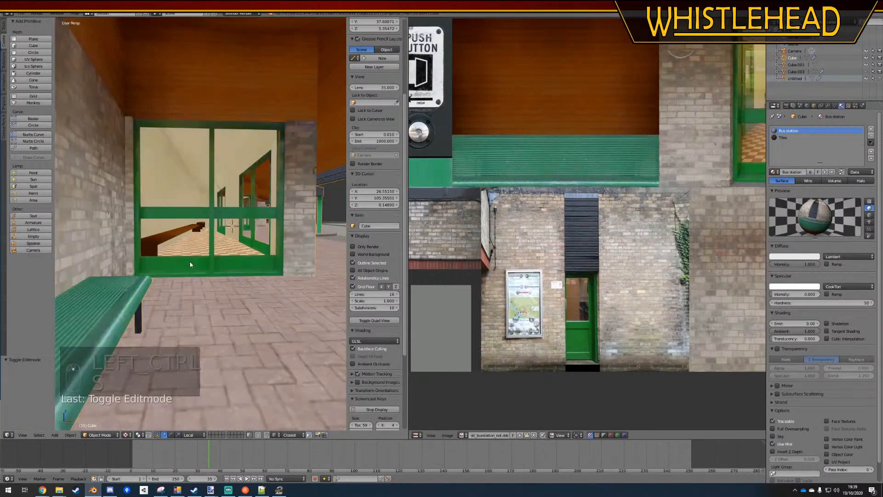
Return the building to Edit Mode and bring the long bench's far end panel into close view
{"action": "scroll", "coordinate": [184, 255], "scroll_direction": "up", "scroll_amount": 4}
{"action": "key", "text": "Tab"}
{"action": "scroll", "coordinate": [183, 249], "scroll_direction": "up", "scroll_amount": 3}
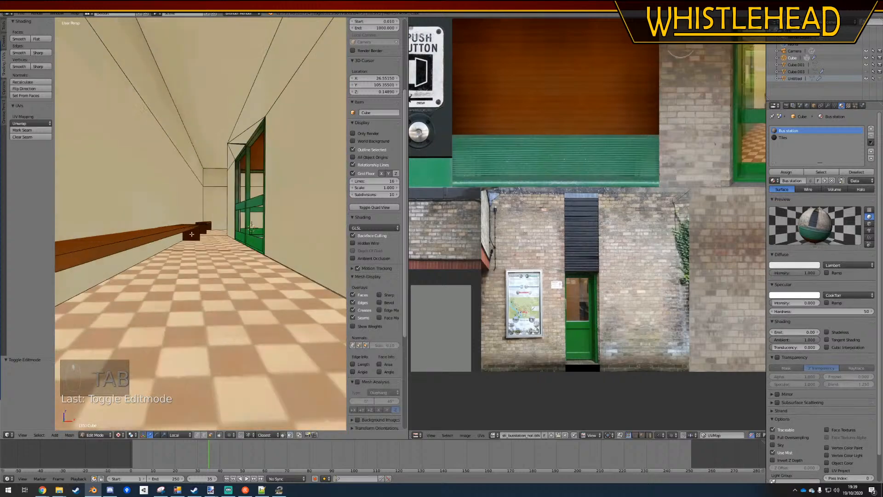
{"action": "right_click", "coordinate": [187, 239]}
{"action": "middle_click_drag", "start_coordinate": [191, 239], "coordinate": [14, 299]}
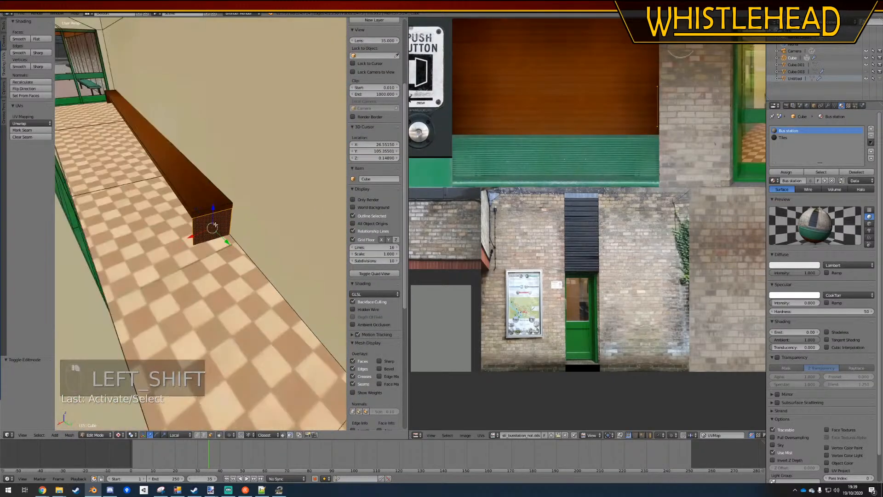
{"action": "right_click", "coordinate": [205, 228], "text": "shift"}
{"action": "right_click", "coordinate": [205, 228], "text": "shift"}
{"action": "middle_click_drag", "start_coordinate": [205, 228], "coordinate": [253, 236]}
{"action": "key", "text": "g"}
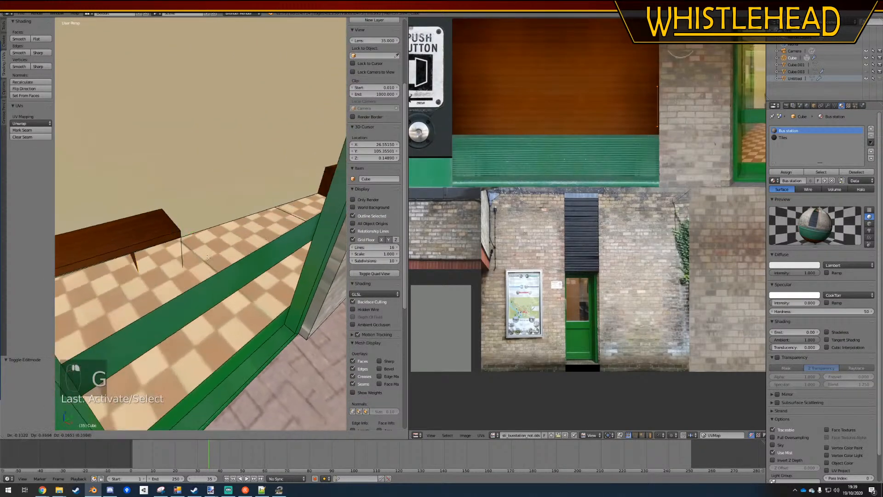
{"action": "left_click", "coordinate": [140, 253]}
Select both overlapping sides of the end panel at the upper end of the long bench
{"action": "scroll", "coordinate": [138, 252], "scroll_direction": "up", "scroll_amount": 6}
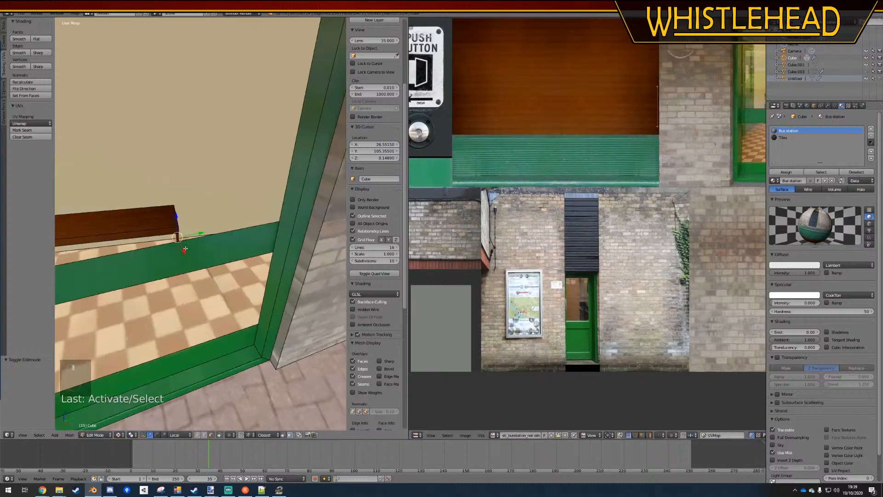
{"action": "scroll", "coordinate": [138, 252], "scroll_direction": "up", "scroll_amount": 4}
{"action": "right_click", "coordinate": [186, 244], "text": "shift"}
{"action": "right_click", "coordinate": [186, 244], "text": "shift"}
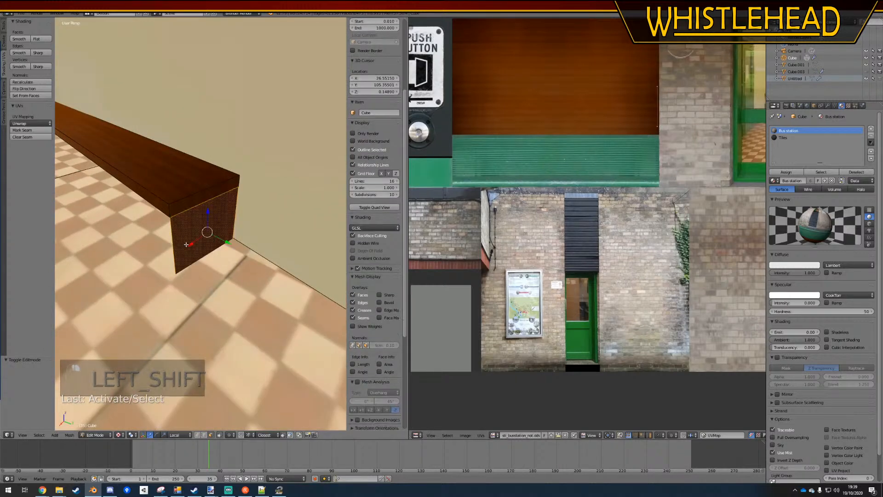
{"action": "left_click", "coordinate": [198, 436]}
{"action": "key", "text": "a"}
{"action": "mouse_move", "coordinate": [177, 210]}
{"action": "left_mouse_down", "text": "ctrl"}
{"action": "mouse_move", "coordinate": [167, 215]}
{"action": "mouse_move", "coordinate": [177, 218]}
{"action": "left_mouse_up", "text": "ctrl"}
{"action": "right_click", "coordinate": [236, 188], "text": "shift"}
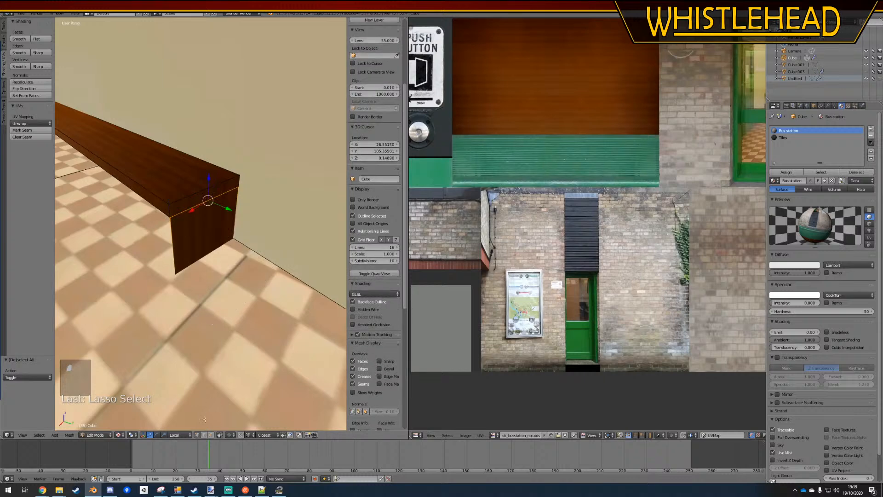
{"action": "left_click_drag", "start_coordinate": [175, 211], "coordinate": [177, 218], "text": "ctrl"}
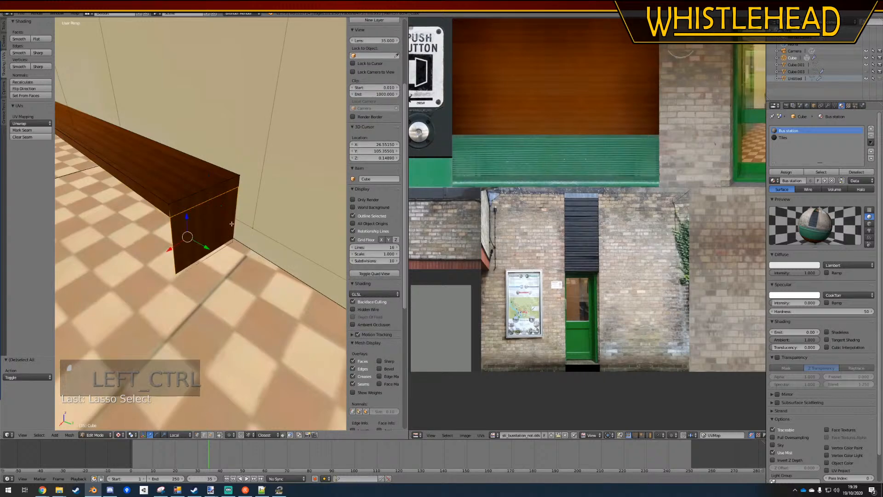
{"action": "left_click_drag", "start_coordinate": [234, 185], "coordinate": [222, 271], "text": "ctrl"}
{"action": "middle_click_drag", "start_coordinate": [164, 262], "coordinate": [191, 246]}
{"action": "right_click", "coordinate": [255, 247], "text": "shift"}
{"action": "middle_click_drag", "start_coordinate": [236, 276], "coordinate": [267, 277]}
{"action": "middle_click_drag", "start_coordinate": [196, 277], "coordinate": [231, 272], "text": "shift"}
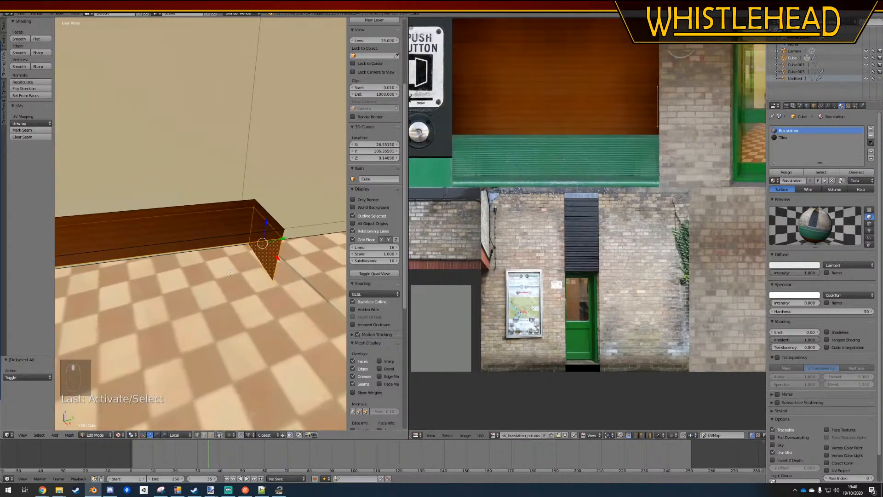
Duplicate the end panel twice in top orthographic view, spacing the copies along the long bench as intermediate supports
{"action": "key", "text": "KP_7"}
{"action": "key", "text": "KP_5"}
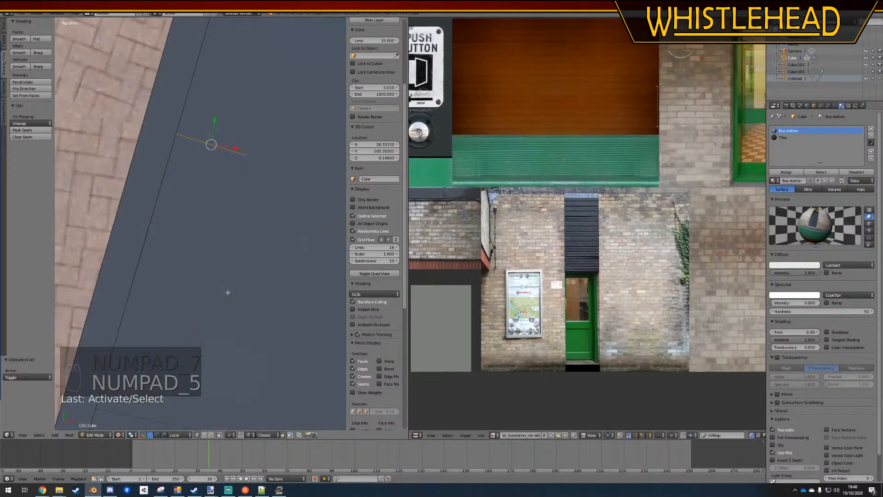
{"action": "middle_click_drag", "start_coordinate": [228, 292], "coordinate": [253, 237], "text": "shift"}
{"action": "key", "text": "shift+d"}
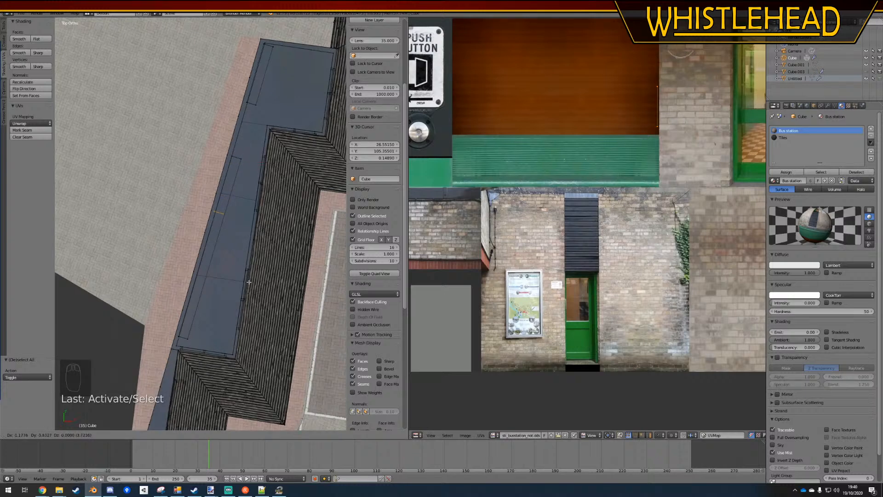
{"action": "key", "text": "shift+d"}
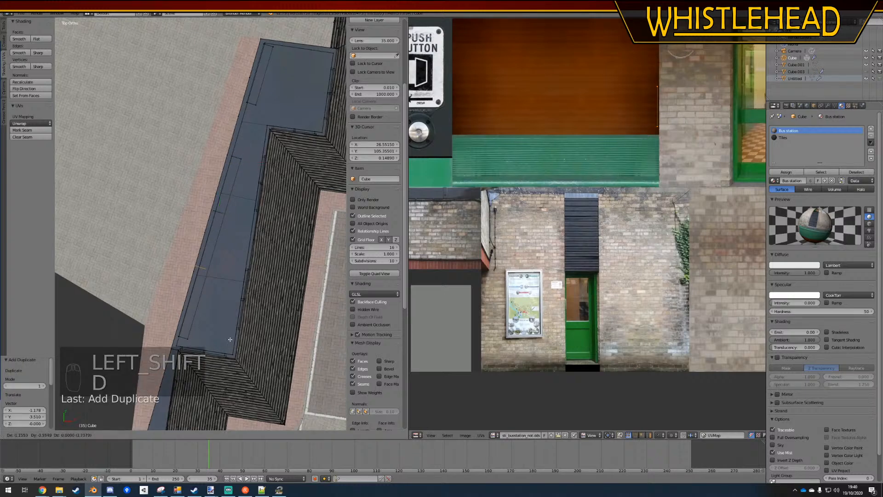
{"action": "left_click", "coordinate": [229, 344]}
Inspect the new supports in perspective, restore textured shading, leave Edit Mode, and save the Blender file
{"action": "key", "text": "KP_5"}
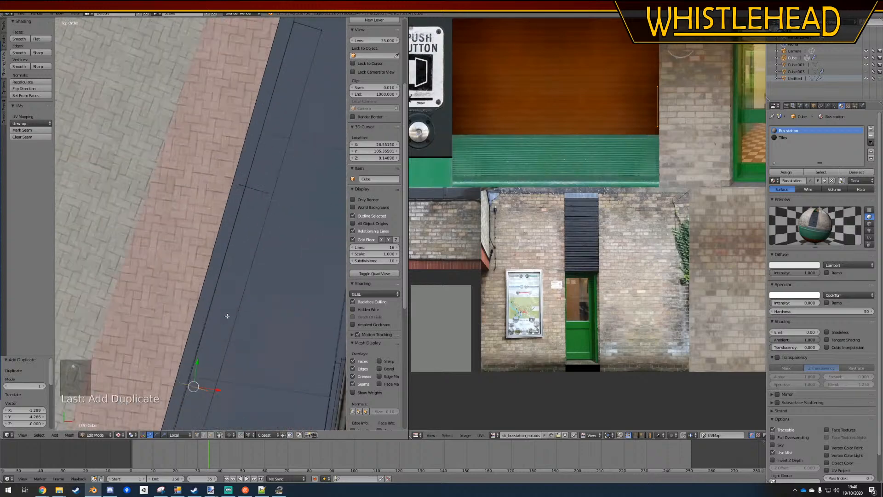
{"action": "middle_click_drag", "start_coordinate": [221, 303], "coordinate": [133, 416]}
{"action": "key", "text": "z"}
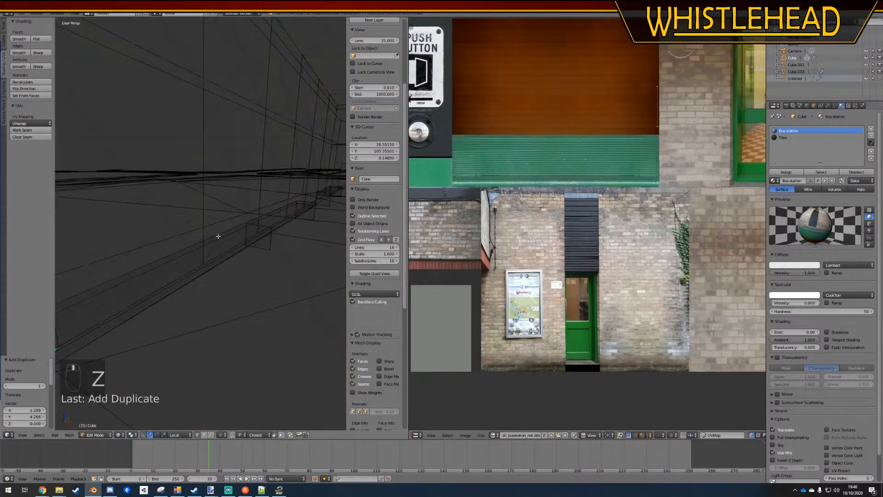
{"action": "key", "text": "z"}
{"action": "left_click", "coordinate": [119, 434]}
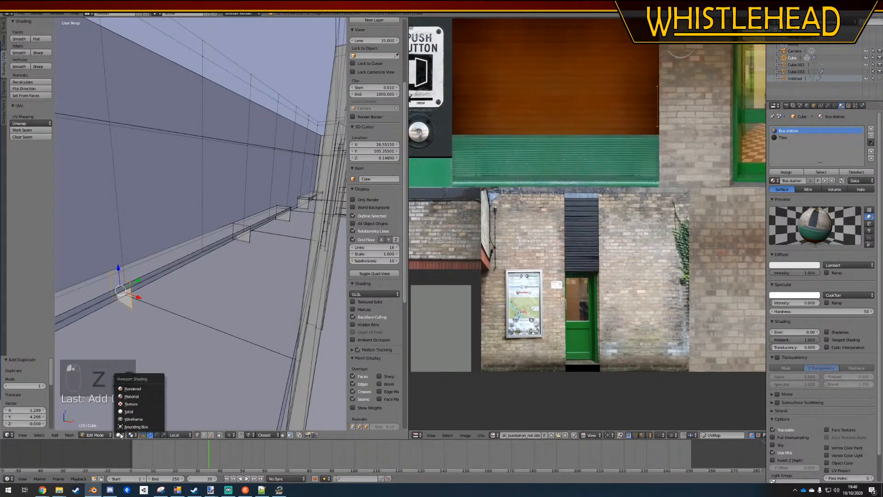
{"action": "left_click", "coordinate": [138, 403]}
{"action": "key", "text": "Tab"}
{"action": "middle_click_drag", "start_coordinate": [271, 244], "coordinate": [223, 262]}
{"action": "scroll", "coordinate": [257, 275], "scroll_direction": "down", "scroll_amount": 4}
{"action": "key", "text": "ctrl+s"}
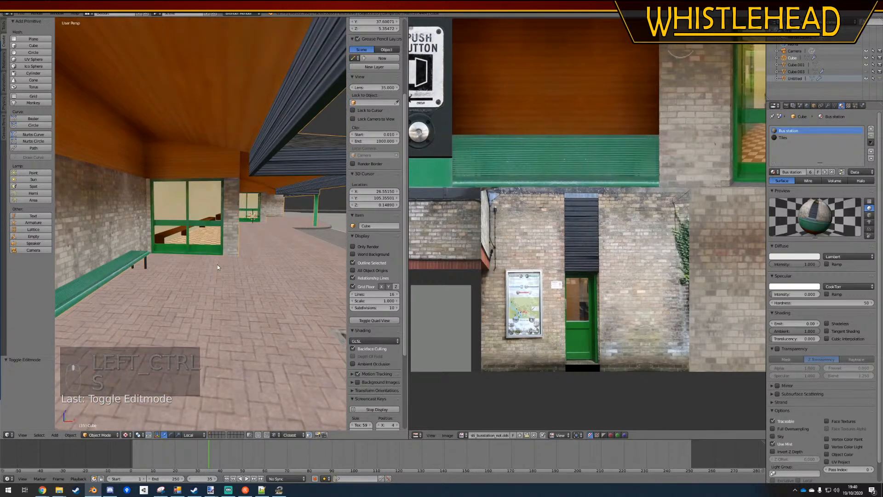
Switch to the bus station texture in paint.net and dismiss the pending save dialog
{"action": "mouse_move", "coordinate": [210, 492]}
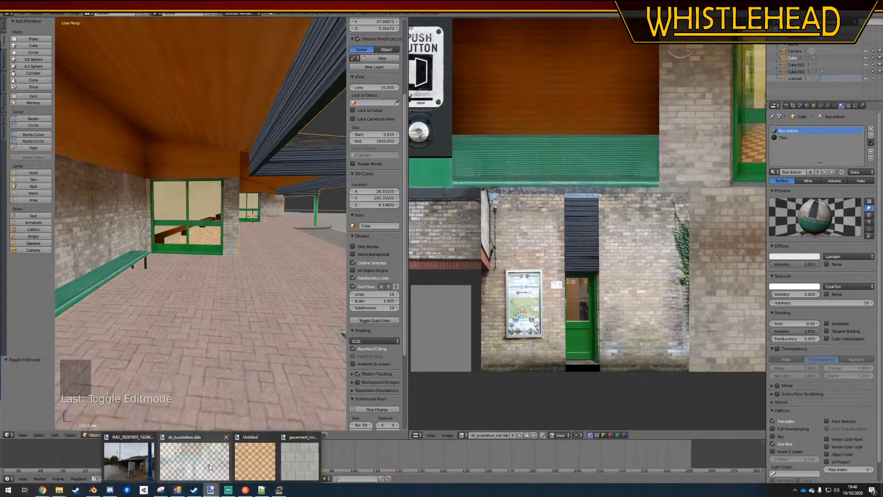
{"action": "left_click", "coordinate": [131, 464]}
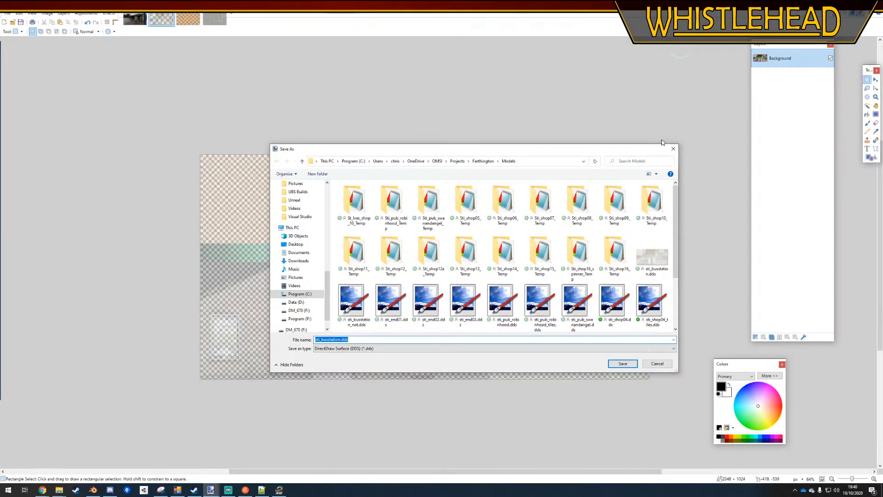
{"action": "left_click", "coordinate": [673, 150]}
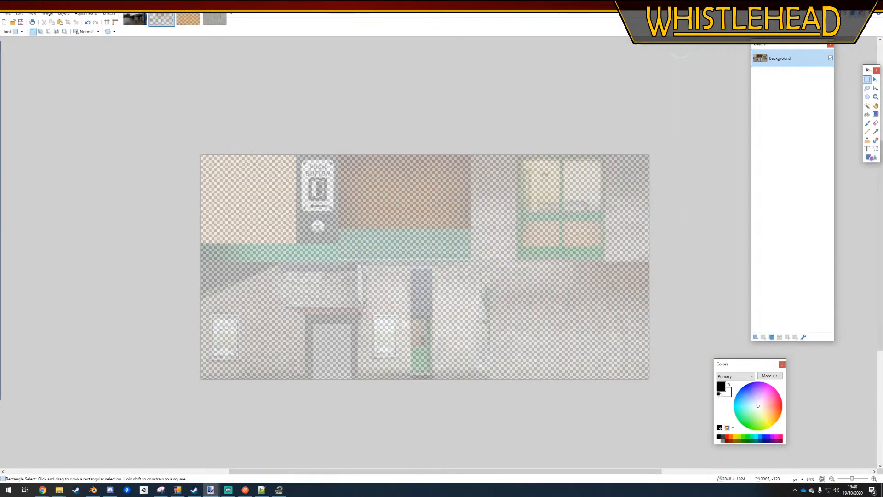
Sample the grey of the doorway panel as the primary colour, with the detailed colour values shown
{"action": "left_click", "coordinate": [876, 131]}
{"action": "left_click", "coordinate": [337, 352]}
{"action": "scroll", "coordinate": [372, 401], "scroll_direction": "up", "scroll_amount": 3, "text": "ctrl"}
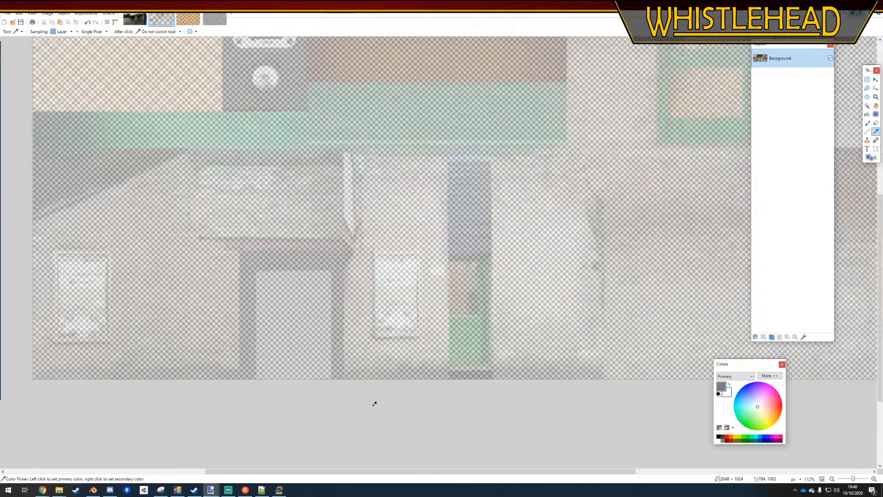
{"action": "left_click", "coordinate": [770, 376]}
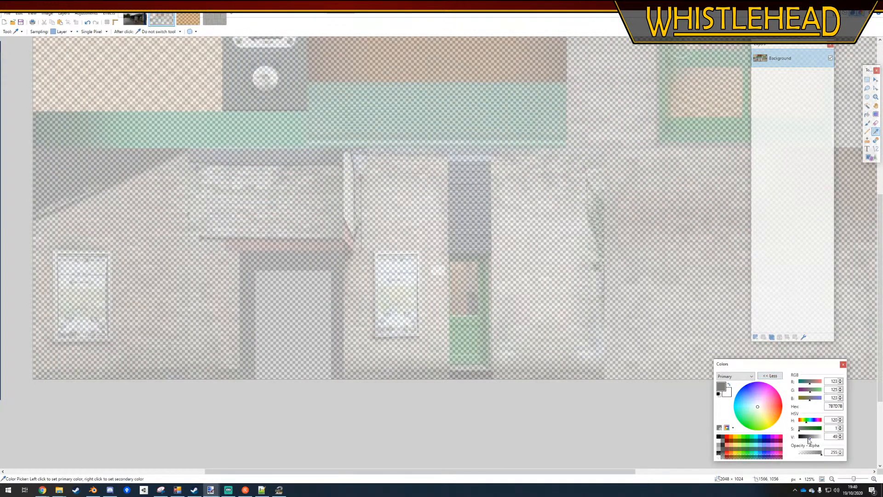
{"action": "left_click", "coordinate": [808, 436]}
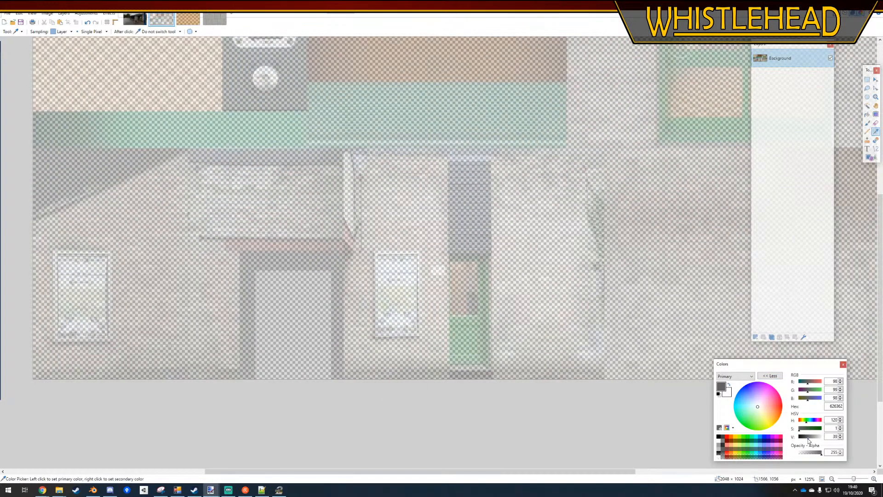
{"action": "left_click", "coordinate": [310, 323]}
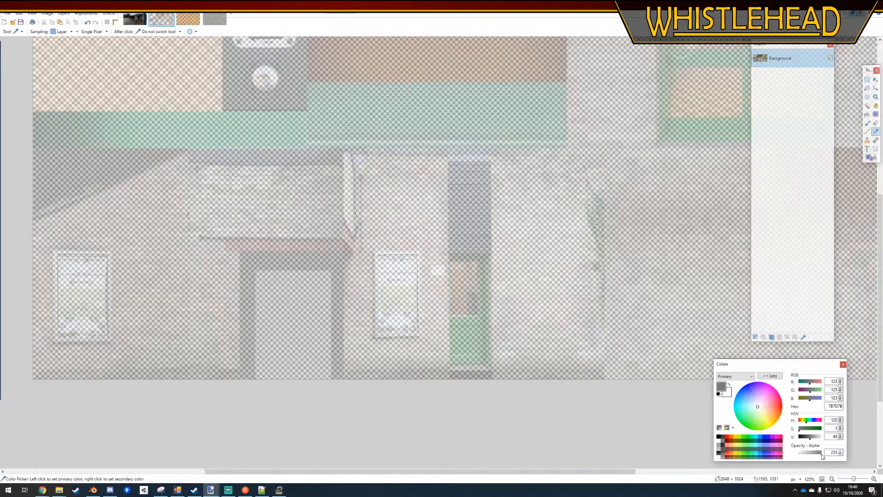
Try filling a new layer with the sampled grey, and undo both the fill and the layer
{"action": "left_click", "coordinate": [866, 114]}
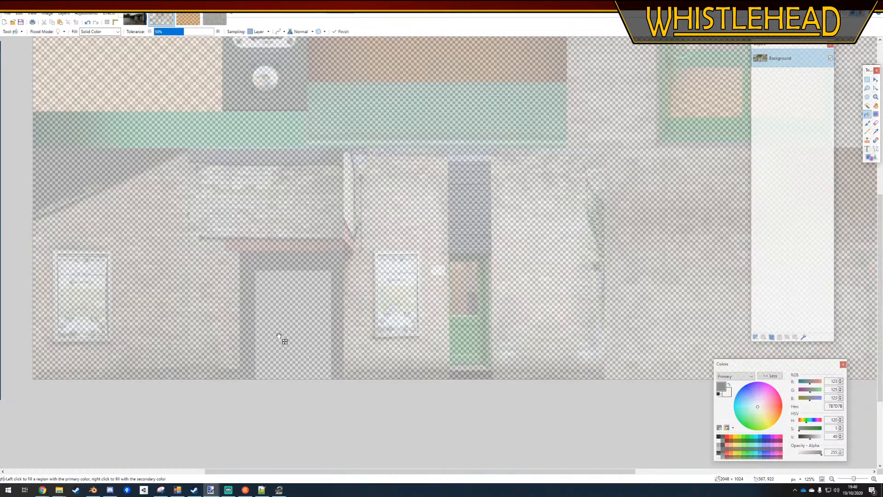
{"action": "left_click", "coordinate": [755, 337]}
{"action": "left_click", "coordinate": [301, 321]}
{"action": "scroll", "coordinate": [362, 362], "scroll_direction": "down", "scroll_amount": 6, "text": "ctrl"}
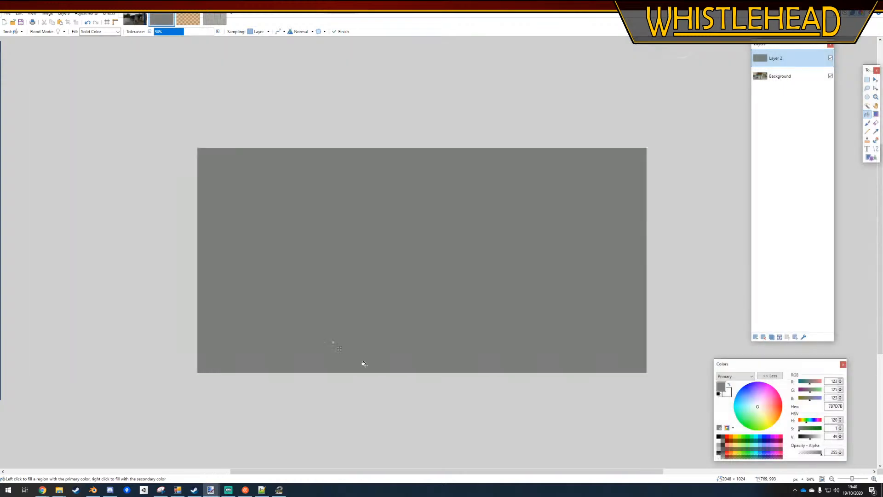
{"action": "key", "text": "ctrl+z"}
{"action": "scroll", "coordinate": [374, 345], "scroll_direction": "up", "scroll_amount": 5, "text": "ctrl"}
{"action": "key", "text": "ctrl+z"}
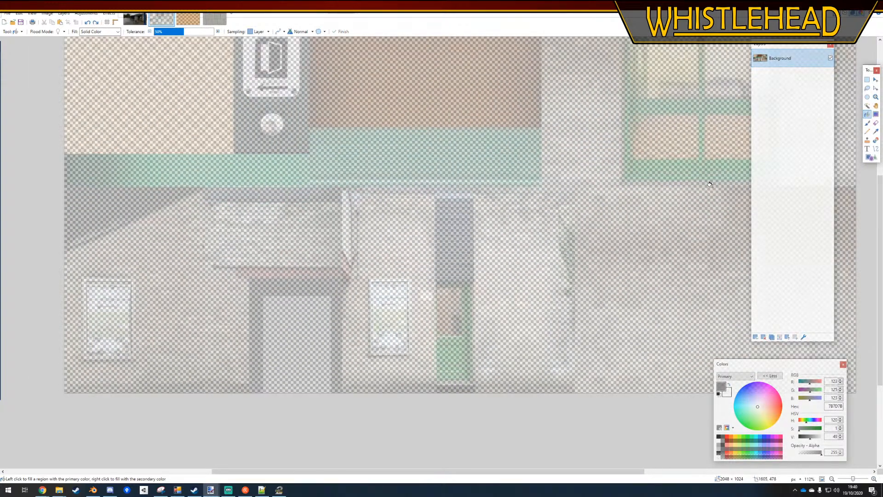
Darken the sampled doorway grey to a value of 44 and flood-fill the doorway panel with it
{"action": "left_click", "coordinate": [875, 132]}
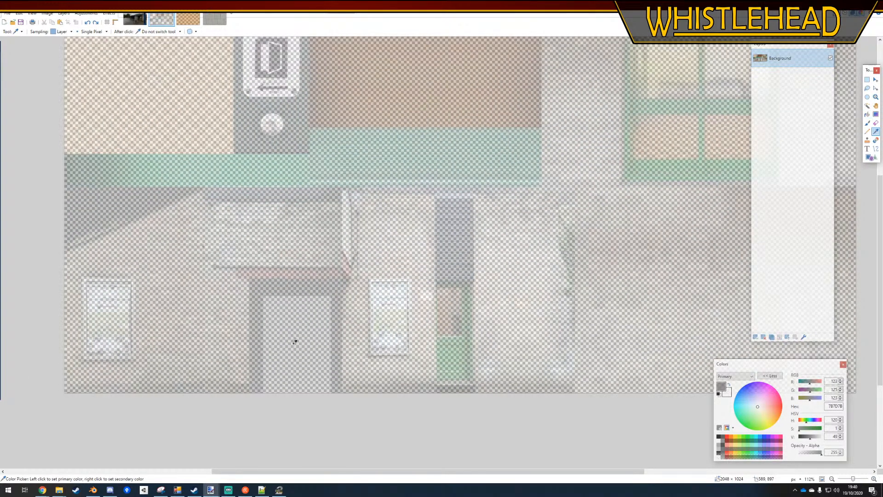
{"action": "scroll", "coordinate": [473, 235], "scroll_direction": "up", "scroll_amount": 1, "text": "ctrl"}
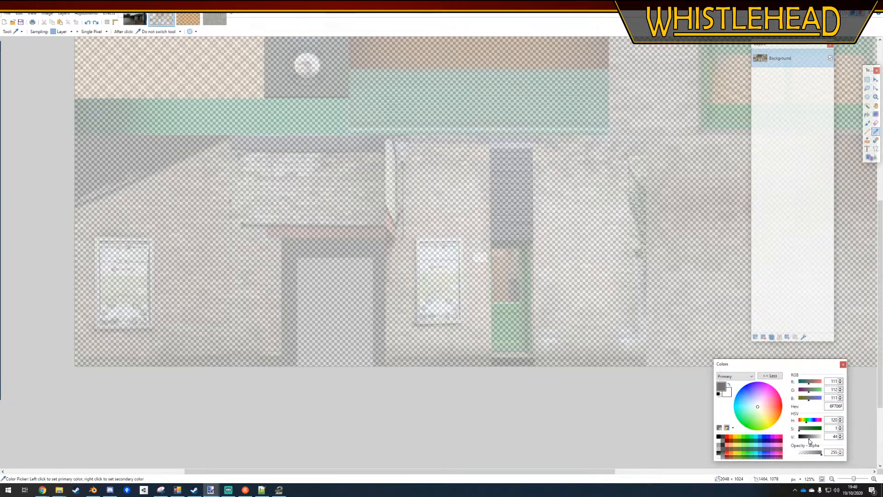
{"action": "left_click", "coordinate": [867, 114]}
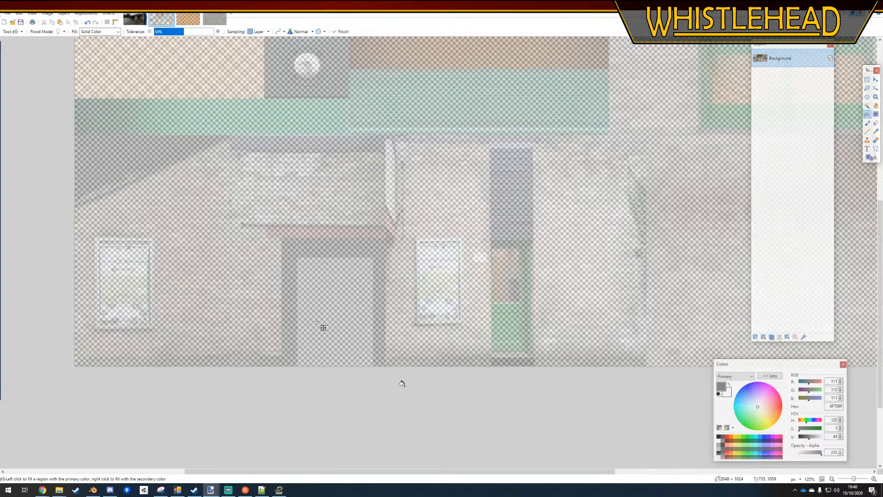
{"action": "scroll", "coordinate": [401, 383], "scroll_direction": "down", "scroll_amount": 4, "text": "ctrl"}
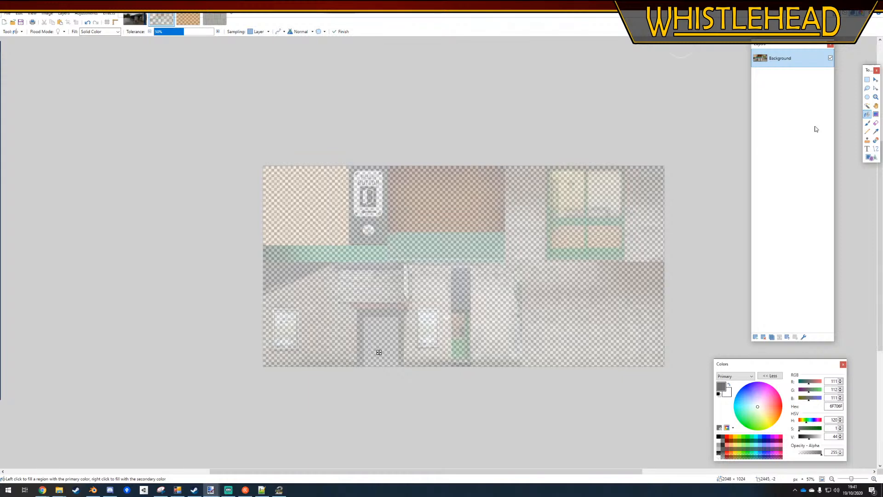
{"action": "left_click", "coordinate": [868, 80]}
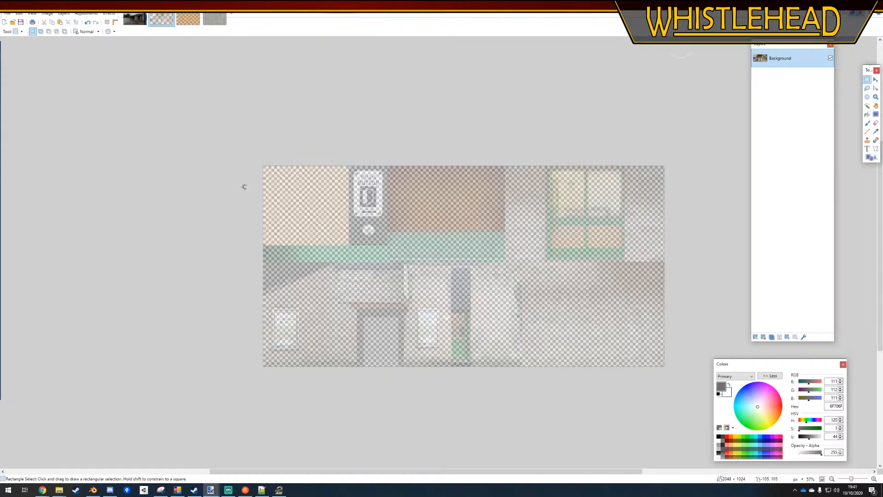
Set the Background layer's opacity to 100
{"action": "scroll", "coordinate": [257, 191], "scroll_direction": "down", "scroll_amount": 1, "text": "ctrl"}
{"action": "left_click", "coordinate": [803, 337]}
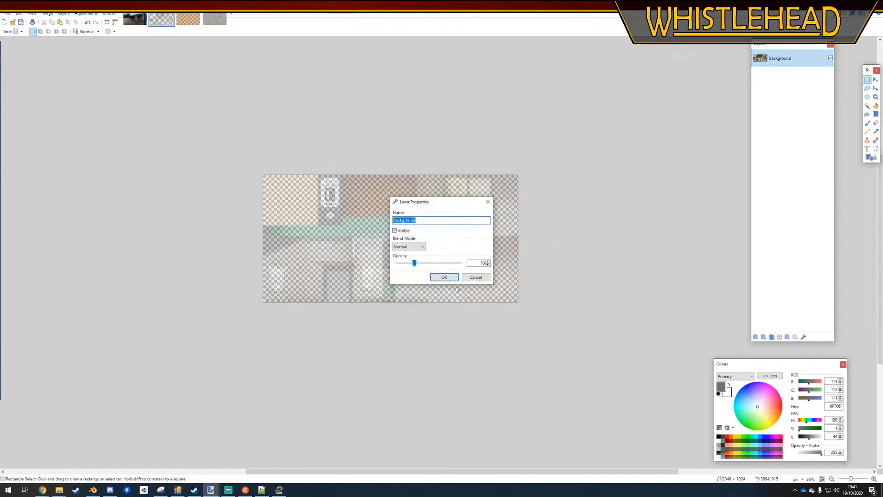
{"action": "double_click", "coordinate": [478, 265]}
{"action": "type", "text": "100"}
{"action": "key", "text": "Return"}
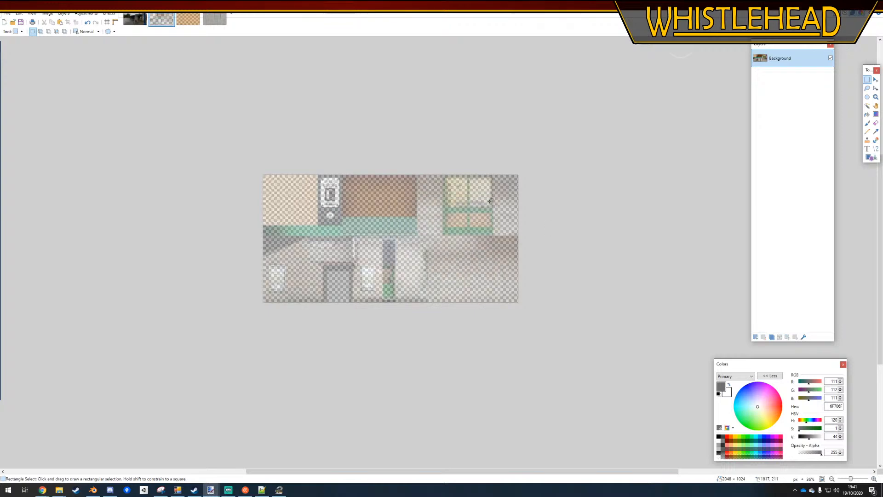
Save the texture as sti_busstation.dds in the Models folder, overwriting the existing file with the offered DDS settings
{"action": "left_click", "coordinate": [7, 13]}
{"action": "left_click", "coordinate": [21, 63]}
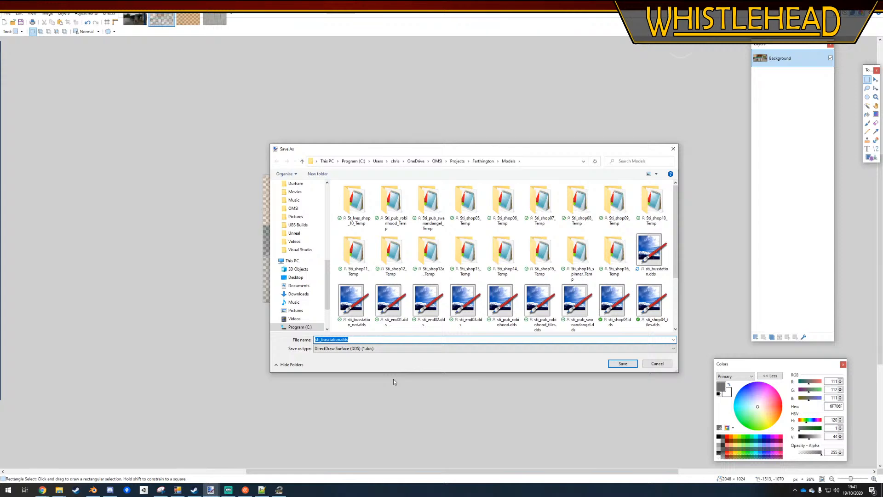
{"action": "key", "text": "Return"}
{"action": "key", "text": "Return"}
{"action": "key", "text": "Return"}
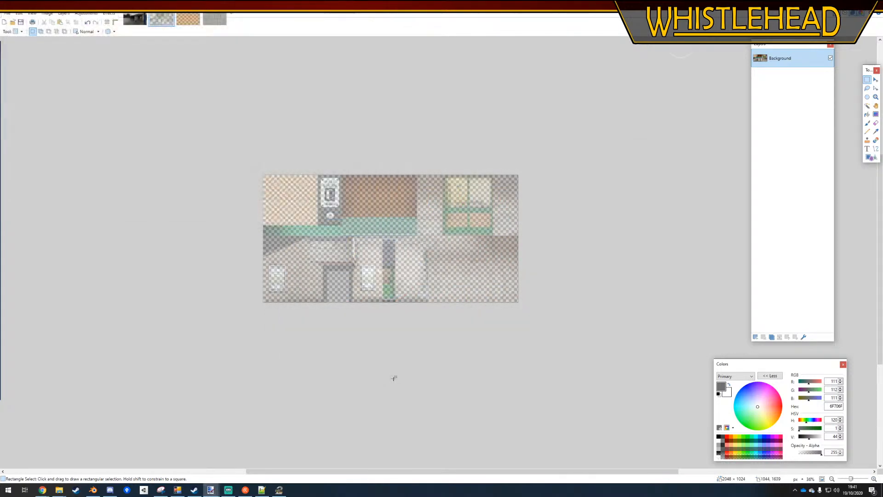
Switch to the OMSI 2 Editor, close it, and return to Blender
{"action": "left_click", "coordinate": [278, 489]}
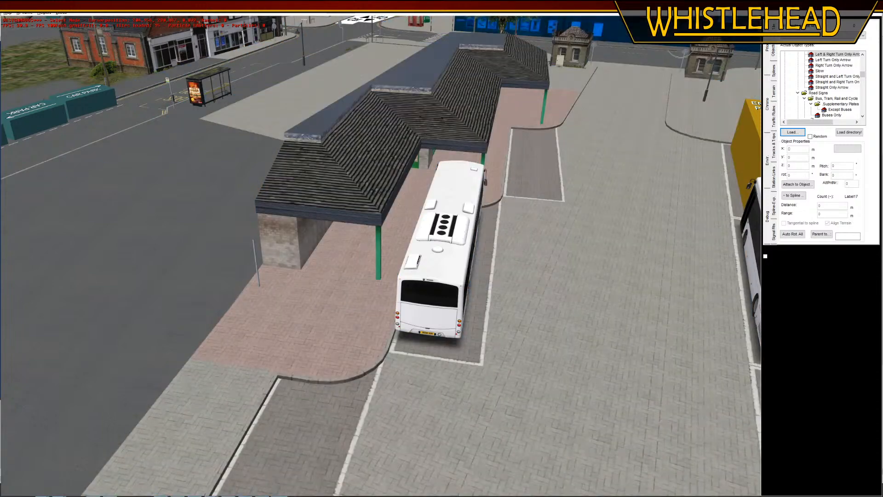
{"action": "left_click", "coordinate": [423, 253]}
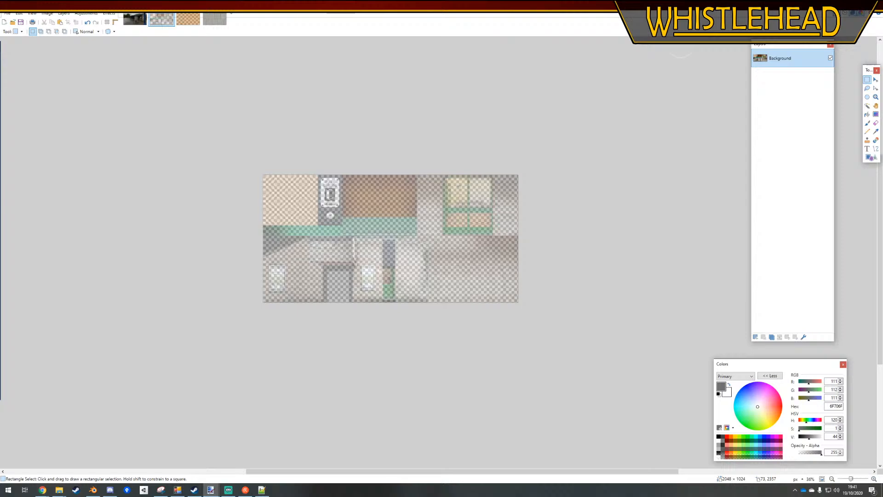
{"action": "left_click", "coordinate": [828, 5]}
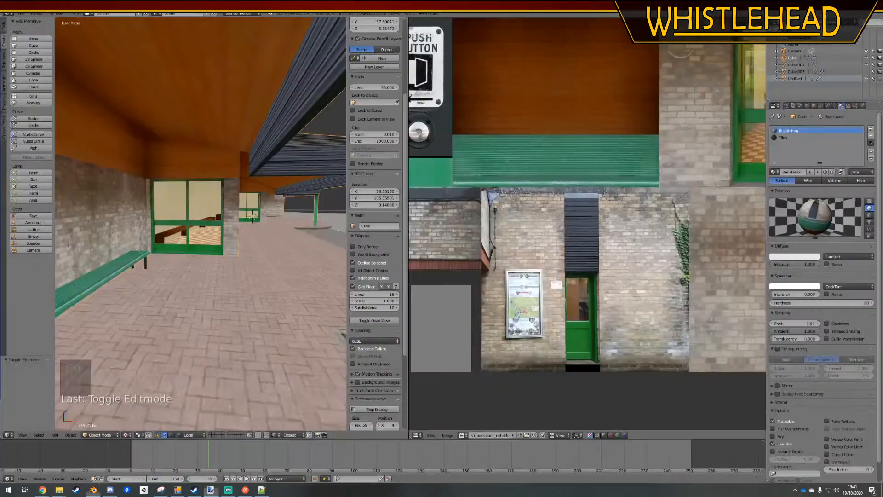
Bring the bench against the brick wall at the station's near end into close view in Edit Mode
{"action": "middle_click_drag", "start_coordinate": [237, 265], "coordinate": [213, 280]}
{"action": "scroll", "coordinate": [221, 295], "scroll_direction": "down", "scroll_amount": 7}
{"action": "middle_click_drag", "start_coordinate": [233, 316], "coordinate": [226, 248], "text": "shift"}
{"action": "scroll", "coordinate": [221, 235], "scroll_direction": "up", "scroll_amount": 8}
{"action": "middle_click_drag", "start_coordinate": [216, 225], "coordinate": [199, 196]}
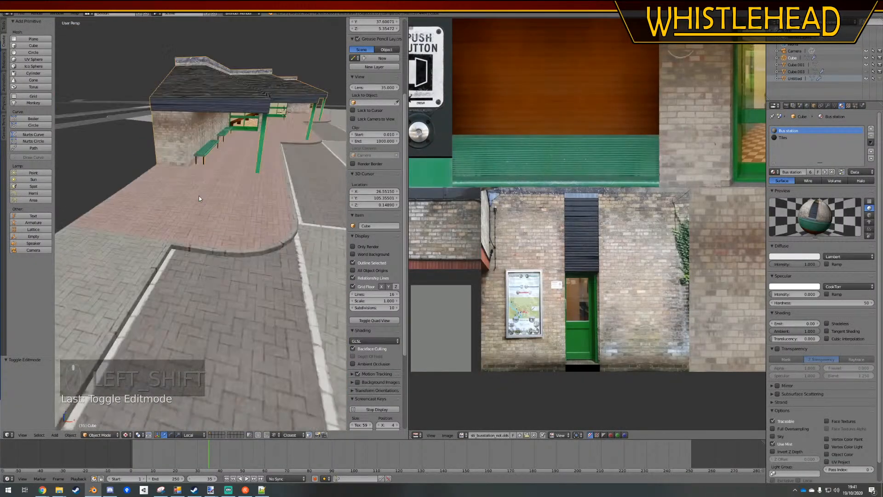
{"action": "key", "text": "Tab"}
{"action": "scroll", "coordinate": [207, 142], "scroll_direction": "up", "scroll_amount": 5}
{"action": "middle_click_drag", "start_coordinate": [217, 138], "coordinate": [223, 177], "text": "shift"}
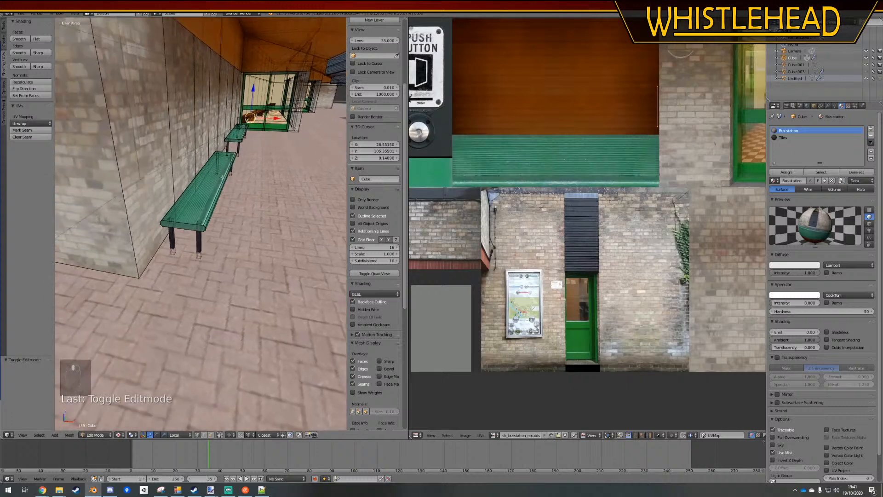
Select the whole near-end bench, including its green seat and all of its supports, as linked geometry
{"action": "key", "text": "l"}
{"action": "key", "text": "l"}
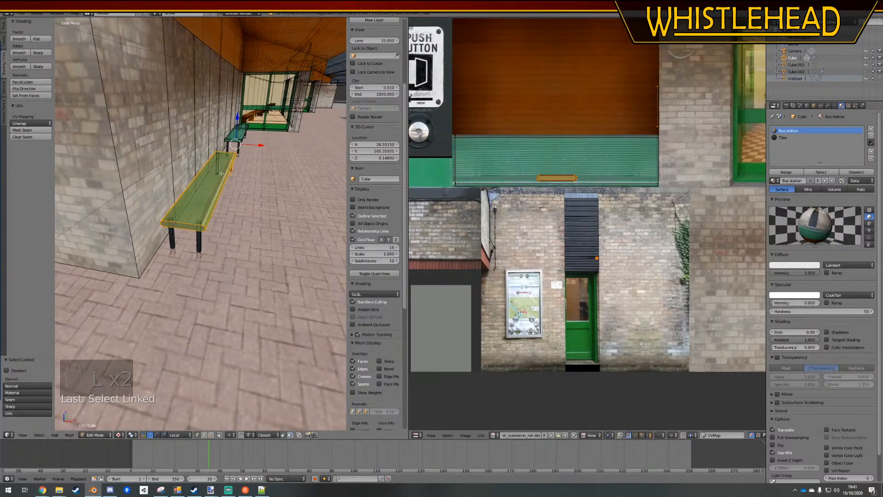
{"action": "key", "text": "a"}
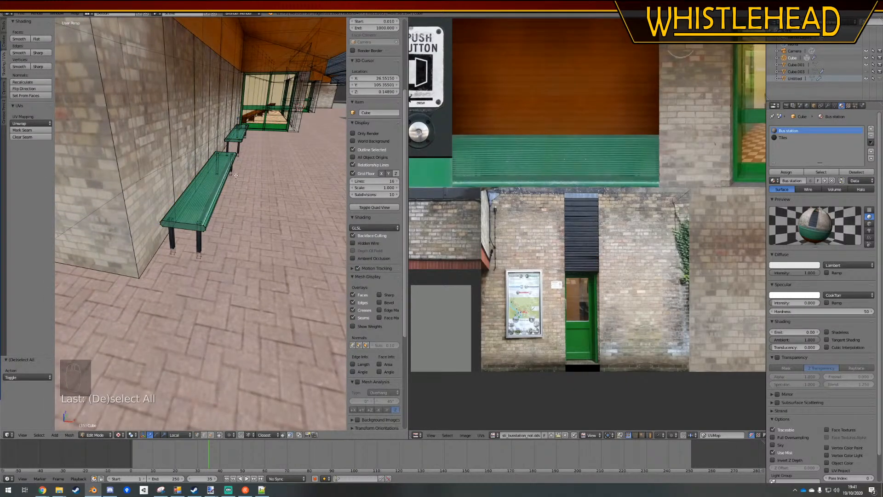
{"action": "key", "text": "l"}
{"action": "key", "text": "l"}
{"action": "key", "text": "l"}
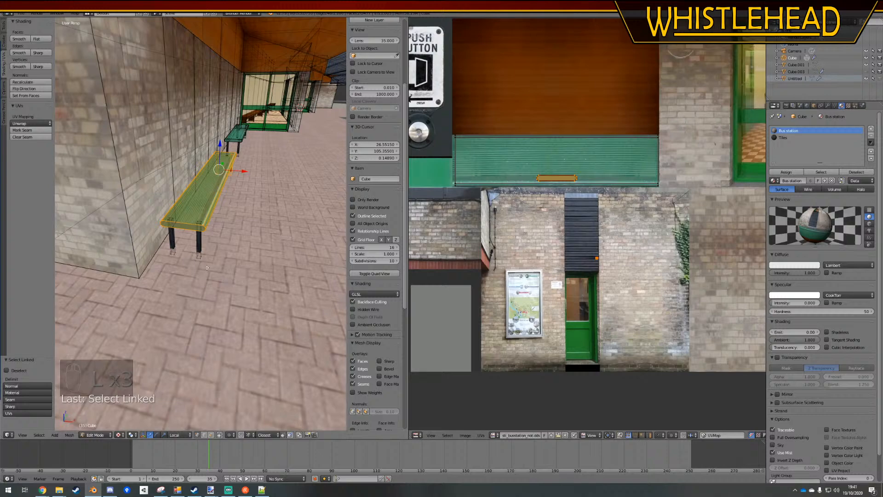
{"action": "key", "text": "l"}
{"action": "key", "text": "l"}
{"action": "key", "text": "l"}
Duplicate the bench in top orthographic view and place the copy on the outer edge of the brick paving beyond the roof
{"action": "key", "text": "KP_7"}
{"action": "key", "text": "KP_5"}
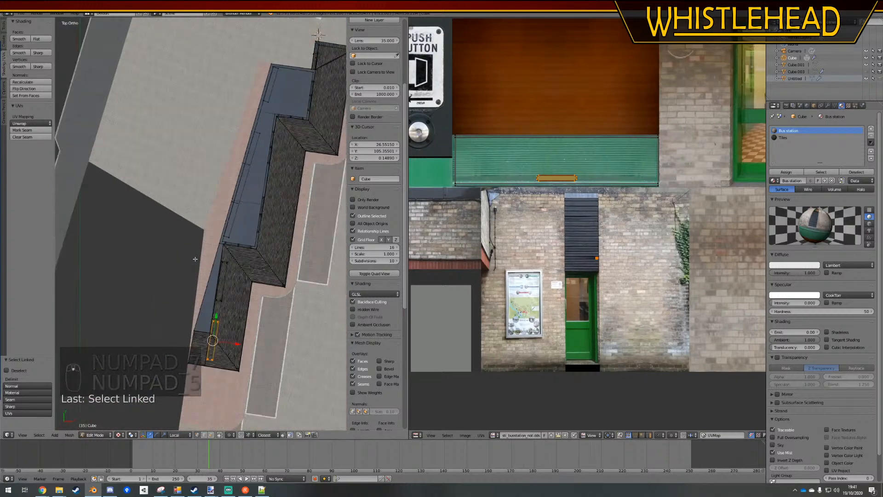
{"action": "scroll", "coordinate": [225, 275], "scroll_direction": "down", "scroll_amount": 3}
{"action": "scroll", "coordinate": [258, 247], "scroll_direction": "up", "scroll_amount": 3}
{"action": "scroll", "coordinate": [259, 247], "scroll_direction": "up", "scroll_amount": 4}
{"action": "middle_click_drag", "start_coordinate": [258, 247], "coordinate": [239, 209], "text": "shift"}
{"action": "scroll", "coordinate": [240, 209], "scroll_direction": "up", "scroll_amount": 2}
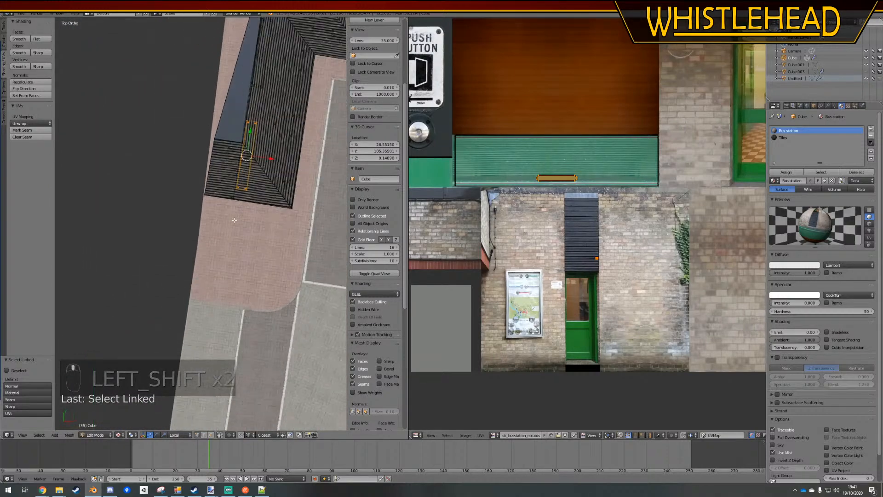
{"action": "key", "text": "shift+d"}
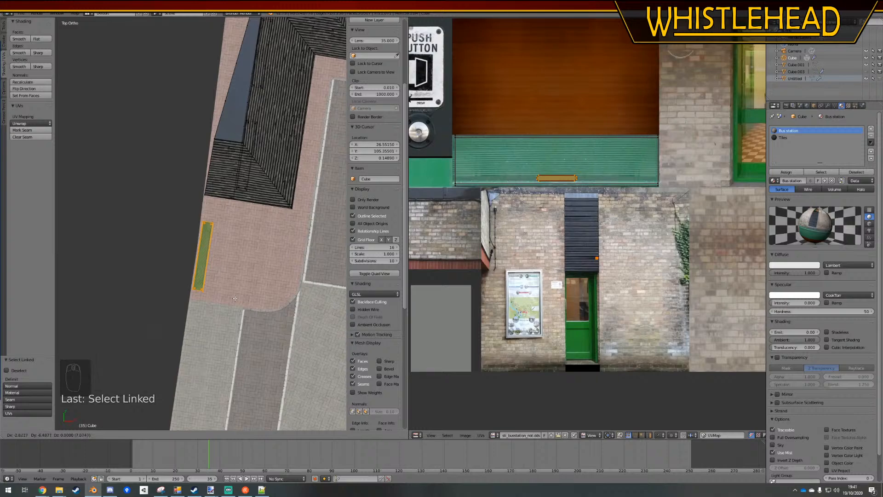
{"action": "left_click", "coordinate": [239, 301]}
Leave Edit Mode, inspect the new outdoor bench in perspective view, and save the Blender file over the existing one
{"action": "scroll", "coordinate": [246, 299], "scroll_direction": "down", "scroll_amount": 2}
{"action": "key", "text": "Tab"}
{"action": "middle_click_drag", "start_coordinate": [244, 279], "coordinate": [233, 238]}
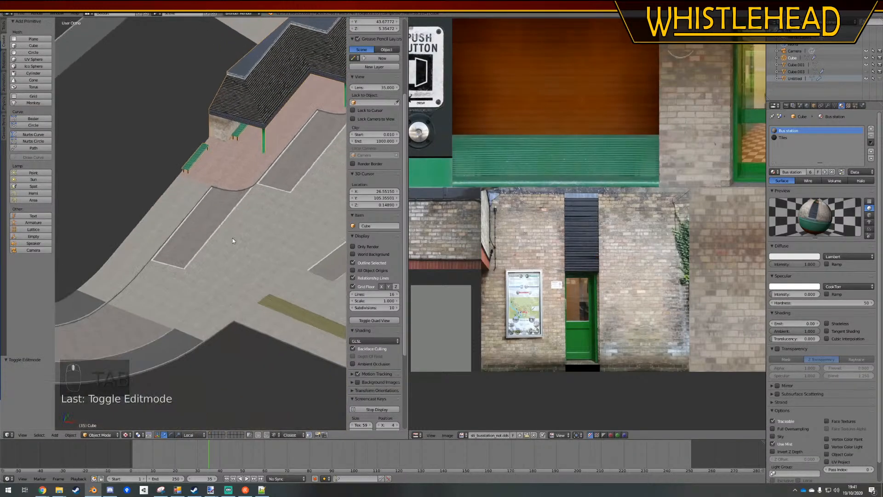
{"action": "key", "text": "a"}
{"action": "key", "text": "a"}
{"action": "key", "text": "KP_5"}
{"action": "scroll", "coordinate": [233, 237], "scroll_direction": "up", "scroll_amount": 2}
{"action": "middle_click_drag", "start_coordinate": [249, 169], "coordinate": [221, 239], "text": "shift"}
{"action": "middle_click_drag", "start_coordinate": [221, 239], "coordinate": [192, 252]}
{"action": "key", "text": "ctrl+s"}
{"action": "left_click", "coordinate": [195, 256]}
{"action": "mouse_move", "coordinate": [239, 238]}
{"action": "middle_mouse_down"}
{"action": "mouse_move", "coordinate": [189, 233]}
{"action": "mouse_move", "coordinate": [247, 253]}
{"action": "mouse_move", "coordinate": [221, 253]}
{"action": "mouse_move", "coordinate": [208, 250]}
{"action": "mouse_move", "coordinate": [332, 255]}
{"action": "mouse_move", "coordinate": [241, 231]}
{"action": "middle_mouse_up"}
{"action": "scroll", "coordinate": [202, 242], "scroll_direction": "down", "scroll_amount": 4}
{"action": "key", "text": "ctrl+s"}
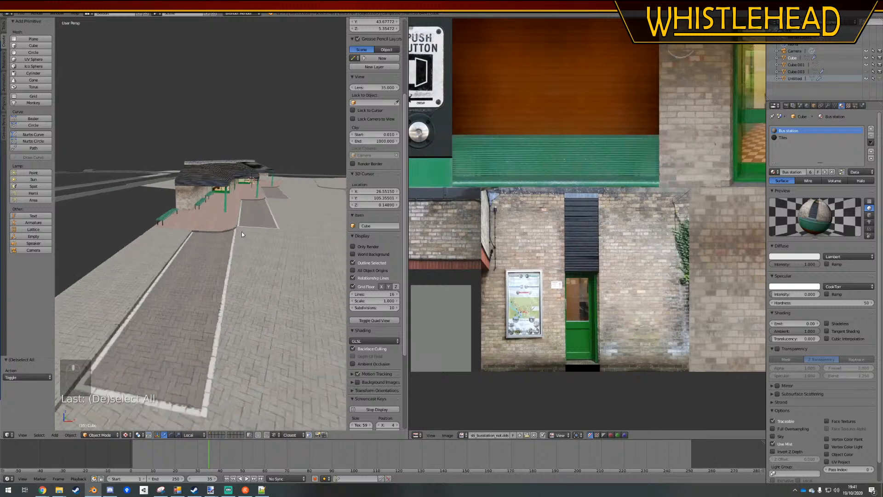
{"action": "key", "text": "ctrl+s"}
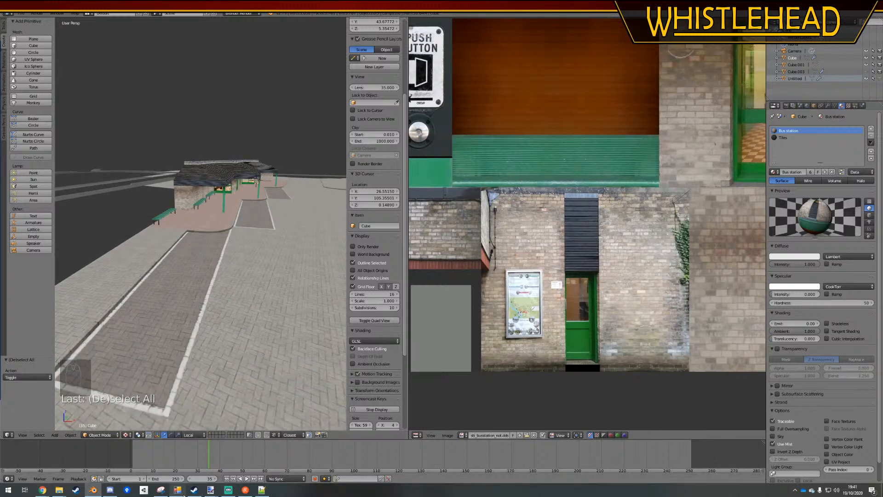
Create the FarthingtonBusStation scenery object in the OMSI 2 Sceneryobject Creation Utility and confirm the output path
{"action": "left_click", "coordinate": [177, 489]}
{"action": "left_click", "coordinate": [434, 313]}
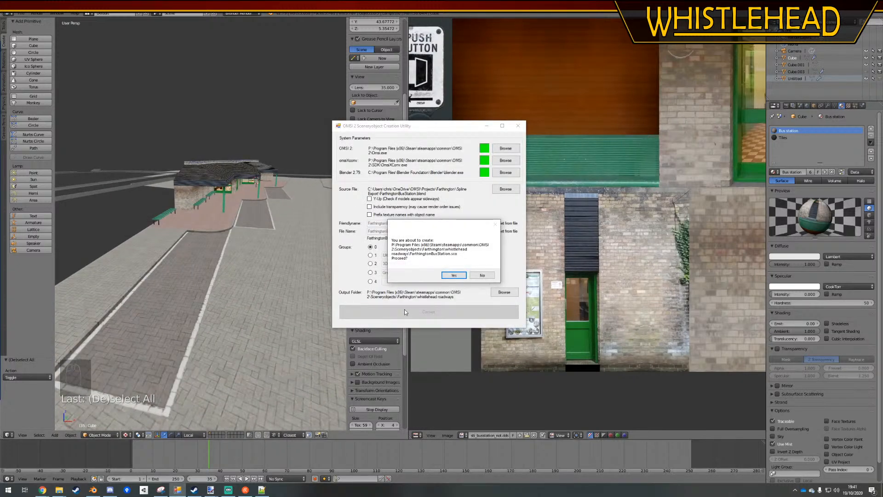
{"action": "left_click", "coordinate": [450, 275]}
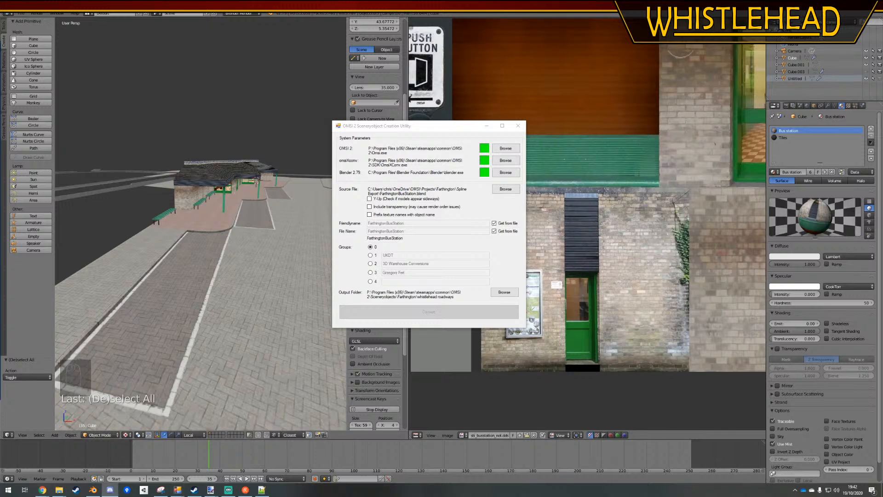
Export the bus station's new files with the option that does not overwrite the existing SCO
{"action": "left_click", "coordinate": [394, 165]}
{"action": "left_click", "coordinate": [380, 175]}
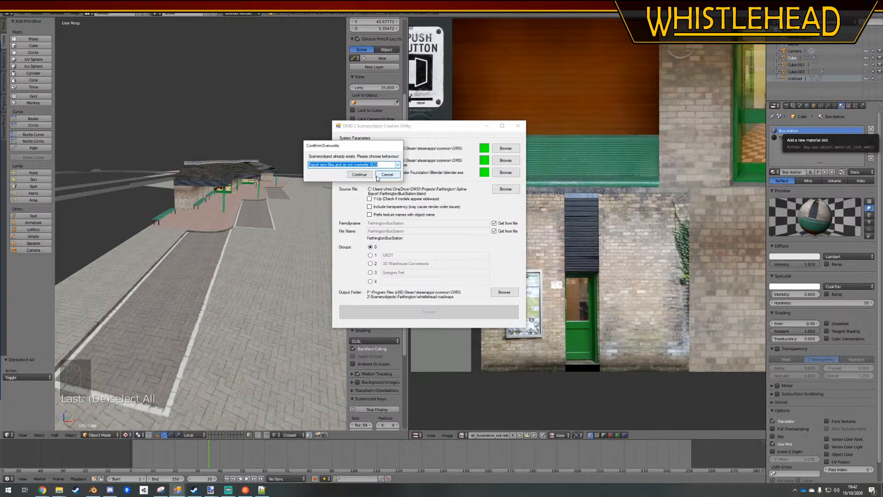
{"action": "left_click", "coordinate": [386, 177]}
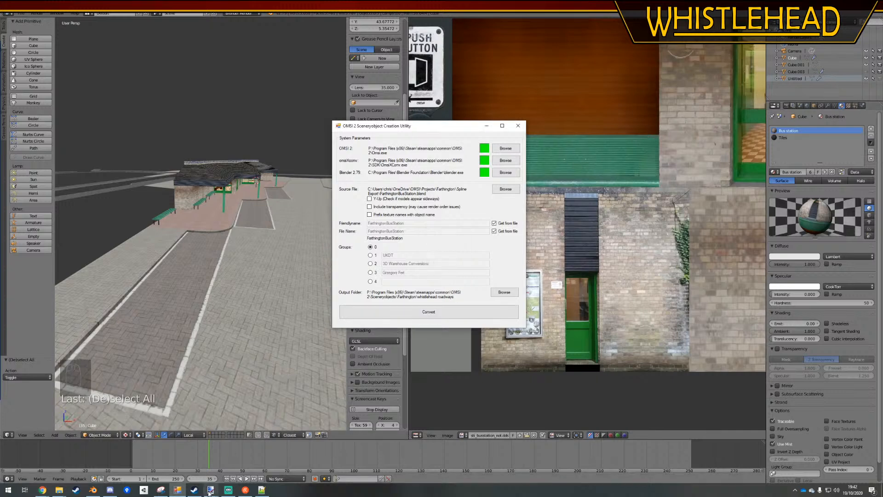
Launch the OMSI 2 Editor from the Steam library and continue with the last edited Farthington_1_dev map
{"action": "left_click", "coordinate": [194, 494]}
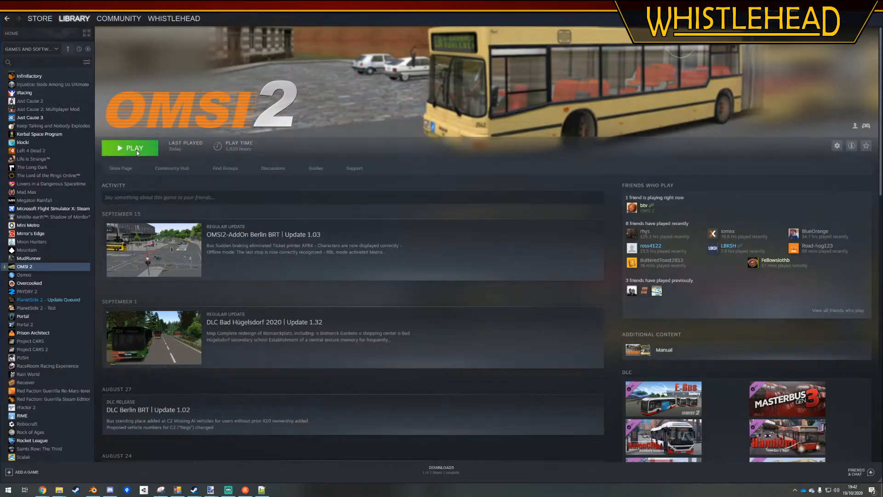
{"action": "left_click", "coordinate": [137, 149]}
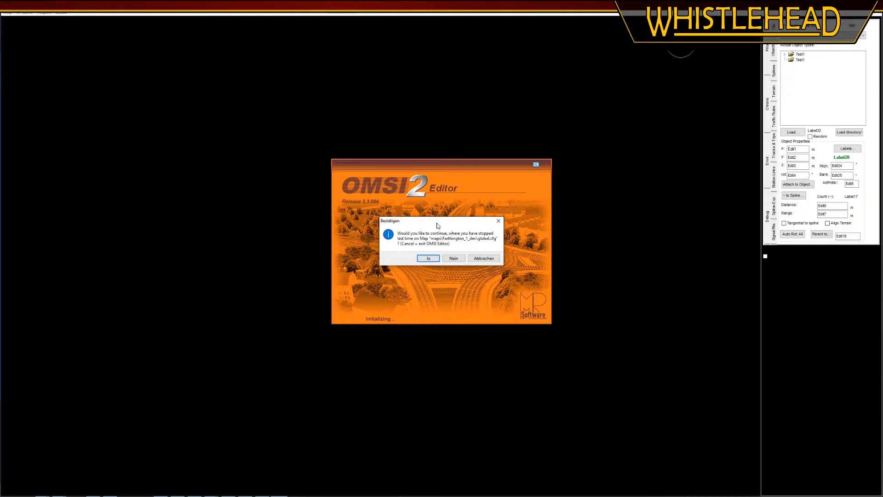
{"action": "key", "text": "Return"}
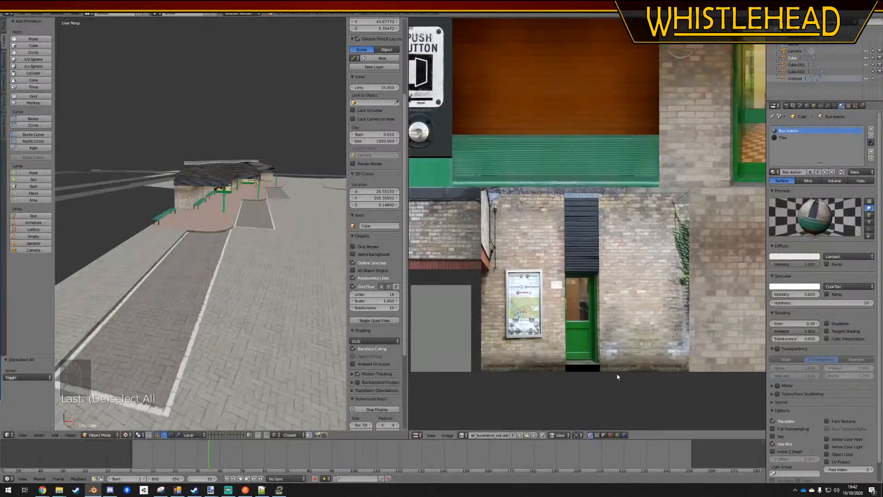
{"action": "middle_click_drag", "start_coordinate": [207, 230], "coordinate": [230, 226]}
{"action": "scroll", "coordinate": [238, 224], "scroll_direction": "up", "scroll_amount": 3}
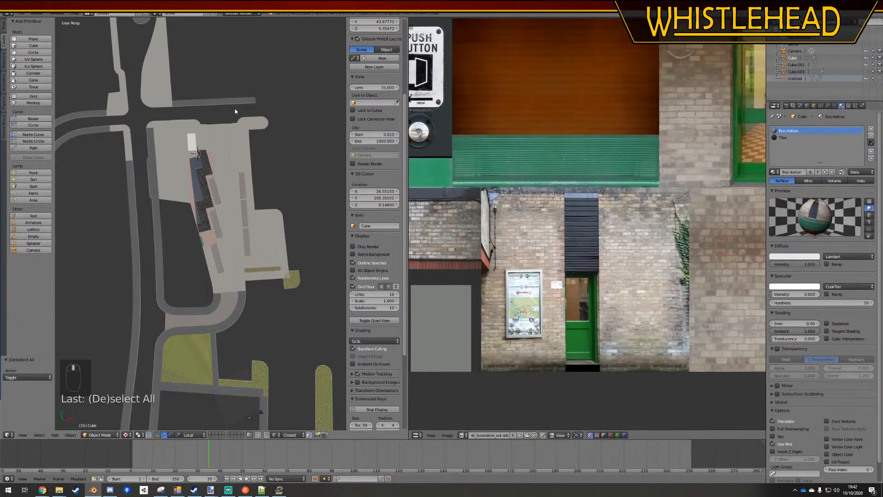
{"action": "middle_click_drag", "start_coordinate": [261, 268], "coordinate": [239, 218]}
{"action": "scroll", "coordinate": [239, 219], "scroll_direction": "up", "scroll_amount": 4}
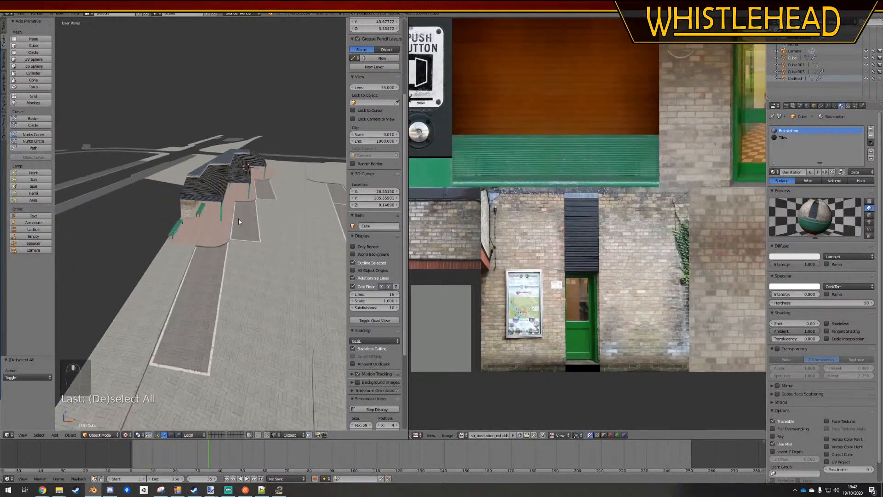
Switch to the OMSI 2 Editor and delete the sign post standing between the new outdoor bench and the brick end wall
{"action": "left_click", "coordinate": [281, 489]}
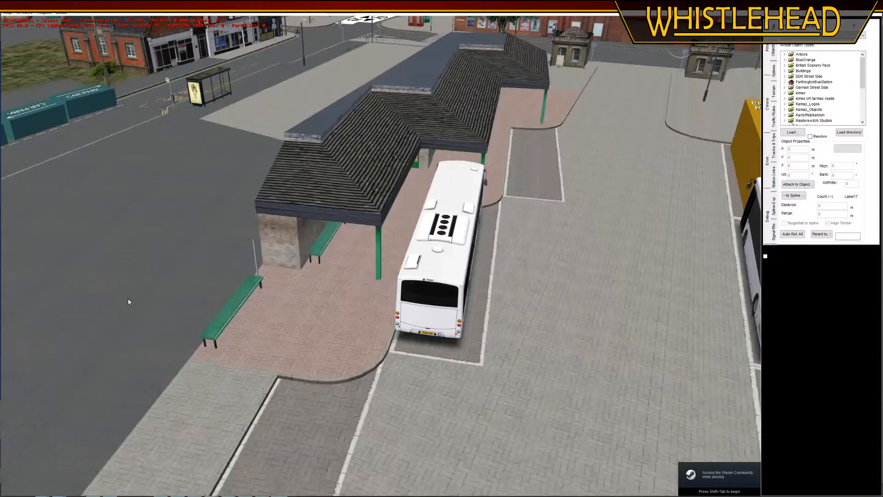
{"action": "middle_click_drag", "start_coordinate": [128, 298], "coordinate": [127, 288]}
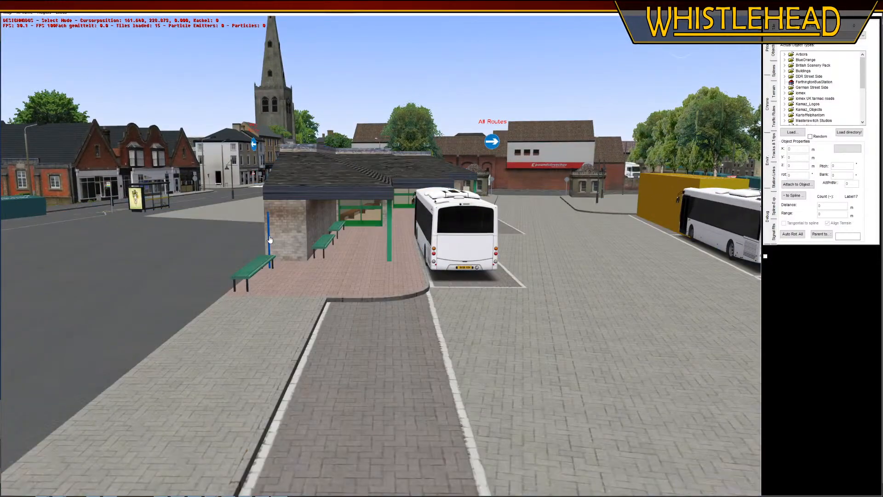
{"action": "left_click", "coordinate": [268, 234]}
{"action": "key", "text": "Delete"}
Examine the exported bus station on the map, including its benches, waiting room windows, roof supports and bus bays
{"action": "right_click_drag", "start_coordinate": [162, 273], "coordinate": [138, 323]}
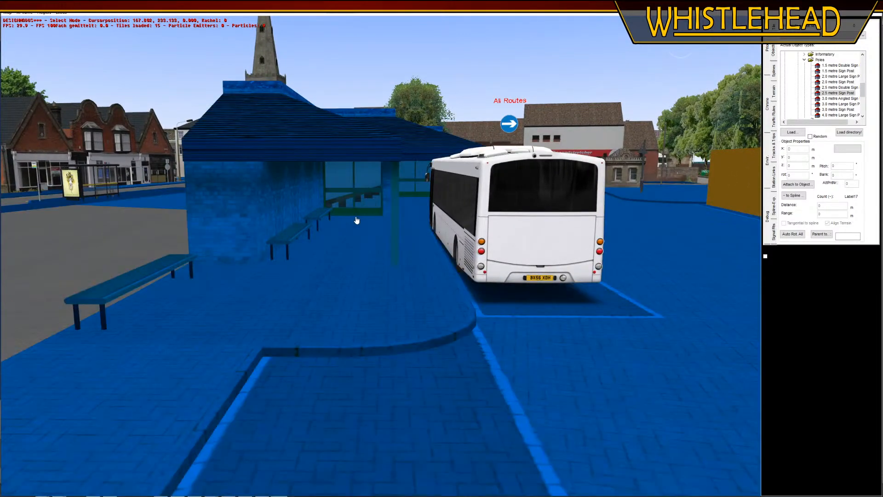
{"action": "right_click_drag", "start_coordinate": [357, 219], "coordinate": [422, 339]}
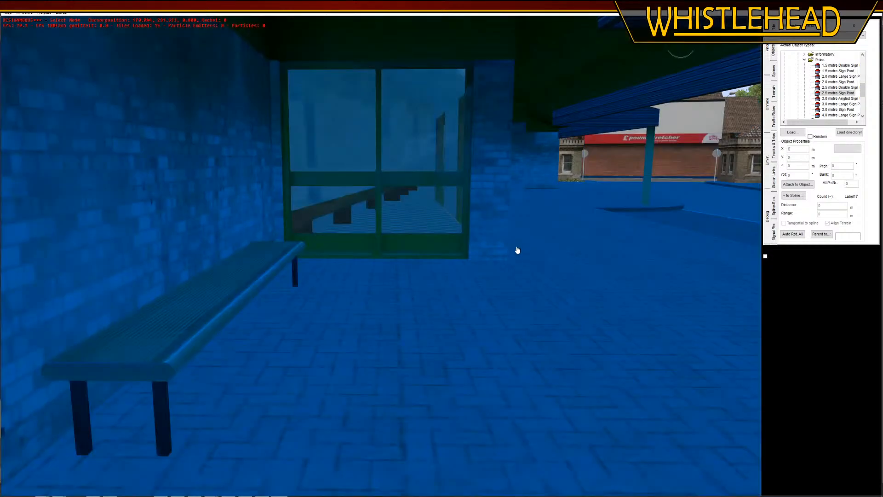
{"action": "middle_click_drag", "start_coordinate": [516, 250], "coordinate": [481, 257]}
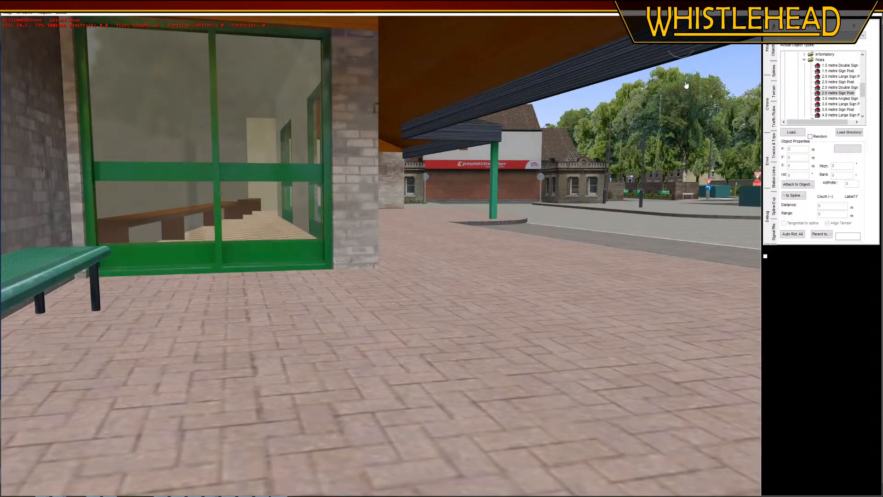
{"action": "mouse_move", "coordinate": [686, 85]}
{"action": "middle_mouse_down"}
{"action": "mouse_move", "coordinate": [649, 91]}
{"action": "mouse_move", "coordinate": [674, 88]}
{"action": "middle_mouse_up"}
{"action": "scroll", "coordinate": [469, 305], "scroll_direction": "down", "scroll_amount": 5}
{"action": "mouse_move", "coordinate": [468, 305]}
{"action": "right_mouse_down"}
{"action": "mouse_move", "coordinate": [302, 365]}
{"action": "mouse_move", "coordinate": [467, 309]}
{"action": "right_mouse_up"}
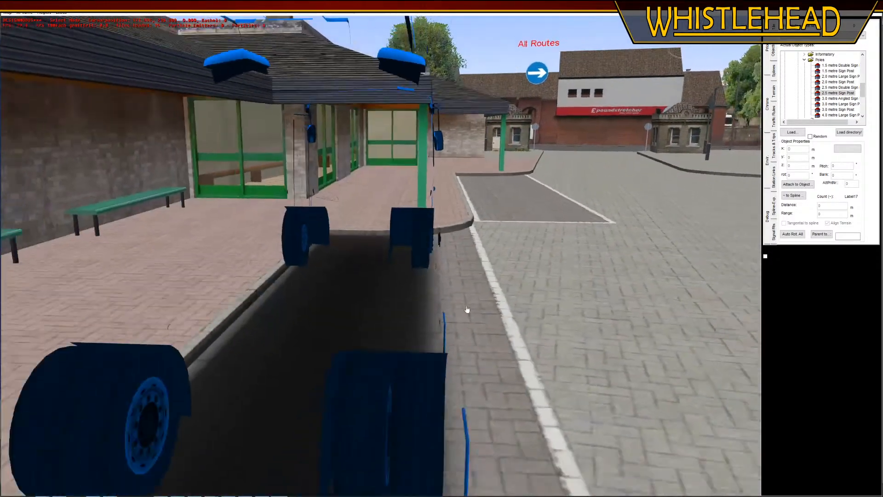
{"action": "scroll", "coordinate": [248, 319], "scroll_direction": "down", "scroll_amount": 5}
{"action": "right_click_drag", "start_coordinate": [248, 319], "coordinate": [344, 335]}
{"action": "middle_click_drag", "start_coordinate": [345, 335], "coordinate": [102, 271]}
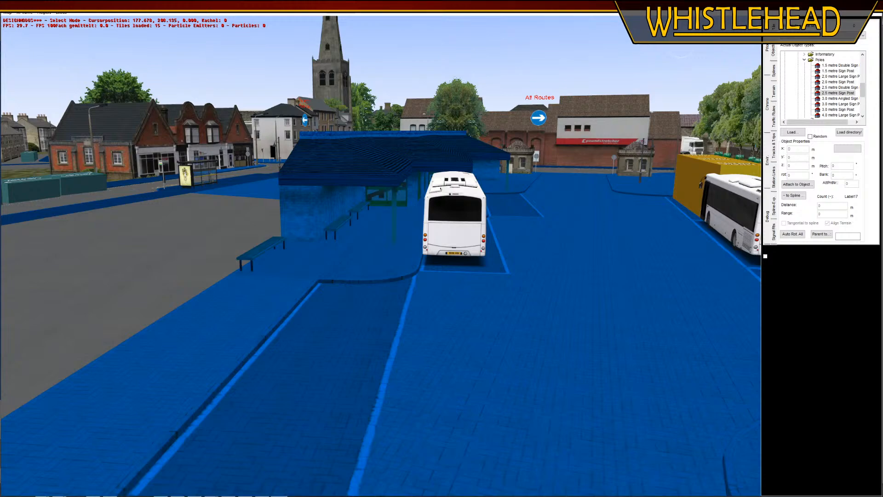
In File Explorer, go to Farthington's Textures > Raw photos > Bus station folder and open WP_20150529_014.jpg in paint.net
{"action": "key", "text": "alt+Tab"}
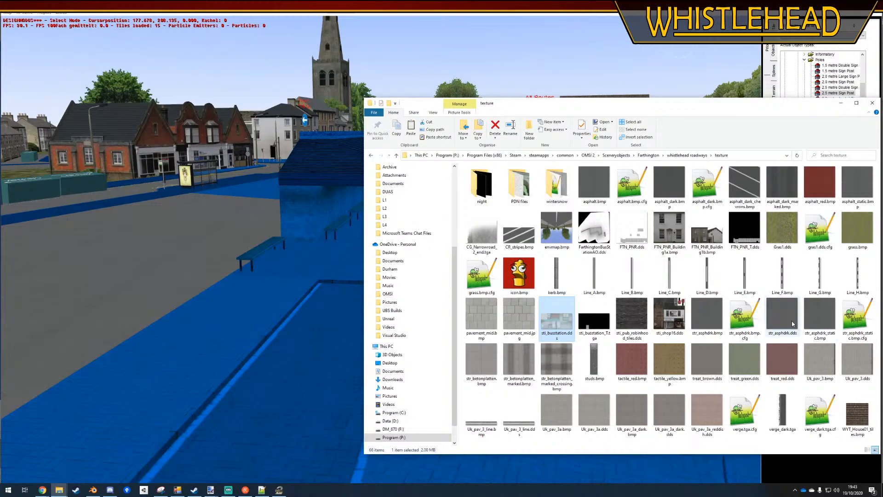
{"action": "key", "text": "alt+Tab"}
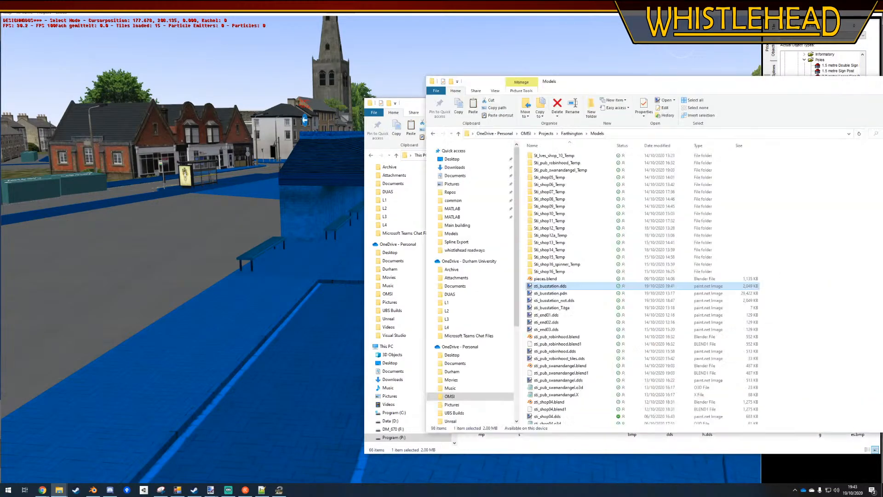
{"action": "left_click", "coordinate": [571, 134]}
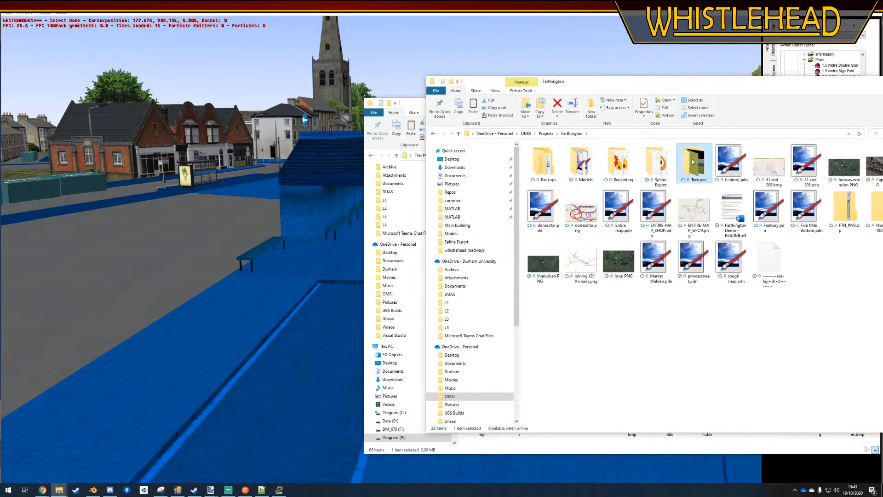
{"action": "double_click", "coordinate": [693, 161]}
{"action": "double_click", "coordinate": [547, 165]}
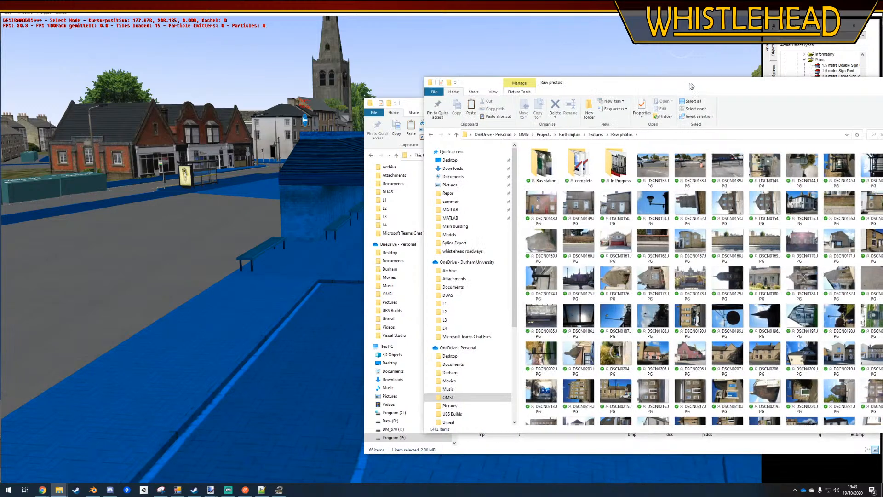
{"action": "left_click_drag", "start_coordinate": [690, 86], "coordinate": [421, 97]}
{"action": "double_click", "coordinate": [417, 166]}
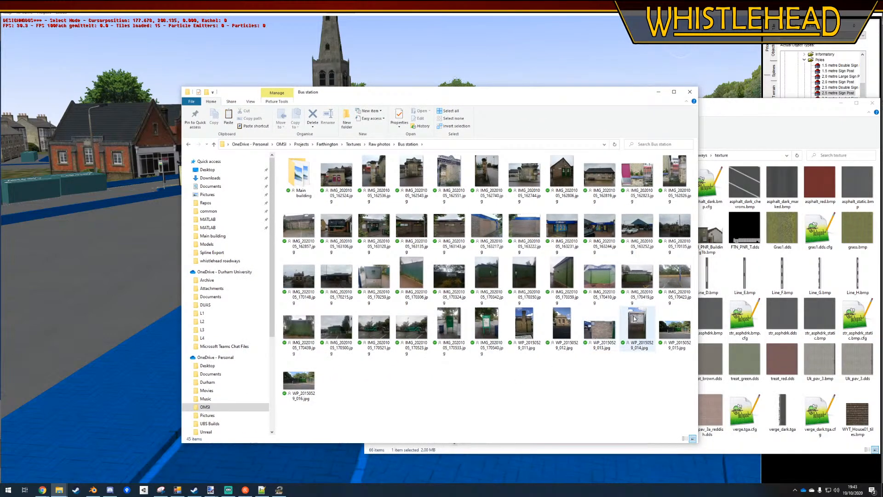
{"action": "double_click", "coordinate": [634, 318]}
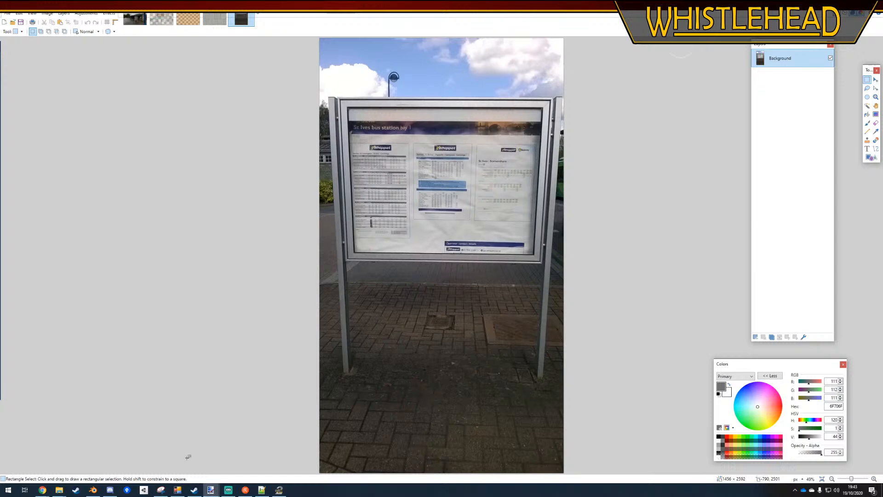
Open an additional File Explorer window and place it over the noticeboard photo
{"action": "right_click", "coordinate": [59, 490]}
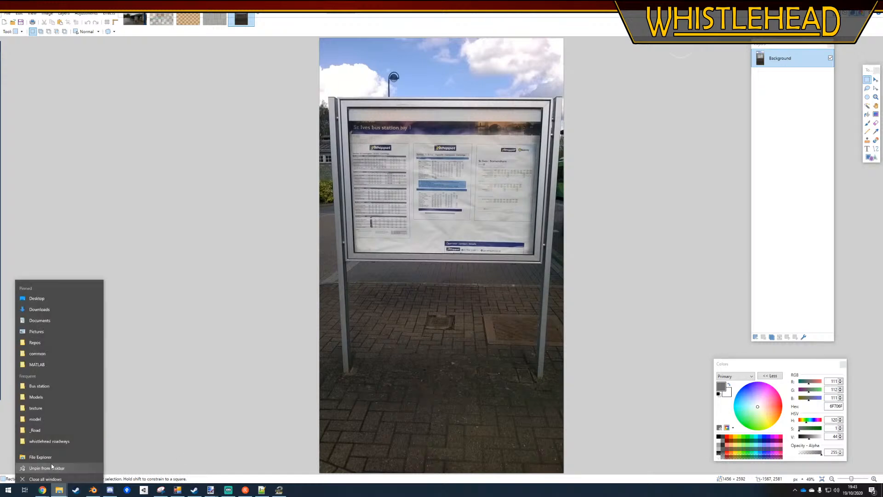
{"action": "left_click", "coordinate": [41, 457]}
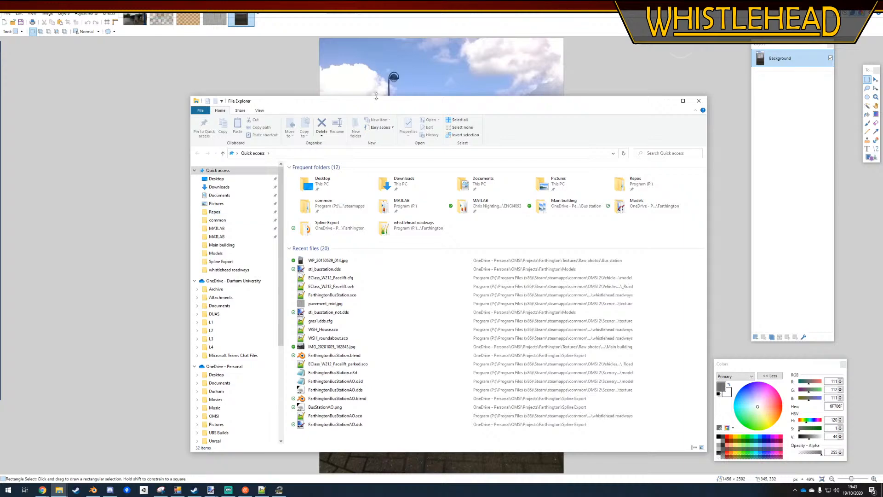
{"action": "left_click_drag", "start_coordinate": [376, 97], "coordinate": [274, 111]}
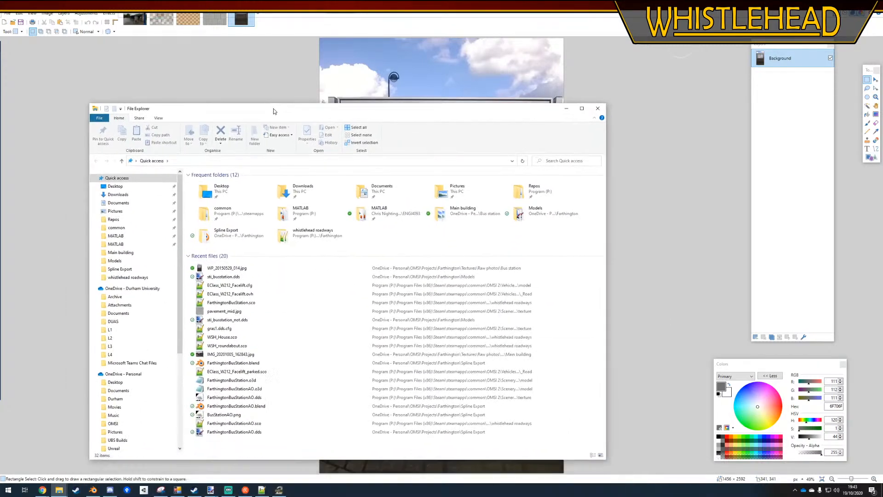
{"action": "mouse_move", "coordinate": [363, 112]}
{"action": "left_mouse_down"}
{"action": "mouse_move", "coordinate": [352, 360]}
{"action": "mouse_move", "coordinate": [368, 326]}
{"action": "mouse_move", "coordinate": [354, 112]}
{"action": "mouse_move", "coordinate": [394, 217]}
{"action": "mouse_move", "coordinate": [393, 283]}
{"action": "mouse_move", "coordinate": [372, 127]}
{"action": "left_mouse_up"}
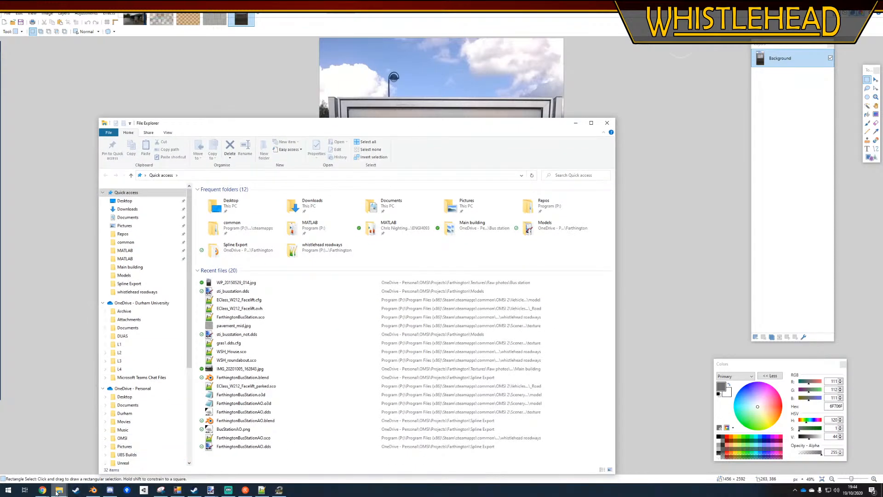
Return to the Bus station photo folder and open IMG_20201005_170259.jpg in paint.net
{"action": "mouse_move", "coordinate": [57, 491]}
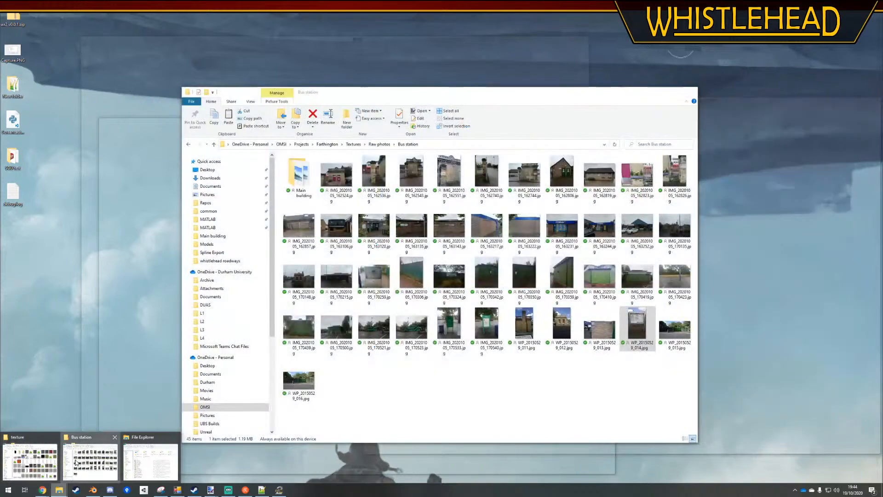
{"action": "left_click", "coordinate": [75, 462]}
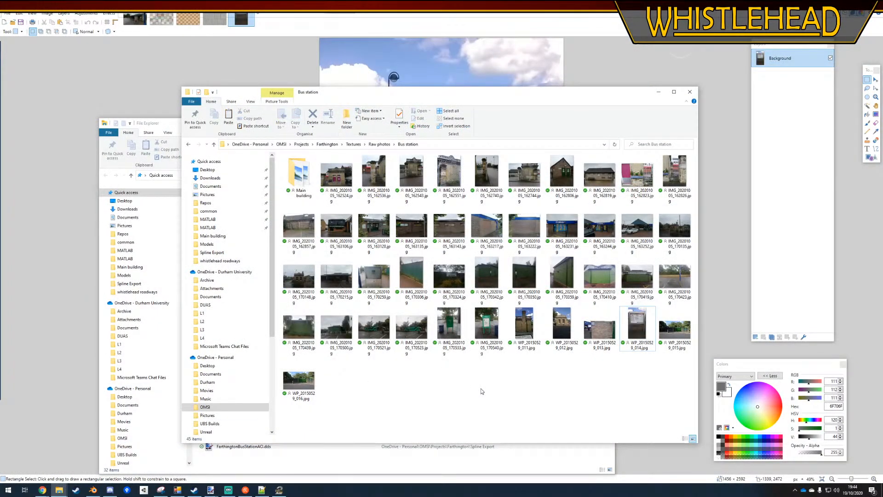
{"action": "double_click", "coordinate": [376, 272]}
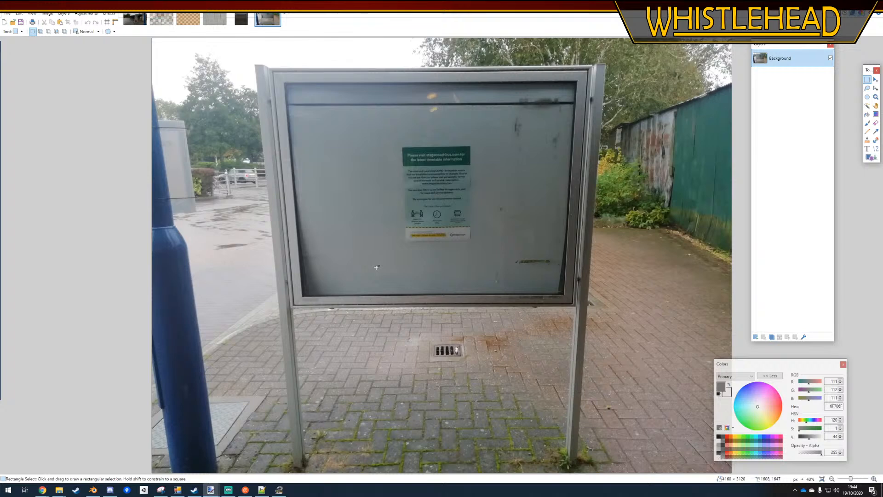
Compare the two noticeboard photos, WP_20150529_014.jpg and IMG_20201005_170259.jpg, by switching between them
{"action": "left_click", "coordinate": [244, 19]}
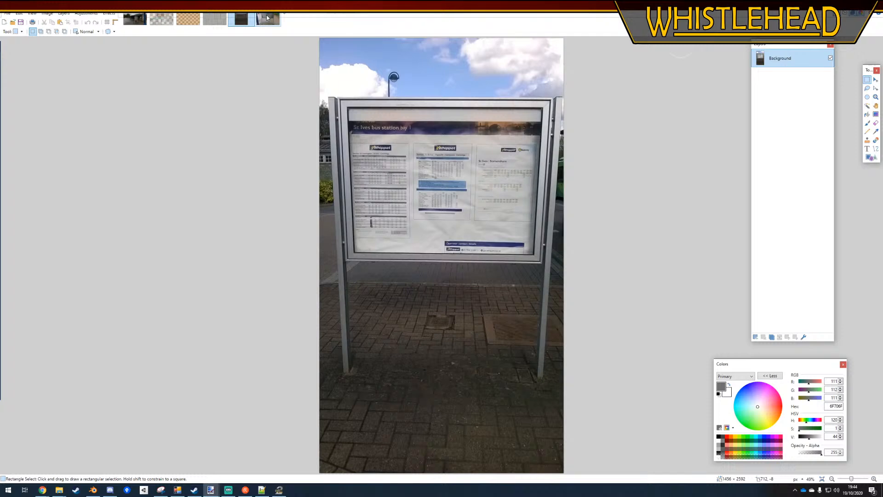
{"action": "left_click", "coordinate": [267, 18]}
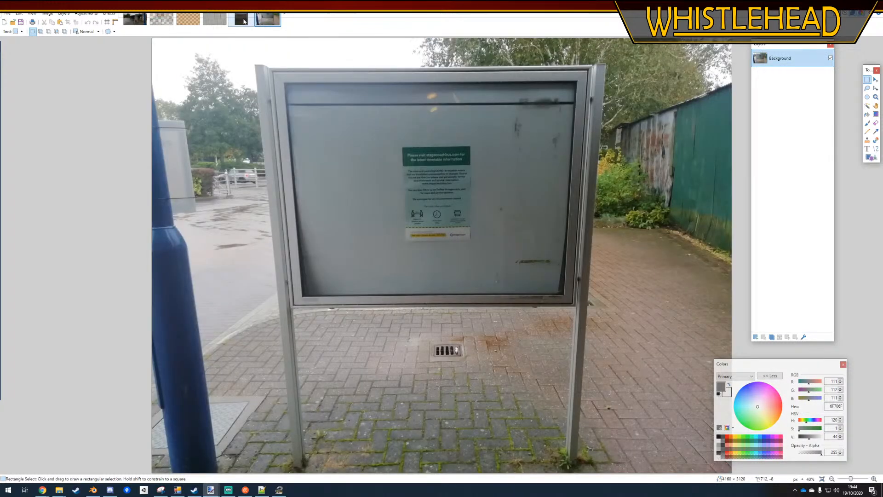
{"action": "left_click", "coordinate": [244, 21]}
{"action": "left_click", "coordinate": [266, 19]}
{"action": "left_click", "coordinate": [242, 19]}
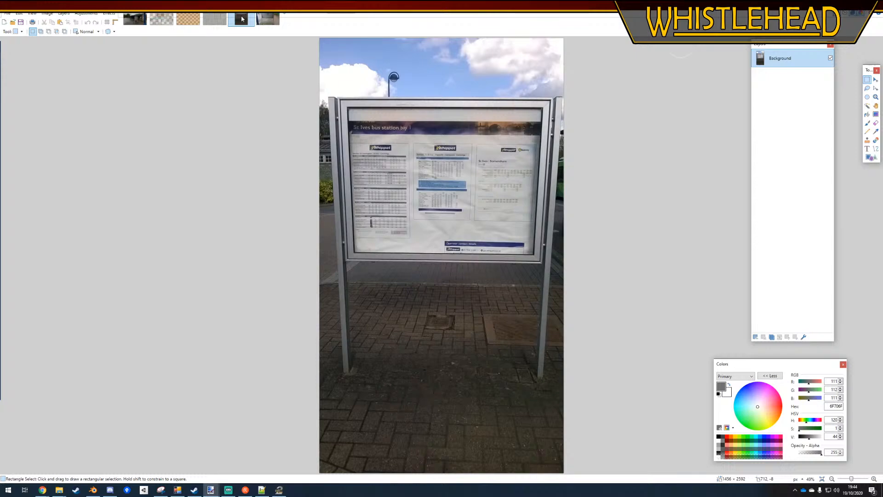
{"action": "left_click", "coordinate": [258, 18]}
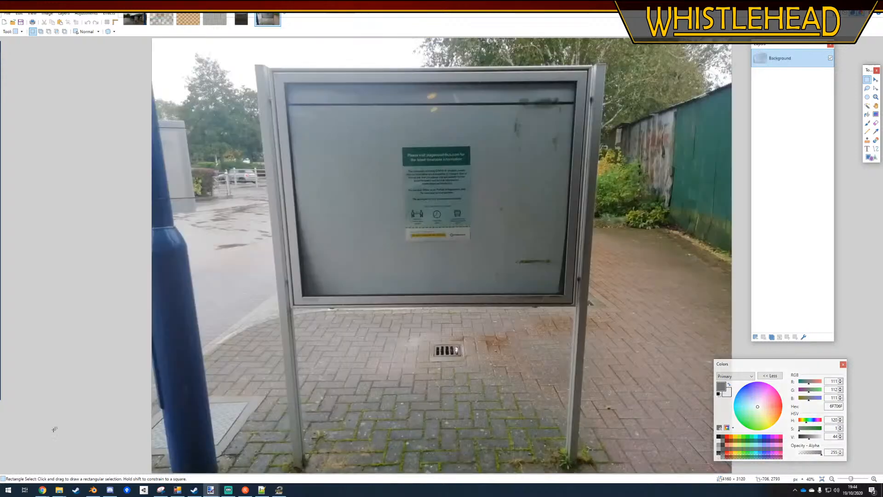
Open the green corrugated fence photo IMG_20201005_170306.jpg from the Bus station folder in paint.net
{"action": "mouse_move", "coordinate": [59, 489]}
{"action": "mouse_move", "coordinate": [52, 467]}
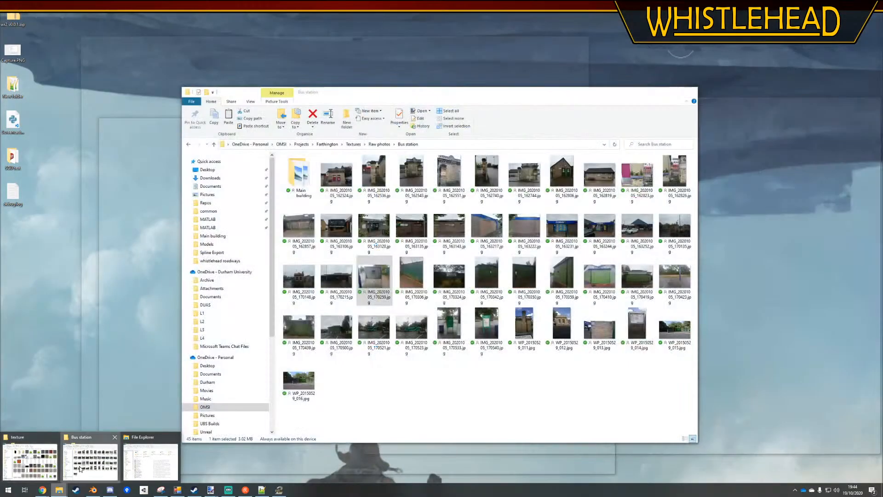
{"action": "left_click", "coordinate": [91, 461]}
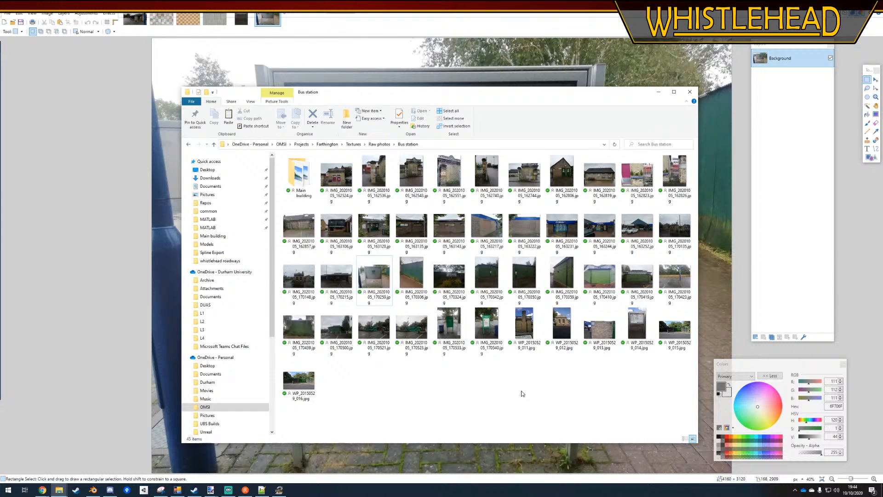
{"action": "double_click", "coordinate": [412, 278]}
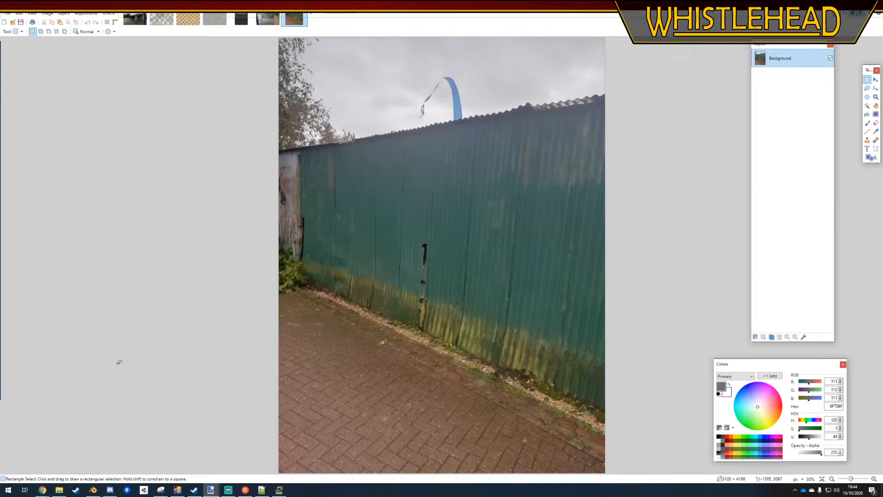
{"action": "mouse_move", "coordinate": [55, 492]}
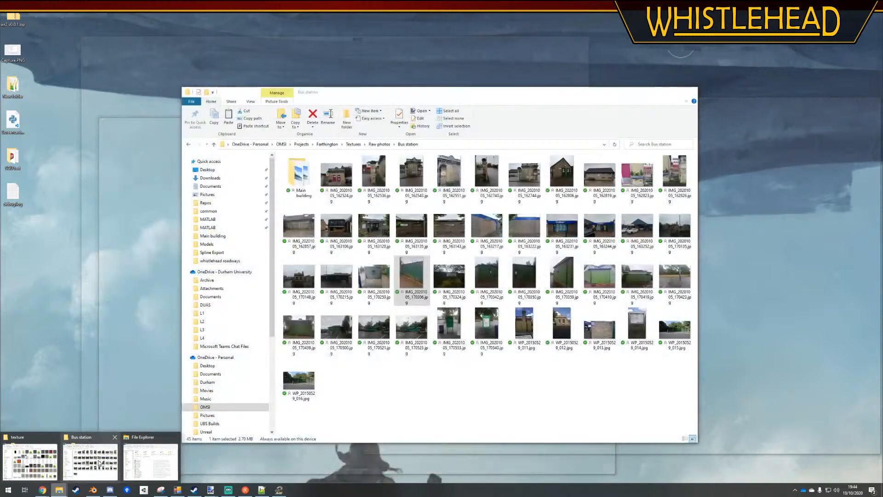
Go to the Main building subfolder of the Bus station photos and open IMG_20201005_162843.jpg in paint.net
{"action": "left_click", "coordinate": [83, 461]}
{"action": "left_click", "coordinate": [424, 383]}
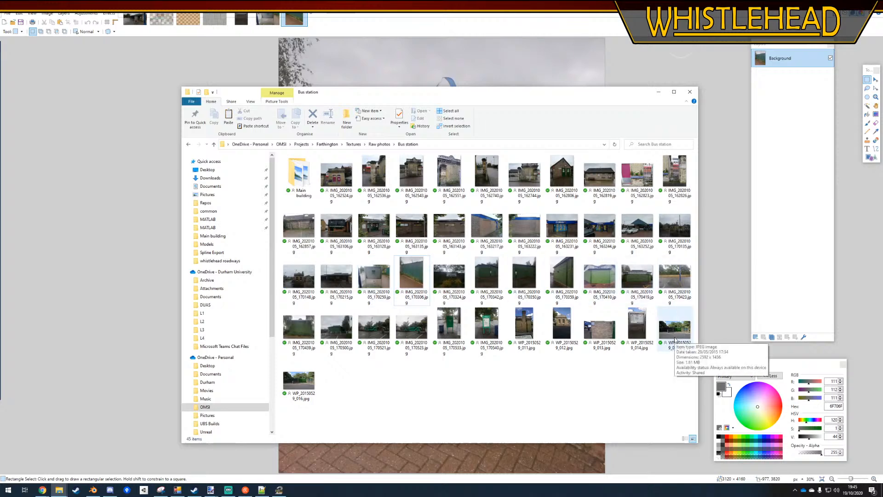
{"action": "double_click", "coordinate": [299, 177]}
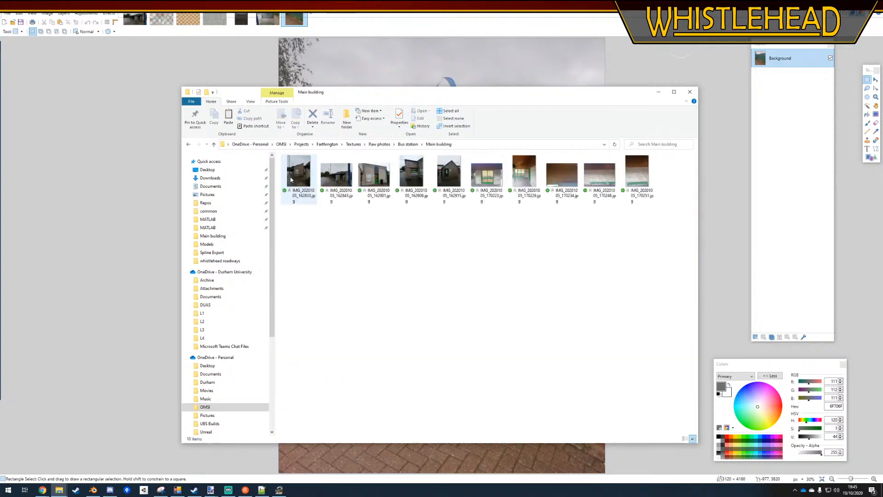
{"action": "double_click", "coordinate": [341, 181]}
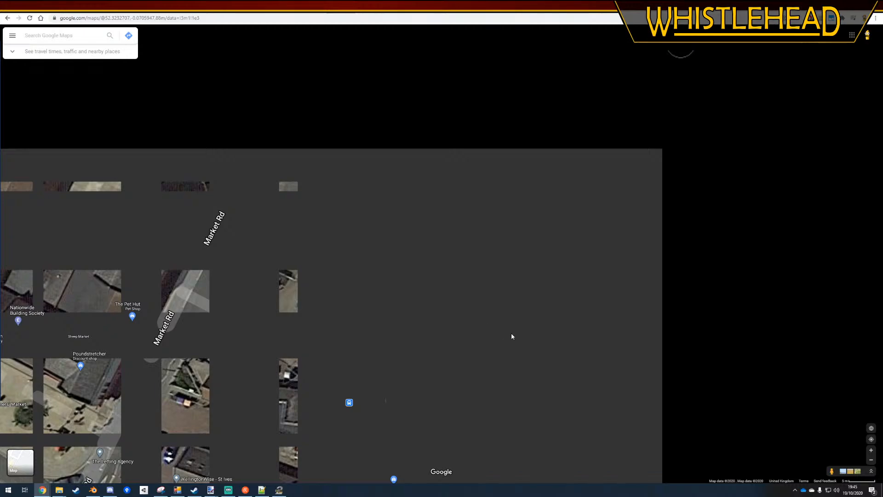
In Google Maps, enter Street View at the bus station entrance and look towards the parked buses
{"action": "left_click_drag", "start_coordinate": [511, 332], "coordinate": [407, 215]}
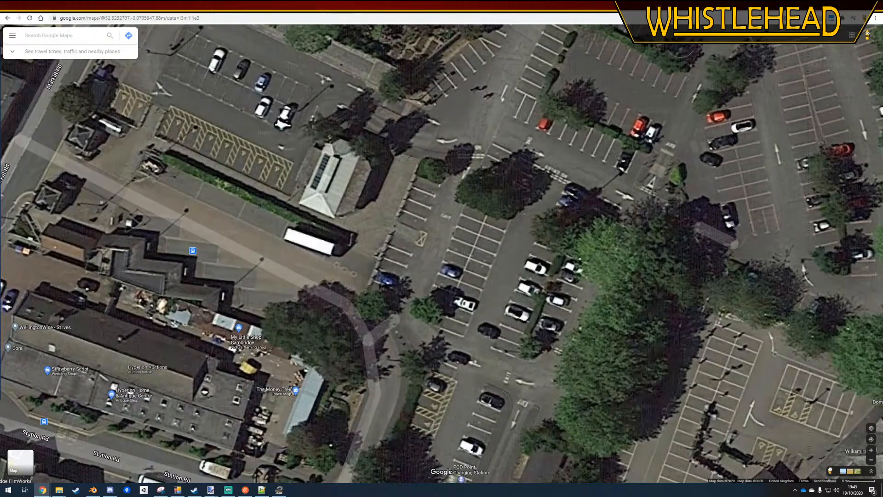
{"action": "left_click_drag", "start_coordinate": [831, 471], "coordinate": [414, 317]}
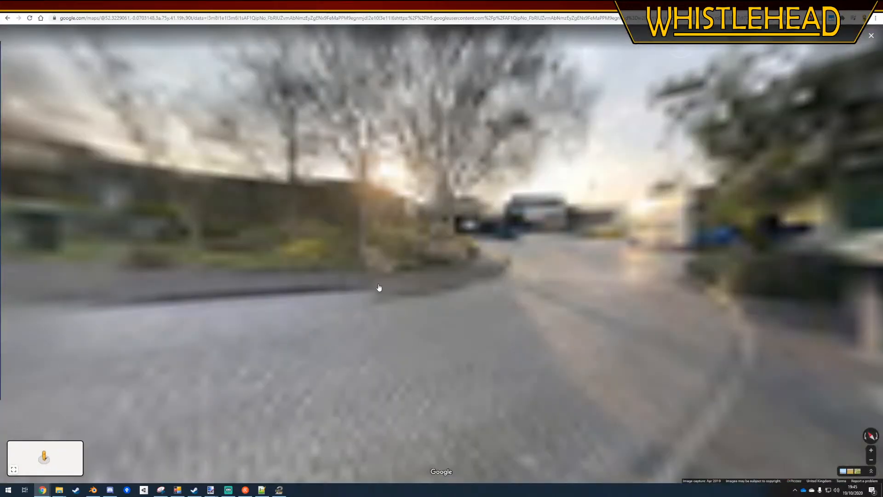
{"action": "left_click_drag", "start_coordinate": [459, 248], "coordinate": [434, 269]}
{"action": "scroll", "coordinate": [467, 229], "scroll_direction": "up", "scroll_amount": 5}
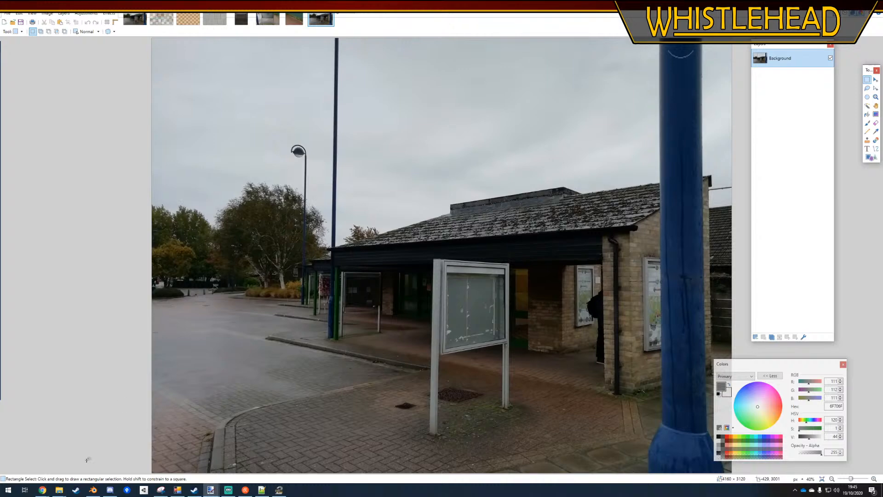
Return to the browser and open textures.com in a new tab
{"action": "left_click", "coordinate": [42, 490]}
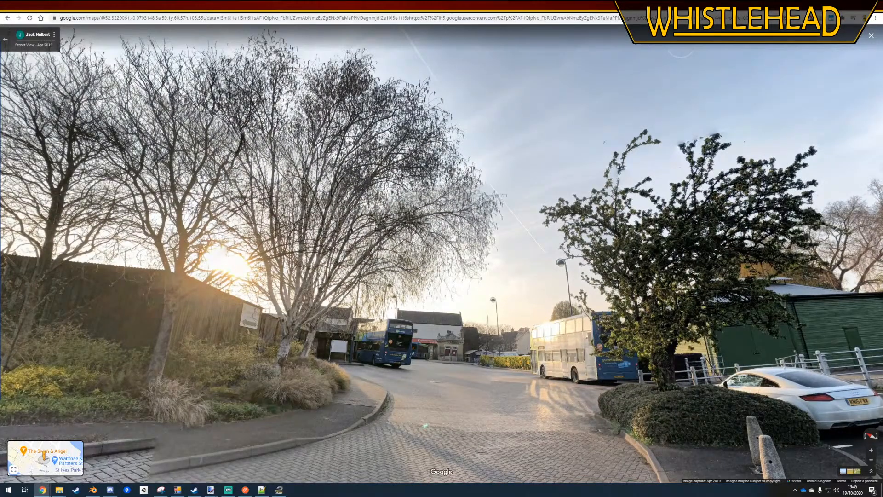
{"action": "key", "text": "ctrl+t"}
{"action": "type", "text": "TE"}
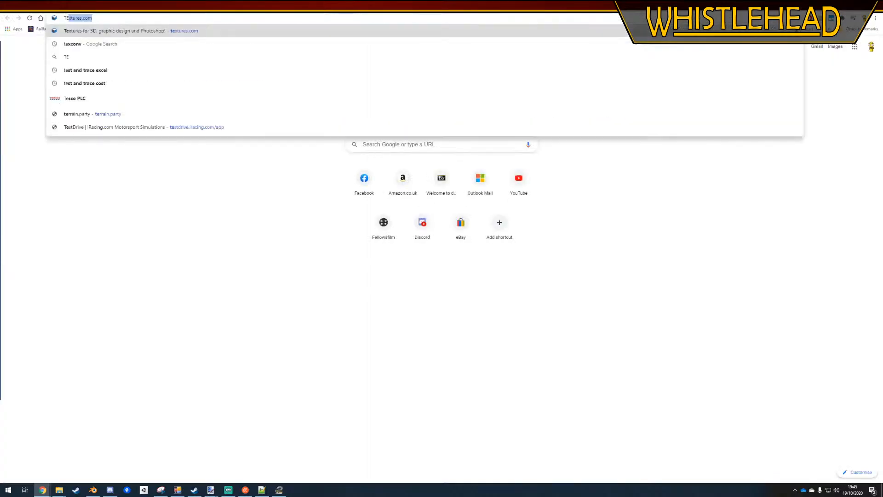
{"action": "key", "text": "Delete"}
{"action": "key", "text": "Return"}
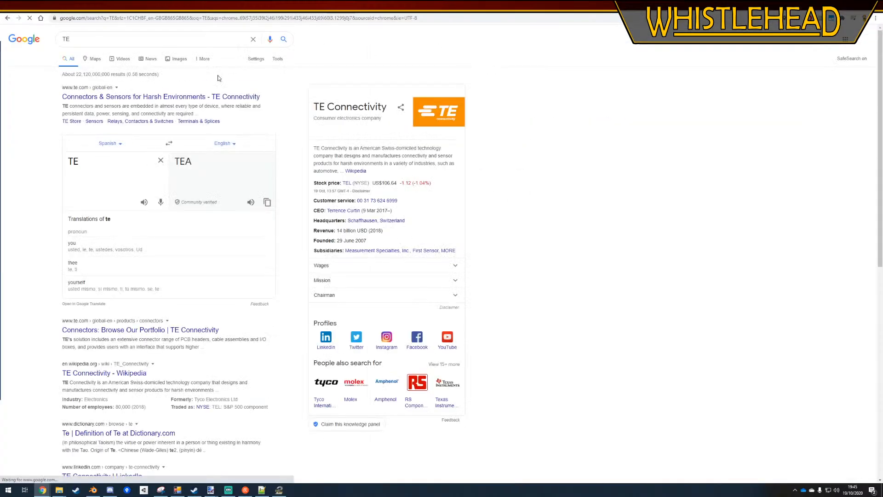
{"action": "left_click", "coordinate": [120, 19]}
{"action": "type", "text": "textures.com"}
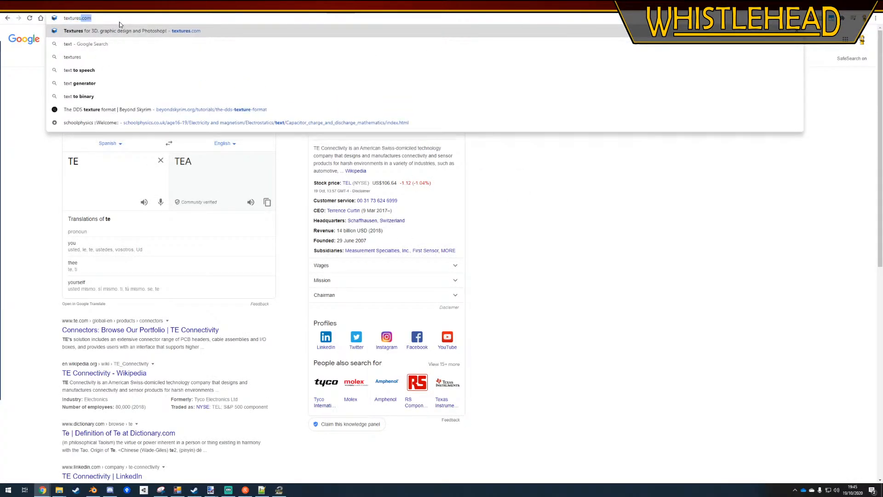
{"action": "key", "text": "Return"}
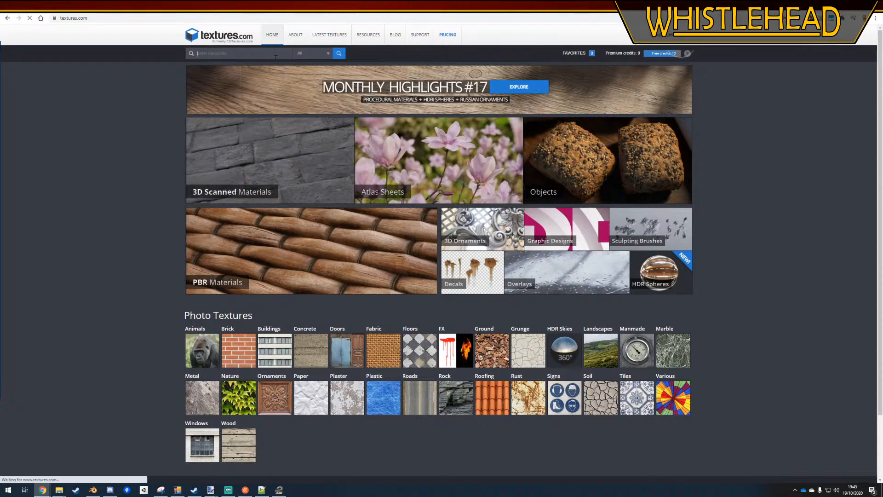
Search textures.com for aluminium and restrict the search to seamless textures
{"action": "type", "text": "aluminium"}
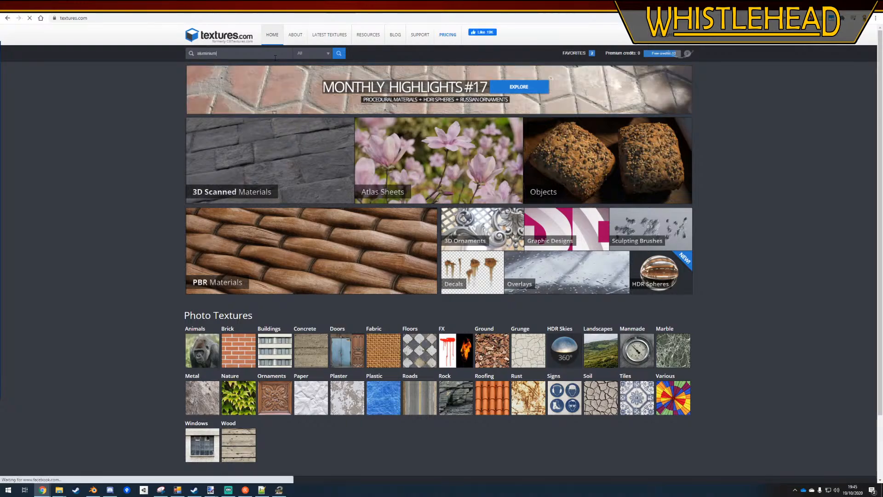
{"action": "key", "text": "Return"}
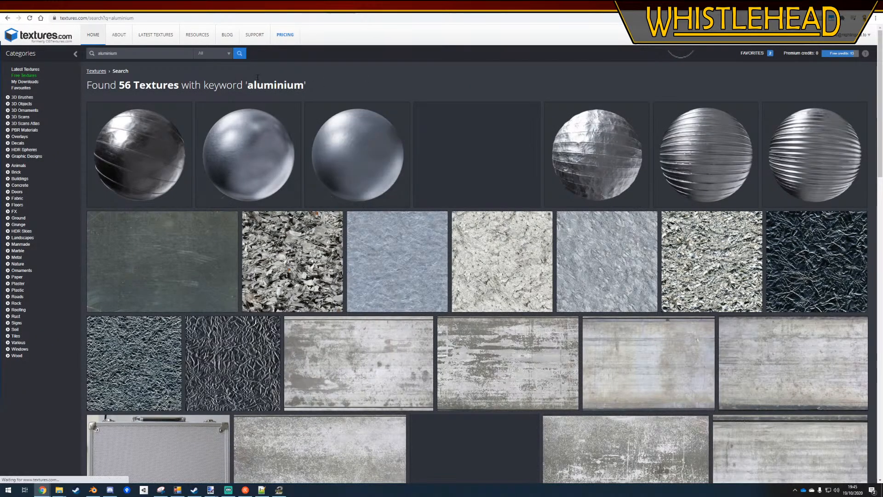
{"action": "left_click", "coordinate": [227, 54]}
{"action": "left_click", "coordinate": [223, 79]}
{"action": "left_click", "coordinate": [239, 54]}
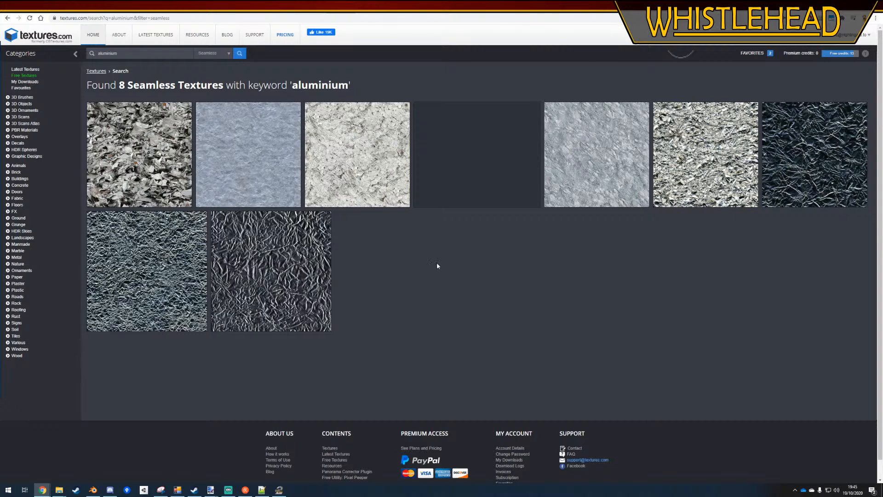
Search the seamless textures for steel instead
{"action": "type", "text": "ste"}
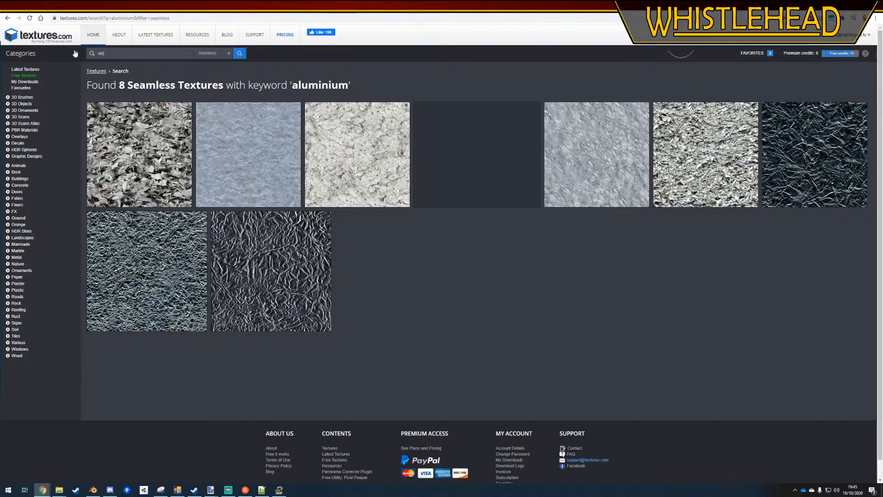
{"action": "type", "text": "el"}
{"action": "key", "text": "Return"}
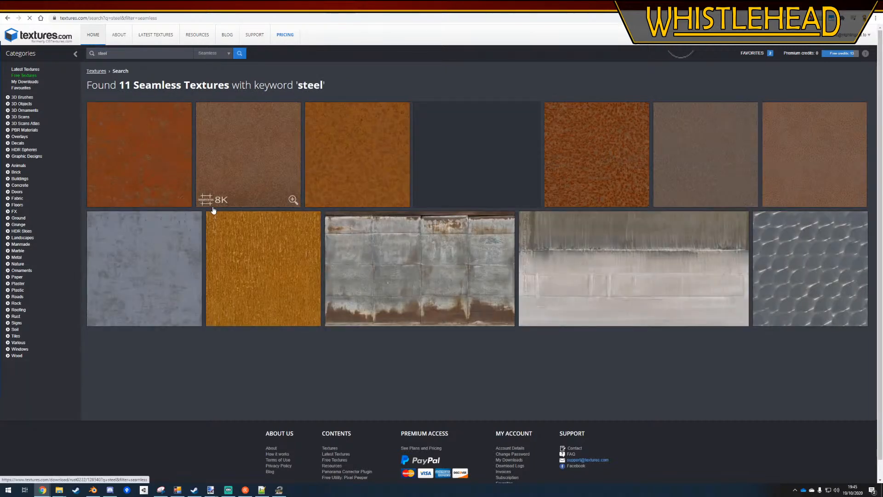
Reset the texture filter to All and open the Bare subcategory of the Metal textures
{"action": "left_click", "coordinate": [227, 53]}
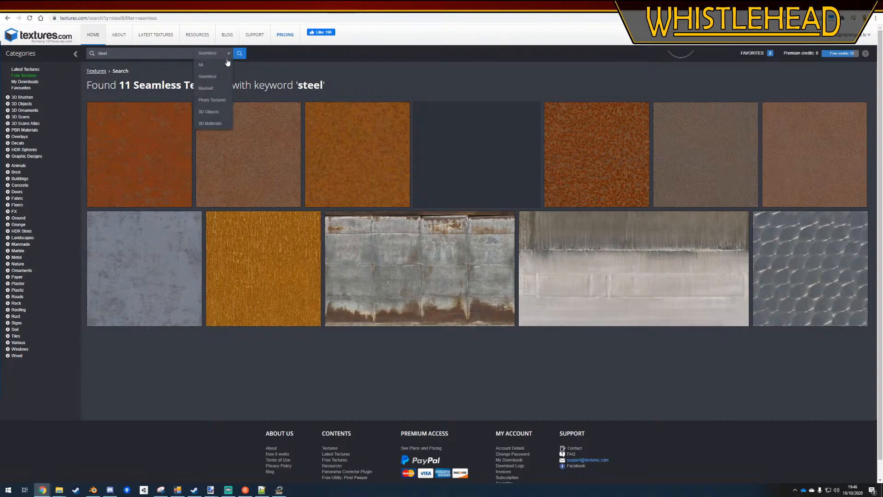
{"action": "left_click", "coordinate": [221, 65]}
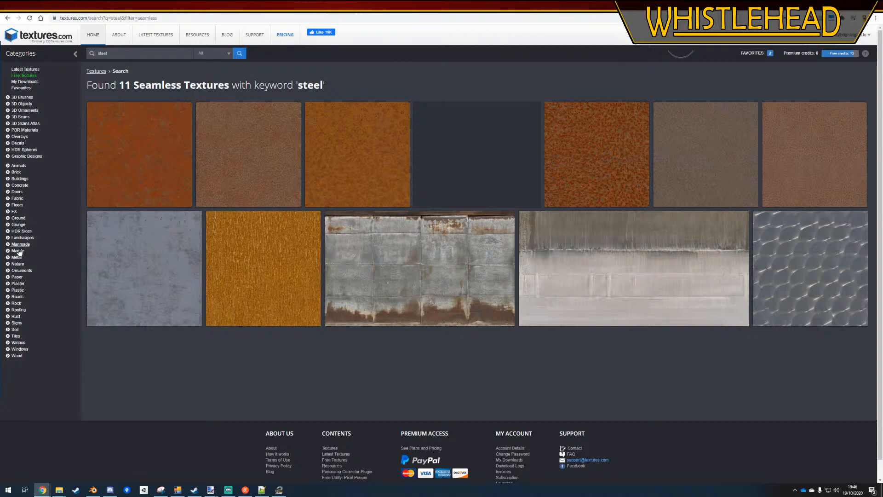
{"action": "left_click", "coordinate": [16, 257]}
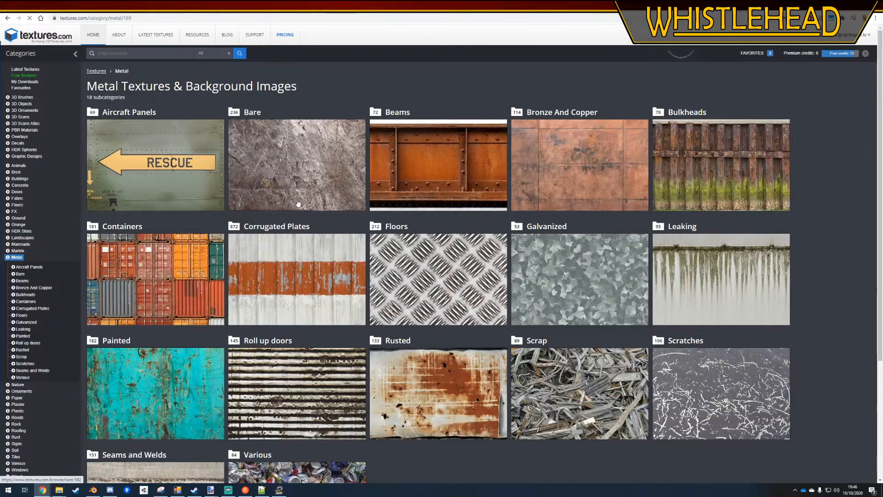
{"action": "left_click", "coordinate": [287, 169]}
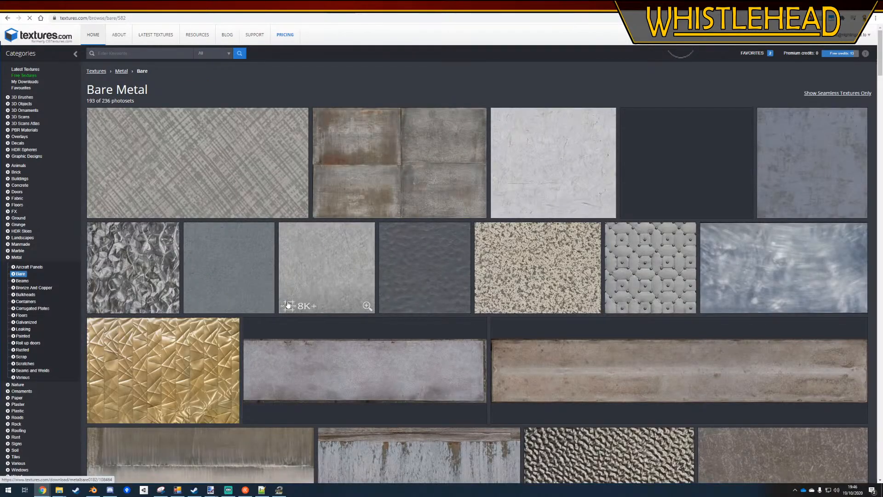
Look through the bare metal textures for a plain grey surface suited to the noticeboard frame
{"action": "scroll", "coordinate": [211, 282], "scroll_direction": "down", "scroll_amount": 20}
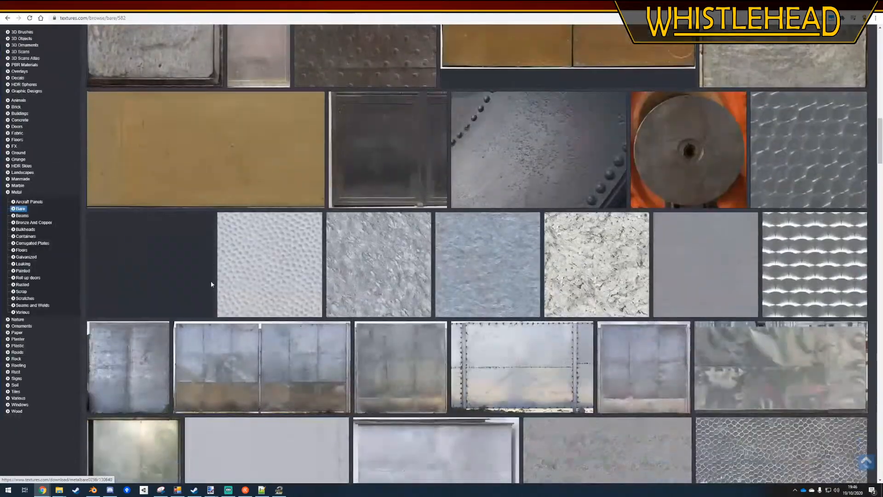
{"action": "scroll", "coordinate": [211, 285], "scroll_direction": "down", "scroll_amount": 5}
{"action": "scroll", "coordinate": [212, 285], "scroll_direction": "down", "scroll_amount": 5}
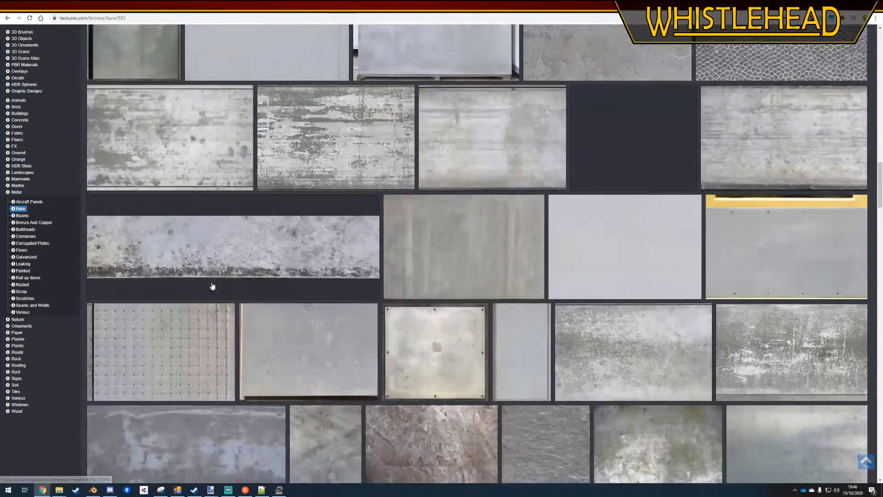
{"action": "scroll", "coordinate": [213, 286], "scroll_direction": "down", "scroll_amount": 10}
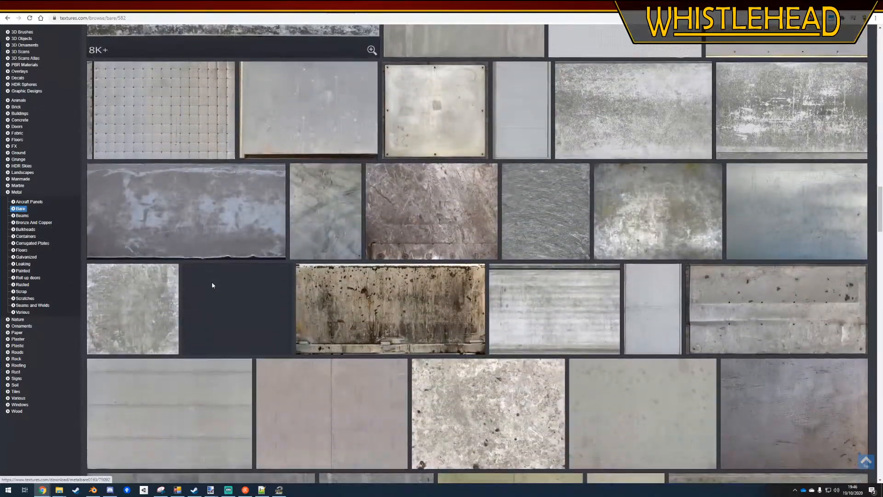
{"action": "scroll", "coordinate": [212, 286], "scroll_direction": "down", "scroll_amount": 5}
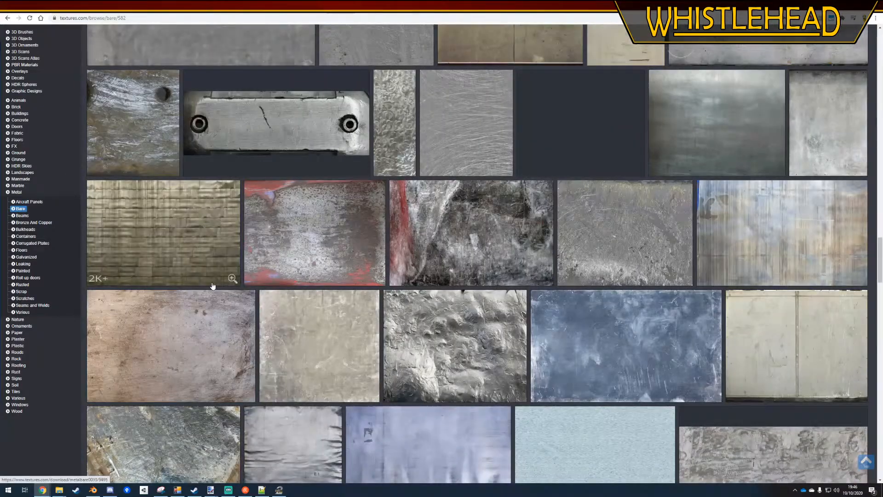
{"action": "scroll", "coordinate": [213, 286], "scroll_direction": "down", "scroll_amount": 10}
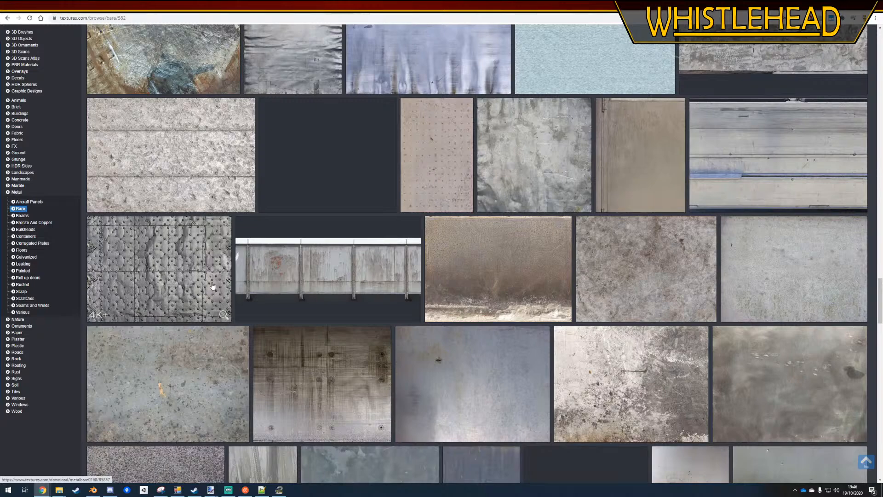
{"action": "scroll", "coordinate": [212, 286], "scroll_direction": "down", "scroll_amount": 10}
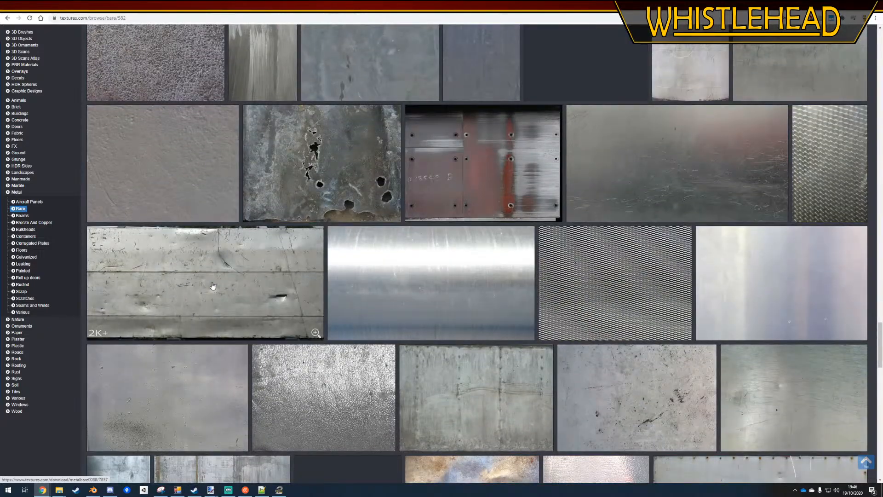
{"action": "scroll", "coordinate": [212, 286], "scroll_direction": "down", "scroll_amount": 5}
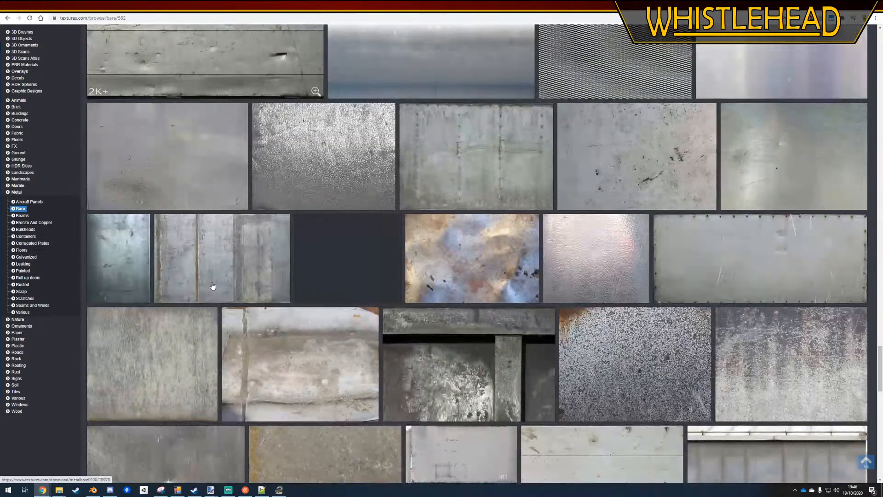
{"action": "scroll", "coordinate": [212, 286], "scroll_direction": "down", "scroll_amount": 6}
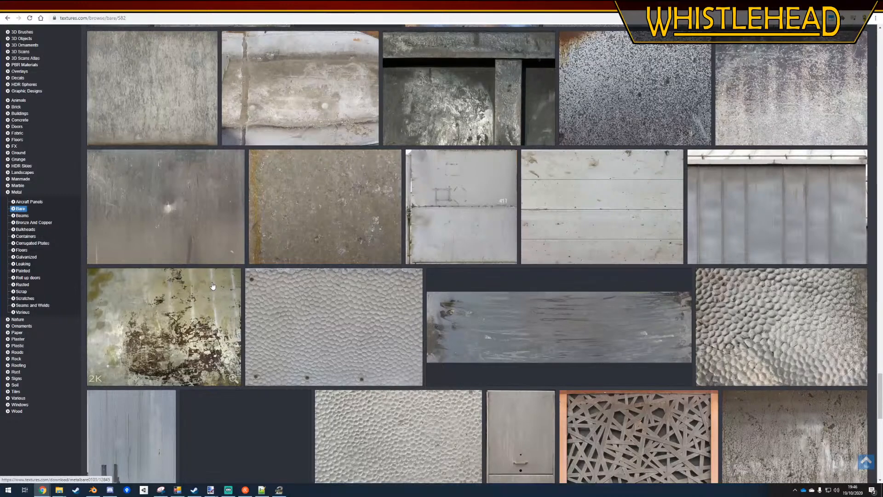
{"action": "scroll", "coordinate": [212, 286], "scroll_direction": "down", "scroll_amount": 7}
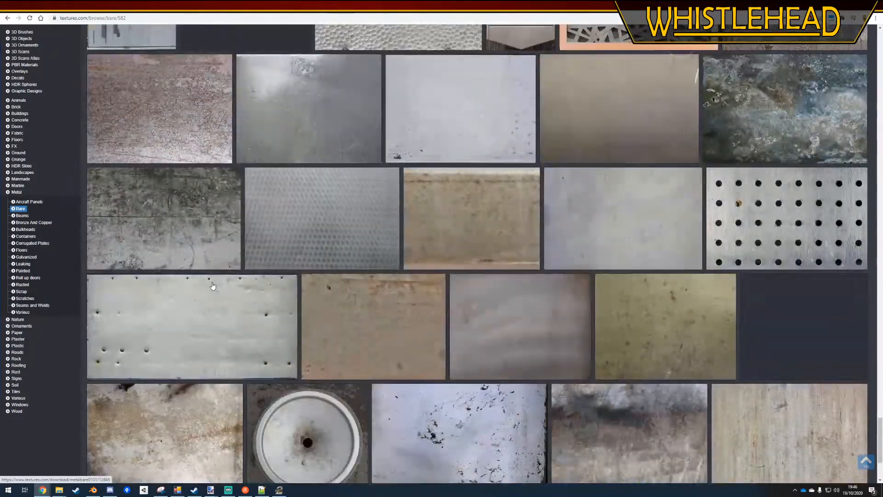
{"action": "scroll", "coordinate": [213, 286], "scroll_direction": "down", "scroll_amount": 1}
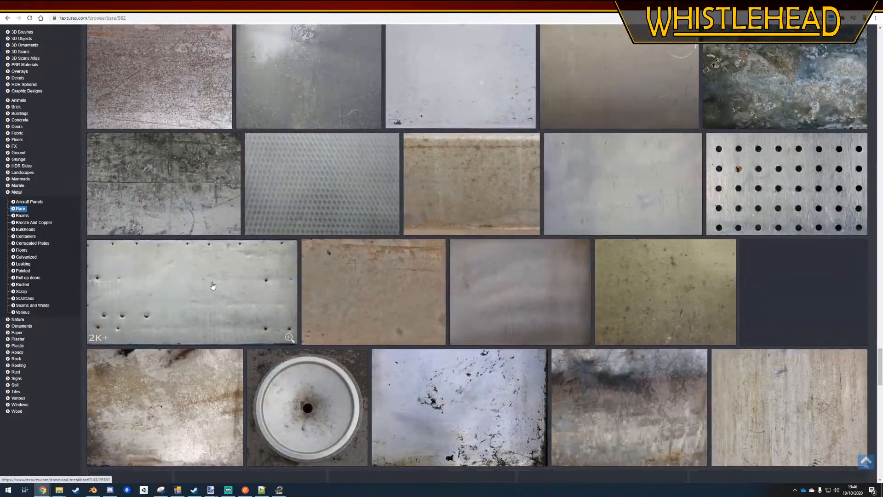
Download the light grey metal texture as TexturesCom_MetalBare0228_1_M.jpg into Downloads and open it in paint.net
{"action": "left_click", "coordinate": [627, 163]}
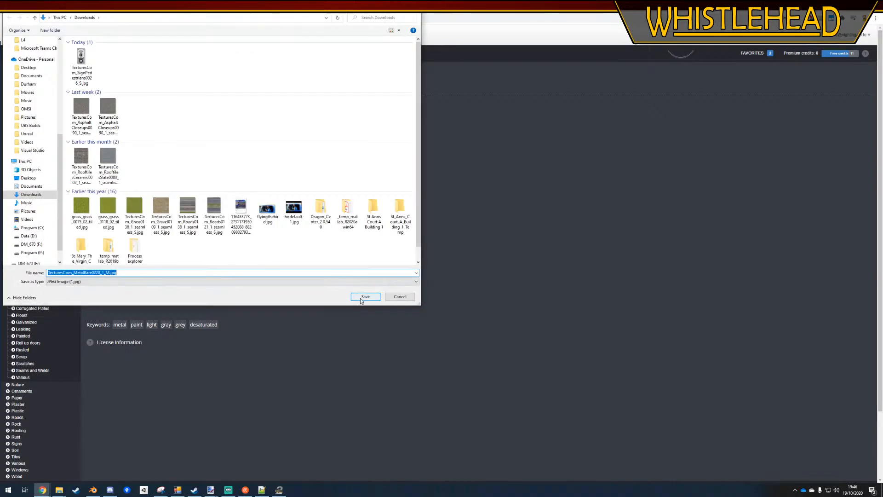
{"action": "left_click", "coordinate": [365, 296]}
{"action": "left_click", "coordinate": [39, 475]}
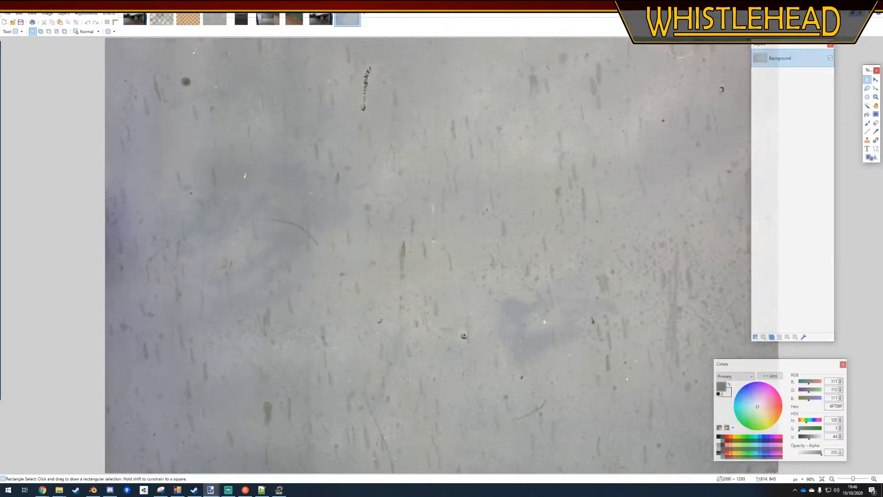
{"action": "scroll", "coordinate": [205, 237], "scroll_direction": "down", "scroll_amount": 3, "text": "ctrl"}
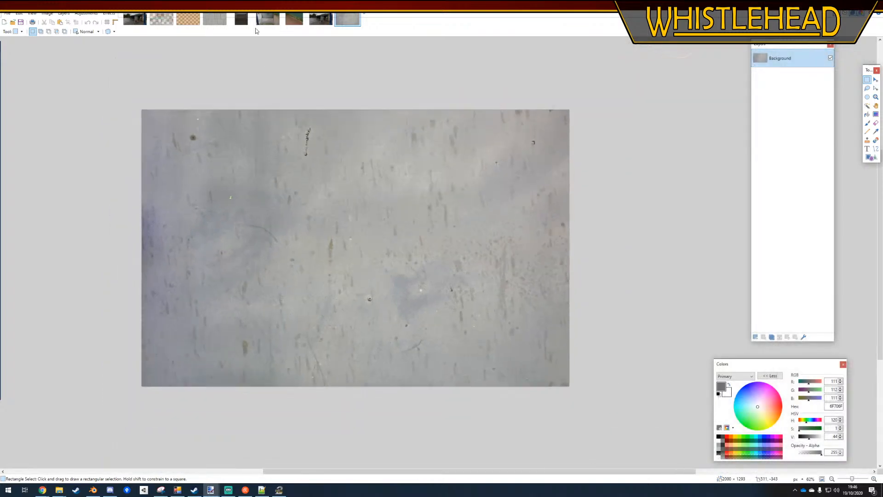
Compare the downloaded metal texture with the empty noticeboard photo and view the timetable noticeboard photo
{"action": "left_click", "coordinate": [266, 21]}
{"action": "left_click", "coordinate": [346, 21]}
{"action": "left_click", "coordinate": [264, 19]}
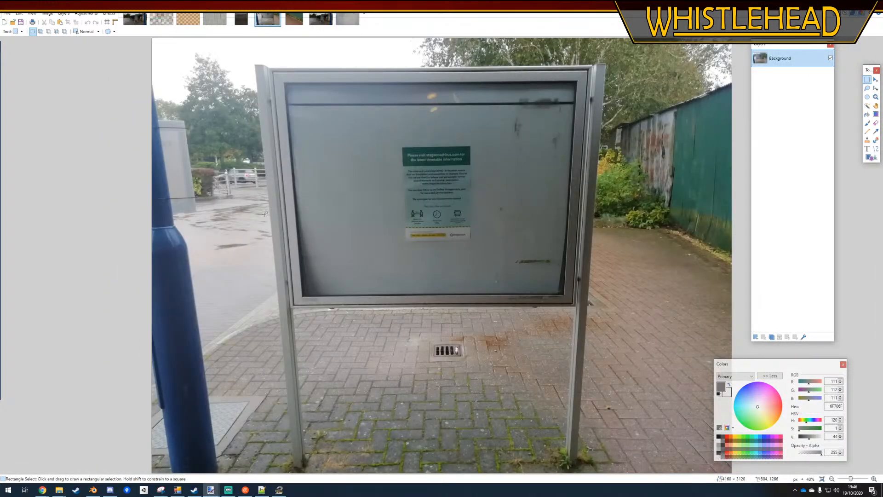
{"action": "left_click", "coordinate": [247, 17]}
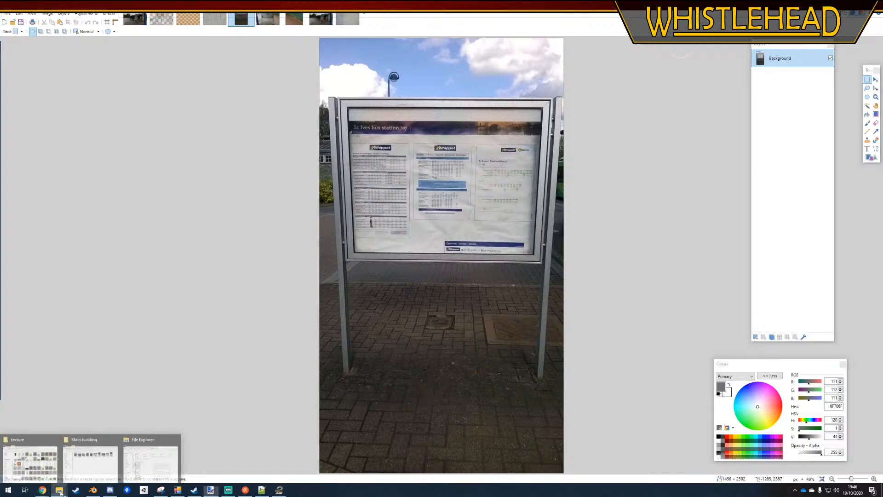
Launch the Image Rectifier tool from the SDK folder of the OMSI 2 installation
{"action": "left_click", "coordinate": [150, 455]}
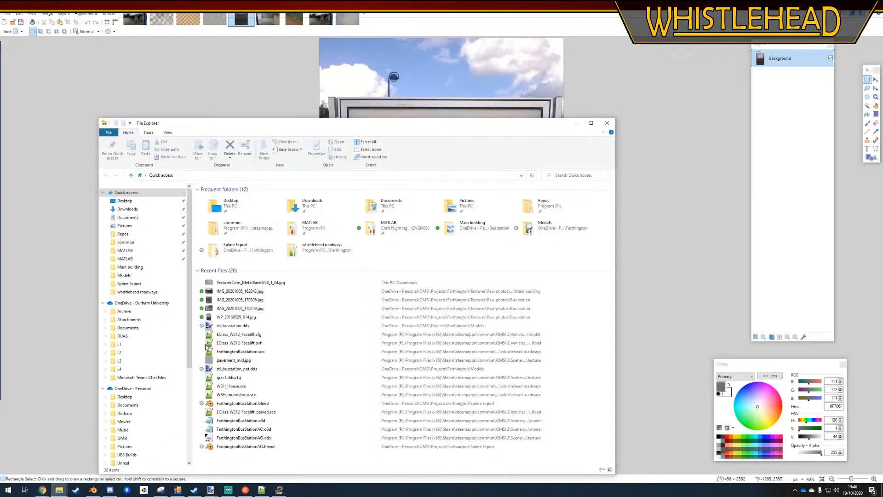
{"action": "double_click", "coordinate": [216, 228]}
{"action": "double_click", "coordinate": [215, 219]}
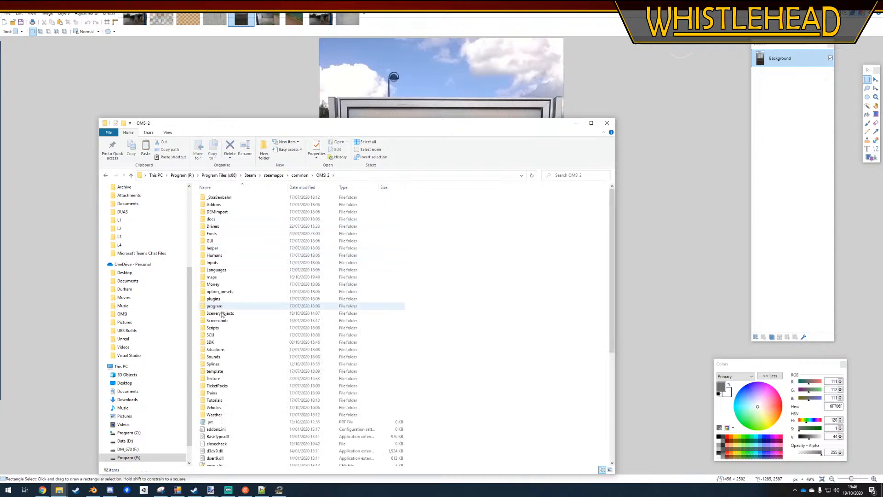
{"action": "double_click", "coordinate": [212, 342]}
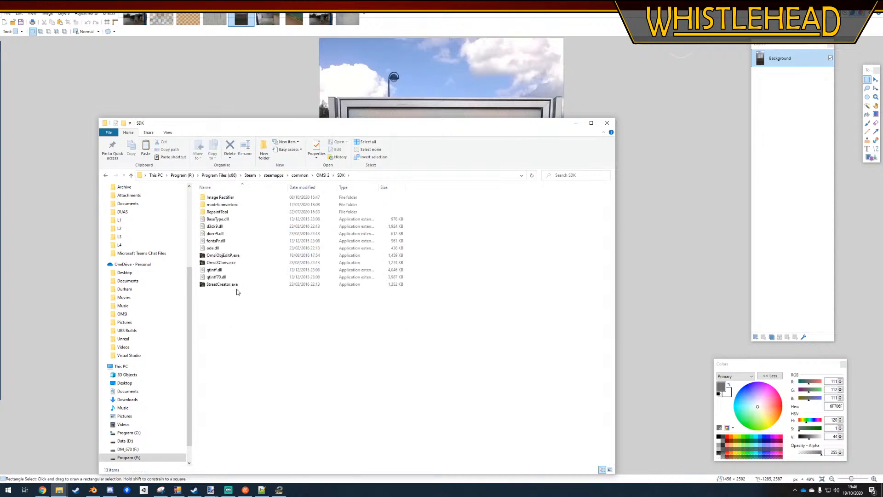
{"action": "left_click", "coordinate": [218, 264]}
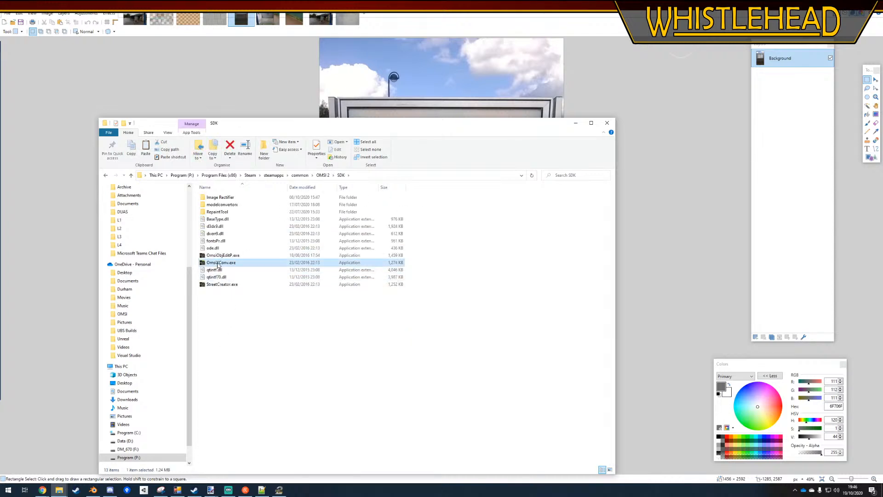
{"action": "double_click", "coordinate": [220, 197]}
{"action": "double_click", "coordinate": [223, 217]}
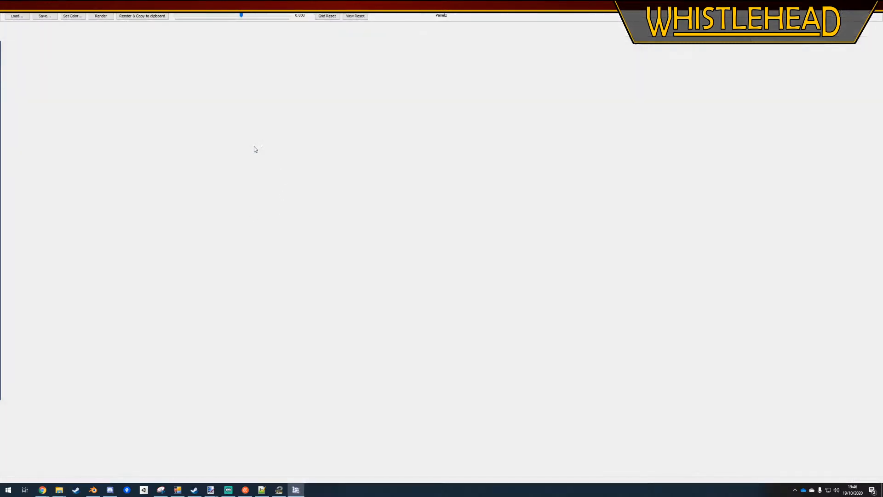
Load the timetable noticeboard photo from the Bus station raw photos folder into the rectifier
{"action": "left_click", "coordinate": [14, 16]}
{"action": "scroll", "coordinate": [193, 138], "scroll_direction": "down", "scroll_amount": 3}
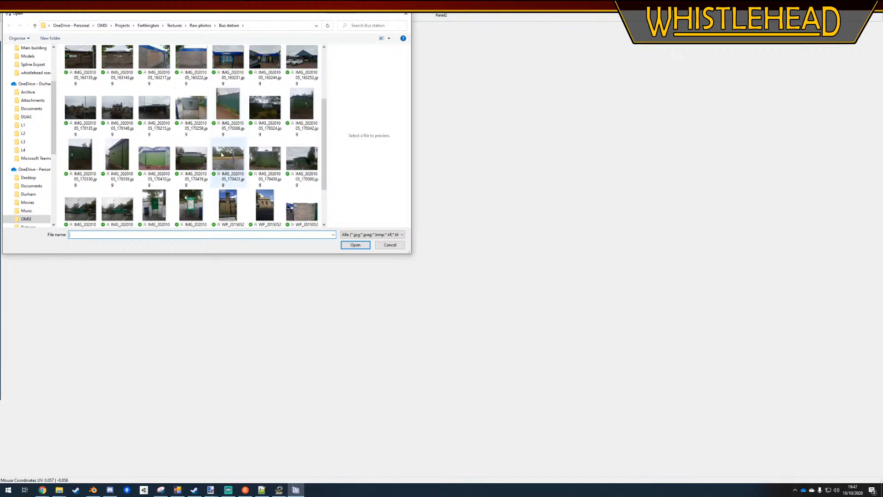
{"action": "double_click", "coordinate": [81, 201]}
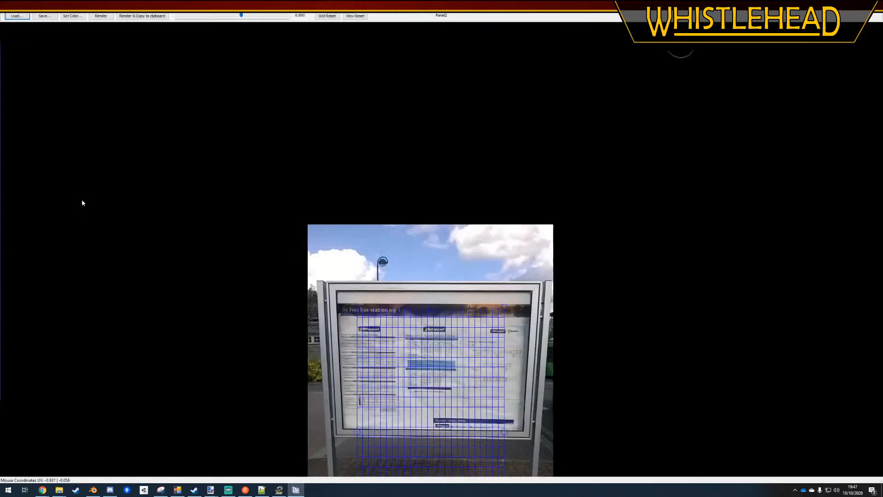
Fit the rectification grid's four corners to the outer ends of the noticeboard's posts and copy the render to the clipboard
{"action": "middle_click_drag", "start_coordinate": [514, 241], "coordinate": [472, 106]}
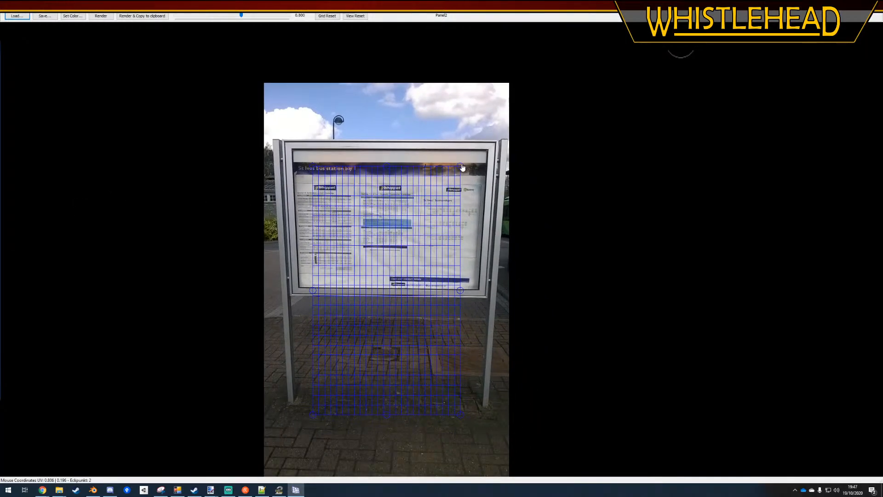
{"action": "left_click_drag", "start_coordinate": [462, 168], "coordinate": [509, 141]}
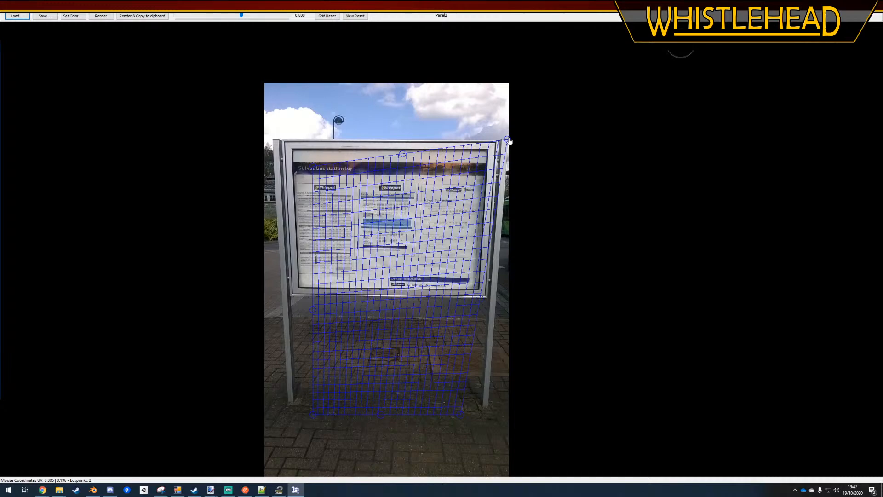
{"action": "left_click_drag", "start_coordinate": [315, 173], "coordinate": [271, 143]}
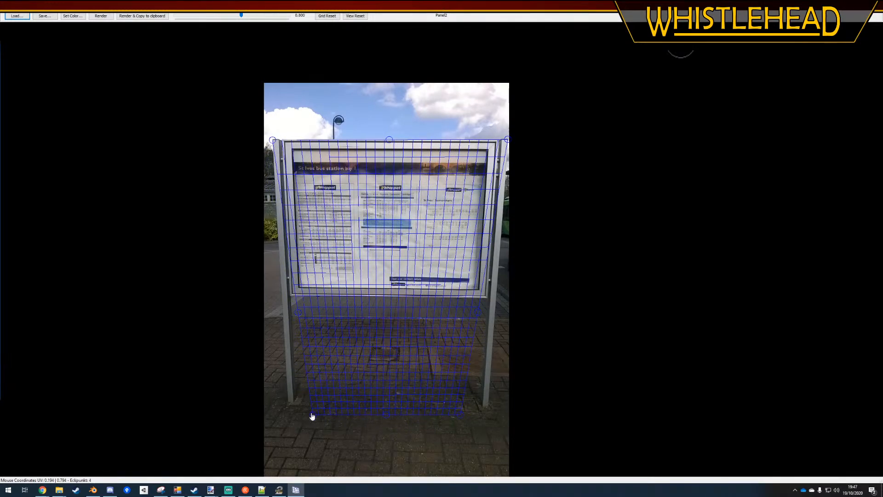
{"action": "left_click_drag", "start_coordinate": [312, 417], "coordinate": [289, 404]}
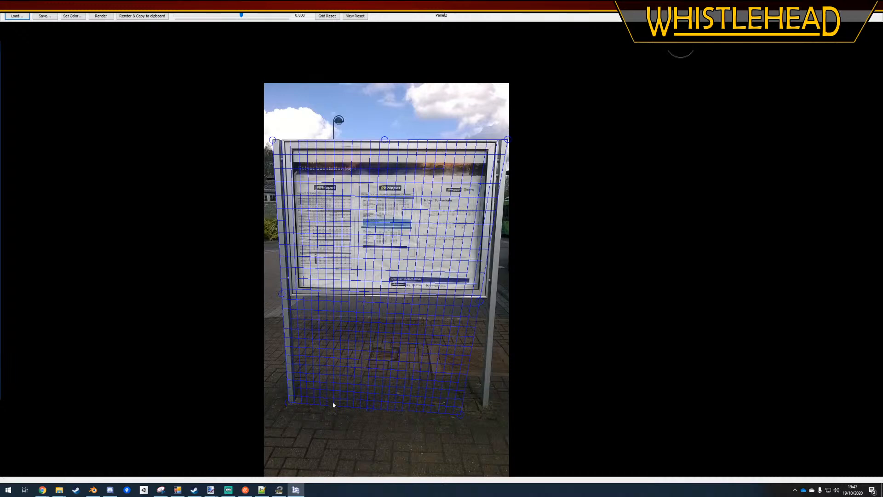
{"action": "left_click_drag", "start_coordinate": [455, 413], "coordinate": [486, 410]}
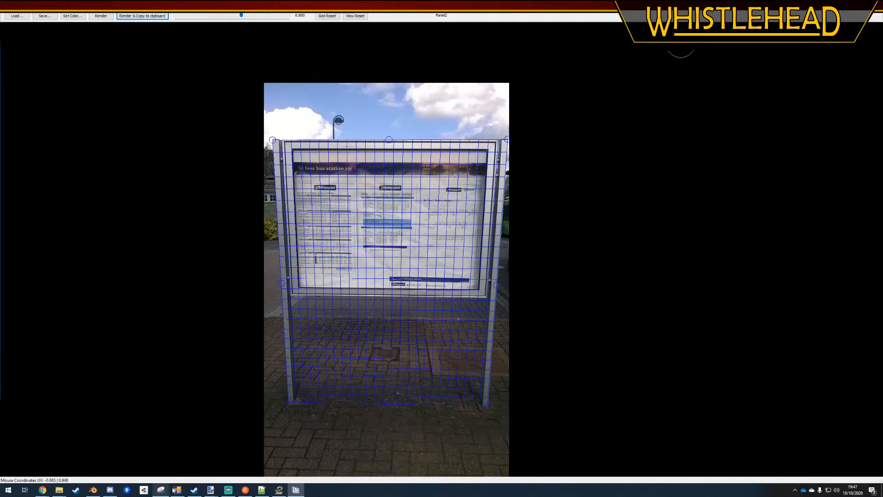
Switch to paint.net and paste the rectified noticeboard into a new 1395 × 1679 pixel image
{"action": "mouse_move", "coordinate": [210, 489]}
{"action": "left_click", "coordinate": [530, 471]}
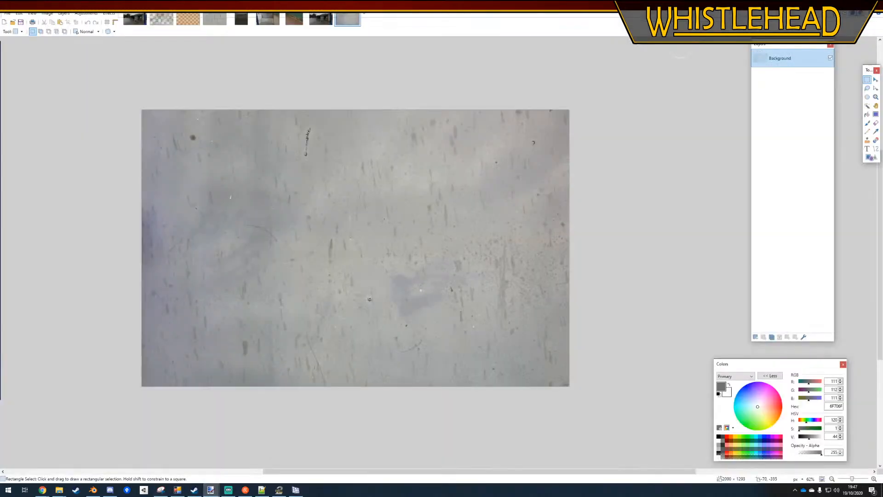
{"action": "left_click", "coordinate": [8, 13]}
{"action": "left_click", "coordinate": [14, 23]}
{"action": "key", "text": "Return"}
{"action": "key", "text": "ctrl+v"}
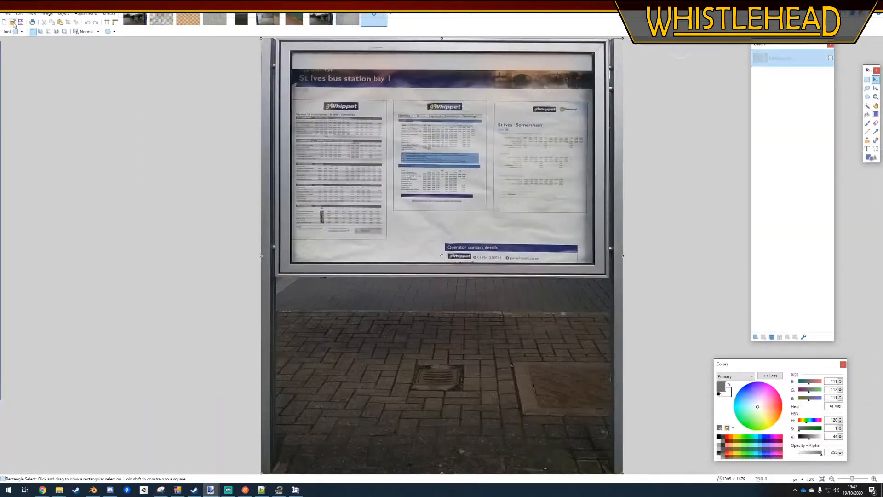
{"action": "scroll", "coordinate": [315, 200], "scroll_direction": "down", "scroll_amount": 2, "text": "ctrl"}
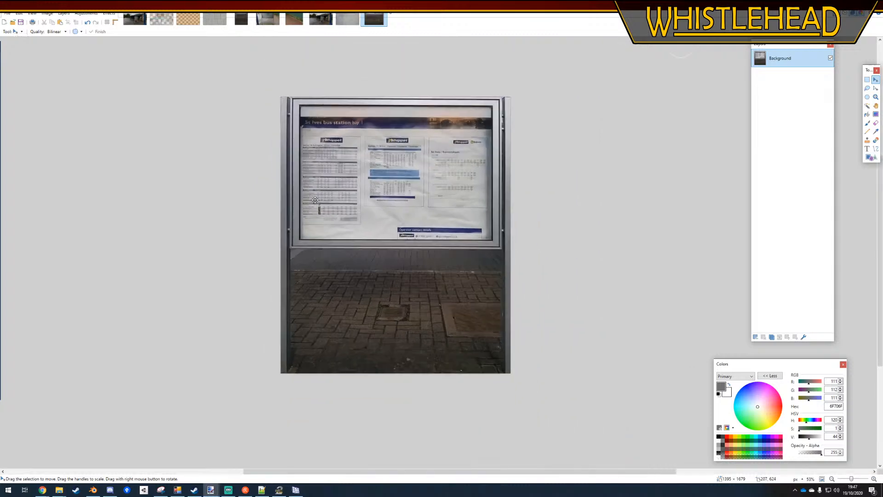
Widen the canvas to 1500 pixels with the anchor set to Middle
{"action": "left_click", "coordinate": [47, 13]}
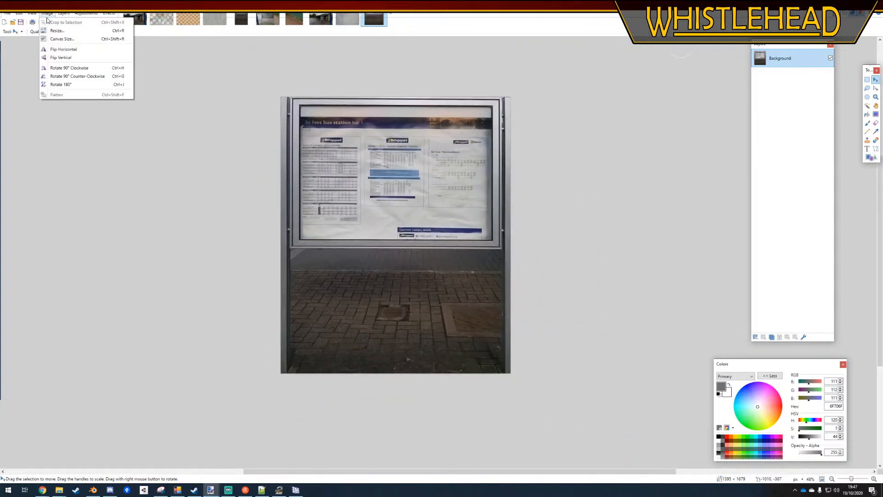
{"action": "left_click", "coordinate": [57, 39]}
{"action": "left_click", "coordinate": [466, 290]}
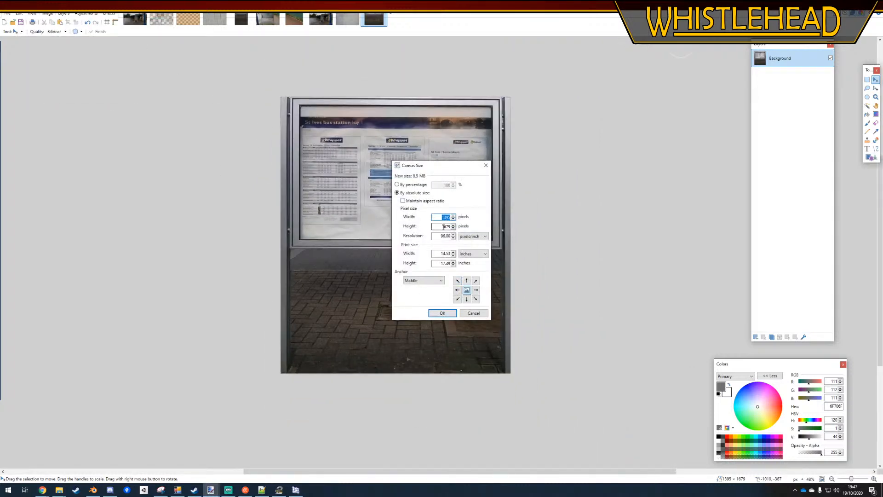
{"action": "type", "text": "1500"}
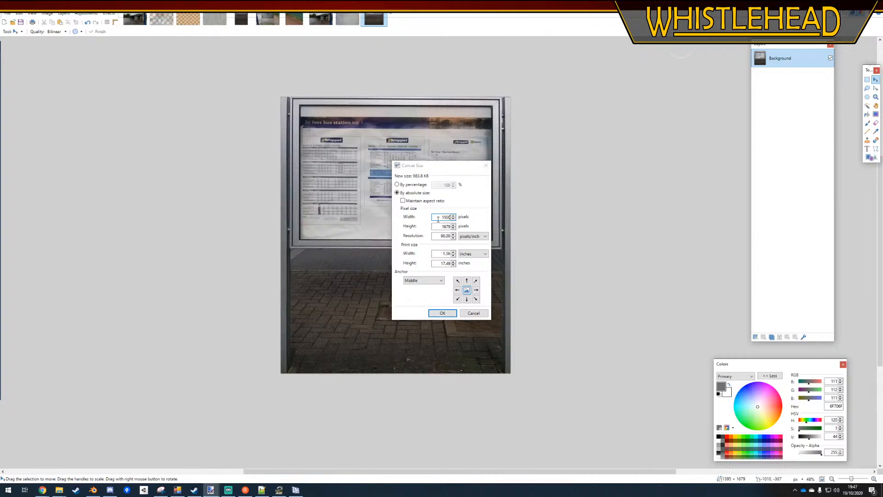
{"action": "key", "text": "Return"}
Select a full-height strip about 27 pixels wide on the right post and stretch it outward to the canvas's right edge
{"action": "left_click", "coordinate": [869, 79]}
{"action": "scroll", "coordinate": [519, 104], "scroll_direction": "up", "scroll_amount": 7, "text": "ctrl"}
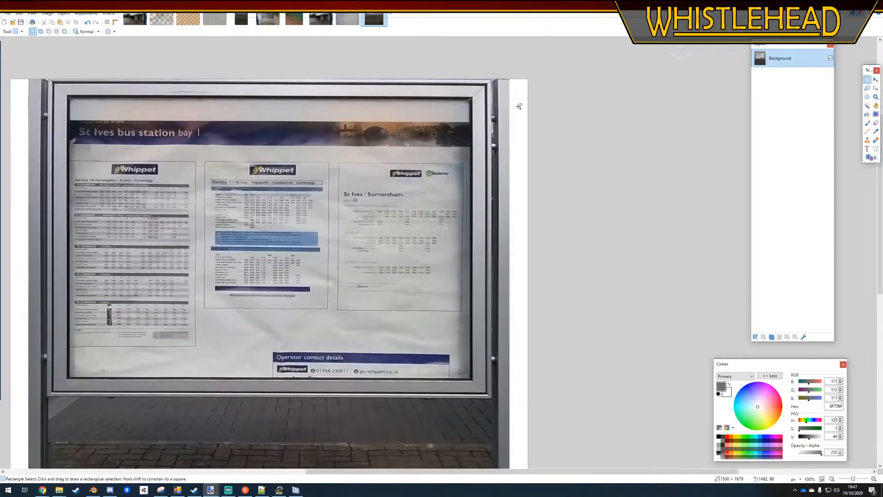
{"action": "left_click_drag", "start_coordinate": [522, 75], "coordinate": [491, 325]}
{"action": "scroll", "coordinate": [505, 147], "scroll_direction": "down", "scroll_amount": 7, "text": "ctrl"}
{"action": "scroll", "coordinate": [516, 347], "scroll_direction": "up", "scroll_amount": 3, "text": "ctrl"}
{"action": "scroll", "coordinate": [492, 327], "scroll_direction": "up", "scroll_amount": 3, "text": "ctrl"}
{"action": "scroll", "coordinate": [490, 325], "scroll_direction": "down", "scroll_amount": 7, "text": "ctrl"}
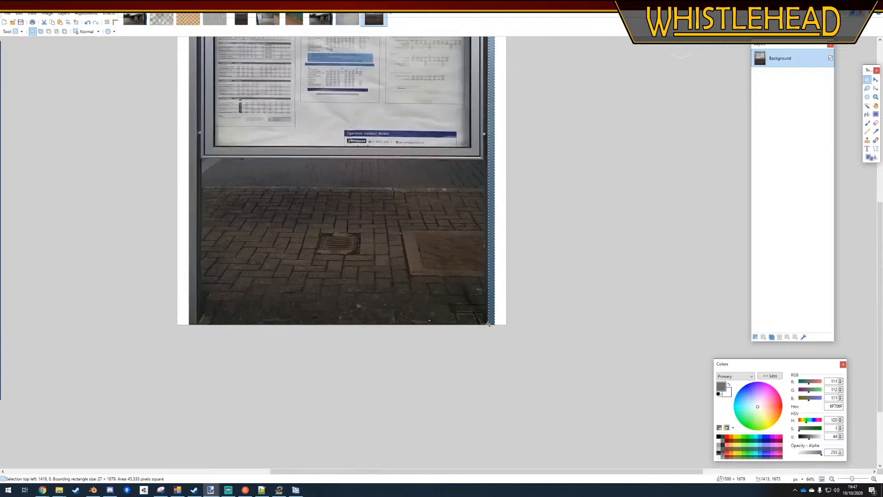
{"action": "scroll", "coordinate": [505, 164], "scroll_direction": "up", "scroll_amount": 2, "text": "ctrl"}
{"action": "left_click", "coordinate": [875, 79]}
{"action": "scroll", "coordinate": [534, 198], "scroll_direction": "up", "scroll_amount": 2, "text": "ctrl"}
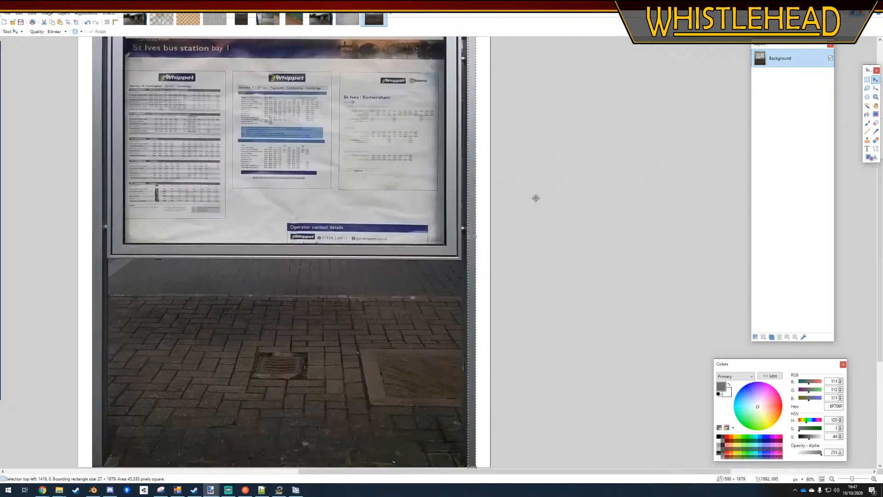
{"action": "left_click_drag", "start_coordinate": [469, 236], "coordinate": [491, 239]}
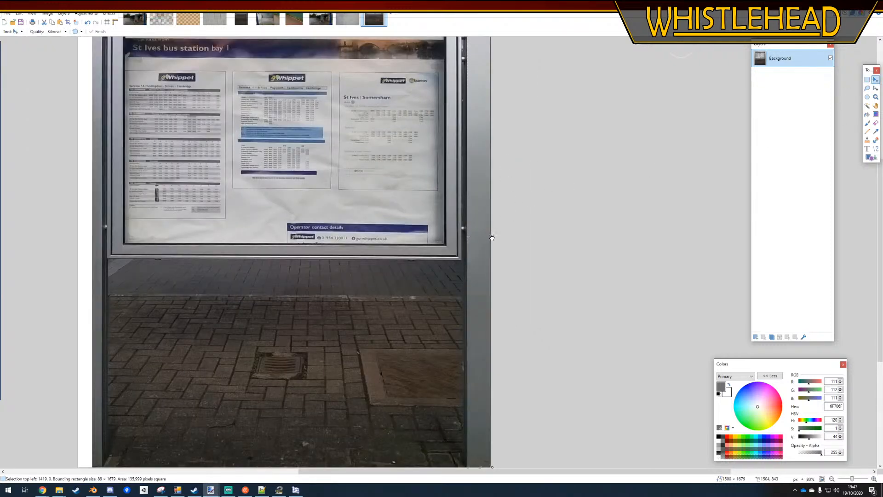
{"action": "scroll", "coordinate": [599, 238], "scroll_direction": "down", "scroll_amount": 3, "text": "ctrl"}
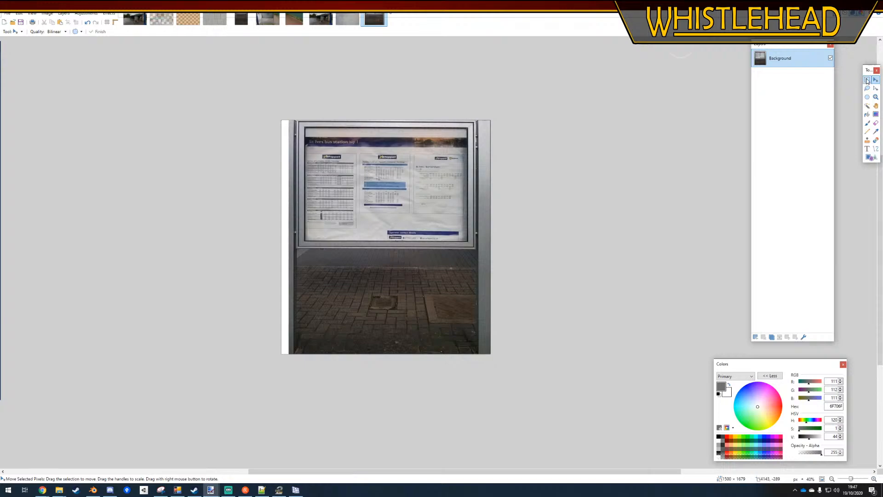
Select a full-height strip about 33 pixels wide on the left post and stretch it outward to the canvas's left edge
{"action": "left_click", "coordinate": [867, 81]}
{"action": "scroll", "coordinate": [294, 119], "scroll_direction": "up", "scroll_amount": 8, "text": "ctrl"}
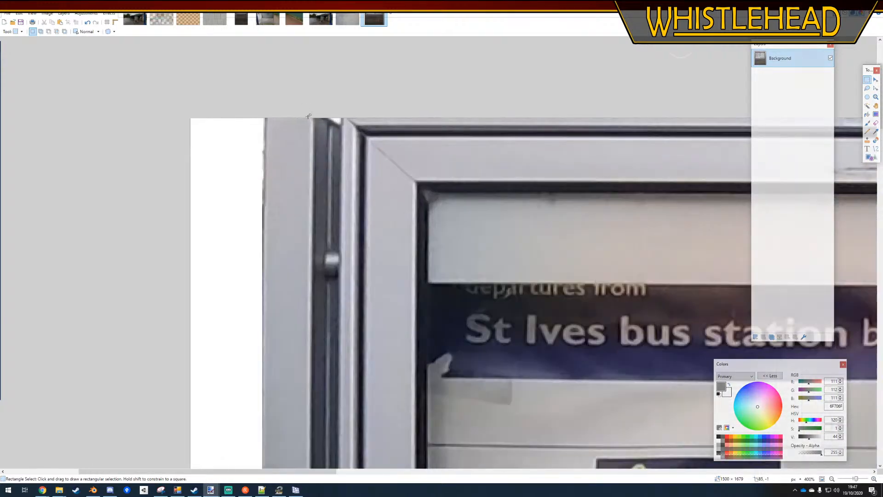
{"action": "left_click_drag", "start_coordinate": [308, 116], "coordinate": [258, 434]}
{"action": "scroll", "coordinate": [308, 175], "scroll_direction": "down", "scroll_amount": 7, "text": "ctrl"}
{"action": "scroll", "coordinate": [308, 412], "scroll_direction": "up", "scroll_amount": 4, "text": "ctrl"}
{"action": "scroll", "coordinate": [292, 400], "scroll_direction": "down", "scroll_amount": 6, "text": "ctrl"}
{"action": "scroll", "coordinate": [295, 426], "scroll_direction": "up", "scroll_amount": 7, "text": "ctrl"}
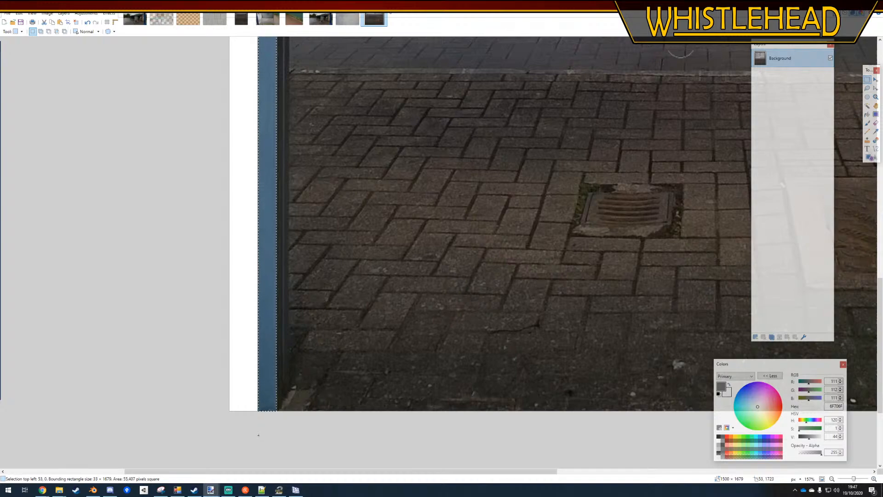
{"action": "scroll", "coordinate": [297, 422], "scroll_direction": "down", "scroll_amount": 7, "text": "ctrl"}
{"action": "scroll", "coordinate": [281, 97], "scroll_direction": "up", "scroll_amount": 4, "text": "ctrl"}
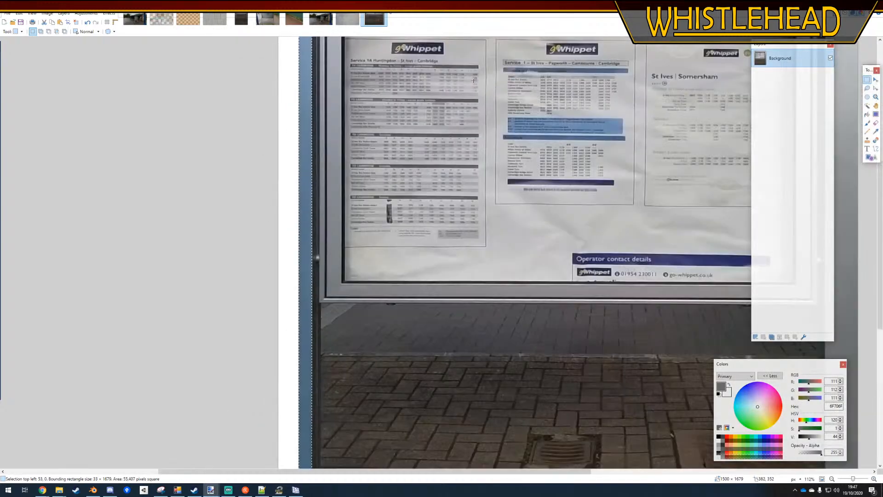
{"action": "left_click", "coordinate": [875, 81]}
{"action": "left_click_drag", "start_coordinate": [300, 272], "coordinate": [279, 271]}
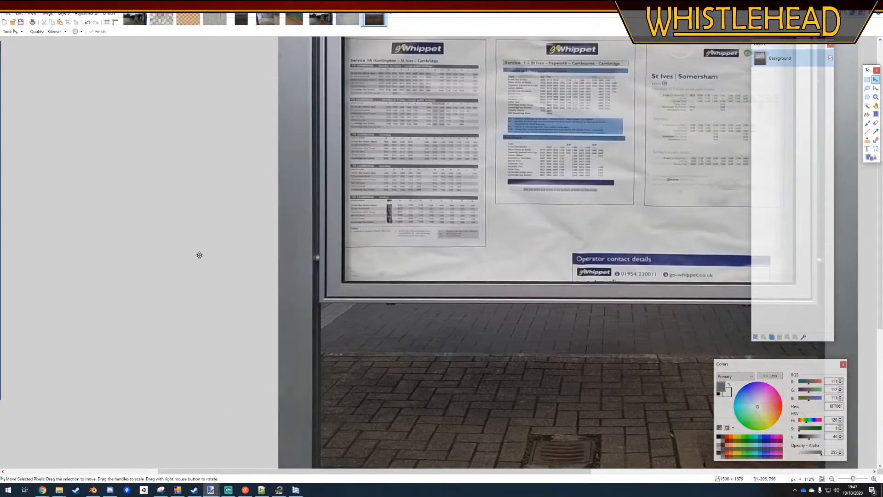
{"action": "scroll", "coordinate": [199, 255], "scroll_direction": "down", "scroll_amount": 4, "text": "ctrl"}
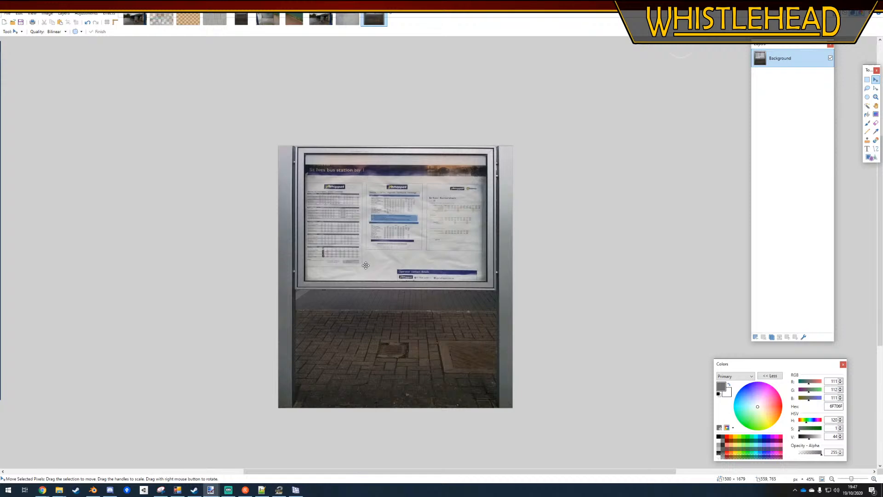
Copy the whole metal texture and paste it as a new layer over the noticeboard, keeping the canvas size
{"action": "left_click", "coordinate": [348, 19]}
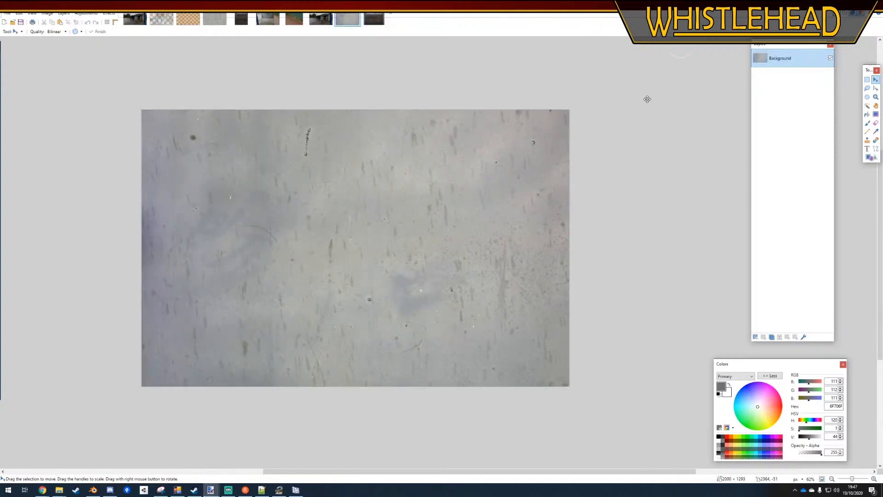
{"action": "key", "text": "ctrl+Tab"}
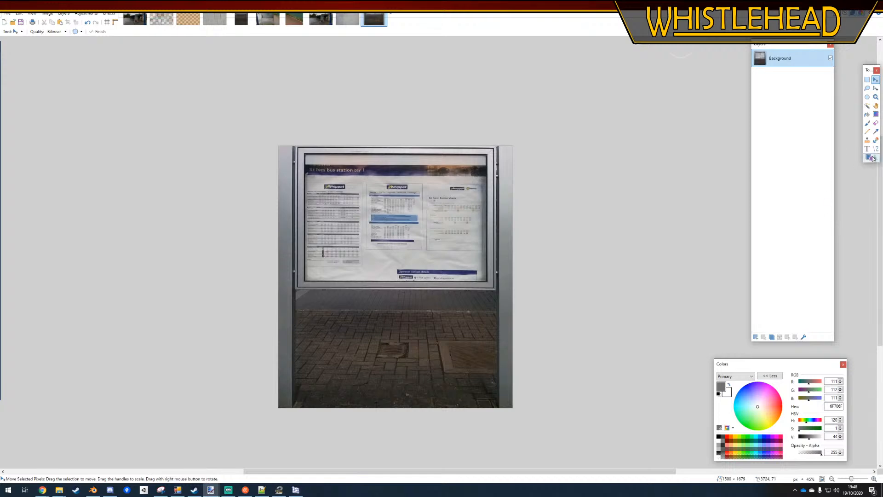
{"action": "key", "text": "ctrl+shift+v"}
{"action": "left_click", "coordinate": [400, 287]}
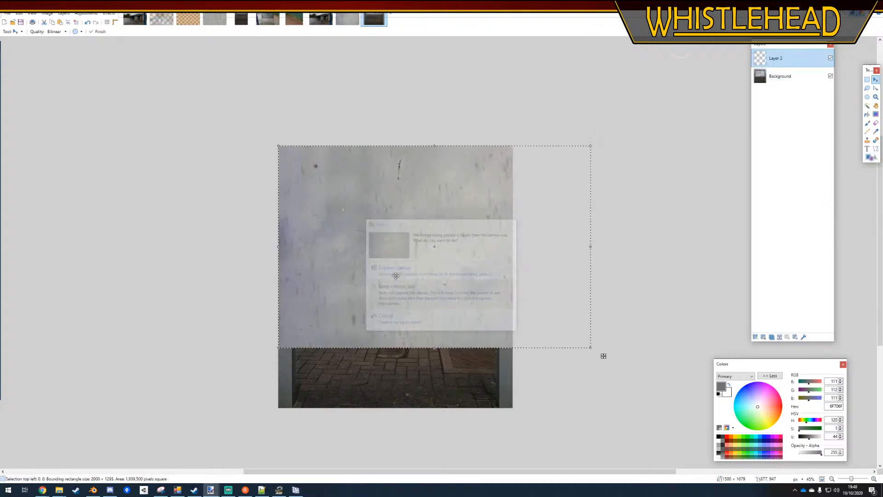
Scale the pasted metal texture to about 1248 × 890 pixels so it fits within the noticeboard's outer frame
{"action": "left_click_drag", "start_coordinate": [591, 349], "coordinate": [492, 288]}
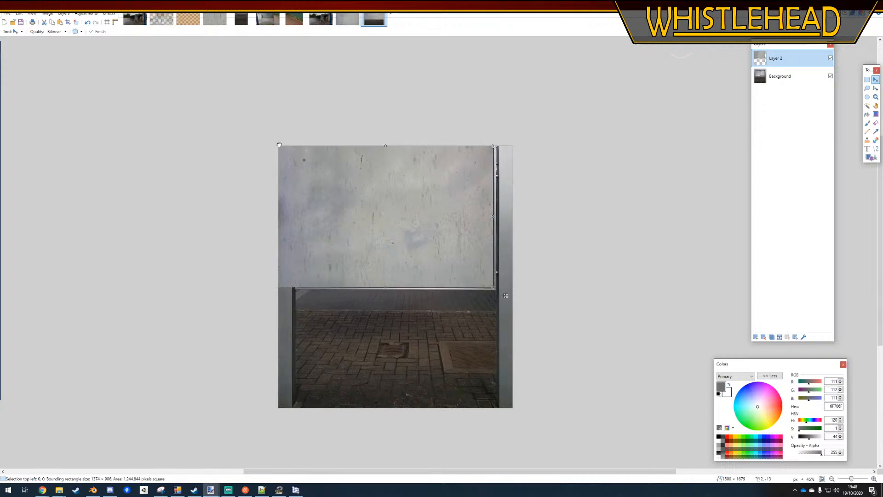
{"action": "left_click_drag", "start_coordinate": [278, 146], "coordinate": [299, 148]}
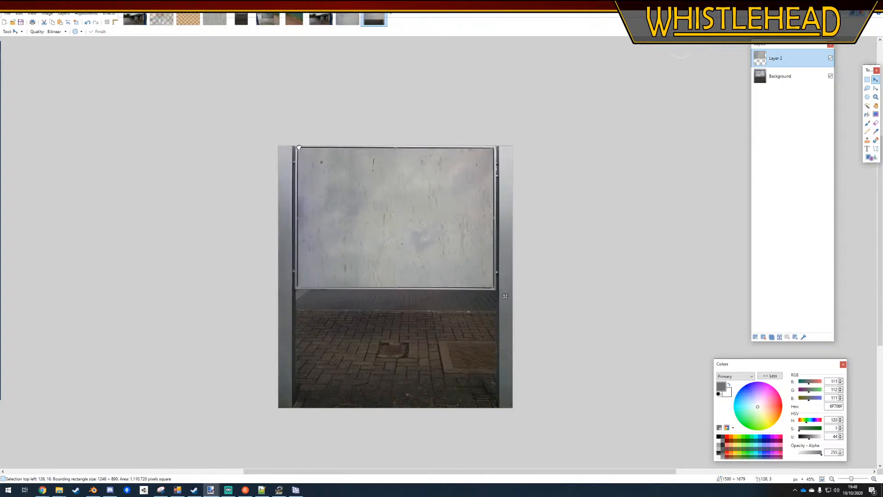
{"action": "scroll", "coordinate": [345, 157], "scroll_direction": "up", "scroll_amount": 3, "text": "ctrl"}
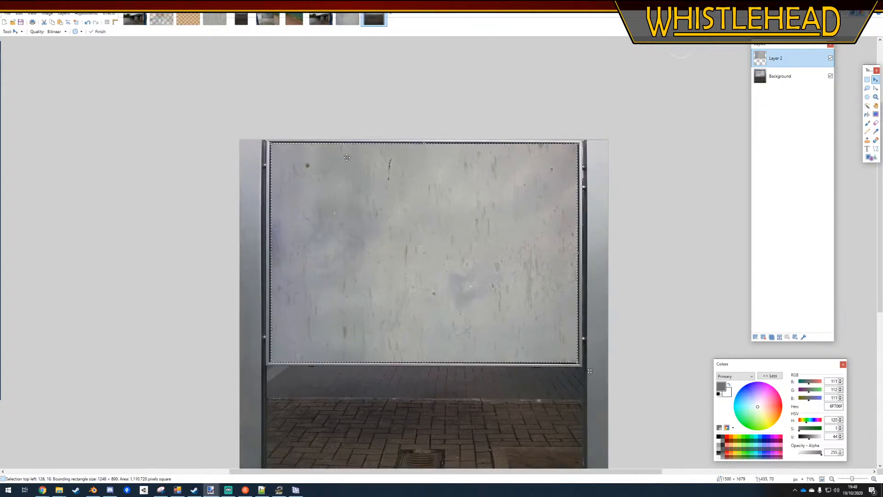
Lower the contrast of the pasted metal texture layer and clear the selection
{"action": "left_click", "coordinate": [94, 13]}
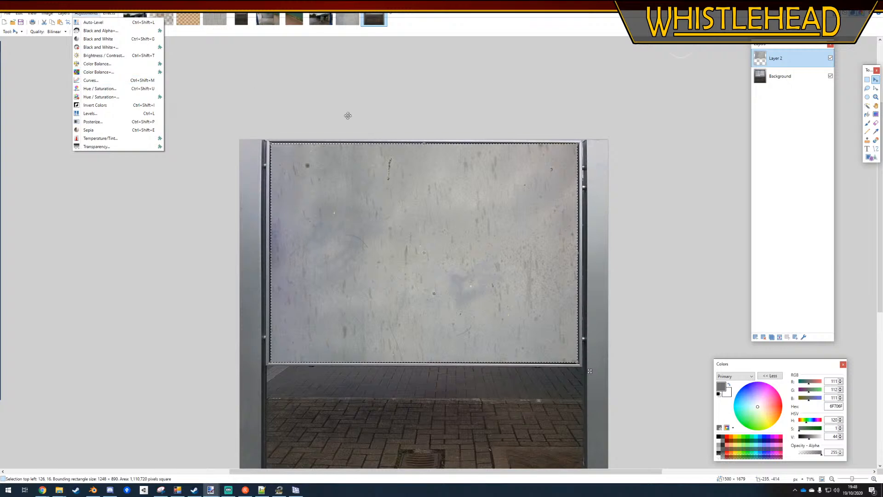
{"action": "left_click", "coordinate": [104, 56]}
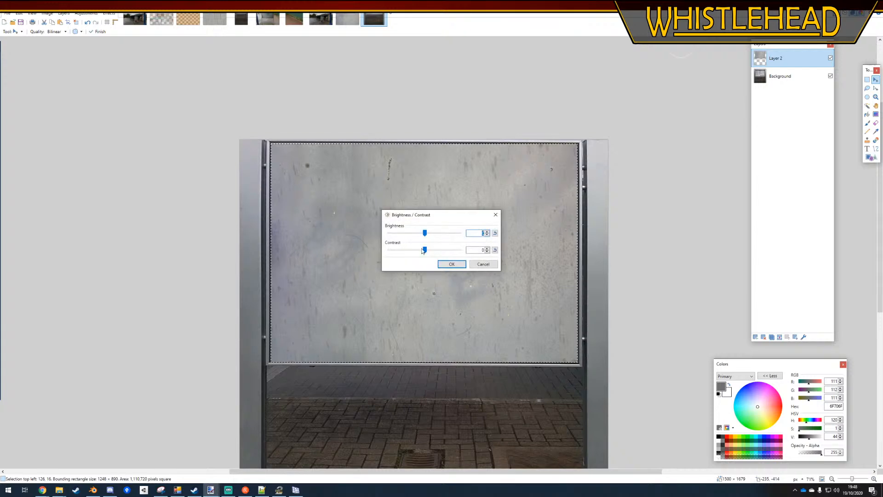
{"action": "mouse_move", "coordinate": [424, 250]}
{"action": "left_mouse_down"}
{"action": "mouse_move", "coordinate": [404, 252]}
{"action": "mouse_move", "coordinate": [426, 233]}
{"action": "mouse_move", "coordinate": [410, 250]}
{"action": "left_mouse_up"}
{"action": "left_click", "coordinate": [451, 264]}
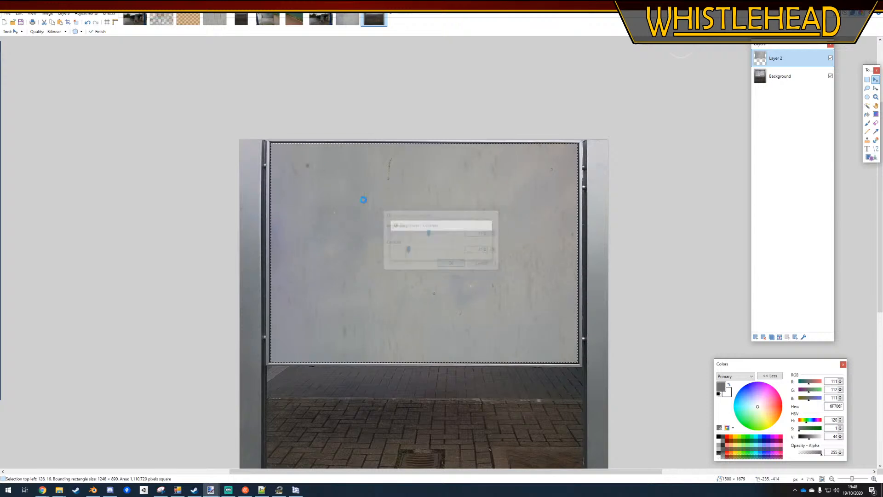
{"action": "left_click", "coordinate": [866, 82]}
{"action": "left_click", "coordinate": [444, 130]}
{"action": "scroll", "coordinate": [443, 130], "scroll_direction": "down", "scroll_amount": 4, "text": "ctrl"}
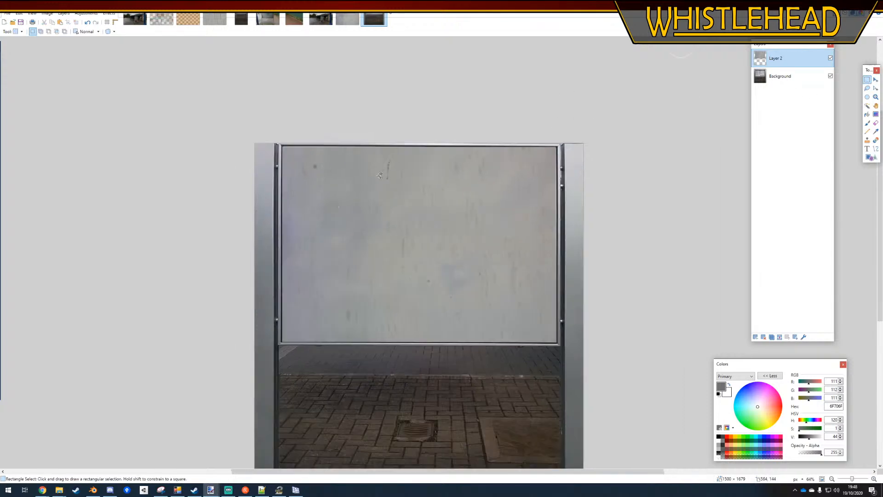
Soften the metal layer's right and upper edges against the frame with the Eraser at brush width 60 and 0% hardness
{"action": "scroll", "coordinate": [470, 155], "scroll_direction": "up", "scroll_amount": 4, "text": "ctrl"}
{"action": "scroll", "coordinate": [469, 156], "scroll_direction": "up", "scroll_amount": 2, "text": "ctrl"}
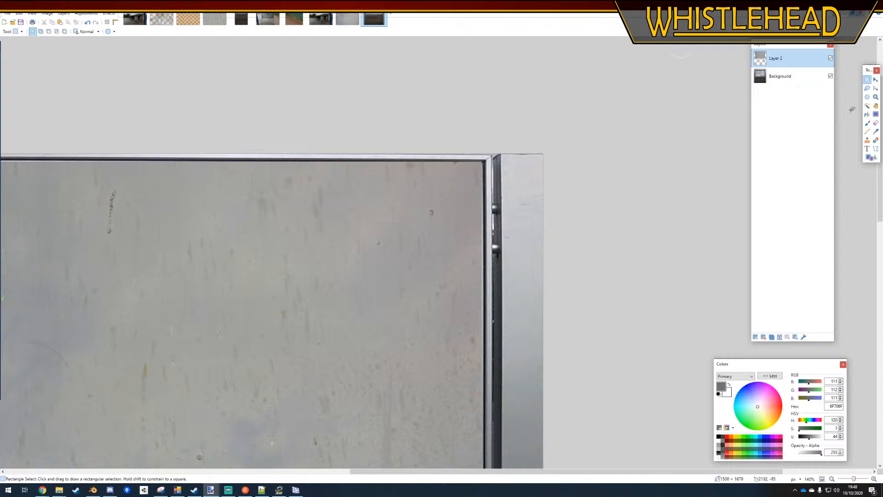
{"action": "left_click", "coordinate": [874, 123]}
{"action": "left_click_drag", "start_coordinate": [161, 31], "coordinate": [118, 31]}
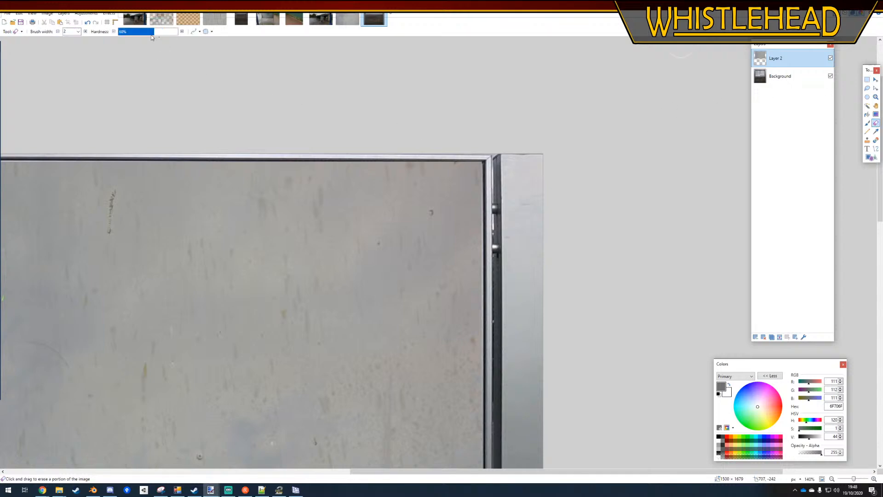
{"action": "left_click", "coordinate": [78, 32]}
{"action": "left_click", "coordinate": [72, 154]}
{"action": "scroll", "coordinate": [512, 230], "scroll_direction": "down", "scroll_amount": 3, "text": "ctrl"}
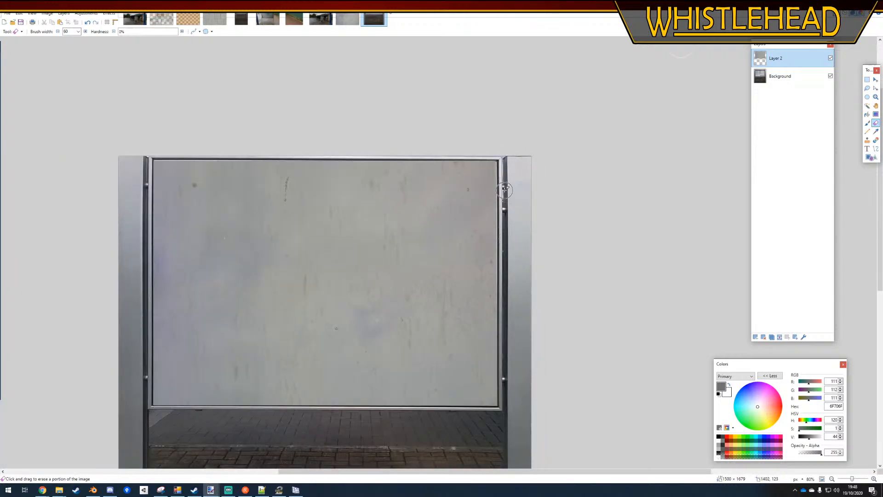
{"action": "key", "text": "ctrl+z"}
{"action": "left_click_drag", "start_coordinate": [503, 160], "coordinate": [502, 227]}
{"action": "left_click_drag", "start_coordinate": [183, 153], "coordinate": [335, 153]}
{"action": "key", "text": "ctrl+z"}
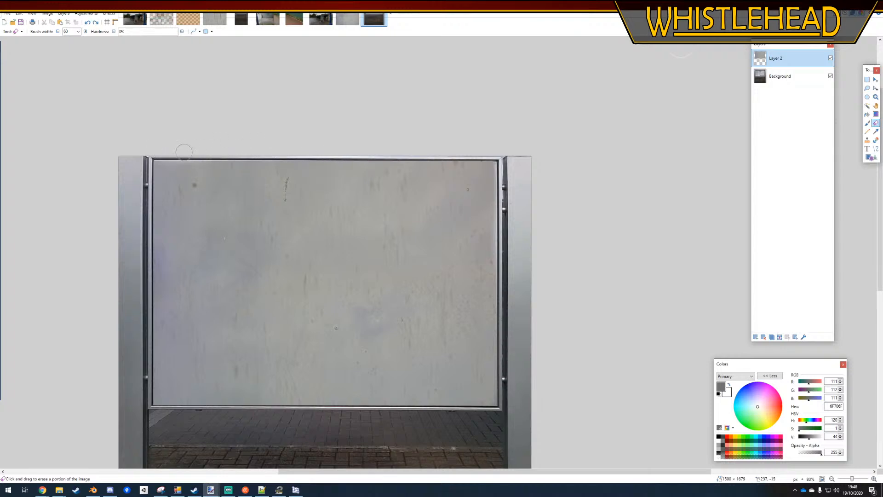
{"action": "left_click_drag", "start_coordinate": [184, 152], "coordinate": [416, 151]}
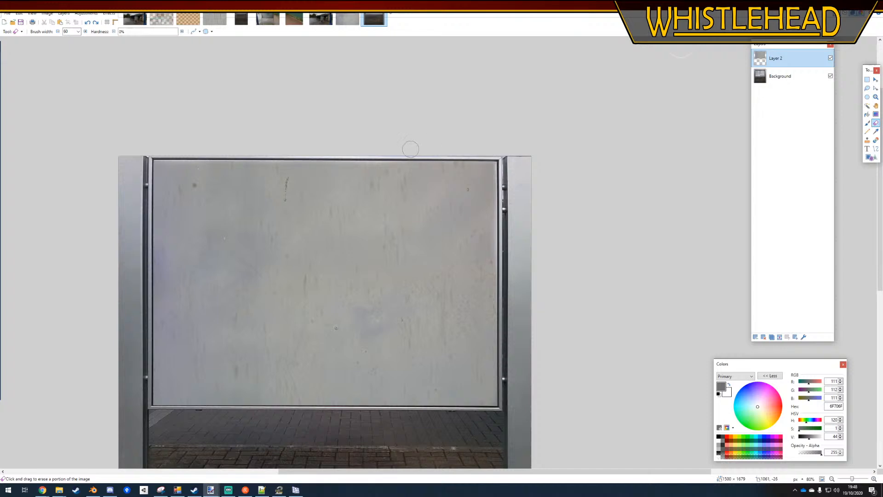
Raise the metal layer's brightness to about 7, keeping the contrast at 0
{"action": "left_click", "coordinate": [86, 13]}
{"action": "left_click", "coordinate": [104, 55]}
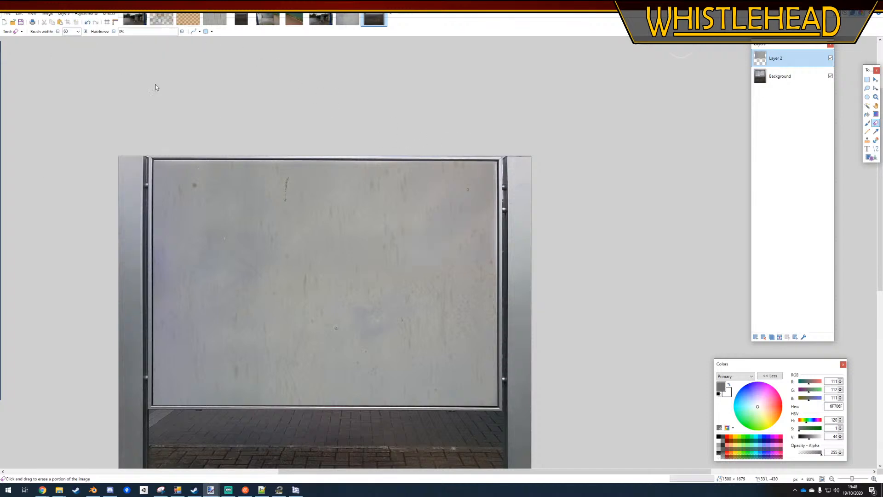
{"action": "left_click", "coordinate": [495, 249]}
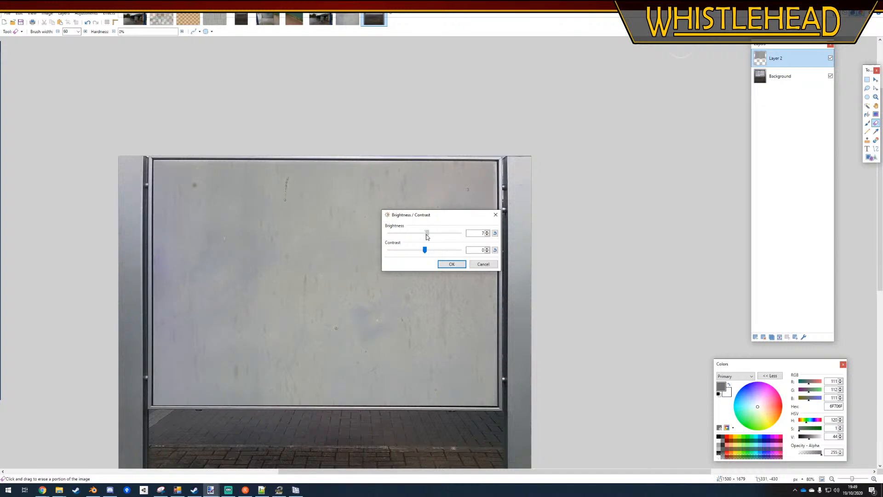
{"action": "left_click", "coordinate": [452, 263]}
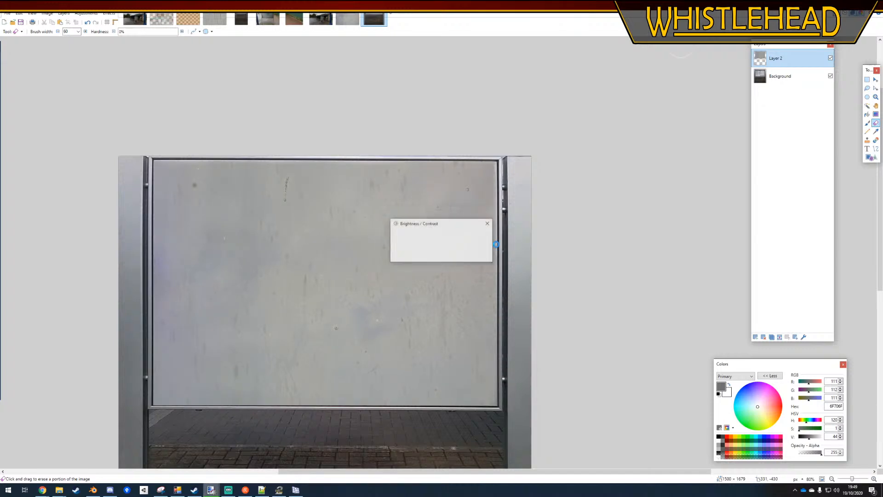
{"action": "scroll", "coordinate": [540, 261], "scroll_direction": "down", "scroll_amount": 6, "text": "ctrl"}
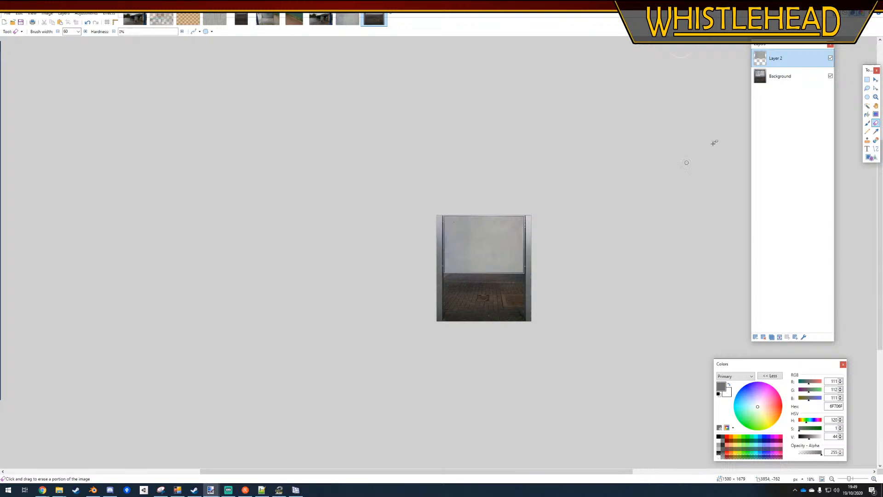
{"action": "left_click", "coordinate": [779, 337]}
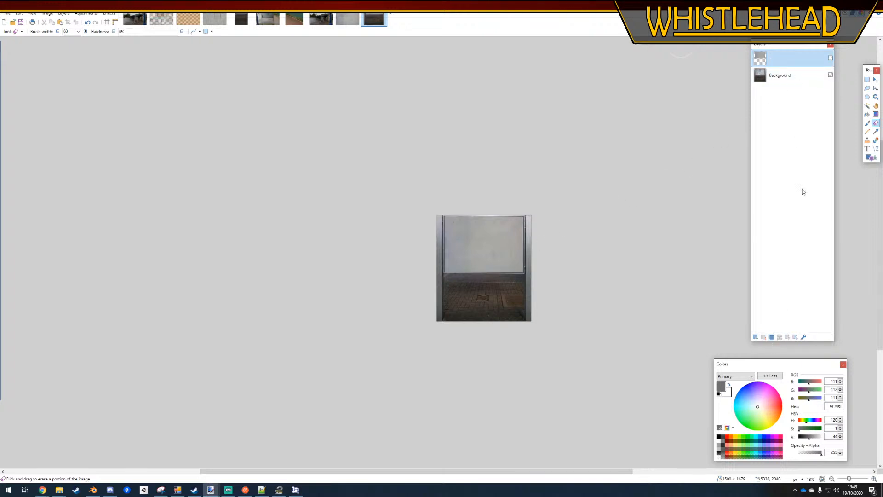
{"action": "left_click", "coordinate": [867, 79]}
{"action": "scroll", "coordinate": [466, 195], "scroll_direction": "up", "scroll_amount": 3, "text": "ctrl"}
{"action": "scroll", "coordinate": [466, 195], "scroll_direction": "up", "scroll_amount": 8, "text": "ctrl"}
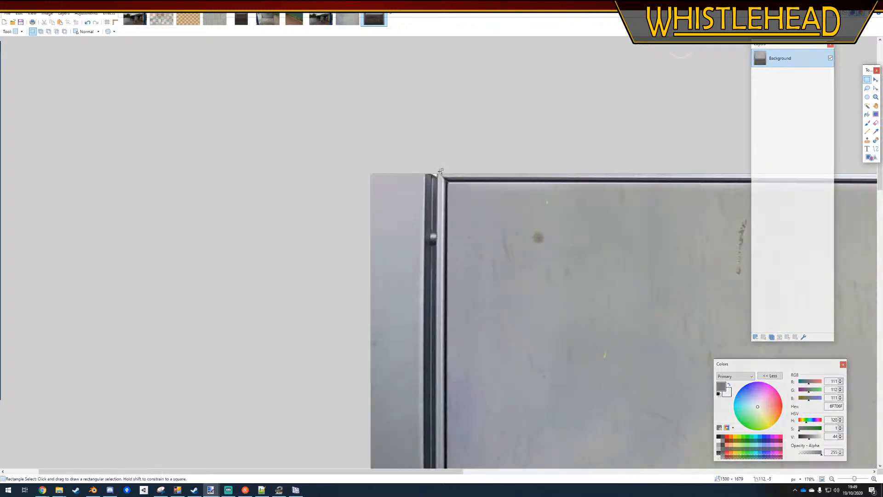
{"action": "key", "text": "ctrl+shift+n"}
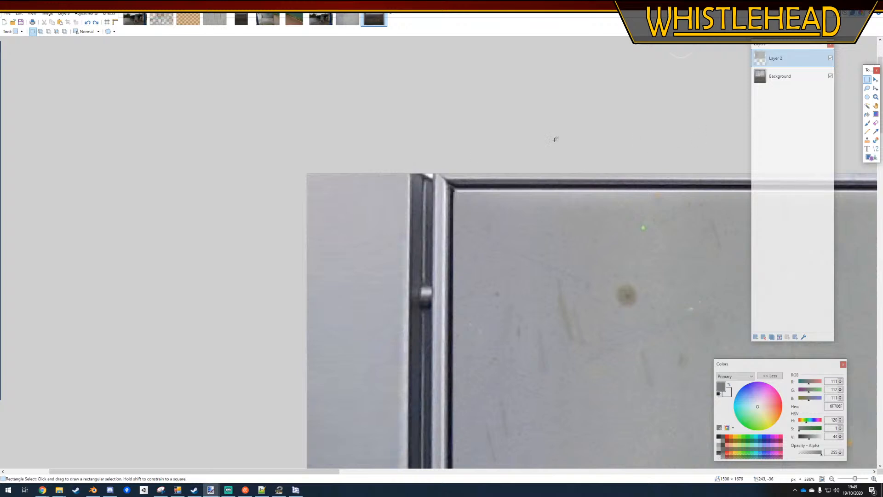
Select the framed noticeboard on the Background layer and scale a copy to about 1285 × 751 pixels, filling the area below the original
{"action": "scroll", "coordinate": [353, 156], "scroll_direction": "down", "scroll_amount": 7, "text": "ctrl"}
{"action": "left_click", "coordinate": [782, 76]}
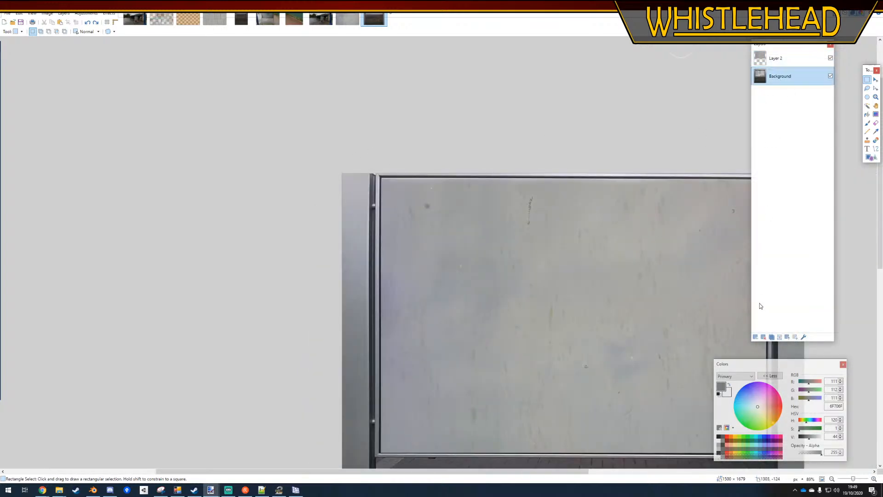
{"action": "left_click_drag", "start_coordinate": [377, 172], "coordinate": [589, 390]}
{"action": "scroll", "coordinate": [461, 393], "scroll_direction": "down", "scroll_amount": 4, "text": "ctrl"}
{"action": "scroll", "coordinate": [587, 436], "scroll_direction": "up", "scroll_amount": 4, "text": "ctrl"}
{"action": "scroll", "coordinate": [589, 398], "scroll_direction": "up", "scroll_amount": 4, "text": "ctrl"}
{"action": "scroll", "coordinate": [632, 284], "scroll_direction": "down", "scroll_amount": 1, "text": "ctrl"}
{"action": "scroll", "coordinate": [632, 282], "scroll_direction": "down", "scroll_amount": 5, "text": "ctrl"}
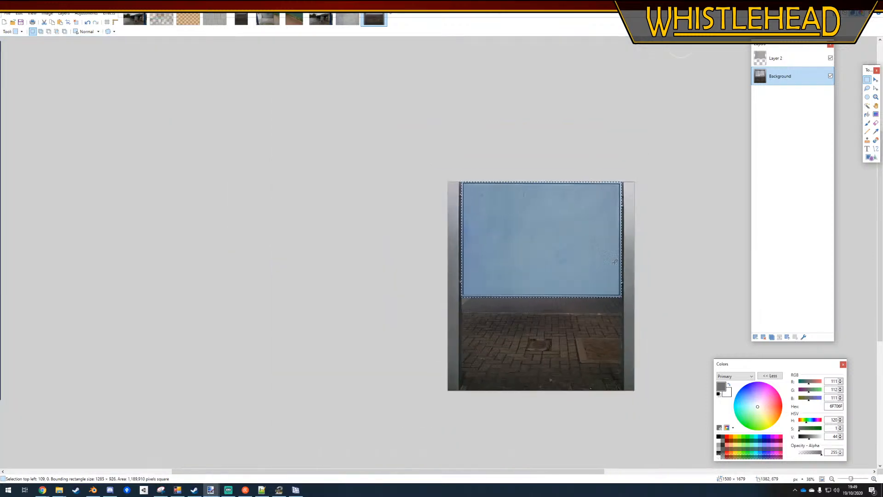
{"action": "key", "text": "m"}
{"action": "left_click_drag", "start_coordinate": [541, 297], "coordinate": [534, 393]}
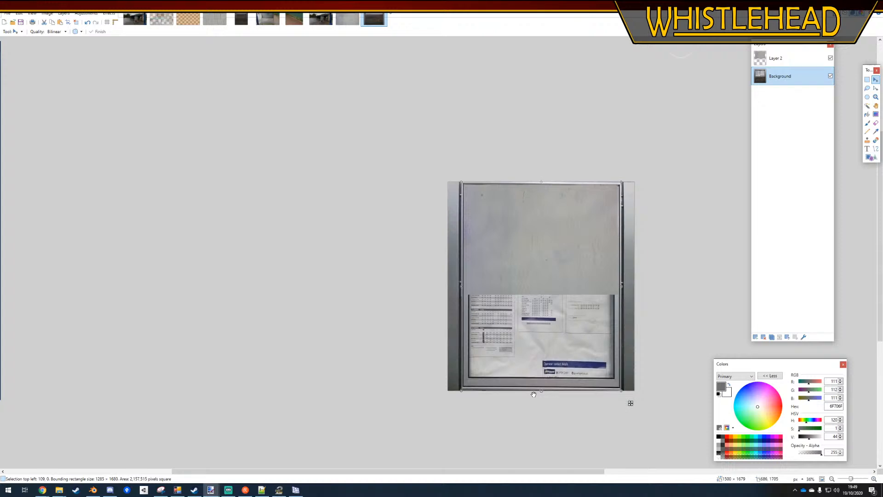
{"action": "left_click_drag", "start_coordinate": [541, 184], "coordinate": [524, 297]}
{"action": "key", "text": "ctrl+d"}
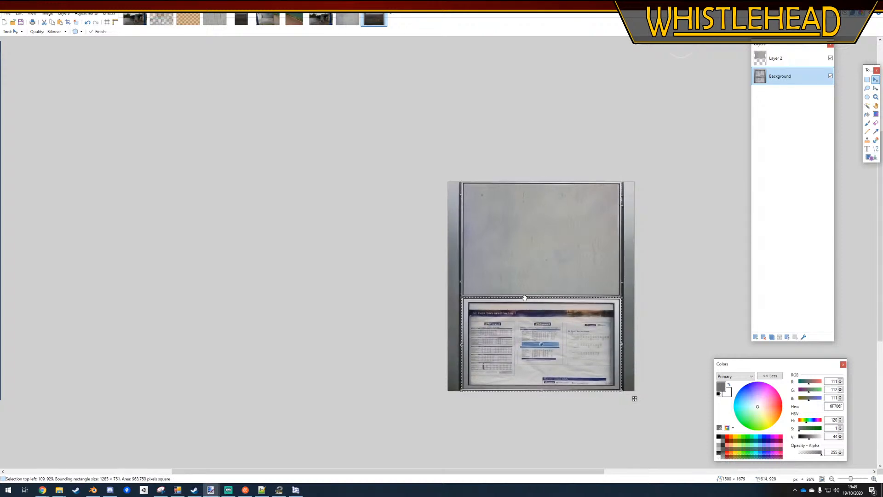
Select the metal panel on Layer 2 with the Magic Wand and scale it to about 1248 × 716 pixels inside the lower frame
{"action": "left_click", "coordinate": [788, 61]}
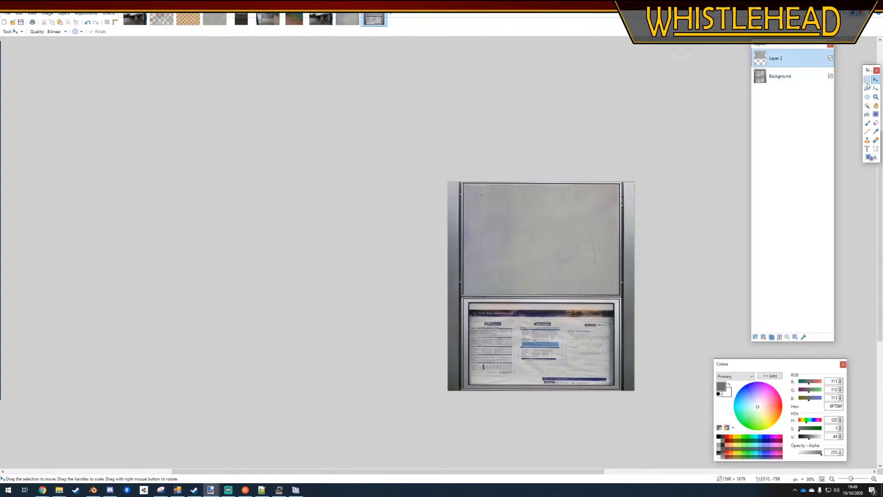
{"action": "key", "text": "s"}
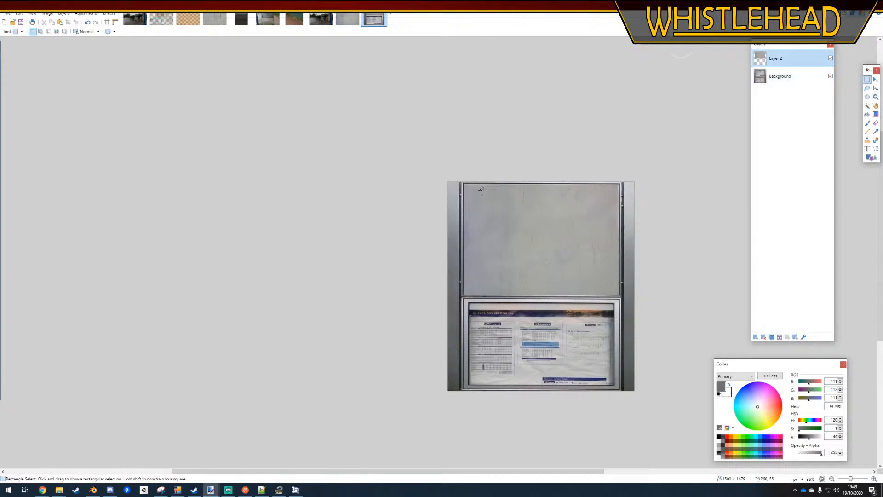
{"action": "left_click", "coordinate": [867, 105]}
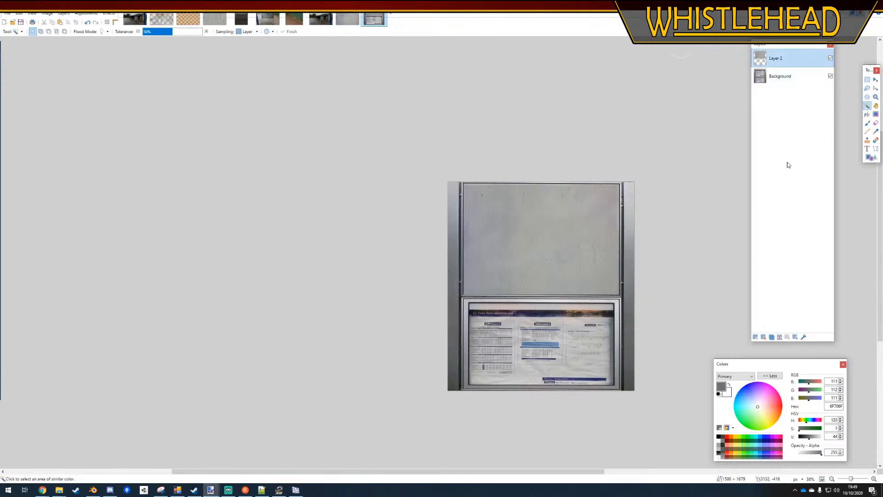
{"action": "left_click", "coordinate": [609, 334]}
{"action": "key", "text": "ctrl+i"}
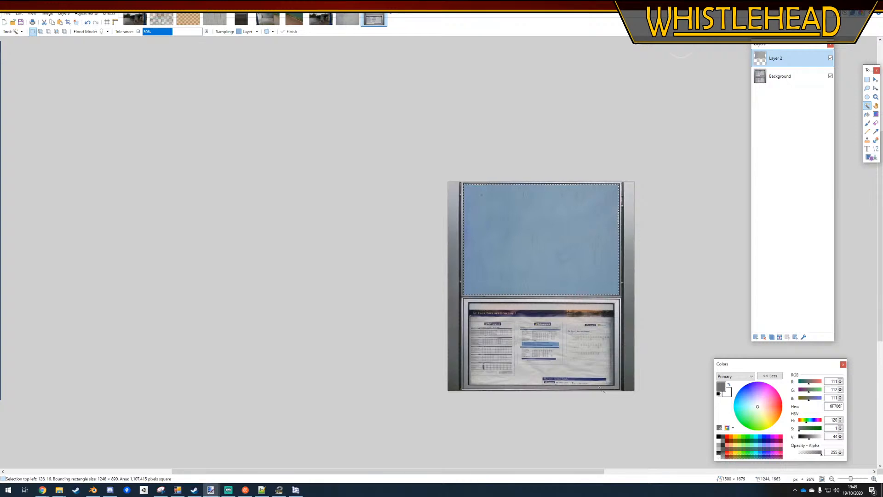
{"action": "scroll", "coordinate": [601, 389], "scroll_direction": "up", "scroll_amount": 3, "text": "ctrl"}
{"action": "key", "text": "m"}
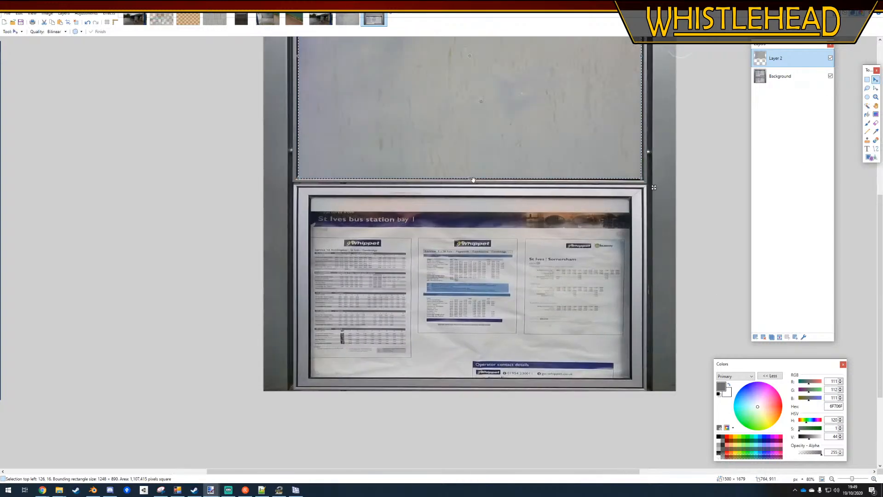
{"action": "left_click_drag", "start_coordinate": [473, 180], "coordinate": [415, 388]}
{"action": "scroll", "coordinate": [421, 417], "scroll_direction": "down", "scroll_amount": 1, "text": "ctrl"}
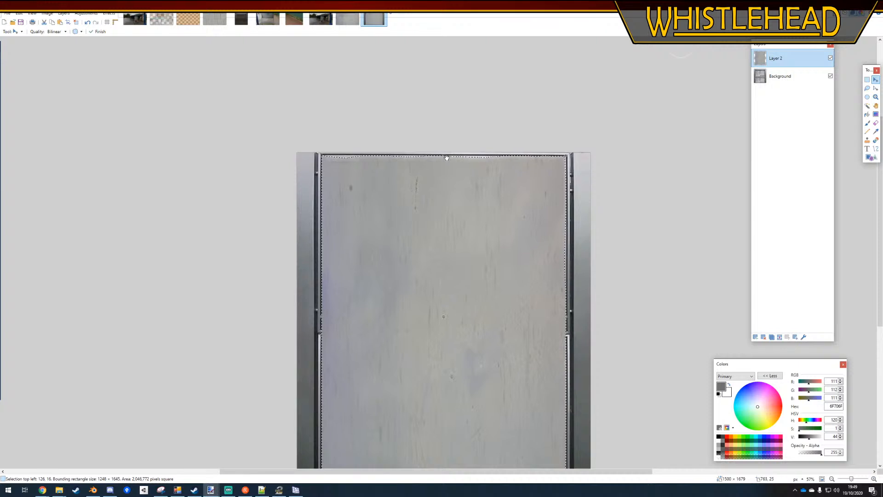
{"action": "left_click_drag", "start_coordinate": [447, 158], "coordinate": [428, 339]}
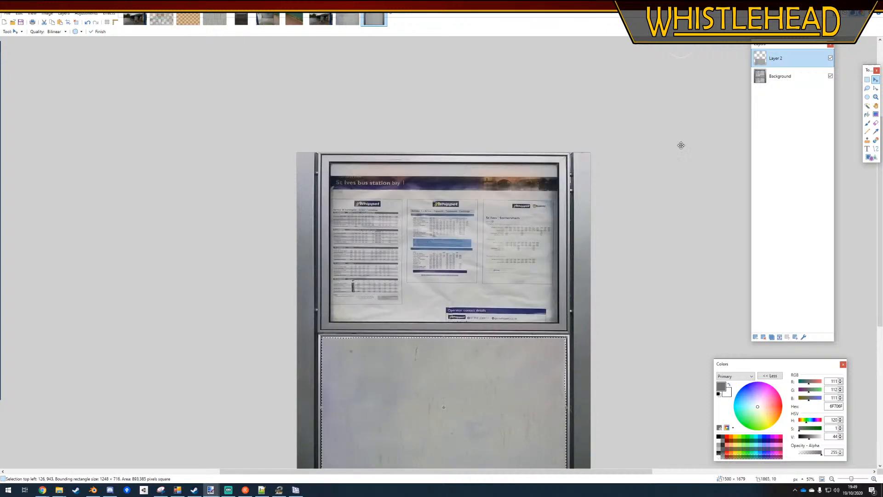
Clear the selection and merge the metal layer down into the Background
{"action": "left_click", "coordinate": [867, 79]}
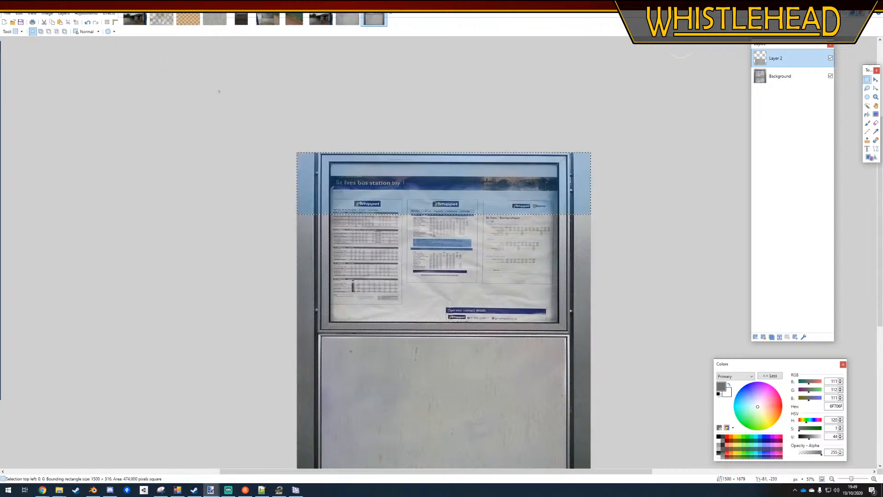
{"action": "scroll", "coordinate": [512, 152], "scroll_direction": "down", "scroll_amount": 3, "text": "ctrl"}
{"action": "scroll", "coordinate": [541, 136], "scroll_direction": "up", "scroll_amount": 2, "text": "ctrl"}
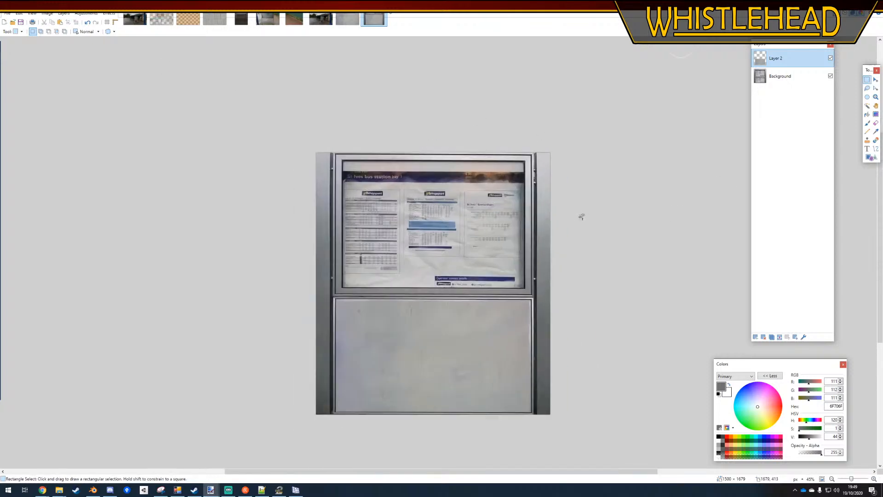
{"action": "left_click", "coordinate": [778, 337]}
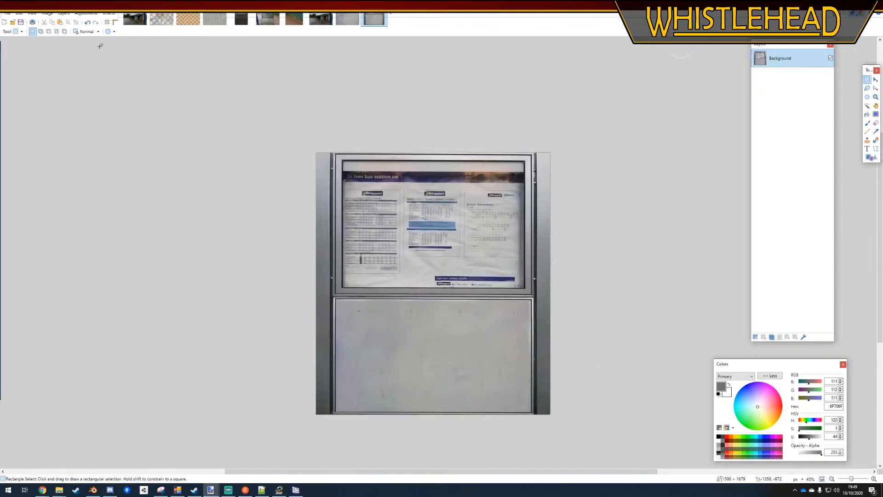
Resize the image to 512 × 512 pixels without maintaining the aspect ratio
{"action": "left_click", "coordinate": [46, 13]}
{"action": "left_click", "coordinate": [55, 27]}
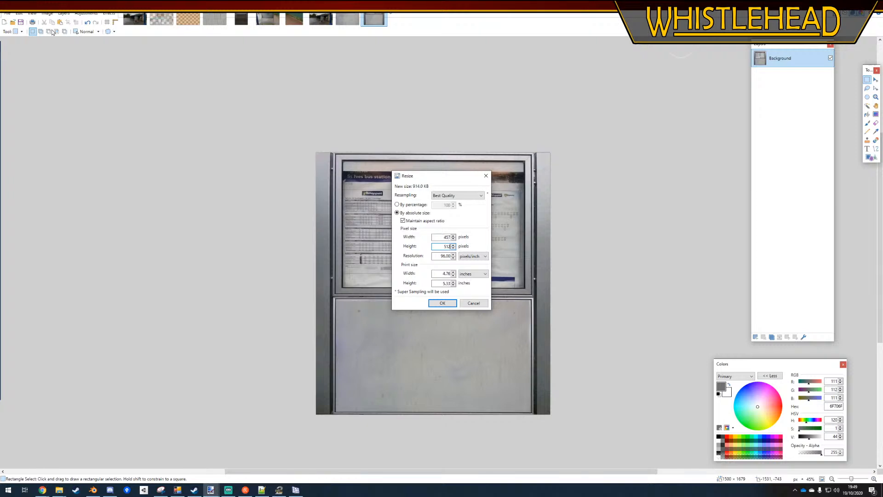
{"action": "left_click", "coordinate": [434, 222]}
{"action": "key", "text": "Tab"}
{"action": "type", "text": "512"}
{"action": "key", "text": "Return"}
{"action": "scroll", "coordinate": [341, 163], "scroll_direction": "up", "scroll_amount": 2}
{"action": "scroll", "coordinate": [368, 228], "scroll_direction": "up", "scroll_amount": 5, "text": "ctrl"}
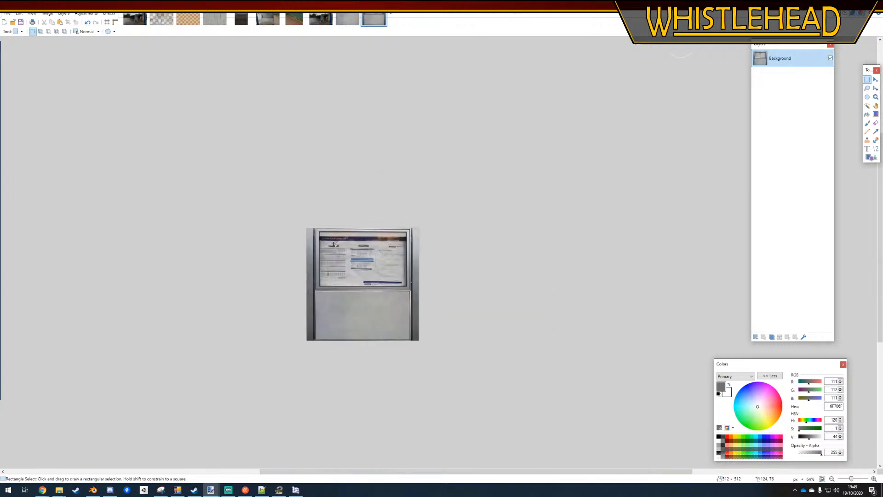
{"action": "scroll", "coordinate": [459, 163], "scroll_direction": "down", "scroll_amount": 3, "text": "ctrl"}
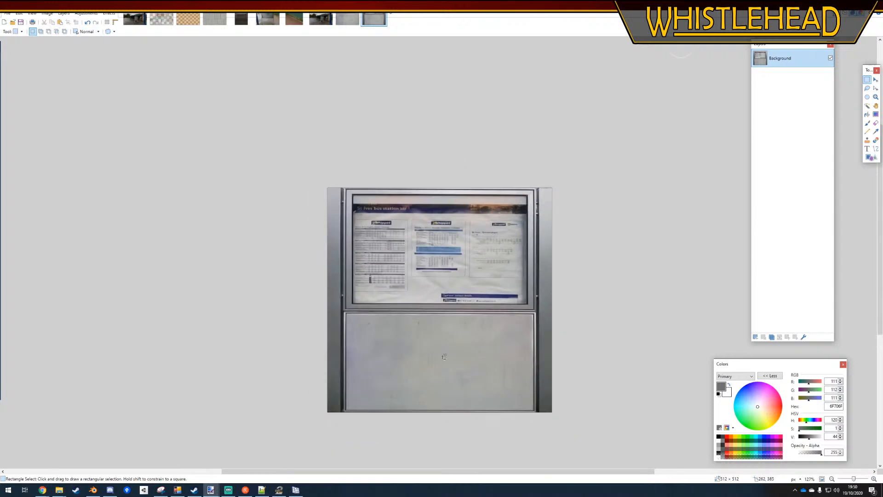
{"action": "scroll", "coordinate": [374, 329], "scroll_direction": "up", "scroll_amount": 1, "text": "ctrl"}
{"action": "scroll", "coordinate": [374, 330], "scroll_direction": "down", "scroll_amount": 1, "text": "ctrl"}
{"action": "scroll", "coordinate": [488, 319], "scroll_direction": "up", "scroll_amount": 2, "text": "ctrl"}
{"action": "scroll", "coordinate": [250, 210], "scroll_direction": "down", "scroll_amount": 2, "text": "ctrl"}
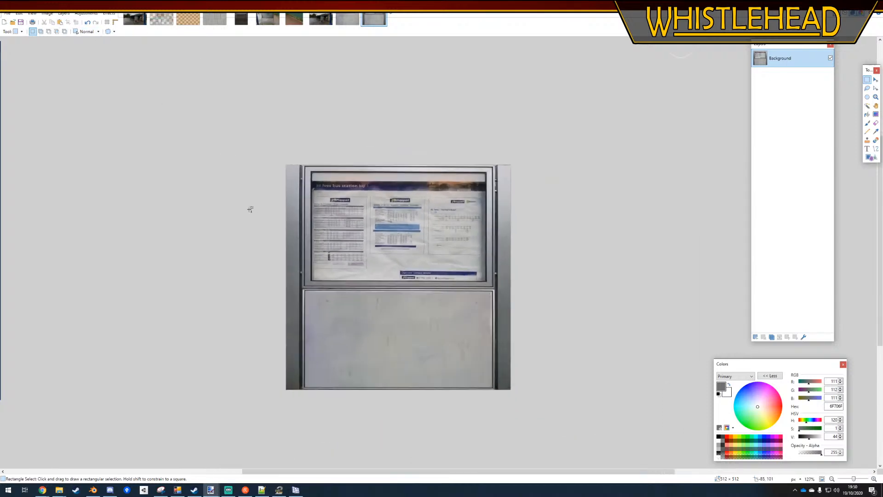
Save the image in the Models folder as the DirectDraw Surface file sti_busstation_board.dds, accepting the save settings
{"action": "left_click", "coordinate": [7, 13]}
{"action": "left_click", "coordinate": [19, 67]}
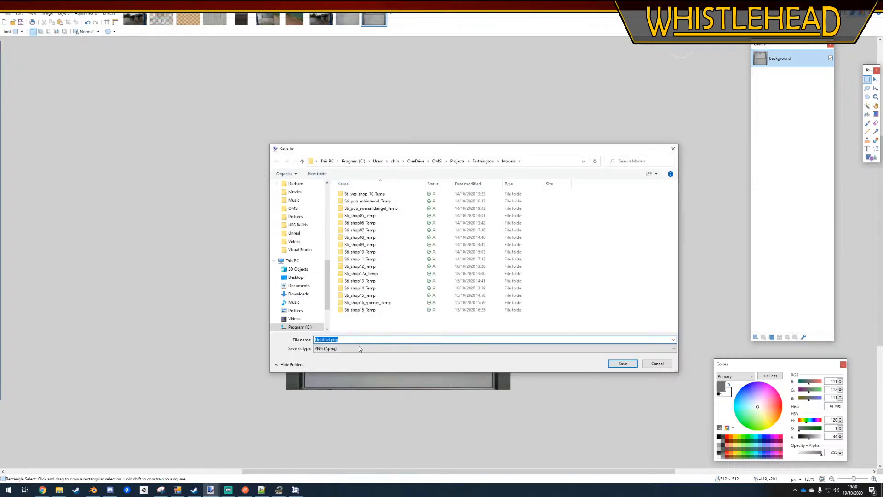
{"action": "left_click", "coordinate": [359, 348]}
{"action": "left_click", "coordinate": [358, 391]}
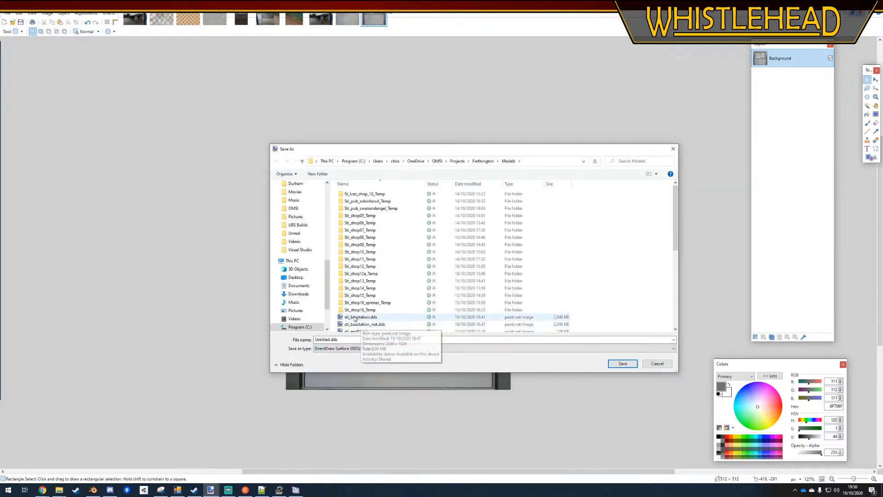
{"action": "scroll", "coordinate": [354, 318], "scroll_direction": "down", "scroll_amount": 8}
{"action": "double_click", "coordinate": [330, 340]}
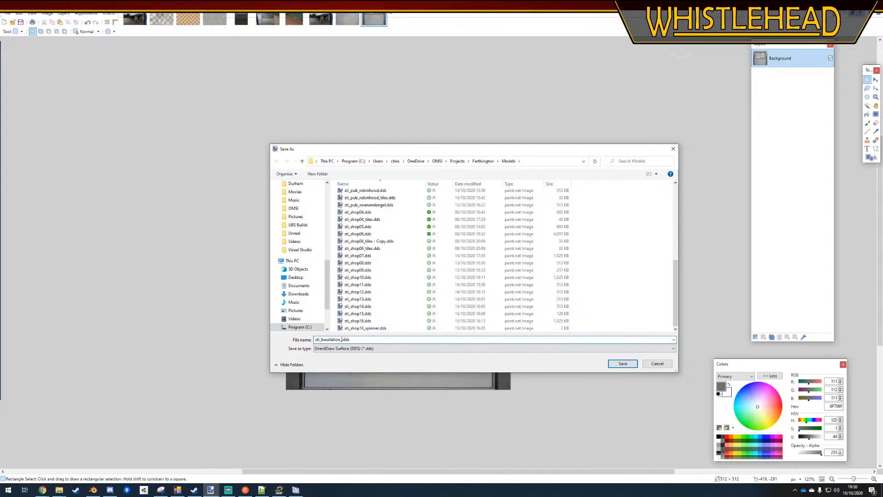
{"action": "key", "text": "Return"}
{"action": "key", "text": "Return"}
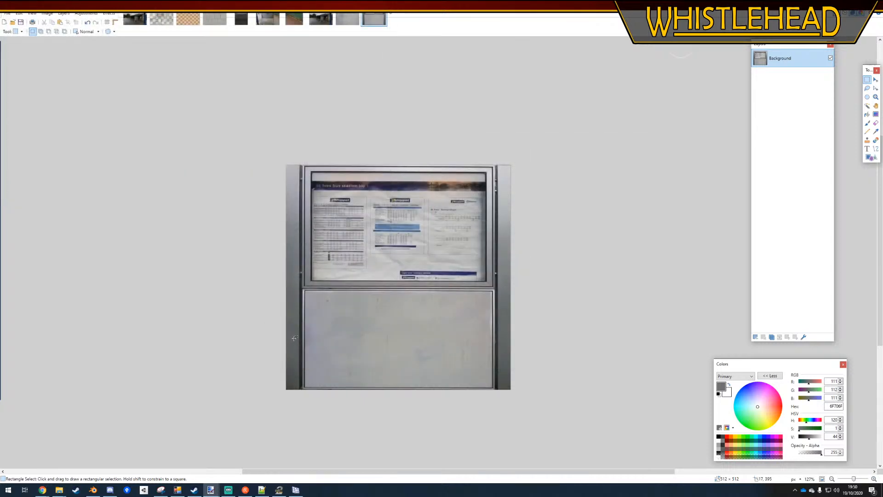
Switch to Blender, deselect all objects and save the bus station model over its existing file
{"action": "mouse_move", "coordinate": [49, 490]}
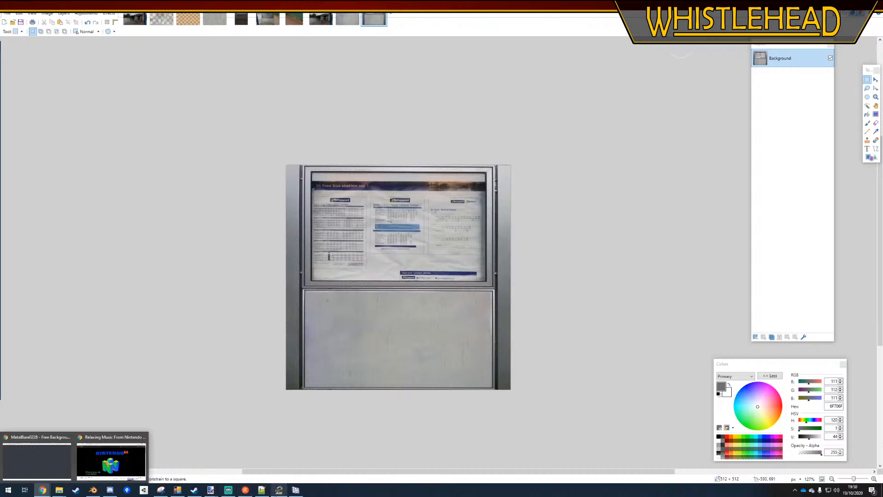
{"action": "left_click", "coordinate": [93, 489]}
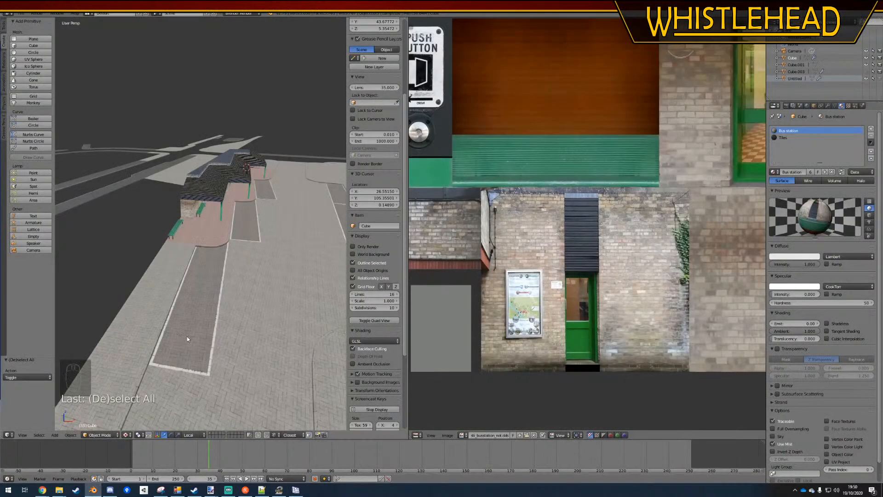
{"action": "middle_click_drag", "start_coordinate": [200, 292], "coordinate": [204, 297]}
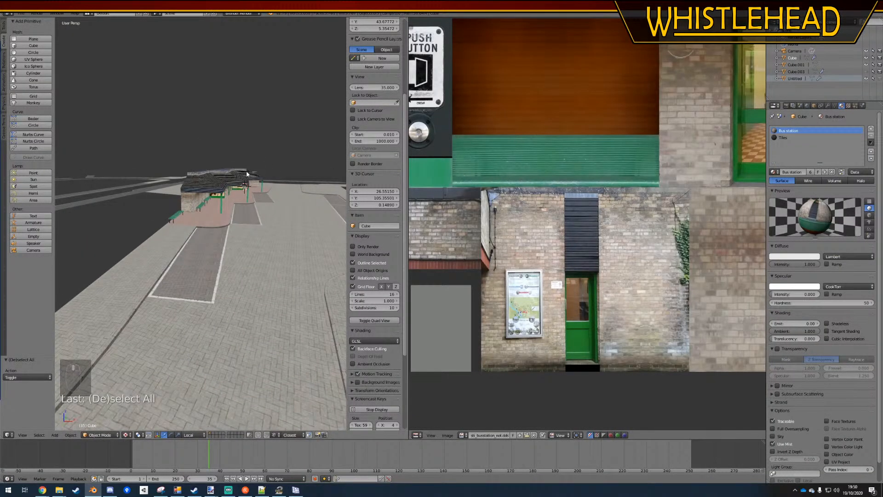
{"action": "middle_click_drag", "start_coordinate": [247, 174], "coordinate": [166, 227]}
{"action": "right_click", "coordinate": [168, 215]}
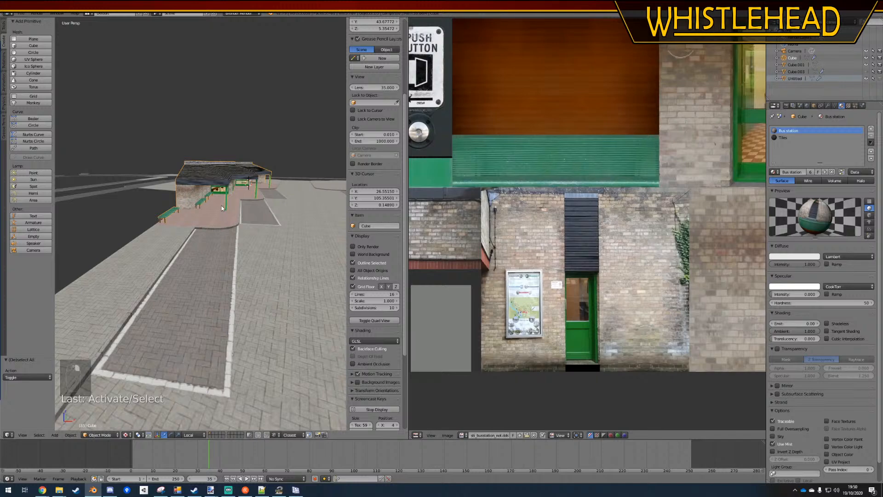
{"action": "middle_click_drag", "start_coordinate": [222, 205], "coordinate": [212, 233]}
{"action": "key", "text": "a"}
{"action": "key", "text": "ctrl+s"}
{"action": "left_click", "coordinate": [240, 237]}
{"action": "scroll", "coordinate": [223, 223], "scroll_direction": "up", "scroll_amount": 2}
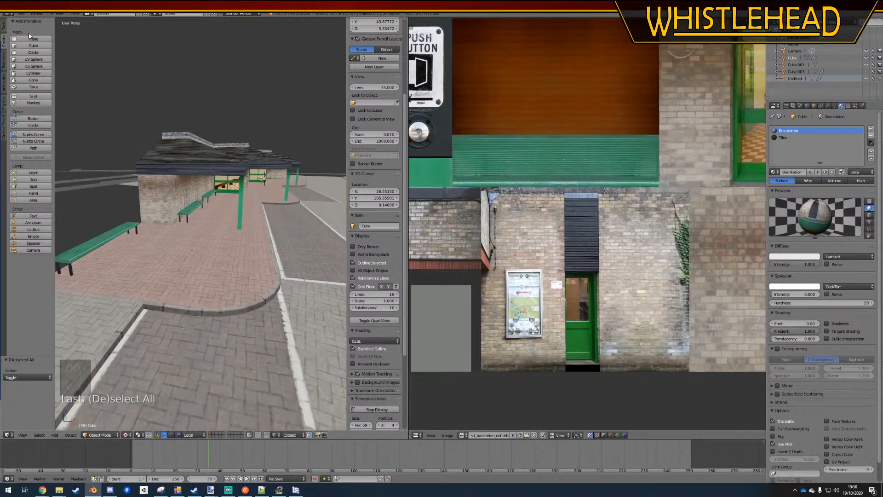
Start a new scene by reloading the start-up file
{"action": "left_click", "coordinate": [20, 12]}
{"action": "left_click", "coordinate": [26, 22]}
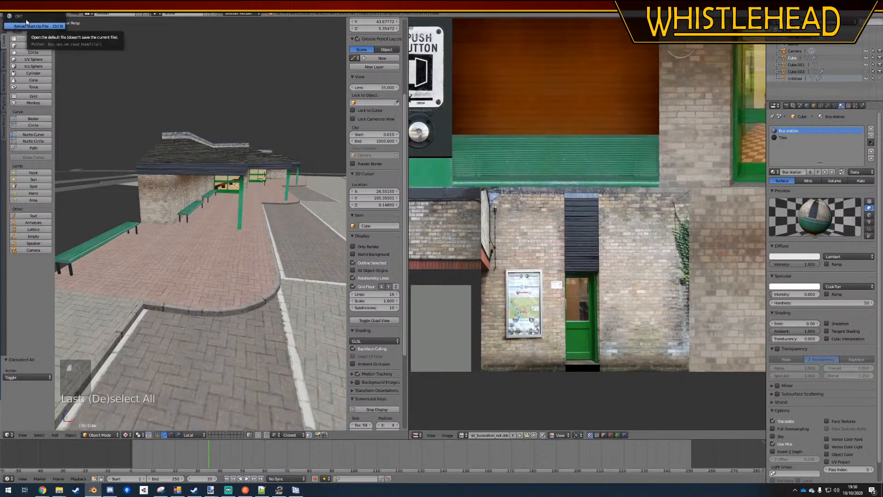
{"action": "left_click", "coordinate": [26, 22]}
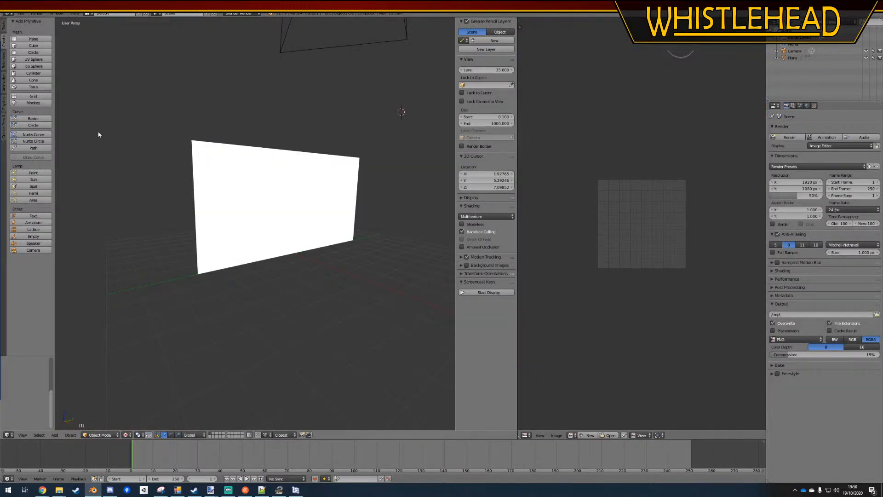
Put the upright plane into Edit Mode and select its upper edge
{"action": "right_click", "coordinate": [272, 223]}
{"action": "middle_click_drag", "start_coordinate": [281, 223], "coordinate": [249, 224]}
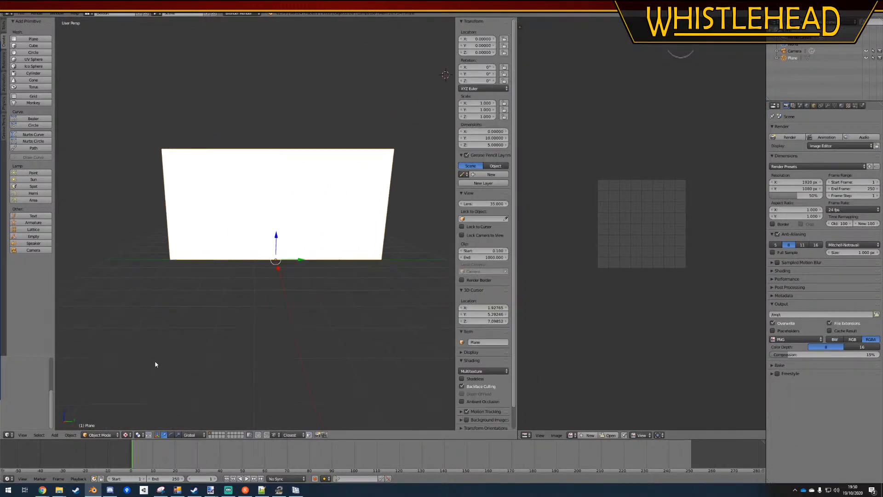
{"action": "key", "text": "Tab"}
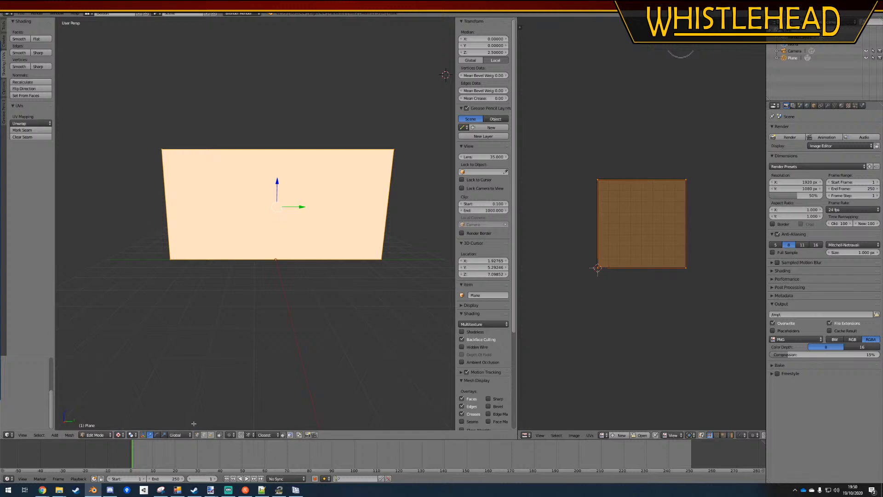
{"action": "right_click", "coordinate": [165, 148]}
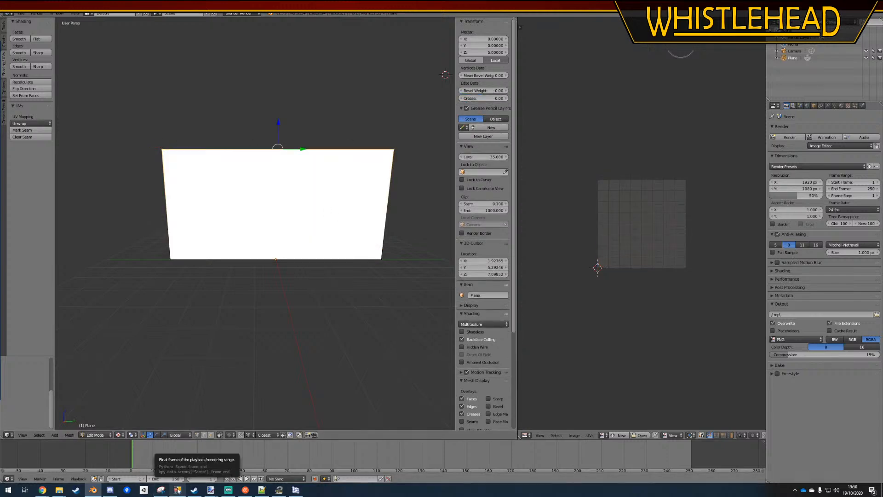
Switch to paint.net and view the photo of the noticeboard standing on two posts as a modelling reference
{"action": "left_click", "coordinate": [203, 491]}
{"action": "mouse_move", "coordinate": [210, 491]}
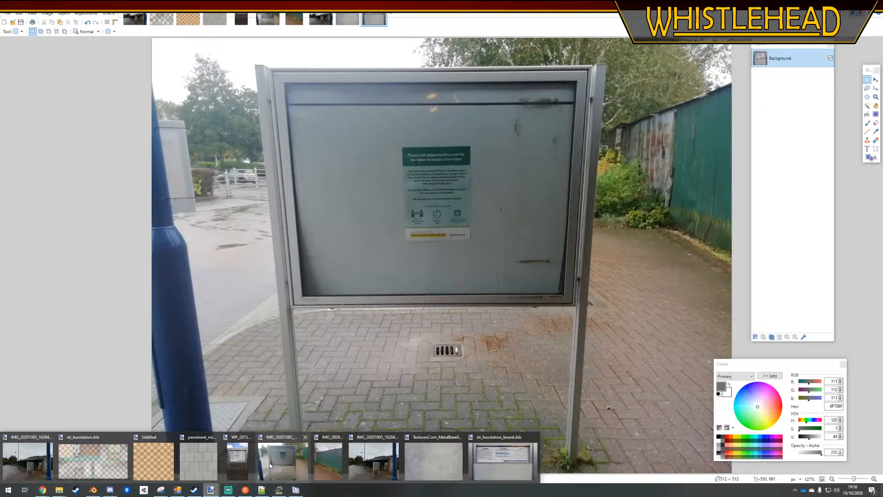
{"action": "left_click", "coordinate": [269, 463]}
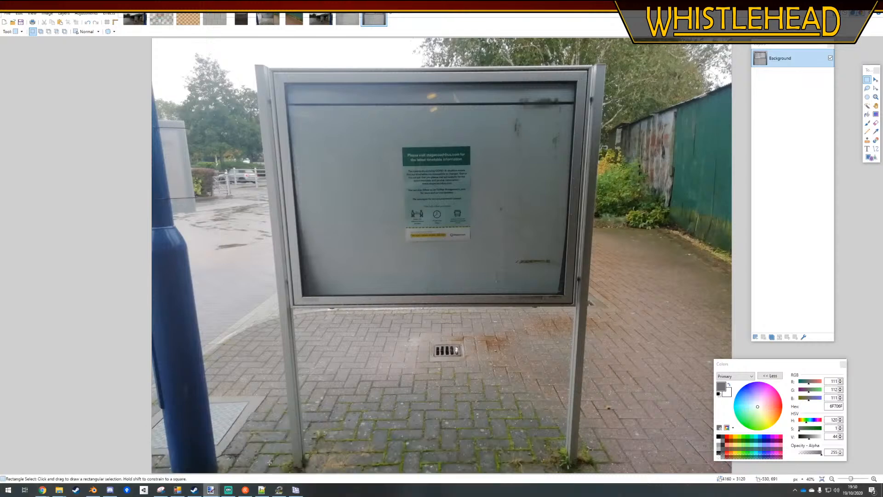
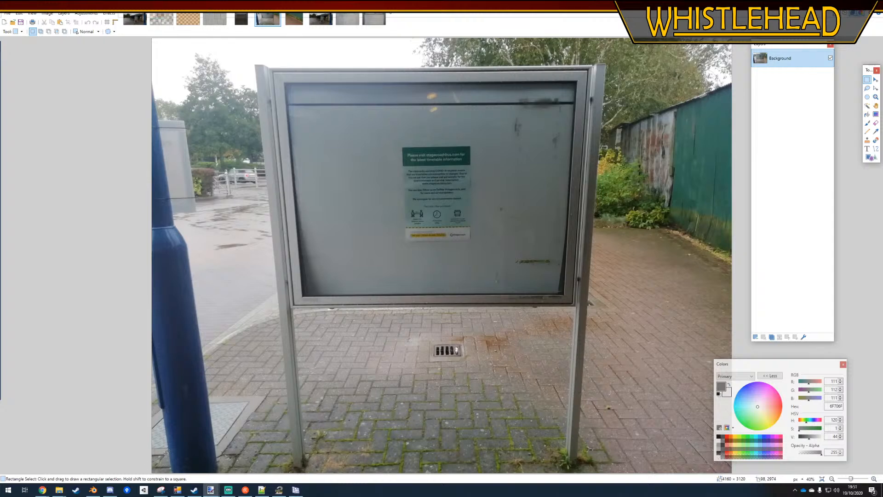
Calculate 6 × 30 in the calculator for the noticeboard's height, and close the calculator
{"action": "key", "text": "XF86Calculator"}
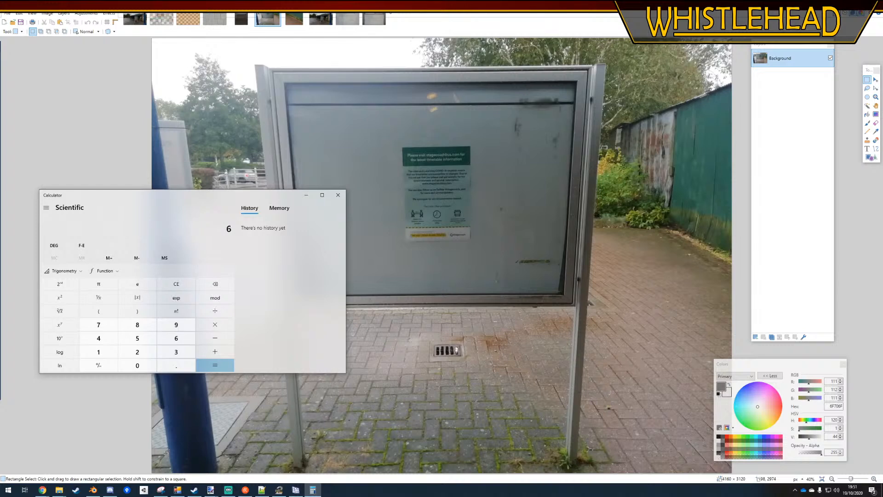
{"action": "type", "text": "0"}
{"action": "key", "text": "Return"}
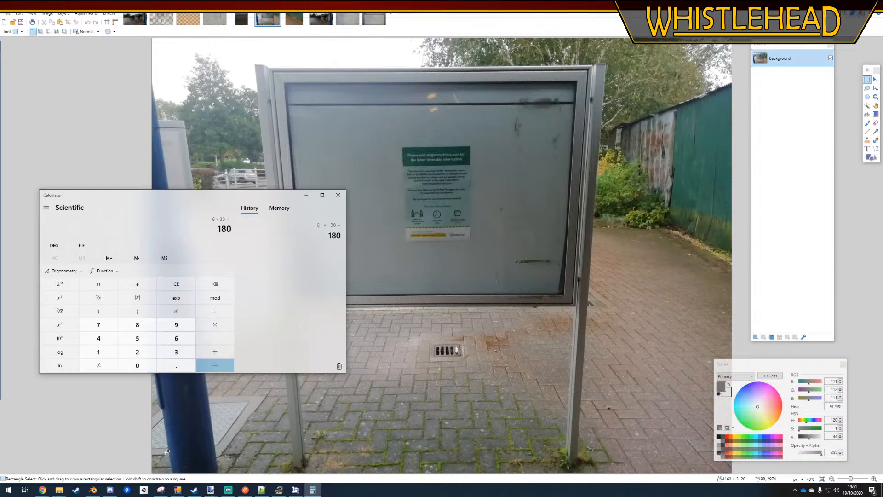
{"action": "left_click", "coordinate": [338, 195]}
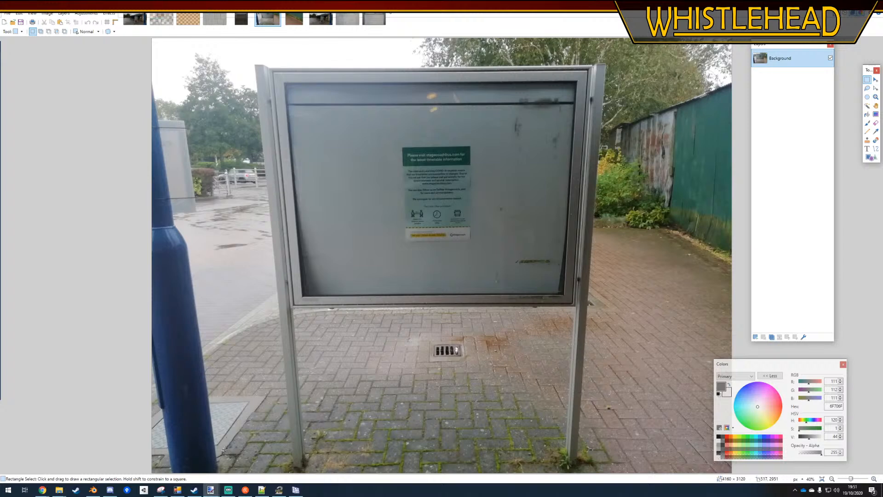
Switch to Blender and set the height of the plane's upper edge to 1.8
{"action": "left_click", "coordinate": [92, 490]}
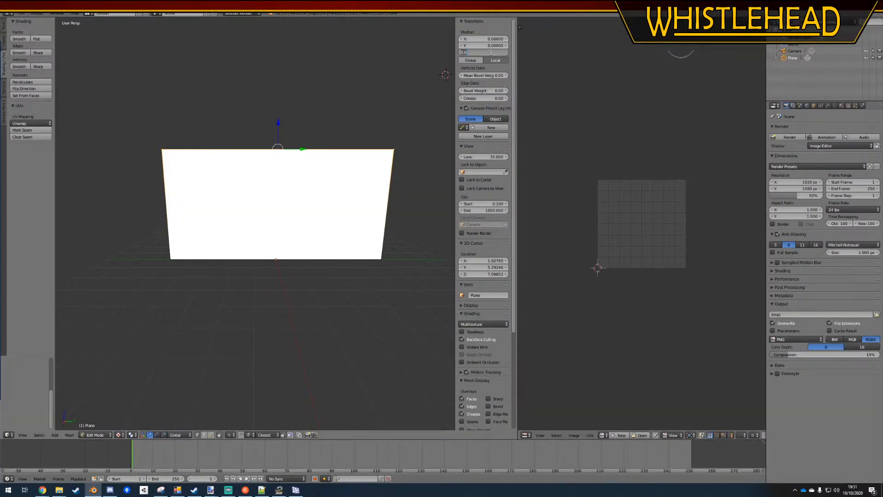
{"action": "type", "text": "0.9"}
{"action": "key", "text": "Return"}
Select the whole plane and open sti_busstation_board.dds from the Models folder as its texture image
{"action": "key", "text": "a"}
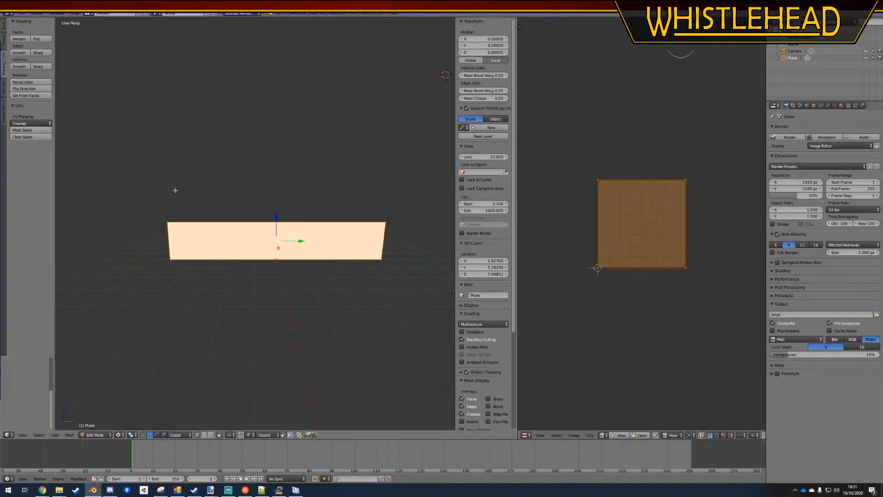
{"action": "left_click", "coordinate": [640, 435]}
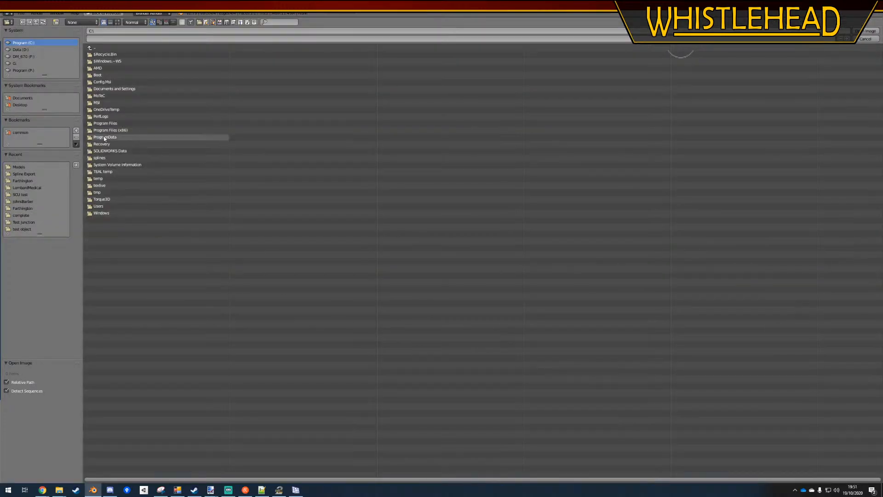
{"action": "left_click", "coordinate": [25, 167]}
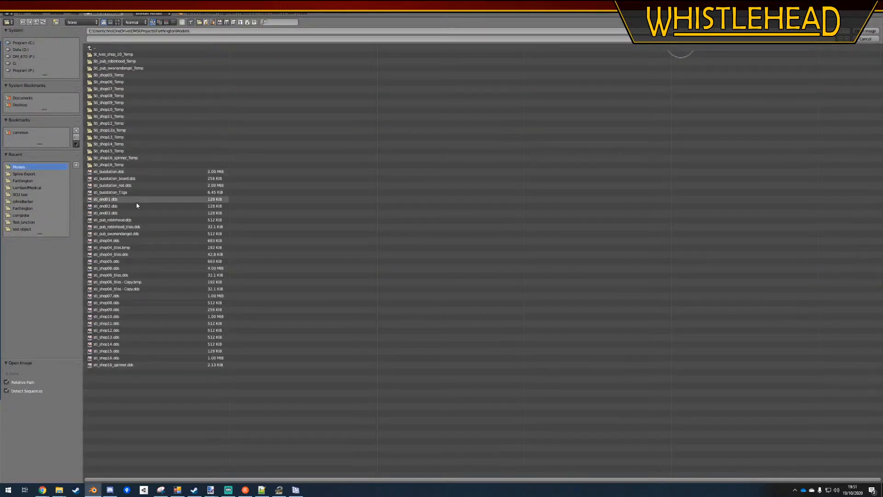
{"action": "double_click", "coordinate": [115, 178]}
Scale the plane down along Y until the noticeboard texture has natural proportions, and deselect it
{"action": "key", "text": "s"}
{"action": "key", "text": "x"}
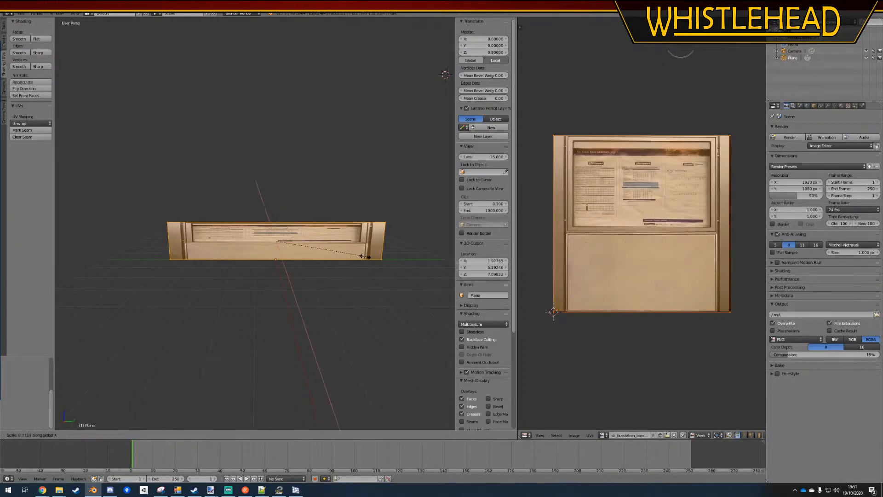
{"action": "key", "text": "y"}
{"action": "left_click", "coordinate": [292, 259]}
{"action": "scroll", "coordinate": [307, 266], "scroll_direction": "up", "scroll_amount": 12}
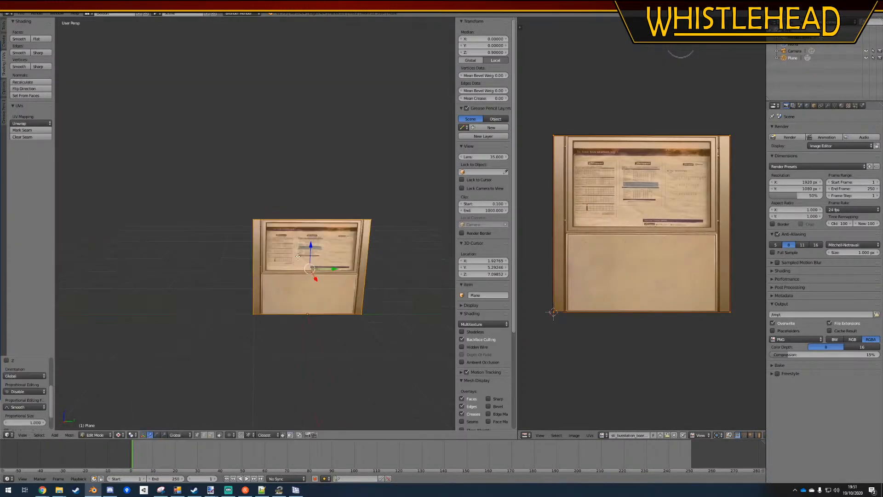
{"action": "scroll", "coordinate": [308, 266], "scroll_direction": "down", "scroll_amount": 8}
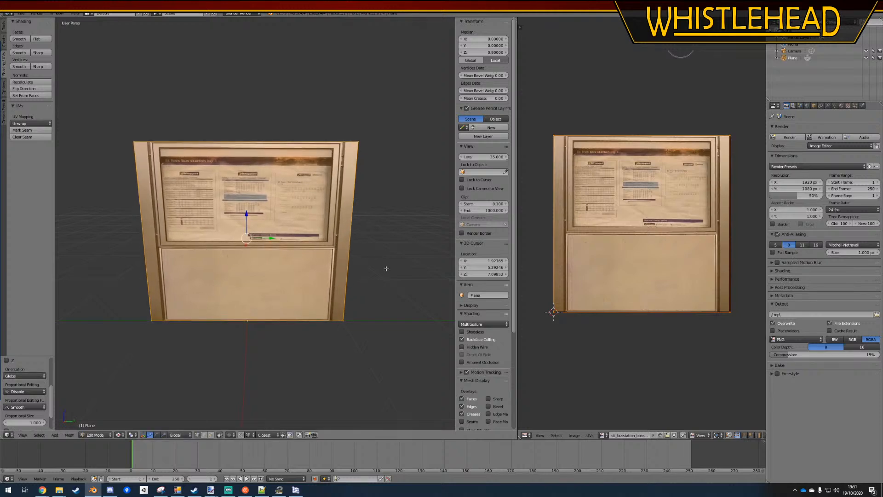
{"action": "key", "text": "a"}
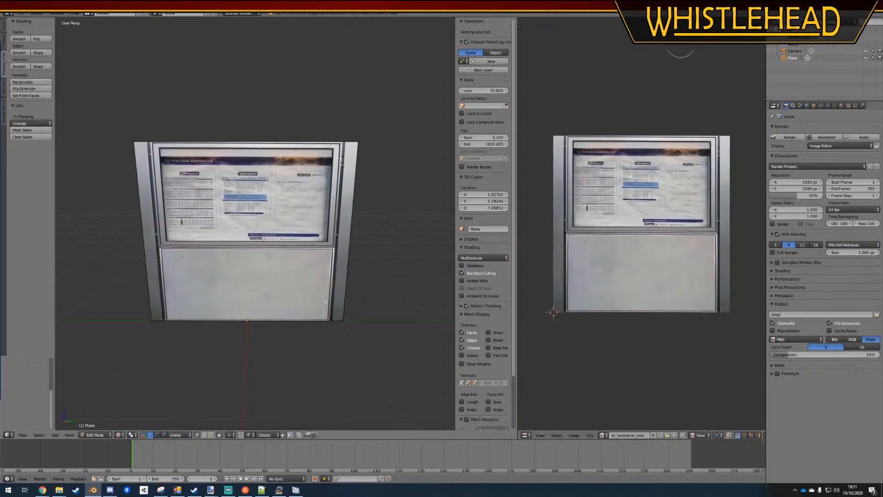
Add vertical loop cuts along both posts' inner edges and along the inner side of the gap beside the left post
{"action": "middle_click_drag", "start_coordinate": [244, 317], "coordinate": [268, 320], "text": "shift"}
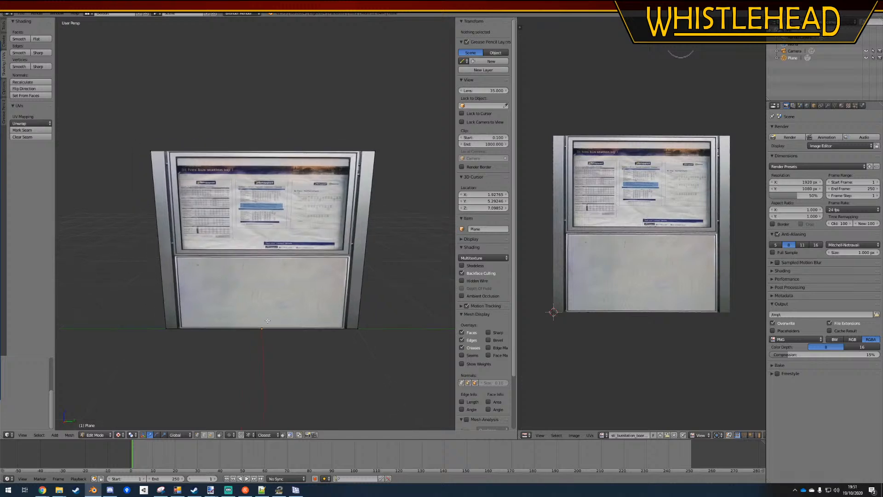
{"action": "key", "text": "ctrl+r"}
{"action": "left_click", "coordinate": [238, 154]}
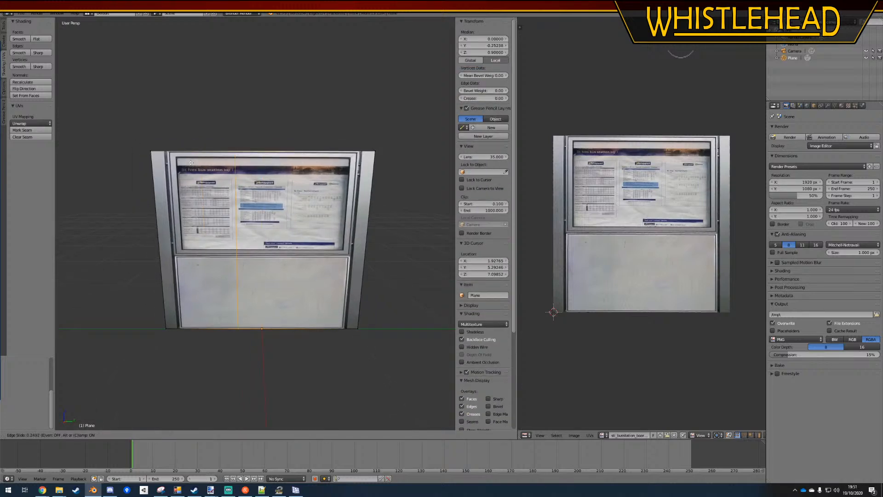
{"action": "left_click", "coordinate": [138, 176]}
{"action": "key", "text": "ctrl+r"}
{"action": "left_click", "coordinate": [333, 145]}
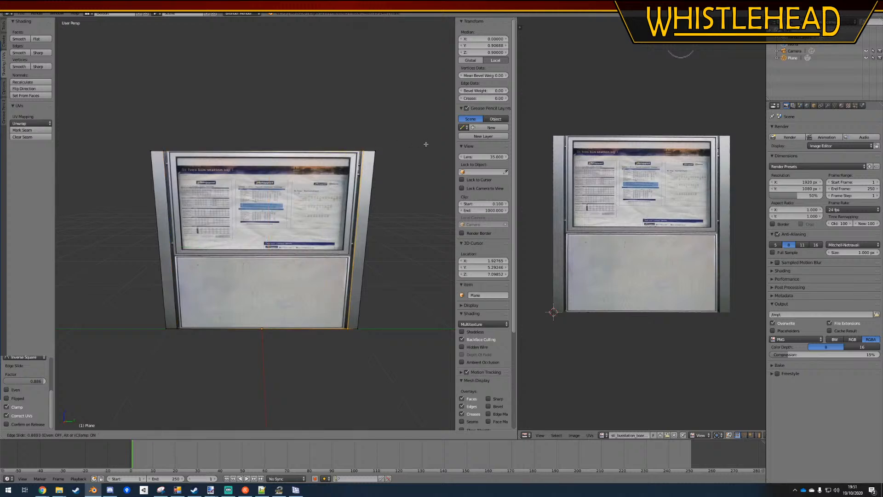
{"action": "left_click", "coordinate": [152, 164]}
Add a horizontal loop cut across the board level with the lower edge of the timetable display frame
{"action": "key", "text": "ctrl+r"}
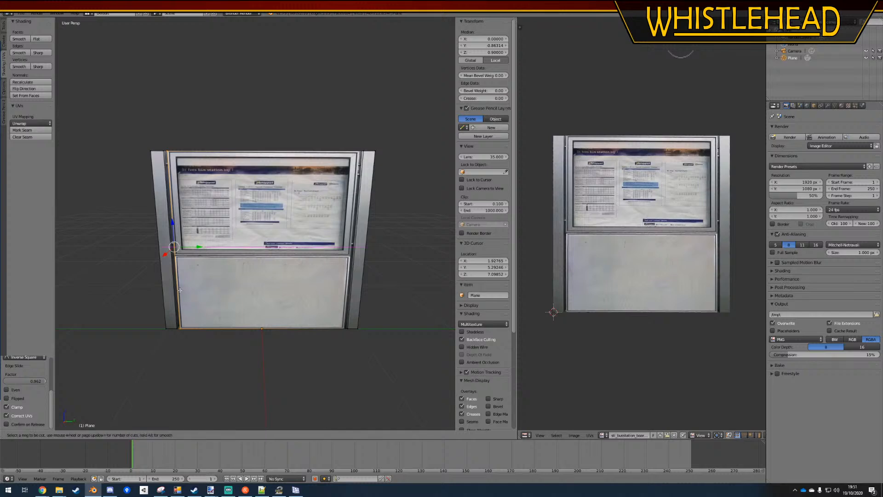
{"action": "left_click", "coordinate": [165, 279]}
{"action": "left_click", "coordinate": [163, 285]}
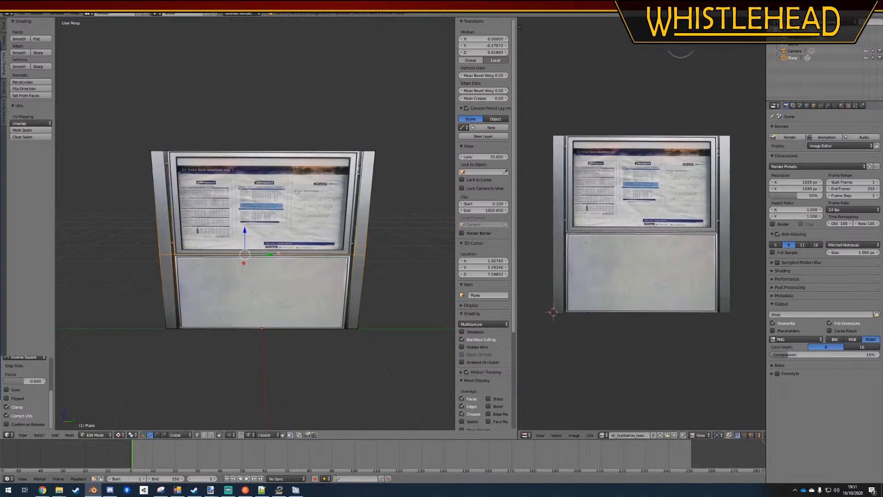
{"action": "key", "text": "ctrl+r"}
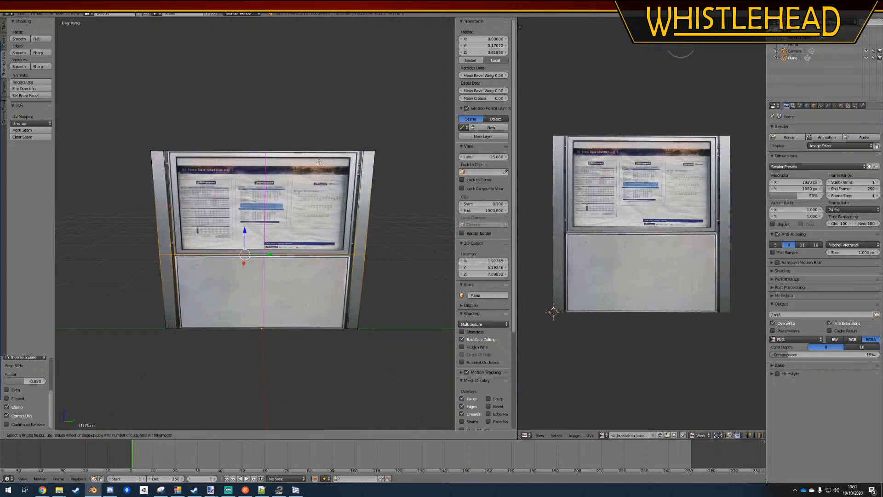
{"action": "right_click", "coordinate": [201, 131]}
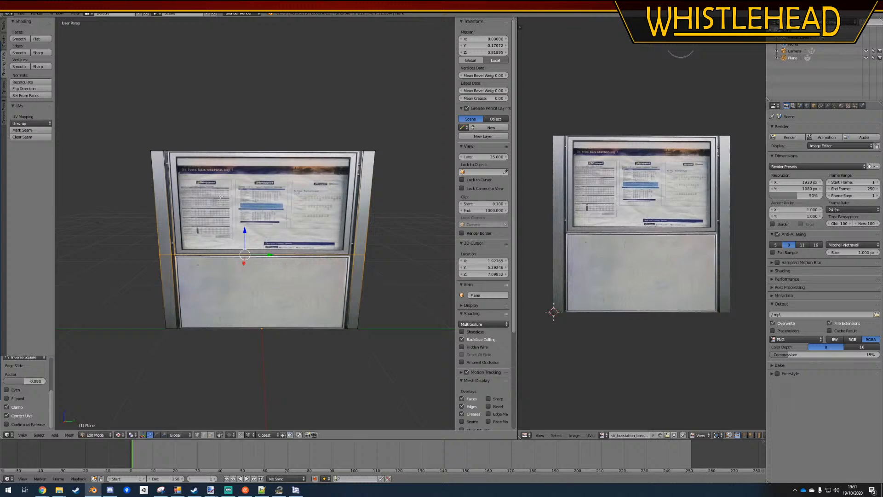
{"action": "key", "text": "a"}
{"action": "middle_click_drag", "start_coordinate": [180, 271], "coordinate": [221, 236]}
{"action": "scroll", "coordinate": [222, 236], "scroll_direction": "up", "scroll_amount": 5}
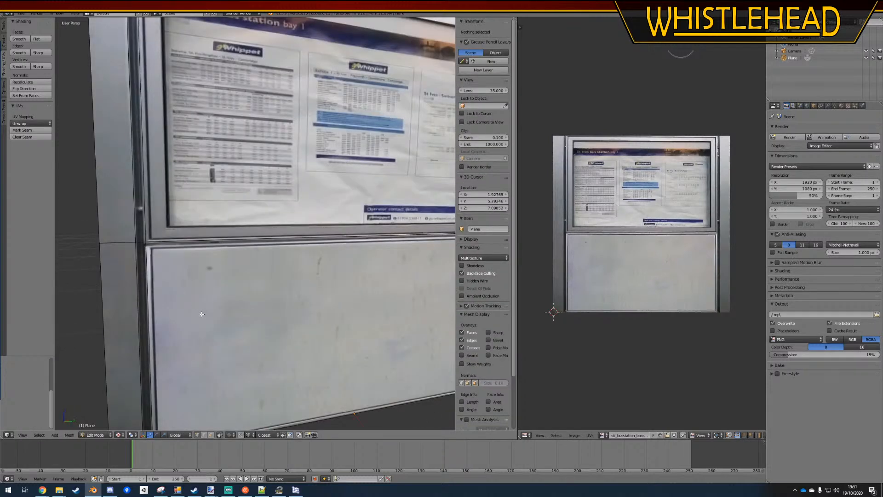
{"action": "scroll", "coordinate": [222, 325], "scroll_direction": "down", "scroll_amount": 5}
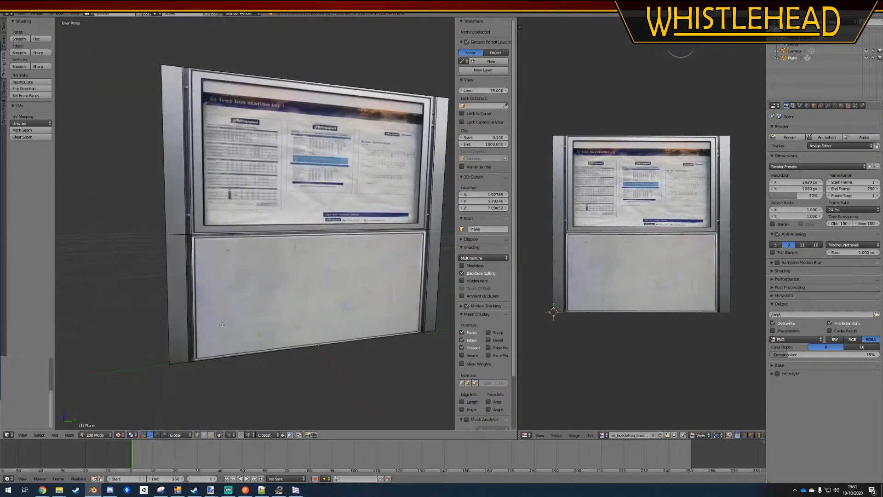
{"action": "right_click", "coordinate": [187, 151]}
{"action": "right_click", "coordinate": [188, 258], "text": "shift"}
{"action": "right_click", "coordinate": [258, 275], "text": "shift"}
{"action": "middle_click_drag", "start_coordinate": [262, 275], "coordinate": [211, 278], "text": "shift"}
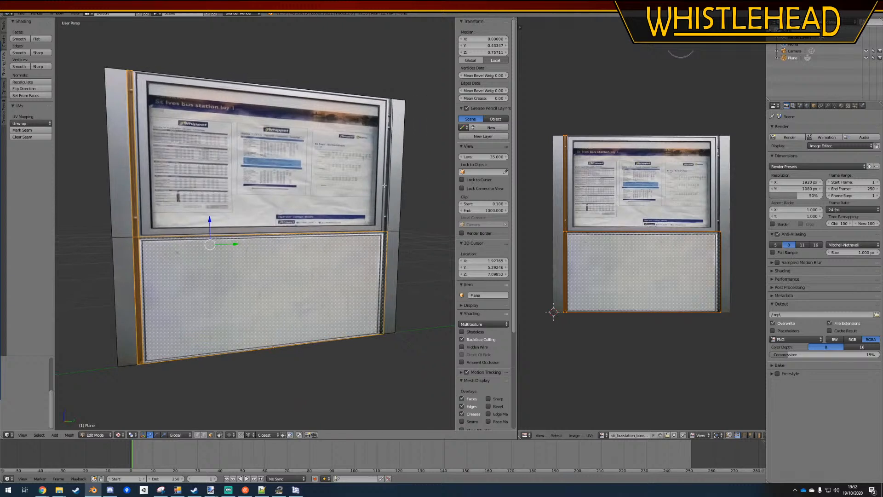
{"action": "right_click", "coordinate": [385, 184], "text": "shift"}
{"action": "middle_click_drag", "start_coordinate": [389, 184], "coordinate": [313, 147]}
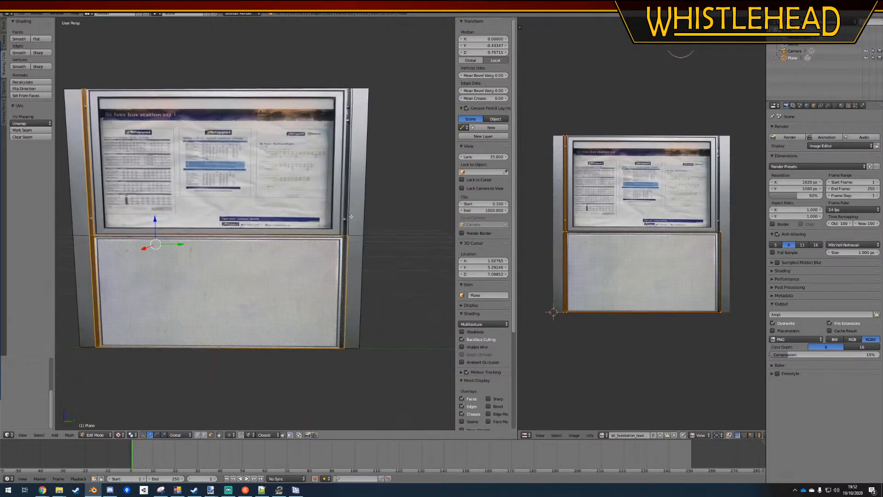
{"action": "key", "text": "a"}
Add a vertical loop cut along the inner side of the dark gap beside the right post, and deselect it
{"action": "key", "text": "ctrl+r"}
{"action": "left_click", "coordinate": [292, 134]}
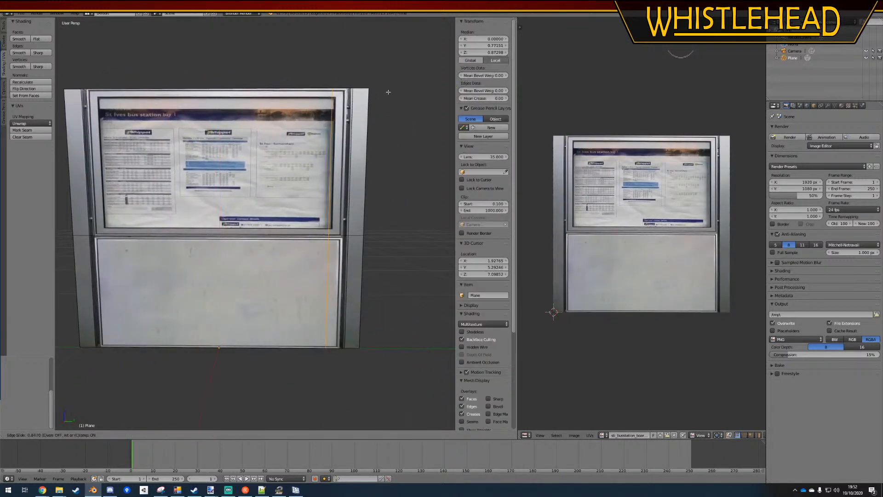
{"action": "left_click", "coordinate": [403, 93]}
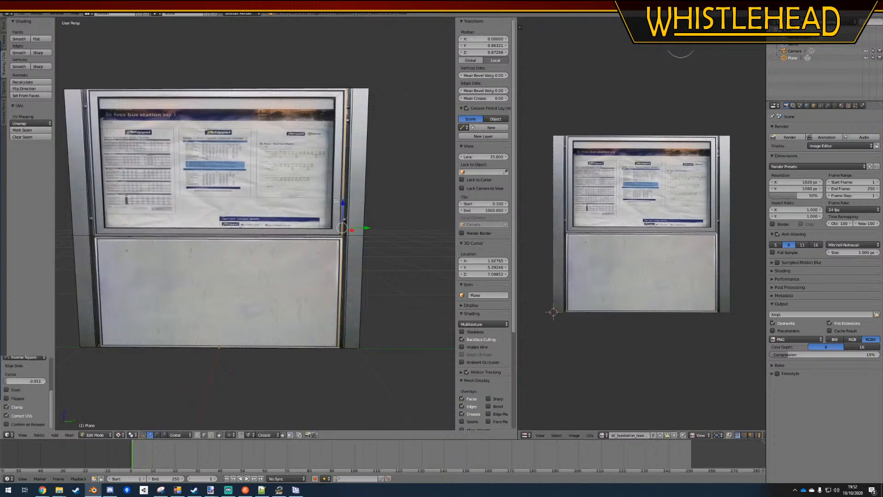
{"action": "key", "text": "a"}
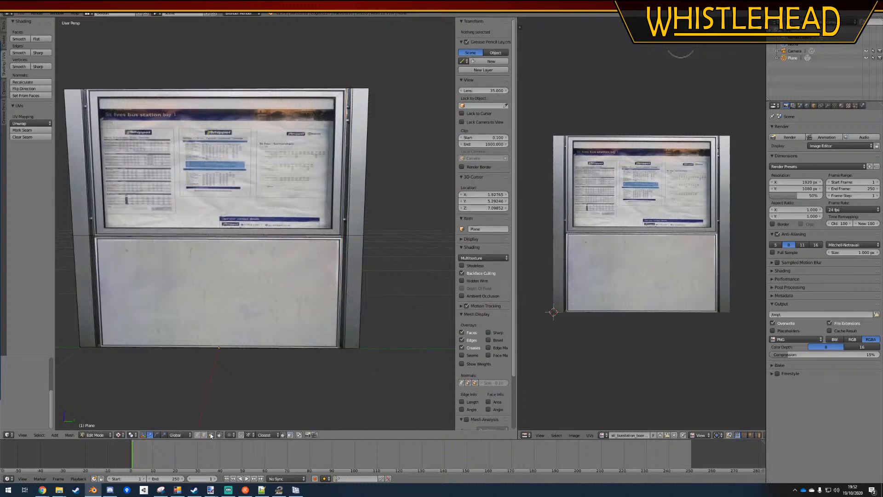
Delete the faces of the narrow gaps beside both posts and the blank panel below the timetable display
{"action": "right_click", "coordinate": [153, 251]}
{"action": "right_click", "coordinate": [94, 225], "text": "shift"}
{"action": "right_click", "coordinate": [93, 248], "text": "shift"}
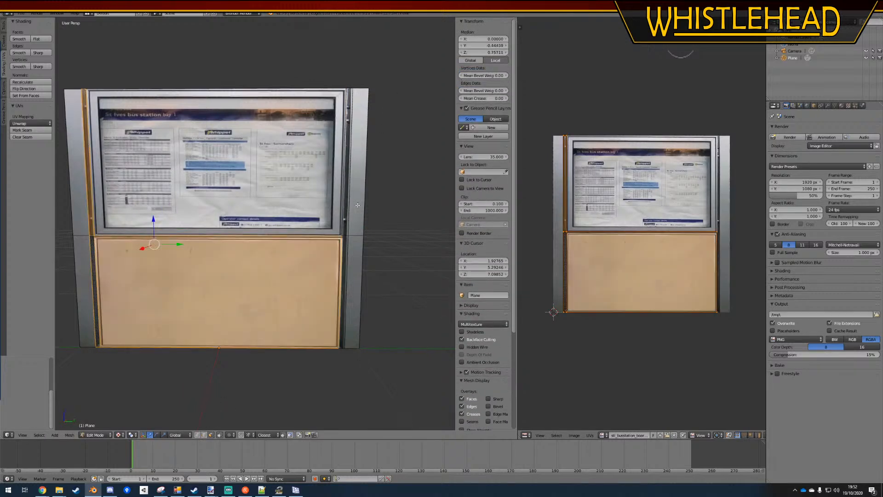
{"action": "right_click", "coordinate": [346, 220], "text": "shift"}
{"action": "right_click", "coordinate": [341, 250], "text": "shift"}
{"action": "right_click", "coordinate": [343, 251], "text": "shift"}
{"action": "right_click", "coordinate": [268, 274], "text": "shift"}
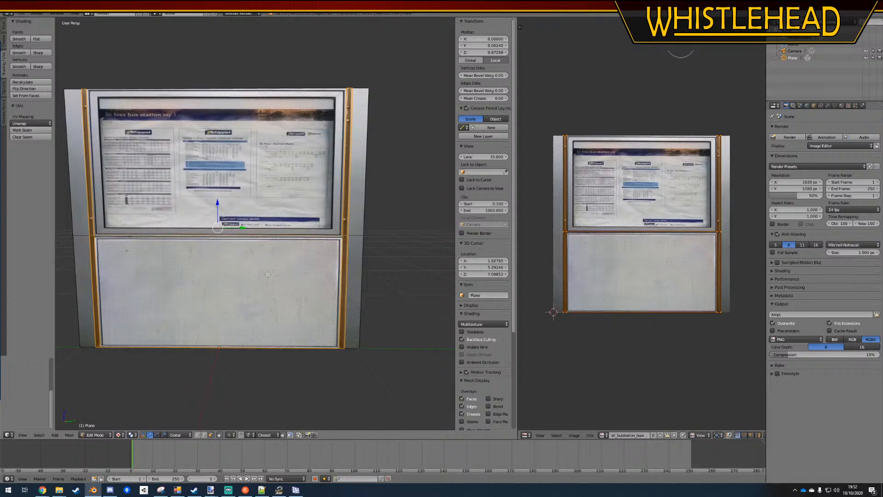
{"action": "key", "text": "x"}
{"action": "left_click", "coordinate": [264, 276]}
Extrude the faces of both posts and the timetable display along X to about 0.08 deep
{"action": "middle_click_drag", "start_coordinate": [264, 276], "coordinate": [201, 413]}
{"action": "right_click", "coordinate": [237, 229], "text": "shift"}
{"action": "right_click", "coordinate": [239, 368], "text": "shift"}
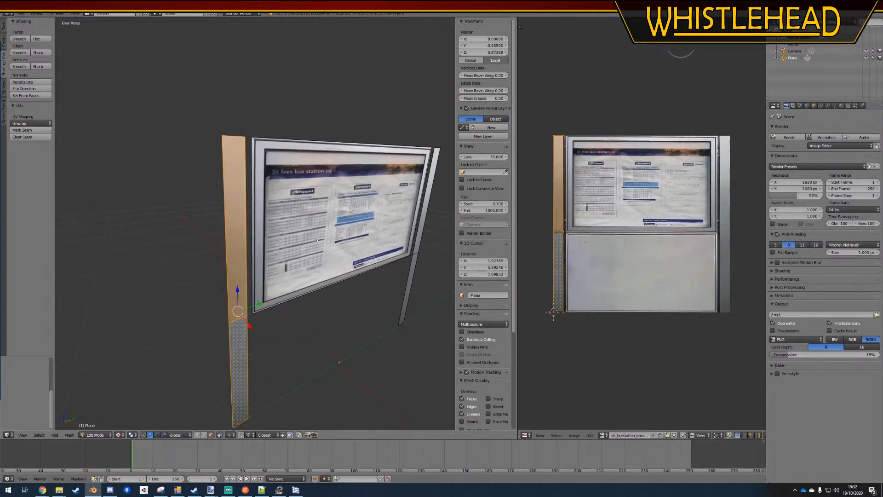
{"action": "right_click", "coordinate": [345, 230], "text": "shift"}
{"action": "right_click", "coordinate": [413, 270], "text": "shift"}
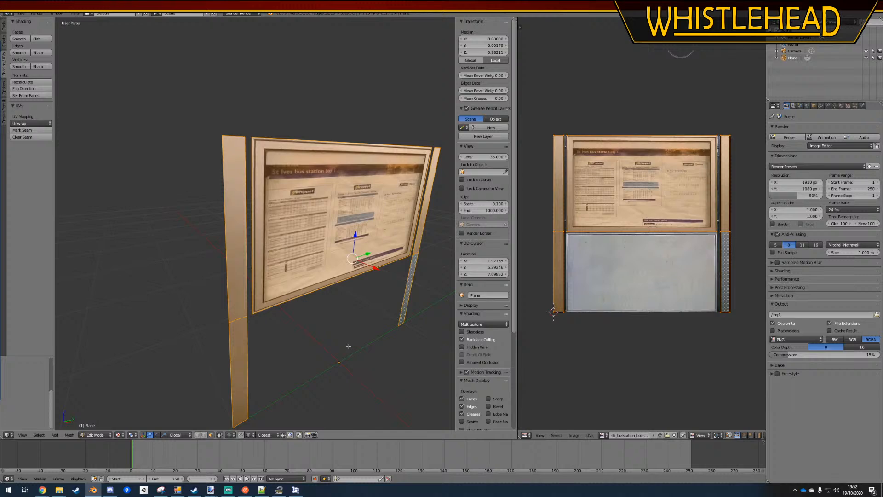
{"action": "key", "text": "e"}
{"action": "key", "text": "x"}
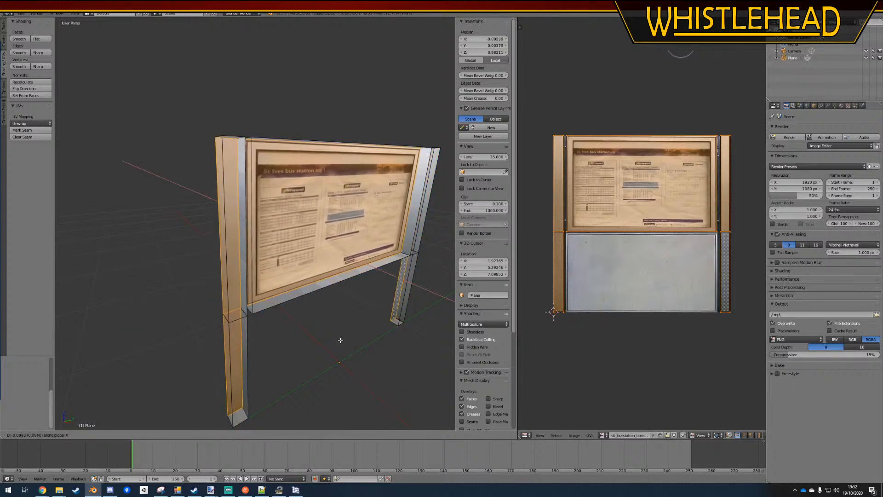
{"action": "left_click", "coordinate": [340, 340]}
Recalculate the normals of the whole noticeboard mesh to face outwards, and leave Edit Mode
{"action": "key", "text": "a"}
{"action": "key", "text": "a"}
{"action": "key", "text": "ctrl+n"}
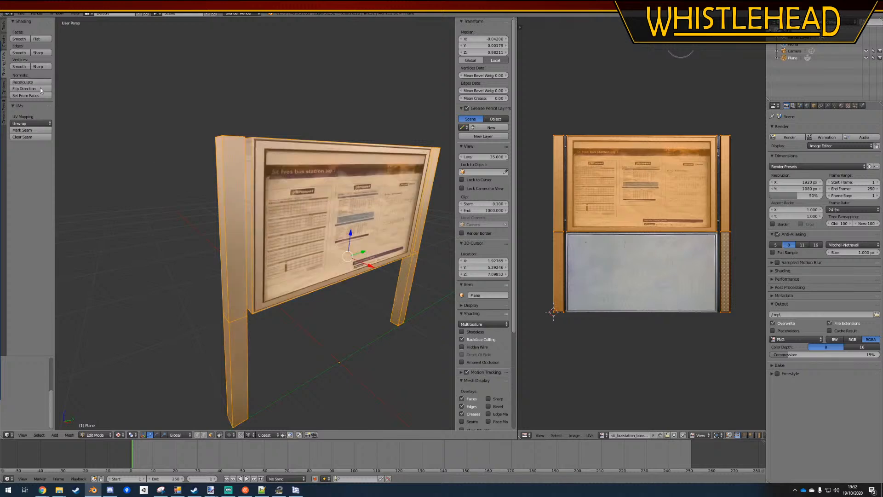
{"action": "key", "text": "a"}
{"action": "key", "text": "Tab"}
Move the UVs of the display's back face down along Y onto the blank lower panel of the texture
{"action": "key", "text": "a"}
{"action": "middle_click_drag", "start_coordinate": [286, 251], "coordinate": [231, 244]}
{"action": "scroll", "coordinate": [242, 244], "scroll_direction": "down", "scroll_amount": 4}
{"action": "key", "text": "Tab"}
{"action": "key", "text": "a"}
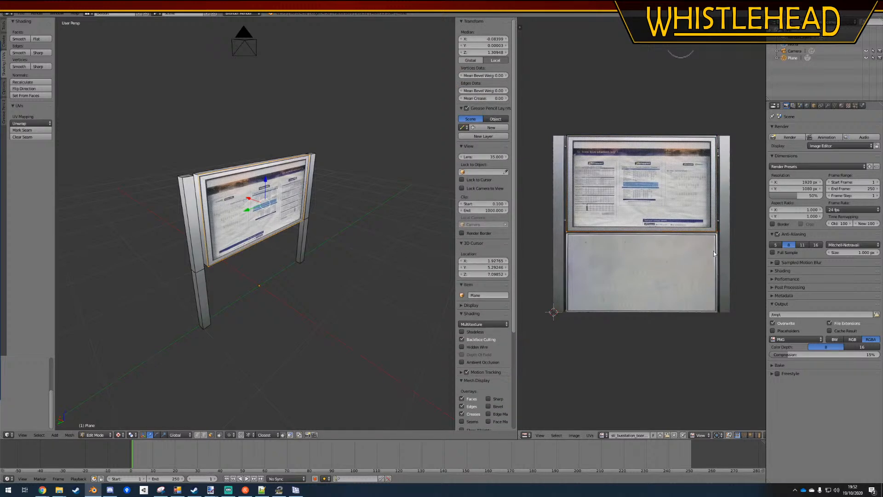
{"action": "key", "text": "g"}
{"action": "key", "text": "y"}
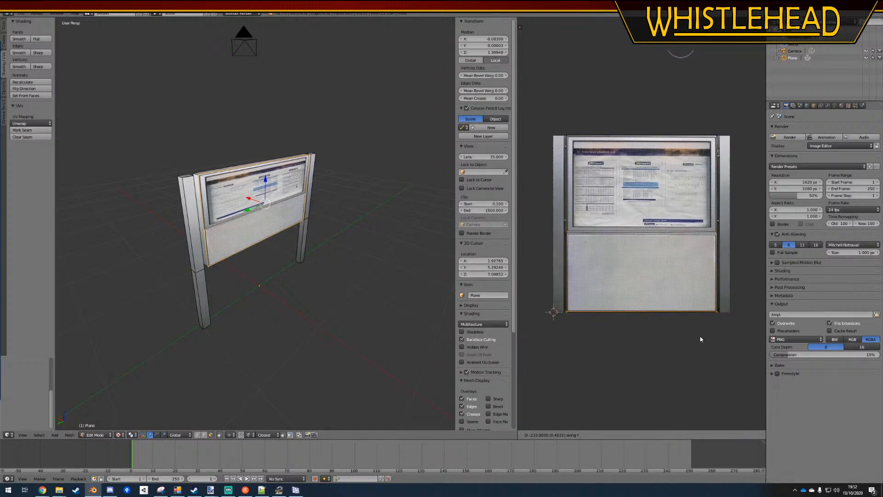
{"action": "left_click", "coordinate": [699, 338]}
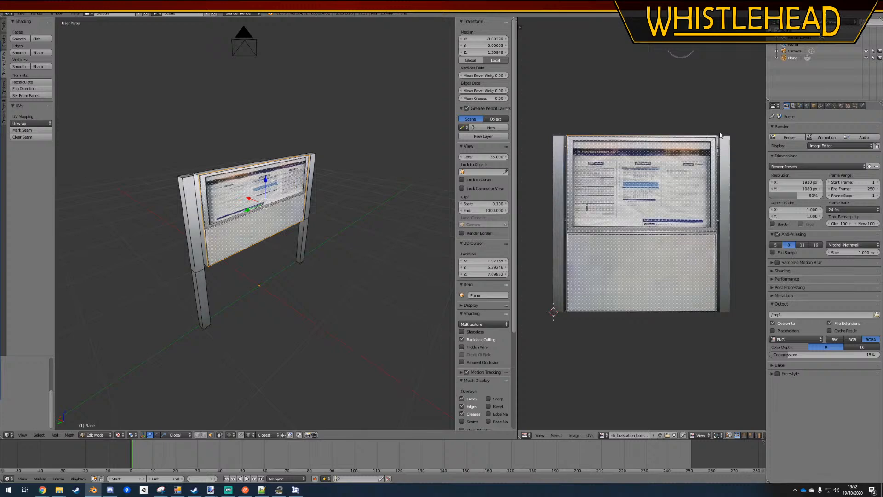
{"action": "key", "text": "g"}
{"action": "key", "text": "y"}
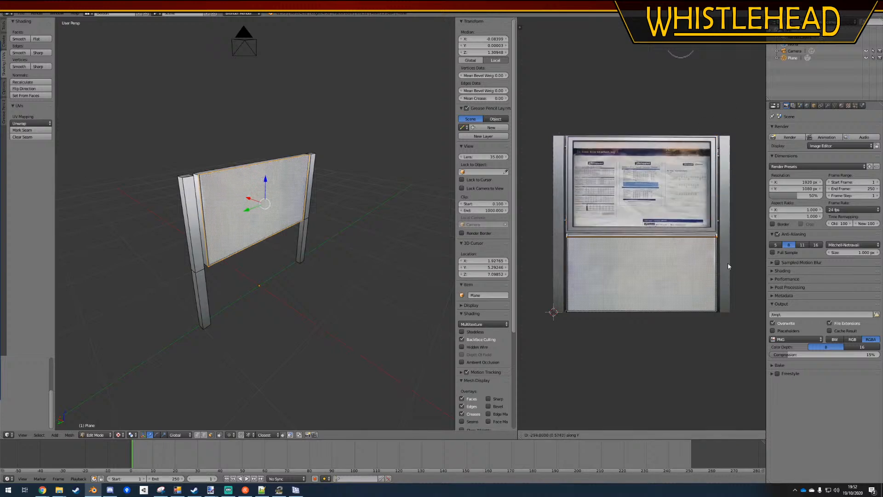
{"action": "left_click", "coordinate": [728, 261]}
{"action": "scroll", "coordinate": [683, 239], "scroll_direction": "up", "scroll_amount": 2}
{"action": "scroll", "coordinate": [683, 238], "scroll_direction": "up", "scroll_amount": 3}
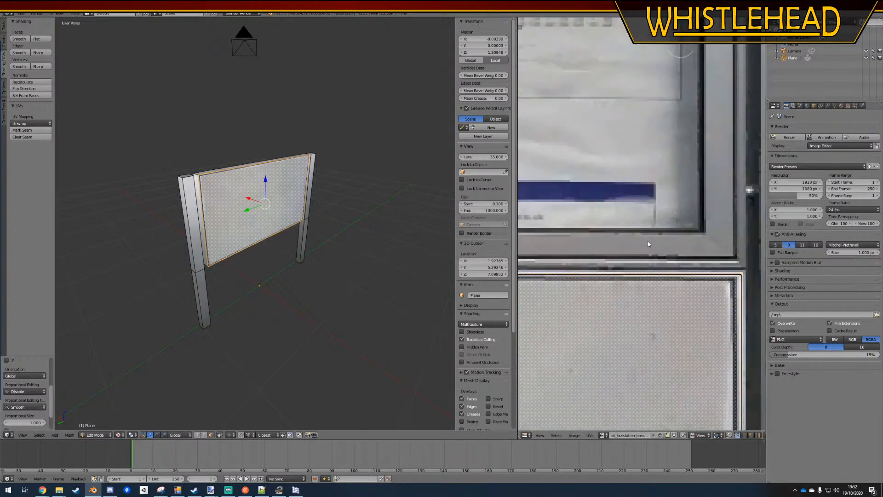
Examine the noticeboard from behind and from the front, checking the back panel's texture and the gaps beside the posts
{"action": "middle_click_drag", "start_coordinate": [323, 221], "coordinate": [290, 234]}
{"action": "key", "text": "a"}
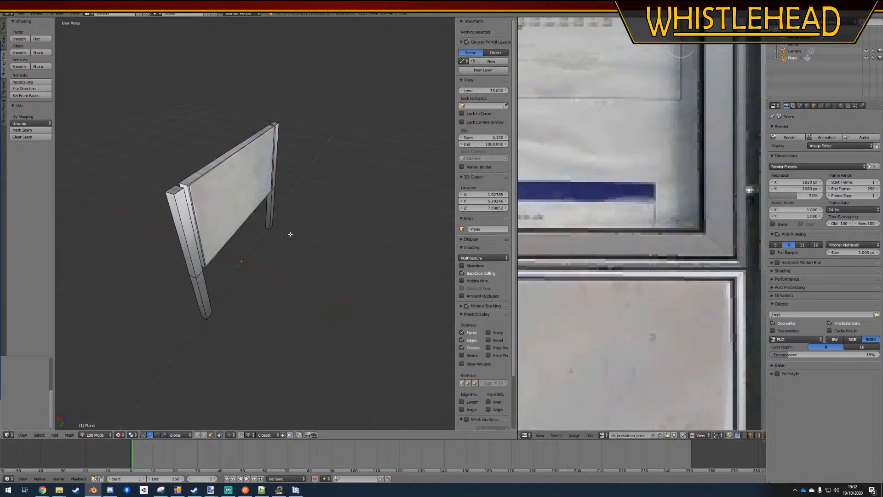
{"action": "key", "text": "Tab"}
{"action": "key", "text": "a"}
{"action": "middle_click_drag", "start_coordinate": [154, 214], "coordinate": [324, 228]}
{"action": "key", "text": "Tab"}
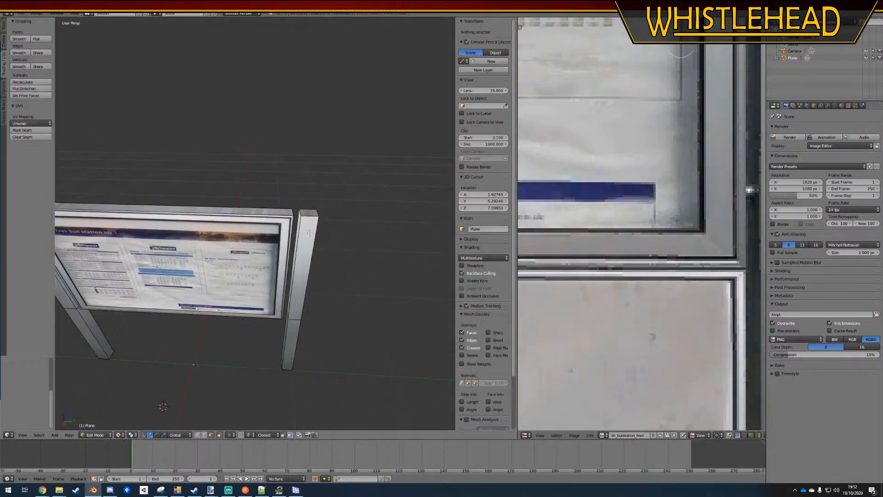
{"action": "scroll", "coordinate": [294, 239], "scroll_direction": "down", "scroll_amount": 1}
{"action": "middle_click_drag", "start_coordinate": [276, 244], "coordinate": [356, 240], "text": "shift"}
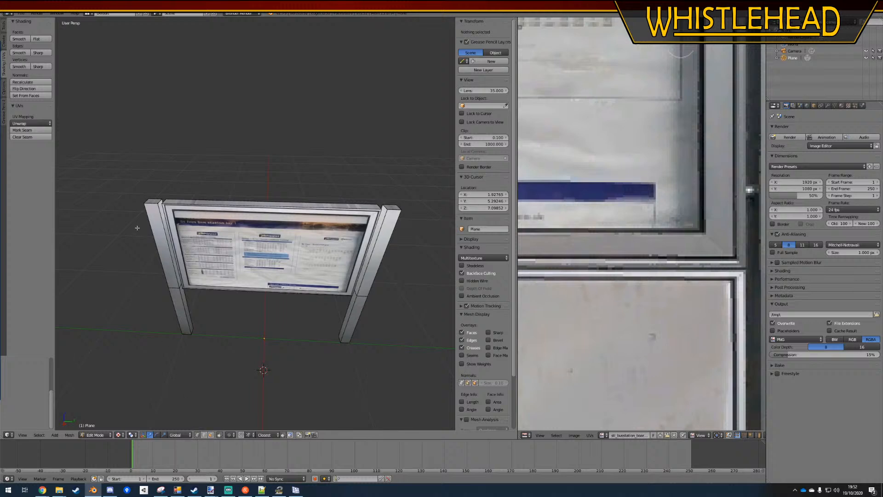
{"action": "left_click_drag", "start_coordinate": [126, 189], "coordinate": [176, 376], "text": "ctrl"}
{"action": "mouse_move", "coordinate": [199, 345]}
{"action": "middle_mouse_down"}
{"action": "mouse_move", "coordinate": [216, 355]}
{"action": "mouse_move", "coordinate": [219, 381]}
{"action": "middle_mouse_up"}
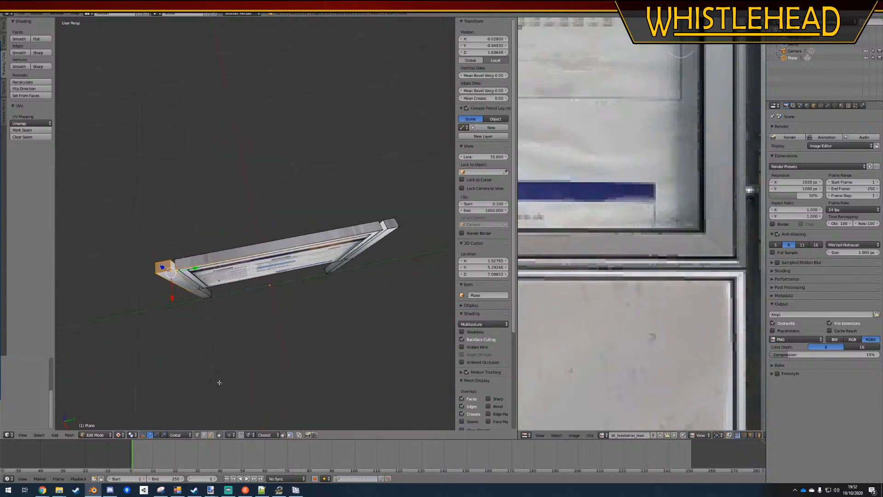
{"action": "key", "text": "a"}
Try to scale the outer side faces of both posts inwards along Y
{"action": "middle_click_drag", "start_coordinate": [152, 290], "coordinate": [179, 264]}
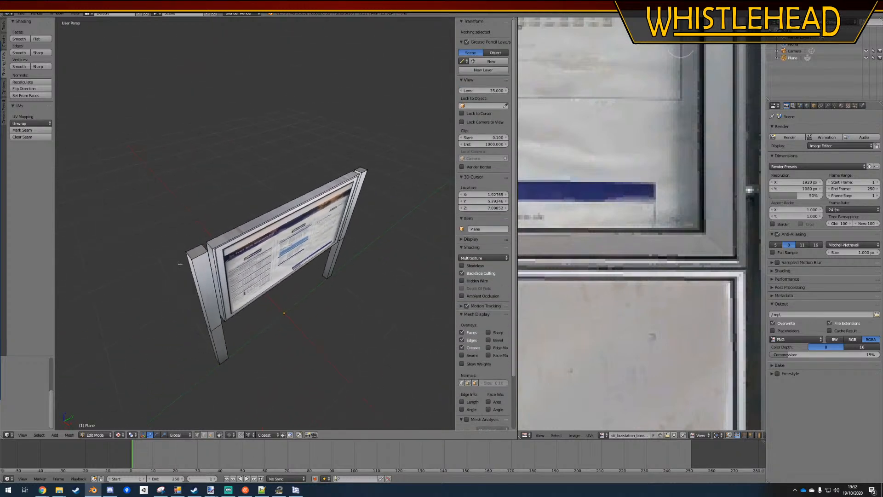
{"action": "right_click", "coordinate": [180, 251]}
{"action": "left_click", "coordinate": [213, 437]}
{"action": "right_click", "coordinate": [213, 345]}
{"action": "right_click", "coordinate": [203, 305], "text": "shift"}
{"action": "middle_click_drag", "start_coordinate": [362, 320], "coordinate": [287, 313]}
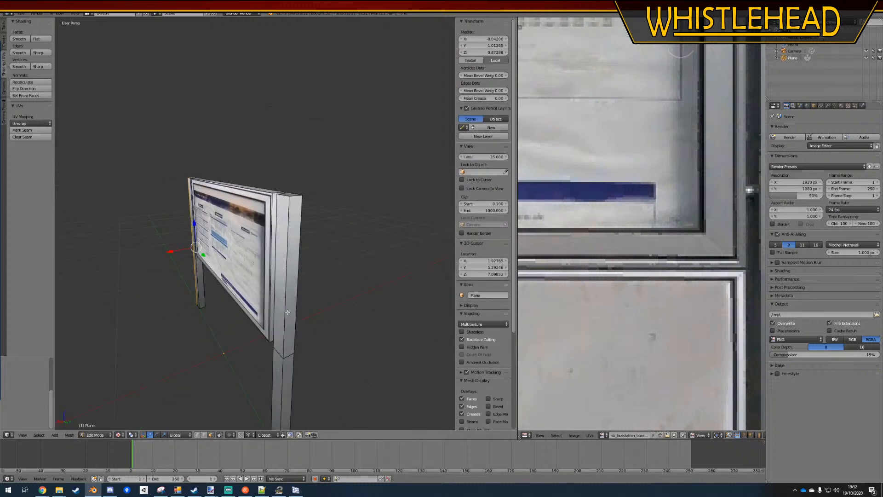
{"action": "right_click", "coordinate": [288, 350], "text": "shift"}
{"action": "middle_click_drag", "start_coordinate": [288, 349], "coordinate": [367, 359]}
{"action": "key", "text": "s"}
{"action": "key", "text": "y"}
{"action": "left_click", "coordinate": [370, 382]}
{"action": "key", "text": "a"}
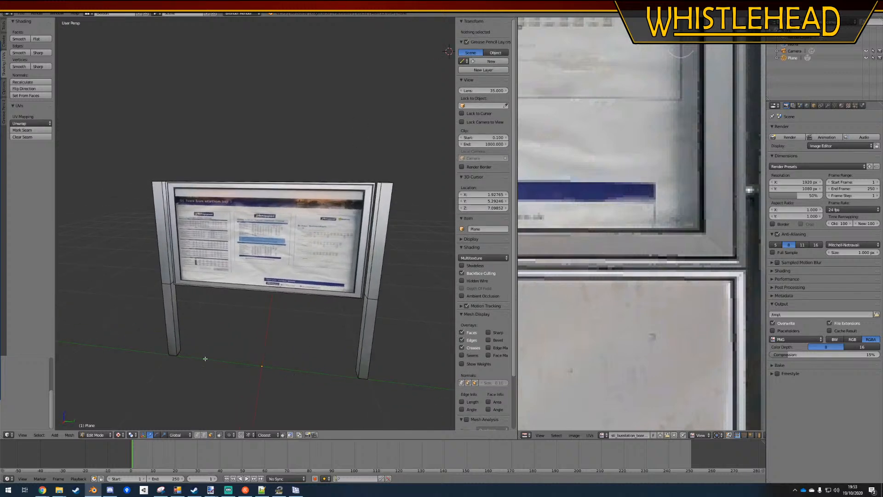
{"action": "key", "text": "a"}
Scale the complete meshes of both posts together slightly inwards along Y towards the timetable display, and leave Edit Mode
{"action": "key", "text": "l"}
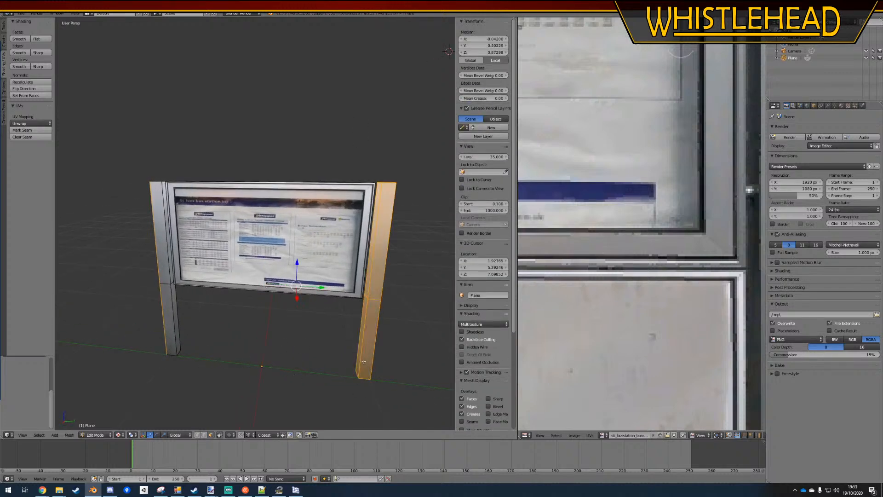
{"action": "key", "text": "l"}
{"action": "middle_click_drag", "start_coordinate": [178, 329], "coordinate": [284, 344]}
{"action": "key", "text": "s"}
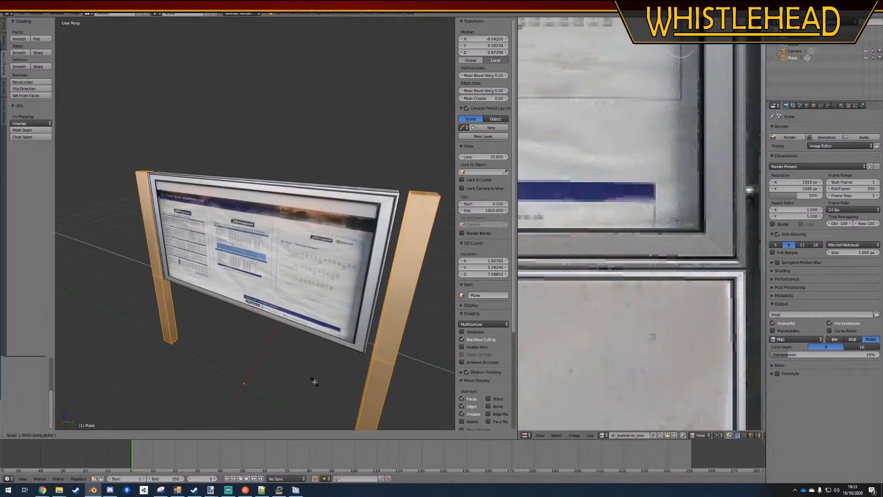
{"action": "key", "text": "y"}
{"action": "left_click", "coordinate": [309, 378]}
{"action": "key", "text": "Tab"}
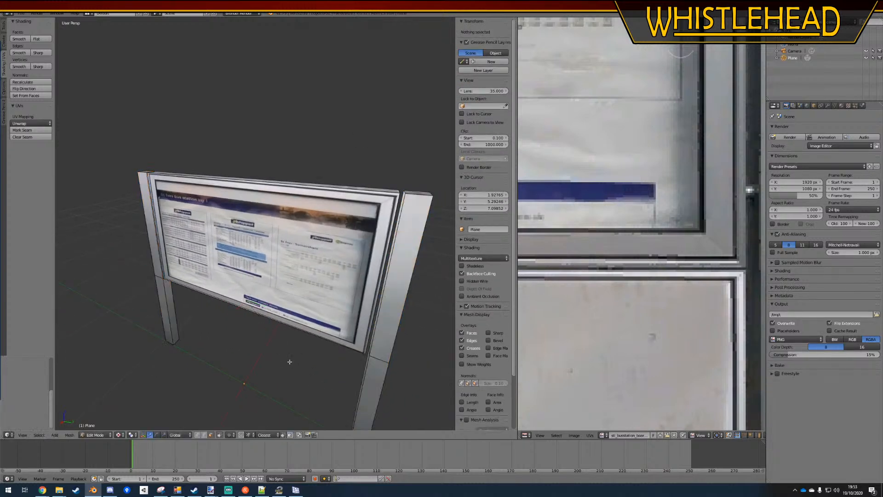
{"action": "scroll", "coordinate": [246, 326], "scroll_direction": "down", "scroll_amount": 2}
{"action": "middle_click_drag", "start_coordinate": [247, 325], "coordinate": [408, 305]}
{"action": "scroll", "coordinate": [293, 280], "scroll_direction": "up", "scroll_amount": 4}
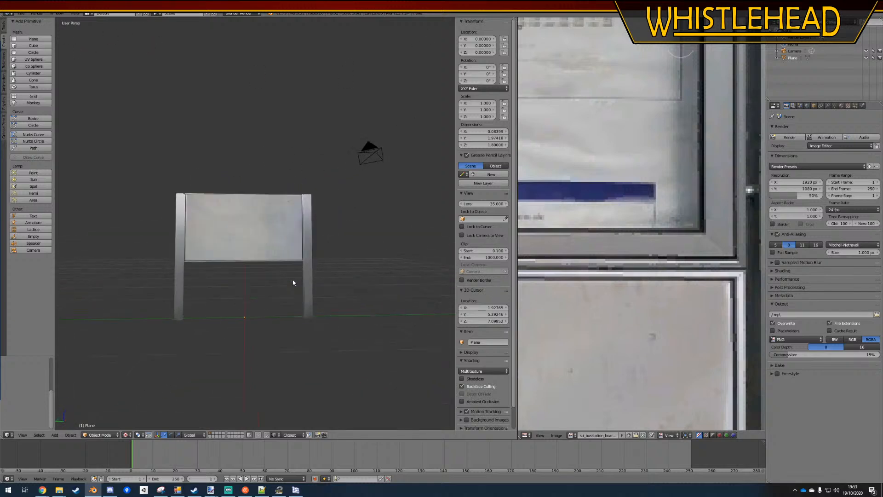
{"action": "middle_click_drag", "start_coordinate": [283, 287], "coordinate": [234, 290]}
{"action": "scroll", "coordinate": [217, 290], "scroll_direction": "down", "scroll_amount": 2}
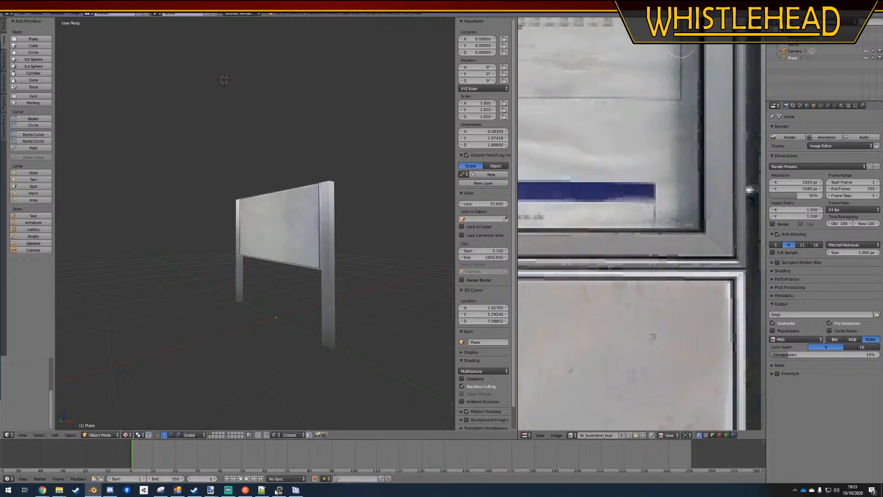
Switch to Paint.NET, select the 27 × 511 pixel strip of the right post, and paste a copy into a new layer
{"action": "mouse_move", "coordinate": [210, 490]}
{"action": "left_click", "coordinate": [427, 460]}
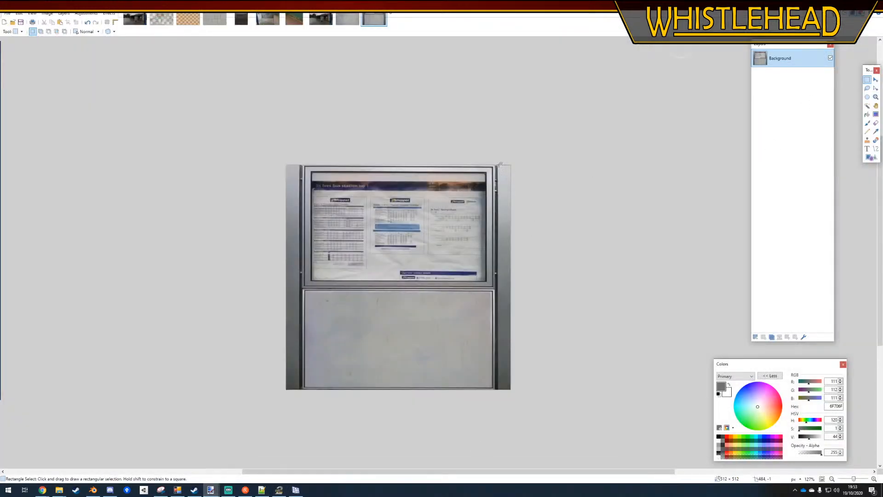
{"action": "left_click_drag", "start_coordinate": [499, 164], "coordinate": [510, 390]}
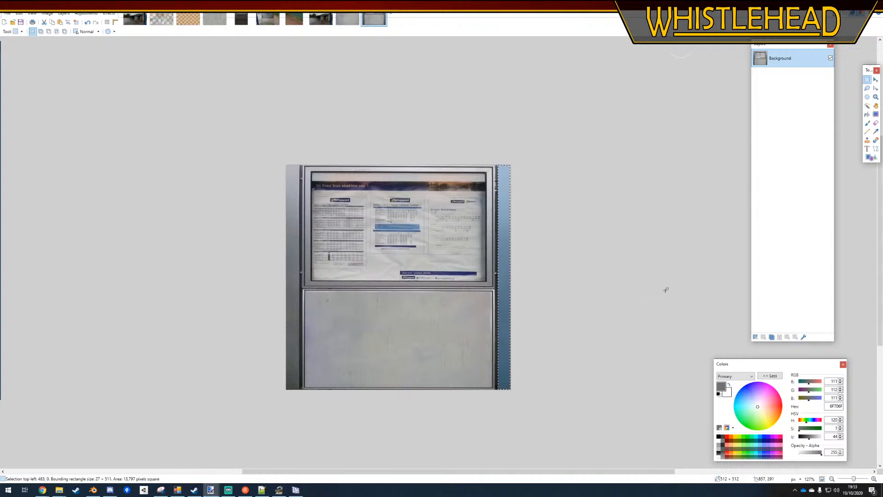
{"action": "key", "text": "ctrl+shift+v"}
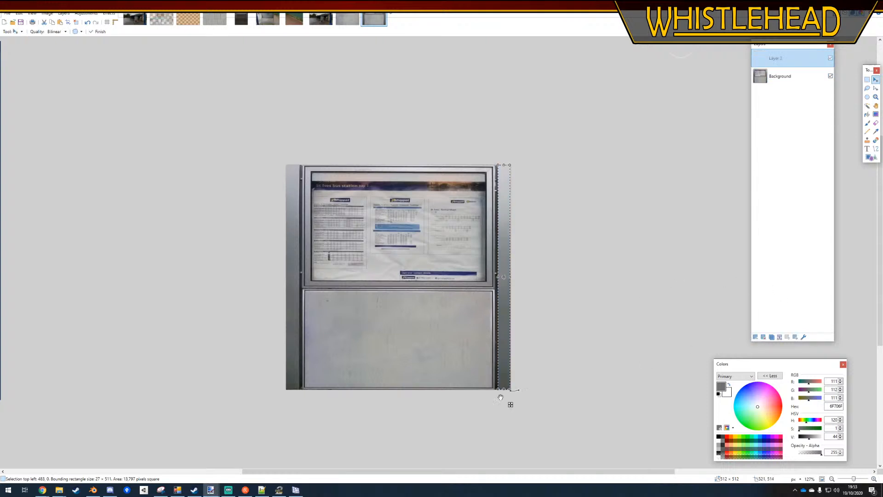
Stretch the pasted post strip over the blank lower panel at about 427 × 220 pixels
{"action": "scroll", "coordinate": [509, 400], "scroll_direction": "up", "scroll_amount": 3, "text": "ctrl"}
{"action": "left_click_drag", "start_coordinate": [531, 390], "coordinate": [200, 398]}
{"action": "scroll", "coordinate": [280, 418], "scroll_direction": "down", "scroll_amount": 3, "text": "ctrl"}
{"action": "left_click_drag", "start_coordinate": [426, 164], "coordinate": [407, 290]}
{"action": "scroll", "coordinate": [358, 364], "scroll_direction": "up", "scroll_amount": 3, "text": "ctrl"}
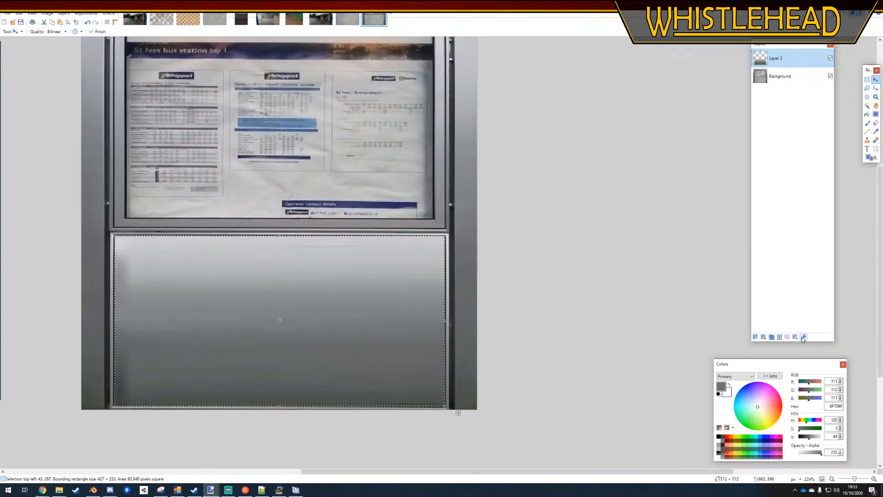
Set Layer 2's opacity to about 145, deselect the strip, and merge the layer down into the background
{"action": "left_click", "coordinate": [803, 337]}
{"action": "left_click_drag", "start_coordinate": [460, 262], "coordinate": [434, 268]}
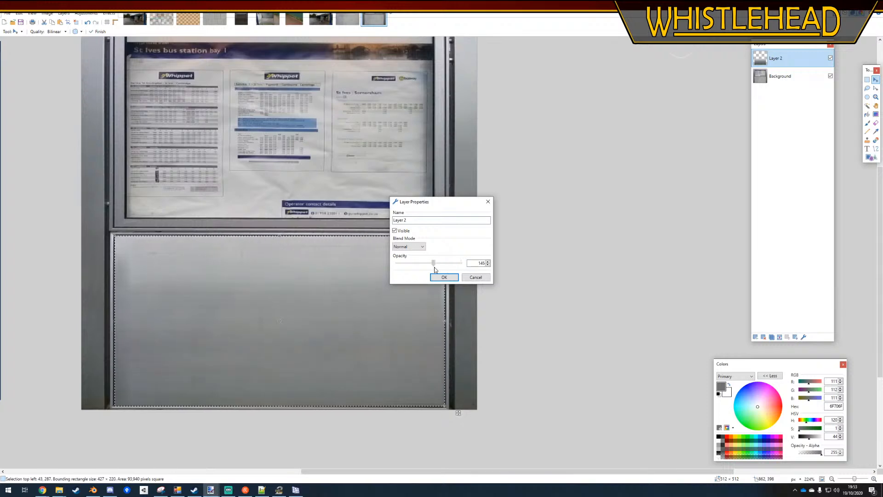
{"action": "left_click", "coordinate": [439, 279]}
{"action": "left_click", "coordinate": [867, 80]}
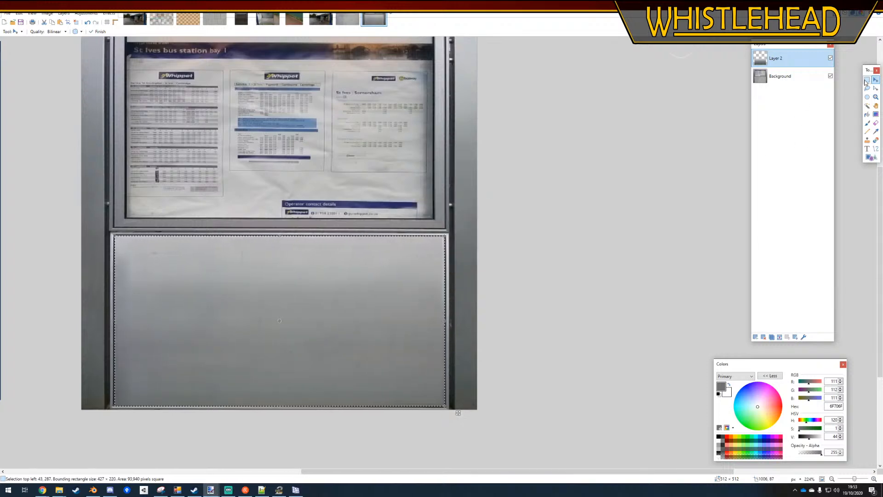
{"action": "scroll", "coordinate": [651, 286], "scroll_direction": "down", "scroll_amount": 3, "text": "ctrl"}
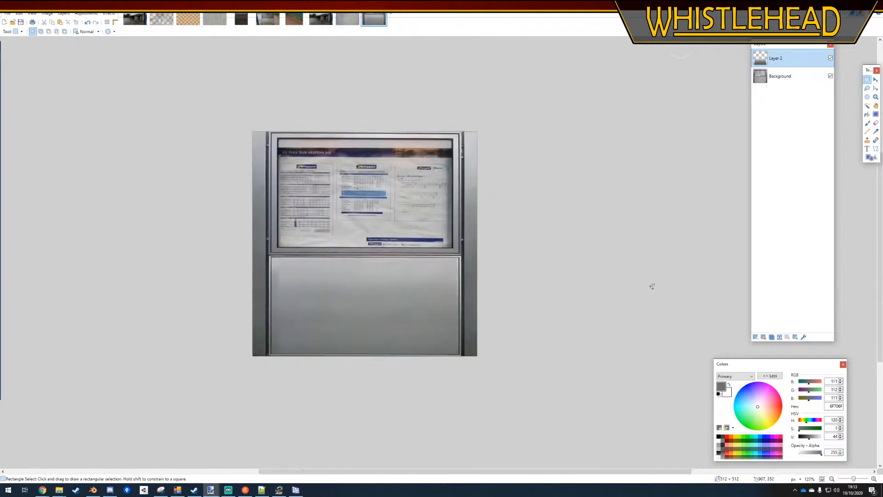
{"action": "left_click", "coordinate": [779, 337]}
{"action": "scroll", "coordinate": [586, 331], "scroll_direction": "down", "scroll_amount": 2, "text": "ctrl"}
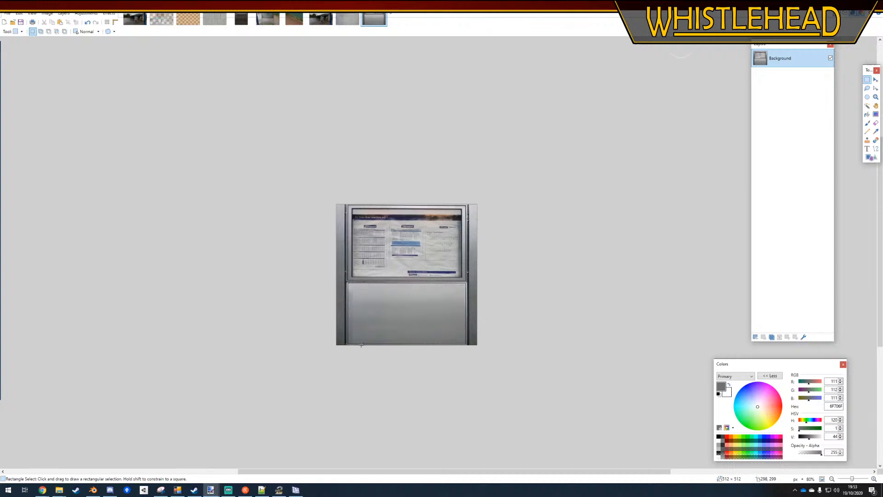
Switch to Blender and save the noticeboard as FarthingtonBusStationBoard.blend in the Spline Export folder
{"action": "left_click", "coordinate": [94, 490]}
{"action": "key", "text": "ctrl+shift+s"}
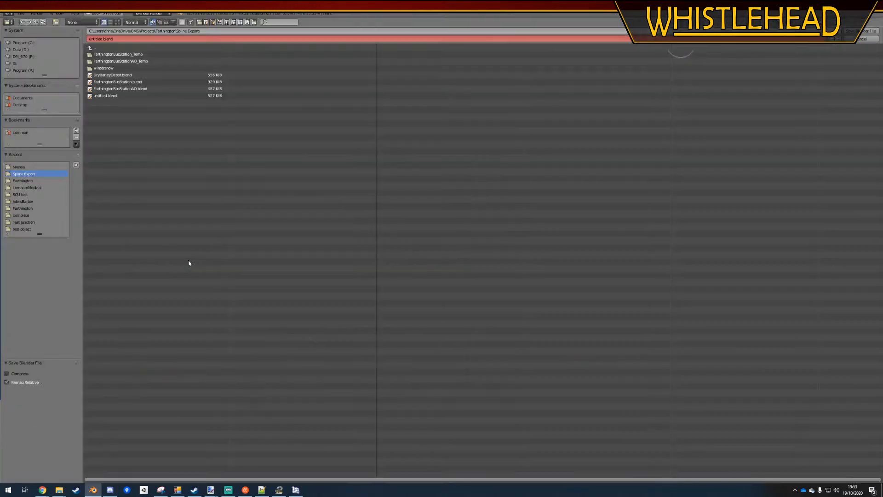
{"action": "left_click", "coordinate": [117, 82]}
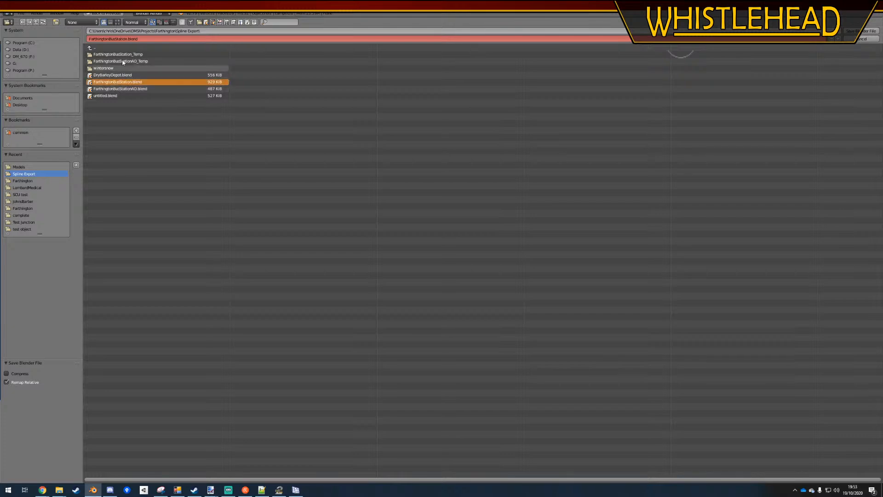
{"action": "left_click", "coordinate": [121, 39]}
{"action": "left_click", "coordinate": [127, 39]}
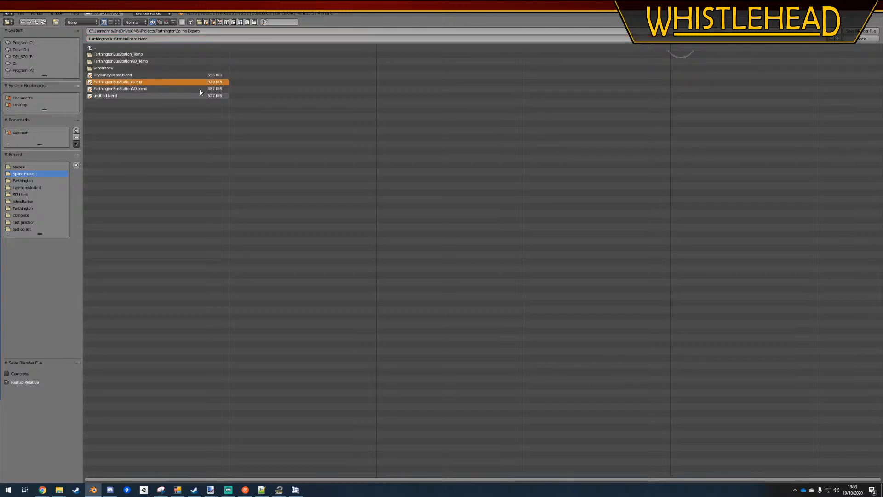
{"action": "left_click", "coordinate": [863, 31]}
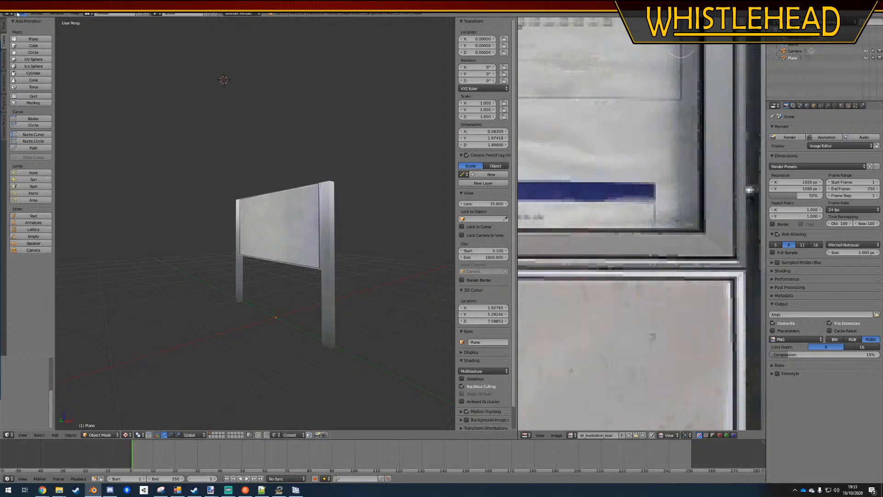
Reopen the recent file FarthingtonBusStationBoard.blend to reload its texture, and save it over the existing file
{"action": "left_click", "coordinate": [21, 13]}
{"action": "right_click", "coordinate": [283, 224]}
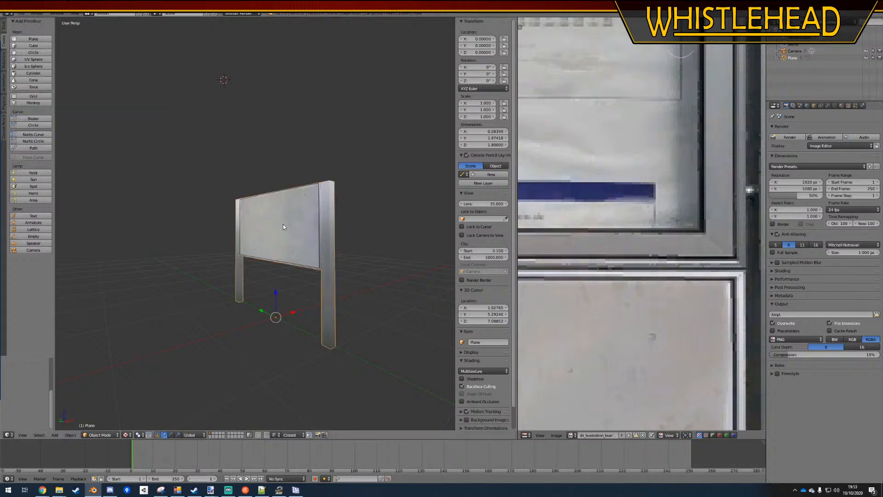
{"action": "left_click", "coordinate": [20, 15]}
{"action": "mouse_move", "coordinate": [60, 41]}
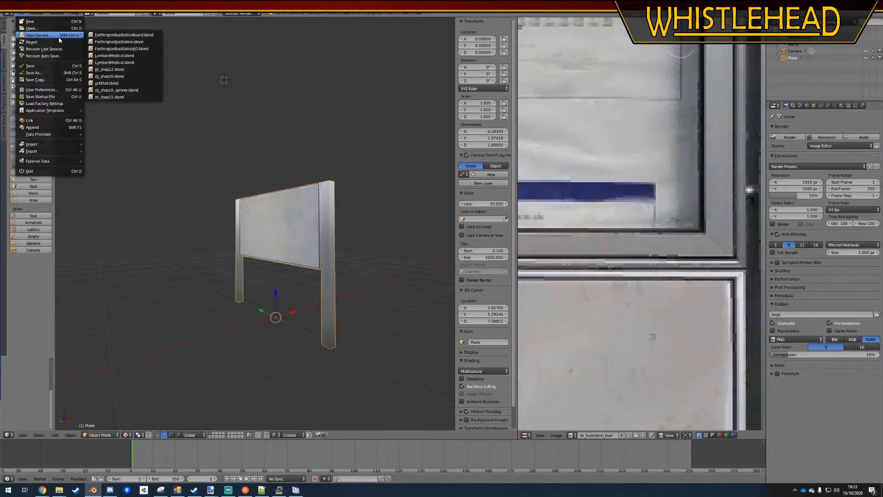
{"action": "left_click", "coordinate": [106, 37]}
{"action": "scroll", "coordinate": [261, 221], "scroll_direction": "down", "scroll_amount": 2}
{"action": "key", "text": "ctrl+s"}
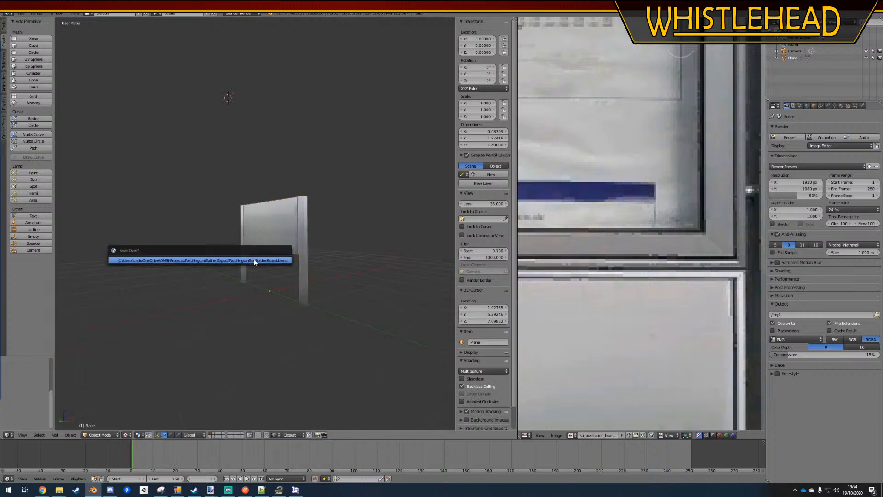
{"action": "left_click", "coordinate": [255, 262]}
{"action": "middle_click_drag", "start_coordinate": [193, 267], "coordinate": [152, 193]}
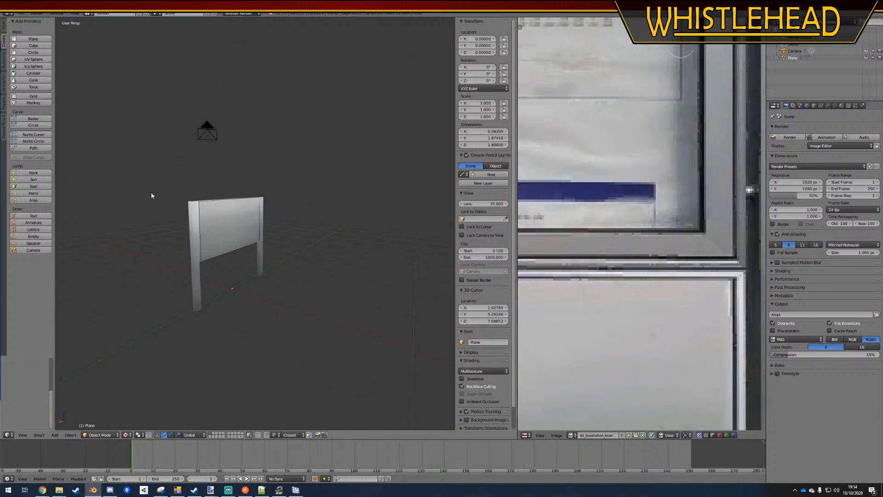
{"action": "left_click", "coordinate": [35, 44]}
{"action": "scroll", "coordinate": [243, 256], "scroll_direction": "down", "scroll_amount": 3}
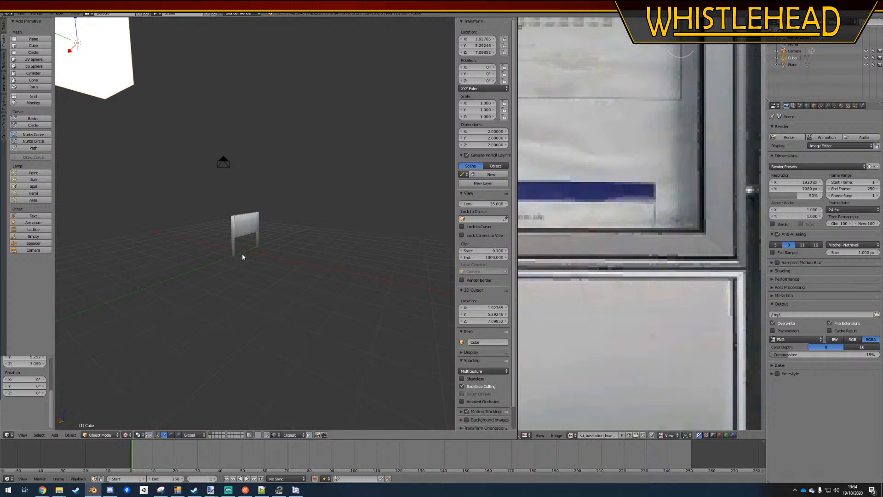
{"action": "key", "text": "Delete"}
{"action": "right_click", "coordinate": [236, 225]}
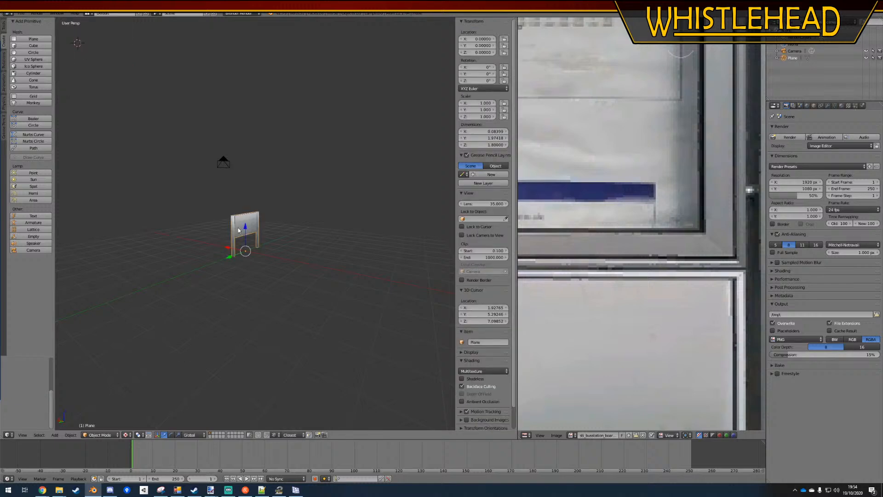
Centre the whole noticeboard mesh across its thickness by setting its median X to 0 in Edit Mode, and deselect it
{"action": "key", "text": "KP_7"}
{"action": "scroll", "coordinate": [269, 219], "scroll_direction": "up", "scroll_amount": 5}
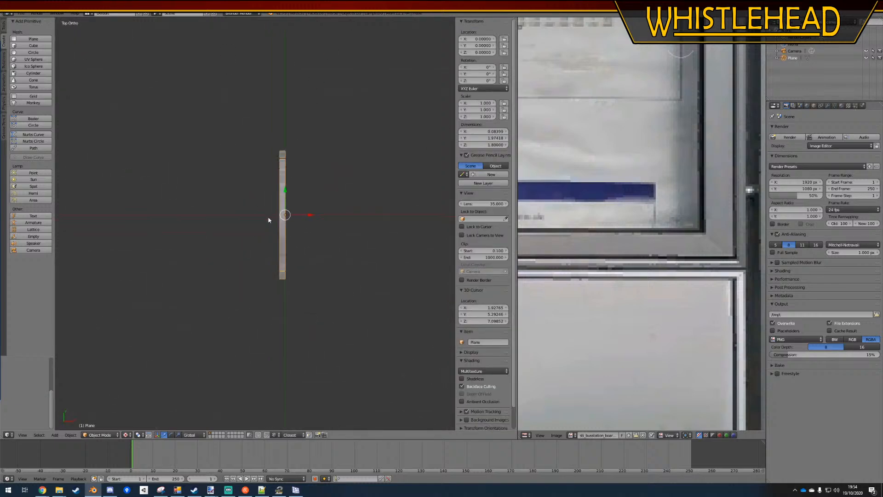
{"action": "scroll", "coordinate": [348, 198], "scroll_direction": "up", "scroll_amount": 2}
{"action": "key", "text": "Tab"}
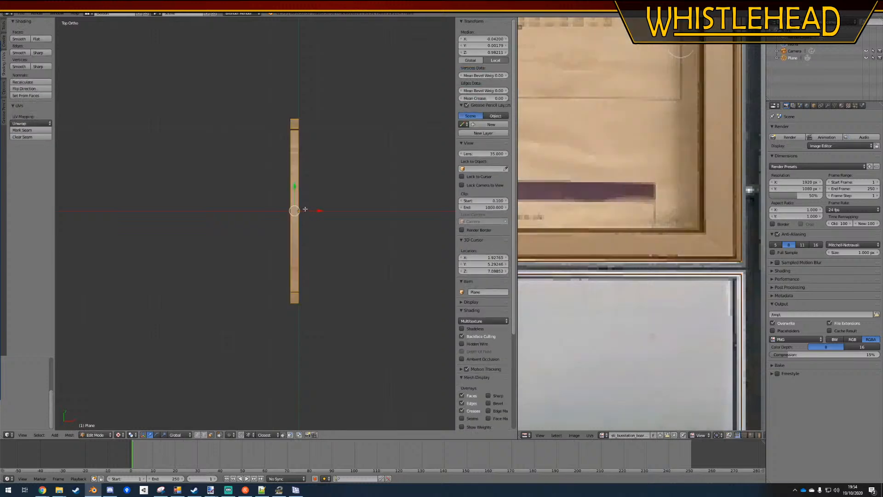
{"action": "left_click", "coordinate": [483, 39]}
{"action": "type", "text": "0"}
{"action": "key", "text": "Return"}
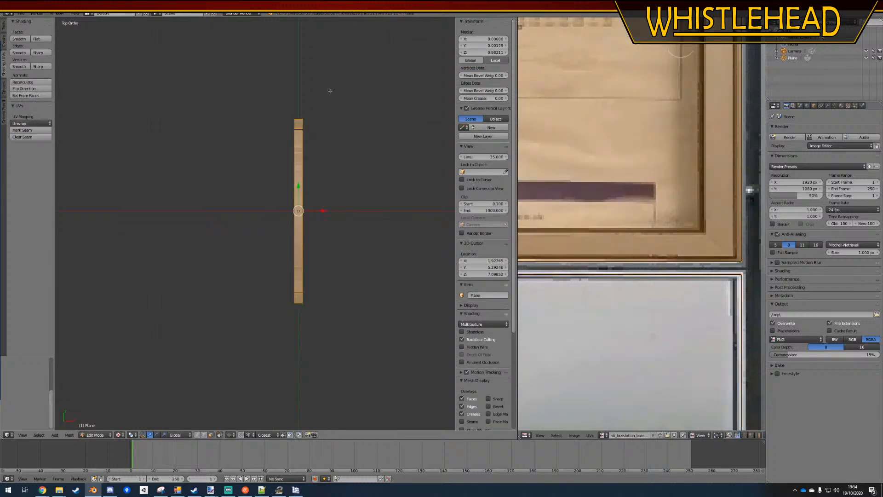
{"action": "key", "text": "a"}
Add a cube to the noticeboard mesh and centre it on the origin with median X, Y and Z at 0
{"action": "middle_click_drag", "start_coordinate": [269, 129], "coordinate": [216, 128], "text": "shift"}
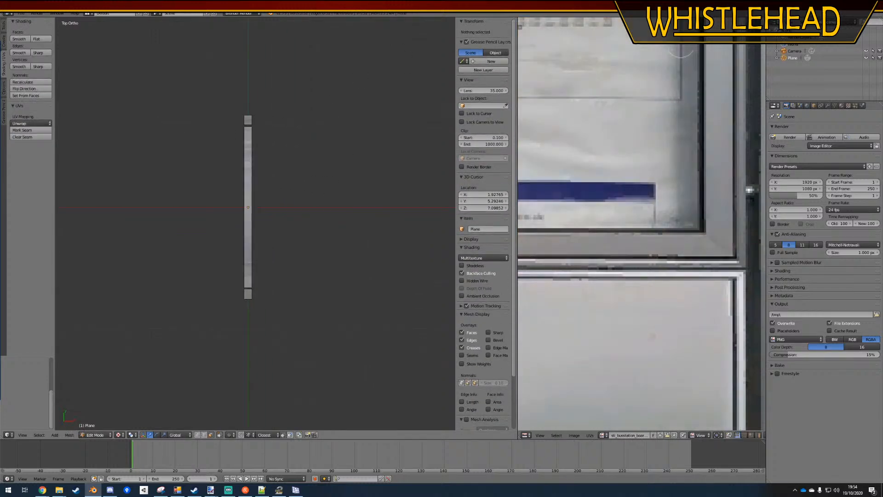
{"action": "left_click", "coordinate": [5, 41]}
{"action": "left_click", "coordinate": [34, 38]}
{"action": "scroll", "coordinate": [284, 228], "scroll_direction": "down", "scroll_amount": 7}
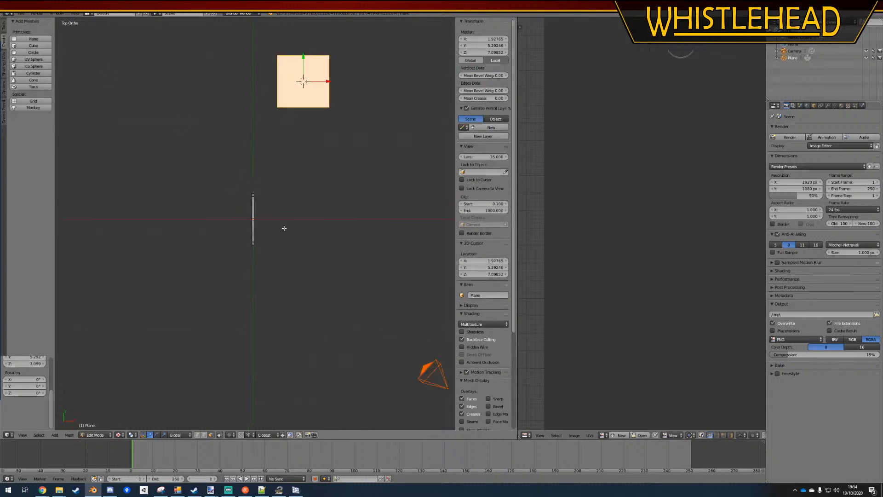
{"action": "left_click", "coordinate": [489, 40]}
{"action": "type", "text": "0"}
{"action": "key", "text": "Tab"}
{"action": "type", "text": "0"}
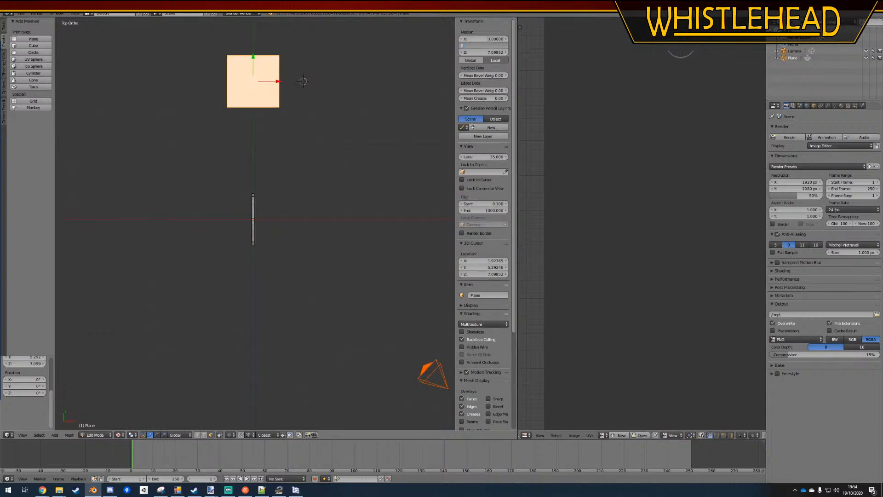
{"action": "key", "text": "Tab"}
{"action": "type", "text": "0"}
{"action": "key", "text": "Return"}
{"action": "scroll", "coordinate": [294, 204], "scroll_direction": "up", "scroll_amount": 8}
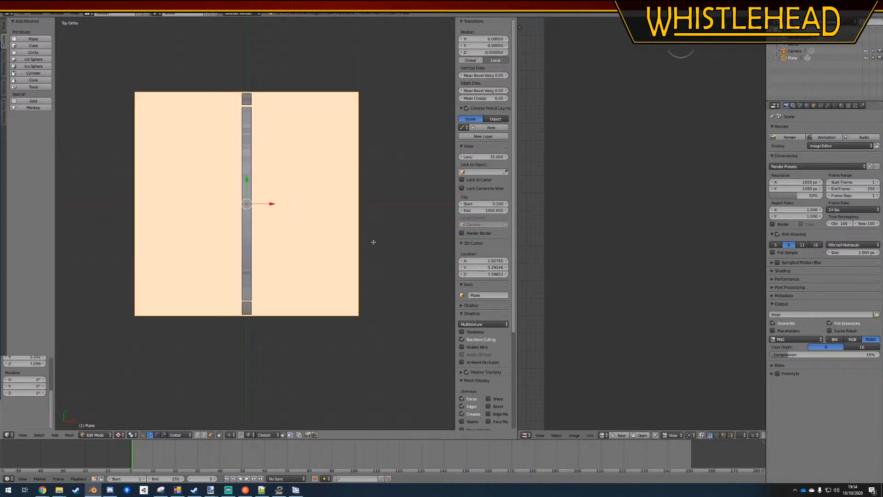
Scale the cube to span the gap between the two posts, and shrink it in X and Z into a thin bar
{"action": "key", "text": "s"}
{"action": "left_click", "coordinate": [381, 296]}
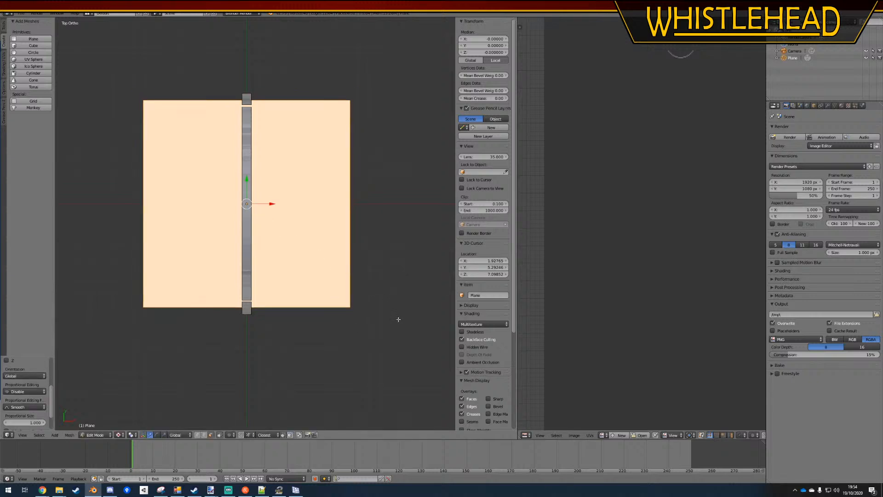
{"action": "key", "text": "s"}
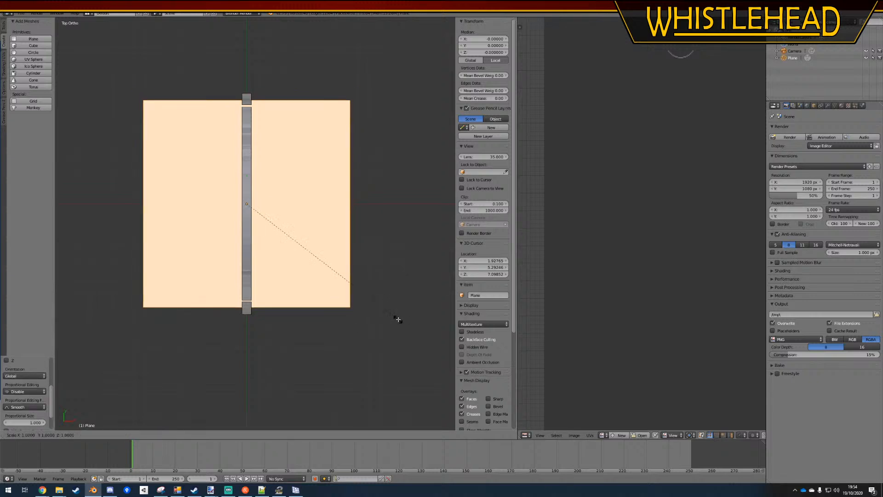
{"action": "key", "text": "shift+y"}
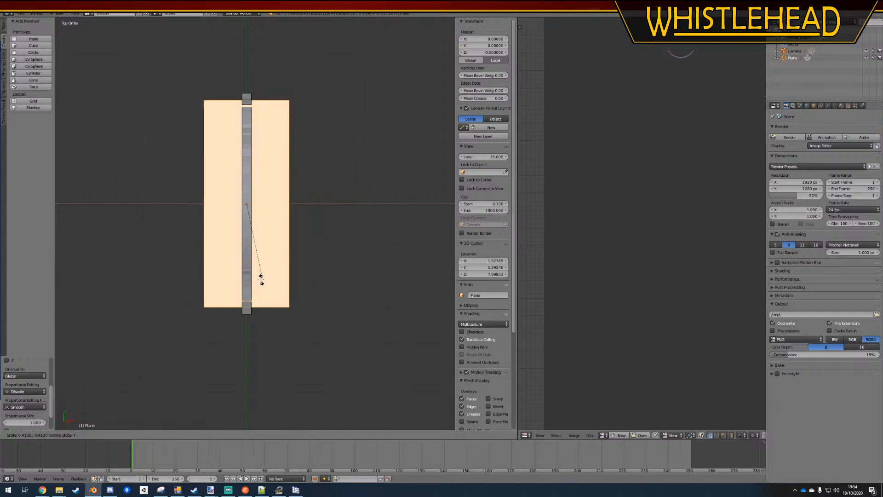
{"action": "left_click", "coordinate": [247, 205]}
{"action": "middle_click_drag", "start_coordinate": [247, 204], "coordinate": [250, 251]}
{"action": "middle_click_drag", "start_coordinate": [226, 216], "coordinate": [239, 286]}
Raise the thin bar vertically to about Z 0.975, within the lower part of the board, and display the mesh as wireframe
{"action": "key", "text": "g"}
{"action": "key", "text": "z"}
{"action": "left_click", "coordinate": [243, 207]}
{"action": "key", "text": "z"}
{"action": "scroll", "coordinate": [239, 287], "scroll_direction": "up", "scroll_amount": 3}
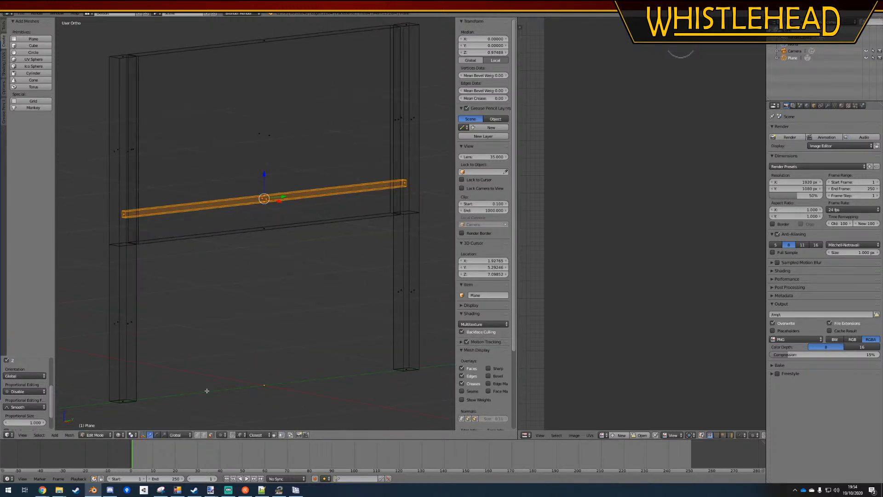
Delete the two end faces of the thin bar
{"action": "right_click", "coordinate": [124, 214]}
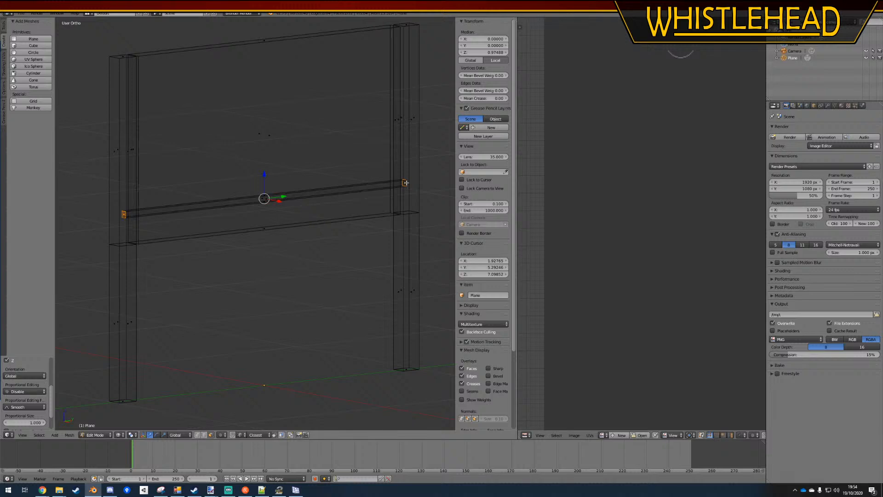
{"action": "key", "text": "x"}
{"action": "left_click", "coordinate": [403, 185]}
Select the entire thin bar and rotate it about the Y axis into a diamond cross-section, and return to solid display
{"action": "right_click", "coordinate": [286, 198]}
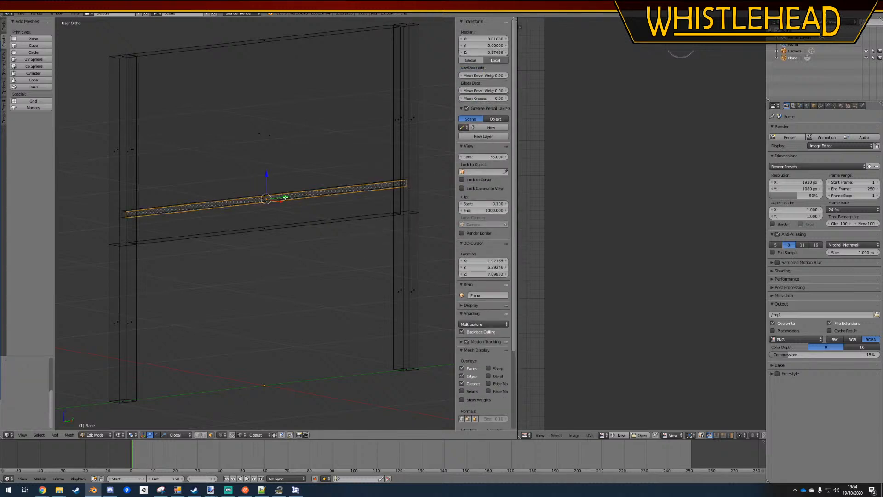
{"action": "key", "text": "ctrl+l"}
{"action": "middle_click_drag", "start_coordinate": [260, 228], "coordinate": [287, 231]}
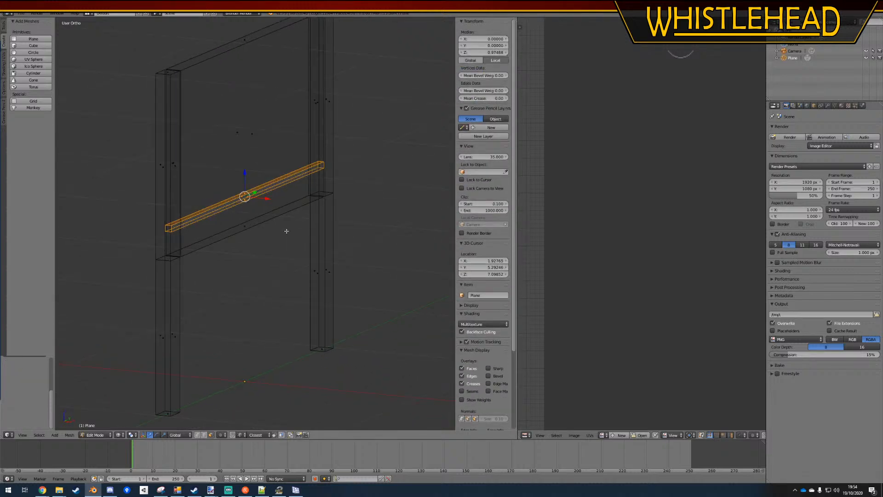
{"action": "key", "text": "r"}
{"action": "key", "text": "y"}
{"action": "left_click", "coordinate": [283, 229]}
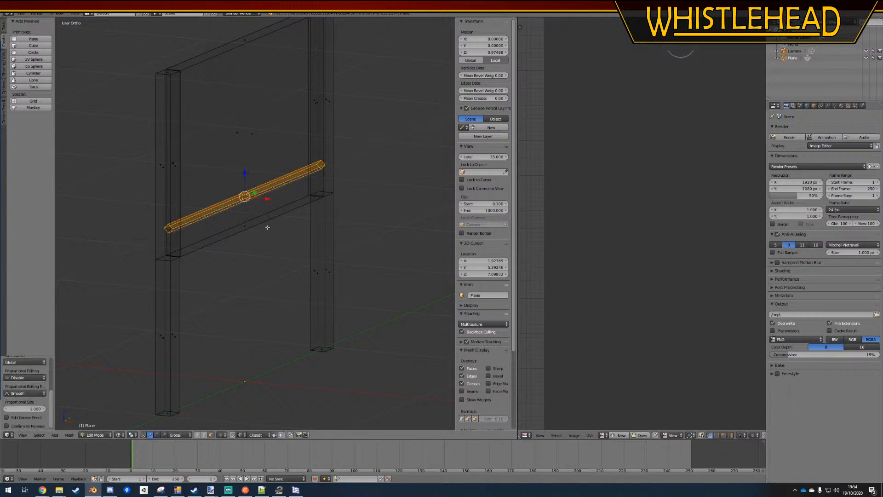
{"action": "middle_click_drag", "start_coordinate": [267, 227], "coordinate": [254, 227]}
{"action": "key", "text": "z"}
{"action": "mouse_move", "coordinate": [239, 258]}
{"action": "middle_mouse_down"}
{"action": "mouse_move", "coordinate": [202, 256]}
{"action": "mouse_move", "coordinate": [194, 264]}
{"action": "middle_mouse_up"}
{"action": "key", "text": "a"}
{"action": "key", "text": "Tab"}
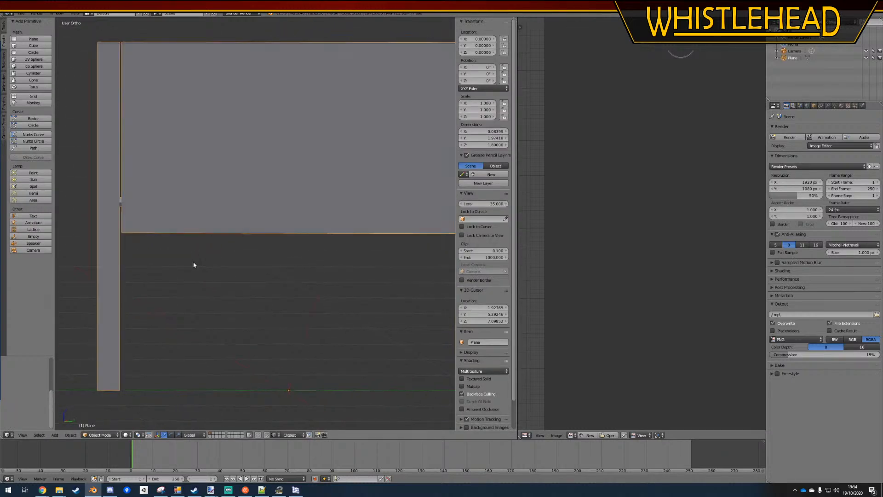
Select the thin bar in Edit Mode and assign the existing bus station board texture to it in the image editor
{"action": "key", "text": "Tab"}
{"action": "right_click", "coordinate": [120, 202]}
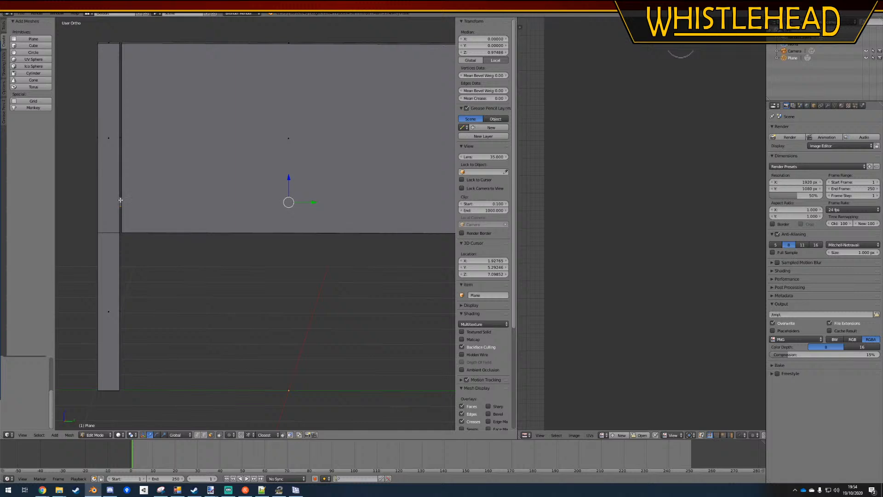
{"action": "middle_click_drag", "start_coordinate": [163, 236], "coordinate": [146, 254], "text": "shift"}
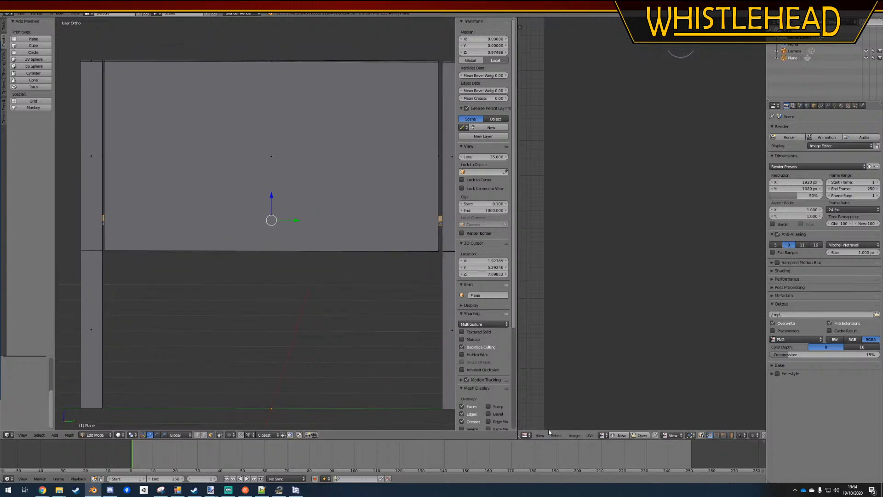
{"action": "left_click", "coordinate": [523, 435]}
{"action": "left_click", "coordinate": [601, 435]}
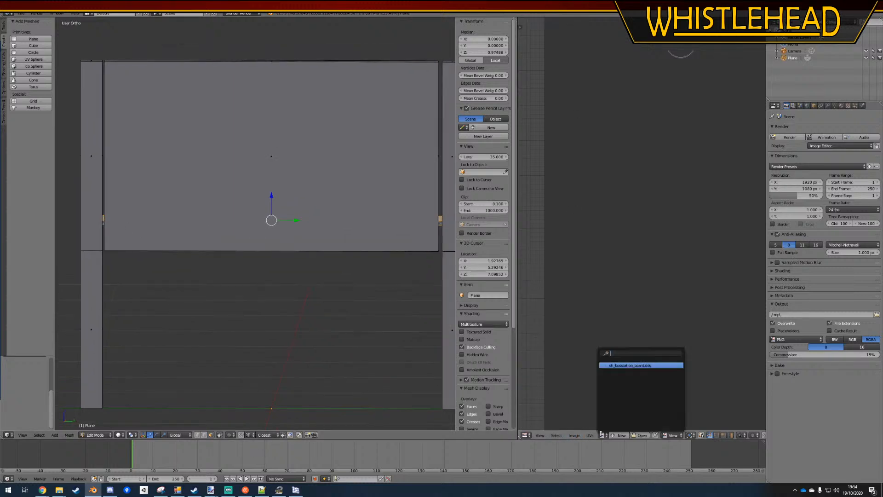
{"action": "left_click", "coordinate": [627, 365]}
{"action": "scroll", "coordinate": [628, 288], "scroll_direction": "down", "scroll_amount": 5}
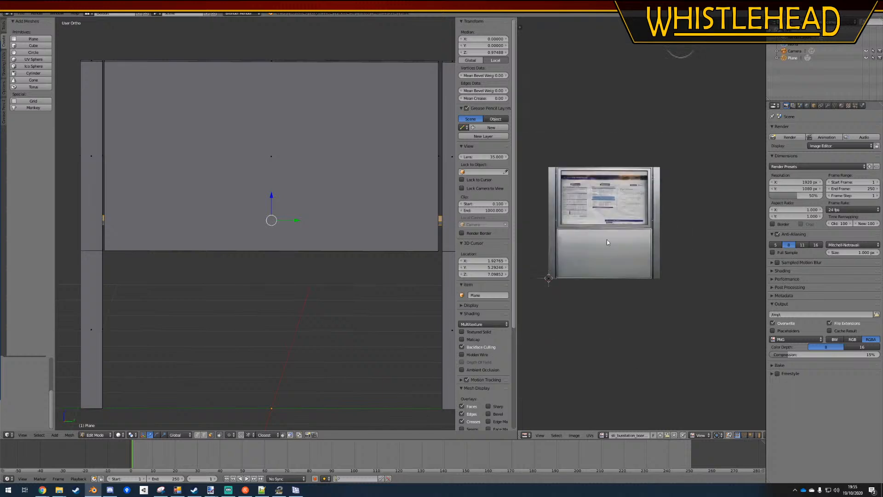
{"action": "scroll", "coordinate": [612, 301], "scroll_direction": "up", "scroll_amount": 3}
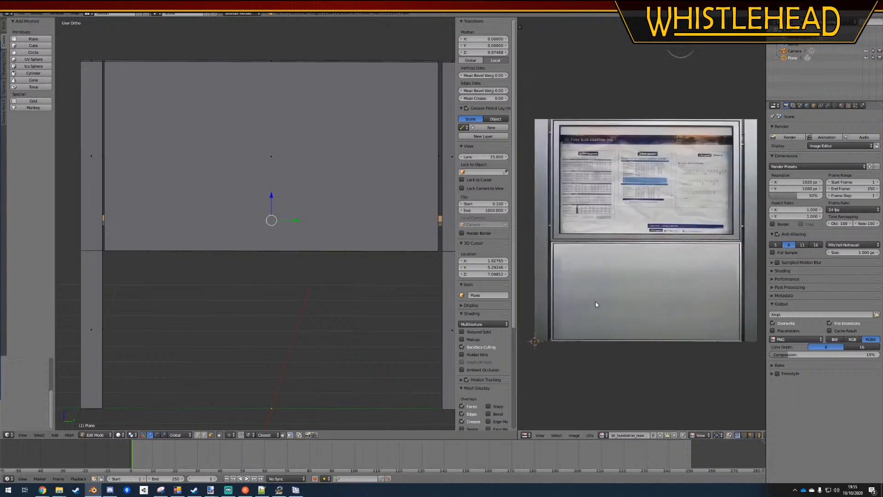
Unwrap the thin bar onto the board texture with Project From View in the orthographic right view
{"action": "left_click", "coordinate": [4, 62]}
{"action": "left_click", "coordinate": [30, 123]}
{"action": "left_click", "coordinate": [41, 132]}
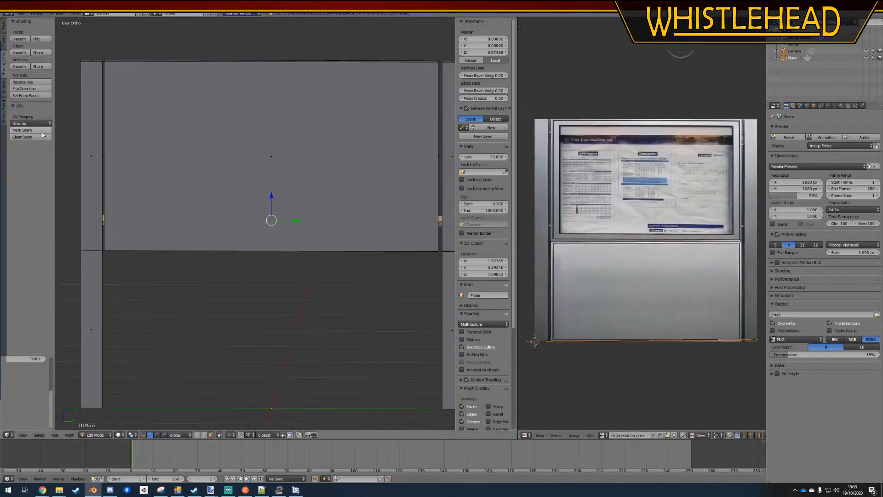
{"action": "key", "text": "KP_3"}
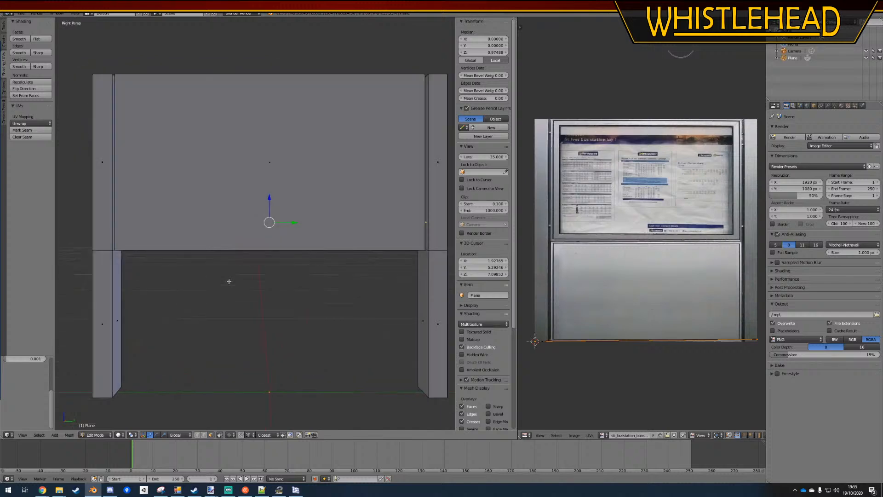
{"action": "left_click", "coordinate": [36, 125]}
{"action": "left_click", "coordinate": [47, 188]}
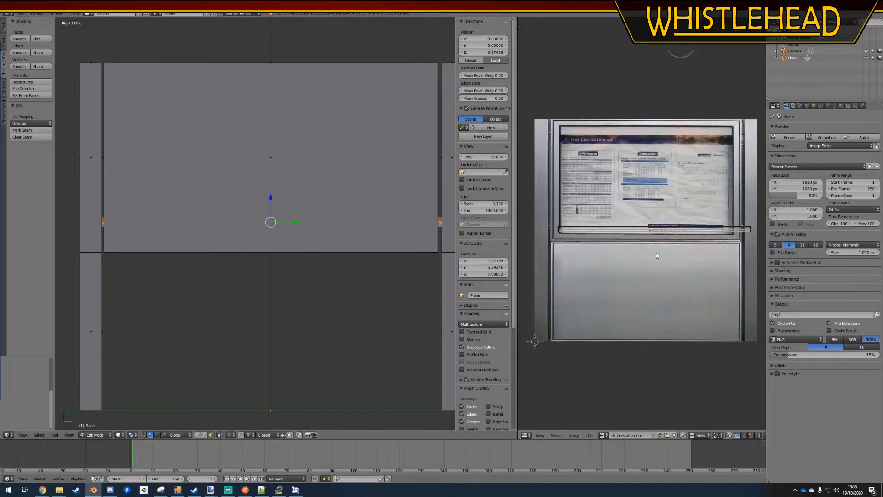
Rotate the bar's UVs by about 90 degrees and move them over the left post of the texture
{"action": "key", "text": "g"}
{"action": "left_click", "coordinate": [607, 277]}
{"action": "key", "text": "r"}
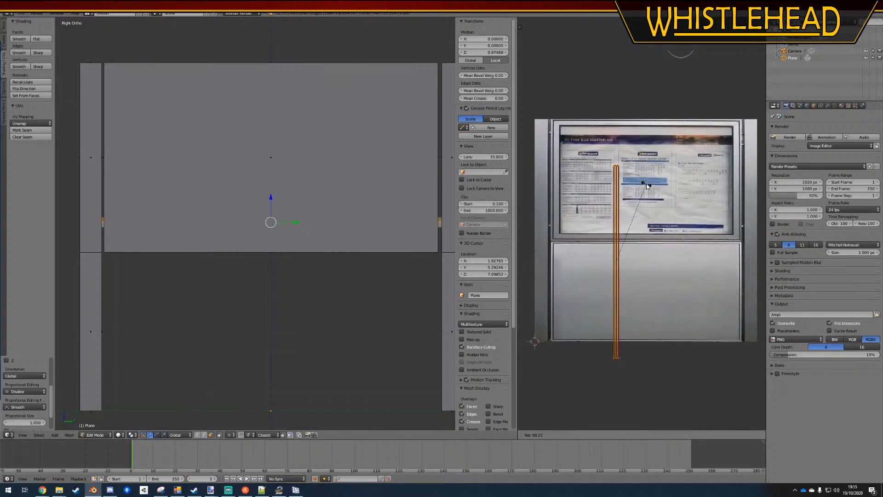
{"action": "left_click", "coordinate": [647, 185]}
{"action": "key", "text": "g"}
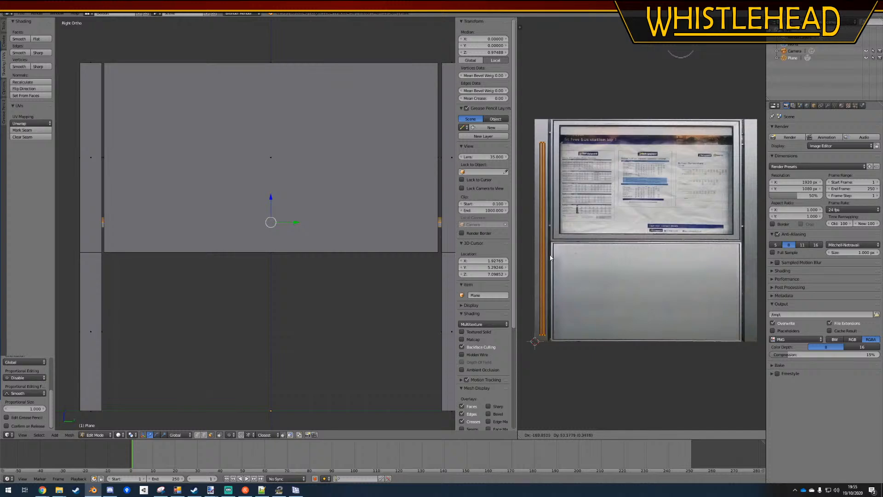
{"action": "left_click", "coordinate": [550, 260]}
Shrink the bar's UVs vertically and move them to the bottom end of the texture's left post
{"action": "key", "text": "s"}
{"action": "key", "text": "y"}
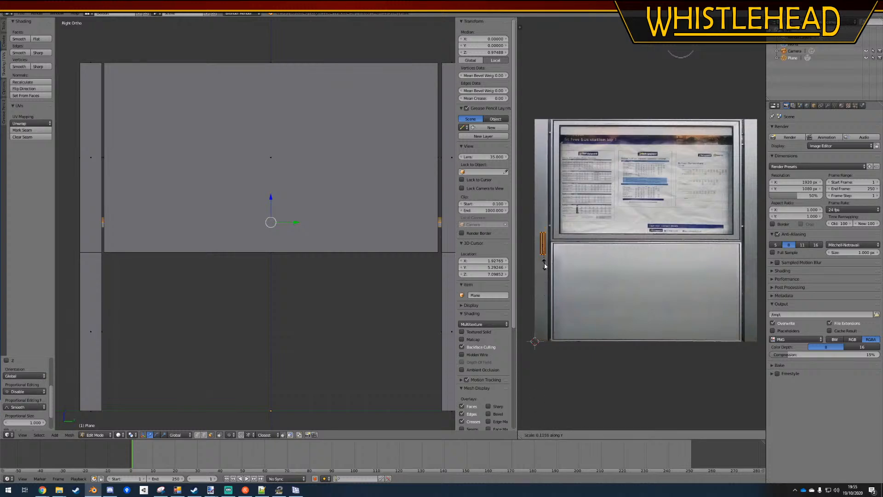
{"action": "left_click", "coordinate": [544, 252]}
{"action": "key", "text": "g"}
{"action": "left_click", "coordinate": [543, 346]}
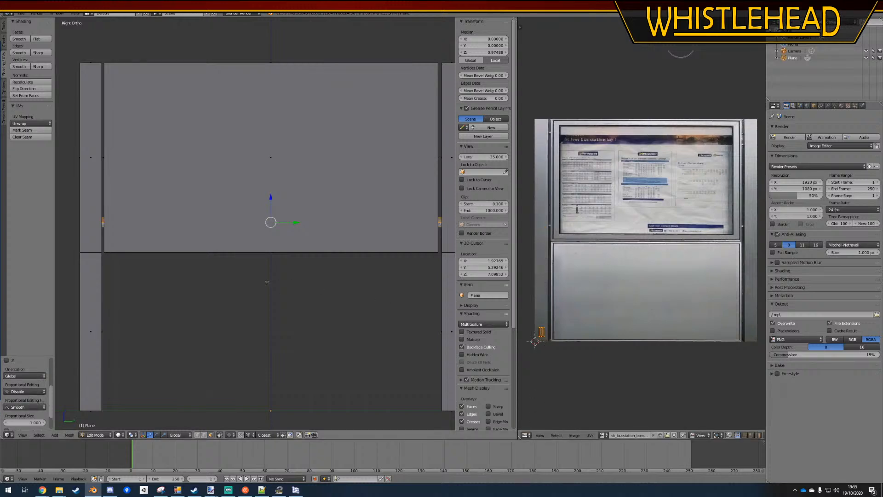
View the noticeboard with its texture in Object Mode and inspect the gap between board and posts
{"action": "left_click", "coordinate": [115, 434]}
{"action": "left_click", "coordinate": [133, 407]}
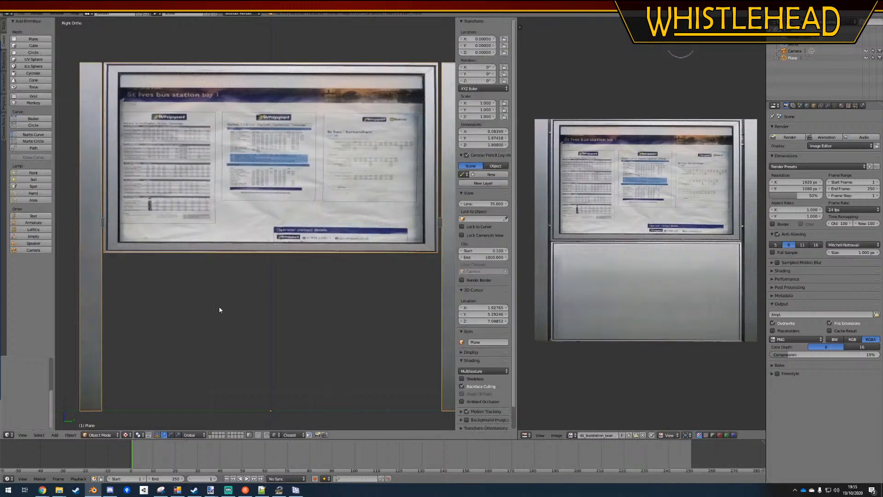
{"action": "middle_click_drag", "start_coordinate": [218, 305], "coordinate": [478, 357]}
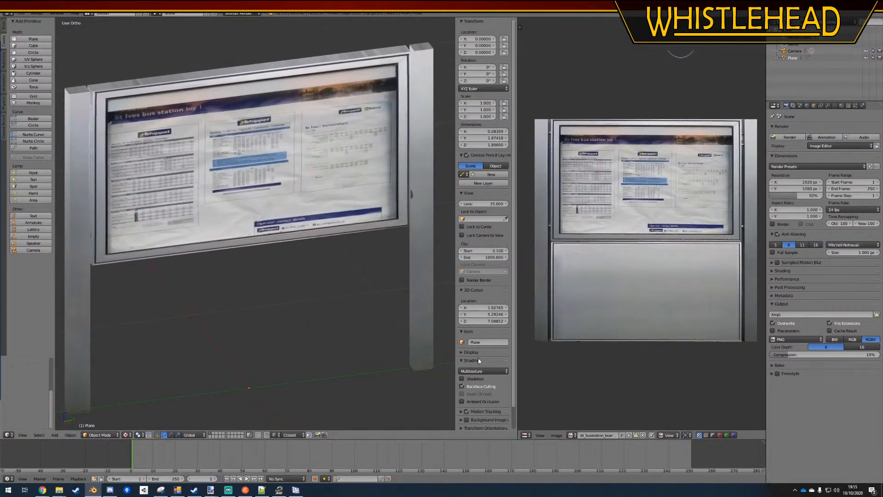
{"action": "scroll", "coordinate": [495, 368], "scroll_direction": "down", "scroll_amount": 2}
{"action": "middle_click_drag", "start_coordinate": [365, 299], "coordinate": [404, 305]}
Move the end UVs of the right post's inner side faces down along Y to the bottom of the texture's right post
{"action": "key", "text": "Tab"}
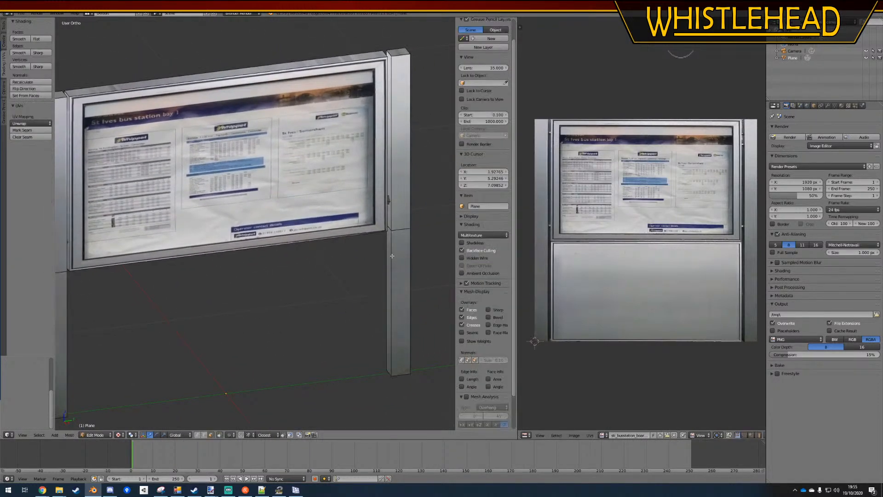
{"action": "right_click", "coordinate": [388, 250]}
{"action": "right_click", "coordinate": [388, 220]}
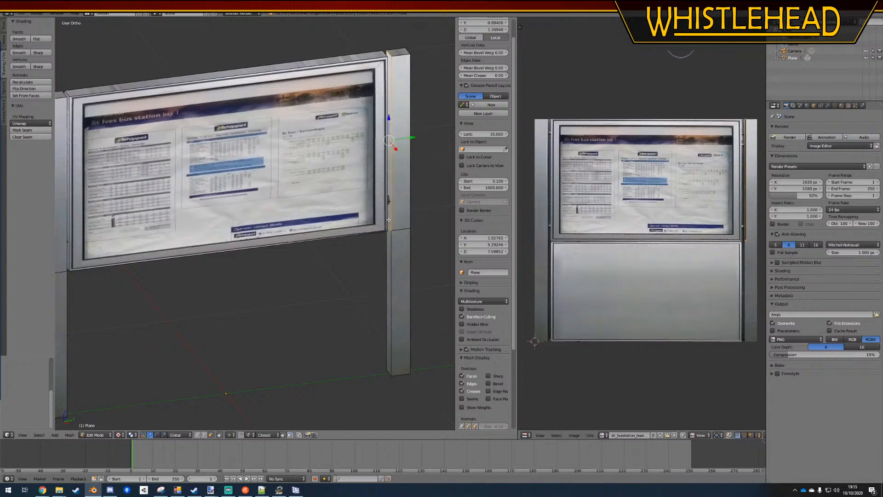
{"action": "right_click", "coordinate": [393, 247], "text": "shift"}
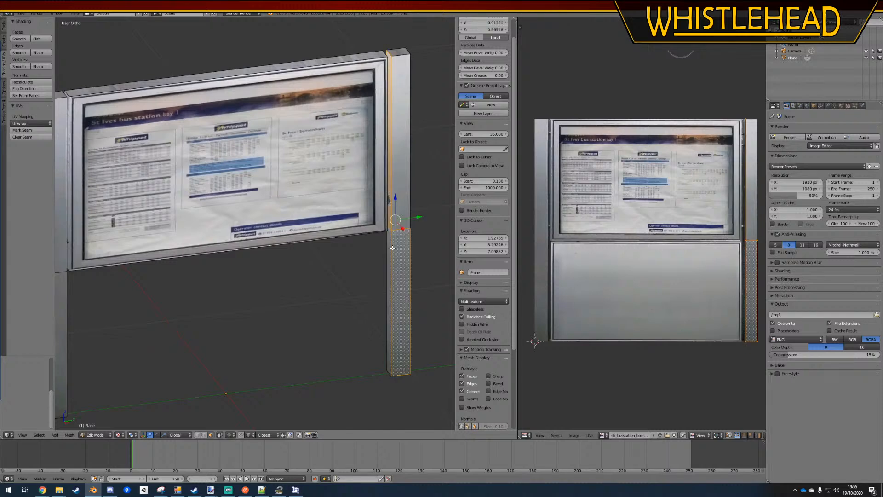
{"action": "right_click", "coordinate": [390, 248]}
{"action": "right_click", "coordinate": [389, 224], "text": "shift"}
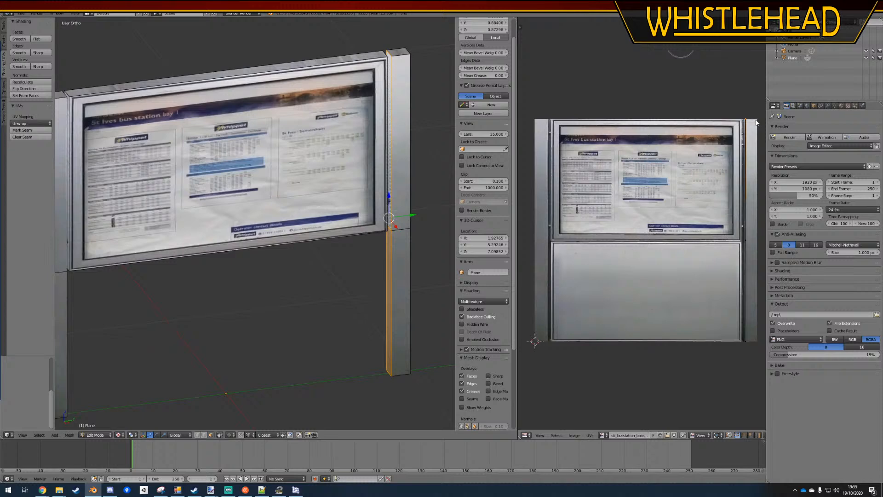
{"action": "key", "text": "g"}
{"action": "key", "text": "y"}
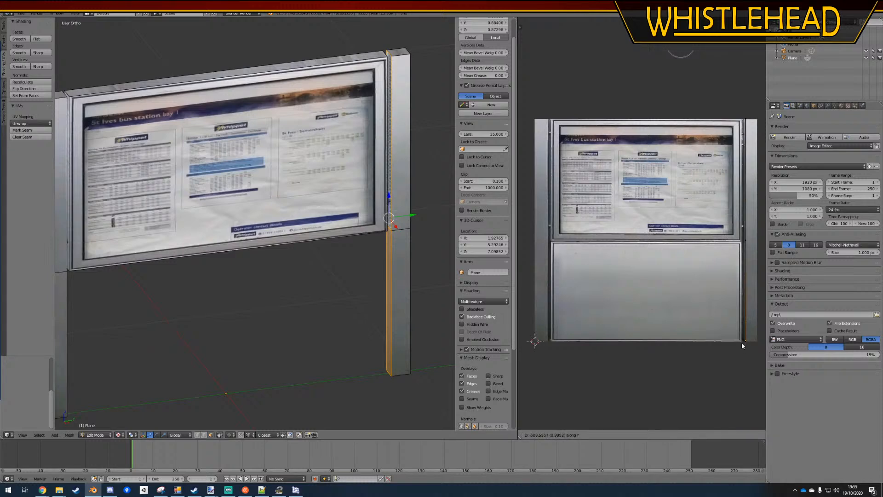
{"action": "left_click", "coordinate": [743, 345]}
{"action": "key", "text": "Tab"}
{"action": "middle_click_drag", "start_coordinate": [335, 256], "coordinate": [224, 222]}
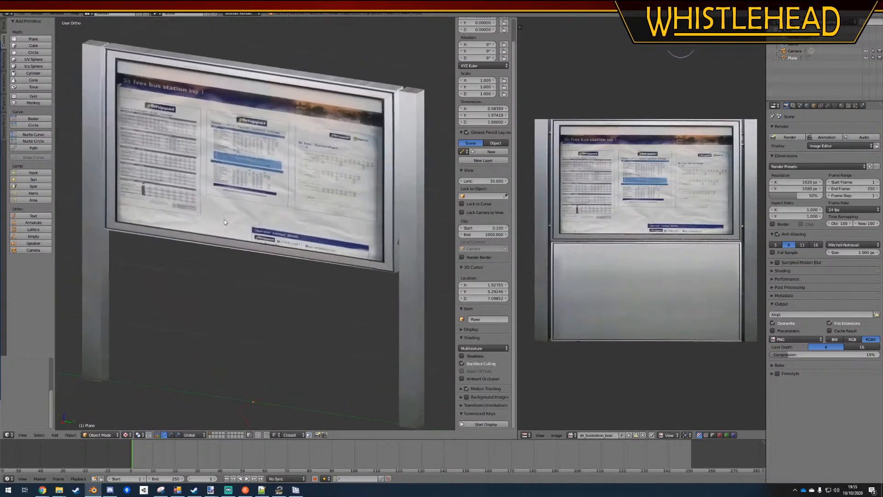
Move the UVs of the left post's inner side down along Y on the inner edge of the texture's left post
{"action": "key", "text": "Tab"}
{"action": "right_click", "coordinate": [103, 138]}
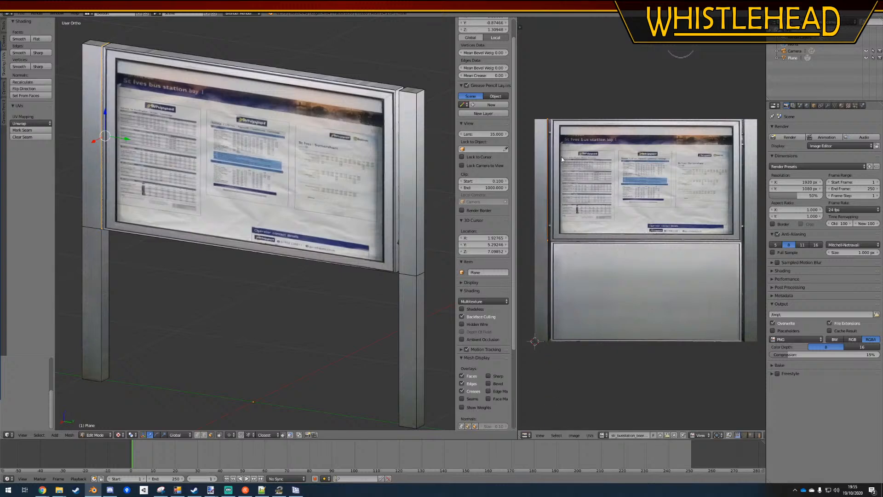
{"action": "key", "text": "g"}
{"action": "key", "text": "y"}
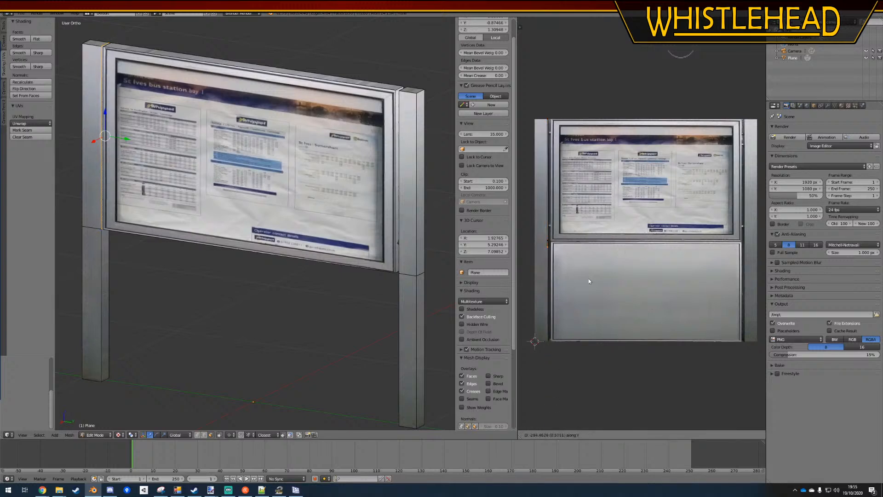
{"action": "left_click", "coordinate": [581, 357]}
{"action": "key", "text": "Tab"}
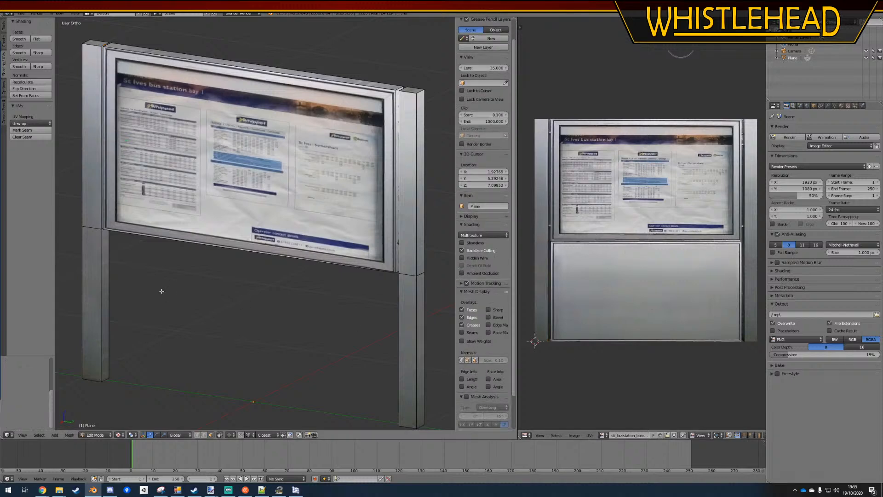
{"action": "middle_click_drag", "start_coordinate": [252, 300], "coordinate": [317, 319]}
{"action": "key", "text": "a"}
Widen the UVs of the right post's outer side faces along X so they span the texture's right post at every level
{"action": "right_click", "coordinate": [349, 353]}
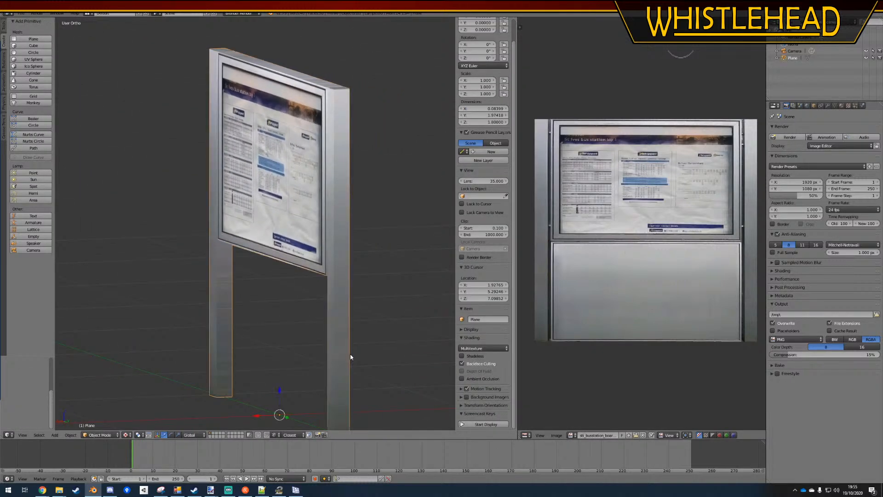
{"action": "key", "text": "Tab"}
{"action": "right_click", "coordinate": [342, 351]}
{"action": "right_click", "coordinate": [340, 222], "text": "shift"}
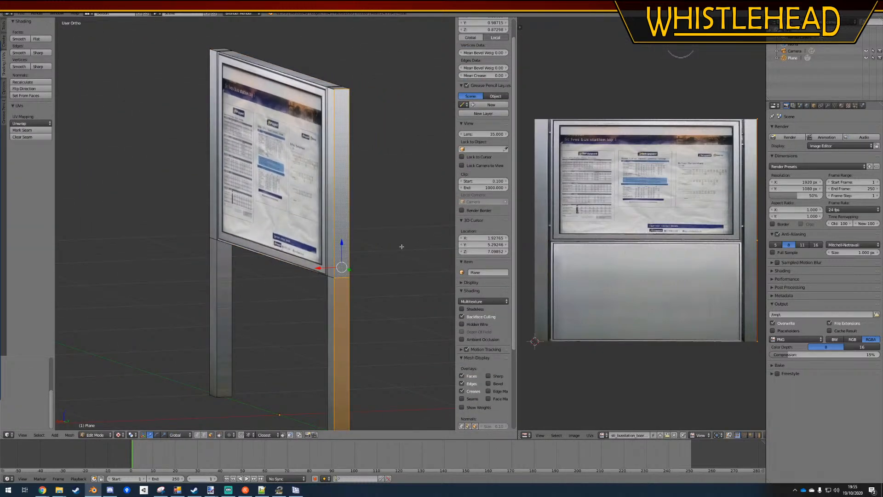
{"action": "scroll", "coordinate": [690, 175], "scroll_direction": "up", "scroll_amount": 4}
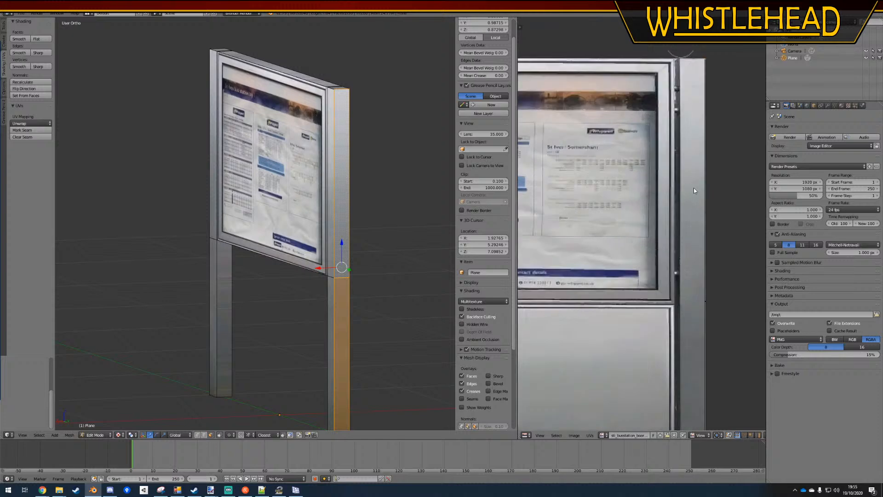
{"action": "key", "text": "g"}
{"action": "key", "text": "x"}
{"action": "left_click", "coordinate": [671, 190]}
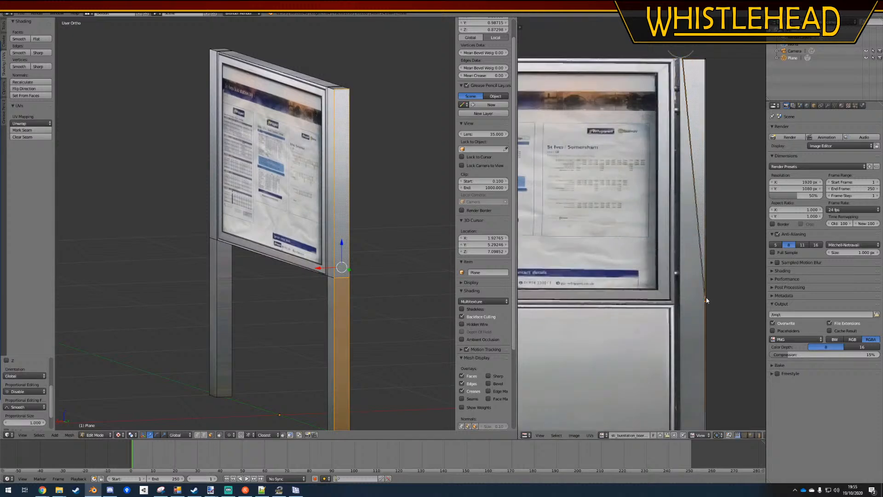
{"action": "key", "text": "g"}
{"action": "key", "text": "x"}
{"action": "left_click", "coordinate": [671, 312]}
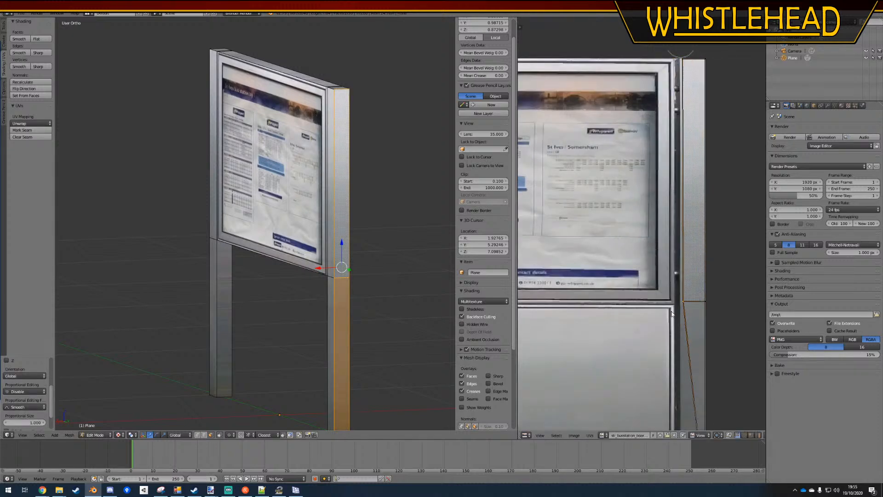
{"action": "middle_click_drag", "start_coordinate": [689, 386], "coordinate": [679, 320]}
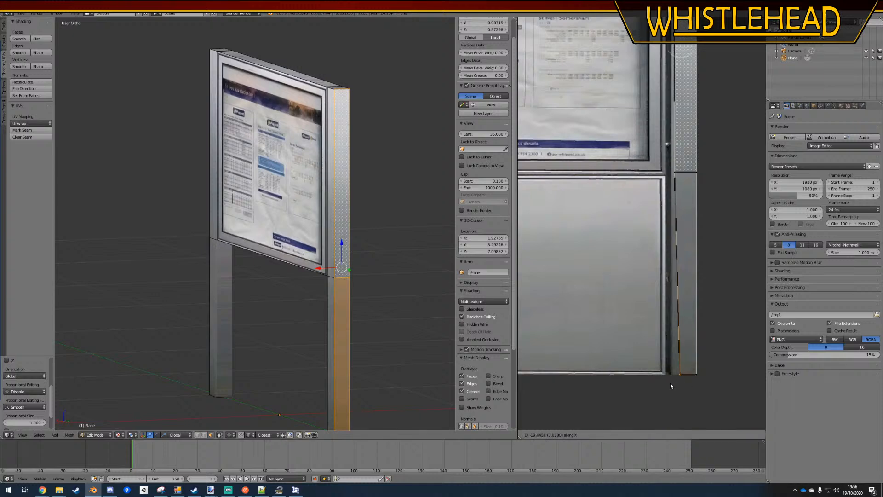
{"action": "key", "text": "a"}
{"action": "key", "text": "Tab"}
{"action": "middle_click_drag", "start_coordinate": [217, 261], "coordinate": [220, 260]}
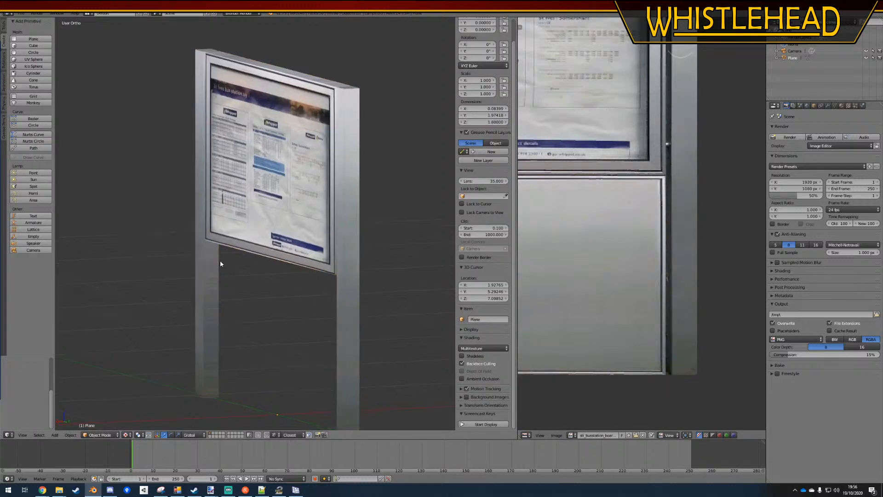
Widen the UVs of the left post's lower inner side face outward along X across the texture's left post
{"action": "key", "text": "Tab"}
{"action": "right_click", "coordinate": [212, 293]}
{"action": "scroll", "coordinate": [671, 291], "scroll_direction": "down", "scroll_amount": 4}
{"action": "middle_click_drag", "start_coordinate": [552, 225], "coordinate": [668, 214]}
{"action": "scroll", "coordinate": [603, 214], "scroll_direction": "up", "scroll_amount": 4}
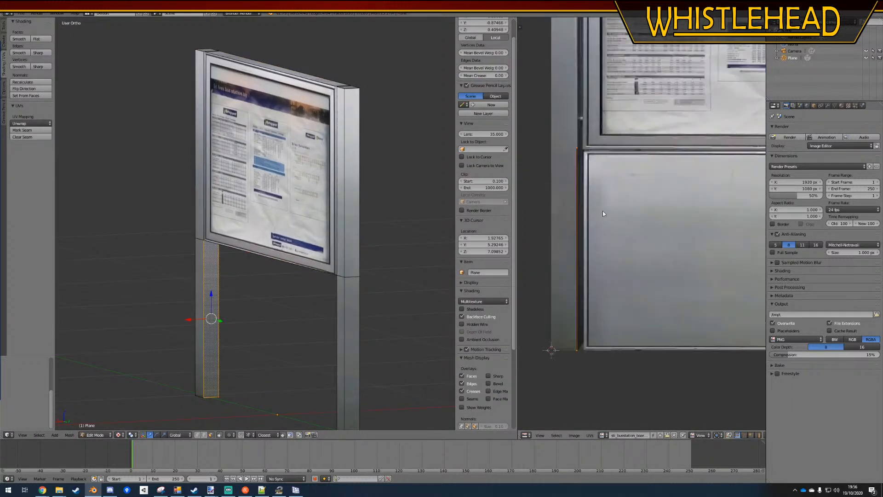
{"action": "key", "text": "g"}
{"action": "key", "text": "x"}
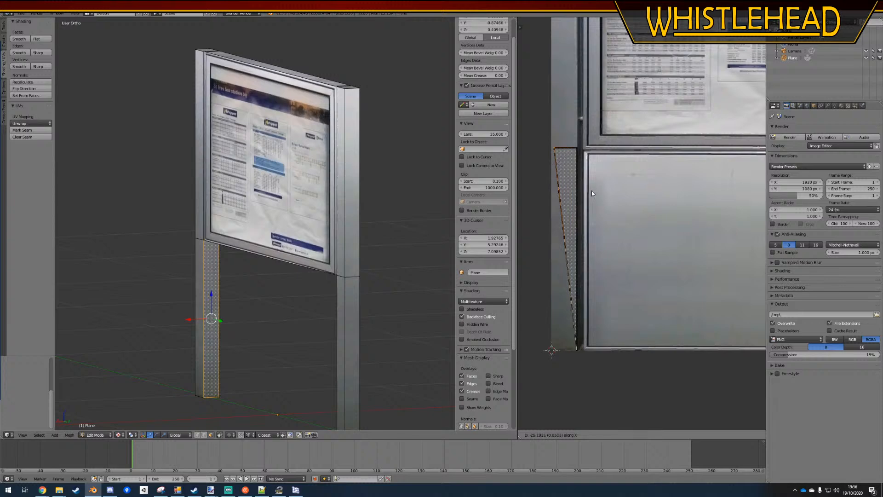
{"action": "left_click", "coordinate": [591, 190]}
{"action": "right_click", "coordinate": [567, 357]}
{"action": "key", "text": "g"}
{"action": "key", "text": "x"}
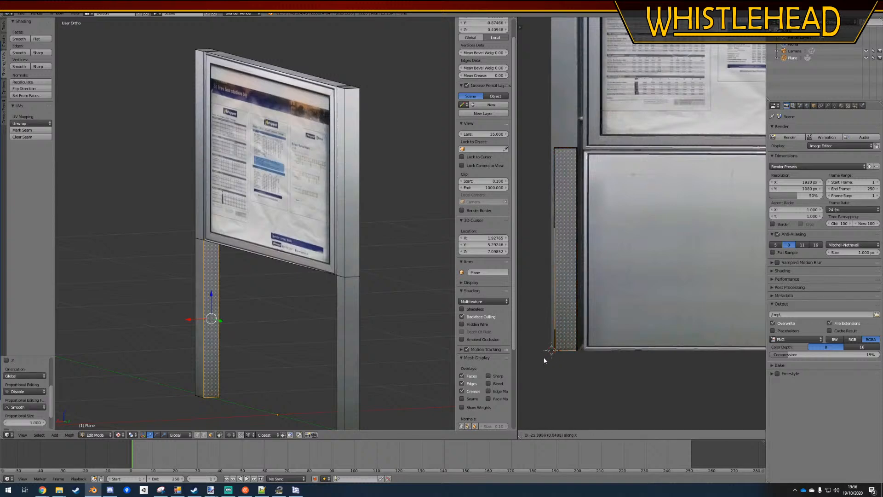
{"action": "left_click", "coordinate": [543, 361]}
{"action": "key", "text": "a"}
Widen the UVs of the right post's lower inner side face outward along X to the outer edge of the texture's right post
{"action": "middle_click_drag", "start_coordinate": [213, 306], "coordinate": [341, 319]}
{"action": "right_click", "coordinate": [300, 295]}
{"action": "right_click", "coordinate": [289, 296]}
{"action": "middle_click_drag", "start_coordinate": [666, 244], "coordinate": [618, 251]}
{"action": "right_click", "coordinate": [688, 158]}
{"action": "key", "text": "g"}
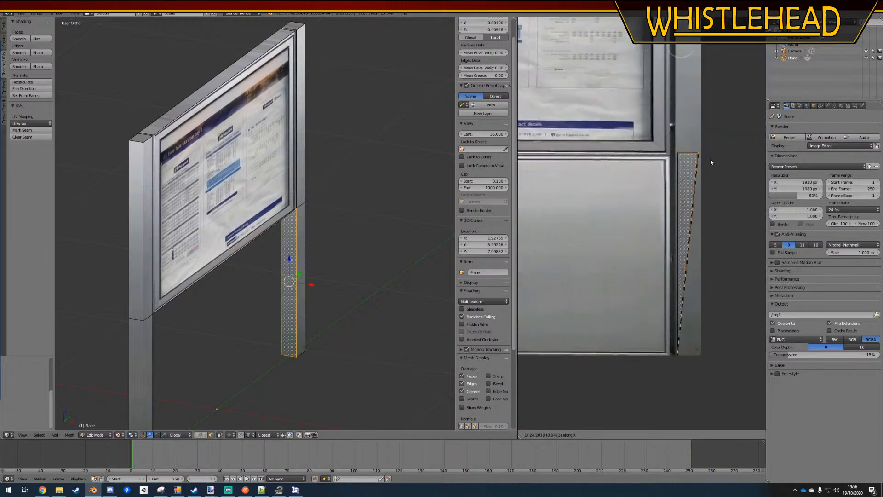
{"action": "left_click", "coordinate": [709, 159]}
{"action": "key", "text": "g"}
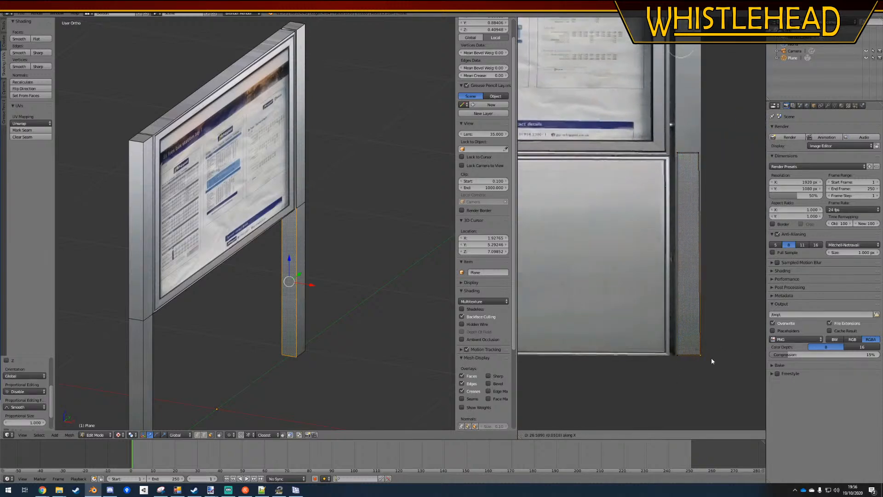
{"action": "left_click", "coordinate": [709, 358]}
{"action": "key", "text": "a"}
{"action": "key", "text": "Tab"}
{"action": "key", "text": "Tab"}
Widen the UVs of the left post's two outer side faces inward along X to span the texture's left post
{"action": "right_click", "coordinate": [138, 279]}
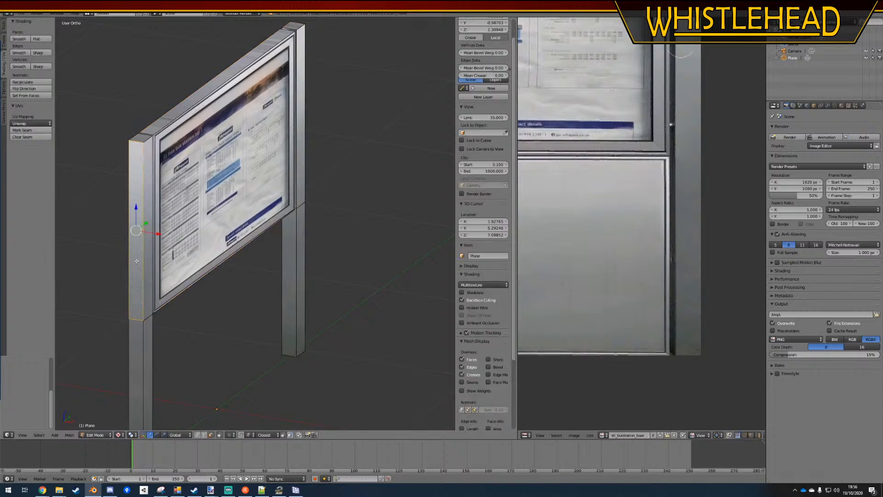
{"action": "right_click", "coordinate": [138, 346], "text": "shift"}
{"action": "scroll", "coordinate": [604, 273], "scroll_direction": "down", "scroll_amount": 4}
{"action": "key", "text": "KP_Decimal"}
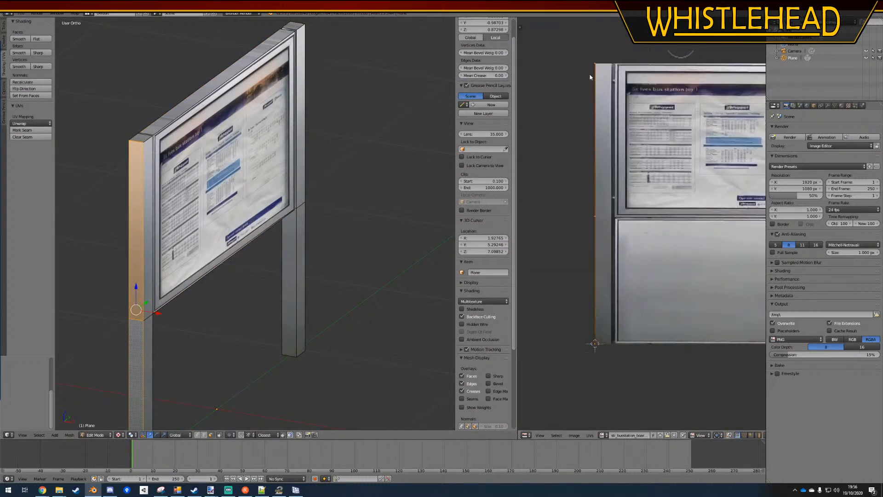
{"action": "key", "text": "g"}
{"action": "left_click", "coordinate": [623, 74]}
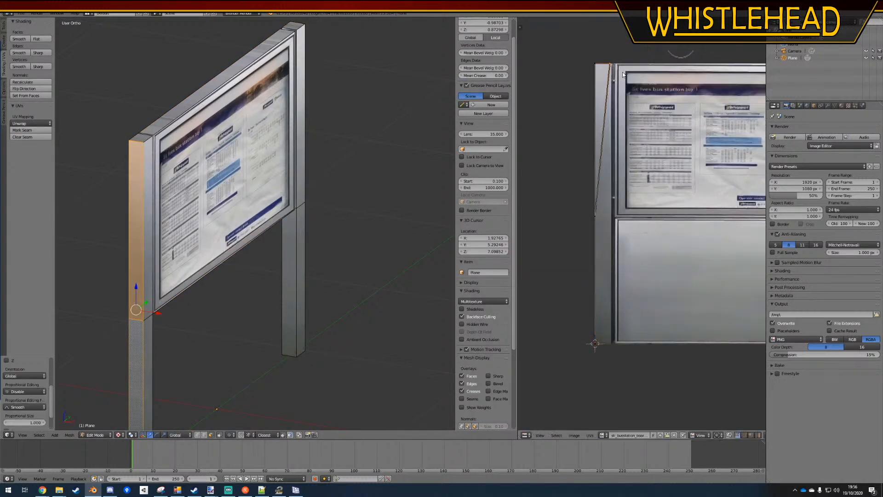
{"action": "right_click", "coordinate": [605, 212]}
{"action": "key", "text": "g"}
{"action": "key", "text": "x"}
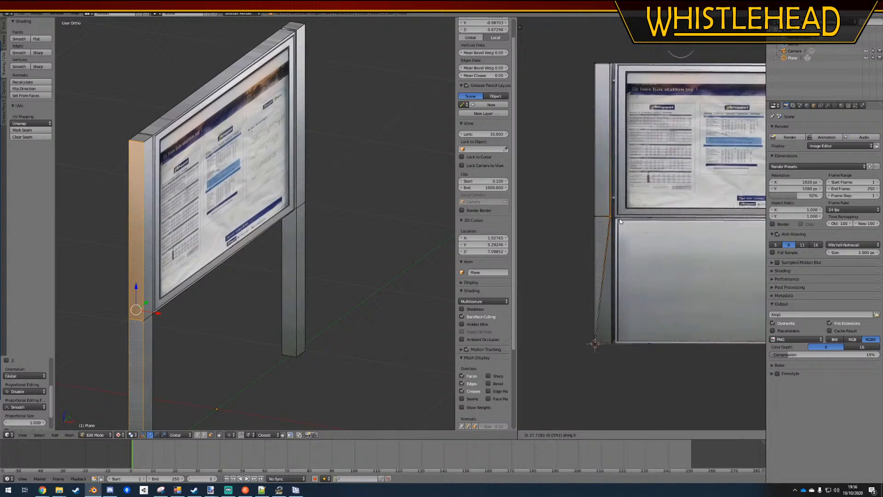
{"action": "left_click", "coordinate": [620, 220]}
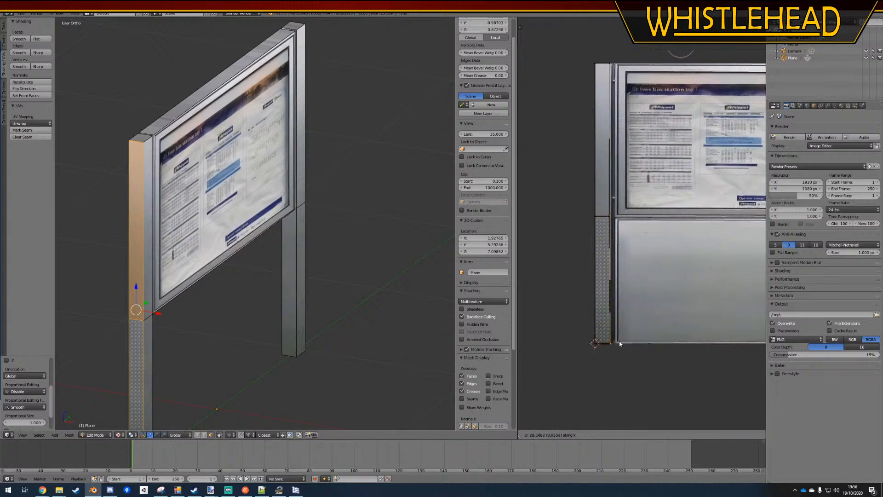
{"action": "key", "text": "Tab"}
Save the file and inspect the noticeboard's front and back in perspective view
{"action": "key", "text": "ctrl+s"}
{"action": "left_click", "coordinate": [216, 293]}
{"action": "middle_click_drag", "start_coordinate": [217, 292], "coordinate": [346, 186]}
{"action": "key", "text": "KP_5"}
{"action": "scroll", "coordinate": [247, 222], "scroll_direction": "up", "scroll_amount": 5}
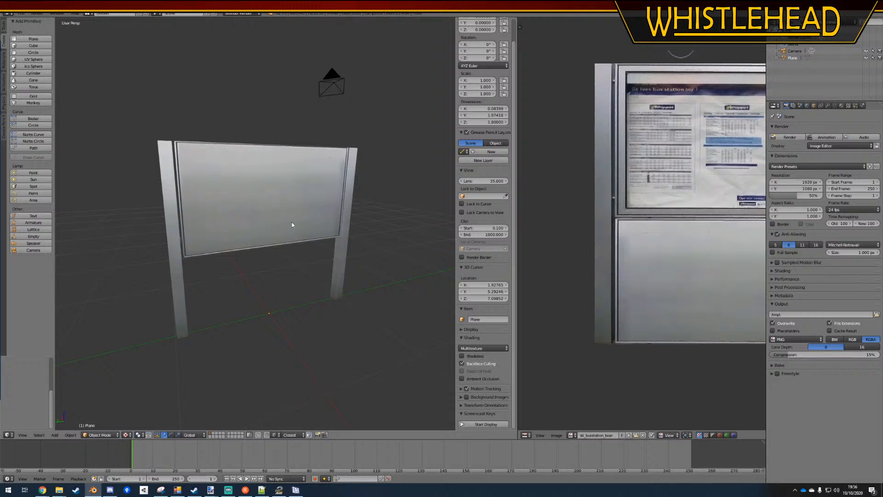
{"action": "middle_click_drag", "start_coordinate": [235, 266], "coordinate": [277, 224]}
{"action": "right_click", "coordinate": [277, 224]}
Scale the whole noticeboard mesh along the global Y axis to a width of about 1.69
{"action": "key", "text": "Tab"}
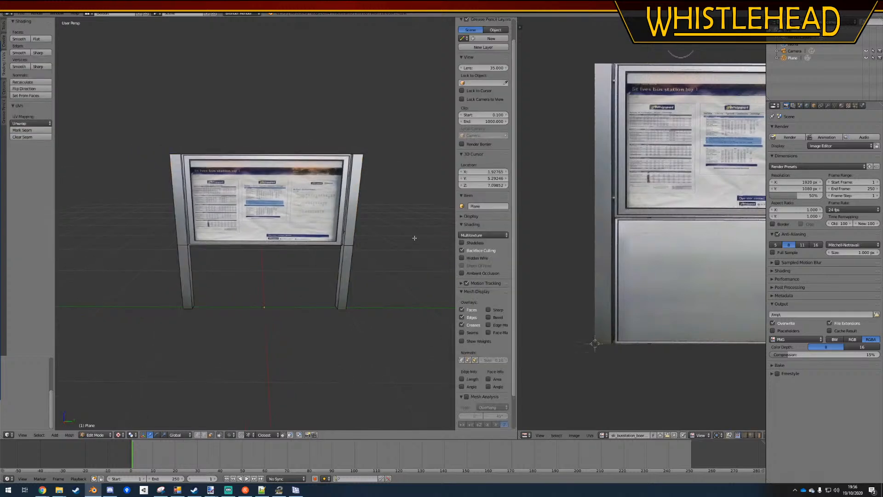
{"action": "key", "text": "a"}
{"action": "key", "text": "s"}
{"action": "key", "text": "x"}
{"action": "key", "text": "y"}
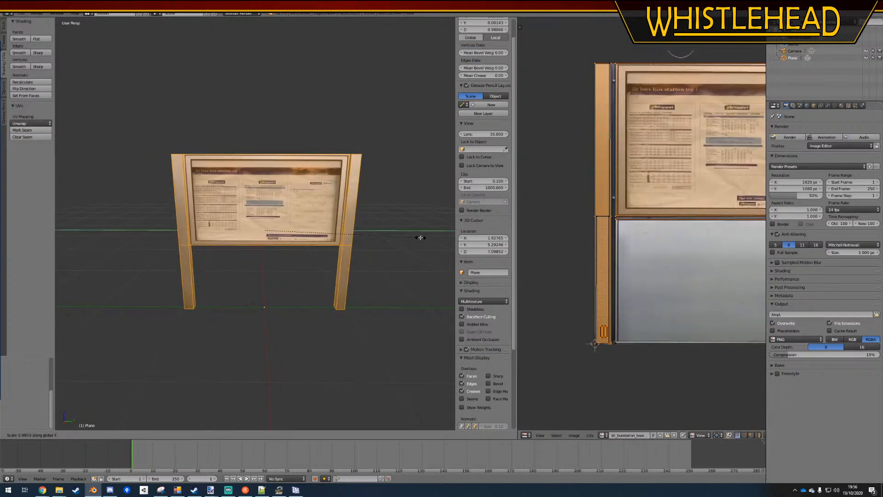
{"action": "left_click", "coordinate": [401, 240]}
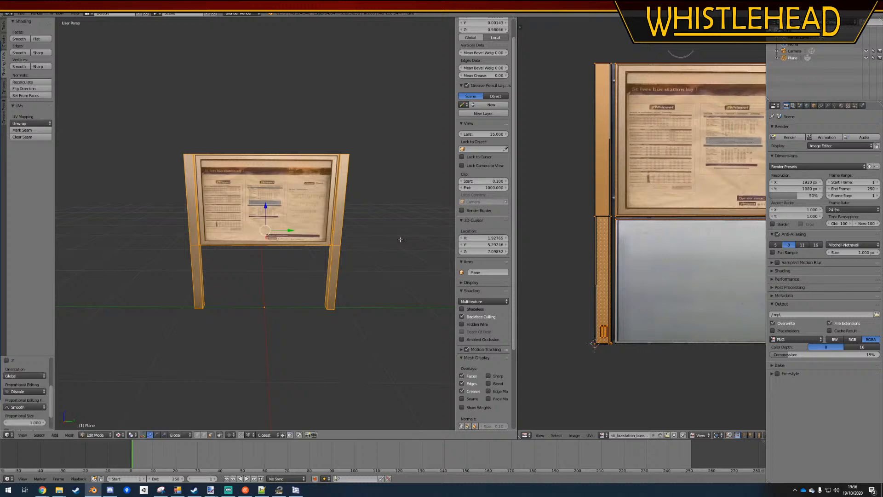
Return to Object Mode, save over the existing noticeboard blend file and keep the noticeboard selected
{"action": "key", "text": "a"}
{"action": "key", "text": "ctrl+s"}
{"action": "left_click", "coordinate": [391, 246]}
{"action": "key", "text": "Tab"}
{"action": "key", "text": "ctrl+s"}
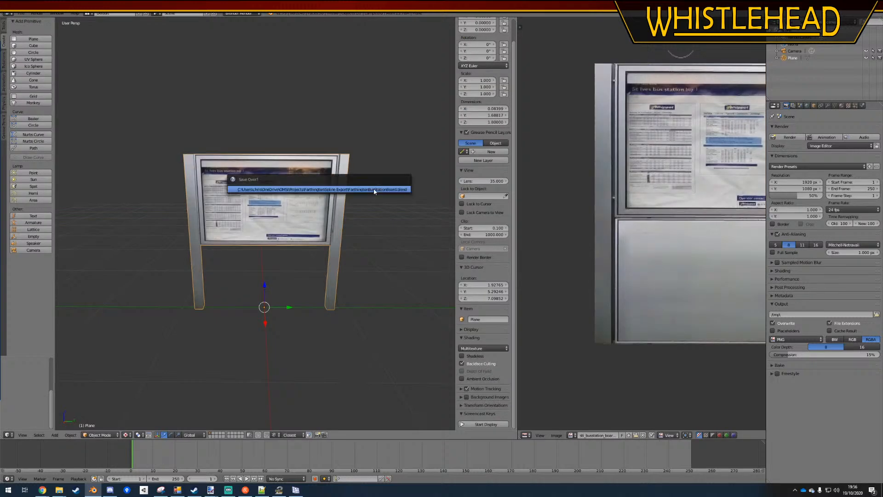
{"action": "left_click", "coordinate": [374, 189]}
{"action": "key", "text": "a"}
{"action": "middle_click_drag", "start_coordinate": [327, 284], "coordinate": [267, 248]}
{"action": "right_click", "coordinate": [267, 248]}
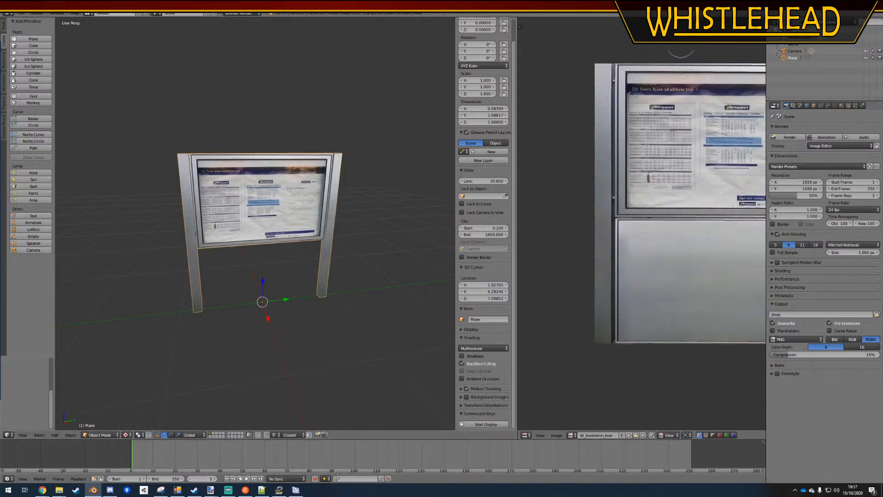
Save the model as sti_busstation_board.blend in the Spline Export folder and switch to the OMSI 2 Sceneryobject Creation Utility
{"action": "left_click", "coordinate": [22, 13]}
{"action": "left_click", "coordinate": [33, 72]}
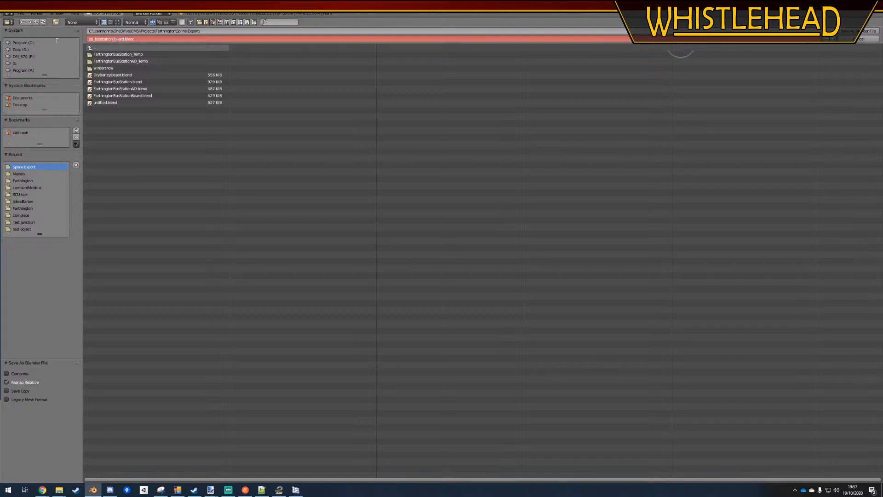
{"action": "key", "text": "Return"}
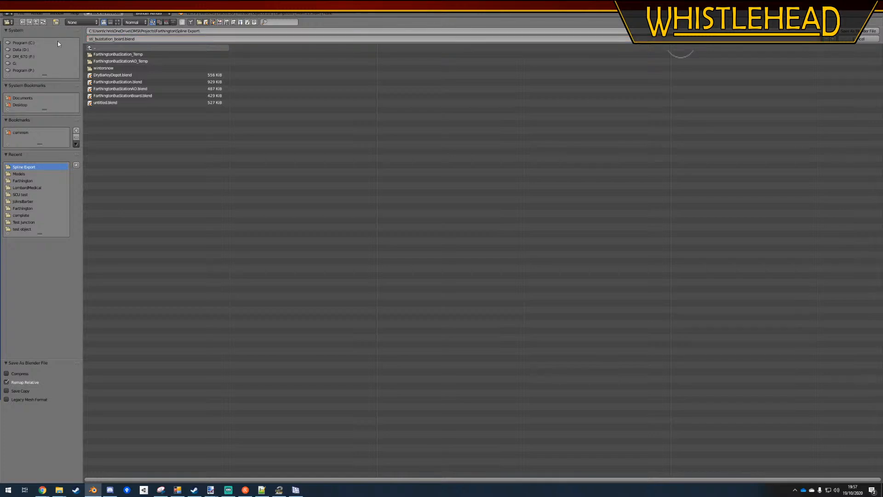
{"action": "left_click", "coordinate": [861, 36]}
{"action": "left_click", "coordinate": [176, 490]}
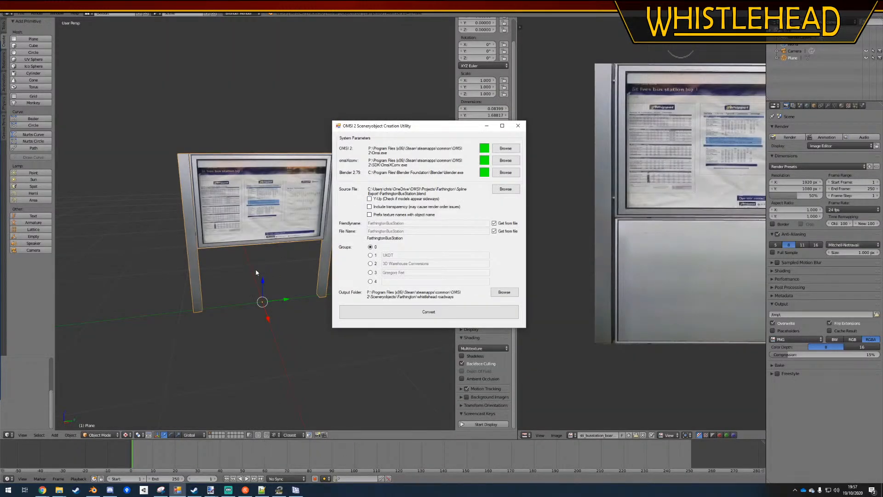
Switch back to the Blender noticeboard model and enter Edit Mode facing the front of the board
{"action": "middle_click_drag", "start_coordinate": [257, 272], "coordinate": [279, 257]}
{"action": "key", "text": "Tab"}
{"action": "middle_click_drag", "start_coordinate": [335, 209], "coordinate": [315, 212]}
{"action": "scroll", "coordinate": [315, 212], "scroll_direction": "up", "scroll_amount": 2}
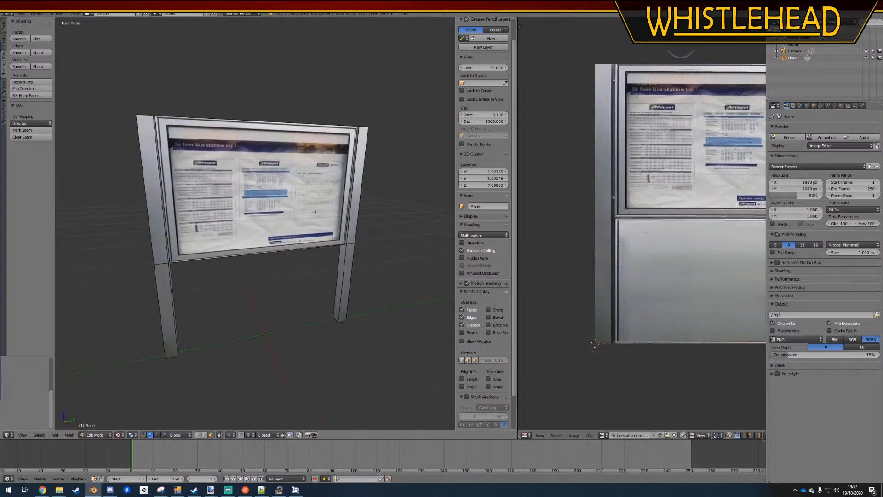
Try to inset the noticeboard's front panel face to the edge of the poster
{"action": "right_click", "coordinate": [323, 180]}
{"action": "key", "text": "i"}
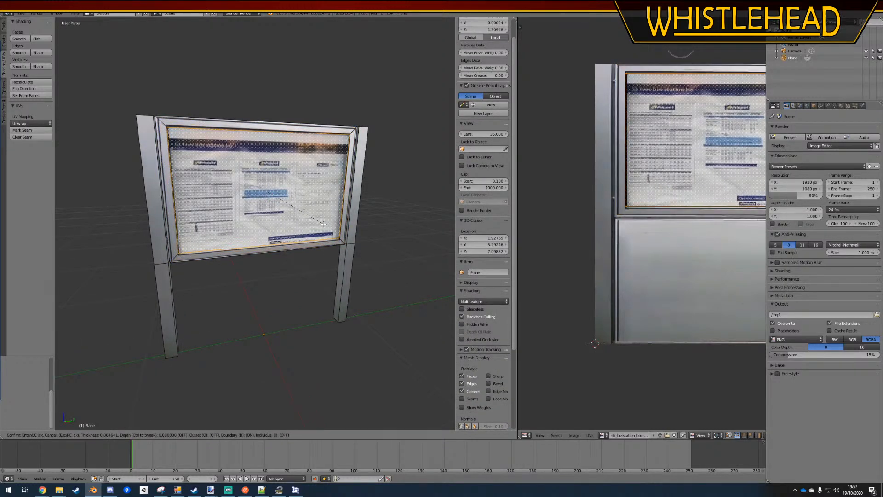
{"action": "left_click", "coordinate": [323, 224]}
{"action": "middle_click_drag", "start_coordinate": [254, 281], "coordinate": [253, 306], "text": "shift"}
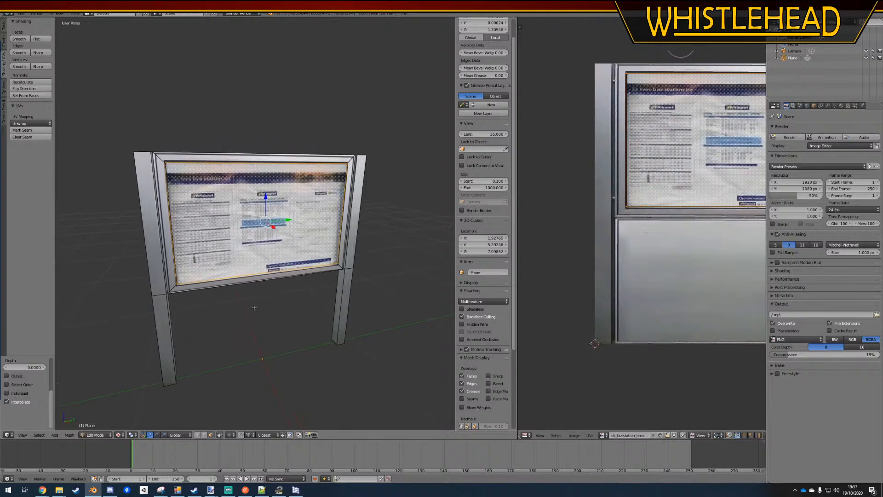
{"action": "scroll", "coordinate": [255, 306], "scroll_direction": "up", "scroll_amount": 1}
{"action": "middle_click_drag", "start_coordinate": [629, 201], "coordinate": [570, 222]}
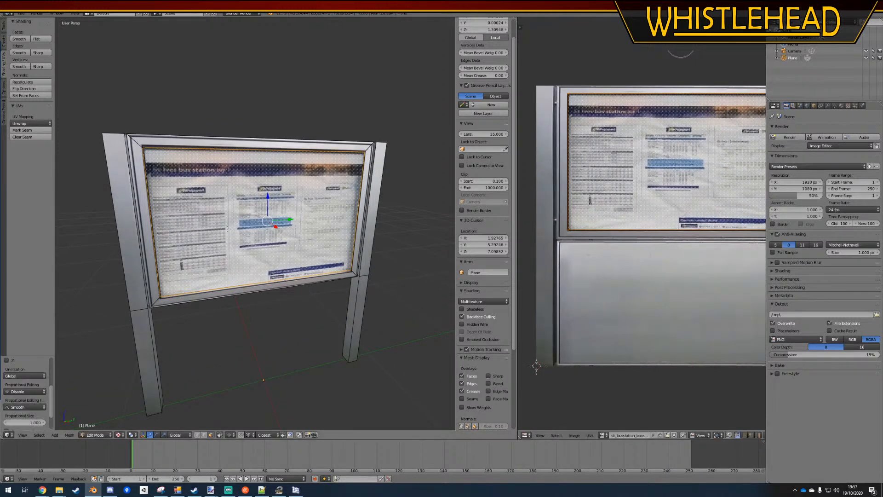
{"action": "key", "text": "a"}
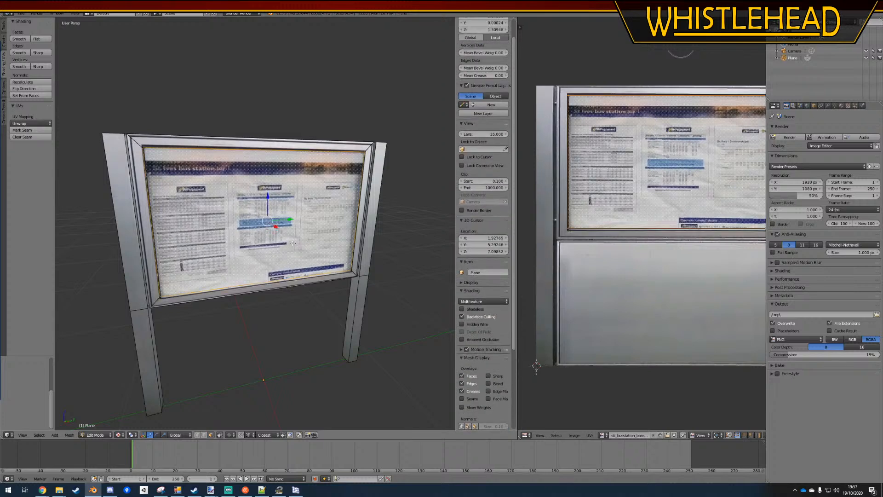
{"action": "key", "text": "a"}
Select the whole front panel face inside the posts and inset it to the poster's border
{"action": "key", "text": "a"}
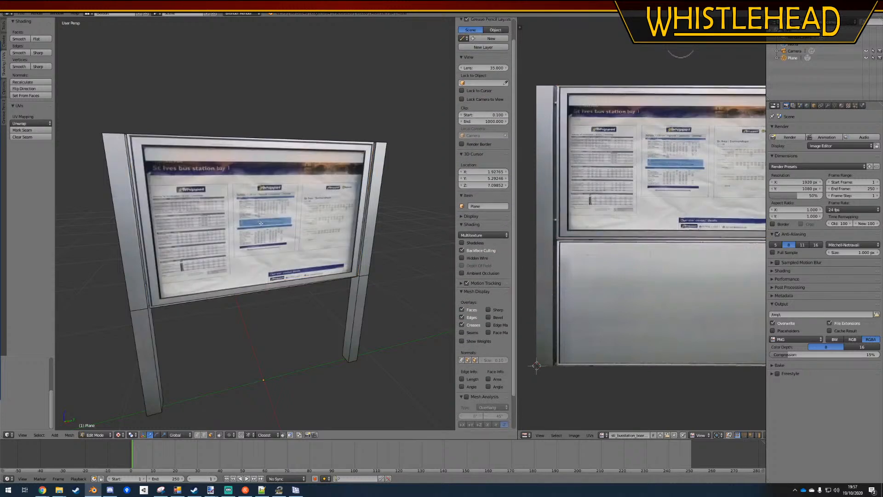
{"action": "key", "text": "a"}
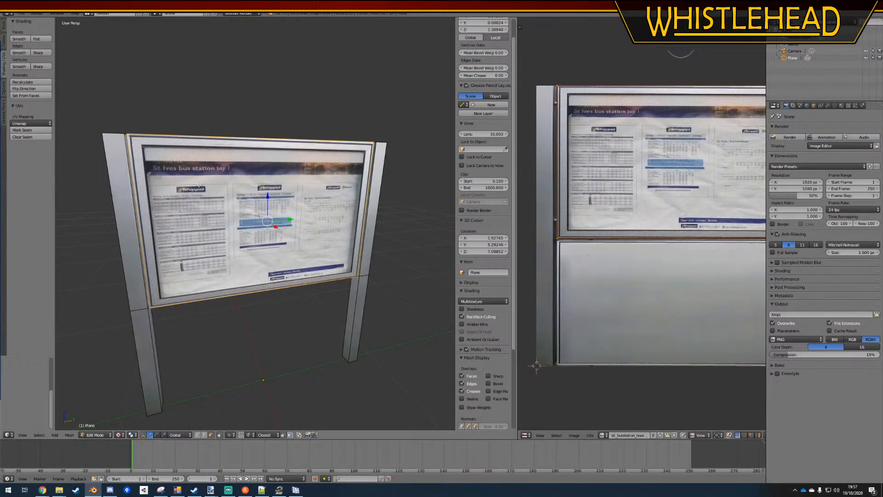
{"action": "key", "text": "i"}
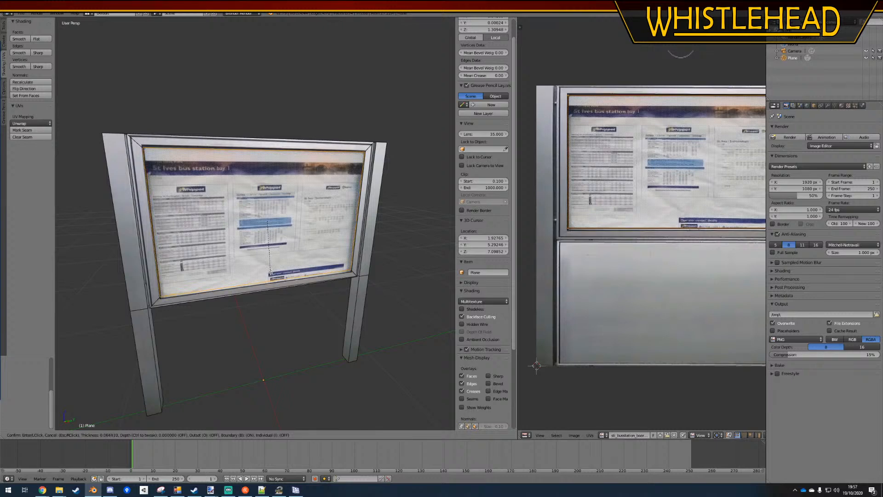
{"action": "left_click", "coordinate": [270, 273]}
Display the whole mesh's UVs and scale the poster face's UVs along Y by about 1.03
{"action": "key", "text": "a"}
{"action": "key", "text": "a"}
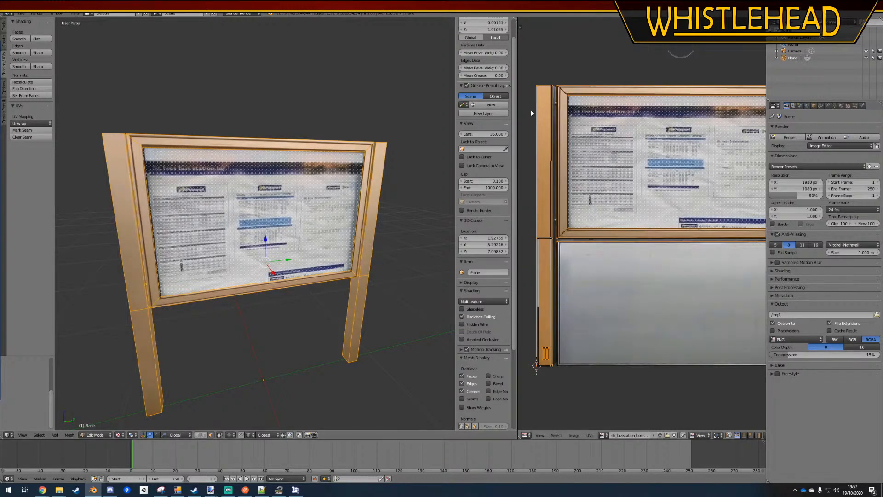
{"action": "key", "text": "a"}
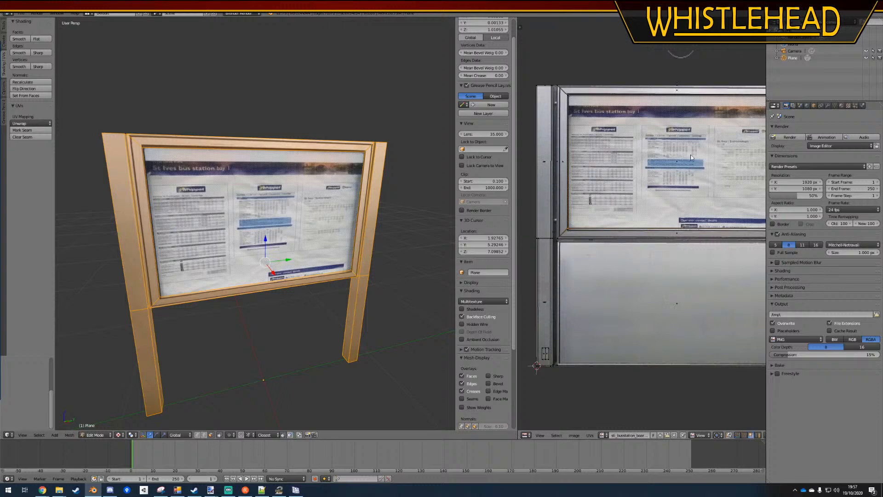
{"action": "key", "text": "s"}
{"action": "key", "text": "y"}
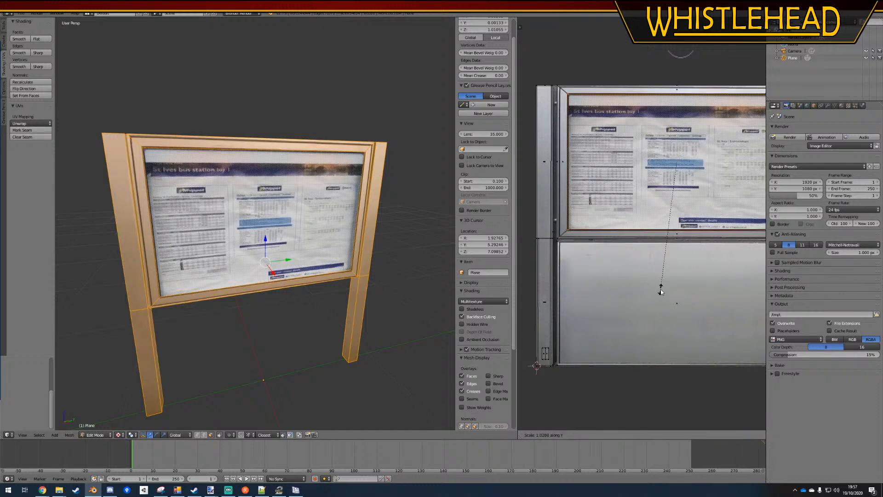
{"action": "left_click", "coordinate": [661, 293]}
{"action": "key", "text": "a"}
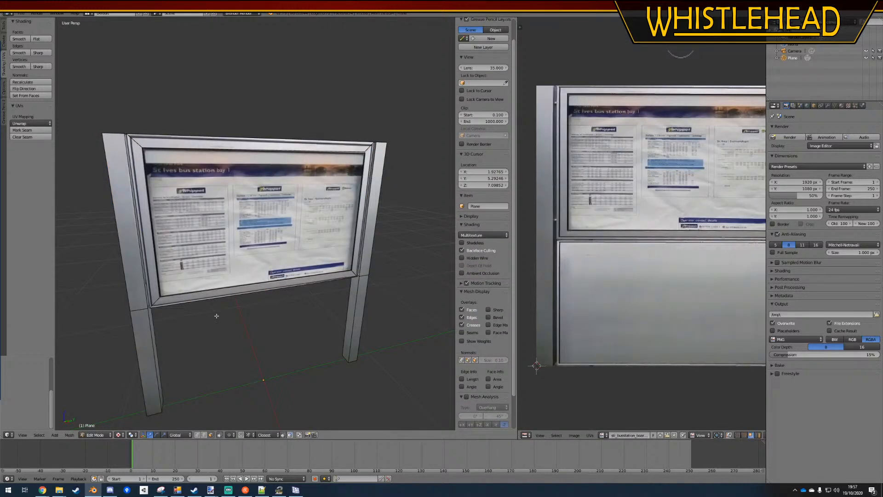
Scale the inset poster face along the global Z axis by about 1.01
{"action": "right_click", "coordinate": [261, 214]}
{"action": "key", "text": "s"}
{"action": "key", "text": "z"}
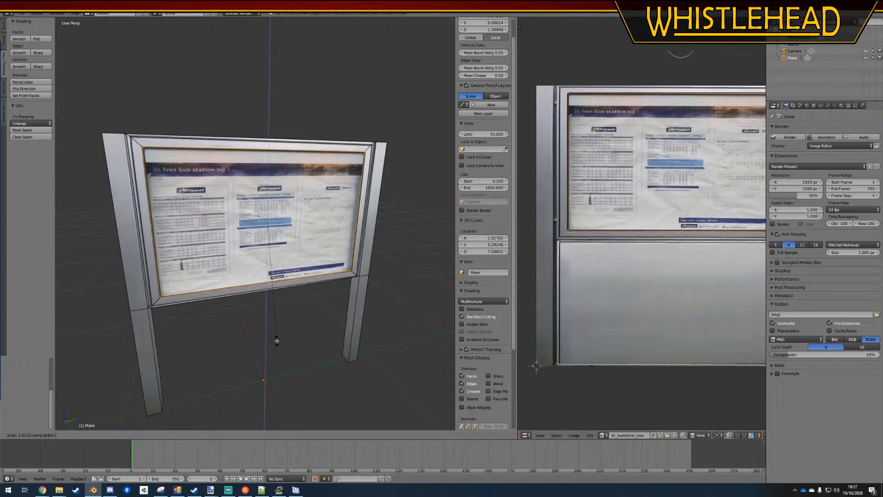
{"action": "left_click", "coordinate": [276, 340]}
{"action": "key", "text": "a"}
Reselect the poster face in Edit Mode and move it slightly back along the global X axis to recess it behind the frame
{"action": "key", "text": "Tab"}
{"action": "key", "text": "a"}
{"action": "right_click", "coordinate": [242, 272]}
{"action": "key", "text": "Tab"}
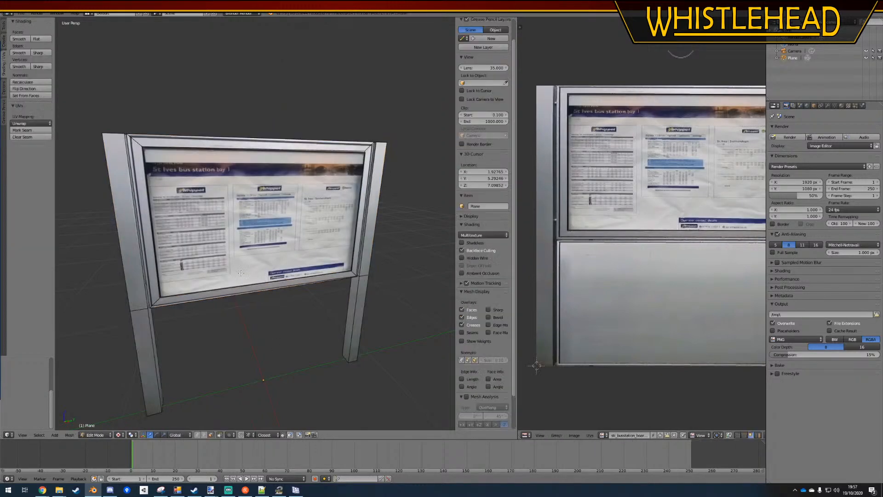
{"action": "right_click", "coordinate": [240, 273]}
{"action": "middle_click_drag", "start_coordinate": [268, 302], "coordinate": [305, 352]}
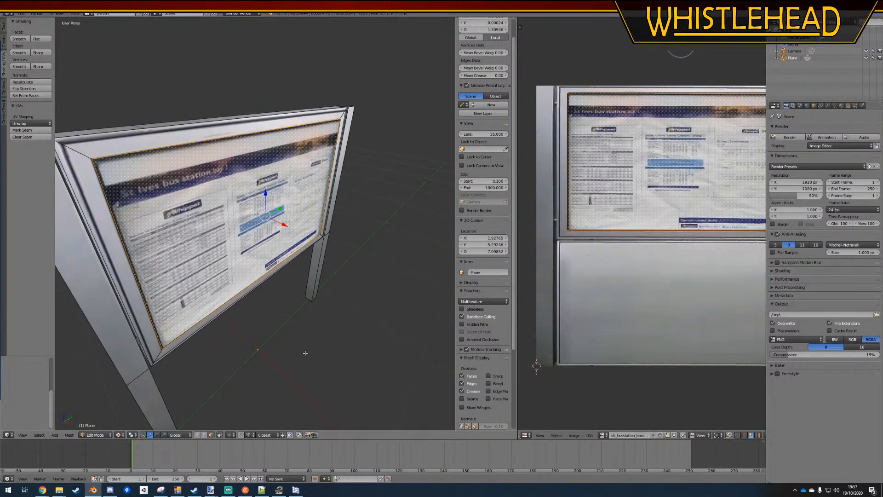
{"action": "key", "text": "g"}
{"action": "key", "text": "y"}
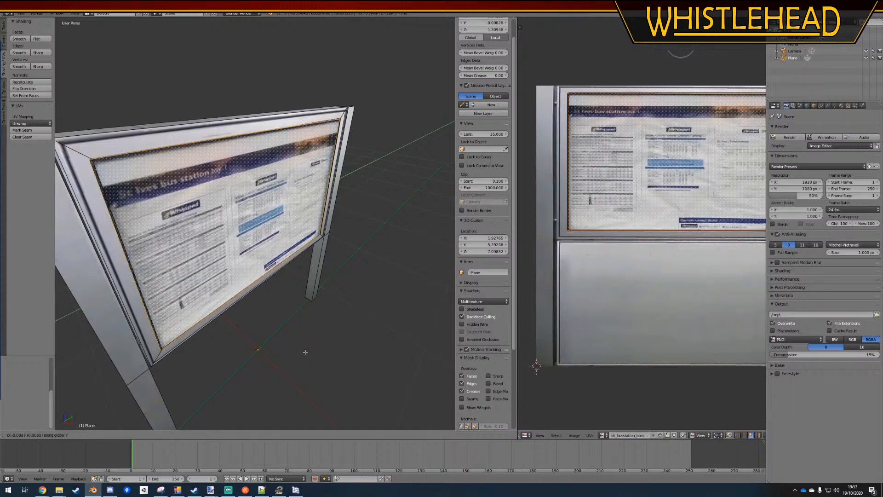
{"action": "key", "text": "x"}
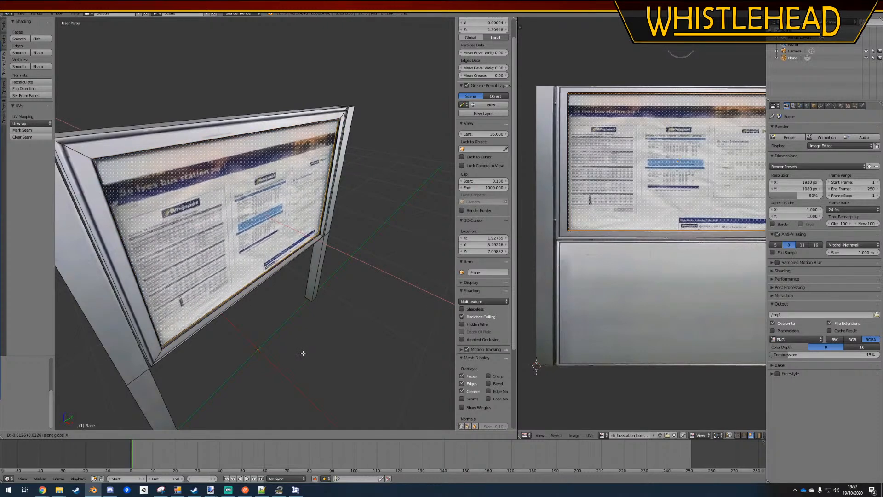
{"action": "left_click", "coordinate": [303, 353]}
Return to Object Mode and save over the existing noticeboard blend file
{"action": "key", "text": "a"}
{"action": "key", "text": "Tab"}
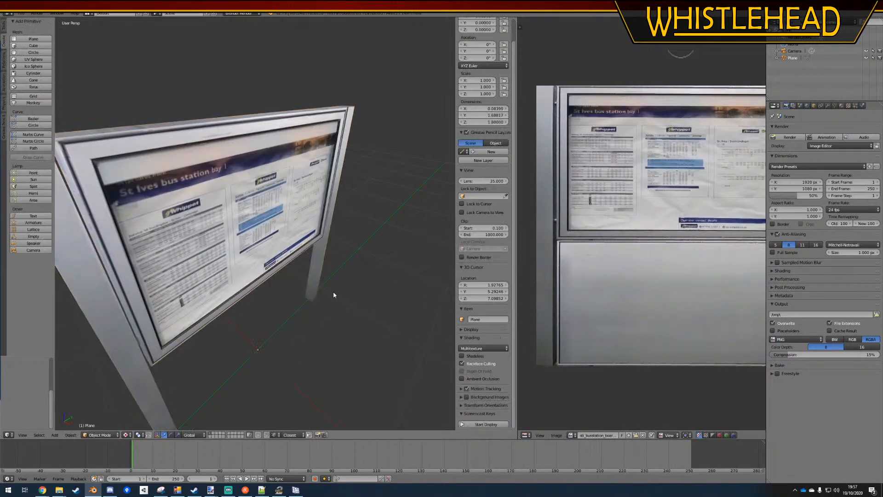
{"action": "key", "text": "ctrl+s"}
{"action": "left_click", "coordinate": [332, 292]}
{"action": "middle_click_drag", "start_coordinate": [311, 317], "coordinate": [324, 294]}
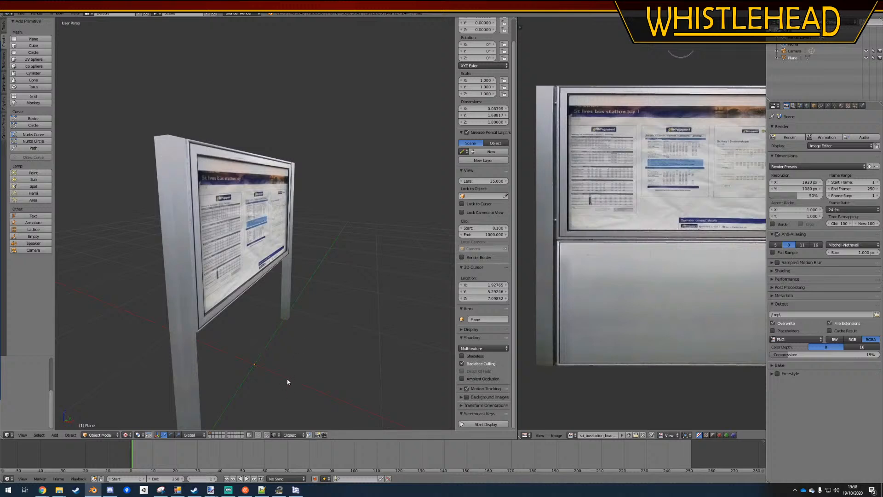
Switch to the OMSI 2 Sceneryobject Creation Utility and choose sti_busstation_board.blend as the source file
{"action": "left_click", "coordinate": [178, 490]}
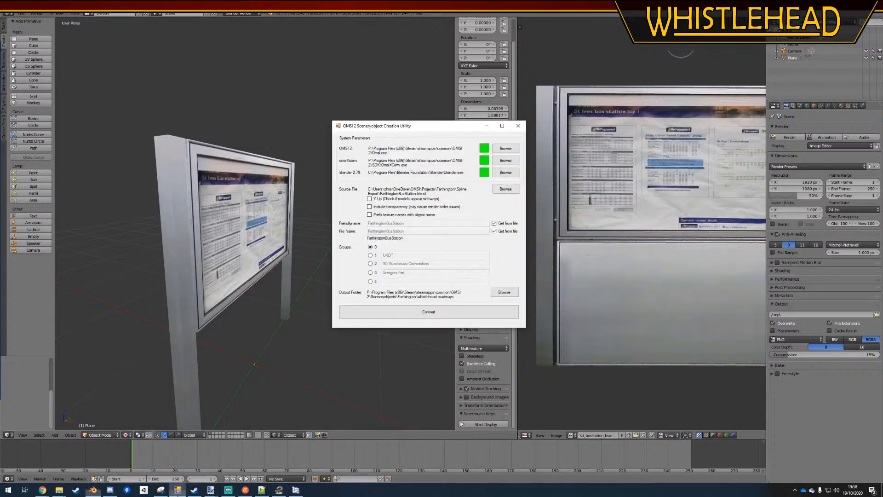
{"action": "left_click", "coordinate": [506, 189]}
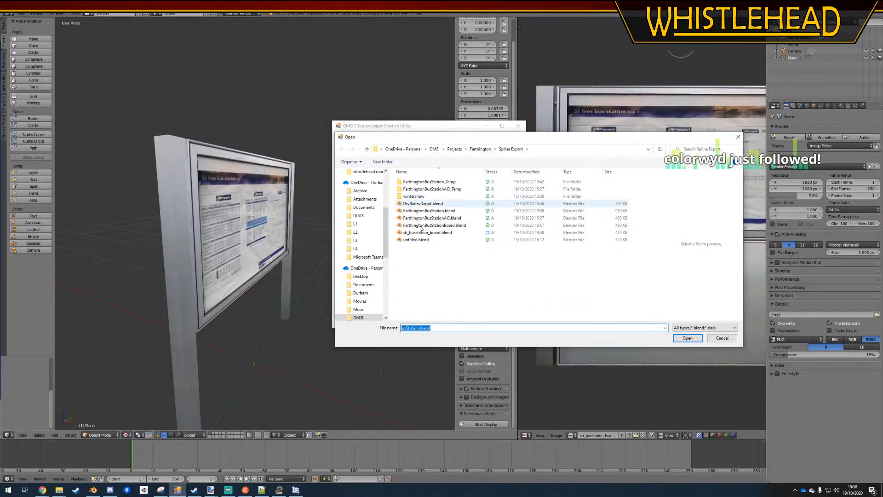
{"action": "left_click", "coordinate": [228, 489]}
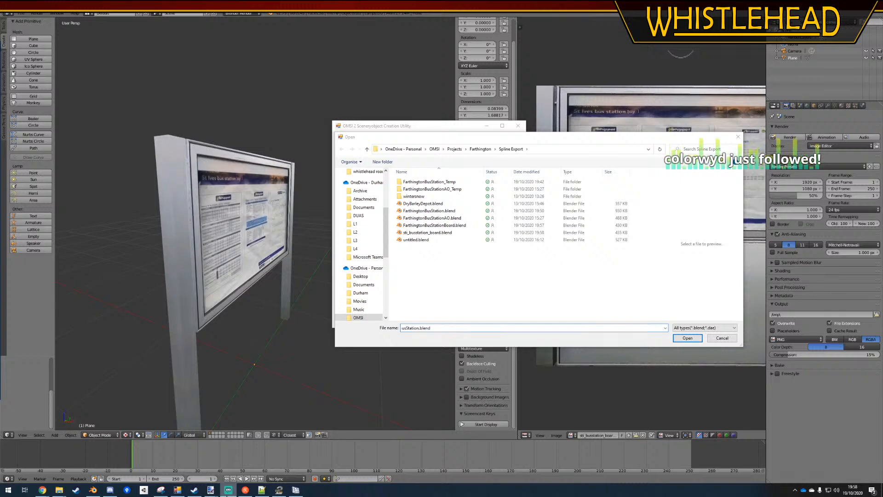
{"action": "double_click", "coordinate": [407, 232]}
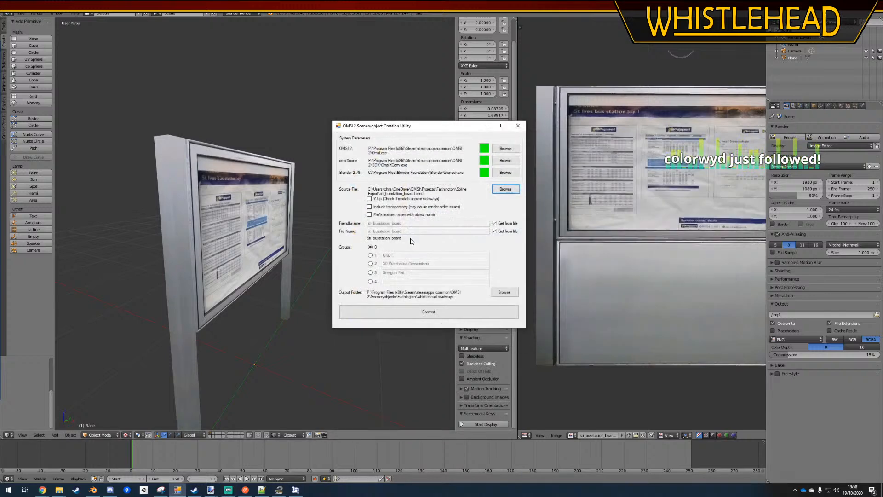
Stop taking the friendly name from the file and set it to "St Ives Bus Station Board"
{"action": "left_click", "coordinate": [494, 223]}
{"action": "type", "text": "St Ives "}
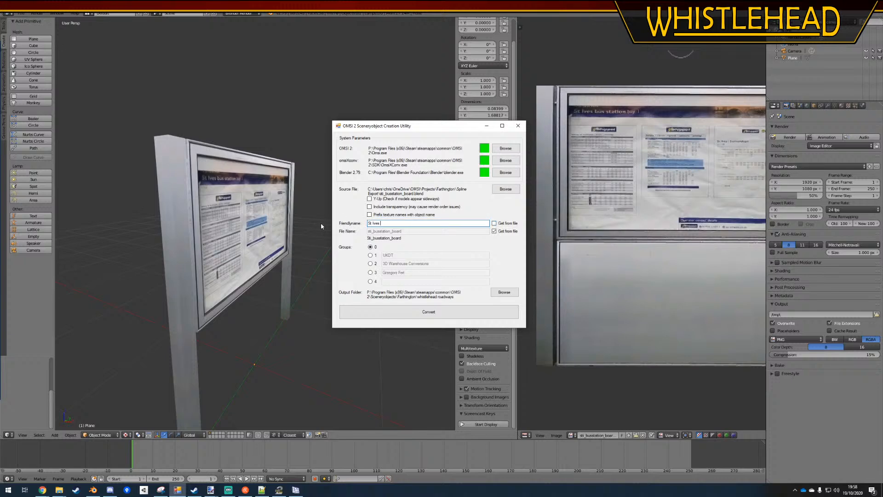
{"action": "type", "text": "Bus Station Board"}
Assign the object to a single group named "whistlehead originals"
{"action": "left_click", "coordinate": [370, 272]}
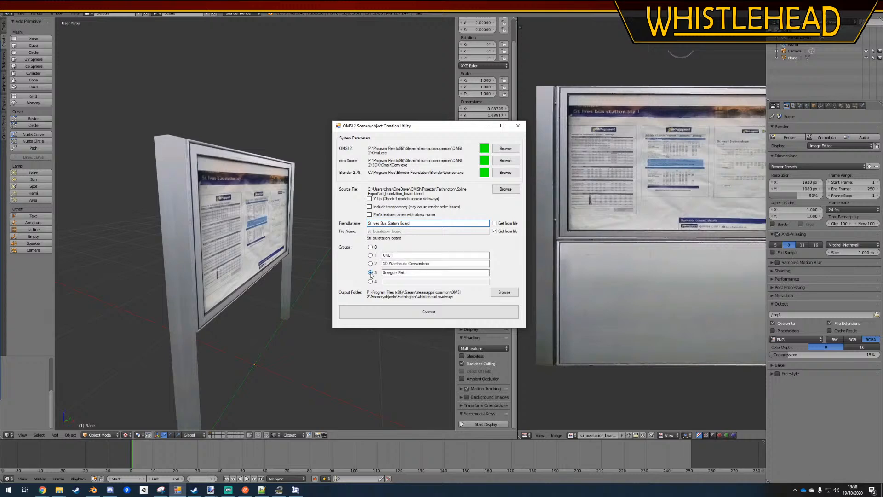
{"action": "left_click_drag", "start_coordinate": [401, 256], "coordinate": [357, 250]}
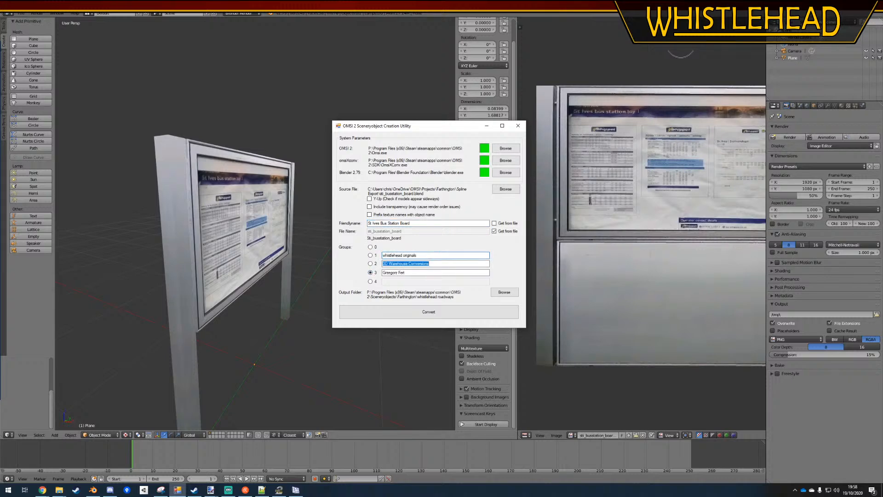
{"action": "mouse_move", "coordinate": [59, 490]}
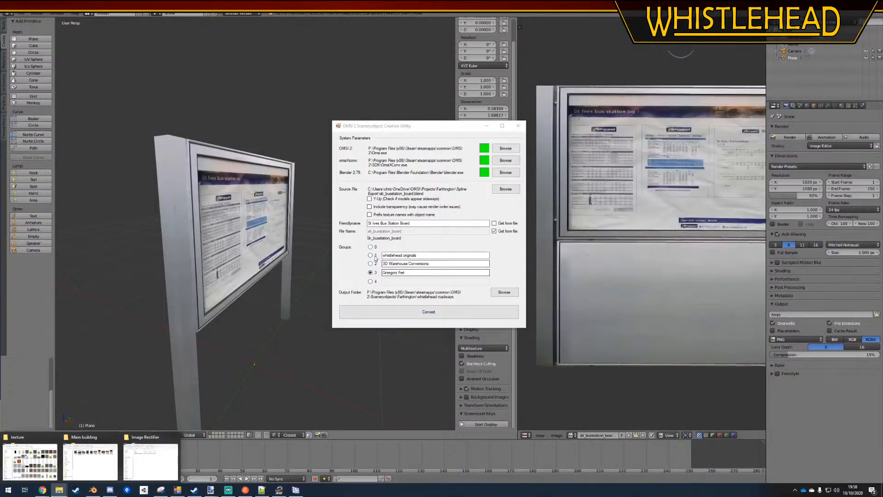
Convert the noticeboard to a scenery object, approving its creation and closing the completion notice
{"action": "left_click", "coordinate": [455, 312]}
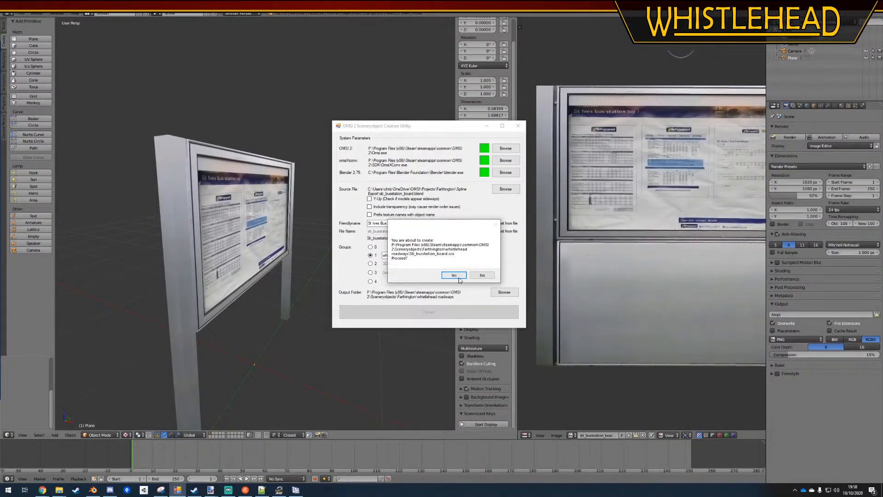
{"action": "left_click", "coordinate": [458, 278]}
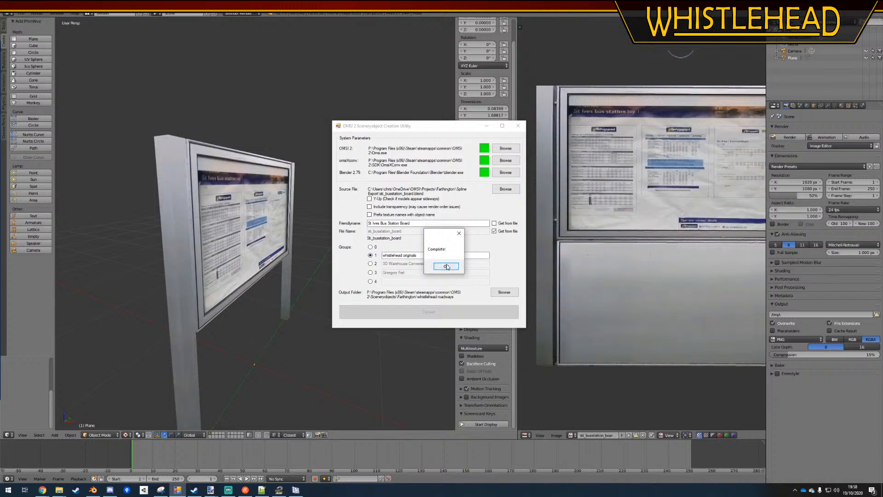
{"action": "left_click", "coordinate": [446, 266]}
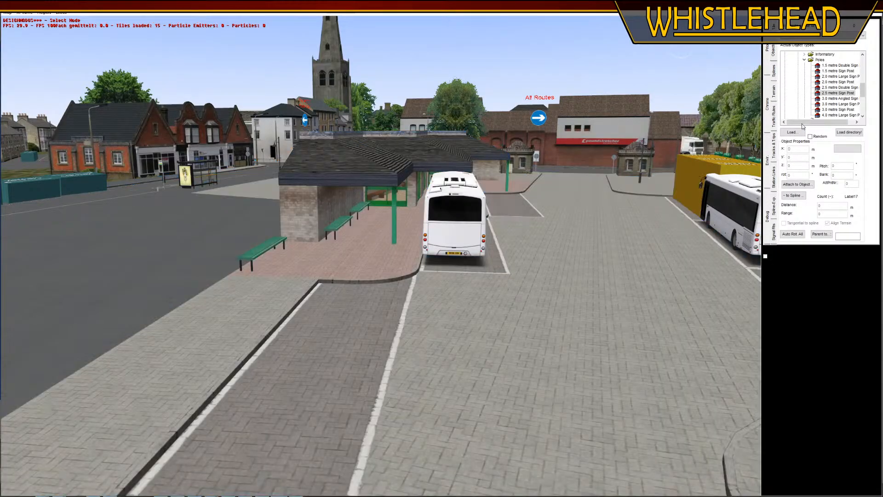
In the OMSI 2 editor, look for the board's object file in Farthington's whistlehead originals folder, and return to the Creation Utility
{"action": "left_click", "coordinate": [798, 132]}
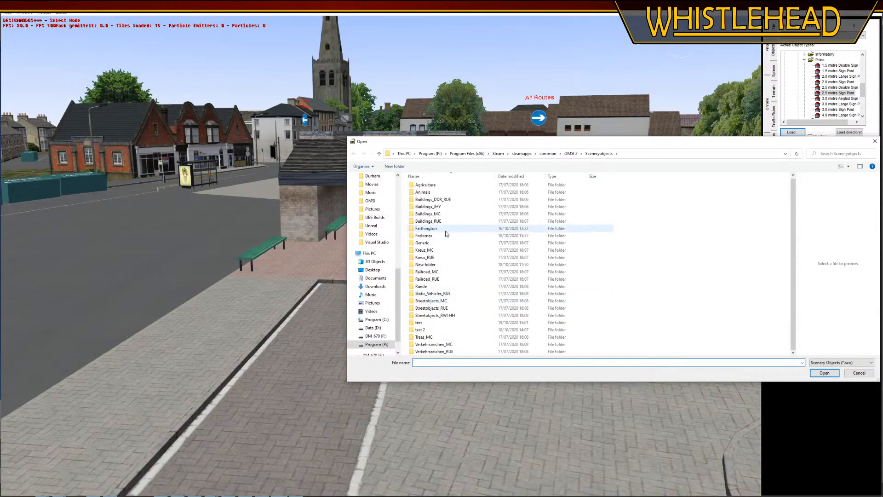
{"action": "double_click", "coordinate": [445, 229]}
{"action": "double_click", "coordinate": [448, 295]}
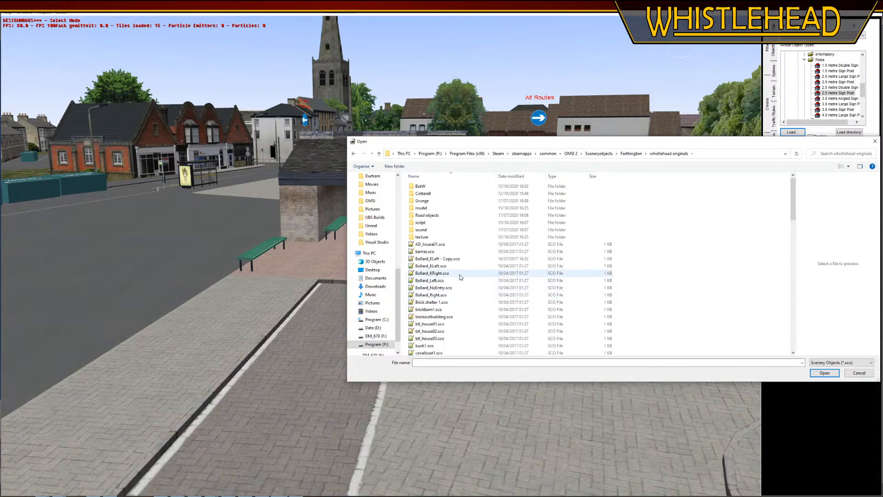
{"action": "scroll", "coordinate": [461, 277], "scroll_direction": "down", "scroll_amount": 15}
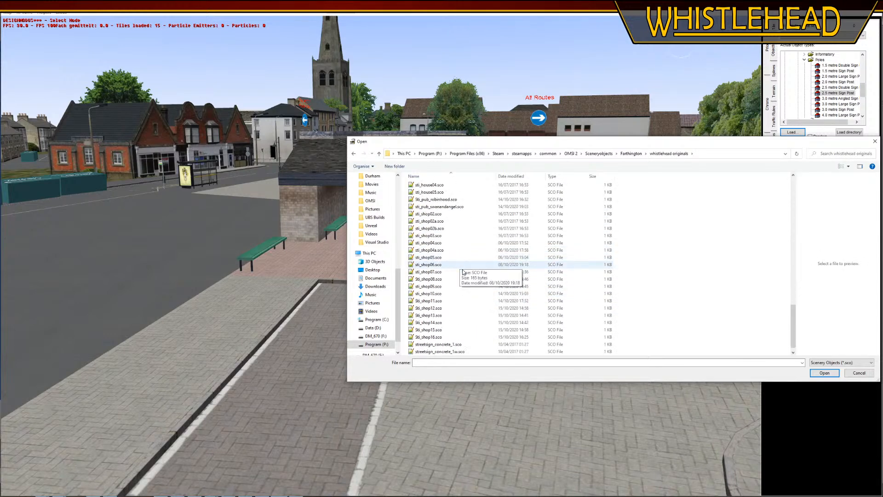
{"action": "scroll", "coordinate": [445, 226], "scroll_direction": "up", "scroll_amount": 5}
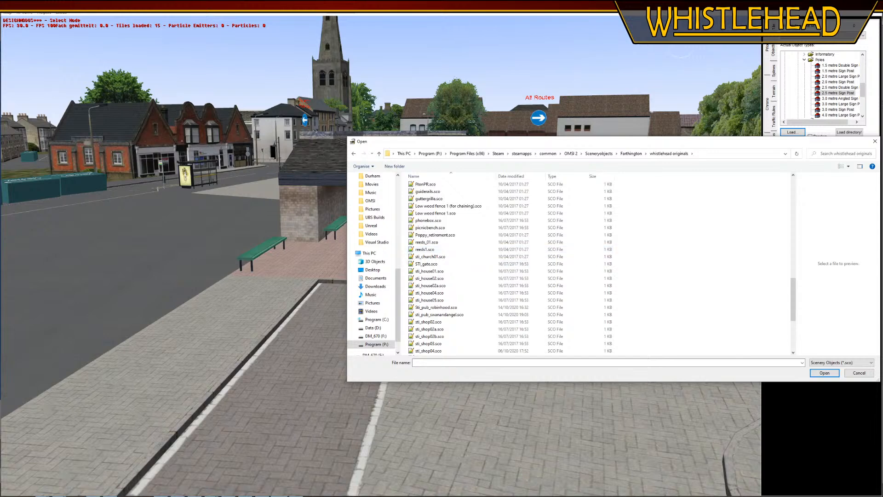
{"action": "left_click", "coordinate": [177, 489]}
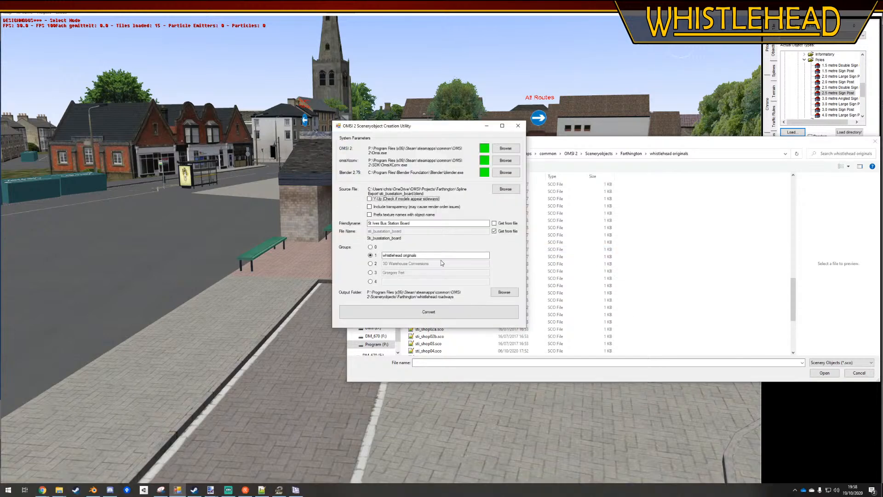
Change the Creation Utility's output folder to Farthington's "whistlehead originals" scenery object folder
{"action": "left_click", "coordinate": [501, 291]}
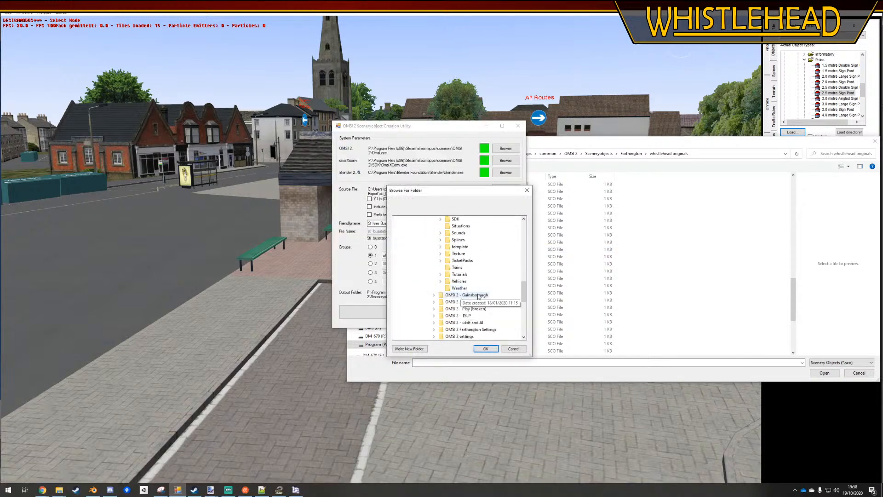
{"action": "scroll", "coordinate": [459, 281], "scroll_direction": "down", "scroll_amount": 2}
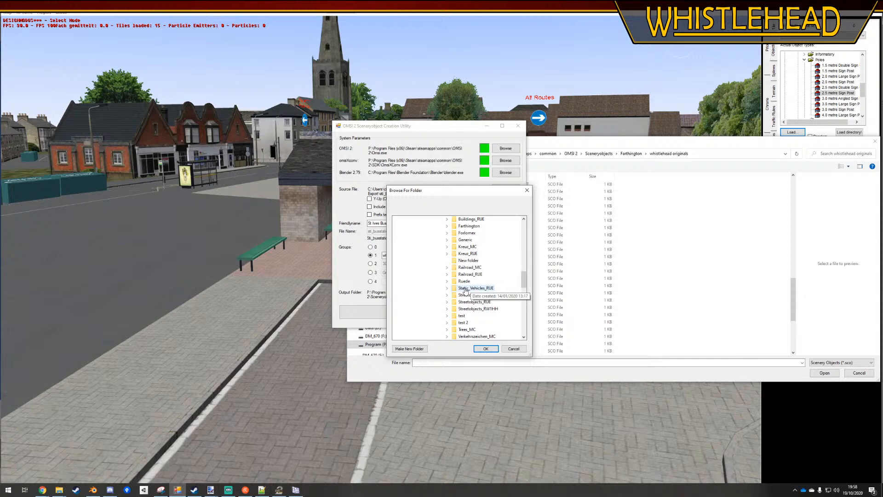
{"action": "left_click", "coordinate": [460, 228]}
{"action": "scroll", "coordinate": [467, 251], "scroll_direction": "down", "scroll_amount": 1}
{"action": "left_click", "coordinate": [483, 308]}
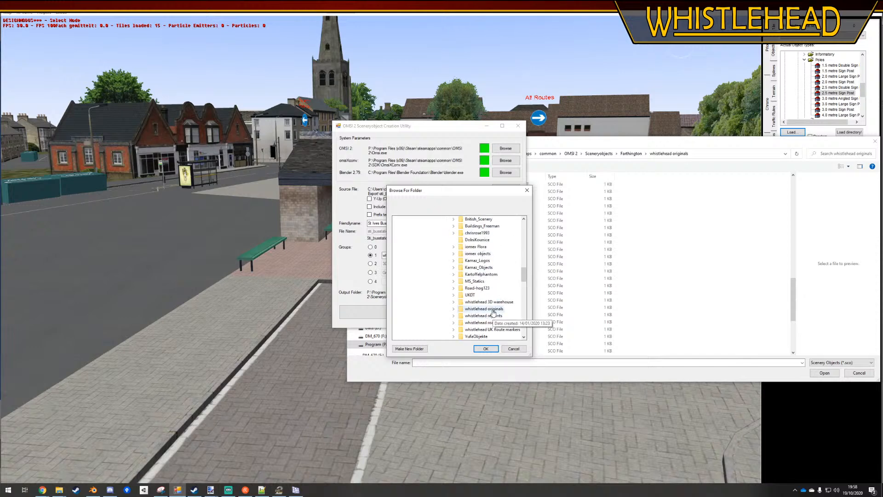
{"action": "left_click", "coordinate": [486, 348]}
Convert the noticeboard again into the newly chosen output folder, approving its creation and closing the completion notice
{"action": "left_click", "coordinate": [410, 309]}
{"action": "left_click", "coordinate": [451, 276]}
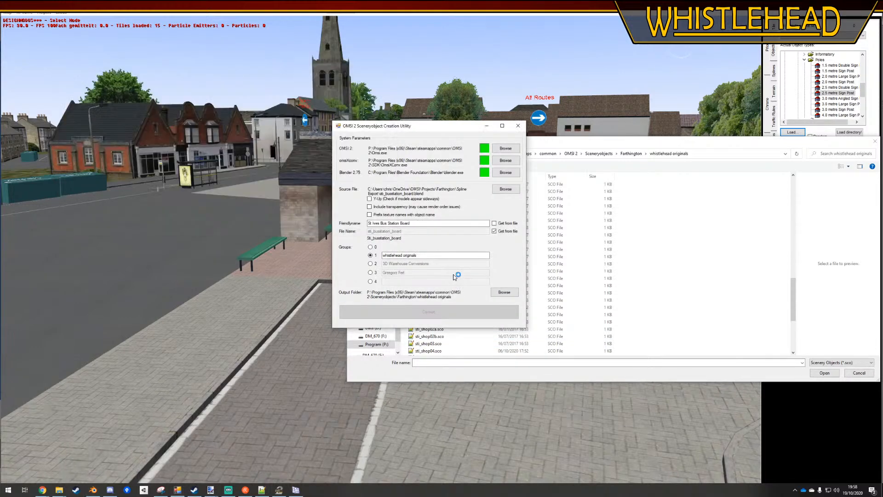
{"action": "left_click", "coordinate": [457, 266]}
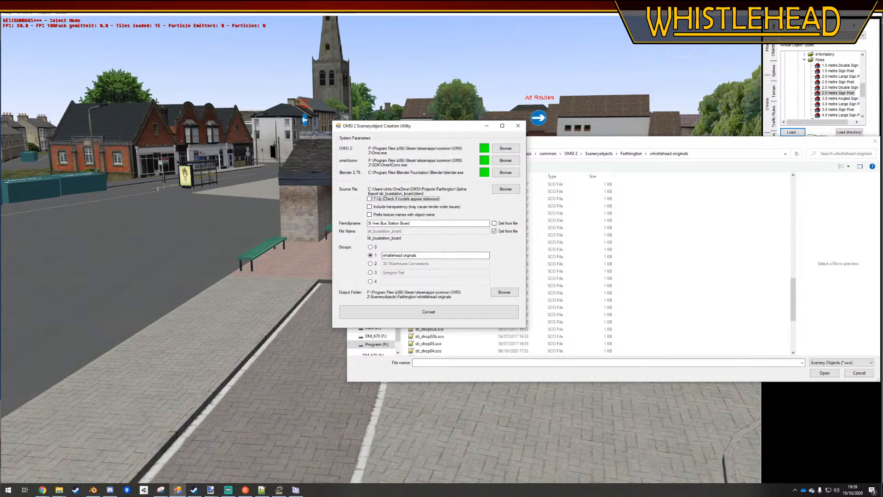
In the OMSI 2 editor, reload Farthington's whistlehead originals folder, look through it for the converted board, and return to the Creation Utility
{"action": "key", "text": "alt+Tab"}
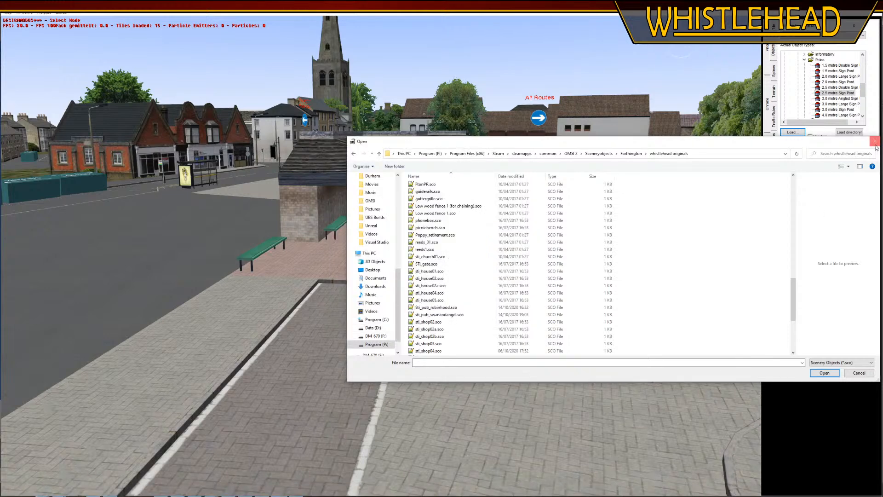
{"action": "left_click", "coordinate": [457, 266]}
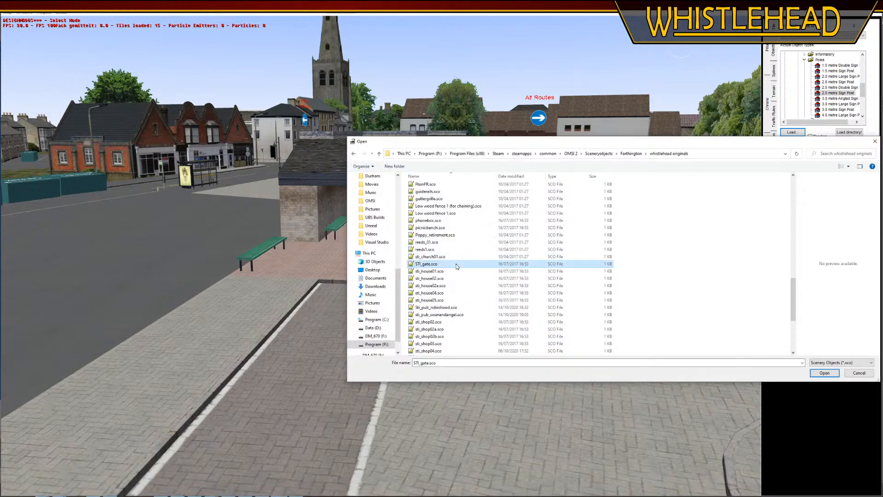
{"action": "left_click", "coordinate": [634, 155]}
{"action": "double_click", "coordinate": [439, 295]}
{"action": "scroll", "coordinate": [439, 296], "scroll_direction": "down", "scroll_amount": 18}
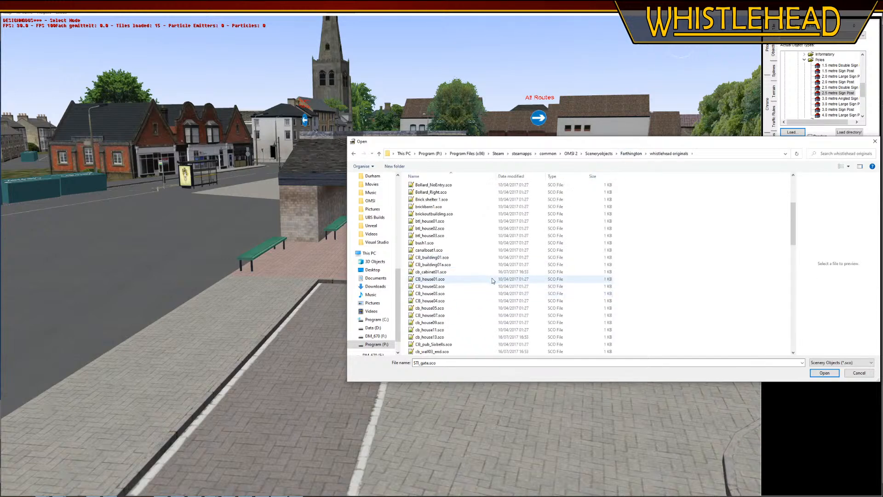
{"action": "scroll", "coordinate": [459, 281], "scroll_direction": "up", "scroll_amount": 3}
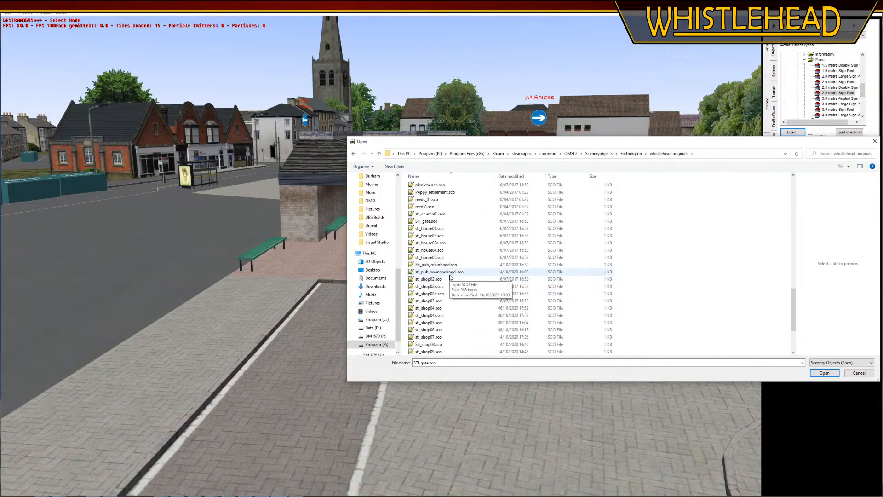
{"action": "scroll", "coordinate": [450, 277], "scroll_direction": "down", "scroll_amount": 6}
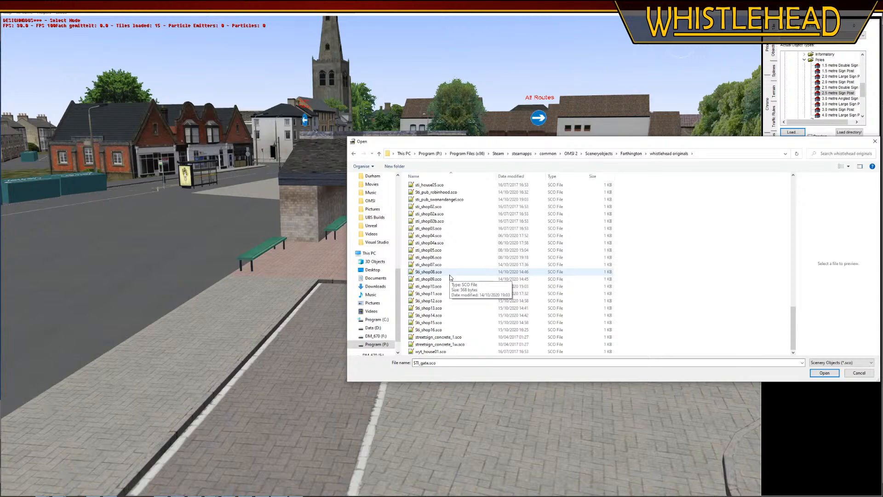
{"action": "key", "text": "alt+Tab"}
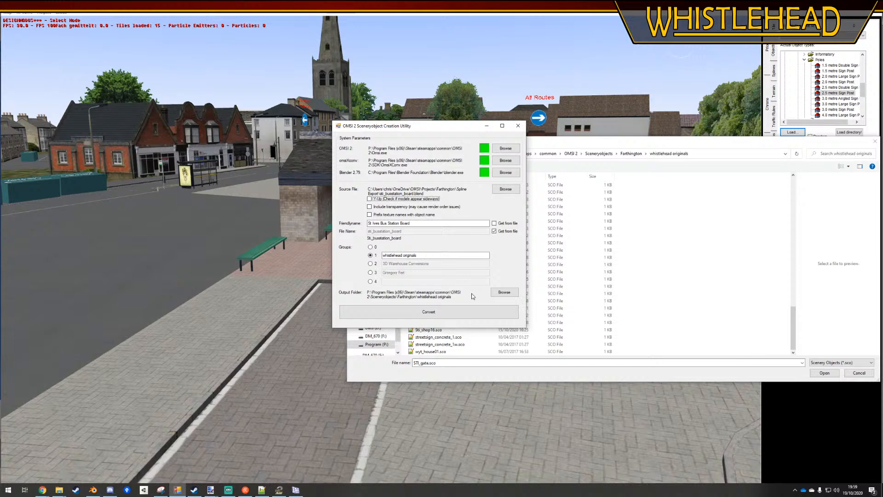
Move the Creation Utility aside, then recheck whistlehead originals for the board's object file, reopening the editor's object loader for a fresh listing
{"action": "left_click_drag", "start_coordinate": [449, 125], "coordinate": [283, 123]}
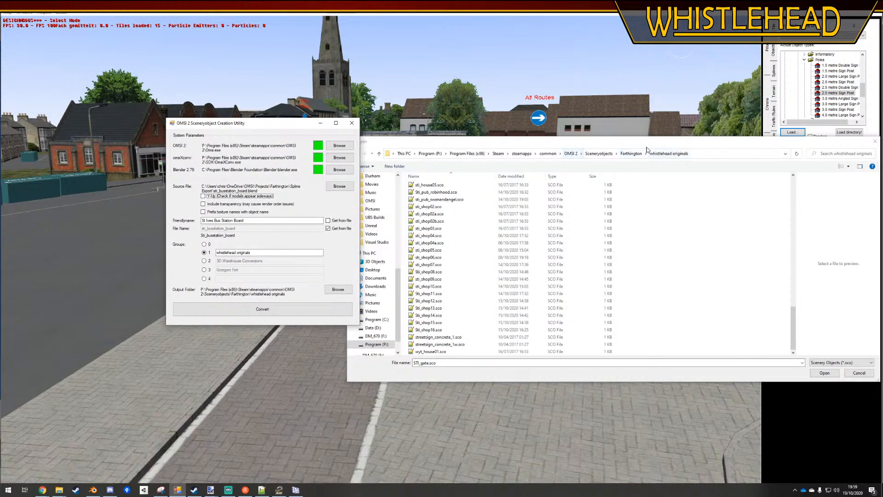
{"action": "left_click", "coordinate": [633, 153]}
{"action": "double_click", "coordinate": [436, 295]}
{"action": "scroll", "coordinate": [477, 286], "scroll_direction": "down", "scroll_amount": 3}
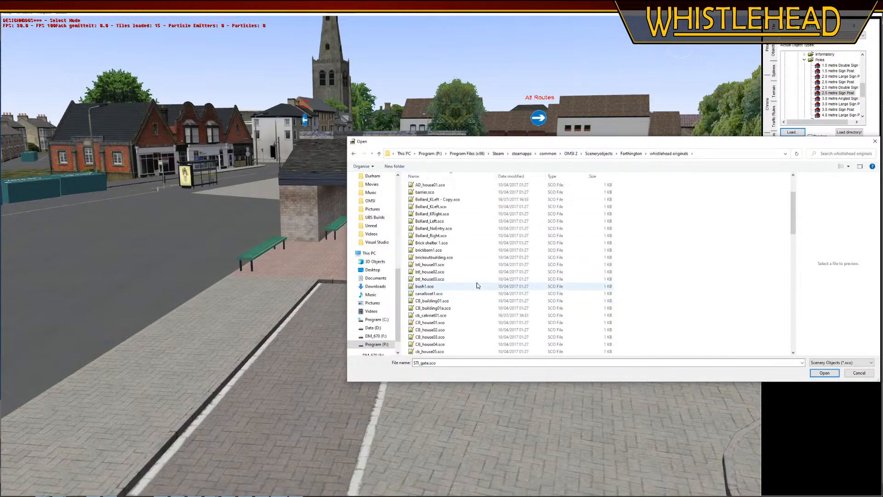
{"action": "scroll", "coordinate": [477, 286], "scroll_direction": "down", "scroll_amount": 20}
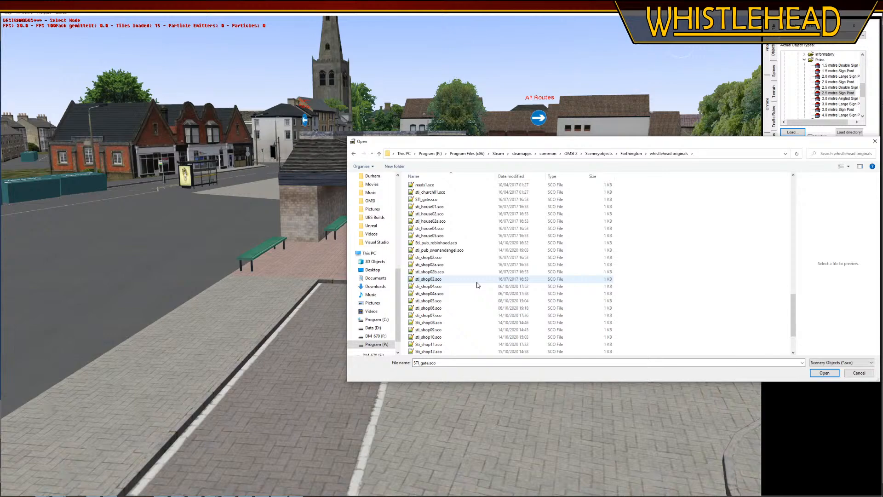
{"action": "scroll", "coordinate": [478, 273], "scroll_direction": "up", "scroll_amount": 2}
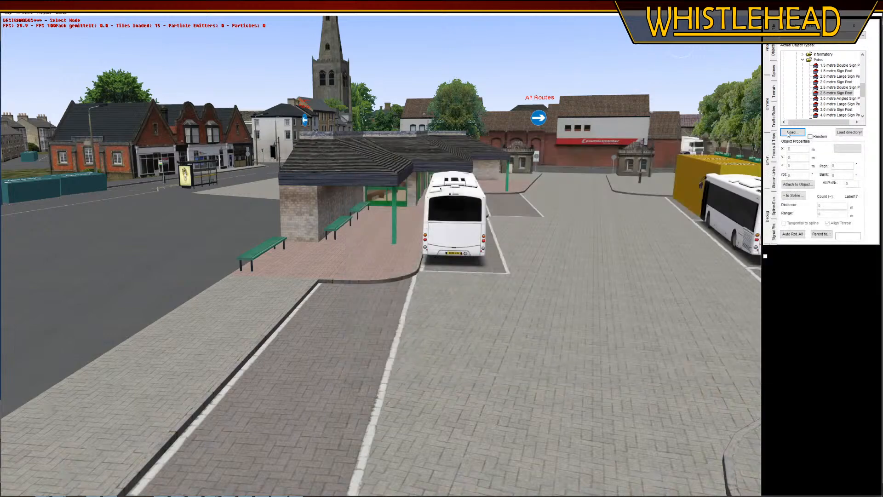
{"action": "left_click", "coordinate": [792, 132]}
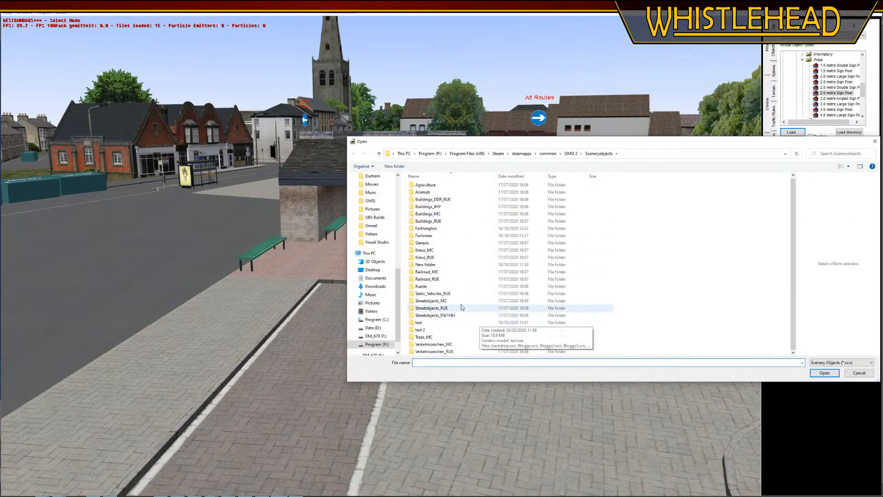
{"action": "double_click", "coordinate": [432, 228]}
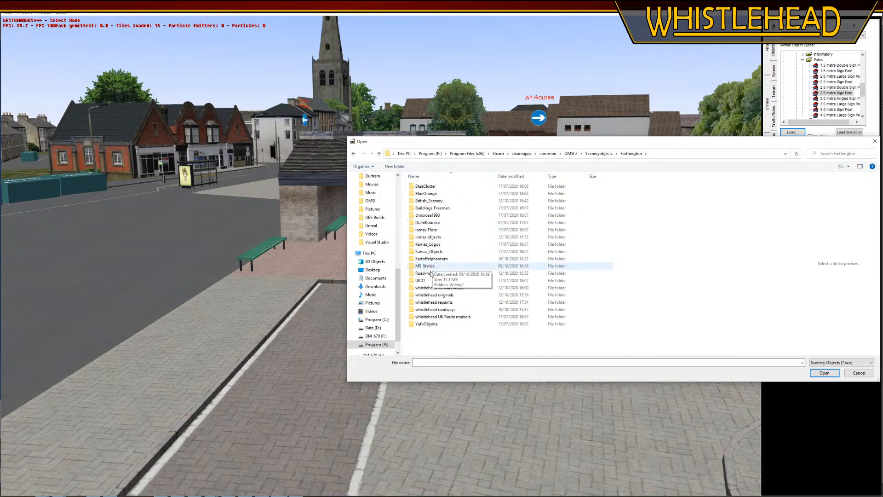
{"action": "double_click", "coordinate": [449, 294]}
{"action": "scroll", "coordinate": [483, 310], "scroll_direction": "down", "scroll_amount": 3}
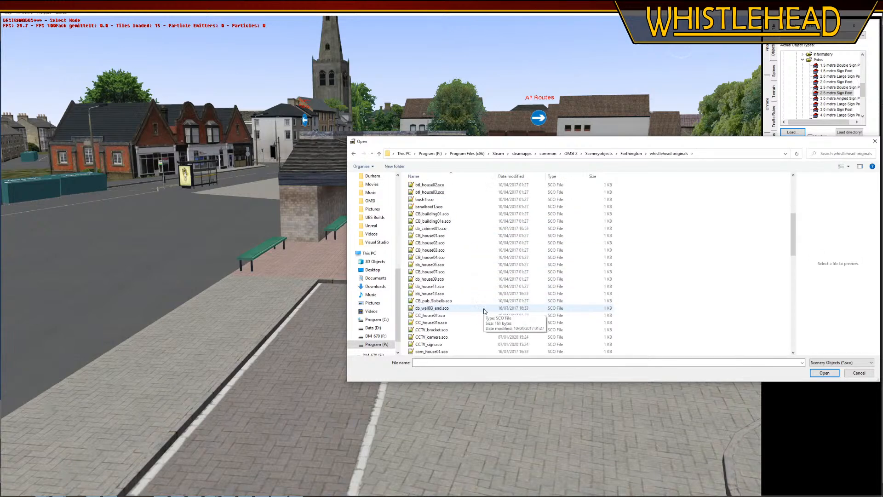
{"action": "scroll", "coordinate": [483, 311], "scroll_direction": "down", "scroll_amount": 15}
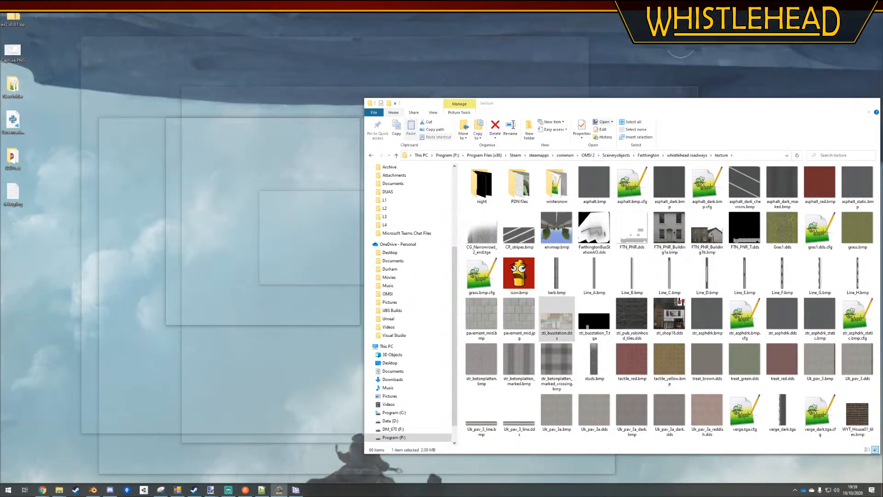
Switch to File Explorer and check the whistlehead originals folder and its texture subfolder for the noticeboard's converted files
{"action": "key", "text": "alt+Tab"}
{"action": "left_click", "coordinate": [648, 156]}
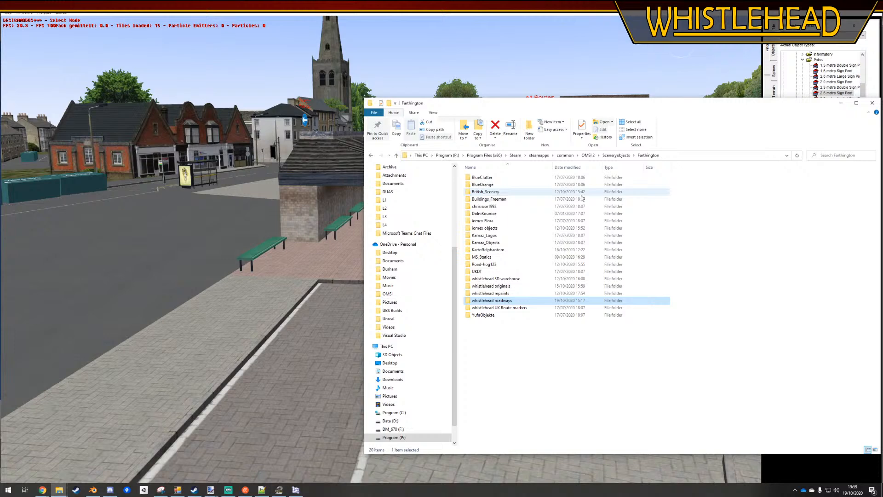
{"action": "double_click", "coordinate": [490, 286]}
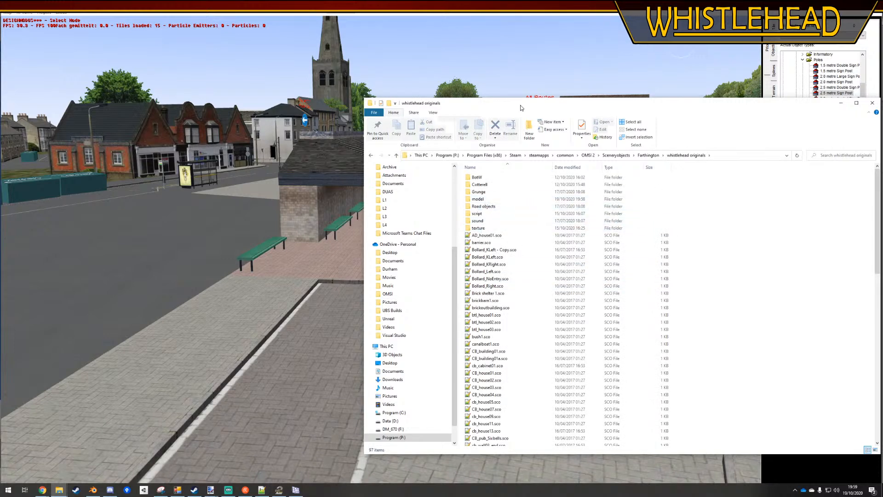
{"action": "left_click_drag", "start_coordinate": [521, 108], "coordinate": [346, 75]}
{"action": "scroll", "coordinate": [346, 335], "scroll_direction": "down", "scroll_amount": 15}
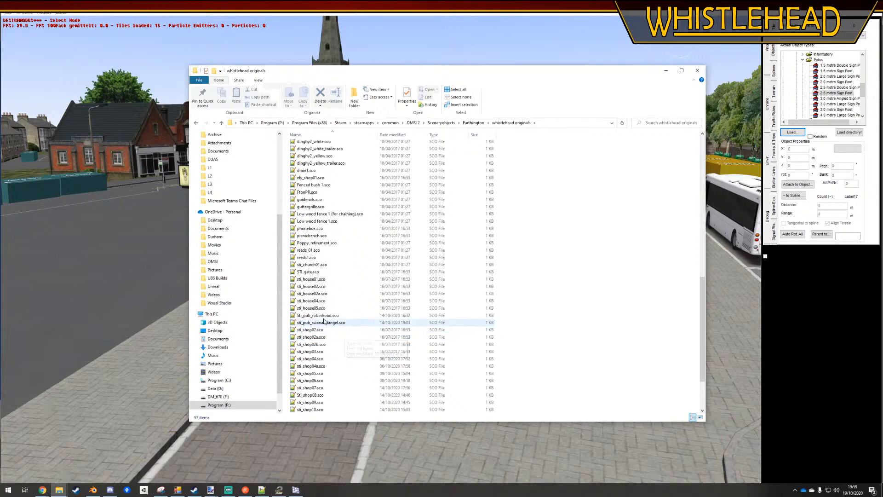
{"action": "scroll", "coordinate": [338, 258], "scroll_direction": "up", "scroll_amount": 15}
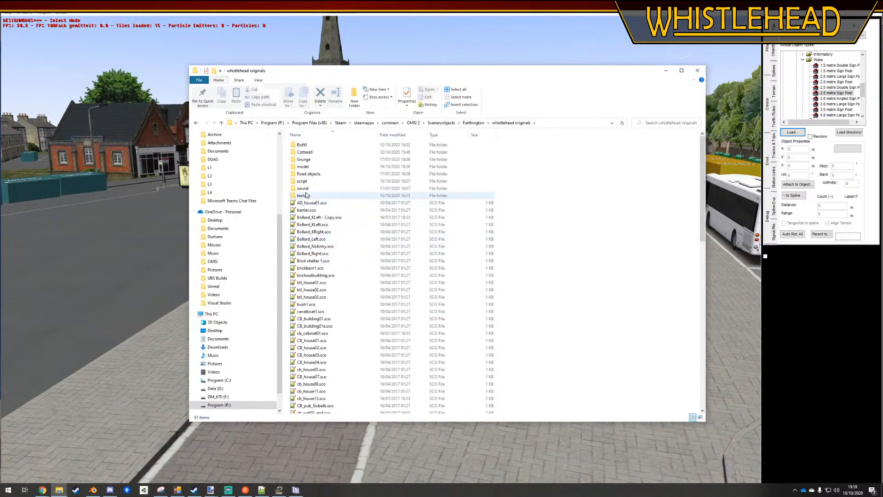
{"action": "double_click", "coordinate": [303, 195]}
{"action": "scroll", "coordinate": [424, 317], "scroll_direction": "down", "scroll_amount": 15}
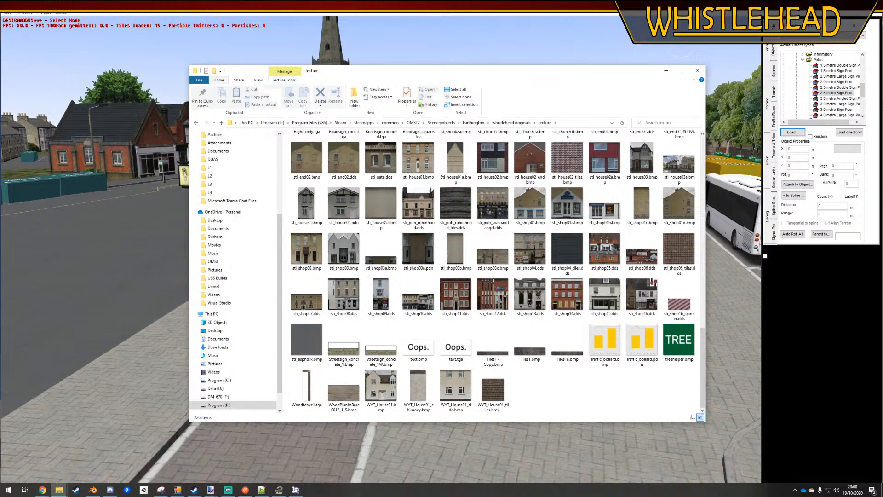
Bring the Creation Utility forward and move it aside, then switch to Blender and select the noticeboard model
{"action": "key", "text": "alt+Tab"}
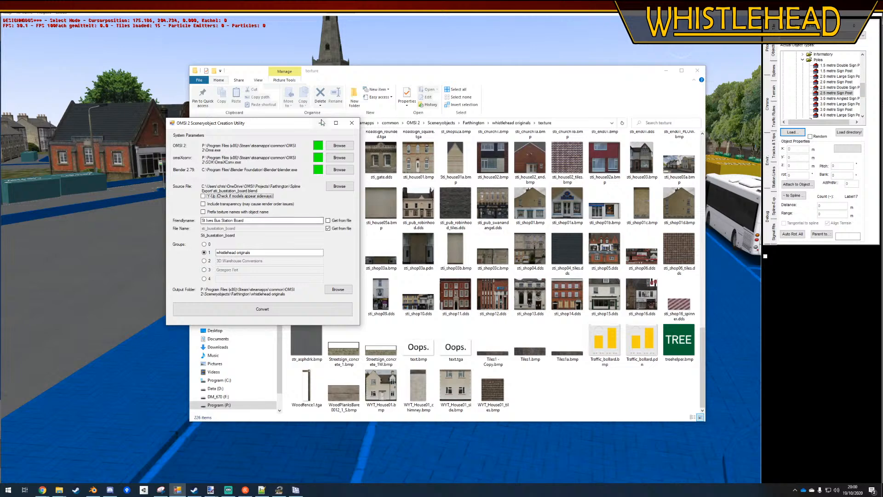
{"action": "left_click_drag", "start_coordinate": [290, 129], "coordinate": [215, 123]}
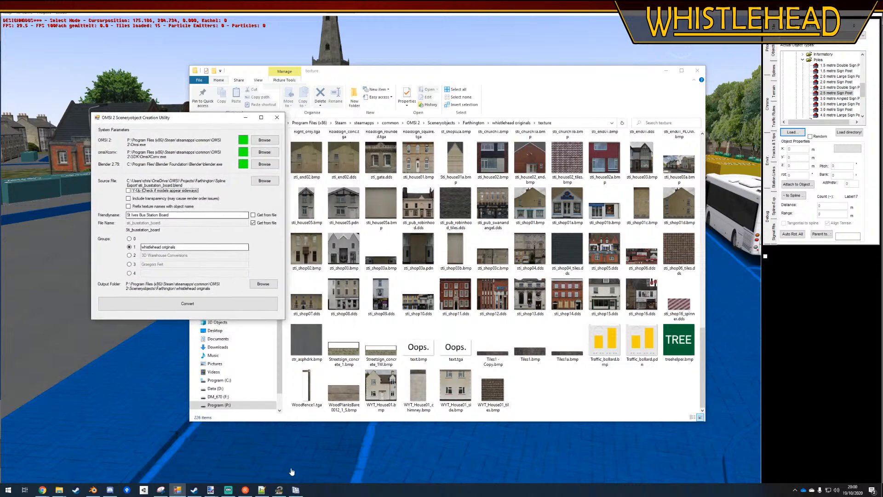
{"action": "left_click", "coordinate": [93, 490]}
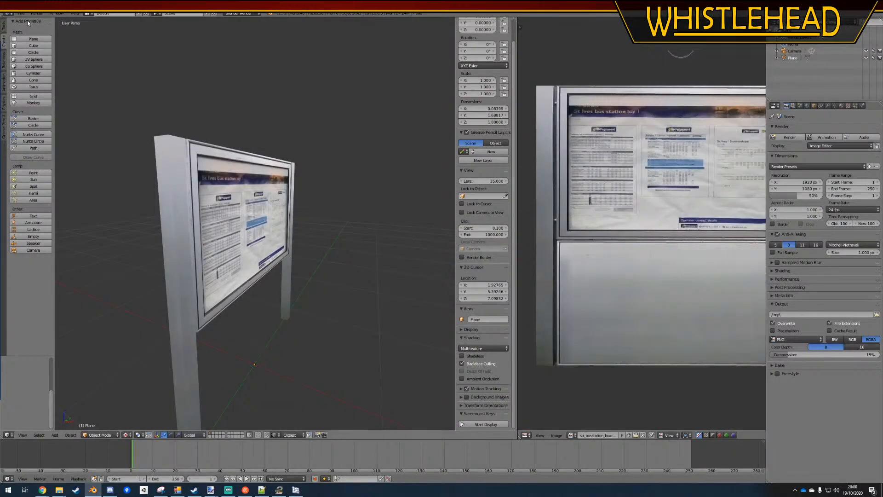
{"action": "left_click", "coordinate": [21, 13]}
{"action": "middle_click_drag", "start_coordinate": [299, 428], "coordinate": [184, 309]}
{"action": "right_click", "coordinate": [161, 303]}
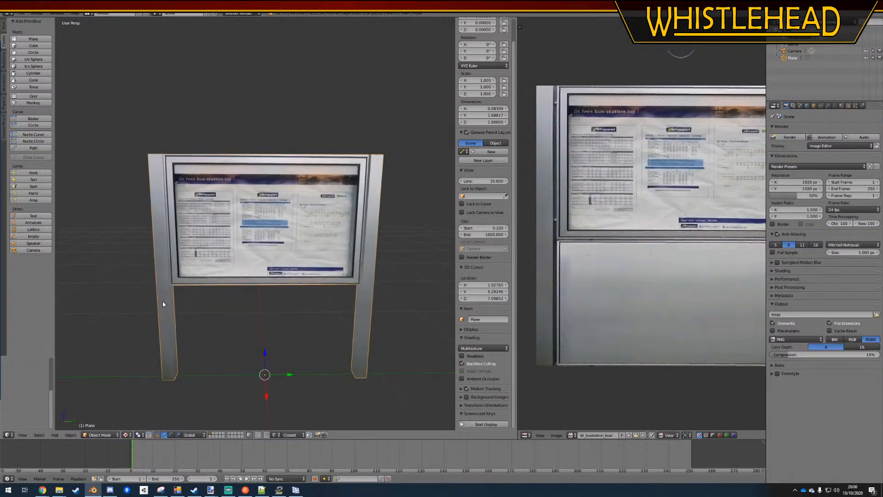
Select both complete posts of the noticeboard and spread them apart by scaling about 1.02 along the Y axis
{"action": "key", "text": "Tab"}
{"action": "right_click", "coordinate": [165, 282]}
{"action": "key", "text": "ctrl+l"}
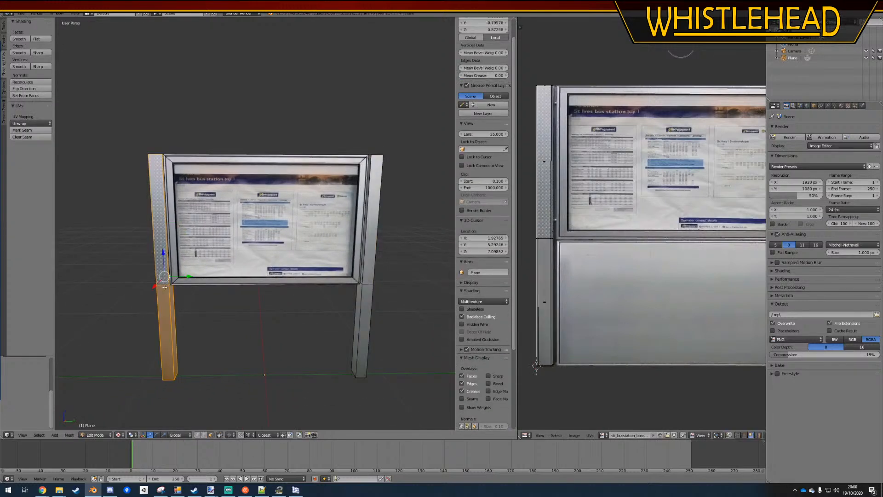
{"action": "right_click", "coordinate": [368, 285], "text": "shift"}
{"action": "key", "text": "ctrl+l"}
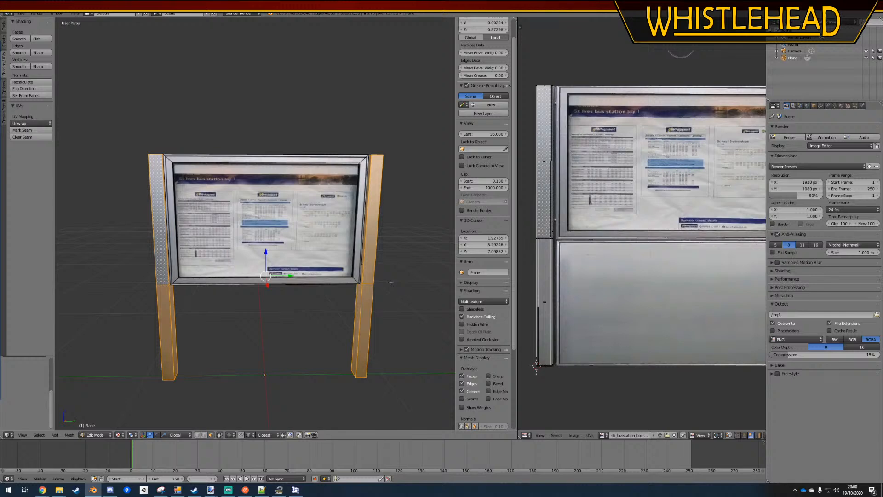
{"action": "key", "text": "s"}
{"action": "key", "text": "y"}
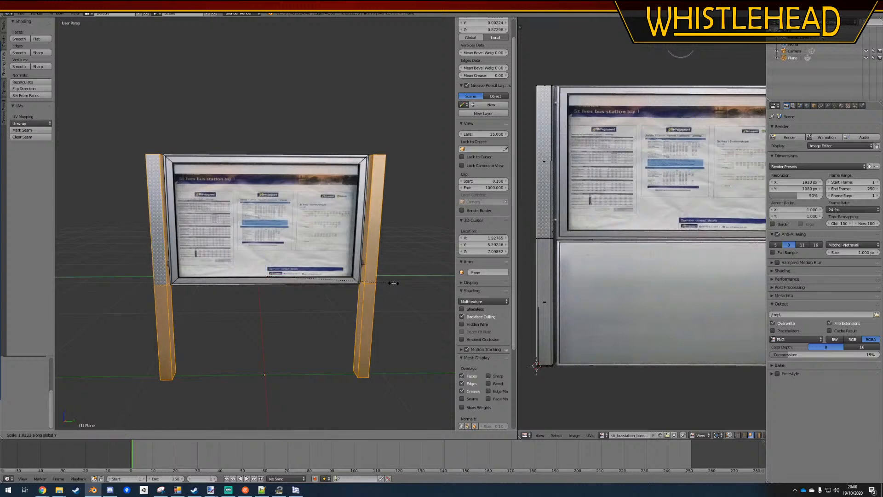
{"action": "left_click", "coordinate": [394, 282]}
{"action": "key", "text": "Tab"}
{"action": "middle_click_drag", "start_coordinate": [303, 321], "coordinate": [320, 326]}
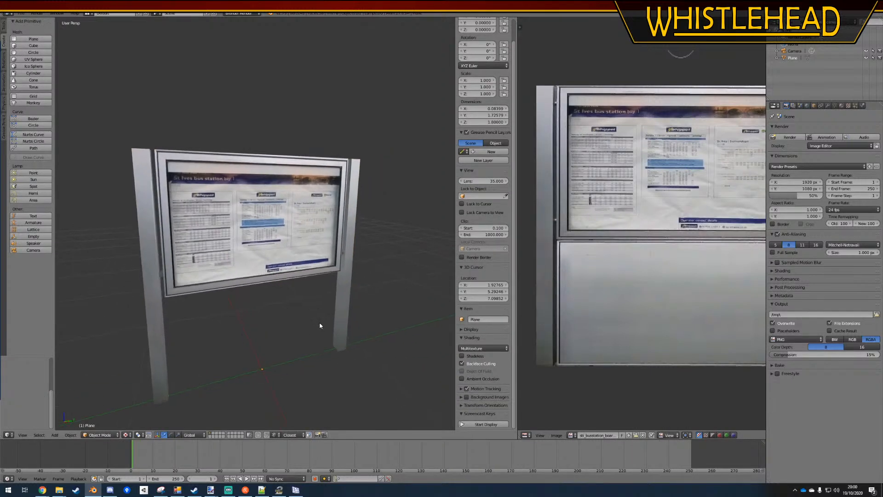
Duplicate the selected small bracket between the board panel and the post about 0.74 units upward along Z
{"action": "key", "text": "Tab"}
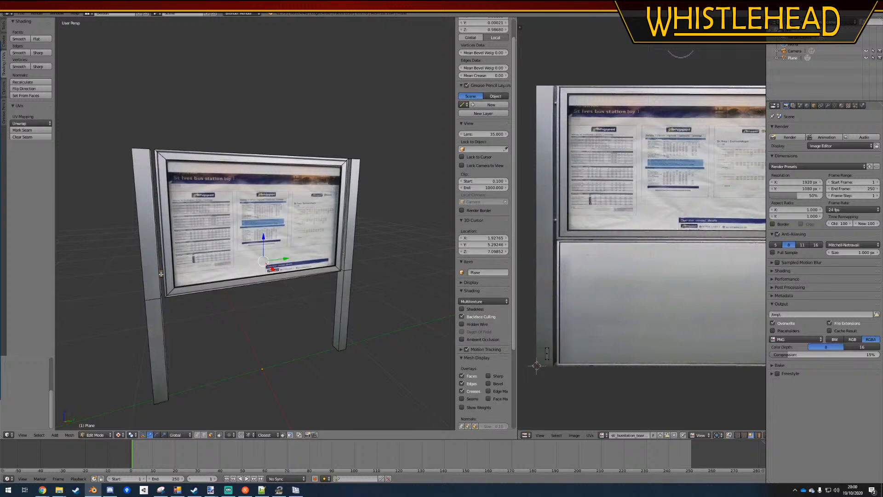
{"action": "key", "text": "g"}
{"action": "key", "text": "z"}
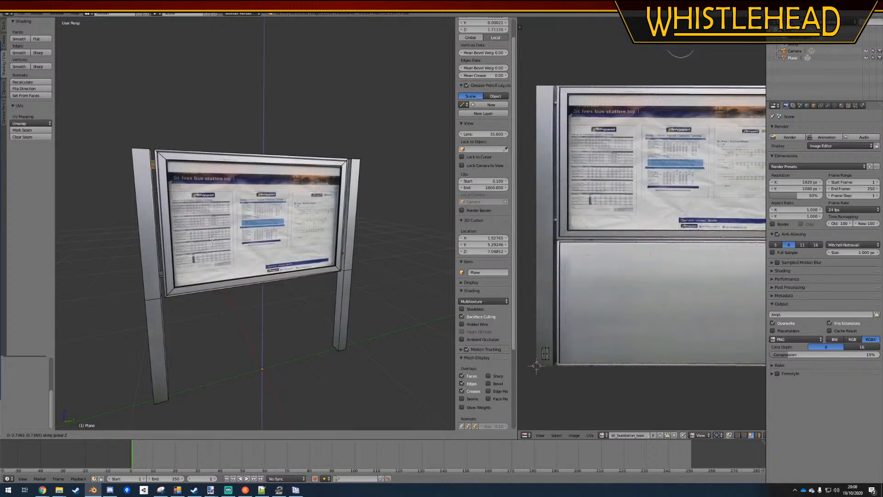
{"action": "left_click", "coordinate": [212, 242]}
{"action": "key", "text": "a"}
{"action": "key", "text": "Tab"}
Save the noticeboard model over the existing blend file and check the board from the front
{"action": "key", "text": "ctrl+s"}
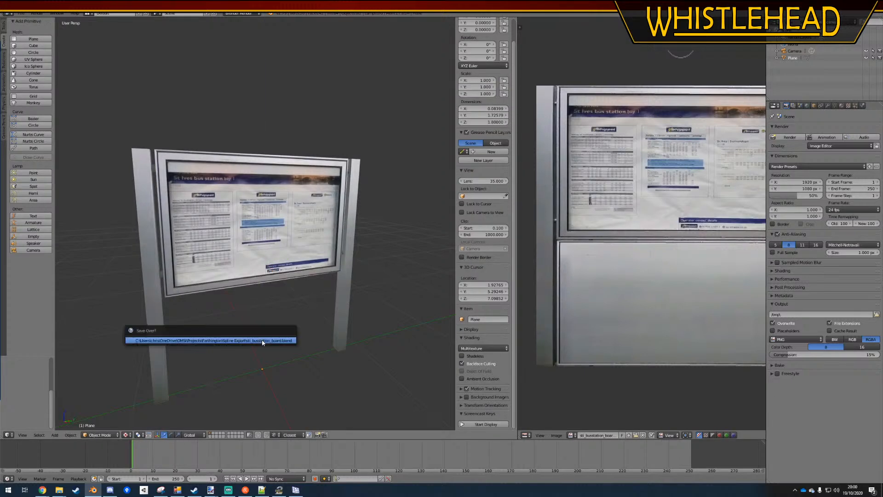
{"action": "left_click", "coordinate": [262, 340]}
{"action": "mouse_move", "coordinate": [262, 341]}
{"action": "middle_mouse_down"}
{"action": "mouse_move", "coordinate": [233, 340]}
{"action": "mouse_move", "coordinate": [414, 345]}
{"action": "mouse_move", "coordinate": [285, 337]}
{"action": "mouse_move", "coordinate": [256, 344]}
{"action": "middle_mouse_up"}
{"action": "key", "text": "ctrl+s"}
{"action": "left_click", "coordinate": [256, 343]}
{"action": "middle_click_drag", "start_coordinate": [315, 362], "coordinate": [243, 316]}
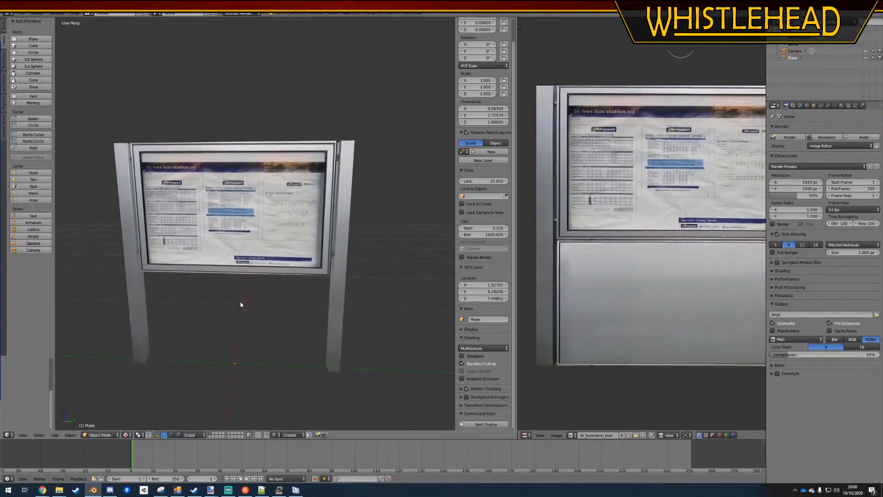
Switch to the Creation Utility, reselect sti_busstation_board.blend as the source file and convert it into the whistlehead originals folder
{"action": "left_click", "coordinate": [177, 489]}
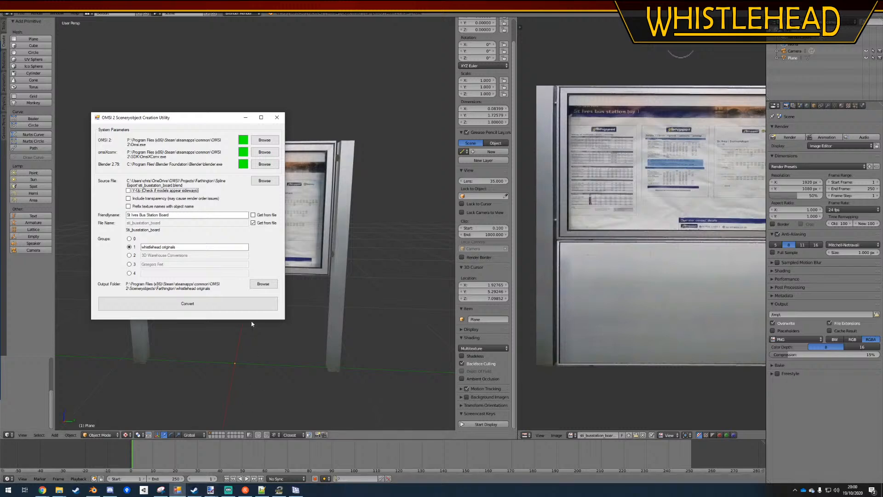
{"action": "left_click", "coordinate": [267, 181]}
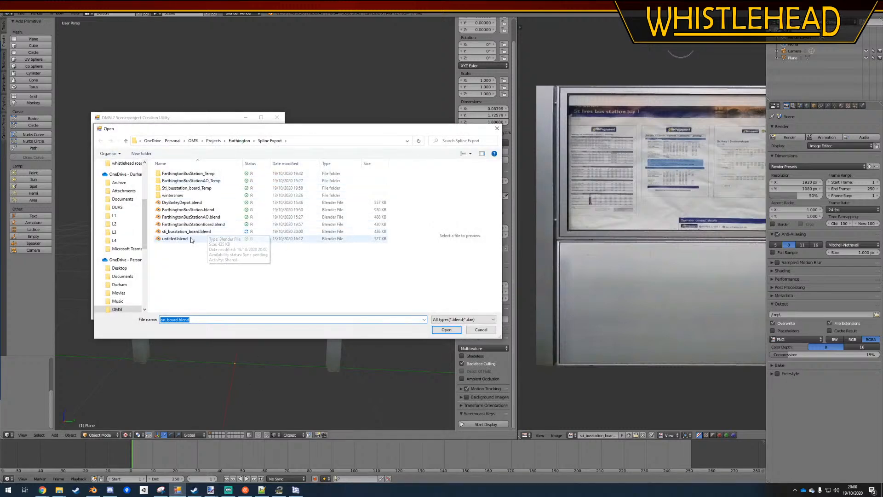
{"action": "double_click", "coordinate": [183, 232]}
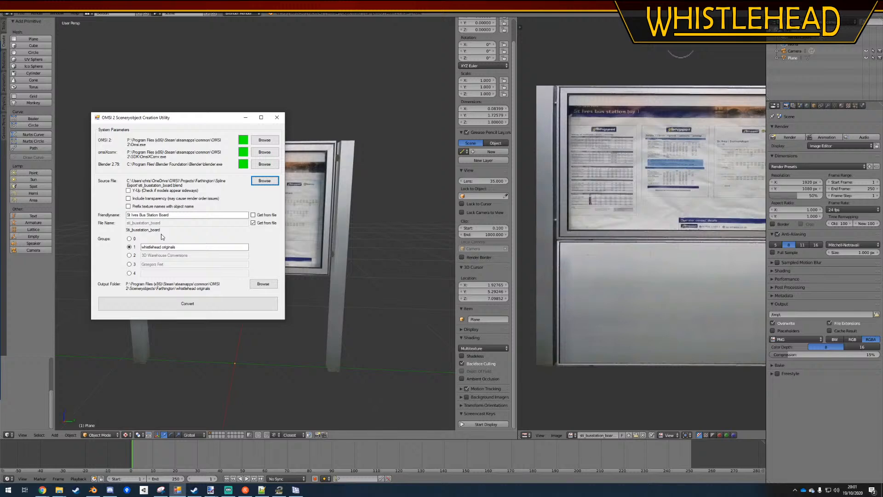
{"action": "left_click", "coordinate": [215, 304]}
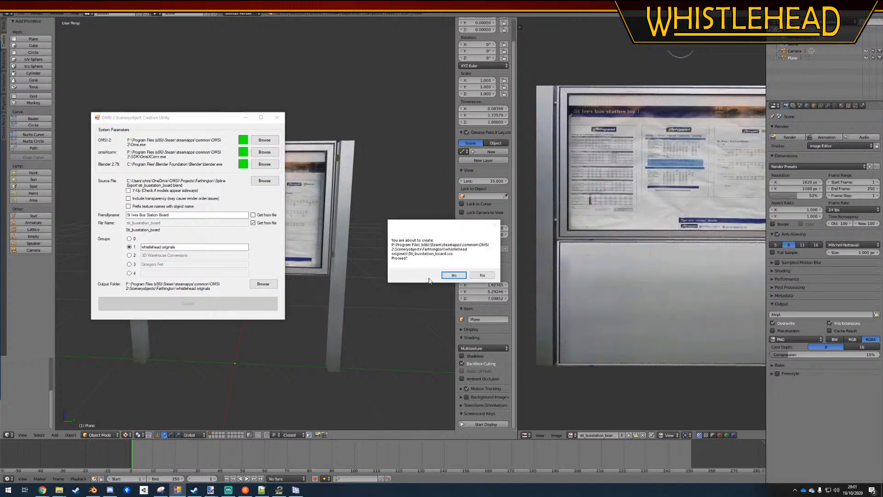
{"action": "left_click", "coordinate": [453, 276]}
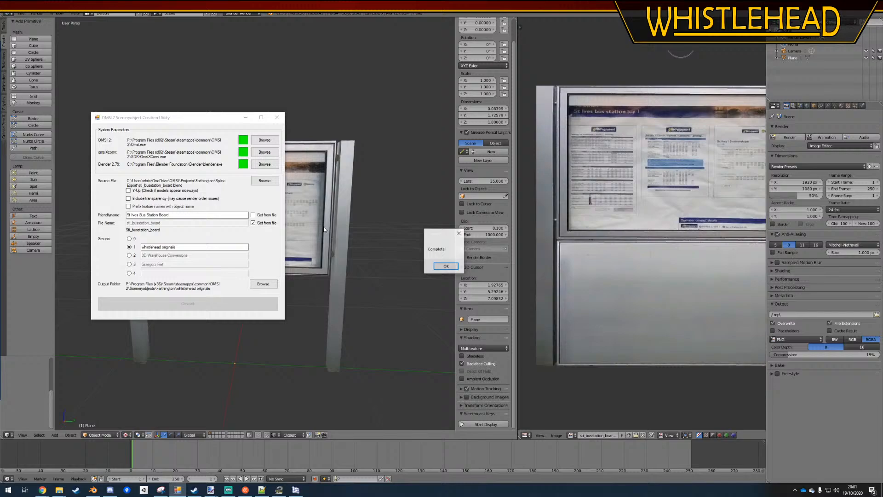
{"action": "left_click", "coordinate": [439, 265]}
Switch to the OMSI 2 map editor, open the object loader and look through whistlehead originals for the board's object file
{"action": "left_click", "coordinate": [279, 490]}
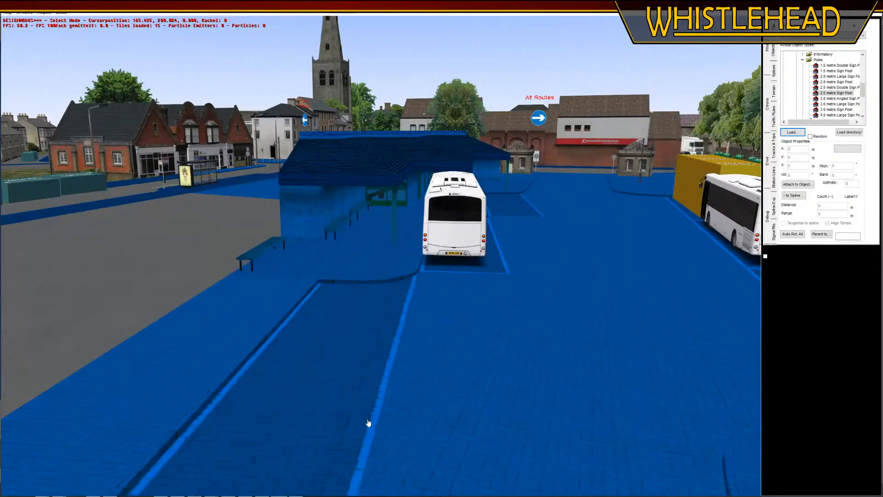
{"action": "left_click", "coordinate": [798, 134]}
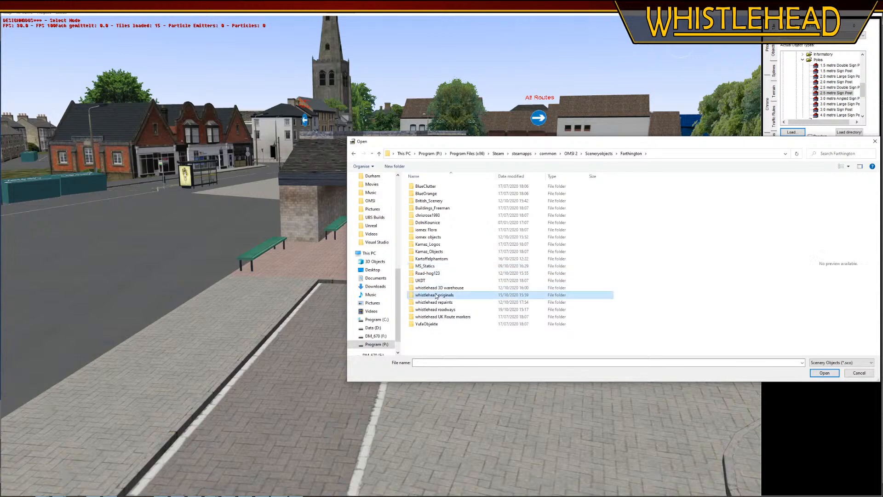
{"action": "double_click", "coordinate": [435, 295]}
{"action": "scroll", "coordinate": [463, 306], "scroll_direction": "down", "scroll_amount": 10}
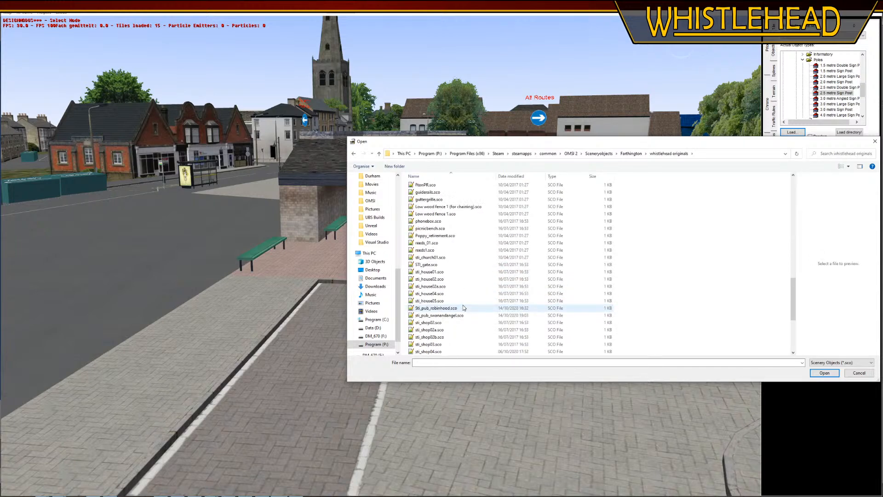
{"action": "scroll", "coordinate": [462, 305], "scroll_direction": "down", "scroll_amount": 5}
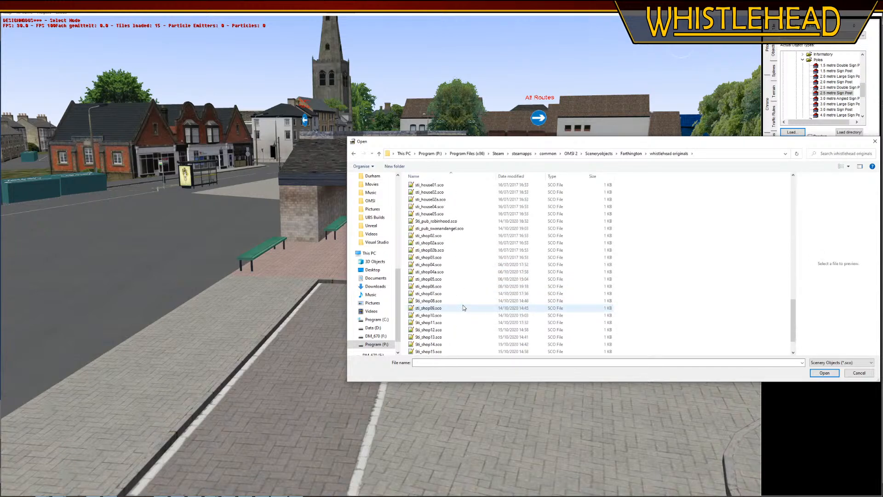
{"action": "scroll", "coordinate": [465, 307], "scroll_direction": "up", "scroll_amount": 5}
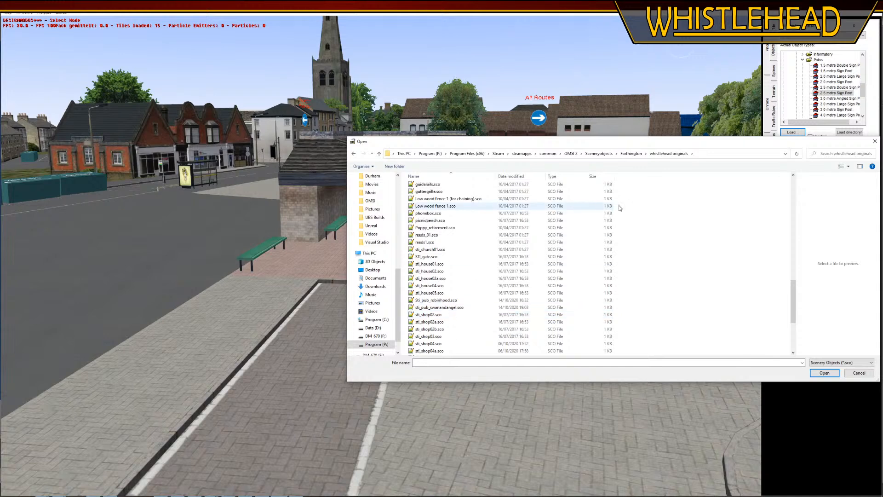
Return to the Creation Utility and choose the sti_busstation_board blend file as the source again
{"action": "key", "text": "alt+Tab"}
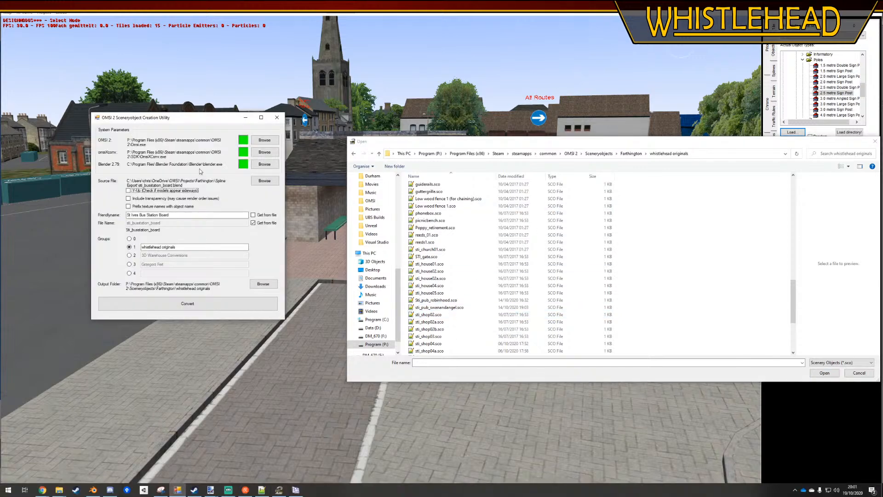
{"action": "left_click", "coordinate": [256, 186]}
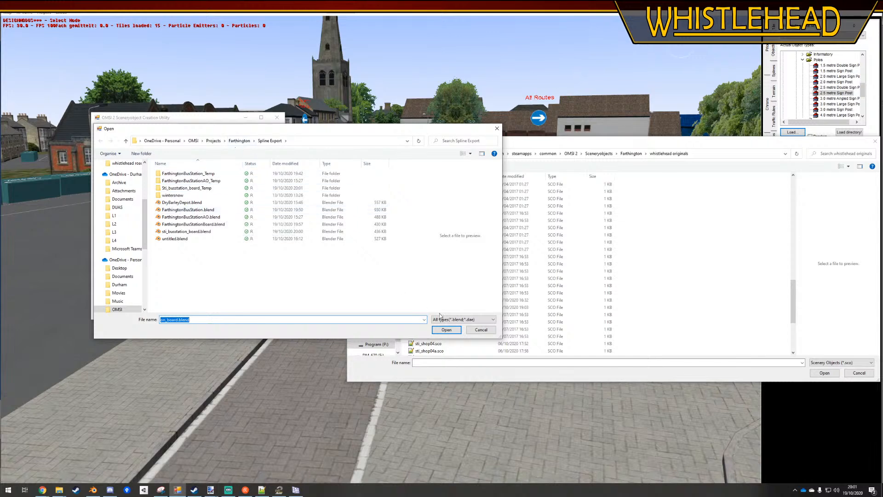
{"action": "left_click", "coordinate": [446, 329]}
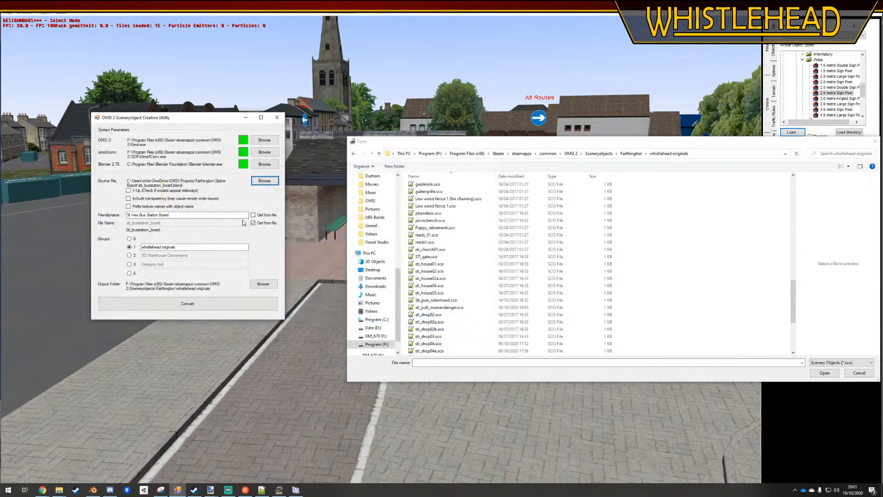
Change the conversion's output folder to the Output folder inside SCU test on the Desktop
{"action": "left_click", "coordinate": [263, 284]}
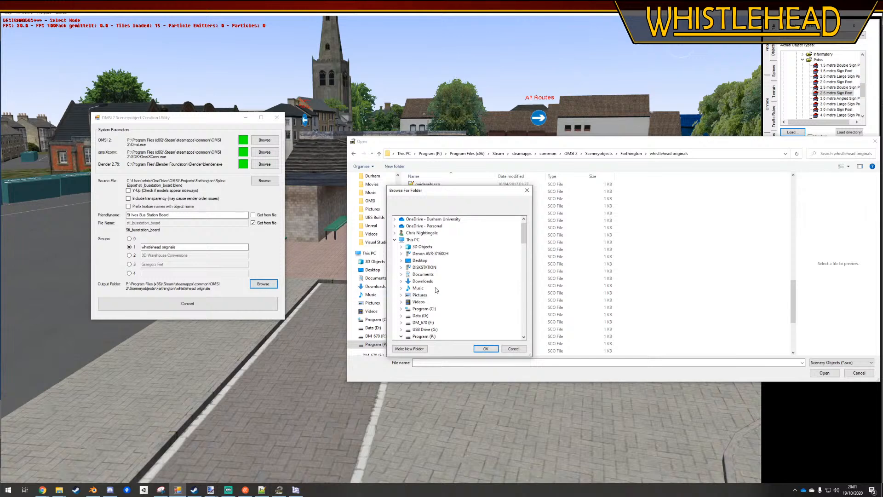
{"action": "scroll", "coordinate": [445, 290], "scroll_direction": "up", "scroll_amount": 15}
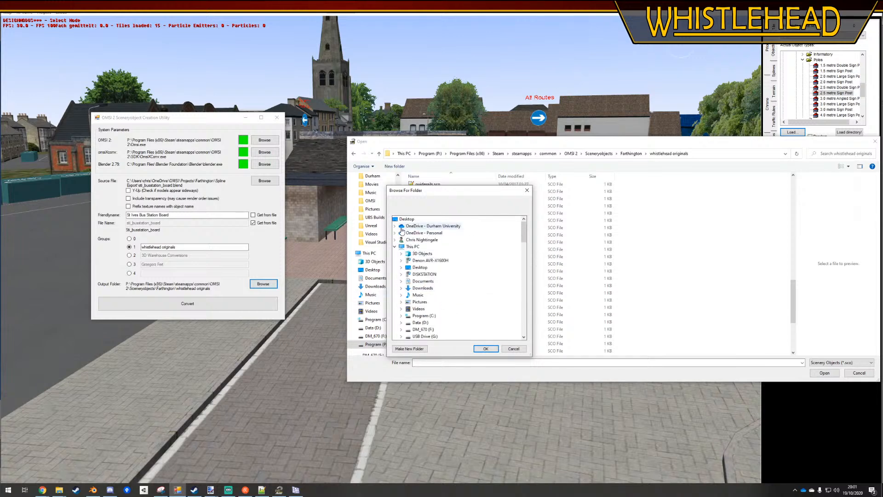
{"action": "left_click", "coordinate": [401, 219]}
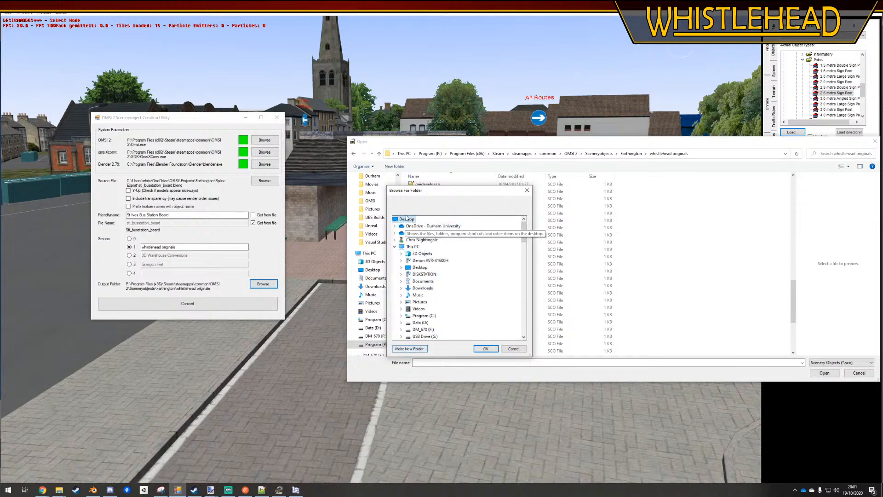
{"action": "left_click", "coordinate": [395, 246]}
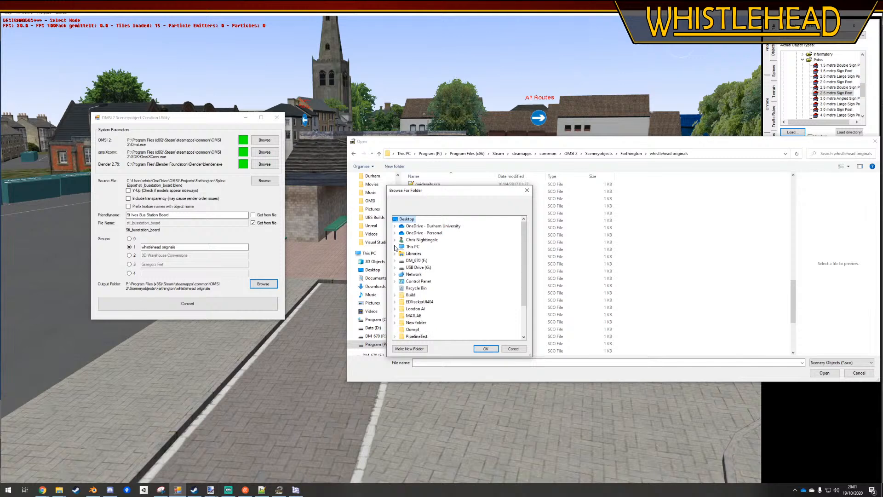
{"action": "scroll", "coordinate": [414, 294], "scroll_direction": "down", "scroll_amount": 2}
{"action": "left_click", "coordinate": [411, 310]}
{"action": "left_click", "coordinate": [417, 308]}
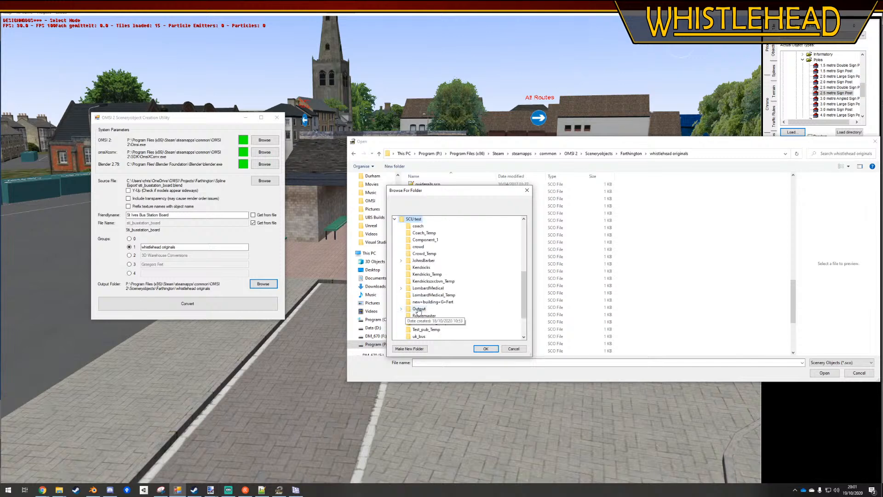
{"action": "scroll", "coordinate": [467, 309], "scroll_direction": "down", "scroll_amount": 1}
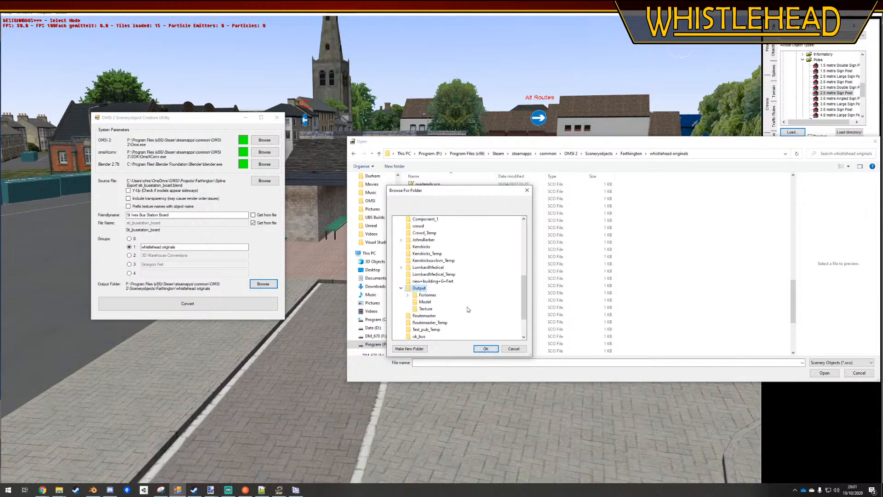
{"action": "left_click", "coordinate": [486, 348]}
Convert the bus station board into the SCU test Output folder, confirming the creation of the object file
{"action": "left_click", "coordinate": [230, 304]}
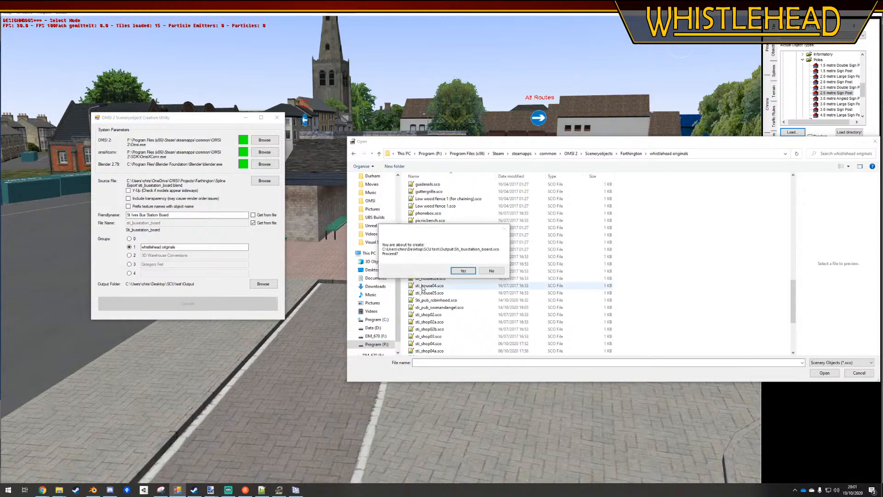
{"action": "left_click", "coordinate": [463, 271]}
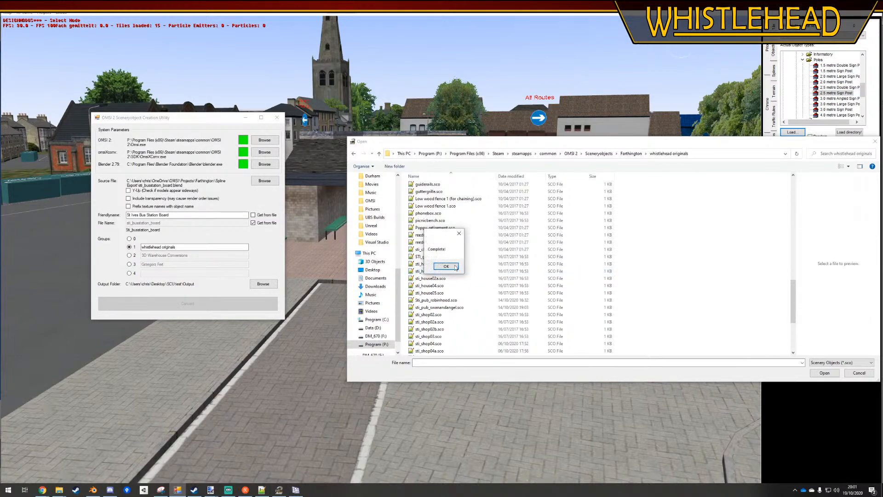
{"action": "left_click", "coordinate": [446, 266]}
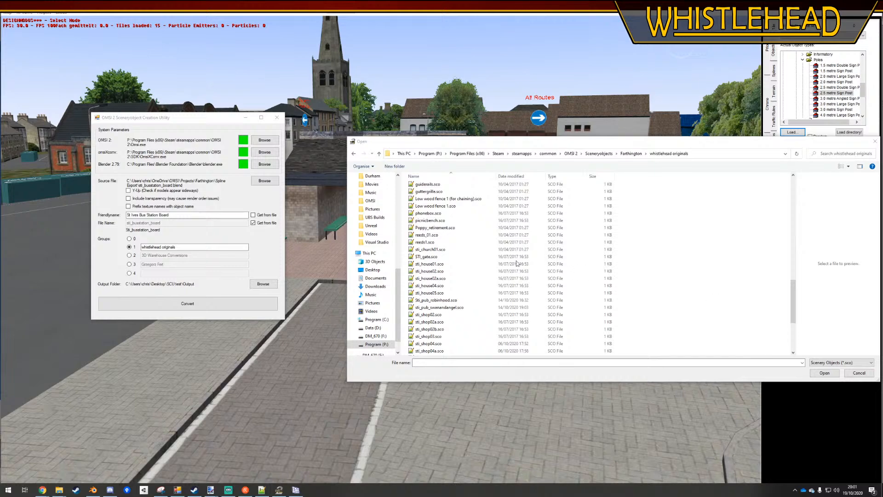
Switch to File Explorer, check the Desktop's SCU test Output folder for the converted board and move the window clear of the utility
{"action": "left_click", "coordinate": [59, 489]}
{"action": "left_click", "coordinate": [224, 157]}
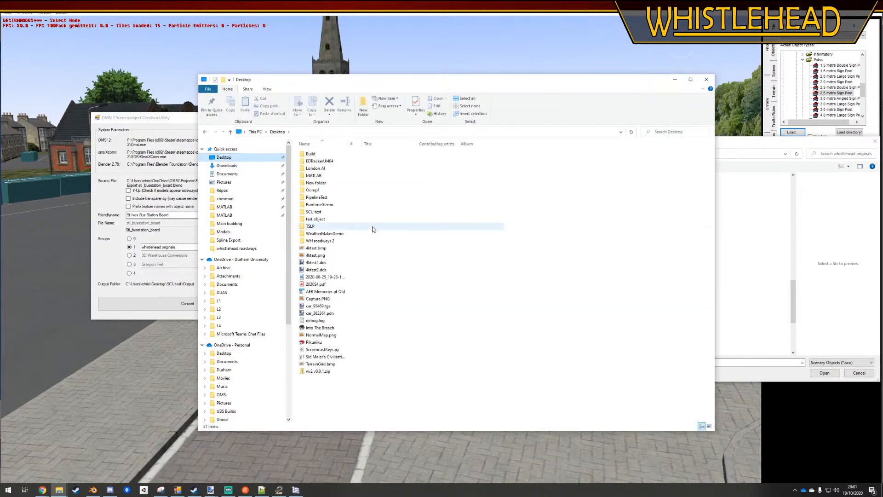
{"action": "double_click", "coordinate": [322, 212]}
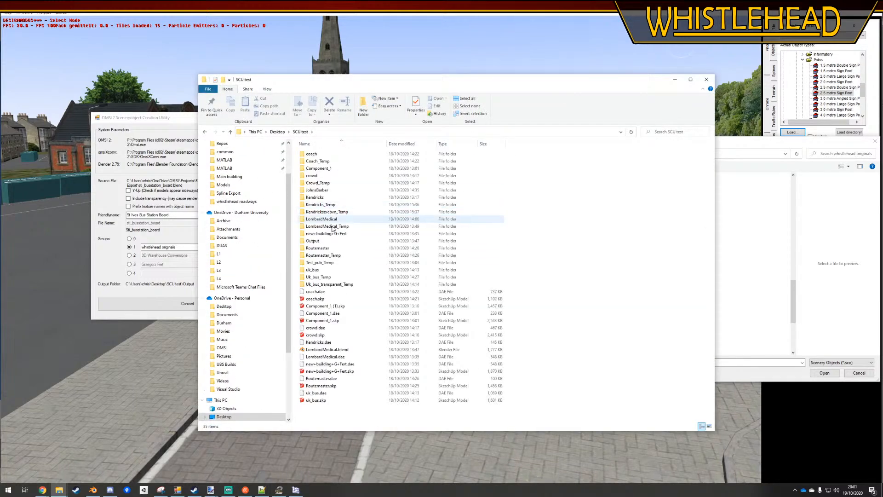
{"action": "double_click", "coordinate": [322, 241]}
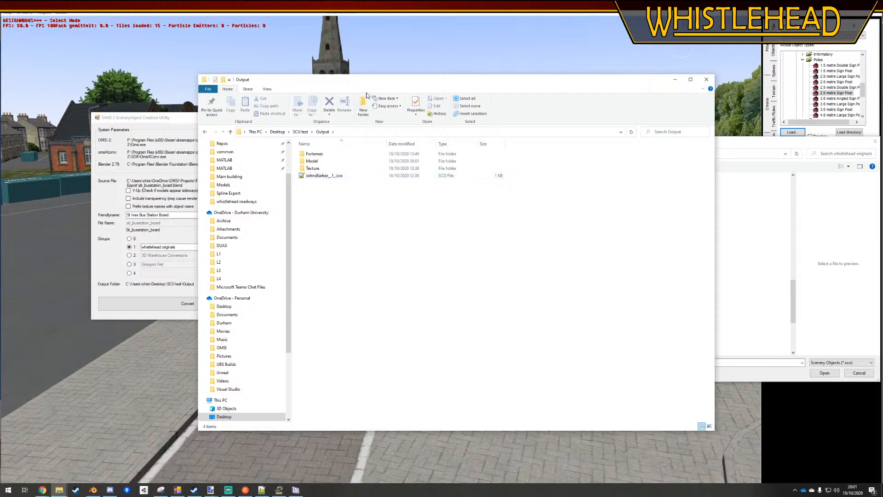
{"action": "left_click_drag", "start_coordinate": [366, 84], "coordinate": [471, 86]}
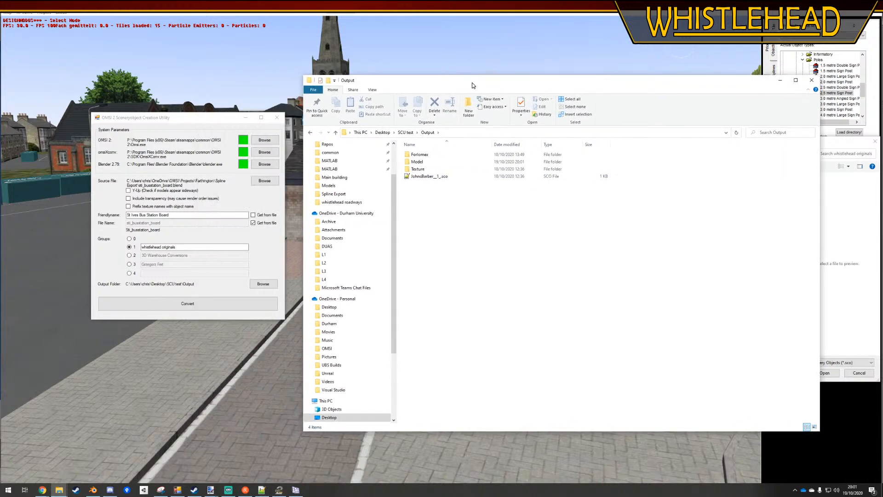
Close the Creation Utility and open a new File Explorer window
{"action": "left_click", "coordinate": [279, 118]}
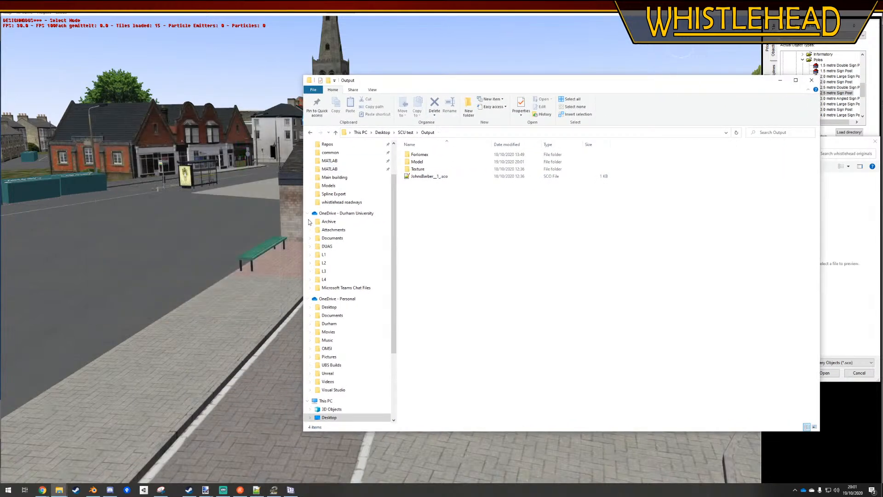
{"action": "right_click", "coordinate": [59, 485]}
{"action": "left_click", "coordinate": [46, 454]}
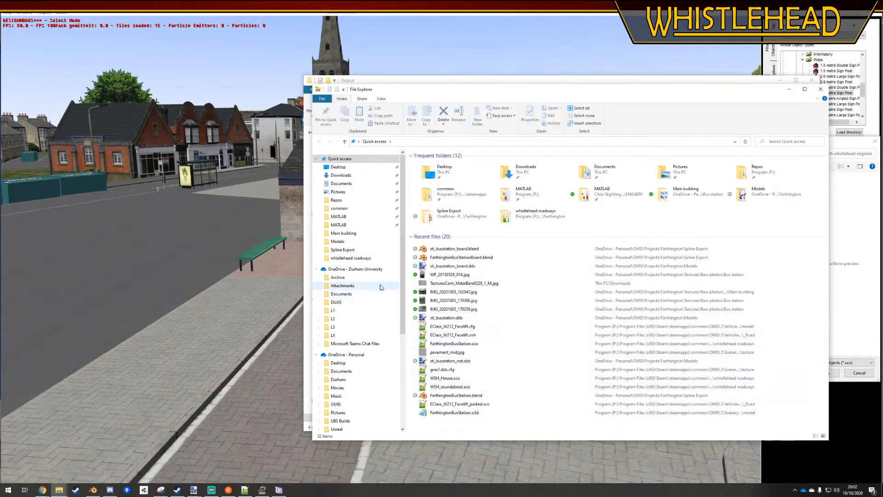
Browse to the source\repos folder inside the user's profile on the C drive
{"action": "scroll", "coordinate": [362, 279], "scroll_direction": "down", "scroll_amount": 2}
{"action": "scroll", "coordinate": [362, 279], "scroll_direction": "down", "scroll_amount": 3}
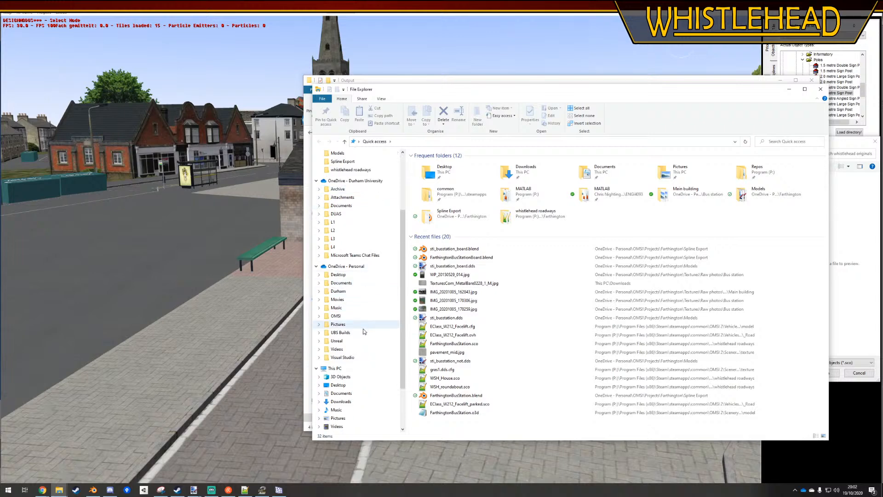
{"action": "scroll", "coordinate": [349, 395], "scroll_direction": "down", "scroll_amount": 1}
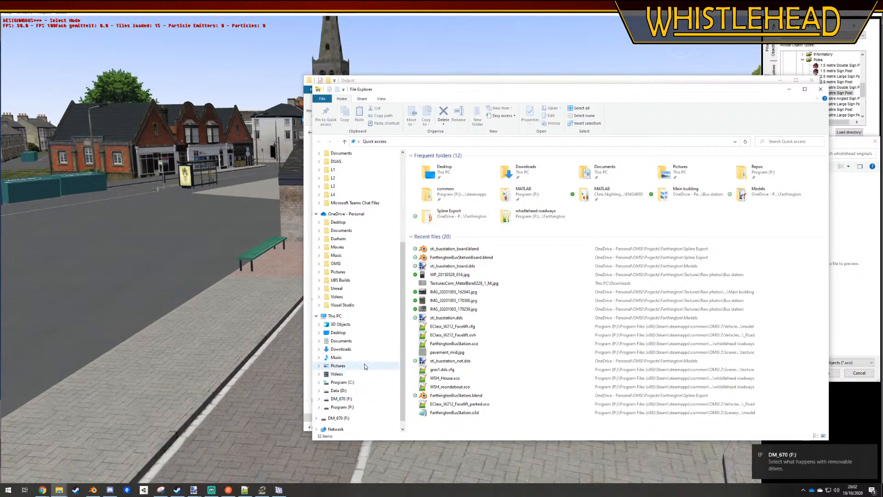
{"action": "left_click", "coordinate": [342, 374]}
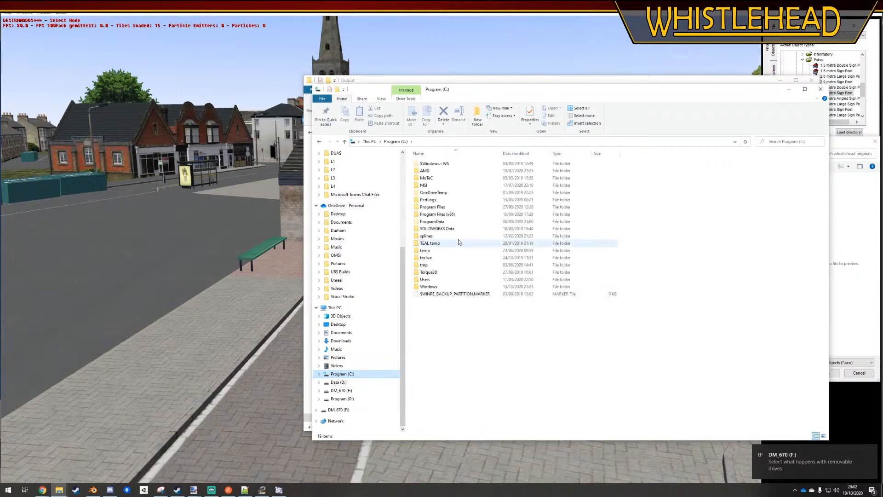
{"action": "double_click", "coordinate": [433, 279]}
{"action": "double_click", "coordinate": [425, 163]}
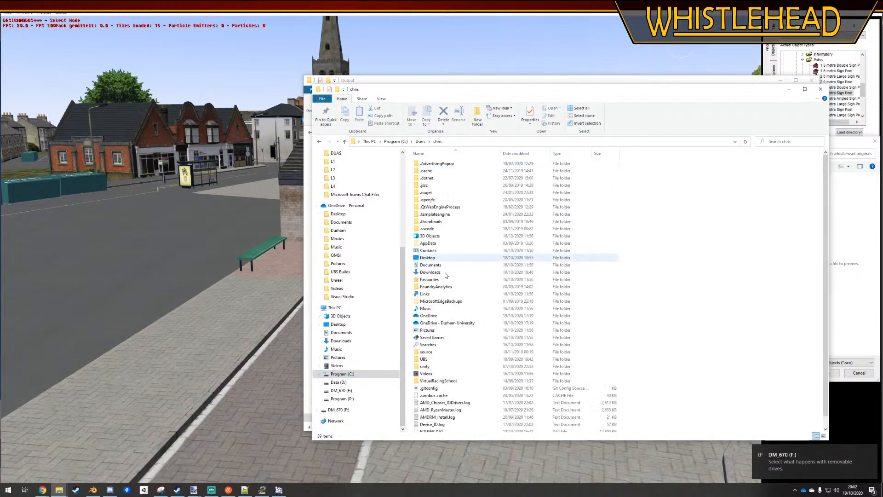
{"action": "double_click", "coordinate": [426, 352]}
{"action": "double_click", "coordinate": [431, 164]}
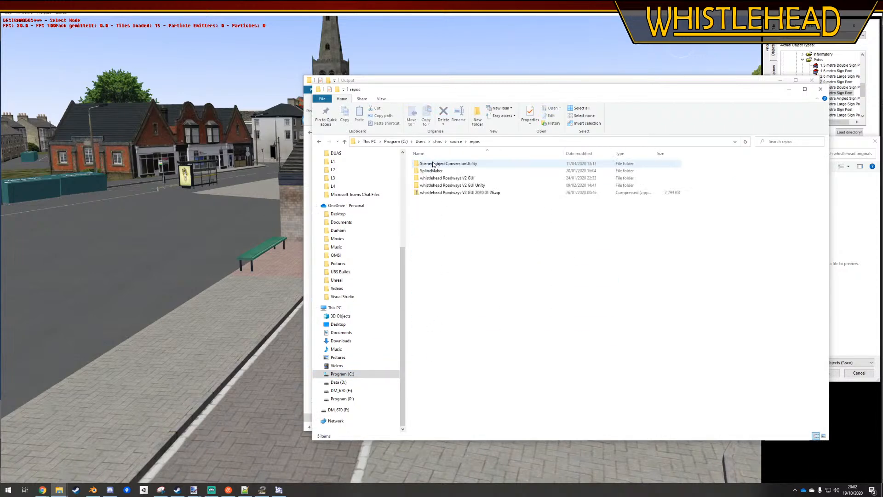
Launch SceneryobjectConversionUtility.exe from the SceneryobjectConversionUtility project's bin\Release folder and dismiss its version notice
{"action": "double_click", "coordinate": [433, 164]}
{"action": "double_click", "coordinate": [430, 184]}
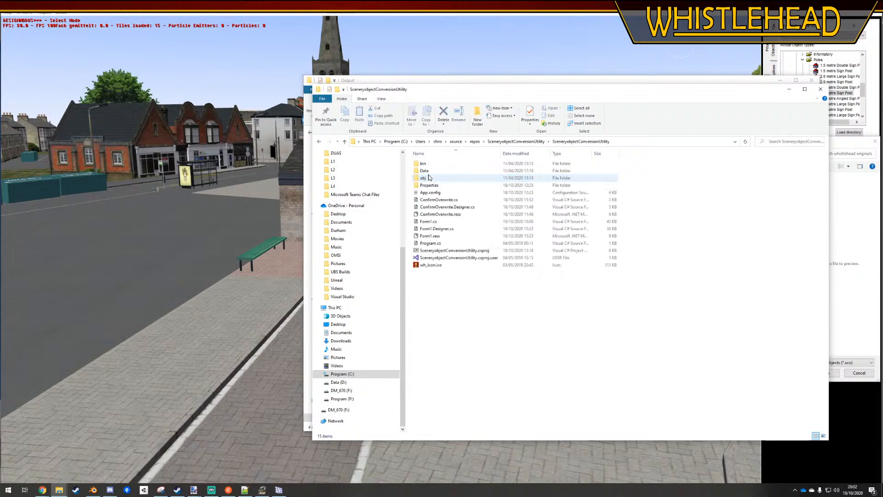
{"action": "double_click", "coordinate": [431, 164]}
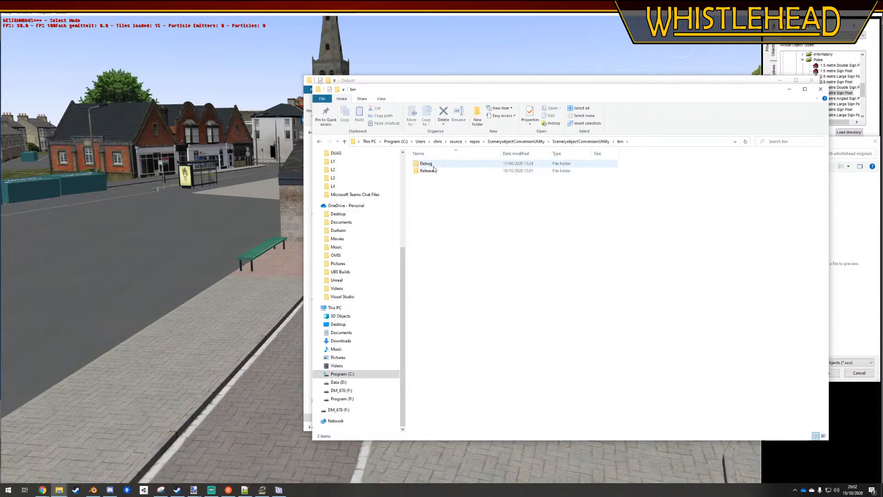
{"action": "double_click", "coordinate": [433, 171]}
{"action": "double_click", "coordinate": [433, 171]}
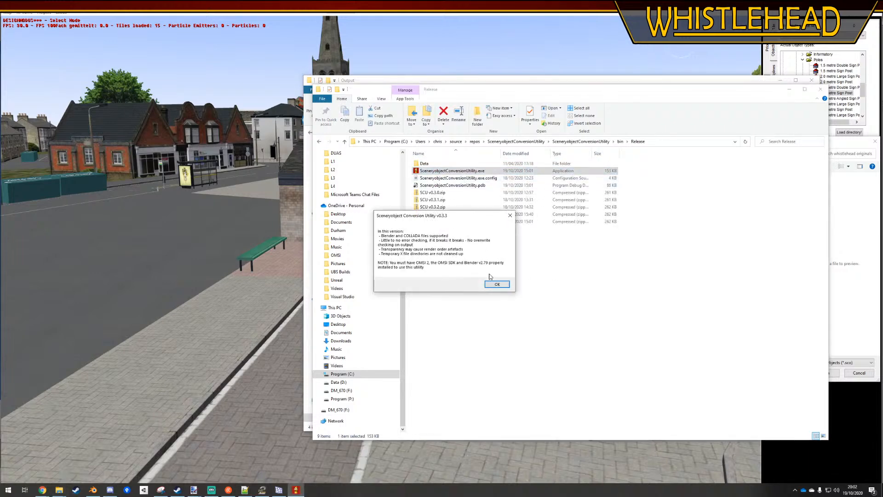
{"action": "left_click", "coordinate": [496, 283]}
Choose sti_busstation_board.blend as the source file and set a custom friendly name of St Ives Bus Station Board
{"action": "left_click", "coordinate": [256, 147]}
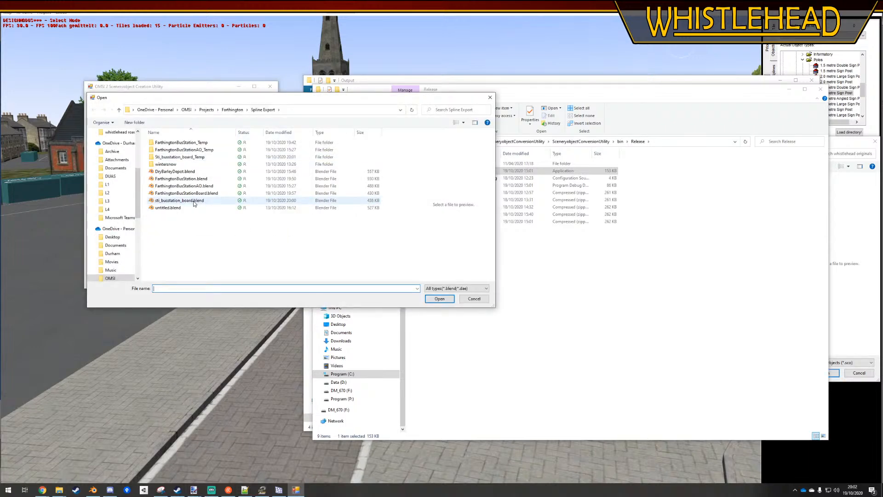
{"action": "double_click", "coordinate": [193, 201]}
{"action": "left_click", "coordinate": [246, 184]}
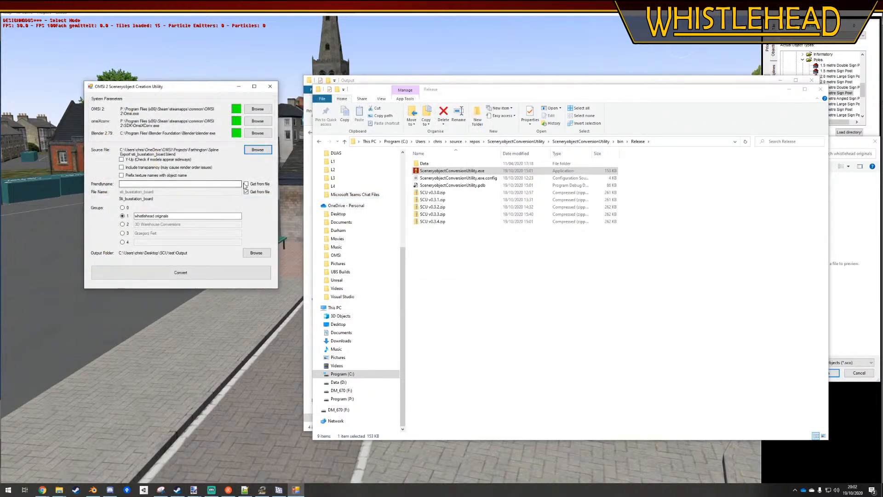
{"action": "left_click", "coordinate": [246, 184]}
{"action": "type", "text": "St Ives Bus Station Board"}
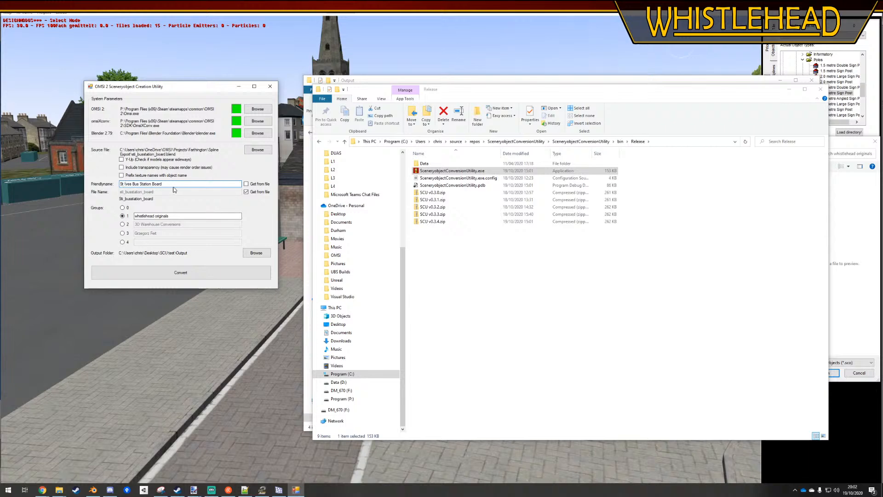
Convert the board into the SCU test Output folder, confirm the file's creation and check the folder for the converted object
{"action": "left_click", "coordinate": [195, 274]}
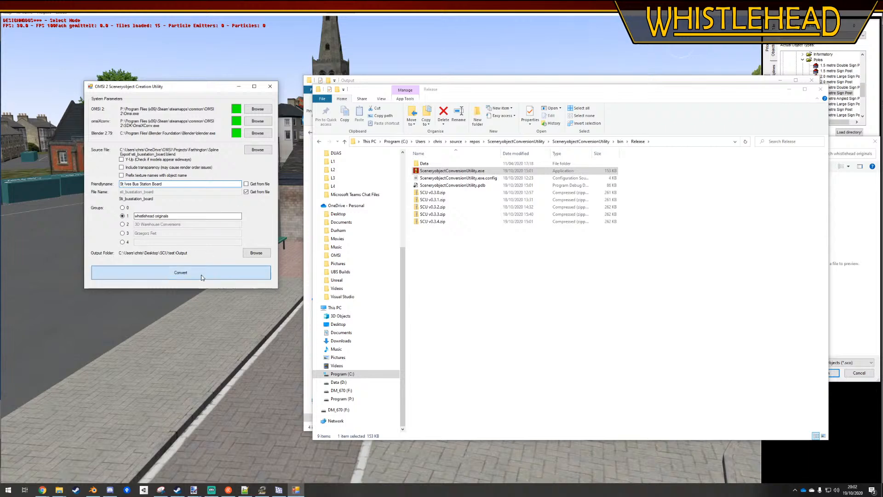
{"action": "left_click", "coordinate": [462, 271]}
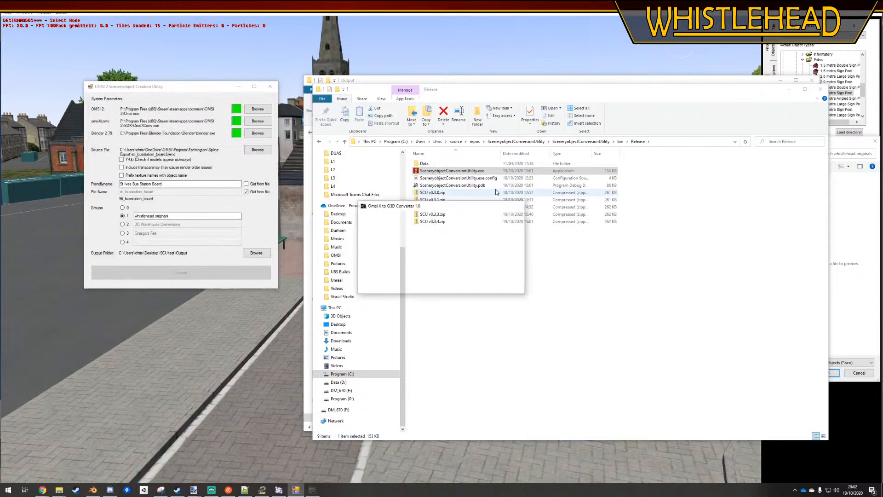
{"action": "left_click", "coordinate": [455, 266]}
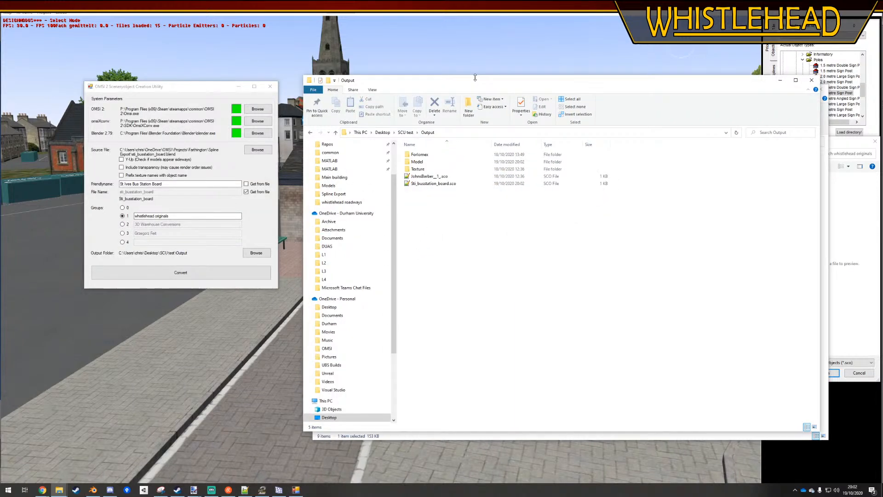
Change the output folder to Farthington\whistlehead originals inside the OMSI 2 Sceneryobjects folder
{"action": "left_click", "coordinate": [269, 256]}
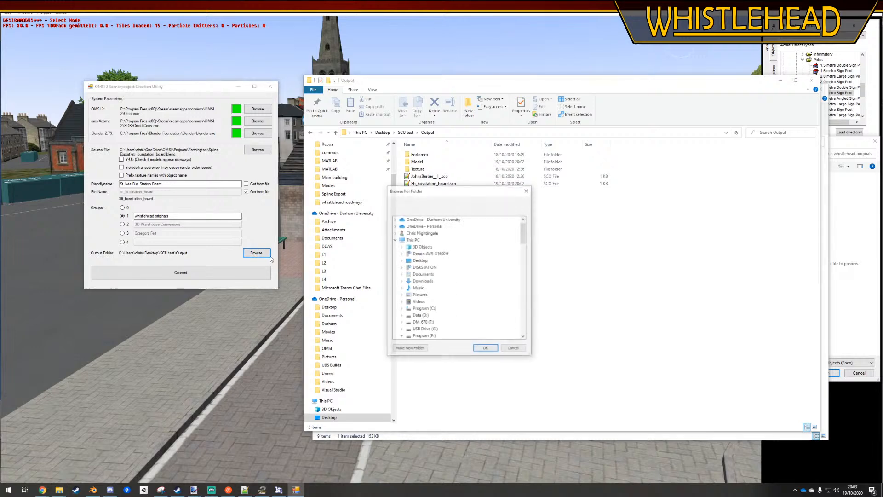
{"action": "left_click_drag", "start_coordinate": [523, 236], "coordinate": [520, 286]}
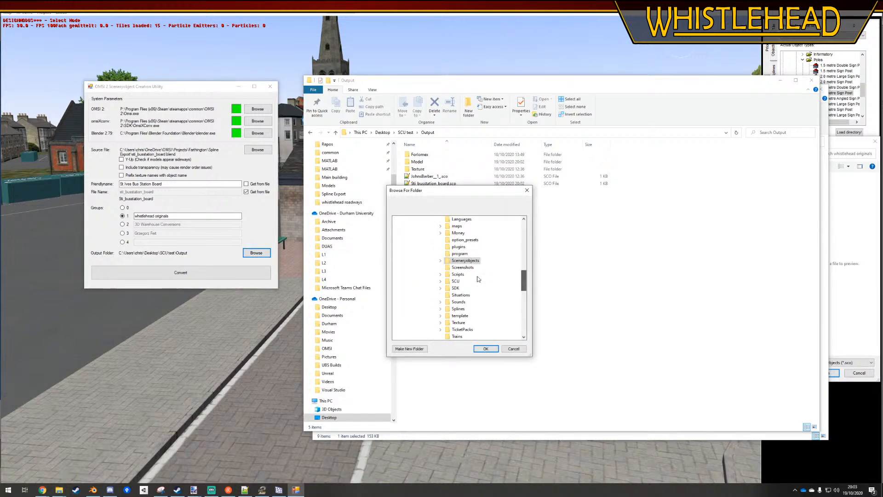
{"action": "left_click", "coordinate": [440, 261]}
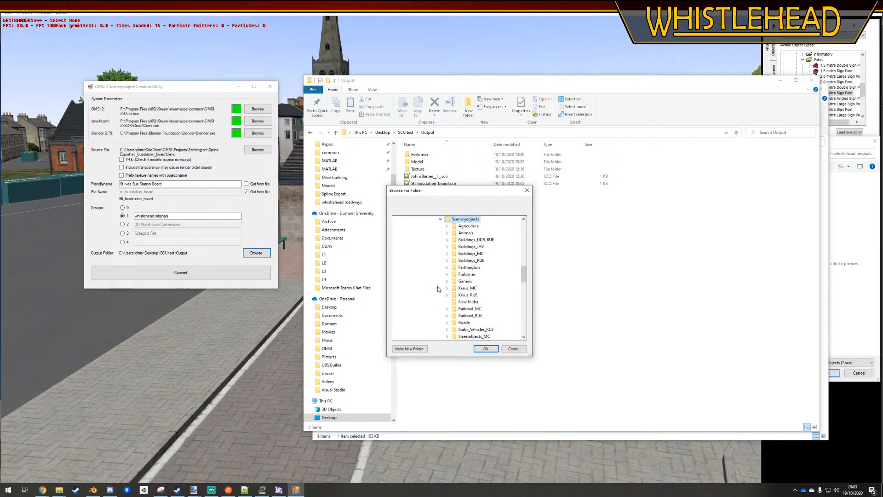
{"action": "scroll", "coordinate": [498, 302], "scroll_direction": "down", "scroll_amount": 3}
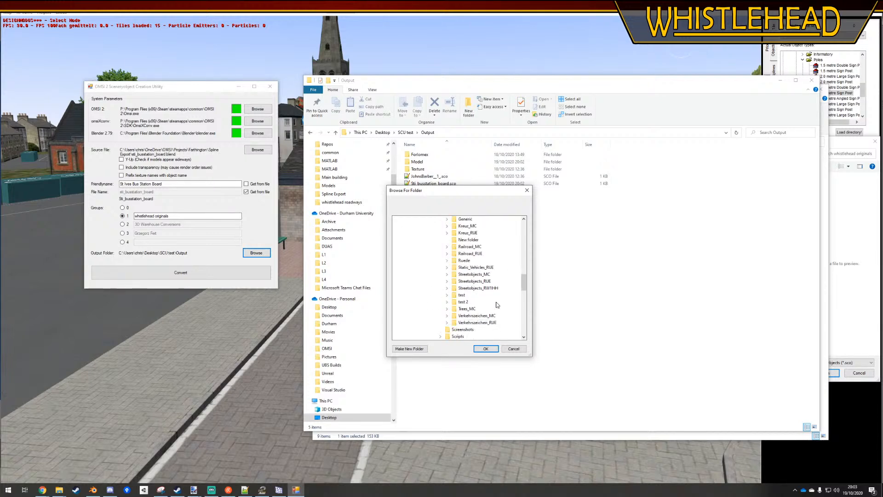
{"action": "scroll", "coordinate": [476, 300], "scroll_direction": "up", "scroll_amount": 1}
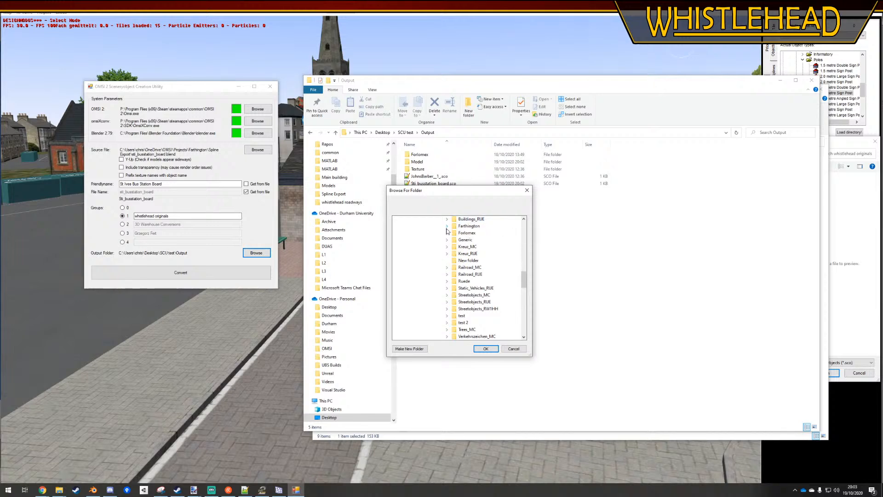
{"action": "double_click", "coordinate": [473, 226]}
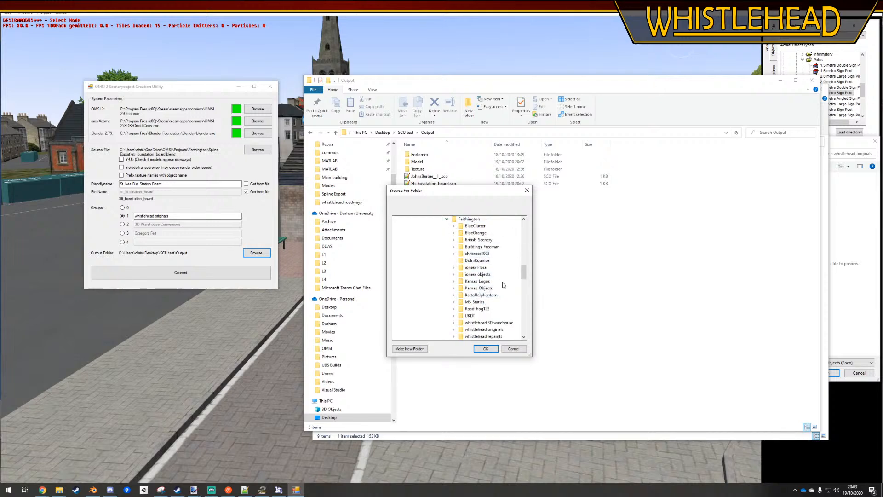
{"action": "left_click", "coordinate": [483, 329]}
{"action": "left_click", "coordinate": [486, 349]}
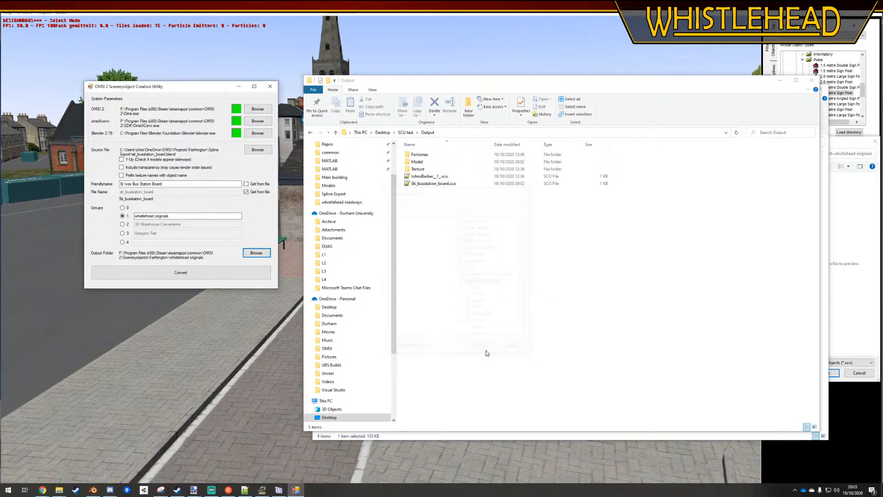
Convert the board into the whistlehead originals folder, confirming the creation of the object file
{"action": "left_click", "coordinate": [221, 274]}
{"action": "left_click", "coordinate": [453, 275]}
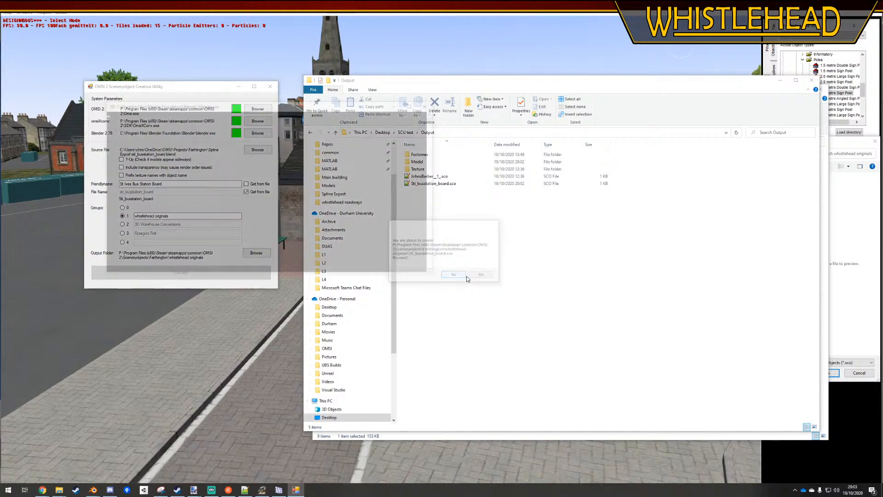
{"action": "left_click", "coordinate": [446, 267]}
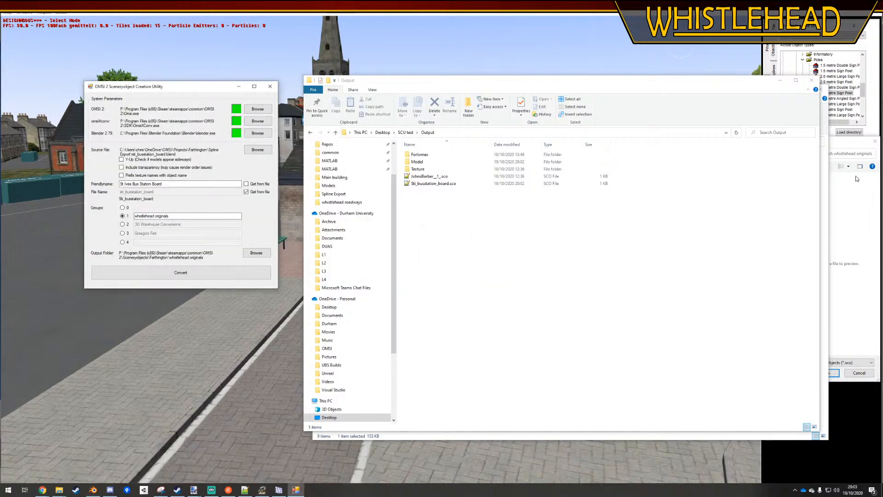
Switch to the OMSI 2 map editor and load Sti_busstation_board.sco from Farthington's whistlehead originals folder as a scenery object
{"action": "left_click", "coordinate": [854, 147]}
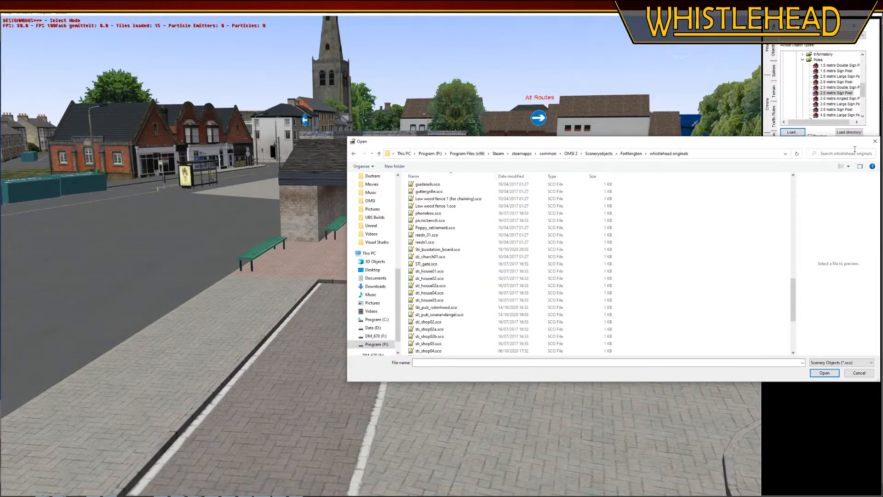
{"action": "left_click", "coordinate": [875, 143]}
{"action": "left_click", "coordinate": [791, 132]}
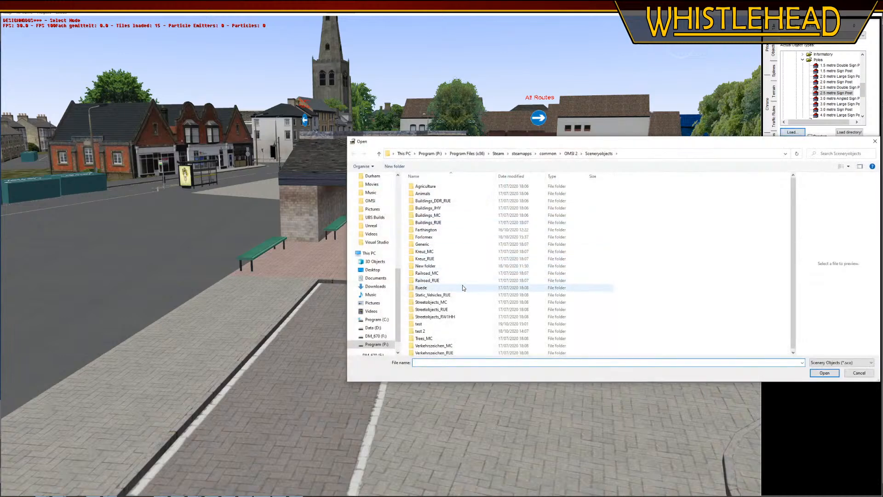
{"action": "double_click", "coordinate": [426, 229]}
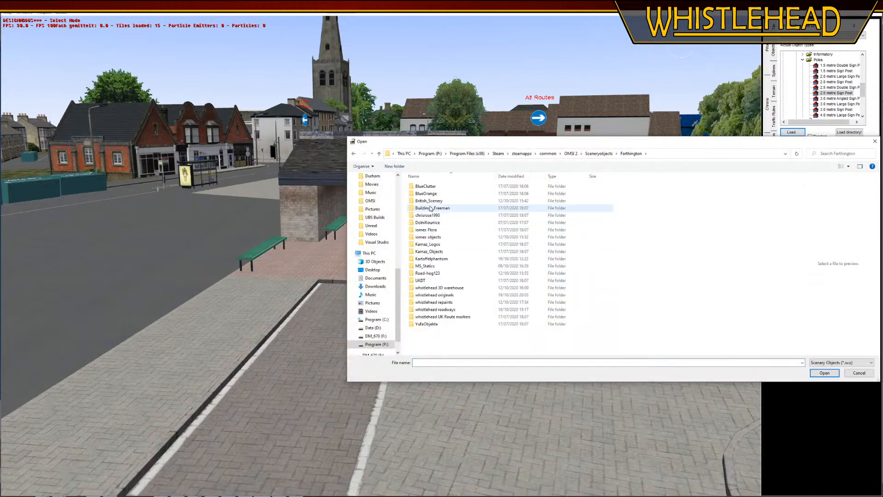
{"action": "left_click", "coordinate": [435, 295]}
{"action": "double_click", "coordinate": [436, 296]}
{"action": "scroll", "coordinate": [466, 288], "scroll_direction": "down", "scroll_amount": 5}
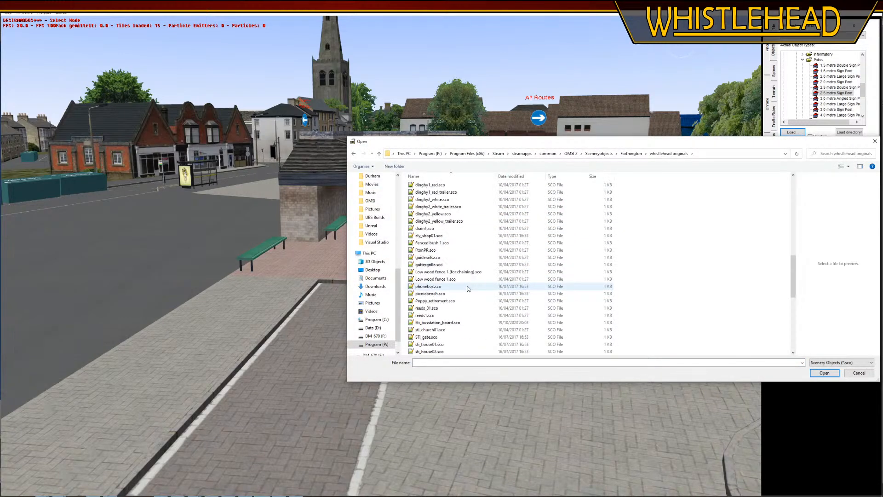
{"action": "double_click", "coordinate": [423, 323]}
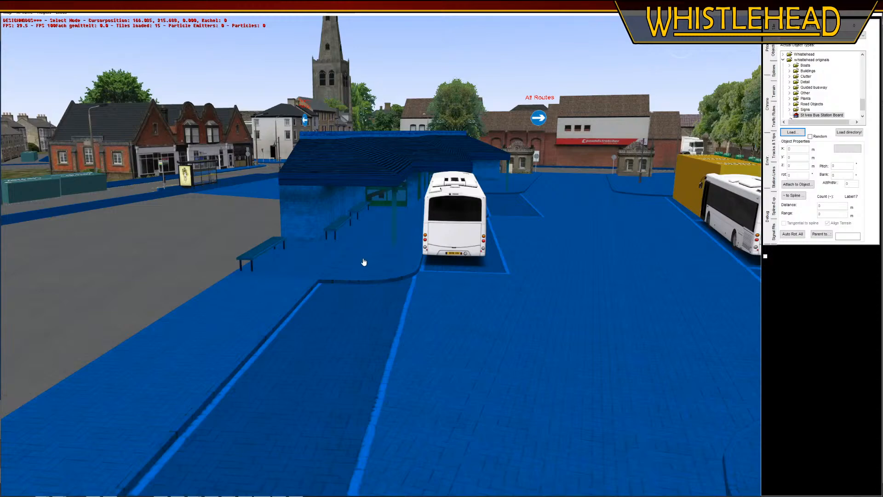
Place the St Ives Bus Station Board on the red paving at the curved kerb behind the bus and rotate it to about 277°
{"action": "left_click", "coordinate": [387, 269]}
{"action": "middle_click_drag", "start_coordinate": [386, 271], "coordinate": [384, 297]}
{"action": "left_click", "coordinate": [373, 318]}
{"action": "key", "text": "r"}
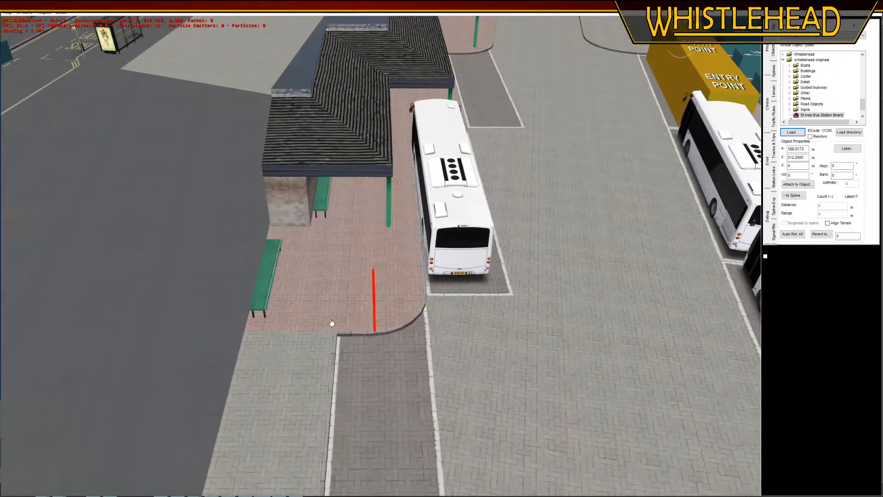
{"action": "left_click", "coordinate": [376, 389]}
Select the St Ives Bus Station Board on the red paving and set its height (Z) to 0.15 m
{"action": "left_click", "coordinate": [150, 236]}
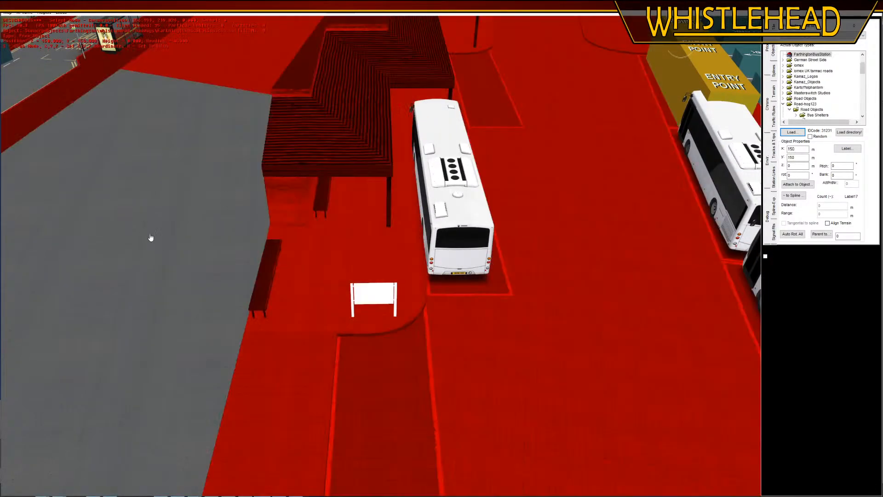
{"action": "scroll", "coordinate": [396, 322], "scroll_direction": "up", "scroll_amount": 5}
{"action": "left_click", "coordinate": [276, 203]}
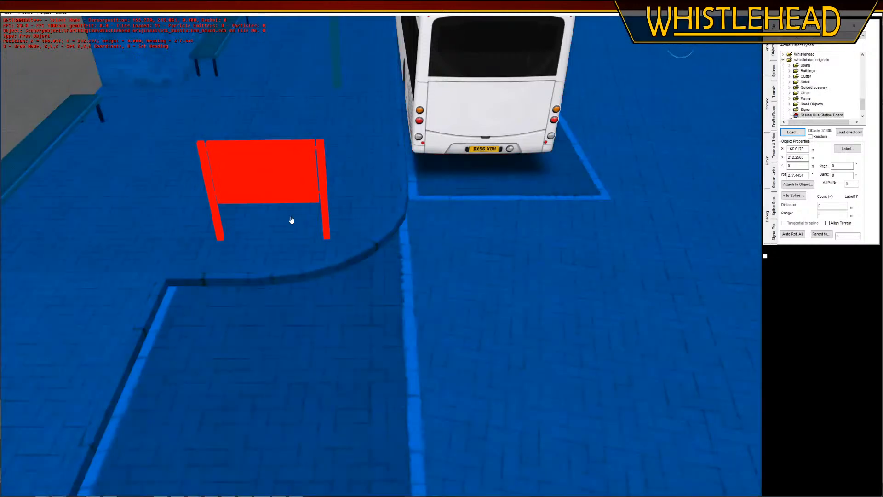
{"action": "left_click_drag", "start_coordinate": [361, 287], "coordinate": [385, 298]}
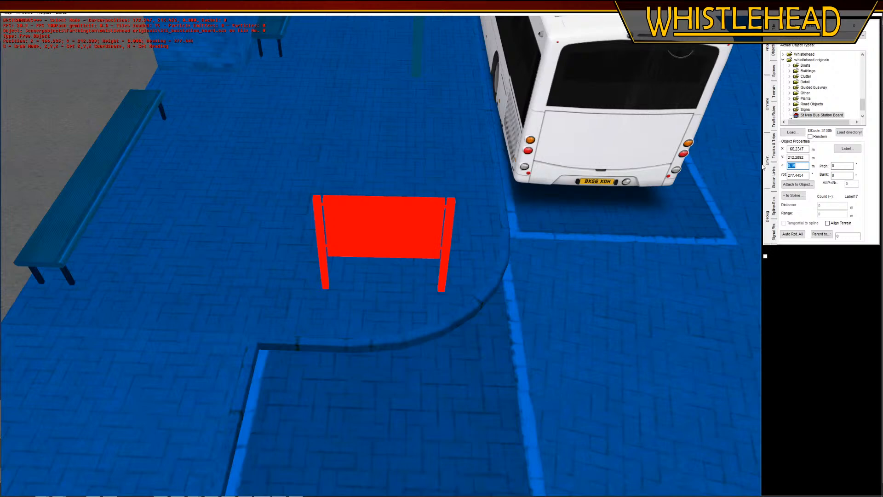
{"action": "key", "text": "Return"}
Turn the board about half a turn to face the opposite way and shift it slightly on the paving near the curved kerb
{"action": "key", "text": "r"}
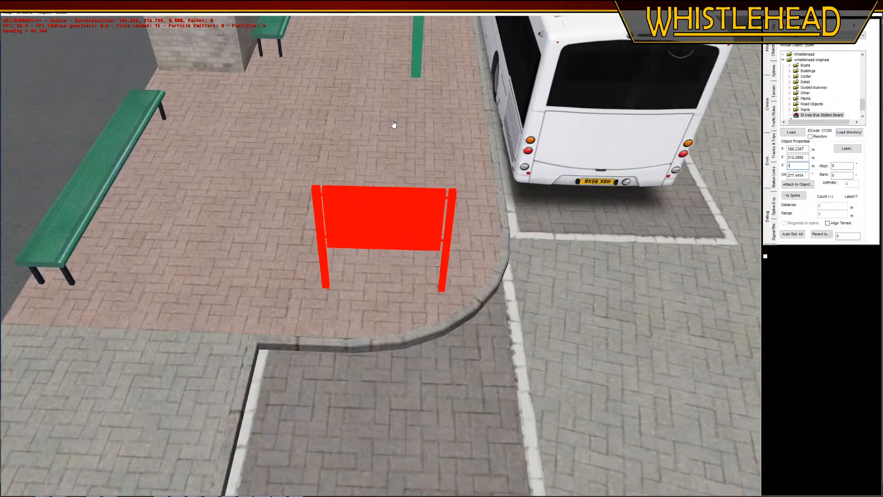
{"action": "left_click", "coordinate": [394, 290]}
{"action": "key", "text": "g"}
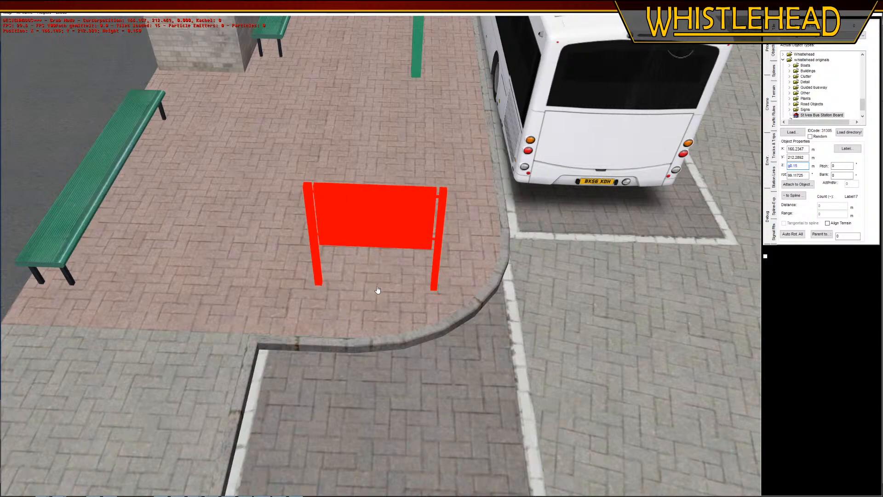
{"action": "left_click", "coordinate": [378, 290]}
Try fixed headings of 180° and 280° for the board
{"action": "left_click", "coordinate": [72, 118]}
{"action": "right_click_drag", "start_coordinate": [158, 226], "coordinate": [311, 189]}
{"action": "middle_click_drag", "start_coordinate": [310, 189], "coordinate": [314, 244]}
{"action": "left_click", "coordinate": [370, 217]}
{"action": "middle_click_drag", "start_coordinate": [388, 246], "coordinate": [394, 267]}
{"action": "right_click_drag", "start_coordinate": [404, 287], "coordinate": [411, 333]}
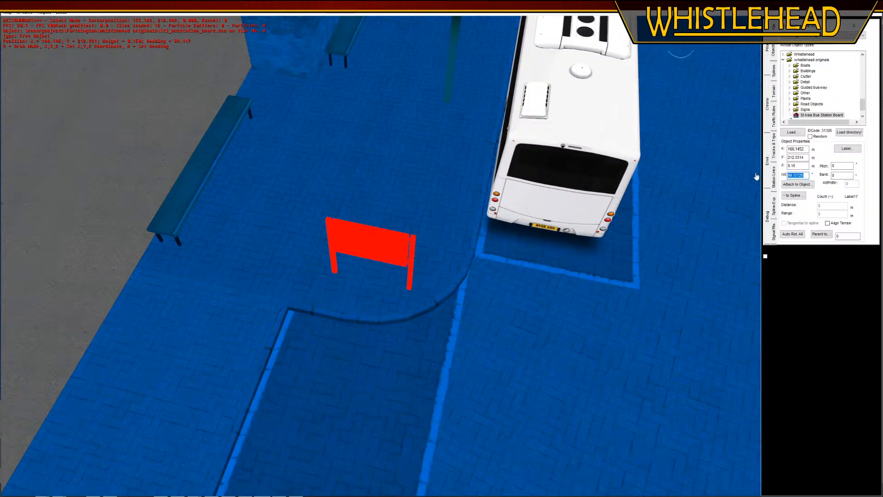
{"action": "type", "text": "180"}
{"action": "key", "text": "Return"}
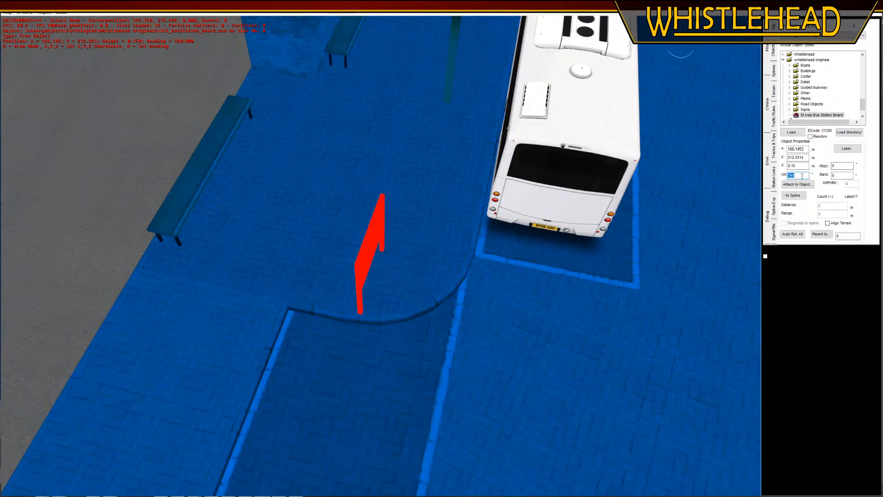
{"action": "key", "text": "Return"}
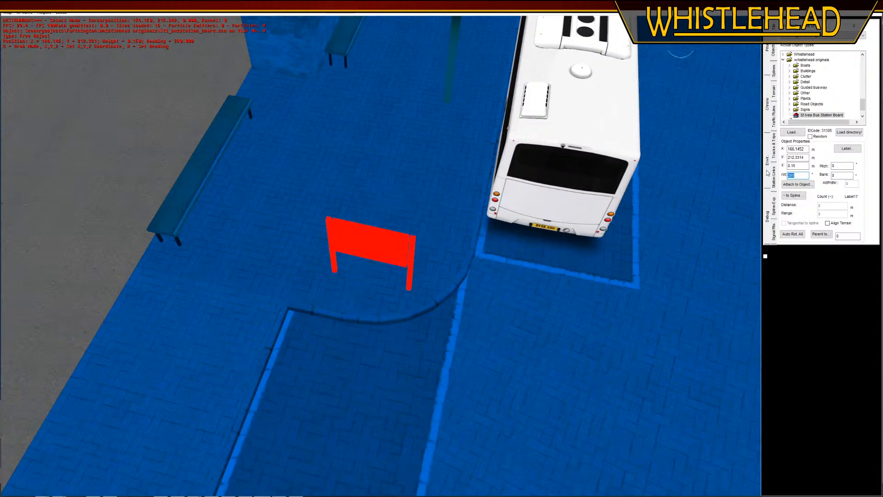
Rotate the board freehand until it stands across the paving behind the bus, and deselect it
{"action": "key", "text": "r"}
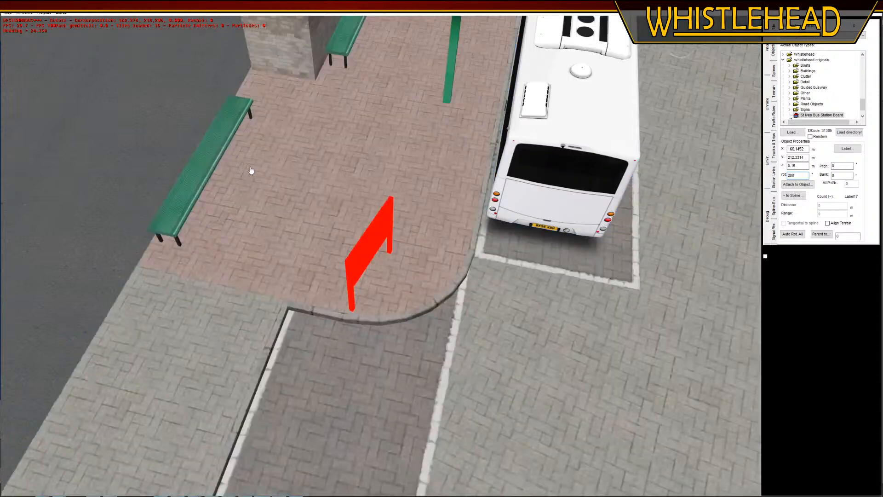
{"action": "left_click", "coordinate": [251, 137]}
{"action": "left_click", "coordinate": [89, 112]}
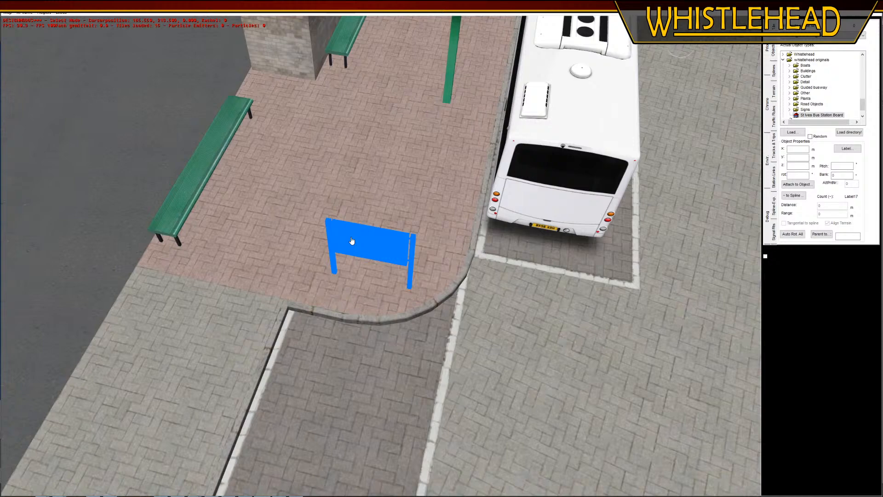
{"action": "left_click", "coordinate": [352, 242]}
{"action": "key", "text": "r"}
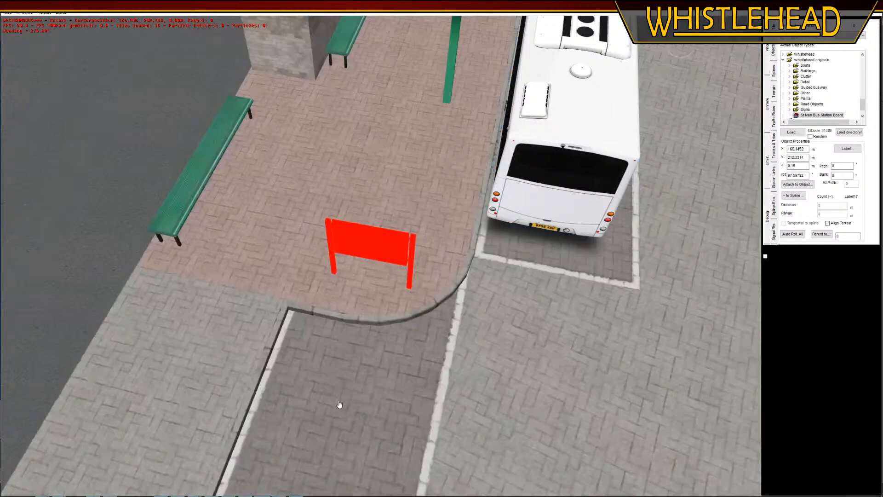
{"action": "left_click", "coordinate": [339, 407]}
{"action": "left_click", "coordinate": [30, 139]}
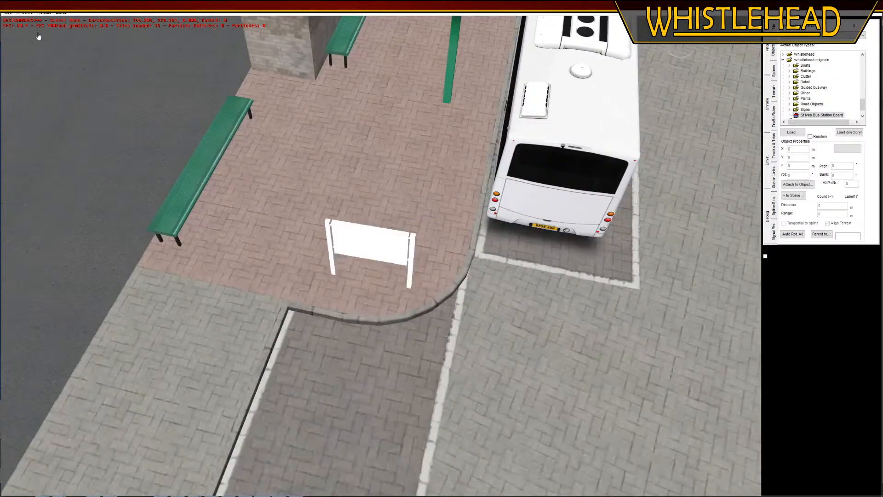
{"action": "left_click", "coordinate": [8, 13]}
{"action": "left_click", "coordinate": [17, 27]}
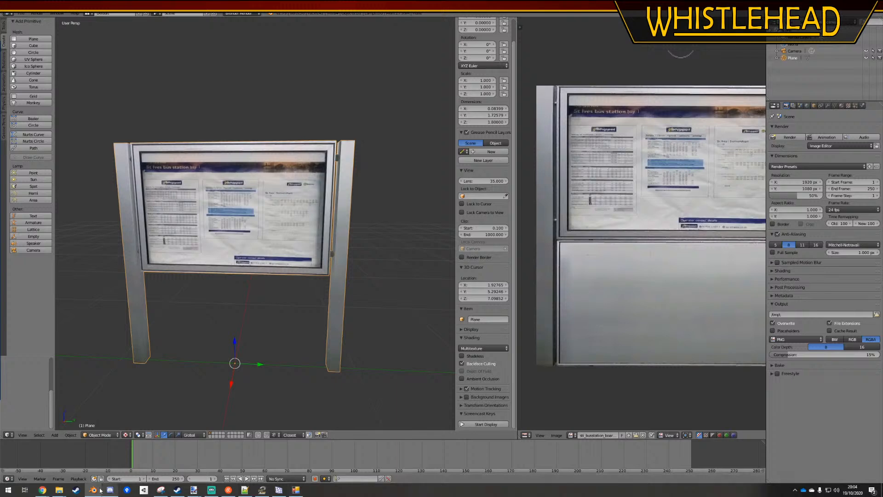
Switch to Blender and set the board material's diffuse intensity to 1.000 and its specular intensity to 0.248
{"action": "left_click", "coordinate": [840, 105]}
{"action": "left_click_drag", "start_coordinate": [811, 243], "coordinate": [823, 244]}
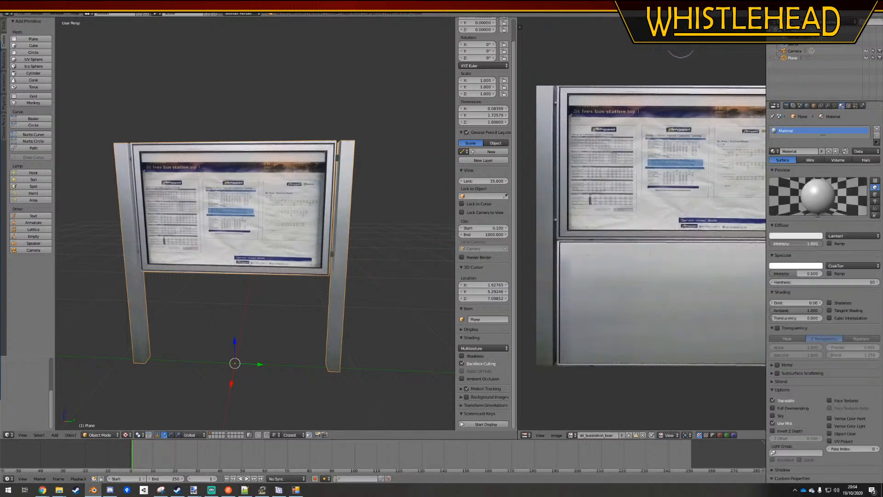
{"action": "left_click_drag", "start_coordinate": [802, 273], "coordinate": [792, 273]}
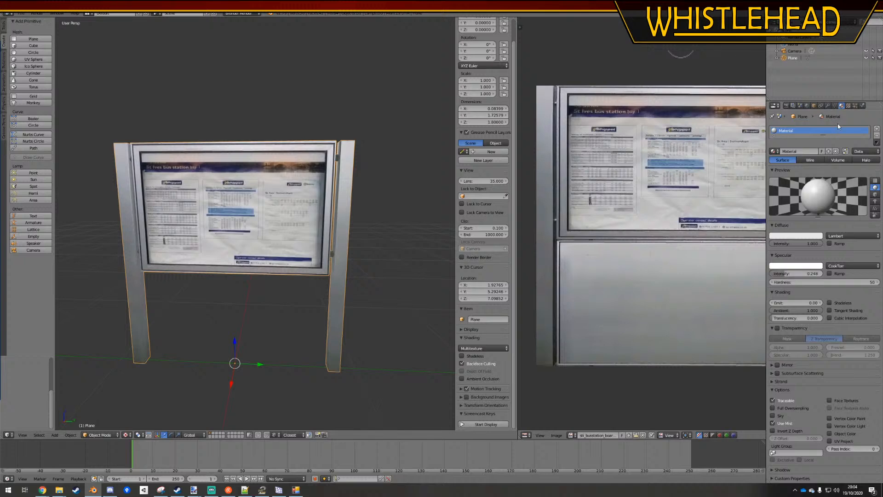
Assign the existing image sti_busstation_board.dds to the board material's texture and save the file
{"action": "left_click", "coordinate": [848, 105]}
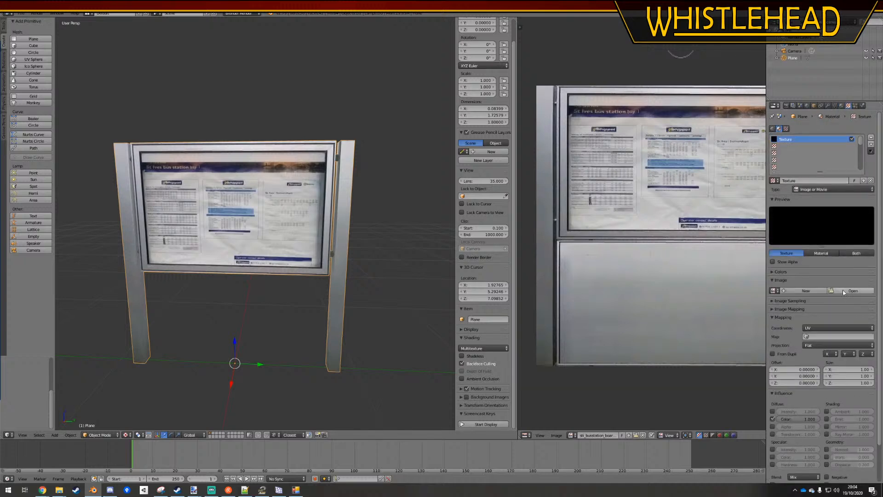
{"action": "left_click", "coordinate": [852, 291]}
{"action": "key", "text": "Escape"}
{"action": "left_click", "coordinate": [774, 291]}
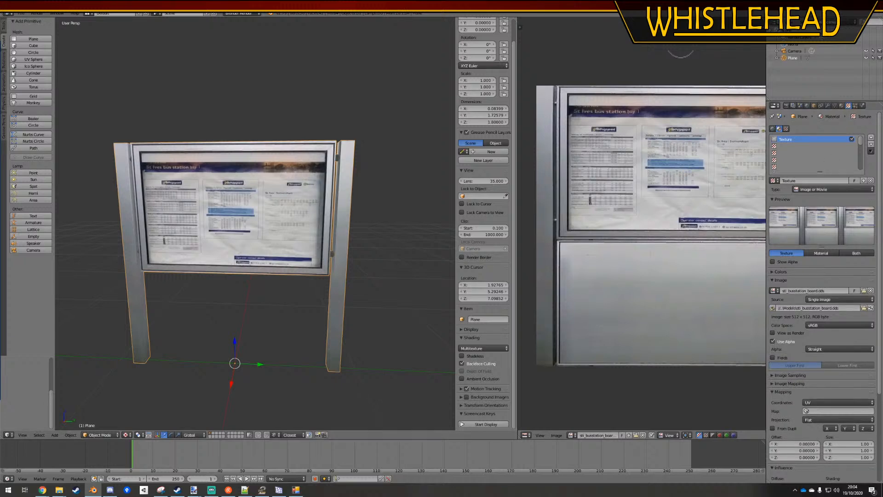
{"action": "left_click", "coordinate": [20, 13]}
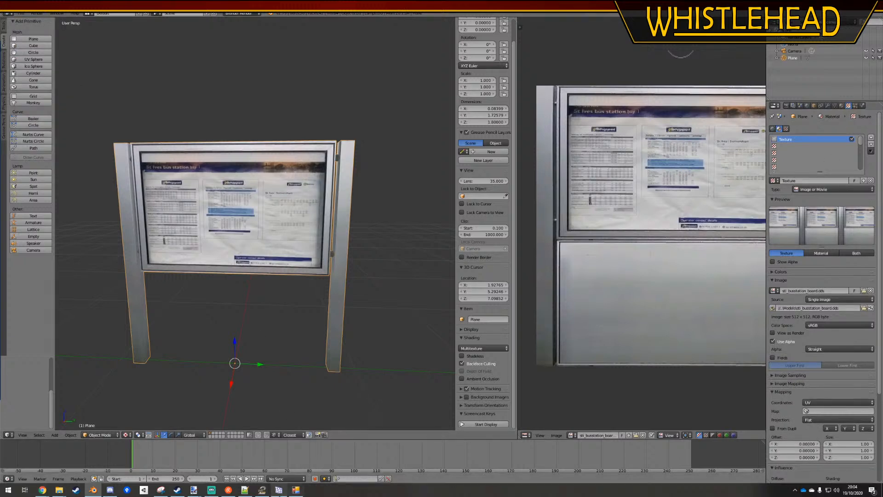
Convert the board again with the OMSI 2 scenery object utility, confirming the creation of Sti_busstation_board.sco
{"action": "left_click", "coordinate": [243, 271]}
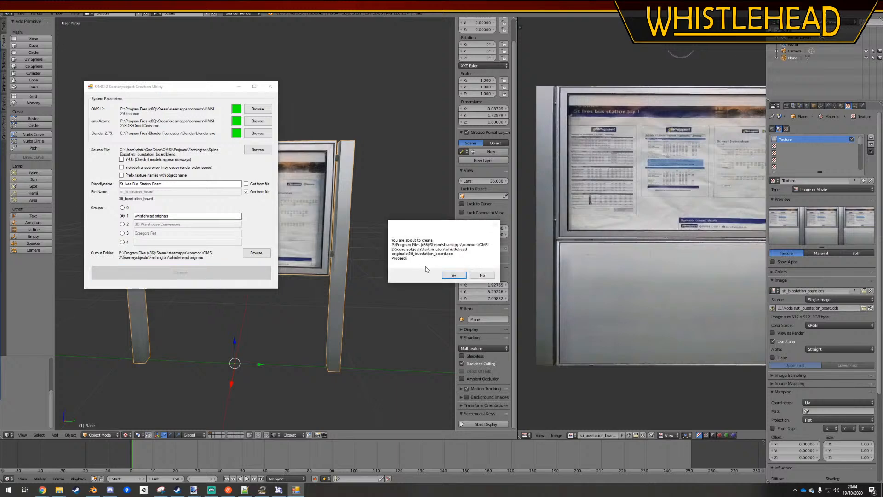
{"action": "left_click", "coordinate": [454, 276]}
{"action": "left_click", "coordinate": [166, 142]}
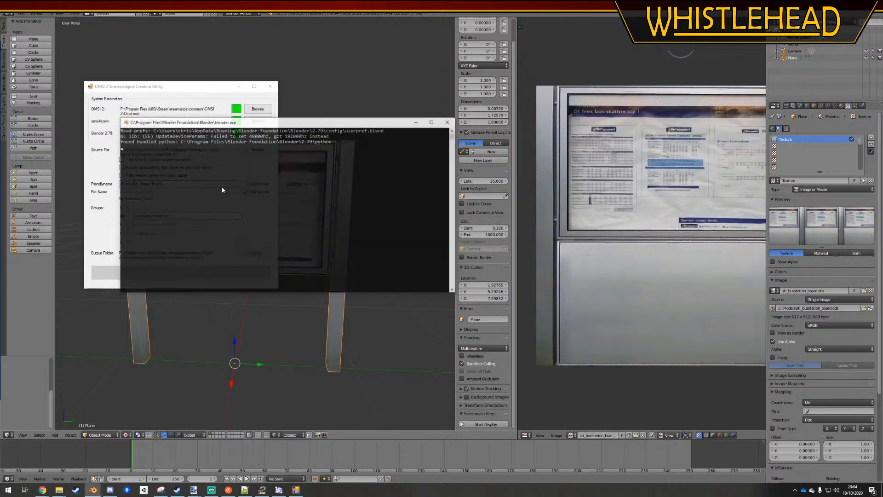
{"action": "left_click", "coordinate": [445, 266]}
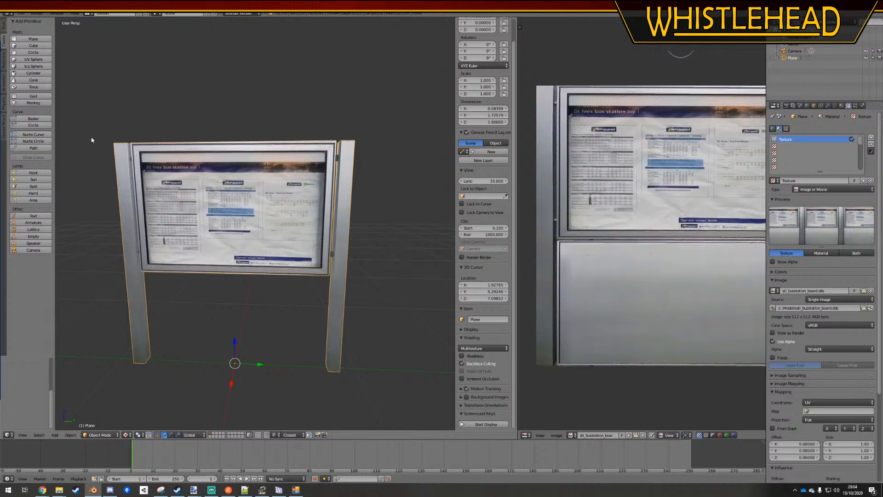
Reload the start-up file in Blender and set the viewport shading's material mode to GLSL
{"action": "left_click", "coordinate": [21, 13]}
{"action": "left_click", "coordinate": [26, 23]}
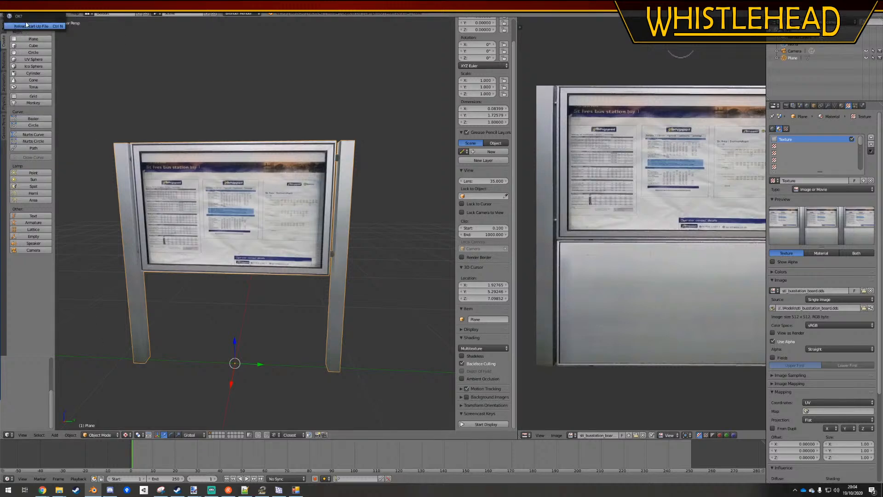
{"action": "left_click", "coordinate": [28, 25]}
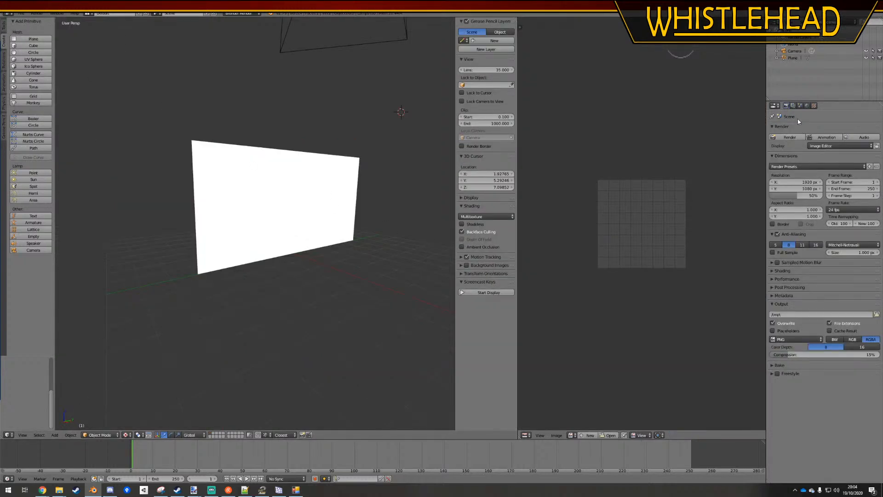
{"action": "left_click", "coordinate": [465, 198]}
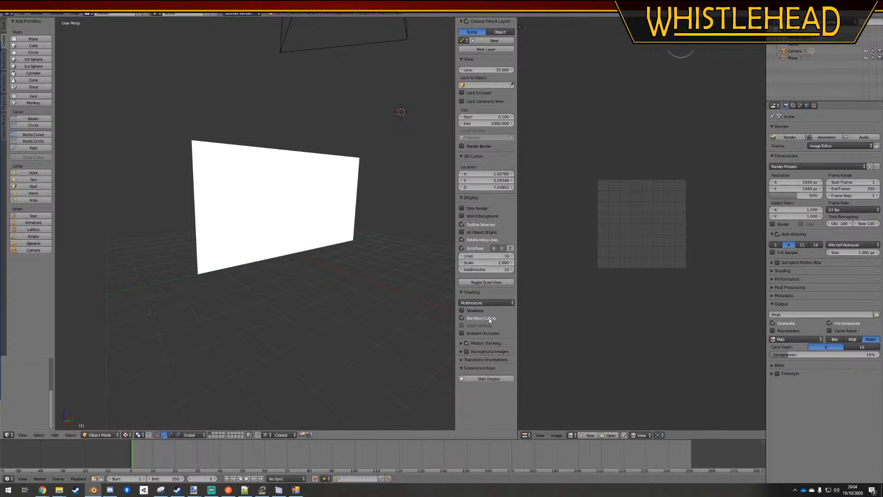
{"action": "left_click", "coordinate": [483, 302]}
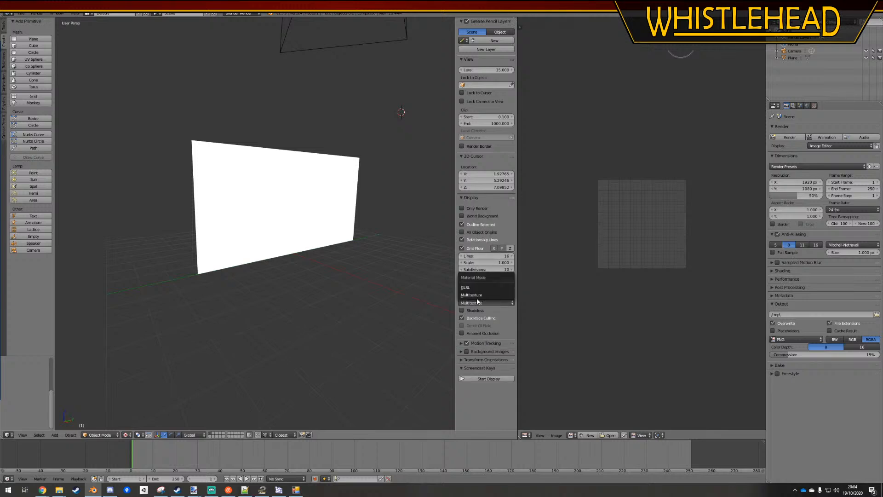
{"action": "left_click", "coordinate": [467, 287]}
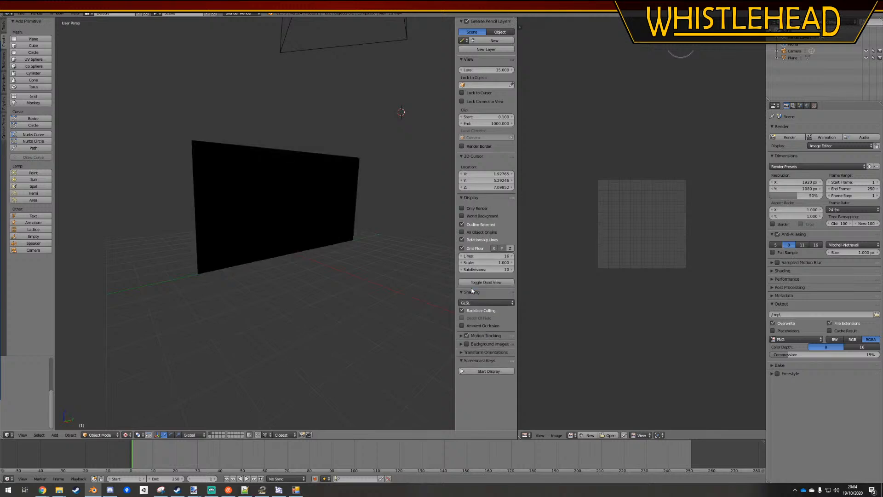
Enable Environment Lighting in the world settings and expand its options
{"action": "left_click", "coordinate": [806, 106]}
{"action": "left_click", "coordinate": [797, 259]}
{"action": "left_click", "coordinate": [777, 259]}
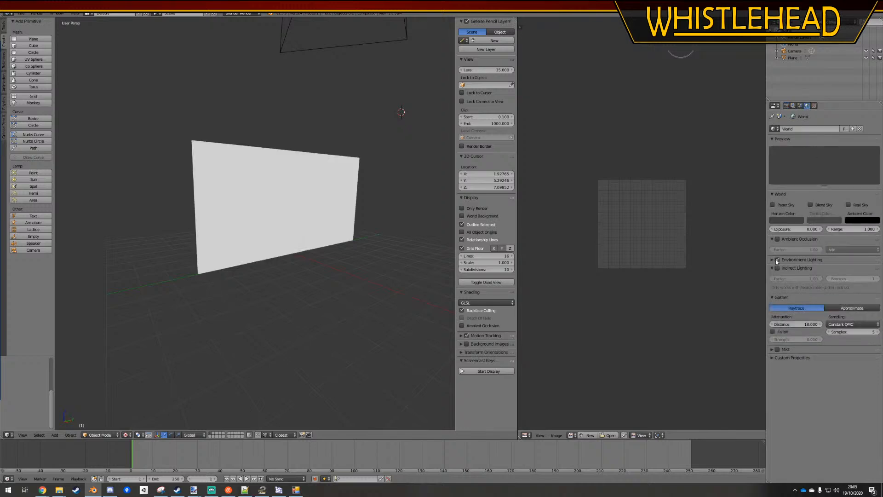
{"action": "left_click", "coordinate": [777, 260]}
{"action": "left_click", "coordinate": [777, 260]}
{"action": "left_click", "coordinate": [773, 260]}
Save the current GLSL and lighting setup as Blender's start-up file
{"action": "middle_click_drag", "start_coordinate": [259, 233], "coordinate": [256, 237]}
{"action": "key", "text": "ctrl+s"}
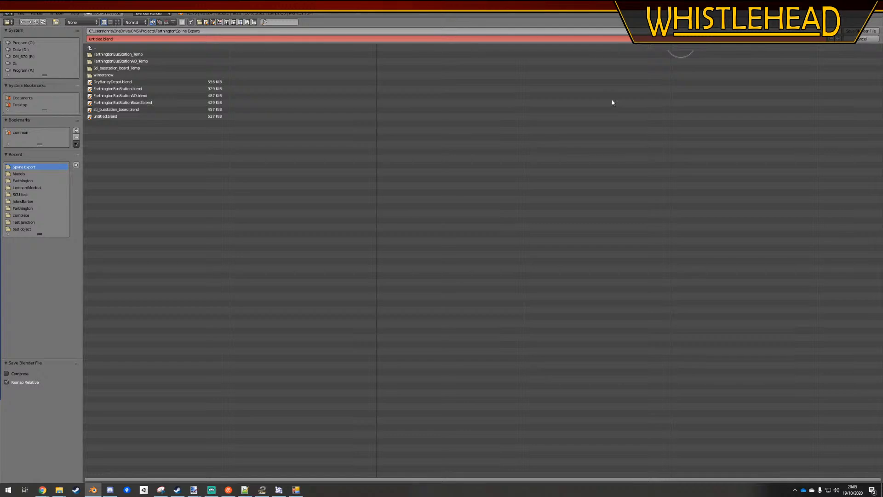
{"action": "key", "text": "Escape"}
{"action": "key", "text": "ctrl+u"}
{"action": "left_click", "coordinate": [405, 163]}
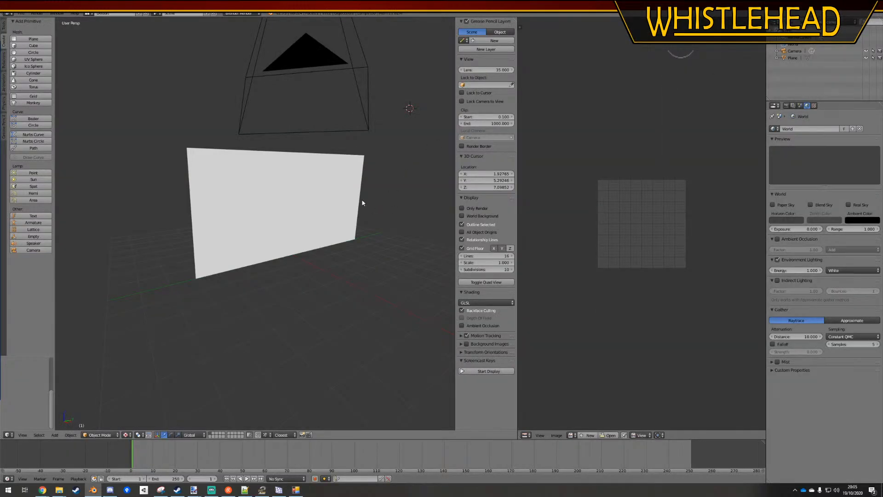
Reopen the recent file sti_busstation_board.blend and view the board from its other side
{"action": "left_click", "coordinate": [22, 13]}
{"action": "mouse_move", "coordinate": [46, 35]}
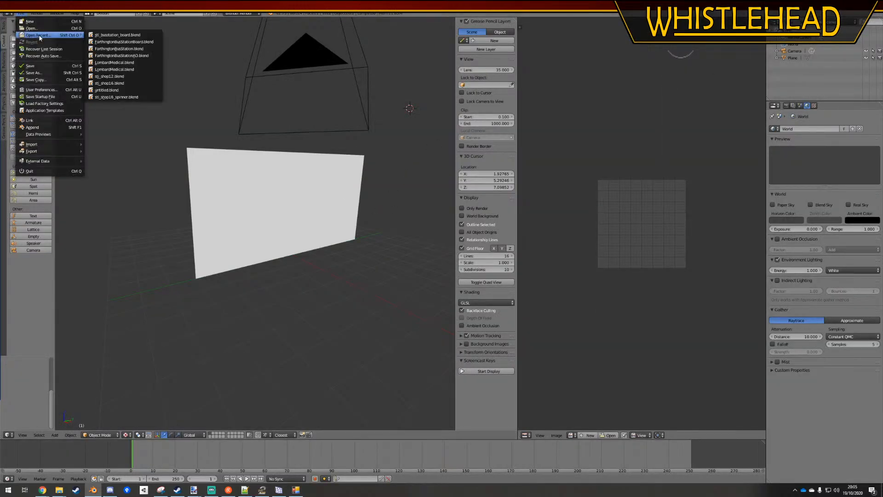
{"action": "left_click", "coordinate": [117, 37]}
{"action": "middle_click_drag", "start_coordinate": [230, 138], "coordinate": [256, 219]}
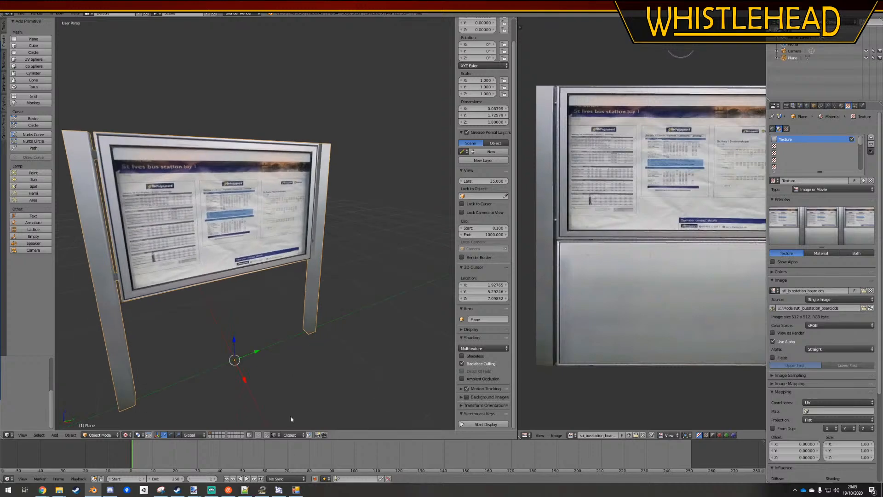
Check the board in the map editor, switch to Steam and launch OMSI 2 again
{"action": "left_click", "coordinate": [261, 490]}
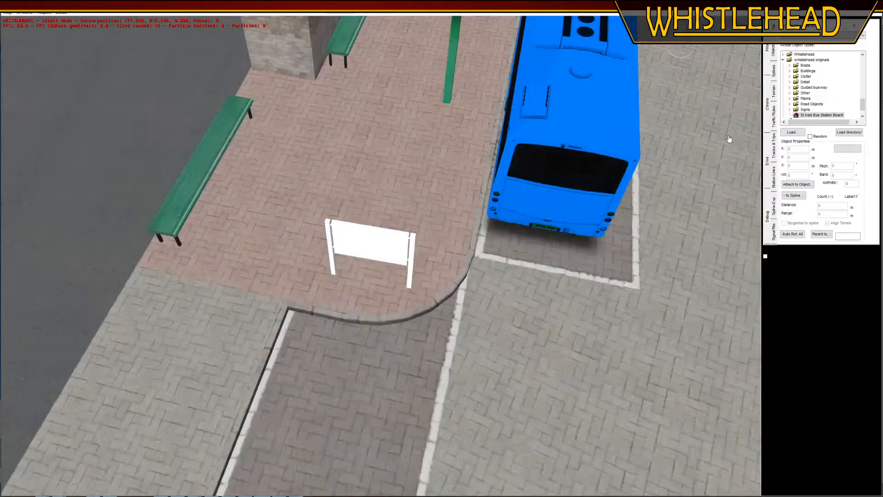
{"action": "key", "text": "alt+Tab"}
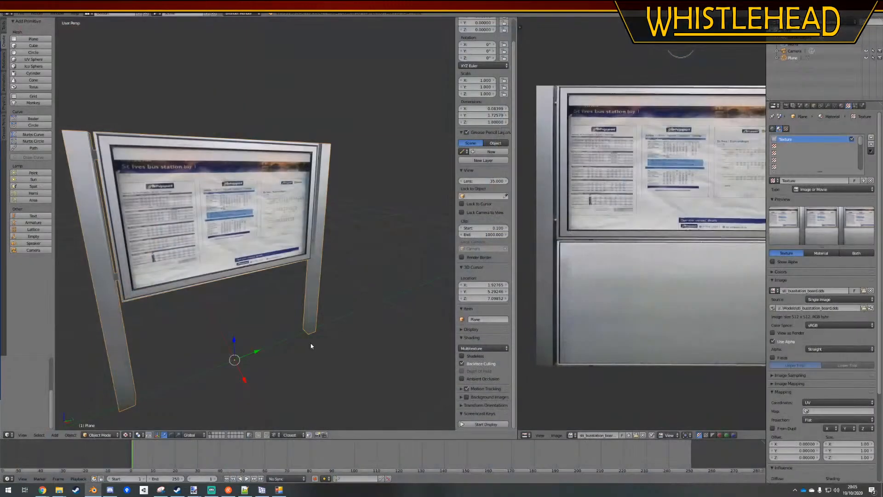
{"action": "left_click", "coordinate": [179, 485]}
{"action": "left_click", "coordinate": [134, 148]}
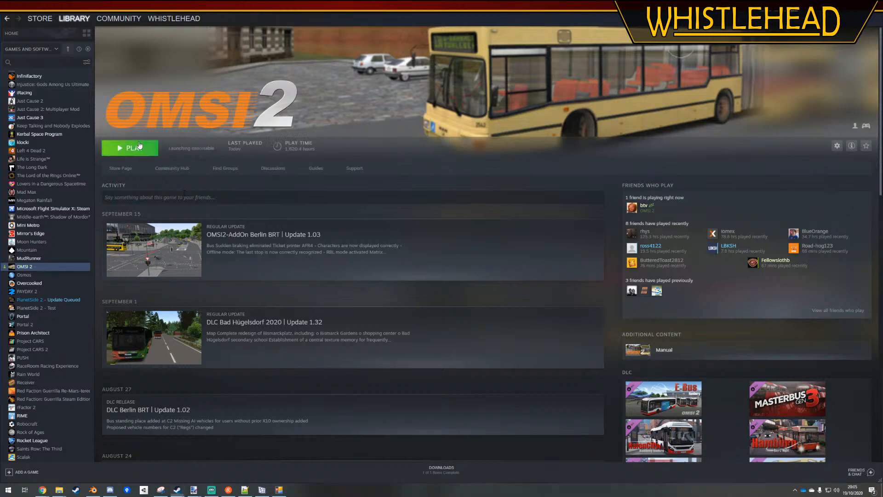
{"action": "left_click", "coordinate": [133, 149]}
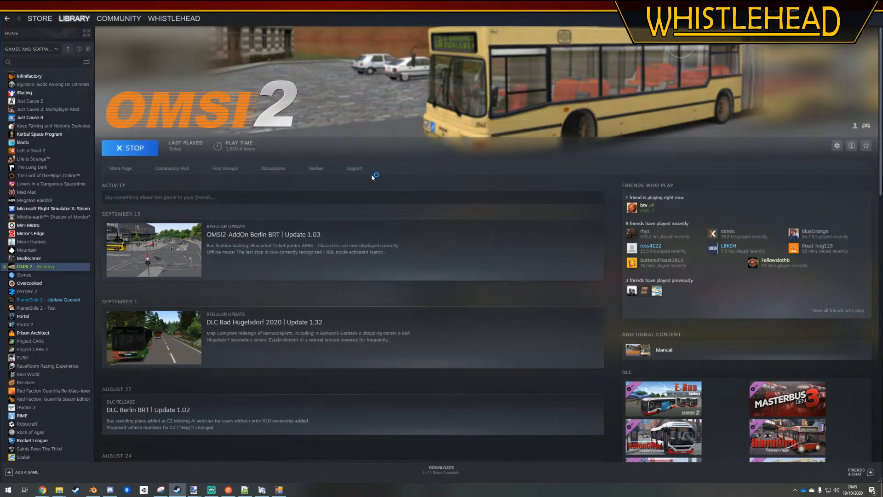
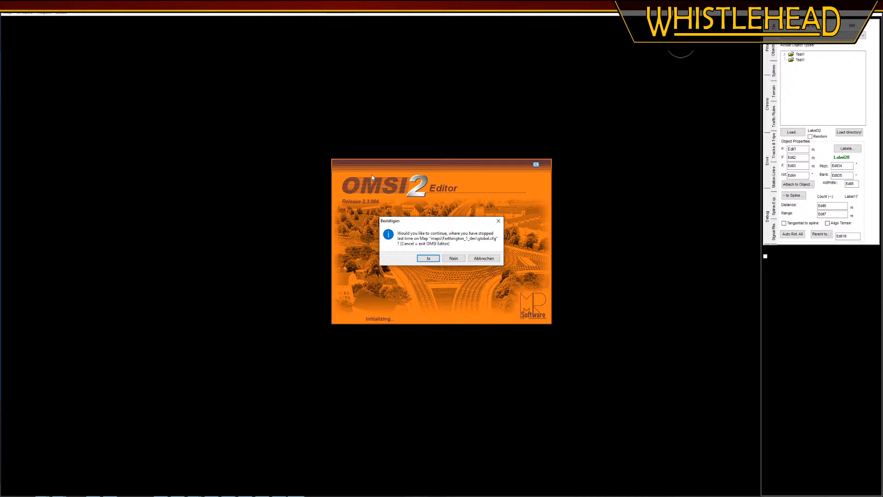
Continue with the last edited Farthington map and place a copy of the noticeboard on the paving at the next bay
{"action": "key", "text": "Return"}
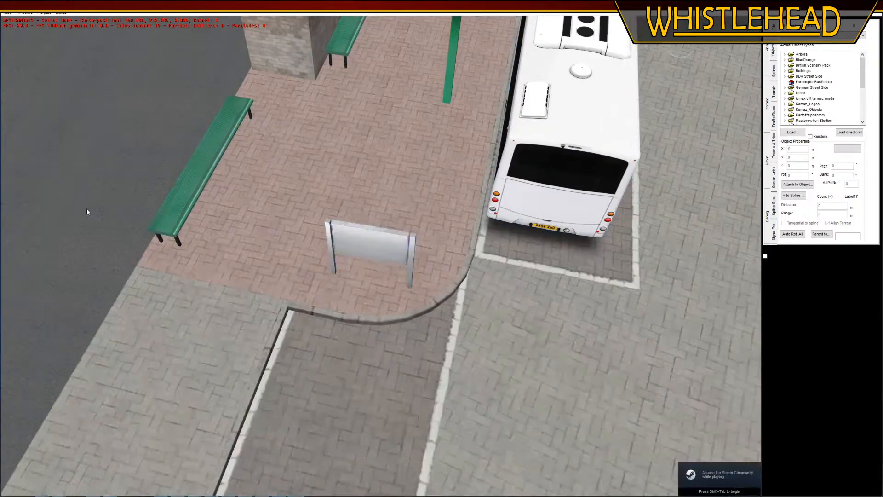
{"action": "middle_click_drag", "start_coordinate": [87, 209], "coordinate": [59, 187]}
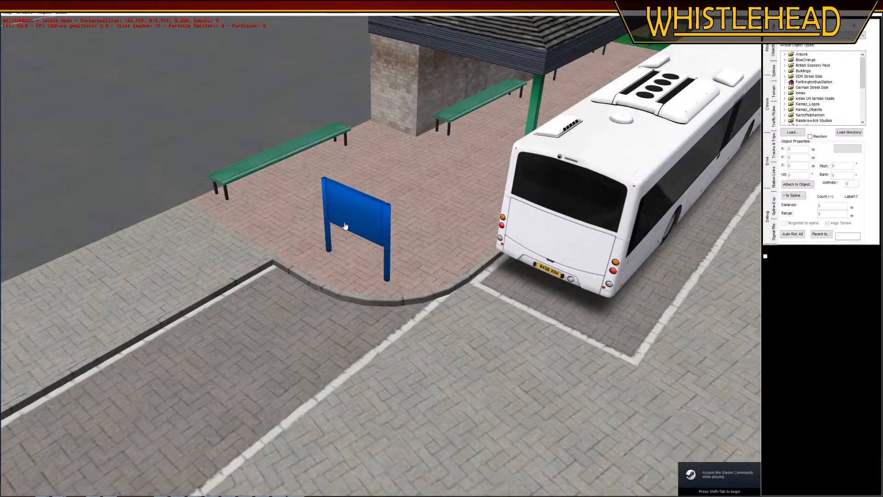
{"action": "left_click", "coordinate": [357, 211]}
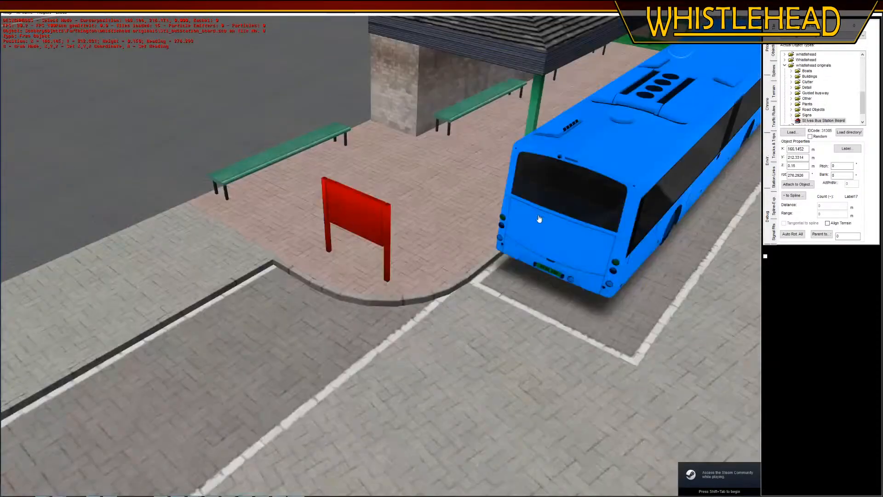
{"action": "key", "text": "d"}
{"action": "middle_click_drag", "start_coordinate": [623, 184], "coordinate": [392, 247]}
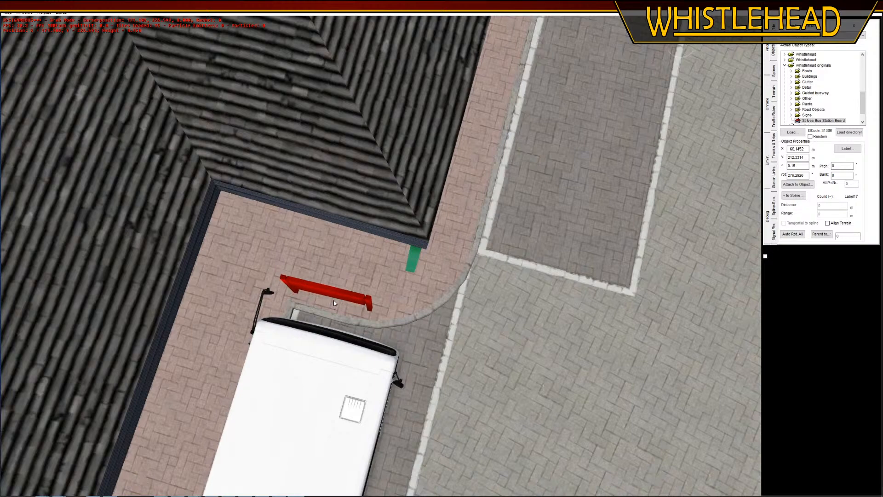
{"action": "left_click", "coordinate": [335, 296]}
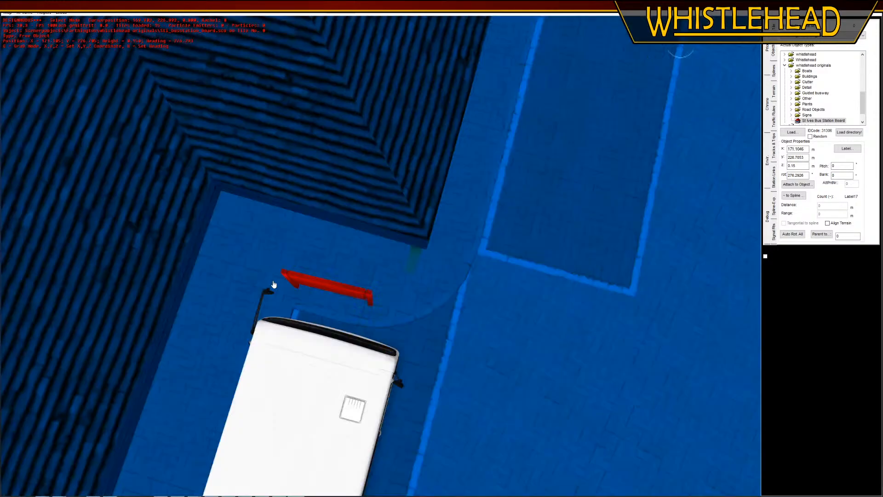
Rotate the copied noticeboard to 277.9595° so it lines up with the end of the bay
{"action": "middle_click_drag", "start_coordinate": [272, 285], "coordinate": [275, 287]}
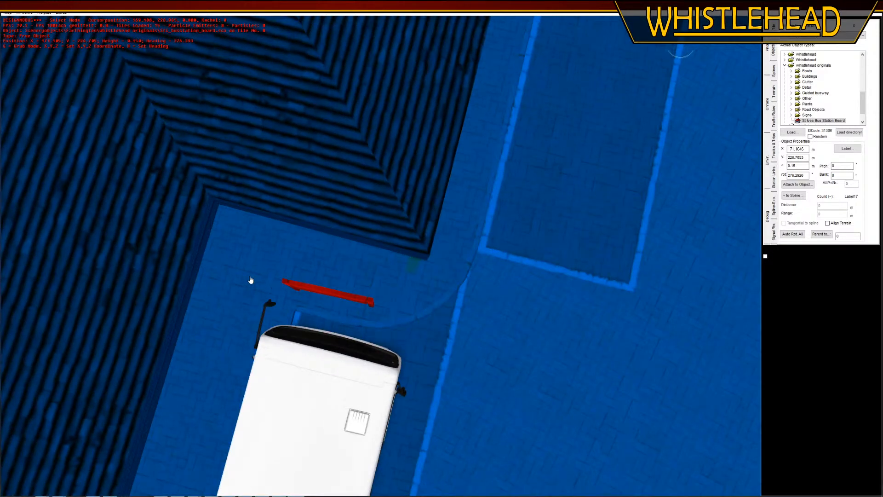
{"action": "key", "text": "r"}
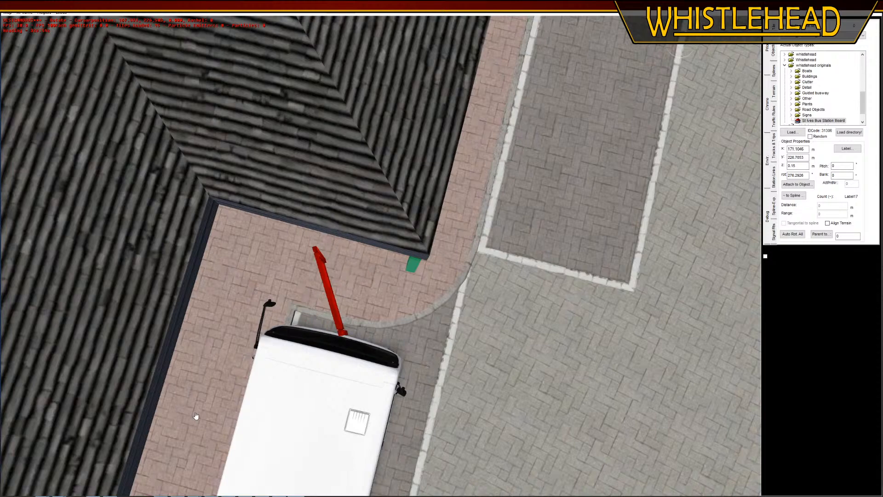
{"action": "left_click", "coordinate": [297, 443]}
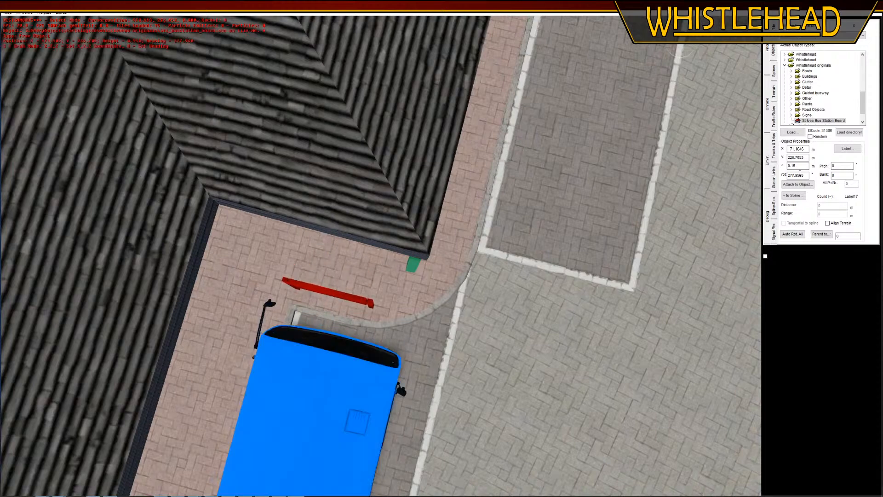
Apply the copied board's rotation of 277.9595° to the original noticeboard behind the other bus
{"action": "key", "text": "Down"}
{"action": "key", "text": "Left"}
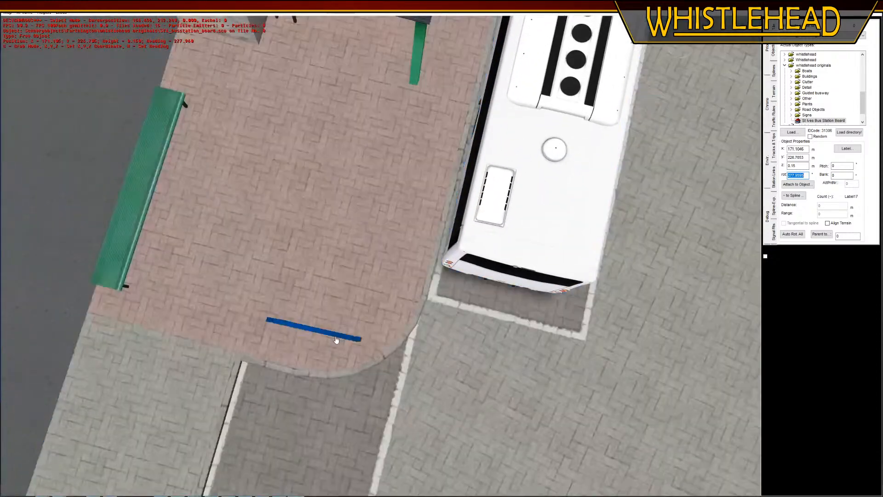
{"action": "left_click", "coordinate": [335, 338]}
{"action": "key", "text": "ctrl+a"}
{"action": "type", "text": "277.9595"}
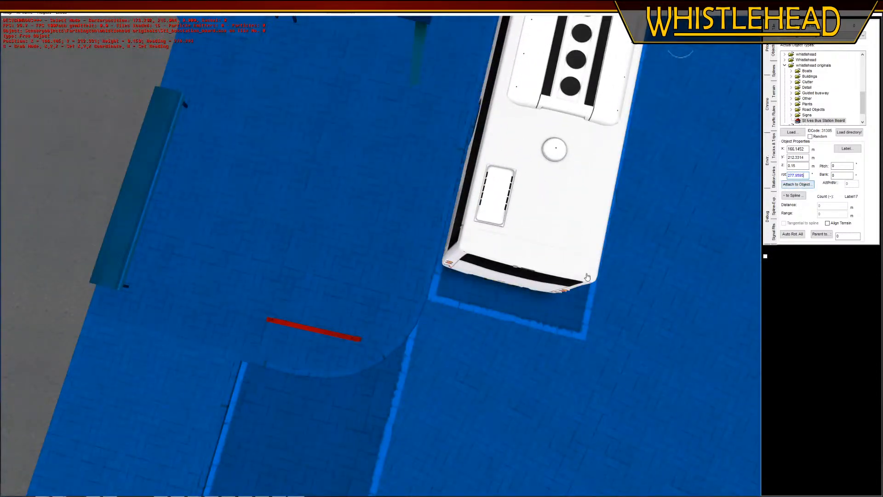
{"action": "key", "text": "Return"}
Move the original noticeboard to X 165.5416, Y 212.0434, centred closer to the end of its bay
{"action": "right_click_drag", "start_coordinate": [262, 380], "coordinate": [349, 313]}
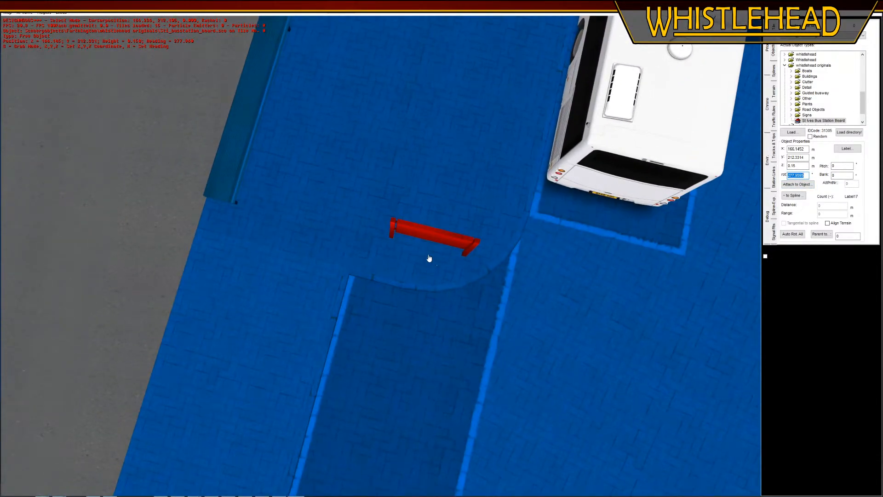
{"action": "key", "text": "g"}
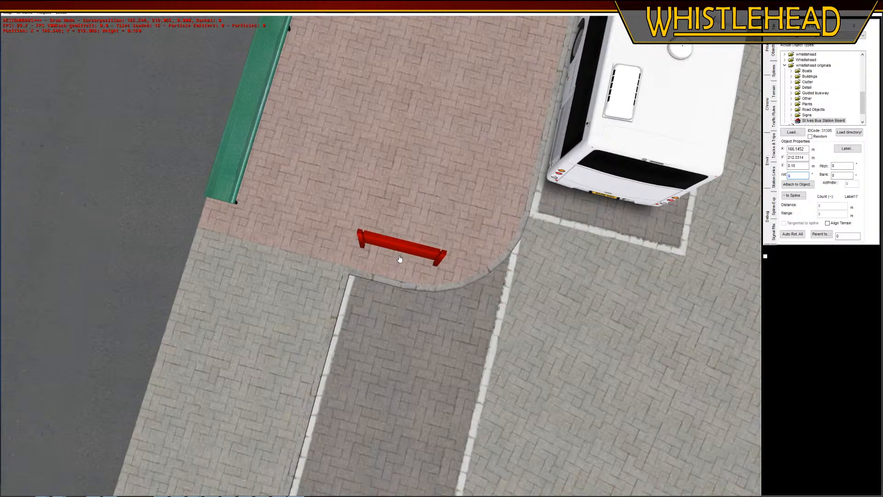
{"action": "left_click", "coordinate": [399, 258]}
Place another copy of the noticeboard on the paving at the head of the empty bay by the station roof
{"action": "key", "text": "Up"}
{"action": "key", "text": "Right"}
{"action": "right_click_drag", "start_coordinate": [431, 116], "coordinate": [381, 208]}
{"action": "key", "text": "Down"}
{"action": "key", "text": "Left"}
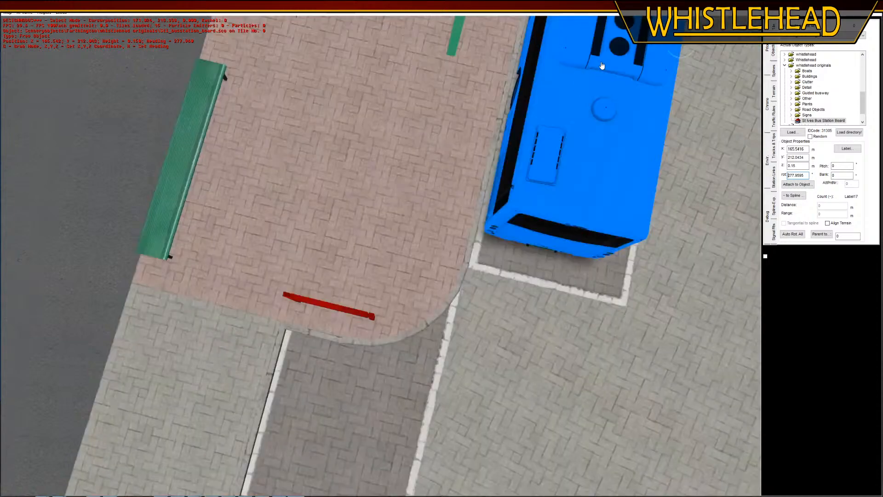
{"action": "right_click_drag", "start_coordinate": [602, 66], "coordinate": [380, 249]}
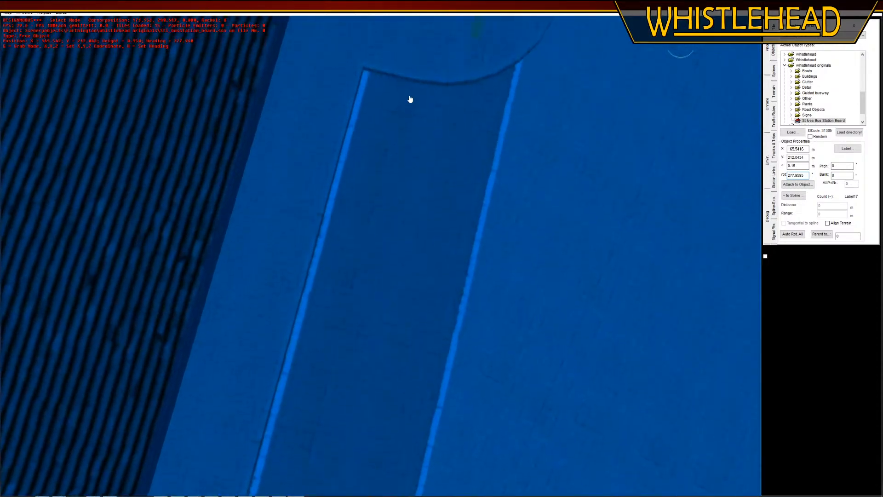
{"action": "right_click_drag", "start_coordinate": [410, 99], "coordinate": [384, 234]}
{"action": "key", "text": "n"}
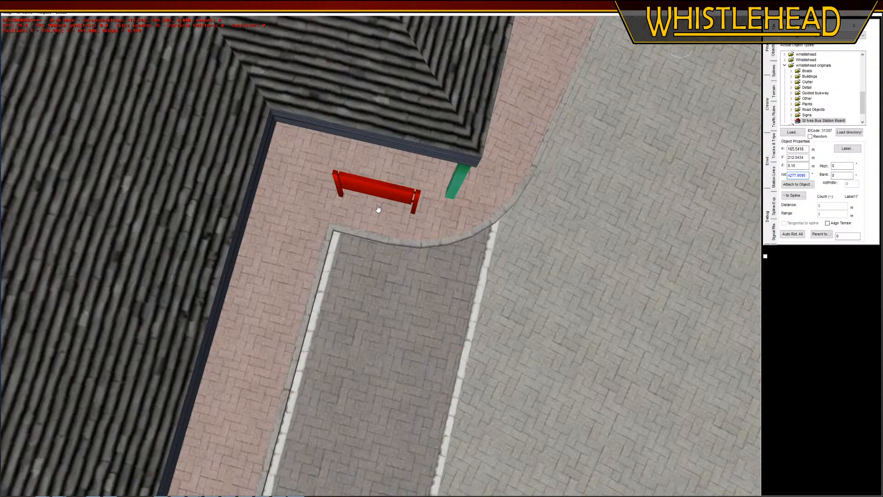
{"action": "left_click", "coordinate": [378, 210]}
{"action": "scroll", "coordinate": [434, 310], "scroll_direction": "down", "scroll_amount": 6}
{"action": "scroll", "coordinate": [360, 157], "scroll_direction": "down", "scroll_amount": 2}
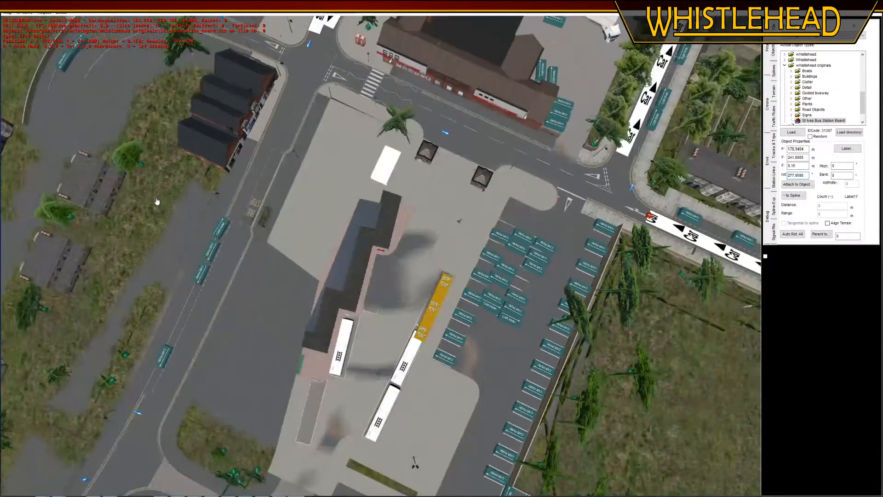
Deselect the board and examine the poster side of the placed noticeboards and their positions beside the bays
{"action": "left_click", "coordinate": [153, 206]}
{"action": "middle_click_drag", "start_coordinate": [409, 359], "coordinate": [335, 341]}
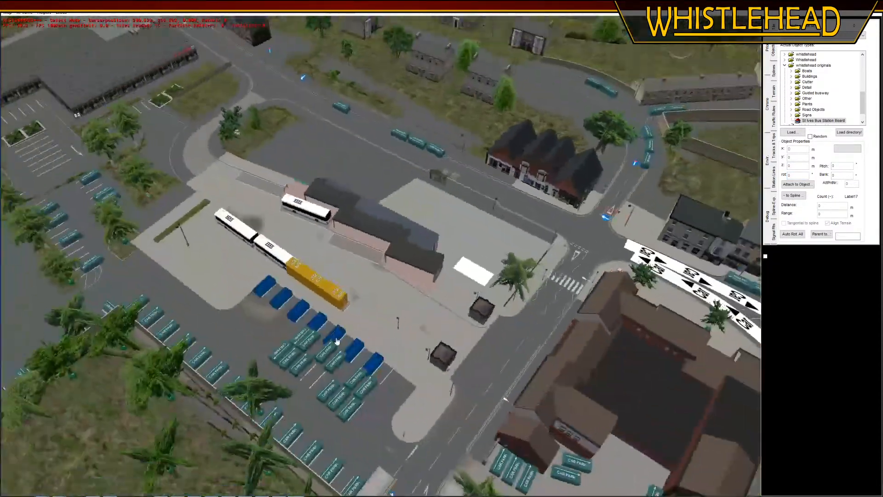
{"action": "scroll", "coordinate": [363, 382], "scroll_direction": "up", "scroll_amount": 8}
{"action": "middle_click_drag", "start_coordinate": [371, 417], "coordinate": [308, 371]}
{"action": "right_click_drag", "start_coordinate": [307, 371], "coordinate": [294, 223]}
{"action": "middle_click_drag", "start_coordinate": [293, 222], "coordinate": [288, 216]}
{"action": "scroll", "coordinate": [439, 154], "scroll_direction": "up", "scroll_amount": 6}
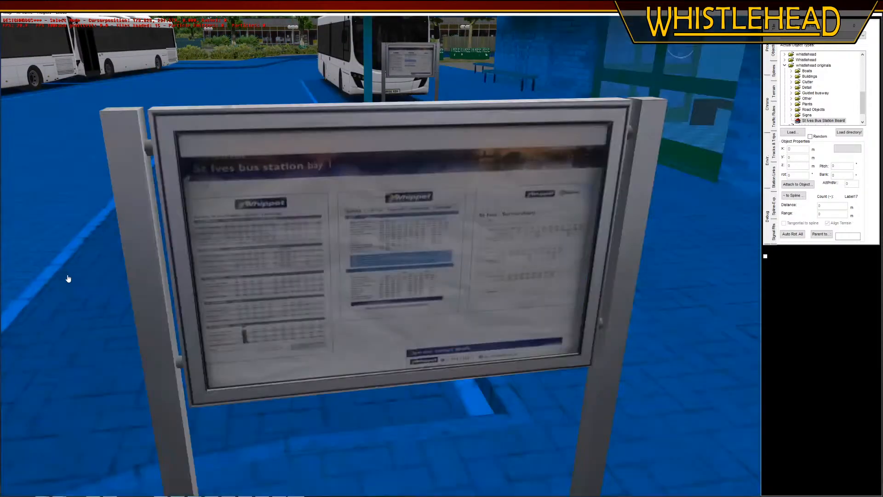
{"action": "middle_click_drag", "start_coordinate": [67, 276], "coordinate": [207, 383]}
{"action": "scroll", "coordinate": [260, 346], "scroll_direction": "down", "scroll_amount": 8}
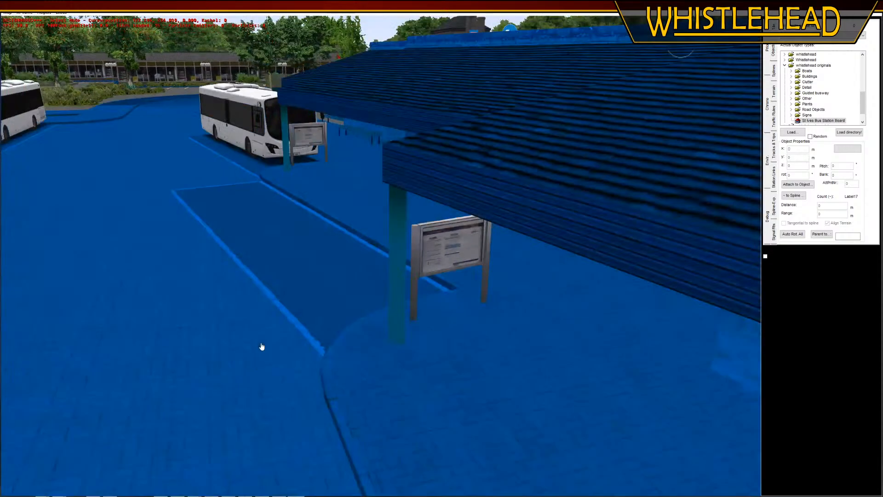
{"action": "middle_click_drag", "start_coordinate": [256, 370], "coordinate": [267, 90]}
{"action": "scroll", "coordinate": [276, 79], "scroll_direction": "up", "scroll_amount": 8}
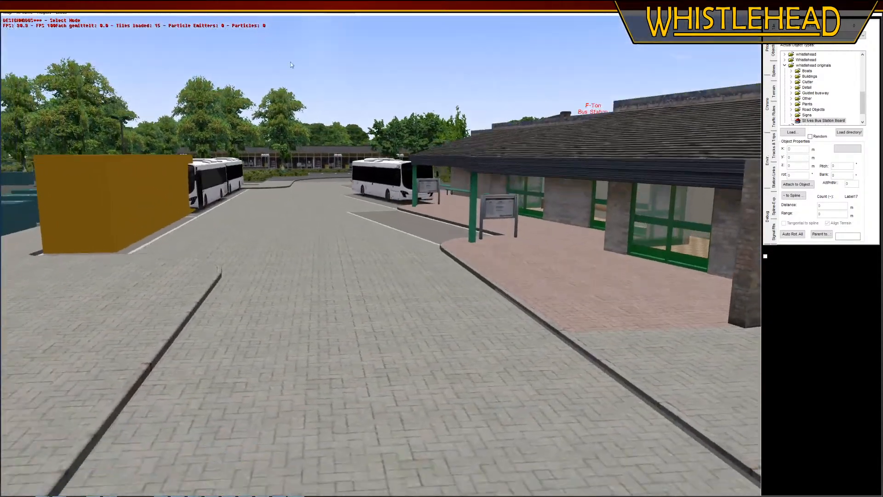
Survey the bus station from the opposite end and examine the blank back of the original noticeboard
{"action": "middle_click_drag", "start_coordinate": [291, 62], "coordinate": [453, 87]}
{"action": "scroll", "coordinate": [312, 390], "scroll_direction": "down", "scroll_amount": 3}
{"action": "scroll", "coordinate": [312, 390], "scroll_direction": "down", "scroll_amount": 8}
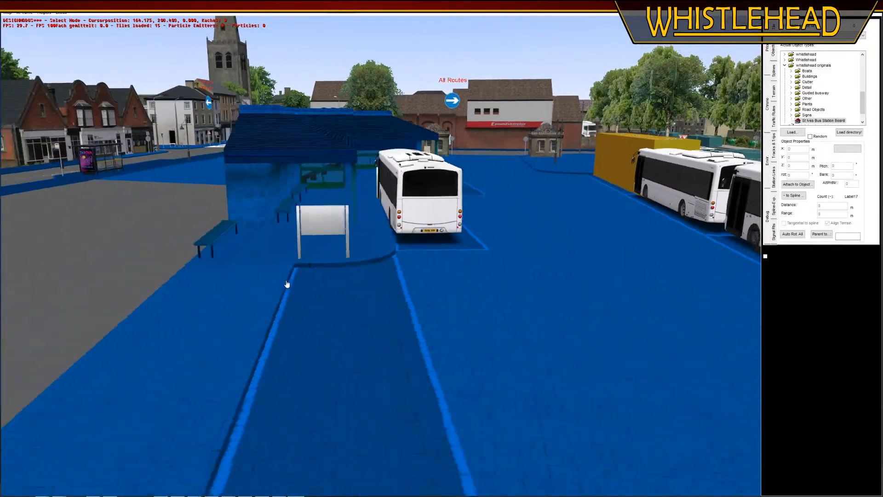
{"action": "right_click_drag", "start_coordinate": [286, 284], "coordinate": [333, 346]}
{"action": "middle_click_drag", "start_coordinate": [333, 347], "coordinate": [243, 273]}
{"action": "middle_click_drag", "start_coordinate": [404, 66], "coordinate": [412, 108]}
{"action": "right_click_drag", "start_coordinate": [400, 218], "coordinate": [420, 315]}
{"action": "right_click_drag", "start_coordinate": [387, 240], "coordinate": [410, 278]}
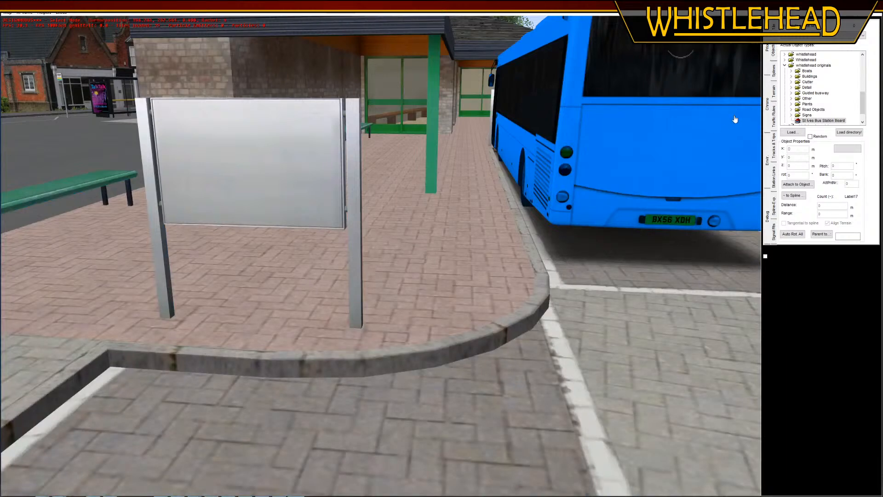
Start loading an object directory and browse Farthington's Road-hog123 British-style road signs into the generic Informatory folder
{"action": "left_click", "coordinate": [785, 66]}
{"action": "left_click", "coordinate": [849, 133]}
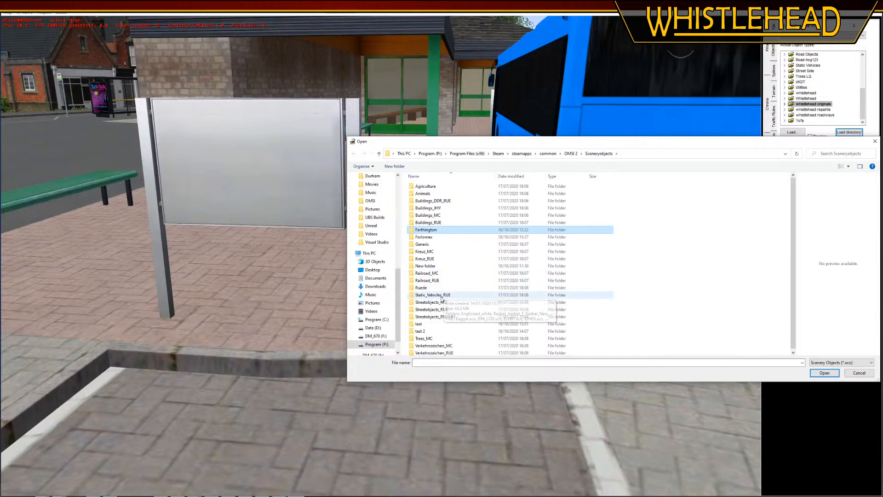
{"action": "double_click", "coordinate": [435, 229]}
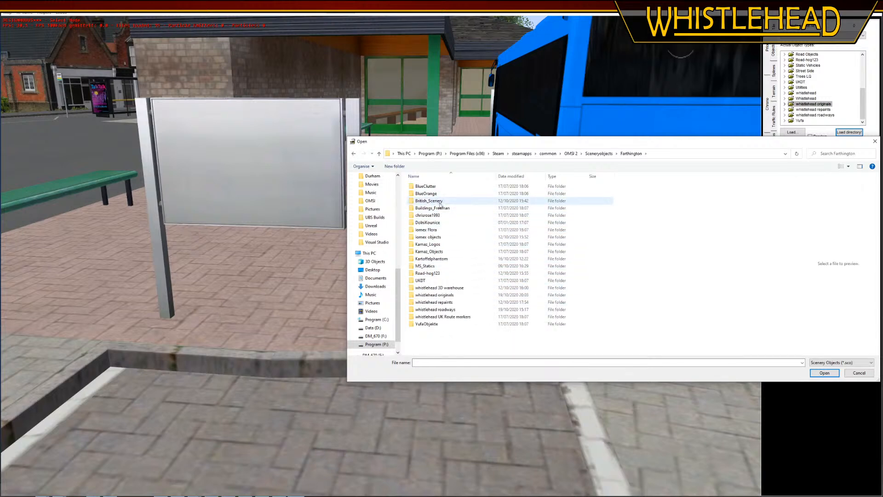
{"action": "double_click", "coordinate": [437, 273]}
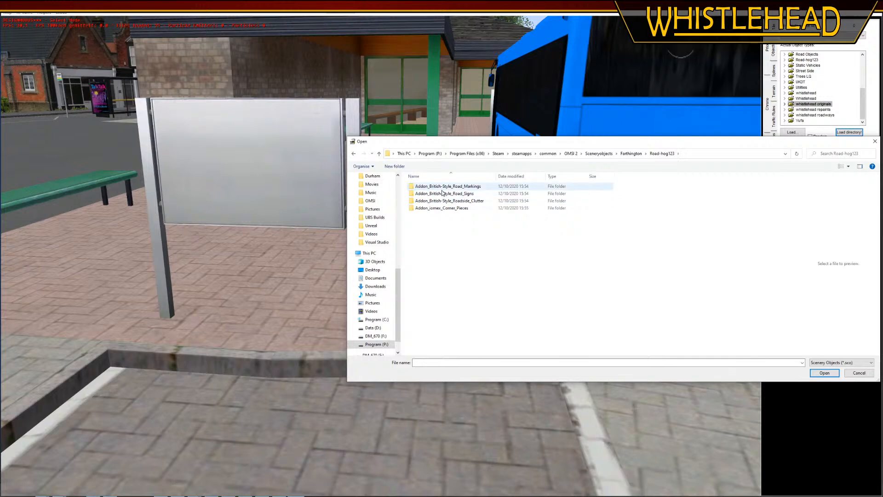
{"action": "double_click", "coordinate": [442, 193]}
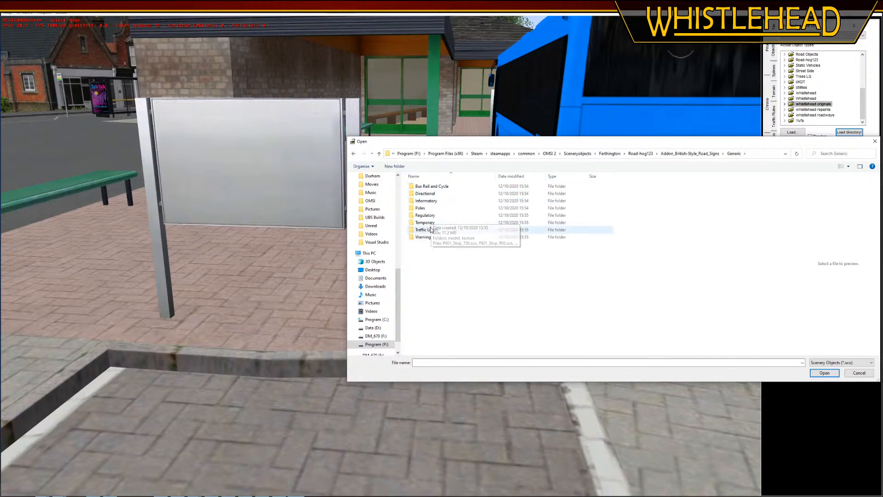
{"action": "double_click", "coordinate": [427, 201]}
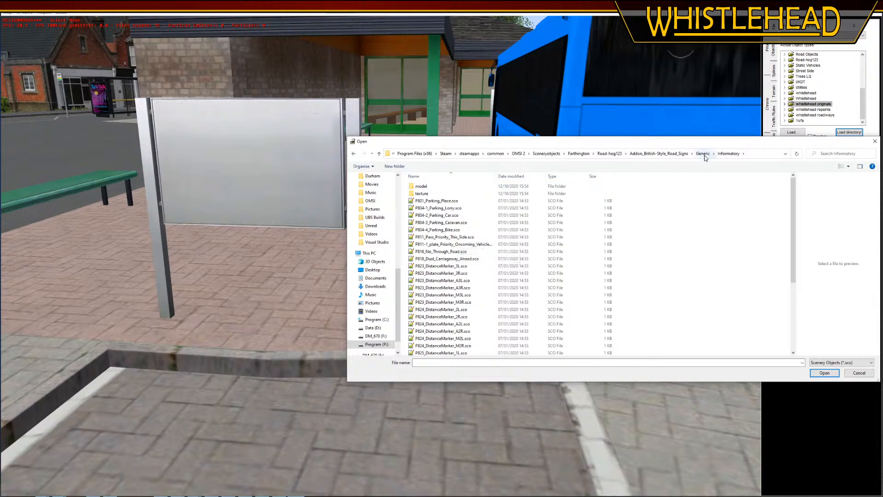
Look through the Bus Rail and Cycle sign files for a suitable bus station sign
{"action": "left_click", "coordinate": [705, 153]}
{"action": "double_click", "coordinate": [431, 186]}
{"action": "scroll", "coordinate": [471, 257], "scroll_direction": "down", "scroll_amount": 10}
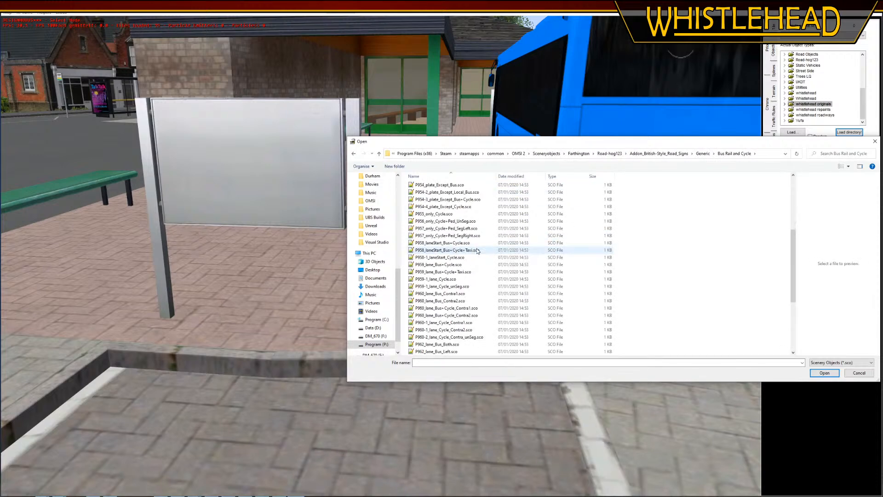
{"action": "scroll", "coordinate": [482, 322], "scroll_direction": "up", "scroll_amount": 7}
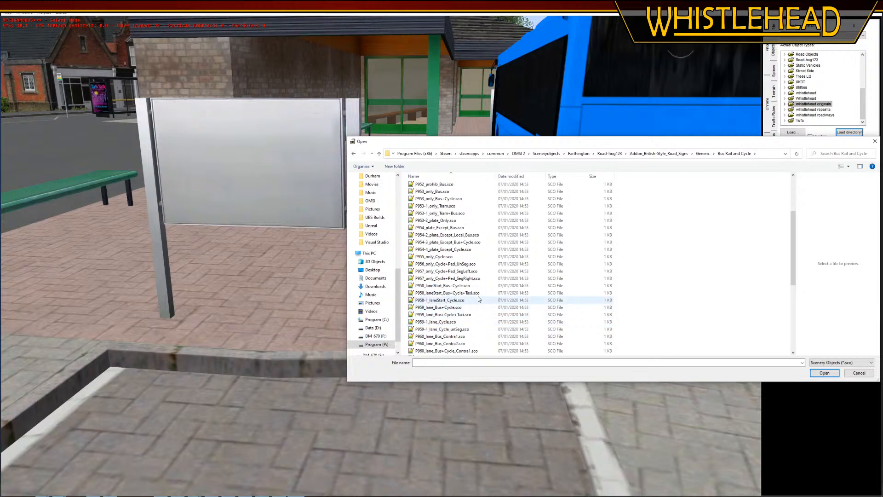
{"action": "scroll", "coordinate": [465, 259], "scroll_direction": "down", "scroll_amount": 5}
{"action": "scroll", "coordinate": [466, 259], "scroll_direction": "down", "scroll_amount": 2}
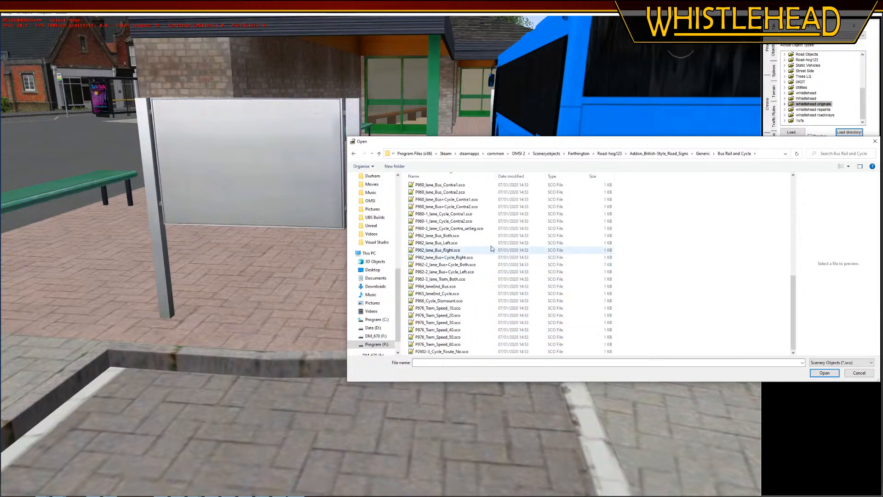
Recheck the Informatory sign files and return to the British-style road signs folder
{"action": "left_click", "coordinate": [702, 154]}
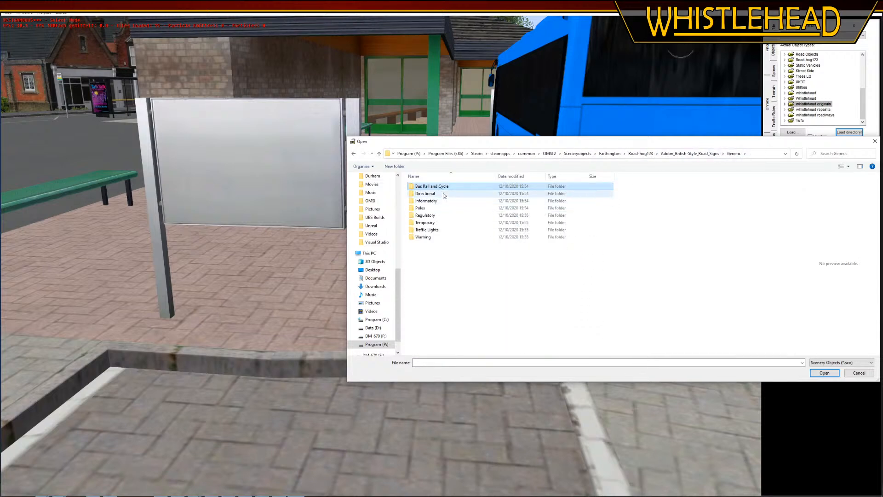
{"action": "double_click", "coordinate": [444, 202]}
{"action": "scroll", "coordinate": [501, 283], "scroll_direction": "down", "scroll_amount": 5}
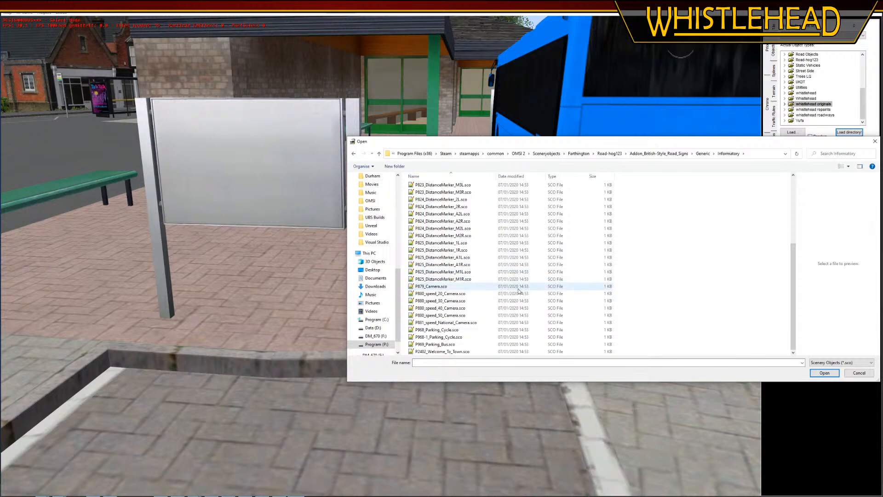
{"action": "scroll", "coordinate": [519, 291], "scroll_direction": "up", "scroll_amount": 3}
{"action": "left_click", "coordinate": [708, 155]}
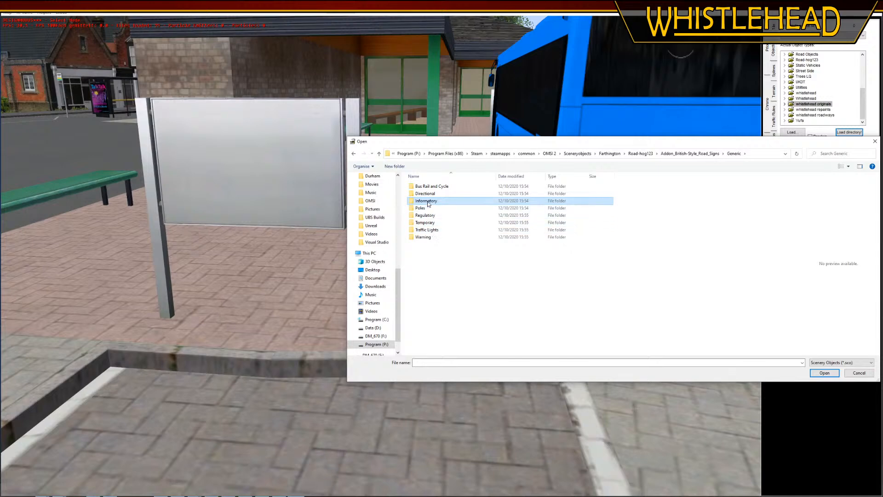
{"action": "left_click", "coordinate": [703, 155]}
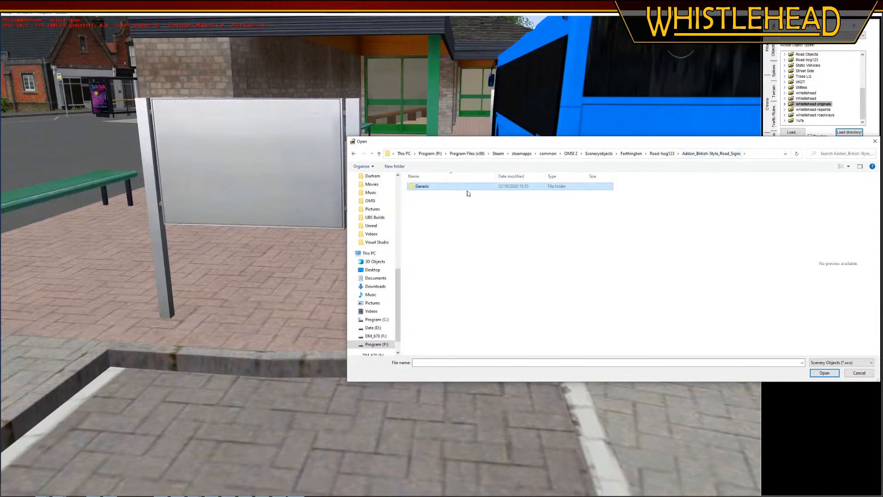
Look through the generic Regulatory sign files for a suitable sign
{"action": "double_click", "coordinate": [485, 186]}
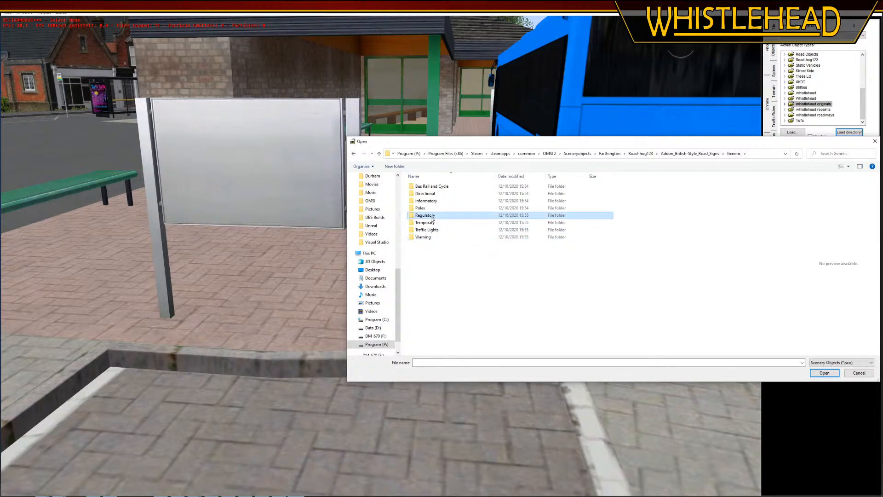
{"action": "double_click", "coordinate": [424, 215]}
{"action": "scroll", "coordinate": [481, 286], "scroll_direction": "down", "scroll_amount": 5}
{"action": "scroll", "coordinate": [481, 286], "scroll_direction": "down", "scroll_amount": 12}
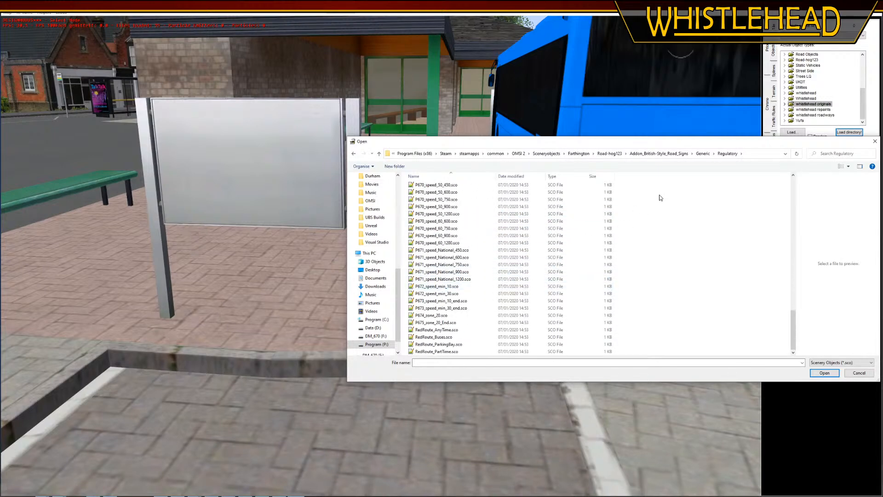
Look through the generic Temporary sign files, then close the object browser without loading anything and review the placed noticeboard
{"action": "left_click", "coordinate": [702, 153]}
{"action": "double_click", "coordinate": [442, 226]}
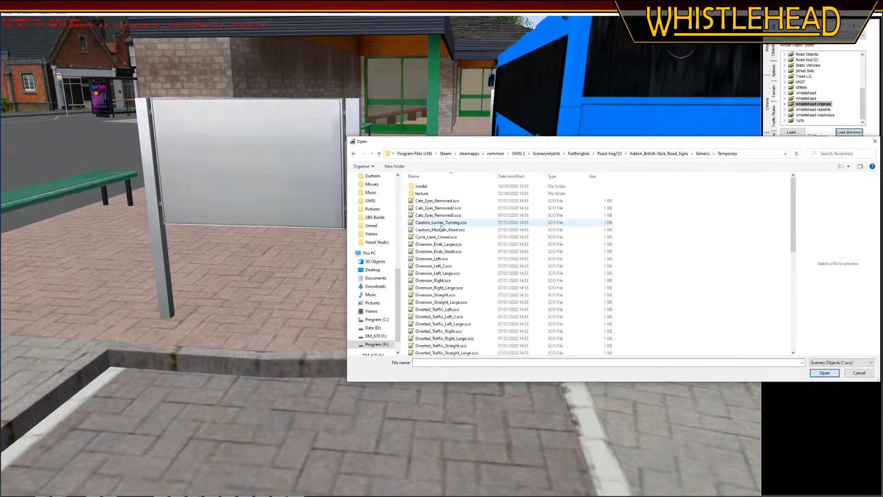
{"action": "scroll", "coordinate": [478, 257], "scroll_direction": "down", "scroll_amount": 12}
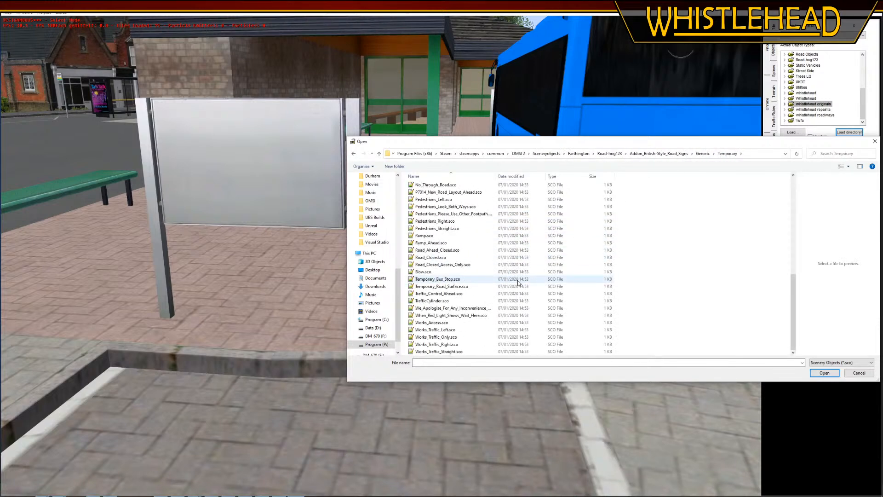
{"action": "left_click", "coordinate": [702, 153]}
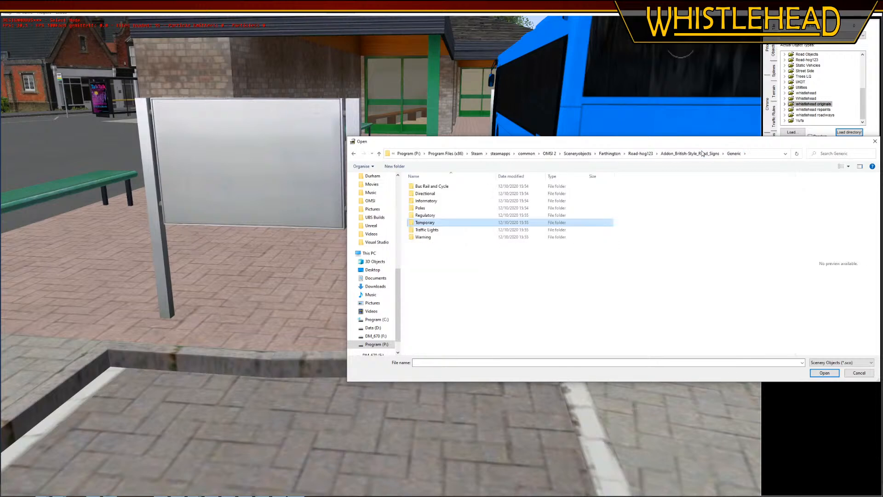
{"action": "left_click", "coordinate": [875, 143]}
{"action": "middle_click_drag", "start_coordinate": [299, 352], "coordinate": [113, 153]}
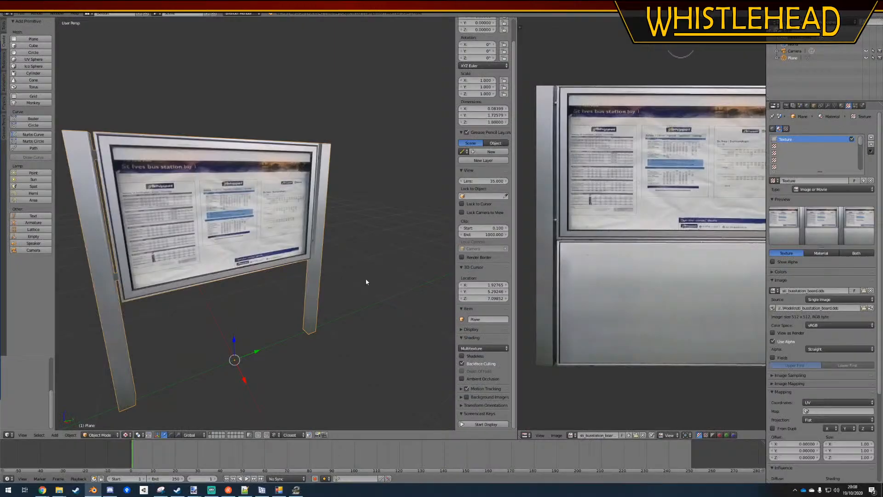
In Blender, add two vertical edge loops across the noticeboard's panel, one right of the middle and one near the right post
{"action": "middle_click_drag", "start_coordinate": [358, 278], "coordinate": [325, 302]}
{"action": "key", "text": "Tab"}
{"action": "middle_click_drag", "start_coordinate": [335, 225], "coordinate": [274, 222]}
{"action": "key", "text": "ctrl+r"}
{"action": "left_click", "coordinate": [311, 154]}
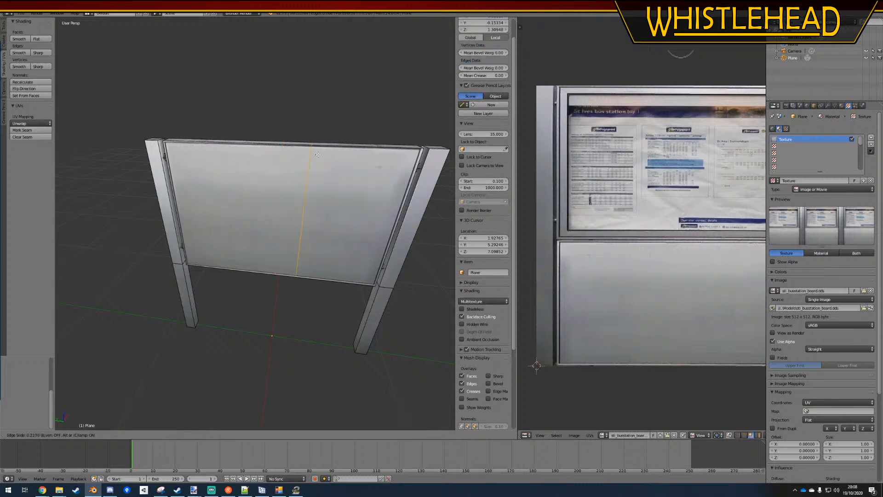
{"action": "left_click", "coordinate": [331, 158]}
{"action": "key", "text": "ctrl+r"}
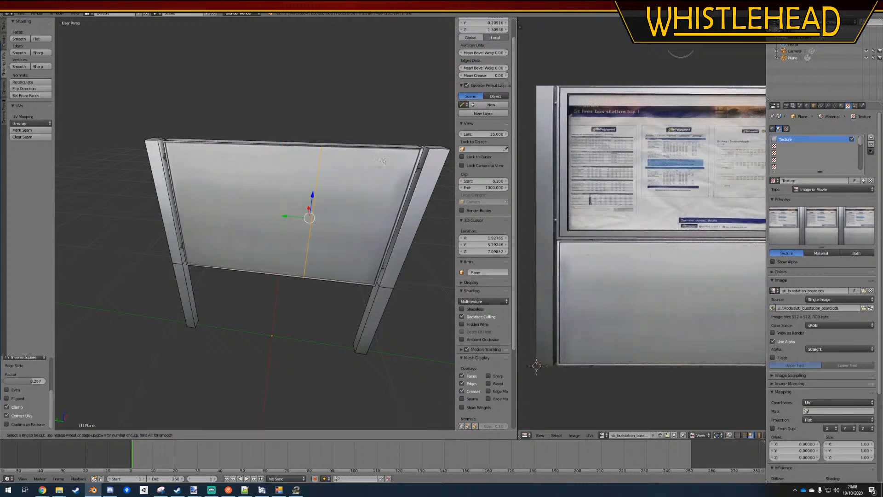
{"action": "left_click", "coordinate": [375, 152]}
{"action": "left_click", "coordinate": [398, 156]}
Add two horizontal edge loops across the noticeboard's panel, one near its upper edge and one slightly below the middle
{"action": "middle_click_drag", "start_coordinate": [338, 190], "coordinate": [325, 165]}
{"action": "key", "text": "ctrl+r"}
{"action": "left_click", "coordinate": [301, 233]}
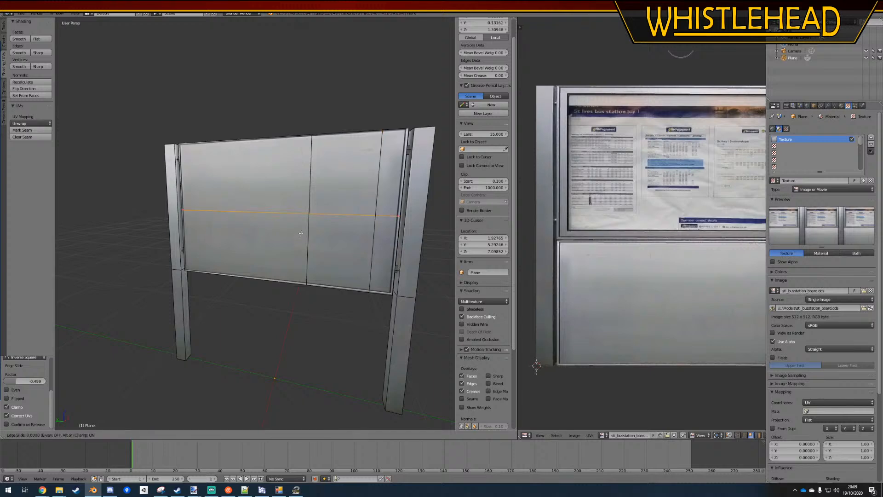
{"action": "left_click", "coordinate": [300, 175]}
{"action": "key", "text": "ctrl+r"}
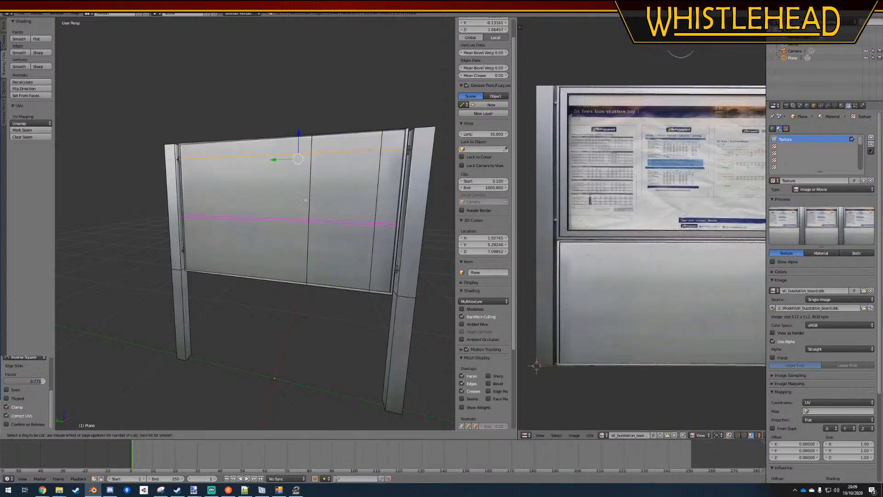
{"action": "left_click", "coordinate": [299, 221]}
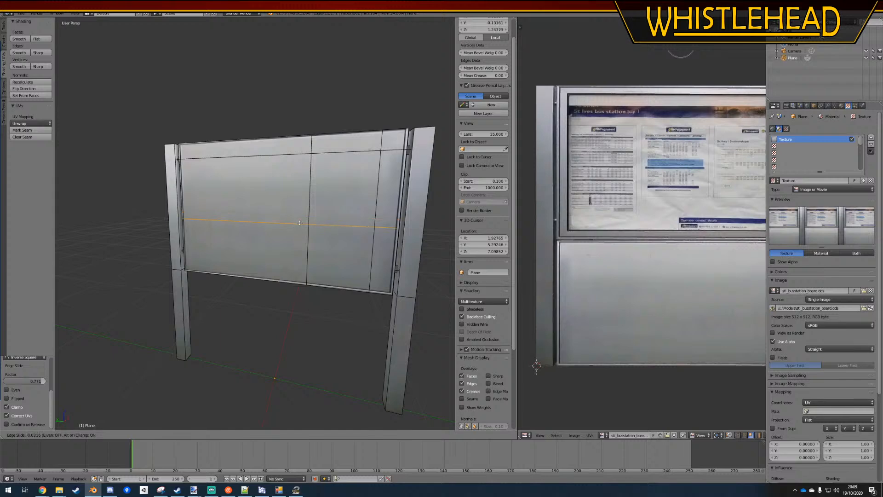
{"action": "left_click", "coordinate": [295, 227]}
Select all the subdivided faces of the noticeboard's panel and mirror their UVs horizontally by scaling X by -1
{"action": "middle_click_drag", "start_coordinate": [295, 221], "coordinate": [276, 196]}
{"action": "key", "text": "Tab"}
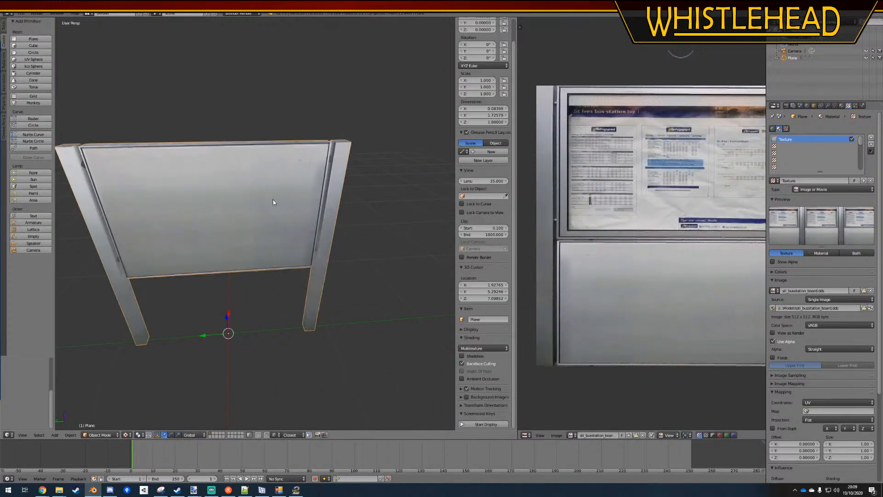
{"action": "key", "text": "Tab"}
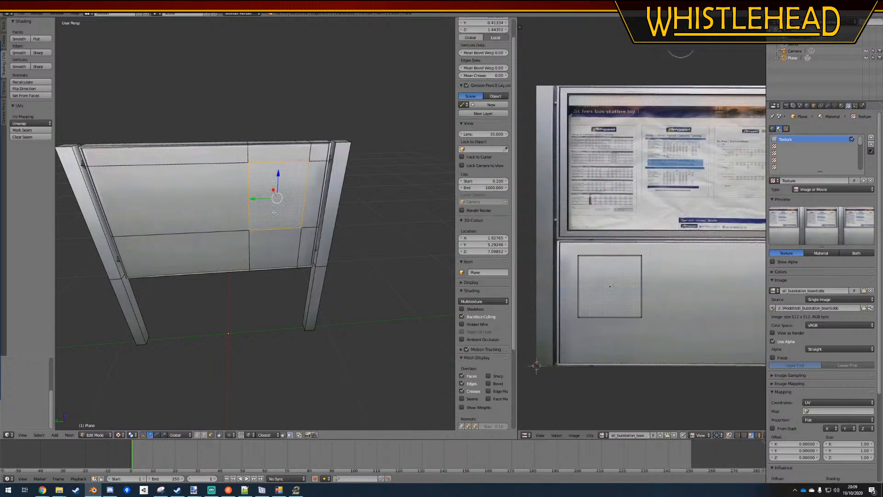
{"action": "middle_click_drag", "start_coordinate": [276, 187], "coordinate": [252, 203]}
{"action": "scroll", "coordinate": [287, 246], "scroll_direction": "down", "scroll_amount": 4}
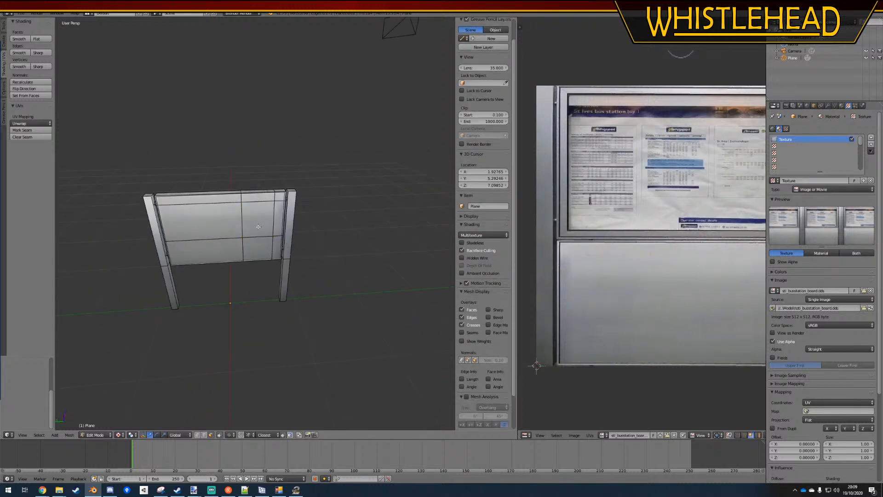
{"action": "key", "text": "a"}
{"action": "scroll", "coordinate": [242, 281], "scroll_direction": "up", "scroll_amount": 3}
{"action": "right_click", "coordinate": [304, 172]}
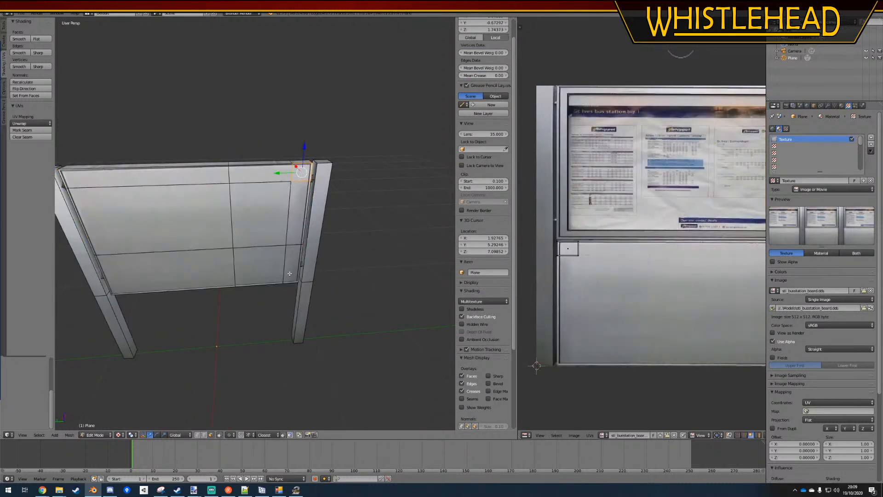
{"action": "right_click", "coordinate": [293, 263], "text": "ctrl"}
{"action": "right_click", "coordinate": [212, 268], "text": "ctrl"}
{"action": "right_click", "coordinate": [207, 176], "text": "ctrl"}
{"action": "right_click", "coordinate": [253, 176], "text": "ctrl"}
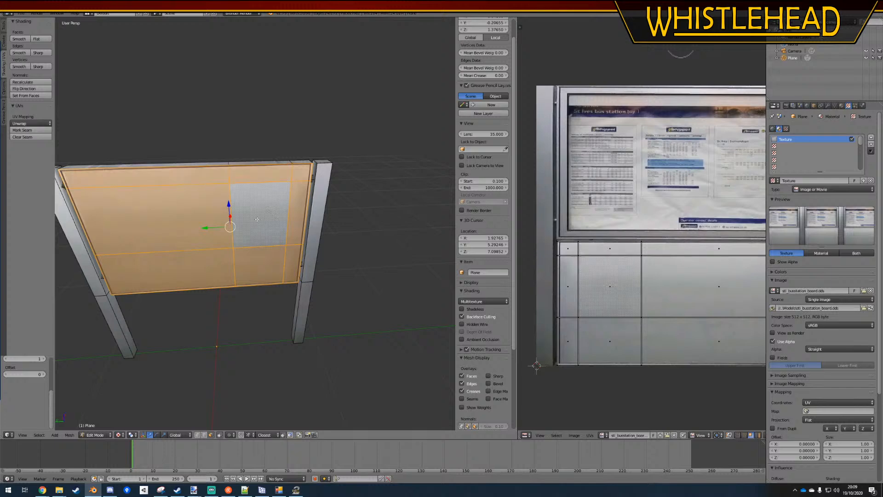
{"action": "type", "text": "sx-1"}
{"action": "key", "text": "Return"}
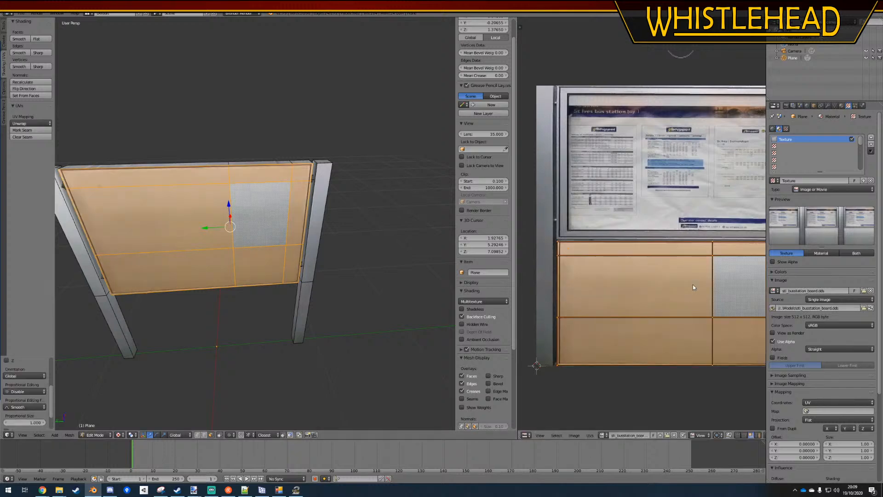
Inspect how the mirrored panel UVs line up with both side edges of the board texture, and look over the model
{"action": "scroll", "coordinate": [688, 243], "scroll_direction": "up", "scroll_amount": 5}
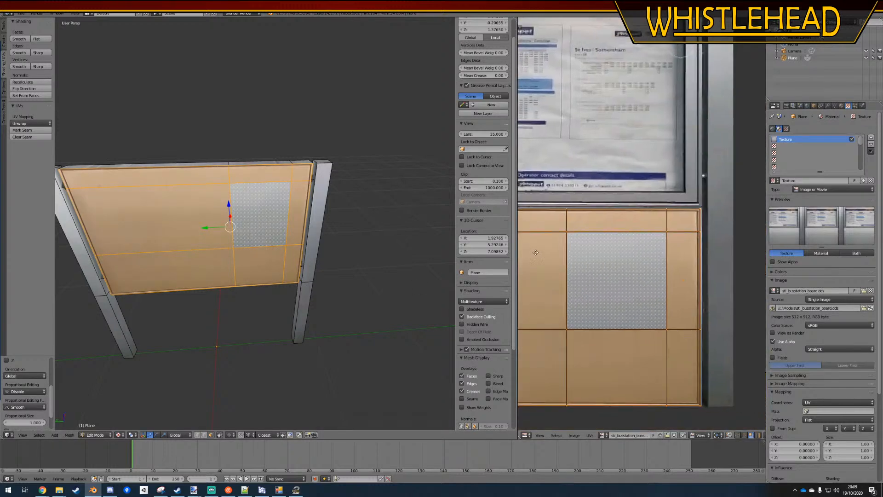
{"action": "middle_click_drag", "start_coordinate": [740, 252], "coordinate": [714, 254]}
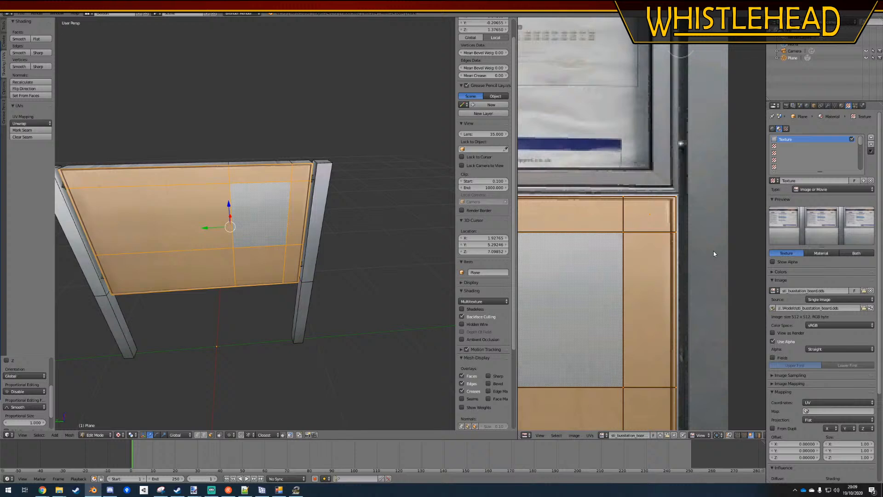
{"action": "scroll", "coordinate": [666, 249], "scroll_direction": "down", "scroll_amount": 3}
{"action": "middle_click_drag", "start_coordinate": [610, 256], "coordinate": [584, 255]}
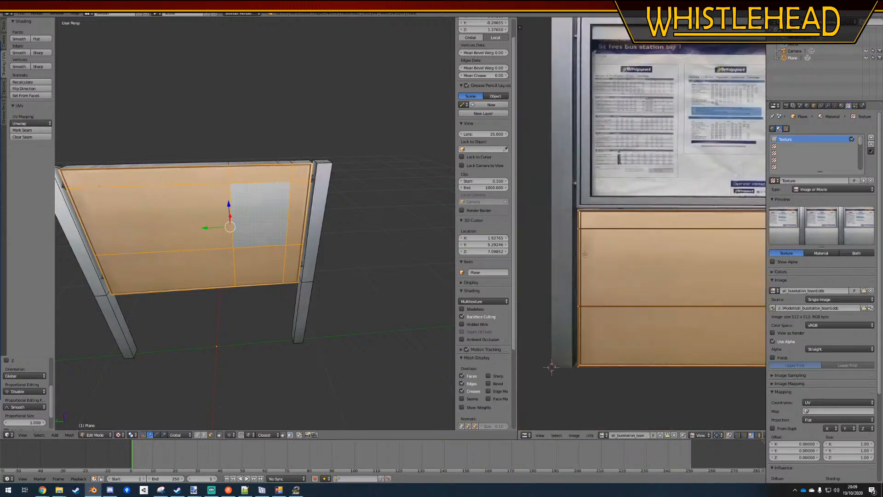
{"action": "key", "text": "a"}
{"action": "key", "text": "Tab"}
{"action": "key", "text": "a"}
{"action": "middle_click_drag", "start_coordinate": [267, 255], "coordinate": [215, 230]}
Duplicate the rectangular face in the panel's upper right area in place and separate the copy into its own object
{"action": "key", "text": "Tab"}
{"action": "right_click", "coordinate": [251, 212]}
{"action": "scroll", "coordinate": [616, 289], "scroll_direction": "down", "scroll_amount": 4}
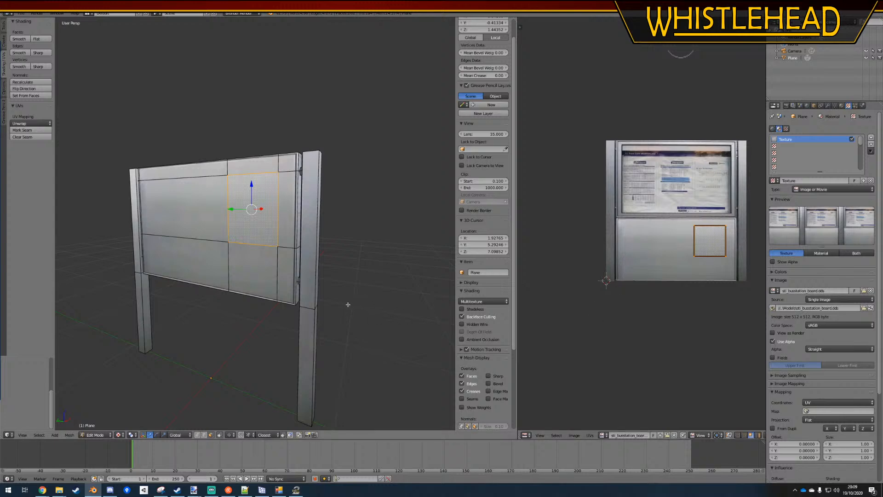
{"action": "key", "text": "shift+d"}
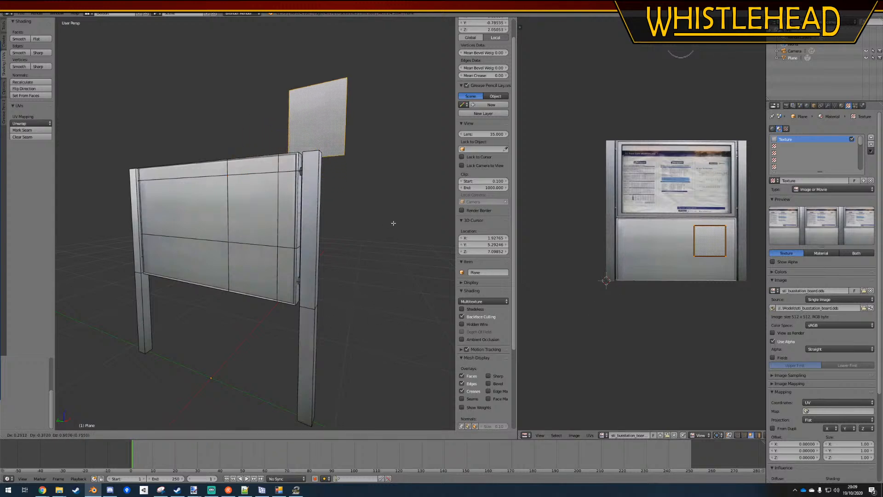
{"action": "right_click", "coordinate": [388, 197]}
{"action": "key", "text": "p"}
{"action": "left_click", "coordinate": [387, 197]}
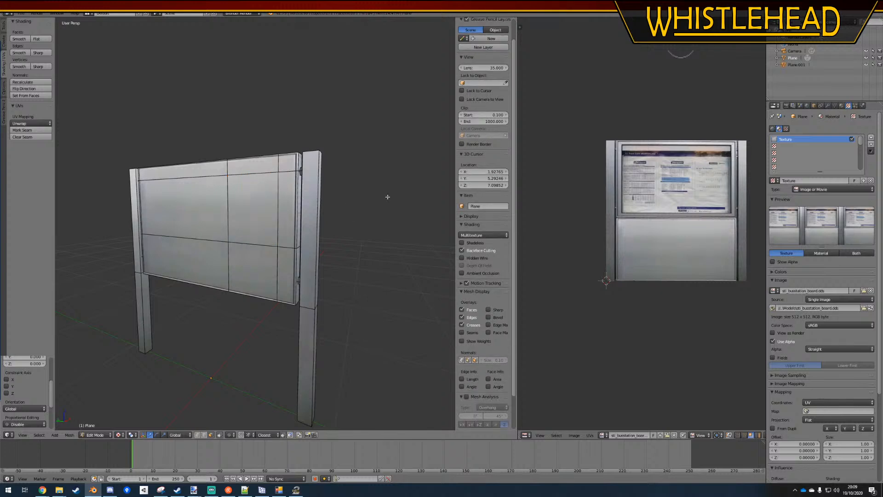
Select the separated face object Plane.001 and replace its shared material with a new one
{"action": "double_click", "coordinate": [795, 64]}
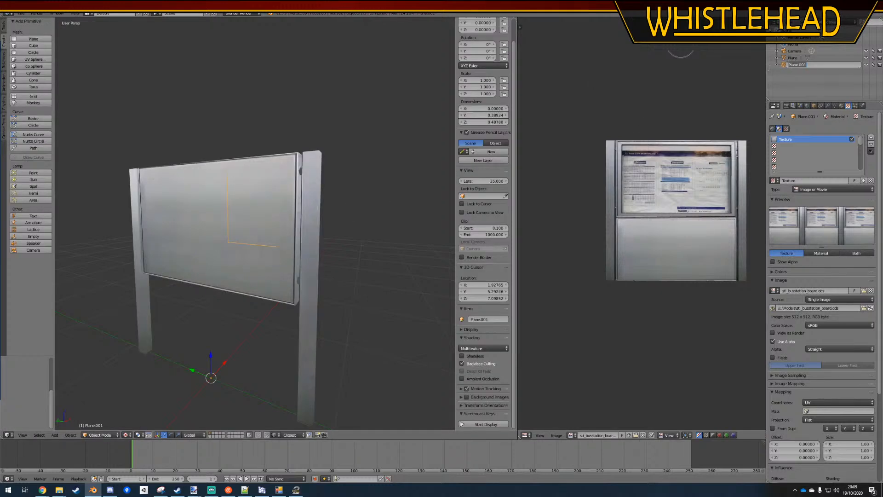
{"action": "right_click", "coordinate": [254, 248]}
{"action": "right_click", "coordinate": [250, 266]}
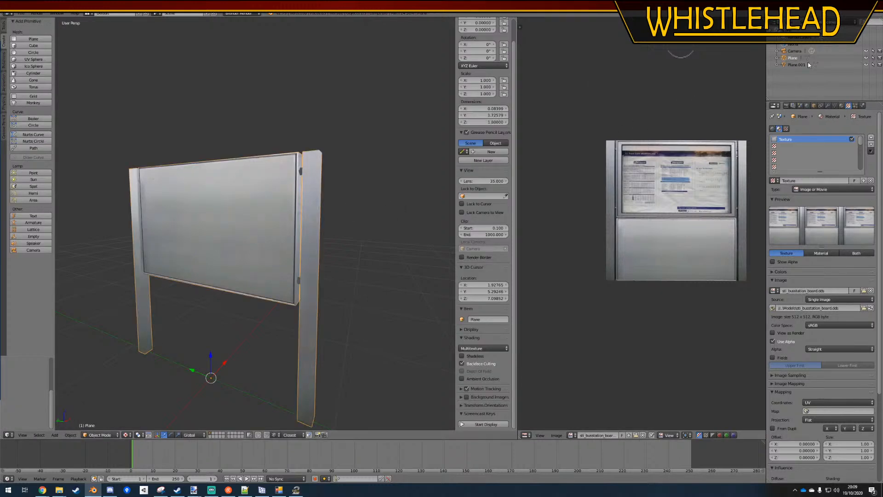
{"action": "left_click", "coordinate": [783, 65]}
{"action": "middle_click_drag", "start_coordinate": [297, 217], "coordinate": [332, 255]}
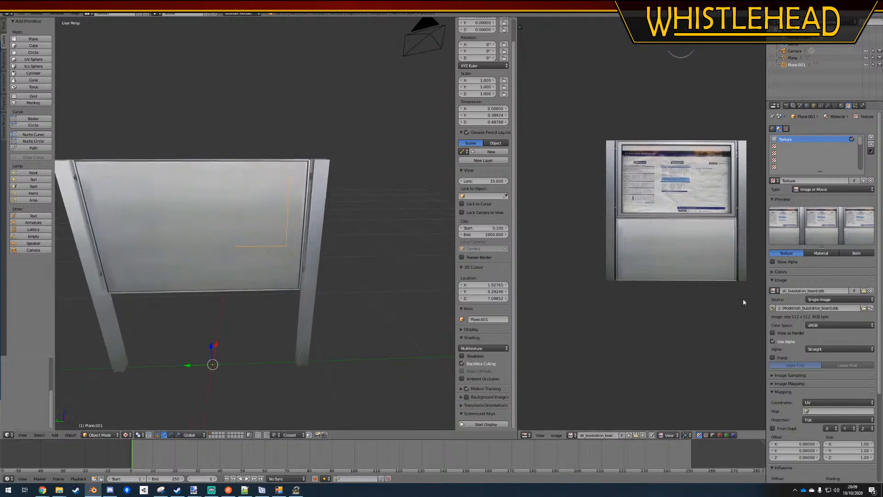
{"action": "left_click", "coordinate": [840, 107]}
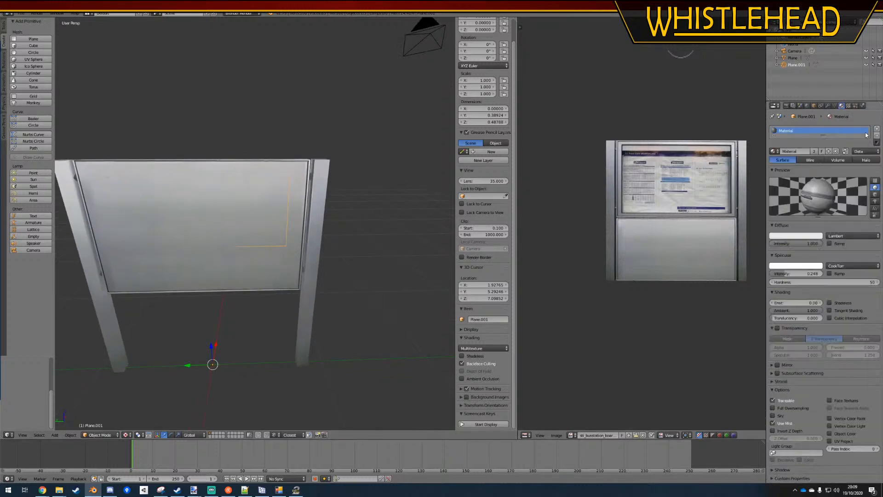
{"action": "left_click", "coordinate": [877, 130]}
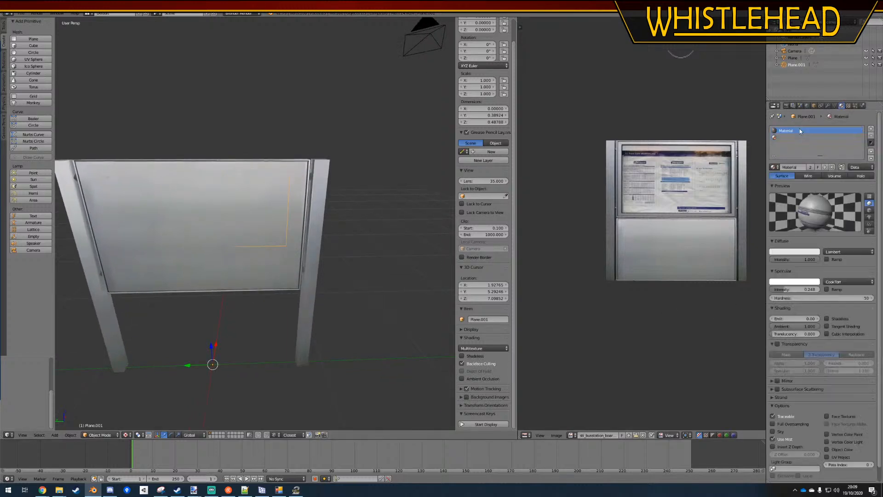
{"action": "left_click", "coordinate": [871, 136]}
{"action": "left_click", "coordinate": [810, 151]}
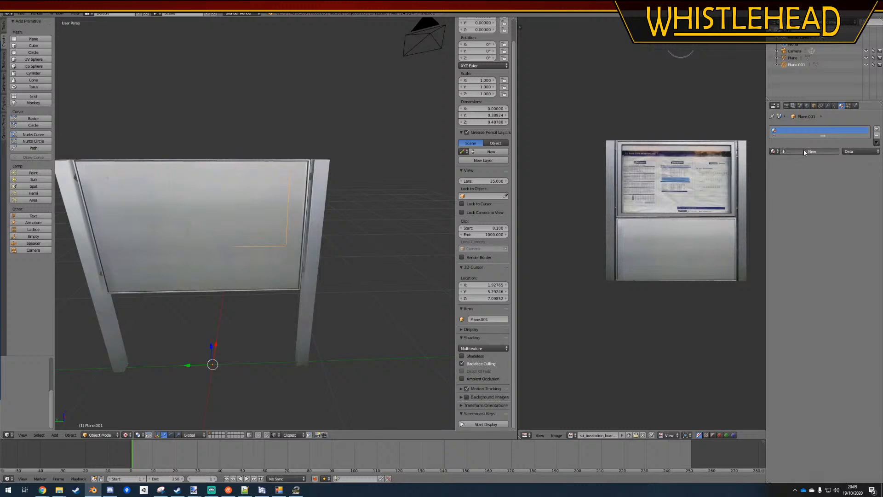
{"action": "left_click_drag", "start_coordinate": [812, 245], "coordinate": [827, 245]}
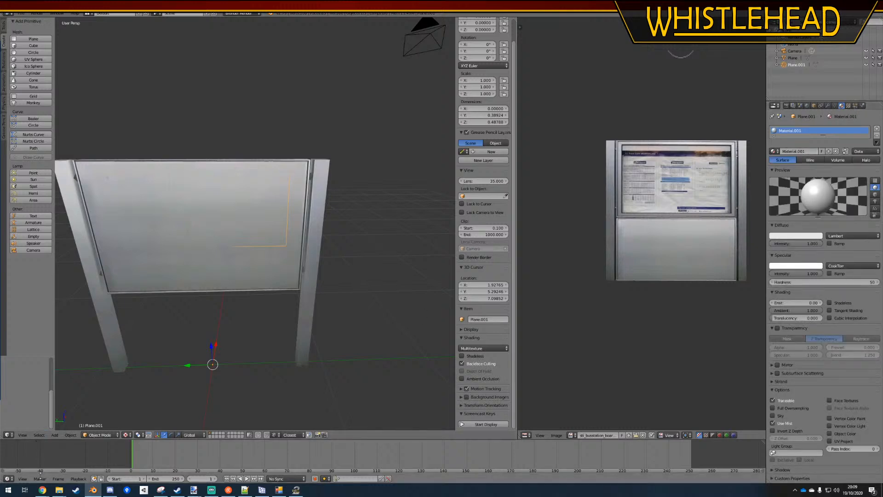
Switch to Textures.com in the browser and search for "sticker"
{"action": "left_click", "coordinate": [42, 489]}
{"action": "left_click", "coordinate": [36, 469]}
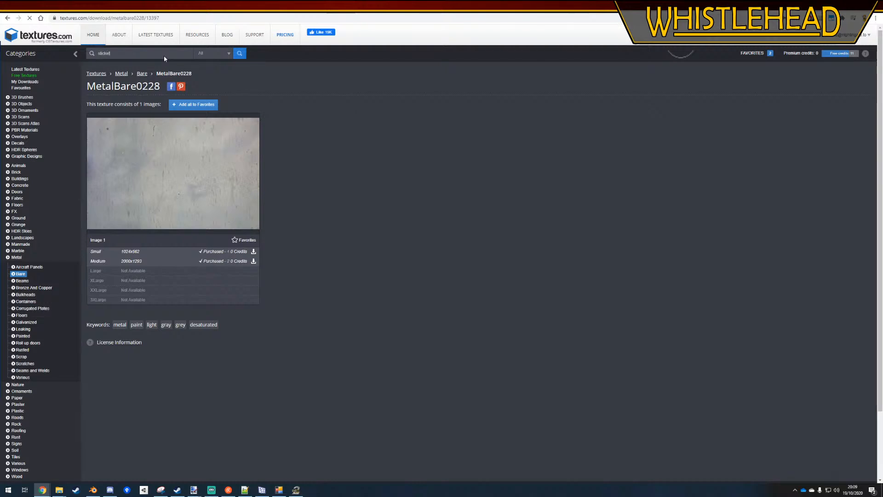
{"action": "left_click", "coordinate": [149, 54]}
{"action": "key", "text": "BackSpace"}
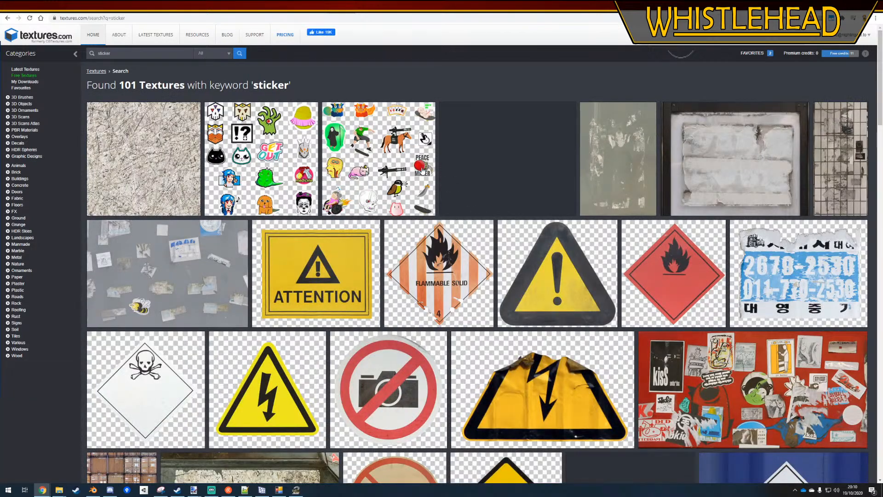
Find the "Sitzen verboten! / Nichts abstellen" sign texture SignsVarious0048, download its small 1024x528 version, and open it in paint.net
{"action": "scroll", "coordinate": [422, 171], "scroll_direction": "down", "scroll_amount": 12}
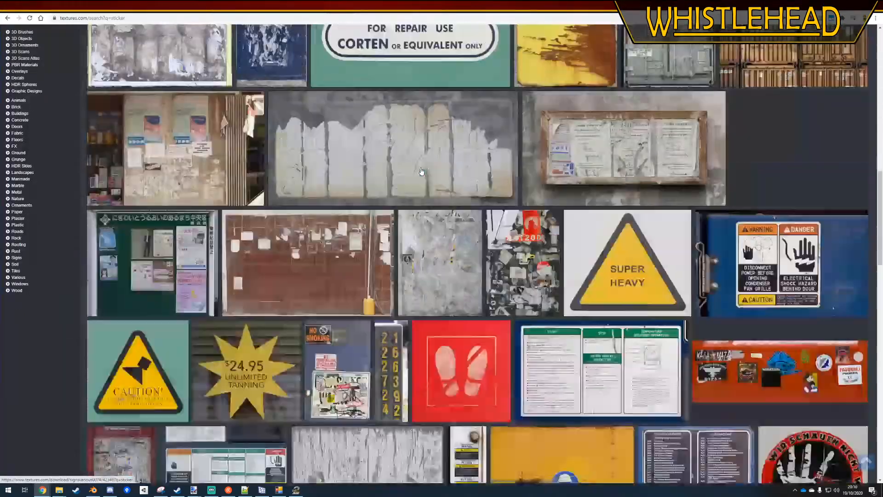
{"action": "scroll", "coordinate": [422, 170], "scroll_direction": "down", "scroll_amount": 14}
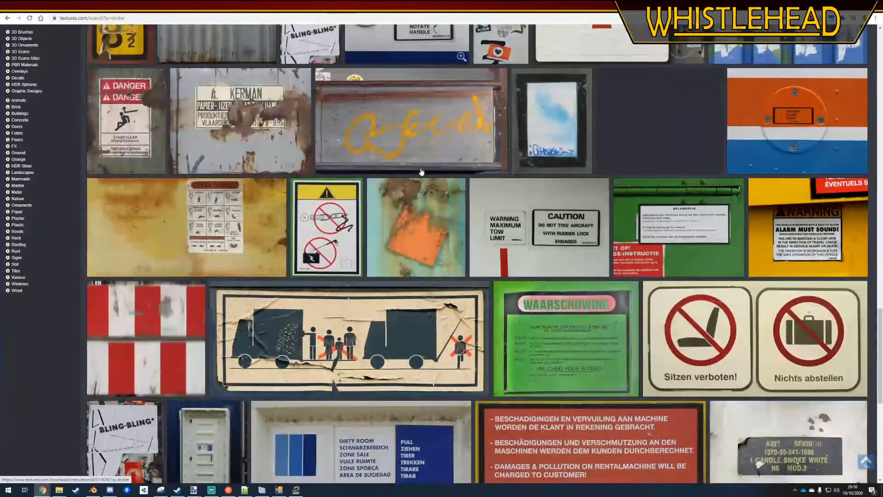
{"action": "scroll", "coordinate": [421, 171], "scroll_direction": "down", "scroll_amount": 2}
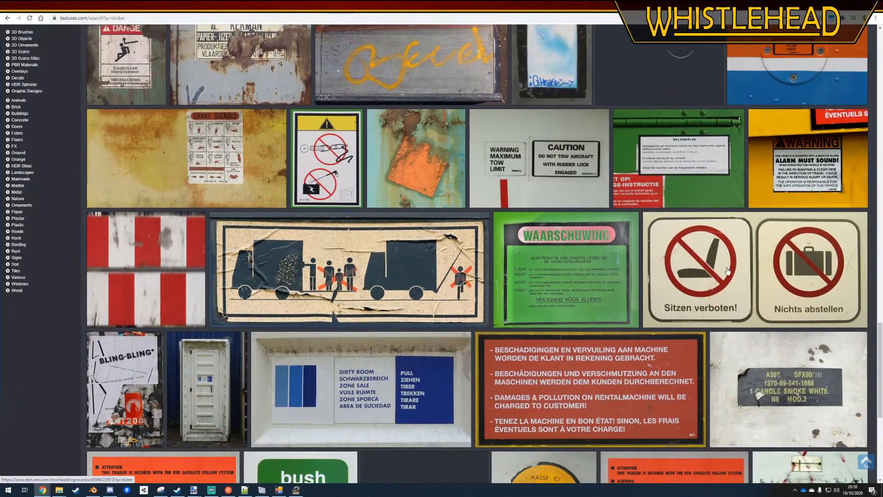
{"action": "left_click", "coordinate": [727, 271]}
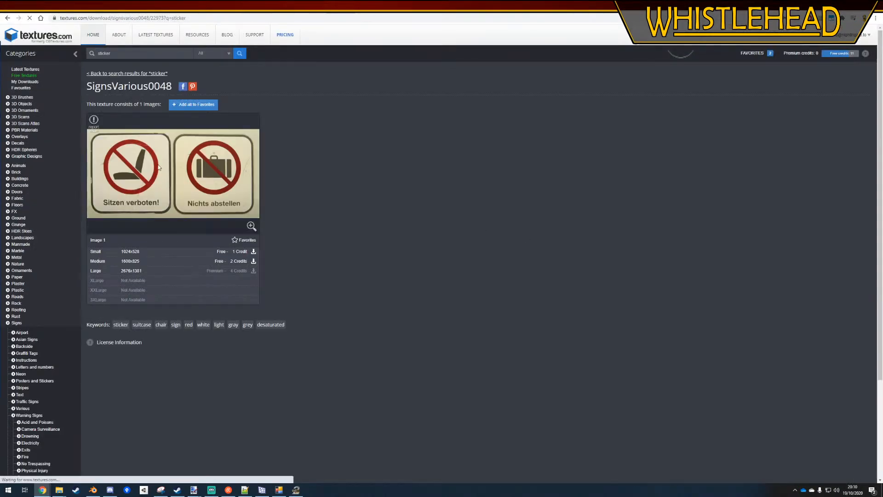
{"action": "left_click", "coordinate": [254, 251]}
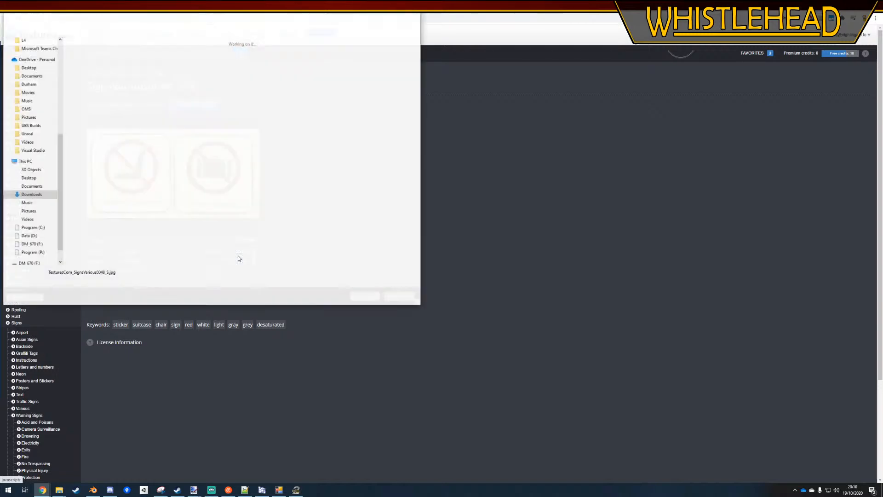
{"action": "left_click", "coordinate": [365, 298]}
{"action": "left_click", "coordinate": [57, 469]}
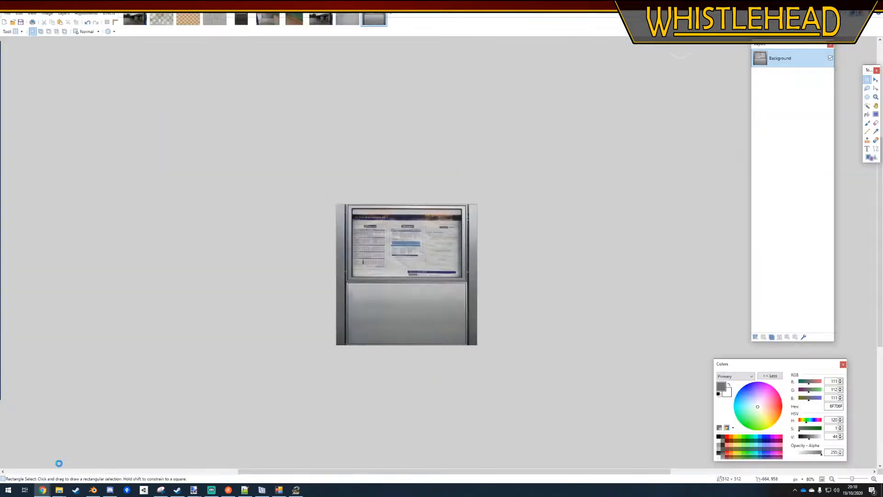
Select the "Nichts abstellen" sign with a rectangle of about 487 × 482 px and copy it
{"action": "scroll", "coordinate": [431, 178], "scroll_direction": "up", "scroll_amount": 4, "text": "ctrl"}
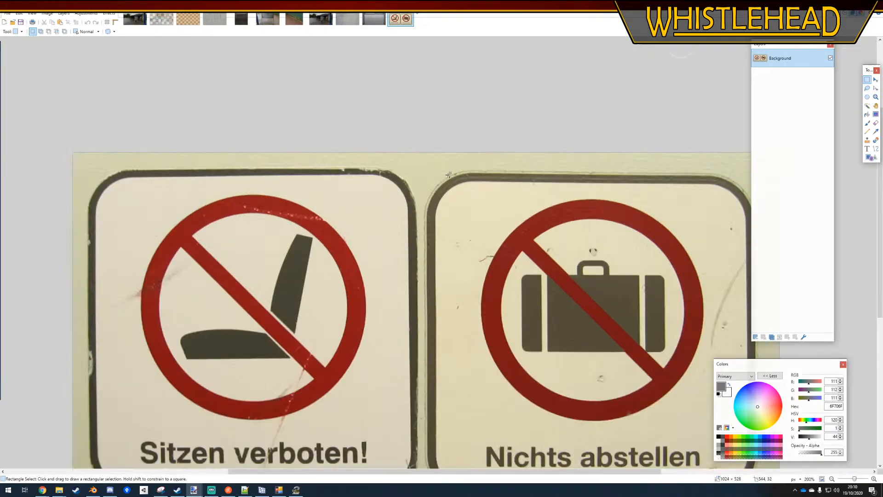
{"action": "left_click_drag", "start_coordinate": [402, 165], "coordinate": [566, 321]}
{"action": "scroll", "coordinate": [566, 321], "scroll_direction": "down", "scroll_amount": 5, "text": "ctrl"}
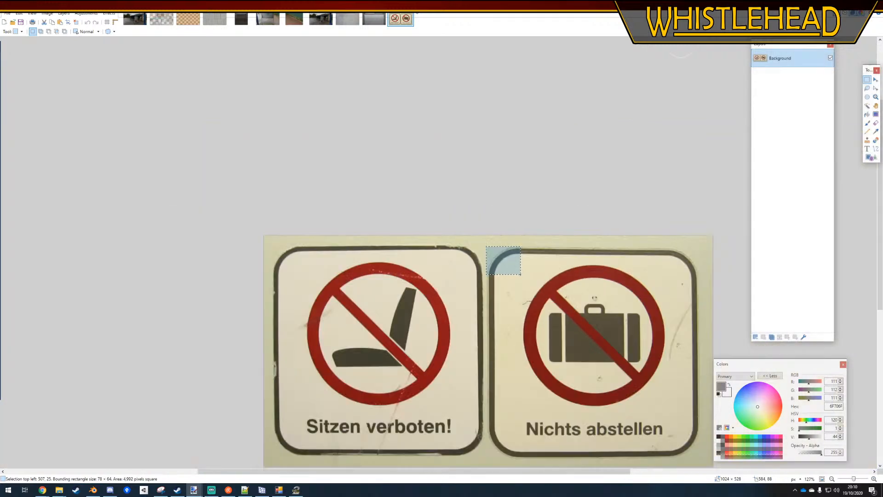
{"action": "left_click_drag", "start_coordinate": [536, 296], "coordinate": [597, 362]}
{"action": "scroll", "coordinate": [593, 351], "scroll_direction": "up", "scroll_amount": 4, "text": "ctrl"}
{"action": "scroll", "coordinate": [597, 362], "scroll_direction": "down", "scroll_amount": 5, "text": "ctrl"}
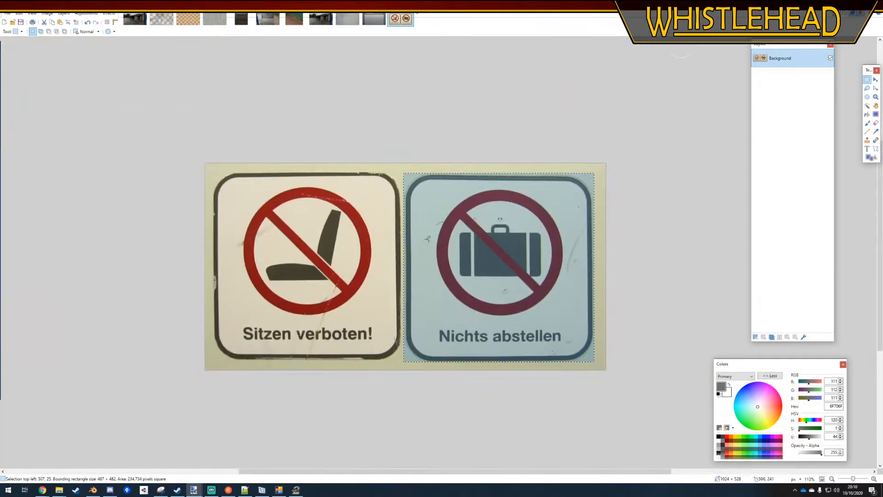
Paste the copied sign into the noticeboard image on a new layer above the background
{"action": "left_click", "coordinate": [372, 22]}
{"action": "scroll", "coordinate": [382, 243], "scroll_direction": "down", "scroll_amount": 1, "text": "ctrl"}
{"action": "scroll", "coordinate": [440, 319], "scroll_direction": "up", "scroll_amount": 2, "text": "ctrl"}
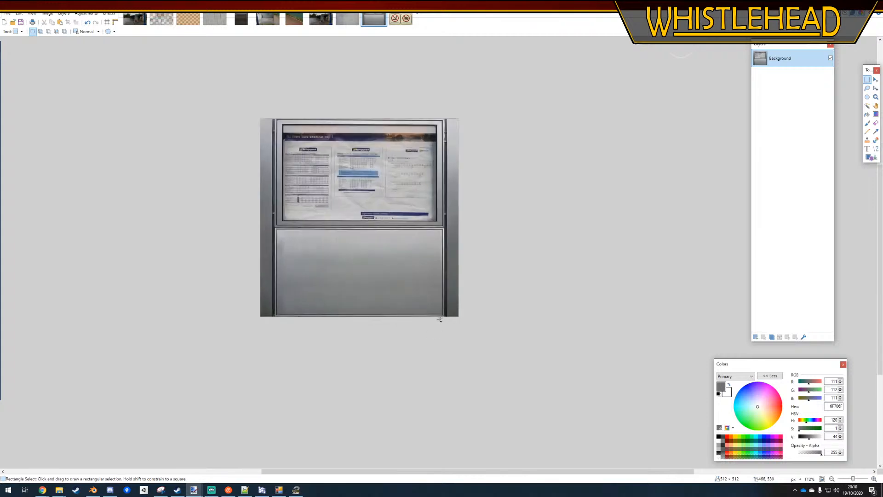
{"action": "key", "text": "ctrl+v"}
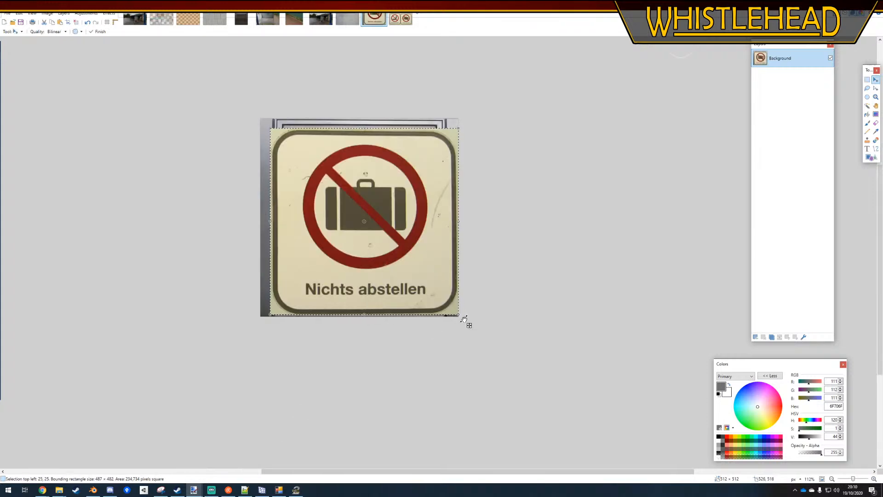
{"action": "key", "text": "ctrl+z"}
{"action": "key", "text": "ctrl+shift+v"}
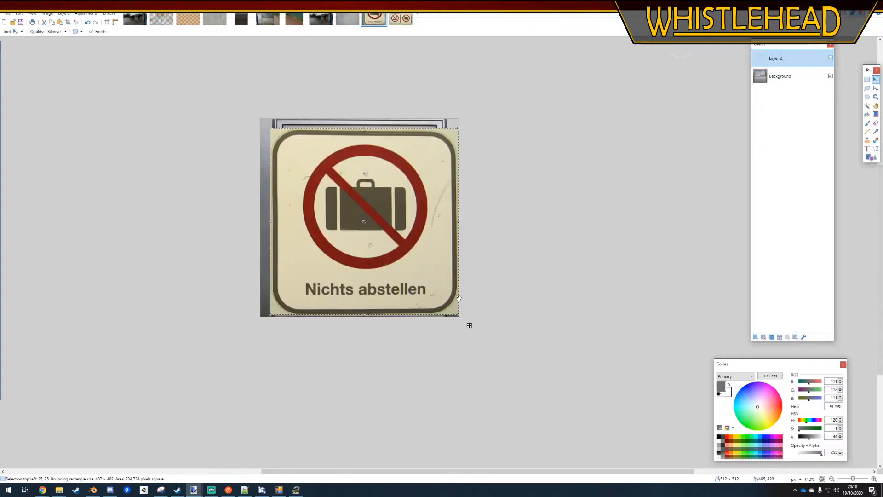
Try shrinking the pasted sign to about 155 × 153 px in the lower metal panel, and undo back past the paste
{"action": "left_click_drag", "start_coordinate": [458, 316], "coordinate": [330, 189]}
{"action": "left_click_drag", "start_coordinate": [316, 157], "coordinate": [423, 270]}
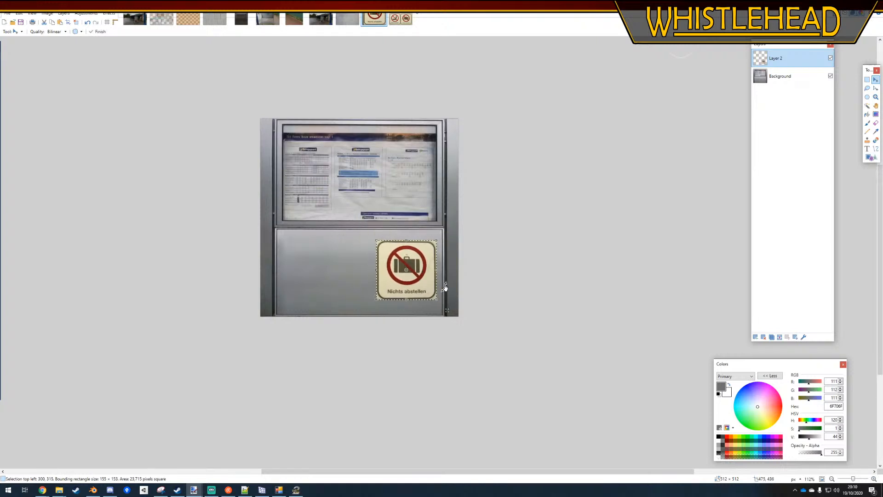
{"action": "scroll", "coordinate": [445, 288], "scroll_direction": "up", "scroll_amount": 5, "text": "shift"}
{"action": "scroll", "coordinate": [485, 297], "scroll_direction": "down", "scroll_amount": 4, "text": "shift"}
{"action": "scroll", "coordinate": [497, 300], "scroll_direction": "up", "scroll_amount": 6, "text": "ctrl"}
{"action": "left_click_drag", "start_coordinate": [456, 298], "coordinate": [437, 283]}
{"action": "key", "text": "ctrl+z"}
{"action": "key", "text": "ctrl+z"}
{"action": "key", "text": "ctrl+z"}
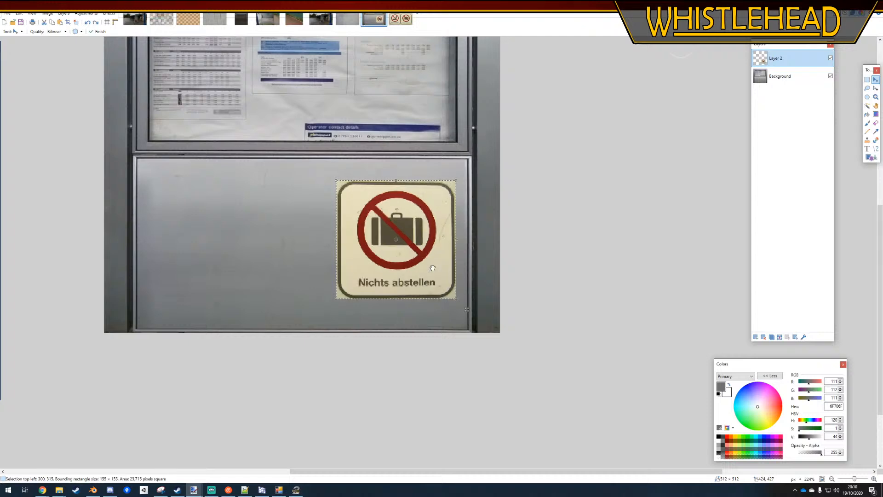
{"action": "scroll", "coordinate": [409, 299], "scroll_direction": "down", "scroll_amount": 6, "text": "ctrl"}
{"action": "key", "text": "ctrl+z"}
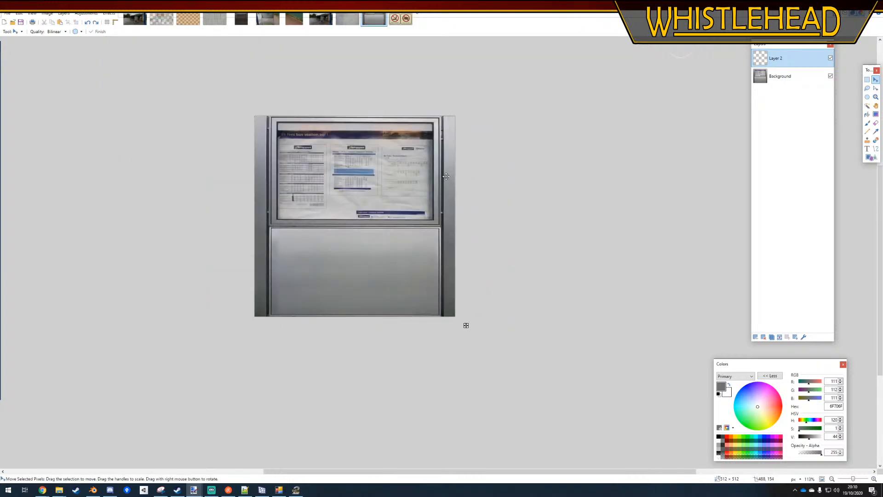
Paste the sign again with Bicubic quality and shrink it to about 144 × 142 px on the right side of the lower panel
{"action": "left_click", "coordinate": [60, 31]}
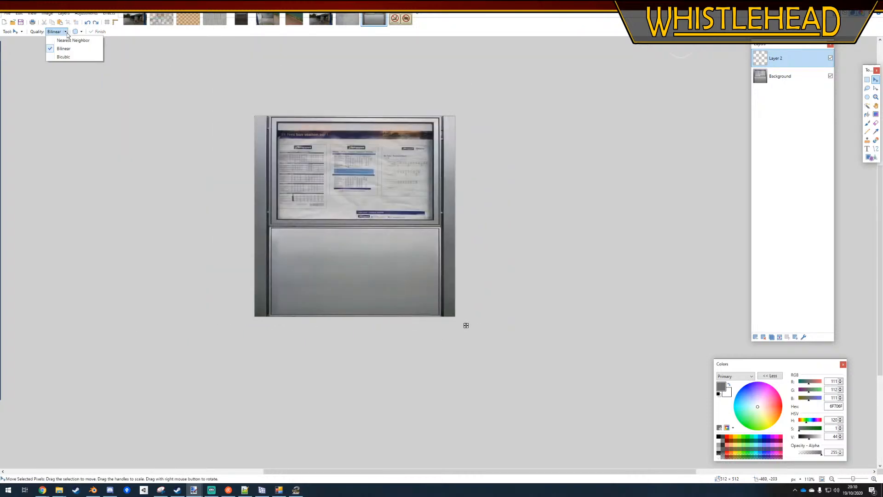
{"action": "left_click", "coordinate": [53, 55]}
{"action": "key", "text": "ctrl+v"}
{"action": "left_click_drag", "start_coordinate": [454, 316], "coordinate": [324, 182]}
{"action": "left_click_drag", "start_coordinate": [303, 153], "coordinate": [408, 271]}
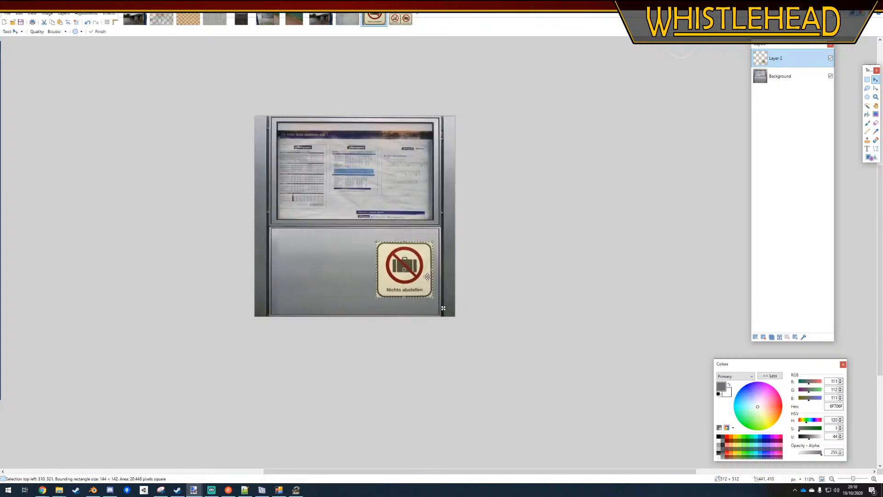
Reduce the sign further to about 119 × 118 px, keeping it on the right side of the lower panel
{"action": "scroll", "coordinate": [387, 269], "scroll_direction": "up", "scroll_amount": 6, "text": "ctrl"}
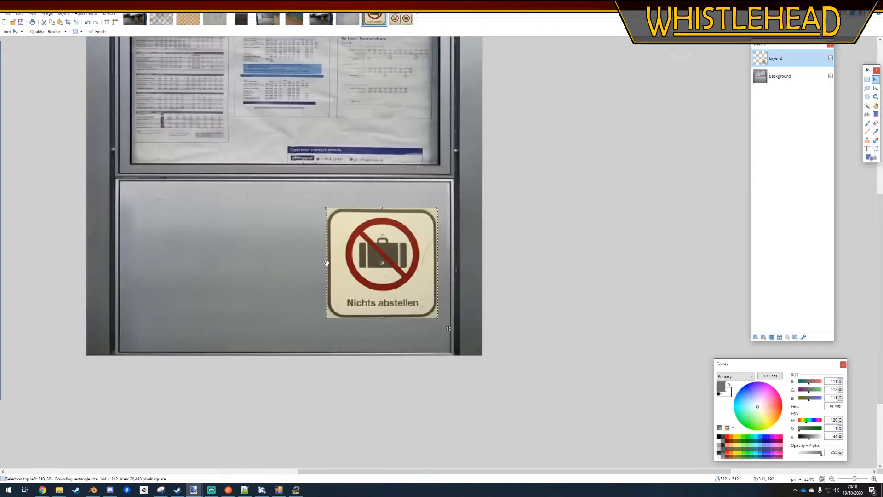
{"action": "left_click_drag", "start_coordinate": [326, 263], "coordinate": [337, 265]}
{"action": "left_click_drag", "start_coordinate": [389, 207], "coordinate": [411, 231]}
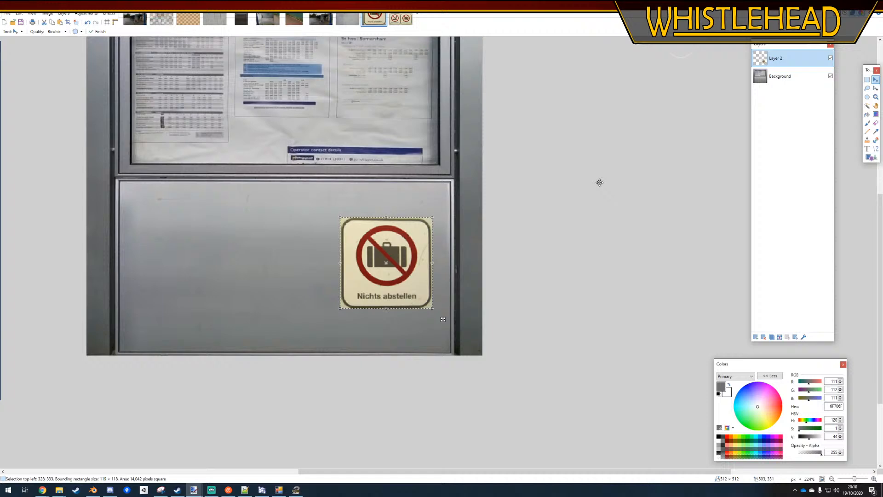
Remove the yellowish area outside the sign's rounded border using the Magic Wand at 50% tolerance
{"action": "left_click", "coordinate": [867, 80]}
{"action": "scroll", "coordinate": [400, 221], "scroll_direction": "up", "scroll_amount": 3, "text": "ctrl"}
{"action": "left_click", "coordinate": [868, 105]}
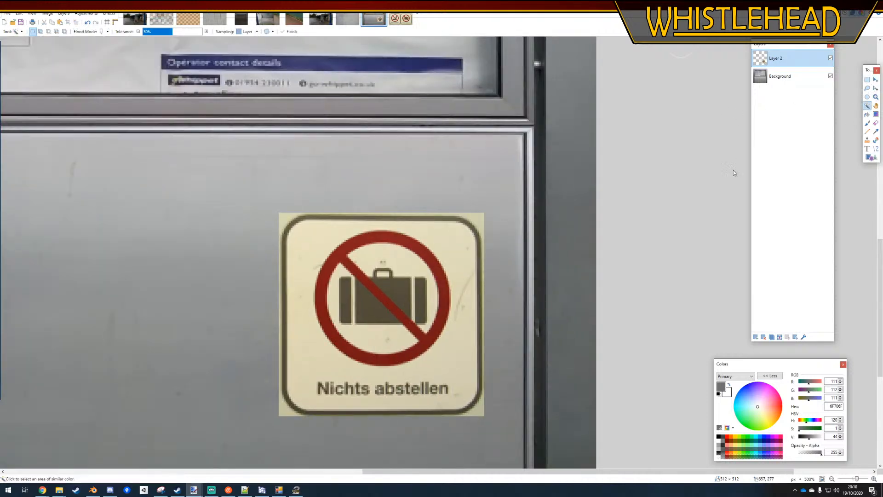
{"action": "scroll", "coordinate": [472, 207], "scroll_direction": "up", "scroll_amount": 3, "text": "ctrl"}
{"action": "left_click", "coordinate": [472, 207]}
{"action": "key", "text": "Delete"}
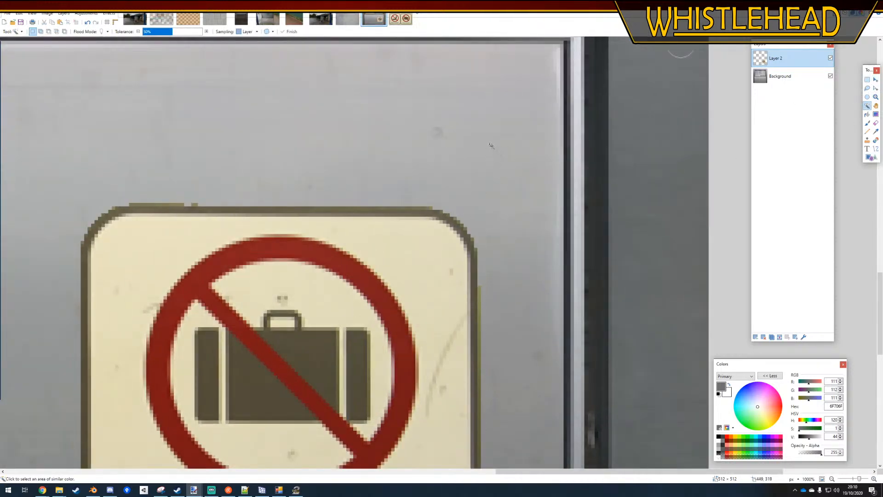
{"action": "scroll", "coordinate": [491, 145], "scroll_direction": "down", "scroll_amount": 5, "text": "ctrl"}
{"action": "scroll", "coordinate": [455, 147], "scroll_direction": "up", "scroll_amount": 1, "text": "ctrl"}
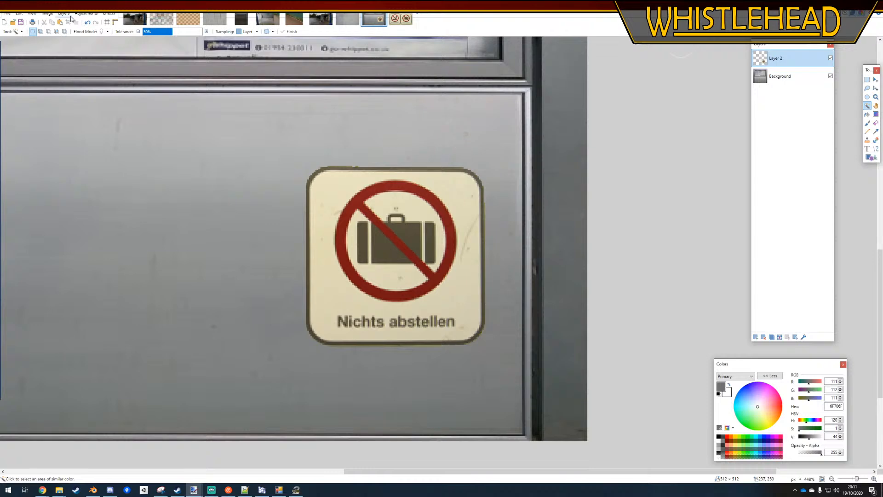
Desaturate the sign layer with Hue / Saturation, using a lightness of 10
{"action": "left_click", "coordinate": [85, 13]}
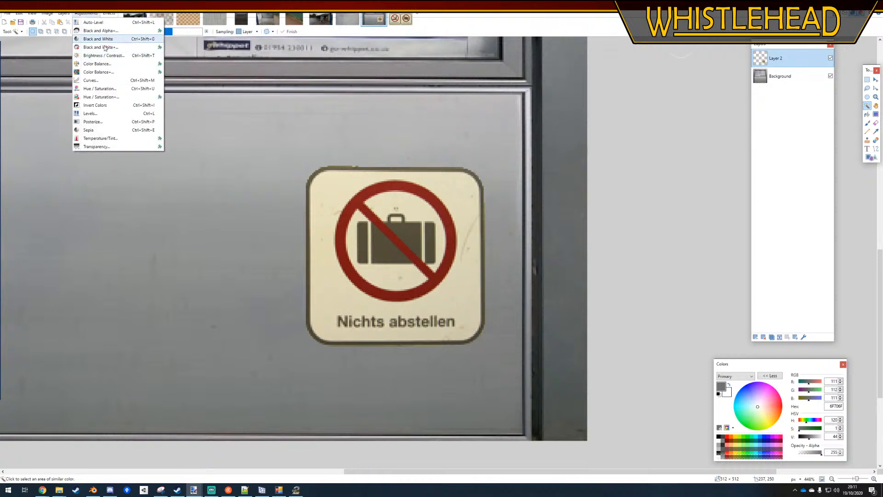
{"action": "left_click", "coordinate": [99, 88]}
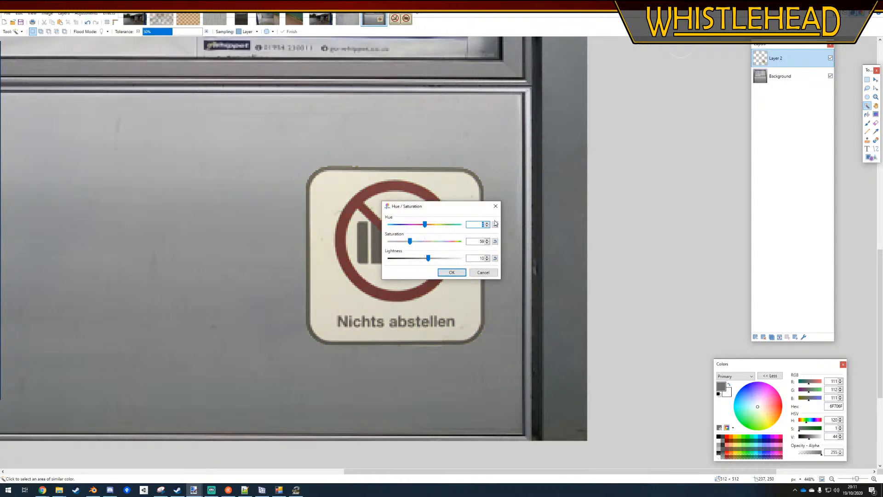
{"action": "left_click_drag", "start_coordinate": [439, 210], "coordinate": [546, 209]}
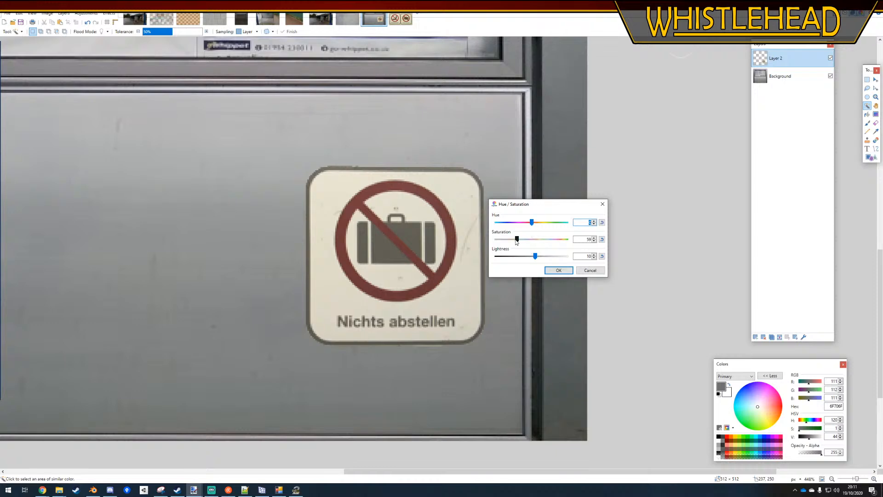
{"action": "left_click_drag", "start_coordinate": [509, 242], "coordinate": [503, 242]}
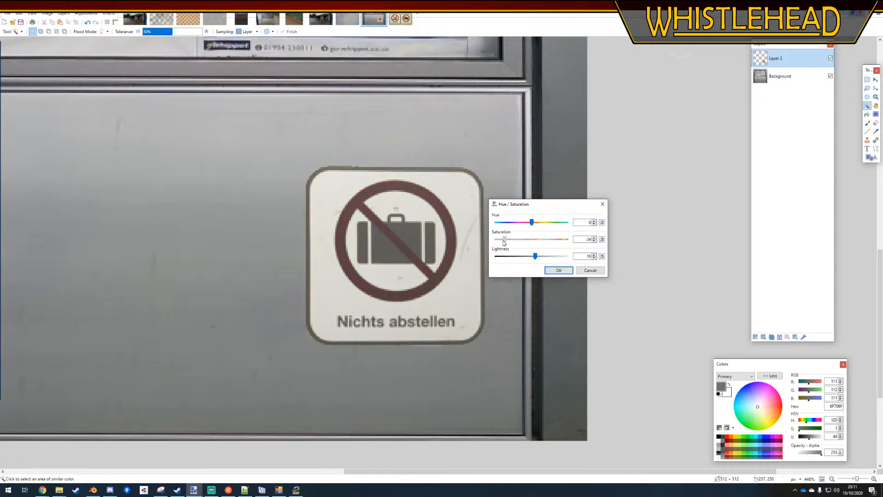
{"action": "left_click", "coordinate": [558, 271]}
{"action": "scroll", "coordinate": [526, 291], "scroll_direction": "down", "scroll_amount": 3, "text": "ctrl"}
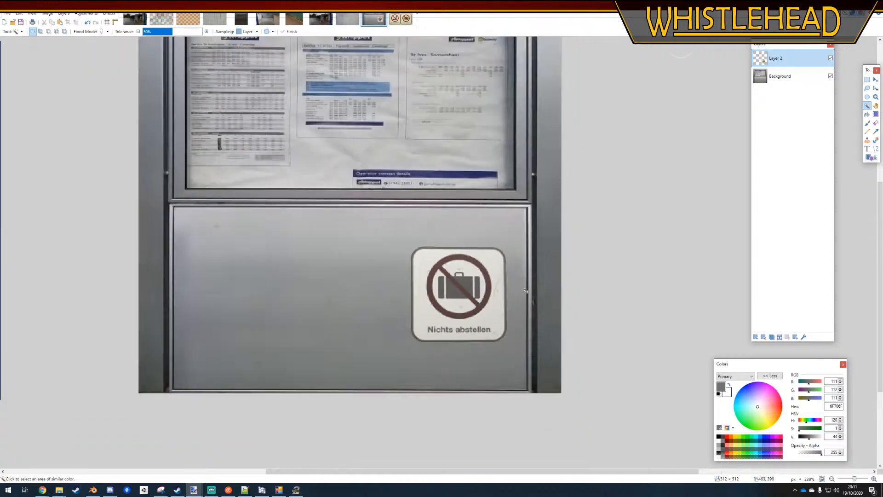
Sample the sign's off-white background colour and paint over the suitcase pictogram with a 59 px brush at 0% hardness
{"action": "left_click", "coordinate": [876, 132]}
{"action": "scroll", "coordinate": [449, 306], "scroll_direction": "up", "scroll_amount": 3, "text": "ctrl"}
{"action": "left_click", "coordinate": [450, 311]}
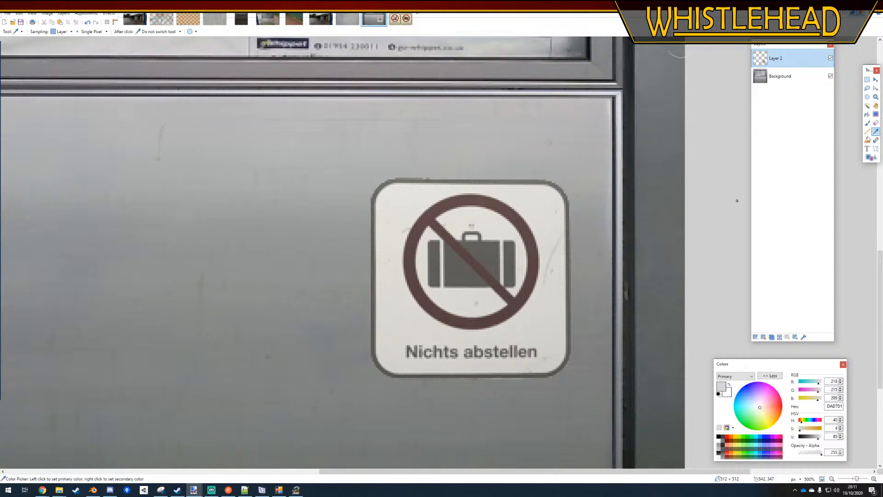
{"action": "left_click", "coordinate": [867, 123]}
{"action": "mouse_move", "coordinate": [437, 258]}
{"action": "left_mouse_down"}
{"action": "mouse_move", "coordinate": [464, 276]}
{"action": "mouse_move", "coordinate": [451, 283]}
{"action": "mouse_move", "coordinate": [446, 312]}
{"action": "left_mouse_up"}
{"action": "key", "text": "ctrl+z"}
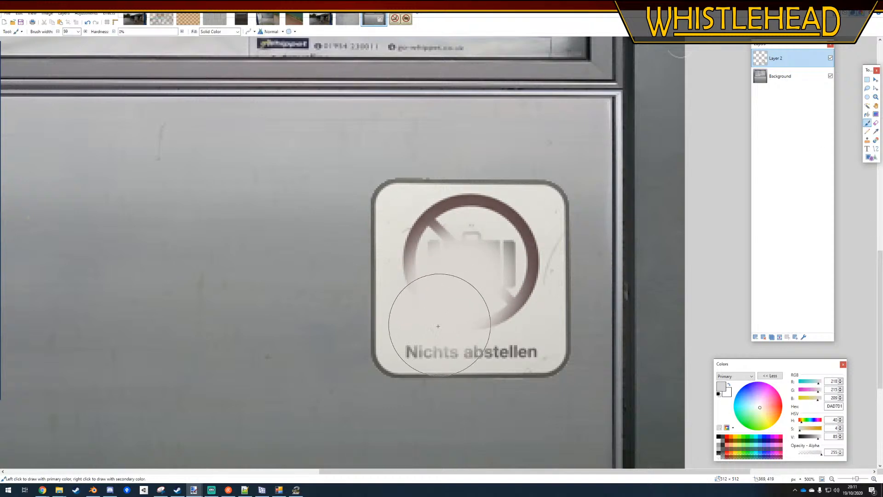
Reduce the brush width to 20 and paint out the remaining pictogram, lettering and marks inside the sign's border
{"action": "key", "text": "bracketleft"}
{"action": "key", "text": "bracketleft"}
{"action": "key", "text": "bracketleft"}
{"action": "key", "text": "bracketleft"}
{"action": "key", "text": "bracketleft"}
{"action": "key", "text": "bracketleft"}
{"action": "key", "text": "bracketleft"}
{"action": "key", "text": "bracketleft"}
{"action": "key", "text": "bracketleft"}
{"action": "key", "text": "bracketleft"}
{"action": "key", "text": "bracketleft"}
{"action": "key", "text": "bracketleft"}
{"action": "key", "text": "bracketleft"}
{"action": "key", "text": "bracketleft"}
{"action": "key", "text": "bracketleft"}
{"action": "key", "text": "bracketleft"}
{"action": "key", "text": "bracketleft"}
{"action": "key", "text": "bracketleft"}
{"action": "key", "text": "bracketleft"}
{"action": "key", "text": "bracketleft"}
{"action": "left_click", "coordinate": [412, 347]}
{"action": "mouse_move", "coordinate": [412, 347]}
{"action": "left_mouse_down"}
{"action": "mouse_move", "coordinate": [528, 351]}
{"action": "mouse_move", "coordinate": [516, 321]}
{"action": "mouse_move", "coordinate": [485, 317]}
{"action": "mouse_move", "coordinate": [527, 232]}
{"action": "mouse_move", "coordinate": [522, 248]}
{"action": "mouse_move", "coordinate": [495, 209]}
{"action": "mouse_move", "coordinate": [474, 204]}
{"action": "mouse_move", "coordinate": [432, 216]}
{"action": "mouse_move", "coordinate": [414, 249]}
{"action": "mouse_move", "coordinate": [420, 276]}
{"action": "mouse_move", "coordinate": [451, 262]}
{"action": "mouse_move", "coordinate": [457, 239]}
{"action": "mouse_move", "coordinate": [501, 274]}
{"action": "mouse_move", "coordinate": [418, 289]}
{"action": "left_mouse_up"}
{"action": "scroll", "coordinate": [418, 289], "scroll_direction": "down", "scroll_amount": 2, "text": "ctrl"}
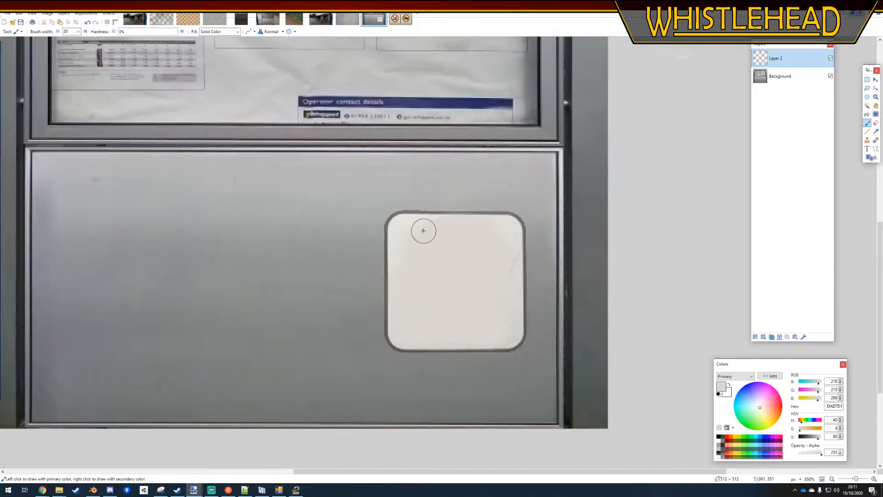
{"action": "scroll", "coordinate": [424, 231], "scroll_direction": "up", "scroll_amount": 2, "text": "ctrl"}
{"action": "mouse_move", "coordinate": [392, 230]}
{"action": "left_mouse_down"}
{"action": "mouse_move", "coordinate": [412, 234]}
{"action": "mouse_move", "coordinate": [403, 360]}
{"action": "mouse_move", "coordinate": [544, 238]}
{"action": "mouse_move", "coordinate": [538, 368]}
{"action": "mouse_move", "coordinate": [387, 317]}
{"action": "left_mouse_up"}
{"action": "scroll", "coordinate": [495, 321], "scroll_direction": "down", "scroll_amount": 5, "text": "ctrl"}
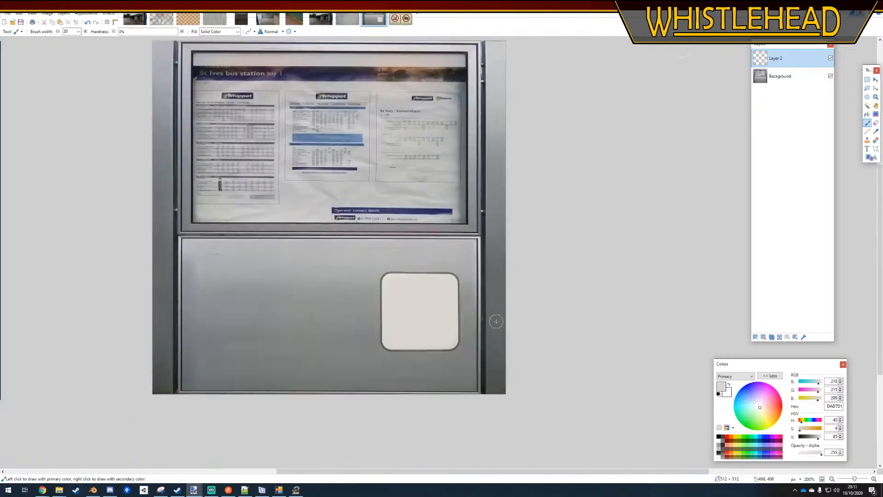
{"action": "scroll", "coordinate": [476, 335], "scroll_direction": "up", "scroll_amount": 4, "text": "ctrl"}
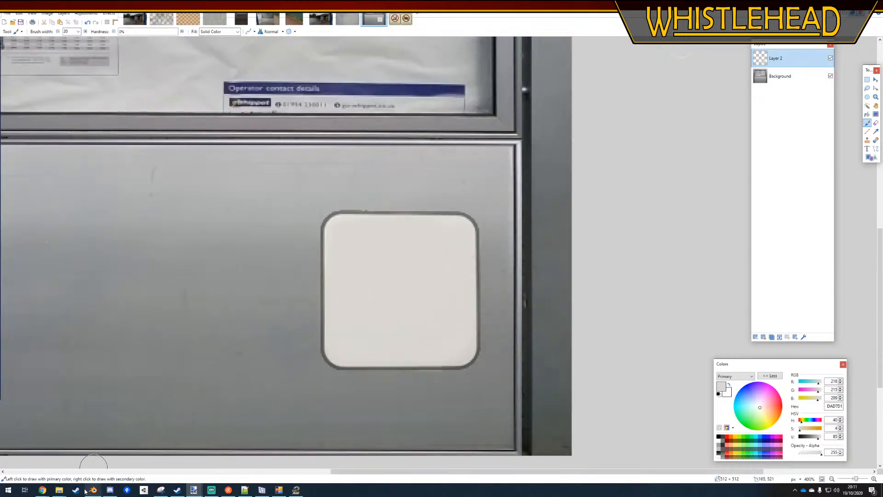
Switch to Textures.com in the browser and search for "grunge"
{"action": "left_click", "coordinate": [42, 489]}
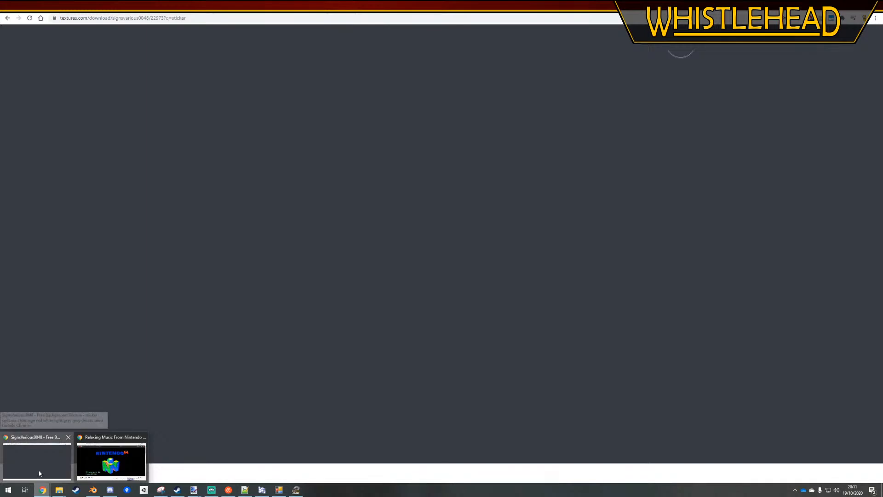
{"action": "left_click", "coordinate": [37, 475]}
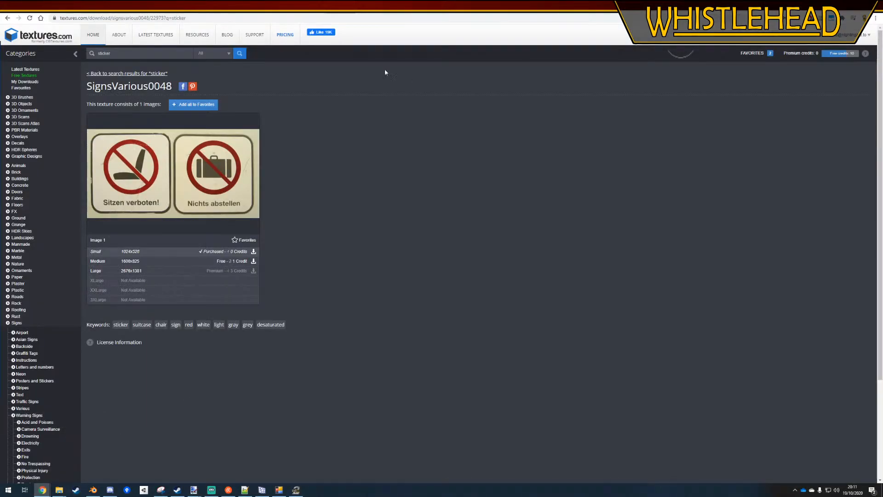
{"action": "type", "text": "grunge"}
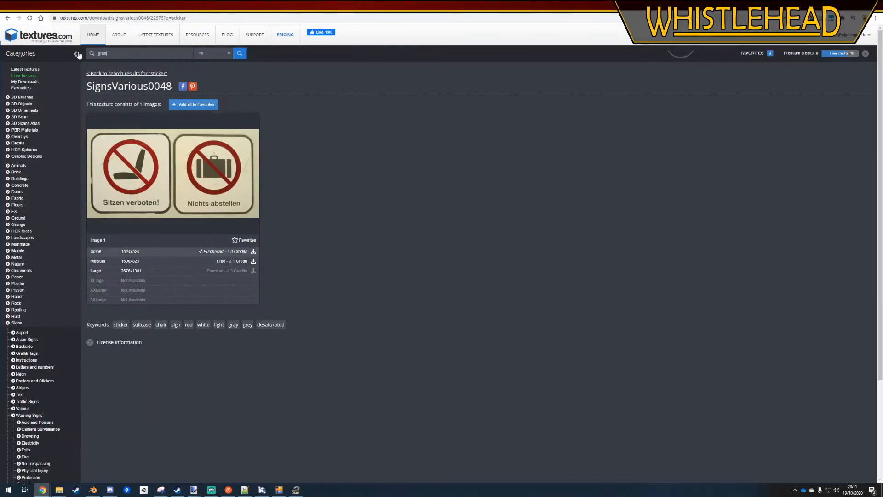
{"action": "key", "text": "Return"}
{"action": "scroll", "coordinate": [423, 264], "scroll_direction": "down", "scroll_amount": 2}
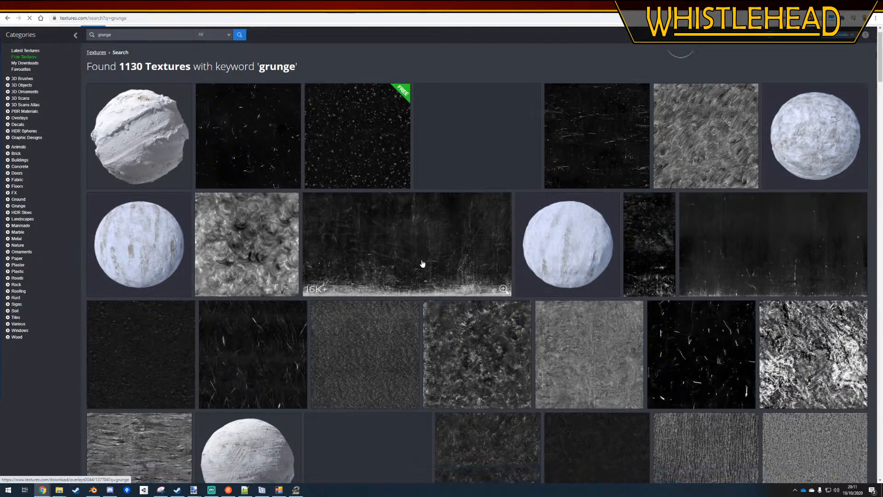
Download the first Lead Plate Overlay image at 512x512, open it in paint.net and select the whole image
{"action": "left_click", "coordinate": [607, 306]}
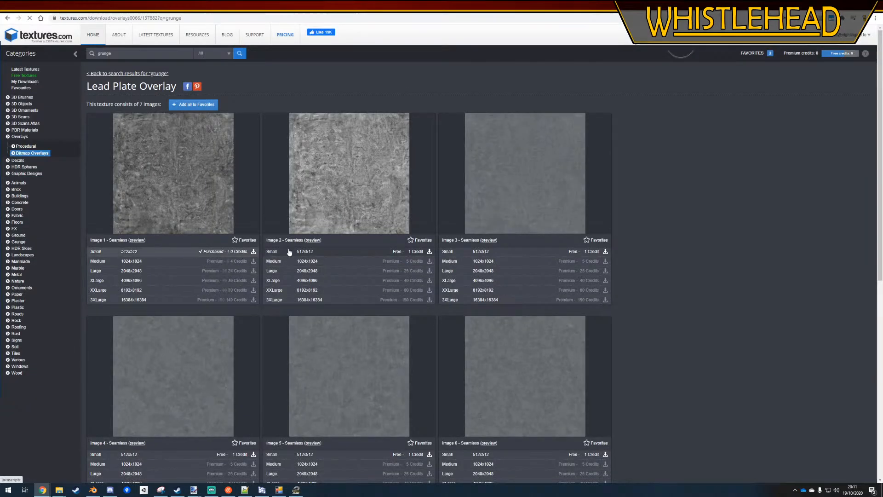
{"action": "left_click", "coordinate": [245, 254]}
{"action": "left_click", "coordinate": [364, 297]}
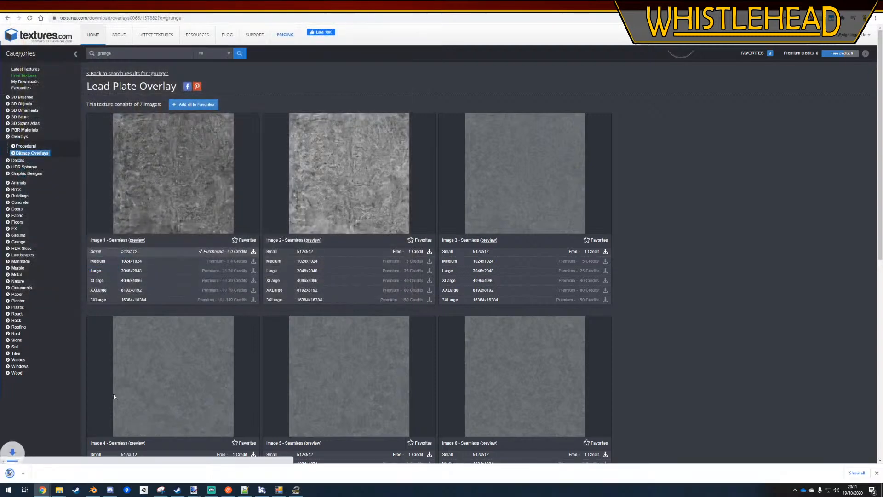
{"action": "left_click", "coordinate": [18, 473]}
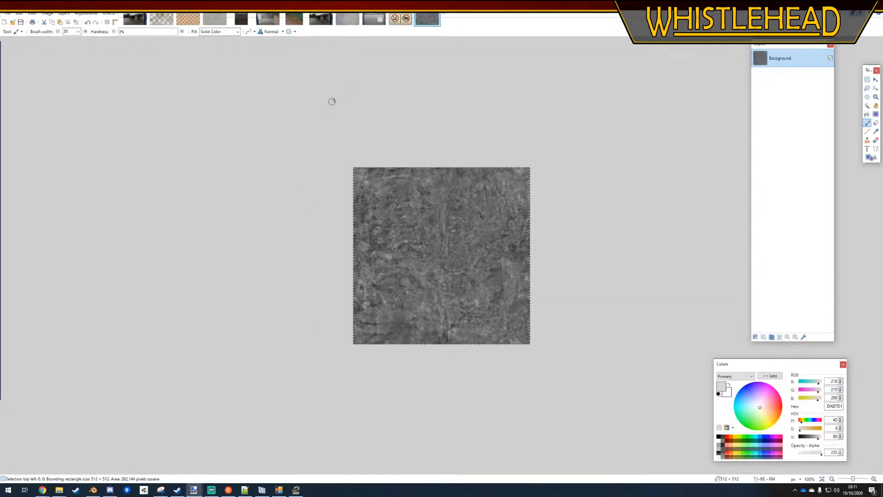
{"action": "key", "text": "ctrl+a"}
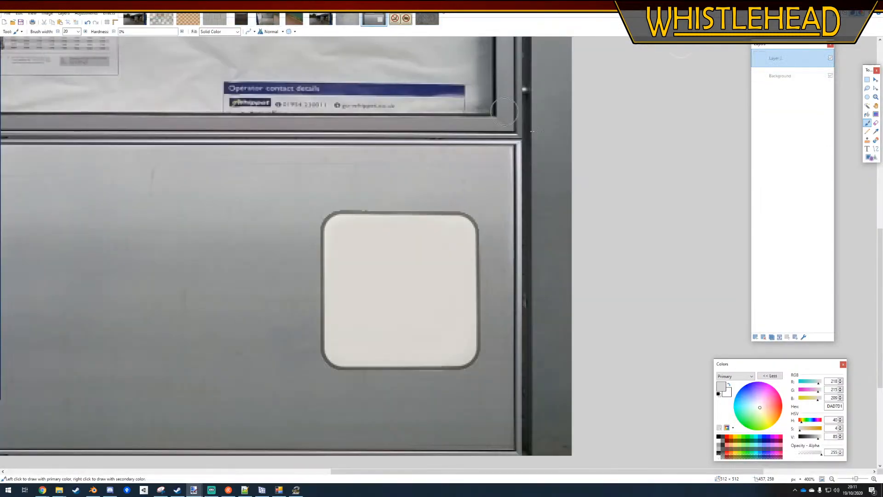
Paste the grunge texture onto a new layer in the noticeboard image and resize it to 428 × 222 px over the lower panel
{"action": "left_click", "coordinate": [374, 19]}
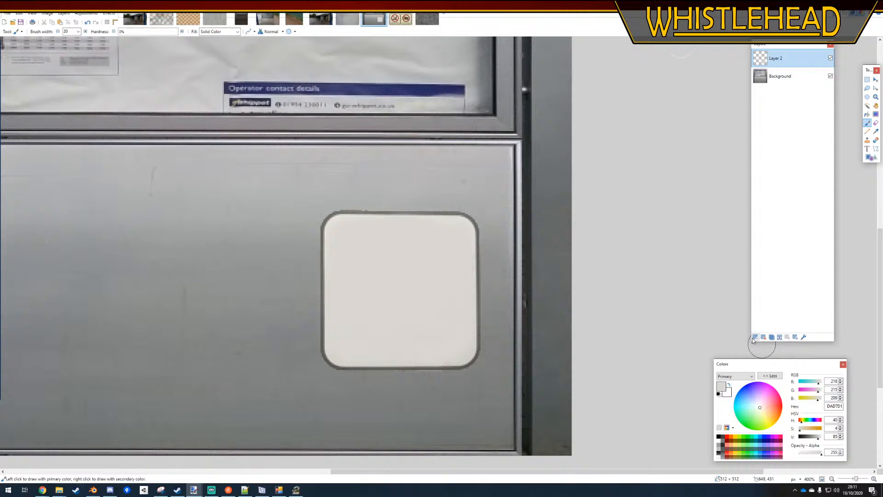
{"action": "left_click", "coordinate": [754, 337]}
{"action": "key", "text": "ctrl+v"}
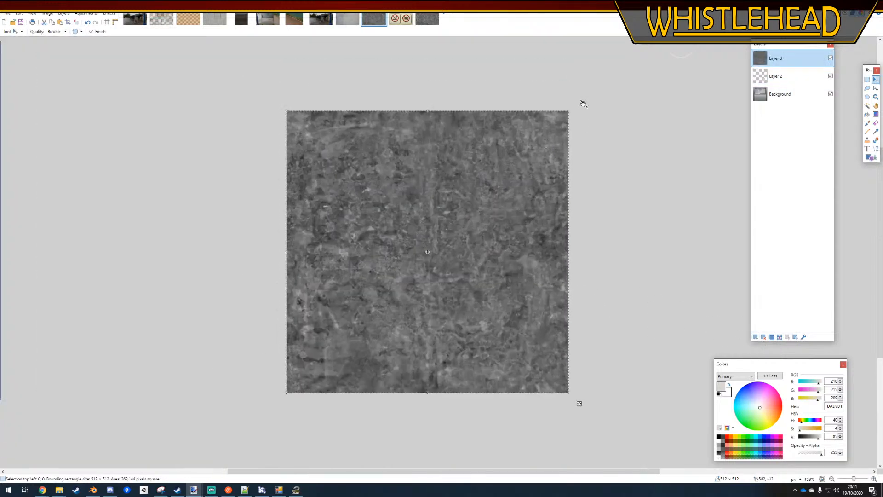
{"action": "left_click_drag", "start_coordinate": [567, 111], "coordinate": [547, 268]}
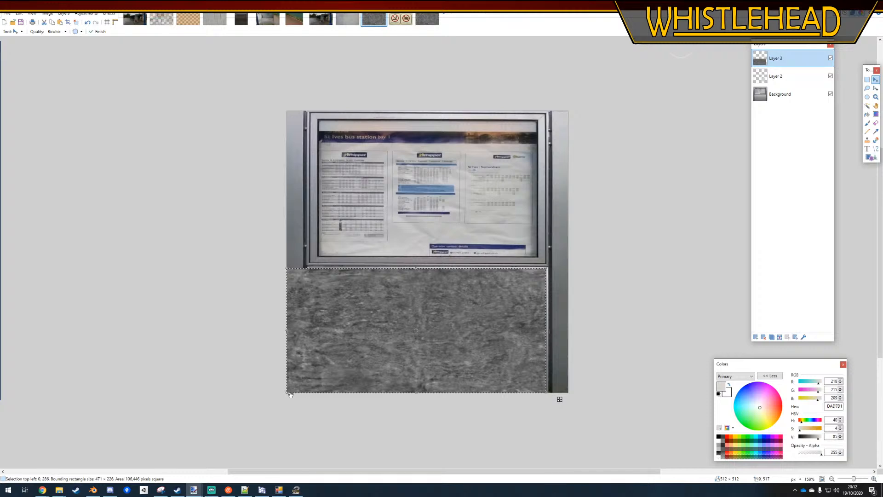
{"action": "left_click_drag", "start_coordinate": [290, 394], "coordinate": [309, 392]}
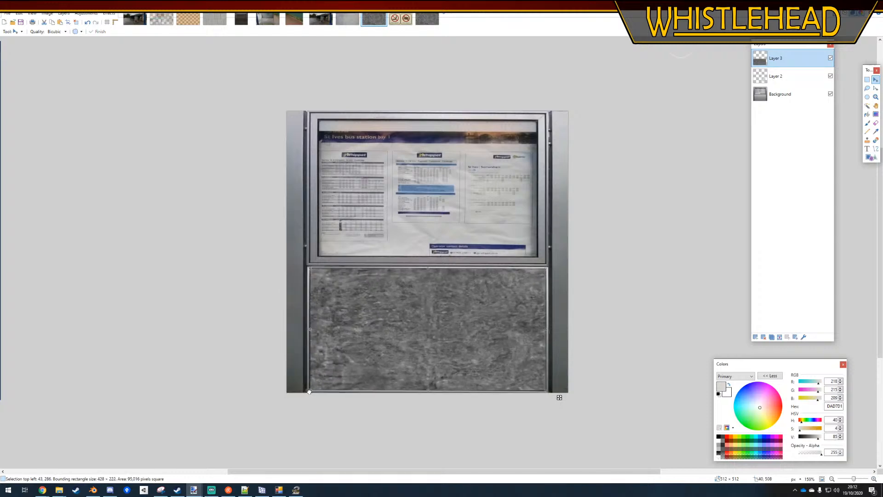
Lower the grunge layer's opacity to about 19 and clear the selection around the lower panel
{"action": "left_click", "coordinate": [803, 337]}
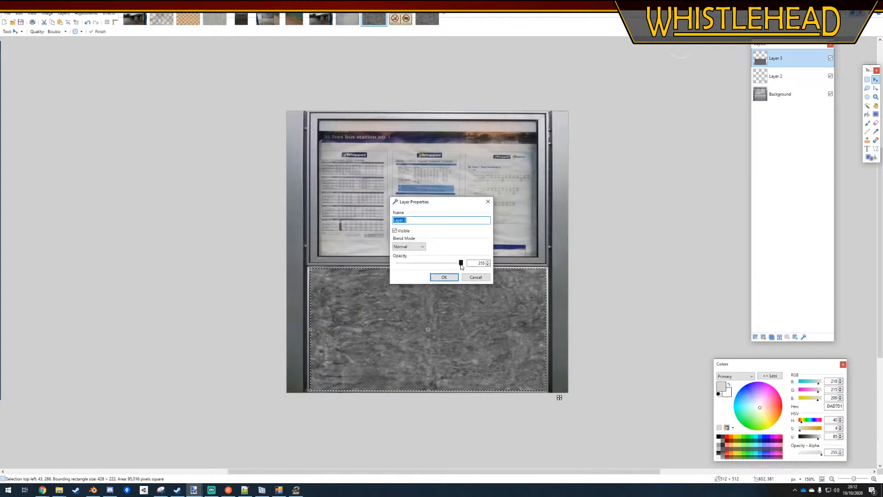
{"action": "left_click_drag", "start_coordinate": [461, 265], "coordinate": [405, 265]}
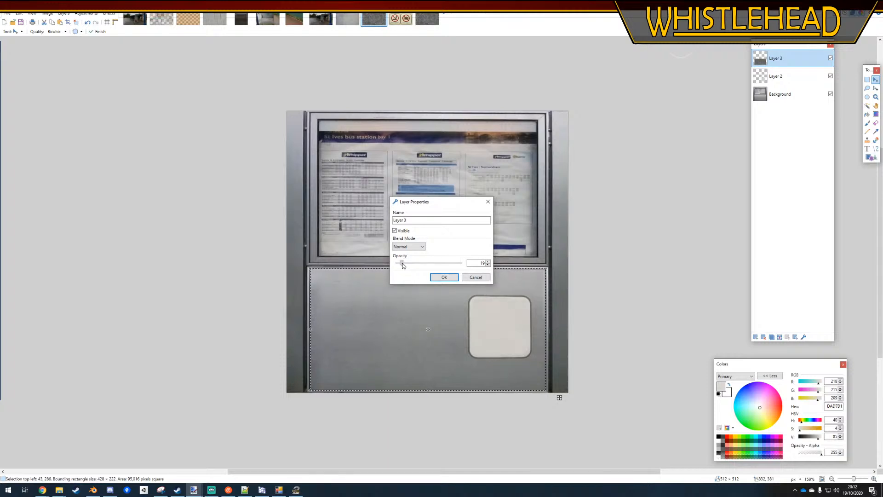
{"action": "left_click", "coordinate": [444, 276]}
{"action": "scroll", "coordinate": [546, 355], "scroll_direction": "up", "scroll_amount": 5, "text": "ctrl"}
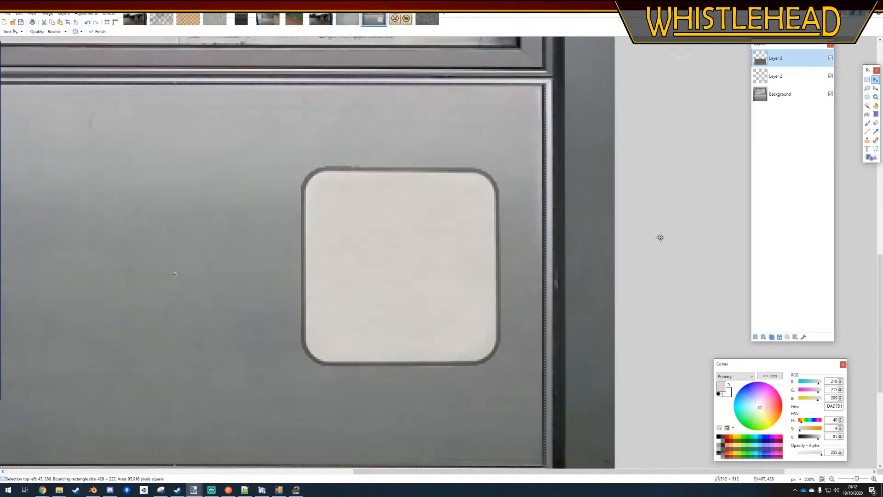
{"action": "key", "text": "s"}
{"action": "key", "text": "ctrl+d"}
{"action": "scroll", "coordinate": [610, 327], "scroll_direction": "down", "scroll_amount": 3, "text": "ctrl"}
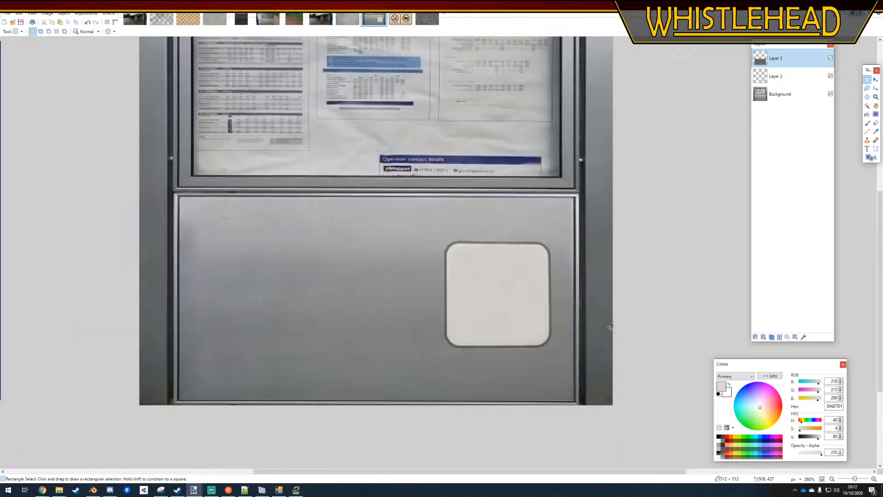
{"action": "scroll", "coordinate": [520, 289], "scroll_direction": "down", "scroll_amount": 2, "text": "ctrl"}
{"action": "scroll", "coordinate": [550, 287], "scroll_direction": "up", "scroll_amount": 1, "text": "ctrl"}
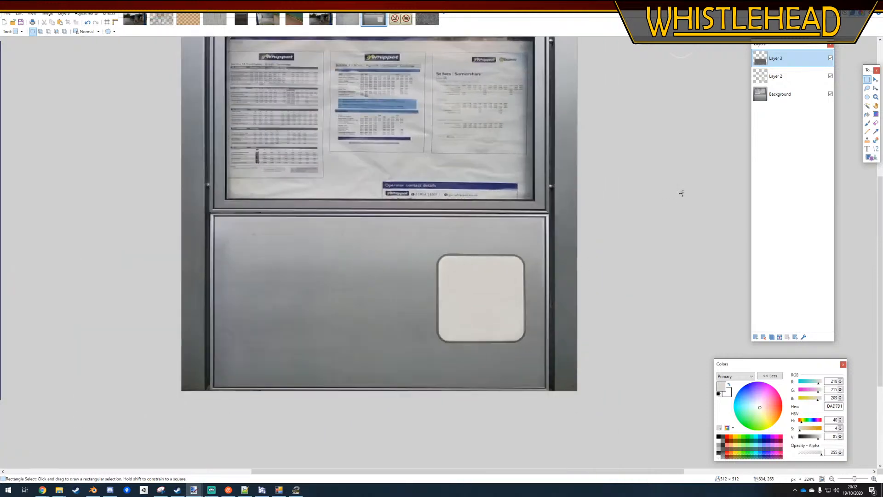
Add a new layer and place the text "Bay" in black on the blank sign
{"action": "left_click", "coordinate": [756, 337]}
{"action": "key", "text": "t"}
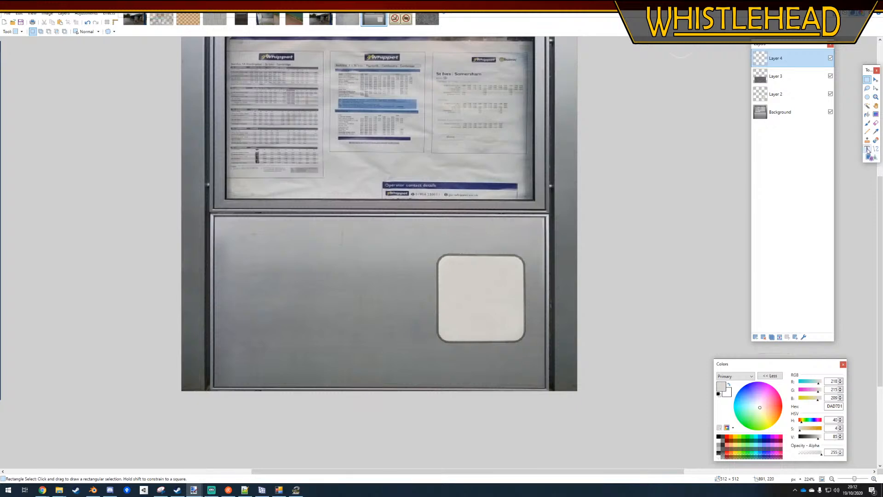
{"action": "left_click", "coordinate": [719, 438]}
{"action": "left_click", "coordinate": [464, 272]}
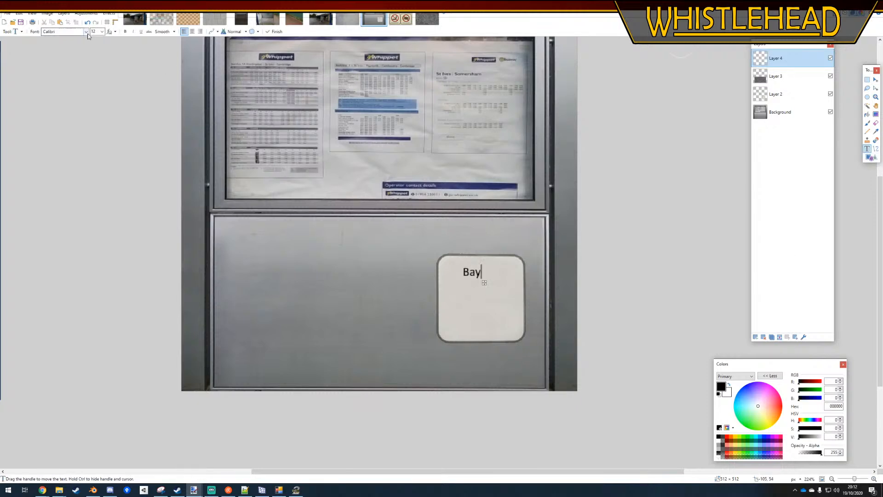
Set the font of the "Bay" text to Transport, after trying Transport Heavy
{"action": "left_click", "coordinate": [86, 35]}
{"action": "left_click", "coordinate": [85, 35]}
{"action": "left_click", "coordinate": [86, 34]}
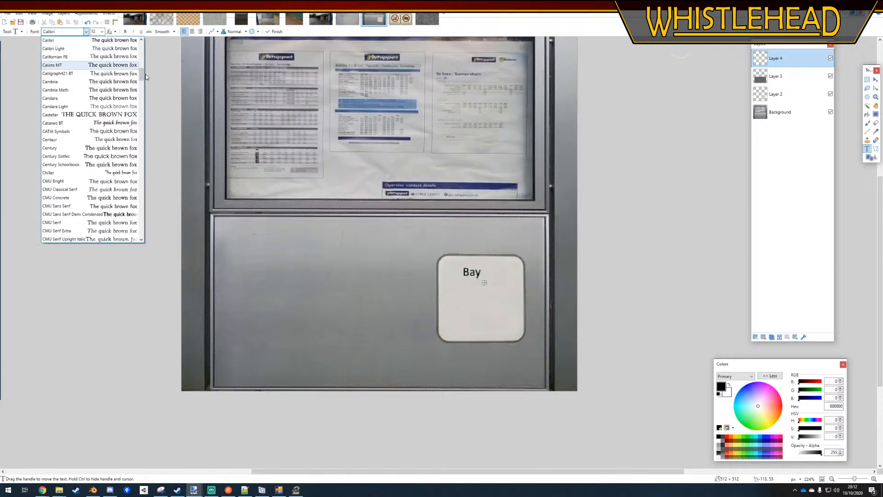
{"action": "key", "text": "t"}
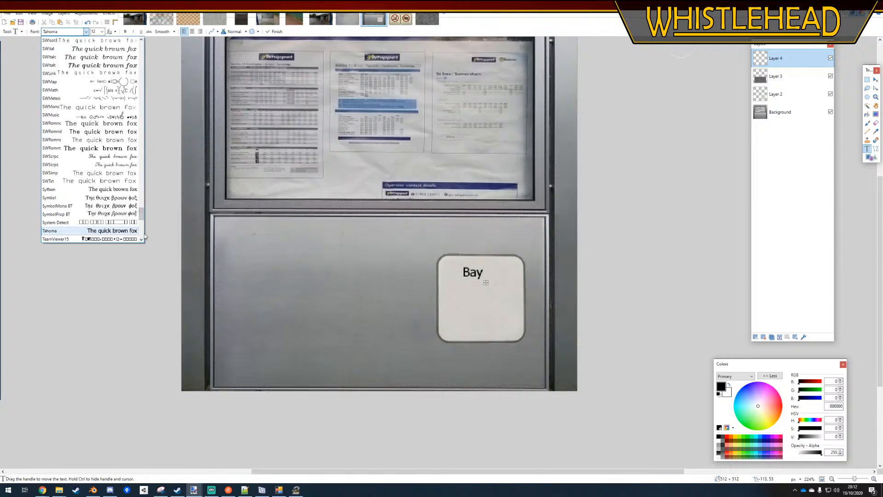
{"action": "left_click_drag", "start_coordinate": [142, 215], "coordinate": [142, 220]}
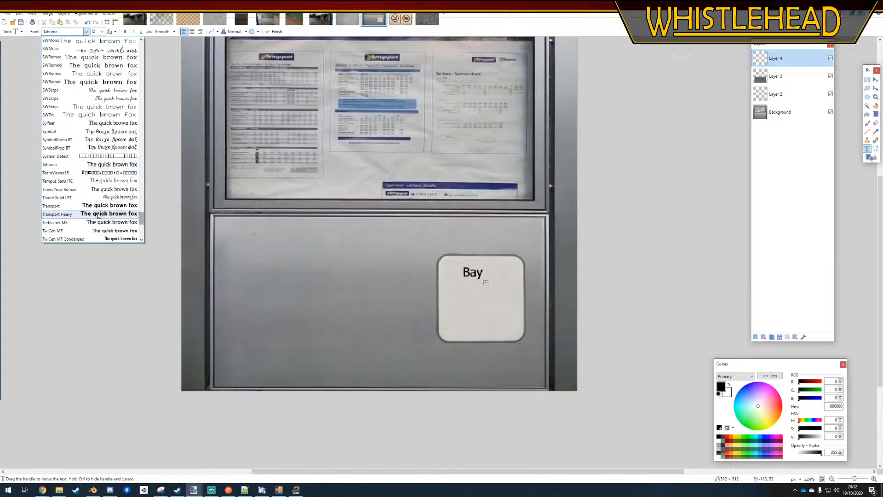
{"action": "left_click", "coordinate": [99, 214]}
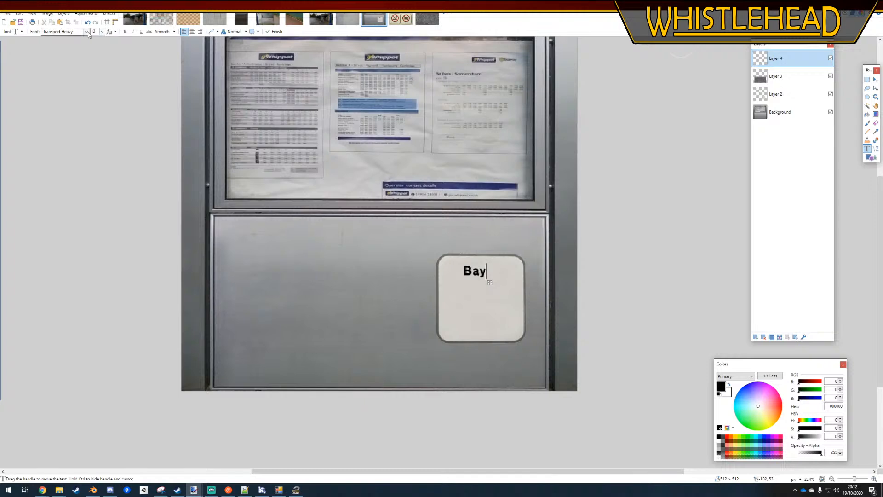
{"action": "left_click", "coordinate": [86, 32]}
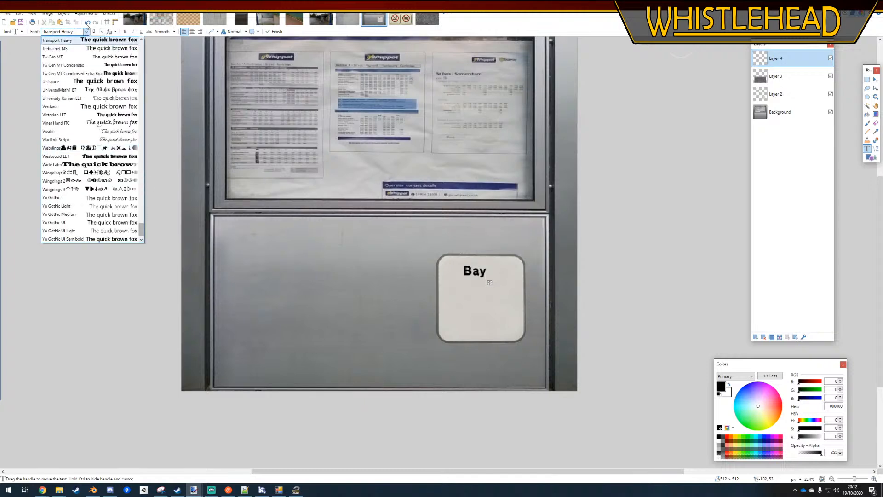
{"action": "scroll", "coordinate": [91, 52], "scroll_direction": "up", "scroll_amount": 1}
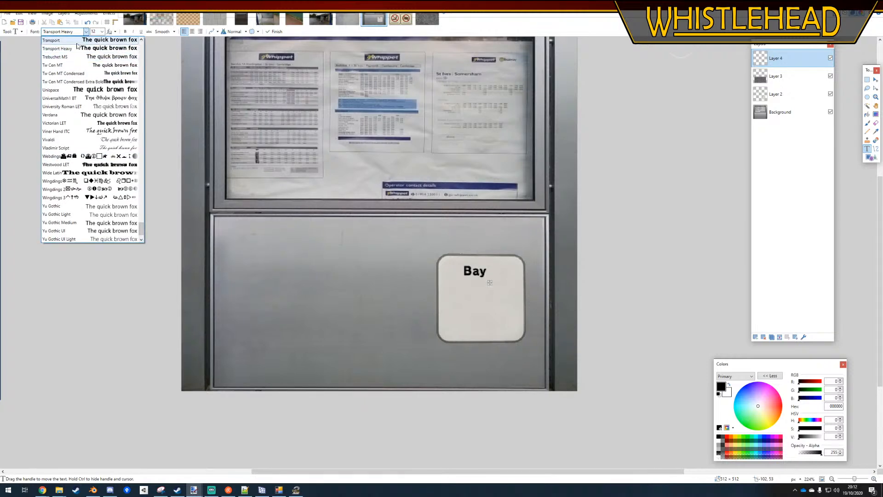
{"action": "left_click", "coordinate": [79, 41]}
Set the "Bay" text size to 20 and position it near the sign's upper edge
{"action": "left_click", "coordinate": [102, 31]}
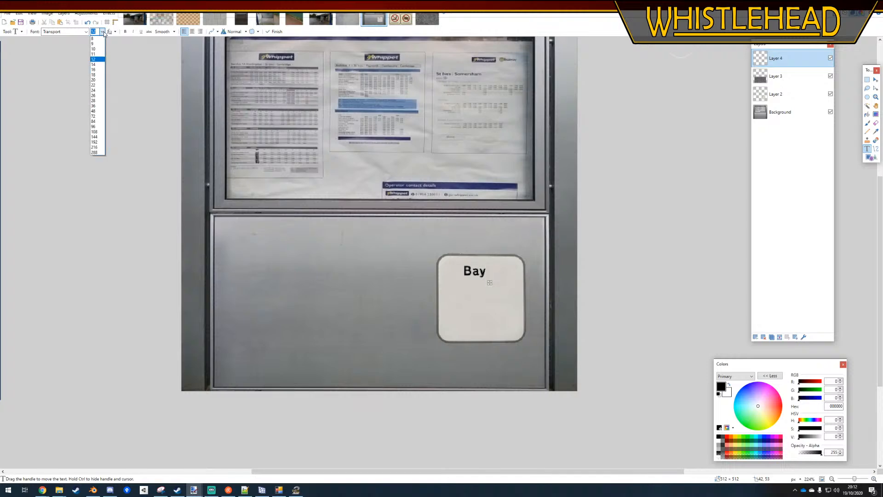
{"action": "left_click", "coordinate": [96, 95]}
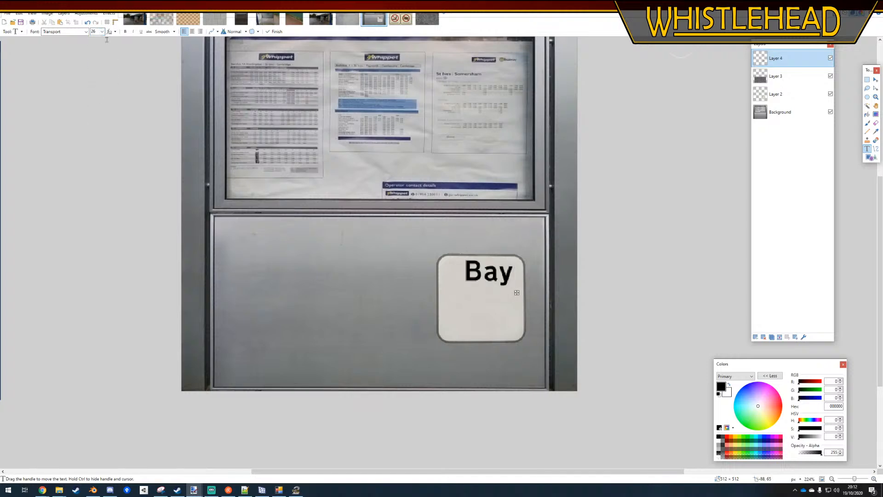
{"action": "left_click", "coordinate": [102, 31]}
{"action": "left_click", "coordinate": [96, 80]}
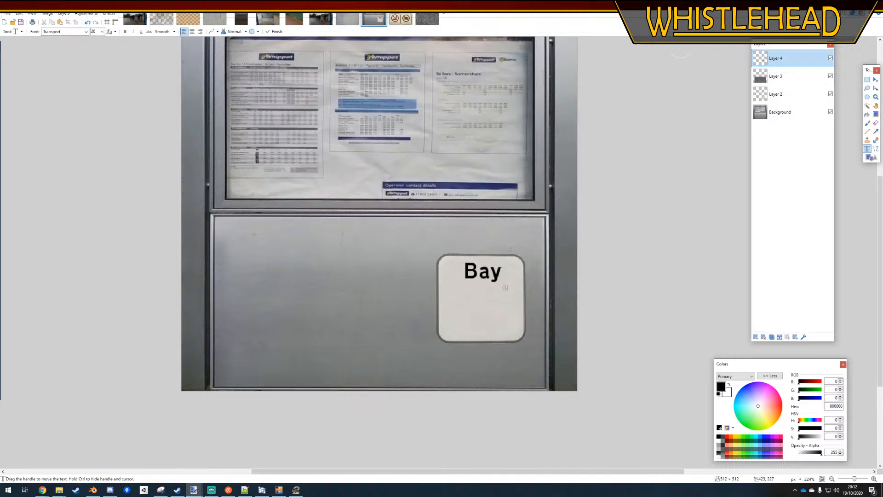
{"action": "left_click_drag", "start_coordinate": [502, 290], "coordinate": [504, 289]}
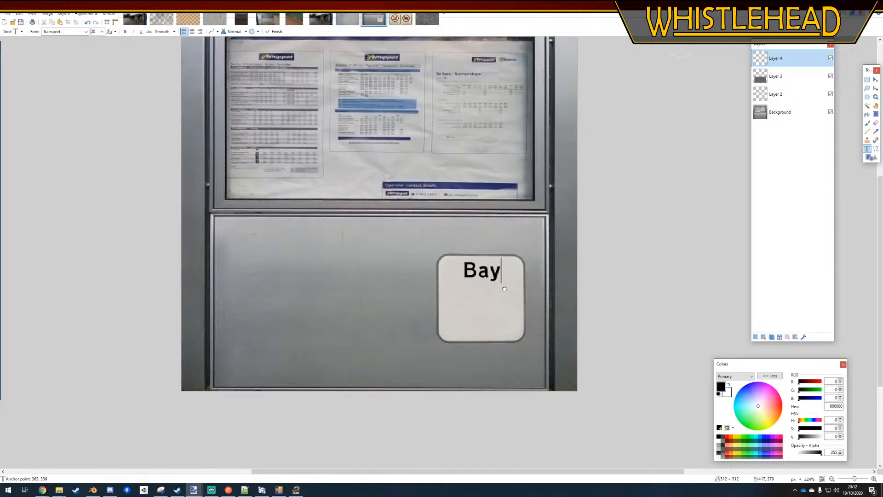
{"action": "scroll", "coordinate": [501, 273], "scroll_direction": "up", "scroll_amount": 5, "text": "ctrl"}
{"action": "scroll", "coordinate": [448, 265], "scroll_direction": "down", "scroll_amount": 8, "text": "ctrl"}
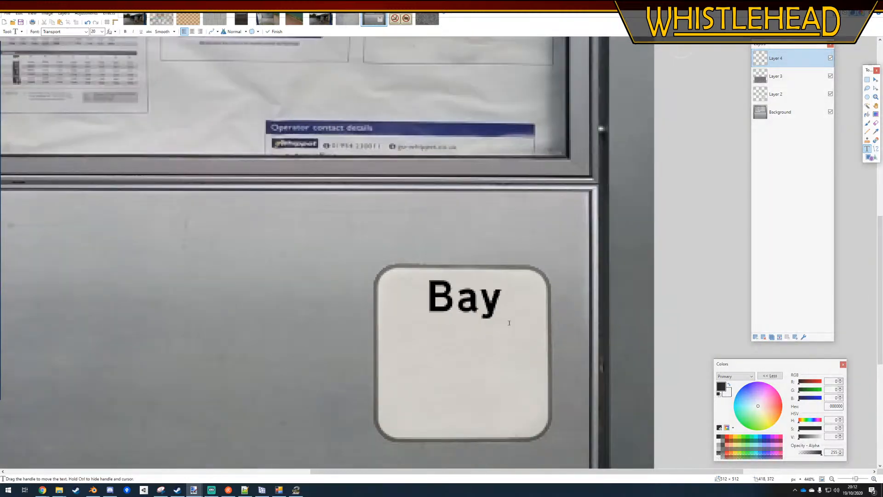
{"action": "scroll", "coordinate": [536, 317], "scroll_direction": "up", "scroll_amount": 4, "text": "ctrl"}
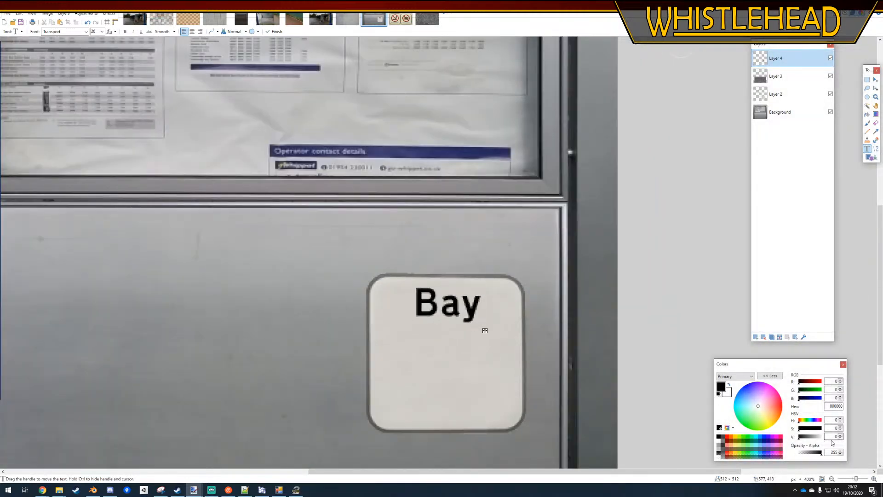
Set the "Bay" text colour to dark grey 2D2D2D and move its layer beneath the grunge layer
{"action": "left_click_drag", "start_coordinate": [808, 440], "coordinate": [803, 440]}
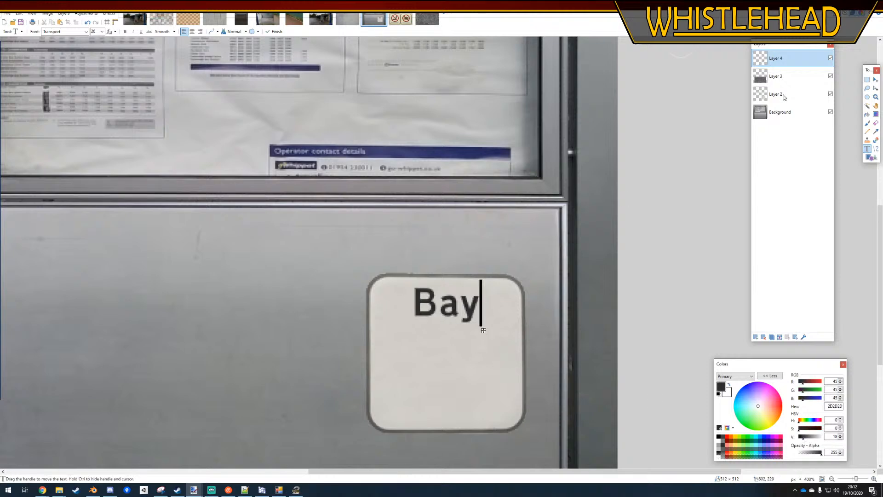
{"action": "left_click_drag", "start_coordinate": [782, 58], "coordinate": [782, 83]}
{"action": "left_click", "coordinate": [866, 81]}
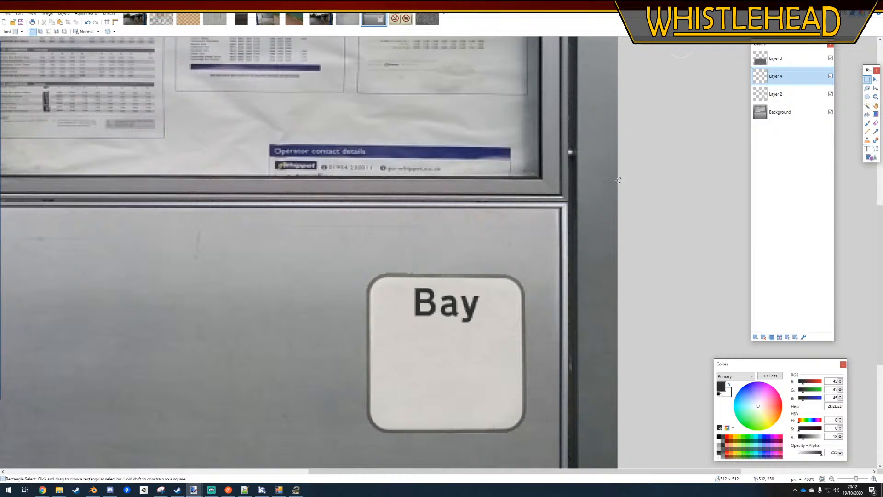
{"action": "scroll", "coordinate": [489, 294], "scroll_direction": "down", "scroll_amount": 6, "text": "ctrl"}
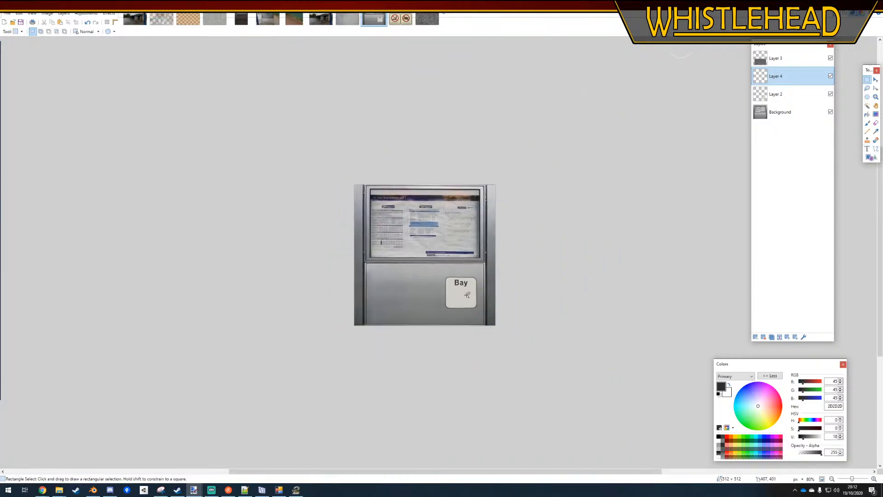
Switch to Textures.com in the browser, search for "no smoking" and look through the sign textures
{"action": "mouse_move", "coordinate": [42, 489]}
{"action": "left_click", "coordinate": [44, 453]}
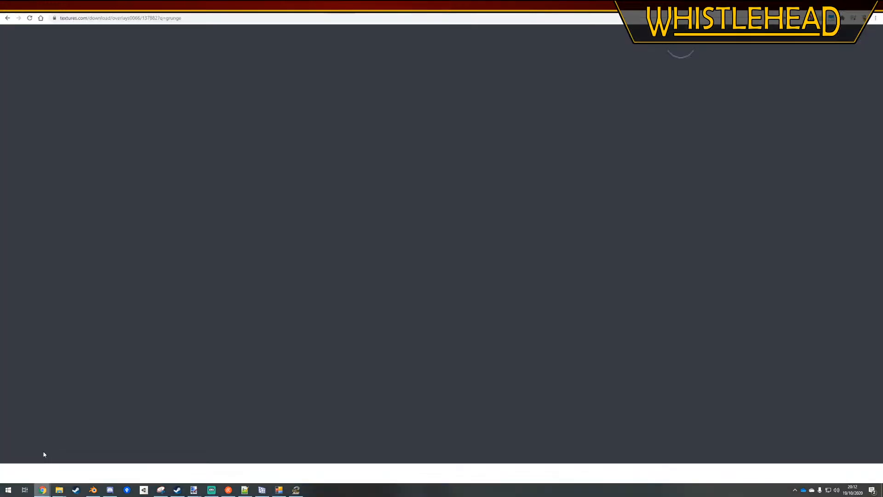
{"action": "left_click", "coordinate": [183, 55]}
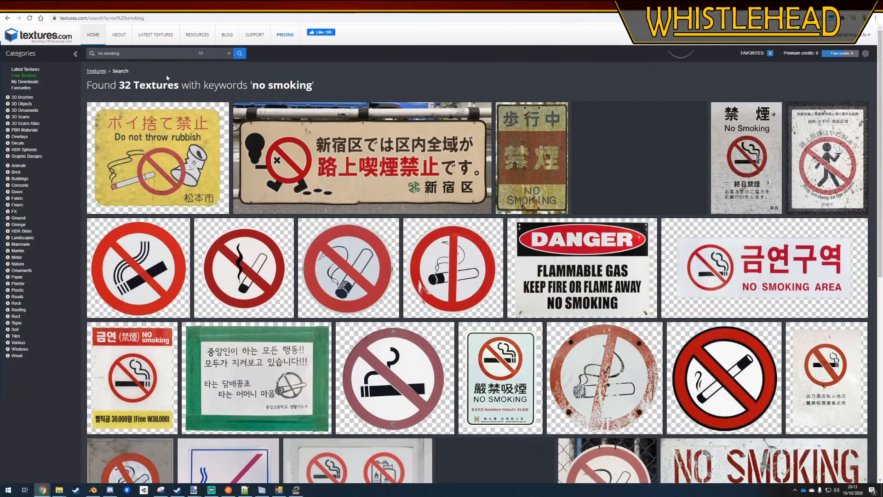
{"action": "scroll", "coordinate": [398, 179], "scroll_direction": "down", "scroll_amount": 3}
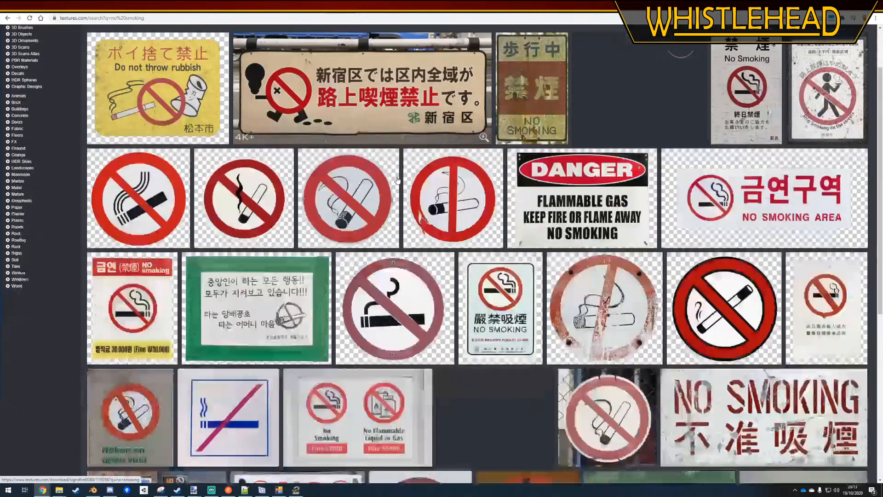
{"action": "scroll", "coordinate": [411, 187], "scroll_direction": "down", "scroll_amount": 4}
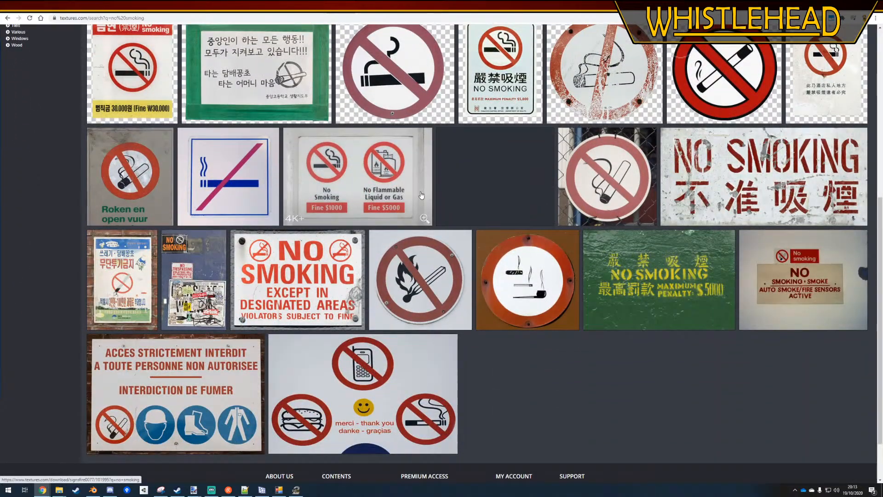
{"action": "scroll", "coordinate": [547, 262], "scroll_direction": "up", "scroll_amount": 2}
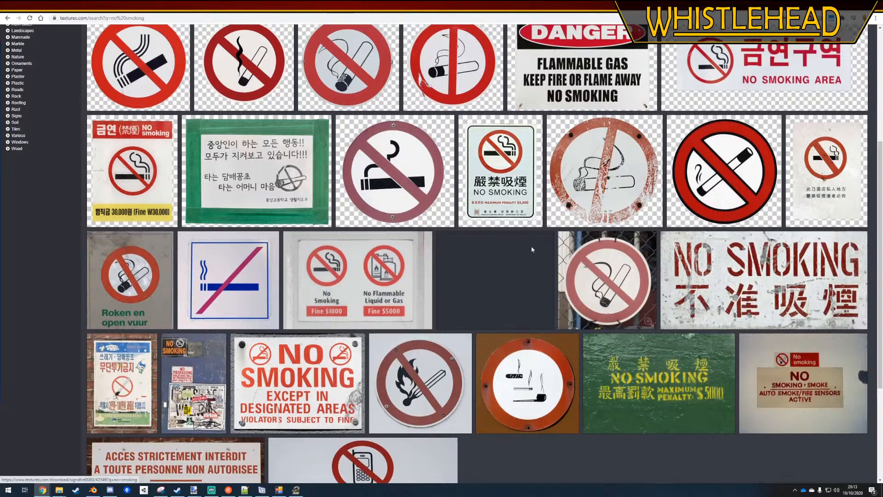
Download the small 1024x965 masked image of the faded red no-smoking sign SignsFire0056 and open it in the image editor
{"action": "scroll", "coordinate": [460, 230], "scroll_direction": "up", "scroll_amount": 2}
{"action": "left_click", "coordinate": [383, 213]}
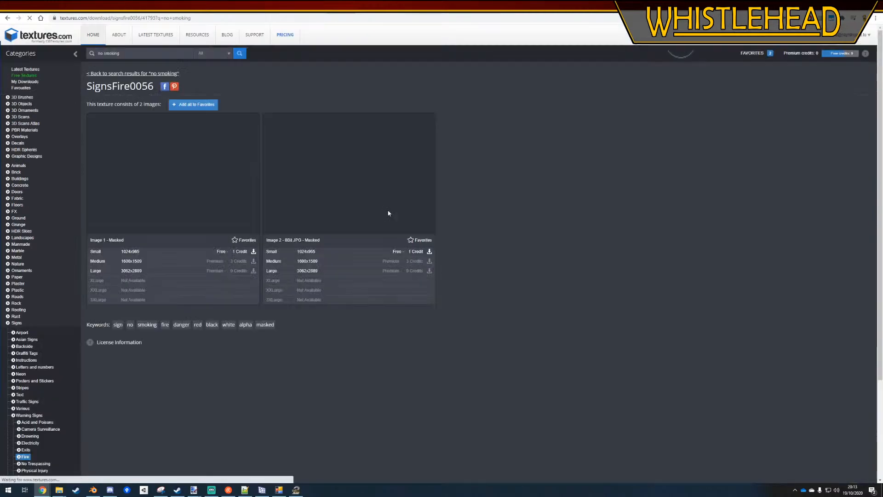
{"action": "left_click", "coordinate": [221, 252]}
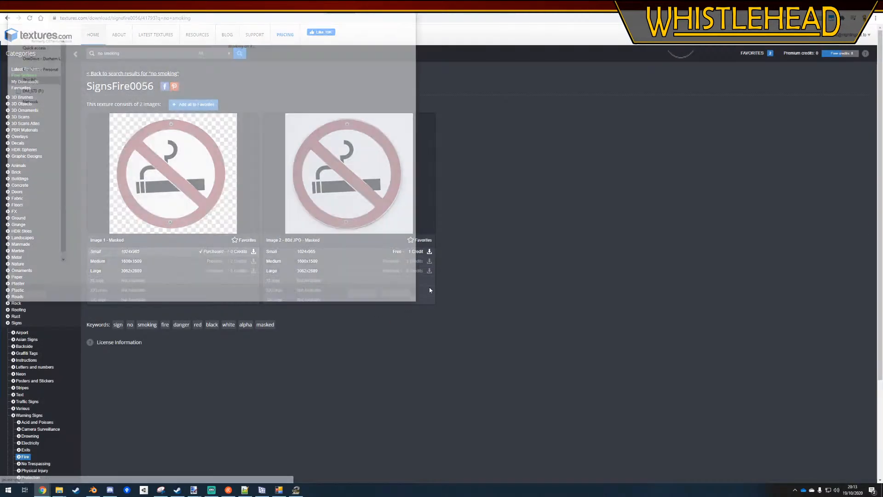
{"action": "left_click", "coordinate": [366, 298]}
{"action": "left_click", "coordinate": [32, 470]}
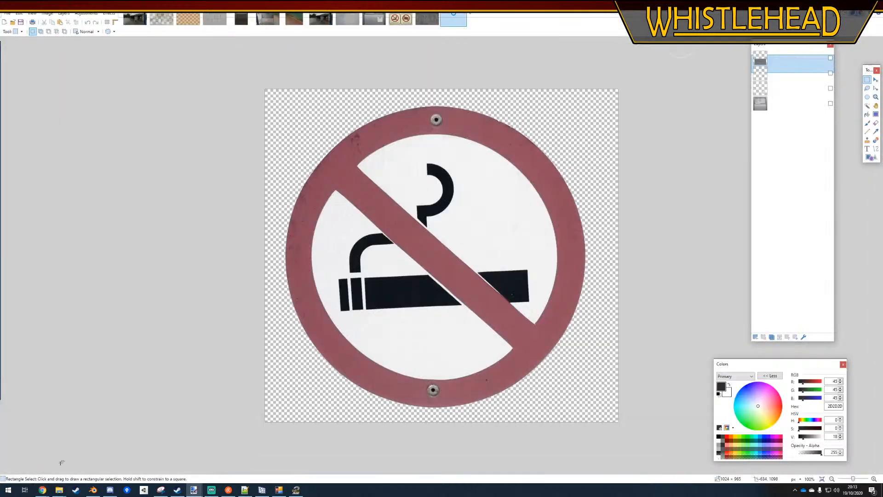
Copy the whole no-smoking image and paste it onto a new layer of the noticeboard texture, keeping the canvas size
{"action": "key", "text": "ctrl+a"}
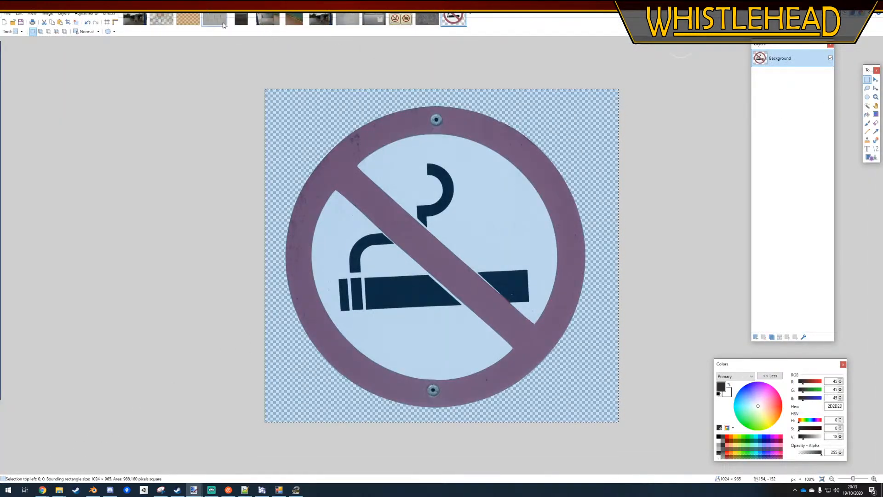
{"action": "left_click", "coordinate": [373, 18]}
{"action": "left_click", "coordinate": [755, 338]}
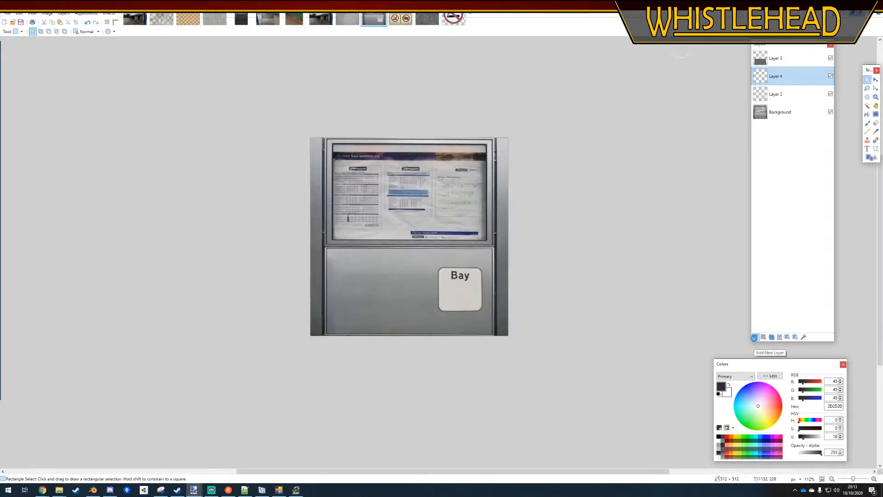
{"action": "key", "text": "ctrl+v"}
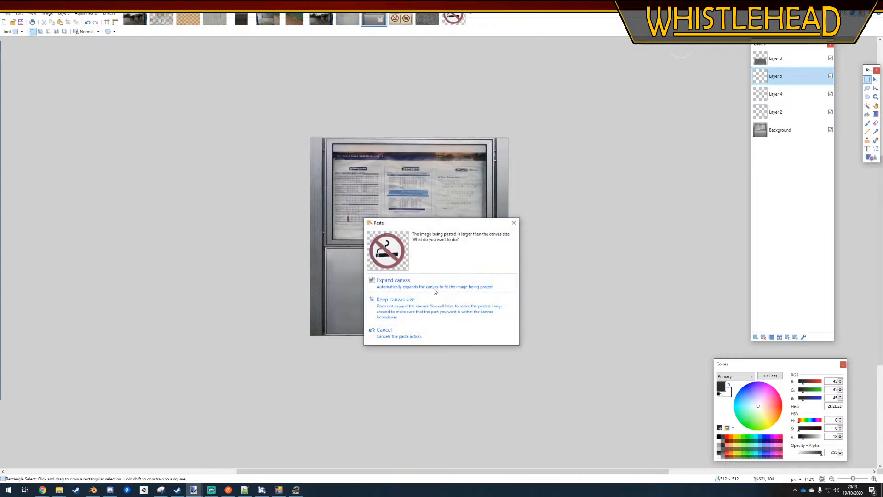
{"action": "left_click", "coordinate": [409, 300]}
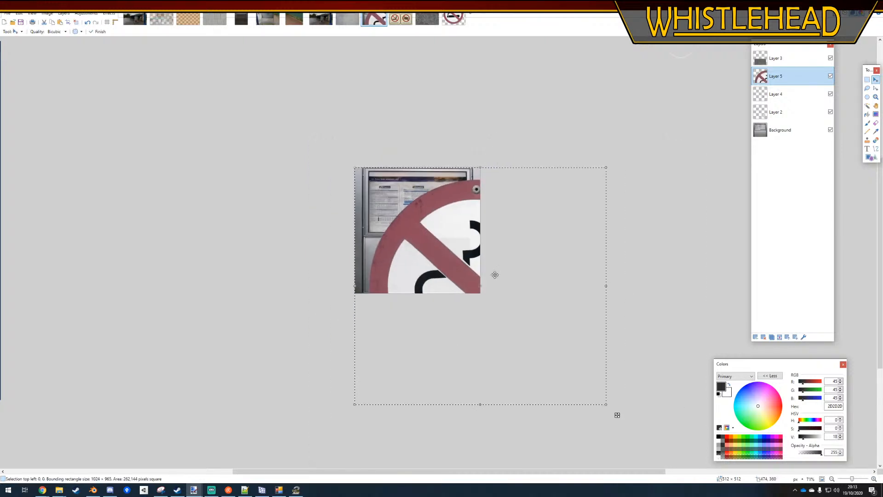
Scale the pasted no-smoking sign down to about 121 × 114 px and place it just left of the "Bay" sign
{"action": "left_click_drag", "start_coordinate": [605, 406], "coordinate": [445, 326]}
{"action": "scroll", "coordinate": [406, 216], "scroll_direction": "up", "scroll_amount": 2, "text": "ctrl"}
{"action": "left_click_drag", "start_coordinate": [423, 295], "coordinate": [439, 304]}
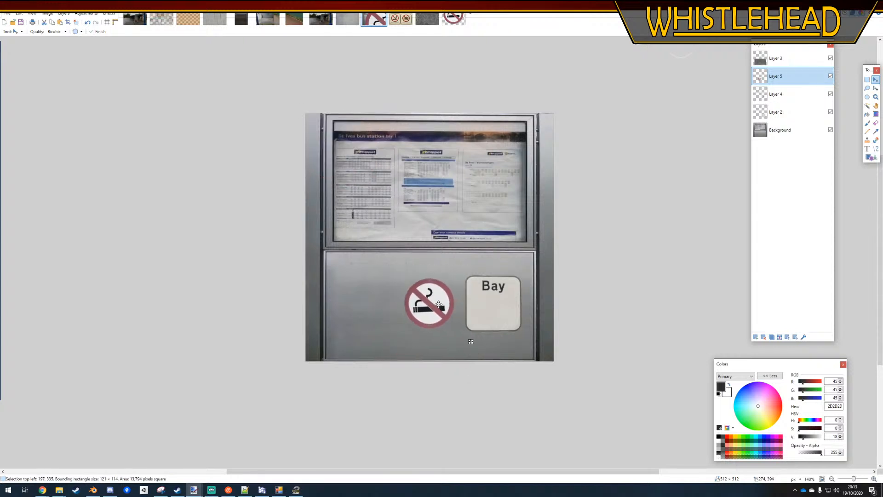
{"action": "left_click", "coordinate": [866, 81]}
{"action": "scroll", "coordinate": [253, 258], "scroll_direction": "down", "scroll_amount": 2, "text": "ctrl"}
{"action": "scroll", "coordinate": [445, 265], "scroll_direction": "up", "scroll_amount": 2, "text": "ctrl"}
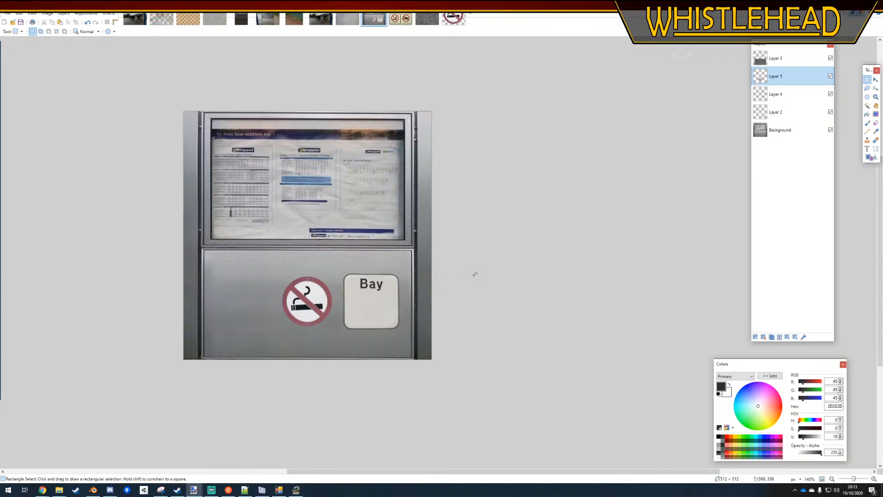
{"action": "scroll", "coordinate": [626, 283], "scroll_direction": "down", "scroll_amount": 4, "text": "ctrl"}
{"action": "scroll", "coordinate": [368, 312], "scroll_direction": "up", "scroll_amount": 4, "text": "ctrl"}
{"action": "scroll", "coordinate": [549, 291], "scroll_direction": "down", "scroll_amount": 2, "text": "ctrl"}
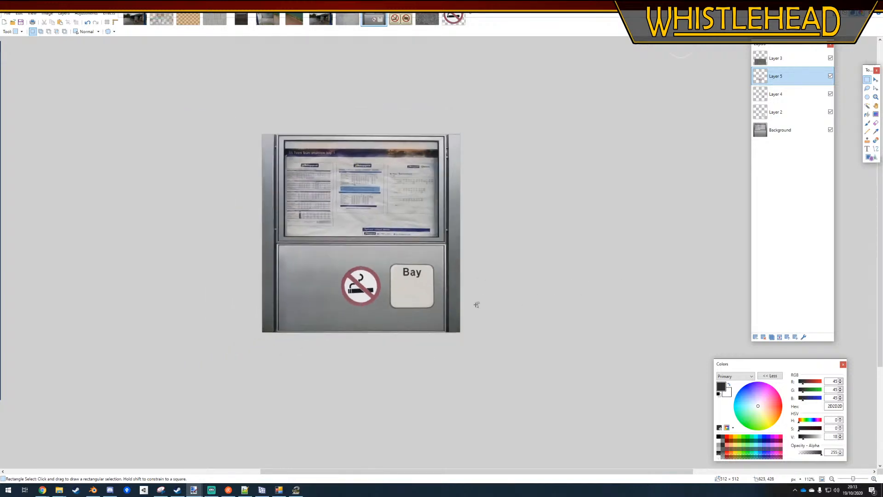
{"action": "scroll", "coordinate": [328, 305], "scroll_direction": "up", "scroll_amount": 3, "text": "ctrl"}
Add a new layer above the no-smoking sign and sample the "Bay" sign's off-white from Layer 2 as the primary colour
{"action": "left_click", "coordinate": [755, 337]}
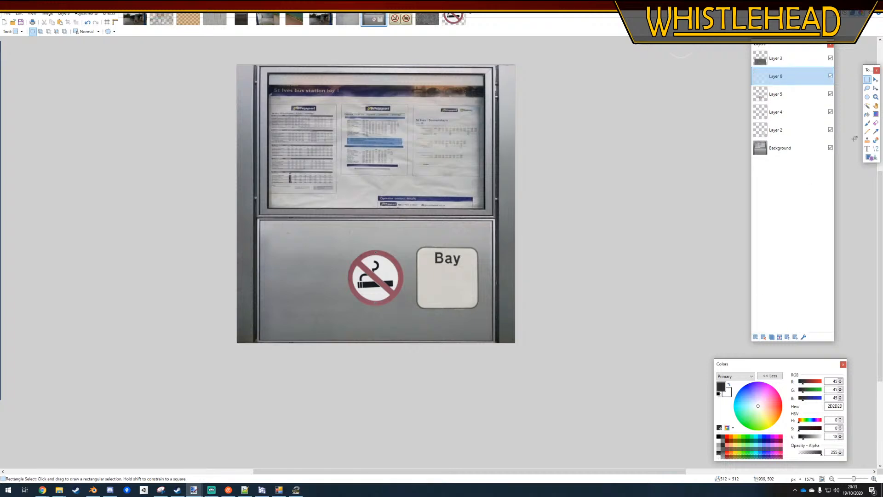
{"action": "key", "text": "o"}
{"action": "left_click", "coordinate": [875, 132]}
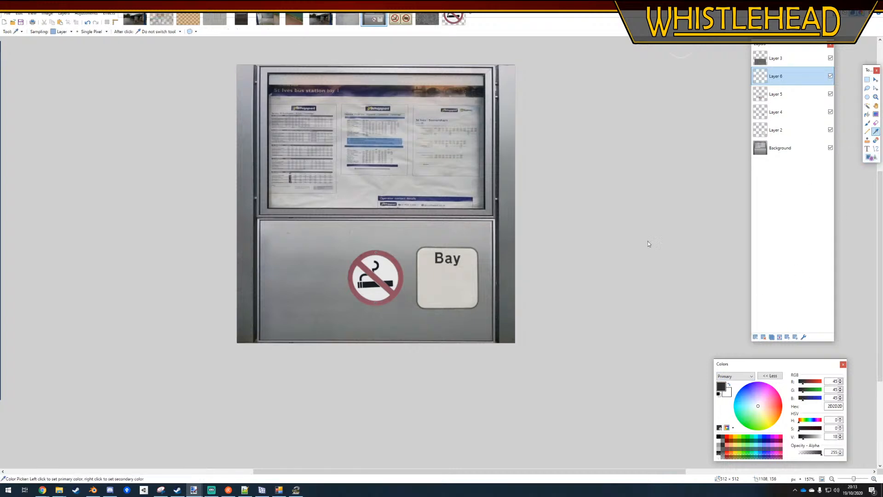
{"action": "scroll", "coordinate": [499, 252], "scroll_direction": "up", "scroll_amount": 7, "text": "ctrl"}
{"action": "left_click", "coordinate": [775, 130]}
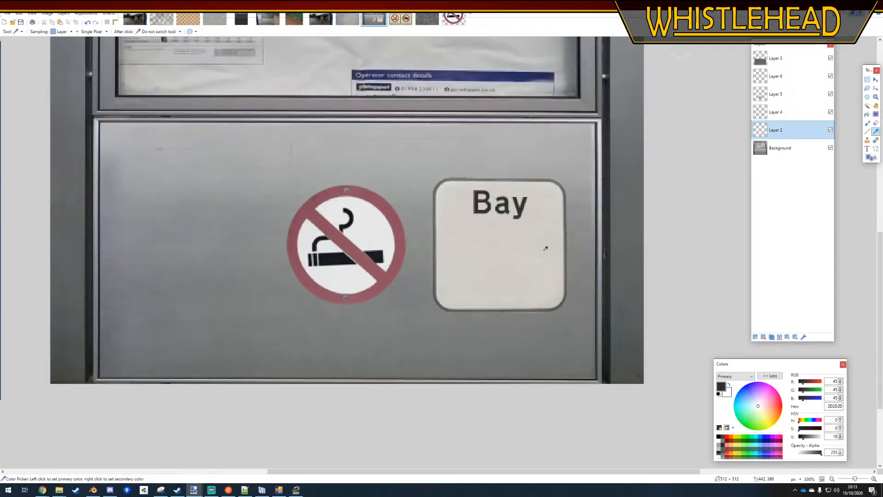
{"action": "left_click", "coordinate": [561, 272]}
{"action": "scroll", "coordinate": [713, 181], "scroll_direction": "down", "scroll_amount": 3, "text": "ctrl"}
Draw a filled rectangle about 295 × 31 px beneath the two signs on Layer 2 and colour it yellow D8B05F
{"action": "left_click", "coordinate": [871, 157]}
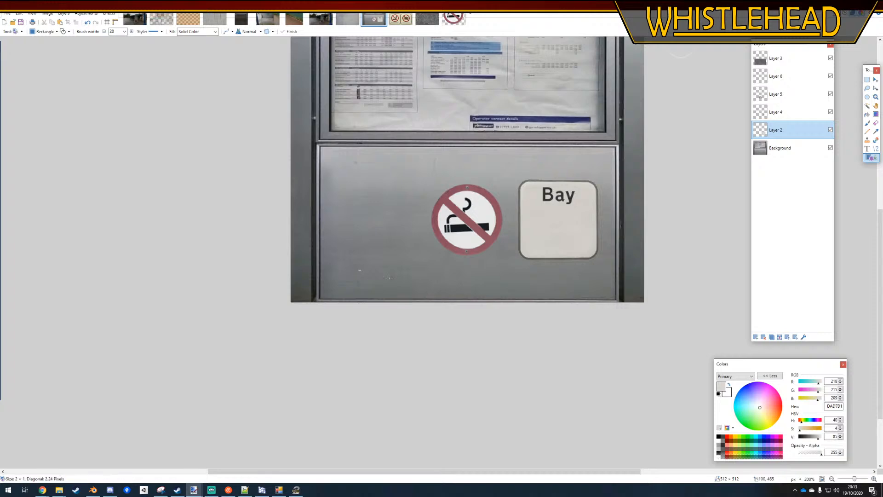
{"action": "mouse_move", "coordinate": [358, 270]}
{"action": "left_mouse_down"}
{"action": "mouse_move", "coordinate": [598, 294]}
{"action": "mouse_move", "coordinate": [561, 290]}
{"action": "left_mouse_up"}
{"action": "scroll", "coordinate": [548, 290], "scroll_direction": "up", "scroll_amount": 1, "text": "ctrl"}
{"action": "left_click", "coordinate": [808, 429]}
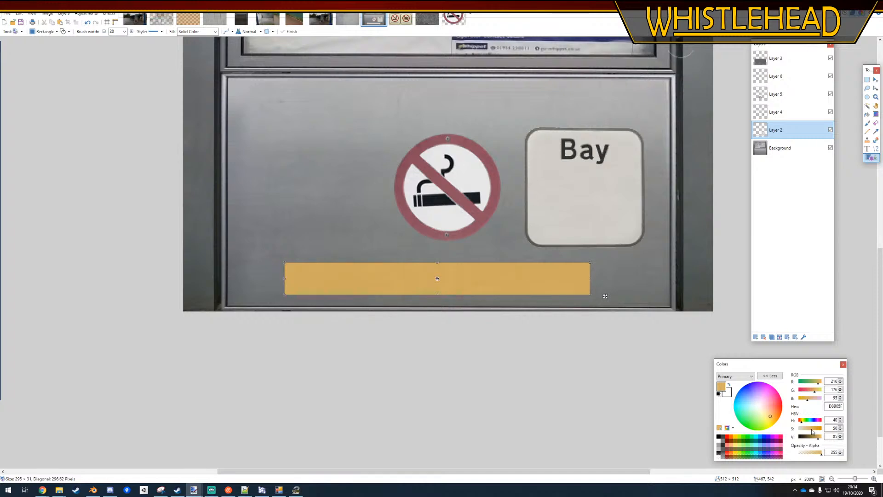
{"action": "key", "text": "Return"}
Write "Turn off engine" over the yellow strip on a new layer in near-black 1E1E1E
{"action": "left_click", "coordinate": [867, 149]}
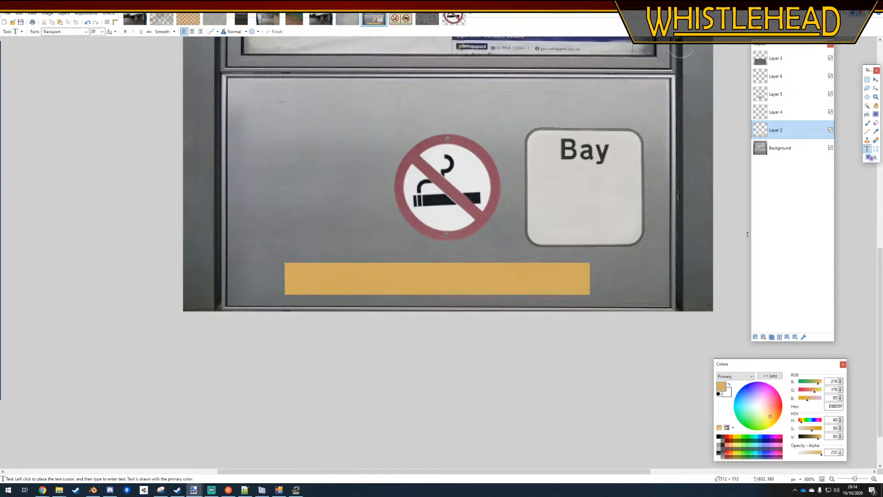
{"action": "left_click", "coordinate": [755, 337]}
{"action": "left_click", "coordinate": [325, 276]}
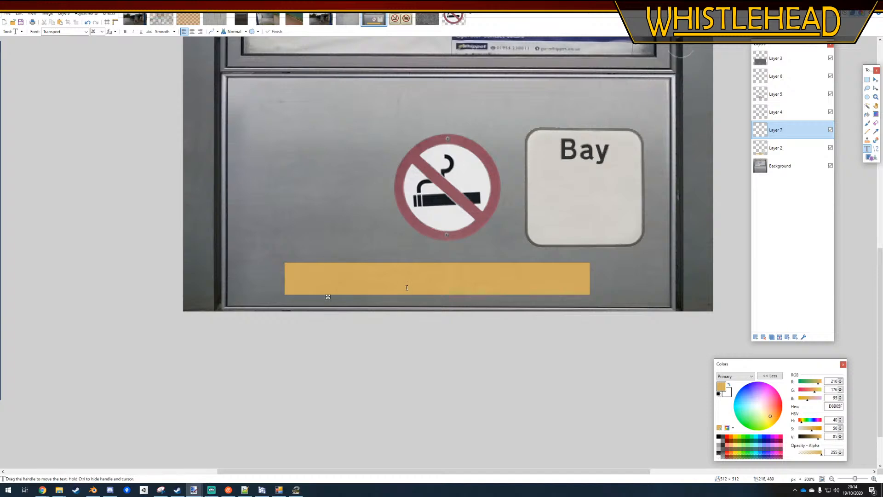
{"action": "scroll", "coordinate": [406, 287], "scroll_direction": "up", "scroll_amount": 4}
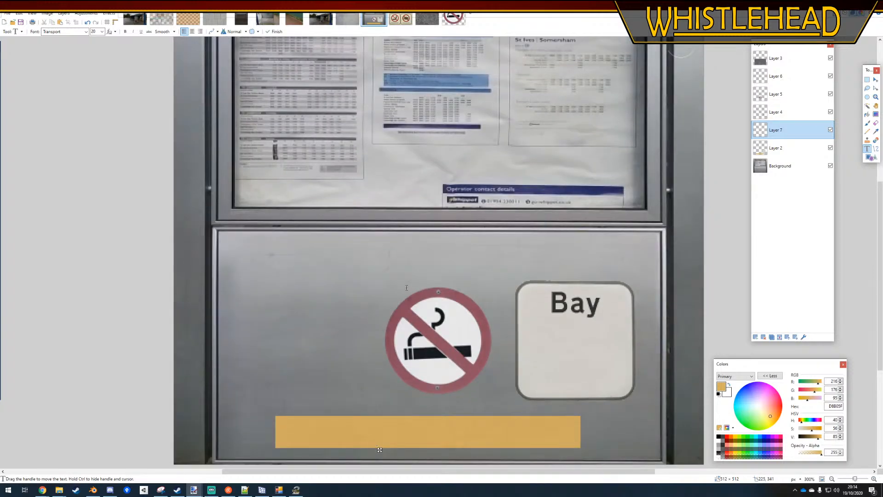
{"action": "key", "text": "ctrl+z"}
{"action": "left_click", "coordinate": [719, 437]}
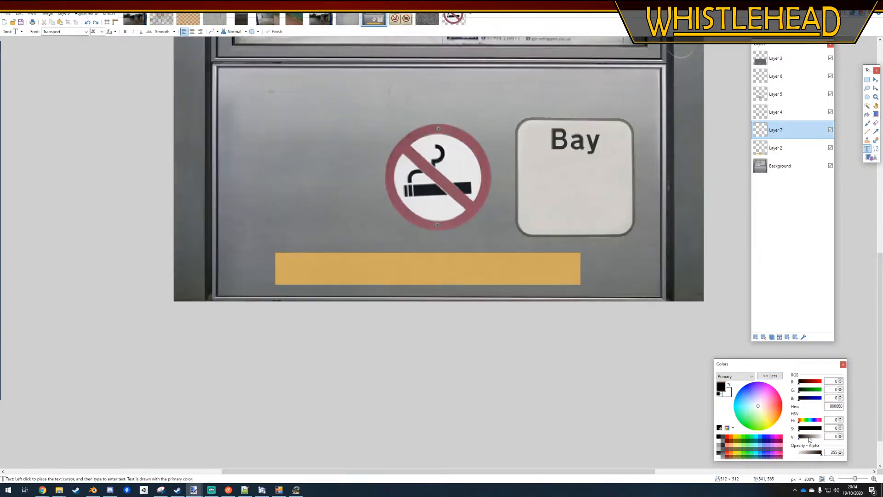
{"action": "left_click", "coordinate": [801, 437]}
{"action": "left_click", "coordinate": [307, 269]}
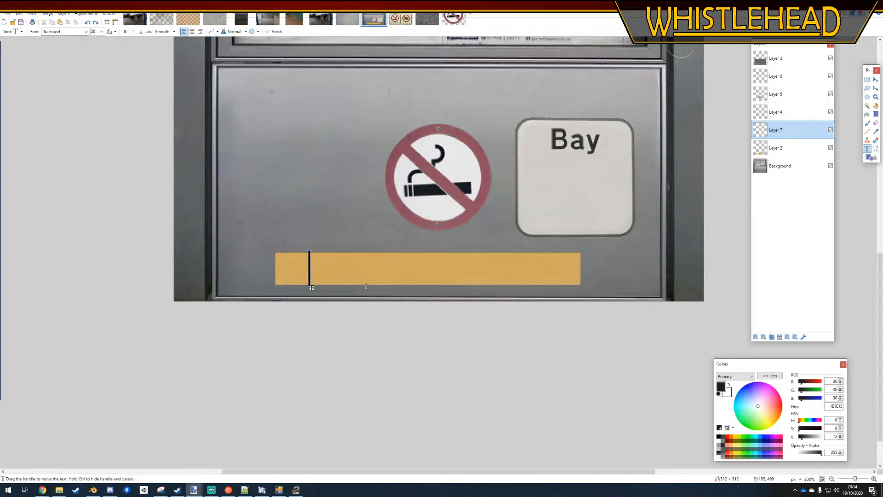
{"action": "type", "text": "Turn off engine"}
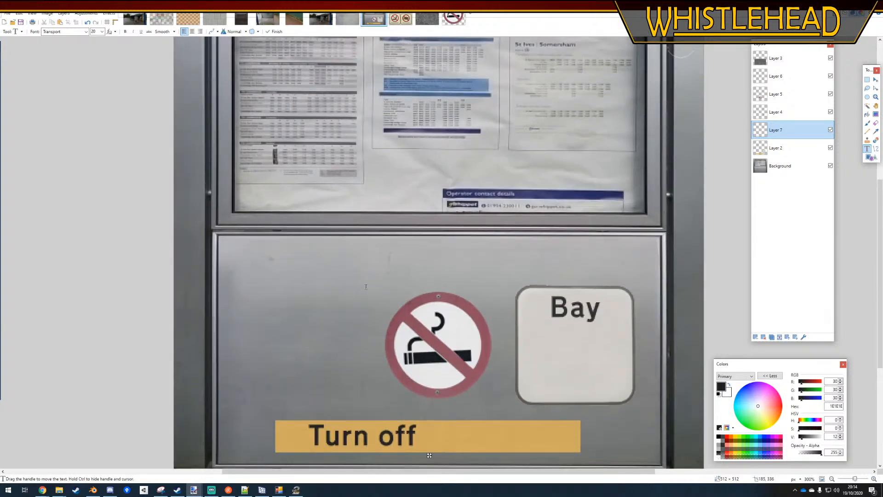
Set the "Turn off engine" text size to 14, after trying 18, and move it towards the middle of the yellow strip
{"action": "left_click", "coordinate": [102, 31]}
{"action": "left_click", "coordinate": [93, 74]}
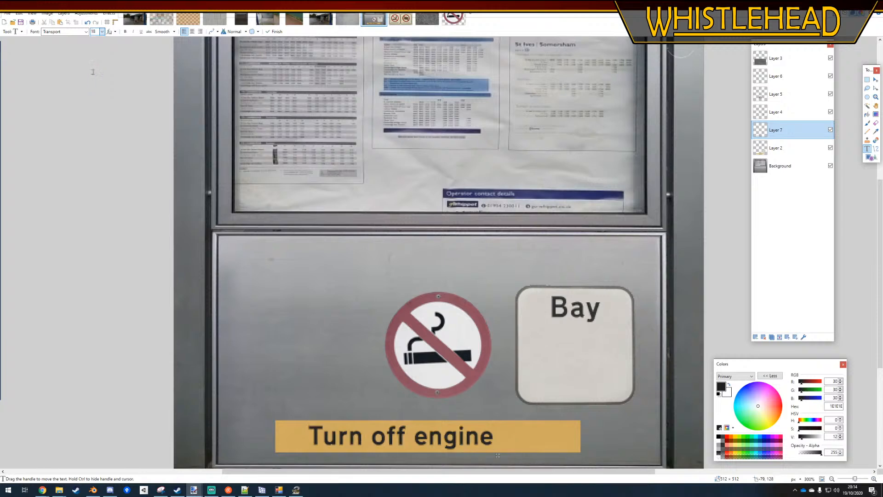
{"action": "left_click", "coordinate": [97, 30]}
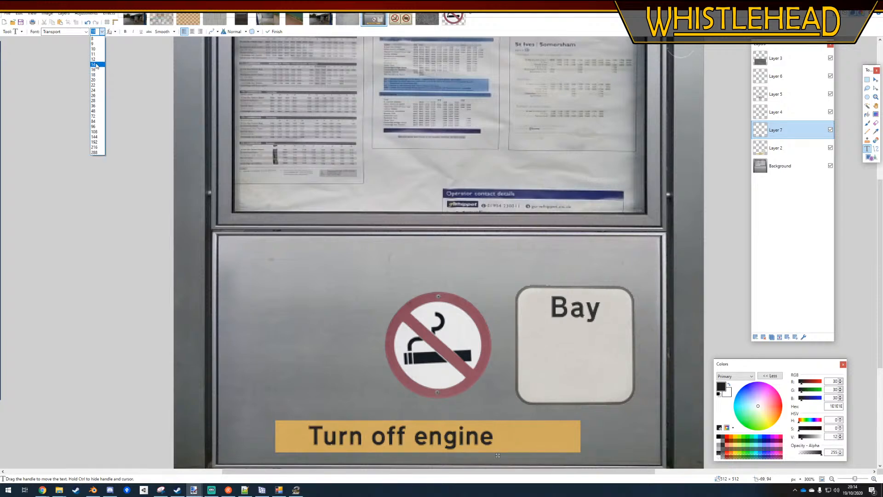
{"action": "left_click", "coordinate": [95, 65]}
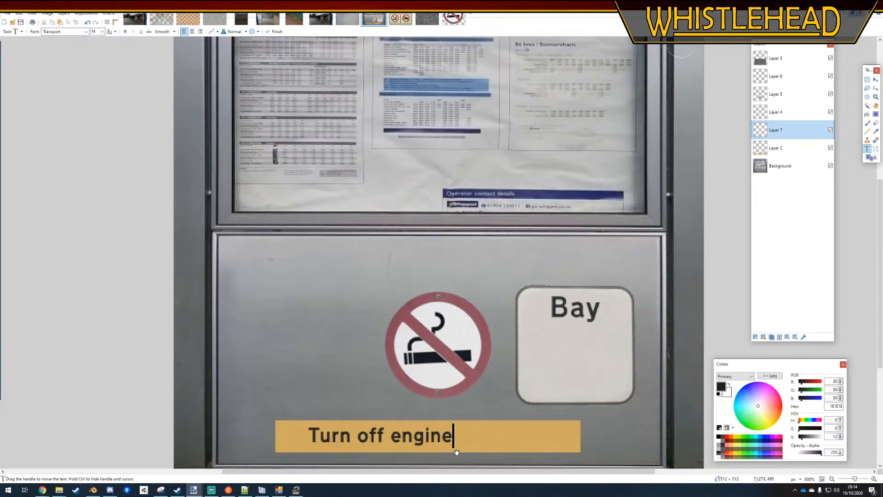
{"action": "left_click_drag", "start_coordinate": [456, 452], "coordinate": [499, 456]}
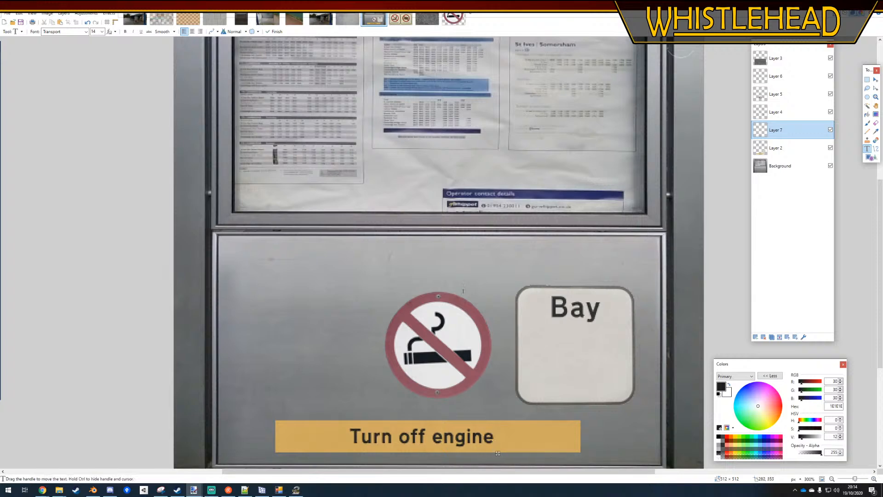
{"action": "scroll", "coordinate": [456, 267], "scroll_direction": "down", "scroll_amount": 4, "text": "ctrl"}
{"action": "left_click", "coordinate": [866, 80]}
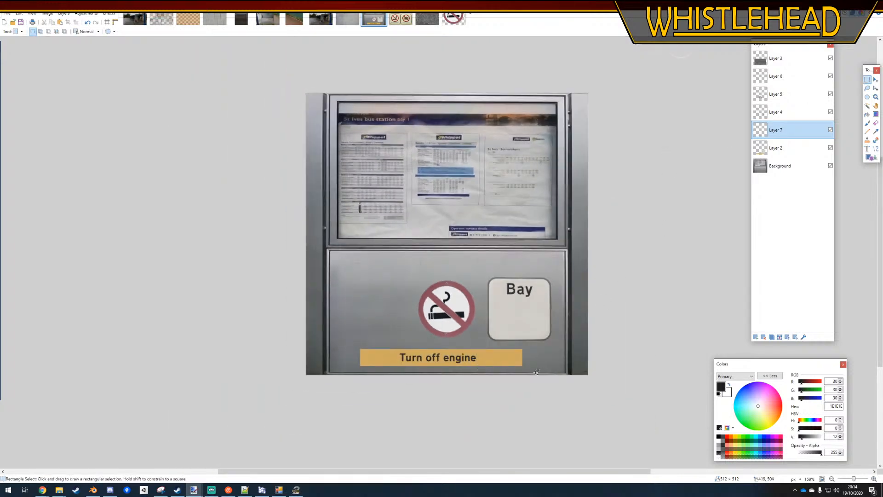
Try to trim both ends of the yellow strip on Layer 2, and undo the cuts
{"action": "scroll", "coordinate": [536, 372], "scroll_direction": "up", "scroll_amount": 4, "text": "ctrl"}
{"action": "left_click", "coordinate": [782, 149]}
{"action": "left_click_drag", "start_coordinate": [544, 301], "coordinate": [442, 374]}
{"action": "key", "text": "Delete"}
{"action": "left_click_drag", "start_coordinate": [187, 287], "coordinate": [279, 391]}
{"action": "key", "text": "ctrl+z"}
{"action": "key", "text": "ctrl+z"}
{"action": "key", "text": "ctrl+z"}
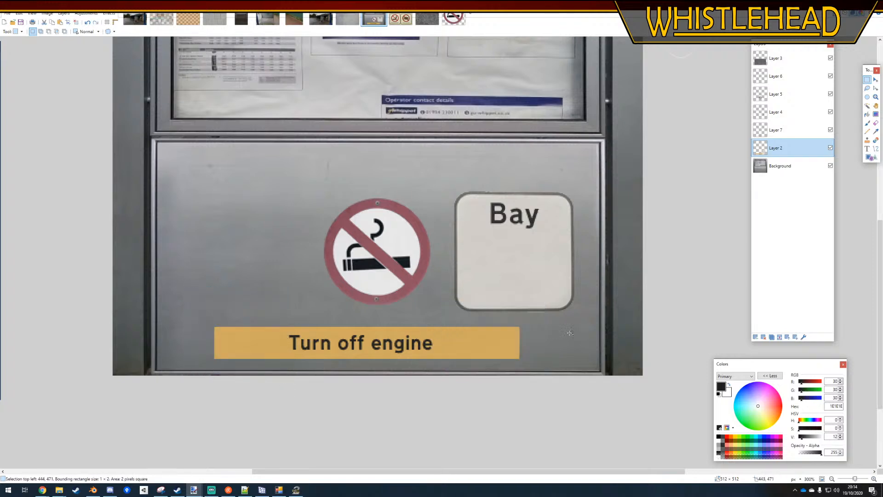
Cut off both ends of the yellow strip on Layer 2 so it fits closely around the "Turn off engine" text
{"action": "left_click_drag", "start_coordinate": [541, 321], "coordinate": [440, 386]}
{"action": "left_click_drag", "start_coordinate": [441, 385], "coordinate": [441, 385]}
{"action": "key", "text": "Delete"}
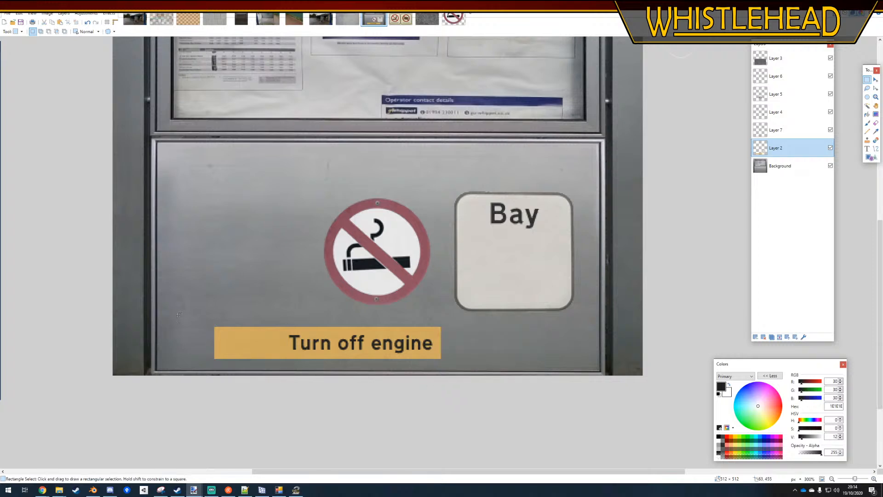
{"action": "left_click_drag", "start_coordinate": [179, 306], "coordinate": [283, 376]}
{"action": "key", "text": "Delete"}
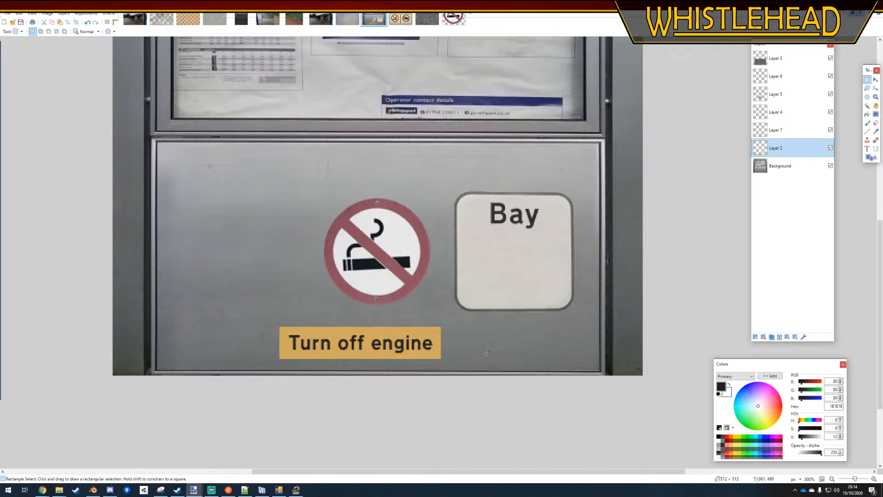
{"action": "scroll", "coordinate": [530, 328], "scroll_direction": "down", "scroll_amount": 5, "text": "ctrl"}
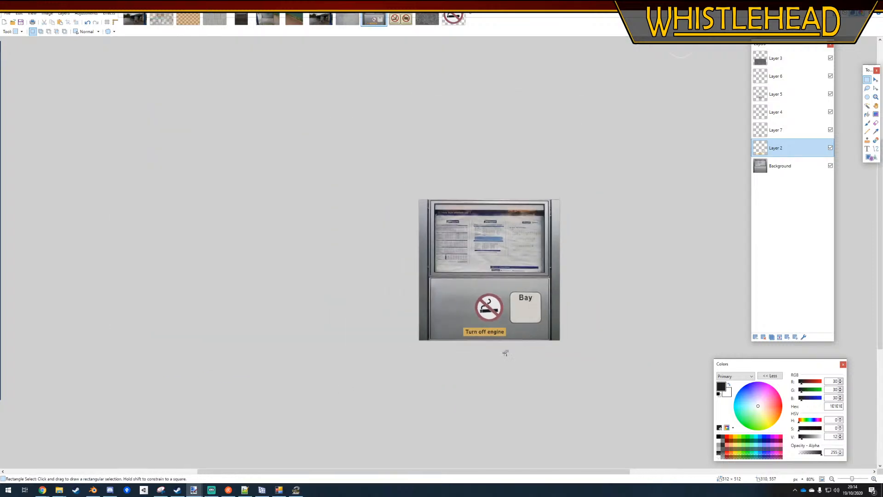
{"action": "scroll", "coordinate": [504, 352], "scroll_direction": "up", "scroll_amount": 5, "text": "ctrl"}
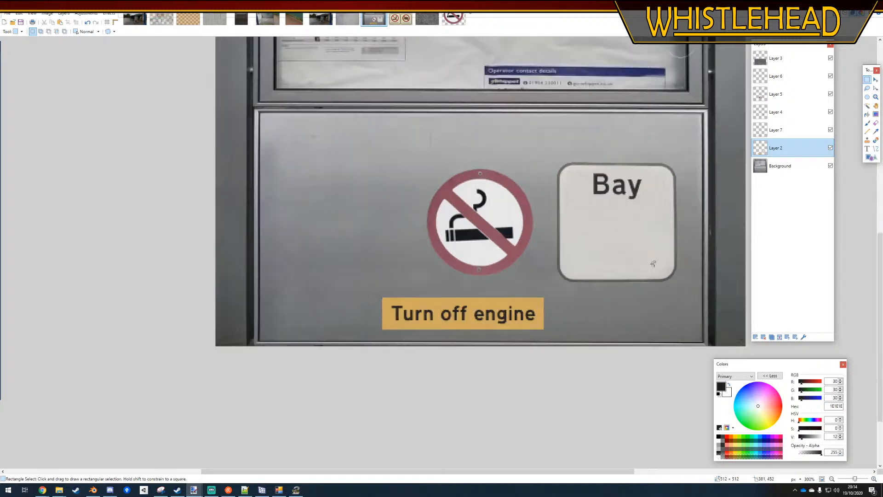
Merge the "Turn off engine" text layer down into Layer 2 and move the combined sign right, towards the "Bay" sign
{"action": "left_click", "coordinate": [782, 131]}
{"action": "left_click", "coordinate": [780, 337]}
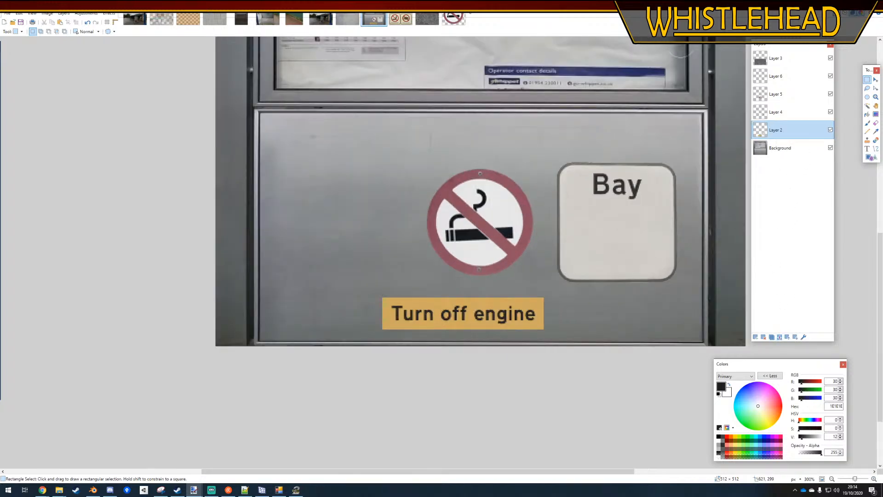
{"action": "left_click_drag", "start_coordinate": [374, 291], "coordinate": [552, 337]}
{"action": "left_click", "coordinate": [875, 80]}
{"action": "left_click_drag", "start_coordinate": [498, 312], "coordinate": [593, 308]}
{"action": "scroll", "coordinate": [651, 346], "scroll_direction": "up", "scroll_amount": 4, "text": "ctrl"}
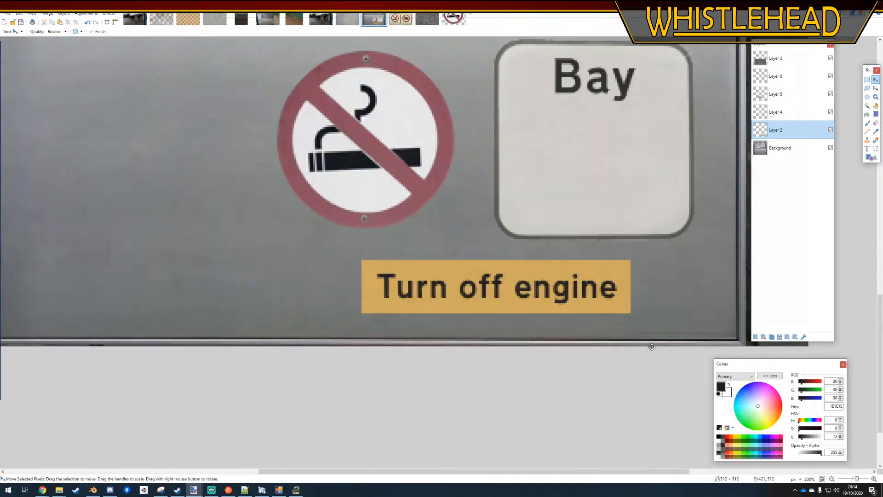
Copy the "Turn off engine" sign onto a new layer placed directly below Layer 2
{"action": "left_click", "coordinate": [875, 123]}
{"action": "scroll", "coordinate": [627, 243], "scroll_direction": "up", "scroll_amount": 3, "text": "ctrl"}
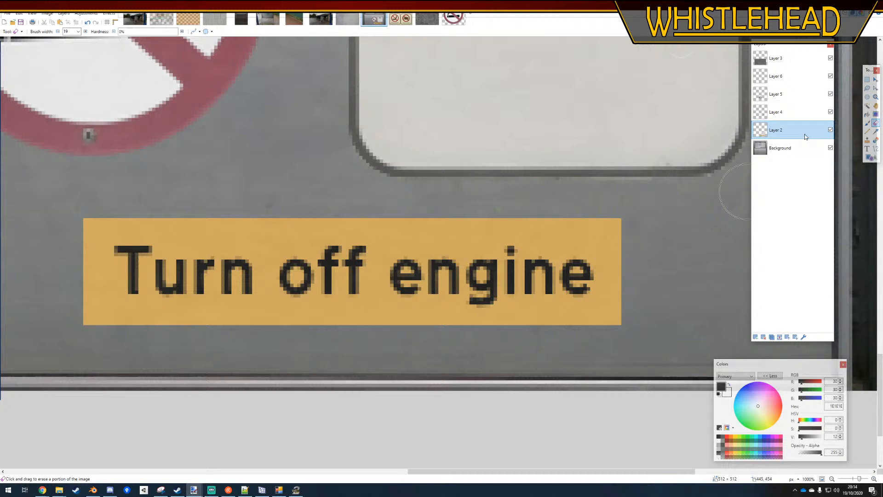
{"action": "left_click", "coordinate": [867, 79]}
{"action": "mouse_move", "coordinate": [620, 218]}
{"action": "left_mouse_down"}
{"action": "mouse_move", "coordinate": [161, 325]}
{"action": "mouse_move", "coordinate": [83, 325]}
{"action": "left_mouse_up"}
{"action": "left_click", "coordinate": [754, 336]}
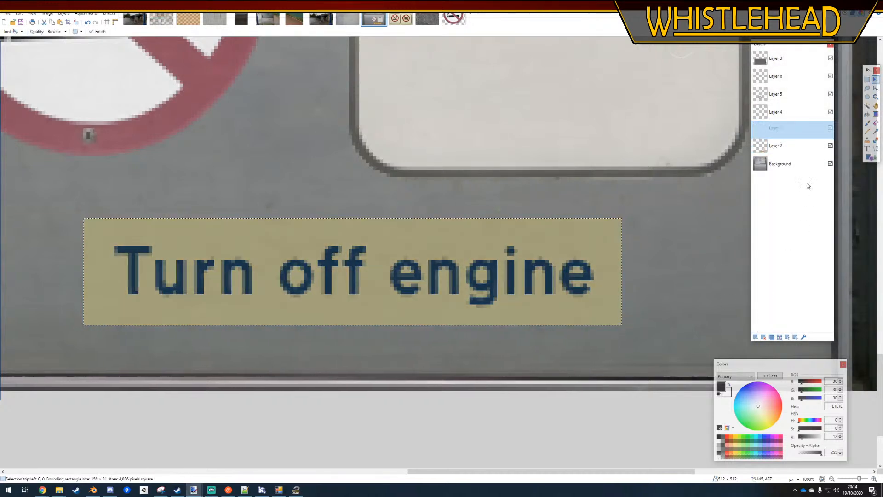
{"action": "key", "text": "m"}
Darken the copied sign on the new layer with a Brightness / Contrast adjustment and deselect it
{"action": "left_click", "coordinate": [86, 14]}
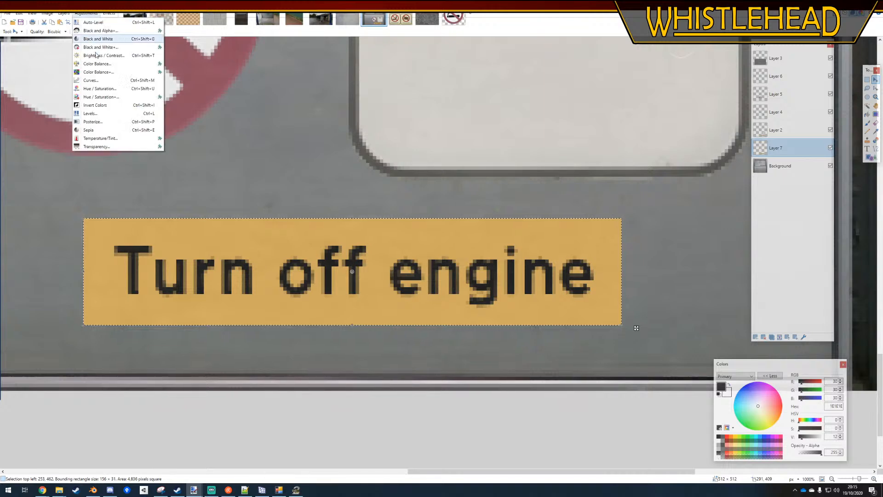
{"action": "left_click", "coordinate": [106, 56]}
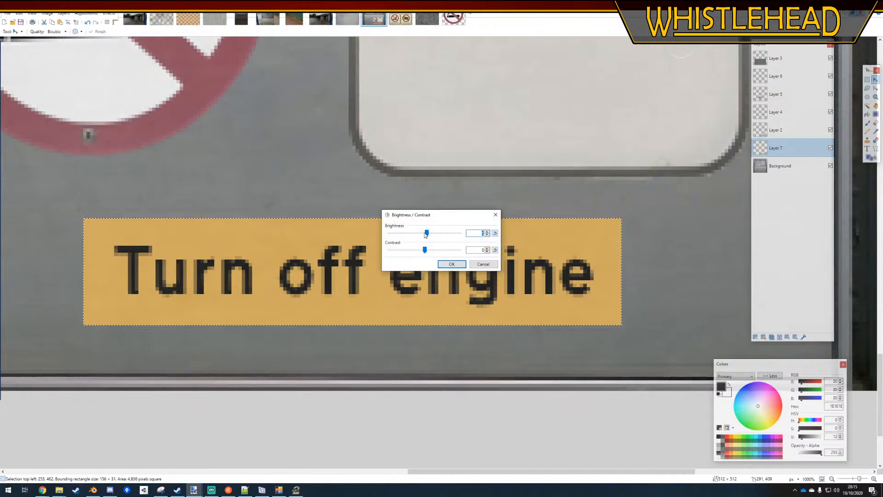
{"action": "left_click_drag", "start_coordinate": [427, 233], "coordinate": [405, 233]}
{"action": "left_click", "coordinate": [452, 263]}
{"action": "key", "text": "ctrl+d"}
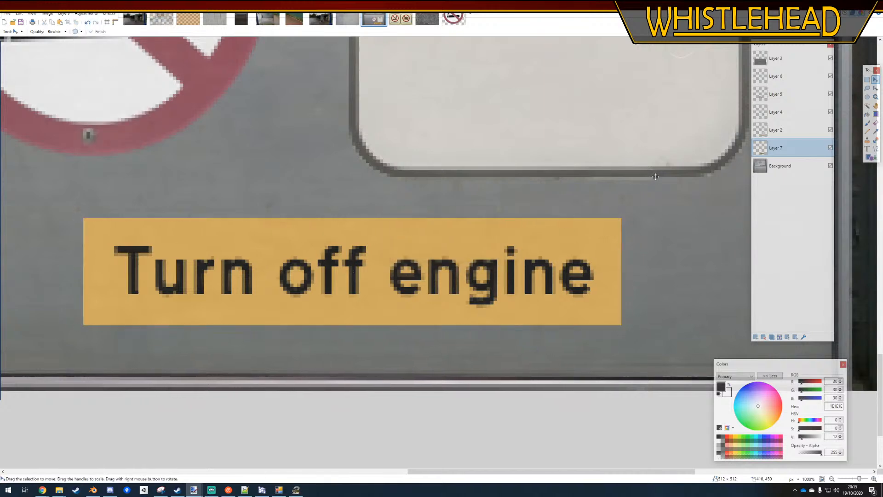
Erase softly along the edges of the sign on Layer 2, reducing the brush width from 18 to 4, to reveal the darker copy
{"action": "left_click", "coordinate": [777, 130]}
{"action": "left_click", "coordinate": [875, 124]}
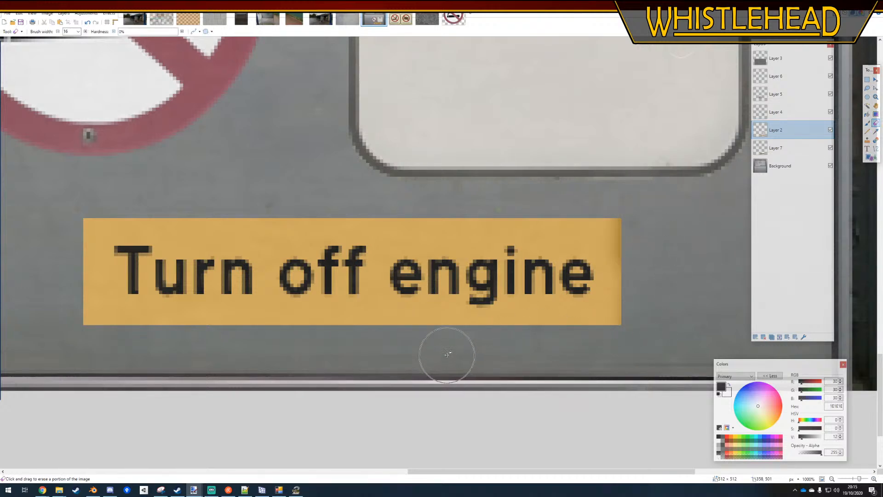
{"action": "key", "text": "bracketleft"}
{"action": "key", "text": "bracketleft"}
{"action": "key", "text": "bracketleft"}
{"action": "key", "text": "bracketleft"}
{"action": "key", "text": "bracketleft"}
{"action": "key", "text": "bracketleft"}
{"action": "key", "text": "bracketleft"}
{"action": "key", "text": "bracketleft"}
{"action": "key", "text": "bracketleft"}
{"action": "key", "text": "bracketleft"}
{"action": "key", "text": "bracketleft"}
{"action": "key", "text": "bracketleft"}
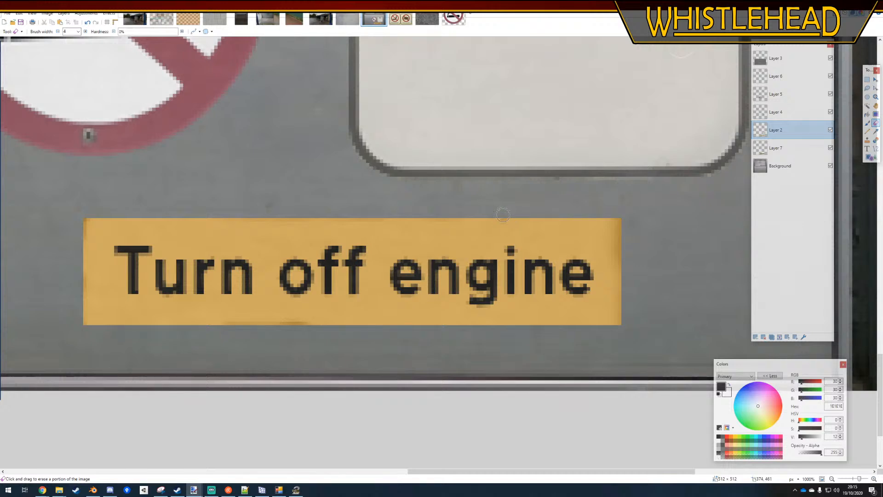
{"action": "left_click_drag", "start_coordinate": [575, 213], "coordinate": [525, 210]}
{"action": "scroll", "coordinate": [594, 213], "scroll_direction": "down", "scroll_amount": 5, "text": "ctrl"}
{"action": "scroll", "coordinate": [552, 341], "scroll_direction": "up", "scroll_amount": 5, "text": "ctrl"}
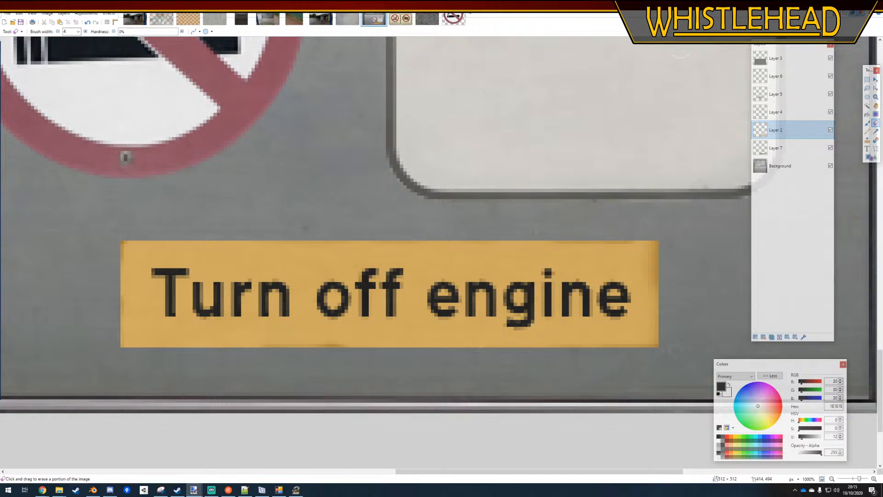
{"action": "scroll", "coordinate": [499, 313], "scroll_direction": "down", "scroll_amount": 8, "text": "ctrl"}
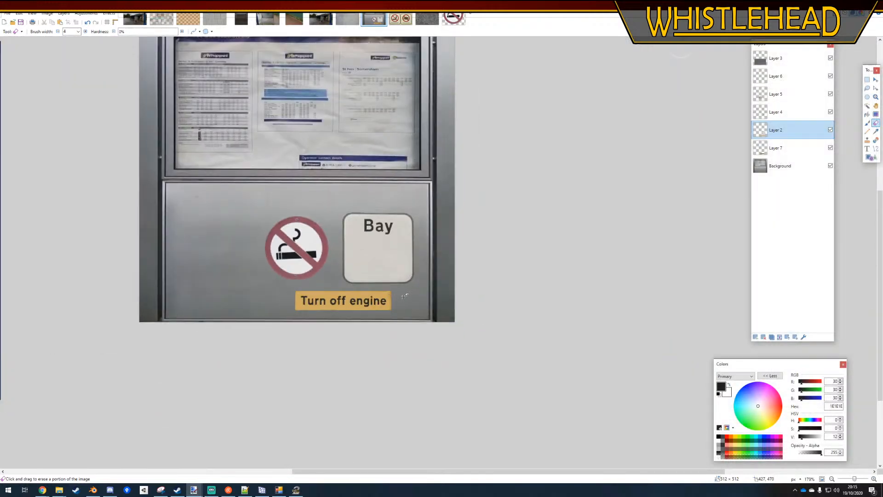
{"action": "scroll", "coordinate": [404, 296], "scroll_direction": "down", "scroll_amount": 3, "text": "ctrl"}
{"action": "scroll", "coordinate": [404, 296], "scroll_direction": "up", "scroll_amount": 5, "text": "ctrl"}
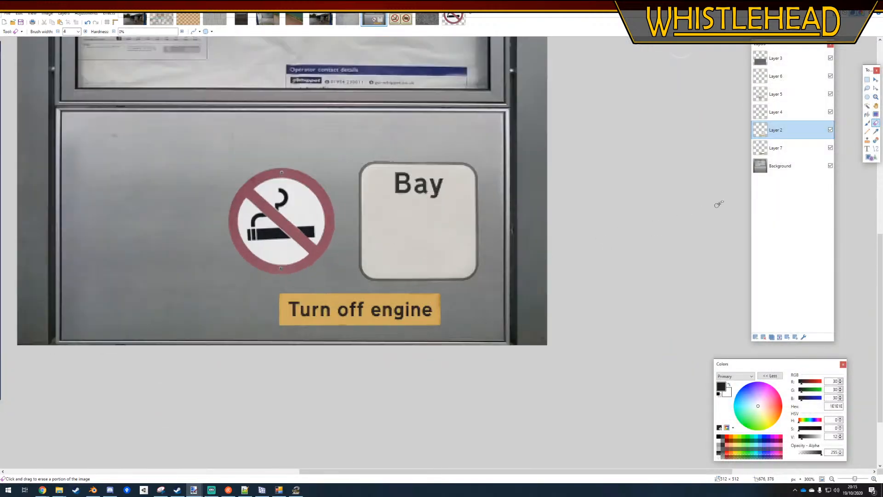
{"action": "left_click", "coordinate": [83, 14]}
{"action": "left_click", "coordinate": [106, 58]}
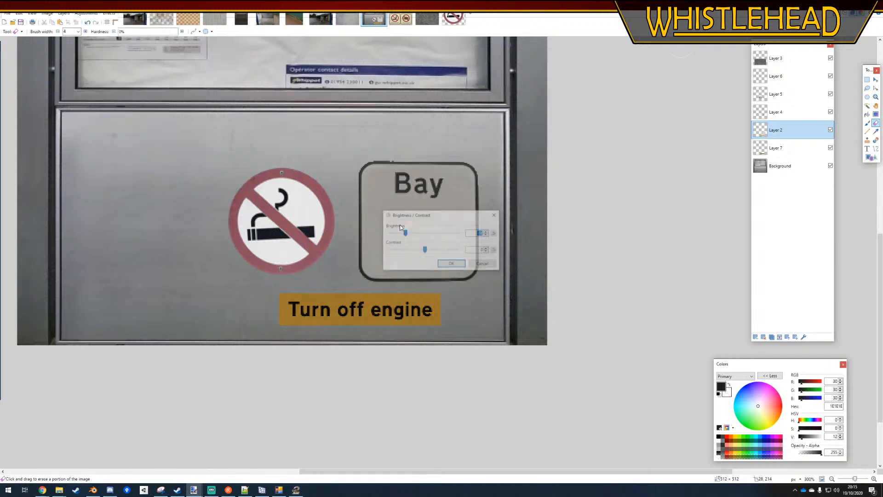
{"action": "left_click", "coordinate": [495, 233]}
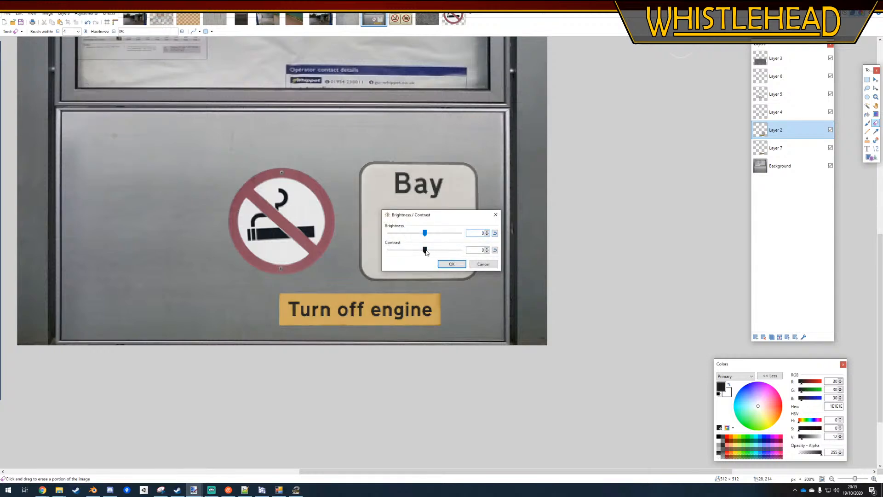
{"action": "left_click_drag", "start_coordinate": [426, 252], "coordinate": [422, 252]}
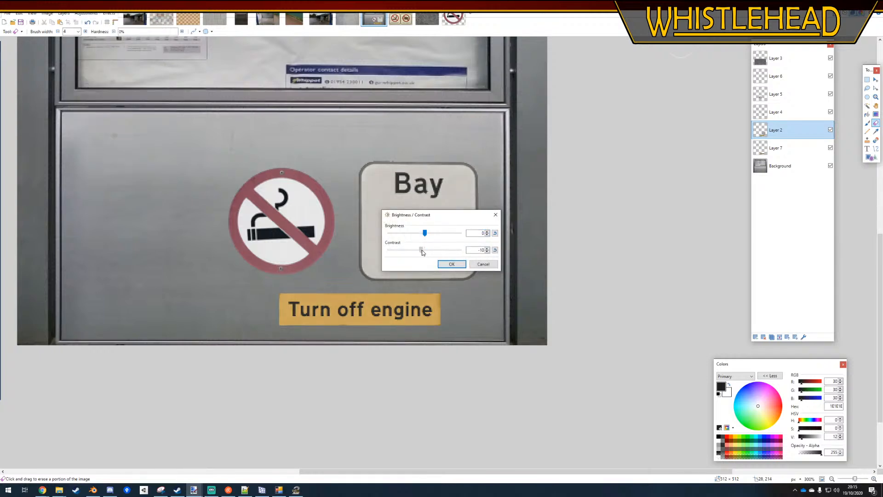
{"action": "left_click", "coordinate": [481, 265]}
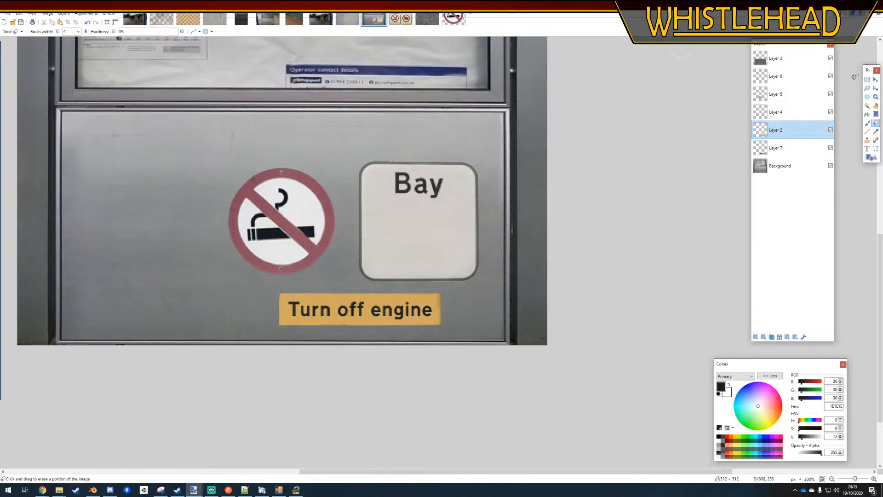
Put the area around the "Turn off engine" sign on a new layer between Layer 2 and Layer 7
{"action": "left_click", "coordinate": [867, 80]}
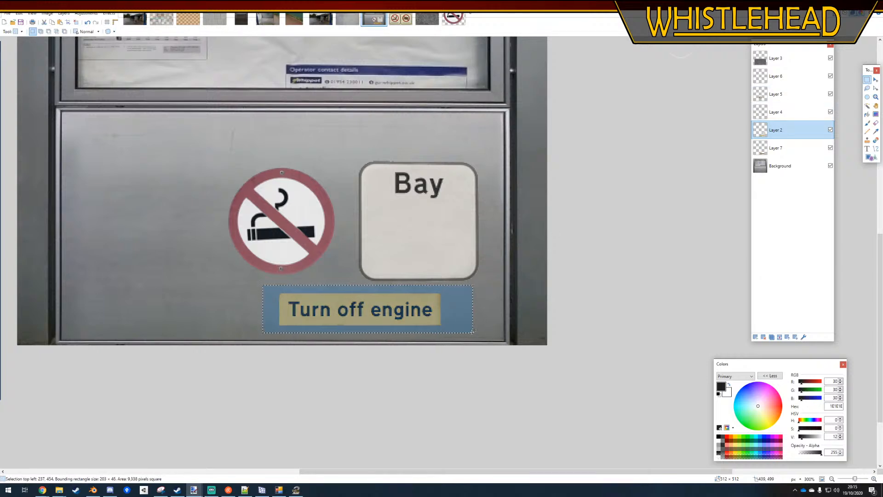
{"action": "left_click", "coordinate": [755, 338]}
{"action": "key", "text": "ctrl+v"}
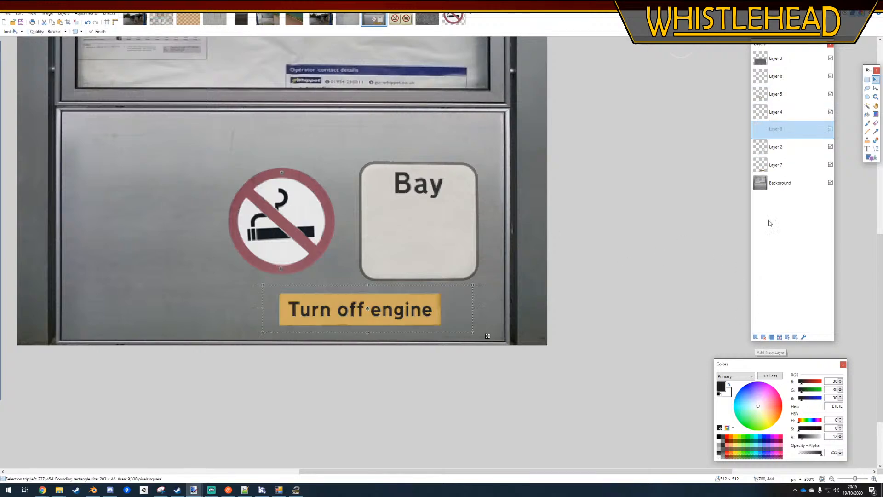
{"action": "left_click_drag", "start_coordinate": [782, 133], "coordinate": [783, 149]}
Slightly lower the contrast of the "Turn off engine" sign's new layer, keeping its brightness at 0
{"action": "left_click", "coordinate": [86, 12]}
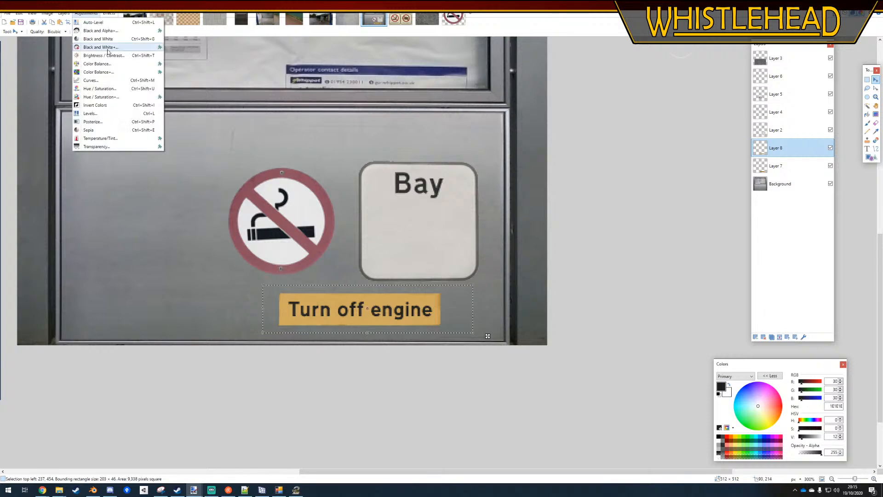
{"action": "left_click", "coordinate": [97, 48]}
{"action": "left_click", "coordinate": [496, 233]}
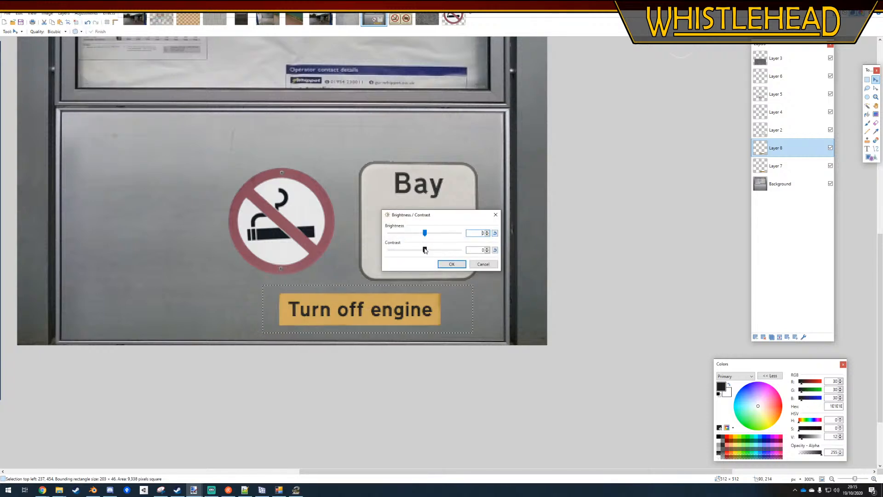
{"action": "left_click_drag", "start_coordinate": [425, 250], "coordinate": [423, 252]}
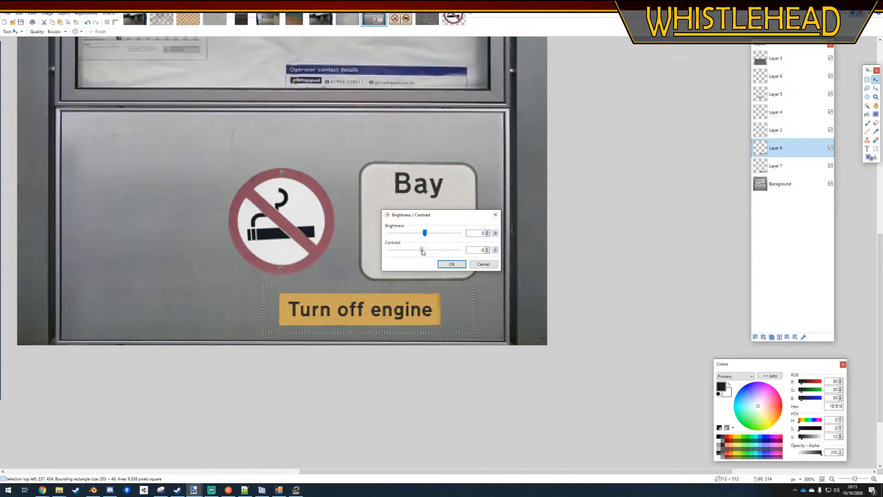
{"action": "left_click", "coordinate": [450, 263]}
{"action": "left_click", "coordinate": [867, 80]}
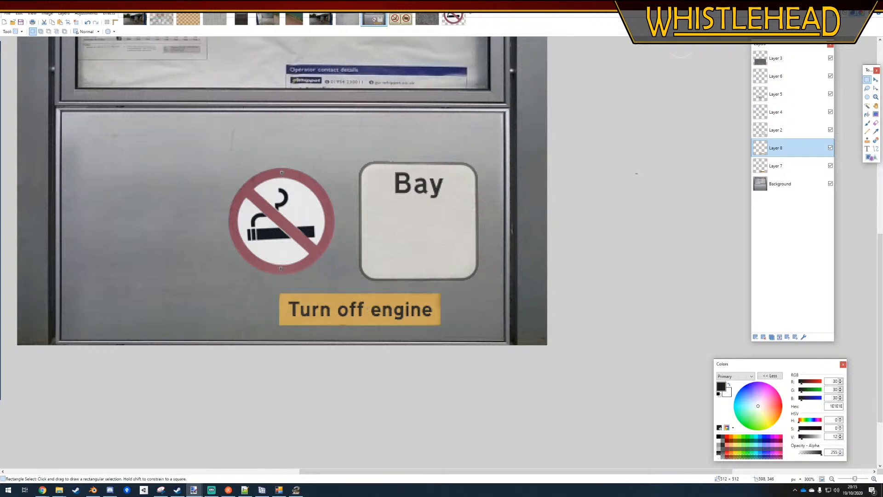
{"action": "scroll", "coordinate": [302, 363], "scroll_direction": "down", "scroll_amount": 5, "text": "ctrl"}
{"action": "scroll", "coordinate": [251, 349], "scroll_direction": "down", "scroll_amount": 3, "text": "ctrl"}
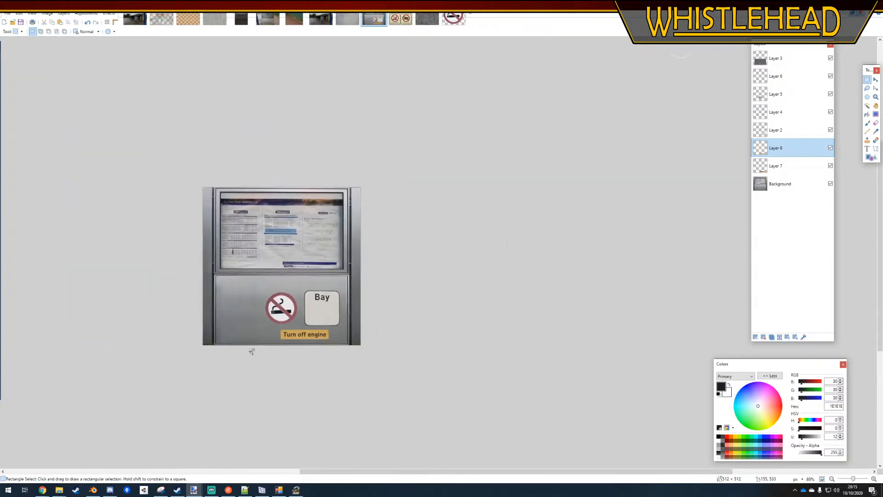
{"action": "scroll", "coordinate": [301, 327], "scroll_direction": "up", "scroll_amount": 4, "text": "ctrl"}
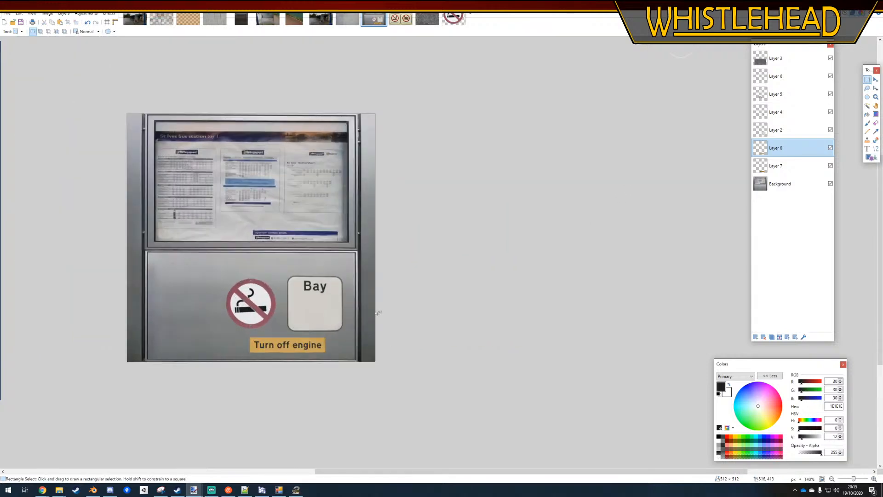
Prepare to save the noticeboard texture as sti_busstation_board.dds in the Models folder, with DirectDraw Surface (DDS) as the file type
{"action": "left_click", "coordinate": [791, 59]}
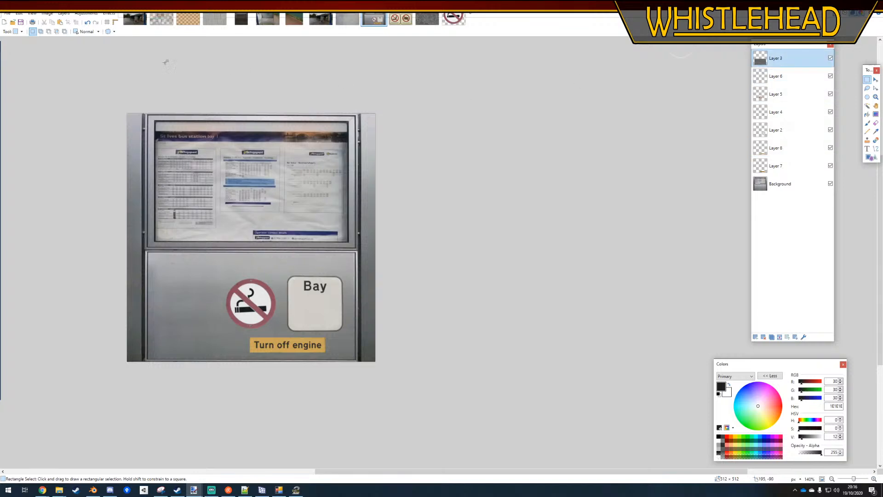
{"action": "left_click", "coordinate": [7, 13]}
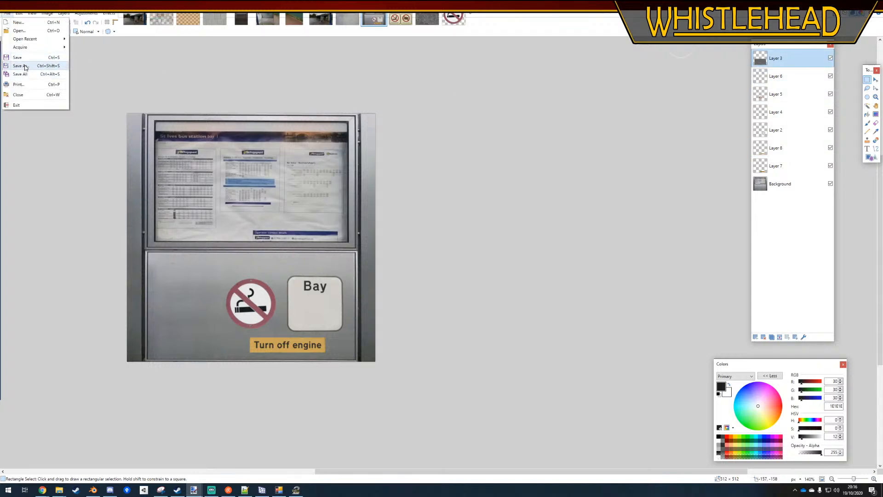
{"action": "left_click", "coordinate": [19, 64]}
{"action": "left_click", "coordinate": [352, 349]}
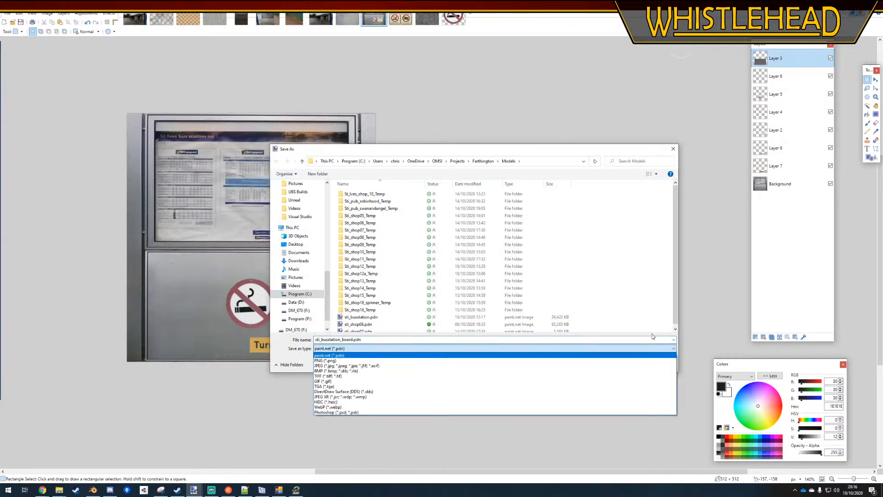
{"action": "left_click", "coordinate": [621, 150]}
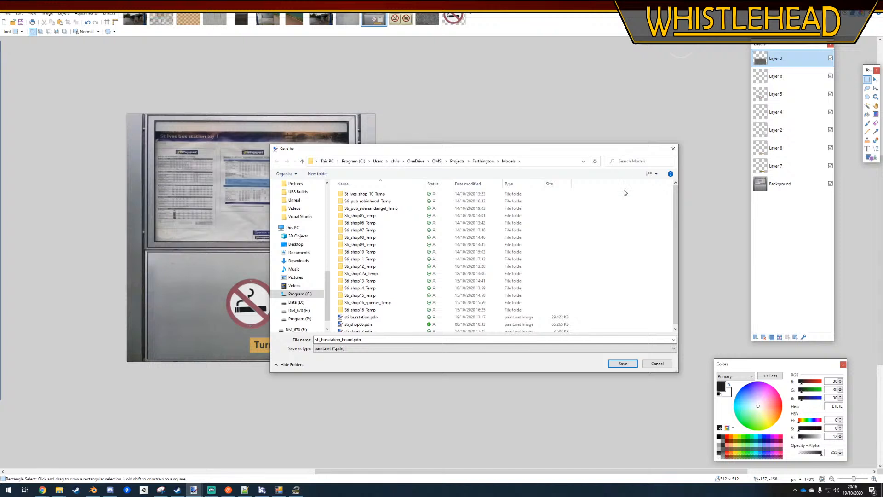
{"action": "left_click", "coordinate": [583, 348]}
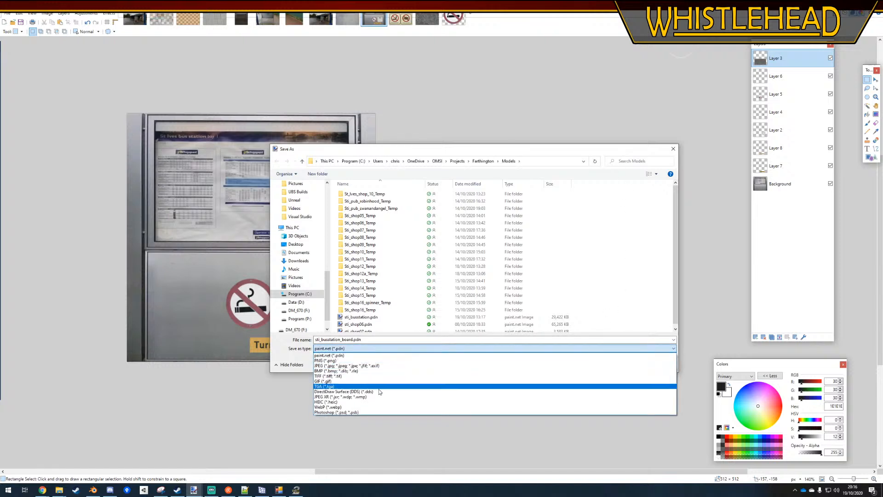
{"action": "left_click", "coordinate": [375, 397]}
{"action": "left_click", "coordinate": [370, 350]}
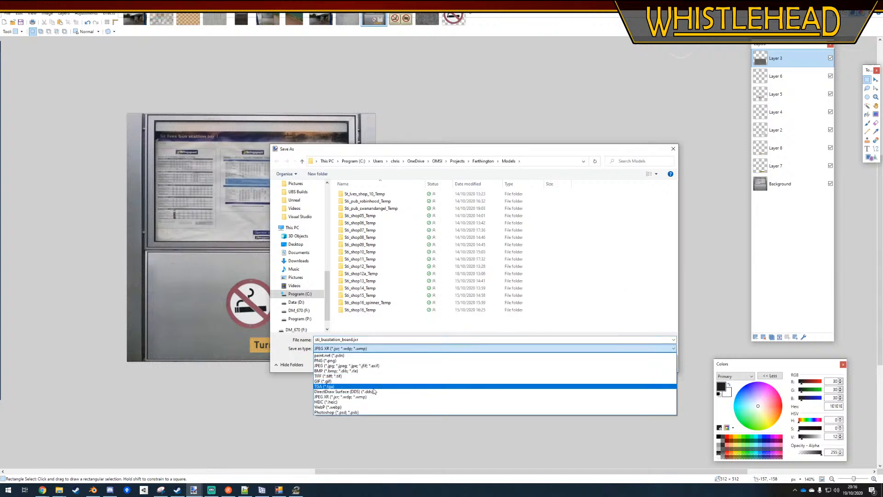
{"action": "left_click", "coordinate": [371, 388]}
{"action": "left_click", "coordinate": [370, 349]}
{"action": "left_click", "coordinate": [384, 390]}
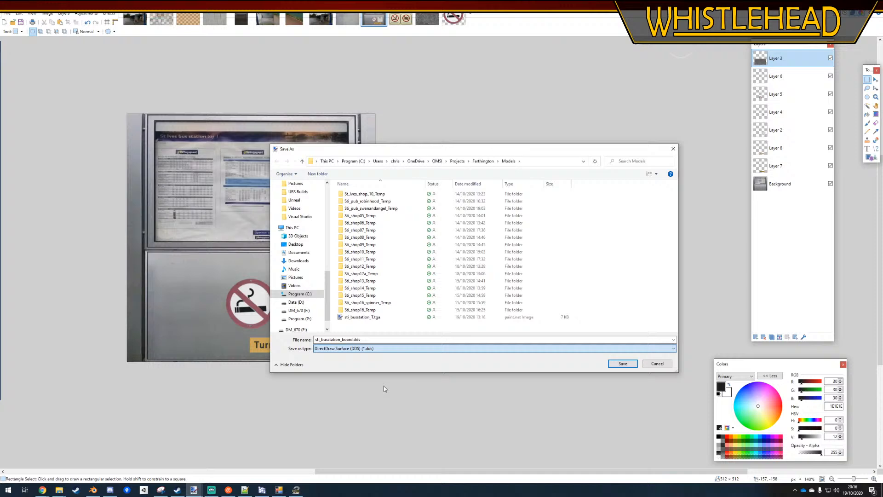
Save over the existing DDS file with BC3 (Linear, DXT5) compression and flatten the image
{"action": "left_click", "coordinate": [620, 364]}
{"action": "left_click", "coordinate": [467, 245]}
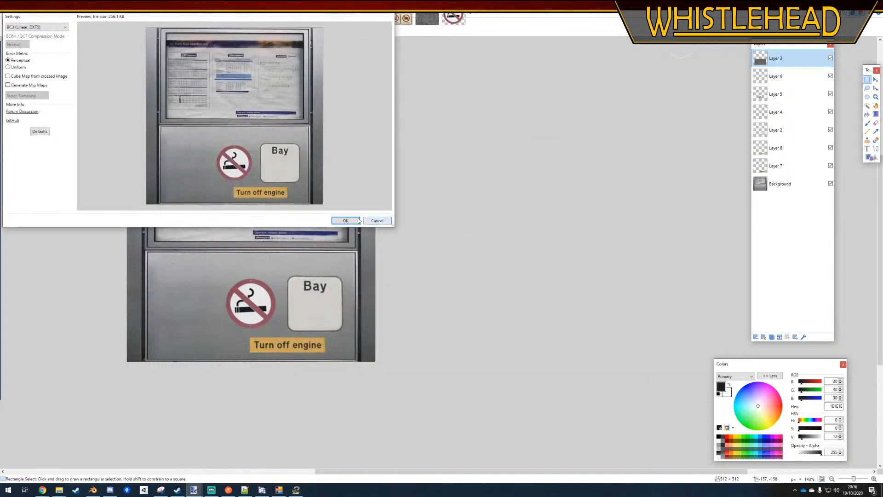
{"action": "left_click", "coordinate": [355, 220]}
{"action": "left_click", "coordinate": [397, 252]}
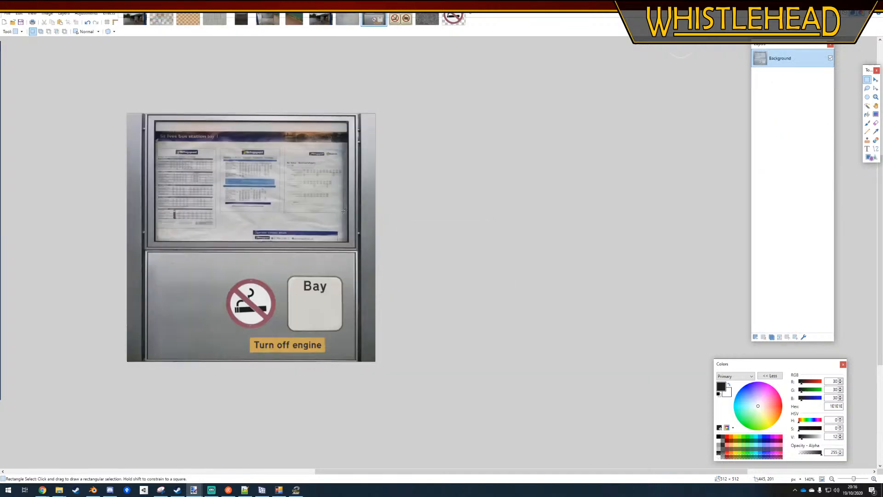
Switch to Blender and delete the extra Plane.001 object from the noticeboard scene
{"action": "left_click", "coordinate": [93, 489]}
{"action": "right_click", "coordinate": [250, 231]}
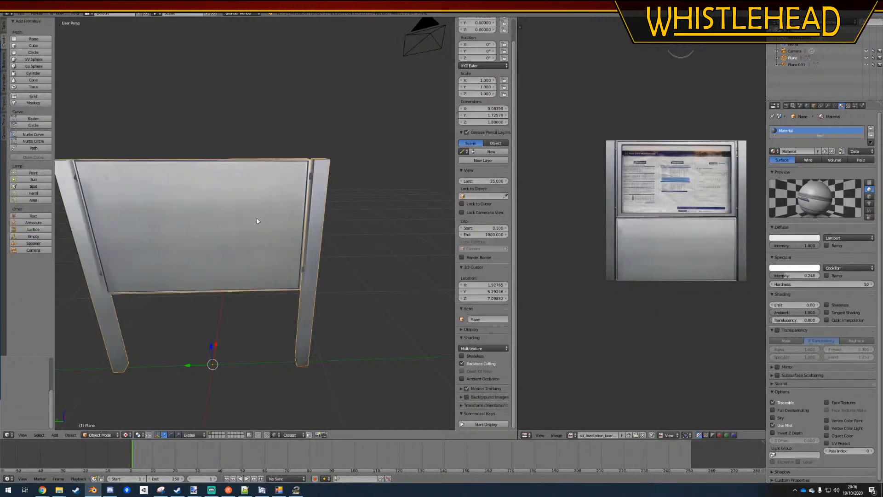
{"action": "key", "text": "x"}
{"action": "left_click", "coordinate": [256, 220]}
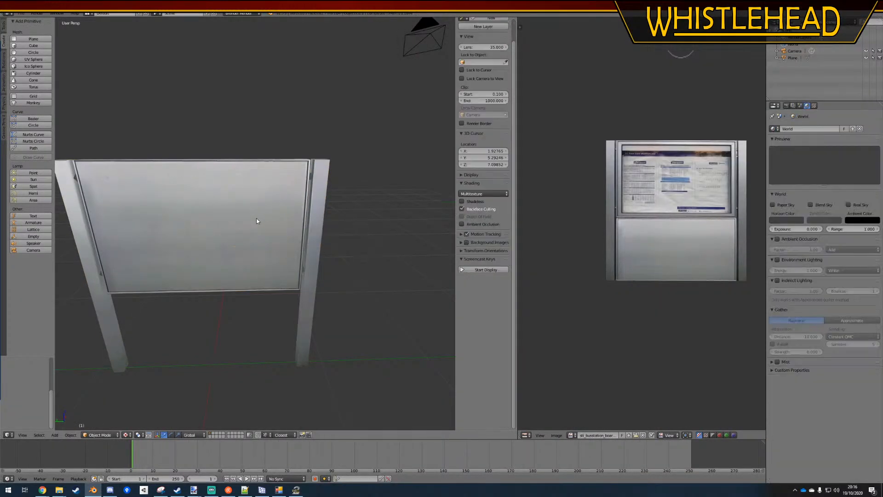
Dissolve the two extra vertical edges across the timetable face of the noticeboard mesh
{"action": "right_click", "coordinate": [236, 222]}
{"action": "key", "text": "Tab"}
{"action": "key", "text": "alt+z"}
{"action": "mouse_move", "coordinate": [234, 243]}
{"action": "middle_mouse_down"}
{"action": "mouse_move", "coordinate": [391, 242]}
{"action": "mouse_move", "coordinate": [380, 242]}
{"action": "middle_mouse_up"}
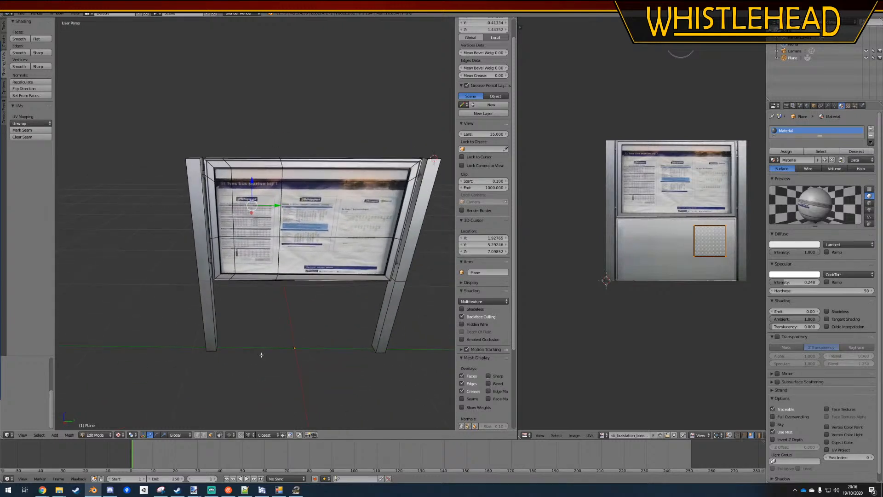
{"action": "left_click", "coordinate": [204, 435]}
{"action": "key", "text": "a"}
{"action": "right_click", "coordinate": [233, 208]}
{"action": "key", "text": "x"}
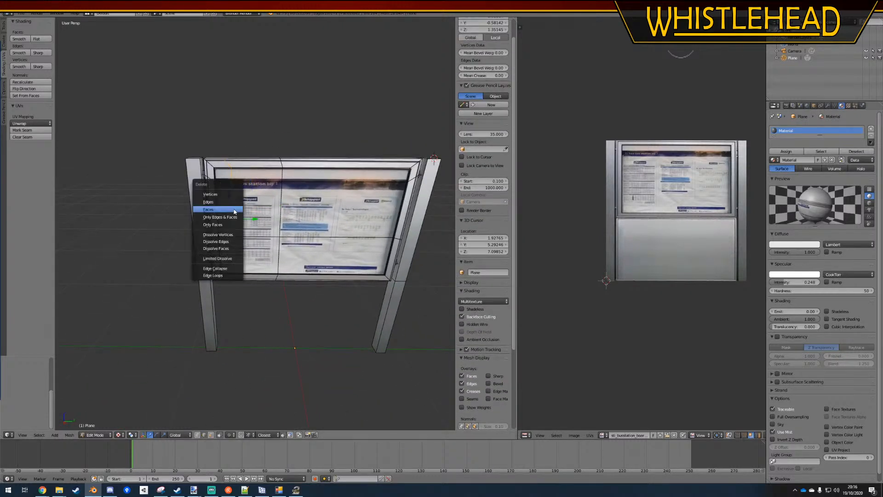
{"action": "left_click", "coordinate": [225, 241]}
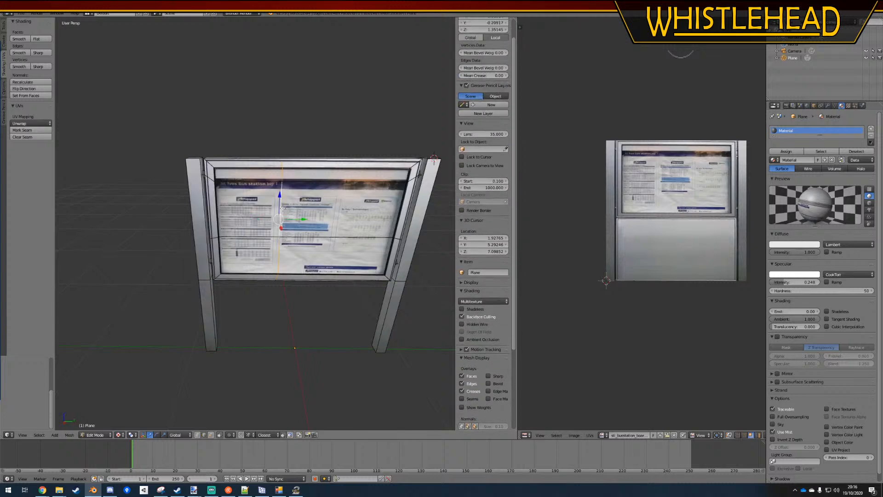
{"action": "key", "text": "x"}
{"action": "left_click", "coordinate": [283, 208]}
Dissolve the two remaining horizontal edges across the noticeboard's timetable face
{"action": "right_click", "coordinate": [259, 183], "text": "alt"}
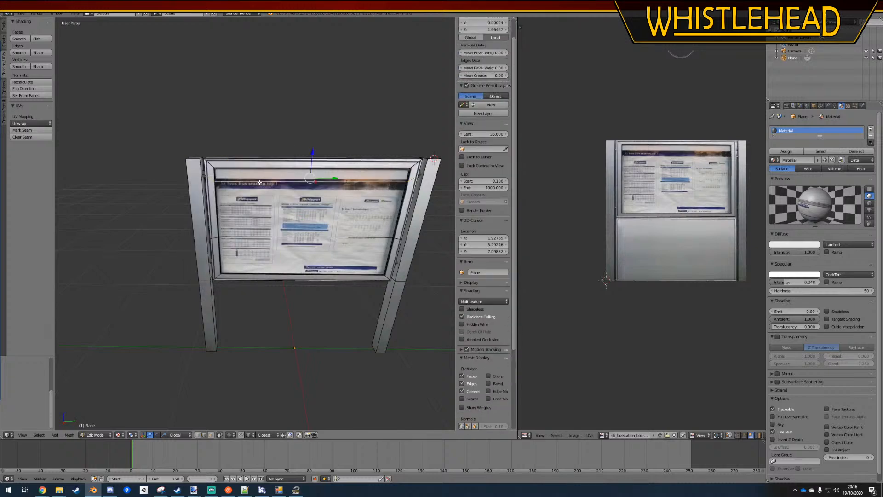
{"action": "key", "text": "x"}
{"action": "left_click", "coordinate": [260, 182]}
{"action": "right_click", "coordinate": [242, 237], "text": "alt"}
{"action": "key", "text": "x"}
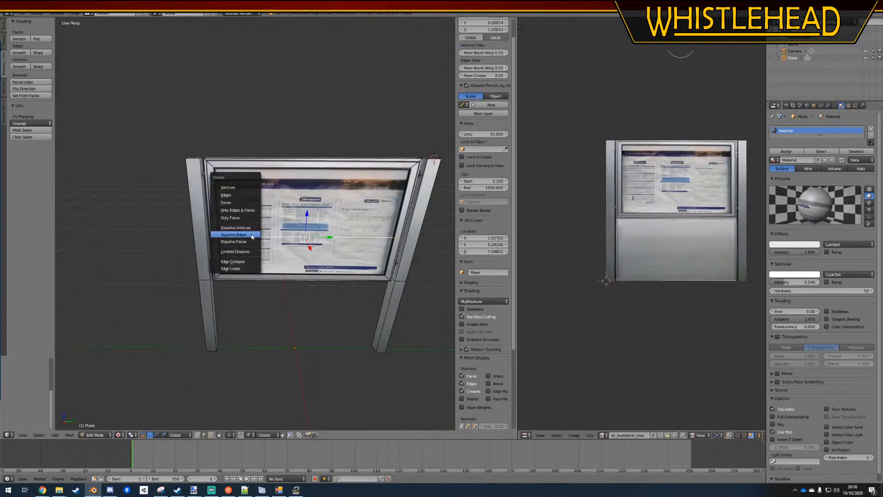
{"action": "left_click", "coordinate": [242, 237]}
Separate the noticeboard's blank back panel face into its own object and open that object for mesh editing
{"action": "middle_click_drag", "start_coordinate": [262, 254], "coordinate": [336, 328]}
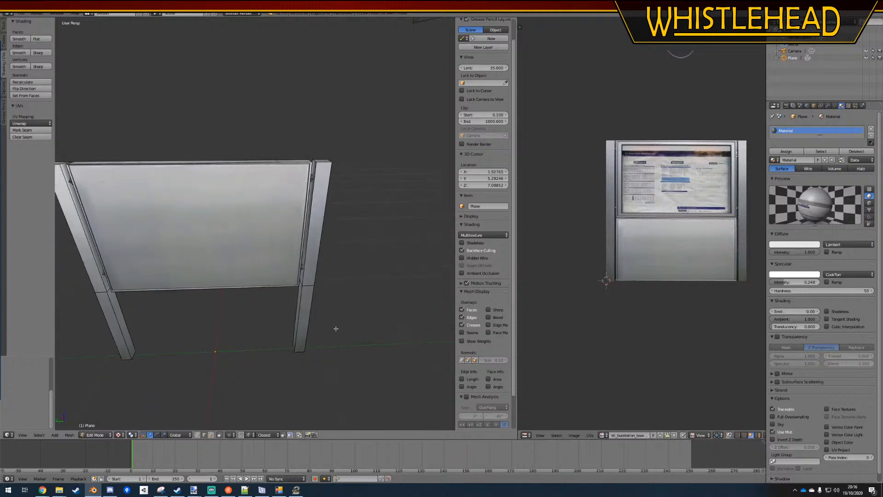
{"action": "right_click", "coordinate": [248, 241]}
{"action": "key", "text": "p"}
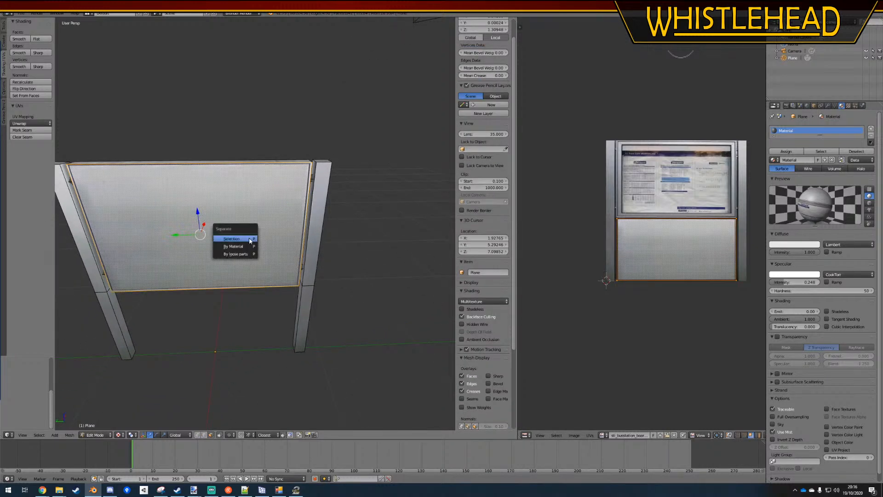
{"action": "left_click", "coordinate": [249, 240]}
{"action": "key", "text": "Tab"}
{"action": "right_click", "coordinate": [249, 240]}
{"action": "key", "text": "Tab"}
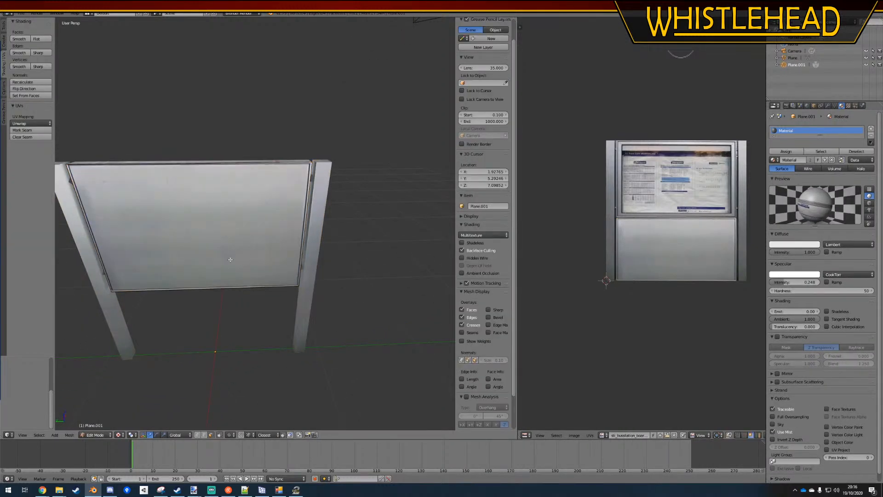
Reload the sti_busstation_board texture image used by the separated back panel
{"action": "key", "text": "u"}
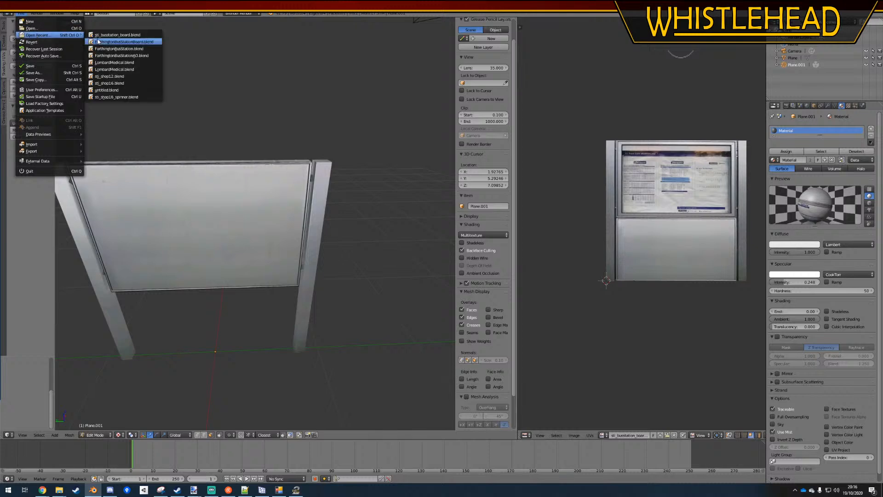
{"action": "left_click", "coordinate": [46, 36]}
{"action": "middle_click_drag", "start_coordinate": [247, 228], "coordinate": [299, 189]}
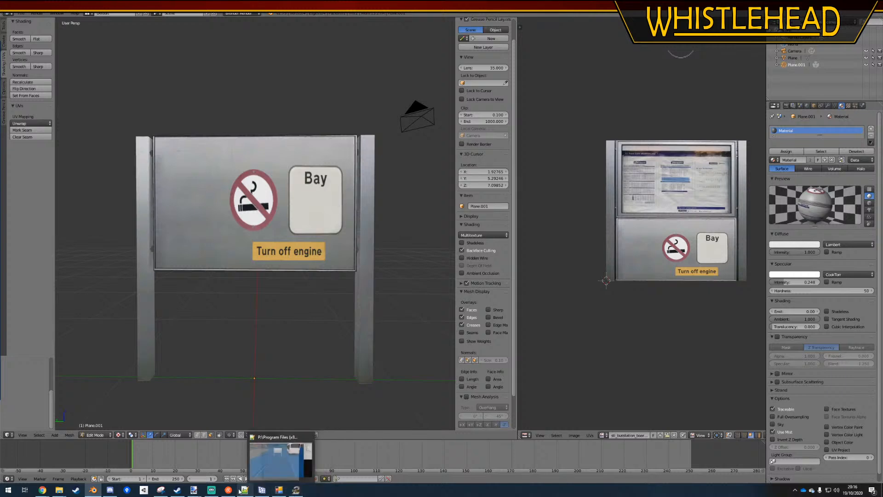
Switch to the sti_busstation_board.dds image in paint.net and delete Layer 6
{"action": "mouse_move", "coordinate": [200, 489]}
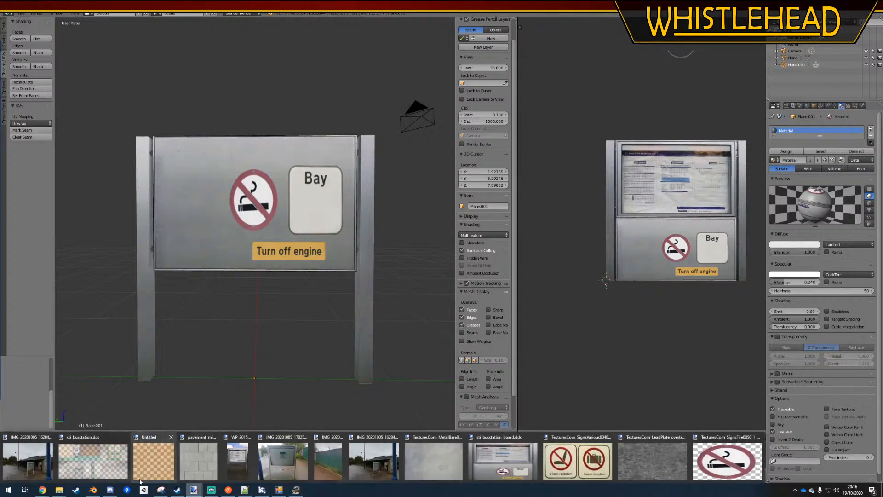
{"action": "left_click", "coordinate": [489, 462]}
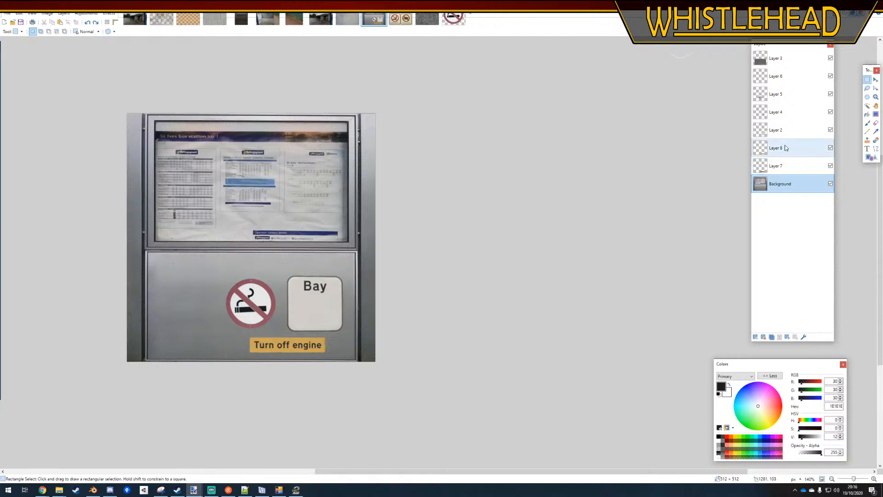
{"action": "left_click", "coordinate": [807, 95]}
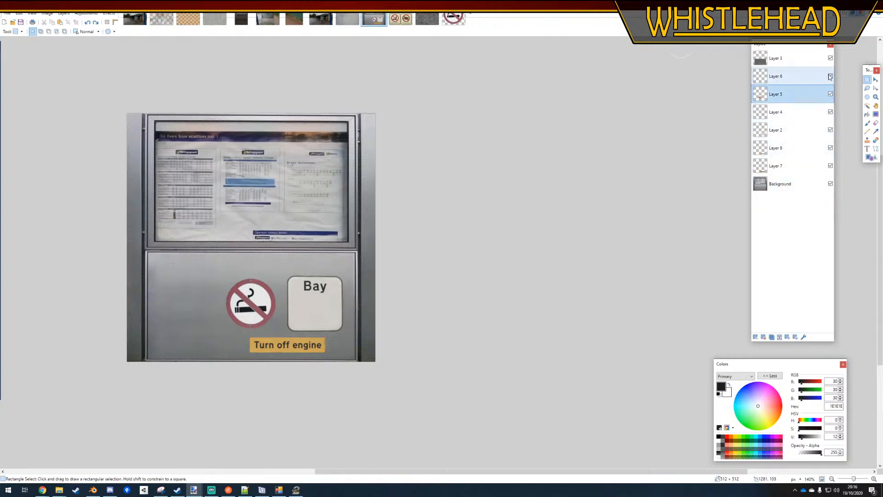
{"action": "left_click", "coordinate": [826, 76]}
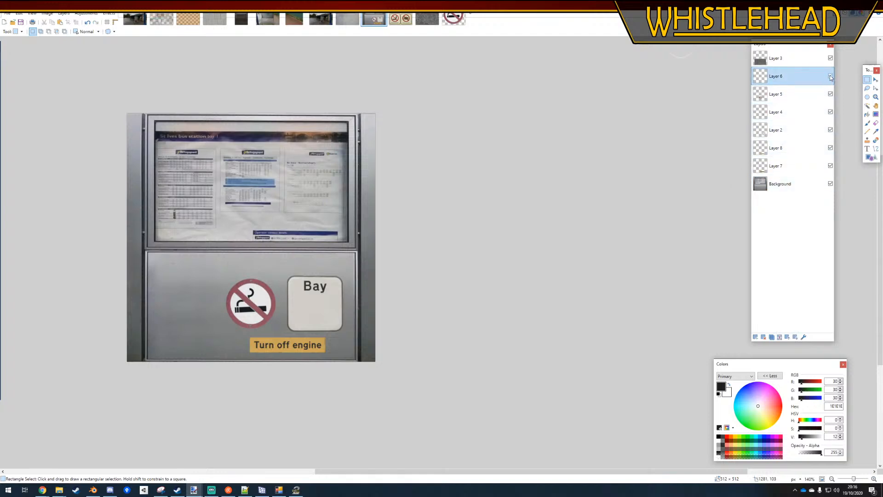
{"action": "left_click", "coordinate": [805, 337]}
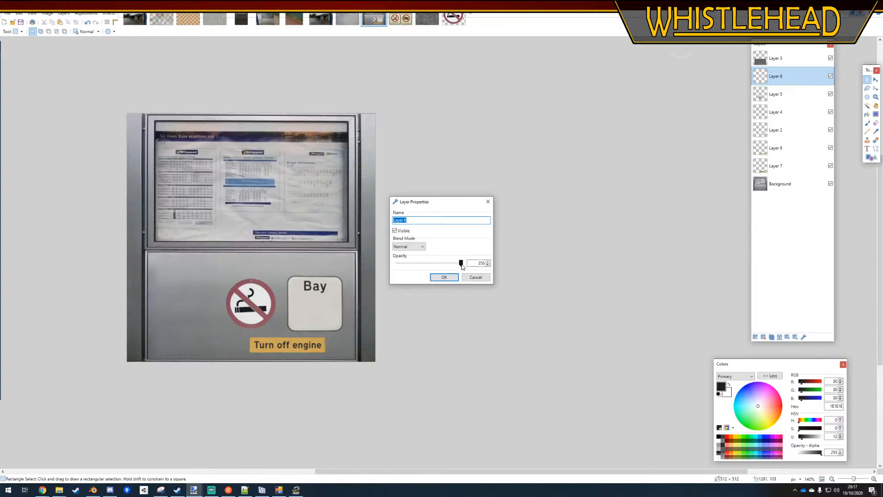
{"action": "left_click", "coordinate": [468, 276]}
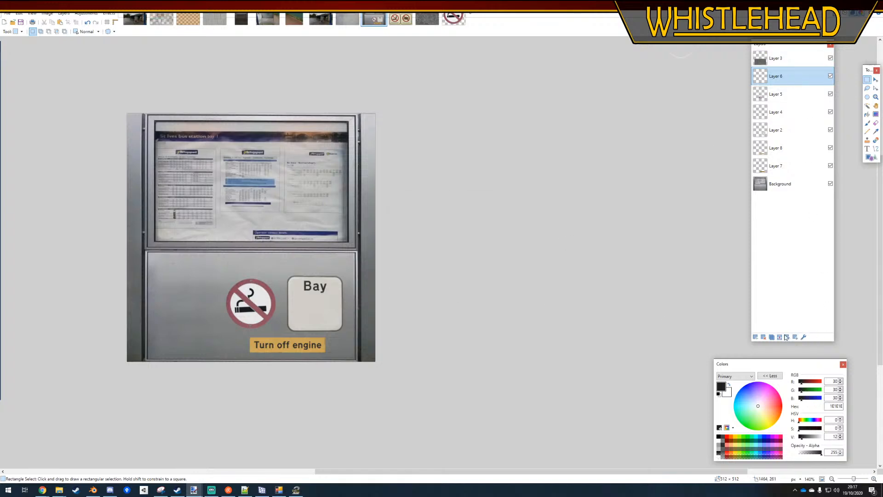
{"action": "left_click", "coordinate": [762, 337]}
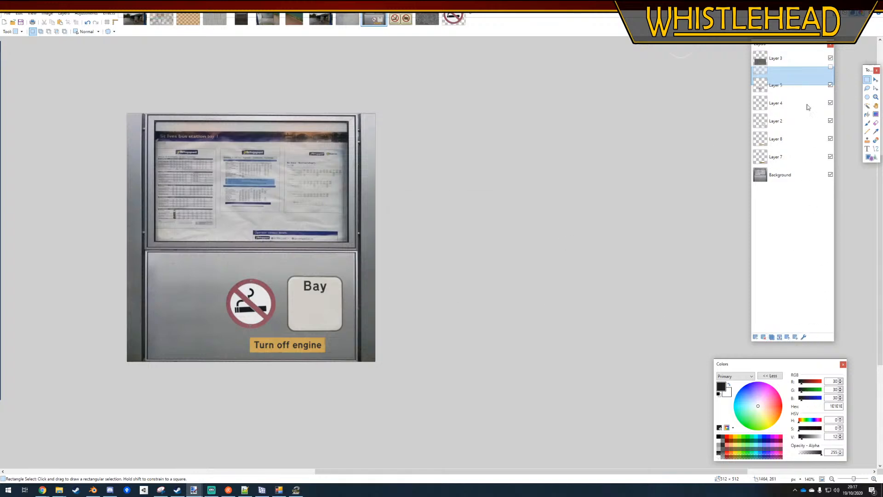
Fine-tune the opacity of the weathering texture on Layer 3
{"action": "left_click", "coordinate": [805, 337]}
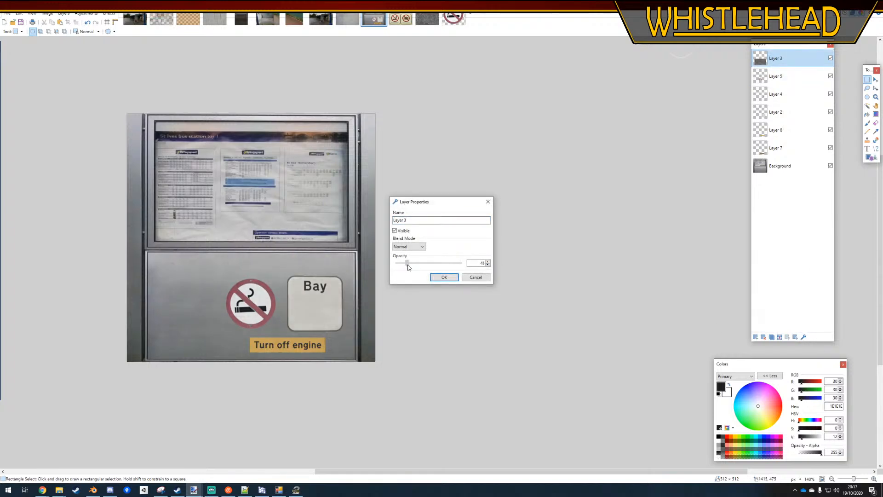
{"action": "left_click_drag", "start_coordinate": [411, 267], "coordinate": [415, 265]}
{"action": "left_click", "coordinate": [437, 277]}
Merge Layers 5, 4, 2 and 8 down into Layer 7 so all signs share one layer
{"action": "left_click", "coordinate": [799, 79]}
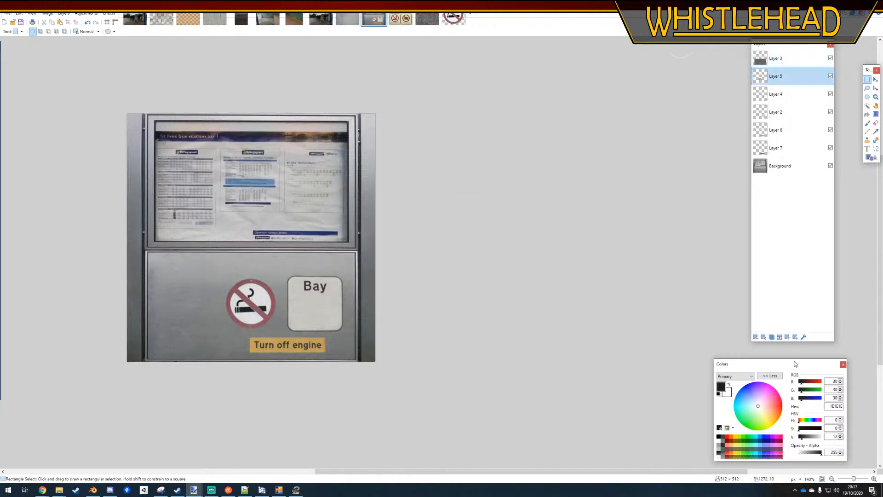
{"action": "left_click", "coordinate": [781, 337]}
{"action": "left_click", "coordinate": [780, 337]}
{"action": "left_click", "coordinate": [781, 337]}
{"action": "left_click", "coordinate": [781, 337]}
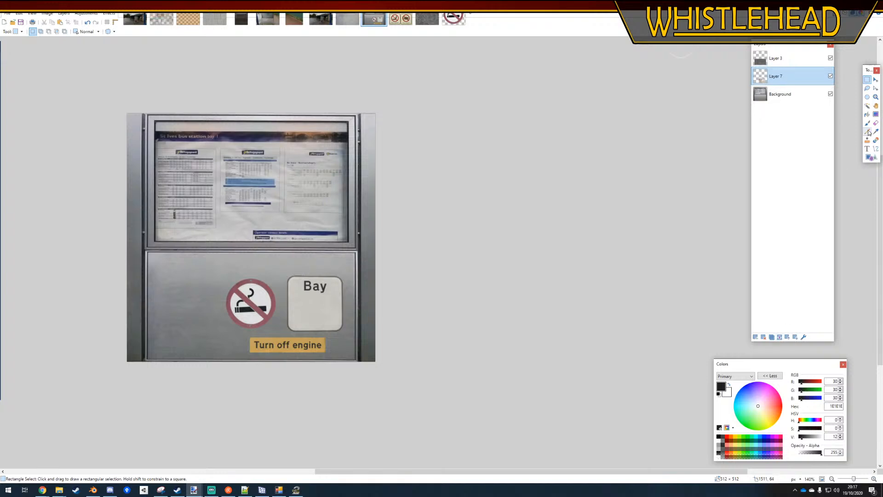
Try to clear Layer 3's weathering around the signs, using a Magic Wand selection of Layer 7's empty area
{"action": "left_click", "coordinate": [868, 105]}
{"action": "left_click", "coordinate": [271, 280]}
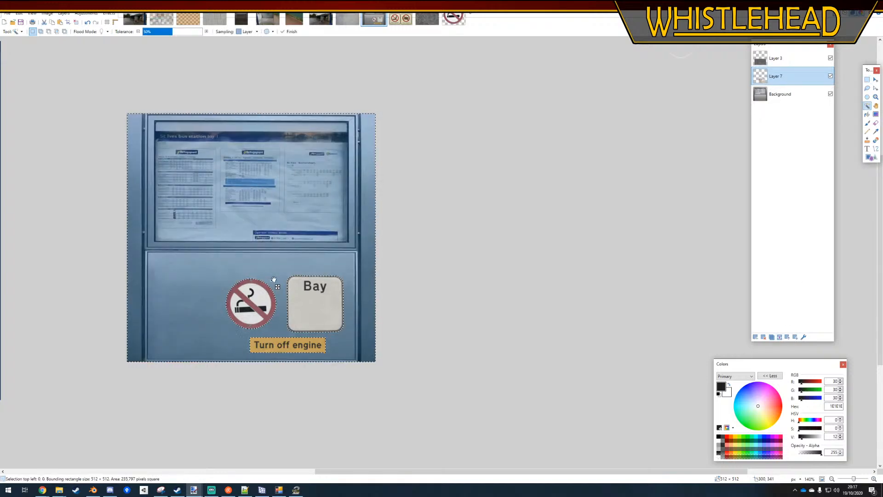
{"action": "left_click", "coordinate": [766, 58]}
{"action": "key", "text": "ctrl+d"}
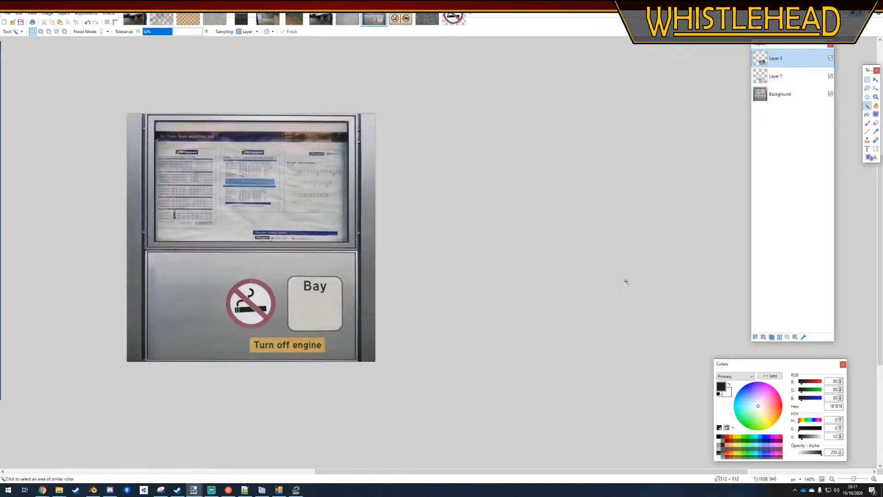
{"action": "scroll", "coordinate": [625, 280], "scroll_direction": "down", "scroll_amount": 3}
{"action": "scroll", "coordinate": [237, 304], "scroll_direction": "up", "scroll_amount": 4}
{"action": "key", "text": "ctrl+z"}
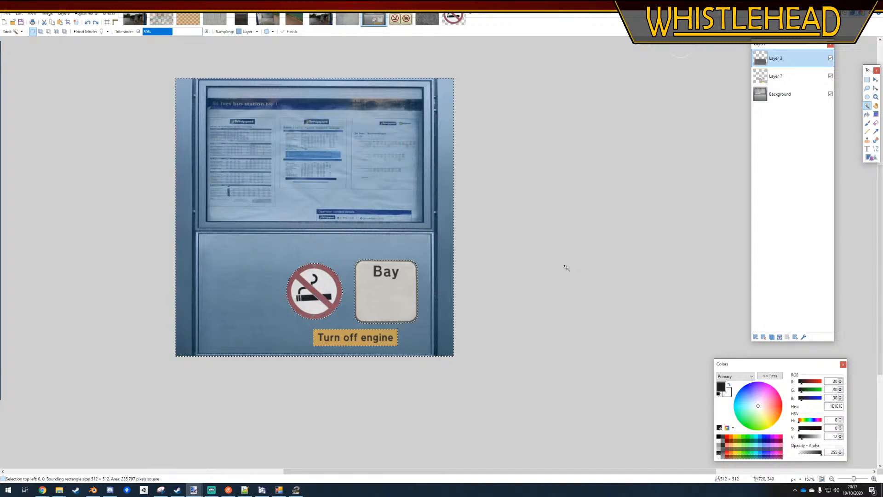
{"action": "key", "text": "ctrl+z"}
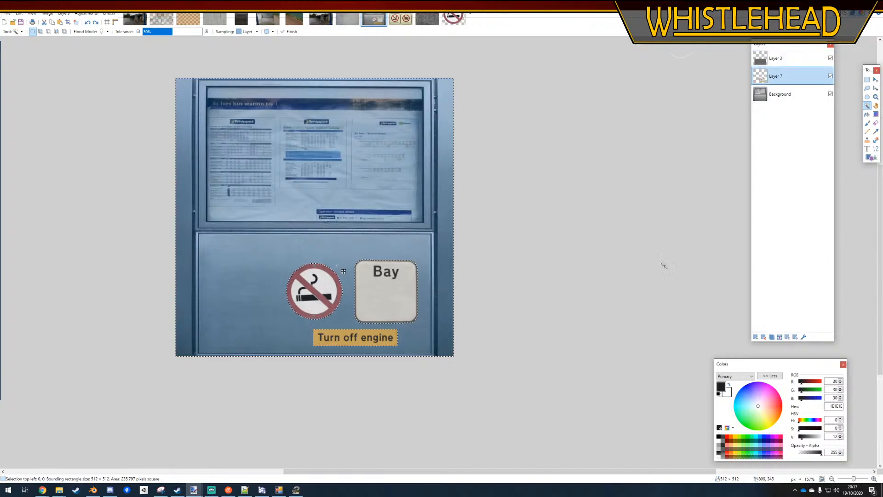
{"action": "key", "text": "ctrl+d"}
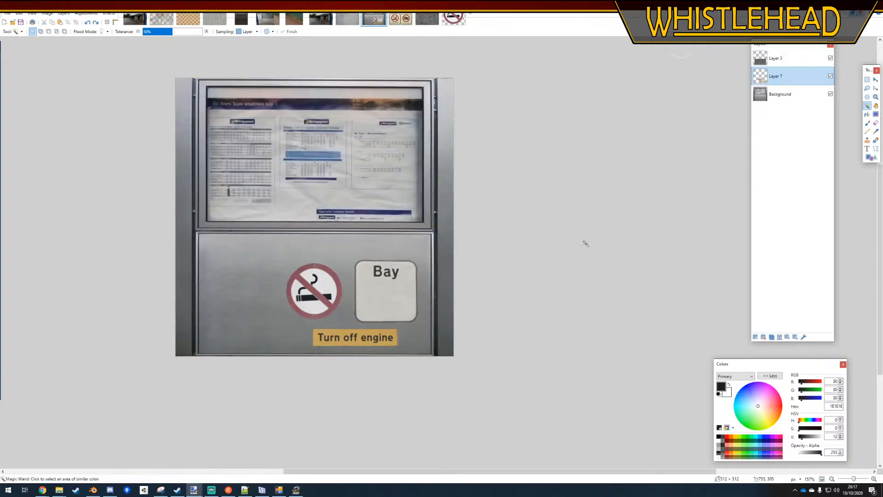
{"action": "key", "text": "ctrl+z"}
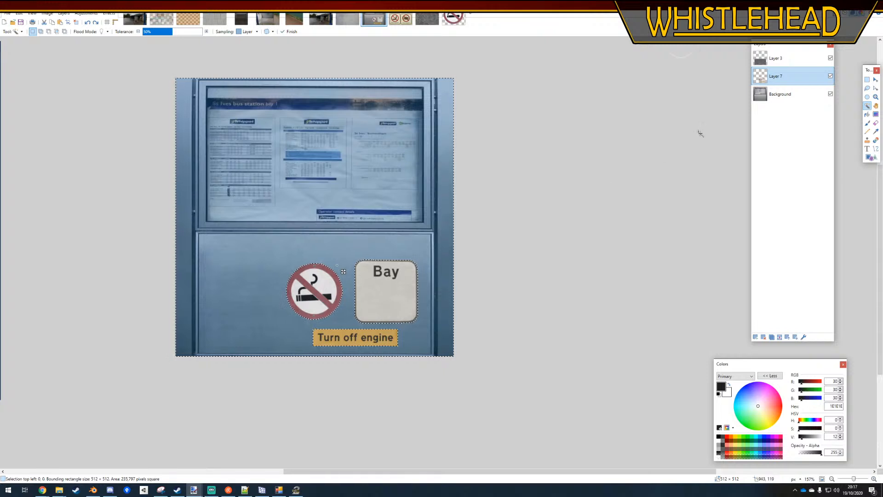
Move Layer 3's weathering around the signs onto a new layer and set that layer's opacity to 25
{"action": "left_click", "coordinate": [772, 60]}
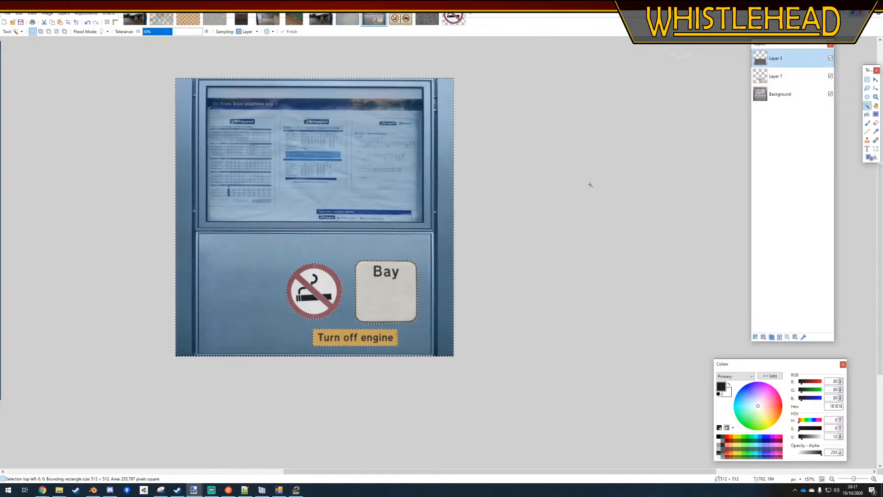
{"action": "key", "text": "Delete"}
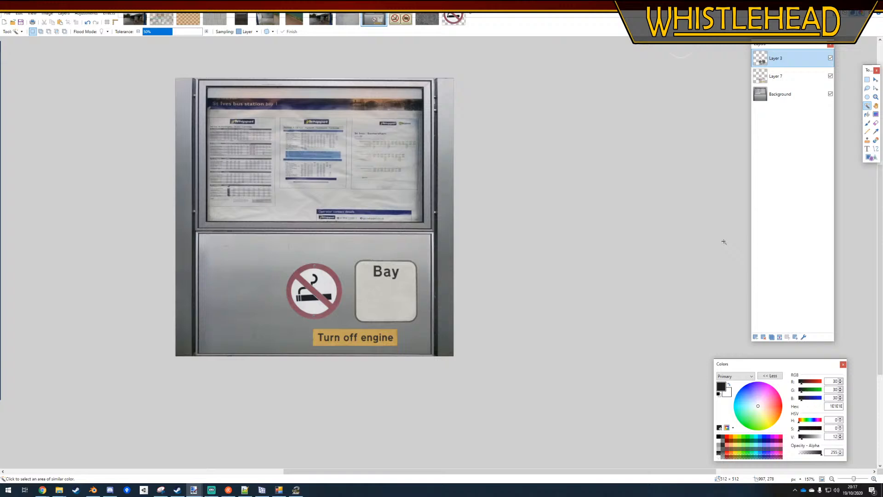
{"action": "left_click", "coordinate": [754, 340]}
{"action": "key", "text": "ctrl+v"}
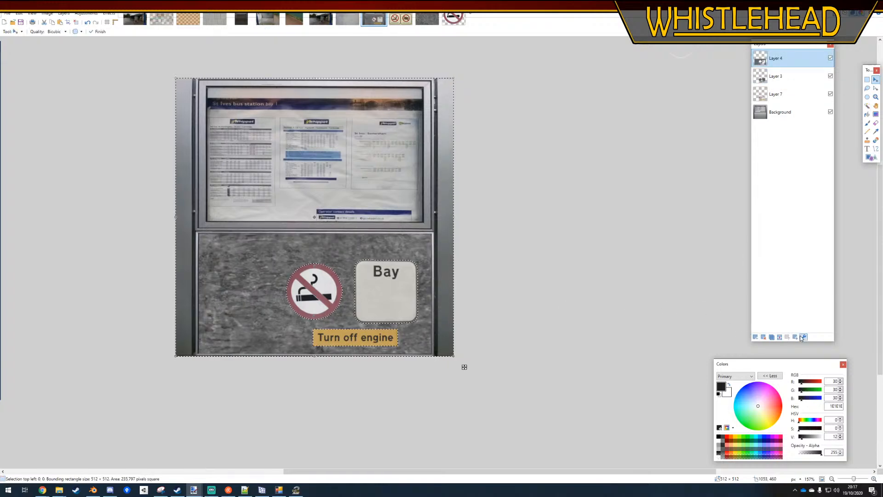
{"action": "left_click", "coordinate": [803, 337]}
{"action": "left_click_drag", "start_coordinate": [461, 263], "coordinate": [400, 266]}
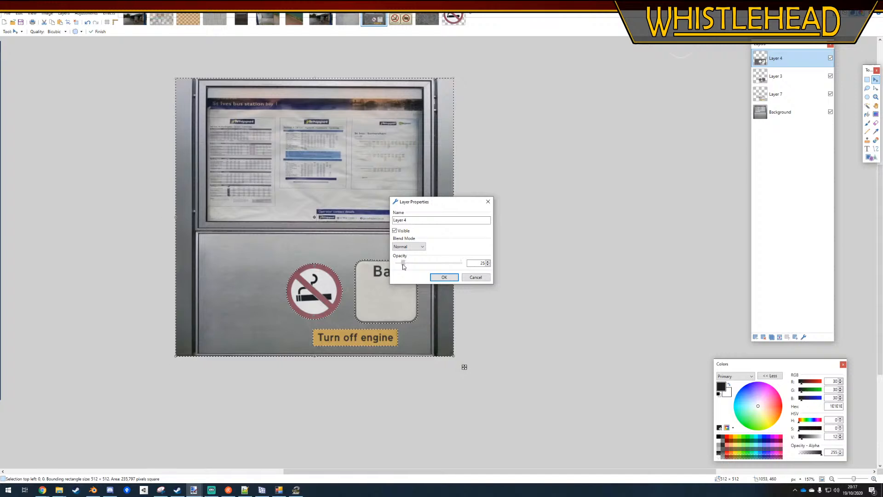
{"action": "left_click", "coordinate": [444, 276]}
{"action": "left_click", "coordinate": [867, 80]}
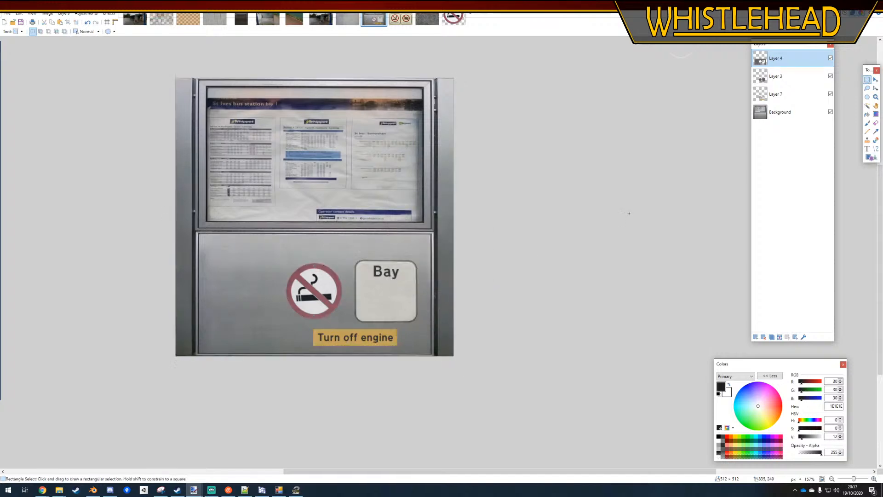
{"action": "key", "text": "ctrl+0"}
{"action": "scroll", "coordinate": [374, 335], "scroll_direction": "up", "scroll_amount": 3, "text": "ctrl"}
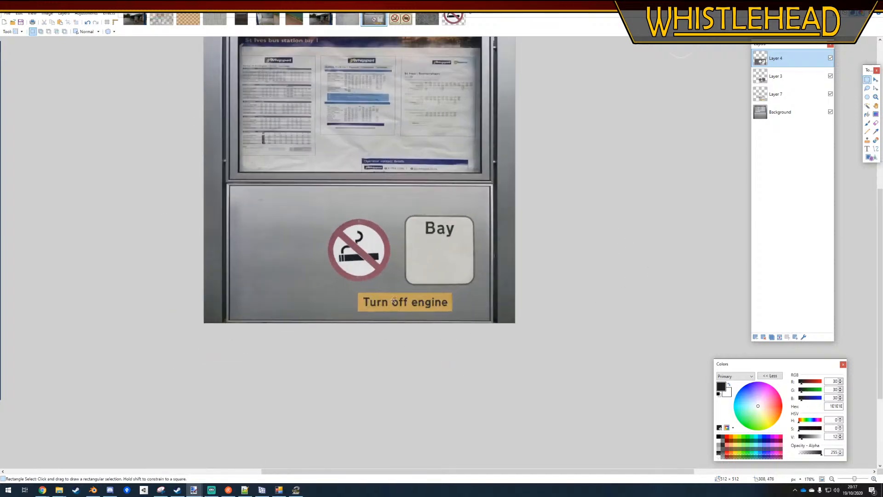
{"action": "scroll", "coordinate": [517, 314], "scroll_direction": "down", "scroll_amount": 3, "text": "ctrl"}
{"action": "scroll", "coordinate": [471, 262], "scroll_direction": "up", "scroll_amount": 2, "text": "ctrl"}
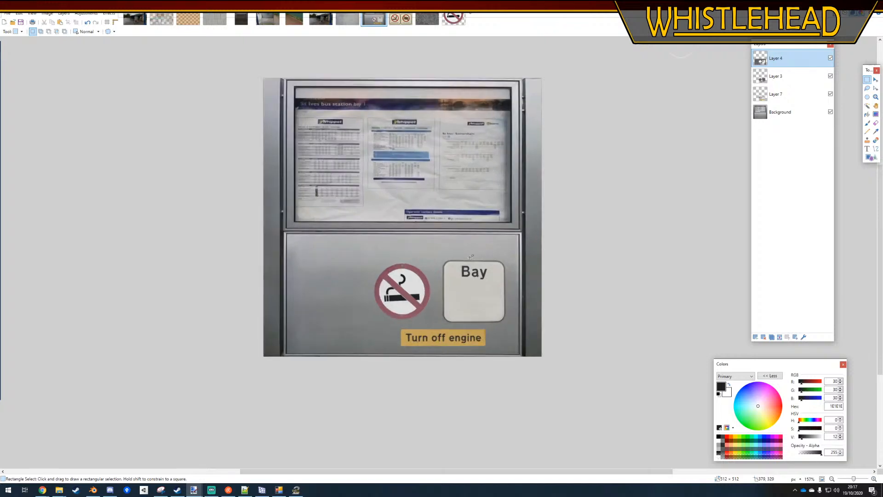
Undo splitting the weathering onto a separate layer and clear the Magic Wand selection
{"action": "left_click", "coordinate": [778, 97]}
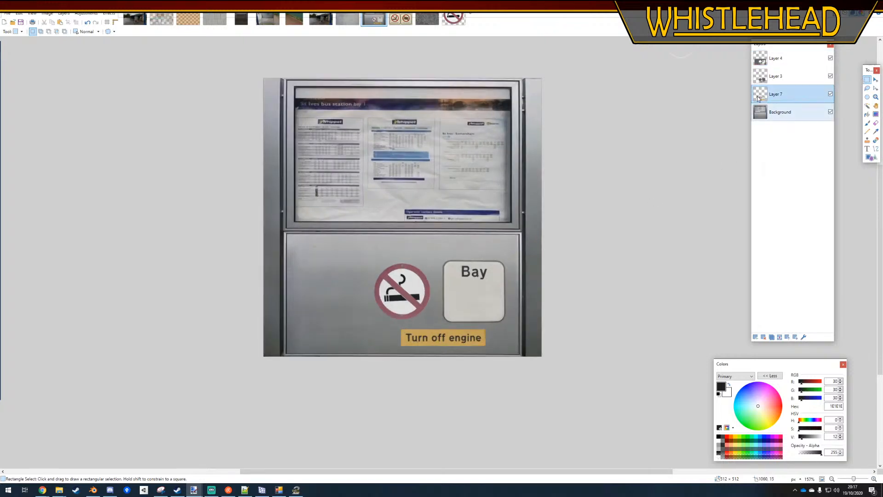
{"action": "key", "text": "ctrl+z"}
{"action": "key", "text": "ctrl+z"}
{"action": "key", "text": "ctrl+z"}
{"action": "key", "text": "ctrl+y"}
{"action": "key", "text": "ctrl+y"}
{"action": "key", "text": "ctrl+y"}
{"action": "key", "text": "ctrl+y"}
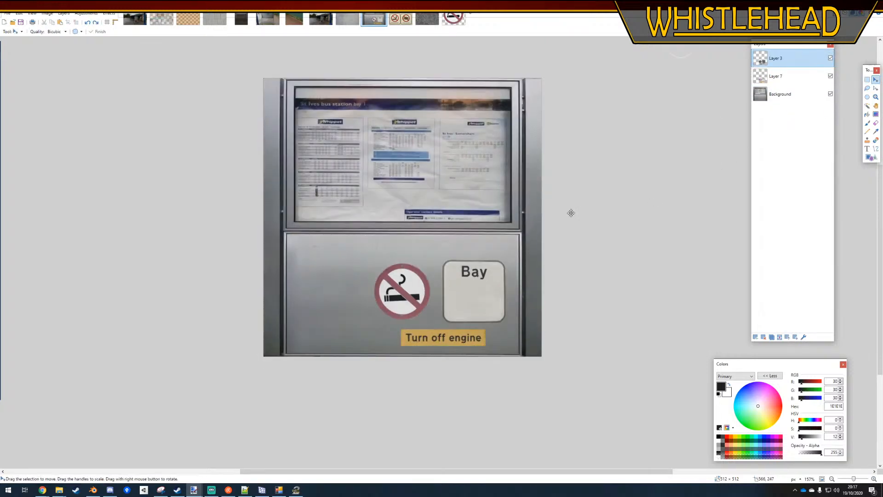
{"action": "key", "text": "s"}
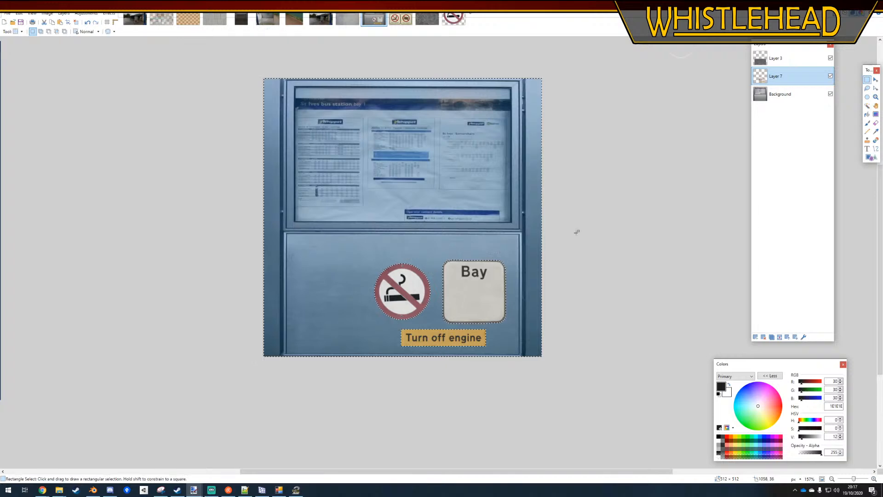
{"action": "key", "text": "ctrl+d"}
Select the signs on Layer 7, try to move them up slightly, and switch back to Blender
{"action": "left_click_drag", "start_coordinate": [509, 257], "coordinate": [407, 301]}
{"action": "left_click_drag", "start_coordinate": [368, 353], "coordinate": [366, 339]}
{"action": "key", "text": "m"}
{"action": "scroll", "coordinate": [519, 334], "scroll_direction": "up", "scroll_amount": 2, "text": "ctrl"}
{"action": "key", "text": "ctrl+z"}
{"action": "left_click", "coordinate": [93, 490]}
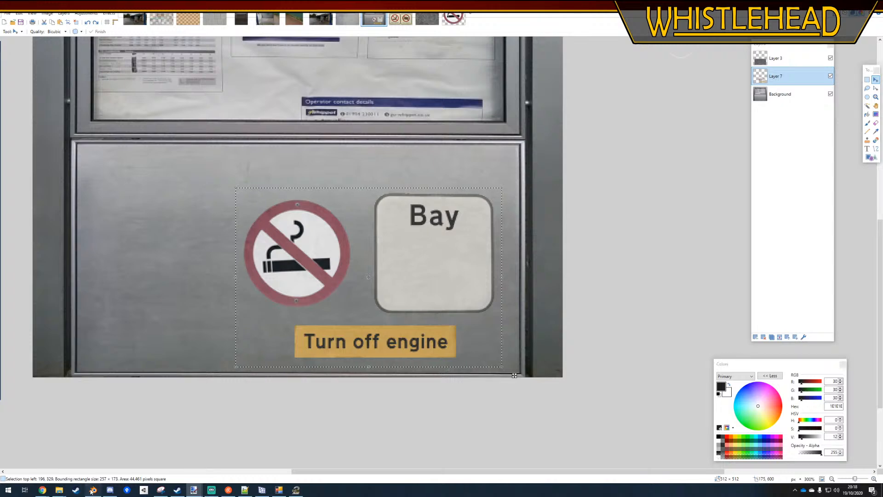
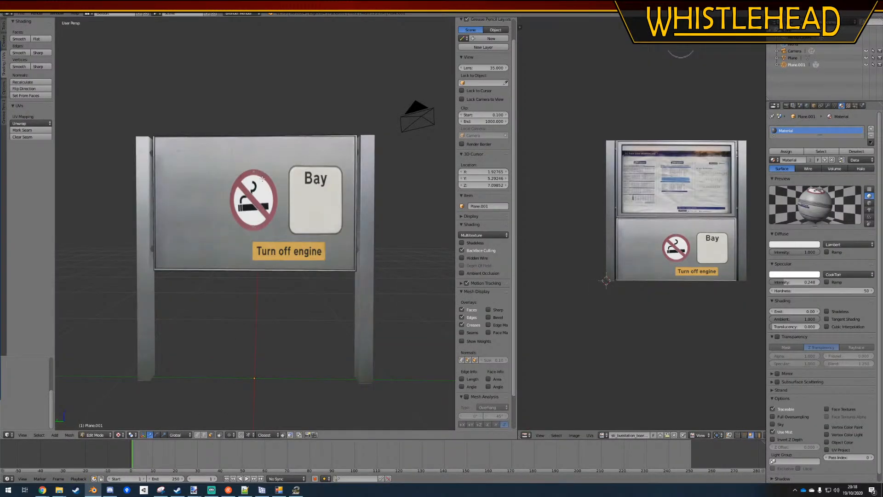
Switch to the sti_busstation_board image in paint.net and shift the sign graphics on Layer 7 slightly upward
{"action": "mouse_move", "coordinate": [193, 489]}
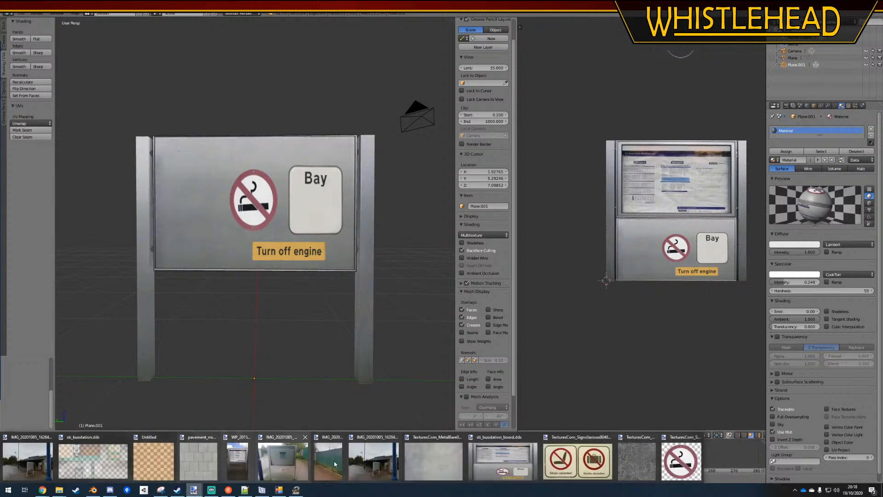
{"action": "left_click", "coordinate": [501, 451]}
{"action": "left_click_drag", "start_coordinate": [369, 366], "coordinate": [371, 337]}
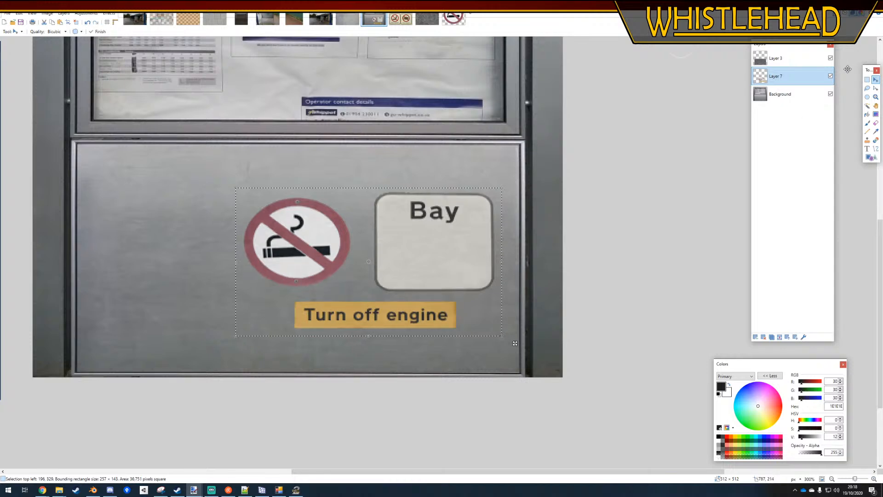
Deselect the sign graphics and save the layered image as sti_busstation_board.pdn
{"action": "key", "text": "s"}
{"action": "scroll", "coordinate": [593, 344], "scroll_direction": "down", "scroll_amount": 4, "text": "ctrl"}
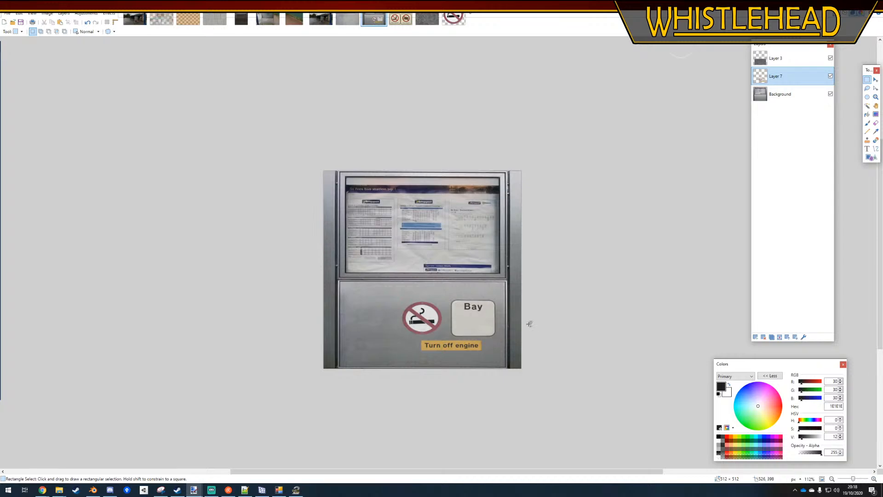
{"action": "key", "text": "ctrl+s"}
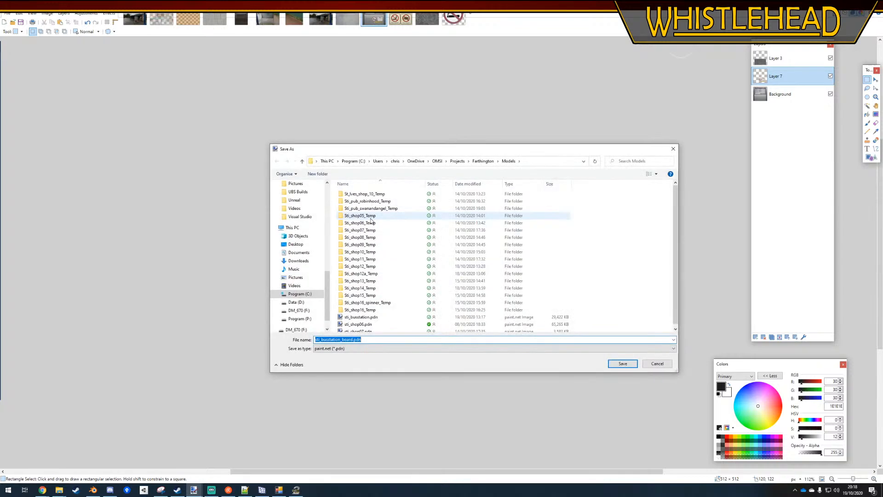
{"action": "key", "text": "Return"}
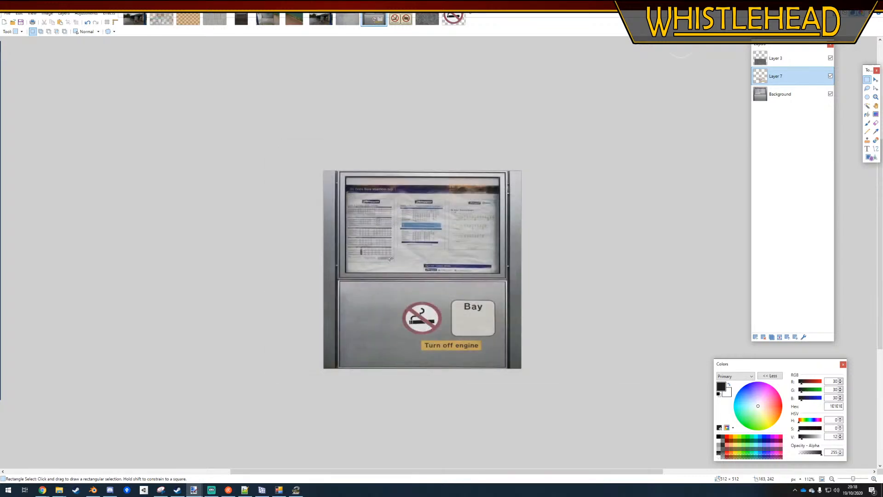
Save a flattened copy of the board texture in DirectDraw Surface (DDS) format, overwriting the existing file
{"action": "left_click", "coordinate": [8, 14]}
{"action": "left_click", "coordinate": [26, 67]}
{"action": "left_click", "coordinate": [368, 348]}
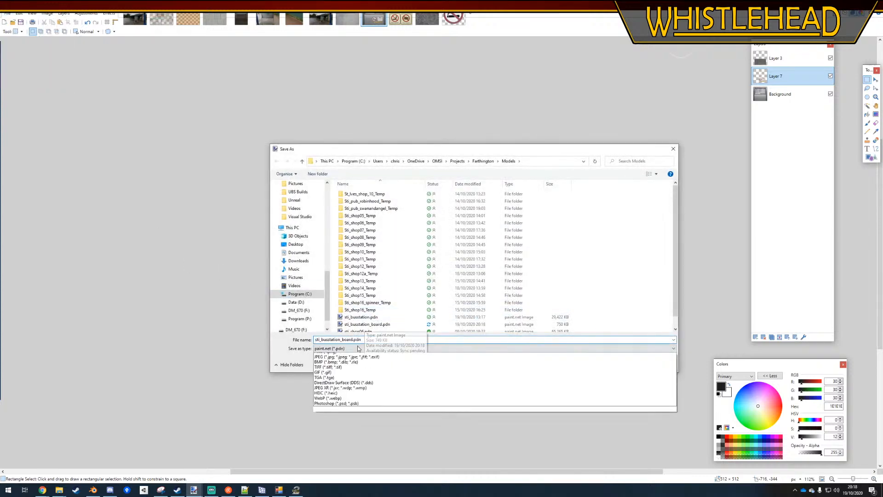
{"action": "left_click", "coordinate": [359, 390]}
{"action": "key", "text": "Return"}
{"action": "key", "text": "Return"}
{"action": "key", "text": "Return"}
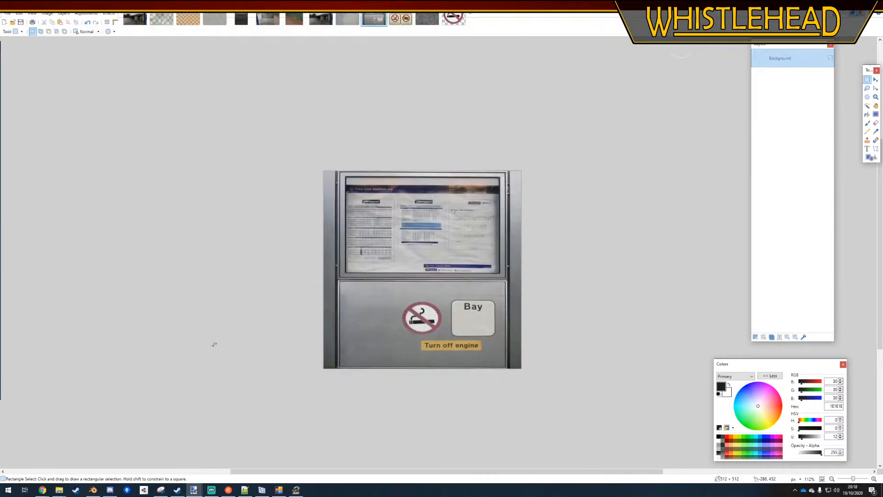
Switch back to Blender and reload the board's updated texture image
{"action": "left_click", "coordinate": [93, 489]}
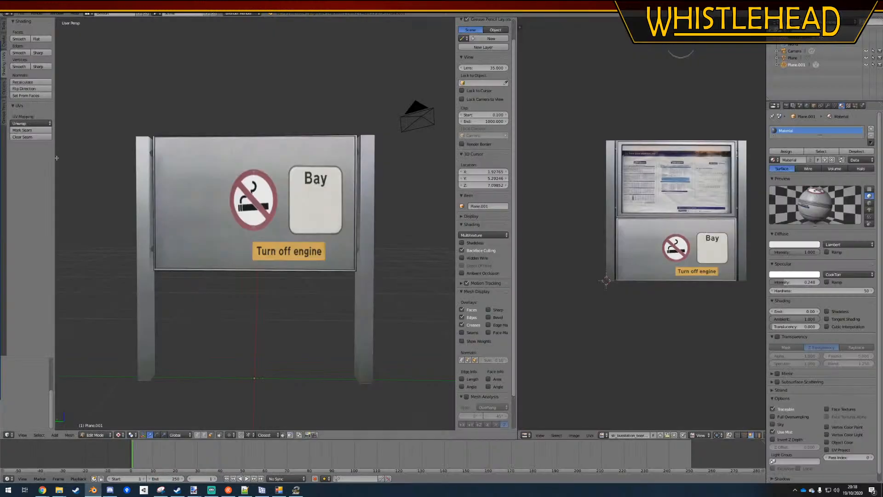
{"action": "left_click", "coordinate": [21, 14]}
{"action": "mouse_move", "coordinate": [44, 35]}
{"action": "left_click", "coordinate": [118, 35]}
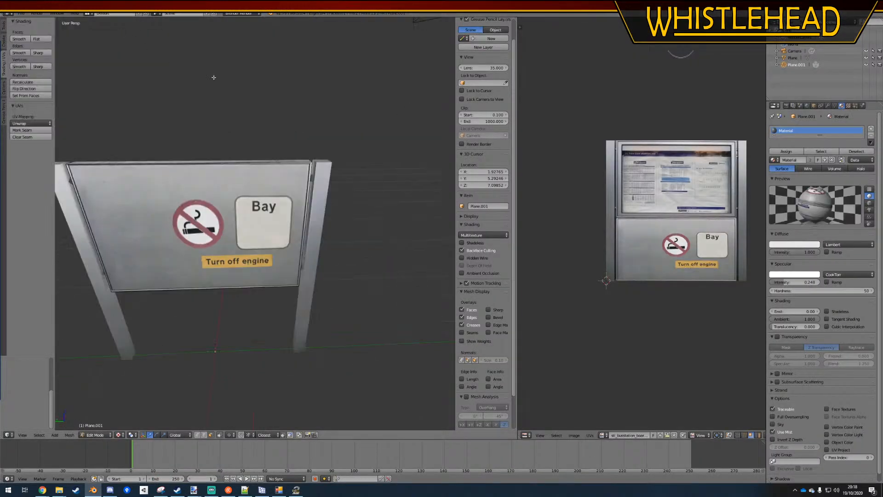
Inspect the updated sign graphics on the board model from several angles in Object Mode
{"action": "middle_click_drag", "start_coordinate": [303, 226], "coordinate": [248, 230]}
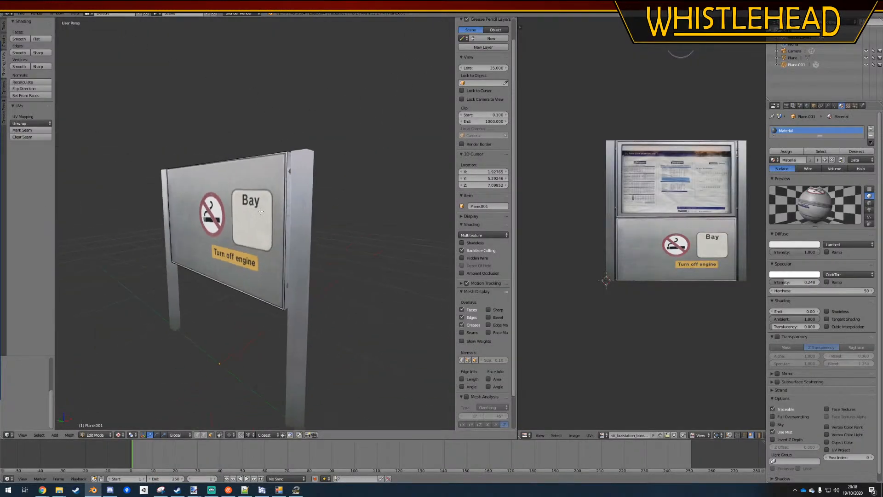
{"action": "scroll", "coordinate": [246, 266], "scroll_direction": "down", "scroll_amount": 4}
{"action": "middle_click_drag", "start_coordinate": [245, 266], "coordinate": [275, 265]}
{"action": "scroll", "coordinate": [274, 265], "scroll_direction": "up", "scroll_amount": 2}
{"action": "key", "text": "Tab"}
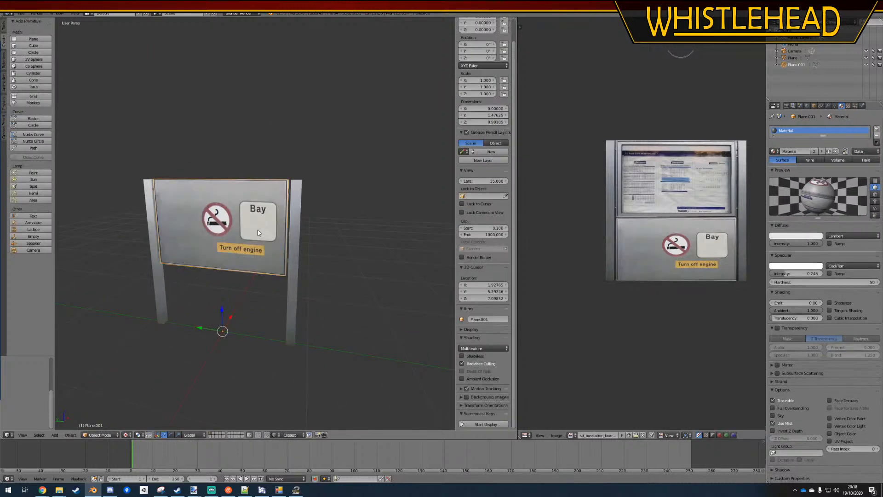
{"action": "scroll", "coordinate": [258, 230], "scroll_direction": "up", "scroll_amount": 3}
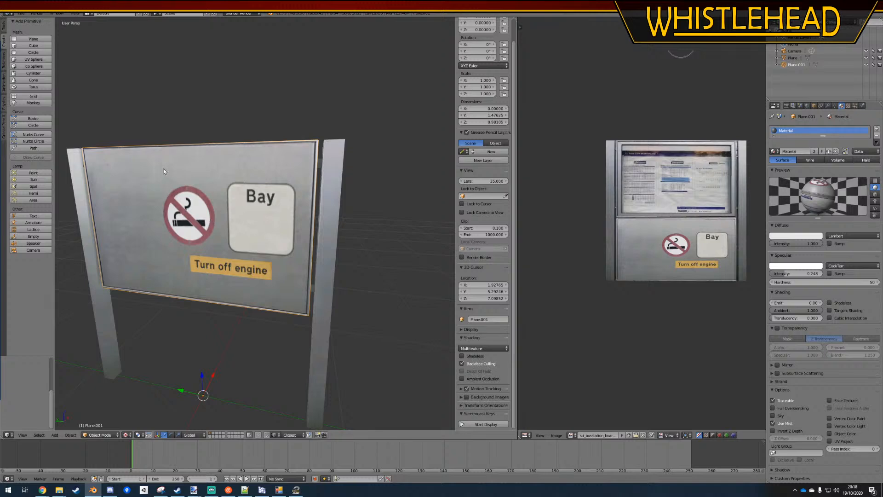
{"action": "middle_click_drag", "start_coordinate": [202, 262], "coordinate": [212, 278]}
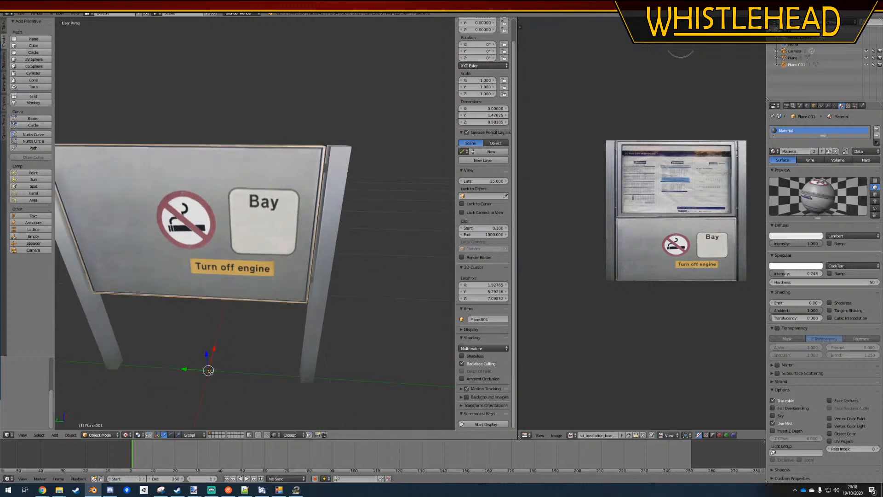
Add two vertical loop cuts to the board, just inside the side edges of the white Bay panel
{"action": "key", "text": "Tab"}
{"action": "middle_click_drag", "start_coordinate": [217, 374], "coordinate": [237, 374]}
{"action": "key", "text": "ctrl+r"}
{"action": "left_click", "coordinate": [193, 160]}
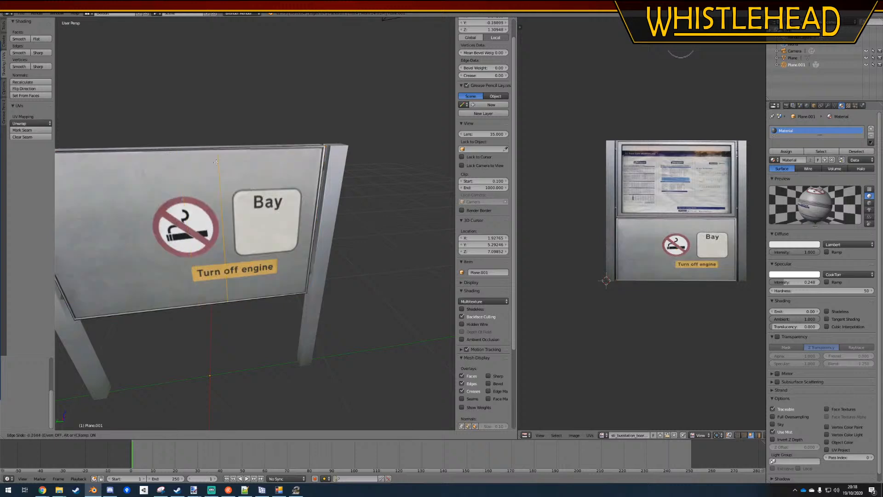
{"action": "left_click", "coordinate": [234, 163]}
{"action": "key", "text": "ctrl+r"}
{"action": "left_click", "coordinate": [292, 158]}
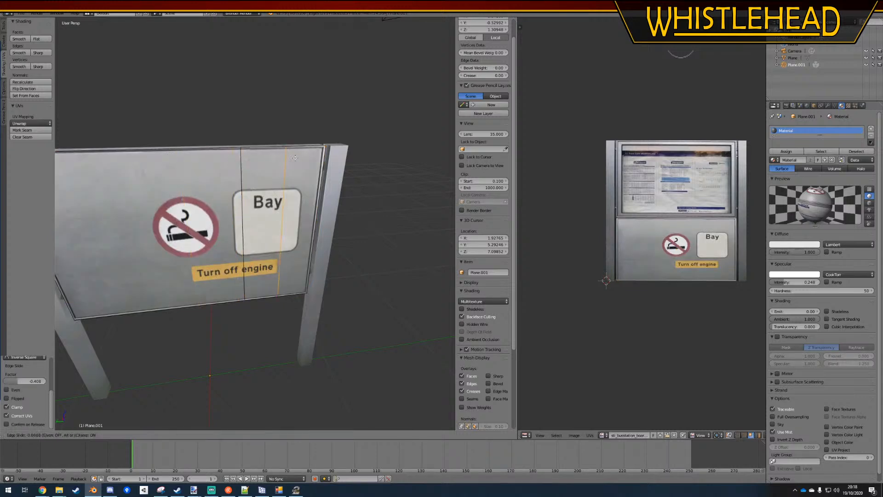
{"action": "left_click", "coordinate": [303, 159]}
Try a horizontal loop cut across the board below the Bay lettering and undo it
{"action": "key", "text": "ctrl+r"}
{"action": "left_click", "coordinate": [235, 221]}
{"action": "left_click", "coordinate": [238, 200]}
{"action": "key", "text": "ctrl+r"}
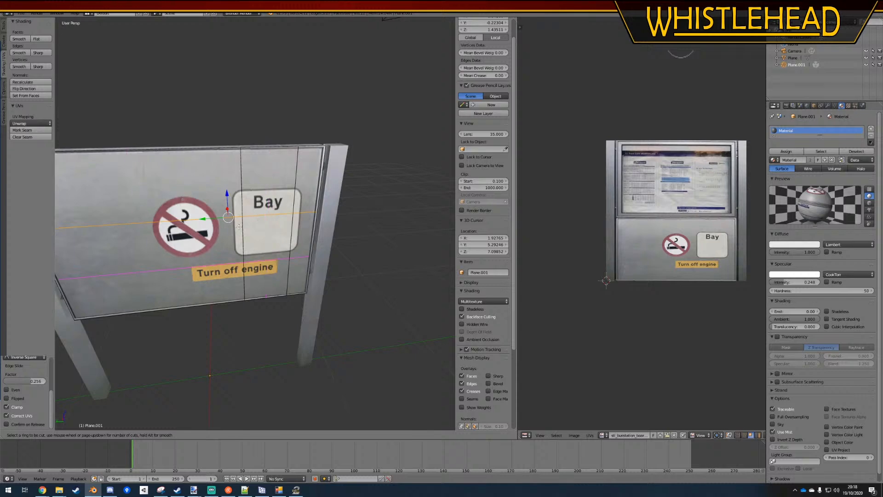
{"action": "key", "text": "Escape"}
{"action": "key", "text": "ctrl+z"}
{"action": "key", "text": "ctrl+r"}
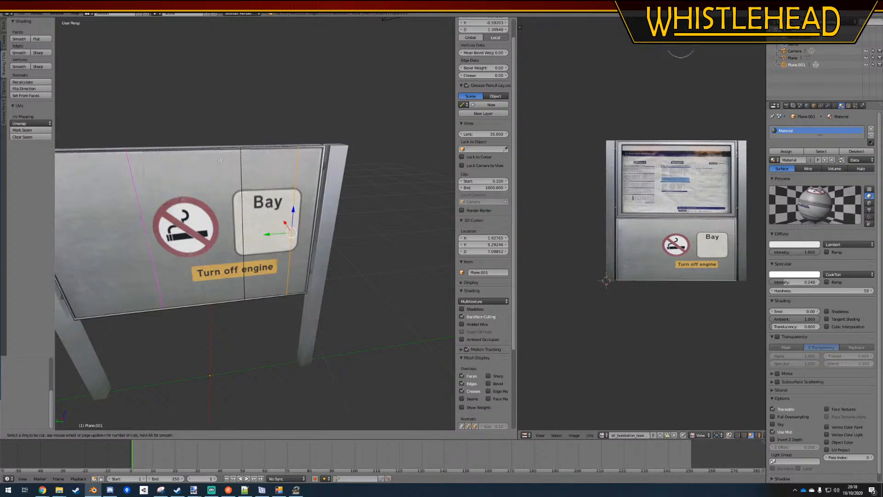
{"action": "key", "text": "Escape"}
Add two horizontal loop cuts to the board, one just below the Bay lettering and one near the white panel's lower edge
{"action": "key", "text": "ctrl+r"}
{"action": "left_click", "coordinate": [252, 189]}
{"action": "left_click", "coordinate": [249, 166]}
{"action": "key", "text": "ctrl+r"}
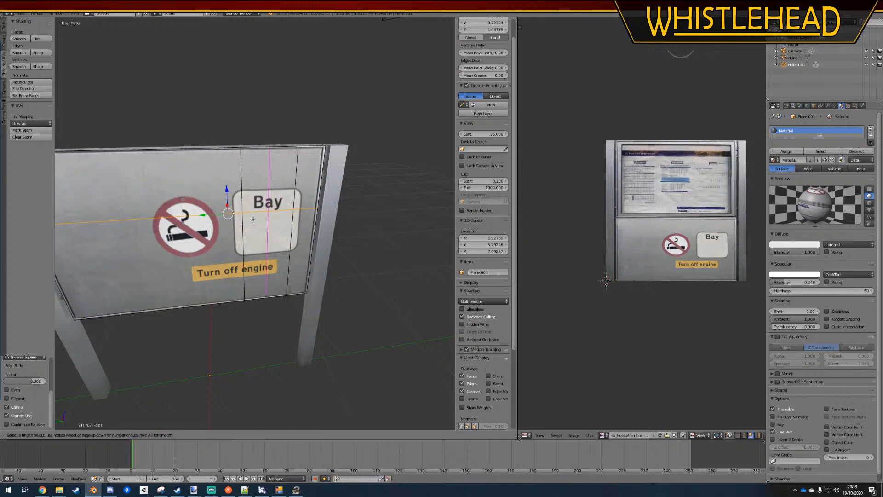
{"action": "key", "text": "Escape"}
{"action": "key", "text": "Tab"}
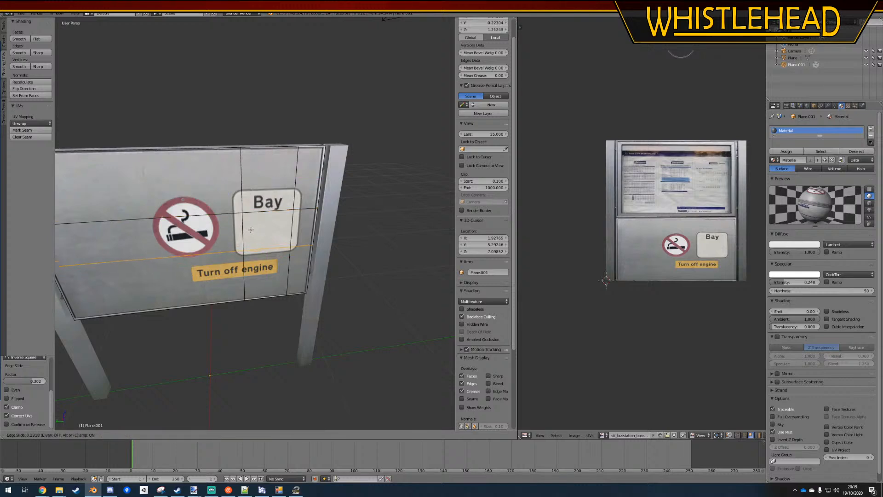
{"action": "key", "text": "Tab"}
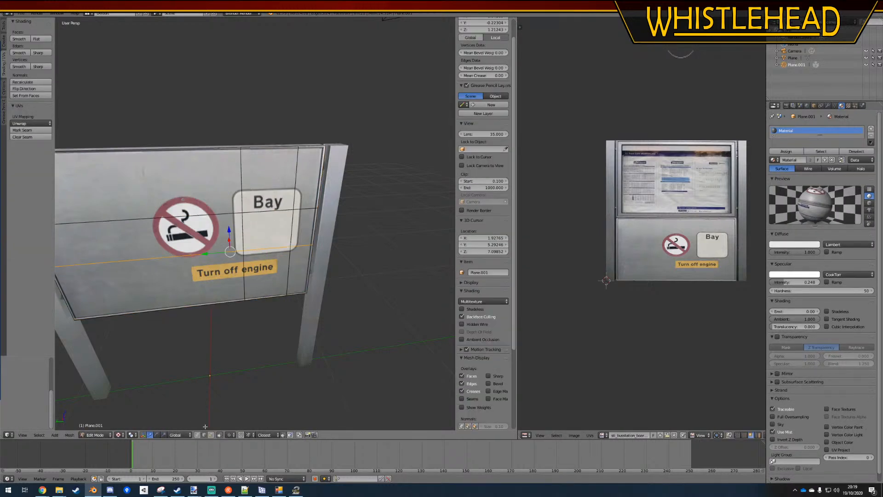
Separate the blank face below the Bay lettering into its own object and save the Blender file
{"action": "right_click", "coordinate": [263, 221]}
{"action": "key", "text": "p"}
{"action": "left_click", "coordinate": [263, 220]}
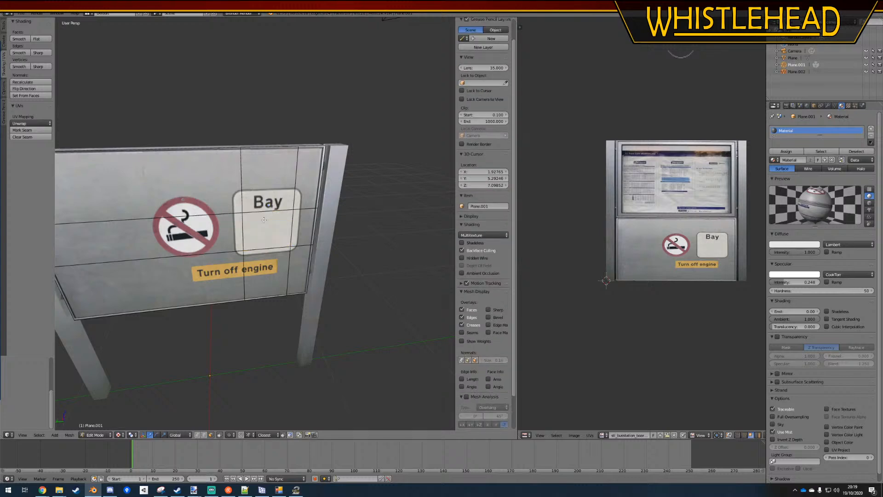
{"action": "key", "text": "Tab"}
{"action": "right_click", "coordinate": [263, 221]}
{"action": "key", "text": "ctrl+s"}
{"action": "left_click", "coordinate": [264, 230]}
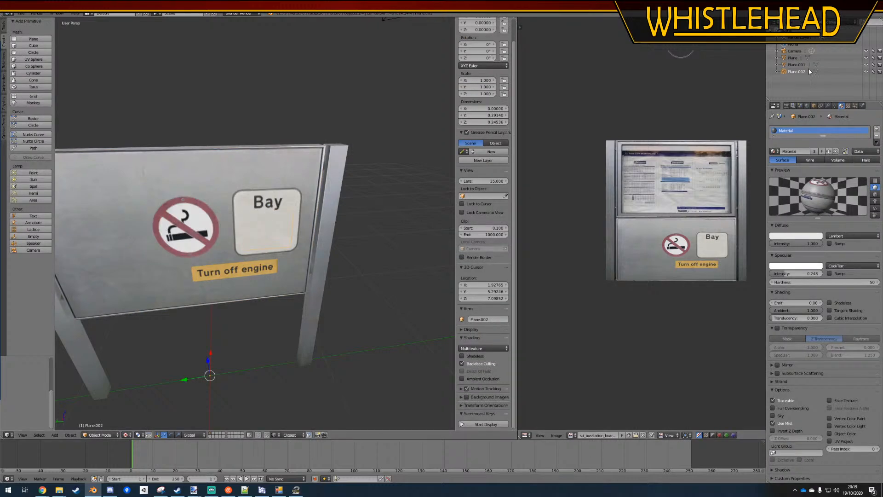
Select the board object Plane.001, save the file, and check the separation with a trial move that is cancelled
{"action": "left_click", "coordinate": [795, 65]}
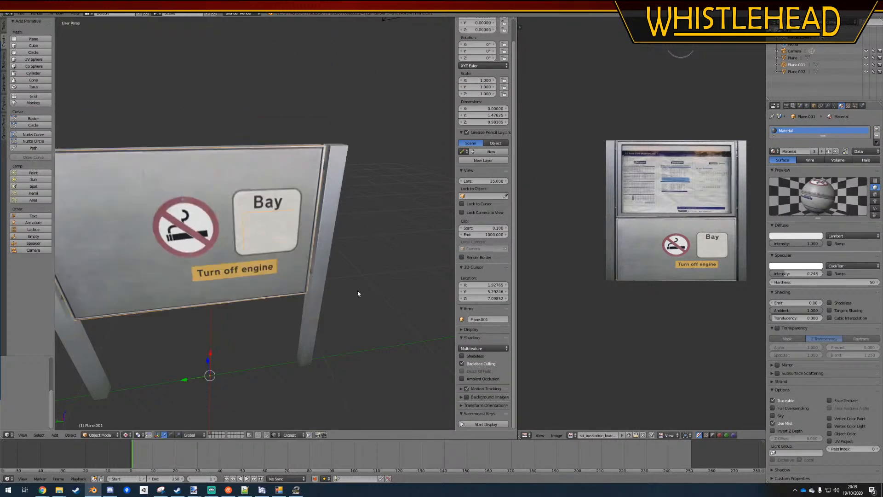
{"action": "key", "text": "ctrl+s"}
{"action": "left_click", "coordinate": [343, 282]}
{"action": "middle_click_drag", "start_coordinate": [316, 292], "coordinate": [340, 284]}
{"action": "right_click", "coordinate": [280, 223]}
{"action": "right_click", "coordinate": [280, 223]}
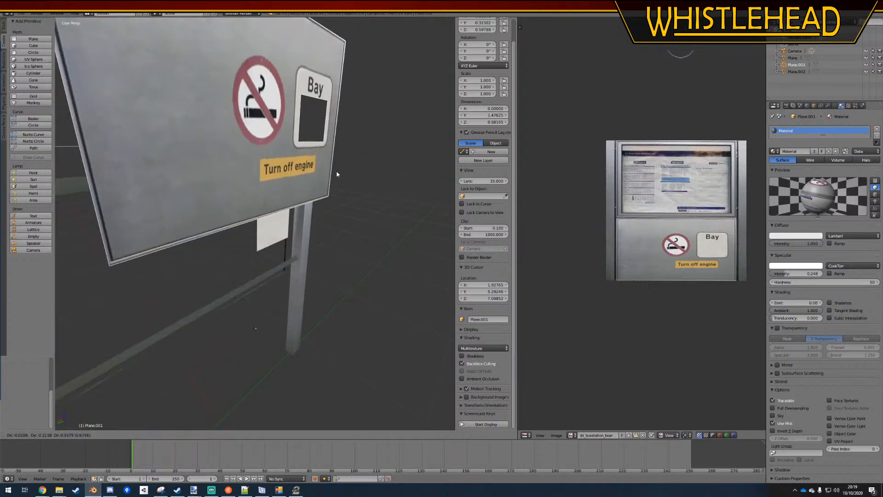
Duplicate the separated Bay face in place and split the duplicate off as its own object
{"action": "right_click", "coordinate": [276, 223]}
{"action": "key", "text": "Tab"}
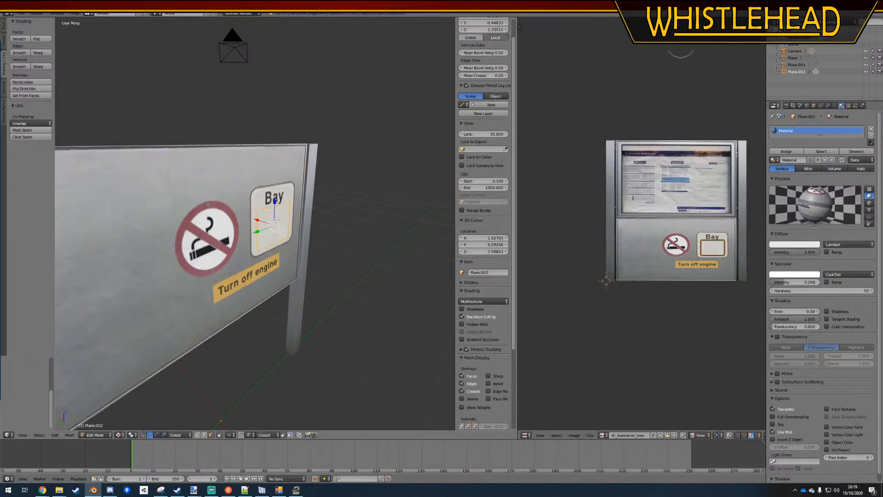
{"action": "key", "text": "shift+d"}
{"action": "right_click", "coordinate": [356, 219]}
{"action": "key", "text": "p"}
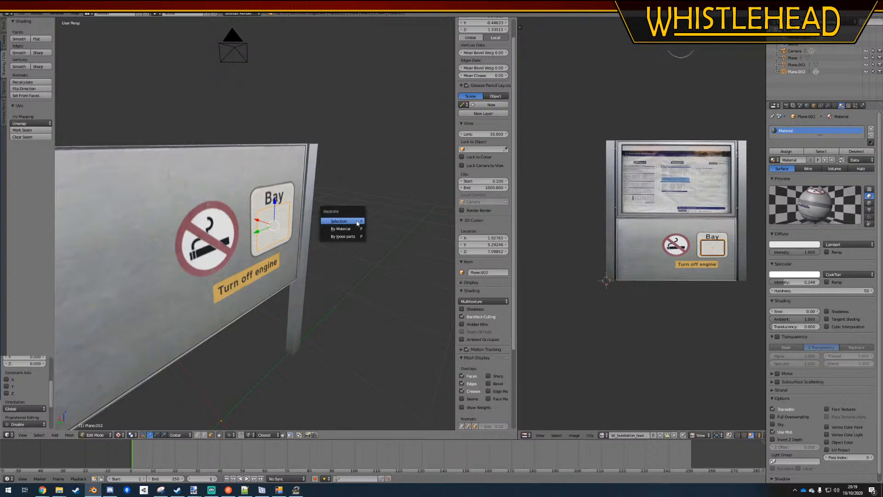
{"action": "left_click", "coordinate": [357, 220]}
Join the duplicated Bay face with the board object Plane.001
{"action": "key", "text": "Tab"}
{"action": "key", "text": "g"}
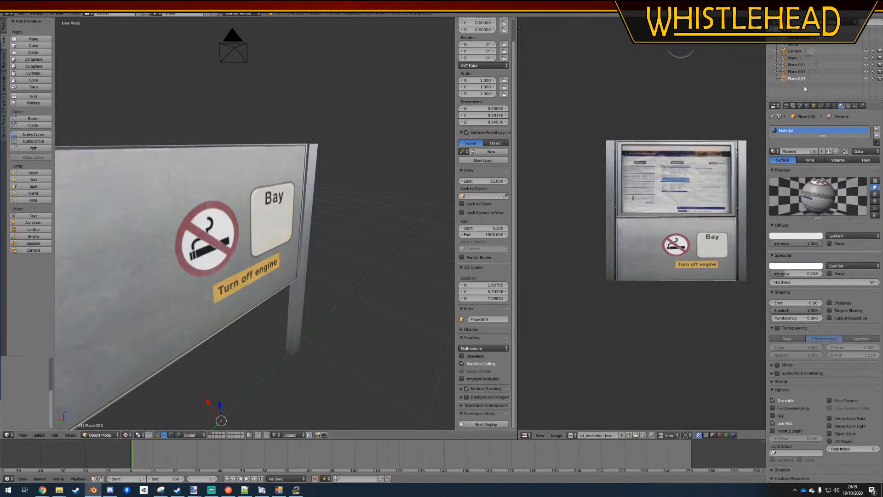
{"action": "right_click", "coordinate": [401, 204]}
{"action": "left_click", "coordinate": [785, 68], "text": "shift"}
{"action": "key", "text": "ctrl+j"}
Merge the duplicate vertices across the whole board mesh and save the file
{"action": "key", "text": "Tab"}
{"action": "key", "text": "a"}
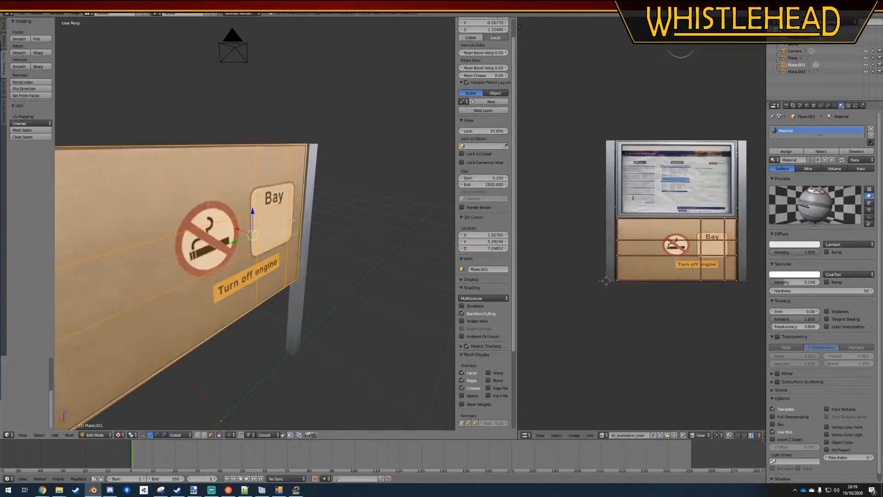
{"action": "key", "text": "w"}
{"action": "left_click", "coordinate": [282, 243]}
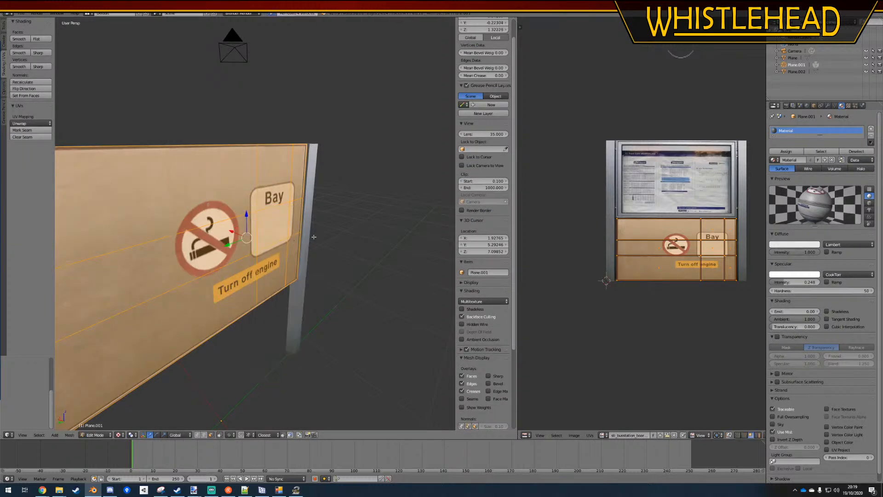
{"action": "key", "text": "a"}
{"action": "key", "text": "ctrl+s"}
{"action": "left_click", "coordinate": [322, 238]}
Select the board's blank face below the Bay lettering and save the file
{"action": "middle_click_drag", "start_coordinate": [336, 253], "coordinate": [262, 224]}
{"action": "right_click", "coordinate": [262, 225]}
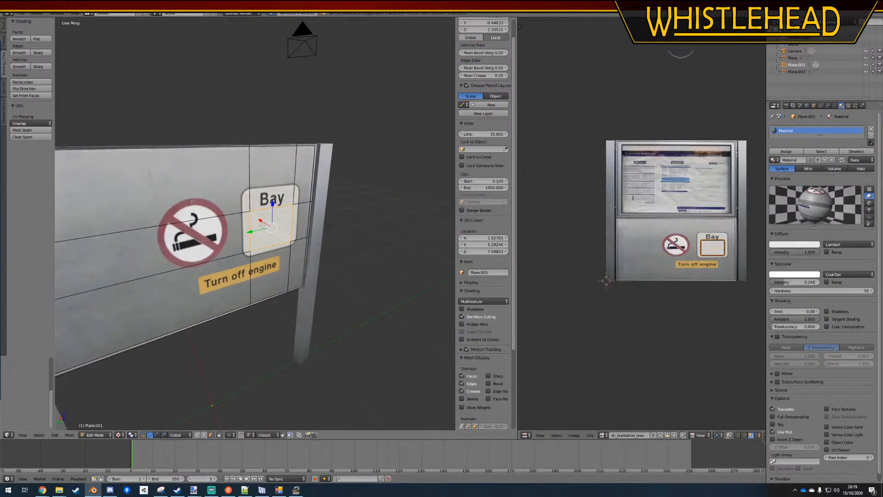
{"action": "key", "text": "ctrl+s"}
{"action": "left_click", "coordinate": [319, 240]}
{"action": "mouse_move", "coordinate": [308, 246]}
{"action": "middle_mouse_down"}
{"action": "mouse_move", "coordinate": [357, 239]}
{"action": "mouse_move", "coordinate": [266, 237]}
{"action": "mouse_move", "coordinate": [313, 244]}
{"action": "middle_mouse_up"}
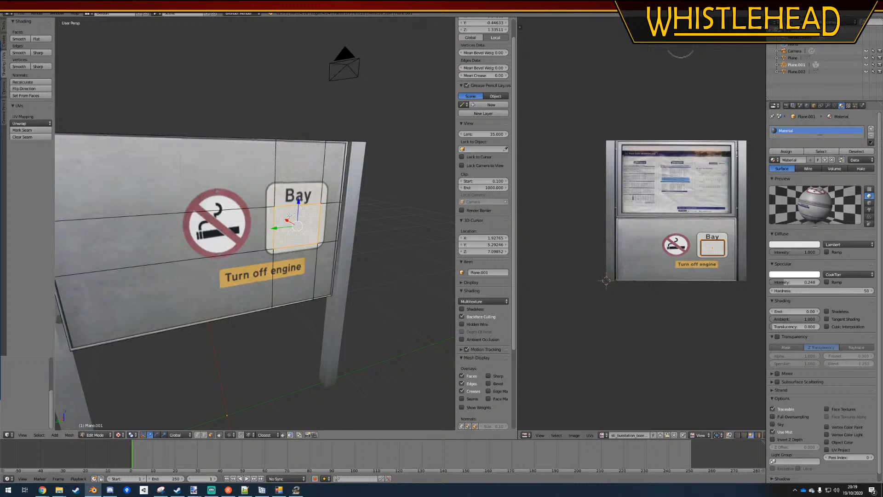
Add a second material slot to the board, try to remove it, and select the separate Bay face object Plane.002
{"action": "left_click", "coordinate": [870, 130]}
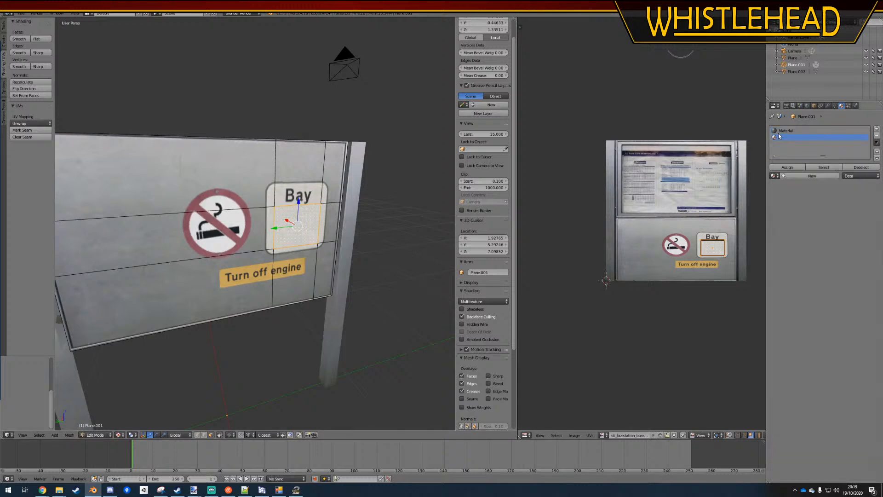
{"action": "left_click", "coordinate": [871, 137]}
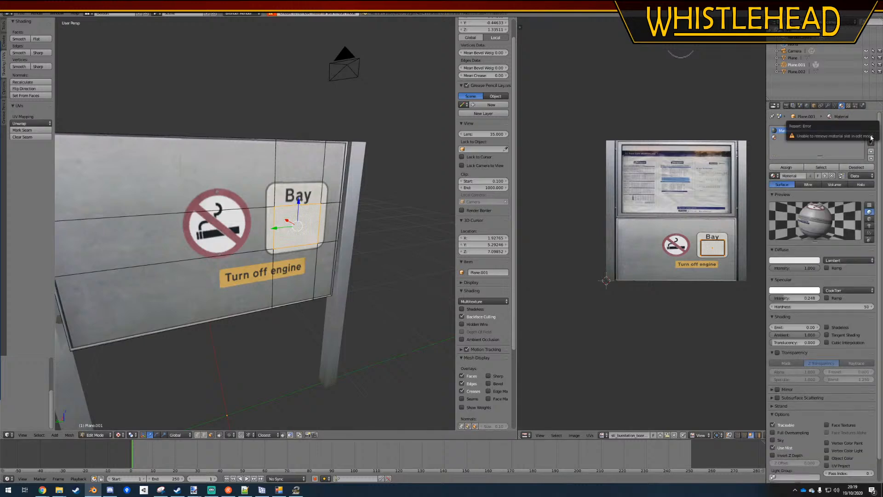
{"action": "key", "text": "Tab"}
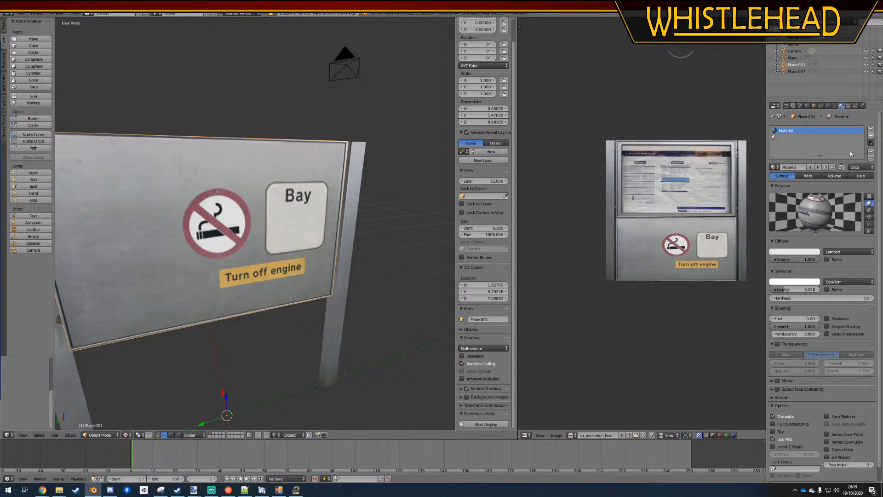
{"action": "right_click", "coordinate": [305, 223]}
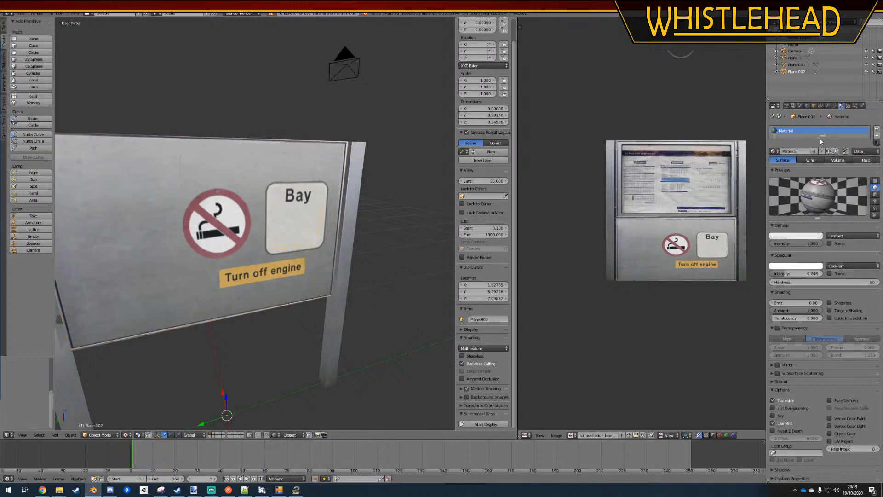
Remove the empty second material slot from the board object Plane.001
{"action": "left_click_drag", "start_coordinate": [822, 135], "coordinate": [820, 190]}
{"action": "right_click", "coordinate": [225, 180]}
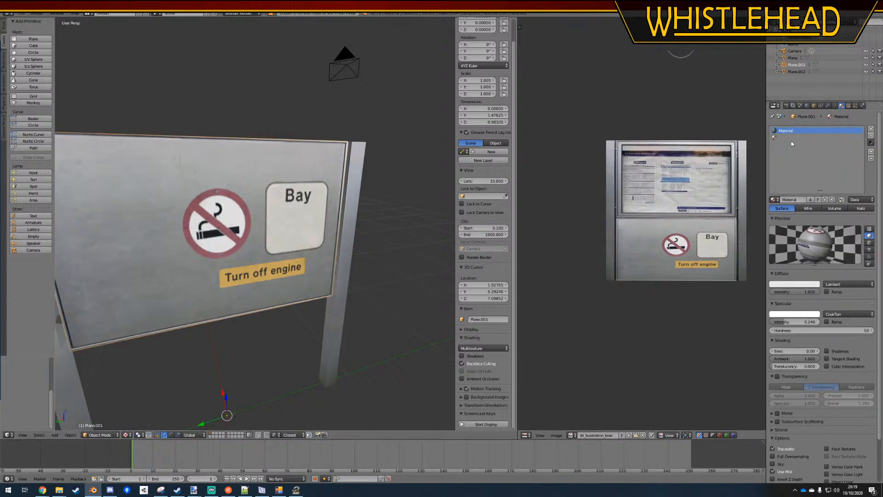
{"action": "left_click", "coordinate": [866, 138]}
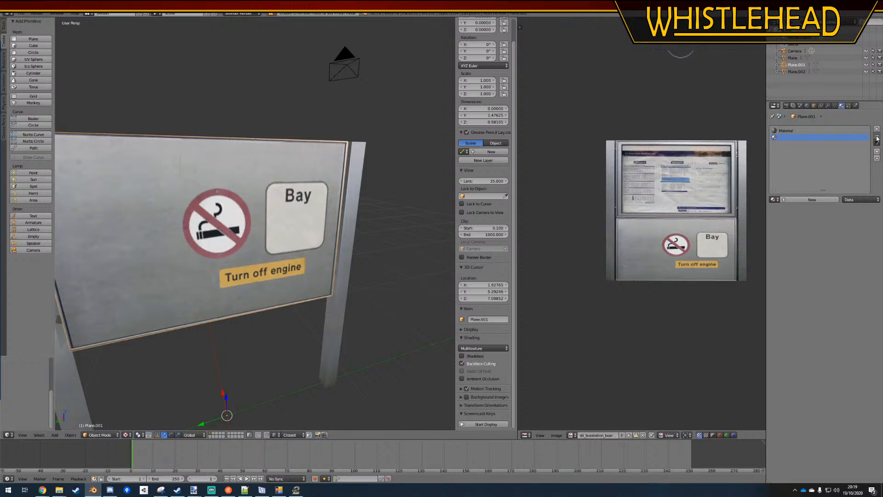
{"action": "left_click", "coordinate": [877, 137]}
Replace the material of the Bay face Plane.002 with a new one with diffuse intensity 1.000 and specular intensity 0.453
{"action": "right_click", "coordinate": [302, 214]}
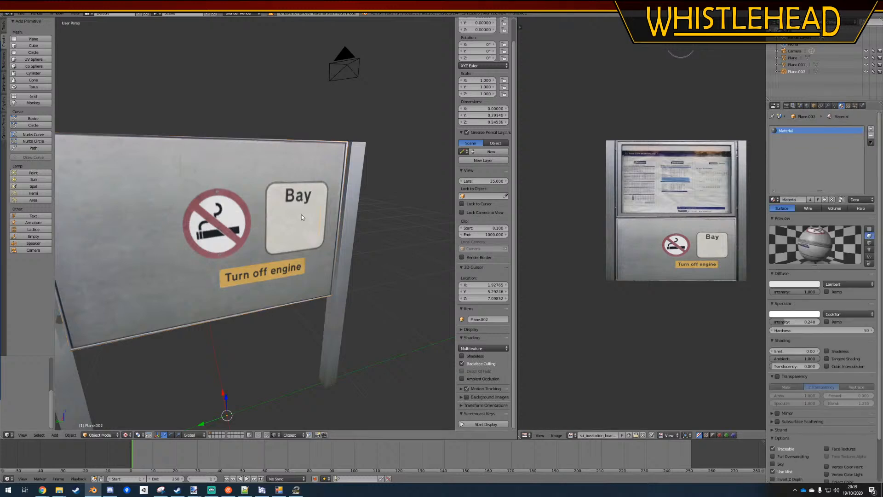
{"action": "left_click", "coordinate": [871, 130]}
{"action": "left_click", "coordinate": [847, 131]}
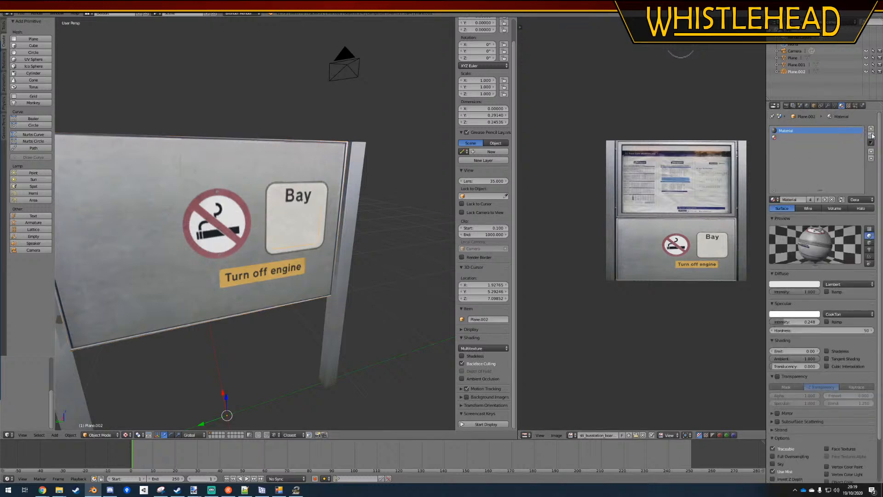
{"action": "left_click", "coordinate": [876, 135]}
{"action": "left_click", "coordinate": [789, 199]}
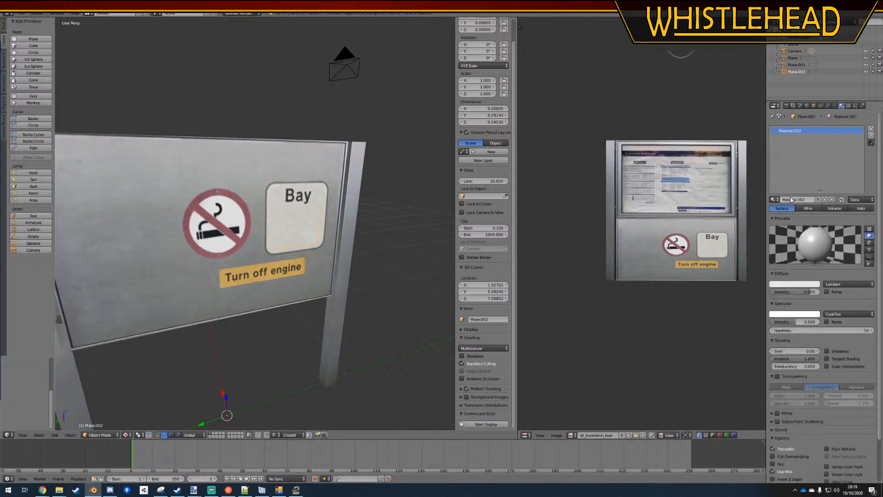
{"action": "left_click_drag", "start_coordinate": [812, 294], "coordinate": [825, 294]}
{"action": "left_click_drag", "start_coordinate": [802, 322], "coordinate": [782, 324]}
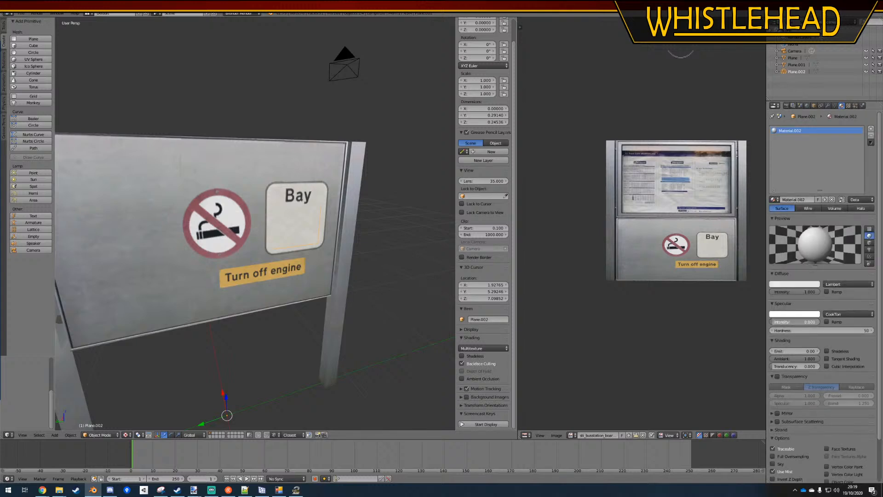
Compare the texture settings of the board Plane.001 with those of the separate Bay face Plane.002
{"action": "middle_click_drag", "start_coordinate": [322, 248], "coordinate": [361, 263]}
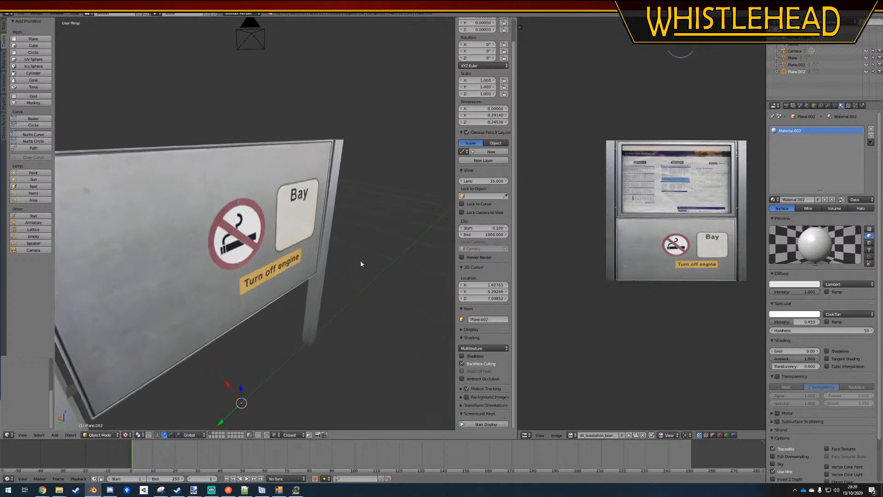
{"action": "key", "text": "g"}
{"action": "key", "text": "Escape"}
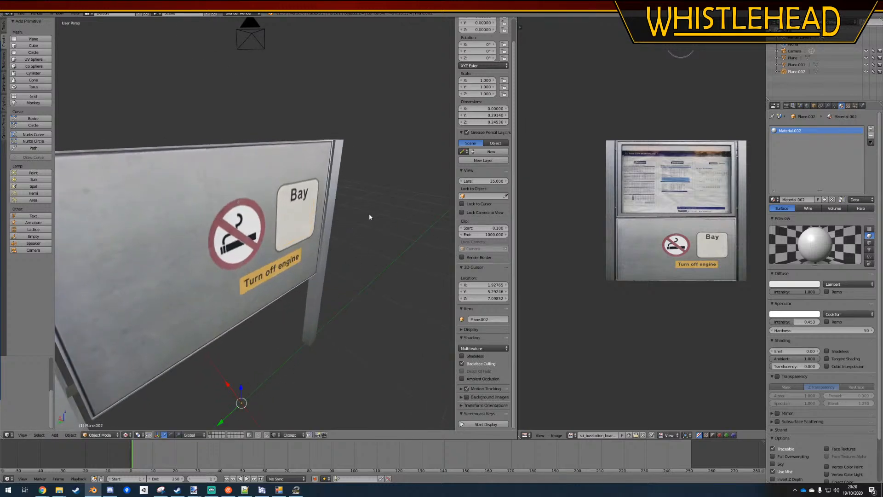
{"action": "left_click", "coordinate": [849, 106]}
{"action": "left_click", "coordinate": [792, 65]}
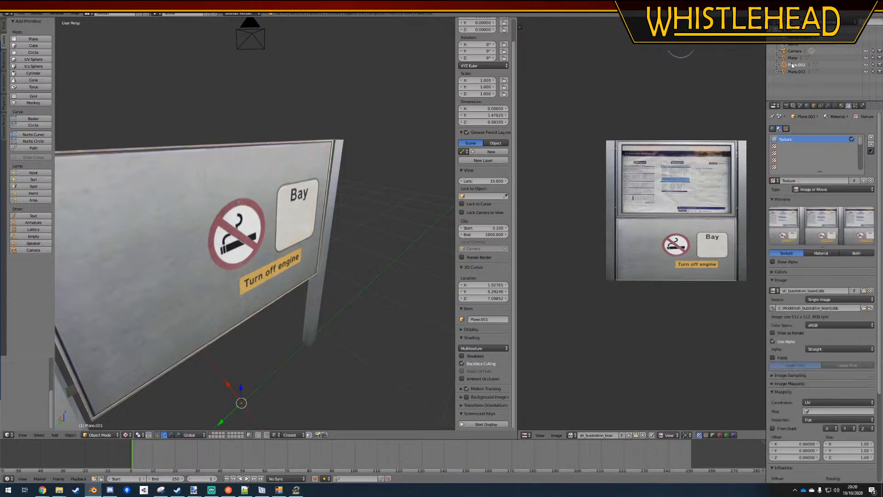
{"action": "key", "text": "g"}
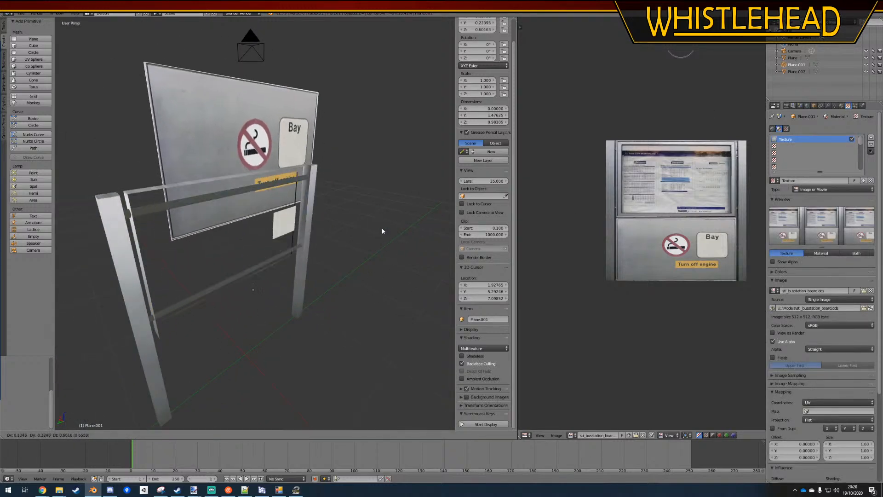
{"action": "right_click", "coordinate": [382, 229]}
{"action": "scroll", "coordinate": [343, 223], "scroll_direction": "up", "scroll_amount": 4}
{"action": "right_click", "coordinate": [305, 219]}
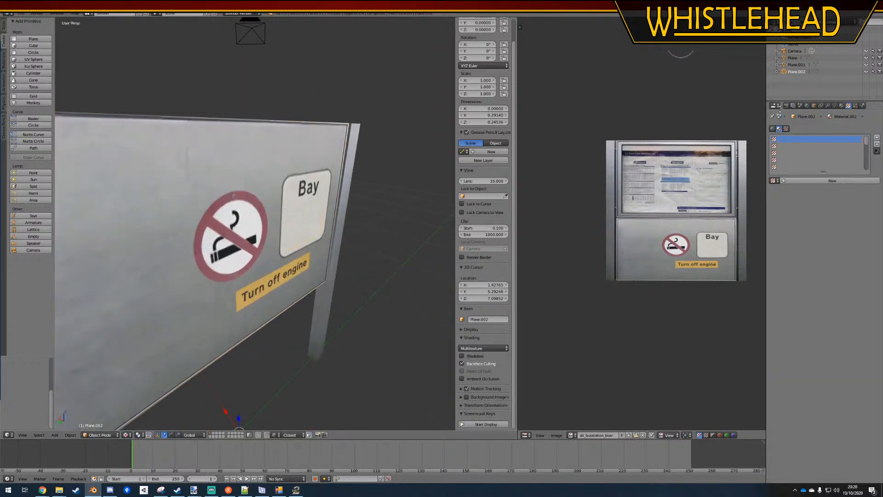
Add a second material slot to the frame object Plane and list the available materials
{"action": "left_click", "coordinate": [794, 59]}
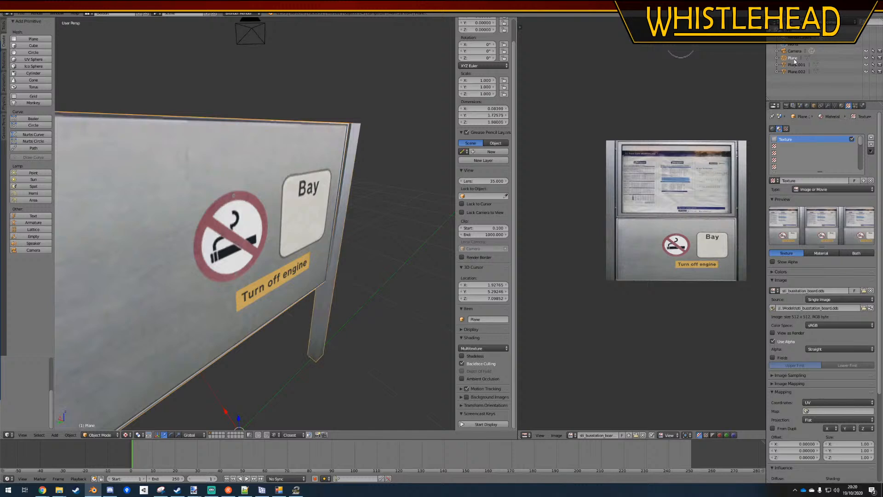
{"action": "left_click", "coordinate": [842, 106]}
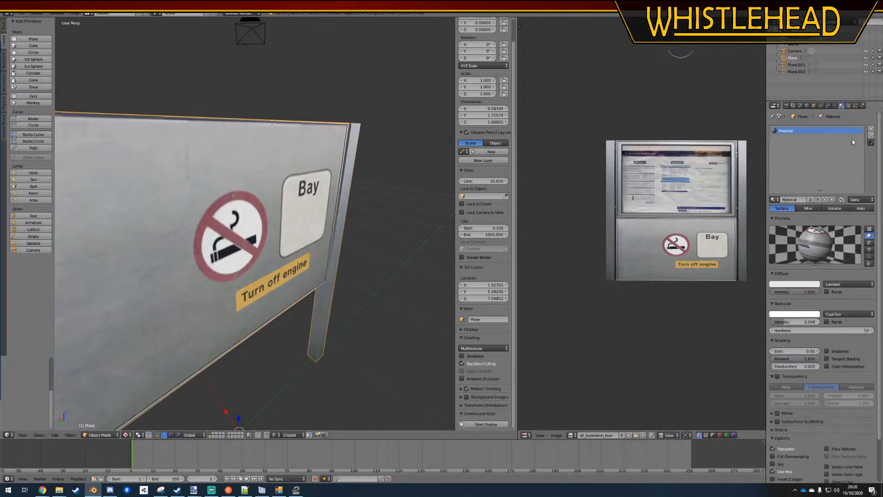
{"action": "left_click", "coordinate": [875, 129]}
{"action": "left_click", "coordinate": [774, 200]}
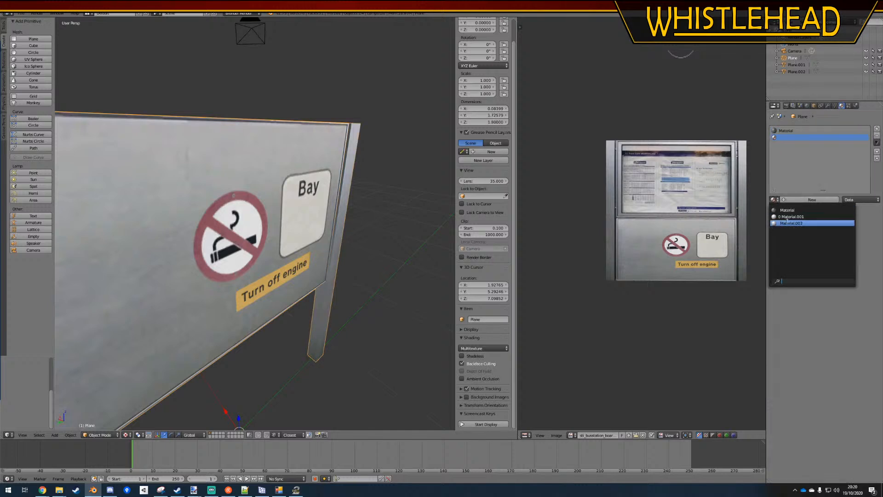
Rename the Bay face's material to Text and assign it to the second material slot of Plane
{"action": "right_click", "coordinate": [307, 219]}
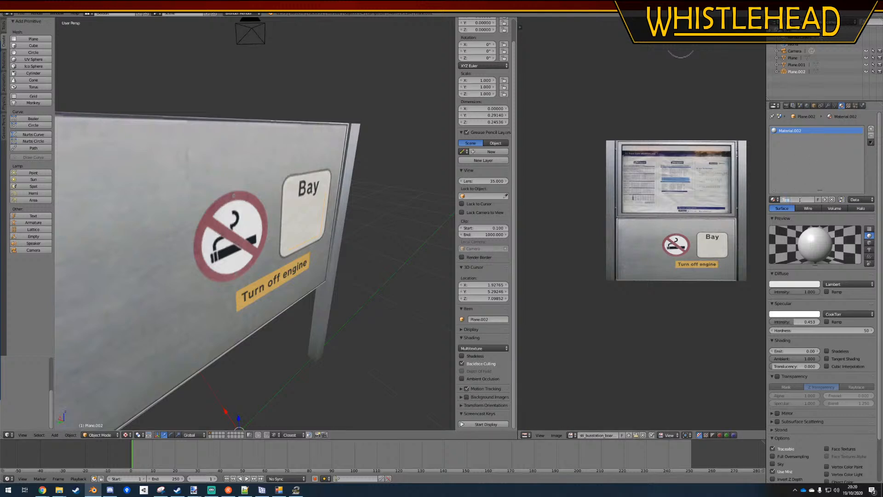
{"action": "key", "text": "Return"}
{"action": "left_click", "coordinate": [793, 59]}
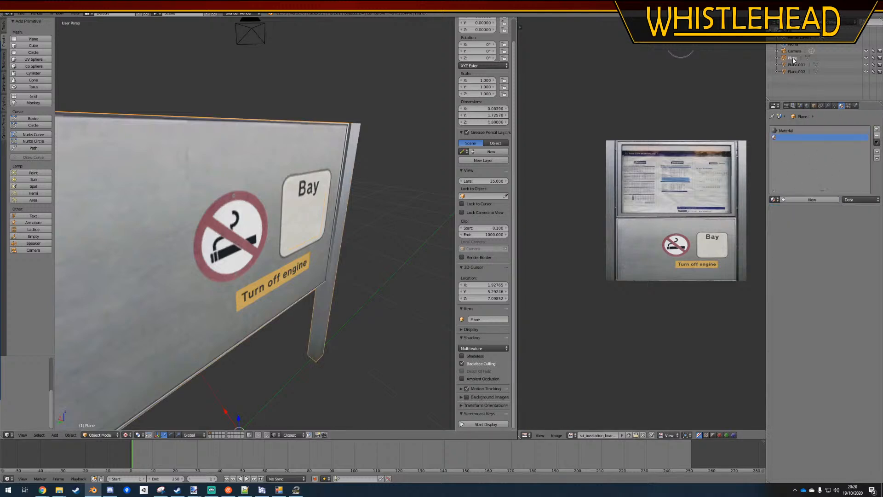
{"action": "left_click", "coordinate": [775, 199]}
{"action": "left_click", "coordinate": [797, 223]}
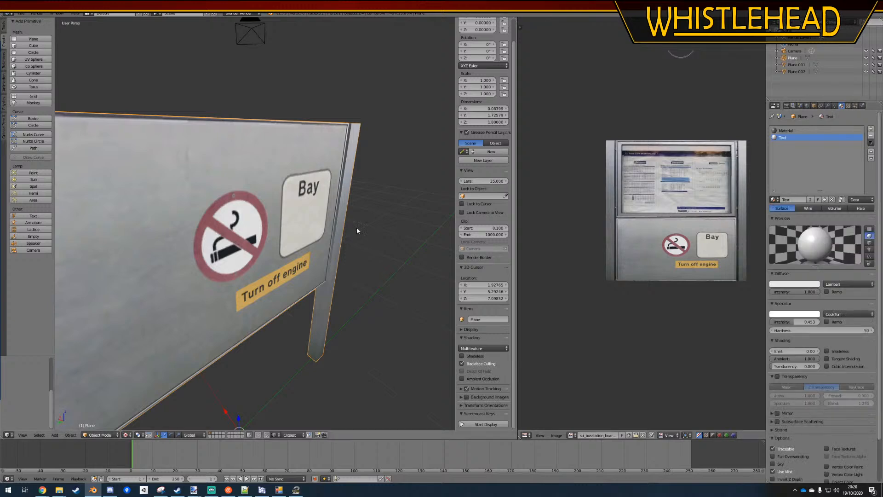
Select the Bay face object Plane.002 and save the file over the existing one
{"action": "right_click", "coordinate": [307, 222]}
{"action": "left_click", "coordinate": [796, 71]}
{"action": "key", "text": "ctrl+s"}
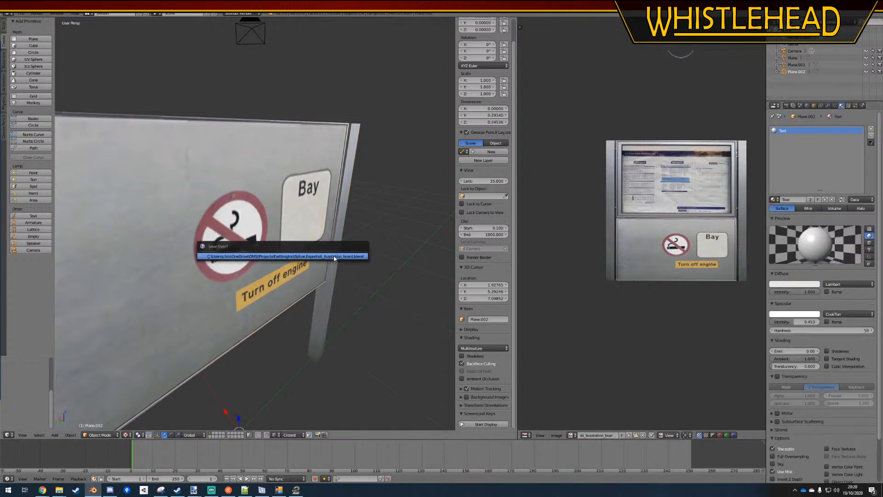
{"action": "left_click", "coordinate": [334, 256]}
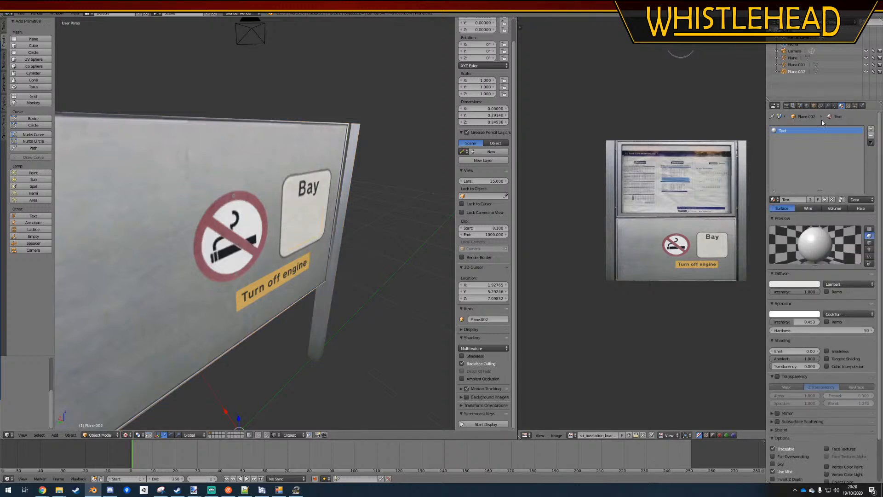
Add an image texture to the Text material, loading numberfield.bmp from the _Common folder of the WH UK AI project
{"action": "left_click", "coordinate": [849, 106]}
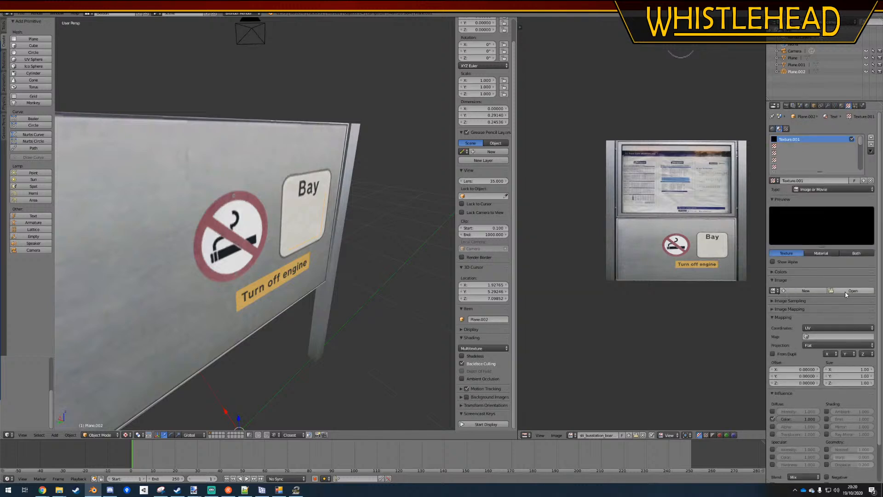
{"action": "left_click", "coordinate": [837, 290]}
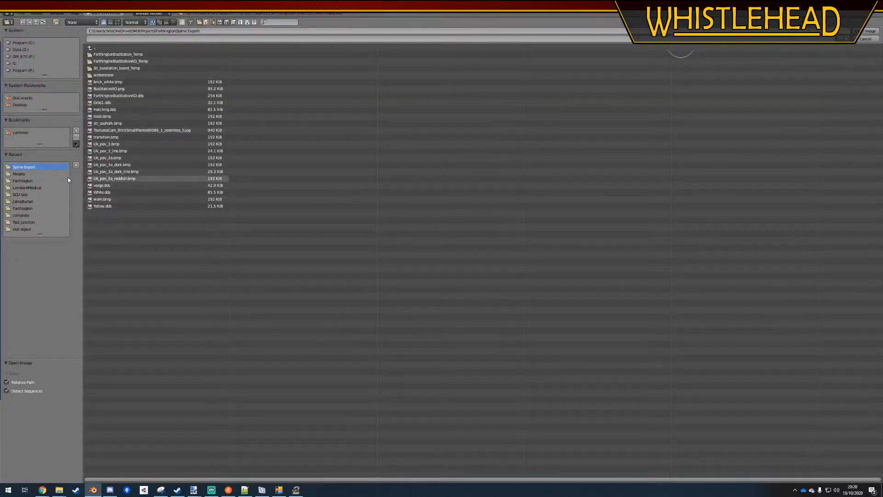
{"action": "left_click", "coordinate": [91, 48]}
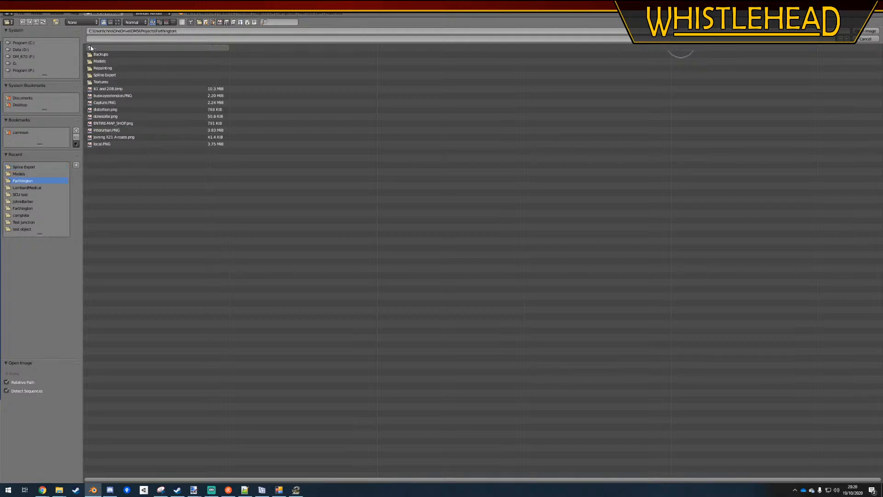
{"action": "left_click", "coordinate": [90, 48]}
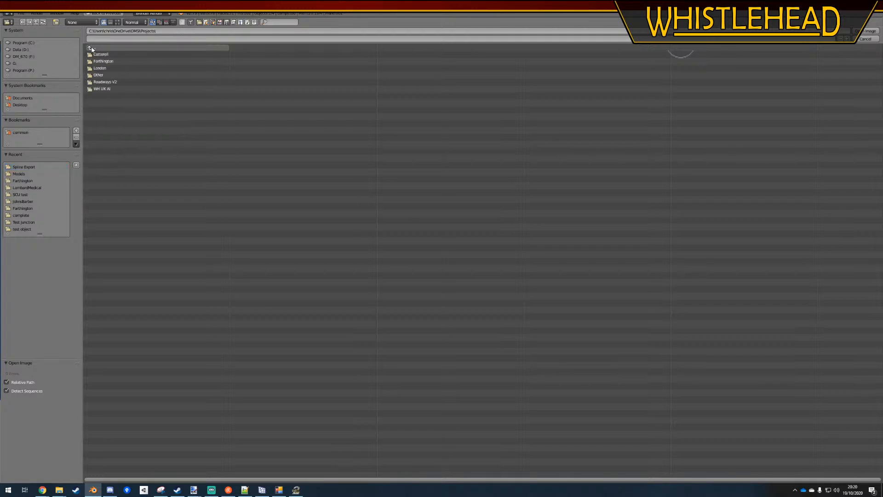
{"action": "left_click", "coordinate": [105, 88]}
{"action": "left_click", "coordinate": [107, 81]}
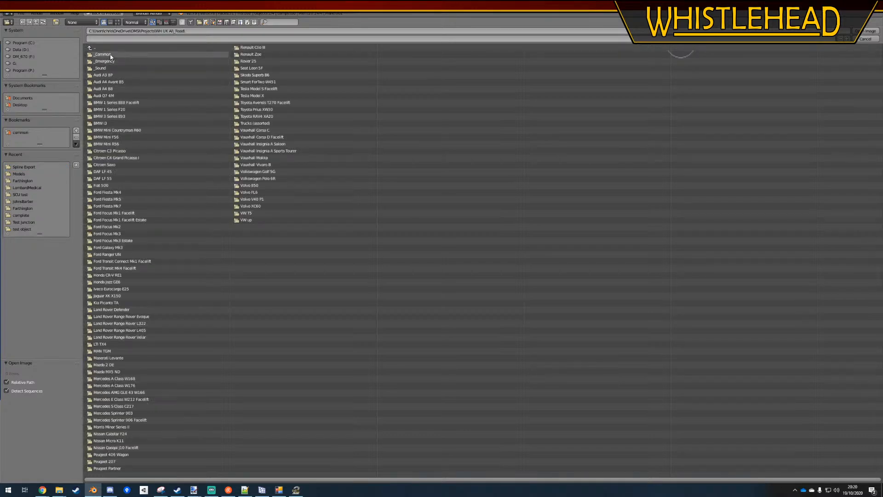
{"action": "left_click", "coordinate": [109, 55]}
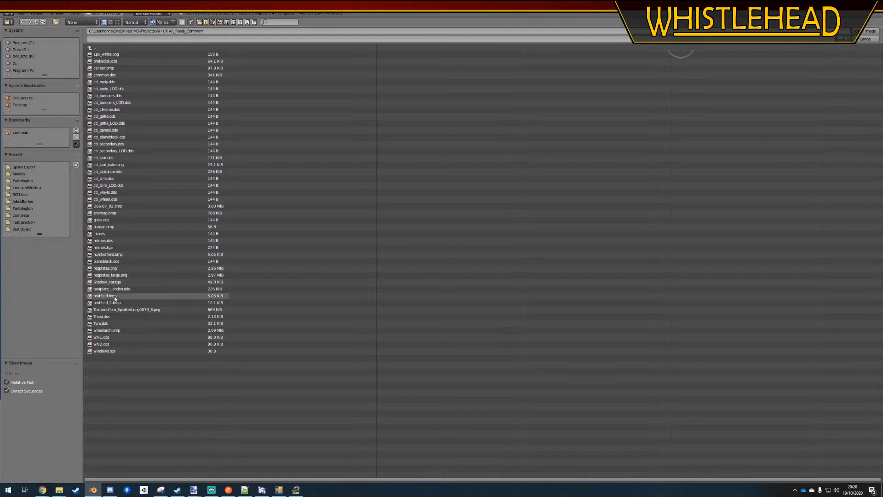
{"action": "left_click", "coordinate": [108, 254]}
{"action": "left_click", "coordinate": [867, 31]}
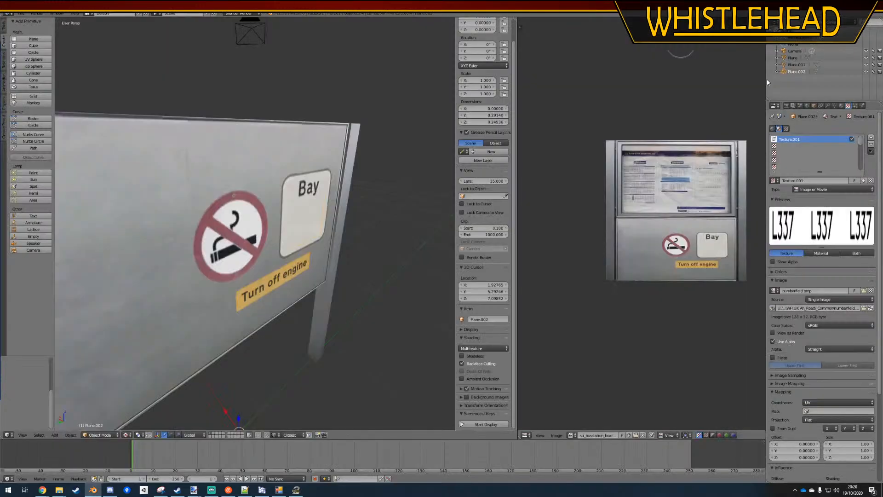
Assign the Text material to the selected mesh face of Plane.002 in Edit Mode and return to Object Mode
{"action": "left_click", "coordinate": [841, 106]}
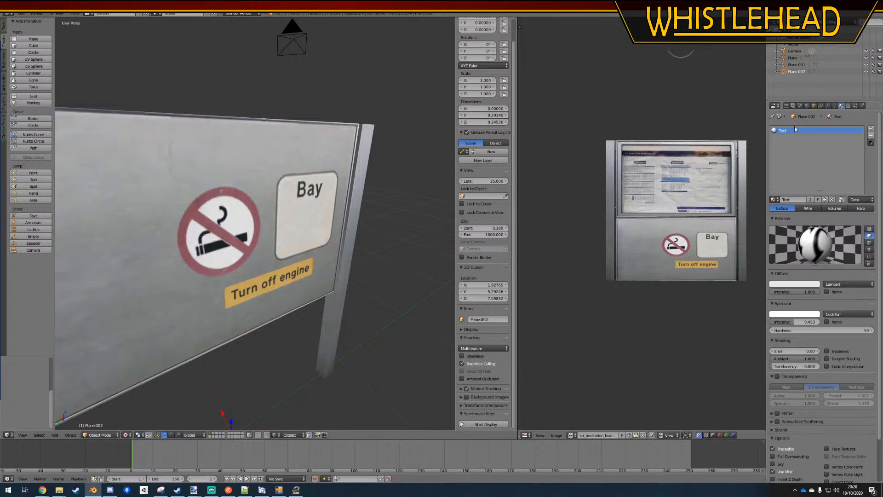
{"action": "key", "text": "Tab"}
{"action": "right_click", "coordinate": [326, 244]}
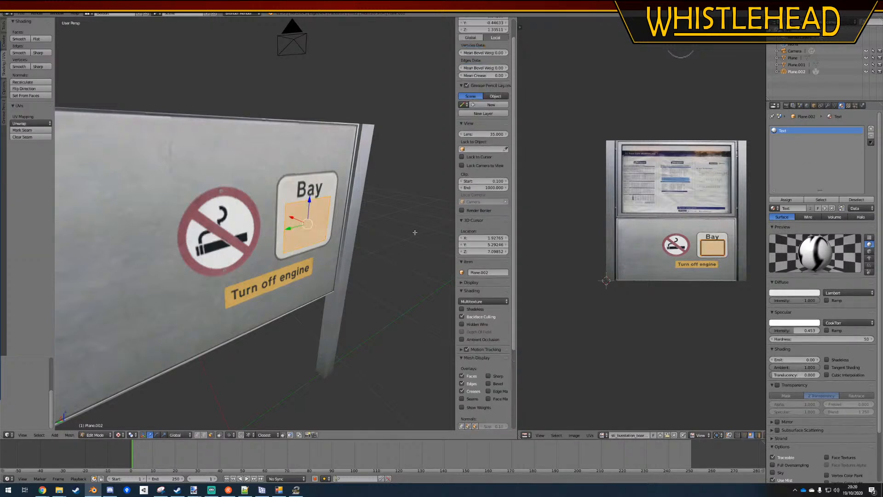
{"action": "left_click", "coordinate": [785, 200]}
{"action": "middle_click_drag", "start_coordinate": [362, 302], "coordinate": [340, 289]}
{"action": "key", "text": "g"}
{"action": "right_click", "coordinate": [387, 305]}
{"action": "middle_click_drag", "start_coordinate": [291, 324], "coordinate": [238, 319]}
{"action": "key", "text": "Tab"}
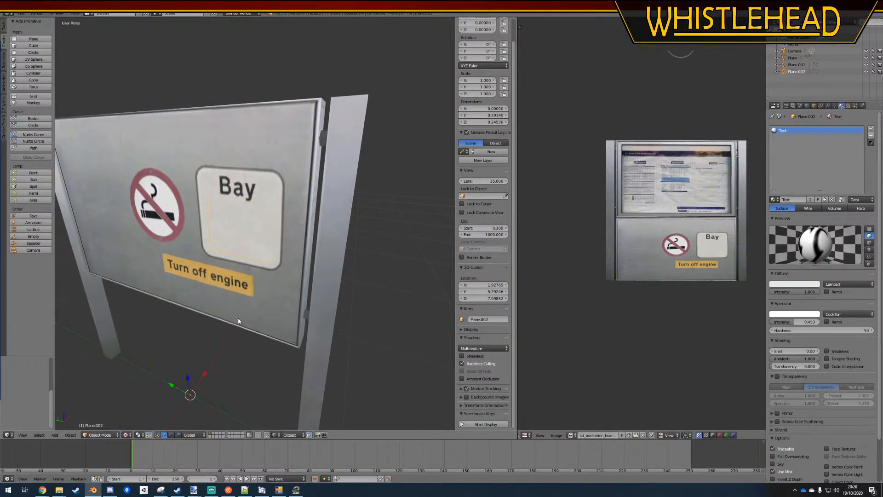
Preview the board in Material viewport shading, return to Texture shading and inspect the Bay panel
{"action": "left_click", "coordinate": [125, 434]}
{"action": "left_click", "coordinate": [143, 400]}
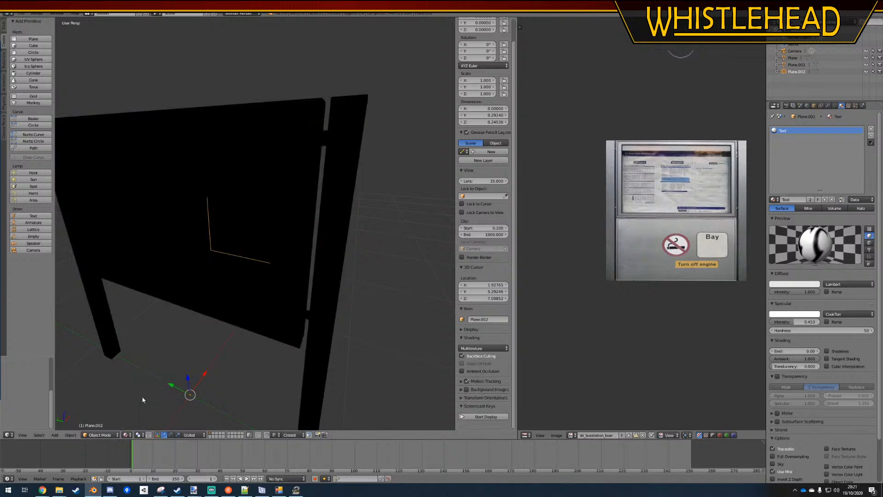
{"action": "left_click", "coordinate": [125, 435]}
{"action": "left_click", "coordinate": [139, 405]}
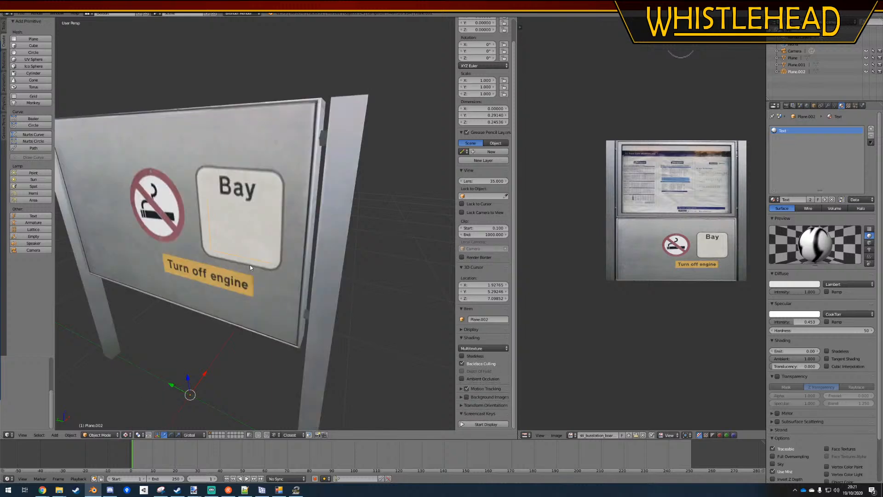
{"action": "middle_click_drag", "start_coordinate": [299, 285], "coordinate": [291, 222]}
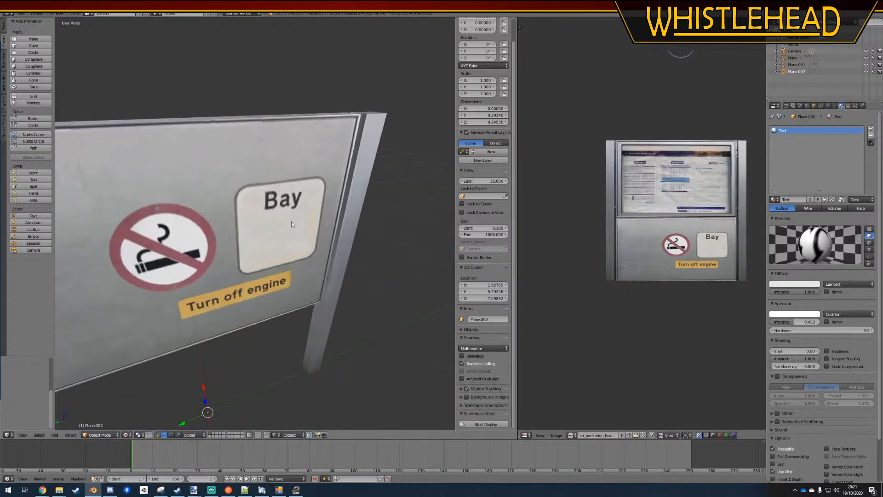
Unwrap the UVs of the separate Bay face Plane.002
{"action": "right_click", "coordinate": [319, 258]}
{"action": "right_click", "coordinate": [289, 245]}
{"action": "key", "text": "g"}
{"action": "right_click", "coordinate": [369, 303]}
{"action": "key", "text": "Tab"}
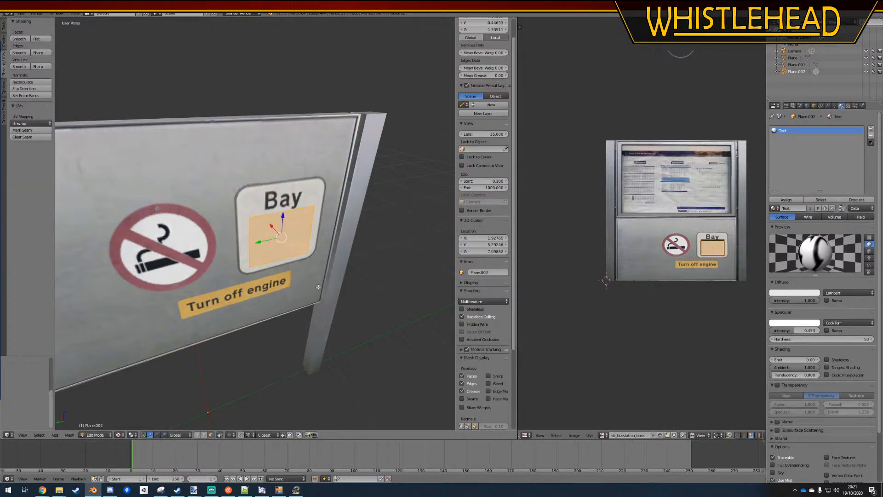
{"action": "left_click", "coordinate": [31, 124]}
{"action": "left_click", "coordinate": [34, 132]}
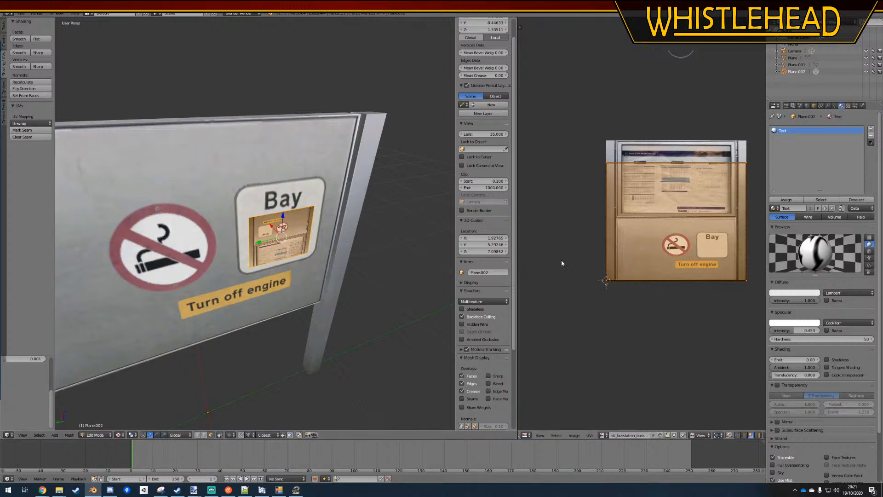
Mark seams on the Bay face Plane.002 and unwrap its UVs again with Correct Aspect disabled
{"action": "right_click", "coordinate": [601, 161]}
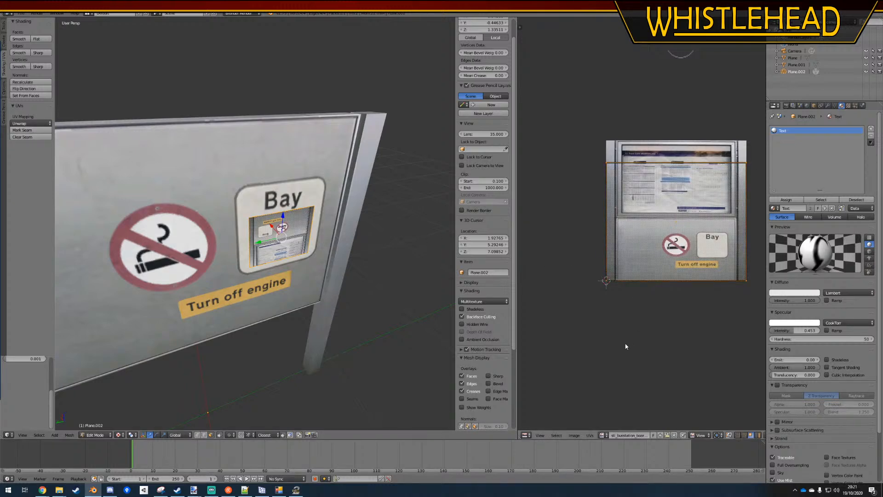
{"action": "left_click", "coordinate": [22, 130]}
{"action": "left_click", "coordinate": [31, 123]}
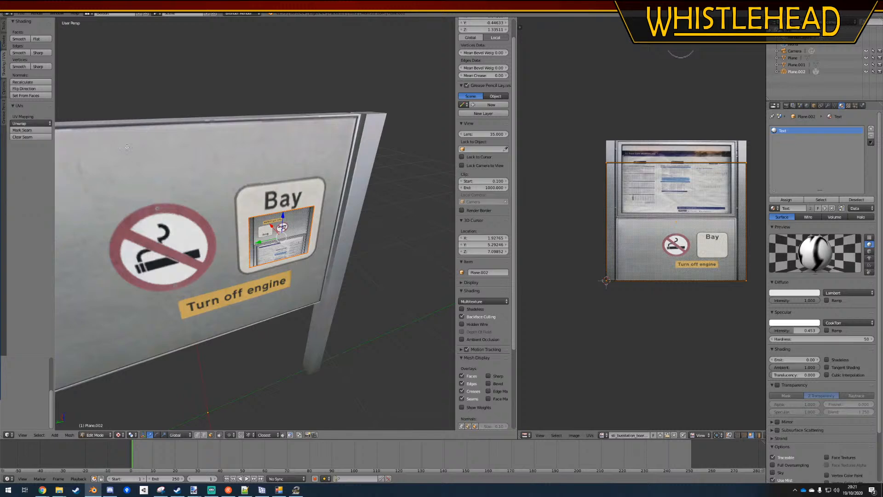
{"action": "left_click", "coordinate": [31, 124]}
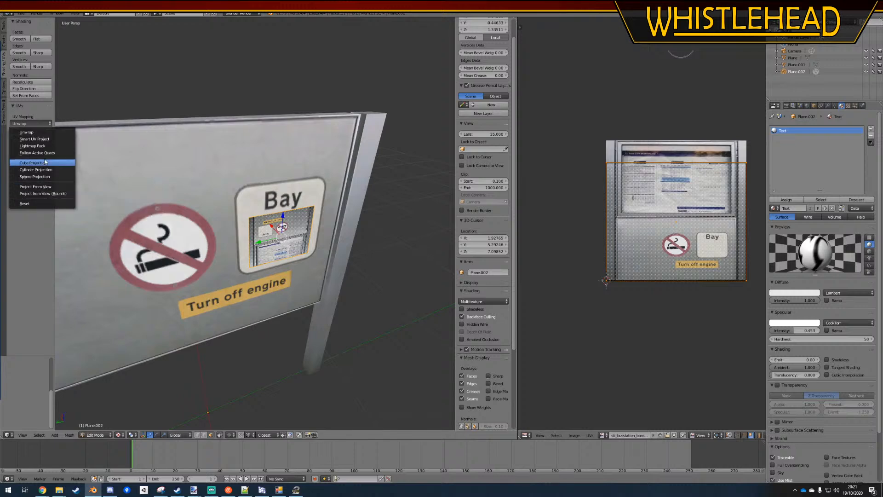
{"action": "left_click", "coordinate": [27, 132]}
{"action": "middle_click_drag", "start_coordinate": [170, 236], "coordinate": [154, 226]}
{"action": "scroll", "coordinate": [38, 417], "scroll_direction": "up", "scroll_amount": 3}
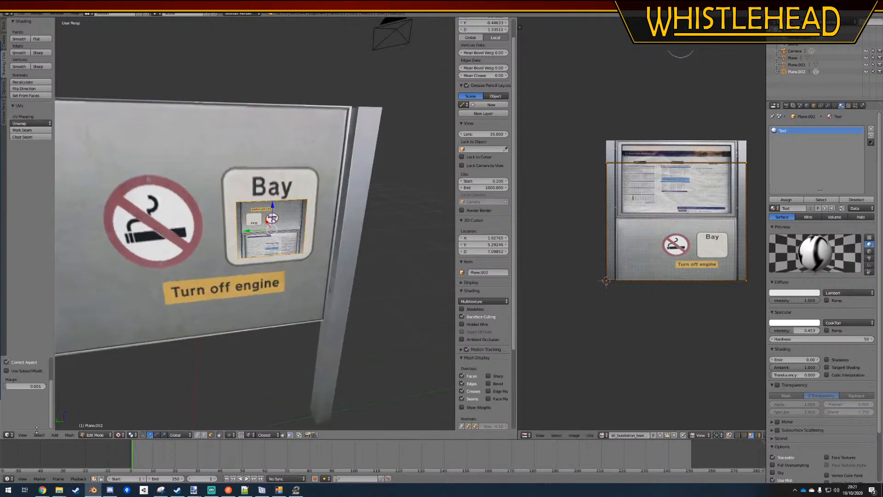
{"action": "left_click", "coordinate": [33, 396]}
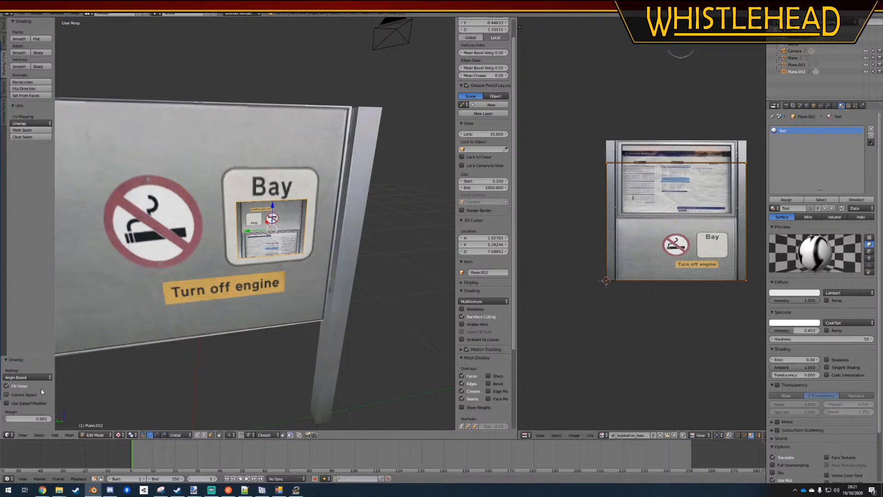
Move the upper UV edge of the Bay face up along Y to the top border of the image
{"action": "key", "text": "a"}
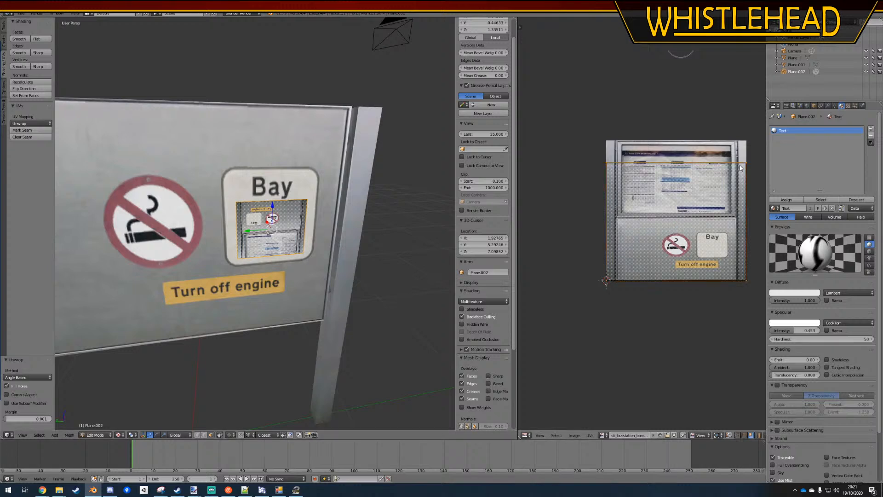
{"action": "key", "text": "g"}
{"action": "key", "text": "y"}
{"action": "right_click", "coordinate": [654, 177]}
{"action": "left_click", "coordinate": [738, 436]}
{"action": "key", "text": "g"}
{"action": "key", "text": "y"}
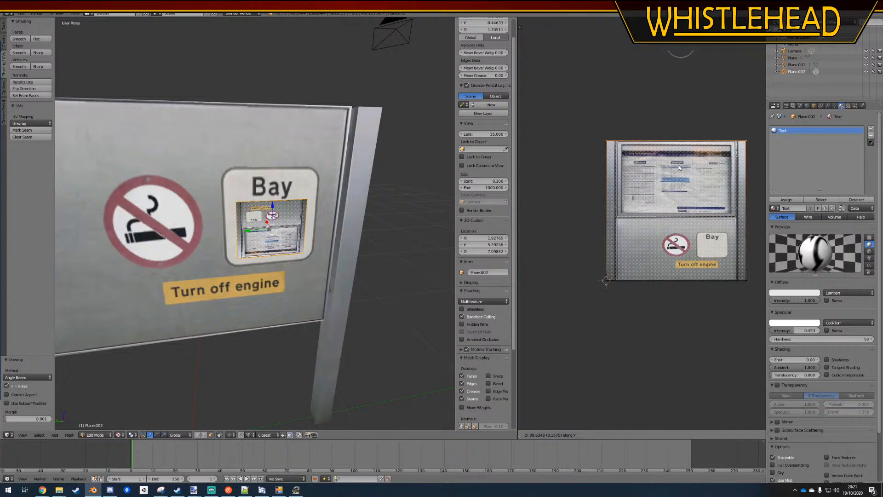
{"action": "left_click", "coordinate": [679, 167]}
{"action": "key", "text": "a"}
{"action": "key", "text": "a"}
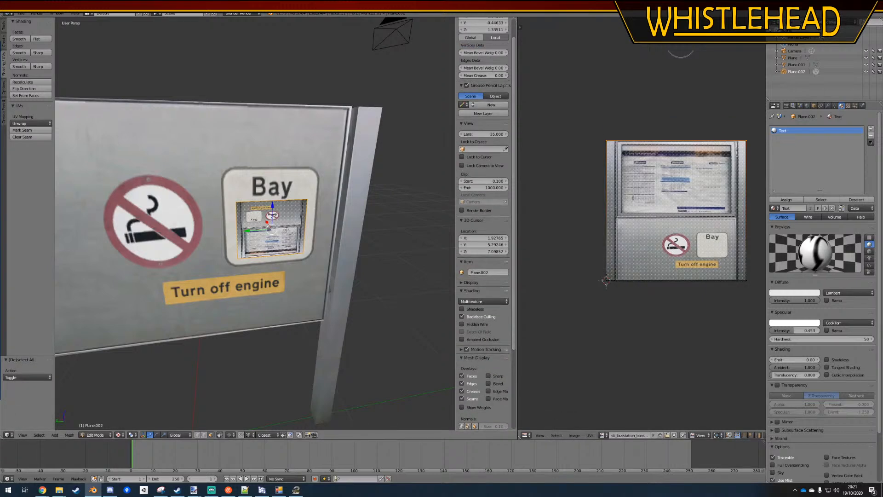
{"action": "type", "text": "r180"}
{"action": "key", "text": "Return"}
{"action": "key", "text": "ctrl+z"}
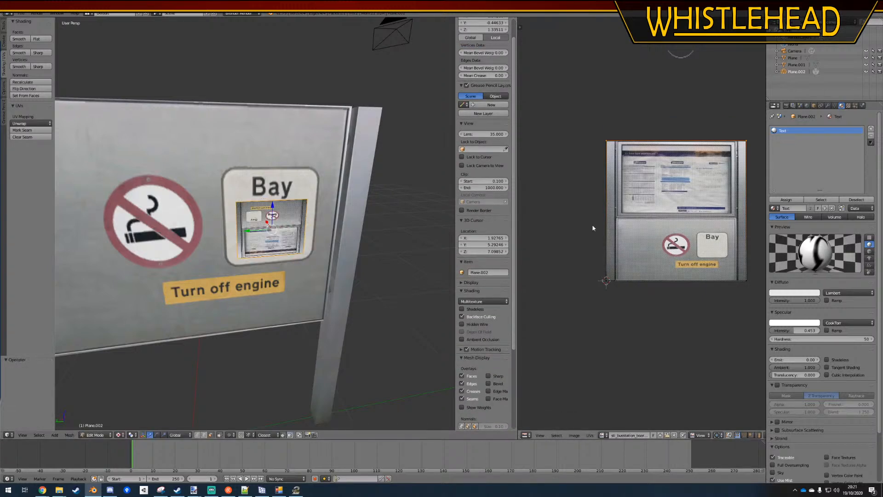
Rotate the Bay face's UVs by 180 degrees and save the file
{"action": "type", "text": "r180"}
{"action": "key", "text": "Return"}
{"action": "key", "text": "a"}
{"action": "type", "text": "r180"}
{"action": "key", "text": "Return"}
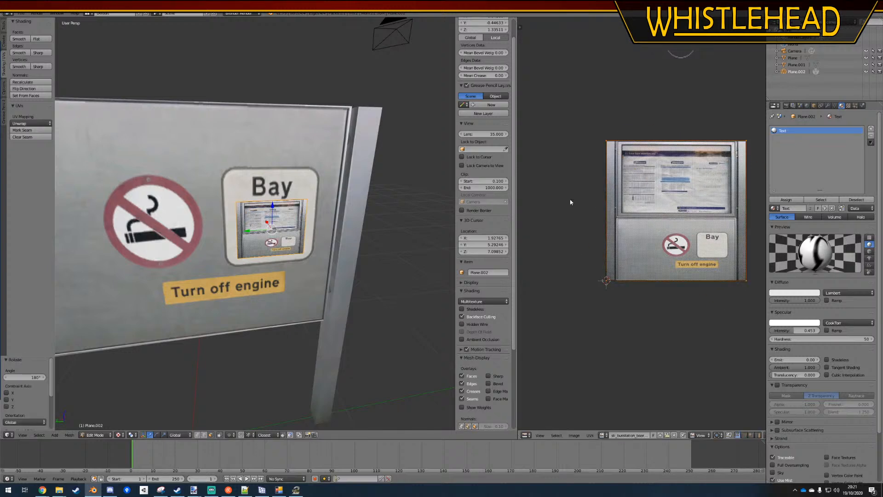
{"action": "key", "text": "ctrl+s"}
Return to Object Mode and inspect the texture orientation on the Bay face from an angle
{"action": "left_click", "coordinate": [333, 240]}
{"action": "key", "text": "a"}
{"action": "middle_click_drag", "start_coordinate": [341, 269], "coordinate": [381, 257]}
{"action": "key", "text": "Tab"}
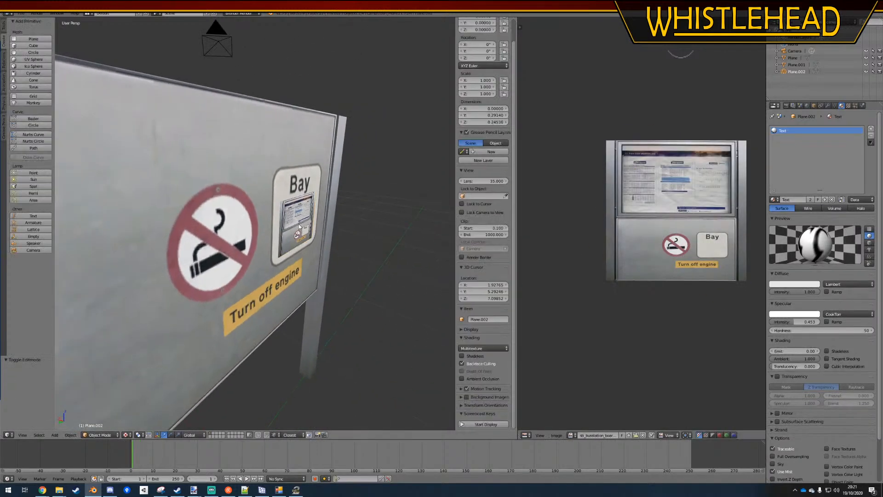
{"action": "right_click", "coordinate": [299, 223]}
{"action": "right_click", "coordinate": [301, 224]}
{"action": "scroll", "coordinate": [353, 249], "scroll_direction": "up", "scroll_amount": 3}
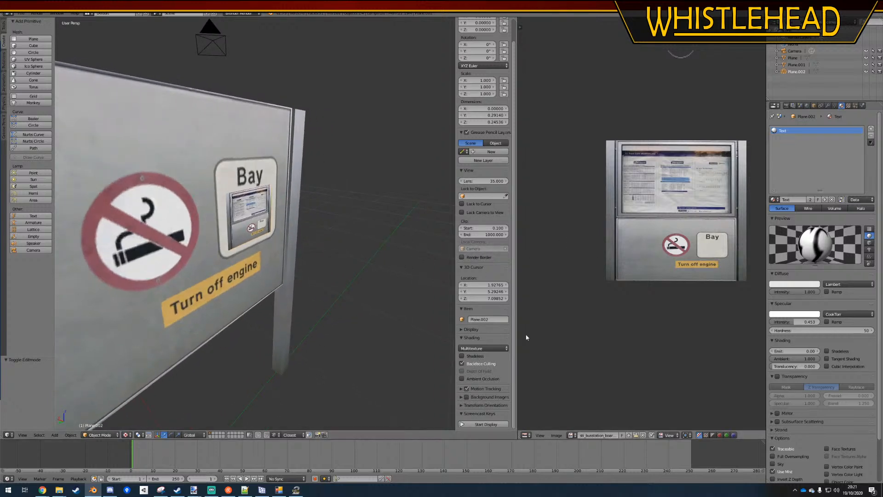
Try to apply numberfield.bmp to the Bay face from the image editor while in Object Mode
{"action": "left_click", "coordinate": [571, 435]}
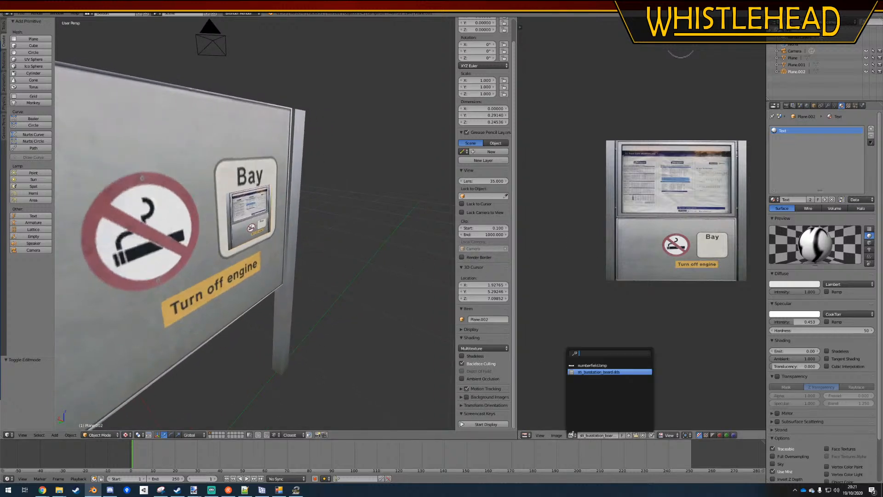
{"action": "left_click", "coordinate": [603, 365]}
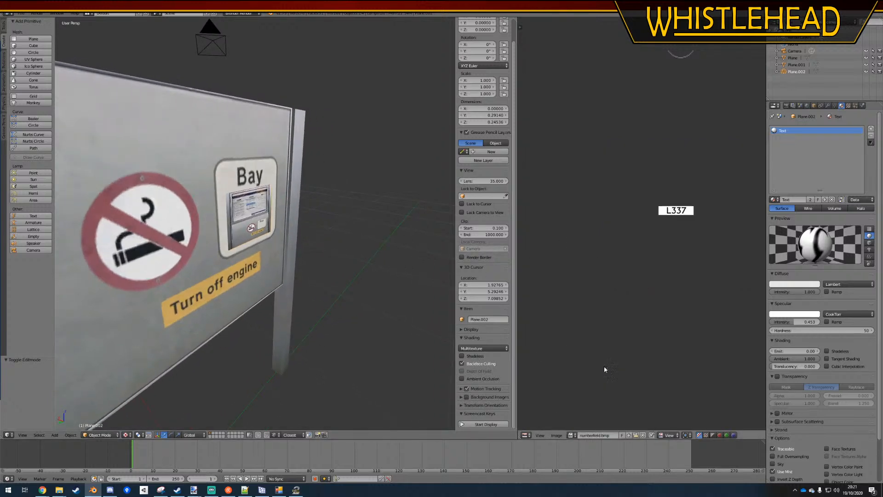
{"action": "right_click", "coordinate": [250, 218]}
{"action": "key", "text": "Tab"}
Assign the numberfield.bmp image to the Bay face's UVs in Edit Mode
{"action": "key", "text": "Tab"}
{"action": "right_click", "coordinate": [244, 217]}
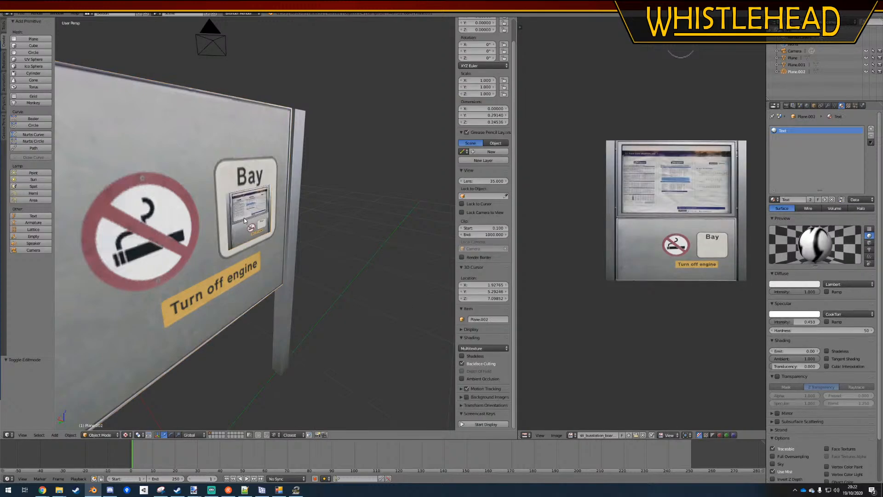
{"action": "key", "text": "Tab"}
{"action": "key", "text": "a"}
{"action": "left_click", "coordinate": [601, 436]}
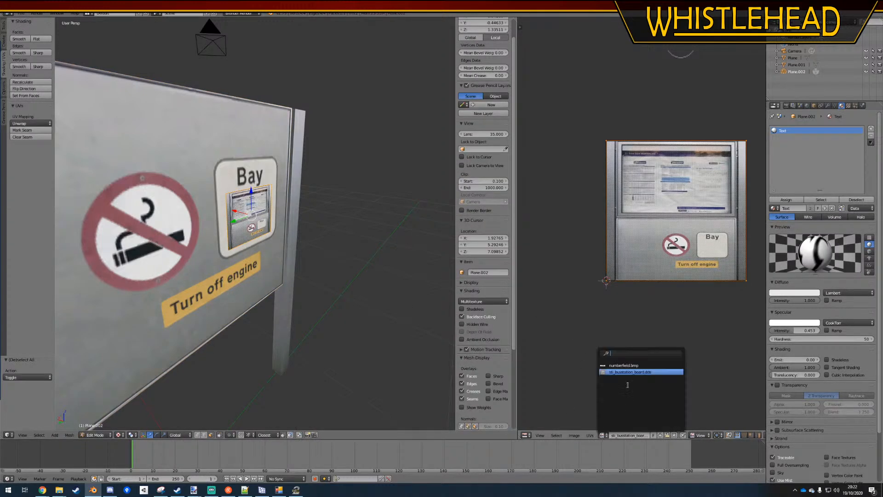
{"action": "left_click", "coordinate": [606, 366]}
Set the viewport material mode to GLSL and enable Environment Lighting for the world
{"action": "left_click", "coordinate": [505, 301]}
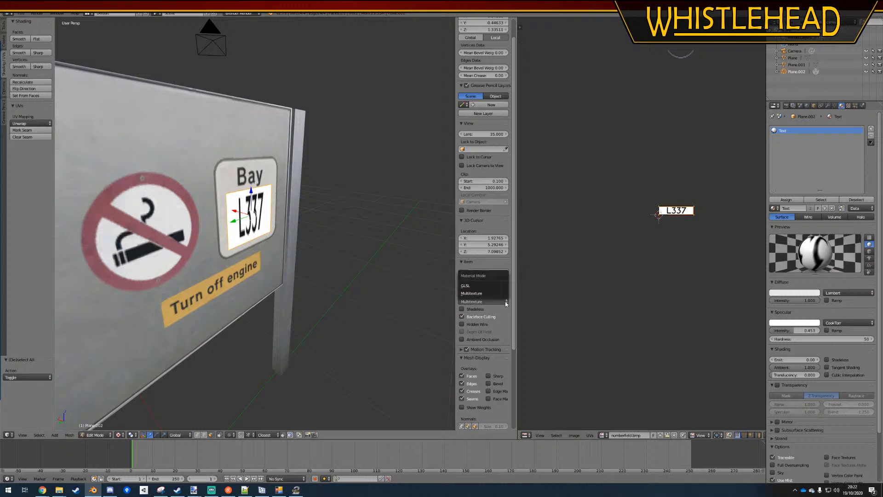
{"action": "left_click", "coordinate": [476, 283]}
{"action": "left_click", "coordinate": [807, 105]}
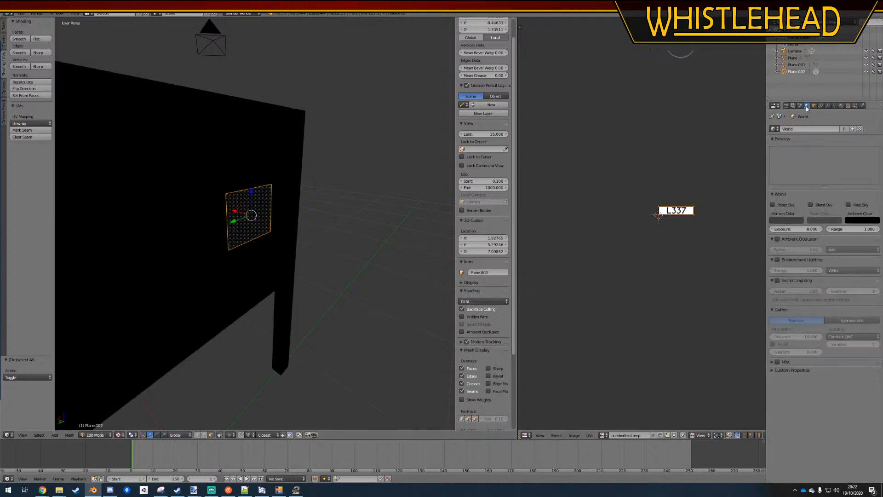
{"action": "left_click", "coordinate": [777, 262]}
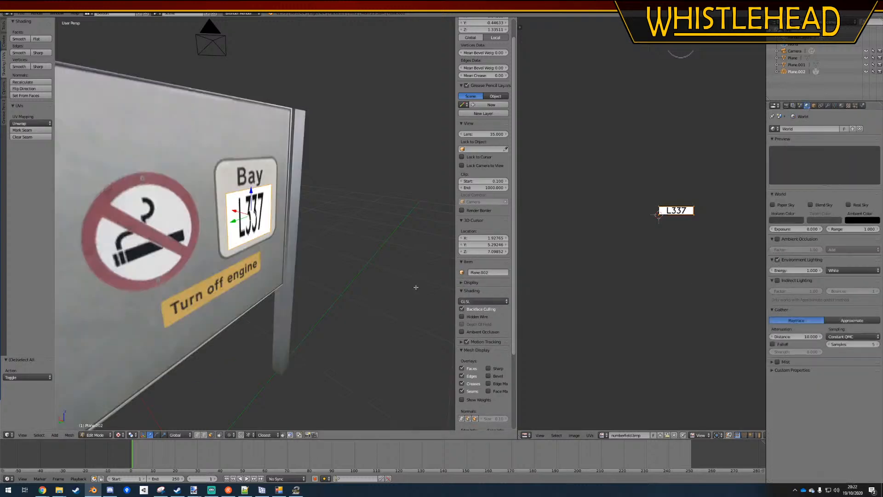
Return to Object Mode and inspect the whole board under GLSL shading
{"action": "key", "text": "Tab"}
{"action": "middle_click_drag", "start_coordinate": [337, 296], "coordinate": [251, 284]}
{"action": "key", "text": "a"}
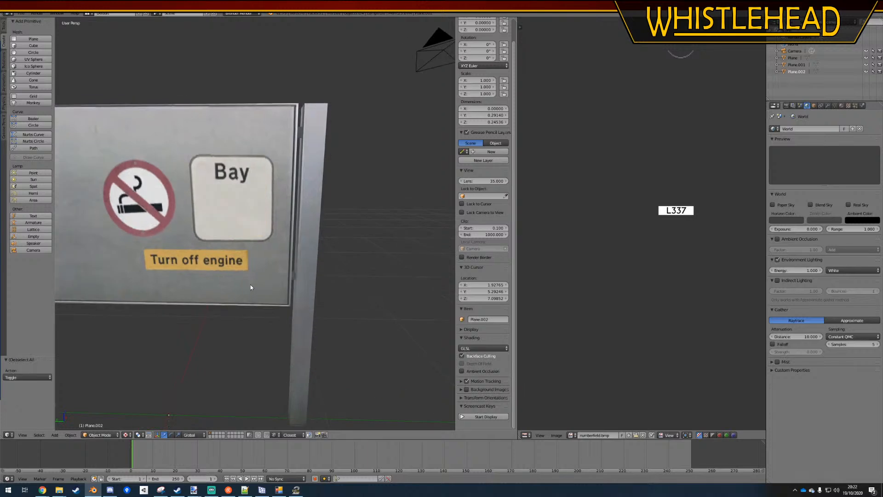
{"action": "scroll", "coordinate": [290, 281], "scroll_direction": "down", "scroll_amount": 3}
{"action": "middle_click_drag", "start_coordinate": [252, 228], "coordinate": [289, 261]}
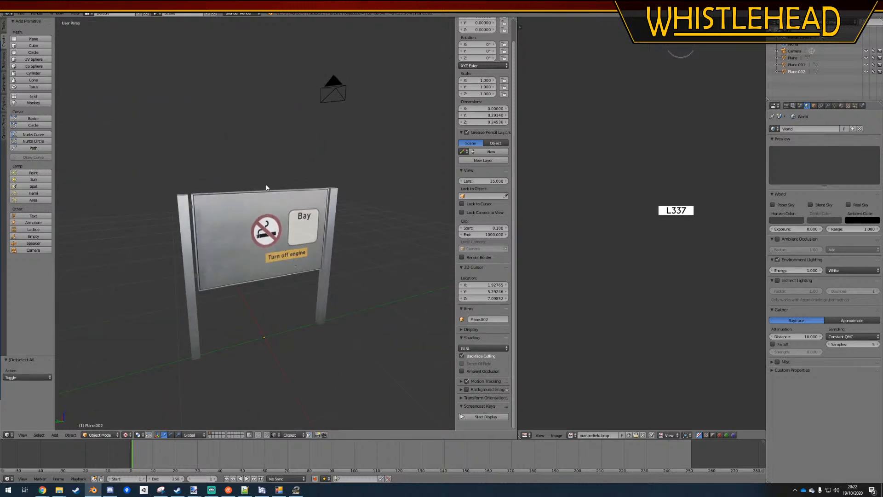
Switch to the OMSI 2 Sceneryobject Creation Utility and convert the board, exporting new files and overwriting the existing SCO
{"action": "left_click", "coordinate": [279, 489]}
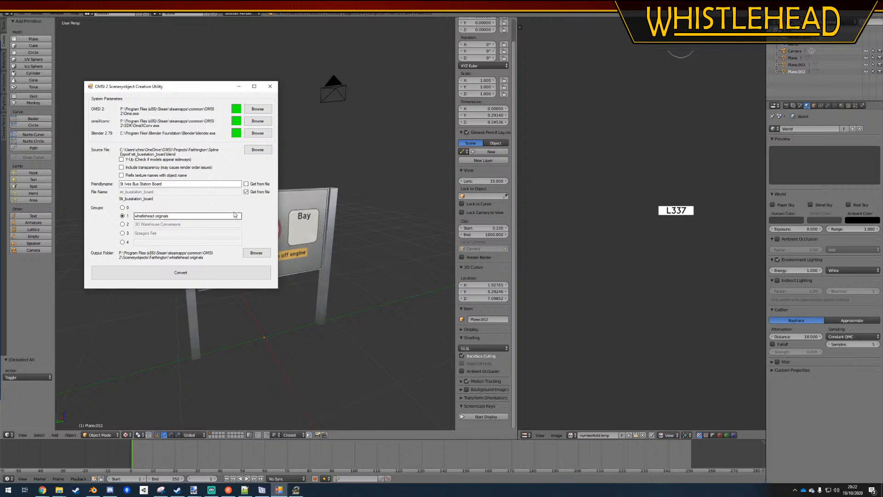
{"action": "left_click", "coordinate": [182, 273]}
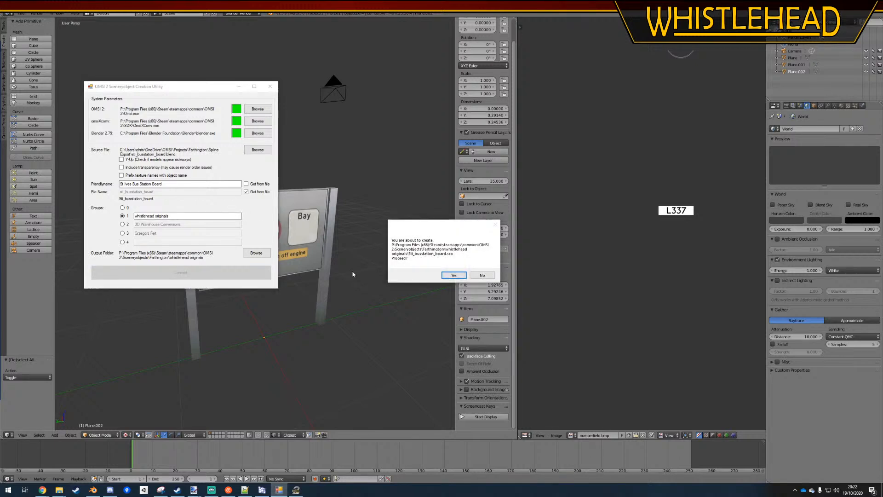
{"action": "left_click", "coordinate": [454, 276]}
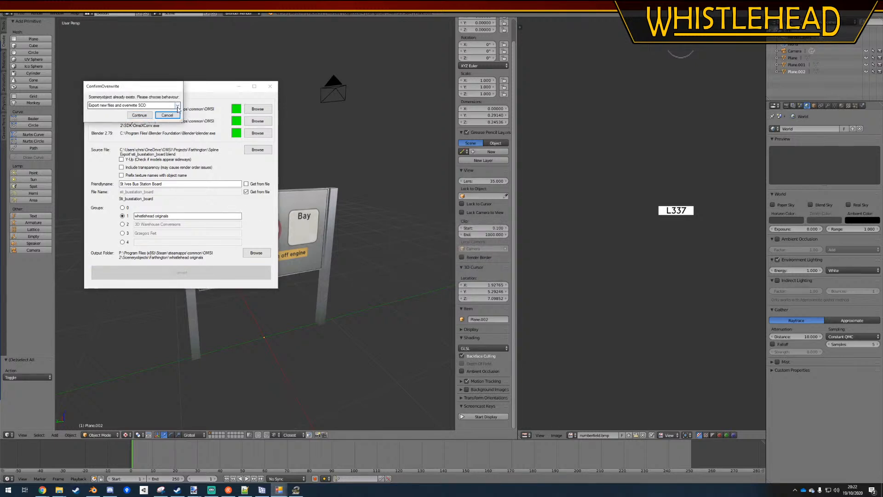
{"action": "left_click", "coordinate": [139, 115]}
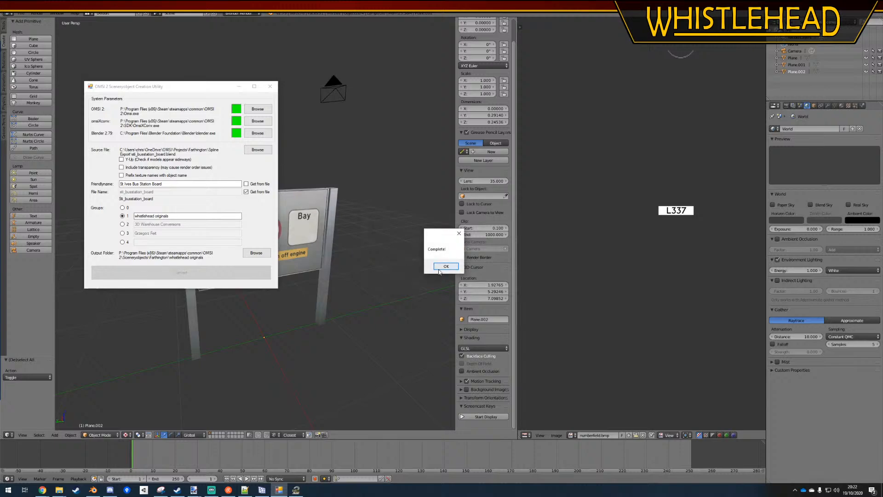
{"action": "left_click", "coordinate": [439, 267]}
{"action": "mouse_move", "coordinate": [59, 489]}
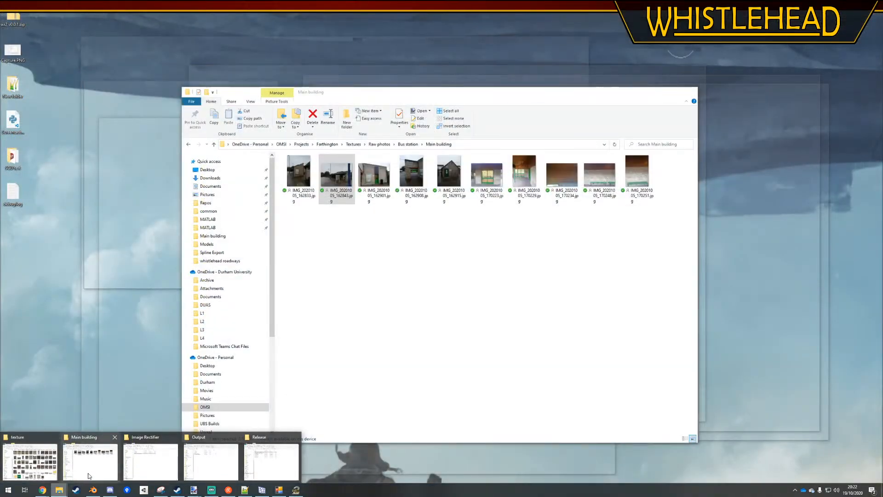
{"action": "mouse_move", "coordinate": [176, 470]}
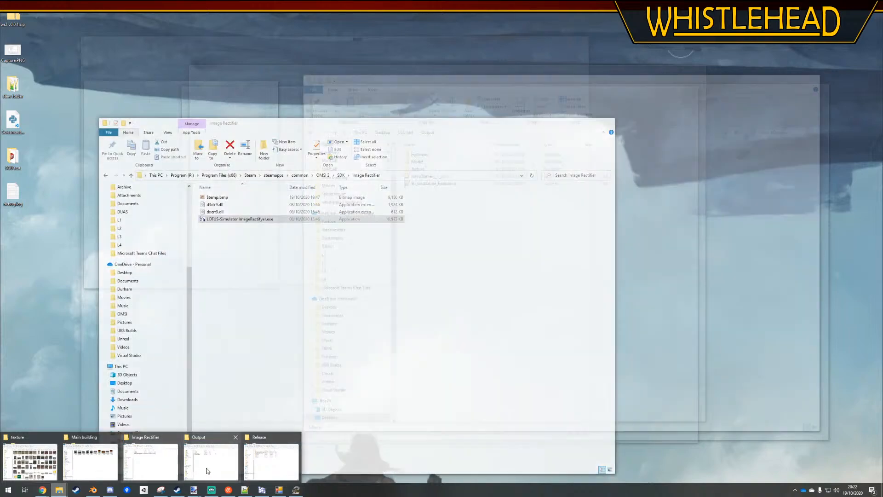
{"action": "left_click", "coordinate": [208, 469]}
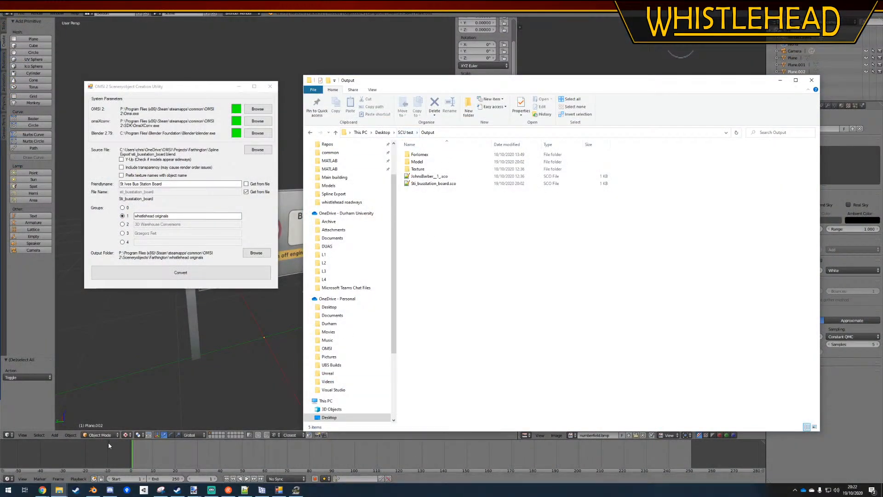
{"action": "left_click", "coordinate": [812, 80]}
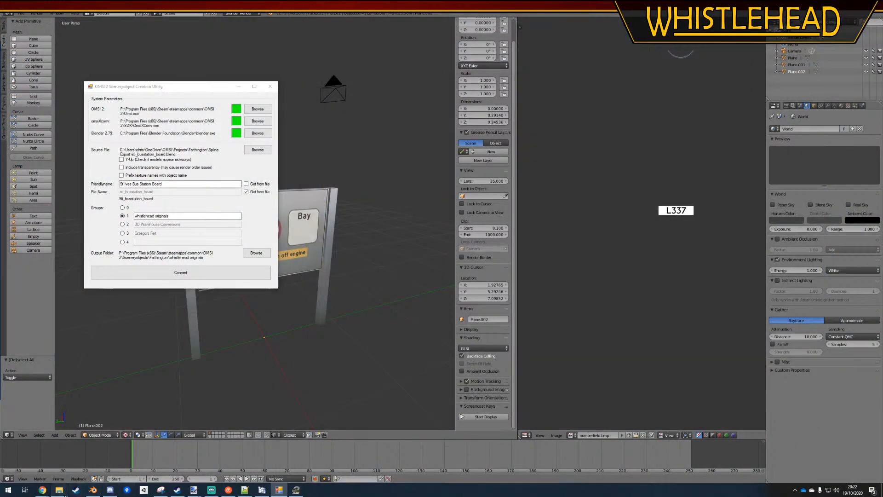
Open Sti_busstation_board.sco from the whistlehead originals folder in File Explorer for editing in Notepad++
{"action": "left_click", "coordinate": [60, 490]}
{"action": "left_click_drag", "start_coordinate": [585, 68], "coordinate": [663, 52]}
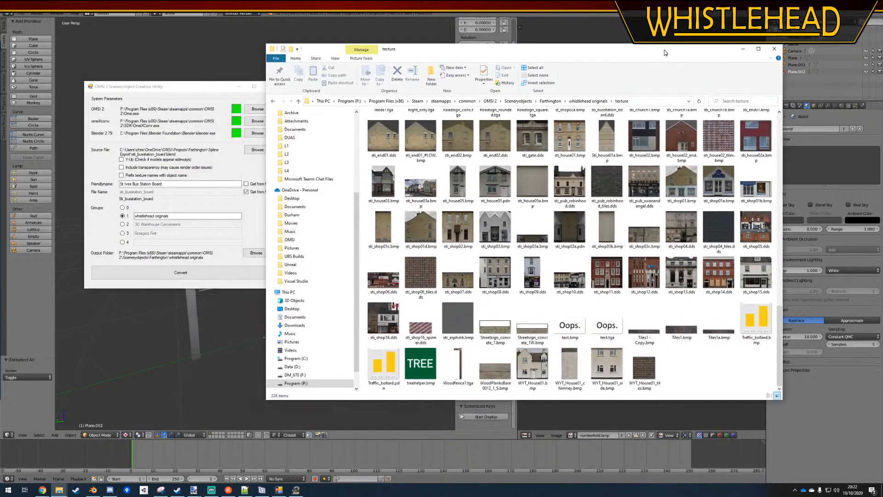
{"action": "left_click", "coordinate": [588, 101]}
{"action": "scroll", "coordinate": [422, 265], "scroll_direction": "down", "scroll_amount": 5}
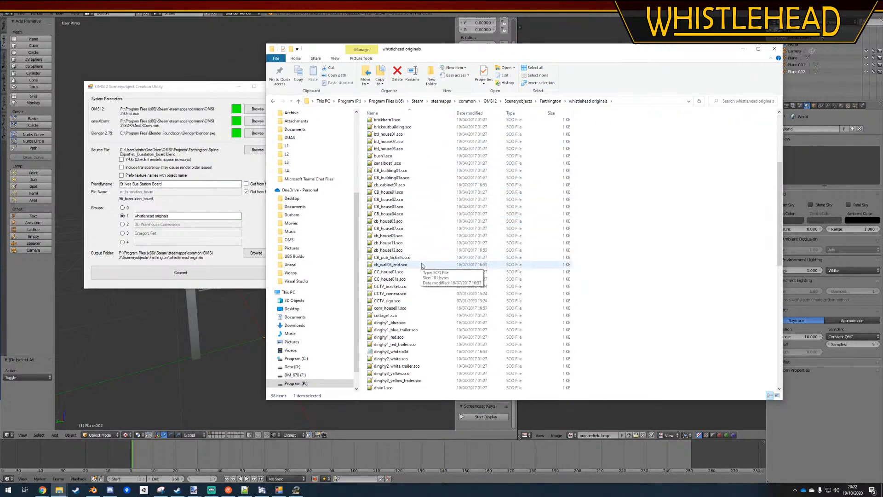
{"action": "scroll", "coordinate": [422, 266], "scroll_direction": "down", "scroll_amount": 15}
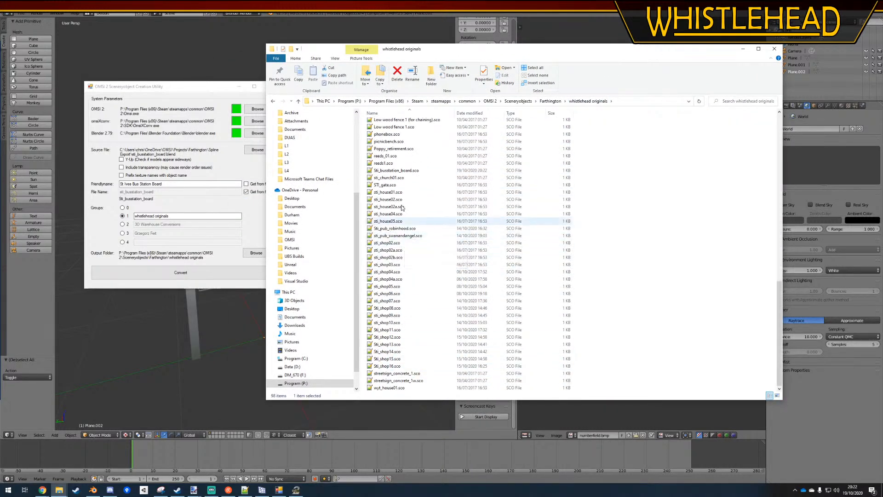
{"action": "double_click", "coordinate": [389, 171]}
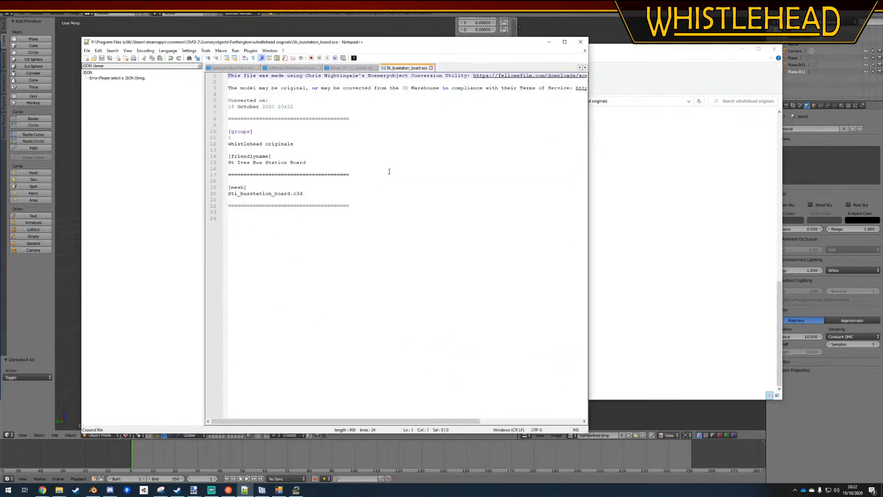
Add a [matl] entry for numberfield.dds with index 0 below the Sti_busstation_board.o3d mesh entry
{"action": "left_click", "coordinate": [331, 193]}
{"action": "key", "text": "Return"}
{"action": "key", "text": "Return"}
{"action": "type", "text": "["}
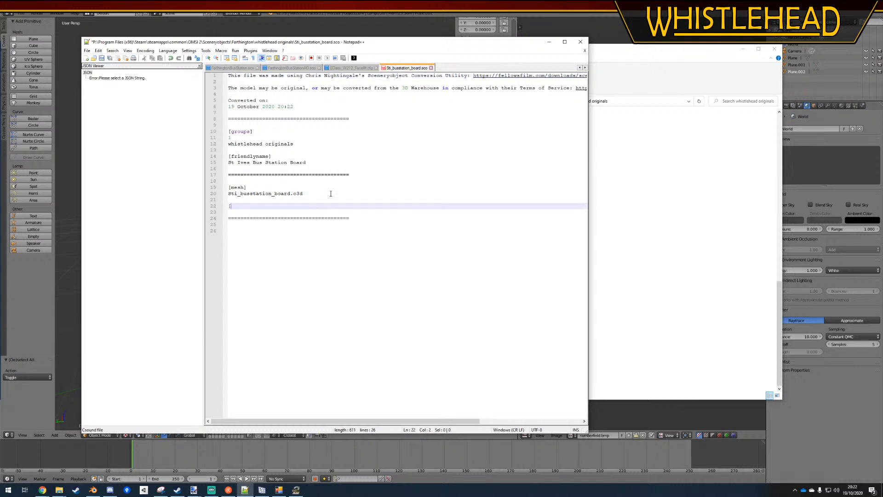
{"action": "type", "text": "matl]"}
{"action": "key", "text": "Return"}
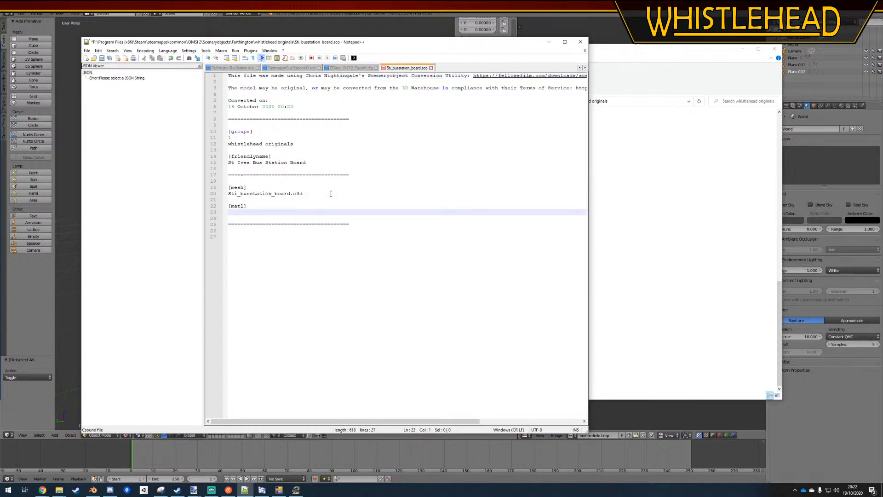
{"action": "type", "text": "numberfield.dds"}
{"action": "key", "text": "Return"}
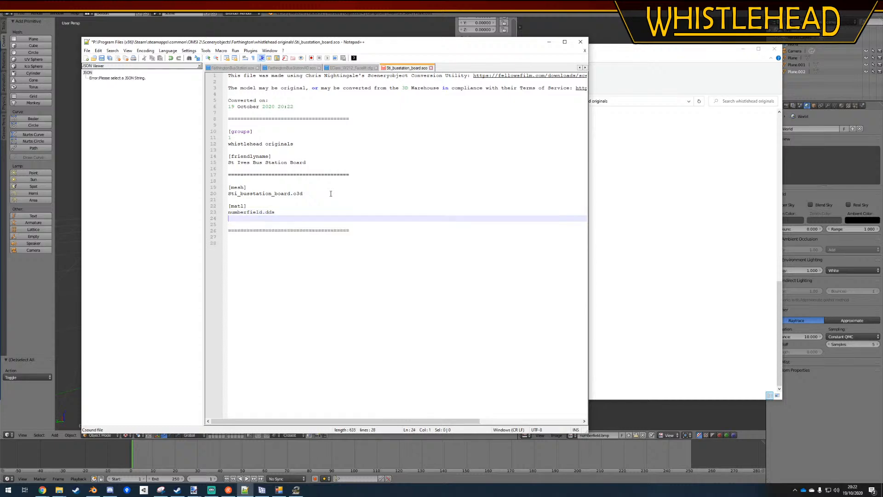
{"action": "type", "text": "0"}
{"action": "key", "text": "Return"}
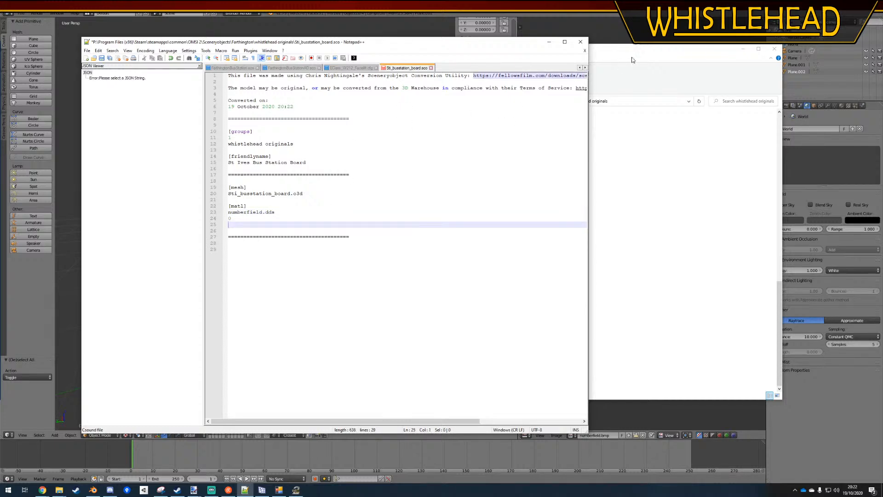
Check the texture folder of whistlehead originals in File Explorer for the numberfield texture file
{"action": "left_click_drag", "start_coordinate": [632, 57], "coordinate": [680, 50]}
{"action": "scroll", "coordinate": [620, 254], "scroll_direction": "up", "scroll_amount": 7}
{"action": "scroll", "coordinate": [620, 253], "scroll_direction": "up", "scroll_amount": 5}
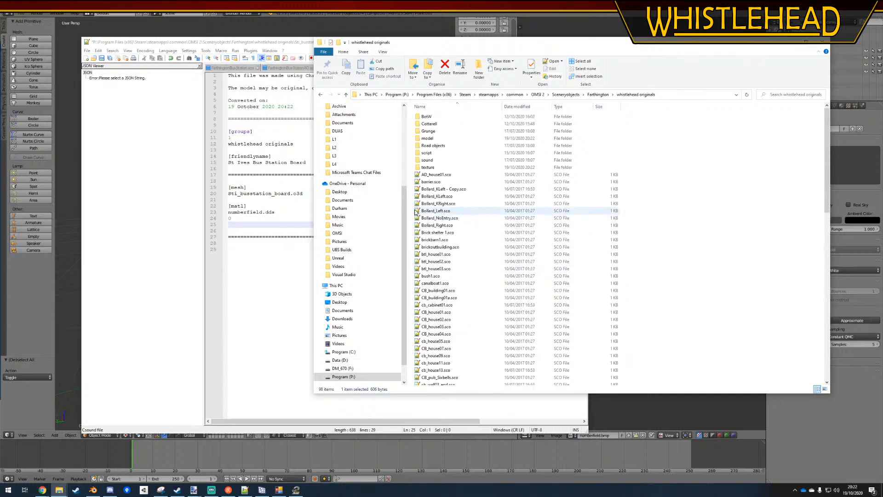
{"action": "double_click", "coordinate": [429, 170]}
{"action": "scroll", "coordinate": [553, 181], "scroll_direction": "down", "scroll_amount": 6}
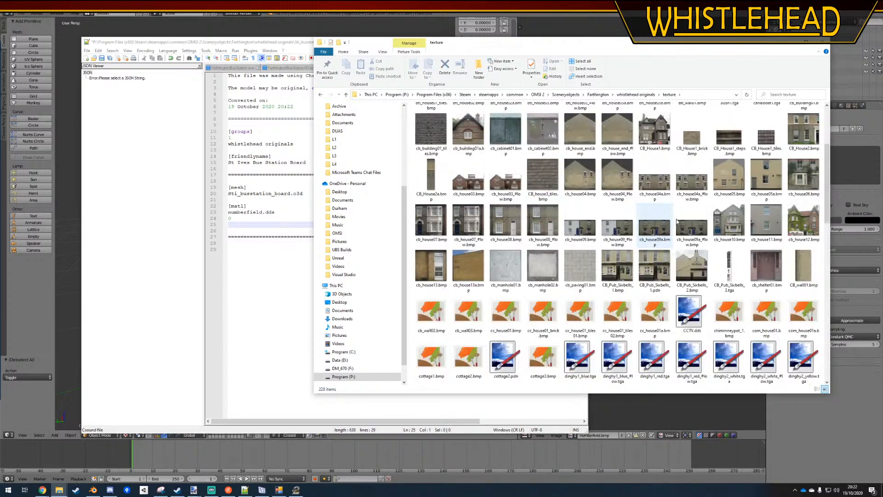
{"action": "scroll", "coordinate": [726, 321], "scroll_direction": "down", "scroll_amount": 3}
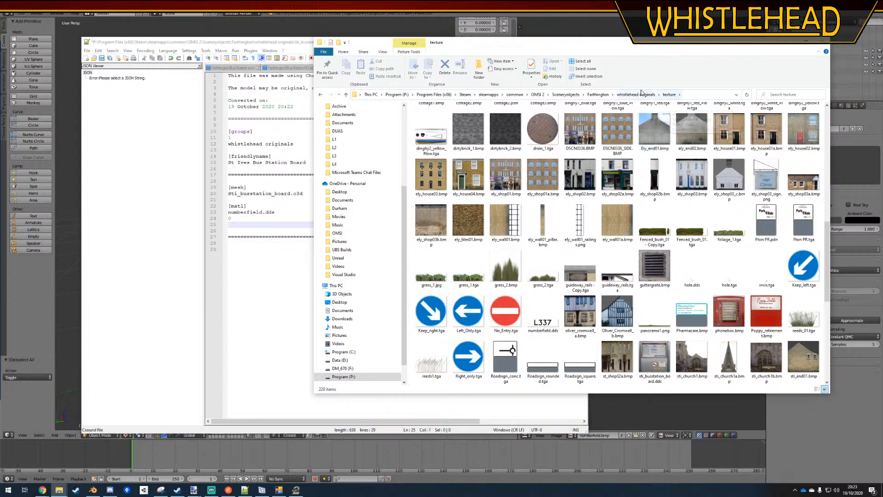
Open EClass_W212_Facelift.cfg from the OMSI 2 Vehicles\WH_UK_AI_alpha\_Road\model folder in Notepad++
{"action": "left_click", "coordinate": [538, 94]}
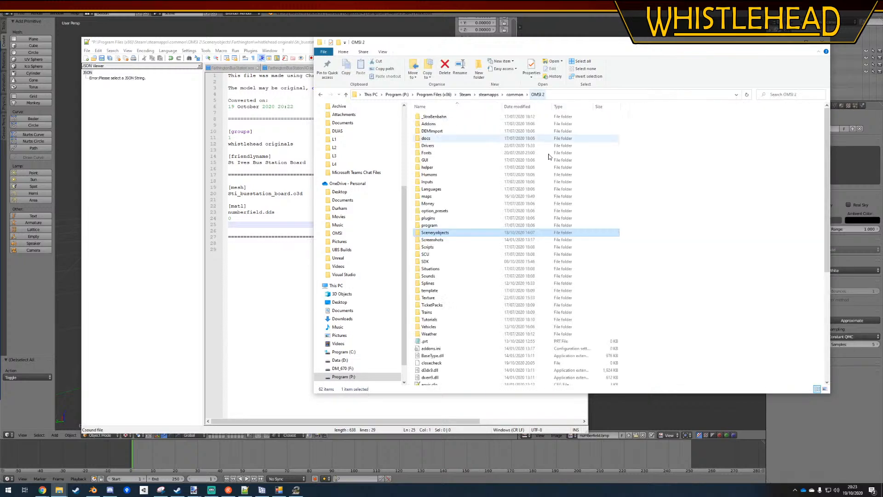
{"action": "double_click", "coordinate": [440, 328]}
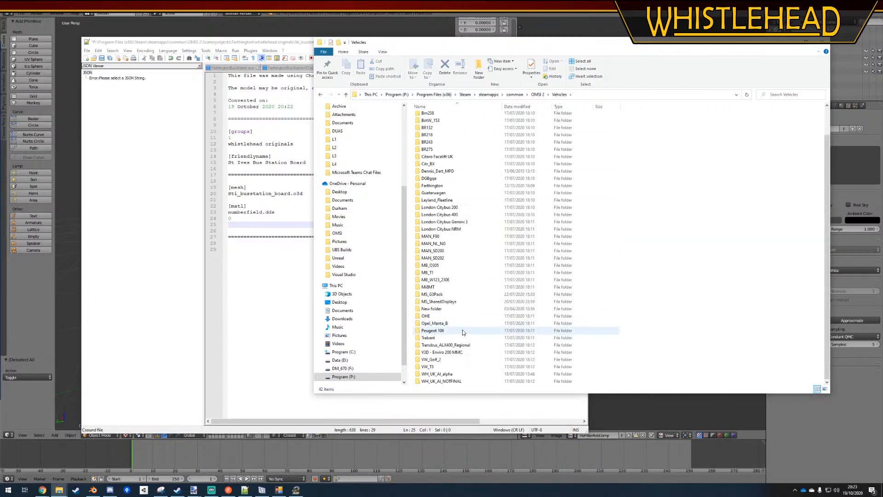
{"action": "double_click", "coordinate": [442, 375]}
{"action": "double_click", "coordinate": [426, 131]}
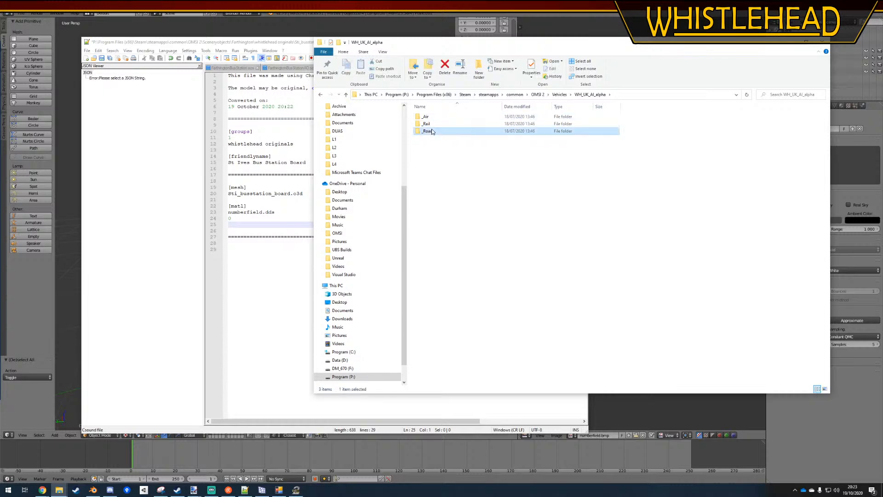
{"action": "double_click", "coordinate": [427, 123]}
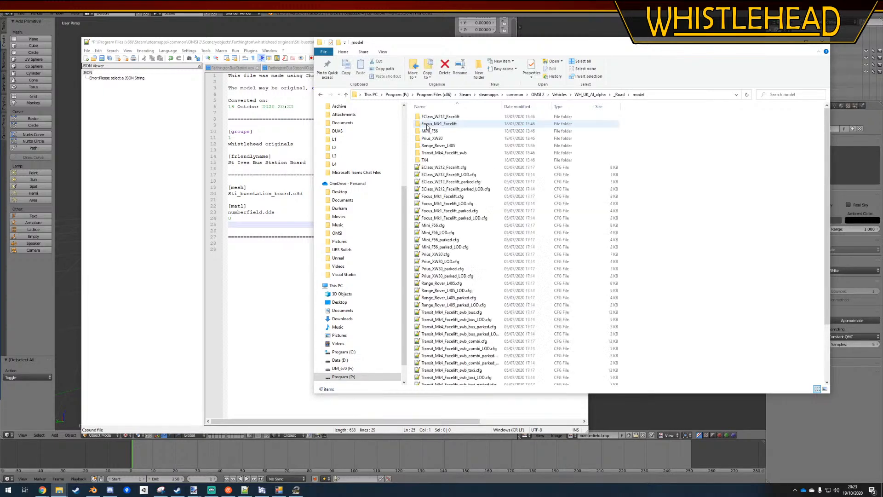
{"action": "double_click", "coordinate": [459, 167]}
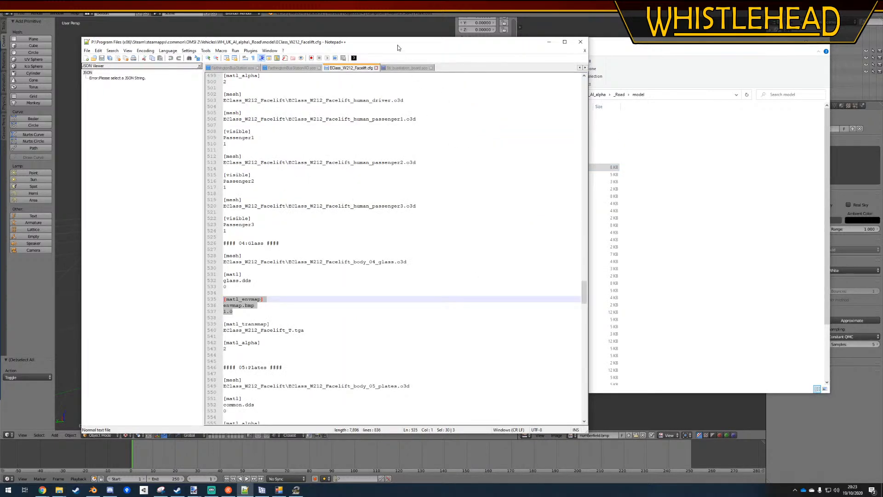
Copy the [texttexture] block from EClass_W212_Facelift.cfg into Sti_busstation_board.sco, directly above the [mesh] entry
{"action": "left_click_drag", "start_coordinate": [397, 45], "coordinate": [634, 58]}
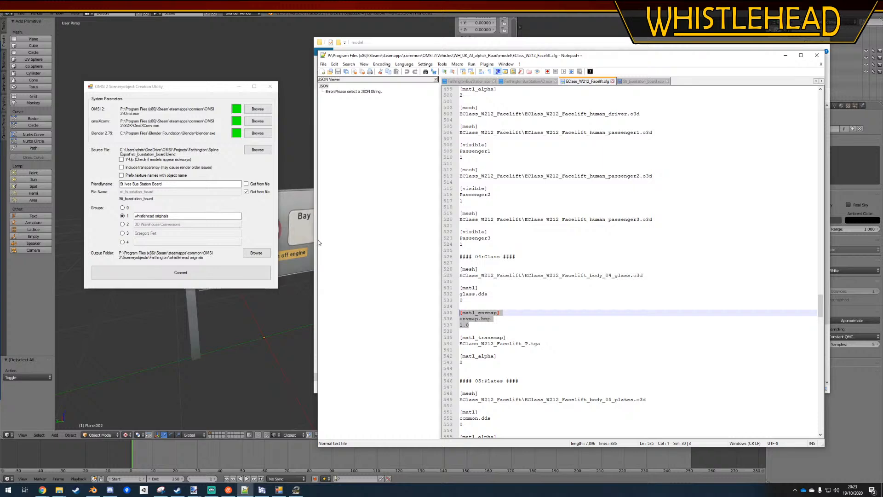
{"action": "left_click_drag", "start_coordinate": [318, 239], "coordinate": [390, 239]}
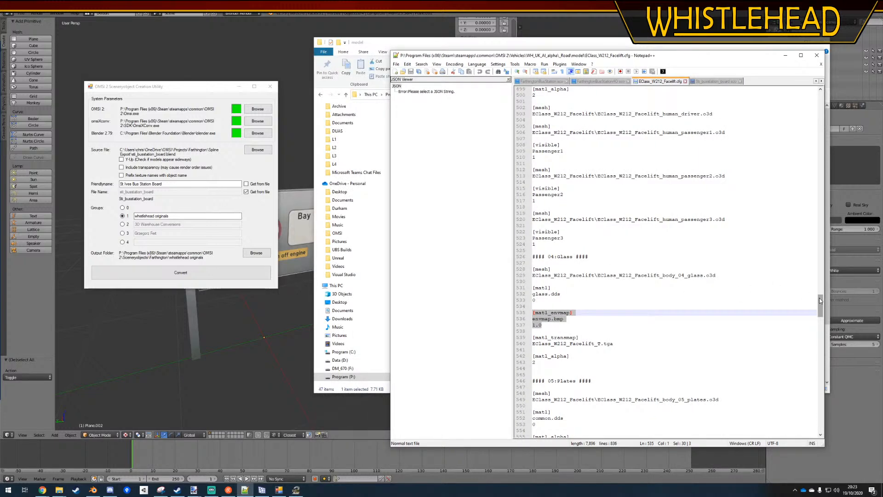
{"action": "left_click_drag", "start_coordinate": [818, 297], "coordinate": [818, 94]}
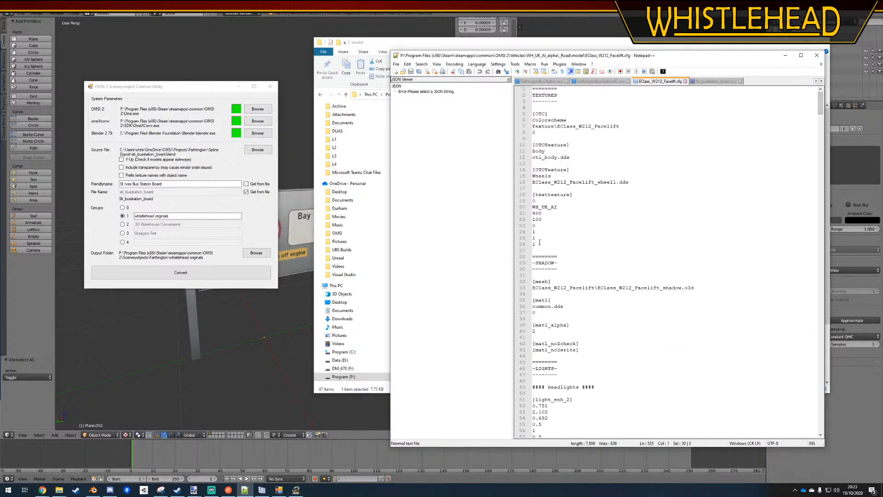
{"action": "left_click_drag", "start_coordinate": [540, 243], "coordinate": [526, 195]}
{"action": "key", "text": "ctrl+c"}
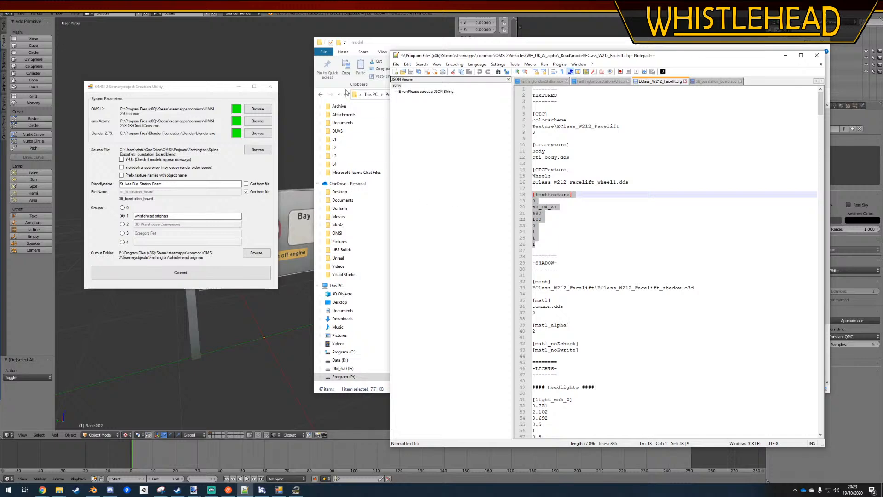
{"action": "left_click_drag", "start_coordinate": [380, 43], "coordinate": [327, 40]}
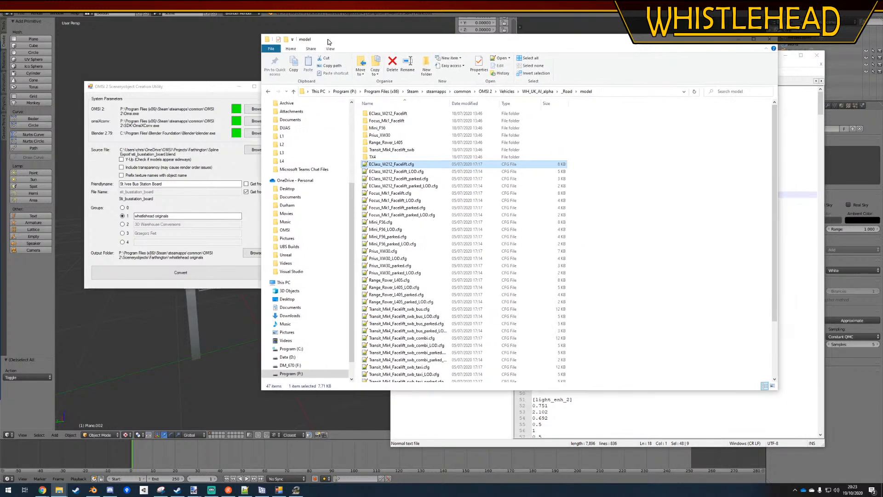
{"action": "left_click", "coordinate": [244, 490]}
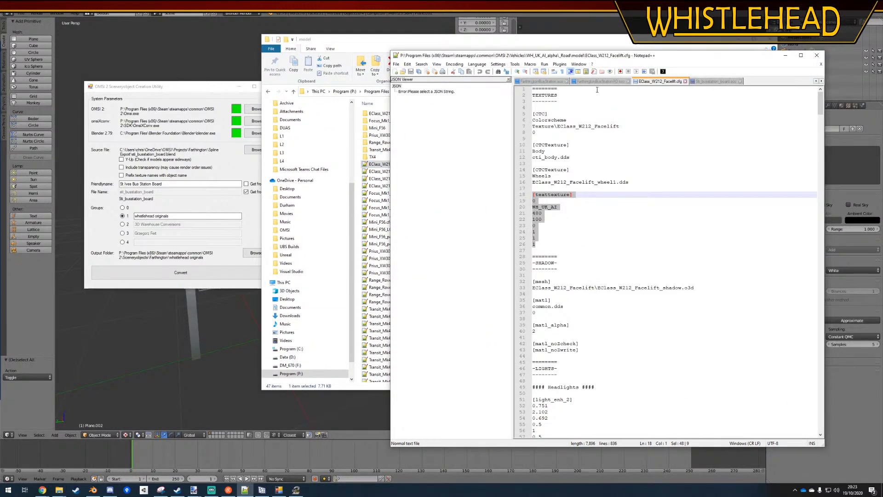
{"action": "left_click", "coordinate": [706, 82]}
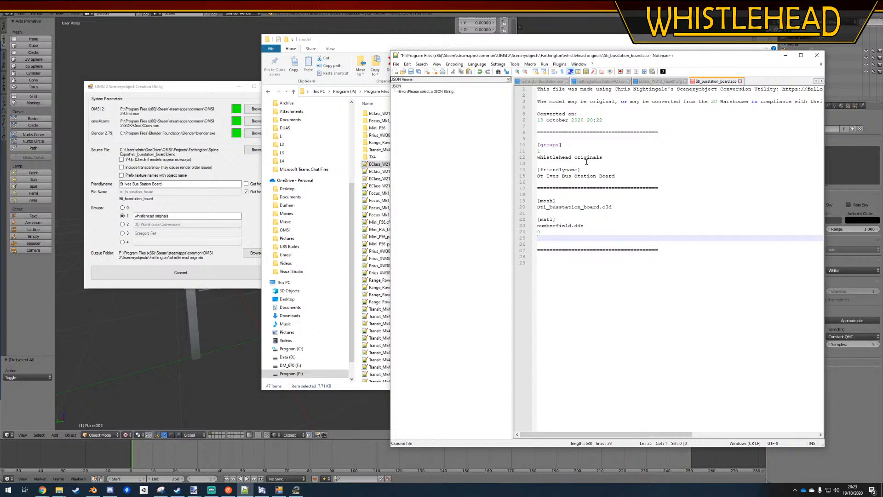
{"action": "left_click", "coordinate": [626, 187]}
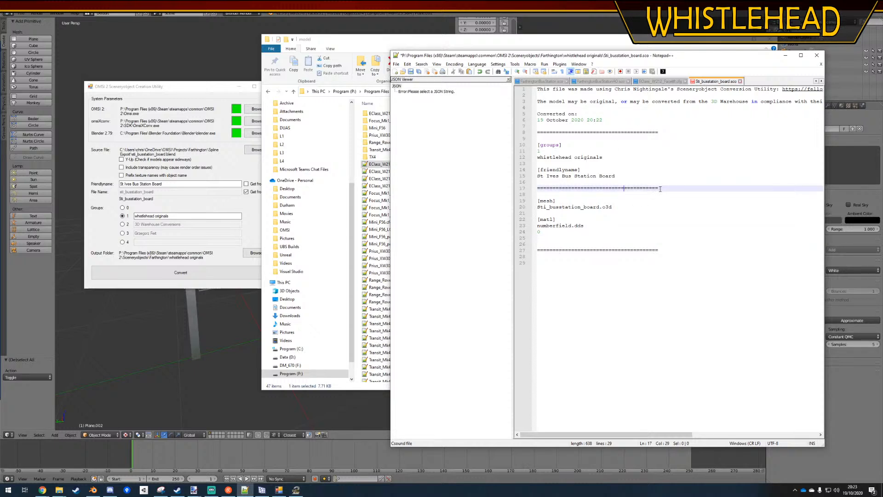
{"action": "key", "text": "ctrl+v"}
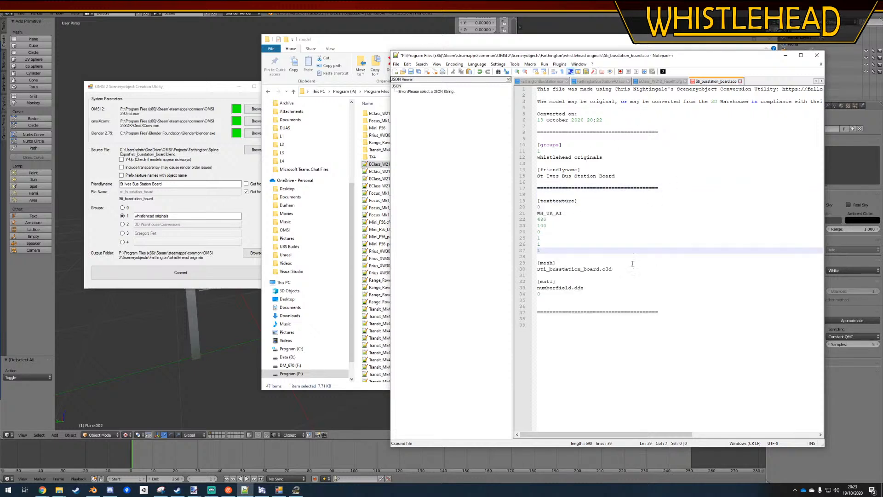
Set the first size value of the SCO's [texttexture] block to 100 and save the file
{"action": "left_click", "coordinate": [632, 263]}
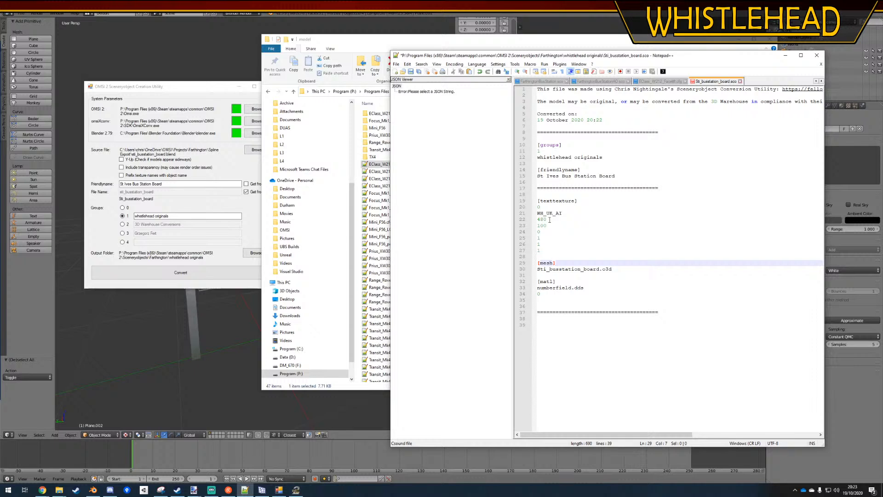
{"action": "left_click_drag", "start_coordinate": [549, 220], "coordinate": [527, 219]}
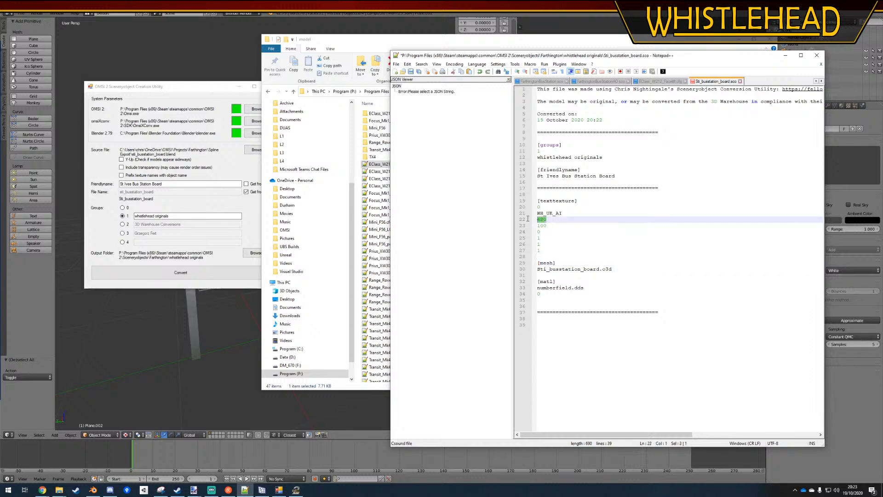
{"action": "type", "text": "1"}
{"action": "left_click", "coordinate": [591, 331]}
{"action": "key", "text": "ctrl+s"}
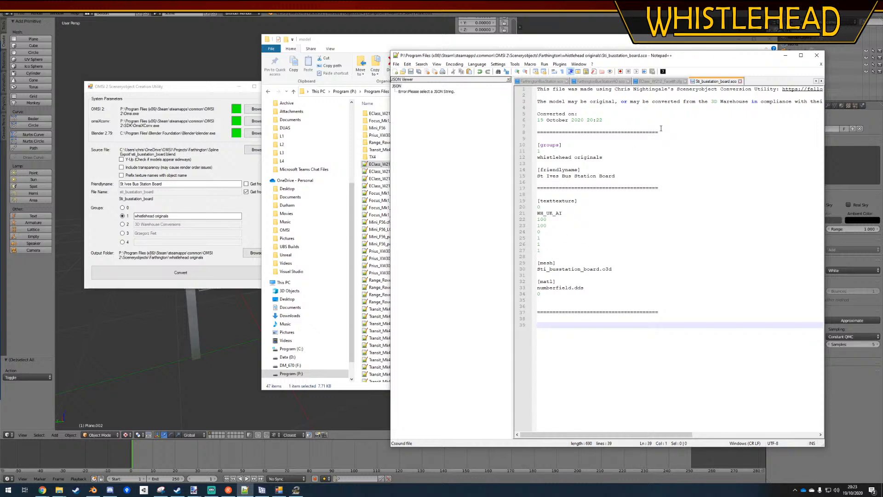
{"action": "left_click", "coordinate": [671, 81]}
{"action": "left_click", "coordinate": [703, 82]}
{"action": "left_click_drag", "start_coordinate": [569, 214], "coordinate": [530, 213]}
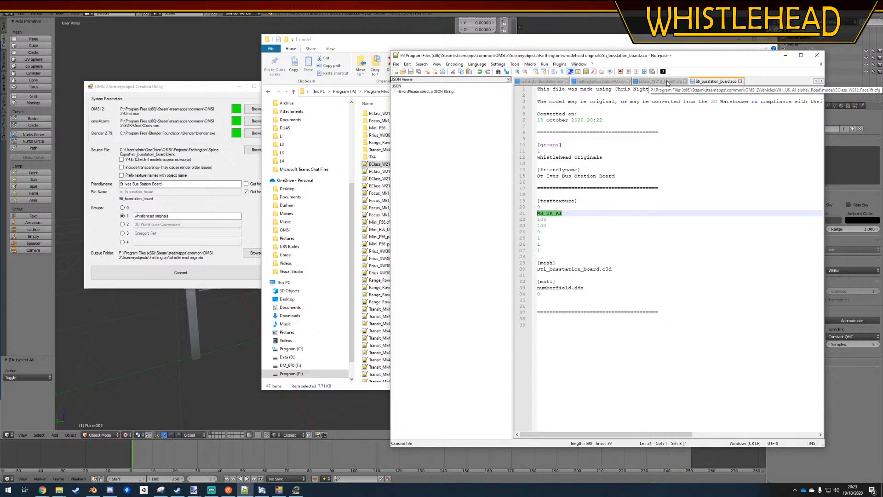
{"action": "left_click_drag", "start_coordinate": [548, 225], "coordinate": [528, 221]}
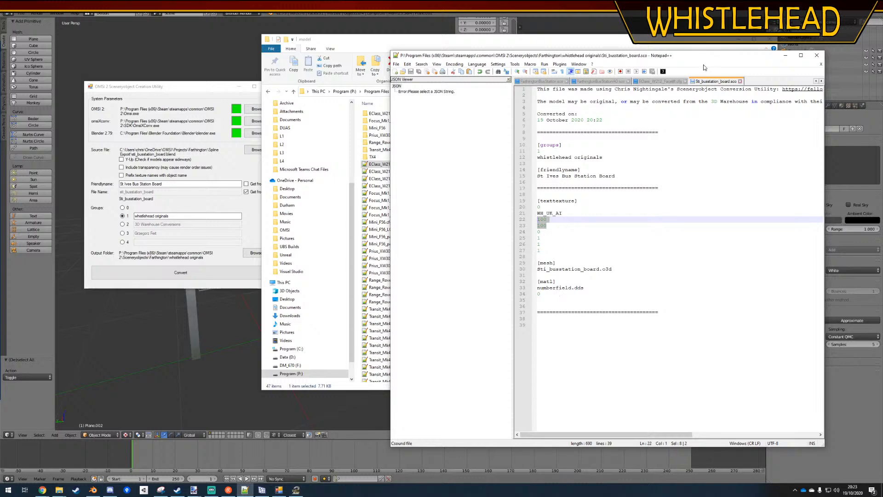
Copy the [useTextTexture], [matl_alpha] and [matl_noZwrite] entries from the 06:Text section of EClass_W212_Facelift.cfg
{"action": "left_click", "coordinate": [659, 82]}
{"action": "scroll", "coordinate": [602, 286], "scroll_direction": "down", "scroll_amount": 20}
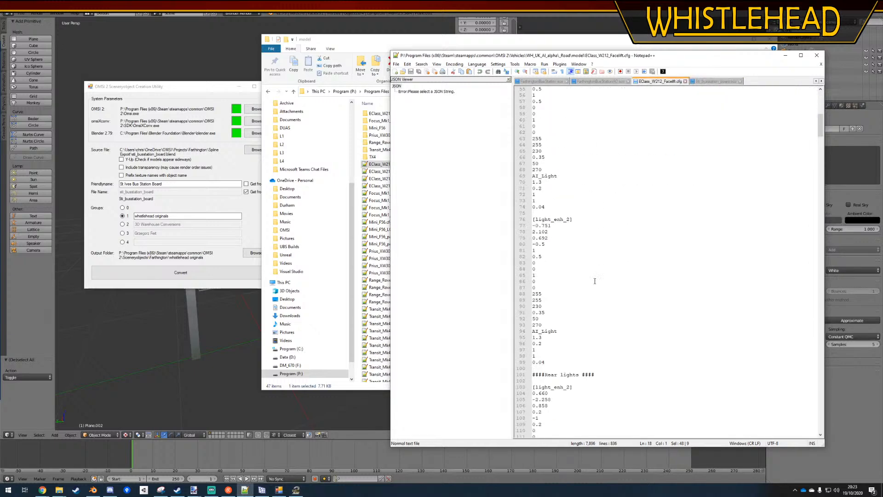
{"action": "left_click", "coordinate": [818, 132]}
{"action": "left_click_drag", "start_coordinate": [817, 133], "coordinate": [785, 322]}
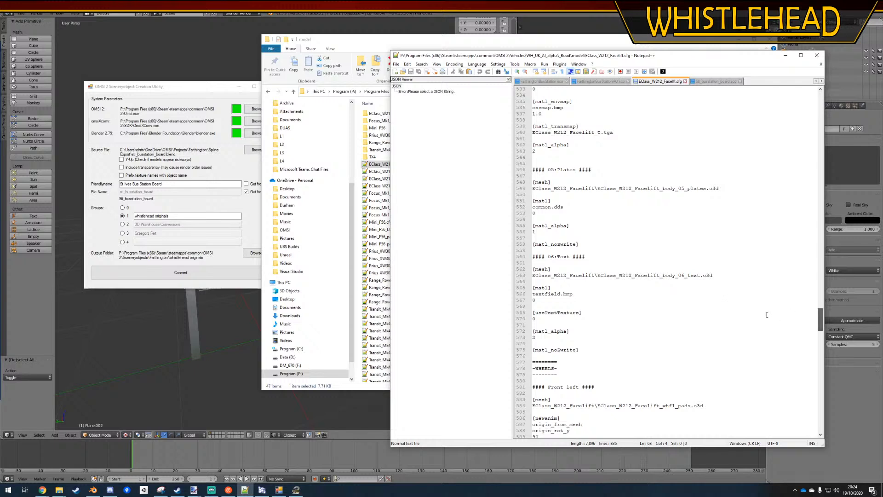
{"action": "left_click_drag", "start_coordinate": [540, 318], "coordinate": [533, 312]}
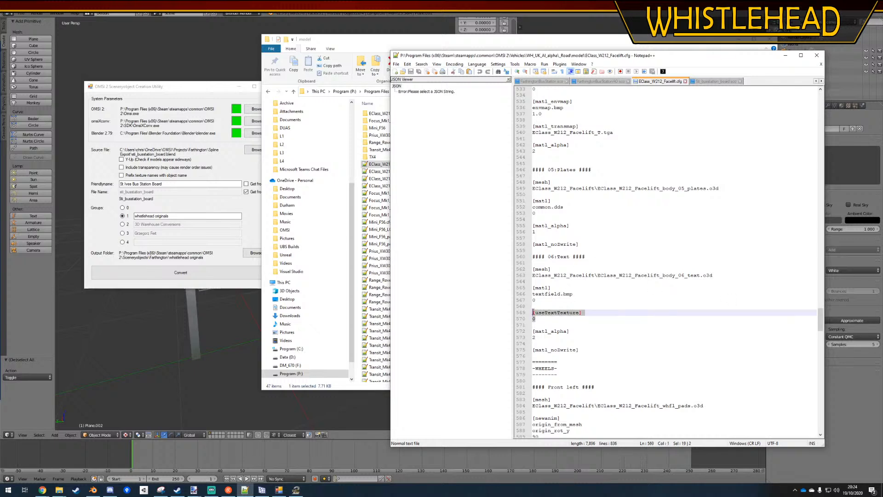
{"action": "left_click_drag", "start_coordinate": [586, 354], "coordinate": [521, 313]}
{"action": "key", "text": "ctrl+c"}
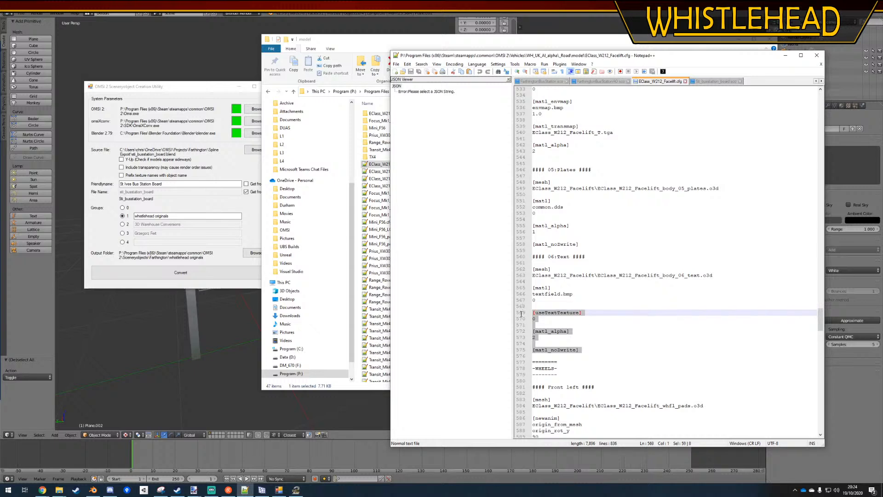
Paste the copied text texture entries below the numberfield.dds material in Sti_busstation_board.sco and save the file
{"action": "left_click", "coordinate": [707, 86]}
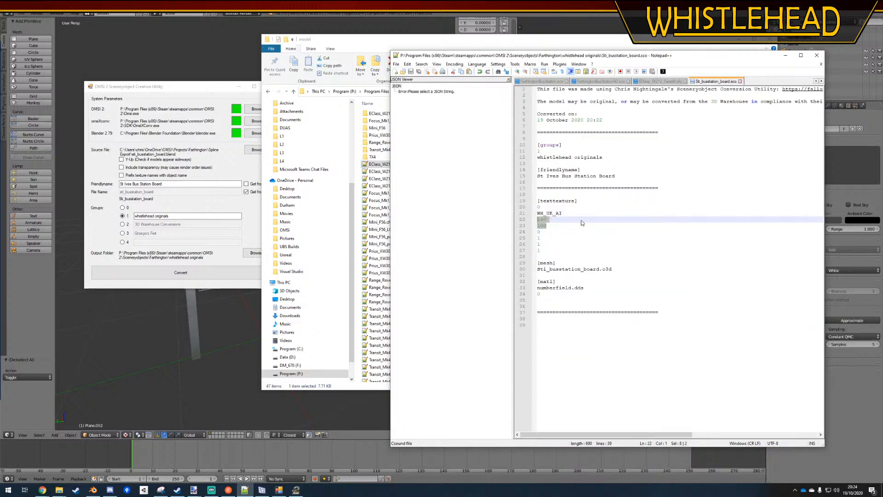
{"action": "left_click", "coordinate": [551, 295]}
{"action": "key", "text": "Return"}
{"action": "key", "text": "ctrl+v"}
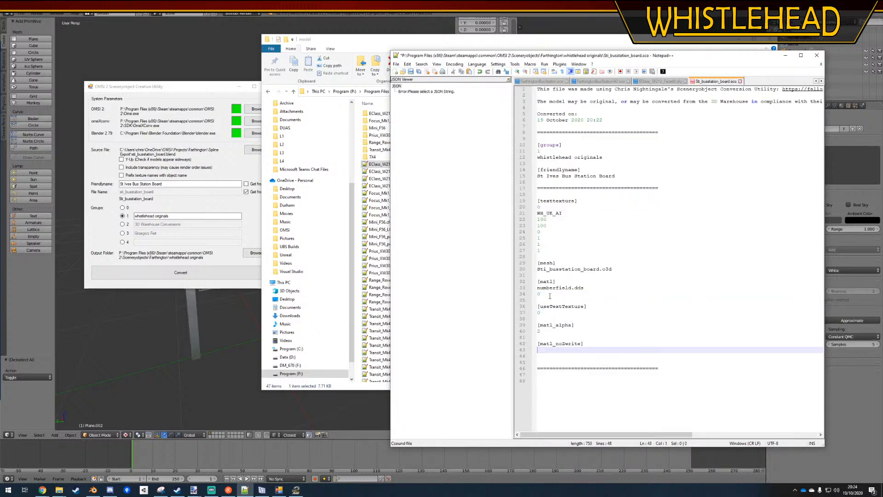
{"action": "left_click", "coordinate": [611, 307]}
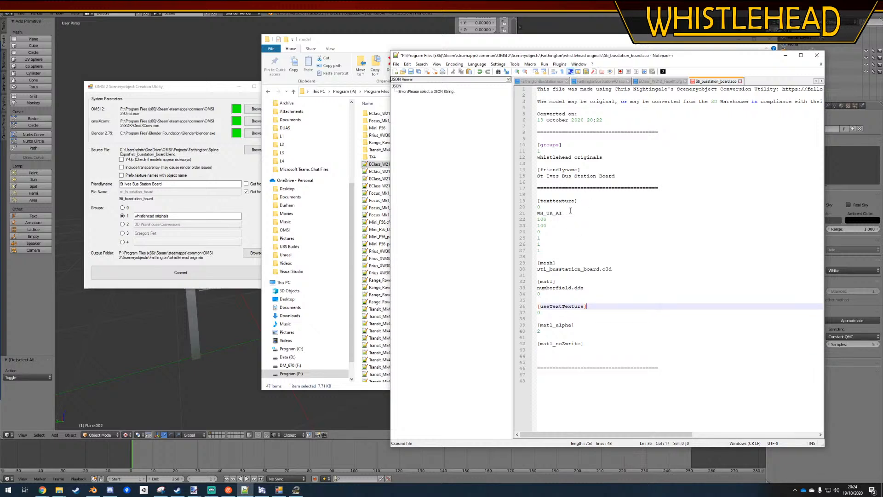
{"action": "left_click", "coordinate": [571, 212]}
{"action": "key", "text": "ctrl+s"}
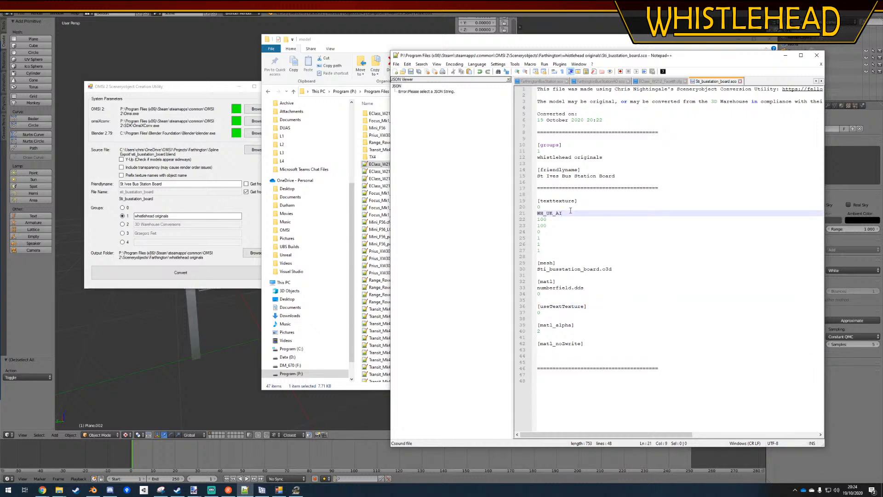
Open a new, narrower File Explorer window beside the text editor and go to the OMSI 2\Sceneryobjects\Farthington folder
{"action": "left_click", "coordinate": [624, 243]}
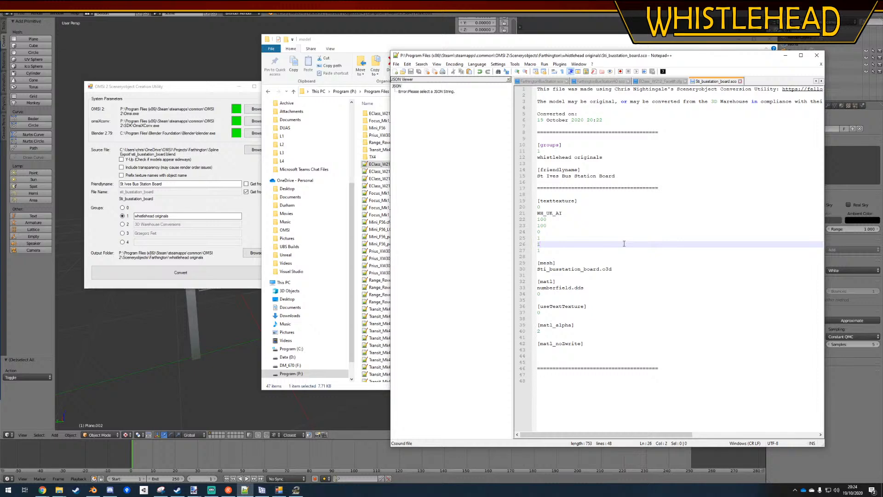
{"action": "right_click", "coordinate": [59, 490]}
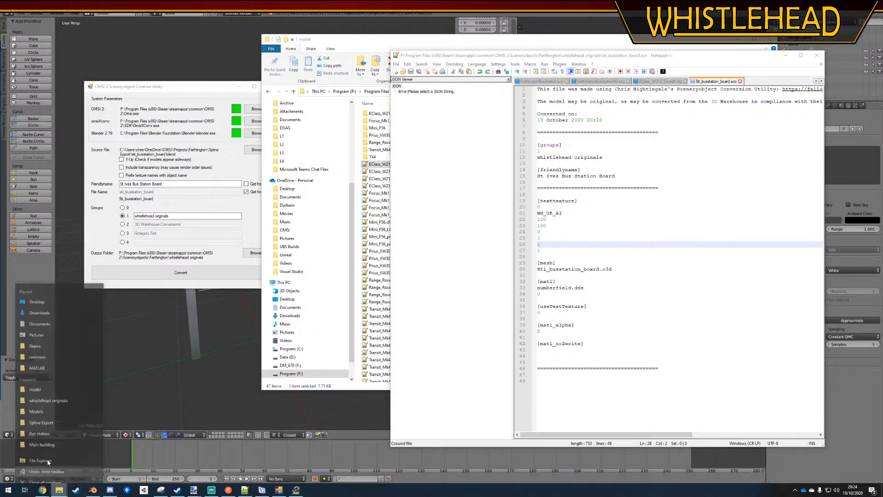
{"action": "left_click", "coordinate": [46, 460]}
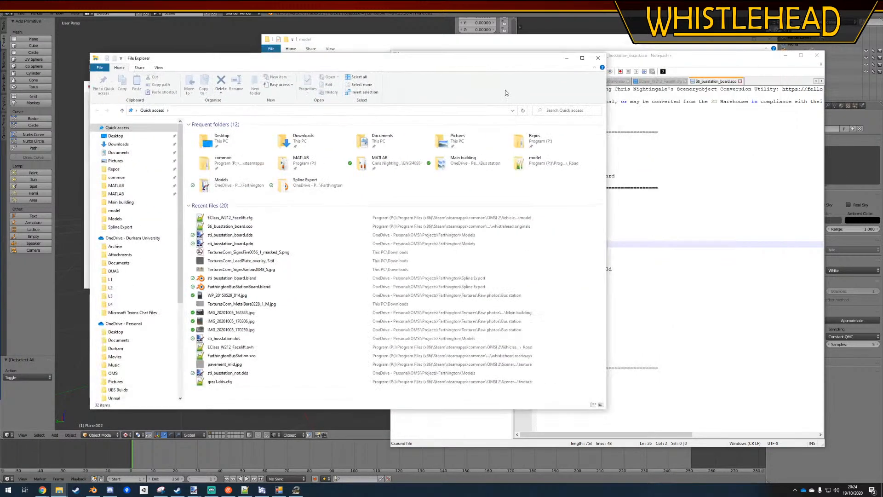
{"action": "left_click_drag", "start_coordinate": [606, 192], "coordinate": [366, 191]}
{"action": "left_click_drag", "start_coordinate": [374, 194], "coordinate": [376, 193]}
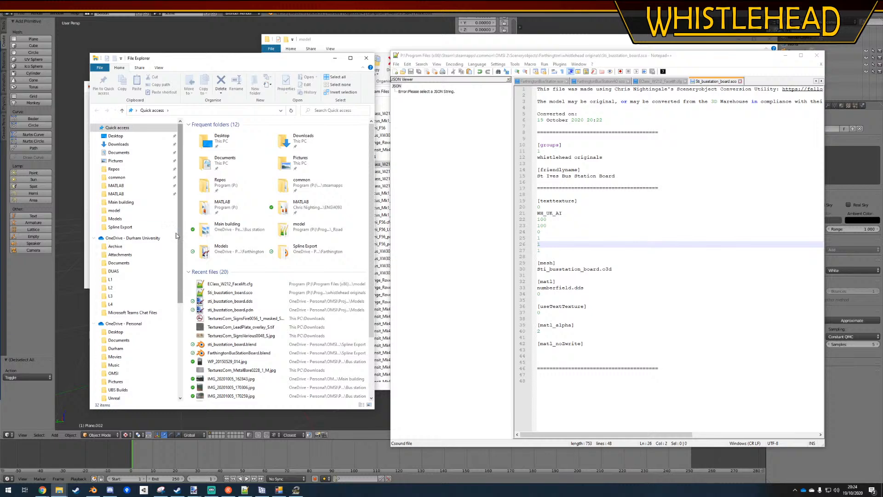
{"action": "left_click", "coordinate": [126, 180]}
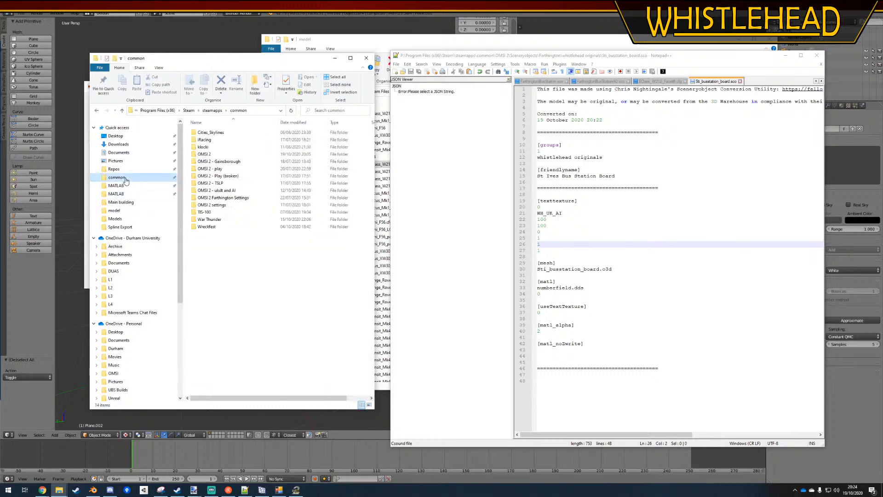
{"action": "double_click", "coordinate": [229, 157]}
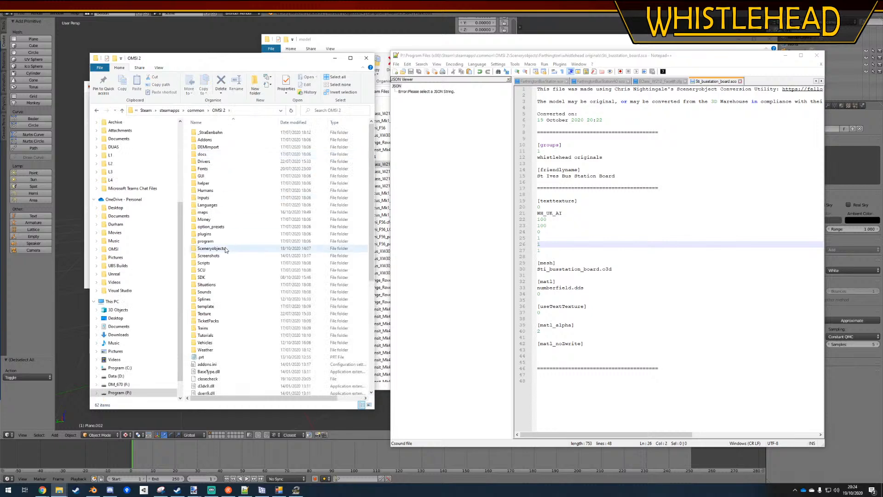
{"action": "double_click", "coordinate": [222, 251]}
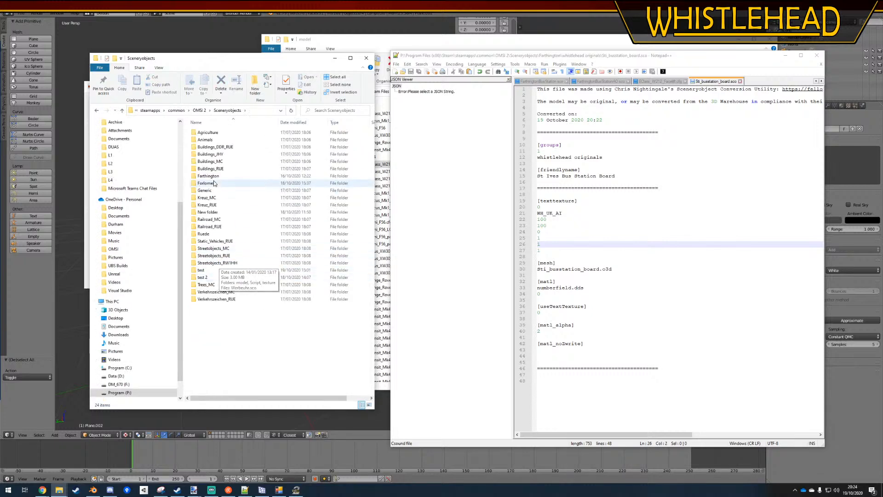
{"action": "double_click", "coordinate": [230, 176]}
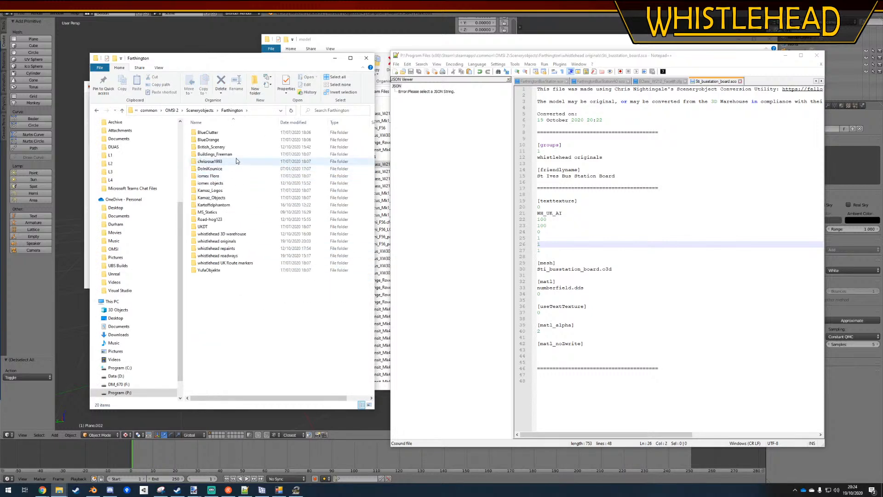
Open Finger_1line_ARoad_Left.sco from the Generic\Directional folder of Addon_British-Style_Road_Signs
{"action": "double_click", "coordinate": [223, 219]}
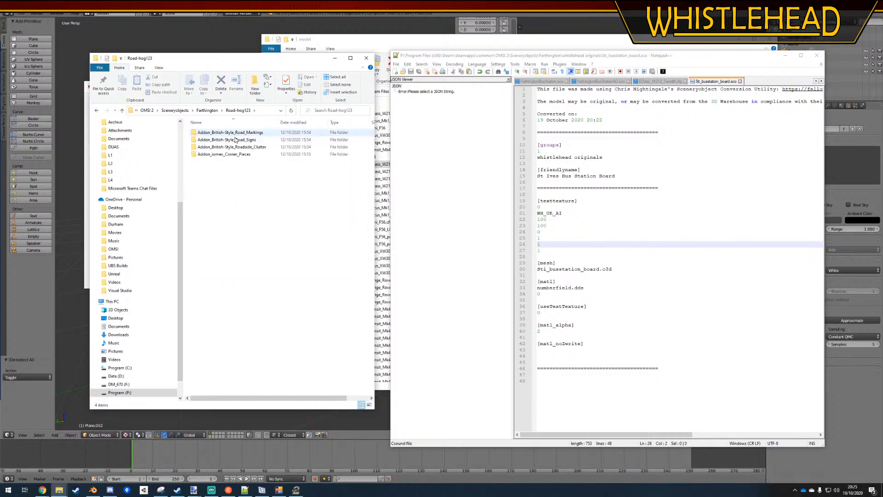
{"action": "double_click", "coordinate": [236, 138]}
{"action": "double_click", "coordinate": [211, 134]}
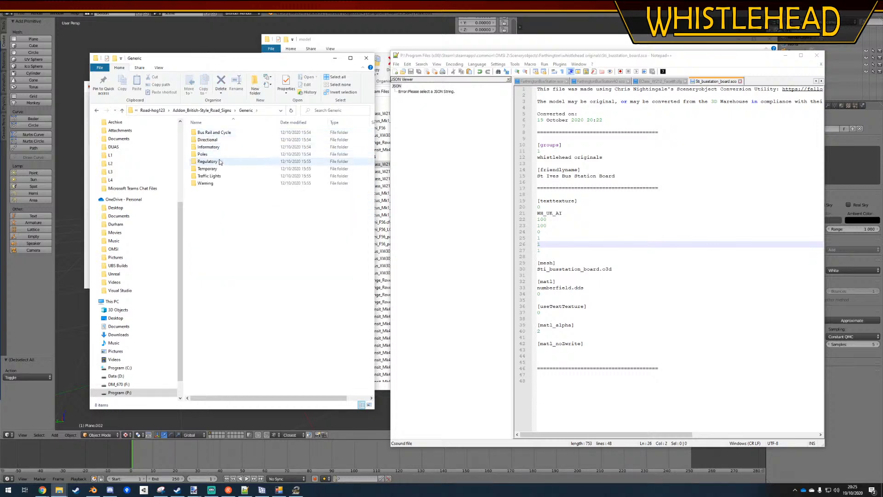
{"action": "left_click", "coordinate": [213, 141]}
{"action": "double_click", "coordinate": [213, 141]}
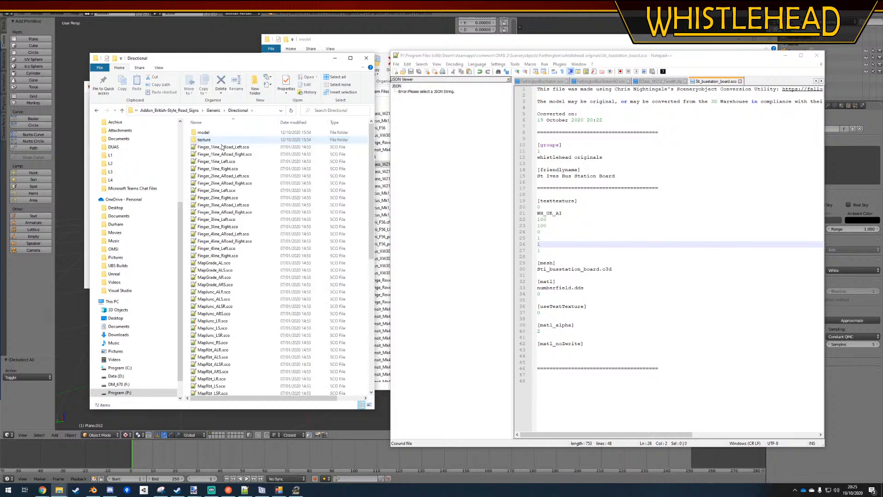
{"action": "double_click", "coordinate": [225, 147]}
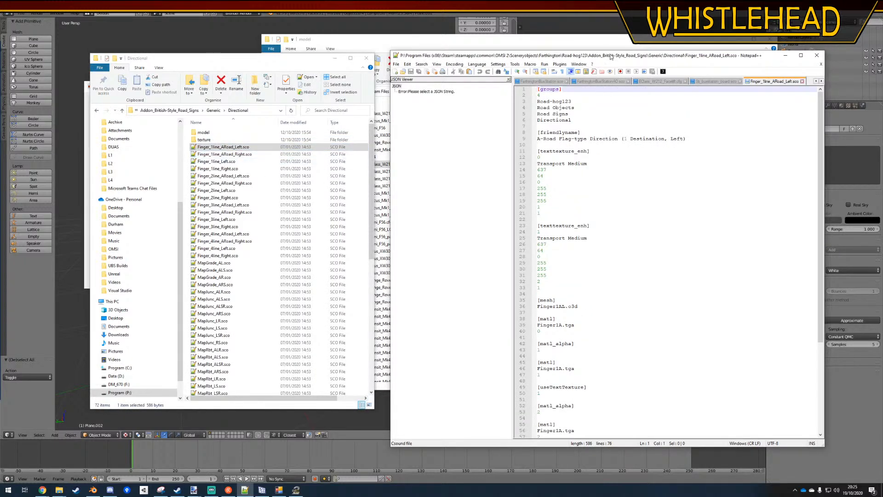
Replace the font in the [texttexture] block of Sti_busstation_board.sco with Transport Medium from the finger sign's SCO, and save the file
{"action": "left_click", "coordinate": [674, 209]}
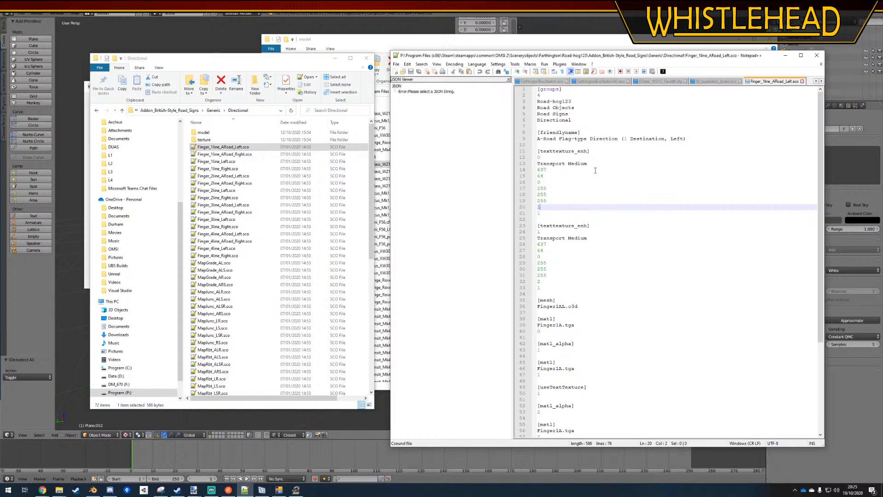
{"action": "left_click_drag", "start_coordinate": [589, 164], "coordinate": [534, 164]}
{"action": "key", "text": "ctrl+c"}
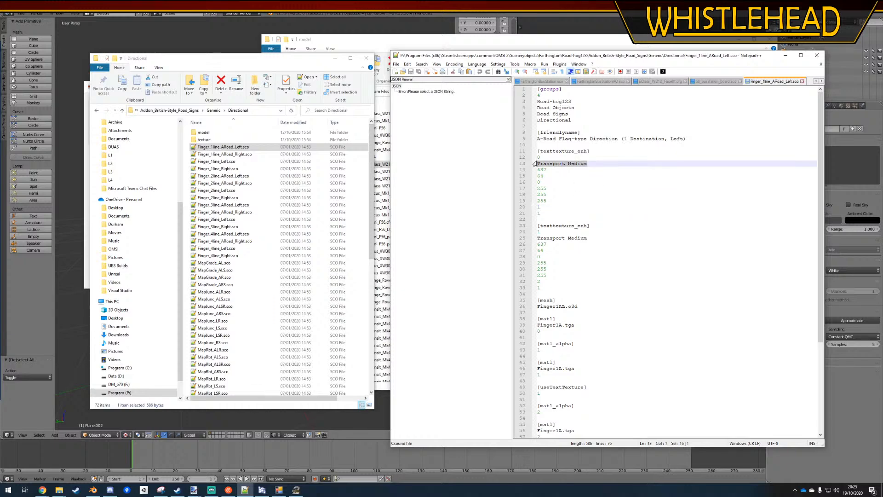
{"action": "left_click", "coordinate": [547, 83]}
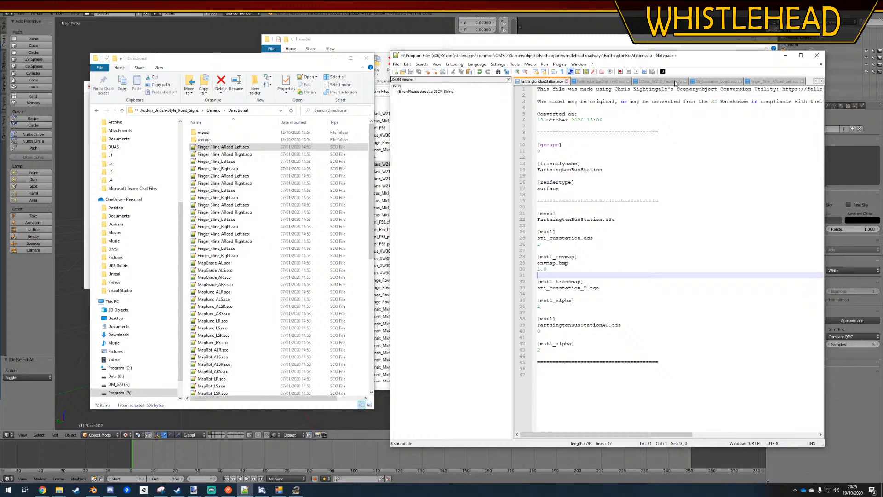
{"action": "left_click", "coordinate": [709, 83]}
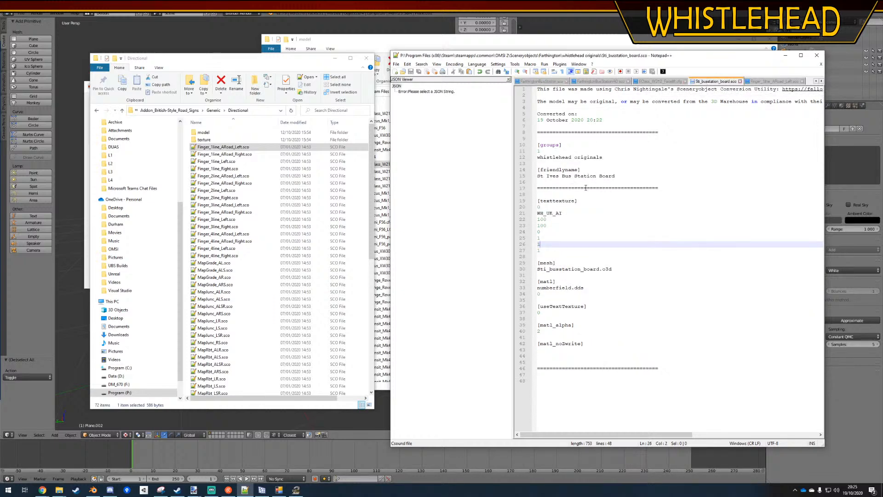
{"action": "left_click_drag", "start_coordinate": [566, 212], "coordinate": [537, 213]}
{"action": "key", "text": "ctrl+v"}
{"action": "left_click", "coordinate": [666, 276]}
{"action": "key", "text": "ctrl+s"}
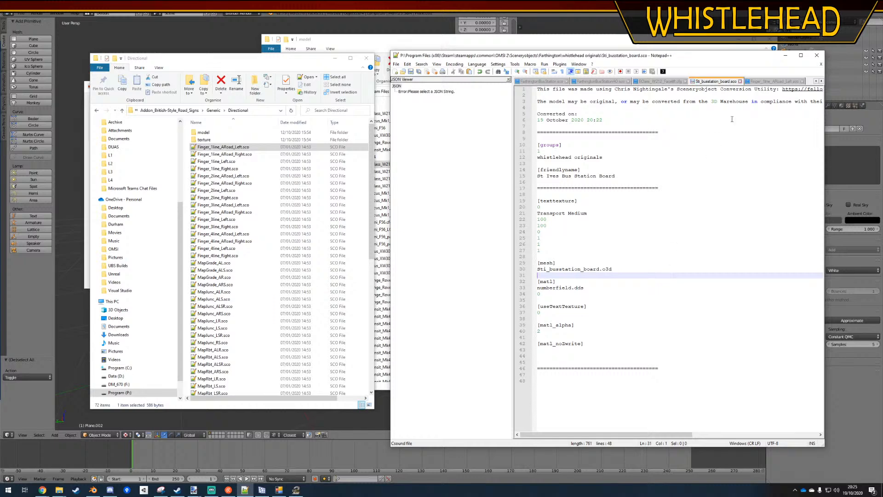
{"action": "left_click", "coordinate": [765, 83]}
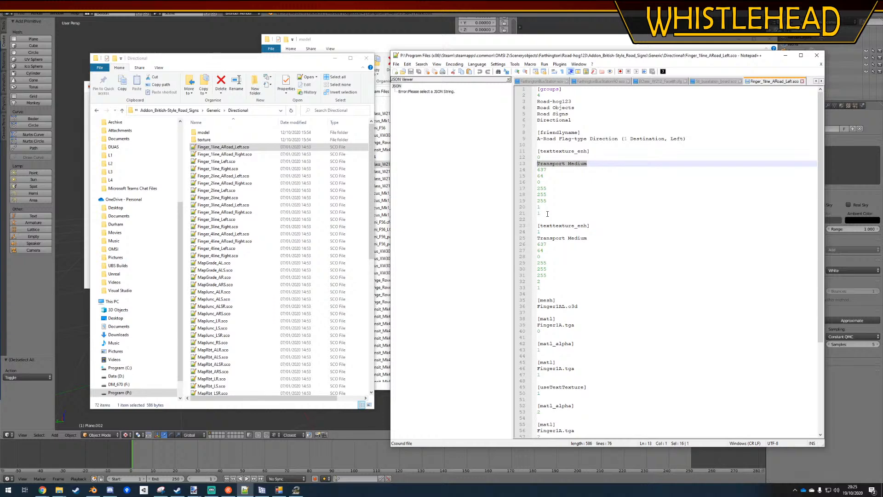
{"action": "left_click_drag", "start_coordinate": [547, 214], "coordinate": [526, 170]}
{"action": "key", "text": "ctrl+c"}
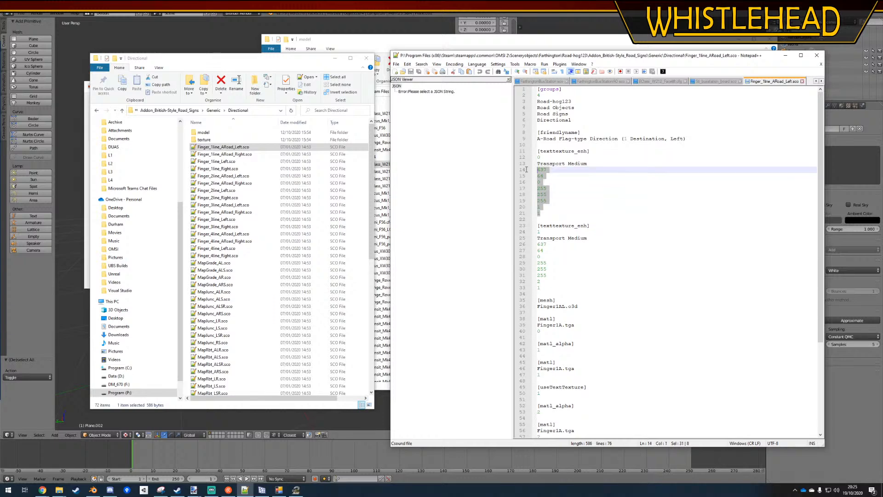
{"action": "left_click", "coordinate": [702, 83]}
{"action": "left_click_drag", "start_coordinate": [552, 251], "coordinate": [537, 219]}
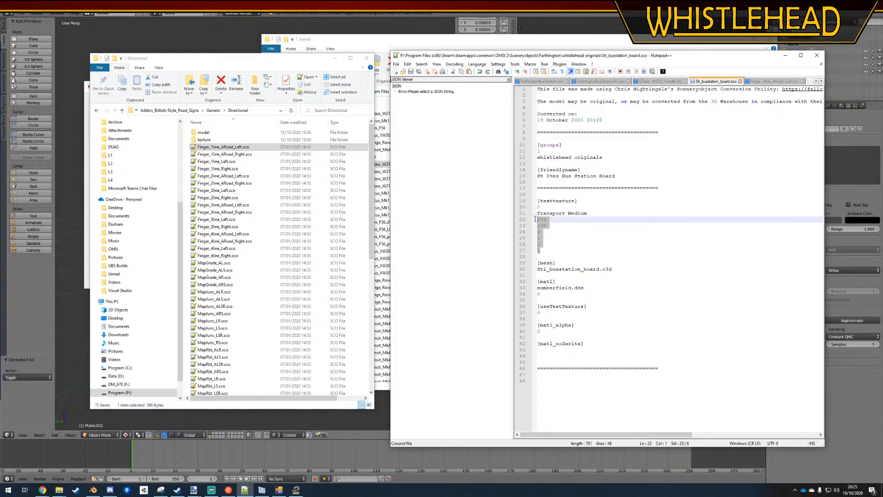
{"action": "key", "text": "ctrl+v"}
{"action": "key", "text": "ctrl+z"}
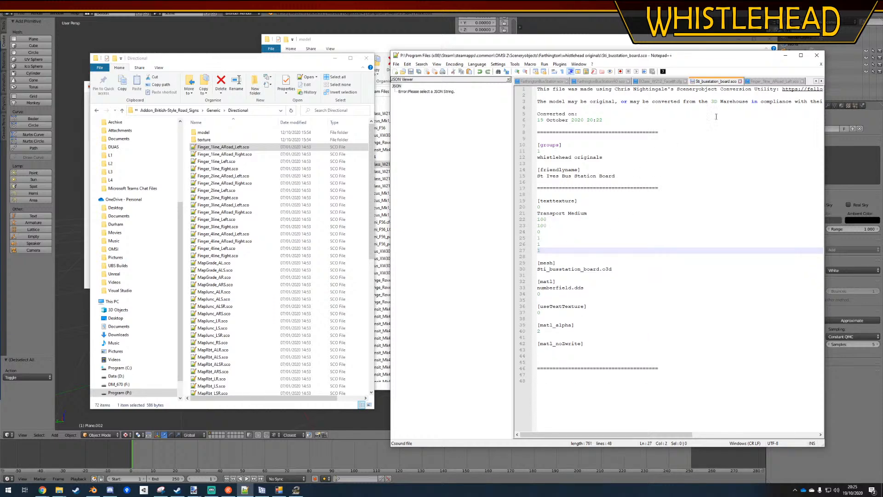
Replace the values below Transport Medium in Sti_busstation_board.sco with those of the first [texttexture_enh] block in Finger_1line_ARoad_Left.sco
{"action": "left_click", "coordinate": [775, 81]}
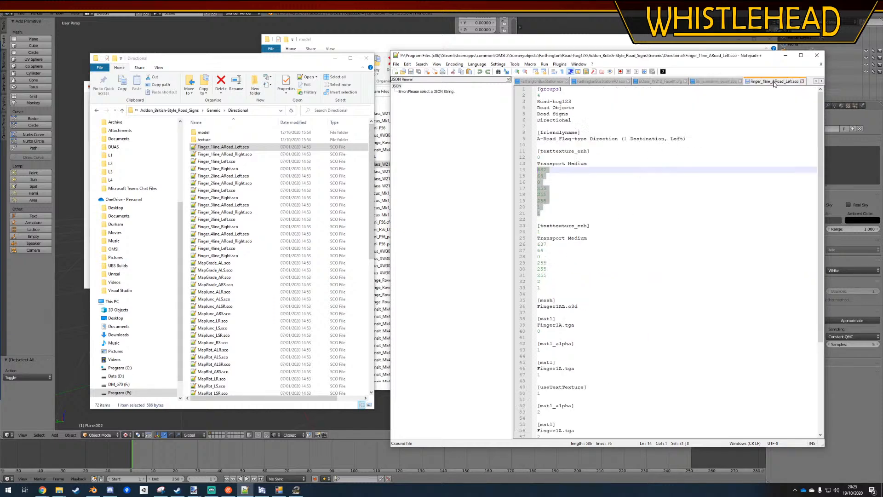
{"action": "left_click", "coordinate": [541, 212]}
{"action": "left_click_drag", "start_coordinate": [541, 211], "coordinate": [528, 169]}
{"action": "key", "text": "ctrl+c"}
{"action": "left_click", "coordinate": [716, 81]}
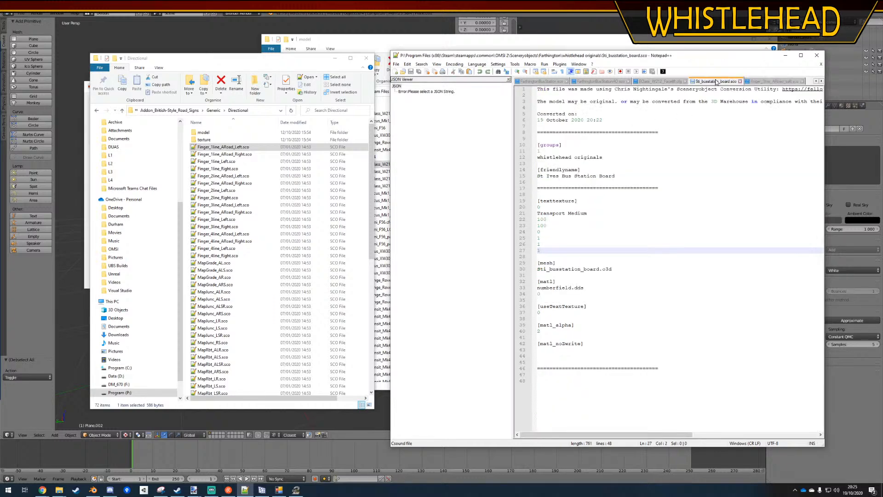
{"action": "left_click_drag", "start_coordinate": [544, 250], "coordinate": [532, 223]}
{"action": "key", "text": "ctrl+v"}
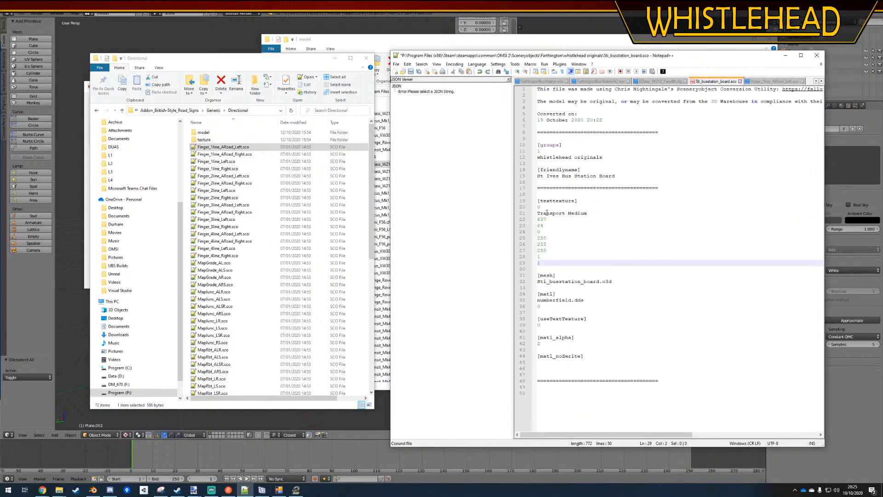
Rename the [texttexture] tag to [texttexture_enh], set its first size value to 64 and save Sti_busstation_board.sco
{"action": "left_click", "coordinate": [575, 201]}
{"action": "type", "text": "_enh"}
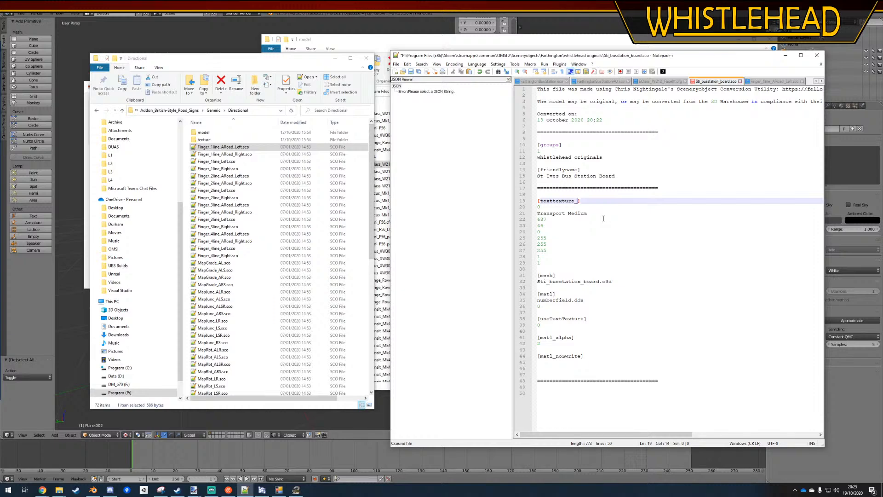
{"action": "left_click", "coordinate": [605, 251]}
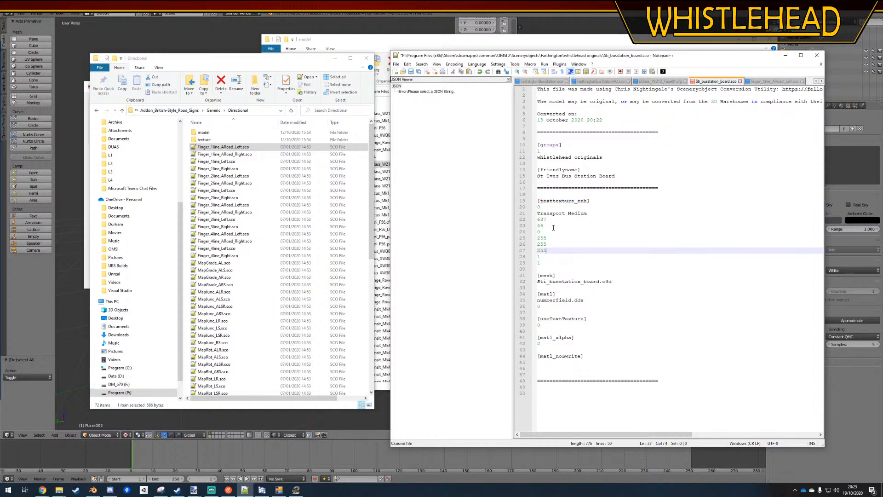
{"action": "left_click_drag", "start_coordinate": [550, 219], "coordinate": [536, 218]}
{"action": "type", "text": "64"}
{"action": "key", "text": "Down"}
{"action": "key", "text": "Down"}
{"action": "key", "text": "Down"}
{"action": "key", "text": "Down"}
{"action": "key", "text": "Down"}
{"action": "key", "text": "Down"}
{"action": "key", "text": "Down"}
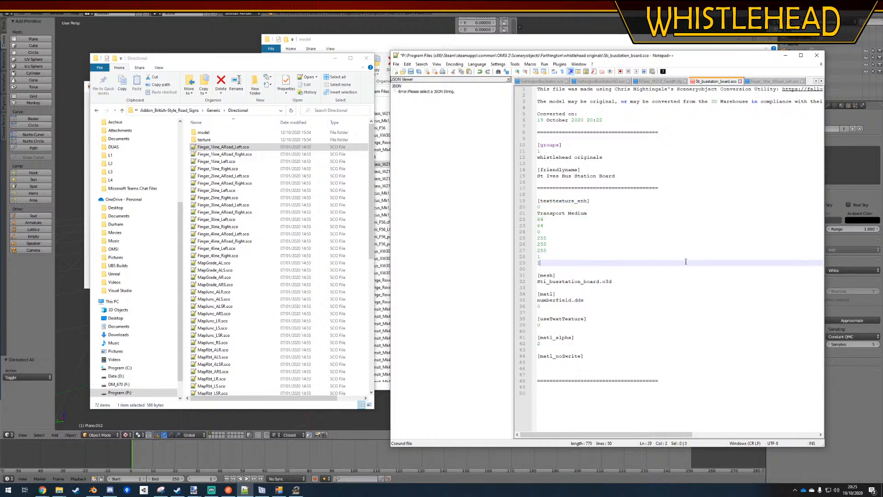
{"action": "key", "text": "ctrl+s"}
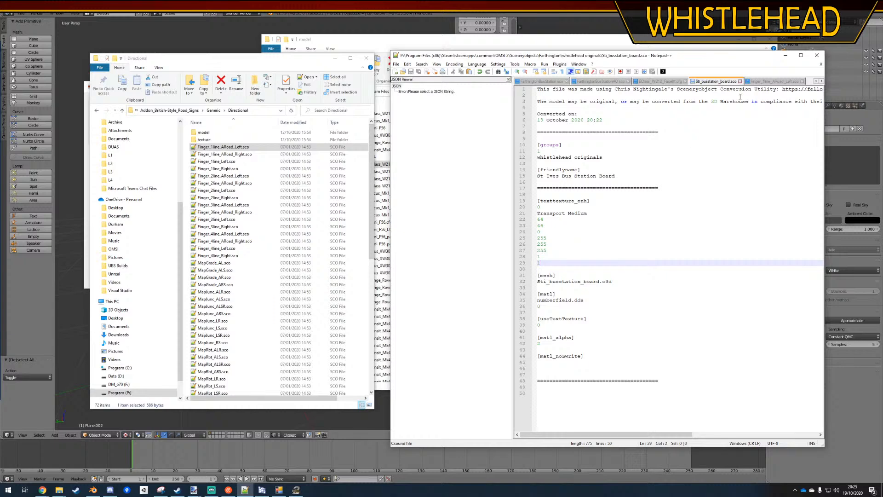
Compare the material and [useTextTexture] entries of Finger_1line_ARoad_Left.sco with those in Sti_busstation_board.sco
{"action": "left_click", "coordinate": [759, 82]}
{"action": "scroll", "coordinate": [674, 266], "scroll_direction": "down", "scroll_amount": 7}
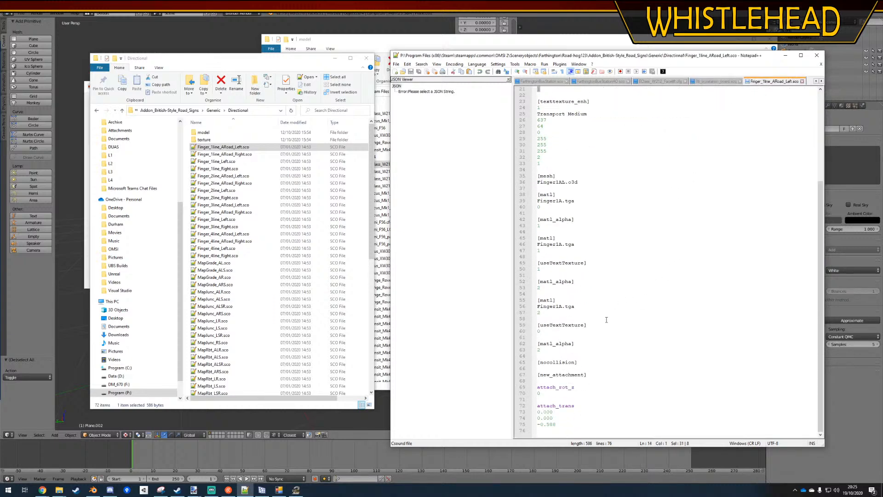
{"action": "scroll", "coordinate": [606, 320], "scroll_direction": "up", "scroll_amount": 7}
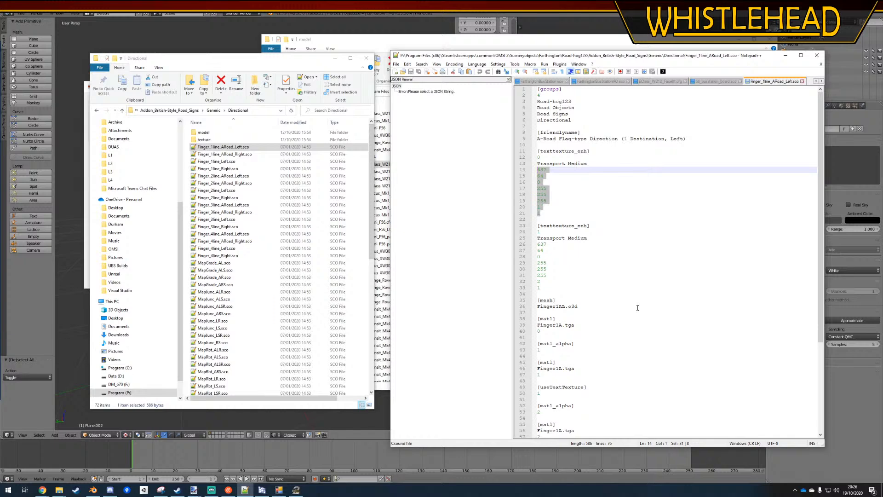
{"action": "scroll", "coordinate": [637, 308], "scroll_direction": "down", "scroll_amount": 4}
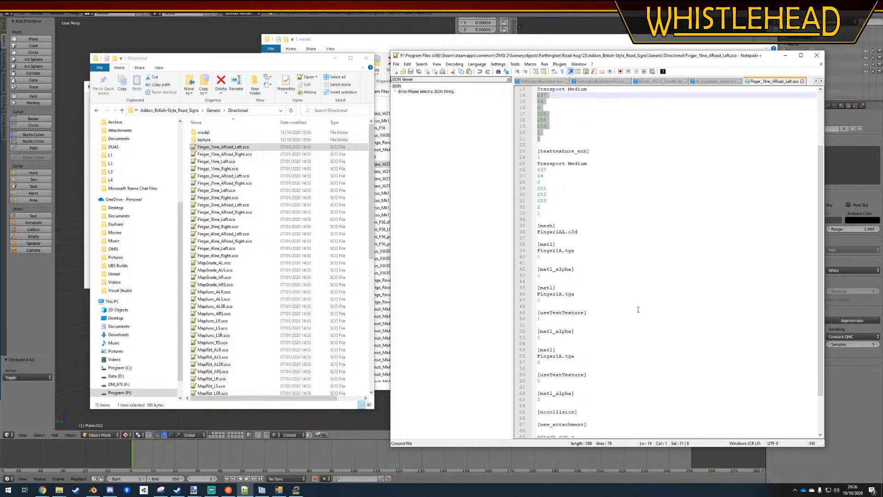
{"action": "scroll", "coordinate": [638, 309], "scroll_direction": "down", "scroll_amount": 3}
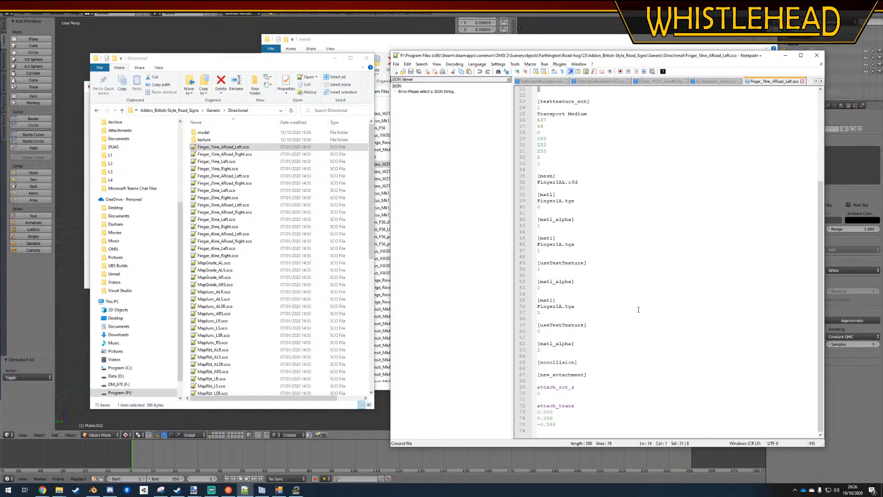
{"action": "left_click", "coordinate": [714, 80]}
{"action": "left_click", "coordinate": [660, 236]}
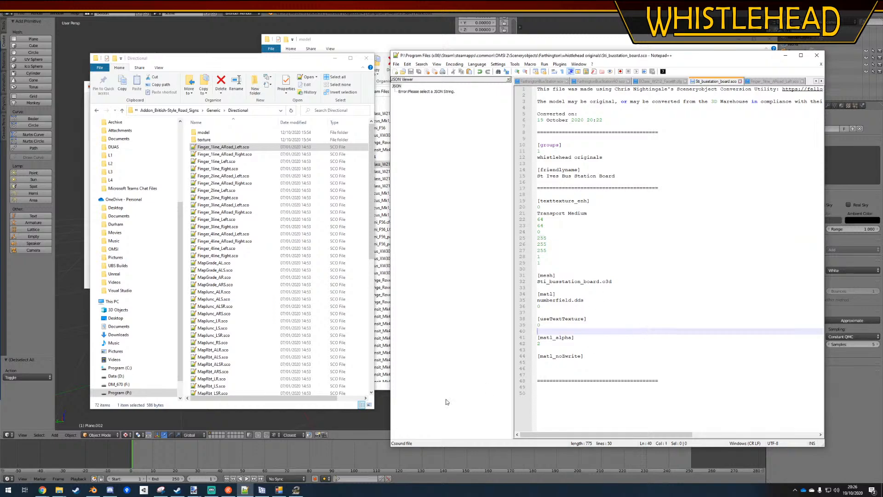
Switch to the OMSI 2 Editor and save the map while closing the editor
{"action": "left_click", "coordinate": [296, 489]}
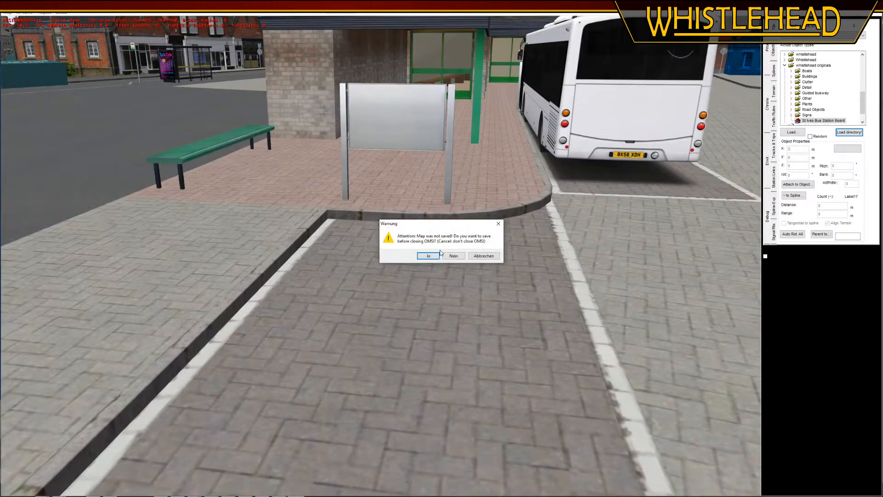
{"action": "left_click", "coordinate": [430, 254]}
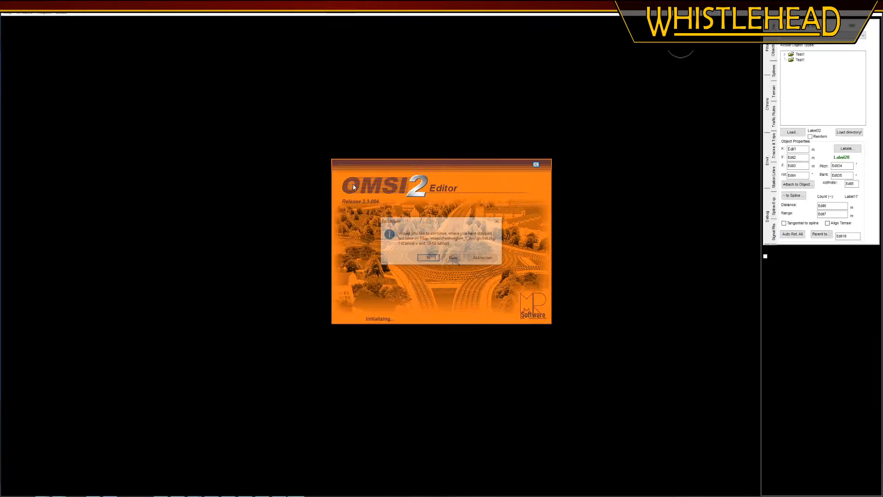
Reload the last map in the OMSI 2 Editor, select the bus station board and edit the value of its Label 0
{"action": "key", "text": "Return"}
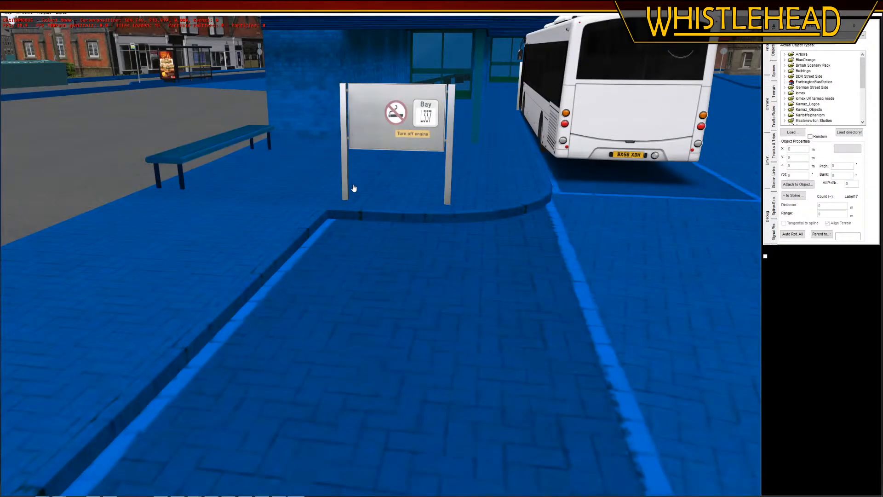
{"action": "middle_click_drag", "start_coordinate": [415, 183], "coordinate": [412, 296]}
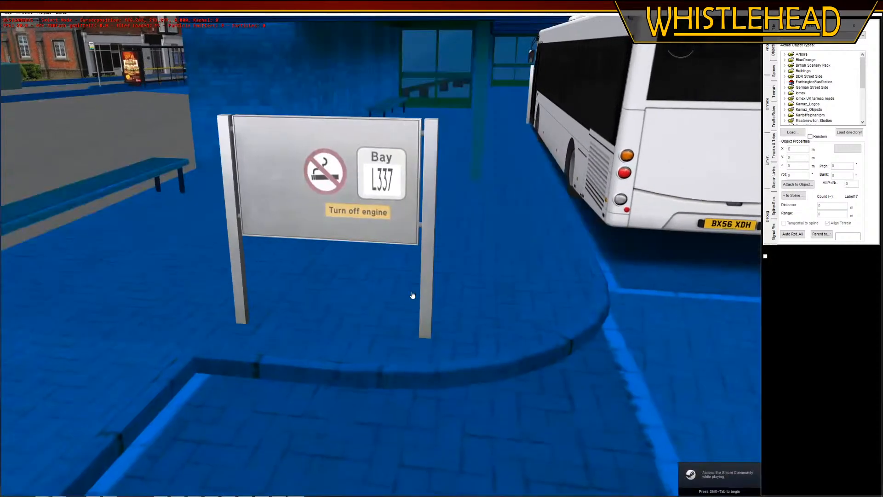
{"action": "left_click", "coordinate": [371, 217]}
{"action": "left_click", "coordinate": [847, 148]}
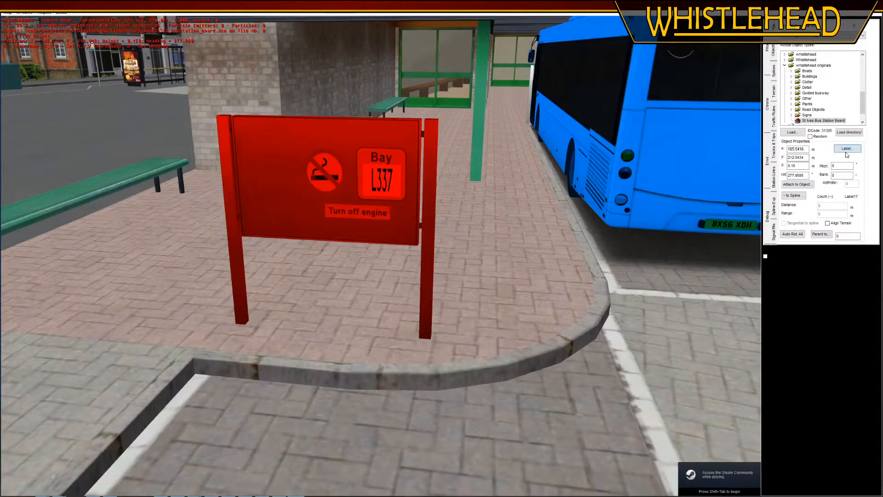
{"action": "left_click", "coordinate": [457, 200]}
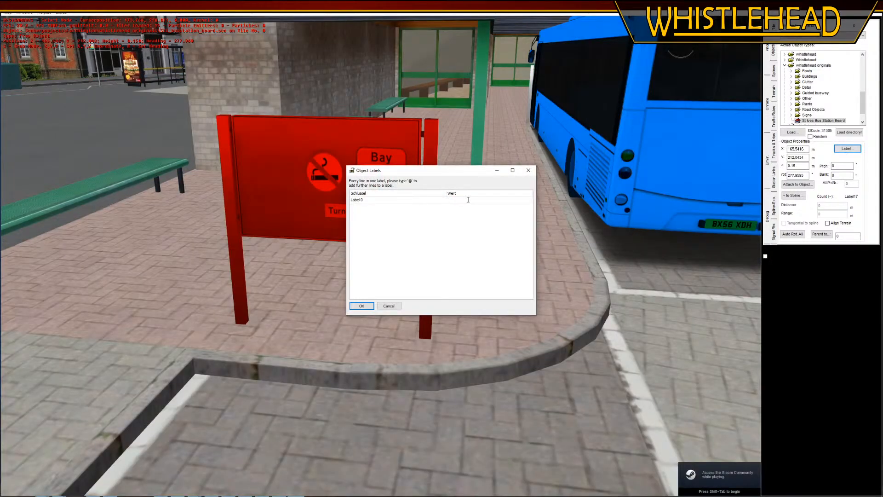
{"action": "left_click", "coordinate": [361, 305]}
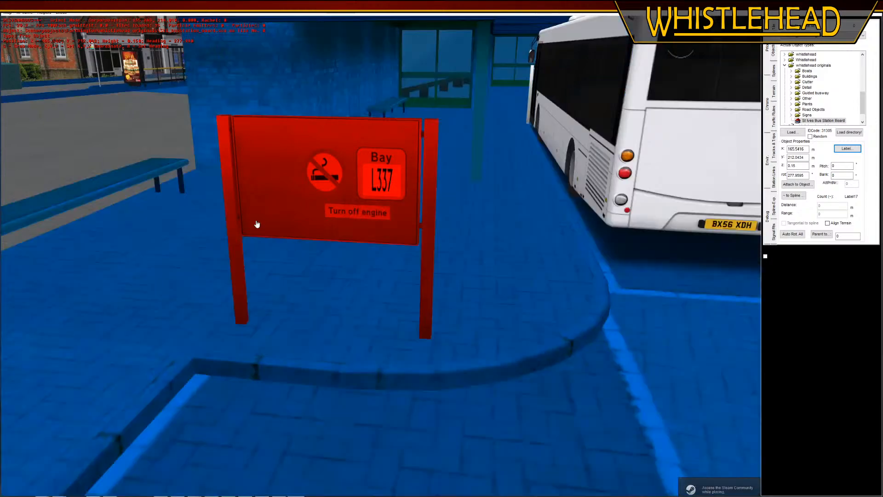
Examine the number on the bus station board's Bay face from a higher angle and reselect the board
{"action": "middle_click_drag", "start_coordinate": [66, 127], "coordinate": [71, 106]}
{"action": "left_click", "coordinate": [82, 97]}
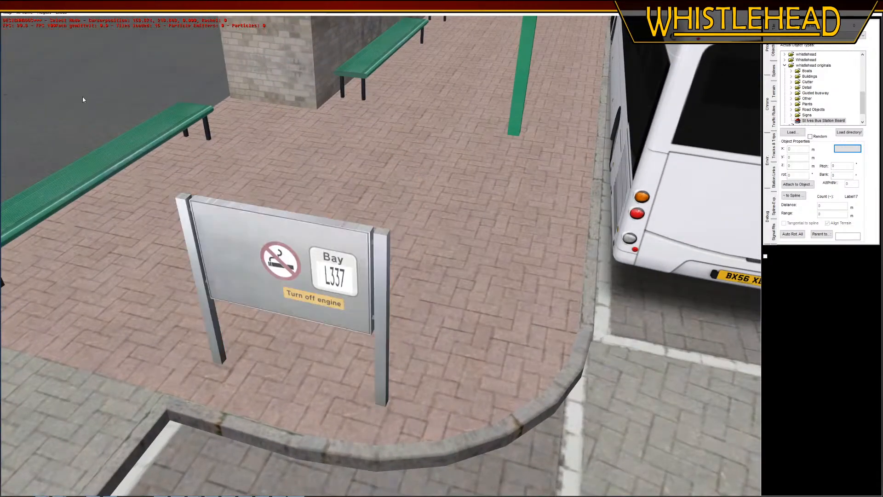
{"action": "key", "text": "ctrl+s"}
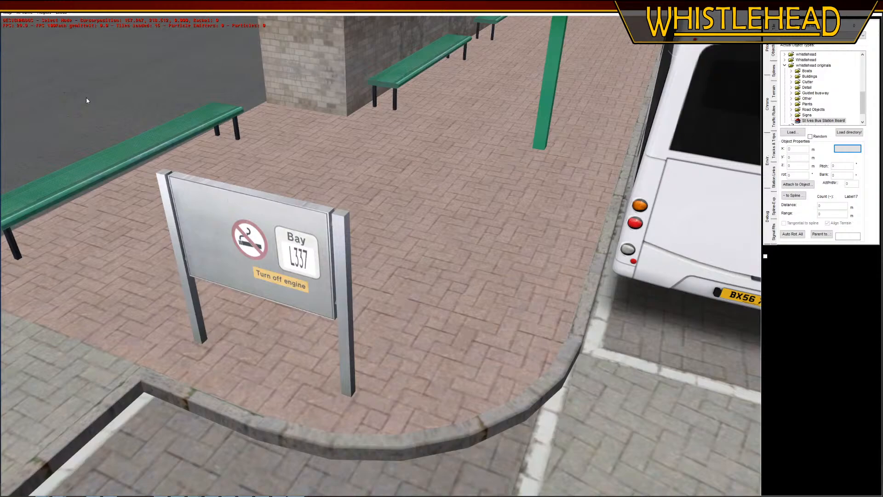
{"action": "mouse_move", "coordinate": [87, 98]}
{"action": "middle_mouse_down"}
{"action": "mouse_move", "coordinate": [73, 83]}
{"action": "mouse_move", "coordinate": [107, 84]}
{"action": "mouse_move", "coordinate": [97, 99]}
{"action": "middle_mouse_up"}
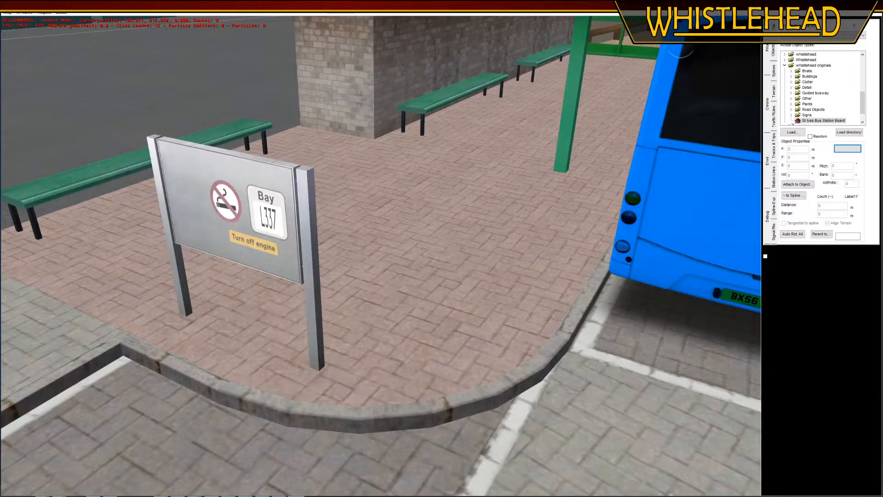
{"action": "left_click", "coordinate": [258, 221]}
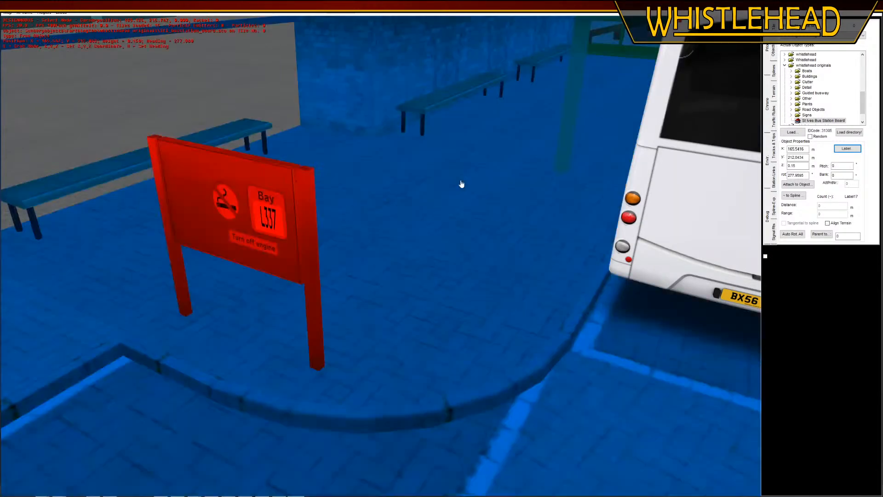
Switch to Notepad++, set the [matl] value below numberfield.dds to 1 in Sti_busstation_board.sco and save the file
{"action": "left_click", "coordinate": [828, 4]}
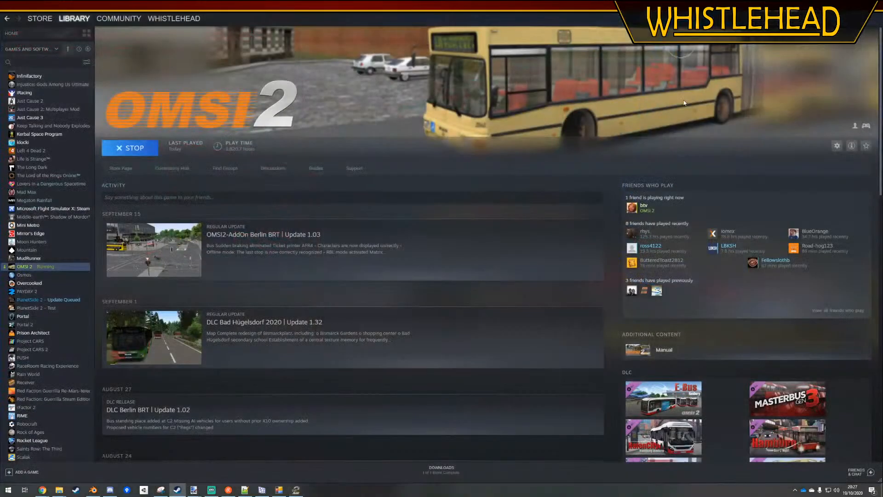
{"action": "left_click", "coordinate": [242, 491]}
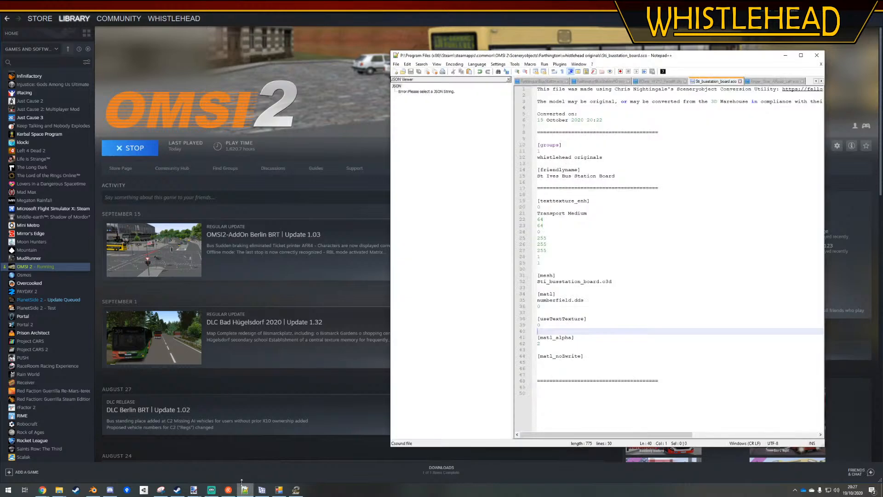
{"action": "left_click_drag", "start_coordinate": [666, 60], "coordinate": [436, 39]}
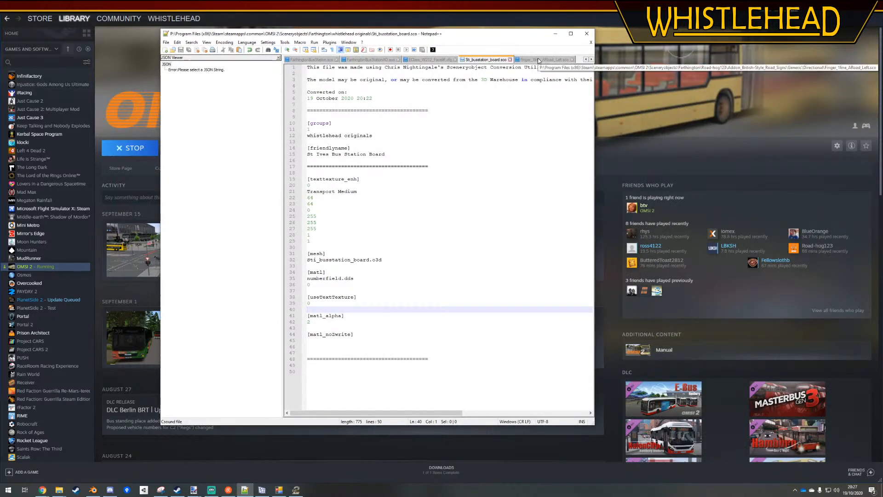
{"action": "left_click", "coordinate": [362, 332]}
{"action": "left_click", "coordinate": [337, 286]}
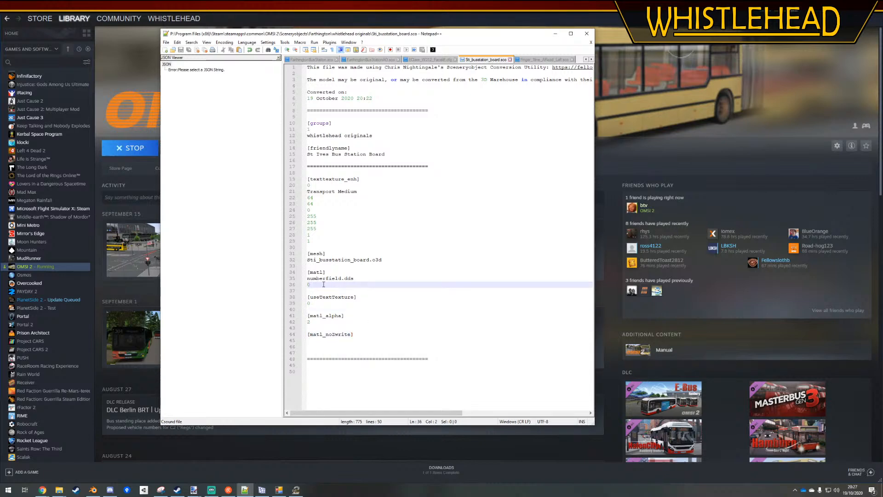
{"action": "key", "text": "shift+Left"}
{"action": "type", "text": "1"}
{"action": "left_click", "coordinate": [452, 263]}
{"action": "key", "text": "ctrl+s"}
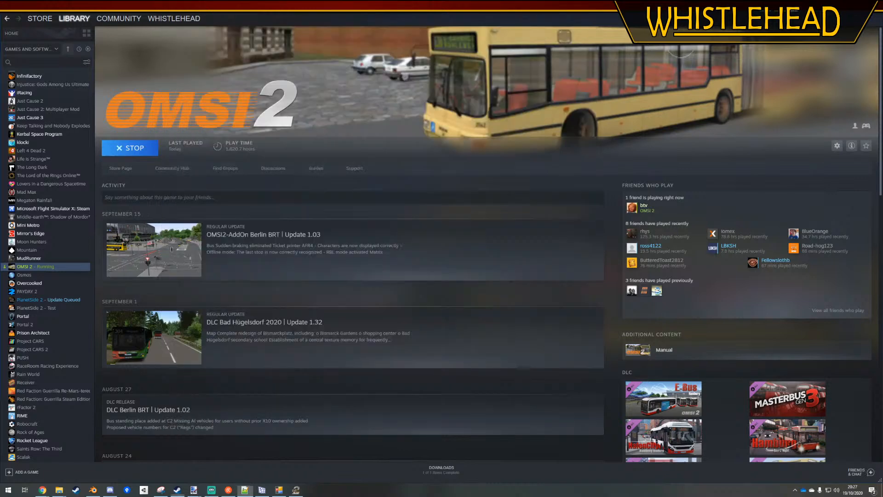
Stop OMSI 2 in Steam, relaunch the editor and continue with the last map
{"action": "left_click", "coordinate": [147, 151]}
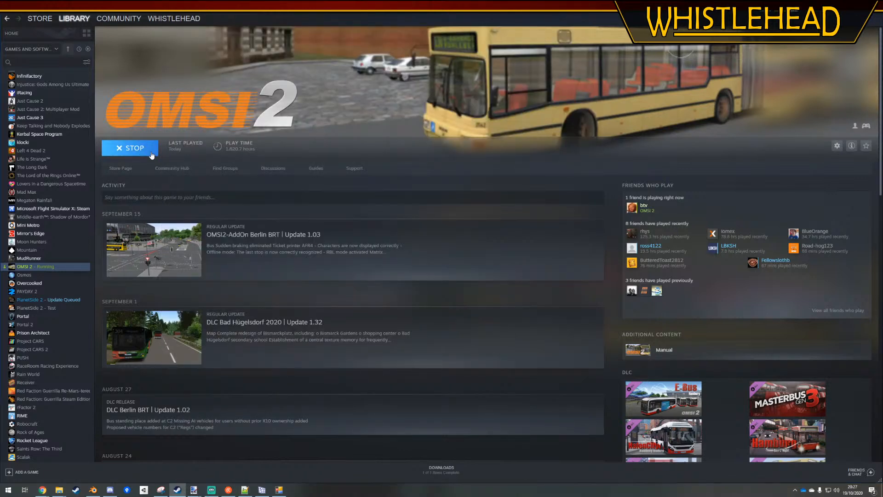
{"action": "left_click", "coordinate": [138, 151]}
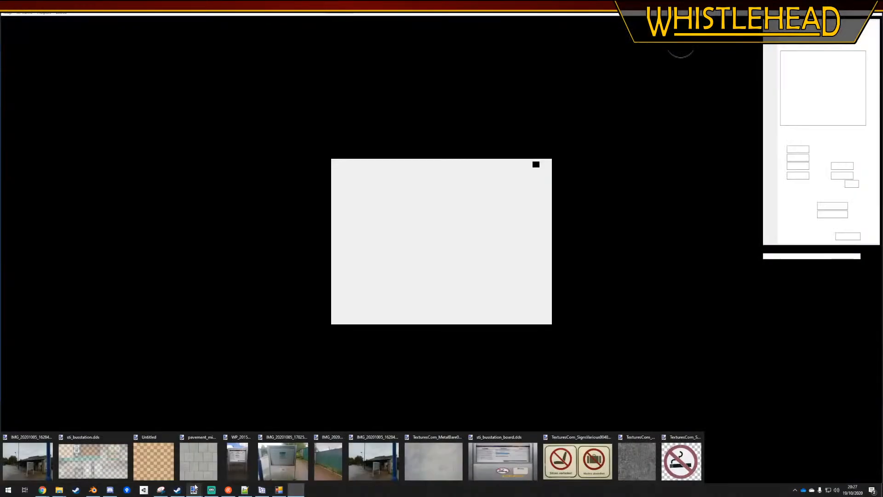
{"action": "left_click", "coordinate": [428, 258]}
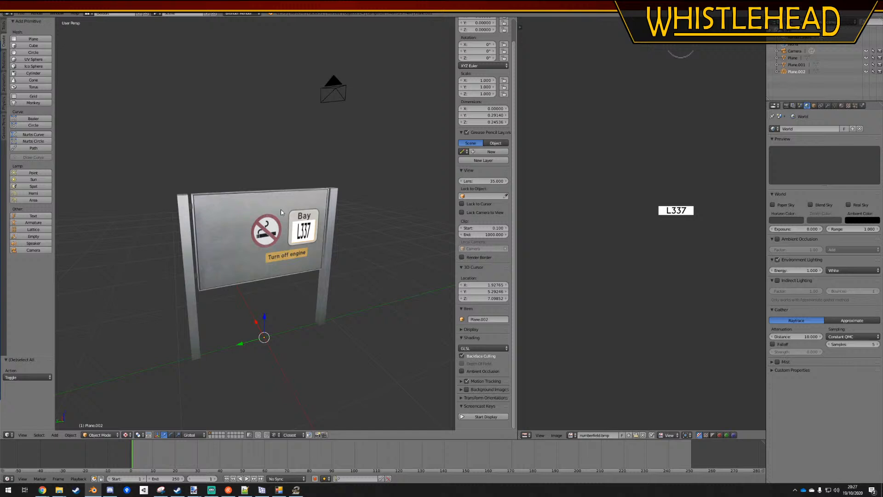
Switch to Blender, check the materials of the board's objects and join Plane.001 into Plane
{"action": "right_click", "coordinate": [282, 213]}
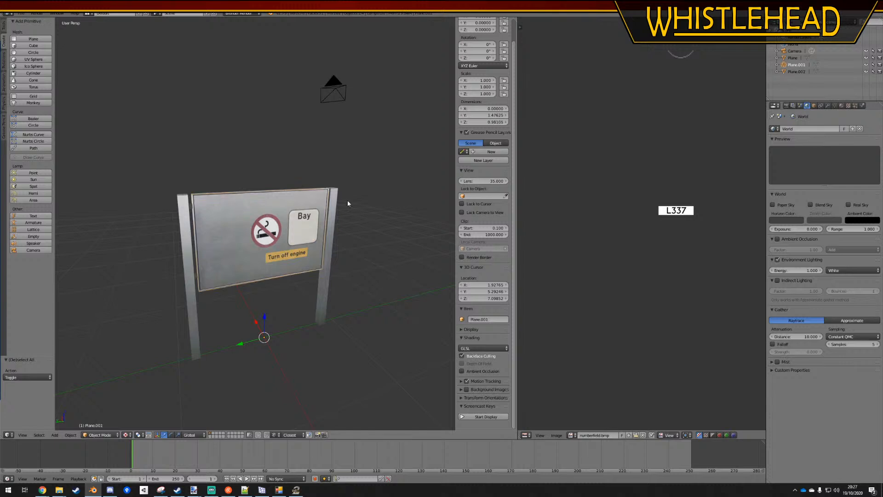
{"action": "left_click", "coordinate": [841, 106]}
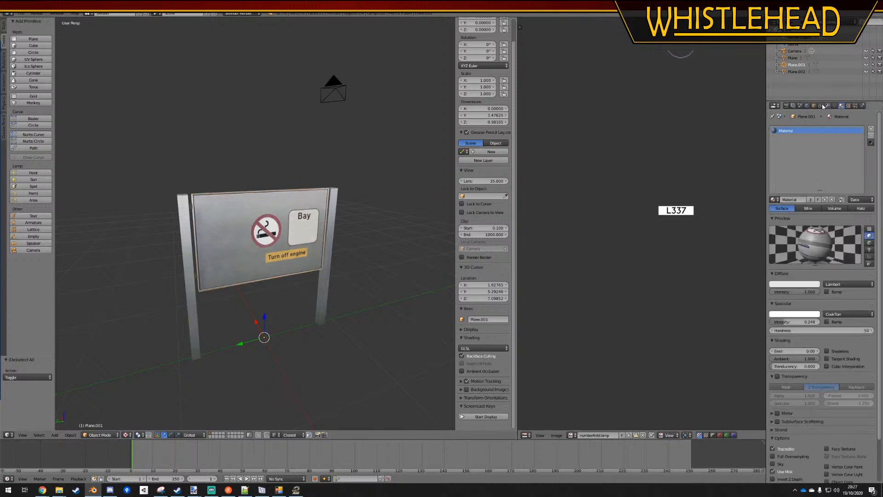
{"action": "left_click", "coordinate": [797, 61]}
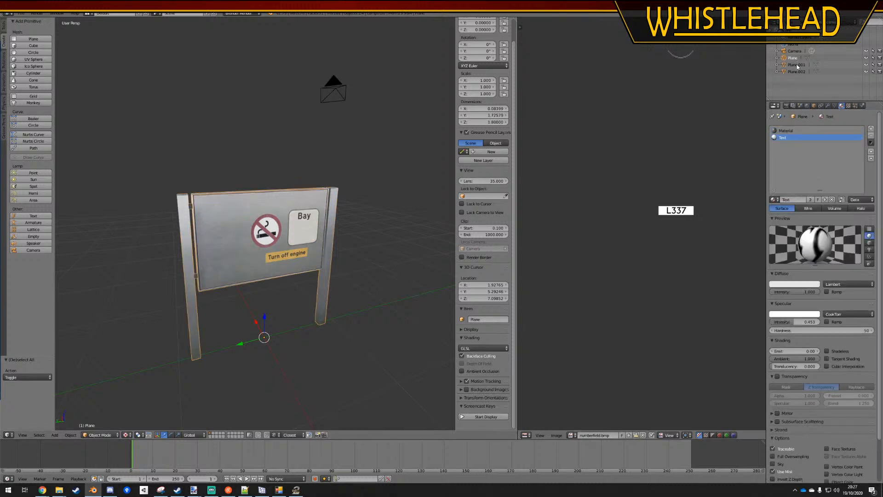
{"action": "left_click", "coordinate": [798, 66]}
{"action": "left_click", "coordinate": [794, 59], "text": "shift"}
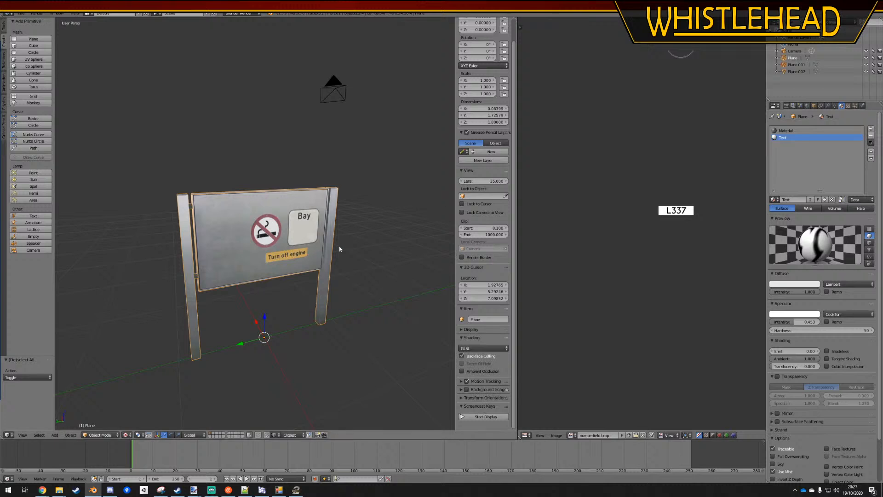
{"action": "key", "text": "ctrl+j"}
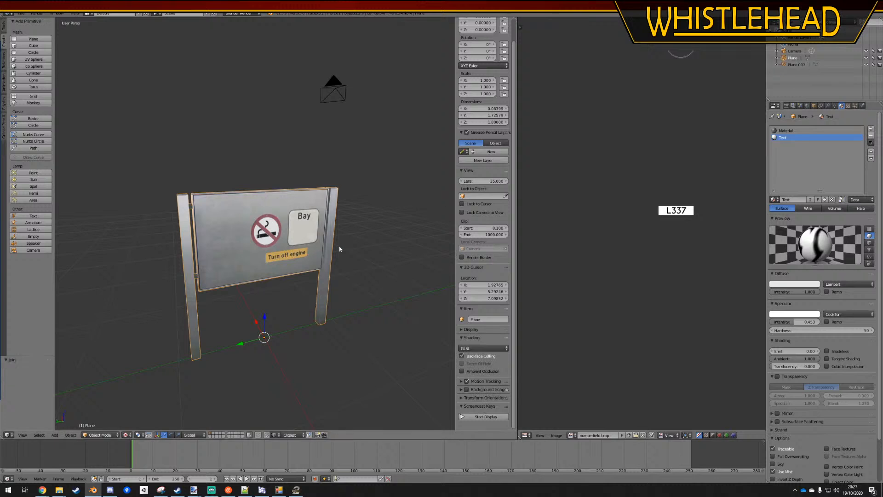
{"action": "left_click", "coordinate": [786, 64]}
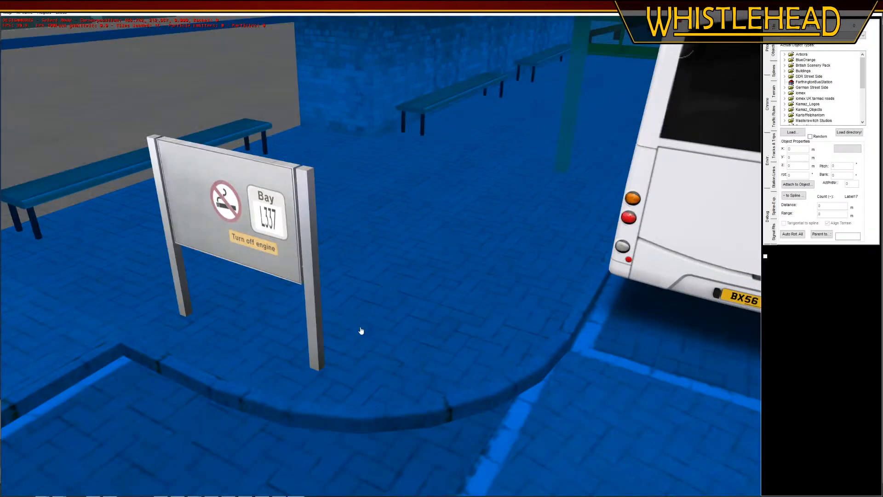
Return to the OMSI 2 Editor, select the bus station board and re-enter the value of its Label 0
{"action": "left_click", "coordinate": [322, 231]}
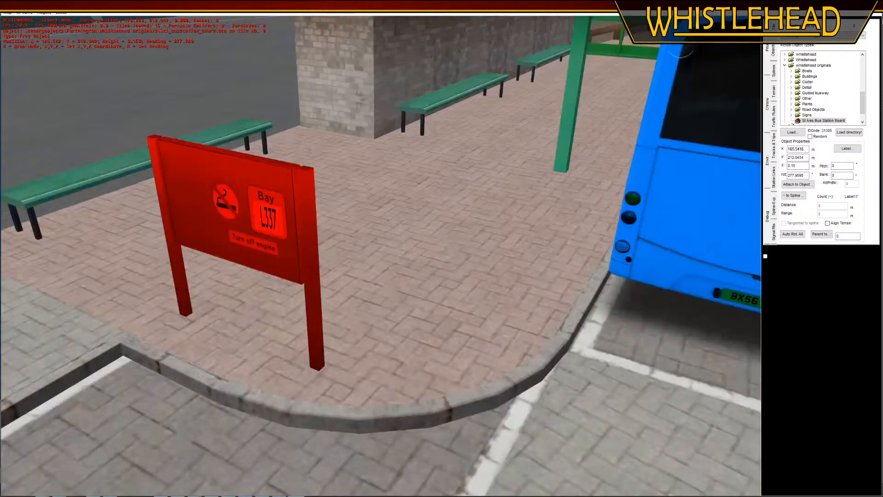
{"action": "left_click", "coordinate": [847, 148]}
{"action": "left_click", "coordinate": [367, 304]}
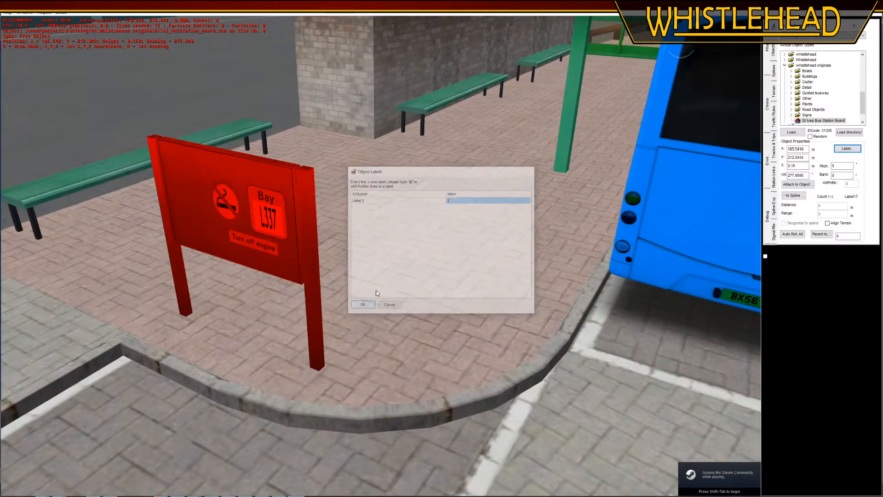
{"action": "left_click", "coordinate": [847, 148]}
{"action": "left_click", "coordinate": [489, 199]}
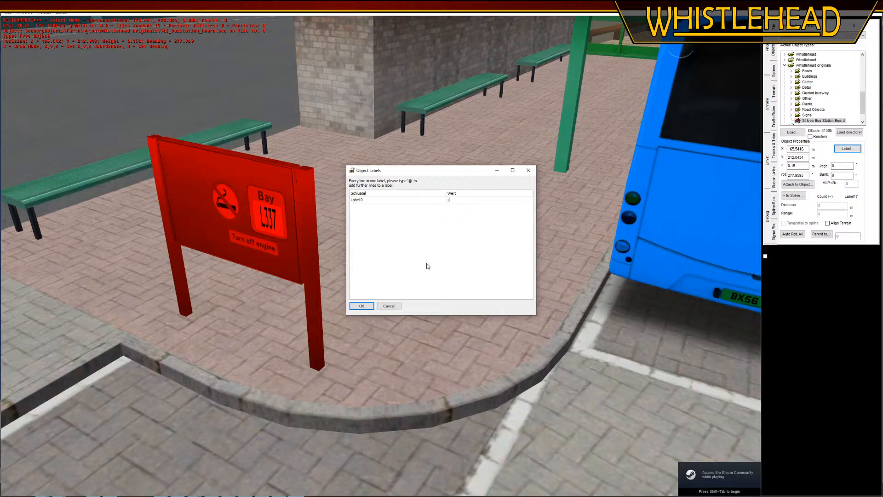
{"action": "left_click", "coordinate": [364, 306]}
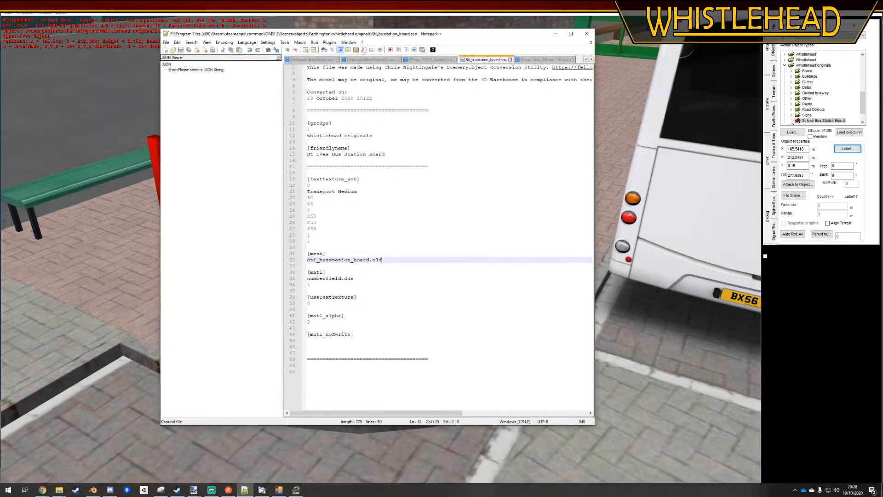
Switch to Notepad++ and review the [useTextTexture] and [texttexture_enh] entries in Sti_busstation_board.sco against the board in the editor
{"action": "left_click", "coordinate": [447, 302]}
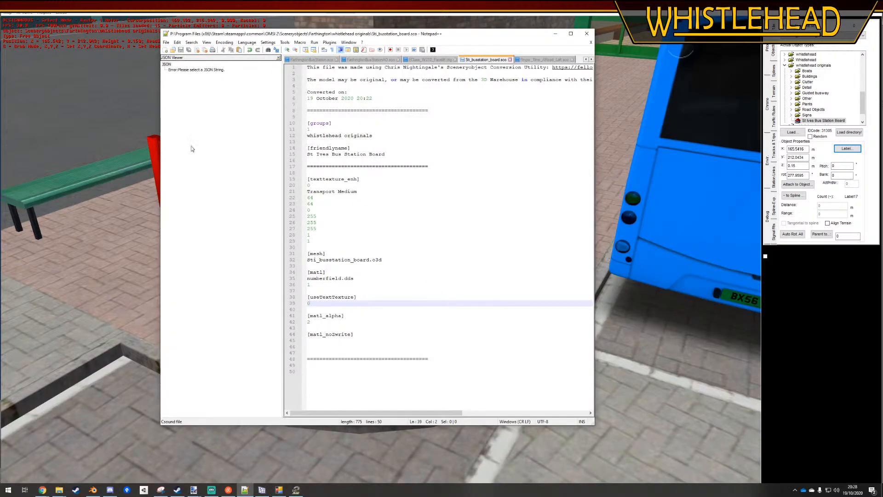
{"action": "left_click_drag", "start_coordinate": [336, 40], "coordinate": [106, 46]}
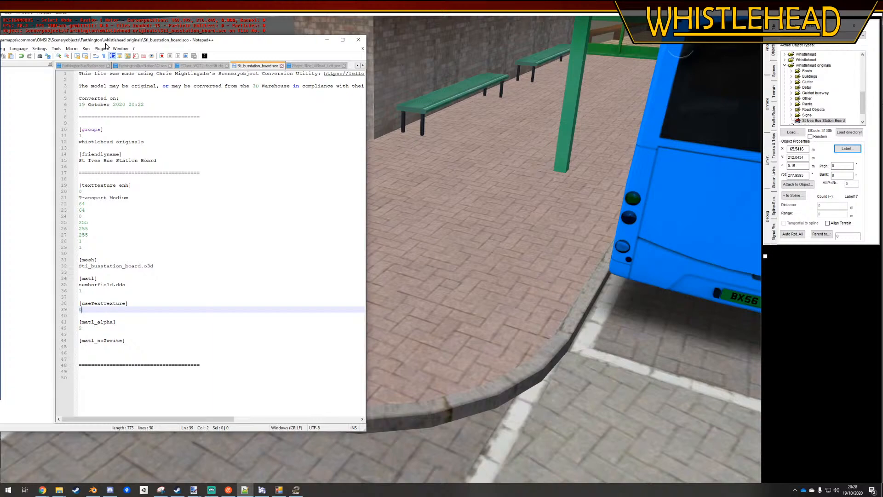
{"action": "left_click_drag", "start_coordinate": [106, 46], "coordinate": [301, 47]}
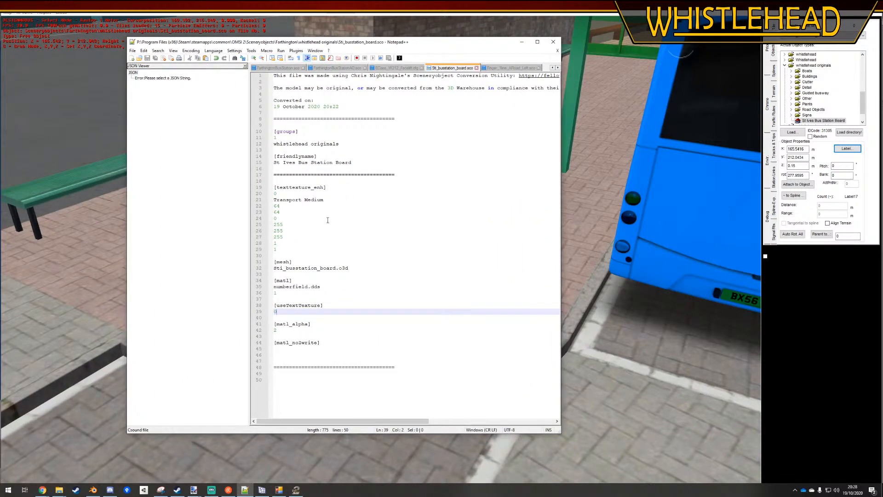
{"action": "left_click", "coordinate": [297, 244]}
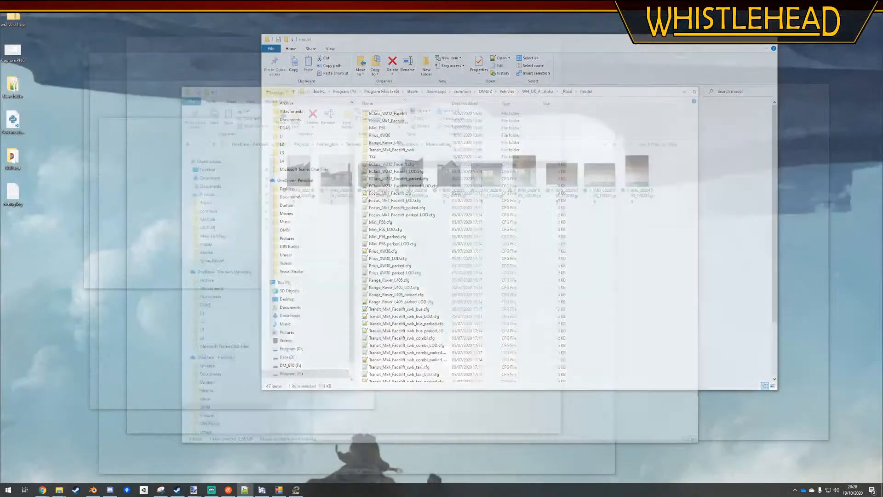
Switch to File Explorer and locate numberfield.dds in the texture folder of Farthington's whistlehead originals
{"action": "key", "text": "alt+Tab"}
{"action": "key", "text": "alt+Tab"}
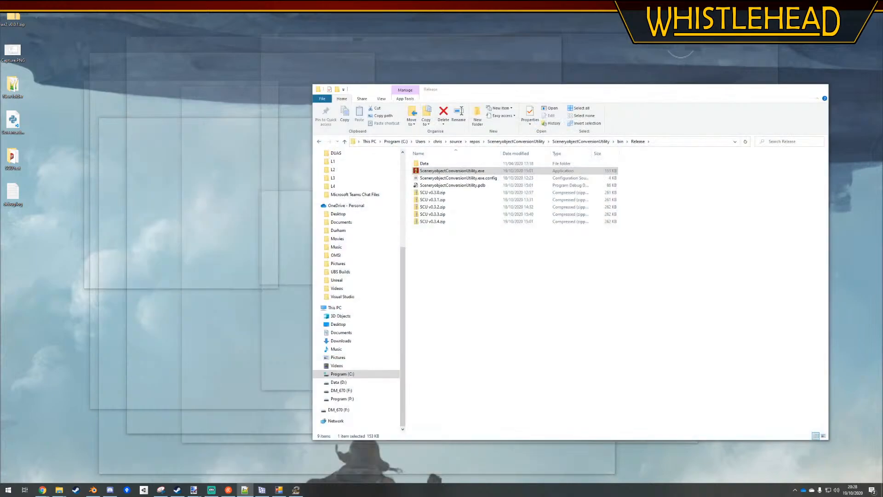
{"action": "key", "text": "alt+Tab"}
{"action": "key", "text": "alt+Tab"}
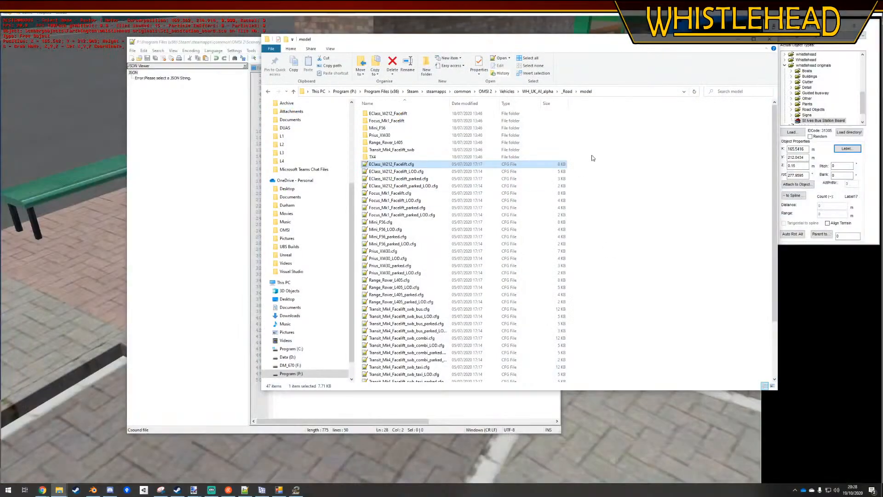
{"action": "left_click", "coordinate": [267, 91]}
{"action": "left_click", "coordinate": [267, 91]}
{"action": "left_click", "coordinate": [268, 92]}
{"action": "left_click", "coordinate": [268, 91]}
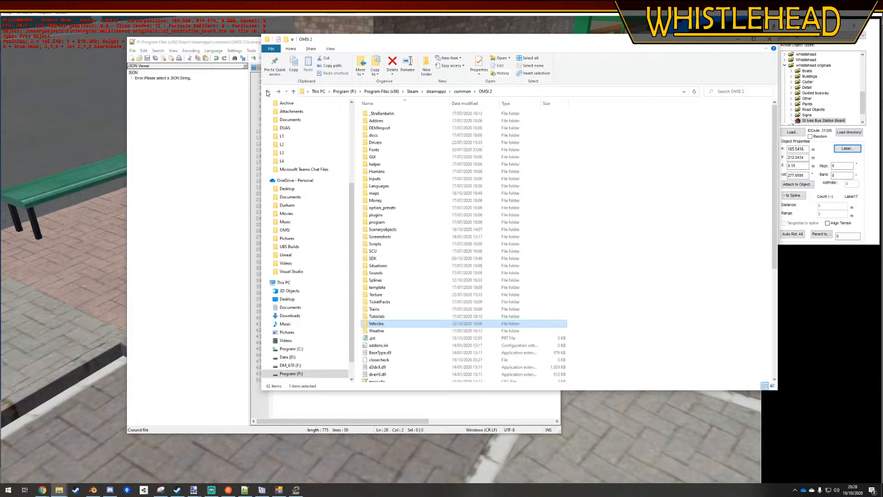
{"action": "left_click", "coordinate": [267, 92]}
{"action": "scroll", "coordinate": [590, 253], "scroll_direction": "down", "scroll_amount": 10}
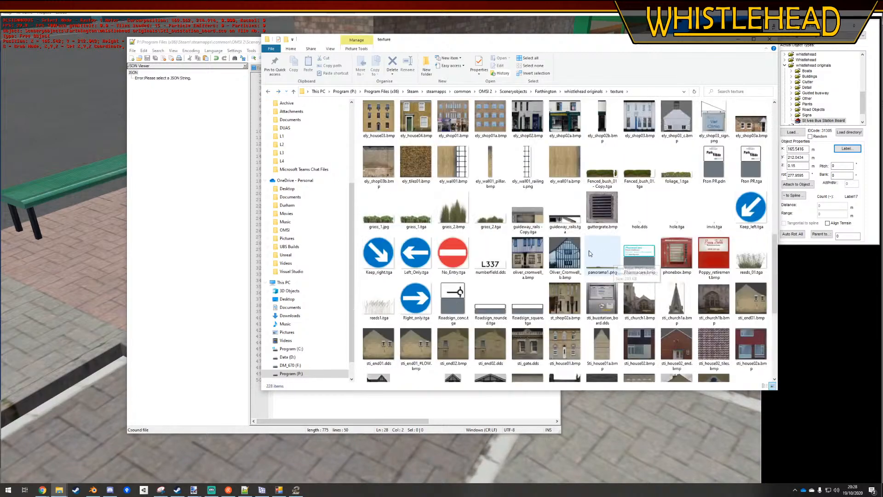
Copy the file name numberfield.dds, paste it as the [matl] texture in Sti_busstation_board.sco in Notepad++, and save
{"action": "right_click", "coordinate": [487, 247]}
{"action": "left_click", "coordinate": [521, 429]}
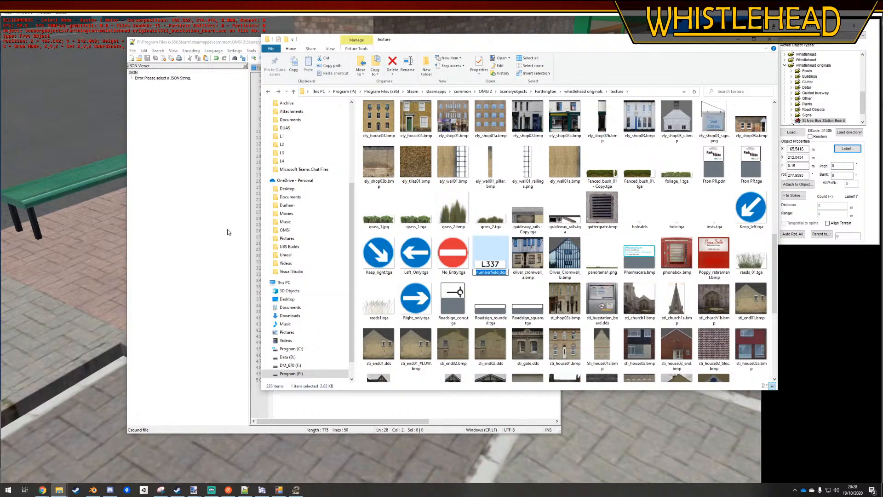
{"action": "left_click", "coordinate": [228, 232]}
{"action": "left_click", "coordinate": [301, 169]}
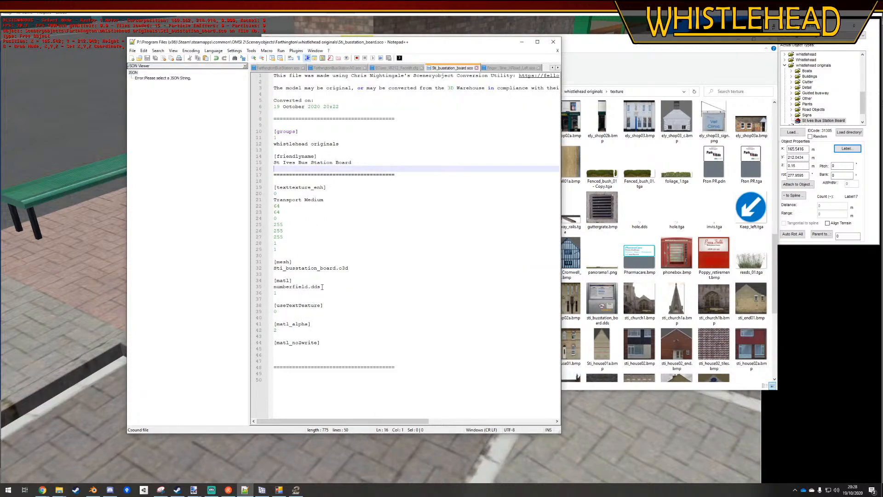
{"action": "left_click_drag", "start_coordinate": [322, 287], "coordinate": [266, 290]}
{"action": "type", "text": "numberfield.dds"}
{"action": "left_click", "coordinate": [382, 313]}
{"action": "key", "text": "ctrl+s"}
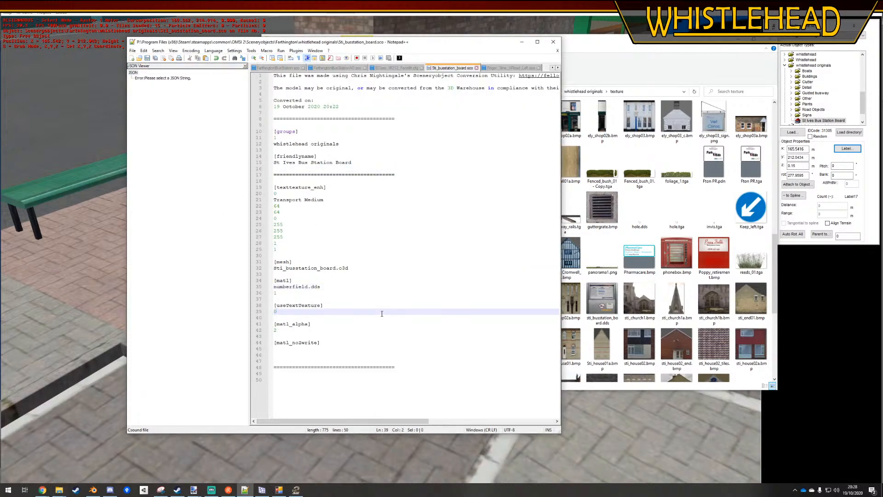
Set the index under the numberfield.dds [matl] entry to 0 and save the file
{"action": "left_click", "coordinate": [345, 293]}
{"action": "key", "text": "shift+Home"}
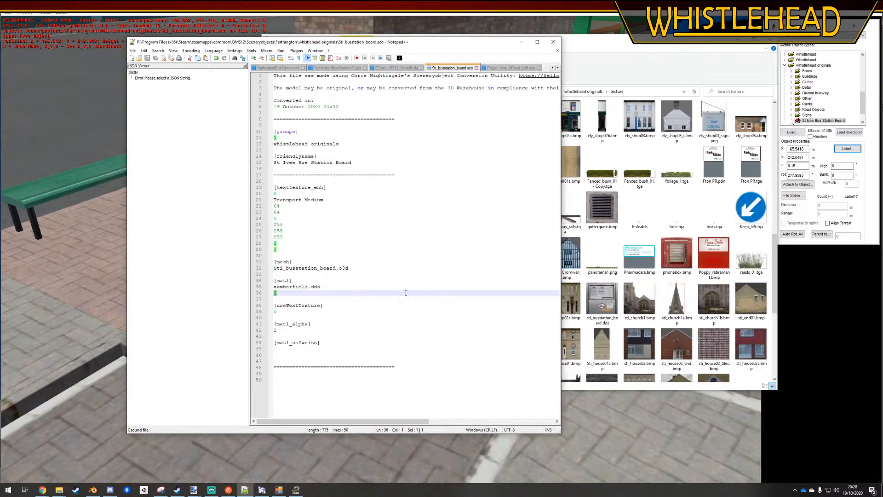
{"action": "type", "text": "0"}
{"action": "left_click", "coordinate": [454, 273]}
{"action": "key", "text": "ctrl+s"}
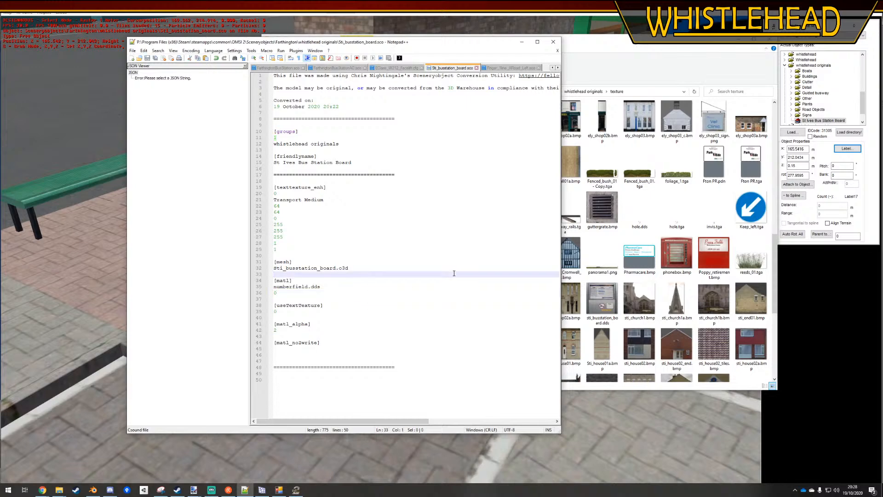
Compare the text texture and material entries of Finger_1line_ARoad_Left.sco with those in Sti_busstation_board.sco and EClass_W212_Facelift.cfg
{"action": "left_click", "coordinate": [498, 68]}
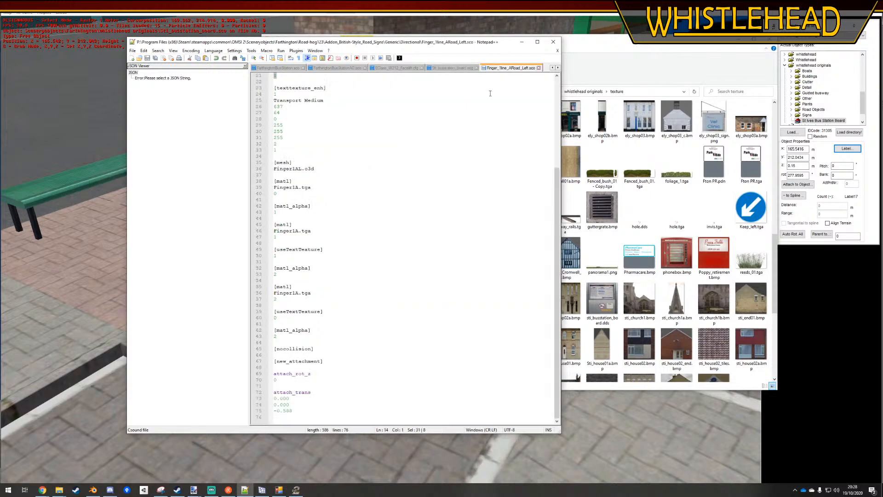
{"action": "left_click", "coordinate": [284, 254]}
{"action": "key", "text": "shift+Home"}
{"action": "scroll", "coordinate": [289, 248], "scroll_direction": "up", "scroll_amount": 5}
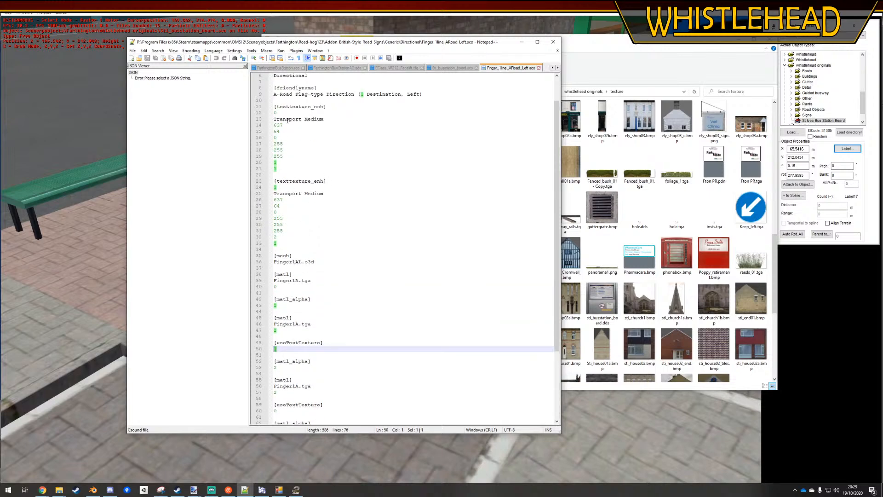
{"action": "left_click", "coordinate": [287, 113]}
{"action": "scroll", "coordinate": [310, 127], "scroll_direction": "up", "scroll_amount": 2}
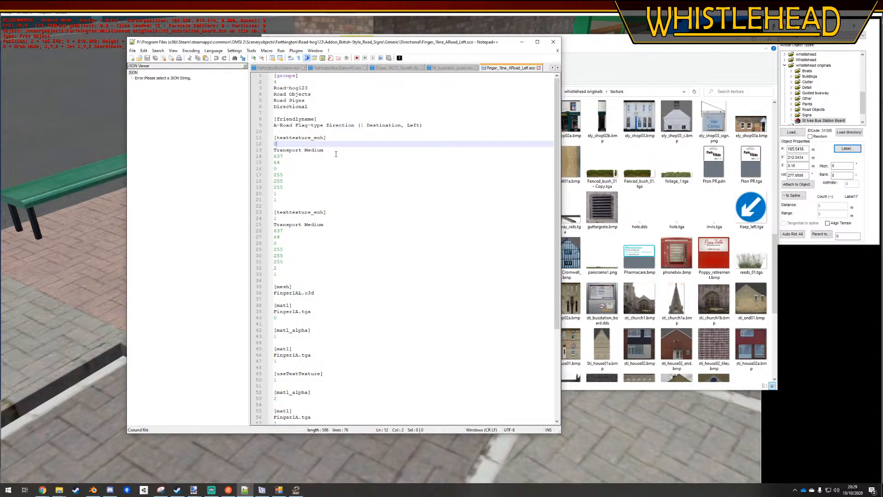
{"action": "left_click", "coordinate": [452, 68]}
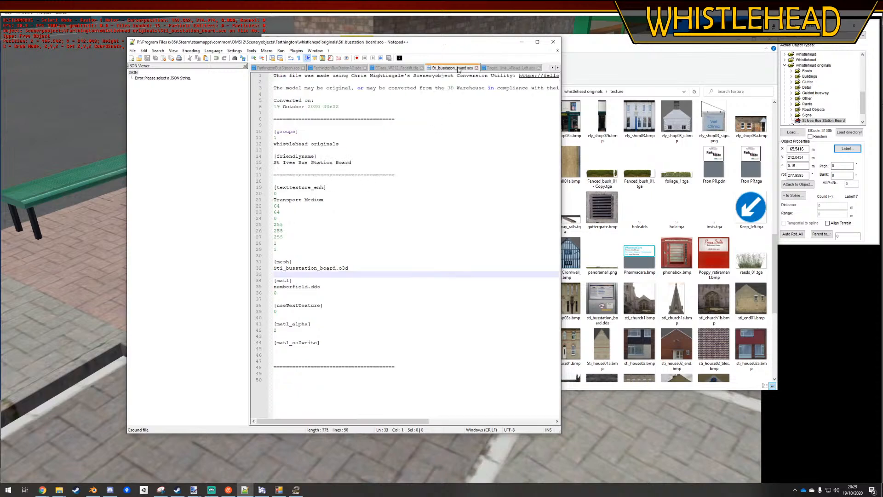
{"action": "left_click", "coordinate": [506, 68]}
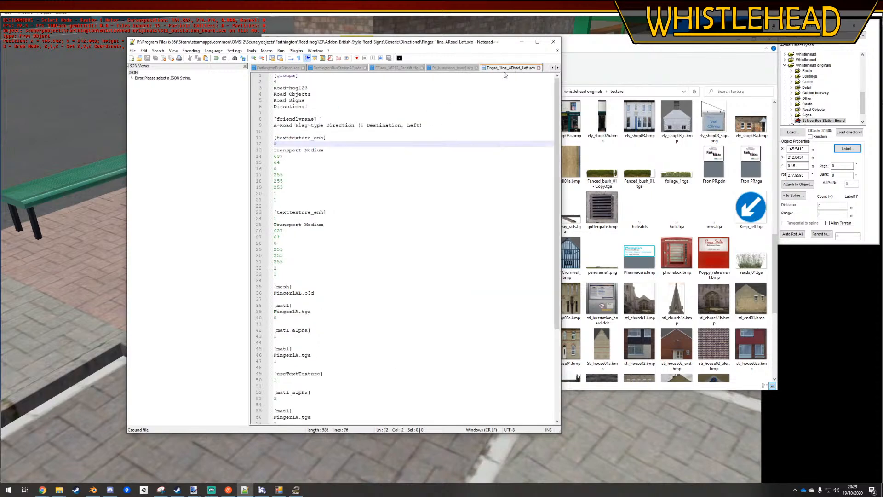
{"action": "scroll", "coordinate": [320, 291], "scroll_direction": "down", "scroll_amount": 2}
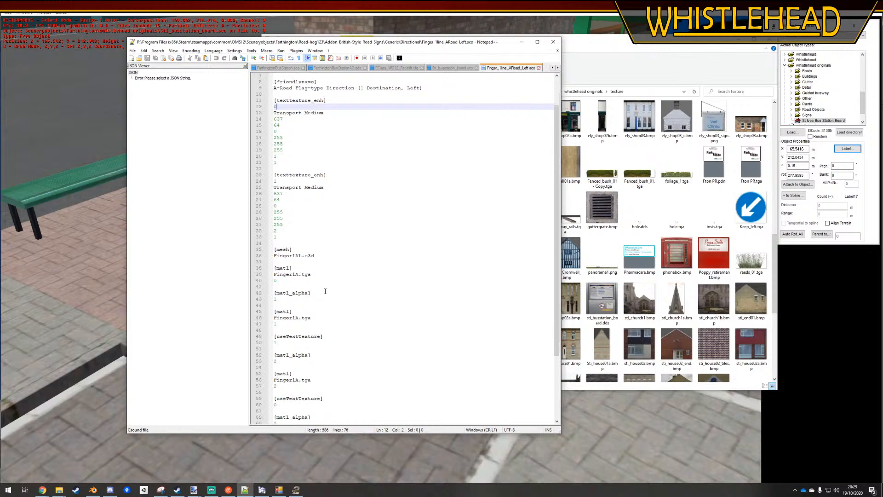
{"action": "scroll", "coordinate": [326, 286], "scroll_direction": "down", "scroll_amount": 5}
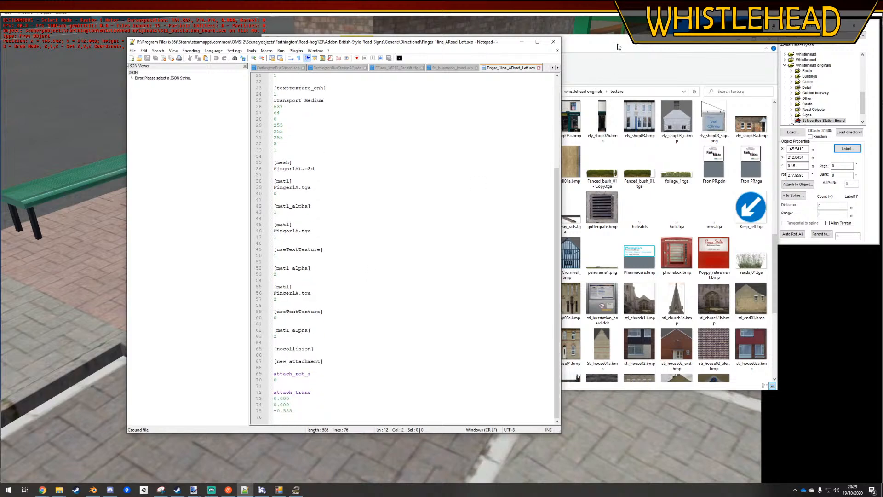
{"action": "left_click", "coordinate": [388, 69]}
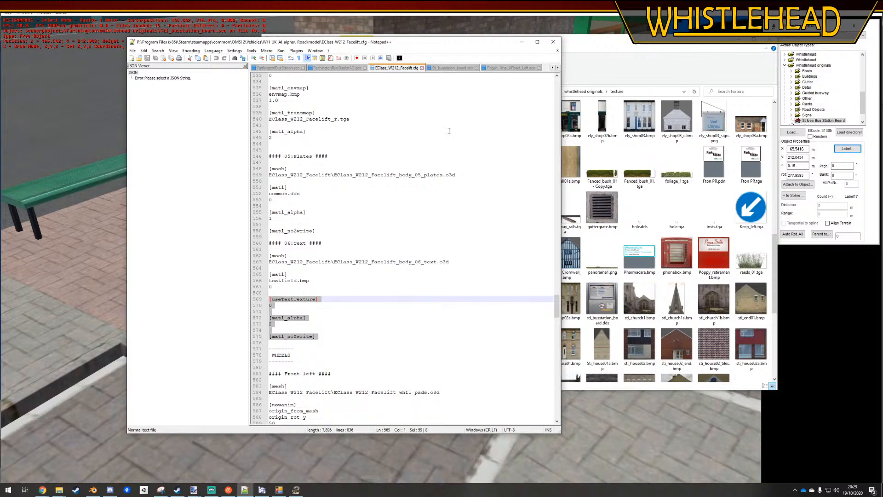
Move the Notepad++ window aside and switch to Blender
{"action": "left_click", "coordinate": [580, 47]}
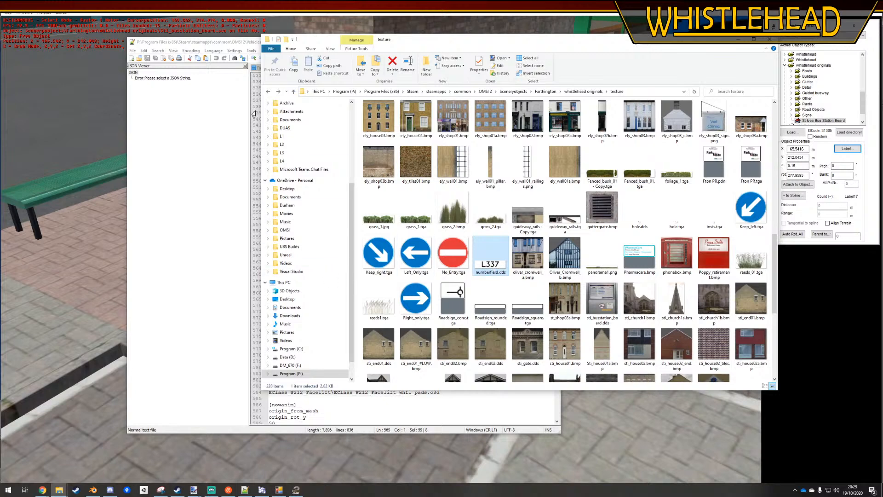
{"action": "left_click_drag", "start_coordinate": [239, 46], "coordinate": [155, 43]}
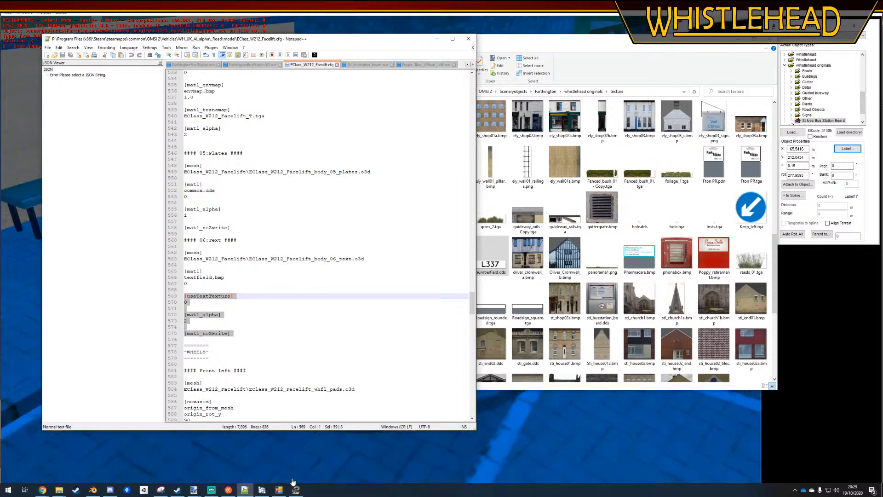
{"action": "left_click", "coordinate": [93, 489]}
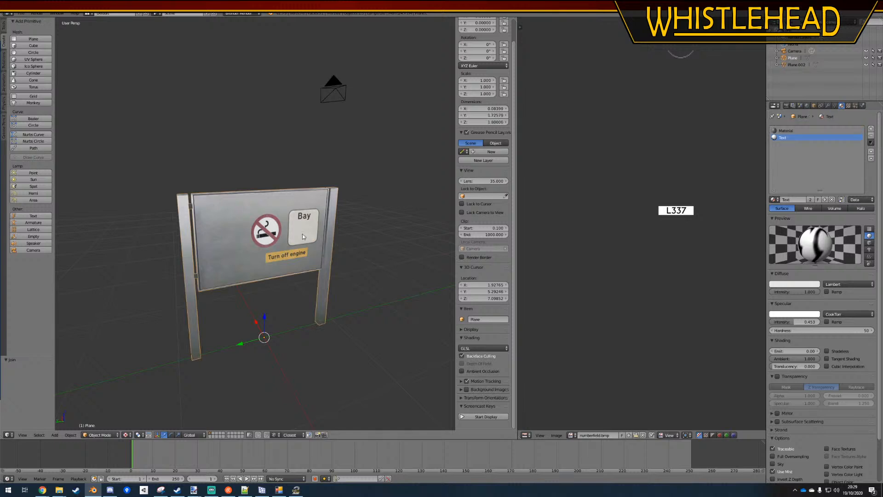
{"action": "right_click", "coordinate": [225, 251]}
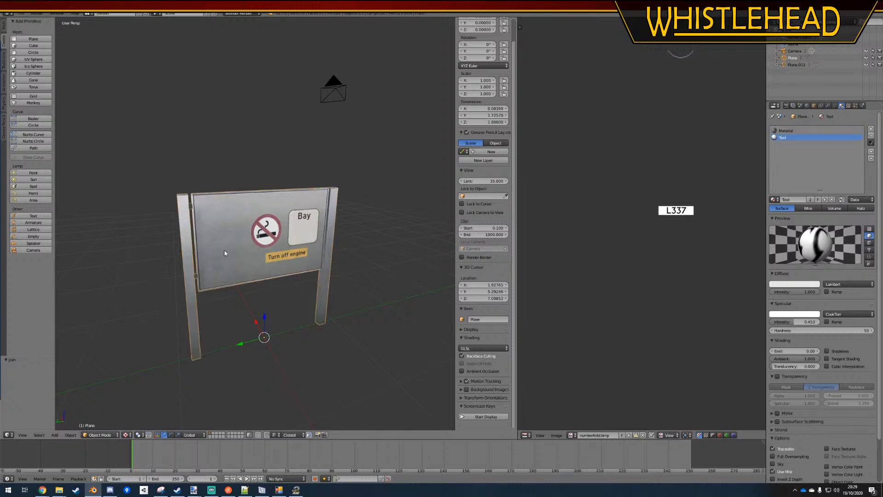
{"action": "left_click", "coordinate": [23, 14]}
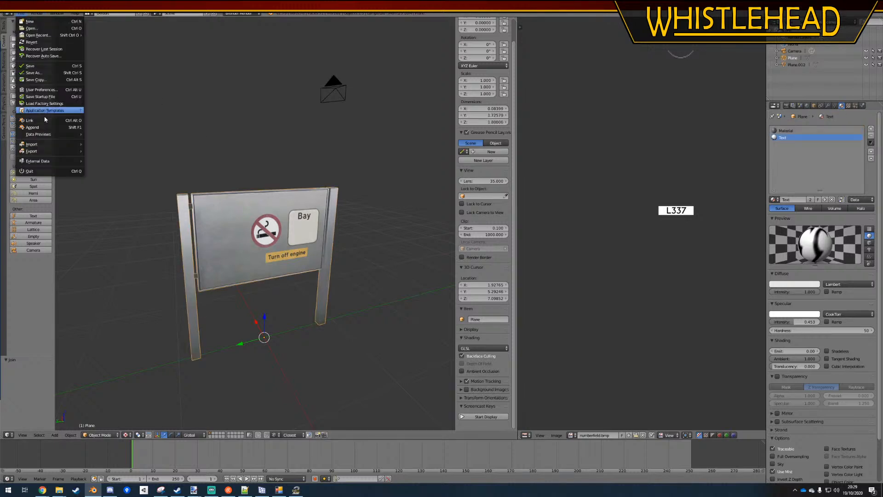
{"action": "mouse_move", "coordinate": [46, 151]}
{"action": "left_click", "coordinate": [106, 212]}
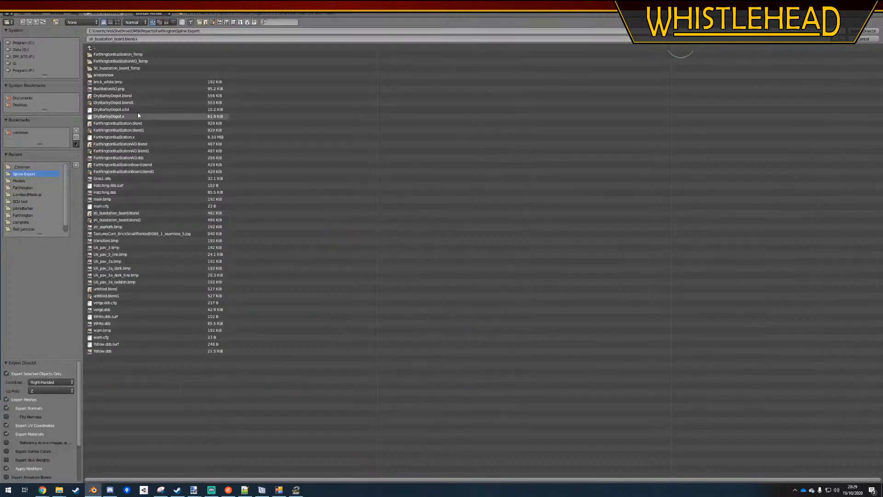
{"action": "left_click", "coordinate": [136, 39]}
{"action": "key", "text": "BackSpace"}
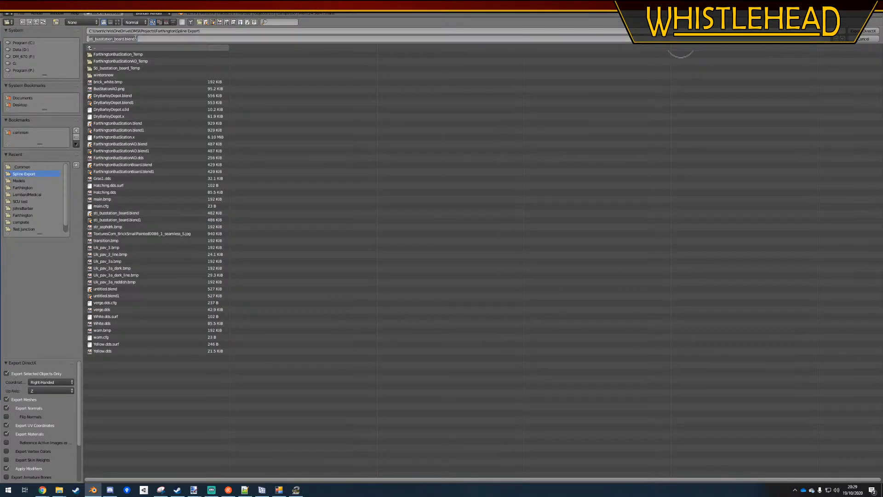
{"action": "left_click_drag", "start_coordinate": [136, 39], "coordinate": [127, 44]}
{"action": "key", "text": "BackSpace"}
{"action": "left_click", "coordinate": [861, 39]}
{"action": "left_click", "coordinate": [862, 39]}
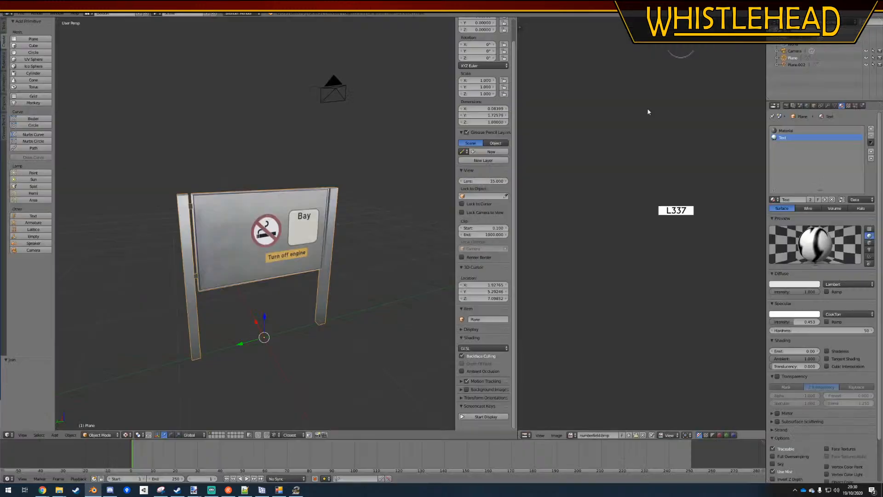
Export the selected bus station board as the DirectX file sti_busstation_board.x into the Spline Export folder
{"action": "right_click", "coordinate": [241, 251]}
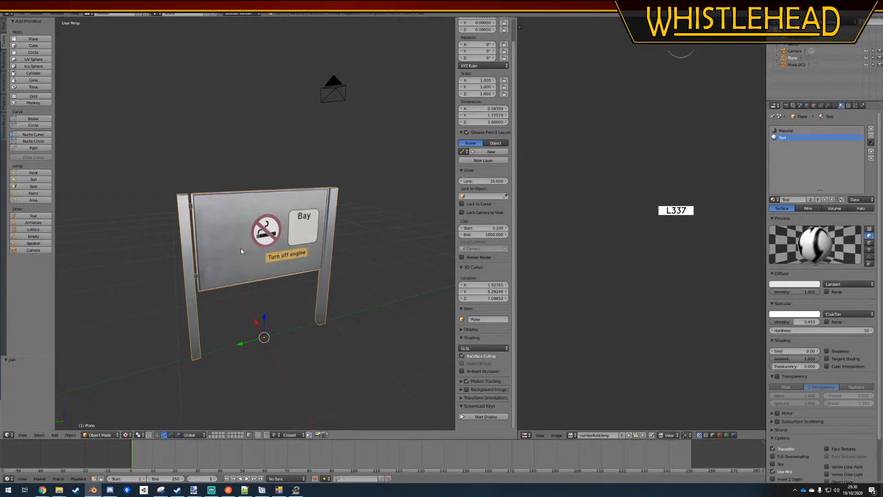
{"action": "left_click", "coordinate": [21, 13]}
{"action": "mouse_move", "coordinate": [36, 151]}
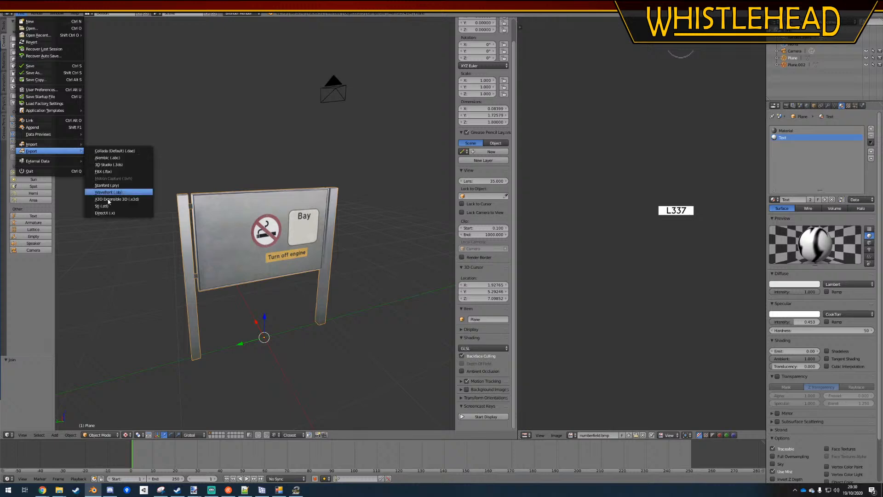
{"action": "left_click", "coordinate": [114, 213]}
{"action": "left_click", "coordinate": [133, 39]}
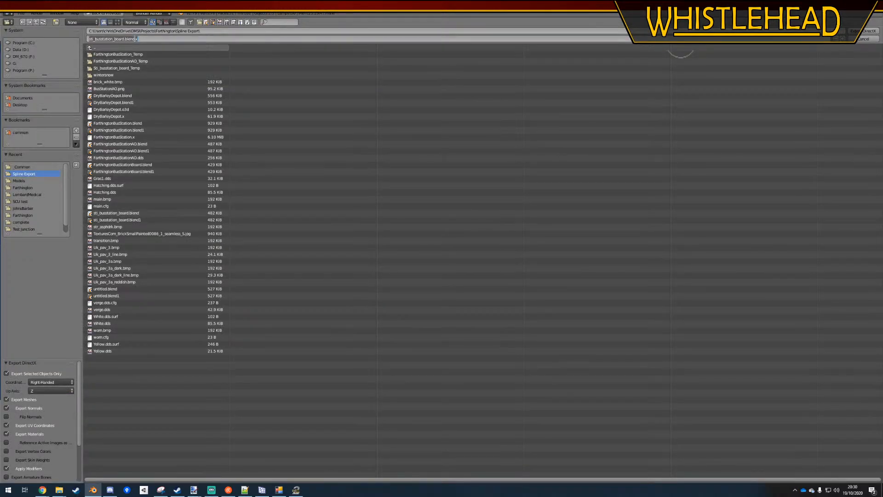
{"action": "left_click_drag", "start_coordinate": [136, 40], "coordinate": [127, 45]}
{"action": "key", "text": "BackSpace"}
{"action": "key", "text": "Return"}
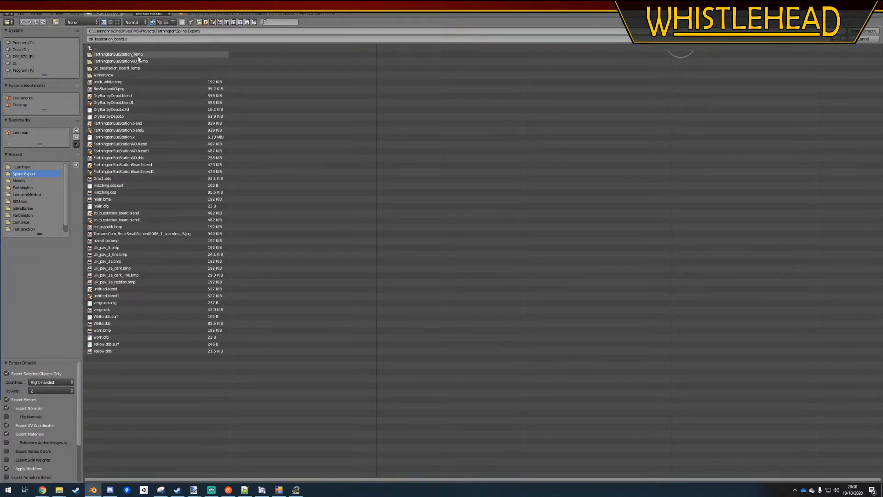
{"action": "left_click", "coordinate": [861, 32]}
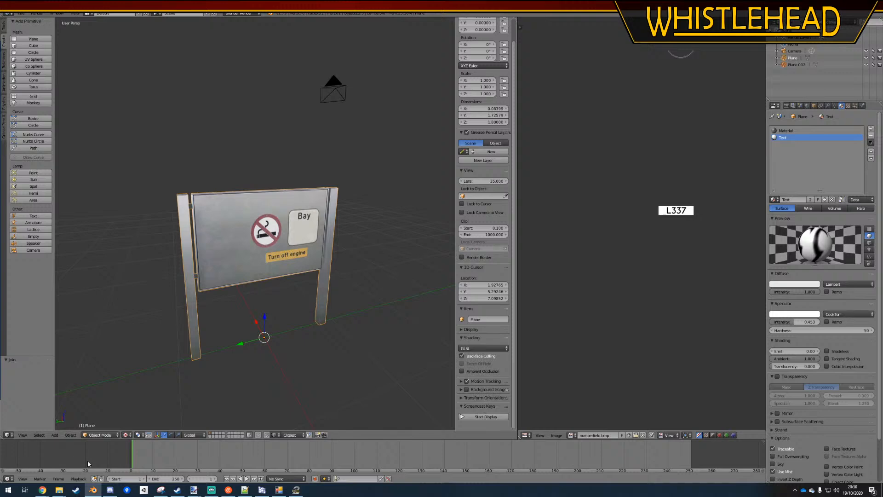
Open a new File Explorer window, go to the SDK folder of OMSI 2 and launch OmsiXConv.exe
{"action": "right_click", "coordinate": [60, 489]}
{"action": "left_click", "coordinate": [56, 454]}
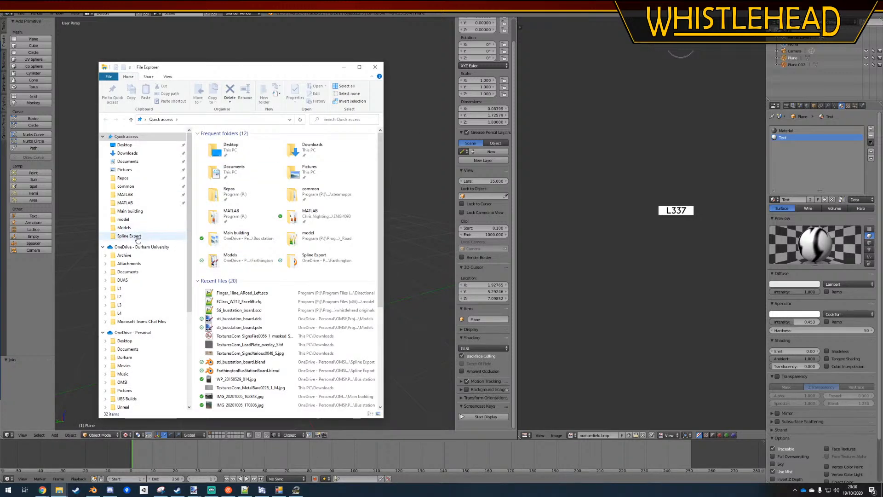
{"action": "left_click", "coordinate": [126, 186]}
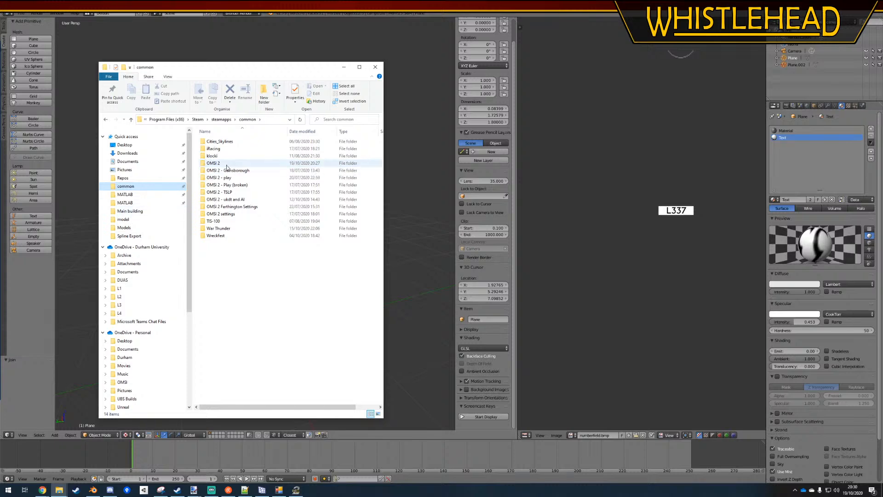
{"action": "double_click", "coordinate": [213, 163]}
{"action": "double_click", "coordinate": [211, 286]}
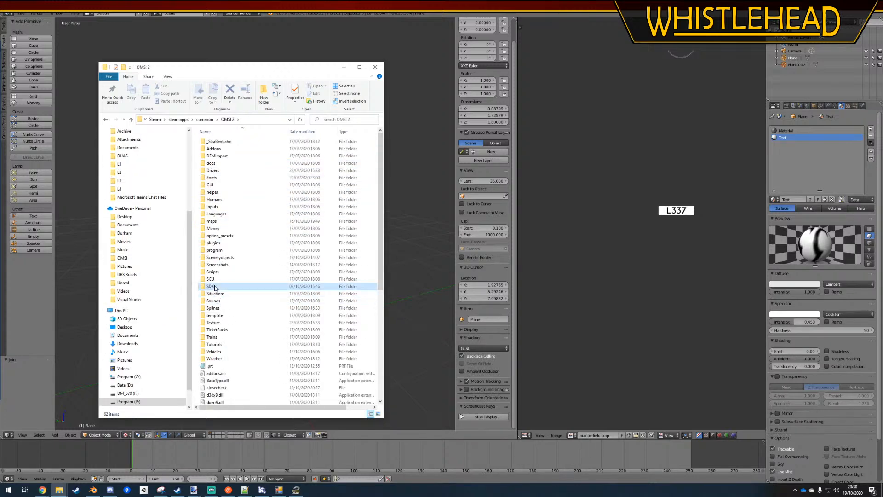
{"action": "double_click", "coordinate": [221, 208]}
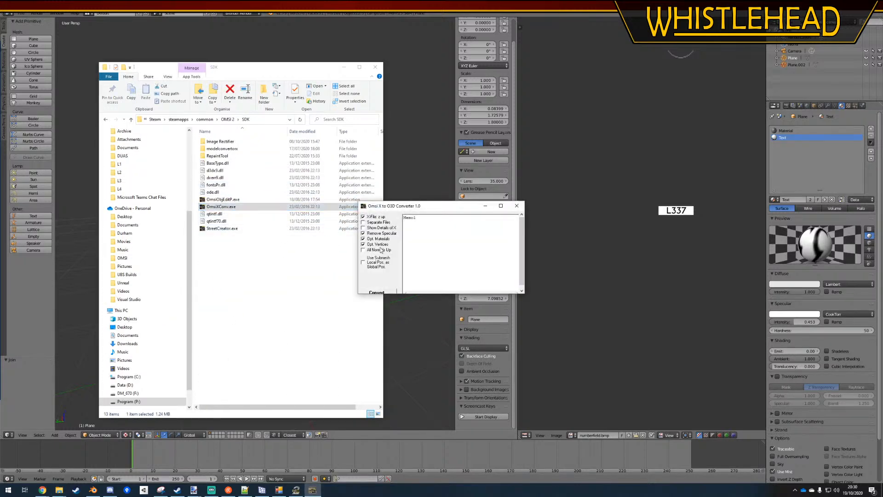
Convert sti_busstation_board.x from the Spline Export folder to O3D with the Omsi X to O3D Converter
{"action": "left_click", "coordinate": [380, 289]}
{"action": "scroll", "coordinate": [394, 219], "scroll_direction": "down", "scroll_amount": 4}
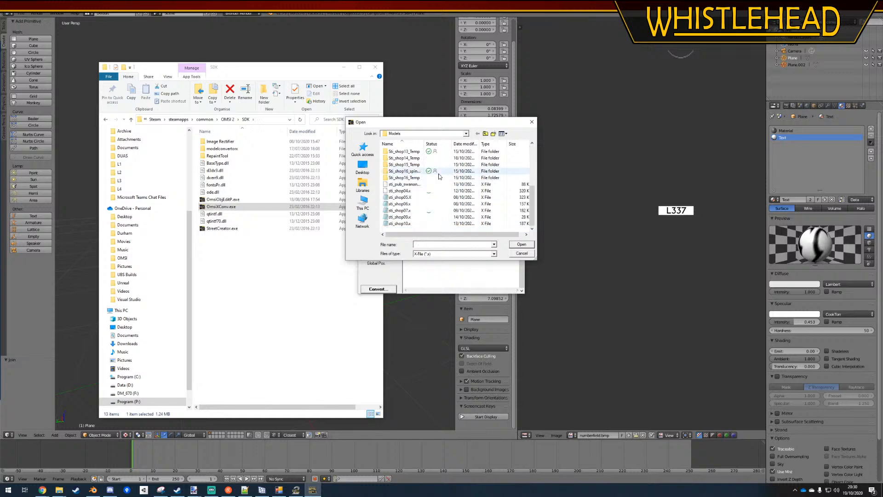
{"action": "left_click", "coordinate": [485, 133]}
{"action": "double_click", "coordinate": [407, 171]}
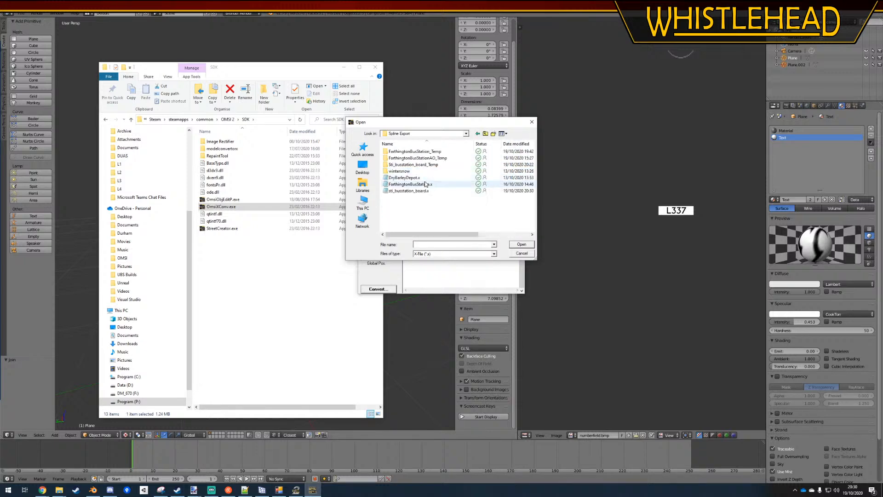
{"action": "double_click", "coordinate": [413, 184]}
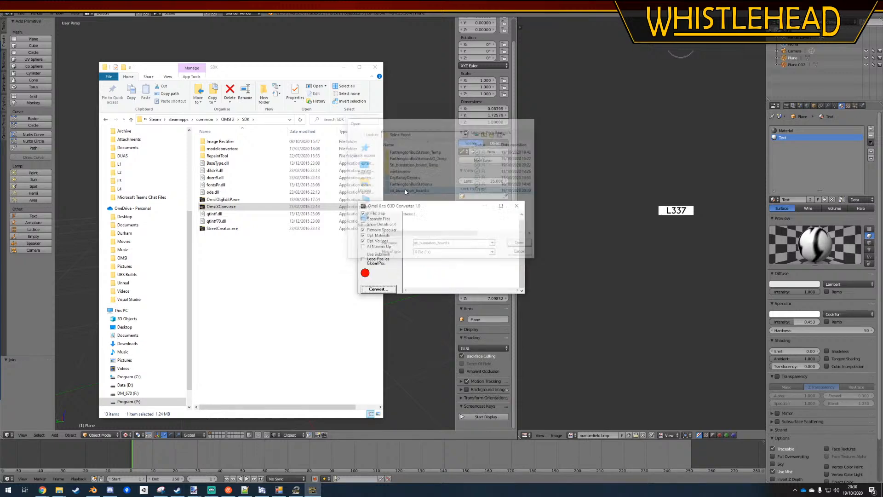
Browse to the Farthington project's Spline Export folder and copy the converted sti_busstation_board.o3d
{"action": "left_click", "coordinate": [186, 361]}
{"action": "left_click", "coordinate": [59, 489]}
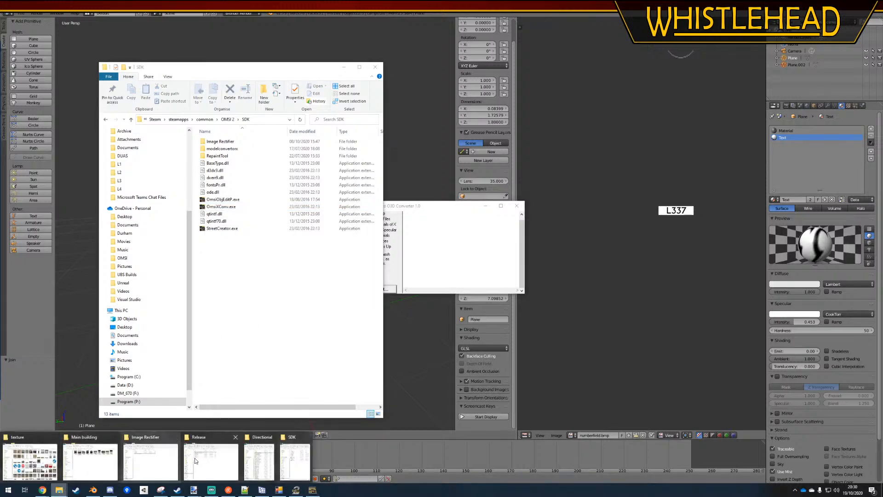
{"action": "mouse_move", "coordinate": [78, 466]}
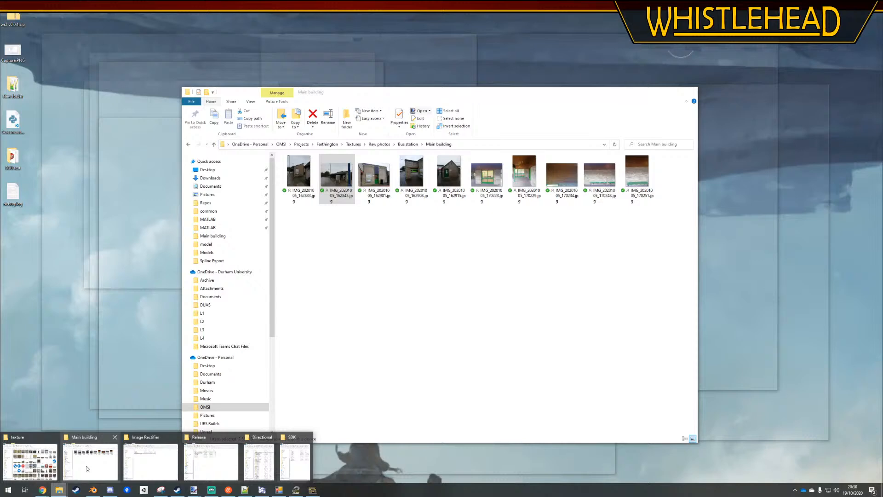
{"action": "left_click", "coordinate": [87, 465]}
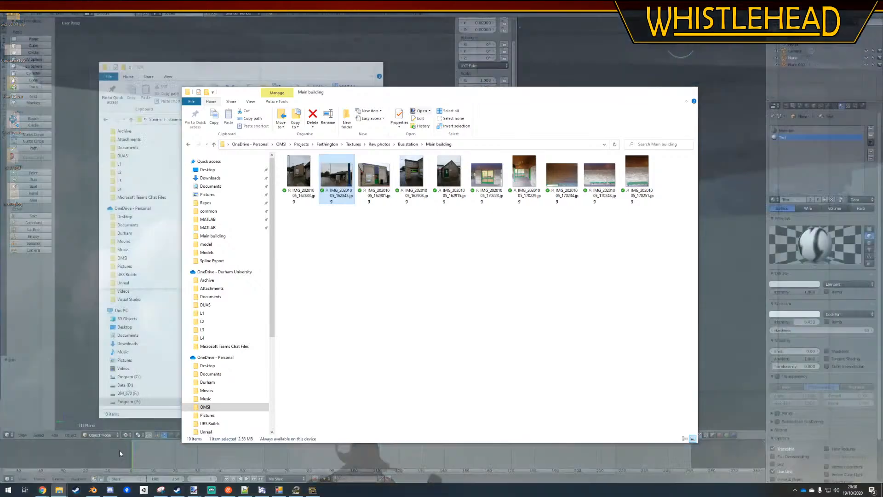
{"action": "left_click", "coordinate": [353, 145]}
{"action": "left_click", "coordinate": [327, 144]}
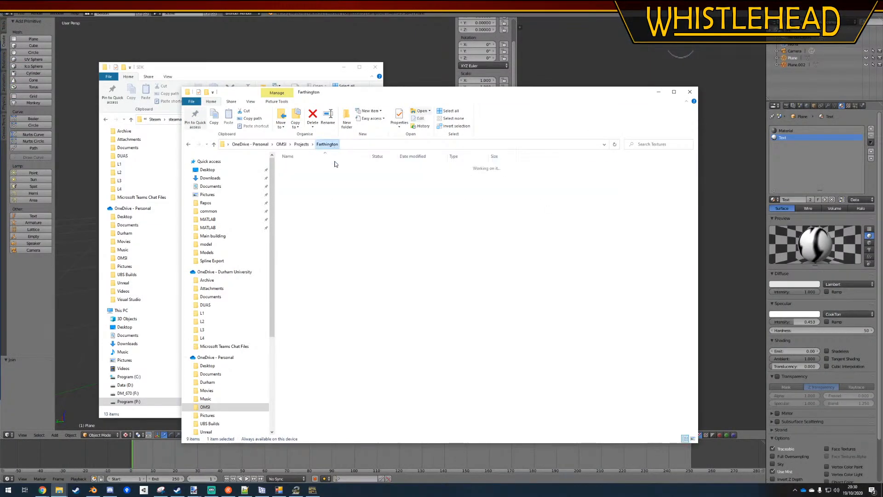
{"action": "double_click", "coordinate": [411, 175]}
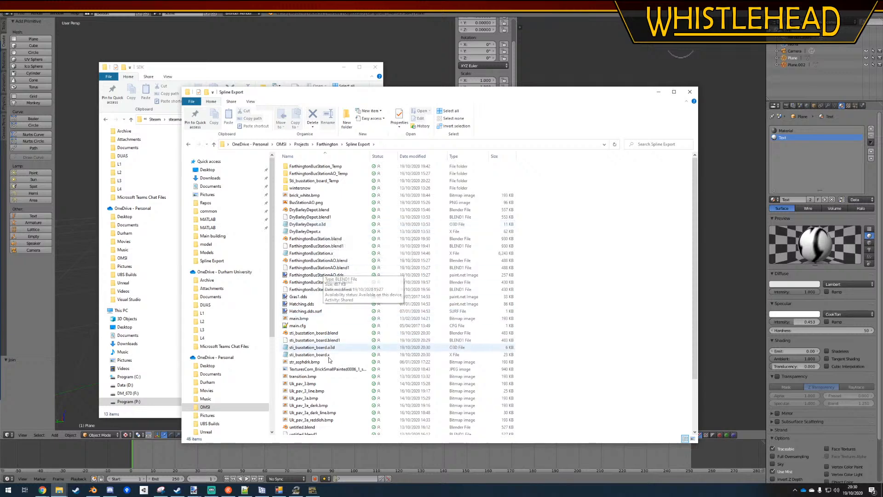
{"action": "left_click", "coordinate": [420, 347]}
Paste sti_busstation_board.o3d into the whistlehead originals model folder, replacing the existing file
{"action": "left_click", "coordinate": [289, 70]}
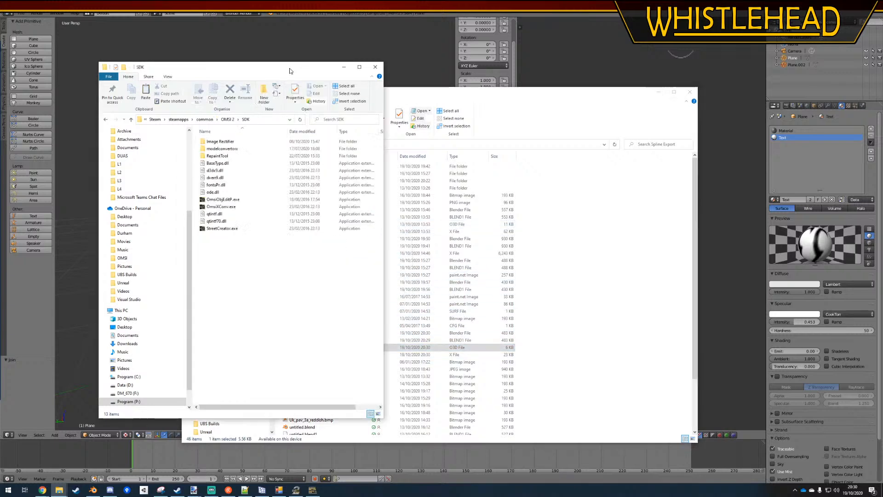
{"action": "left_click", "coordinate": [59, 490]}
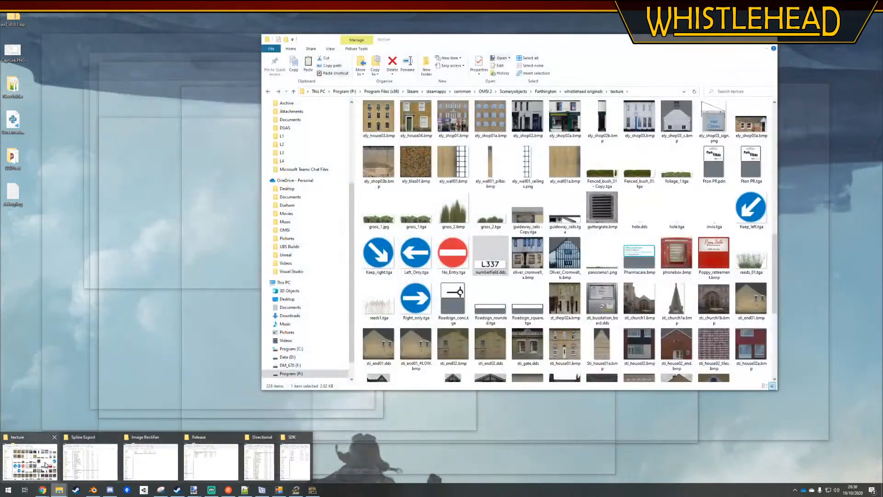
{"action": "left_click", "coordinate": [30, 461]}
{"action": "left_click", "coordinate": [584, 91]}
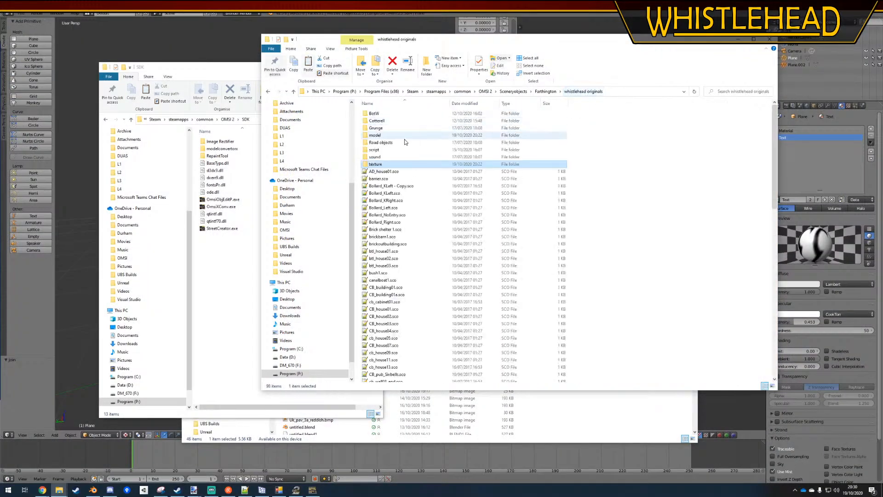
{"action": "double_click", "coordinate": [381, 137]}
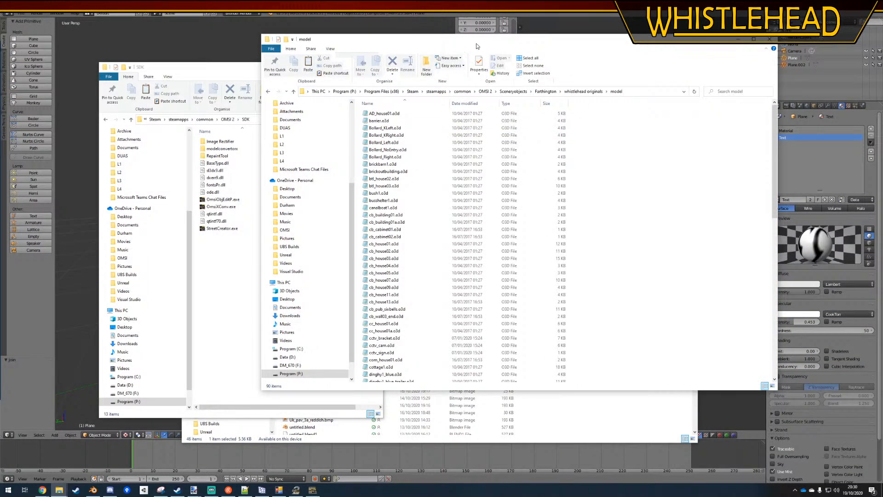
{"action": "left_click_drag", "start_coordinate": [476, 43], "coordinate": [368, 46]}
{"action": "key", "text": "ctrl+v"}
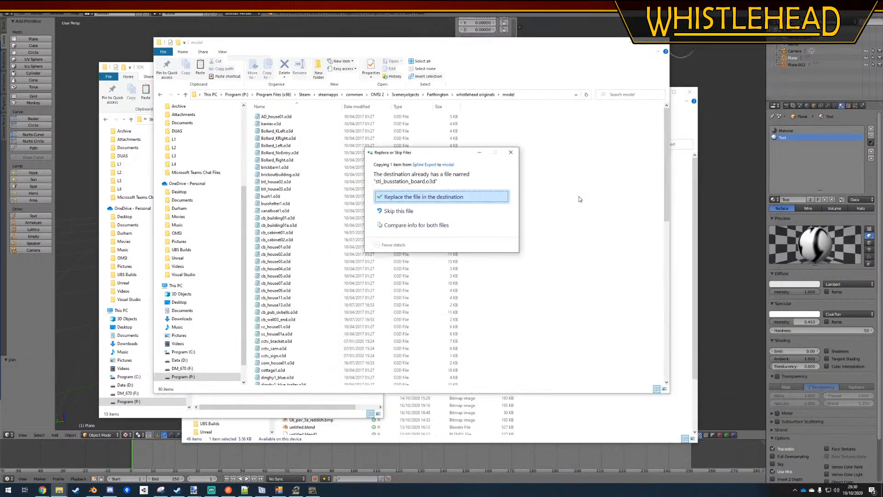
{"action": "left_click", "coordinate": [457, 197]}
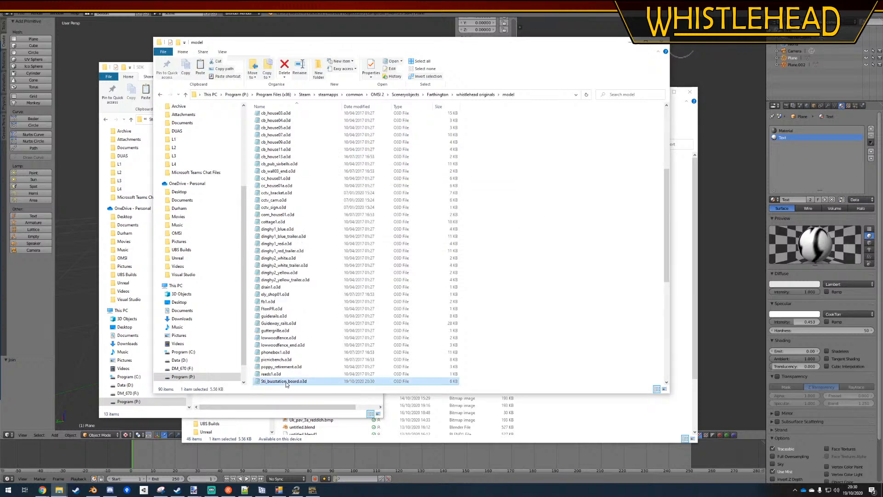
Open the pasted Sti_busstation_board.o3d in Notepad to check its texture file names, and return to the Spline Export folder window
{"action": "double_click", "coordinate": [284, 381]}
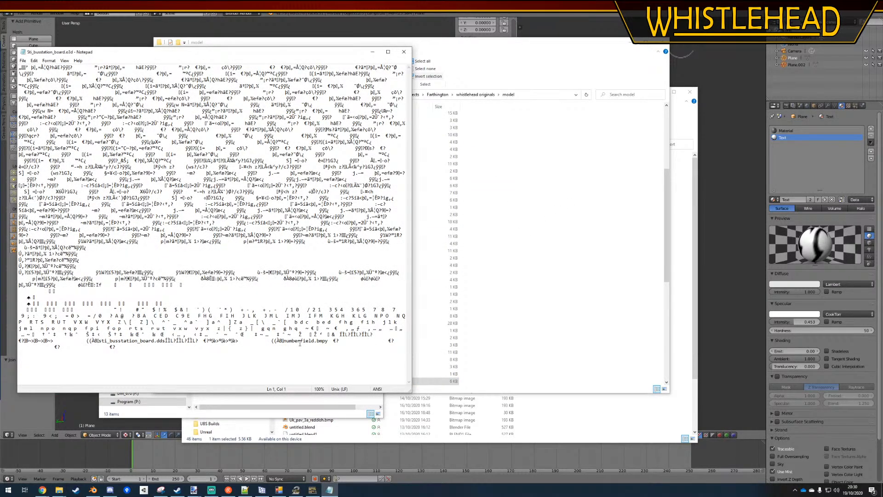
{"action": "left_click", "coordinate": [562, 214]}
{"action": "left_click", "coordinate": [672, 420]}
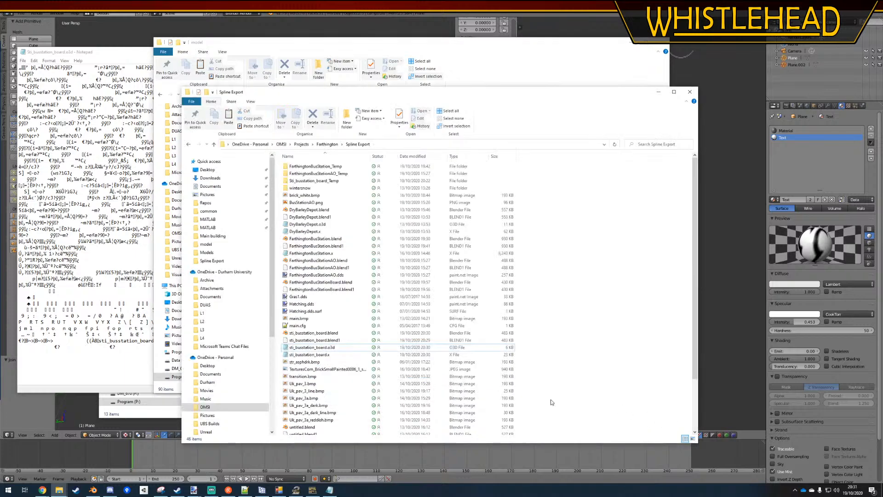
{"action": "left_click", "coordinate": [321, 346]}
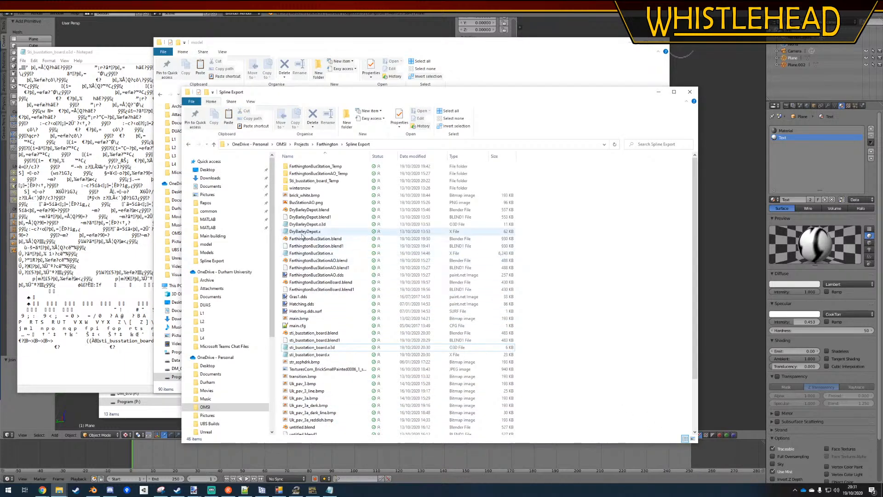
{"action": "left_click", "coordinate": [379, 87]}
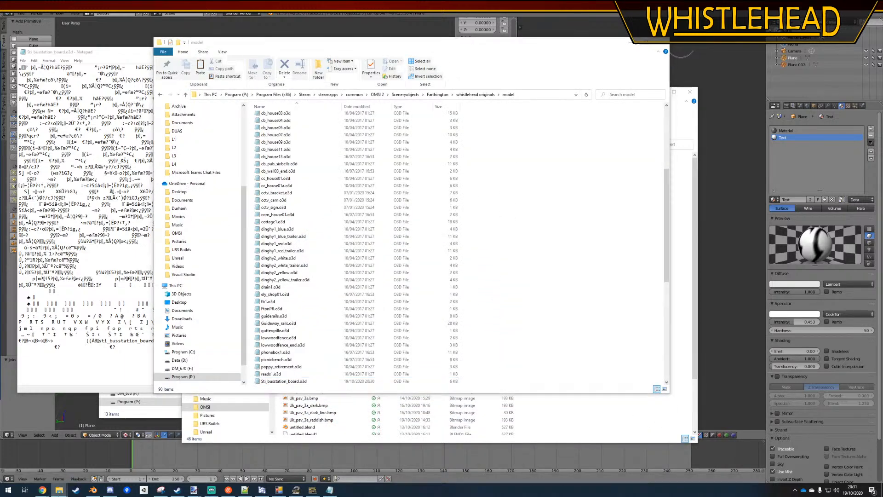
{"action": "mouse_move", "coordinate": [58, 489]}
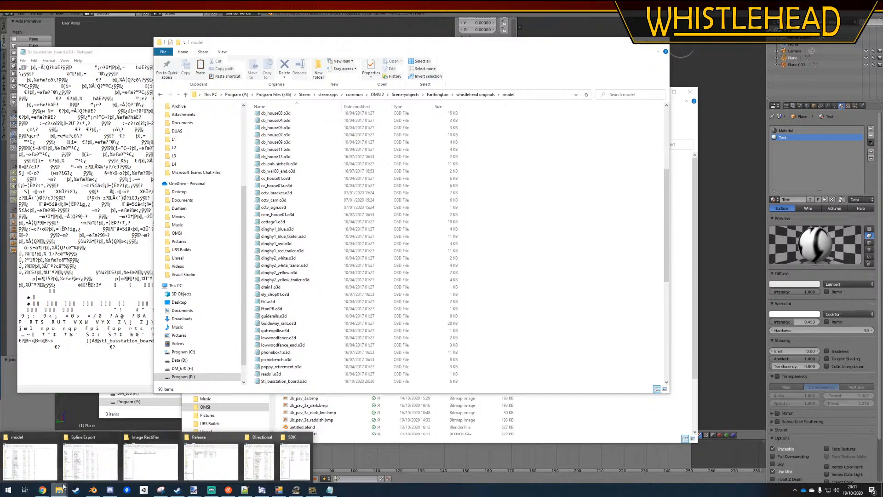
{"action": "left_click", "coordinate": [29, 461]}
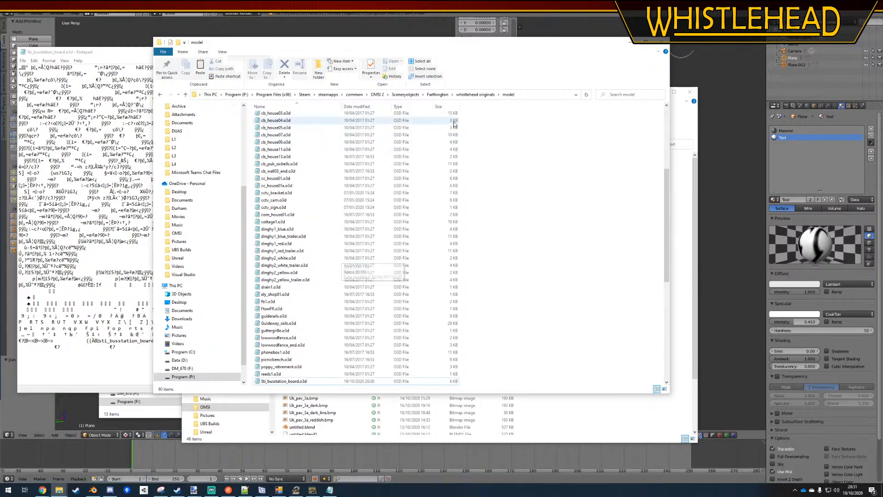
{"action": "left_click", "coordinate": [608, 421]}
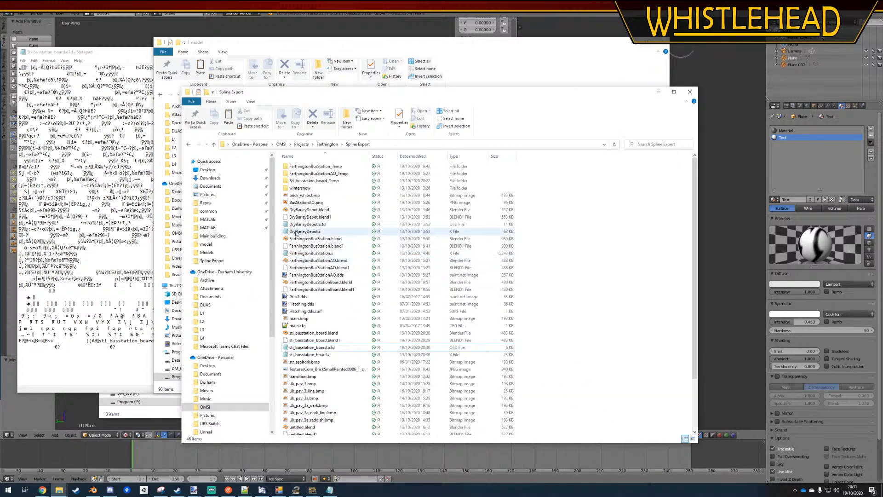
Browse to Projects > WH UK AI > _Road > _Common and copy numberfield.bmp
{"action": "left_click", "coordinate": [302, 144]}
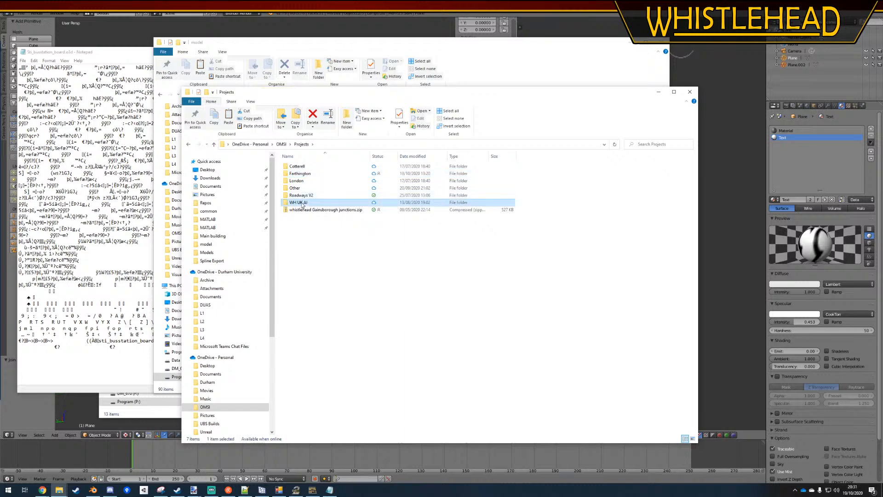
{"action": "double_click", "coordinate": [302, 201]}
{"action": "double_click", "coordinate": [303, 195]}
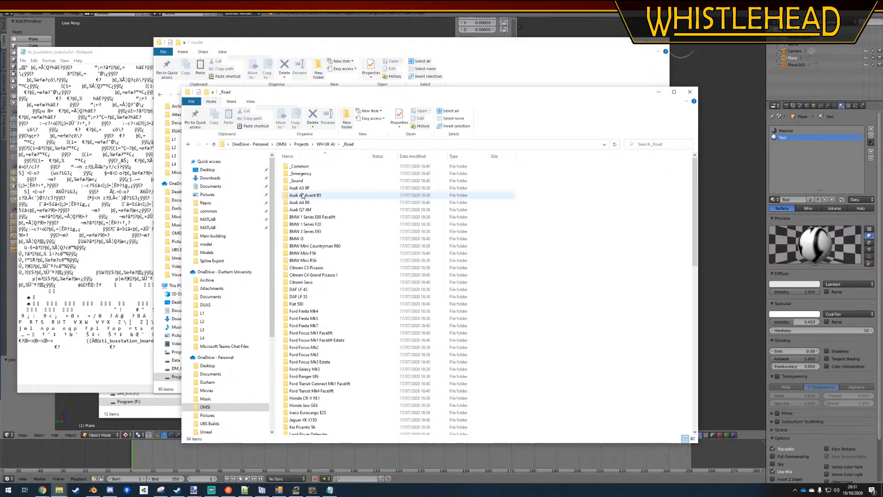
{"action": "double_click", "coordinate": [299, 166]}
{"action": "left_click", "coordinate": [412, 313]}
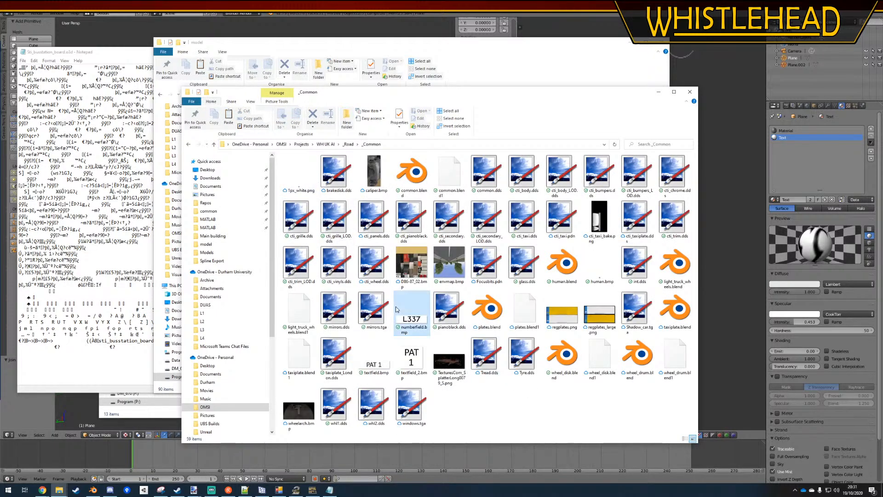
Paste numberfield.bmp into the whistlehead originals texture folder and delete numberfield.dds there
{"action": "left_click", "coordinate": [510, 55]}
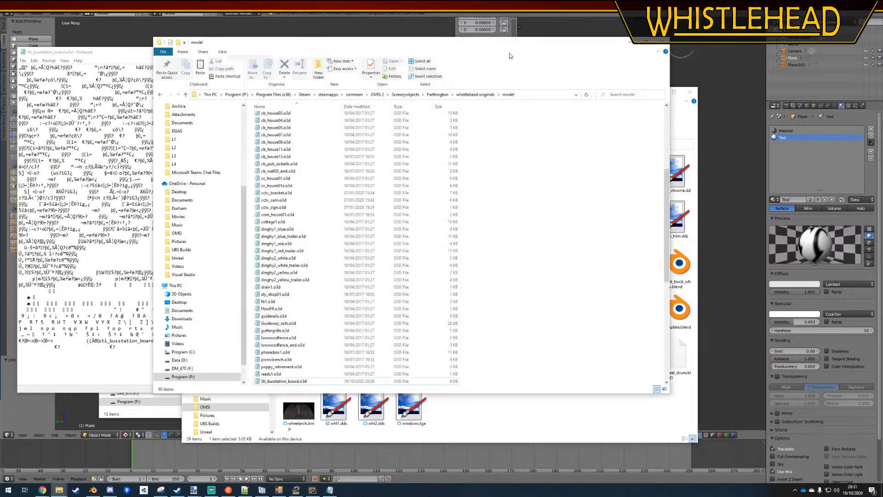
{"action": "left_click", "coordinate": [475, 95]}
{"action": "double_click", "coordinate": [280, 167]}
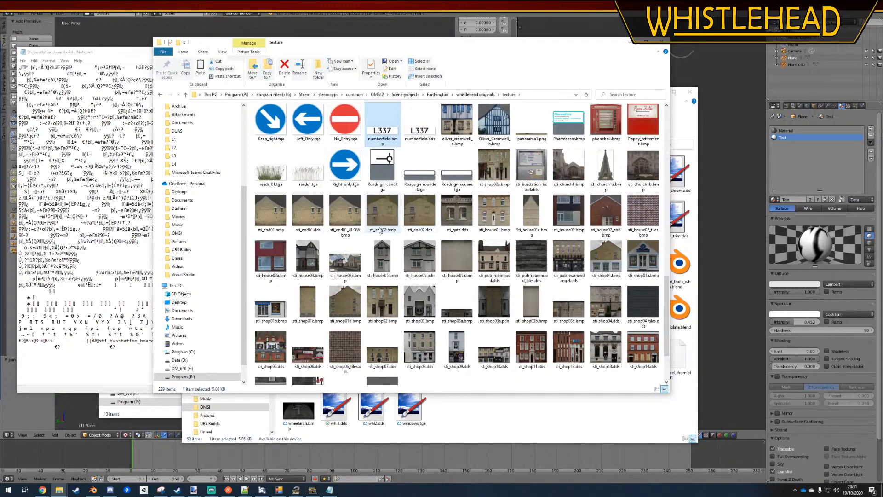
{"action": "left_click", "coordinate": [424, 133]}
{"action": "key", "text": "Delete"}
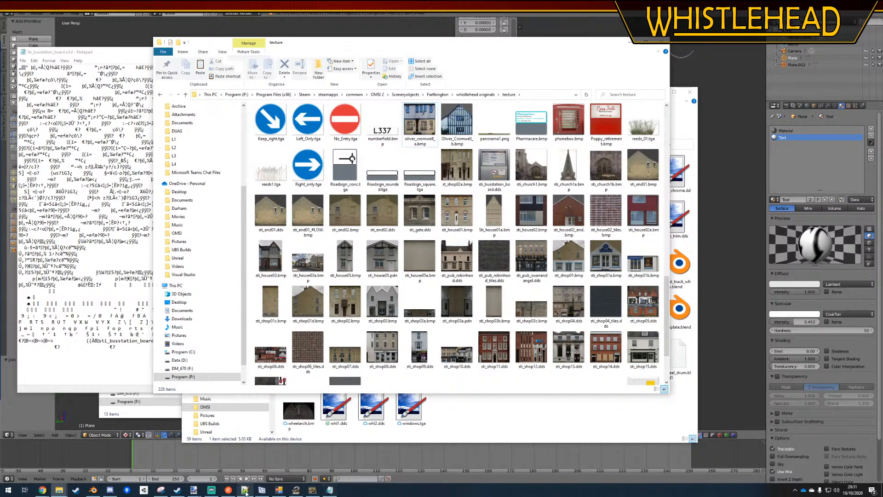
Change the [matl] texture in Sti_busstation_board.sco to numberfield.bmp in Notepad++ and save the file
{"action": "left_click", "coordinate": [245, 490]}
{"action": "left_click", "coordinate": [227, 321]}
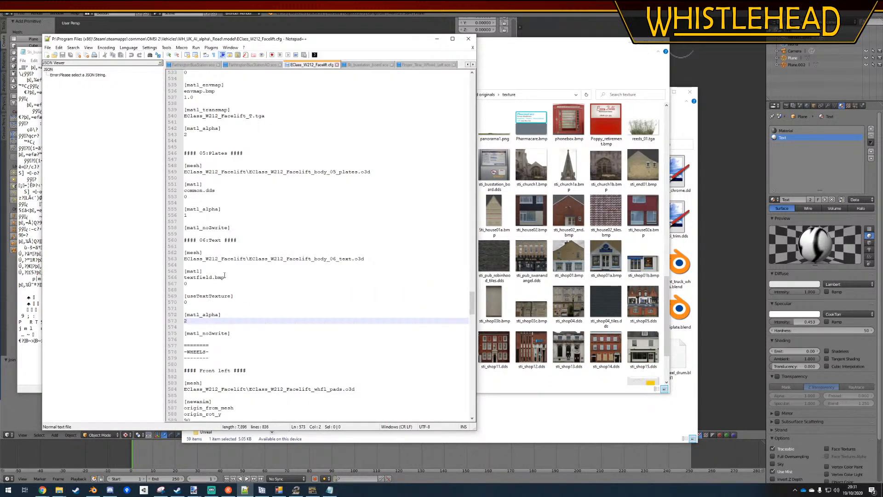
{"action": "left_click", "coordinate": [368, 66]}
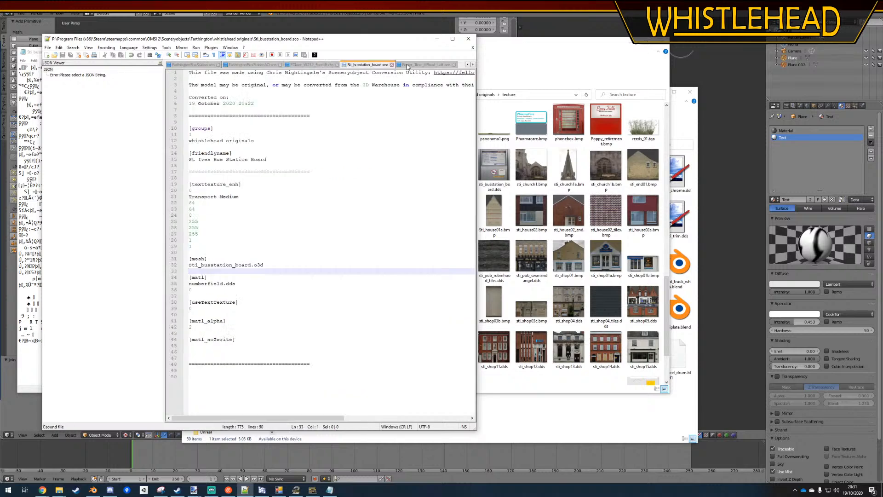
{"action": "double_click", "coordinate": [228, 284]}
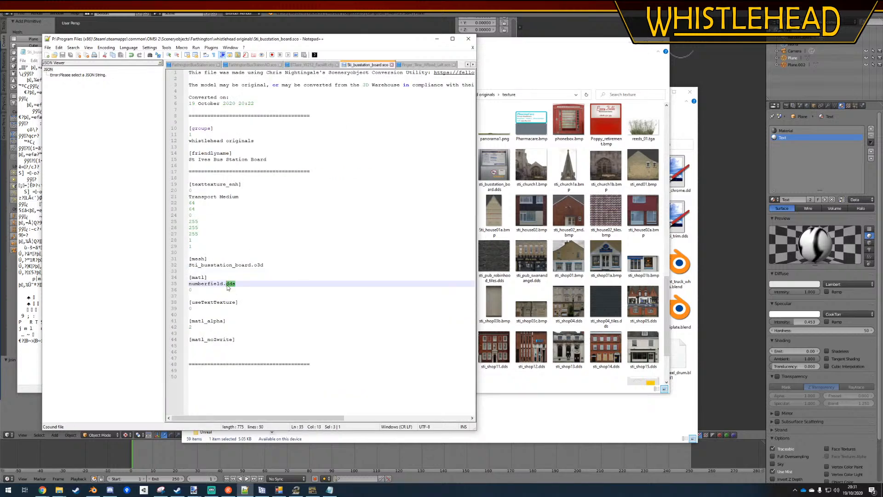
{"action": "type", "text": "bmp"}
{"action": "left_click", "coordinate": [319, 246]}
{"action": "key", "text": "ctrl+s"}
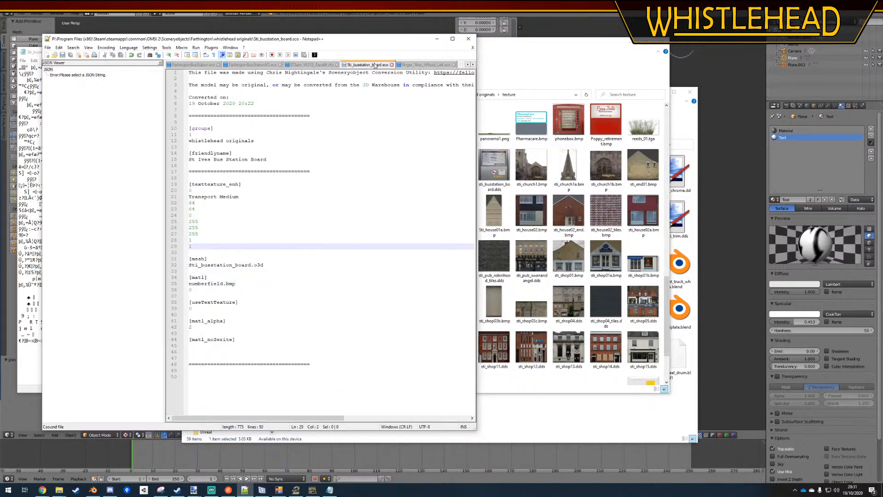
Compare the text material block in EClass_W212_Facelift.cfg with the one in Sti_busstation_board.sco
{"action": "left_click", "coordinate": [311, 65]}
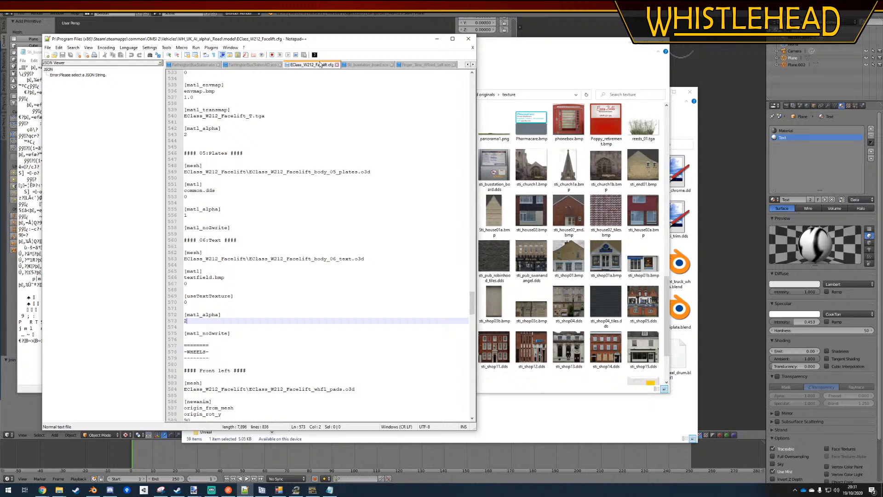
{"action": "left_click", "coordinate": [358, 66]}
{"action": "left_click", "coordinate": [311, 67]}
{"action": "left_click", "coordinate": [358, 66]}
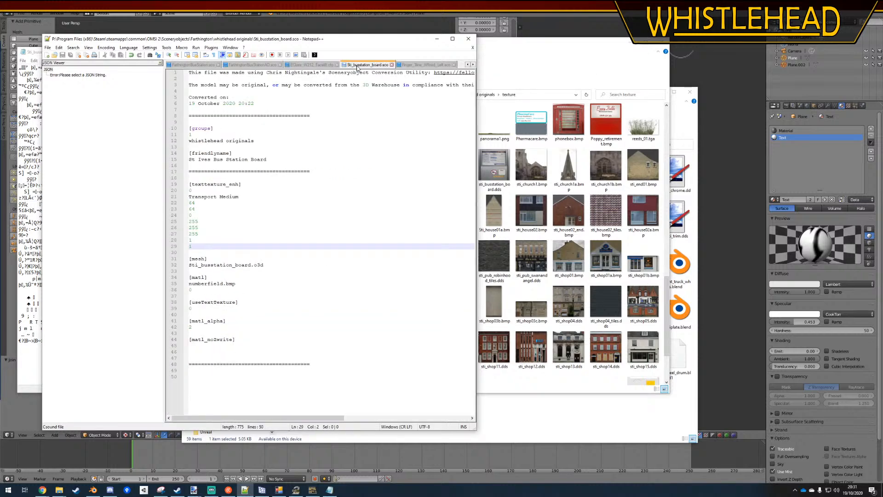
{"action": "left_click", "coordinate": [306, 265]}
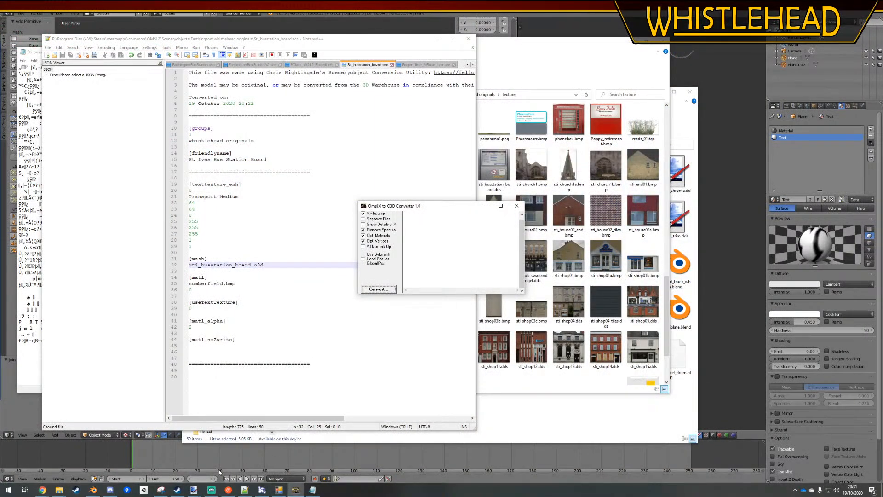
Launch the OMSI 2 map editor from Steam and load the map with the bus station
{"action": "left_click", "coordinate": [177, 489]}
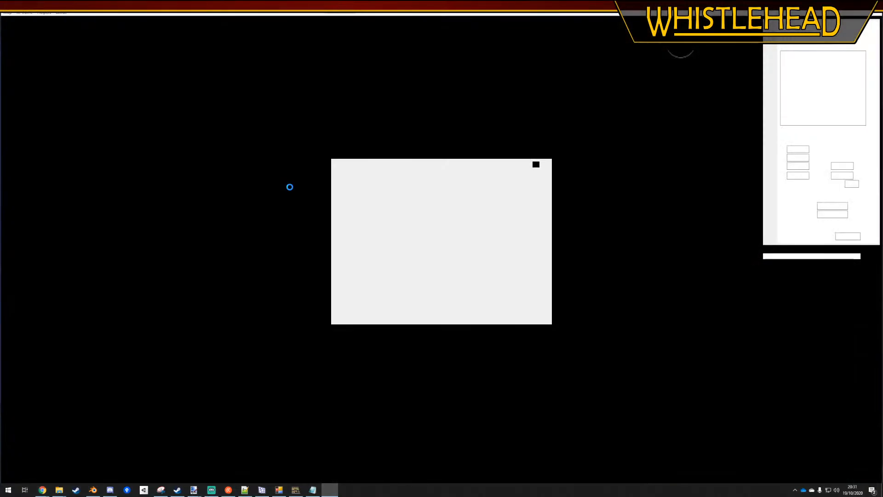
{"action": "key", "text": "Return"}
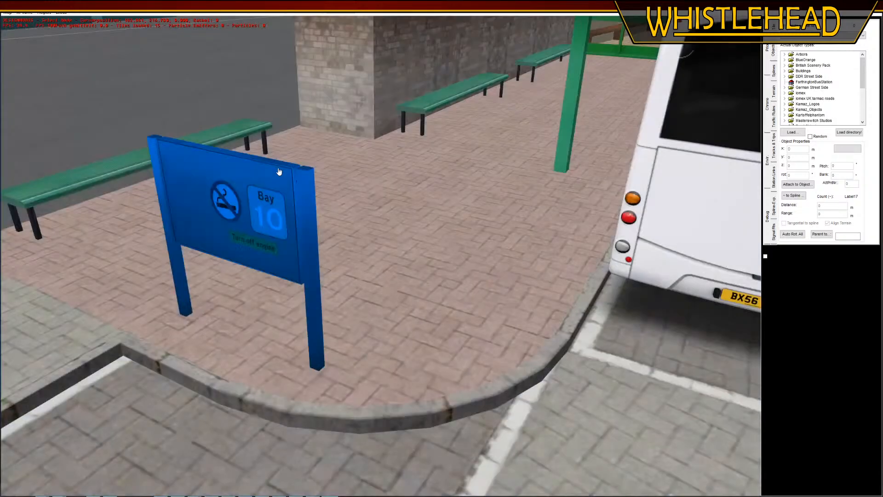
{"action": "left_click", "coordinate": [432, 297]}
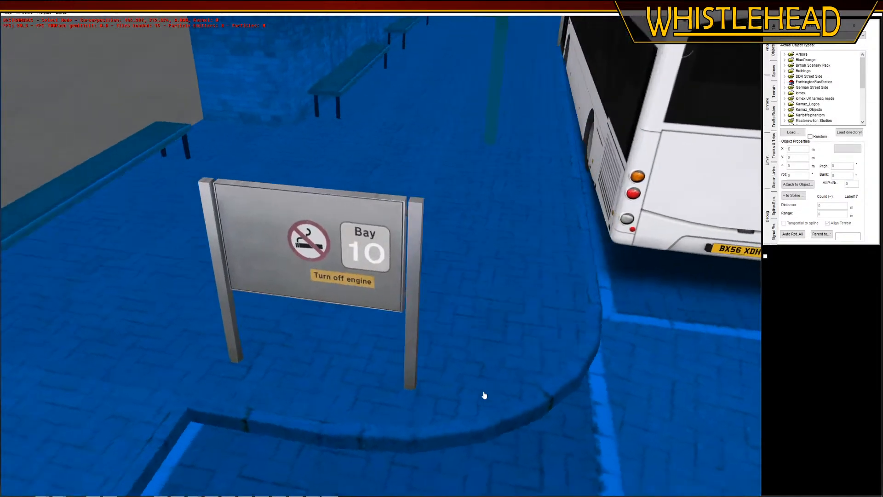
Bring the Bay 10 sign into close view and select the St Ives Bus Station Board object
{"action": "middle_click_drag", "start_coordinate": [483, 395], "coordinate": [487, 396]}
{"action": "right_click_drag", "start_coordinate": [536, 329], "coordinate": [539, 349]}
{"action": "left_click", "coordinate": [535, 392]}
{"action": "left_click", "coordinate": [428, 252]}
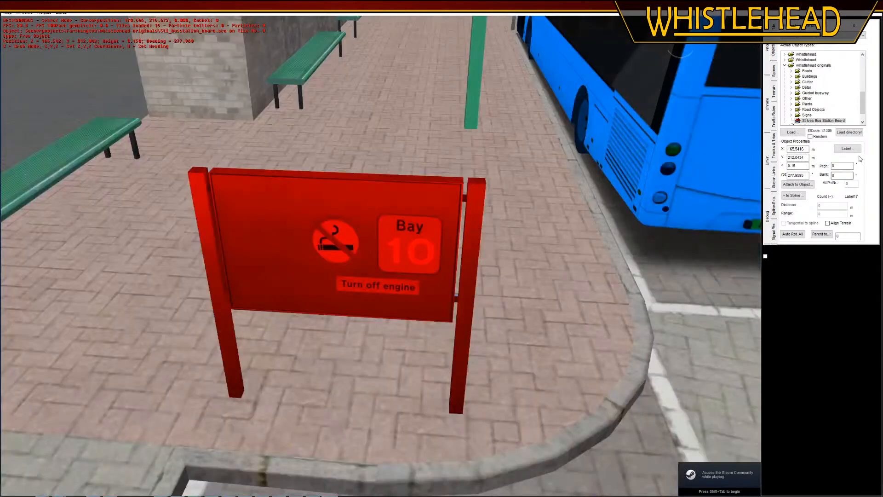
Set the selected St Ives Bus Station Board's Label 0 to 1 and deselect the board to check its Bay number
{"action": "left_click", "coordinate": [854, 151]}
{"action": "left_click", "coordinate": [485, 202]}
{"action": "key", "text": "BackSpace"}
{"action": "left_click", "coordinate": [364, 306]}
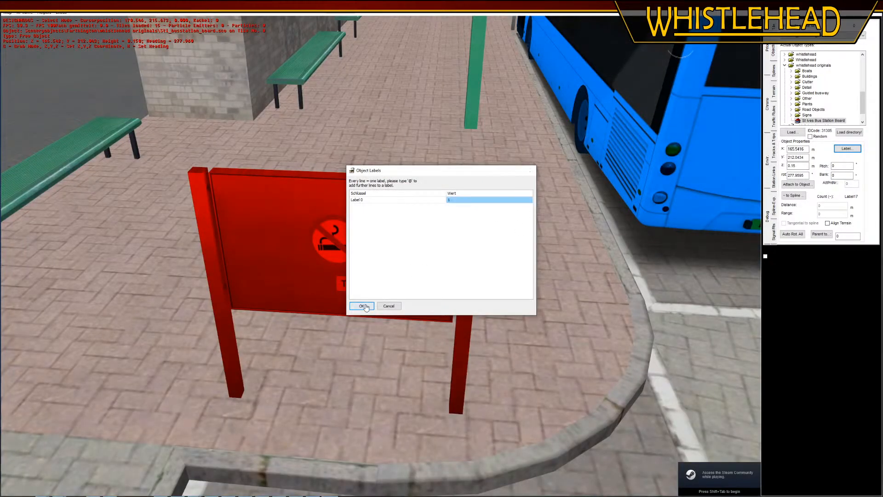
{"action": "right_click_drag", "start_coordinate": [479, 312], "coordinate": [244, 180]}
{"action": "left_click", "coordinate": [90, 181]}
{"action": "middle_click_drag", "start_coordinate": [89, 181], "coordinate": [87, 185]}
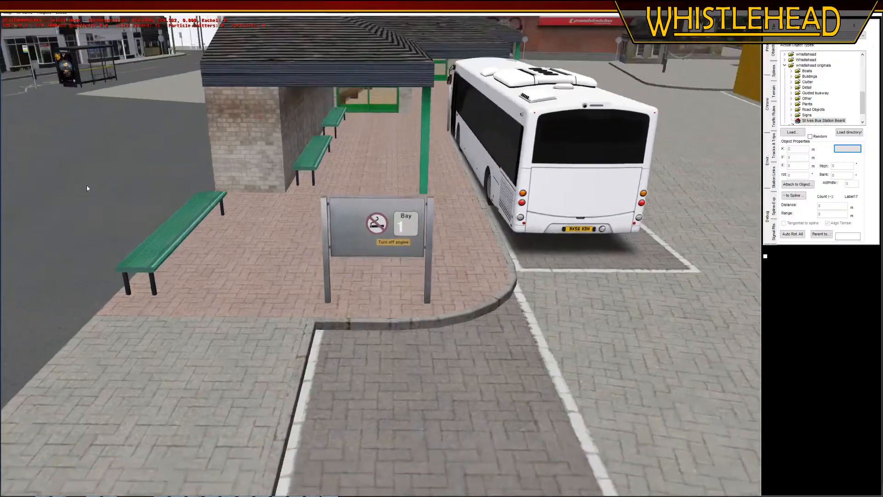
{"action": "scroll", "coordinate": [82, 181], "scroll_direction": "down", "scroll_amount": 5}
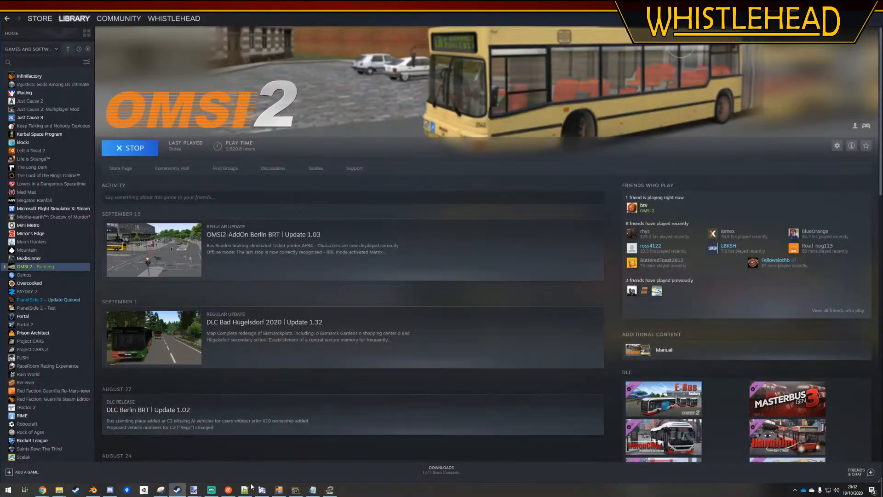
In Notepad++, set the three [texttexture_enh] colour values in Sti_busstation_board.sco to 10, 10 and 10, and save the file
{"action": "left_click", "coordinate": [249, 489]}
{"action": "left_click", "coordinate": [205, 233]}
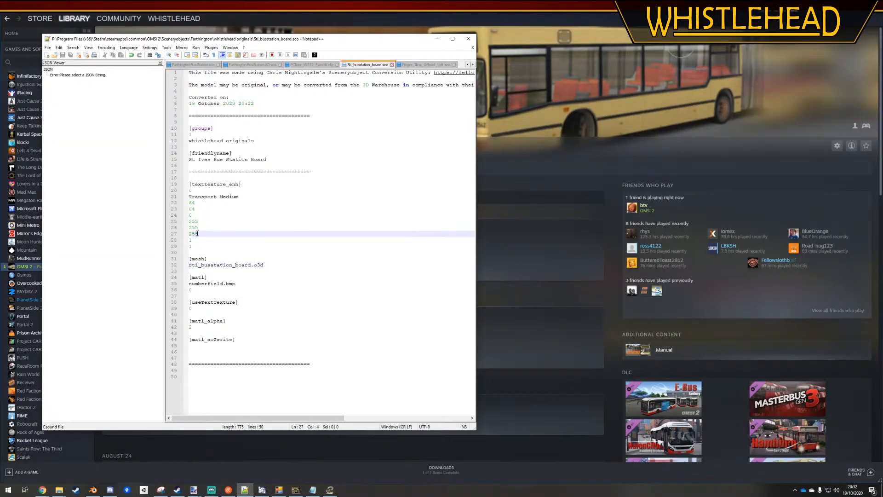
{"action": "double_click", "coordinate": [203, 233]}
{"action": "type", "text": "1"}
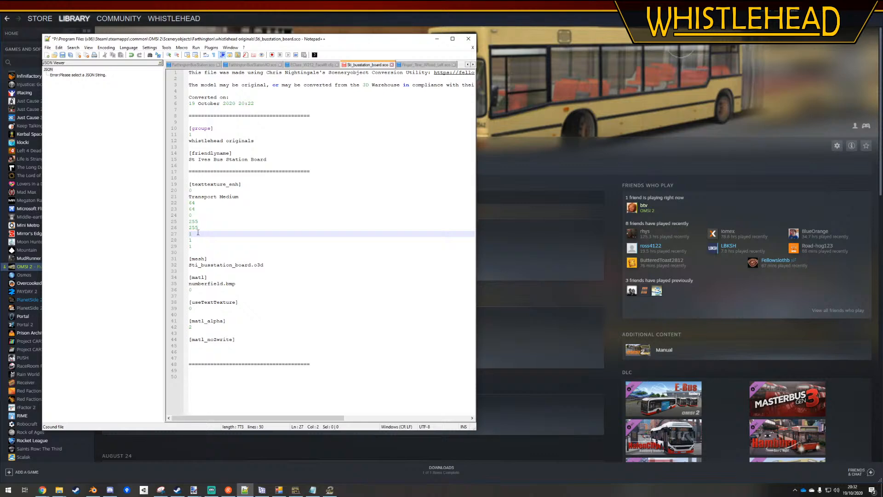
{"action": "type", "text": "0"}
{"action": "left_click", "coordinate": [199, 228]}
{"action": "double_click", "coordinate": [199, 227]}
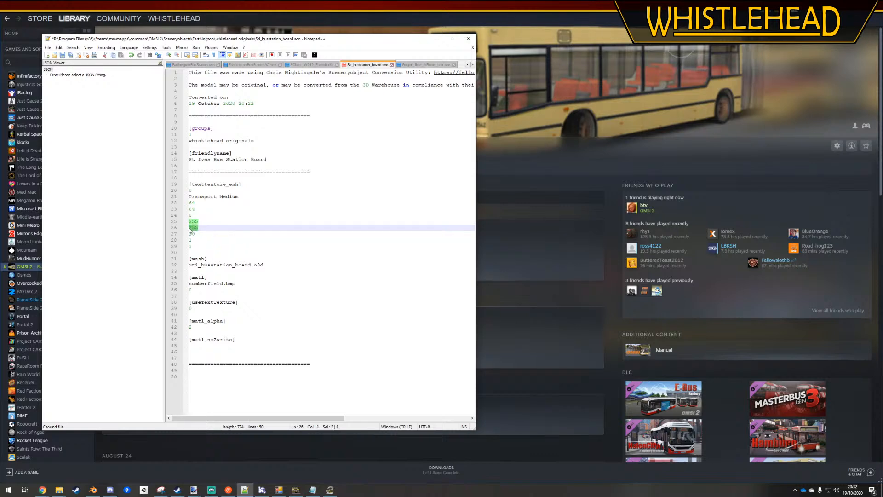
{"action": "type", "text": "10"}
{"action": "double_click", "coordinate": [193, 222]}
{"action": "type", "text": "10"}
{"action": "left_click", "coordinate": [259, 280]}
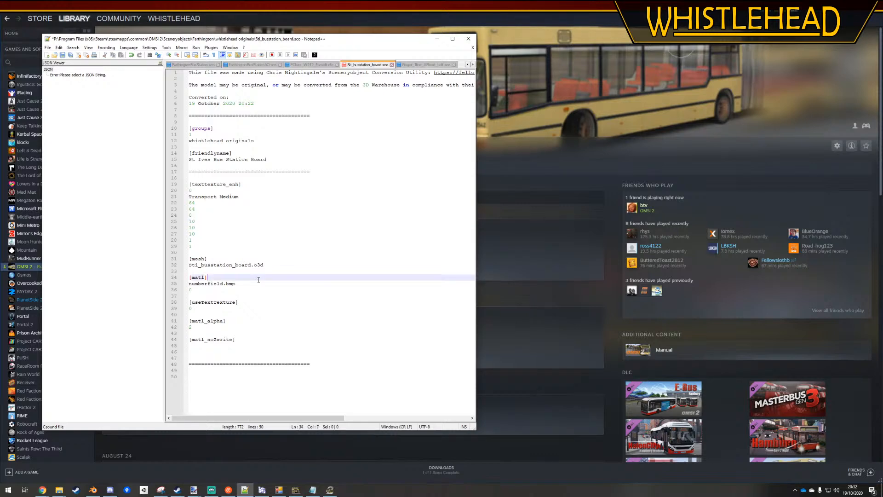
{"action": "key", "text": "ctrl+s"}
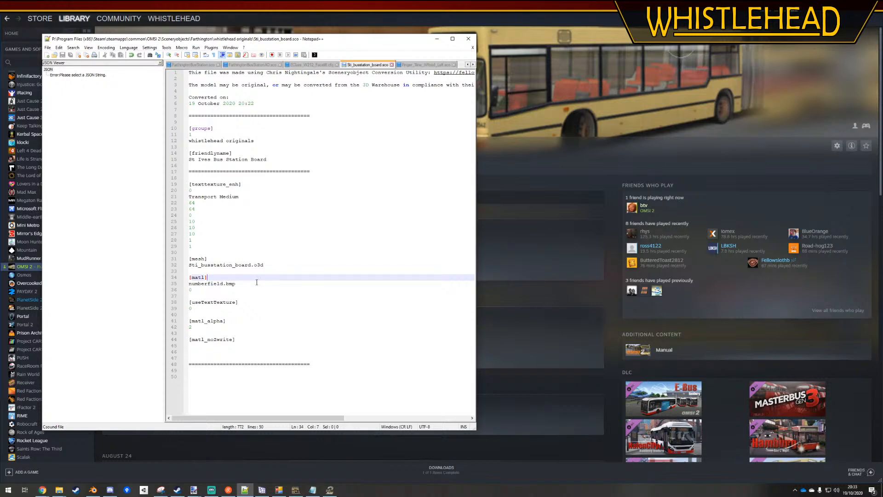
In a new File Explorer window, go to the folder of the recent EClass_W212_Facelift.cfg and open TX4.cfg from it
{"action": "mouse_move", "coordinate": [61, 492]}
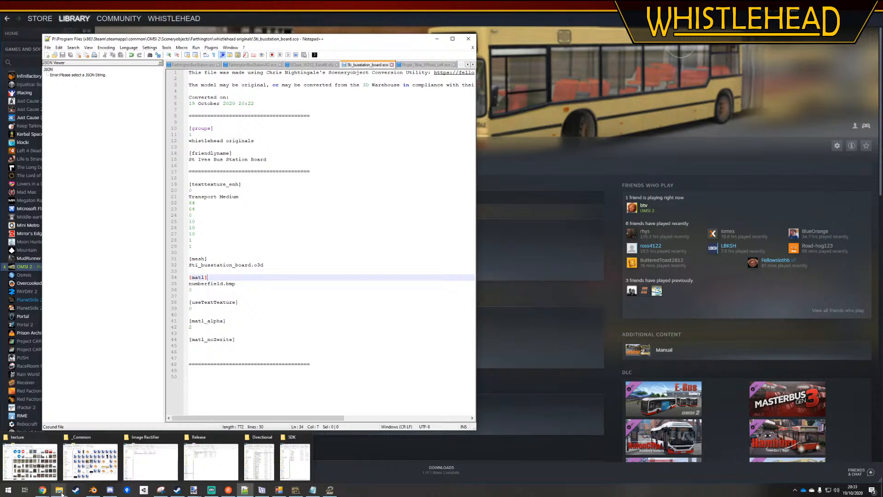
{"action": "right_click", "coordinate": [62, 492]}
{"action": "left_click", "coordinate": [55, 451]}
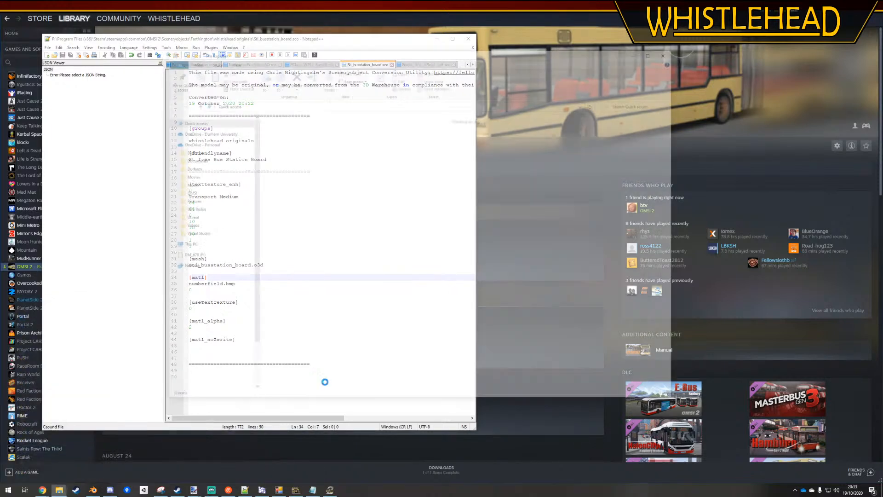
{"action": "left_click", "coordinate": [306, 236]}
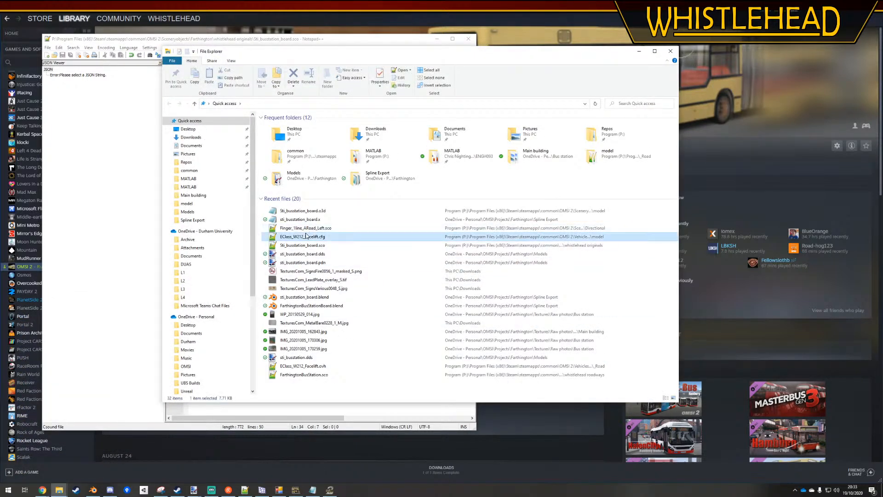
{"action": "right_click", "coordinate": [306, 236]}
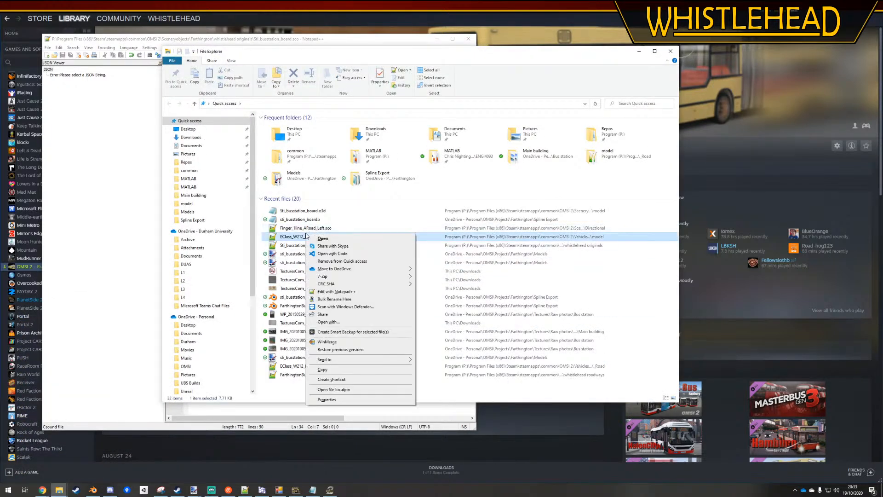
{"action": "left_click", "coordinate": [333, 389]}
{"action": "left_click", "coordinate": [313, 191]}
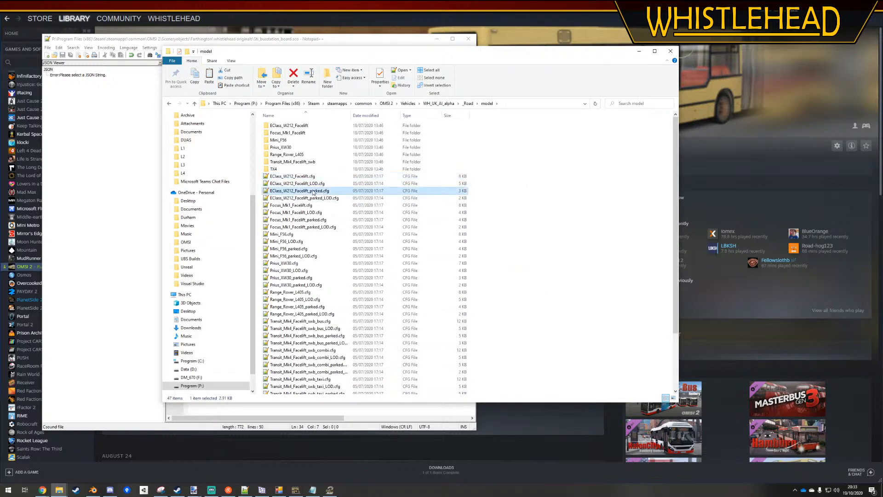
{"action": "scroll", "coordinate": [311, 246], "scroll_direction": "down", "scroll_amount": 3}
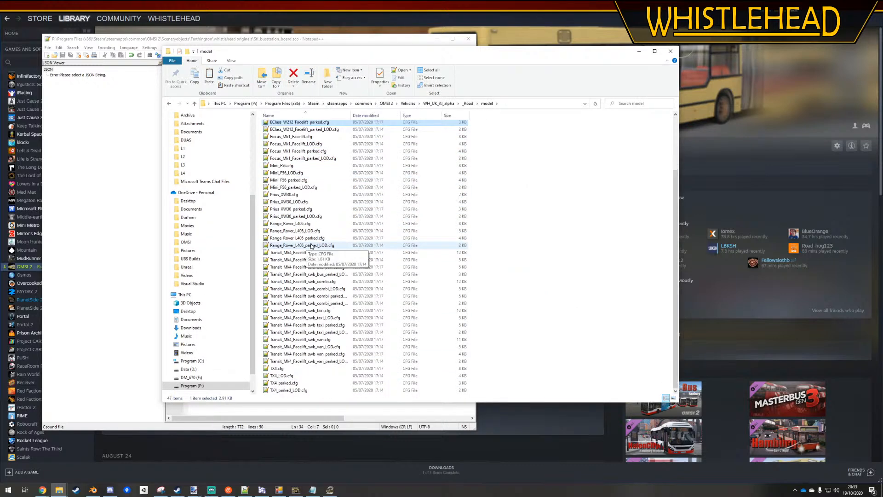
{"action": "double_click", "coordinate": [286, 370]}
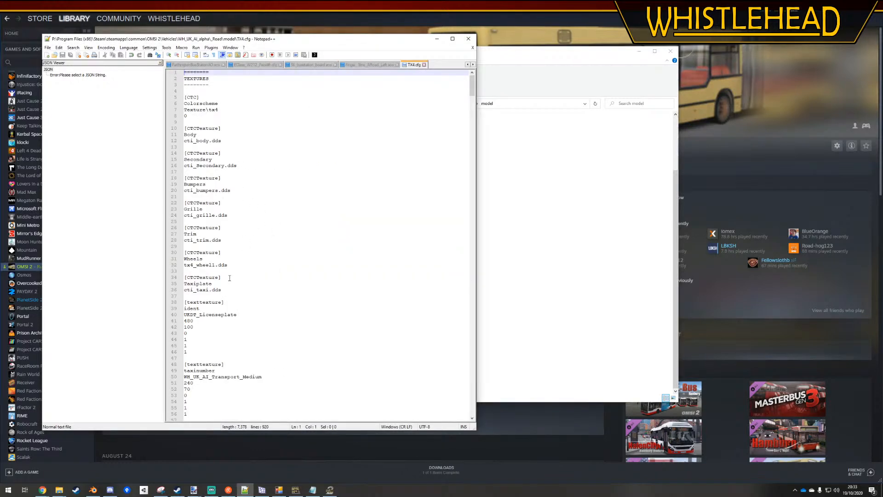
Examine the taxinumber [texttexture] block in TX4.cfg and reposition the editor and folder windows
{"action": "scroll", "coordinate": [229, 278], "scroll_direction": "down", "scroll_amount": 5}
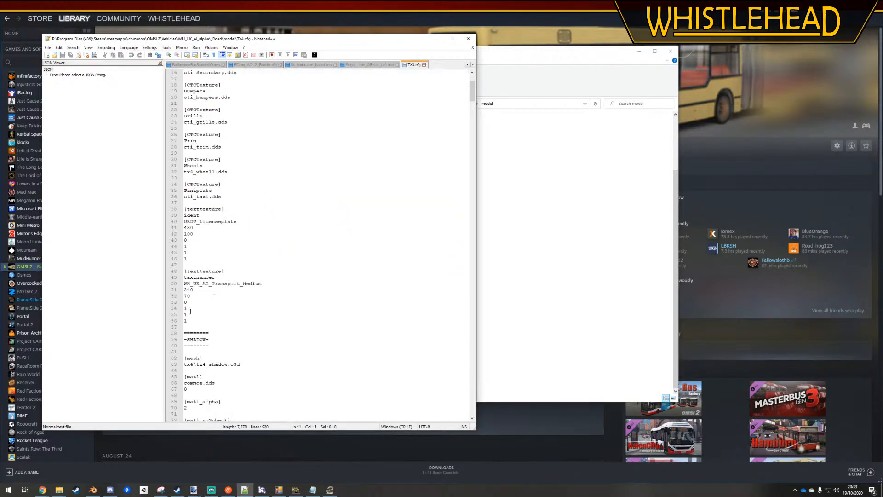
{"action": "left_click", "coordinate": [193, 317]}
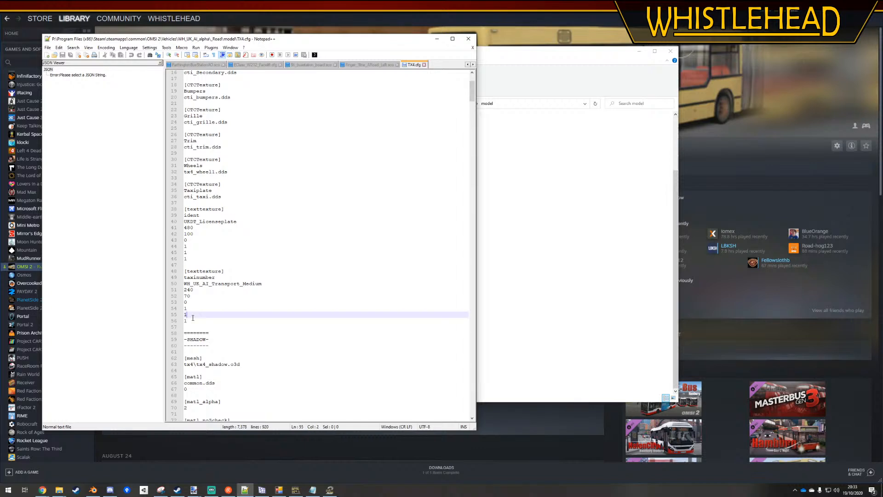
{"action": "left_click_drag", "start_coordinate": [193, 316], "coordinate": [172, 284]}
{"action": "left_click_drag", "start_coordinate": [186, 319], "coordinate": [178, 279]}
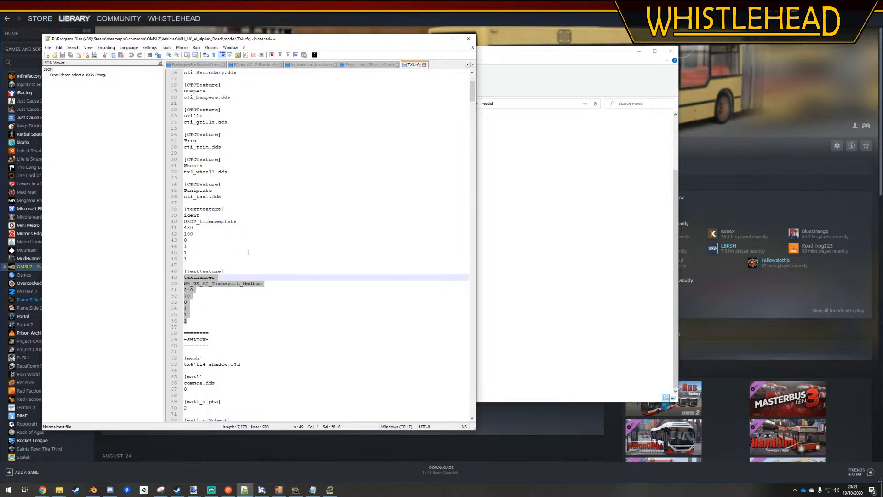
{"action": "scroll", "coordinate": [216, 288], "scroll_direction": "down", "scroll_amount": 2}
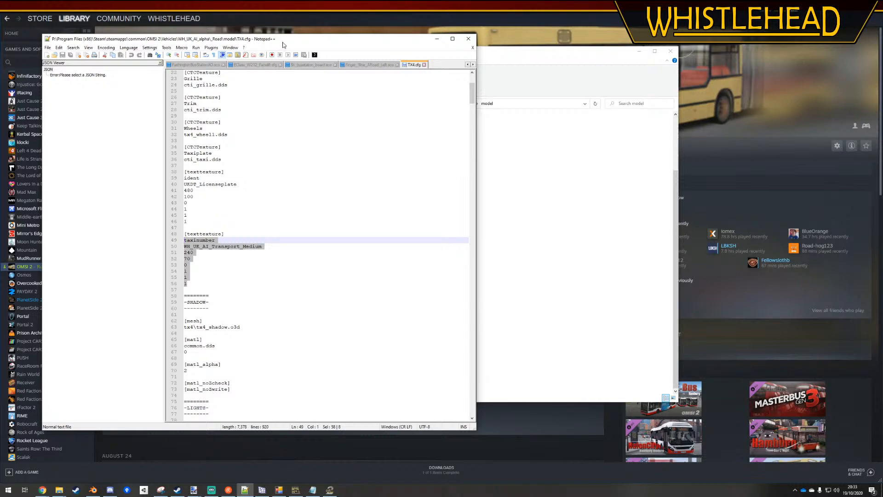
{"action": "left_click_drag", "start_coordinate": [283, 44], "coordinate": [626, 47]}
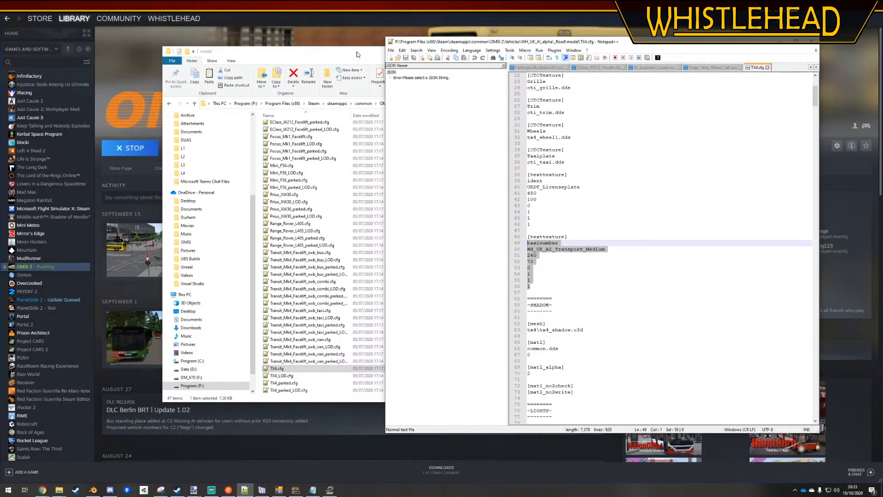
{"action": "left_click_drag", "start_coordinate": [352, 51], "coordinate": [258, 54]}
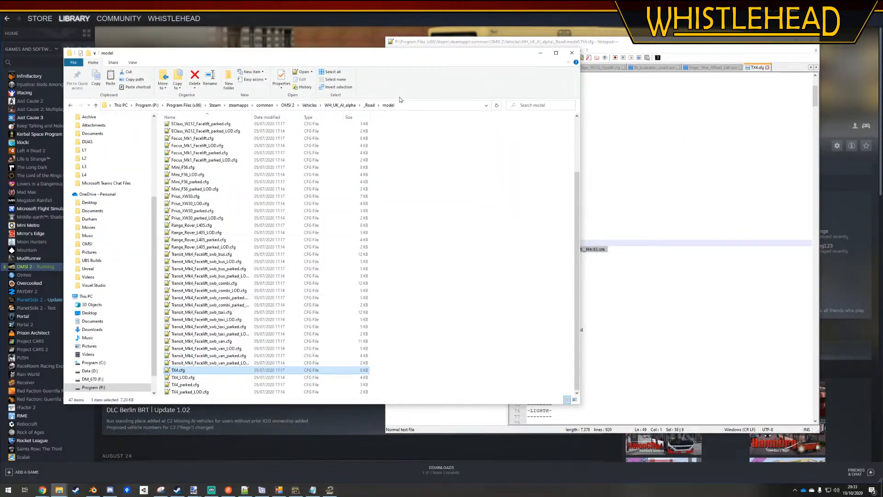
{"action": "left_click_drag", "start_coordinate": [623, 48], "coordinate": [393, 57]}
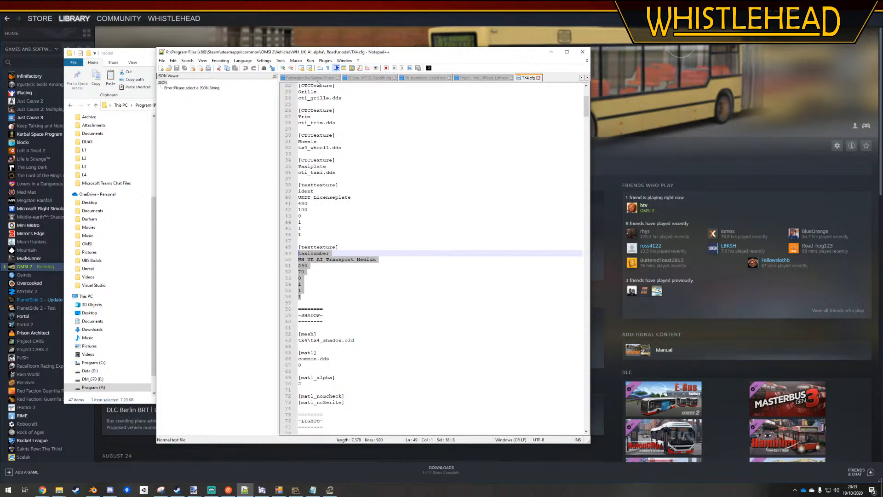
Compare the [texttexture] entries in TX4.cfg with the [texttexture_enh] block in Sti_busstation_board.sco
{"action": "left_click", "coordinate": [420, 78]}
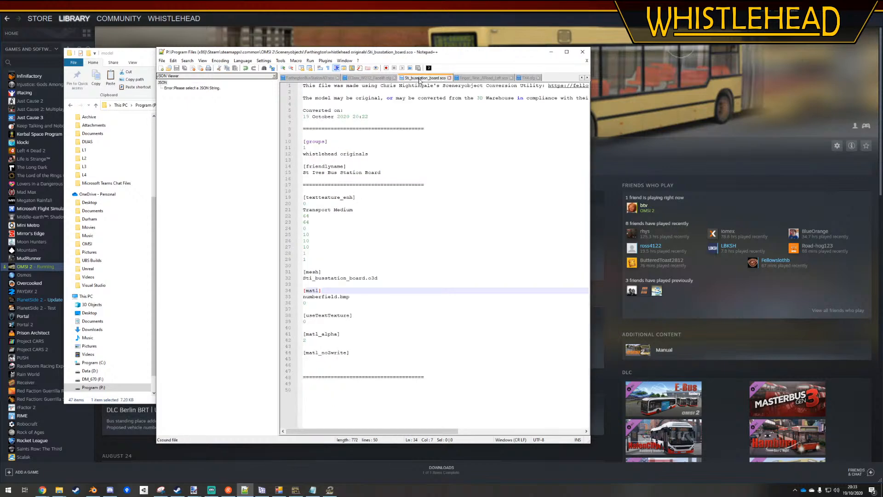
{"action": "left_click", "coordinate": [528, 78]}
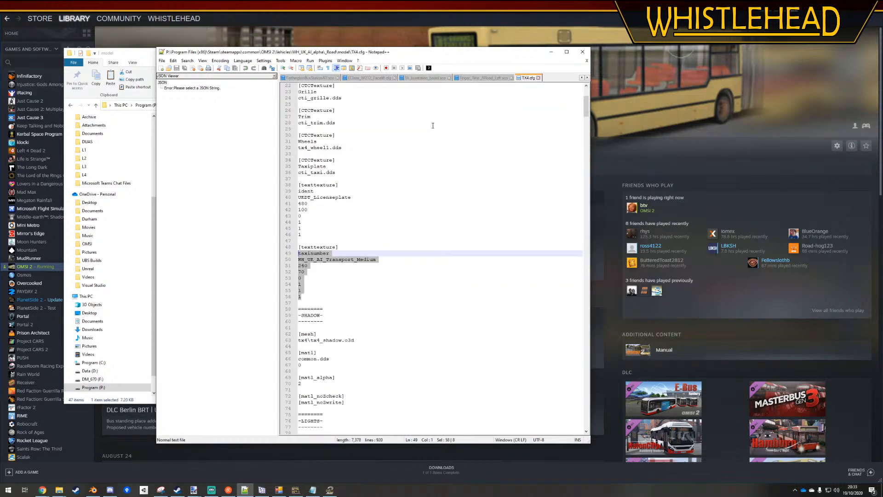
{"action": "scroll", "coordinate": [448, 223], "scroll_direction": "up", "scroll_amount": 6}
{"action": "scroll", "coordinate": [449, 223], "scroll_direction": "up", "scroll_amount": 1}
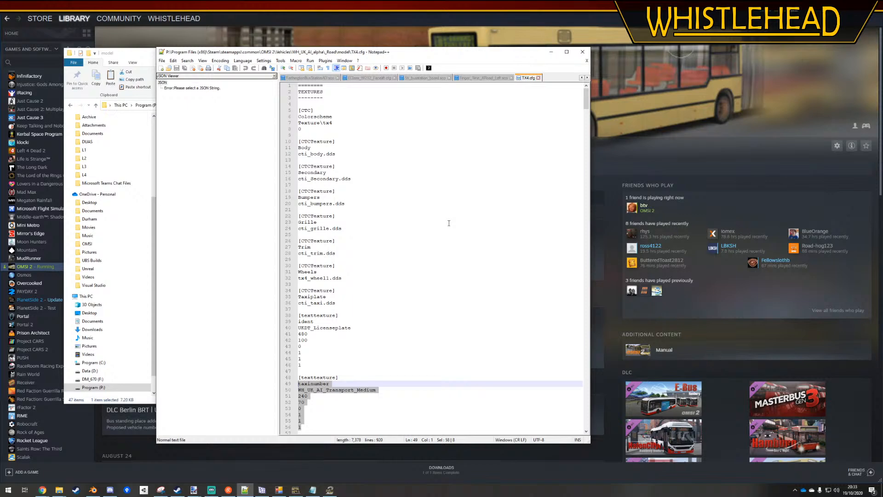
{"action": "left_click", "coordinate": [423, 79]}
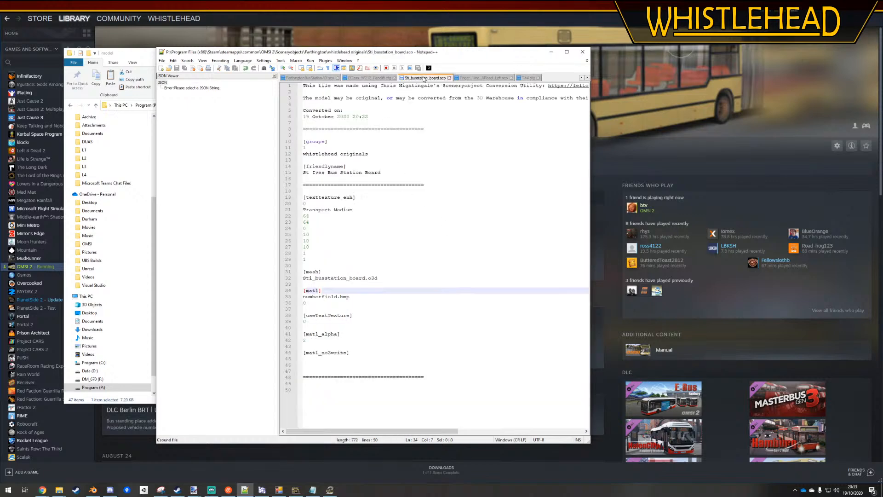
{"action": "double_click", "coordinate": [343, 197]}
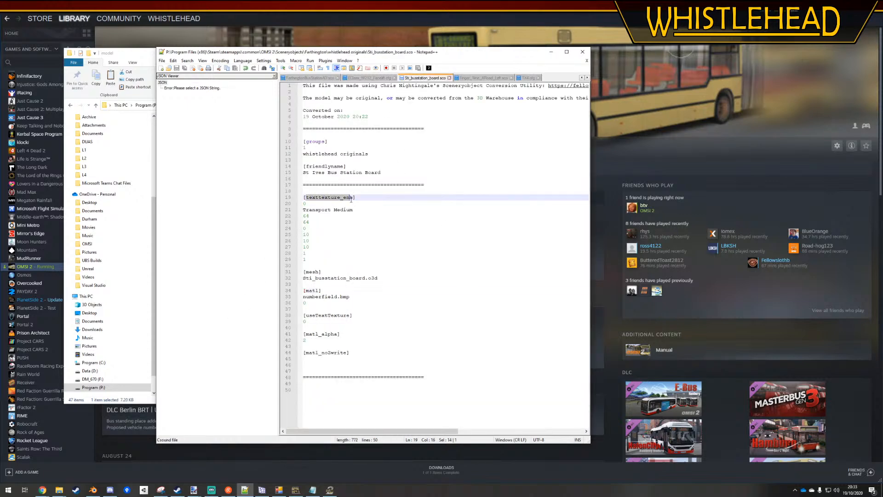
Switch to the browser and look up the [texttexture_enh] parameters in the Road-hog123 OMSI Wiki keywords reference
{"action": "key", "text": "alt+Tab"}
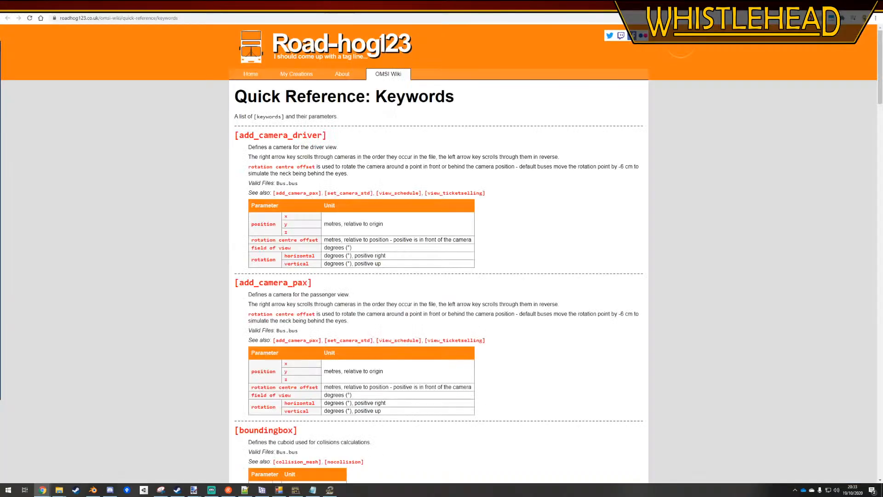
{"action": "scroll", "coordinate": [432, 216], "scroll_direction": "down", "scroll_amount": 10}
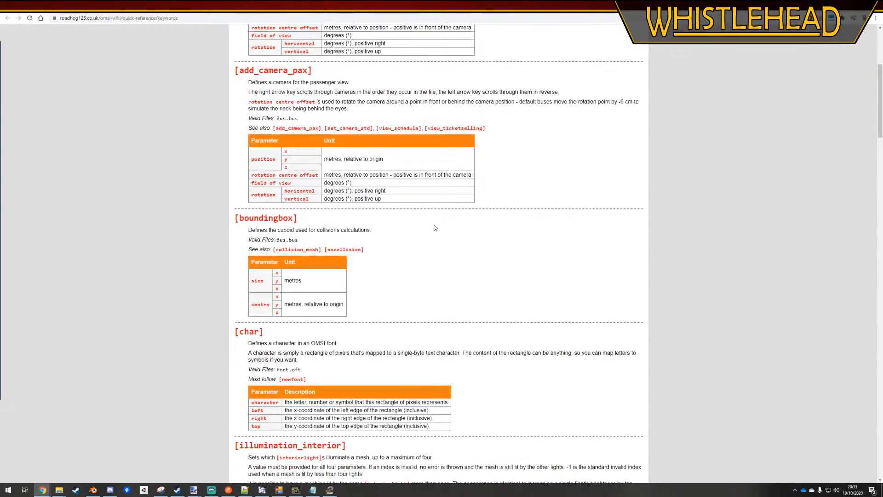
{"action": "scroll", "coordinate": [474, 317], "scroll_direction": "up", "scroll_amount": 6}
{"action": "scroll", "coordinate": [473, 318], "scroll_direction": "up", "scroll_amount": 4}
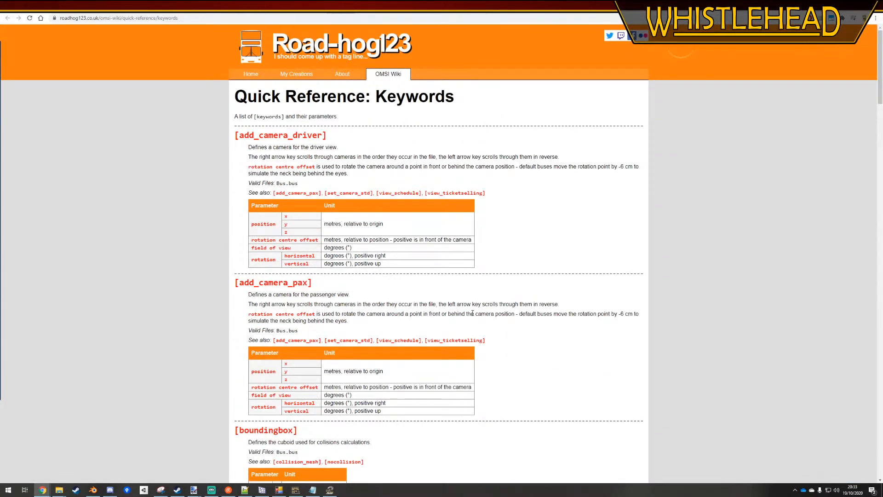
{"action": "scroll", "coordinate": [472, 313], "scroll_direction": "down", "scroll_amount": 15}
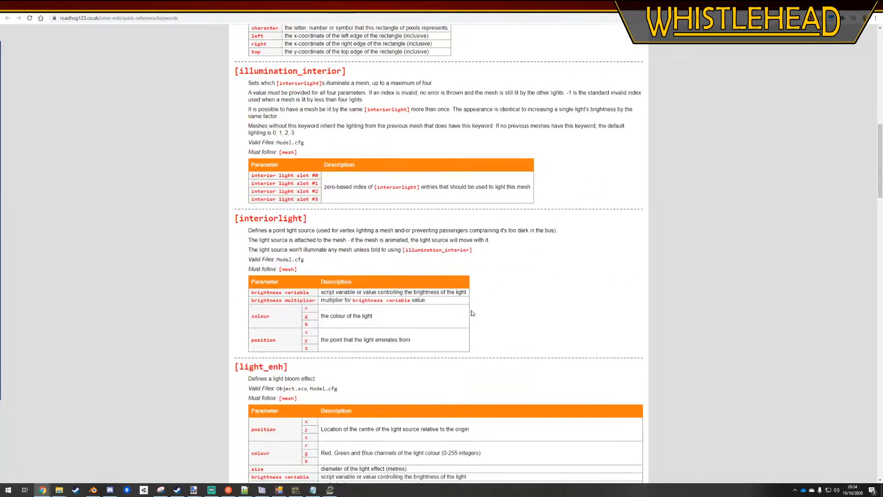
{"action": "scroll", "coordinate": [471, 313], "scroll_direction": "down", "scroll_amount": 15}
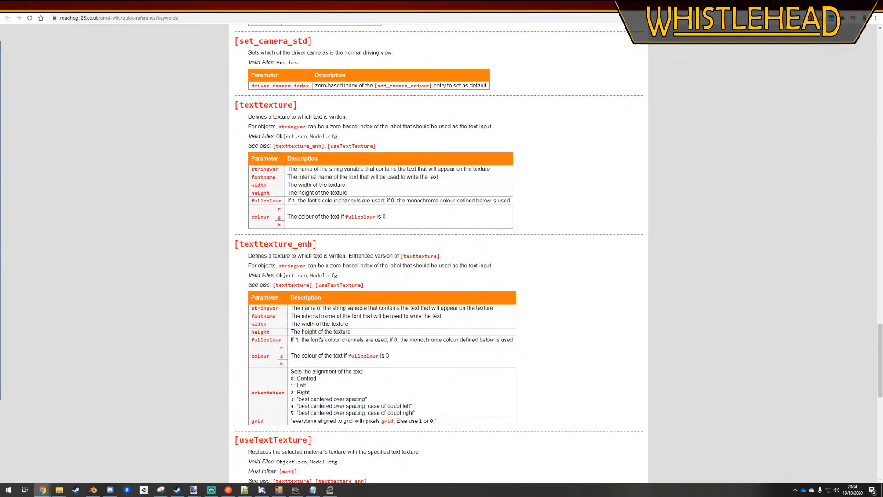
{"action": "scroll", "coordinate": [471, 312], "scroll_direction": "down", "scroll_amount": 3}
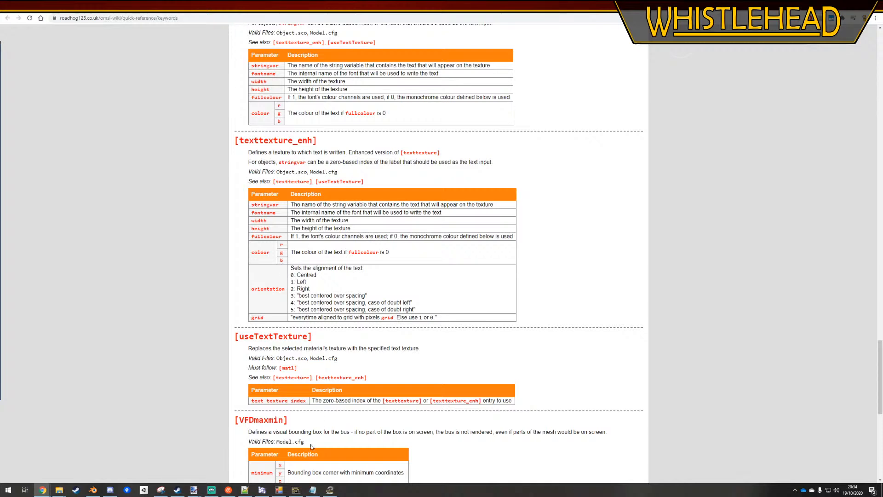
In Notepad++, set the [texttexture_enh] orientation value in Sti_busstation_board.sco to 0, save, and place the window beside the wiki table
{"action": "left_click", "coordinate": [245, 490]}
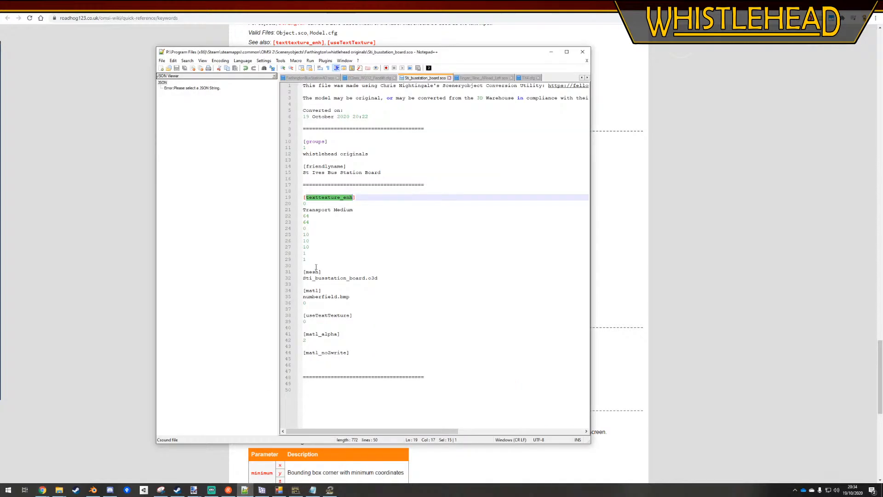
{"action": "double_click", "coordinate": [305, 253]}
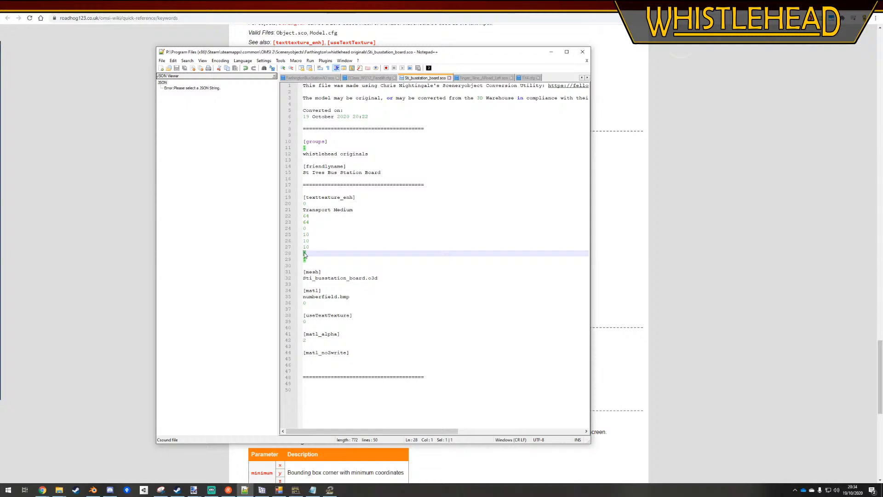
{"action": "type", "text": "0"}
{"action": "key", "text": "ctrl+s"}
{"action": "left_click_drag", "start_coordinate": [422, 52], "coordinate": [704, 38]}
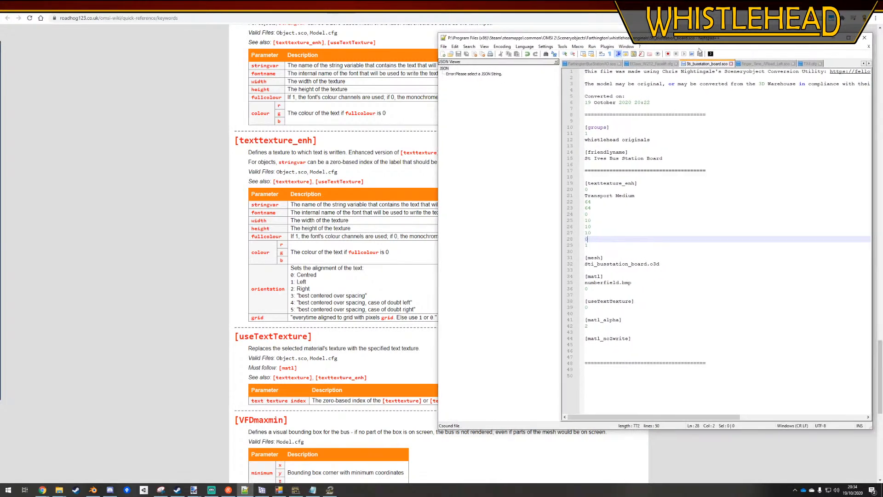
{"action": "left_click", "coordinate": [690, 196]}
Close the OMSI 2 editor with the map saved, relaunch it and continue with the last used Farthington map
{"action": "left_click", "coordinate": [329, 490]}
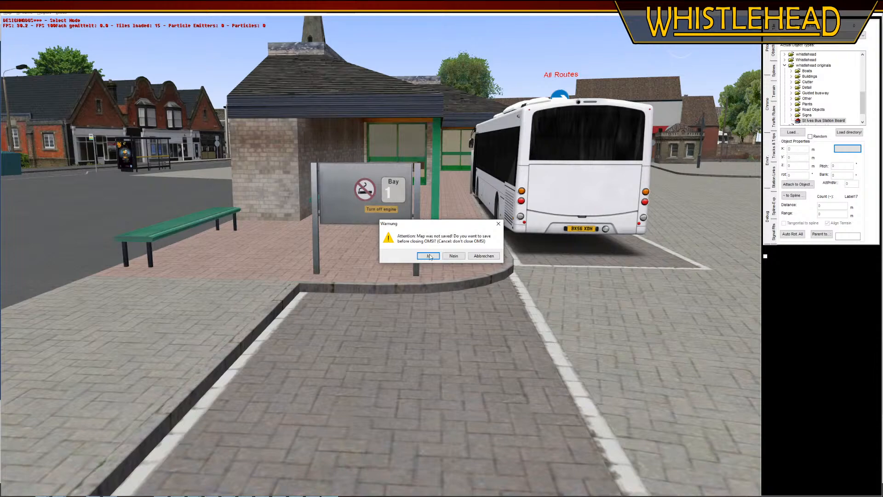
{"action": "left_click", "coordinate": [437, 255]}
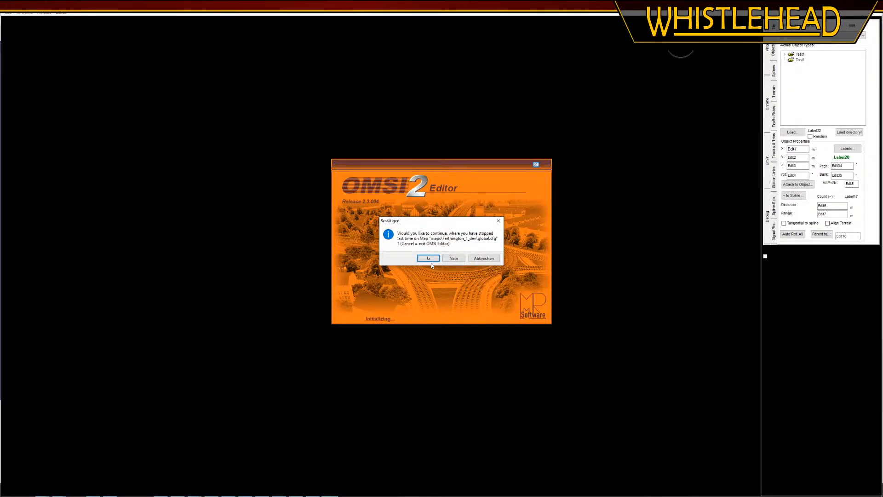
{"action": "left_click", "coordinate": [427, 259]}
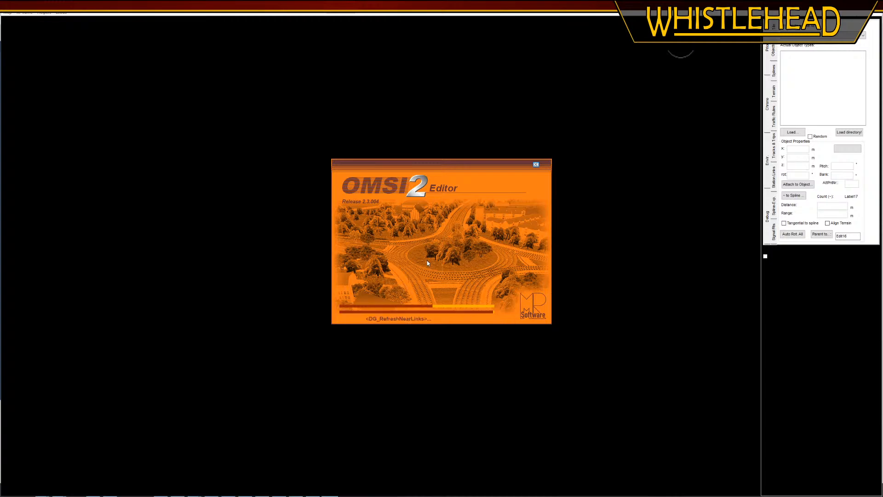
{"action": "key", "text": "alt+Tab"}
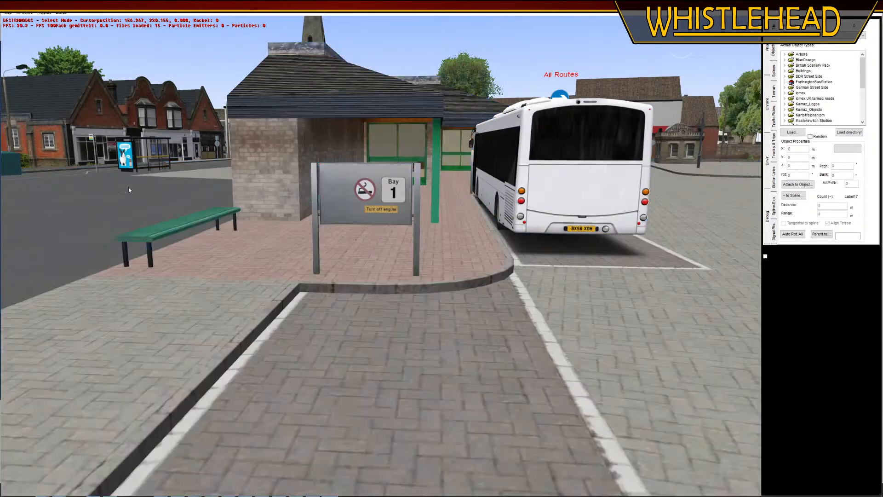
Bring the Bay 1 board into close view and inspect the number's colour and alignment from the front and at an angle
{"action": "middle_click_drag", "start_coordinate": [69, 224], "coordinate": [420, 274]}
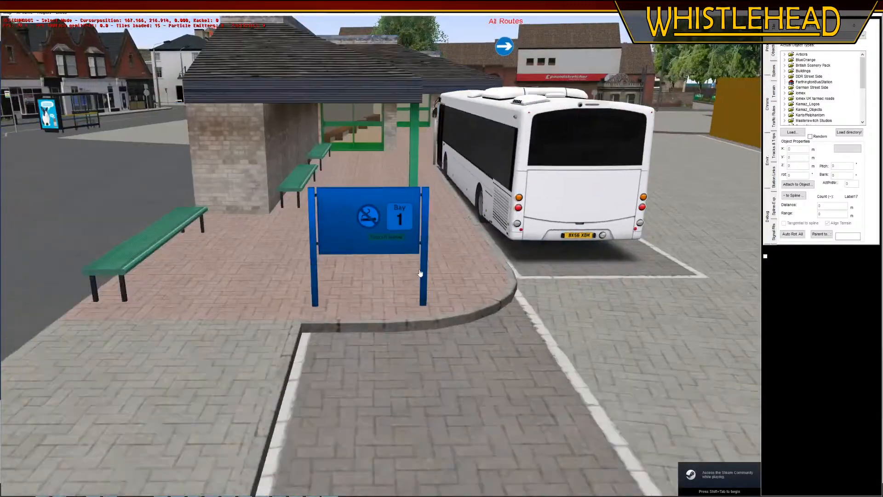
{"action": "right_click_drag", "start_coordinate": [420, 274], "coordinate": [423, 375]}
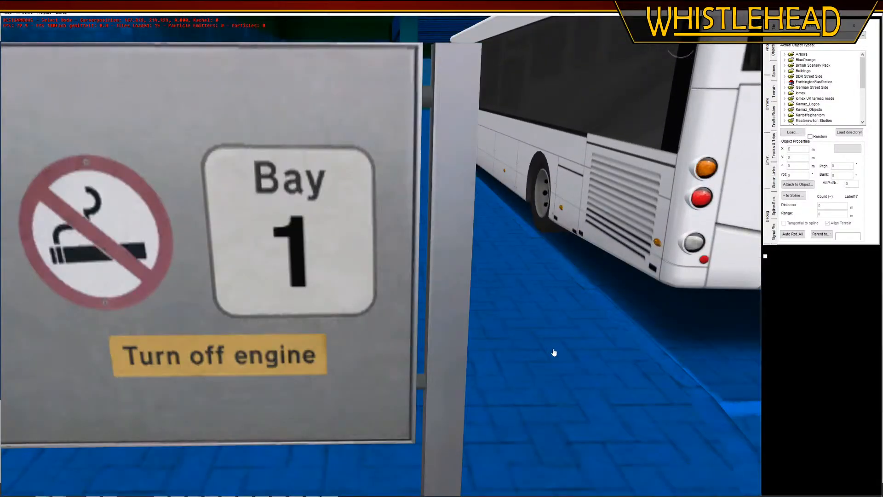
{"action": "mouse_move", "coordinate": [589, 347]}
{"action": "middle_mouse_down"}
{"action": "mouse_move", "coordinate": [563, 351]}
{"action": "mouse_move", "coordinate": [585, 352]}
{"action": "middle_mouse_up"}
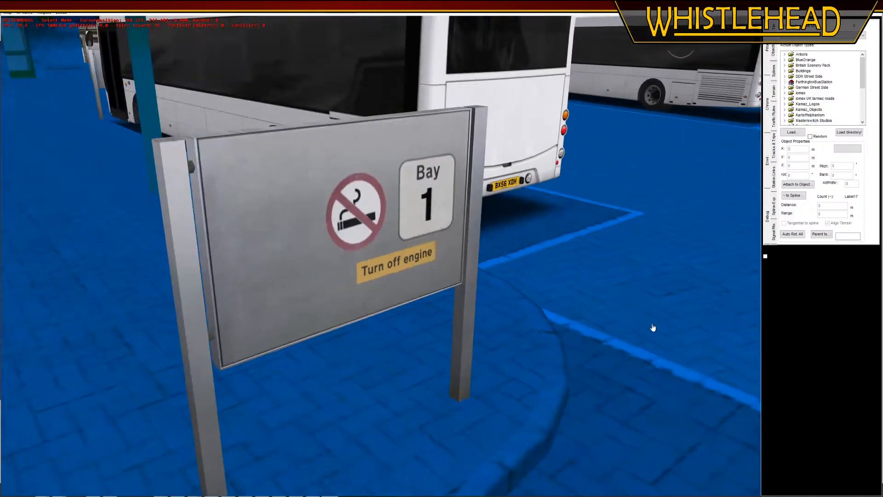
Enter a label for the bus station board of the second bay, in front of the parked white bus beside the shelter
{"action": "right_click_drag", "start_coordinate": [653, 327], "coordinate": [642, 368]}
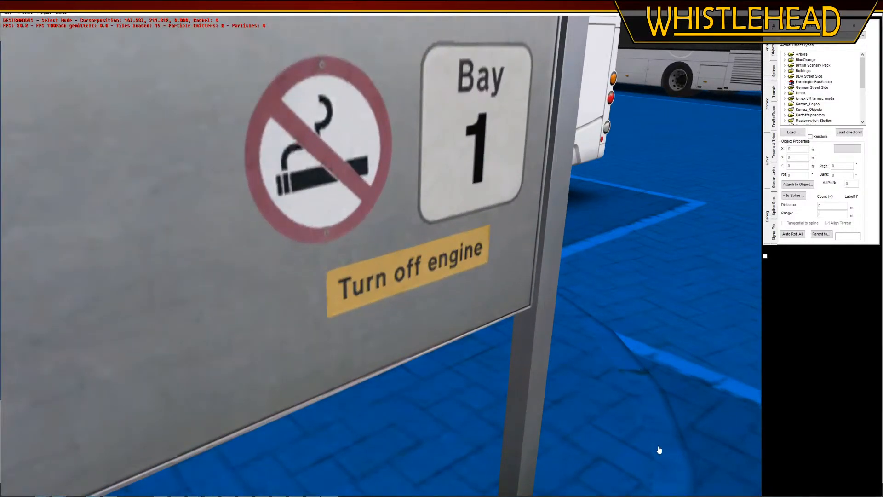
{"action": "right_click_drag", "start_coordinate": [659, 450], "coordinate": [603, 195]}
{"action": "right_click_drag", "start_coordinate": [544, 396], "coordinate": [499, 303]}
{"action": "middle_click_drag", "start_coordinate": [498, 304], "coordinate": [453, 254]}
{"action": "left_click_drag", "start_coordinate": [453, 255], "coordinate": [324, 420]}
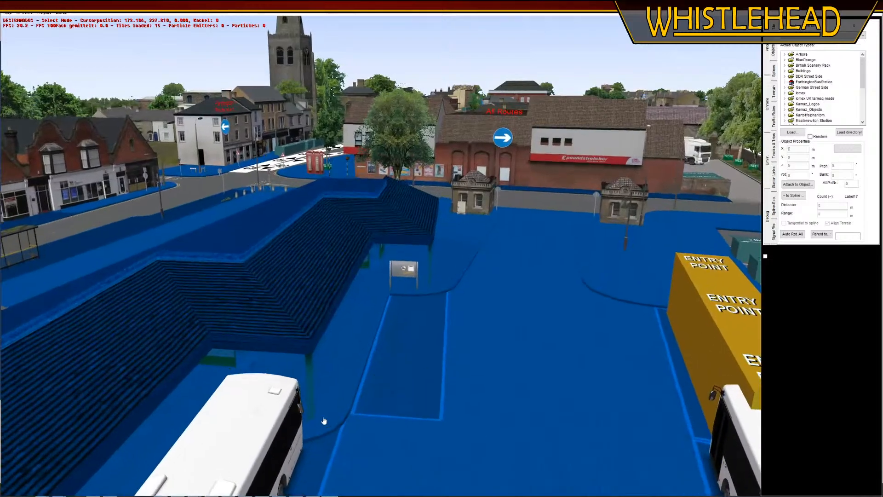
{"action": "middle_click_drag", "start_coordinate": [323, 420], "coordinate": [271, 404]}
{"action": "right_click_drag", "start_coordinate": [271, 405], "coordinate": [191, 252]}
{"action": "left_click_drag", "start_coordinate": [191, 252], "coordinate": [239, 276]}
{"action": "right_click_drag", "start_coordinate": [239, 276], "coordinate": [242, 367]}
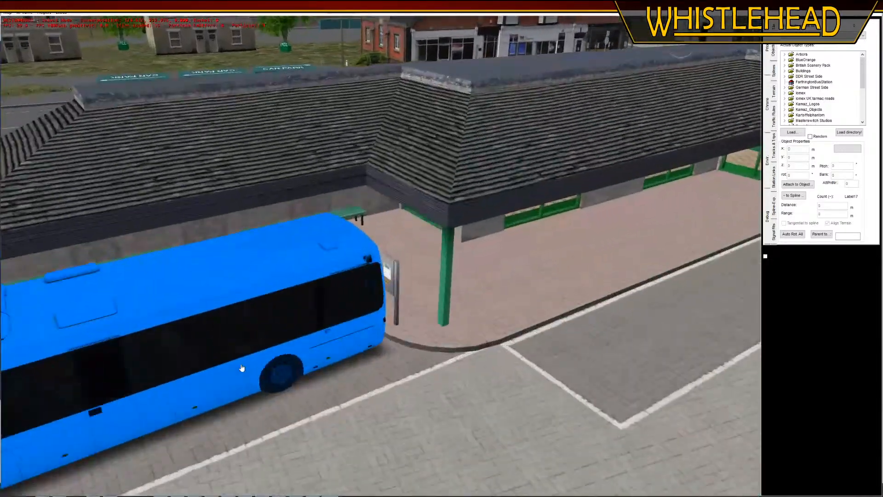
{"action": "left_click", "coordinate": [394, 285]}
{"action": "left_click", "coordinate": [848, 148]}
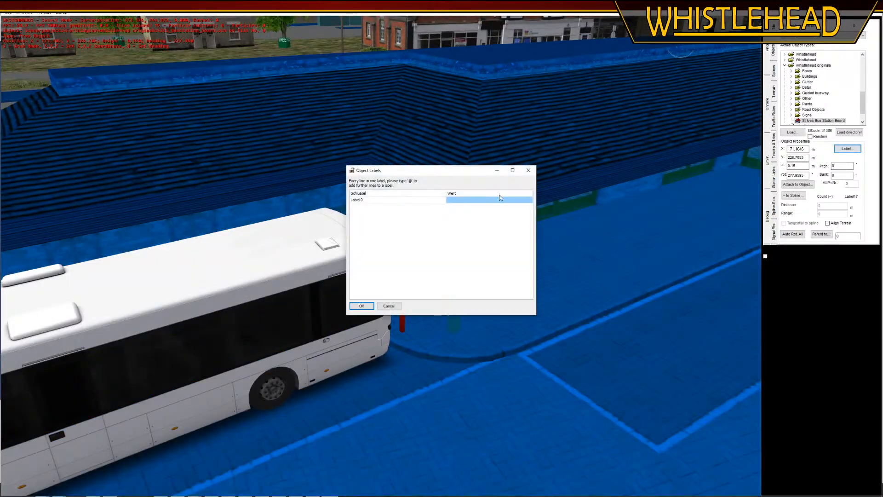
{"action": "left_click", "coordinate": [361, 306]}
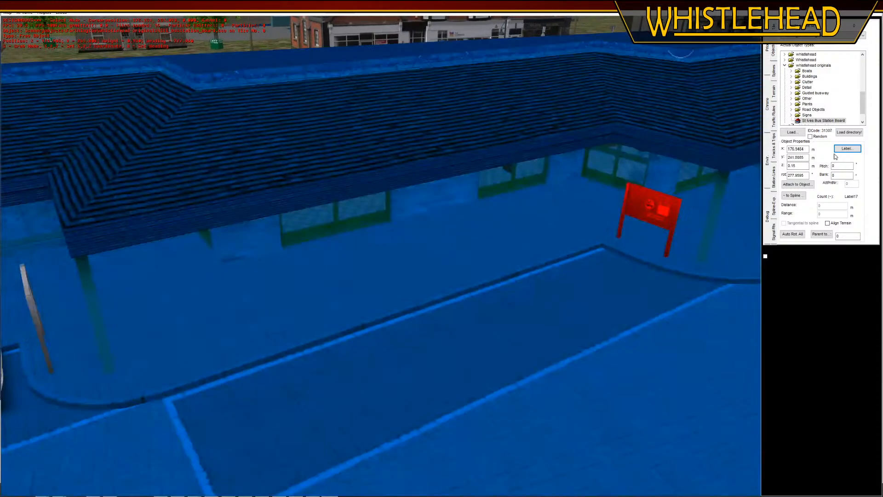
Set the label of the third bay's bus station board to 3
{"action": "left_click", "coordinate": [846, 148]}
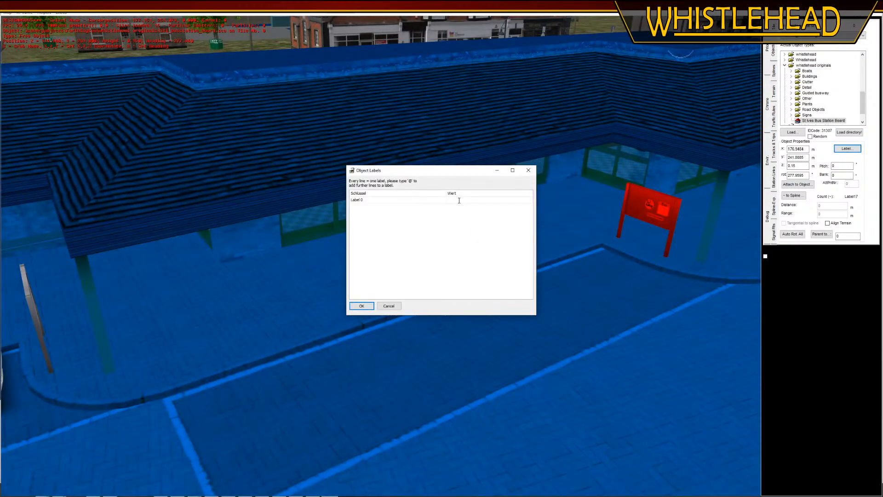
{"action": "type", "text": "3"}
{"action": "left_click", "coordinate": [364, 306]}
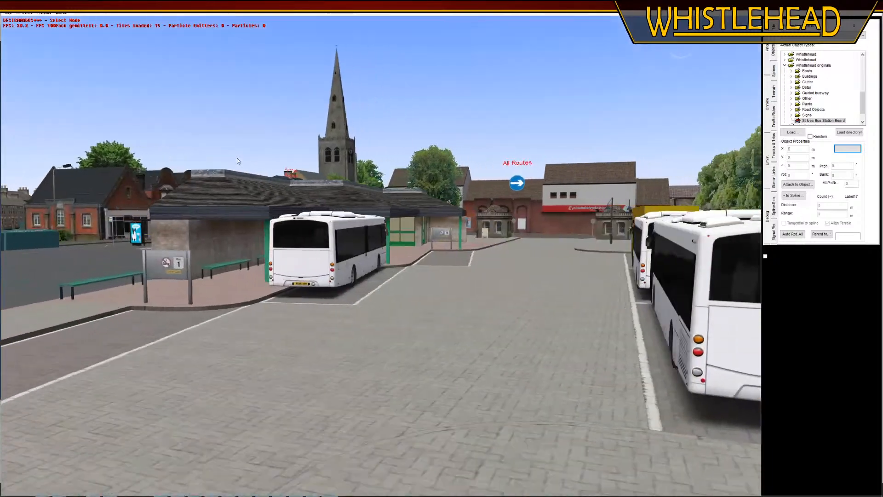
Try the letter A as the label on the Bay 1 board
{"action": "left_click", "coordinate": [230, 268]}
{"action": "left_click", "coordinate": [202, 266]}
{"action": "left_click", "coordinate": [846, 149]}
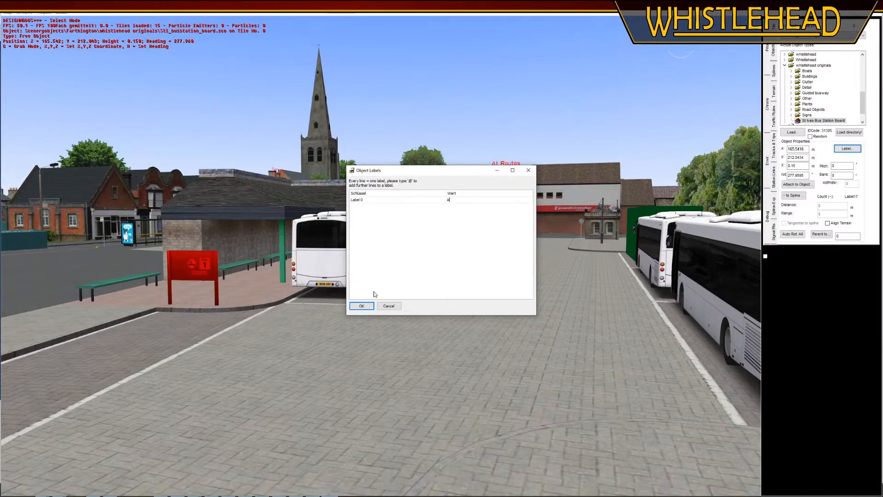
{"action": "left_click", "coordinate": [362, 306]}
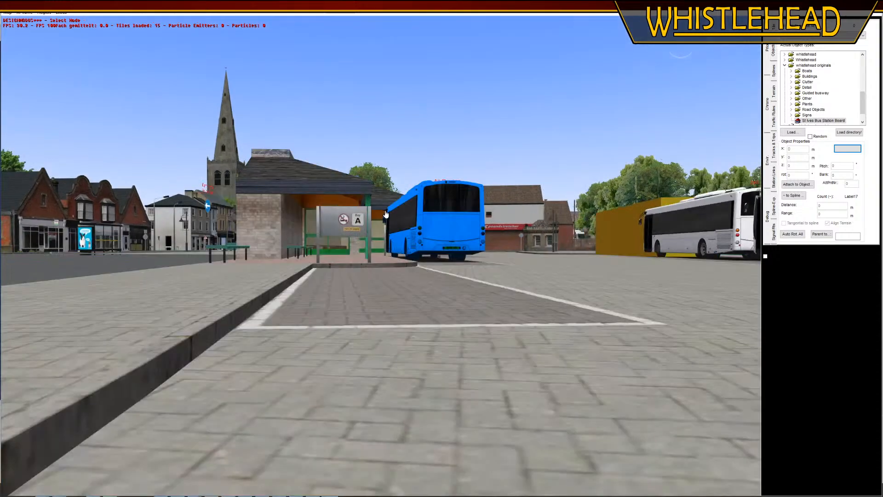
Set the first bay board's label back to 1 and save the map
{"action": "left_click", "coordinate": [343, 219]}
{"action": "left_click", "coordinate": [846, 148]}
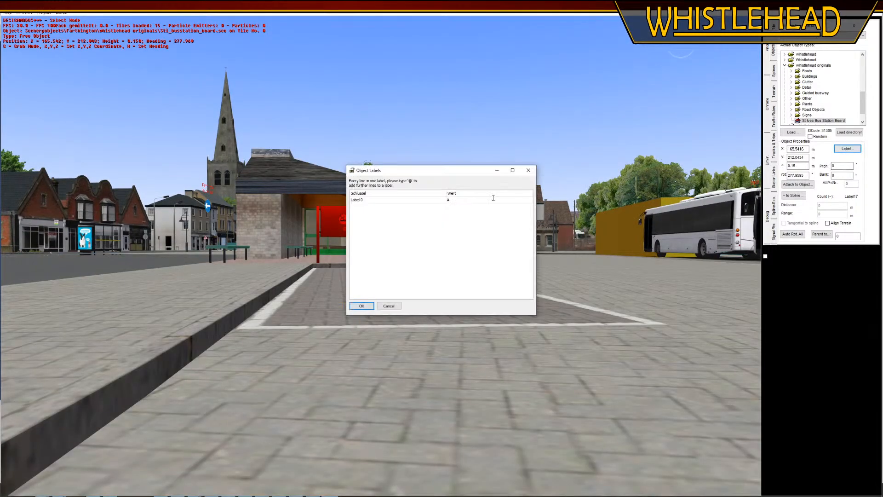
{"action": "type", "text": "1"}
{"action": "left_click", "coordinate": [368, 307]}
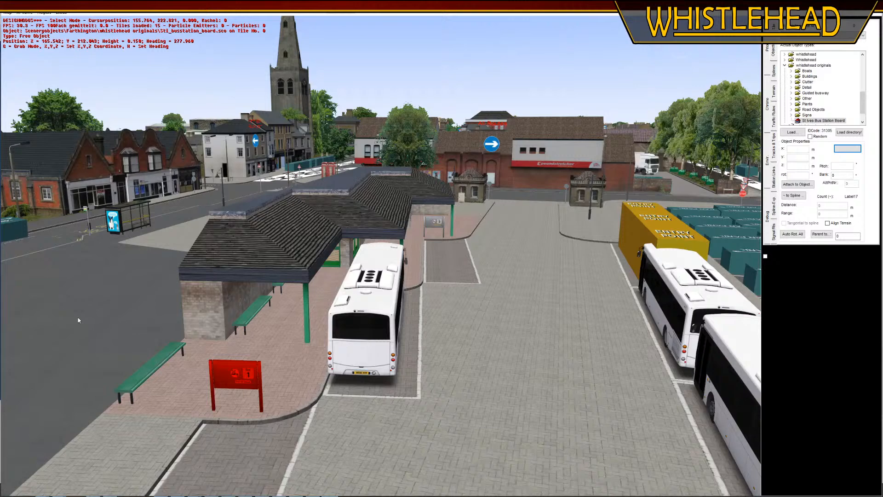
{"action": "left_click", "coordinate": [168, 326]}
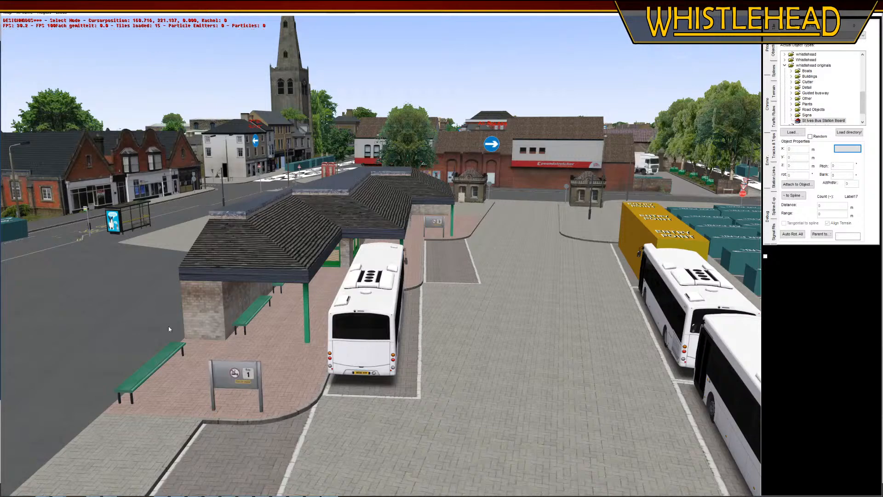
{"action": "scroll", "coordinate": [168, 327], "scroll_direction": "up", "scroll_amount": 3}
{"action": "key", "text": "ctrl+s"}
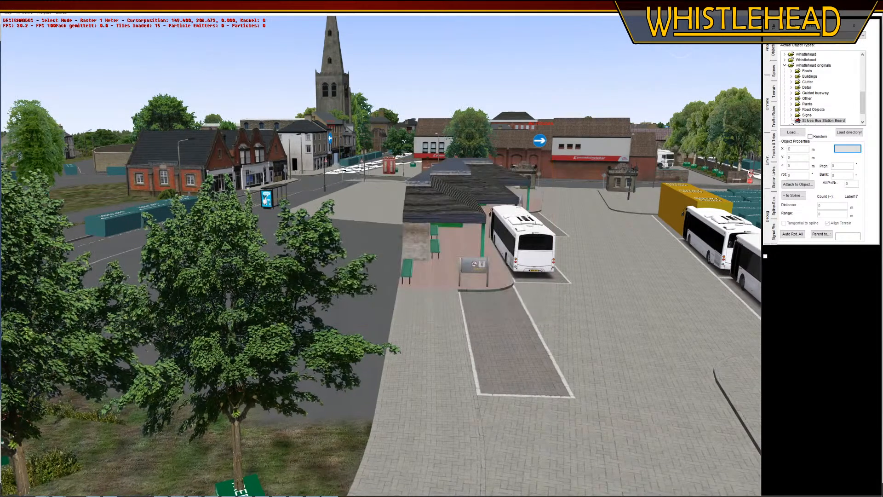
Switch to paint.net and sample the dark grey of the "B" in the board texture's Bay lettering with the Color Picker
{"action": "key", "text": "alt+Tab"}
{"action": "left_click", "coordinate": [875, 132]}
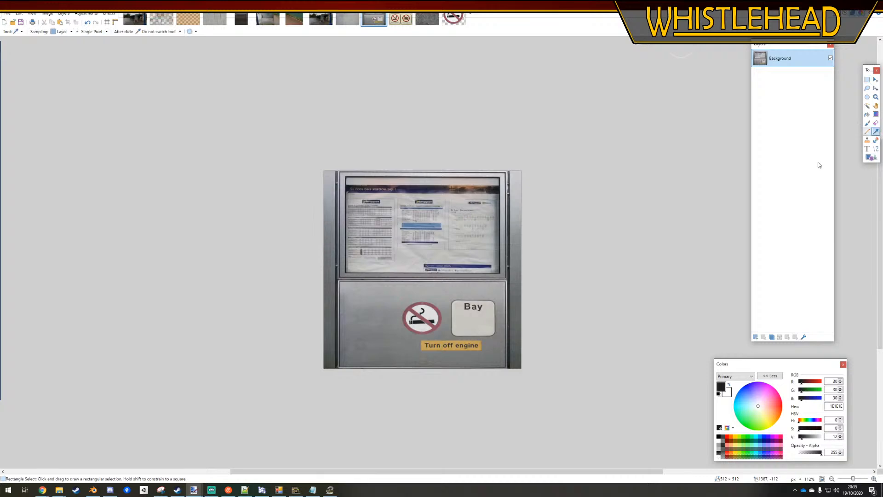
{"action": "scroll", "coordinate": [478, 310], "scroll_direction": "up", "scroll_amount": 8, "text": "ctrl"}
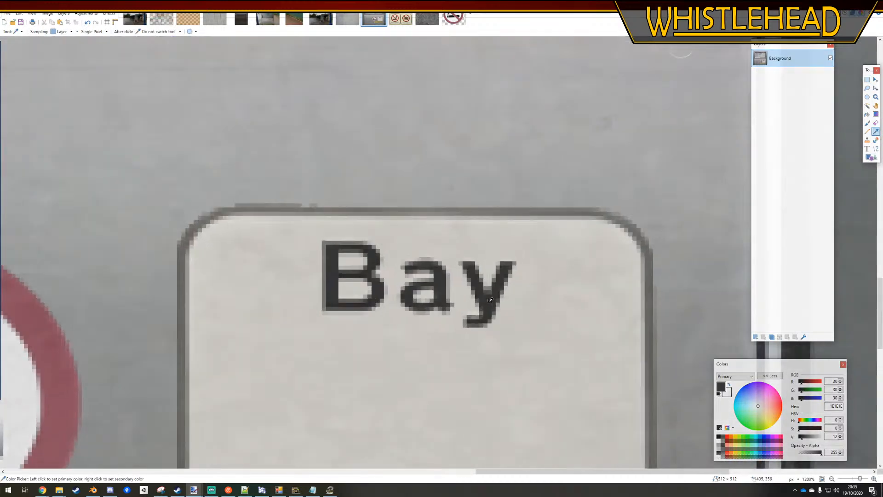
{"action": "scroll", "coordinate": [471, 291], "scroll_direction": "up", "scroll_amount": 5, "text": "ctrl"}
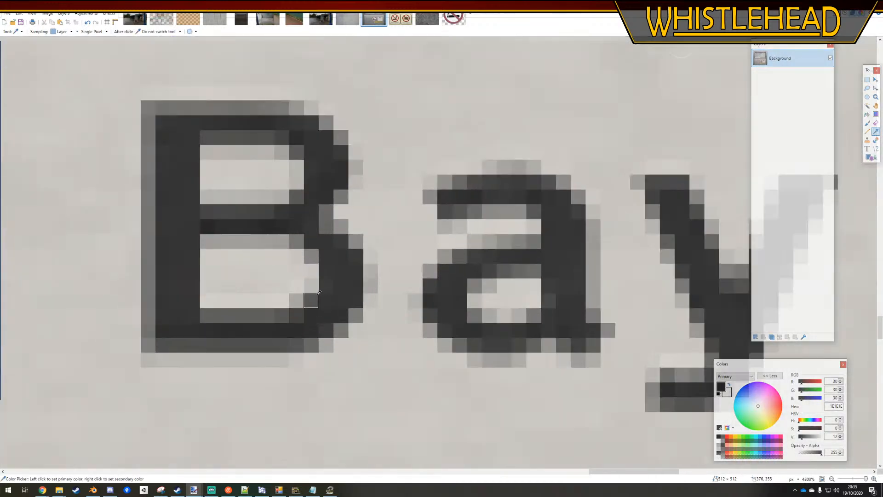
{"action": "left_click", "coordinate": [177, 312]}
{"action": "scroll", "coordinate": [216, 327], "scroll_direction": "down", "scroll_amount": 2, "text": "ctrl"}
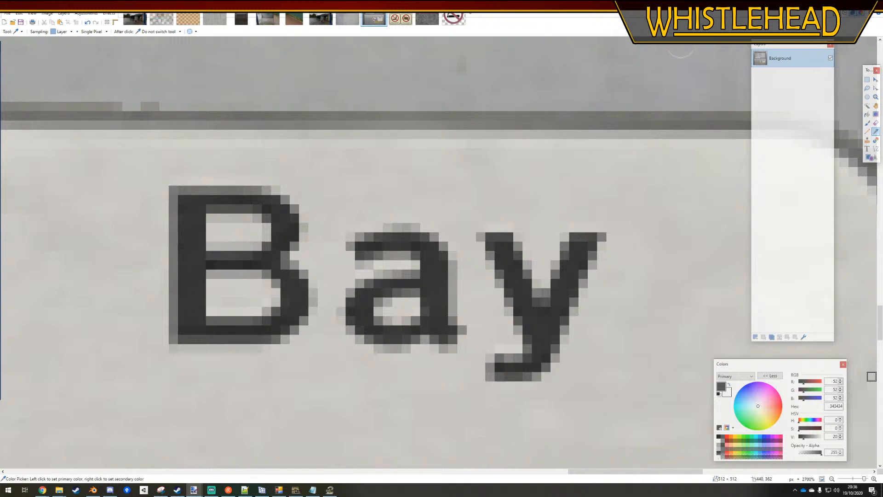
In Notepad++, set the three [texttexture_enh] colour values in Sti_busstation_board.sco to 52, 52 and 52
{"action": "key", "text": "alt+Tab"}
{"action": "left_click_drag", "start_coordinate": [595, 221], "coordinate": [580, 224]}
{"action": "type", "text": "52"}
{"action": "double_click", "coordinate": [587, 226]}
{"action": "type", "text": "52"}
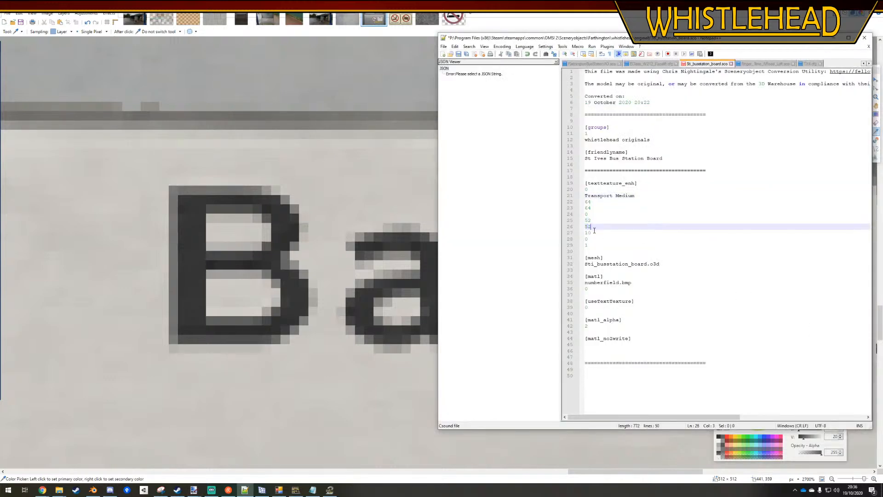
{"action": "double_click", "coordinate": [587, 233]}
{"action": "type", "text": "52"}
{"action": "left_click", "coordinate": [641, 214]}
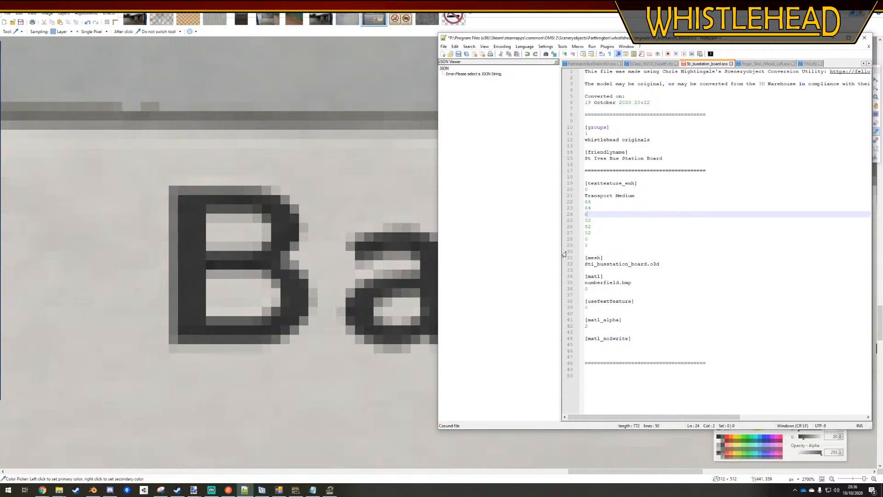
Sample a darker grey from the "a" of Bay in paint.net, set the three [texttexture_enh] colour values to 45 in Notepad++, and save
{"action": "key", "text": "alt+Tab"}
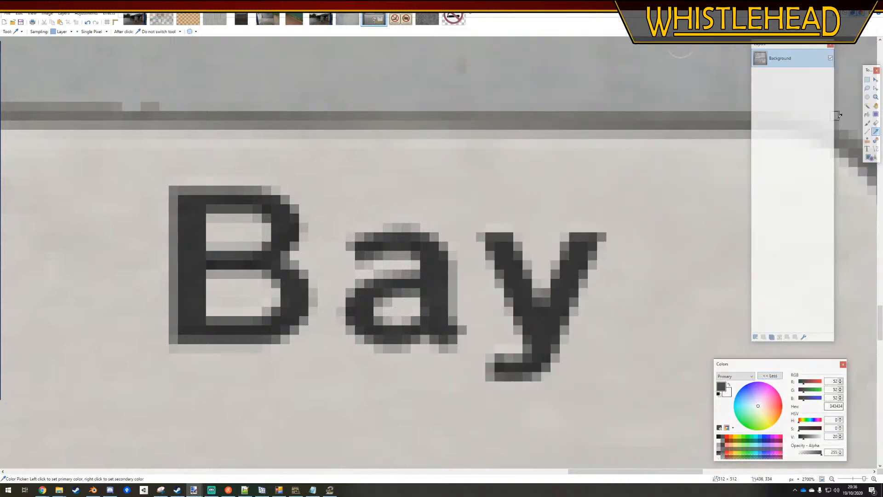
{"action": "left_click", "coordinate": [378, 245]}
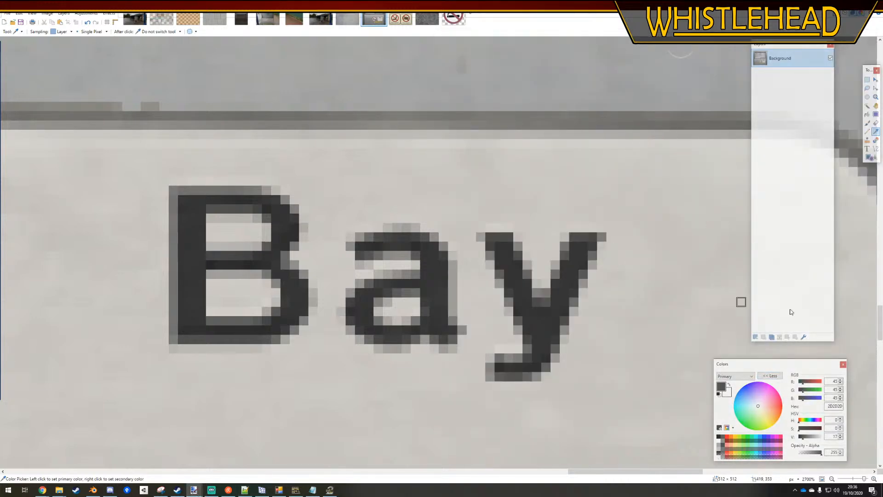
{"action": "key", "text": "alt+Tab"}
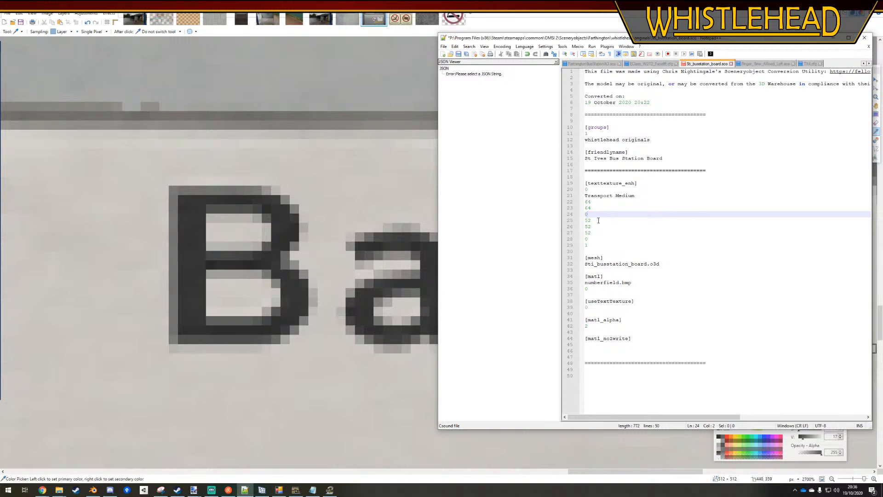
{"action": "left_click_drag", "start_coordinate": [599, 220], "coordinate": [581, 233]}
{"action": "type", "text": "45 45 45"}
{"action": "left_click", "coordinate": [652, 252]}
{"action": "key", "text": "ctrl+s"}
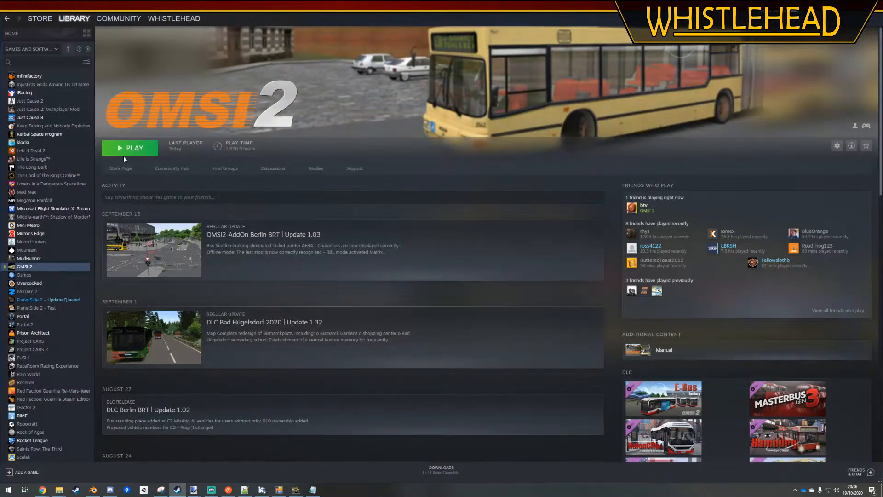
Relaunch the OMSI 2 editor with the last used Farthington map and inspect the number's colour on the Bay 1 board up close
{"action": "left_click", "coordinate": [124, 154]}
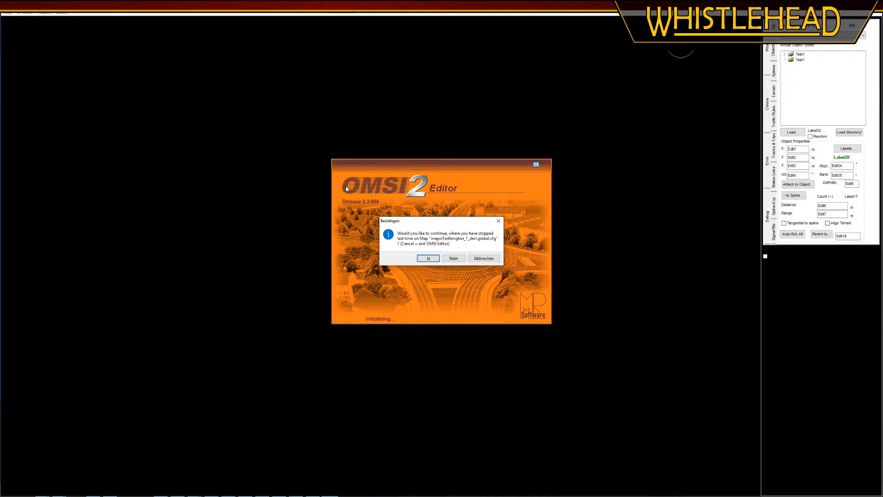
{"action": "key", "text": "Return"}
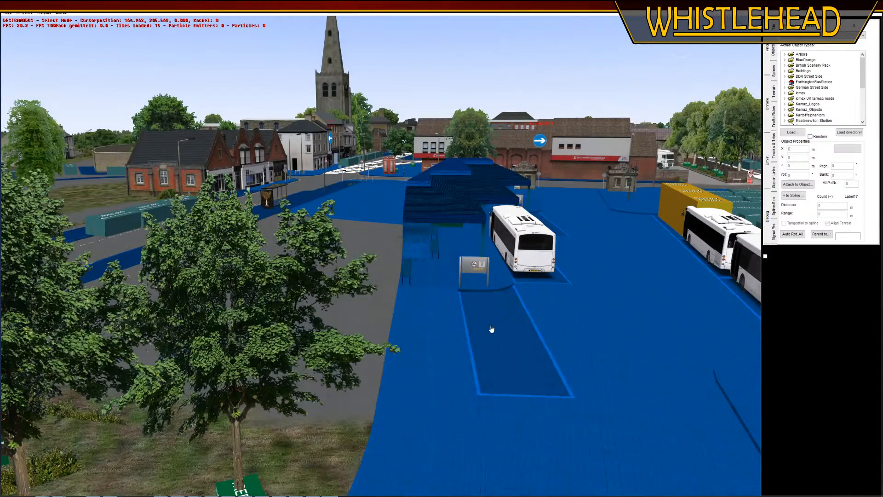
{"action": "scroll", "coordinate": [489, 317], "scroll_direction": "up", "scroll_amount": 10}
{"action": "scroll", "coordinate": [449, 376], "scroll_direction": "up", "scroll_amount": 10}
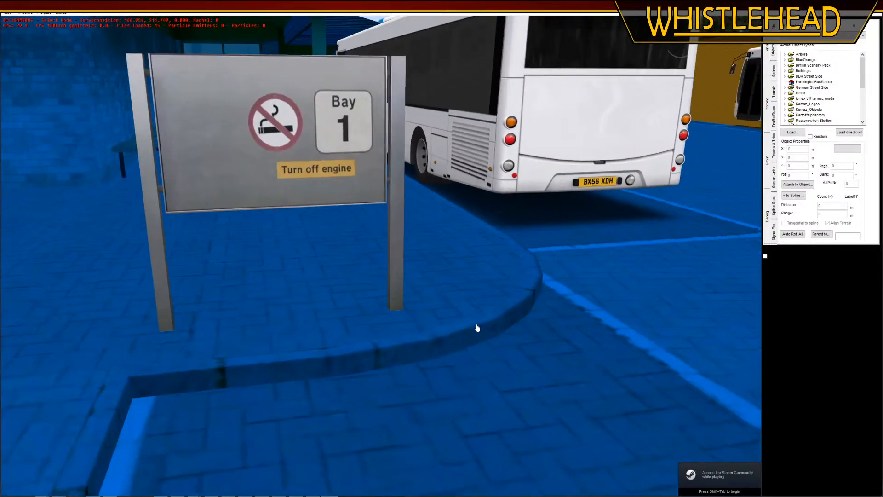
{"action": "middle_click_drag", "start_coordinate": [477, 328], "coordinate": [494, 325]}
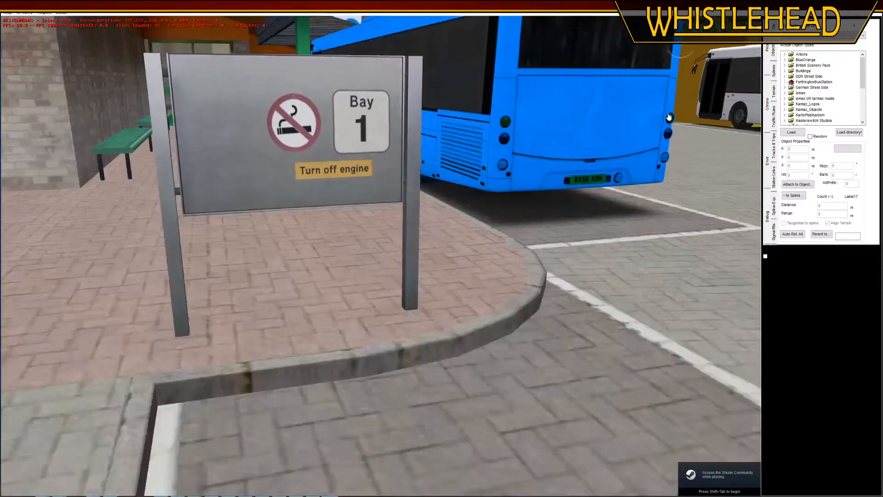
{"action": "middle_click_drag", "start_coordinate": [611, 253], "coordinate": [593, 259]}
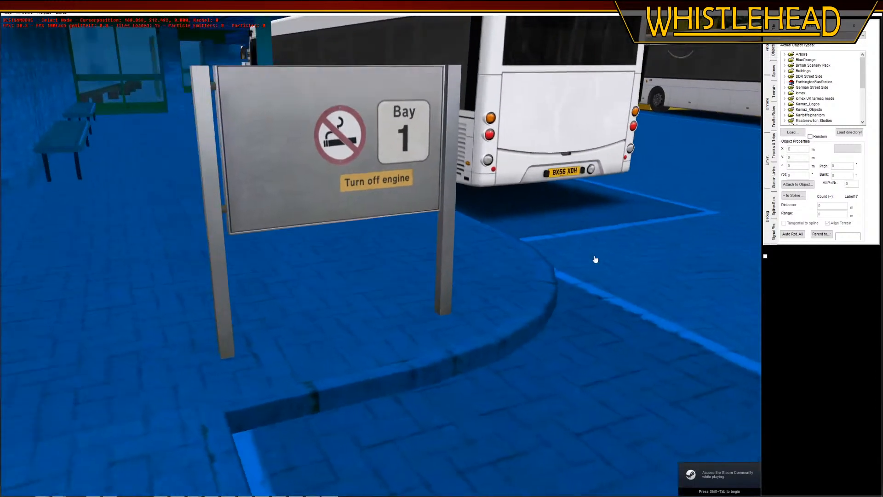
{"action": "scroll", "coordinate": [389, 241], "scroll_direction": "up", "scroll_amount": 3}
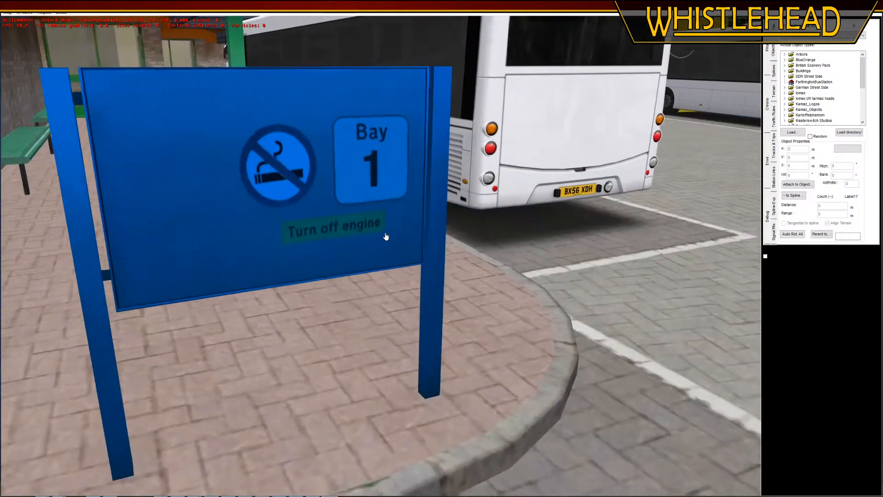
{"action": "scroll", "coordinate": [597, 311], "scroll_direction": "up", "scroll_amount": 3}
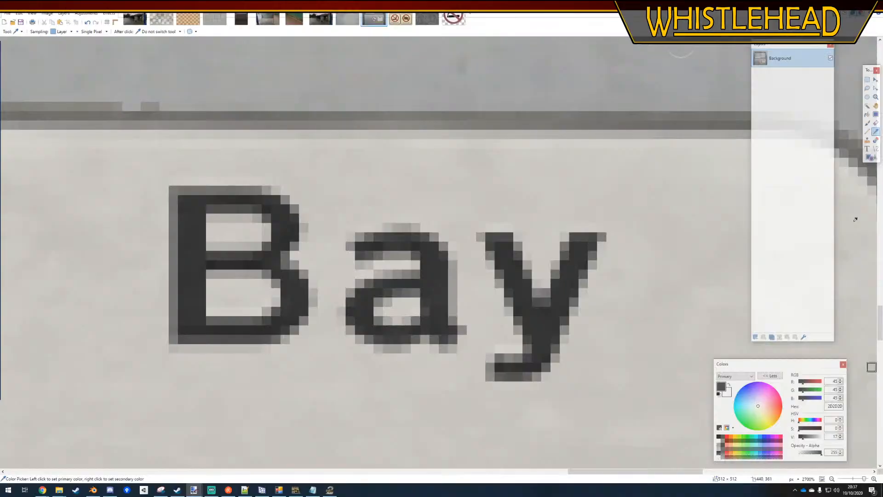
Select the no-smoking sign on the board texture and limit a Hue/Saturation+ adjustment to hues from 301 to 35
{"action": "scroll", "coordinate": [556, 205], "scroll_direction": "down", "scroll_amount": 3, "text": "ctrl"}
{"action": "left_click", "coordinate": [866, 79]}
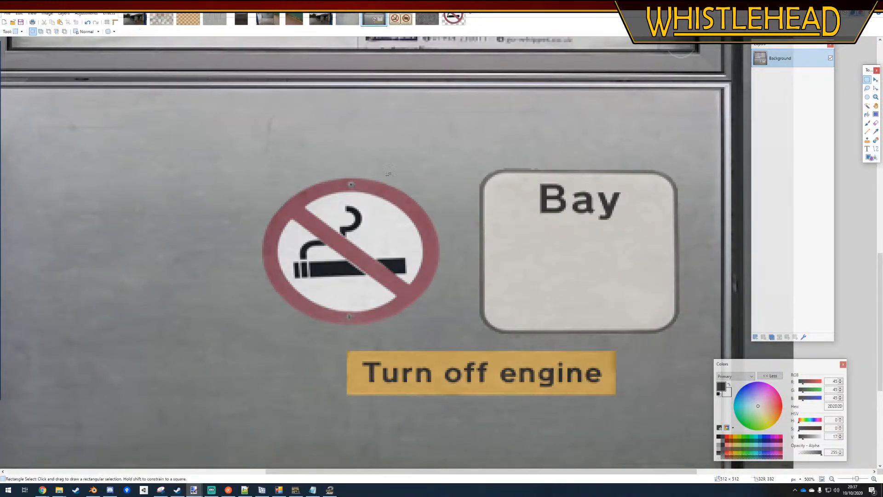
{"action": "left_click_drag", "start_coordinate": [233, 163], "coordinate": [454, 337]}
{"action": "left_click", "coordinate": [78, 13]}
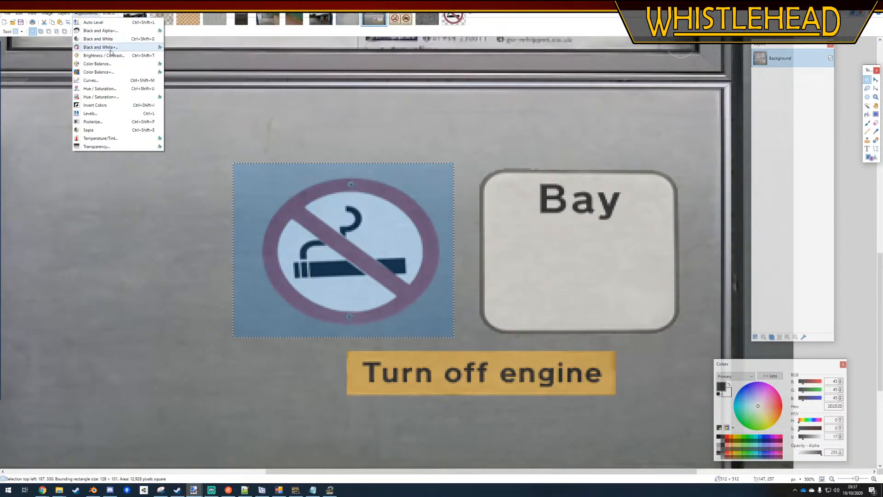
{"action": "left_click", "coordinate": [98, 97]}
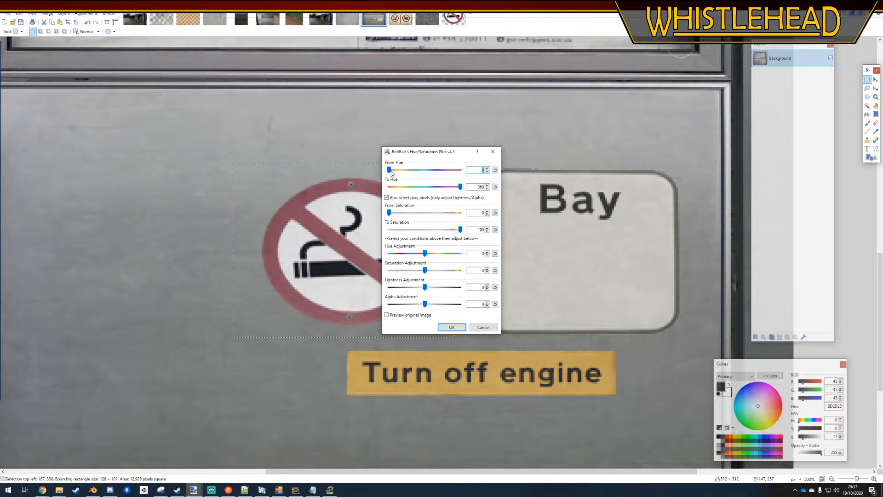
{"action": "left_click_drag", "start_coordinate": [389, 170], "coordinate": [396, 189]}
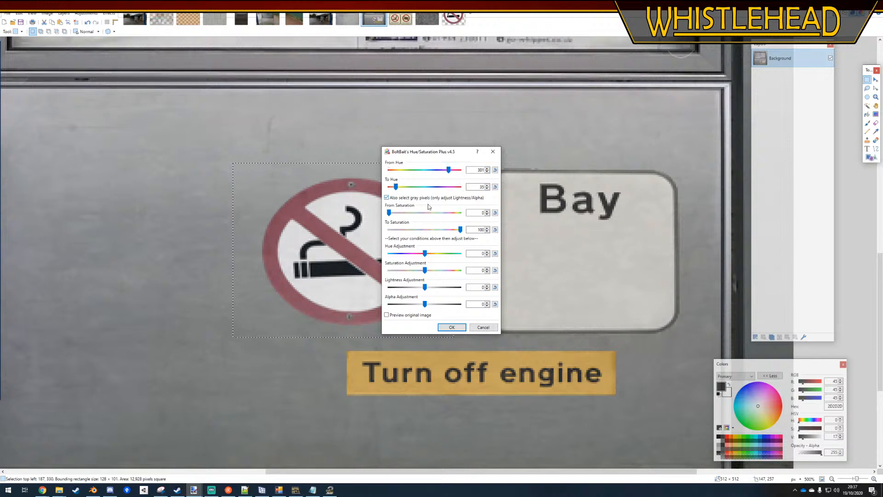
{"action": "left_click_drag", "start_coordinate": [437, 151], "coordinate": [516, 145]}
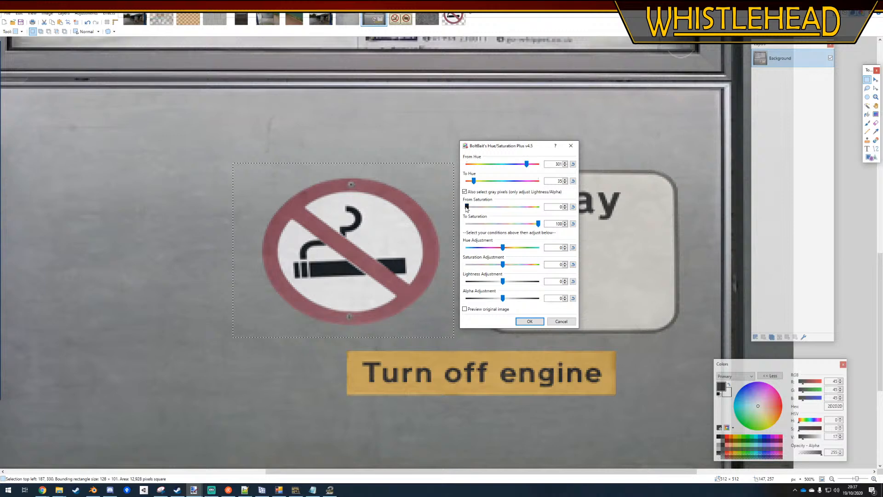
Apply From Saturation 6, Saturation Adjustment 81 and Hue Adjustment 10 to the no-smoking sign, then deselect and save the texture
{"action": "left_click_drag", "start_coordinate": [467, 206], "coordinate": [471, 206]}
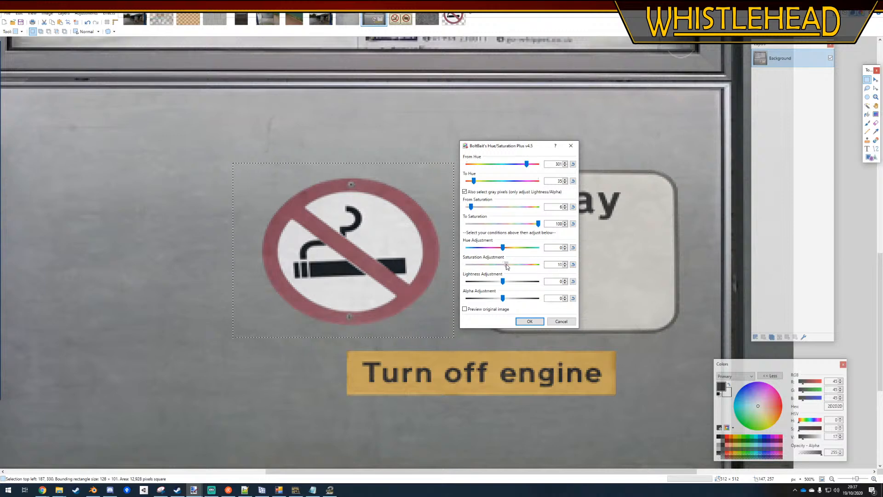
{"action": "left_click_drag", "start_coordinate": [503, 265], "coordinate": [532, 265]}
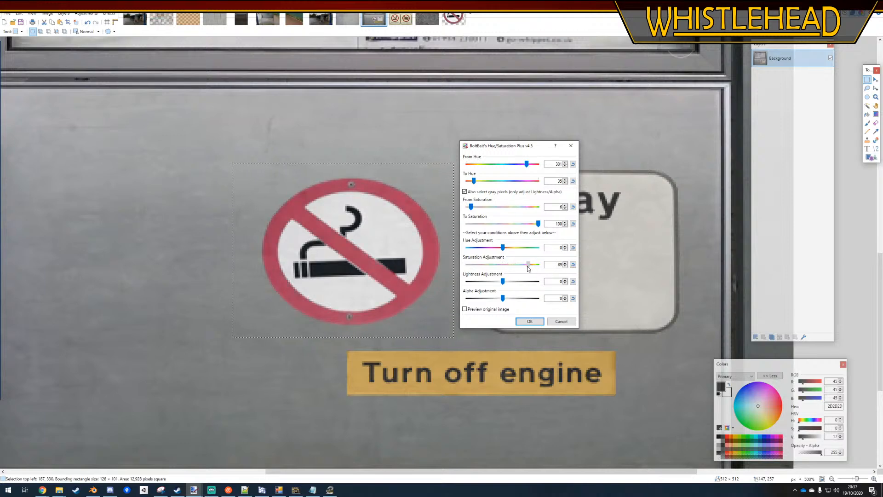
{"action": "left_click", "coordinate": [505, 248]}
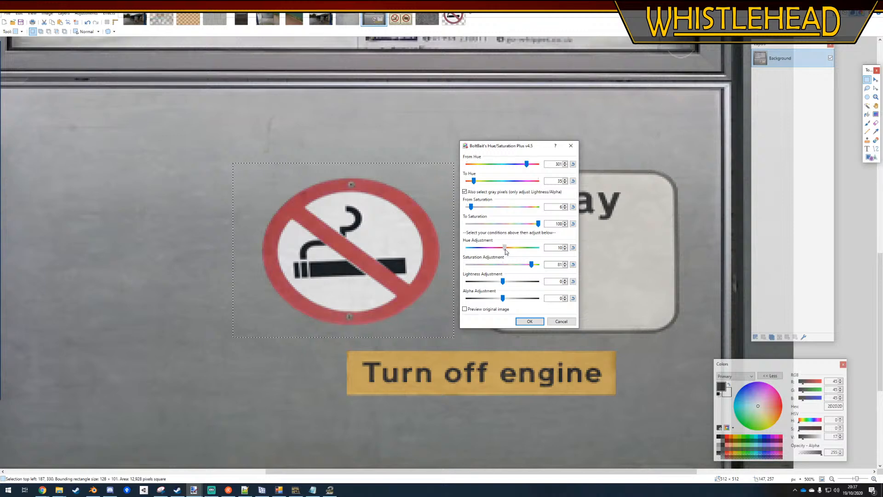
{"action": "left_click", "coordinate": [530, 321]}
{"action": "scroll", "coordinate": [404, 235], "scroll_direction": "down", "scroll_amount": 3, "text": "ctrl"}
{"action": "key", "text": "ctrl+d"}
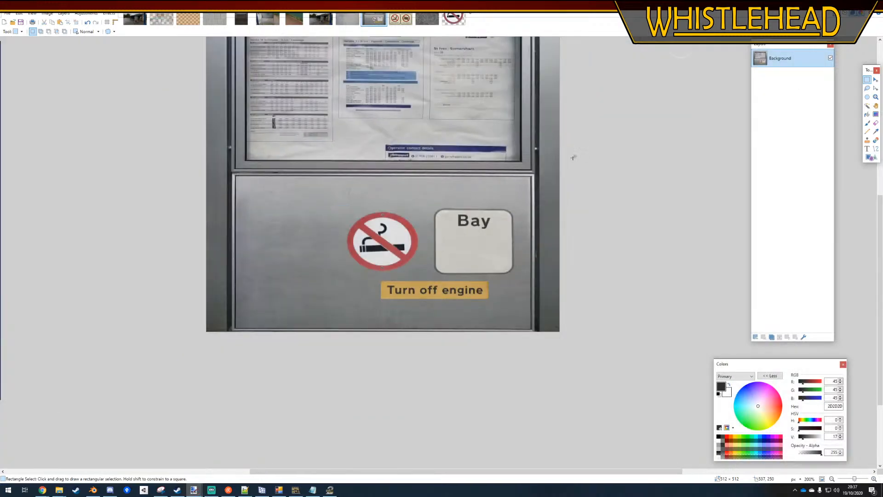
{"action": "scroll", "coordinate": [358, 308], "scroll_direction": "down", "scroll_amount": 2, "text": "ctrl"}
{"action": "key", "text": "ctrl+s"}
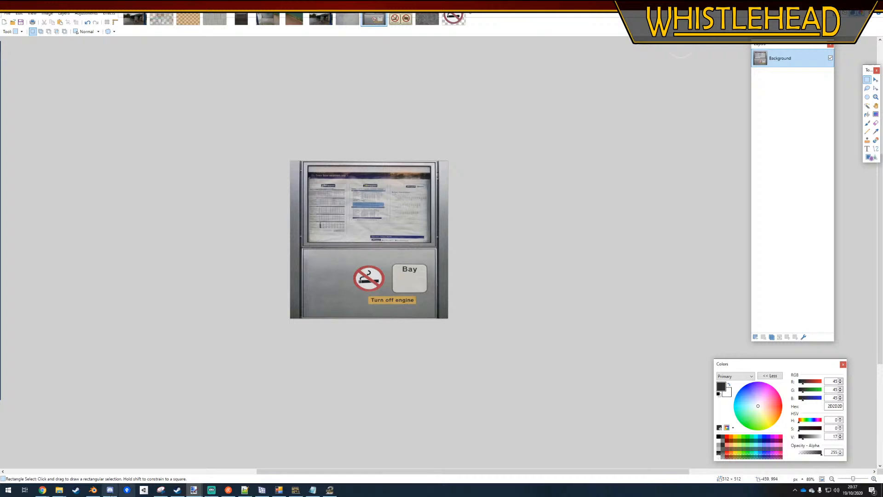
Switch to File Explorer, bring up the OMSI 2 texture folder and open the Farthington project's Models folder in a second window
{"action": "mouse_move", "coordinate": [59, 489]}
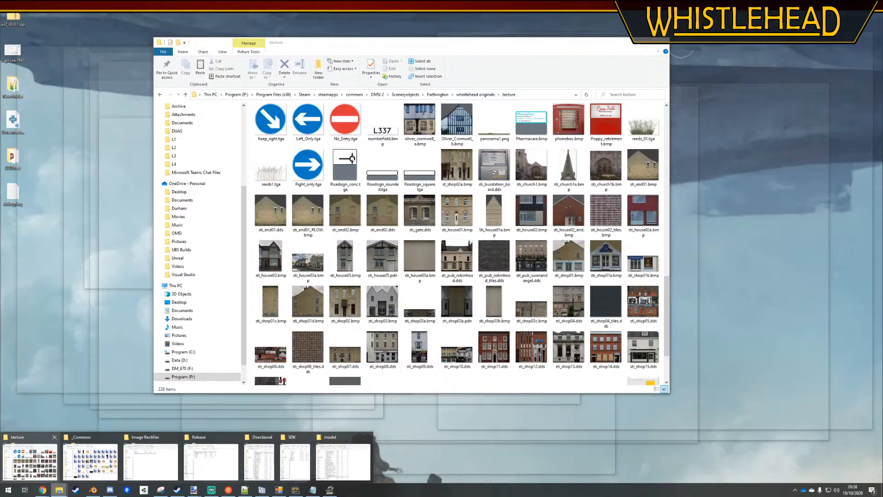
{"action": "left_click", "coordinate": [45, 472]}
{"action": "mouse_move", "coordinate": [58, 489]}
{"action": "left_click", "coordinate": [90, 461]}
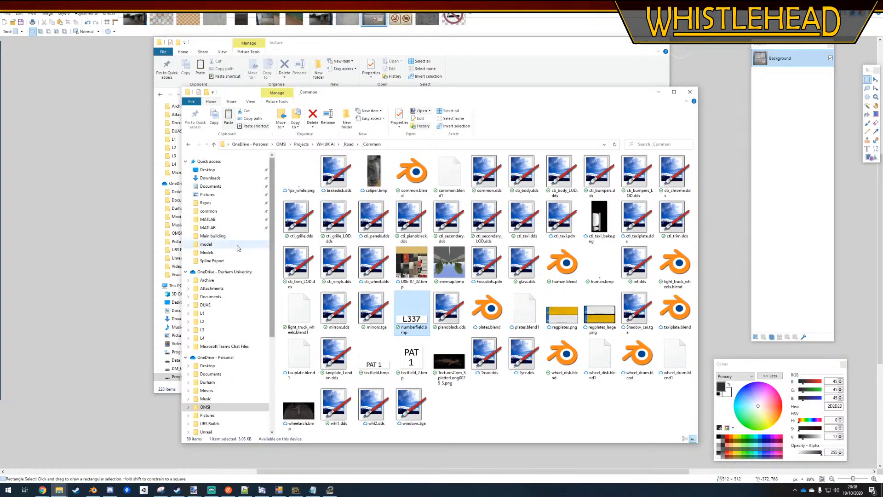
{"action": "left_click", "coordinate": [207, 252]}
{"action": "left_click", "coordinate": [211, 260]}
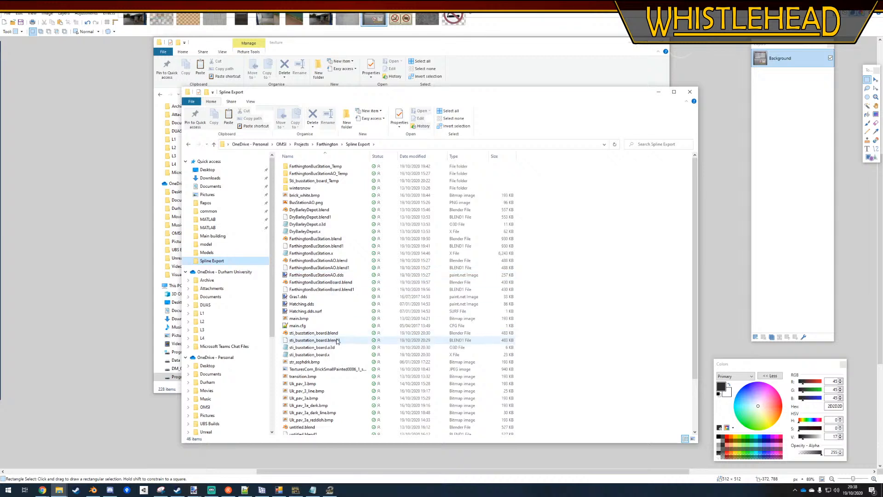
{"action": "left_click", "coordinate": [327, 144]}
{"action": "double_click", "coordinate": [341, 185]}
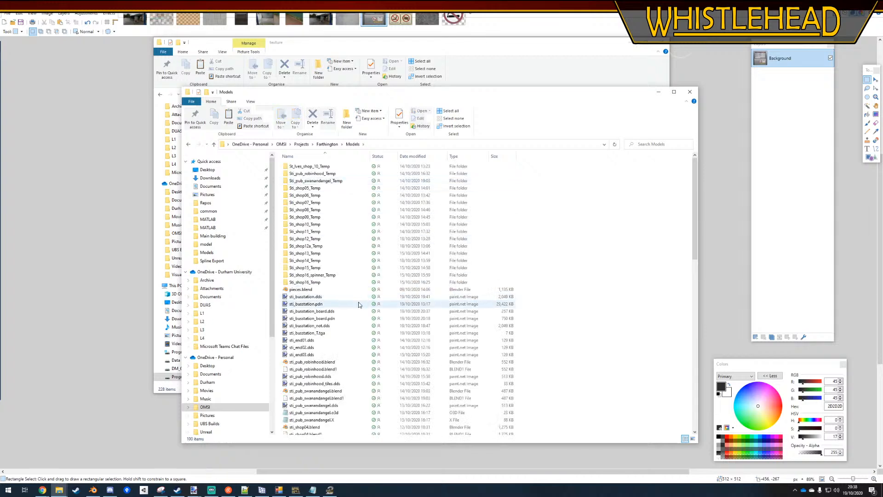
Copy sti_busstation_board.dds from the Models folder into the OMSI 2 whistlehead originals texture folder, replacing the existing file
{"action": "left_click", "coordinate": [337, 312]}
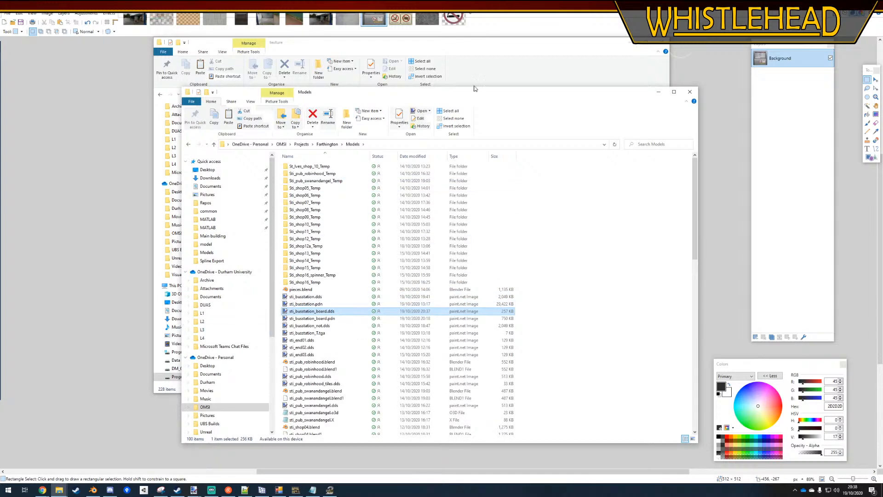
{"action": "left_click", "coordinate": [475, 62]}
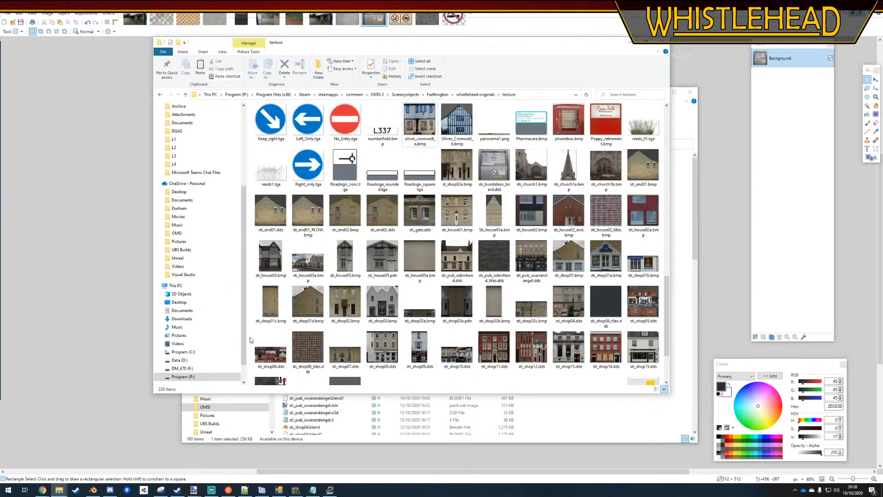
{"action": "key", "text": "ctrl+v"}
{"action": "left_click", "coordinate": [399, 196]}
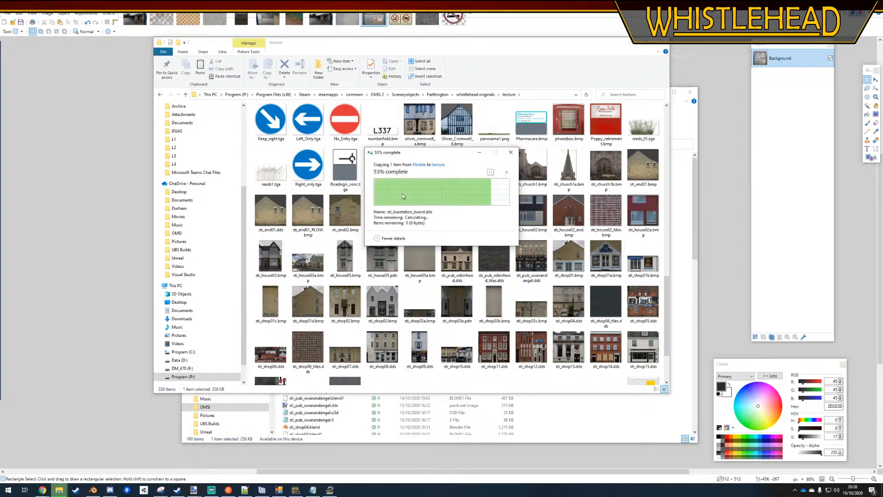
{"action": "scroll", "coordinate": [403, 197], "scroll_direction": "down", "scroll_amount": 5}
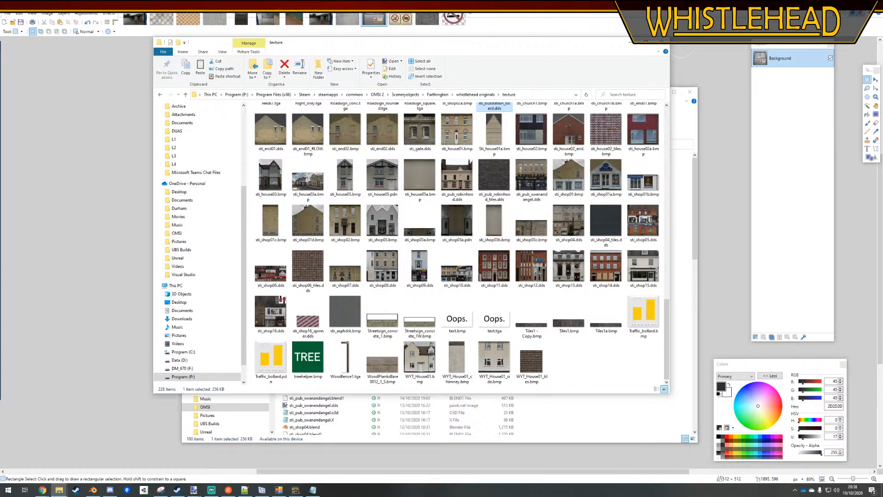
Switch to Blender and copy the finished bus station board object
{"action": "left_click", "coordinate": [93, 490]}
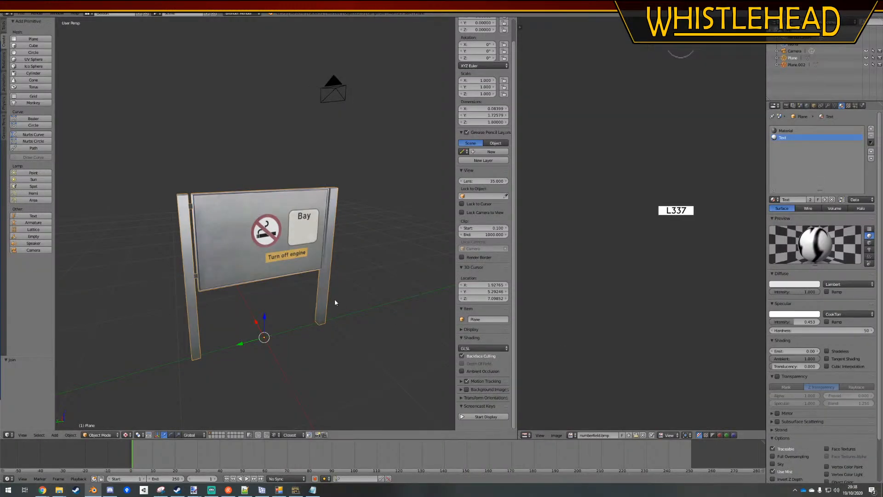
{"action": "scroll", "coordinate": [282, 283], "scroll_direction": "down", "scroll_amount": 2}
{"action": "left_click", "coordinate": [273, 271]}
{"action": "key", "text": "ctrl+c"}
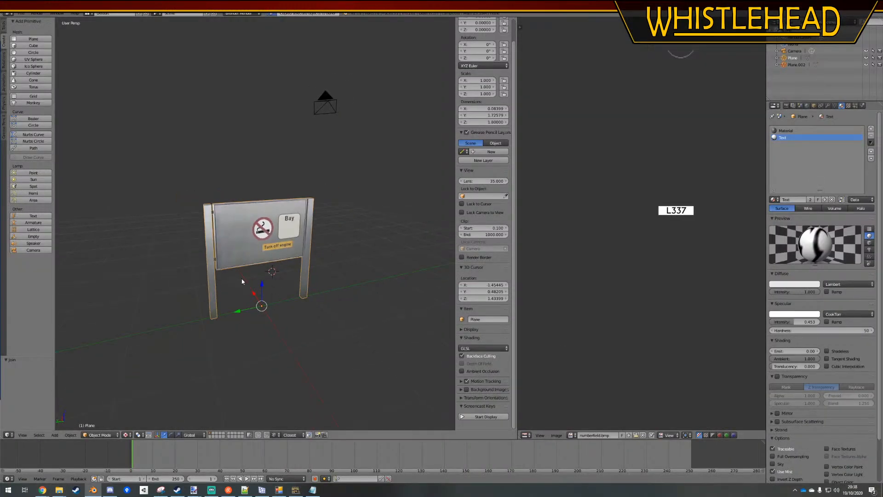
Start a second Blender instance and open FarthingtonBusStation.blend from the recent files
{"action": "right_click", "coordinate": [93, 489]}
{"action": "left_click", "coordinate": [95, 454]}
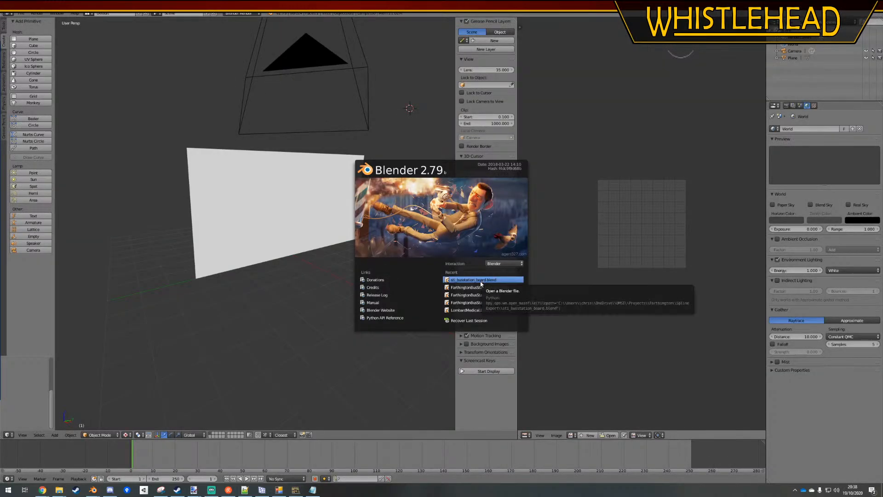
{"action": "left_click", "coordinate": [473, 280]}
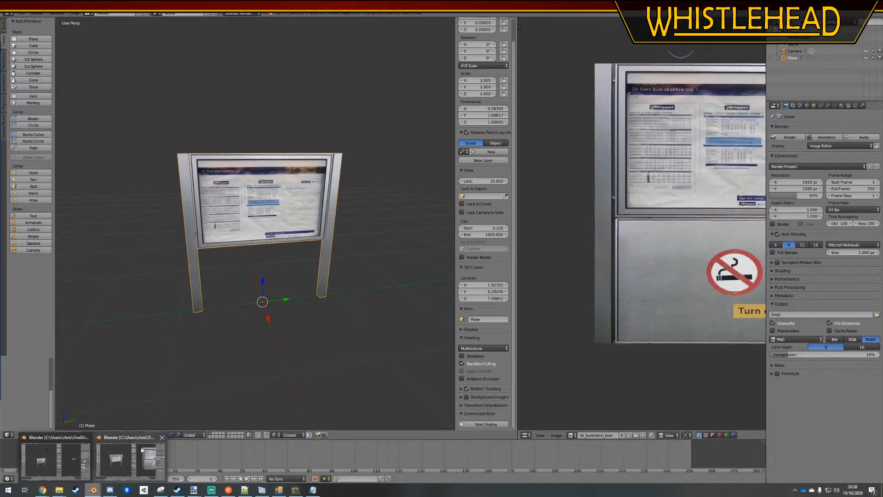
{"action": "left_click", "coordinate": [21, 13]}
{"action": "mouse_move", "coordinate": [38, 35]}
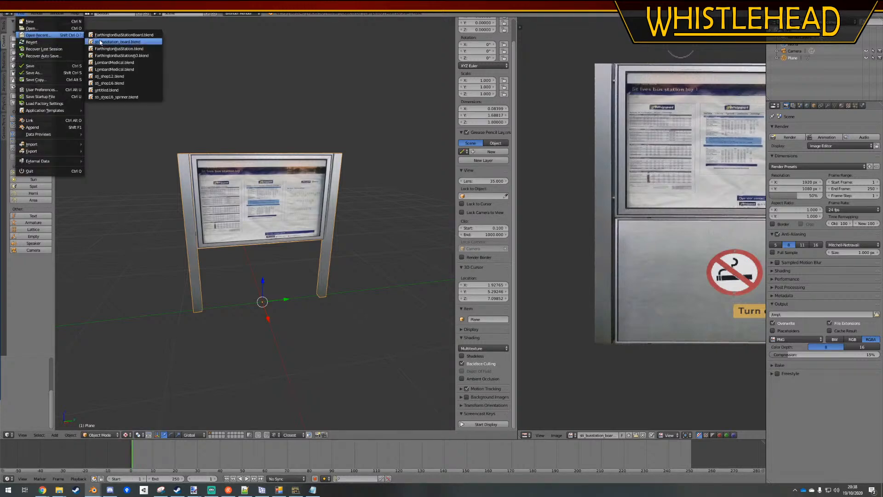
{"action": "left_click", "coordinate": [126, 50]}
Paste the copied board into the bus station scene and, in top view, move it near the head of the first bay
{"action": "middle_click_drag", "start_coordinate": [267, 226], "coordinate": [249, 232]}
{"action": "right_click", "coordinate": [236, 187]}
{"action": "key", "text": "a"}
{"action": "key", "text": "ctrl+v"}
{"action": "middle_click_drag", "start_coordinate": [154, 247], "coordinate": [227, 217]}
{"action": "scroll", "coordinate": [225, 269], "scroll_direction": "down", "scroll_amount": 7}
{"action": "scroll", "coordinate": [225, 269], "scroll_direction": "down", "scroll_amount": 3}
{"action": "scroll", "coordinate": [199, 280], "scroll_direction": "up", "scroll_amount": 5}
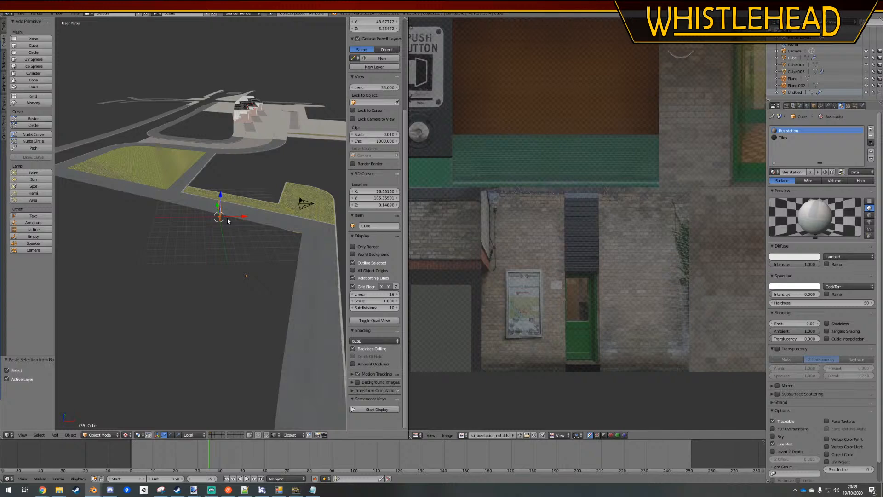
{"action": "key", "text": "KP_7"}
{"action": "key", "text": "g"}
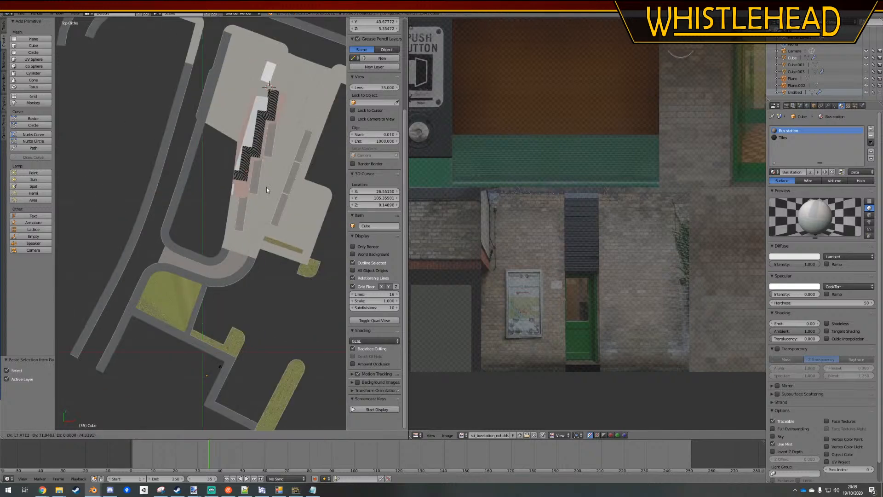
{"action": "left_click", "coordinate": [259, 219]}
Position the board on the reddish paving at the head of the first bay and rotate it parallel to the kerb
{"action": "scroll", "coordinate": [261, 197], "scroll_direction": "up", "scroll_amount": 8}
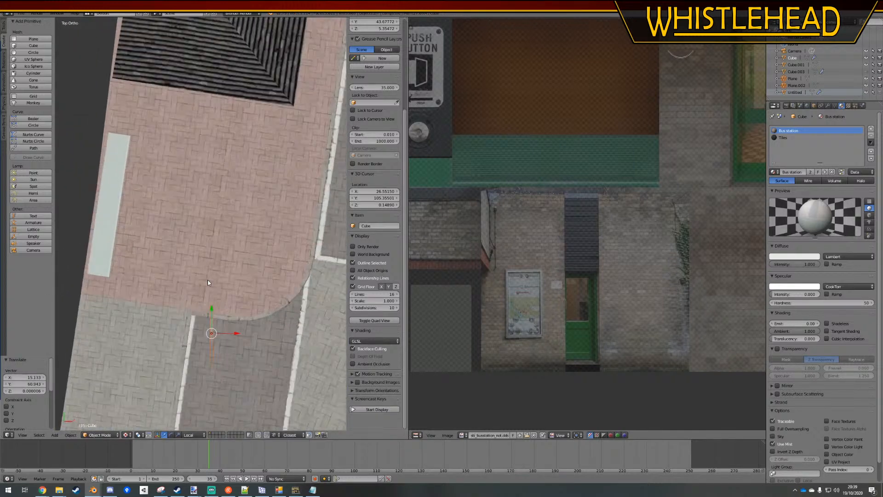
{"action": "middle_click_drag", "start_coordinate": [219, 310], "coordinate": [213, 298], "text": "shift"}
{"action": "scroll", "coordinate": [211, 308], "scroll_direction": "up", "scroll_amount": 2}
{"action": "key", "text": "g"}
{"action": "left_click", "coordinate": [225, 246]}
{"action": "key", "text": "r"}
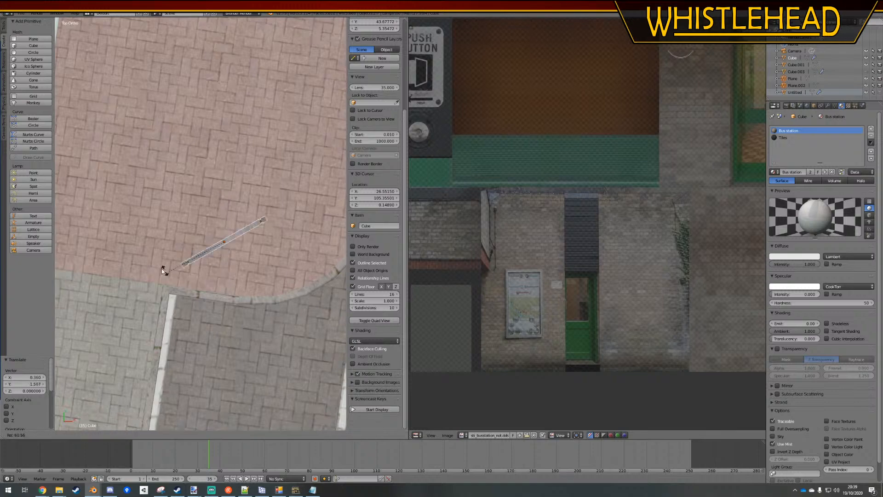
{"action": "left_click", "coordinate": [134, 227]}
{"action": "key", "text": "g"}
{"action": "left_click", "coordinate": [134, 226]}
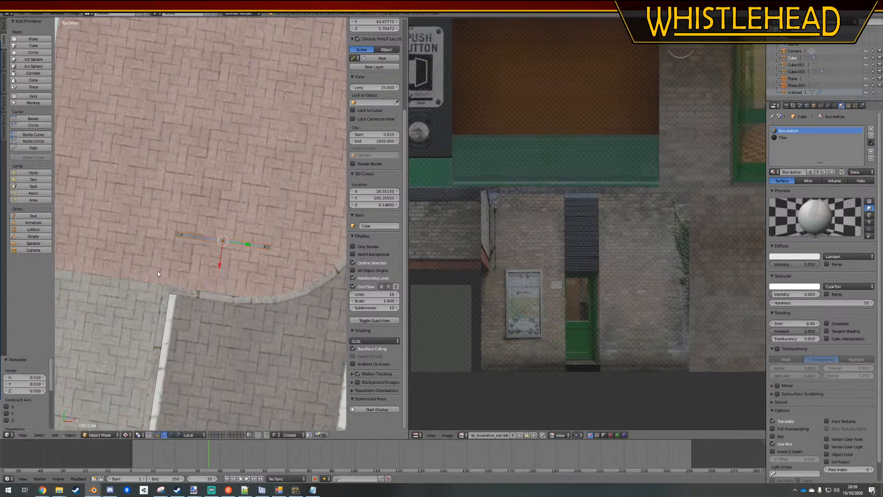
Duplicate the board and place the copy at the head of the second bay, below the stepped roof
{"action": "scroll", "coordinate": [230, 289], "scroll_direction": "down", "scroll_amount": 3}
{"action": "middle_click_drag", "start_coordinate": [237, 293], "coordinate": [225, 279]}
{"action": "scroll", "coordinate": [225, 279], "scroll_direction": "down", "scroll_amount": 8}
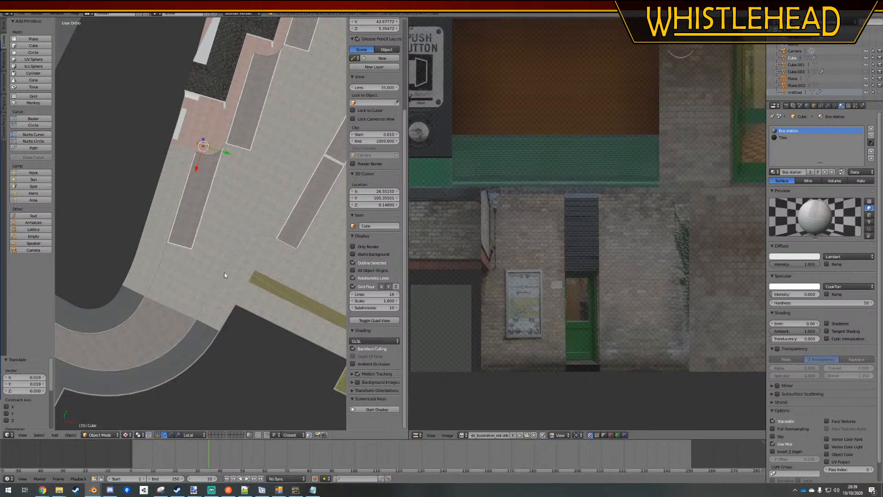
{"action": "key", "text": "KP_7"}
{"action": "scroll", "coordinate": [217, 220], "scroll_direction": "up", "scroll_amount": 2}
{"action": "scroll", "coordinate": [233, 257], "scroll_direction": "up", "scroll_amount": 2}
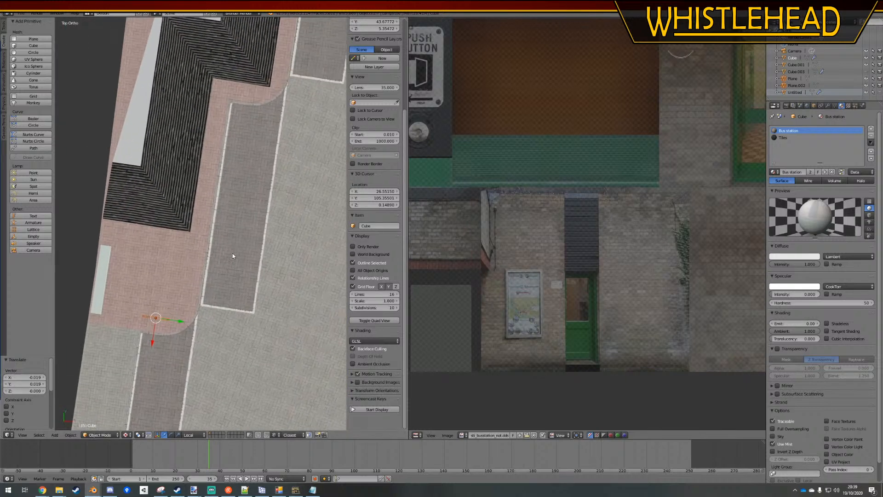
{"action": "key", "text": "g"}
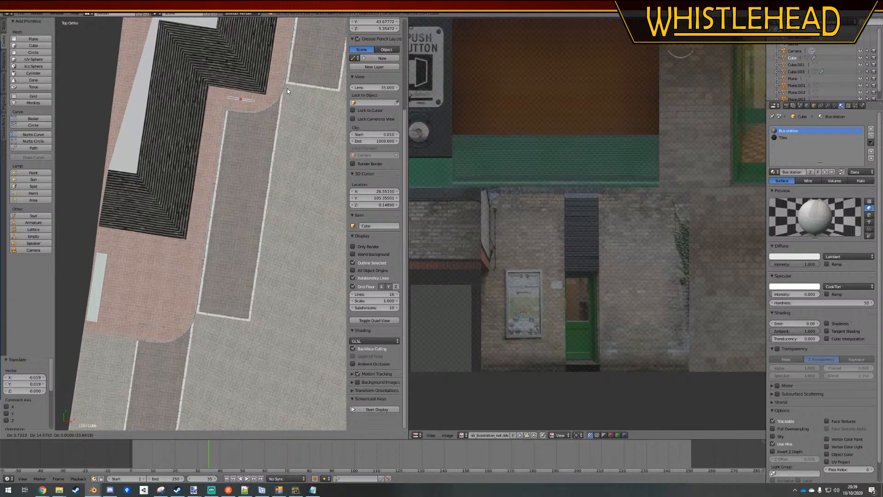
{"action": "left_click", "coordinate": [287, 88]}
Duplicate the second bay's board to the same spot at the head of the third bay and deselect everything
{"action": "middle_click_drag", "start_coordinate": [287, 88], "coordinate": [194, 329], "text": "shift"}
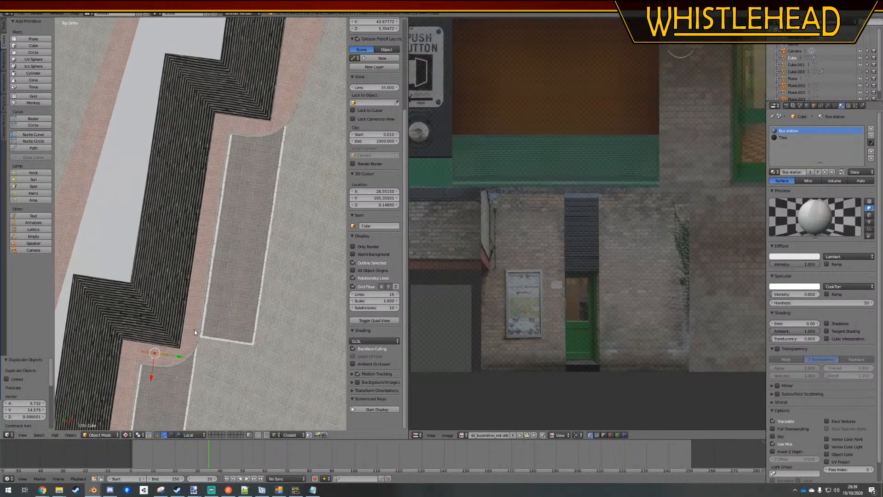
{"action": "key", "text": "shift+d"}
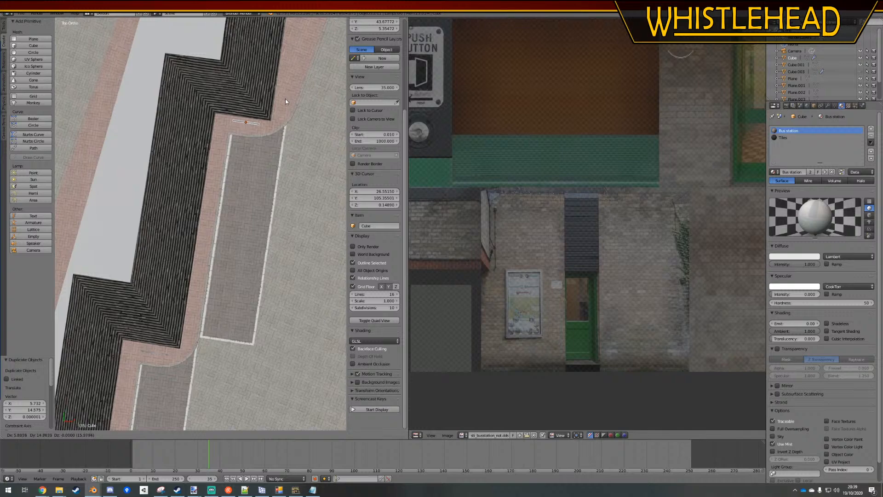
{"action": "left_click", "coordinate": [285, 98]}
{"action": "key", "text": "a"}
Open the bus station ground mesh for editing in face selection mode, viewed in perspective
{"action": "middle_click_drag", "start_coordinate": [246, 182], "coordinate": [297, 171]}
{"action": "key", "text": "KP_5"}
{"action": "scroll", "coordinate": [200, 212], "scroll_direction": "down", "scroll_amount": 5}
{"action": "scroll", "coordinate": [206, 228], "scroll_direction": "up", "scroll_amount": 6}
{"action": "right_click", "coordinate": [206, 229]}
{"action": "key", "text": "Tab"}
{"action": "left_click", "coordinate": [211, 435]}
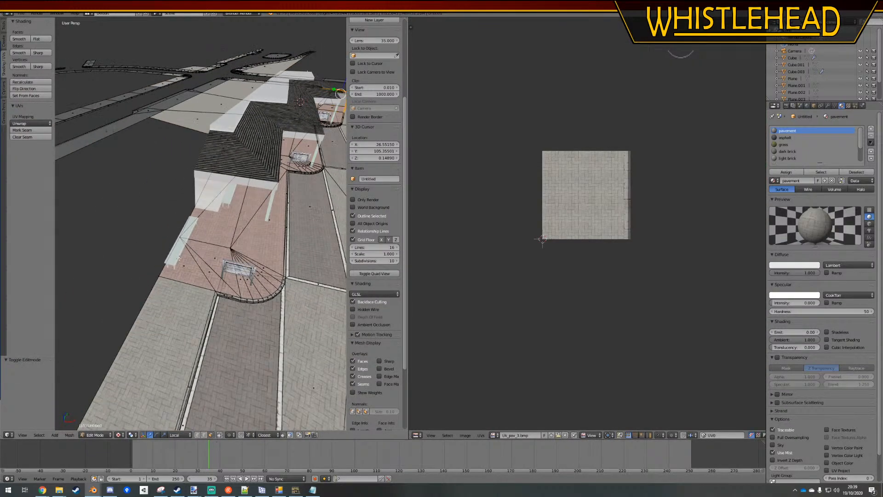
Select the paving faces running from beside the first bay, along the platform edge, to the head of the farthest bay
{"action": "right_click", "coordinate": [191, 265]}
{"action": "middle_click_drag", "start_coordinate": [199, 262], "coordinate": [187, 270]}
{"action": "scroll", "coordinate": [145, 307], "scroll_direction": "down", "scroll_amount": 3}
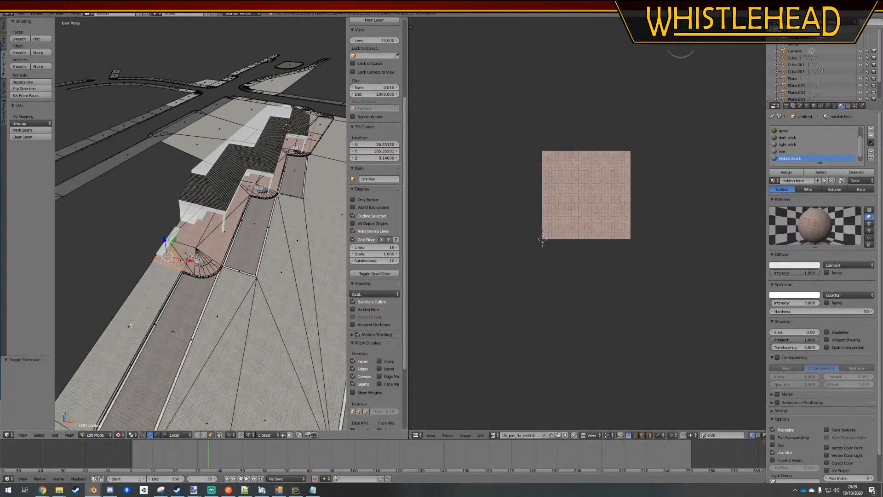
{"action": "right_click", "coordinate": [131, 324]}
{"action": "right_click", "coordinate": [210, 258], "text": "ctrl"}
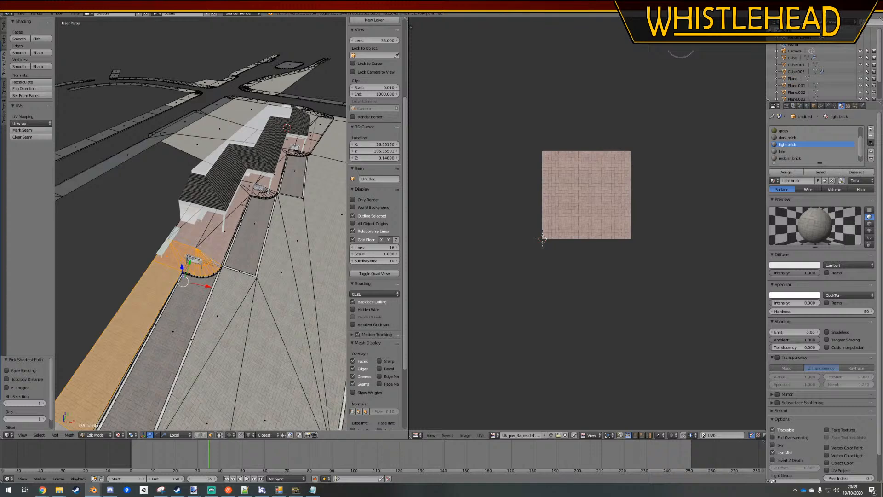
{"action": "right_click", "coordinate": [249, 186], "text": "ctrl"}
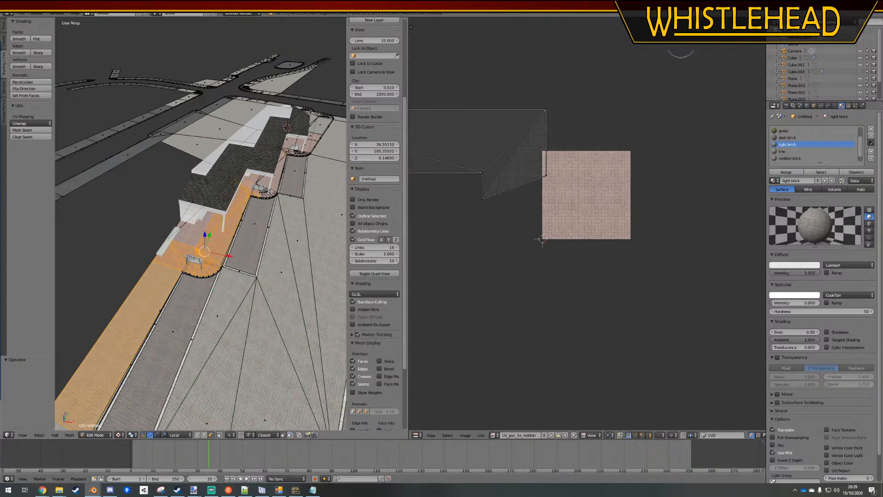
{"action": "right_click", "coordinate": [286, 148], "text": "ctrl"}
{"action": "right_click", "coordinate": [304, 148], "text": "ctrl"}
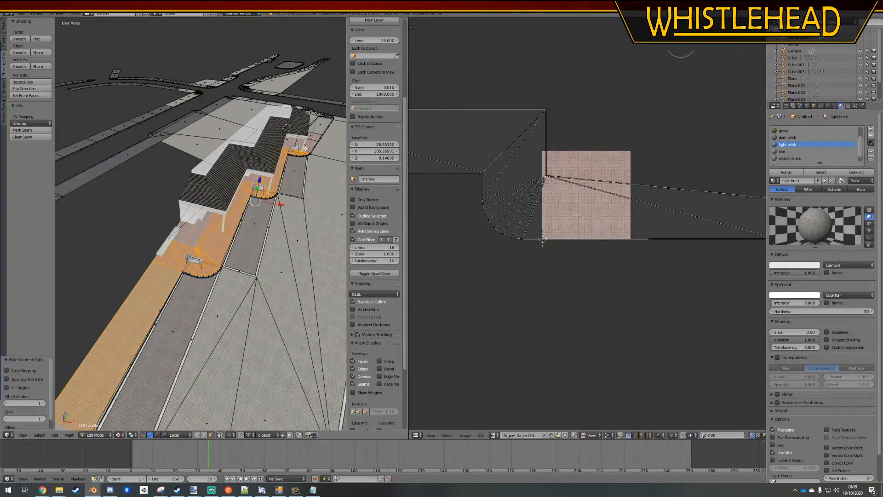
{"action": "right_click", "coordinate": [315, 134], "text": "ctrl"}
Extend the paving selection to the faces beyond the far end of the stepped roof, up to the rounded kerb corners
{"action": "middle_click_drag", "start_coordinate": [315, 134], "coordinate": [230, 161]}
{"action": "middle_click_drag", "start_coordinate": [338, 253], "coordinate": [170, 322], "text": "shift"}
{"action": "right_click", "coordinate": [217, 265], "text": "ctrl"}
{"action": "right_click", "coordinate": [235, 241], "text": "ctrl"}
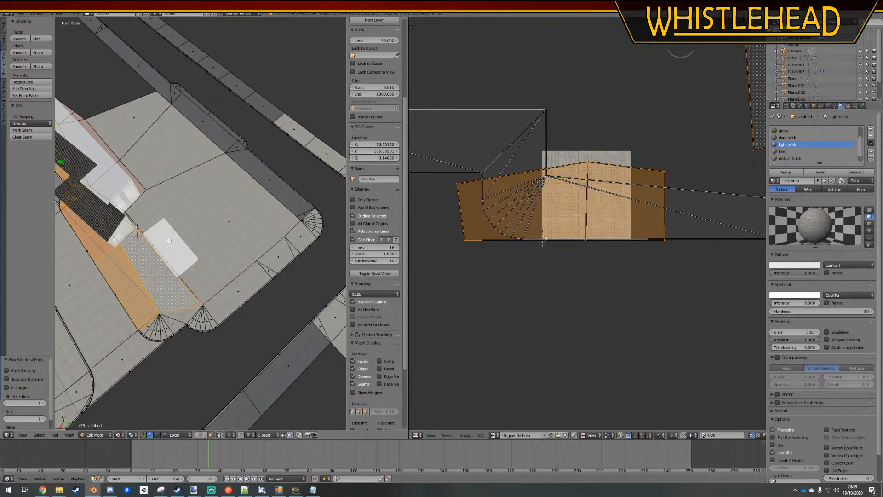
{"action": "scroll", "coordinate": [155, 226], "scroll_direction": "down", "scroll_amount": 2}
{"action": "scroll", "coordinate": [155, 227], "scroll_direction": "up", "scroll_amount": 3}
{"action": "middle_click_drag", "start_coordinate": [155, 227], "coordinate": [170, 210], "text": "shift"}
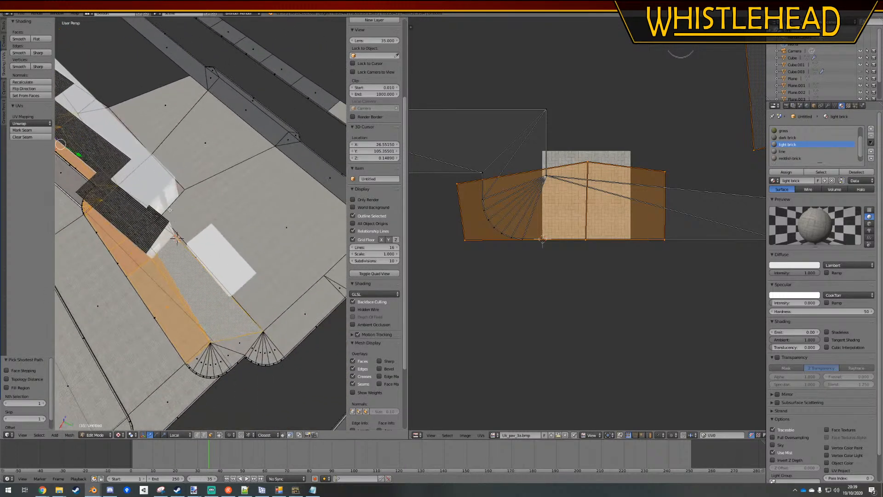
{"action": "left_click", "coordinate": [217, 363], "text": "ctrl"}
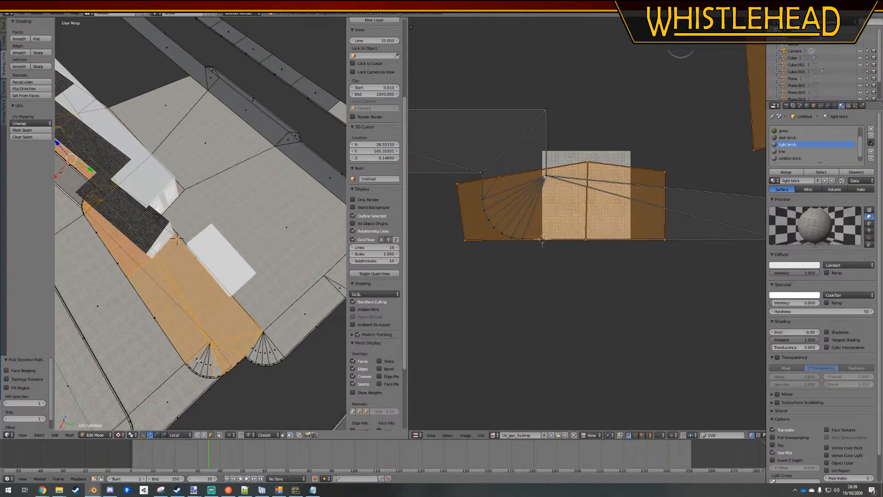
Deselect all faces, display the ground mesh's modifiers and return to object mode
{"action": "key", "text": "a"}
{"action": "scroll", "coordinate": [374, 230], "scroll_direction": "down", "scroll_amount": 3}
{"action": "left_click", "coordinate": [827, 105]}
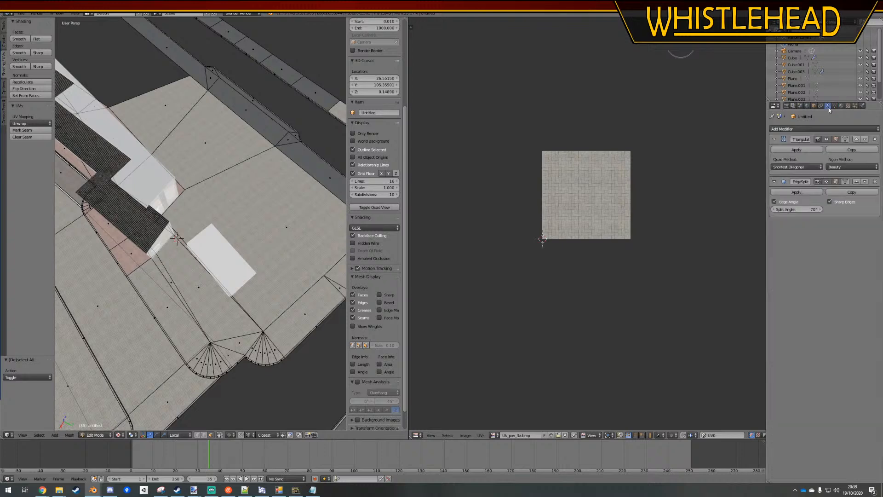
{"action": "key", "text": "Tab"}
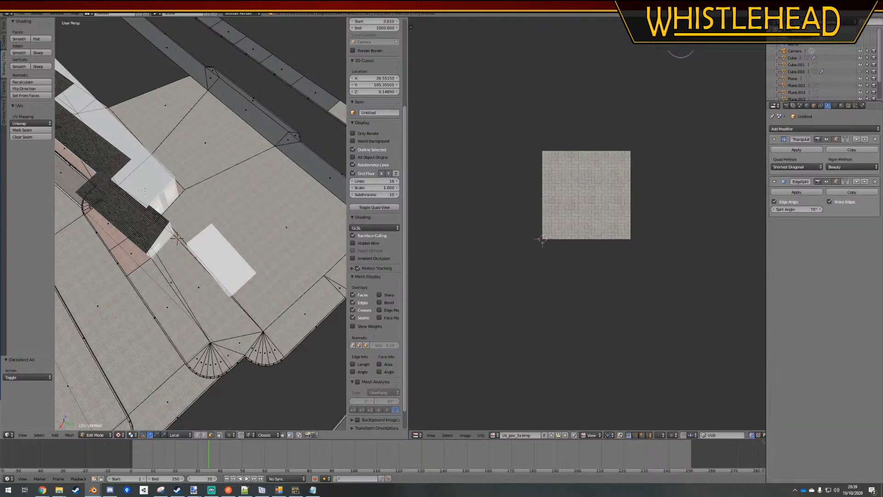
Search the web in Chrome for "blender mask modifier", read the Blender manual page on its options and return to Blender
{"action": "left_click", "coordinate": [42, 490]}
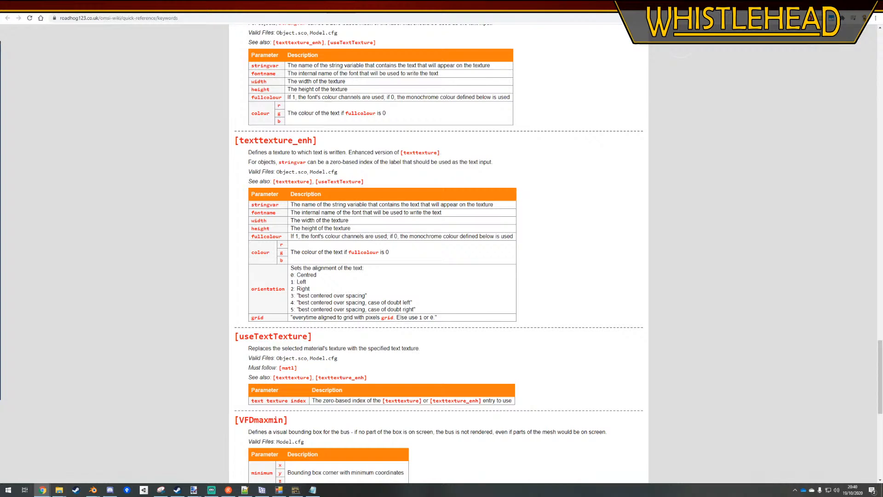
{"action": "key", "text": "ctrl+t"}
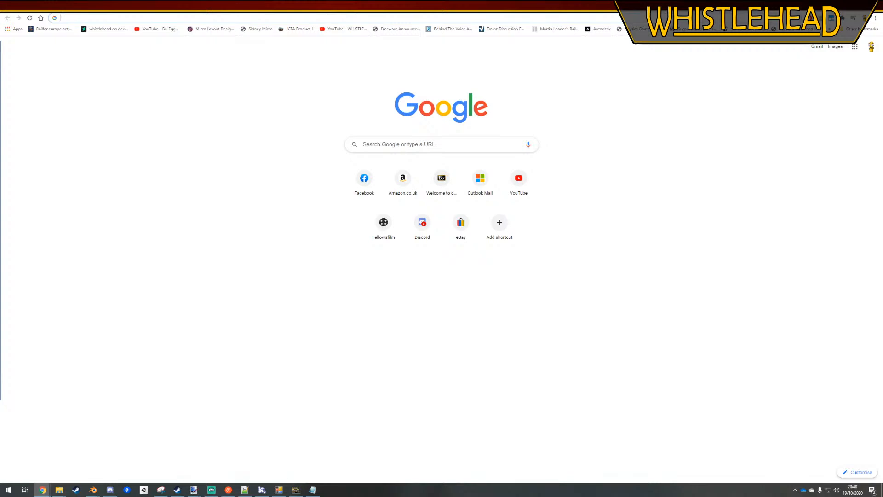
{"action": "type", "text": "blender mask modifi"}
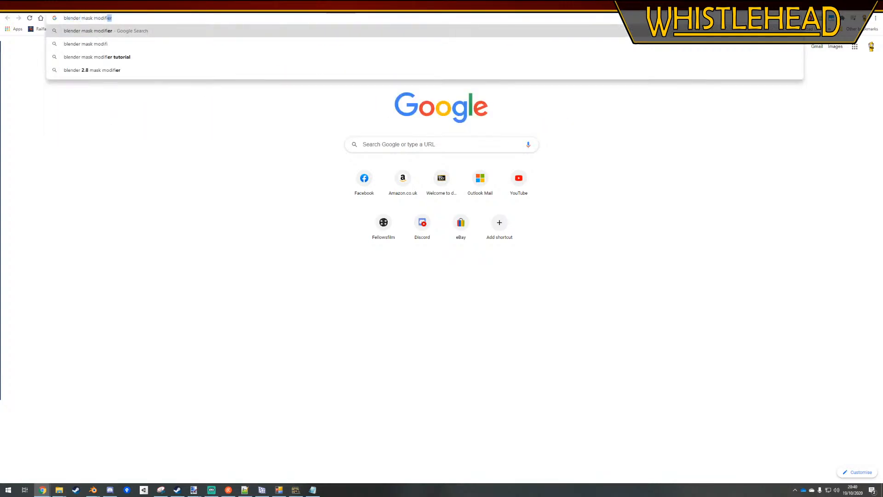
{"action": "key", "text": "Return"}
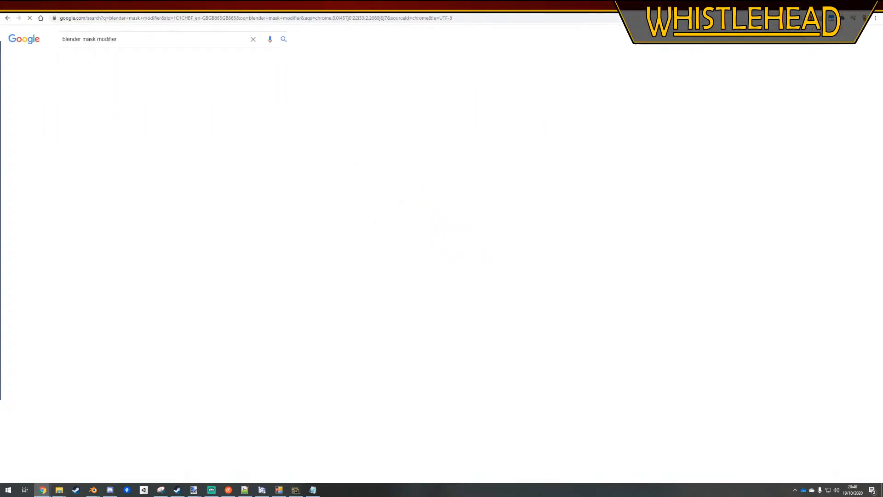
{"action": "left_click", "coordinate": [124, 97]}
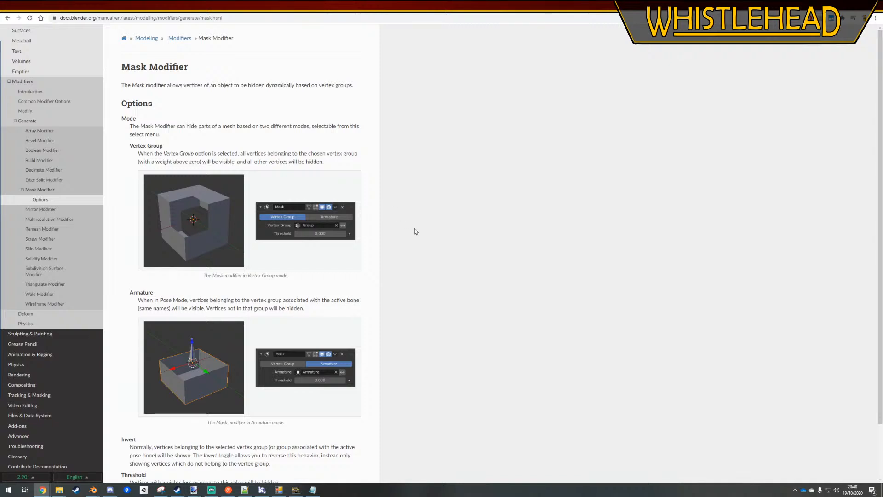
{"action": "scroll", "coordinate": [414, 228], "scroll_direction": "down", "scroll_amount": 2}
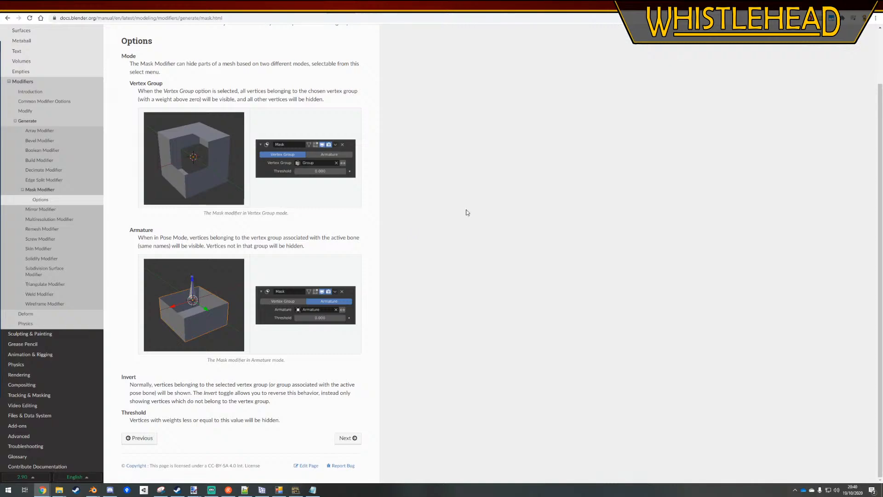
{"action": "left_click", "coordinate": [830, 5]}
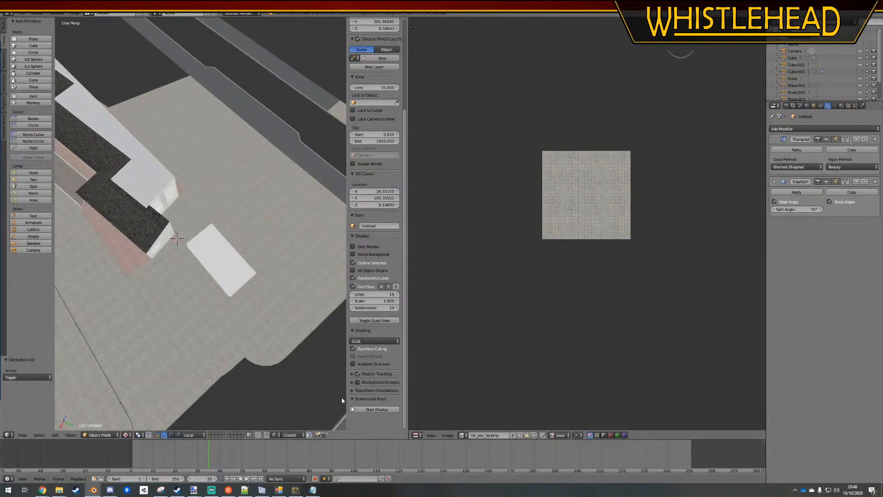
In Steam, clear the launch options in the OMSI 2 properties and close the properties window
{"action": "left_click", "coordinate": [177, 490]}
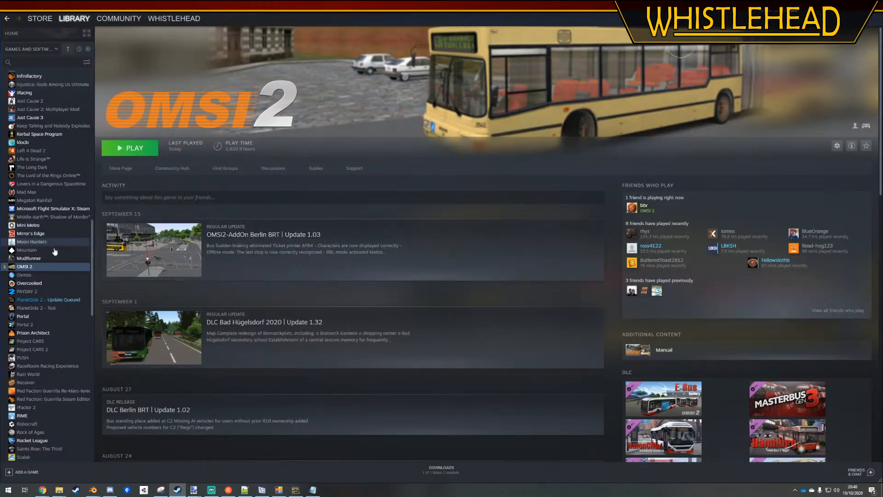
{"action": "right_click", "coordinate": [42, 269]}
{"action": "left_click", "coordinate": [74, 321]}
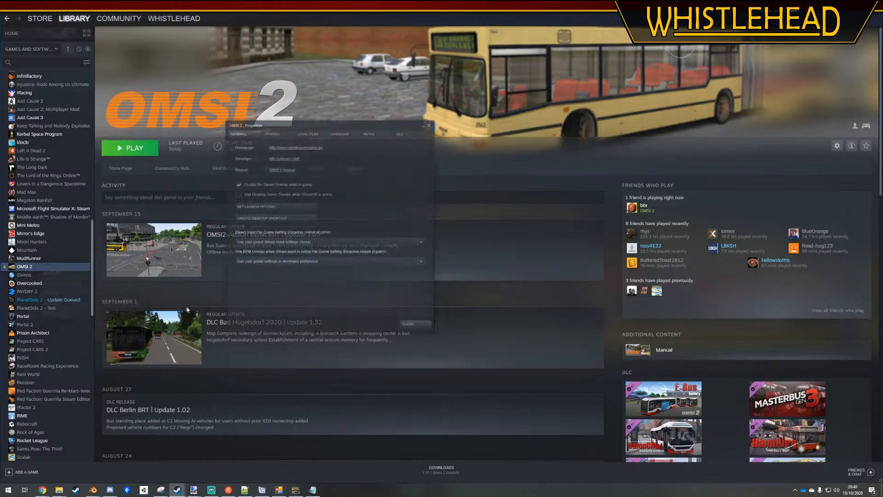
{"action": "left_click", "coordinate": [291, 210]}
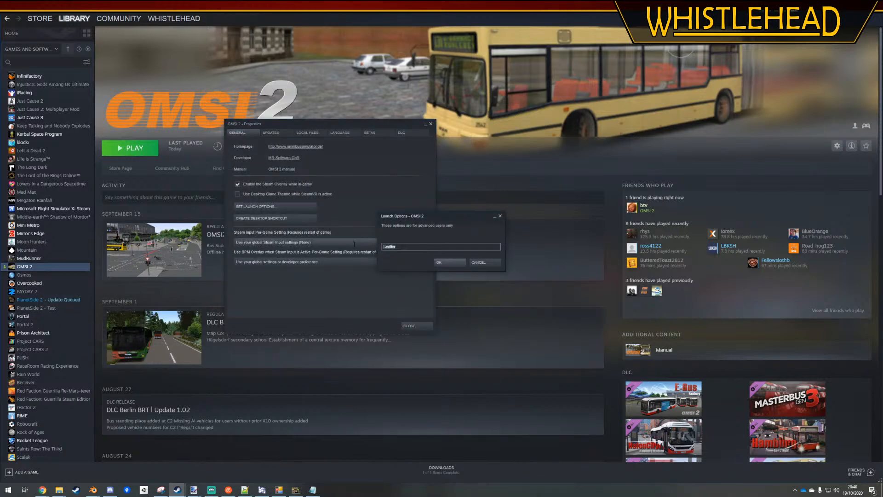
{"action": "left_click", "coordinate": [451, 262]}
{"action": "left_click", "coordinate": [417, 324]}
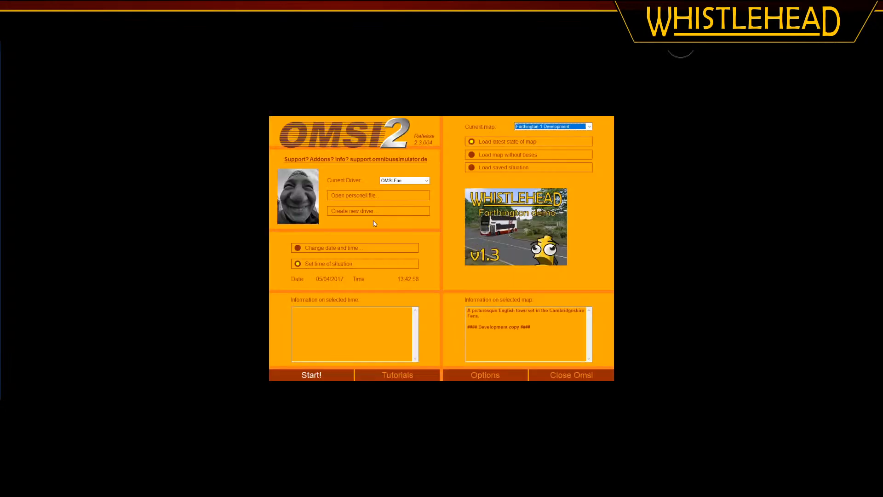
Start OMSI 2 on the Farthington 1 Development map and view the bus station from above
{"action": "left_click", "coordinate": [329, 377]}
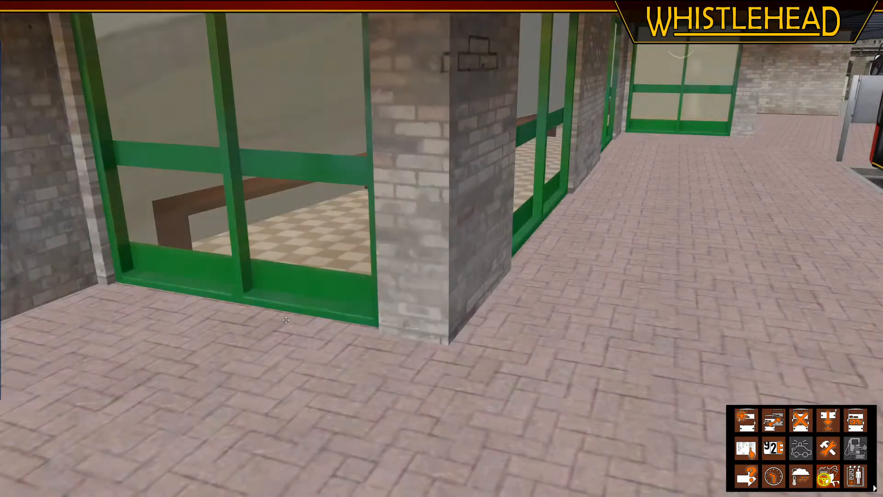
{"action": "middle_click_drag", "start_coordinate": [363, 280], "coordinate": [463, 272]}
{"action": "right_click_drag", "start_coordinate": [465, 268], "coordinate": [524, 143]}
{"action": "key", "text": "Right"}
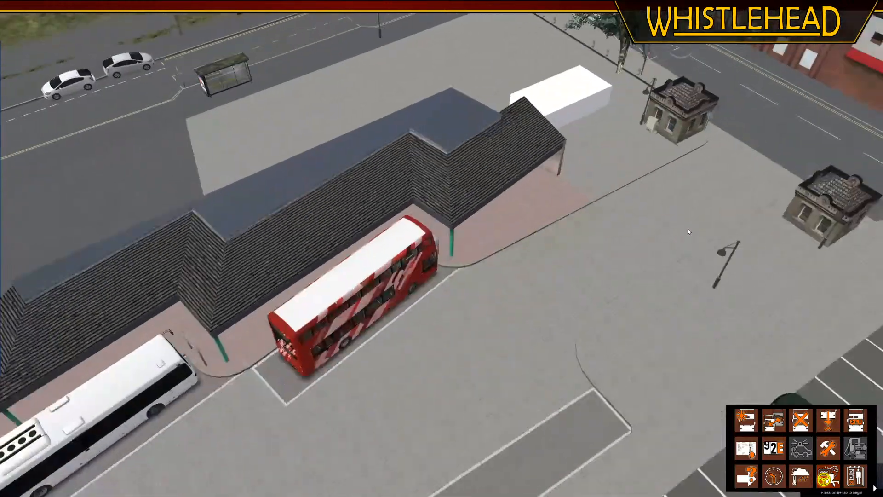
Move the map view to the road beside the Town centre sign and place the active bus there
{"action": "key", "text": "Down"}
{"action": "middle_click_drag", "start_coordinate": [678, 298], "coordinate": [445, 399]}
{"action": "left_click", "coordinate": [446, 401]}
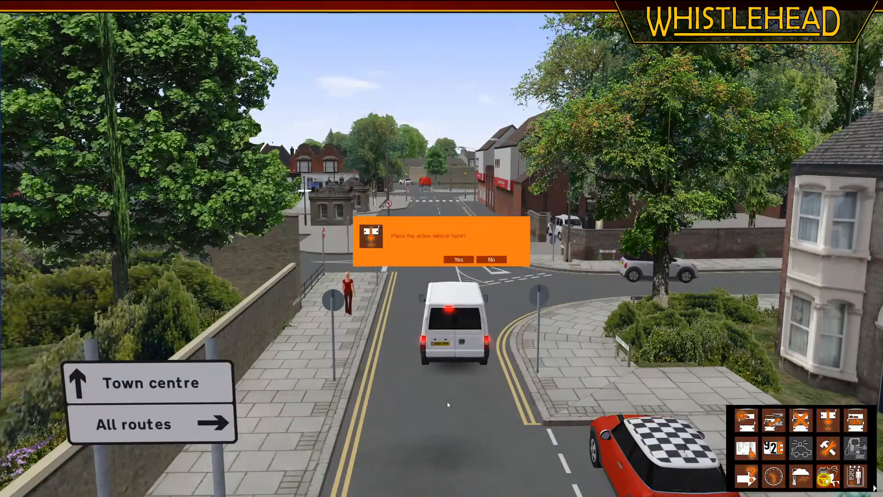
{"action": "left_click", "coordinate": [460, 260]}
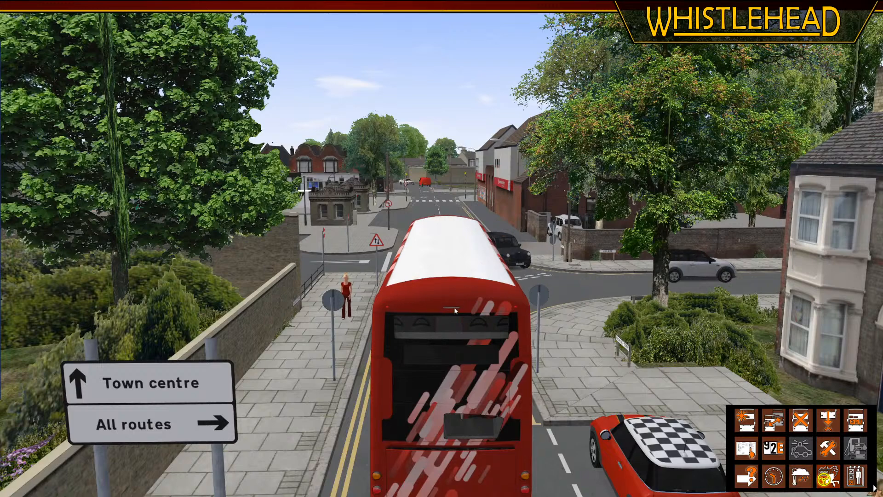
Switch to the driver's view and check both sides of the road from the cab at the Fenchurch Street junction
{"action": "key", "text": "F1"}
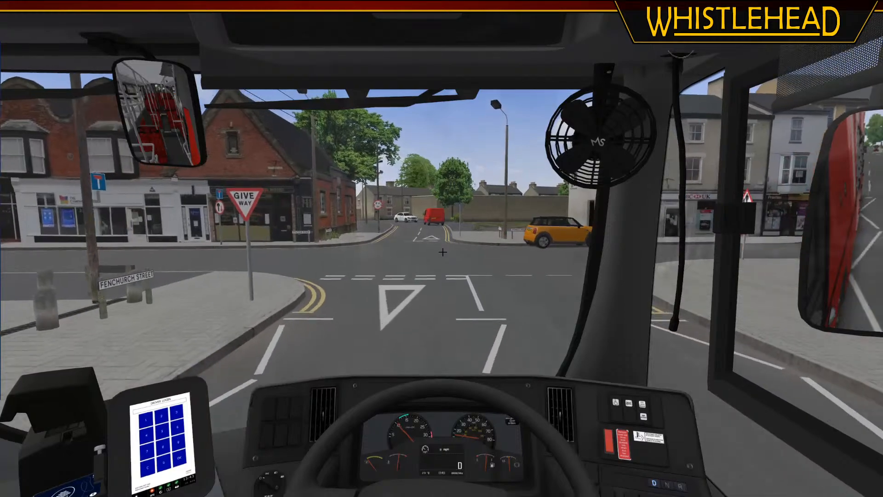
{"action": "key", "text": "Right"}
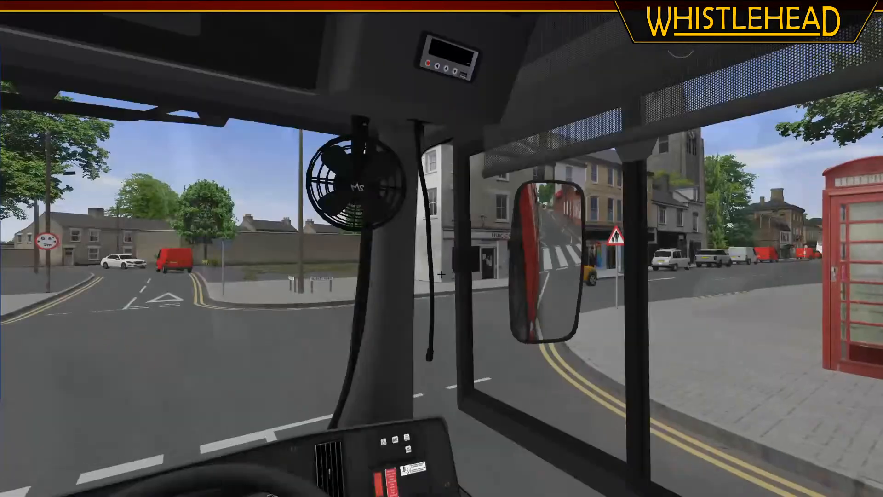
{"action": "key", "text": "Left"}
{"action": "key", "text": "Left"}
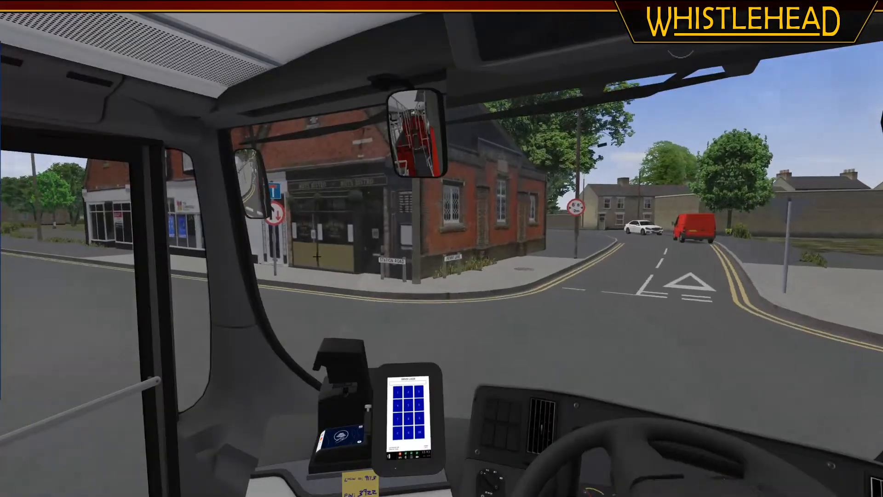
{"action": "key", "text": "Left"}
{"action": "key", "text": "Right"}
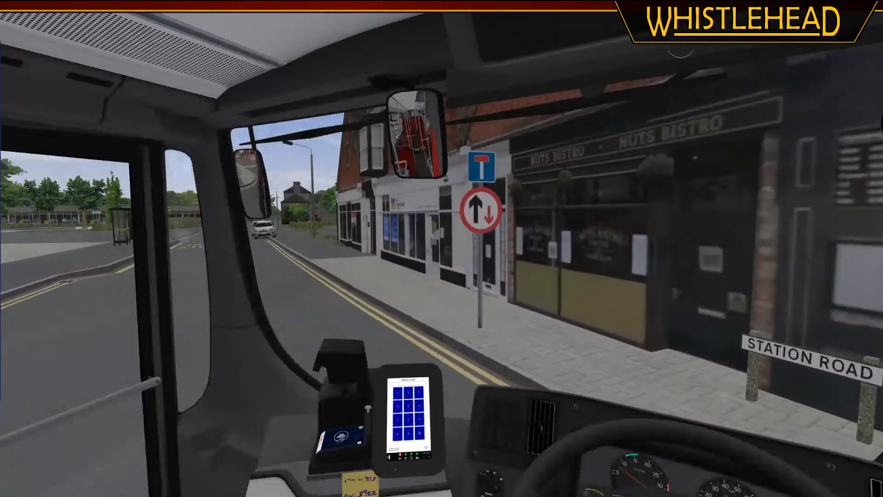
{"action": "key", "text": "Right"}
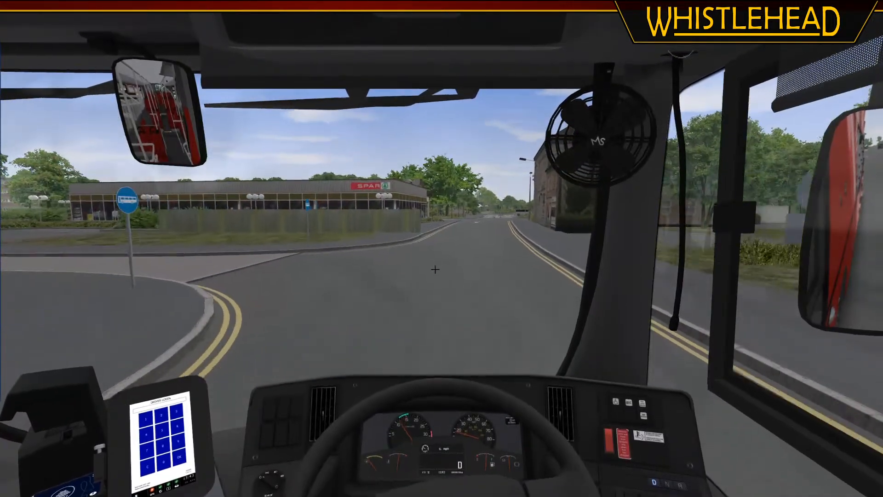
Look left and ahead from the cab on the approach to the bus station to examine the boards at the bays
{"action": "key", "text": "Left"}
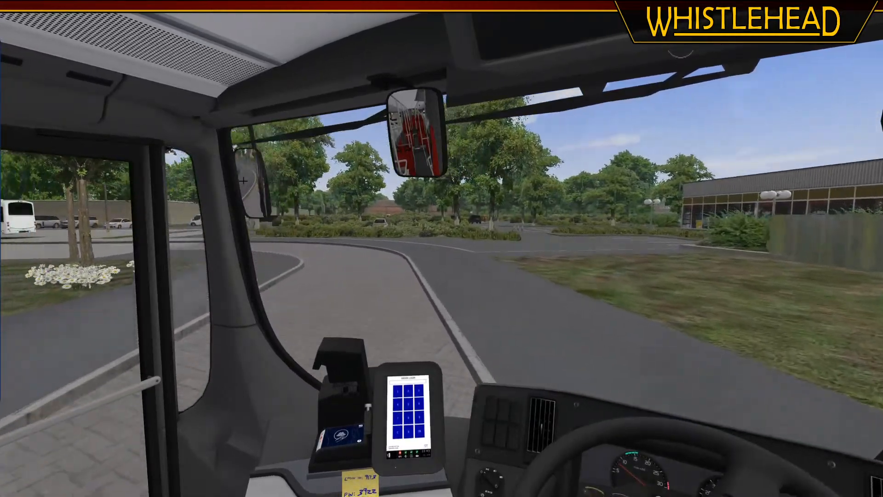
{"action": "key", "text": "Right"}
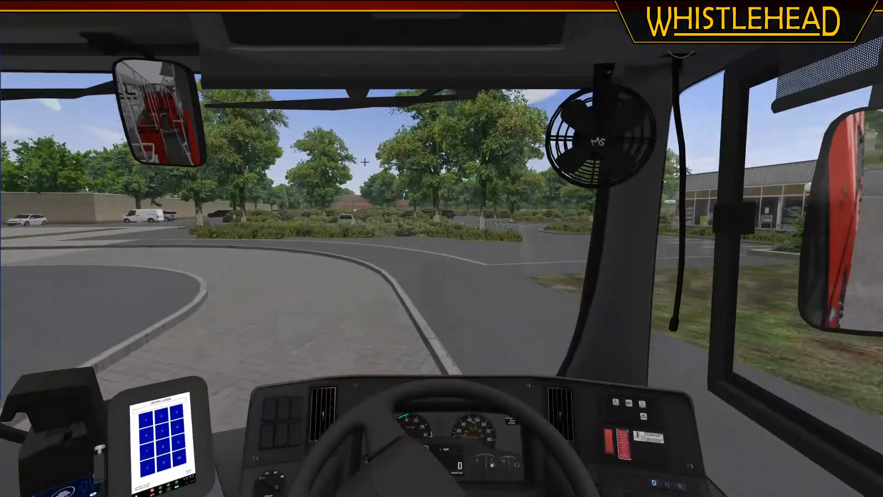
{"action": "key", "text": "Left"}
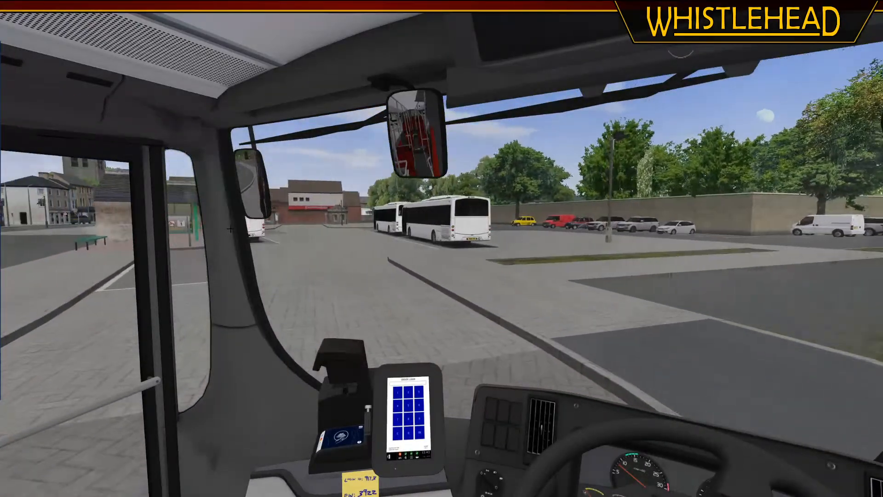
{"action": "key", "text": "Right"}
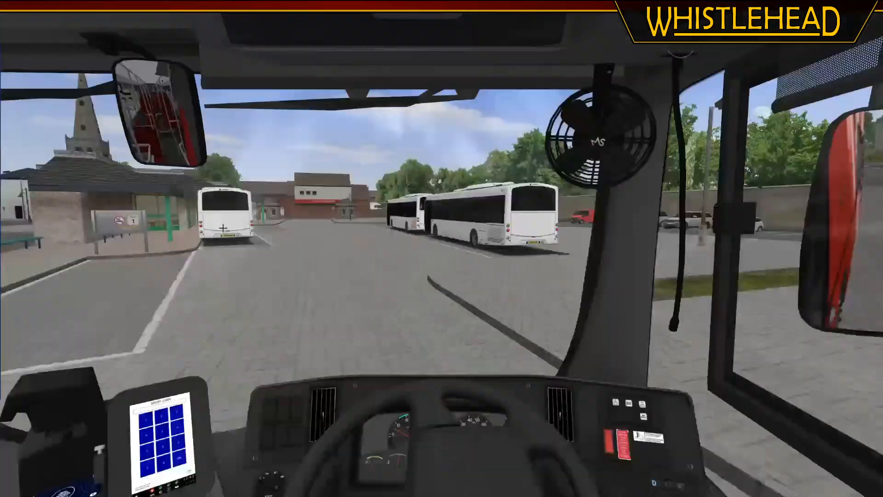
{"action": "key", "text": "Left"}
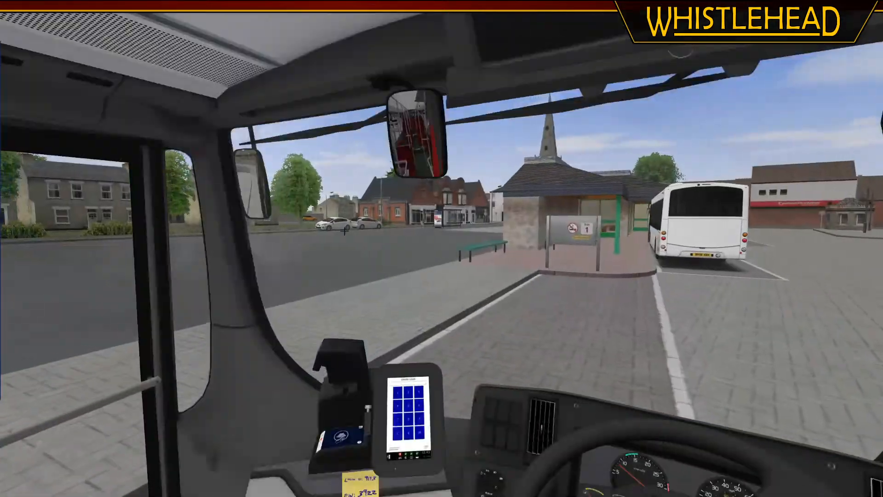
Pull up to the Bay 1 board to examine it from the cab, and reverse the bus back out of the bay
{"action": "key", "text": "Right"}
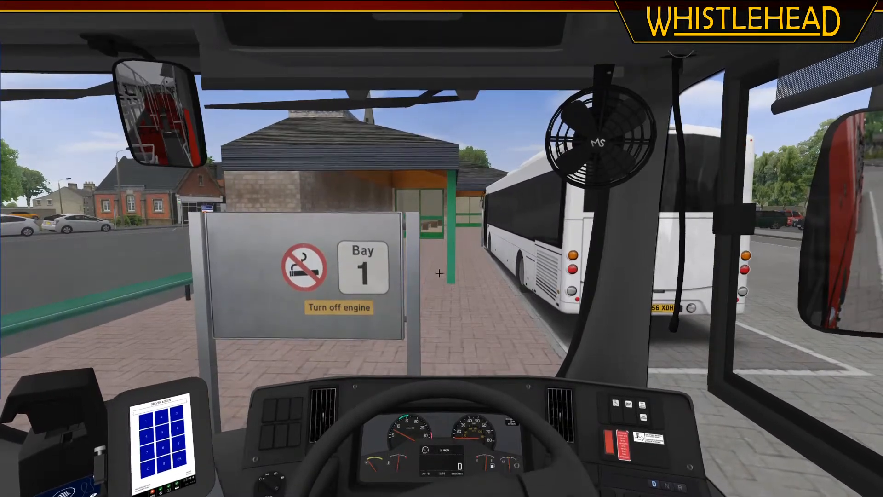
{"action": "key", "text": "Left"}
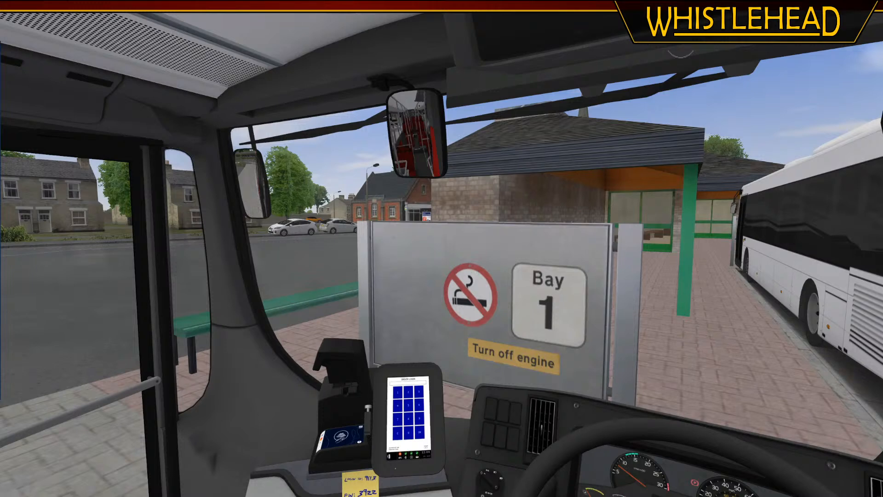
{"action": "key", "text": "c"}
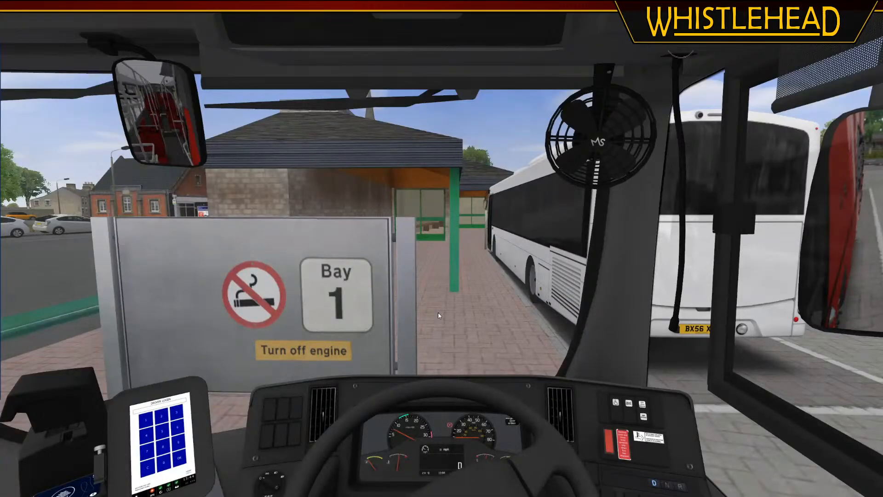
{"action": "key", "text": "o"}
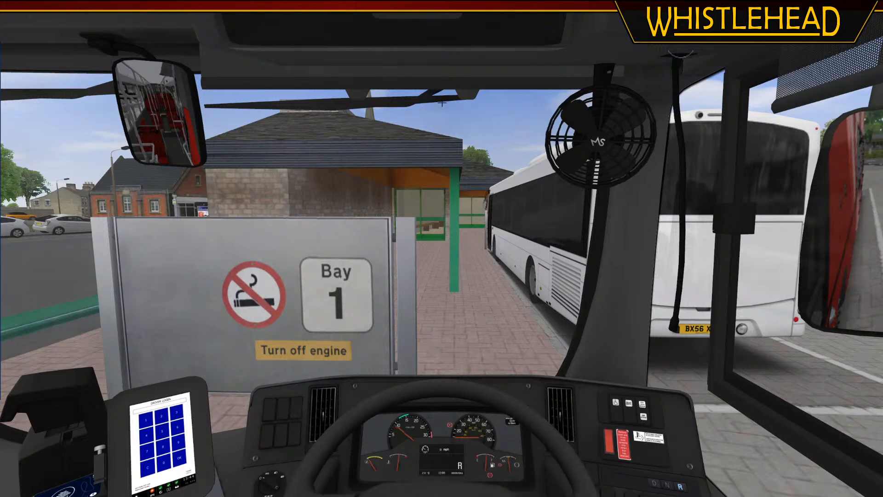
{"action": "key", "text": "period"}
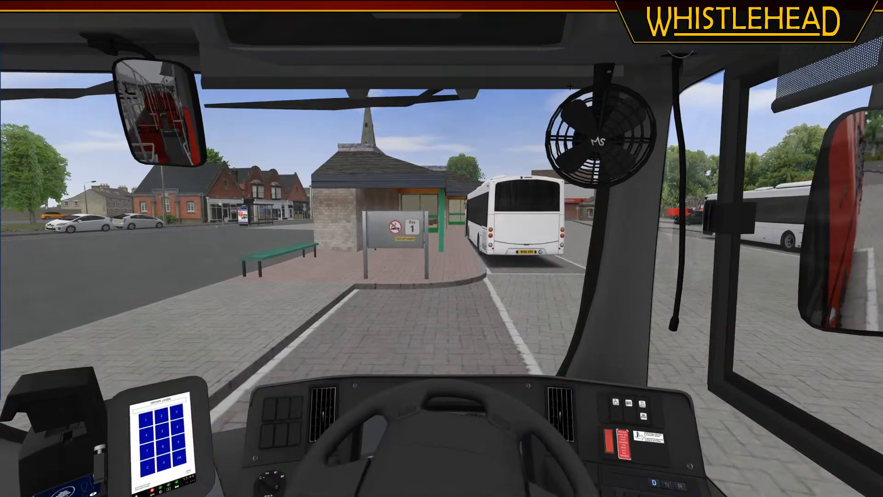
Drive the bus to Bay 3, stop in front of its board and look at the board and the door side from the cab
{"action": "key", "text": "Left"}
{"action": "key", "text": "Right"}
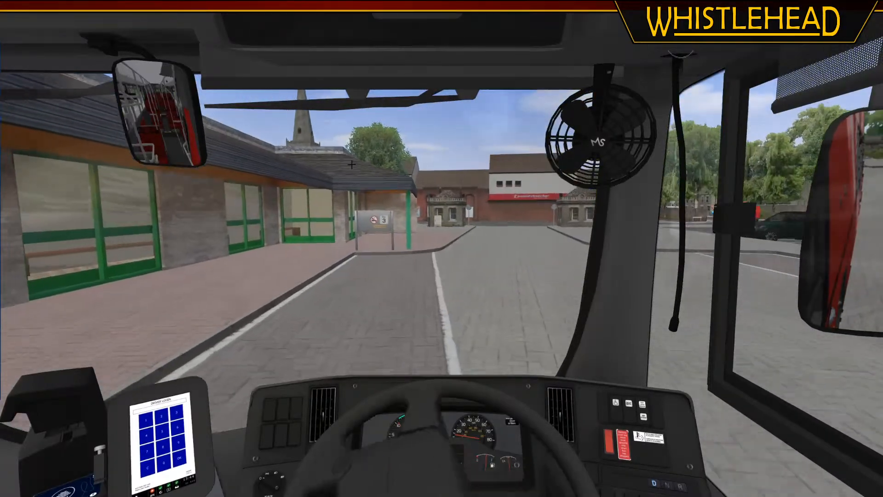
{"action": "key", "text": "Left"}
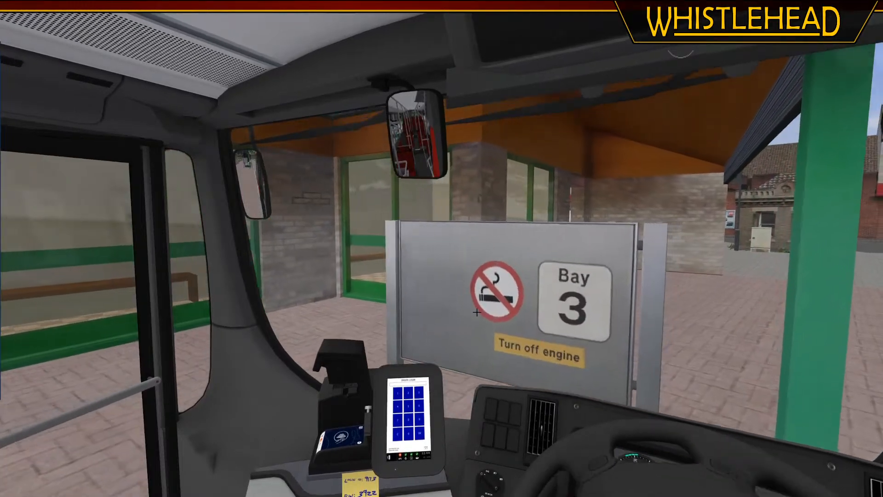
{"action": "key", "text": "Left"}
{"action": "key", "text": "Right"}
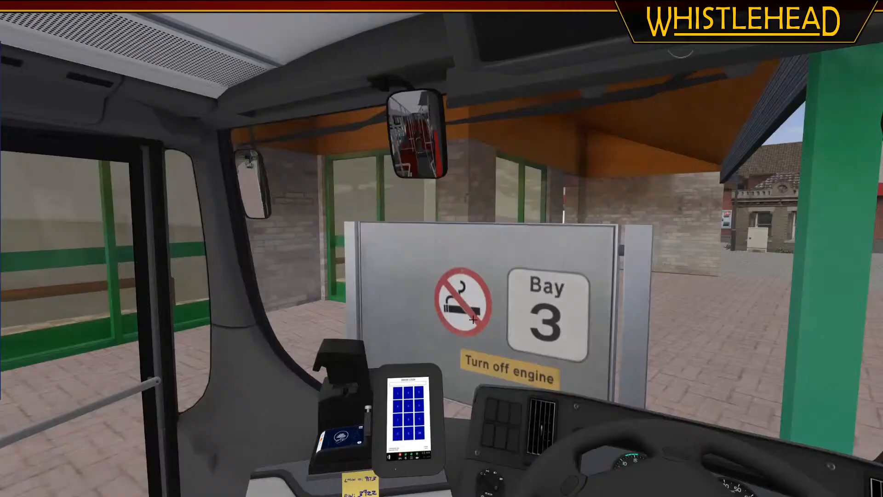
{"action": "key", "text": "Left"}
{"action": "key", "text": "KP_Divide"}
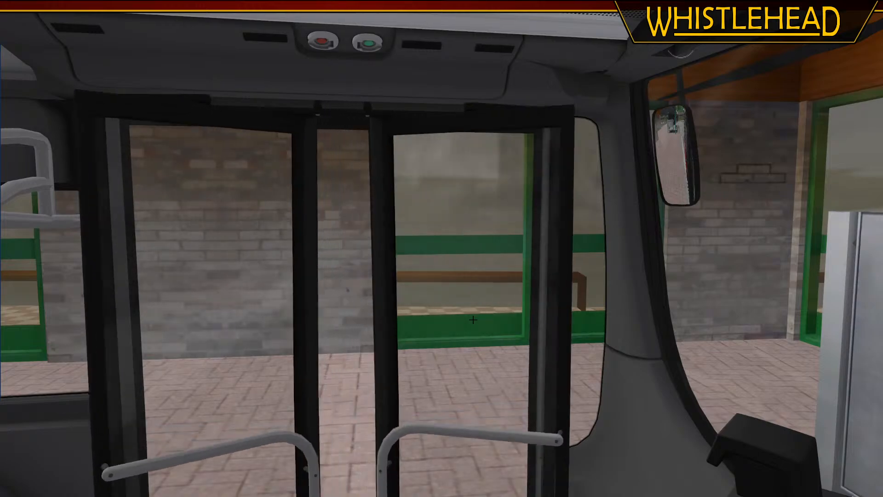
{"action": "key", "text": "Right"}
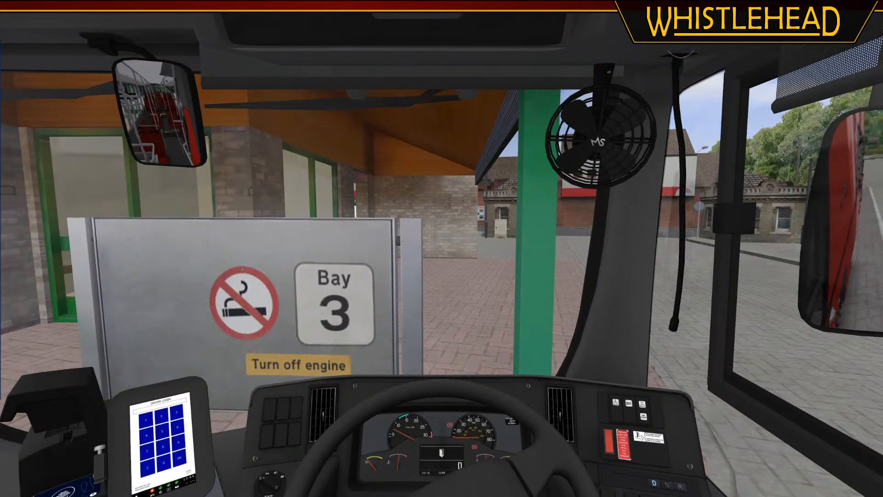
Look down over the dashboard and handbrake, and back to the Bay 3 board and front doors
{"action": "middle_click_drag", "start_coordinate": [428, 322], "coordinate": [513, 357]}
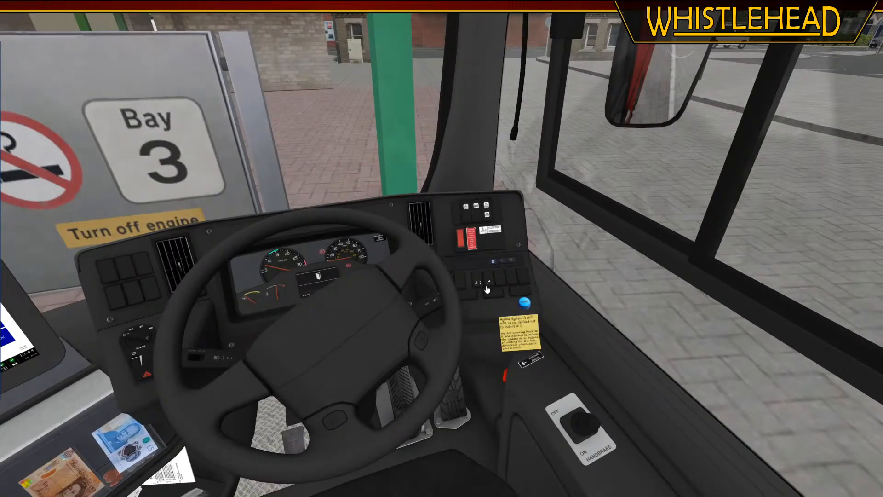
{"action": "key", "text": "c"}
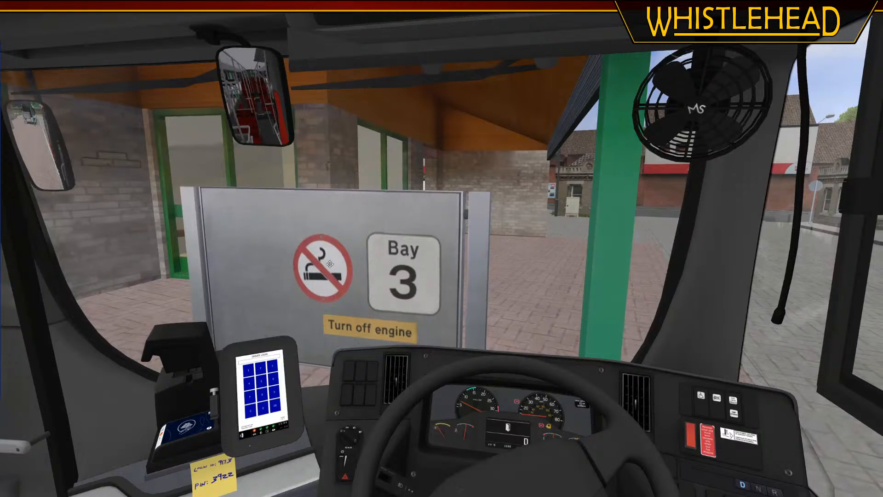
{"action": "middle_click_drag", "start_coordinate": [368, 289], "coordinate": [322, 258]}
{"action": "key", "text": "c"}
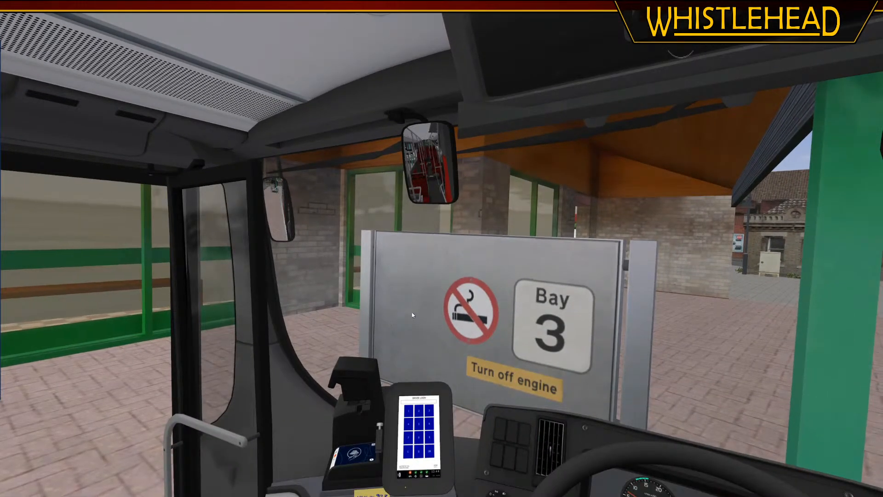
Switch to the external view and frame the red double-decker at Bay 3 and the station building from ground level
{"action": "key", "text": "F3"}
{"action": "middle_click_drag", "start_coordinate": [412, 313], "coordinate": [496, 245]}
{"action": "right_click_drag", "start_coordinate": [496, 245], "coordinate": [377, 289]}
{"action": "middle_click_drag", "start_coordinate": [377, 289], "coordinate": [379, 286]}
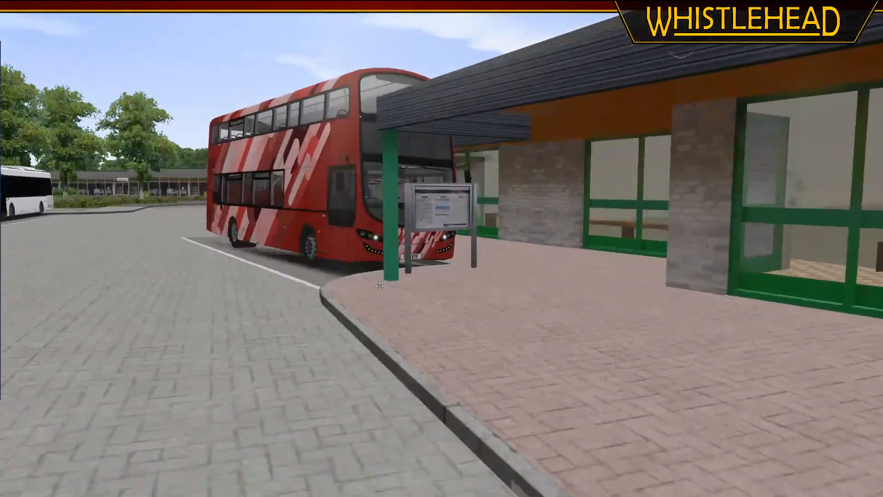
{"action": "right_click_drag", "start_coordinate": [380, 286], "coordinate": [389, 271]}
{"action": "middle_click_drag", "start_coordinate": [389, 270], "coordinate": [412, 266]}
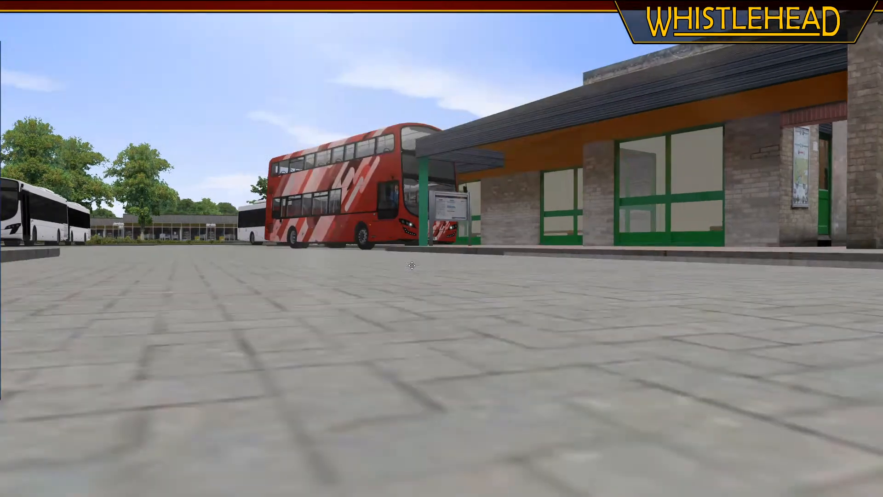
Open Snipping Tool and capture the red double-decker beside the bus station building as a rectangular snip
{"action": "key", "text": "super"}
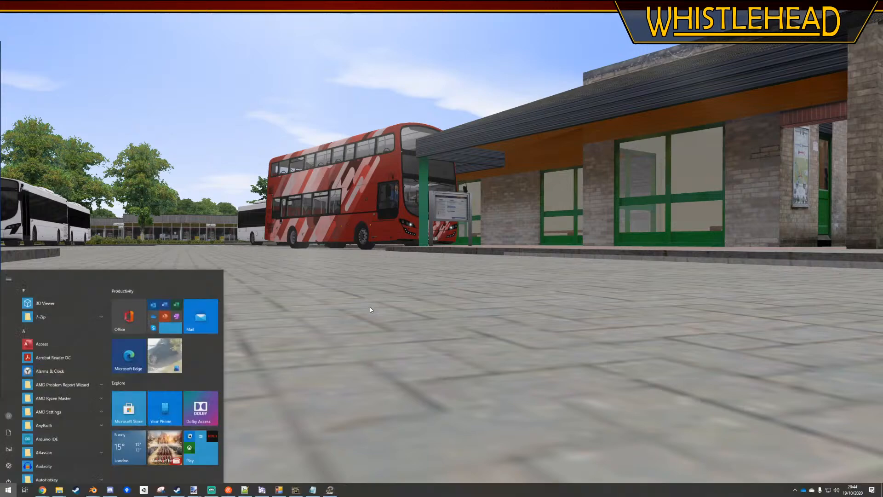
{"action": "key", "text": "super+8"}
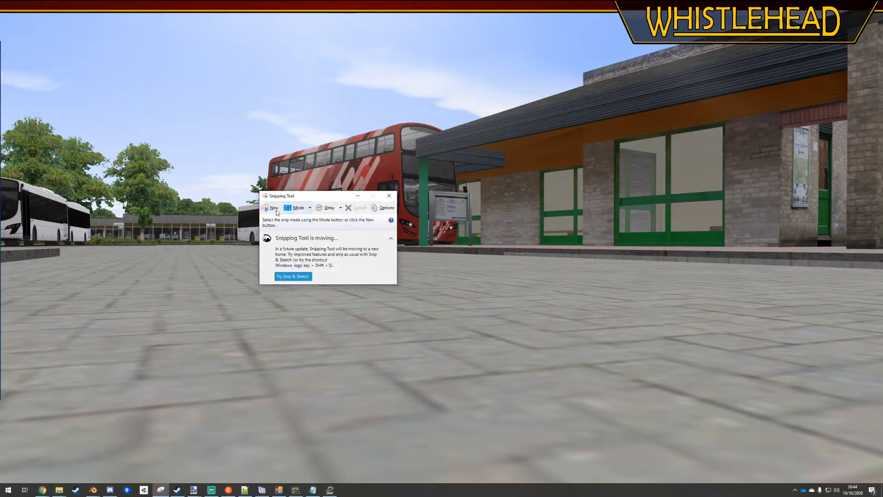
{"action": "left_click", "coordinate": [271, 207]}
{"action": "left_click_drag", "start_coordinate": [3, 13], "coordinate": [752, 318]}
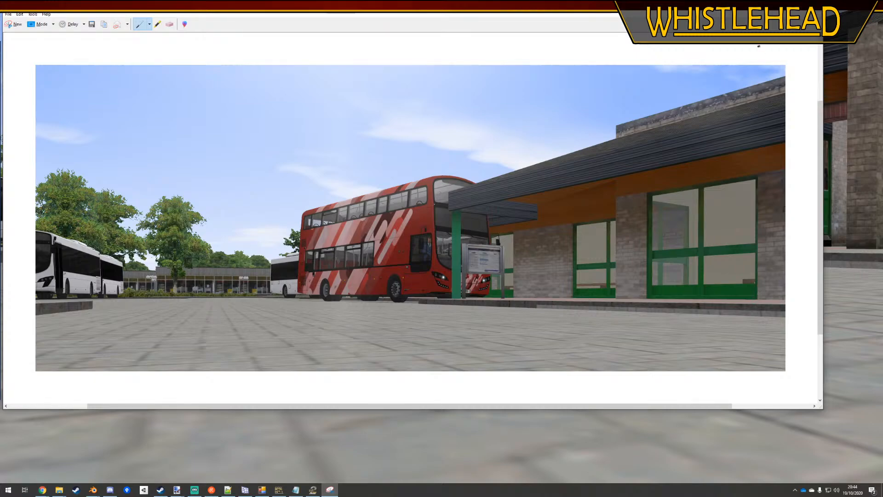
Return to OMSI 2 and frame the Bay 1 board, the station building and the parked buses from behind
{"action": "key", "text": "alt+Tab"}
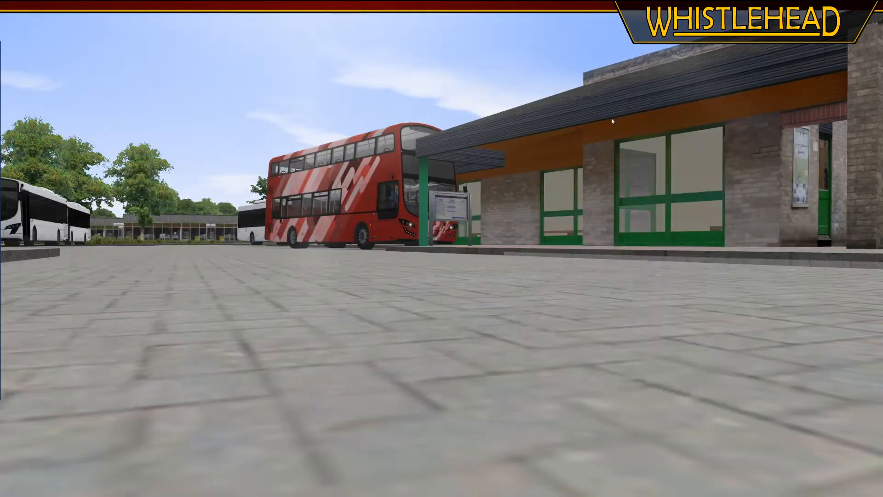
{"action": "middle_click_drag", "start_coordinate": [416, 232], "coordinate": [312, 279]}
{"action": "scroll", "coordinate": [257, 271], "scroll_direction": "down", "scroll_amount": 3}
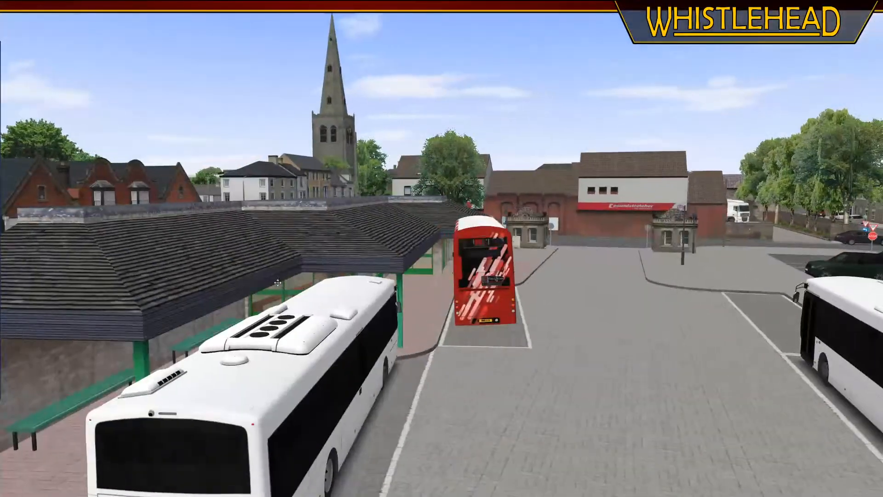
{"action": "scroll", "coordinate": [374, 290], "scroll_direction": "up", "scroll_amount": 3}
{"action": "middle_click_drag", "start_coordinate": [372, 295], "coordinate": [372, 293]}
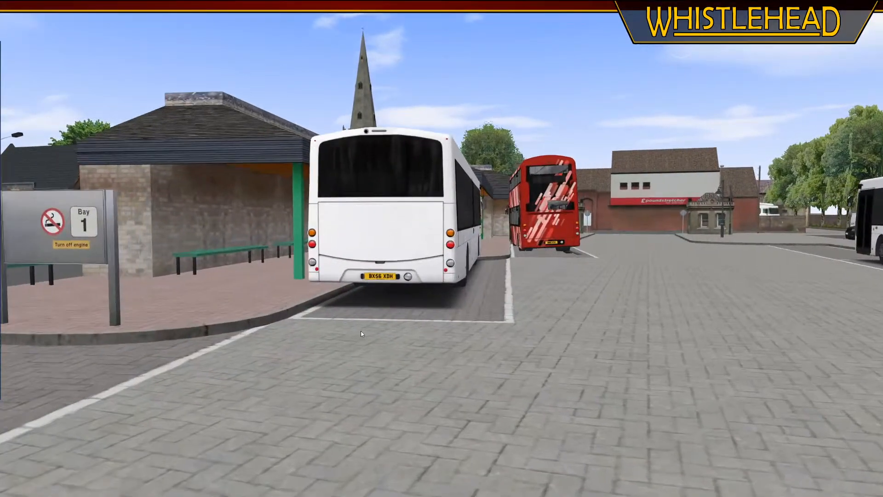
{"action": "middle_click_drag", "start_coordinate": [361, 334], "coordinate": [364, 330]}
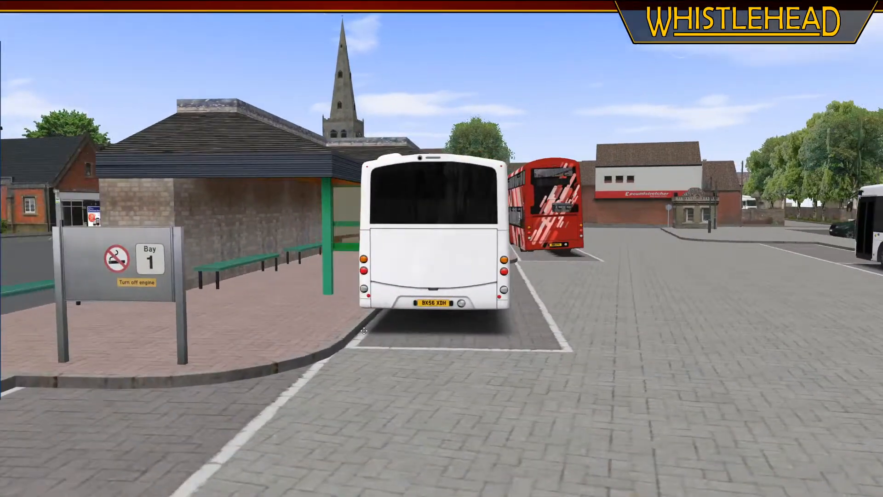
{"action": "middle_click", "coordinate": [502, 261]}
{"action": "middle_click_drag", "start_coordinate": [494, 257], "coordinate": [471, 285]}
{"action": "right_click_drag", "start_coordinate": [470, 285], "coordinate": [467, 283]}
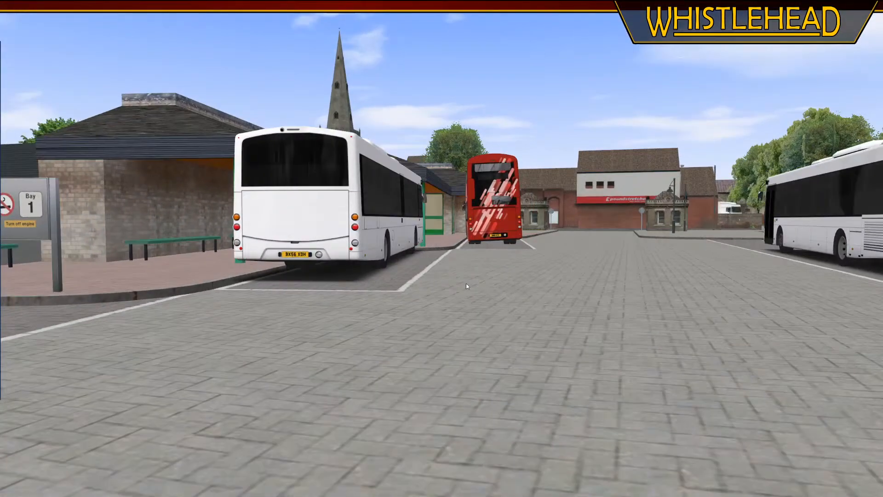
{"action": "right_click_drag", "start_coordinate": [412, 260], "coordinate": [411, 260]}
{"action": "scroll", "coordinate": [410, 260], "scroll_direction": "down", "scroll_amount": 2}
{"action": "middle_click_drag", "start_coordinate": [410, 260], "coordinate": [432, 272]}
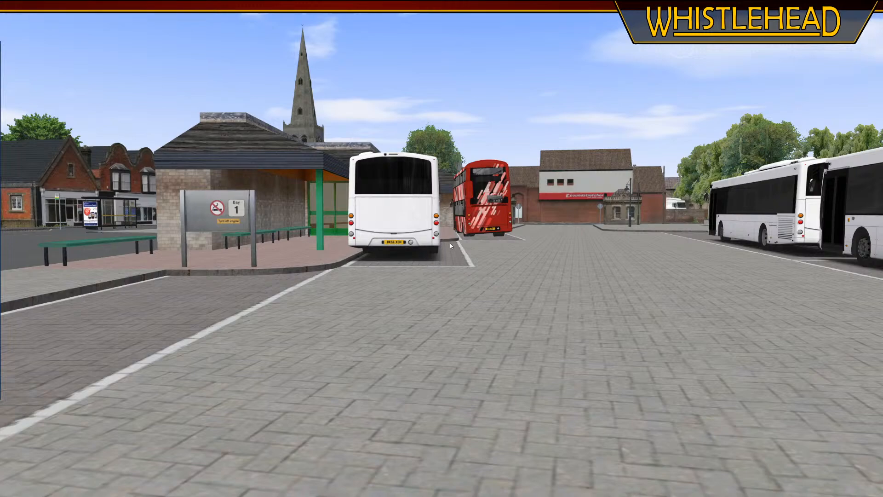
Switch to Snipping Tool and save the snip on the Desktop as Capture.PNG, replacing the existing file
{"action": "key", "text": "super"}
{"action": "key", "text": "alt+Tab"}
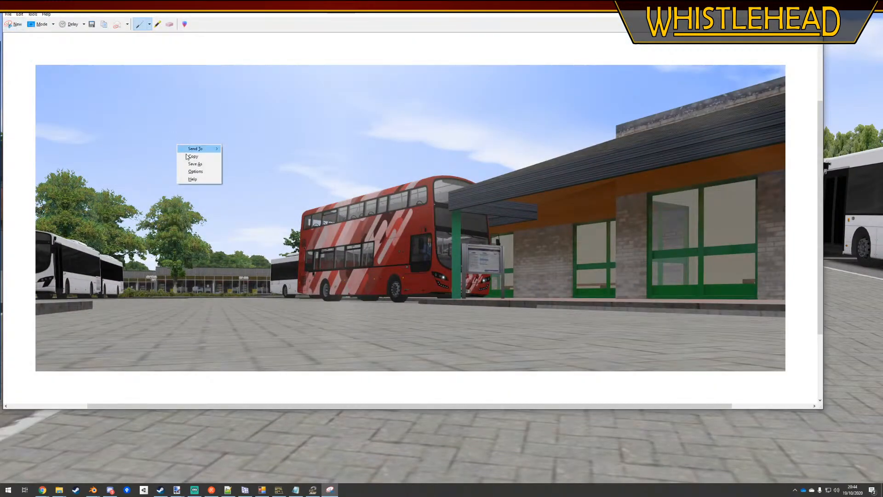
{"action": "key", "text": "ctrl+s"}
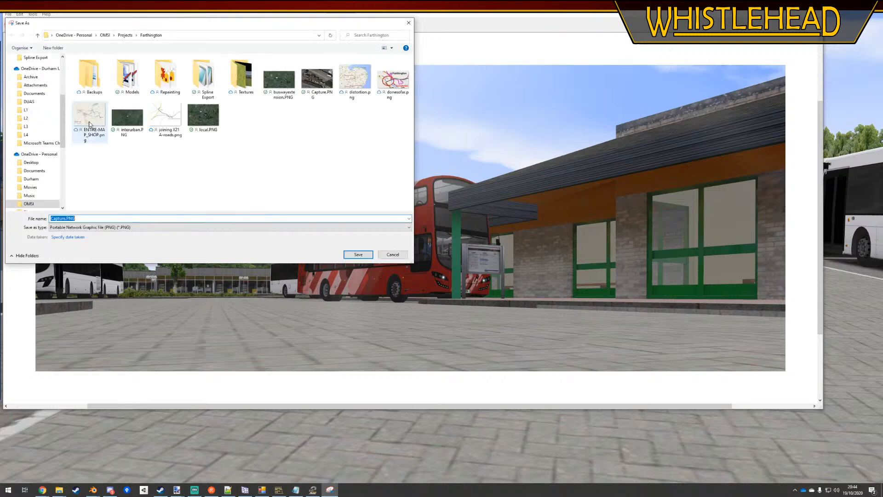
{"action": "left_click_drag", "start_coordinate": [66, 110], "coordinate": [62, 111]}
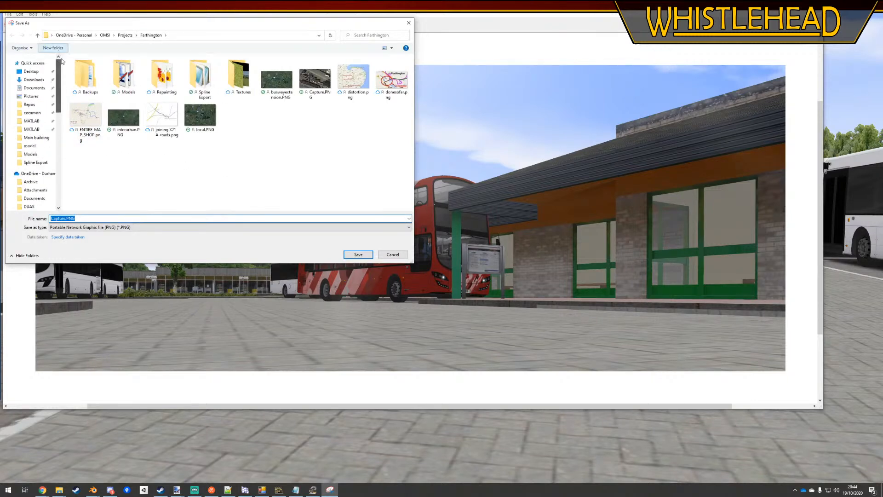
{"action": "left_click", "coordinate": [31, 72]}
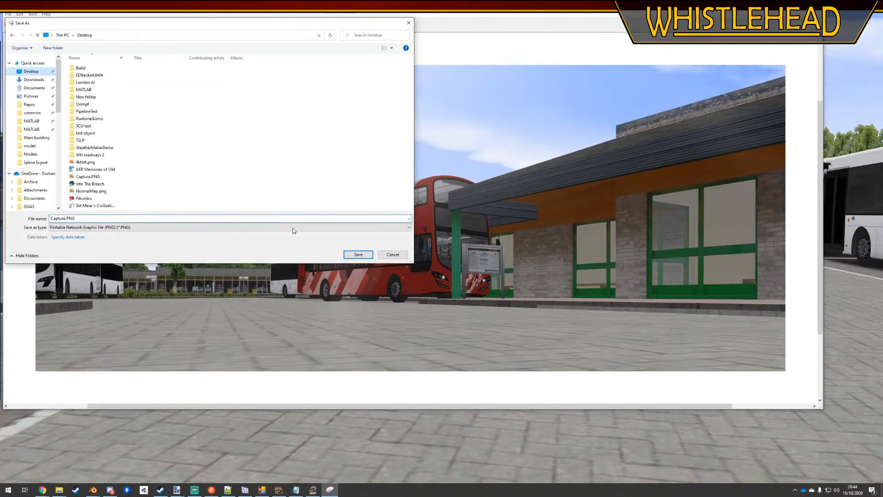
{"action": "key", "text": "y"}
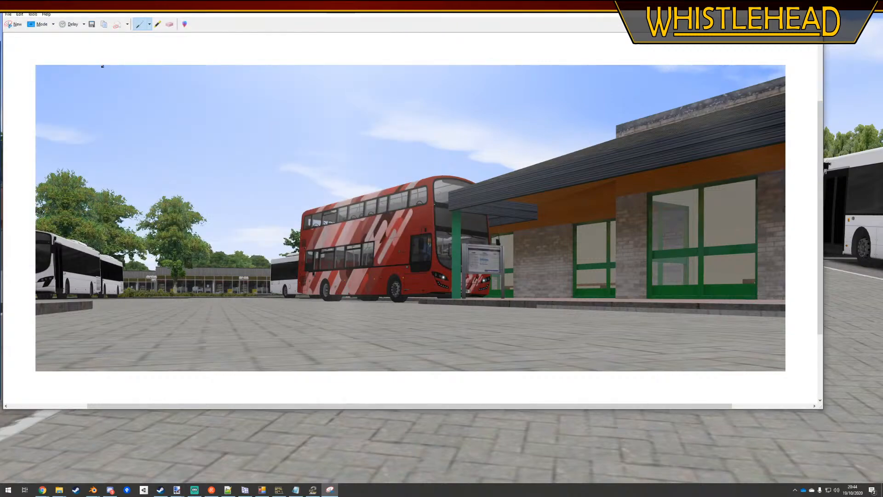
Capture a new snip of the Bay 1 board and parked buses, and close Snipping Tool without saving it
{"action": "left_click", "coordinate": [14, 24]}
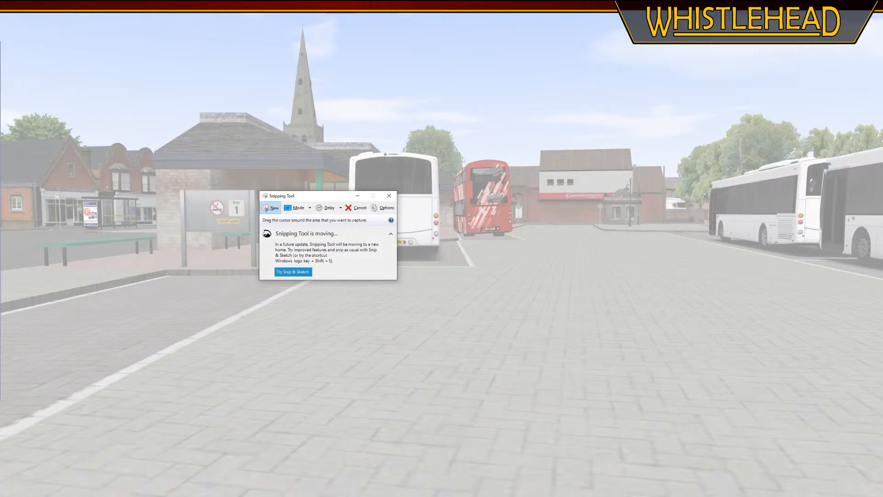
{"action": "left_click_drag", "start_coordinate": [158, 12], "coordinate": [876, 345]}
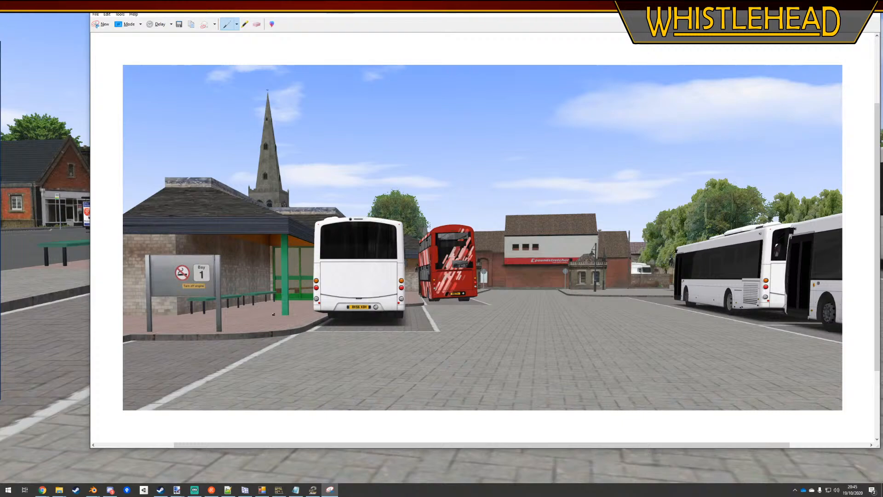
{"action": "left_click", "coordinate": [854, 17]}
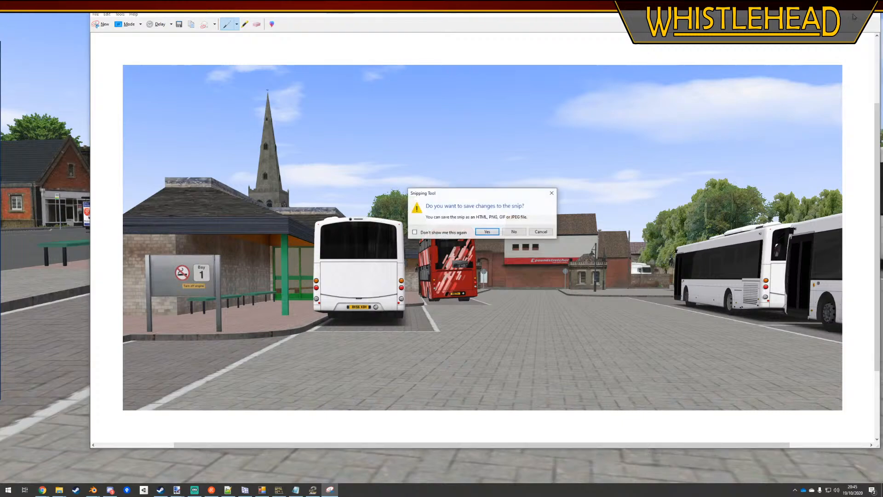
{"action": "left_click", "coordinate": [509, 232]}
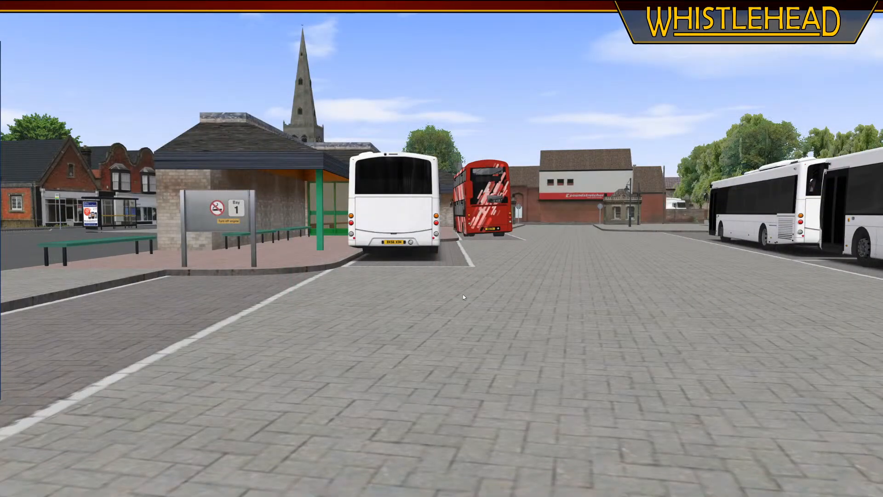
Swing the external view around the front of the bus station and up to an overhead view of all the bays
{"action": "middle_click_drag", "start_coordinate": [463, 294], "coordinate": [453, 288]}
{"action": "right_click_drag", "start_coordinate": [375, 170], "coordinate": [587, 278]}
{"action": "middle_click_drag", "start_coordinate": [587, 280], "coordinate": [541, 301]}
{"action": "right_click_drag", "start_coordinate": [540, 301], "coordinate": [489, 280]}
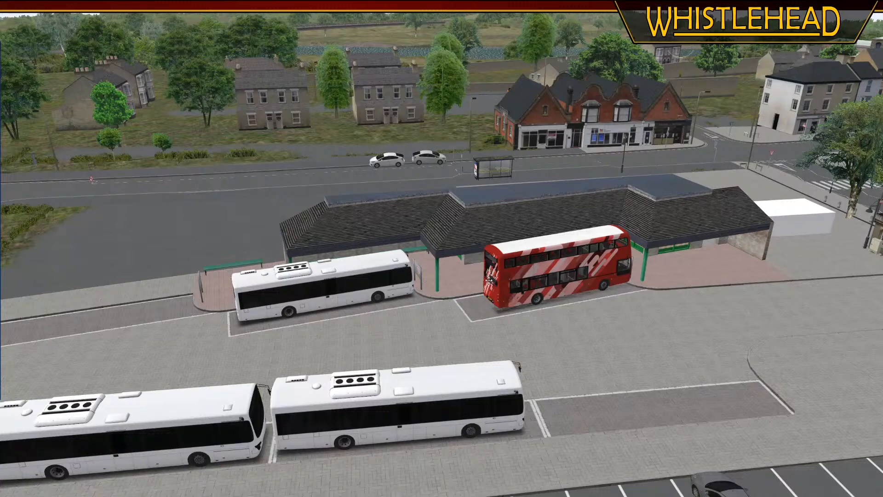
{"action": "middle_click_drag", "start_coordinate": [489, 280], "coordinate": [456, 274]}
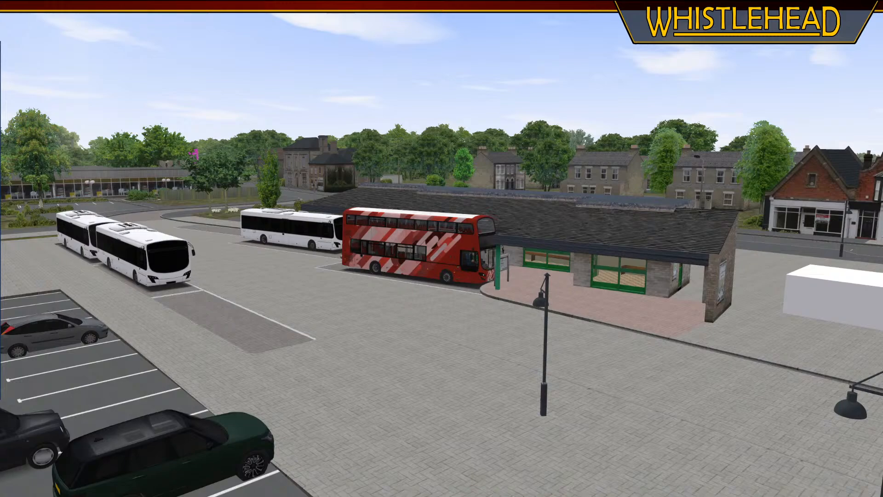
{"action": "middle_click_drag", "start_coordinate": [475, 316], "coordinate": [509, 337]}
{"action": "scroll", "coordinate": [408, 345], "scroll_direction": "down", "scroll_amount": 3}
{"action": "middle_click_drag", "start_coordinate": [407, 345], "coordinate": [576, 439]}
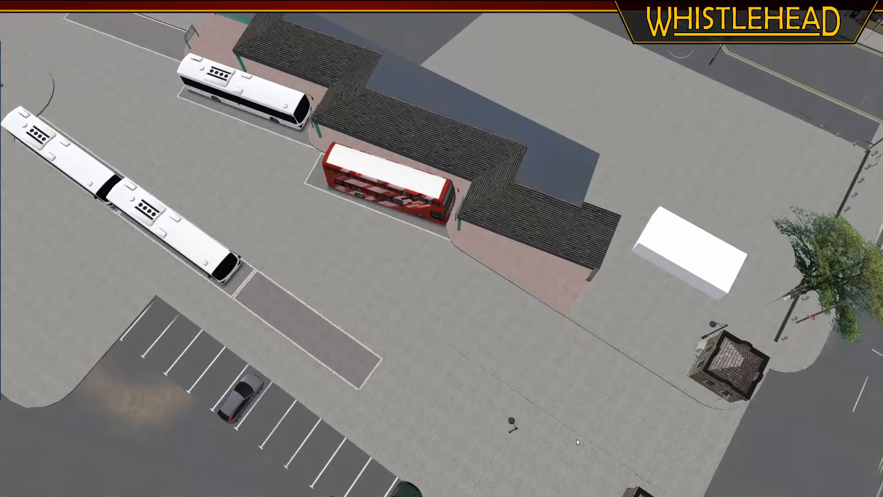
Move the external view from overhead down to the station exit, looking back across the bays and car park
{"action": "left_click", "coordinate": [403, 337]}
{"action": "middle_click_drag", "start_coordinate": [423, 335], "coordinate": [363, 258]}
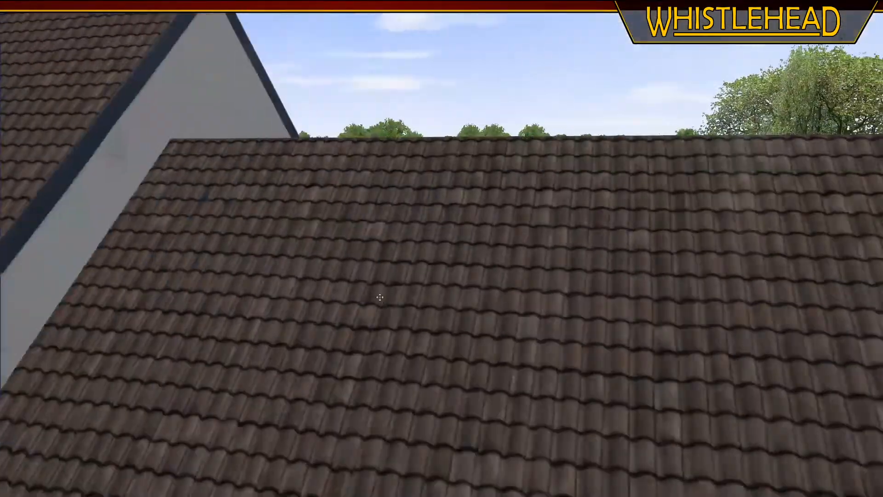
{"action": "right_click_drag", "start_coordinate": [363, 257], "coordinate": [407, 366]}
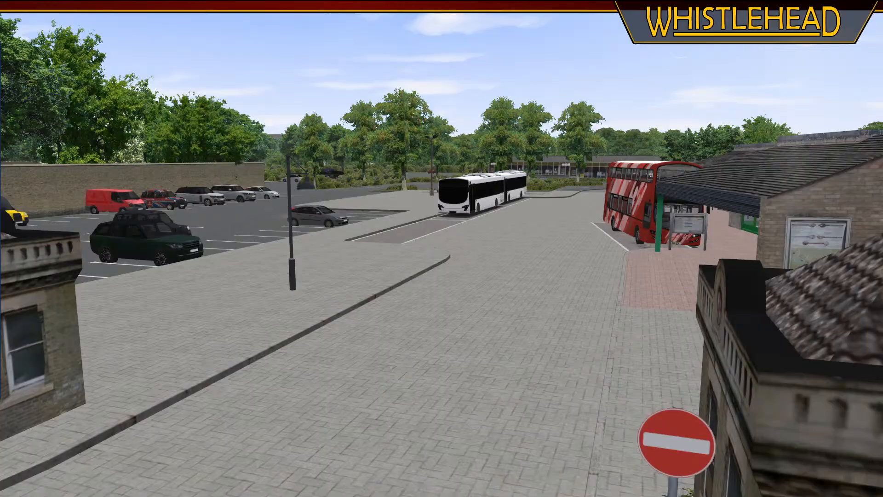
Reverse the red bus out of Bay 3 from the driver's seat, checking the board ahead and the doorway side
{"action": "key", "text": "F1"}
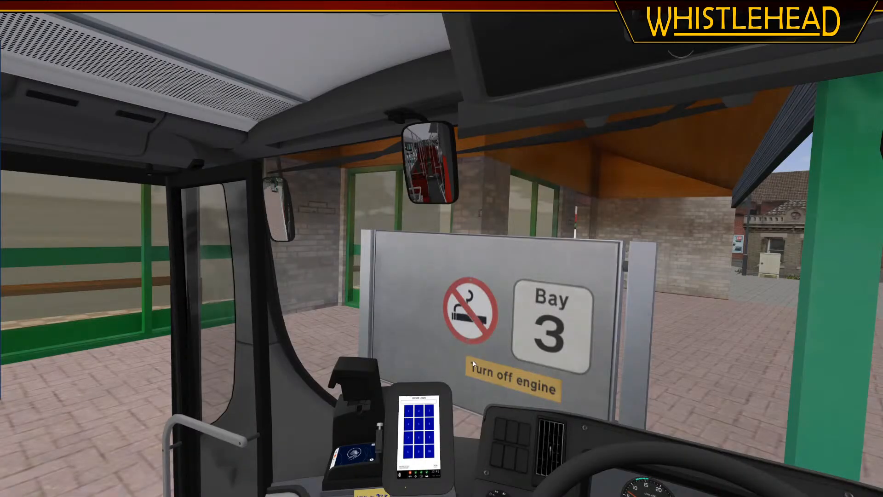
{"action": "key", "text": "c"}
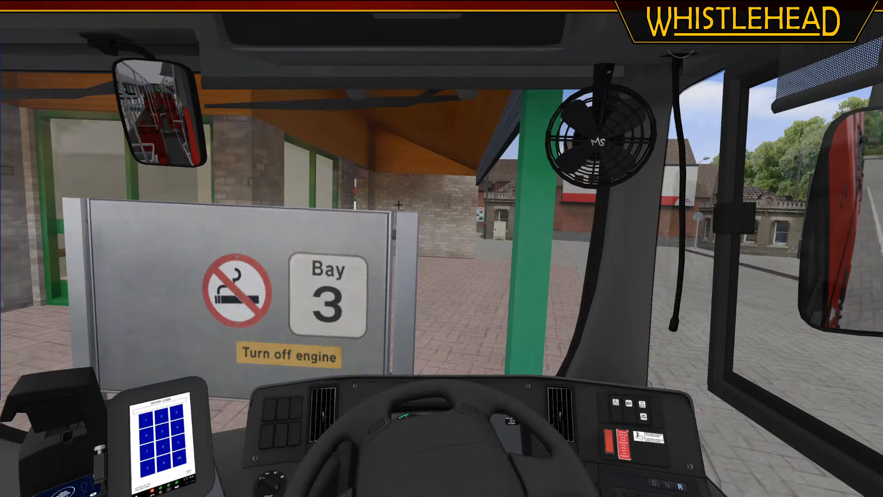
{"action": "middle_click_drag", "start_coordinate": [446, 437], "coordinate": [522, 383]}
{"action": "key", "text": "c"}
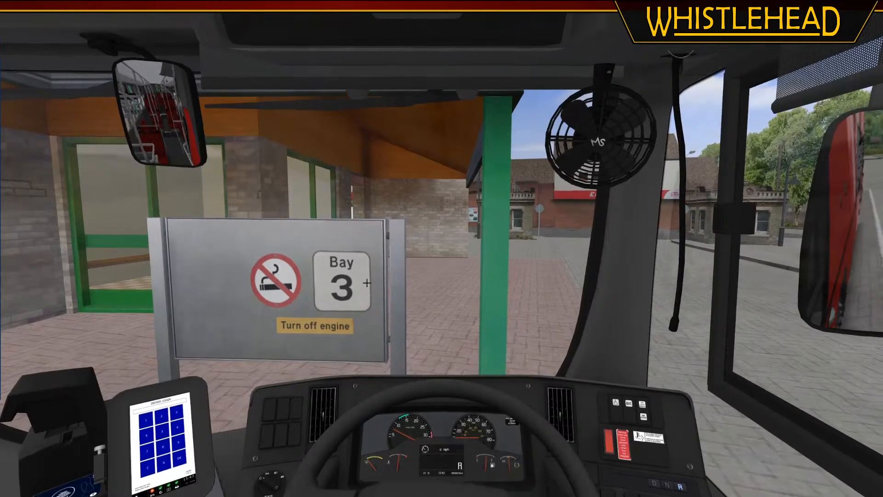
{"action": "key", "text": "Left"}
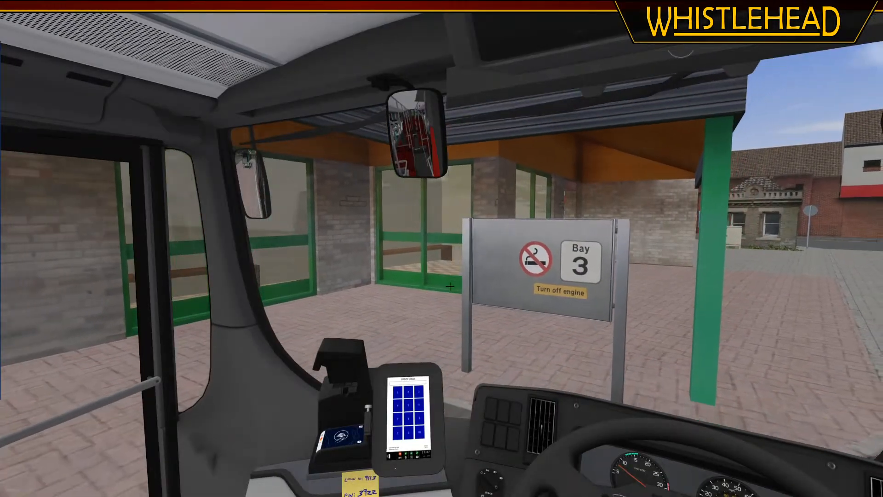
{"action": "key", "text": "Left"}
{"action": "key", "text": "Right"}
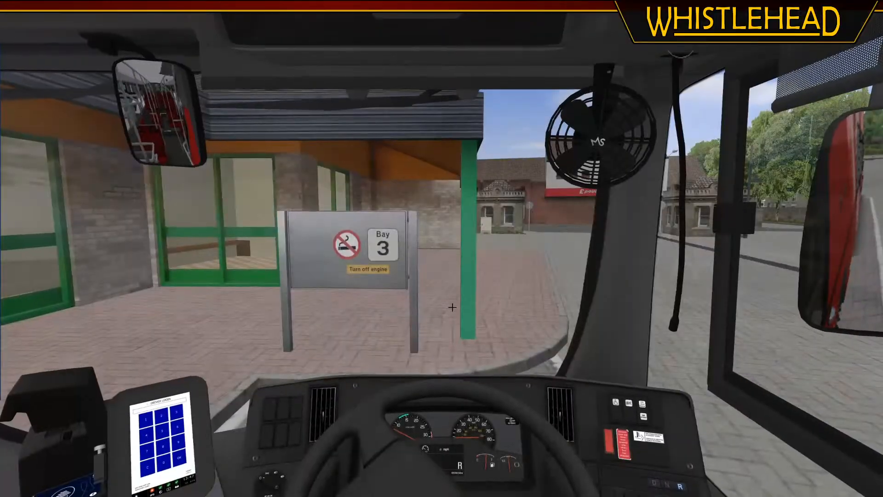
{"action": "key", "text": "Left"}
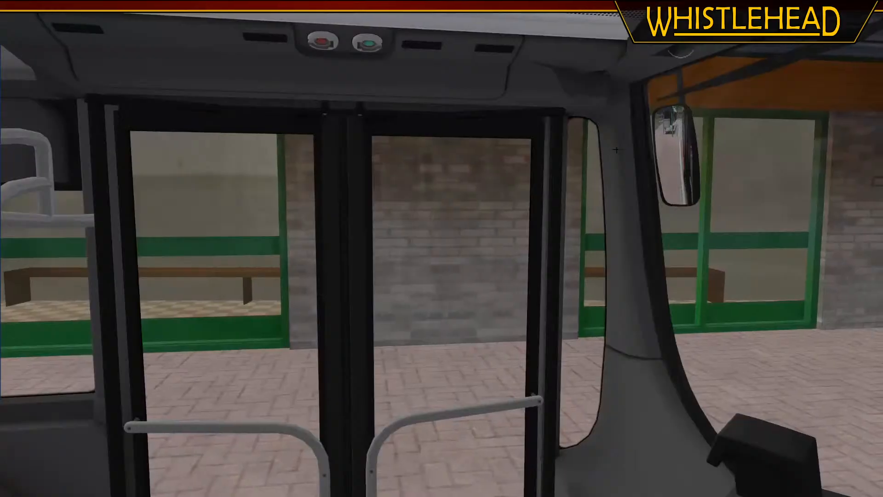
{"action": "key", "text": "Right"}
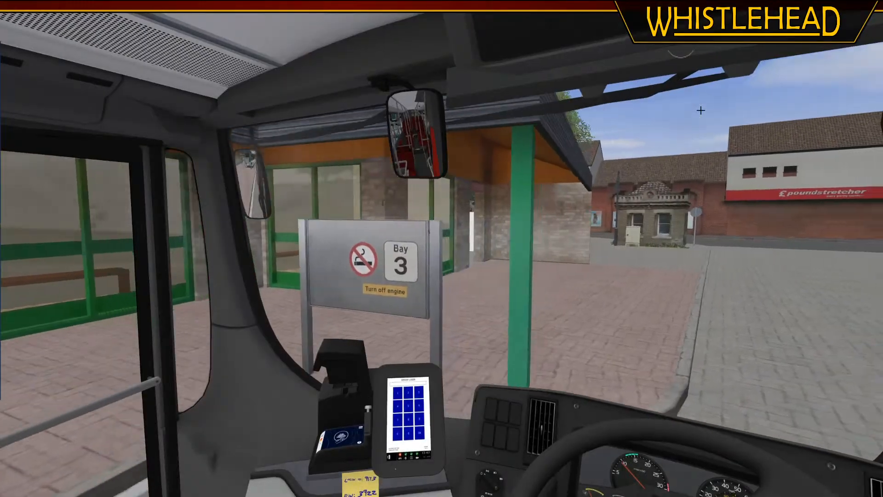
Drive the bus forward across the paving to the exit between the two stone lodges, glancing toward the door side
{"action": "key", "text": "Right"}
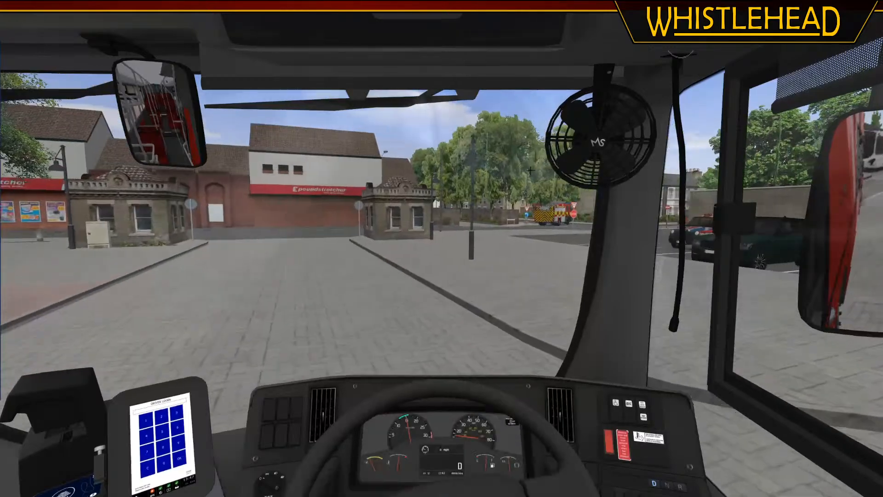
{"action": "key", "text": "Left"}
{"action": "key", "text": "Right"}
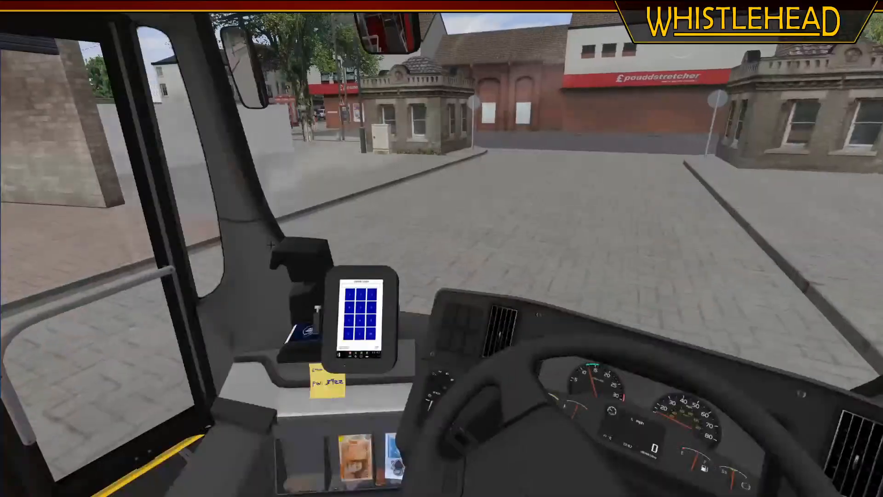
{"action": "key", "text": "Left"}
{"action": "key", "text": "Right"}
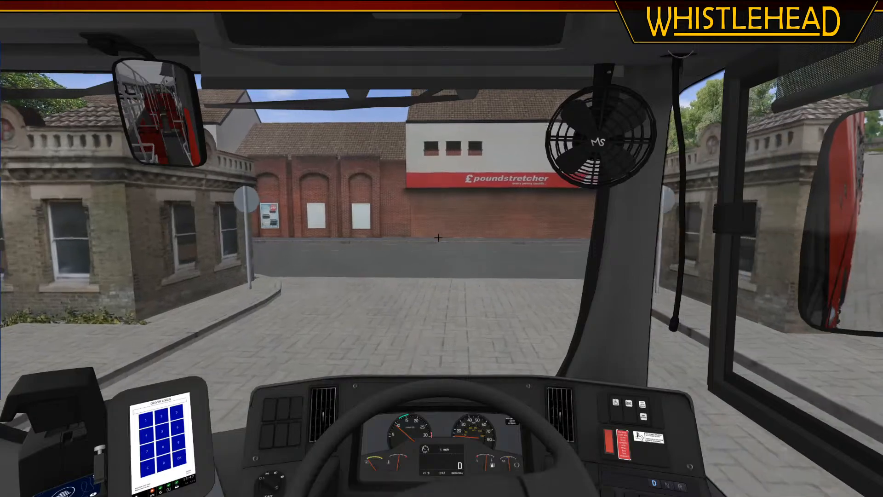
Orbit the bus at the exit, follow it from behind at the station entrance, and bring it back to the exit
{"action": "key", "text": "F2"}
{"action": "middle_click_drag", "start_coordinate": [446, 272], "coordinate": [475, 266]}
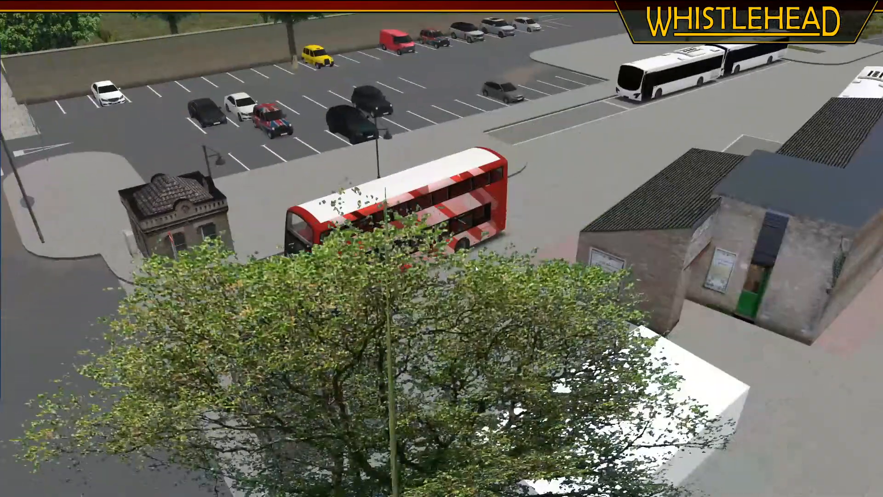
{"action": "right_click_drag", "start_coordinate": [475, 266], "coordinate": [608, 197]}
{"action": "middle_click_drag", "start_coordinate": [608, 197], "coordinate": [518, 254]}
{"action": "right_click_drag", "start_coordinate": [518, 253], "coordinate": [525, 338]}
{"action": "middle_click_drag", "start_coordinate": [525, 338], "coordinate": [529, 253]}
{"action": "left_click", "coordinate": [528, 253]}
{"action": "left_click", "coordinate": [458, 259]}
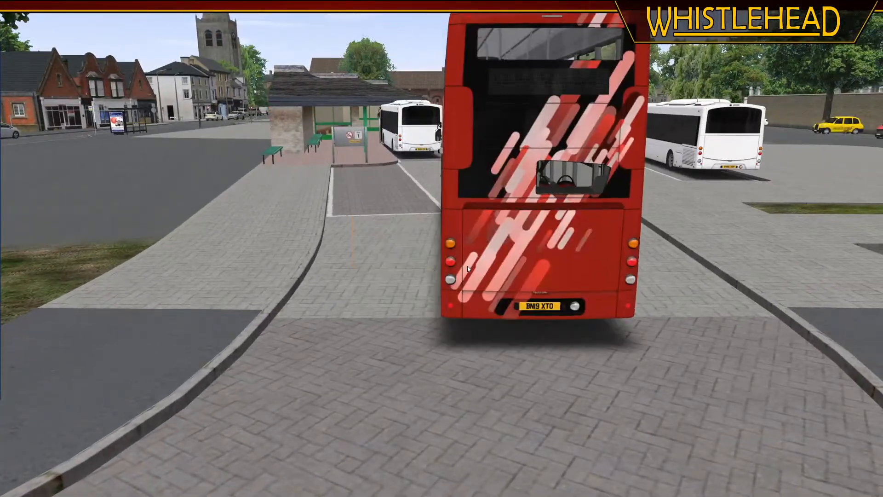
{"action": "key", "text": "F1"}
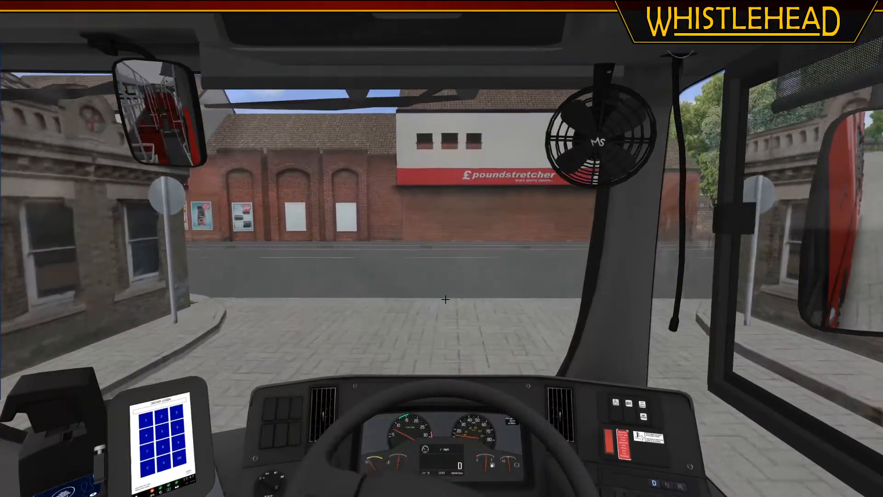
{"action": "key", "text": "F2"}
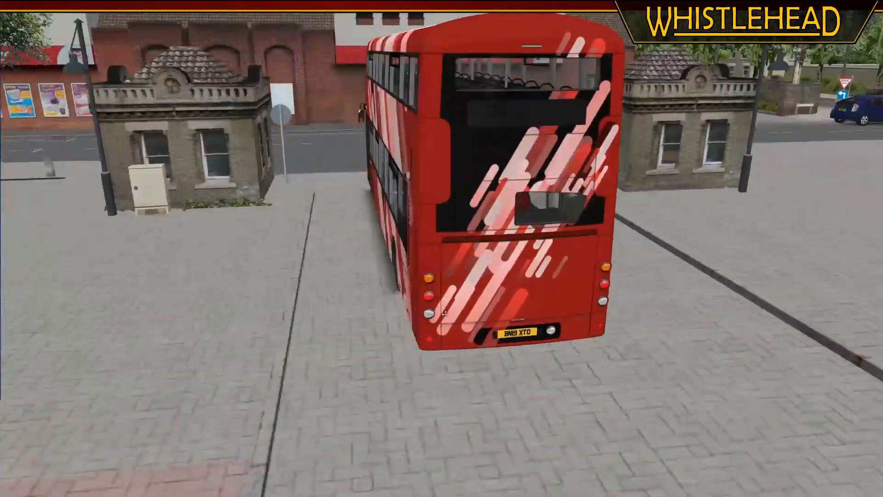
Fly the external view over the town to the dual carriageway with the marked bus stands and the canopied glass station building
{"action": "middle_click_drag", "start_coordinate": [442, 307], "coordinate": [515, 303]}
{"action": "right_click_drag", "start_coordinate": [516, 304], "coordinate": [516, 162]}
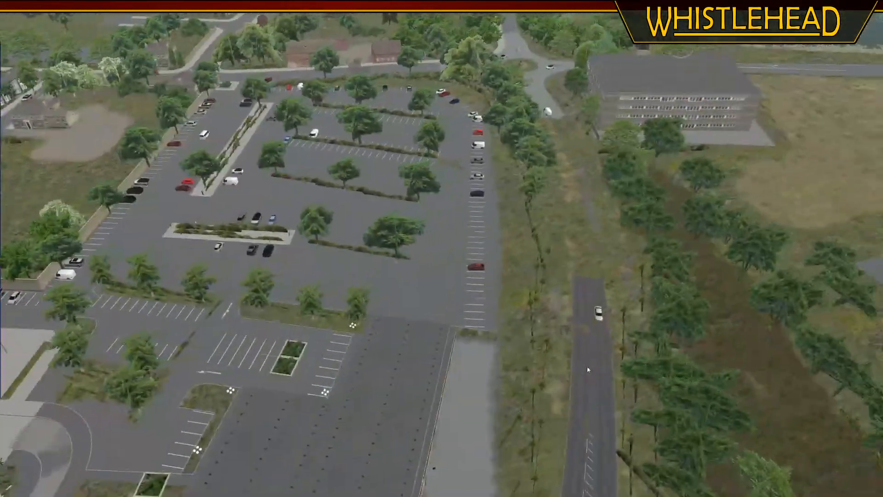
{"action": "middle_click_drag", "start_coordinate": [586, 369], "coordinate": [669, 297]}
{"action": "left_click", "coordinate": [689, 241]}
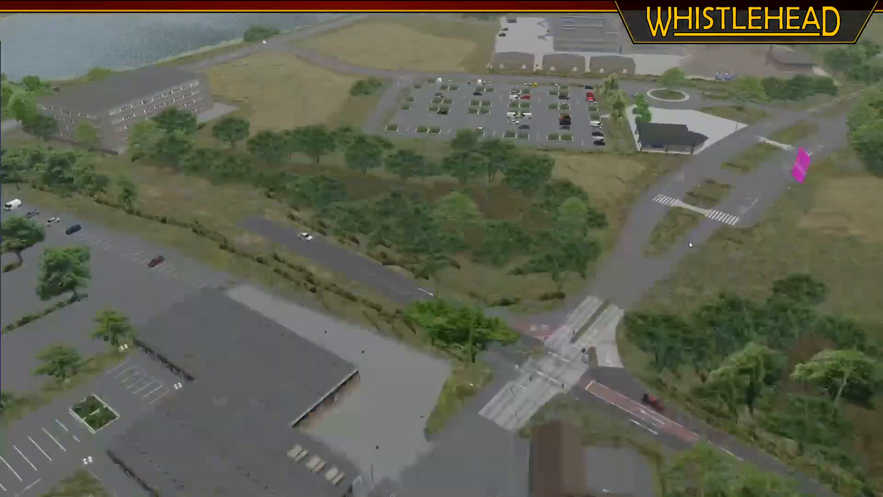
{"action": "left_click", "coordinate": [607, 244]}
{"action": "left_click", "coordinate": [565, 179]}
{"action": "right_click_drag", "start_coordinate": [565, 179], "coordinate": [537, 308]}
{"action": "middle_click_drag", "start_coordinate": [537, 308], "coordinate": [641, 253]}
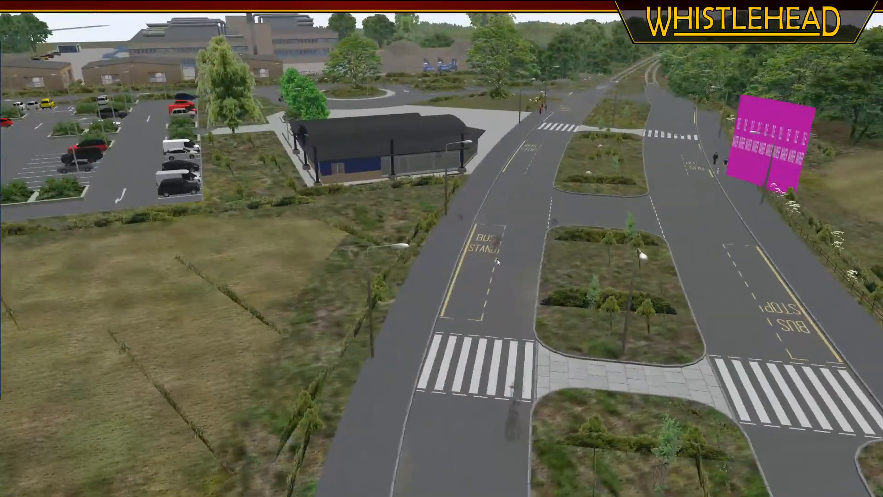
{"action": "right_click_drag", "start_coordinate": [640, 252], "coordinate": [640, 290]}
Drive the bus alongside the canopied glass station building, looking out through the doors at its waiting area
{"action": "left_click", "coordinate": [511, 269]}
{"action": "left_click", "coordinate": [451, 255]}
{"action": "left_click", "coordinate": [458, 259]}
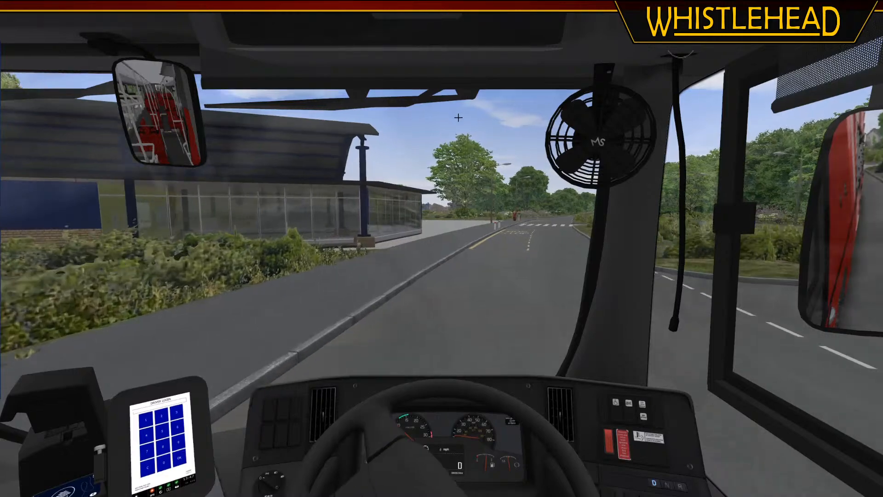
{"action": "key", "text": "Left"}
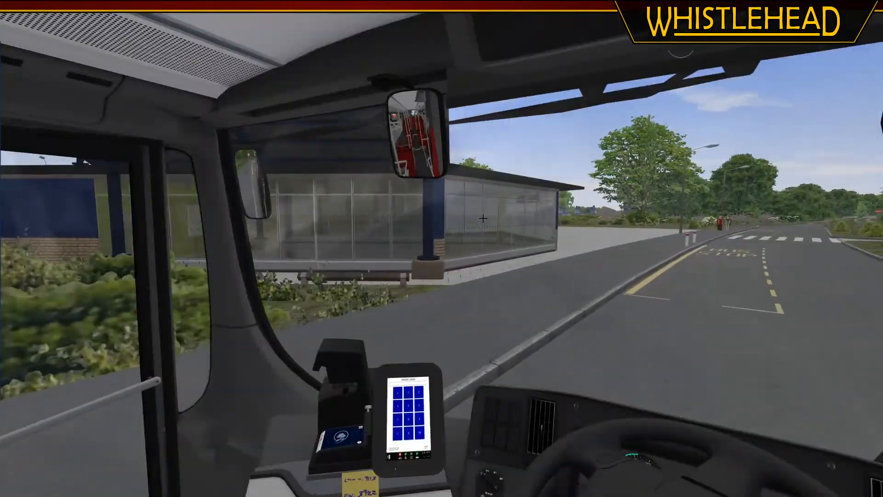
{"action": "key", "text": "Left"}
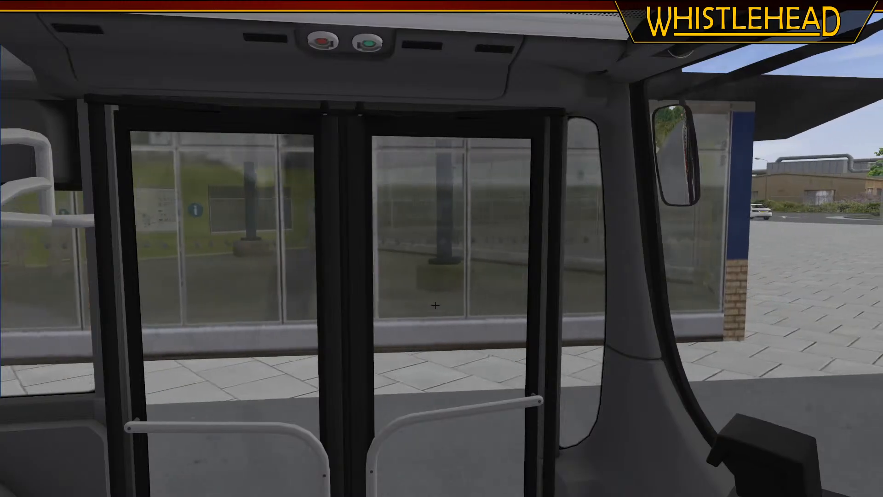
{"action": "key", "text": "Right"}
{"action": "key", "text": "Left"}
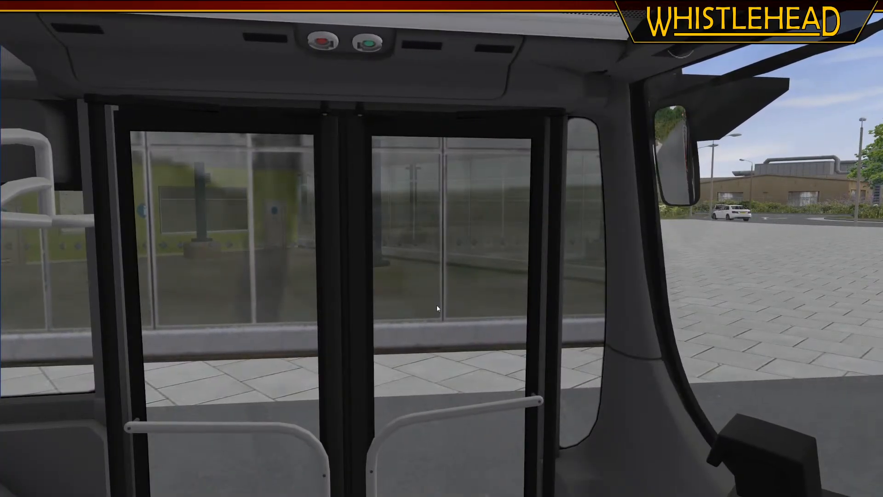
Orbit the external view around the bus and inspect the station building's canopy, blue pillars and glazed wall
{"action": "key", "text": "F2"}
{"action": "middle_click_drag", "start_coordinate": [423, 294], "coordinate": [511, 276]}
{"action": "right_click_drag", "start_coordinate": [510, 276], "coordinate": [552, 347]}
{"action": "middle_click_drag", "start_coordinate": [552, 347], "coordinate": [527, 318]}
{"action": "right_click_drag", "start_coordinate": [527, 317], "coordinate": [522, 369]}
{"action": "mouse_move", "coordinate": [484, 343]}
{"action": "middle_mouse_down"}
{"action": "mouse_move", "coordinate": [439, 342]}
{"action": "mouse_move", "coordinate": [495, 338]}
{"action": "middle_mouse_up"}
{"action": "right_click_drag", "start_coordinate": [512, 369], "coordinate": [498, 229]}
{"action": "middle_click_drag", "start_coordinate": [354, 285], "coordinate": [433, 293]}
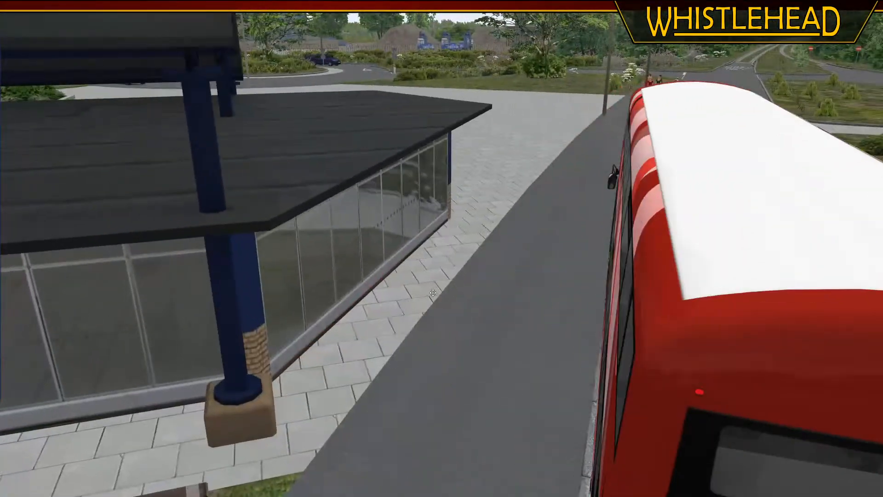
Quit OMSI 2 and switch to its library page in Steam
{"action": "key", "text": "Escape"}
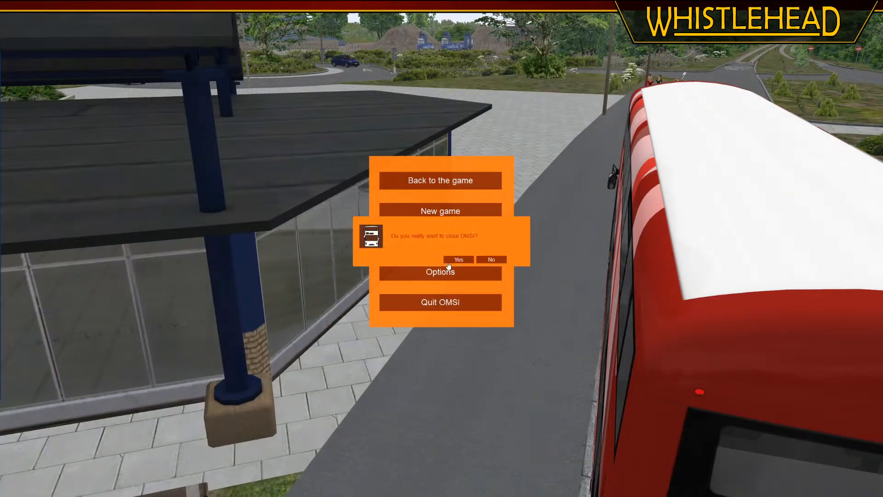
{"action": "key", "text": "alt+Tab"}
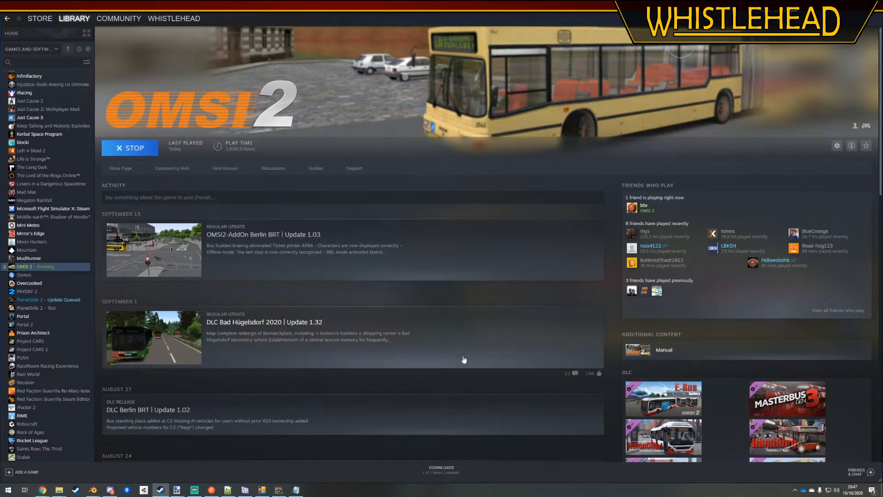